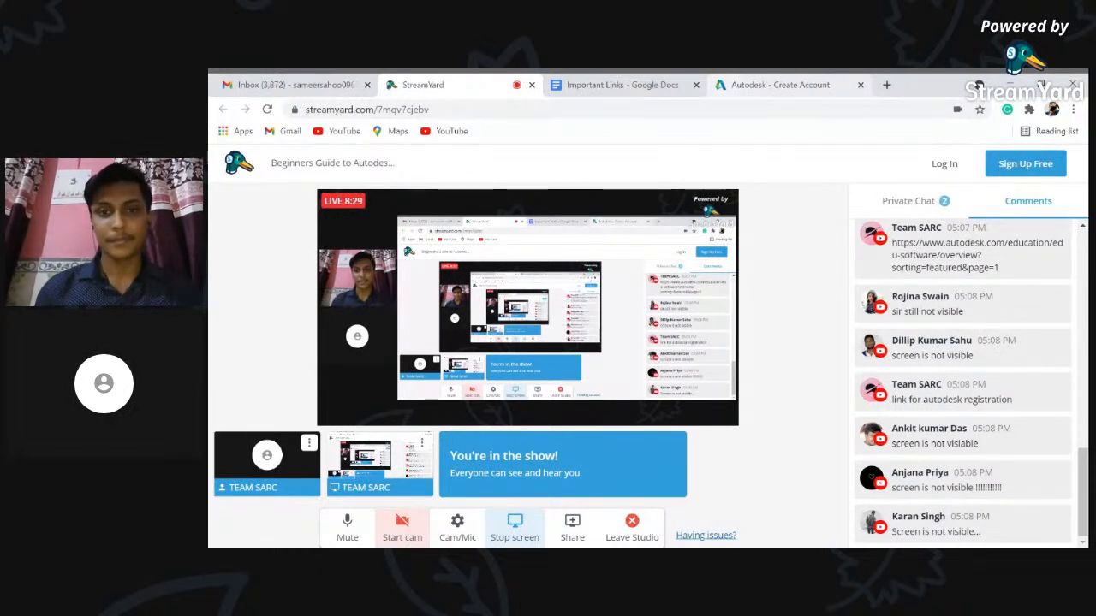
- Go back from the Autodesk tab to the education software overview page and close the feedback survey
{"action": "left_click", "coordinate": [753, 89]}
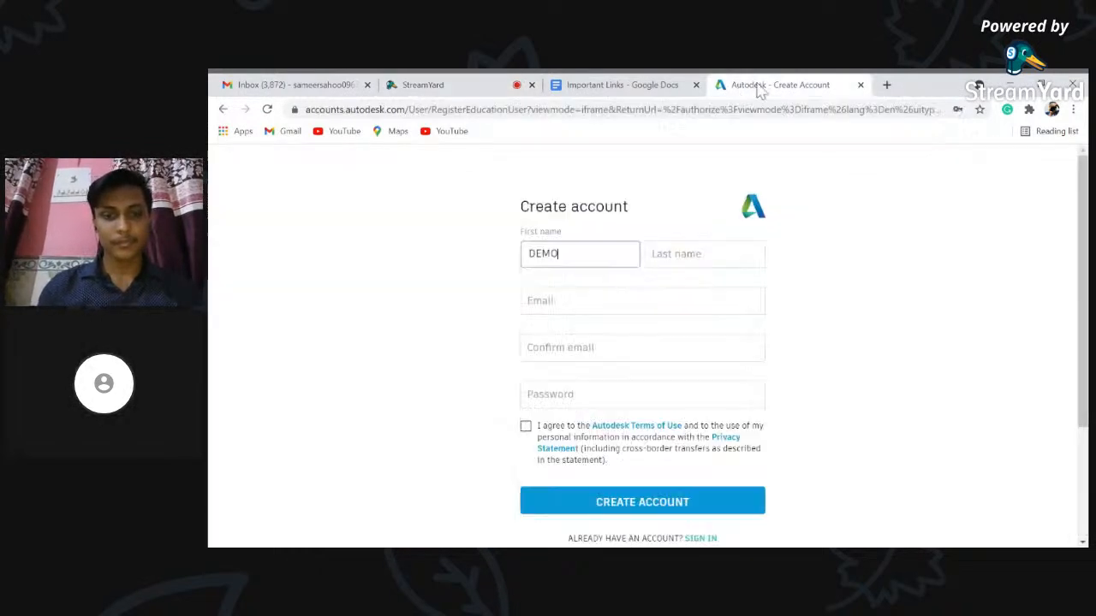
{"action": "left_click", "coordinate": [222, 110]}
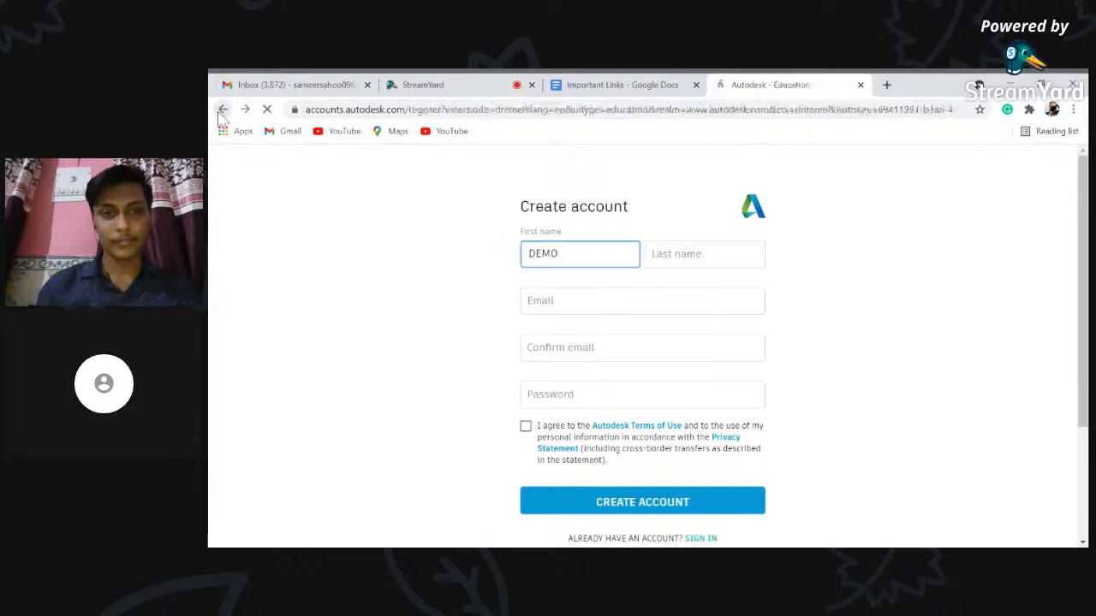
{"action": "left_click", "coordinate": [223, 110]}
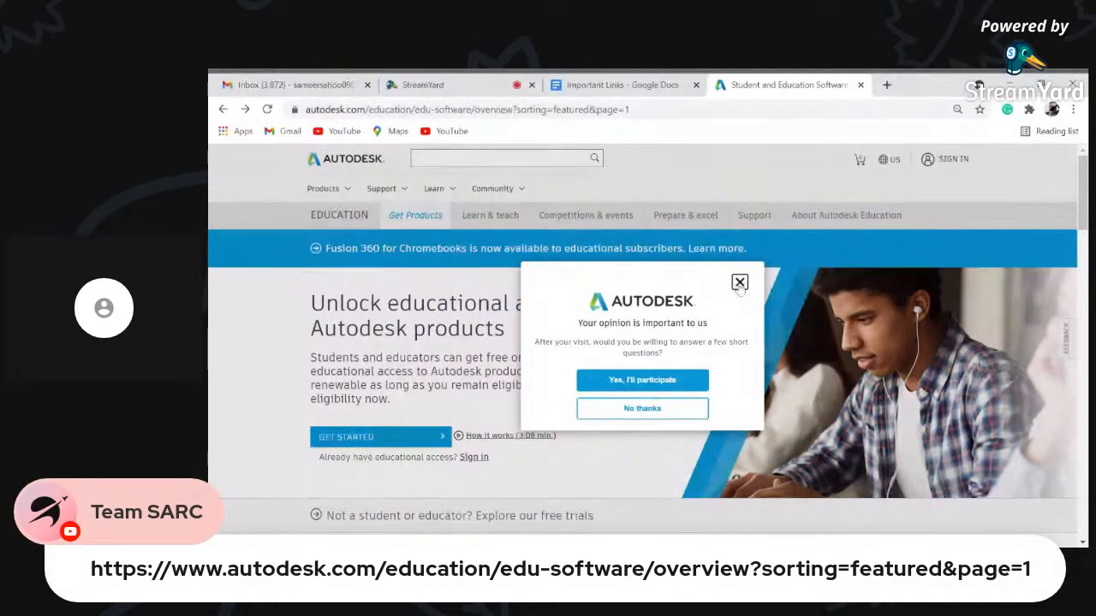
{"action": "left_click", "coordinate": [740, 284]}
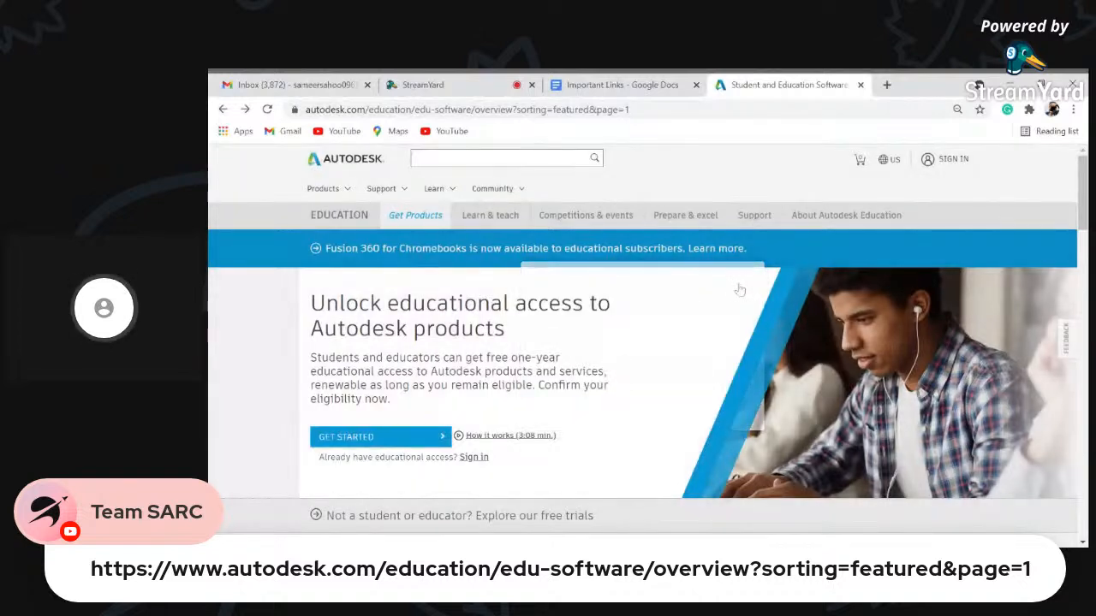
- Begin educational sign-up as an India Student at a University/Post-Secondary institution
{"action": "left_click", "coordinate": [387, 440]}
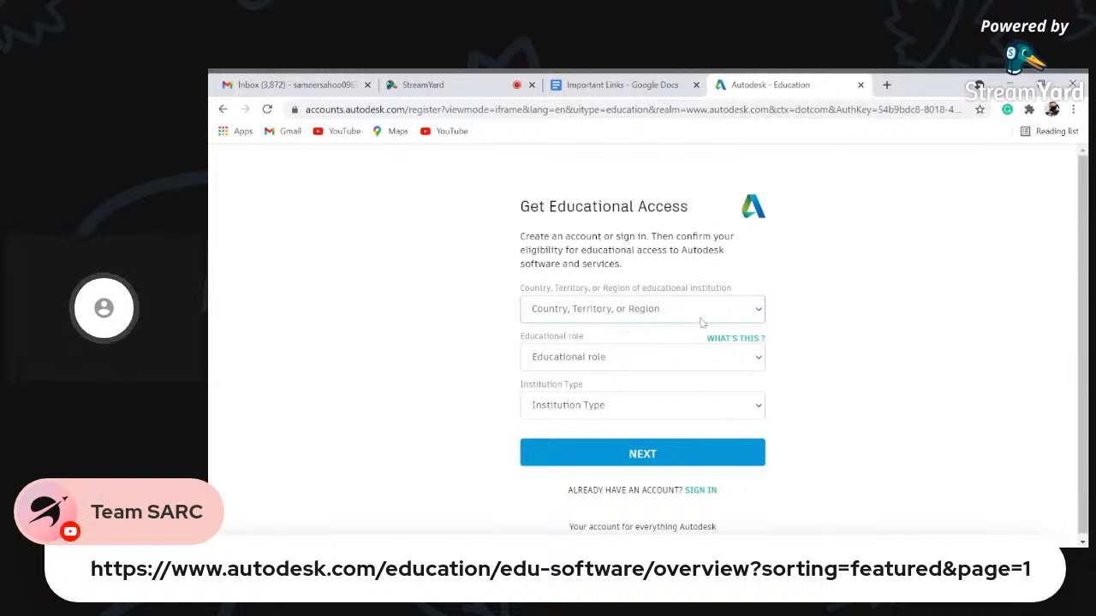
{"action": "type", "text": "in"}
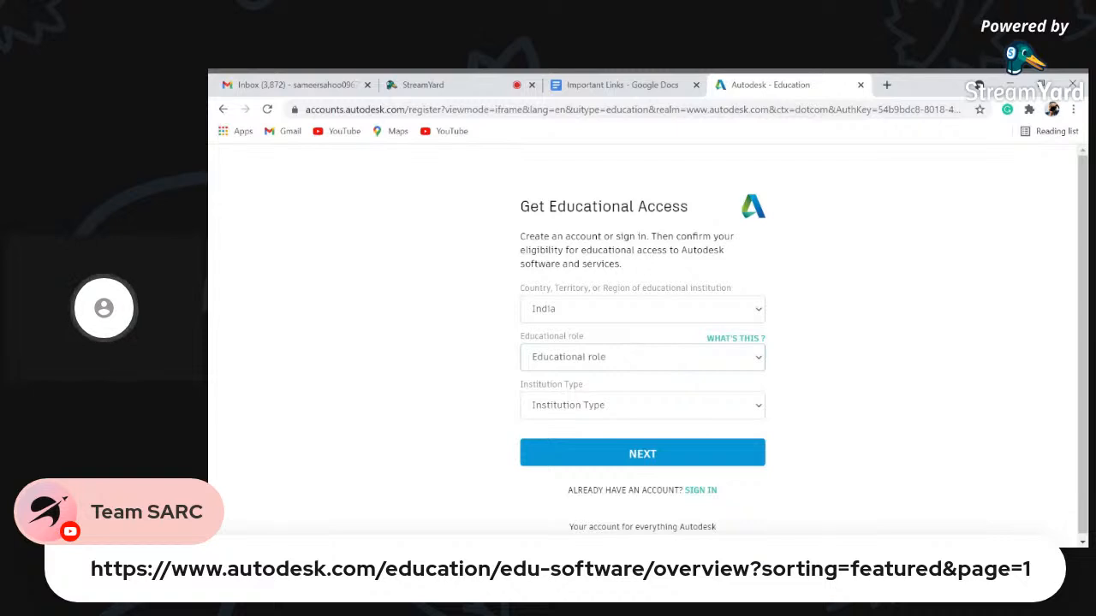
{"action": "left_click", "coordinate": [667, 403]}
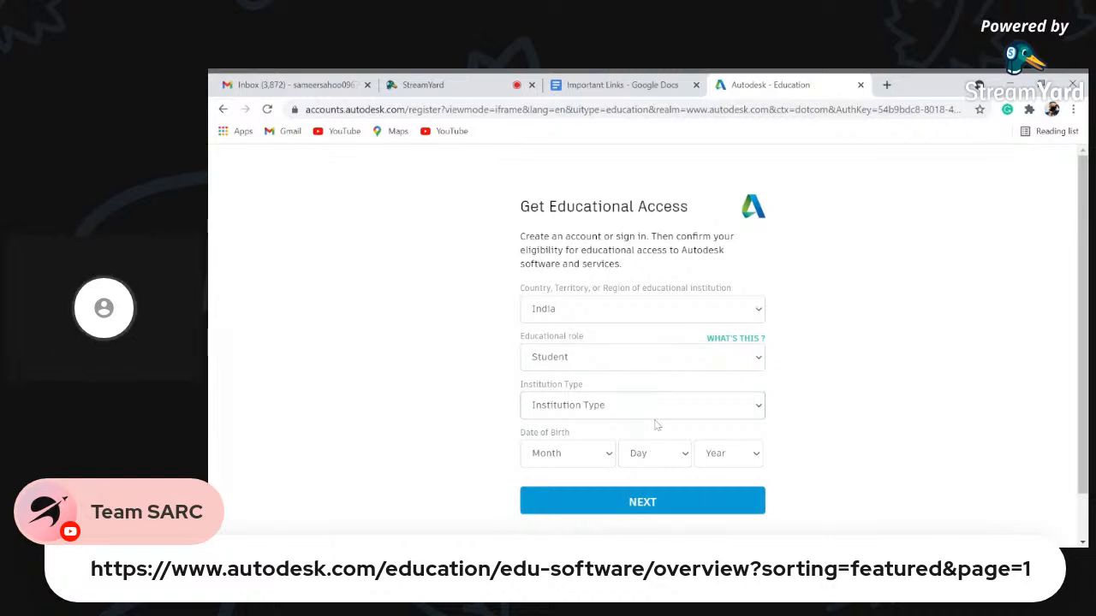
{"action": "left_click", "coordinate": [642, 456]}
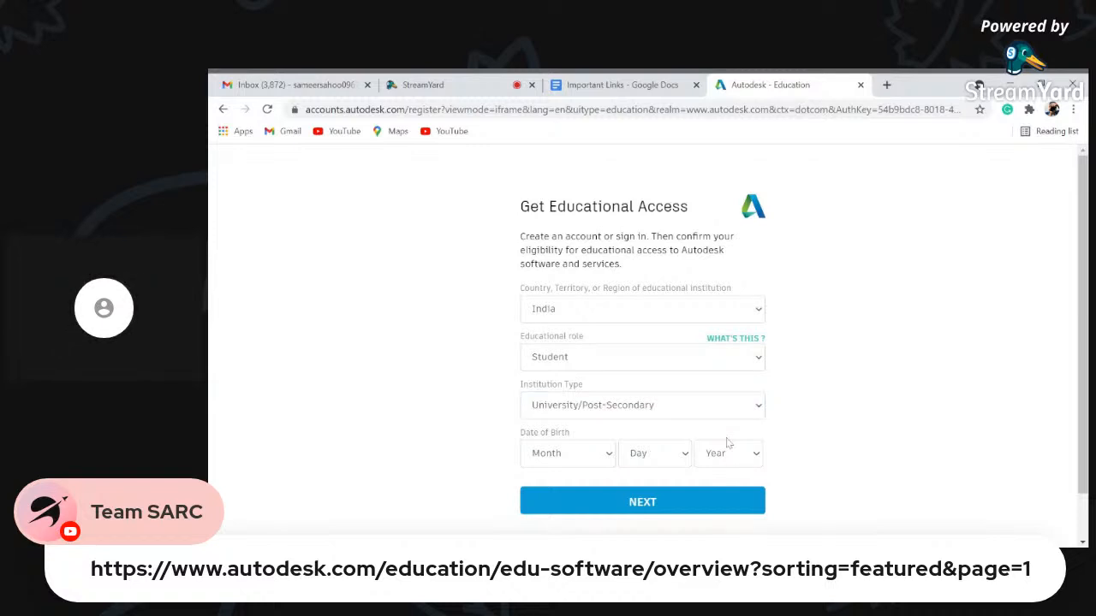
{"action": "left_click", "coordinate": [718, 538]}
{"action": "left_click", "coordinate": [654, 454]}
{"action": "left_click", "coordinate": [648, 296]}
{"action": "left_click", "coordinate": [598, 453]}
{"action": "left_click", "coordinate": [585, 345]}
{"action": "left_click", "coordinate": [632, 505]}
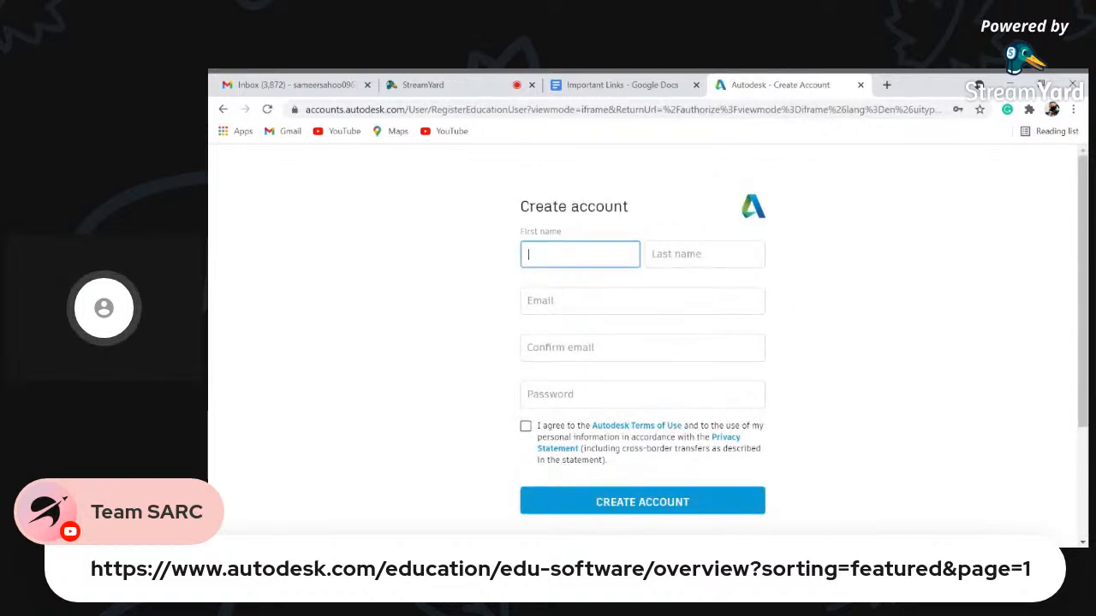
- Enter the first name, last name and email, pasting the same email into Confirm email
{"action": "type", "text": "EMO"}
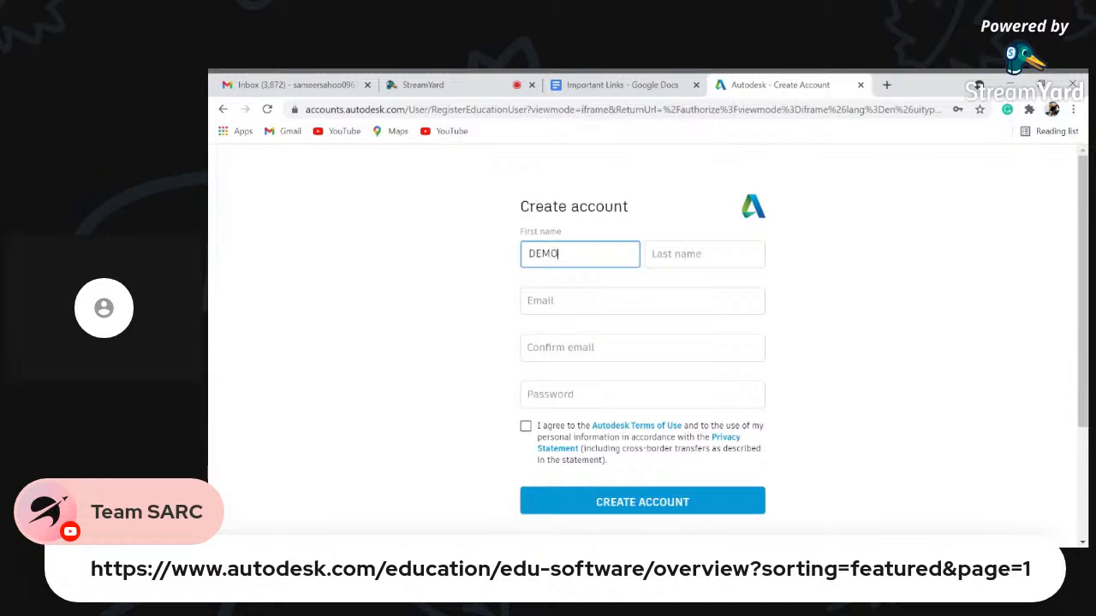
{"action": "left_click", "coordinate": [653, 255]}
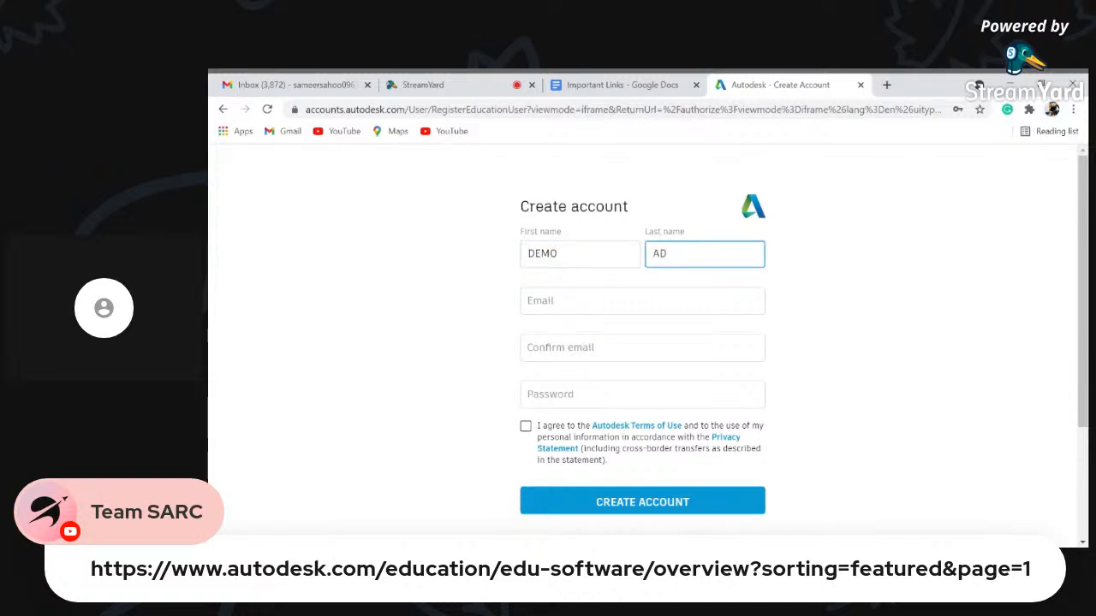
{"action": "left_click", "coordinate": [529, 302]}
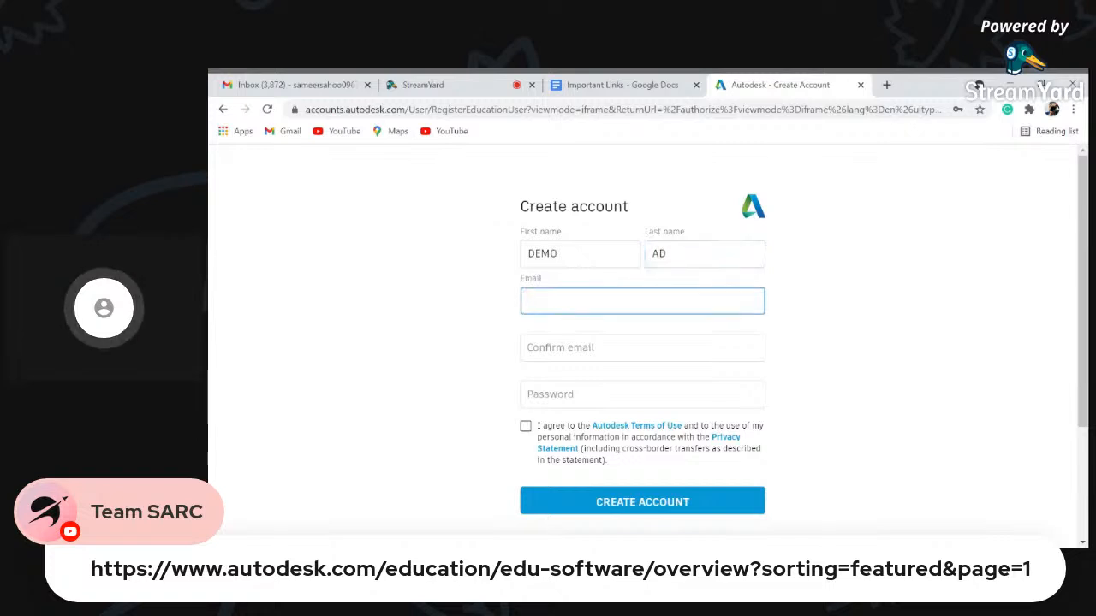
{"action": "key", "text": "Return"}
{"action": "left_click", "coordinate": [529, 348]}
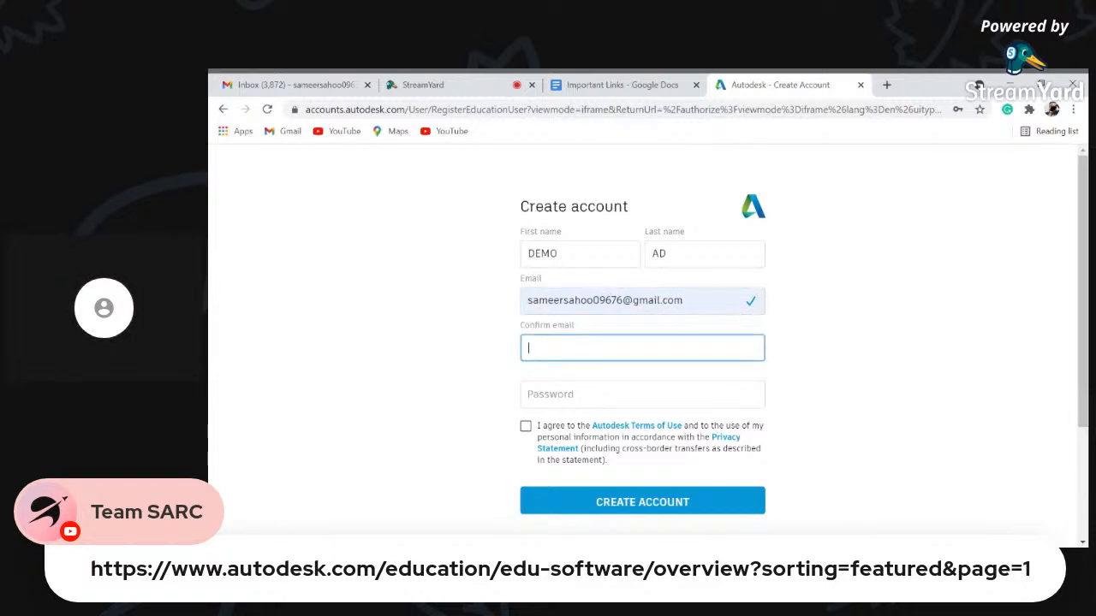
{"action": "key", "text": "shift+Tab"}
{"action": "key", "text": "ctrl+c"}
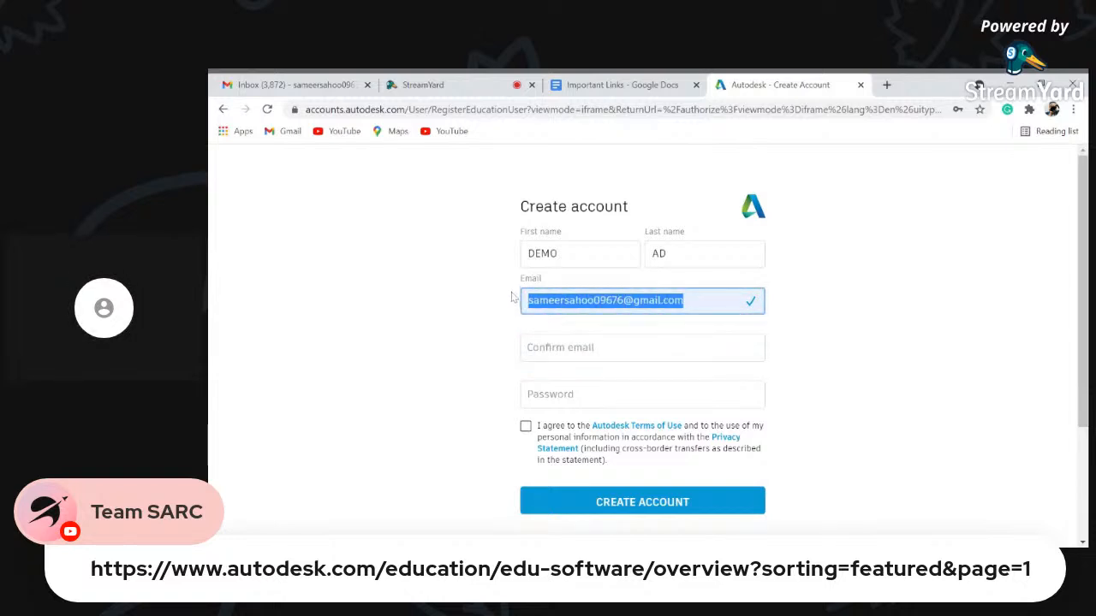
{"action": "left_click", "coordinate": [512, 298]}
{"action": "left_click", "coordinate": [529, 348]}
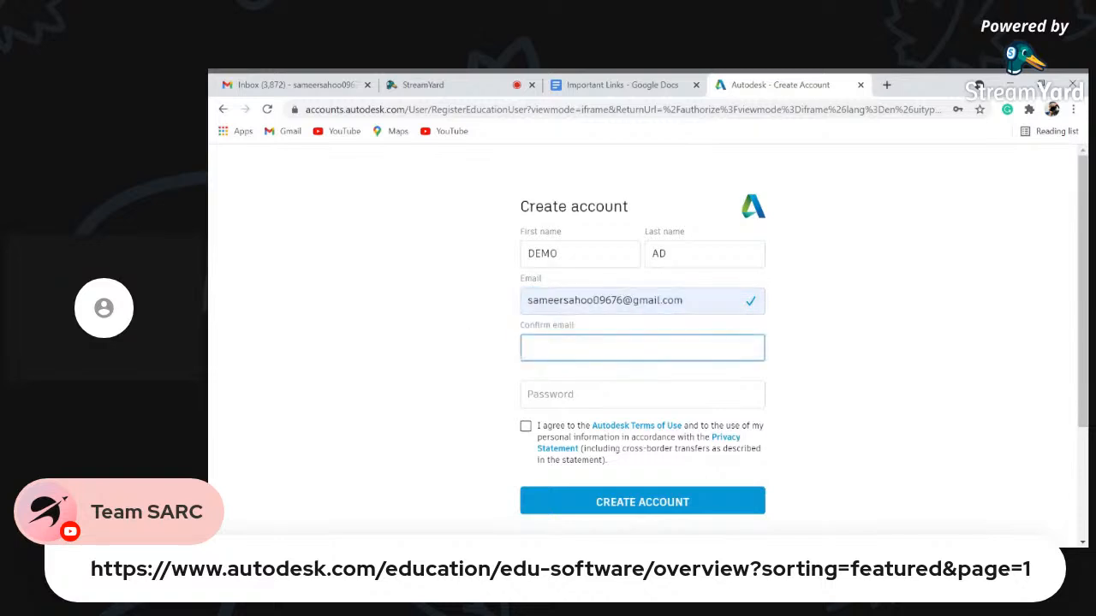
{"action": "key", "text": "ctrl+v"}
- Enter the account password, agree to the terms of use and create the account
{"action": "left_click", "coordinate": [531, 395]}
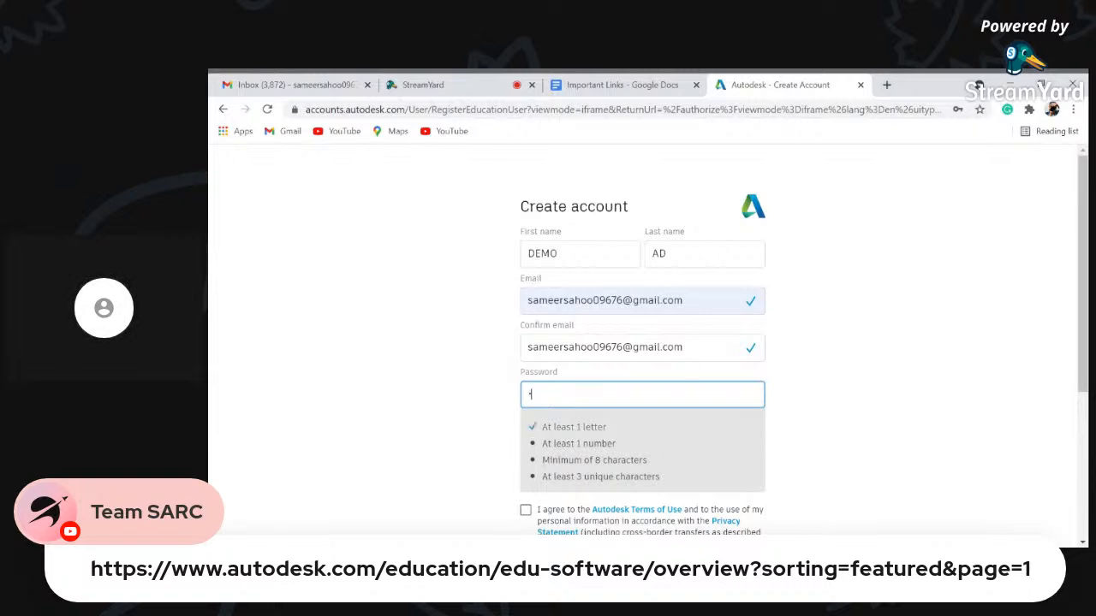
{"action": "type", "text": "••••••••"}
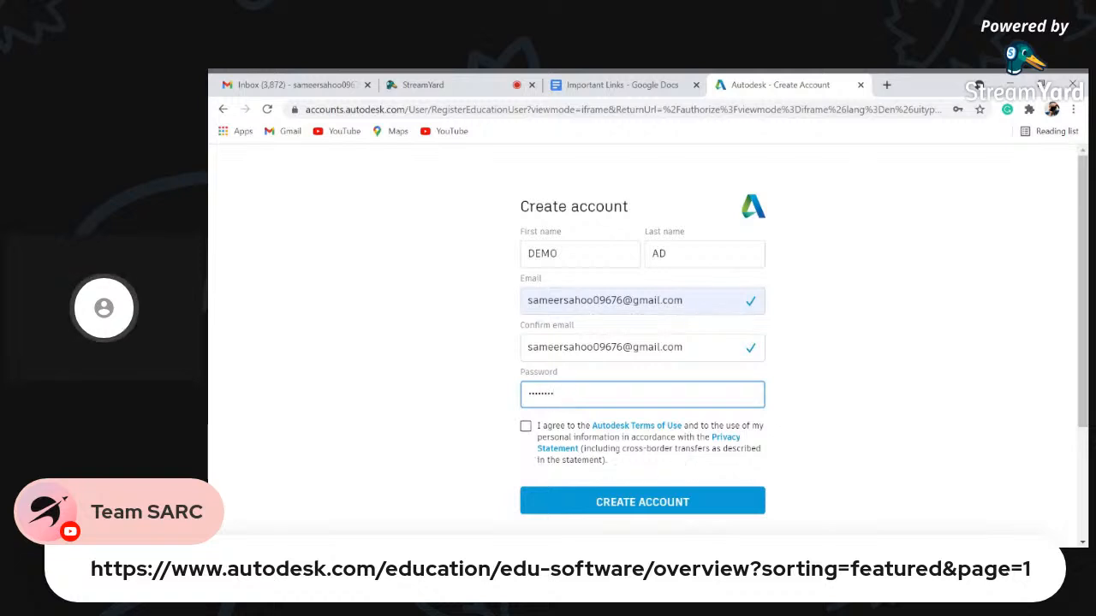
{"action": "scroll", "coordinate": [639, 430], "scroll_direction": "down", "scroll_amount": 1}
{"action": "scroll", "coordinate": [639, 430], "scroll_direction": "down", "scroll_amount": 1}
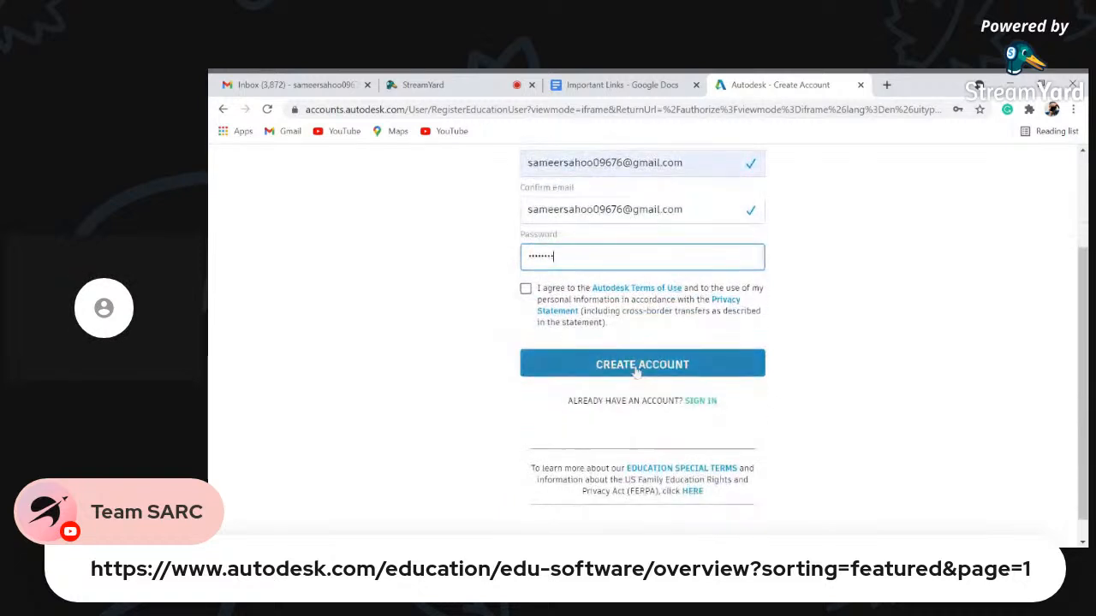
{"action": "left_click", "coordinate": [526, 288]}
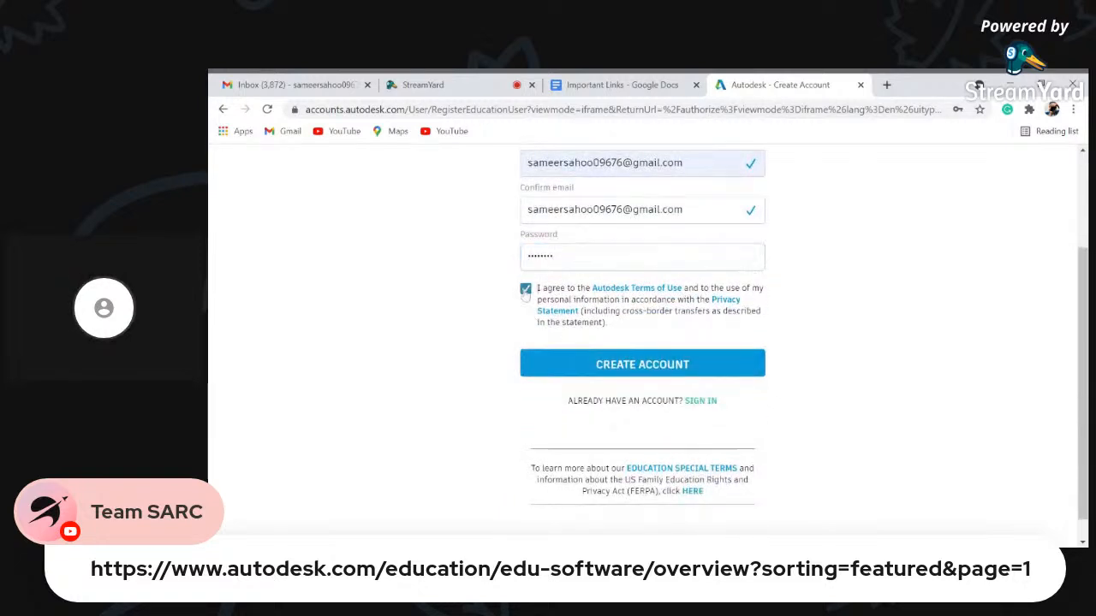
{"action": "left_click", "coordinate": [590, 366]}
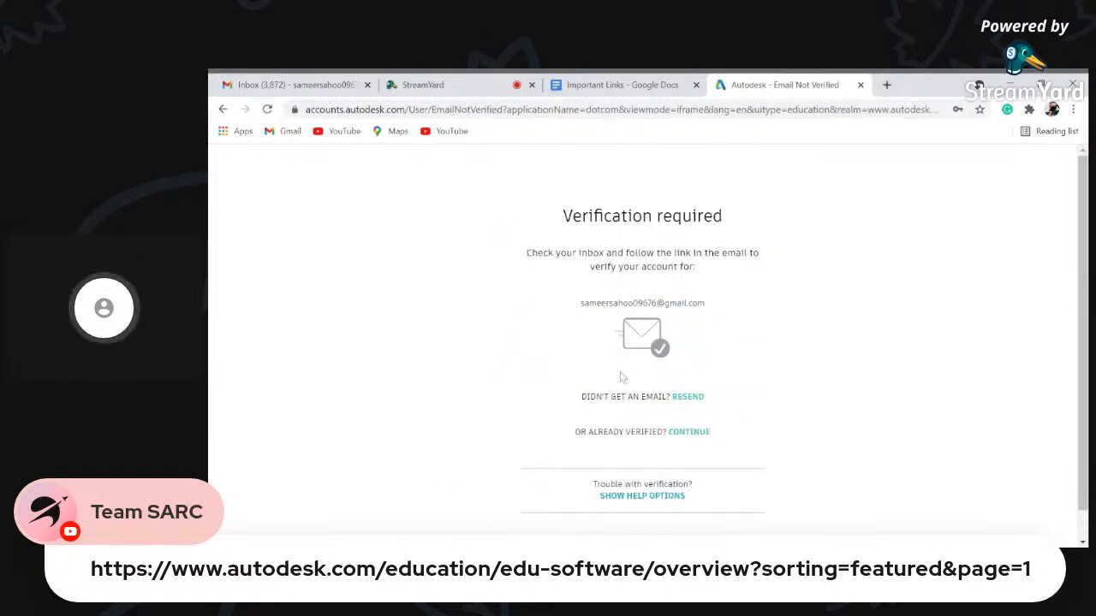
- In Gmail, open the 'Verify your Autodesk account' email, verify the address, and finish with Done
{"action": "left_click", "coordinate": [288, 86]}
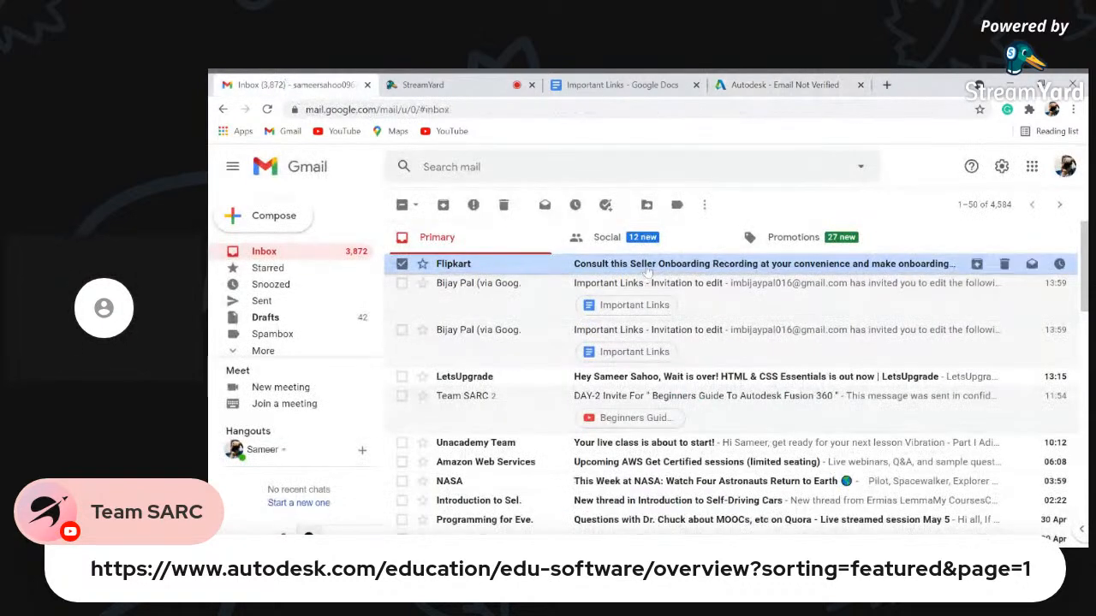
{"action": "left_click", "coordinate": [268, 111]}
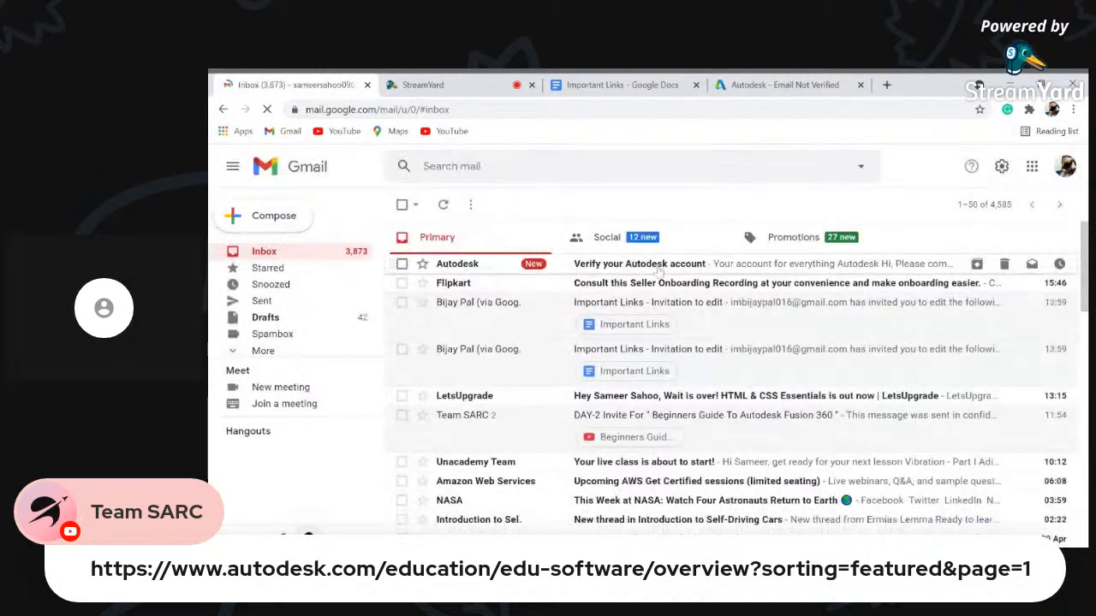
{"action": "left_click", "coordinate": [658, 262]}
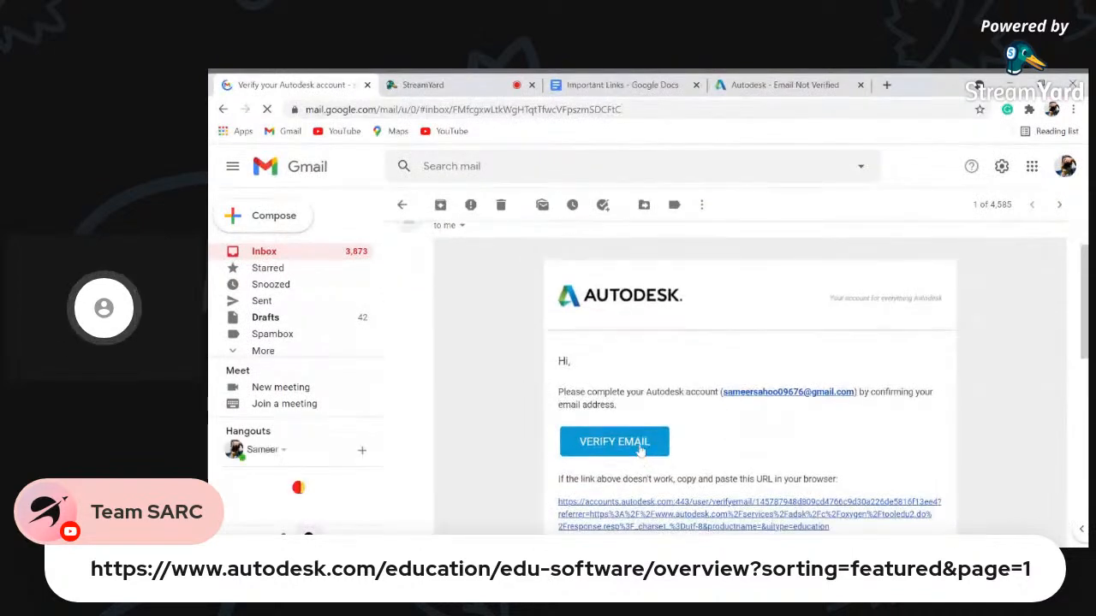
{"action": "left_click", "coordinate": [642, 447]}
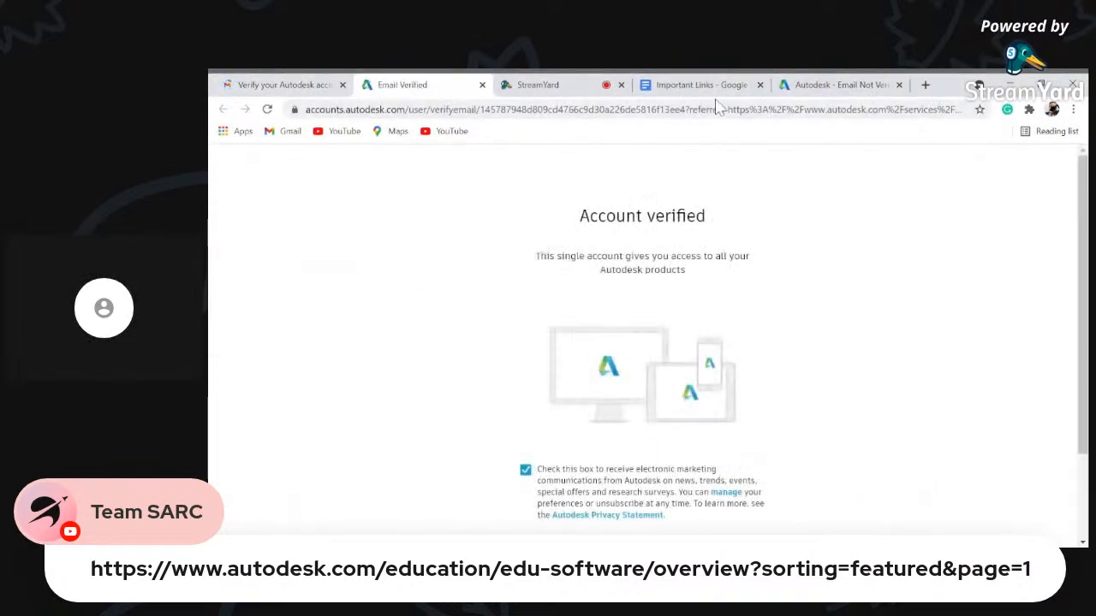
{"action": "scroll", "coordinate": [672, 377], "scroll_direction": "down", "scroll_amount": 2}
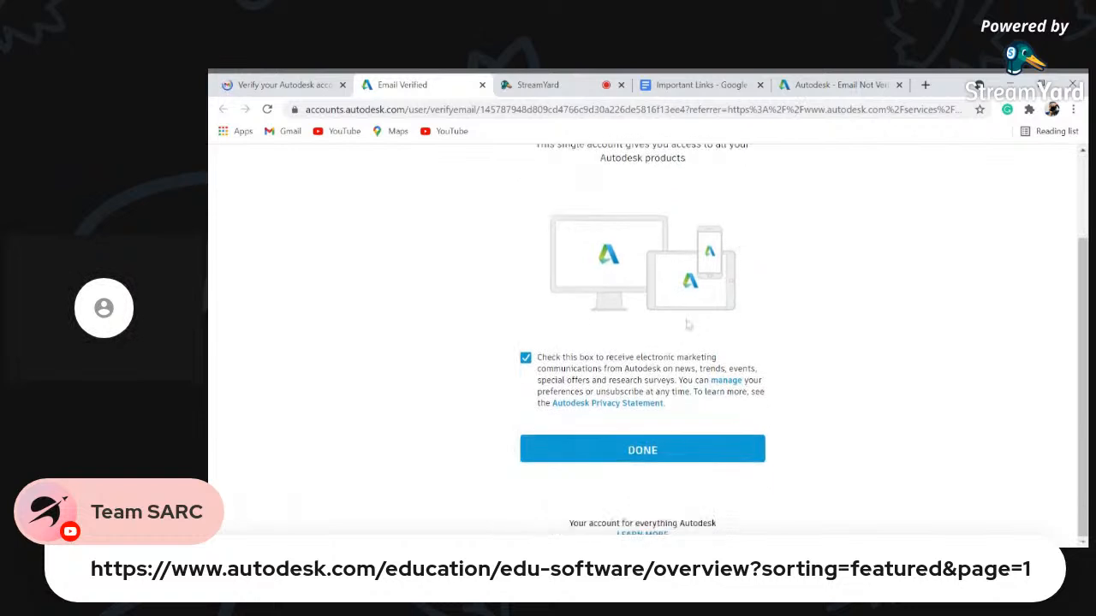
{"action": "left_click", "coordinate": [673, 447]}
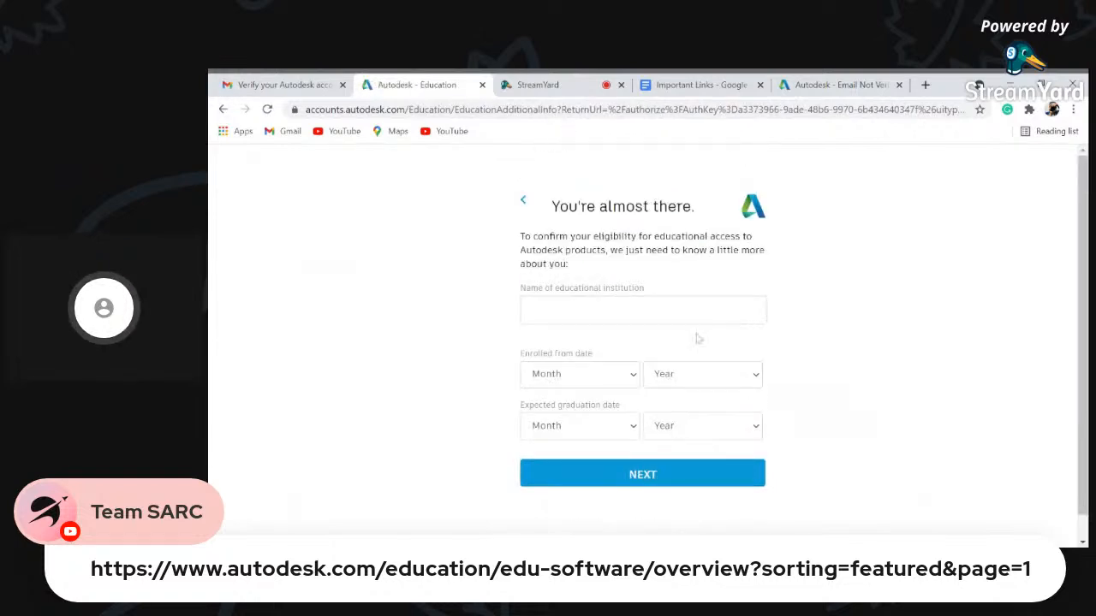
- Enter Government College Of Engineering Keonjhar as the educational institution
{"action": "scroll", "coordinate": [642, 308], "scroll_direction": "down", "scroll_amount": 1}
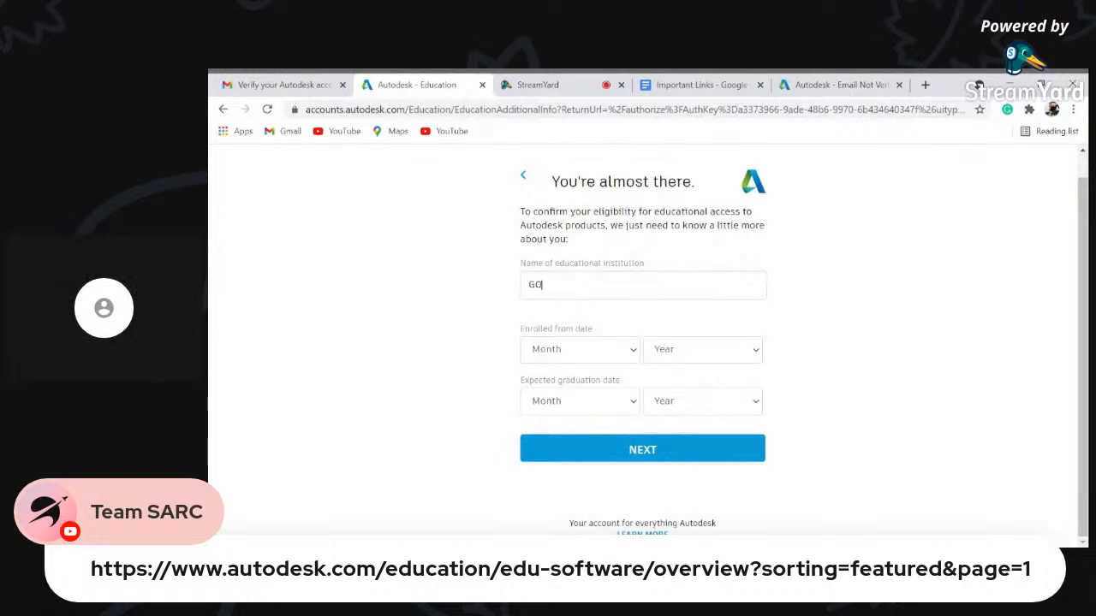
{"action": "type", "text": "ERNMENT COLLEGE"}
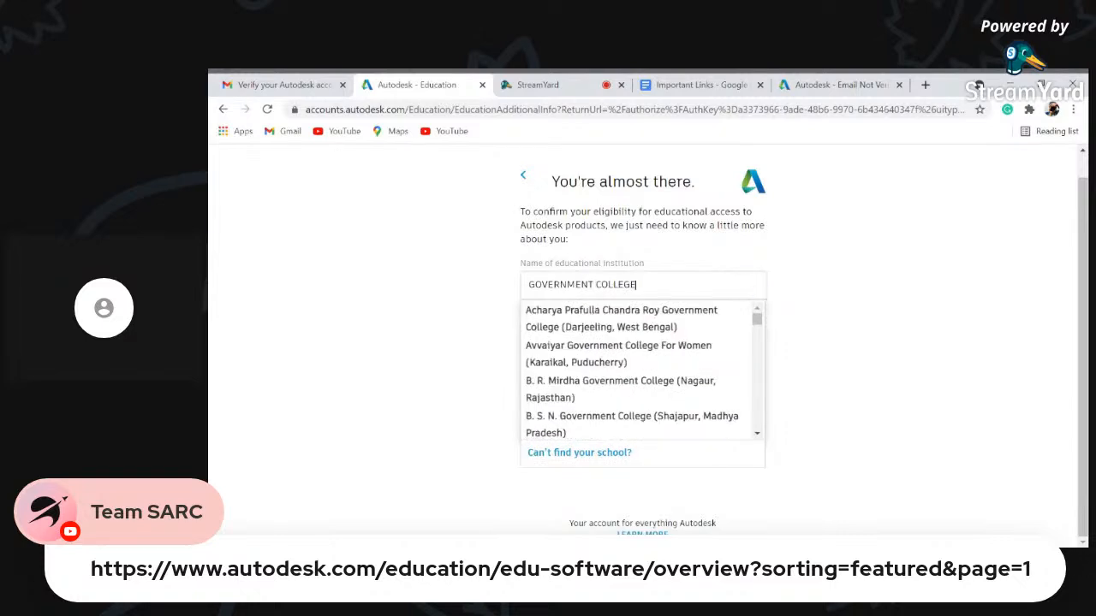
{"action": "type", "text": " OF E"}
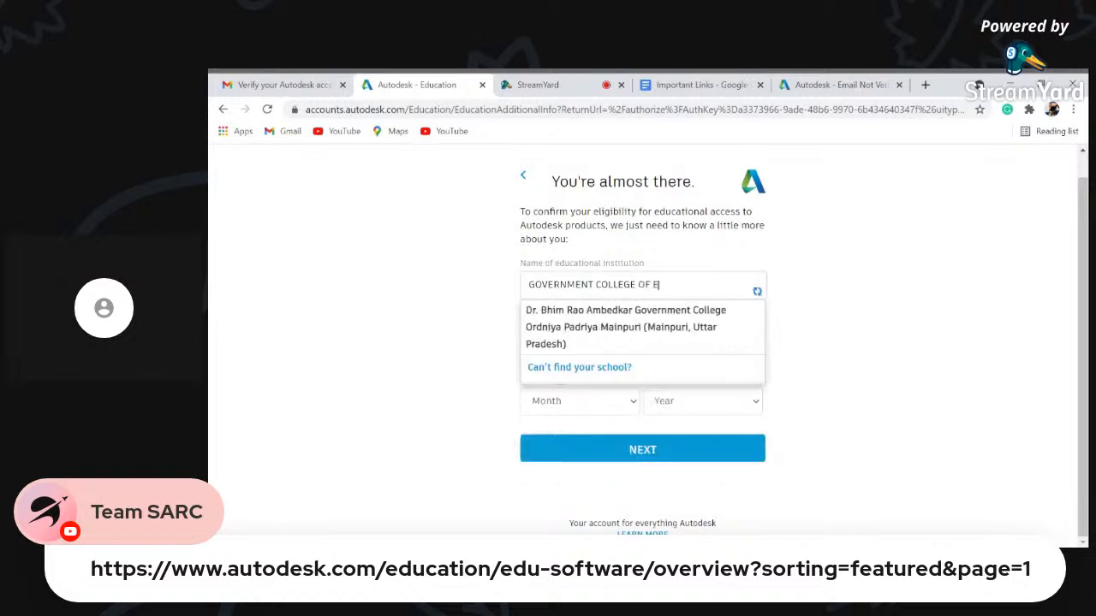
{"action": "type", "text": "NGINEERING KE"}
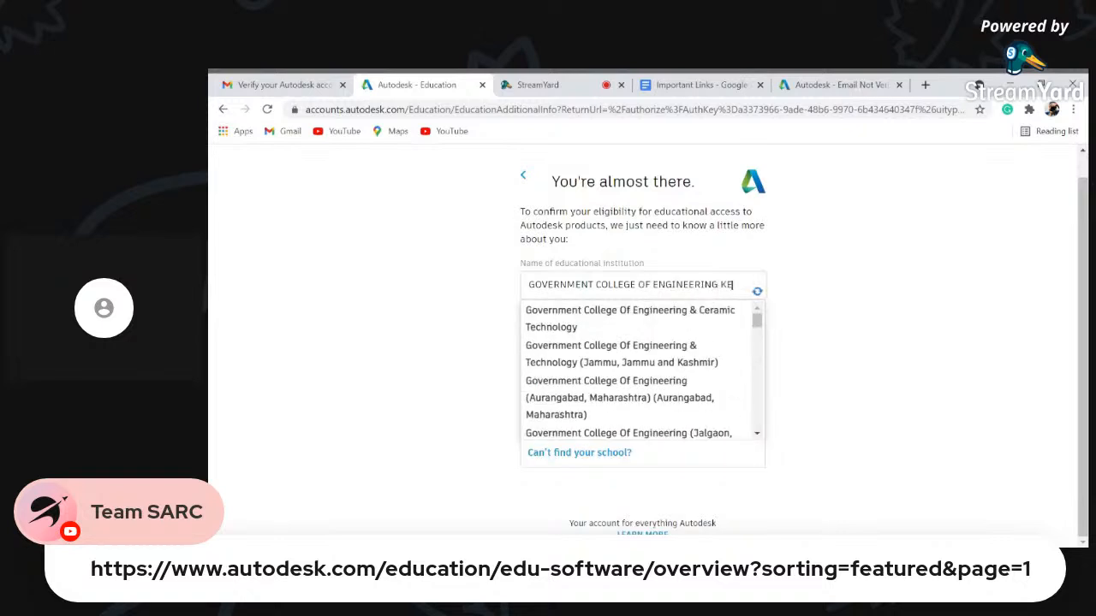
{"action": "left_click", "coordinate": [707, 346]}
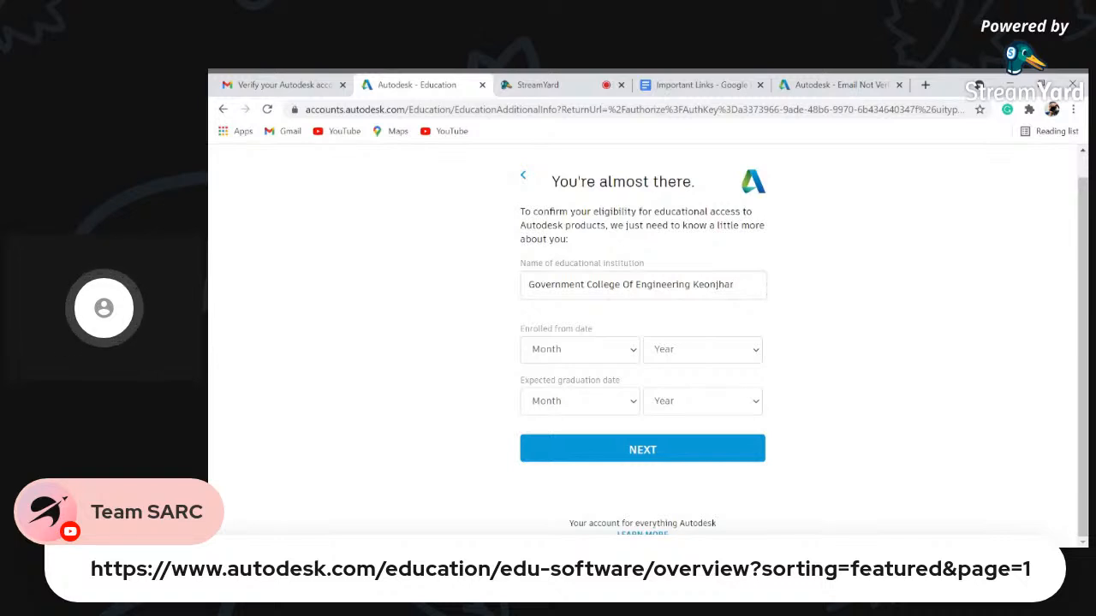
- Set enrolment start to July 2020 and expected graduation to July 2023, then submit
{"action": "left_click", "coordinate": [600, 469]}
{"action": "left_click", "coordinate": [693, 351]}
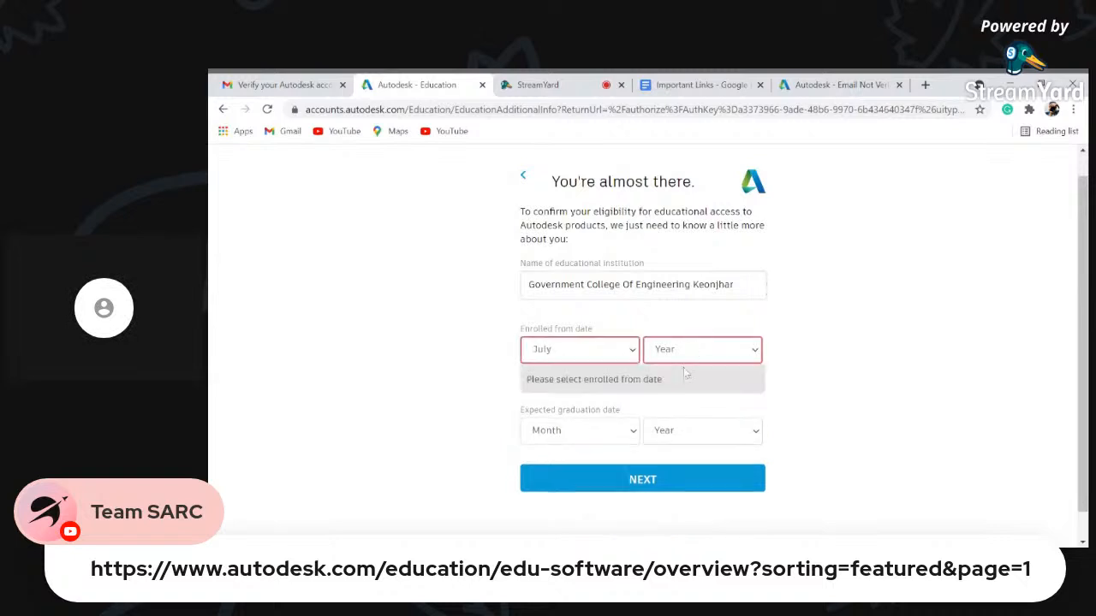
{"action": "left_click", "coordinate": [685, 372]}
{"action": "left_click", "coordinate": [613, 405]}
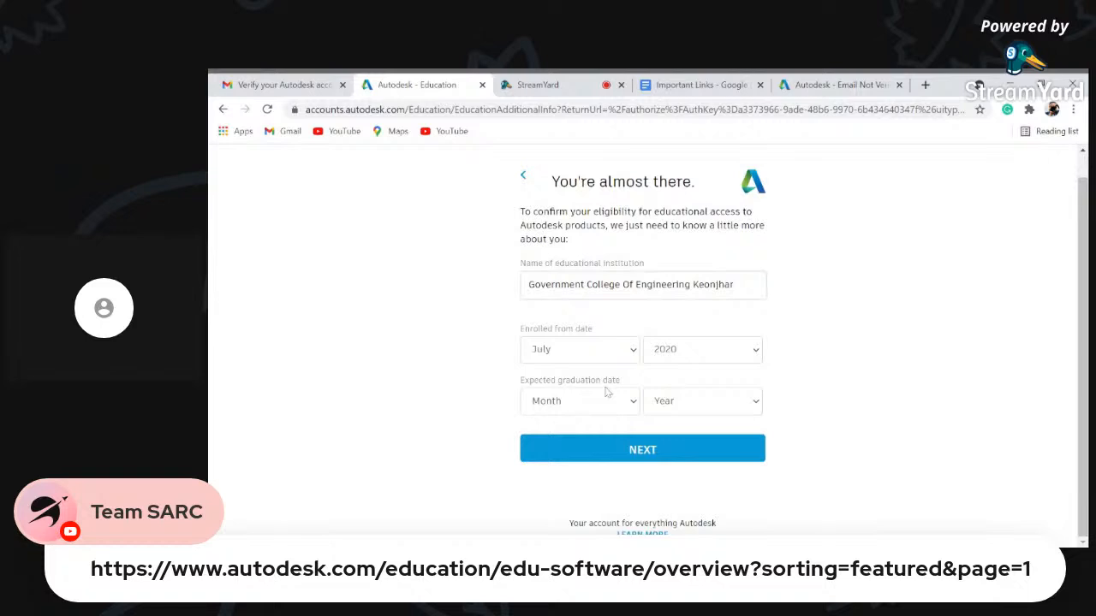
{"action": "left_click", "coordinate": [580, 401]}
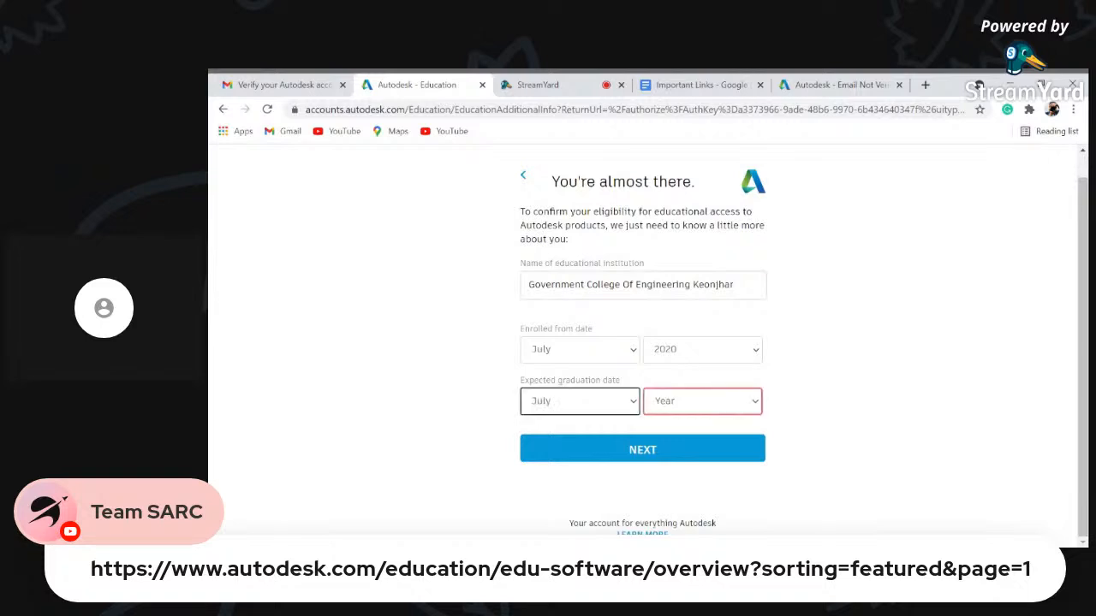
{"action": "left_click", "coordinate": [686, 395]}
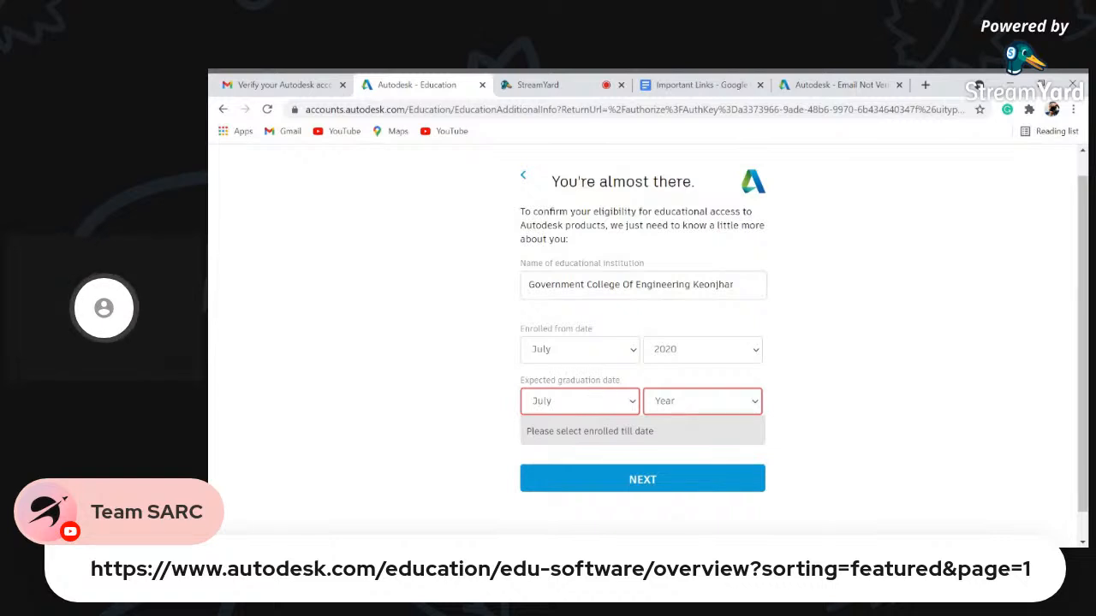
{"action": "left_click", "coordinate": [652, 420]}
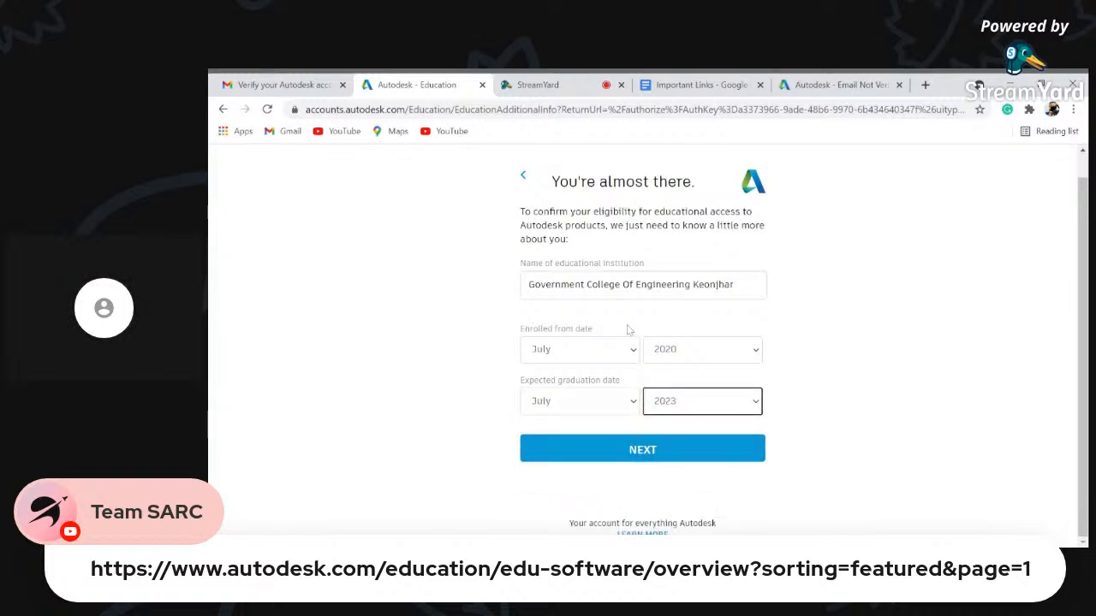
{"action": "left_click", "coordinate": [656, 453]}
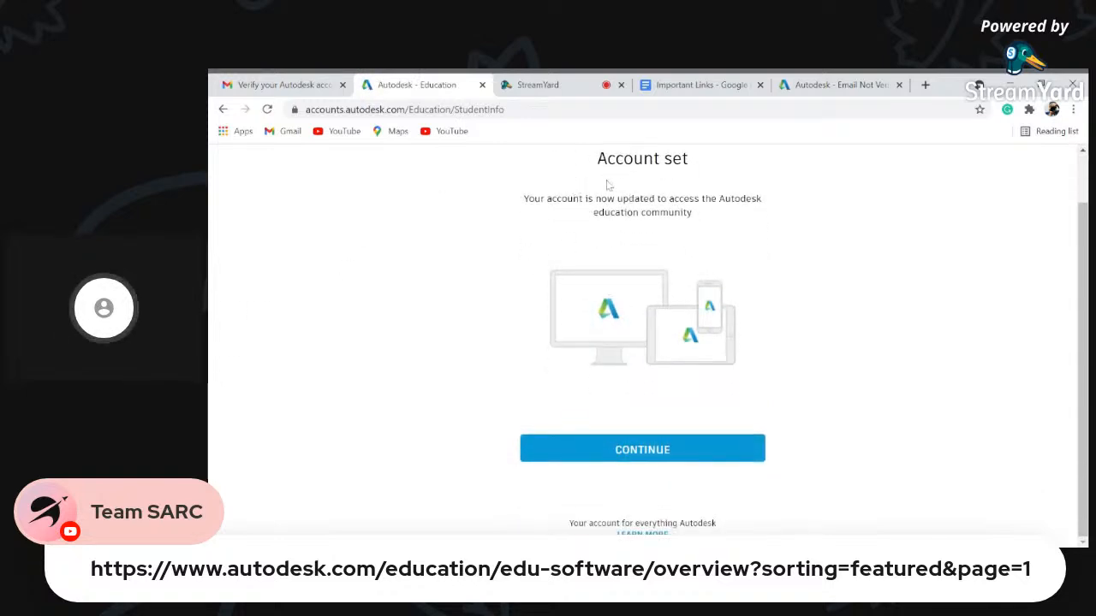
- Continue past the Account set confirmation to the products page listing Tinkercad and Fusion 360
{"action": "left_click", "coordinate": [683, 452]}
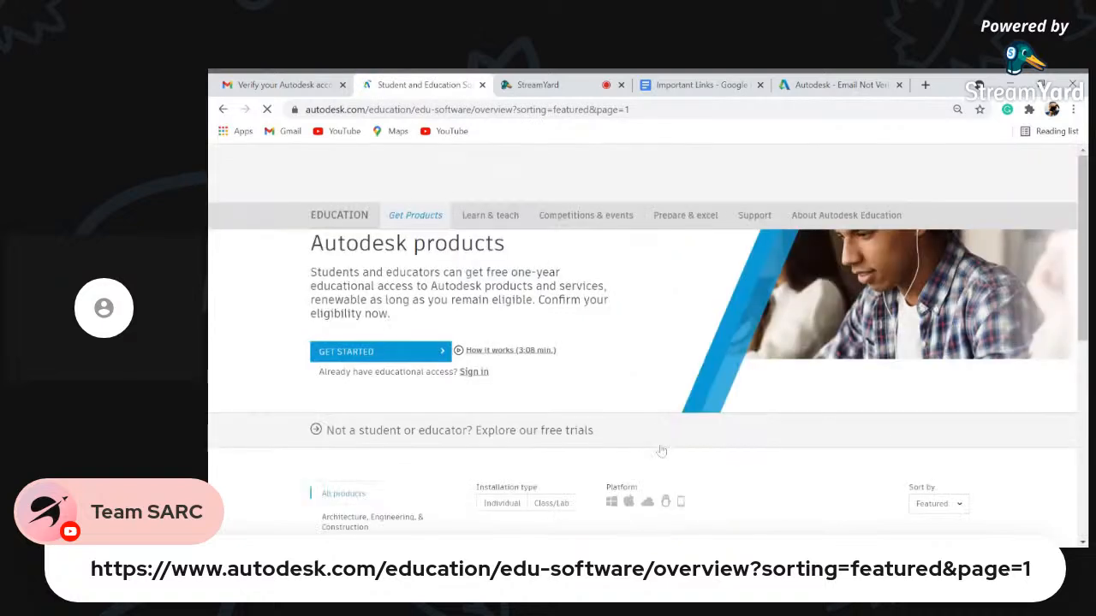
{"action": "scroll", "coordinate": [660, 446], "scroll_direction": "down", "scroll_amount": 3}
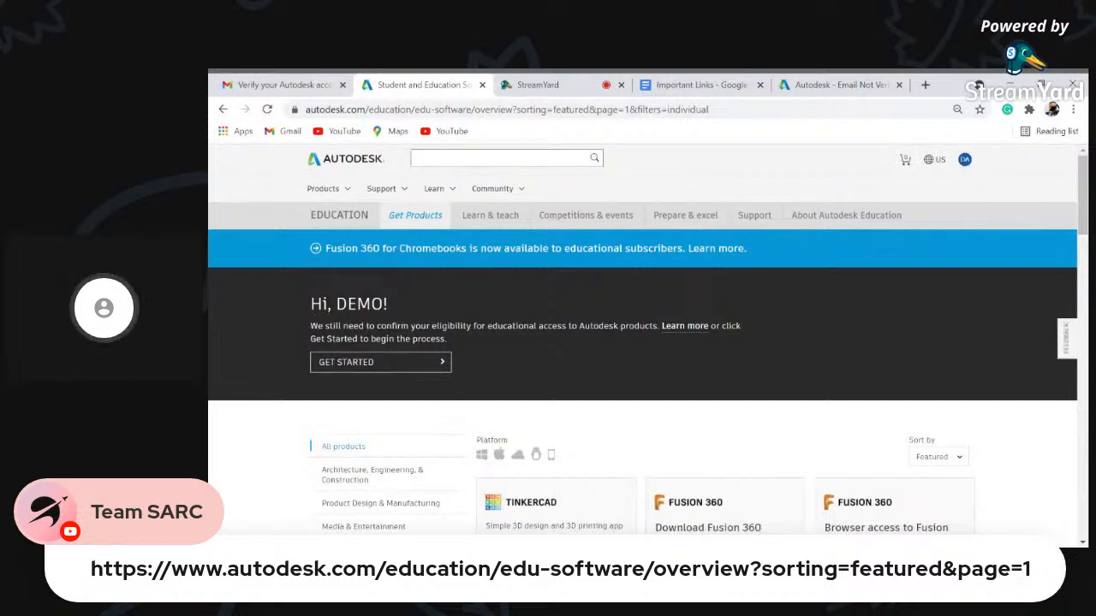
- Confirm the prefilled student details and review the proof-of-enrolment upload page
{"action": "left_click", "coordinate": [371, 366]}
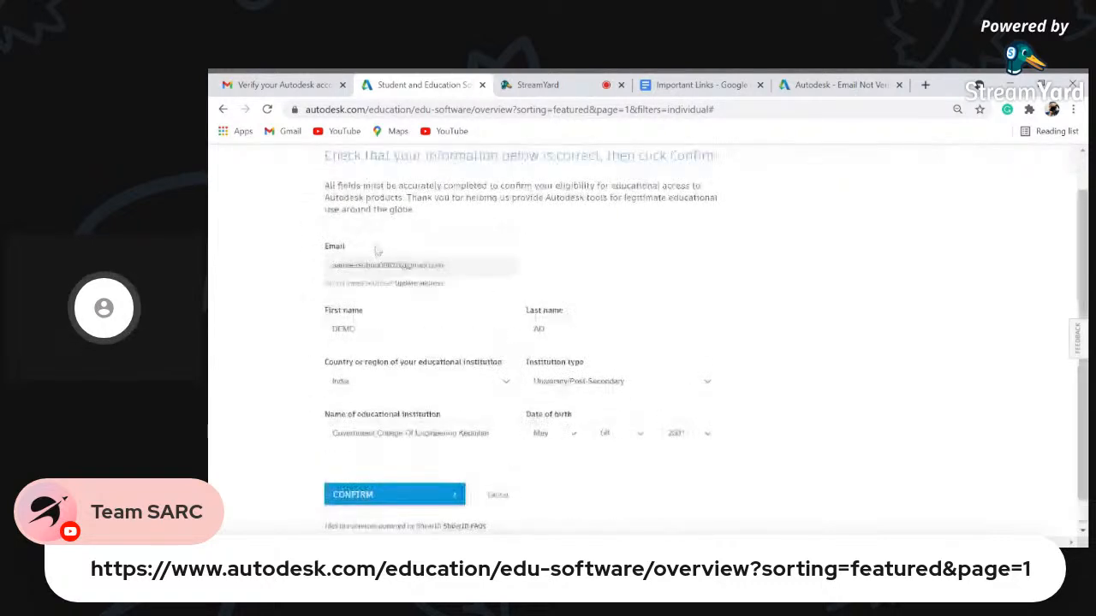
{"action": "scroll", "coordinate": [431, 347], "scroll_direction": "down", "scroll_amount": 1}
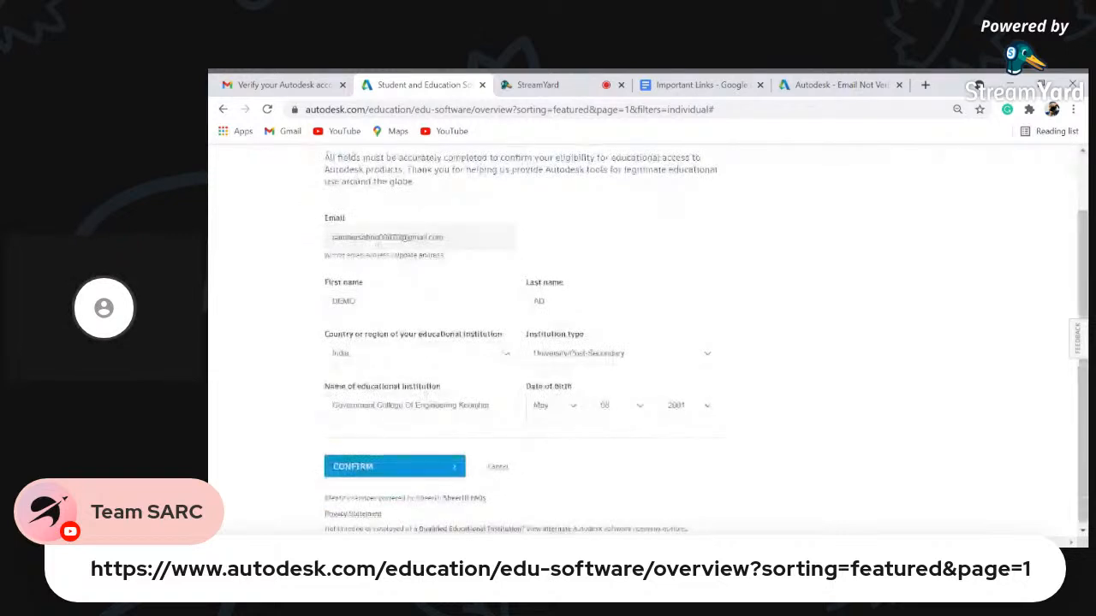
{"action": "left_click", "coordinate": [405, 465]}
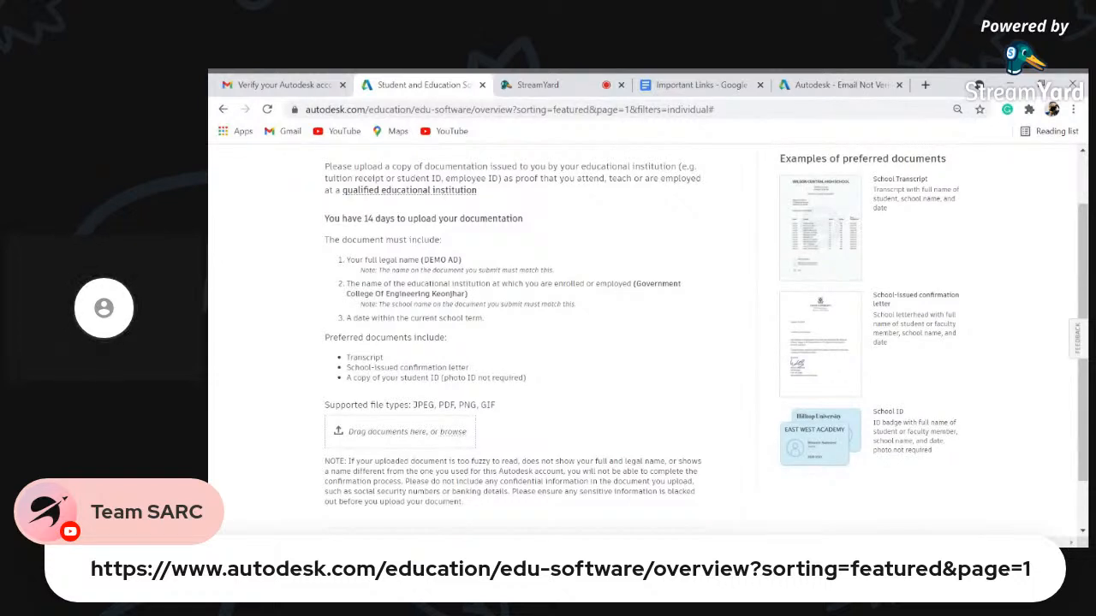
{"action": "scroll", "coordinate": [396, 498], "scroll_direction": "down", "scroll_amount": 2}
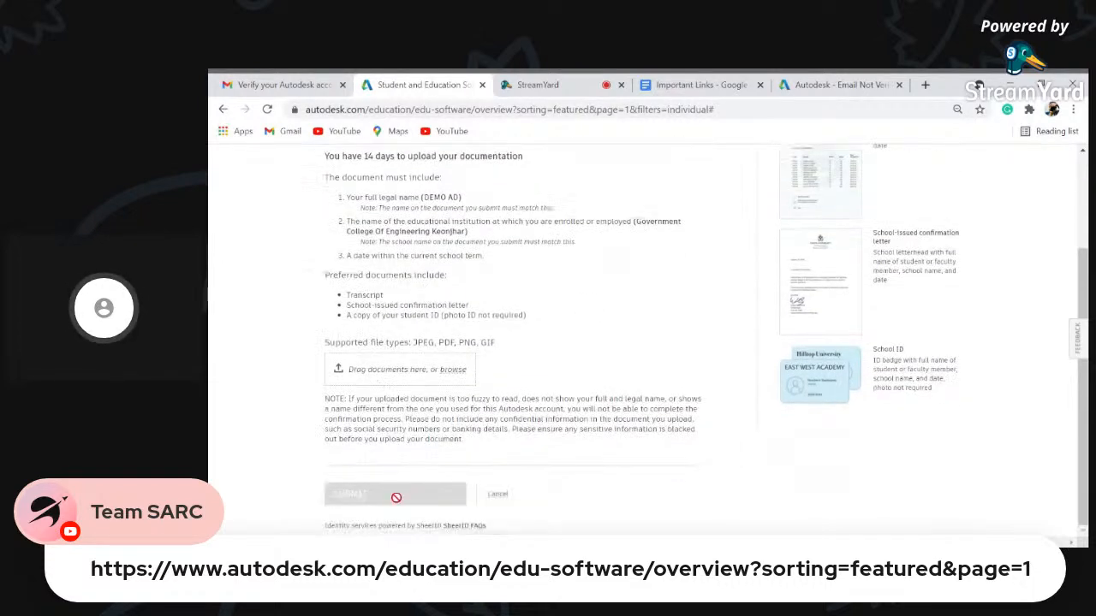
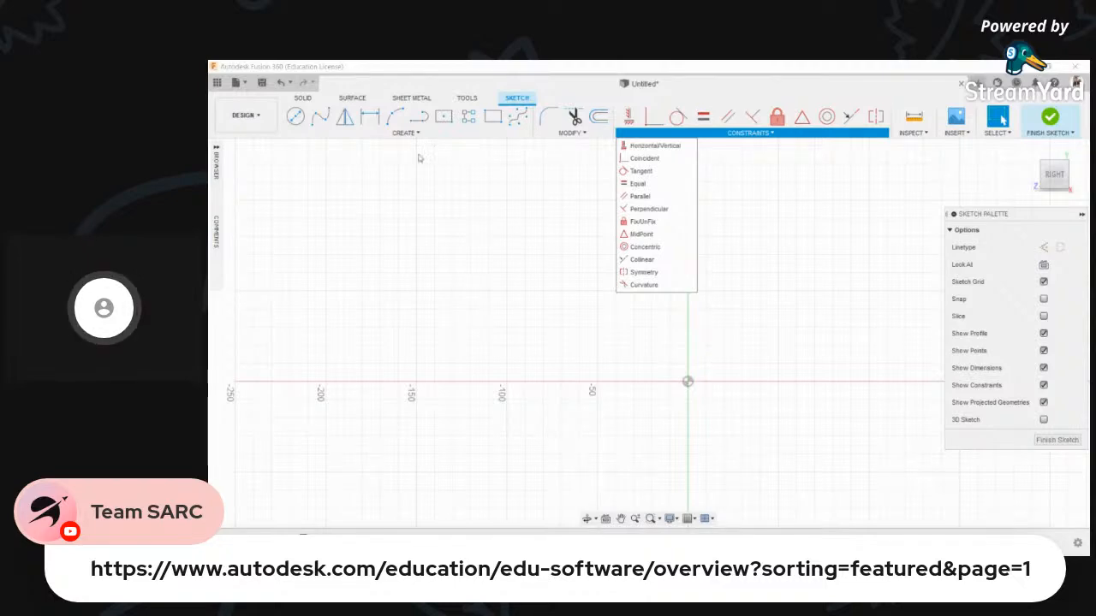
- Close the constraints list and finish the empty sketch to get back to solid modelling
{"action": "left_click", "coordinate": [788, 225]}
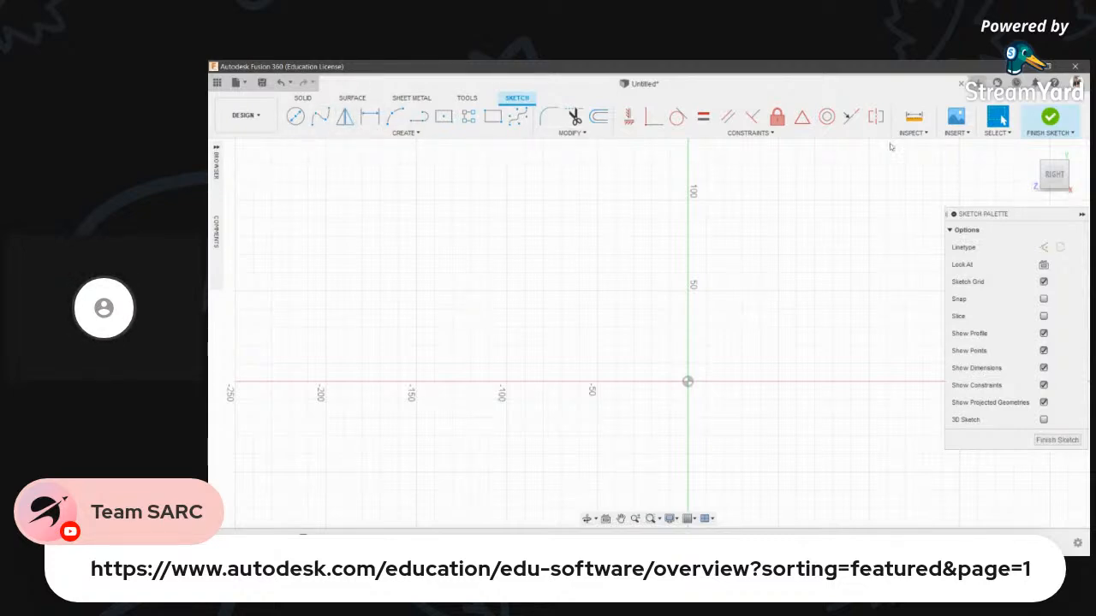
{"action": "left_click", "coordinate": [1049, 117]}
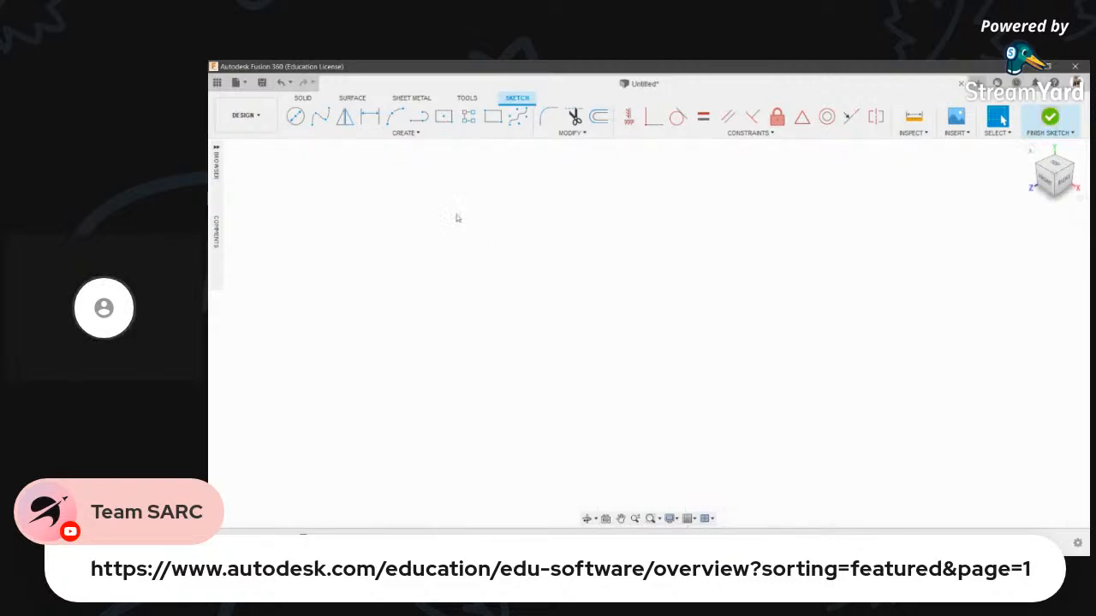
{"action": "left_click", "coordinate": [378, 134]}
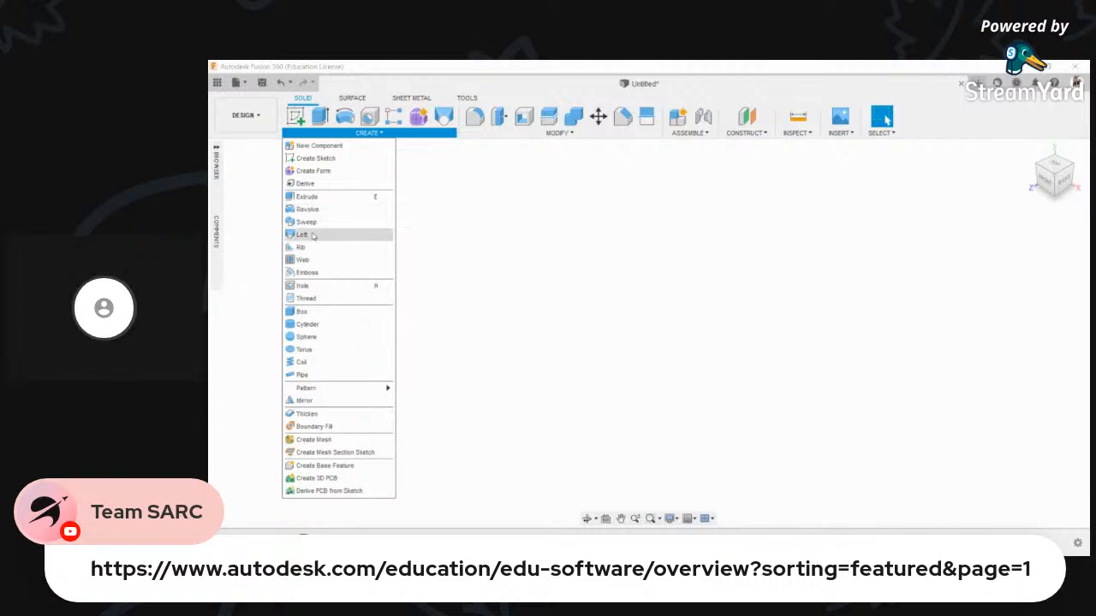
{"action": "left_click", "coordinate": [472, 151]}
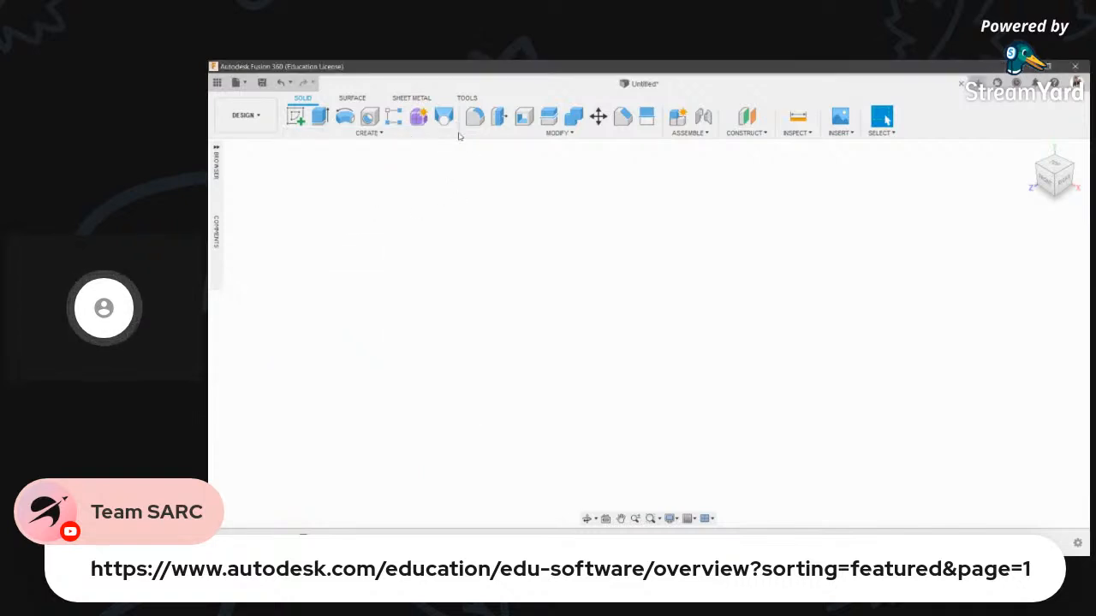
{"action": "left_click", "coordinate": [476, 134]}
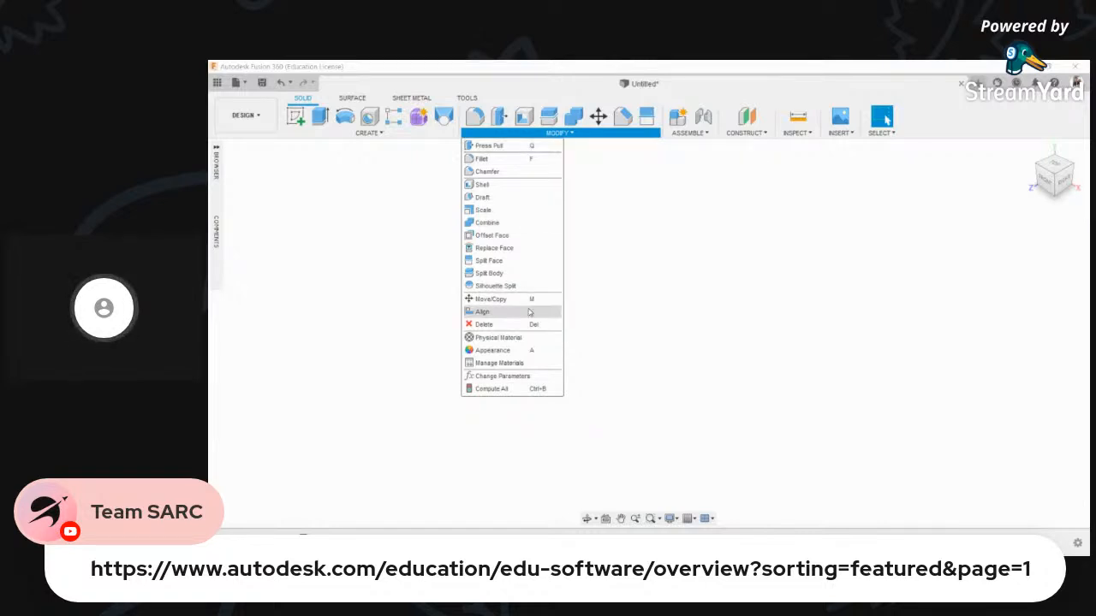
{"action": "left_click", "coordinate": [608, 372]}
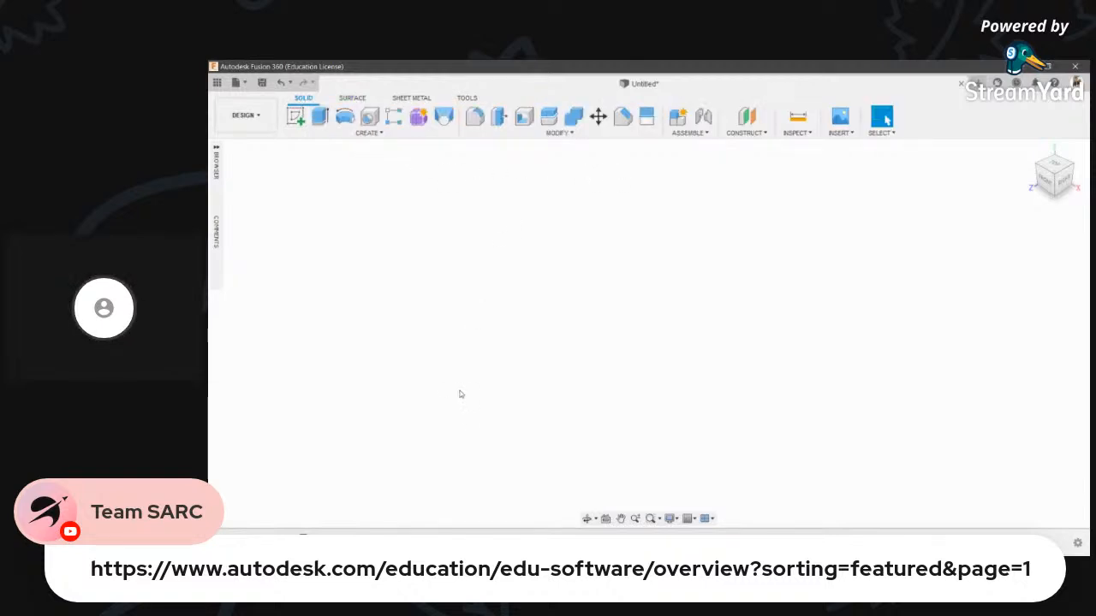
{"action": "left_click", "coordinate": [353, 99]}
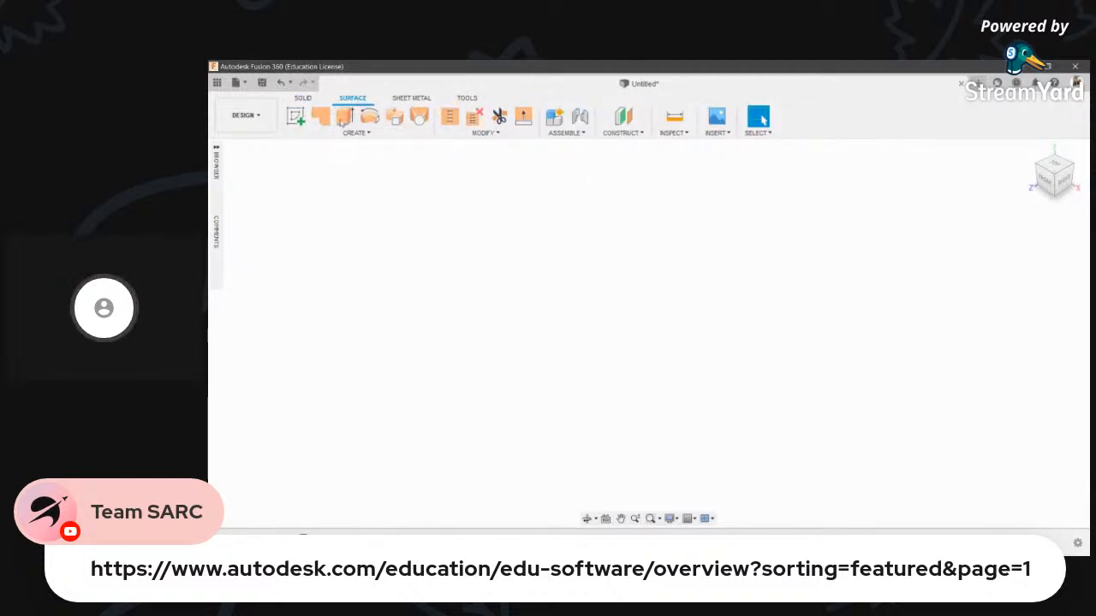
{"action": "left_click", "coordinate": [304, 98]}
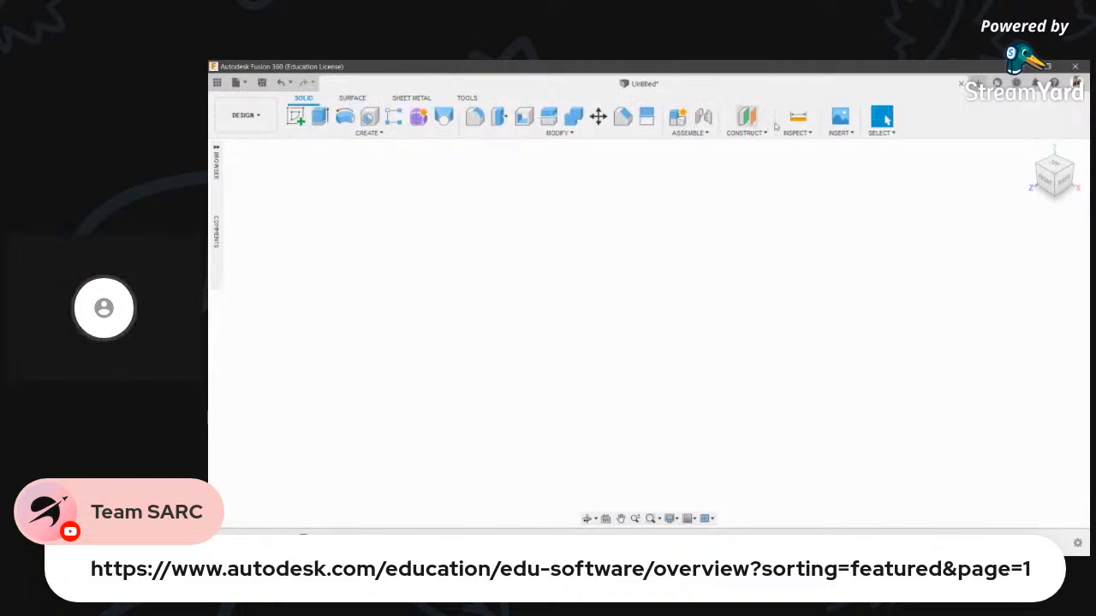
{"action": "left_click", "coordinate": [246, 115]}
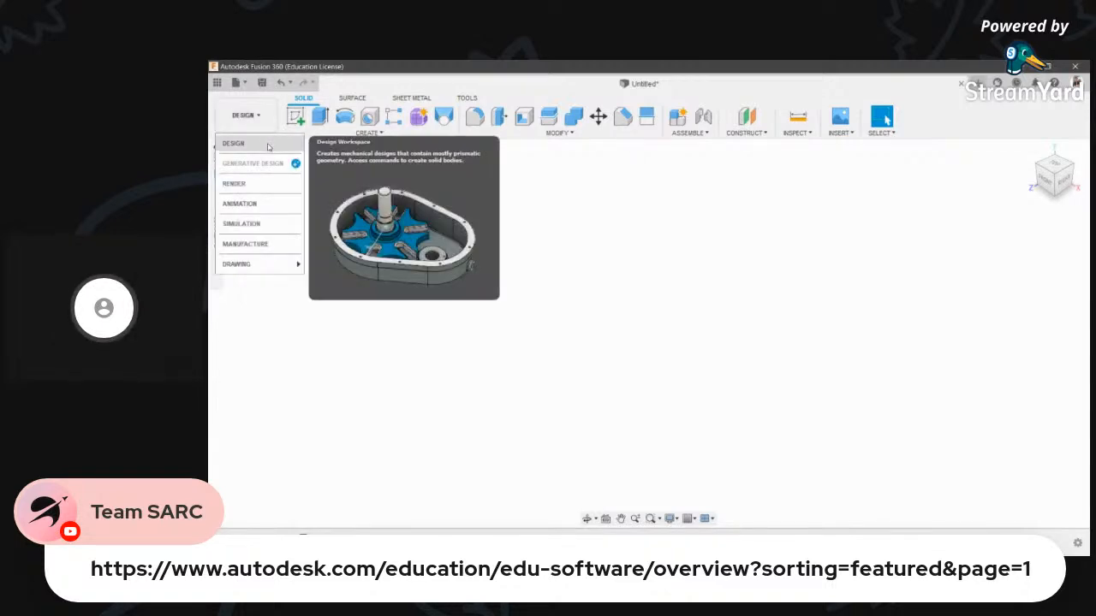
{"action": "mouse_move", "coordinate": [266, 272]}
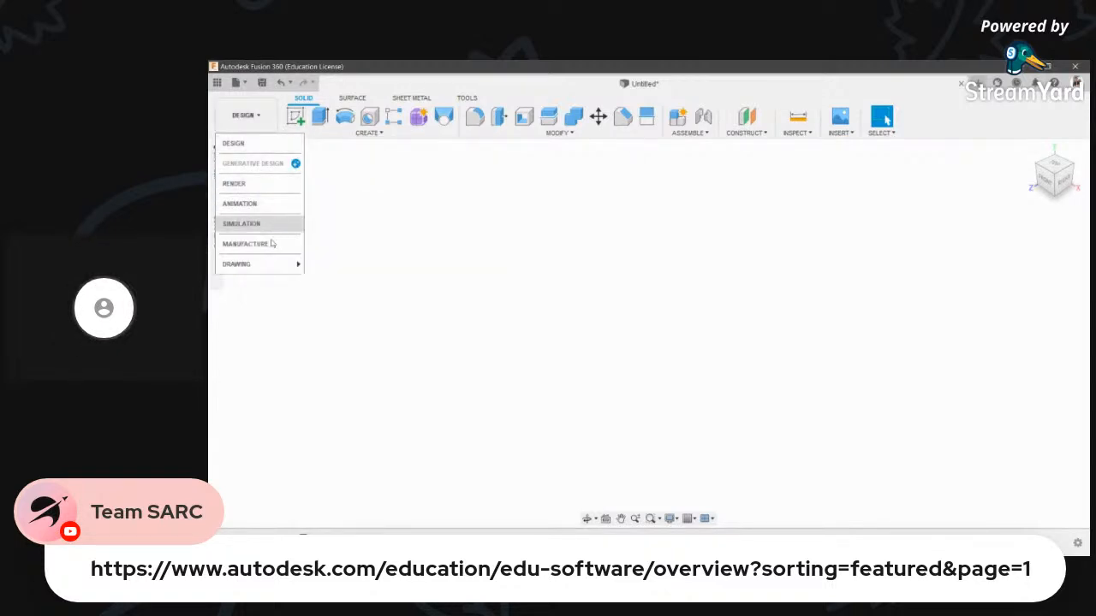
{"action": "left_click", "coordinate": [594, 361]}
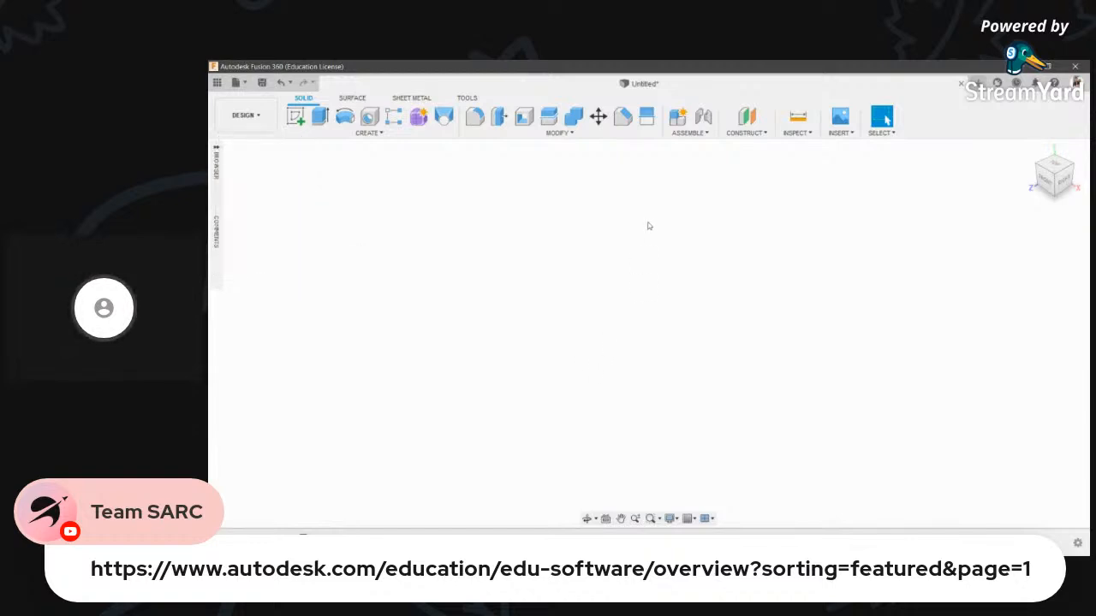
{"action": "left_click", "coordinate": [369, 132]}
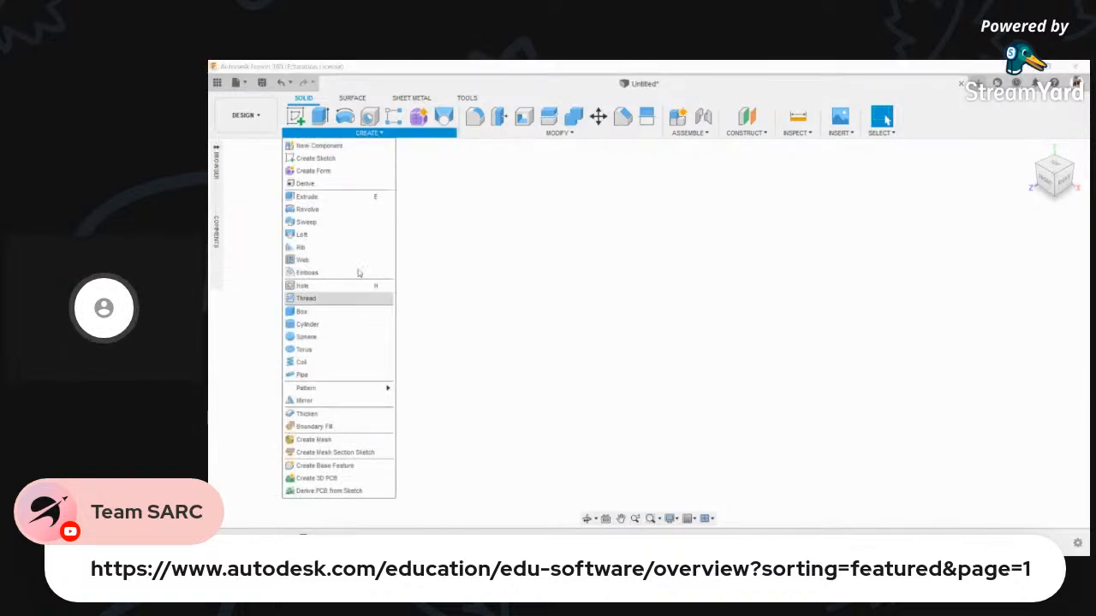
{"action": "left_click", "coordinate": [553, 135]}
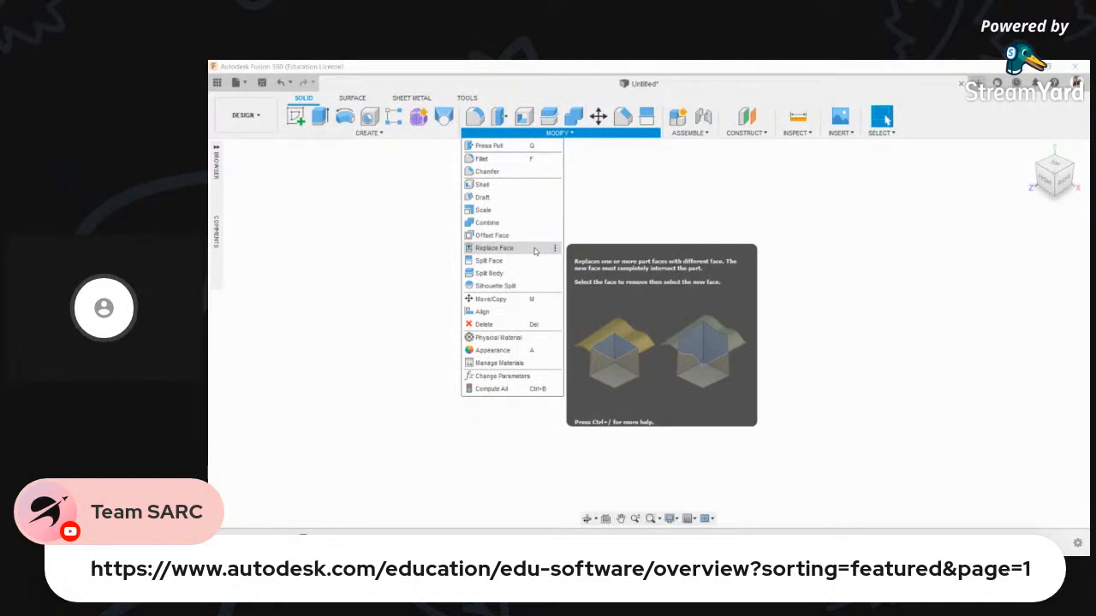
{"action": "left_click", "coordinate": [384, 317]}
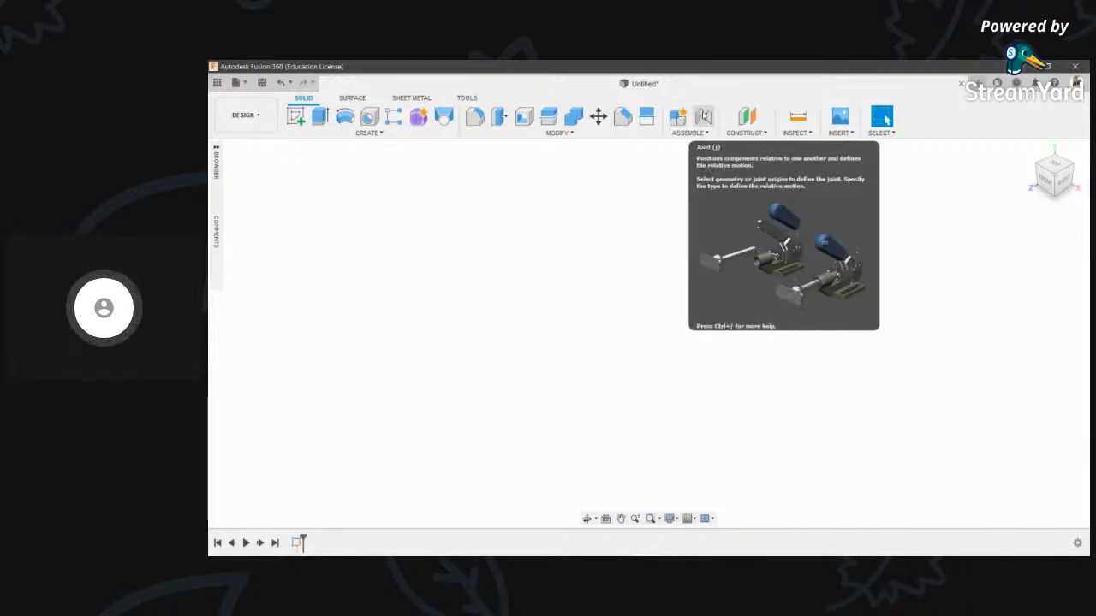
- Start a new sketch on the YZ origin plane and frame the sketch view
{"action": "left_click", "coordinate": [295, 116]}
{"action": "left_click", "coordinate": [623, 325]}
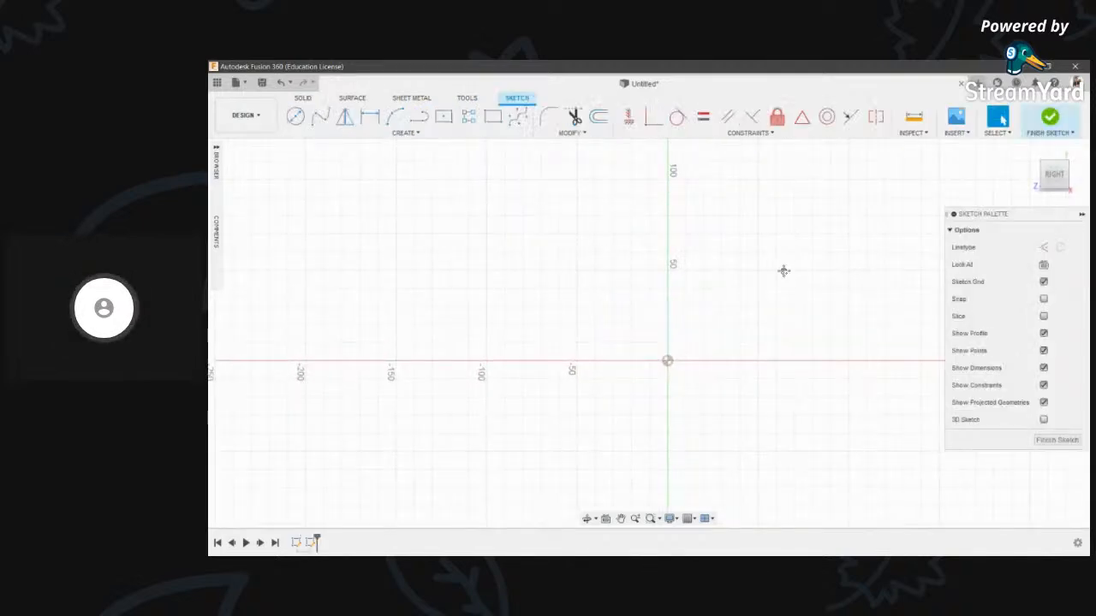
{"action": "key", "text": "Escape"}
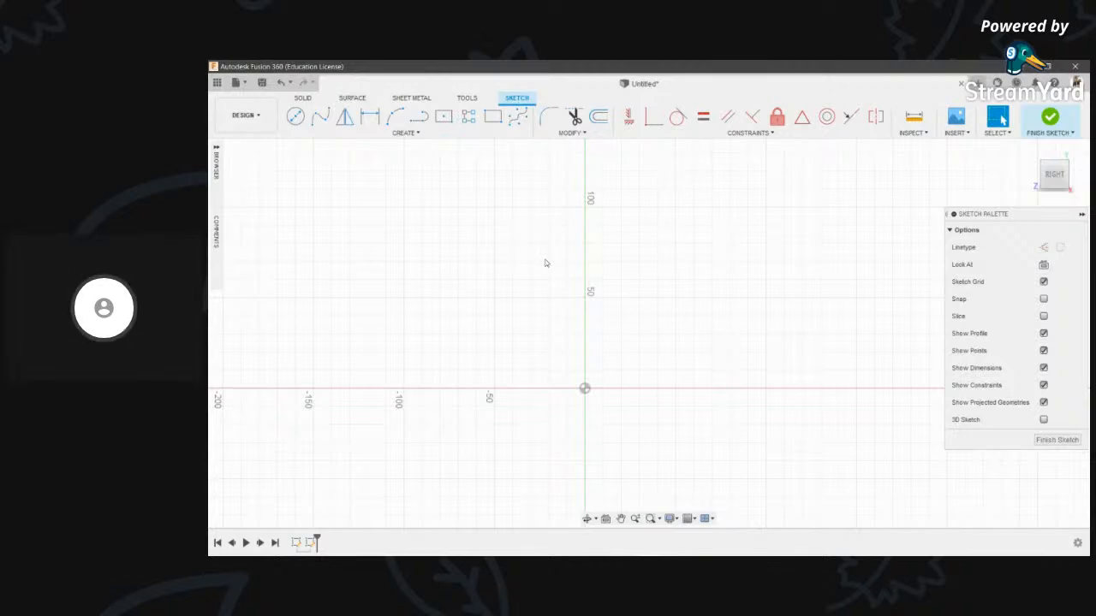
{"action": "middle_click_drag", "start_coordinate": [648, 249], "coordinate": [623, 307]}
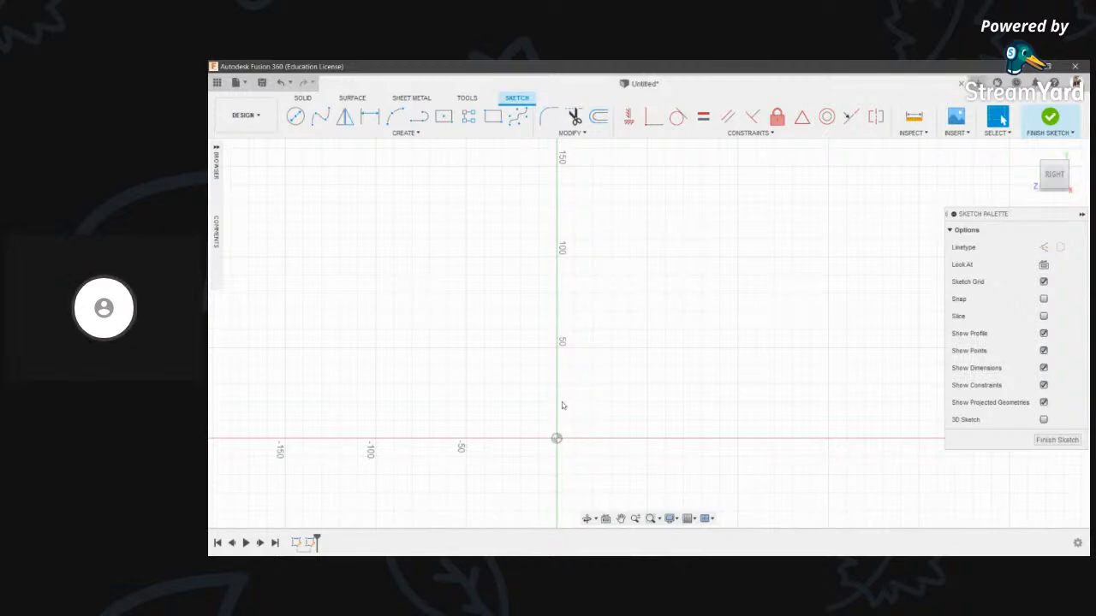
{"action": "scroll", "coordinate": [563, 401], "scroll_direction": "down", "scroll_amount": 1}
{"action": "middle_click_drag", "start_coordinate": [569, 385], "coordinate": [619, 382]}
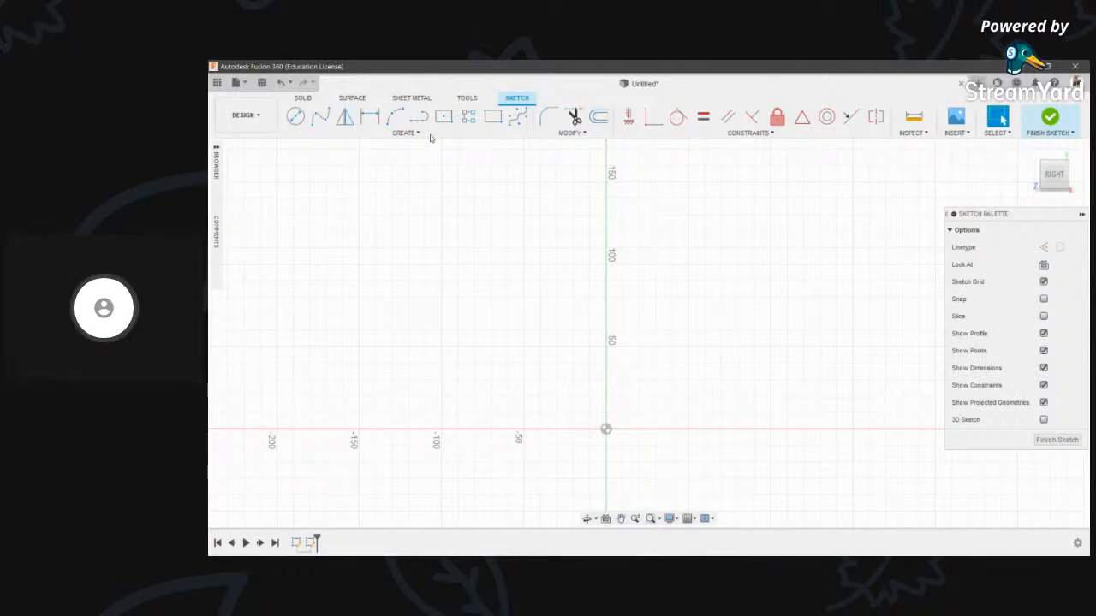
{"action": "mouse_move", "coordinate": [581, 300]}
{"action": "middle_mouse_down"}
{"action": "mouse_move", "coordinate": [568, 314]}
{"action": "mouse_move", "coordinate": [573, 291]}
{"action": "mouse_move", "coordinate": [619, 300]}
{"action": "mouse_move", "coordinate": [641, 278]}
{"action": "mouse_move", "coordinate": [641, 206]}
{"action": "middle_mouse_up"}
{"action": "scroll", "coordinate": [622, 306], "scroll_direction": "down", "scroll_amount": 2}
{"action": "scroll", "coordinate": [602, 234], "scroll_direction": "up", "scroll_amount": 2}
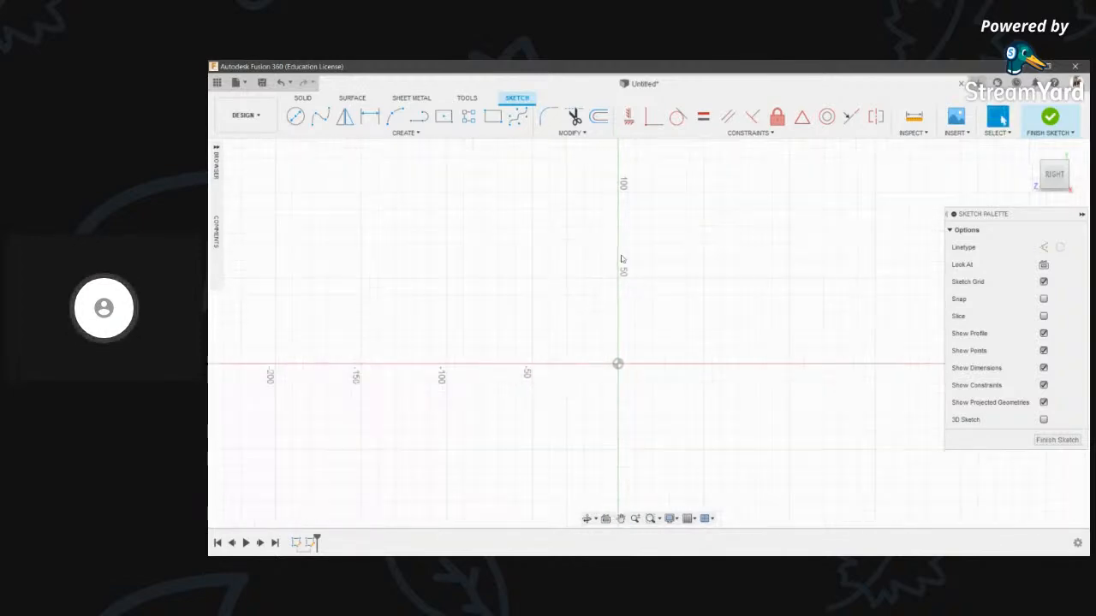
{"action": "middle_click_drag", "start_coordinate": [622, 270], "coordinate": [623, 286]}
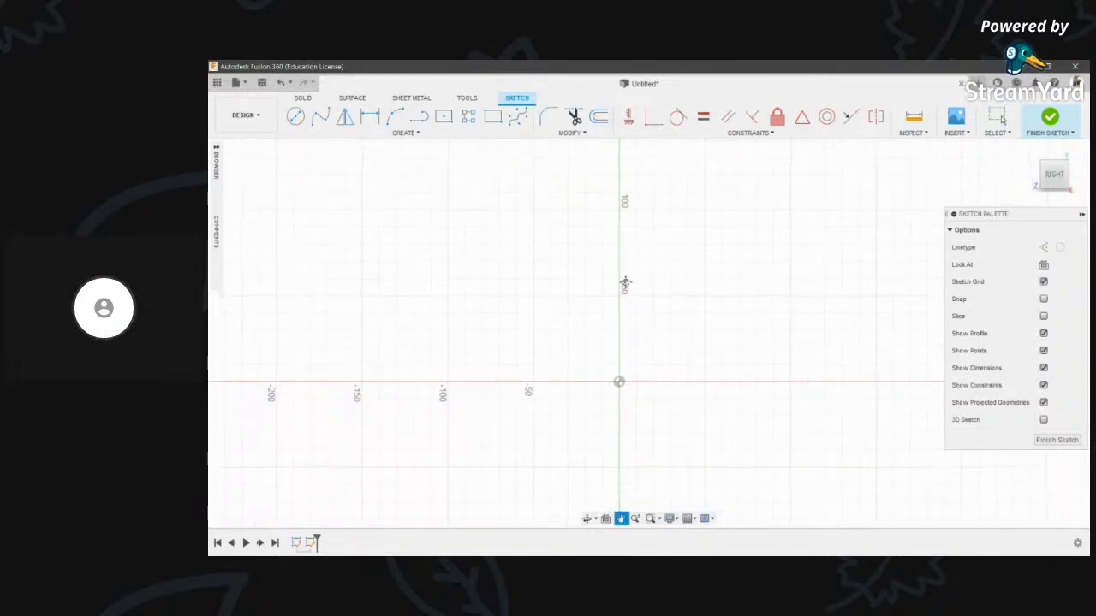
- Choose the Center to Center Slot tool and place the first slot's starting centre point
{"action": "left_click", "coordinate": [387, 133]}
{"action": "mouse_move", "coordinate": [372, 242]}
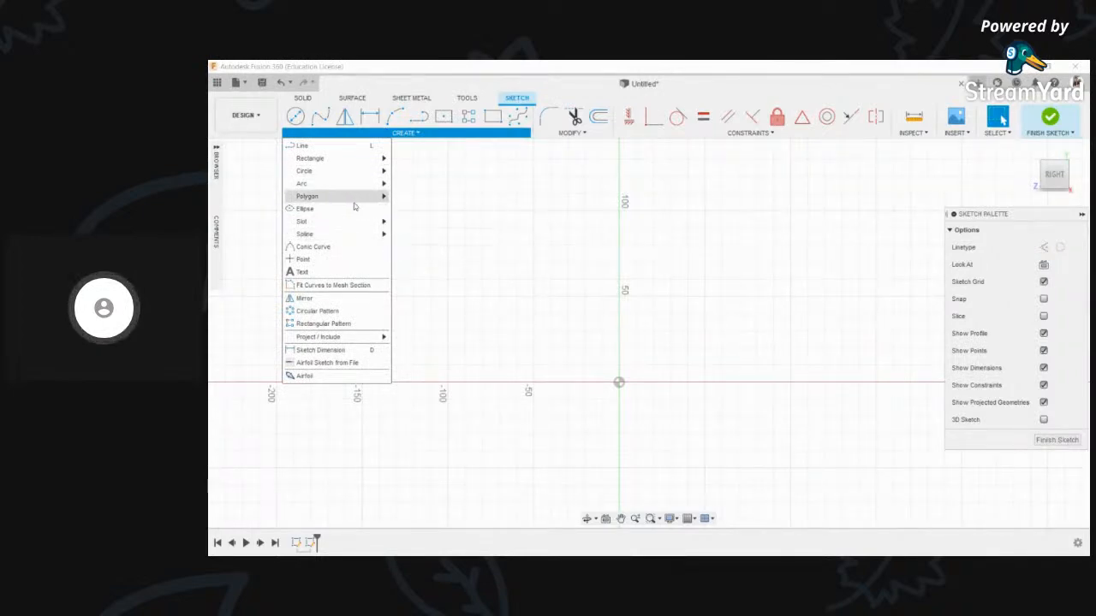
{"action": "mouse_move", "coordinate": [355, 205]}
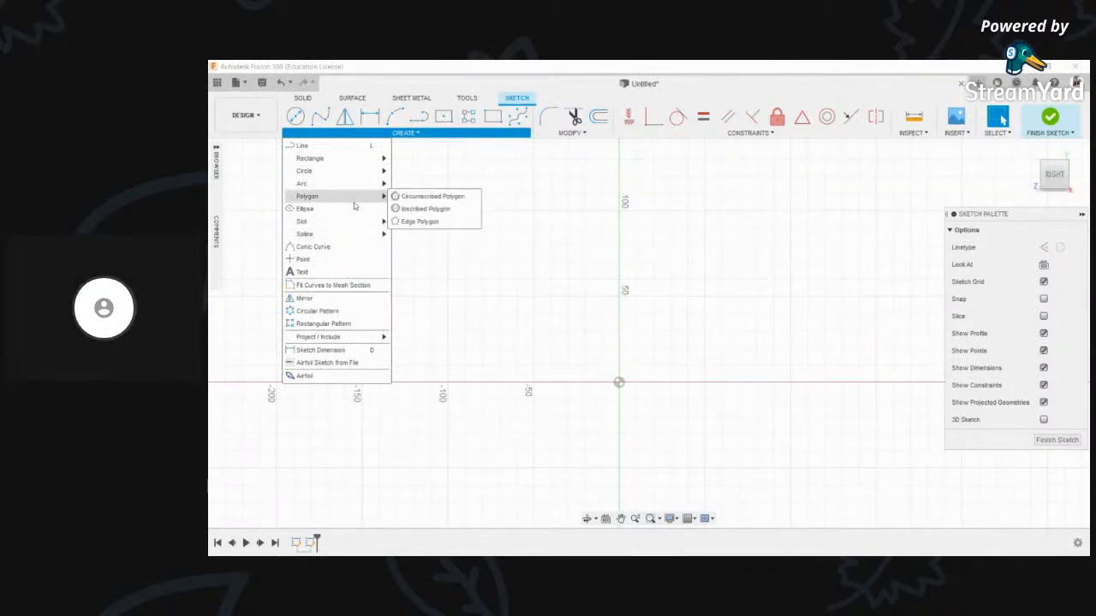
{"action": "mouse_move", "coordinate": [337, 185]}
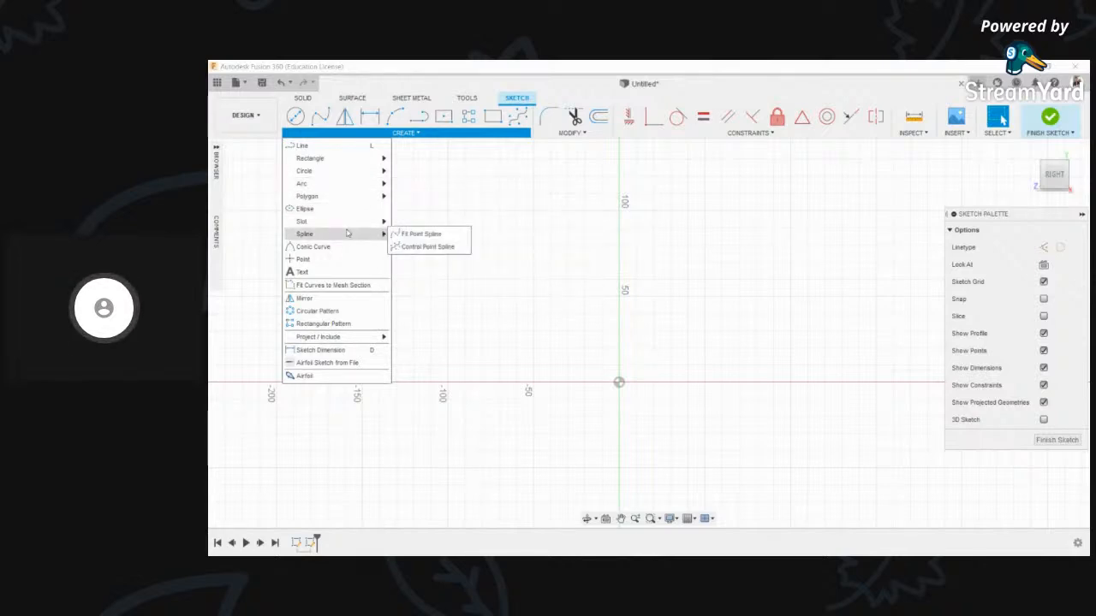
{"action": "left_click", "coordinate": [399, 223]}
{"action": "scroll", "coordinate": [514, 274], "scroll_direction": "down", "scroll_amount": 2}
{"action": "left_click", "coordinate": [342, 133]}
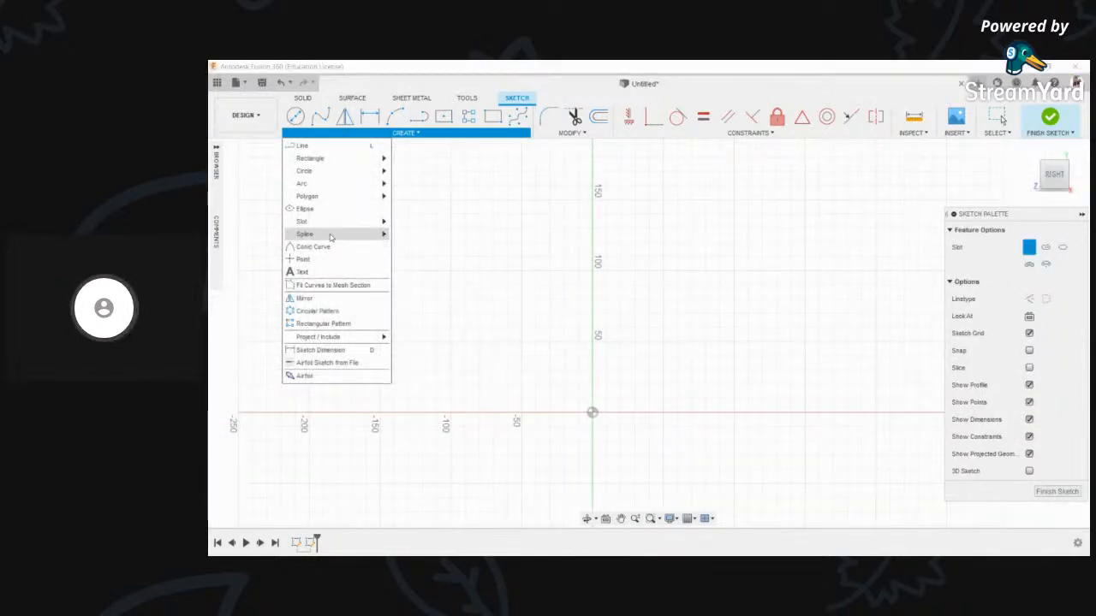
{"action": "mouse_move", "coordinate": [376, 221]}
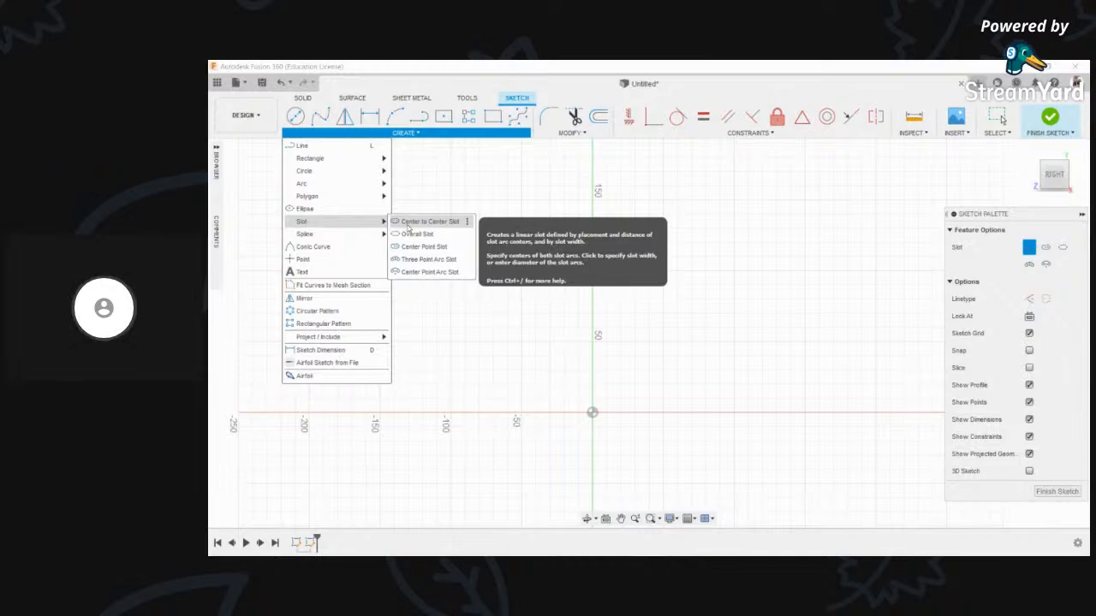
{"action": "scroll", "coordinate": [588, 265], "scroll_direction": "down", "scroll_amount": 3}
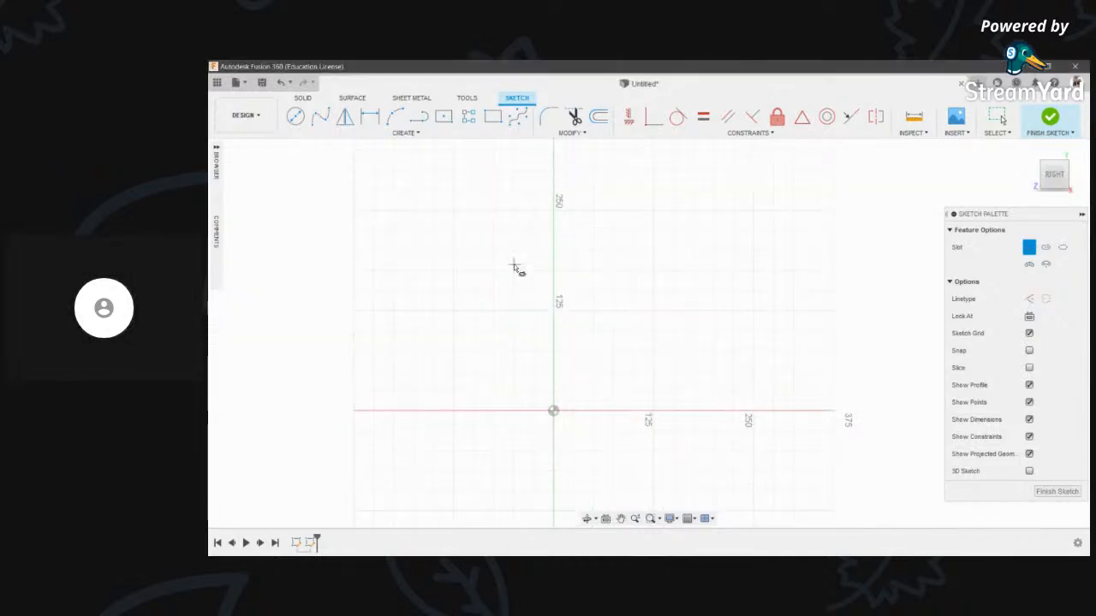
{"action": "scroll", "coordinate": [514, 267], "scroll_direction": "up", "scroll_amount": 2}
{"action": "left_click", "coordinate": [490, 248]}
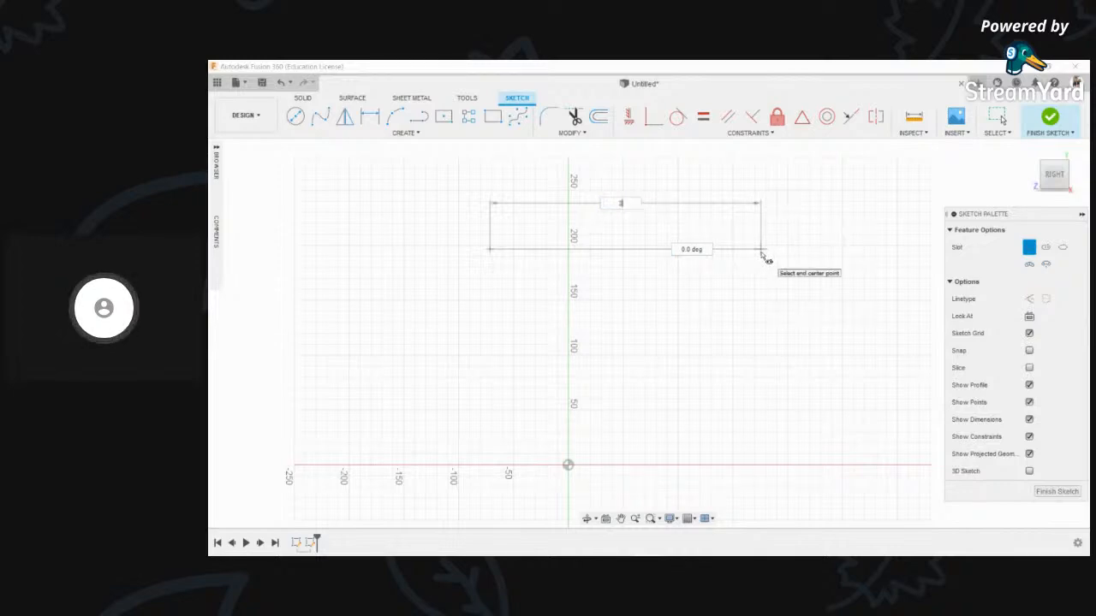
- Finish the first slot with length 200 and width 25
{"action": "type", "text": "200"}
{"action": "key", "text": "Return"}
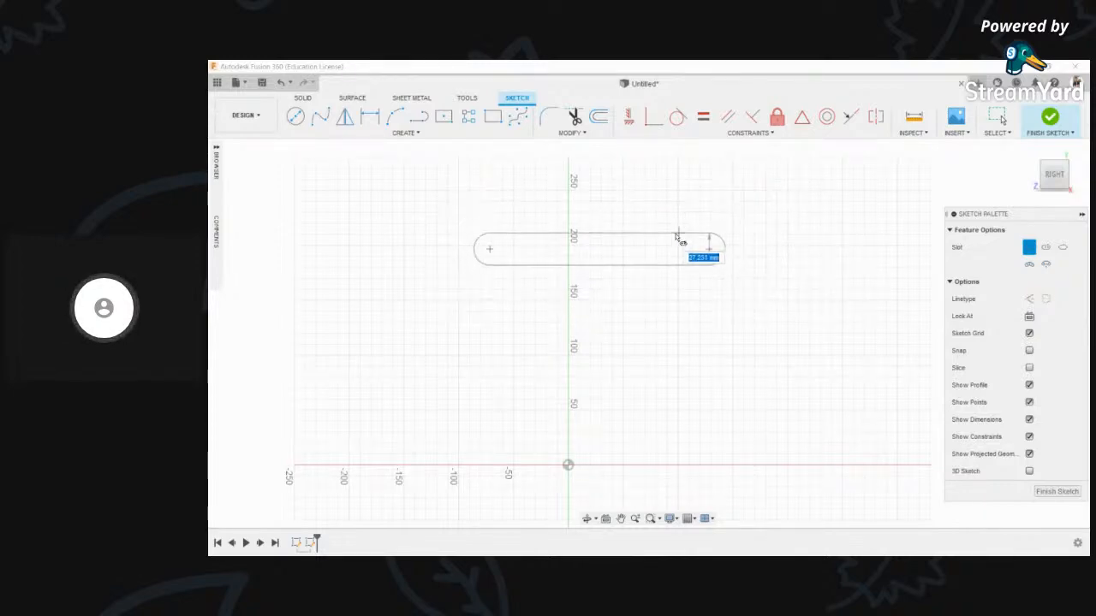
{"action": "type", "text": "25"}
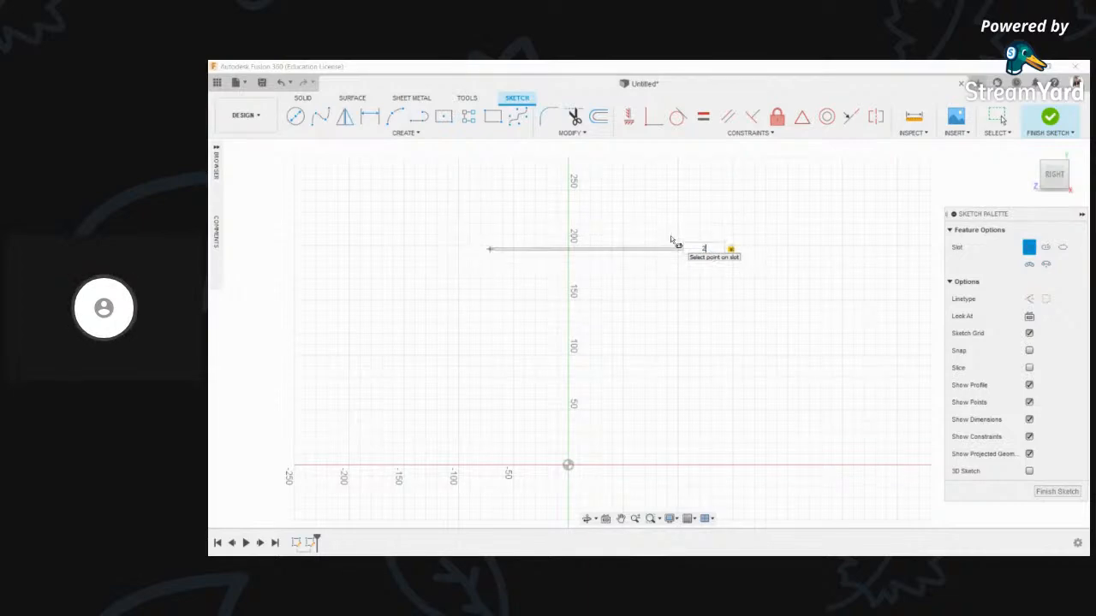
{"action": "key", "text": "Return"}
{"action": "key", "text": "Escape"}
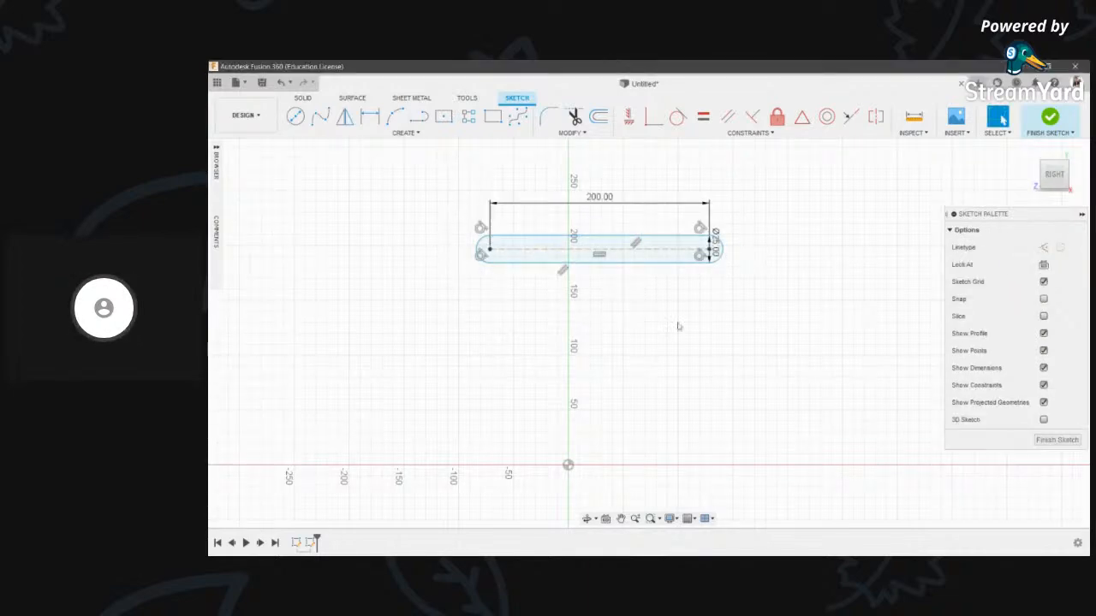
- Draw a second centre-to-centre slot below the first, 25 mm wide
{"action": "left_click", "coordinate": [406, 133]}
{"action": "mouse_move", "coordinate": [360, 222]}
{"action": "left_click", "coordinate": [419, 234]}
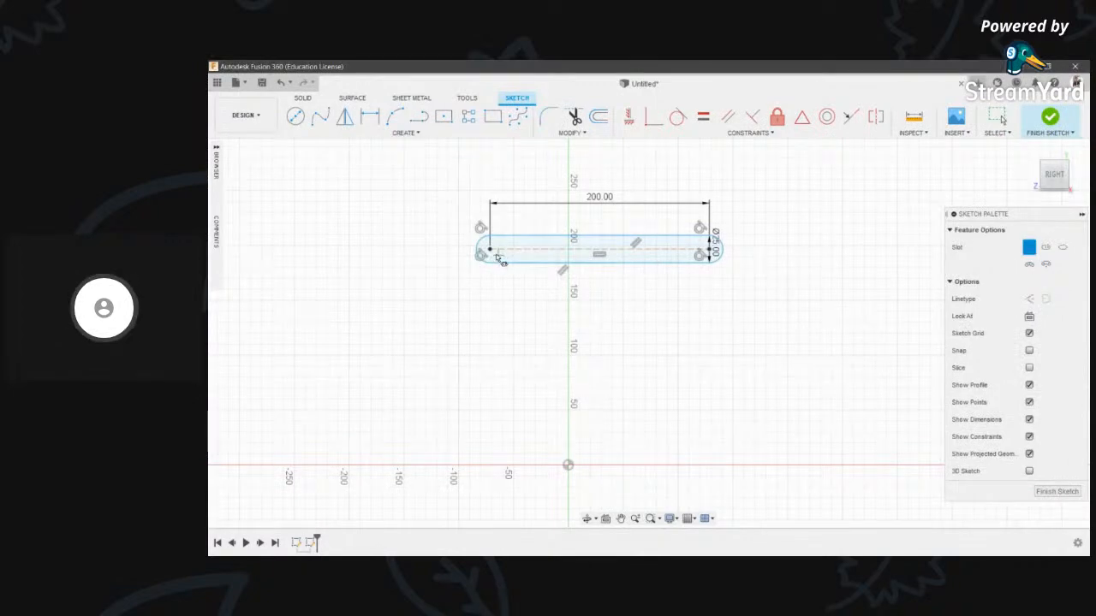
{"action": "left_click", "coordinate": [490, 314]}
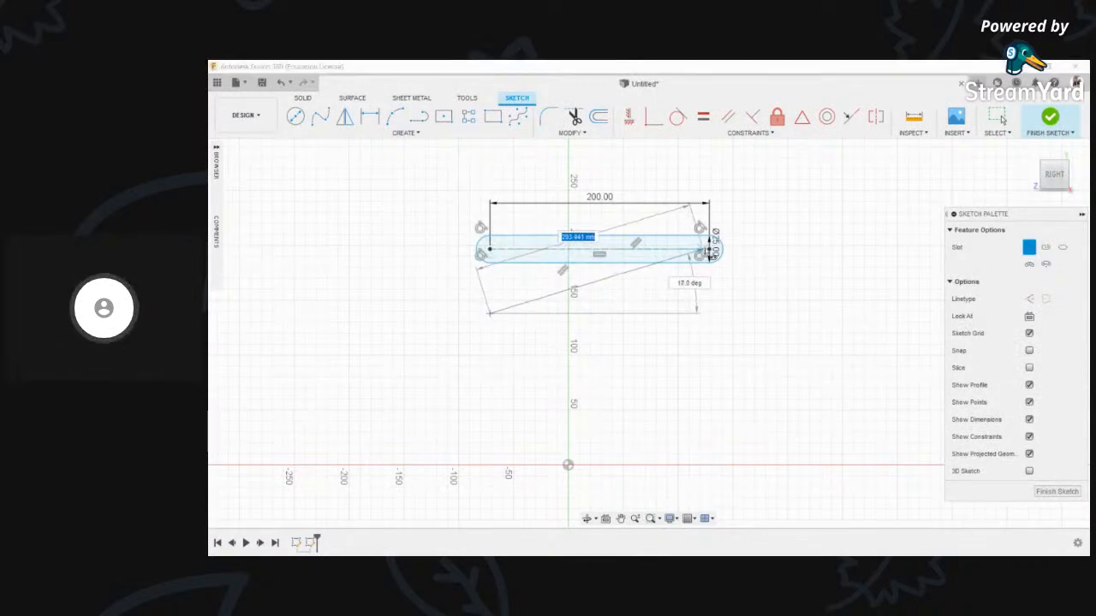
{"action": "left_click", "coordinate": [847, 314]}
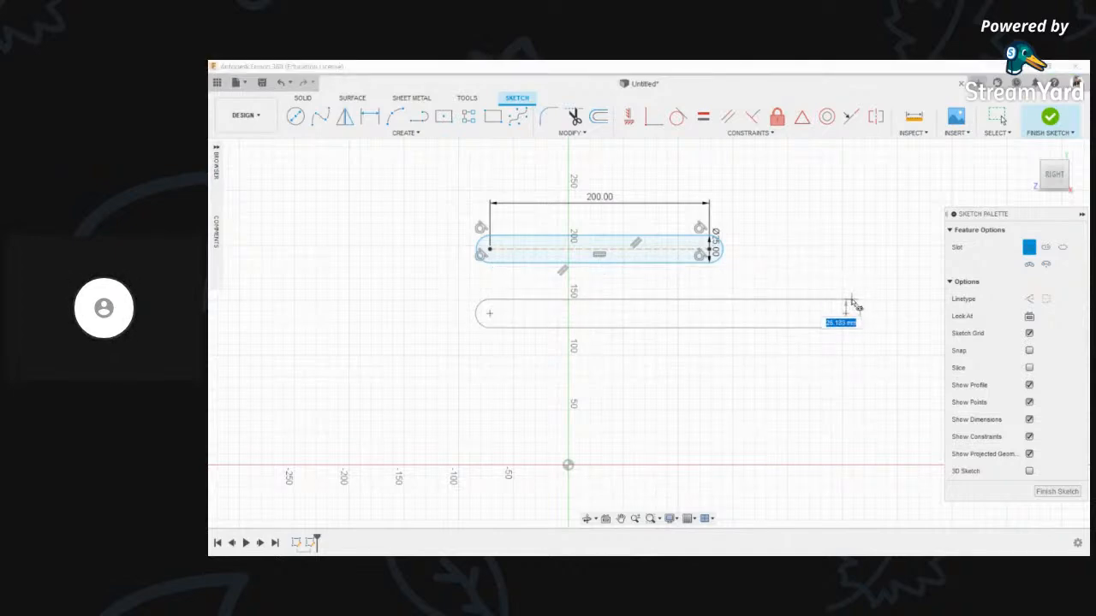
{"action": "type", "text": "25"}
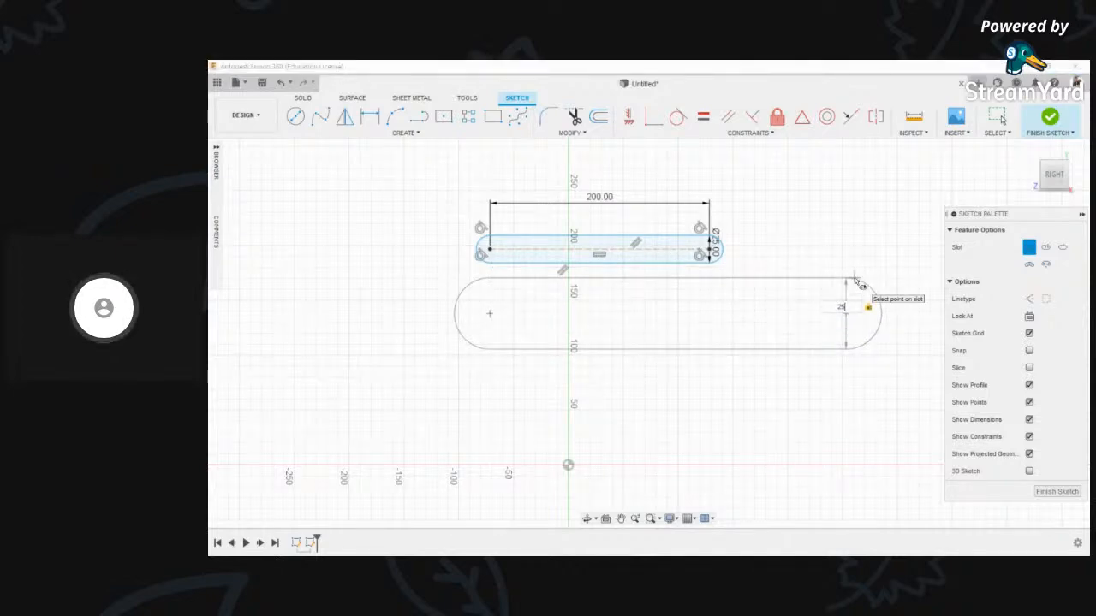
{"action": "key", "text": "Return"}
- Draw a third centre-to-centre slot with width locked at 25
{"action": "left_click", "coordinate": [406, 133]}
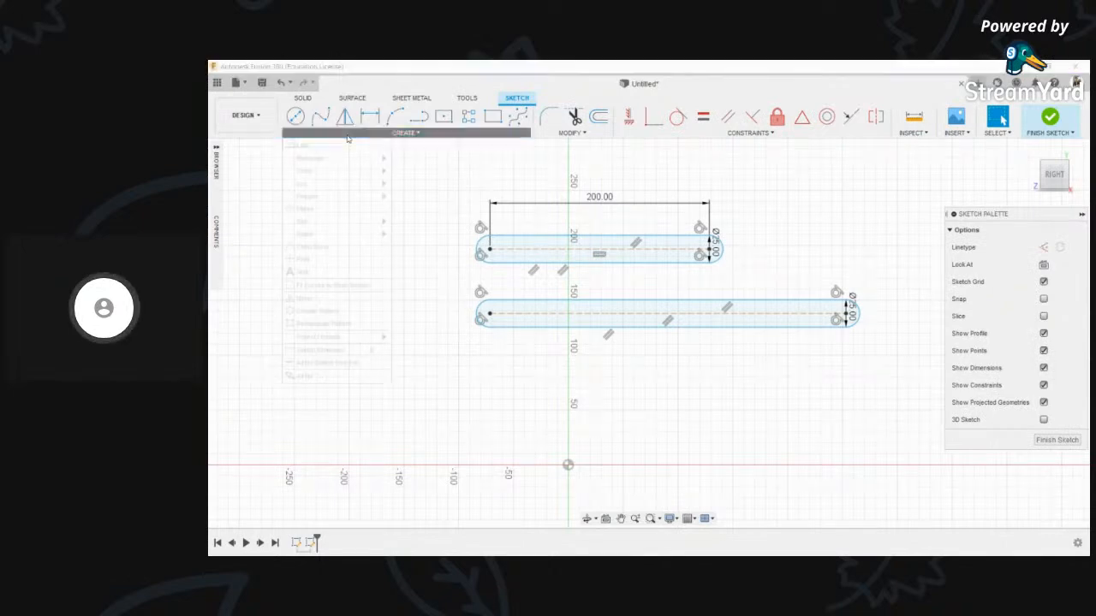
{"action": "mouse_move", "coordinate": [330, 232]}
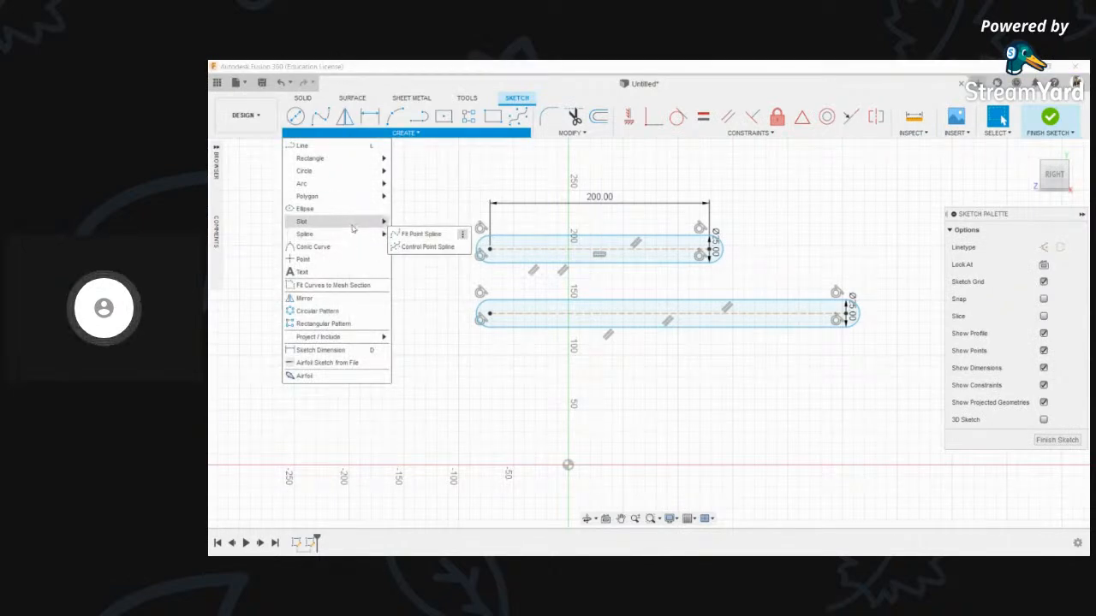
{"action": "mouse_move", "coordinate": [360, 222]}
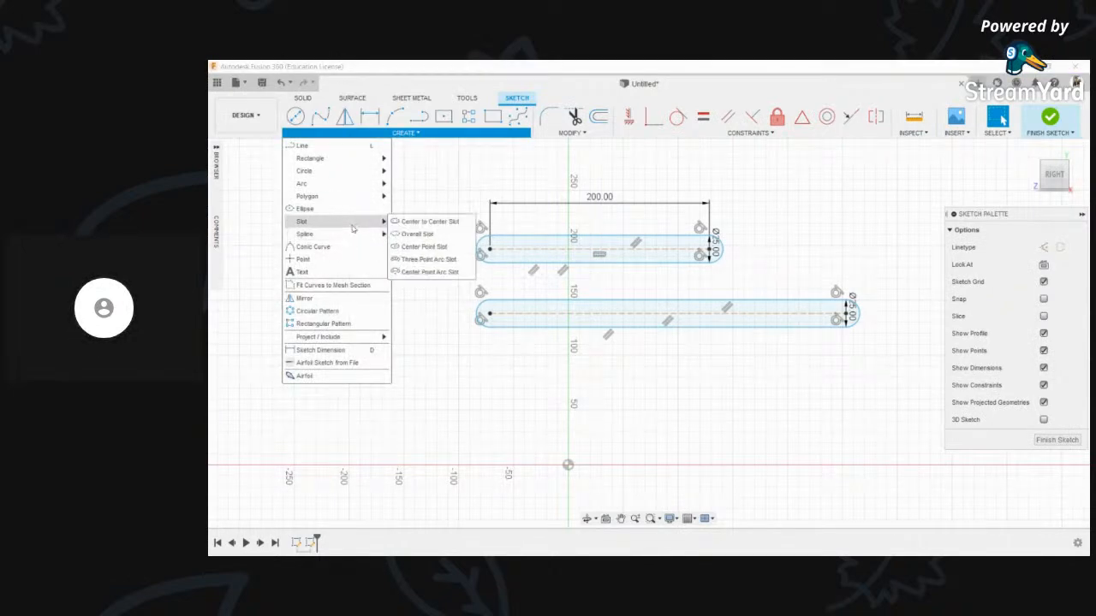
{"action": "left_click", "coordinate": [428, 222]}
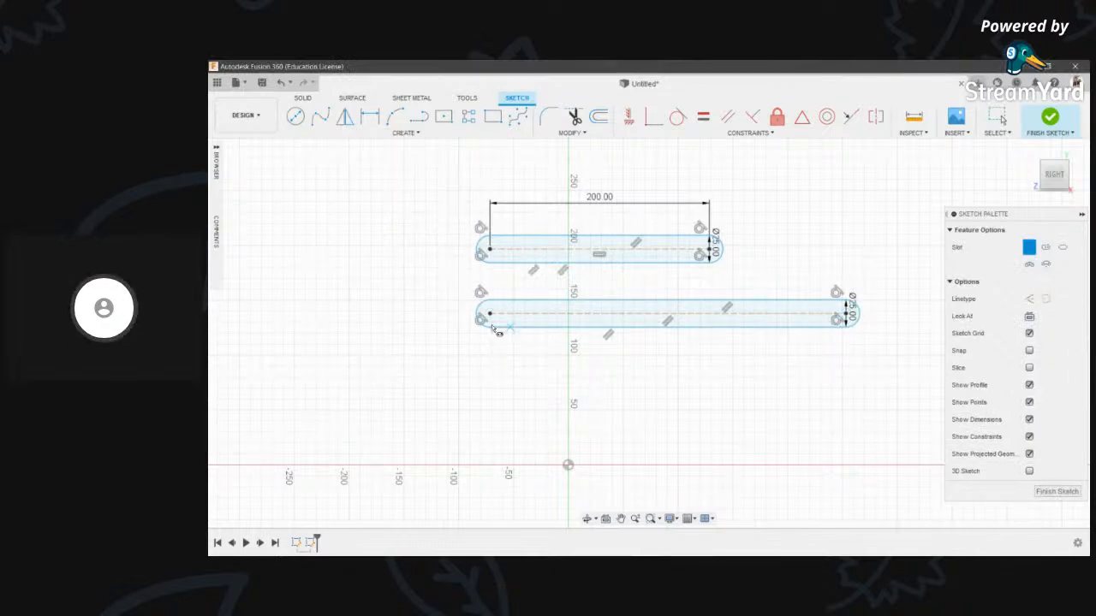
{"action": "left_click", "coordinate": [490, 315]}
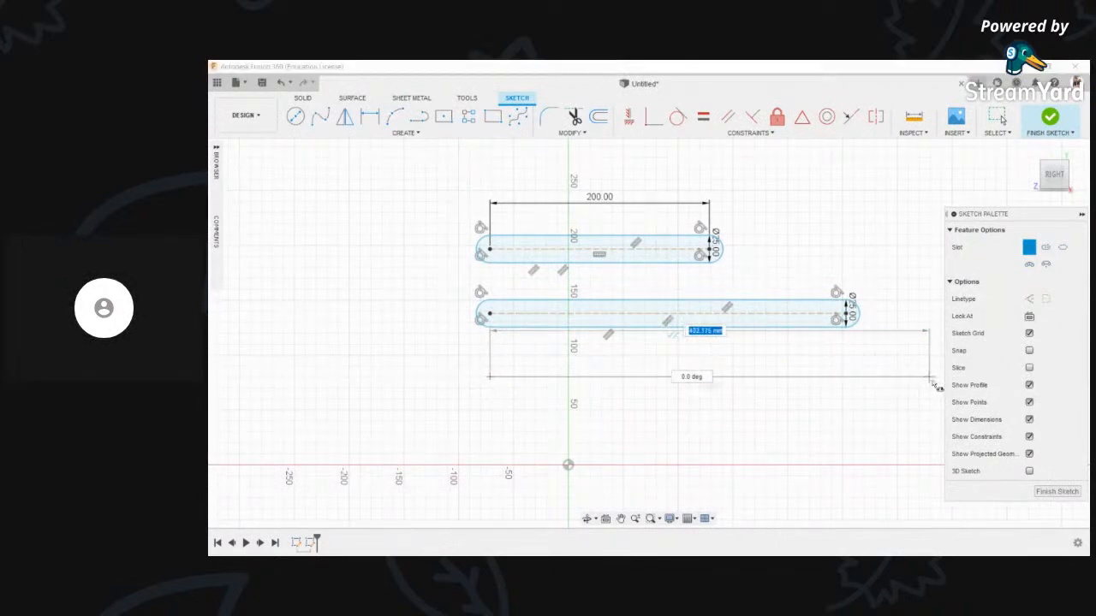
{"action": "scroll", "coordinate": [929, 381], "scroll_direction": "down", "scroll_amount": 1}
{"action": "middle_click_drag", "start_coordinate": [929, 382], "coordinate": [773, 383]}
{"action": "left_click", "coordinate": [814, 380]}
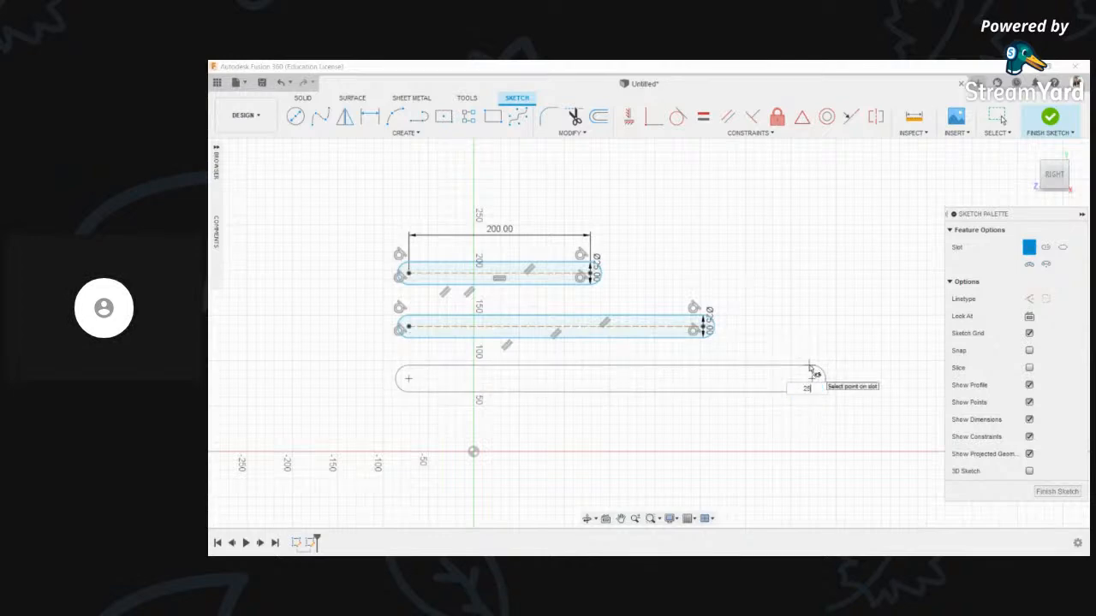
{"action": "key", "text": "Tab"}
{"action": "key", "text": "Return"}
- Add a fourth 25 mm-wide slot below the third
{"action": "scroll", "coordinate": [611, 301], "scroll_direction": "down", "scroll_amount": 1}
{"action": "middle_click_drag", "start_coordinate": [634, 323], "coordinate": [661, 297]}
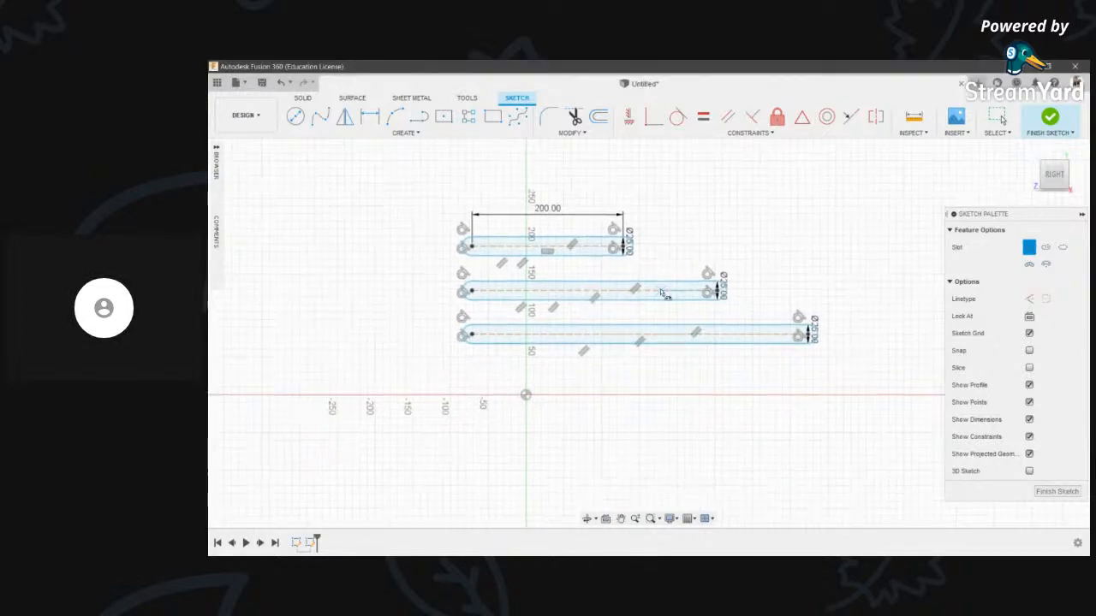
{"action": "left_click", "coordinate": [472, 379]}
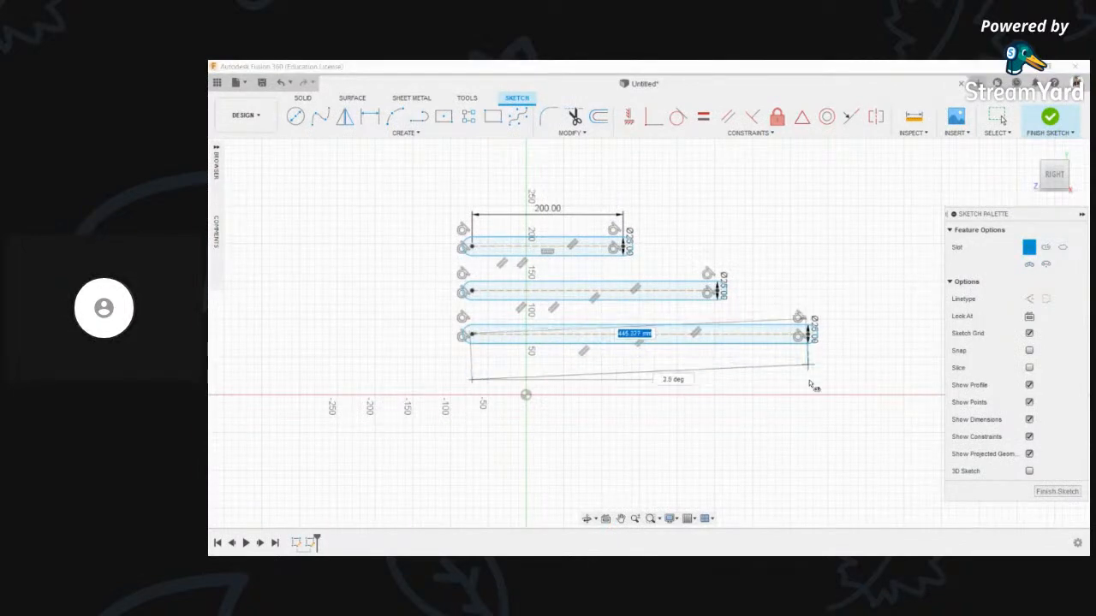
{"action": "left_click", "coordinate": [808, 379]}
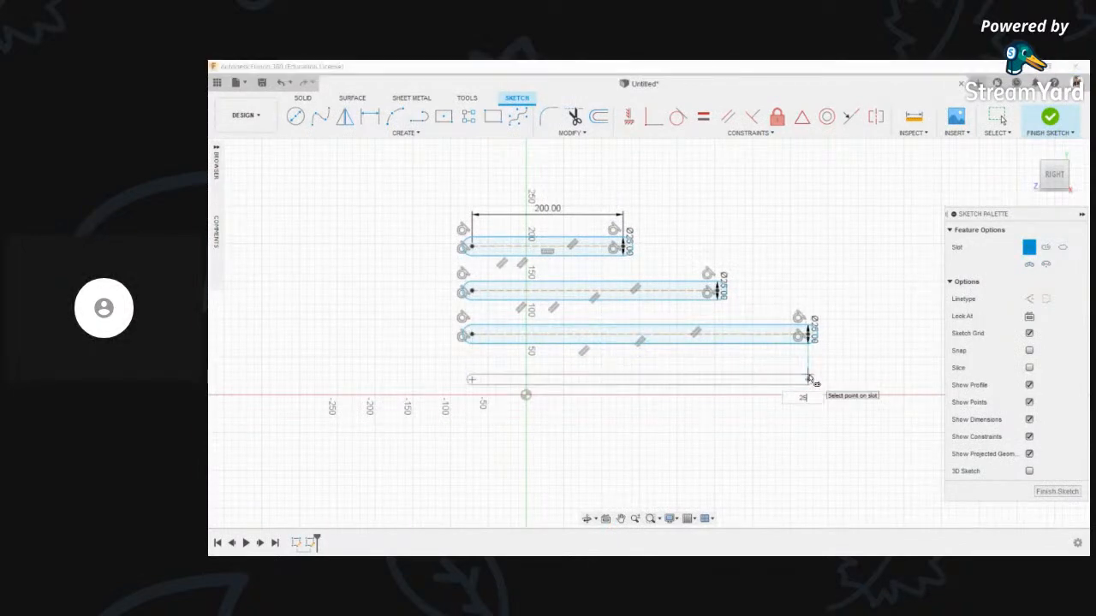
{"action": "key", "text": "Return"}
- Tilt the view to check the four slots and finish the sketch
{"action": "scroll", "coordinate": [538, 304], "scroll_direction": "down", "scroll_amount": 1}
{"action": "middle_click_drag", "start_coordinate": [537, 304], "coordinate": [544, 308]}
{"action": "scroll", "coordinate": [542, 304], "scroll_direction": "up", "scroll_amount": 1}
{"action": "scroll", "coordinate": [541, 299], "scroll_direction": "down", "scroll_amount": 1}
{"action": "left_click", "coordinate": [587, 519]}
{"action": "mouse_move", "coordinate": [623, 358]}
{"action": "left_mouse_down"}
{"action": "mouse_move", "coordinate": [591, 316]}
{"action": "mouse_move", "coordinate": [570, 375]}
{"action": "mouse_move", "coordinate": [580, 500]}
{"action": "mouse_move", "coordinate": [652, 365]}
{"action": "mouse_move", "coordinate": [526, 268]}
{"action": "mouse_move", "coordinate": [558, 250]}
{"action": "mouse_move", "coordinate": [573, 271]}
{"action": "left_mouse_up"}
{"action": "scroll", "coordinate": [527, 268], "scroll_direction": "up", "scroll_amount": 2}
{"action": "scroll", "coordinate": [527, 268], "scroll_direction": "down", "scroll_amount": 3}
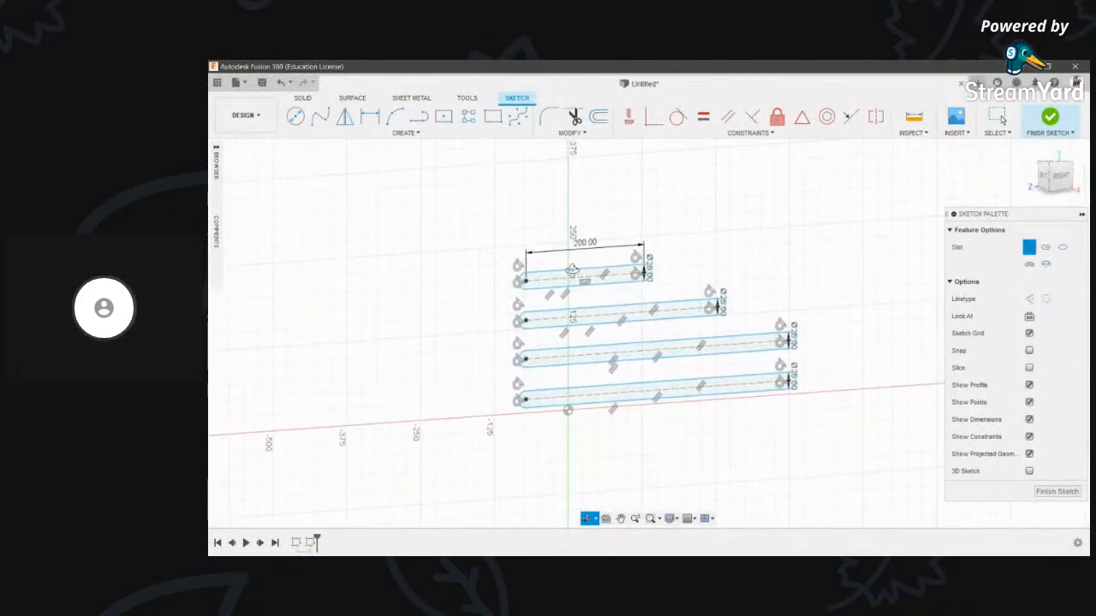
{"action": "left_click", "coordinate": [1050, 117]}
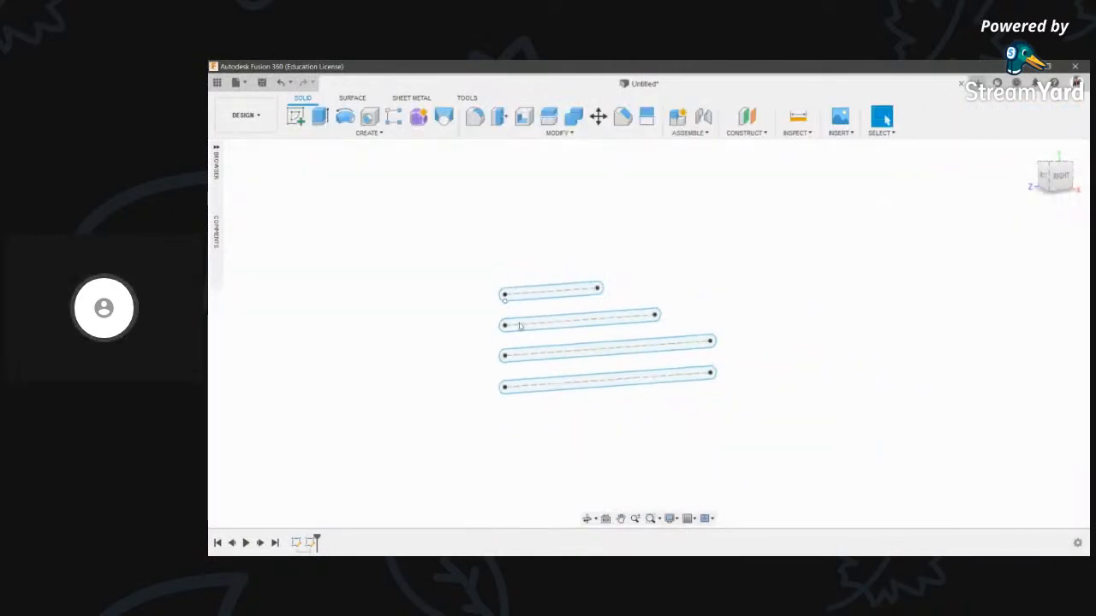
- Orbit the view so the four slot profiles are seen at an angle
{"action": "left_click", "coordinate": [588, 518]}
{"action": "mouse_move", "coordinate": [653, 276]}
{"action": "left_mouse_down"}
{"action": "mouse_move", "coordinate": [625, 231]}
{"action": "mouse_move", "coordinate": [588, 293]}
{"action": "mouse_move", "coordinate": [636, 264]}
{"action": "mouse_move", "coordinate": [660, 291]}
{"action": "mouse_move", "coordinate": [643, 315]}
{"action": "mouse_move", "coordinate": [631, 305]}
{"action": "left_mouse_up"}
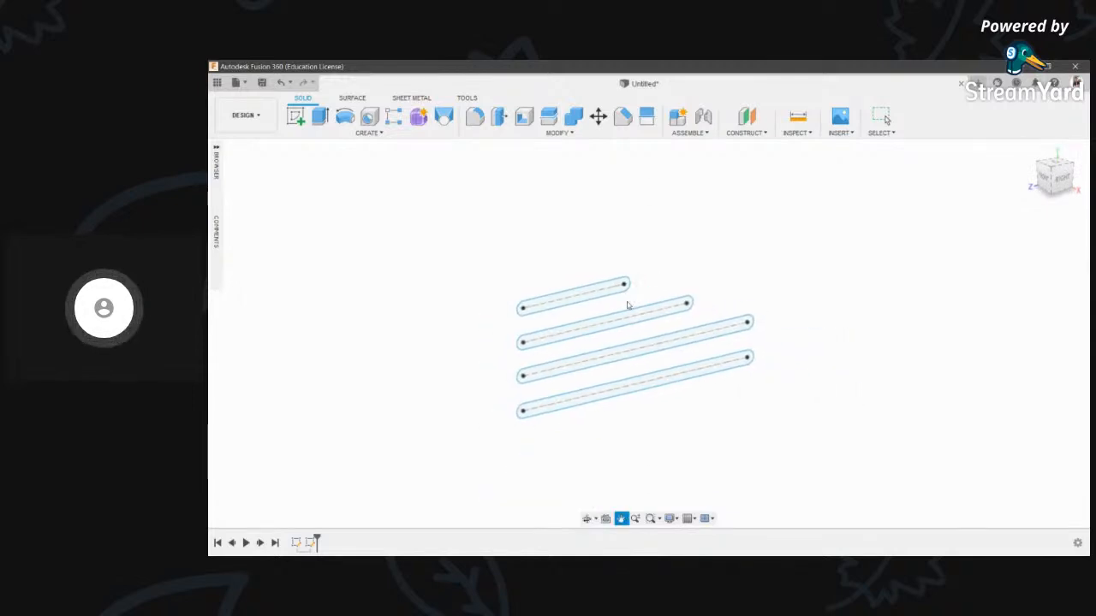
{"action": "key", "text": "Escape"}
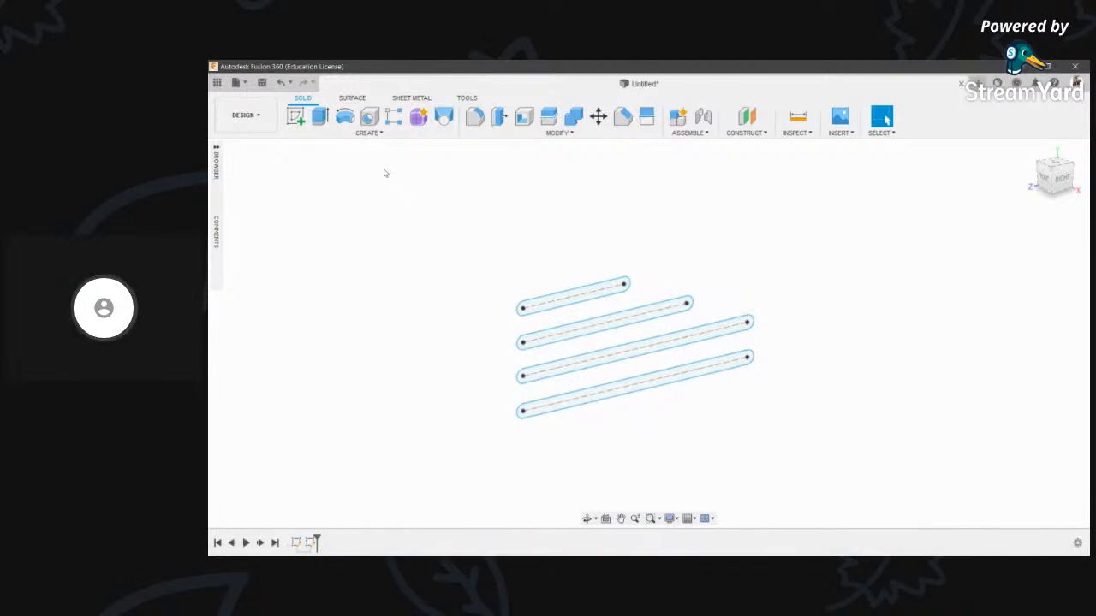
{"action": "left_click", "coordinate": [319, 120]}
{"action": "scroll", "coordinate": [557, 308], "scroll_direction": "up", "scroll_amount": 3}
- Extrude the shortest slot profile 10 mm into a solid bar
{"action": "left_click", "coordinate": [578, 308]}
{"action": "scroll", "coordinate": [592, 291], "scroll_direction": "up", "scroll_amount": 2}
{"action": "type", "text": "10"}
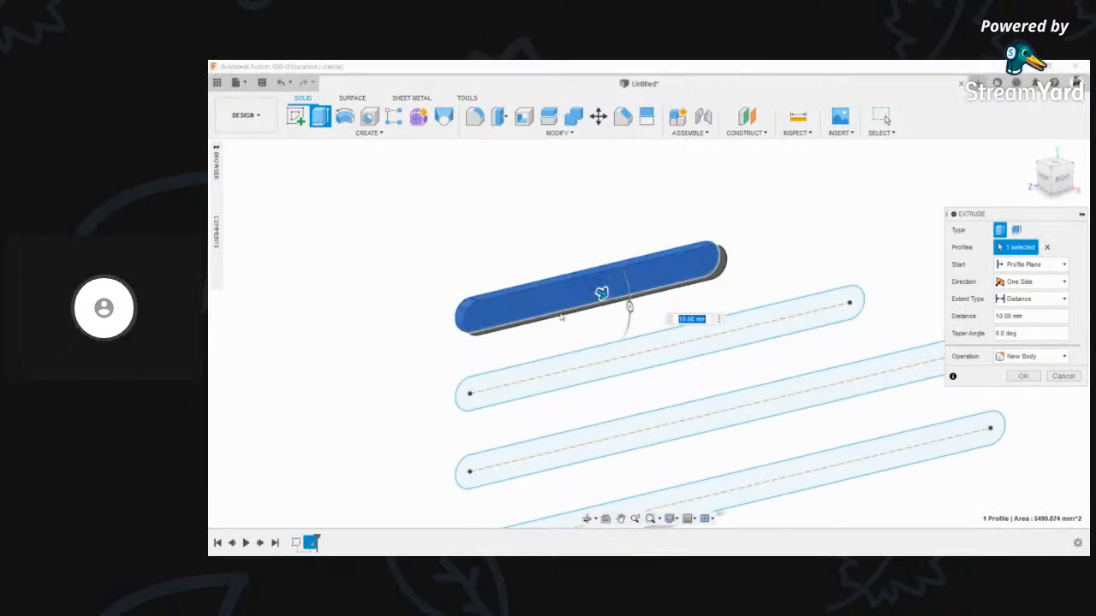
{"action": "left_click", "coordinate": [1025, 377]}
{"action": "scroll", "coordinate": [708, 263], "scroll_direction": "down", "scroll_amount": 2}
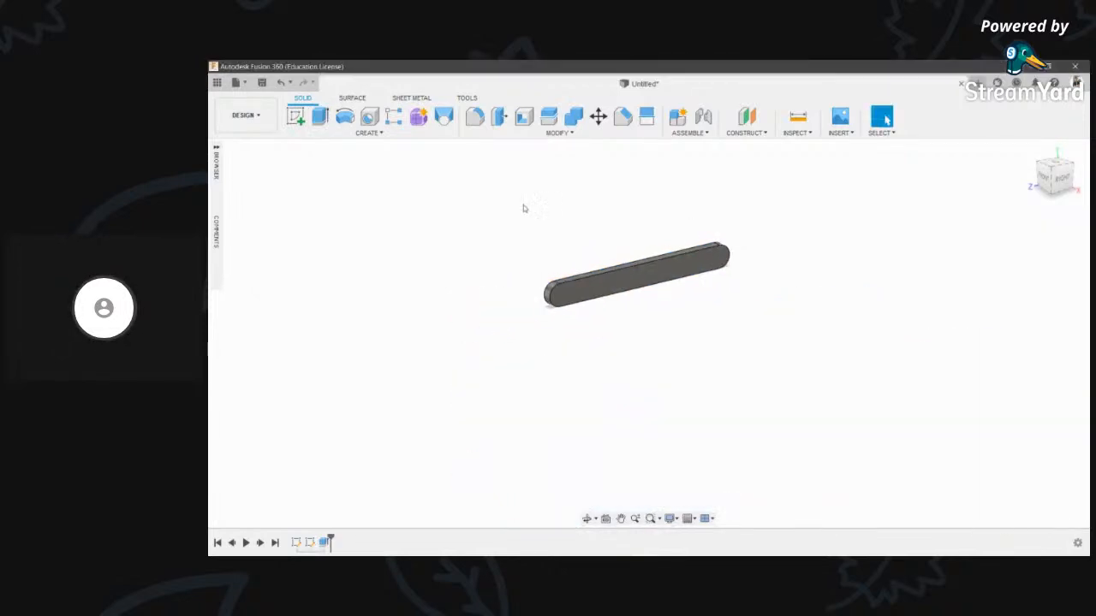
- Make Sketch2 visible again and extrude the other three slots as a new component
{"action": "left_click", "coordinate": [218, 153]}
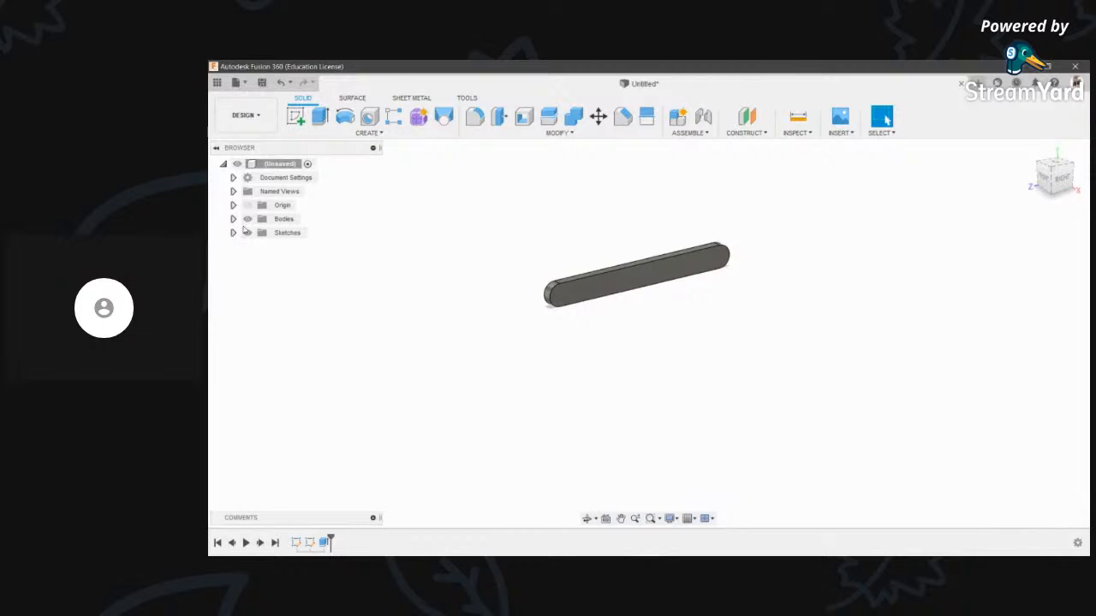
{"action": "left_click", "coordinate": [232, 233]}
{"action": "left_click", "coordinate": [257, 260]}
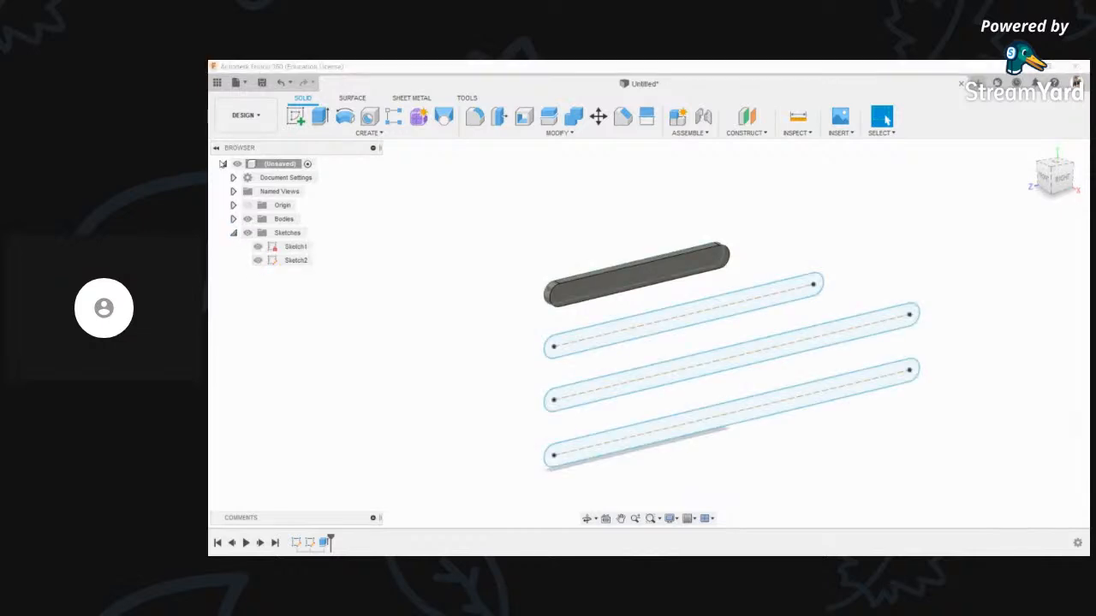
{"action": "left_click", "coordinate": [223, 165]}
{"action": "left_click", "coordinate": [319, 116]}
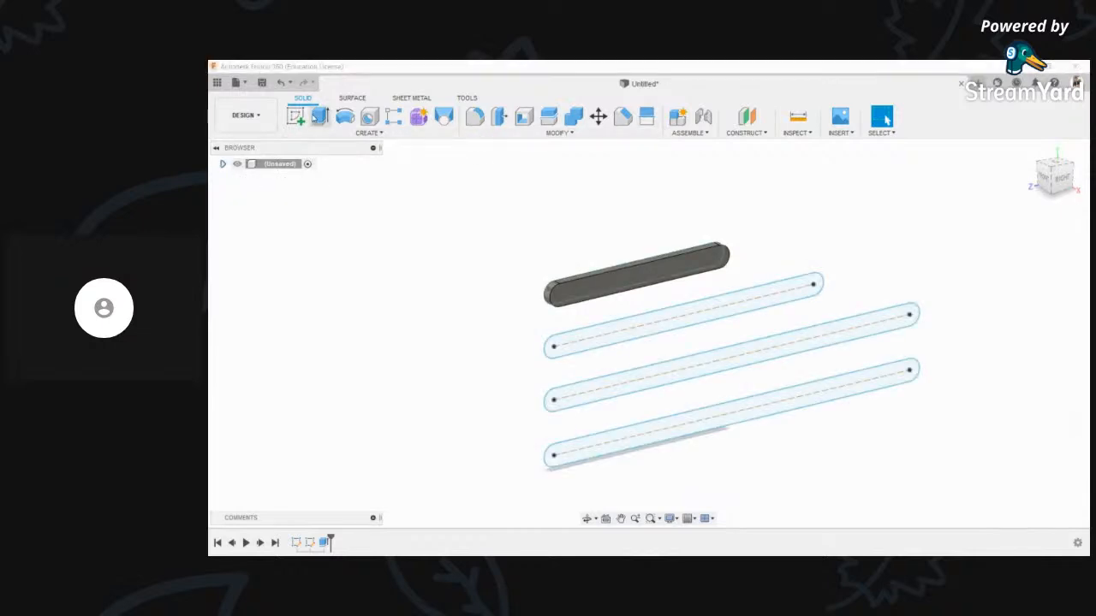
{"action": "left_click", "coordinate": [566, 344]}
{"action": "left_click", "coordinate": [579, 392]}
{"action": "left_click", "coordinate": [591, 440]}
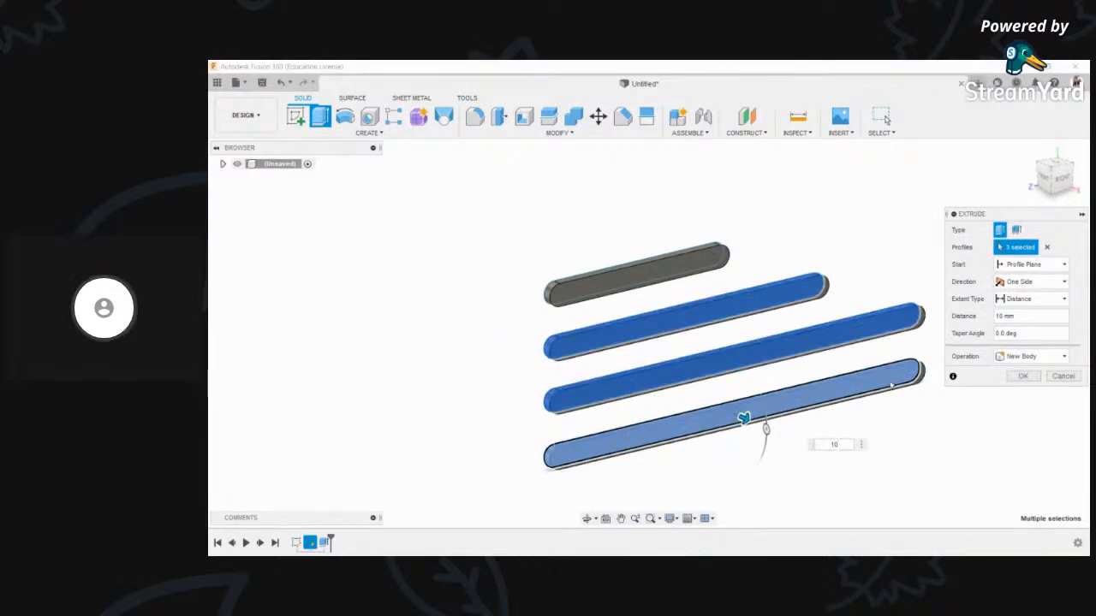
{"action": "left_click", "coordinate": [1031, 357]}
{"action": "left_click", "coordinate": [1019, 421]}
{"action": "left_click", "coordinate": [1023, 378]}
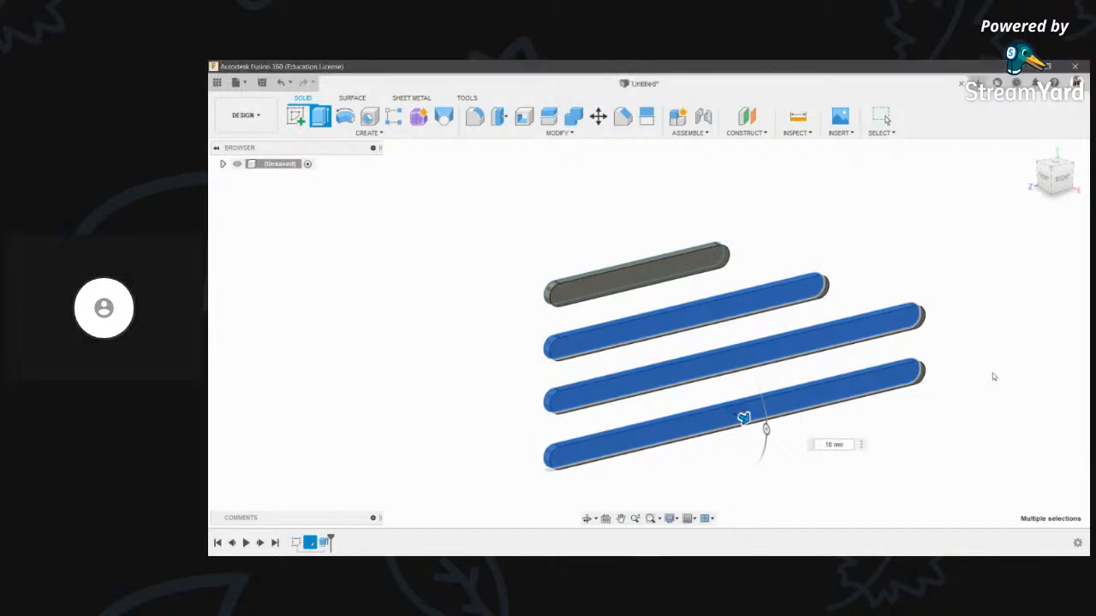
- View the four bars from the front, then undo the extrusions back to the slot sketches
{"action": "left_click", "coordinate": [223, 164]}
{"action": "scroll", "coordinate": [553, 359], "scroll_direction": "down", "scroll_amount": 3}
{"action": "middle_click_drag", "start_coordinate": [565, 328], "coordinate": [537, 330], "text": "shift"}
{"action": "key", "text": "ctrl+z"}
{"action": "key", "text": "ctrl+z"}
{"action": "key", "text": "ctrl+z"}
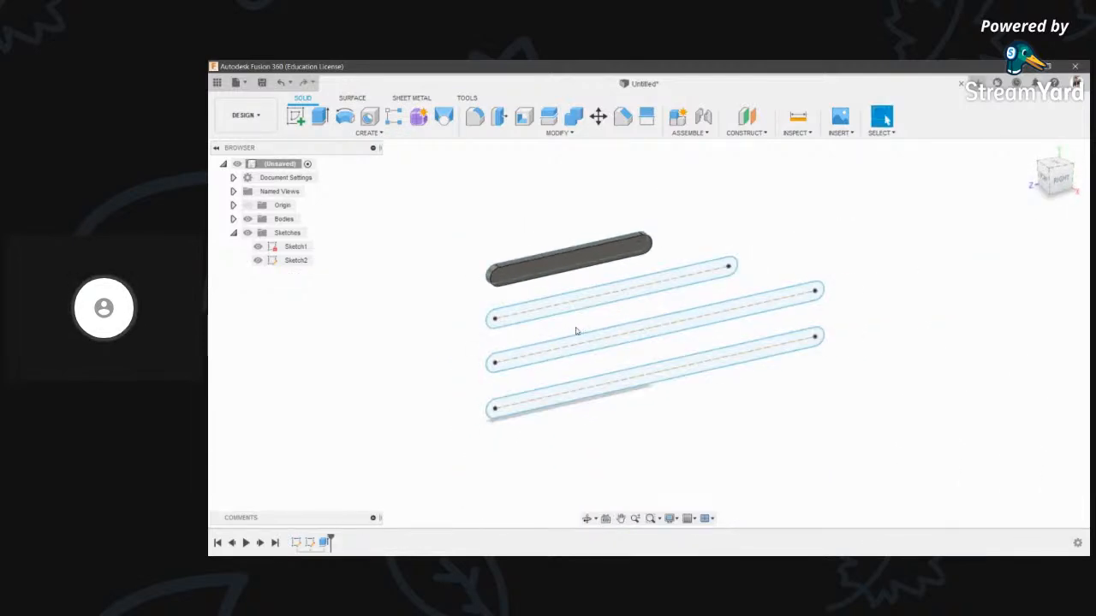
- Extrude all four slot profiles 10 mm together as a new component, then view the bars at an angle
{"action": "key", "text": "e"}
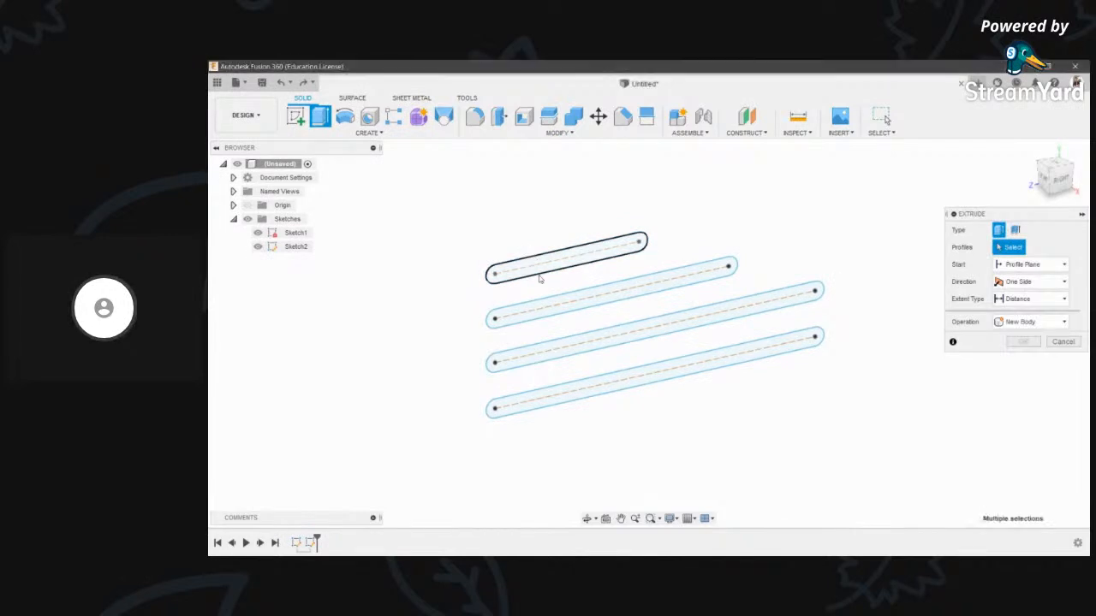
{"action": "left_click", "coordinate": [548, 264]}
{"action": "left_click", "coordinate": [617, 294]}
{"action": "left_click", "coordinate": [660, 325]}
{"action": "left_click", "coordinate": [543, 398]}
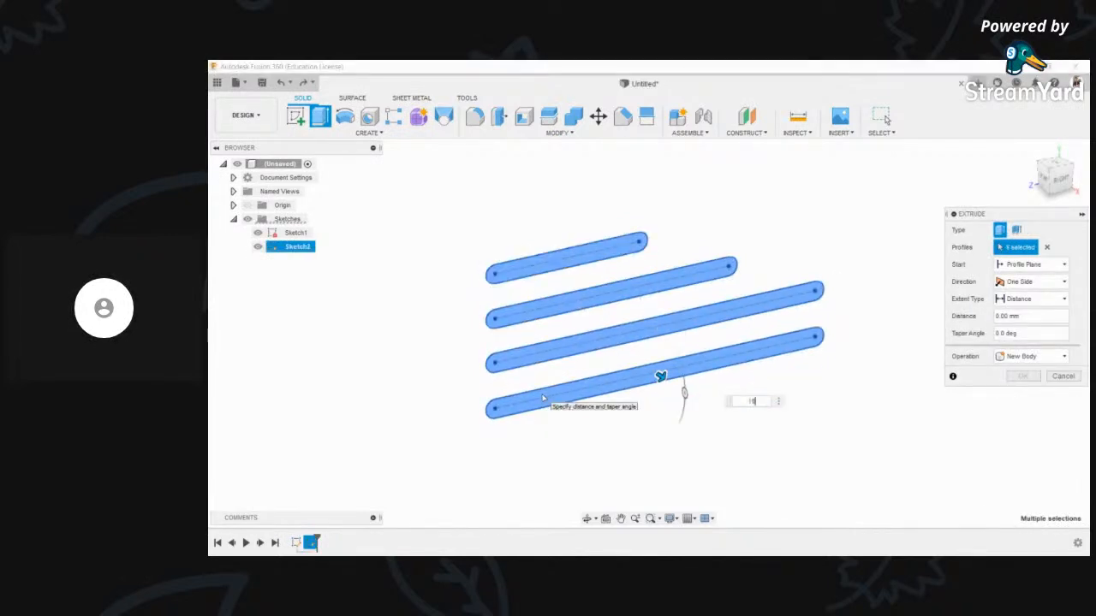
{"action": "type", "text": "10"}
{"action": "left_click", "coordinate": [1031, 356]}
{"action": "left_click", "coordinate": [1027, 416]}
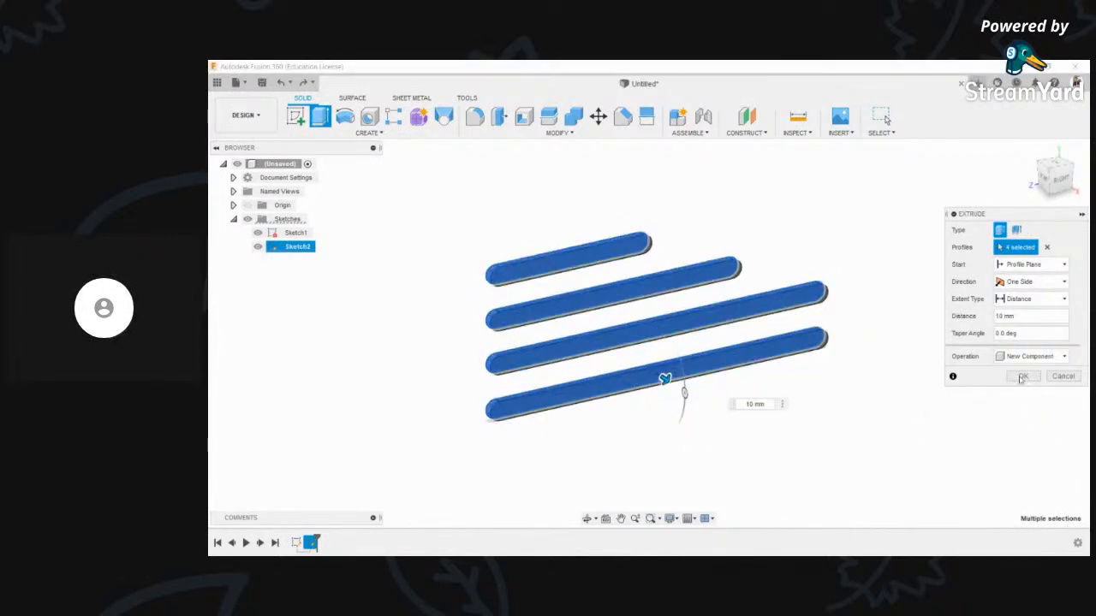
{"action": "left_click", "coordinate": [1022, 377]}
{"action": "left_click", "coordinate": [588, 519]}
{"action": "left_click_drag", "start_coordinate": [665, 285], "coordinate": [470, 320]}
{"action": "key", "text": "Escape"}
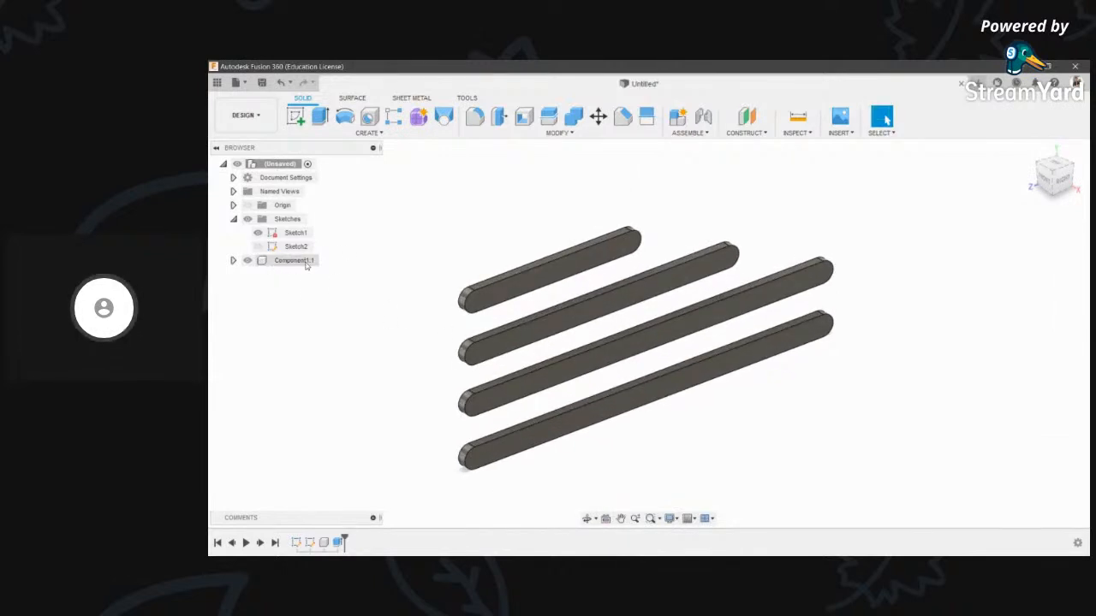
- Activate Component1:1 and turn its Bodies into separate components Component2:1 through Component5:1
{"action": "left_click", "coordinate": [322, 261]}
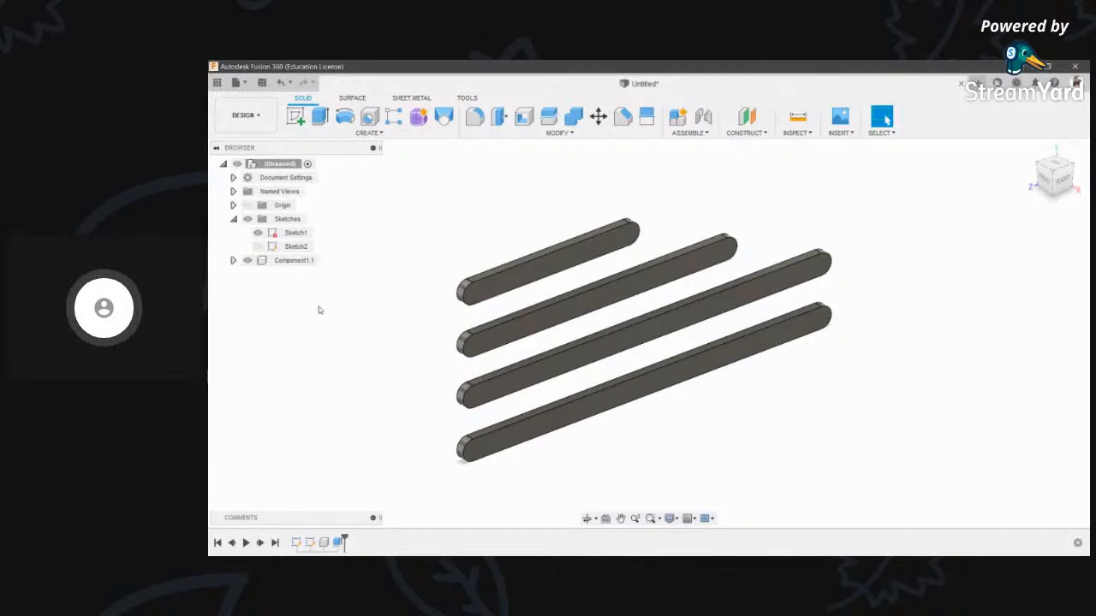
{"action": "left_click", "coordinate": [233, 261]}
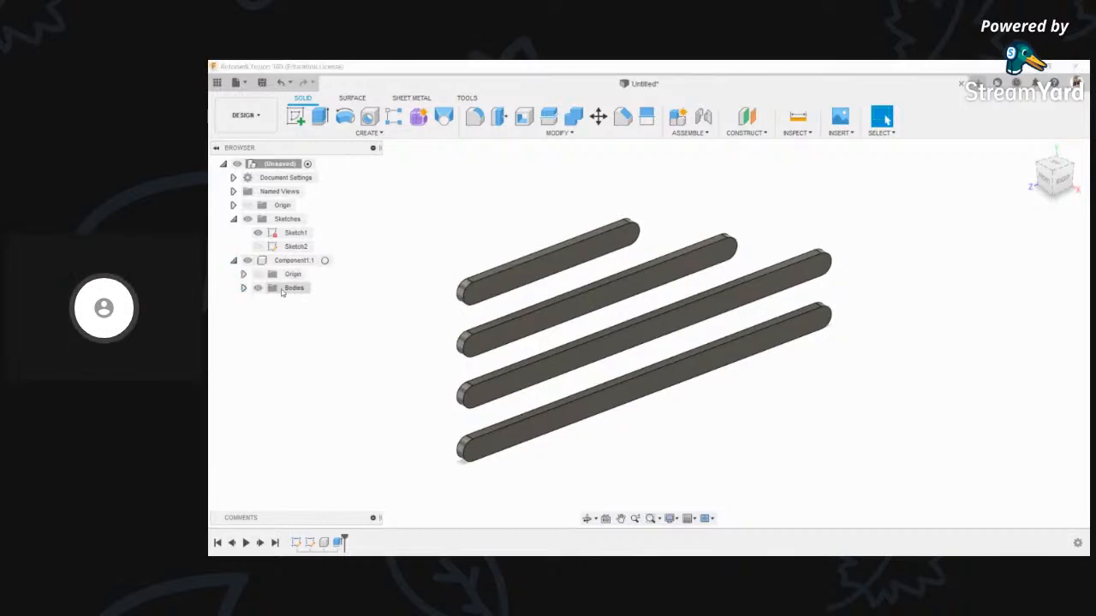
{"action": "left_click", "coordinate": [243, 289]}
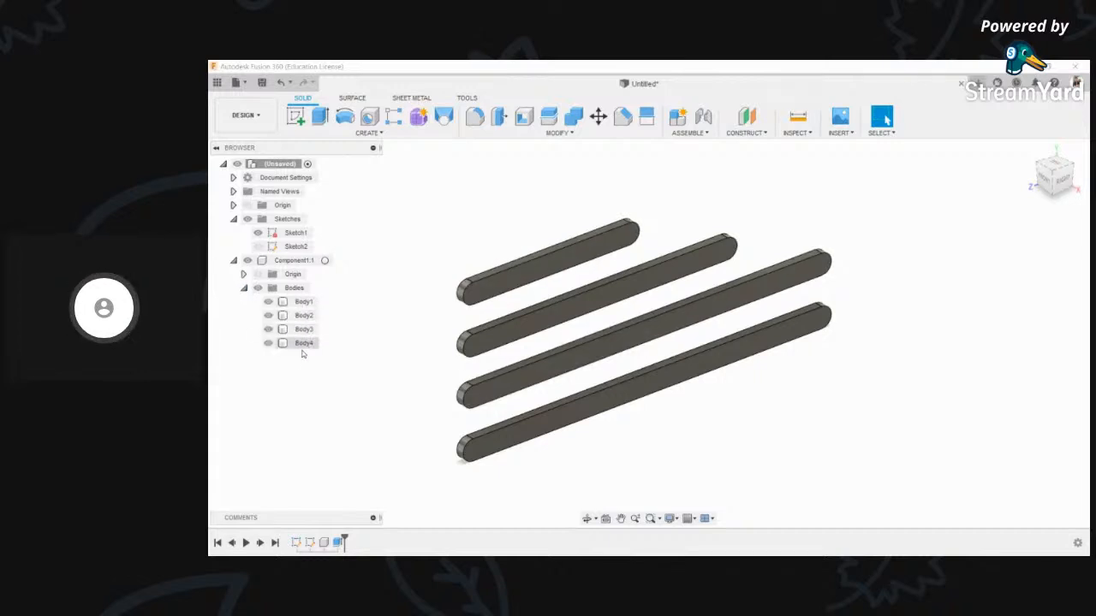
{"action": "left_click", "coordinate": [514, 285]}
{"action": "left_click", "coordinate": [382, 329]}
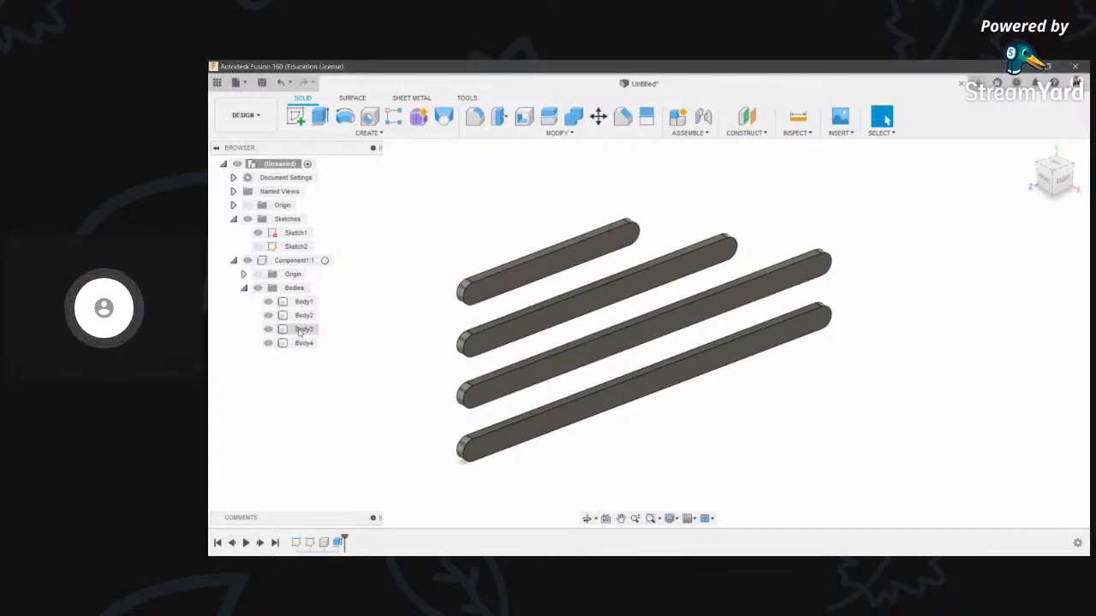
{"action": "left_click", "coordinate": [243, 288]}
{"action": "right_click", "coordinate": [292, 292]}
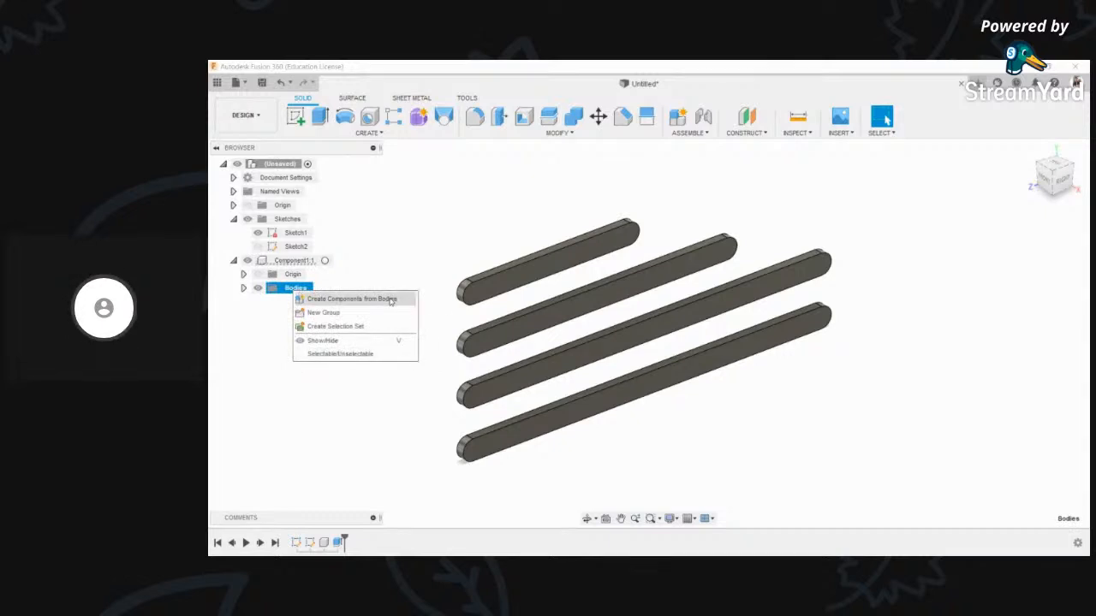
{"action": "left_click", "coordinate": [390, 300]}
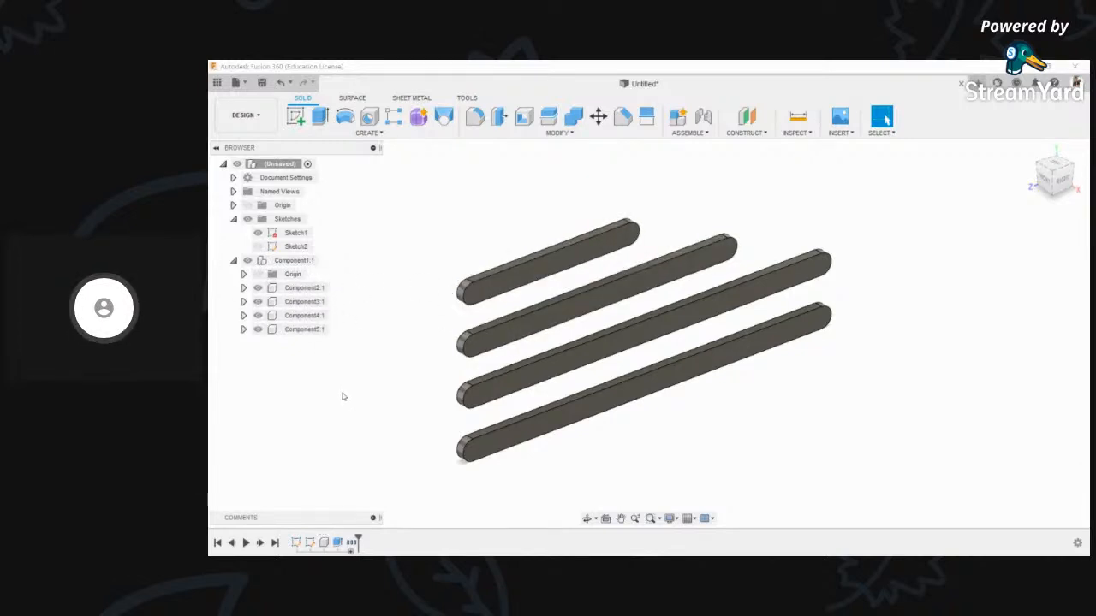
- Switch to the ViewCube's RIGHT view and zoom in on the four bars
{"action": "scroll", "coordinate": [417, 411], "scroll_direction": "down", "scroll_amount": 2}
{"action": "scroll", "coordinate": [553, 279], "scroll_direction": "up", "scroll_amount": 3}
{"action": "middle_click_drag", "start_coordinate": [446, 397], "coordinate": [489, 363]}
{"action": "scroll", "coordinate": [489, 363], "scroll_direction": "down", "scroll_amount": 2}
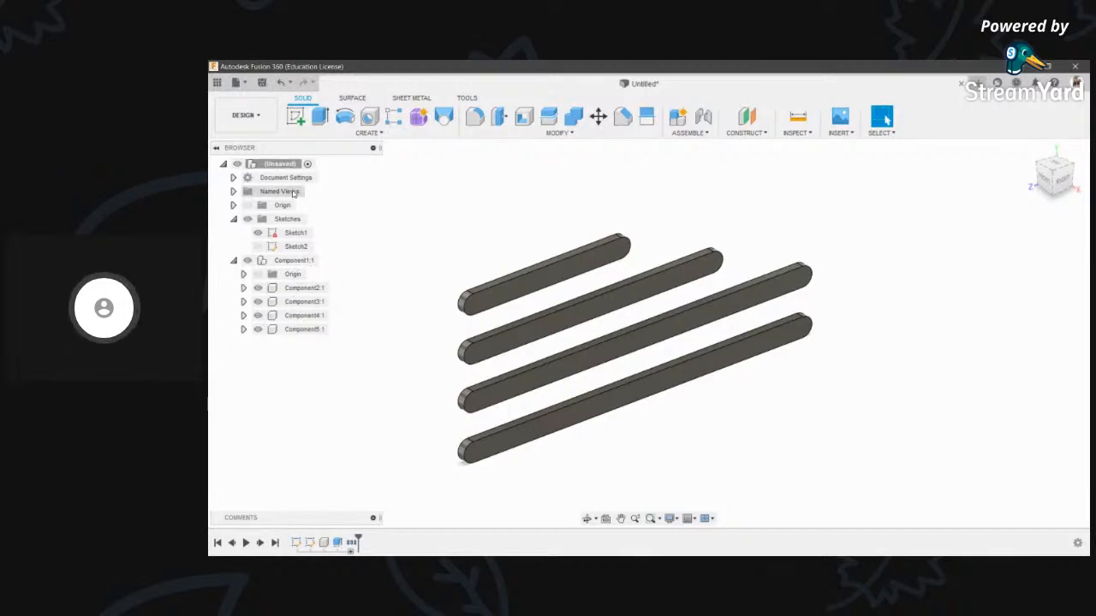
{"action": "scroll", "coordinate": [513, 336], "scroll_direction": "up", "scroll_amount": 2}
{"action": "scroll", "coordinate": [517, 338], "scroll_direction": "down", "scroll_amount": 2}
{"action": "middle_click_drag", "start_coordinate": [555, 421], "coordinate": [556, 440]}
{"action": "left_click", "coordinate": [588, 519]}
{"action": "left_click_drag", "start_coordinate": [599, 429], "coordinate": [527, 369]}
{"action": "left_click", "coordinate": [1058, 182]}
{"action": "left_click_drag", "start_coordinate": [623, 343], "coordinate": [514, 352]}
{"action": "scroll", "coordinate": [513, 352], "scroll_direction": "down", "scroll_amount": 2}
{"action": "key", "text": "Escape"}
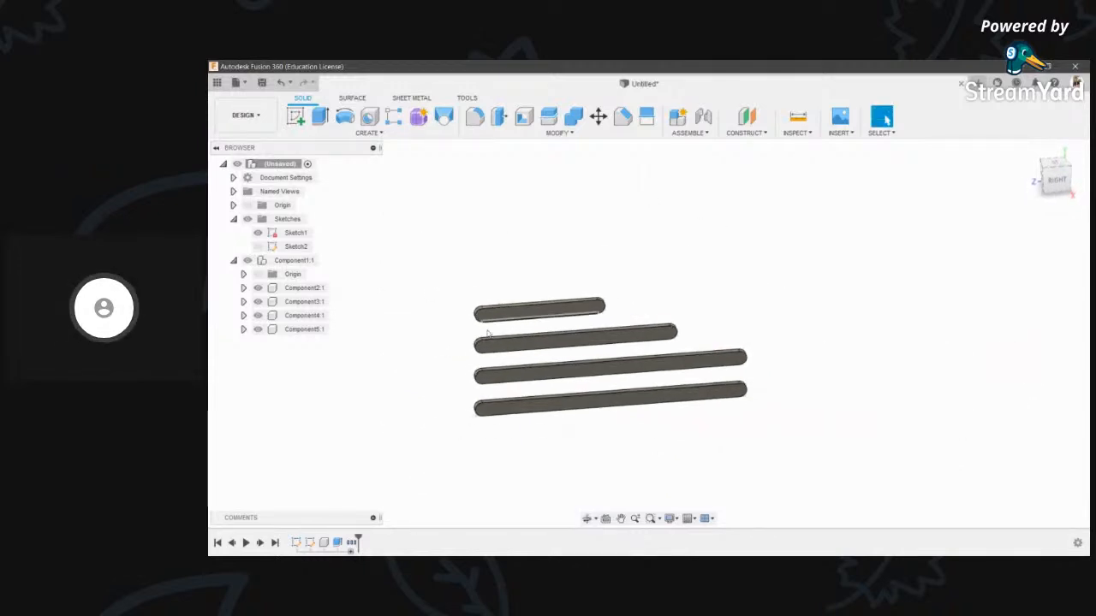
{"action": "scroll", "coordinate": [502, 353], "scroll_direction": "up", "scroll_amount": 2}
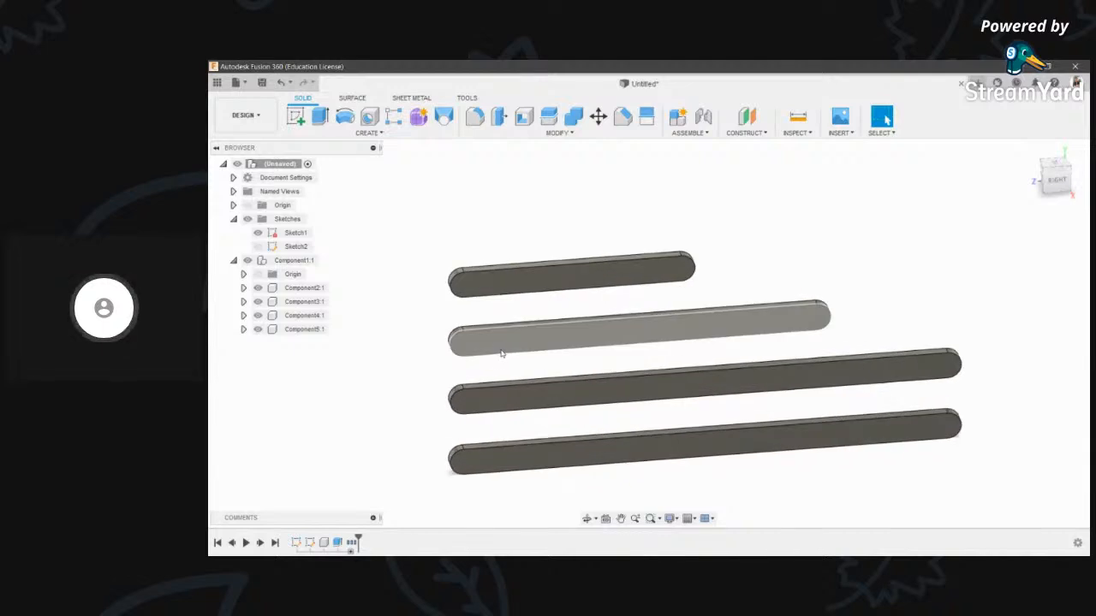
- Select the face of the second bar
{"action": "left_click", "coordinate": [493, 350]}
{"action": "left_click", "coordinate": [376, 375]}
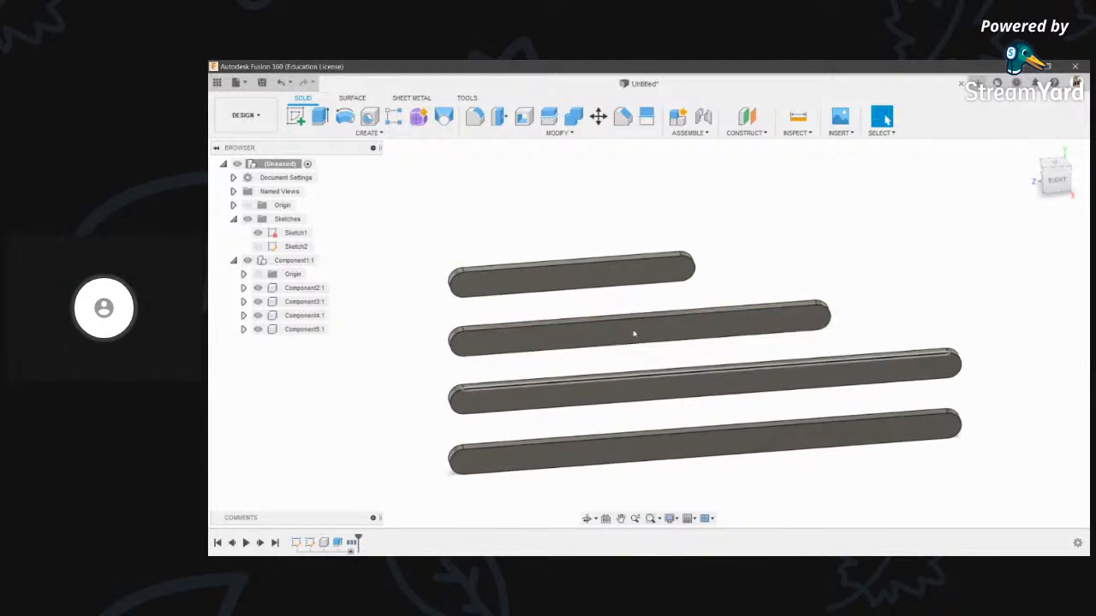
{"action": "left_click", "coordinate": [508, 351]}
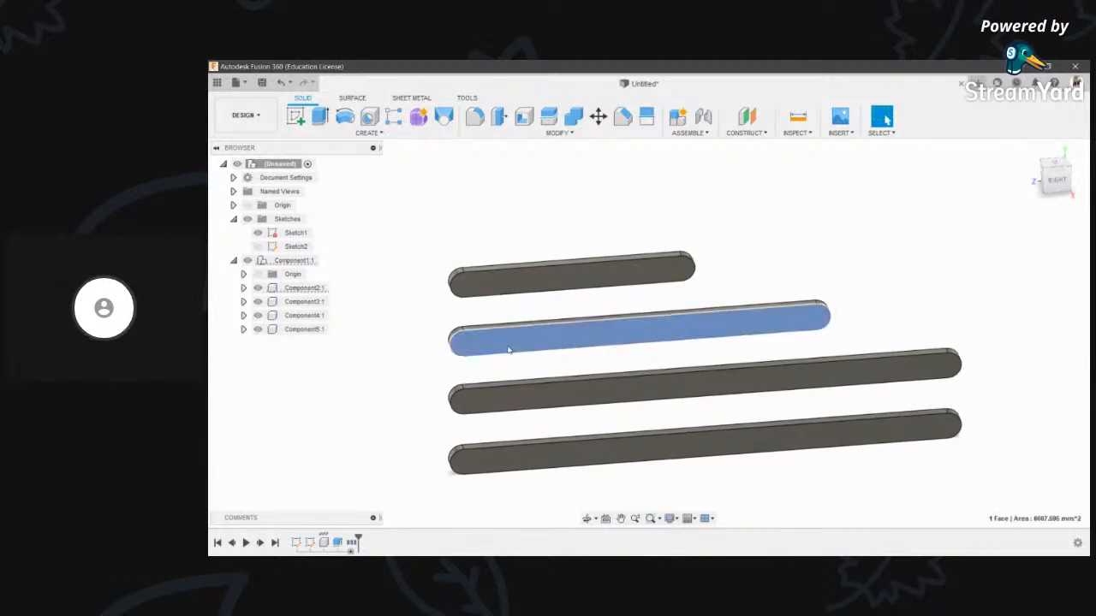
- Ground Component2:1 so it stays fixed in place
{"action": "right_click", "coordinate": [314, 293]}
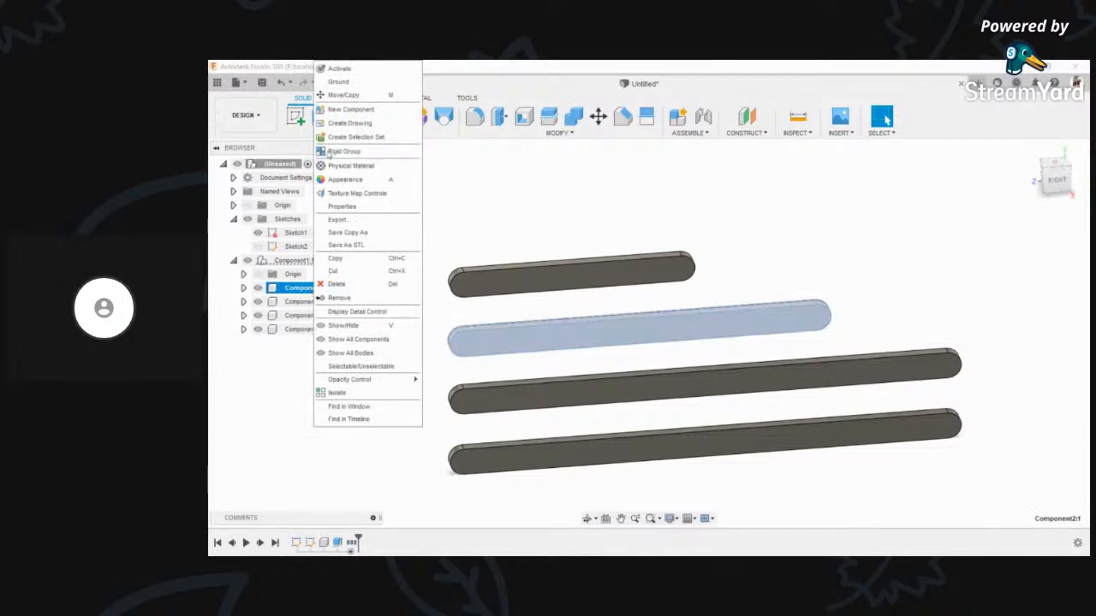
{"action": "left_click", "coordinate": [350, 82]}
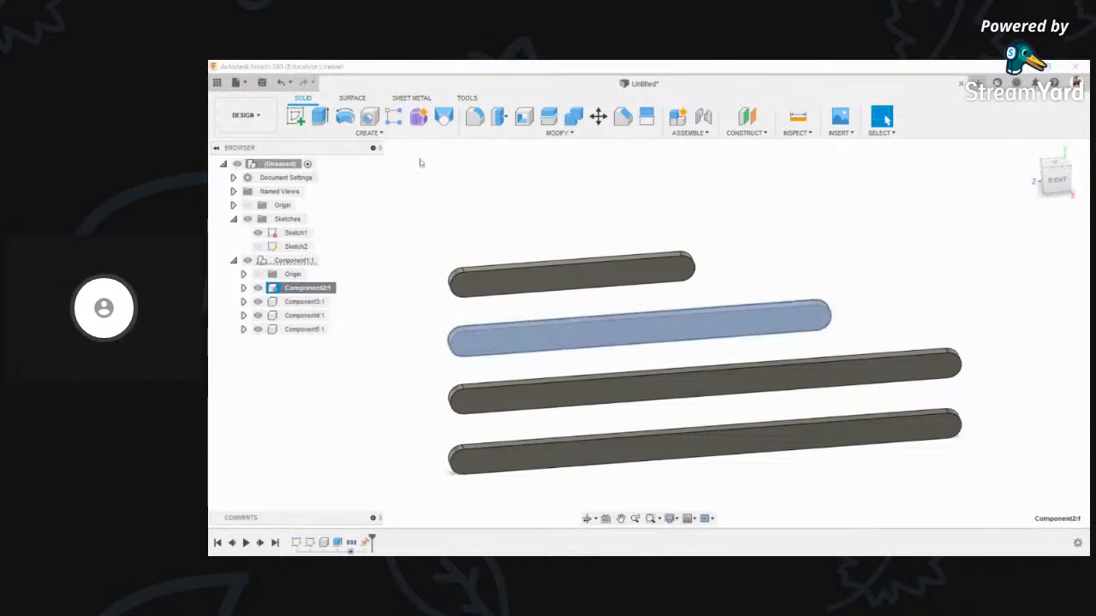
{"action": "left_click", "coordinate": [482, 208]}
- Try dragging the top and third bars to new spots, then undo both moves
{"action": "scroll", "coordinate": [477, 300], "scroll_direction": "down", "scroll_amount": 3}
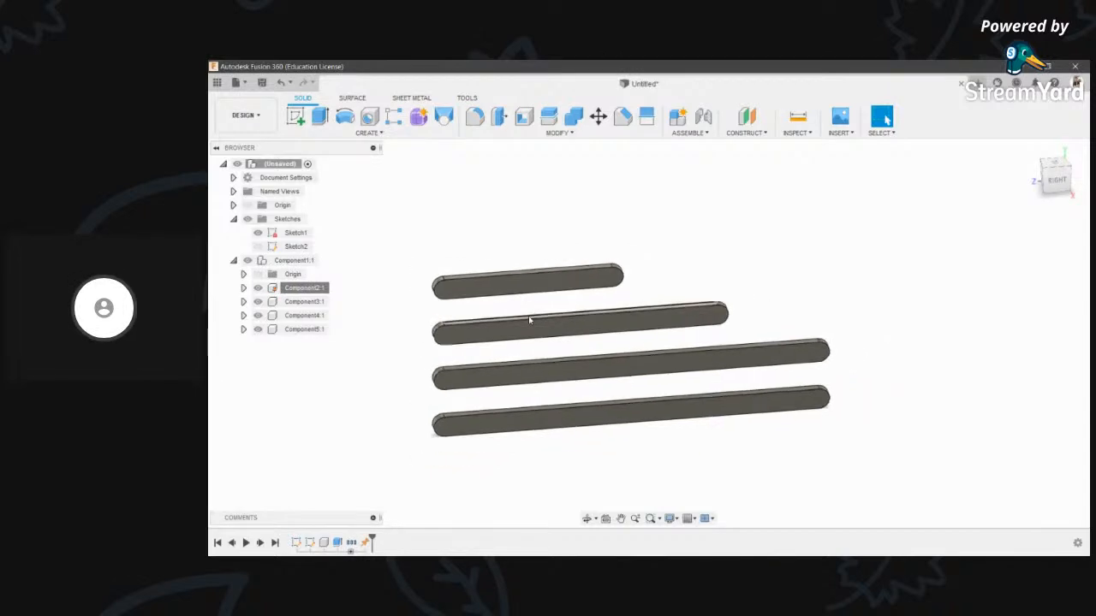
{"action": "left_click_drag", "start_coordinate": [516, 277], "coordinate": [538, 225]}
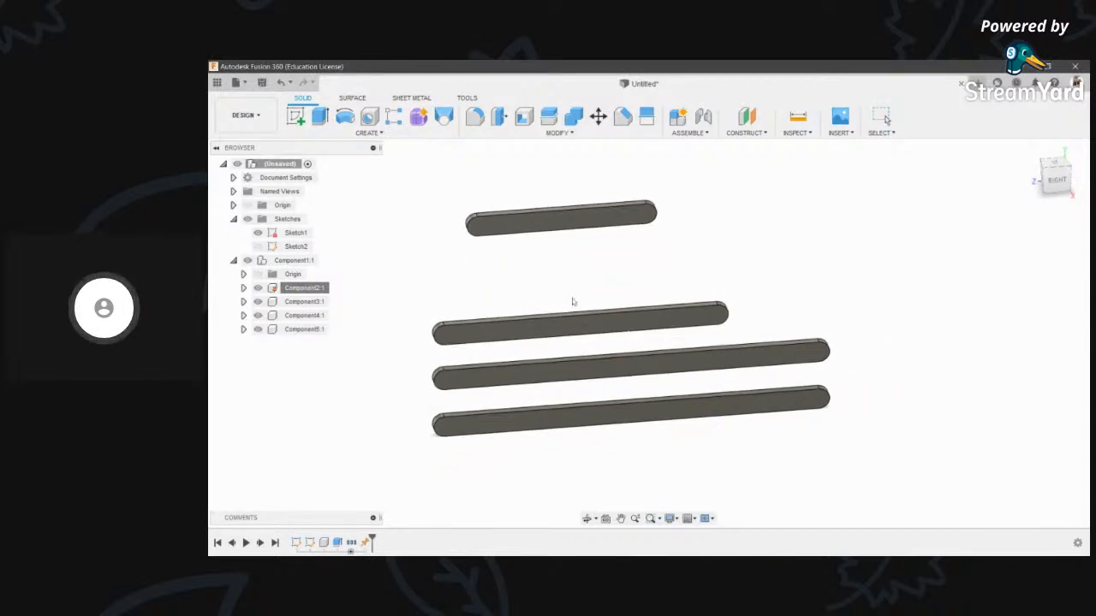
{"action": "left_click_drag", "start_coordinate": [592, 367], "coordinate": [621, 440]}
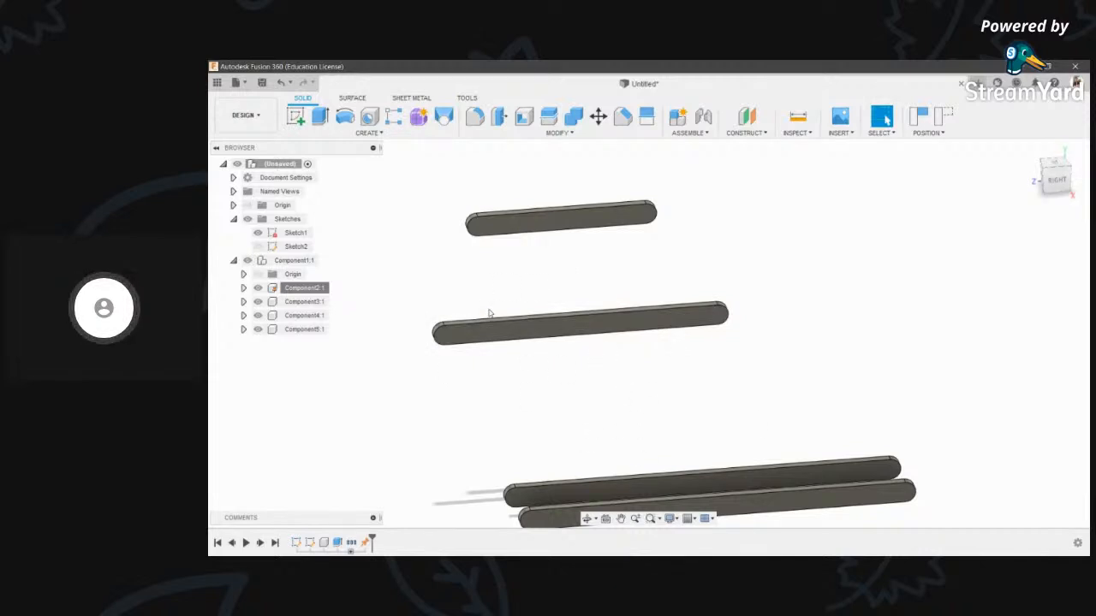
{"action": "key", "text": "ctrl+z"}
{"action": "scroll", "coordinate": [508, 299], "scroll_direction": "up", "scroll_amount": 1}
{"action": "scroll", "coordinate": [521, 244], "scroll_direction": "up", "scroll_amount": 2}
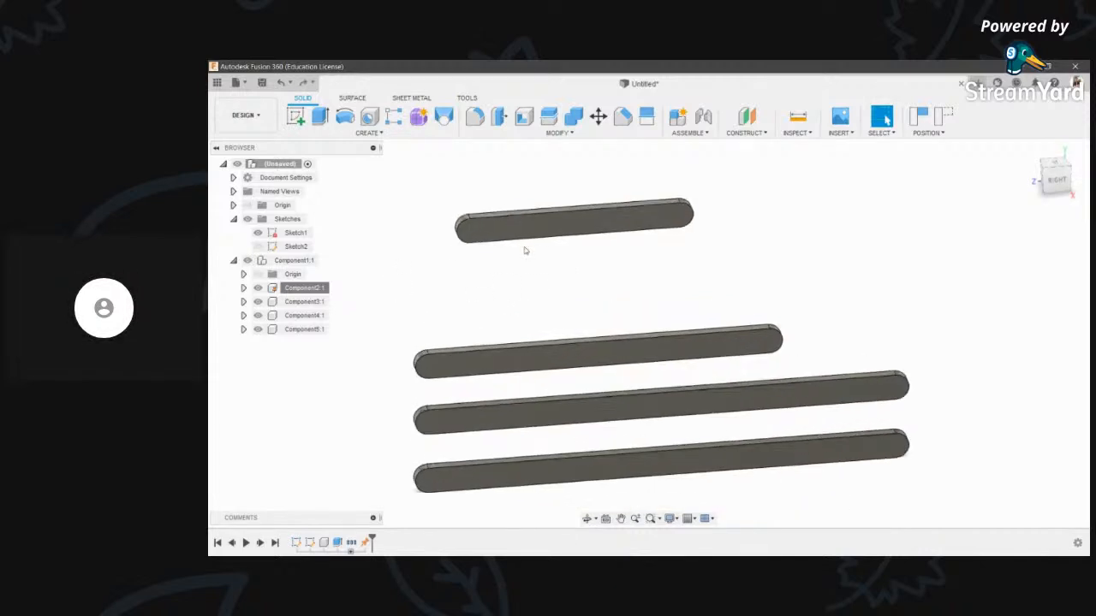
{"action": "key", "text": "ctrl+z"}
- Orbit to an angled view of the stacked bars and start a new joint
{"action": "middle_click_drag", "start_coordinate": [473, 341], "coordinate": [490, 319]}
{"action": "scroll", "coordinate": [563, 337], "scroll_direction": "up", "scroll_amount": 2}
{"action": "scroll", "coordinate": [489, 318], "scroll_direction": "down", "scroll_amount": 3}
{"action": "scroll", "coordinate": [472, 296], "scroll_direction": "up", "scroll_amount": 2}
{"action": "scroll", "coordinate": [560, 373], "scroll_direction": "down", "scroll_amount": 2}
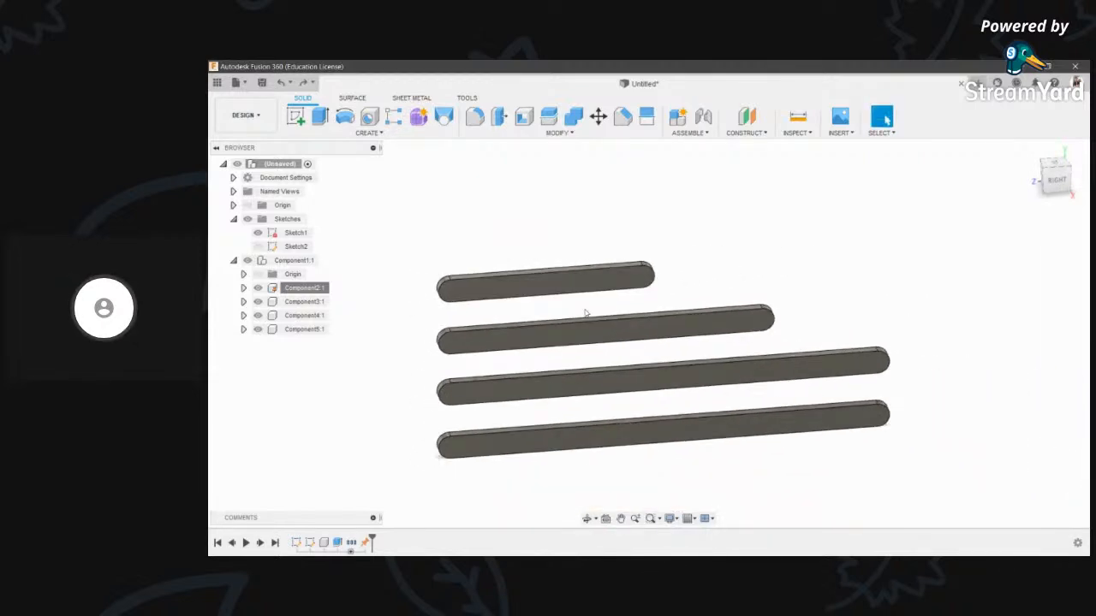
{"action": "left_click_drag", "start_coordinate": [604, 426], "coordinate": [627, 321]}
{"action": "scroll", "coordinate": [489, 314], "scroll_direction": "up", "scroll_amount": 3}
{"action": "scroll", "coordinate": [496, 311], "scroll_direction": "down", "scroll_amount": 3}
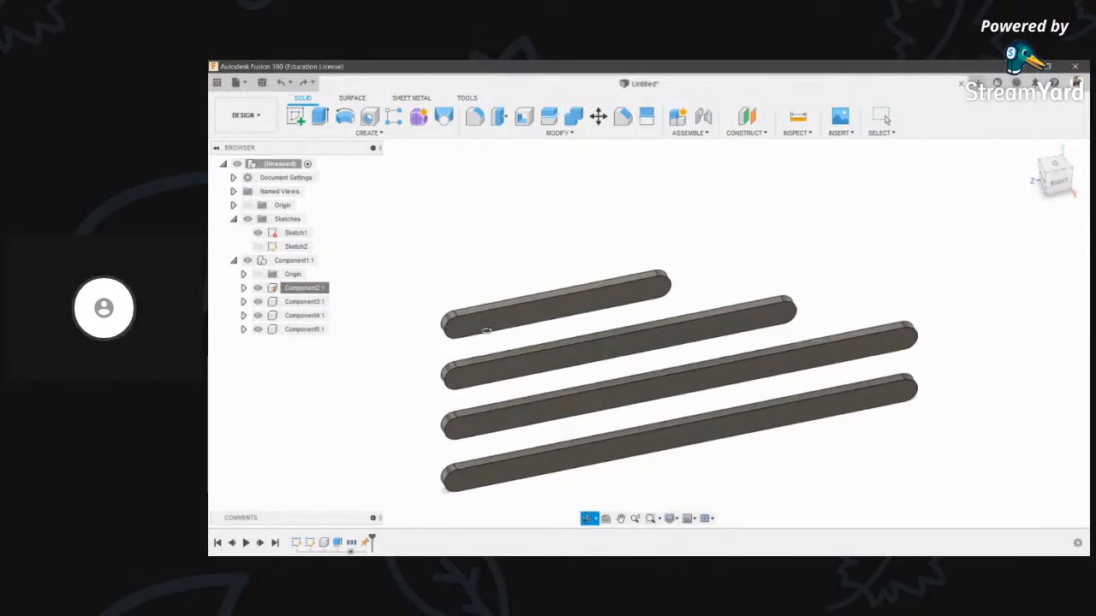
{"action": "left_click_drag", "start_coordinate": [501, 311], "coordinate": [546, 323]}
{"action": "key", "text": "Escape"}
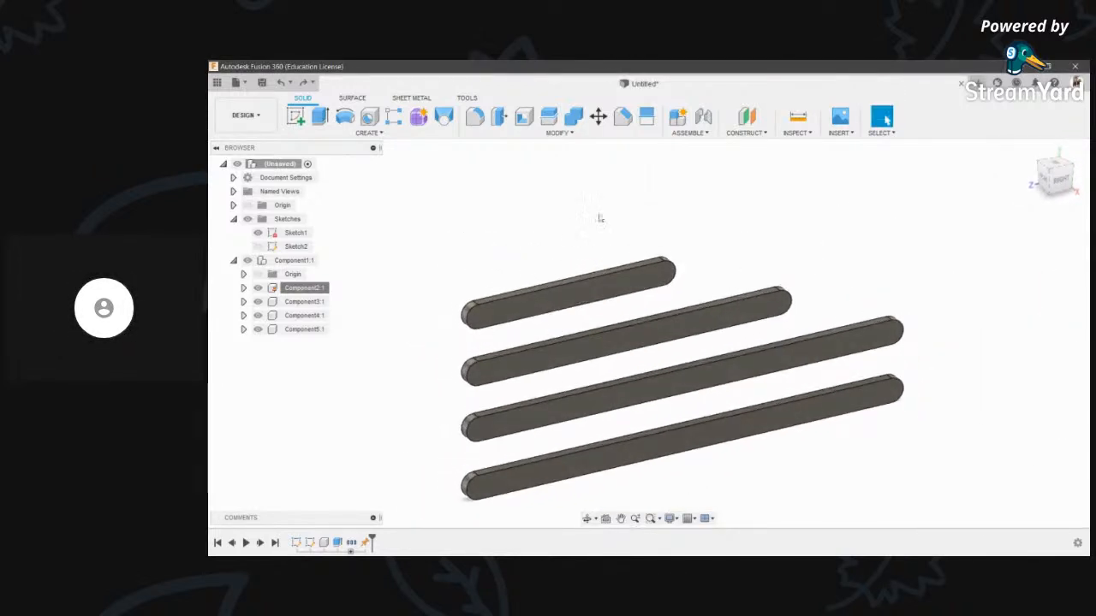
{"action": "left_click", "coordinate": [704, 118]}
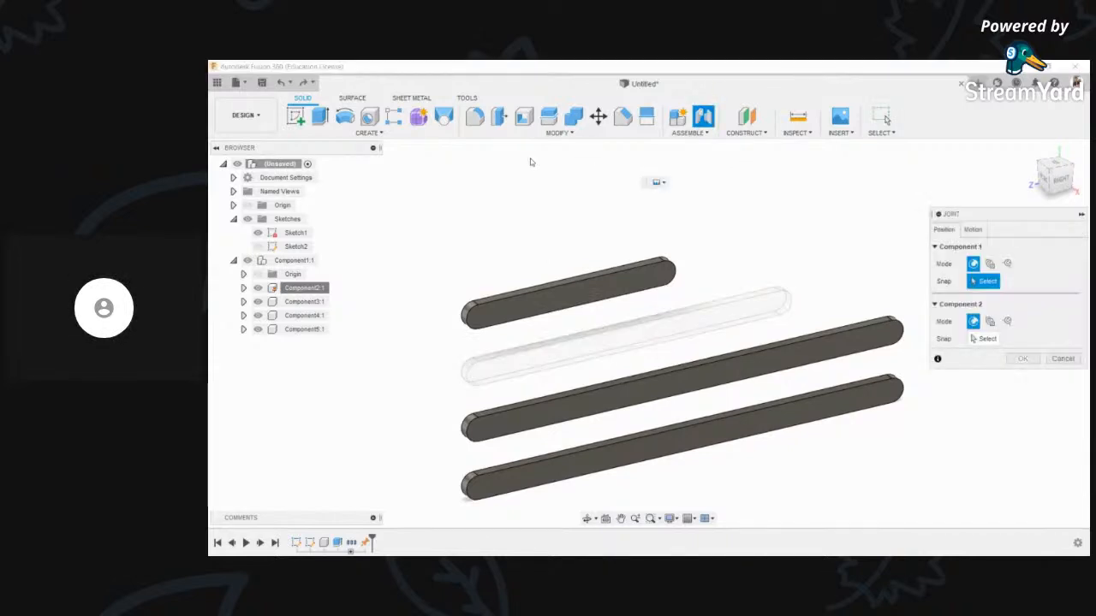
- Snap the top bar's end and the neighbouring bar's end as the two joint points
{"action": "scroll", "coordinate": [420, 346], "scroll_direction": "up", "scroll_amount": 3}
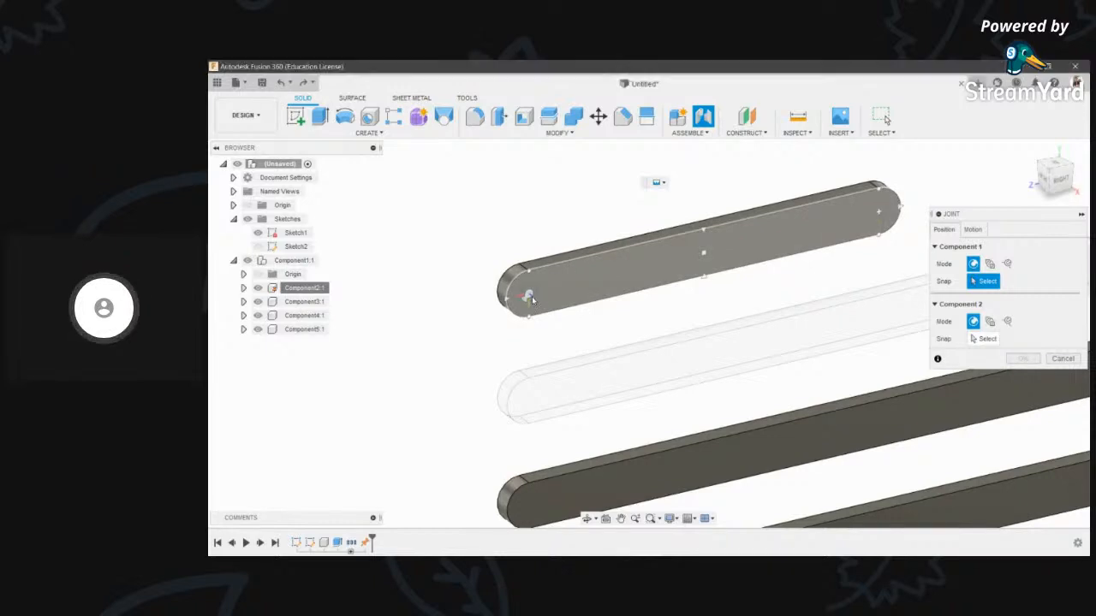
{"action": "left_click", "coordinate": [548, 290]}
{"action": "left_click", "coordinate": [587, 519]}
{"action": "left_click_drag", "start_coordinate": [599, 411], "coordinate": [823, 360]}
{"action": "scroll", "coordinate": [828, 360], "scroll_direction": "up", "scroll_amount": 3}
{"action": "scroll", "coordinate": [828, 360], "scroll_direction": "up", "scroll_amount": 2}
{"action": "key", "text": "Escape"}
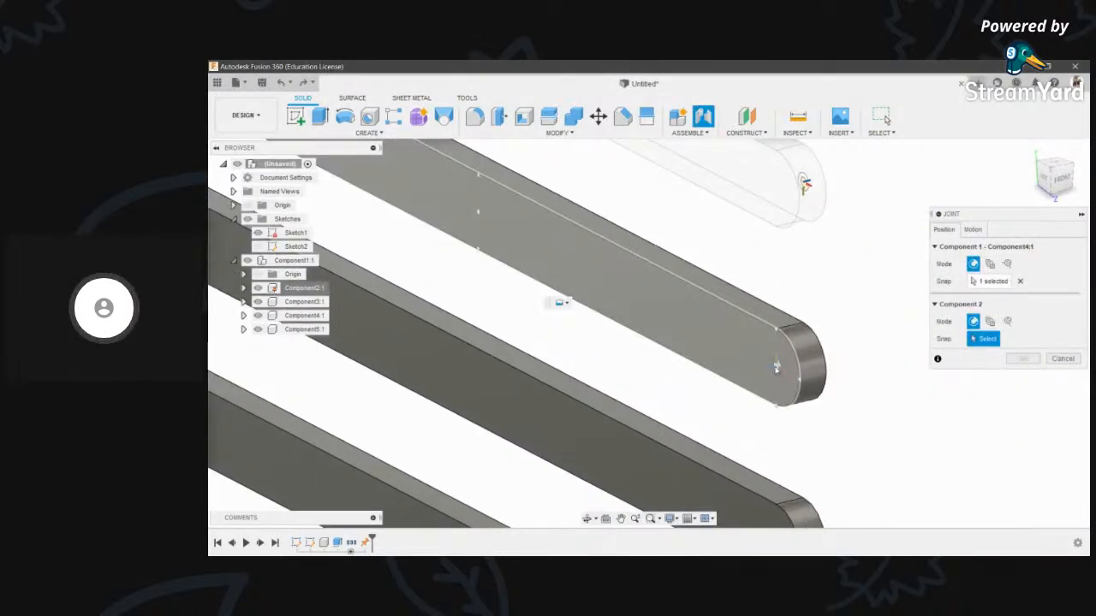
{"action": "left_click", "coordinate": [777, 368]}
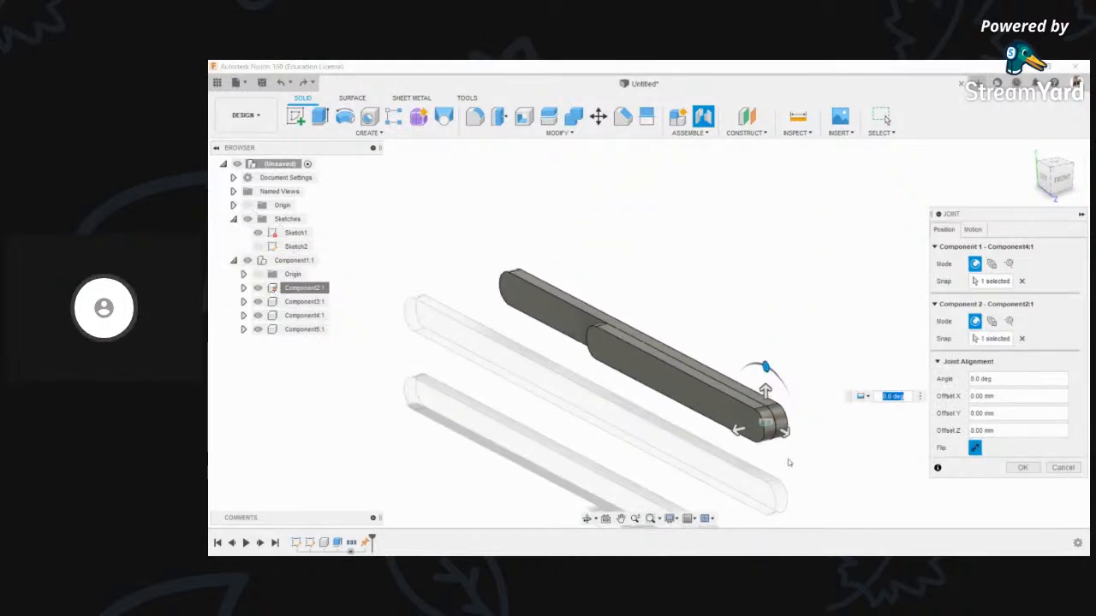
{"action": "scroll", "coordinate": [768, 423], "scroll_direction": "up", "scroll_amount": 3}
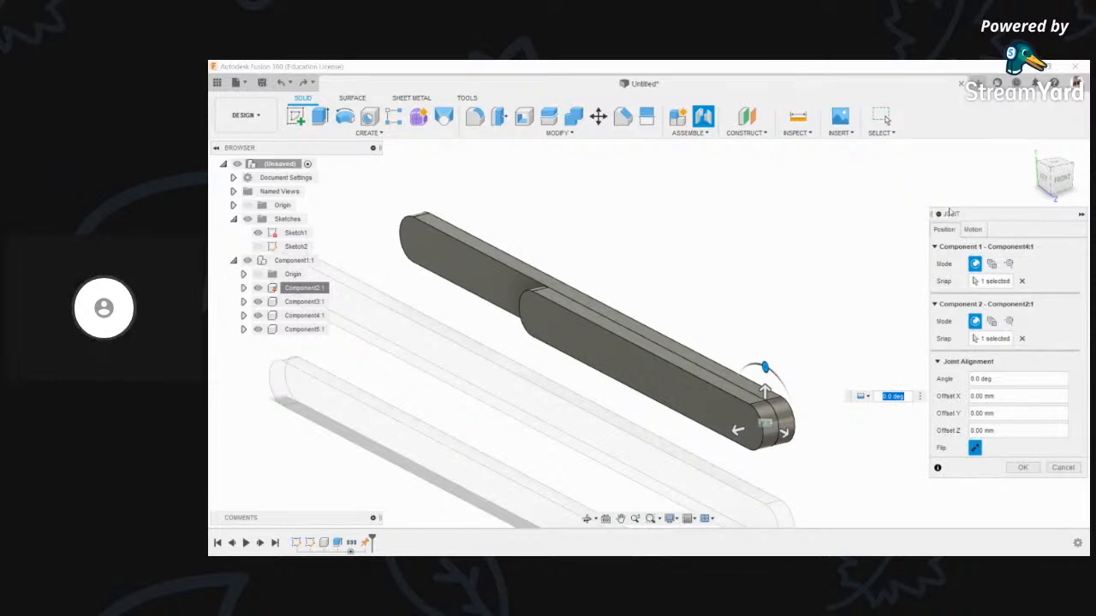
- Preview each joint type, then settle on Revolute about the Z axis and confirm
{"action": "left_click", "coordinate": [974, 230]}
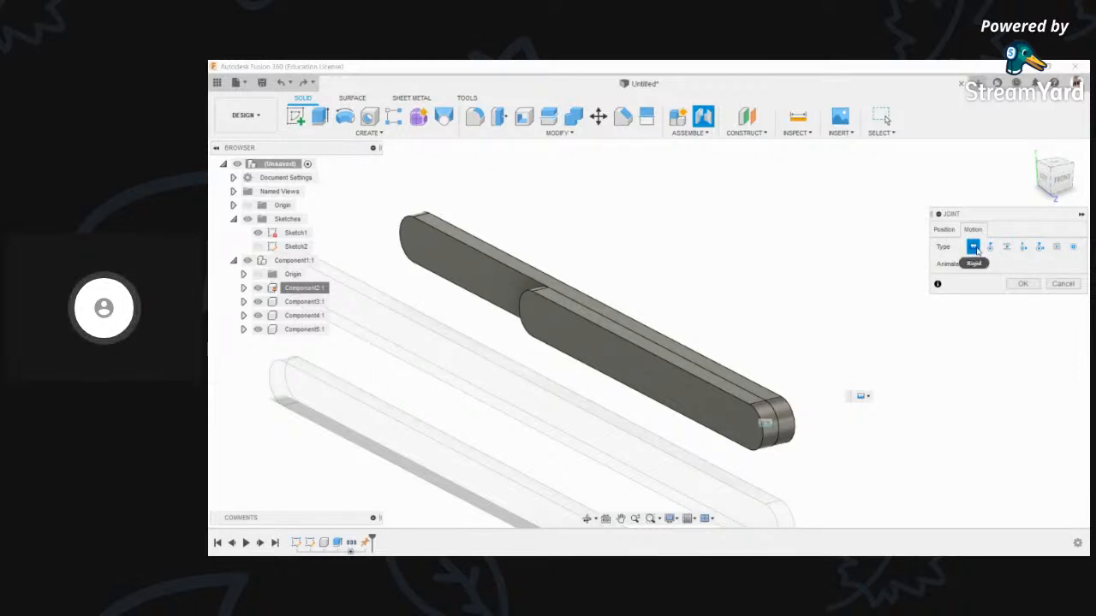
{"action": "left_click", "coordinate": [990, 247]}
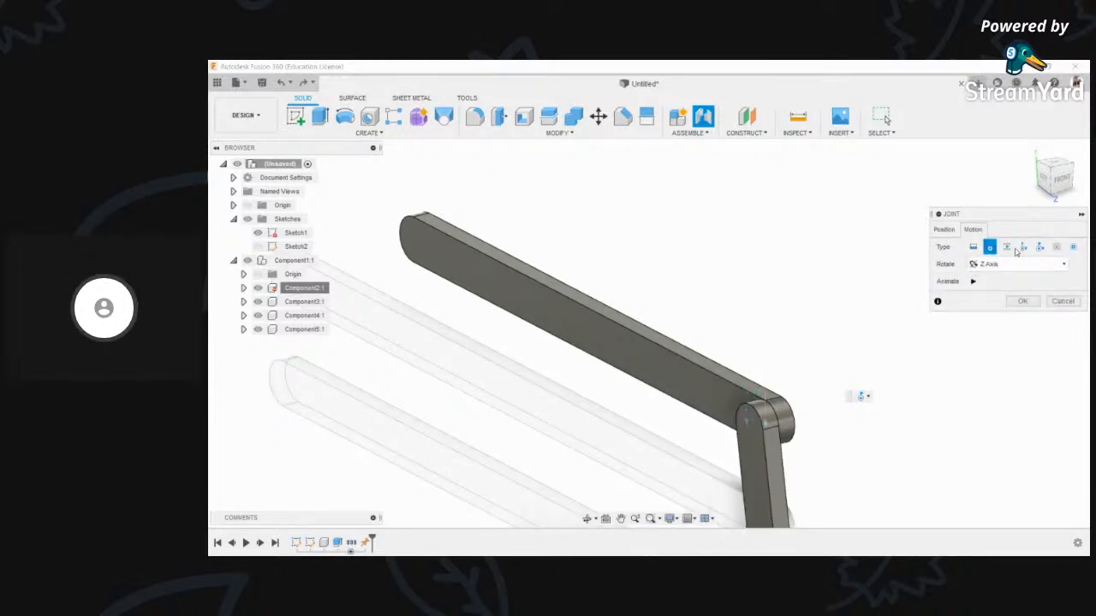
{"action": "left_click", "coordinate": [1006, 246]}
{"action": "left_click", "coordinate": [1023, 246]}
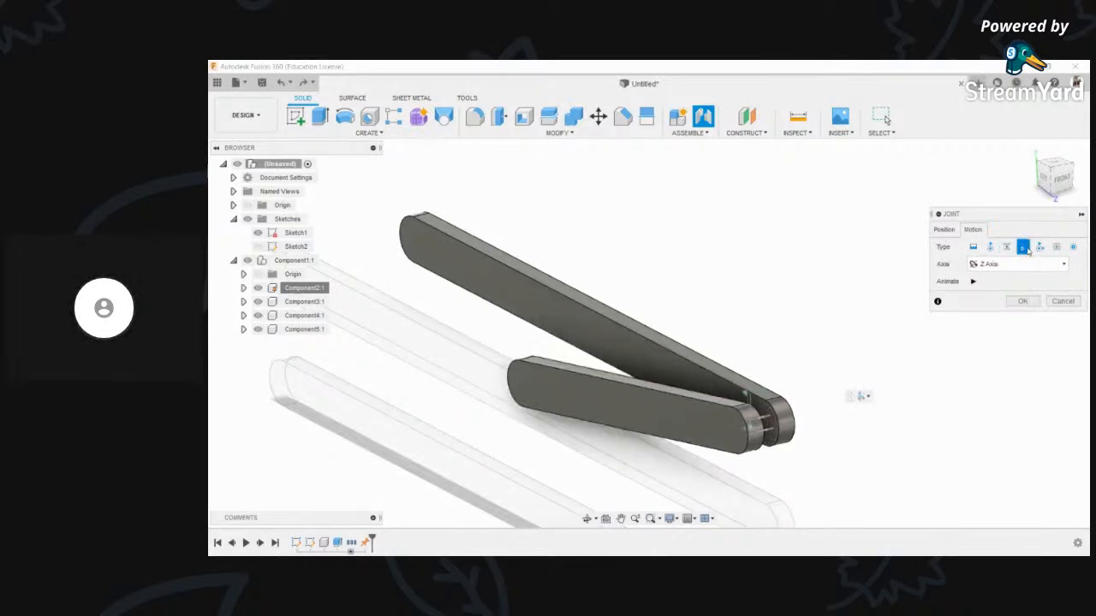
{"action": "left_click", "coordinate": [1039, 246]}
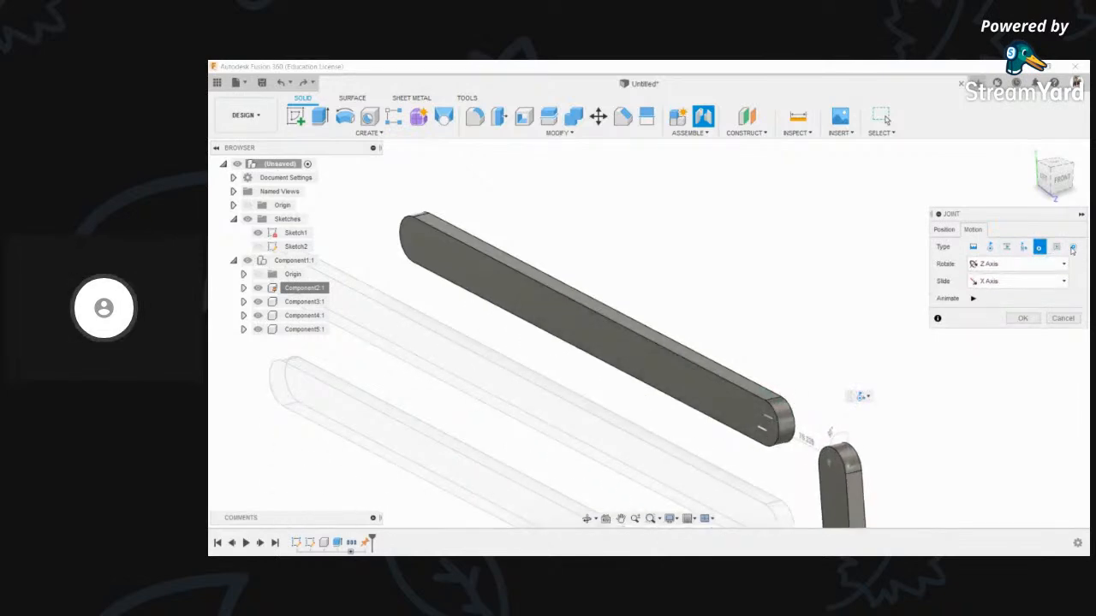
{"action": "left_click", "coordinate": [1056, 246]}
{"action": "left_click", "coordinate": [1073, 246]}
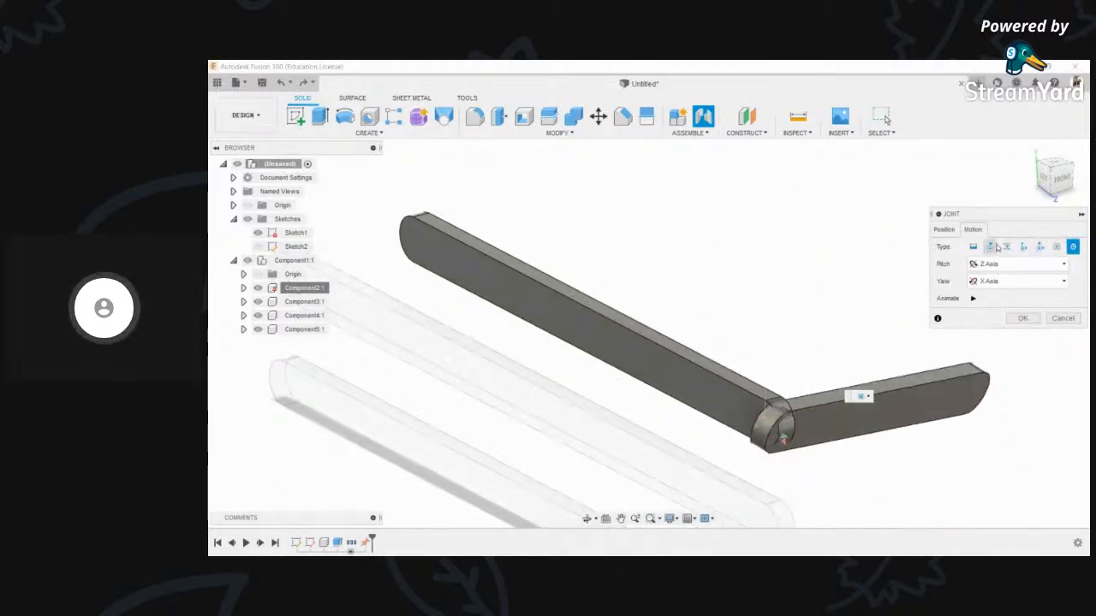
{"action": "left_click", "coordinate": [993, 246]}
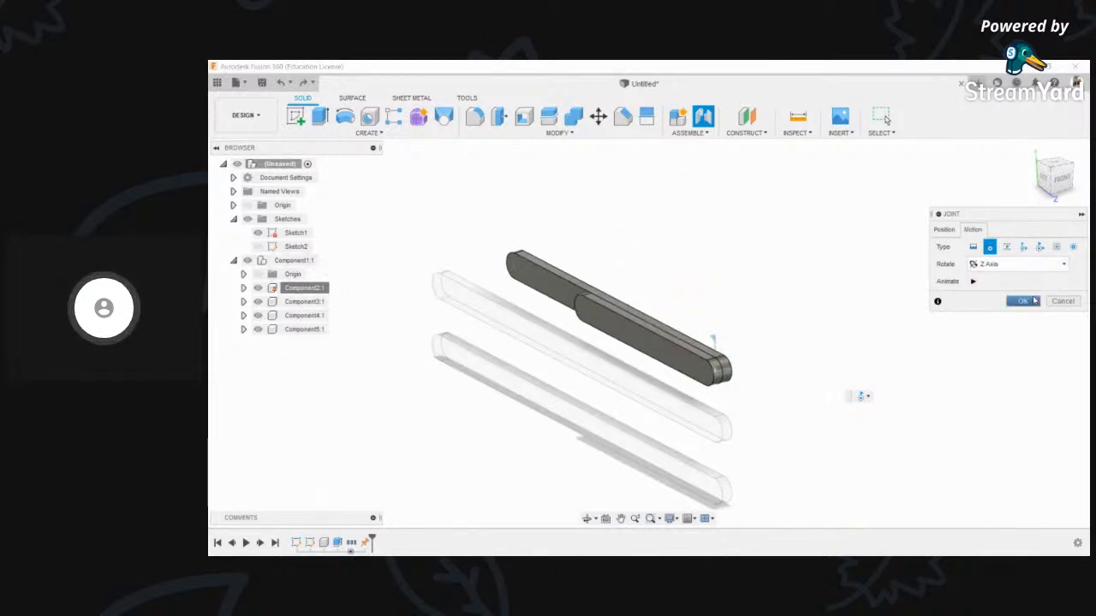
{"action": "left_click", "coordinate": [1034, 300]}
- Swing the front link around its new revolute joint
{"action": "scroll", "coordinate": [602, 281], "scroll_direction": "up", "scroll_amount": 2}
{"action": "scroll", "coordinate": [598, 313], "scroll_direction": "down", "scroll_amount": 3}
{"action": "left_click_drag", "start_coordinate": [598, 313], "coordinate": [710, 364]}
{"action": "right_click", "coordinate": [720, 394]}
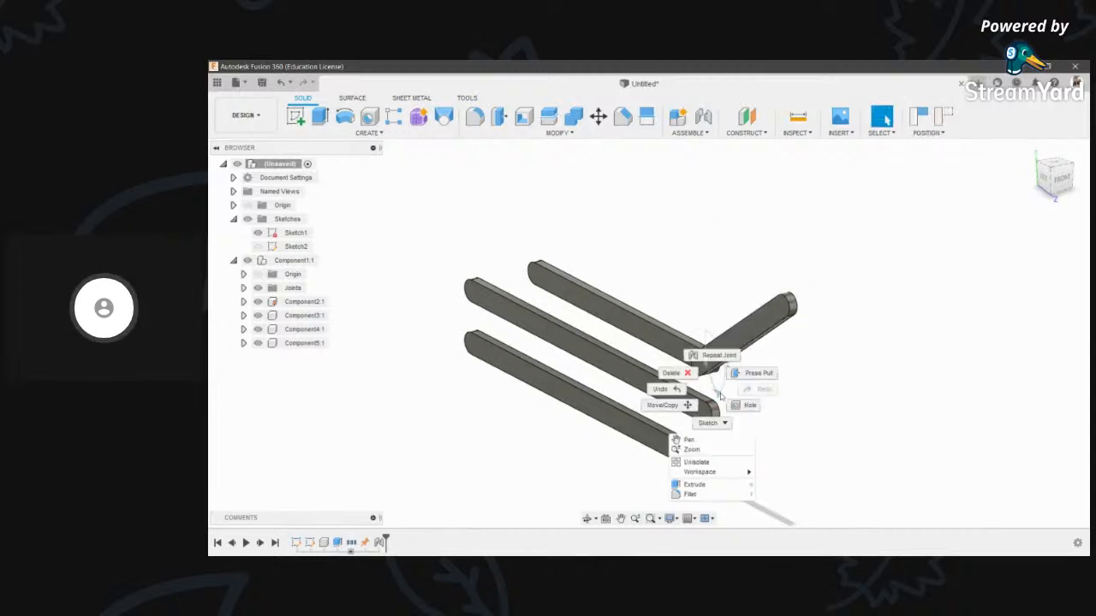
- Animate the revolute joint, then zoom, pan and orbit to watch the link swing
{"action": "right_click", "coordinate": [718, 394]}
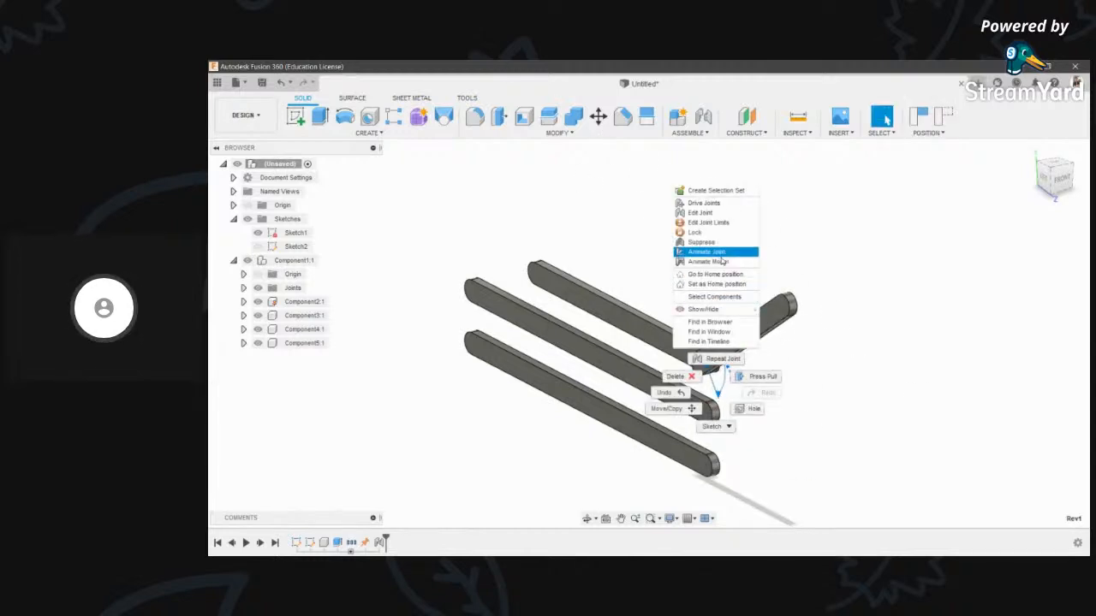
{"action": "left_click", "coordinate": [708, 252]}
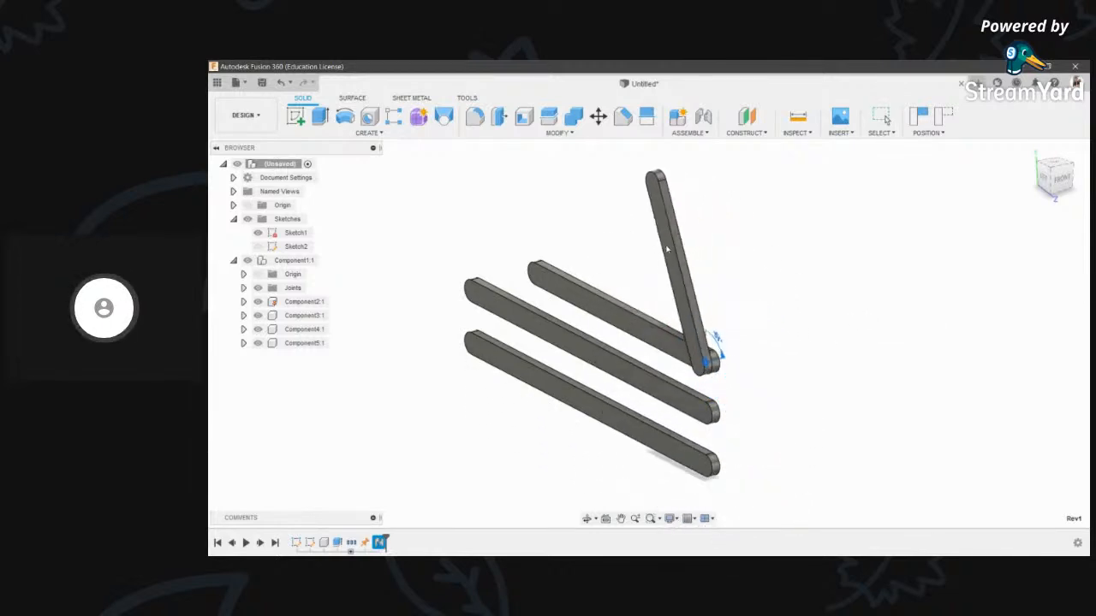
{"action": "scroll", "coordinate": [548, 300], "scroll_direction": "up", "scroll_amount": 2}
{"action": "scroll", "coordinate": [570, 298], "scroll_direction": "down", "scroll_amount": 2}
{"action": "scroll", "coordinate": [638, 260], "scroll_direction": "up", "scroll_amount": 2}
{"action": "middle_click_drag", "start_coordinate": [631, 280], "coordinate": [586, 278]}
{"action": "scroll", "coordinate": [586, 277], "scroll_direction": "down", "scroll_amount": 2}
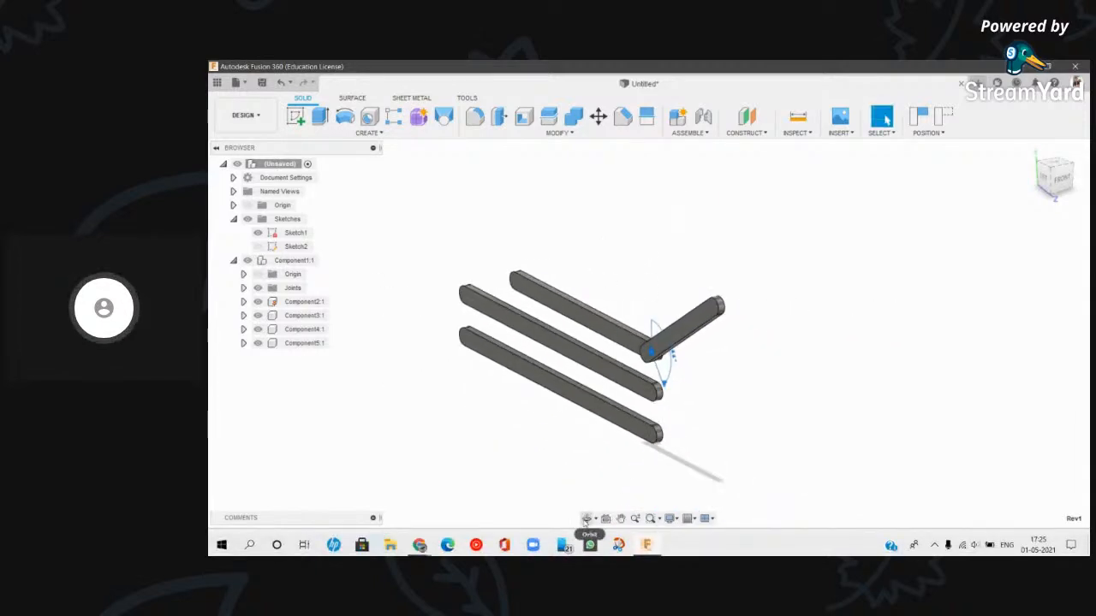
{"action": "left_click", "coordinate": [587, 519]}
{"action": "left_click_drag", "start_coordinate": [651, 324], "coordinate": [734, 314]}
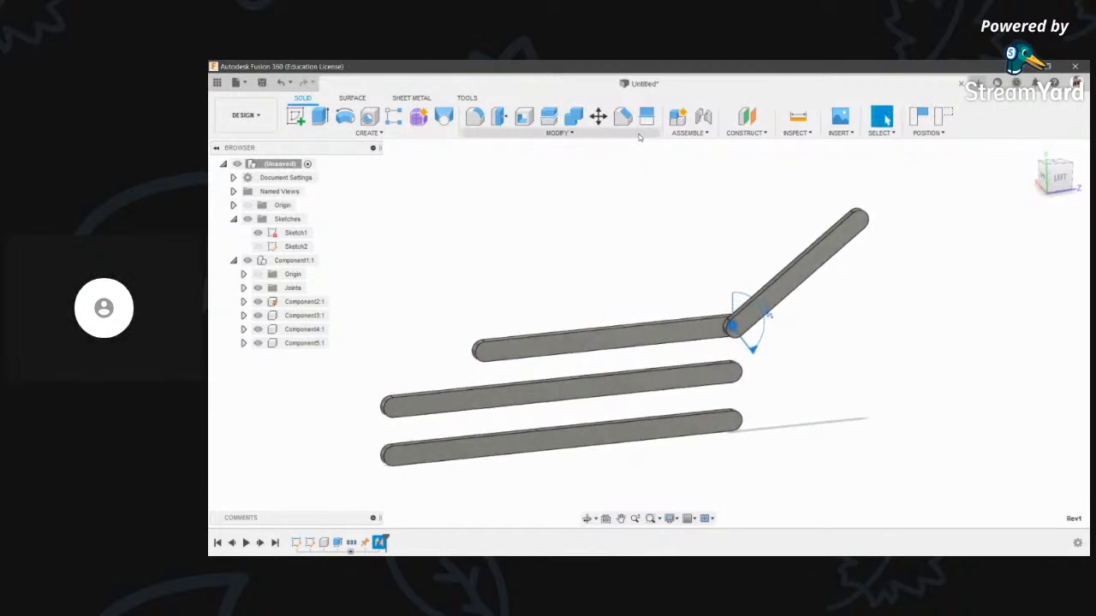
{"action": "left_click", "coordinate": [703, 116]}
- Join the middle bar's left end to Component4's end with a 180 deg revolute joint
{"action": "scroll", "coordinate": [487, 357], "scroll_direction": "up", "scroll_amount": 2}
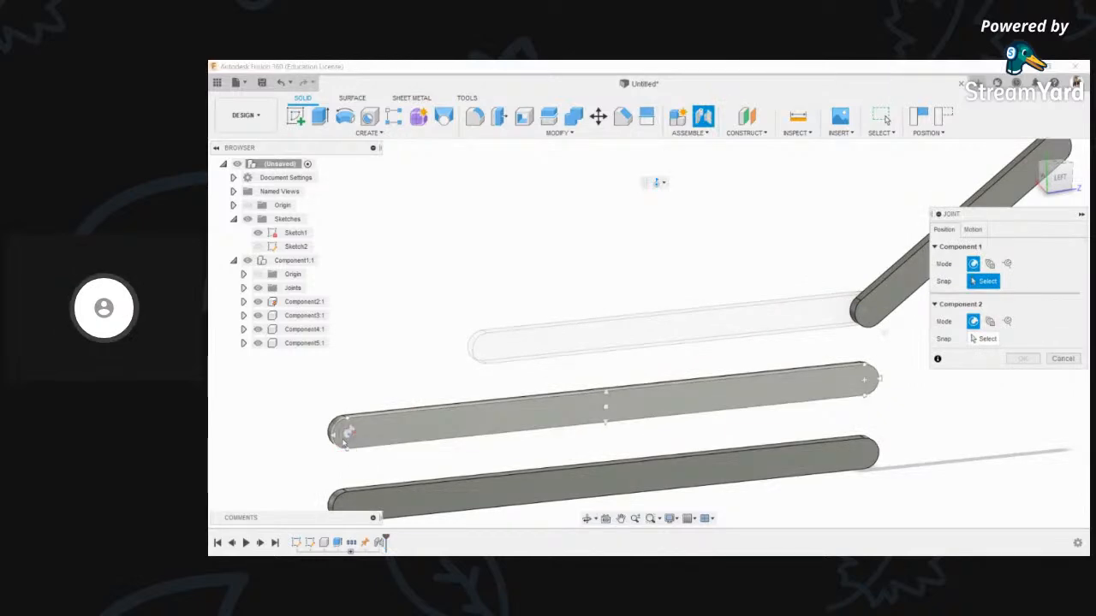
{"action": "left_click", "coordinate": [347, 432]}
{"action": "scroll", "coordinate": [526, 398], "scroll_direction": "down", "scroll_amount": 3}
{"action": "scroll", "coordinate": [805, 297], "scroll_direction": "up", "scroll_amount": 2}
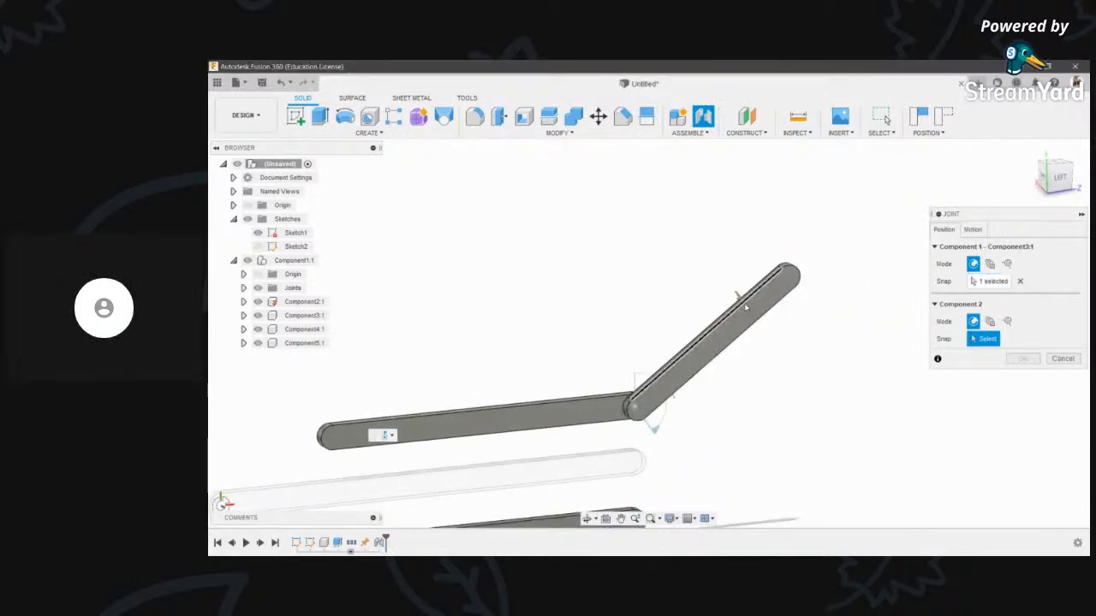
{"action": "scroll", "coordinate": [743, 302], "scroll_direction": "down", "scroll_amount": 2}
{"action": "left_click", "coordinate": [587, 521]}
{"action": "left_click_drag", "start_coordinate": [690, 315], "coordinate": [797, 316]}
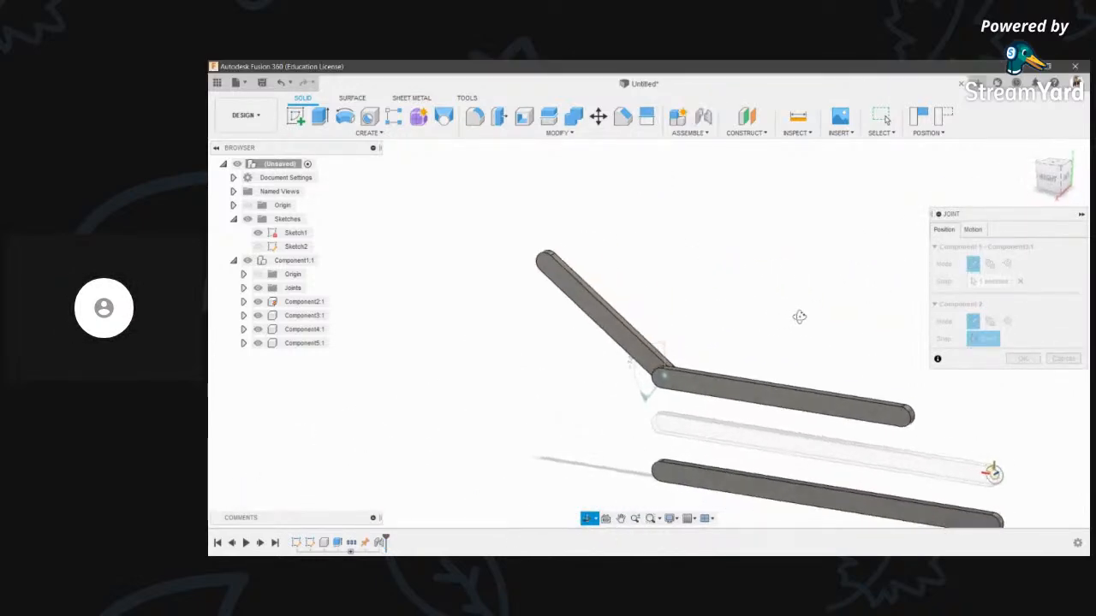
{"action": "scroll", "coordinate": [556, 280], "scroll_direction": "up", "scroll_amount": 3}
{"action": "key", "text": "Escape"}
{"action": "left_click", "coordinate": [591, 275]}
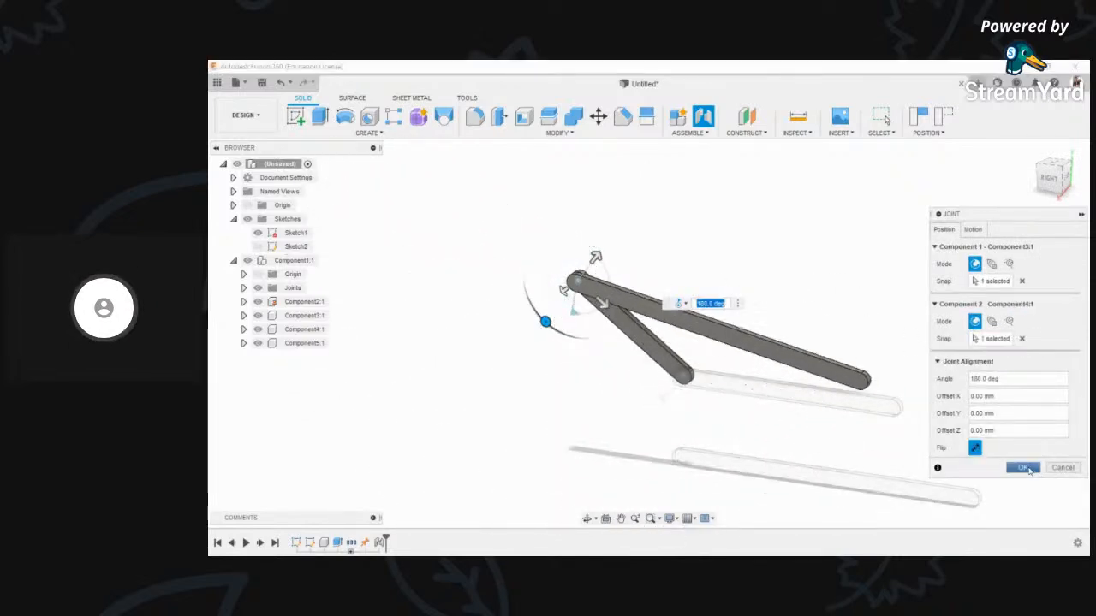
{"action": "key", "text": "Return"}
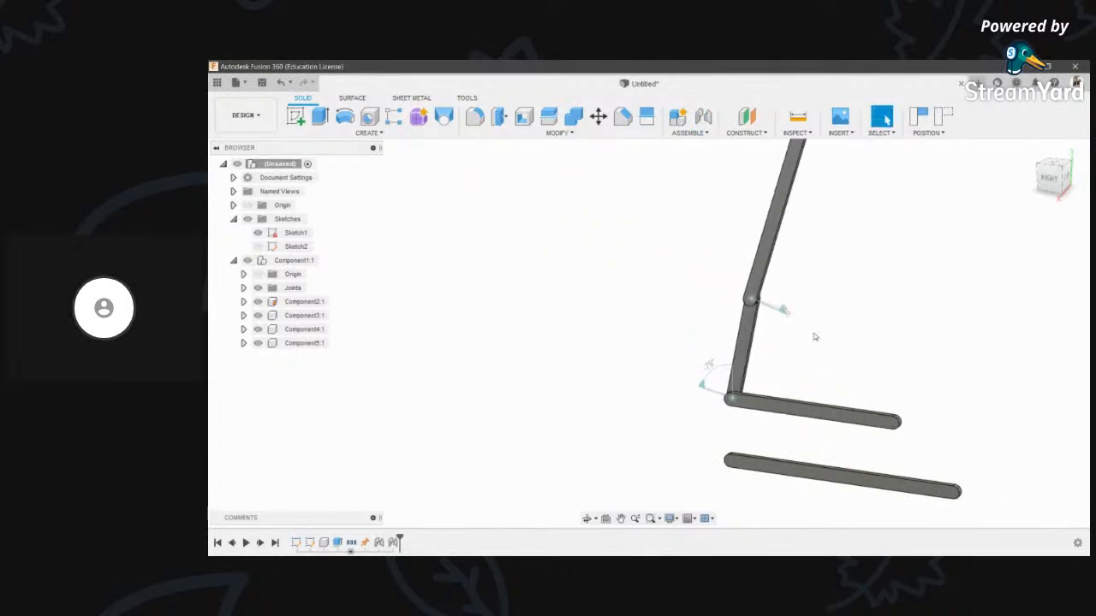
- Select the upper linkage arms and shift the view to move the linkage left
{"action": "left_click_drag", "start_coordinate": [622, 270], "coordinate": [623, 271]}
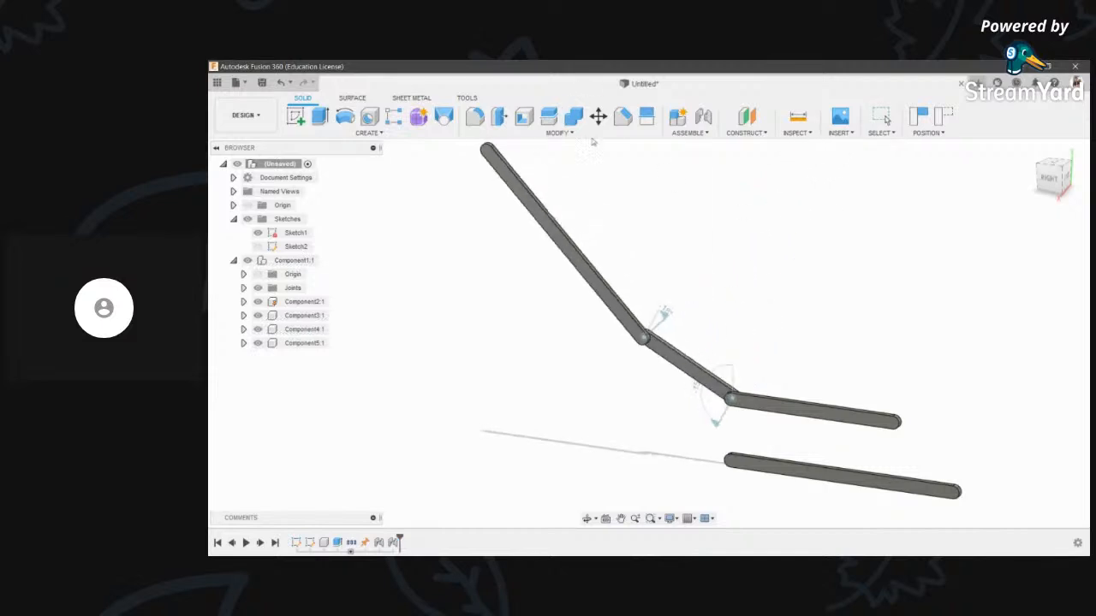
{"action": "scroll", "coordinate": [843, 386], "scroll_direction": "up", "scroll_amount": 2}
{"action": "middle_click_drag", "start_coordinate": [876, 393], "coordinate": [761, 363]}
{"action": "scroll", "coordinate": [761, 364], "scroll_direction": "down", "scroll_amount": 2}
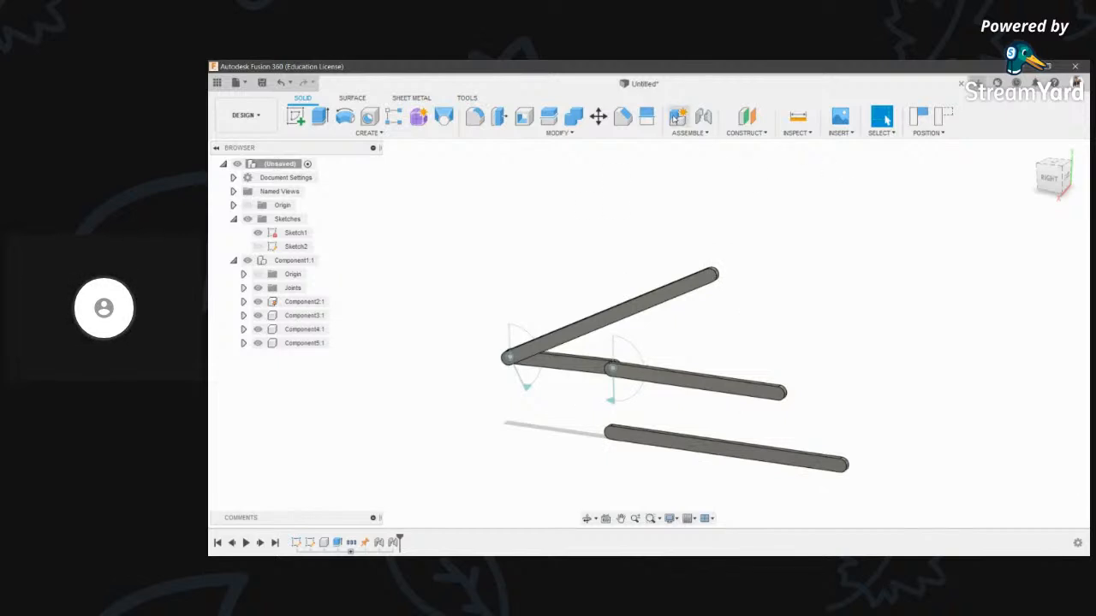
{"action": "scroll", "coordinate": [652, 309], "scroll_direction": "up", "scroll_amount": 2}
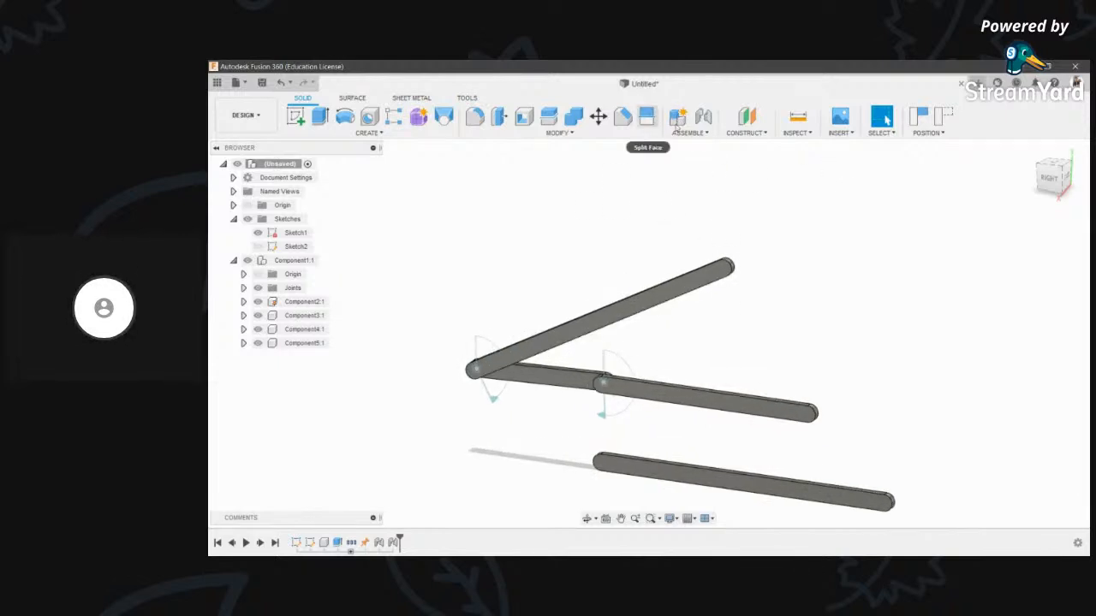
- Pin Component5's end to Component3's bar end with a revolute joint
{"action": "left_click", "coordinate": [702, 118]}
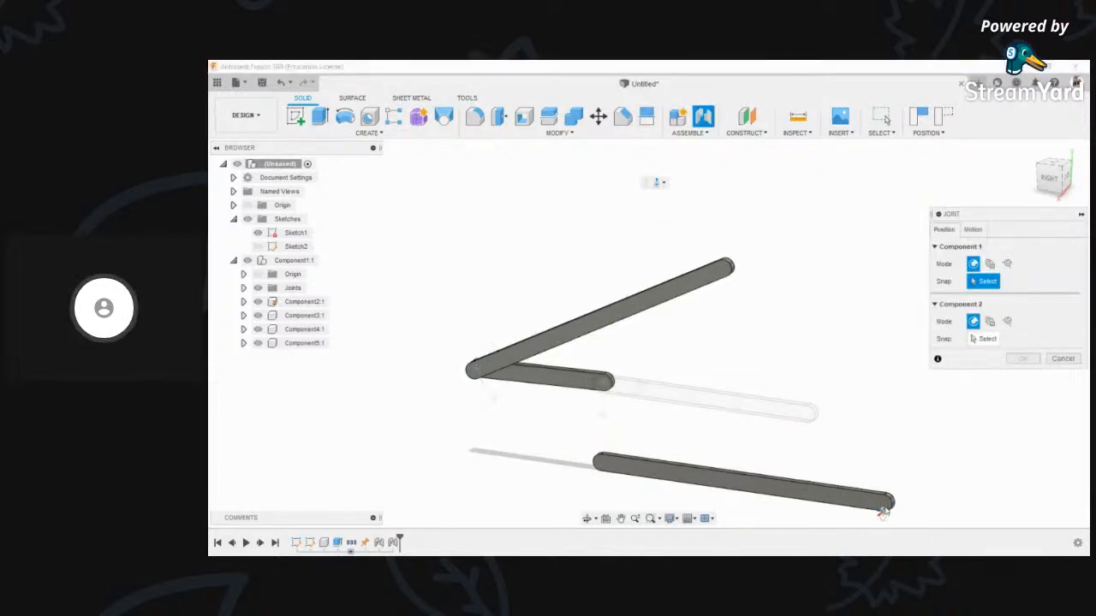
{"action": "left_click", "coordinate": [883, 505]}
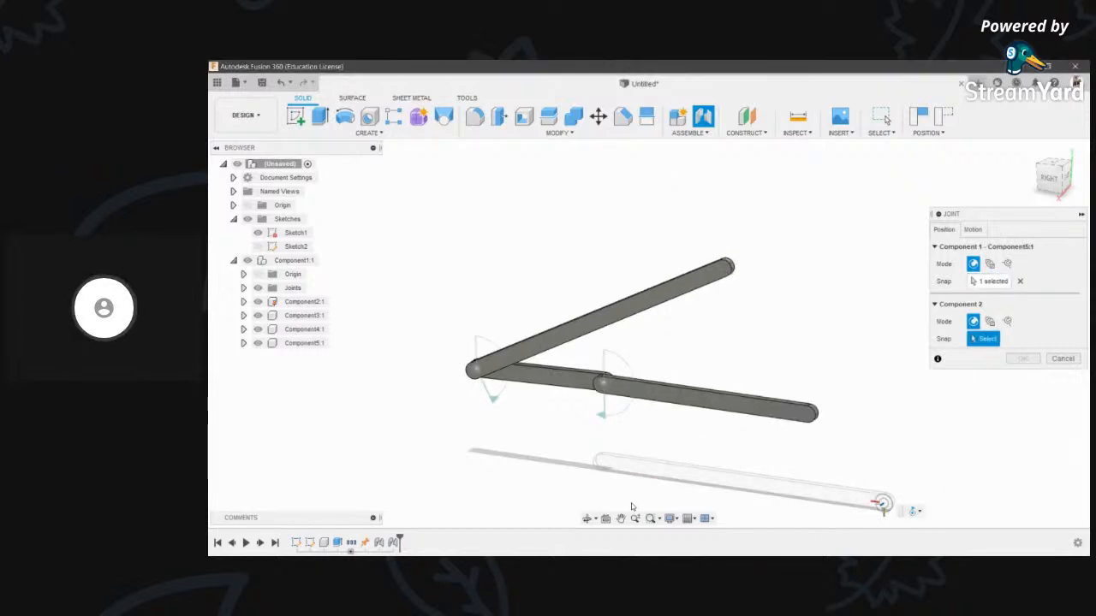
{"action": "left_click", "coordinate": [585, 521]}
{"action": "left_click_drag", "start_coordinate": [655, 336], "coordinate": [567, 324]}
{"action": "key", "text": "Escape"}
{"action": "scroll", "coordinate": [589, 295], "scroll_direction": "up", "scroll_amount": 4}
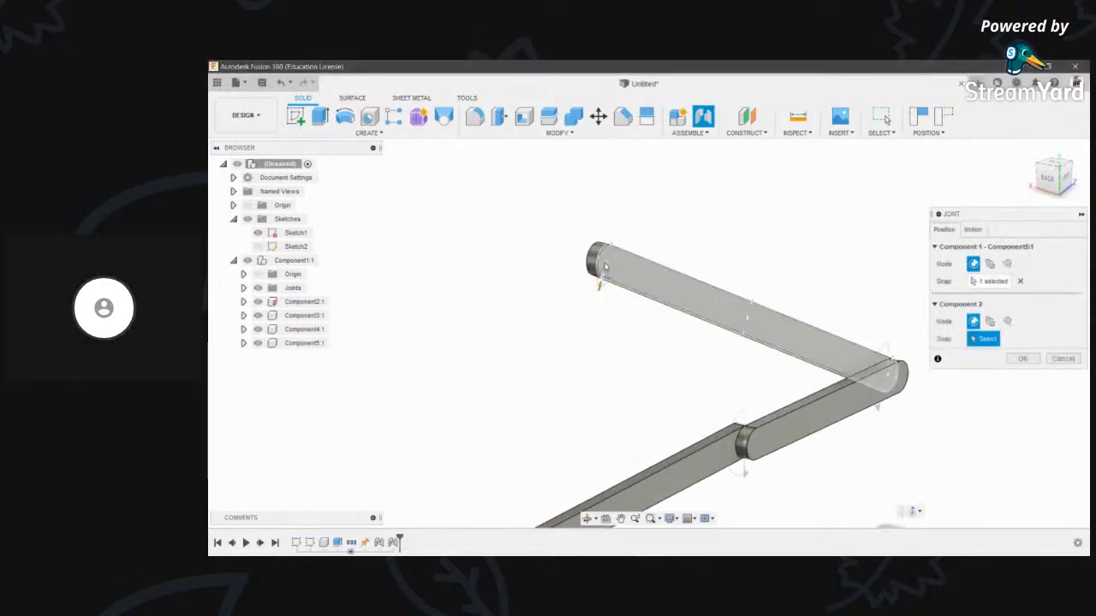
{"action": "left_click", "coordinate": [605, 263]}
{"action": "left_click", "coordinate": [617, 246]}
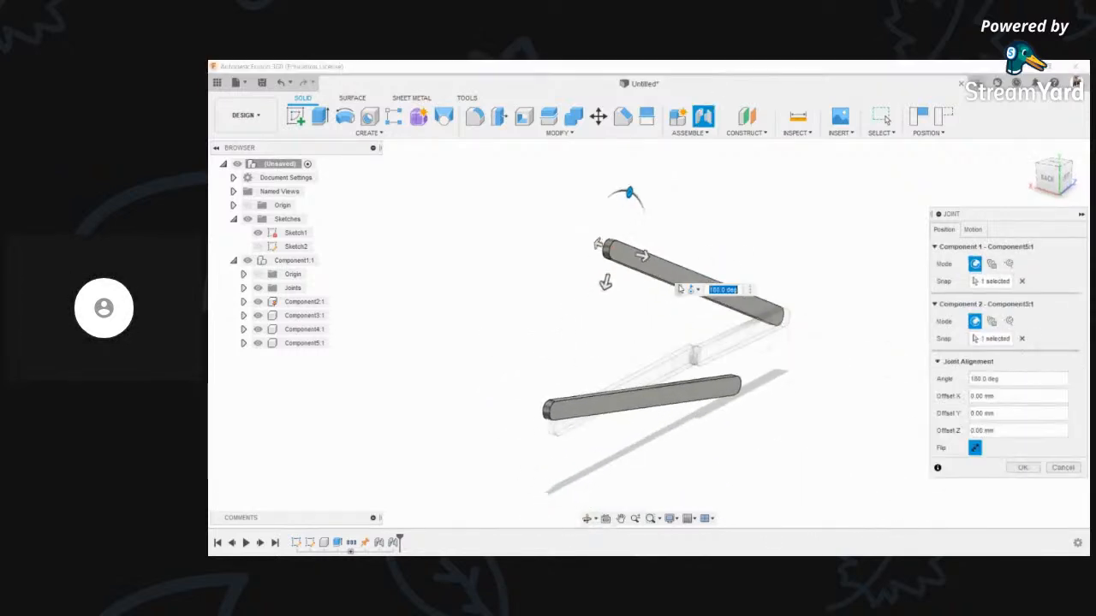
{"action": "left_click", "coordinate": [1024, 467]}
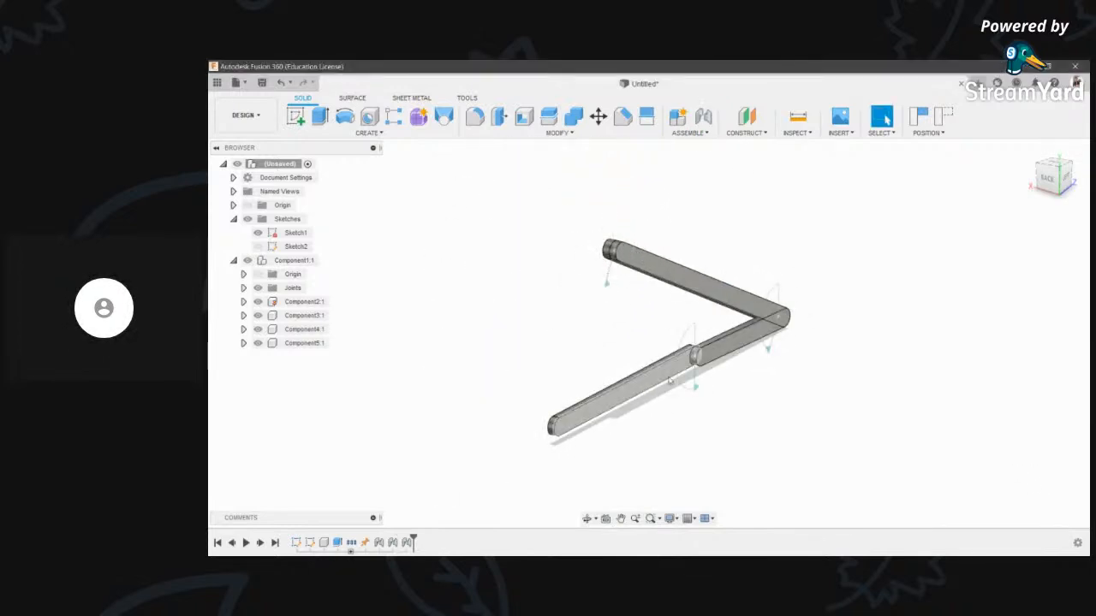
- Drag the linkage into a new pose to test the joints
{"action": "scroll", "coordinate": [694, 331], "scroll_direction": "up", "scroll_amount": 3}
{"action": "scroll", "coordinate": [694, 332], "scroll_direction": "down", "scroll_amount": 2}
{"action": "left_click_drag", "start_coordinate": [604, 232], "coordinate": [318, 311]}
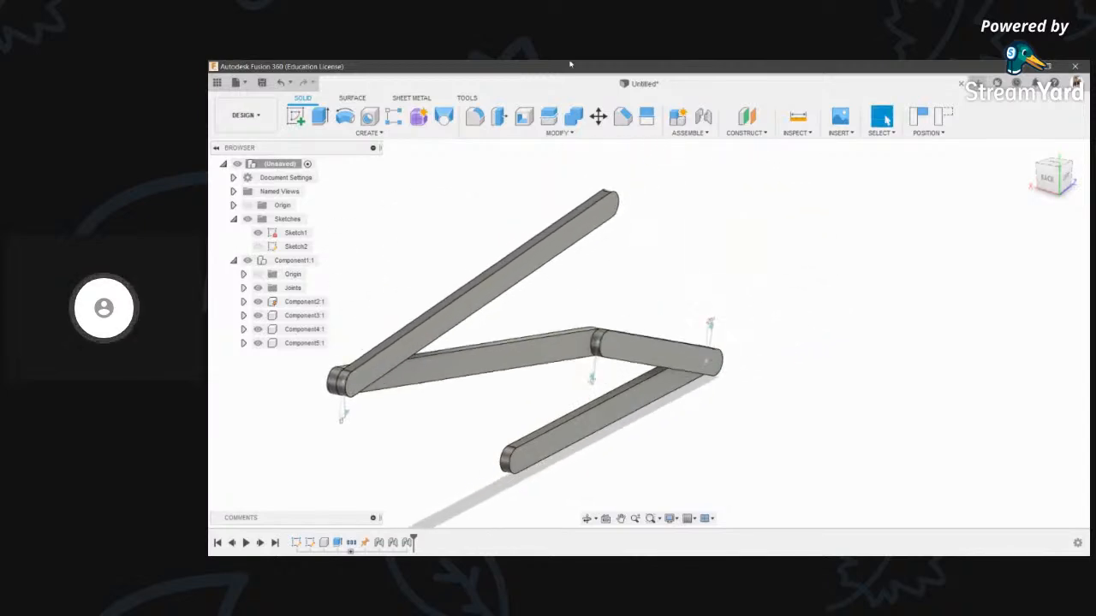
{"action": "left_click", "coordinate": [702, 117]}
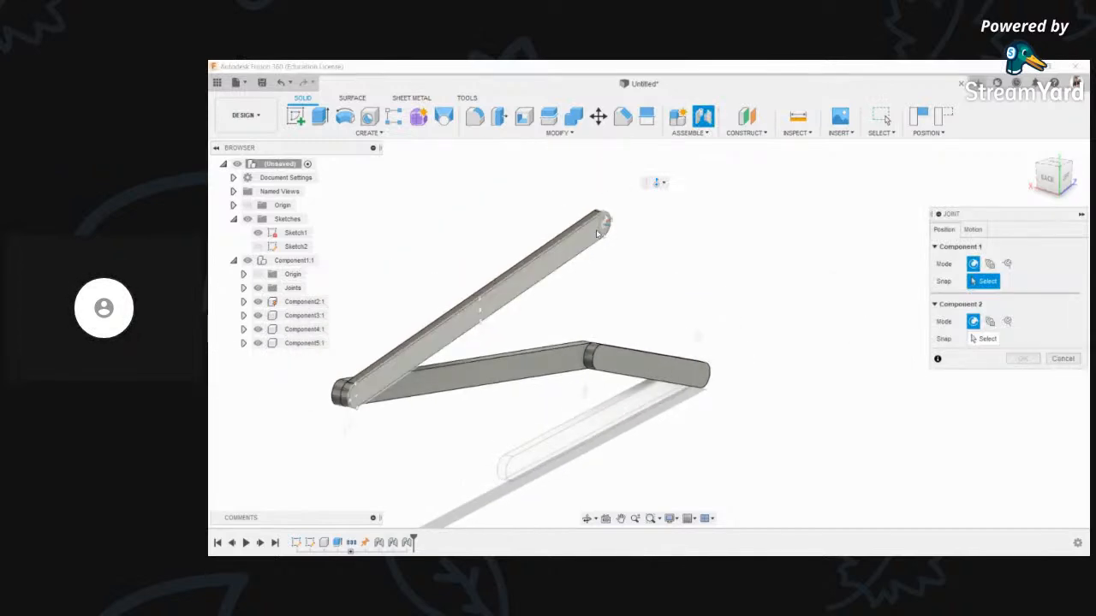
- Join Component5's end to the lower link, then undo it after the compute conflict
{"action": "left_click", "coordinate": [598, 233]}
{"action": "left_click", "coordinate": [589, 519]}
{"action": "left_click_drag", "start_coordinate": [569, 394], "coordinate": [705, 372]}
{"action": "scroll", "coordinate": [827, 404], "scroll_direction": "up", "scroll_amount": 3}
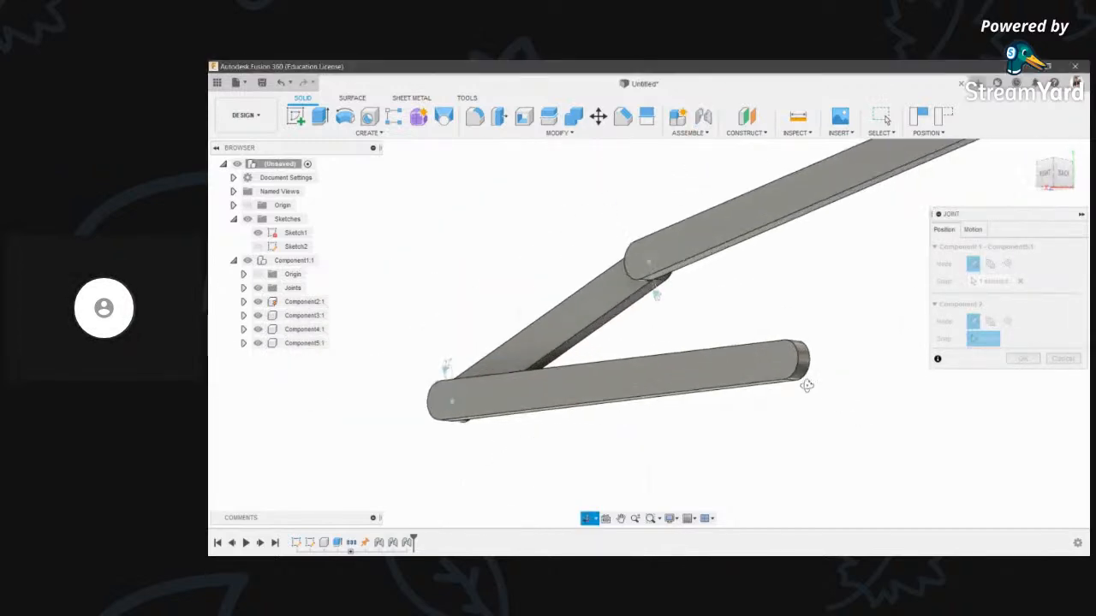
{"action": "left_click", "coordinate": [794, 363]}
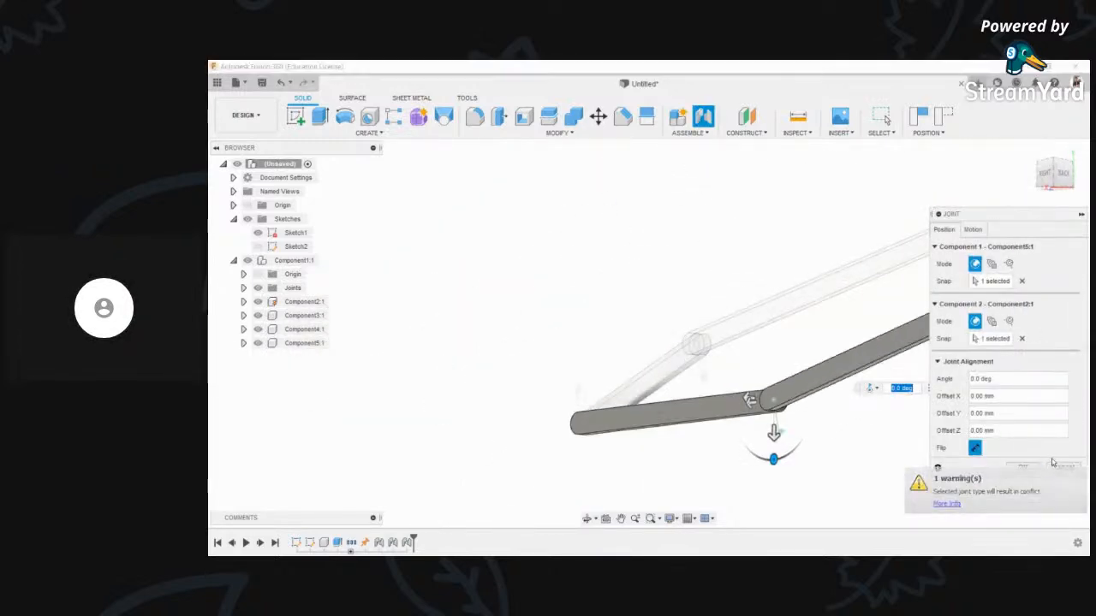
{"action": "left_click", "coordinate": [1021, 466]}
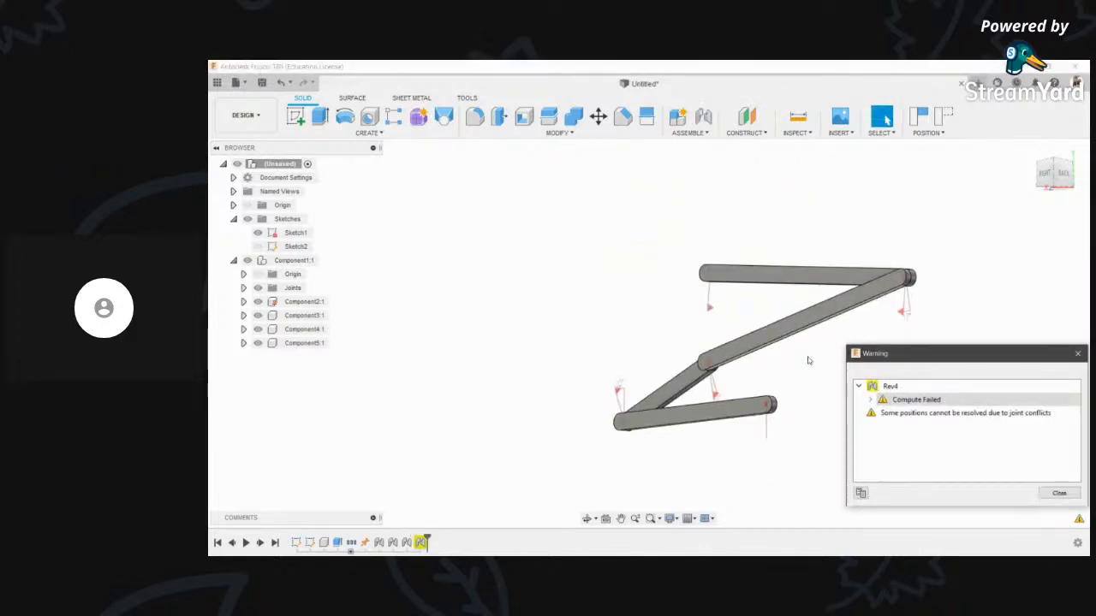
{"action": "middle_click_drag", "start_coordinate": [762, 380], "coordinate": [635, 381]}
{"action": "key", "text": "ctrl+z"}
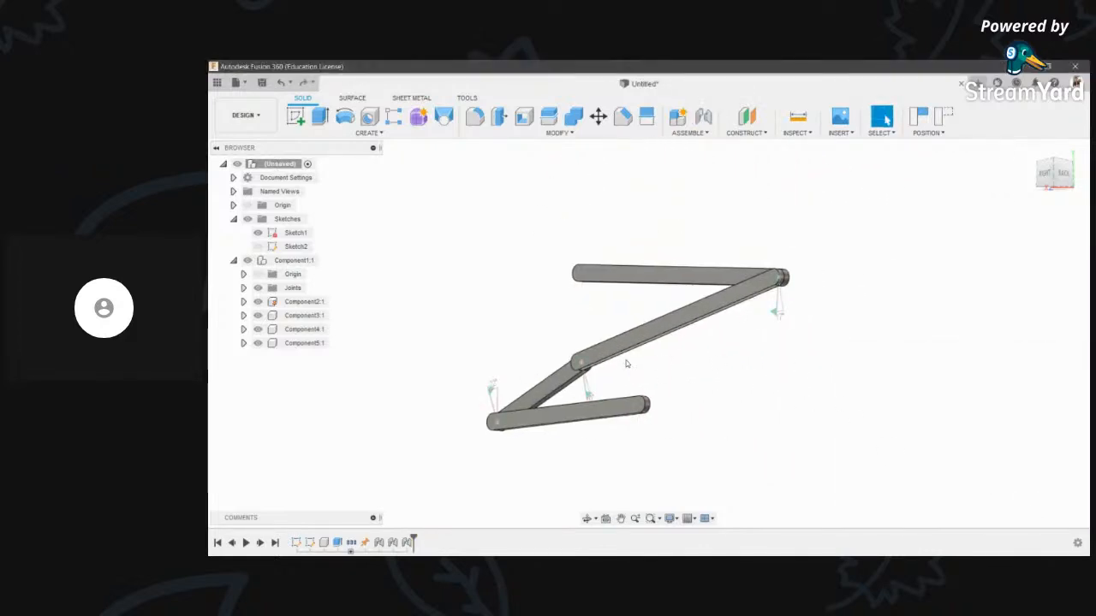
{"action": "scroll", "coordinate": [626, 363], "scroll_direction": "up", "scroll_amount": 3}
- Join the top bar's left end to the lower bar's end
{"action": "left_click", "coordinate": [703, 116]}
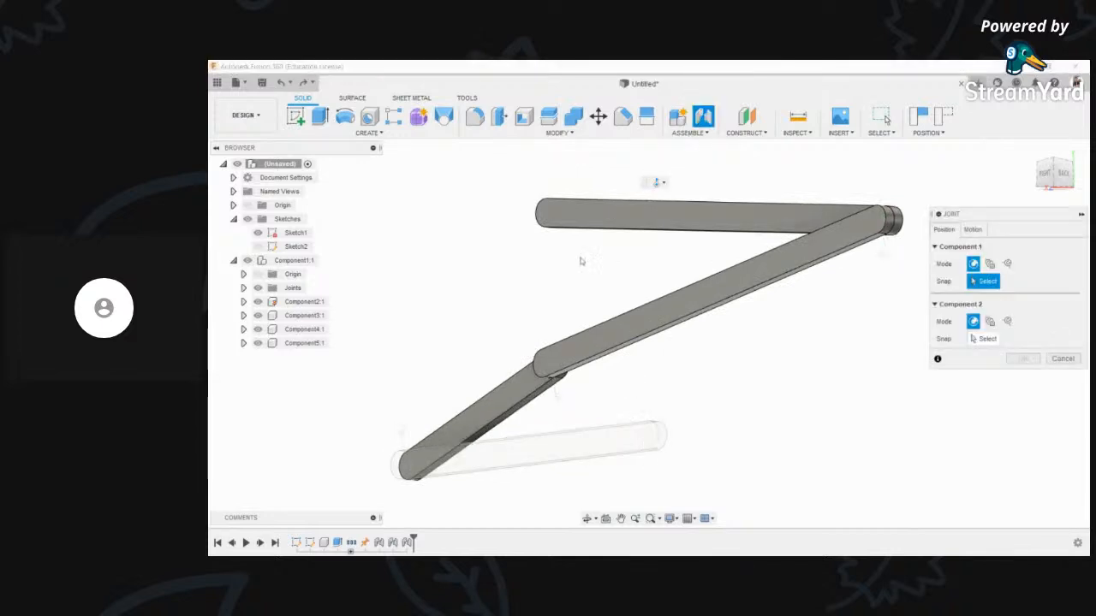
{"action": "left_click", "coordinate": [542, 212]}
{"action": "left_click", "coordinate": [587, 519]}
{"action": "left_click_drag", "start_coordinate": [724, 381], "coordinate": [521, 390]}
{"action": "key", "text": "Escape"}
{"action": "left_click", "coordinate": [454, 461]}
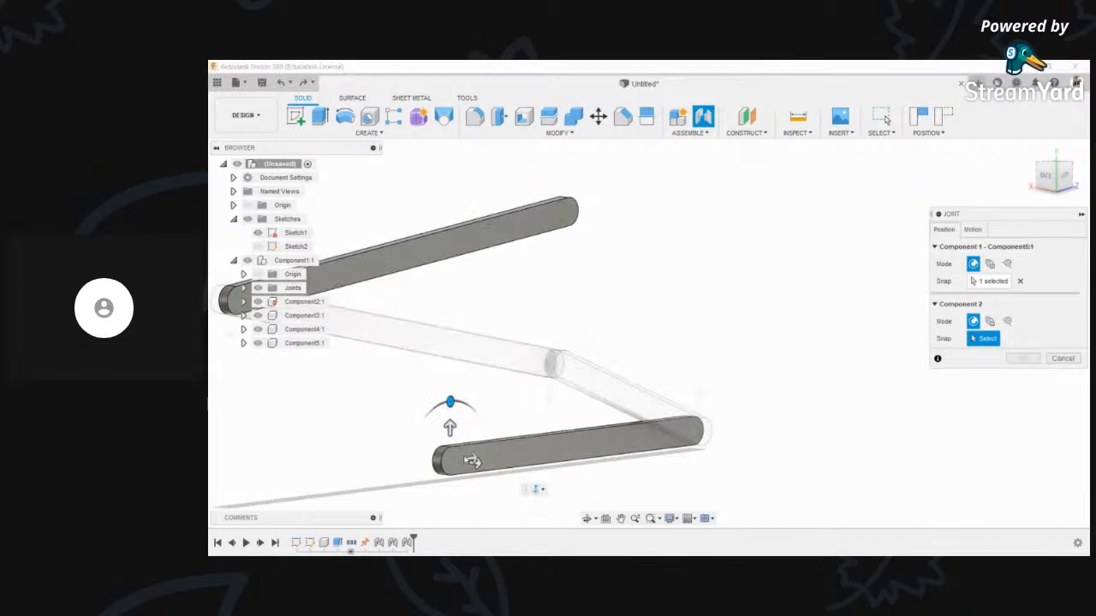
{"action": "left_click", "coordinate": [1024, 469]}
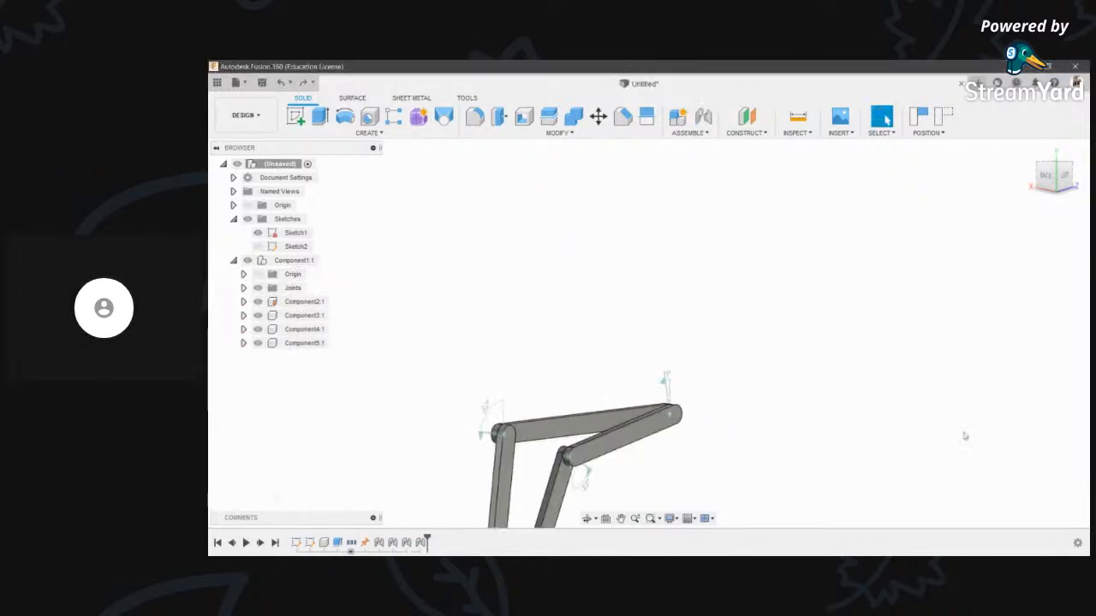
- View from the left, flex the links into a quadrilateral, and animate the top-right joint
{"action": "left_click", "coordinate": [1064, 176]}
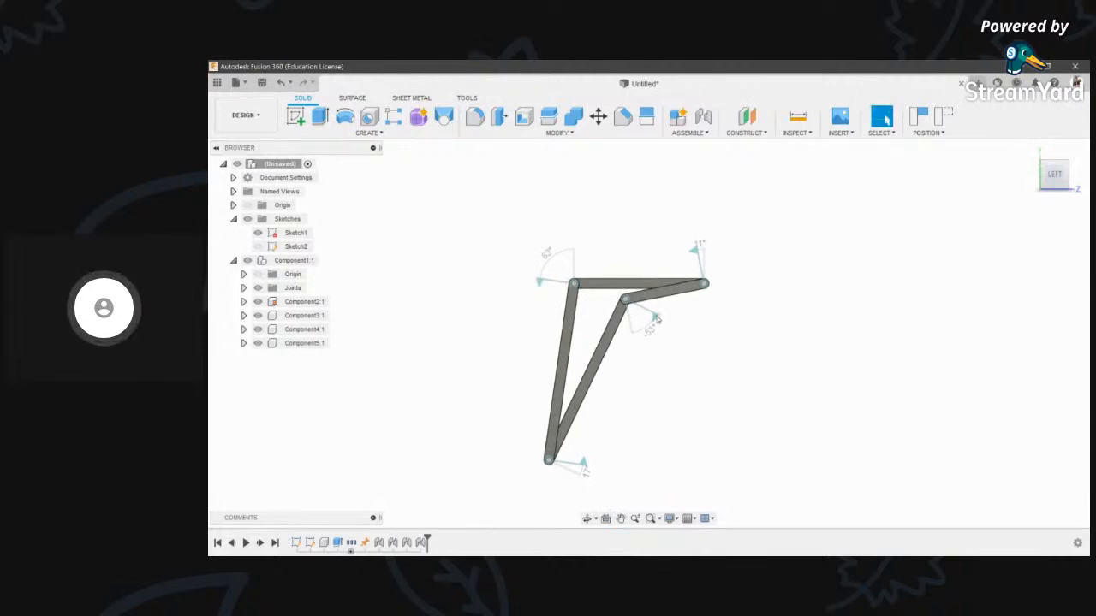
{"action": "left_click_drag", "start_coordinate": [649, 299], "coordinate": [677, 406]}
{"action": "left_click_drag", "start_coordinate": [543, 435], "coordinate": [456, 340]}
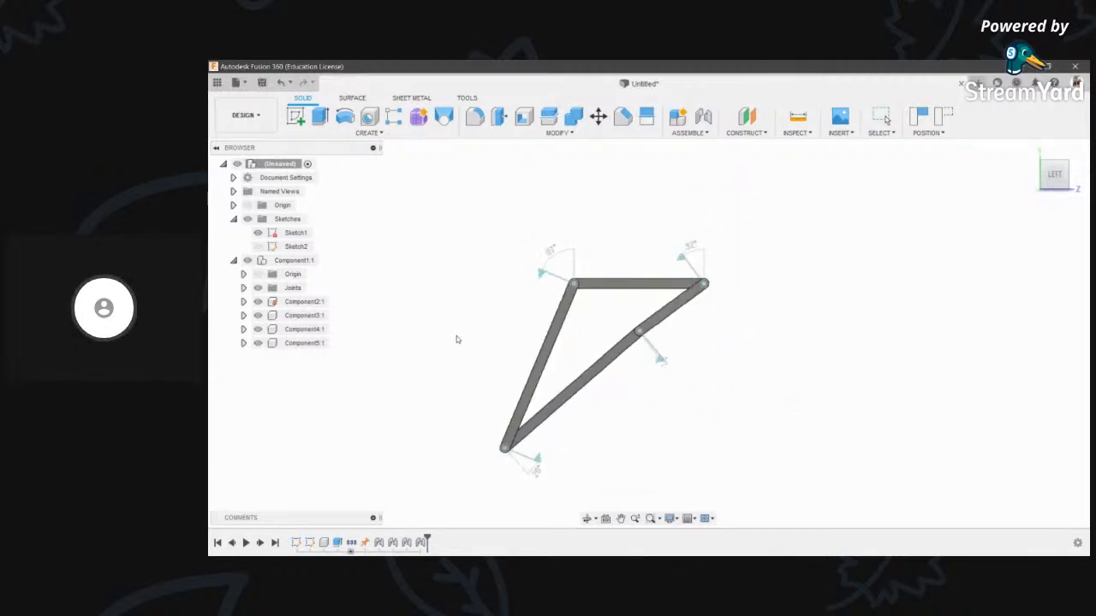
{"action": "left_click_drag", "start_coordinate": [528, 268], "coordinate": [643, 253]}
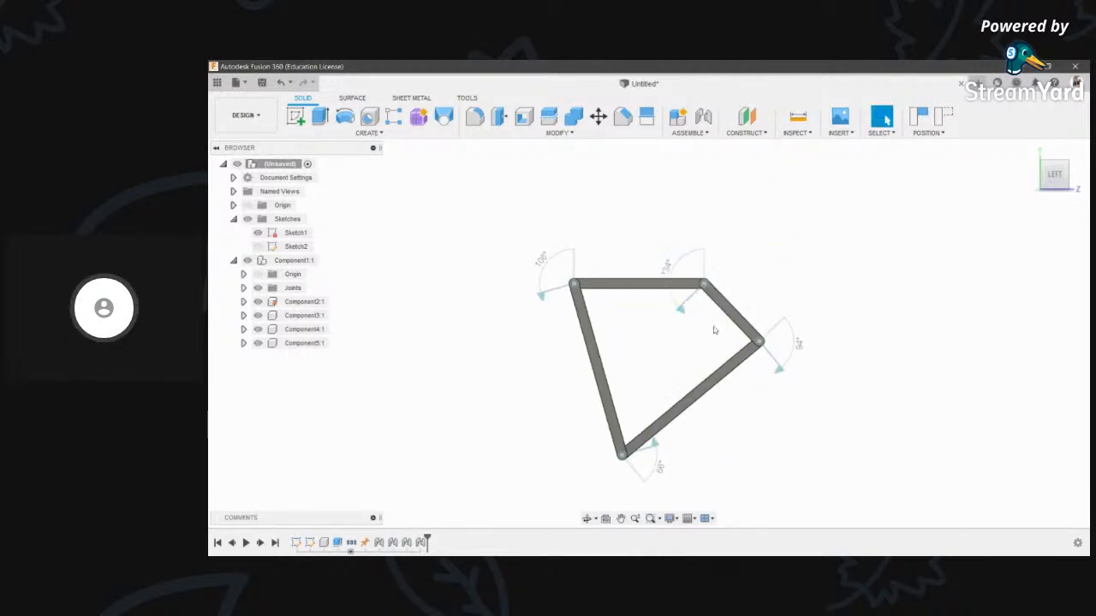
{"action": "right_click", "coordinate": [681, 311]}
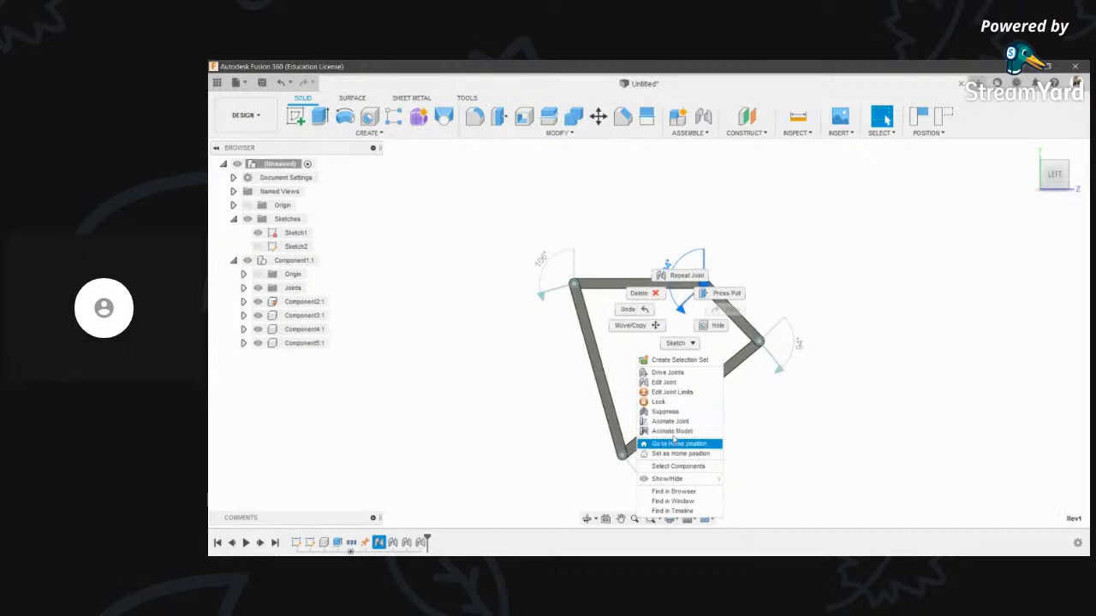
{"action": "left_click", "coordinate": [672, 431]}
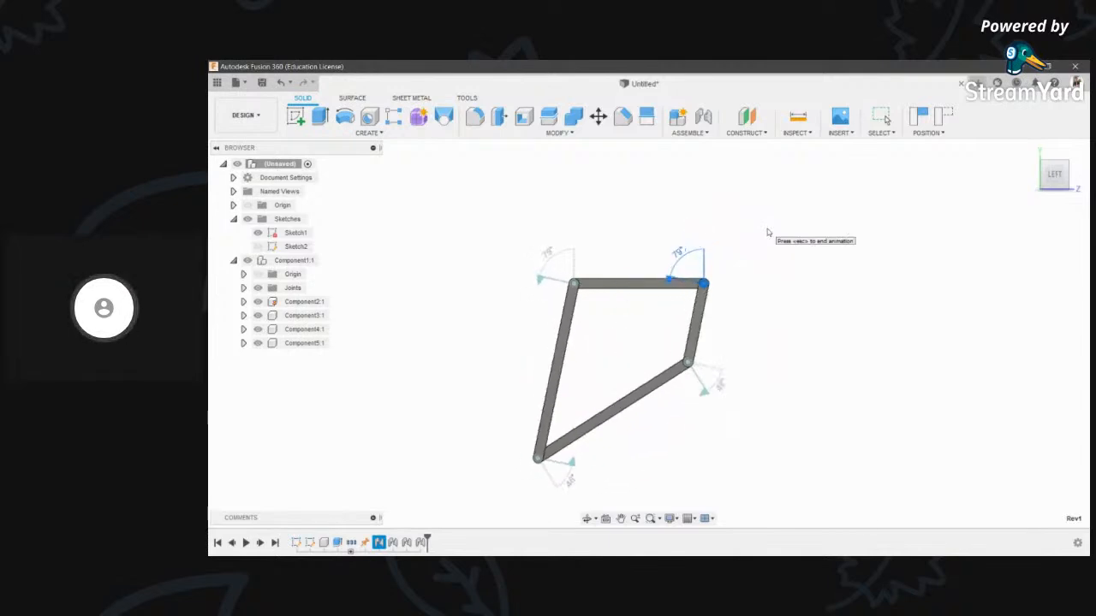
- Stop the joint animation and drag the links to swing the linkage into new poses
{"action": "key", "text": "Escape"}
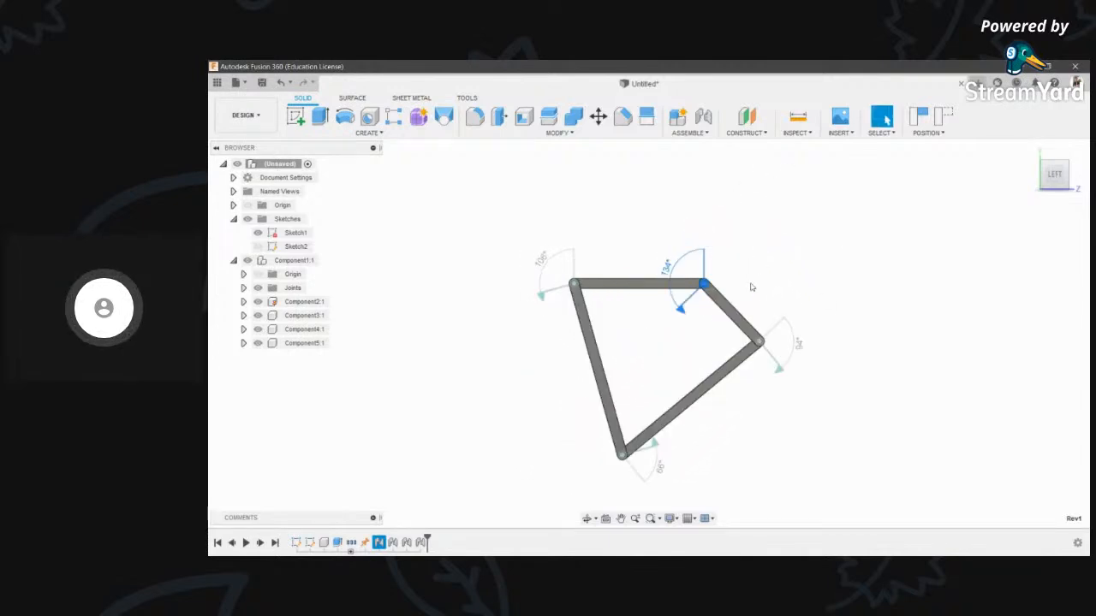
{"action": "scroll", "coordinate": [747, 325], "scroll_direction": "up", "scroll_amount": 5}
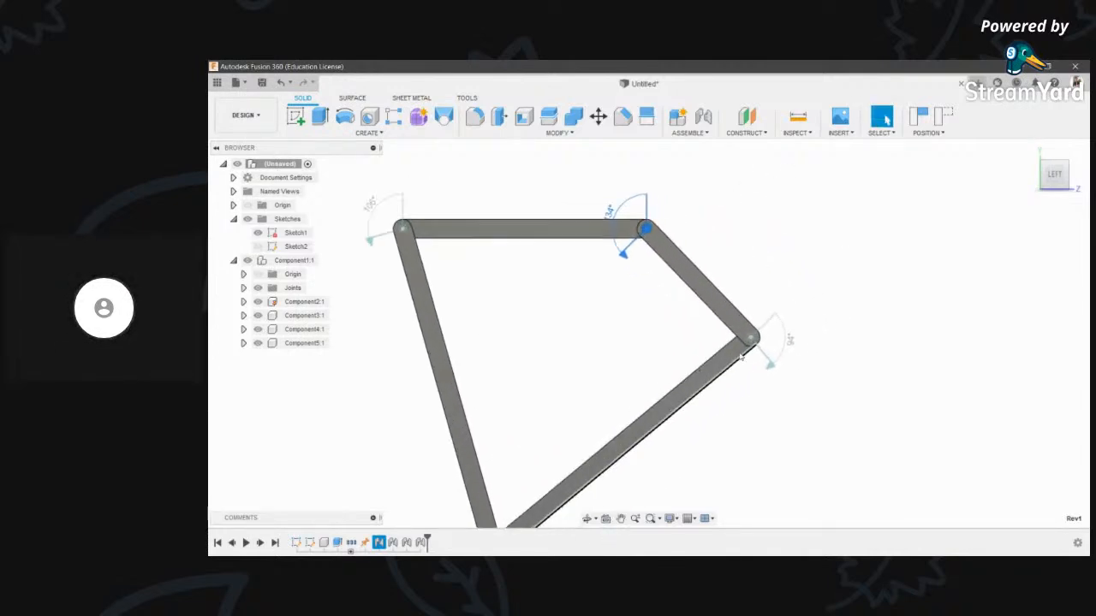
{"action": "scroll", "coordinate": [738, 376], "scroll_direction": "down", "scroll_amount": 3}
{"action": "left_click_drag", "start_coordinate": [697, 386], "coordinate": [727, 407]}
{"action": "scroll", "coordinate": [488, 380], "scroll_direction": "up", "scroll_amount": 3}
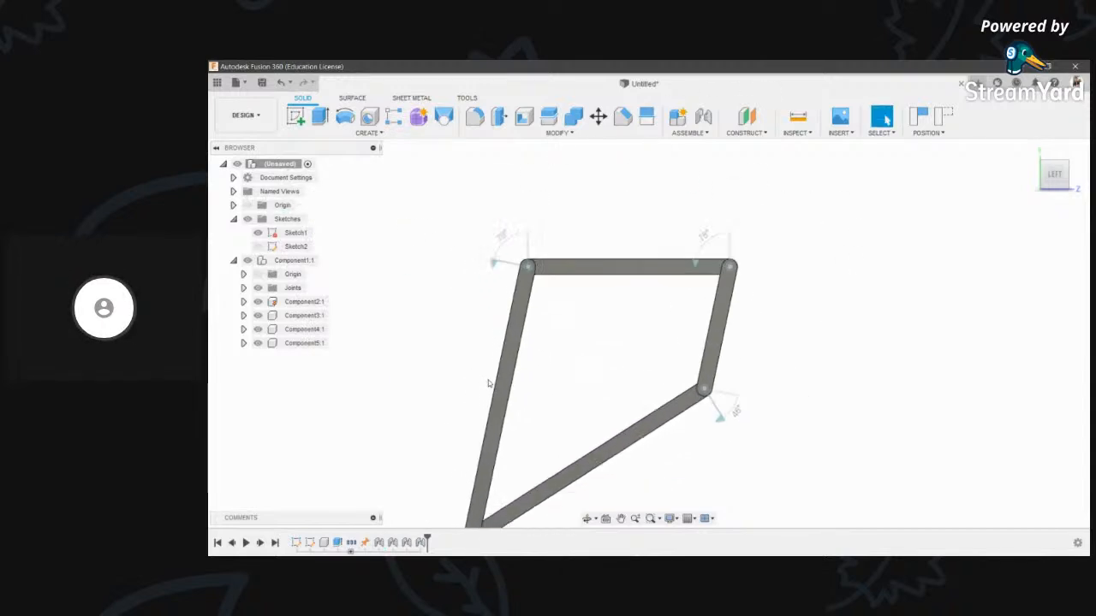
{"action": "scroll", "coordinate": [489, 381], "scroll_direction": "down", "scroll_amount": 3}
{"action": "left_click_drag", "start_coordinate": [489, 434], "coordinate": [390, 306]}
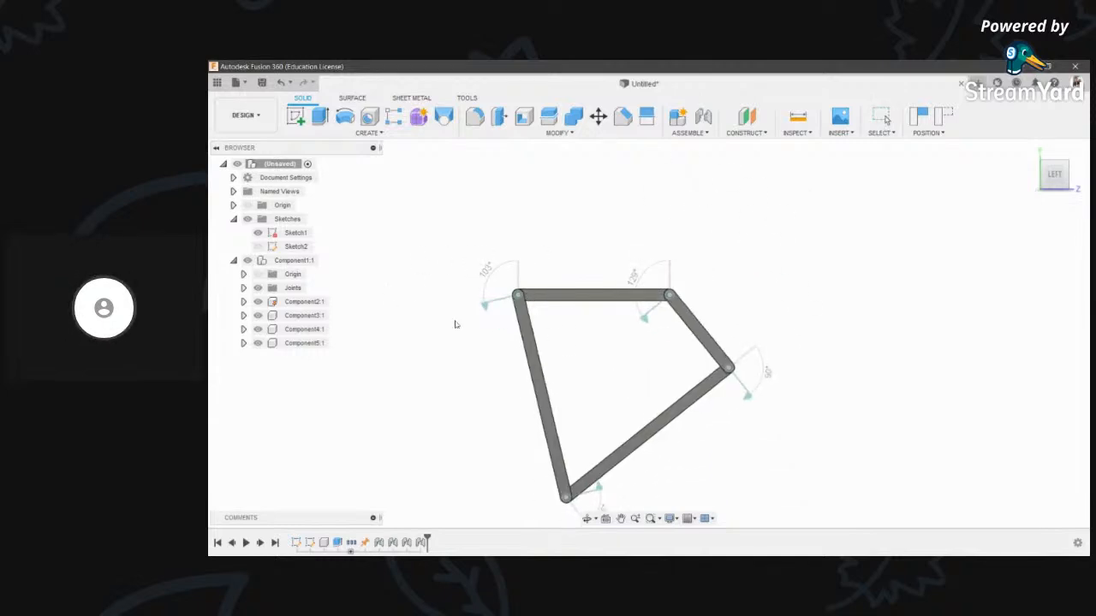
{"action": "scroll", "coordinate": [708, 379], "scroll_direction": "up", "scroll_amount": 5}
{"action": "scroll", "coordinate": [678, 425], "scroll_direction": "down", "scroll_amount": 4}
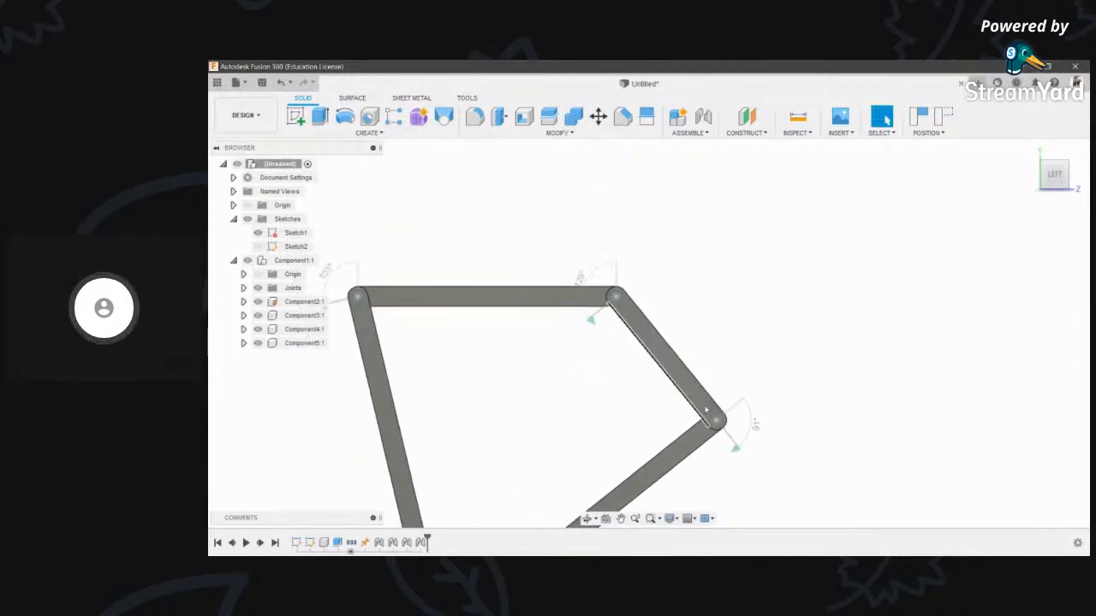
{"action": "middle_click_drag", "start_coordinate": [707, 418], "coordinate": [767, 348]}
{"action": "scroll", "coordinate": [767, 348], "scroll_direction": "down", "scroll_amount": 1}
{"action": "scroll", "coordinate": [772, 309], "scroll_direction": "up", "scroll_amount": 3}
{"action": "scroll", "coordinate": [767, 306], "scroll_direction": "down", "scroll_amount": 2}
{"action": "middle_click_drag", "start_coordinate": [761, 306], "coordinate": [770, 264]}
{"action": "scroll", "coordinate": [778, 267], "scroll_direction": "down", "scroll_amount": 1}
{"action": "scroll", "coordinate": [608, 419], "scroll_direction": "up", "scroll_amount": 3}
- Pull the left link leftward and swing the lower link around in a loop
{"action": "left_click_drag", "start_coordinate": [543, 458], "coordinate": [410, 469]}
{"action": "scroll", "coordinate": [595, 327], "scroll_direction": "down", "scroll_amount": 5}
{"action": "scroll", "coordinate": [651, 347], "scroll_direction": "up", "scroll_amount": 3}
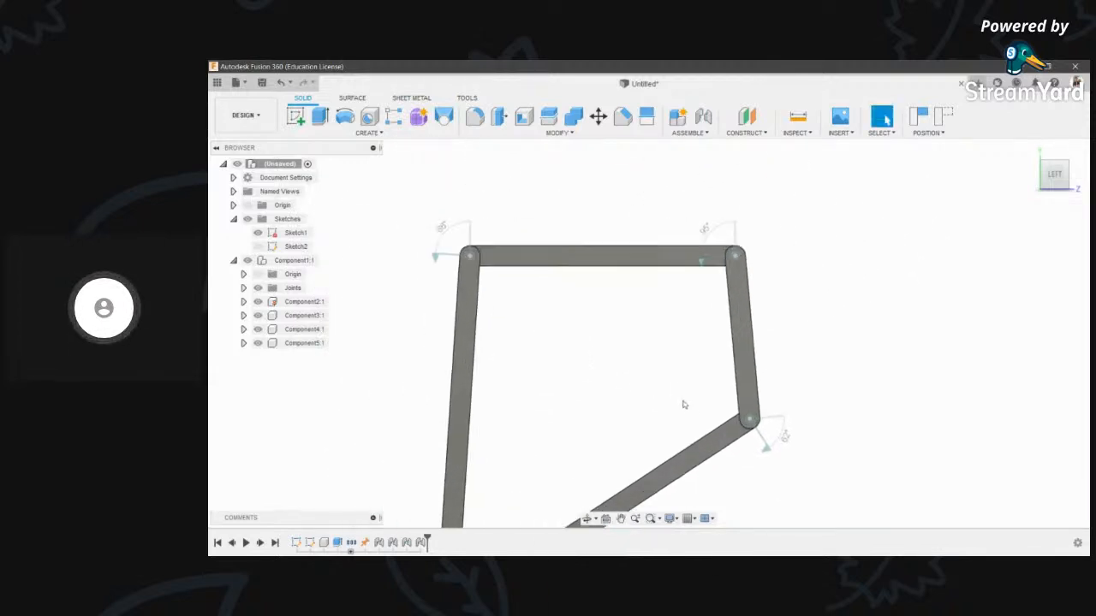
{"action": "left_click_drag", "start_coordinate": [724, 438], "coordinate": [603, 385]}
{"action": "scroll", "coordinate": [648, 254], "scroll_direction": "down", "scroll_amount": 2}
{"action": "scroll", "coordinate": [659, 251], "scroll_direction": "up", "scroll_amount": 3}
{"action": "scroll", "coordinate": [655, 222], "scroll_direction": "down", "scroll_amount": 5}
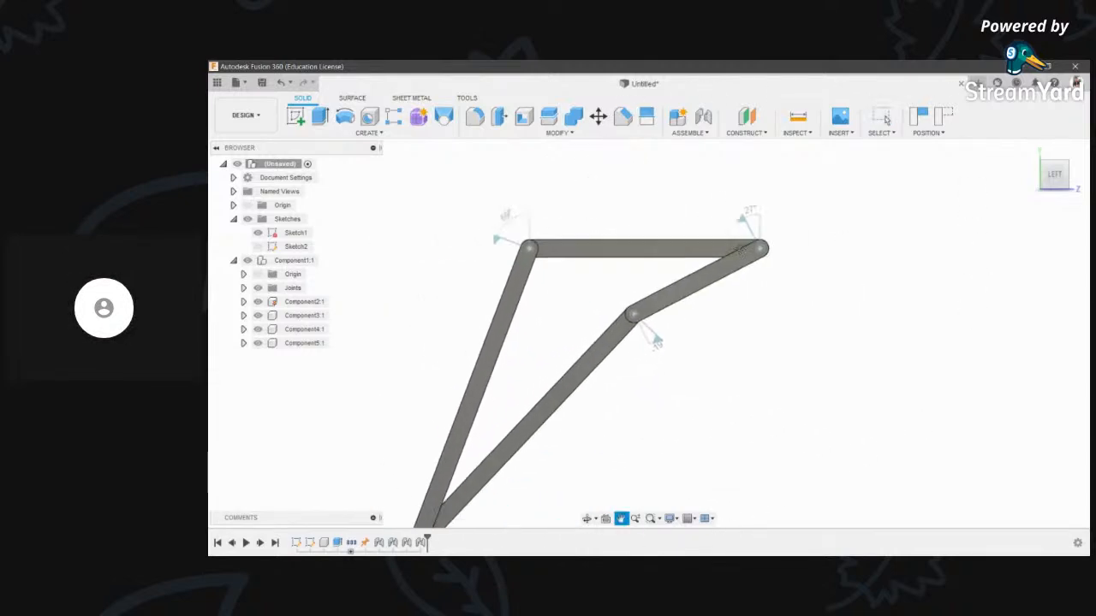
- Orbit the view slightly, then swing a link around to cycle the linkage again
{"action": "left_click", "coordinate": [588, 518]}
{"action": "left_click_drag", "start_coordinate": [595, 313], "coordinate": [596, 287]}
{"action": "scroll", "coordinate": [606, 257], "scroll_direction": "up", "scroll_amount": 3}
{"action": "key", "text": "Escape"}
{"action": "scroll", "coordinate": [659, 313], "scroll_direction": "down", "scroll_amount": 2}
{"action": "left_click_drag", "start_coordinate": [668, 315], "coordinate": [591, 374]}
{"action": "scroll", "coordinate": [599, 374], "scroll_direction": "up", "scroll_amount": 5}
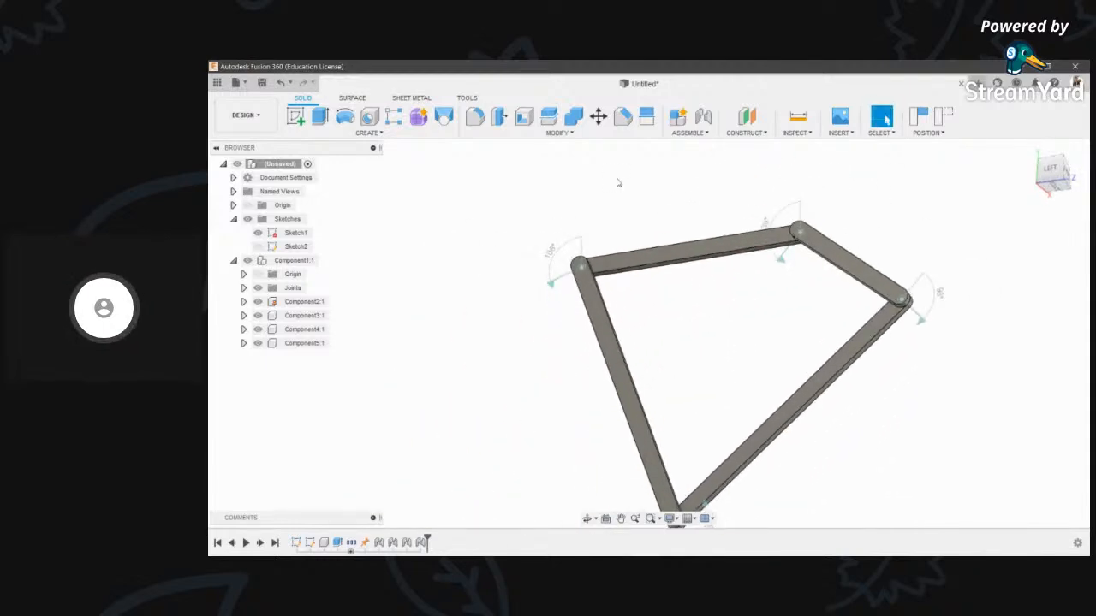
{"action": "scroll", "coordinate": [663, 381], "scroll_direction": "down", "scroll_amount": 2}
{"action": "scroll", "coordinate": [663, 381], "scroll_direction": "down", "scroll_amount": 4}
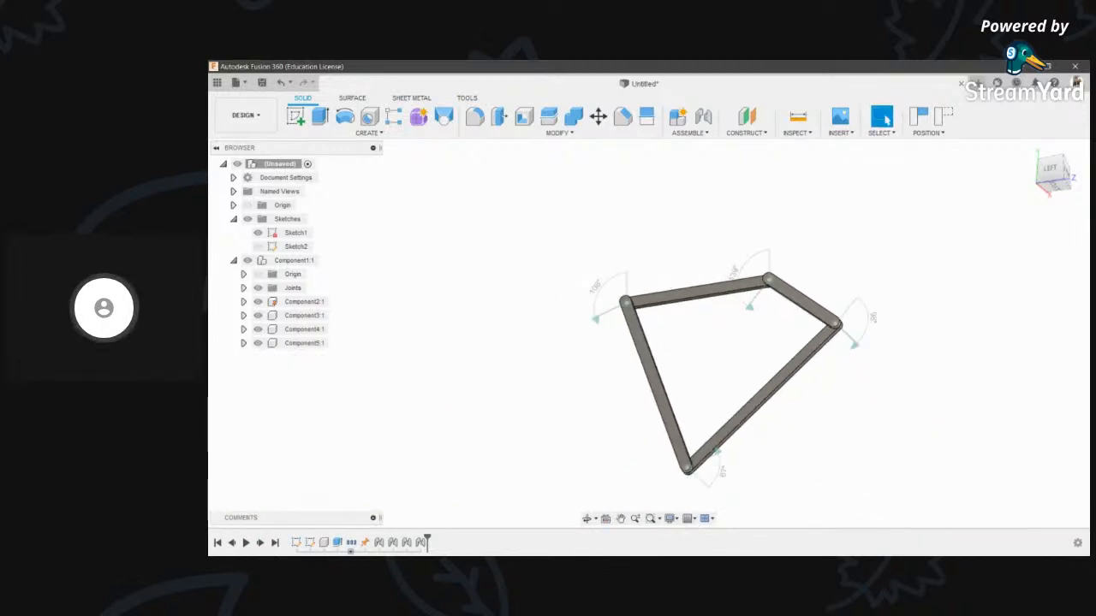
- Square the view to the LEFT side and bring up the top-right joint's context menu
{"action": "mouse_move", "coordinate": [775, 328]}
{"action": "left_mouse_down"}
{"action": "mouse_move", "coordinate": [697, 262]}
{"action": "mouse_move", "coordinate": [759, 340]}
{"action": "left_mouse_up"}
{"action": "scroll", "coordinate": [760, 339], "scroll_direction": "up", "scroll_amount": 3}
{"action": "scroll", "coordinate": [979, 264], "scroll_direction": "up", "scroll_amount": 1}
{"action": "left_click", "coordinate": [1051, 170]}
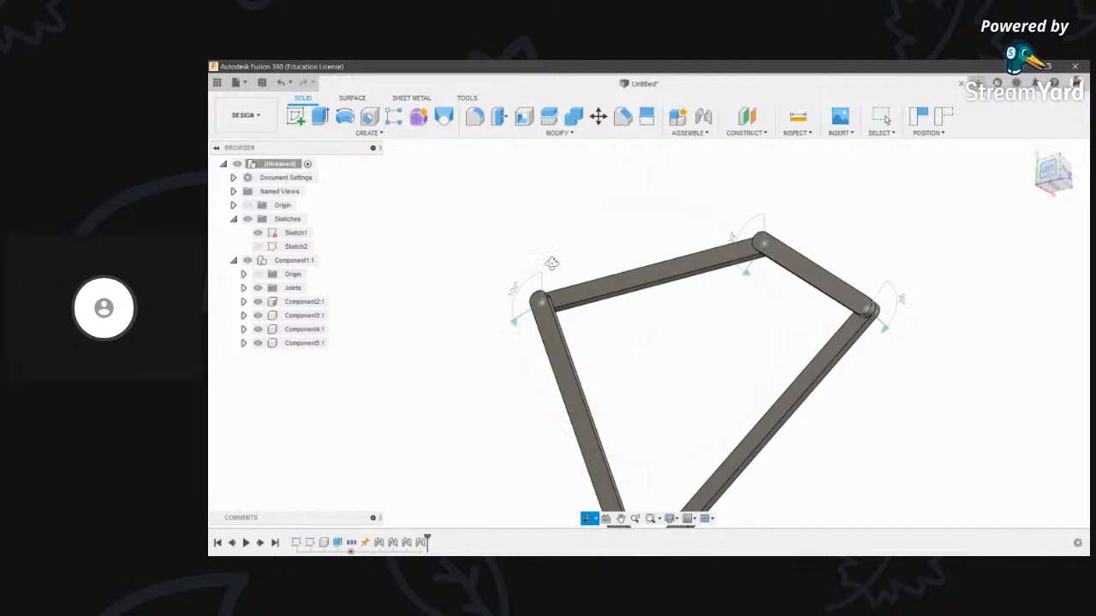
{"action": "scroll", "coordinate": [552, 169], "scroll_direction": "up", "scroll_amount": 4}
{"action": "middle_click_drag", "start_coordinate": [502, 264], "coordinate": [512, 259]}
{"action": "scroll", "coordinate": [589, 305], "scroll_direction": "down", "scroll_amount": 5}
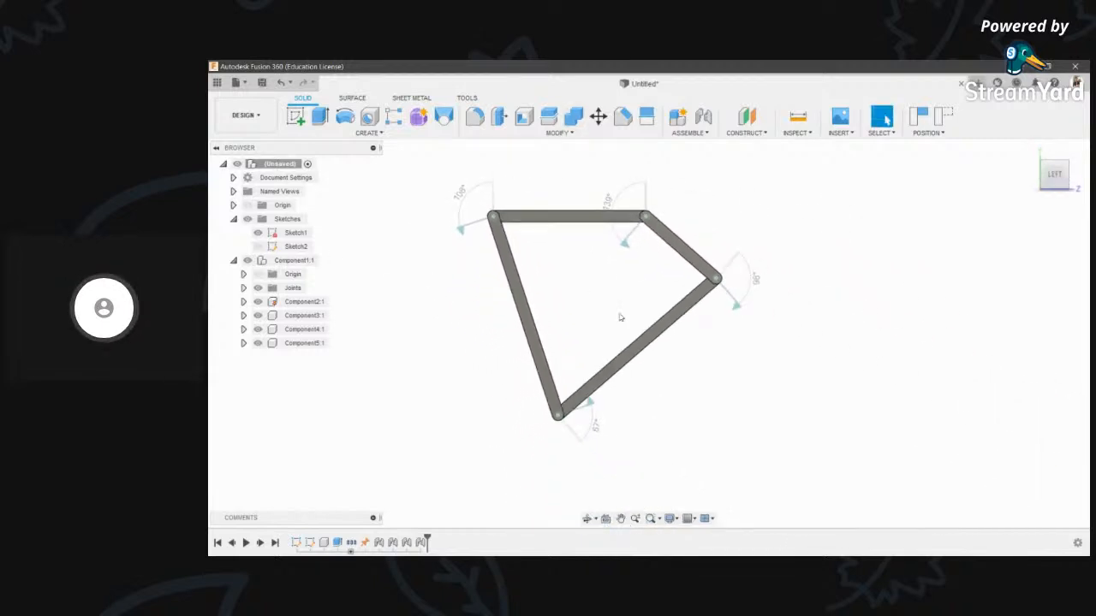
{"action": "key", "text": "Escape"}
{"action": "right_click", "coordinate": [664, 306]}
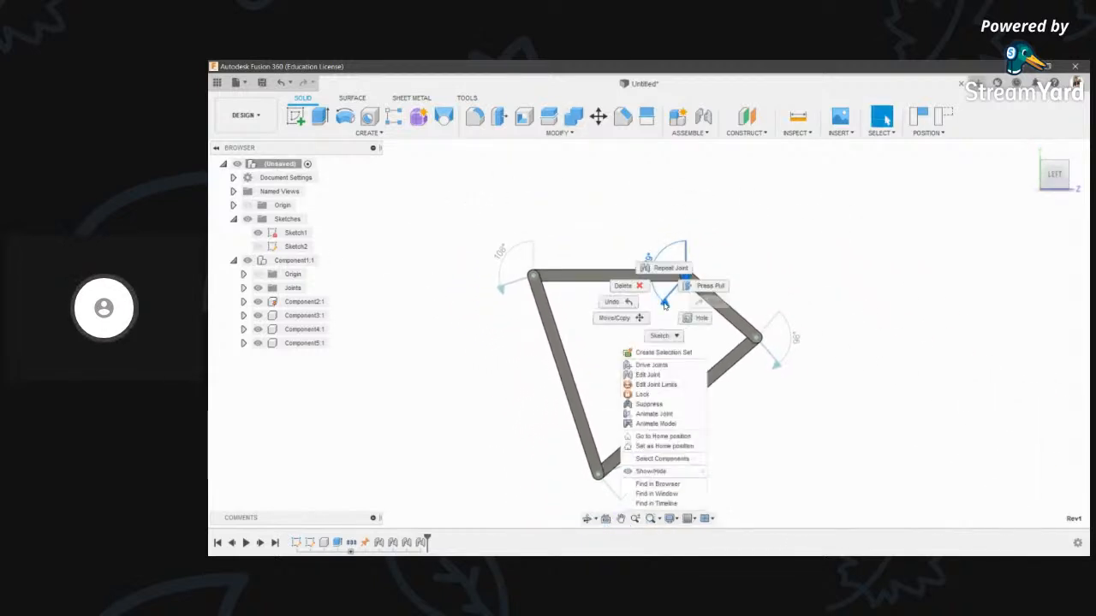
- Animate the top-right joint again, then stop the animation
{"action": "left_click", "coordinate": [673, 425]}
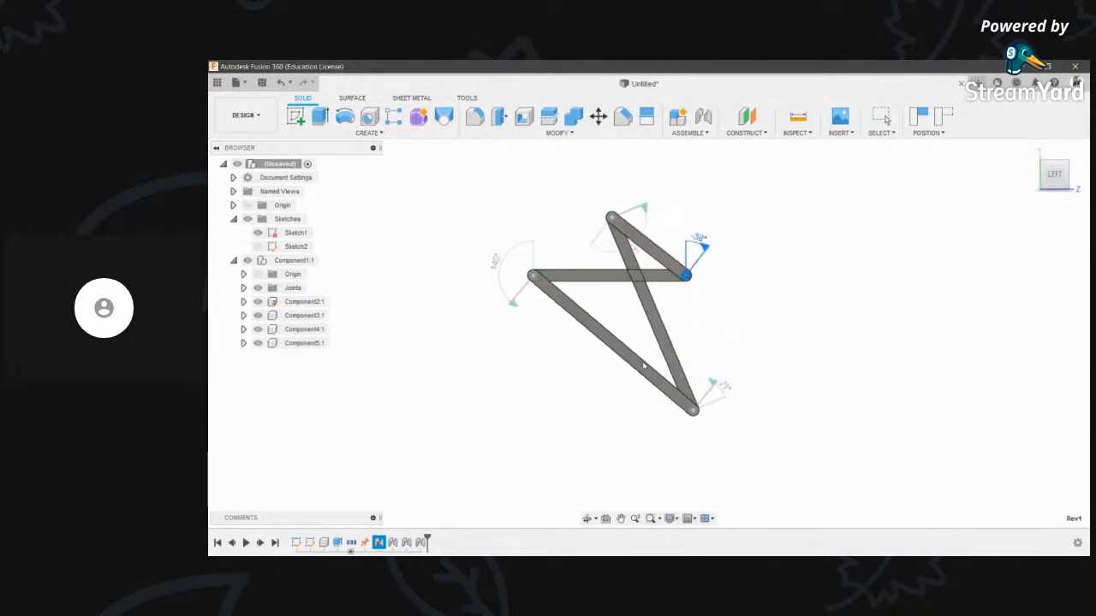
{"action": "key", "text": "Escape"}
{"action": "scroll", "coordinate": [612, 445], "scroll_direction": "up", "scroll_amount": 2}
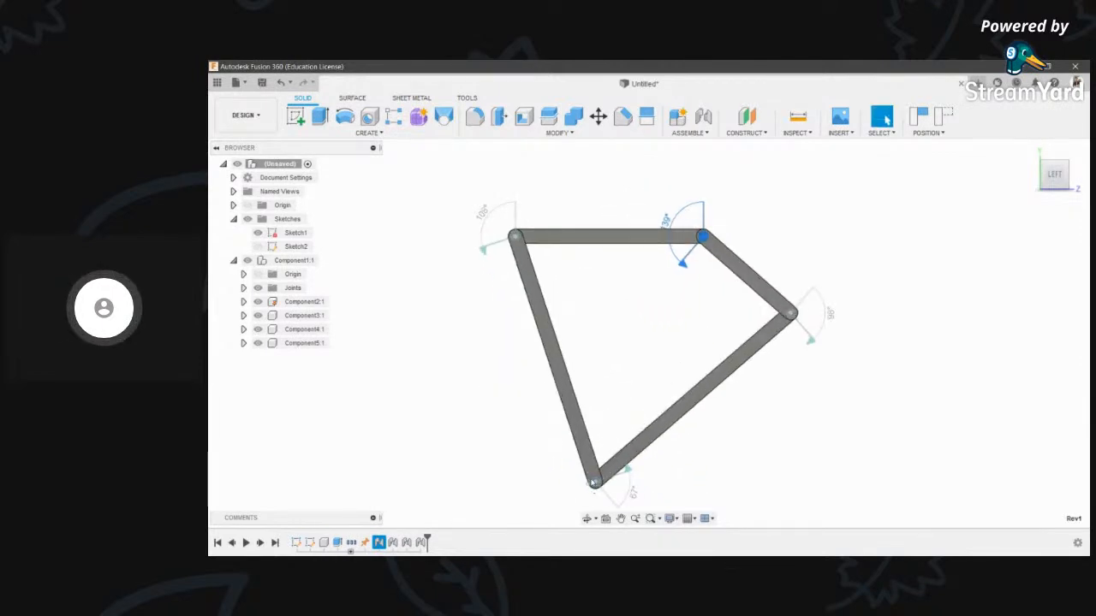
- Drag the left and right links until the linkage forms a wide irregular quadrilateral
{"action": "left_click_drag", "start_coordinate": [589, 463], "coordinate": [402, 267]}
{"action": "left_click_drag", "start_coordinate": [592, 312], "coordinate": [438, 540]}
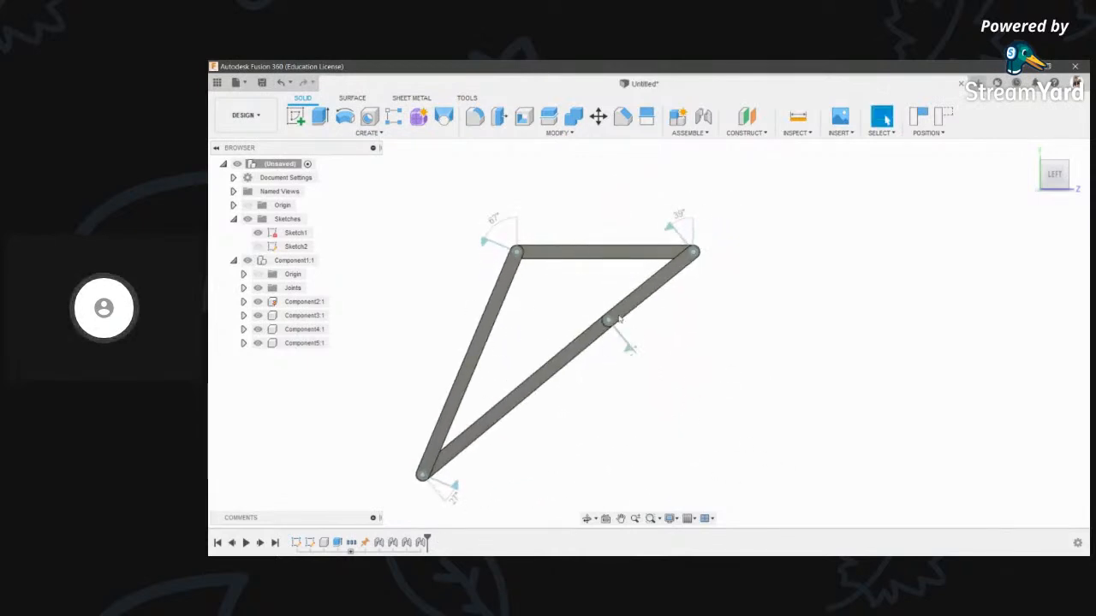
{"action": "left_click_drag", "start_coordinate": [643, 304], "coordinate": [785, 358]}
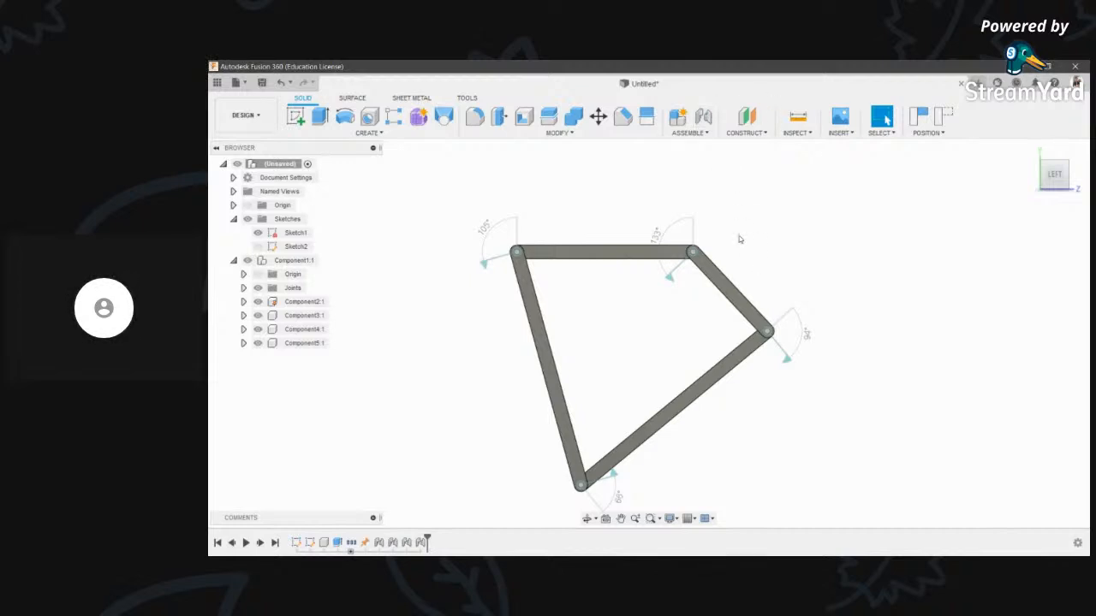
{"action": "scroll", "coordinate": [739, 239], "scroll_direction": "down", "scroll_amount": 3}
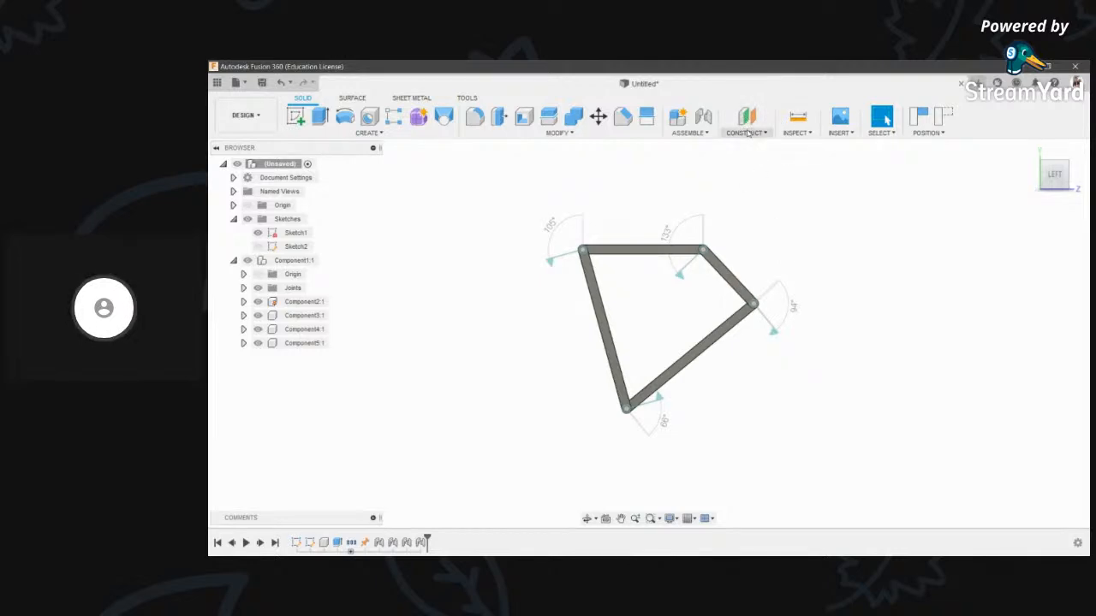
{"action": "scroll", "coordinate": [777, 163], "scroll_direction": "up", "scroll_amount": 1}
{"action": "scroll", "coordinate": [672, 248], "scroll_direction": "down", "scroll_amount": 1}
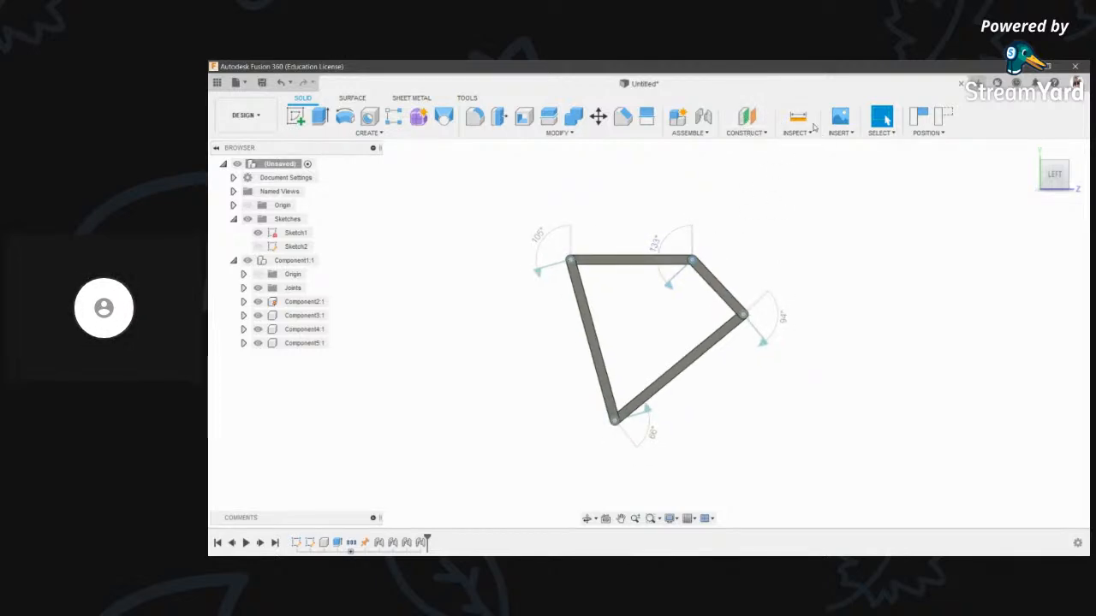
{"action": "left_click", "coordinate": [797, 133]}
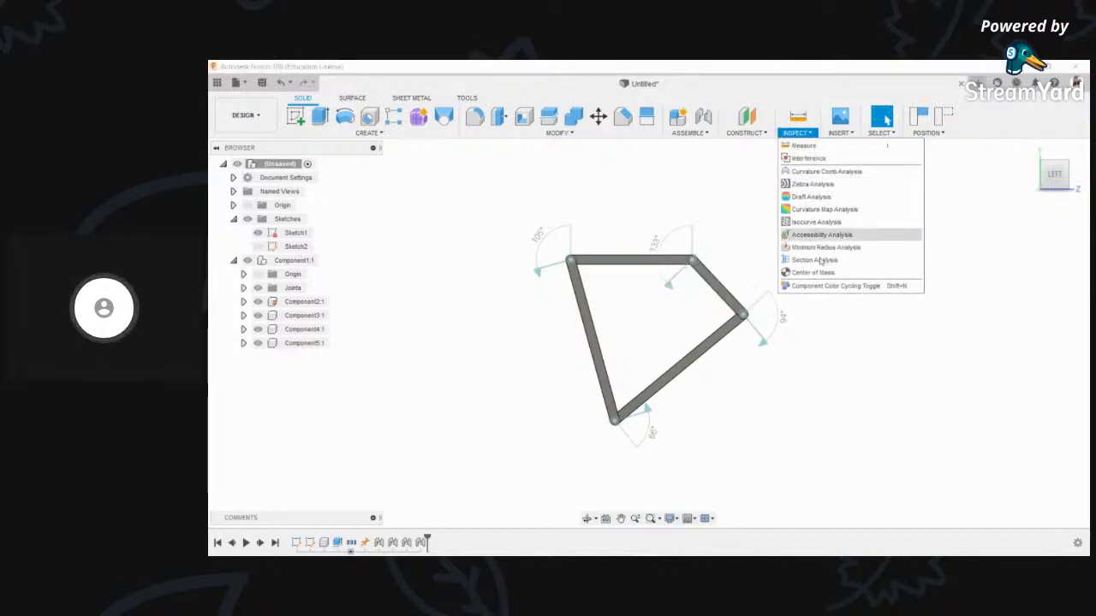
- Start Measure and pick the top edge of the top bar
{"action": "left_click", "coordinate": [809, 146]}
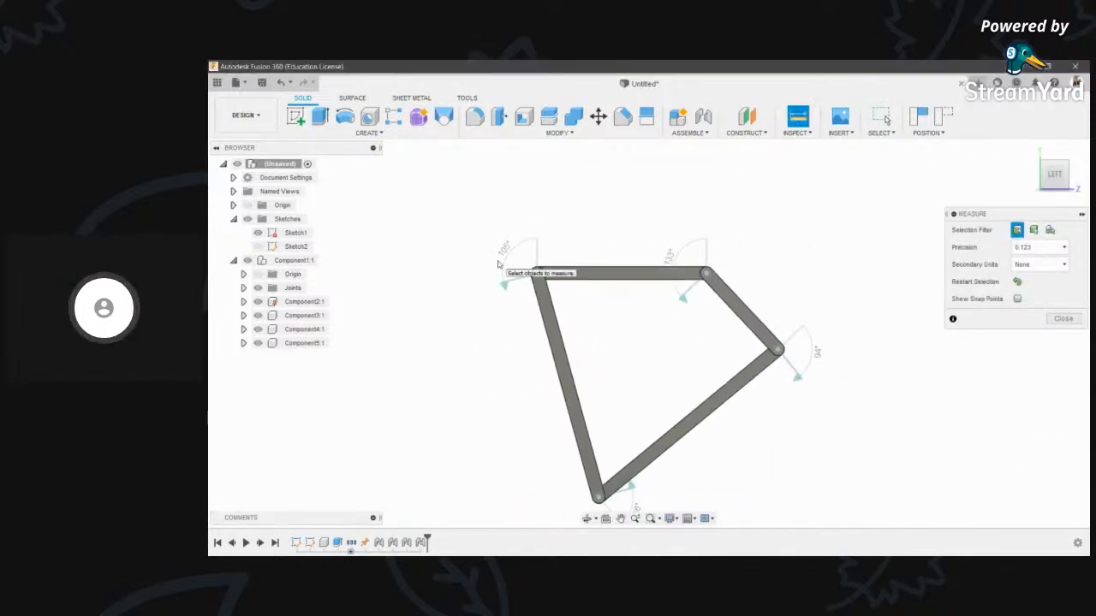
{"action": "scroll", "coordinate": [631, 272], "scroll_direction": "up", "scroll_amount": 3}
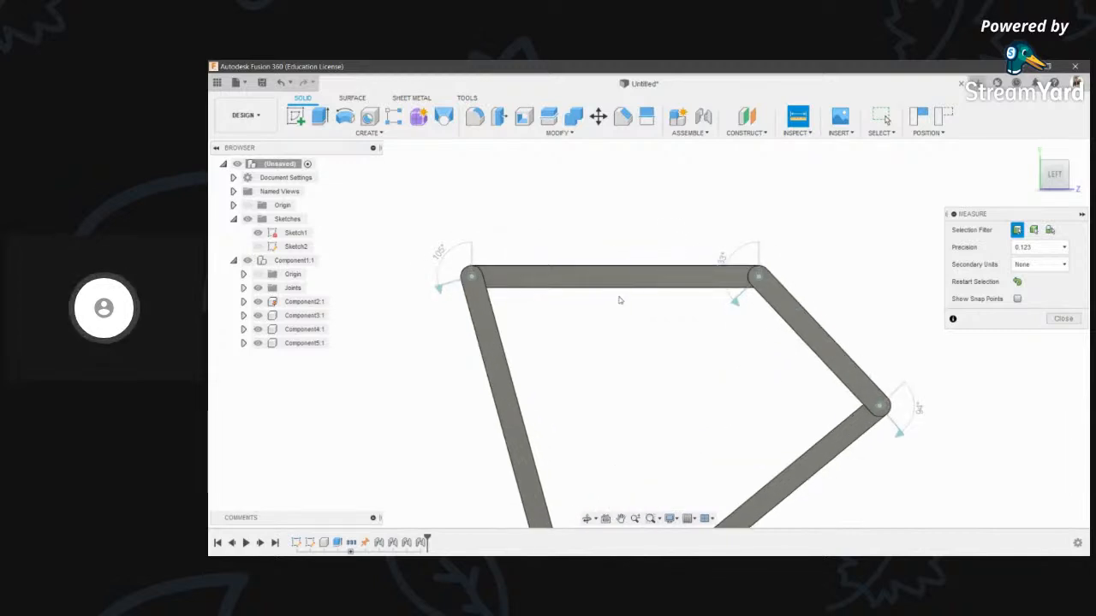
{"action": "scroll", "coordinate": [648, 281], "scroll_direction": "up", "scroll_amount": 2}
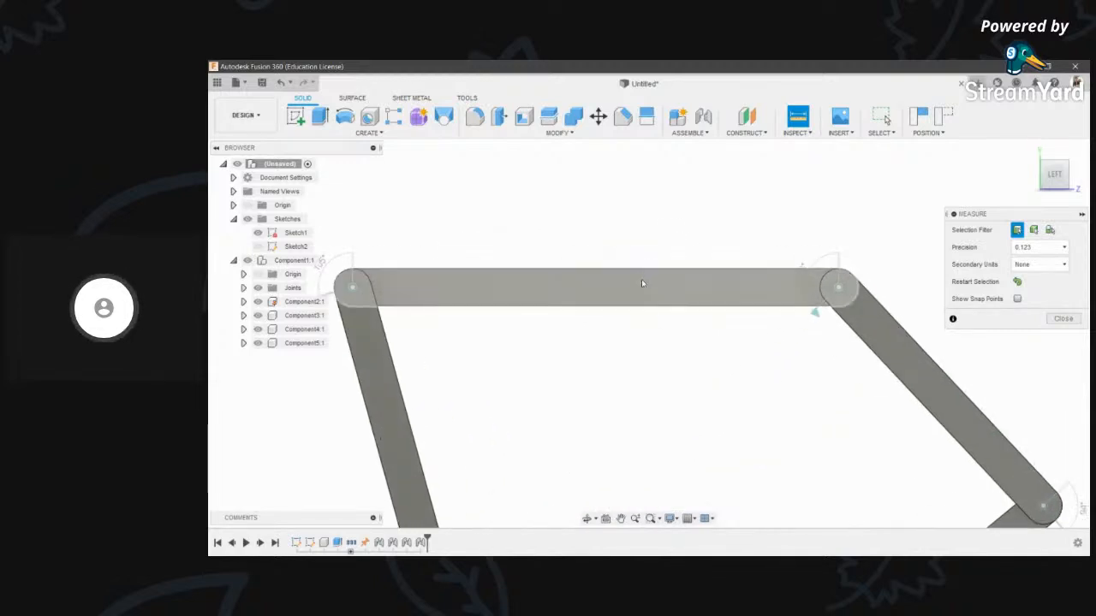
{"action": "left_click", "coordinate": [630, 271]}
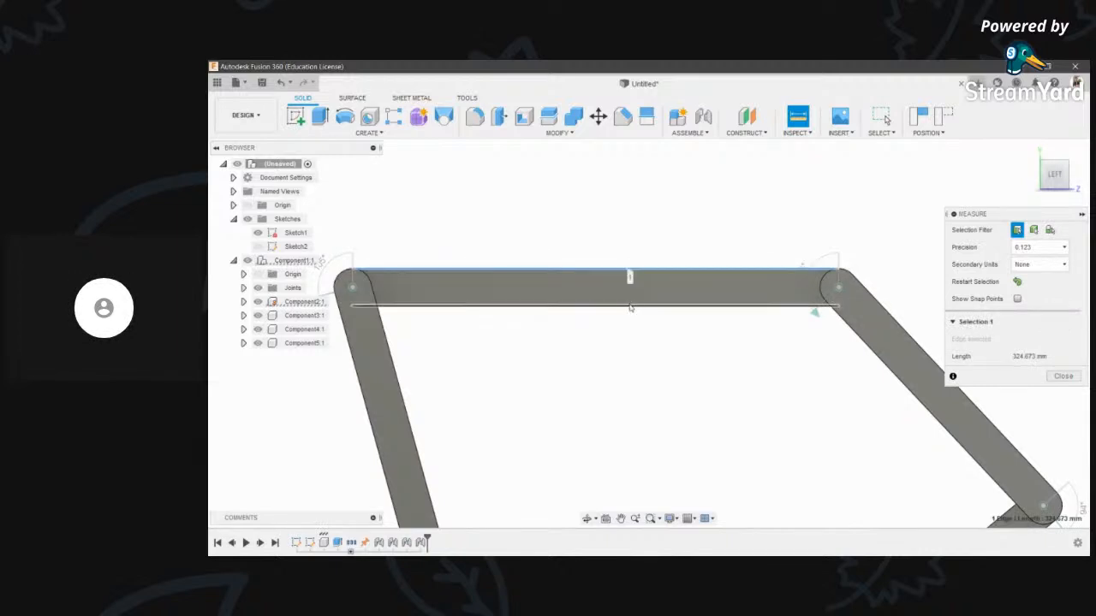
{"action": "scroll", "coordinate": [653, 287], "scroll_direction": "down", "scroll_amount": 2}
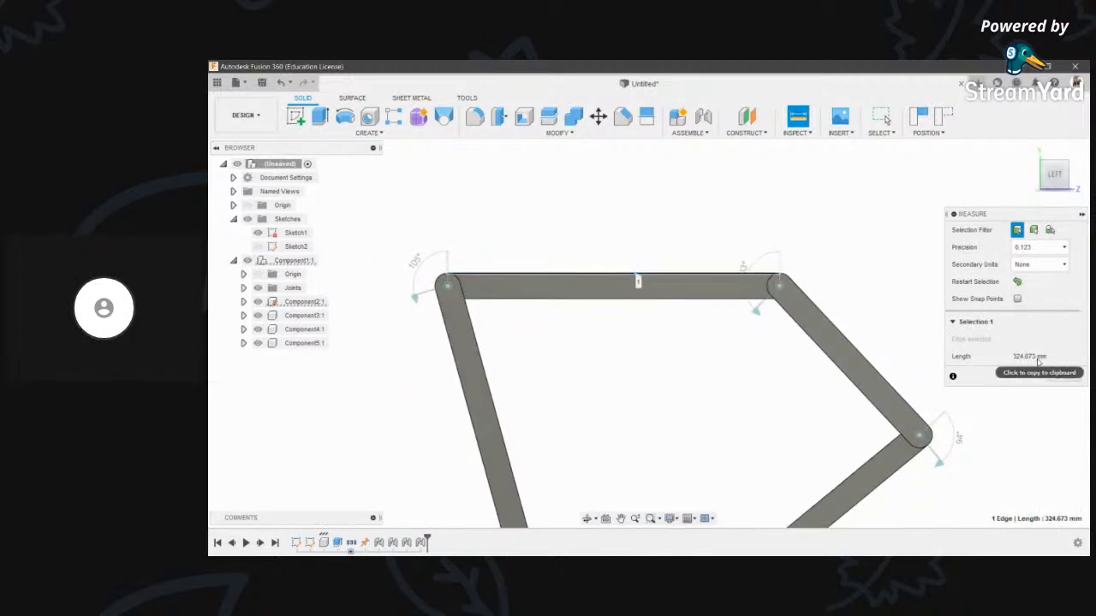
{"action": "scroll", "coordinate": [565, 311], "scroll_direction": "up", "scroll_amount": 2}
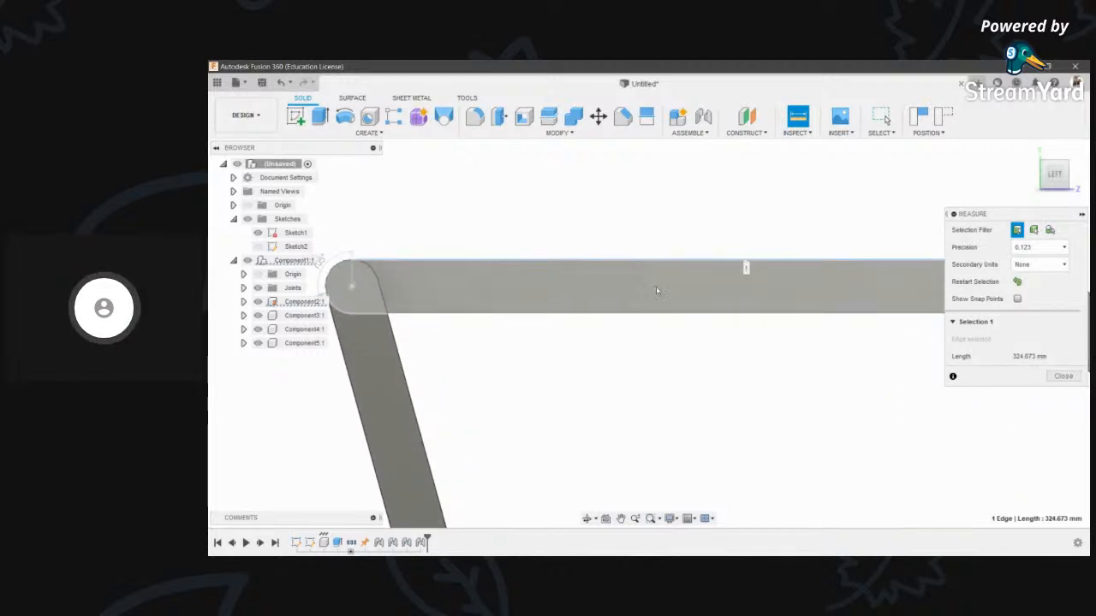
- Pick the top bar's bottom and top edges to read a 25.00 mm width, then close Measure
{"action": "left_click", "coordinate": [780, 319]}
{"action": "left_click", "coordinate": [779, 313]}
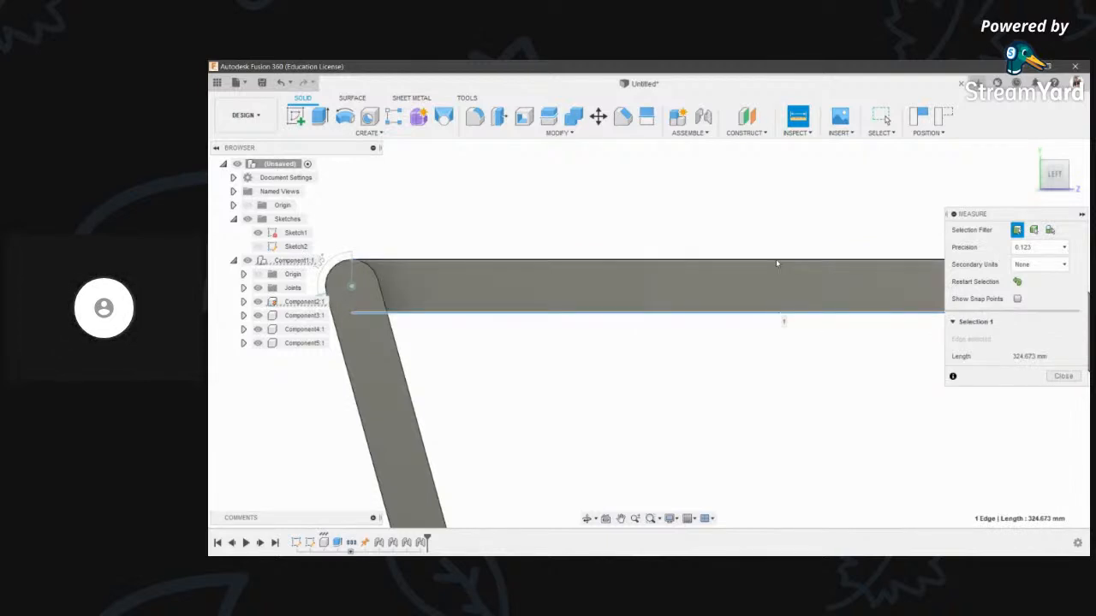
{"action": "left_click", "coordinate": [775, 262]}
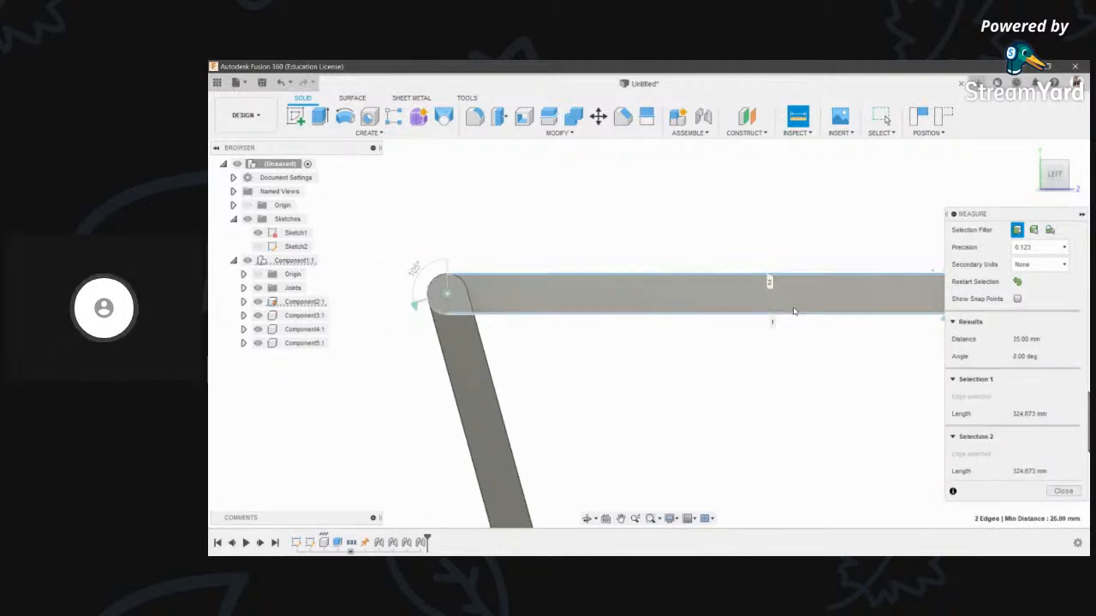
{"action": "scroll", "coordinate": [796, 308], "scroll_direction": "down", "scroll_amount": 3}
{"action": "middle_click_drag", "start_coordinate": [804, 297], "coordinate": [756, 297]}
{"action": "scroll", "coordinate": [826, 286], "scroll_direction": "up", "scroll_amount": 6}
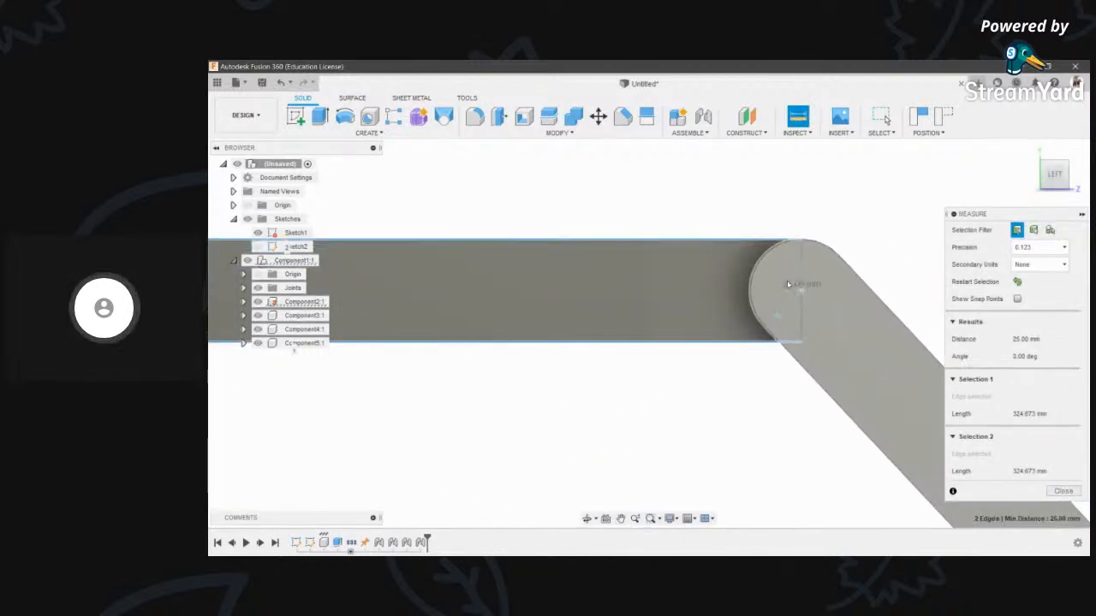
{"action": "scroll", "coordinate": [510, 276], "scroll_direction": "down", "scroll_amount": 5}
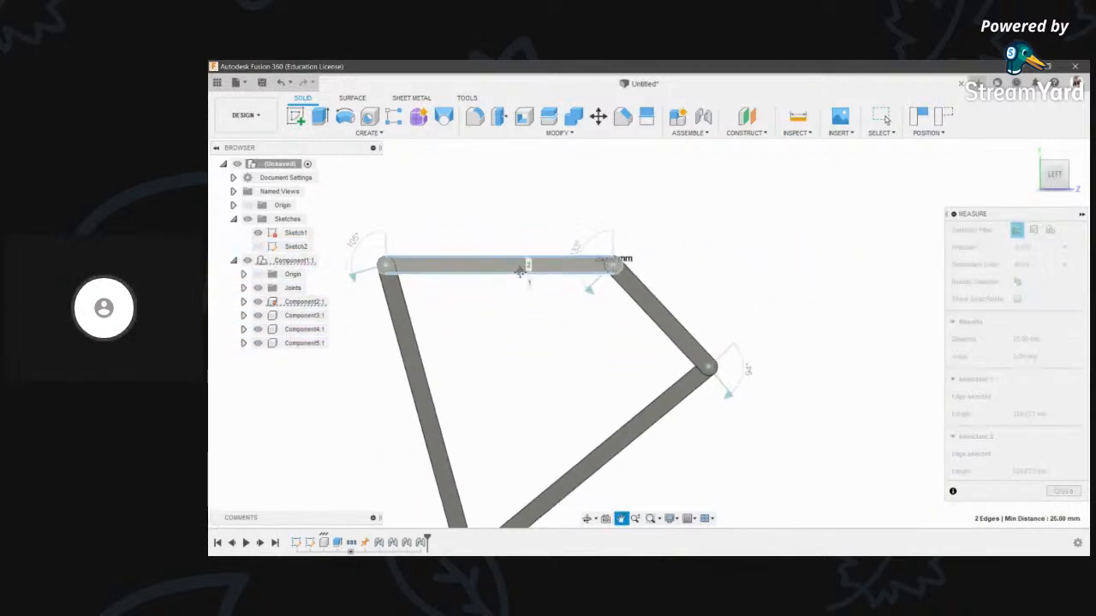
{"action": "scroll", "coordinate": [510, 276], "scroll_direction": "up", "scroll_amount": 5}
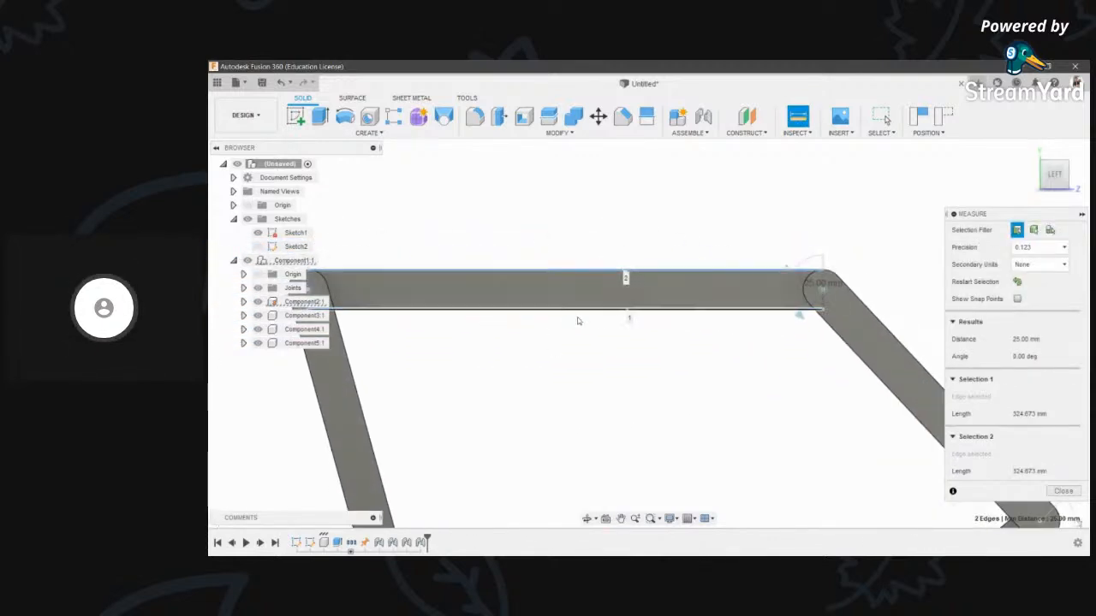
{"action": "scroll", "coordinate": [577, 317], "scroll_direction": "down", "scroll_amount": 3}
{"action": "key", "text": "Escape"}
{"action": "scroll", "coordinate": [773, 287], "scroll_direction": "down", "scroll_amount": 4}
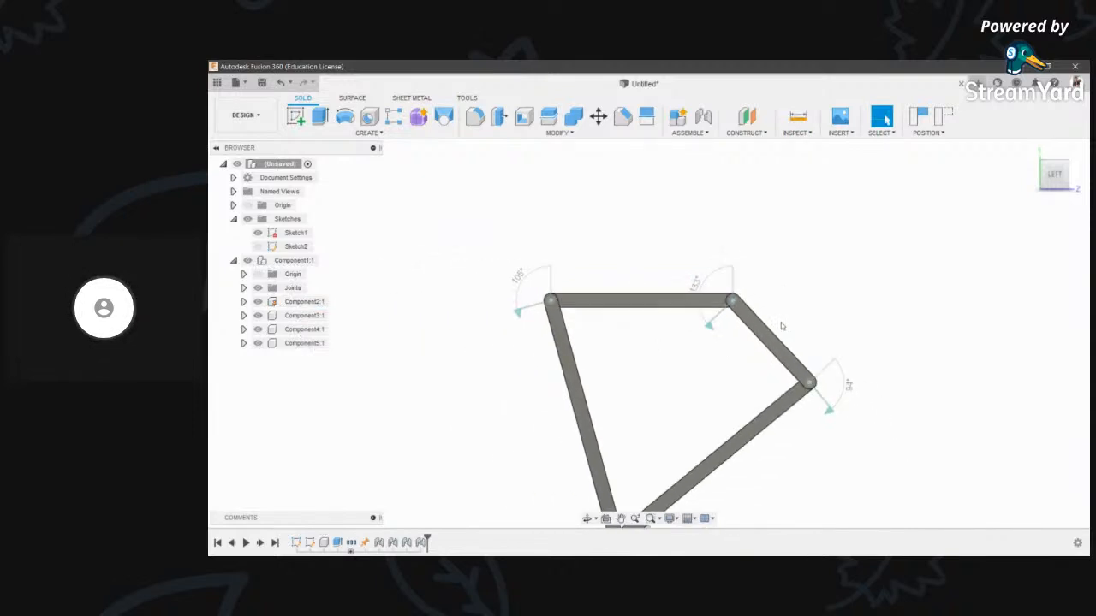
{"action": "scroll", "coordinate": [707, 262], "scroll_direction": "up", "scroll_amount": 5}
{"action": "scroll", "coordinate": [702, 262], "scroll_direction": "down", "scroll_amount": 2}
{"action": "left_click", "coordinate": [585, 519]}
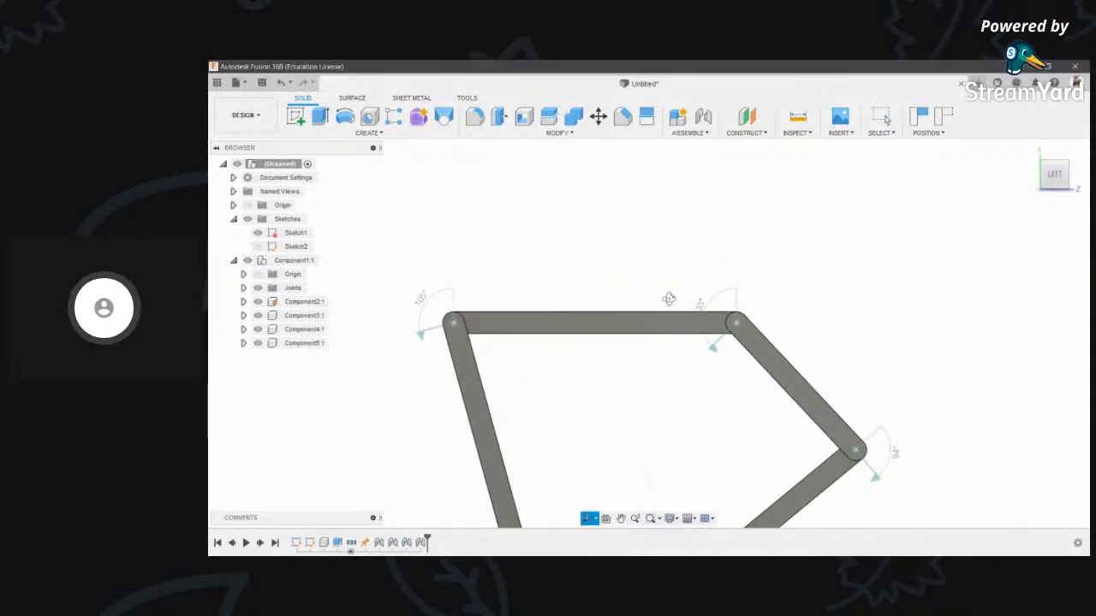
- Measure the joint pin's circular edge, confirming a 12.50 mm radius
{"action": "left_click_drag", "start_coordinate": [673, 296], "coordinate": [722, 206]}
{"action": "key", "text": "Escape"}
{"action": "key", "text": "i"}
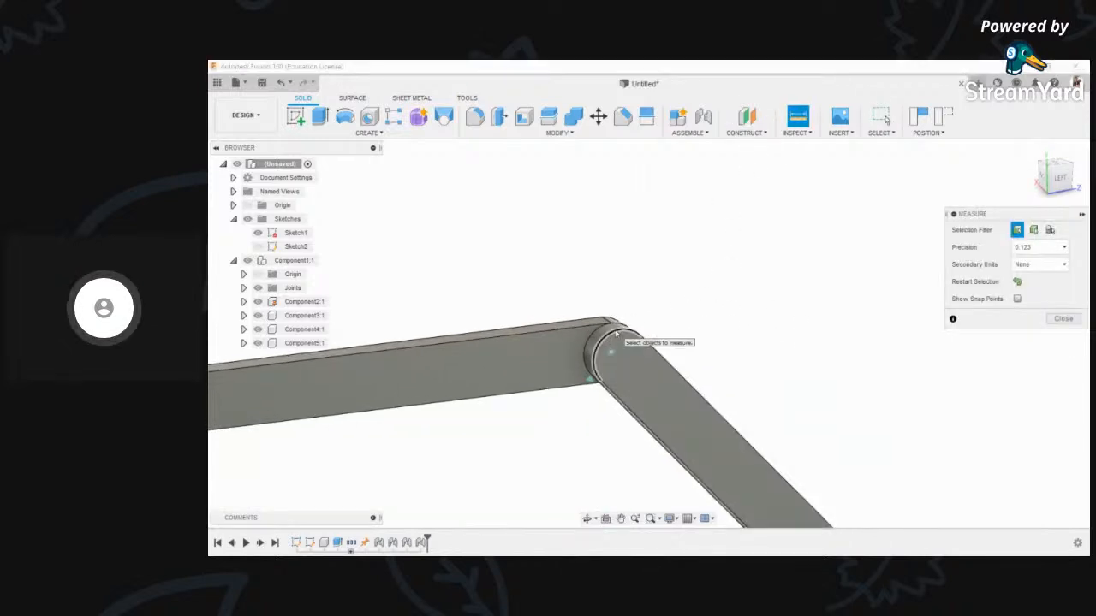
{"action": "left_click", "coordinate": [615, 334]}
{"action": "scroll", "coordinate": [631, 265], "scroll_direction": "down", "scroll_amount": 1}
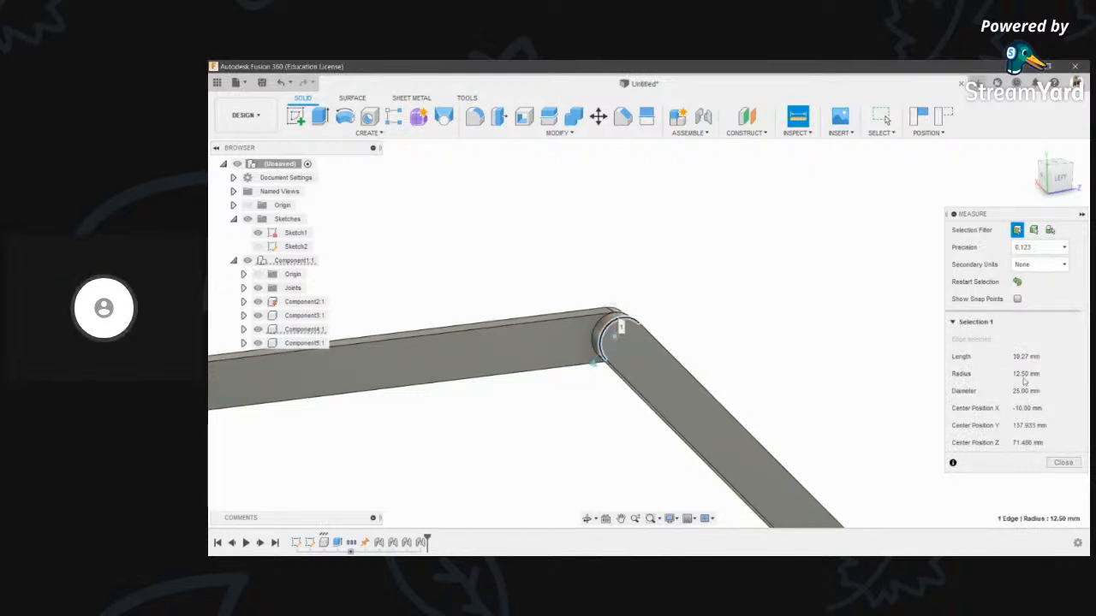
{"action": "scroll", "coordinate": [840, 369], "scroll_direction": "down", "scroll_amount": 3}
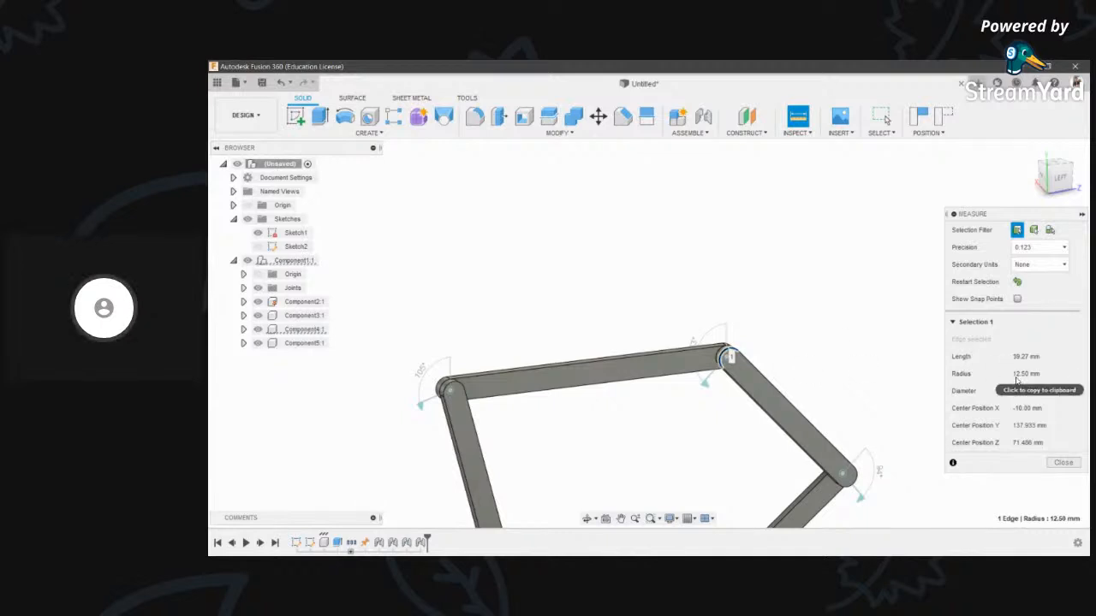
{"action": "scroll", "coordinate": [705, 377], "scroll_direction": "up", "scroll_amount": 3}
{"action": "scroll", "coordinate": [703, 353], "scroll_direction": "down", "scroll_amount": 3}
{"action": "scroll", "coordinate": [743, 298], "scroll_direction": "down", "scroll_amount": 1}
{"action": "middle_click_drag", "start_coordinate": [742, 298], "coordinate": [724, 228]}
{"action": "key", "text": "Escape"}
- Start an Interference check, capture the moved position, select two links, then cancel
{"action": "left_click", "coordinate": [798, 133]}
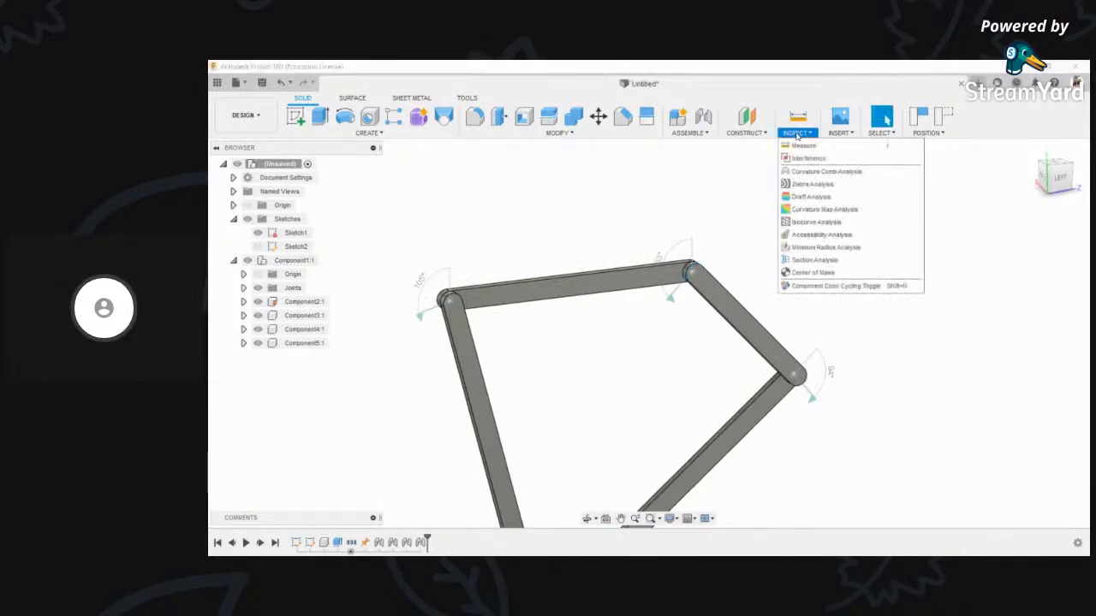
{"action": "left_click", "coordinate": [820, 158]}
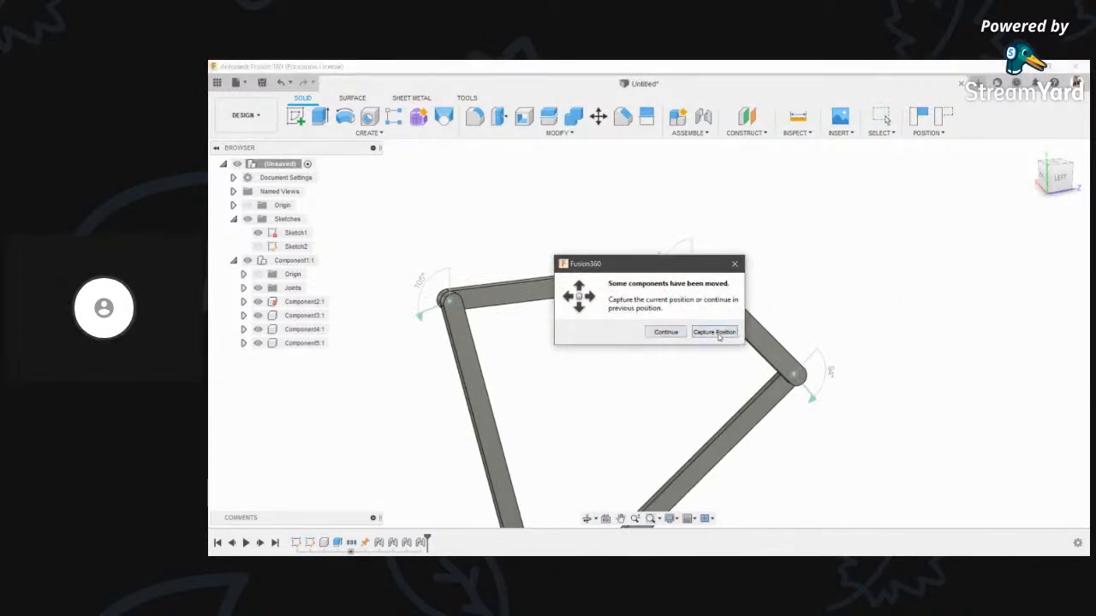
{"action": "left_click", "coordinate": [719, 337]}
{"action": "left_click", "coordinate": [727, 310]}
{"action": "left_click", "coordinate": [648, 276]}
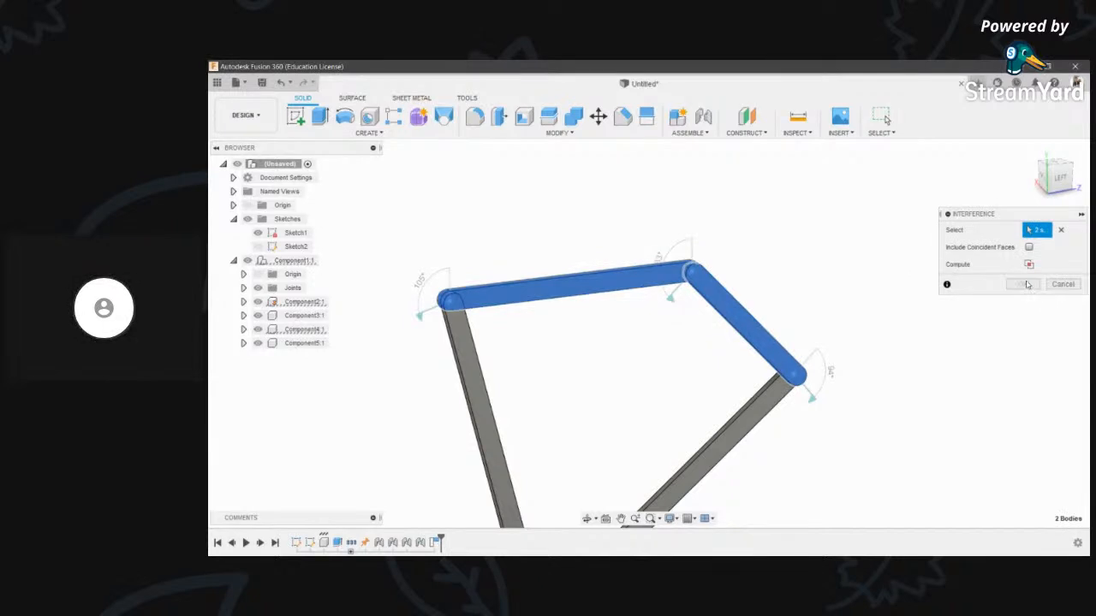
{"action": "key", "text": "Escape"}
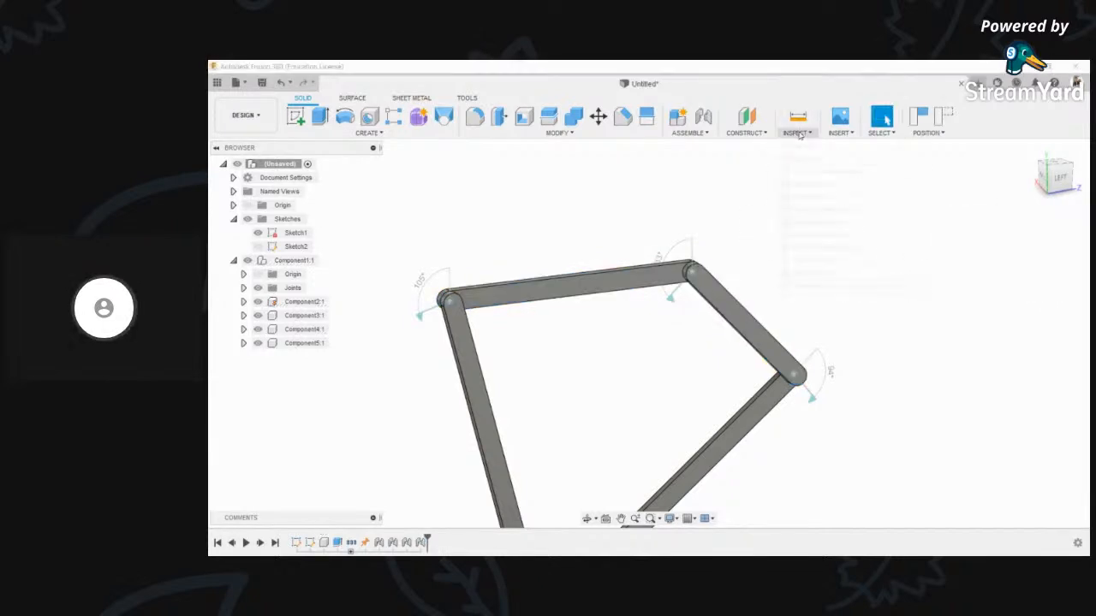
{"action": "left_click", "coordinate": [796, 133]}
- Run a curvature comb on the 12.50 mm pivot edge with density 41, then close it
{"action": "left_click", "coordinate": [813, 172]}
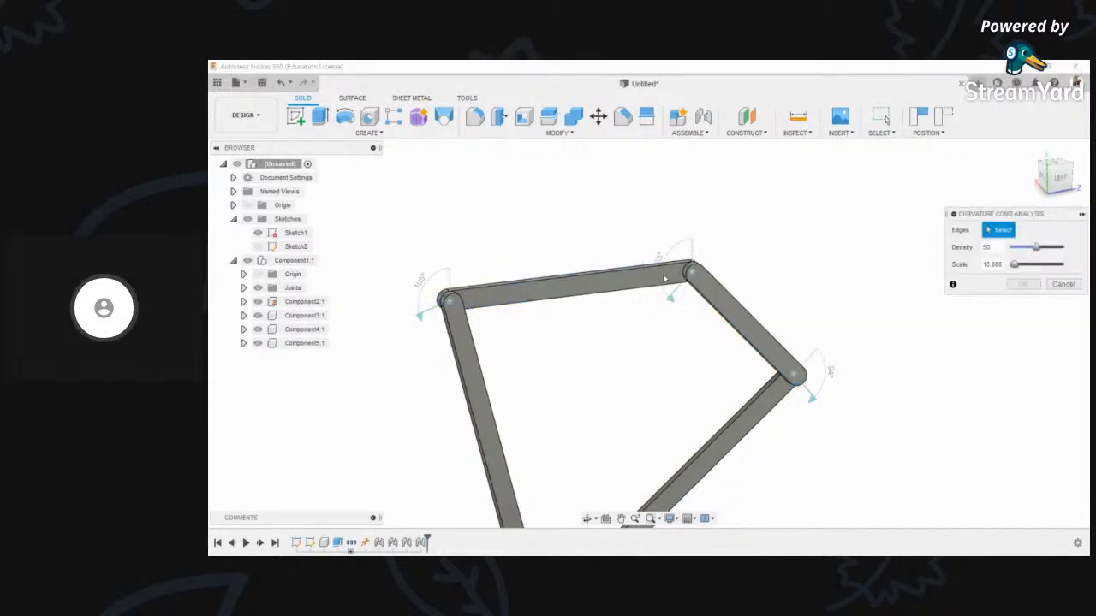
{"action": "scroll", "coordinate": [665, 278], "scroll_direction": "up", "scroll_amount": 5}
{"action": "left_click", "coordinate": [693, 321]}
{"action": "scroll", "coordinate": [697, 337], "scroll_direction": "up", "scroll_amount": 3}
{"action": "middle_click_drag", "start_coordinate": [586, 511], "coordinate": [666, 320], "text": "shift"}
{"action": "scroll", "coordinate": [666, 319], "scroll_direction": "up", "scroll_amount": 2}
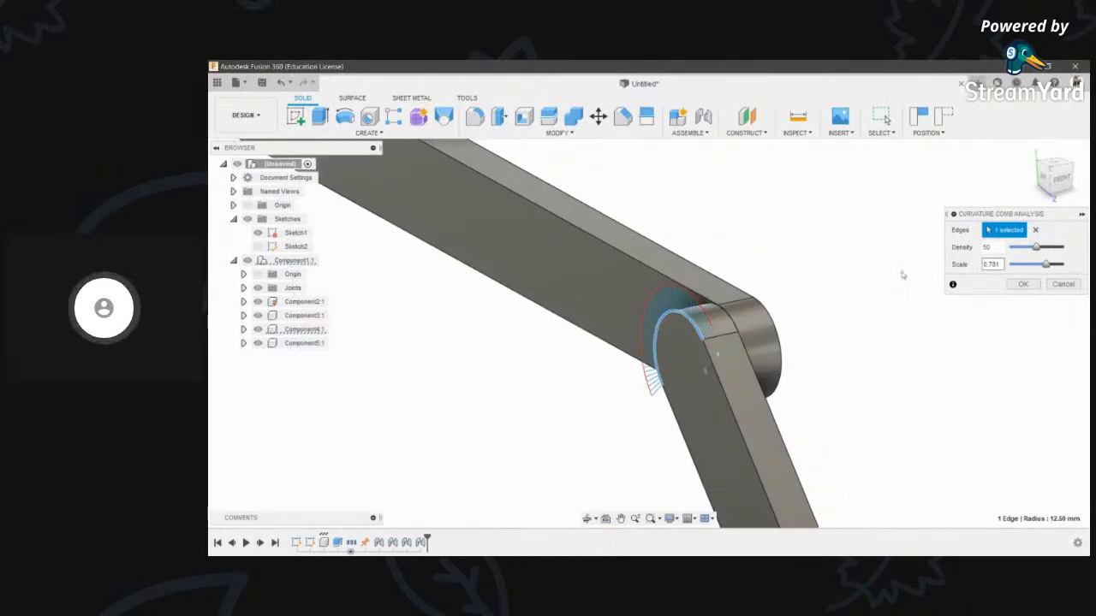
{"action": "left_click_drag", "start_coordinate": [1039, 249], "coordinate": [1067, 267]}
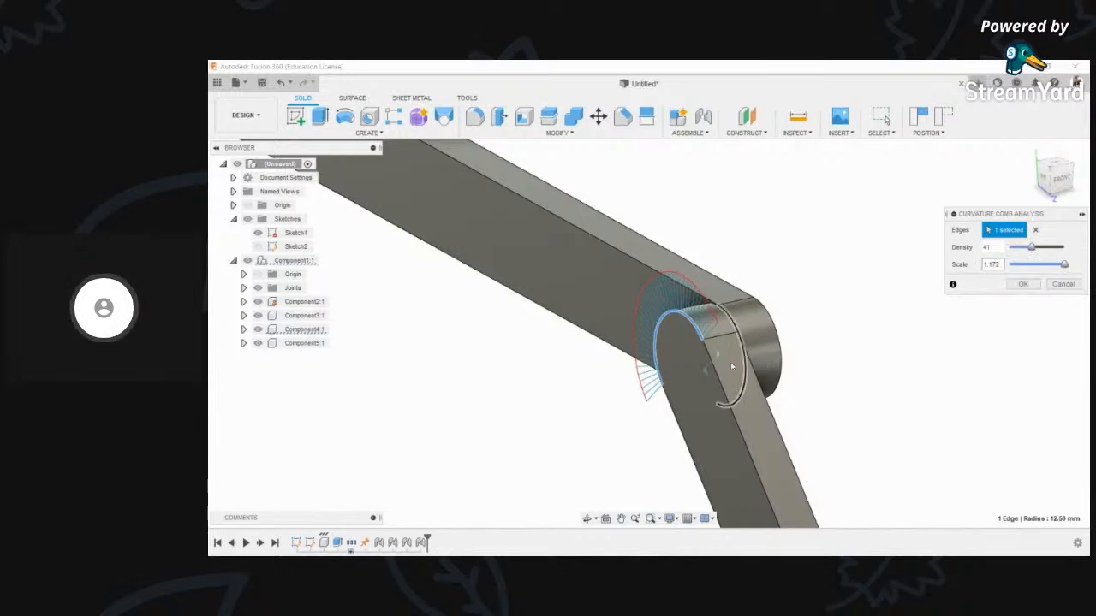
{"action": "scroll", "coordinate": [622, 480], "scroll_direction": "down", "scroll_amount": 2}
{"action": "middle_click_drag", "start_coordinate": [588, 501], "coordinate": [739, 317], "text": "shift"}
{"action": "scroll", "coordinate": [737, 315], "scroll_direction": "down", "scroll_amount": 3}
{"action": "key", "text": "Escape"}
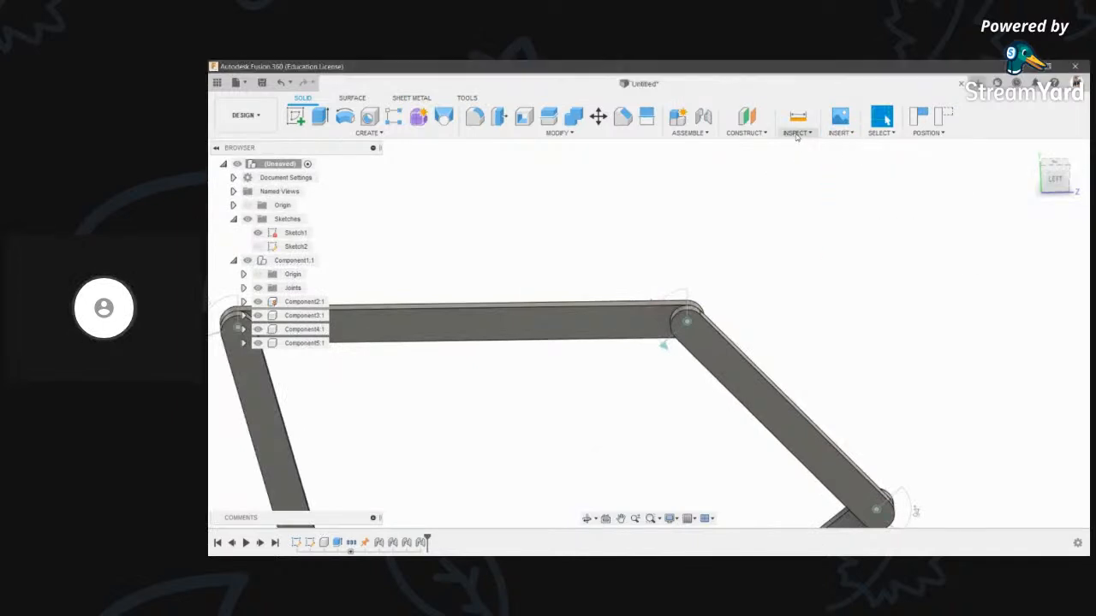
- Apply a Zebra Analysis to the top, right, left and bottom links
{"action": "left_click", "coordinate": [797, 132]}
{"action": "left_click", "coordinate": [824, 181]}
{"action": "left_click", "coordinate": [706, 346]}
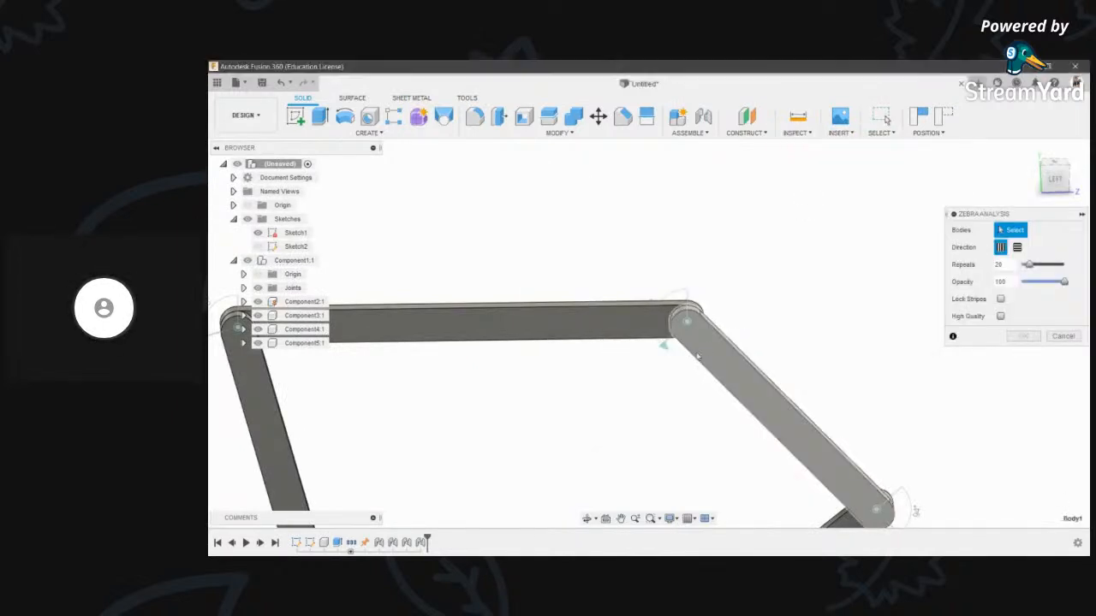
{"action": "scroll", "coordinate": [659, 326], "scroll_direction": "down", "scroll_amount": 3}
{"action": "left_click", "coordinate": [590, 334]}
{"action": "scroll", "coordinate": [591, 326], "scroll_direction": "down", "scroll_amount": 3}
{"action": "left_click", "coordinate": [535, 401]}
{"action": "left_click", "coordinate": [677, 384]}
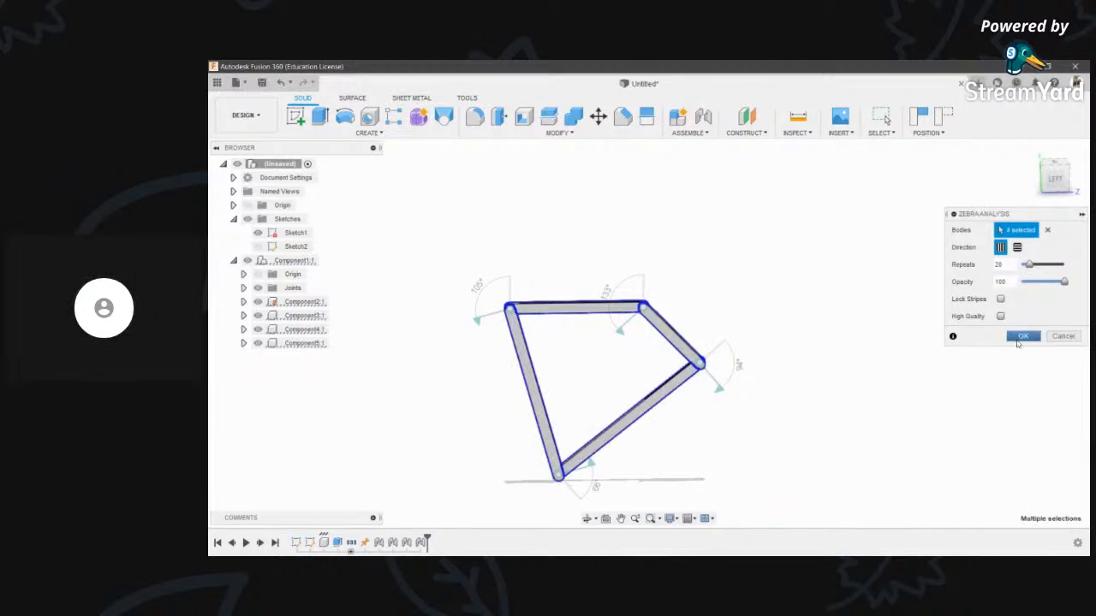
{"action": "left_click", "coordinate": [1018, 342]}
{"action": "scroll", "coordinate": [668, 439], "scroll_direction": "up", "scroll_amount": 3}
- Orbit and pan around the linkage to inspect the zebra stripes
{"action": "left_click", "coordinate": [588, 518]}
{"action": "mouse_move", "coordinate": [638, 278]}
{"action": "left_mouse_down"}
{"action": "mouse_move", "coordinate": [545, 238]}
{"action": "mouse_move", "coordinate": [639, 257]}
{"action": "left_mouse_up"}
{"action": "scroll", "coordinate": [637, 257], "scroll_direction": "down", "scroll_amount": 2}
{"action": "scroll", "coordinate": [639, 261], "scroll_direction": "up", "scroll_amount": 4}
{"action": "key", "text": "Escape"}
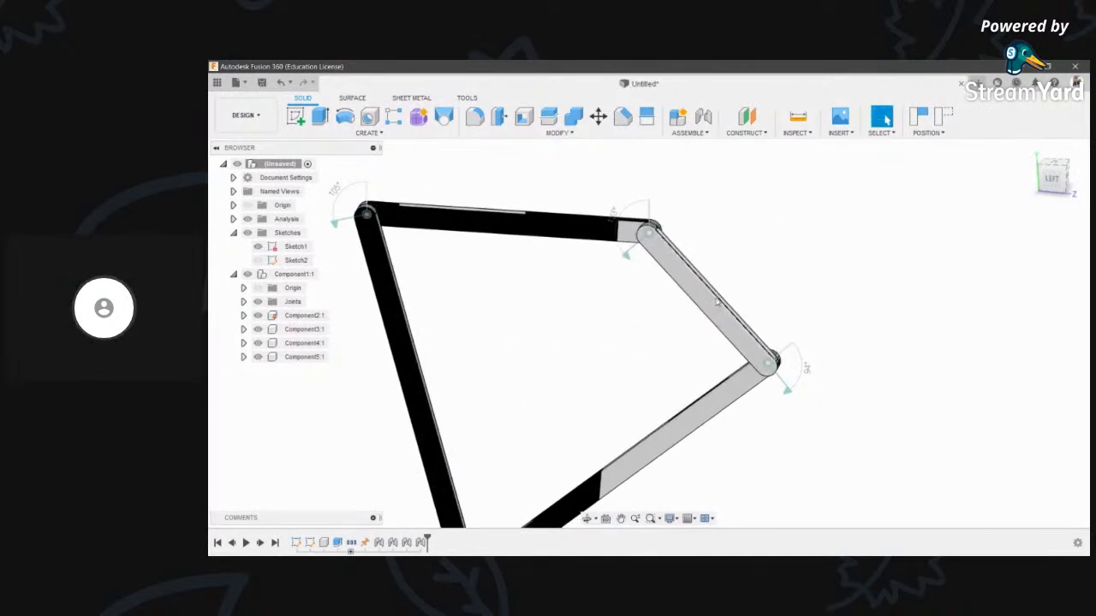
{"action": "scroll", "coordinate": [718, 301], "scroll_direction": "down", "scroll_amount": 3}
{"action": "middle_click_drag", "start_coordinate": [654, 322], "coordinate": [675, 333]}
{"action": "left_click", "coordinate": [589, 519]}
{"action": "left_click_drag", "start_coordinate": [666, 311], "coordinate": [675, 295]}
{"action": "middle_click_drag", "start_coordinate": [675, 295], "coordinate": [675, 311], "text": "shift"}
- Undo the zebra analysis and pan the linkage to the left
{"action": "scroll", "coordinate": [674, 314], "scroll_direction": "down", "scroll_amount": 3}
{"action": "scroll", "coordinate": [630, 317], "scroll_direction": "up", "scroll_amount": 4}
{"action": "scroll", "coordinate": [626, 332], "scroll_direction": "up", "scroll_amount": 1}
{"action": "key", "text": "ctrl+z"}
{"action": "scroll", "coordinate": [629, 352], "scroll_direction": "down", "scroll_amount": 3}
{"action": "scroll", "coordinate": [655, 362], "scroll_direction": "up", "scroll_amount": 3}
{"action": "middle_click_drag", "start_coordinate": [656, 362], "coordinate": [610, 364]}
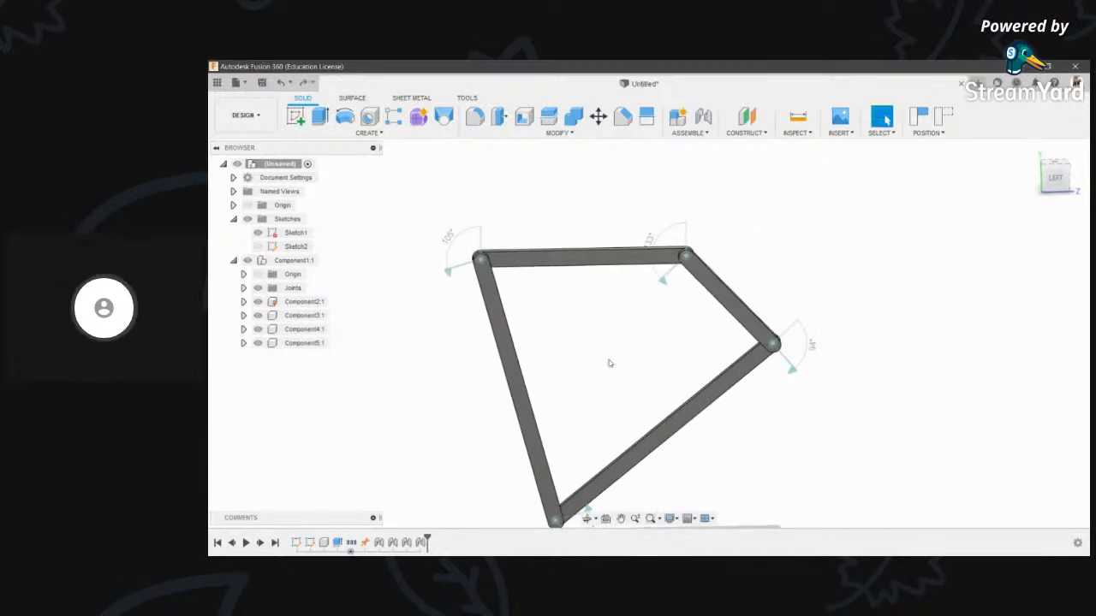
{"action": "left_click", "coordinate": [808, 133]}
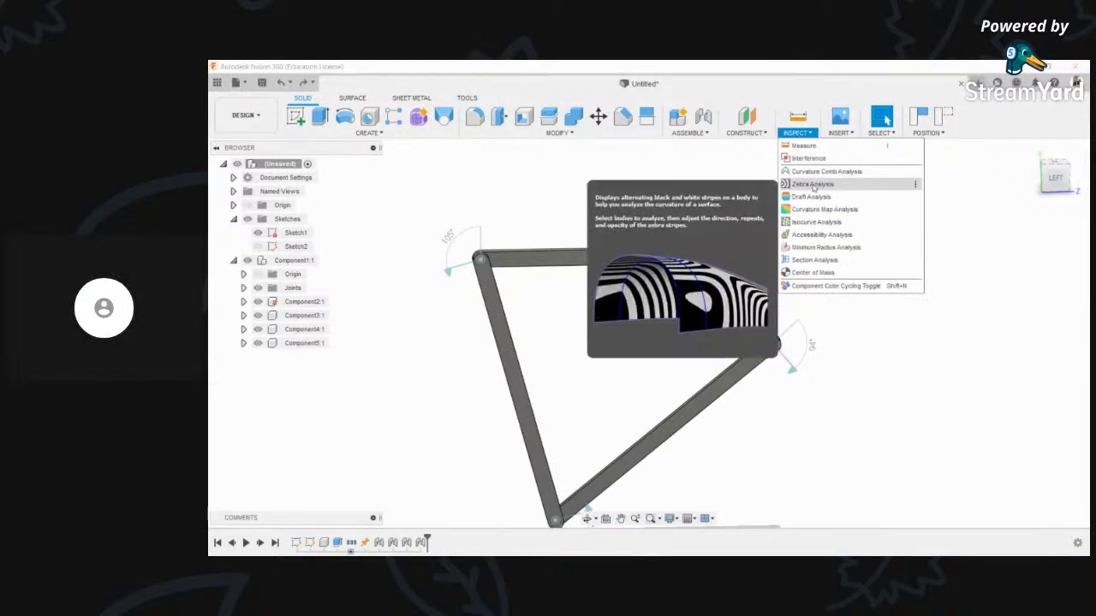
- Try a Draft Analysis on a link, cancel it, then reopen and close it
{"action": "left_click", "coordinate": [857, 198]}
{"action": "left_click", "coordinate": [729, 301]}
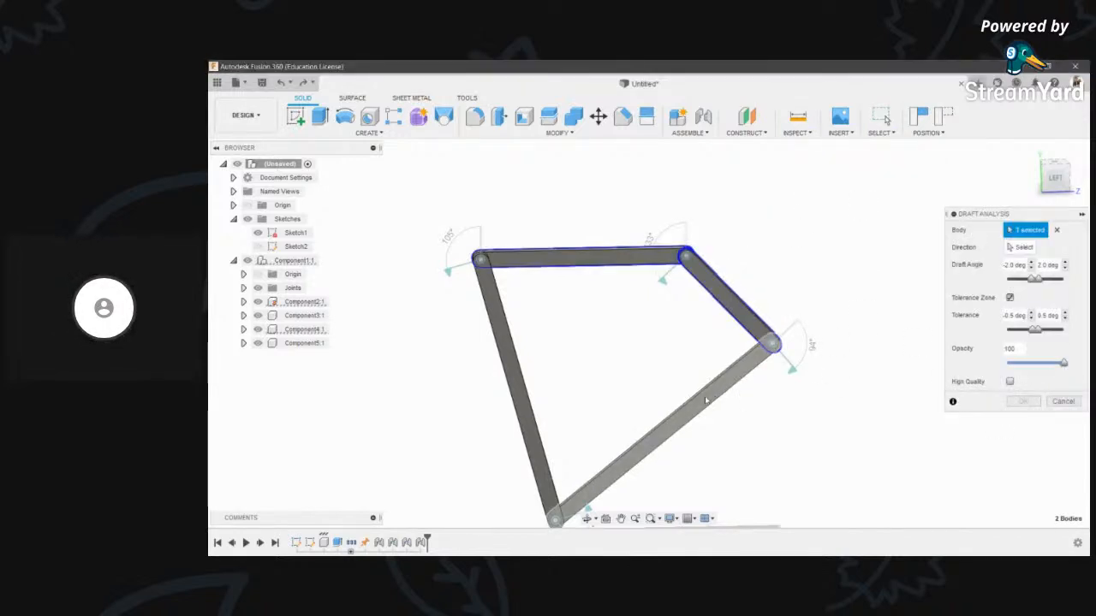
{"action": "left_click", "coordinate": [1062, 402]}
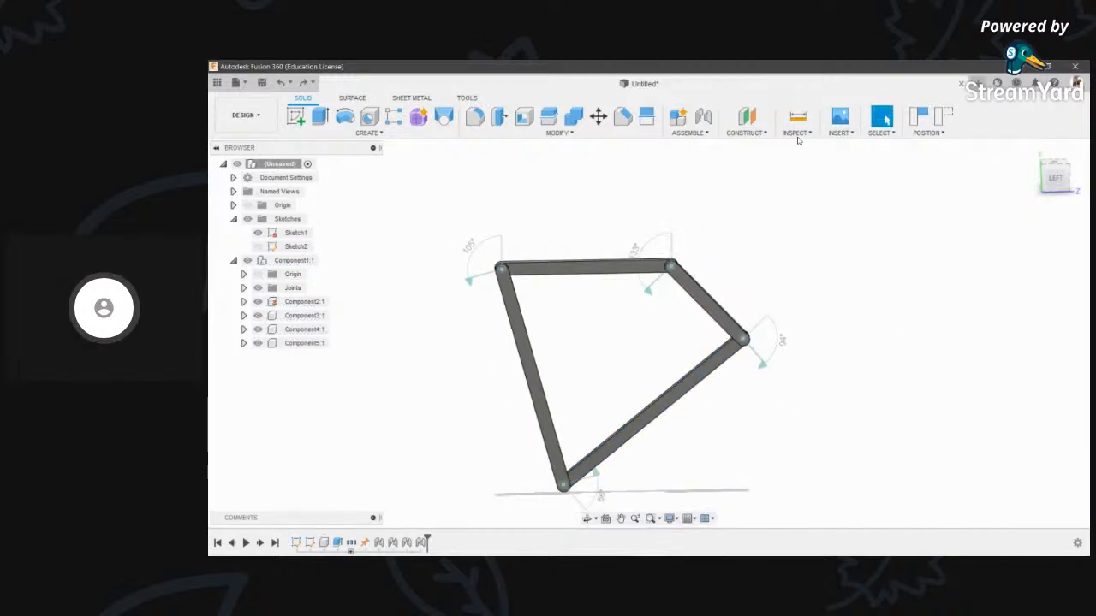
{"action": "left_click", "coordinate": [798, 137]}
{"action": "left_click", "coordinate": [811, 197]}
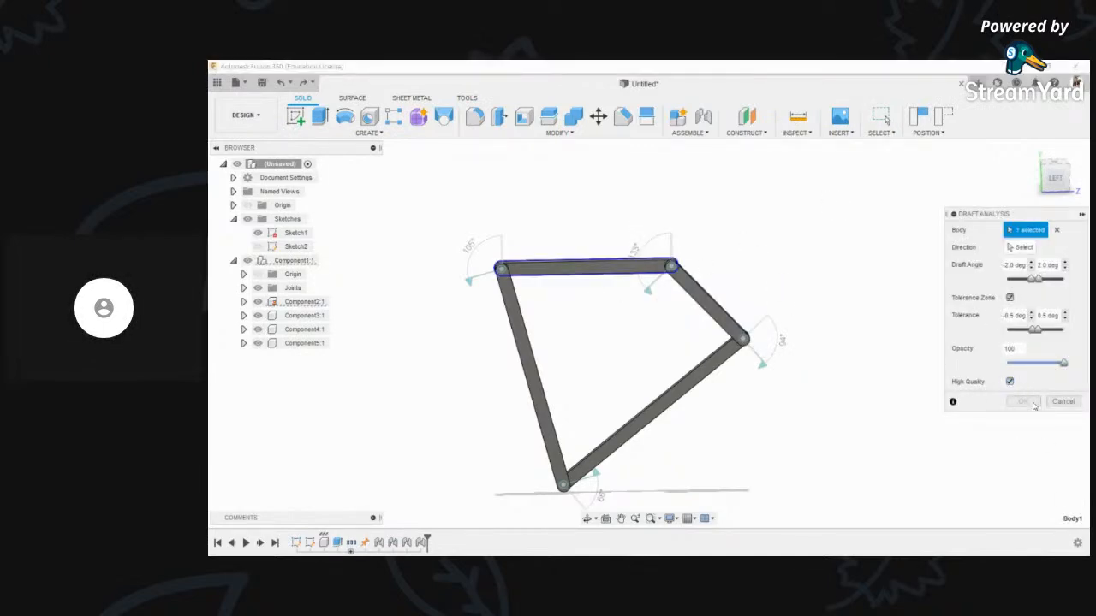
{"action": "left_click", "coordinate": [1061, 402]}
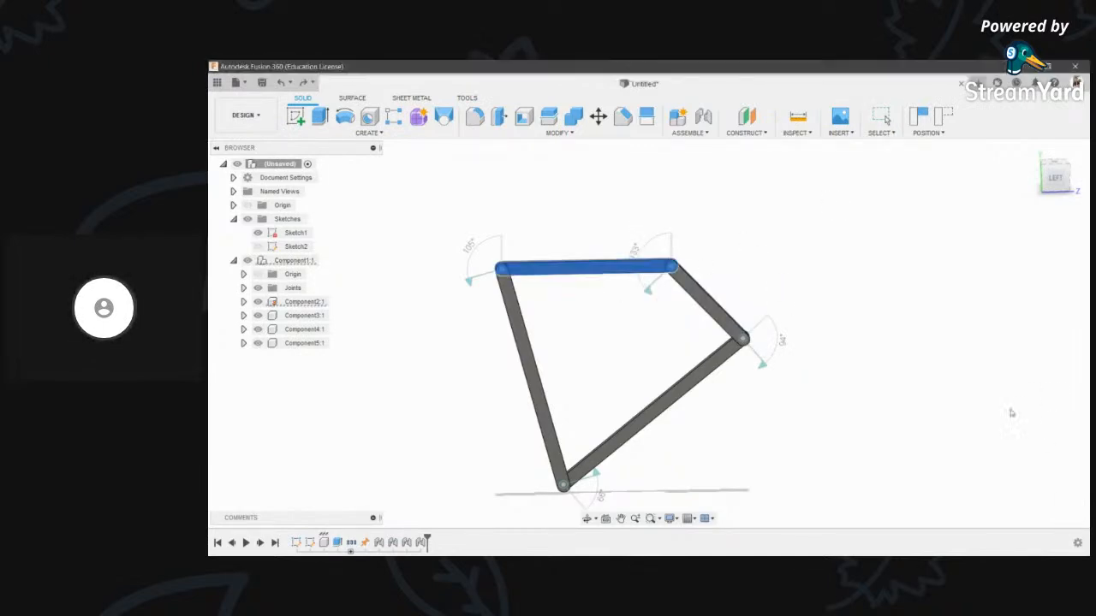
- Run a Curvature Map Analysis on the sloping right-hand link, colouring it green
{"action": "left_click", "coordinate": [807, 135]}
{"action": "left_click", "coordinate": [819, 211]}
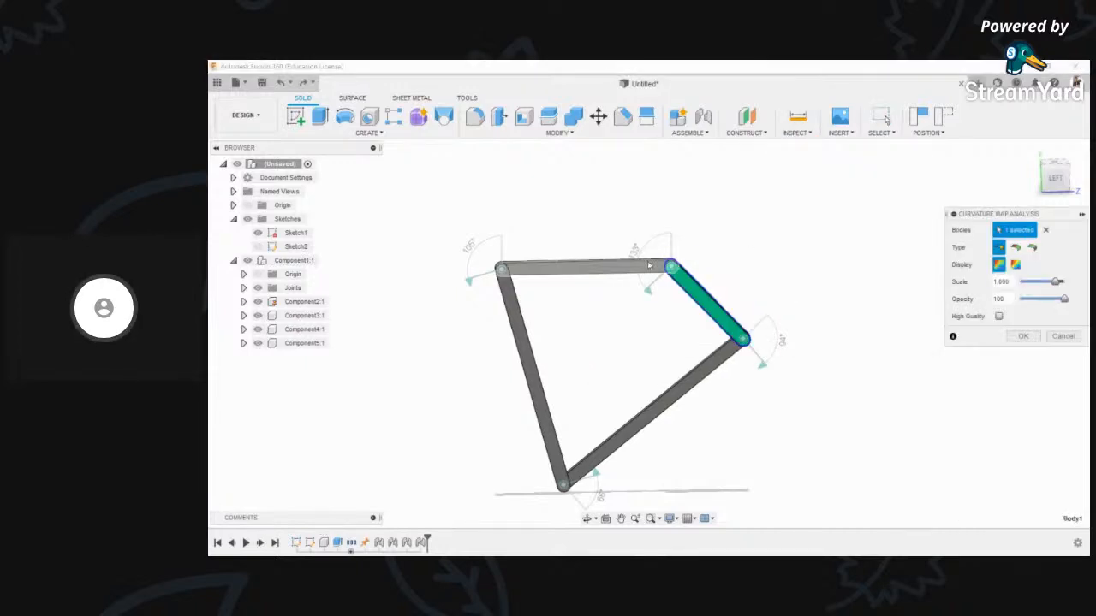
{"action": "scroll", "coordinate": [649, 267], "scroll_direction": "up", "scroll_amount": 4}
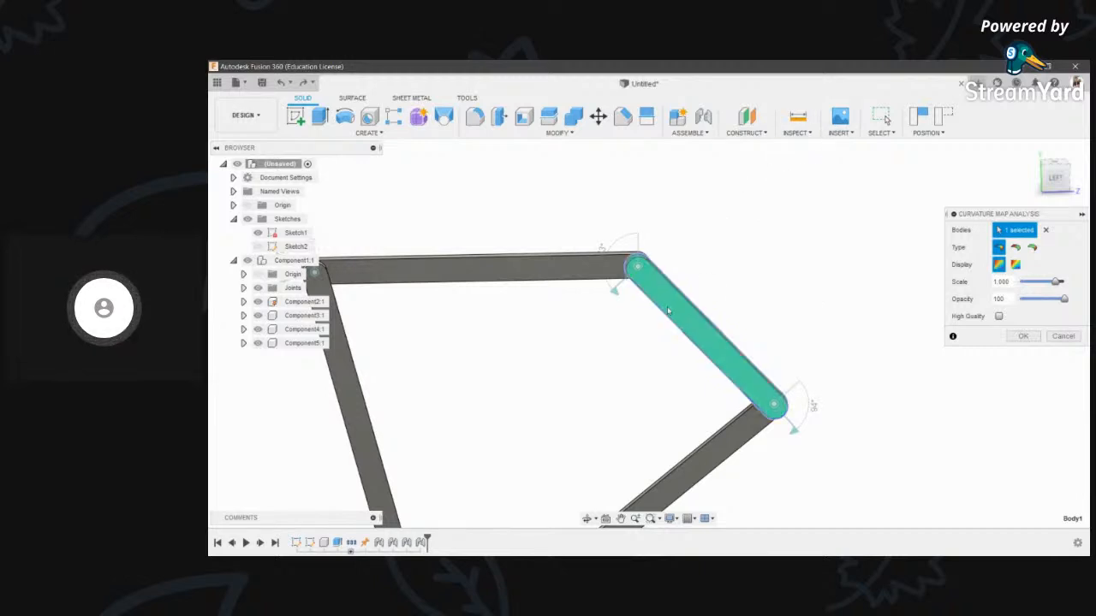
- Browse the Inspect analysis tools while zooming the linkage in and out
{"action": "left_click", "coordinate": [797, 133]}
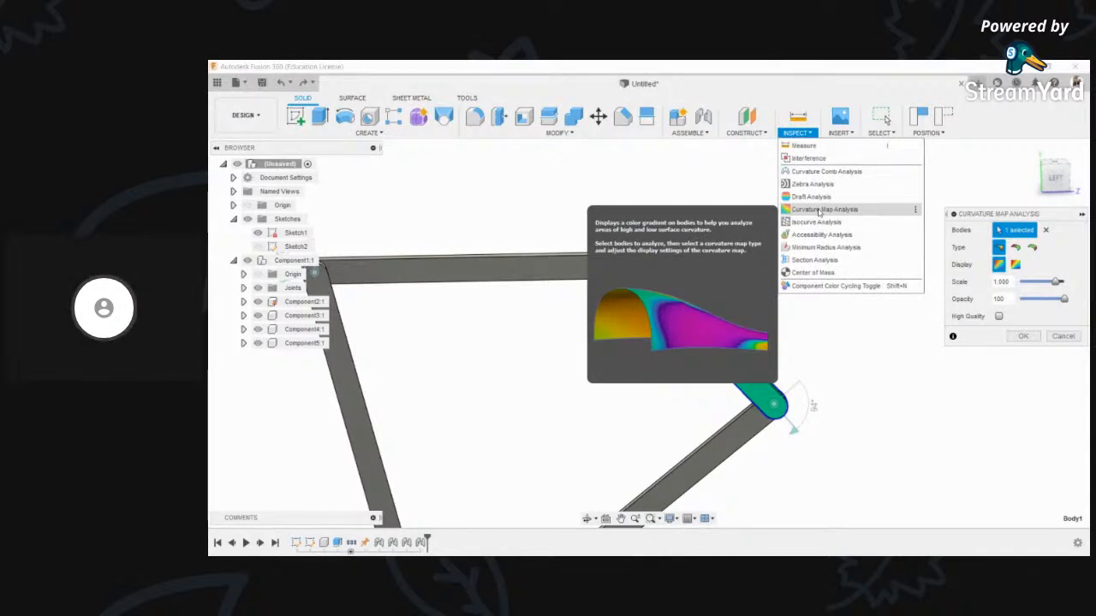
{"action": "left_click", "coordinate": [984, 436]}
{"action": "scroll", "coordinate": [709, 336], "scroll_direction": "down", "scroll_amount": 2}
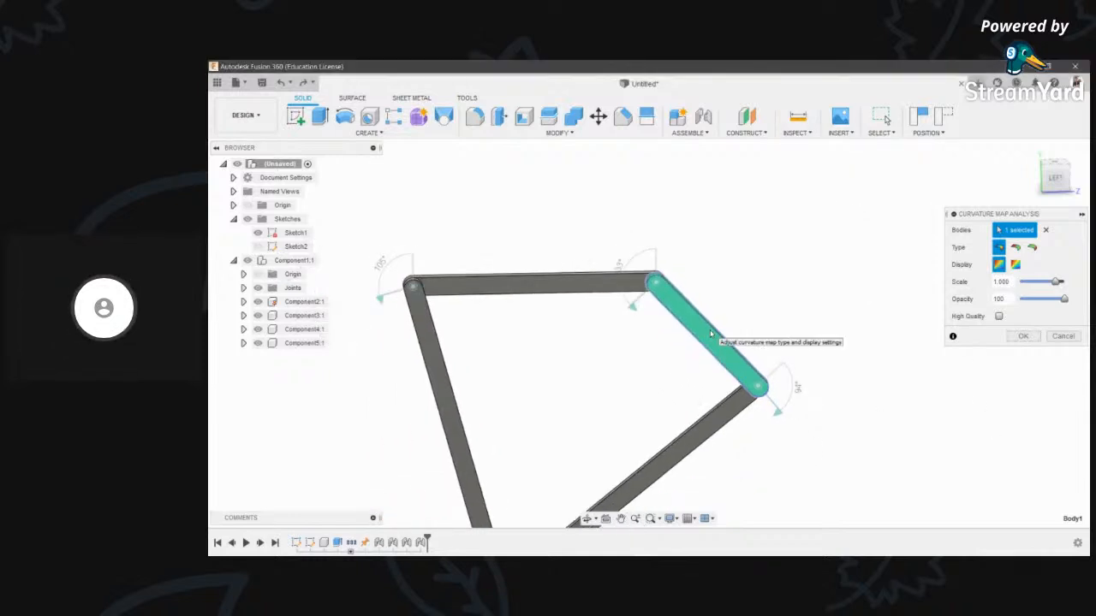
{"action": "scroll", "coordinate": [723, 304], "scroll_direction": "up", "scroll_amount": 2}
{"action": "scroll", "coordinate": [739, 298], "scroll_direction": "down", "scroll_amount": 2}
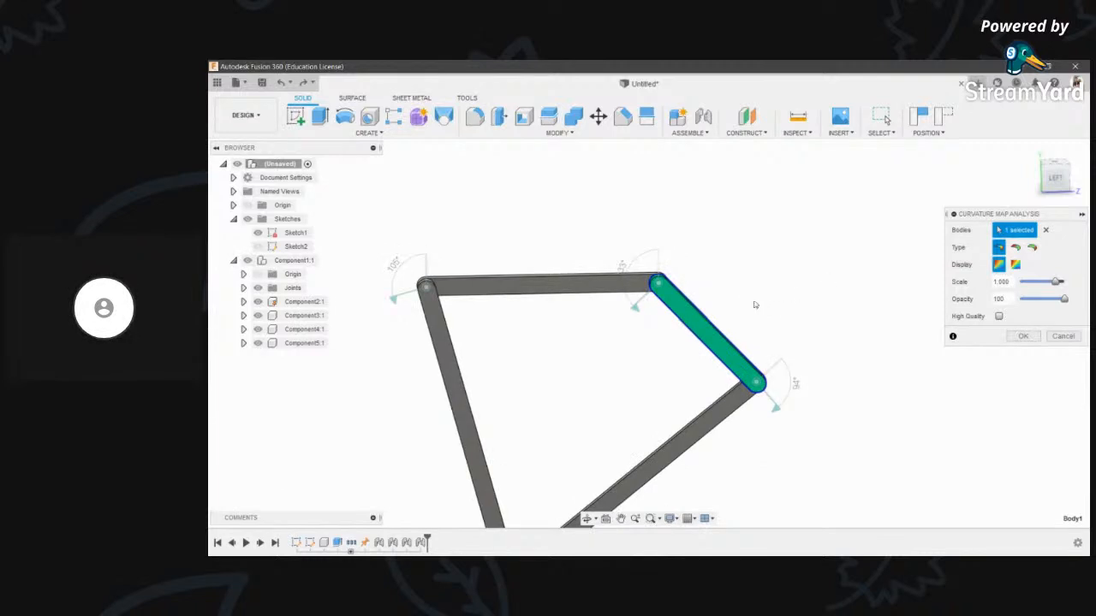
{"action": "left_click", "coordinate": [795, 133]}
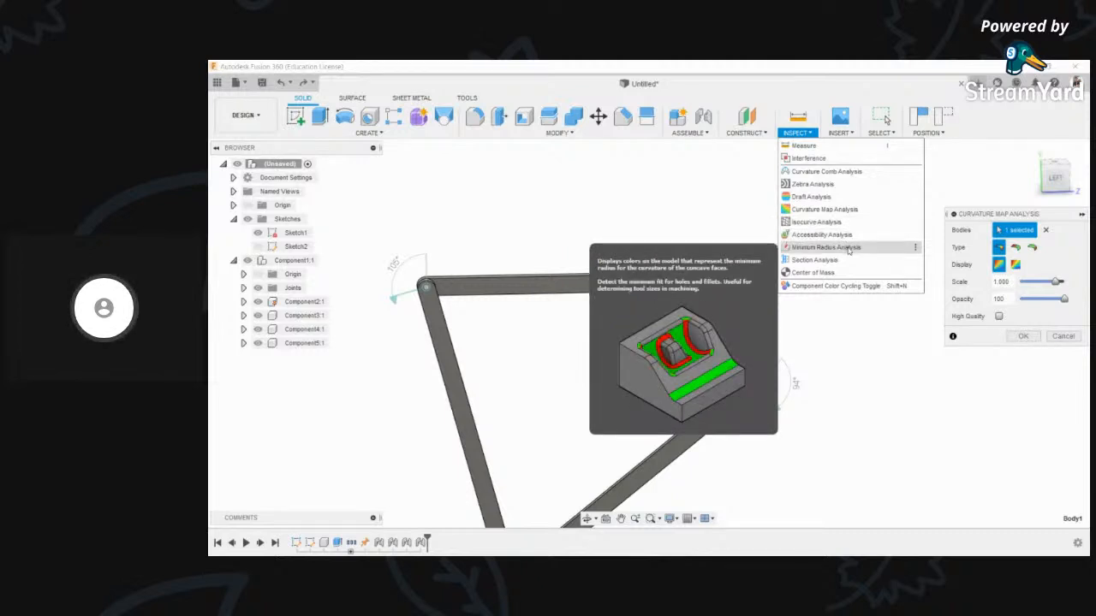
- Preview a Minimum Radius Analysis on the top link from an angled view
{"action": "left_click", "coordinate": [826, 248]}
{"action": "scroll", "coordinate": [636, 259], "scroll_direction": "up", "scroll_amount": 5}
{"action": "left_click", "coordinate": [636, 259]}
{"action": "scroll", "coordinate": [702, 377], "scroll_direction": "down", "scroll_amount": 5}
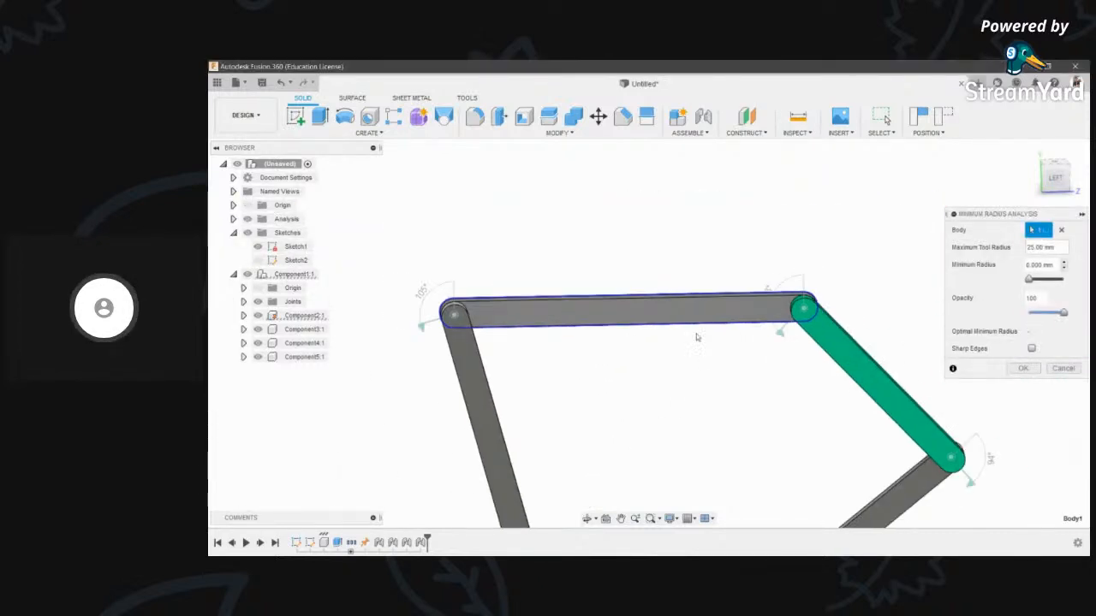
{"action": "left_click", "coordinate": [587, 521]}
{"action": "left_click_drag", "start_coordinate": [643, 289], "coordinate": [680, 303]}
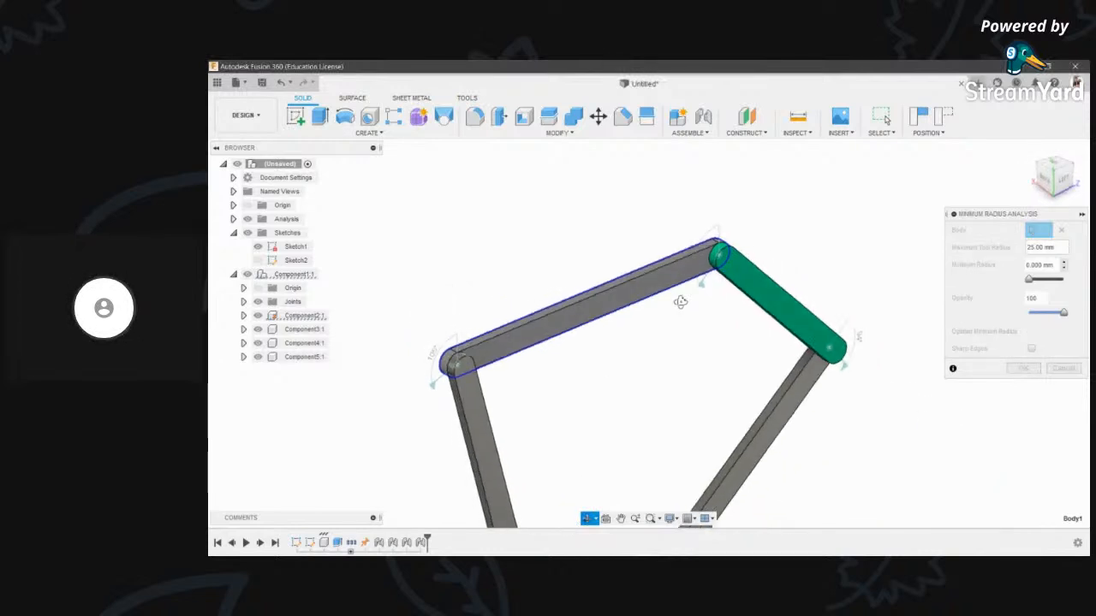
{"action": "key", "text": "Escape"}
- Drop the analysis opacity to 0, then cancel it and bring up the Inspect list
{"action": "left_click_drag", "start_coordinate": [1031, 280], "coordinate": [1059, 279]}
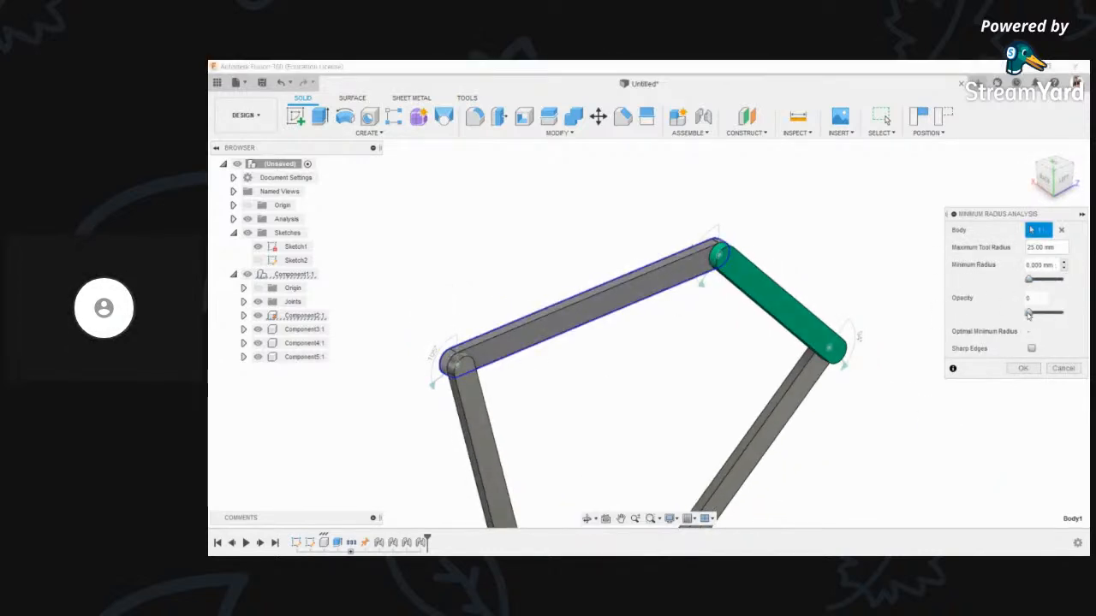
{"action": "left_click", "coordinate": [1062, 369]}
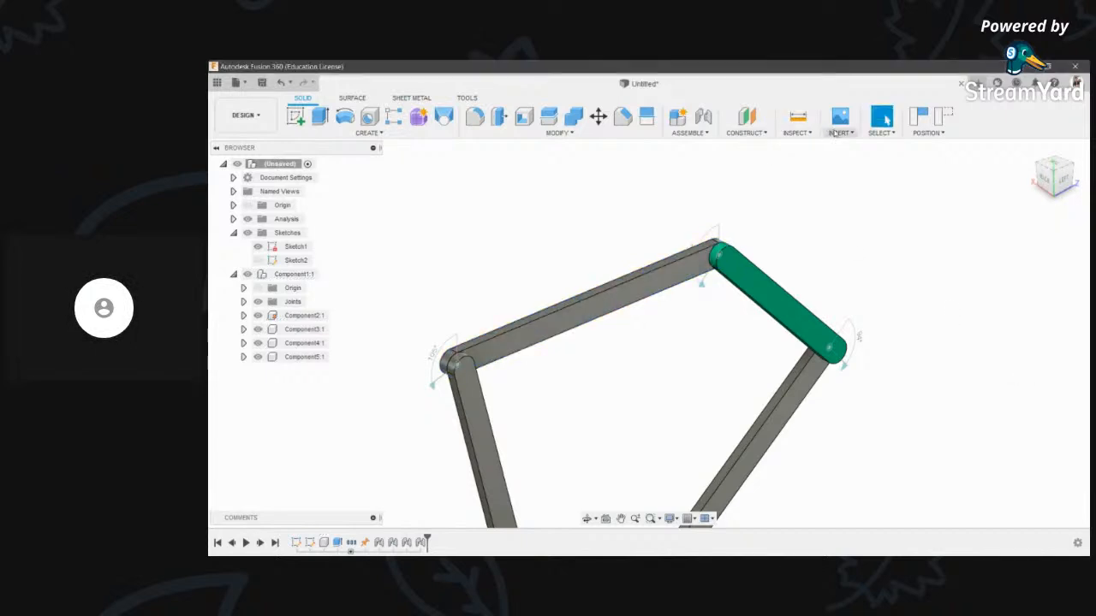
{"action": "left_click", "coordinate": [795, 133]}
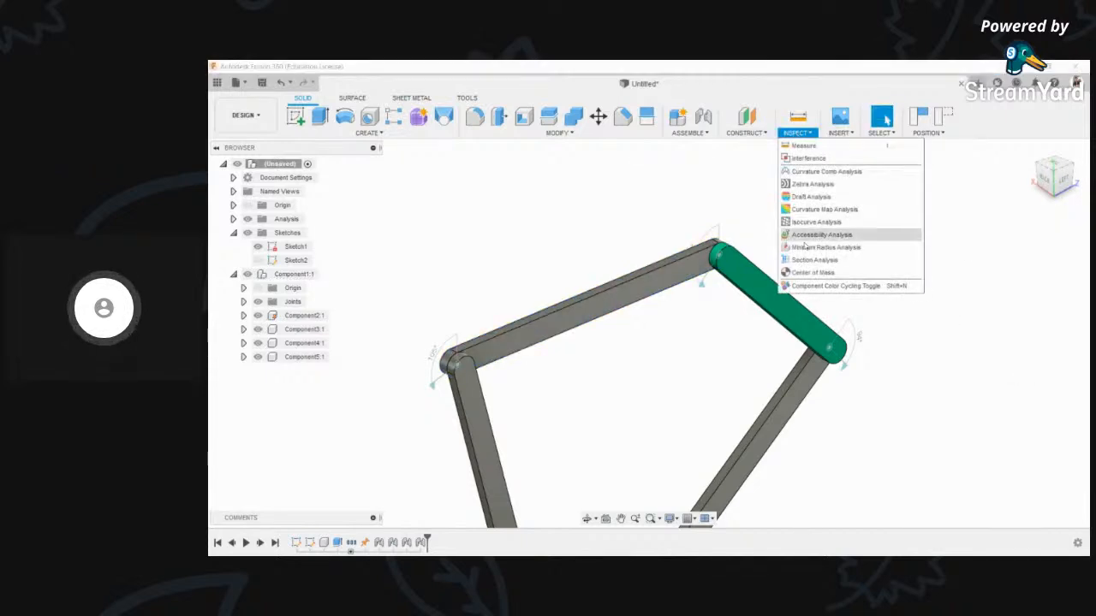
- Start a Section Analysis on the origin plane, sliding the cut to -330 mm
{"action": "left_click", "coordinate": [819, 261]}
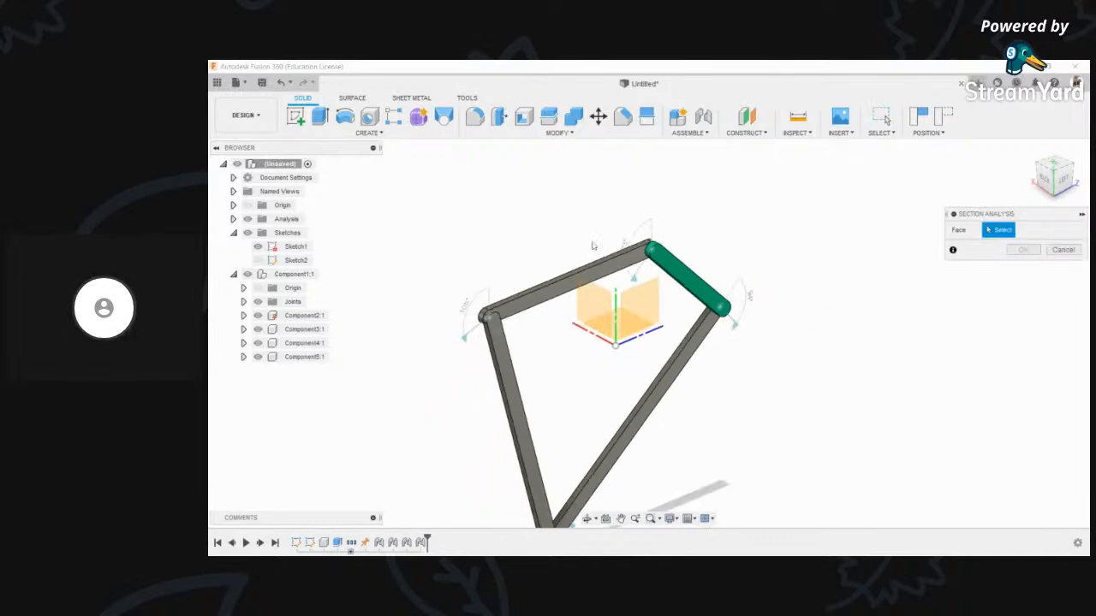
{"action": "left_click", "coordinate": [629, 338]}
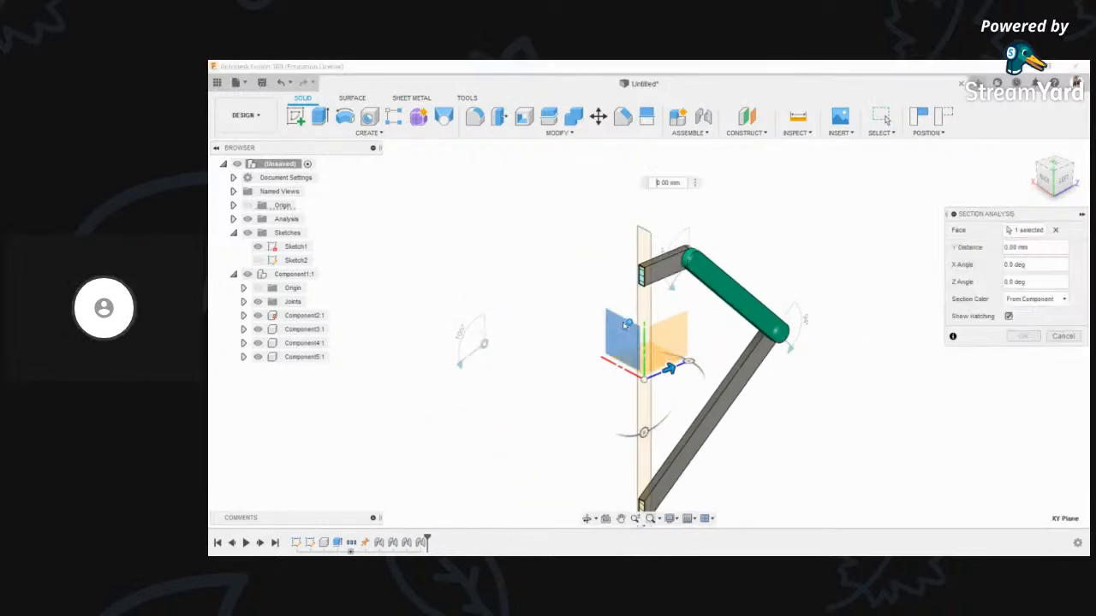
{"action": "left_click_drag", "start_coordinate": [662, 356], "coordinate": [542, 364]}
{"action": "left_click", "coordinate": [588, 519]}
{"action": "left_click_drag", "start_coordinate": [670, 372], "coordinate": [639, 329]}
{"action": "middle_click_drag", "start_coordinate": [640, 328], "coordinate": [604, 334], "text": "shift"}
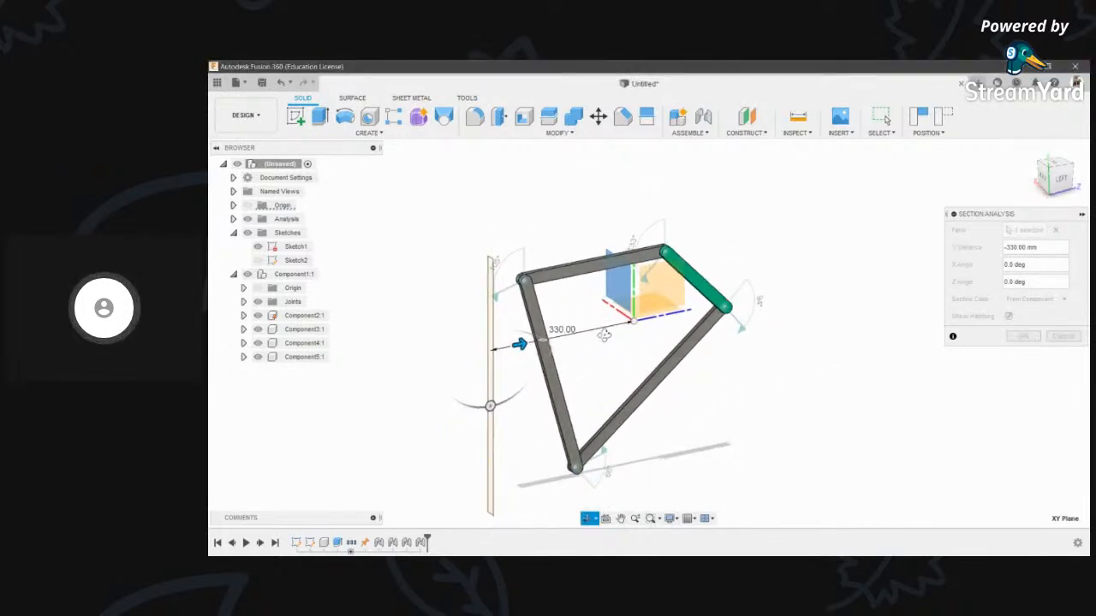
{"action": "scroll", "coordinate": [525, 342], "scroll_direction": "up", "scroll_amount": 4}
- Sweep the section cut through -230, -140, -25 and 25 mm
{"action": "left_click_drag", "start_coordinate": [501, 351], "coordinate": [578, 339]}
{"action": "scroll", "coordinate": [579, 338], "scroll_direction": "down", "scroll_amount": 3}
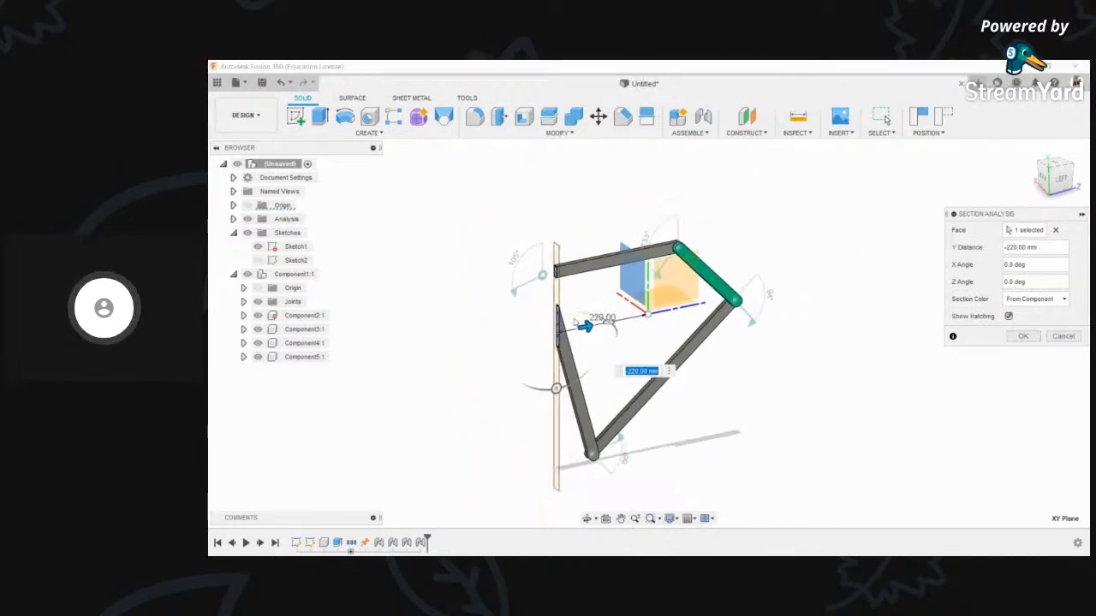
{"action": "scroll", "coordinate": [573, 321], "scroll_direction": "up", "scroll_amount": 3}
{"action": "left_click_drag", "start_coordinate": [558, 365], "coordinate": [624, 352]}
{"action": "scroll", "coordinate": [640, 336], "scroll_direction": "down", "scroll_amount": 4}
{"action": "middle_click_drag", "start_coordinate": [688, 325], "coordinate": [655, 283]}
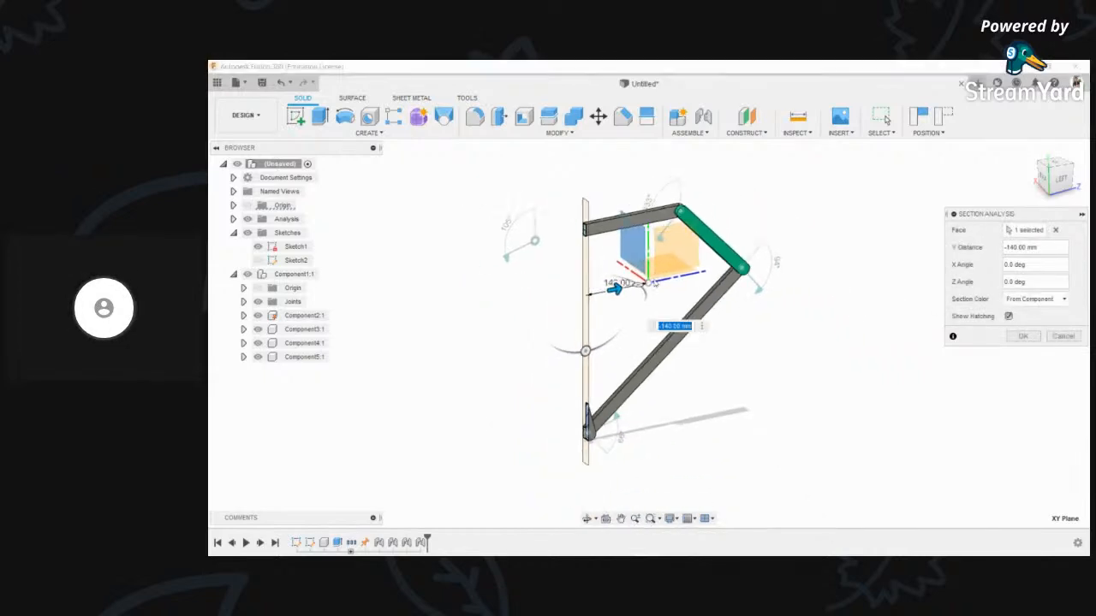
{"action": "scroll", "coordinate": [655, 283], "scroll_direction": "up", "scroll_amount": 2}
{"action": "left_click_drag", "start_coordinate": [603, 296], "coordinate": [692, 287]}
{"action": "scroll", "coordinate": [692, 229], "scroll_direction": "up", "scroll_amount": 3}
{"action": "middle_click_drag", "start_coordinate": [692, 230], "coordinate": [690, 265]}
{"action": "scroll", "coordinate": [690, 265], "scroll_direction": "down", "scroll_amount": 2}
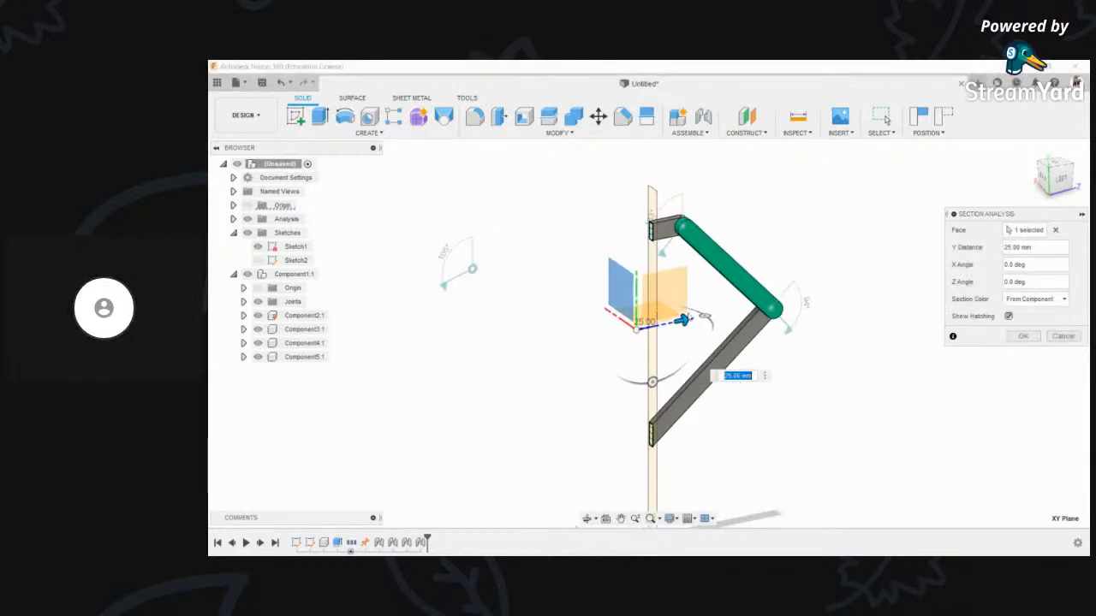
- Slide the cut to about -325 mm, then cancel the section analysis
{"action": "left_click_drag", "start_coordinate": [704, 317], "coordinate": [440, 358]}
{"action": "scroll", "coordinate": [489, 318], "scroll_direction": "down", "scroll_amount": 3}
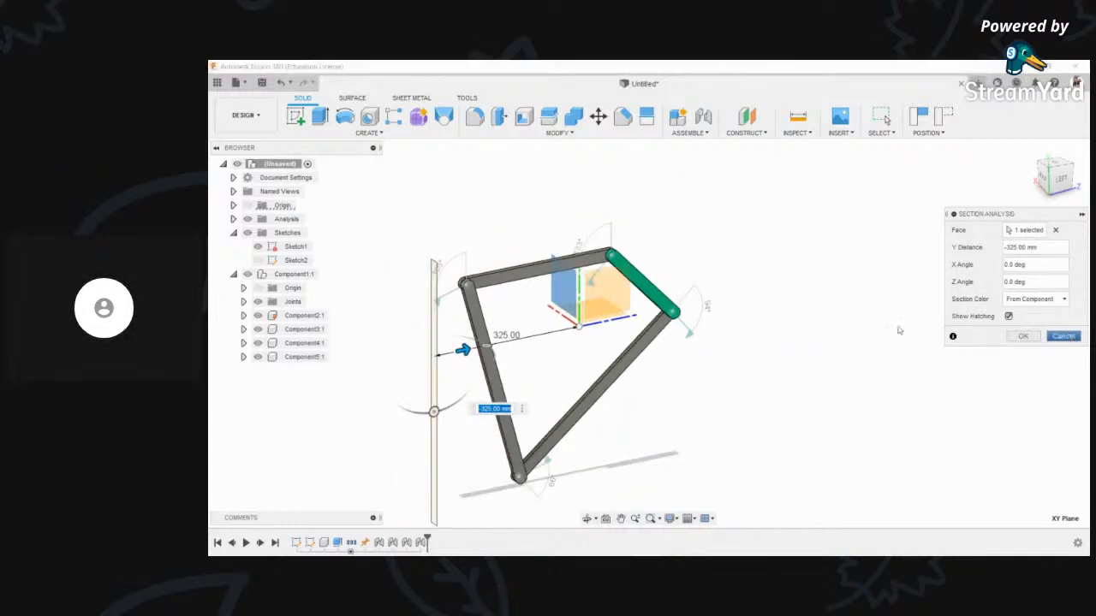
{"action": "left_click", "coordinate": [1063, 336]}
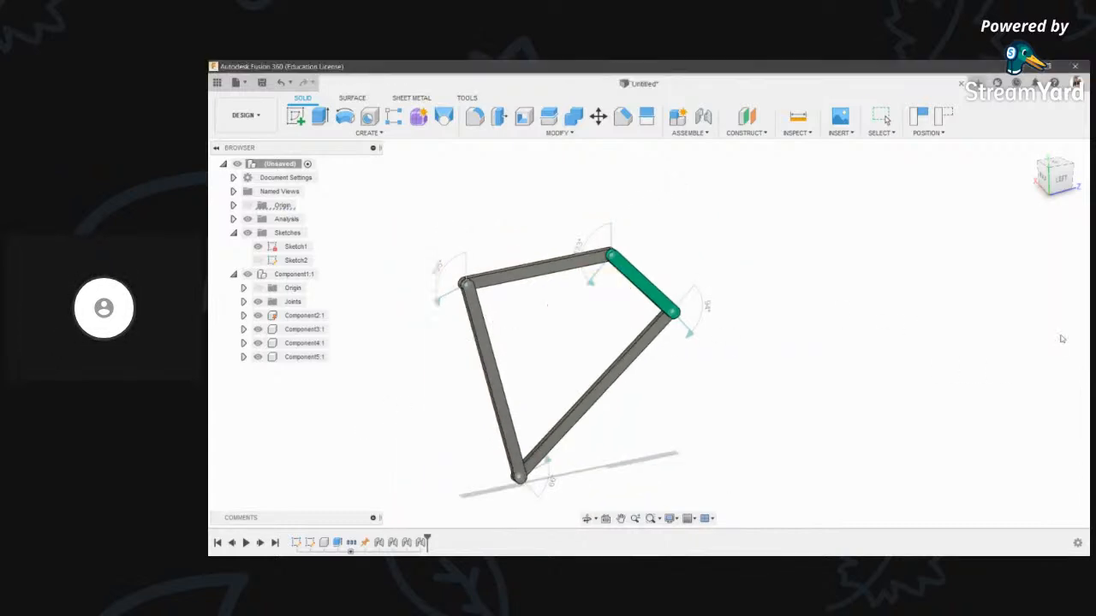
{"action": "left_click", "coordinate": [805, 135]}
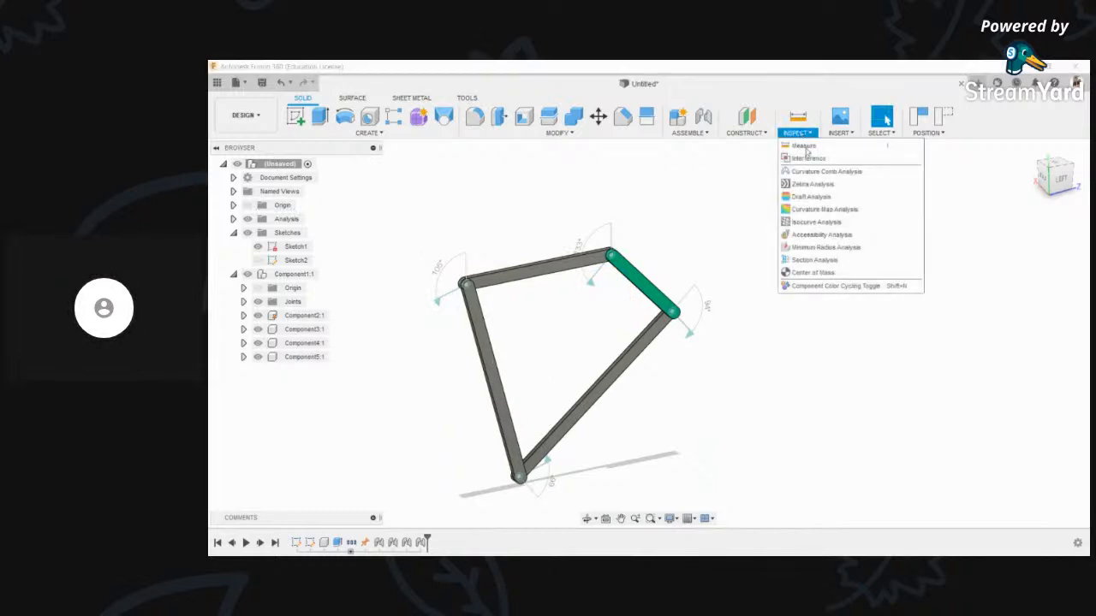
- Compute the Center of Mass of all four window-selected links, viewed from the left
{"action": "left_click", "coordinate": [844, 273]}
{"action": "scroll", "coordinate": [735, 297], "scroll_direction": "down", "scroll_amount": 2}
{"action": "middle_click_drag", "start_coordinate": [736, 297], "coordinate": [668, 310]}
{"action": "scroll", "coordinate": [670, 311], "scroll_direction": "up", "scroll_amount": 1}
{"action": "left_click", "coordinate": [1061, 179]}
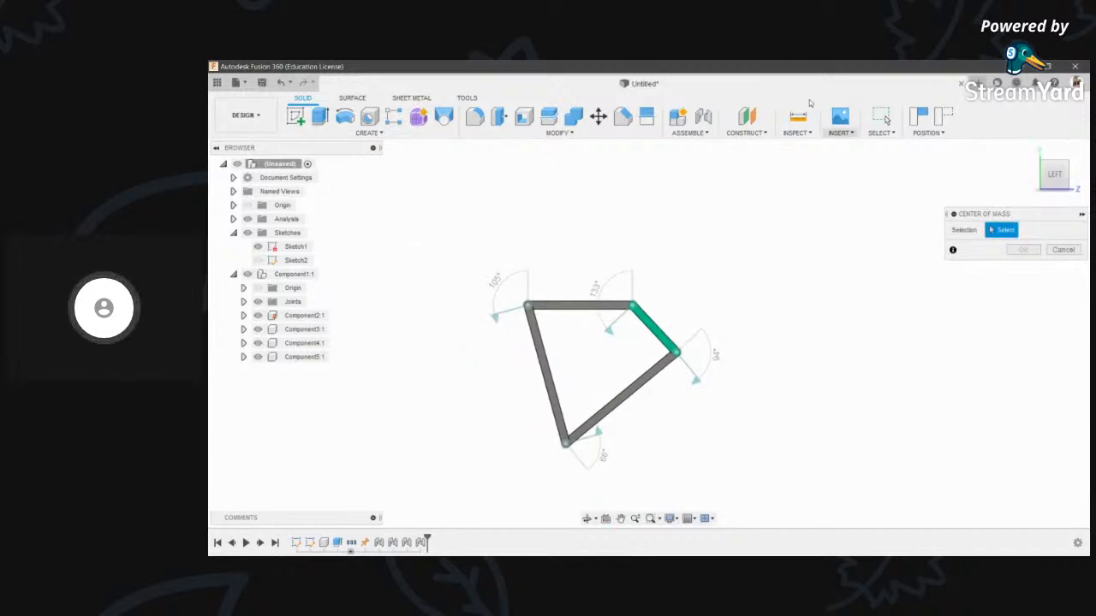
{"action": "left_click", "coordinate": [807, 135]}
{"action": "left_click_drag", "start_coordinate": [422, 212], "coordinate": [773, 424]}
{"action": "left_click", "coordinate": [1023, 250]}
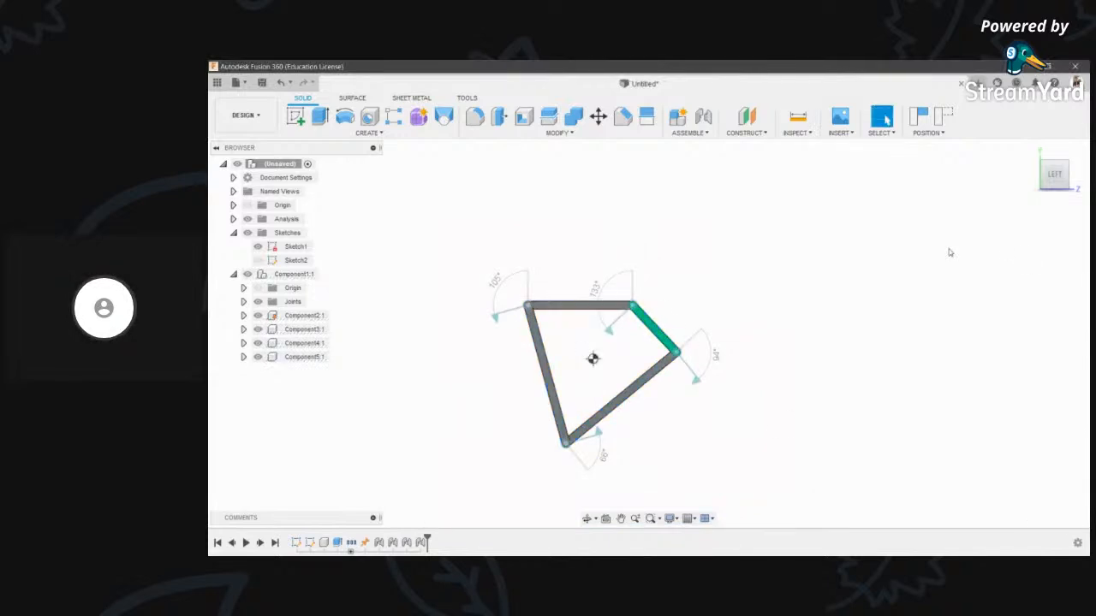
- Orbit the linkage, then snap it flat to the LEFT view and centre it
{"action": "scroll", "coordinate": [611, 351], "scroll_direction": "up", "scroll_amount": 4}
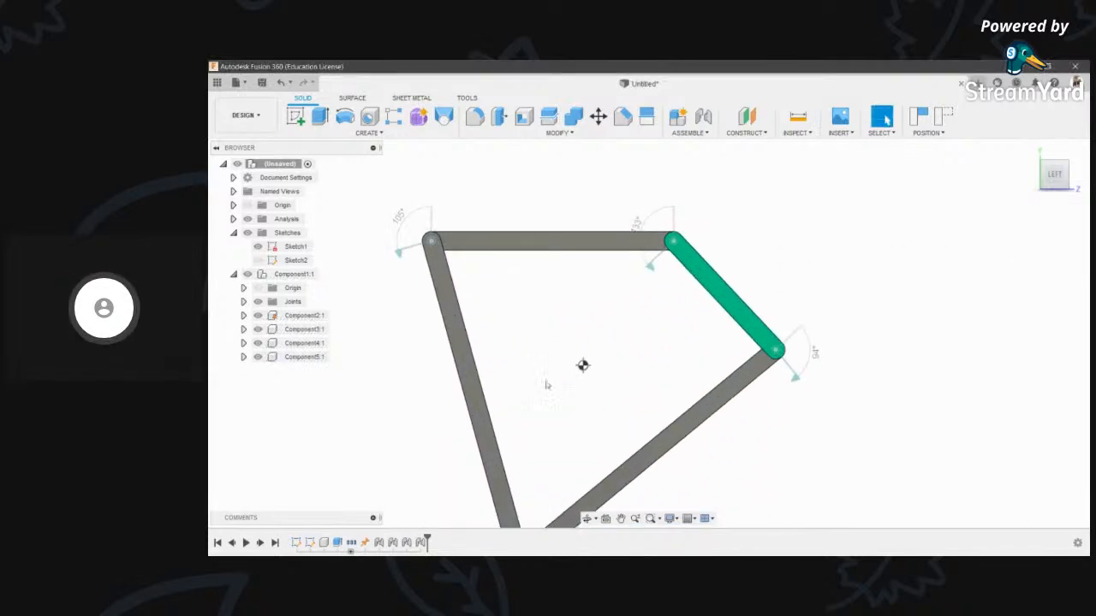
{"action": "scroll", "coordinate": [599, 396], "scroll_direction": "down", "scroll_amount": 5}
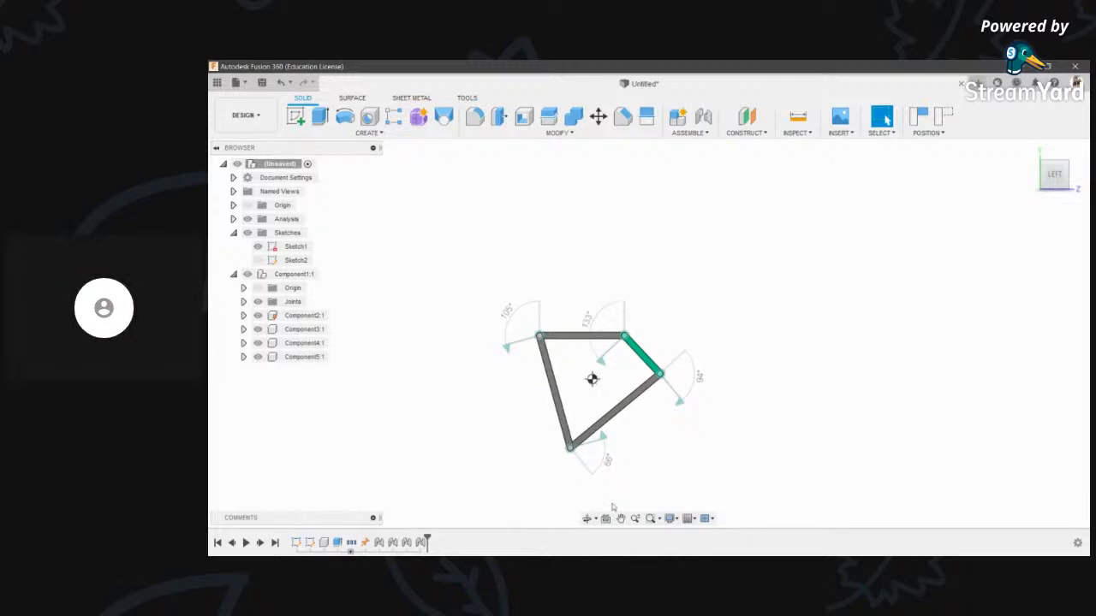
{"action": "left_click_drag", "start_coordinate": [617, 268], "coordinate": [645, 292]}
{"action": "scroll", "coordinate": [585, 346], "scroll_direction": "up", "scroll_amount": 3}
{"action": "scroll", "coordinate": [584, 346], "scroll_direction": "down", "scroll_amount": 3}
{"action": "left_click_drag", "start_coordinate": [585, 346], "coordinate": [545, 306]}
{"action": "left_click", "coordinate": [1055, 174]}
{"action": "middle_click_drag", "start_coordinate": [729, 350], "coordinate": [761, 326]}
{"action": "scroll", "coordinate": [575, 340], "scroll_direction": "up", "scroll_amount": 3}
{"action": "scroll", "coordinate": [594, 257], "scroll_direction": "down", "scroll_amount": 1}
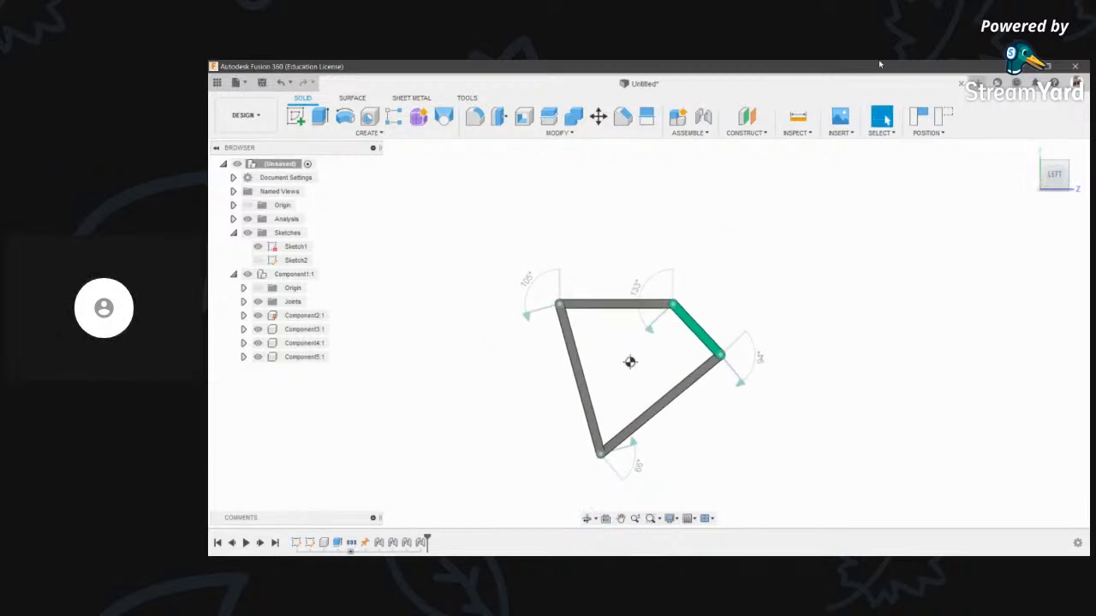
{"action": "left_click", "coordinate": [803, 135]}
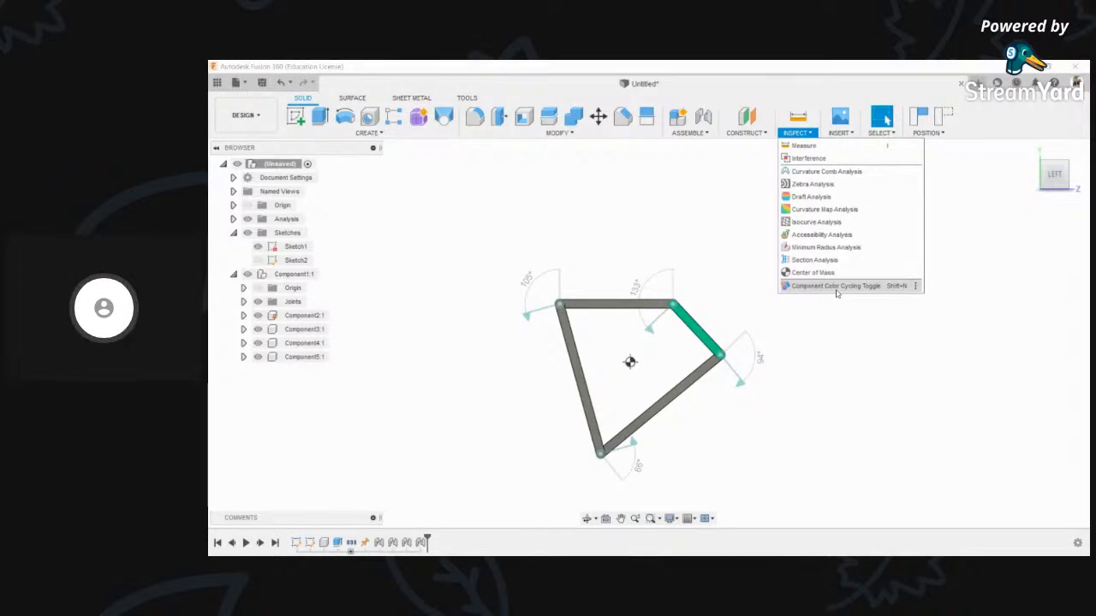
- Turn on per-component colours and animate the linkage's joint motion
{"action": "left_click", "coordinate": [835, 287]}
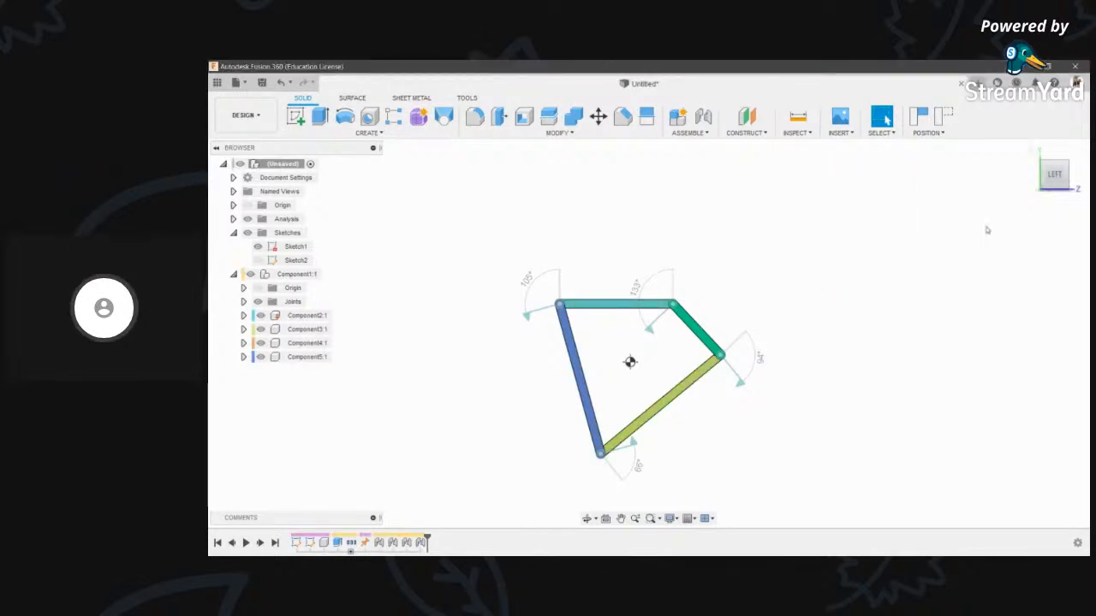
{"action": "mouse_move", "coordinate": [629, 362]}
{"action": "middle_mouse_down", "text": "shift"}
{"action": "mouse_move", "coordinate": [573, 347]}
{"action": "mouse_move", "coordinate": [632, 351]}
{"action": "middle_mouse_up", "text": "shift"}
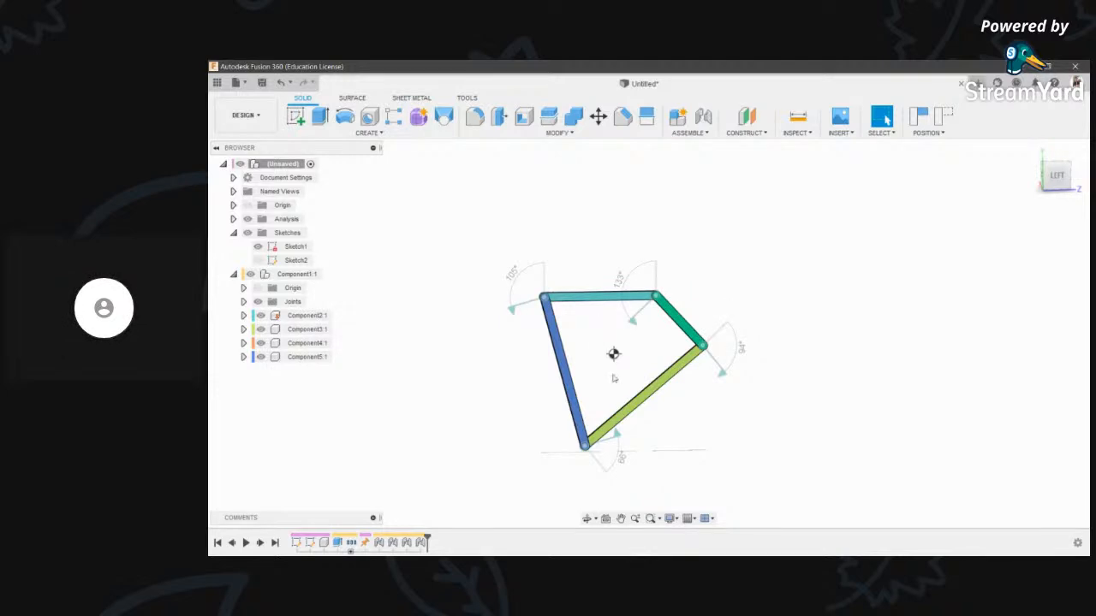
{"action": "scroll", "coordinate": [714, 366], "scroll_direction": "up", "scroll_amount": 2}
{"action": "right_click", "coordinate": [709, 346]}
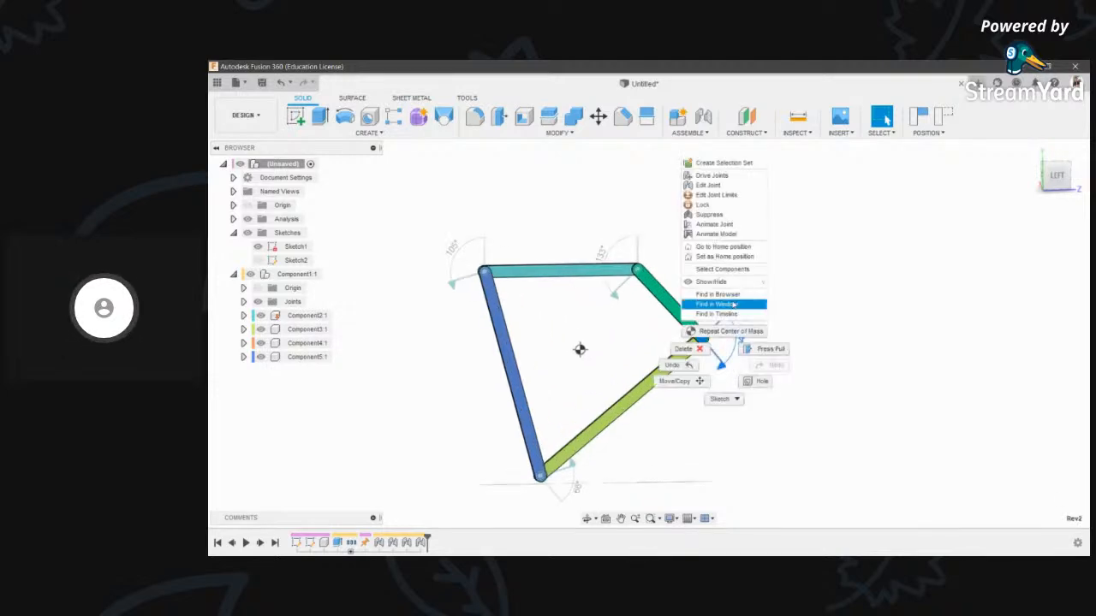
{"action": "left_click", "coordinate": [732, 234]}
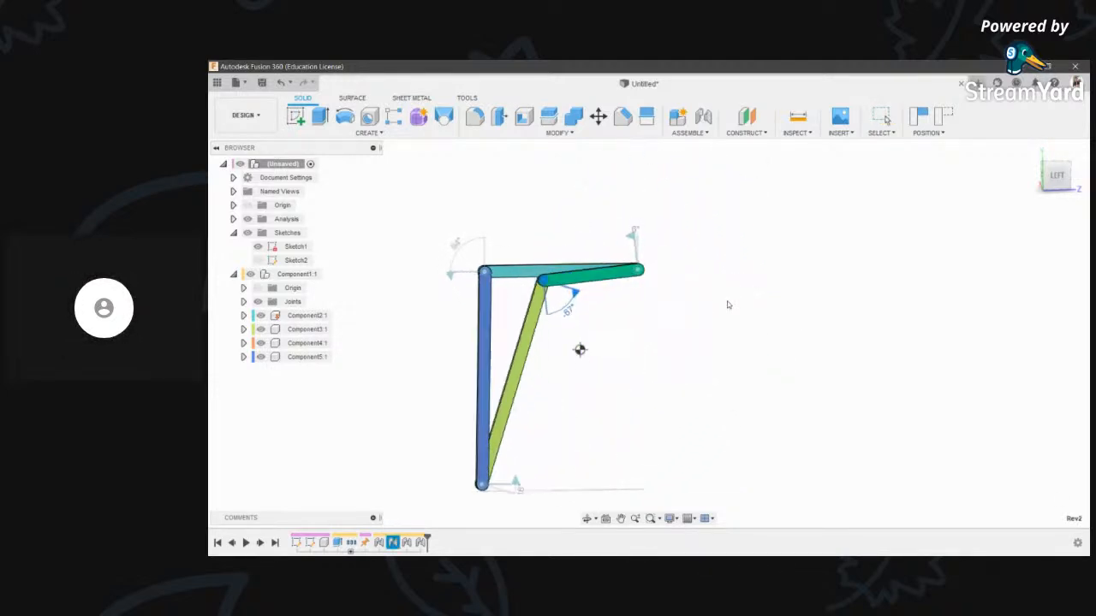
- Turn the per-component colours back off
{"action": "left_click", "coordinate": [798, 124]}
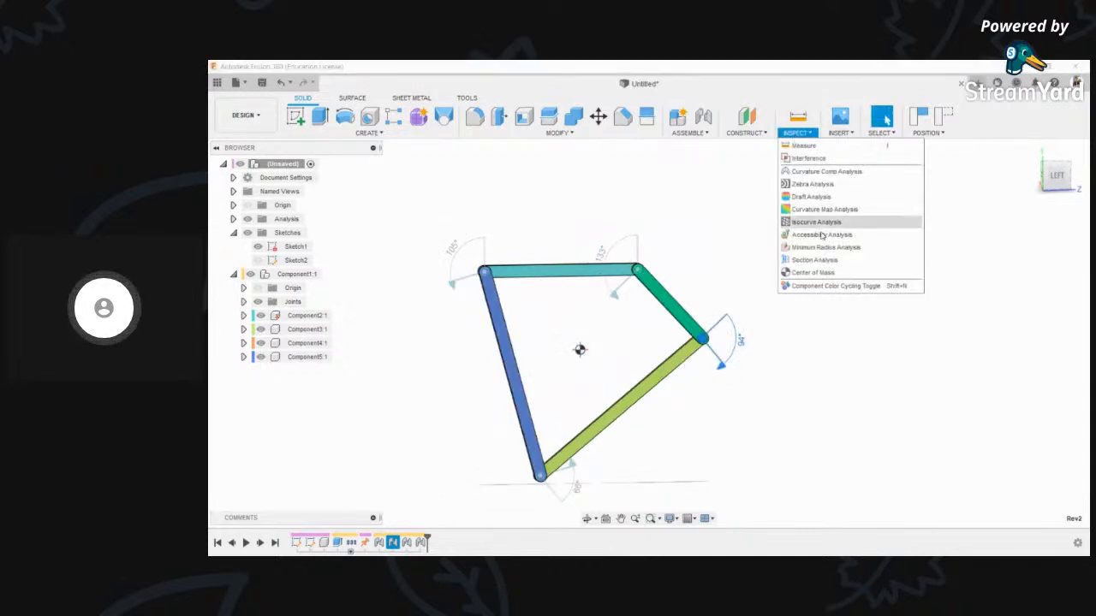
{"action": "left_click", "coordinate": [839, 286]}
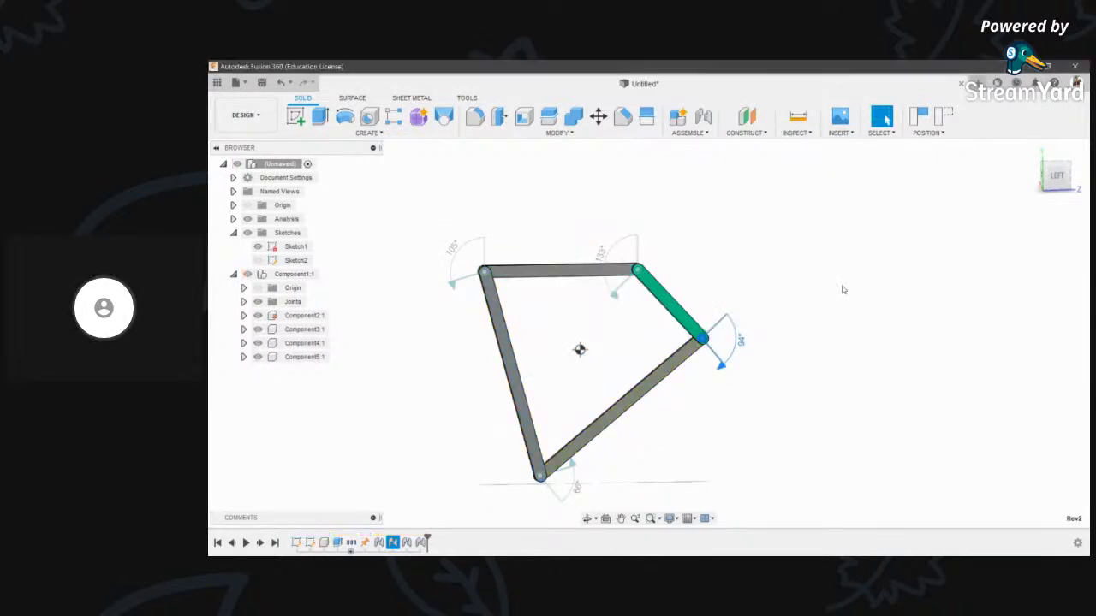
{"action": "left_click", "coordinate": [798, 134]}
{"action": "left_click", "coordinate": [738, 273]}
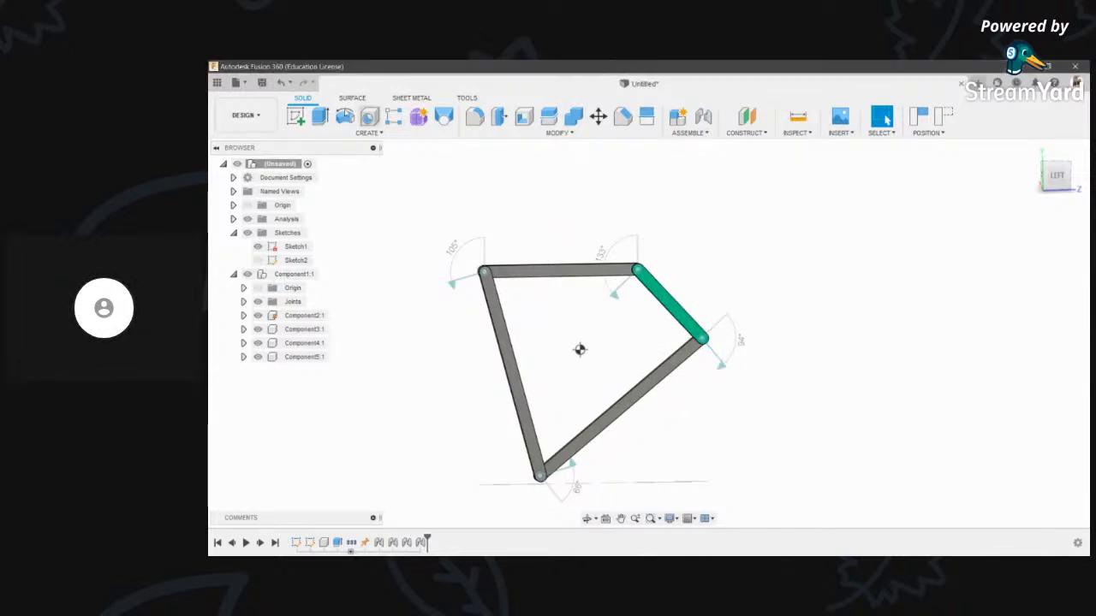
- Glance at the Surface create tools, then start a new blank design with Ctrl+N
{"action": "left_click", "coordinate": [353, 99]}
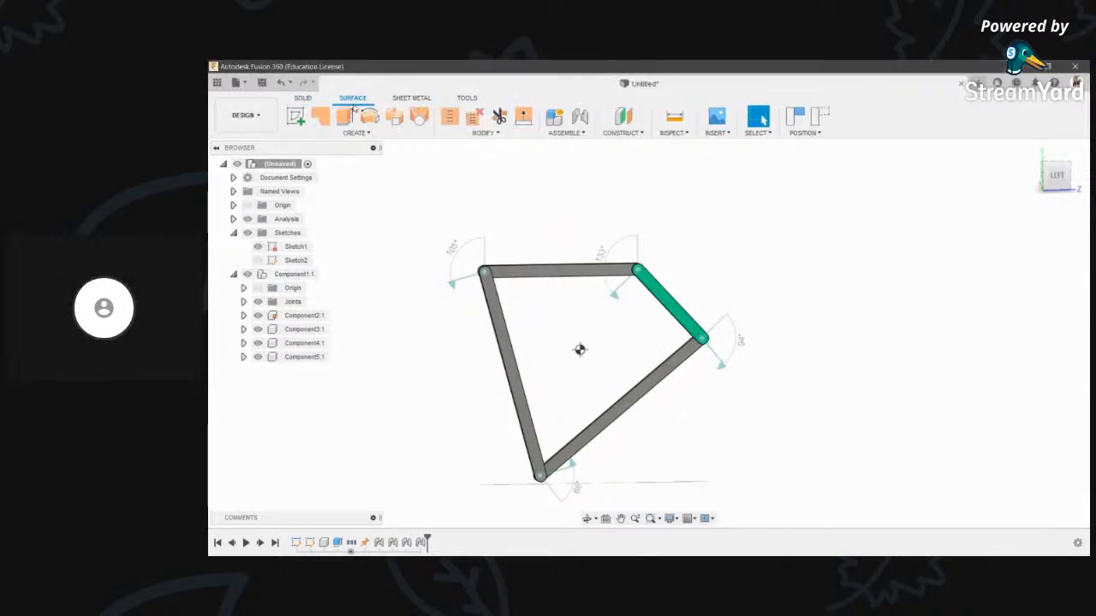
{"action": "left_click", "coordinate": [404, 134]}
{"action": "left_click", "coordinate": [415, 233]}
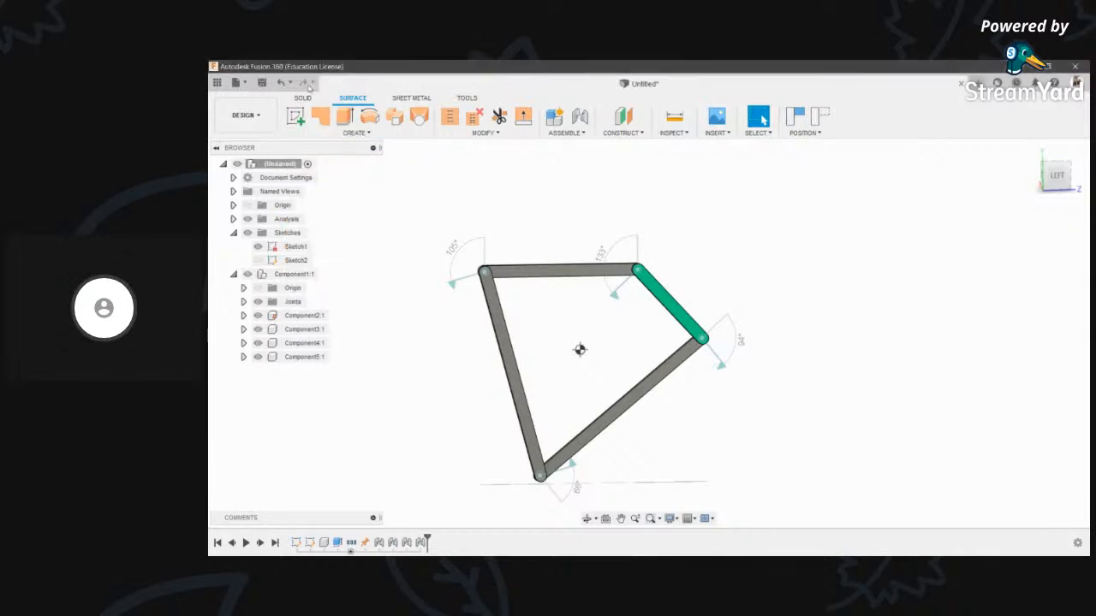
{"action": "left_click", "coordinate": [303, 98]}
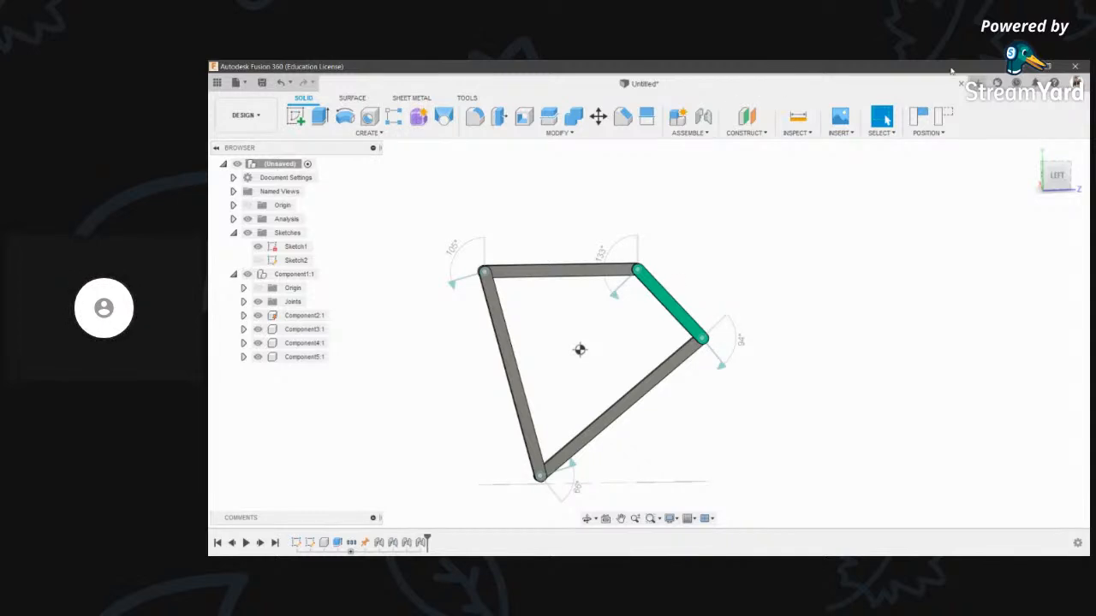
{"action": "key", "text": "ctrl+n"}
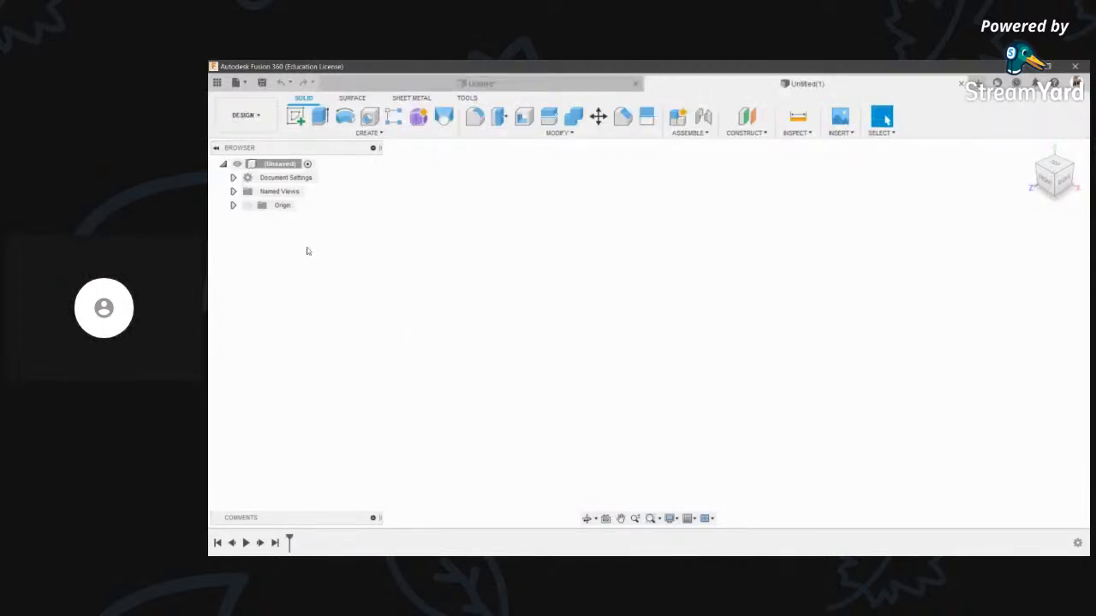
- Enter Form mode, start then cancel a Cylinder, and Finish Form back to solids
{"action": "left_click", "coordinate": [417, 117]}
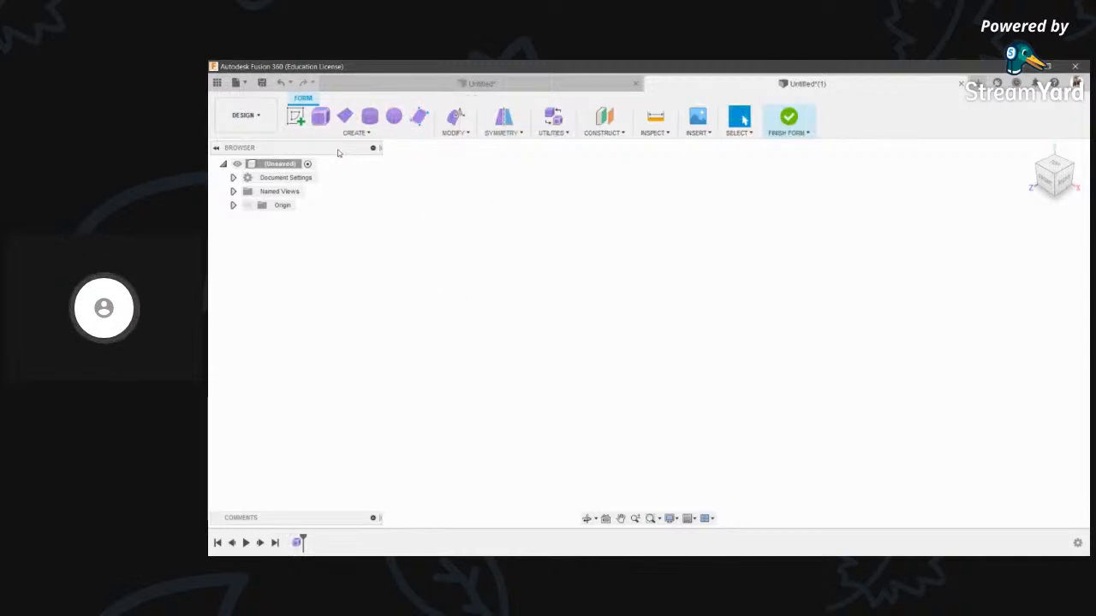
{"action": "left_click", "coordinate": [355, 133]}
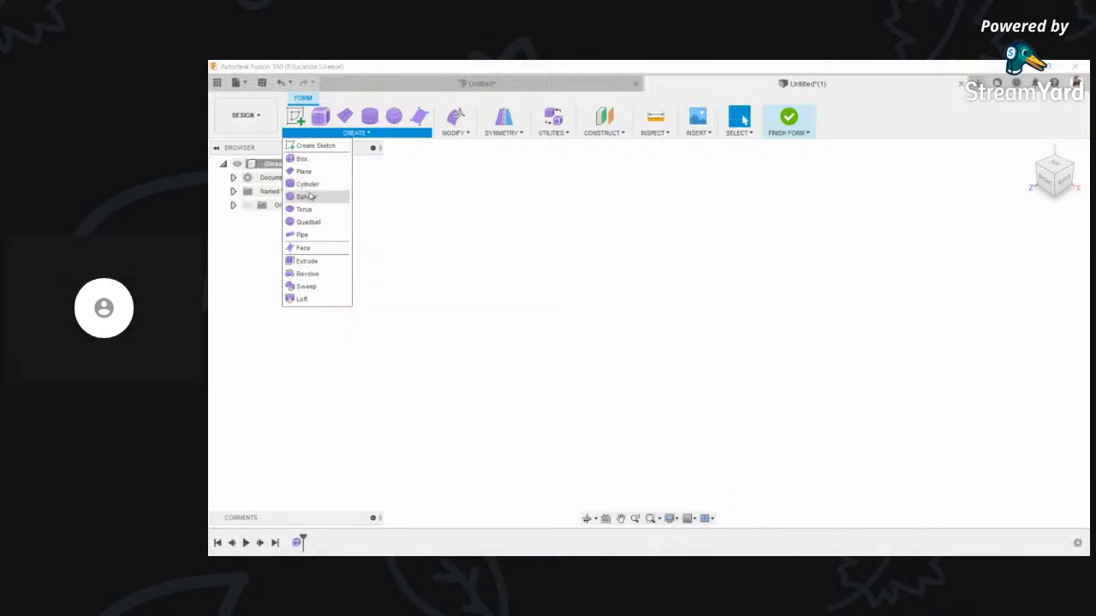
{"action": "left_click", "coordinate": [307, 184]}
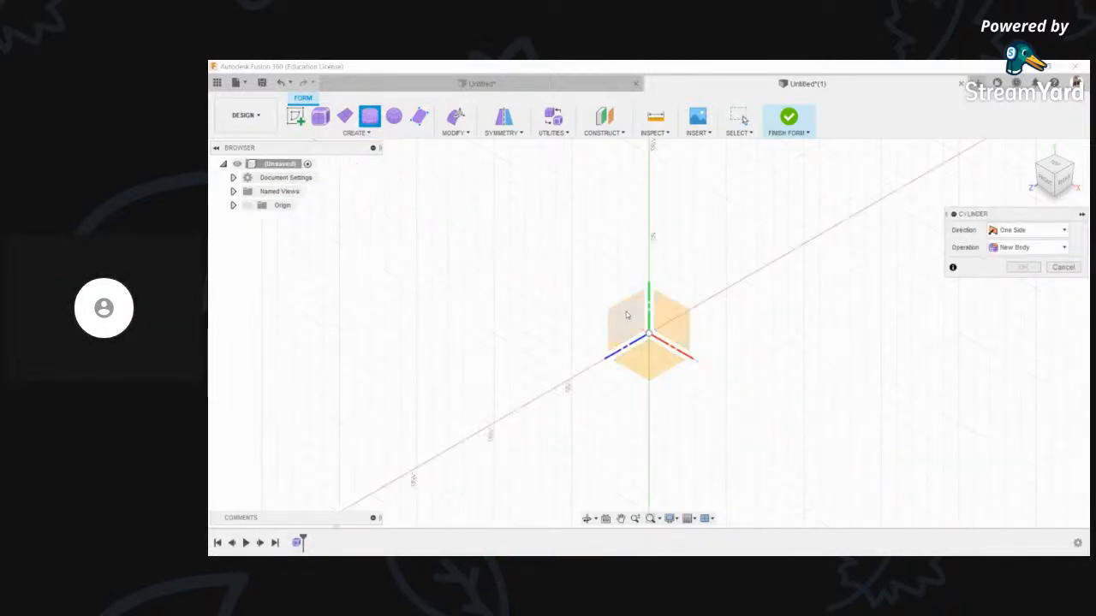
{"action": "key", "text": "Escape"}
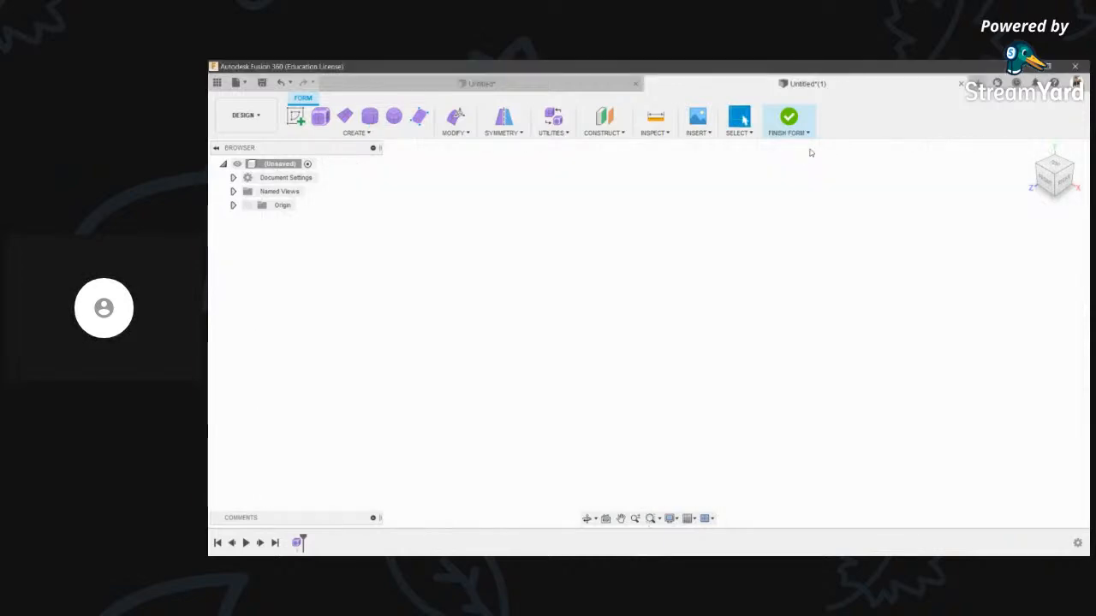
{"action": "left_click", "coordinate": [786, 119]}
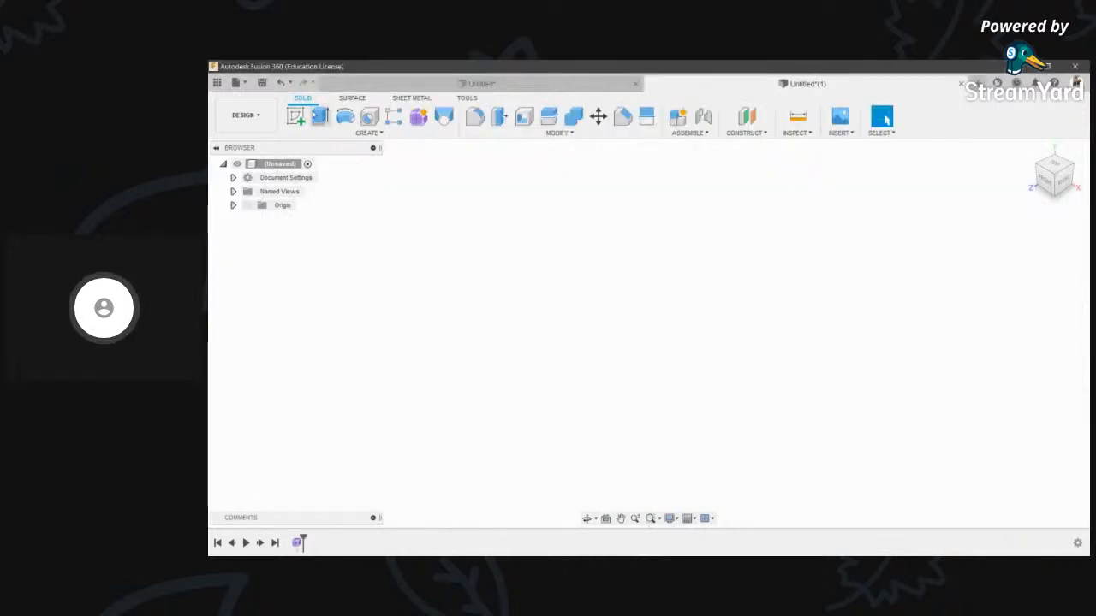
- Start a sketch on the side origin plane and finish it empty
{"action": "left_click", "coordinate": [294, 118]}
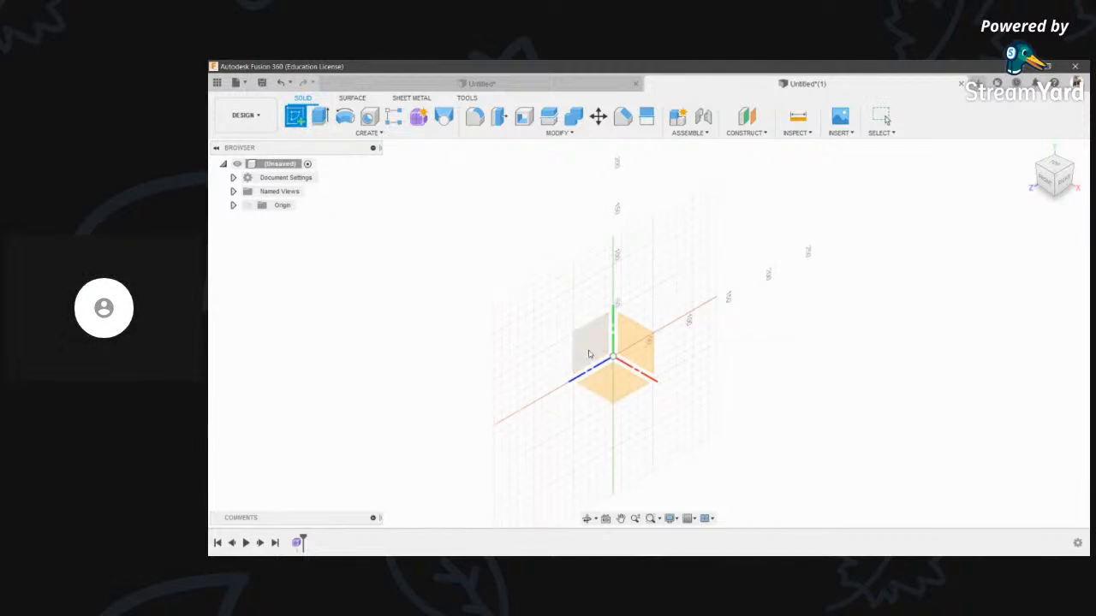
{"action": "left_click", "coordinate": [589, 354]}
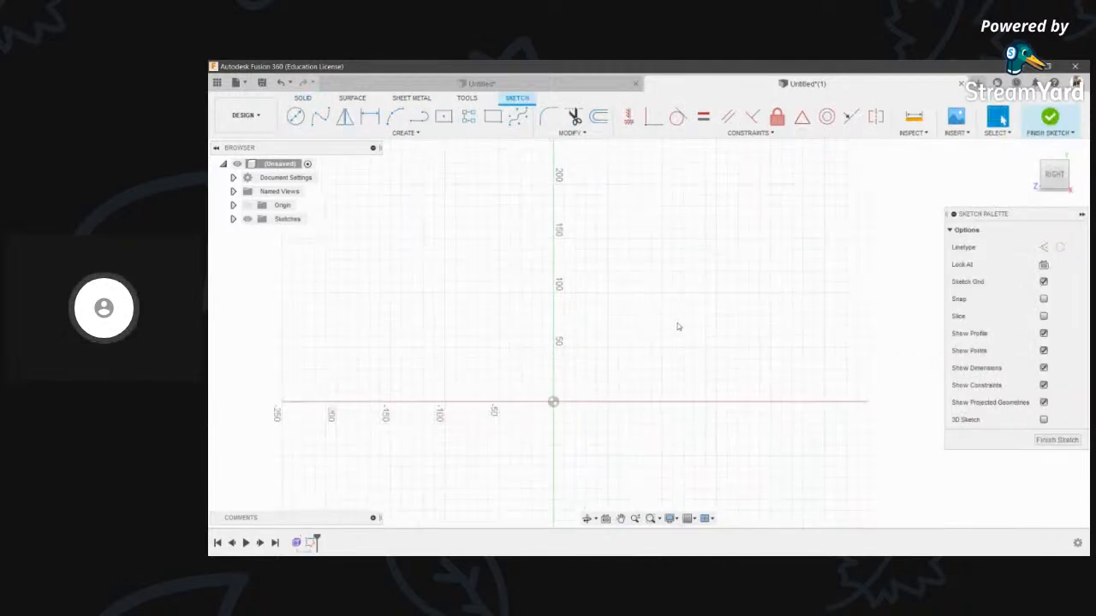
{"action": "mouse_move", "coordinate": [646, 282]}
{"action": "middle_mouse_down"}
{"action": "mouse_move", "coordinate": [694, 282]}
{"action": "mouse_move", "coordinate": [707, 260]}
{"action": "mouse_move", "coordinate": [653, 249]}
{"action": "middle_mouse_up"}
{"action": "scroll", "coordinate": [701, 250], "scroll_direction": "down", "scroll_amount": 1}
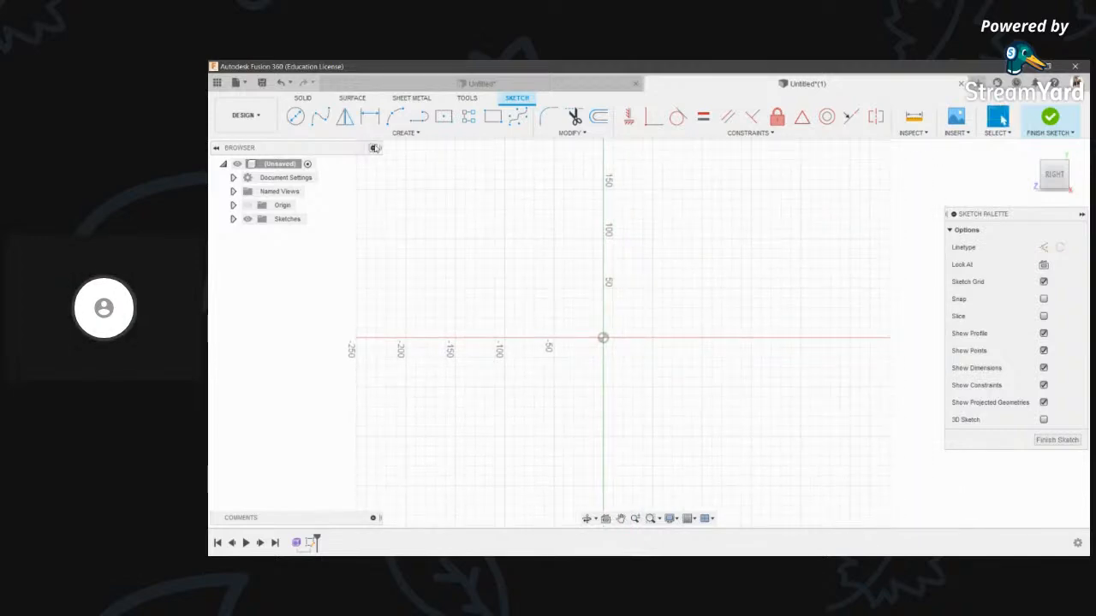
{"action": "left_click", "coordinate": [1051, 117]}
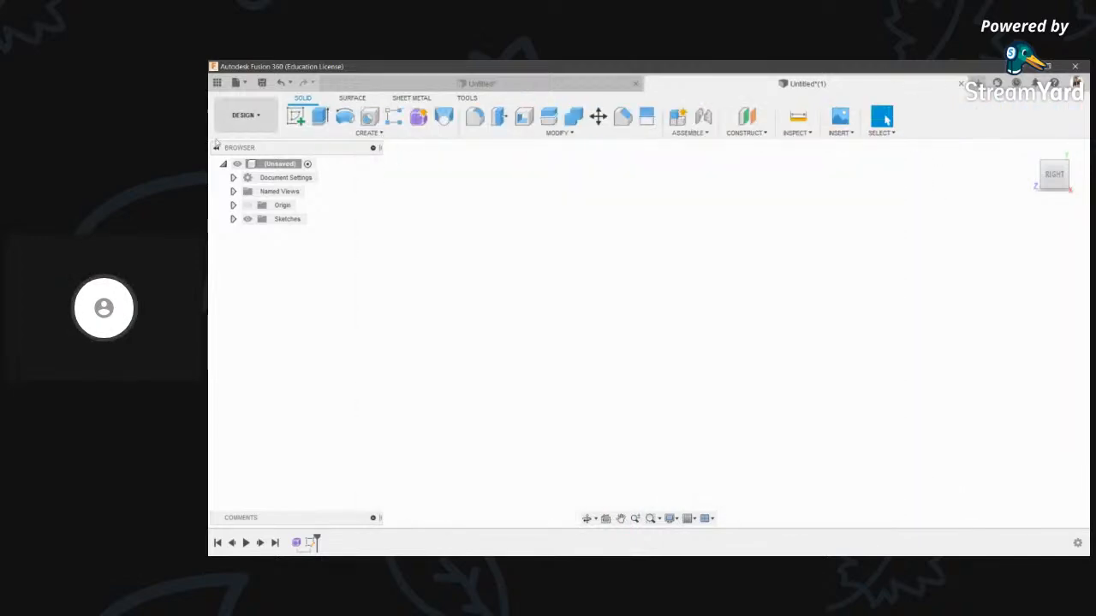
{"action": "left_click", "coordinate": [579, 134]}
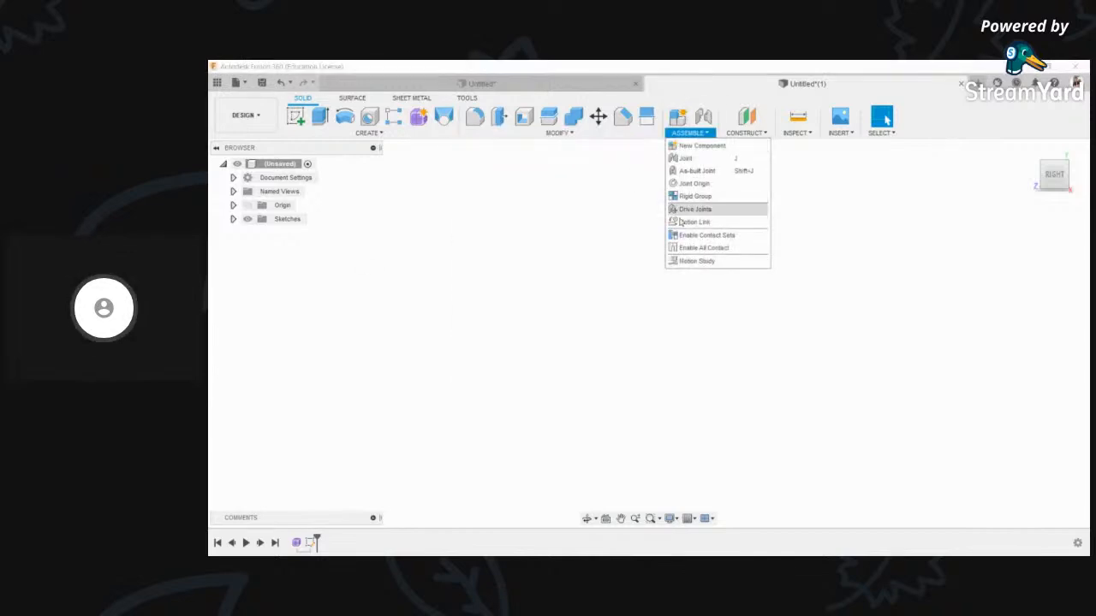
{"action": "mouse_move", "coordinate": [746, 133]}
- Start a new sketch on the horizontal origin plane
{"action": "left_click", "coordinate": [295, 114]}
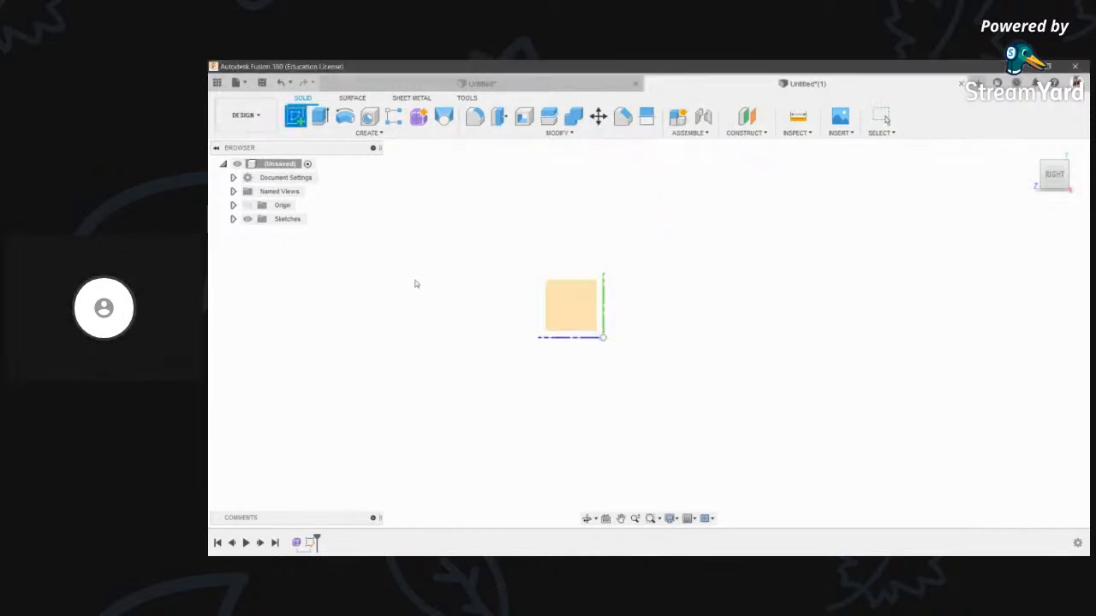
{"action": "left_click", "coordinate": [587, 308]}
{"action": "left_click", "coordinate": [586, 519]}
{"action": "left_click_drag", "start_coordinate": [559, 339], "coordinate": [595, 371]}
{"action": "left_click", "coordinate": [609, 353]}
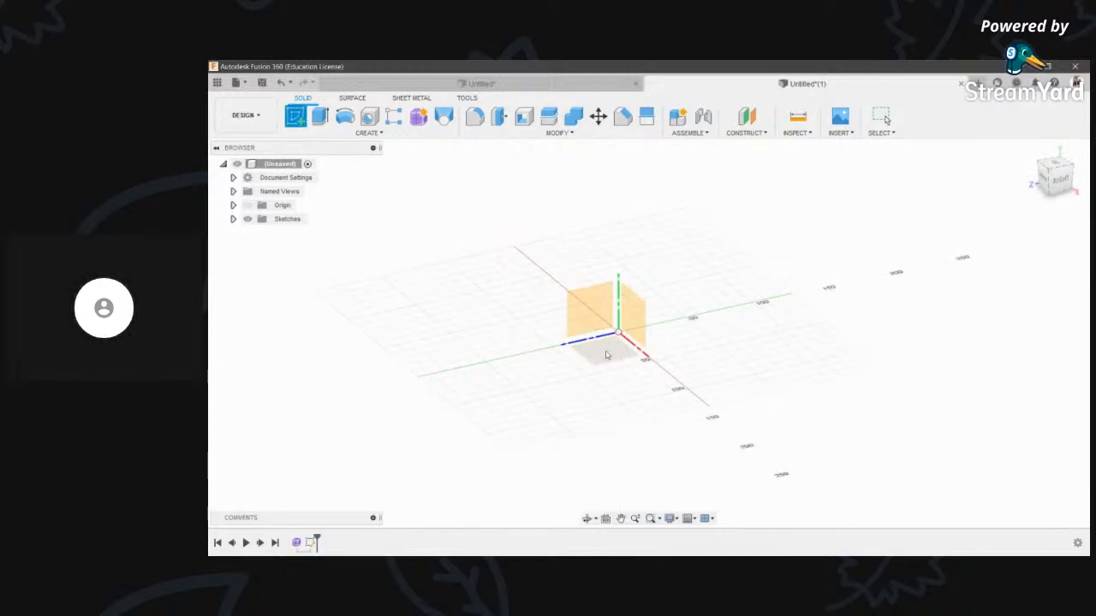
{"action": "middle_click_drag", "start_coordinate": [712, 252], "coordinate": [720, 226]}
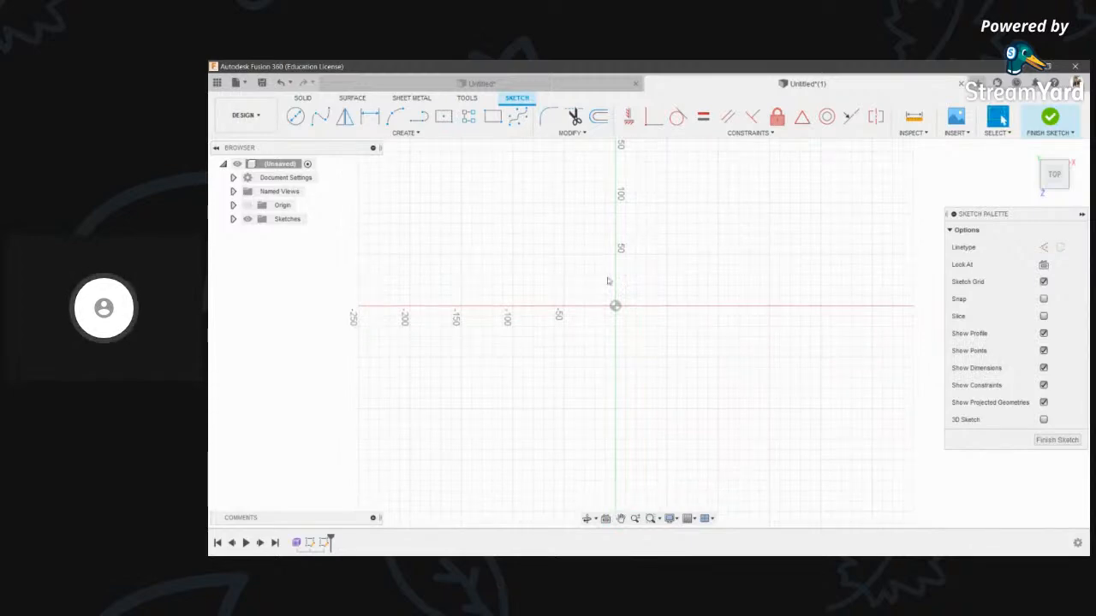
{"action": "mouse_move", "coordinate": [621, 297]}
{"action": "middle_mouse_down"}
{"action": "mouse_move", "coordinate": [710, 260]}
{"action": "mouse_move", "coordinate": [684, 260]}
{"action": "mouse_move", "coordinate": [690, 245]}
{"action": "middle_mouse_up"}
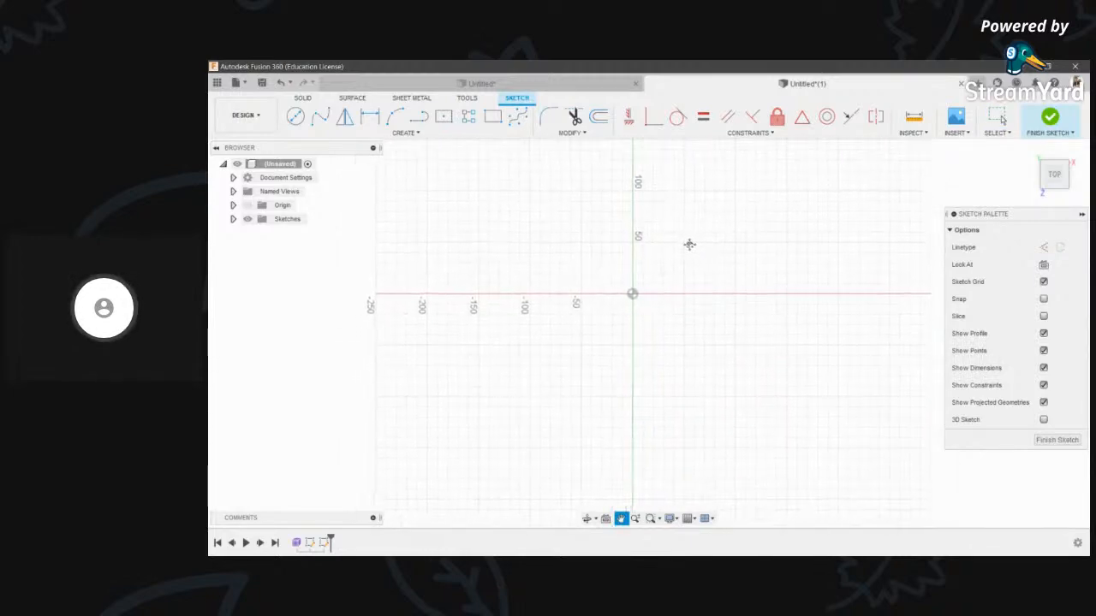
- Draw a center rectangle from the origin to a corner point and finish the sketch
{"action": "left_click", "coordinate": [444, 117]}
{"action": "left_click", "coordinate": [632, 295]}
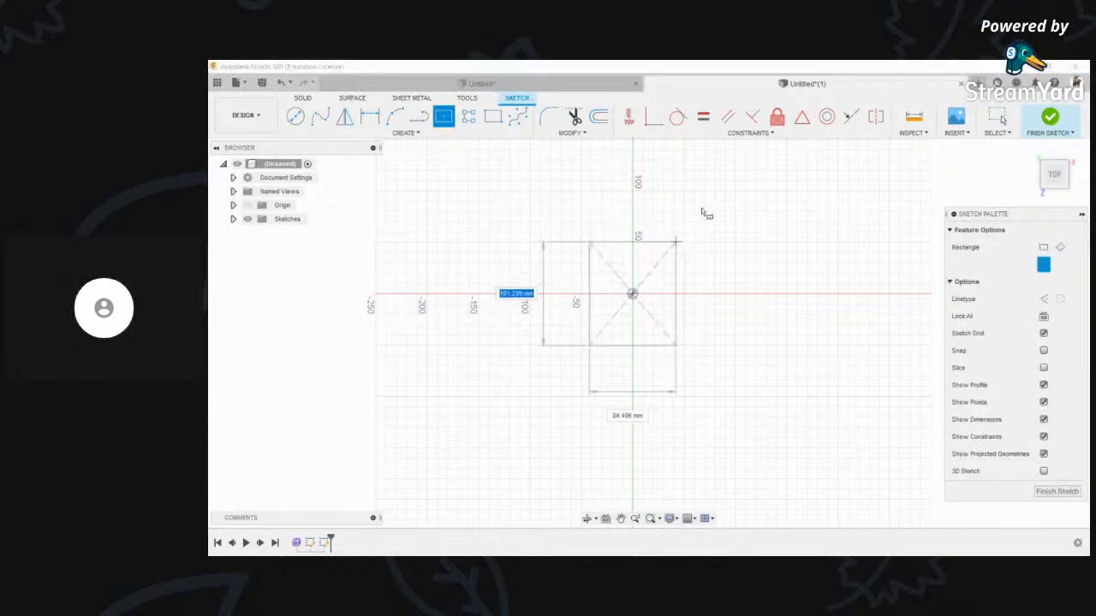
{"action": "scroll", "coordinate": [864, 212], "scroll_direction": "down", "scroll_amount": 1}
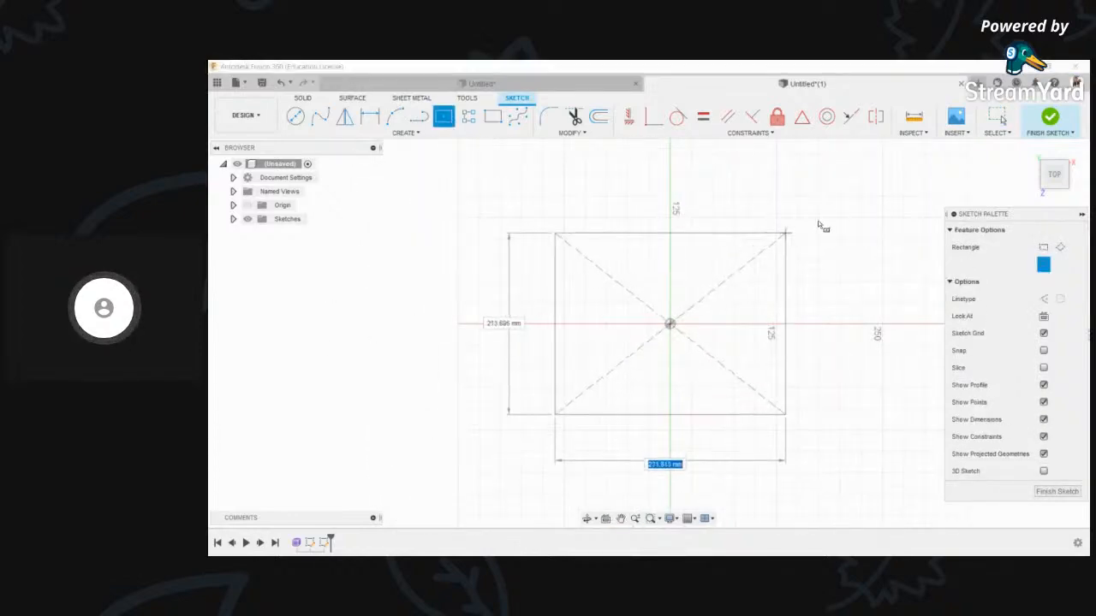
{"action": "left_click", "coordinate": [888, 183]}
{"action": "scroll", "coordinate": [780, 177], "scroll_direction": "down", "scroll_amount": 1}
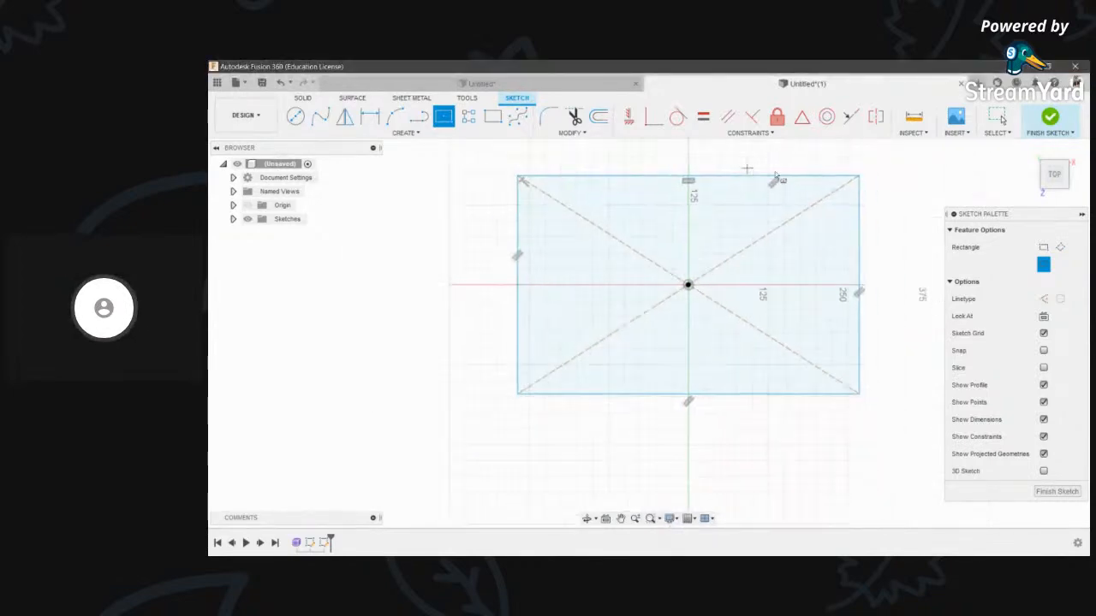
{"action": "left_click", "coordinate": [1053, 118]}
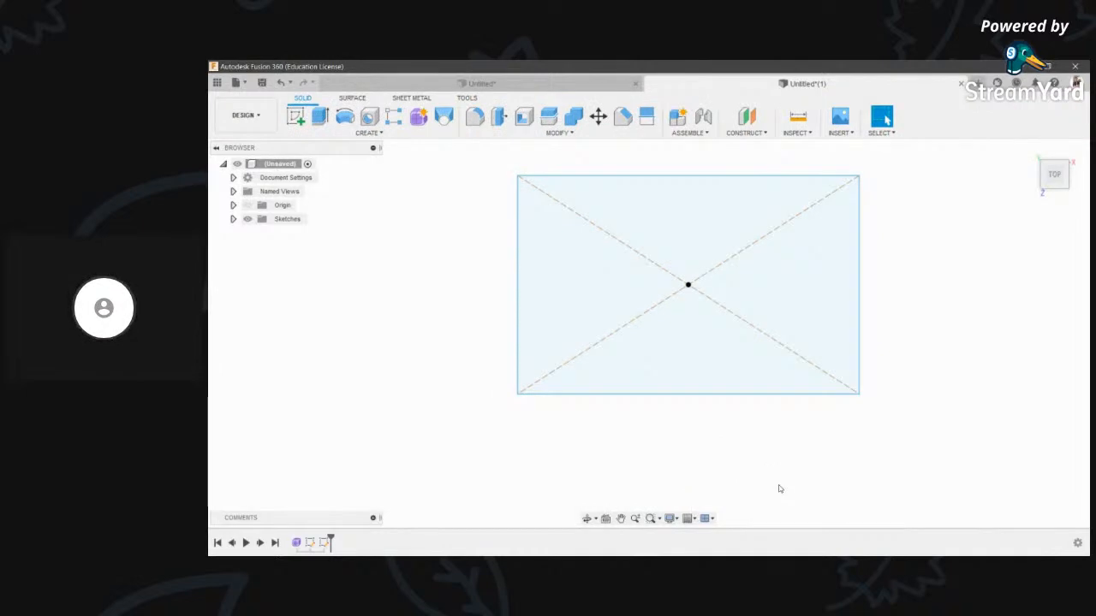
{"action": "key", "text": "e"}
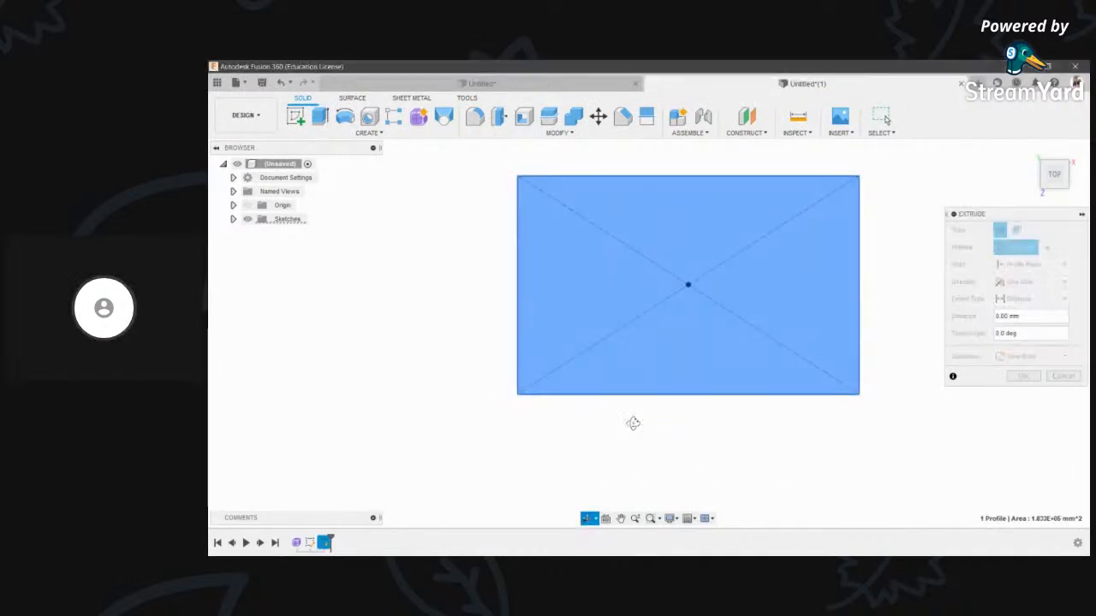
- Extrude the rectangle -10.00 mm into a new plate body and orbit to inspect it
{"action": "middle_click_drag", "start_coordinate": [683, 266], "coordinate": [654, 320], "text": "shift"}
{"action": "scroll", "coordinate": [655, 313], "scroll_direction": "up", "scroll_amount": 3}
{"action": "mouse_move", "coordinate": [636, 299]}
{"action": "left_mouse_down"}
{"action": "mouse_move", "coordinate": [634, 317]}
{"action": "mouse_move", "coordinate": [636, 306]}
{"action": "left_mouse_up"}
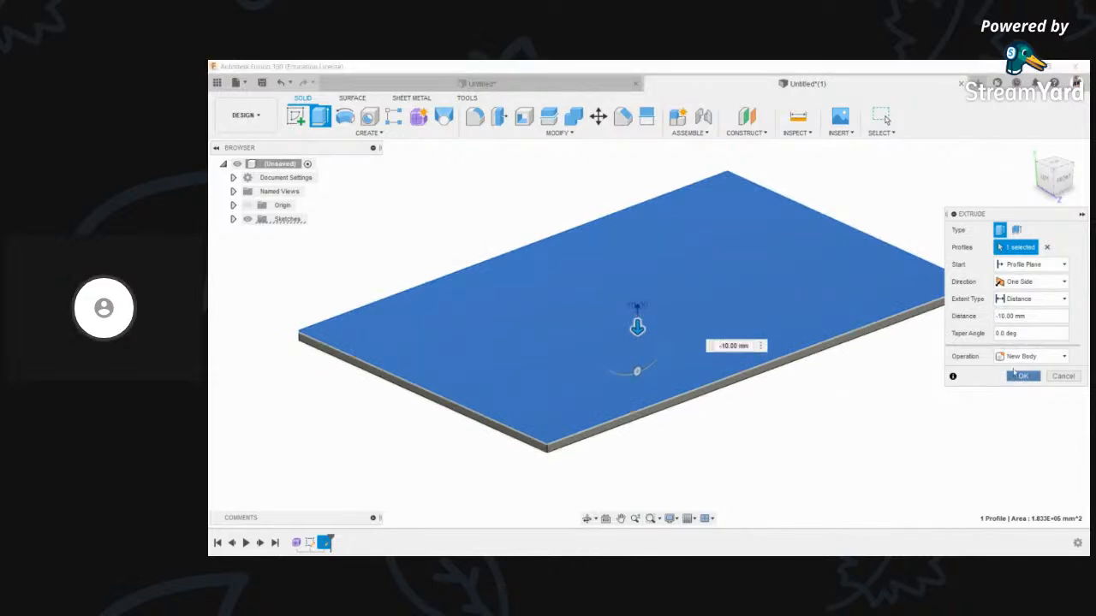
{"action": "left_click", "coordinate": [1023, 376]}
{"action": "left_click", "coordinate": [589, 518]}
{"action": "middle_click_drag", "start_coordinate": [620, 295], "coordinate": [758, 284], "text": "shift"}
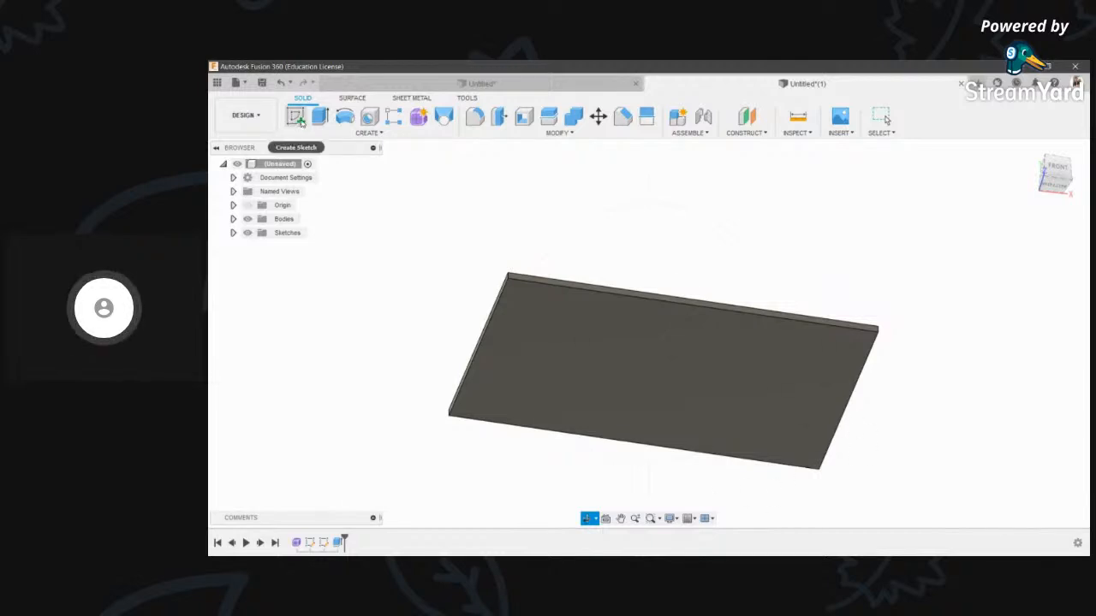
- Open a sketch on the plate's bottom face and begin an arc at its top-left corner
{"action": "left_click", "coordinate": [295, 118]}
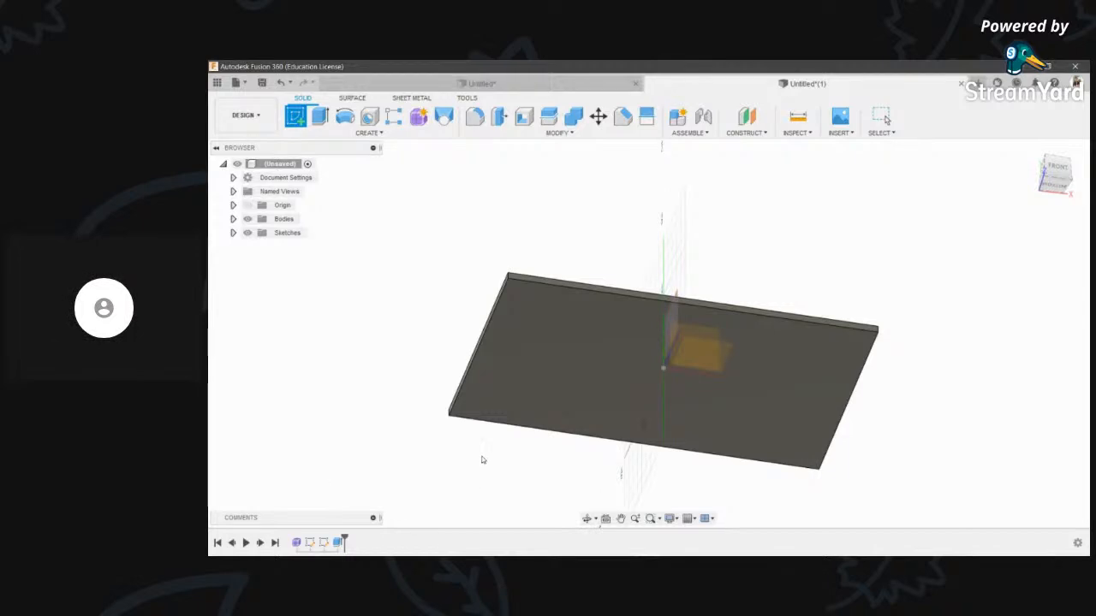
{"action": "left_click", "coordinate": [690, 353]}
{"action": "left_click", "coordinate": [600, 391]}
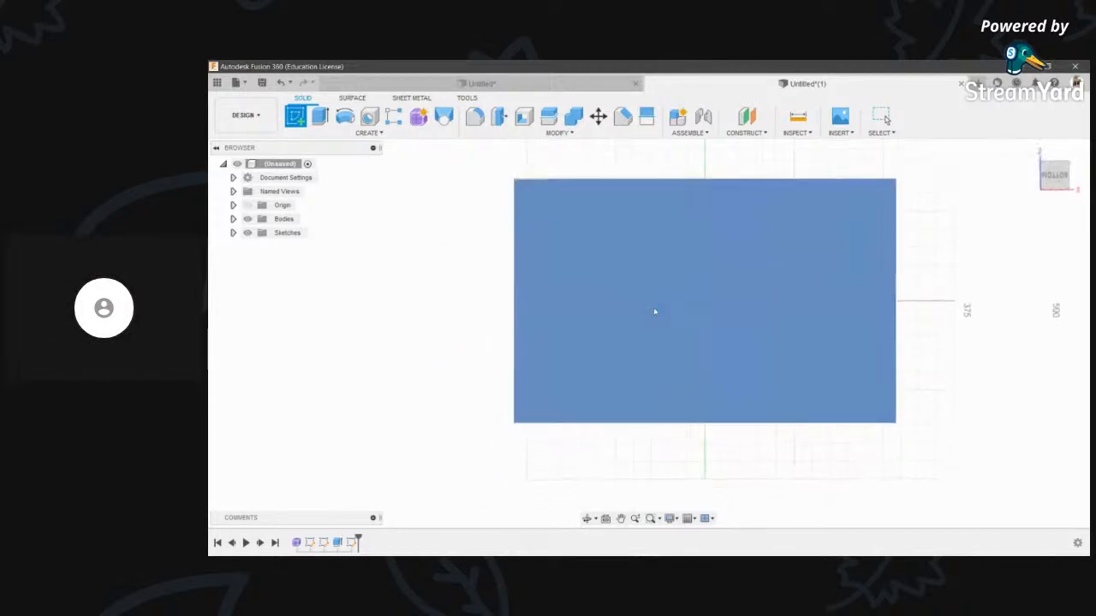
{"action": "scroll", "coordinate": [599, 310], "scroll_direction": "up", "scroll_amount": 2}
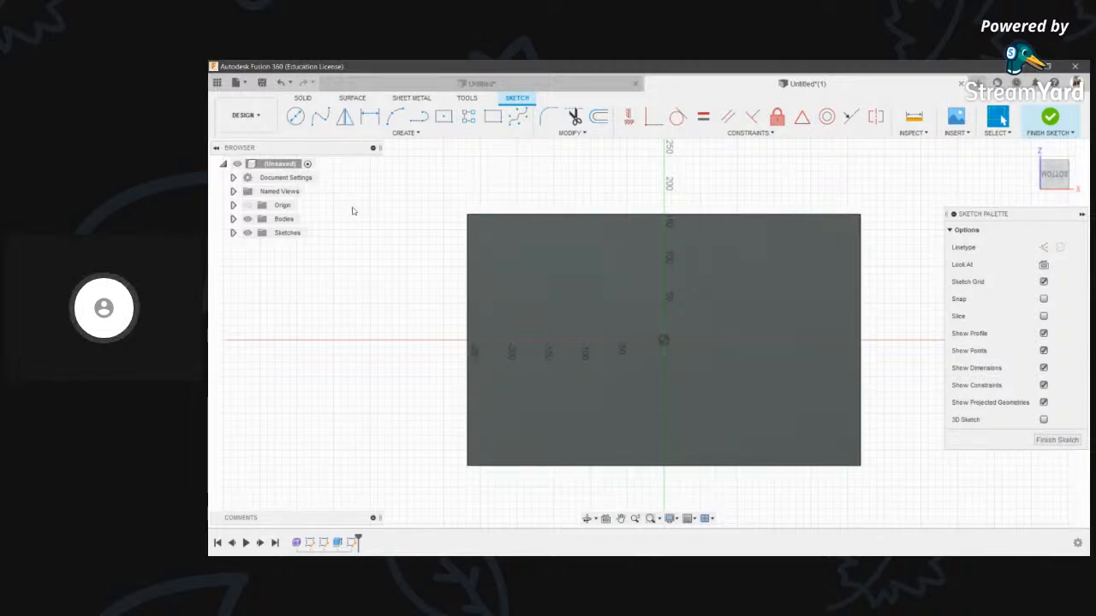
{"action": "left_click", "coordinate": [419, 117]}
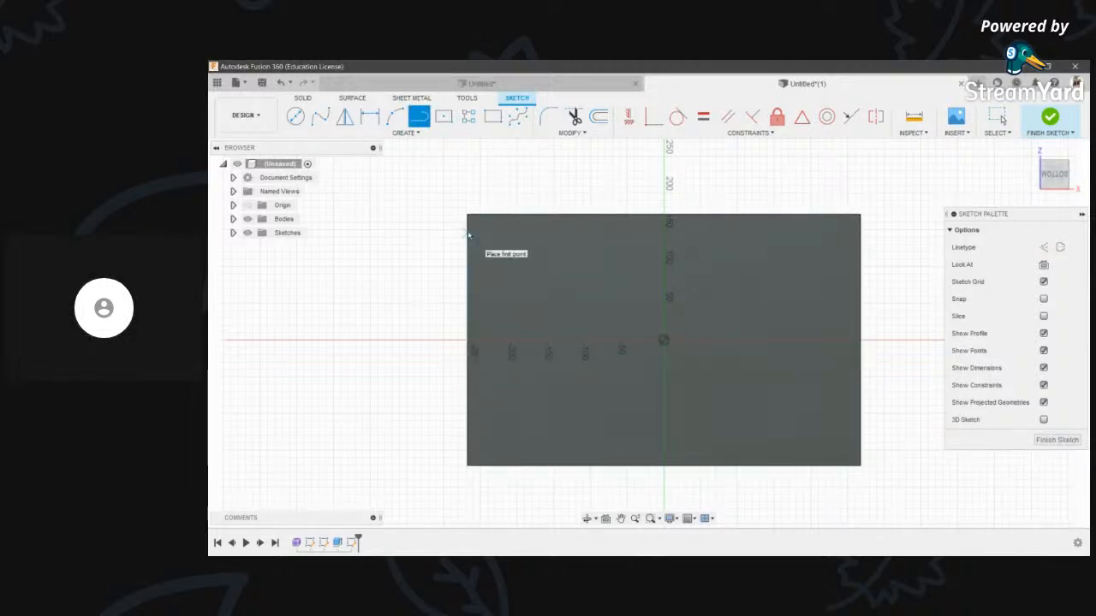
{"action": "scroll", "coordinate": [468, 235], "scroll_direction": "up", "scroll_amount": 1}
{"action": "left_click", "coordinate": [468, 231]}
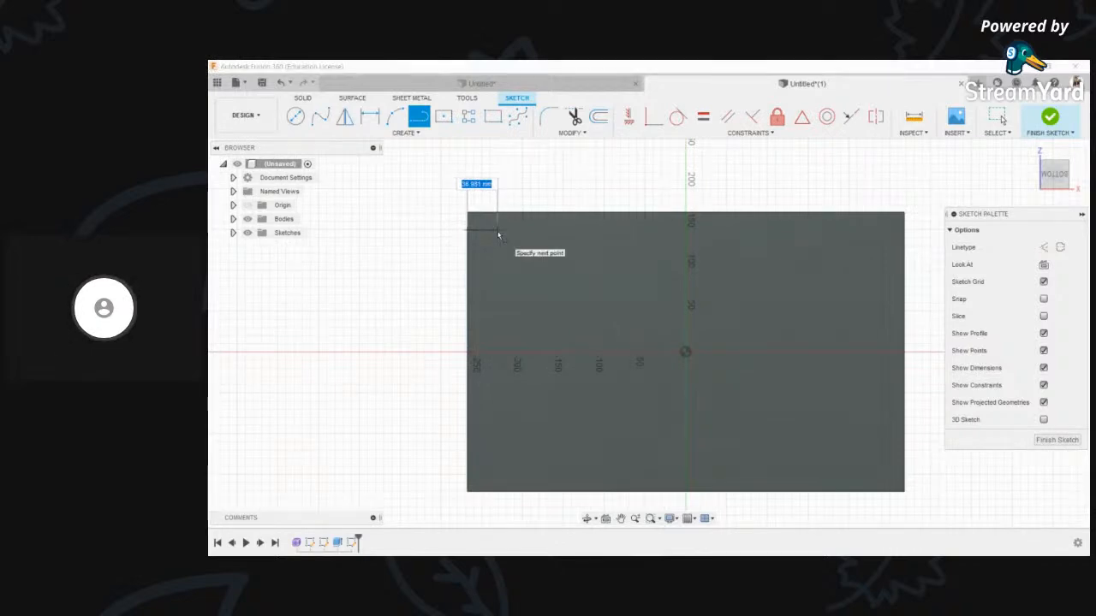
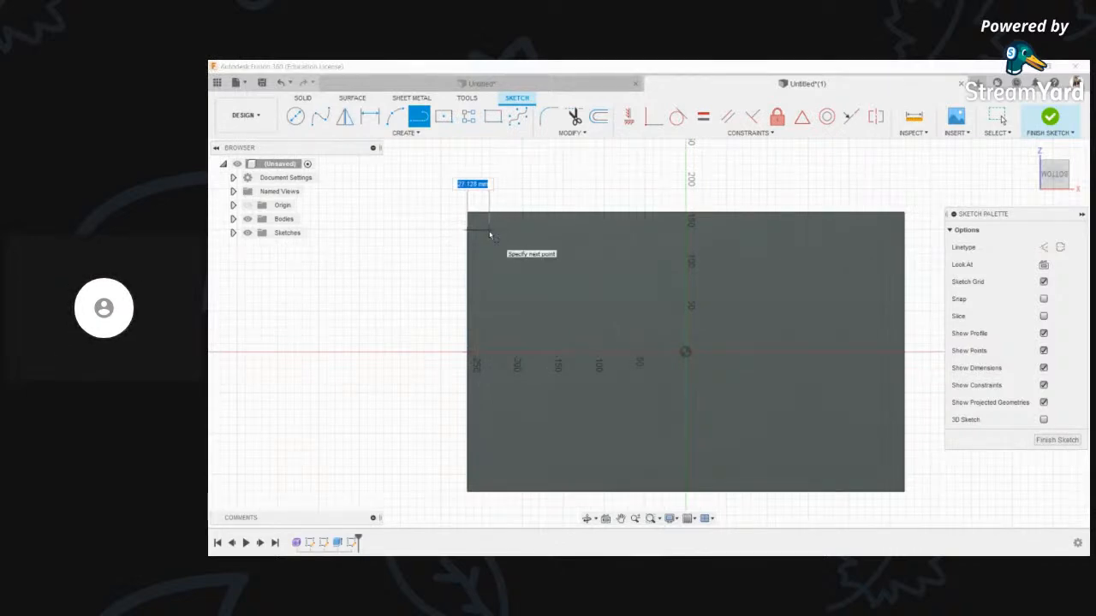
- Draw the narrow strip lines along the plate's left edge down to its bottom corner
{"action": "left_click", "coordinate": [489, 235]}
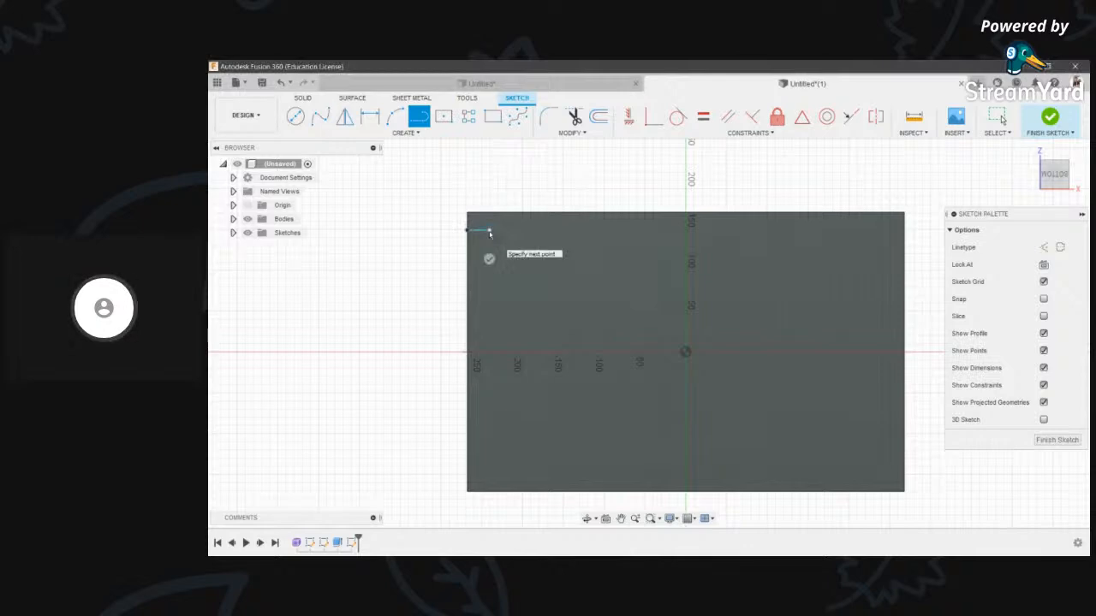
{"action": "left_click", "coordinate": [490, 494]}
{"action": "left_click", "coordinate": [469, 492]}
{"action": "key", "text": "Escape"}
{"action": "middle_click_drag", "start_coordinate": [664, 222], "coordinate": [625, 228]}
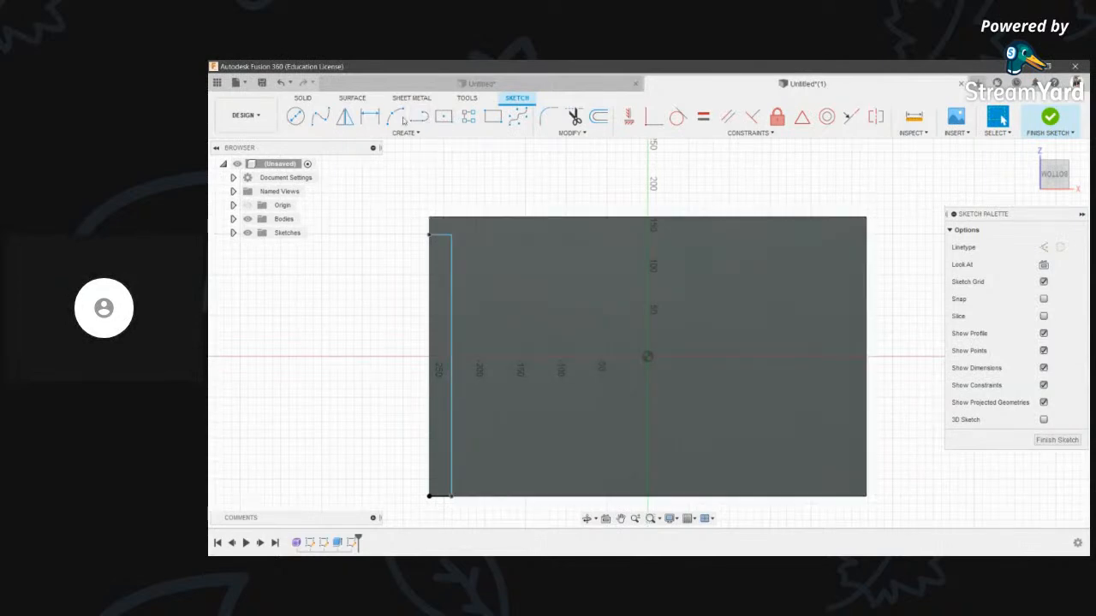
{"action": "left_click", "coordinate": [430, 497]}
{"action": "key", "text": "Escape"}
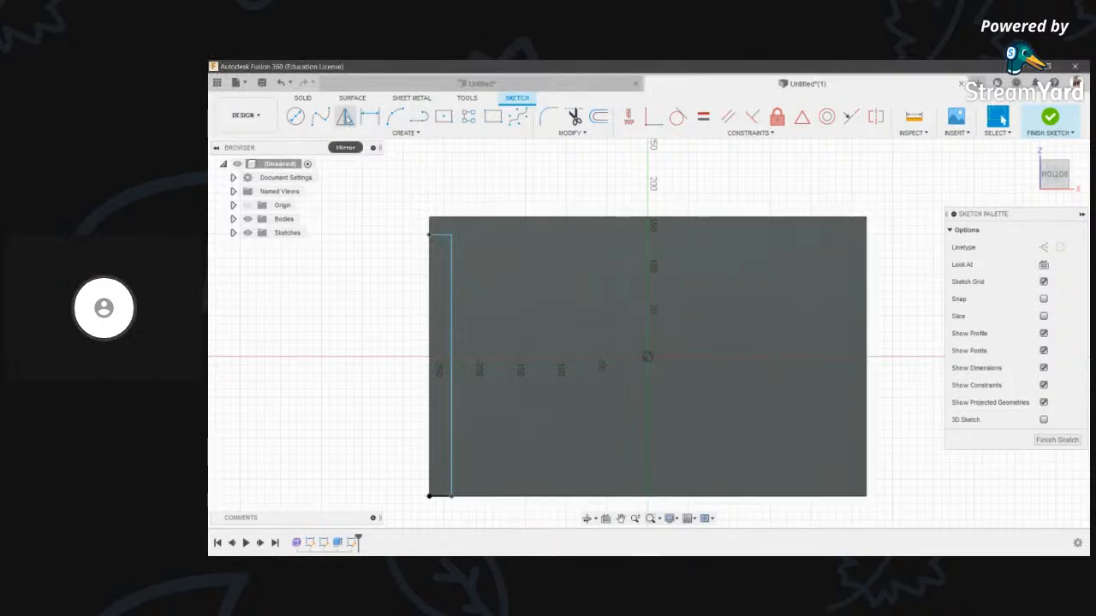
{"action": "left_click", "coordinate": [346, 118]}
{"action": "key", "text": "Escape"}
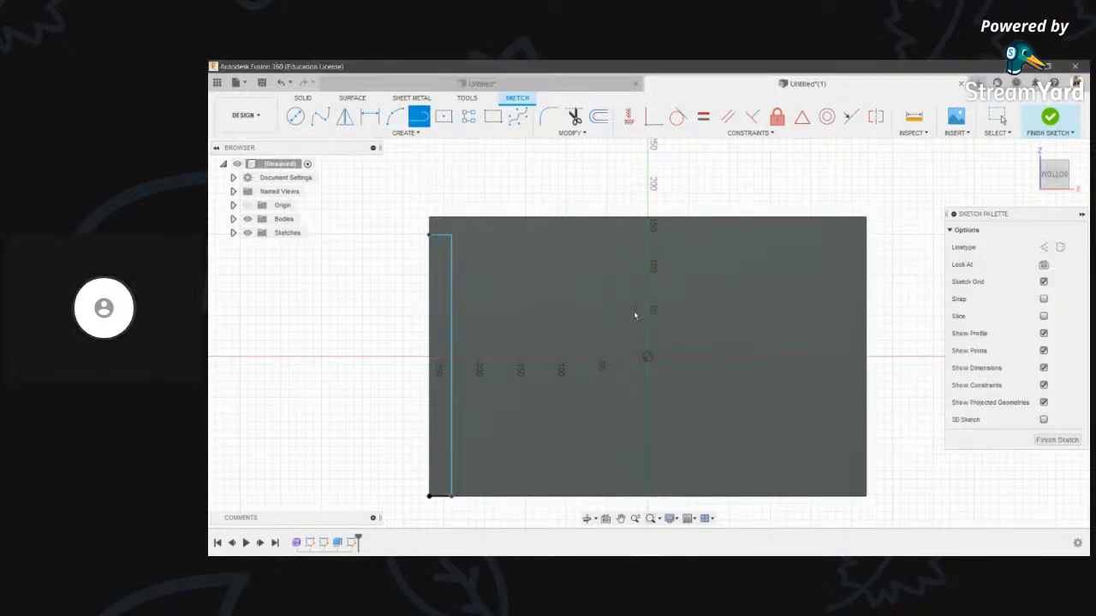
- Draw a short vertical centre line down from the origin
{"action": "left_click", "coordinate": [649, 359]}
{"action": "left_click", "coordinate": [648, 403]}
{"action": "key", "text": "Escape"}
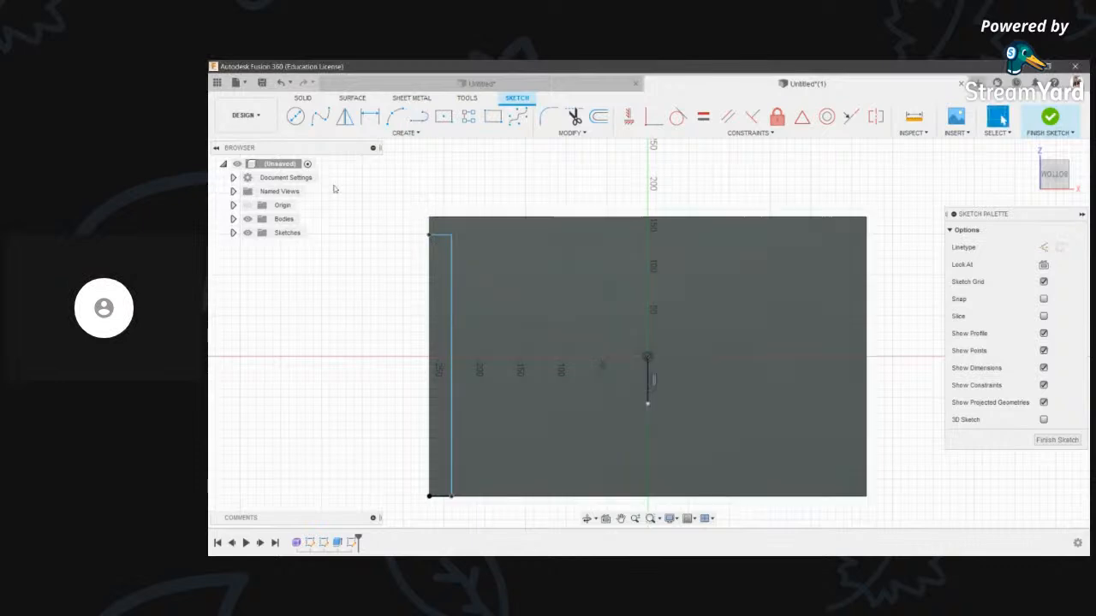
- Start a sketch mirror and select the left strip's lines to copy
{"action": "left_click", "coordinate": [346, 117]}
{"action": "left_click", "coordinate": [443, 235]}
{"action": "left_click", "coordinate": [451, 258]}
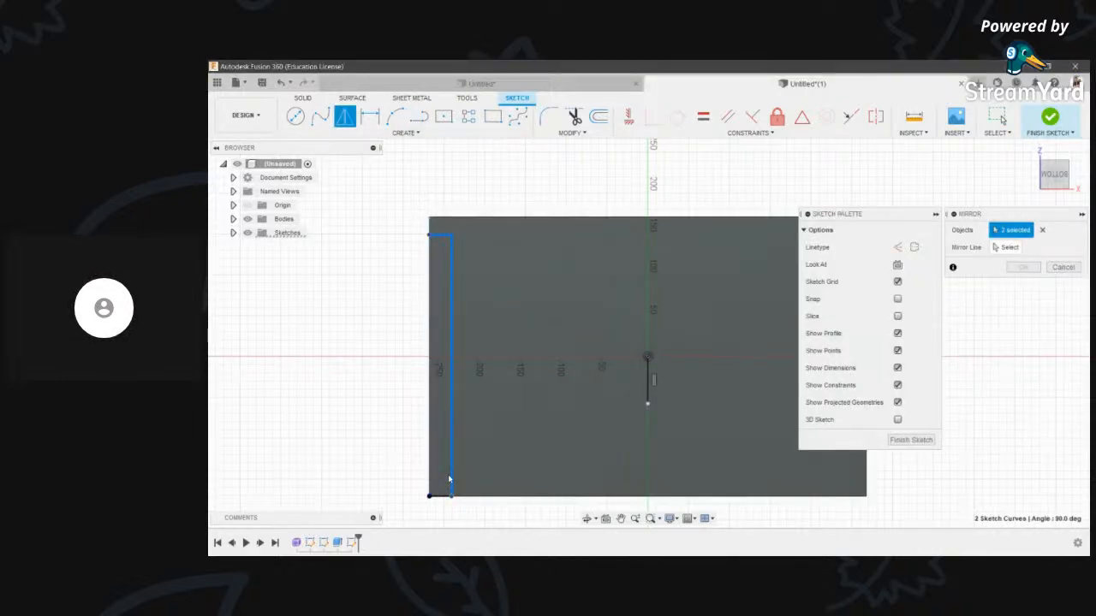
- Mirror the strip lines onto the right edge about the vertical centre line
{"action": "left_click", "coordinate": [1011, 248]}
{"action": "left_click", "coordinate": [648, 387]}
{"action": "scroll", "coordinate": [649, 394], "scroll_direction": "down", "scroll_amount": 3}
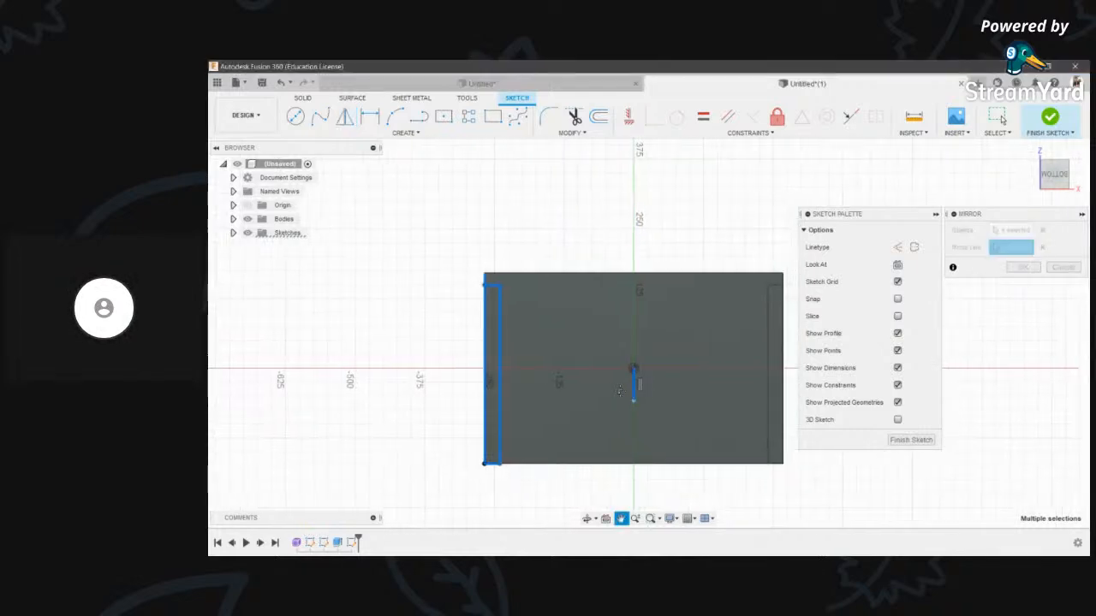
{"action": "key", "text": "Return"}
{"action": "scroll", "coordinate": [651, 337], "scroll_direction": "up", "scroll_amount": 2}
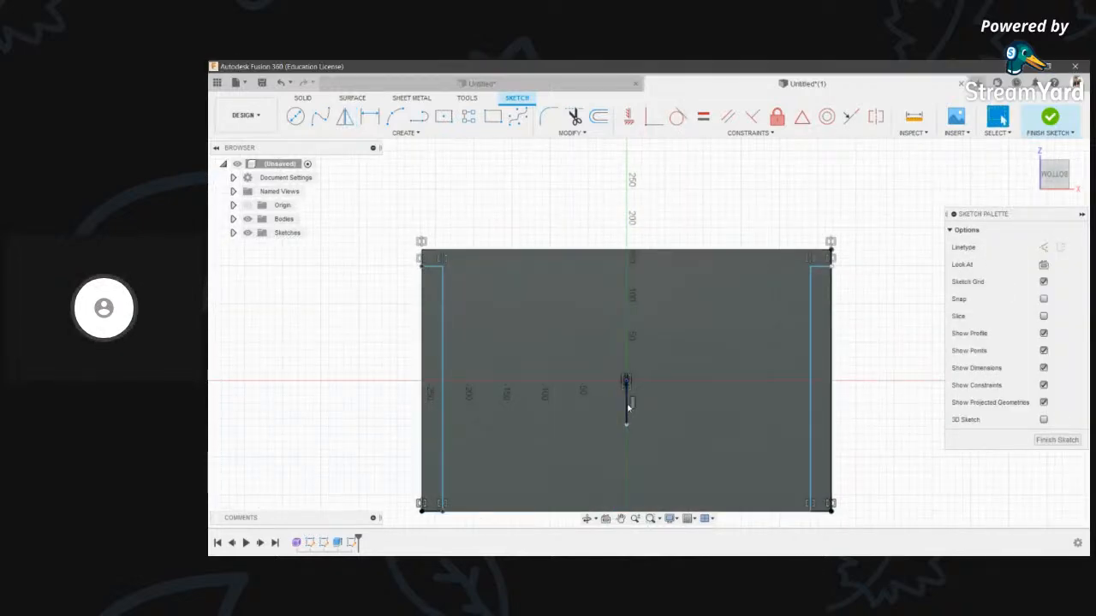
{"action": "scroll", "coordinate": [482, 415], "scroll_direction": "down", "scroll_amount": 2}
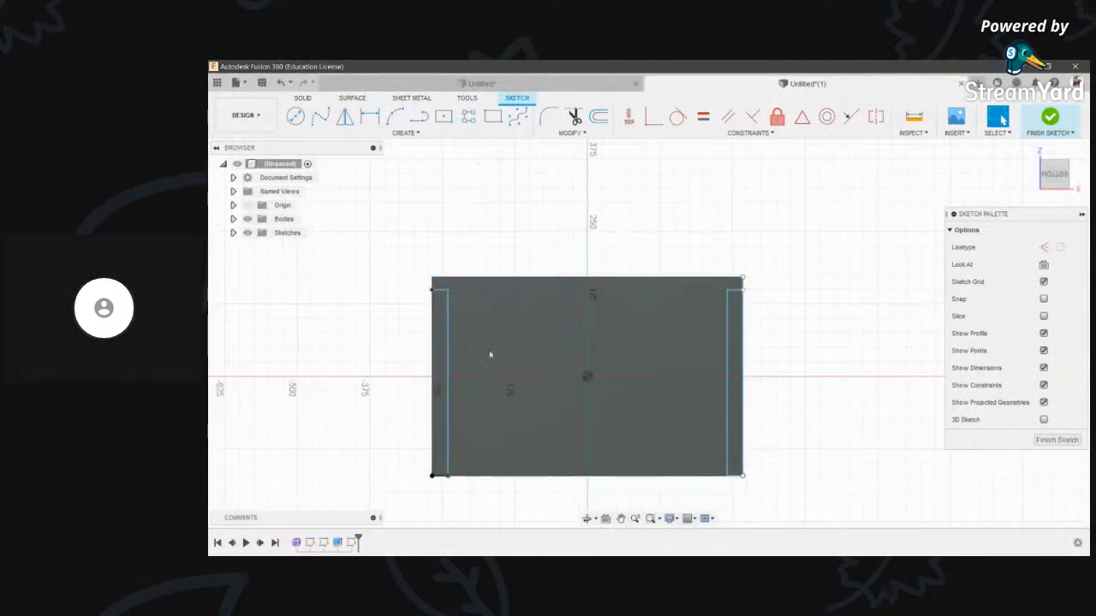
- Draw a two-point rectangle from the left strip's top to the right strip
{"action": "key", "text": "r"}
{"action": "scroll", "coordinate": [439, 270], "scroll_direction": "up", "scroll_amount": 2}
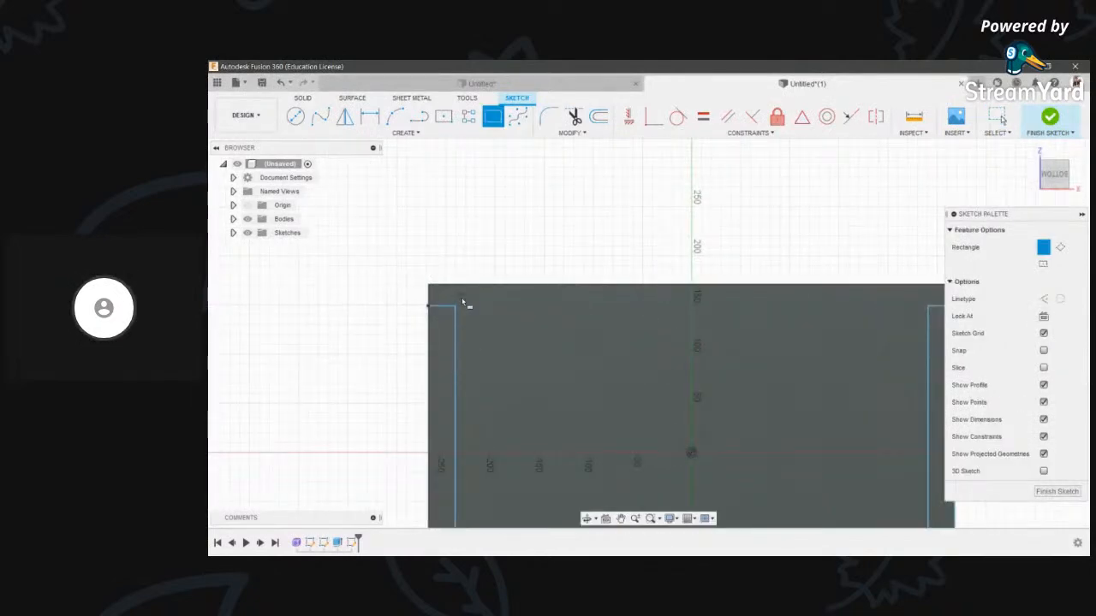
{"action": "scroll", "coordinate": [456, 308], "scroll_direction": "up", "scroll_amount": 3}
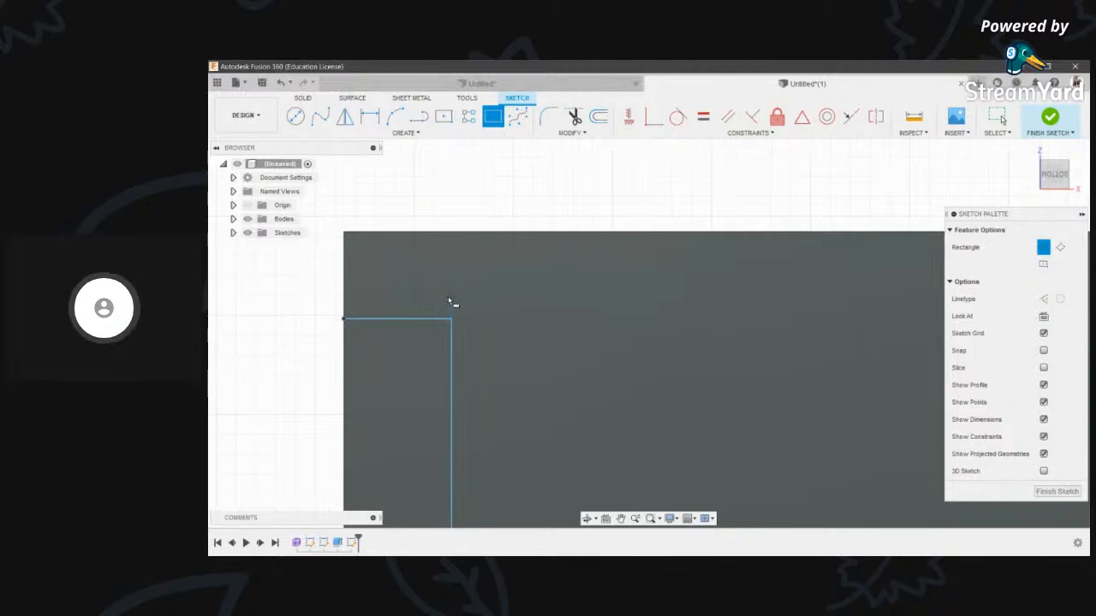
{"action": "left_click", "coordinate": [456, 229]}
{"action": "scroll", "coordinate": [604, 408], "scroll_direction": "down", "scroll_amount": 6}
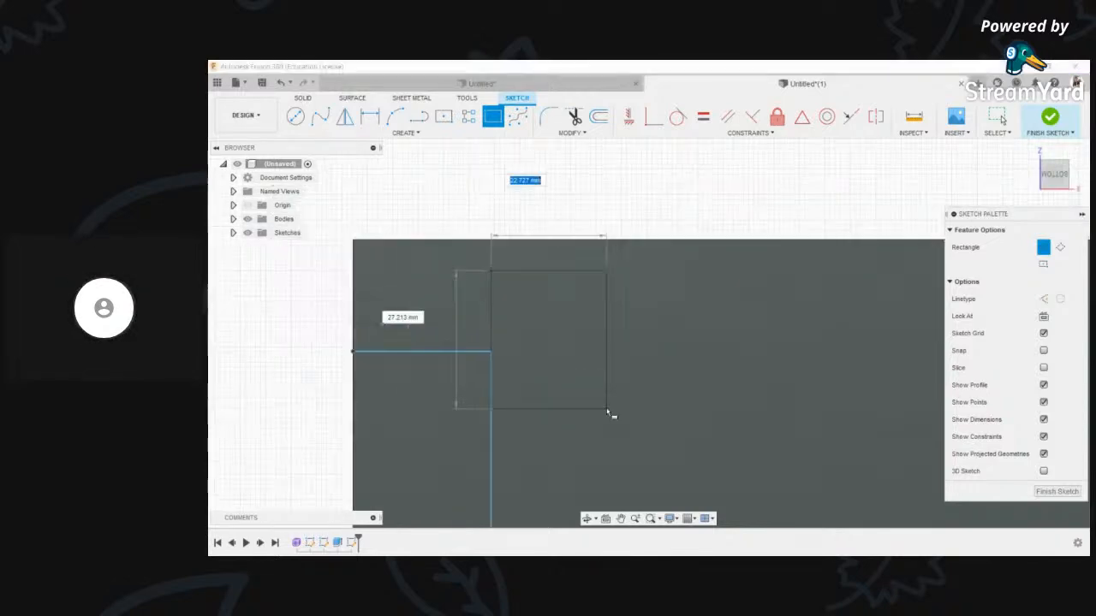
{"action": "middle_click_drag", "start_coordinate": [760, 361], "coordinate": [457, 164]}
{"action": "scroll", "coordinate": [627, 297], "scroll_direction": "down", "scroll_amount": 2}
{"action": "scroll", "coordinate": [732, 424], "scroll_direction": "up", "scroll_amount": 3}
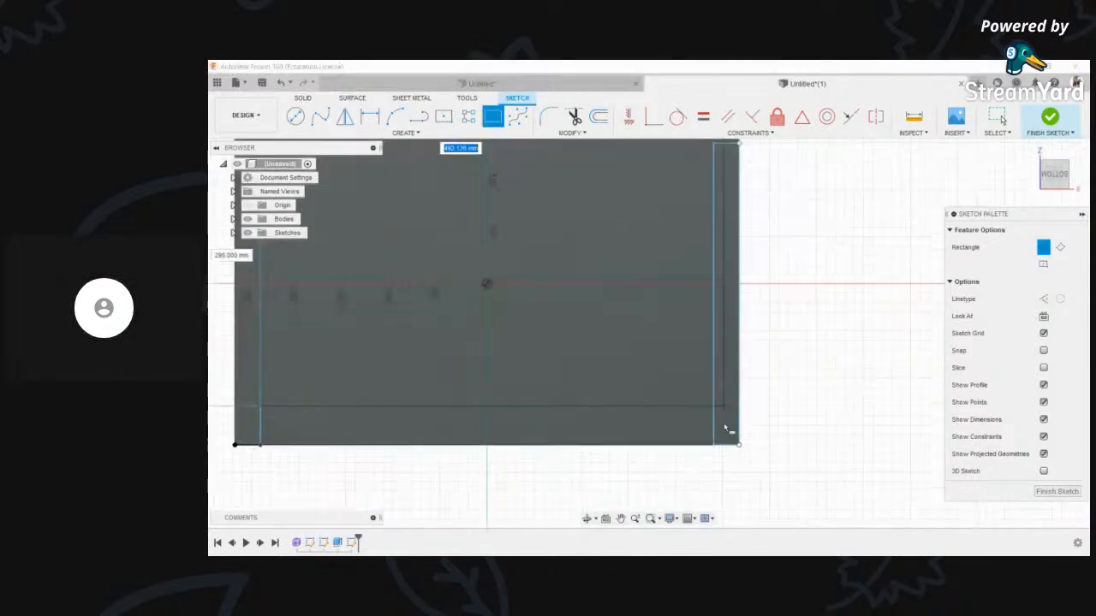
{"action": "left_click", "coordinate": [722, 455]}
{"action": "scroll", "coordinate": [726, 454], "scroll_direction": "down", "scroll_amount": 4}
{"action": "scroll", "coordinate": [724, 311], "scroll_direction": "up", "scroll_amount": 3}
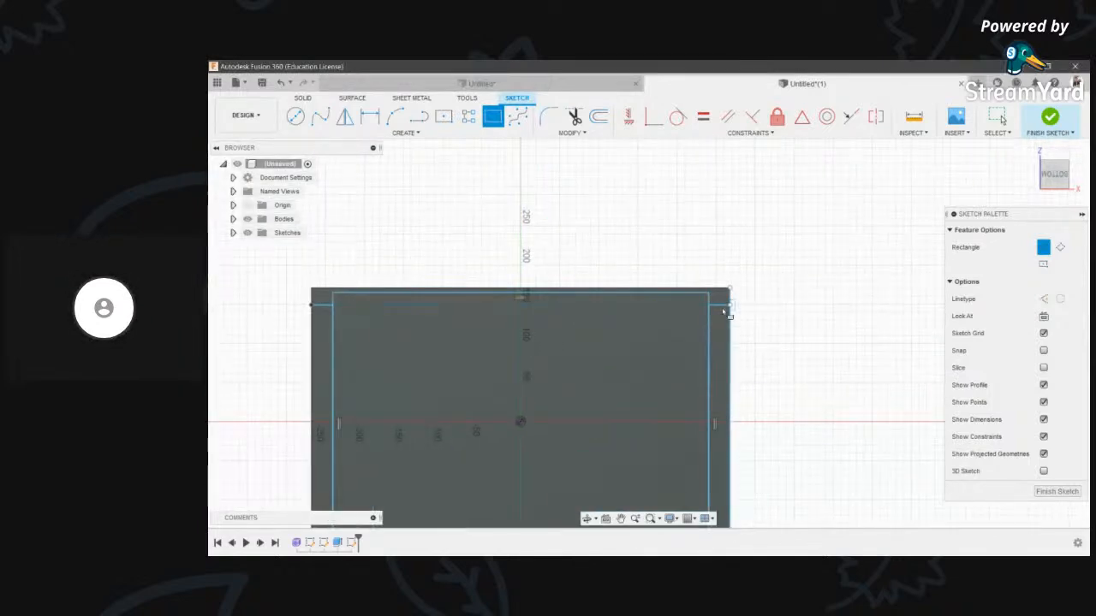
- Finish the sketch and select the rectangle profile for extrusion
{"action": "left_click", "coordinate": [1050, 117]}
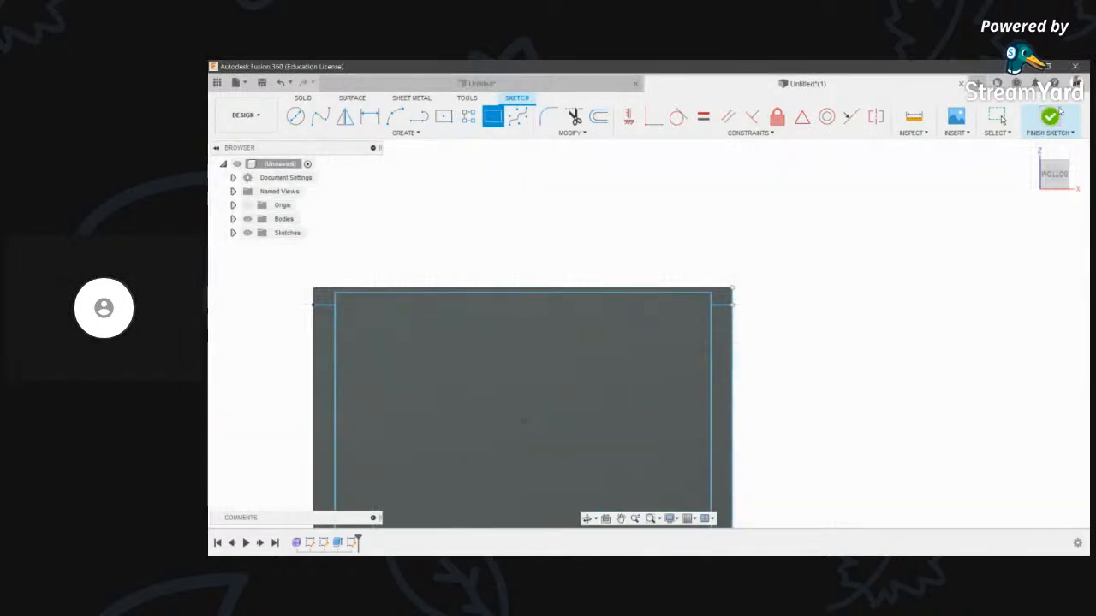
{"action": "key", "text": "e"}
{"action": "left_click", "coordinate": [403, 323]}
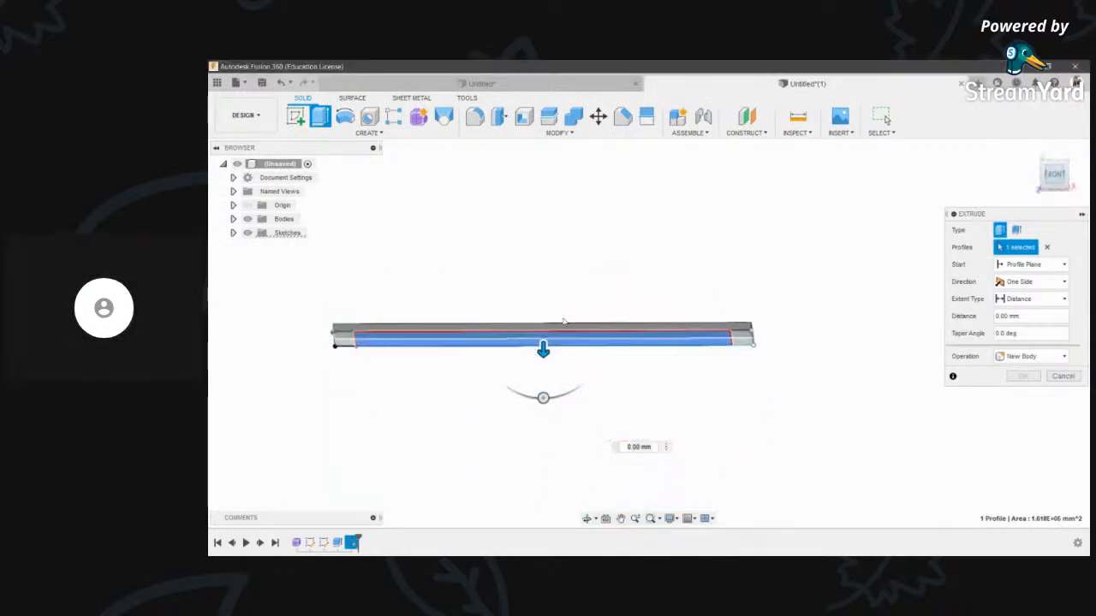
- Extrude the profile 50 mm downward as a new component
{"action": "left_click_drag", "start_coordinate": [545, 337], "coordinate": [547, 397]}
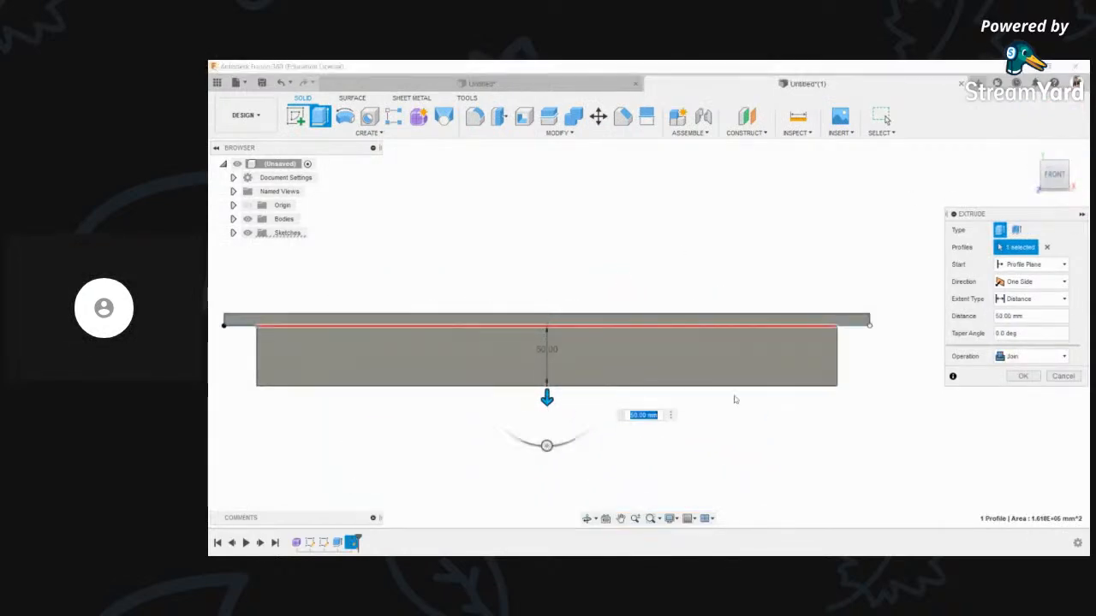
{"action": "left_click", "coordinate": [1031, 356]}
{"action": "left_click", "coordinate": [1023, 420]}
{"action": "left_click", "coordinate": [1022, 376]}
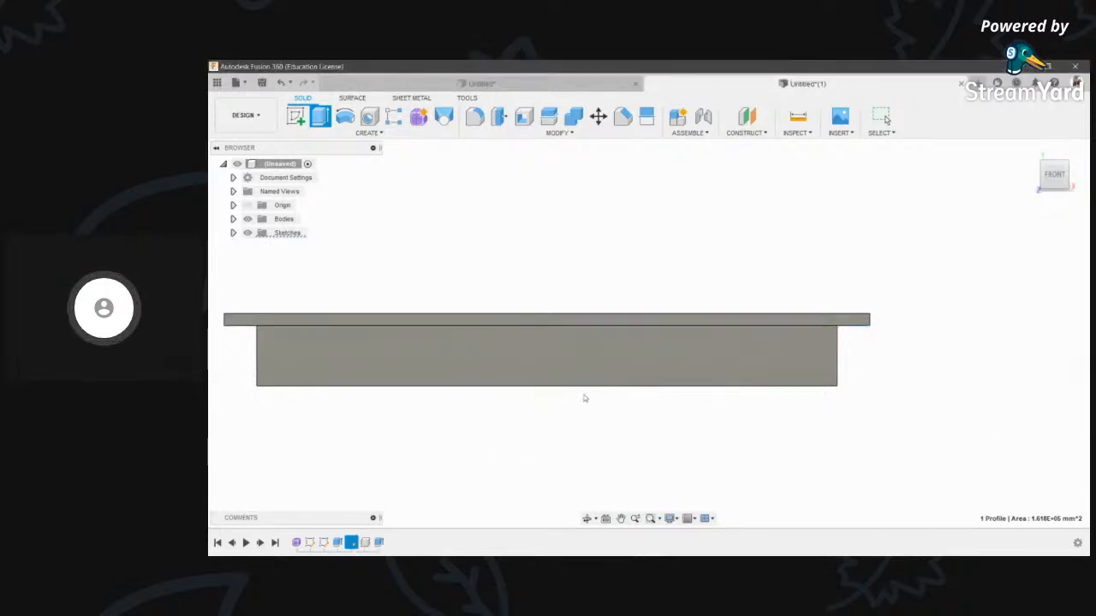
{"action": "scroll", "coordinate": [582, 394], "scroll_direction": "down", "scroll_amount": 4}
{"action": "left_click", "coordinate": [587, 520]}
{"action": "left_click_drag", "start_coordinate": [580, 411], "coordinate": [547, 388]}
{"action": "scroll", "coordinate": [546, 389], "scroll_direction": "up", "scroll_amount": 3}
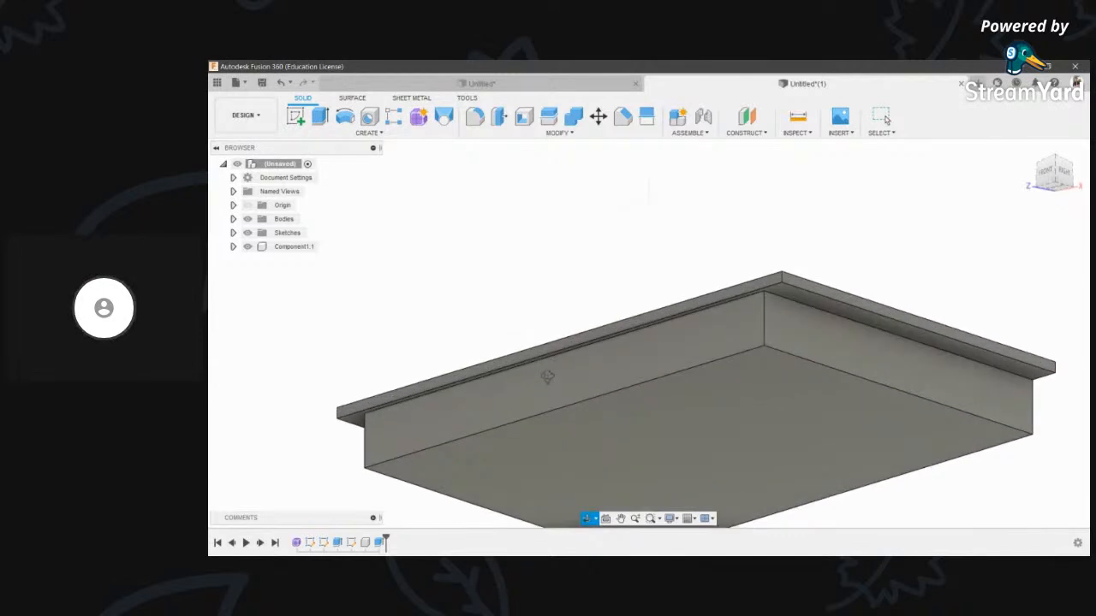
- Cut the block's side face back 10 mm with an extrusion
{"action": "key", "text": "e"}
{"action": "left_click", "coordinate": [482, 404]}
{"action": "scroll", "coordinate": [482, 405], "scroll_direction": "up", "scroll_amount": 2}
{"action": "left_click_drag", "start_coordinate": [482, 405], "coordinate": [508, 414]}
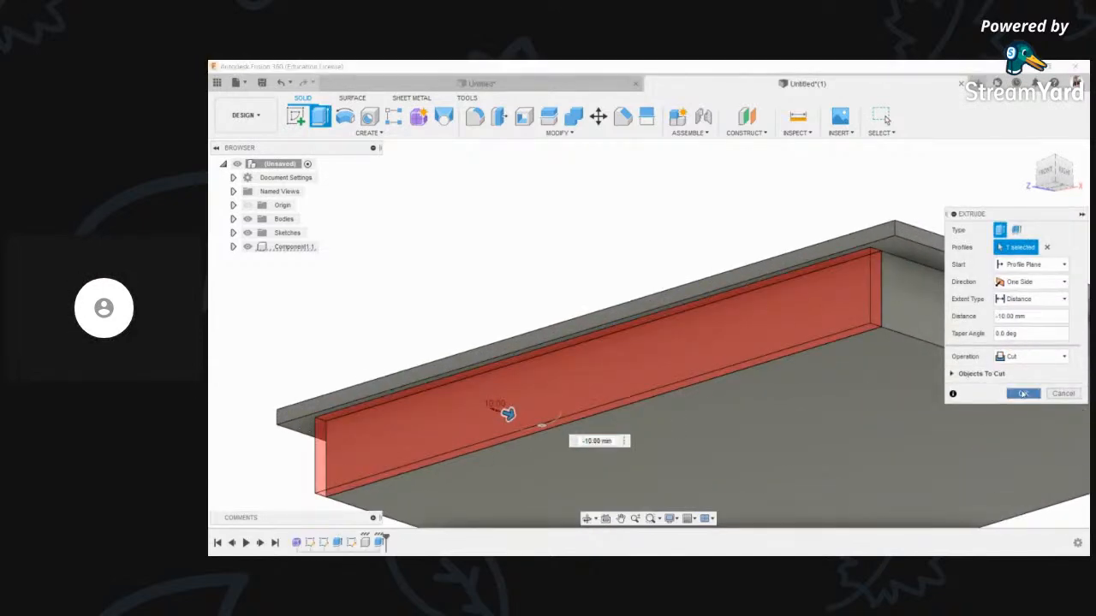
{"action": "left_click", "coordinate": [1023, 393]}
{"action": "scroll", "coordinate": [651, 232], "scroll_direction": "down", "scroll_amount": 4}
{"action": "middle_click_drag", "start_coordinate": [597, 294], "coordinate": [617, 320], "text": "shift"}
{"action": "scroll", "coordinate": [538, 301], "scroll_direction": "down", "scroll_amount": 1}
{"action": "middle_click_drag", "start_coordinate": [538, 301], "coordinate": [612, 340]}
{"action": "scroll", "coordinate": [613, 340], "scroll_direction": "up", "scroll_amount": 1}
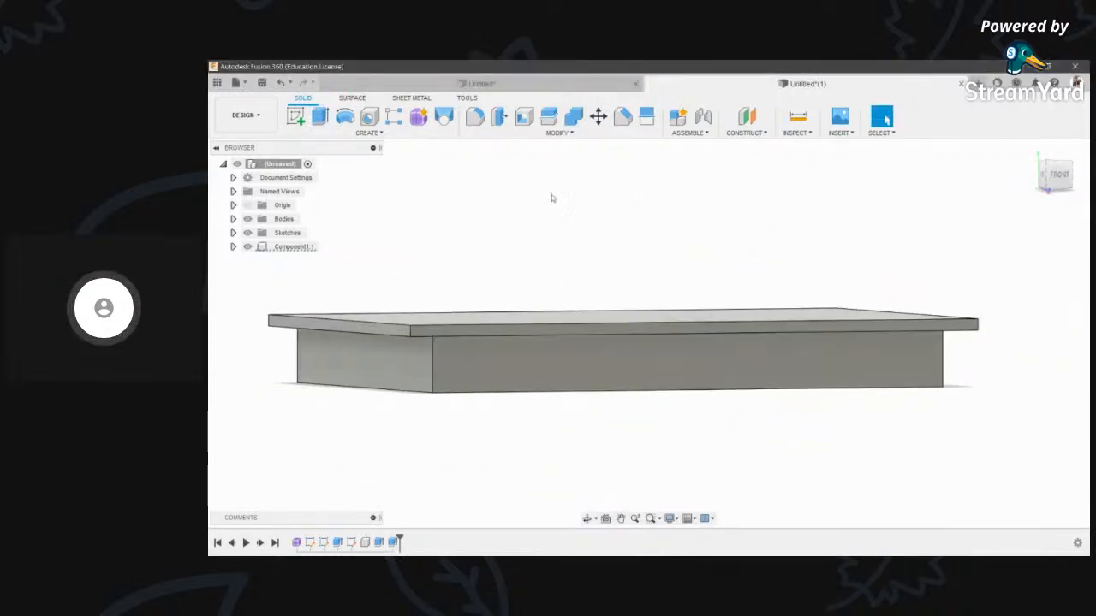
{"action": "left_click", "coordinate": [523, 119]}
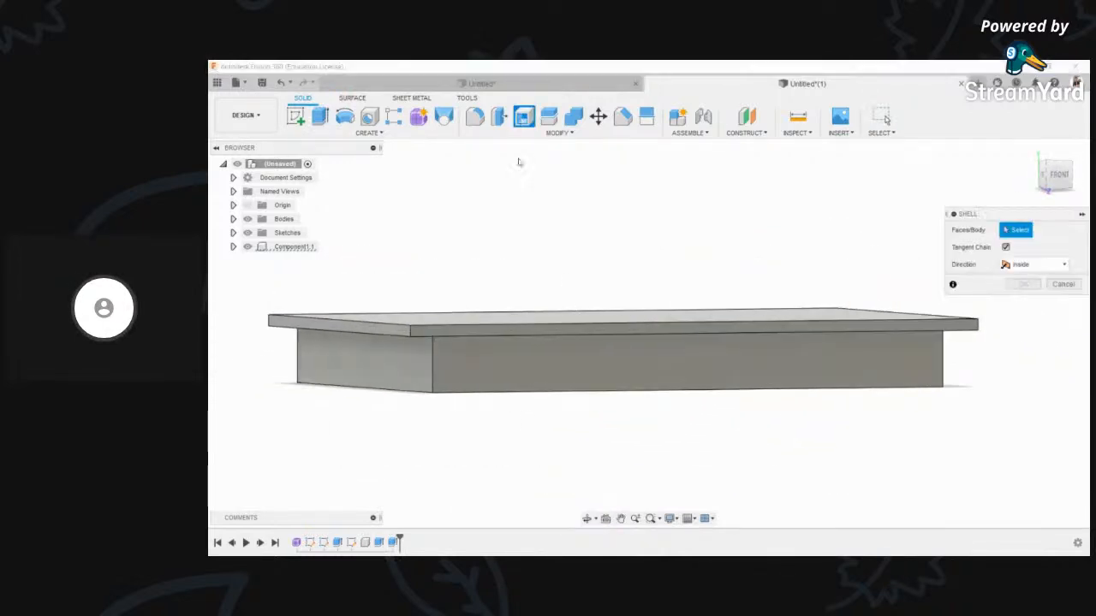
- Shell the block to 5 mm walls with the front face removed, then view it from below
{"action": "left_click", "coordinate": [581, 369]}
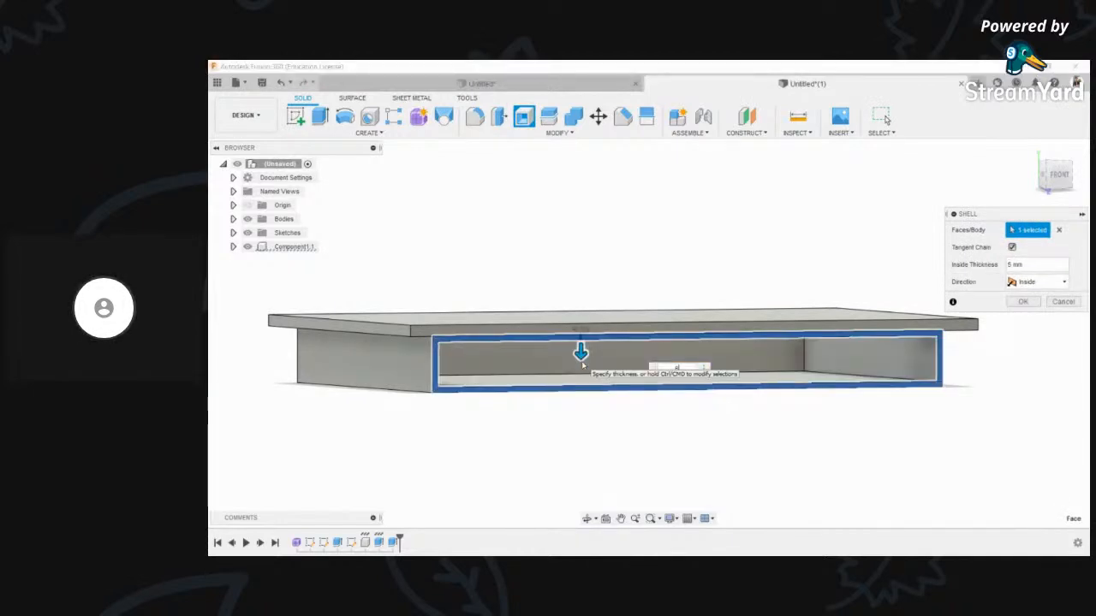
{"action": "key", "text": "Return"}
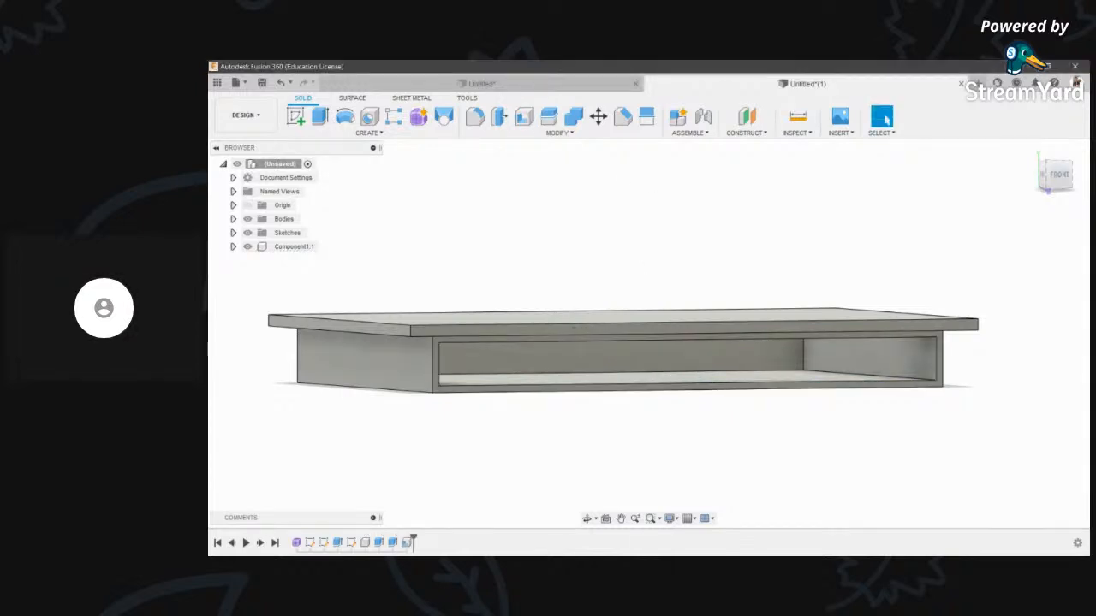
{"action": "left_click", "coordinate": [588, 519]}
{"action": "left_click_drag", "start_coordinate": [606, 409], "coordinate": [634, 257]}
{"action": "middle_click_drag", "start_coordinate": [762, 357], "coordinate": [742, 275]}
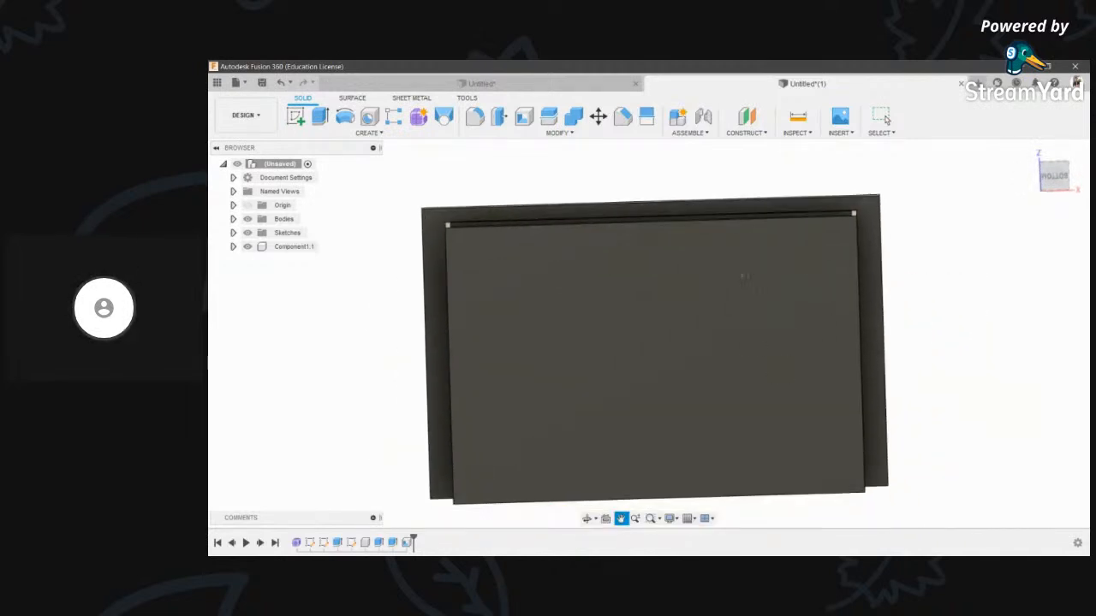
{"action": "scroll", "coordinate": [740, 275], "scroll_direction": "down", "scroll_amount": 3}
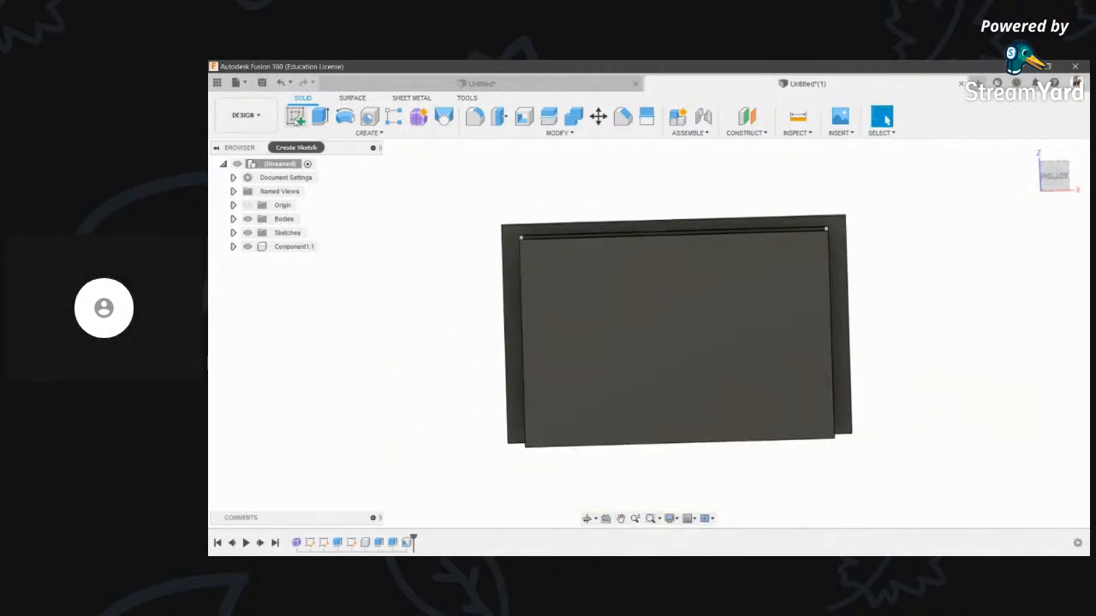
{"action": "left_click", "coordinate": [295, 119]}
- Sketch on the underside and draw 27 × 27 mm squares at the two right-hand corners
{"action": "left_click", "coordinate": [675, 325]}
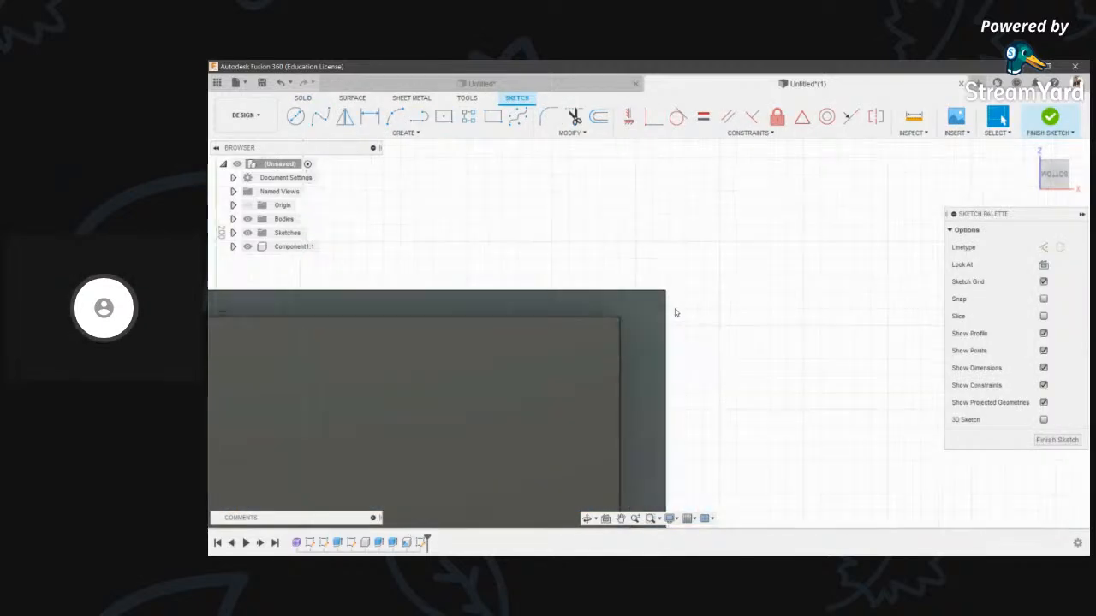
{"action": "left_click", "coordinate": [492, 116]}
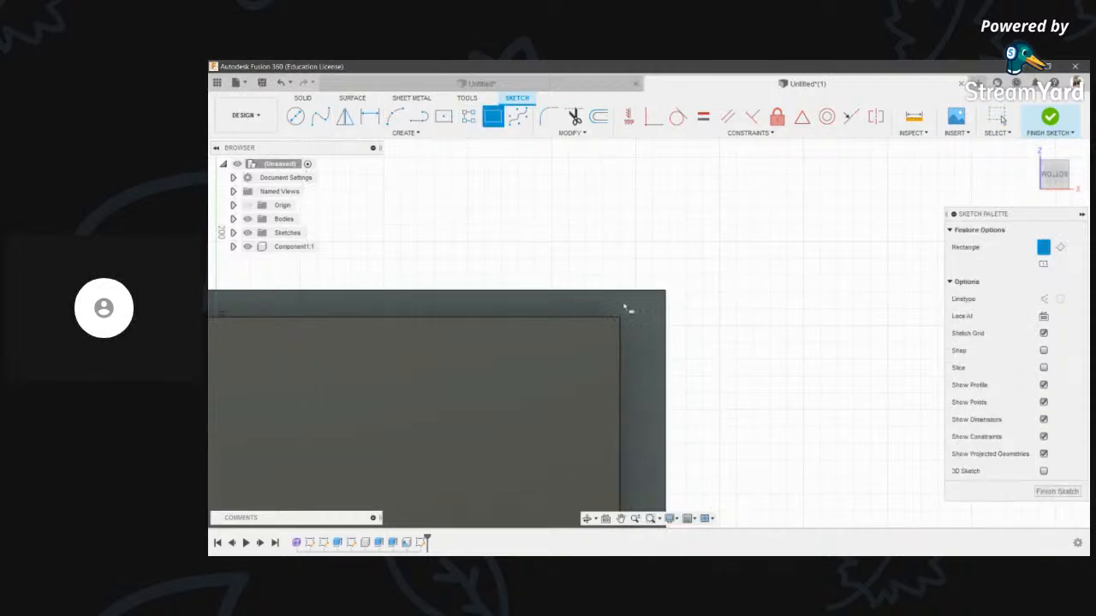
{"action": "left_click", "coordinate": [666, 293]}
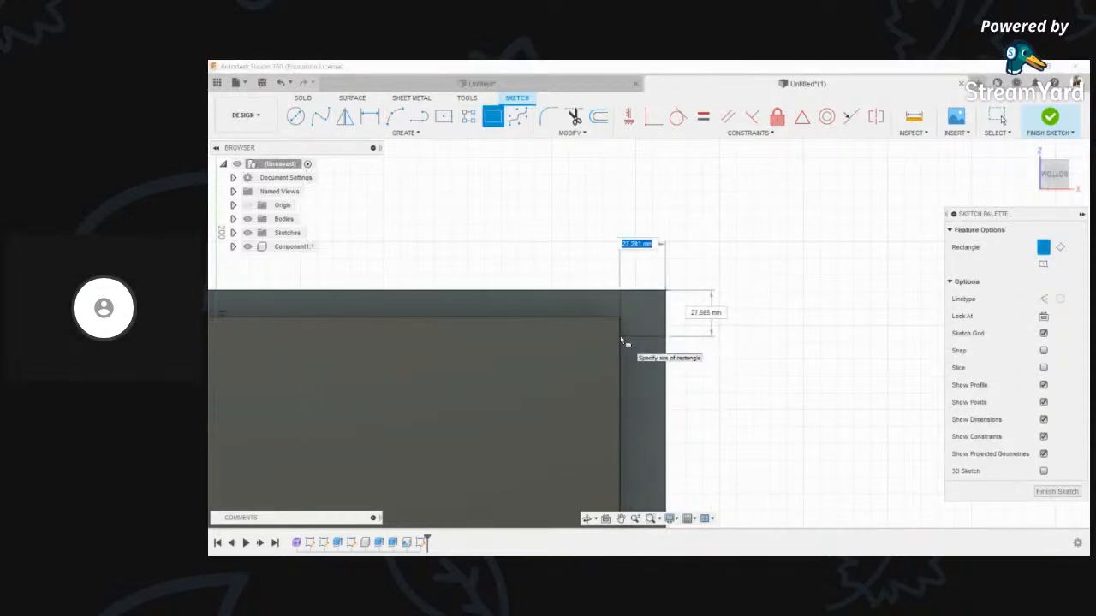
{"action": "type", "text": "27"}
{"action": "key", "text": "Tab"}
{"action": "type", "text": "37"}
{"action": "key", "text": "Return"}
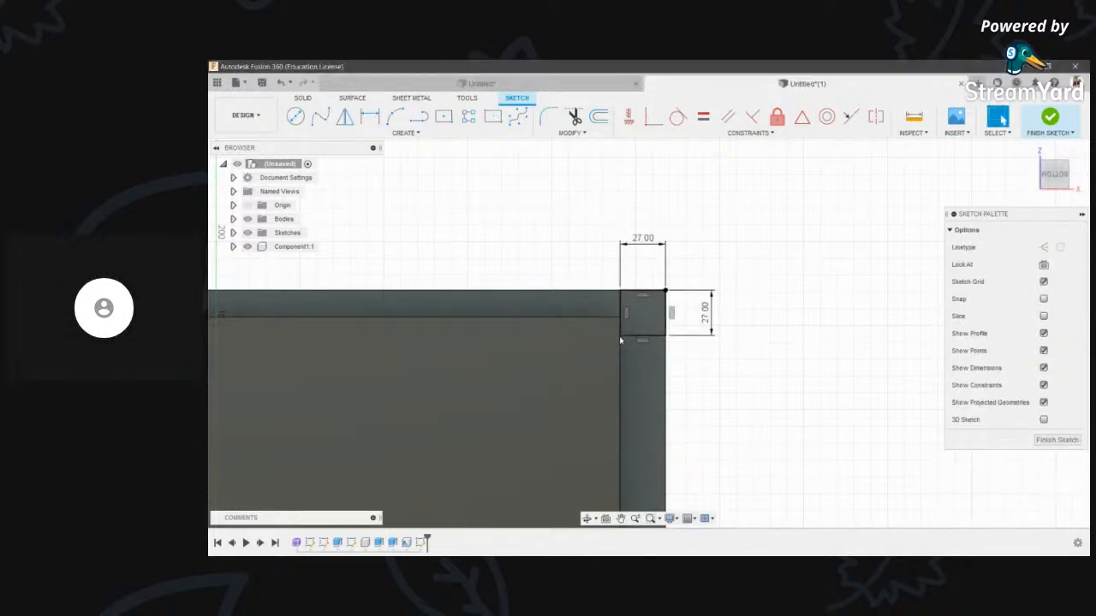
{"action": "scroll", "coordinate": [771, 368], "scroll_direction": "down", "scroll_amount": 3}
{"action": "key", "text": "r"}
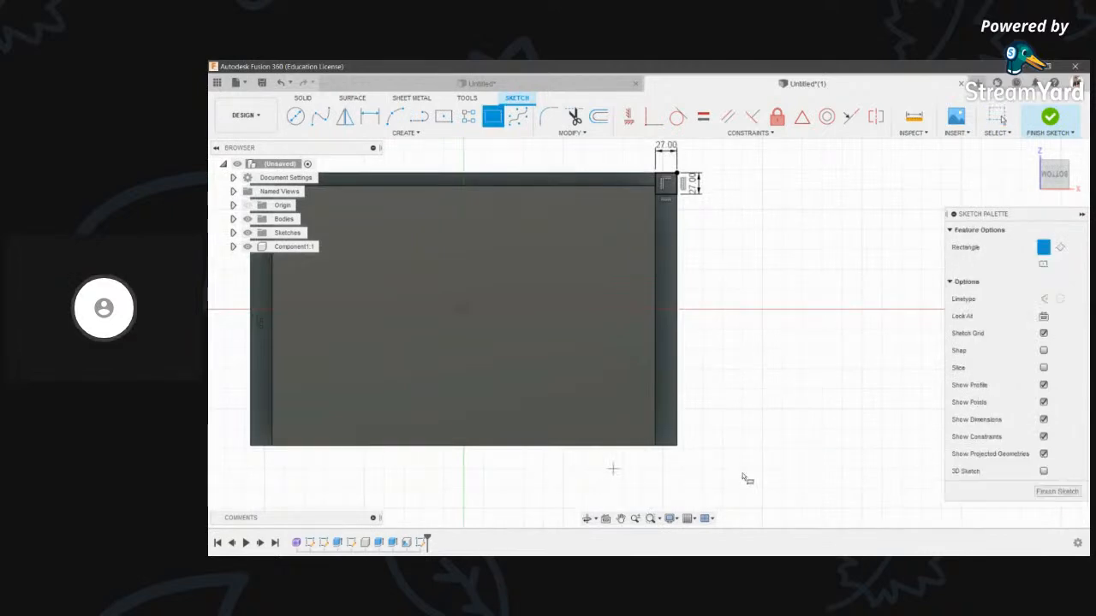
{"action": "left_click", "coordinate": [677, 446]}
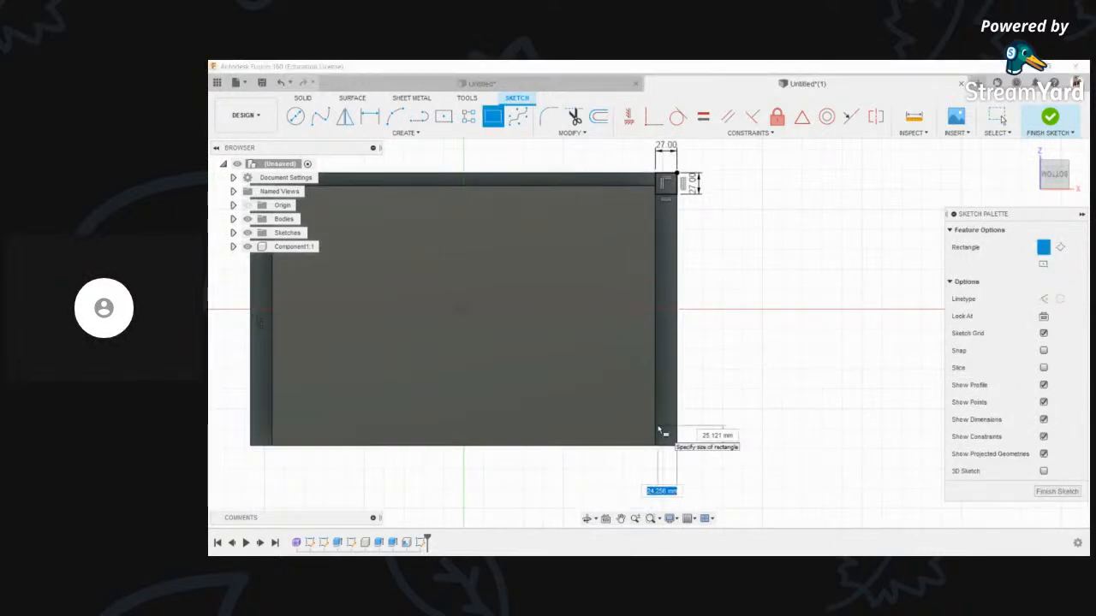
{"action": "key", "text": "Tab"}
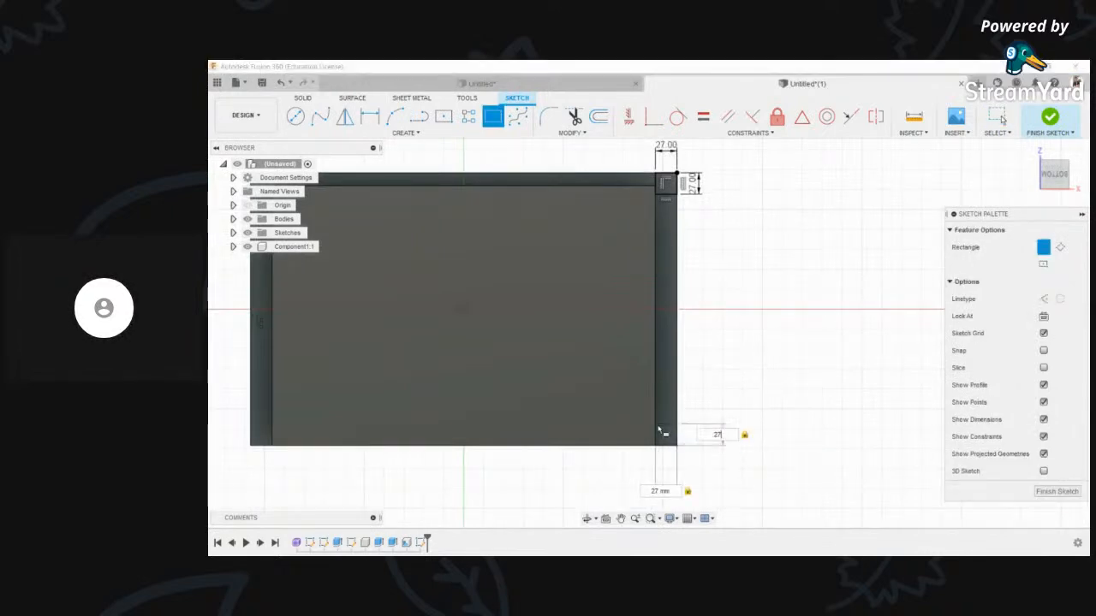
{"action": "type", "text": "27"}
{"action": "key", "text": "Return"}
- Add 27 mm squares at the bottom-left and top-left corners and finish the sketch
{"action": "middle_click_drag", "start_coordinate": [472, 462], "coordinate": [653, 463]}
{"action": "key", "text": "Escape"}
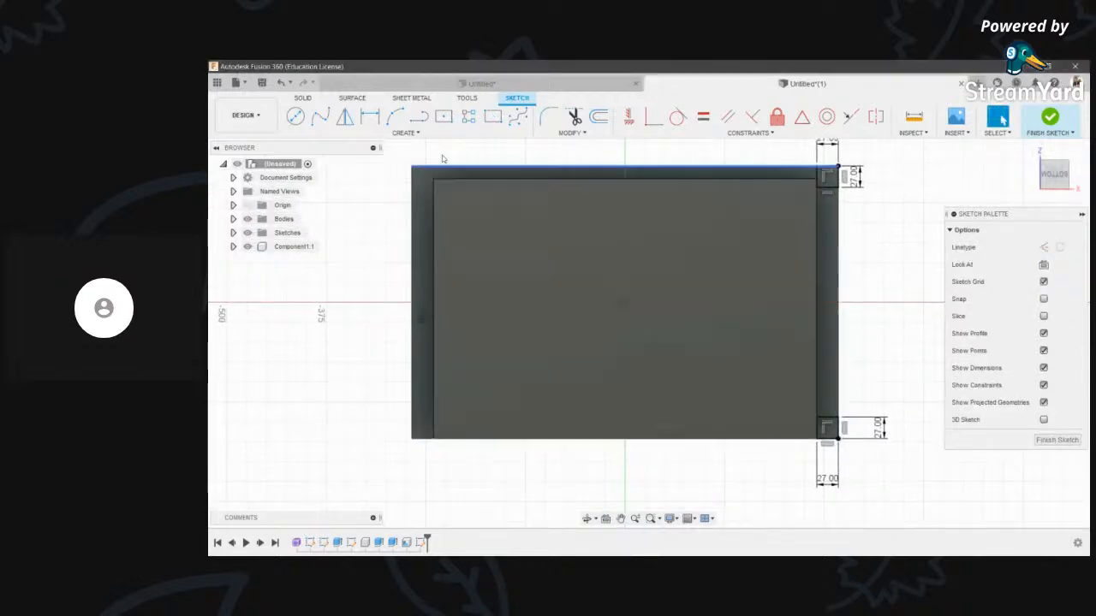
{"action": "key", "text": "r"}
{"action": "left_click", "coordinate": [414, 440]}
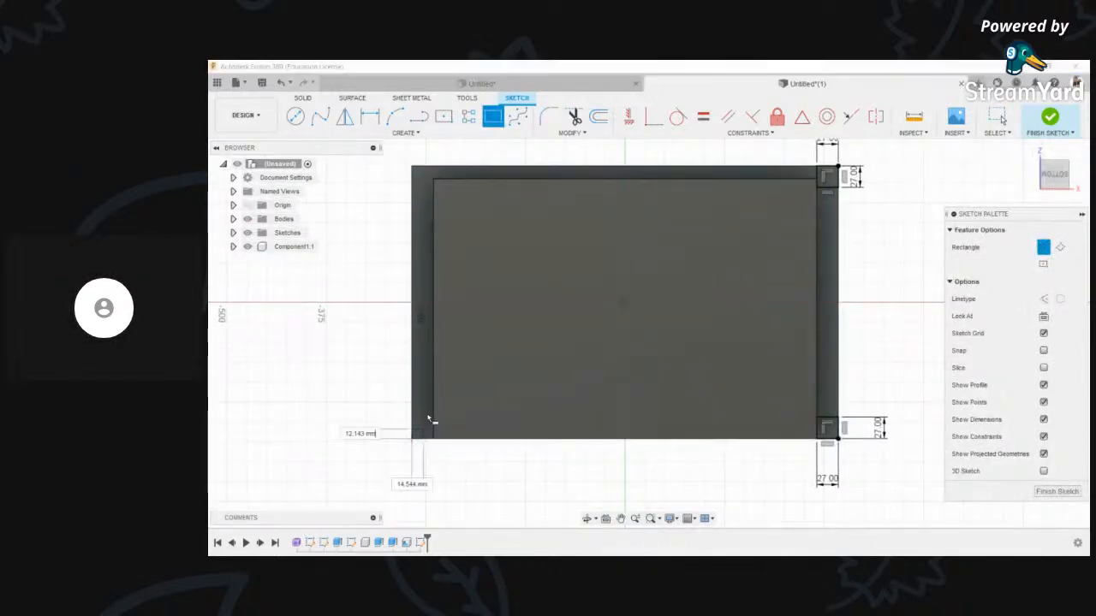
{"action": "type", "text": "27"}
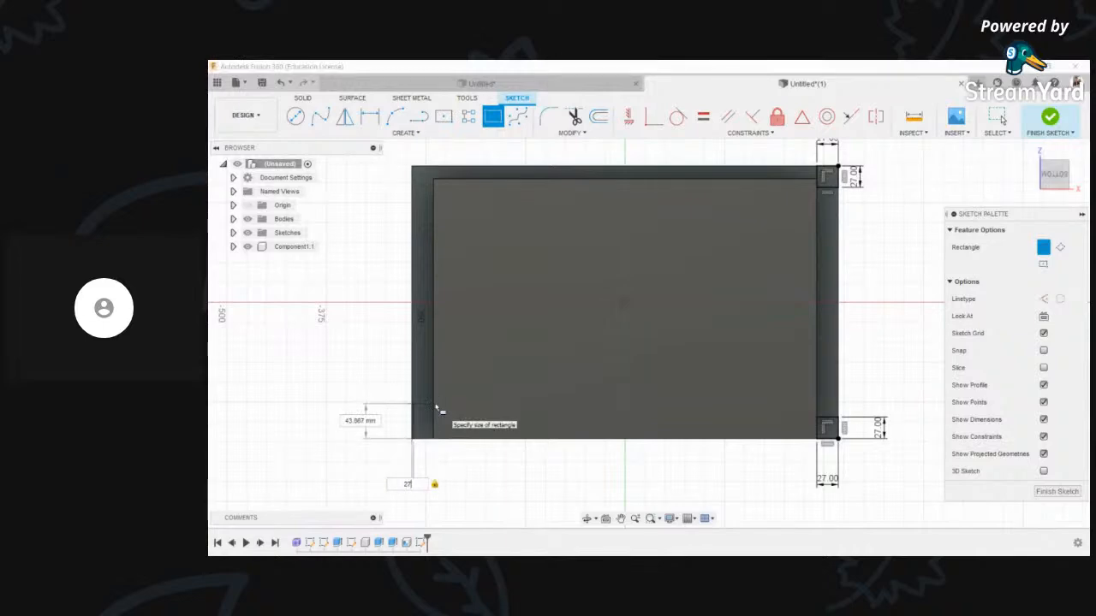
{"action": "key", "text": "Tab"}
{"action": "type", "text": "2"}
{"action": "left_click", "coordinate": [439, 411]}
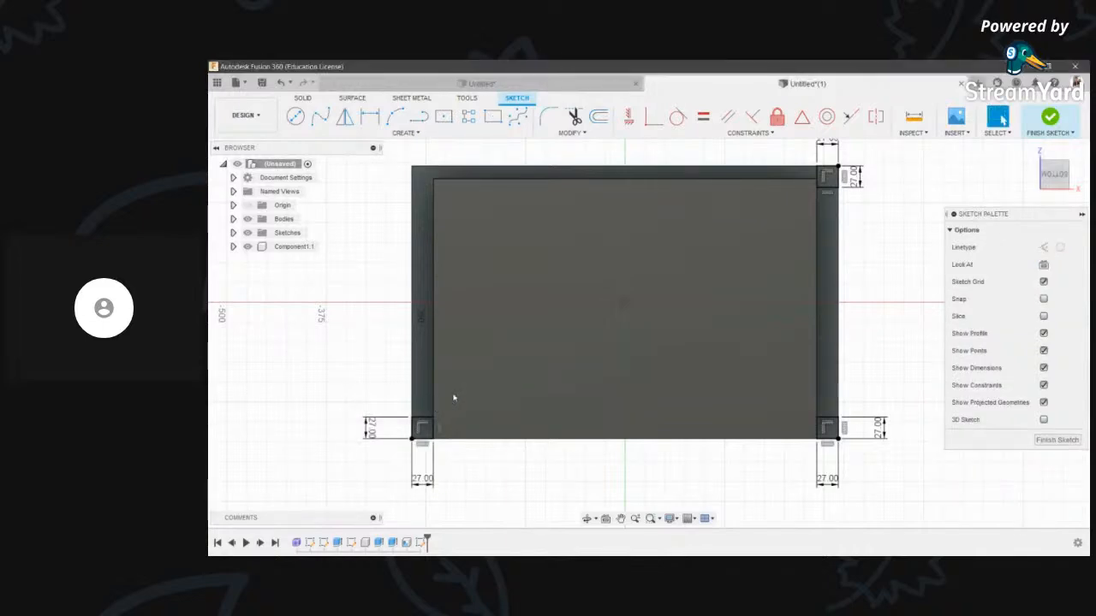
{"action": "left_click", "coordinate": [415, 172]}
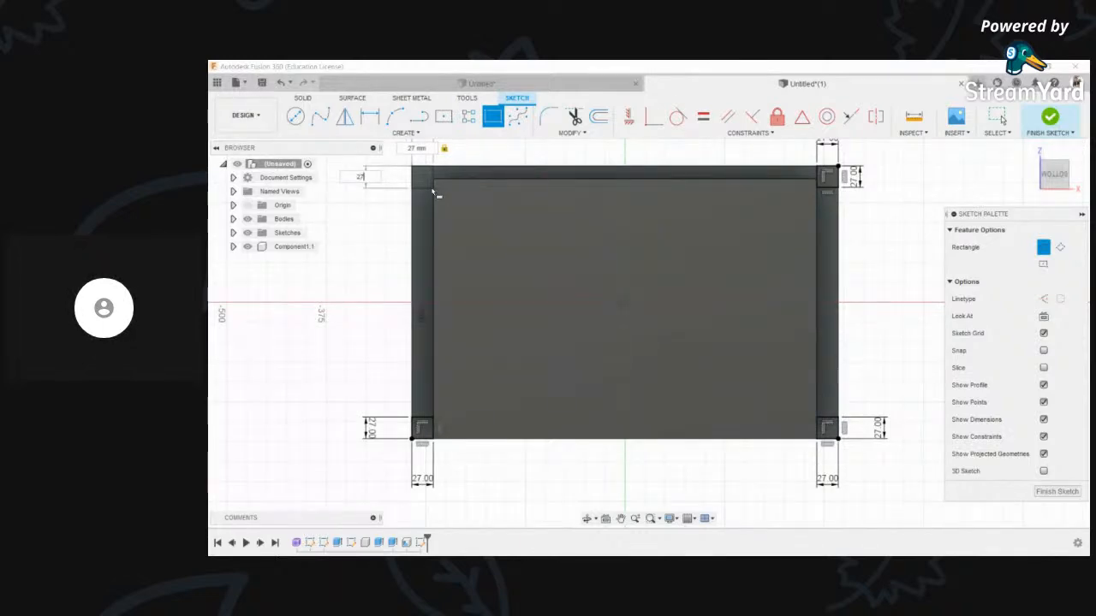
{"action": "key", "text": "Return"}
{"action": "scroll", "coordinate": [589, 200], "scroll_direction": "down", "scroll_amount": 2}
{"action": "middle_click_drag", "start_coordinate": [590, 200], "coordinate": [611, 257]}
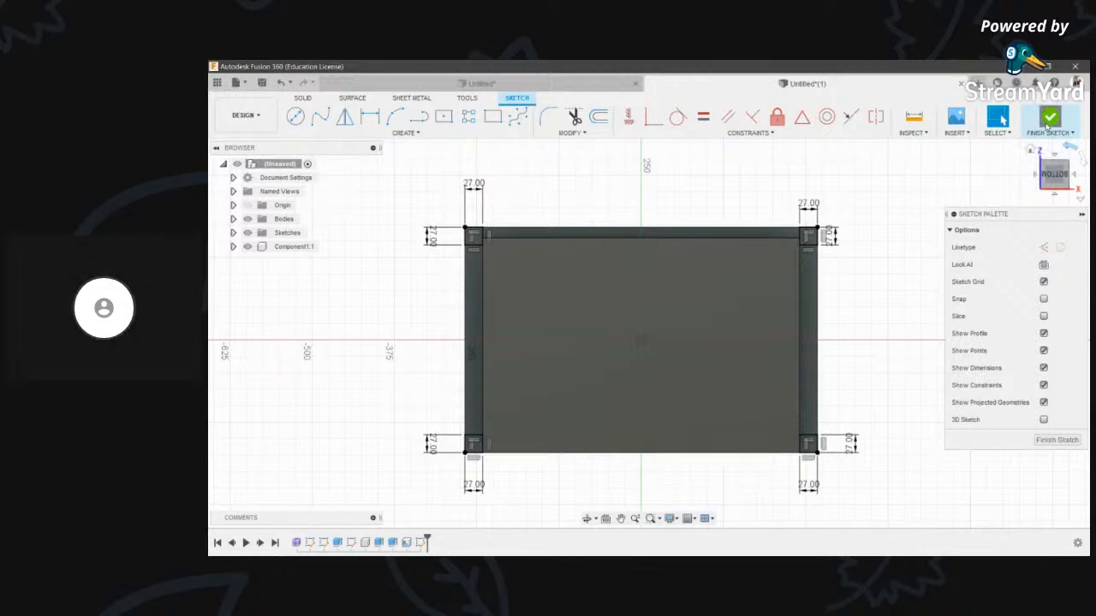
{"action": "left_click", "coordinate": [1050, 120]}
- Extrude the two top corner squares 350 mm as a first leg attempt
{"action": "key", "text": "e"}
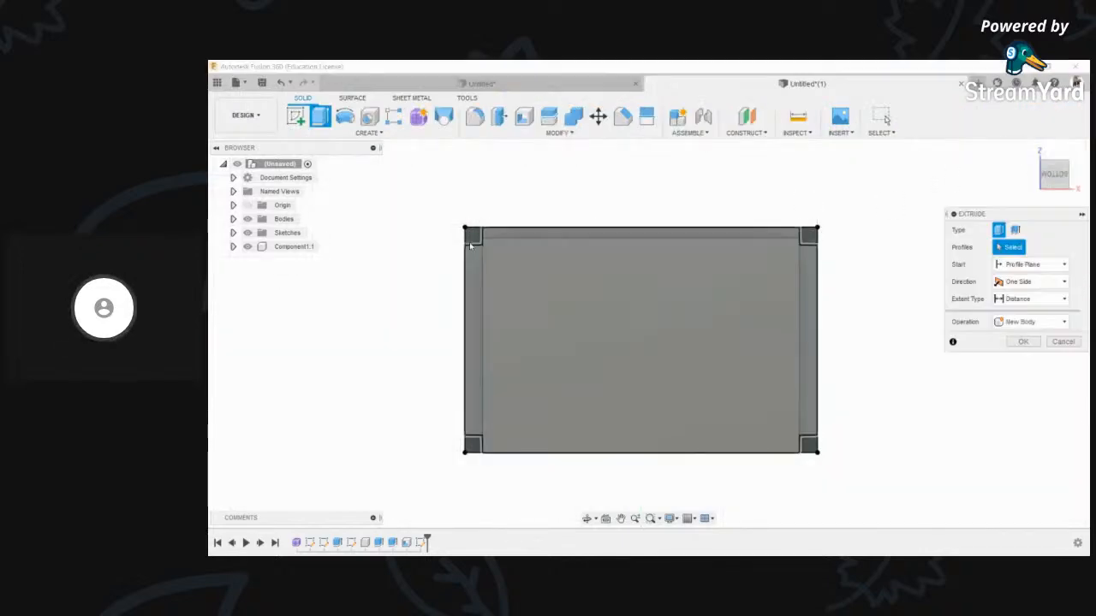
{"action": "left_click", "coordinate": [472, 239]}
{"action": "left_click", "coordinate": [808, 236]}
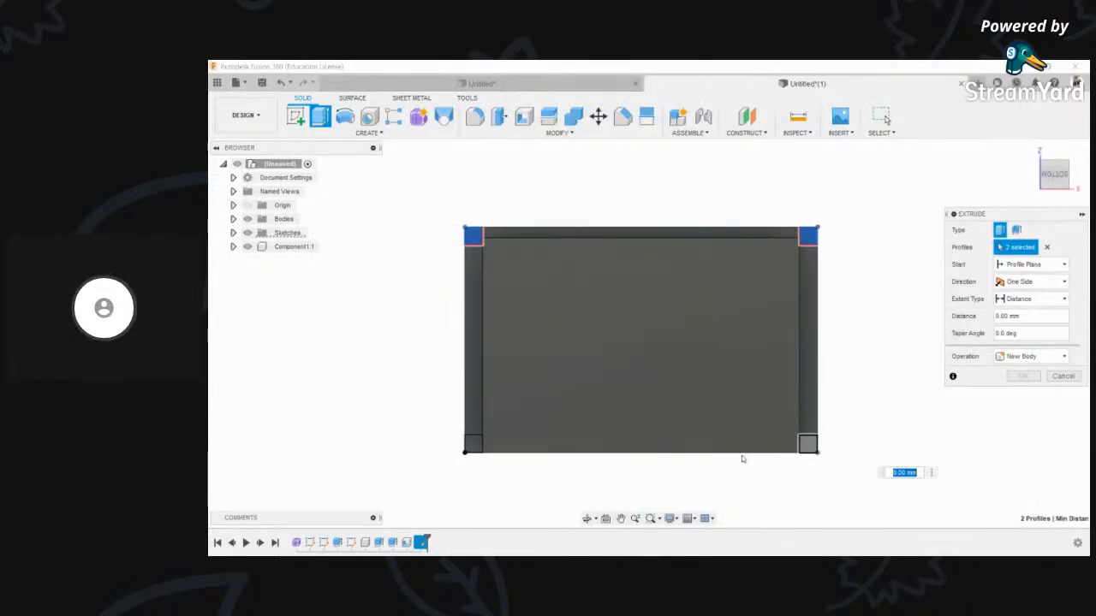
{"action": "left_click", "coordinate": [589, 520]}
{"action": "left_click_drag", "start_coordinate": [653, 265], "coordinate": [590, 340]}
{"action": "scroll", "coordinate": [576, 359], "scroll_direction": "down", "scroll_amount": 2}
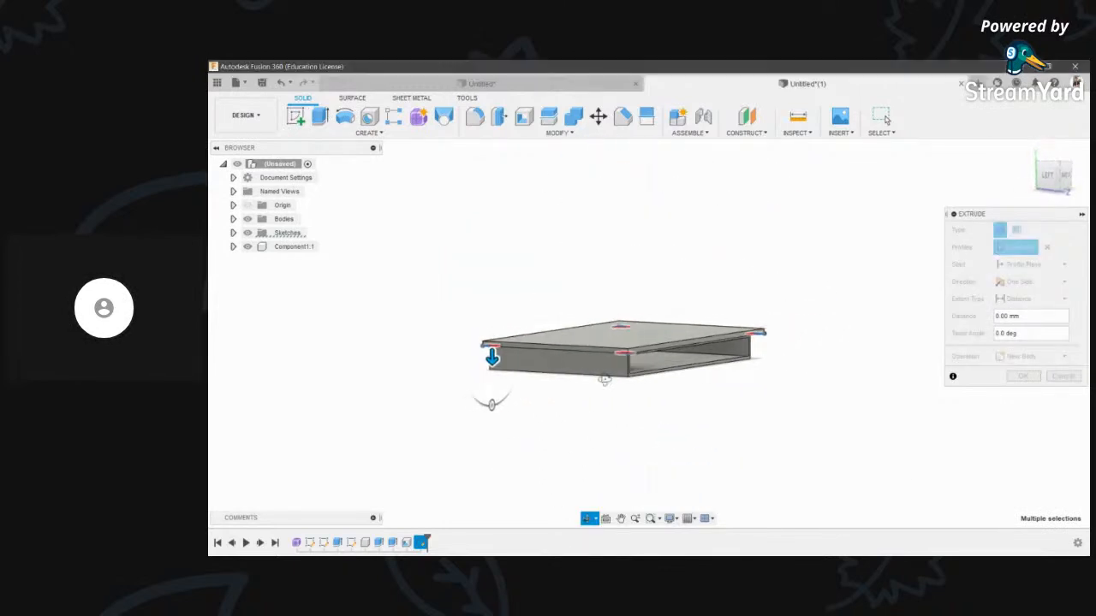
{"action": "key", "text": "Escape"}
{"action": "left_click_drag", "start_coordinate": [491, 360], "coordinate": [478, 484]}
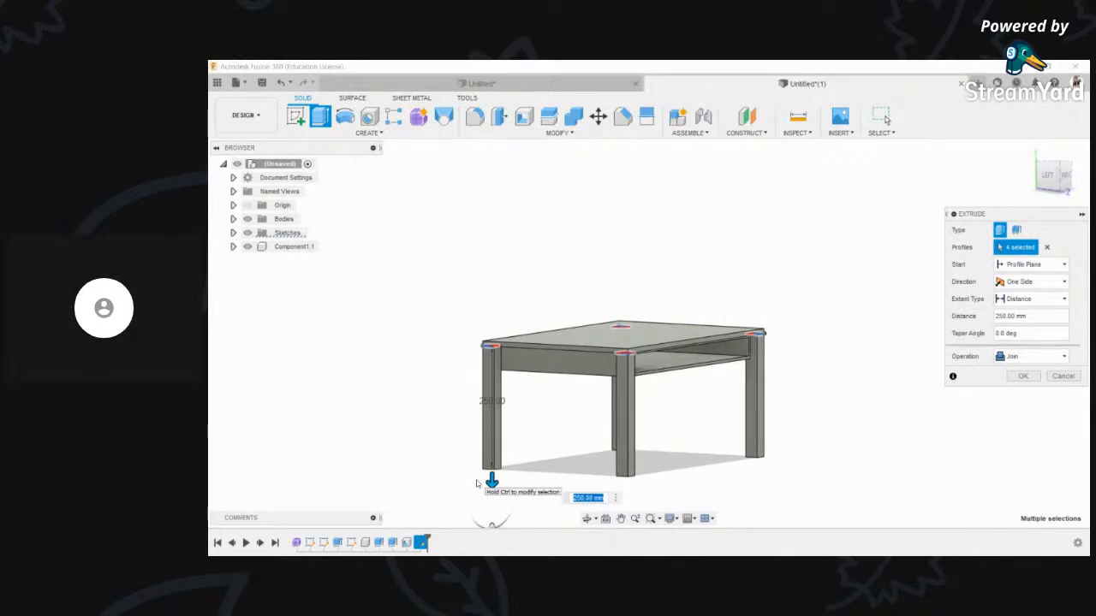
{"action": "type", "text": "300"}
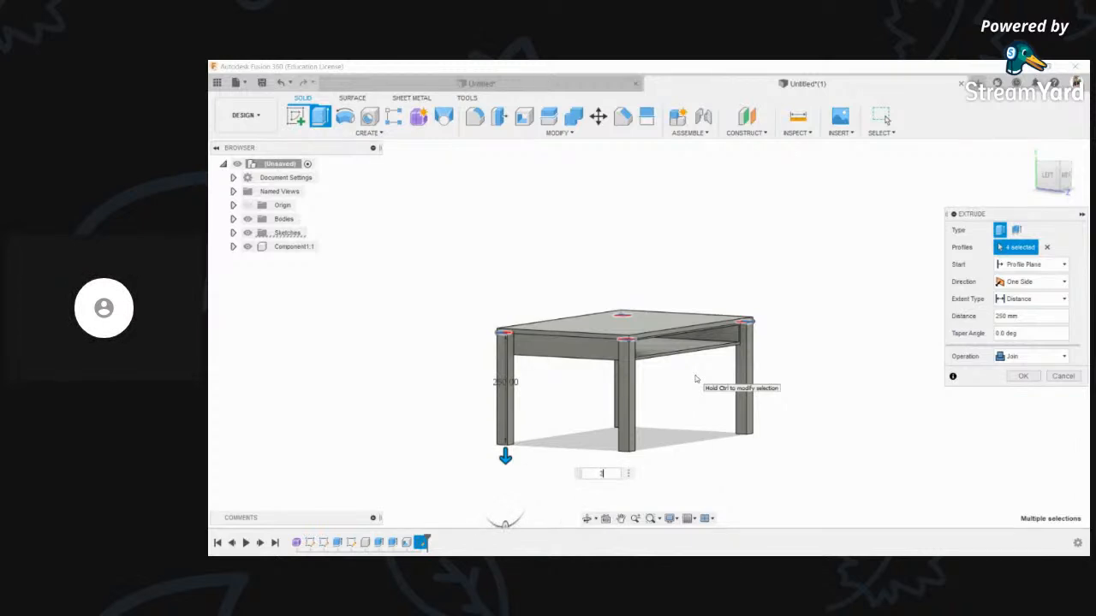
{"action": "type", "text": "350"}
{"action": "key", "text": "Return"}
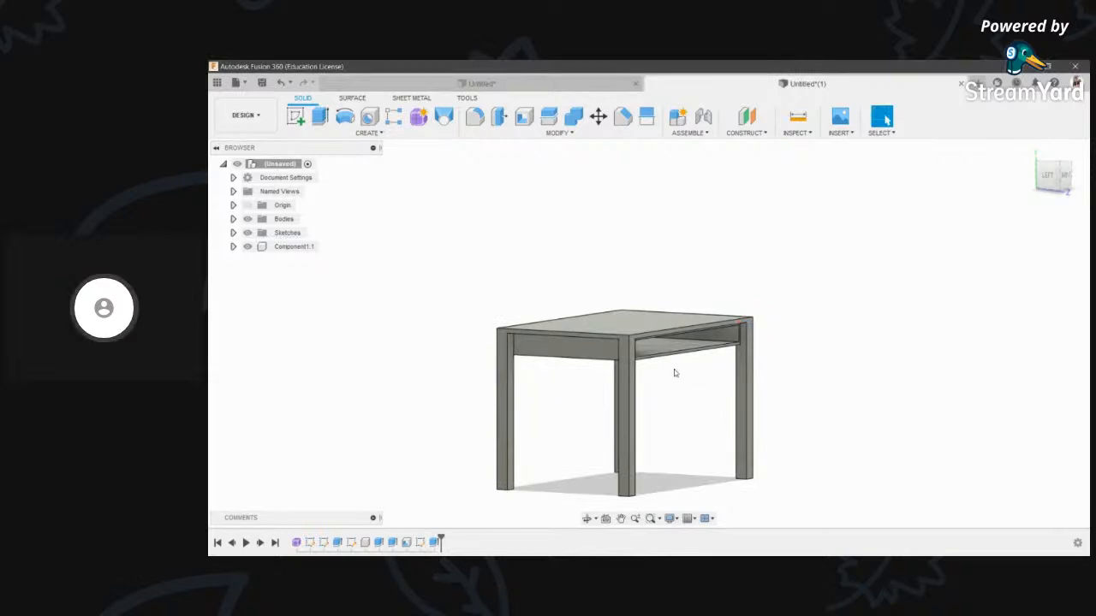
{"action": "middle_click_drag", "start_coordinate": [640, 303], "coordinate": [534, 314], "text": "shift"}
{"action": "scroll", "coordinate": [736, 336], "scroll_direction": "up", "scroll_amount": 4}
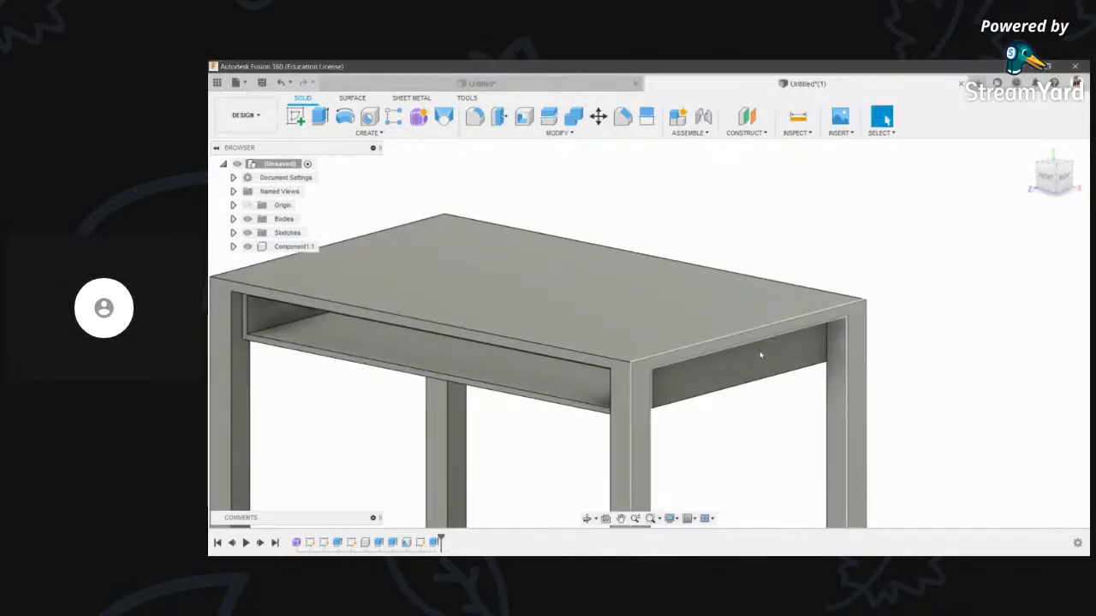
- Cancel the empty extrusion and undo the partial leg extrusion
{"action": "key", "text": "e"}
{"action": "scroll", "coordinate": [668, 313], "scroll_direction": "down", "scroll_amount": 4}
{"action": "scroll", "coordinate": [690, 381], "scroll_direction": "down", "scroll_amount": 1}
{"action": "key", "text": "Escape"}
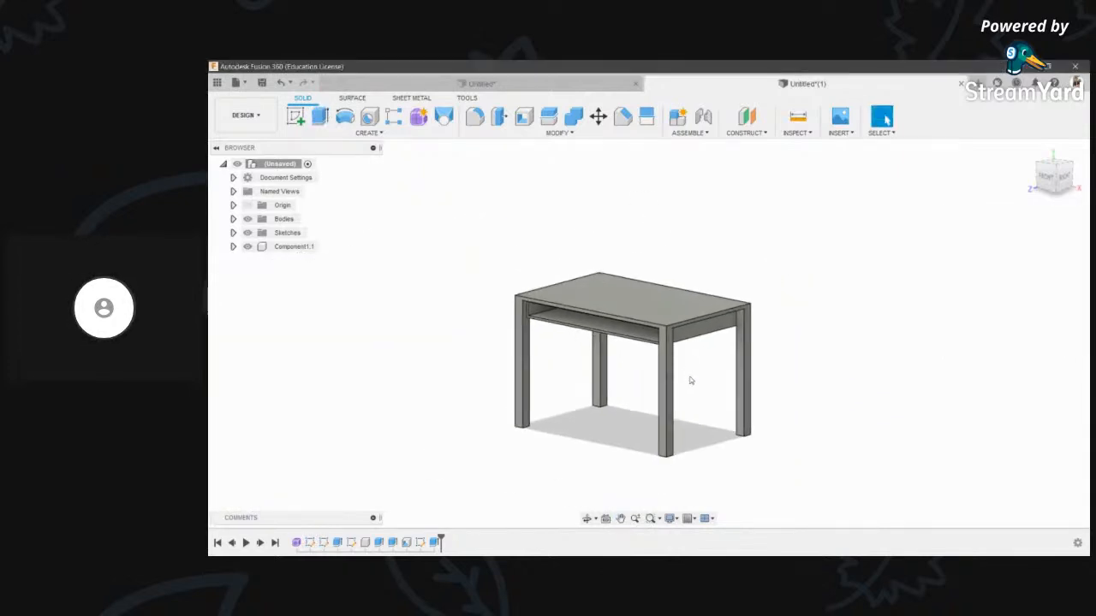
{"action": "key", "text": "ctrl+z"}
- Extrude all four corner squares 350 mm downward as a new leg component
{"action": "middle_click_drag", "start_coordinate": [644, 290], "coordinate": [638, 225], "text": "shift"}
{"action": "scroll", "coordinate": [563, 300], "scroll_direction": "up", "scroll_amount": 4}
{"action": "key", "text": "e"}
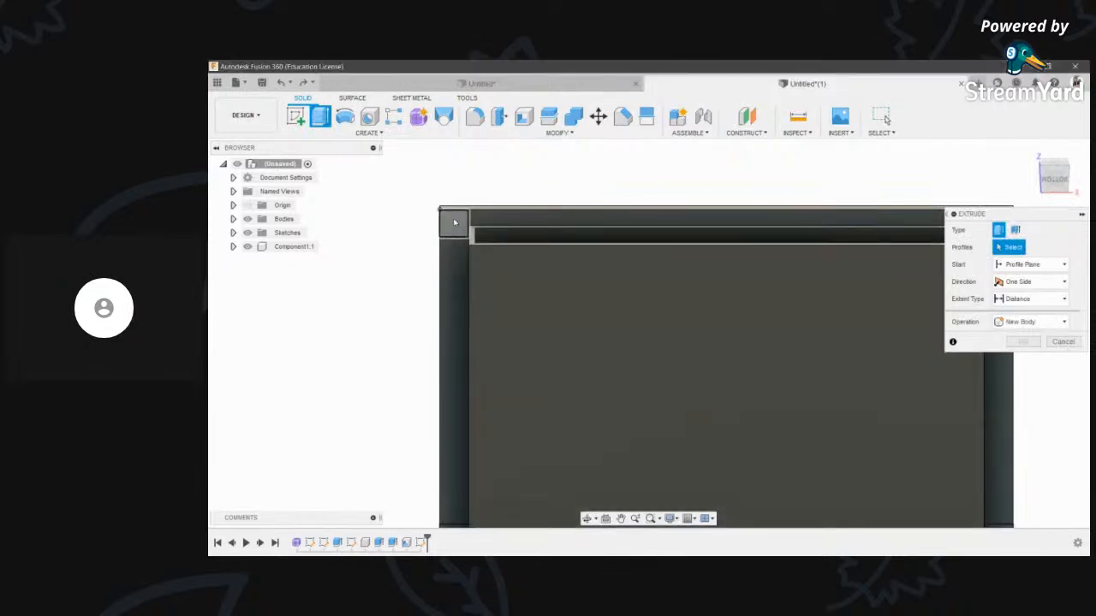
{"action": "left_click", "coordinate": [455, 223]}
{"action": "scroll", "coordinate": [455, 224], "scroll_direction": "down", "scroll_amount": 2}
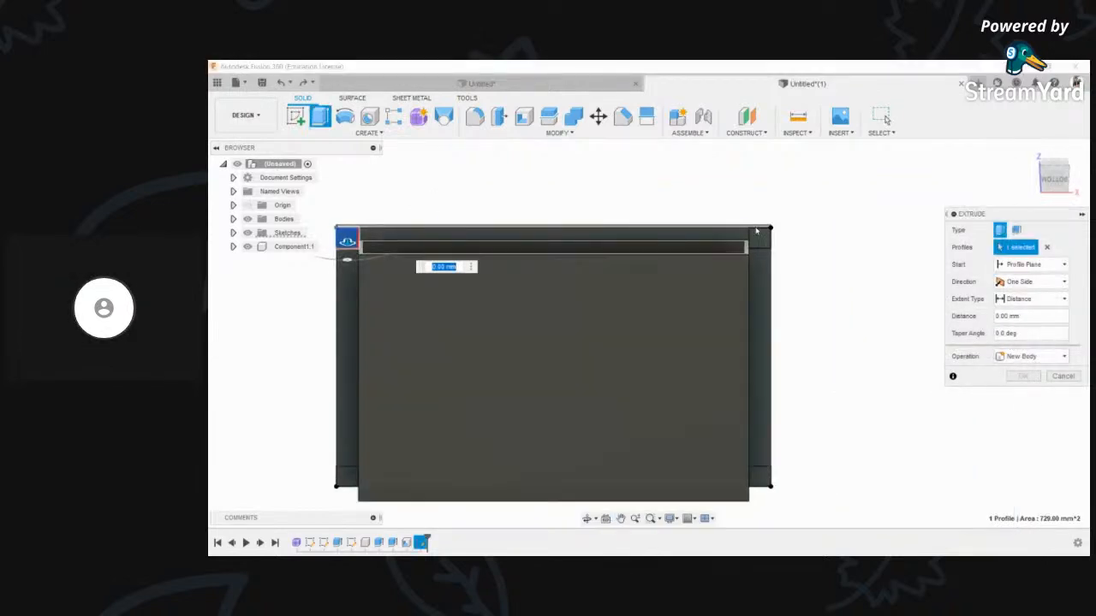
{"action": "left_click", "coordinate": [759, 237]}
{"action": "left_click", "coordinate": [759, 477]}
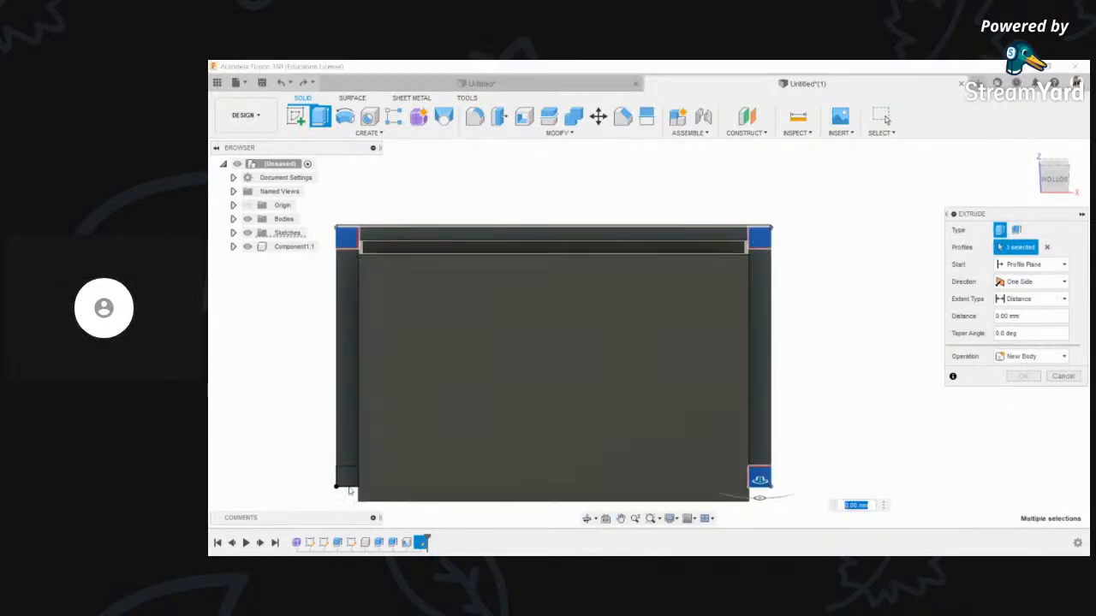
{"action": "left_click", "coordinate": [348, 481]}
{"action": "scroll", "coordinate": [619, 345], "scroll_direction": "down", "scroll_amount": 3}
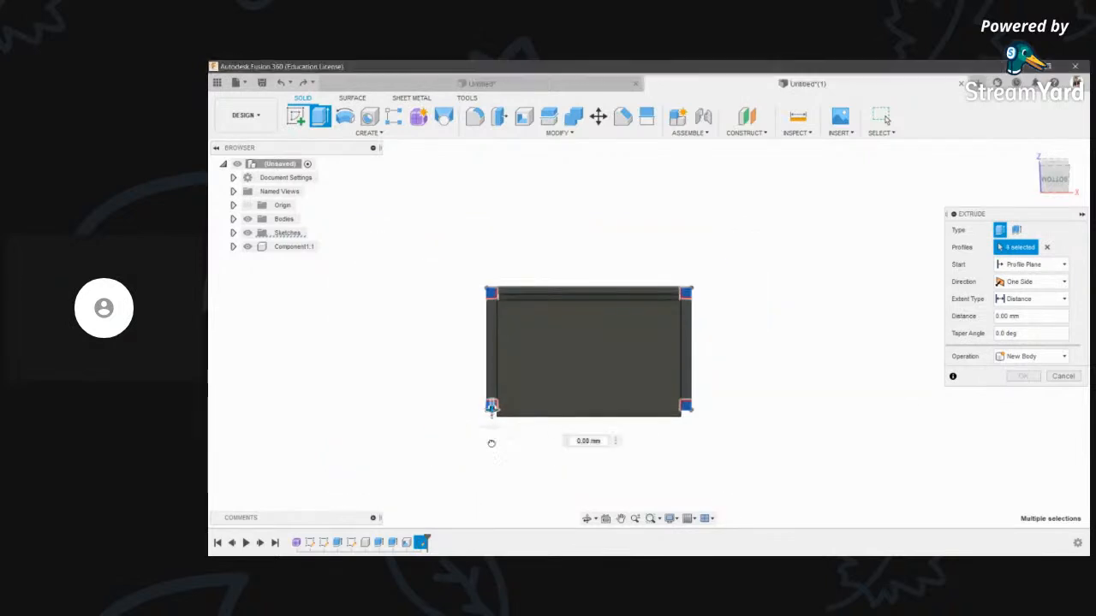
{"action": "left_click_drag", "start_coordinate": [492, 428], "coordinate": [490, 462]}
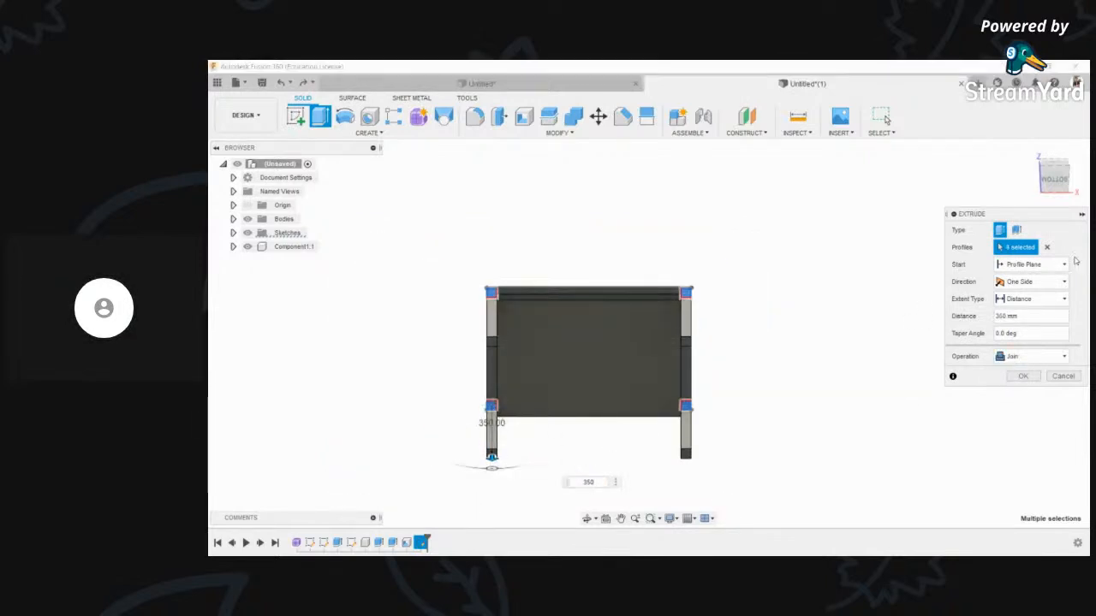
{"action": "left_click", "coordinate": [1022, 356]}
{"action": "left_click", "coordinate": [1026, 426]}
{"action": "left_click", "coordinate": [1023, 376]}
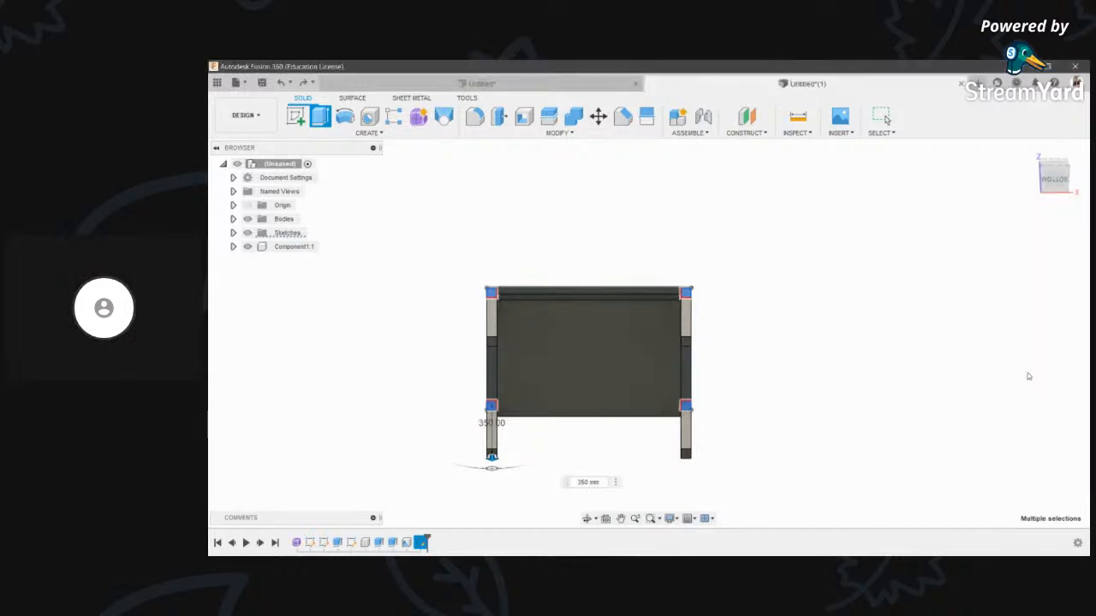
- Orbit around the table to inspect the finished legs from the front-right
{"action": "middle_click_drag", "start_coordinate": [572, 332], "coordinate": [683, 244], "text": "shift"}
{"action": "scroll", "coordinate": [685, 239], "scroll_direction": "up", "scroll_amount": 3}
{"action": "middle_click_drag", "start_coordinate": [672, 339], "coordinate": [546, 379], "text": "shift"}
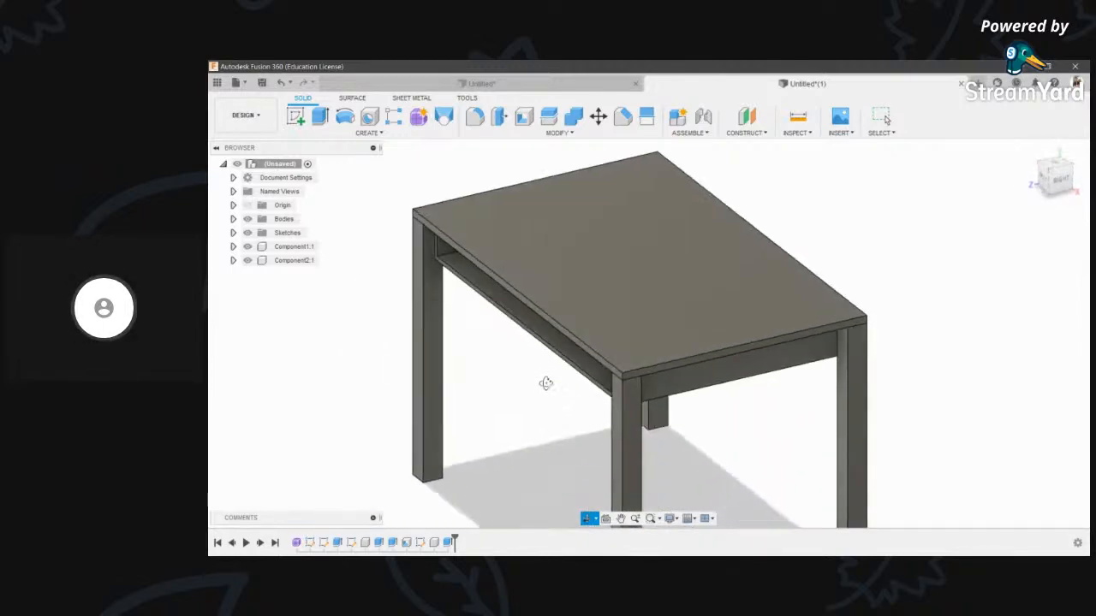
{"action": "scroll", "coordinate": [578, 344], "scroll_direction": "up", "scroll_amount": 5}
{"action": "key", "text": "e"}
{"action": "scroll", "coordinate": [550, 358], "scroll_direction": "up", "scroll_amount": 4}
{"action": "left_click", "coordinate": [550, 359]}
{"action": "scroll", "coordinate": [546, 351], "scroll_direction": "down", "scroll_amount": 4}
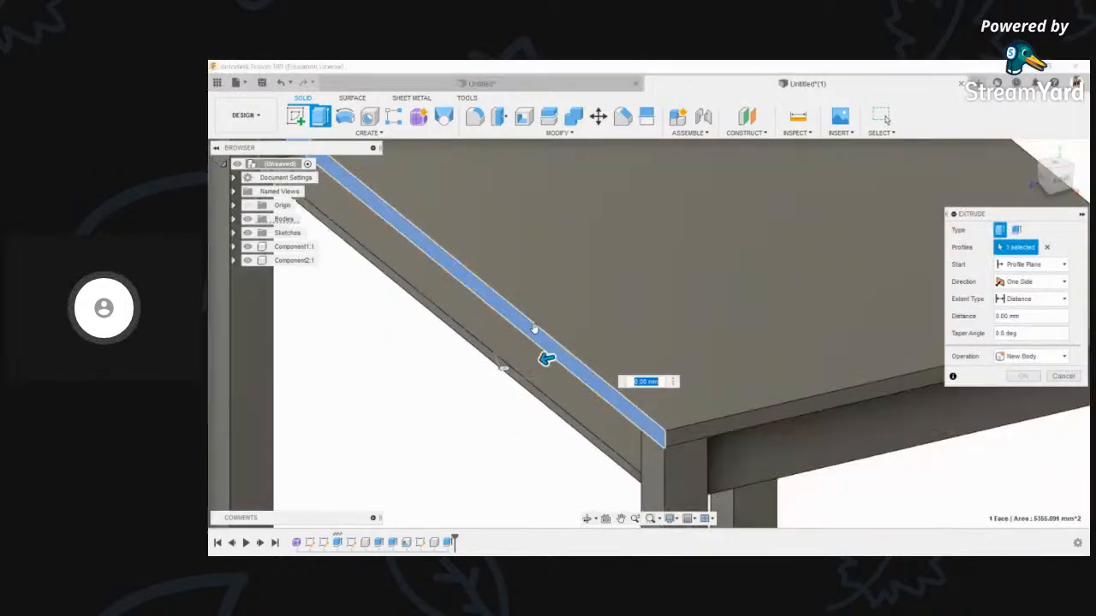
{"action": "scroll", "coordinate": [548, 342], "scroll_direction": "up", "scroll_amount": 2}
{"action": "type", "text": "15"}
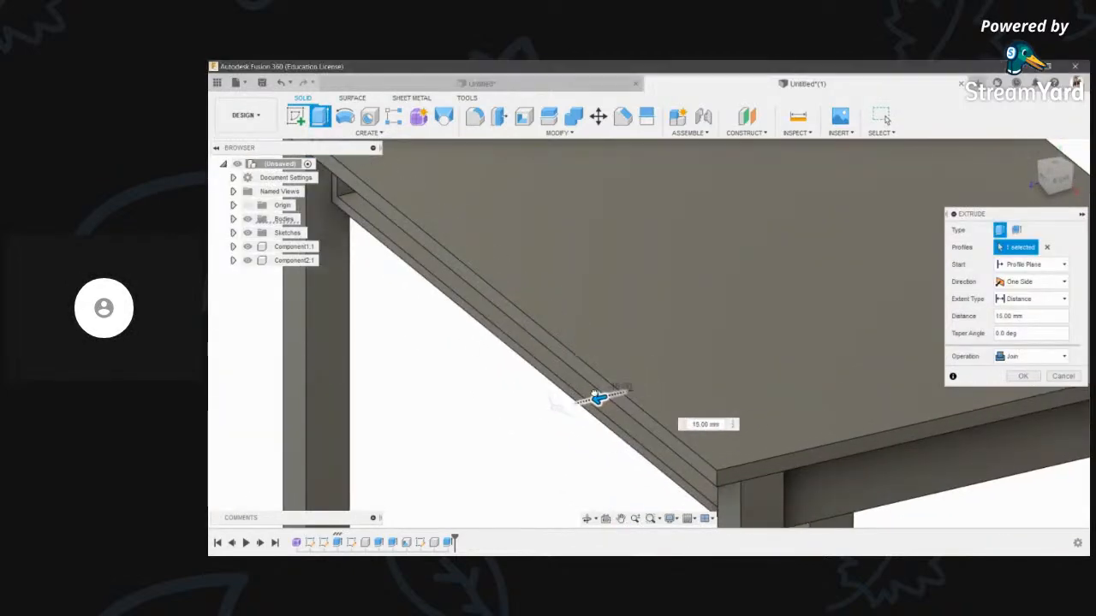
{"action": "scroll", "coordinate": [825, 370], "scroll_direction": "down", "scroll_amount": 3}
{"action": "left_click", "coordinate": [1013, 377]}
{"action": "scroll", "coordinate": [692, 405], "scroll_direction": "down", "scroll_amount": 3}
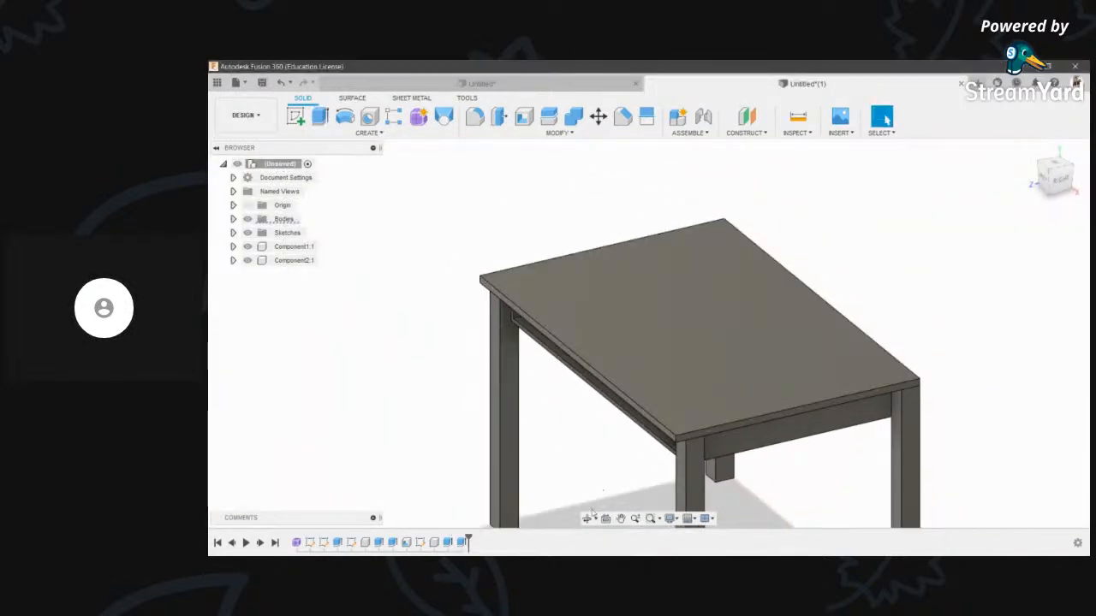
{"action": "left_click", "coordinate": [586, 522]}
{"action": "left_click_drag", "start_coordinate": [698, 466], "coordinate": [623, 363]}
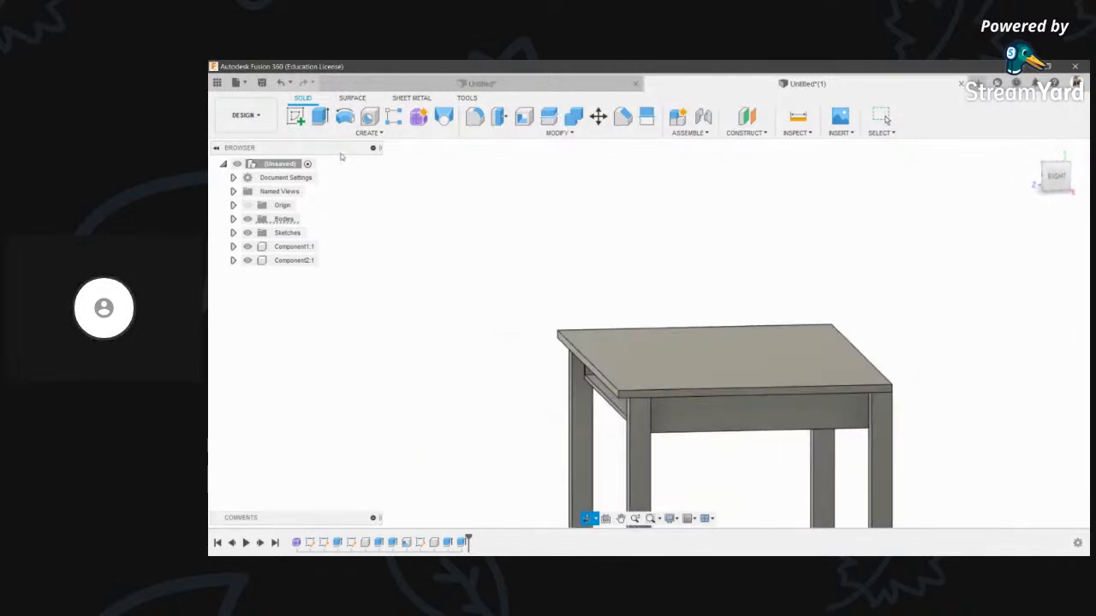
{"action": "left_click", "coordinate": [295, 115]}
- Sketch a two-point rectangle under the tabletop on the leg's inner face
{"action": "left_click", "coordinate": [641, 432]}
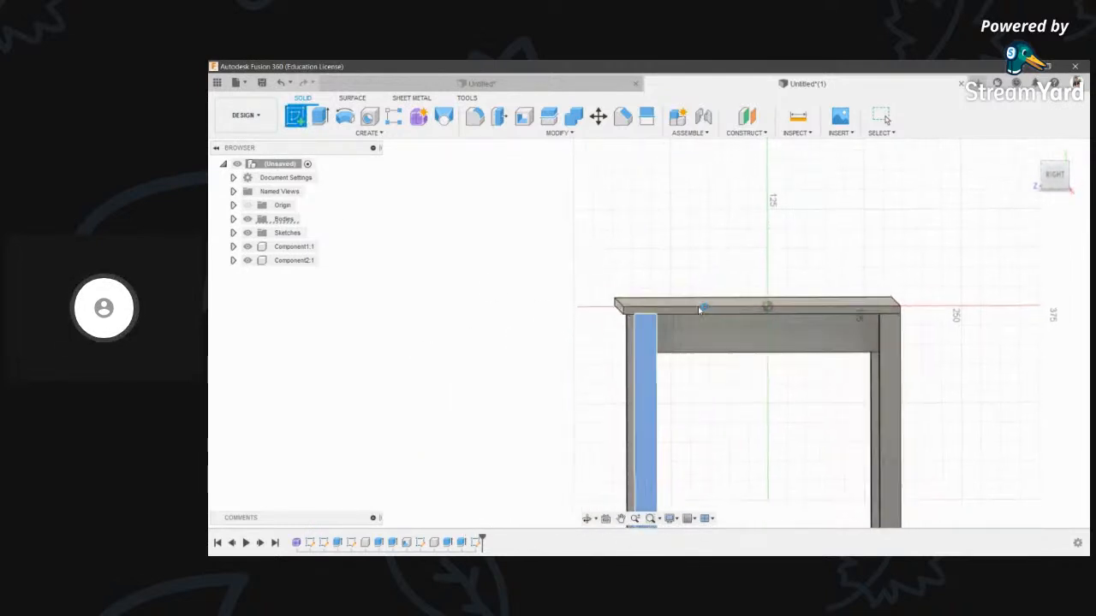
{"action": "scroll", "coordinate": [553, 306], "scroll_direction": "up", "scroll_amount": 3}
{"action": "key", "text": "r"}
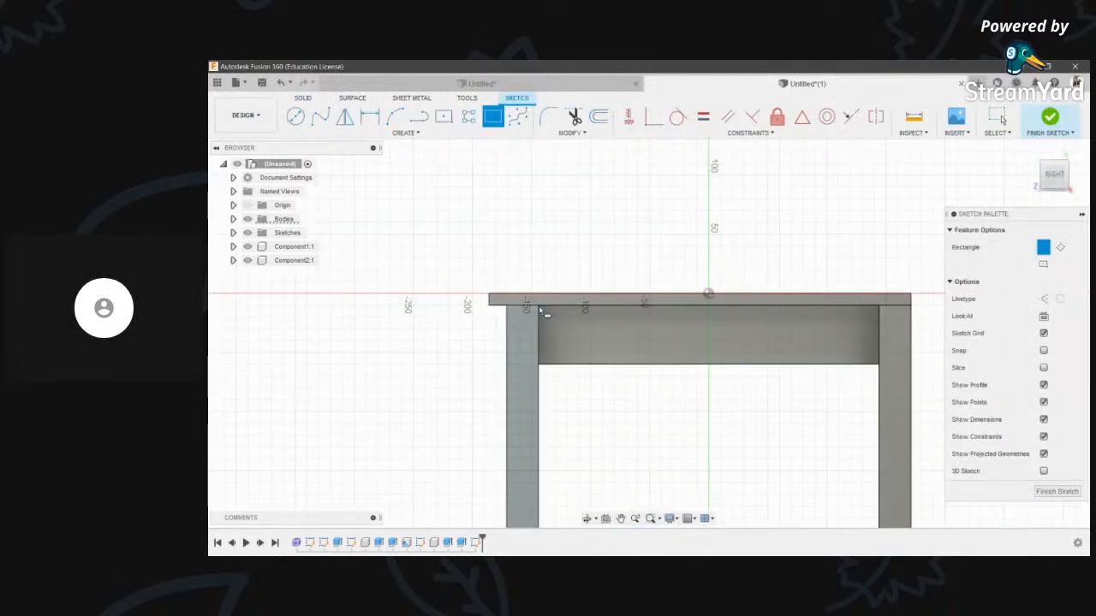
{"action": "left_click", "coordinate": [882, 333]}
{"action": "left_click", "coordinate": [1050, 116]}
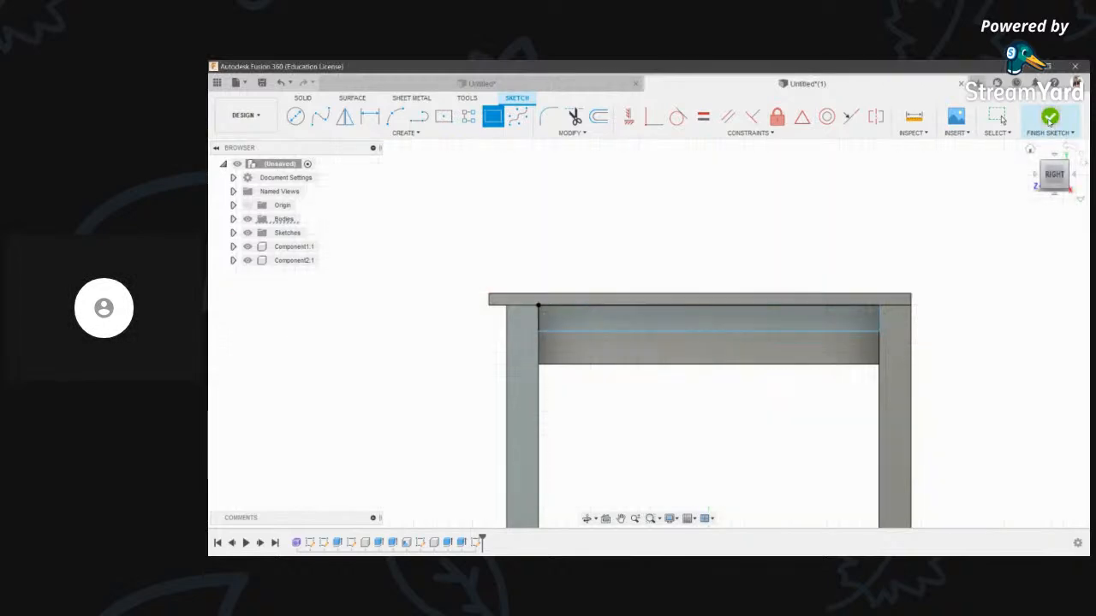
- Extrude the rail profile −27 mm into the table as a new component
{"action": "key", "text": "e"}
{"action": "left_click", "coordinate": [611, 317]}
{"action": "middle_click_drag", "start_coordinate": [590, 453], "coordinate": [601, 222], "text": "shift"}
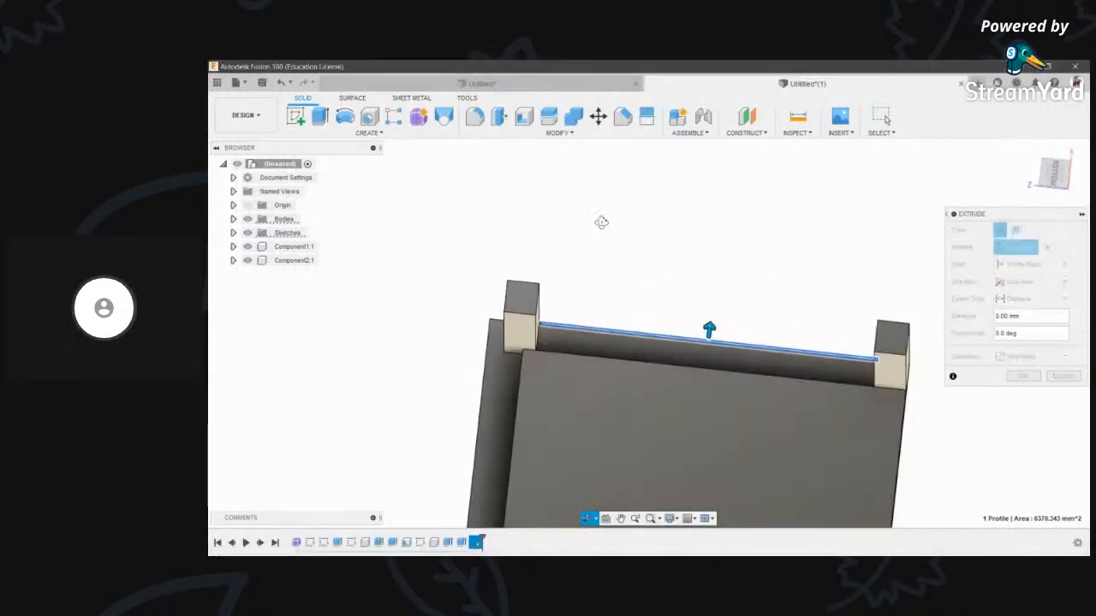
{"action": "left_click", "coordinate": [1059, 176]}
{"action": "left_click_drag", "start_coordinate": [738, 325], "coordinate": [744, 407]}
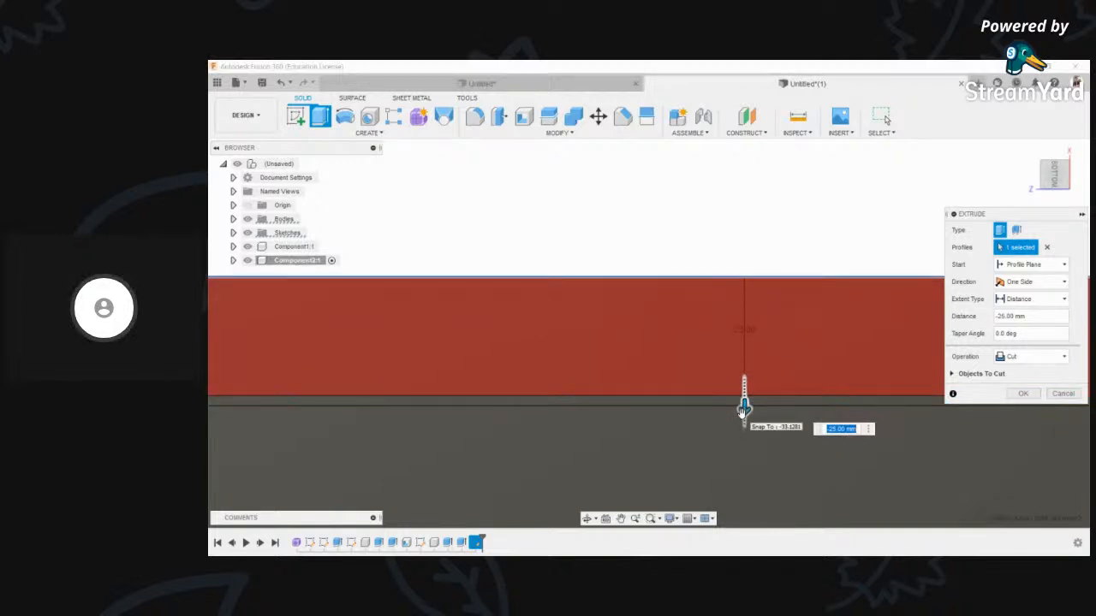
{"action": "left_click", "coordinate": [1027, 358]}
{"action": "left_click", "coordinate": [1036, 423]}
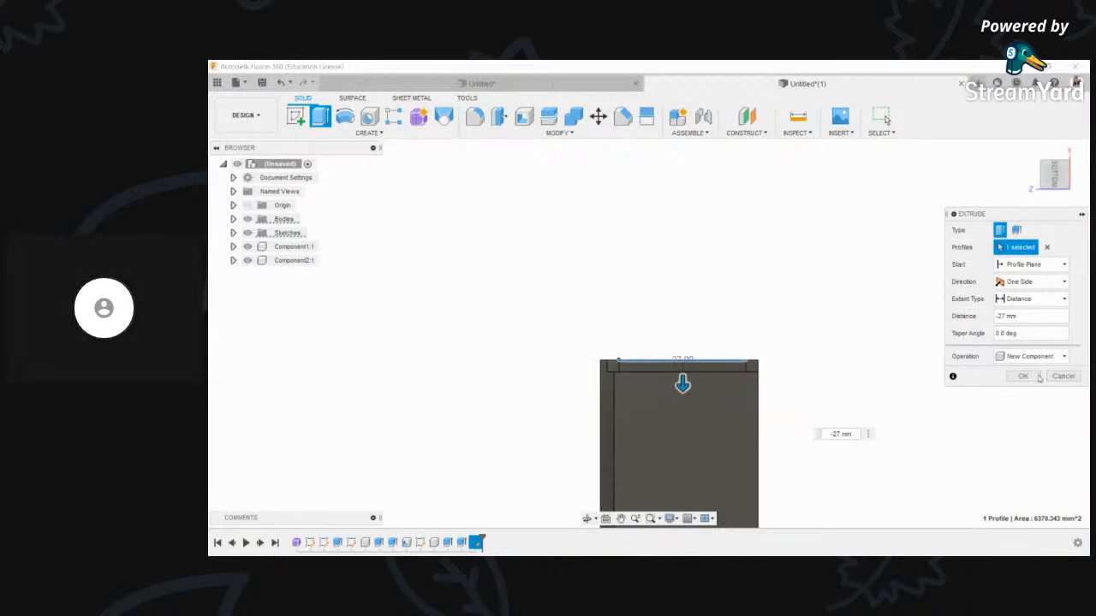
{"action": "left_click", "coordinate": [1034, 376]}
{"action": "scroll", "coordinate": [667, 241], "scroll_direction": "down", "scroll_amount": 3}
- Orbit the table to an angled view to check the new rail
{"action": "left_click", "coordinate": [587, 520]}
{"action": "left_click_drag", "start_coordinate": [672, 249], "coordinate": [717, 357]}
{"action": "scroll", "coordinate": [677, 353], "scroll_direction": "up", "scroll_amount": 5}
{"action": "middle_click_drag", "start_coordinate": [670, 352], "coordinate": [718, 352]}
{"action": "key", "text": "Escape"}
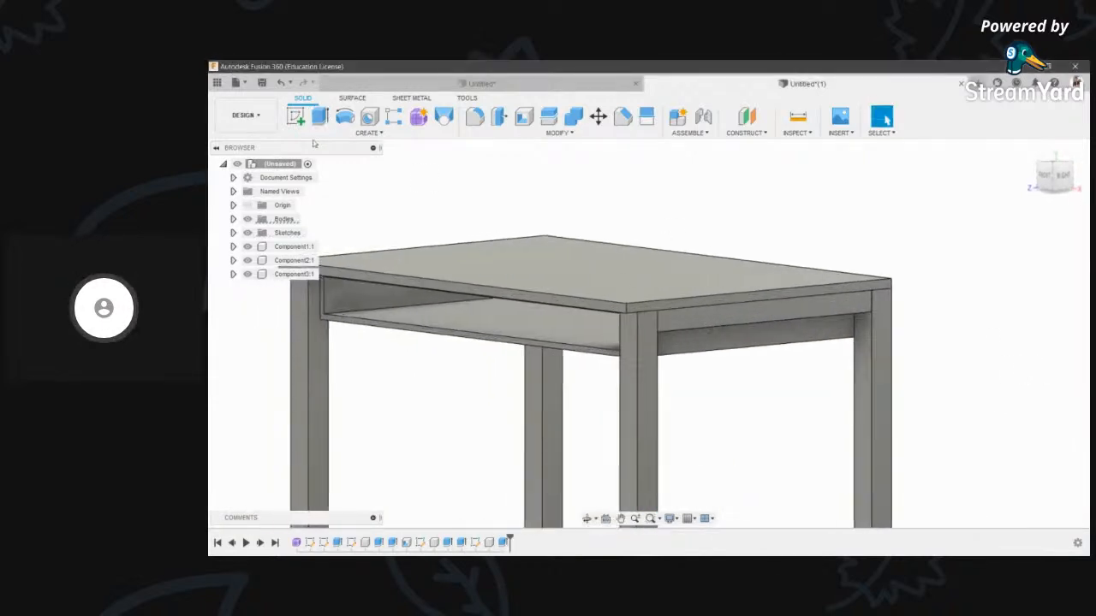
- Mirror the rail Component3 about the central origin plane, using the Components mirror type
{"action": "left_click", "coordinate": [366, 133]}
{"action": "left_click", "coordinate": [305, 398]}
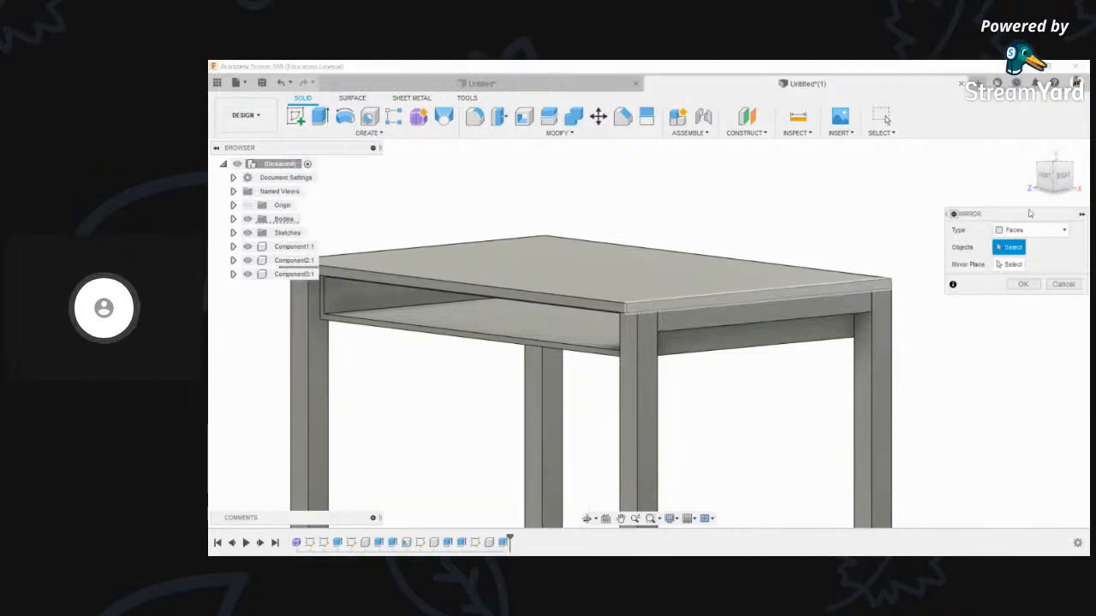
{"action": "left_click", "coordinate": [1032, 230]}
{"action": "left_click", "coordinate": [1015, 262]}
{"action": "left_click", "coordinate": [818, 318]}
{"action": "scroll", "coordinate": [823, 319], "scroll_direction": "down", "scroll_amount": 3}
{"action": "left_click", "coordinate": [1011, 264]}
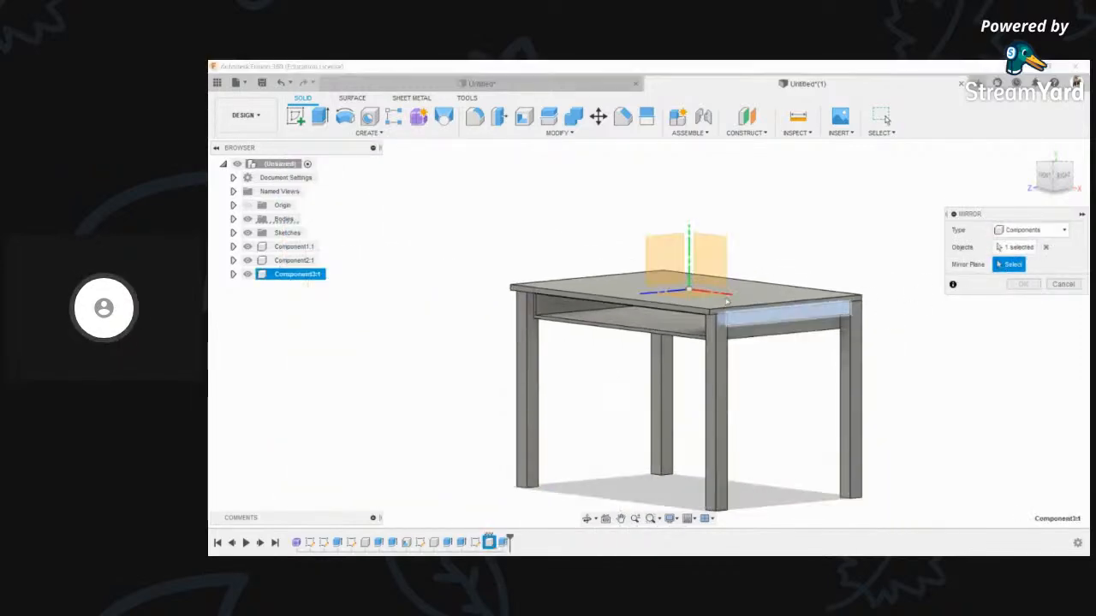
{"action": "left_click", "coordinate": [668, 252]}
{"action": "left_click", "coordinate": [587, 519]}
{"action": "left_click_drag", "start_coordinate": [557, 364], "coordinate": [698, 264]}
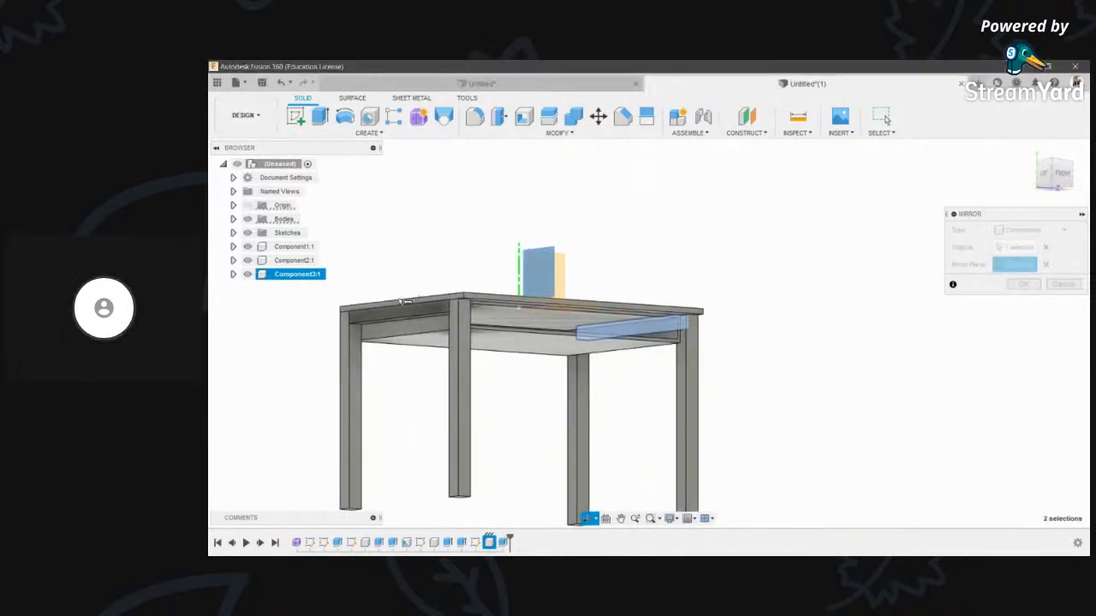
{"action": "scroll", "coordinate": [405, 305], "scroll_direction": "up", "scroll_amount": 5}
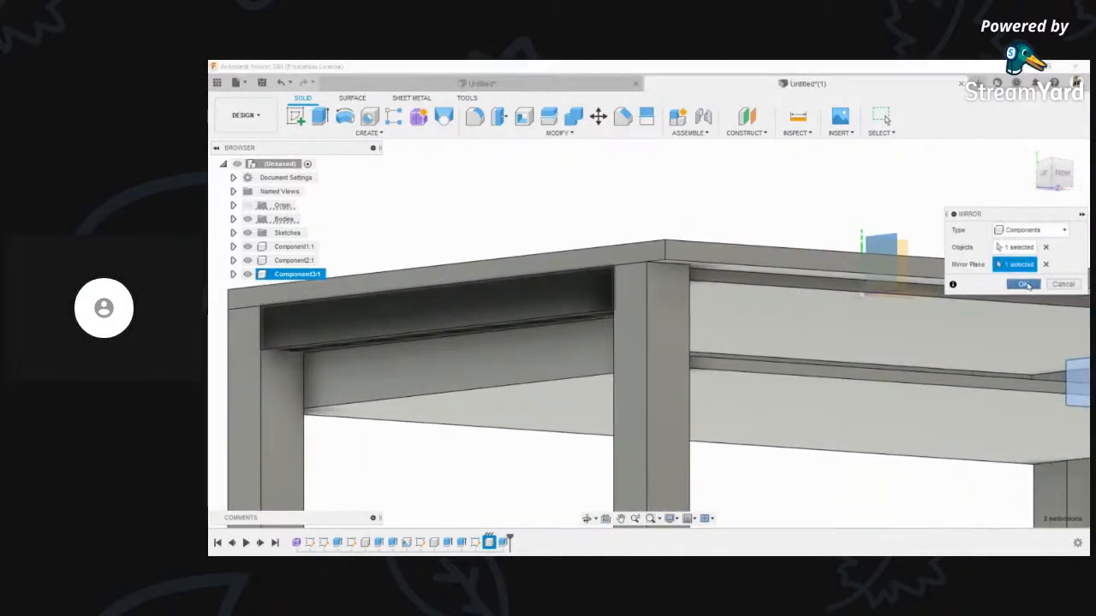
{"action": "left_click", "coordinate": [1023, 284]}
- Orbit the table to inspect both rails, then snap to the front view
{"action": "scroll", "coordinate": [539, 291], "scroll_direction": "down", "scroll_amount": 5}
{"action": "scroll", "coordinate": [630, 339], "scroll_direction": "down", "scroll_amount": 2}
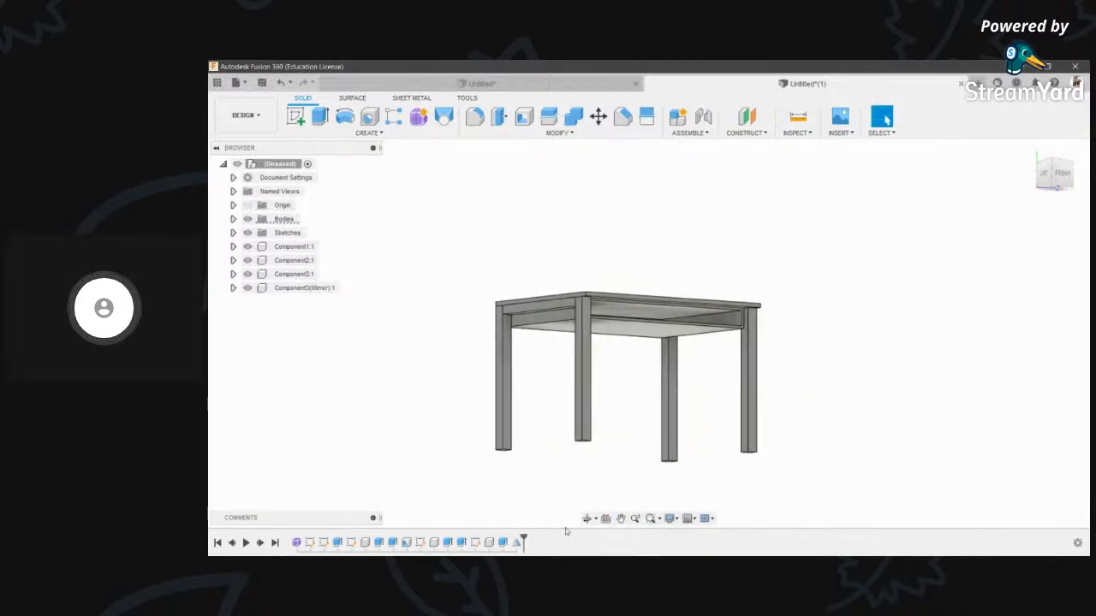
{"action": "left_click", "coordinate": [587, 519]}
{"action": "left_click_drag", "start_coordinate": [753, 237], "coordinate": [709, 269]}
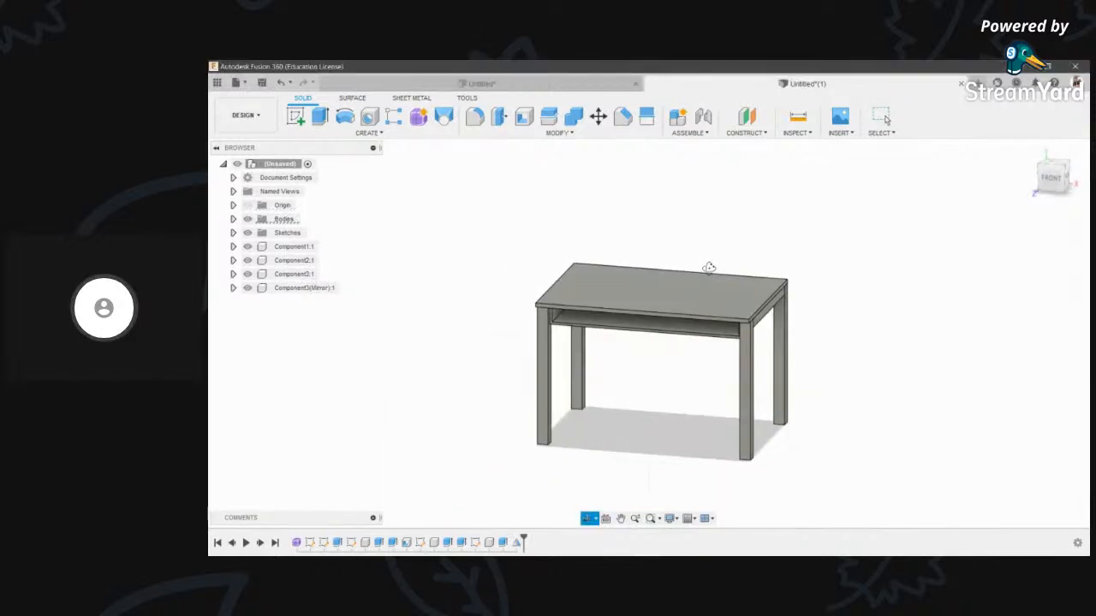
{"action": "mouse_move", "coordinate": [657, 343]}
{"action": "left_mouse_down"}
{"action": "mouse_move", "coordinate": [631, 342]}
{"action": "mouse_move", "coordinate": [668, 335]}
{"action": "left_mouse_up"}
{"action": "scroll", "coordinate": [668, 336], "scroll_direction": "up", "scroll_amount": 3}
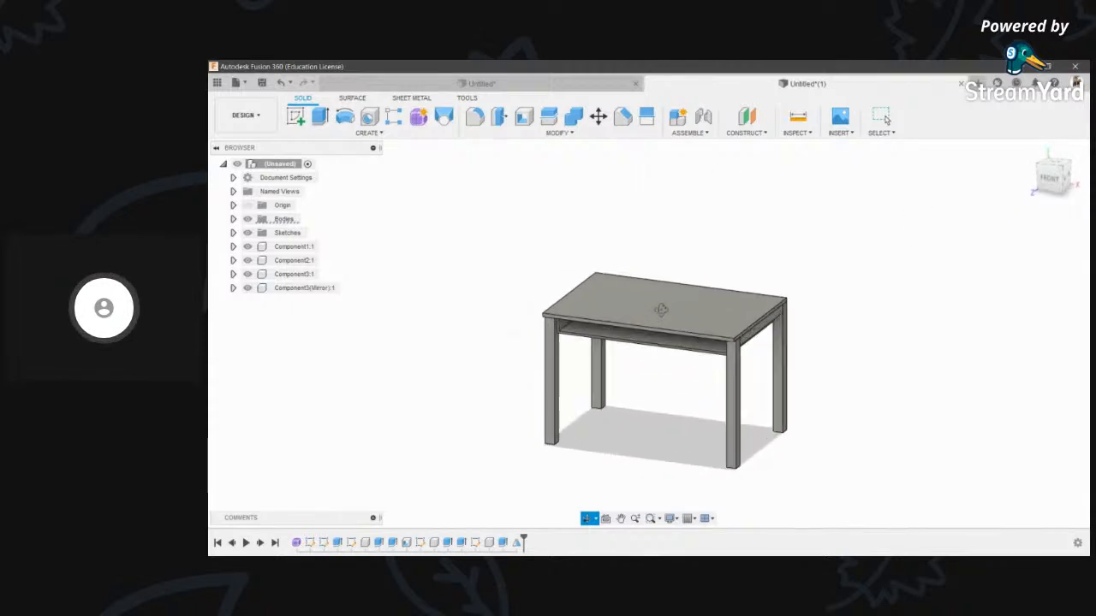
{"action": "left_click", "coordinate": [245, 114]}
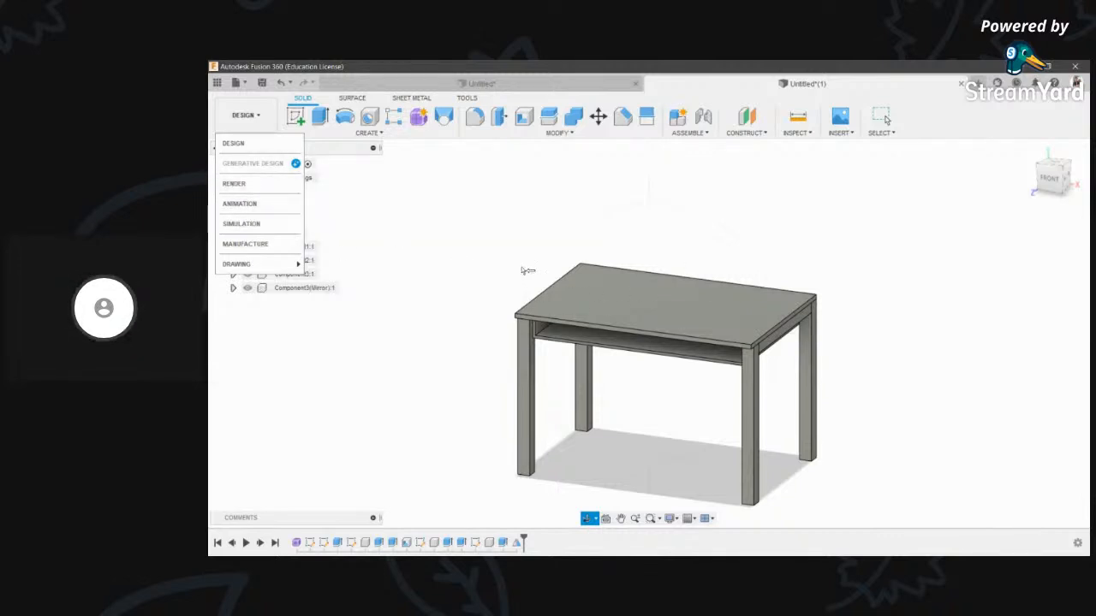
{"action": "left_click", "coordinate": [555, 199]}
{"action": "scroll", "coordinate": [553, 313], "scroll_direction": "up", "scroll_amount": 3}
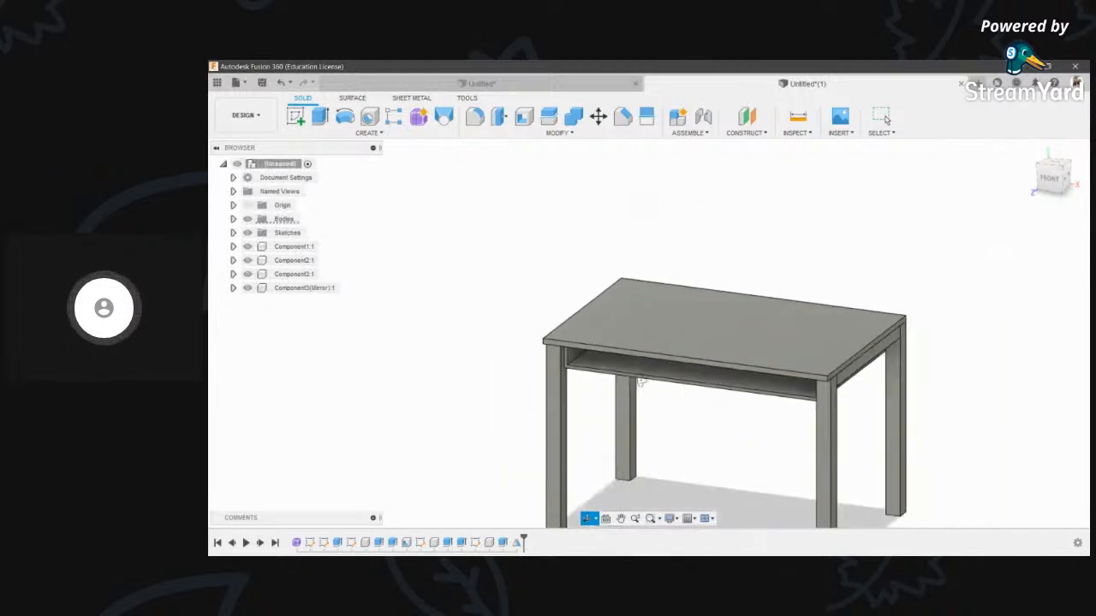
{"action": "scroll", "coordinate": [554, 314], "scroll_direction": "down", "scroll_amount": 2}
{"action": "left_click", "coordinate": [589, 518]}
{"action": "left_click_drag", "start_coordinate": [629, 331], "coordinate": [643, 314]}
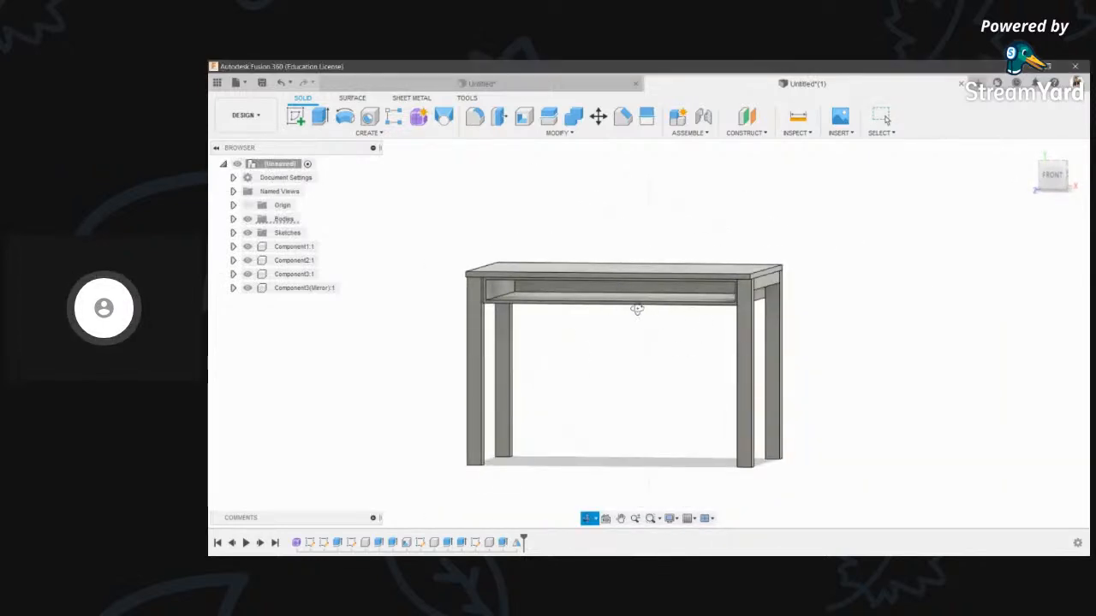
{"action": "left_click", "coordinate": [1051, 176]}
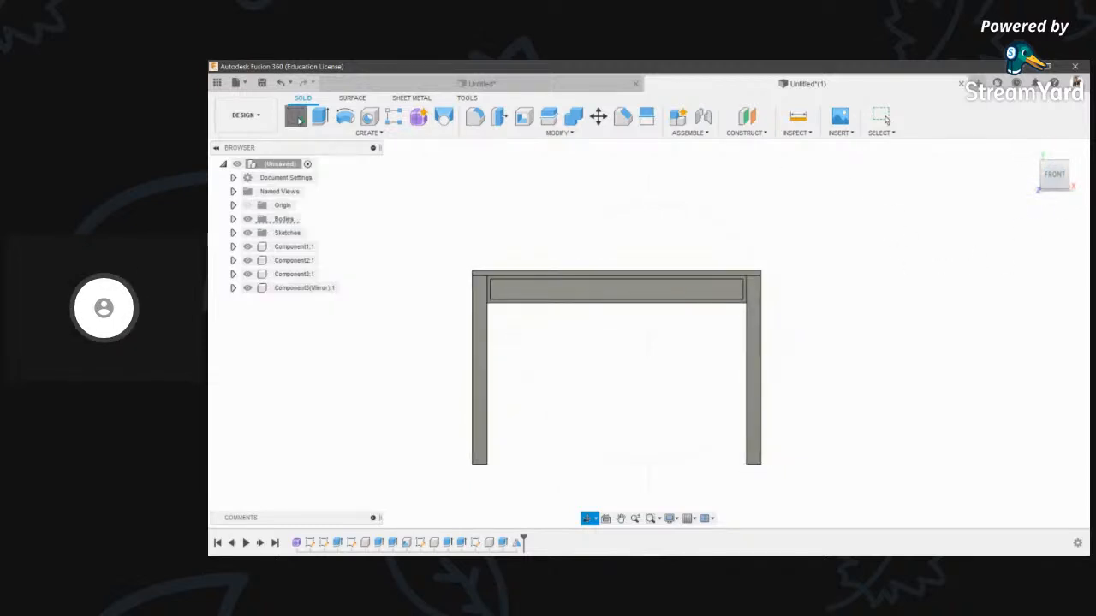
- Start a new sketch and orbit under the table toward the rail face
{"action": "left_click", "coordinate": [296, 117]}
{"action": "scroll", "coordinate": [737, 291], "scroll_direction": "up", "scroll_amount": 4}
{"action": "left_click", "coordinate": [588, 519]}
{"action": "left_click_drag", "start_coordinate": [629, 385], "coordinate": [688, 355]}
{"action": "scroll", "coordinate": [799, 322], "scroll_direction": "up", "scroll_amount": 3}
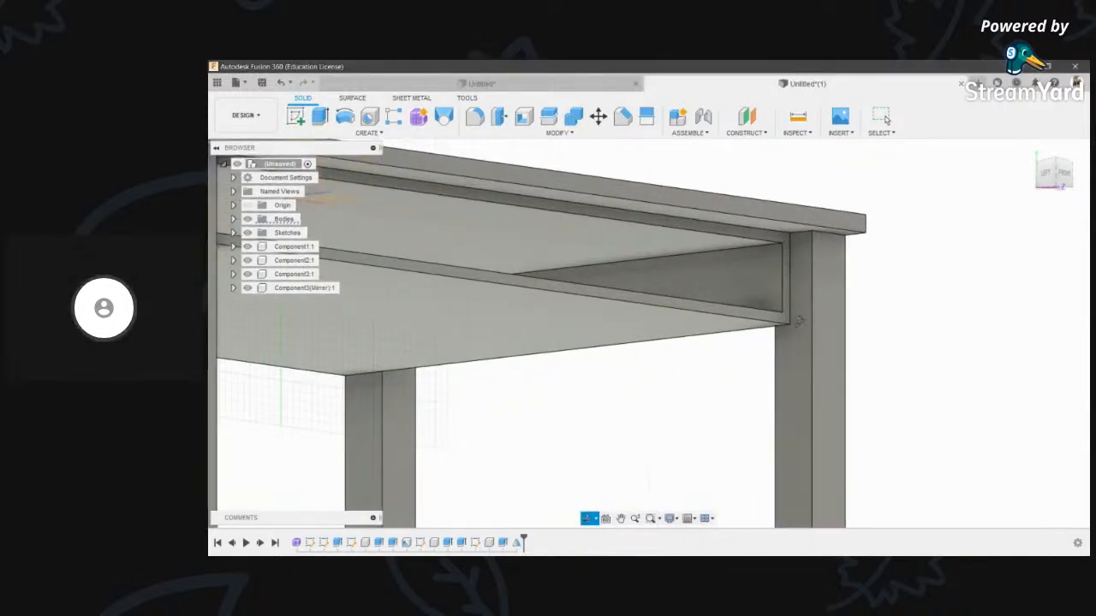
- Set the sketch on the rail's front face, discarding a trial arc and line
{"action": "key", "text": "Escape"}
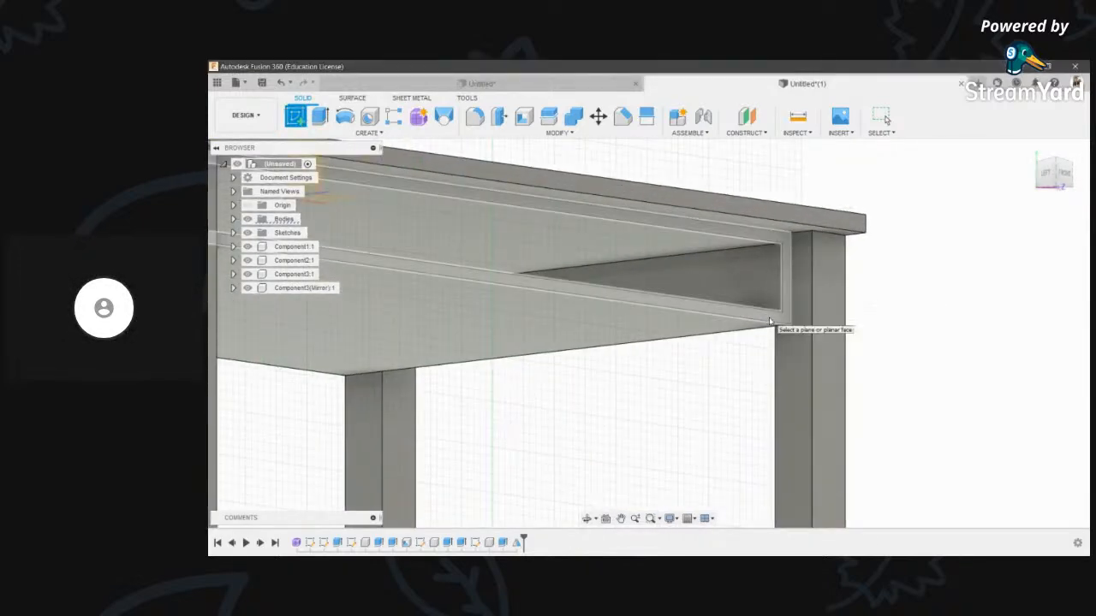
{"action": "left_click", "coordinate": [769, 321]}
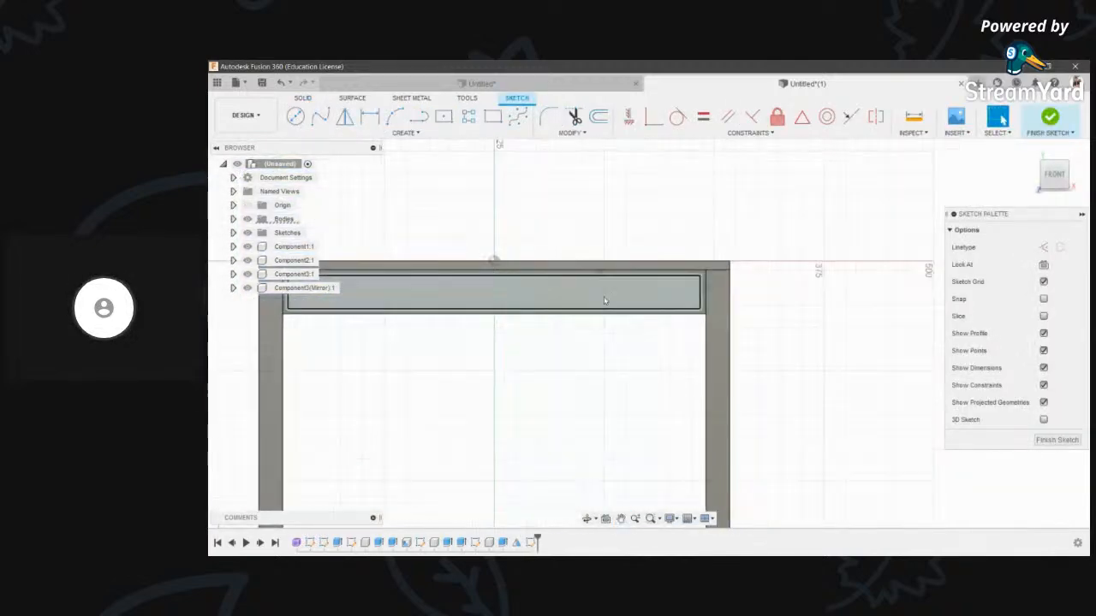
{"action": "left_click", "coordinate": [493, 265]}
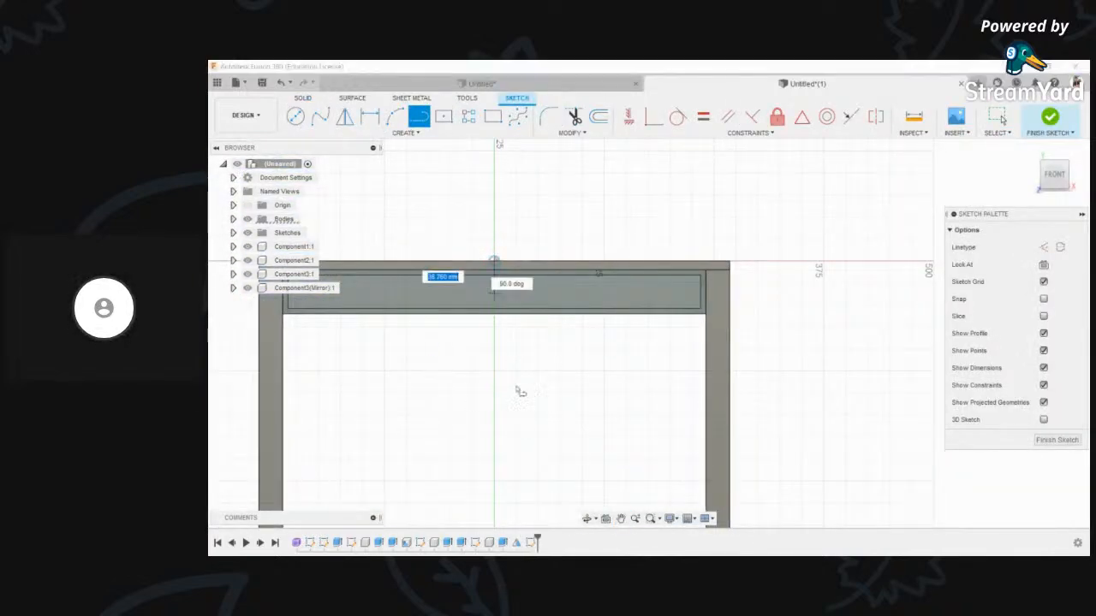
{"action": "key", "text": "Escape"}
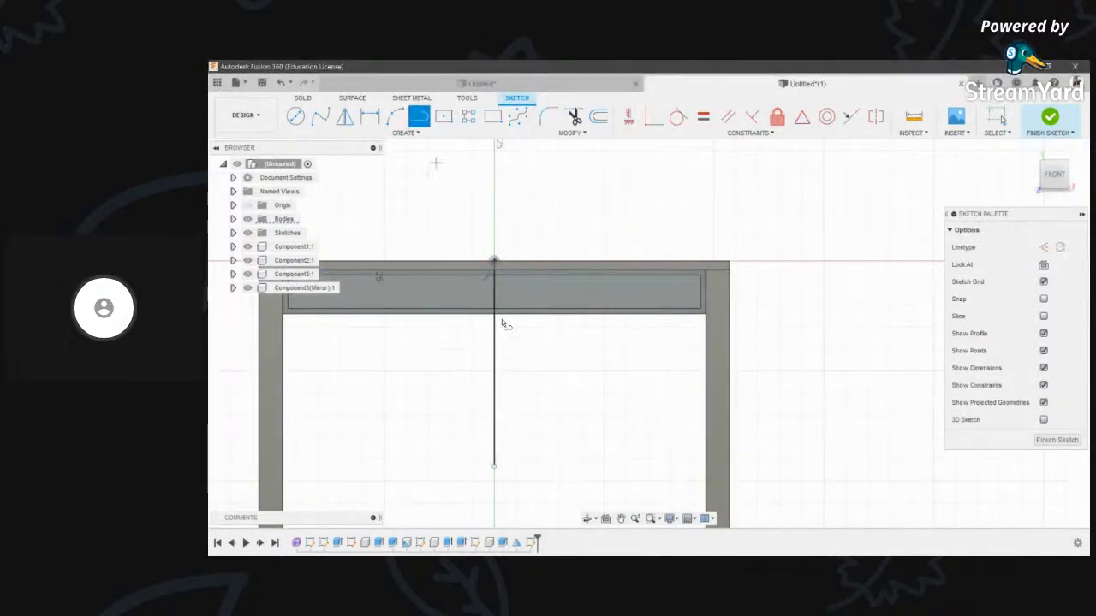
{"action": "scroll", "coordinate": [499, 373], "scroll_direction": "up", "scroll_amount": 2}
{"action": "scroll", "coordinate": [498, 379], "scroll_direction": "down", "scroll_amount": 2}
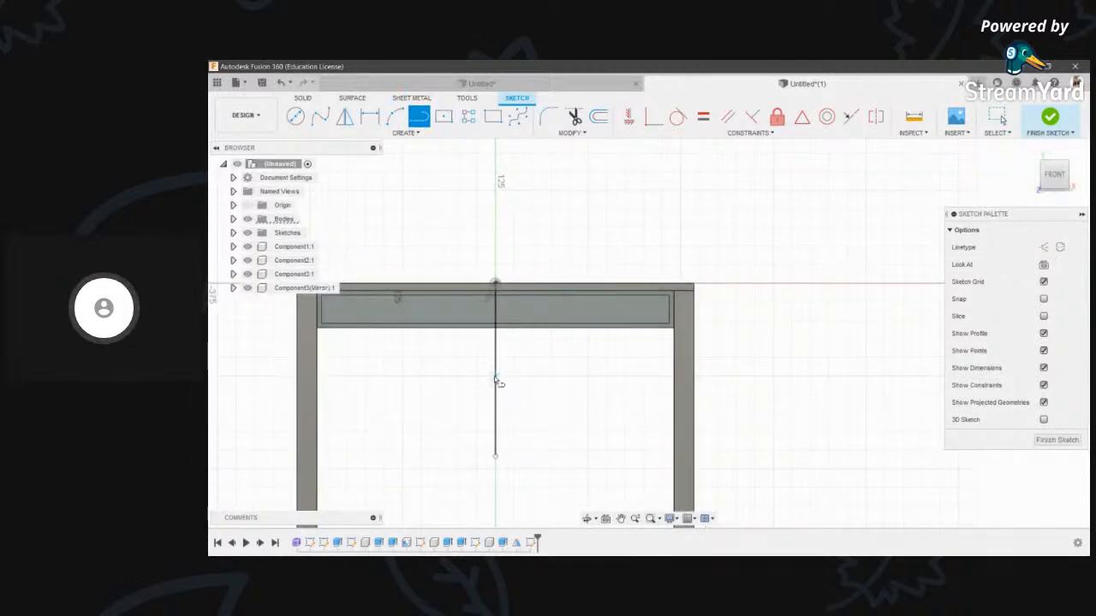
{"action": "key", "text": "Escape"}
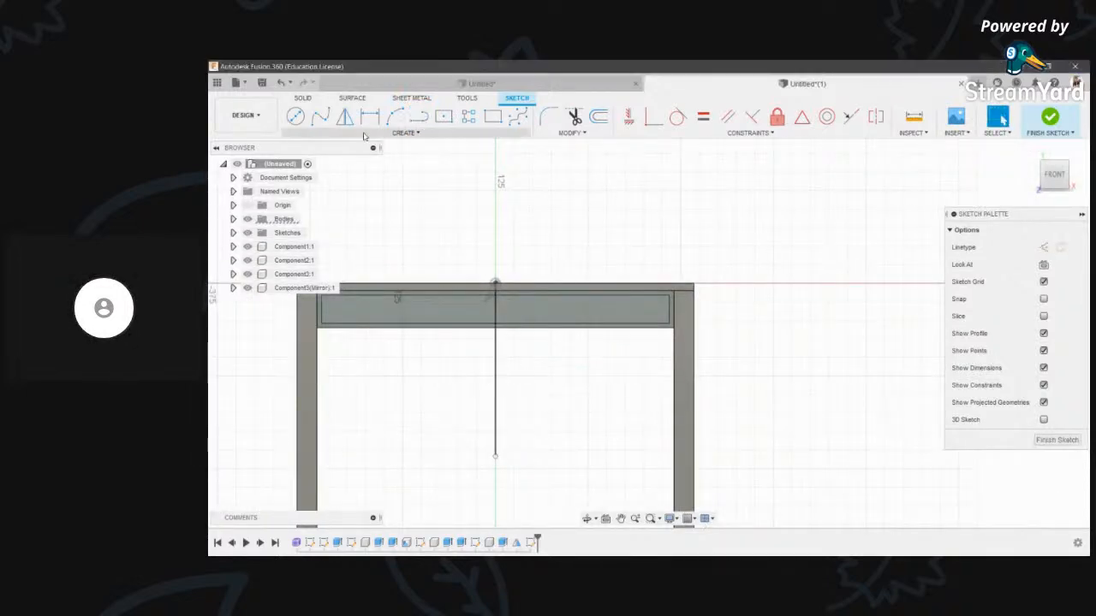
- Draw a rectangle from the top of the centre line to the right leg
{"action": "left_click", "coordinate": [396, 135]}
{"action": "mouse_move", "coordinate": [319, 164]}
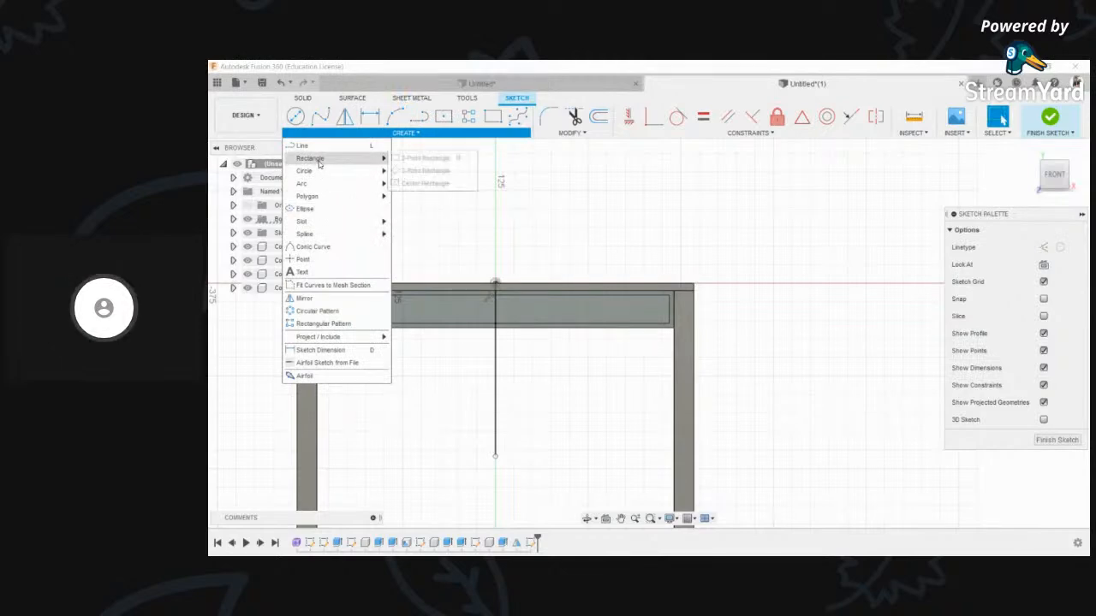
{"action": "left_click", "coordinate": [419, 180]}
{"action": "left_click", "coordinate": [495, 283]}
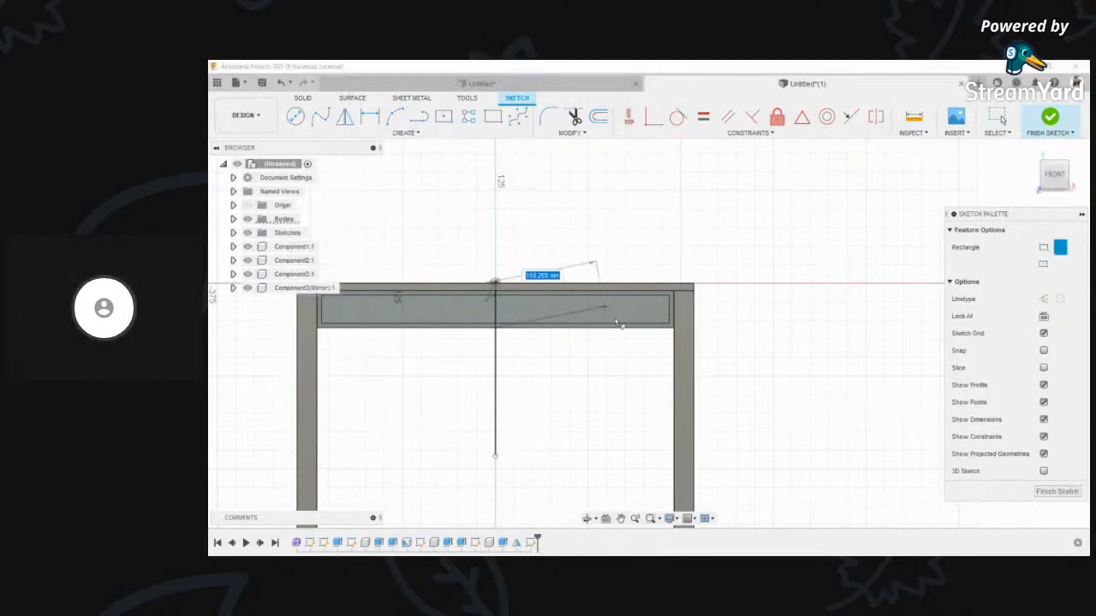
{"action": "left_click", "coordinate": [588, 376]}
{"action": "scroll", "coordinate": [589, 390], "scroll_direction": "down", "scroll_amount": 1}
{"action": "key", "text": "Escape"}
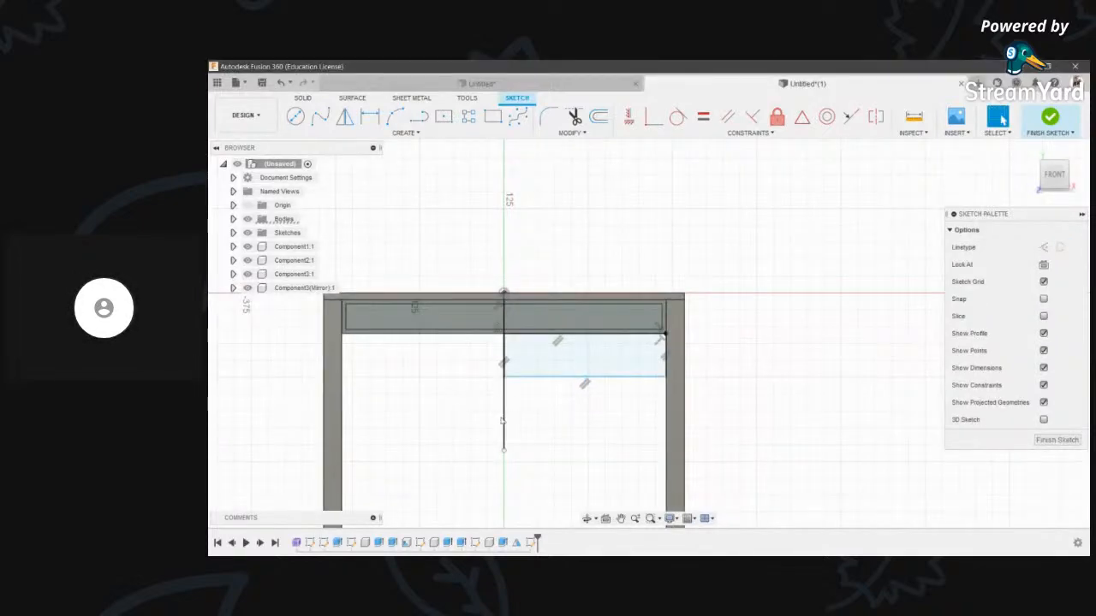
{"action": "scroll", "coordinate": [510, 356], "scroll_direction": "up", "scroll_amount": 2}
{"action": "scroll", "coordinate": [517, 369], "scroll_direction": "down", "scroll_amount": 2}
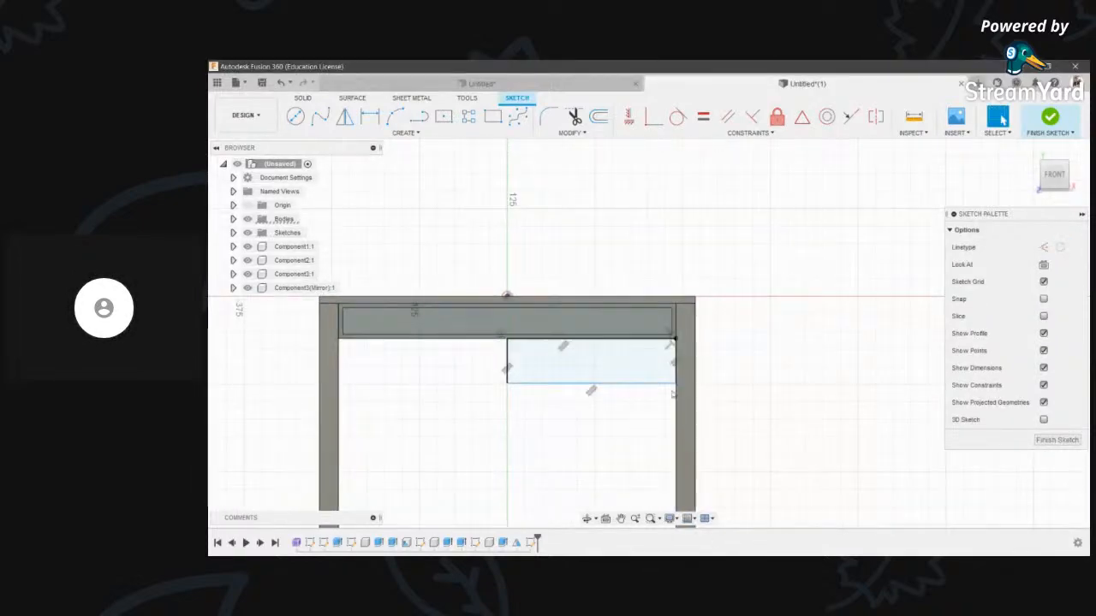
{"action": "middle_click_drag", "start_coordinate": [721, 373], "coordinate": [754, 369]}
{"action": "middle_click_drag", "start_coordinate": [587, 500], "coordinate": [698, 509], "text": "shift"}
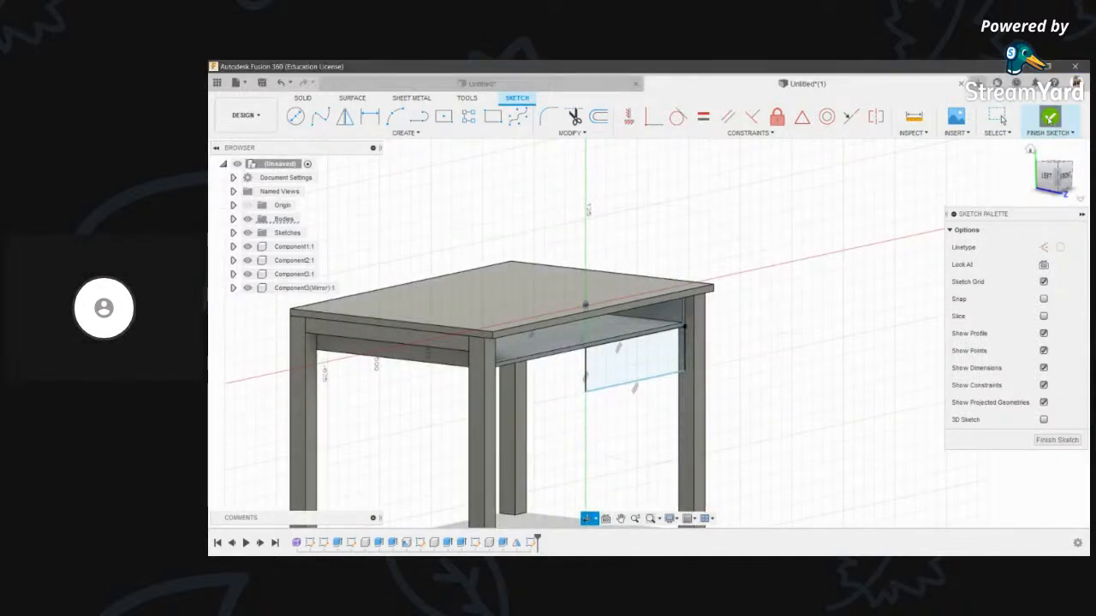
- Finish the sketch and extrude the drawer-front rectangle back under the tabletop
{"action": "left_click", "coordinate": [1050, 118]}
{"action": "scroll", "coordinate": [634, 371], "scroll_direction": "up", "scroll_amount": 1}
{"action": "key", "text": "e"}
{"action": "left_click", "coordinate": [610, 366]}
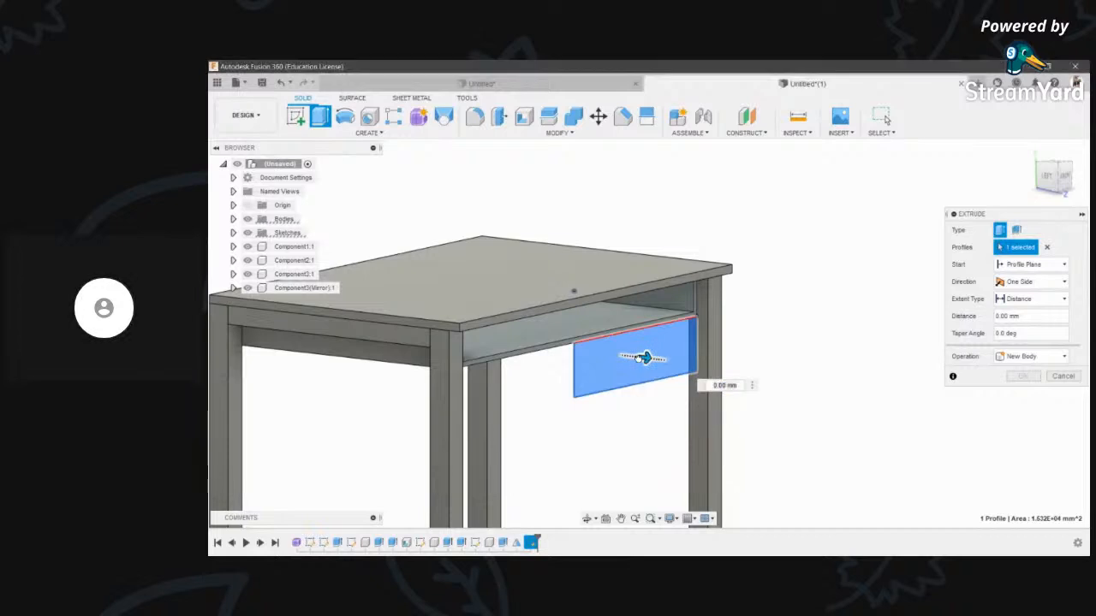
{"action": "left_click_drag", "start_coordinate": [646, 357], "coordinate": [530, 353]}
- Adjust the trial extrusion depth toward roughly 330 mm, checking it from underneath and above
{"action": "left_click", "coordinate": [590, 522]}
{"action": "left_click_drag", "start_coordinate": [539, 415], "coordinate": [592, 318]}
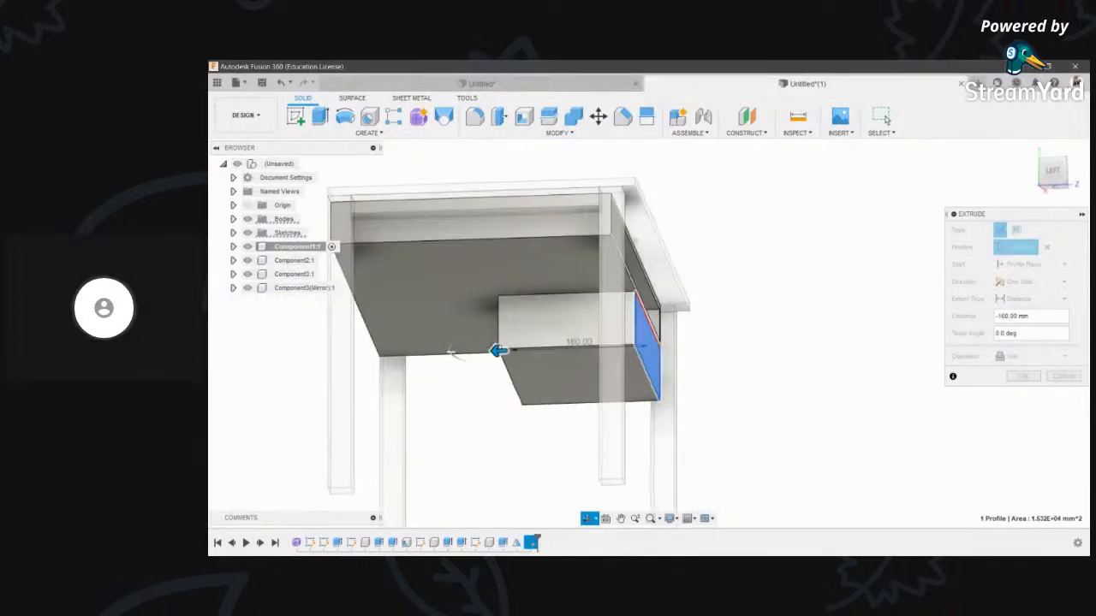
{"action": "key", "text": "Escape"}
{"action": "left_click_drag", "start_coordinate": [497, 356], "coordinate": [350, 345]}
{"action": "left_click", "coordinate": [587, 519]}
{"action": "left_click_drag", "start_coordinate": [519, 287], "coordinate": [443, 380]}
{"action": "scroll", "coordinate": [393, 406], "scroll_direction": "up", "scroll_amount": 3}
{"action": "key", "text": "Escape"}
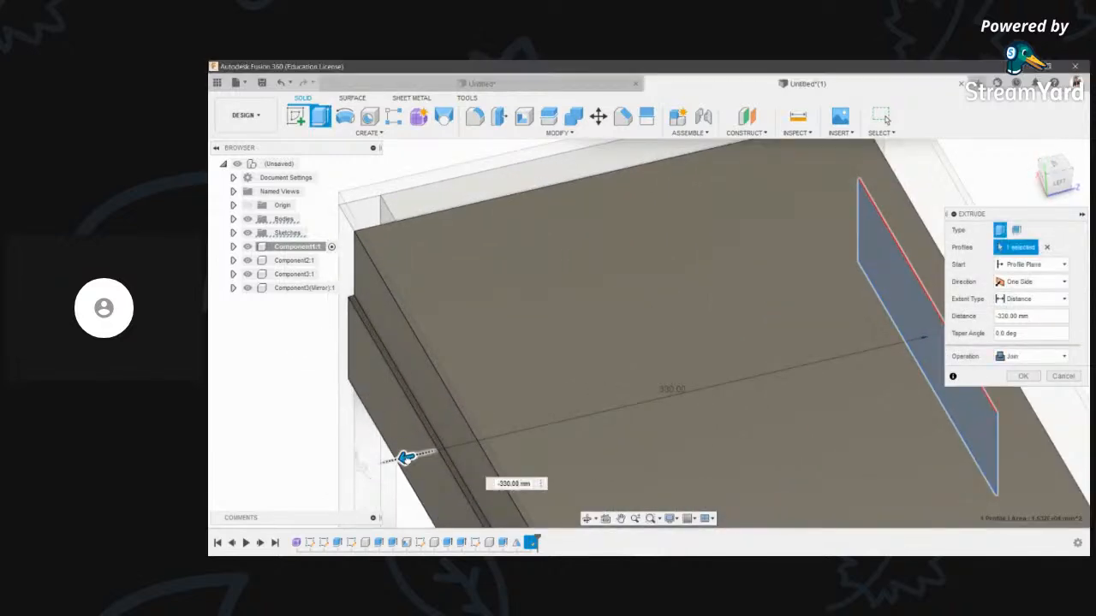
{"action": "left_click_drag", "start_coordinate": [409, 459], "coordinate": [421, 455]}
- Cancel the trial extrusion and measure the tabletop edge length
{"action": "scroll", "coordinate": [411, 362], "scroll_direction": "down", "scroll_amount": 6}
{"action": "key", "text": "Escape"}
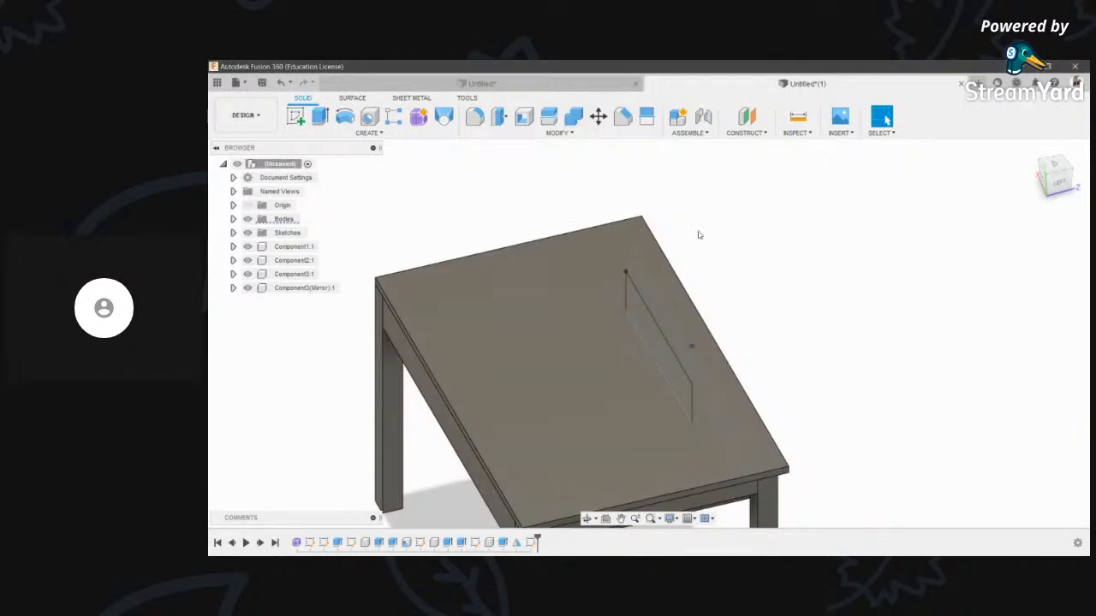
{"action": "middle_click_drag", "start_coordinate": [696, 238], "coordinate": [700, 224]}
{"action": "scroll", "coordinate": [565, 354], "scroll_direction": "down", "scroll_amount": 4}
{"action": "scroll", "coordinate": [565, 355], "scroll_direction": "up", "scroll_amount": 2}
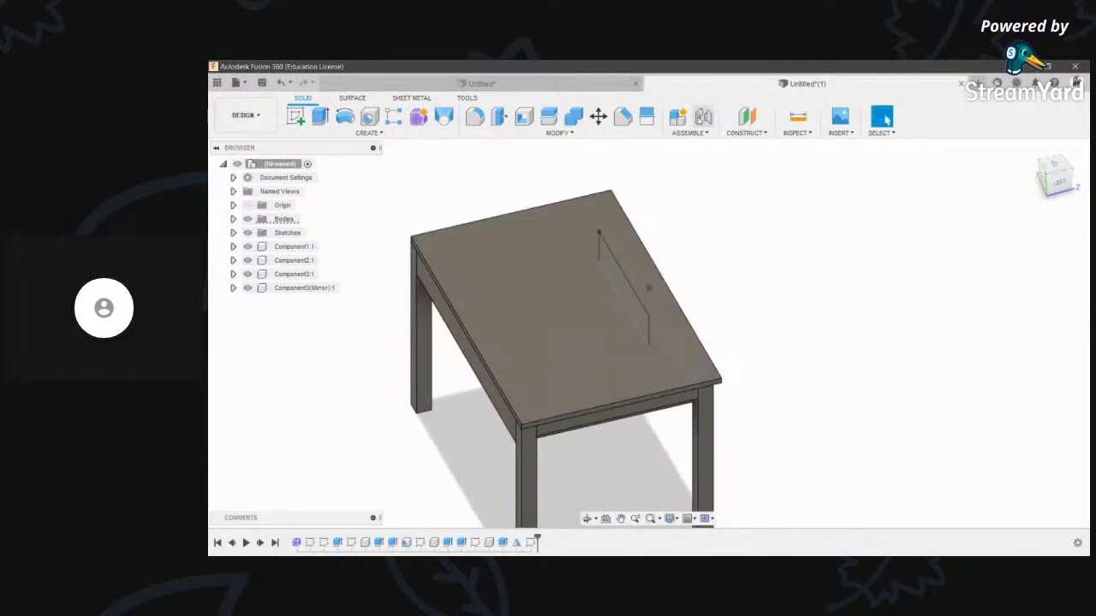
{"action": "left_click", "coordinate": [791, 120]}
{"action": "scroll", "coordinate": [719, 392], "scroll_direction": "up", "scroll_amount": 5}
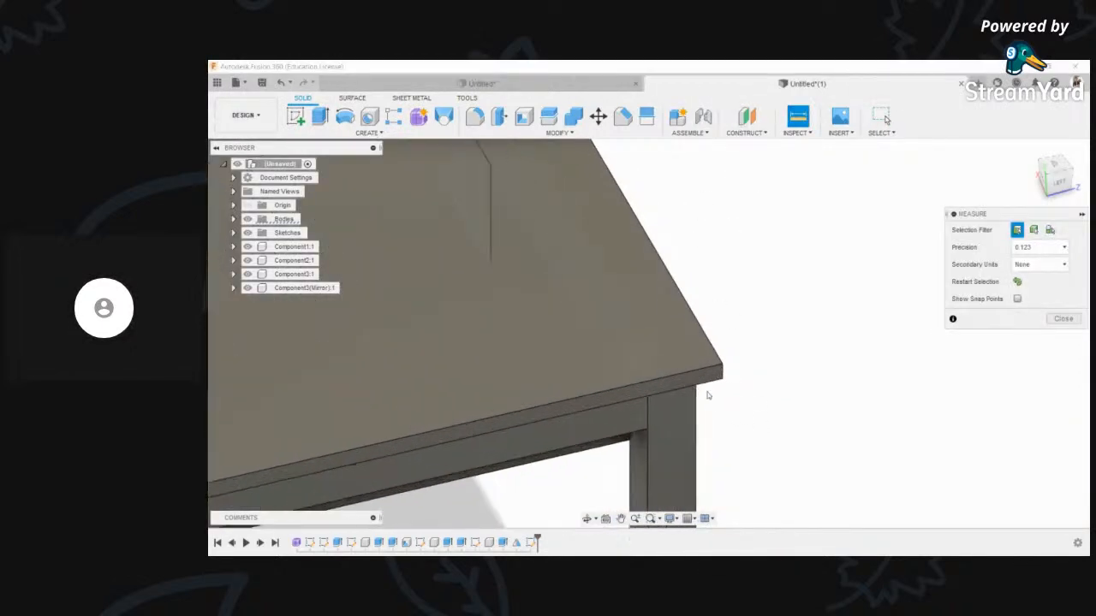
{"action": "left_click", "coordinate": [697, 389]}
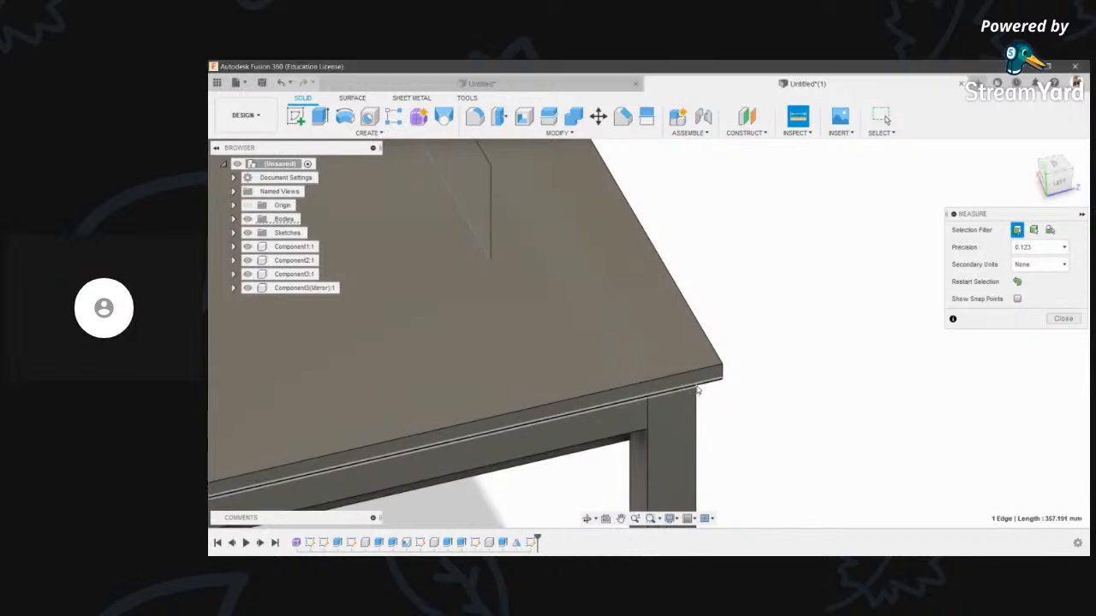
{"action": "scroll", "coordinate": [716, 374], "scroll_direction": "down", "scroll_amount": 4}
{"action": "key", "text": "Escape"}
{"action": "middle_click_drag", "start_coordinate": [671, 328], "coordinate": [663, 301], "text": "shift"}
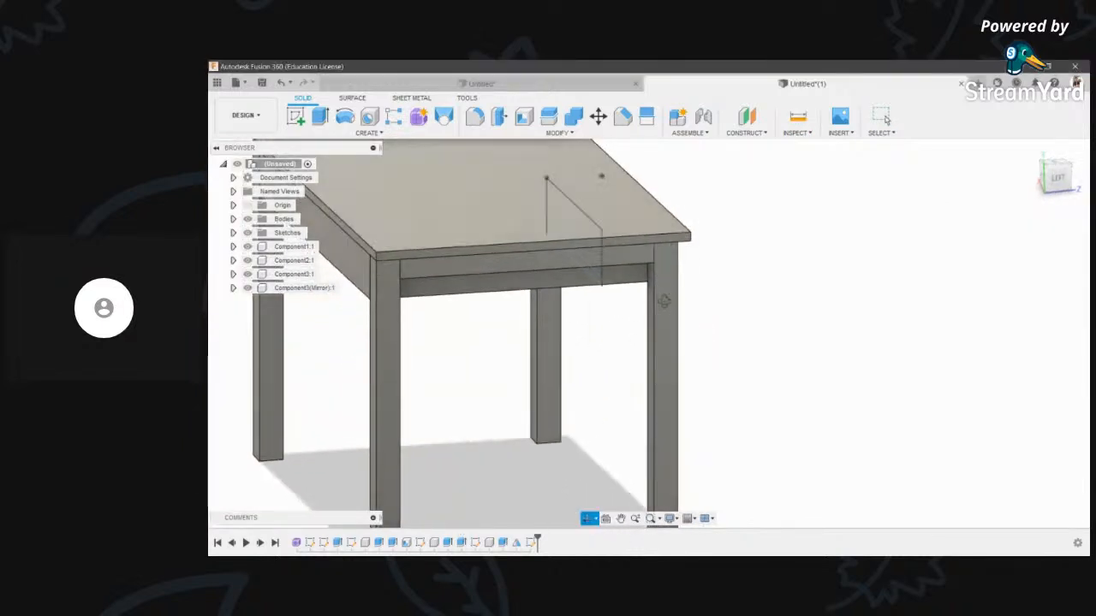
{"action": "scroll", "coordinate": [672, 284], "scroll_direction": "up", "scroll_amount": 5}
- Measure from the right leg's top corner to the table corner: 342.191 mm
{"action": "key", "text": "i"}
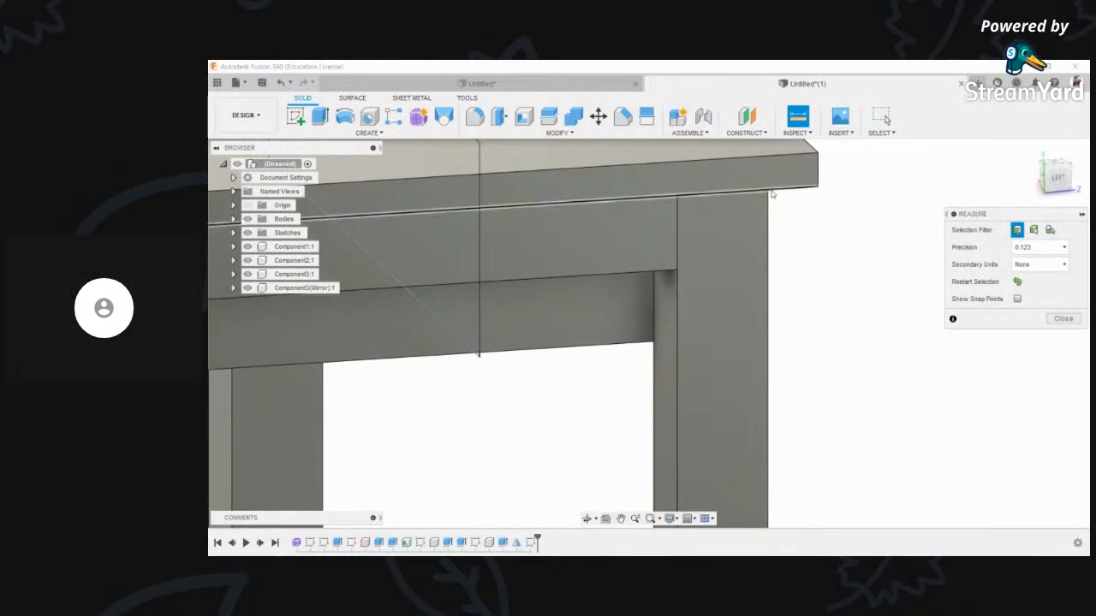
{"action": "left_click", "coordinate": [769, 190]}
{"action": "scroll", "coordinate": [548, 390], "scroll_direction": "down", "scroll_amount": 5}
{"action": "scroll", "coordinate": [368, 377], "scroll_direction": "up", "scroll_amount": 4}
{"action": "scroll", "coordinate": [414, 310], "scroll_direction": "down", "scroll_amount": 1}
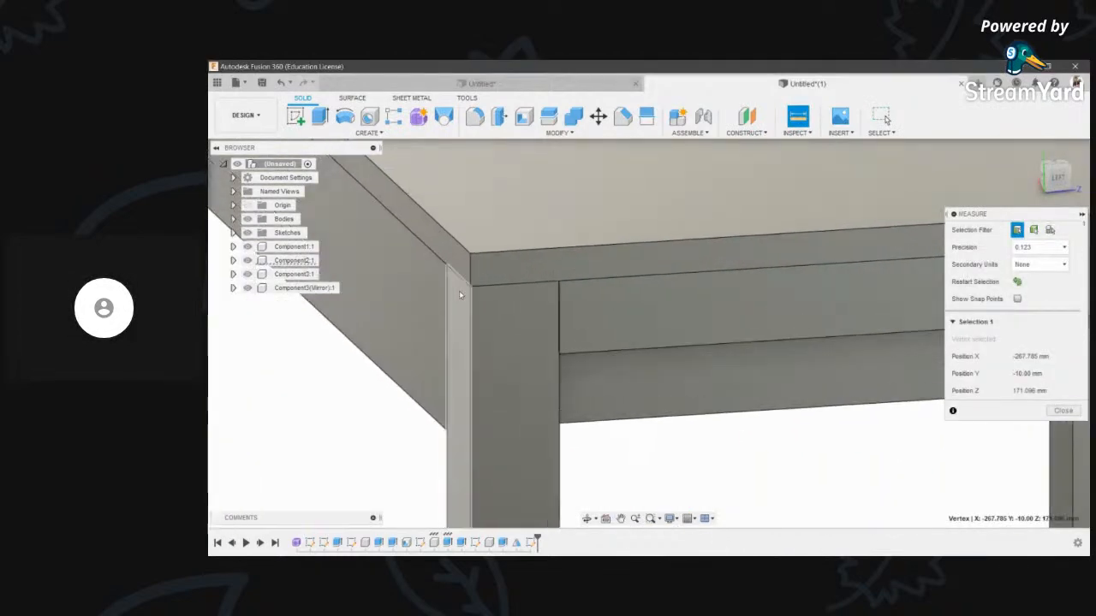
{"action": "left_click", "coordinate": [458, 290]}
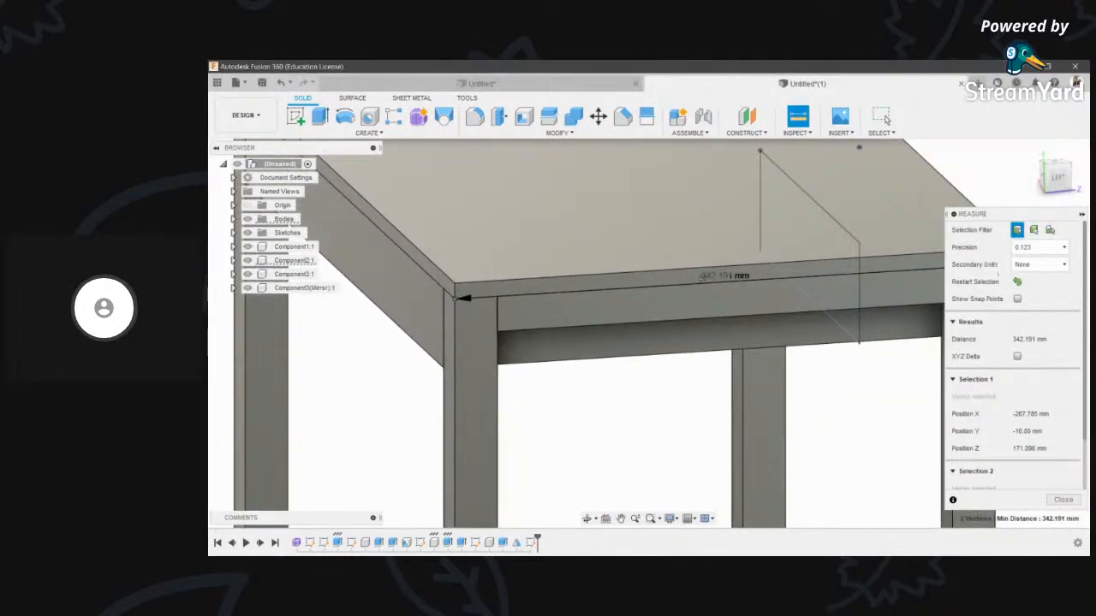
{"action": "middle_click_drag", "start_coordinate": [704, 276], "coordinate": [672, 280]}
{"action": "key", "text": "Escape"}
{"action": "scroll", "coordinate": [671, 317], "scroll_direction": "down", "scroll_amount": 1}
- Start a new extrusion with the drawer-front rectangle as its profile
{"action": "left_click", "coordinate": [587, 519]}
{"action": "left_click_drag", "start_coordinate": [694, 300], "coordinate": [822, 210]}
{"action": "key", "text": "Escape"}
{"action": "key", "text": "e"}
{"action": "left_click", "coordinate": [667, 314]}
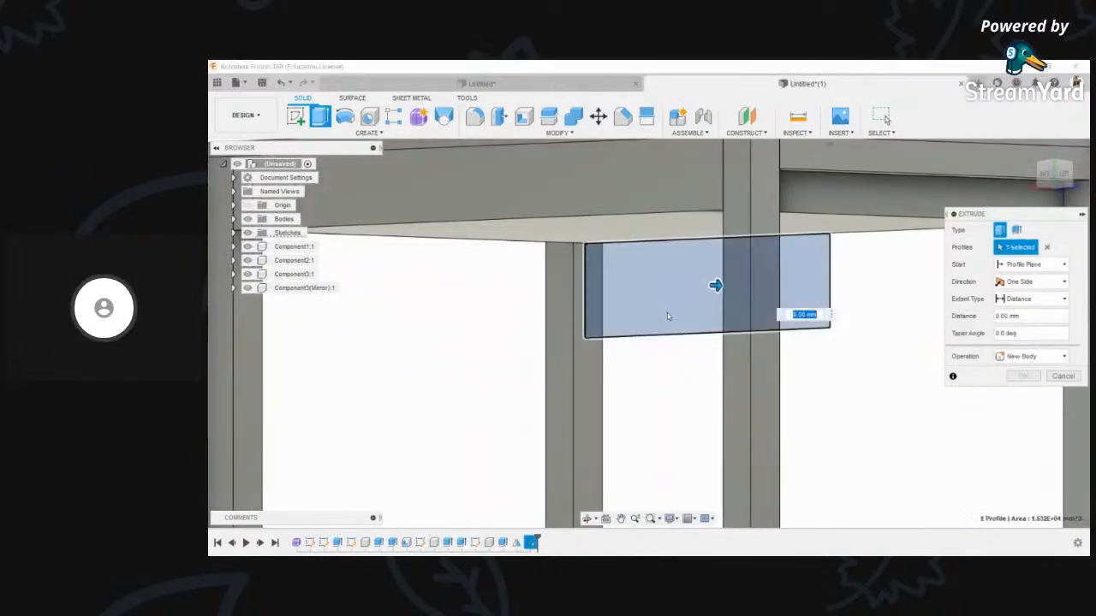
- Extrude the drawer front back under the tabletop as a New Component, entering -342.191 as the depth
{"action": "left_click_drag", "start_coordinate": [716, 286], "coordinate": [641, 284]}
{"action": "type", "text": "-342"}
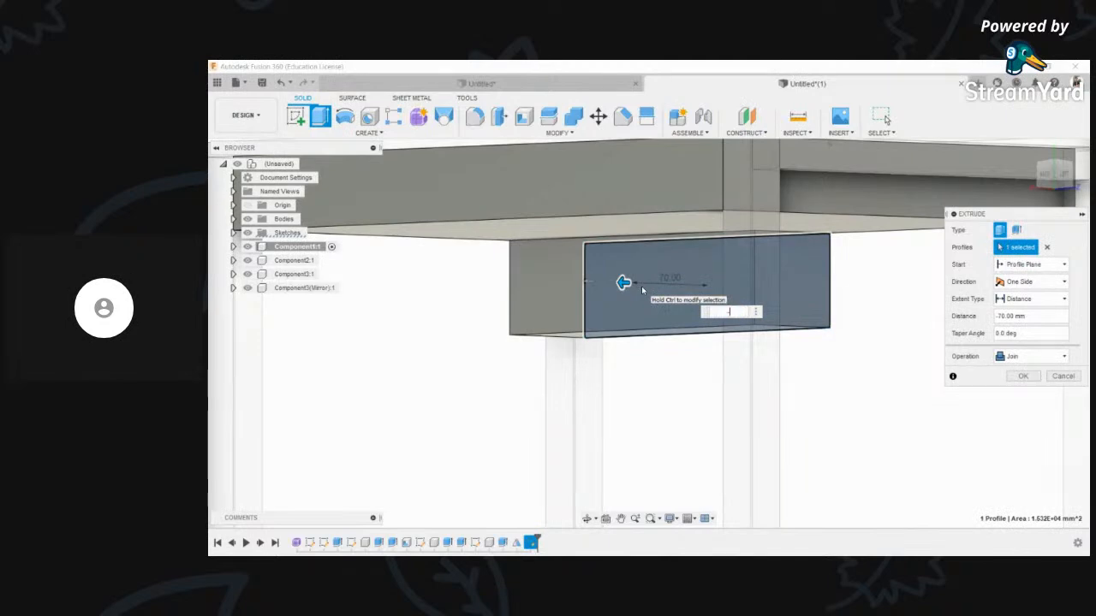
{"action": "type", "text": ".191"}
{"action": "scroll", "coordinate": [654, 372], "scroll_direction": "down", "scroll_amount": 3}
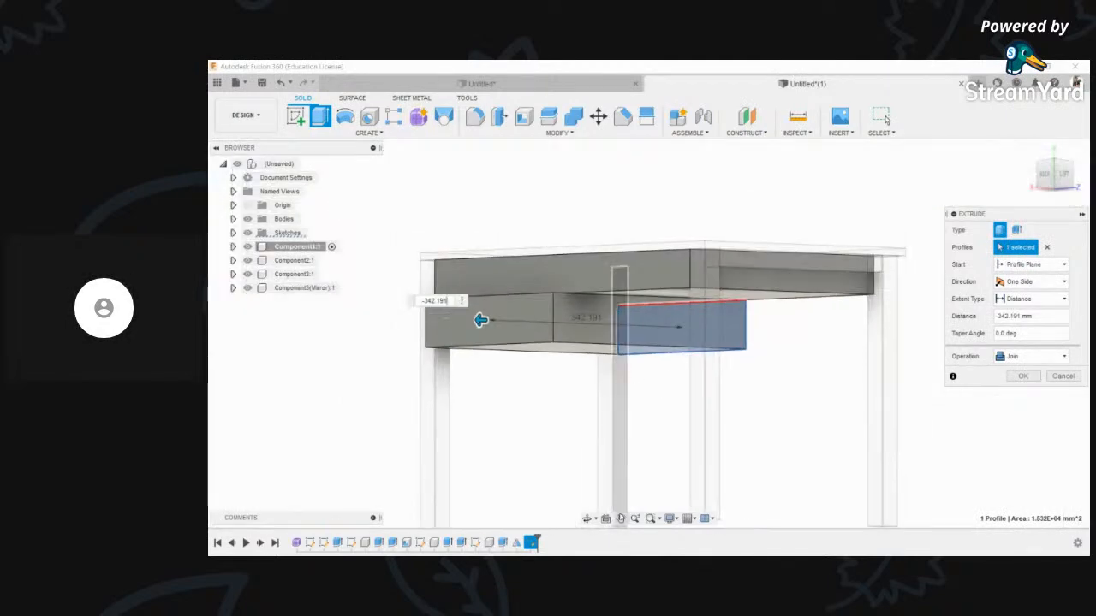
{"action": "left_click", "coordinate": [588, 519]}
{"action": "left_click_drag", "start_coordinate": [480, 326], "coordinate": [485, 391]}
{"action": "key", "text": "Escape"}
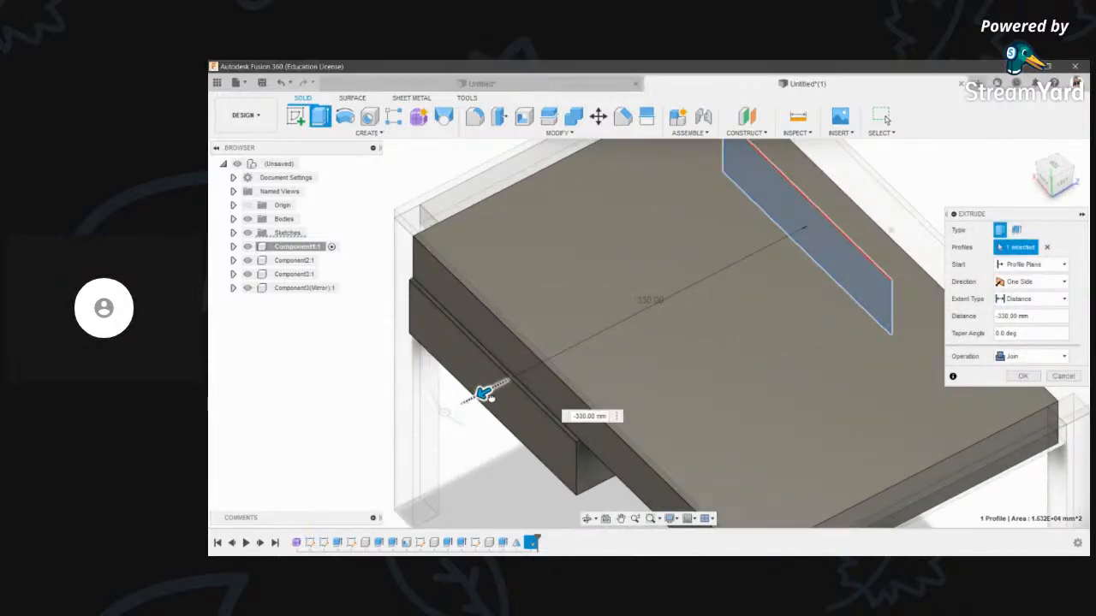
{"action": "scroll", "coordinate": [626, 353], "scroll_direction": "down", "scroll_amount": 2}
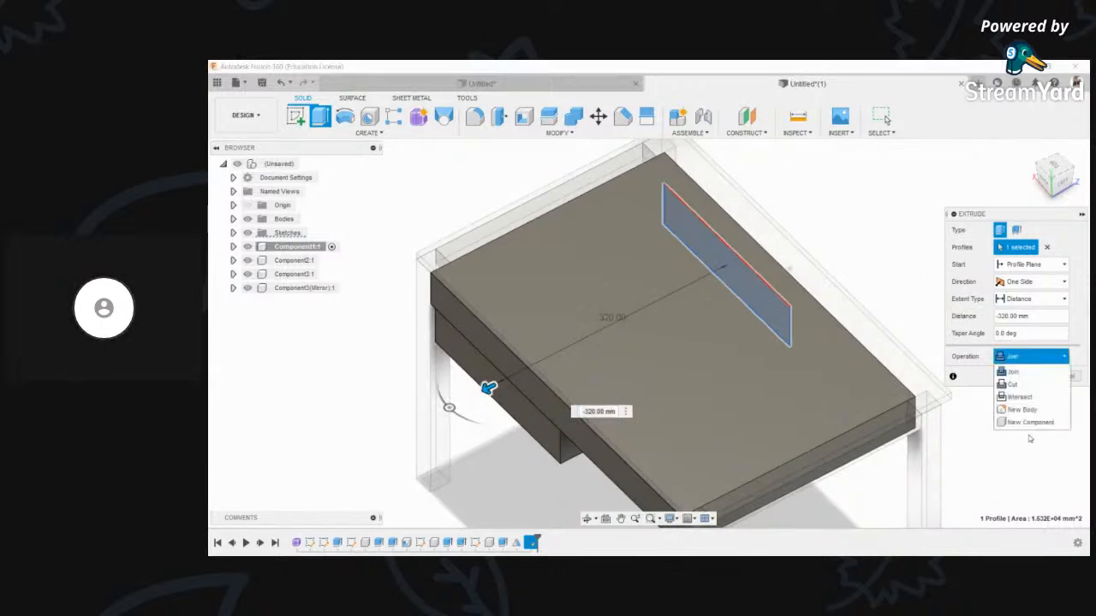
{"action": "left_click", "coordinate": [1039, 421]}
{"action": "left_click", "coordinate": [1032, 377]}
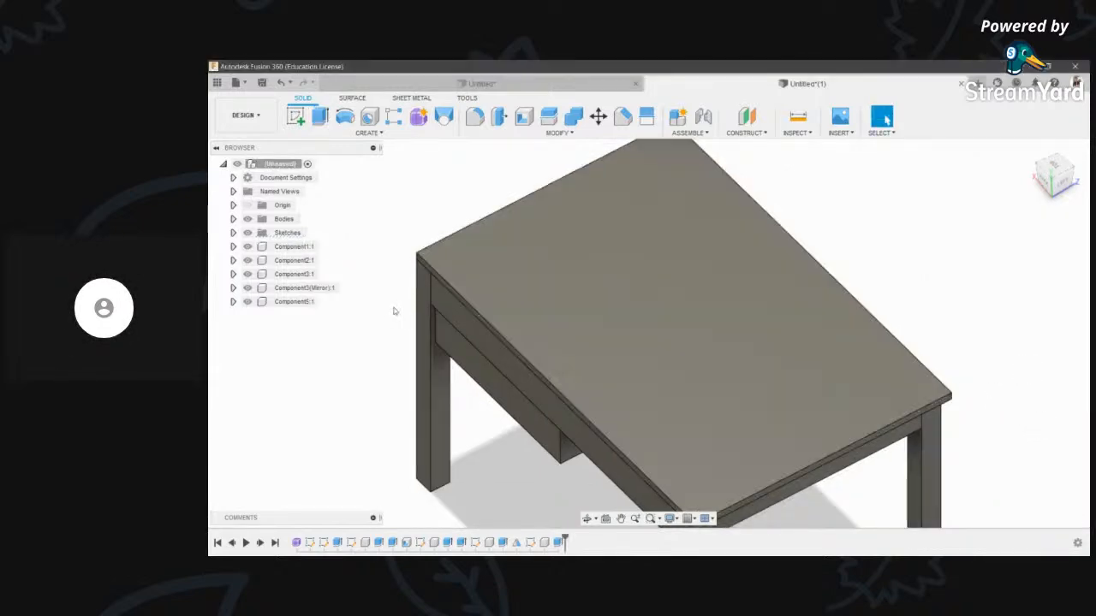
- Measure the 6.141 mm gap between the drawer corner and the neighbouring edge
{"action": "scroll", "coordinate": [452, 318], "scroll_direction": "up", "scroll_amount": 6}
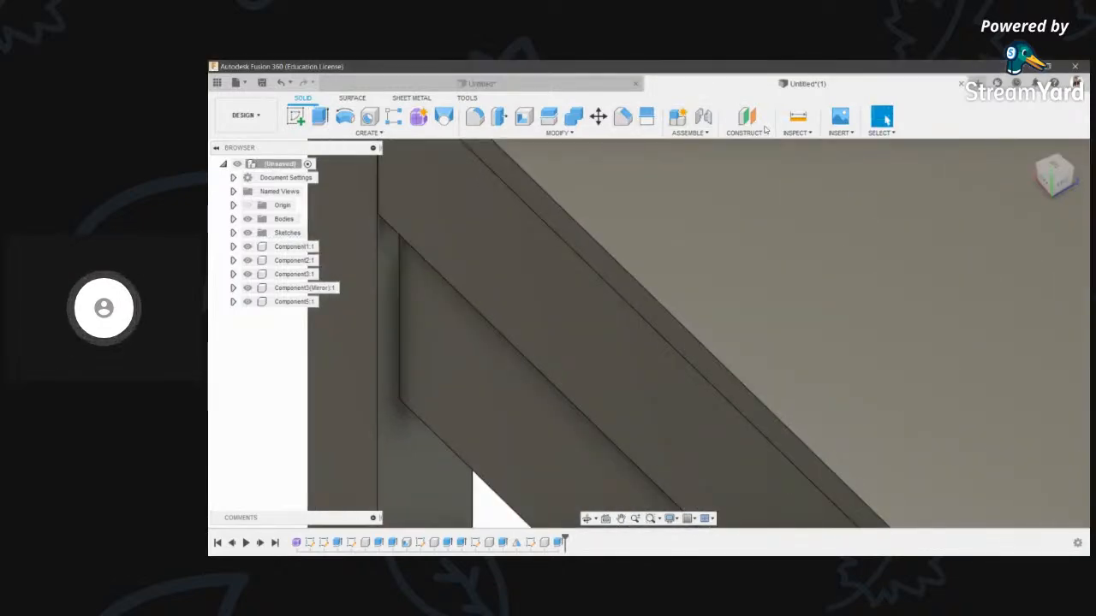
{"action": "left_click", "coordinate": [795, 118]}
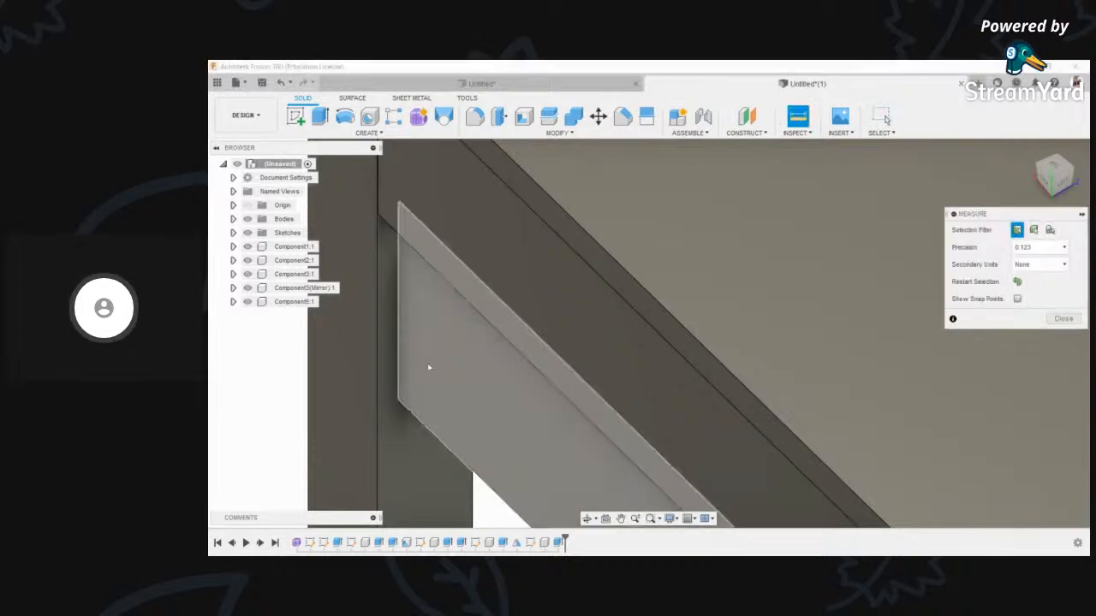
{"action": "left_click", "coordinate": [400, 403]}
{"action": "left_click", "coordinate": [379, 404]}
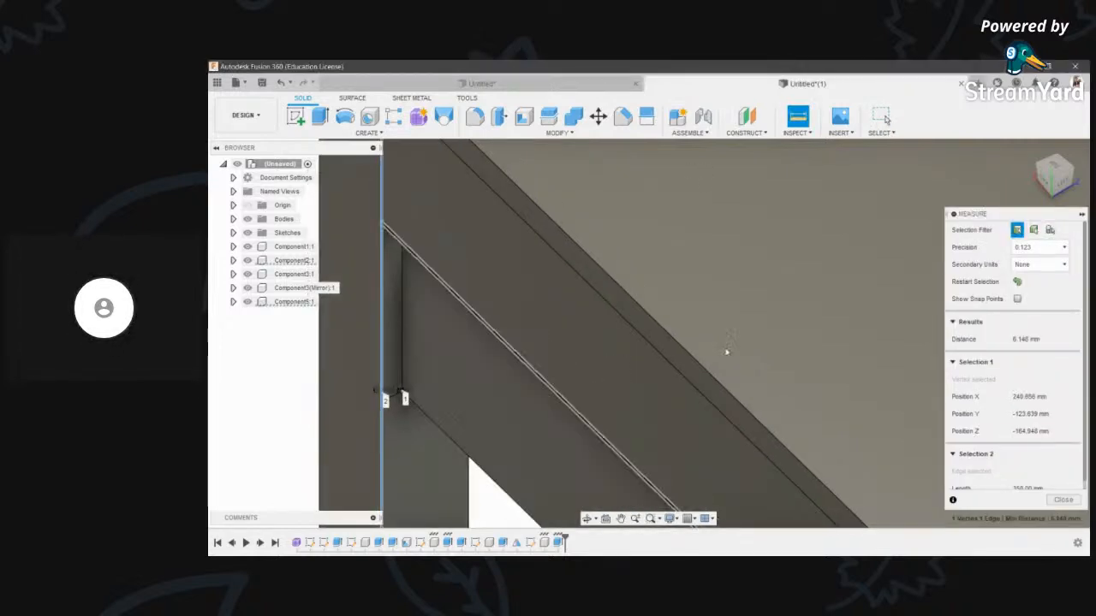
{"action": "scroll", "coordinate": [528, 327], "scroll_direction": "down", "scroll_amount": 3}
{"action": "key", "text": "Escape"}
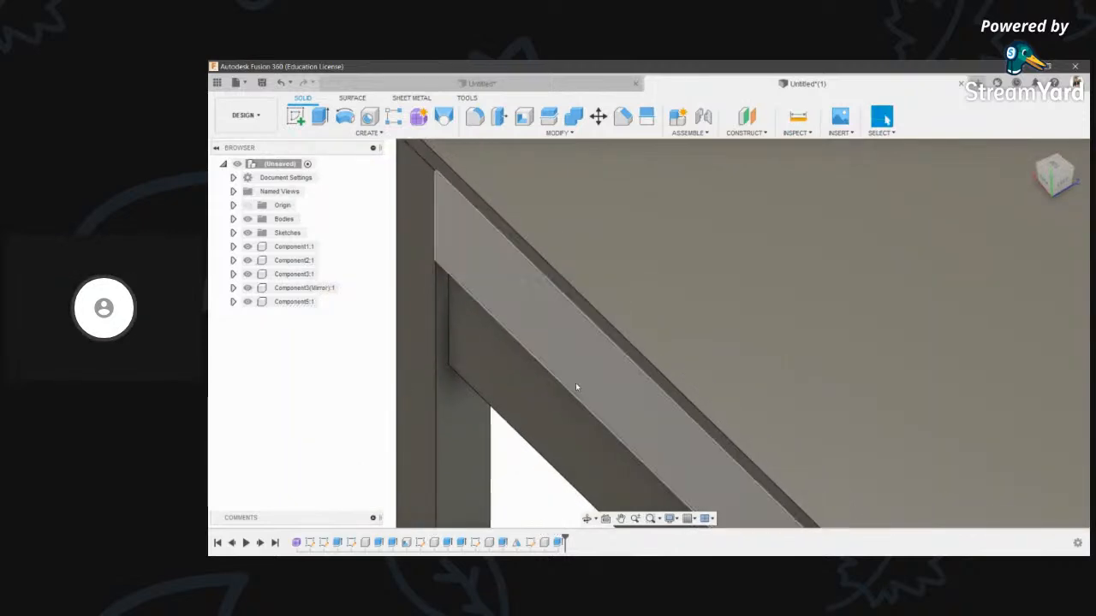
- Extrude the drawer's side face 6.141 mm as a Join to close the gap
{"action": "key", "text": "e"}
{"action": "left_click", "coordinate": [490, 365]}
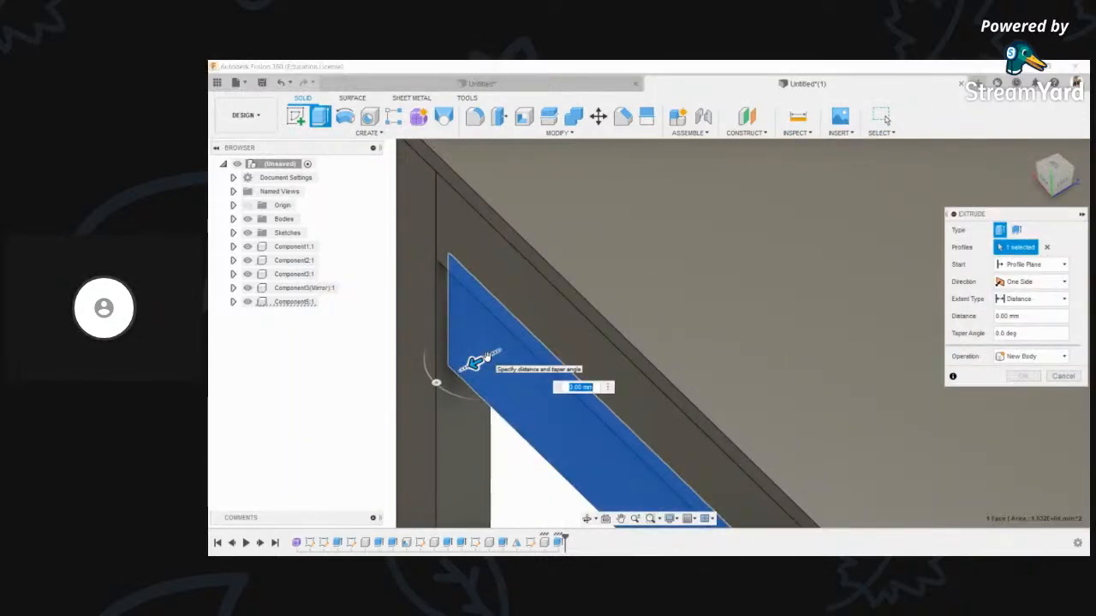
{"action": "left_click_drag", "start_coordinate": [485, 356], "coordinate": [470, 366]}
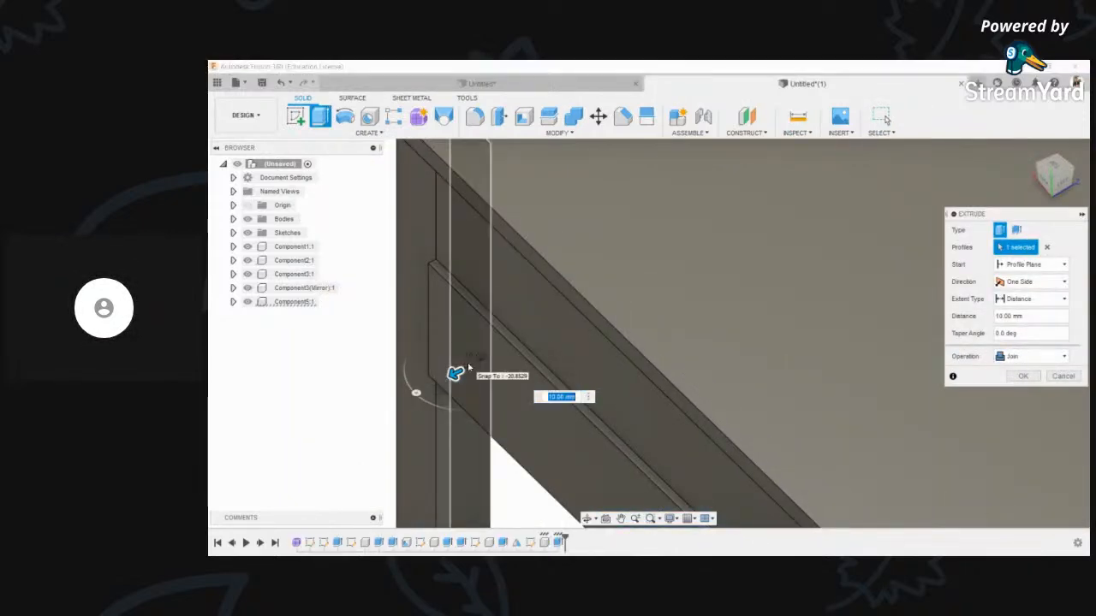
{"action": "type", "text": "141"}
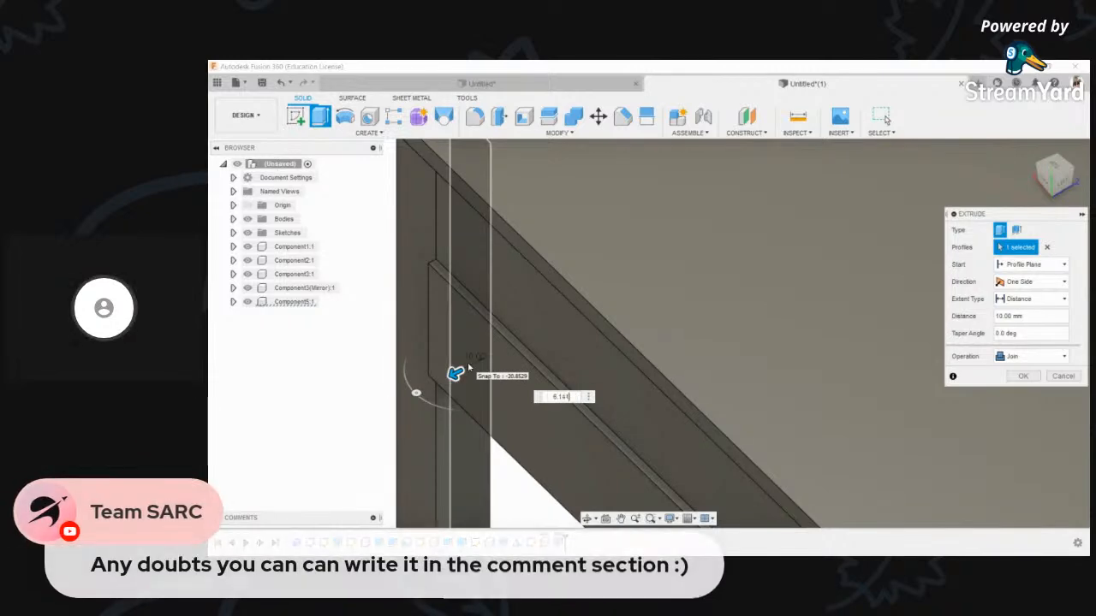
{"action": "left_click", "coordinate": [1025, 375]}
{"action": "scroll", "coordinate": [473, 348], "scroll_direction": "down", "scroll_amount": 6}
{"action": "middle_click_drag", "start_coordinate": [667, 445], "coordinate": [677, 411]}
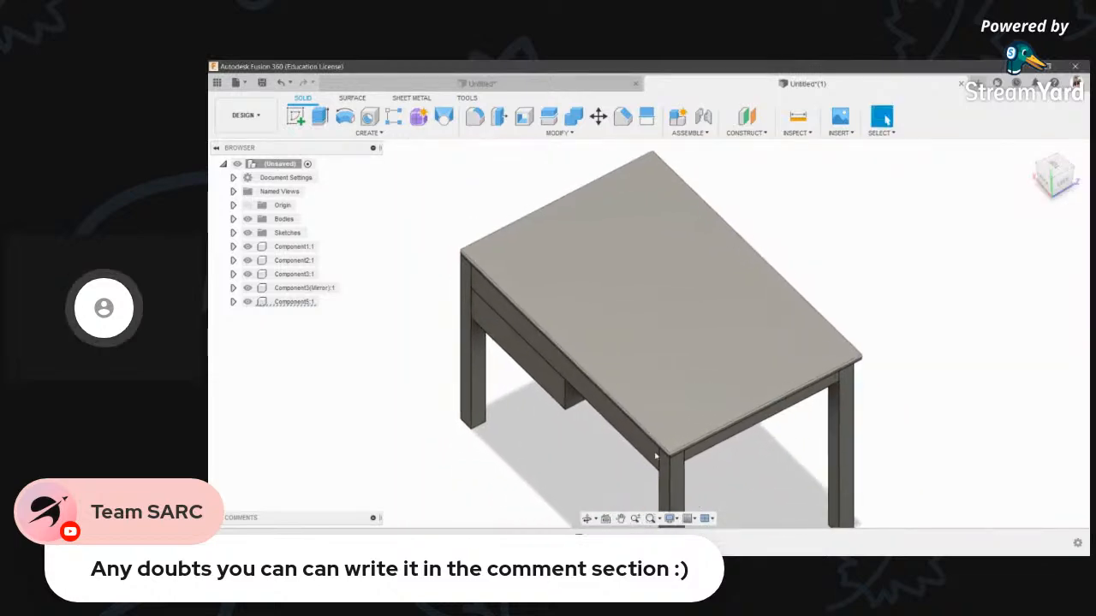
- Start a new sketch on the right leg's side face
{"action": "left_click", "coordinate": [586, 521]}
{"action": "left_click_drag", "start_coordinate": [594, 368], "coordinate": [718, 276]}
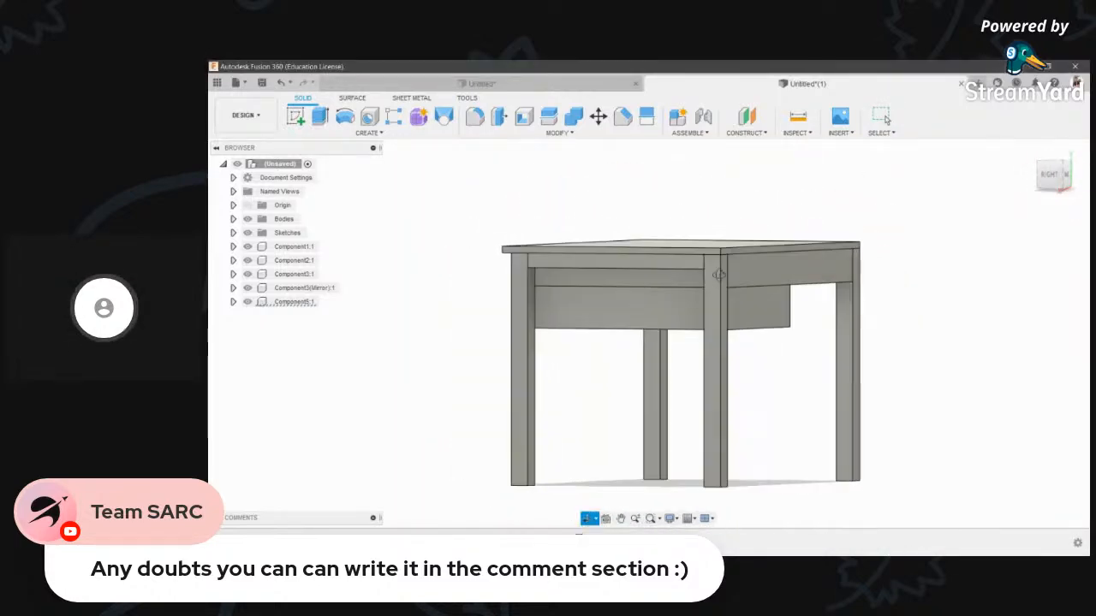
{"action": "scroll", "coordinate": [858, 419], "scroll_direction": "up", "scroll_amount": 4}
{"action": "scroll", "coordinate": [859, 419], "scroll_direction": "down", "scroll_amount": 1}
{"action": "scroll", "coordinate": [790, 385], "scroll_direction": "down", "scroll_amount": 3}
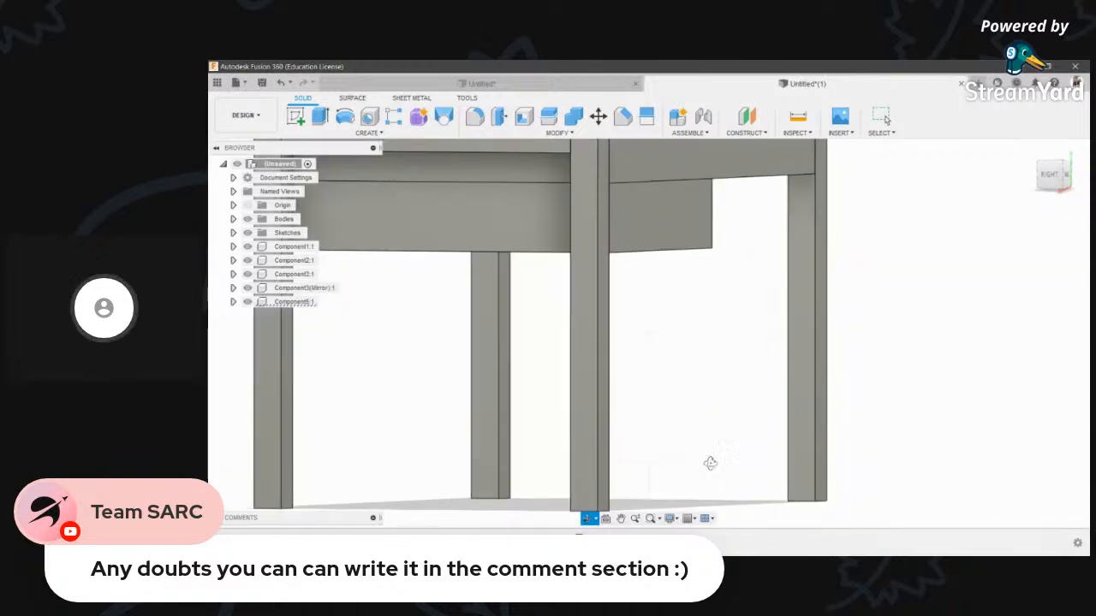
{"action": "scroll", "coordinate": [748, 411], "scroll_direction": "down", "scroll_amount": 2}
{"action": "left_click", "coordinate": [295, 117]}
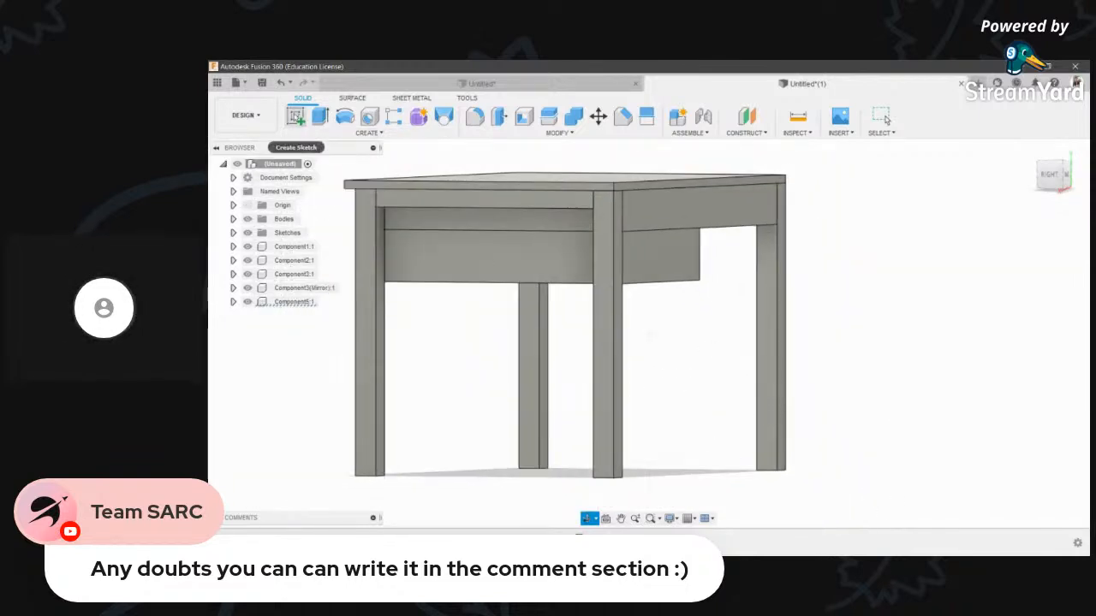
{"action": "left_click", "coordinate": [767, 389]}
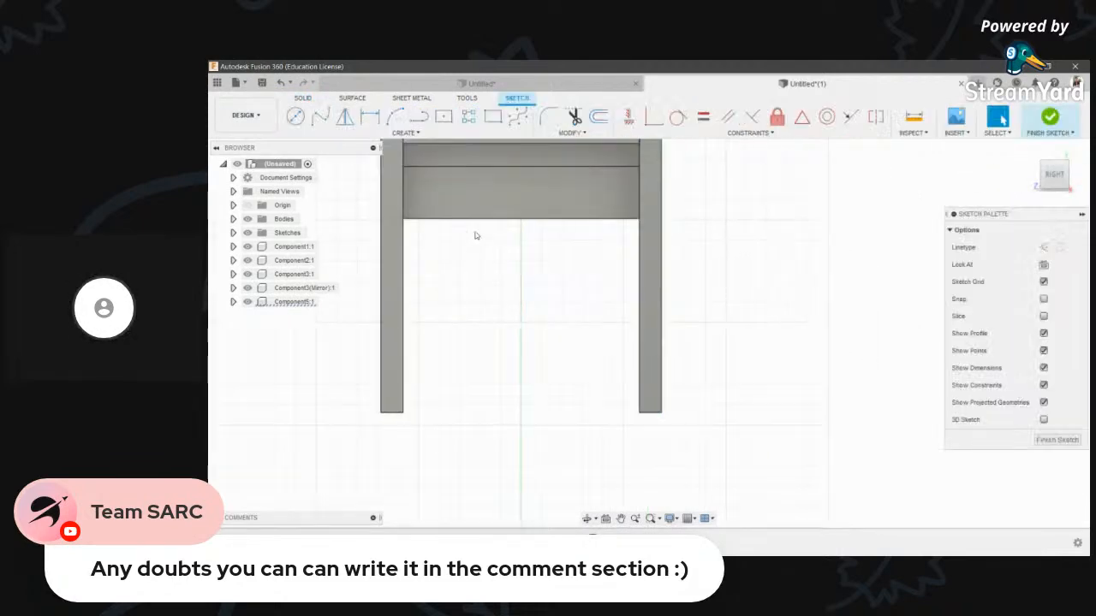
- Draw a thin rectangle along the right leg's edge
{"action": "left_click", "coordinate": [493, 116]}
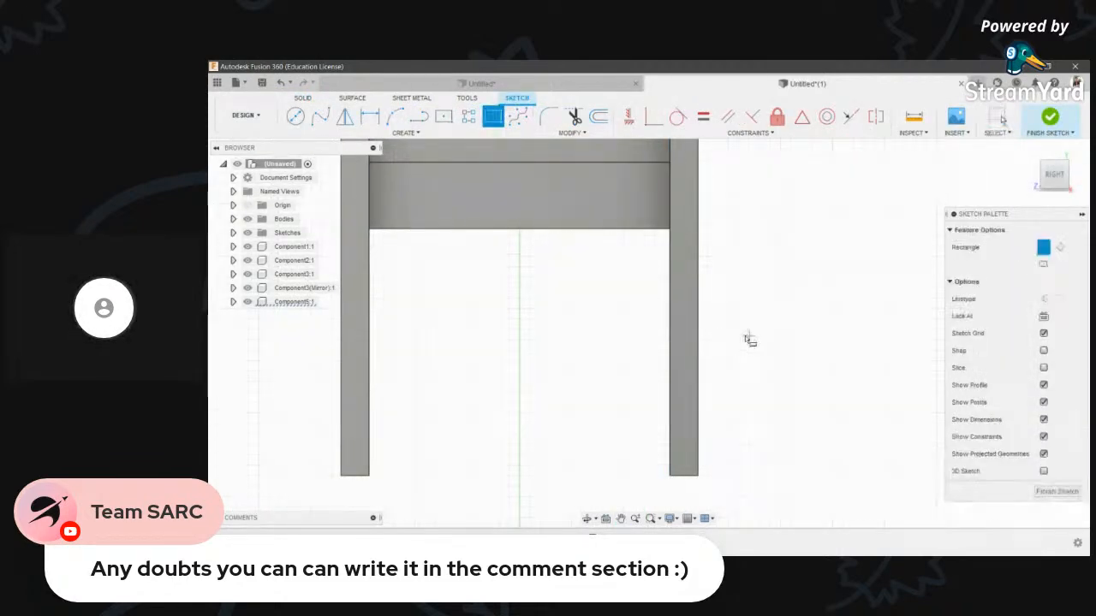
{"action": "left_click", "coordinate": [698, 334]}
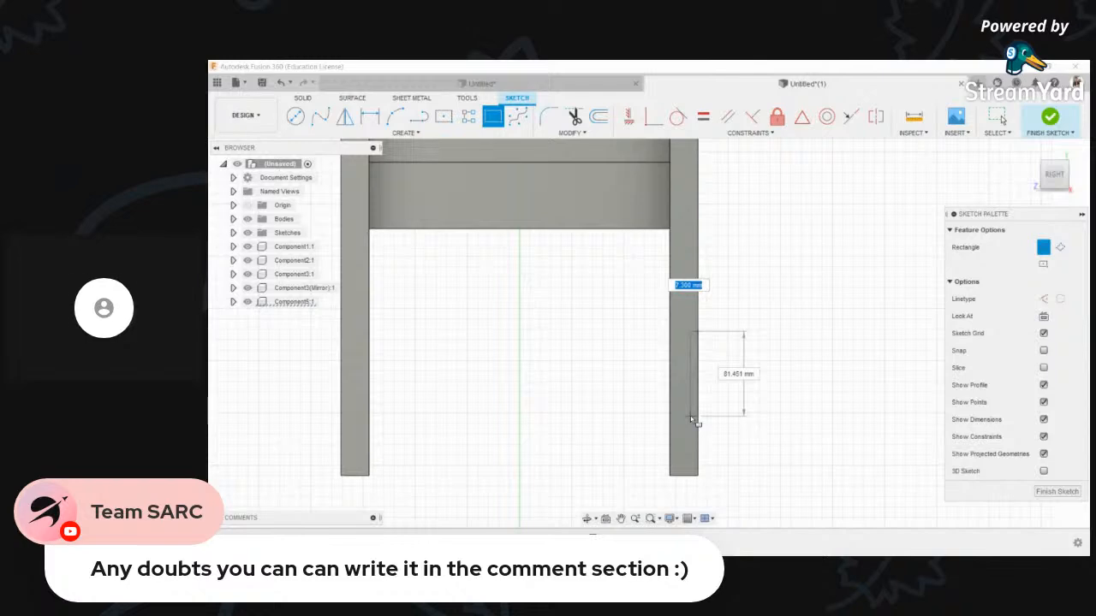
{"action": "left_click", "coordinate": [695, 422]}
{"action": "scroll", "coordinate": [685, 423], "scroll_direction": "down", "scroll_amount": 2}
{"action": "left_click", "coordinate": [588, 519]}
{"action": "left_click_drag", "start_coordinate": [685, 454], "coordinate": [611, 497]}
- Extrude the leg rectangle 482 mm across to the other leg as a New Component
{"action": "key", "text": "e"}
{"action": "scroll", "coordinate": [707, 394], "scroll_direction": "up", "scroll_amount": 3}
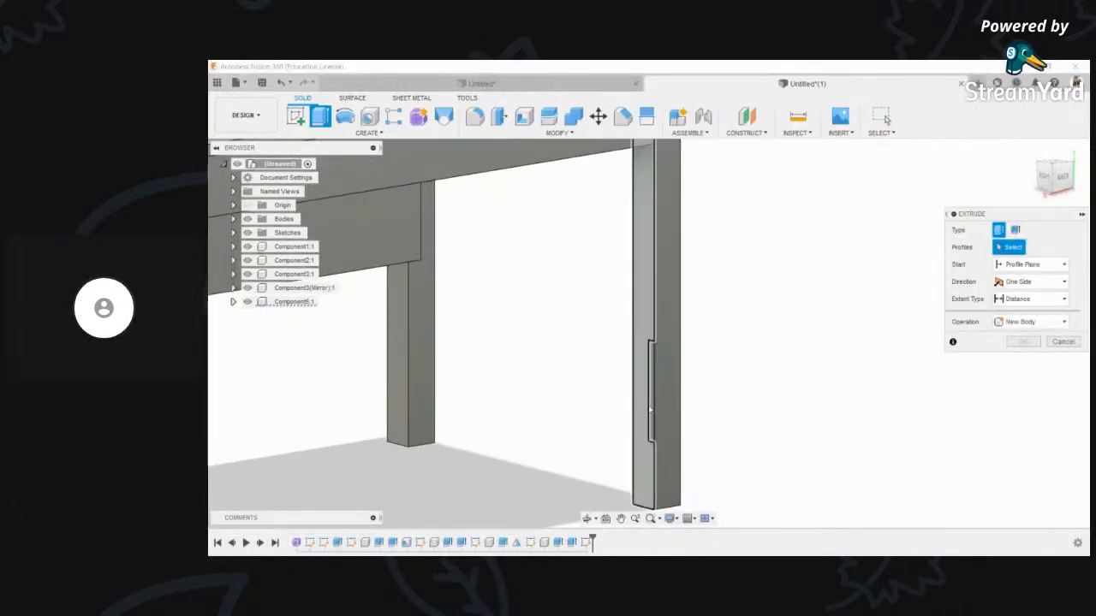
{"action": "scroll", "coordinate": [701, 394], "scroll_direction": "down", "scroll_amount": 3}
{"action": "left_click_drag", "start_coordinate": [662, 392], "coordinate": [411, 434]}
{"action": "scroll", "coordinate": [394, 436], "scroll_direction": "up", "scroll_amount": 5}
{"action": "left_click", "coordinate": [1062, 176]}
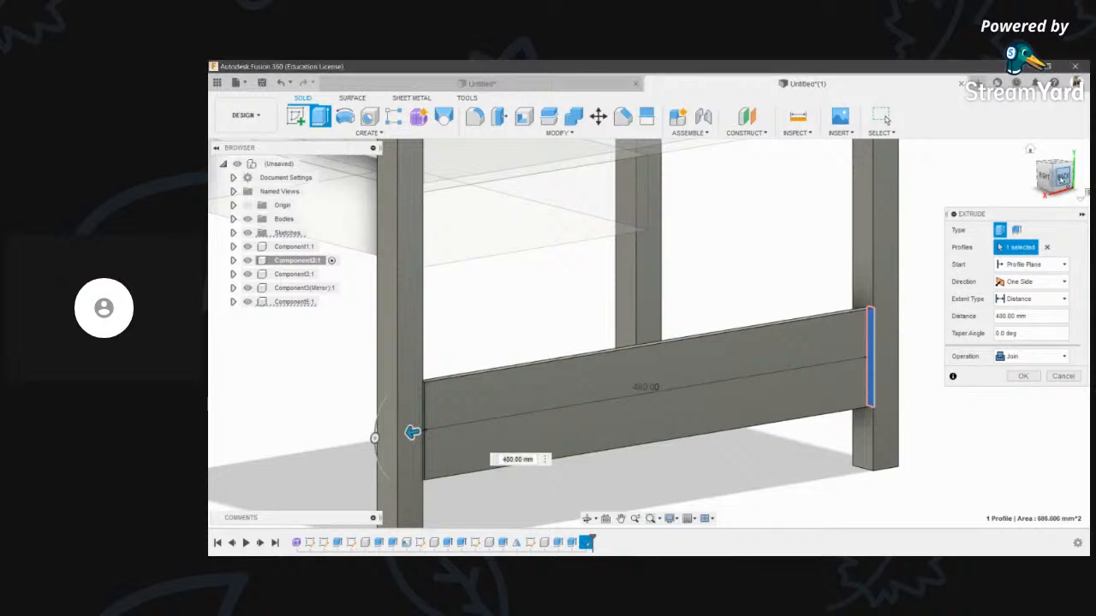
{"action": "scroll", "coordinate": [439, 377], "scroll_direction": "up", "scroll_amount": 6}
{"action": "left_click_drag", "start_coordinate": [554, 354], "coordinate": [546, 354]}
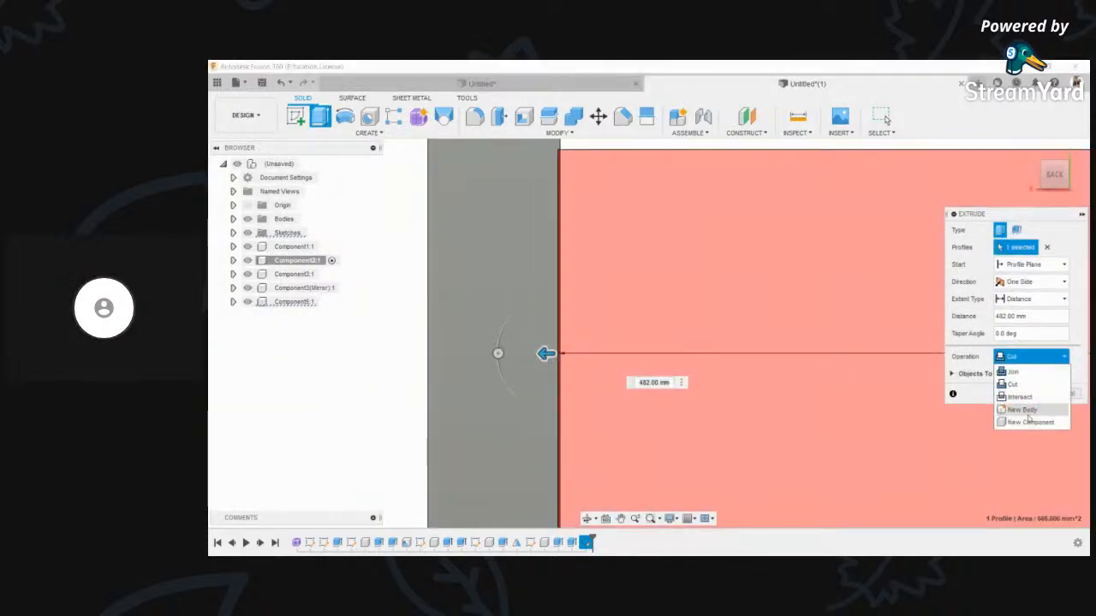
{"action": "scroll", "coordinate": [617, 381], "scroll_direction": "down", "scroll_amount": 3}
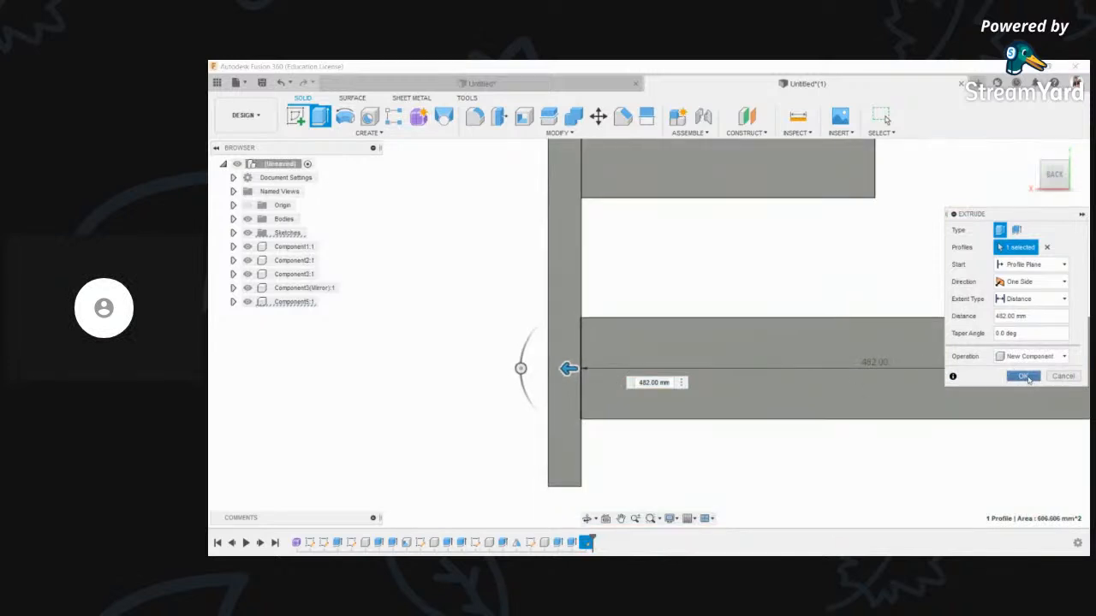
{"action": "left_click", "coordinate": [1024, 377]}
- Orbit the desk from a front-right perspective round to a front view
{"action": "scroll", "coordinate": [736, 388], "scroll_direction": "down", "scroll_amount": 5}
{"action": "left_click_drag", "start_coordinate": [610, 328], "coordinate": [839, 337]}
{"action": "scroll", "coordinate": [674, 295], "scroll_direction": "up", "scroll_amount": 5}
{"action": "left_click_drag", "start_coordinate": [675, 296], "coordinate": [638, 281]}
{"action": "scroll", "coordinate": [622, 268], "scroll_direction": "up", "scroll_amount": 2}
{"action": "key", "text": "Escape"}
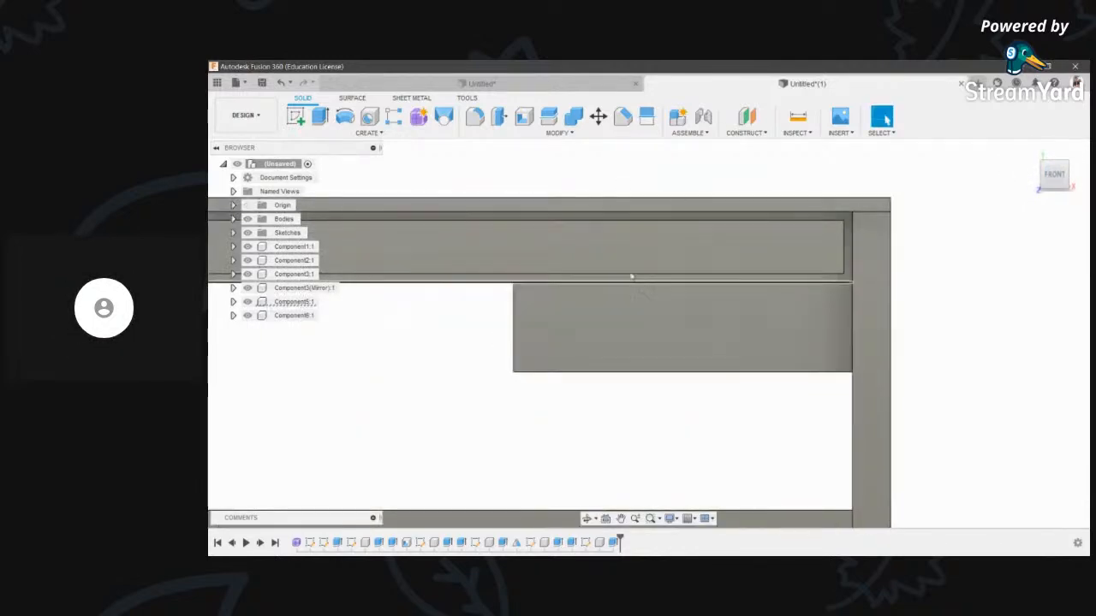
- Shell the lower block with 5 mm inside walls, leaving its front face open
{"action": "left_click", "coordinate": [526, 115]}
{"action": "left_click", "coordinate": [675, 327]}
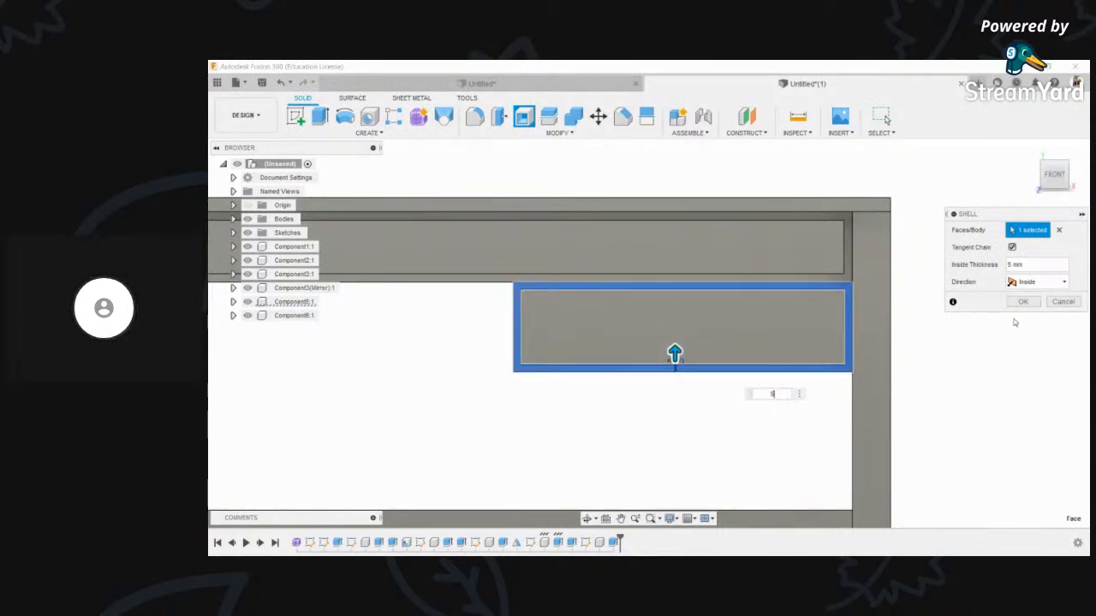
{"action": "left_click", "coordinate": [1023, 302]}
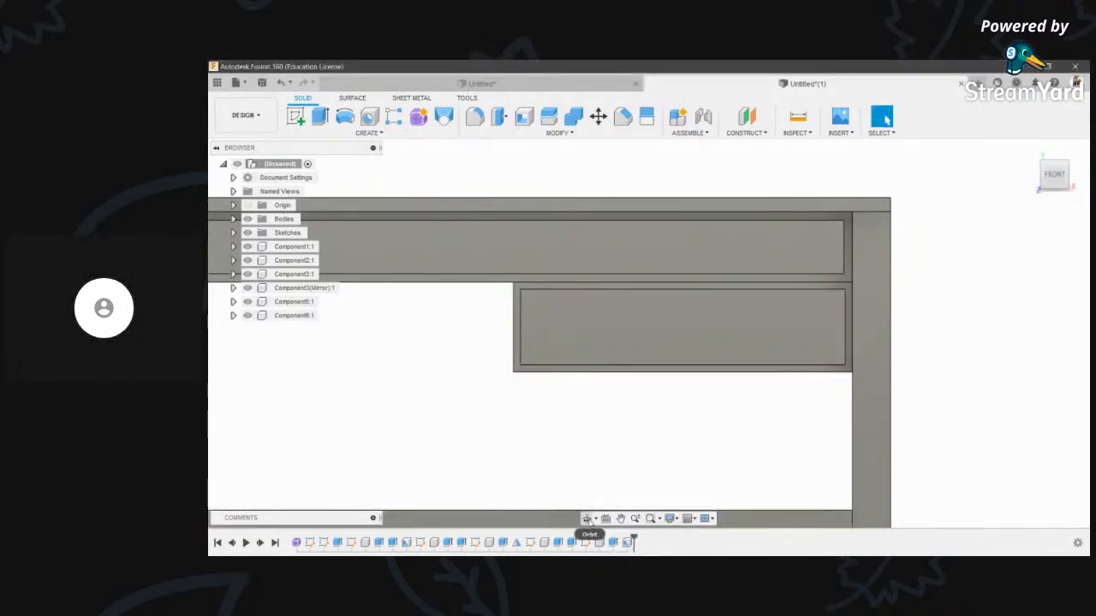
{"action": "middle_click_drag", "start_coordinate": [612, 366], "coordinate": [616, 327], "text": "shift"}
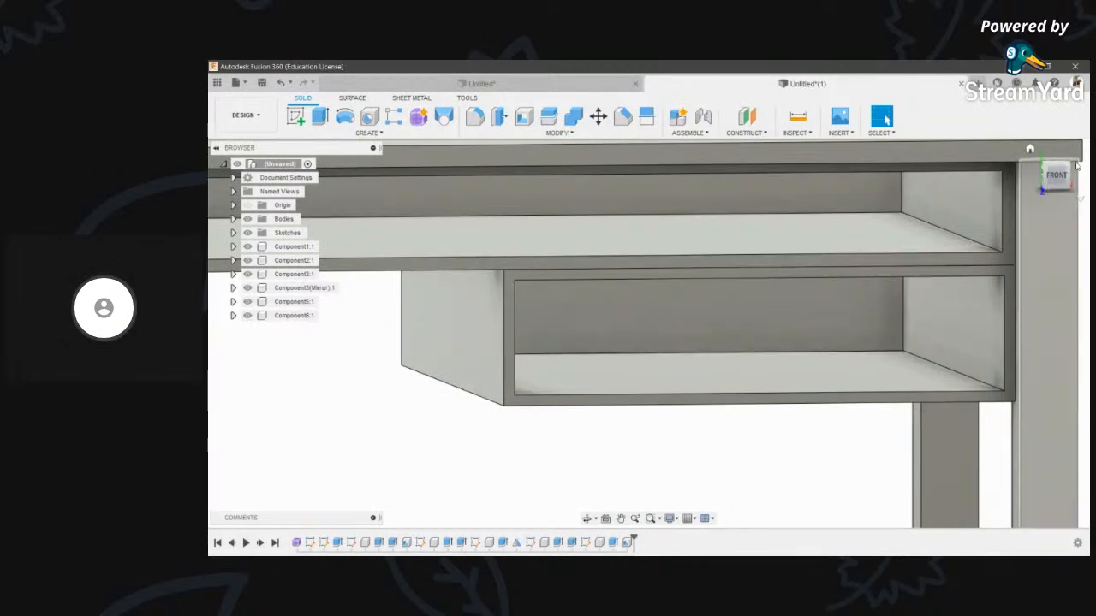
{"action": "left_click", "coordinate": [1058, 179]}
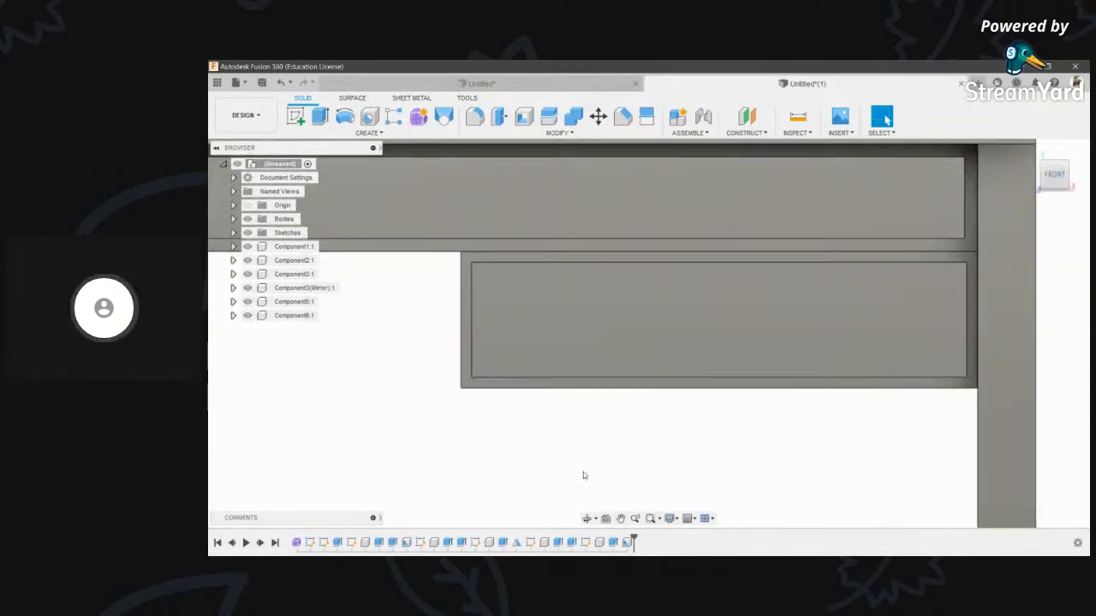
- Try extruding the box's inner front face about 315 mm deep, then cancel it
{"action": "key", "text": "e"}
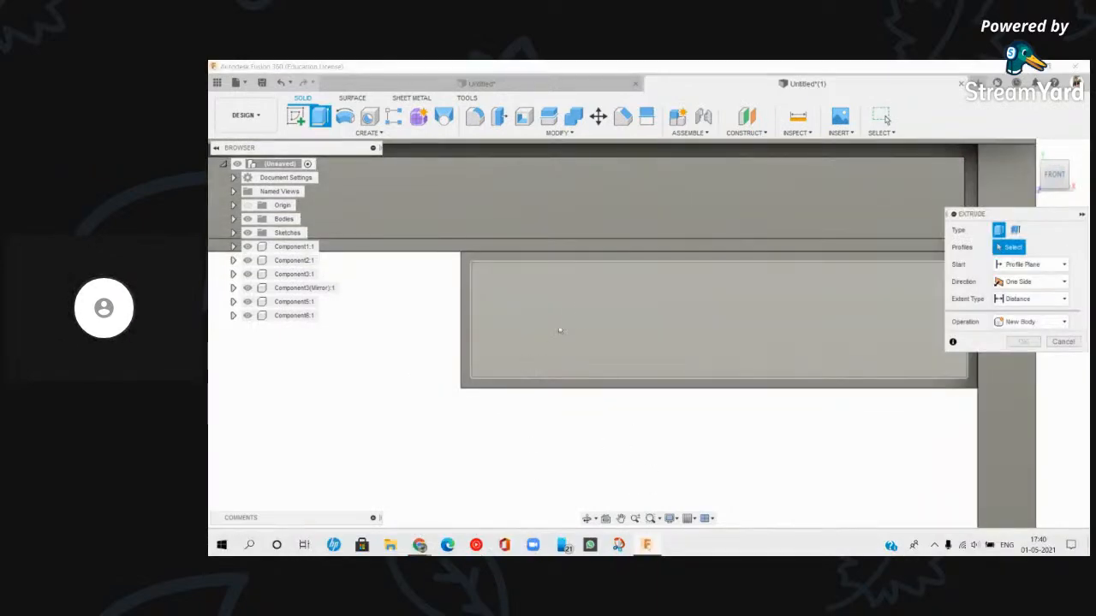
{"action": "left_click", "coordinate": [562, 335]}
{"action": "middle_click_drag", "start_coordinate": [624, 335], "coordinate": [634, 314], "text": "shift"}
{"action": "scroll", "coordinate": [634, 313], "scroll_direction": "up", "scroll_amount": 2}
{"action": "left_click_drag", "start_coordinate": [631, 313], "coordinate": [503, 383]}
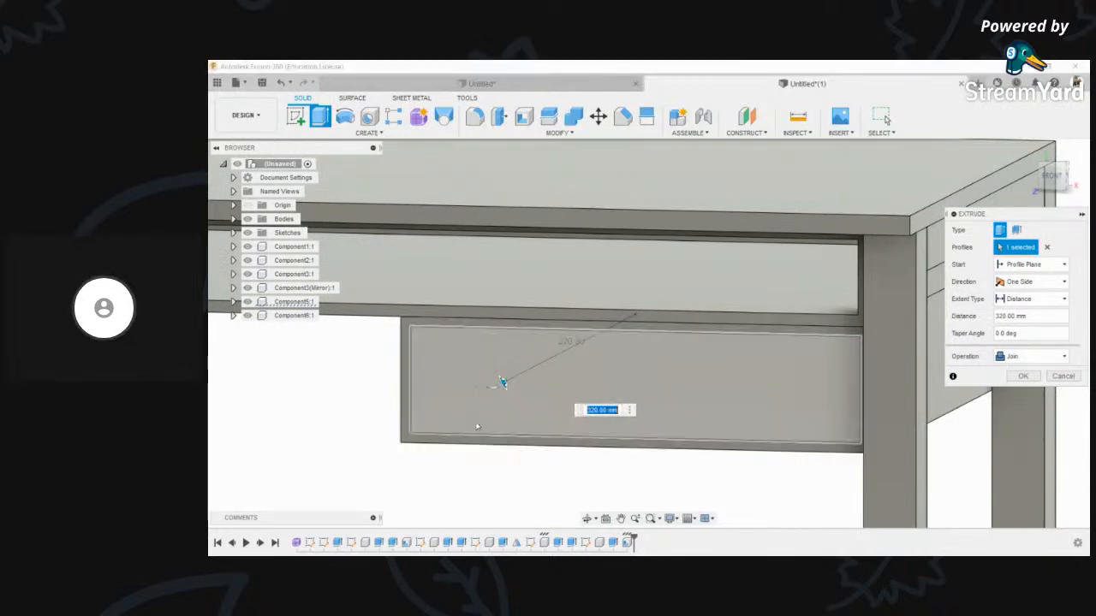
{"action": "left_click_drag", "start_coordinate": [504, 383], "coordinate": [430, 399]}
{"action": "scroll", "coordinate": [391, 385], "scroll_direction": "up", "scroll_amount": 2}
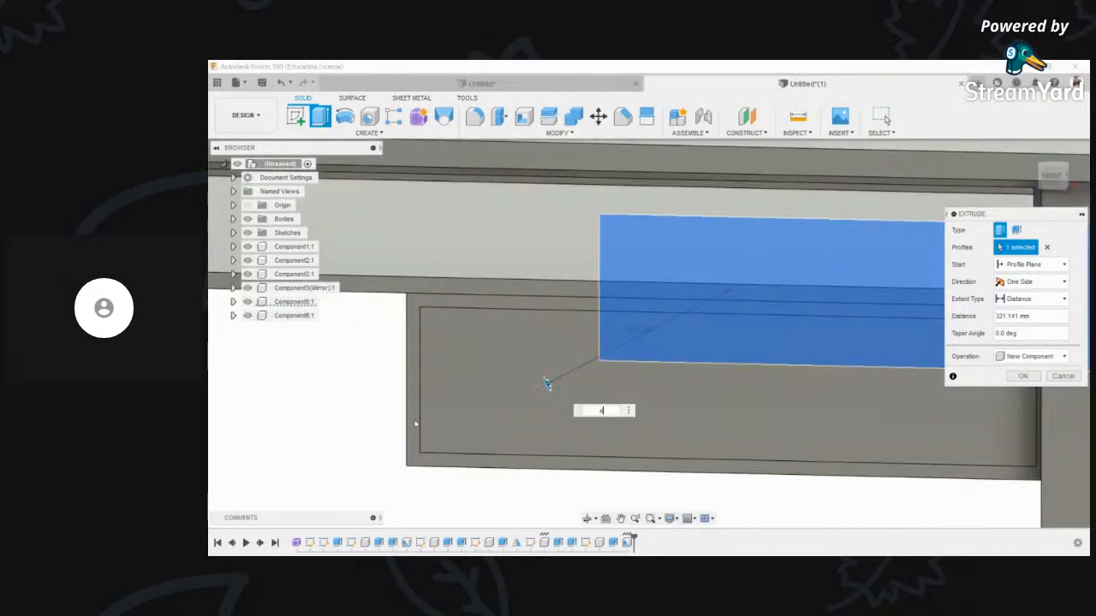
{"action": "key", "text": "Escape"}
- Restart Extrude with the hollow box's front rim selected as the profile
{"action": "scroll", "coordinate": [602, 391], "scroll_direction": "down", "scroll_amount": 2}
{"action": "key", "text": "e"}
{"action": "left_click", "coordinate": [476, 412]}
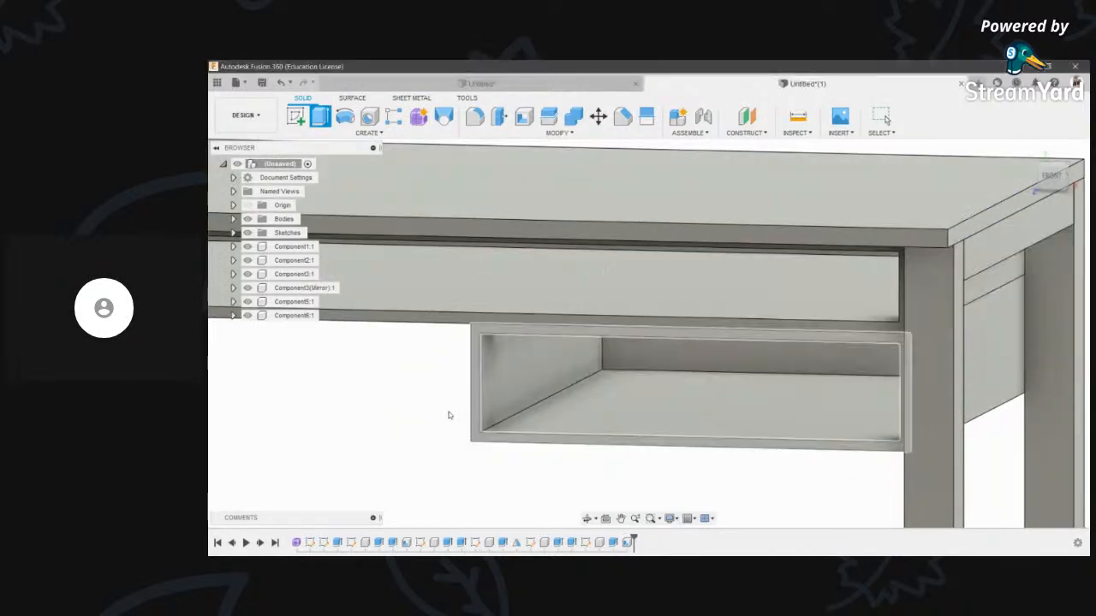
{"action": "scroll", "coordinate": [581, 380], "scroll_direction": "up", "scroll_amount": 2}
{"action": "key", "text": "e"}
{"action": "left_click", "coordinate": [459, 408]}
{"action": "scroll", "coordinate": [459, 408], "scroll_direction": "down", "scroll_amount": 1}
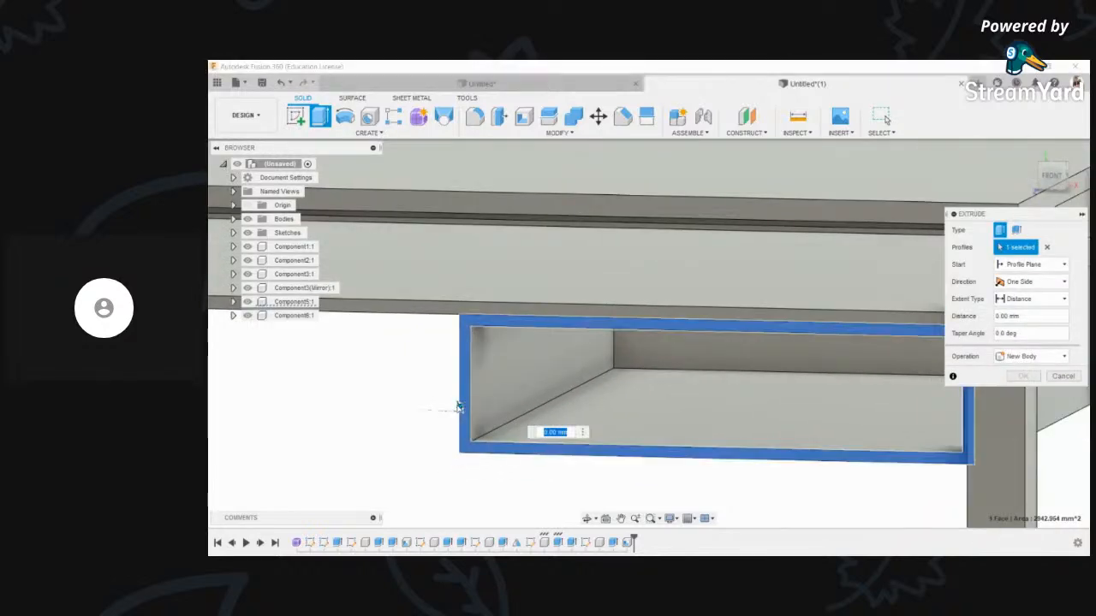
- Cut the drawer box's front rim back by -10 mm
{"action": "type", "text": "-10"}
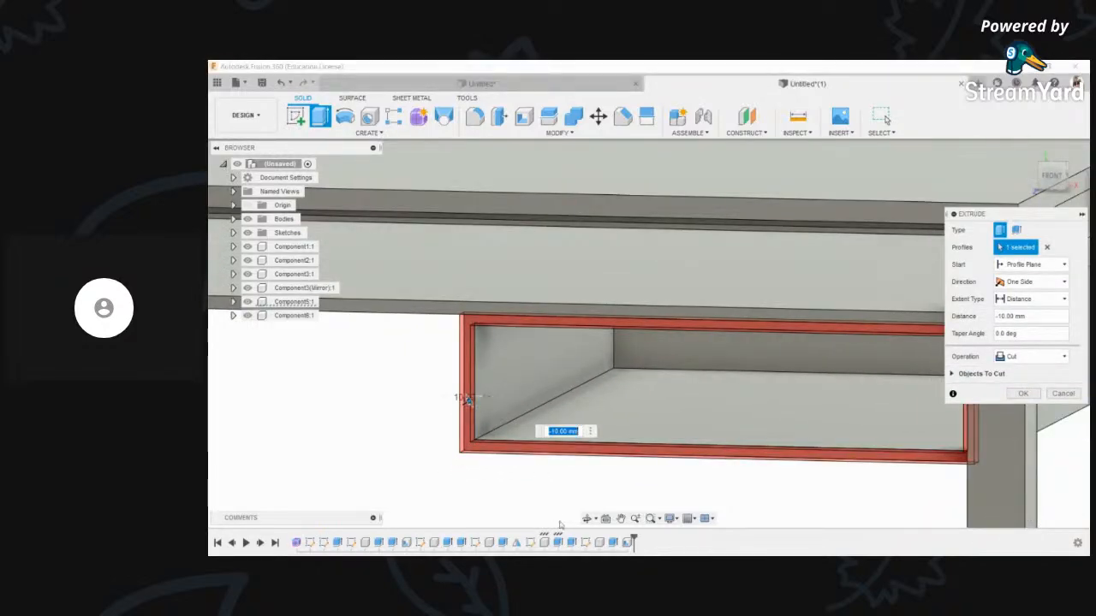
{"action": "middle_click_drag", "start_coordinate": [584, 519], "coordinate": [710, 316], "text": "shift"}
{"action": "scroll", "coordinate": [814, 293], "scroll_direction": "up", "scroll_amount": 2}
{"action": "scroll", "coordinate": [757, 344], "scroll_direction": "down", "scroll_amount": 1}
{"action": "middle_click_drag", "start_coordinate": [757, 343], "coordinate": [695, 344]}
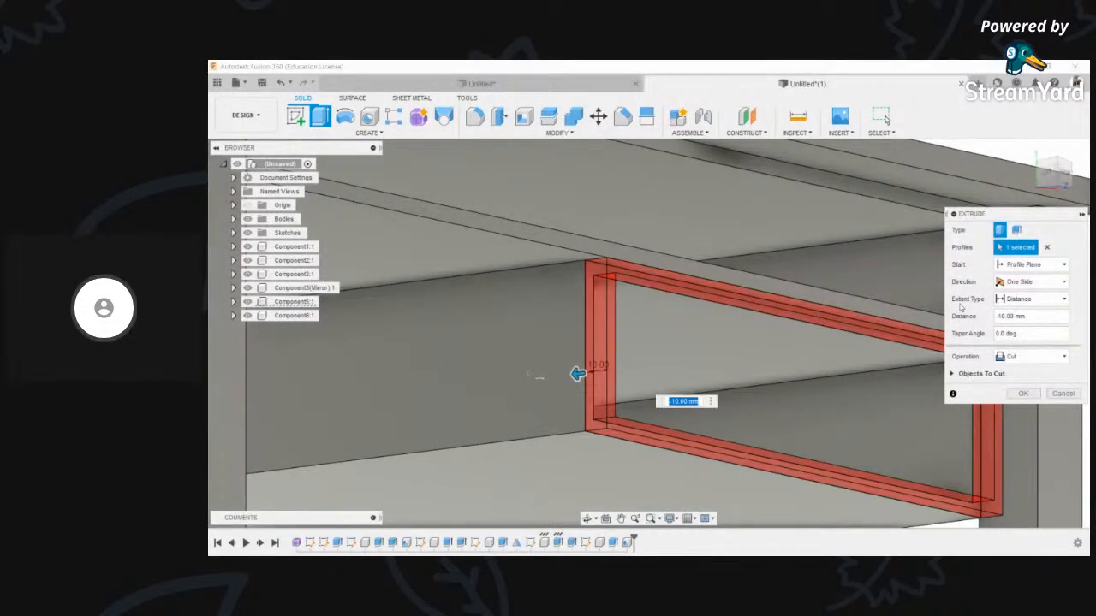
{"action": "left_click", "coordinate": [1022, 396]}
{"action": "scroll", "coordinate": [500, 411], "scroll_direction": "down", "scroll_amount": 3}
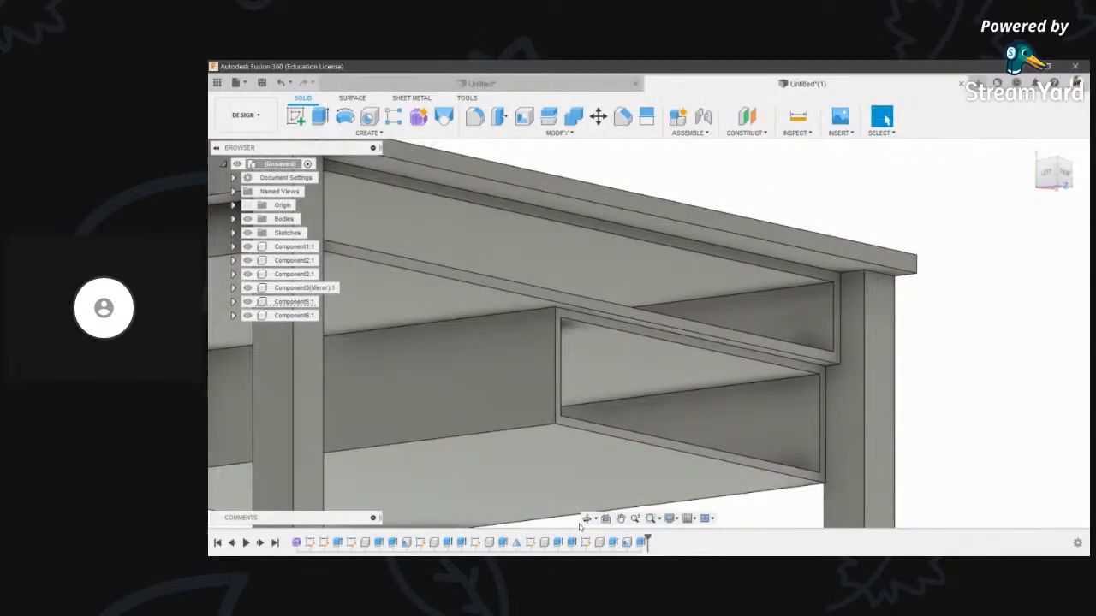
{"action": "middle_click_drag", "start_coordinate": [611, 321], "coordinate": [554, 338], "text": "shift"}
- Extrude the inner drawer face 310 mm as a new component forming the drawer
{"action": "key", "text": "e"}
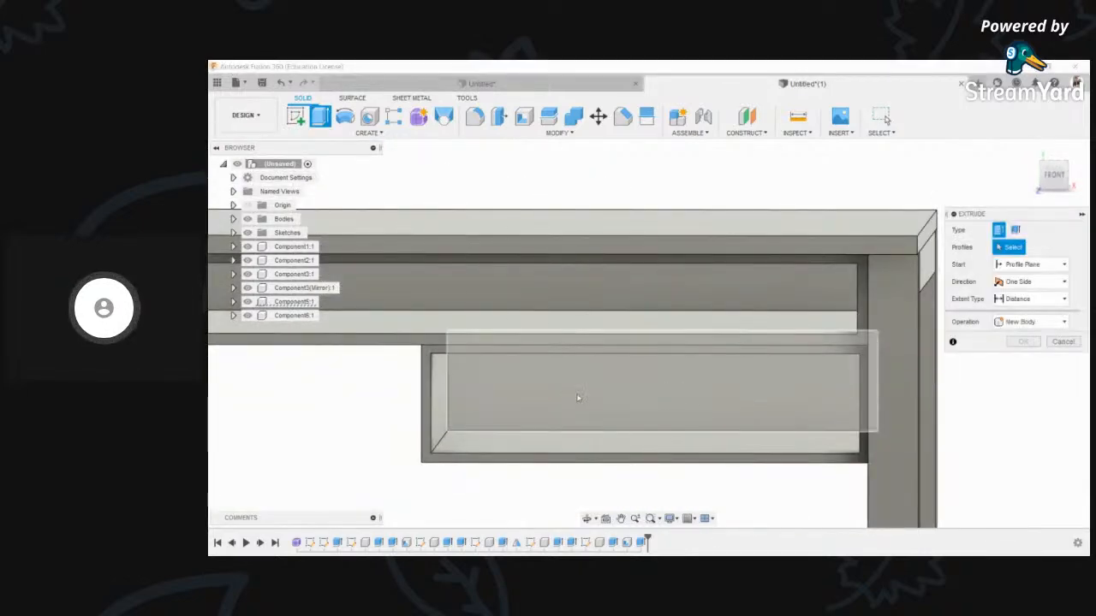
{"action": "left_click", "coordinate": [585, 411]}
{"action": "left_click", "coordinate": [568, 399]}
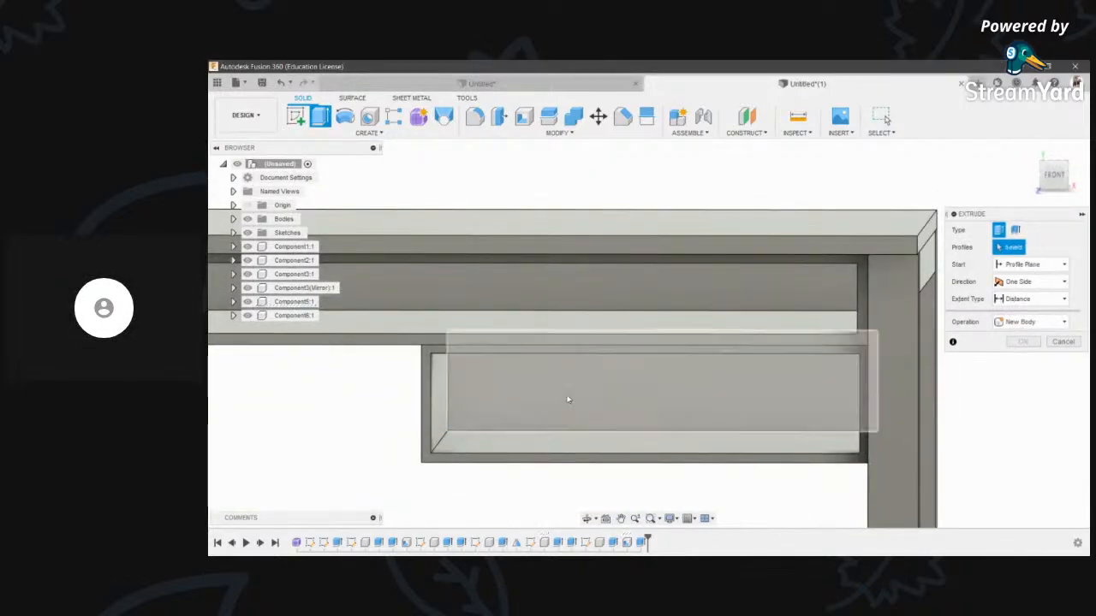
{"action": "left_click", "coordinate": [568, 400]}
{"action": "left_click_drag", "start_coordinate": [561, 398], "coordinate": [549, 418]}
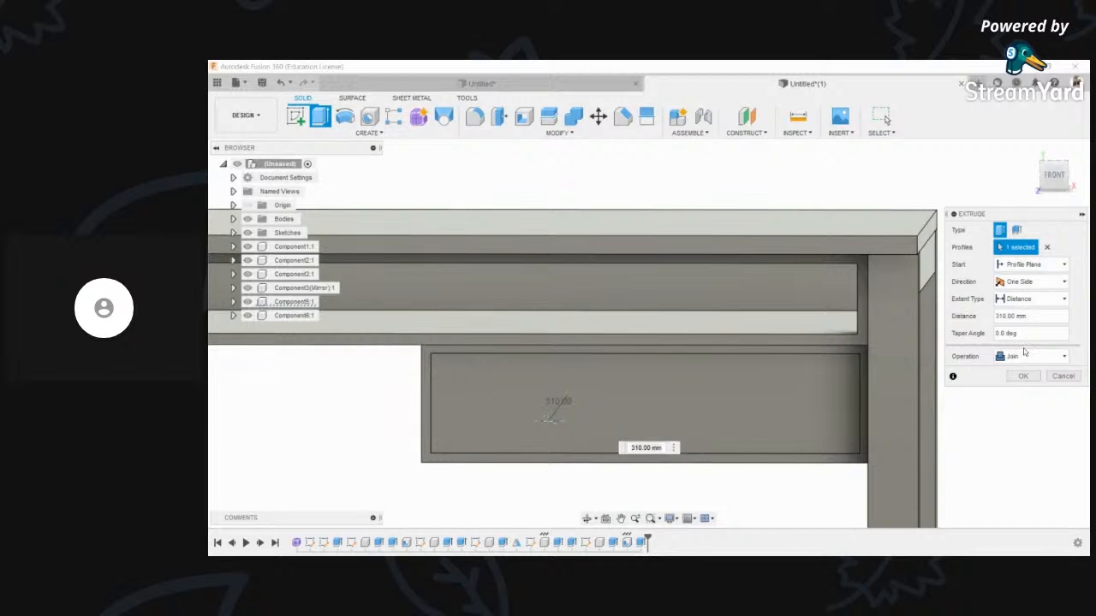
{"action": "left_click", "coordinate": [1030, 423]}
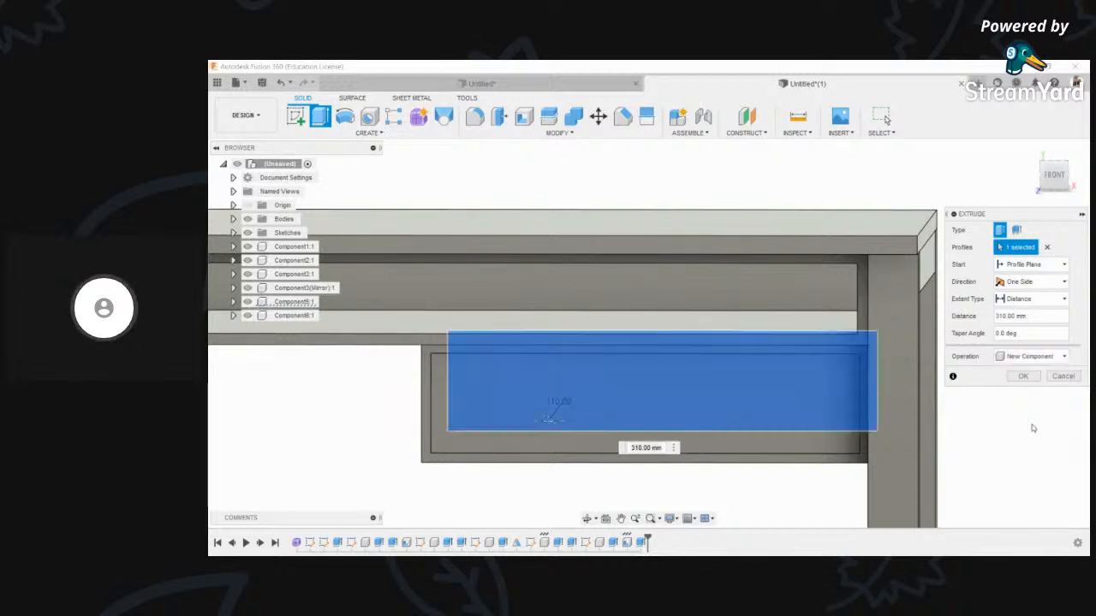
{"action": "left_click", "coordinate": [1037, 376]}
{"action": "left_click", "coordinate": [587, 518]}
{"action": "left_click_drag", "start_coordinate": [603, 495], "coordinate": [727, 381]}
{"action": "left_click_drag", "start_coordinate": [728, 291], "coordinate": [732, 352]}
{"action": "scroll", "coordinate": [612, 385], "scroll_direction": "up", "scroll_amount": 4}
{"action": "middle_click_drag", "start_coordinate": [610, 385], "coordinate": [525, 387]}
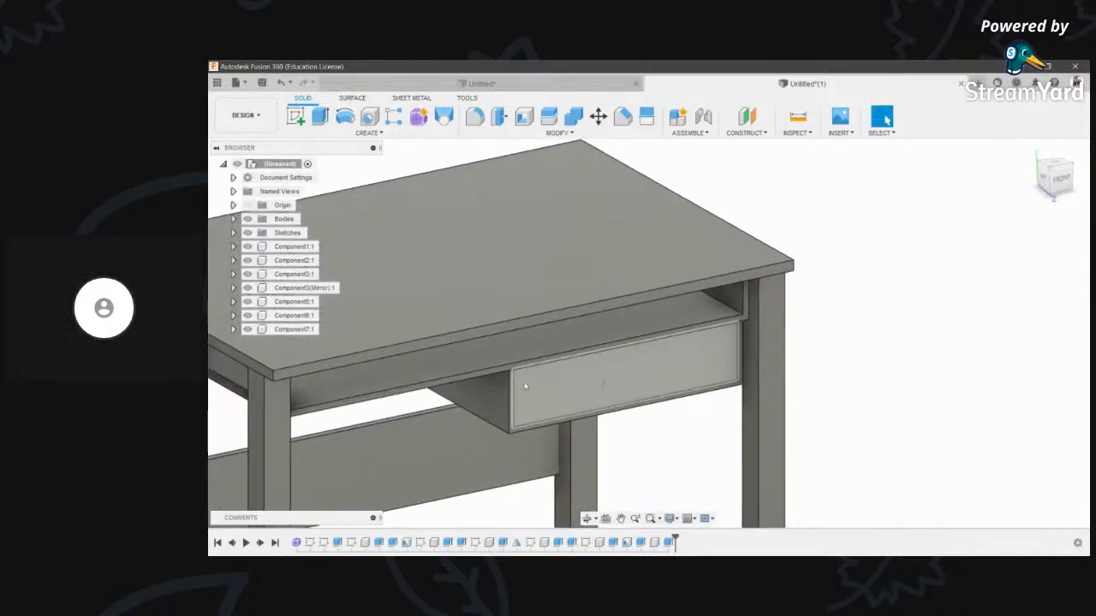
{"action": "left_click", "coordinate": [1060, 180]}
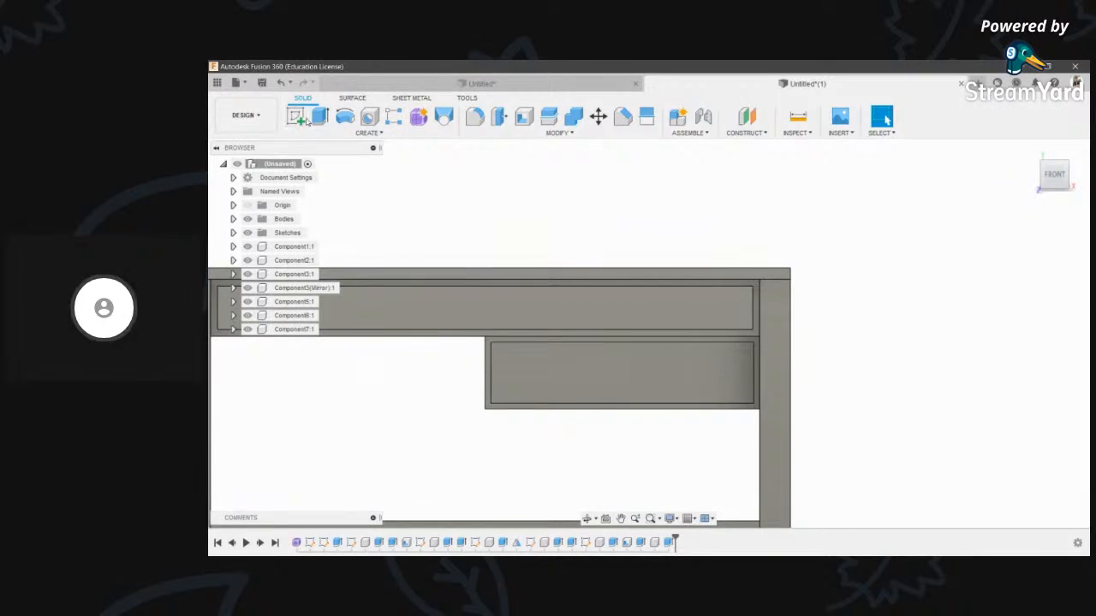
- Sketch a rectangle covering the drawer's front face
{"action": "left_click", "coordinate": [295, 118]}
{"action": "scroll", "coordinate": [478, 338], "scroll_direction": "up", "scroll_amount": 4}
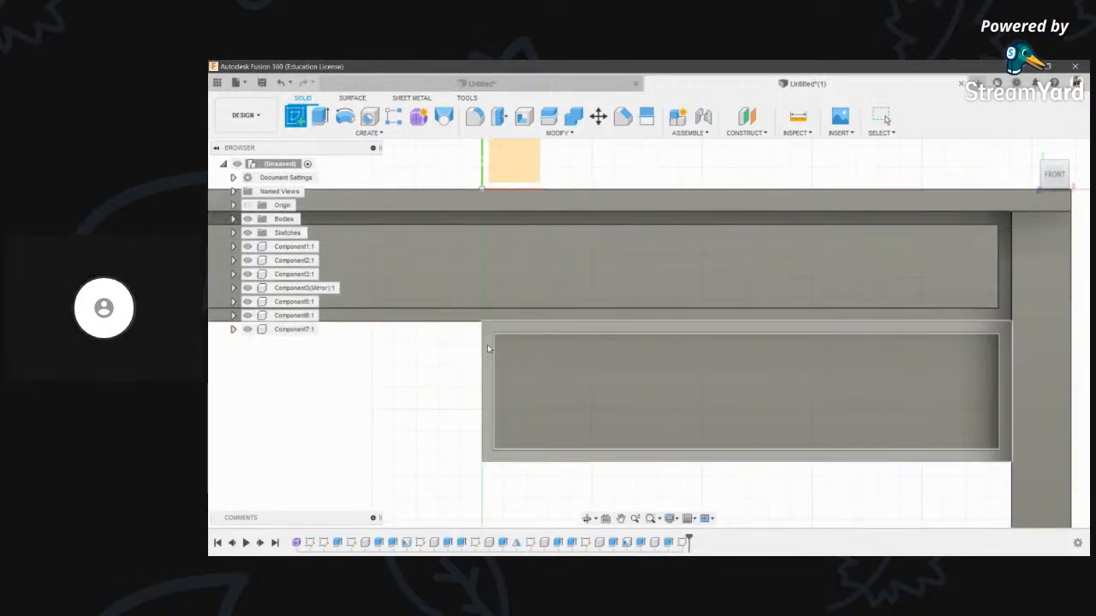
{"action": "left_click", "coordinate": [491, 349]}
{"action": "mouse_move", "coordinate": [604, 452]}
{"action": "middle_mouse_down"}
{"action": "mouse_move", "coordinate": [521, 443]}
{"action": "mouse_move", "coordinate": [369, 472]}
{"action": "middle_mouse_up"}
{"action": "scroll", "coordinate": [369, 472], "scroll_direction": "down", "scroll_amount": 1}
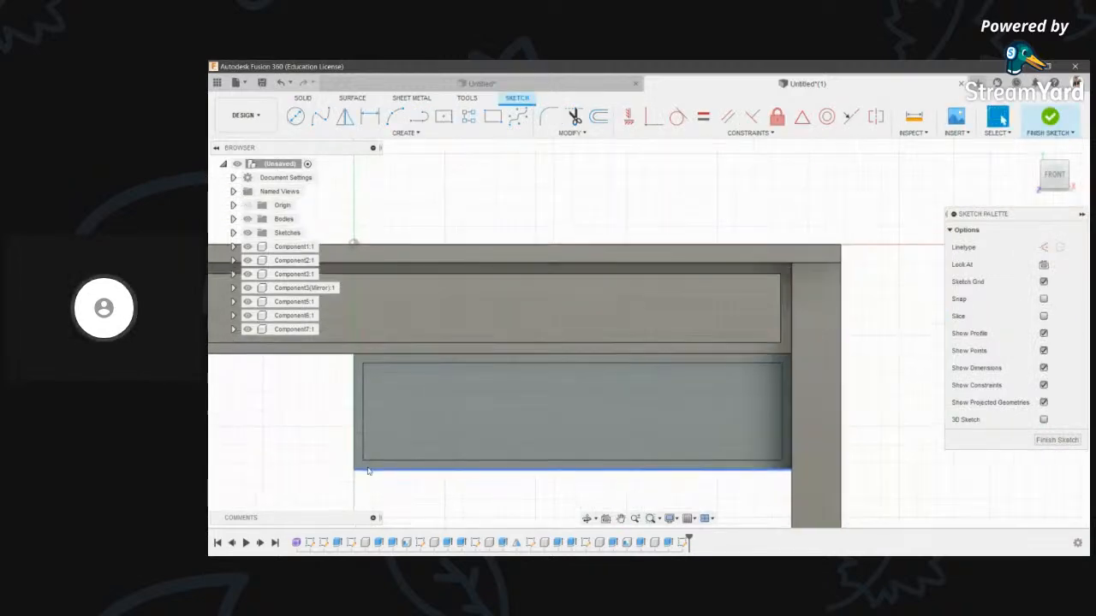
{"action": "key", "text": "r"}
{"action": "left_click", "coordinate": [353, 359]}
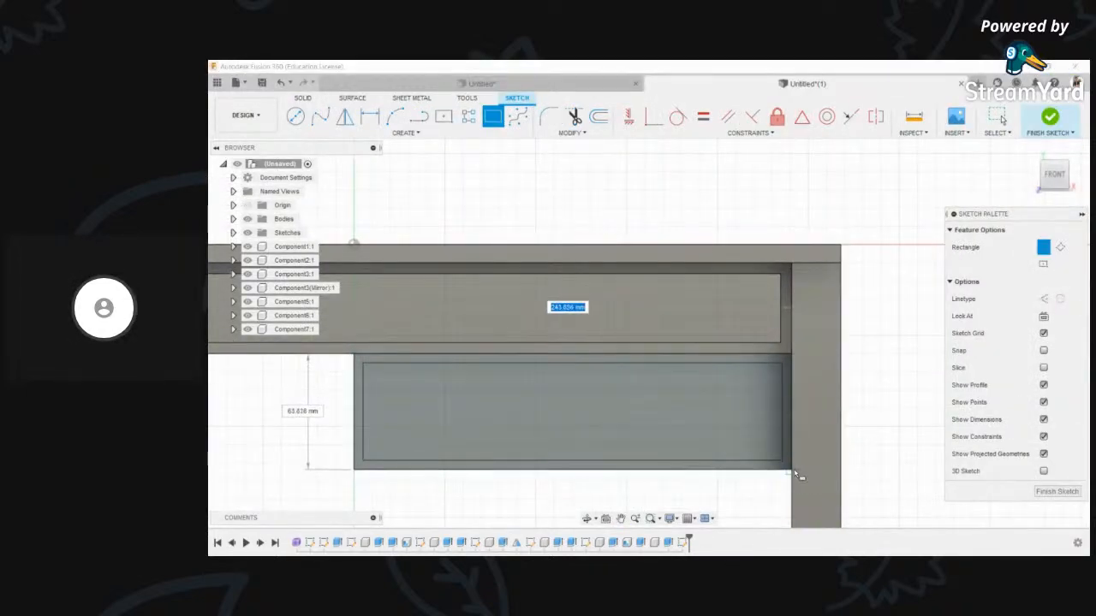
{"action": "left_click", "coordinate": [795, 473]}
- Extrude the rectangle 5 mm as a new component for the drawer front panel
{"action": "key", "text": "e"}
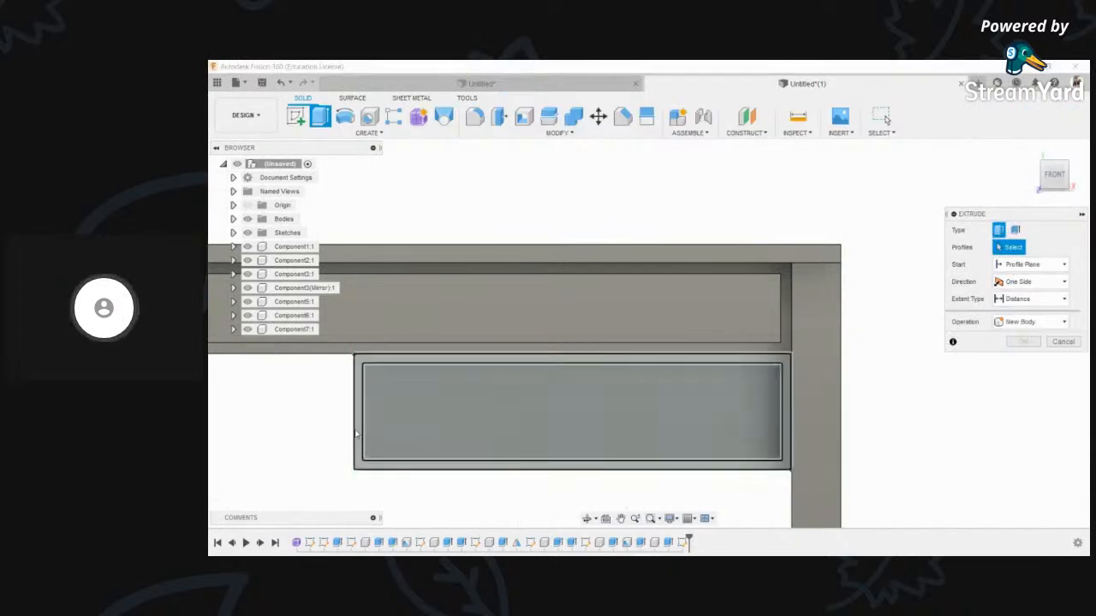
{"action": "left_click", "coordinate": [384, 435]}
{"action": "left_click", "coordinate": [590, 519]}
{"action": "left_click_drag", "start_coordinate": [605, 303], "coordinate": [612, 389]}
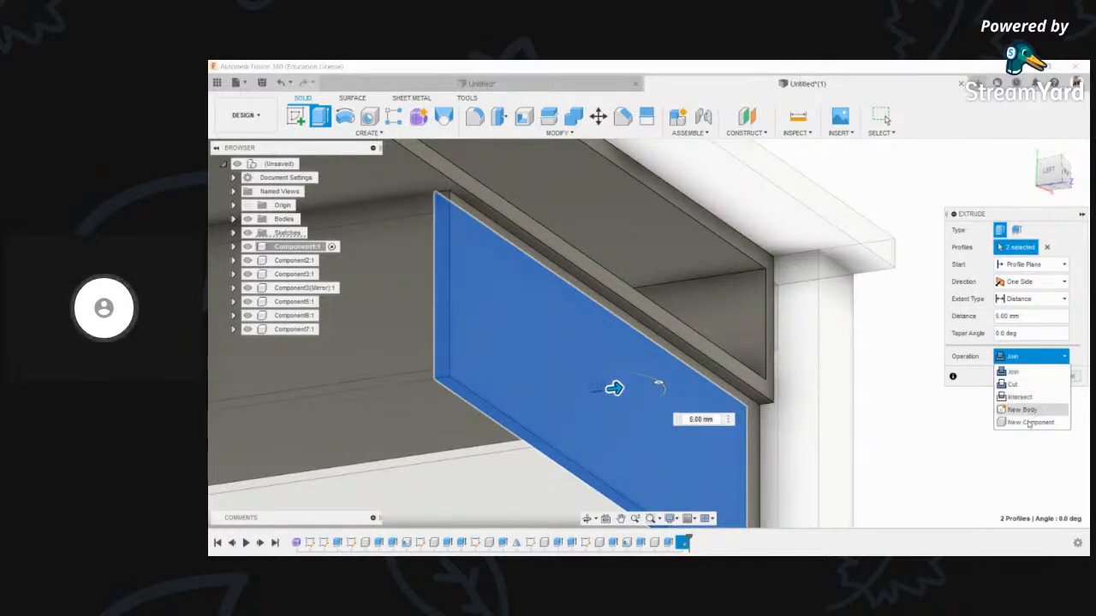
{"action": "left_click", "coordinate": [1028, 422]}
{"action": "left_click", "coordinate": [1024, 377]}
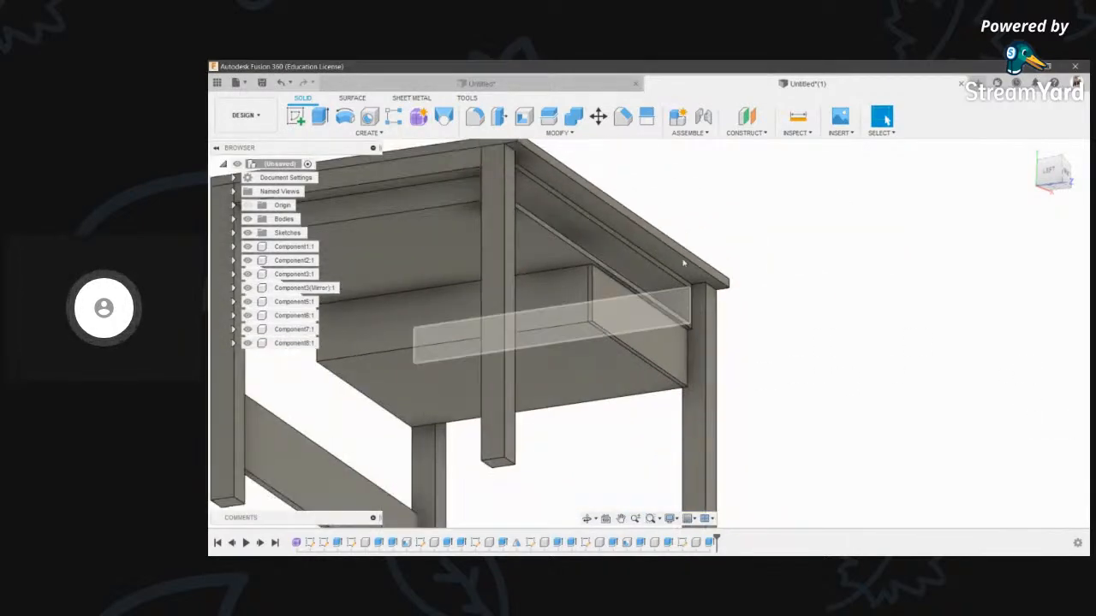
- Move the drawer front panel 475 mm out along Z
{"action": "left_click", "coordinate": [599, 115]}
{"action": "left_click", "coordinate": [631, 318]}
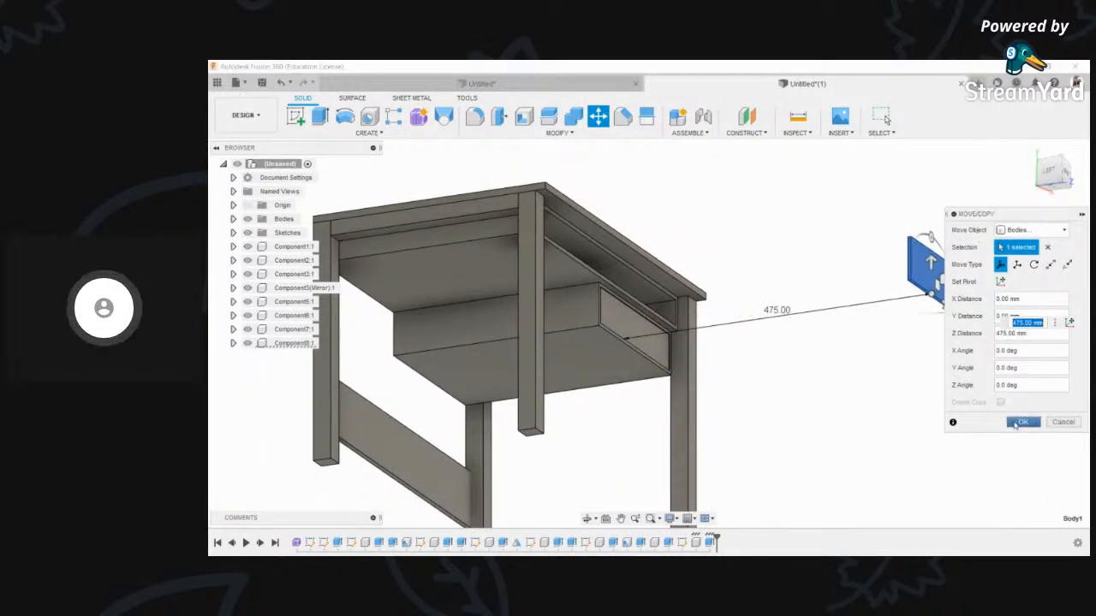
{"action": "left_click", "coordinate": [1018, 423]}
- Slide the drawer box body 300 mm out along Z to match the panel
{"action": "left_click", "coordinate": [597, 117]}
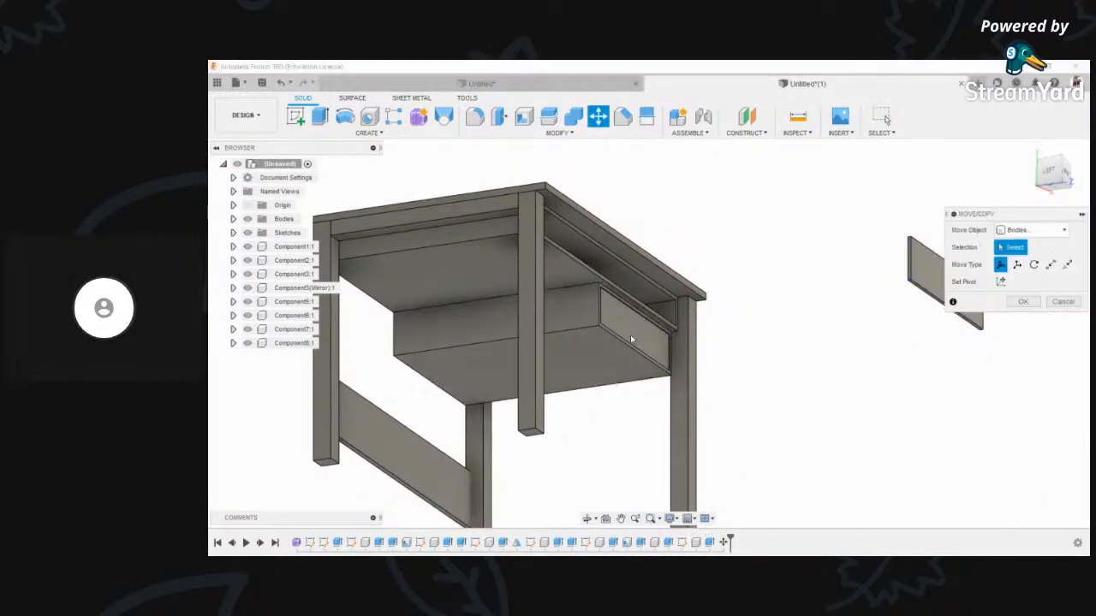
{"action": "left_click", "coordinate": [641, 303]}
{"action": "left_click_drag", "start_coordinate": [713, 298], "coordinate": [861, 282]}
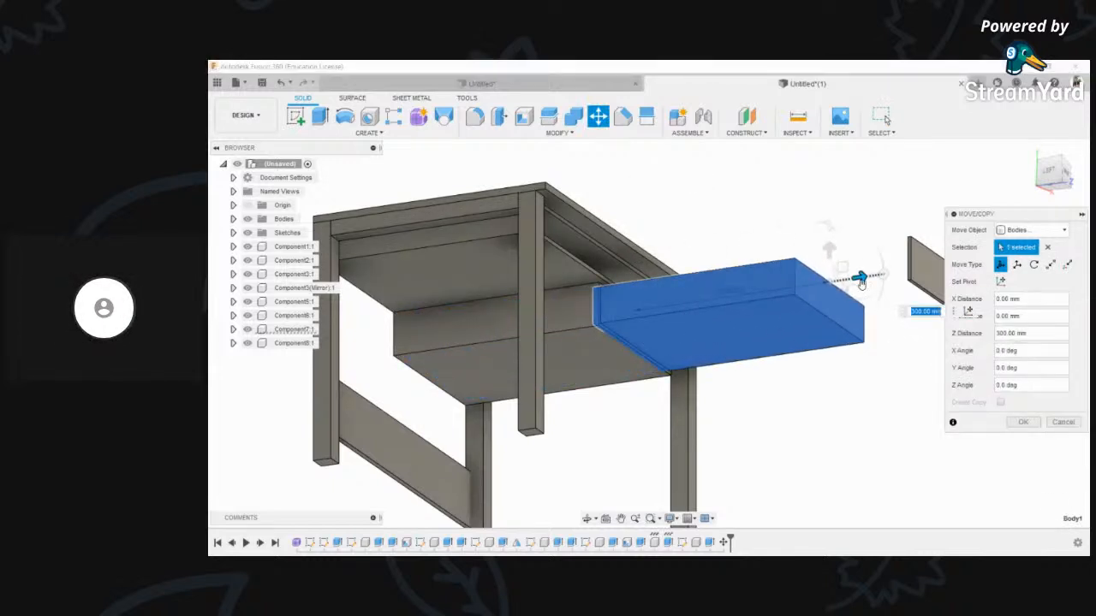
{"action": "key", "text": "Return"}
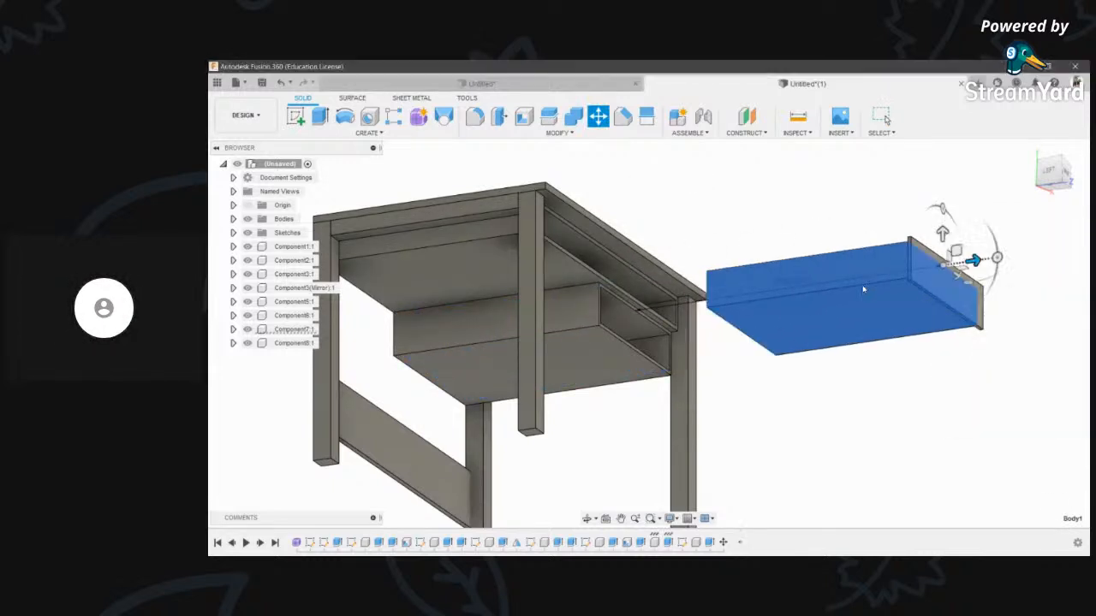
{"action": "scroll", "coordinate": [759, 306], "scroll_direction": "down", "scroll_amount": 3}
{"action": "left_click", "coordinate": [587, 520]}
{"action": "left_click_drag", "start_coordinate": [728, 274], "coordinate": [494, 376]}
{"action": "scroll", "coordinate": [494, 376], "scroll_direction": "up", "scroll_amount": 5}
{"action": "middle_click_drag", "start_coordinate": [497, 376], "coordinate": [680, 387]}
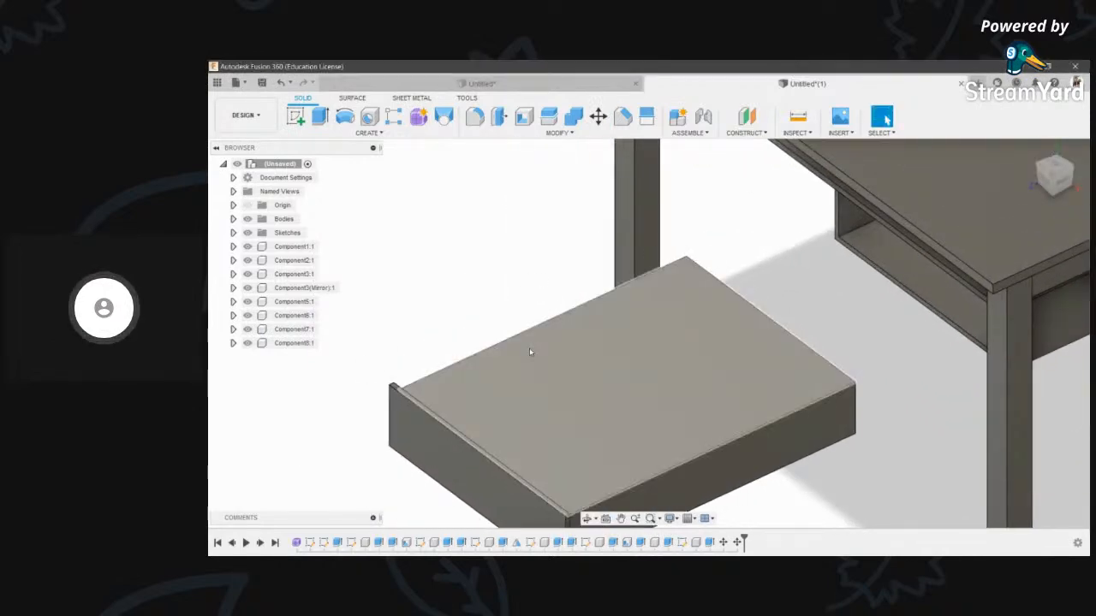
- Shell the drawer box with its top face removed to make it open-topped
{"action": "left_click", "coordinate": [524, 117]}
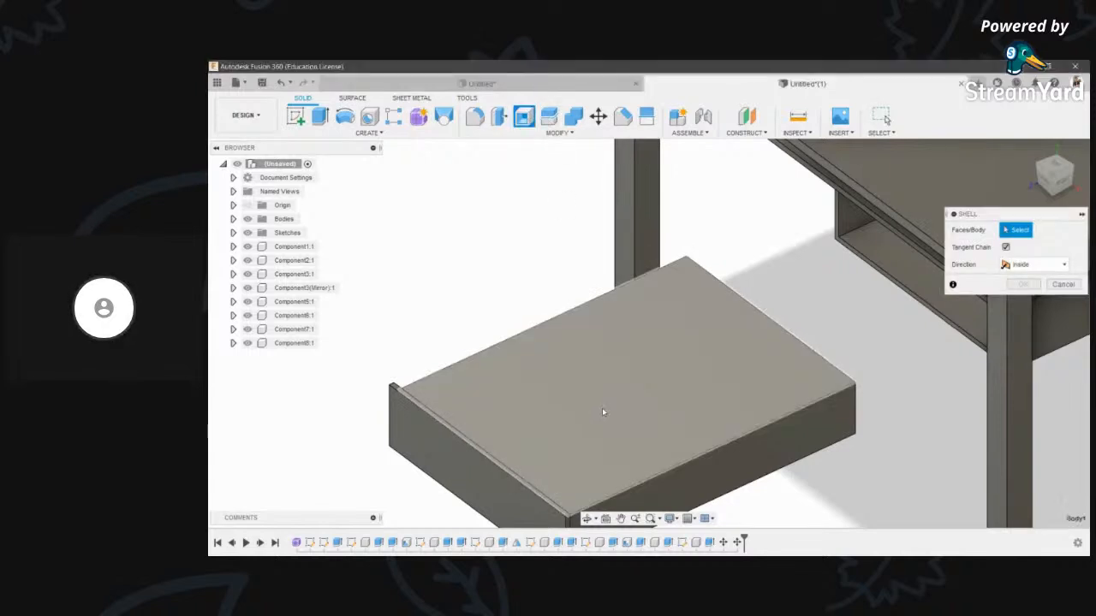
{"action": "left_click", "coordinate": [601, 407]}
{"action": "key", "text": "Return"}
{"action": "scroll", "coordinate": [602, 408], "scroll_direction": "down", "scroll_amount": 3}
{"action": "middle_click_drag", "start_coordinate": [680, 415], "coordinate": [643, 417]}
{"action": "scroll", "coordinate": [680, 416], "scroll_direction": "down", "scroll_amount": 1}
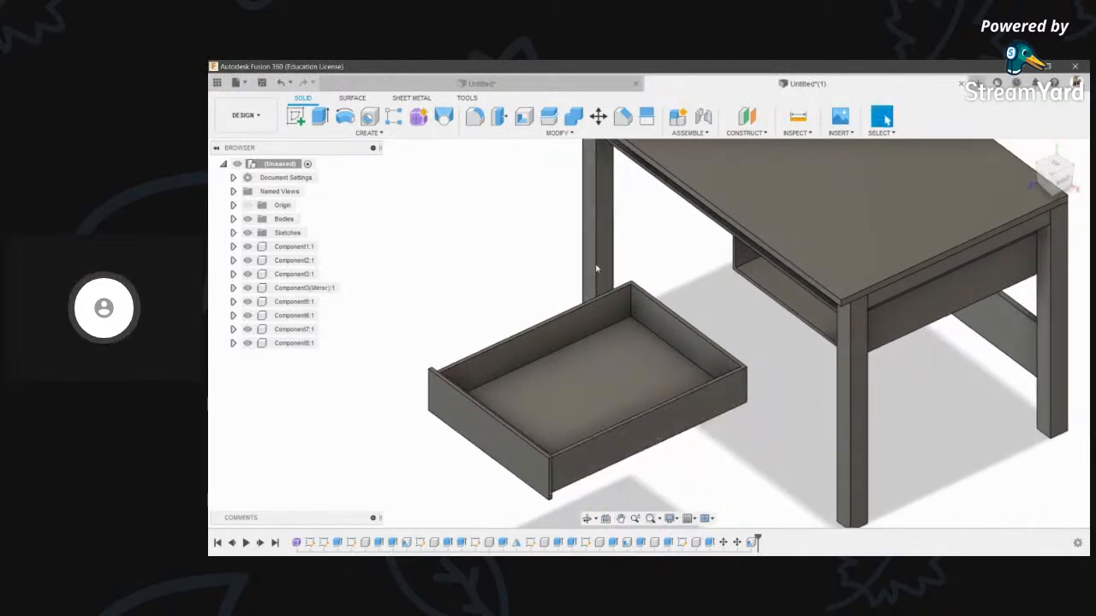
- Join the front panel to the drawer box using Combine, box as target
{"action": "left_click", "coordinate": [573, 118]}
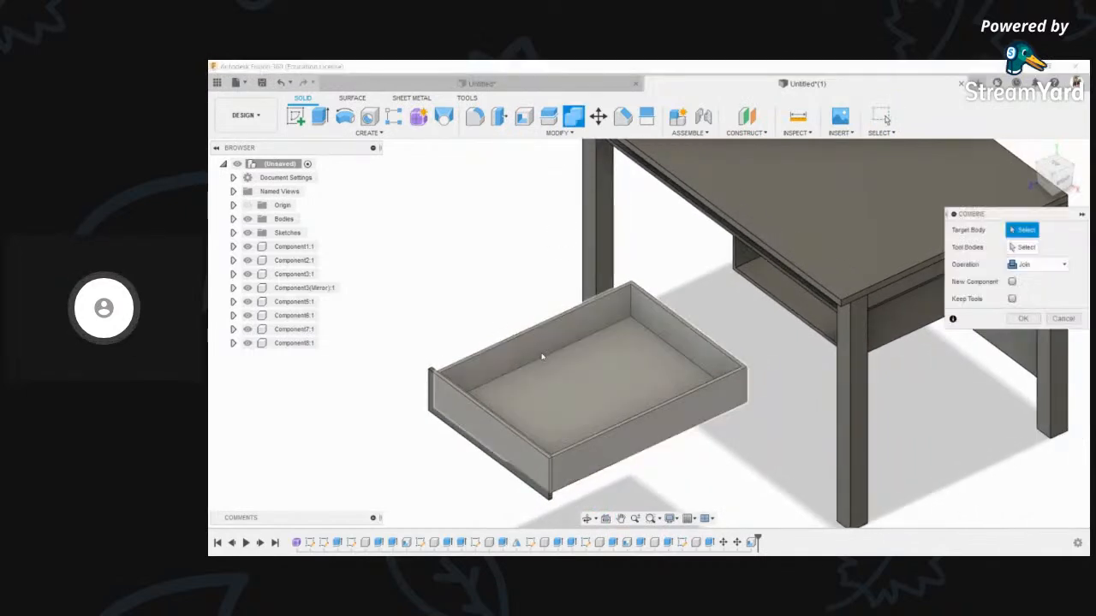
{"action": "scroll", "coordinate": [551, 368], "scroll_direction": "up", "scroll_amount": 3}
{"action": "left_click", "coordinate": [590, 448]}
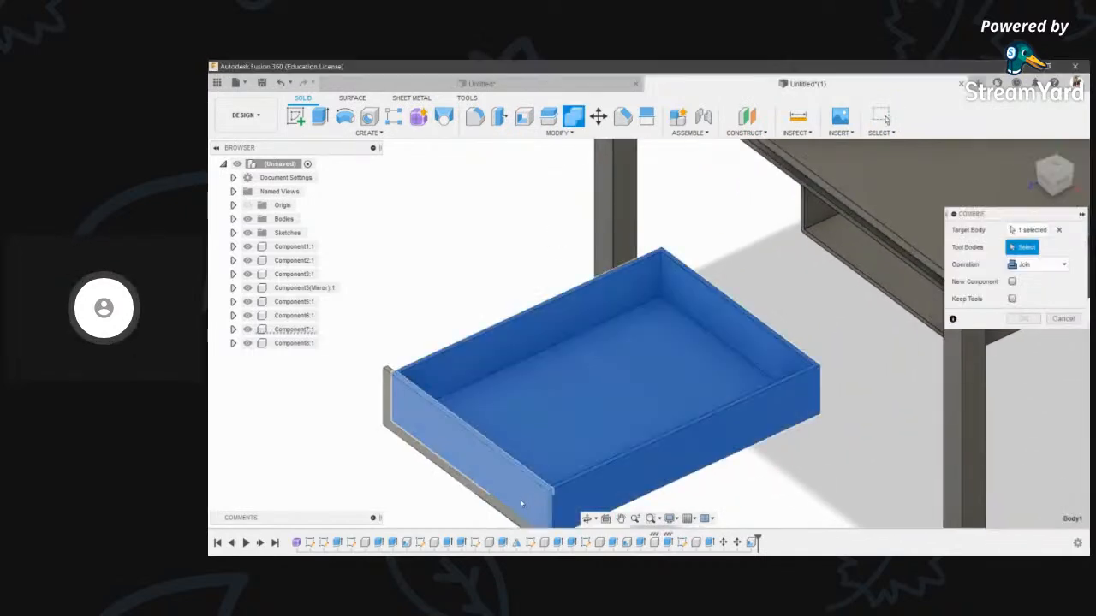
{"action": "left_click", "coordinate": [505, 459]}
{"action": "scroll", "coordinate": [602, 338], "scroll_direction": "down", "scroll_amount": 2}
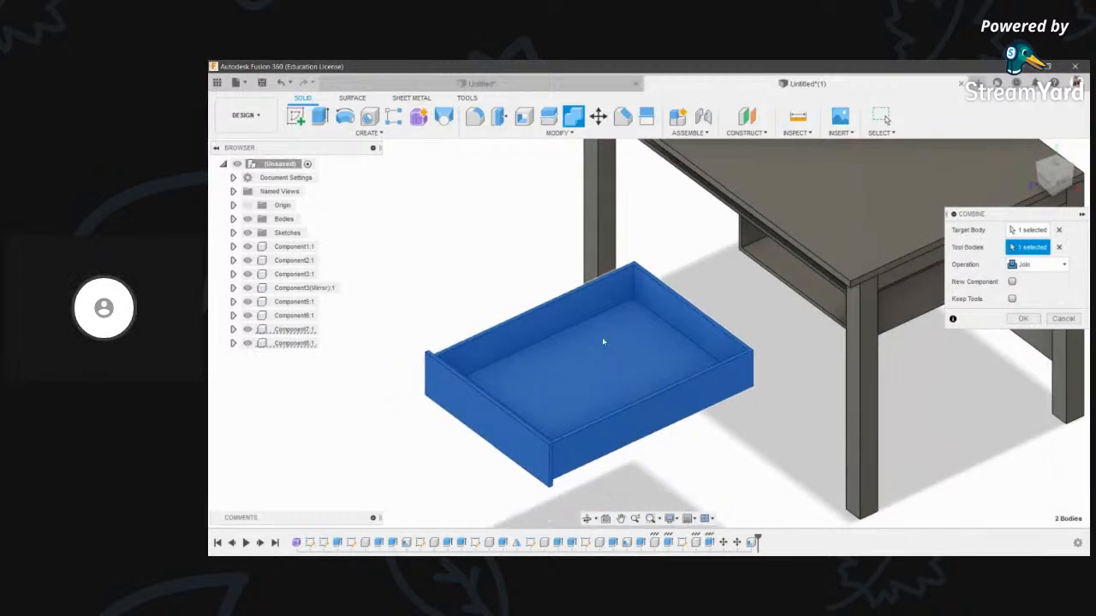
{"action": "left_click", "coordinate": [1025, 319]}
{"action": "scroll", "coordinate": [535, 438], "scroll_direction": "down", "scroll_amount": 3}
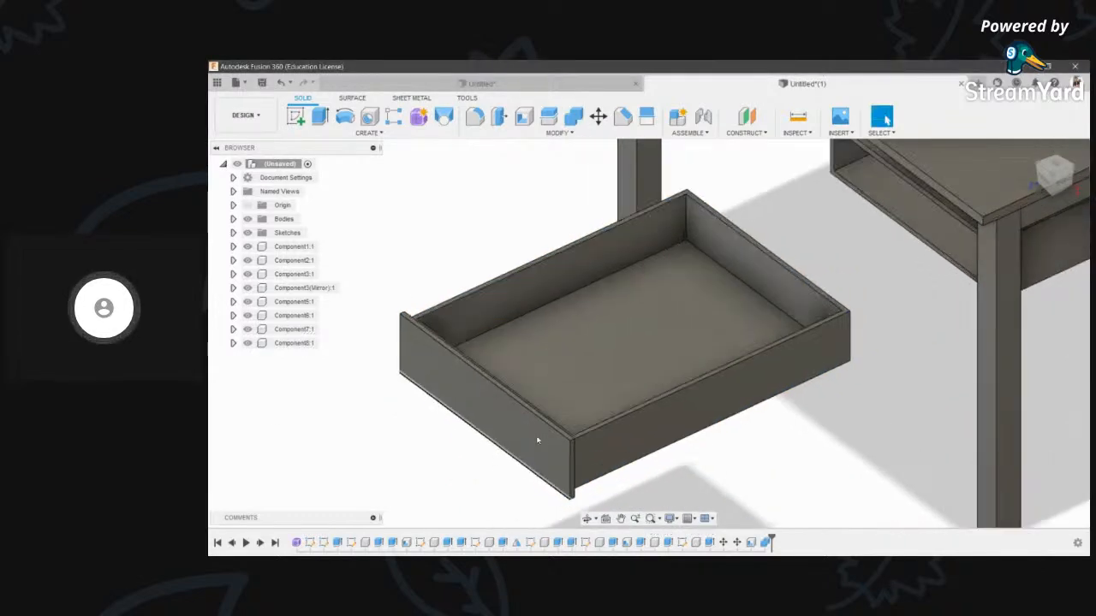
{"action": "left_click", "coordinate": [586, 520]}
- Combine the drawer box (target) with the front panel (tool) using Join
{"action": "left_click_drag", "start_coordinate": [599, 420], "coordinate": [732, 381]}
{"action": "key", "text": "Escape"}
{"action": "scroll", "coordinate": [800, 354], "scroll_direction": "up", "scroll_amount": 3}
{"action": "key", "text": "m"}
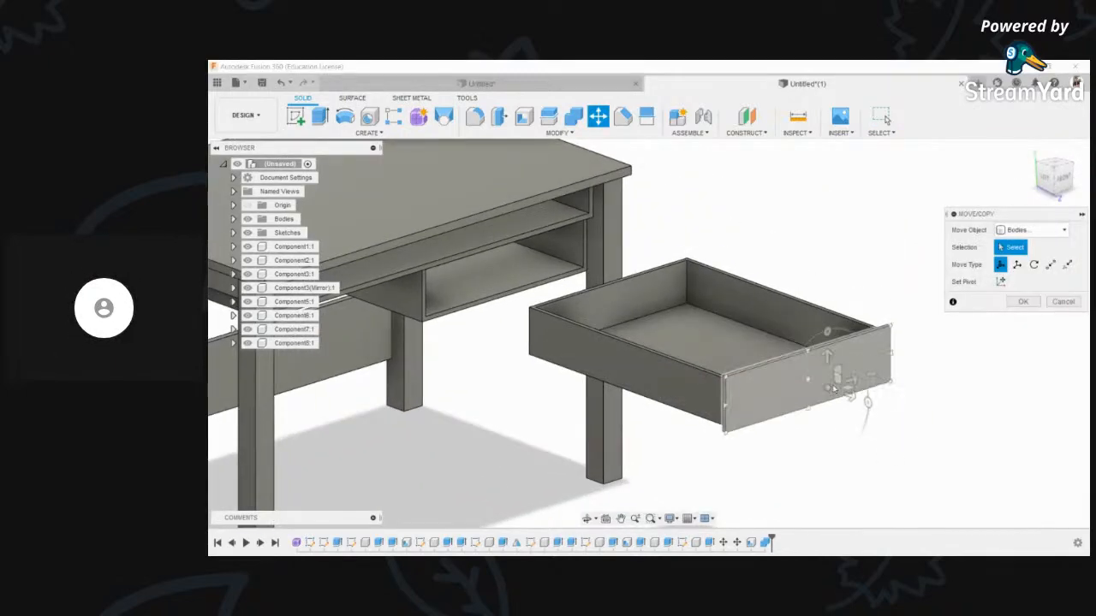
{"action": "left_click", "coordinate": [843, 385]}
{"action": "left_click", "coordinate": [575, 118]}
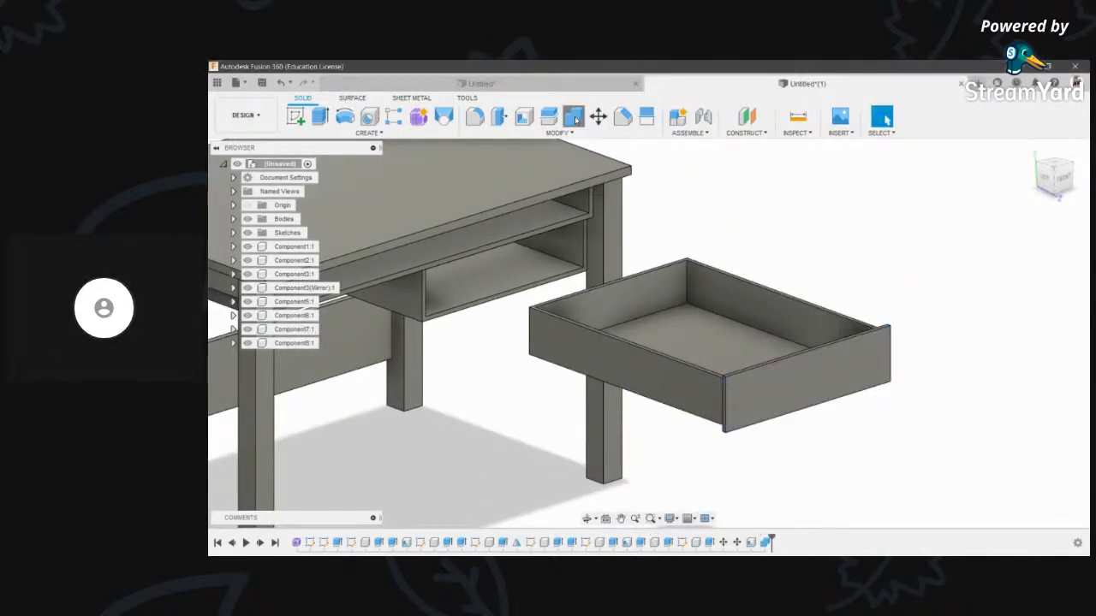
{"action": "left_click", "coordinate": [745, 334]}
{"action": "left_click", "coordinate": [809, 377]}
{"action": "left_click", "coordinate": [1022, 320]}
{"action": "key", "text": "m"}
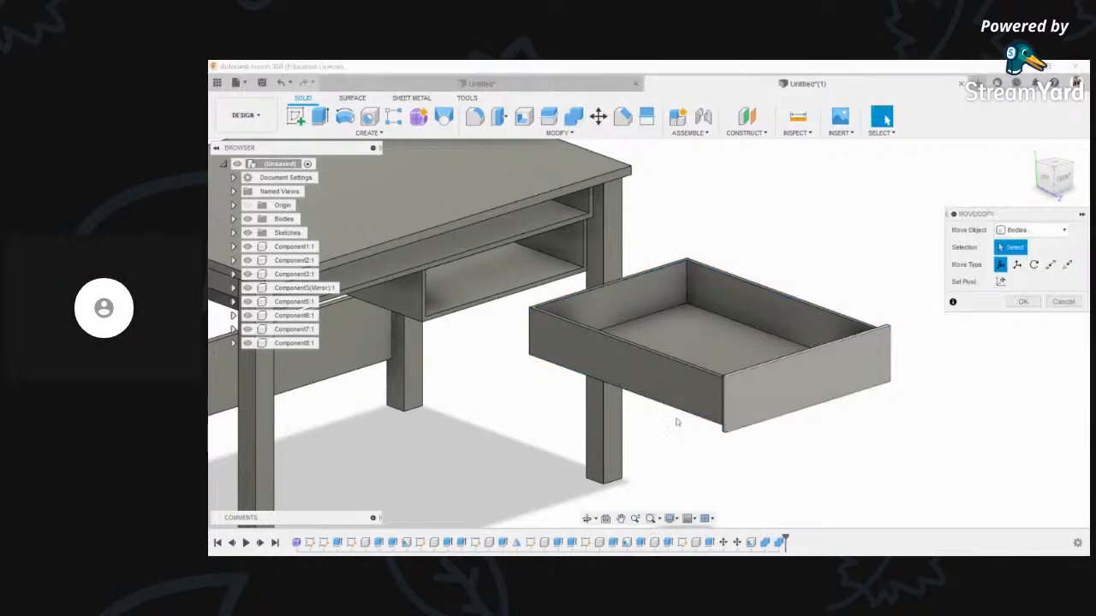
{"action": "left_click", "coordinate": [680, 399]}
{"action": "key", "text": "Escape"}
- Nudge the drawer front panel -1.50 mm along Y to line it up
{"action": "left_click", "coordinate": [588, 519]}
{"action": "left_click_drag", "start_coordinate": [719, 338], "coordinate": [800, 369]}
{"action": "scroll", "coordinate": [932, 379], "scroll_direction": "up", "scroll_amount": 5}
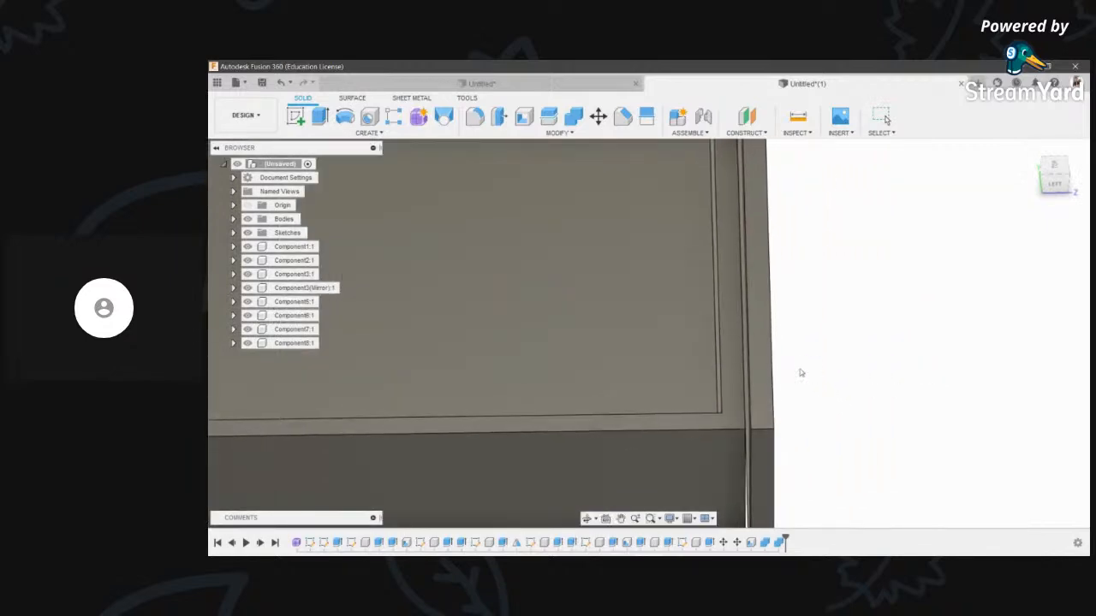
{"action": "key", "text": "m"}
{"action": "left_click_drag", "start_coordinate": [787, 382], "coordinate": [775, 382]}
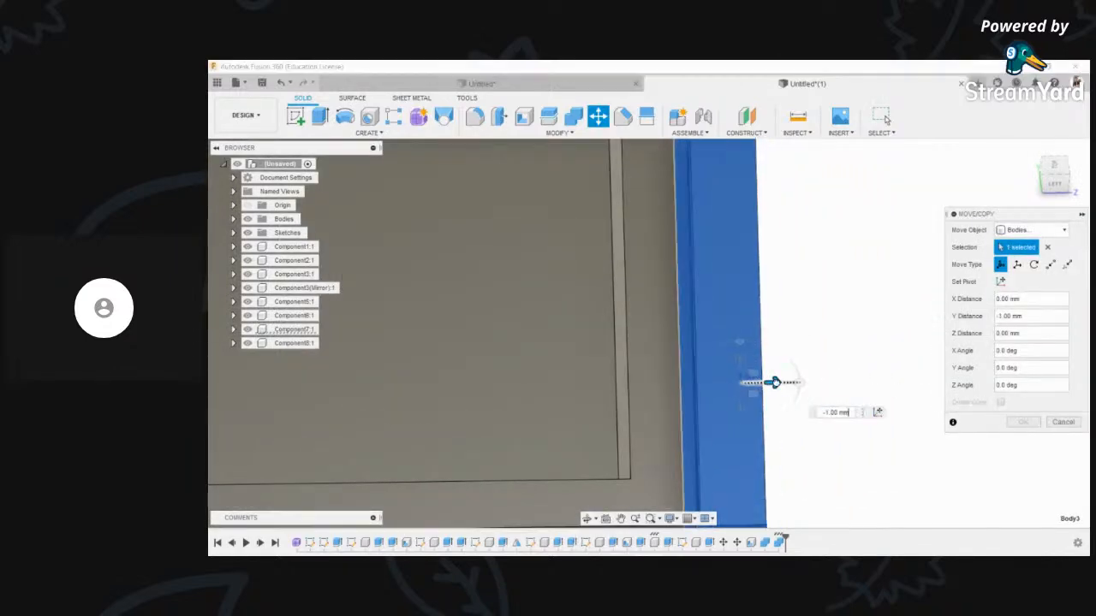
{"action": "scroll", "coordinate": [746, 398], "scroll_direction": "up", "scroll_amount": 5}
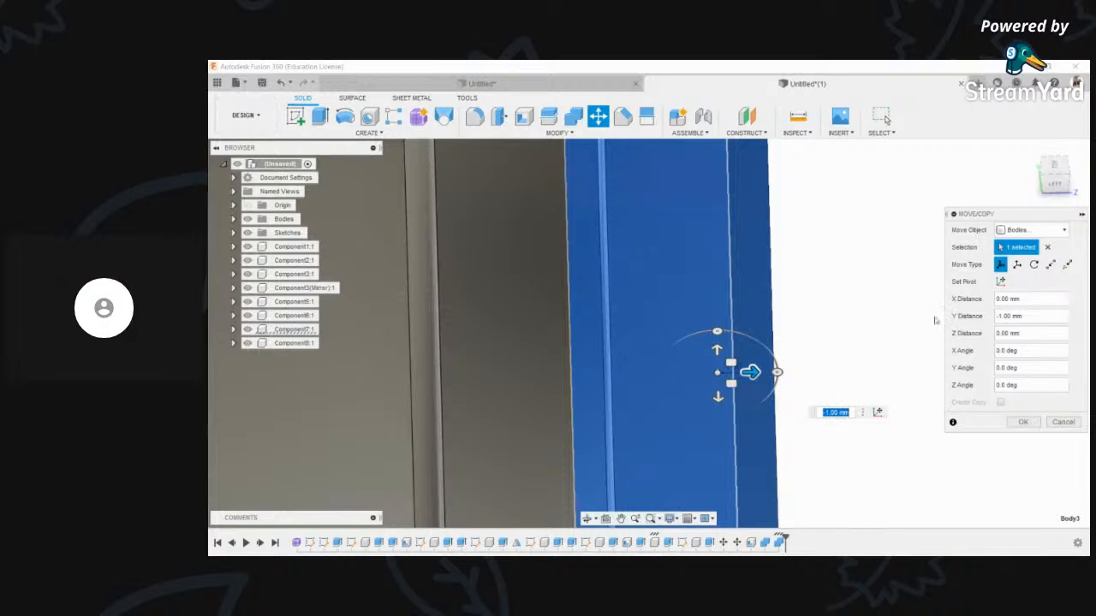
{"action": "left_click", "coordinate": [1054, 166]}
{"action": "scroll", "coordinate": [658, 280], "scroll_direction": "down", "scroll_amount": 5}
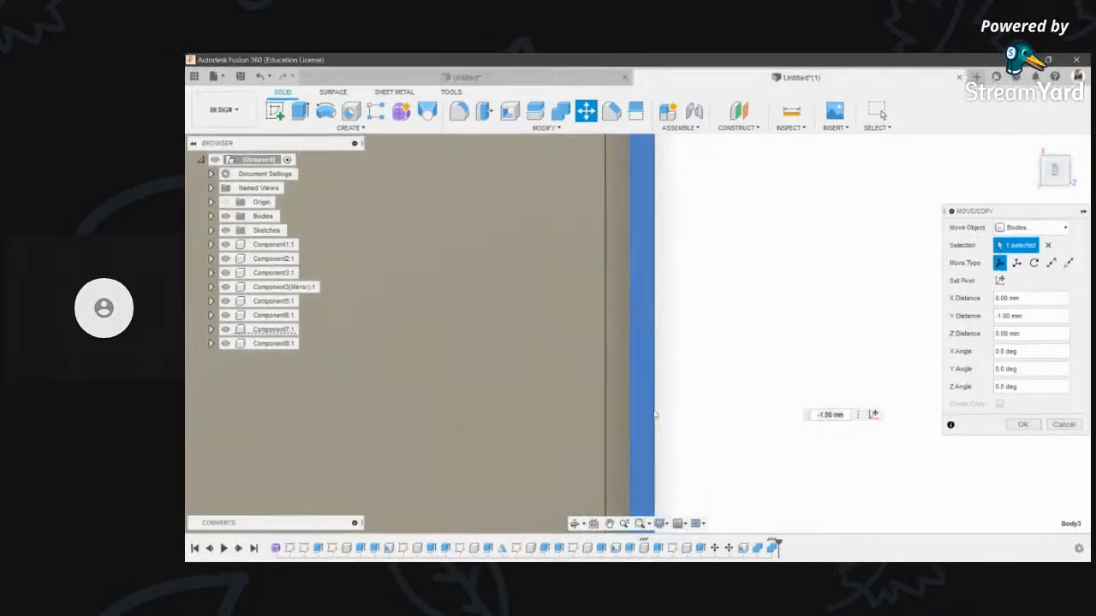
{"action": "scroll", "coordinate": [752, 381], "scroll_direction": "down", "scroll_amount": 3}
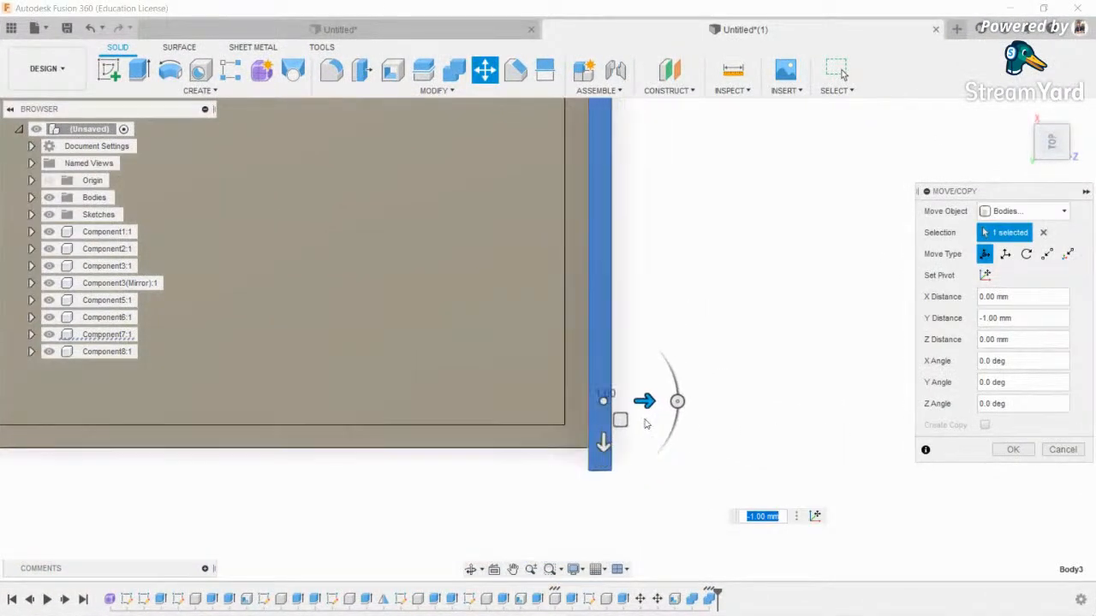
{"action": "scroll", "coordinate": [651, 424], "scroll_direction": "up", "scroll_amount": 5}
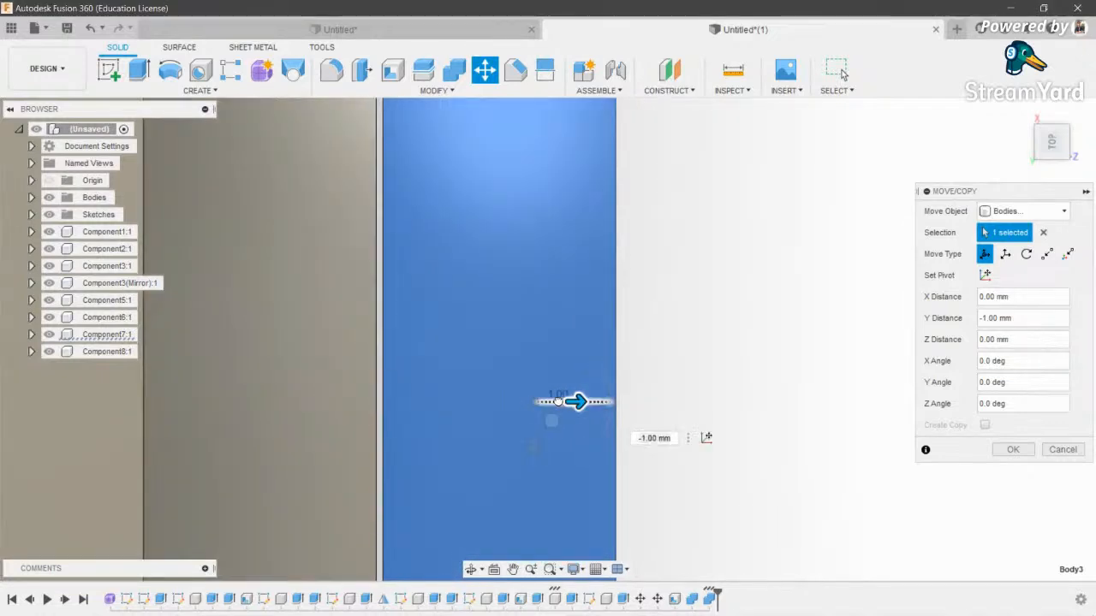
{"action": "left_click_drag", "start_coordinate": [578, 402], "coordinate": [555, 401]}
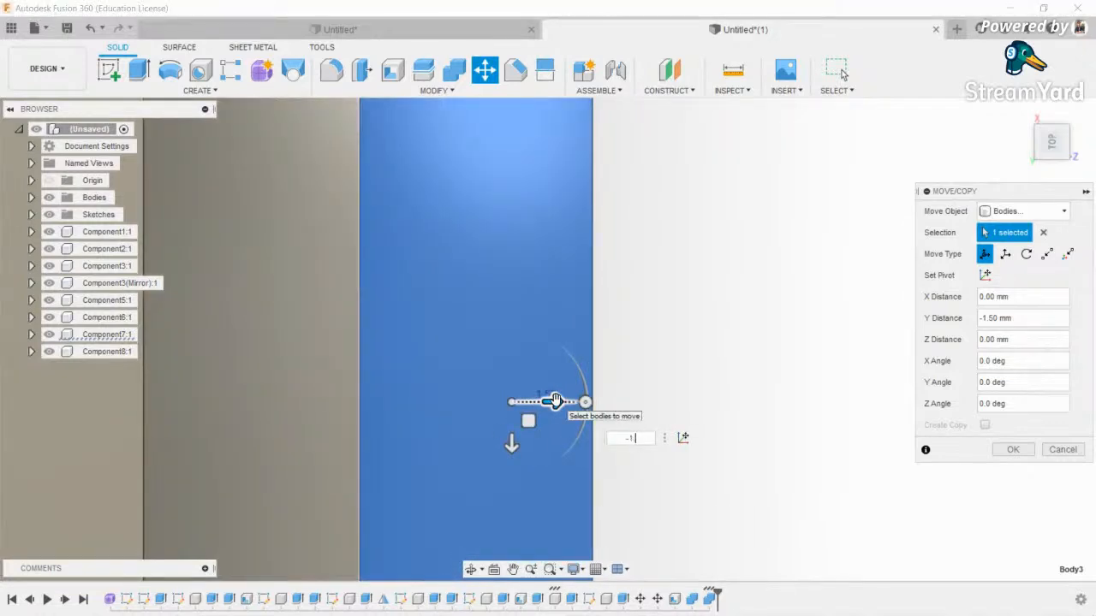
{"action": "key", "text": "Return"}
- Rejoin the aligned front panel onto the drawer box with Combine Join
{"action": "scroll", "coordinate": [556, 399], "scroll_direction": "down", "scroll_amount": 3}
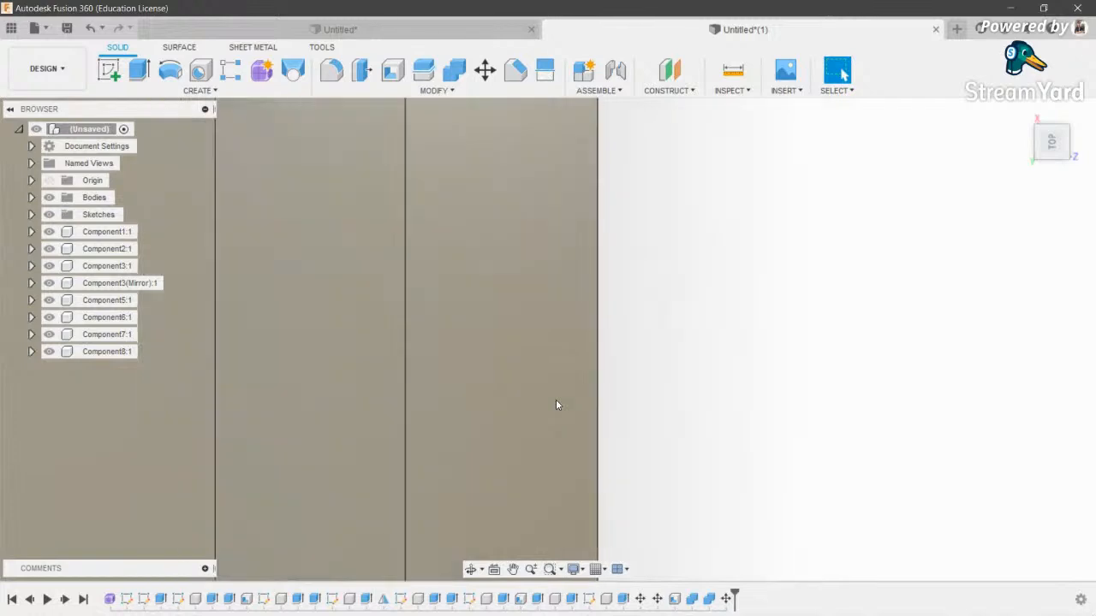
{"action": "scroll", "coordinate": [528, 402], "scroll_direction": "down", "scroll_amount": 3}
{"action": "left_click", "coordinate": [471, 570]}
{"action": "left_click_drag", "start_coordinate": [541, 394], "coordinate": [465, 238]}
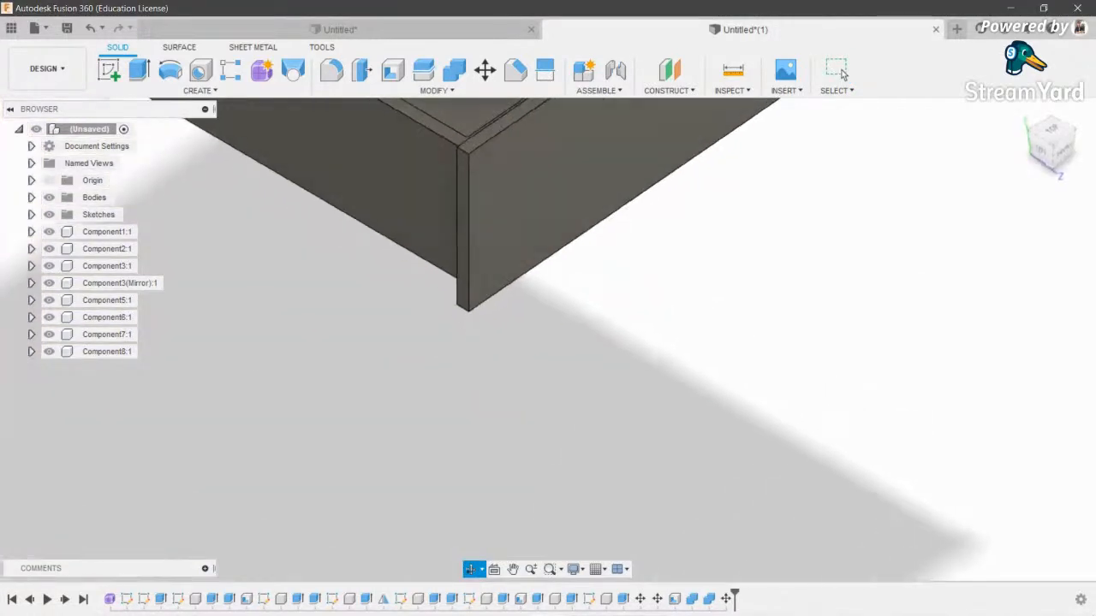
{"action": "middle_click_drag", "start_coordinate": [464, 238], "coordinate": [578, 373]}
{"action": "scroll", "coordinate": [578, 374], "scroll_direction": "down", "scroll_amount": 2}
{"action": "key", "text": "Escape"}
{"action": "left_click", "coordinate": [459, 77]}
{"action": "left_click", "coordinate": [556, 257]}
{"action": "left_click", "coordinate": [657, 375]}
{"action": "left_click", "coordinate": [1004, 321]}
- Select the finished drawer body for moving with Move/Copy
{"action": "key", "text": "m"}
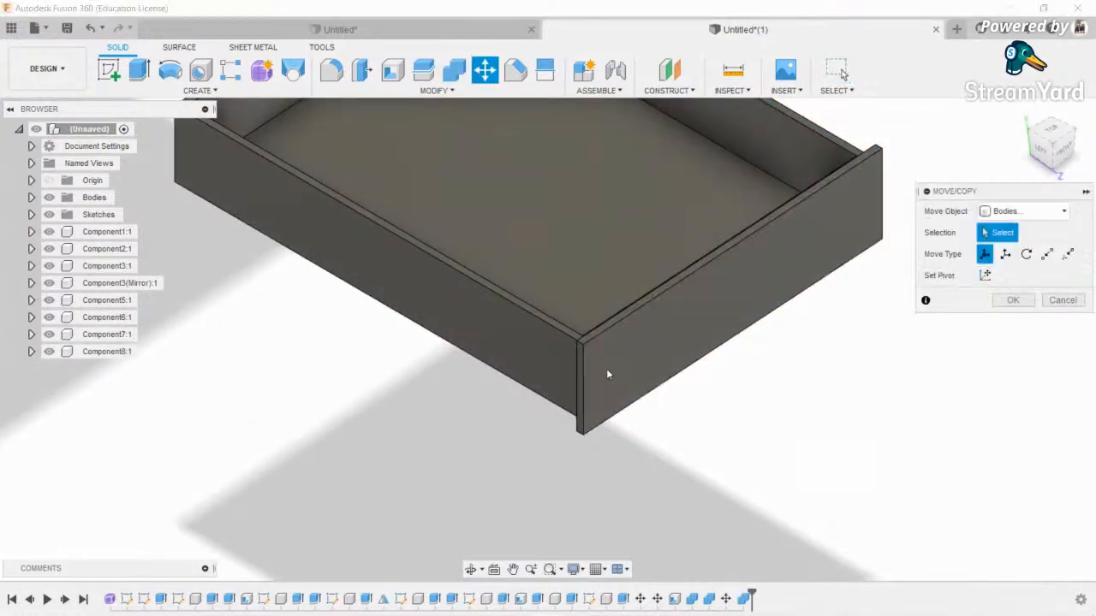
{"action": "left_click", "coordinate": [619, 357]}
{"action": "scroll", "coordinate": [651, 402], "scroll_direction": "down", "scroll_amount": 3}
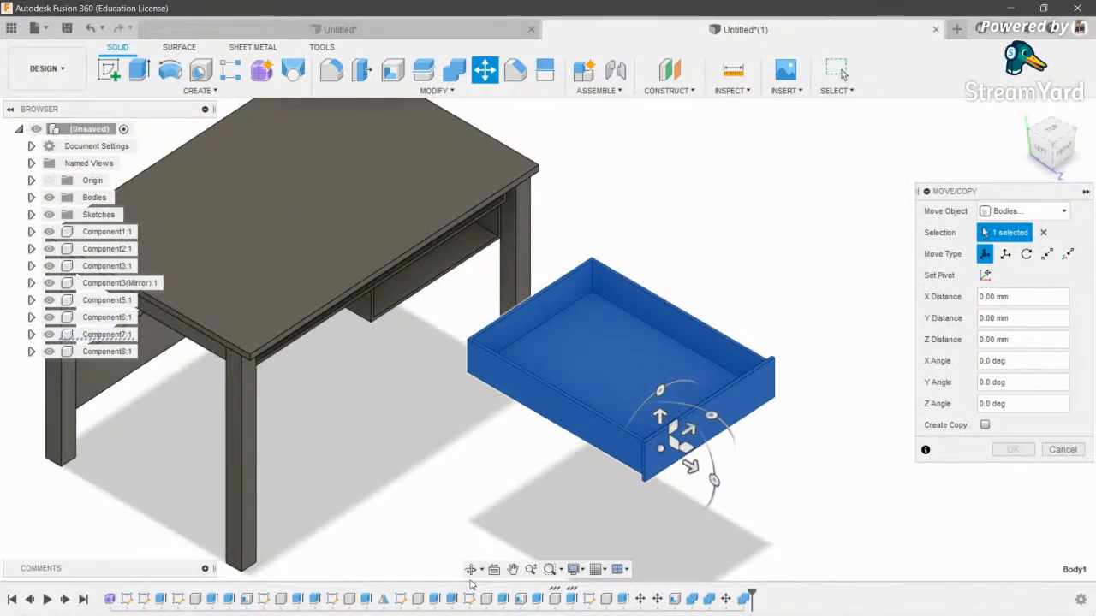
- Drag the drawer back into the table to roughly -470 mm along Z
{"action": "left_click", "coordinate": [471, 571]}
{"action": "left_click_drag", "start_coordinate": [702, 368], "coordinate": [674, 397]}
{"action": "key", "text": "Escape"}
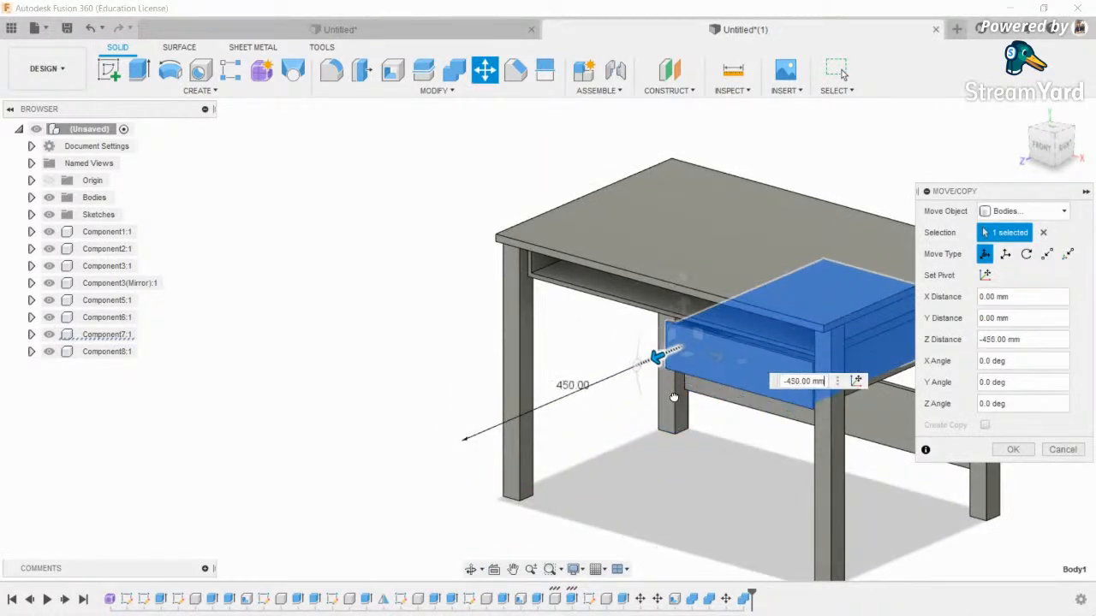
{"action": "left_click", "coordinate": [471, 571]}
{"action": "left_click_drag", "start_coordinate": [506, 437], "coordinate": [721, 289]}
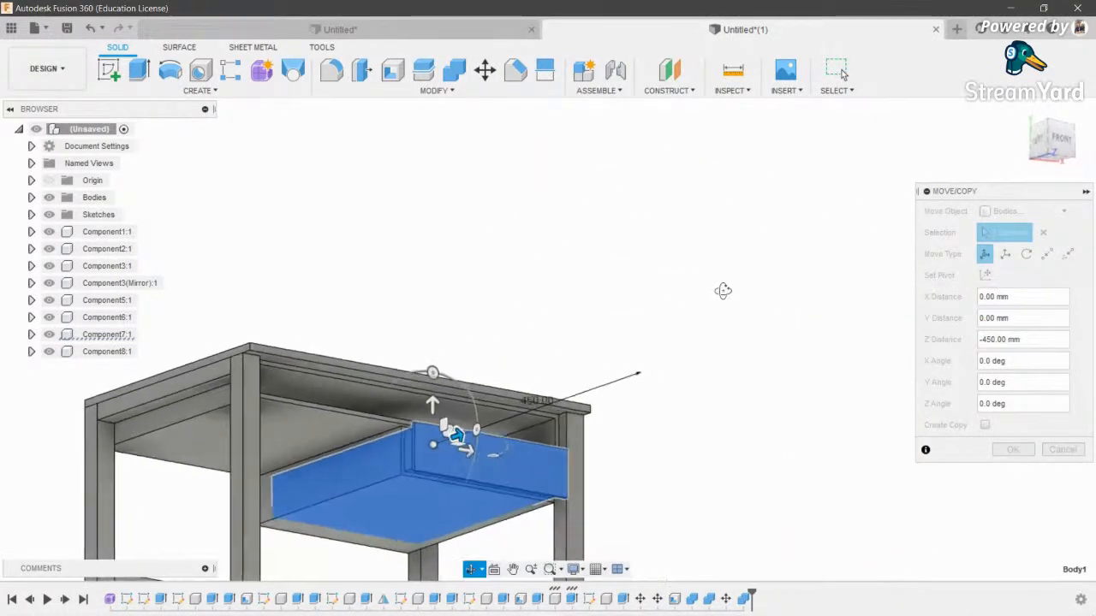
{"action": "scroll", "coordinate": [458, 445], "scroll_direction": "up", "scroll_amount": 4}
{"action": "middle_click_drag", "start_coordinate": [436, 453], "coordinate": [617, 332]}
{"action": "key", "text": "Escape"}
{"action": "scroll", "coordinate": [617, 330], "scroll_direction": "up", "scroll_amount": 2}
{"action": "left_click_drag", "start_coordinate": [591, 288], "coordinate": [542, 307]}
{"action": "scroll", "coordinate": [542, 307], "scroll_direction": "up", "scroll_amount": 4}
{"action": "scroll", "coordinate": [542, 308], "scroll_direction": "up", "scroll_amount": 3}
{"action": "middle_click_drag", "start_coordinate": [542, 307], "coordinate": [632, 275]}
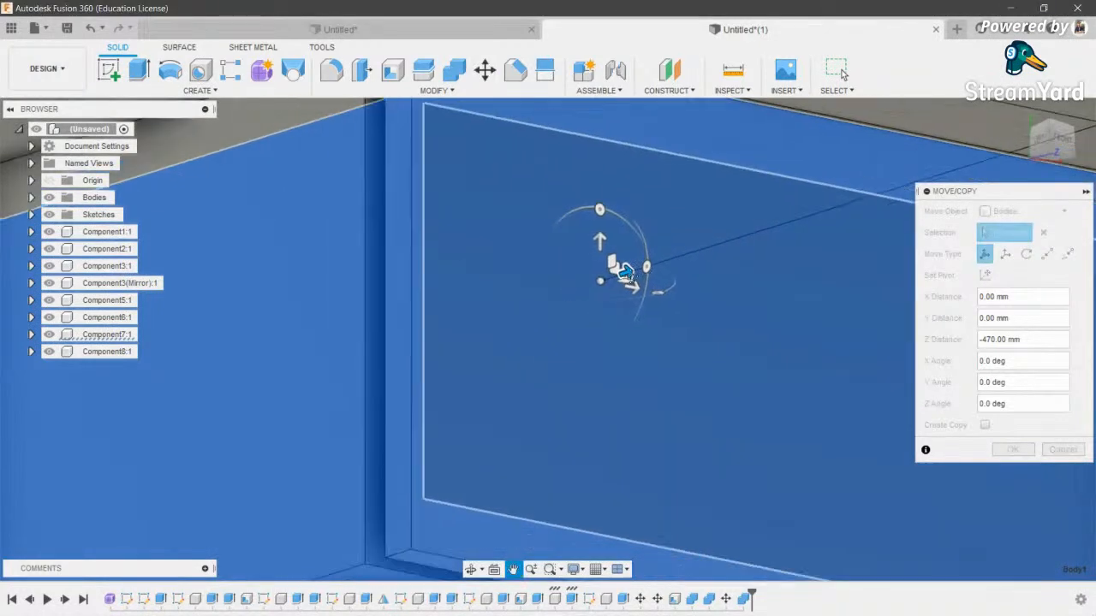
- Set the drawer move distance to exactly -472 mm and commit it
{"action": "scroll", "coordinate": [632, 275], "scroll_direction": "down", "scroll_amount": 2}
{"action": "type", "text": "-47"}
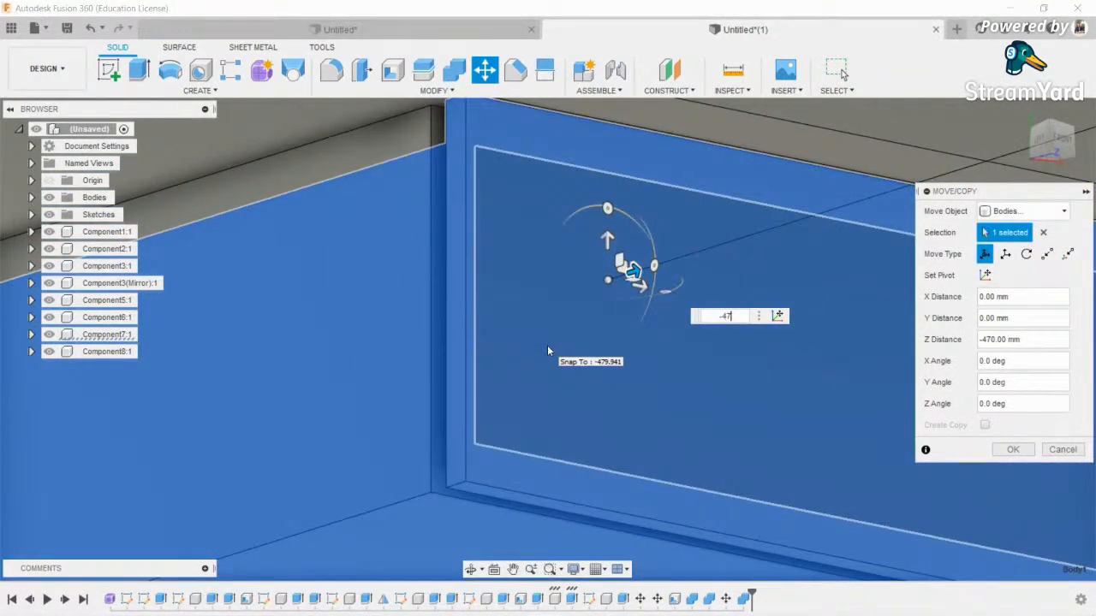
{"action": "type", "text": "3"}
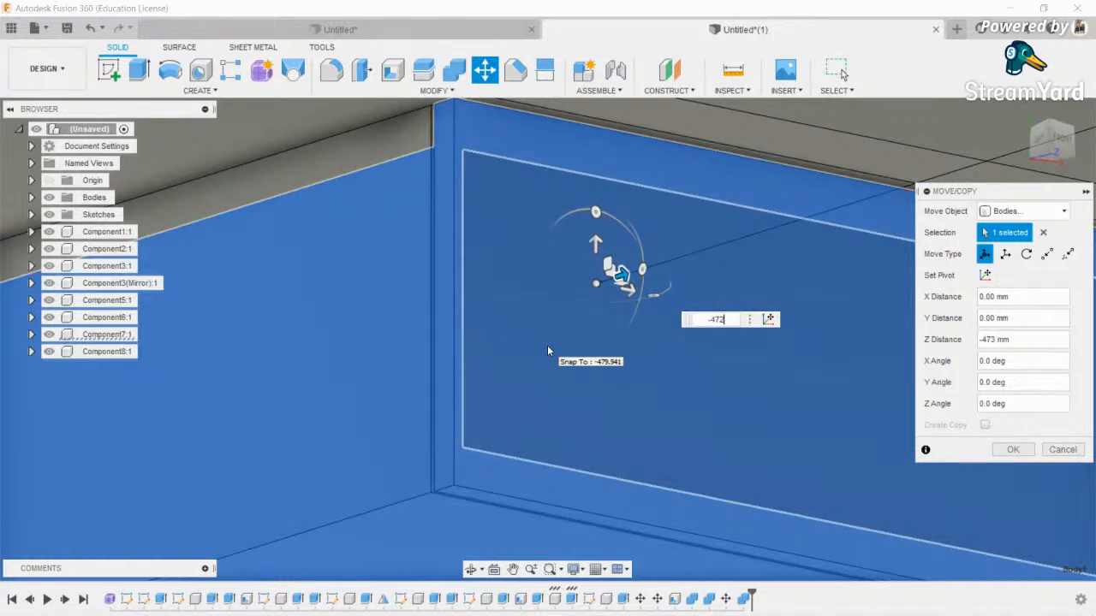
{"action": "key", "text": "BackSpace"}
{"action": "type", "text": "2"}
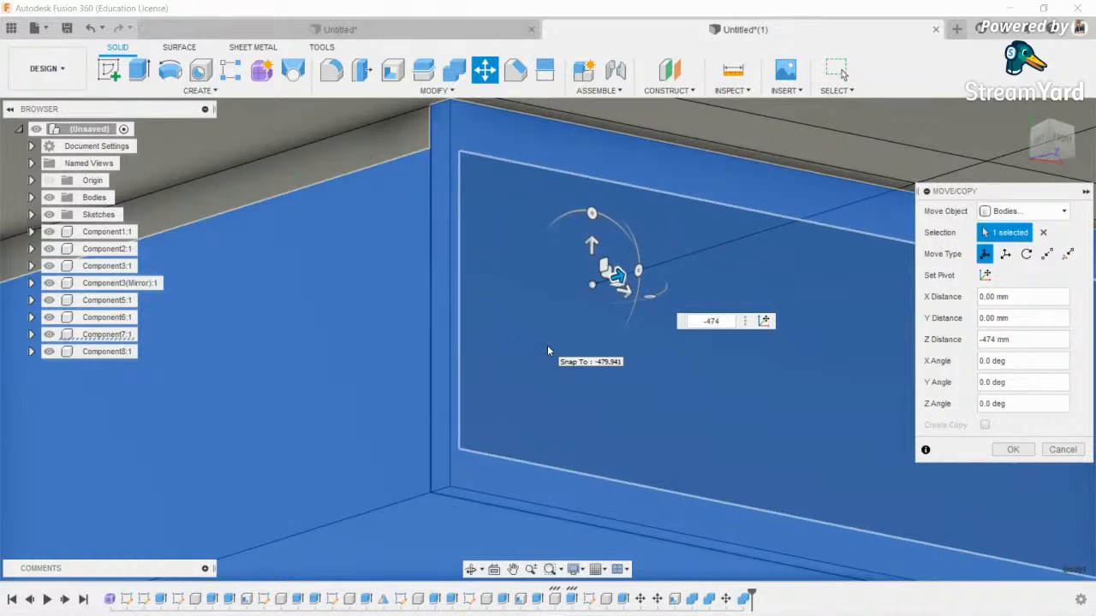
{"action": "key", "text": "Return"}
{"action": "scroll", "coordinate": [446, 360], "scroll_direction": "down", "scroll_amount": 6}
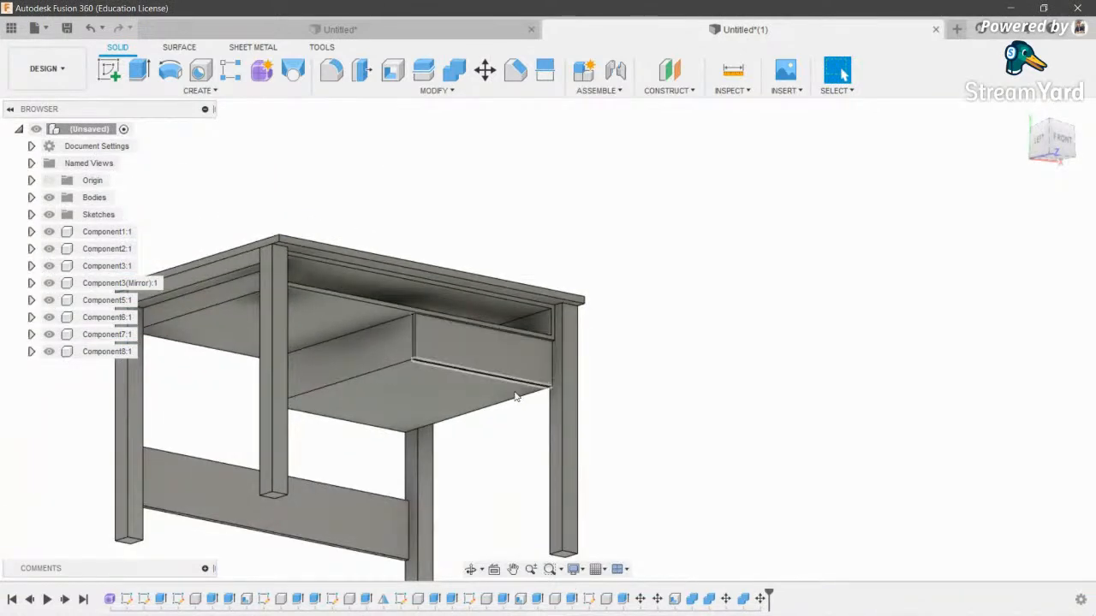
- Start an offset construction plane referenced on the drawer's bottom face
{"action": "middle_click_drag", "start_coordinate": [494, 279], "coordinate": [372, 291], "text": "shift"}
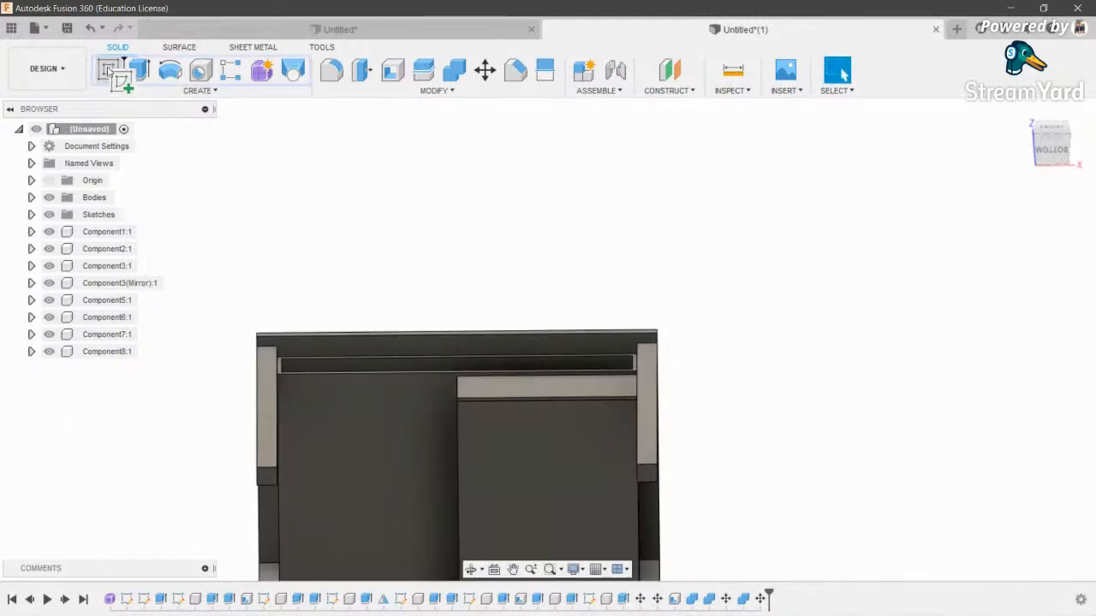
{"action": "left_click", "coordinate": [472, 570]}
{"action": "left_click_drag", "start_coordinate": [728, 145], "coordinate": [636, 244]}
{"action": "left_click", "coordinate": [681, 72]}
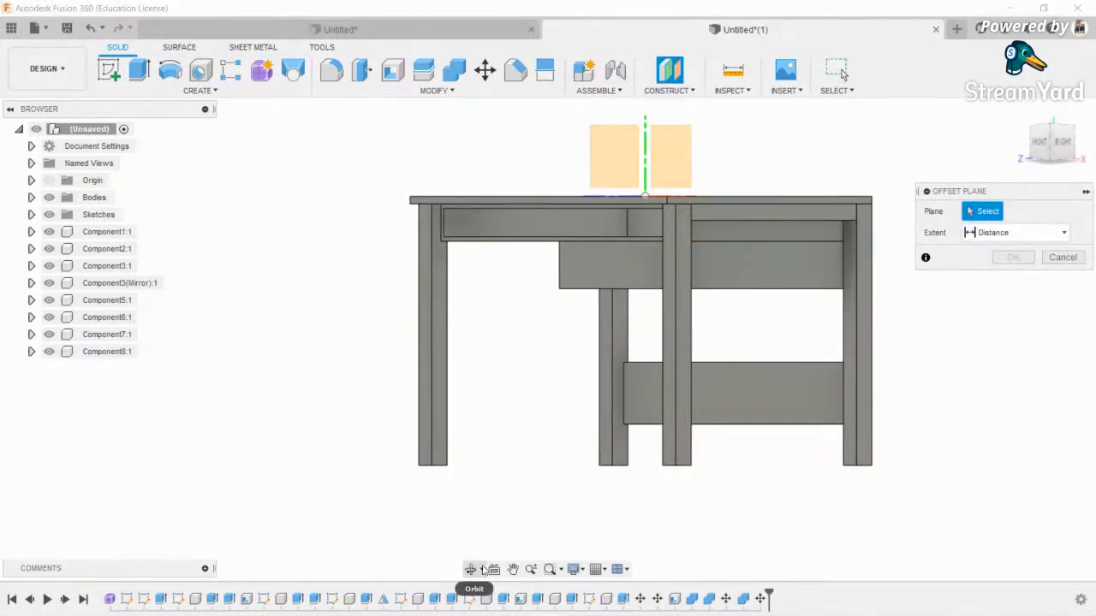
{"action": "left_click", "coordinate": [483, 571]}
{"action": "left_click_drag", "start_coordinate": [648, 342], "coordinate": [564, 361]}
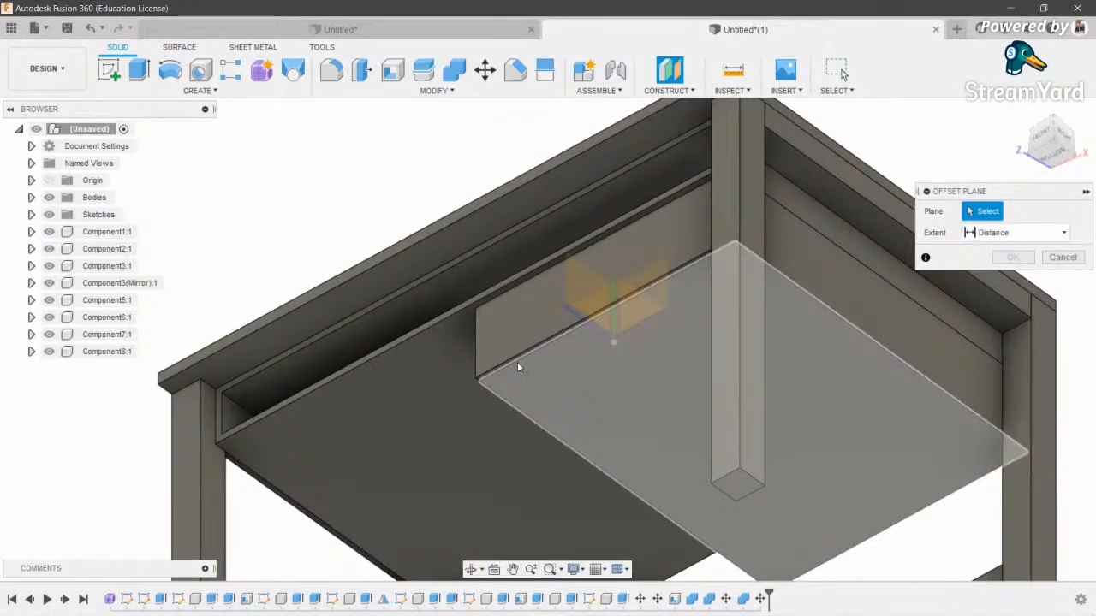
{"action": "scroll", "coordinate": [518, 367], "scroll_direction": "up", "scroll_amount": 3}
{"action": "left_click", "coordinate": [572, 424]}
- Offset the plane -30 mm from the drawer bottom and confirm it
{"action": "scroll", "coordinate": [595, 418], "scroll_direction": "down", "scroll_amount": 3}
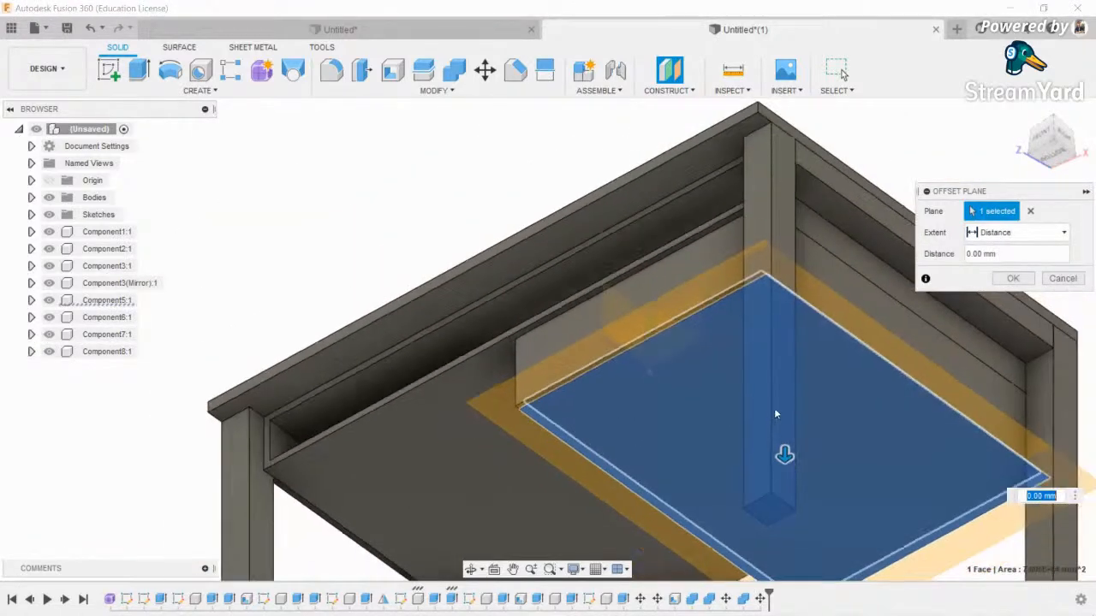
{"action": "scroll", "coordinate": [775, 414], "scroll_direction": "down", "scroll_amount": 1}
{"action": "left_click", "coordinate": [1041, 136]}
{"action": "middle_click_drag", "start_coordinate": [626, 286], "coordinate": [644, 406]}
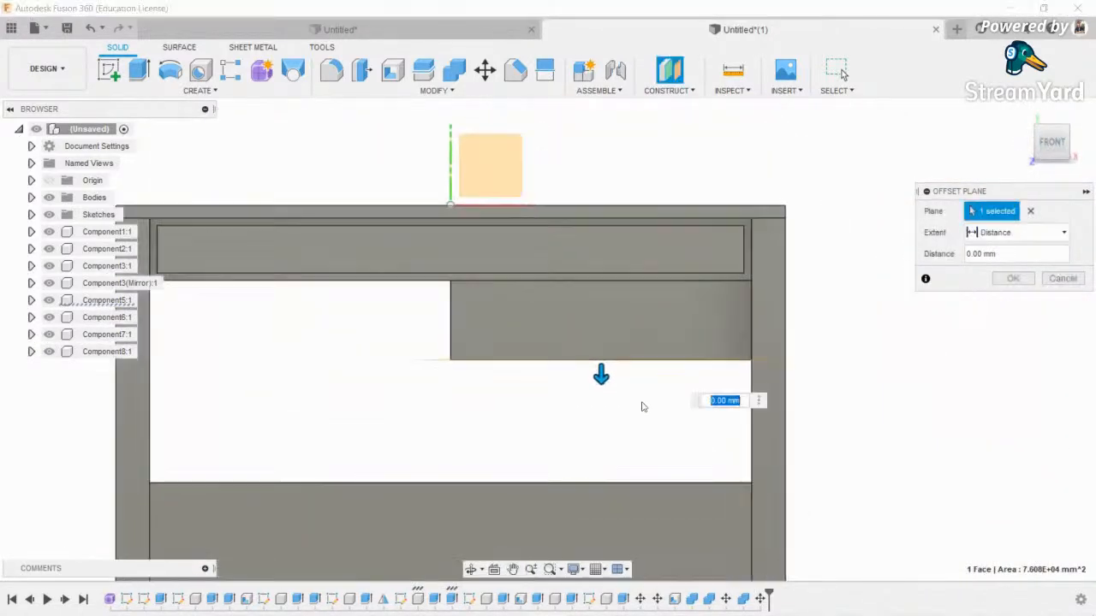
{"action": "scroll", "coordinate": [627, 385], "scroll_direction": "up", "scroll_amount": 2}
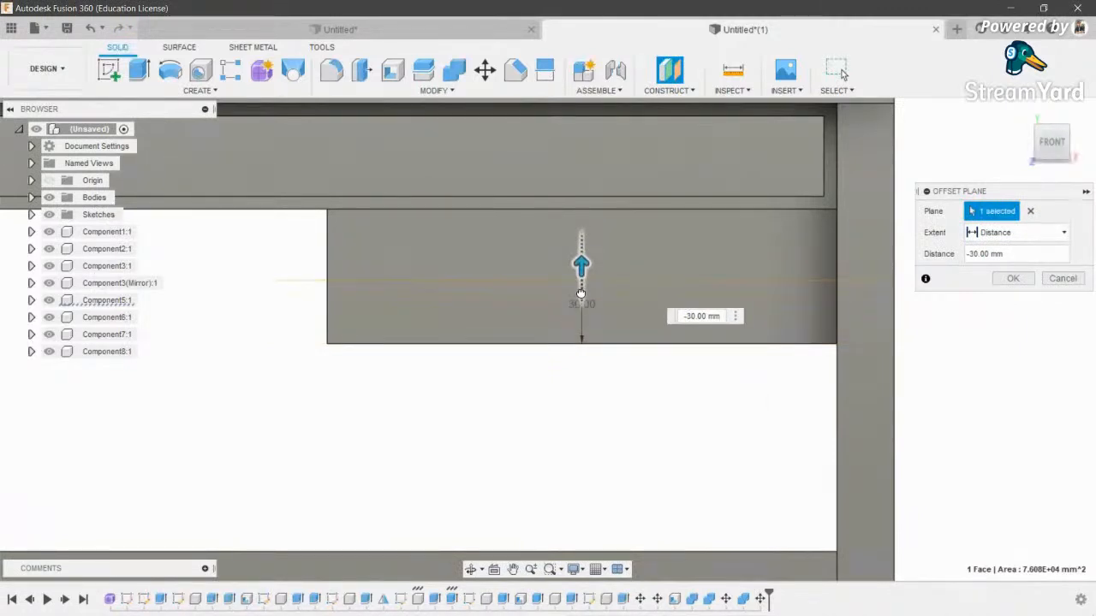
{"action": "left_click_drag", "start_coordinate": [580, 294], "coordinate": [581, 293]}
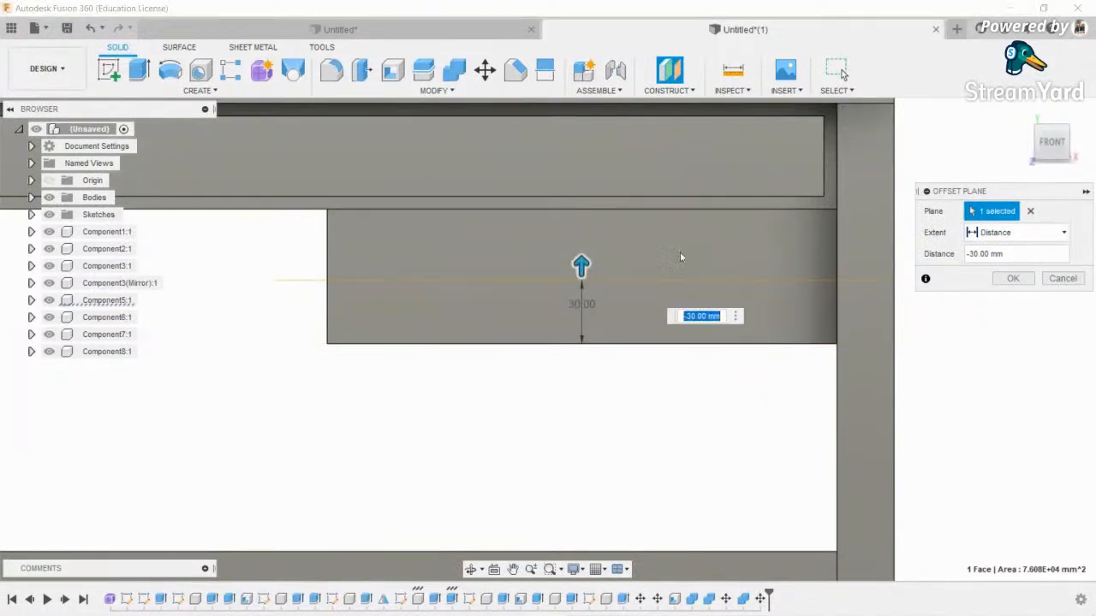
{"action": "left_click", "coordinate": [1012, 280]}
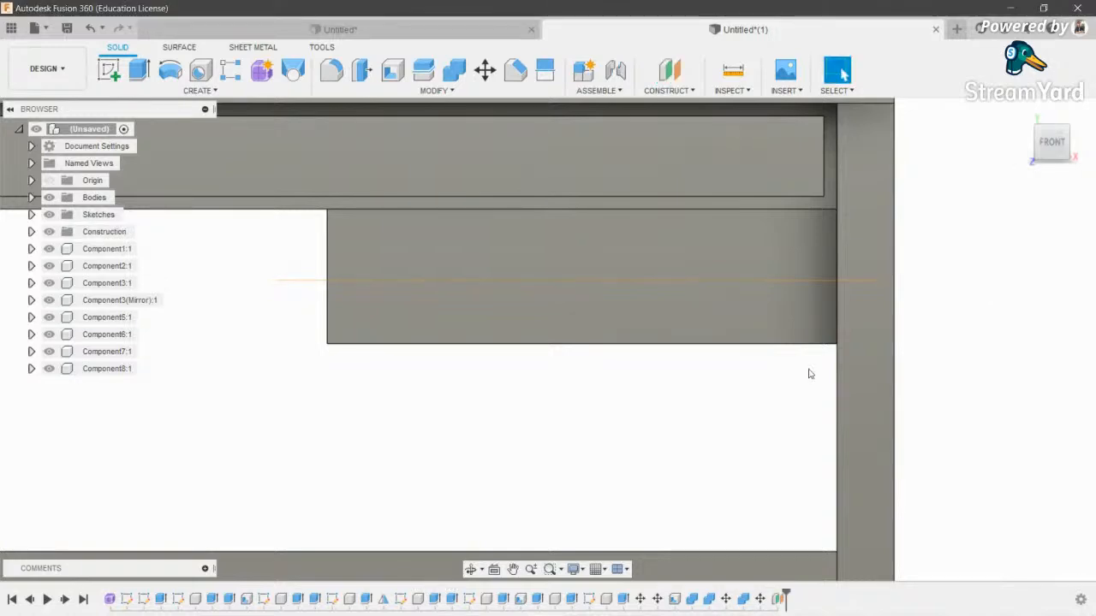
- Start a new sketch on the -30 mm offset plane
{"action": "left_click", "coordinate": [471, 571]}
{"action": "left_click_drag", "start_coordinate": [548, 343], "coordinate": [572, 239]}
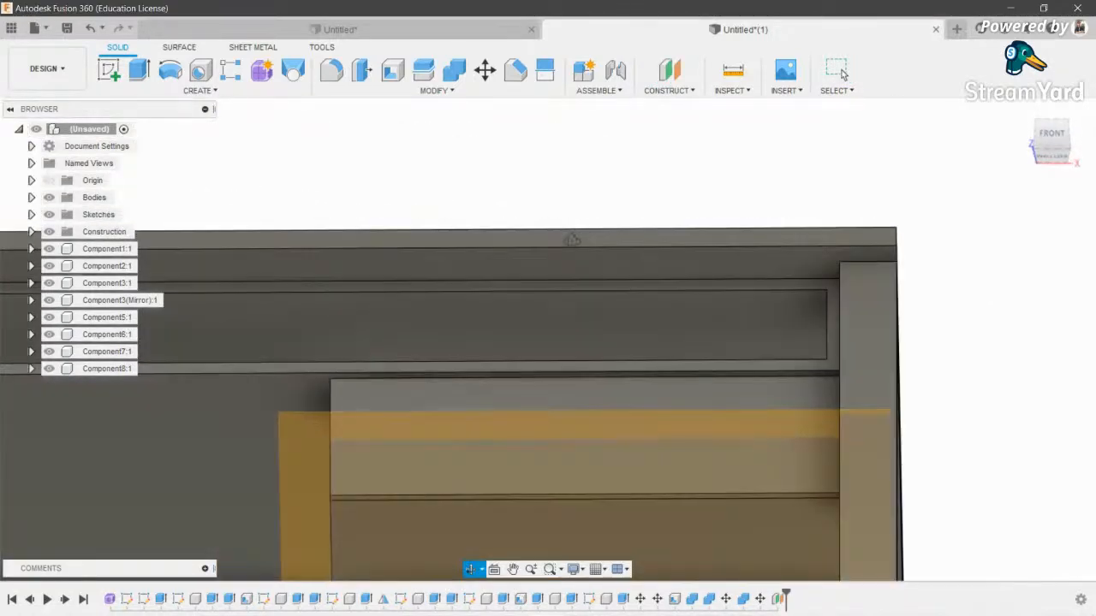
{"action": "scroll", "coordinate": [585, 241], "scroll_direction": "down", "scroll_amount": 4}
{"action": "key", "text": "Escape"}
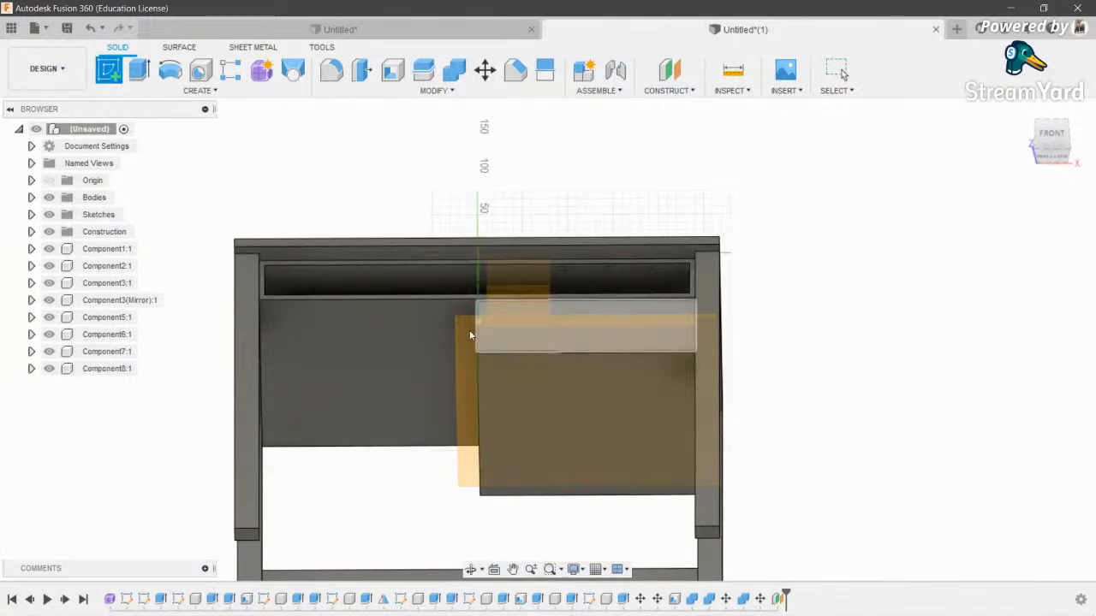
{"action": "left_click", "coordinate": [470, 332]}
- Draw a three-point arc about 61.5 mm across the drawer front and finish the sketch
{"action": "scroll", "coordinate": [631, 286], "scroll_direction": "up", "scroll_amount": 5}
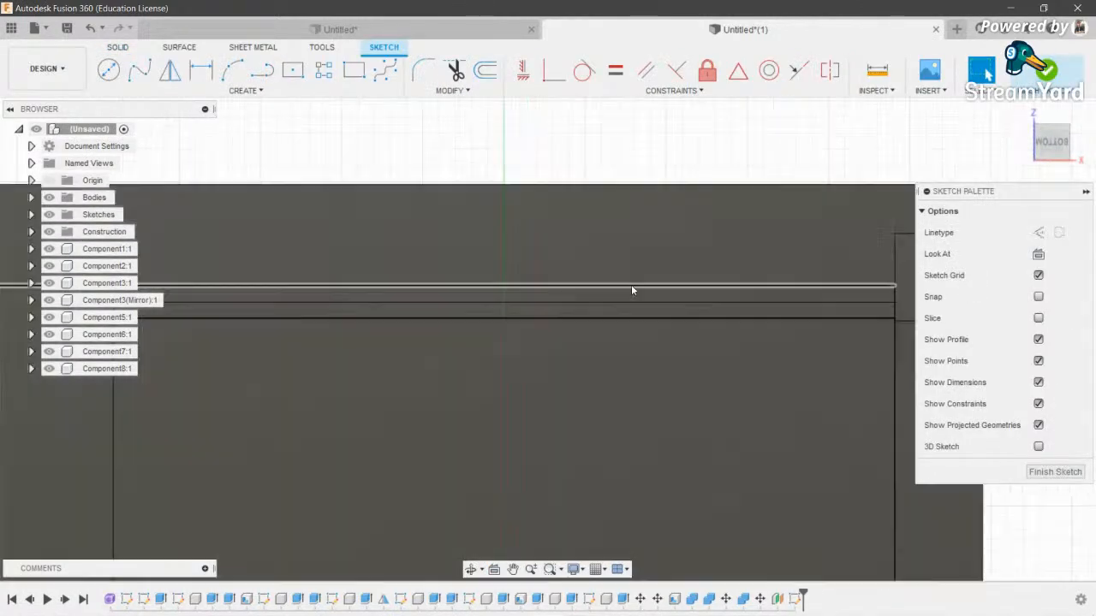
{"action": "left_click", "coordinate": [231, 71]}
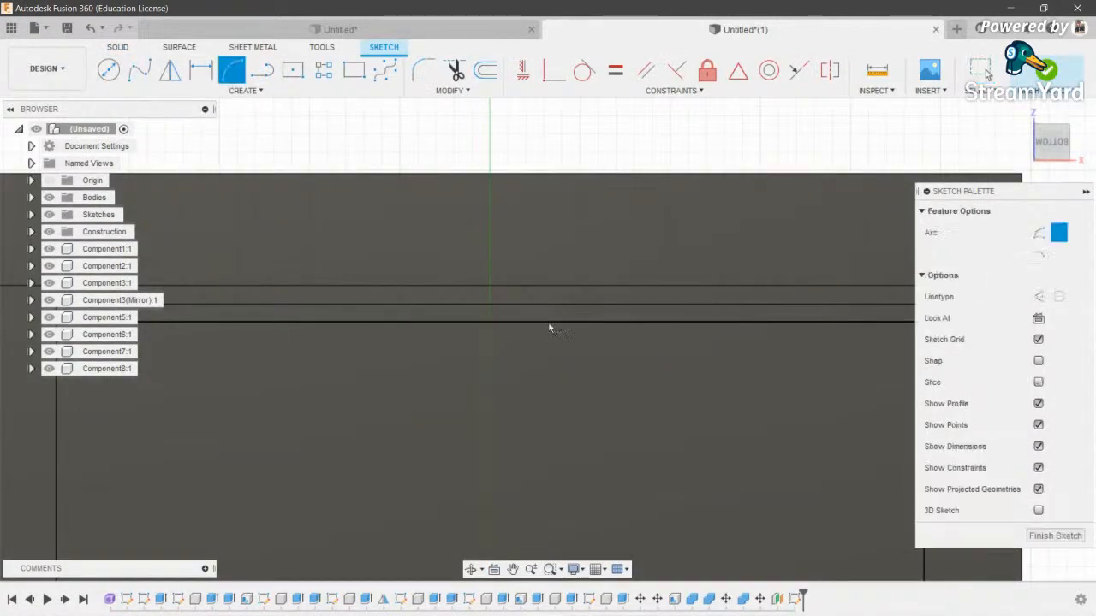
{"action": "left_click", "coordinate": [381, 307]}
{"action": "left_click", "coordinate": [601, 300]}
{"action": "left_click", "coordinate": [489, 242]}
{"action": "left_click", "coordinate": [985, 69]}
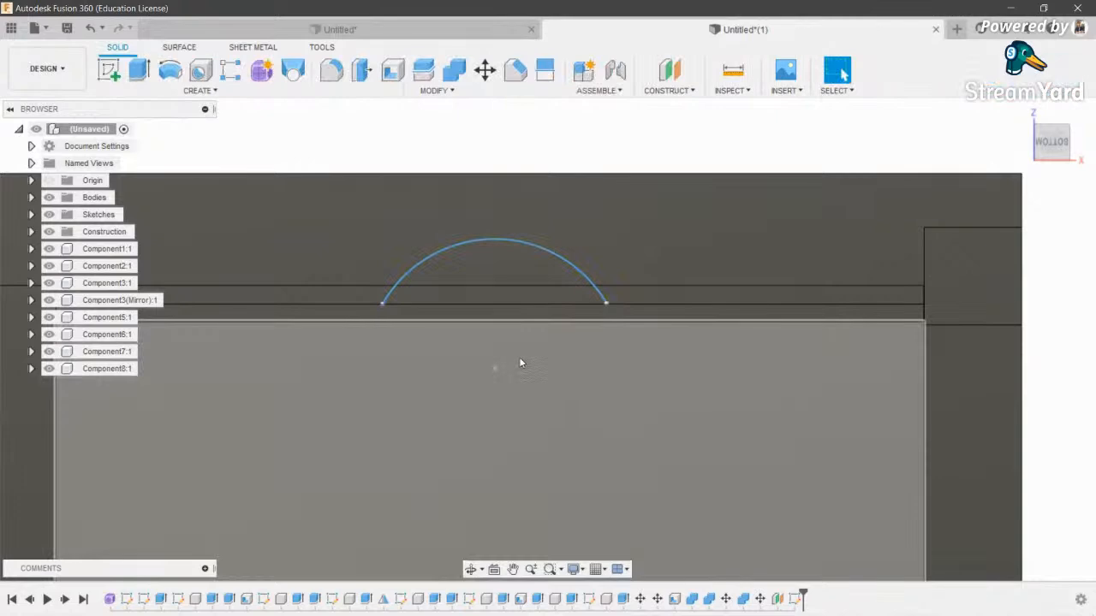
{"action": "middle_click_drag", "start_coordinate": [506, 236], "coordinate": [458, 385], "text": "shift"}
{"action": "scroll", "coordinate": [515, 316], "scroll_direction": "up", "scroll_amount": 3}
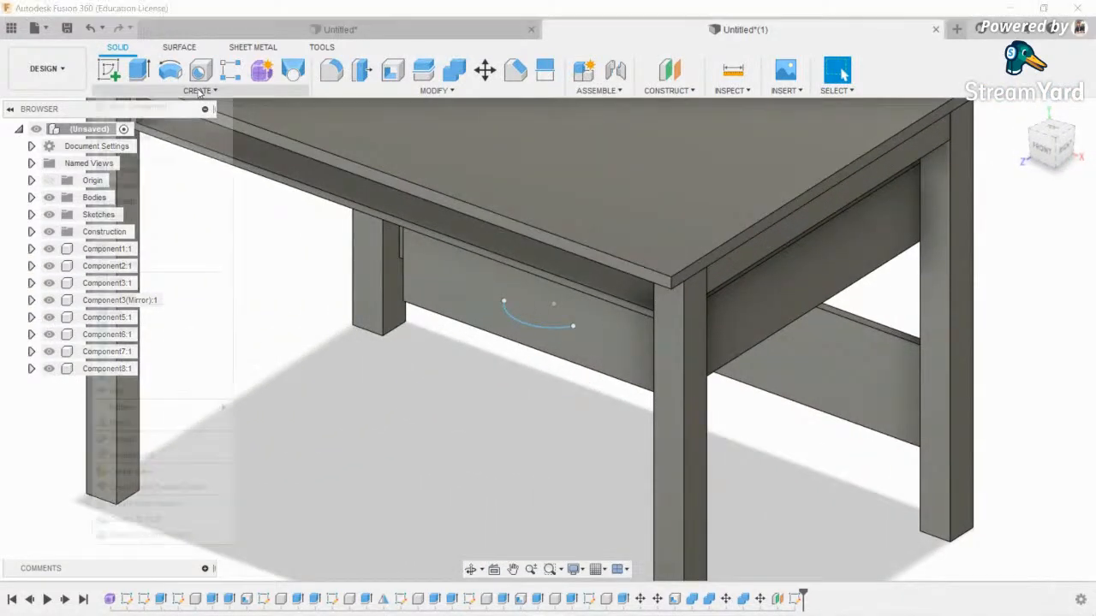
- Pipe the arc with a 10 mm section as a new component to form the handle
{"action": "left_click", "coordinate": [199, 90]}
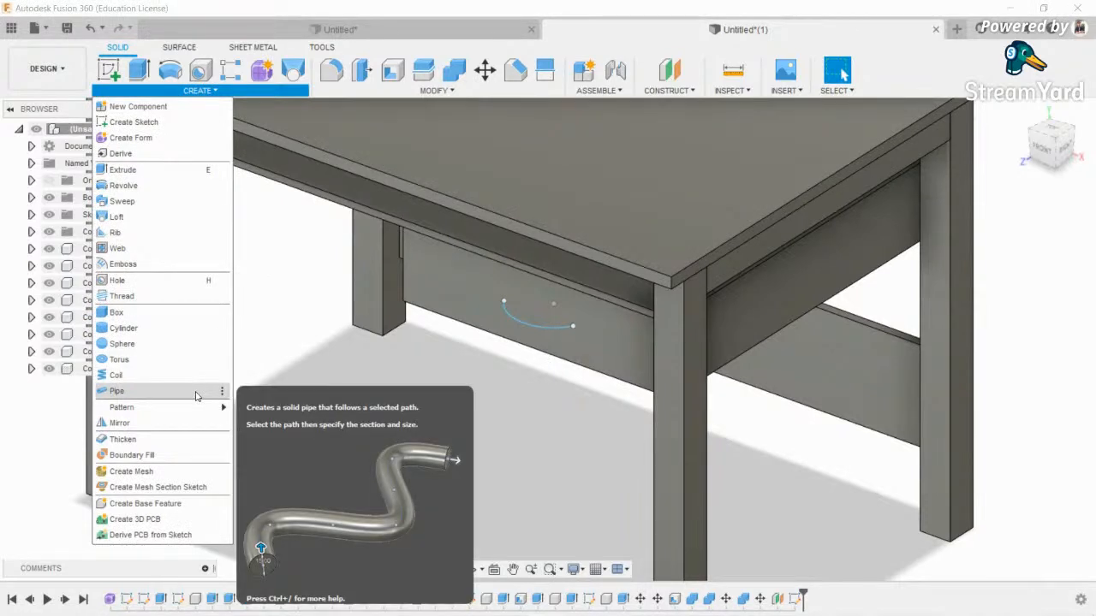
{"action": "left_click", "coordinate": [196, 392]}
{"action": "left_click", "coordinate": [556, 325]}
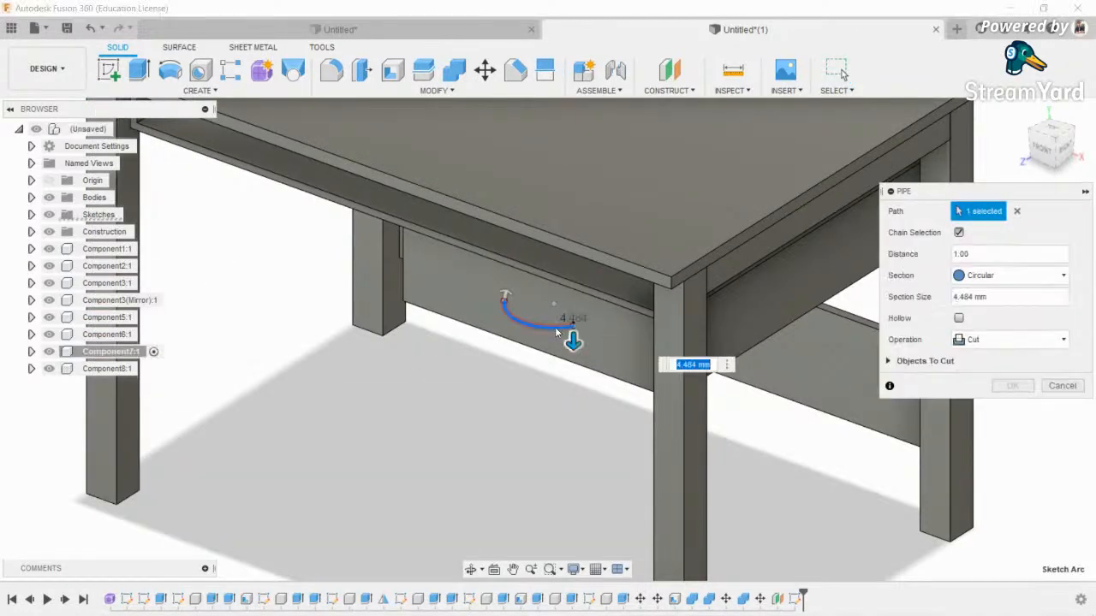
{"action": "type", "text": "5"}
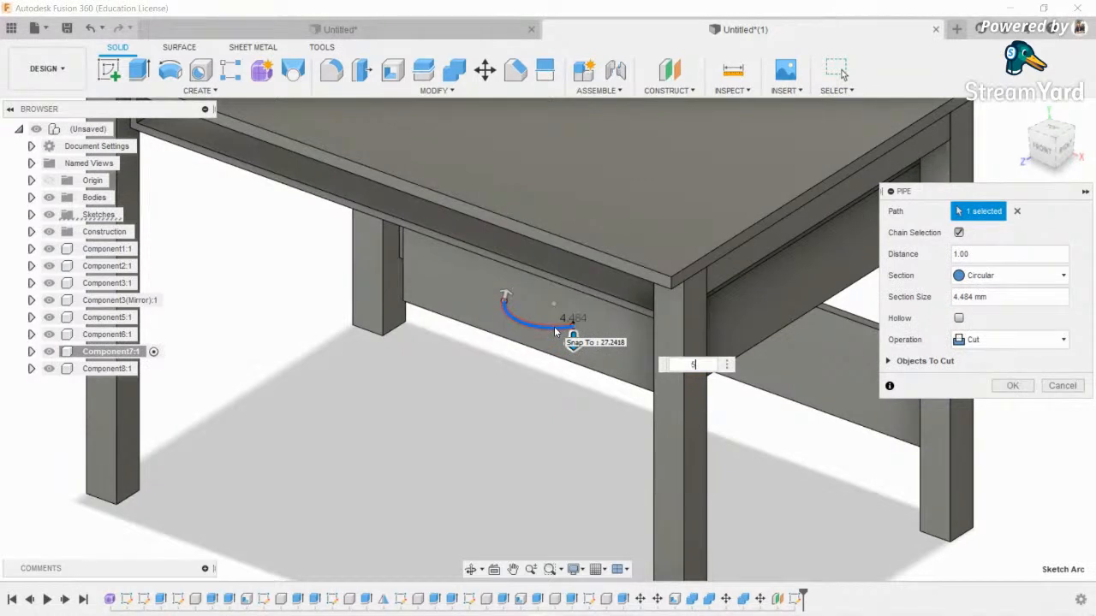
{"action": "key", "text": "BackSpace"}
{"action": "type", "text": "10"}
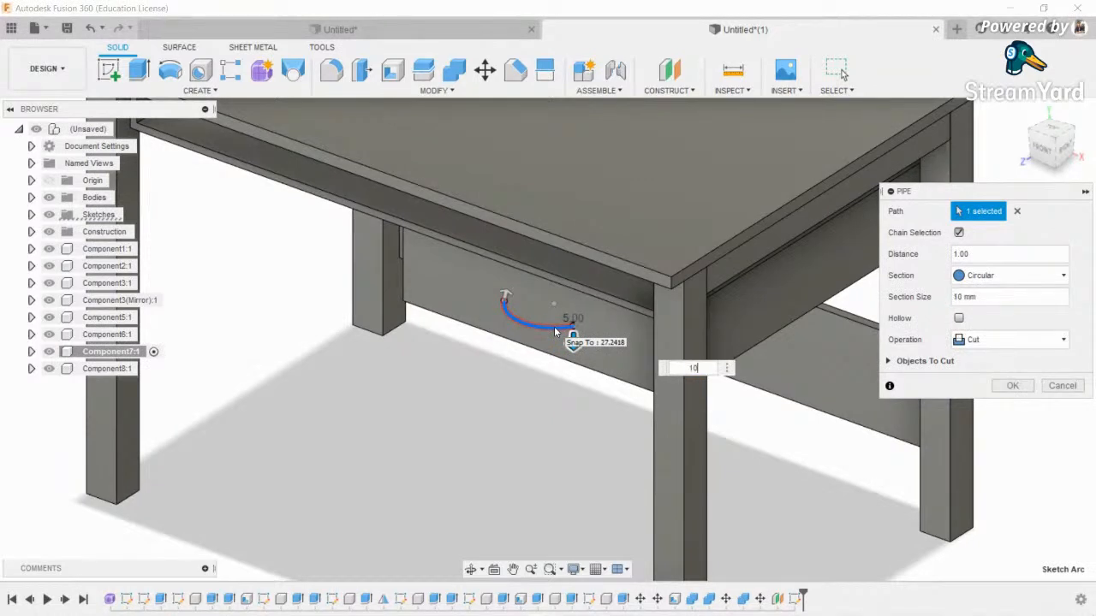
{"action": "left_click", "coordinate": [1002, 340]}
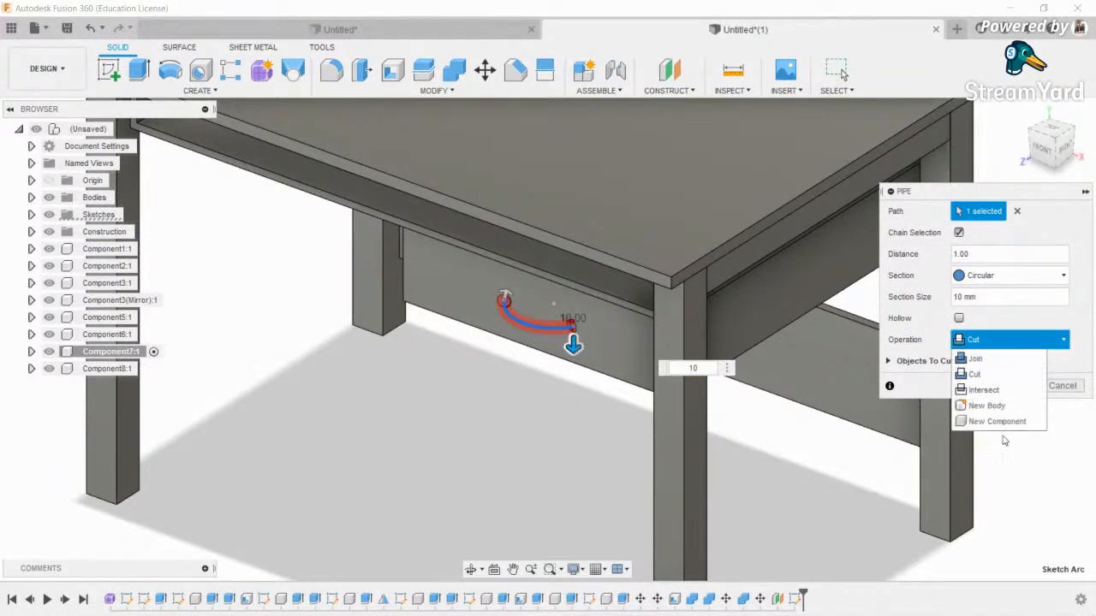
{"action": "left_click", "coordinate": [1007, 421]}
{"action": "left_click", "coordinate": [1012, 364]}
{"action": "scroll", "coordinate": [577, 290], "scroll_direction": "up", "scroll_amount": 10}
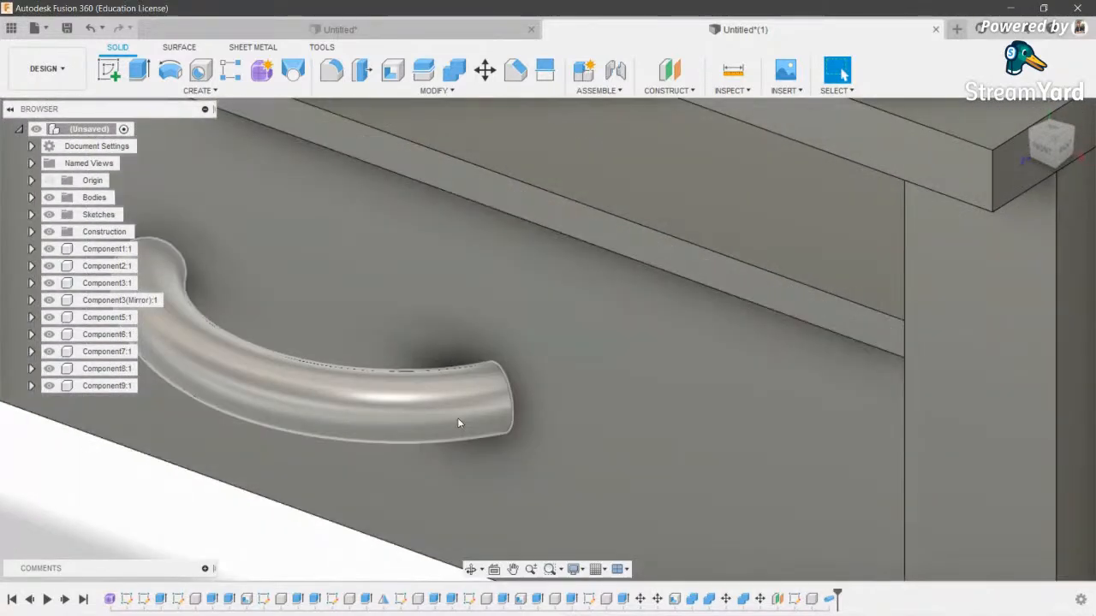
- Move the handle 4 mm toward the drawer front
{"action": "key", "text": "m"}
{"action": "left_click", "coordinate": [300, 429]}
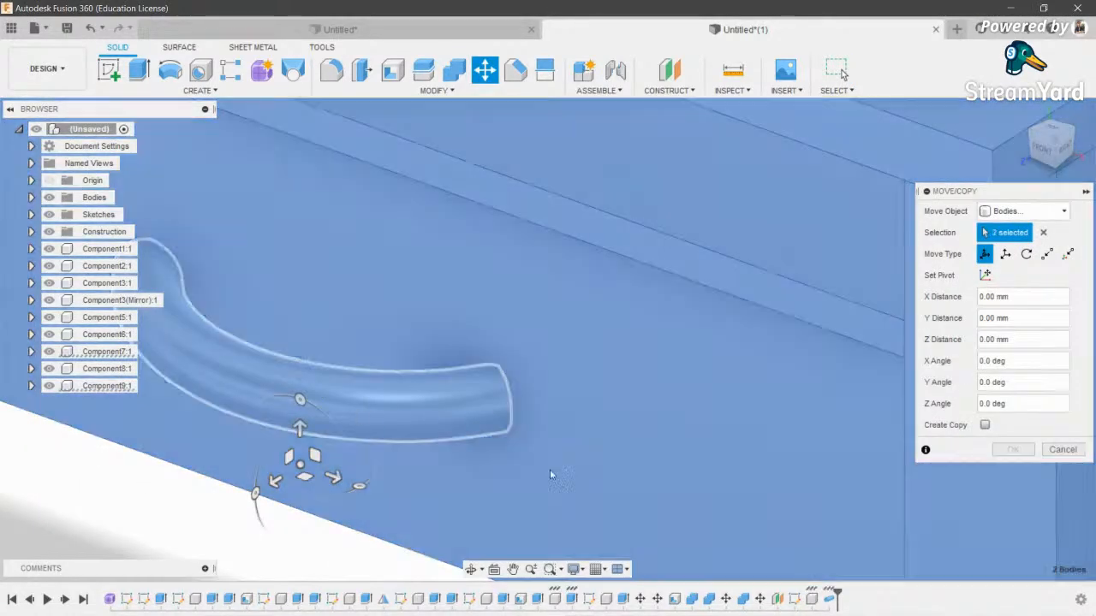
{"action": "left_click_drag", "start_coordinate": [274, 479], "coordinate": [292, 464]}
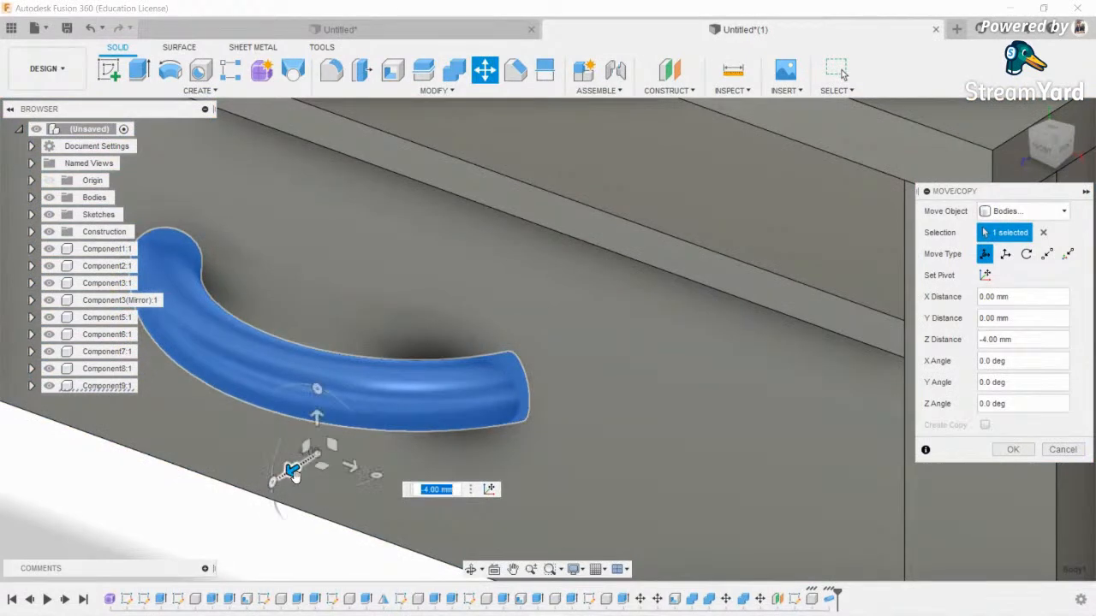
{"action": "scroll", "coordinate": [289, 480], "scroll_direction": "down", "scroll_amount": 3}
{"action": "left_click", "coordinate": [1014, 451]}
{"action": "scroll", "coordinate": [484, 326], "scroll_direction": "down", "scroll_amount": 3}
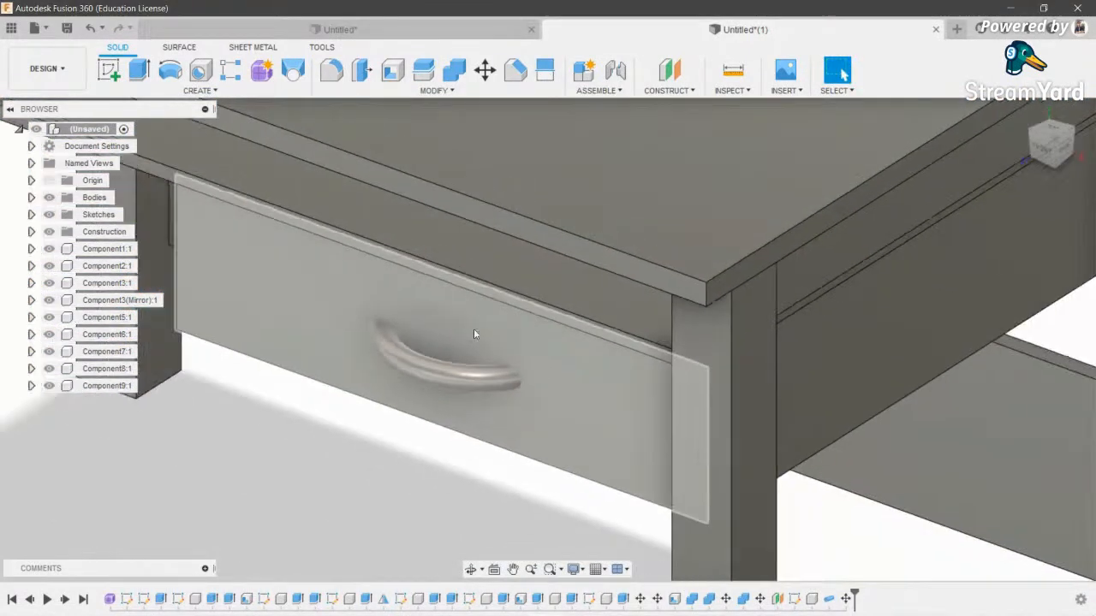
{"action": "scroll", "coordinate": [508, 375], "scroll_direction": "up", "scroll_amount": 1}
- Slide the handle 5 mm to the left in the front view
{"action": "key", "text": "m"}
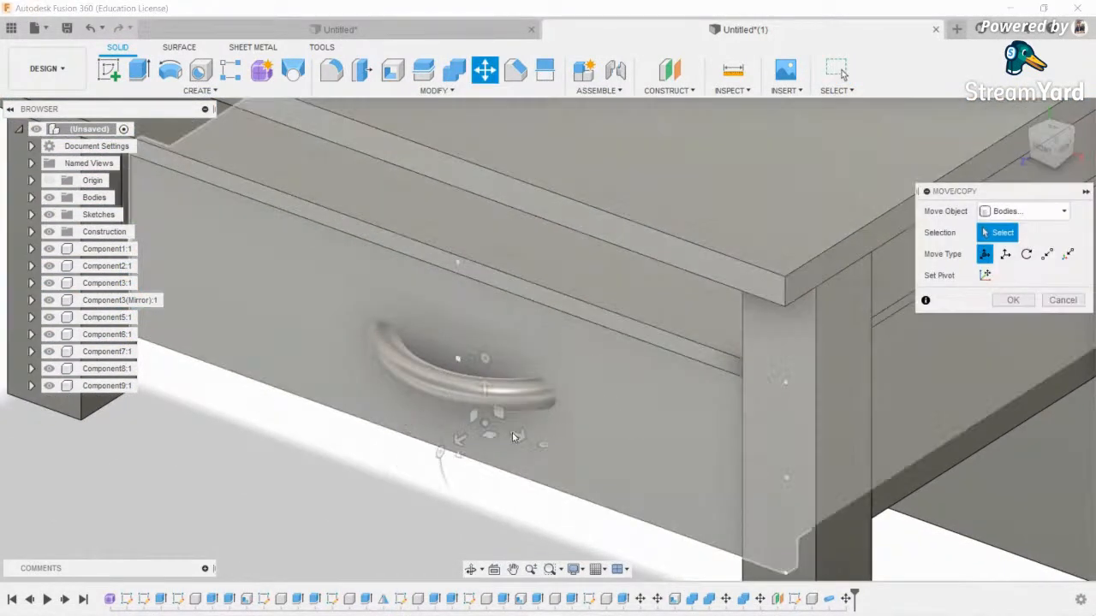
{"action": "left_click", "coordinate": [377, 397]}
{"action": "left_click", "coordinate": [1050, 148]}
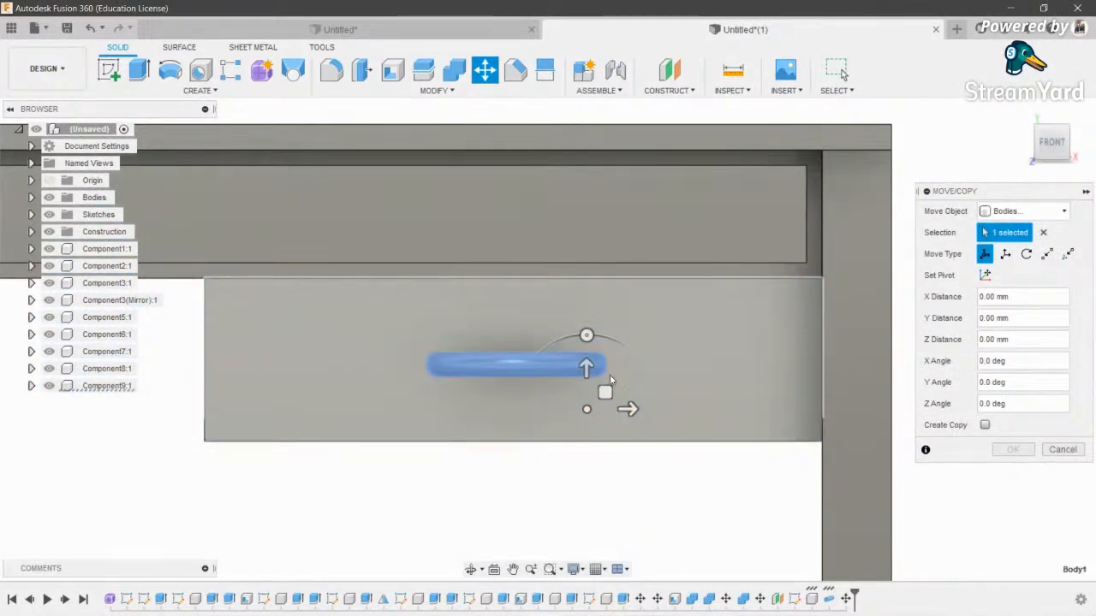
{"action": "scroll", "coordinate": [604, 379], "scroll_direction": "up", "scroll_amount": 3}
{"action": "left_click_drag", "start_coordinate": [616, 426], "coordinate": [598, 427]}
{"action": "scroll", "coordinate": [602, 426], "scroll_direction": "down", "scroll_amount": 2}
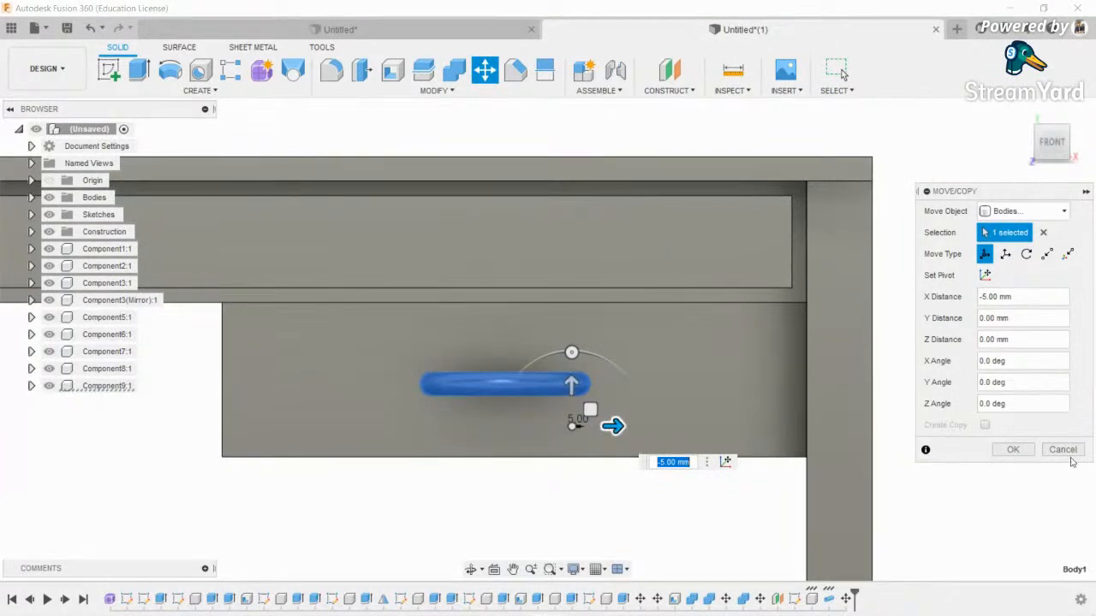
{"action": "left_click", "coordinate": [1016, 451]}
{"action": "scroll", "coordinate": [552, 240], "scroll_direction": "down", "scroll_amount": 3}
{"action": "left_click", "coordinate": [470, 570]}
{"action": "scroll", "coordinate": [607, 298], "scroll_direction": "down", "scroll_amount": 4}
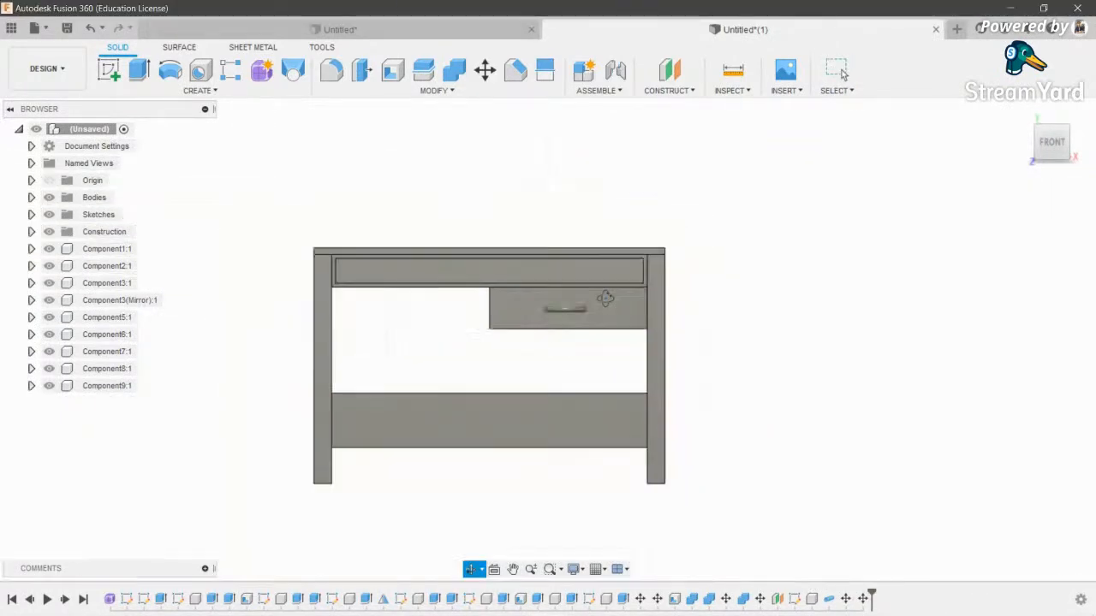
{"action": "scroll", "coordinate": [606, 297], "scroll_direction": "up", "scroll_amount": 3}
- Join the handle and the drawer front into one body with Combine
{"action": "left_click", "coordinate": [454, 72]}
{"action": "left_click", "coordinate": [570, 317]}
{"action": "left_click", "coordinate": [643, 320]}
{"action": "left_click", "coordinate": [1012, 322]}
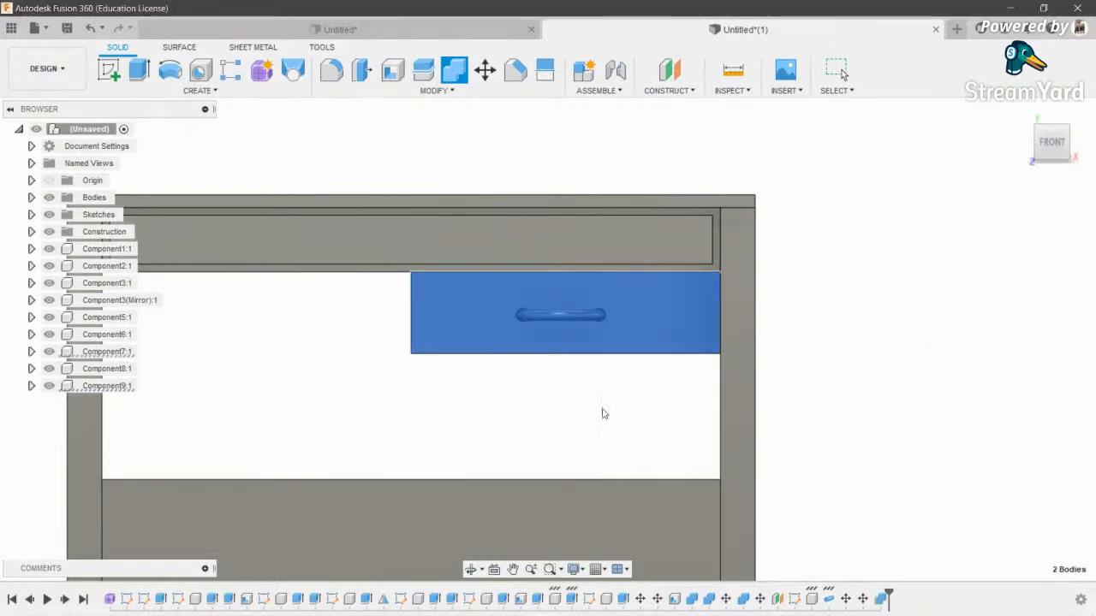
{"action": "key", "text": "Escape"}
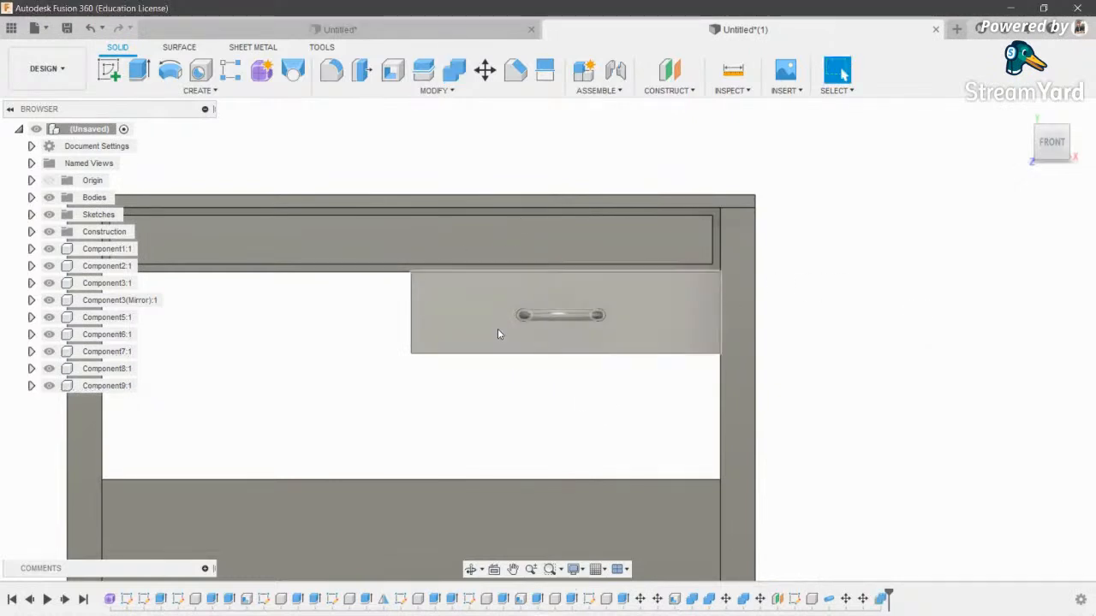
{"action": "scroll", "coordinate": [500, 335], "scroll_direction": "down", "scroll_amount": 3}
- Test-pull the drawer 30 mm out, then cancel so it stays closed
{"action": "middle_click_drag", "start_coordinate": [579, 300], "coordinate": [557, 321], "text": "shift"}
{"action": "scroll", "coordinate": [557, 320], "scroll_direction": "up", "scroll_amount": 3}
{"action": "left_click", "coordinate": [557, 320]}
{"action": "key", "text": "m"}
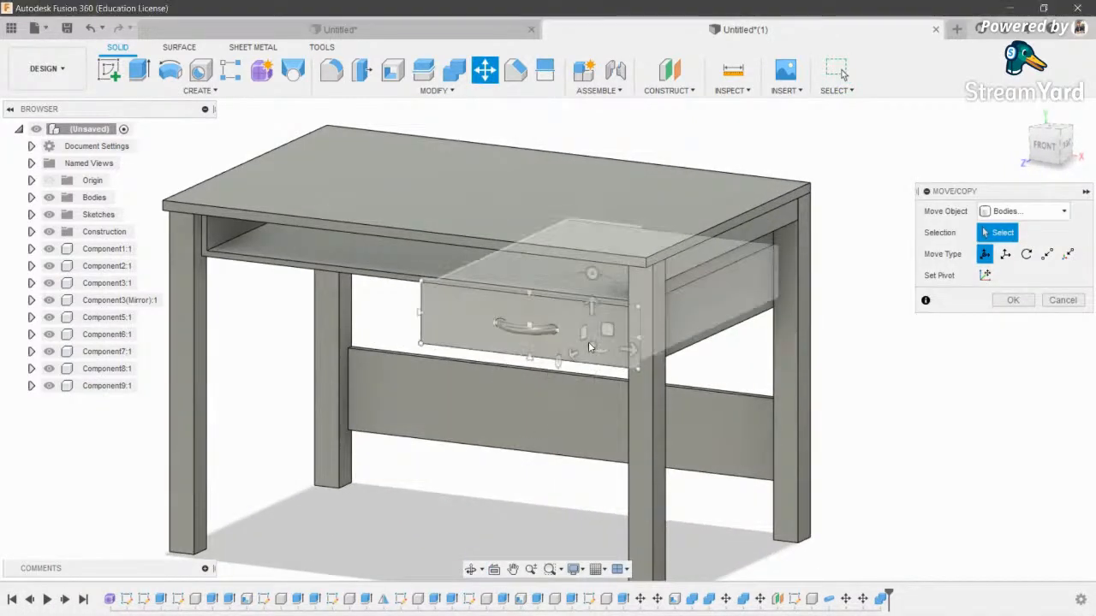
{"action": "left_click_drag", "start_coordinate": [563, 354], "coordinate": [563, 379]}
{"action": "scroll", "coordinate": [568, 387], "scroll_direction": "down", "scroll_amount": 3}
{"action": "key", "text": "Escape"}
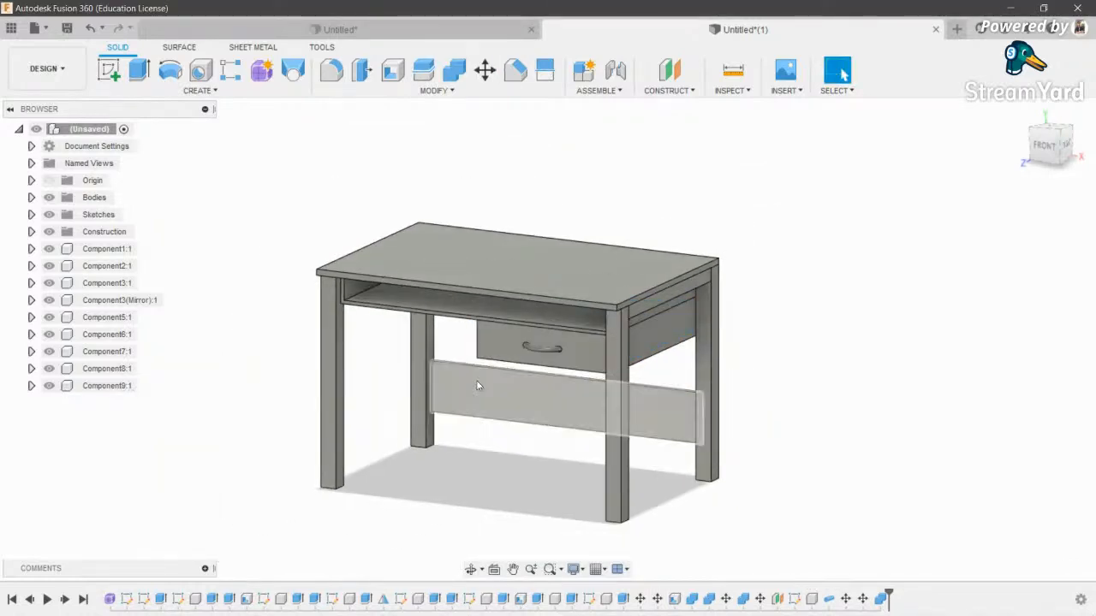
- Orbit to the desk's left side and open the Appearance dialog
{"action": "middle_click_drag", "start_coordinate": [562, 301], "coordinate": [636, 303], "text": "shift"}
{"action": "scroll", "coordinate": [426, 325], "scroll_direction": "up", "scroll_amount": 2}
{"action": "scroll", "coordinate": [426, 325], "scroll_direction": "down", "scroll_amount": 3}
{"action": "middle_click_drag", "start_coordinate": [501, 285], "coordinate": [519, 265]}
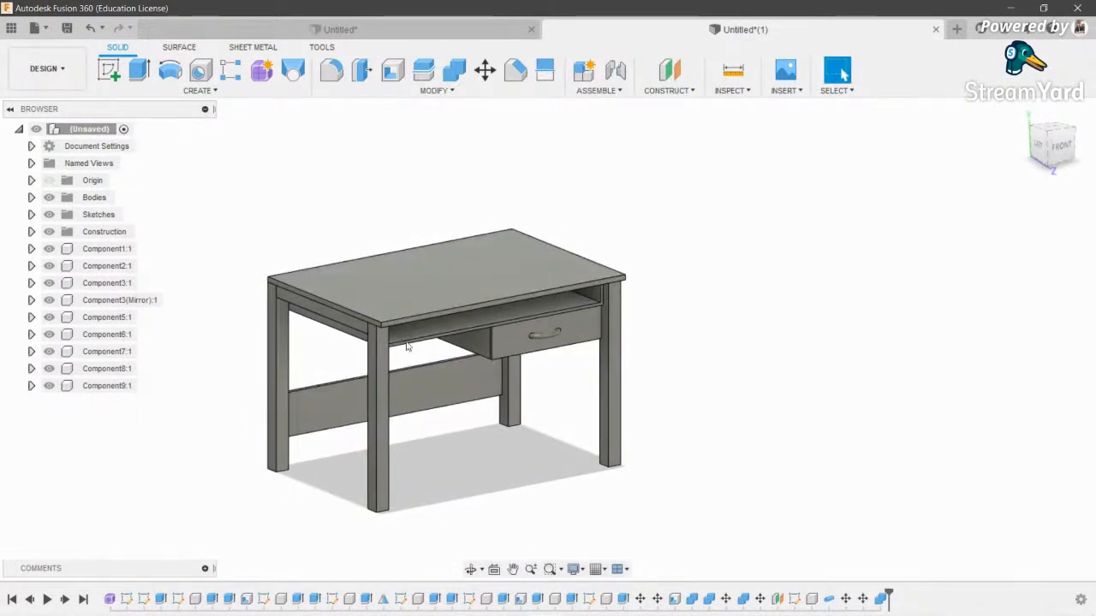
{"action": "key", "text": "a"}
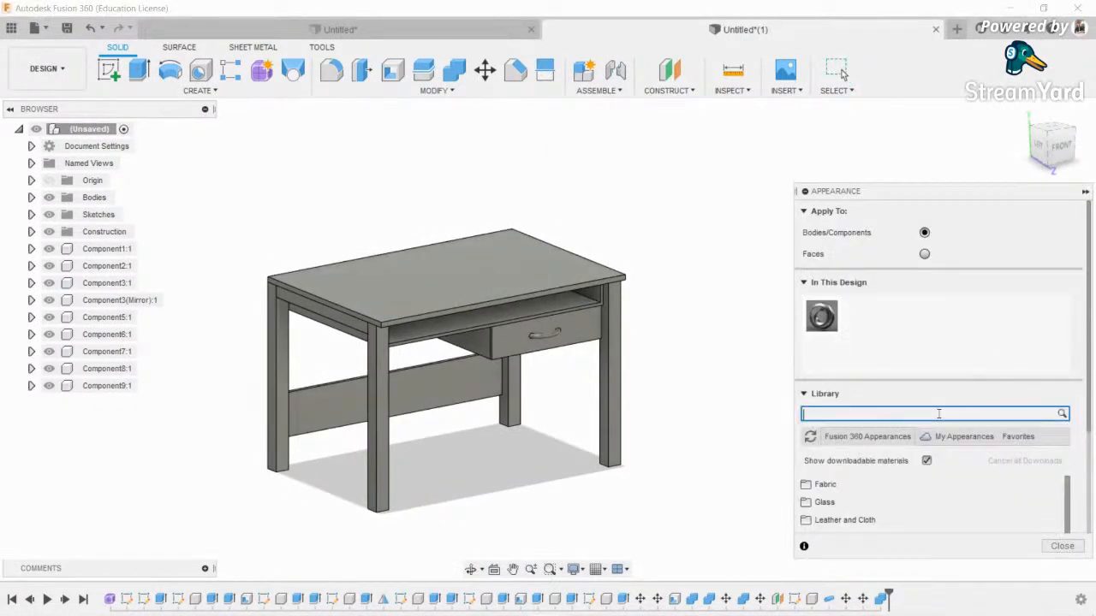
- Apply the Mahogany wood appearance to the tabletop
{"action": "scroll", "coordinate": [1003, 414], "scroll_direction": "down", "scroll_amount": 4}
{"action": "scroll", "coordinate": [1001, 572], "scroll_direction": "down", "scroll_amount": 1}
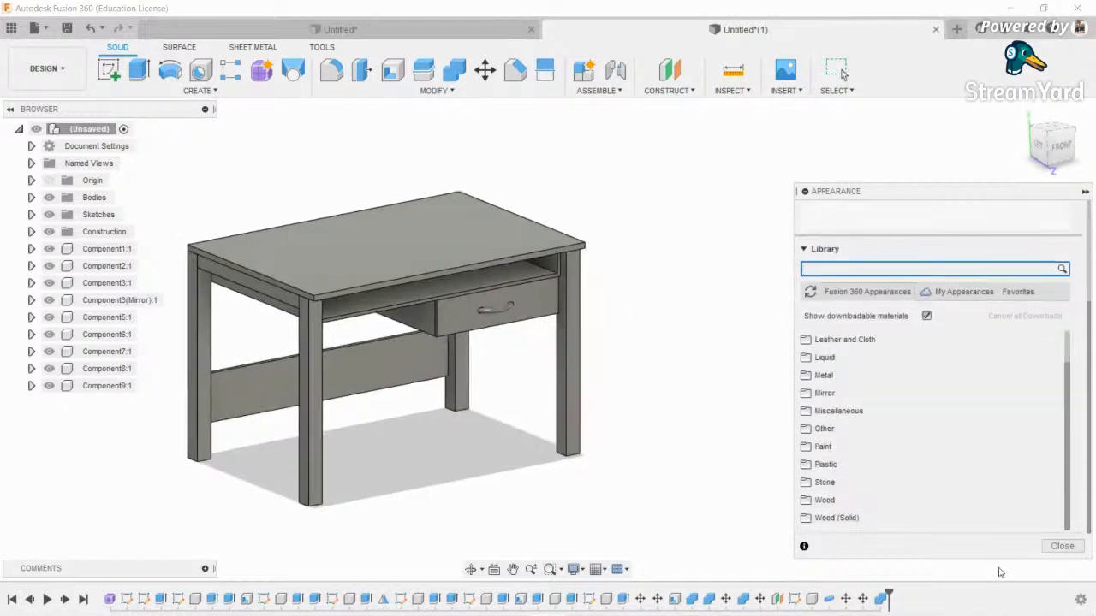
{"action": "left_click", "coordinate": [933, 505]}
- Apply Mahogany to the tabletop frame, the drawer front and the lower rail
{"action": "scroll", "coordinate": [931, 475], "scroll_direction": "down", "scroll_amount": 2}
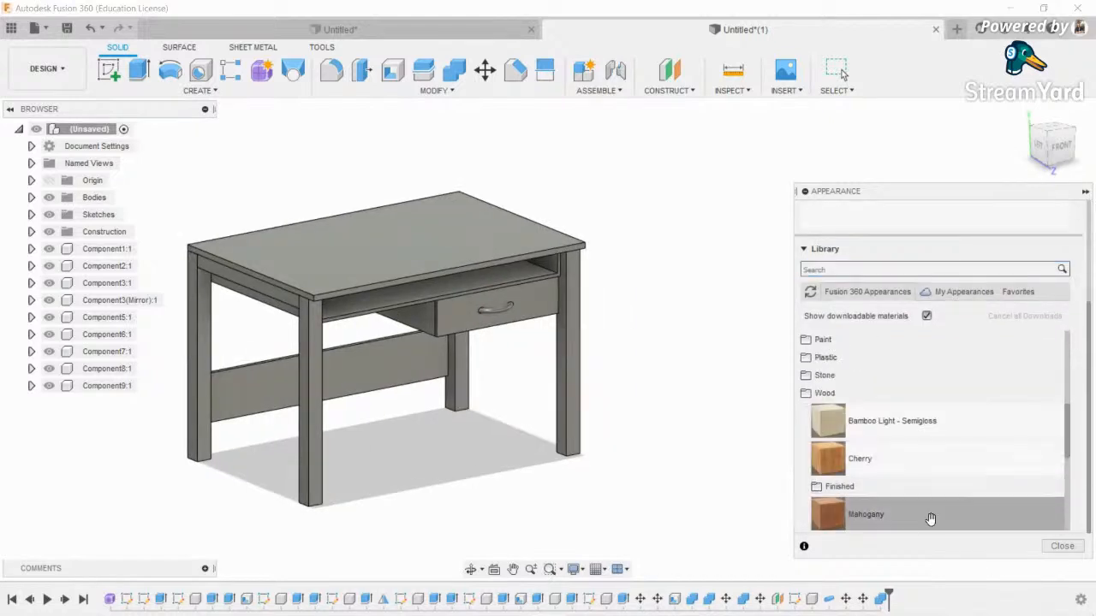
{"action": "left_click_drag", "start_coordinate": [913, 513], "coordinate": [392, 233]}
{"action": "left_click_drag", "start_coordinate": [316, 318], "coordinate": [330, 290]}
{"action": "scroll", "coordinate": [342, 291], "scroll_direction": "up", "scroll_amount": 5}
{"action": "middle_click_drag", "start_coordinate": [363, 278], "coordinate": [522, 399]}
{"action": "scroll", "coordinate": [521, 399], "scroll_direction": "down", "scroll_amount": 3}
{"action": "left_click_drag", "start_coordinate": [873, 513], "coordinate": [584, 405]}
{"action": "middle_click_drag", "start_coordinate": [585, 406], "coordinate": [525, 387]}
{"action": "left_click_drag", "start_coordinate": [856, 514], "coordinate": [652, 387]}
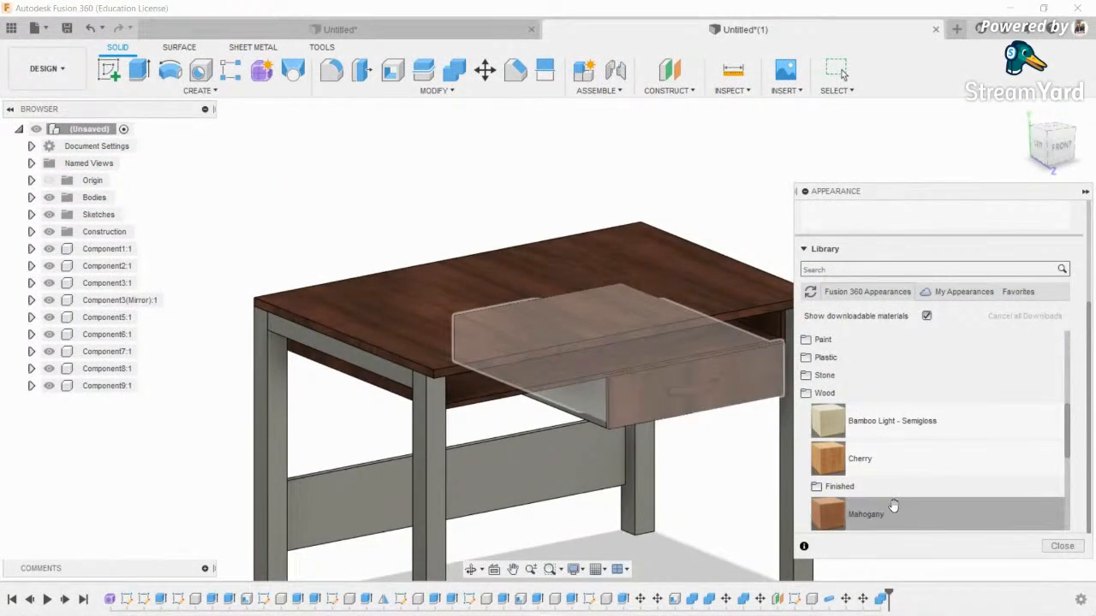
{"action": "left_click_drag", "start_coordinate": [896, 506], "coordinate": [589, 415]}
{"action": "left_click_drag", "start_coordinate": [859, 514], "coordinate": [521, 462]}
- Apply Stainless Steel - Polished to the left leg and the upper side rail
{"action": "scroll", "coordinate": [514, 428], "scroll_direction": "down", "scroll_amount": 3}
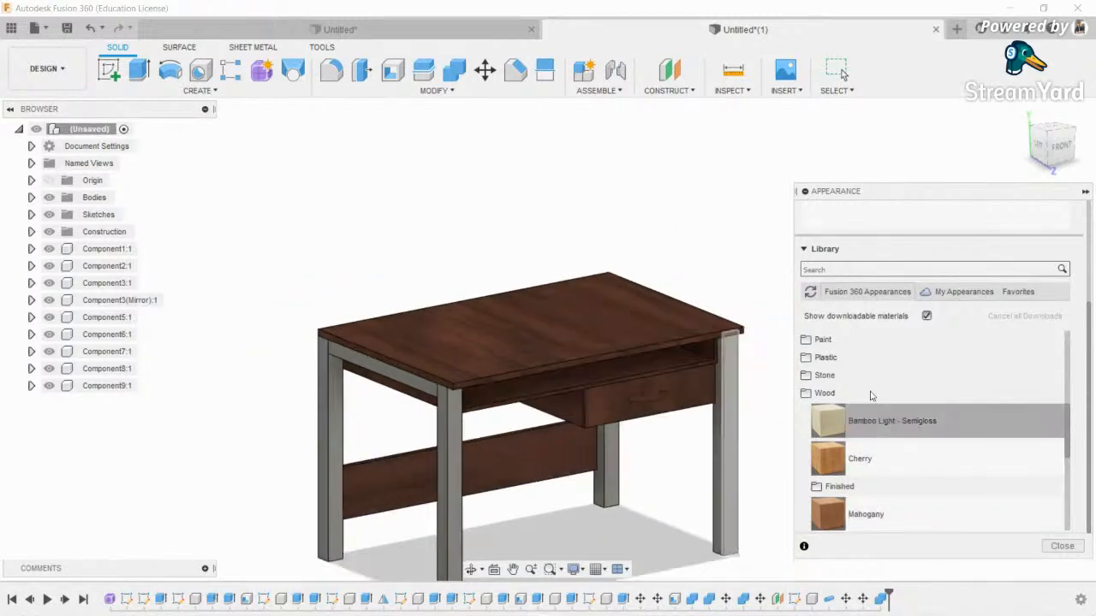
{"action": "scroll", "coordinate": [849, 344], "scroll_direction": "up", "scroll_amount": 4}
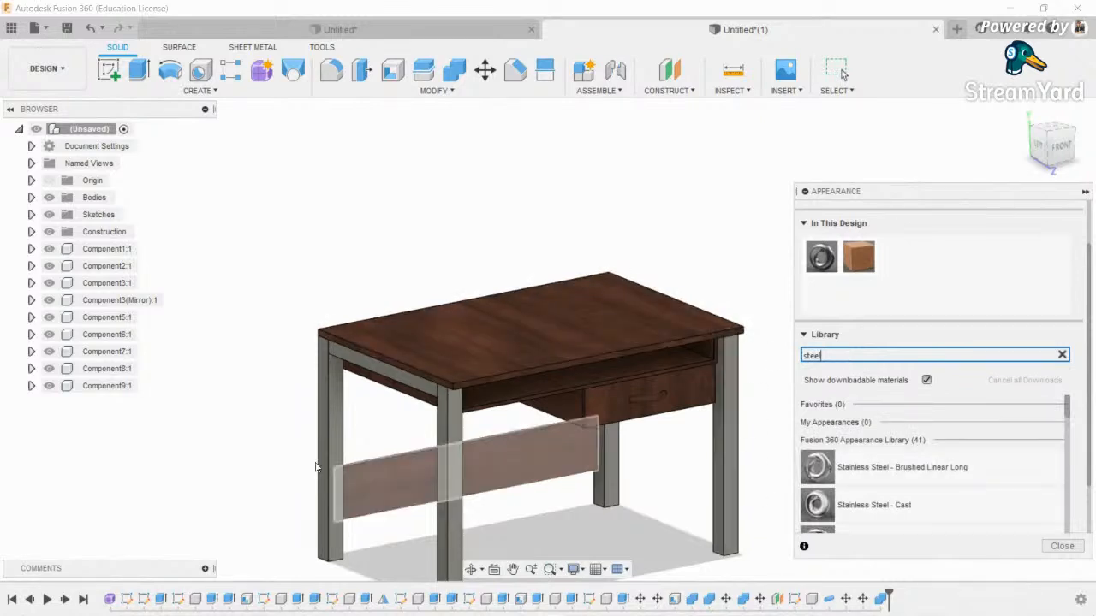
{"action": "scroll", "coordinate": [868, 465], "scroll_direction": "down", "scroll_amount": 2}
{"action": "left_click_drag", "start_coordinate": [934, 488], "coordinate": [670, 504]}
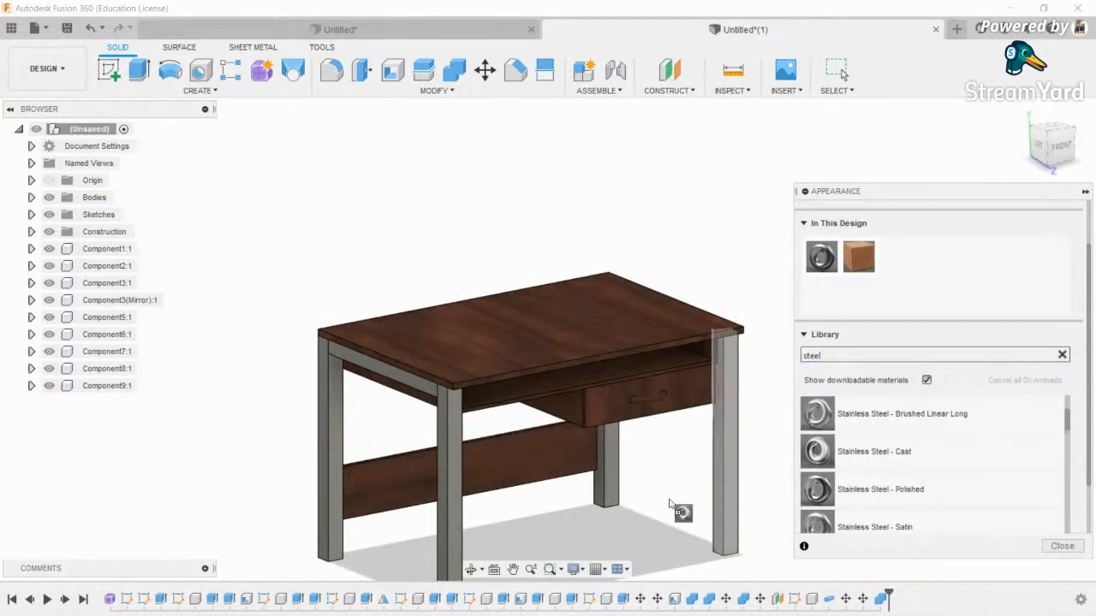
{"action": "left_click_drag", "start_coordinate": [796, 452], "coordinate": [494, 523]}
{"action": "left_click_drag", "start_coordinate": [330, 490], "coordinate": [330, 491]}
{"action": "left_click_drag", "start_coordinate": [890, 452], "coordinate": [406, 377]}
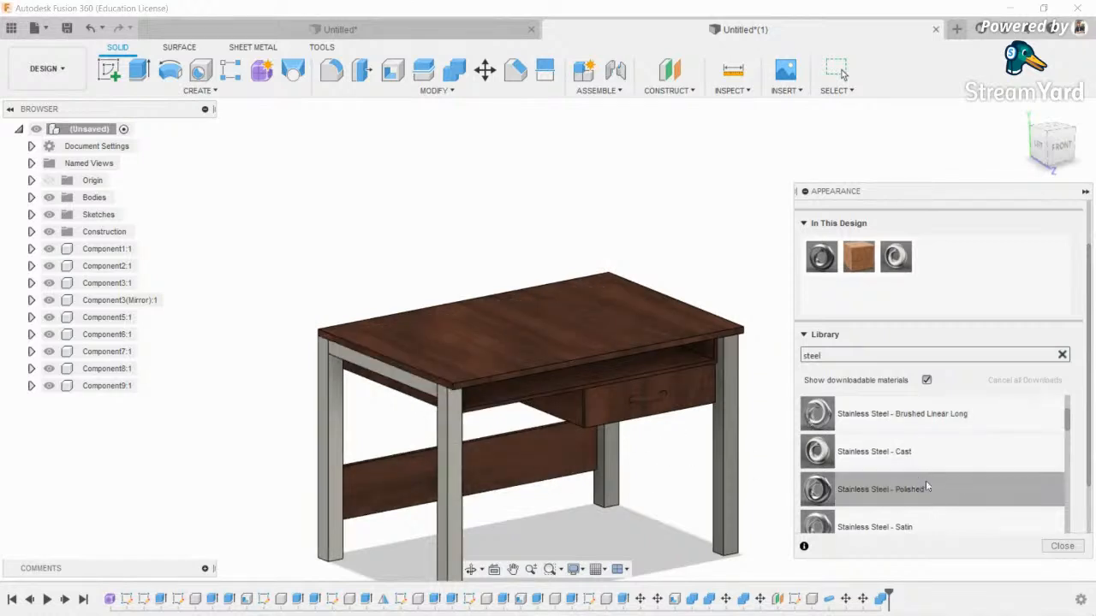
- Apply Stainless Steel - Cast to the right front leg and another leg
{"action": "scroll", "coordinate": [925, 487], "scroll_direction": "down", "scroll_amount": 2}
{"action": "scroll", "coordinate": [844, 471], "scroll_direction": "up", "scroll_amount": 3}
{"action": "middle_click_drag", "start_coordinate": [743, 451], "coordinate": [650, 444]}
{"action": "left_click_drag", "start_coordinate": [882, 452], "coordinate": [709, 480]}
{"action": "left_click_drag", "start_coordinate": [633, 480], "coordinate": [634, 482]}
{"action": "left_click_drag", "start_coordinate": [893, 455], "coordinate": [530, 480]}
- Give the drawer handle Stainless Steel - Polished and close the Appearance dialog
{"action": "scroll", "coordinate": [554, 390], "scroll_direction": "up", "scroll_amount": 5}
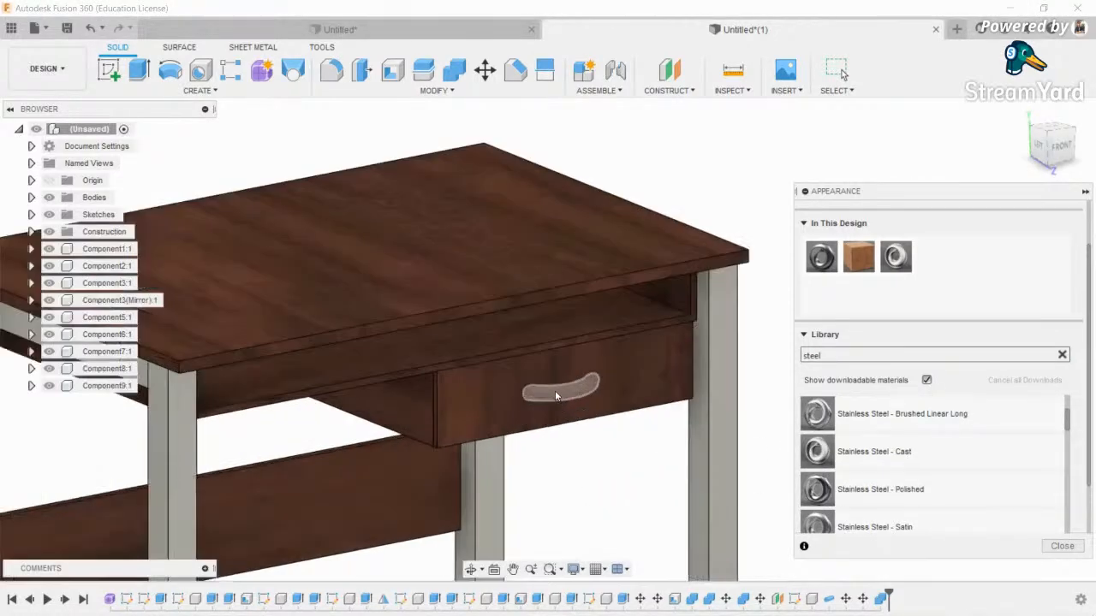
{"action": "scroll", "coordinate": [893, 483], "scroll_direction": "up", "scroll_amount": 2}
{"action": "scroll", "coordinate": [896, 478], "scroll_direction": "down", "scroll_amount": 2}
{"action": "scroll", "coordinate": [899, 477], "scroll_direction": "up", "scroll_amount": 1}
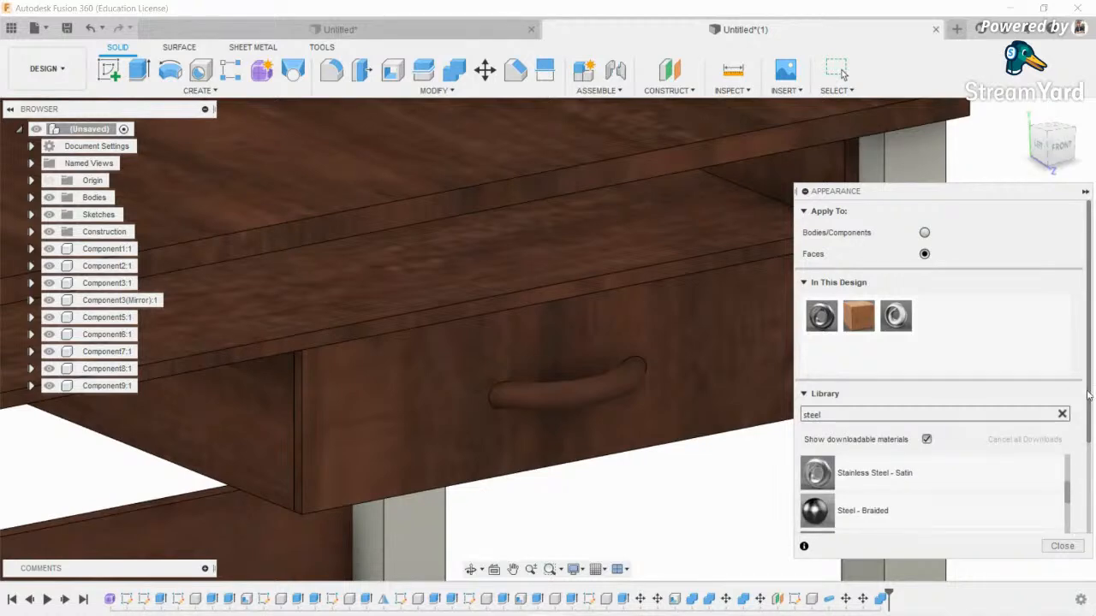
{"action": "left_click_drag", "start_coordinate": [1088, 394], "coordinate": [1088, 487]}
{"action": "scroll", "coordinate": [954, 451], "scroll_direction": "up", "scroll_amount": 2}
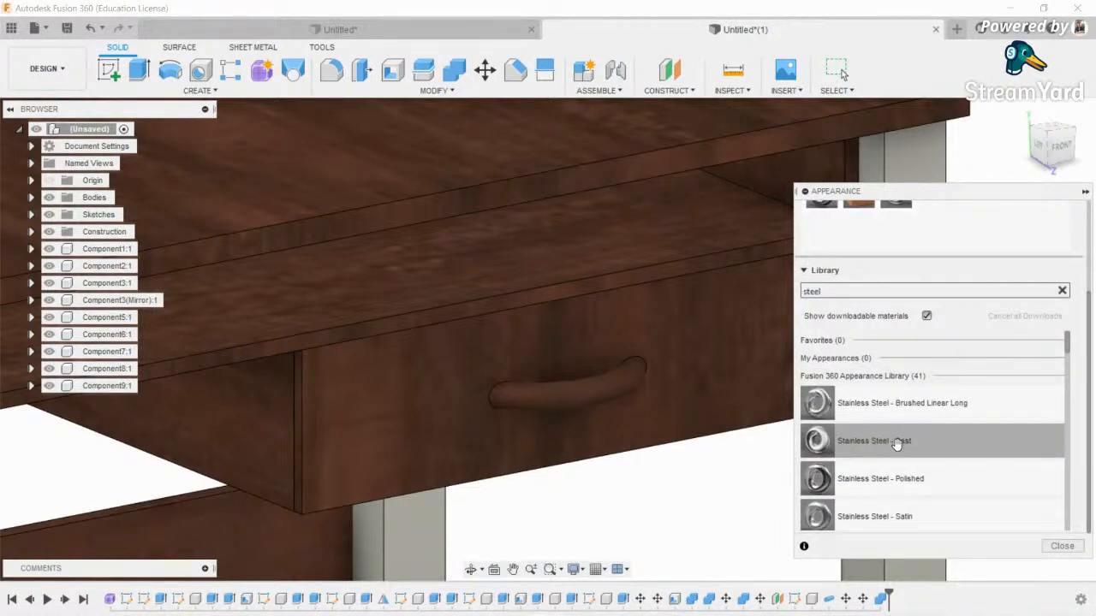
{"action": "left_click_drag", "start_coordinate": [908, 477], "coordinate": [576, 399]}
{"action": "scroll", "coordinate": [650, 366], "scroll_direction": "down", "scroll_amount": 5}
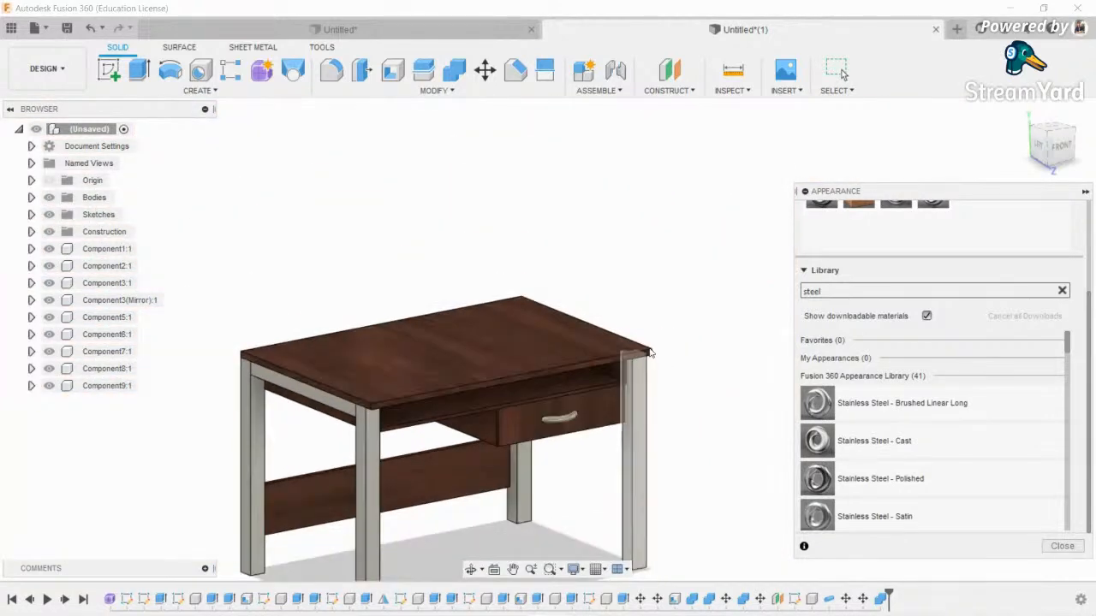
{"action": "scroll", "coordinate": [650, 366], "scroll_direction": "down", "scroll_amount": 3}
{"action": "left_click", "coordinate": [1061, 546]}
- Orbit the table toward a front view and open the display settings
{"action": "left_click", "coordinate": [469, 570]}
{"action": "left_click_drag", "start_coordinate": [462, 497], "coordinate": [439, 468]}
{"action": "left_click", "coordinate": [574, 569]}
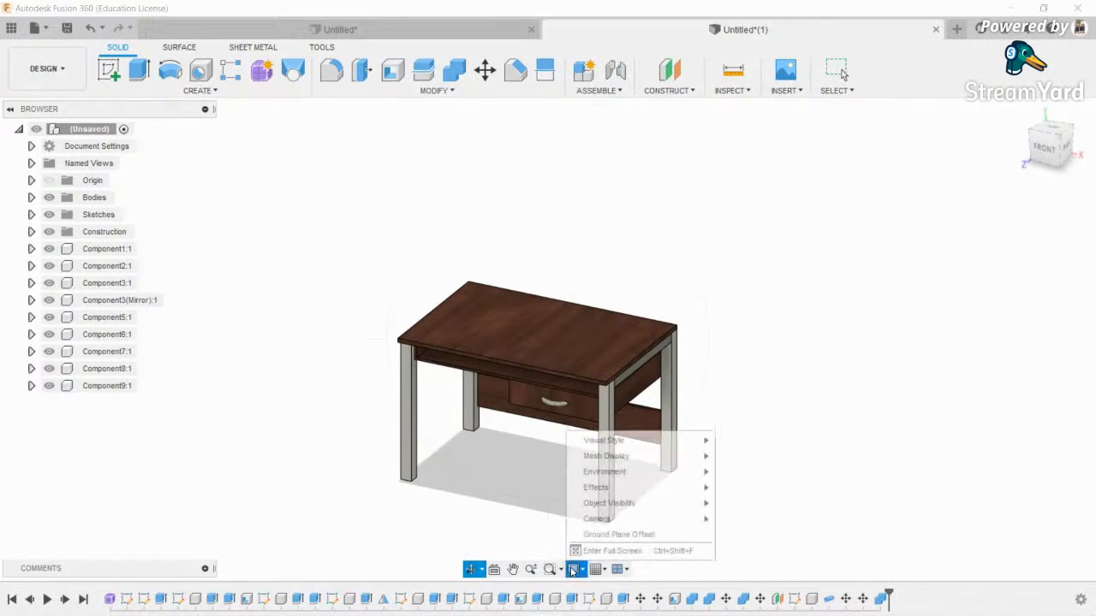
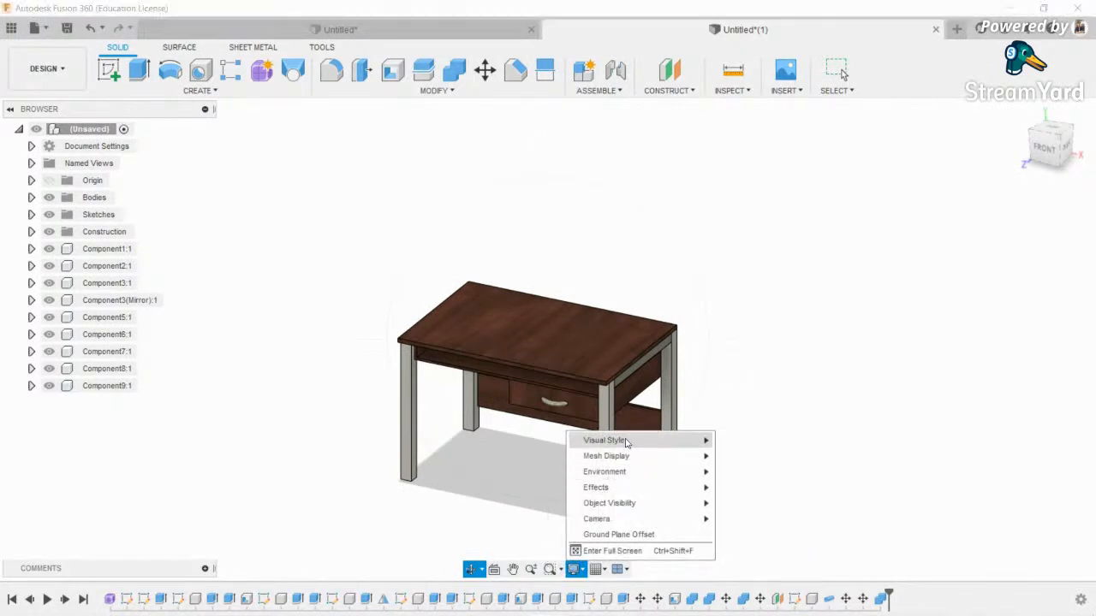
- Switch the table to plain Shaded display and turn the view to the FRONT face
{"action": "left_click", "coordinate": [728, 440]}
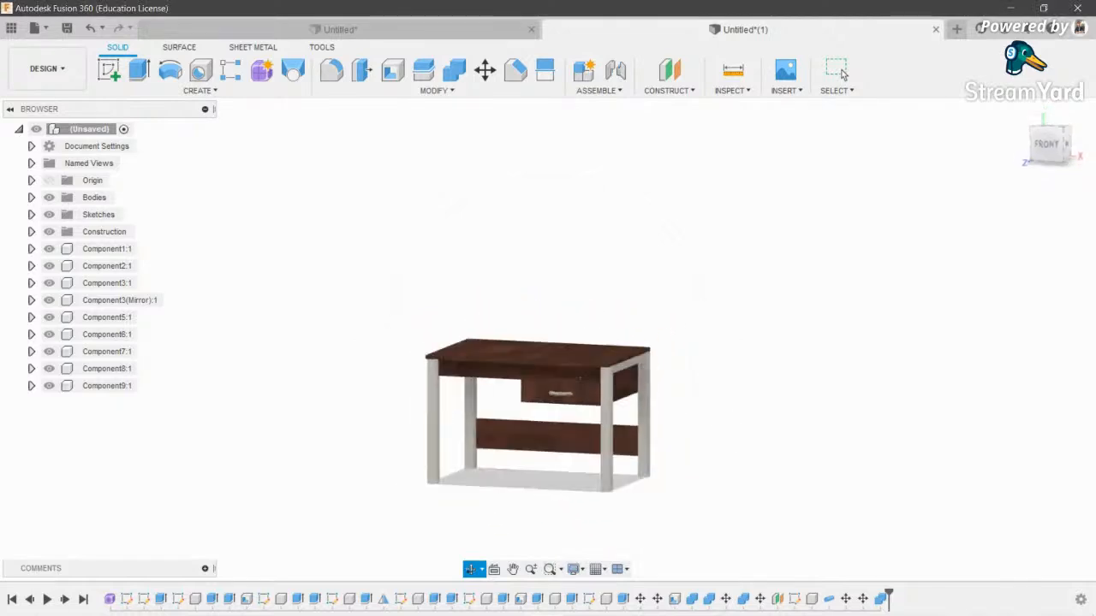
{"action": "scroll", "coordinate": [556, 380], "scroll_direction": "up", "scroll_amount": 4}
{"action": "scroll", "coordinate": [556, 379], "scroll_direction": "down", "scroll_amount": 3}
{"action": "middle_click_drag", "start_coordinate": [630, 478], "coordinate": [649, 461]}
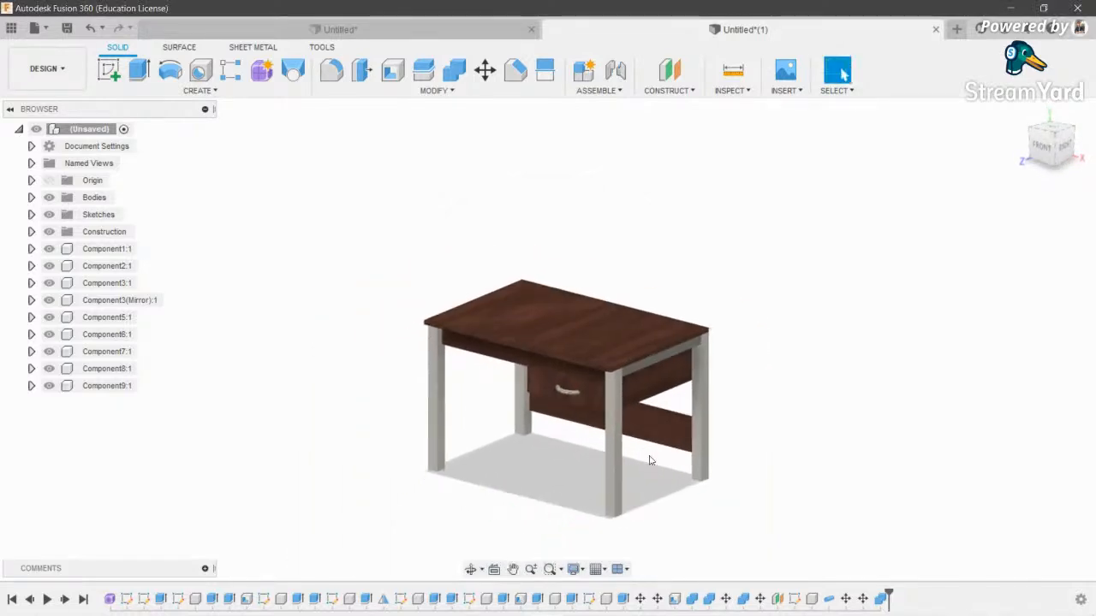
{"action": "left_click", "coordinate": [1041, 145]}
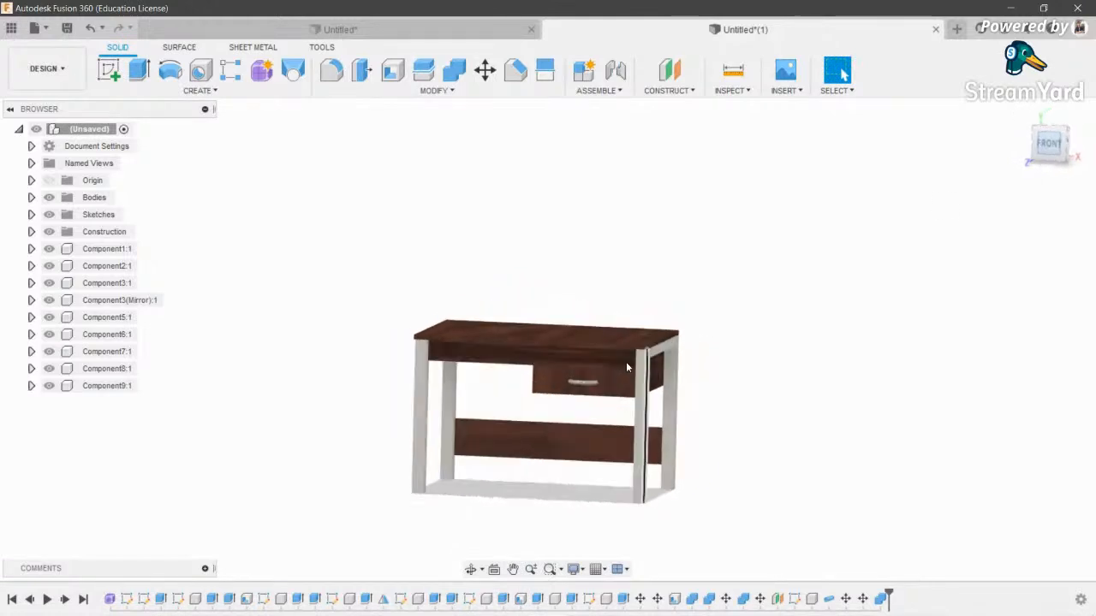
- Set the visual style to Shaded with Visible Edges and begin a new sketch
{"action": "left_click", "coordinate": [574, 570]}
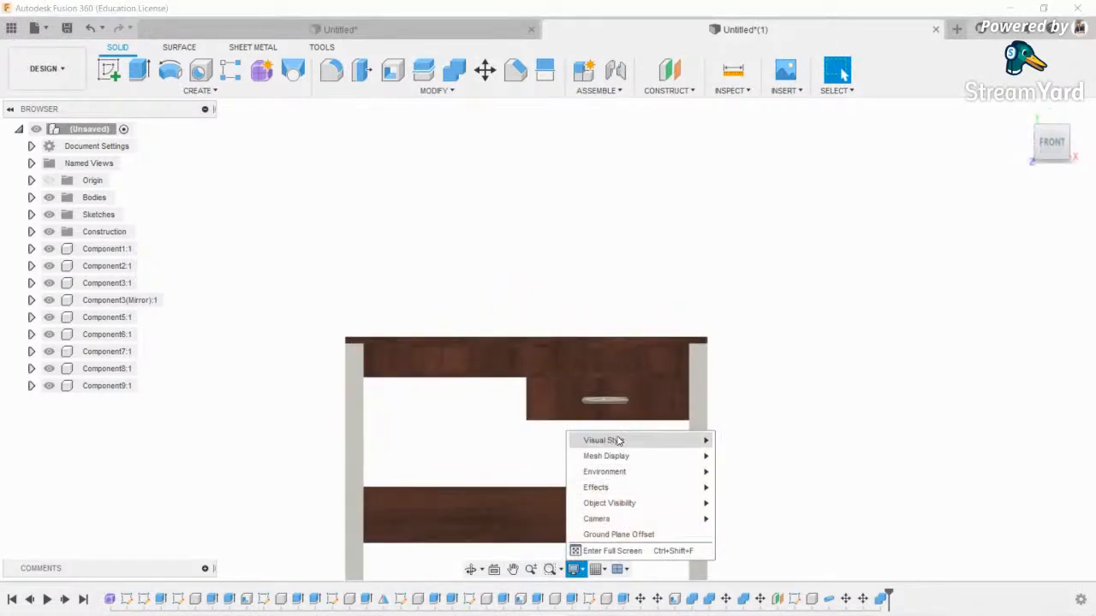
{"action": "mouse_move", "coordinate": [619, 440]}
{"action": "left_click", "coordinate": [756, 472]}
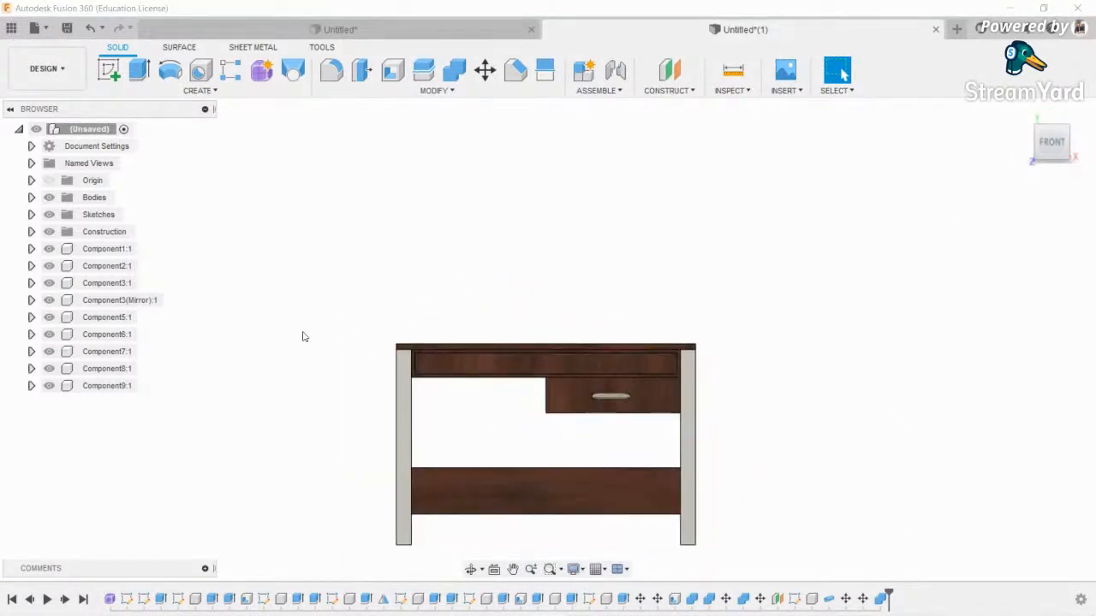
{"action": "left_click", "coordinate": [107, 71]}
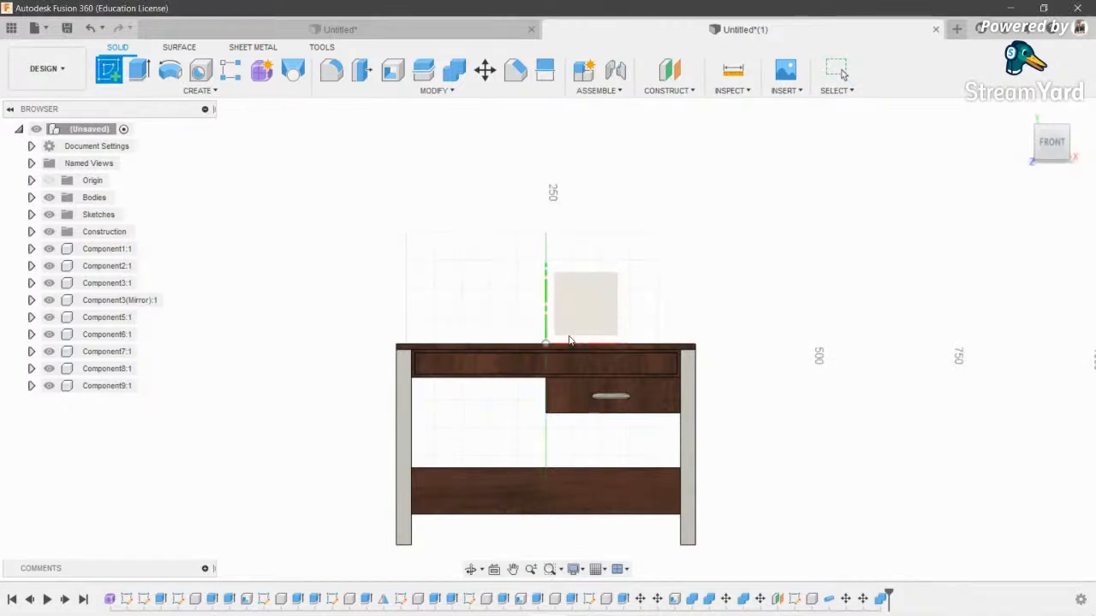
- On the front origin plane, line a closed tapered cup profile about 100 mm tall, then finish
{"action": "left_click", "coordinate": [572, 306]}
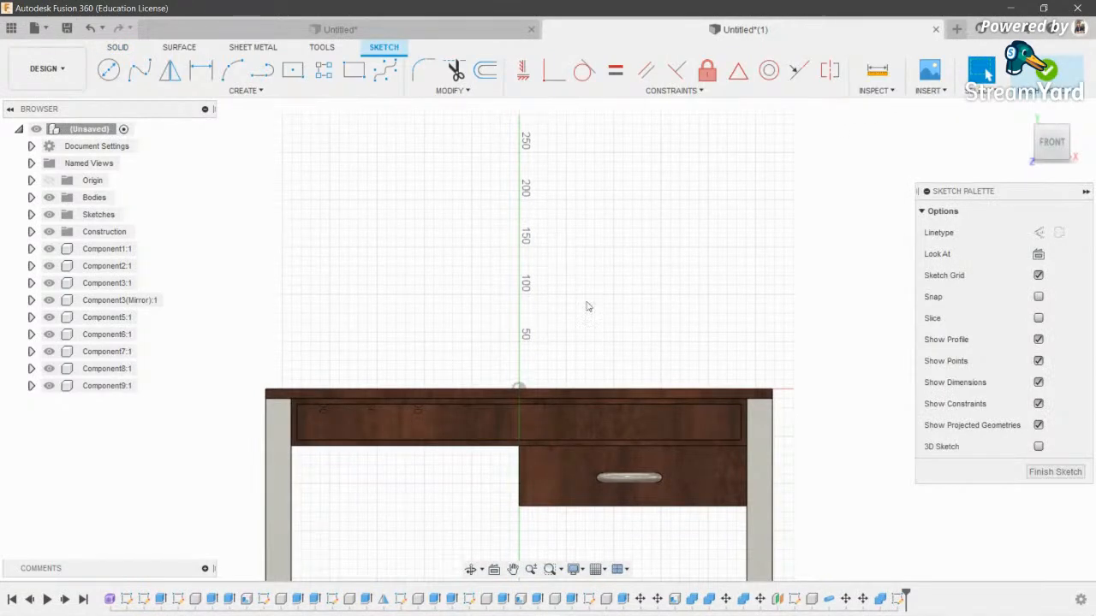
{"action": "middle_click_drag", "start_coordinate": [524, 344], "coordinate": [510, 338]}
{"action": "scroll", "coordinate": [488, 347], "scroll_direction": "up", "scroll_amount": 4}
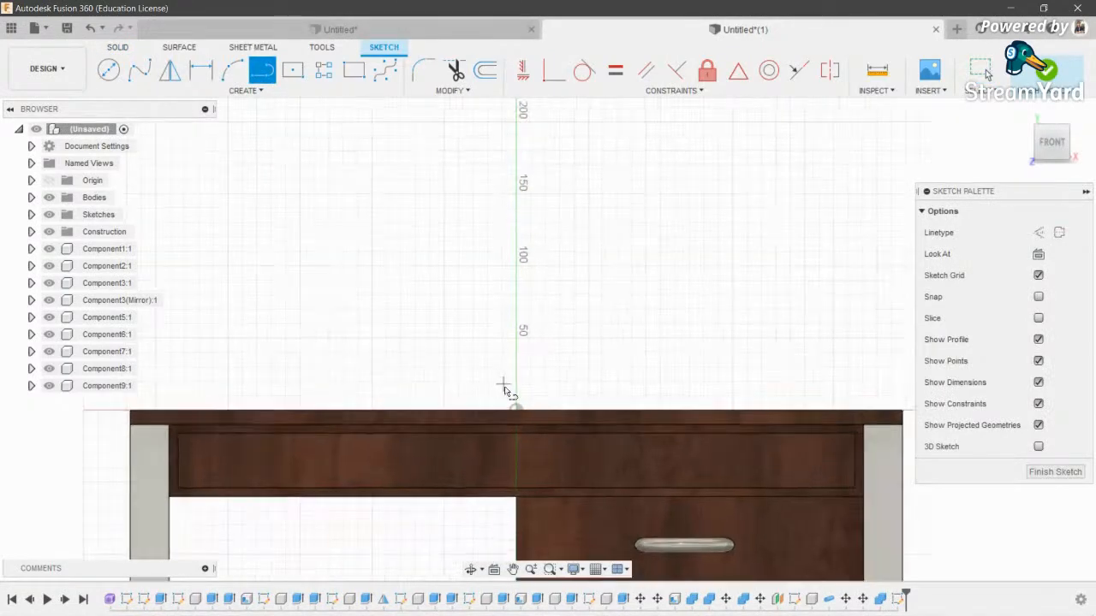
{"action": "left_click", "coordinate": [519, 230]}
{"action": "scroll", "coordinate": [582, 237], "scroll_direction": "up", "scroll_amount": 3}
{"action": "left_click", "coordinate": [652, 240]}
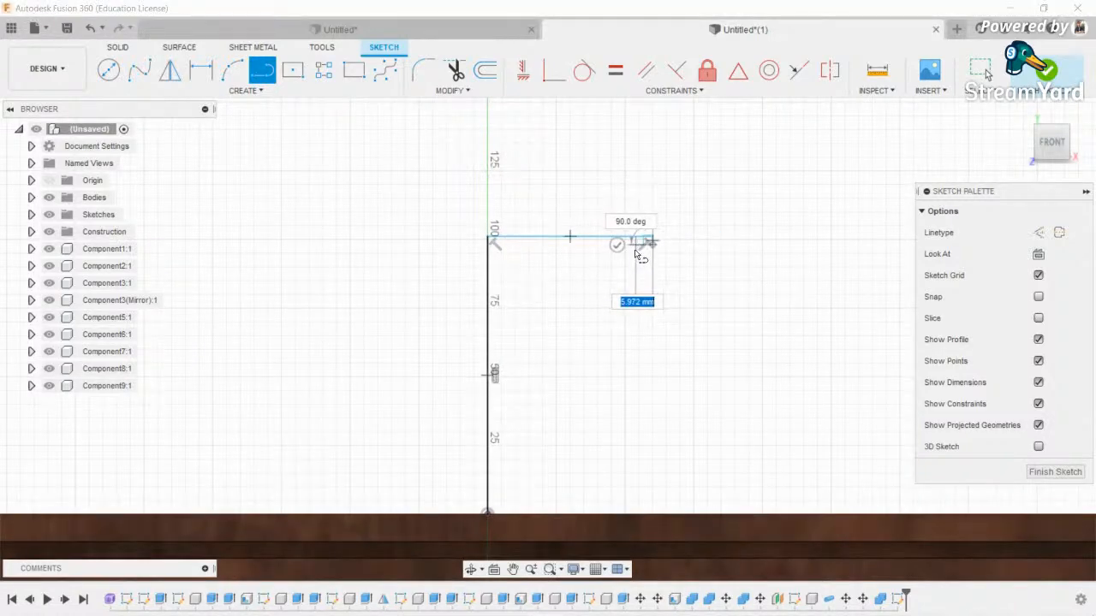
{"action": "left_click", "coordinate": [587, 514]}
{"action": "left_click", "coordinate": [488, 514]}
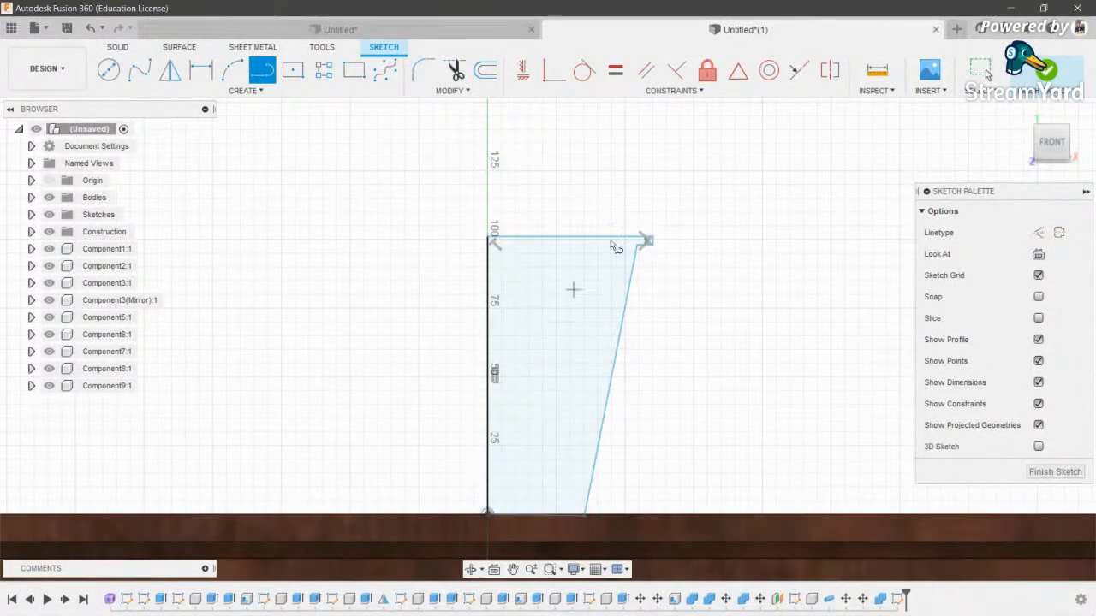
{"action": "left_click", "coordinate": [1046, 72]}
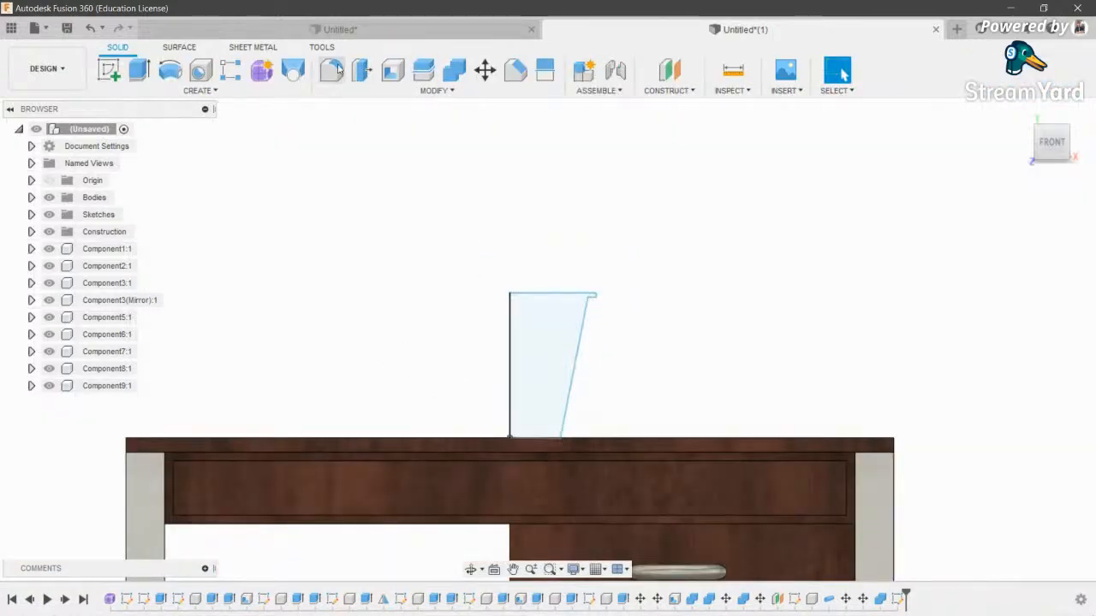
- Revolve the profile 360° about its left edge as a new cup component
{"action": "left_click", "coordinate": [170, 70]}
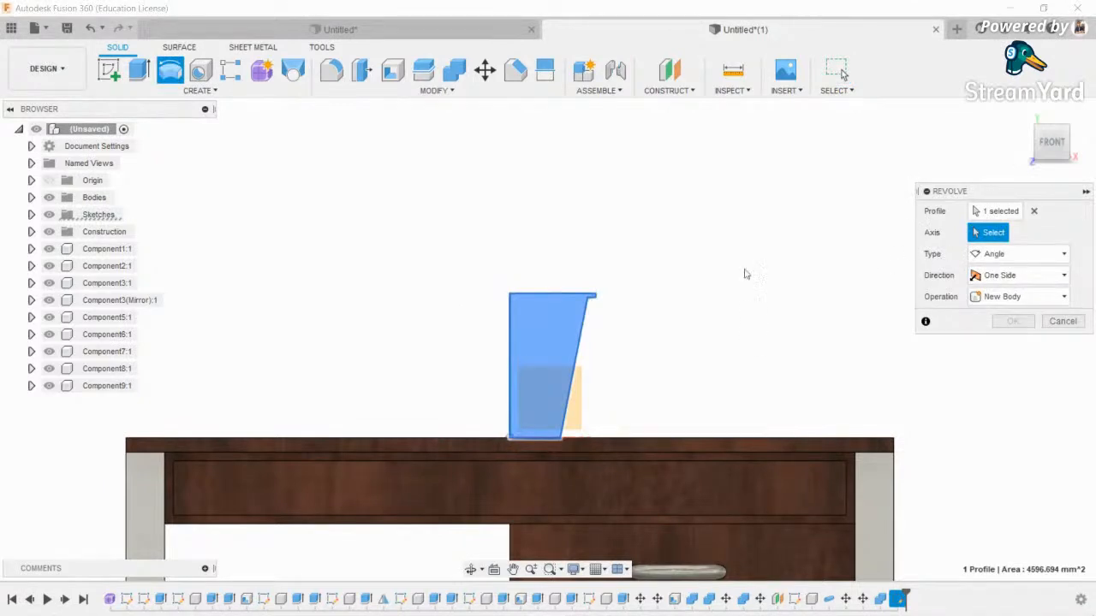
{"action": "left_click", "coordinate": [510, 350]}
{"action": "scroll", "coordinate": [488, 274], "scroll_direction": "down", "scroll_amount": 2}
{"action": "left_click", "coordinate": [470, 571]}
{"action": "left_click_drag", "start_coordinate": [479, 342], "coordinate": [514, 488]}
{"action": "key", "text": "Escape"}
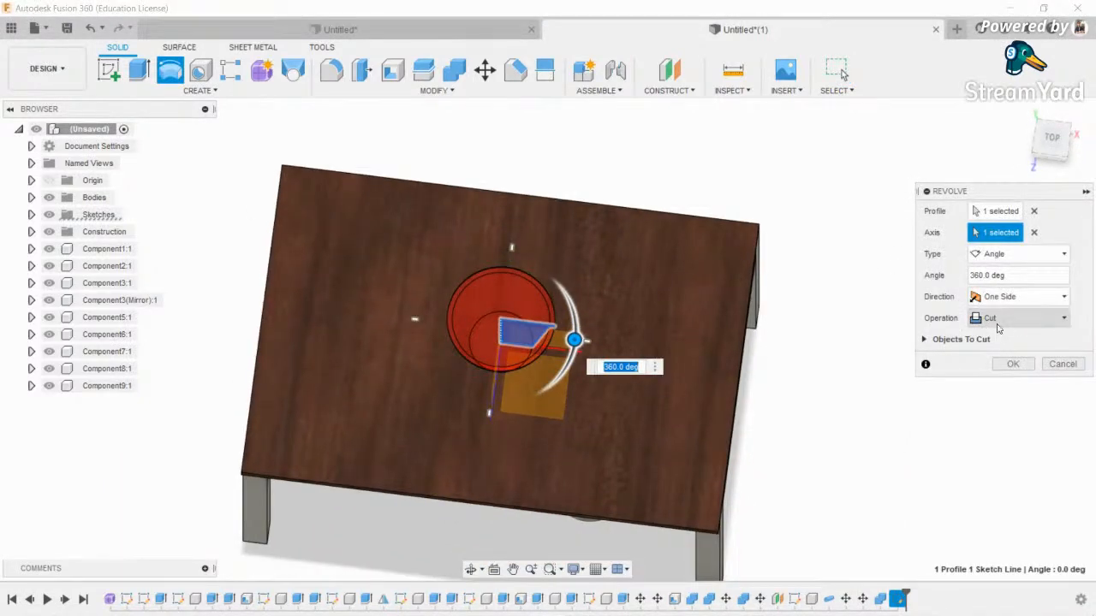
{"action": "left_click", "coordinate": [998, 324]}
{"action": "left_click", "coordinate": [1016, 402]}
{"action": "left_click", "coordinate": [1013, 342]}
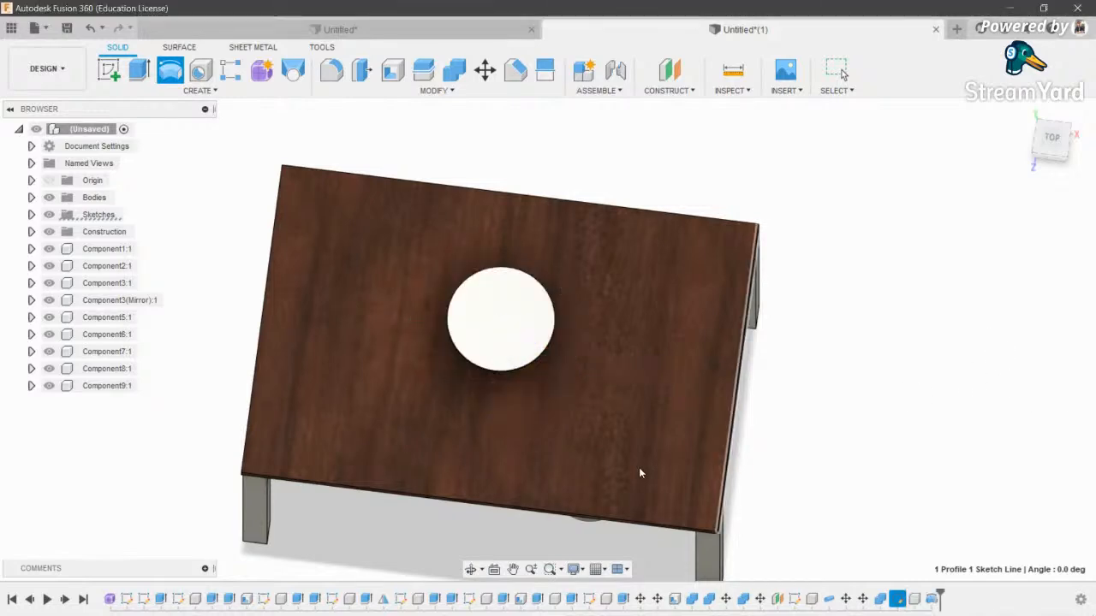
{"action": "left_click_drag", "start_coordinate": [509, 320], "coordinate": [494, 258]}
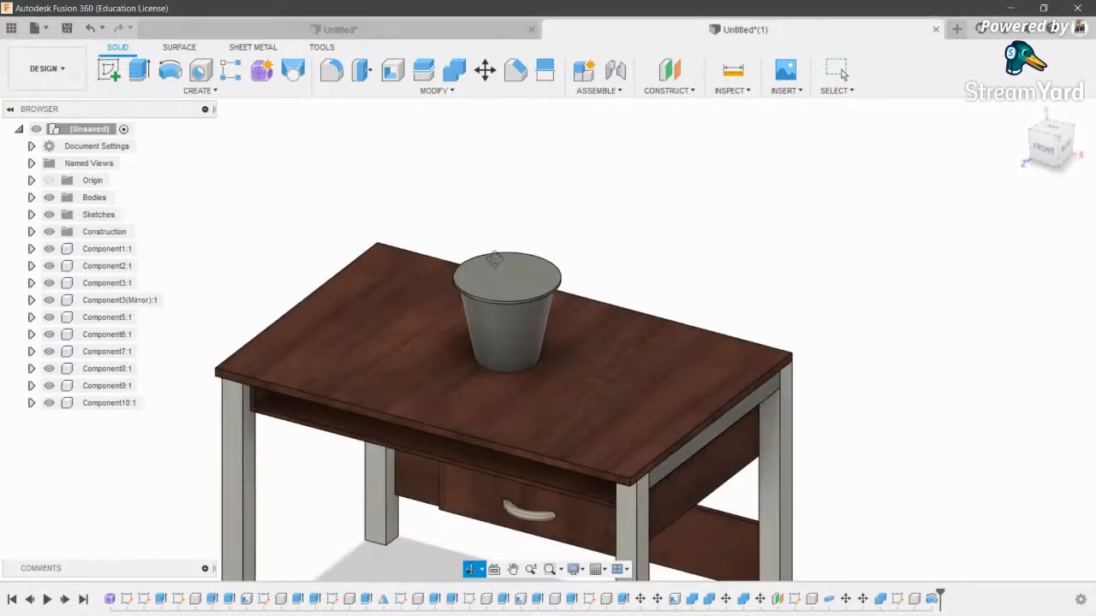
{"action": "scroll", "coordinate": [488, 260], "scroll_direction": "up", "scroll_amount": 5}
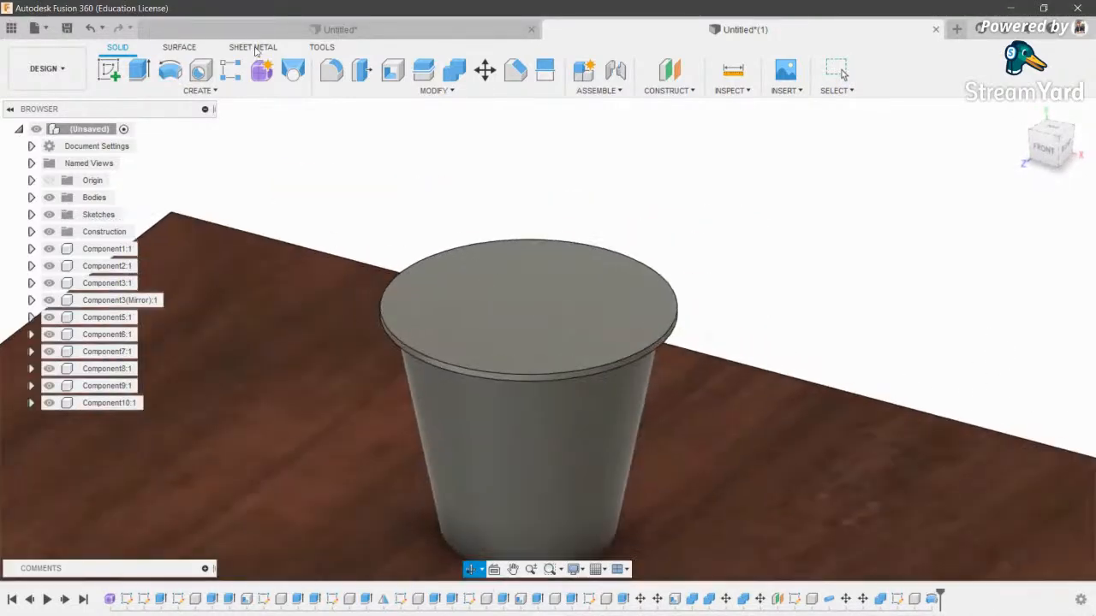
- Shell the cup by removing its top face with 3 mm walls
{"action": "left_click", "coordinate": [391, 71]}
{"action": "left_click", "coordinate": [541, 301]}
{"action": "type", "text": "6"}
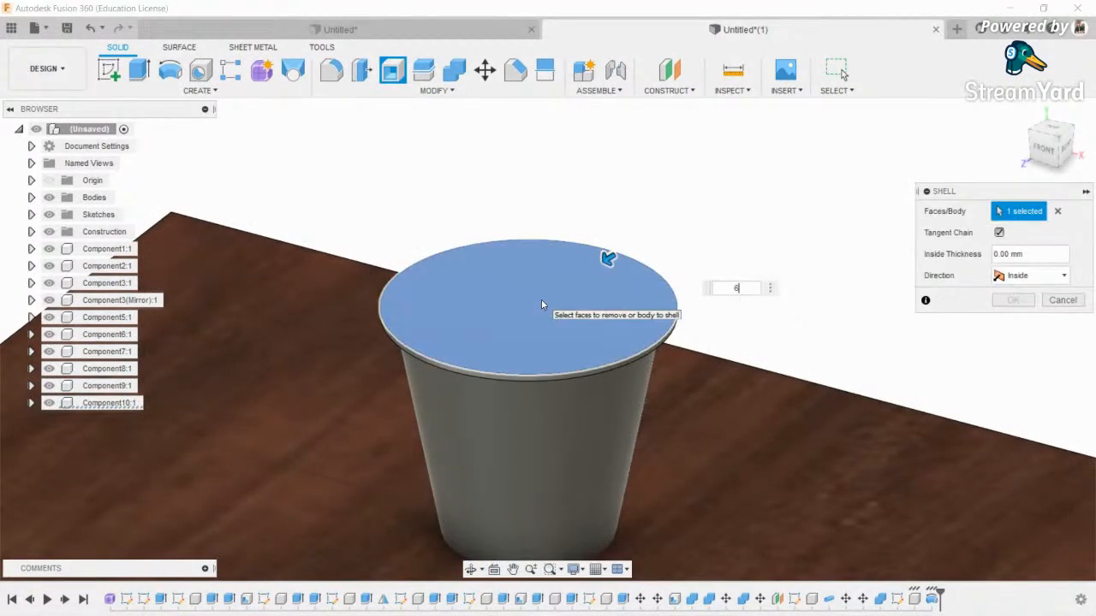
{"action": "key", "text": "BackSpace"}
{"action": "type", "text": "3"}
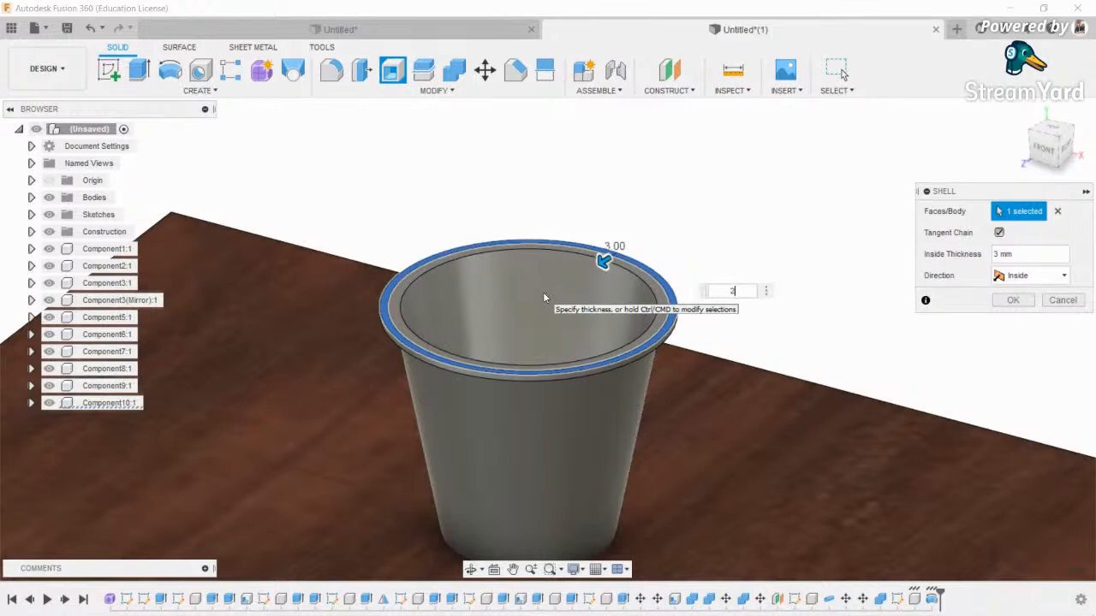
{"action": "key", "text": "Return"}
{"action": "scroll", "coordinate": [550, 335], "scroll_direction": "down", "scroll_amount": 2}
{"action": "middle_click_drag", "start_coordinate": [550, 335], "coordinate": [548, 370], "text": "shift"}
{"action": "scroll", "coordinate": [545, 306], "scroll_direction": "up", "scroll_amount": 3}
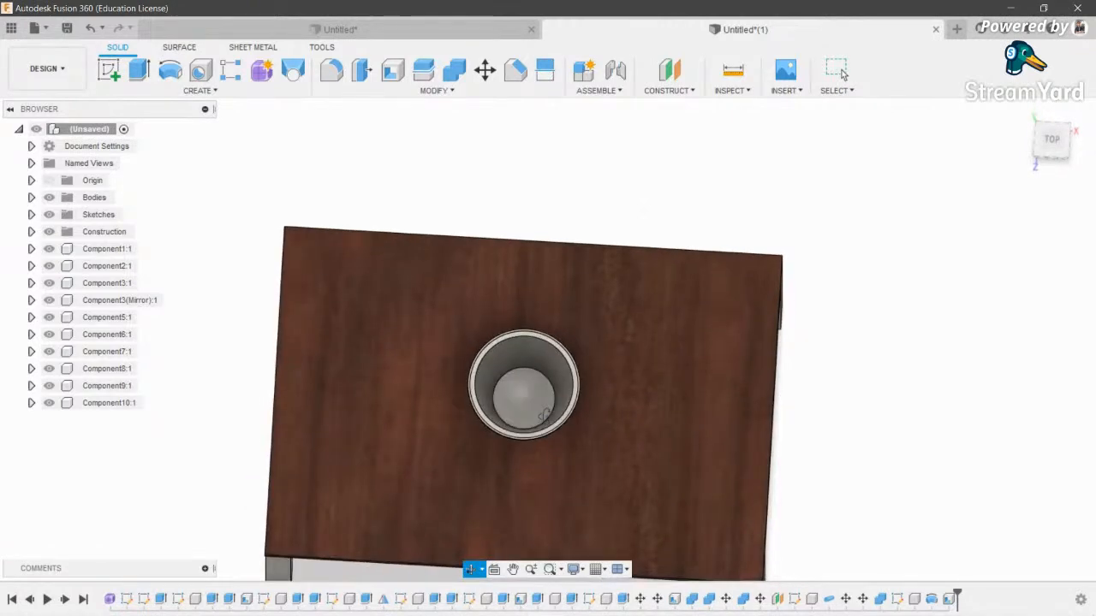
- Abandon the sketch on the cup's bottom face and undo back to the cup profile sketch
{"action": "left_click", "coordinate": [109, 70]}
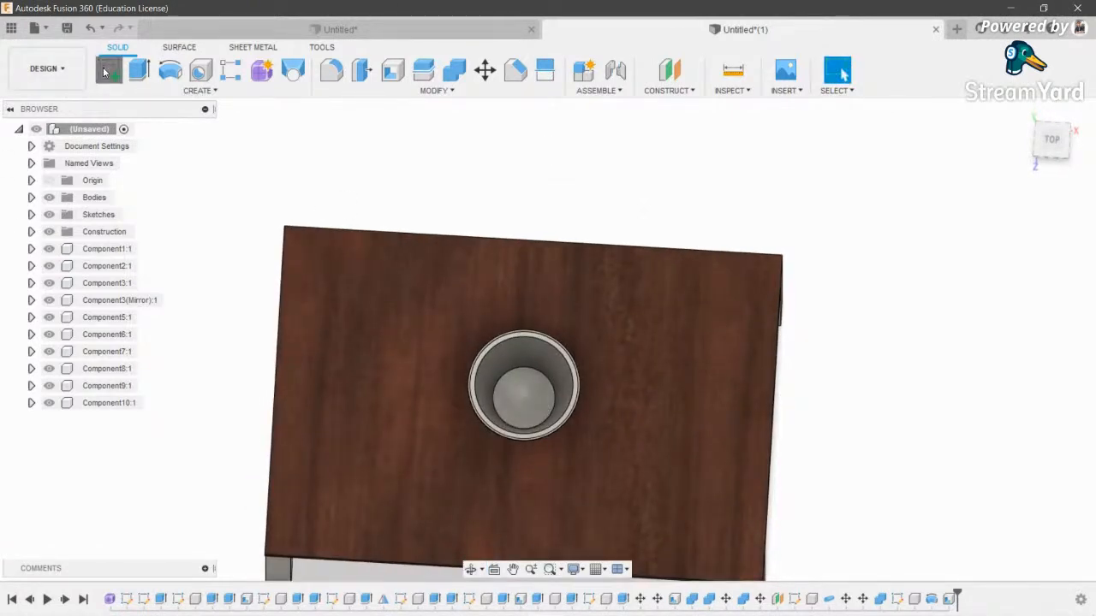
{"action": "key", "text": "Escape"}
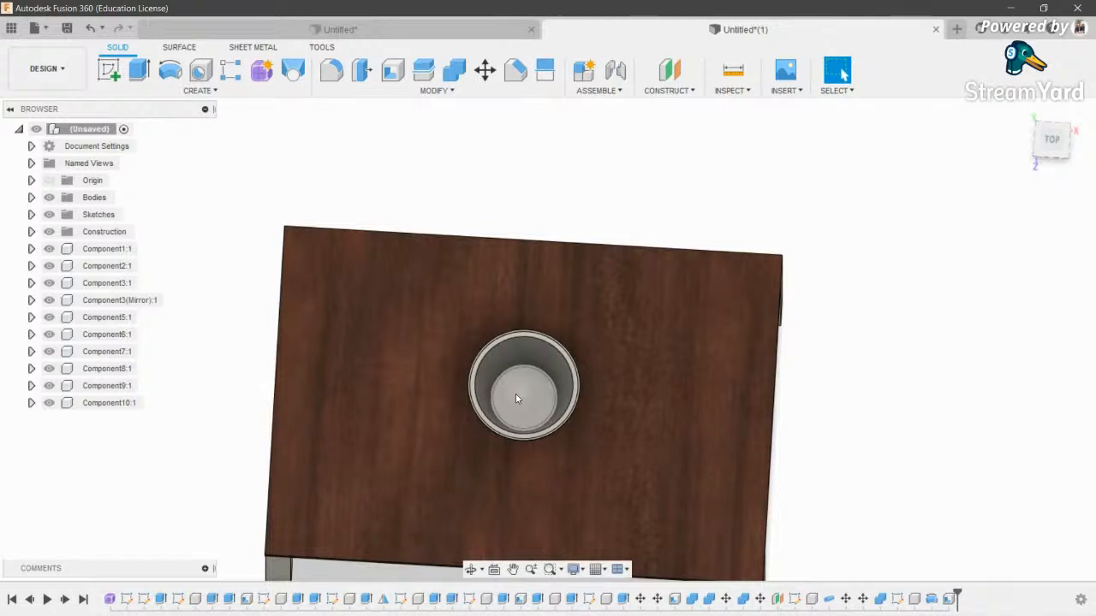
{"action": "left_click", "coordinate": [515, 393]}
{"action": "left_click", "coordinate": [107, 72]}
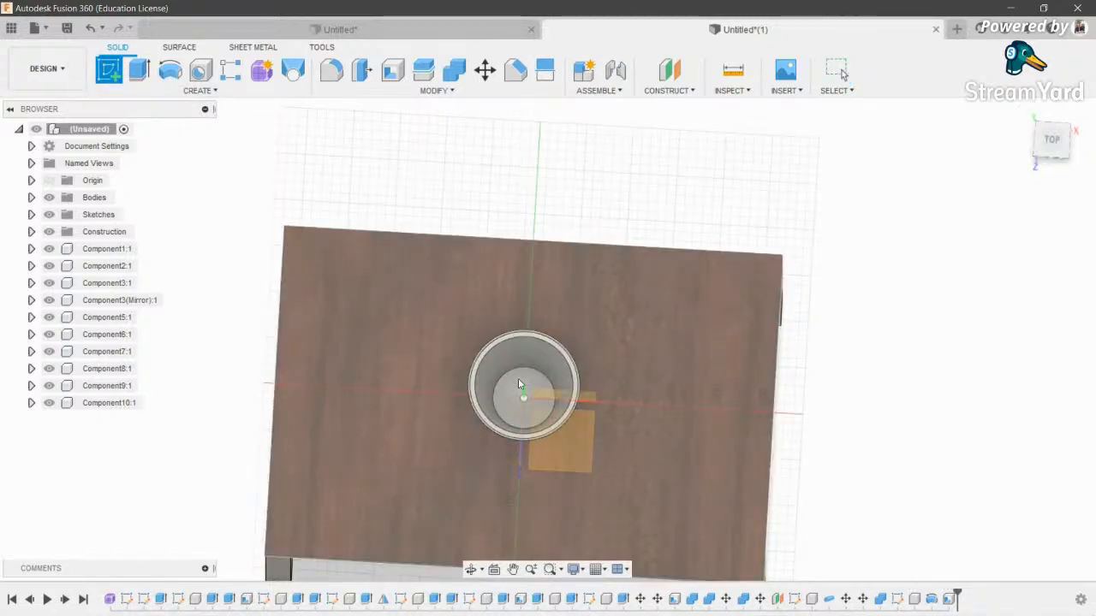
{"action": "mouse_move", "coordinate": [518, 380]}
{"action": "middle_mouse_down", "text": "shift"}
{"action": "mouse_move", "coordinate": [506, 353]}
{"action": "mouse_move", "coordinate": [517, 312]}
{"action": "mouse_move", "coordinate": [528, 344]}
{"action": "middle_mouse_up", "text": "shift"}
{"action": "key", "text": "Escape"}
{"action": "key", "text": "ctrl+z"}
{"action": "key", "text": "ctrl+z"}
{"action": "key", "text": "ctrl+z"}
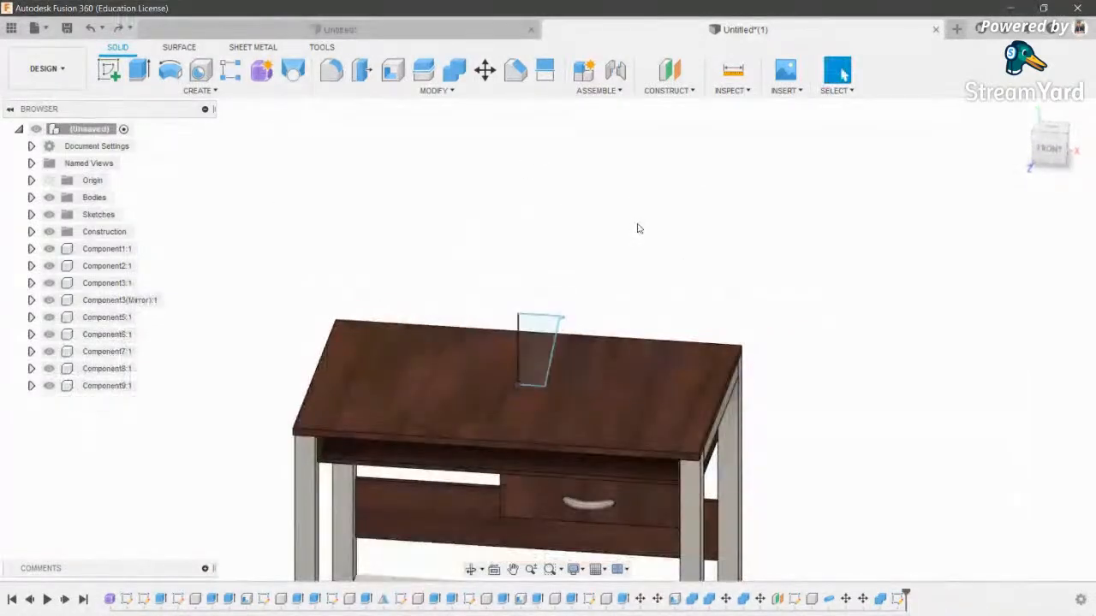
- Revolve the profile again about its edge as a New Component cup
{"action": "left_click", "coordinate": [169, 70]}
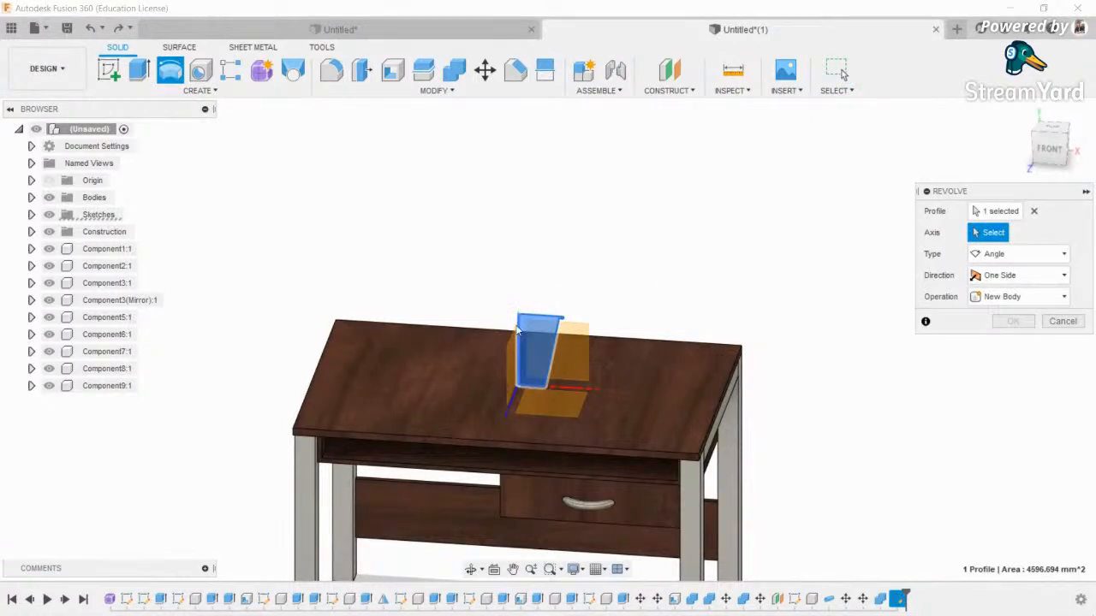
{"action": "left_click", "coordinate": [517, 331]}
{"action": "left_click", "coordinate": [1024, 317]}
{"action": "left_click", "coordinate": [1006, 399]}
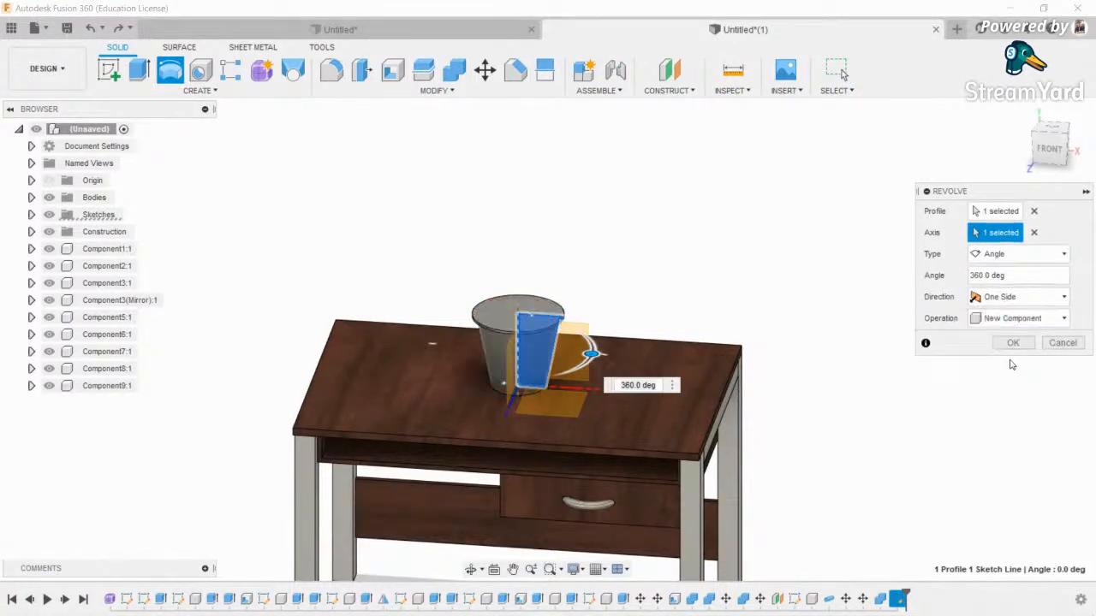
{"action": "left_click", "coordinate": [1012, 344]}
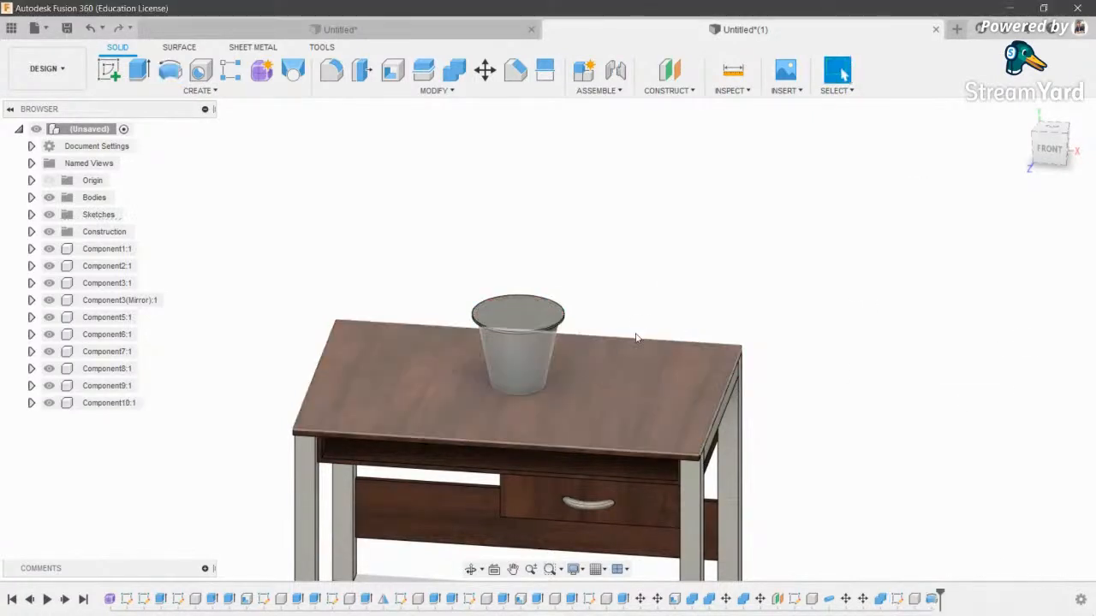
- Shell the cup's top face at 3 mm and begin a new sketch
{"action": "left_click", "coordinate": [393, 71]}
{"action": "left_click", "coordinate": [514, 311]}
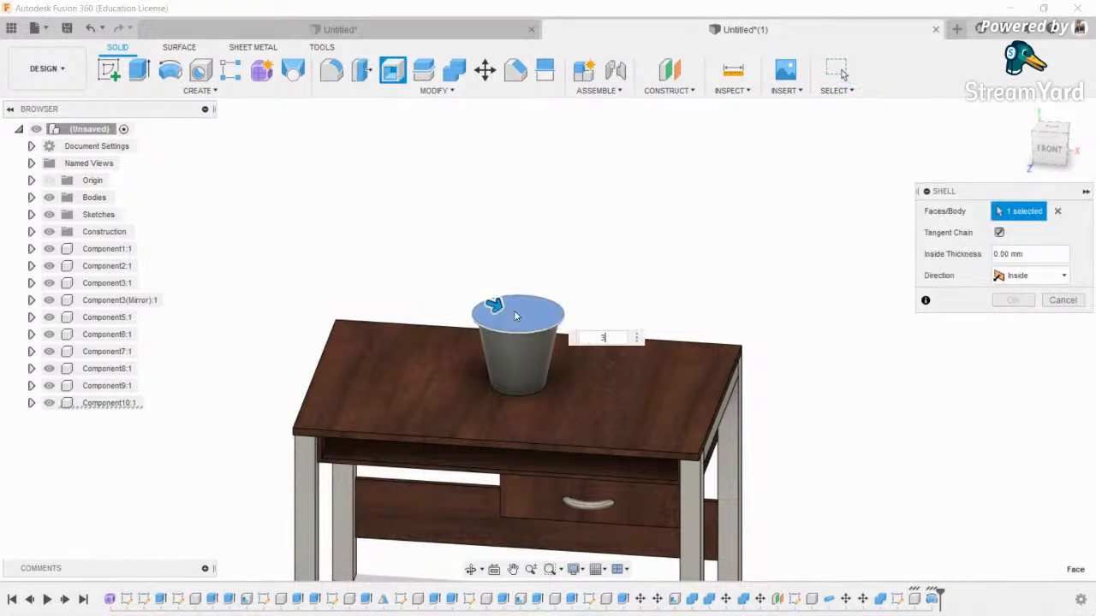
{"action": "type", "text": "3"}
{"action": "key", "text": "Return"}
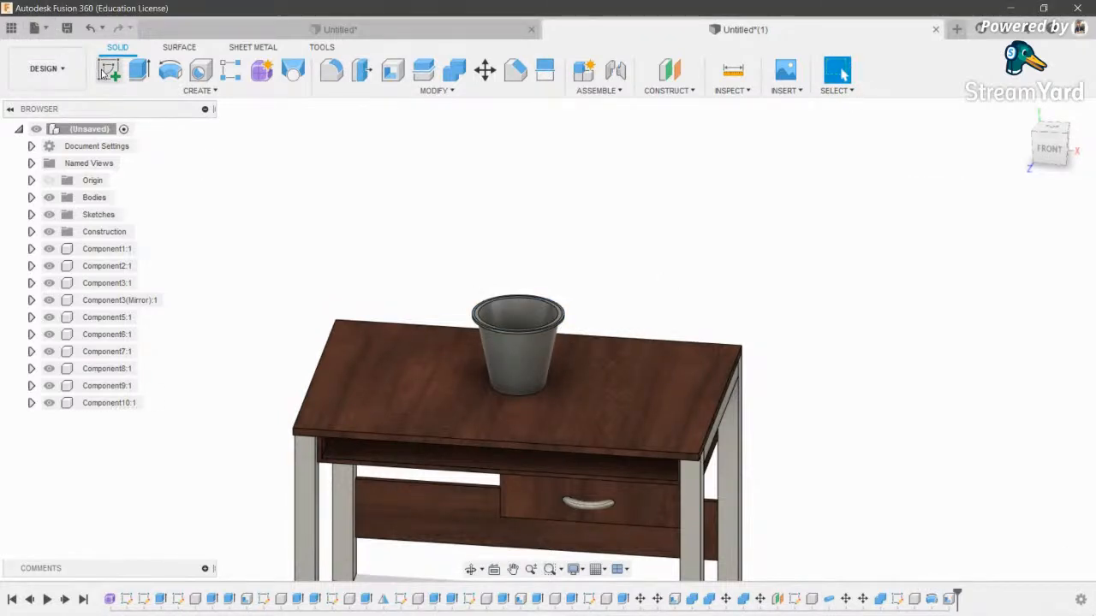
{"action": "left_click", "coordinate": [107, 71]}
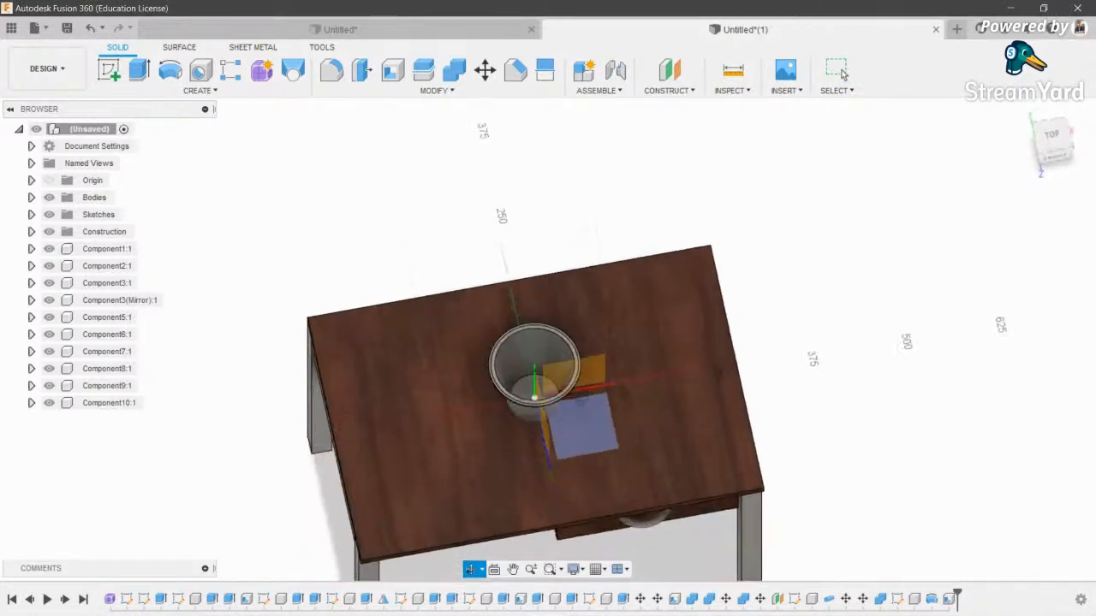
- Try sketches on the table's side face and front plane, closing them, and hide the loose bodies
{"action": "middle_click_drag", "start_coordinate": [582, 401], "coordinate": [585, 421], "text": "shift"}
{"action": "scroll", "coordinate": [585, 421], "scroll_direction": "up", "scroll_amount": 2}
{"action": "left_click", "coordinate": [257, 399]}
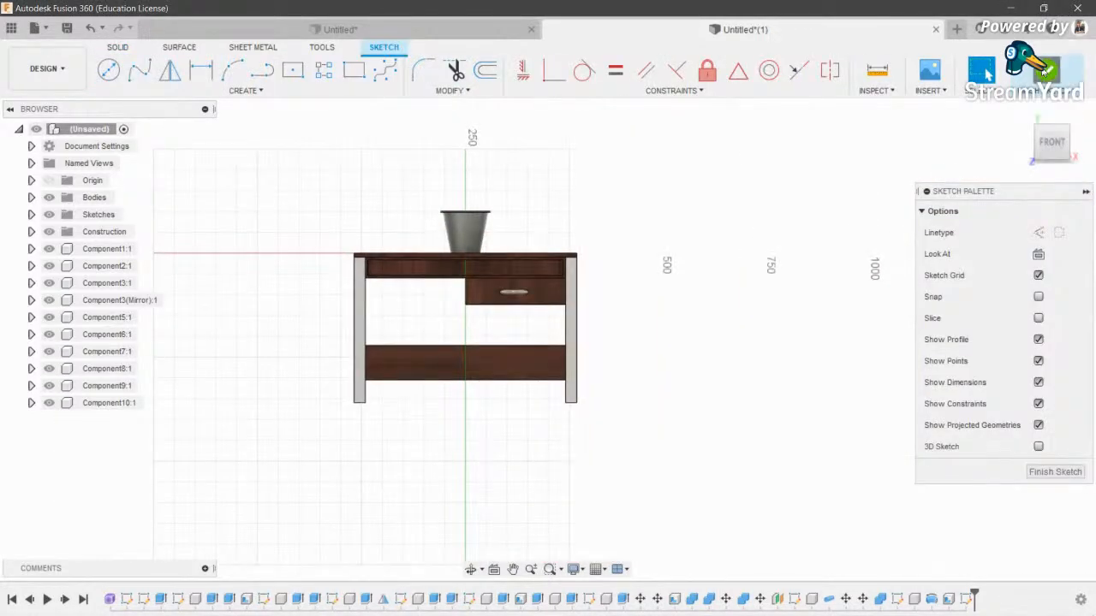
{"action": "left_click", "coordinate": [1043, 71]}
{"action": "left_click", "coordinate": [405, 254]}
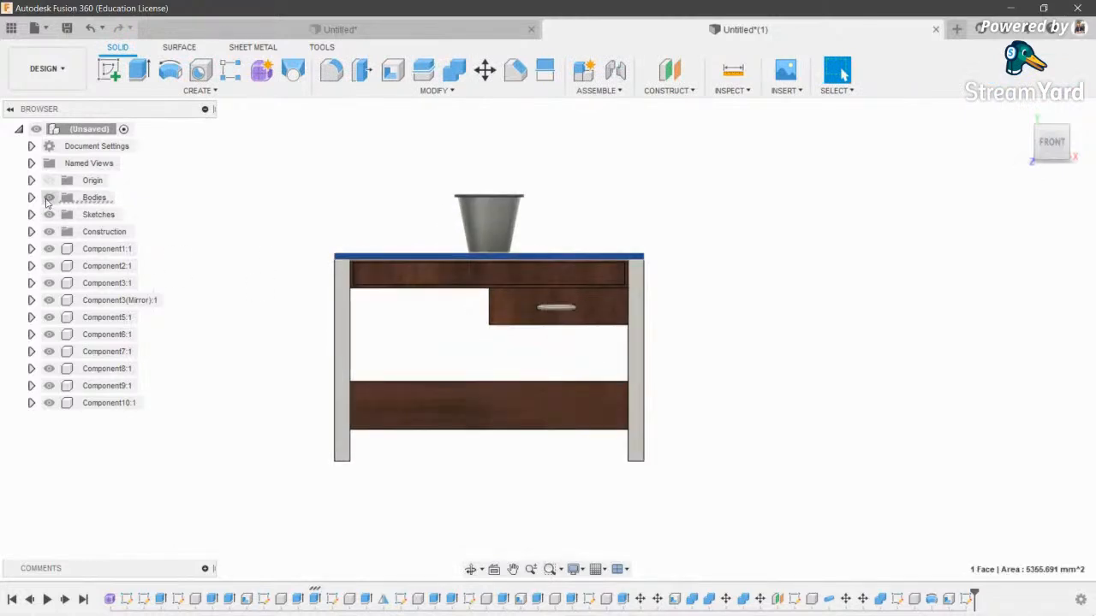
{"action": "left_click", "coordinate": [47, 199]}
{"action": "left_click", "coordinate": [469, 570]}
{"action": "left_click_drag", "start_coordinate": [475, 287], "coordinate": [501, 406]}
{"action": "left_click", "coordinate": [582, 322]}
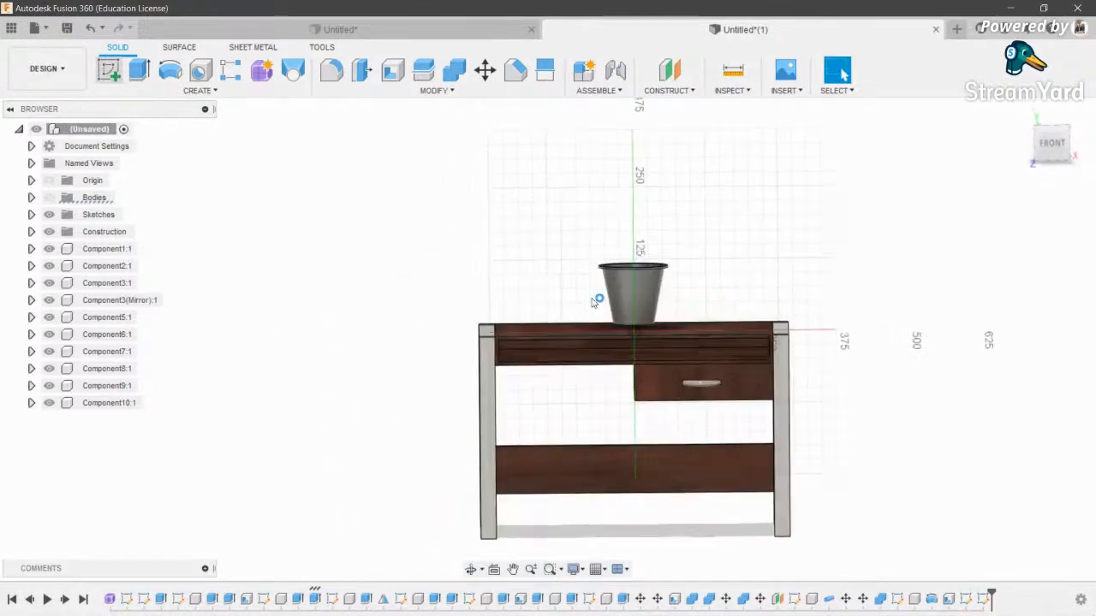
{"action": "left_click", "coordinate": [1045, 72]}
{"action": "scroll", "coordinate": [389, 241], "scroll_direction": "down", "scroll_amount": 3}
- Start a new sketch and bring the cup into the centre of the view
{"action": "left_click", "coordinate": [110, 71]}
{"action": "scroll", "coordinate": [426, 307], "scroll_direction": "up", "scroll_amount": 7}
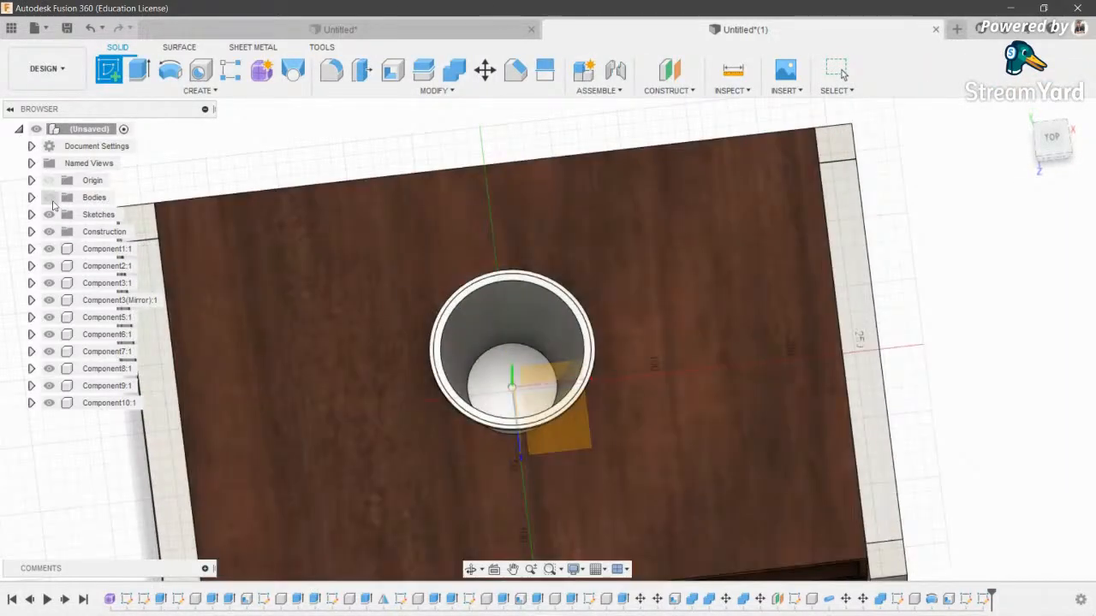
{"action": "scroll", "coordinate": [481, 349], "scroll_direction": "down", "scroll_amount": 5}
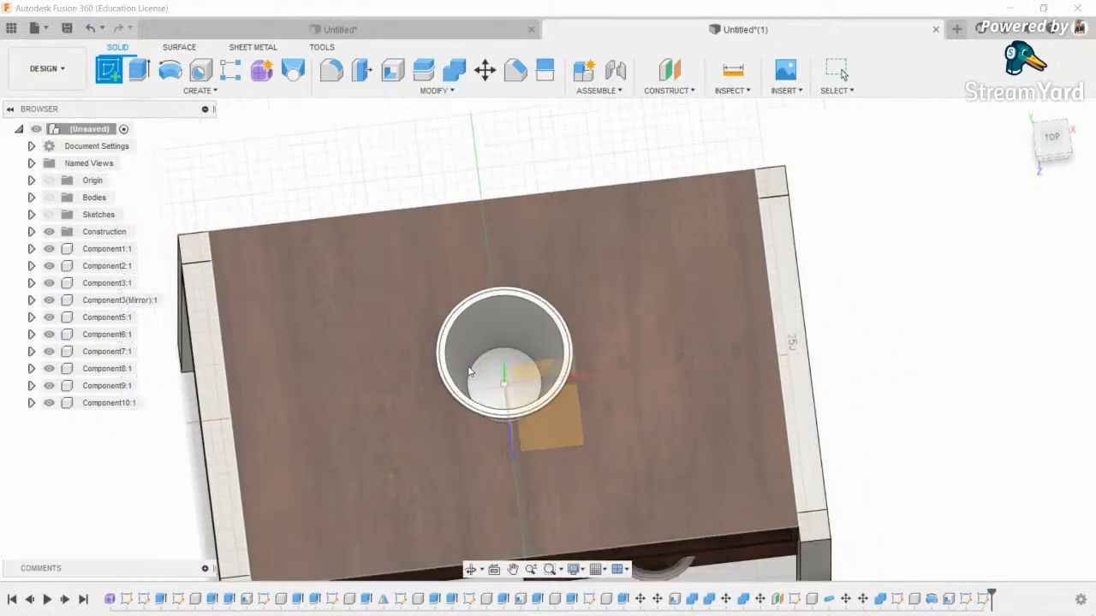
{"action": "left_click", "coordinate": [471, 570]}
{"action": "left_click_drag", "start_coordinate": [481, 462], "coordinate": [502, 343]}
{"action": "scroll", "coordinate": [480, 228], "scroll_direction": "up", "scroll_amount": 6}
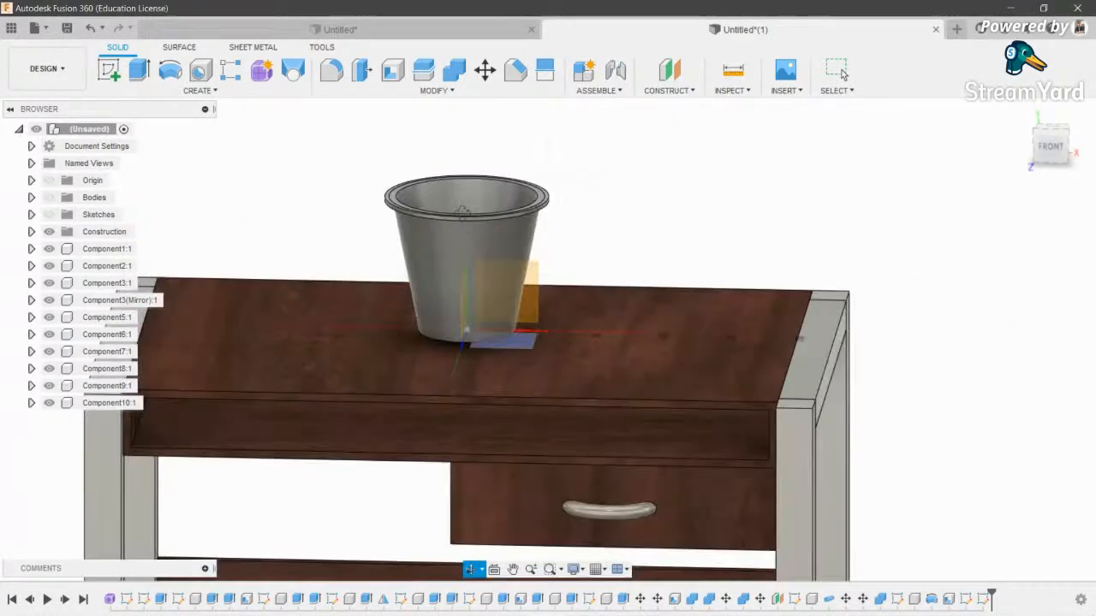
{"action": "middle_click_drag", "start_coordinate": [457, 330], "coordinate": [592, 369], "text": "shift"}
{"action": "middle_click_drag", "start_coordinate": [592, 368], "coordinate": [615, 159]}
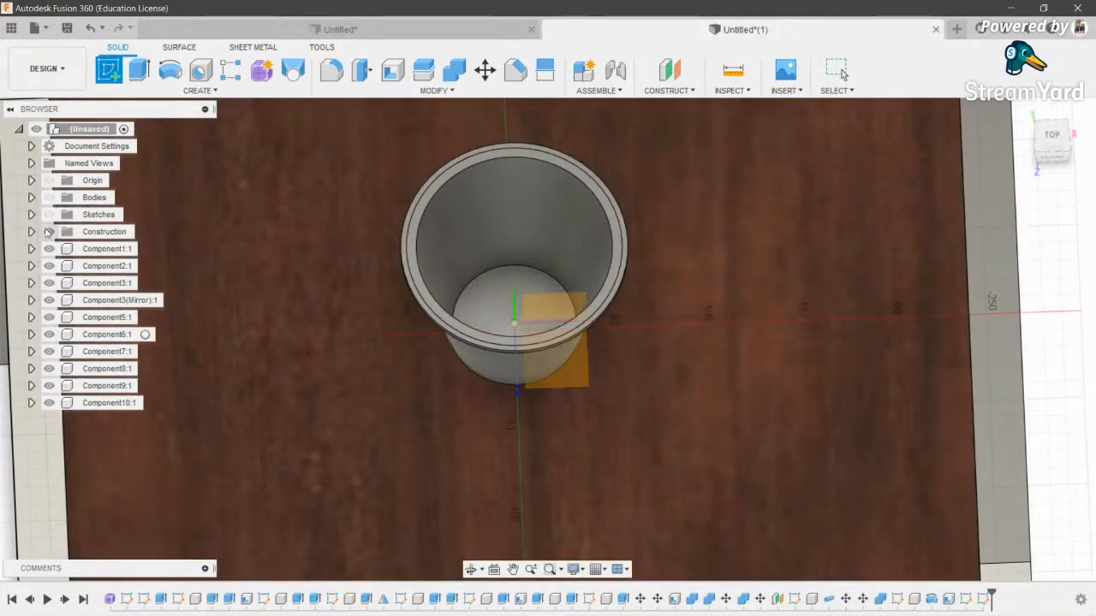
- Hide construction geometry and Components 1, 2, 3, 3 mirror, 6 and 7, keeping the cup visible
{"action": "left_click", "coordinate": [50, 232]}
{"action": "left_click", "coordinate": [49, 249]}
{"action": "left_click", "coordinate": [49, 267]}
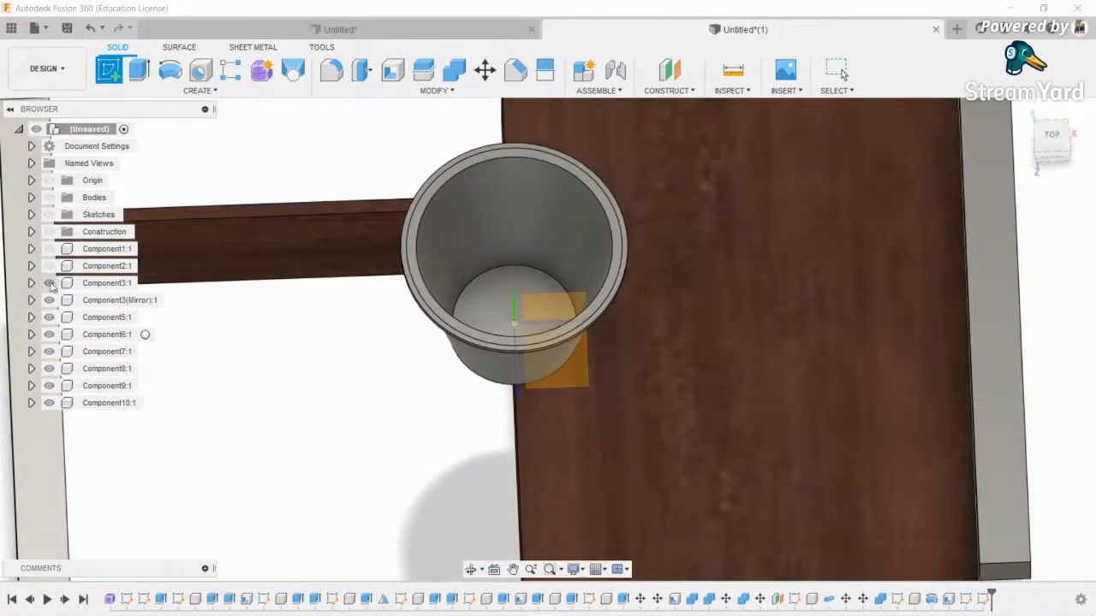
{"action": "left_click", "coordinate": [49, 284]}
{"action": "left_click", "coordinate": [49, 301]}
{"action": "left_click", "coordinate": [49, 335]}
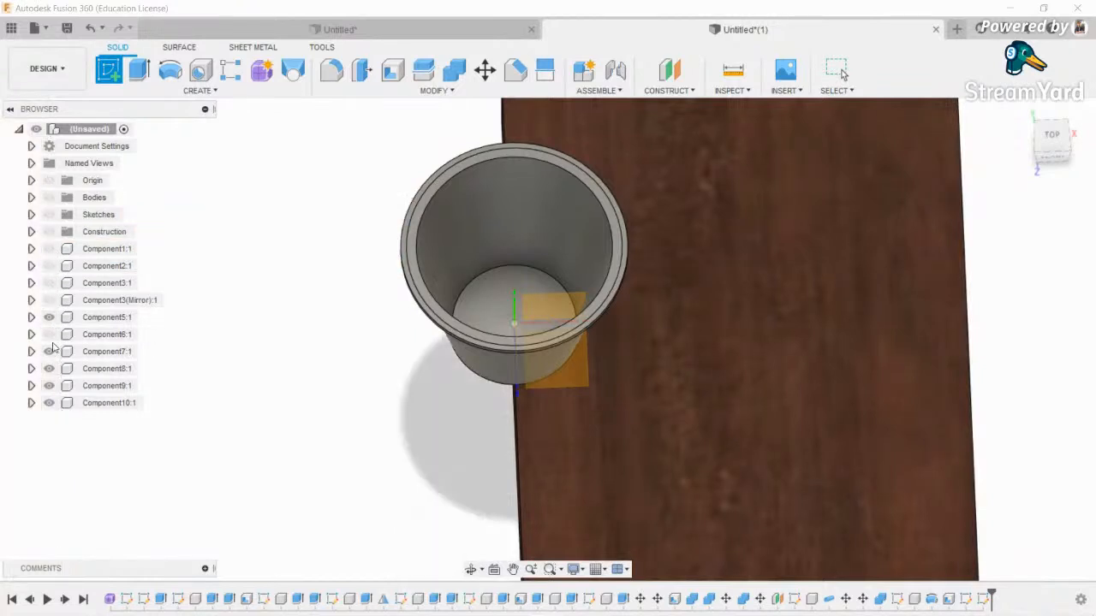
{"action": "left_click", "coordinate": [49, 402]}
{"action": "left_click", "coordinate": [49, 352]}
{"action": "left_click", "coordinate": [49, 403]}
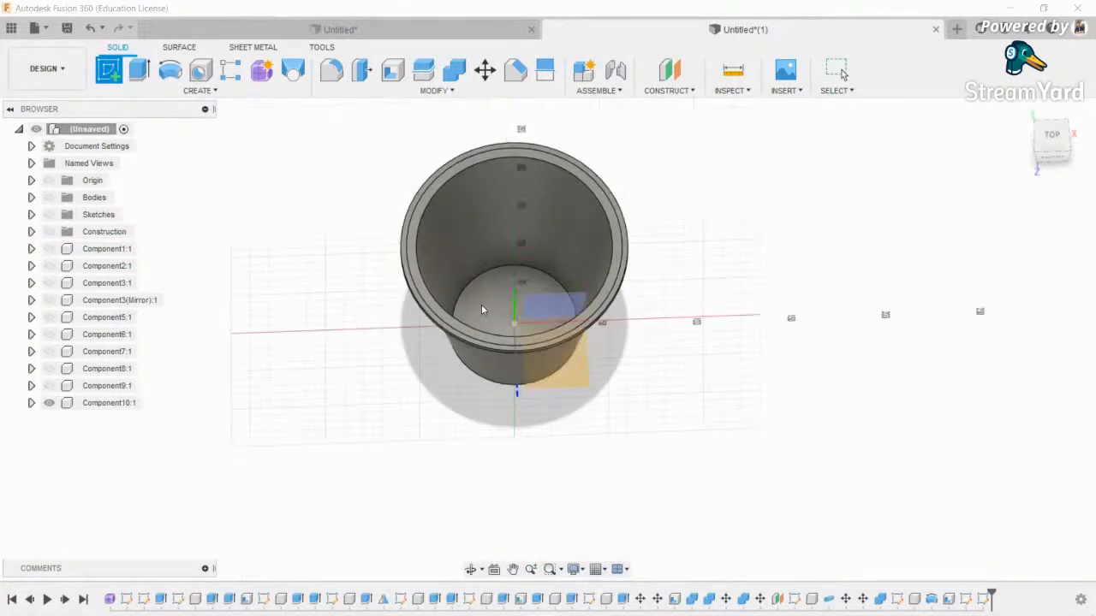
- Sketch a circle centred at the origin on the horizontal plane inside the cup's base, then show sketches
{"action": "left_click", "coordinate": [527, 309]}
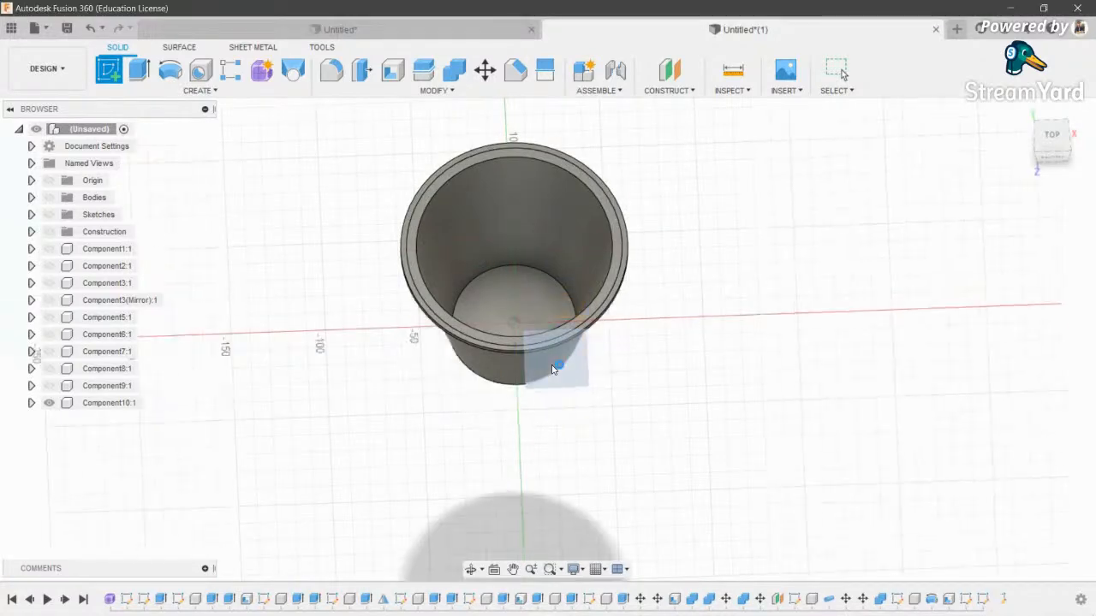
{"action": "key", "text": "c"}
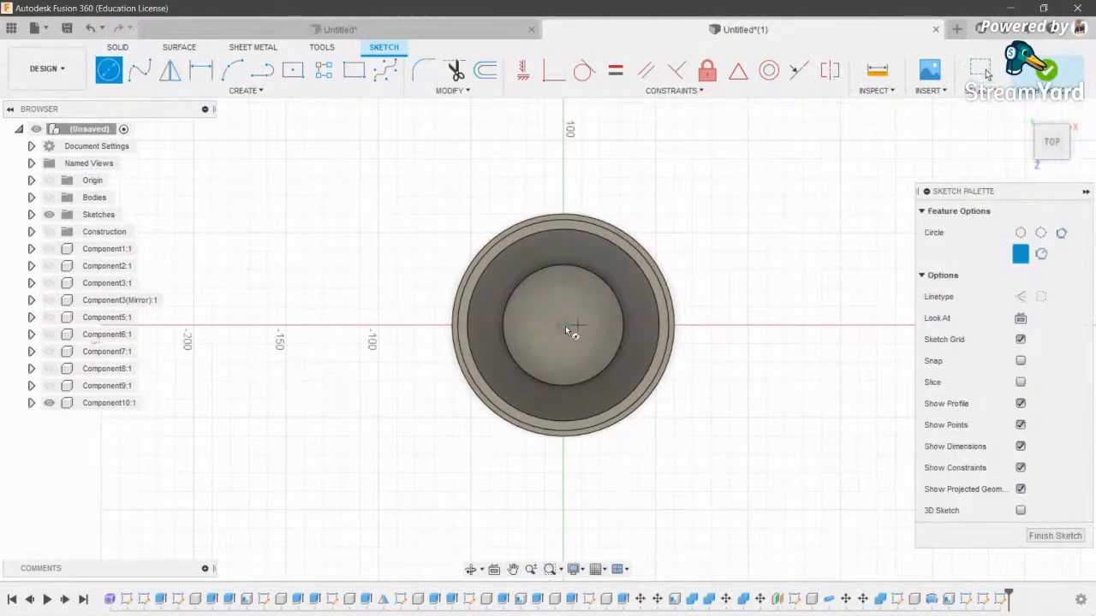
{"action": "left_click", "coordinate": [565, 325]}
{"action": "left_click", "coordinate": [627, 332]}
{"action": "scroll", "coordinate": [589, 336], "scroll_direction": "down", "scroll_amount": 3}
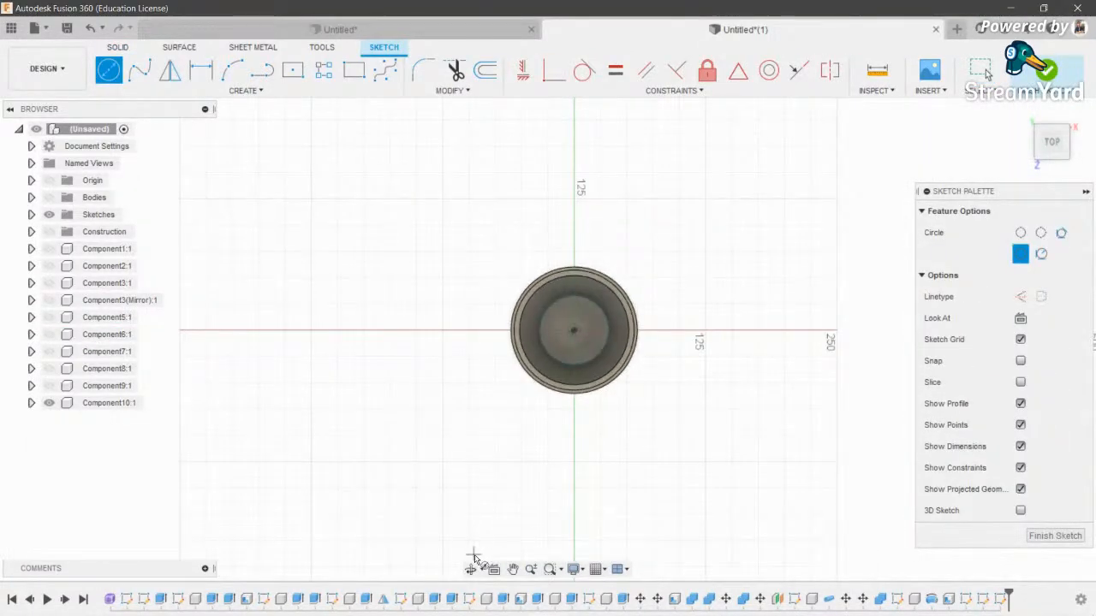
{"action": "left_click", "coordinate": [472, 568]}
{"action": "middle_click_drag", "start_coordinate": [474, 561], "coordinate": [566, 560], "text": "shift"}
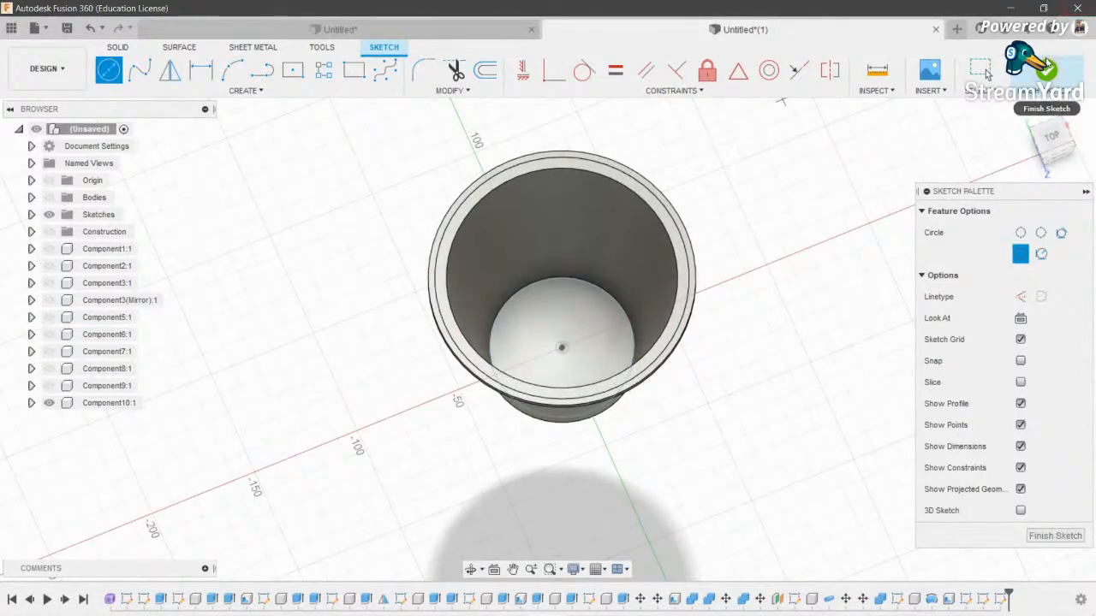
{"action": "left_click", "coordinate": [982, 69]}
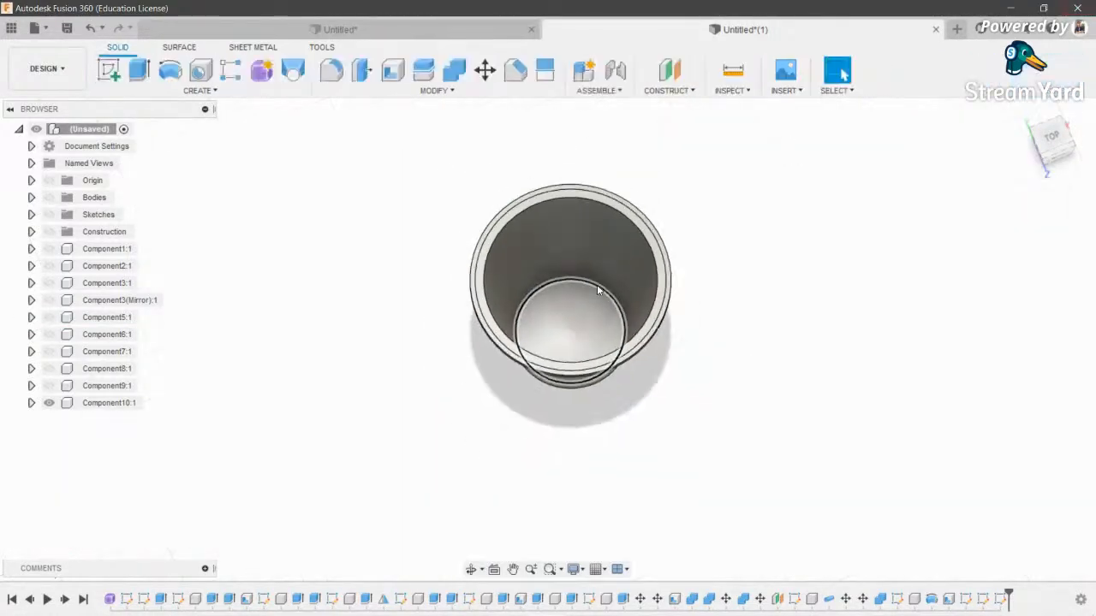
{"action": "left_click", "coordinate": [50, 214]}
- Create an offset plane 70 mm above the cup's bottom
{"action": "left_click", "coordinate": [670, 72]}
{"action": "left_click", "coordinate": [469, 572]}
{"action": "left_click_drag", "start_coordinate": [514, 402], "coordinate": [510, 235]}
{"action": "key", "text": "Escape"}
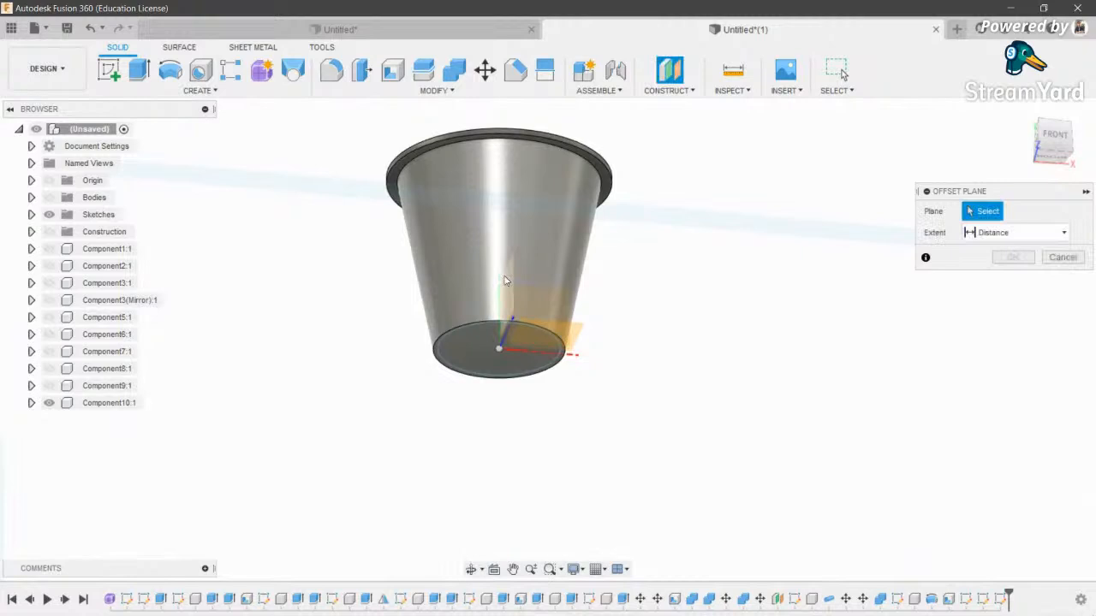
{"action": "left_click", "coordinate": [475, 355]}
{"action": "left_click_drag", "start_coordinate": [495, 347], "coordinate": [495, 258]}
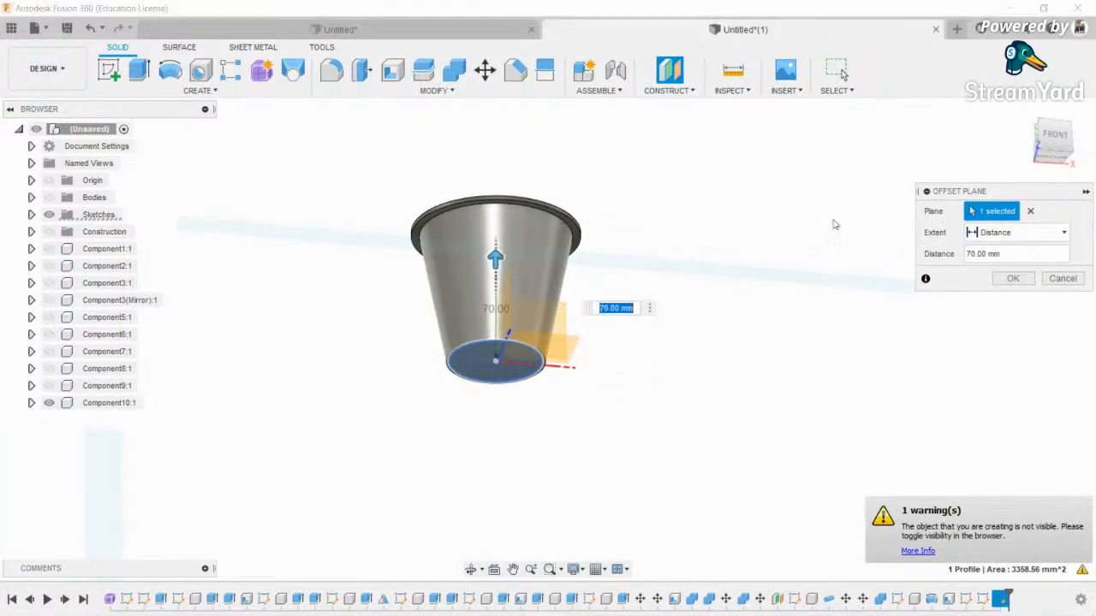
{"action": "left_click", "coordinate": [1055, 136]}
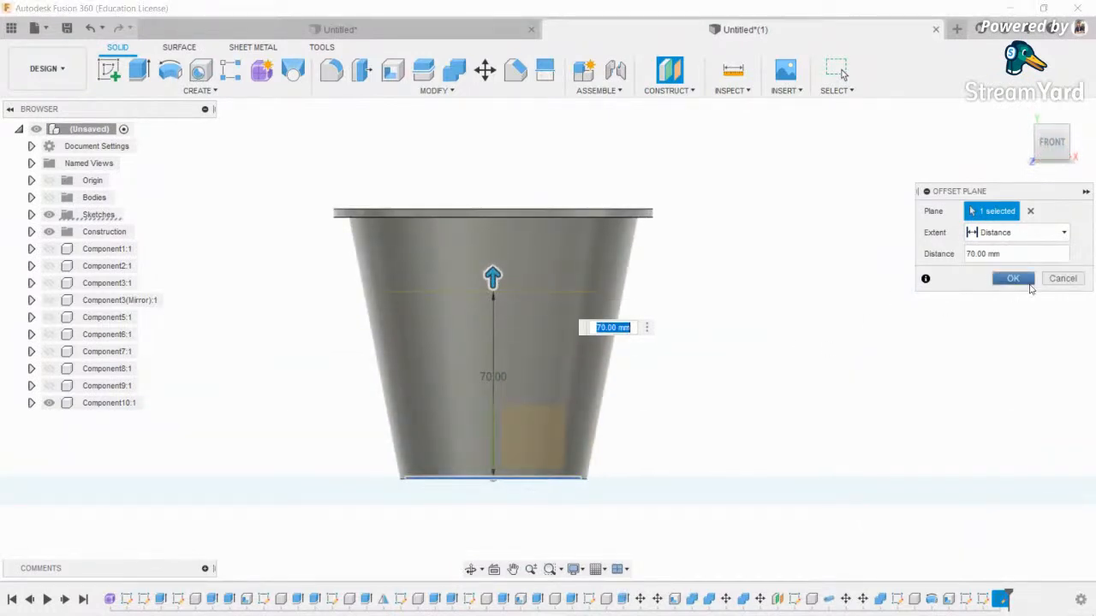
{"action": "left_click", "coordinate": [1029, 284]}
- Sketch a wider origin-centred circle on the offset plane reaching the cup wall
{"action": "left_click", "coordinate": [471, 569]}
{"action": "left_click_drag", "start_coordinate": [516, 341], "coordinate": [541, 479]}
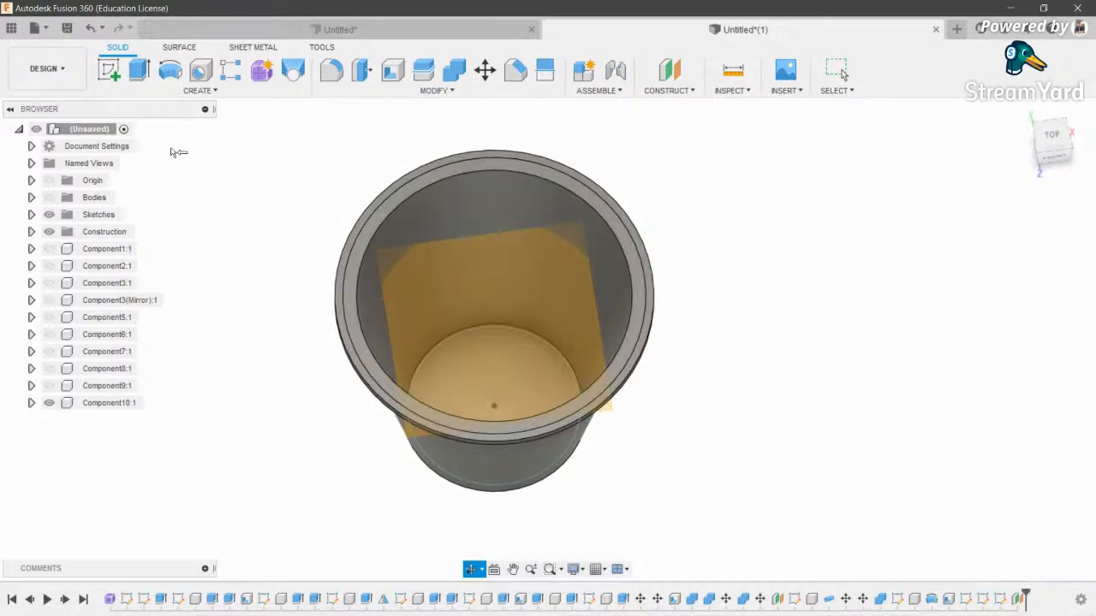
{"action": "left_click", "coordinate": [109, 70]}
{"action": "left_click", "coordinate": [506, 311]}
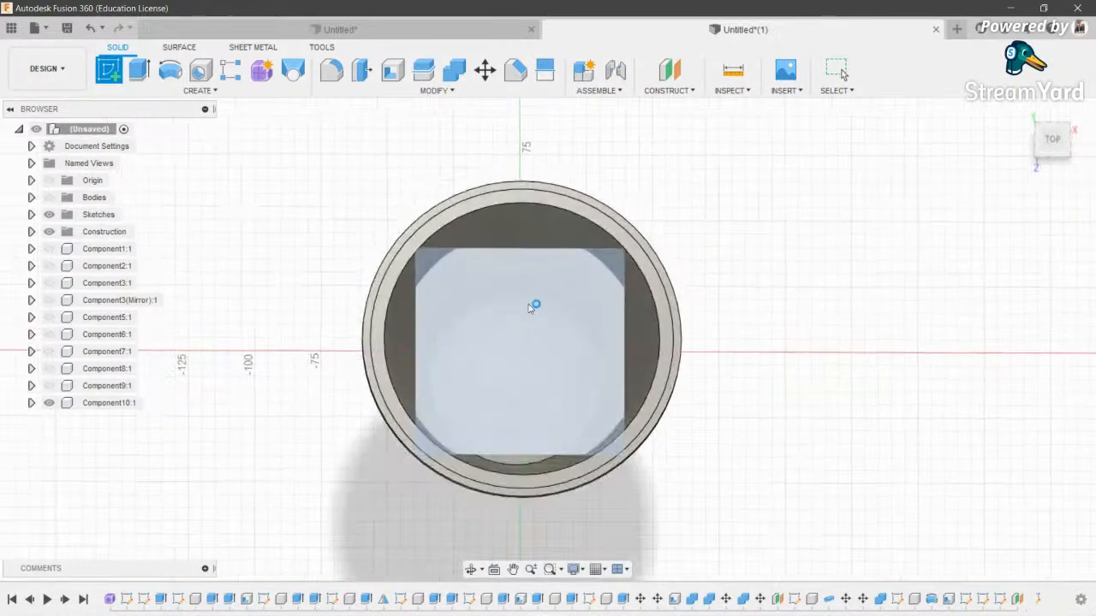
{"action": "key", "text": "c"}
{"action": "left_click", "coordinate": [535, 362]}
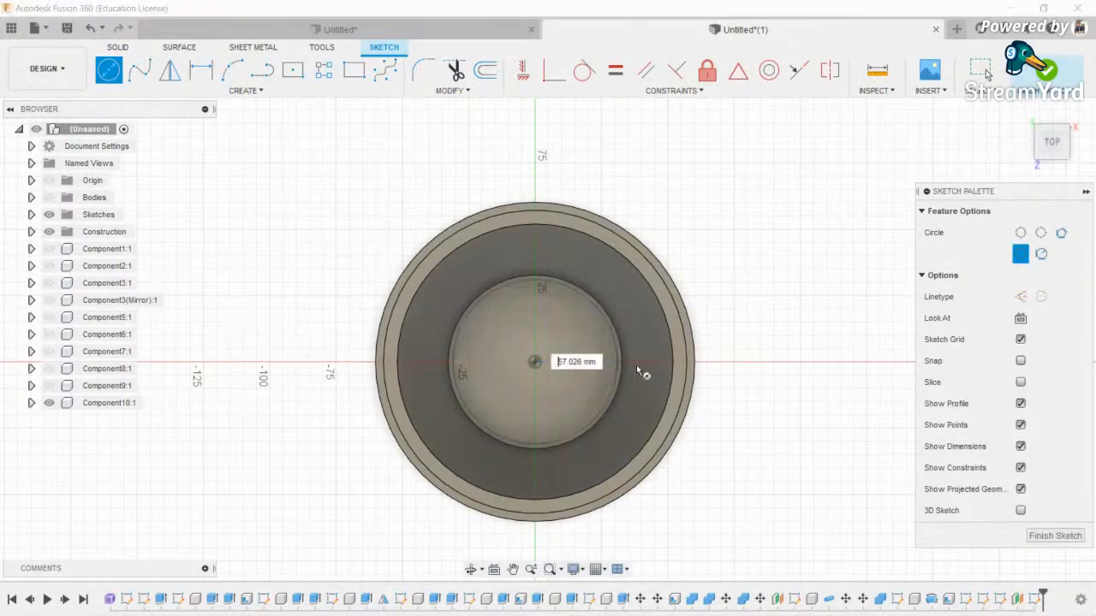
{"action": "left_click", "coordinate": [470, 569]}
{"action": "left_click_drag", "start_coordinate": [520, 362], "coordinate": [524, 352]}
{"action": "middle_click_drag", "start_coordinate": [524, 352], "coordinate": [527, 310], "text": "shift"}
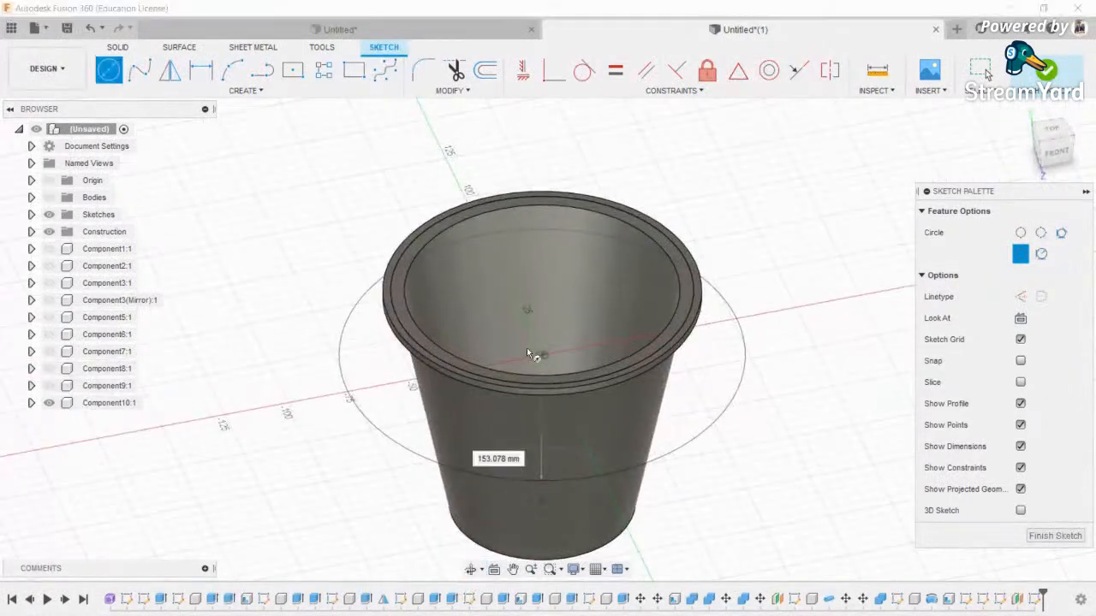
{"action": "left_click", "coordinate": [607, 421]}
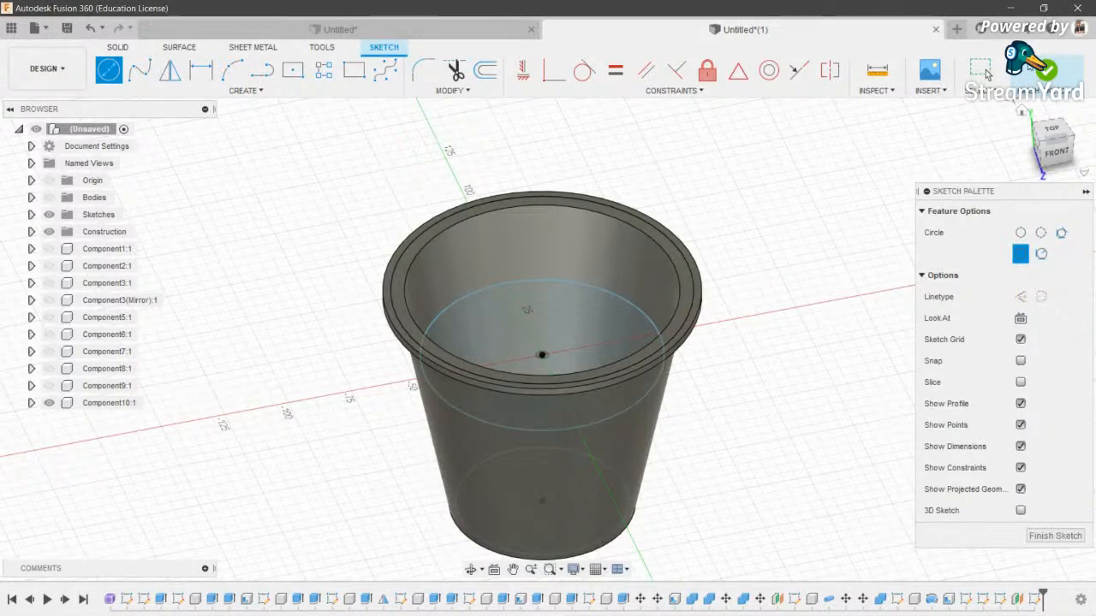
{"action": "left_click", "coordinate": [1046, 70]}
- Hide the cup and loft between the two circles as a New Component, then rename it
{"action": "left_click", "coordinate": [55, 404]}
{"action": "left_click", "coordinate": [50, 403]}
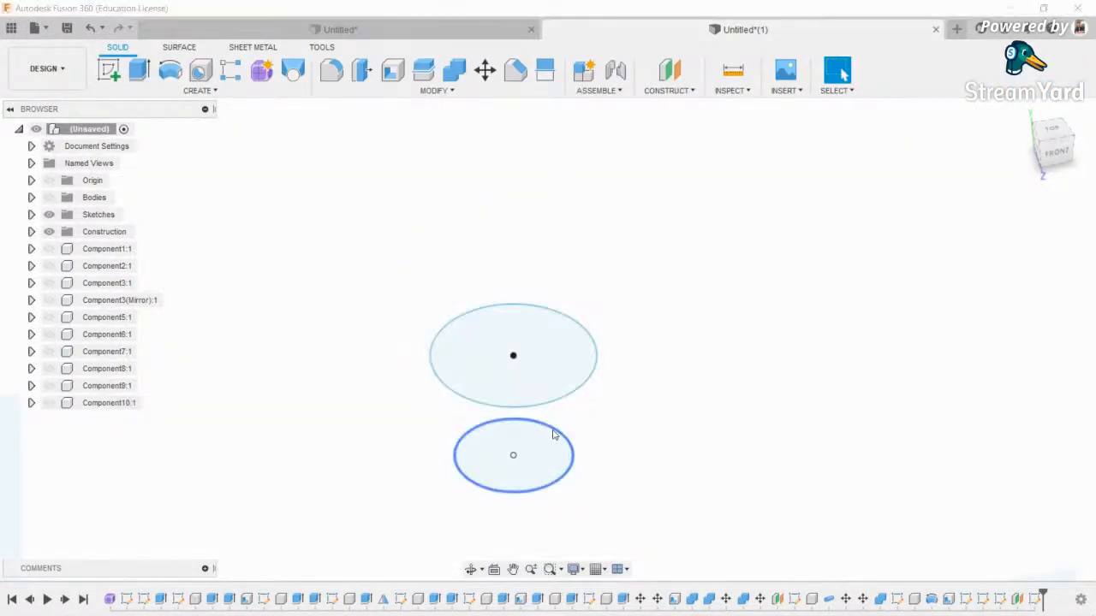
{"action": "left_click", "coordinate": [293, 68]}
{"action": "left_click", "coordinate": [502, 358]}
{"action": "left_click", "coordinate": [479, 439]}
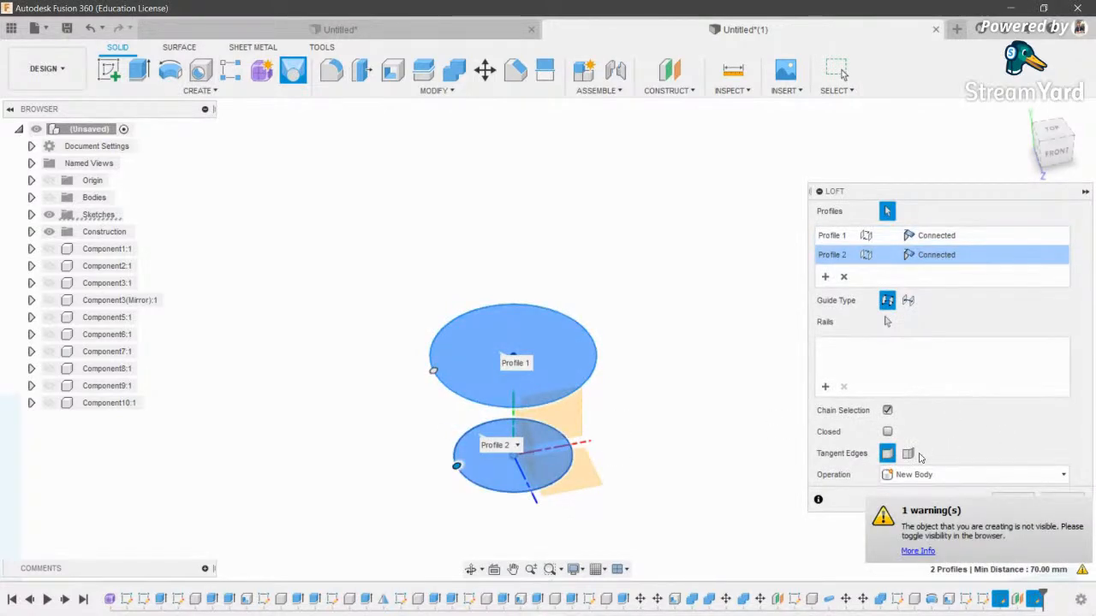
{"action": "left_click", "coordinate": [50, 197]}
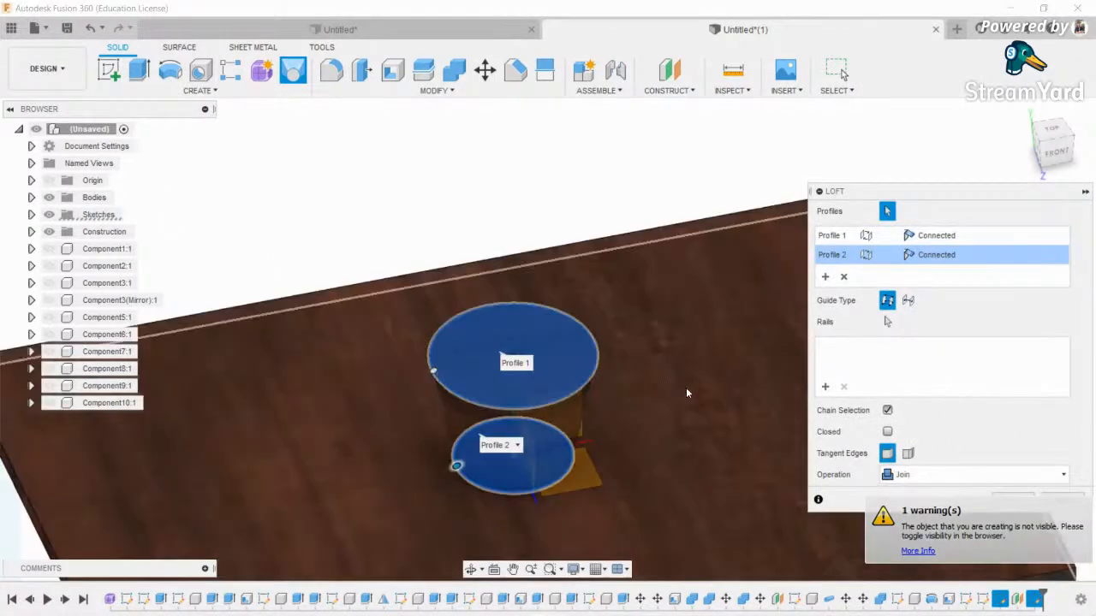
{"action": "left_click", "coordinate": [956, 476]}
{"action": "left_click", "coordinate": [942, 558]}
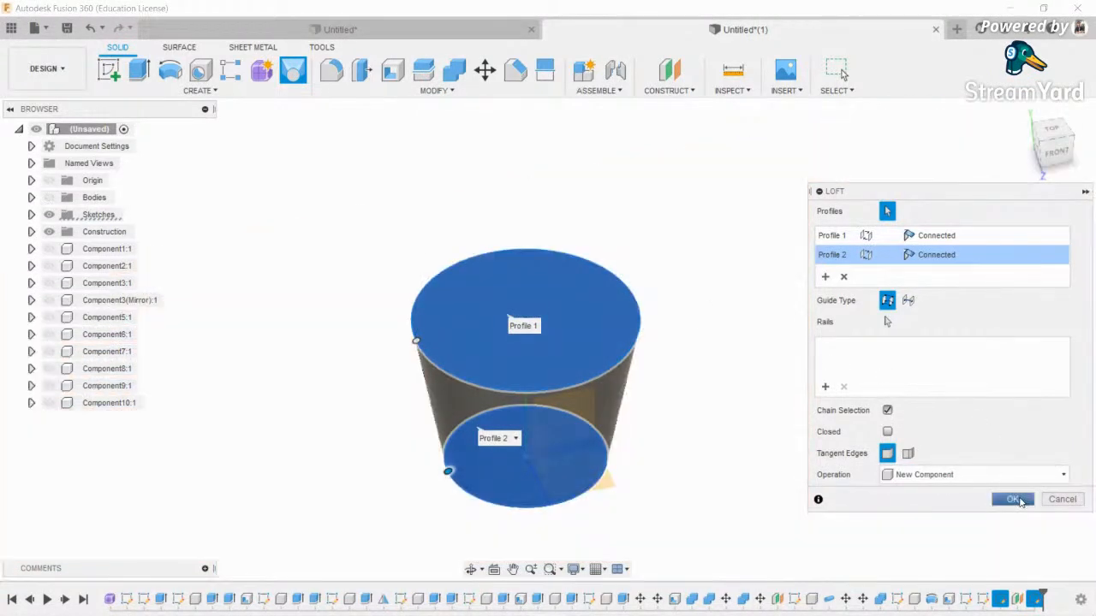
{"action": "left_click", "coordinate": [1013, 500]}
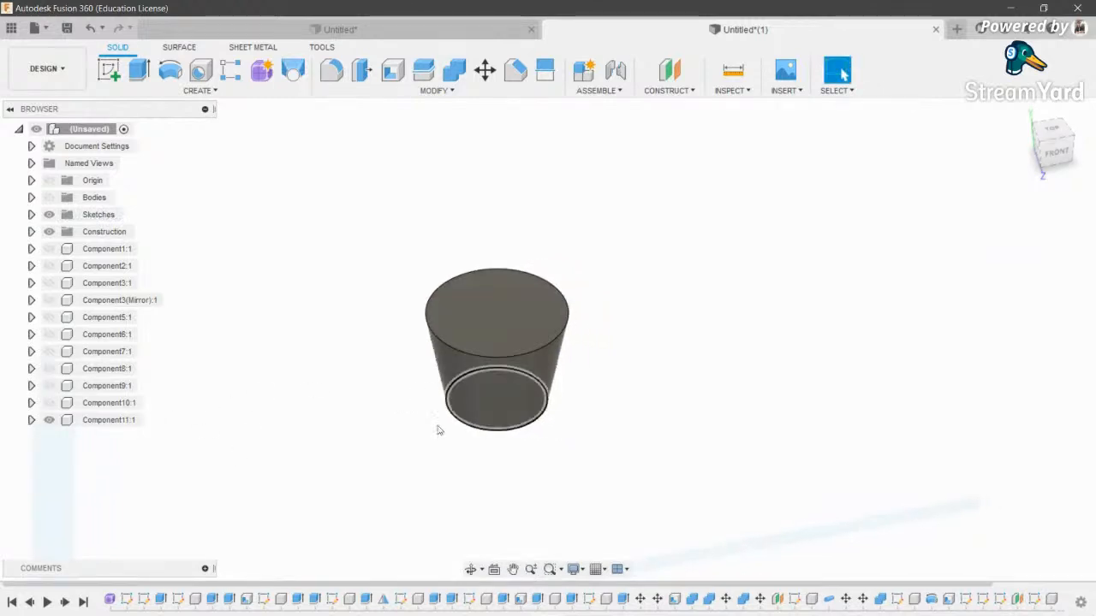
{"action": "double_click", "coordinate": [111, 421]}
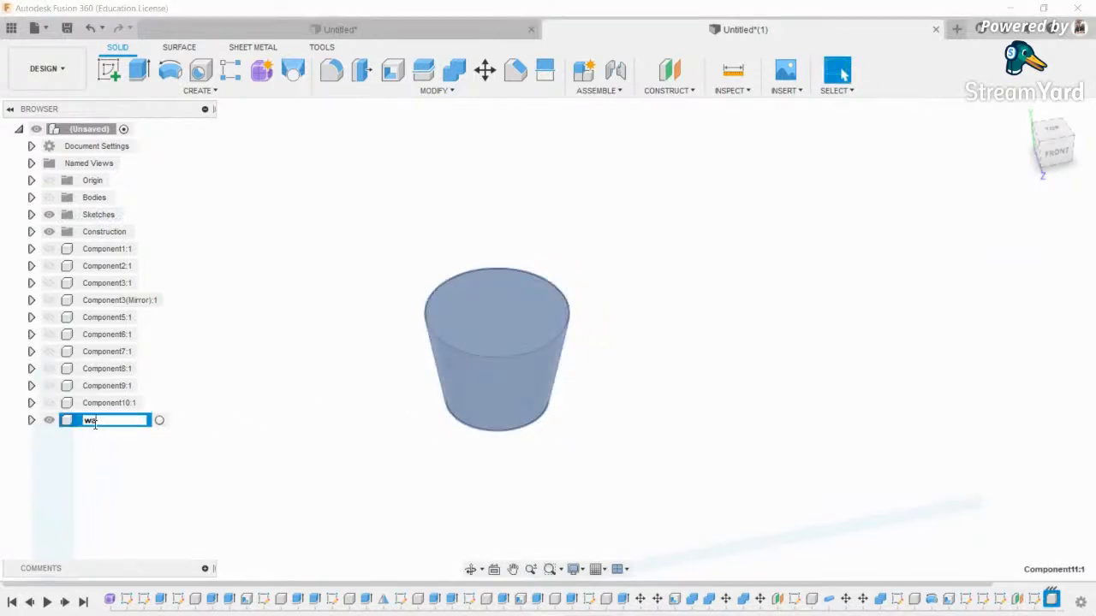
- Name the loft component water and rename the cup component glass
{"action": "left_click", "coordinate": [195, 420]}
{"action": "left_click", "coordinate": [101, 404]}
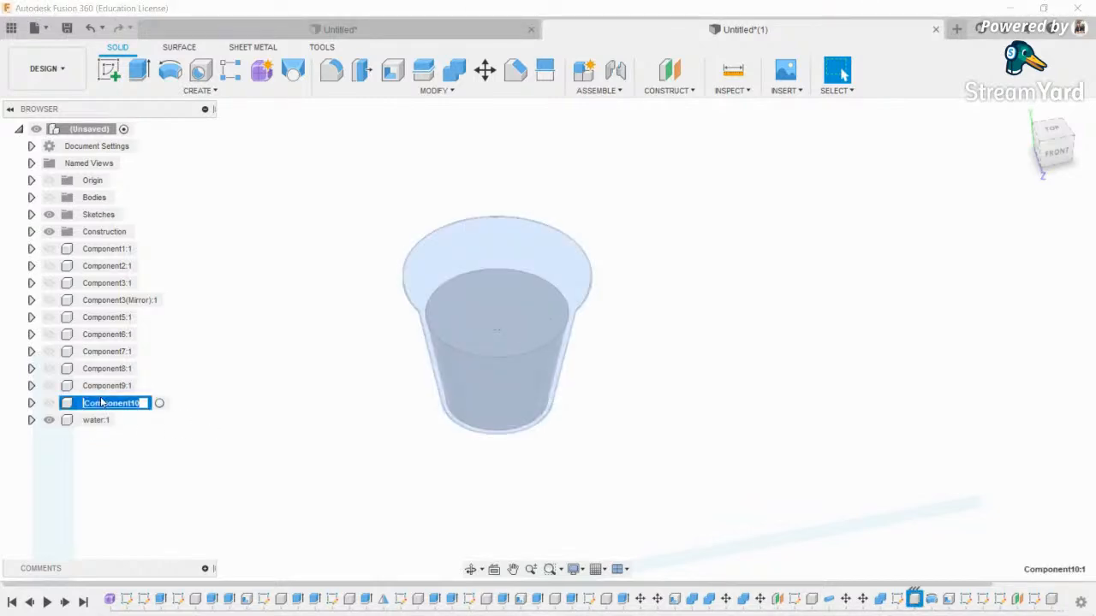
{"action": "type", "text": "glass"}
{"action": "key", "text": "Return"}
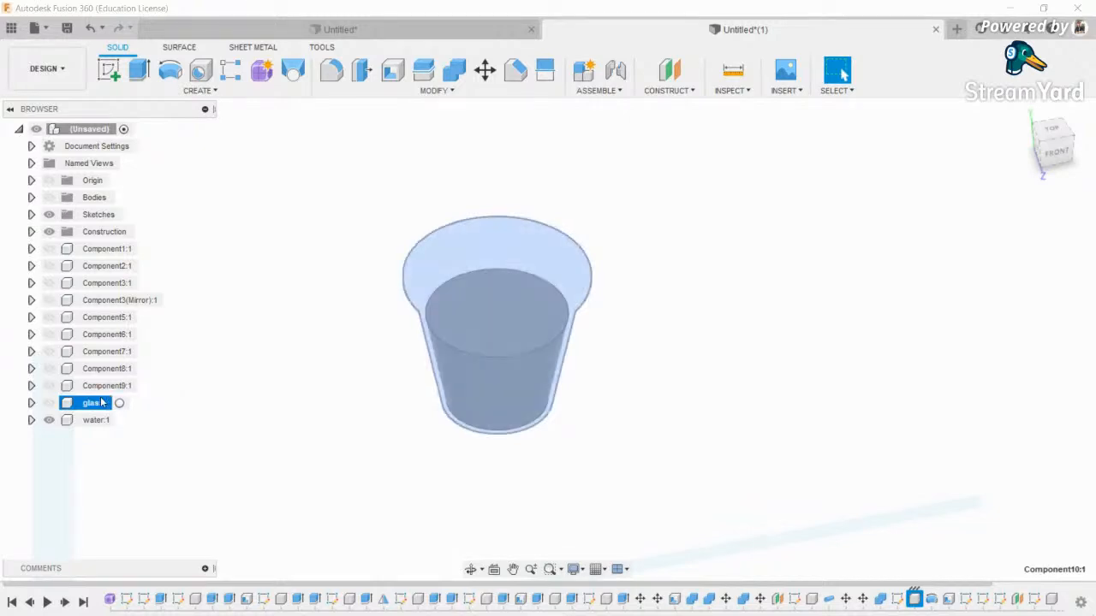
{"action": "double_click", "coordinate": [95, 408]}
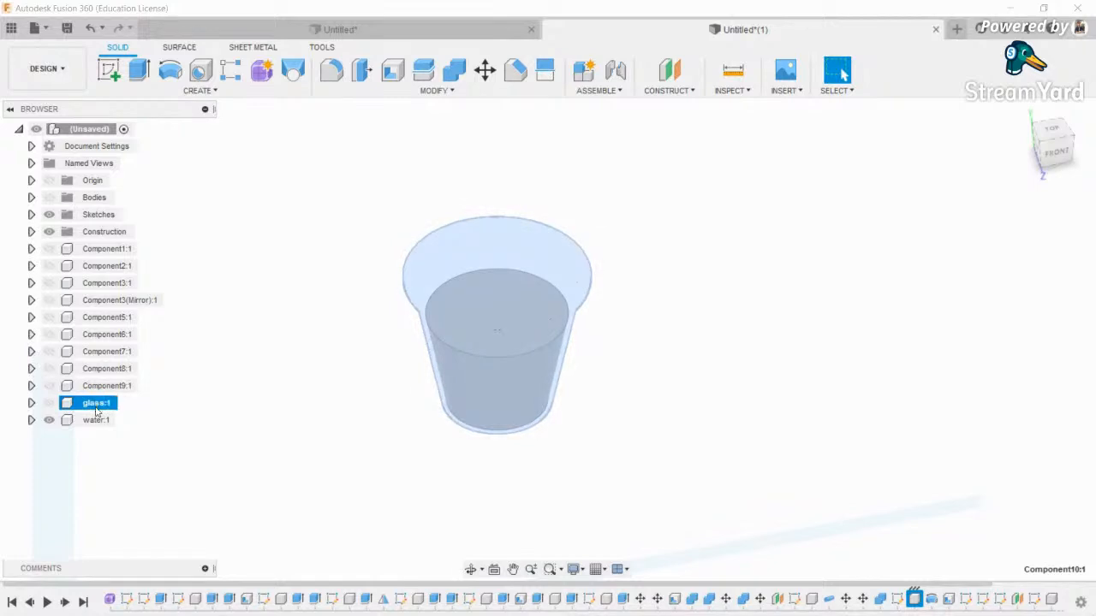
- Show Components 1–9 and the Bodies again, then centre the view on the cup
{"action": "left_click", "coordinate": [49, 386]}
{"action": "left_click", "coordinate": [49, 368]}
{"action": "left_click", "coordinate": [49, 352]}
{"action": "left_click", "coordinate": [49, 334]}
{"action": "left_click", "coordinate": [48, 317]}
{"action": "left_click", "coordinate": [48, 300]}
{"action": "left_click", "coordinate": [48, 283]}
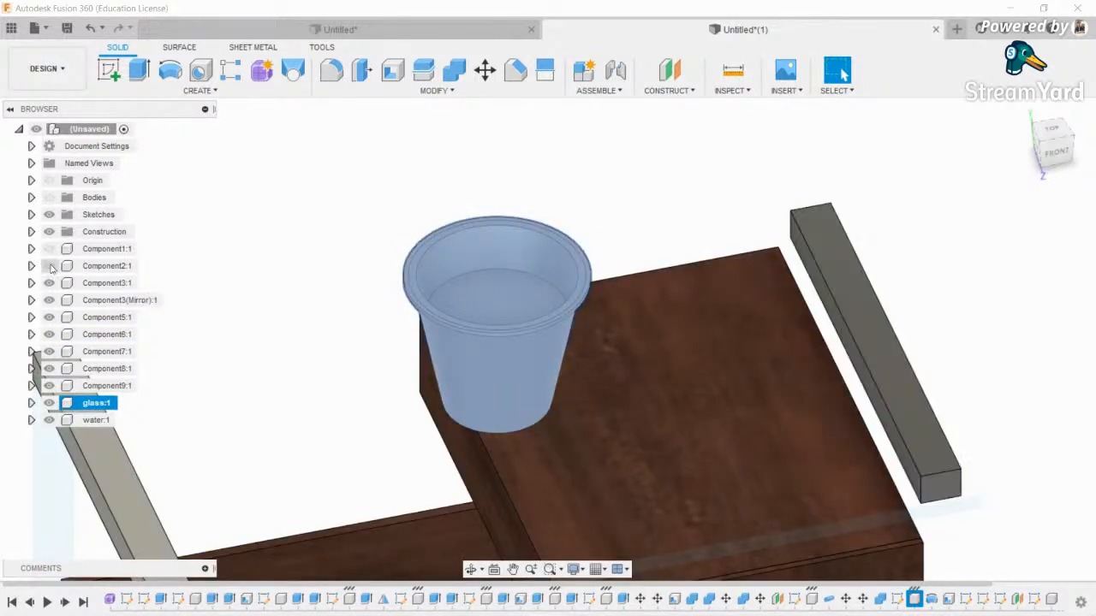
{"action": "left_click", "coordinate": [49, 266]}
{"action": "left_click", "coordinate": [48, 248]}
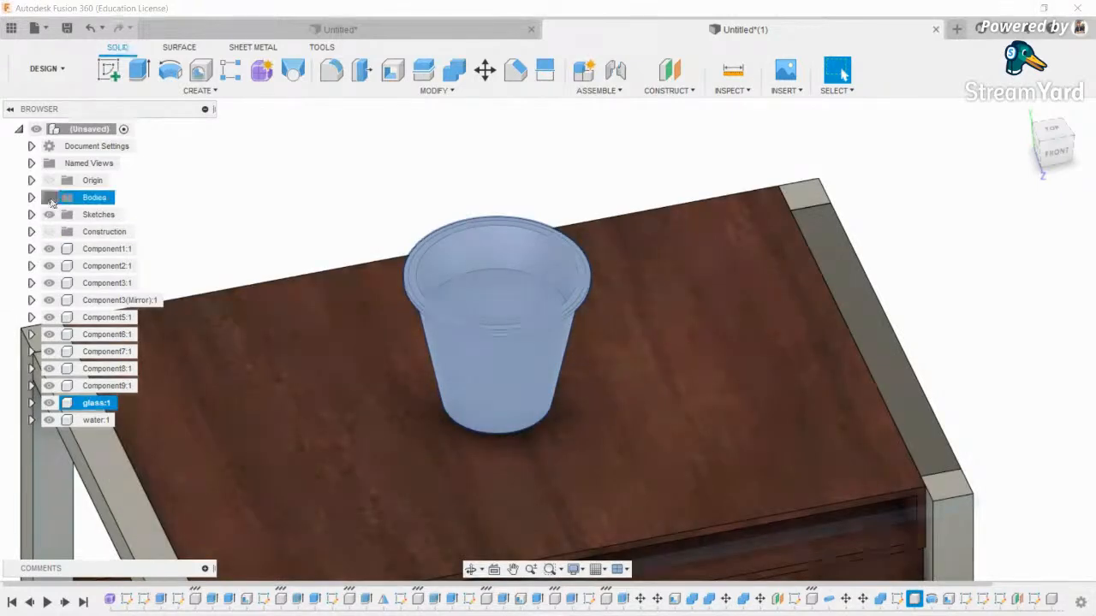
{"action": "left_click", "coordinate": [50, 201]}
{"action": "scroll", "coordinate": [167, 249], "scroll_direction": "down", "scroll_amount": 2}
{"action": "left_click", "coordinate": [711, 222]}
{"action": "scroll", "coordinate": [396, 294], "scroll_direction": "up", "scroll_amount": 4}
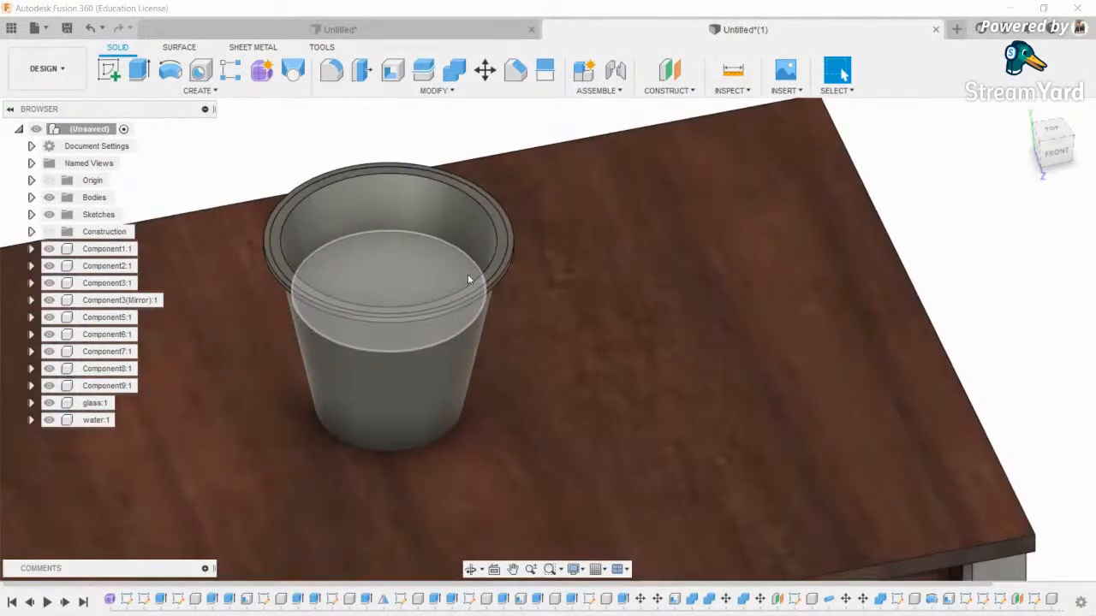
{"action": "middle_click_drag", "start_coordinate": [485, 280], "coordinate": [514, 279]}
- Apply Glass > Smooth > Glass - Window from the Appearance library to the cup
{"action": "key", "text": "a"}
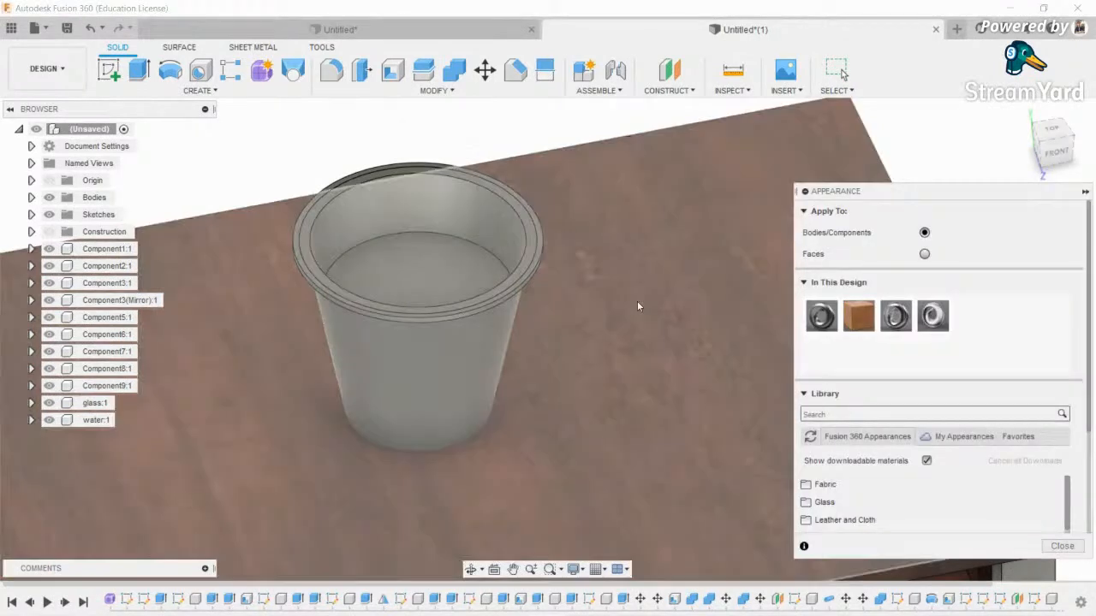
{"action": "scroll", "coordinate": [924, 411], "scroll_direction": "down", "scroll_amount": 3}
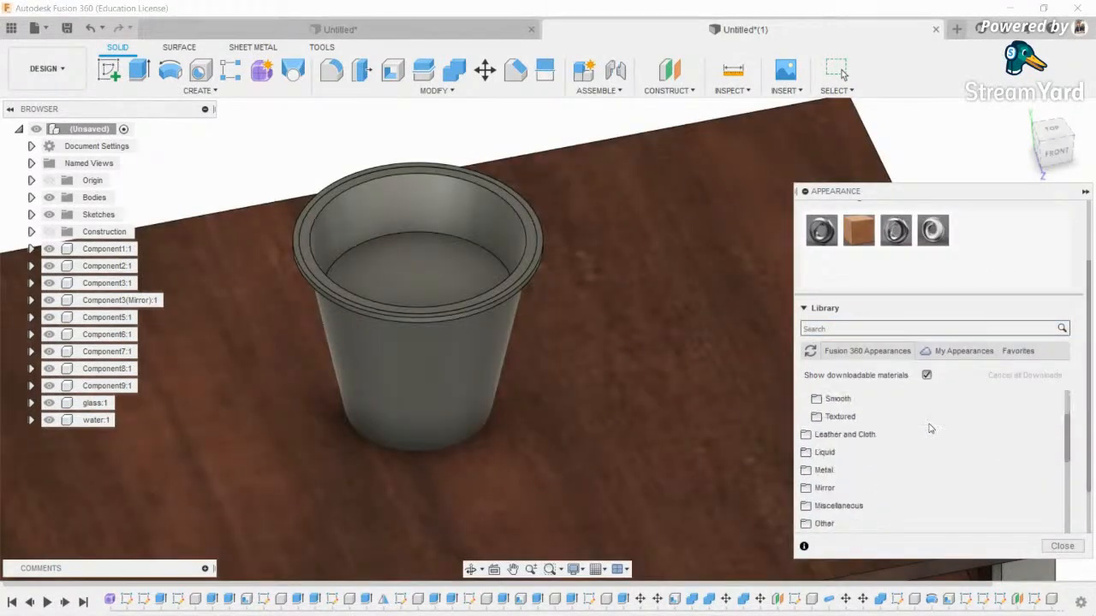
{"action": "left_click", "coordinate": [916, 416]}
{"action": "left_click", "coordinate": [885, 455]}
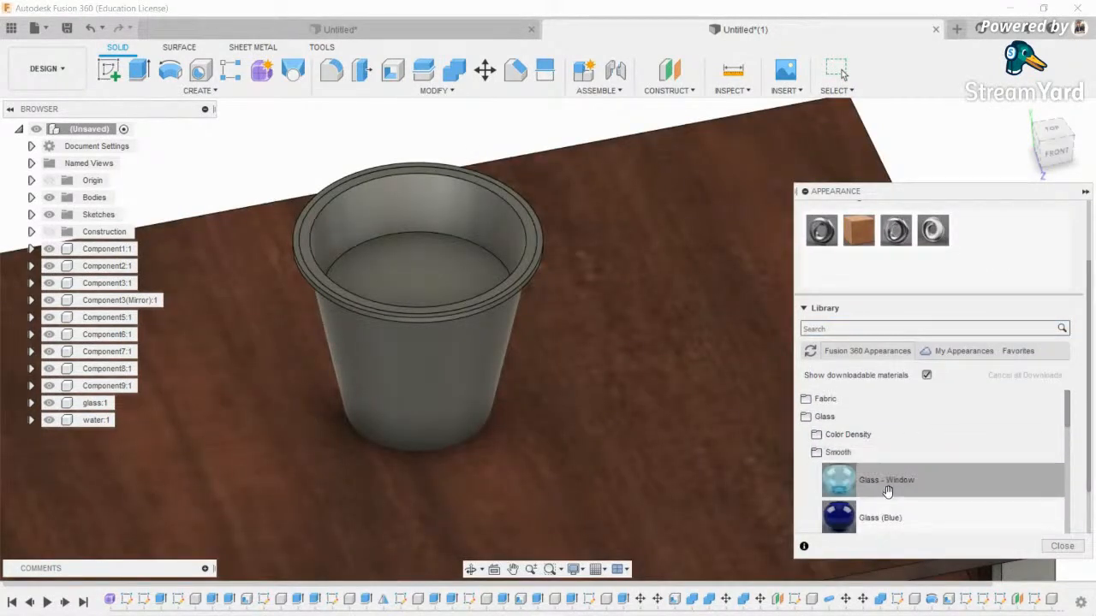
{"action": "left_click_drag", "start_coordinate": [850, 462], "coordinate": [444, 394]}
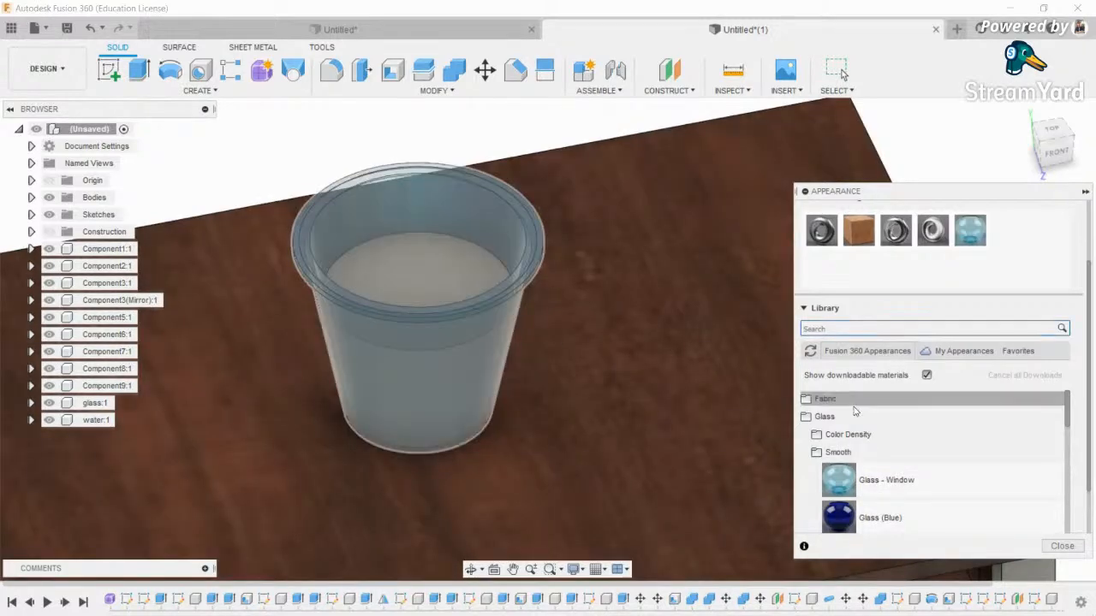
- Apply Liquid > Water - Clear to the water inside the cup and close the library
{"action": "scroll", "coordinate": [873, 462], "scroll_direction": "down", "scroll_amount": 3}
{"action": "left_click_drag", "start_coordinate": [1089, 363], "coordinate": [1089, 436]}
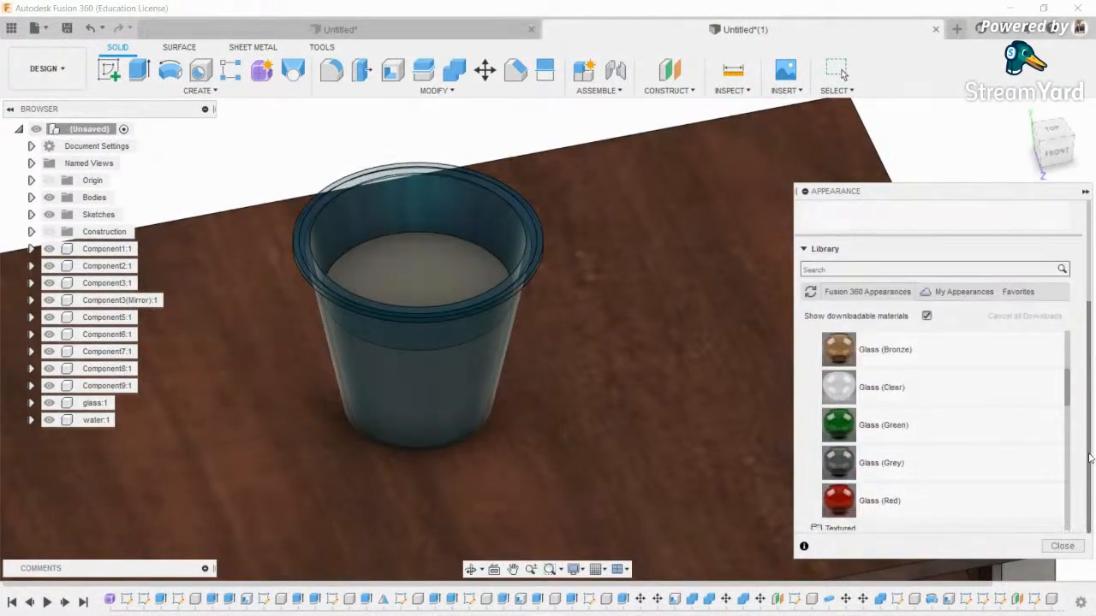
{"action": "scroll", "coordinate": [860, 363], "scroll_direction": "up", "scroll_amount": 3}
{"action": "scroll", "coordinate": [852, 366], "scroll_direction": "down", "scroll_amount": 5}
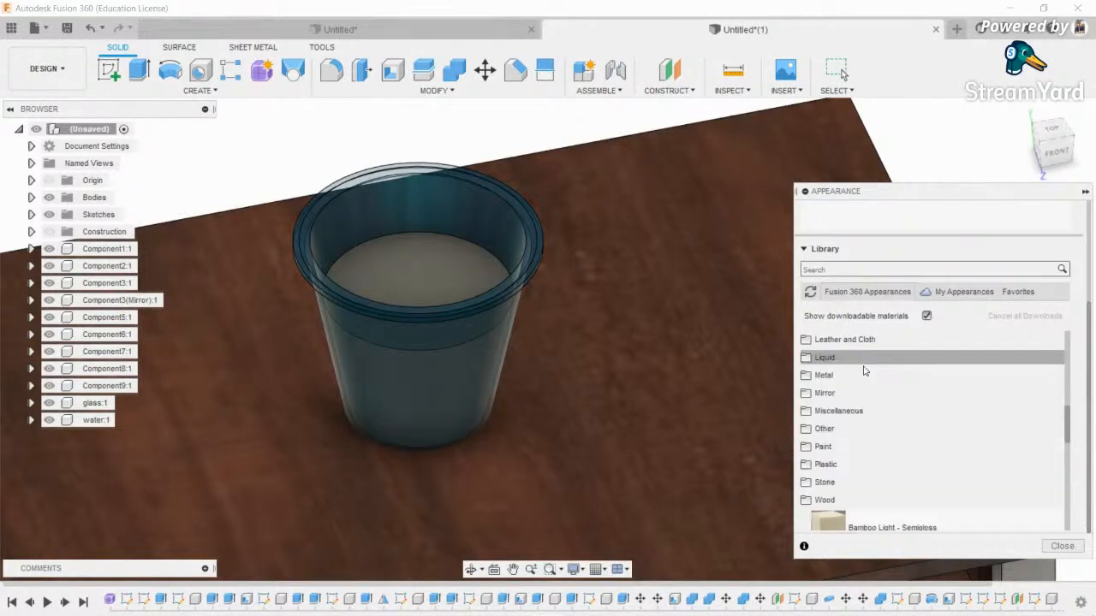
{"action": "scroll", "coordinate": [835, 462], "scroll_direction": "up", "scroll_amount": 2}
{"action": "left_click", "coordinate": [846, 451]}
{"action": "scroll", "coordinate": [864, 445], "scroll_direction": "down", "scroll_amount": 2}
{"action": "left_click_drag", "start_coordinate": [875, 437], "coordinate": [436, 275]}
{"action": "scroll", "coordinate": [500, 317], "scroll_direction": "down", "scroll_amount": 5}
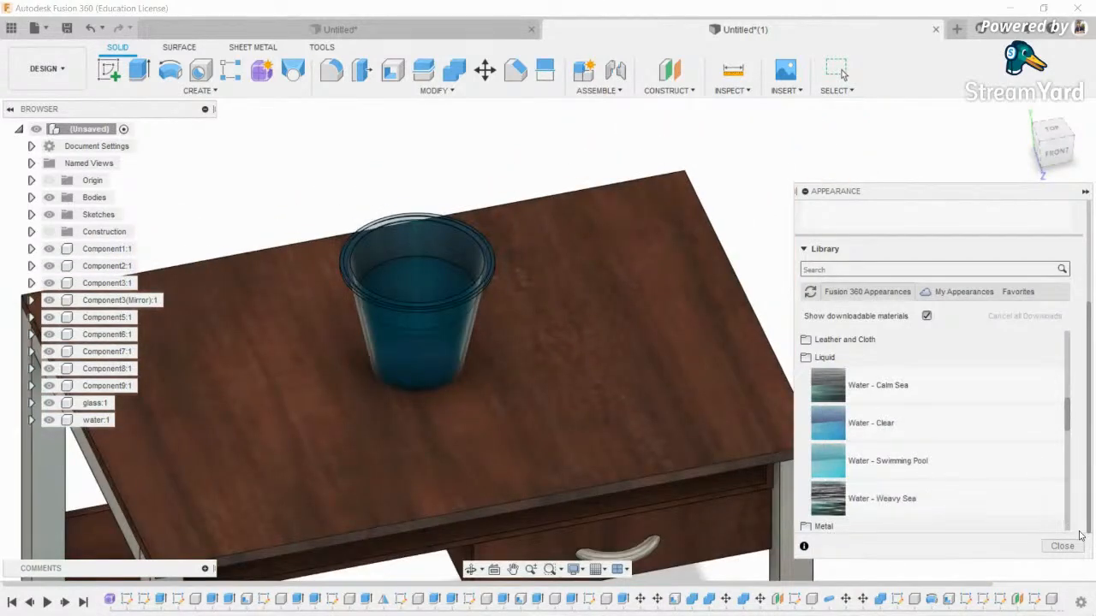
{"action": "left_click", "coordinate": [1061, 545]}
{"action": "scroll", "coordinate": [649, 274], "scroll_direction": "down", "scroll_amount": 3}
{"action": "middle_click_drag", "start_coordinate": [649, 274], "coordinate": [692, 296]}
{"action": "scroll", "coordinate": [691, 296], "scroll_direction": "down", "scroll_amount": 1}
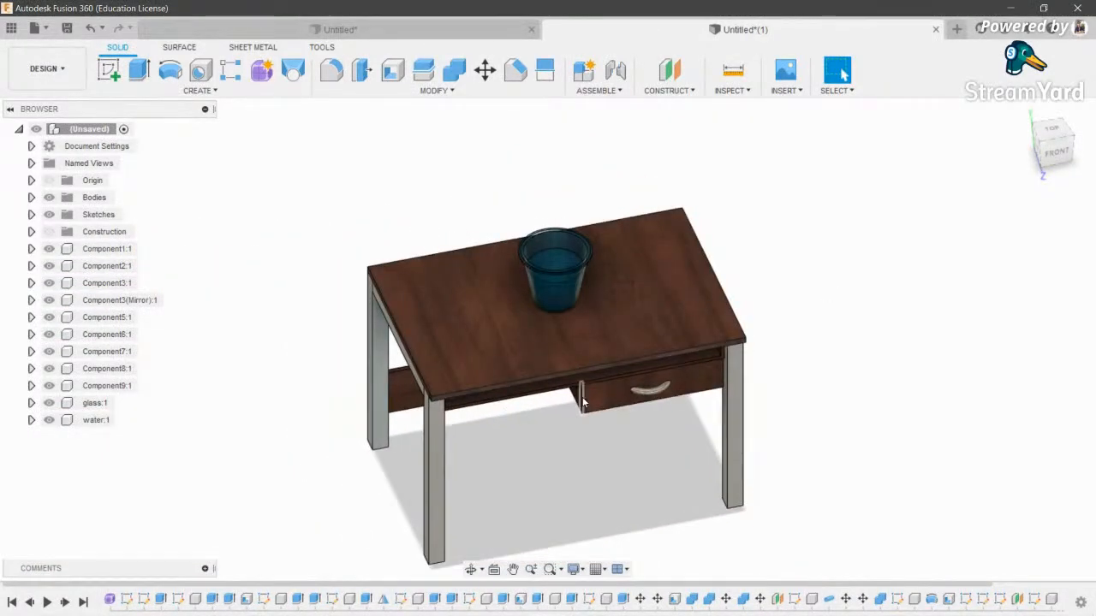
- Hide the glass:1 and water:1 components in the Browser
{"action": "left_click", "coordinate": [10, 108]}
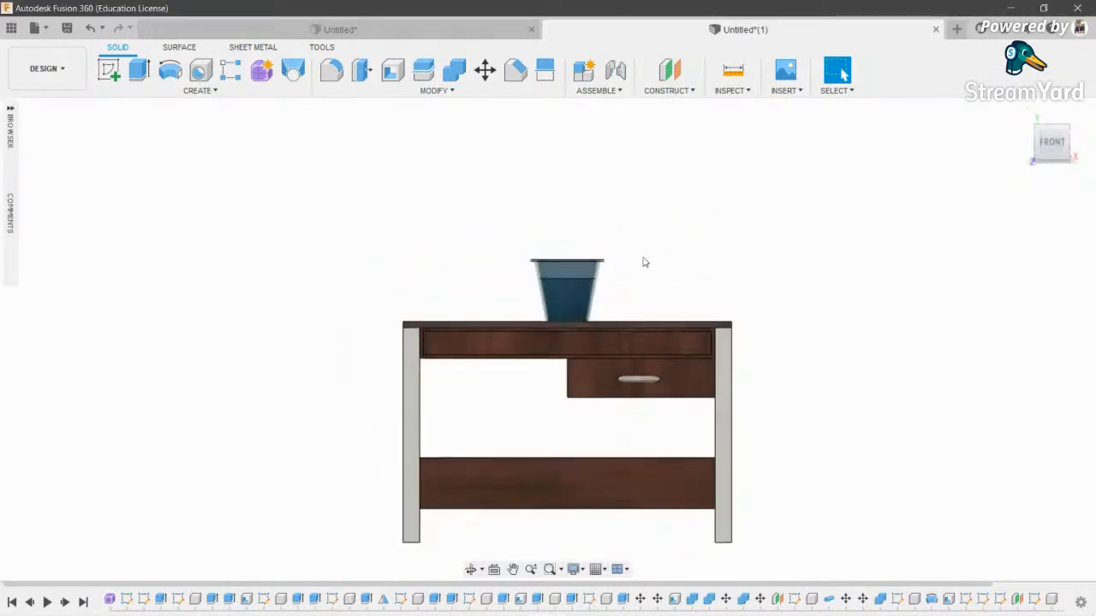
{"action": "scroll", "coordinate": [642, 262], "scroll_direction": "up", "scroll_amount": 3}
{"action": "scroll", "coordinate": [626, 266], "scroll_direction": "down", "scroll_amount": 2}
{"action": "left_click", "coordinate": [10, 109]}
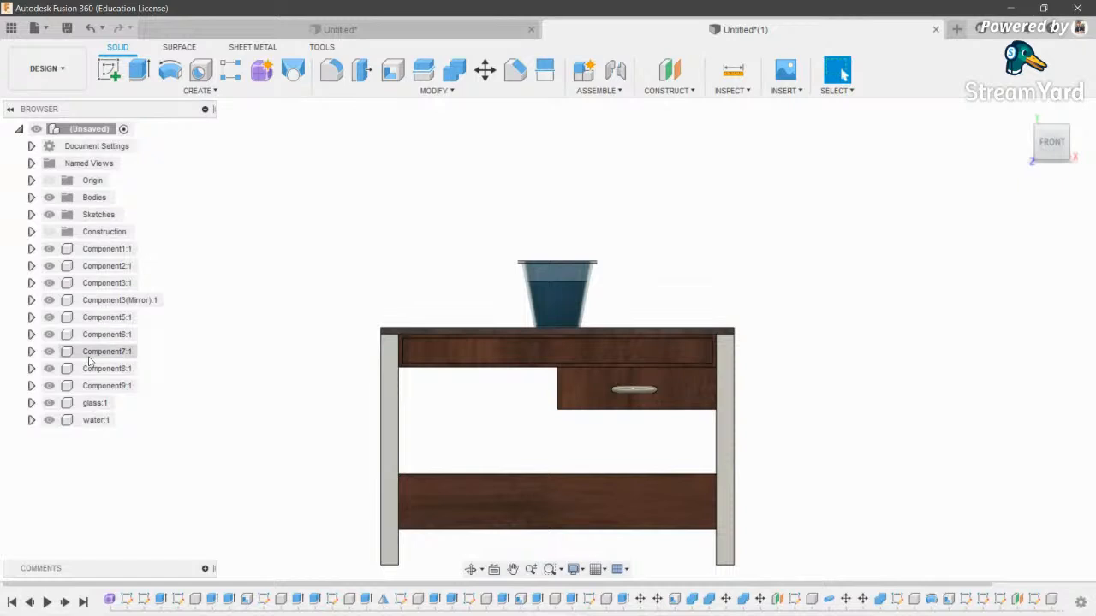
{"action": "left_click", "coordinate": [49, 420]}
{"action": "left_click", "coordinate": [49, 402]}
{"action": "scroll", "coordinate": [256, 363], "scroll_direction": "down", "scroll_amount": 2}
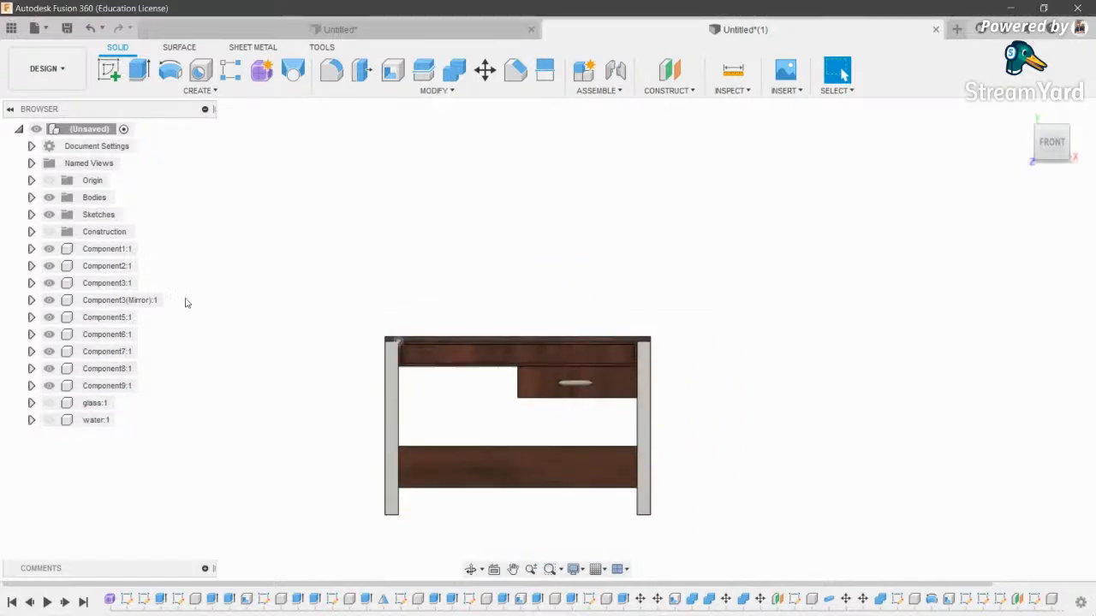
{"action": "left_click", "coordinate": [11, 108]}
- Switch to the Render workspace and orbit to show the desk's top and side
{"action": "left_click", "coordinate": [44, 68]}
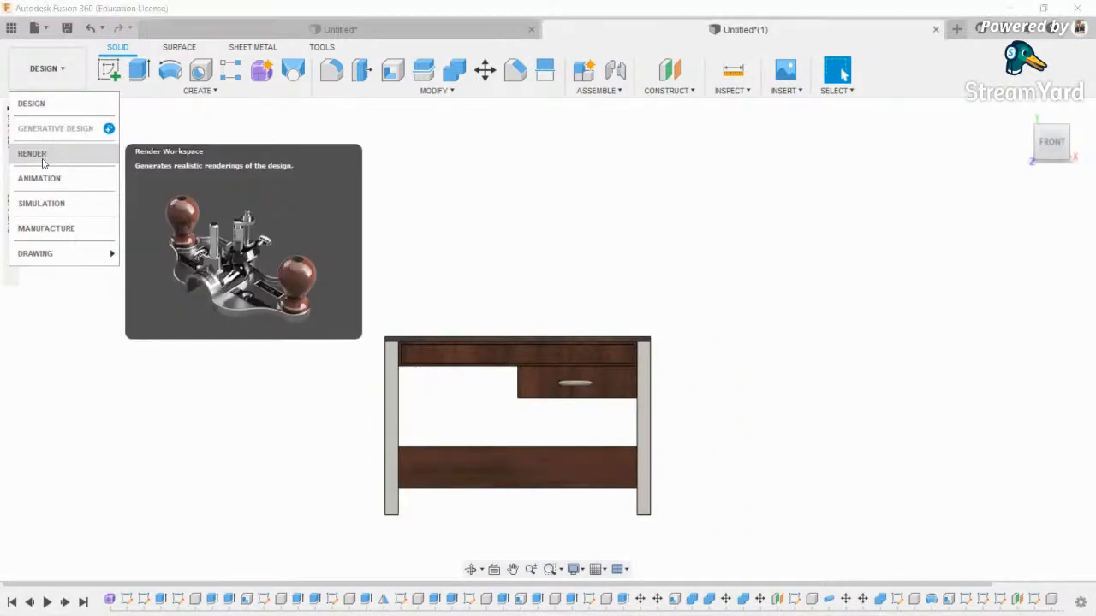
{"action": "left_click", "coordinate": [43, 159]}
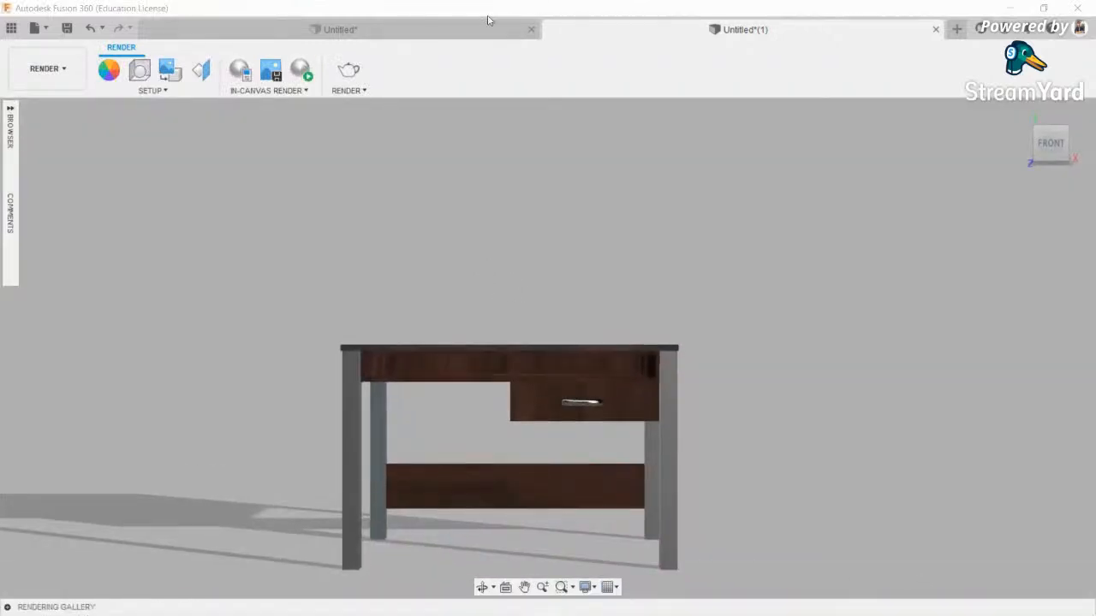
{"action": "left_click", "coordinate": [10, 137]}
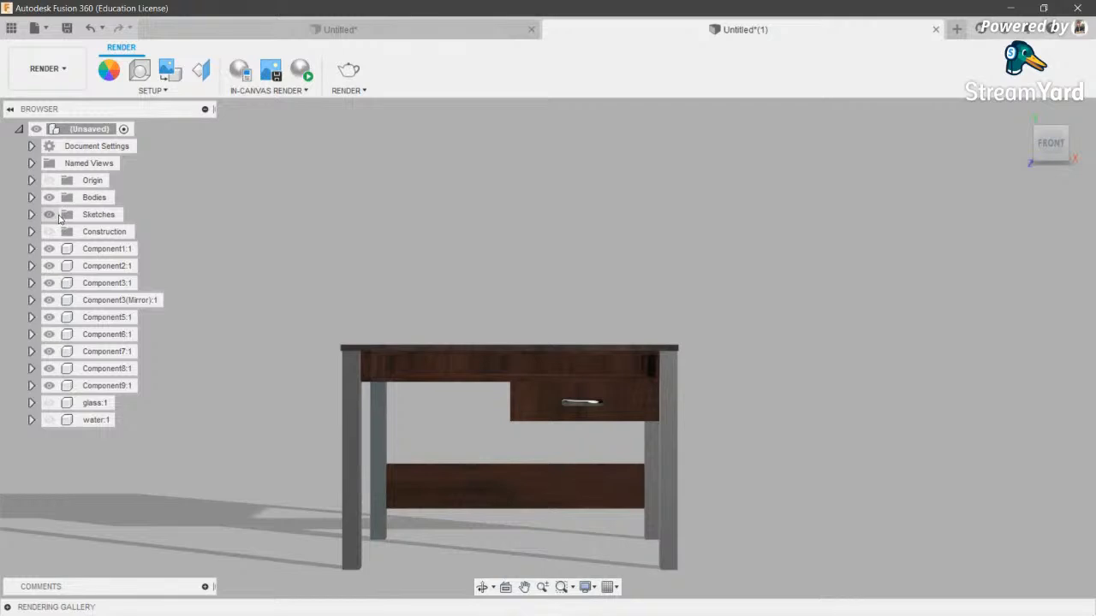
{"action": "left_click", "coordinate": [10, 109]}
{"action": "scroll", "coordinate": [519, 306], "scroll_direction": "down", "scroll_amount": 3}
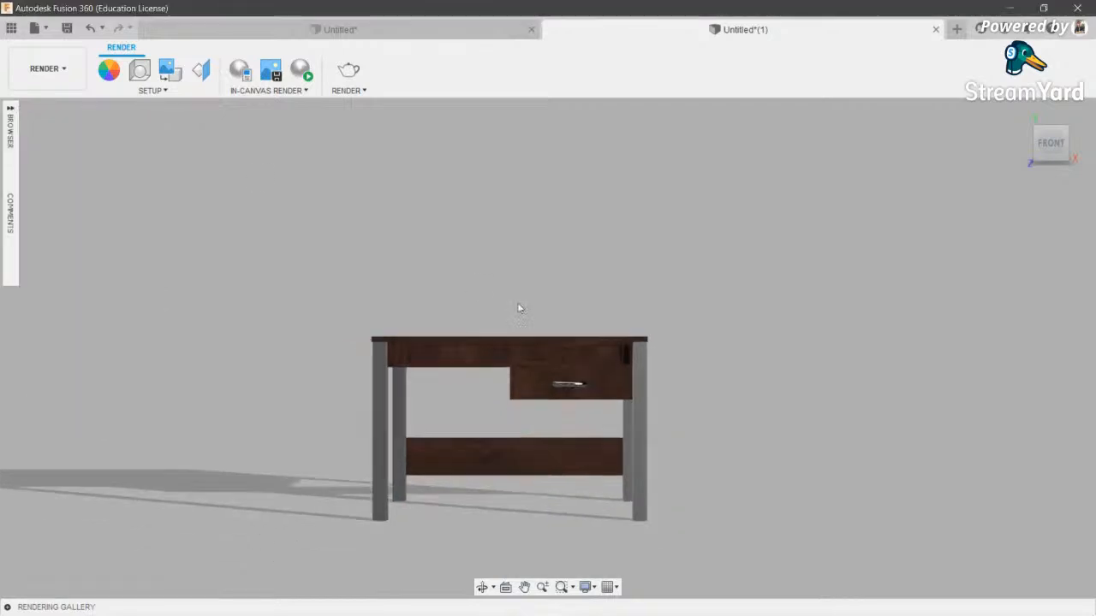
{"action": "left_click", "coordinate": [487, 588]}
{"action": "left_click_drag", "start_coordinate": [499, 343], "coordinate": [469, 326]}
{"action": "middle_click_drag", "start_coordinate": [468, 326], "coordinate": [481, 298], "text": "shift"}
{"action": "scroll", "coordinate": [479, 351], "scroll_direction": "up", "scroll_amount": 3}
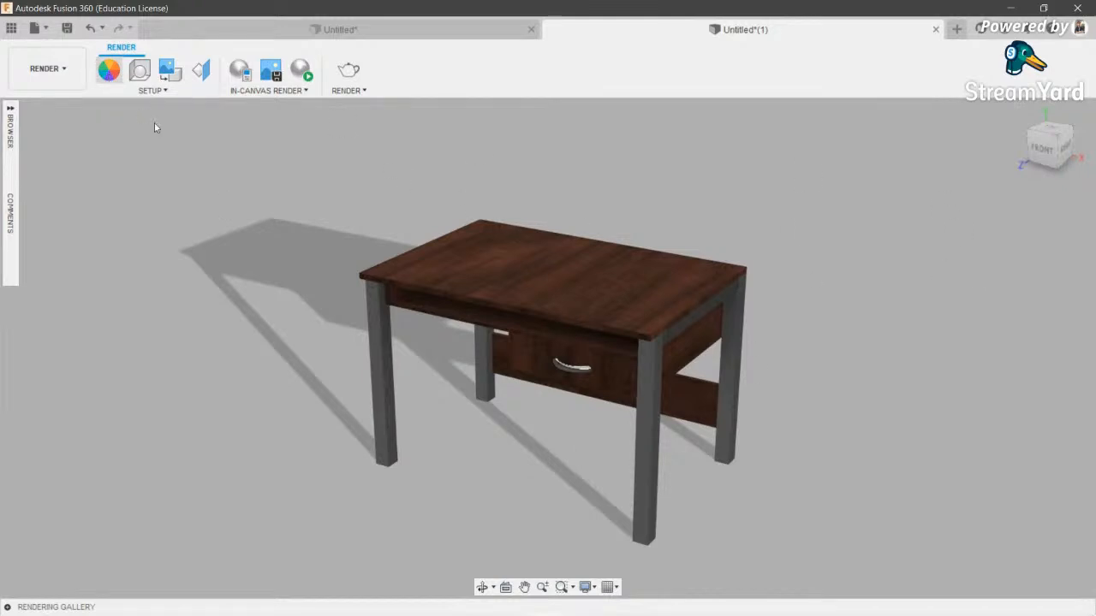
- Review the Appearance panel and the Scene Settings environment library without changes
{"action": "key", "text": "a"}
{"action": "left_click", "coordinate": [1062, 564]}
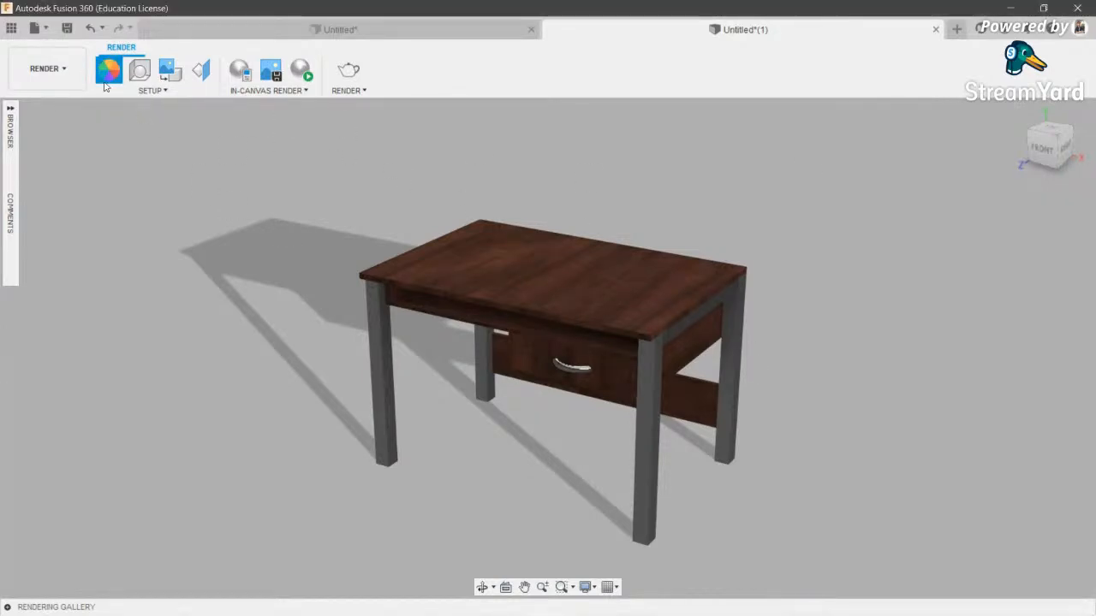
{"action": "left_click", "coordinate": [140, 75]}
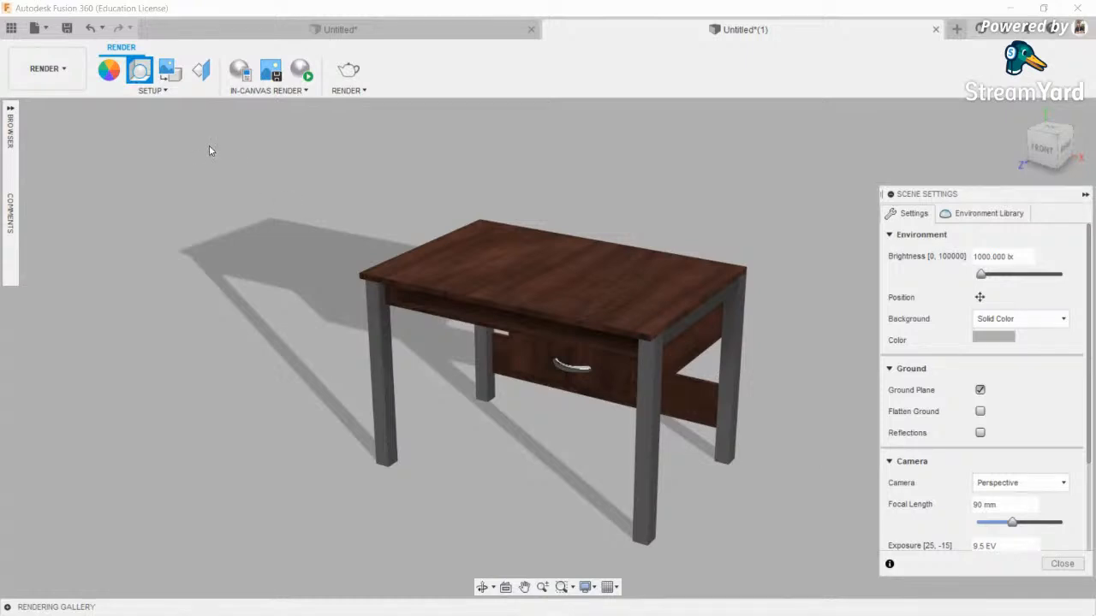
{"action": "scroll", "coordinate": [959, 344], "scroll_direction": "down", "scroll_amount": 3}
{"action": "scroll", "coordinate": [964, 430], "scroll_direction": "up", "scroll_amount": 3}
{"action": "left_click", "coordinate": [985, 213]}
{"action": "scroll", "coordinate": [937, 436], "scroll_direction": "down", "scroll_amount": 3}
{"action": "scroll", "coordinate": [937, 436], "scroll_direction": "up", "scroll_amount": 3}
{"action": "left_click", "coordinate": [912, 213]}
{"action": "left_click", "coordinate": [1062, 564]}
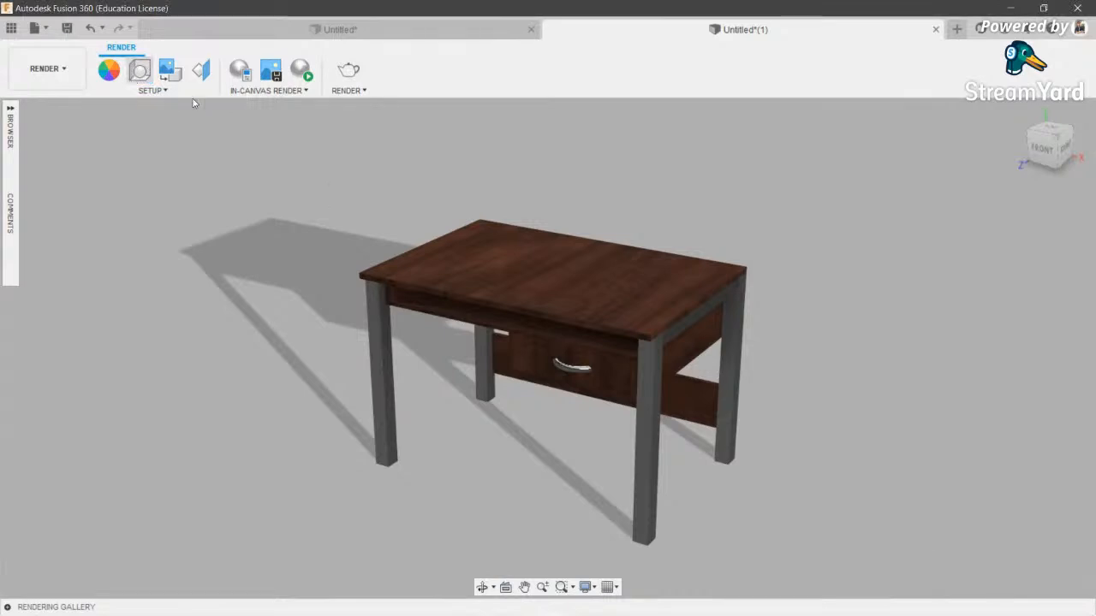
- Recheck Scene Settings, then bring up the Save dialog with Ctrl+S
{"action": "left_click", "coordinate": [140, 71]}
{"action": "left_click", "coordinate": [1055, 564]}
{"action": "key", "text": "ctrl+s"}
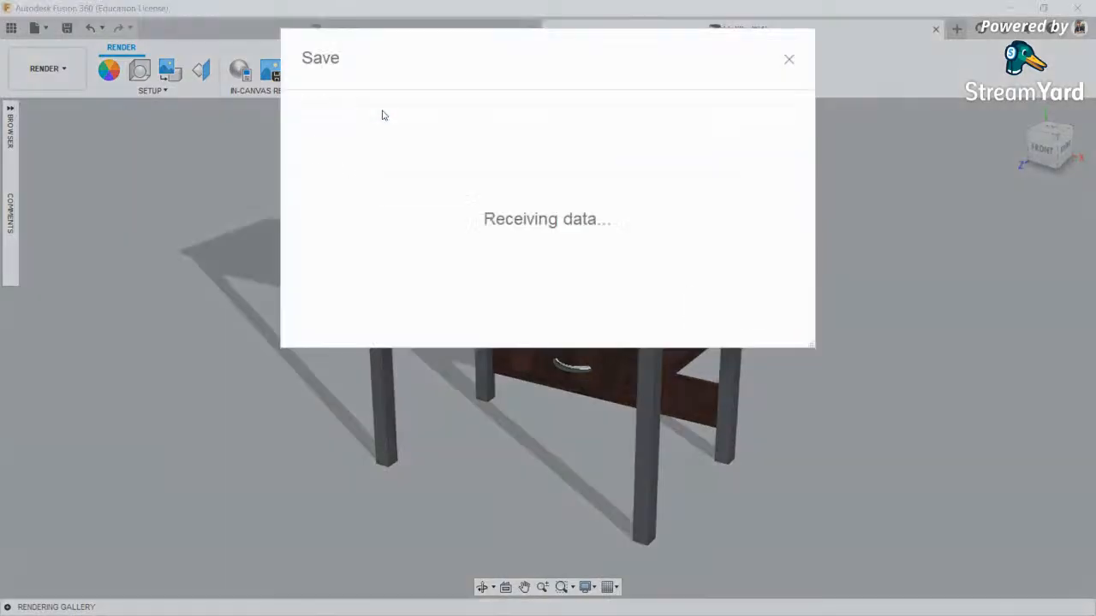
- Save the design as 'table 1'
{"action": "type", "text": "table 1"}
{"action": "key", "text": "Return"}
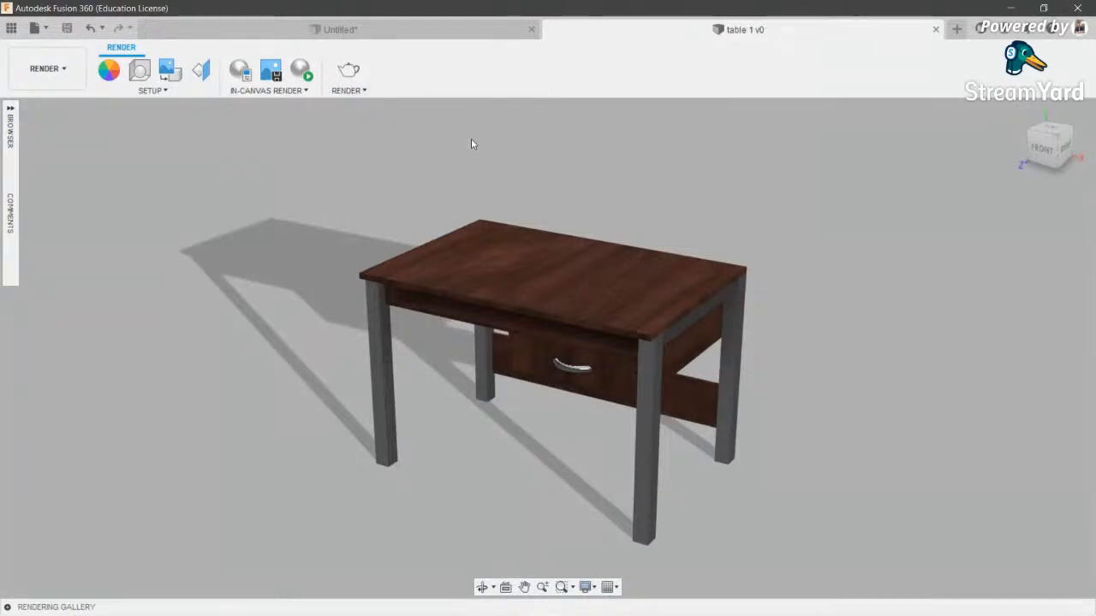
{"action": "scroll", "coordinate": [751, 238], "scroll_direction": "down", "scroll_amount": 2}
- Orbit and pan to frame the table, then bring up the 1536 × 702 px render settings
{"action": "left_click", "coordinate": [483, 588]}
{"action": "mouse_move", "coordinate": [631, 344]}
{"action": "left_mouse_down"}
{"action": "mouse_move", "coordinate": [618, 289]}
{"action": "mouse_move", "coordinate": [642, 328]}
{"action": "left_mouse_up"}
{"action": "scroll", "coordinate": [642, 329], "scroll_direction": "up", "scroll_amount": 2}
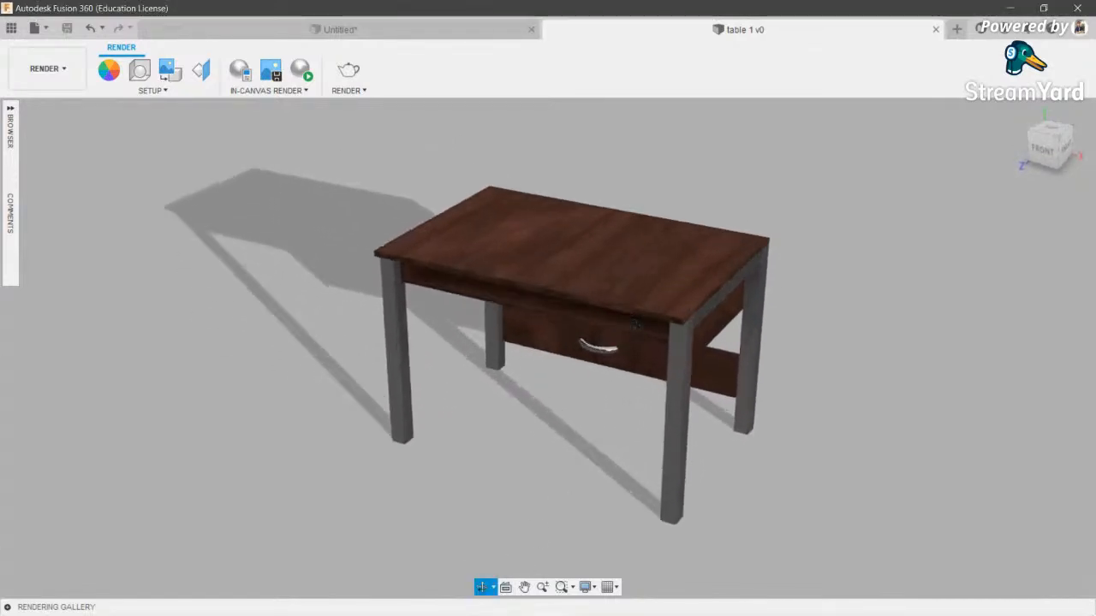
{"action": "middle_click_drag", "start_coordinate": [614, 305], "coordinate": [516, 304]}
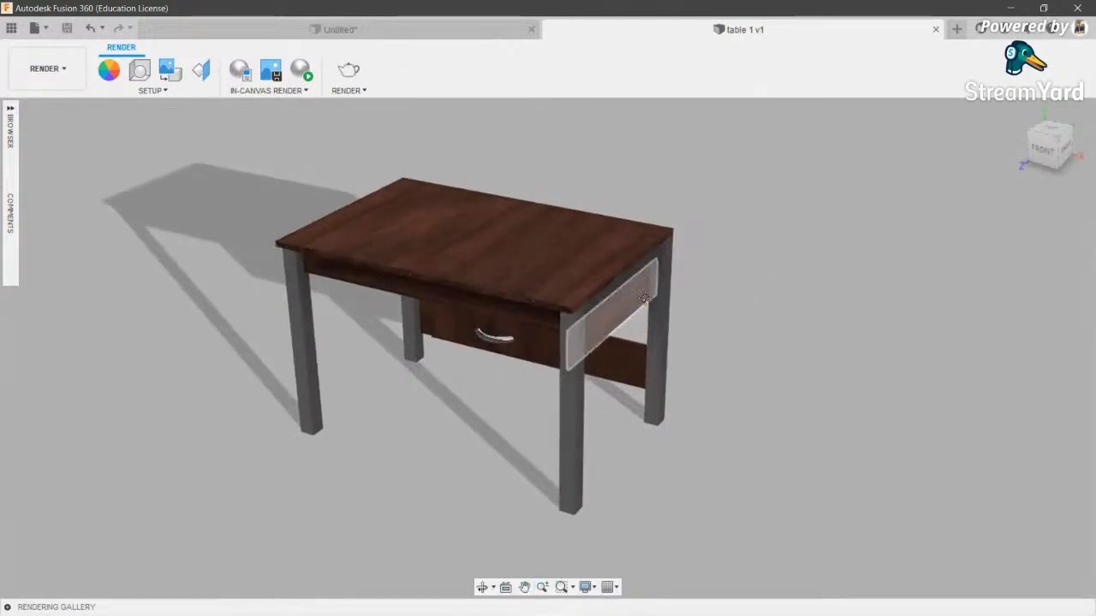
{"action": "middle_click_drag", "start_coordinate": [629, 300], "coordinate": [682, 301]}
{"action": "left_click", "coordinate": [352, 81]}
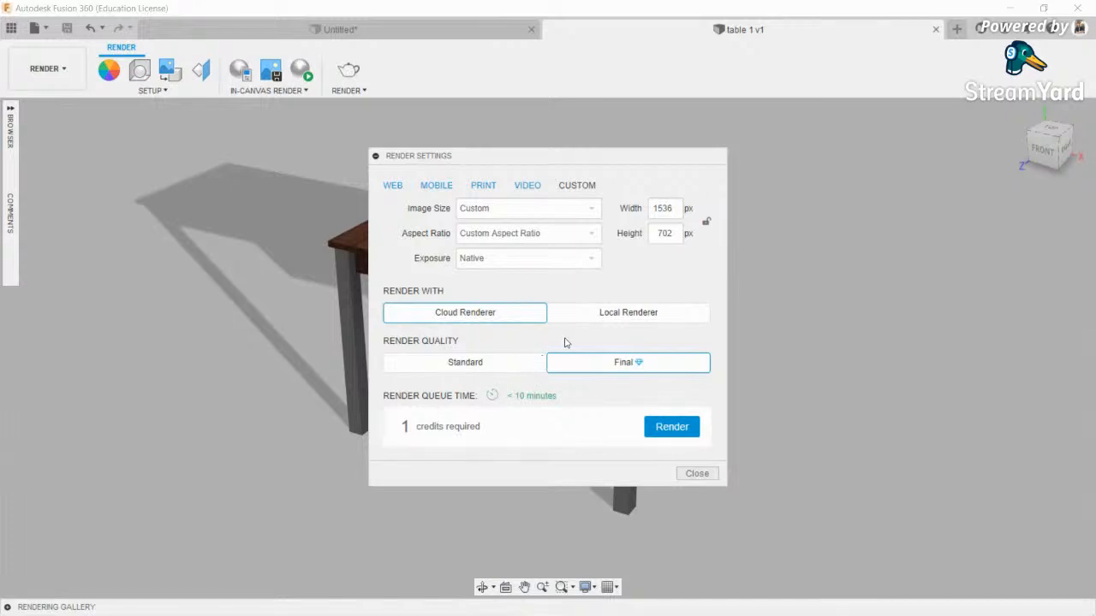
- Render the 1536 × 702 px table image on the Local Renderer at Standard quality
{"action": "left_click", "coordinate": [641, 315]}
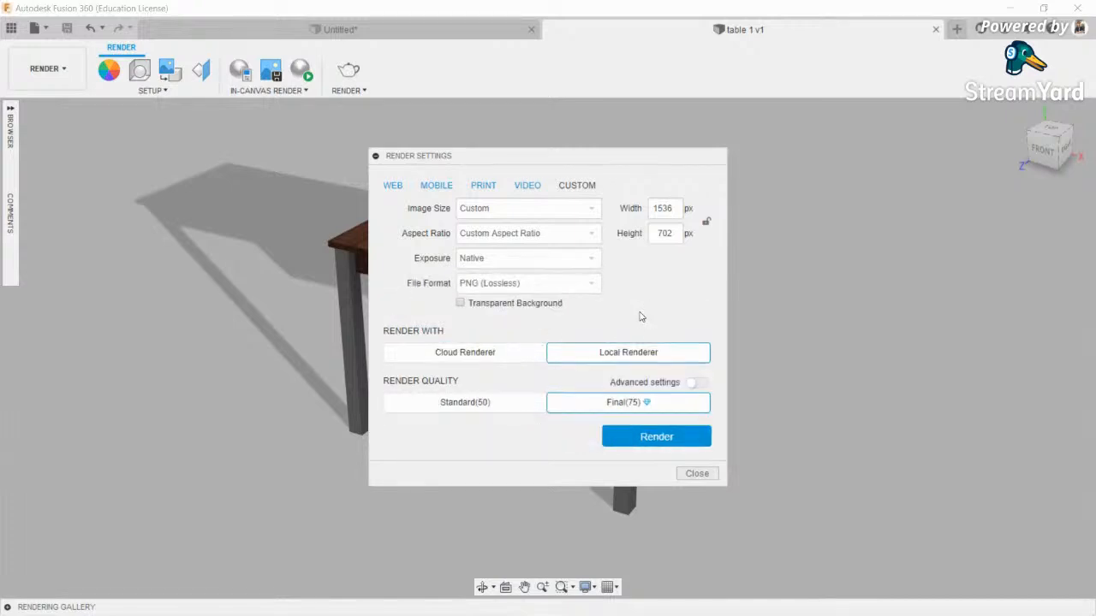
{"action": "left_click", "coordinate": [497, 404]}
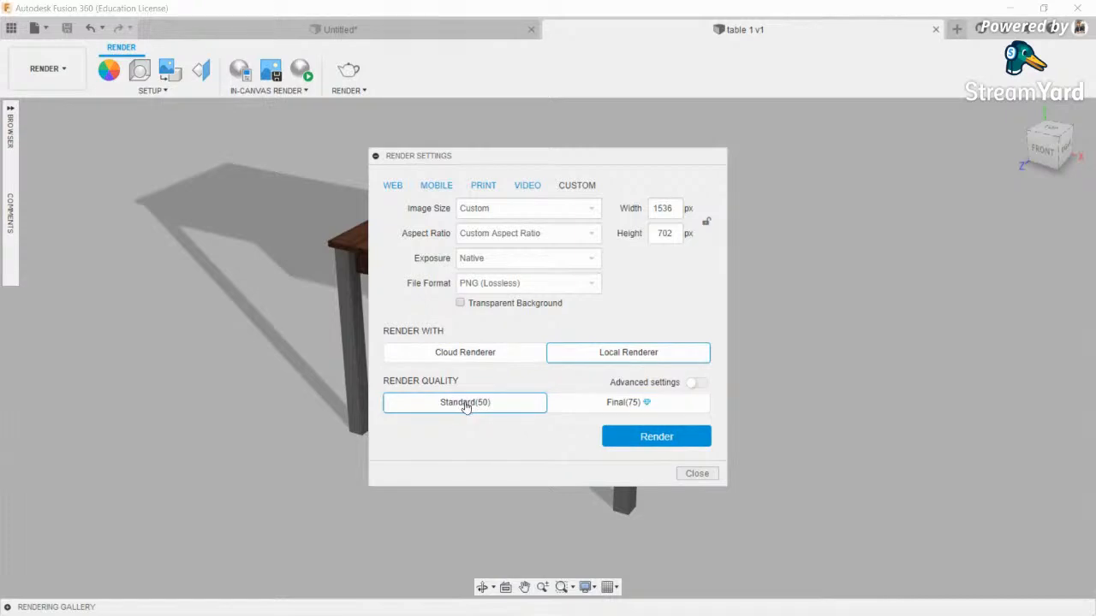
{"action": "left_click", "coordinate": [674, 439]}
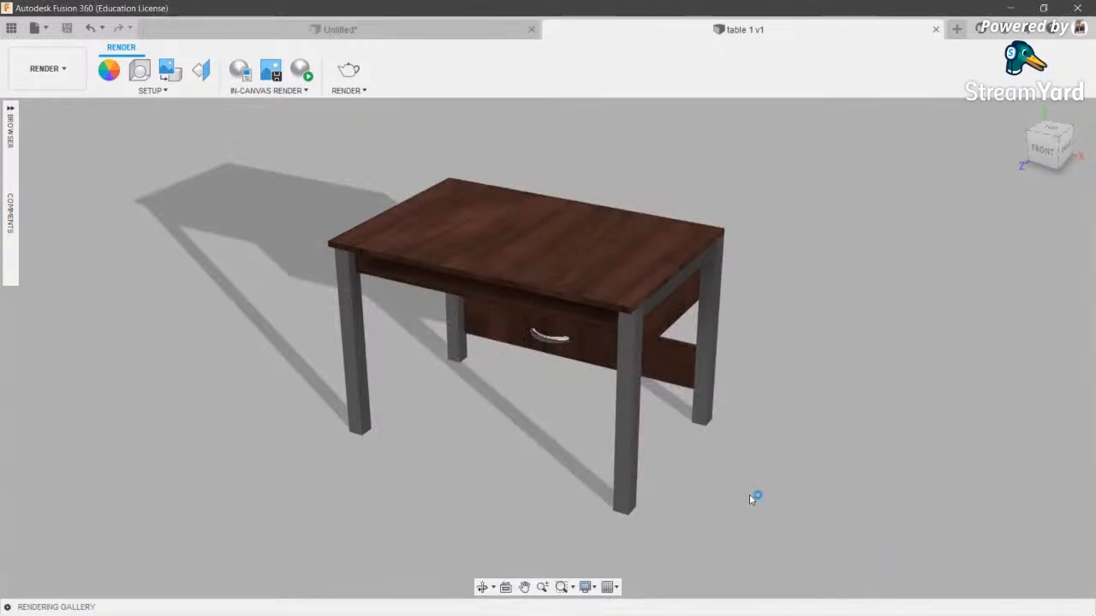
- Check render progress in the Rendering Gallery, then orbit the table to a lower angle
{"action": "left_click", "coordinate": [6, 607]}
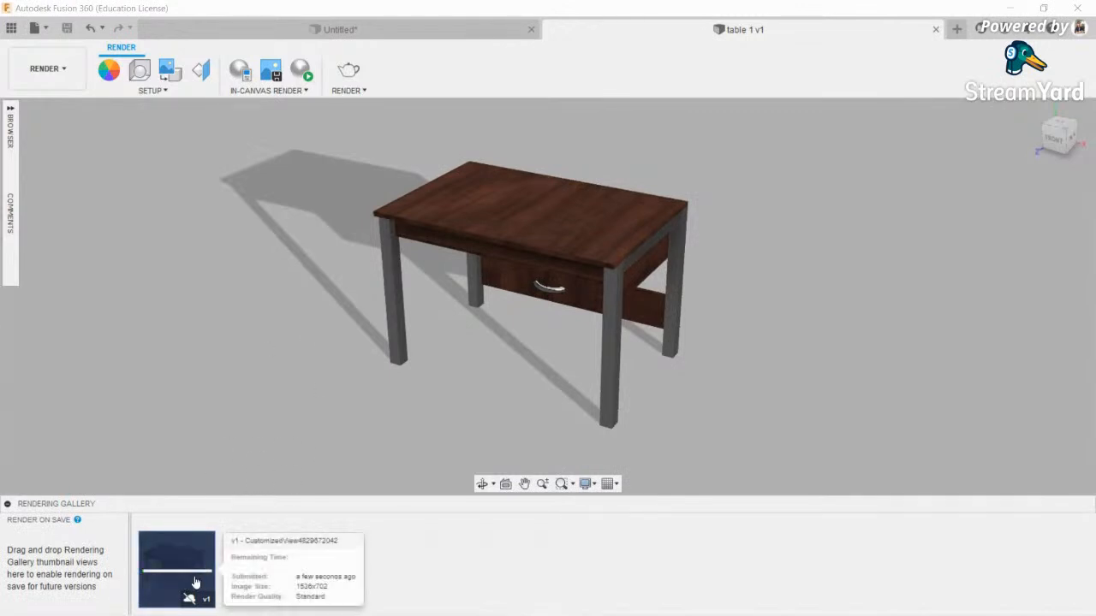
{"action": "left_click", "coordinate": [7, 505]}
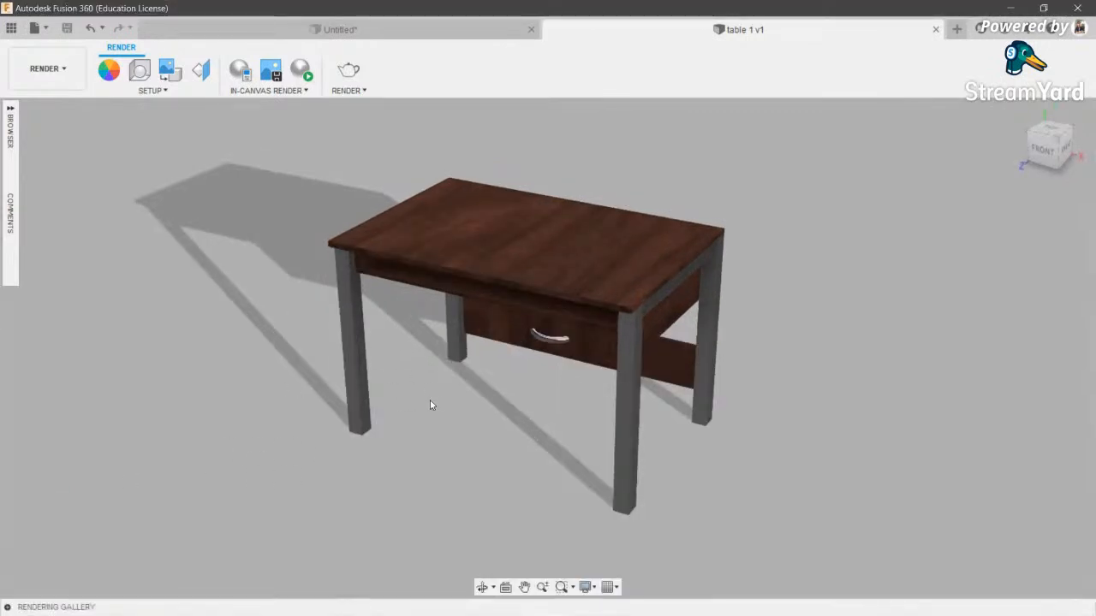
{"action": "middle_click_drag", "start_coordinate": [529, 400], "coordinate": [549, 413]}
{"action": "left_click", "coordinate": [483, 588]}
{"action": "left_click_drag", "start_coordinate": [618, 411], "coordinate": [626, 353]}
{"action": "middle_click_drag", "start_coordinate": [626, 353], "coordinate": [649, 359], "text": "shift"}
{"action": "scroll", "coordinate": [649, 360], "scroll_direction": "up", "scroll_amount": 2}
- Move the drawer body about 150 mm outward along Z so it sits open
{"action": "key", "text": "m"}
{"action": "left_click", "coordinate": [598, 367]}
{"action": "left_click_drag", "start_coordinate": [588, 372], "coordinate": [465, 402]}
{"action": "left_click", "coordinate": [1017, 454]}
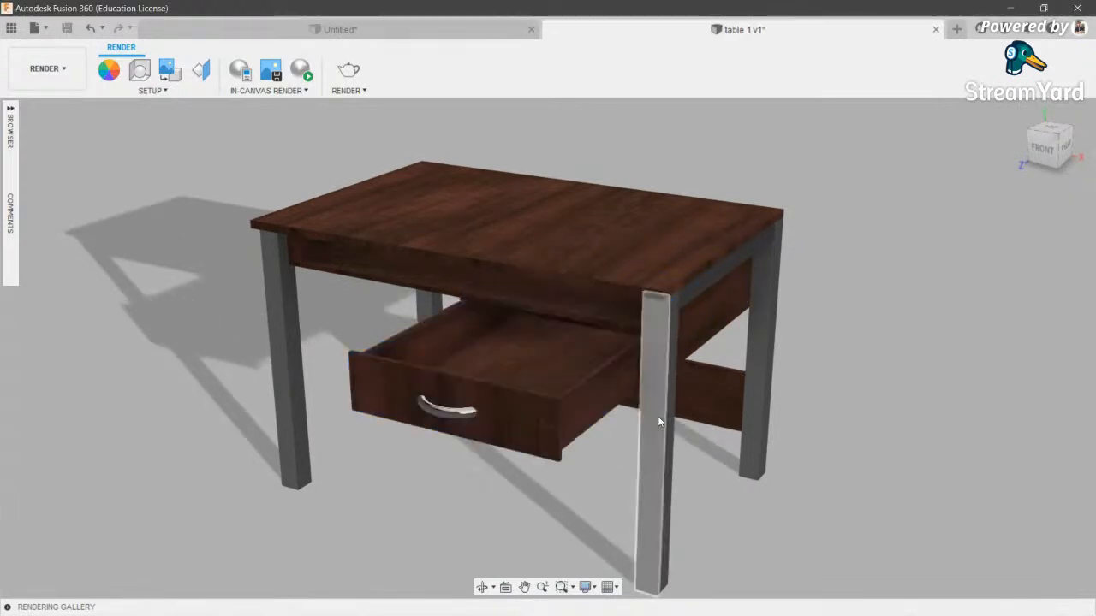
{"action": "scroll", "coordinate": [658, 416], "scroll_direction": "down", "scroll_amount": 2}
{"action": "middle_click_drag", "start_coordinate": [719, 422], "coordinate": [777, 421]}
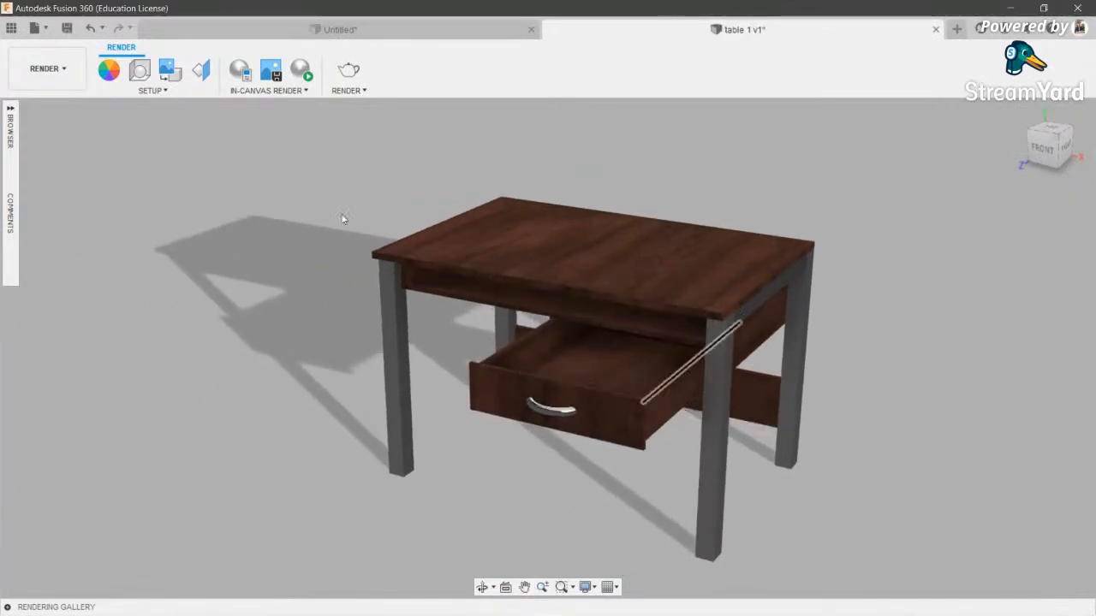
- Set scene brightness to 2000 lx and the background to Environment, then view the environment library
{"action": "left_click", "coordinate": [144, 72]}
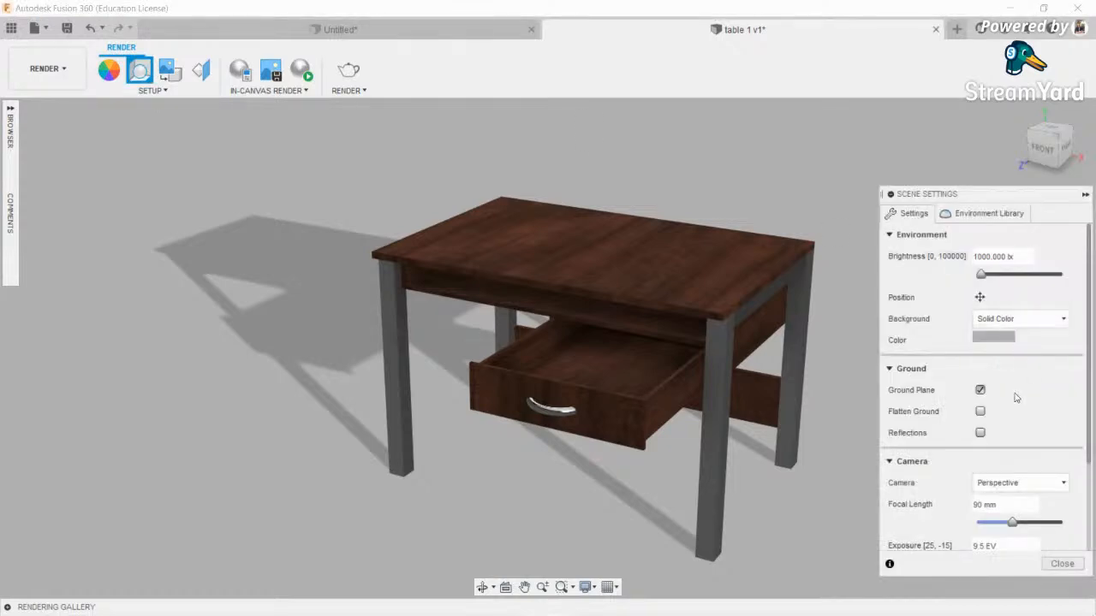
{"action": "left_click_drag", "start_coordinate": [982, 275], "coordinate": [987, 306]}
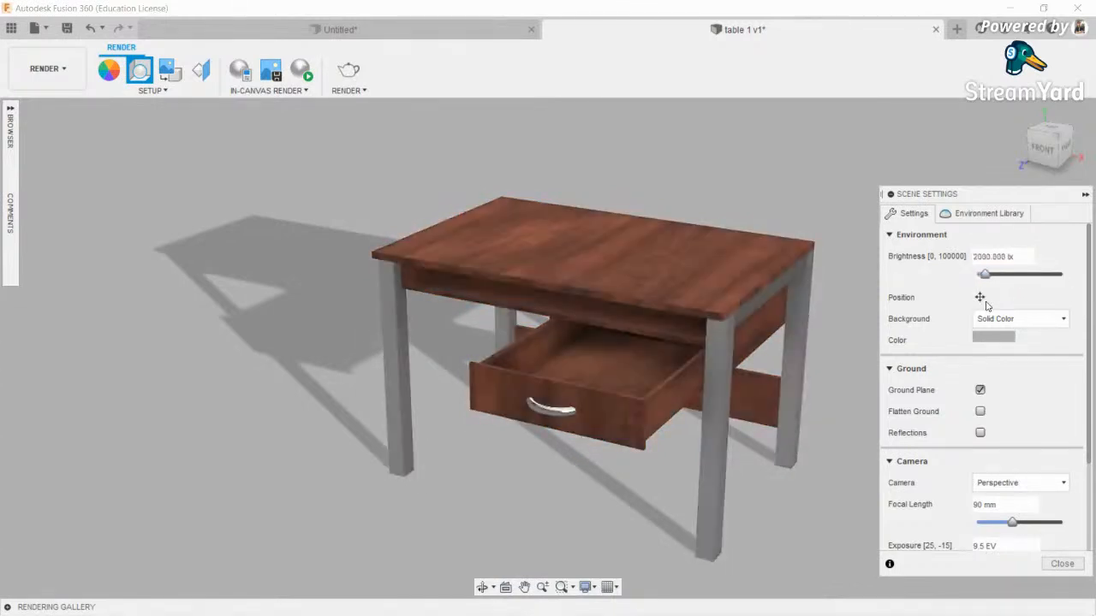
{"action": "scroll", "coordinate": [1014, 397], "scroll_direction": "down", "scroll_amount": 1}
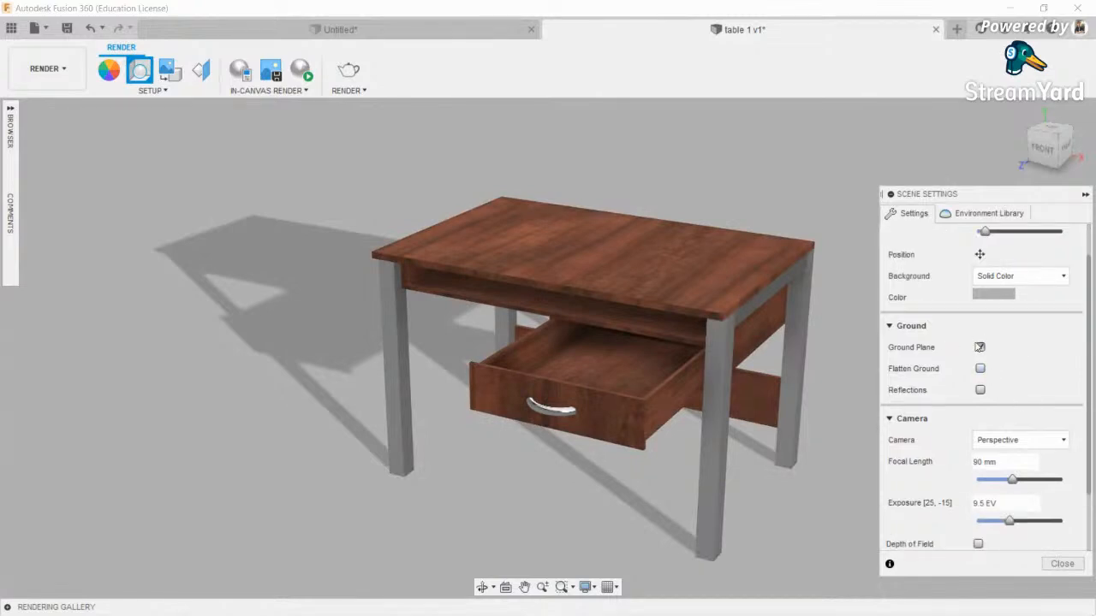
{"action": "left_click", "coordinate": [1014, 276]}
{"action": "left_click", "coordinate": [1000, 292]}
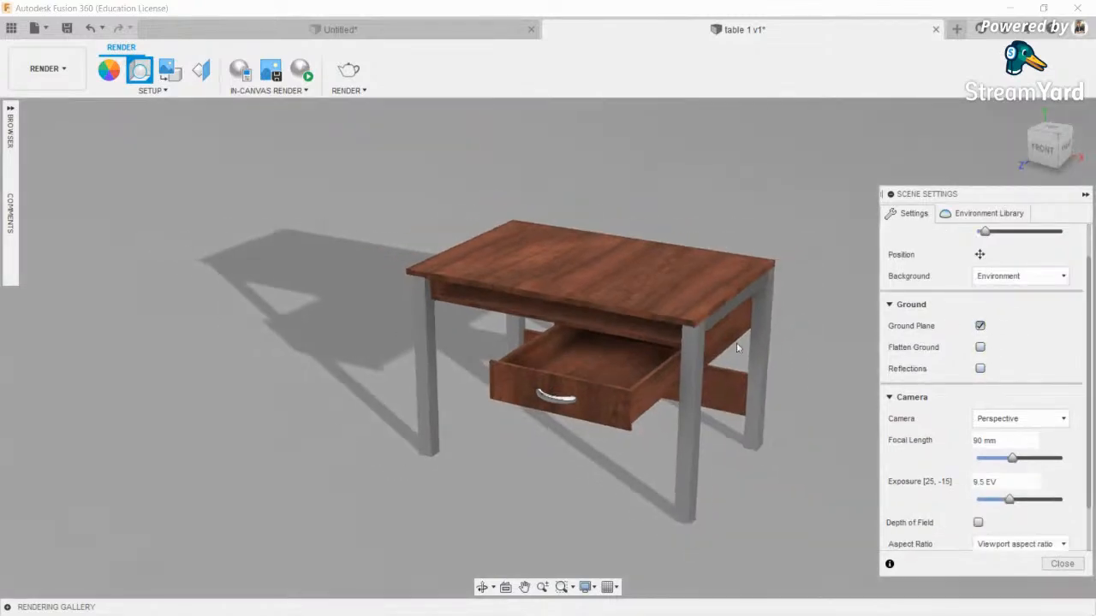
{"action": "scroll", "coordinate": [778, 336], "scroll_direction": "up", "scroll_amount": 3}
{"action": "middle_click_drag", "start_coordinate": [778, 336], "coordinate": [756, 334]}
{"action": "scroll", "coordinate": [756, 335], "scroll_direction": "down", "scroll_amount": 3}
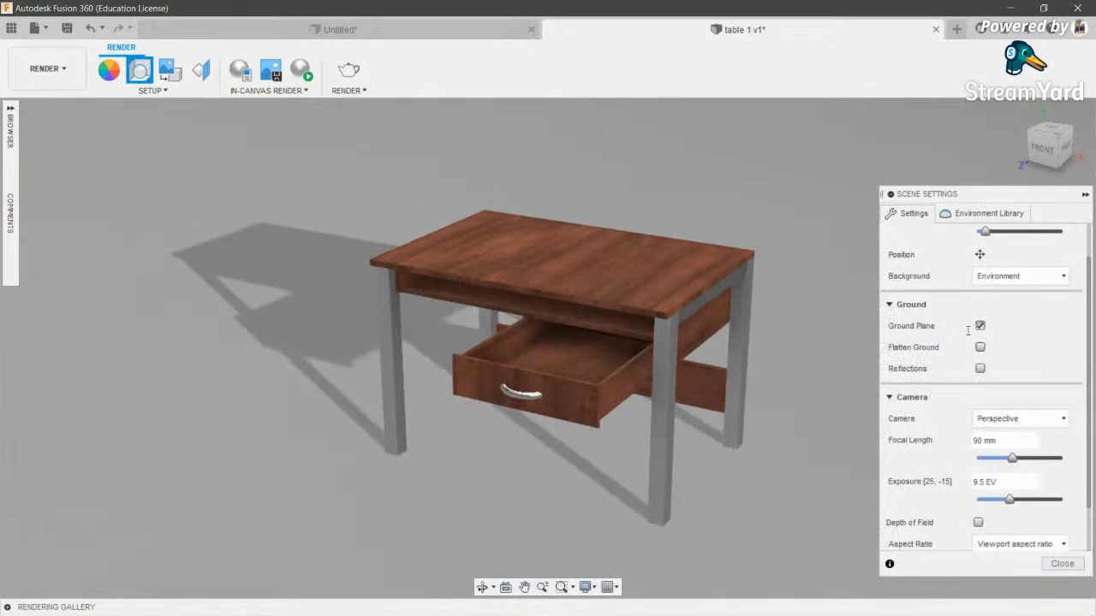
{"action": "left_click", "coordinate": [985, 213]}
{"action": "scroll", "coordinate": [984, 419], "scroll_direction": "down", "scroll_amount": 2}
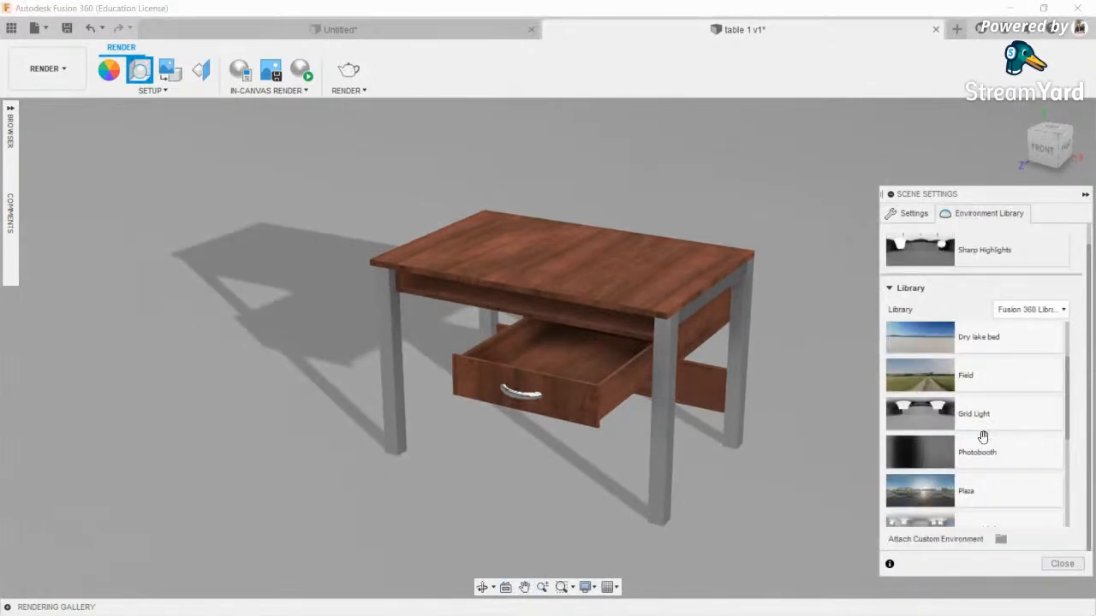
{"action": "scroll", "coordinate": [984, 420], "scroll_direction": "up", "scroll_amount": 3}
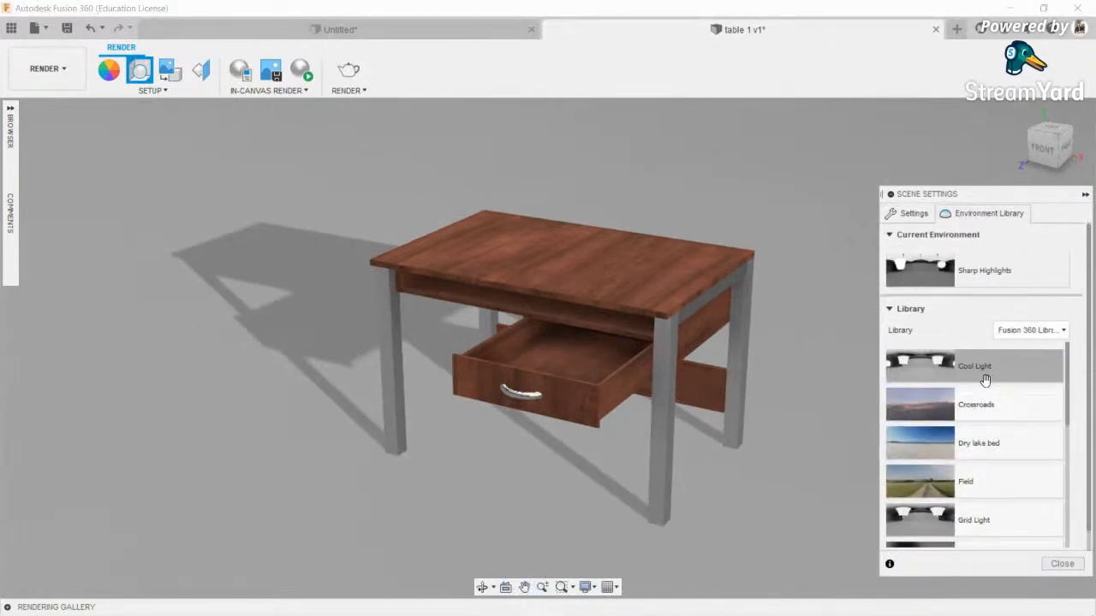
{"action": "scroll", "coordinate": [986, 379], "scroll_direction": "down", "scroll_amount": 5}
{"action": "scroll", "coordinate": [986, 428], "scroll_direction": "up", "scroll_amount": 5}
{"action": "left_click", "coordinate": [1031, 309]}
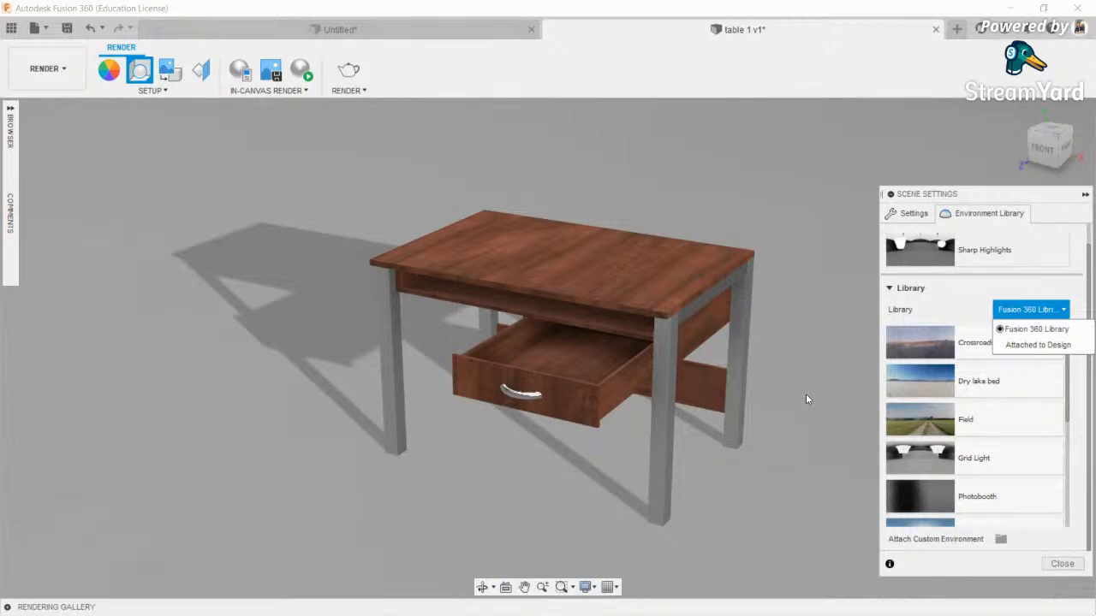
{"action": "scroll", "coordinate": [1006, 443], "scroll_direction": "down", "scroll_amount": 2}
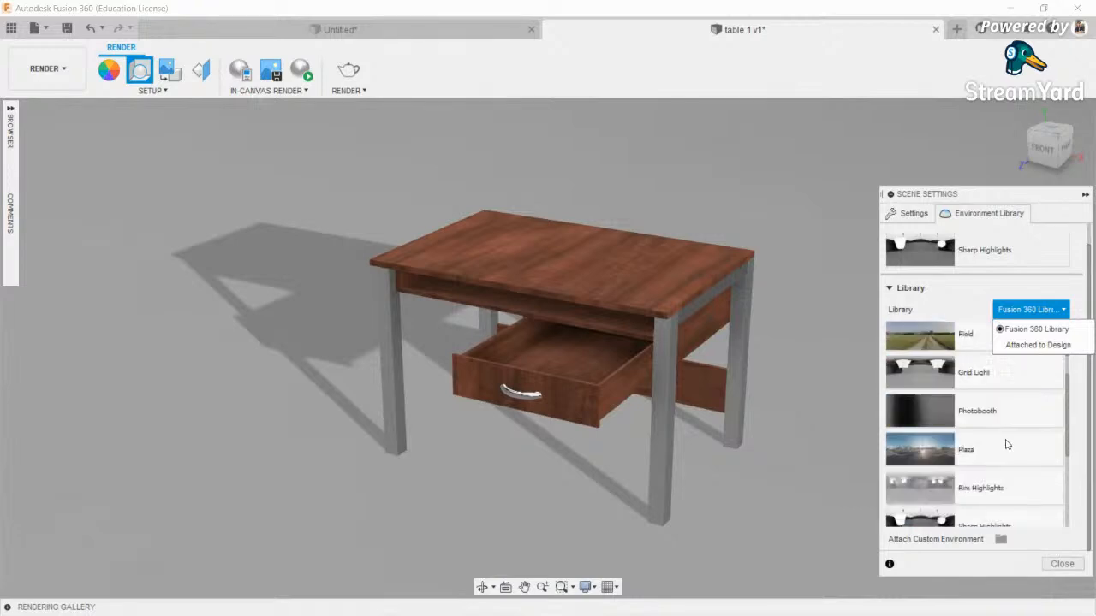
{"action": "scroll", "coordinate": [967, 419], "scroll_direction": "up", "scroll_amount": 2}
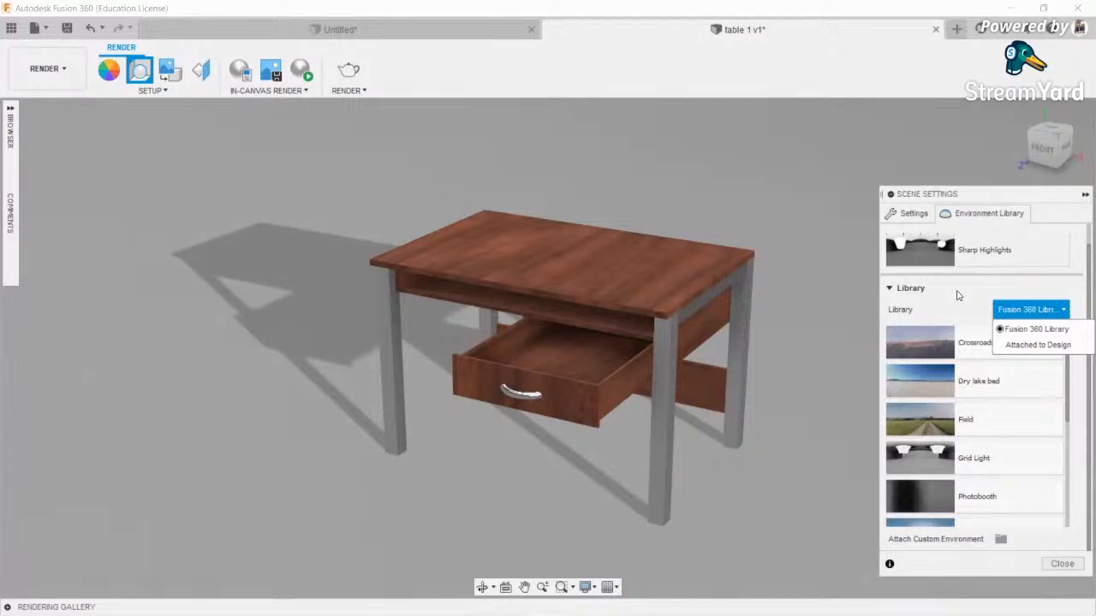
{"action": "left_click", "coordinate": [959, 295]}
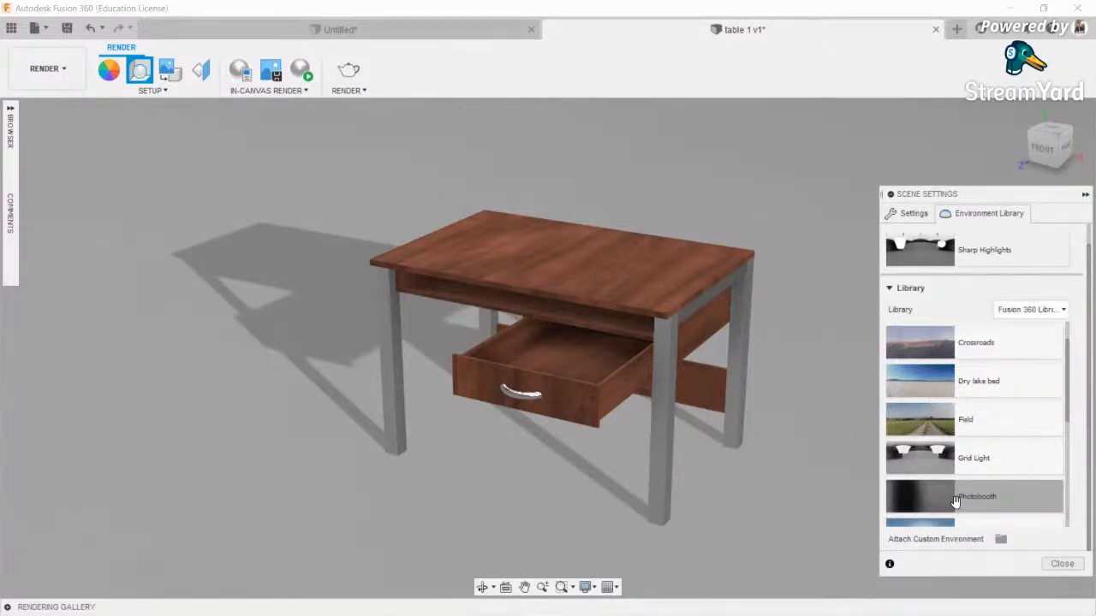
{"action": "left_click", "coordinate": [911, 213]}
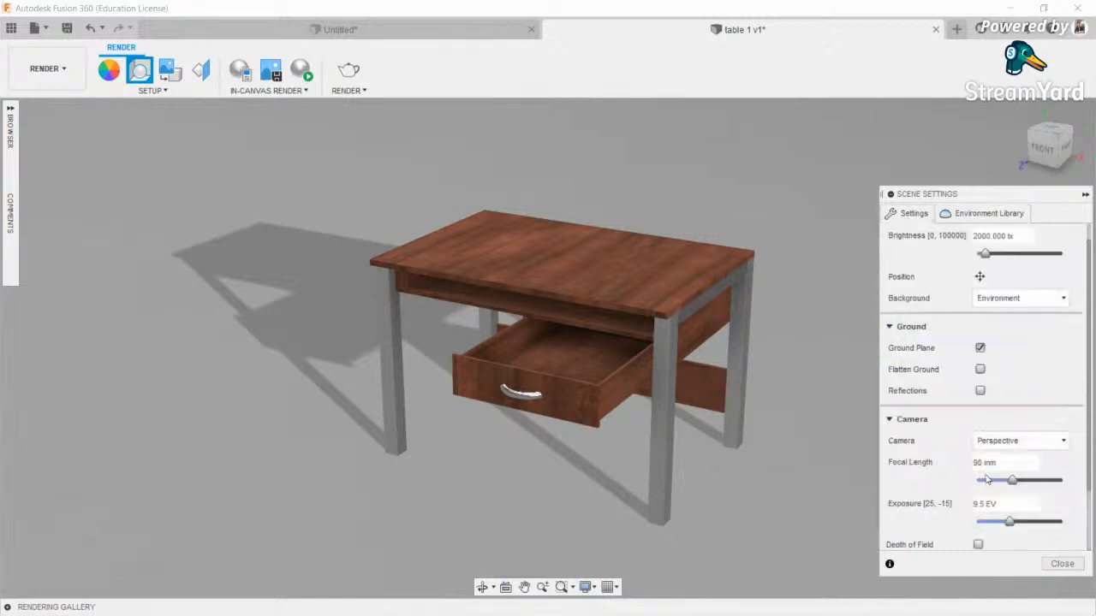
- Toggle the ground plane off and back on, and enable Flatten Ground
{"action": "left_click", "coordinate": [980, 349]}
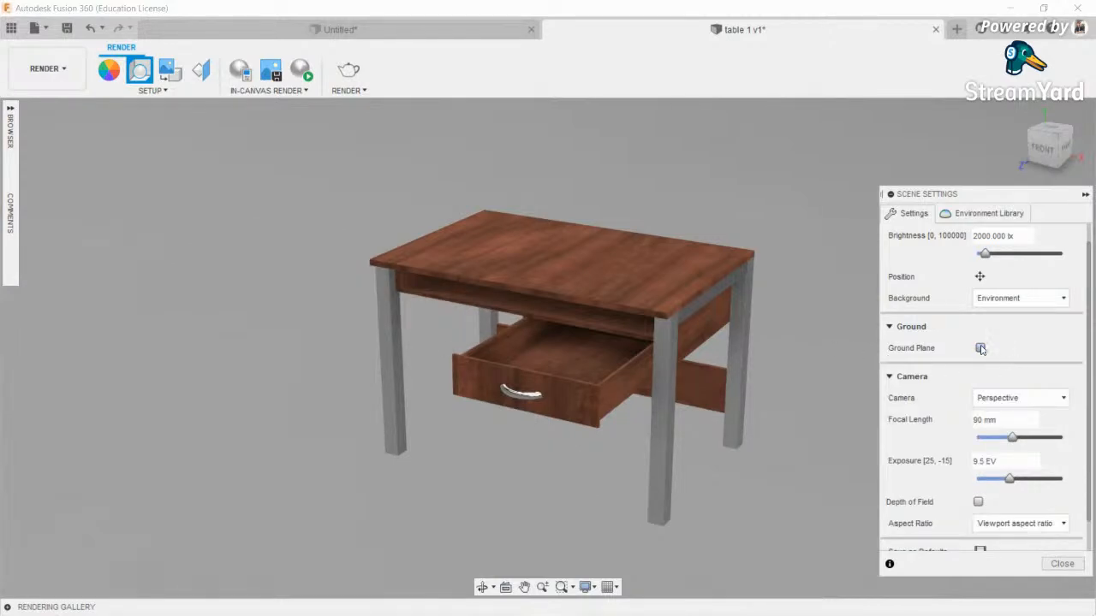
{"action": "left_click", "coordinate": [981, 349]}
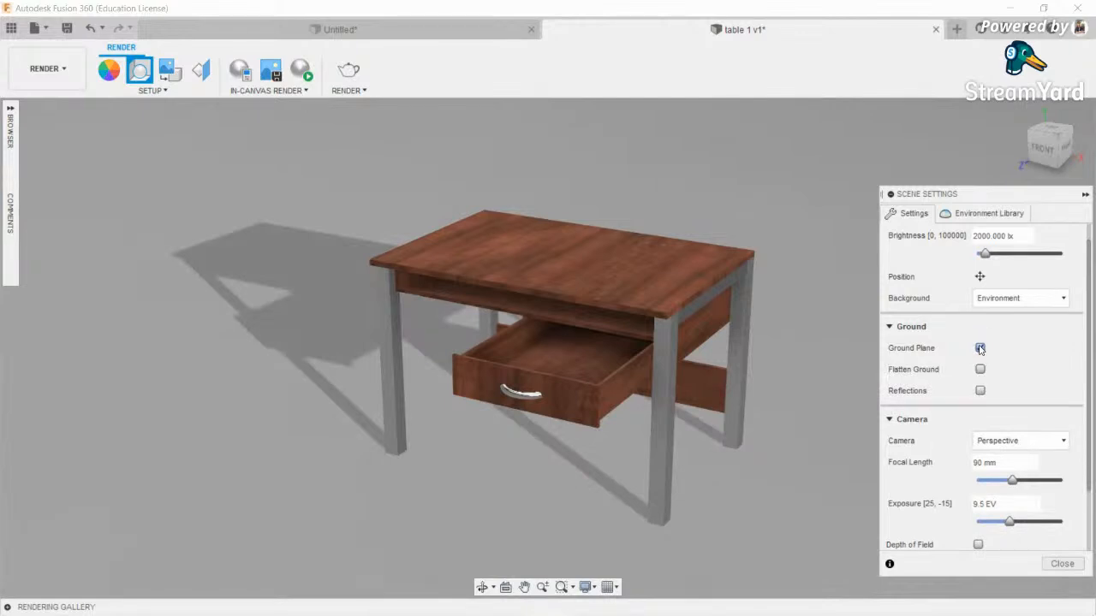
{"action": "left_click", "coordinate": [980, 369]}
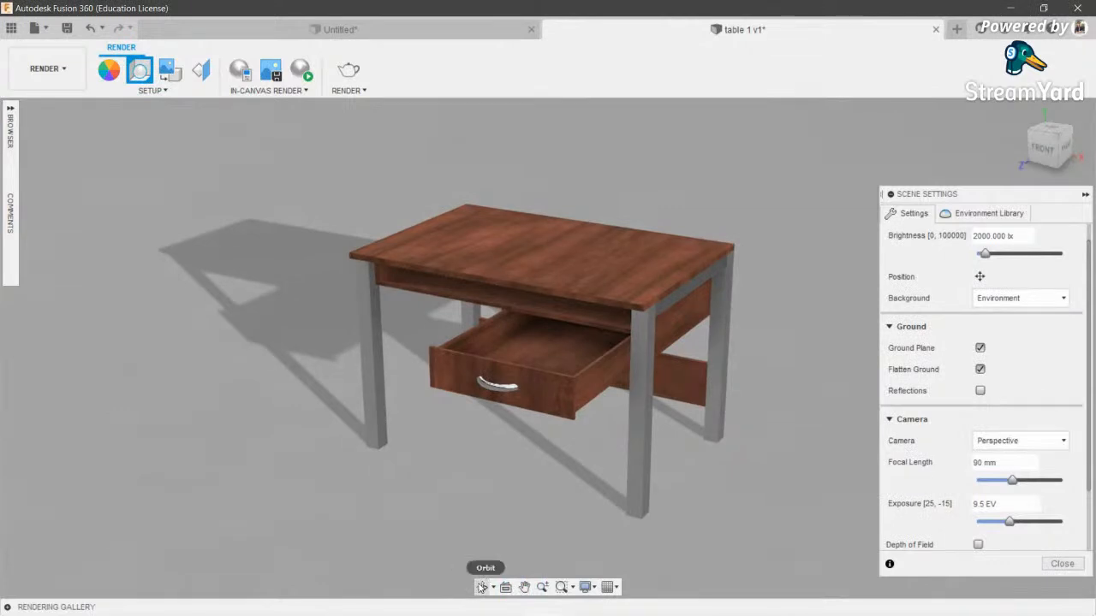
{"action": "left_click", "coordinate": [482, 588]}
{"action": "left_click_drag", "start_coordinate": [476, 332], "coordinate": [438, 310]}
{"action": "key", "text": "Escape"}
- Try ground reflections, turn them back off, and orbit to a low front view
{"action": "left_click", "coordinate": [981, 390]}
{"action": "scroll", "coordinate": [525, 423], "scroll_direction": "down", "scroll_amount": 1}
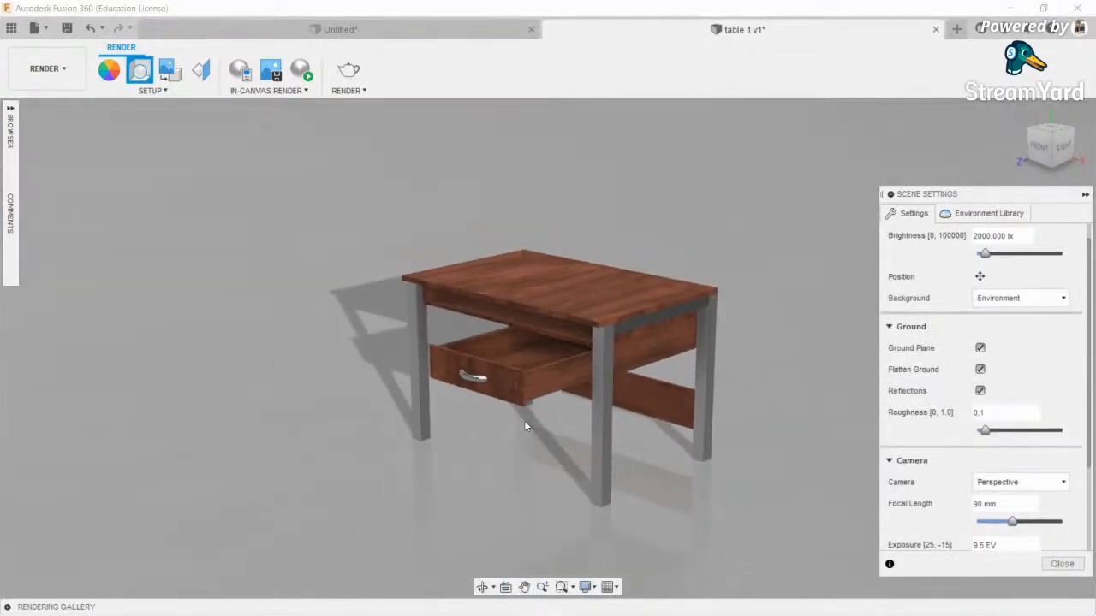
{"action": "scroll", "coordinate": [525, 423], "scroll_direction": "down", "scroll_amount": 1}
{"action": "middle_click_drag", "start_coordinate": [524, 422], "coordinate": [545, 300]}
{"action": "middle_click_drag", "start_coordinate": [600, 336], "coordinate": [601, 387]}
{"action": "left_click", "coordinate": [980, 391]}
{"action": "left_click", "coordinate": [479, 592]}
{"action": "left_click_drag", "start_coordinate": [482, 445], "coordinate": [582, 347]}
{"action": "left_click_drag", "start_coordinate": [751, 347], "coordinate": [558, 360]}
{"action": "key", "text": "Escape"}
{"action": "scroll", "coordinate": [558, 360], "scroll_direction": "up", "scroll_amount": 3}
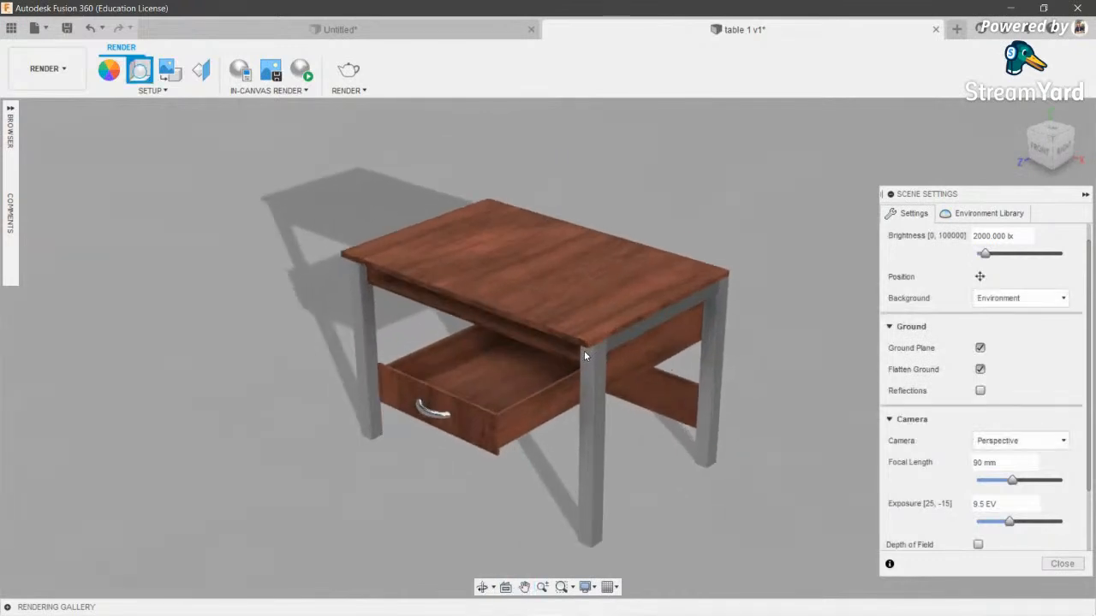
{"action": "scroll", "coordinate": [950, 443], "scroll_direction": "down", "scroll_amount": 2}
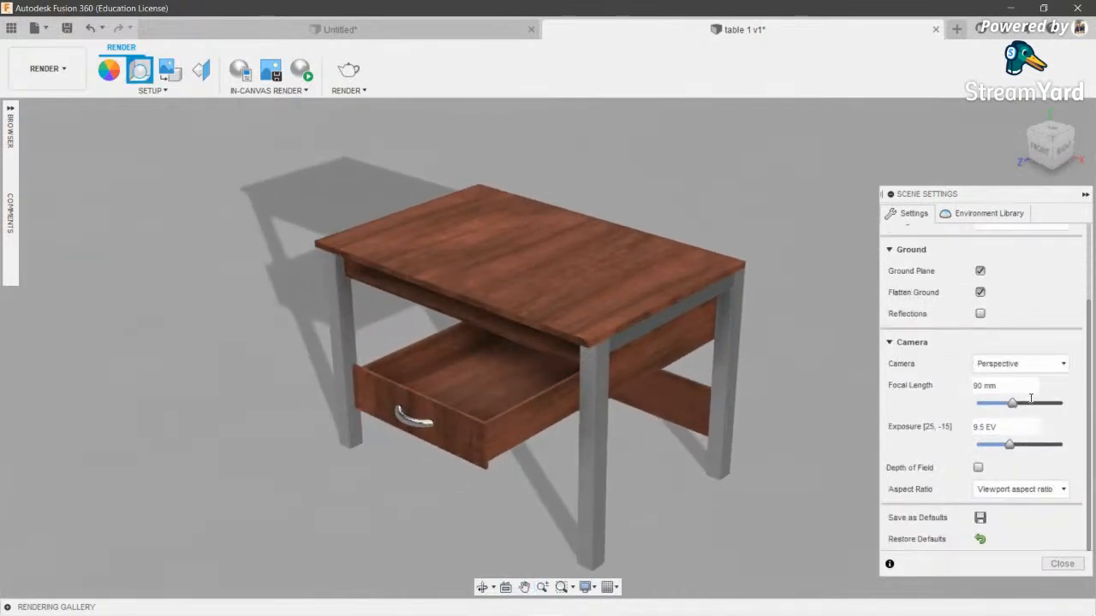
{"action": "left_click", "coordinate": [1010, 364]}
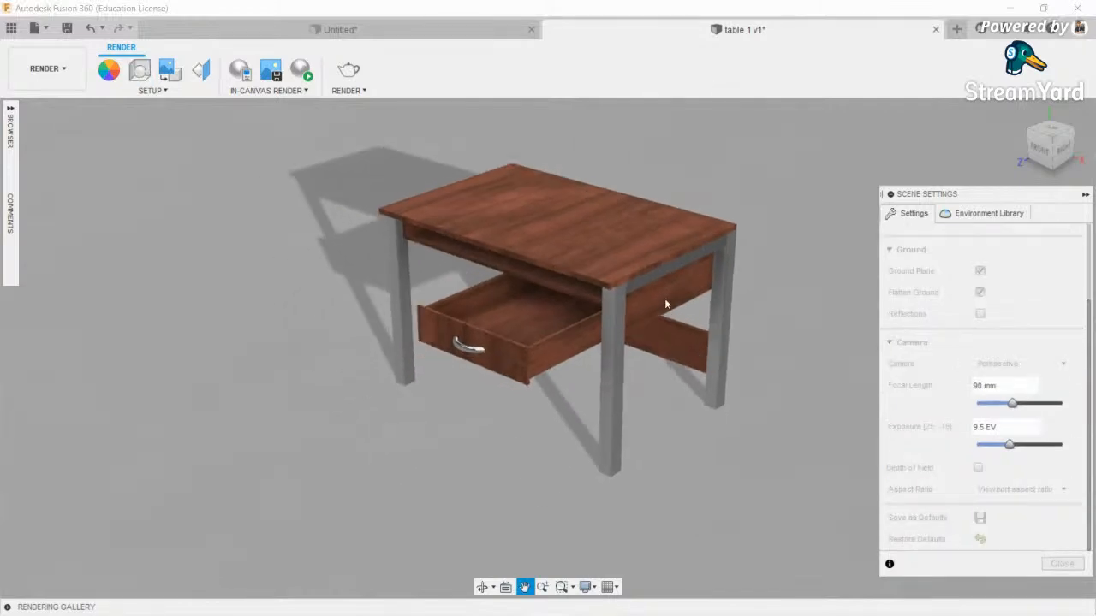
{"action": "left_click", "coordinate": [1019, 364]}
{"action": "left_click", "coordinate": [991, 384]}
{"action": "scroll", "coordinate": [642, 415], "scroll_direction": "down", "scroll_amount": 2}
{"action": "middle_click_drag", "start_coordinate": [640, 413], "coordinate": [645, 436]}
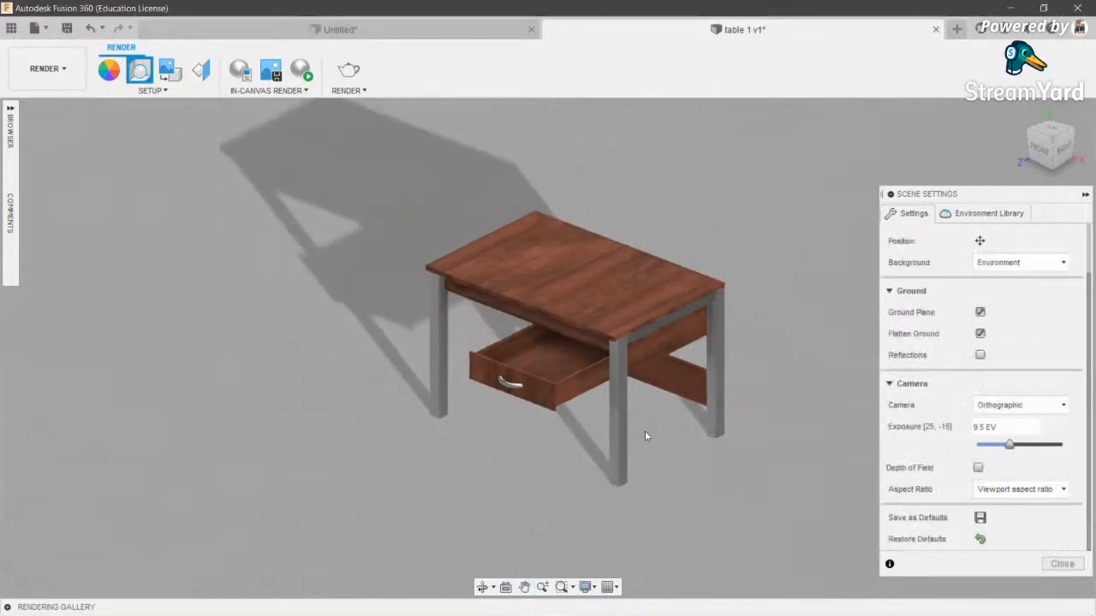
{"action": "scroll", "coordinate": [646, 436], "scroll_direction": "down", "scroll_amount": 1}
{"action": "left_click", "coordinate": [483, 588]}
{"action": "left_click_drag", "start_coordinate": [518, 480], "coordinate": [548, 398]}
{"action": "key", "text": "Escape"}
{"action": "left_click", "coordinate": [1010, 405]}
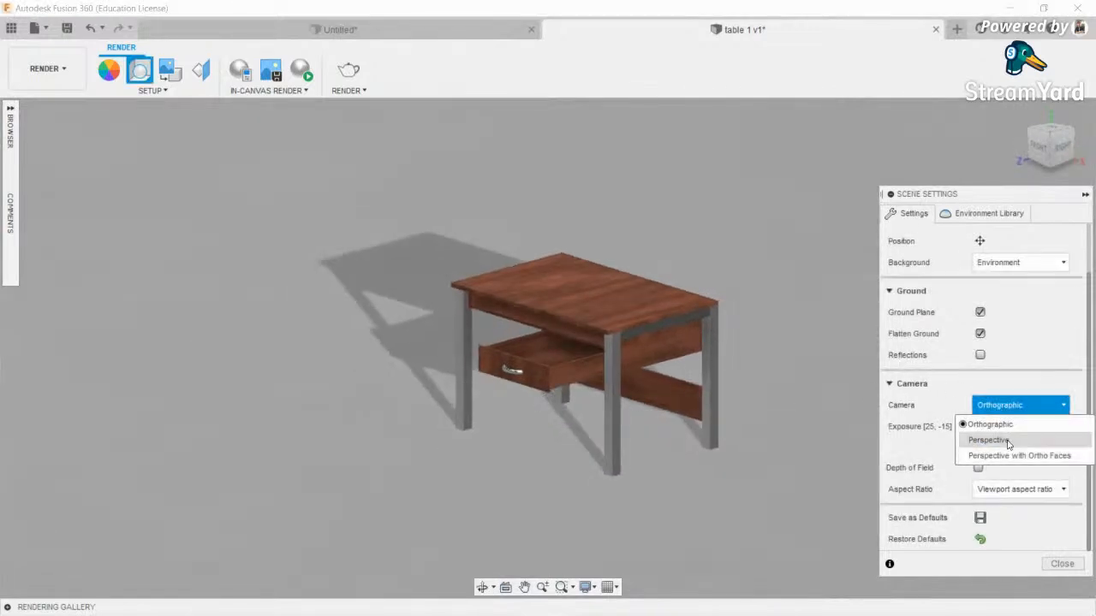
{"action": "left_click", "coordinate": [1010, 441]}
{"action": "scroll", "coordinate": [566, 303], "scroll_direction": "up", "scroll_amount": 2}
{"action": "scroll", "coordinate": [566, 303], "scroll_direction": "down", "scroll_amount": 1}
{"action": "middle_click_drag", "start_coordinate": [544, 308], "coordinate": [509, 306]}
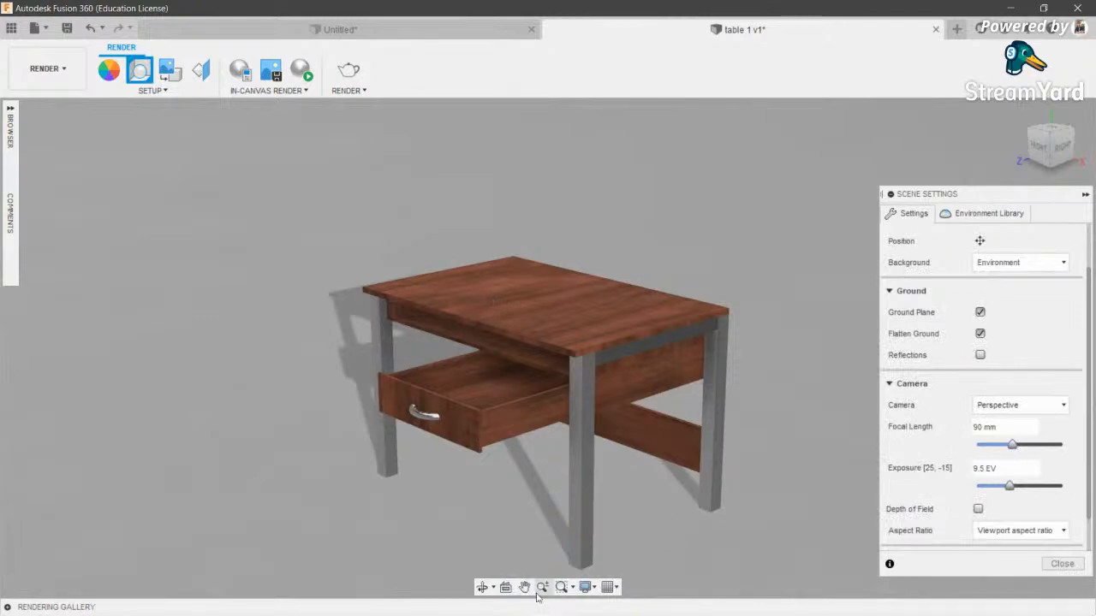
{"action": "left_click", "coordinate": [481, 591]}
{"action": "left_click_drag", "start_coordinate": [505, 411], "coordinate": [583, 401]}
{"action": "key", "text": "Escape"}
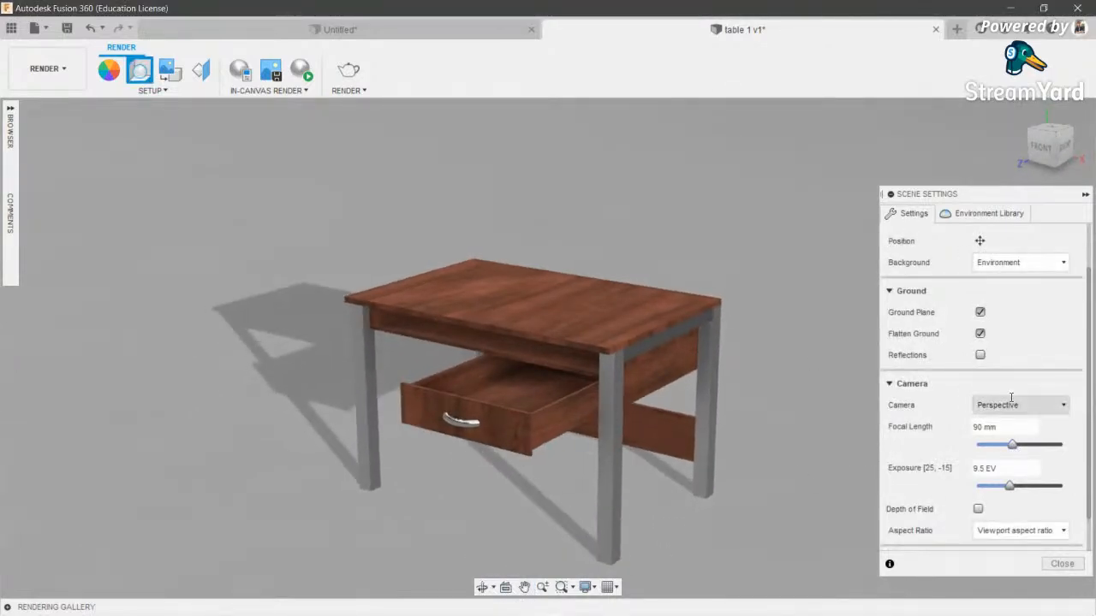
{"action": "left_click_drag", "start_coordinate": [1013, 446], "coordinate": [981, 448]}
{"action": "scroll", "coordinate": [531, 483], "scroll_direction": "down", "scroll_amount": 3}
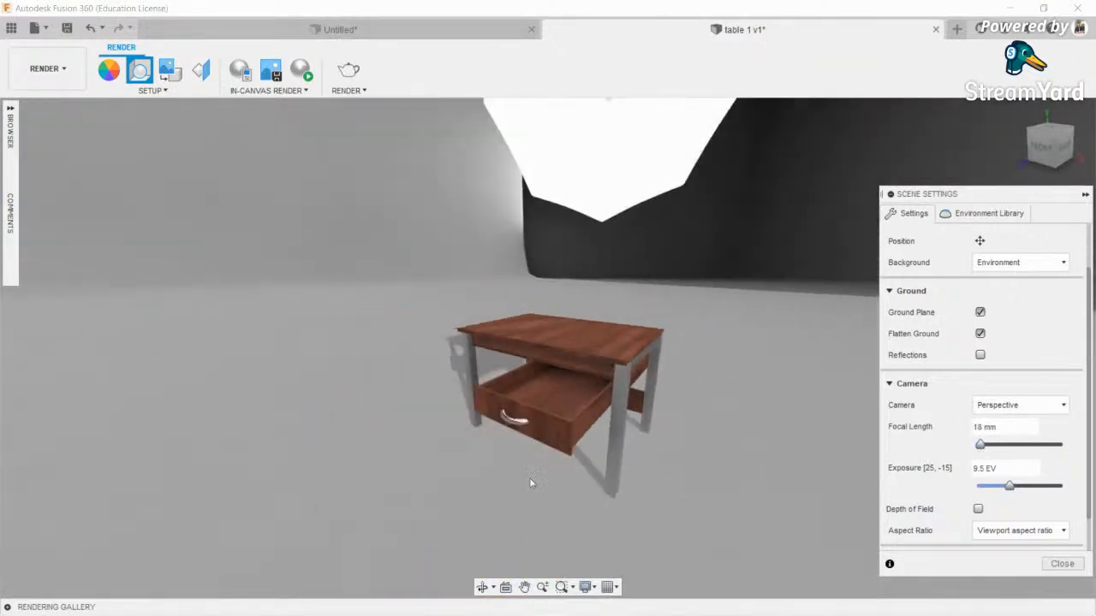
{"action": "left_click", "coordinate": [481, 588]}
{"action": "mouse_move", "coordinate": [501, 466]}
{"action": "left_mouse_down"}
{"action": "mouse_move", "coordinate": [461, 411]}
{"action": "mouse_move", "coordinate": [527, 386]}
{"action": "mouse_move", "coordinate": [583, 417]}
{"action": "mouse_move", "coordinate": [523, 350]}
{"action": "mouse_move", "coordinate": [465, 409]}
{"action": "mouse_move", "coordinate": [396, 408]}
{"action": "mouse_move", "coordinate": [465, 384]}
{"action": "mouse_move", "coordinate": [554, 439]}
{"action": "mouse_move", "coordinate": [516, 455]}
{"action": "left_mouse_up"}
{"action": "key", "text": "Escape"}
{"action": "mouse_move", "coordinate": [986, 444]}
{"action": "left_mouse_down"}
{"action": "mouse_move", "coordinate": [1072, 450]}
{"action": "mouse_move", "coordinate": [988, 458]}
{"action": "left_mouse_up"}
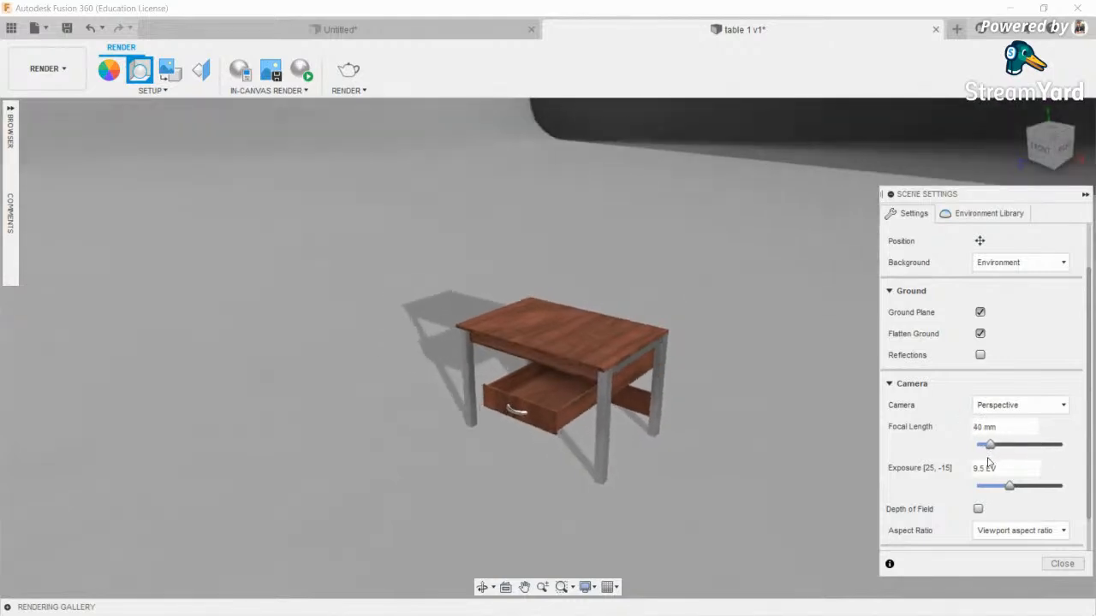
{"action": "left_click", "coordinate": [482, 587]}
{"action": "left_click_drag", "start_coordinate": [610, 450], "coordinate": [611, 320]}
{"action": "scroll", "coordinate": [611, 320], "scroll_direction": "up", "scroll_amount": 3}
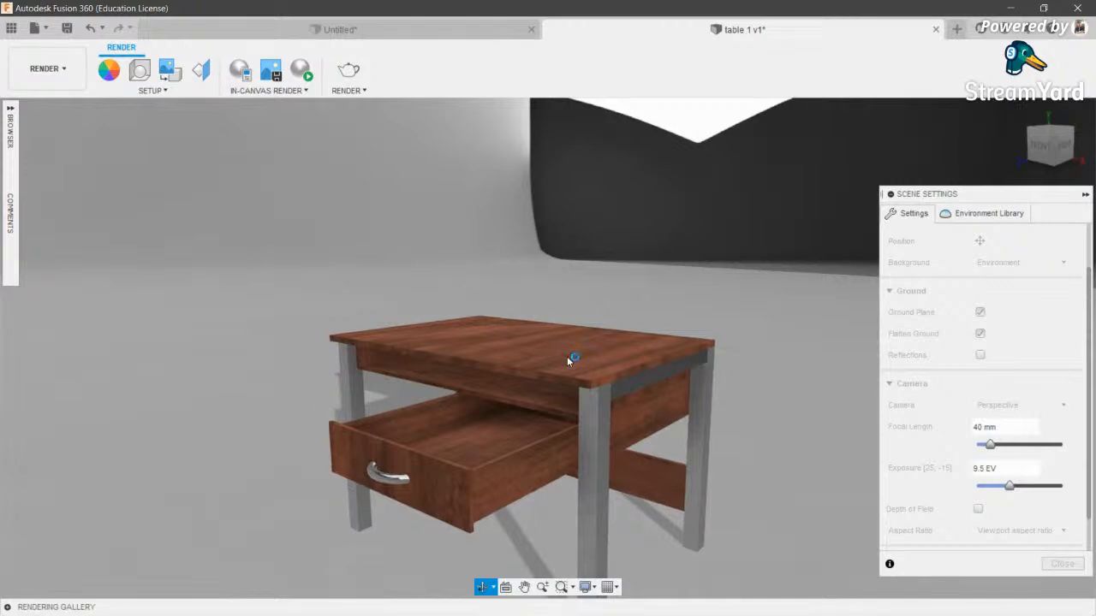
{"action": "scroll", "coordinate": [562, 362], "scroll_direction": "down", "scroll_amount": 1}
{"action": "key", "text": "Escape"}
{"action": "left_click_drag", "start_coordinate": [991, 445], "coordinate": [1069, 455]}
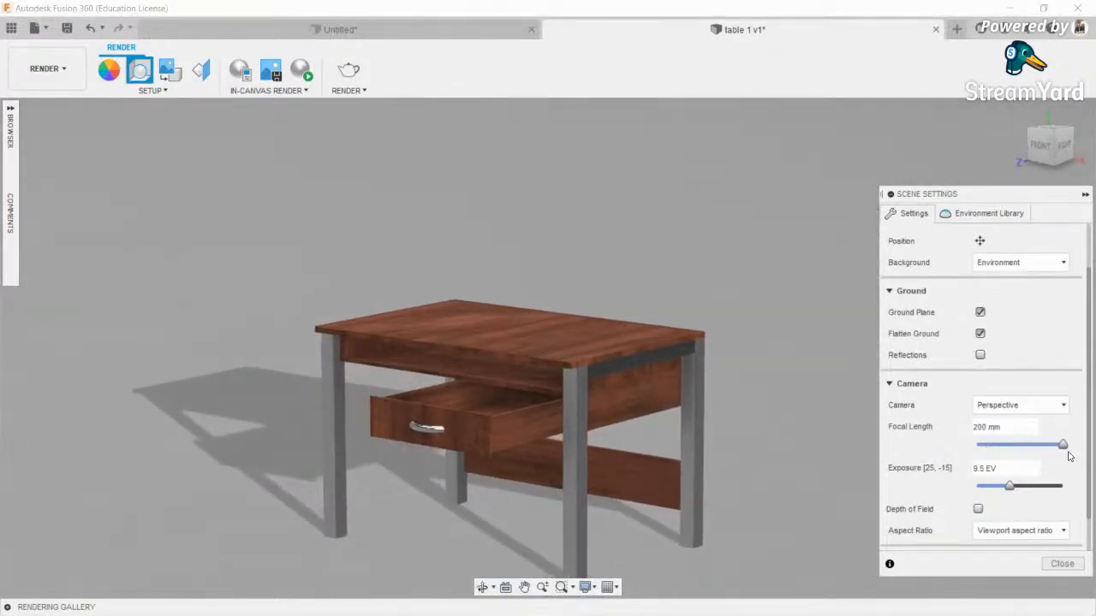
{"action": "left_click", "coordinate": [1003, 409]}
{"action": "key", "text": "Escape"}
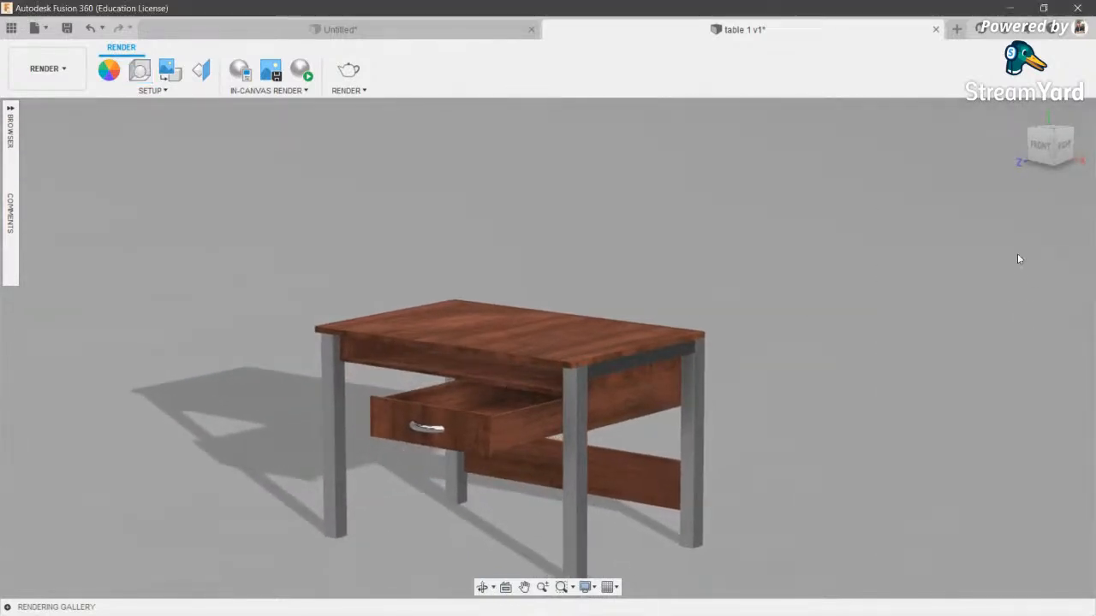
{"action": "left_click", "coordinate": [140, 69]}
{"action": "left_click", "coordinate": [1019, 319]}
{"action": "left_click", "coordinate": [1008, 354]}
{"action": "scroll", "coordinate": [602, 284], "scroll_direction": "down", "scroll_amount": 2}
{"action": "left_click", "coordinate": [482, 589]}
{"action": "mouse_move", "coordinate": [575, 377]}
{"action": "left_mouse_down"}
{"action": "mouse_move", "coordinate": [603, 291]}
{"action": "mouse_move", "coordinate": [589, 375]}
{"action": "left_mouse_up"}
{"action": "key", "text": "Escape"}
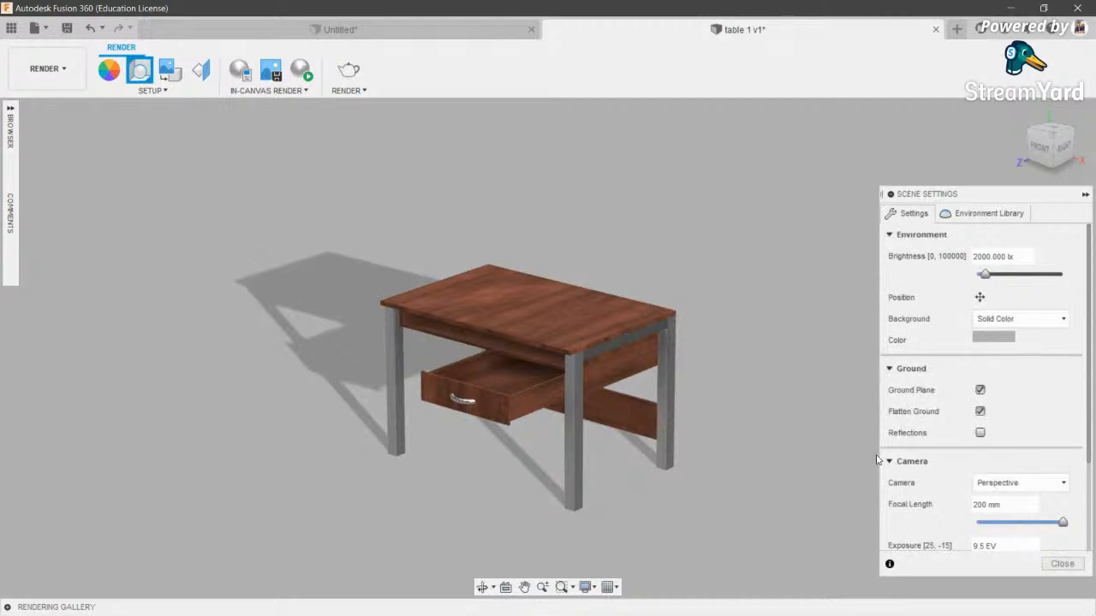
{"action": "scroll", "coordinate": [1074, 442], "scroll_direction": "up", "scroll_amount": 1}
{"action": "scroll", "coordinate": [1000, 417], "scroll_direction": "down", "scroll_amount": 1}
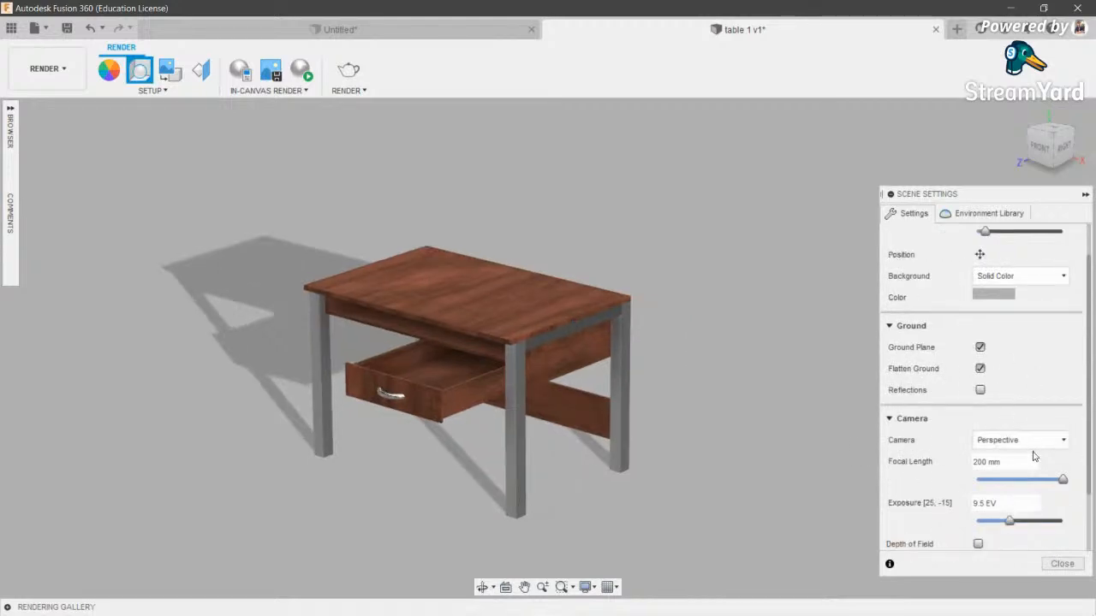
{"action": "mouse_move", "coordinate": [1009, 522]}
{"action": "left_mouse_down"}
{"action": "mouse_move", "coordinate": [999, 524]}
{"action": "mouse_move", "coordinate": [1013, 527]}
{"action": "left_mouse_up"}
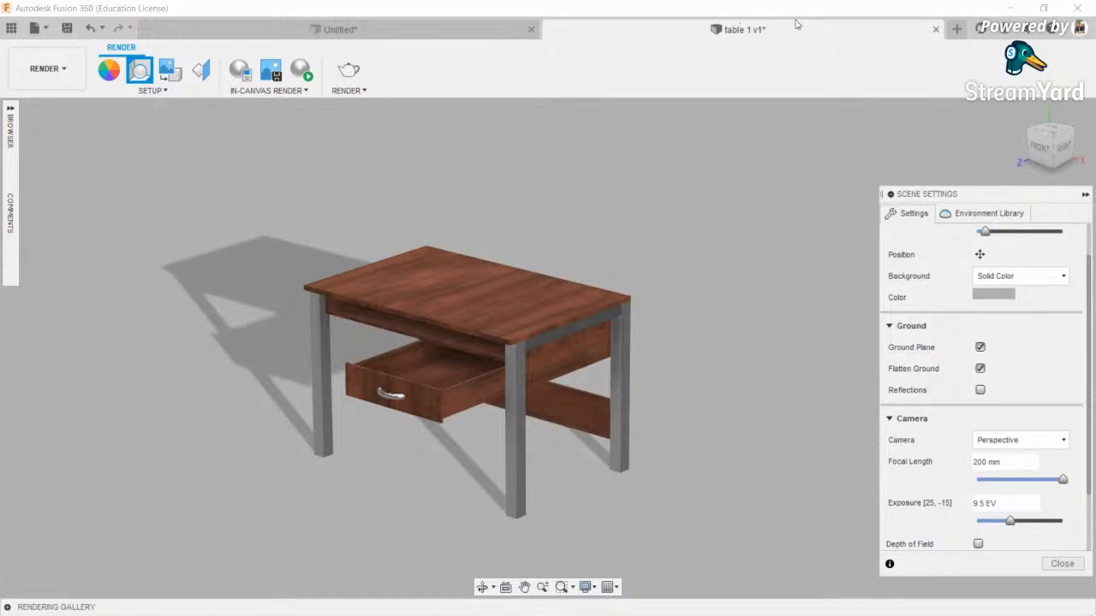
{"action": "scroll", "coordinate": [899, 477], "scroll_direction": "down", "scroll_amount": 1}
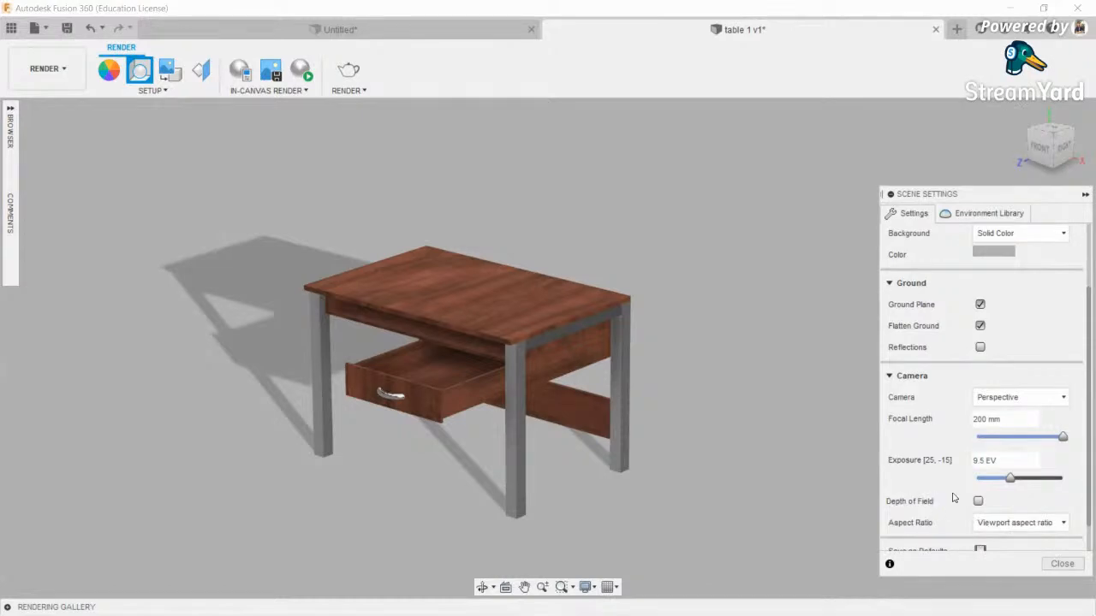
{"action": "left_click", "coordinate": [979, 501]}
{"action": "left_click", "coordinate": [644, 333]}
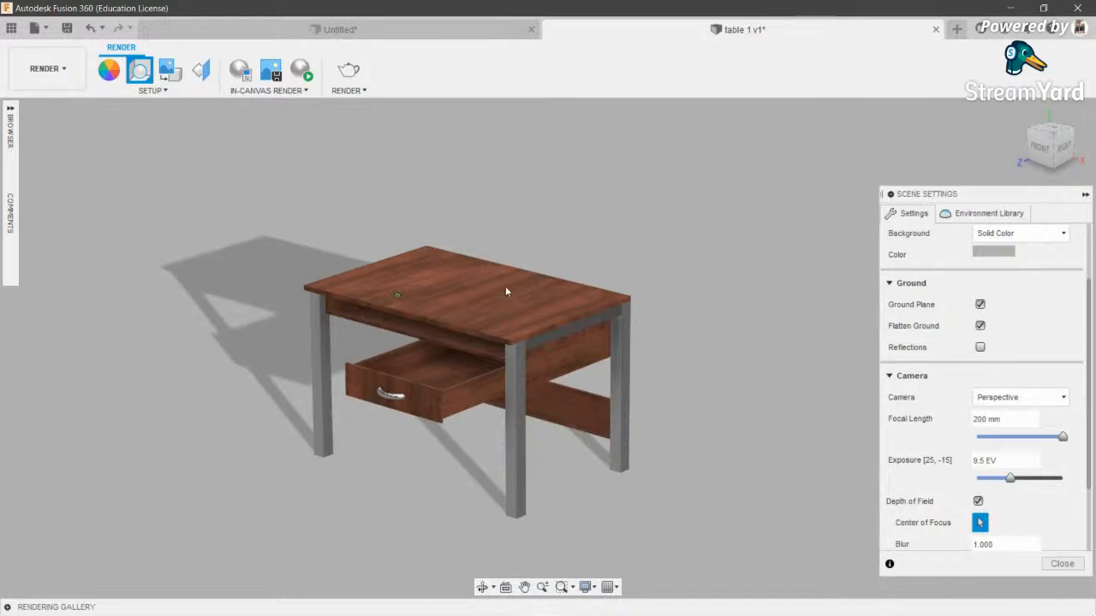
{"action": "left_click", "coordinate": [979, 500]}
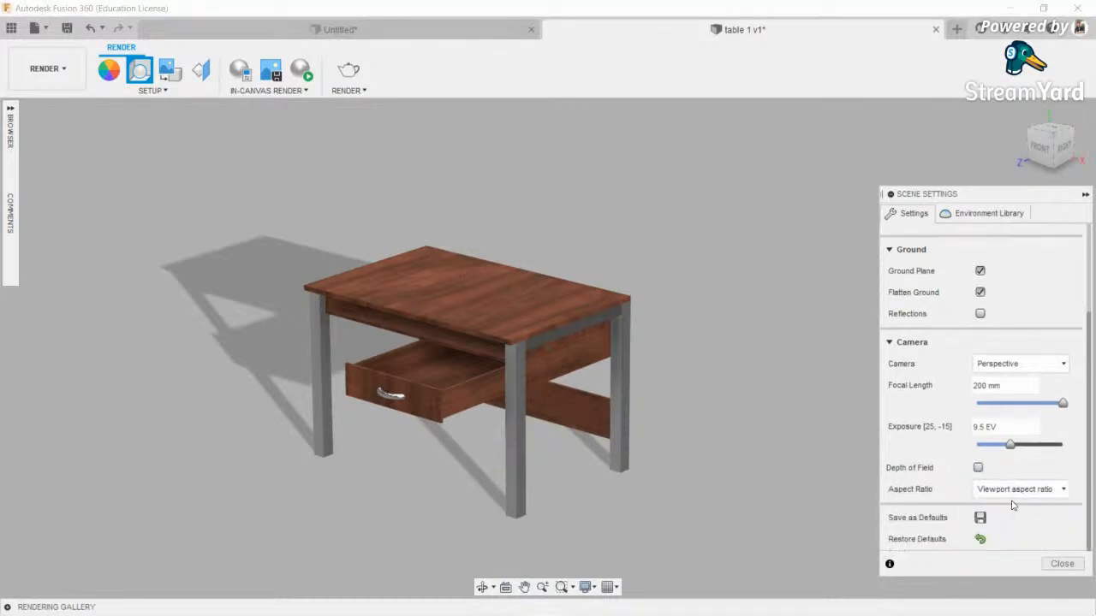
{"action": "left_click", "coordinate": [1009, 490]}
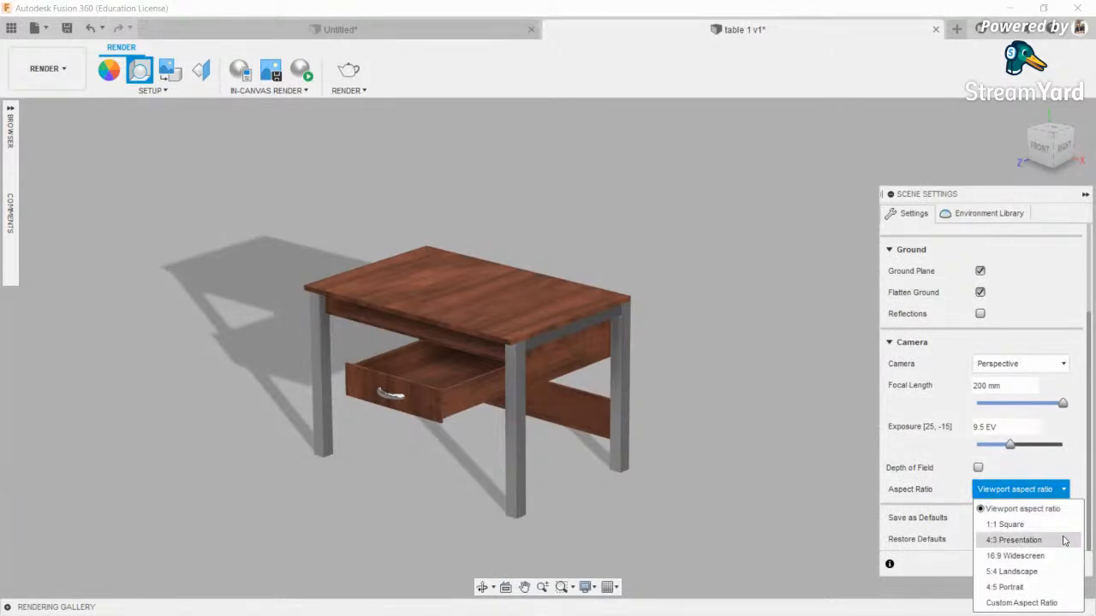
{"action": "scroll", "coordinate": [1064, 540], "scroll_direction": "up", "scroll_amount": 1}
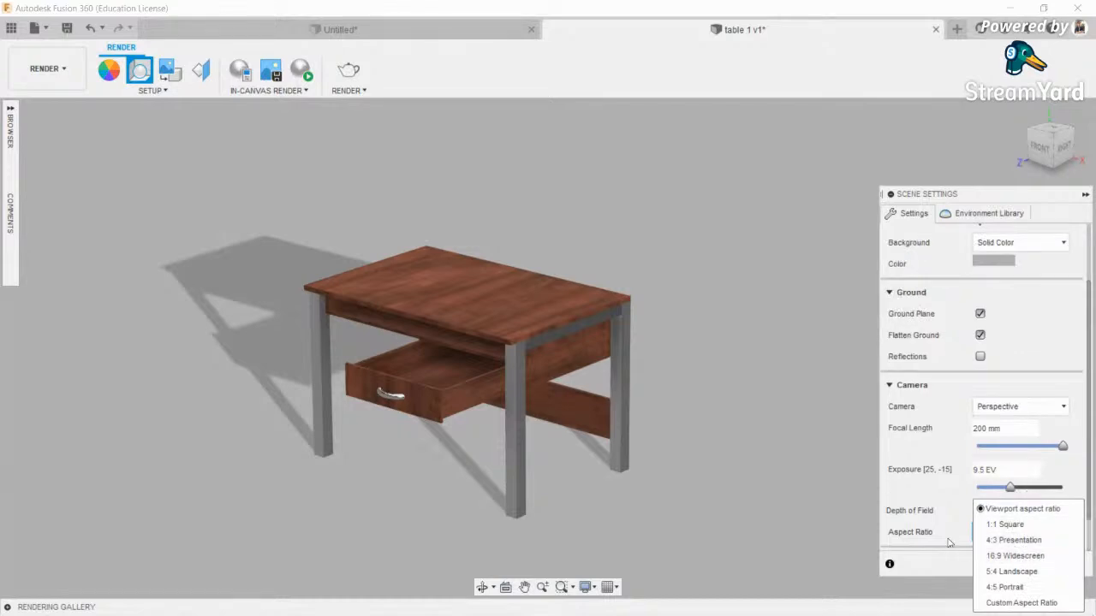
{"action": "scroll", "coordinate": [949, 543], "scroll_direction": "down", "scroll_amount": 1}
{"action": "left_click", "coordinate": [925, 526]}
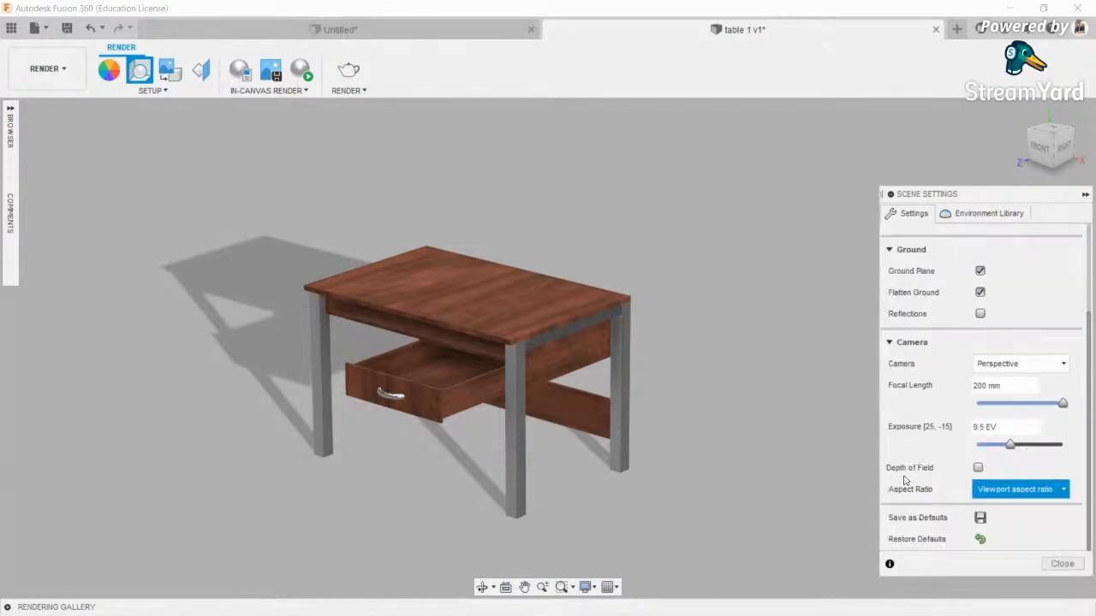
- Browse the environment library and make Plaza the lighting environment
{"action": "left_click", "coordinate": [963, 216]}
{"action": "scroll", "coordinate": [1039, 362], "scroll_direction": "up", "scroll_amount": 1}
{"action": "scroll", "coordinate": [1006, 332], "scroll_direction": "down", "scroll_amount": 1}
{"action": "scroll", "coordinate": [1007, 343], "scroll_direction": "down", "scroll_amount": 4}
{"action": "scroll", "coordinate": [1002, 402], "scroll_direction": "up", "scroll_amount": 4}
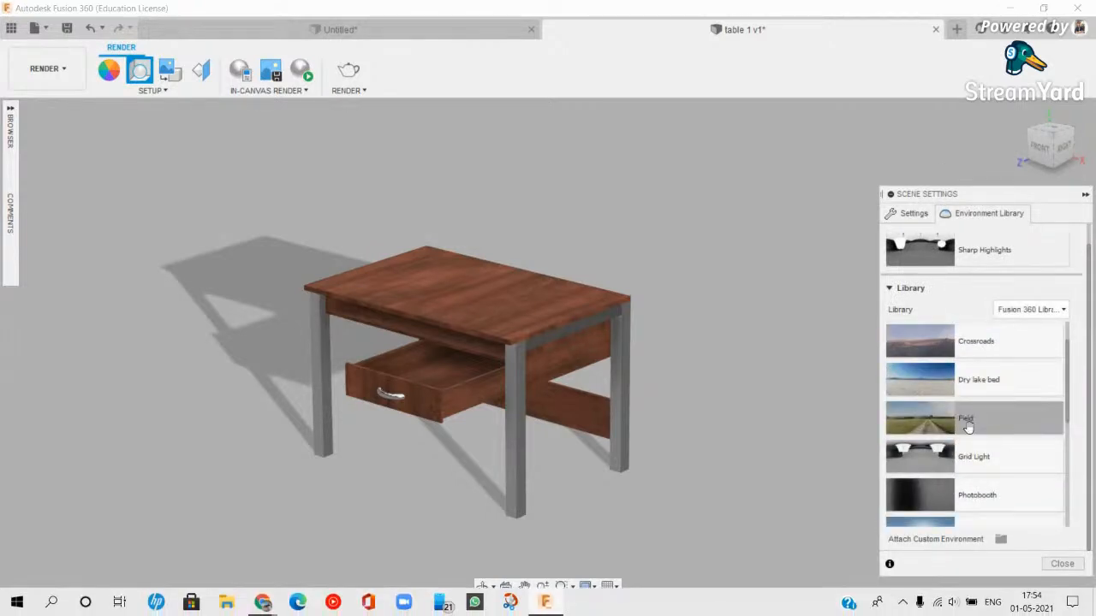
{"action": "scroll", "coordinate": [968, 427], "scroll_direction": "down", "scroll_amount": 1}
{"action": "scroll", "coordinate": [948, 381], "scroll_direction": "up", "scroll_amount": 1}
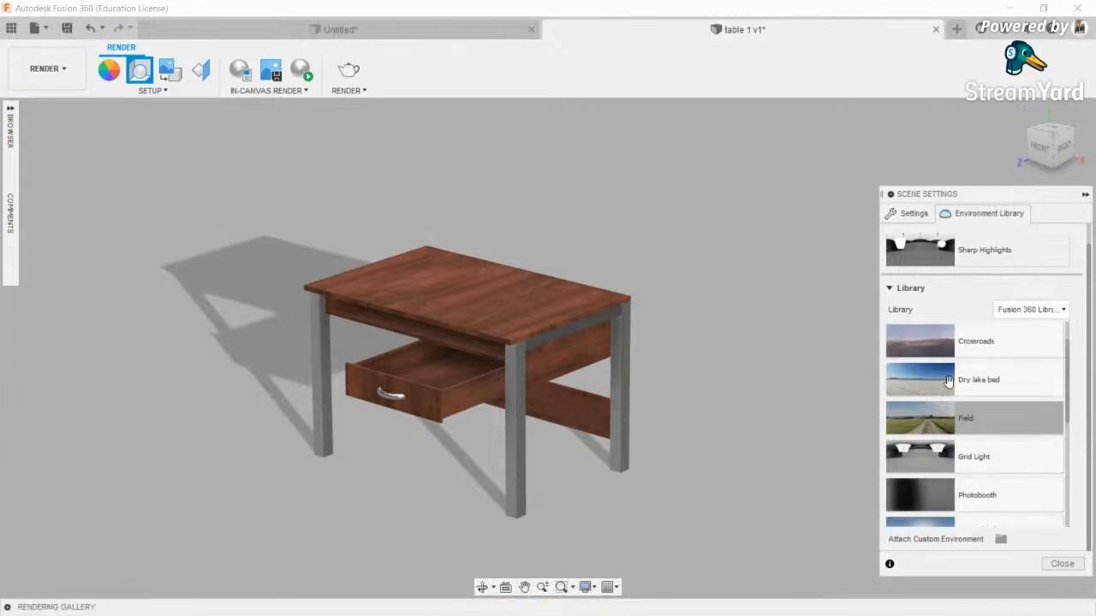
{"action": "scroll", "coordinate": [968, 483], "scroll_direction": "down", "scroll_amount": 3}
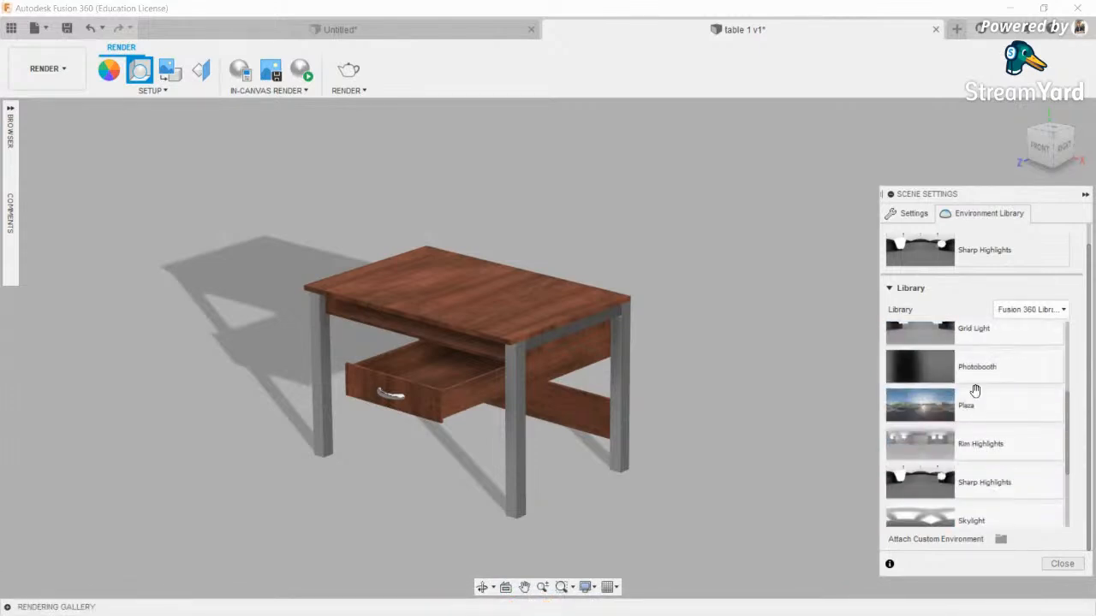
{"action": "scroll", "coordinate": [977, 403], "scroll_direction": "up", "scroll_amount": 1}
{"action": "double_click", "coordinate": [980, 447]}
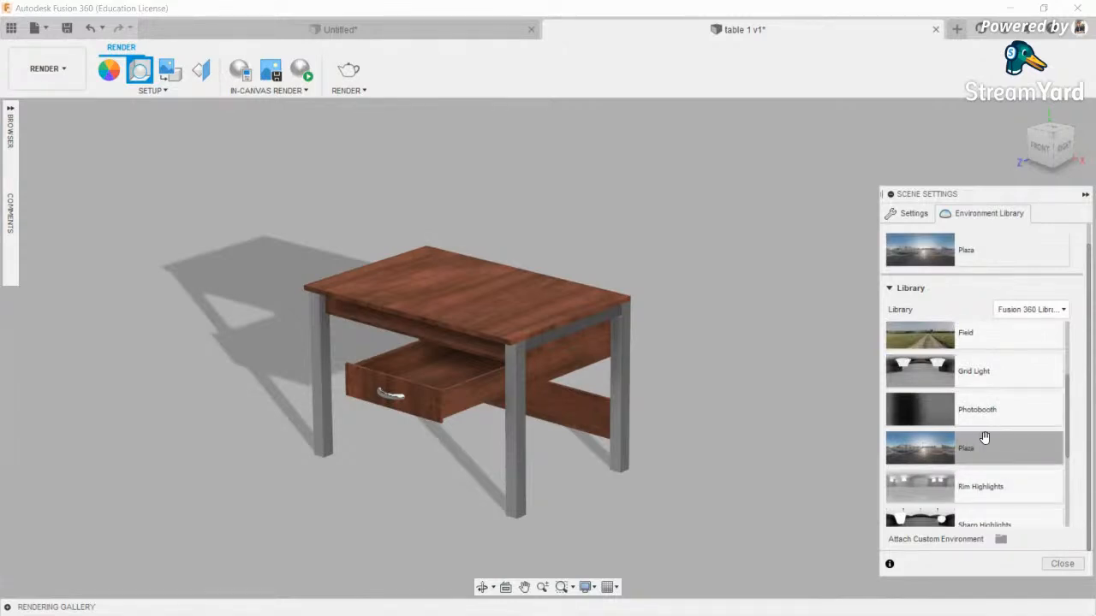
- Set the background to Environment and lower the exposure slightly
{"action": "left_click", "coordinate": [914, 213]}
{"action": "left_click", "coordinate": [1018, 298]}
{"action": "left_click", "coordinate": [1002, 316]}
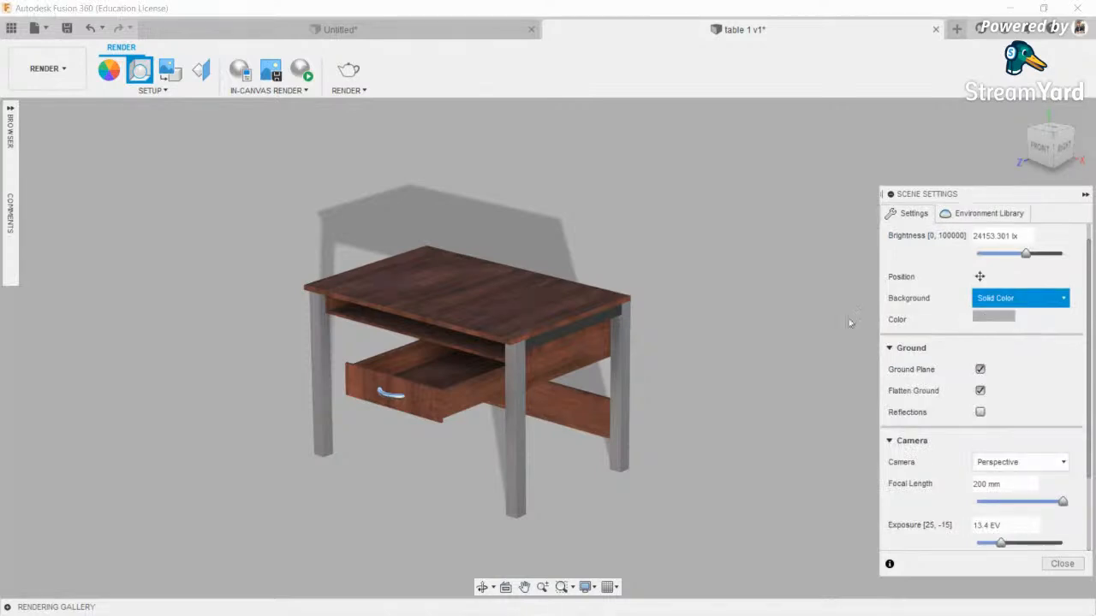
{"action": "middle_click_drag", "start_coordinate": [647, 346], "coordinate": [648, 323], "text": "shift"}
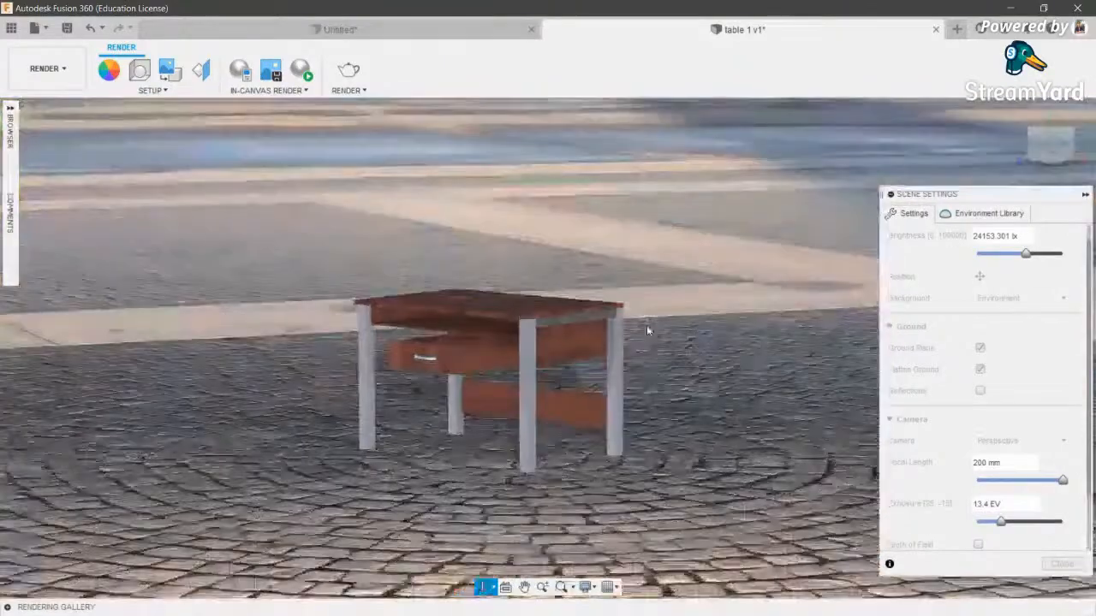
{"action": "left_click_drag", "start_coordinate": [1000, 524], "coordinate": [1000, 527]}
- Orbit the drawer to the front, then switch to Photobooth lighting with a Solid Color background
{"action": "left_click", "coordinate": [482, 588]}
{"action": "left_click_drag", "start_coordinate": [523, 480], "coordinate": [462, 479]}
{"action": "middle_click_drag", "start_coordinate": [462, 479], "coordinate": [556, 505], "text": "shift"}
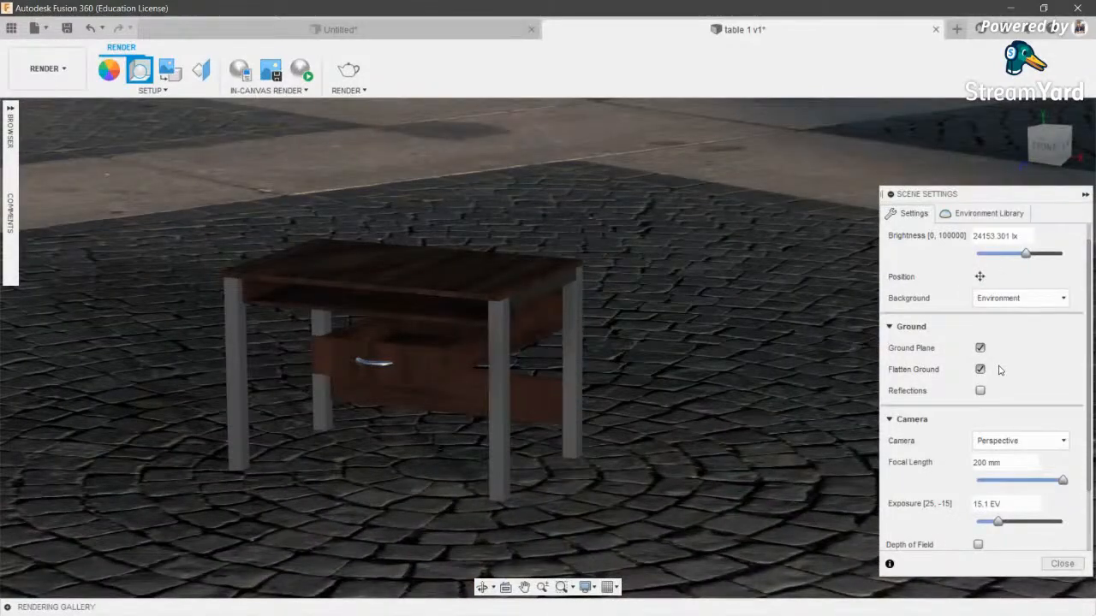
{"action": "left_click", "coordinate": [985, 214]}
{"action": "double_click", "coordinate": [1003, 407]}
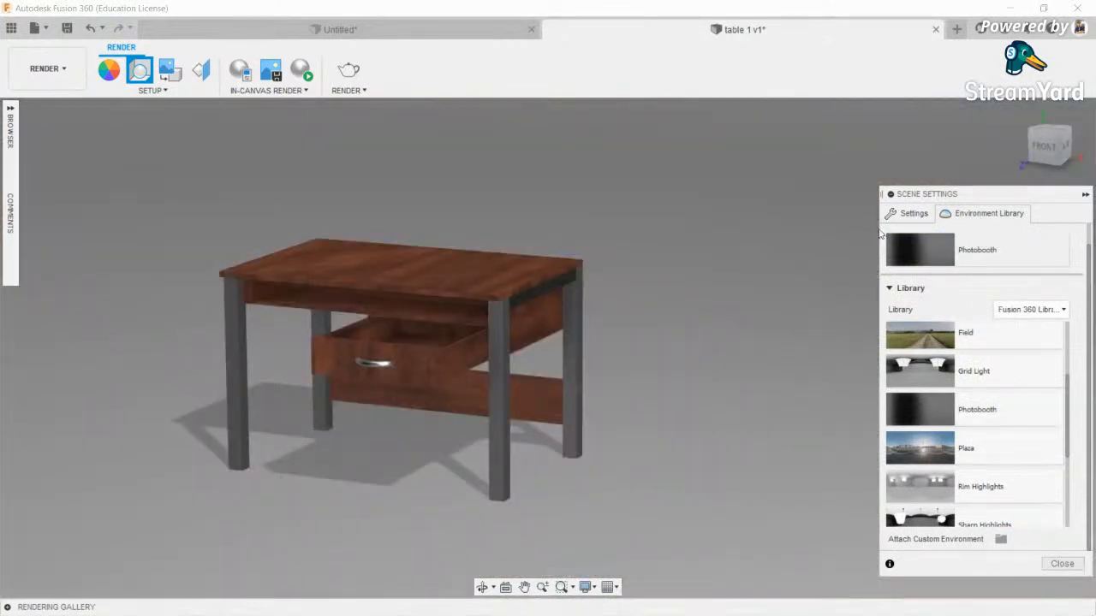
{"action": "left_click", "coordinate": [911, 213]}
{"action": "left_click", "coordinate": [1021, 298]}
{"action": "left_click", "coordinate": [1021, 334]}
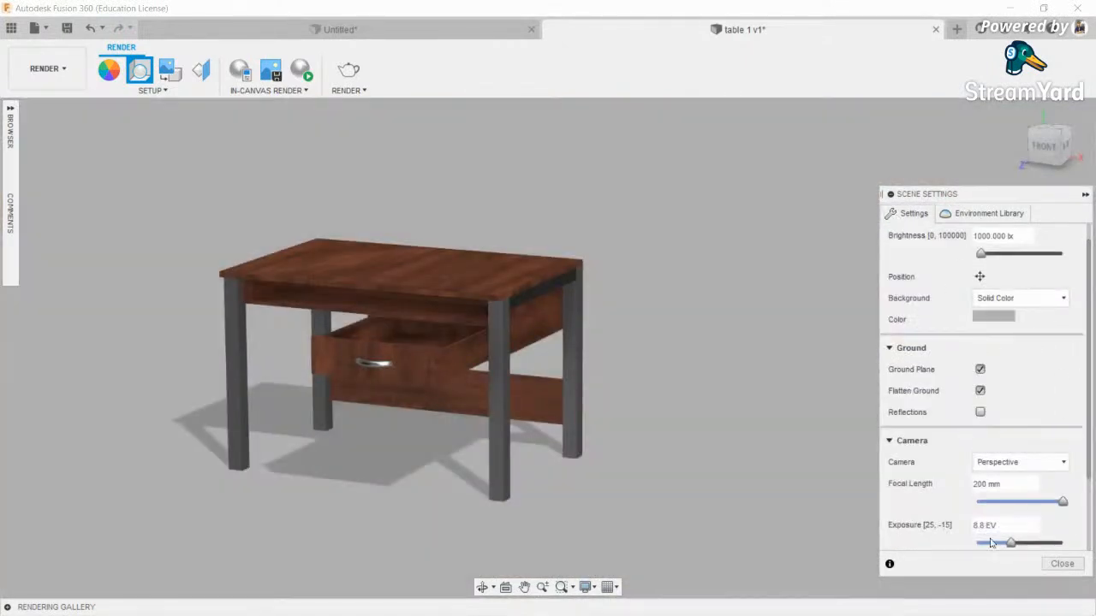
- Adjust scene exposure to about 8.5 EV and close Scene Settings
{"action": "mouse_move", "coordinate": [1013, 546]}
{"action": "left_mouse_down"}
{"action": "mouse_move", "coordinate": [1025, 546]}
{"action": "mouse_move", "coordinate": [1000, 550]}
{"action": "left_mouse_up"}
{"action": "left_click", "coordinate": [482, 587]}
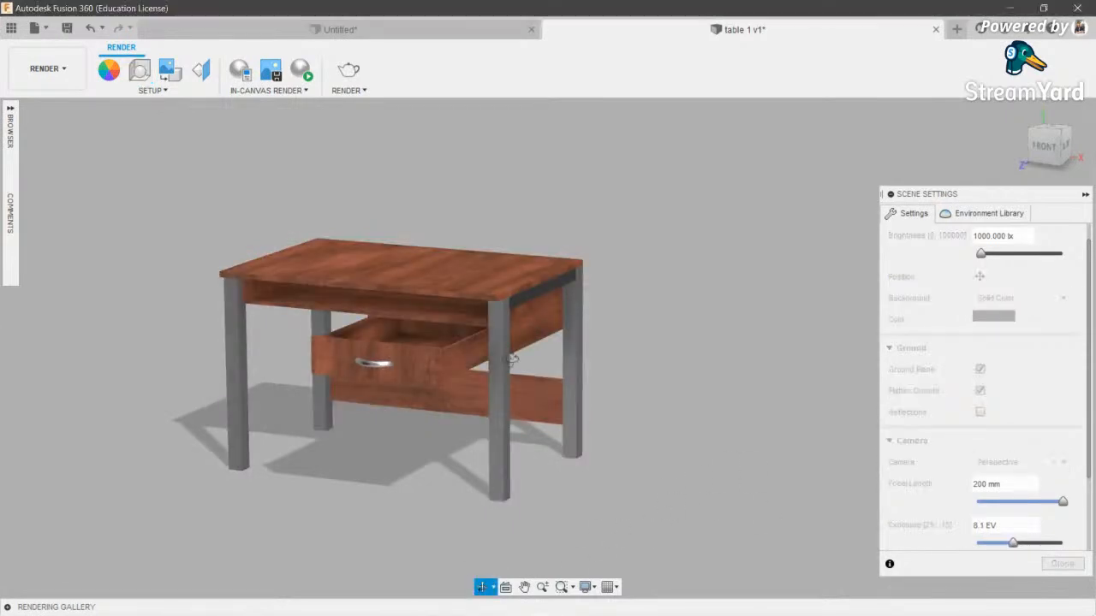
{"action": "middle_click_drag", "start_coordinate": [491, 295], "coordinate": [567, 305]}
{"action": "scroll", "coordinate": [603, 292], "scroll_direction": "down", "scroll_amount": 1}
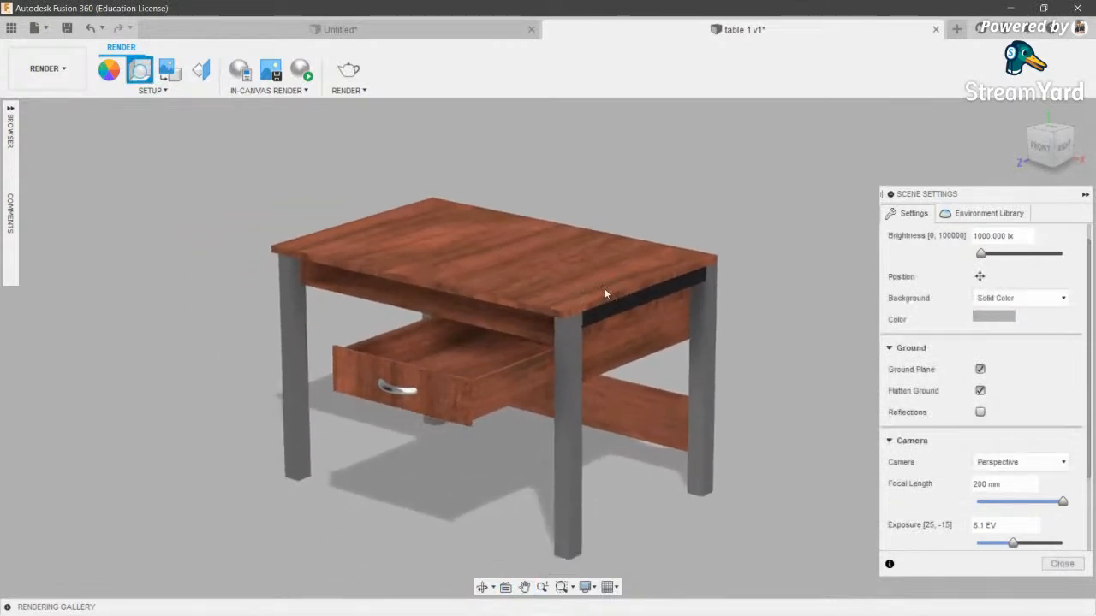
{"action": "mouse_move", "coordinate": [1014, 543]}
{"action": "left_mouse_down"}
{"action": "mouse_move", "coordinate": [1005, 546]}
{"action": "mouse_move", "coordinate": [1014, 546]}
{"action": "left_mouse_up"}
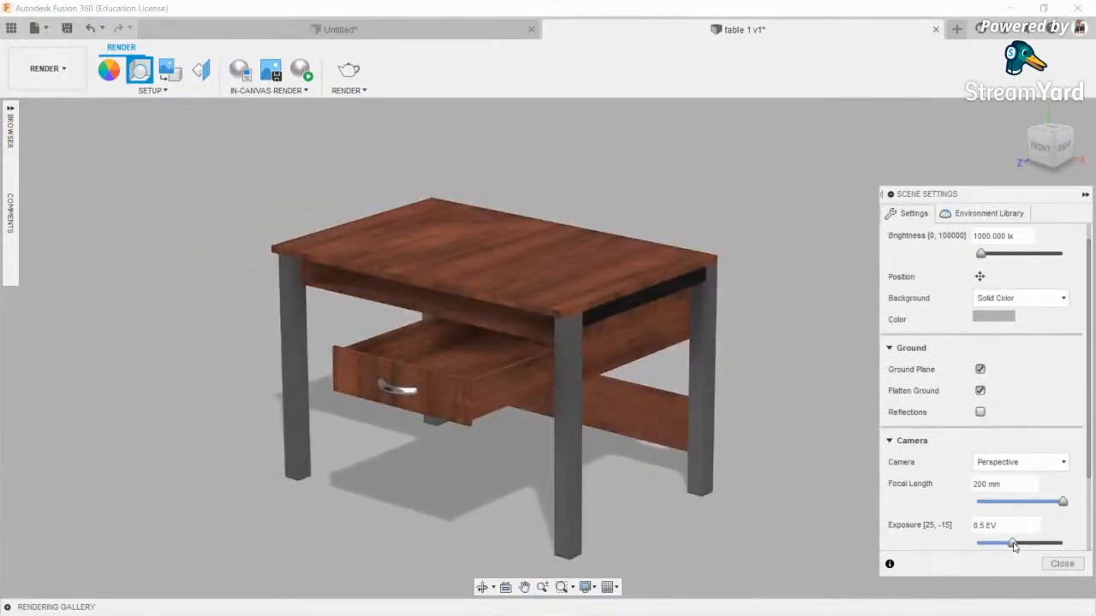
{"action": "left_click", "coordinate": [1060, 564]}
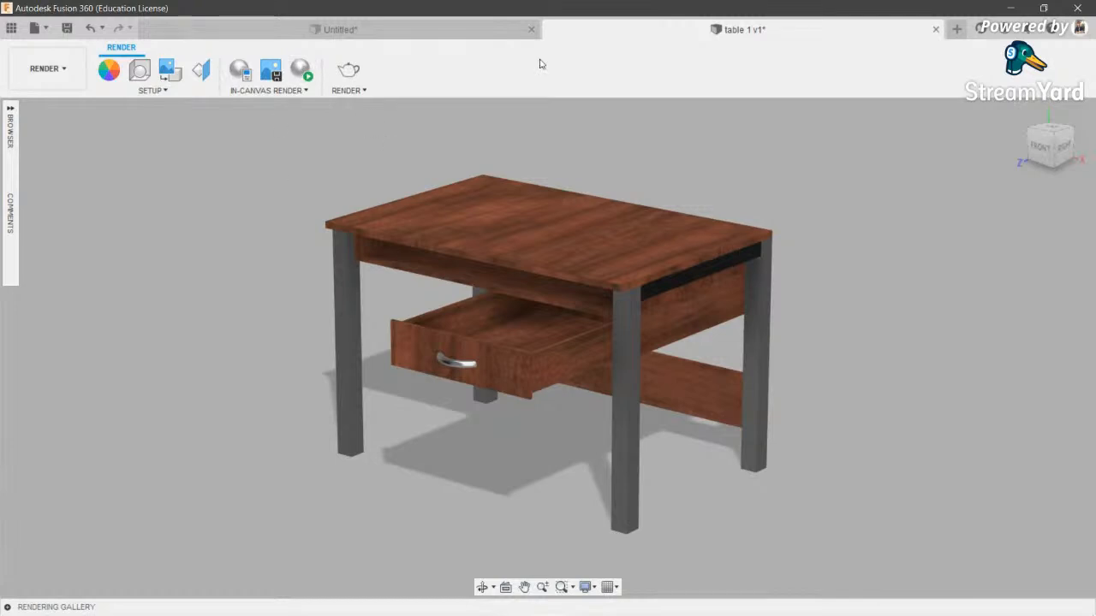
- Drag a finish from the Appearance library onto the dark strip along the tabletop's back edge
{"action": "key", "text": "a"}
{"action": "left_click_drag", "start_coordinate": [934, 319], "coordinate": [700, 284]}
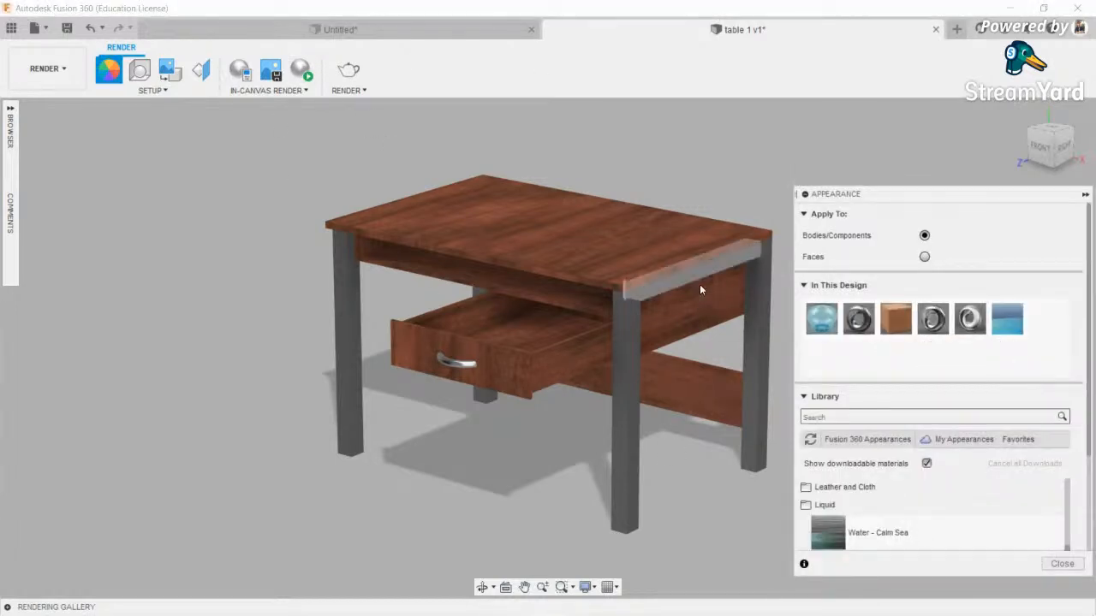
{"action": "left_click", "coordinate": [1062, 564]}
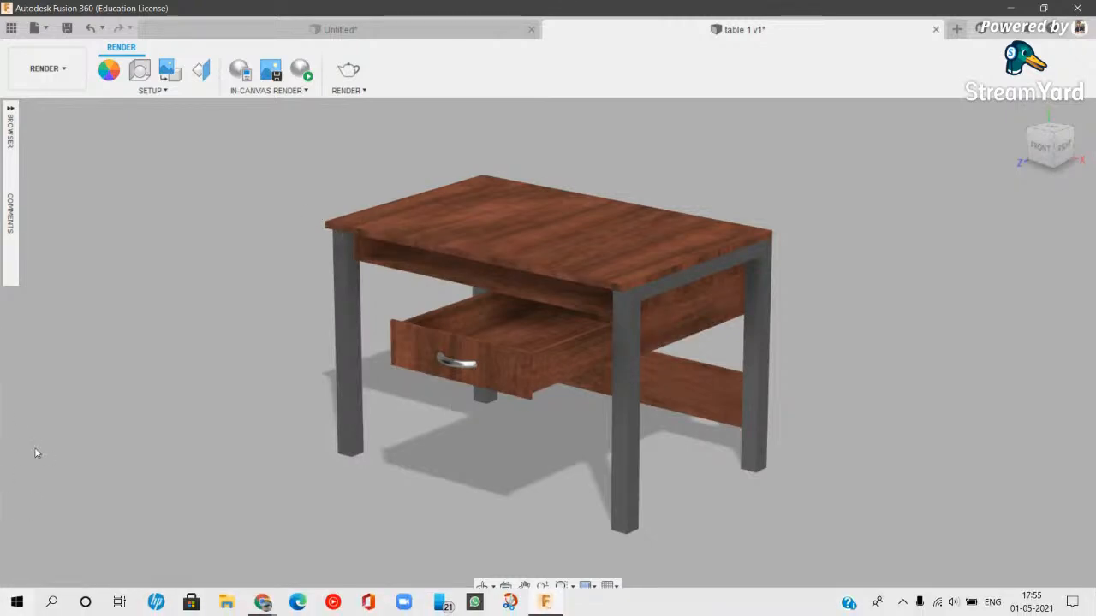
{"action": "left_click", "coordinate": [305, 75]}
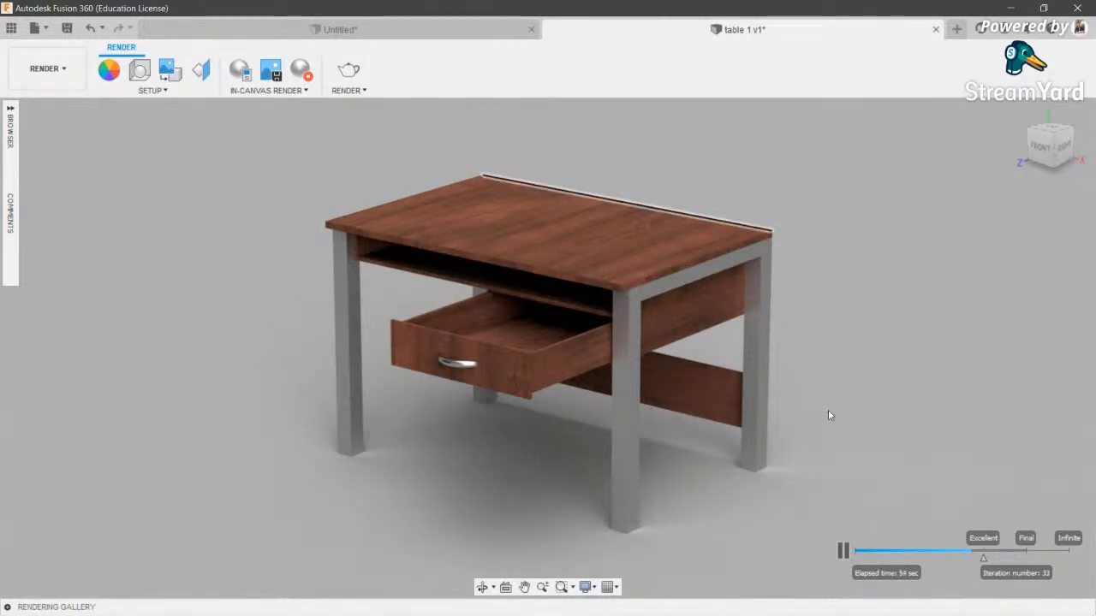
{"action": "left_click", "coordinate": [844, 550]}
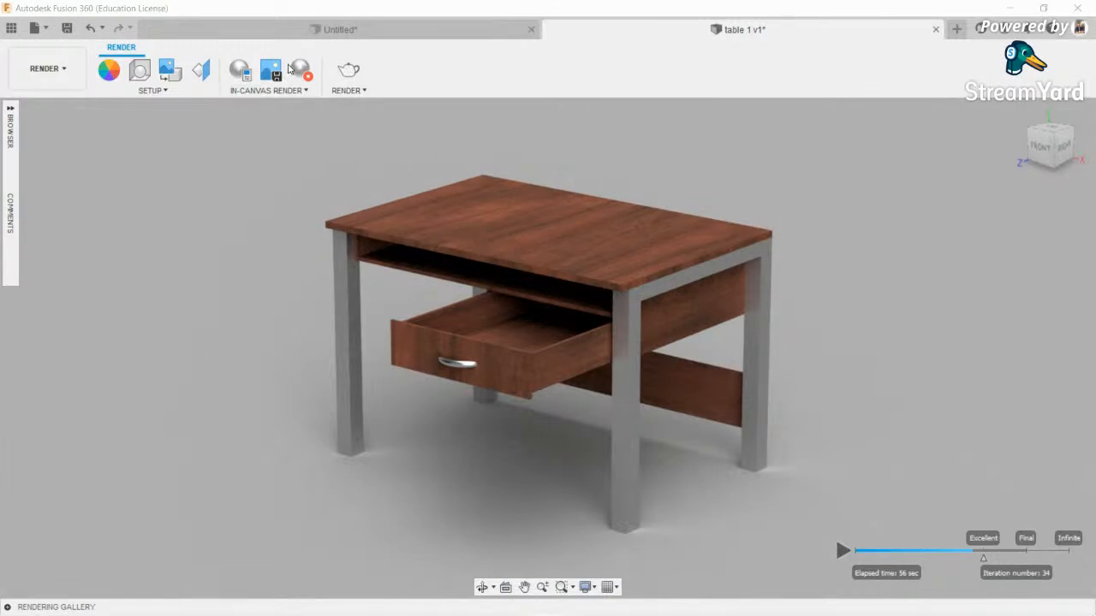
{"action": "left_click", "coordinate": [291, 68]}
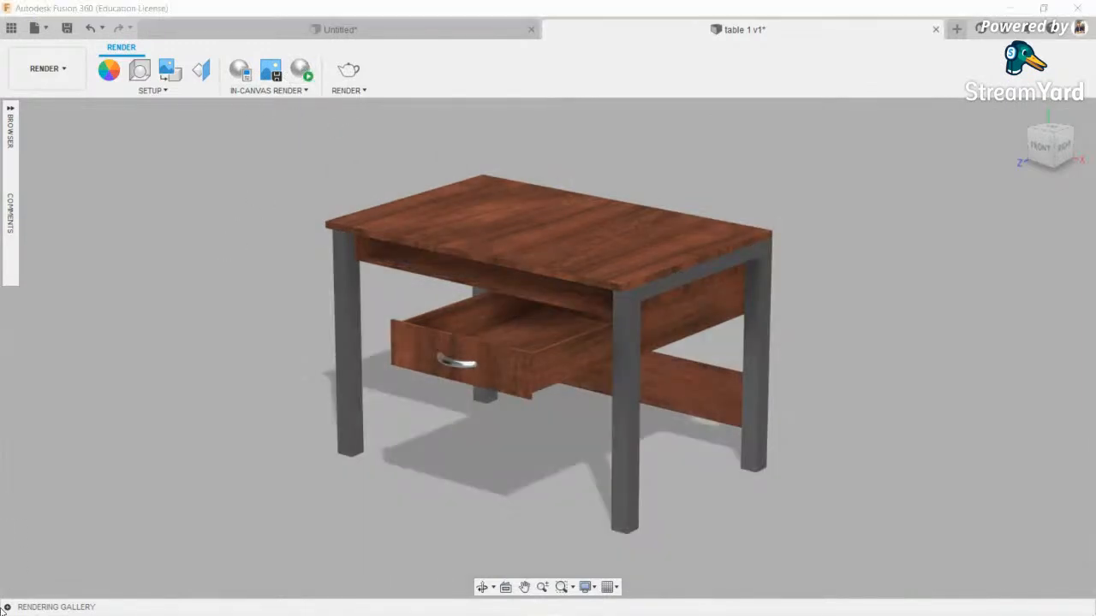
{"action": "left_click", "coordinate": [8, 607]}
- View the finished table render, cancel its download, and open the turntable render settings
{"action": "left_click", "coordinate": [177, 557]}
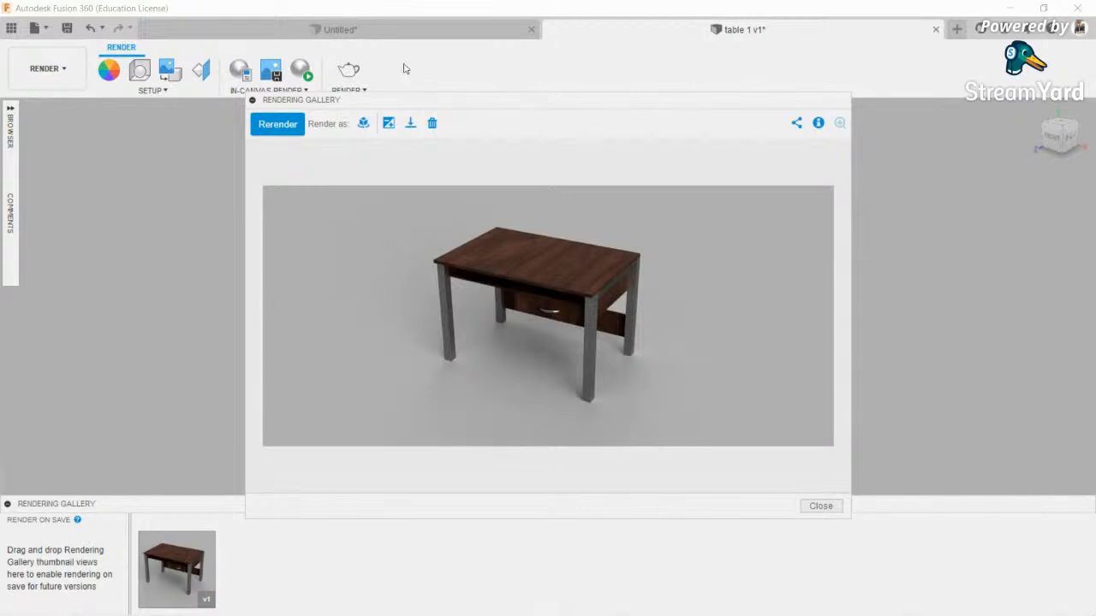
{"action": "left_click", "coordinate": [410, 124]}
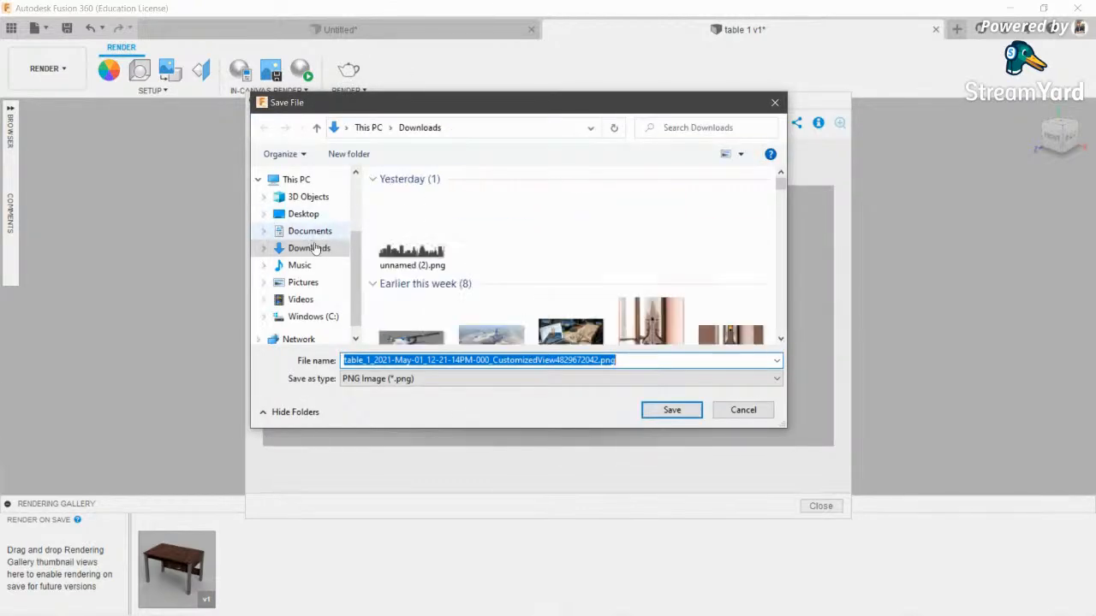
{"action": "left_click", "coordinate": [303, 214]}
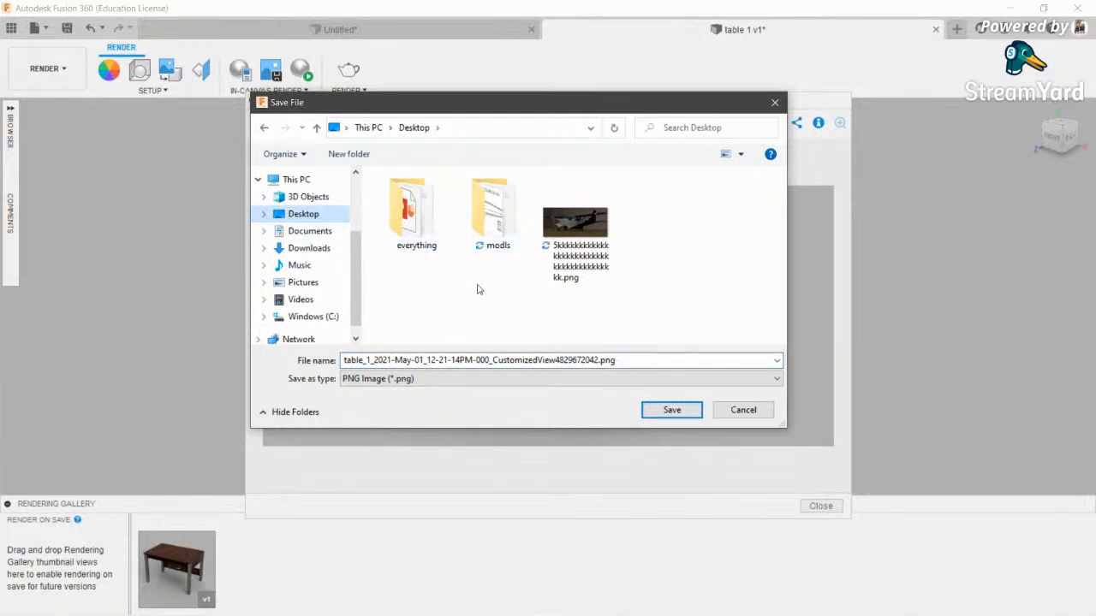
{"action": "left_click", "coordinate": [736, 410]}
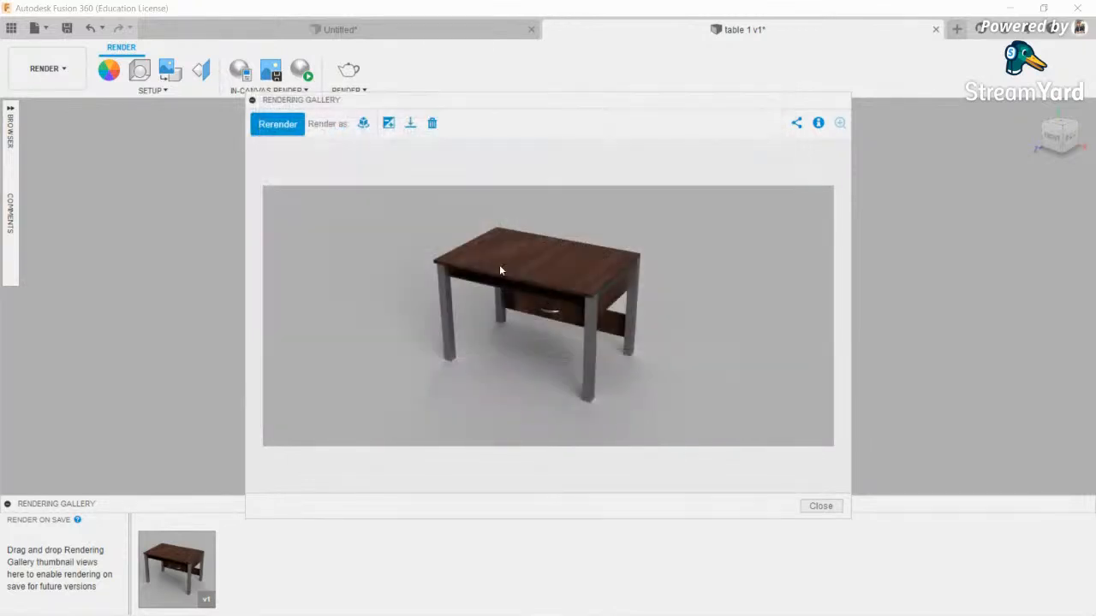
{"action": "left_click", "coordinate": [363, 124]}
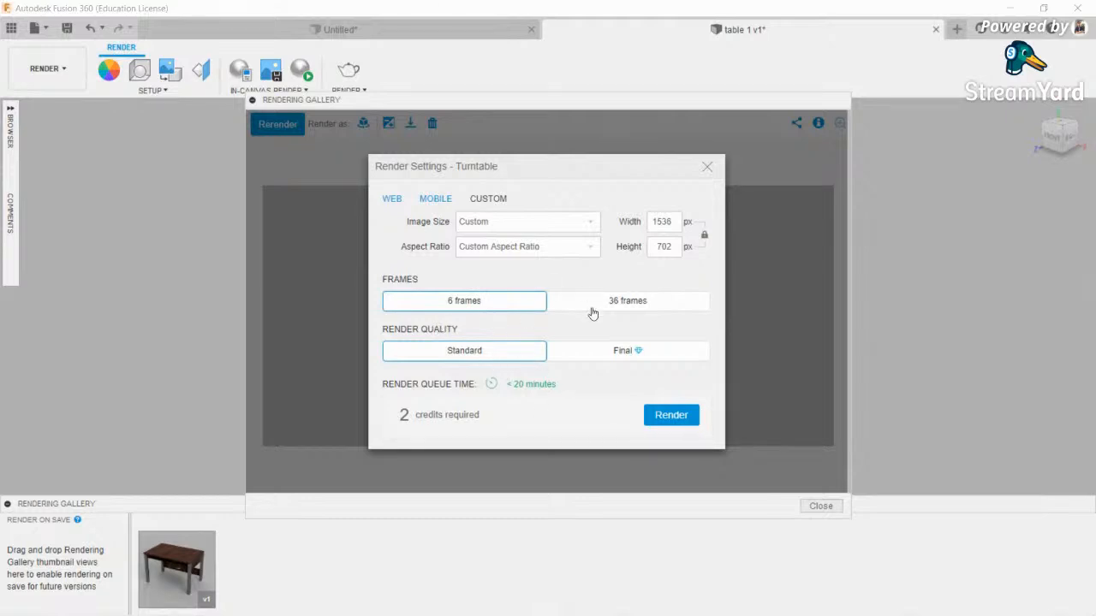
- Start a turntable render of the table with 6 frames and Standard quality
{"action": "left_click", "coordinate": [571, 305]}
{"action": "left_click", "coordinate": [509, 304]}
{"action": "left_click", "coordinate": [680, 415]}
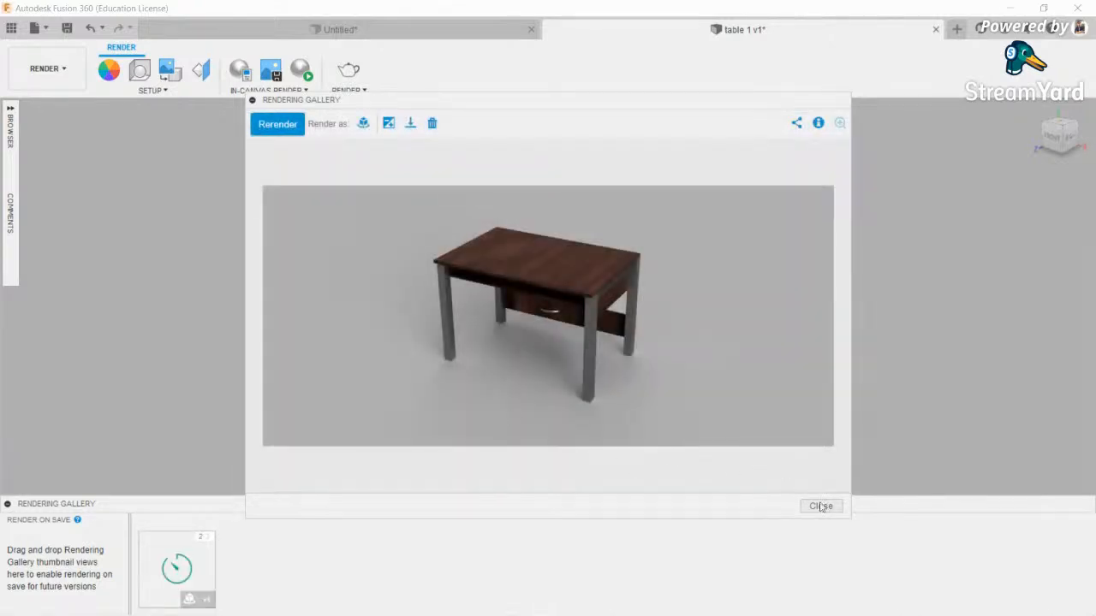
- Close the rendering preview and orbit, pan and zoom to frame the drawer
{"action": "left_click", "coordinate": [823, 506]}
{"action": "scroll", "coordinate": [520, 319], "scroll_direction": "up", "scroll_amount": 1}
{"action": "middle_click_drag", "start_coordinate": [525, 322], "coordinate": [489, 343]}
{"action": "scroll", "coordinate": [489, 343], "scroll_direction": "down", "scroll_amount": 2}
{"action": "left_click", "coordinate": [482, 486]}
{"action": "left_click_drag", "start_coordinate": [524, 228], "coordinate": [533, 202]}
{"action": "scroll", "coordinate": [264, 133], "scroll_direction": "up", "scroll_amount": 2}
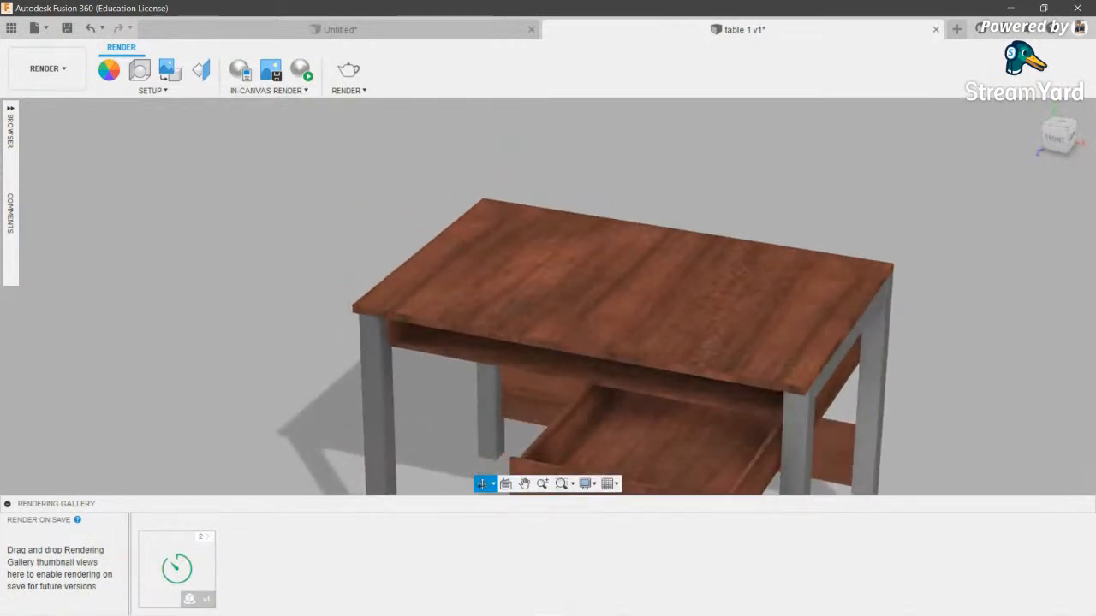
{"action": "scroll", "coordinate": [531, 295], "scroll_direction": "up", "scroll_amount": 1}
{"action": "middle_click_drag", "start_coordinate": [533, 295], "coordinate": [482, 321]}
{"action": "scroll", "coordinate": [538, 285], "scroll_direction": "up", "scroll_amount": 4}
{"action": "scroll", "coordinate": [538, 286], "scroll_direction": "down", "scroll_amount": 3}
{"action": "middle_click_drag", "start_coordinate": [562, 303], "coordinate": [556, 336]}
{"action": "scroll", "coordinate": [523, 191], "scroll_direction": "down", "scroll_amount": 3}
{"action": "scroll", "coordinate": [438, 203], "scroll_direction": "up", "scroll_amount": 3}
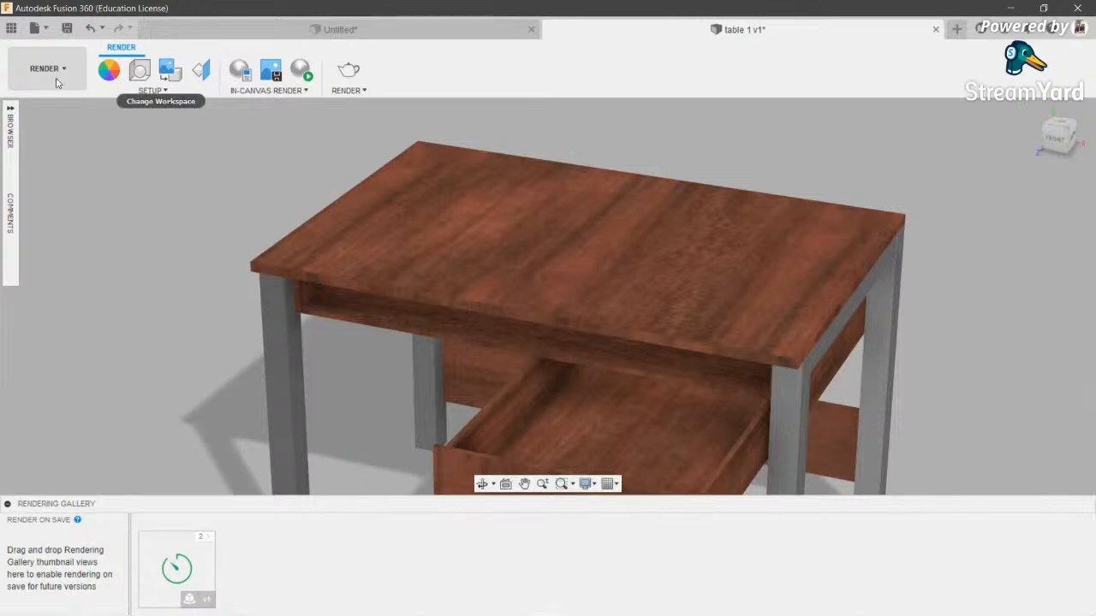
{"action": "mouse_move", "coordinate": [236, 615]}
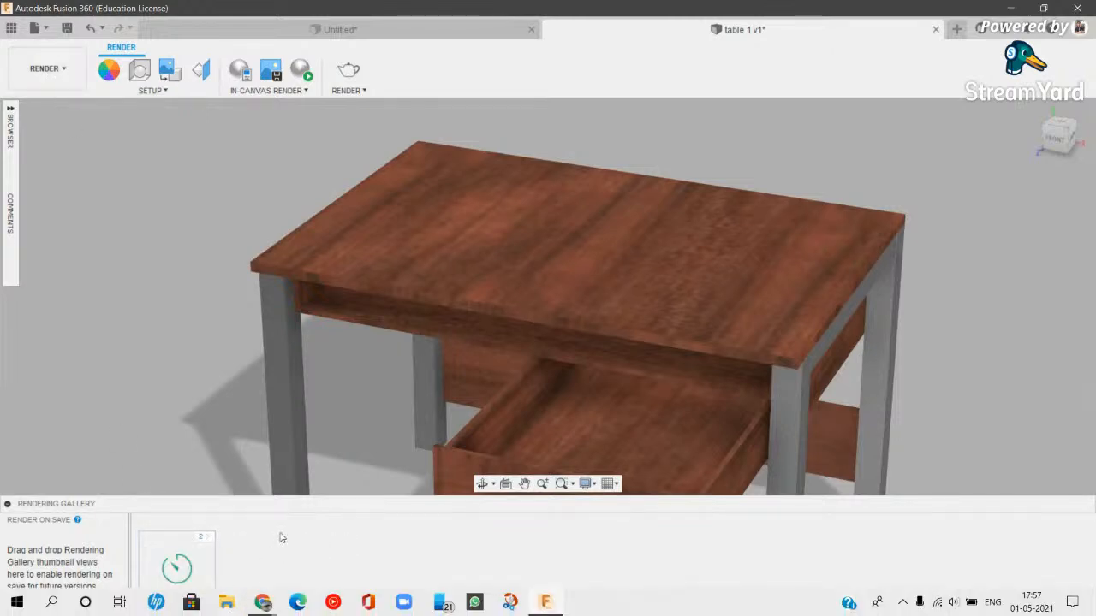
- Launch Paint from Windows search and fill the canvas with red
{"action": "left_click", "coordinate": [51, 603]}
{"action": "type", "text": "paint"}
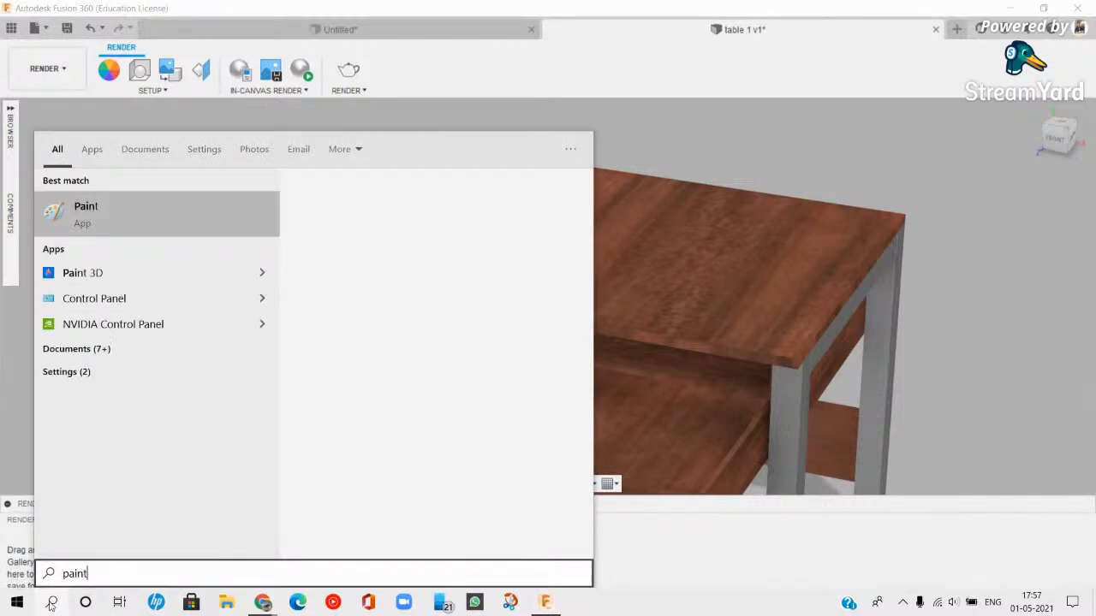
{"action": "left_click", "coordinate": [168, 221]}
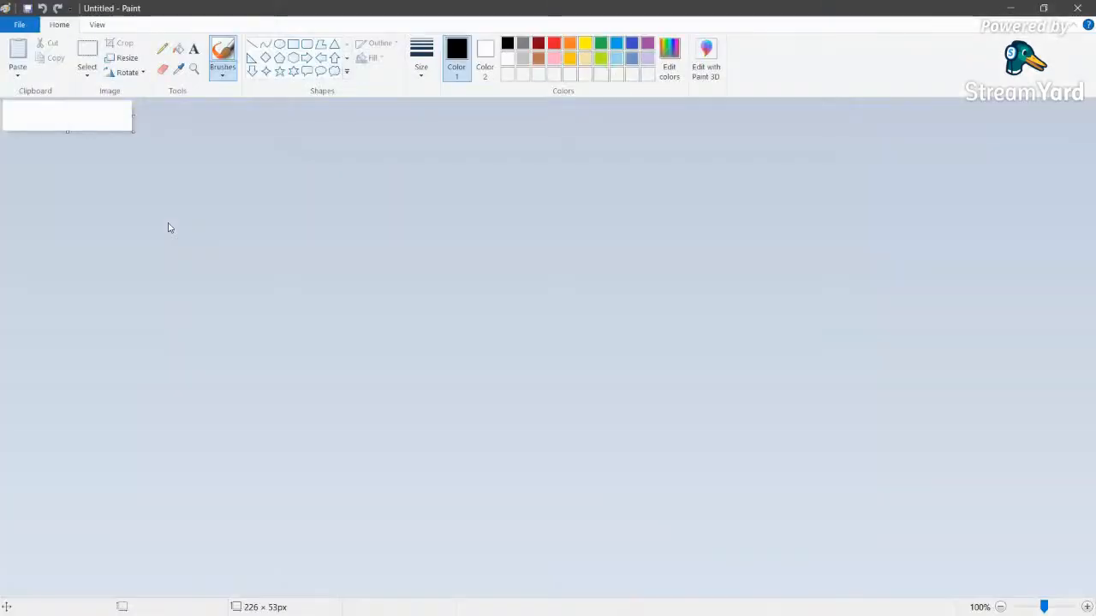
{"action": "left_click", "coordinate": [554, 43]}
{"action": "left_click", "coordinate": [63, 110]}
- Add the word 'Table' in black text on the red canvas
{"action": "left_click", "coordinate": [193, 49]}
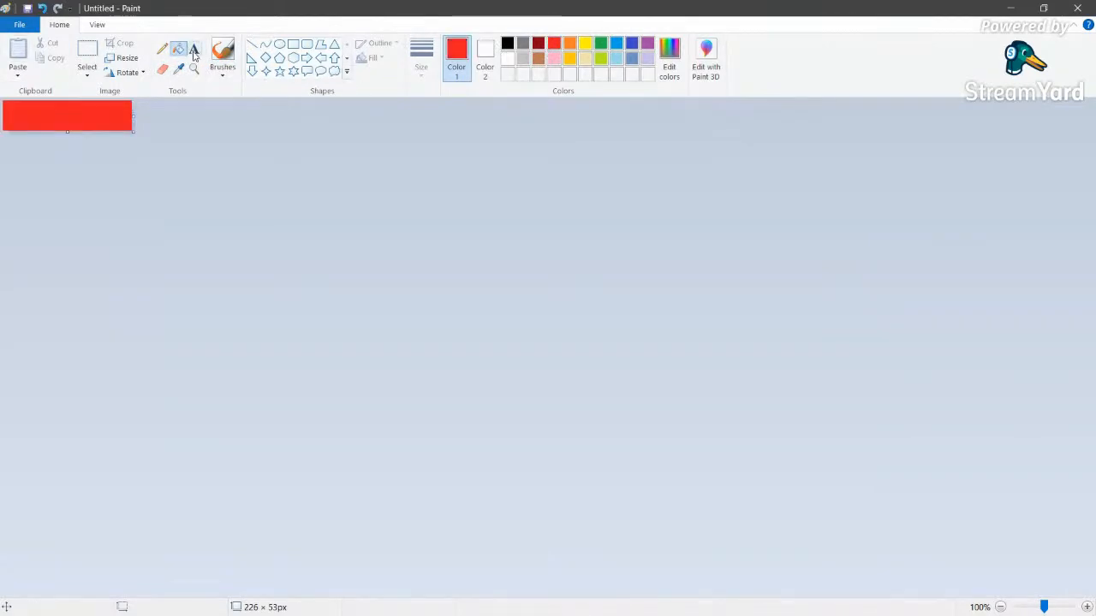
{"action": "left_click", "coordinate": [506, 43]}
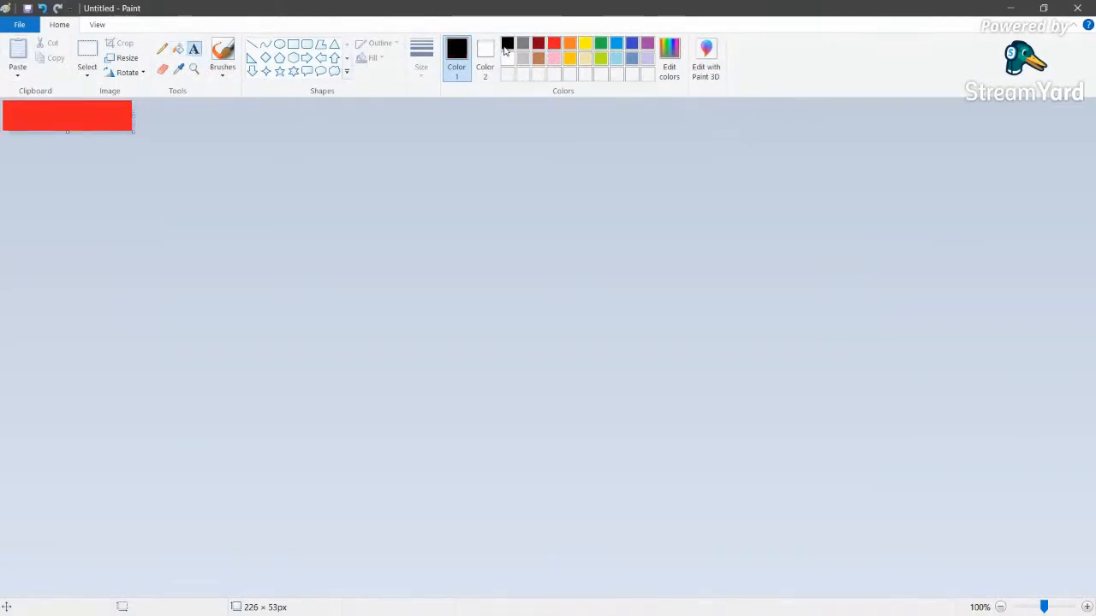
{"action": "left_click", "coordinate": [10, 115]}
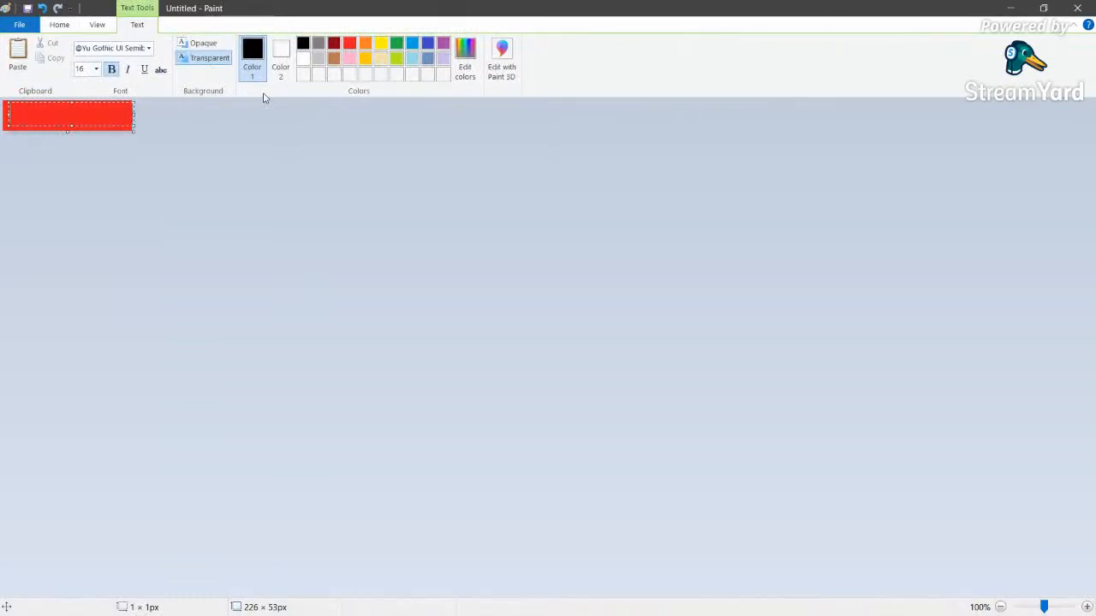
{"action": "type", "text": "Table"}
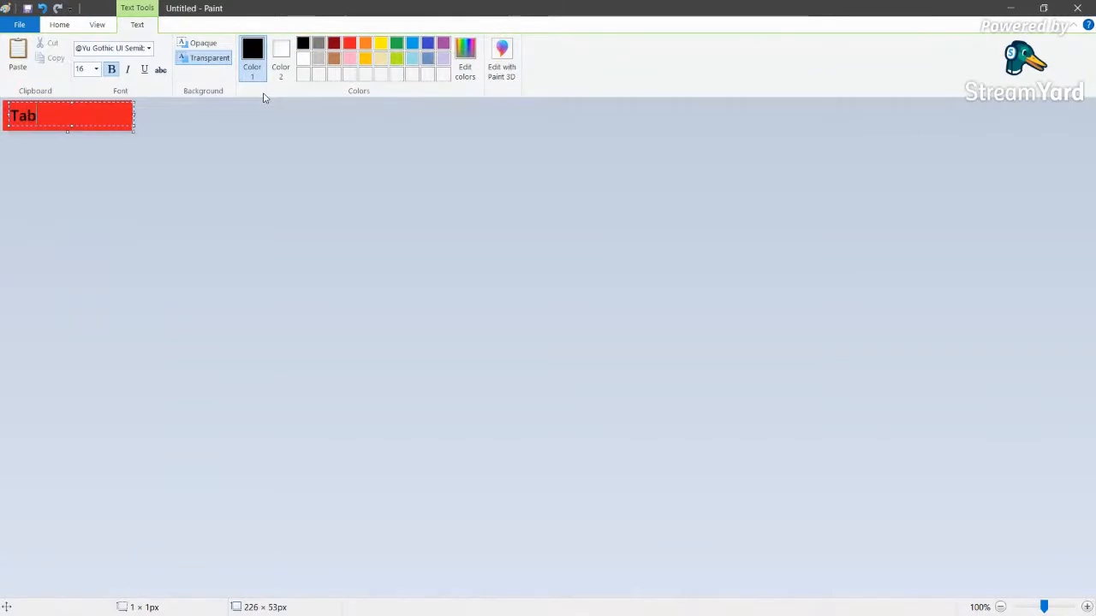
- Save the label image to the Desktop as f.png
{"action": "left_click", "coordinate": [19, 24]}
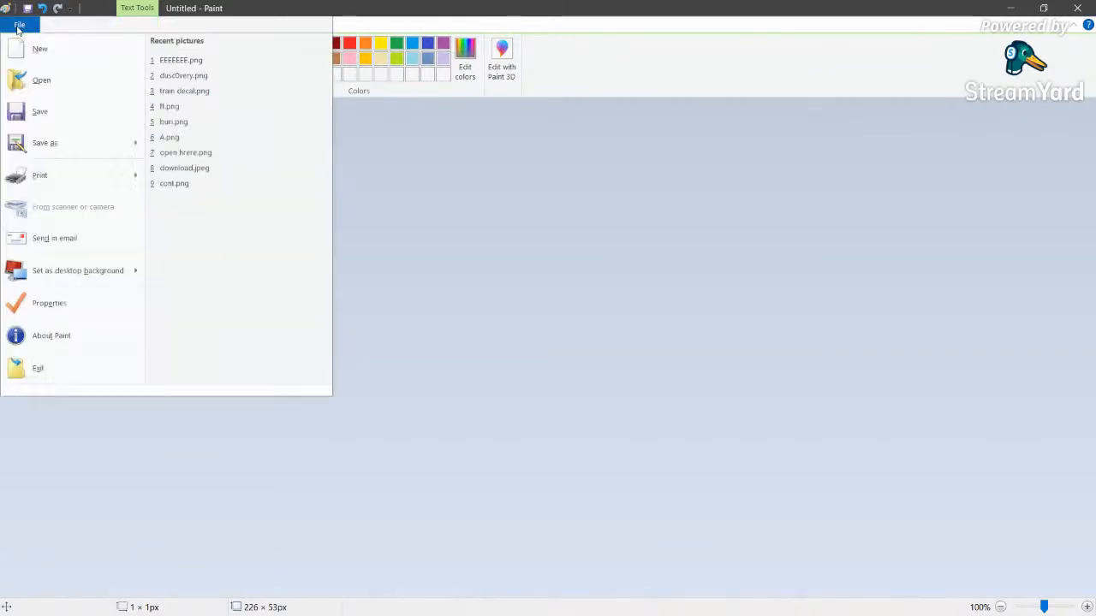
{"action": "left_click", "coordinate": [76, 113]}
{"action": "left_click", "coordinate": [389, 238]}
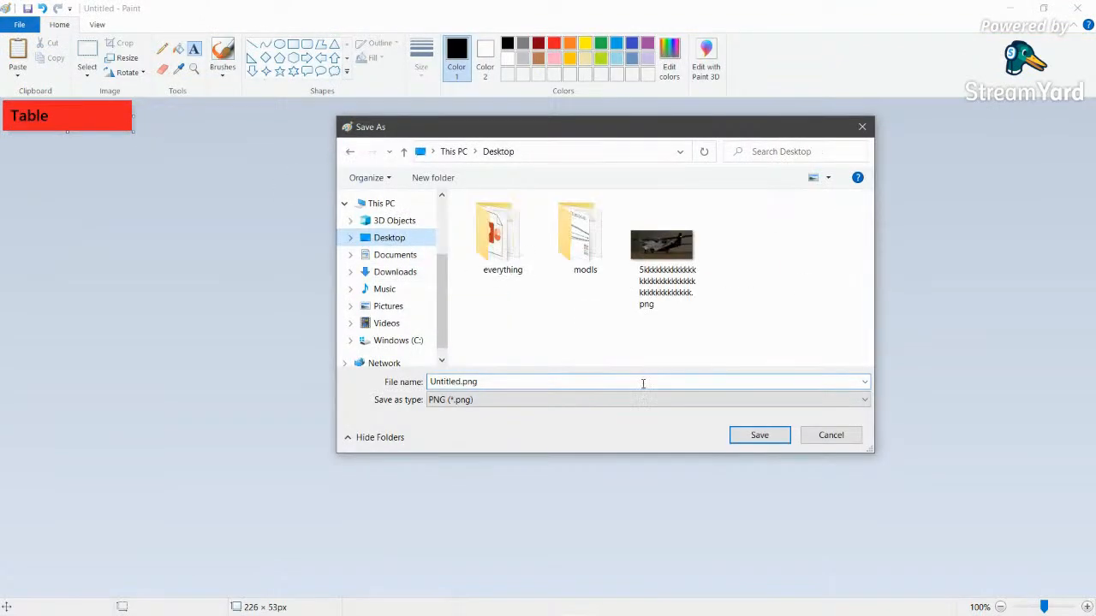
{"action": "left_click", "coordinate": [643, 382]}
{"action": "type", "text": "f"}
{"action": "left_click", "coordinate": [751, 440]}
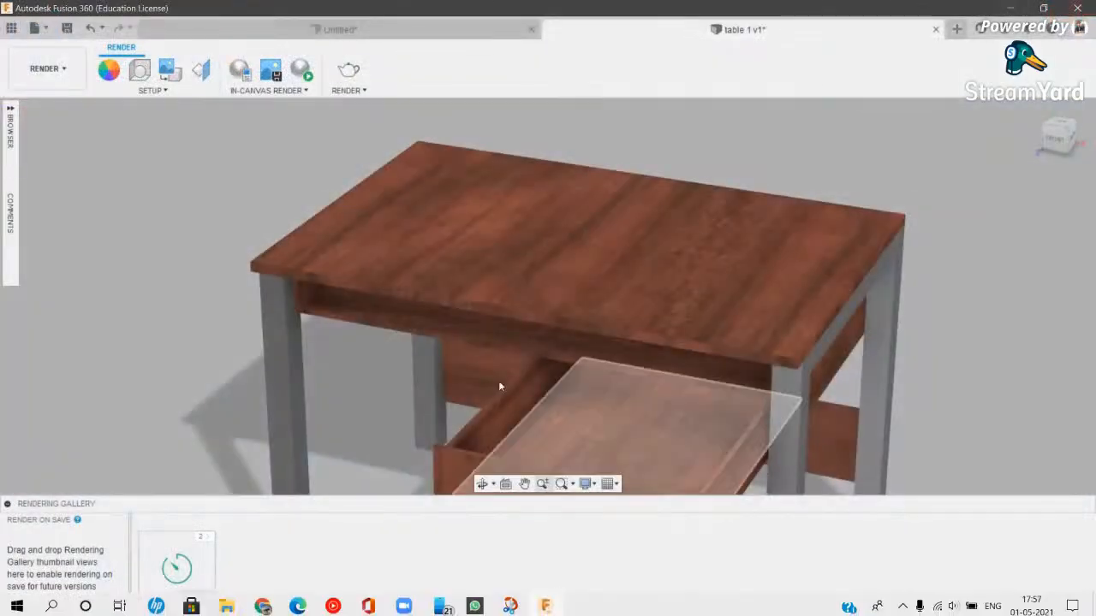
{"action": "scroll", "coordinate": [501, 387], "scroll_direction": "down", "scroll_amount": 1}
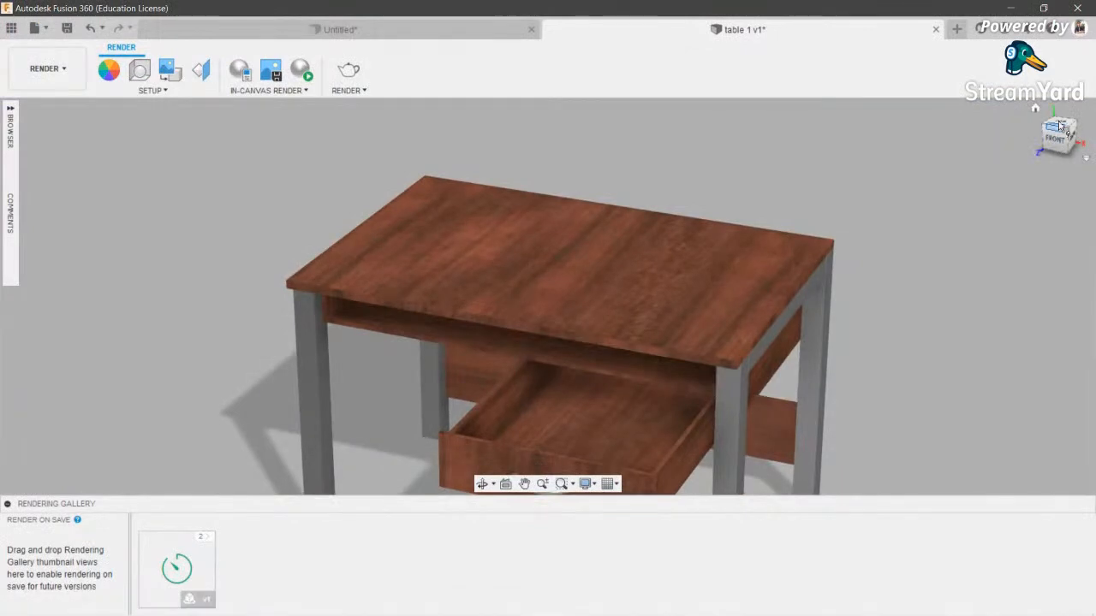
- From the top view, place f.png as a small decal on the tabletop's front-left corner
{"action": "left_click", "coordinate": [1061, 122]}
{"action": "middle_click_drag", "start_coordinate": [531, 222], "coordinate": [623, 326]}
{"action": "middle_click_drag", "start_coordinate": [180, 225], "coordinate": [166, 232]}
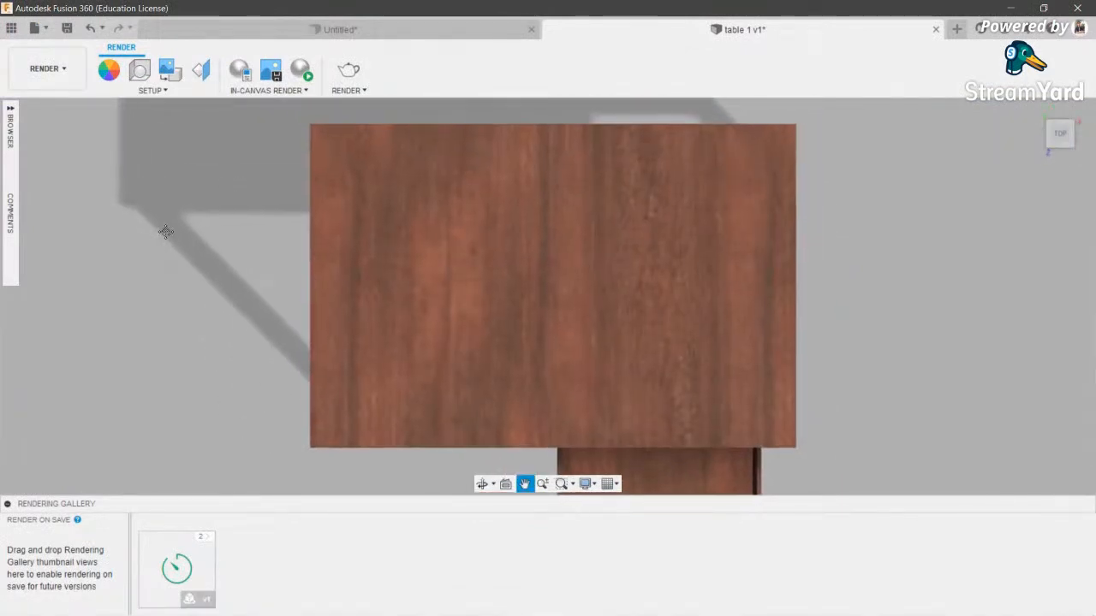
{"action": "left_click", "coordinate": [166, 70]}
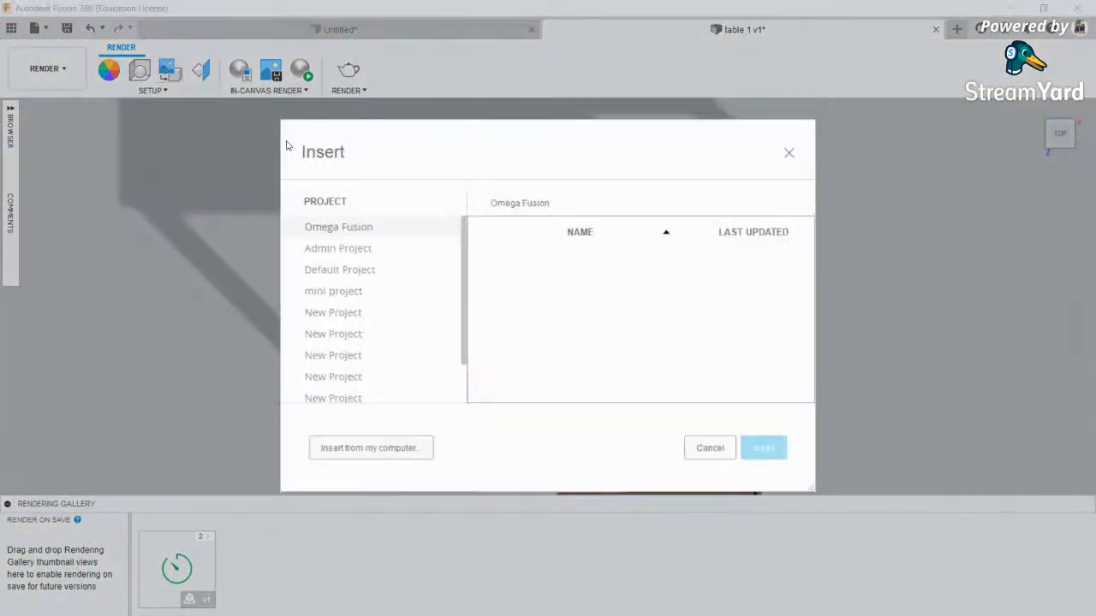
{"action": "left_click", "coordinate": [403, 447]}
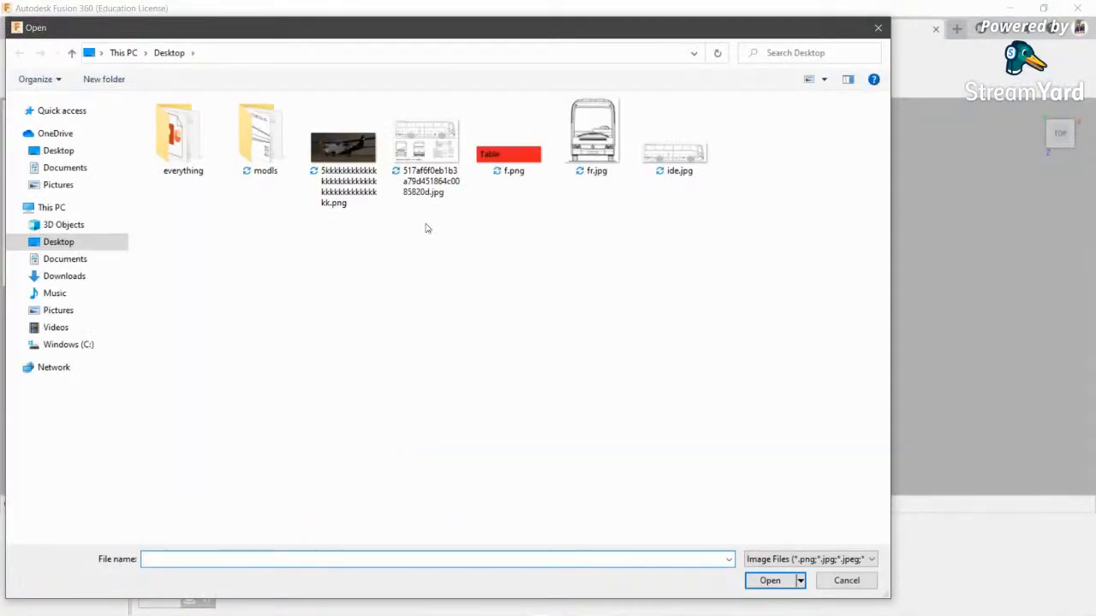
{"action": "double_click", "coordinate": [518, 153]}
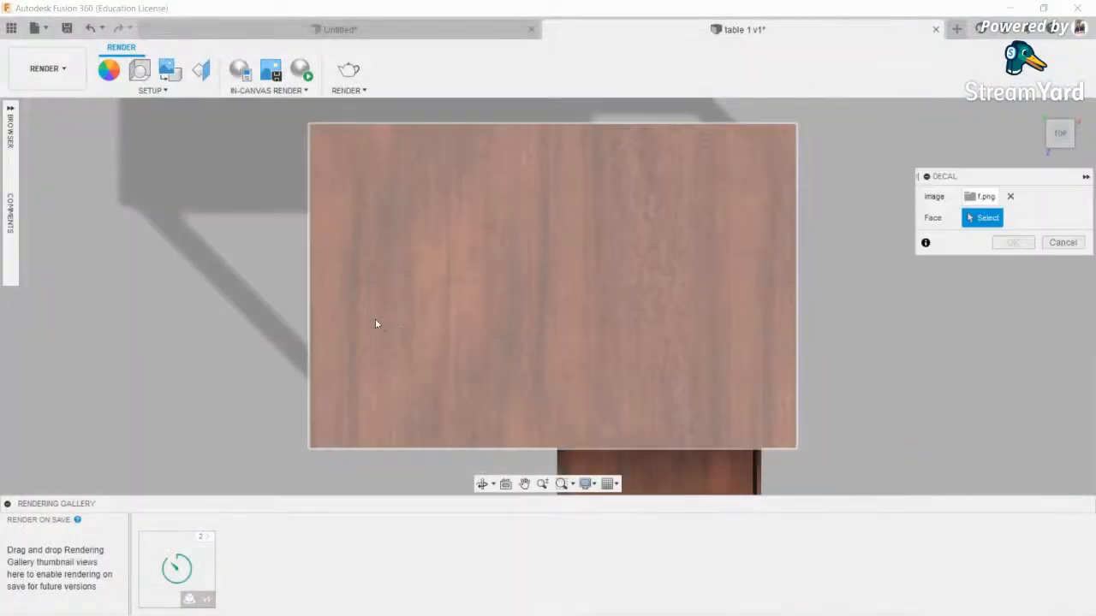
{"action": "left_click", "coordinate": [404, 297]}
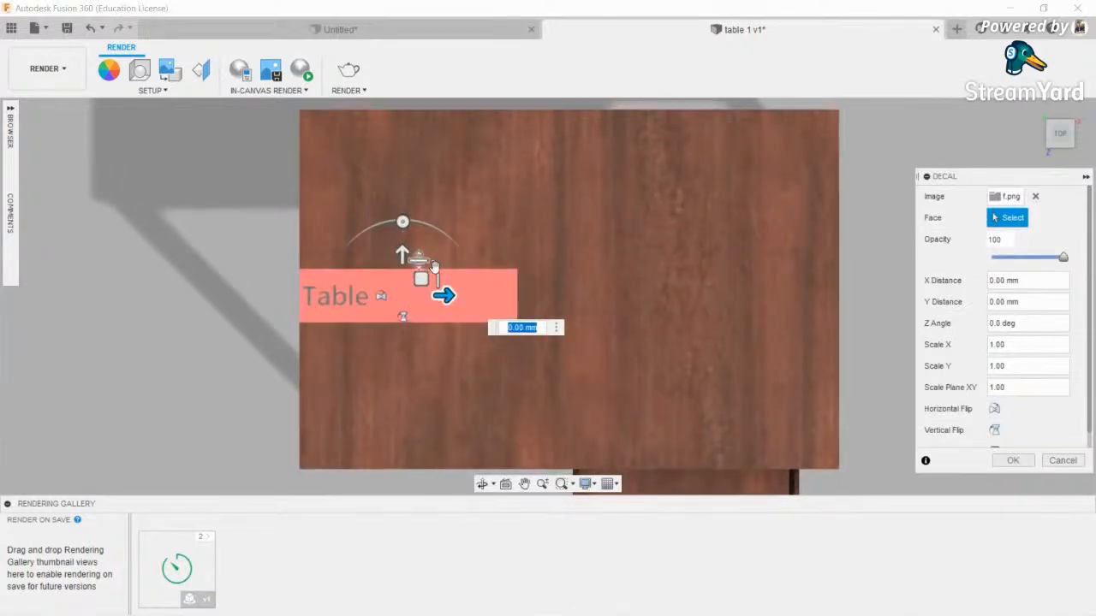
{"action": "left_click_drag", "start_coordinate": [424, 276], "coordinate": [429, 416]}
{"action": "left_click", "coordinate": [1015, 458]}
- Orbit to a raised angled 3D view of the table and collapse the rendering gallery
{"action": "scroll", "coordinate": [545, 247], "scroll_direction": "down", "scroll_amount": 3}
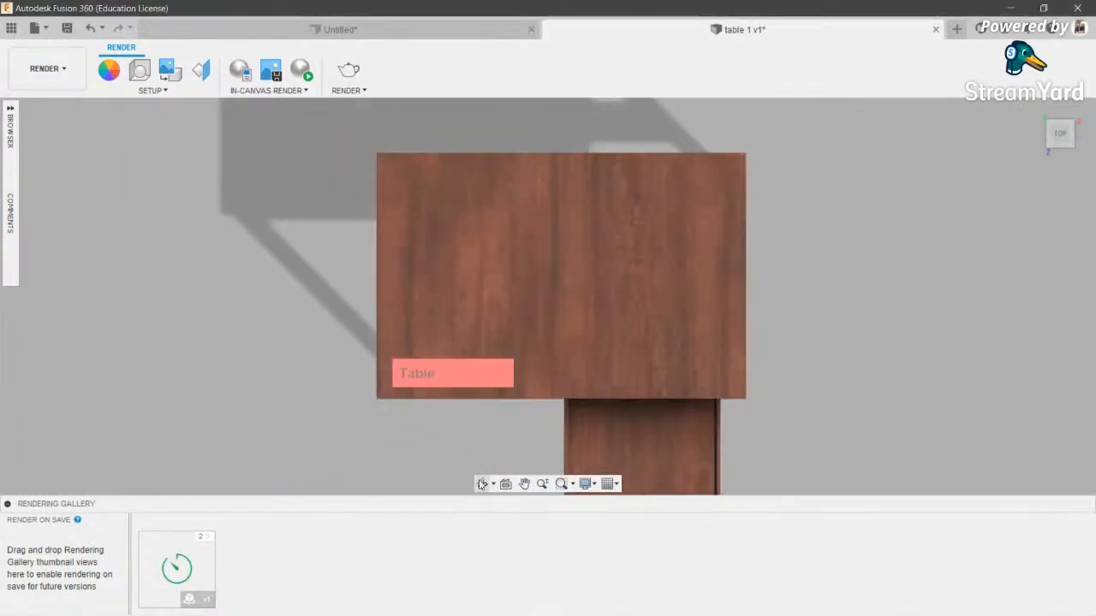
{"action": "middle_click_drag", "start_coordinate": [489, 364], "coordinate": [470, 293], "text": "shift"}
{"action": "middle_click_drag", "start_coordinate": [557, 462], "coordinate": [526, 412], "text": "shift"}
{"action": "scroll", "coordinate": [506, 417], "scroll_direction": "up", "scroll_amount": 5}
{"action": "scroll", "coordinate": [506, 417], "scroll_direction": "down", "scroll_amount": 5}
{"action": "left_click", "coordinate": [483, 485]}
{"action": "left_click_drag", "start_coordinate": [492, 390], "coordinate": [413, 319]}
{"action": "middle_click_drag", "start_coordinate": [414, 319], "coordinate": [314, 211], "text": "shift"}
{"action": "middle_click_drag", "start_coordinate": [633, 298], "coordinate": [571, 273]}
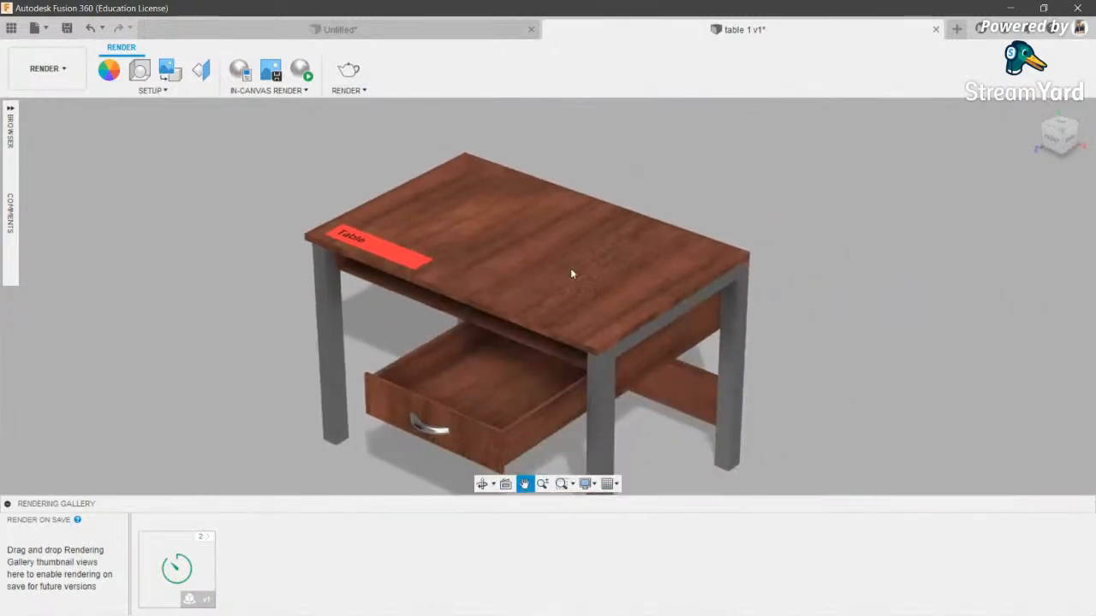
{"action": "left_click", "coordinate": [9, 504]}
- Delete the Table decal from the tabletop
{"action": "scroll", "coordinate": [458, 342], "scroll_direction": "down", "scroll_amount": 1}
{"action": "scroll", "coordinate": [231, 255], "scroll_direction": "down", "scroll_amount": 1}
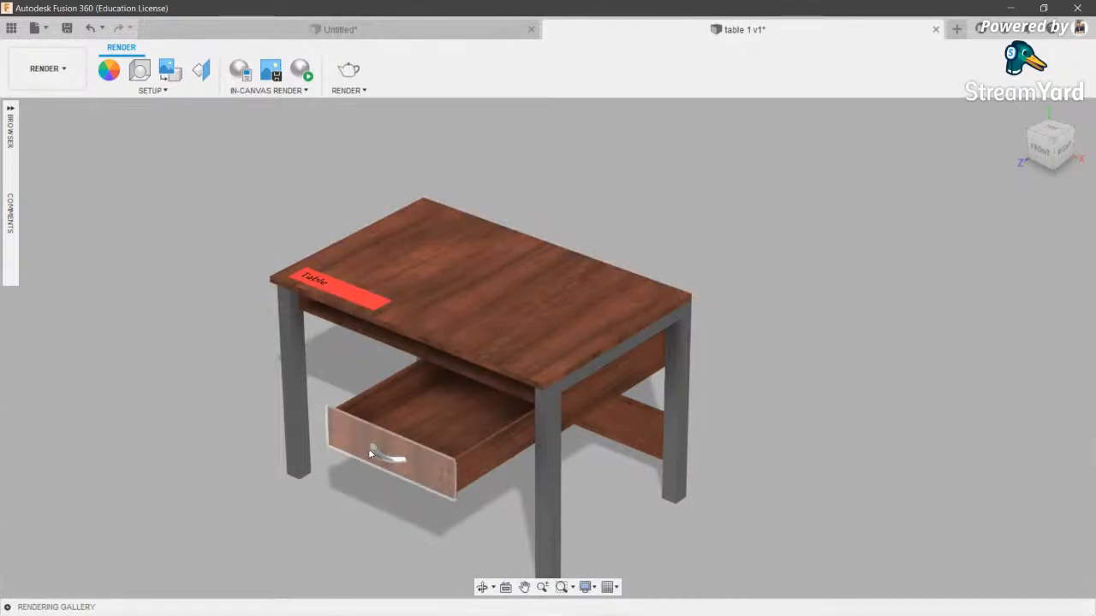
{"action": "left_click", "coordinate": [335, 281]}
{"action": "key", "text": "Delete"}
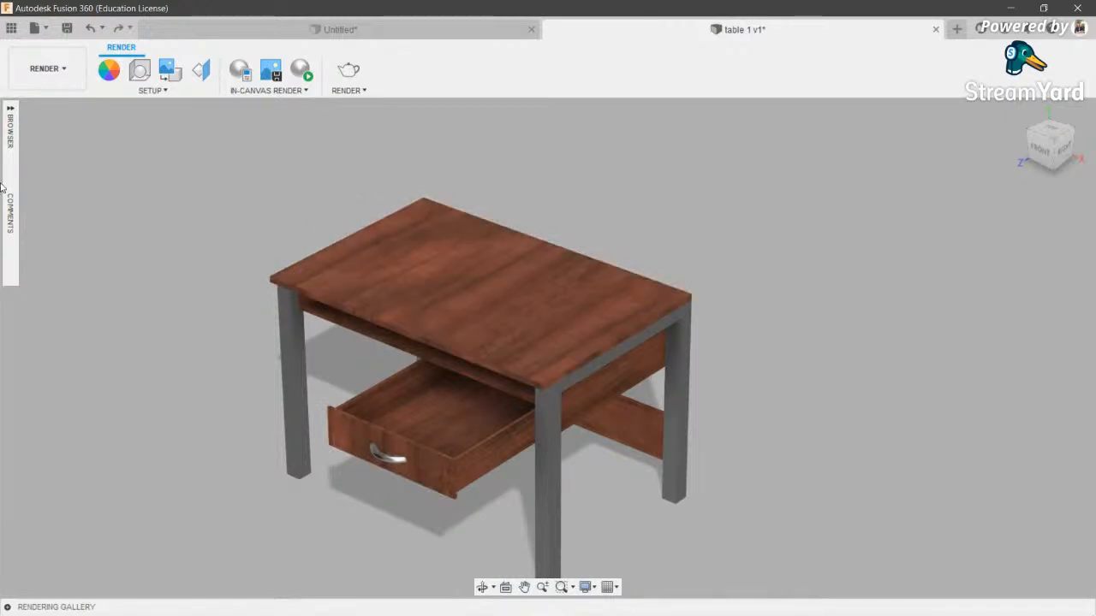
- Make glass:1 and water:1 visible, frame the glass, and start an in-canvas render
{"action": "left_click", "coordinate": [10, 108]}
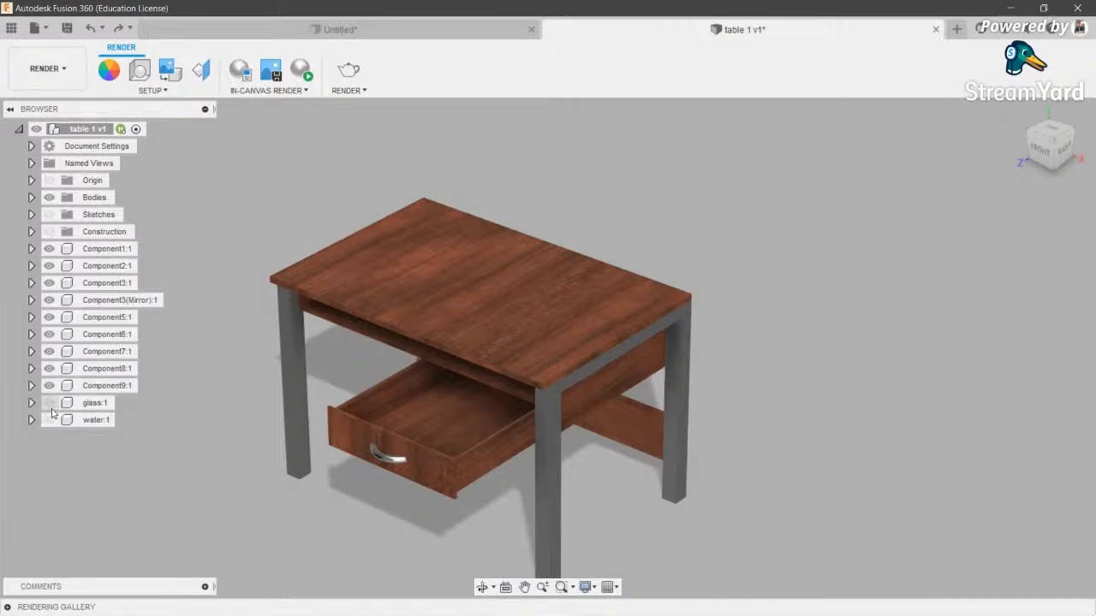
{"action": "left_click", "coordinate": [49, 419]}
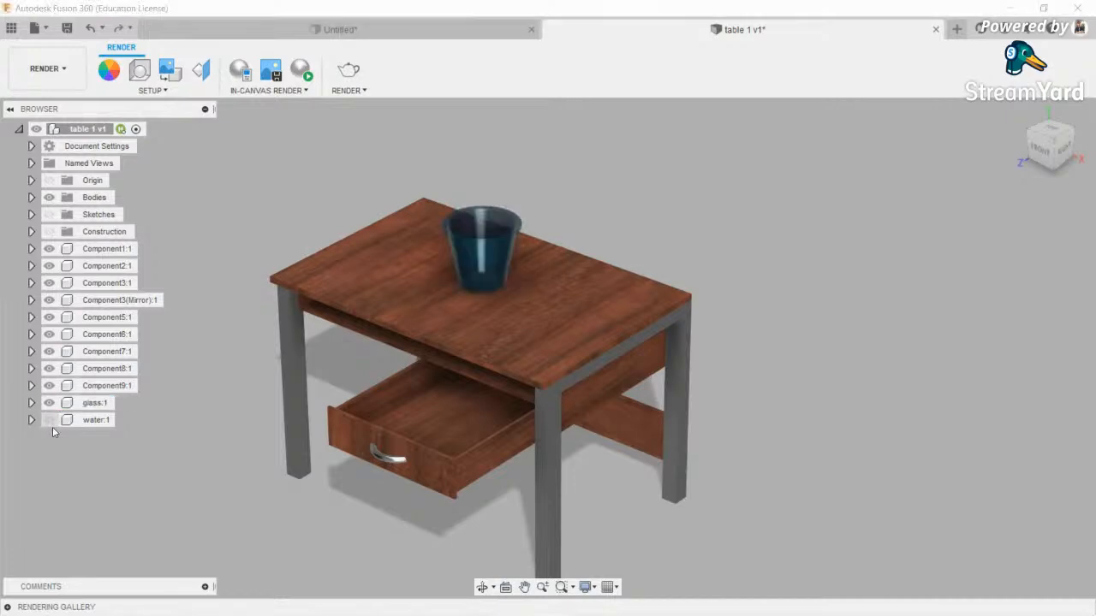
{"action": "left_click", "coordinate": [10, 109]}
{"action": "scroll", "coordinate": [515, 254], "scroll_direction": "up", "scroll_amount": 10}
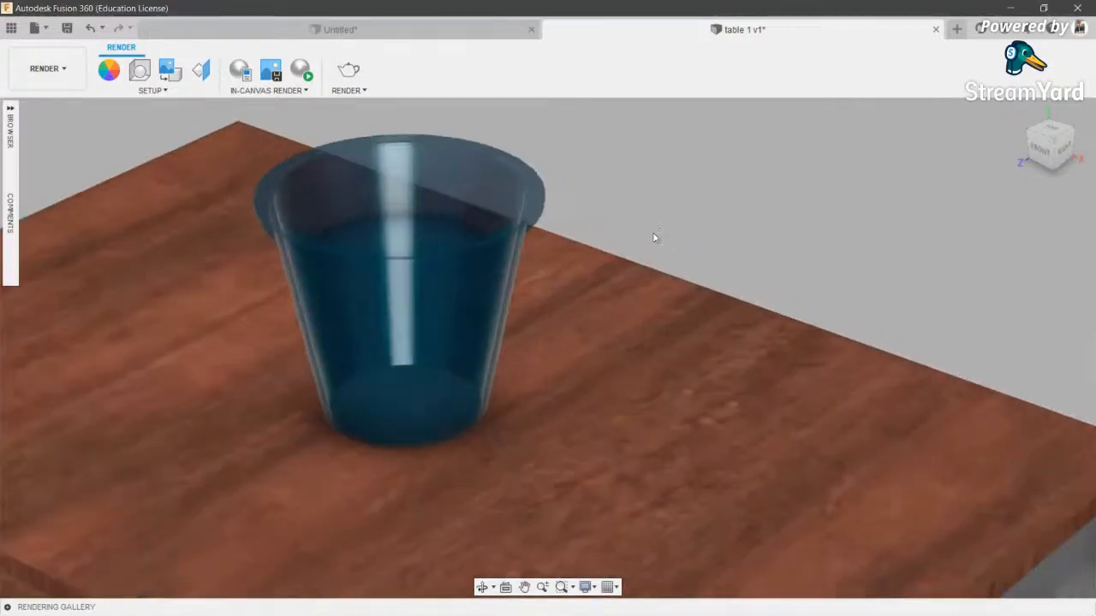
{"action": "scroll", "coordinate": [655, 237], "scroll_direction": "down", "scroll_amount": 4}
{"action": "left_click", "coordinate": [482, 589]}
{"action": "mouse_move", "coordinate": [522, 249]}
{"action": "left_mouse_down"}
{"action": "mouse_move", "coordinate": [496, 210]}
{"action": "mouse_move", "coordinate": [514, 220]}
{"action": "mouse_move", "coordinate": [514, 239]}
{"action": "left_mouse_up"}
{"action": "scroll", "coordinate": [543, 233], "scroll_direction": "up", "scroll_amount": 5}
{"action": "middle_click_drag", "start_coordinate": [552, 228], "coordinate": [569, 266]}
{"action": "scroll", "coordinate": [565, 264], "scroll_direction": "down", "scroll_amount": 2}
{"action": "scroll", "coordinate": [514, 256], "scroll_direction": "up", "scroll_amount": 1}
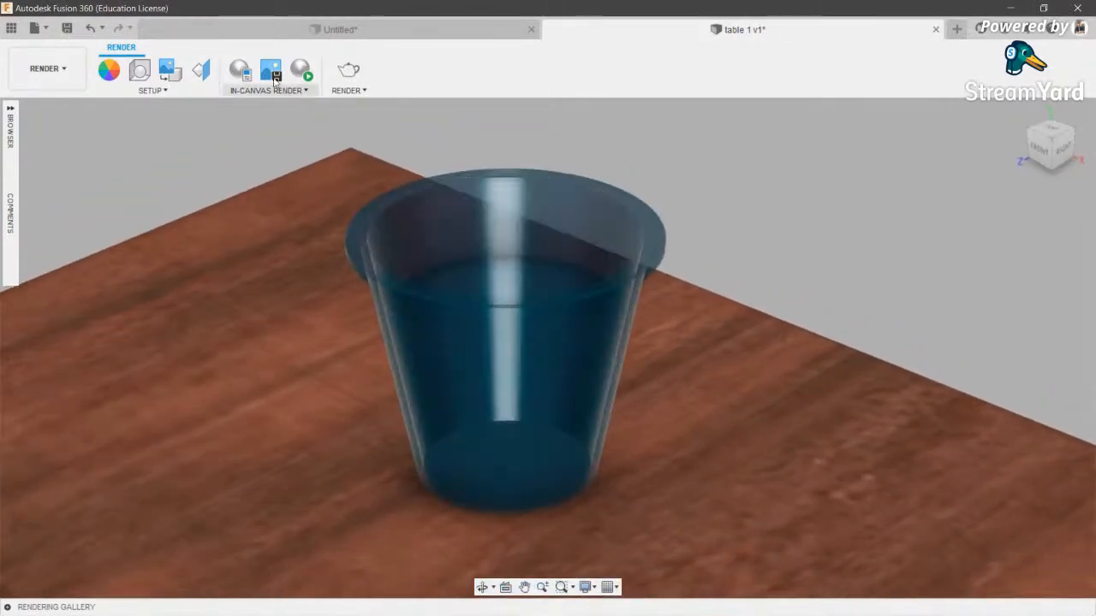
{"action": "left_click", "coordinate": [307, 78]}
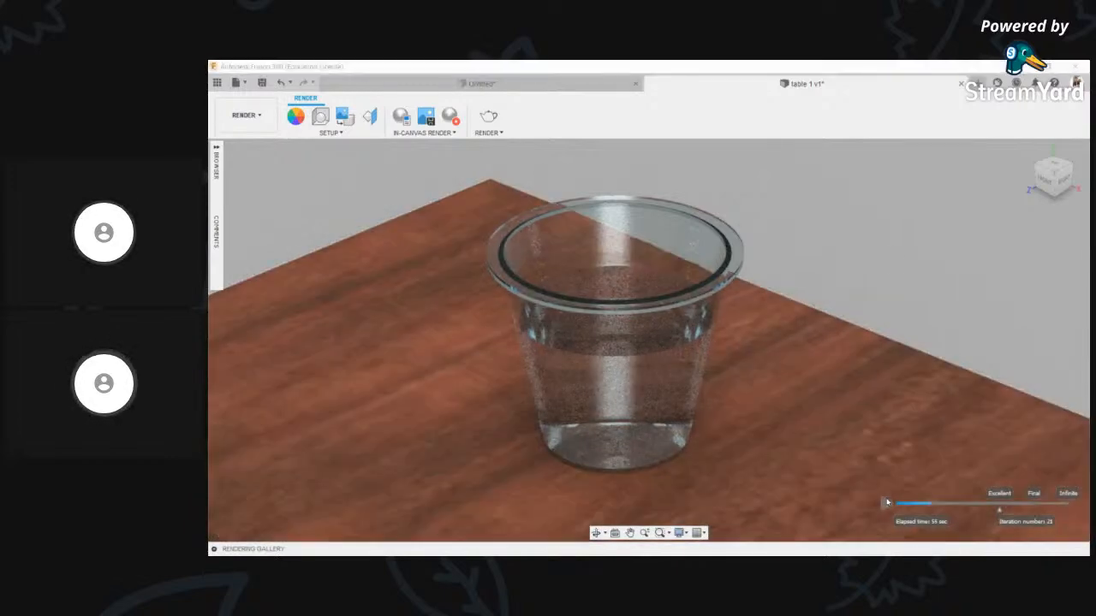
- Pause and then stop the in-canvas render of the glass on the tabletop
{"action": "left_click", "coordinate": [887, 503]}
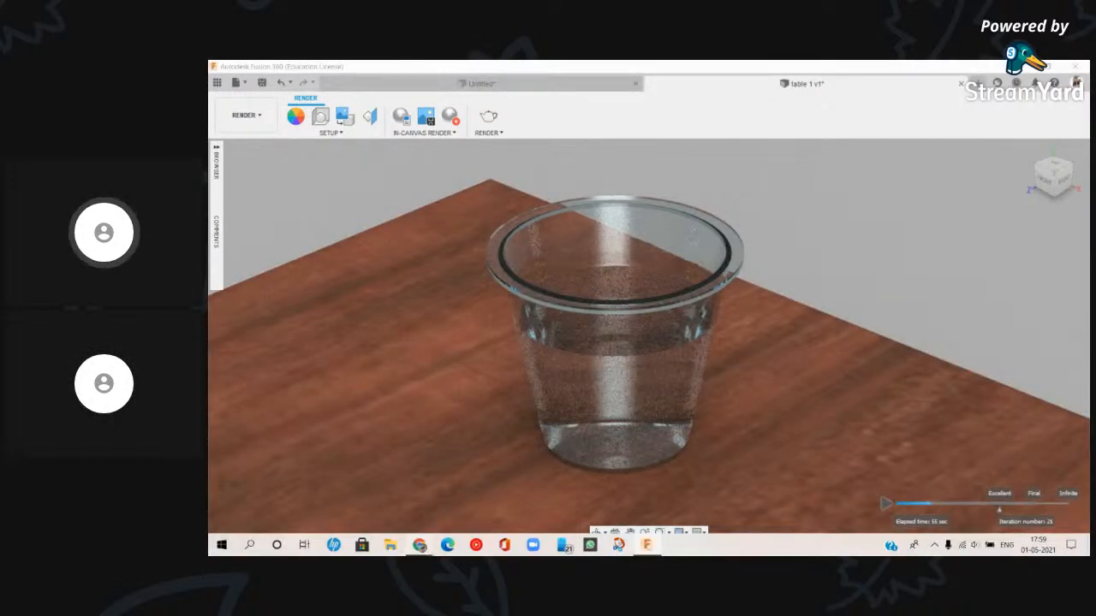
{"action": "mouse_move", "coordinate": [419, 545]}
{"action": "left_click", "coordinate": [355, 489]}
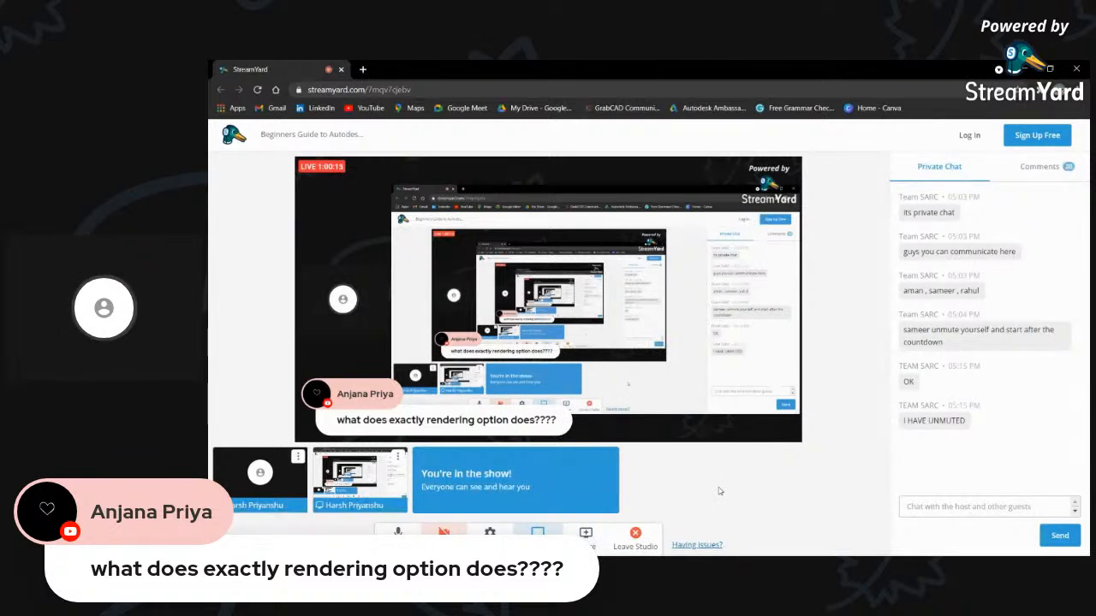
{"action": "left_click", "coordinate": [654, 547]}
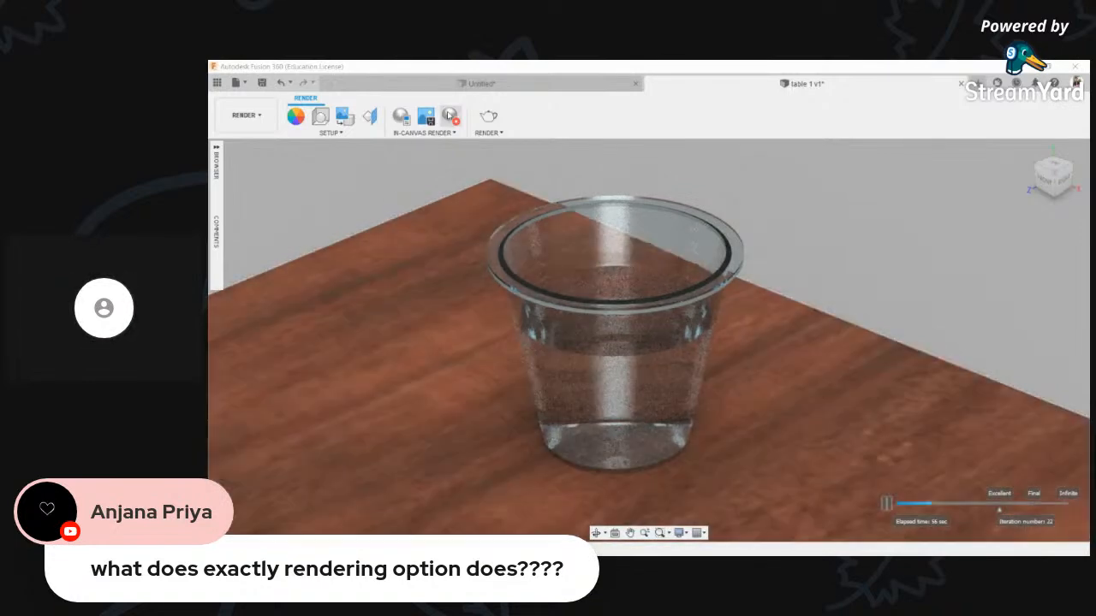
{"action": "left_click", "coordinate": [451, 118]}
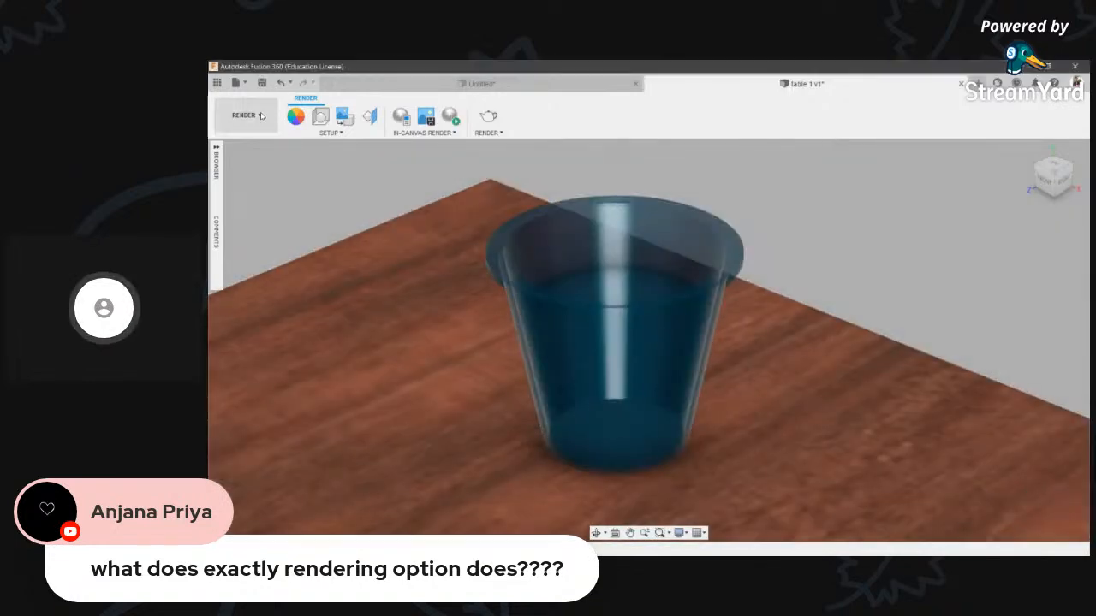
- Switch to the Design workspace and orbit to a side view of the table
{"action": "left_click", "coordinate": [260, 116]}
{"action": "left_click", "coordinate": [248, 144]}
{"action": "scroll", "coordinate": [621, 373], "scroll_direction": "down", "scroll_amount": 8}
{"action": "middle_click_drag", "start_coordinate": [631, 296], "coordinate": [648, 230]}
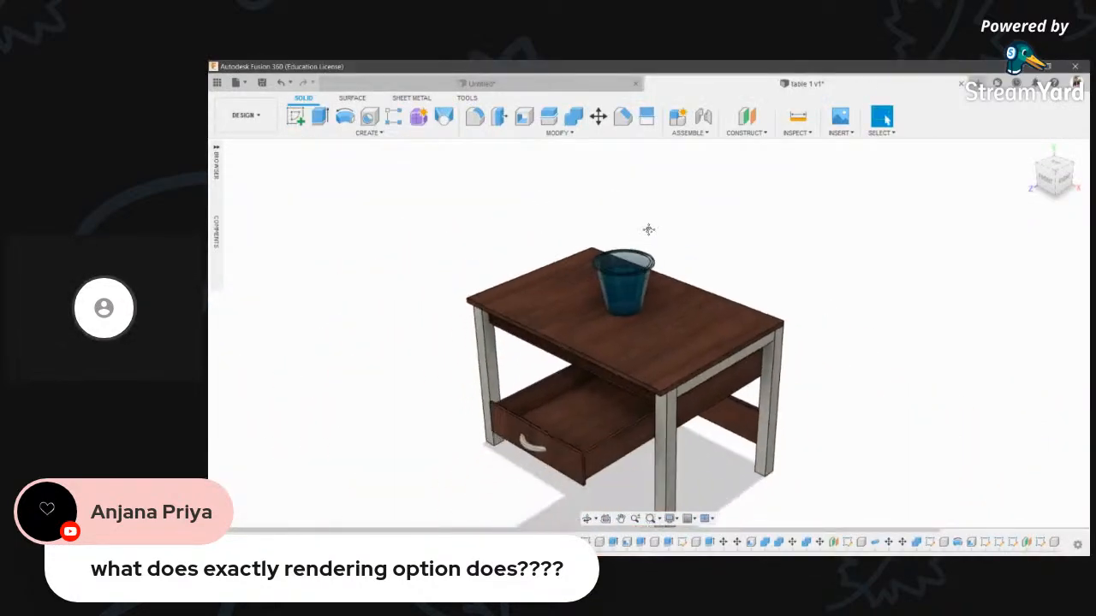
{"action": "scroll", "coordinate": [648, 229], "scroll_direction": "down", "scroll_amount": 2}
{"action": "scroll", "coordinate": [619, 411], "scroll_direction": "up", "scroll_amount": 3}
{"action": "left_click", "coordinate": [588, 519]}
{"action": "left_click_drag", "start_coordinate": [595, 402], "coordinate": [514, 369]}
- Return to the Render workspace and frame the whole table from a low right angle
{"action": "left_click", "coordinate": [246, 115]}
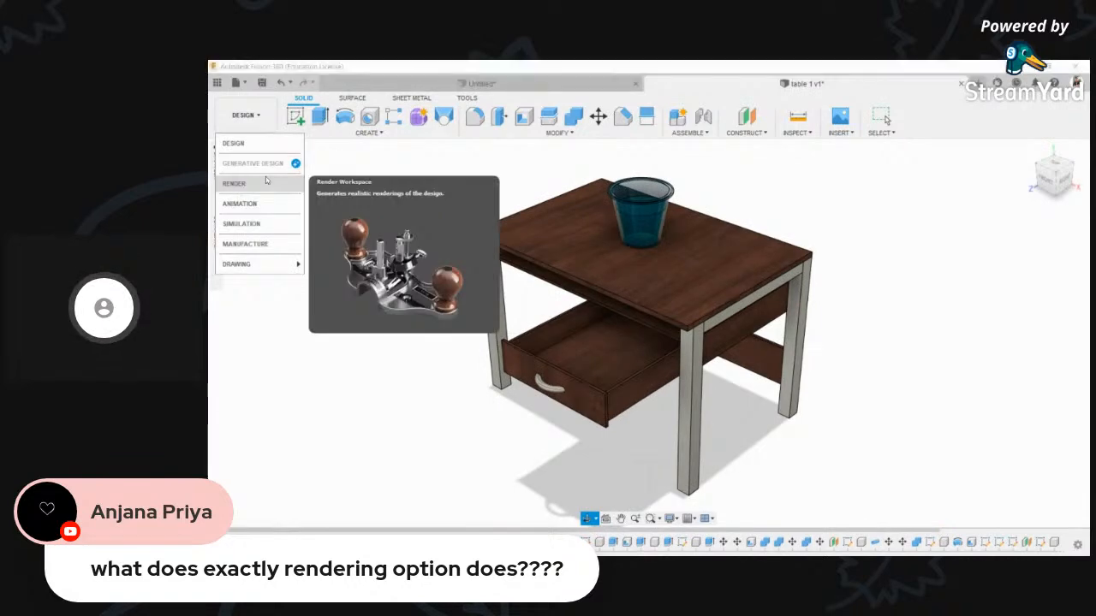
{"action": "left_click", "coordinate": [248, 183]}
{"action": "scroll", "coordinate": [652, 180], "scroll_direction": "up", "scroll_amount": 3}
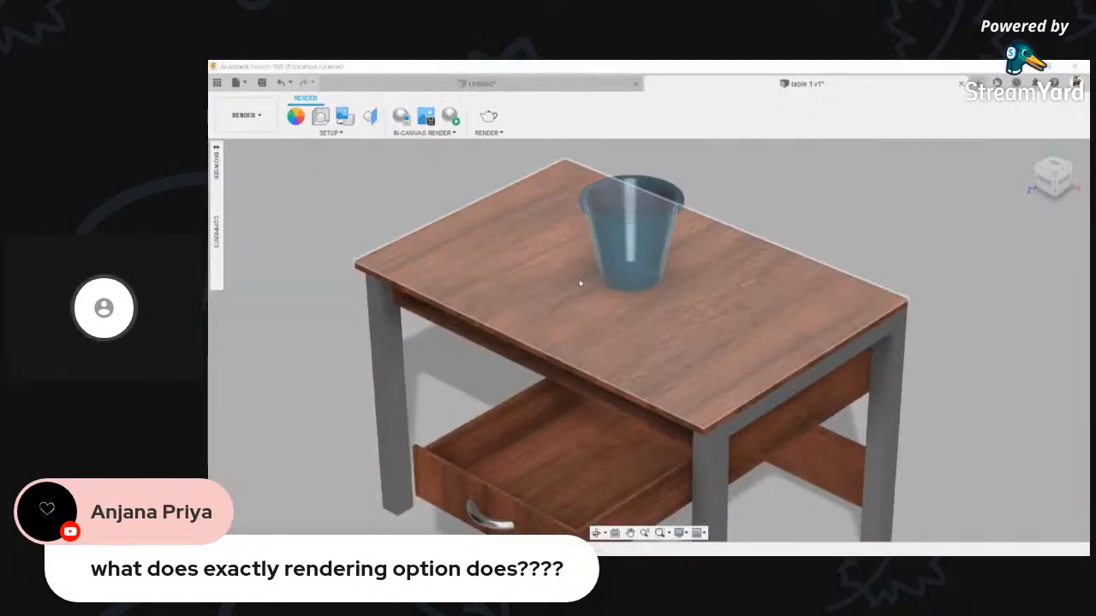
{"action": "scroll", "coordinate": [582, 286], "scroll_direction": "up", "scroll_amount": 2}
{"action": "middle_click_drag", "start_coordinate": [876, 291], "coordinate": [843, 309]}
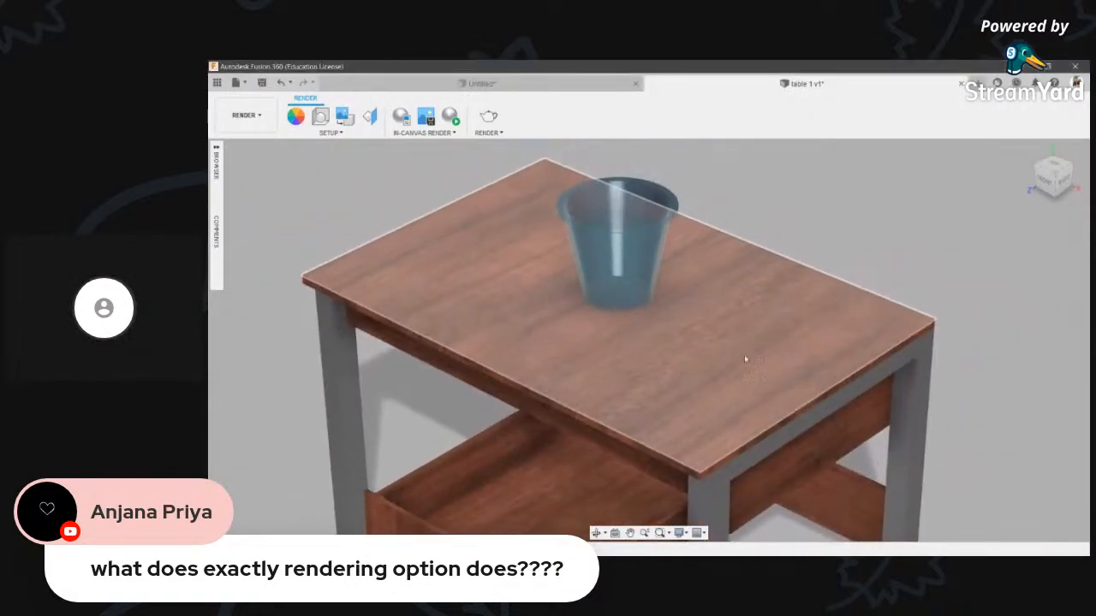
{"action": "left_click", "coordinate": [596, 532]}
{"action": "left_click_drag", "start_coordinate": [698, 454], "coordinate": [708, 339]}
{"action": "middle_click_drag", "start_coordinate": [708, 339], "coordinate": [690, 311]}
{"action": "scroll", "coordinate": [695, 313], "scroll_direction": "up", "scroll_amount": 2}
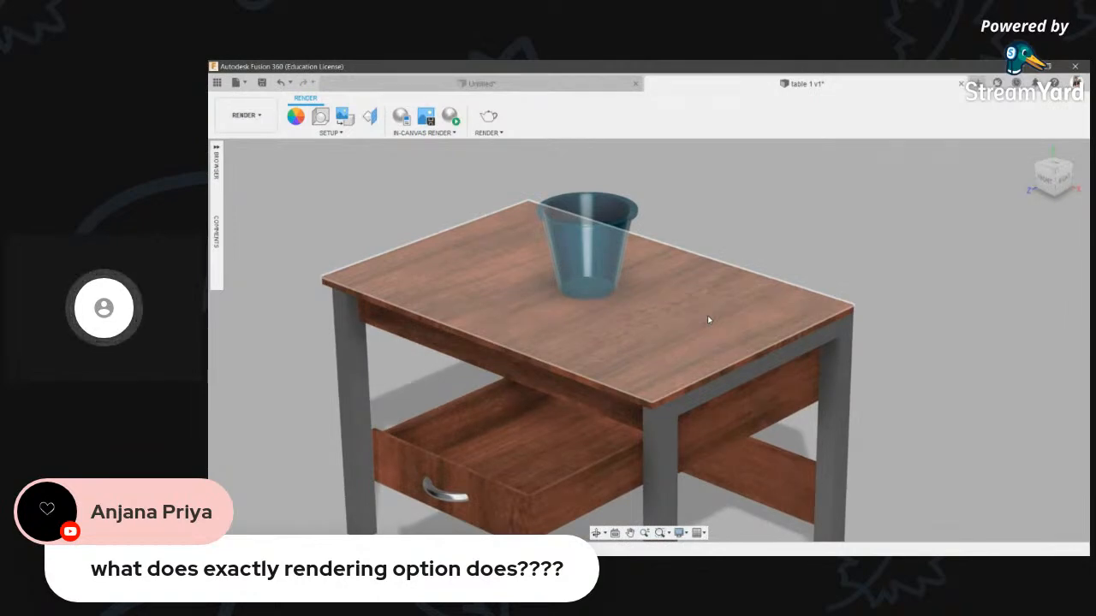
{"action": "scroll", "coordinate": [907, 172], "scroll_direction": "down", "scroll_amount": 2}
{"action": "middle_click_drag", "start_coordinate": [893, 222], "coordinate": [838, 227]}
{"action": "scroll", "coordinate": [855, 205], "scroll_direction": "down", "scroll_amount": 1}
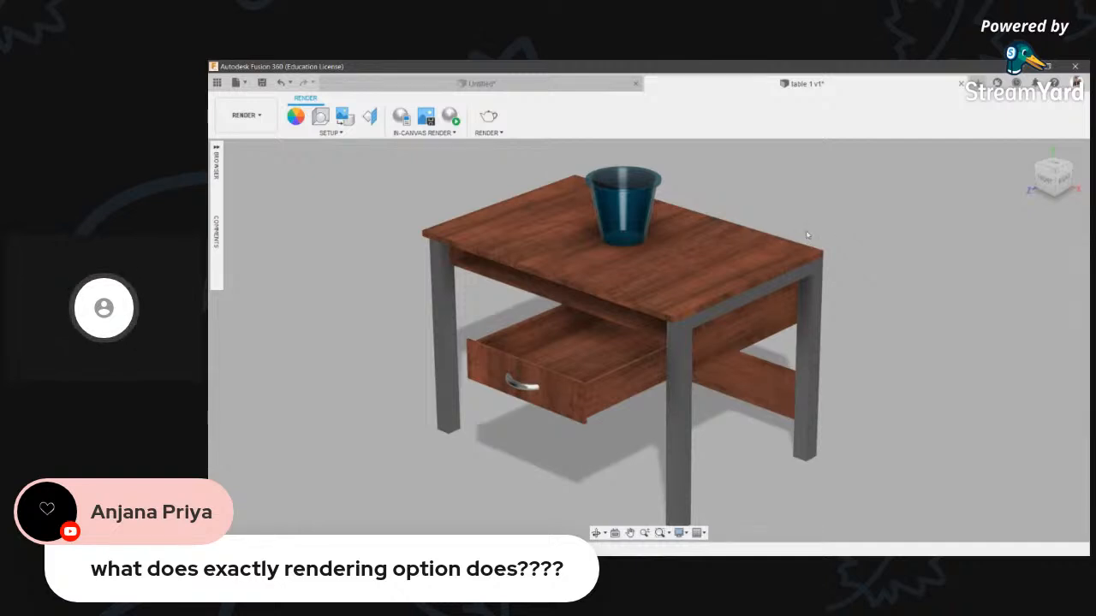
{"action": "left_click", "coordinate": [238, 114]}
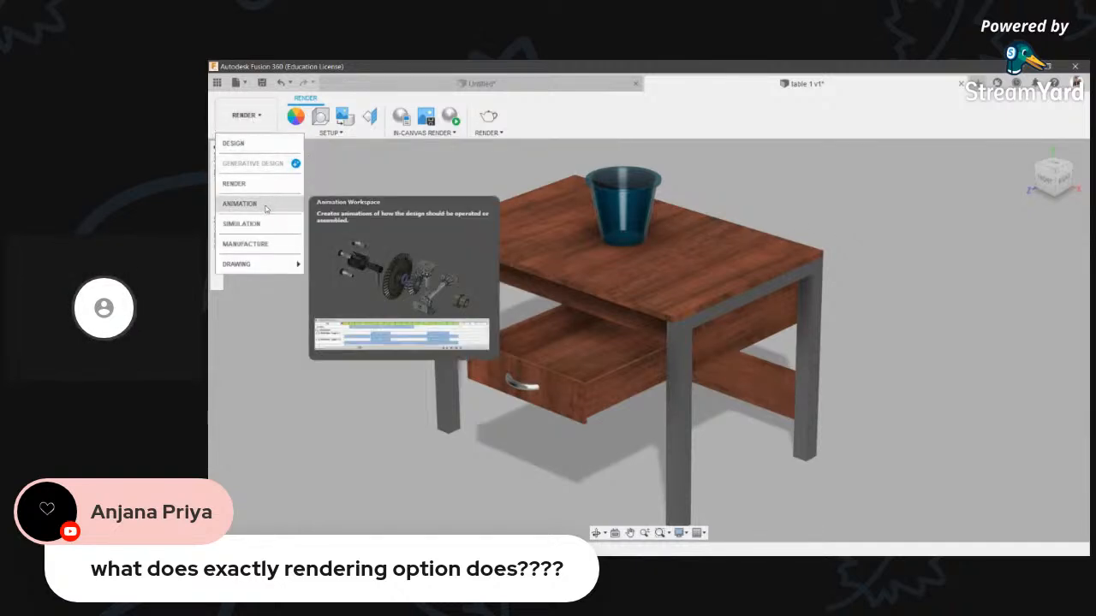
{"action": "mouse_move", "coordinate": [257, 263]}
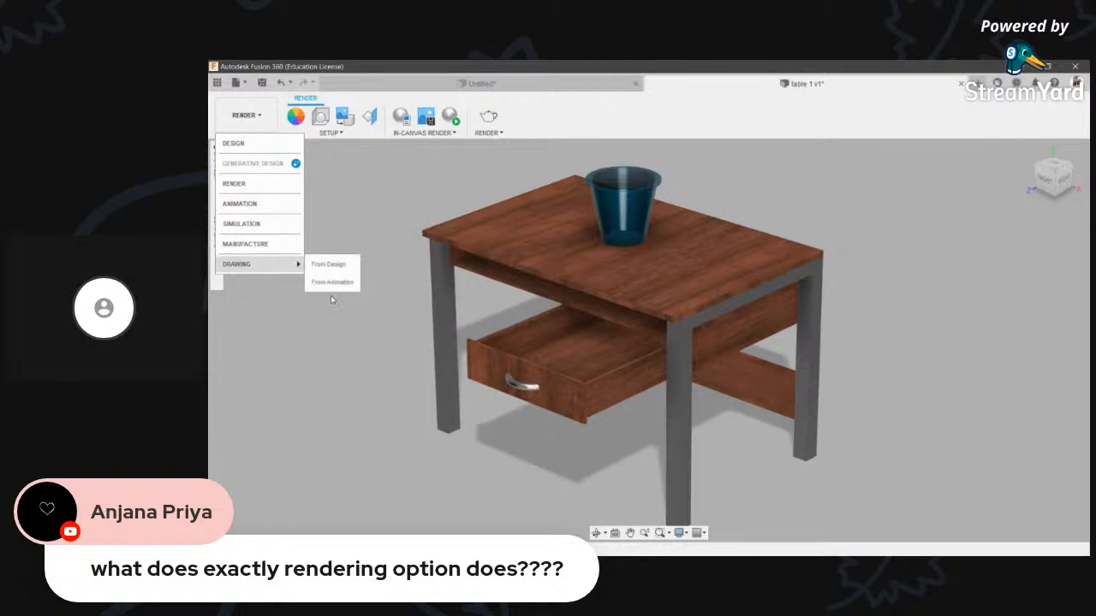
{"action": "left_click", "coordinate": [414, 246]}
{"action": "left_click", "coordinate": [246, 116]}
{"action": "left_click", "coordinate": [236, 143]}
{"action": "scroll", "coordinate": [497, 286], "scroll_direction": "down", "scroll_amount": 2}
{"action": "middle_click_drag", "start_coordinate": [685, 421], "coordinate": [705, 426]}
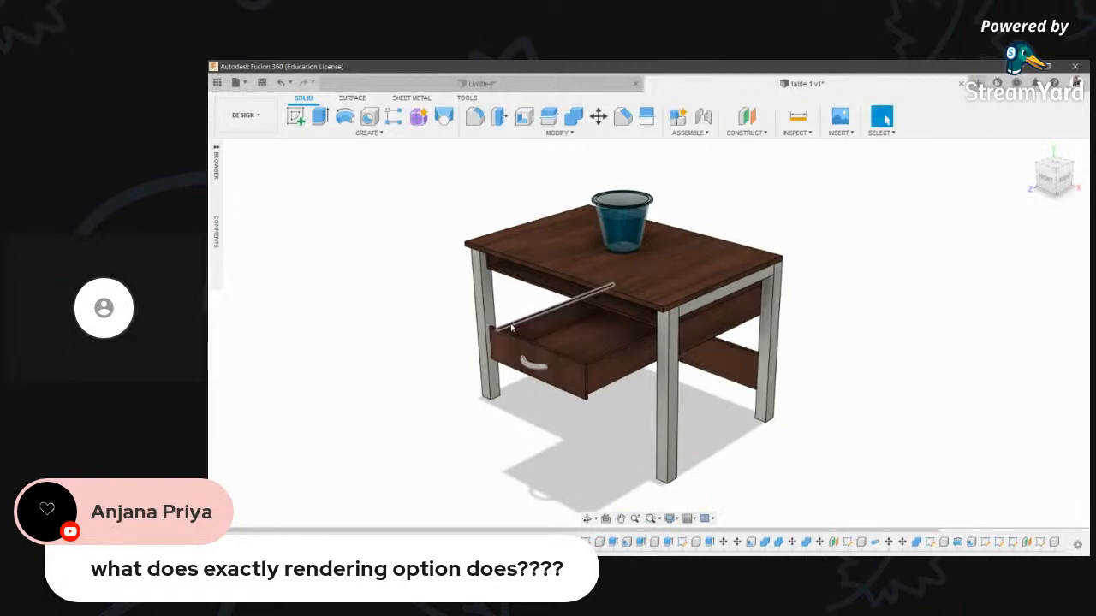
{"action": "scroll", "coordinate": [512, 327], "scroll_direction": "up", "scroll_amount": 2}
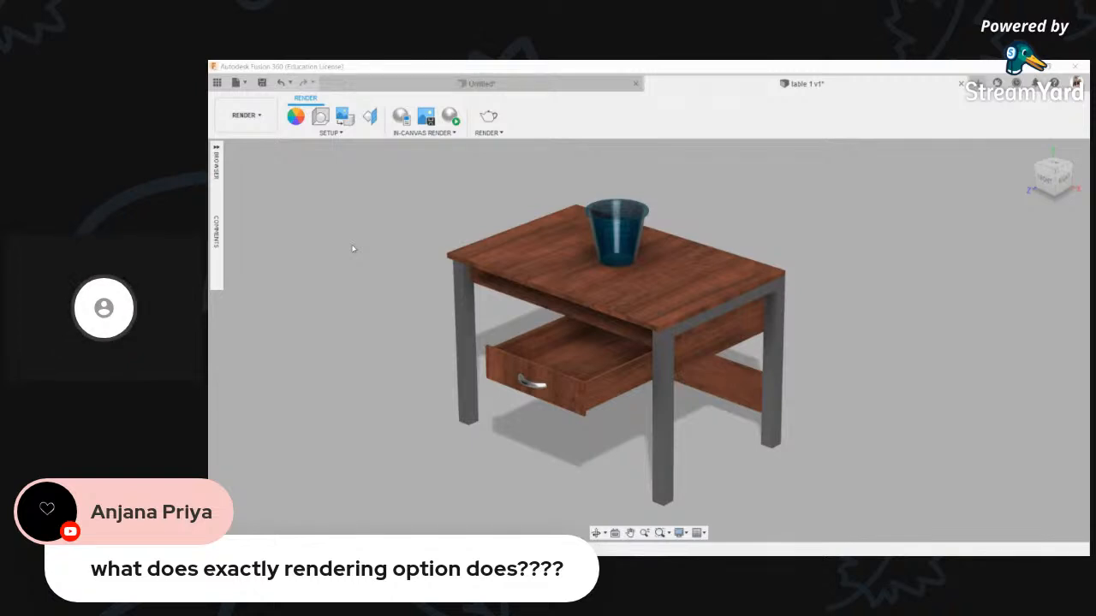
{"action": "middle_click_drag", "start_coordinate": [467, 226], "coordinate": [493, 226]}
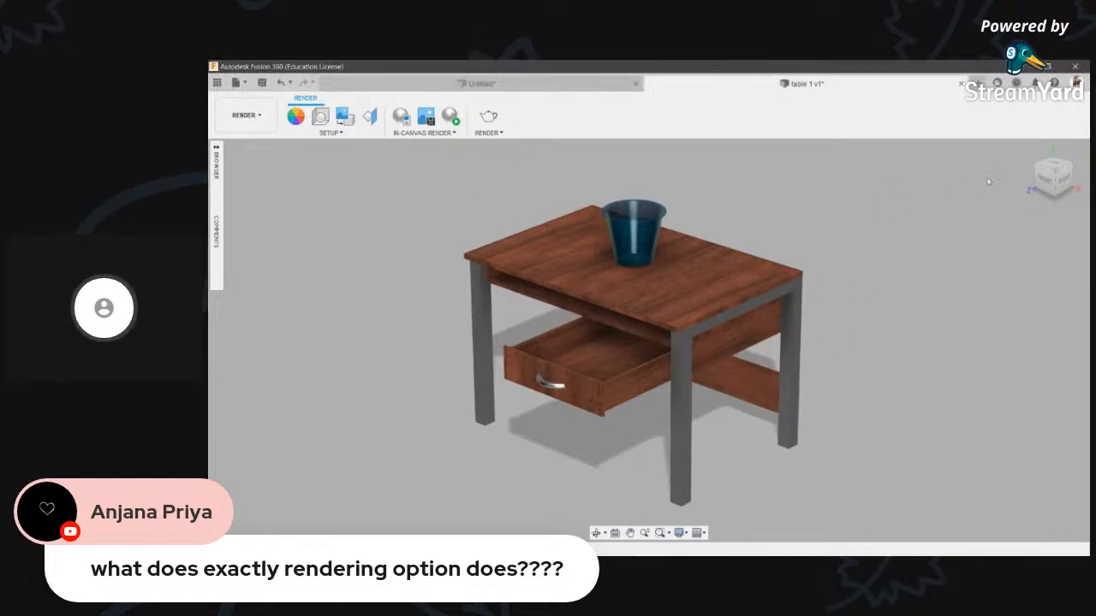
{"action": "left_click", "coordinate": [1044, 180]}
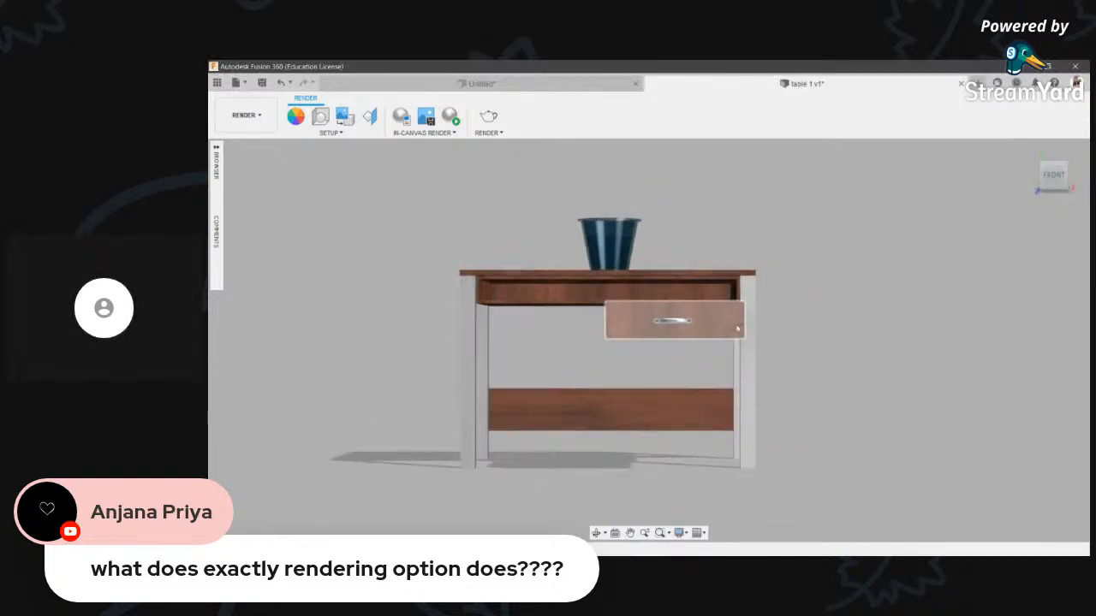
{"action": "left_click", "coordinate": [597, 532]}
{"action": "left_click_drag", "start_coordinate": [569, 360], "coordinate": [522, 421]}
{"action": "left_click_drag", "start_coordinate": [588, 397], "coordinate": [546, 396]}
{"action": "key", "text": "Escape"}
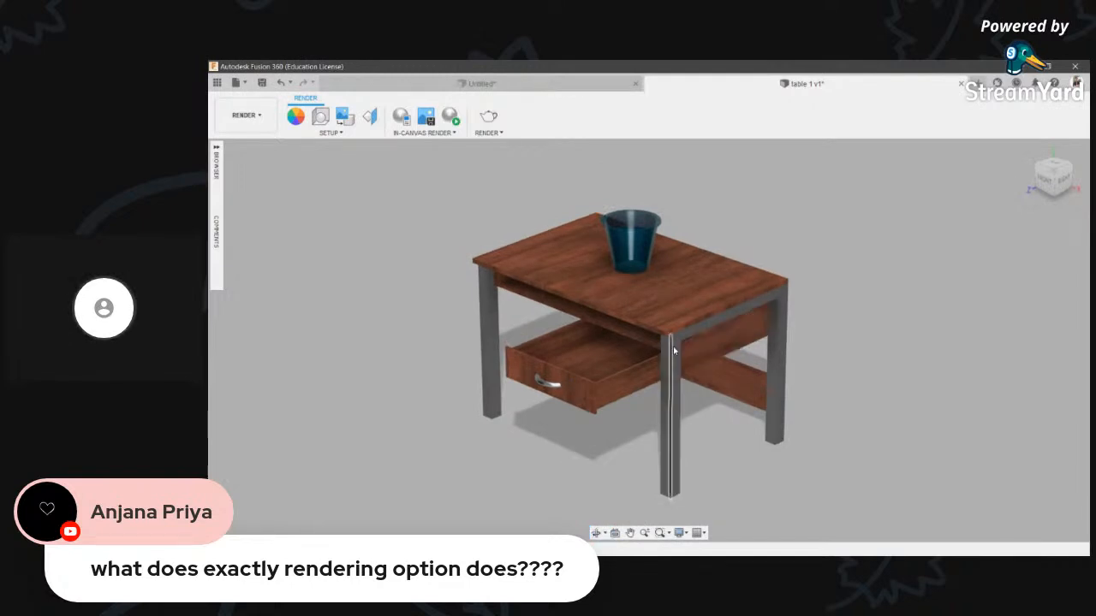
{"action": "scroll", "coordinate": [674, 349], "scroll_direction": "up", "scroll_amount": 3}
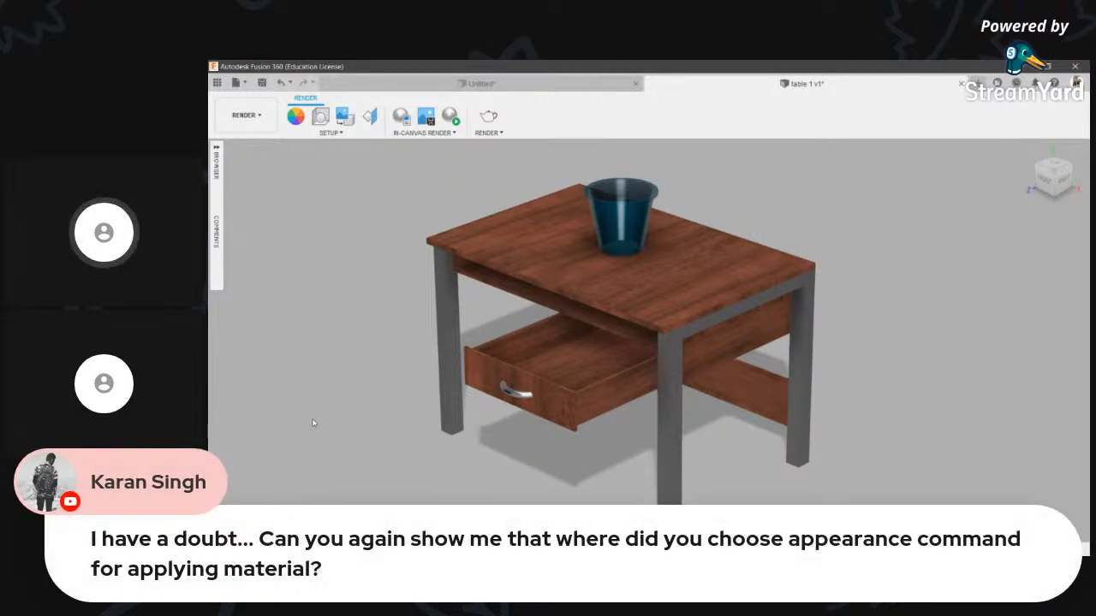
{"action": "key", "text": "XF86AudioRaiseVolume"}
{"action": "key", "text": "XF86AudioRaiseVolume"}
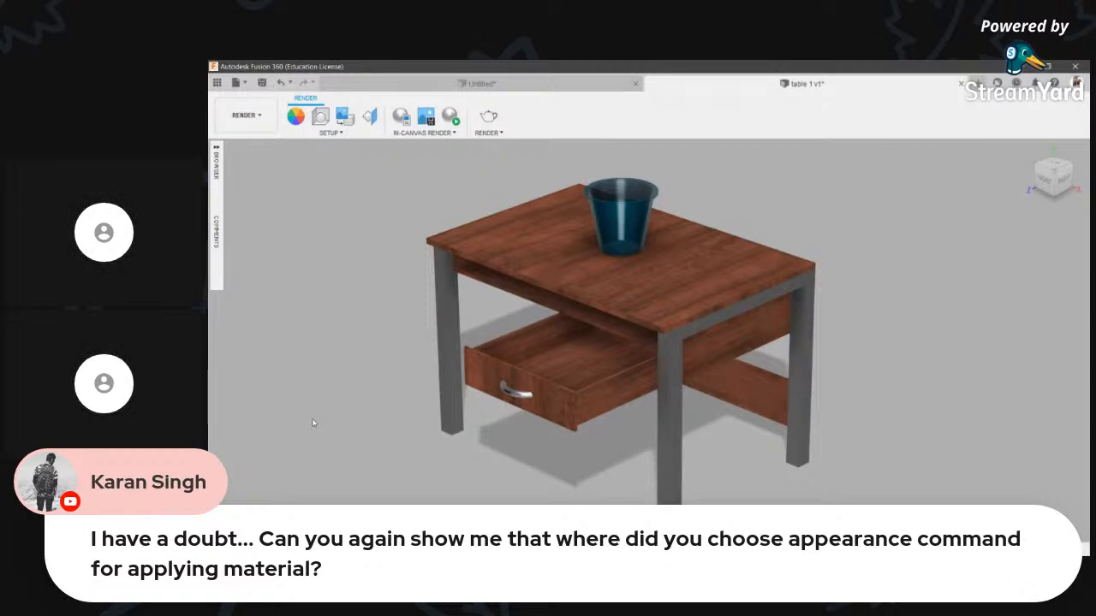
{"action": "left_click", "coordinate": [245, 115]}
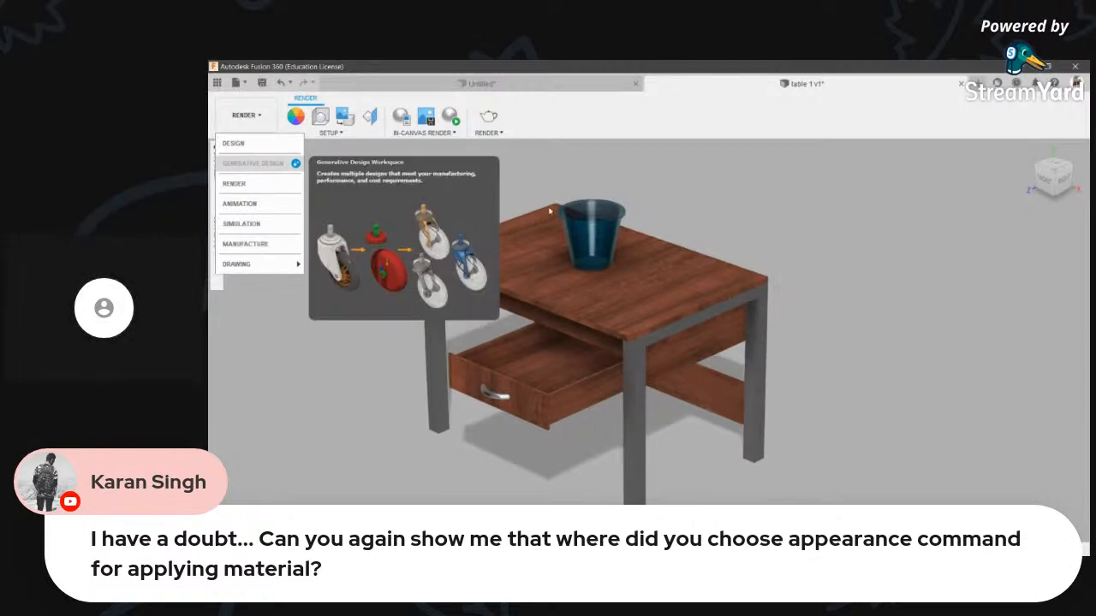
{"action": "middle_click_drag", "start_coordinate": [754, 236], "coordinate": [788, 239]}
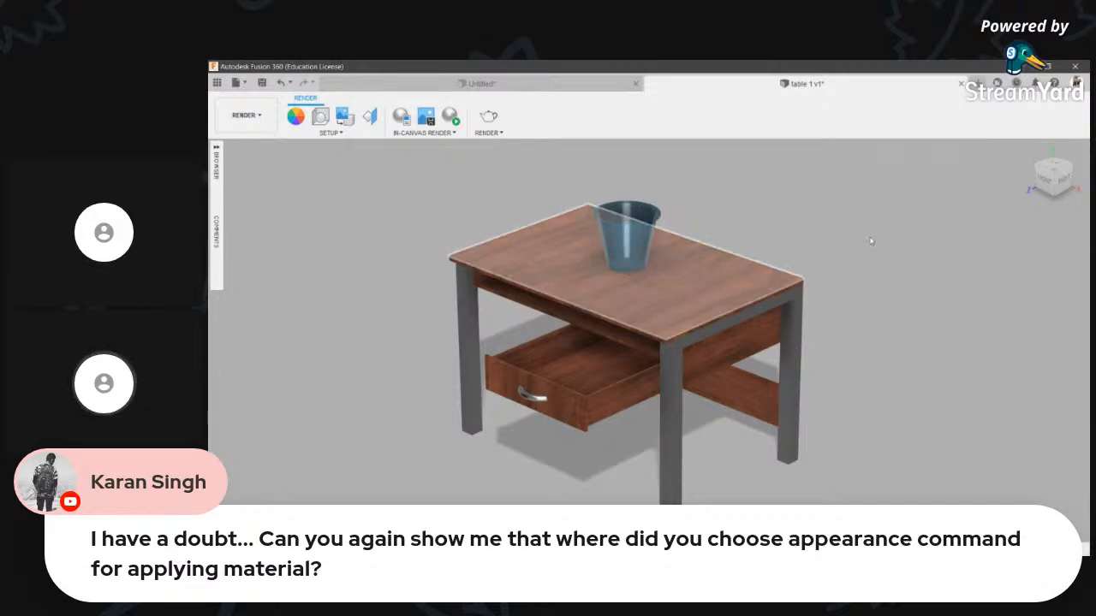
{"action": "key", "text": "a"}
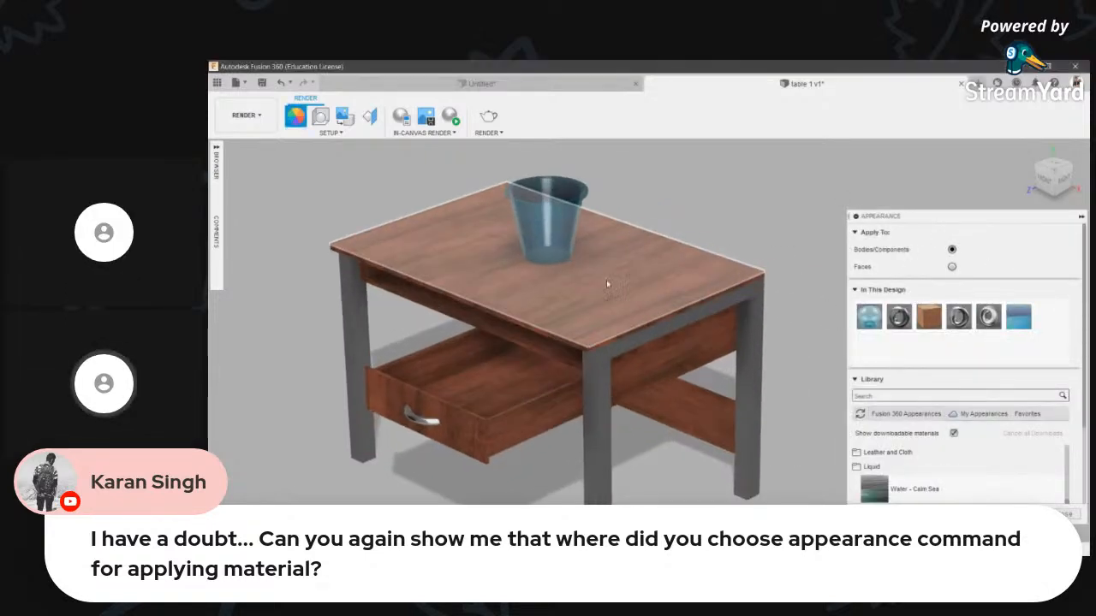
{"action": "scroll", "coordinate": [959, 445], "scroll_direction": "up", "scroll_amount": 3}
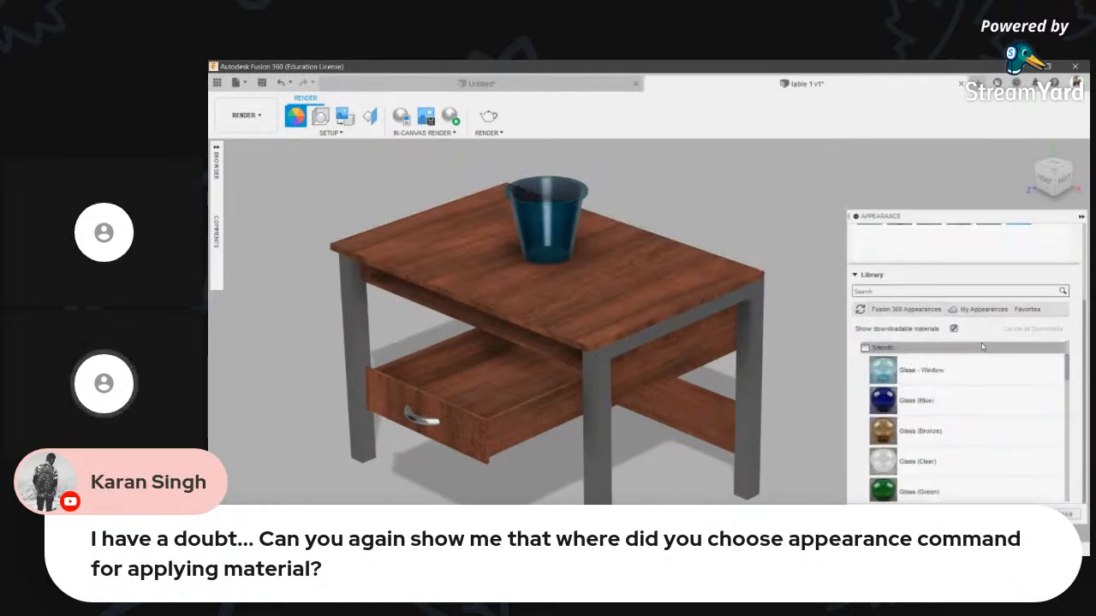
{"action": "scroll", "coordinate": [942, 437], "scroll_direction": "down", "scroll_amount": 4}
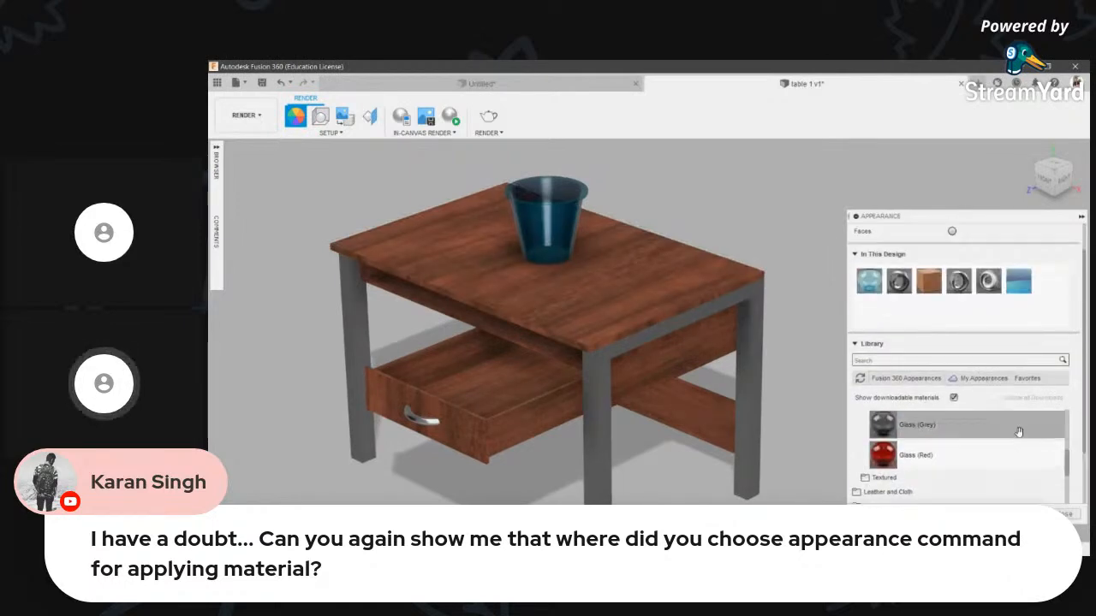
{"action": "left_click", "coordinate": [1063, 514]}
{"action": "left_click", "coordinate": [247, 115]}
{"action": "left_click", "coordinate": [248, 161]}
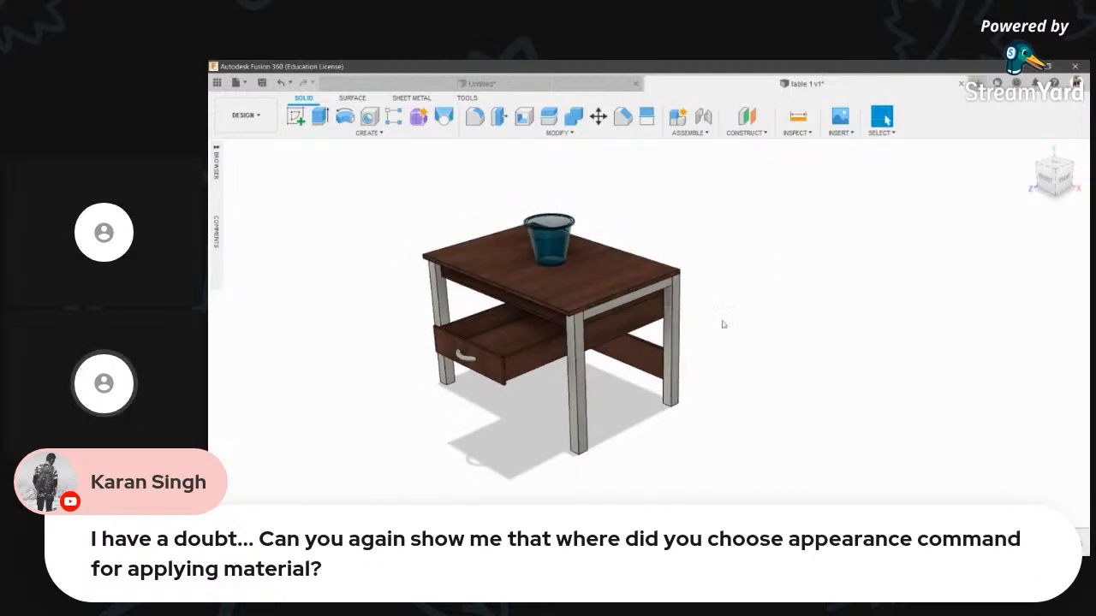
{"action": "key", "text": "a"}
{"action": "key", "text": "Escape"}
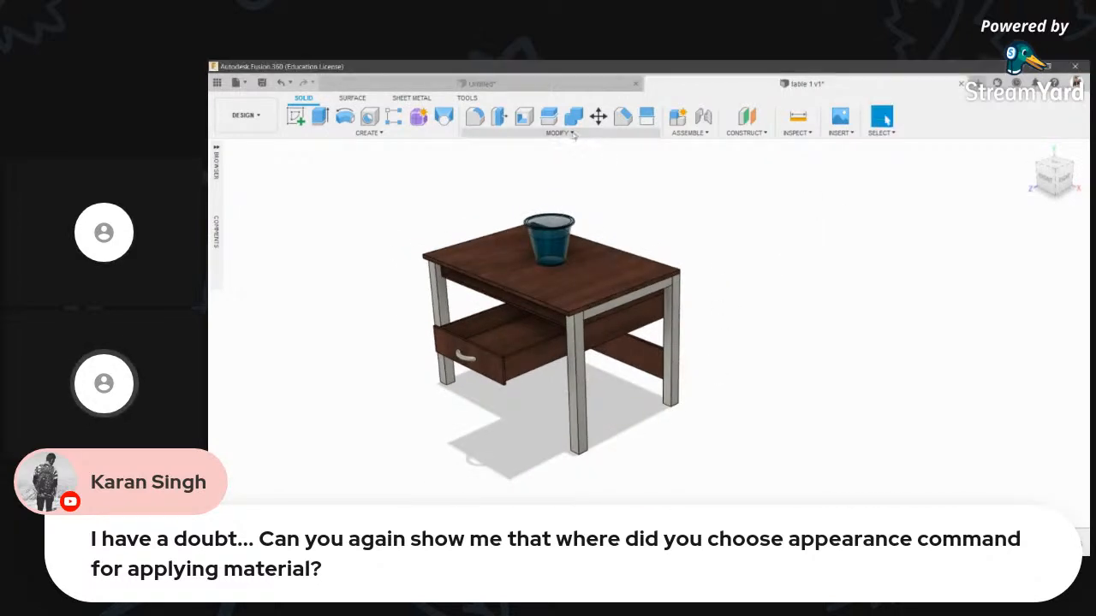
{"action": "left_click", "coordinate": [557, 132]}
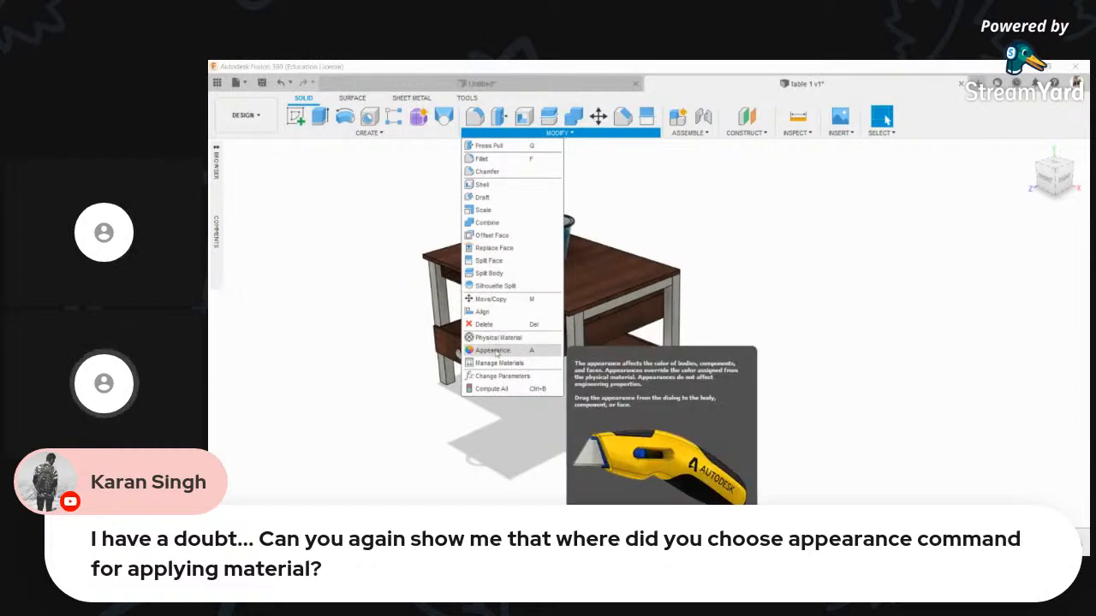
{"action": "left_click", "coordinate": [246, 116]}
{"action": "left_click", "coordinate": [256, 185]}
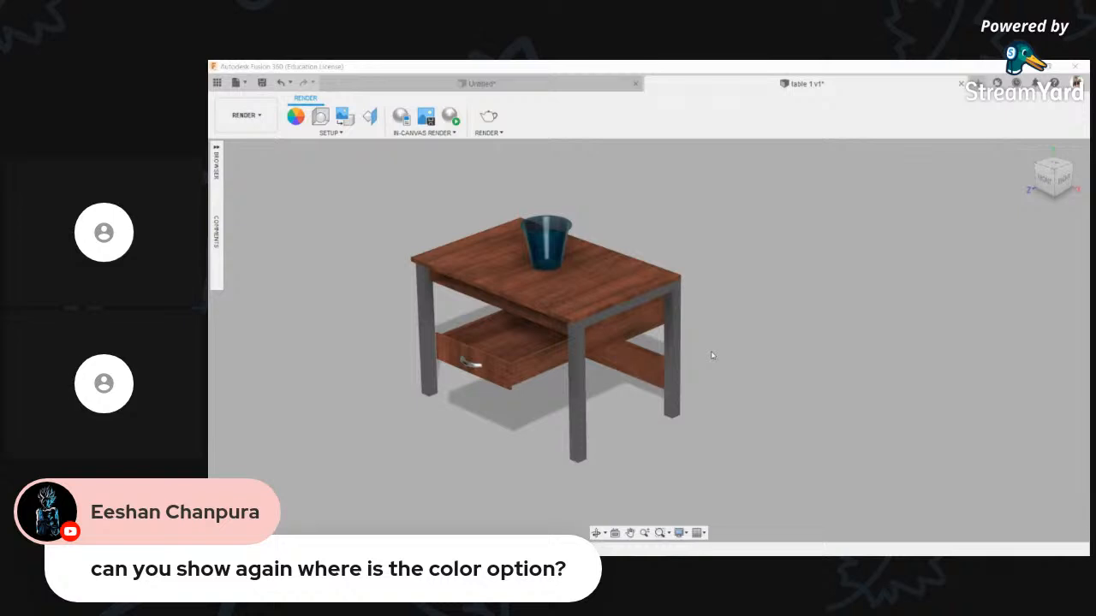
- Reposition the table in view and switch back to the Design workspace
{"action": "middle_click_drag", "start_coordinate": [545, 479], "coordinate": [611, 517]}
{"action": "scroll", "coordinate": [737, 286], "scroll_direction": "up", "scroll_amount": 5}
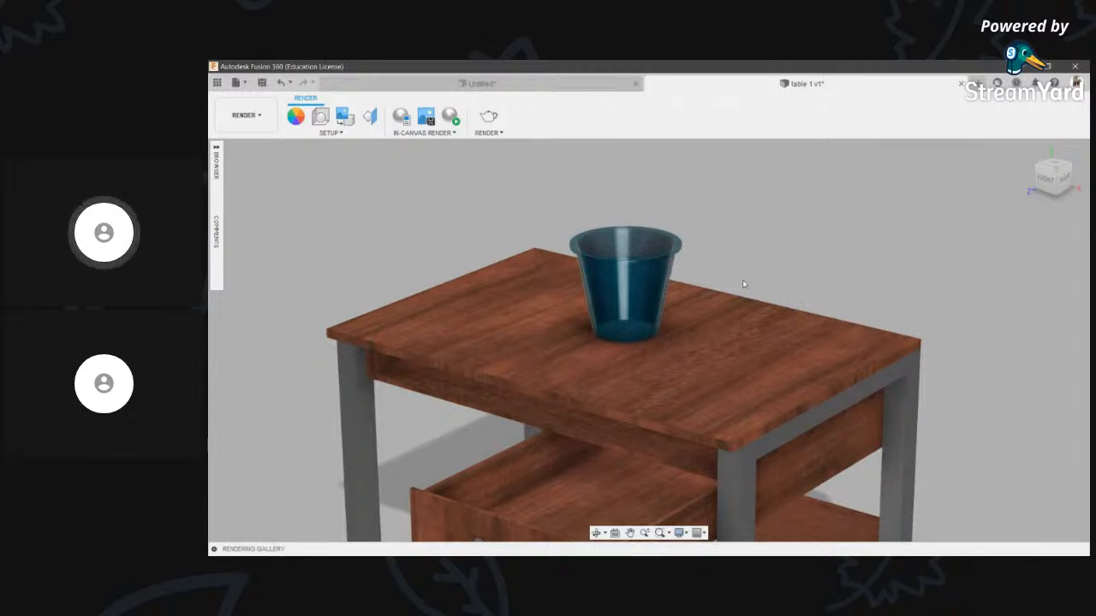
{"action": "scroll", "coordinate": [783, 232], "scroll_direction": "down", "scroll_amount": 5}
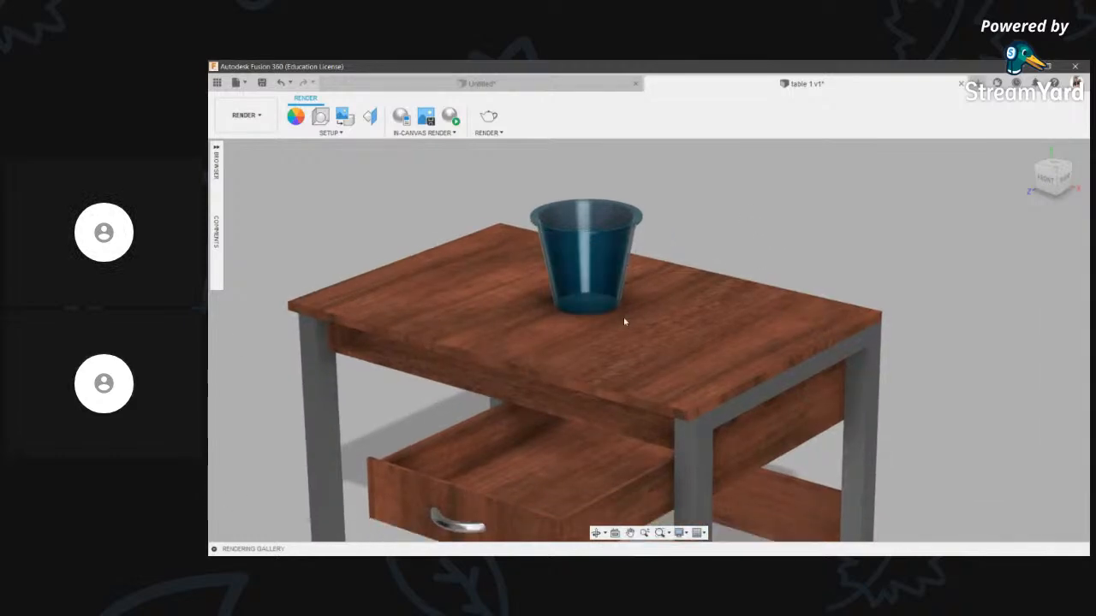
{"action": "scroll", "coordinate": [724, 157], "scroll_direction": "up", "scroll_amount": 2}
{"action": "scroll", "coordinate": [724, 156], "scroll_direction": "down", "scroll_amount": 3}
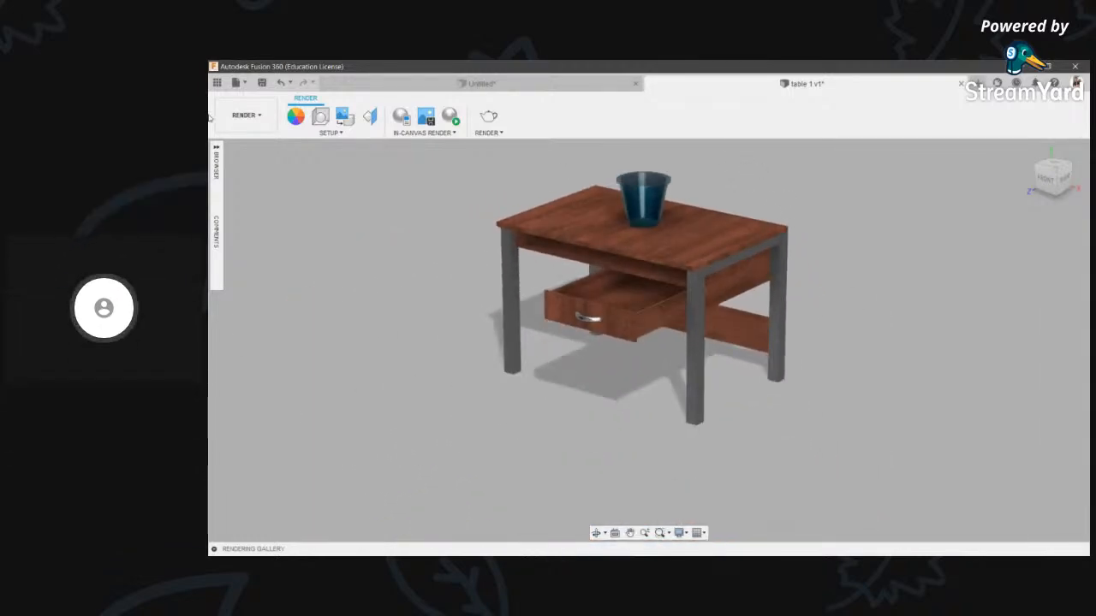
{"action": "left_click", "coordinate": [246, 114]}
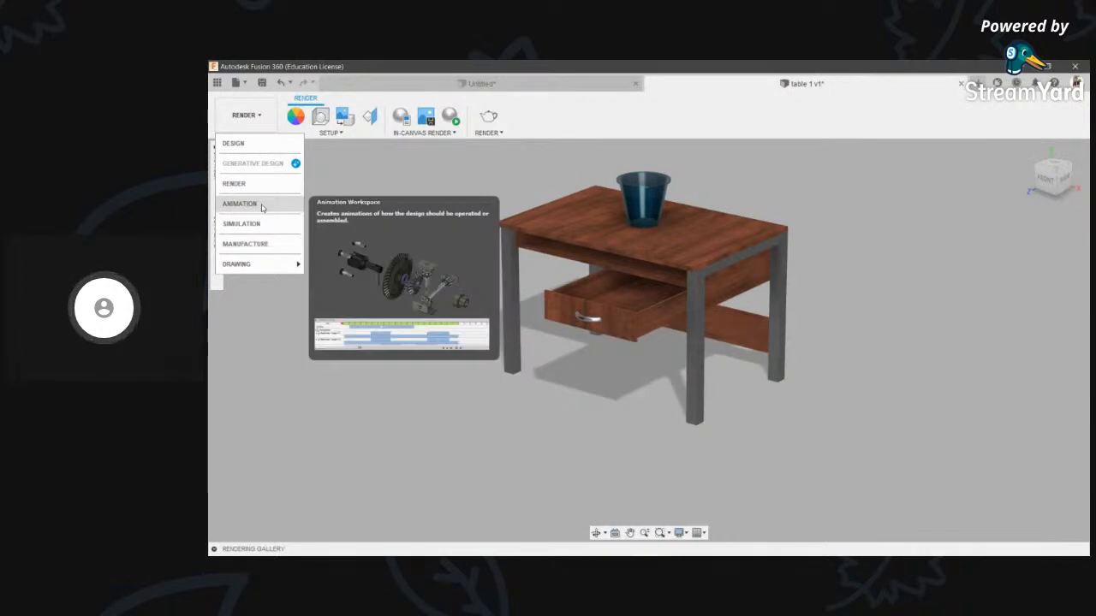
{"action": "left_click", "coordinate": [267, 149]}
- Set the viewport display style to Shaded
{"action": "scroll", "coordinate": [668, 280], "scroll_direction": "up", "scroll_amount": 3}
{"action": "scroll", "coordinate": [636, 373], "scroll_direction": "down", "scroll_amount": 2}
{"action": "left_click", "coordinate": [576, 569]}
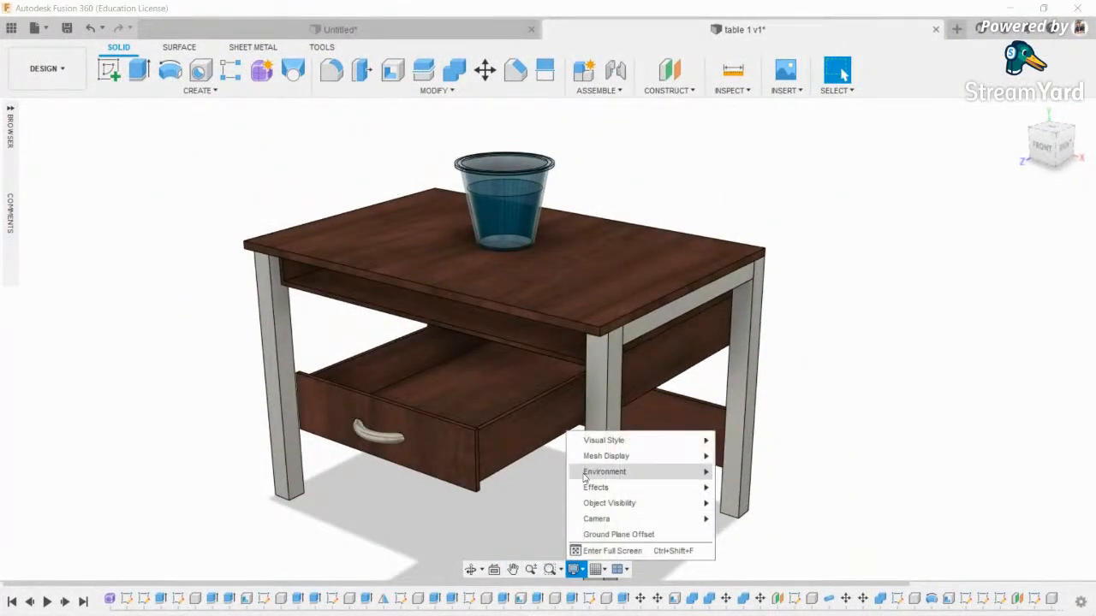
{"action": "mouse_move", "coordinate": [651, 440]}
{"action": "left_click", "coordinate": [729, 441]}
{"action": "scroll", "coordinate": [533, 443], "scroll_direction": "up", "scroll_amount": 4}
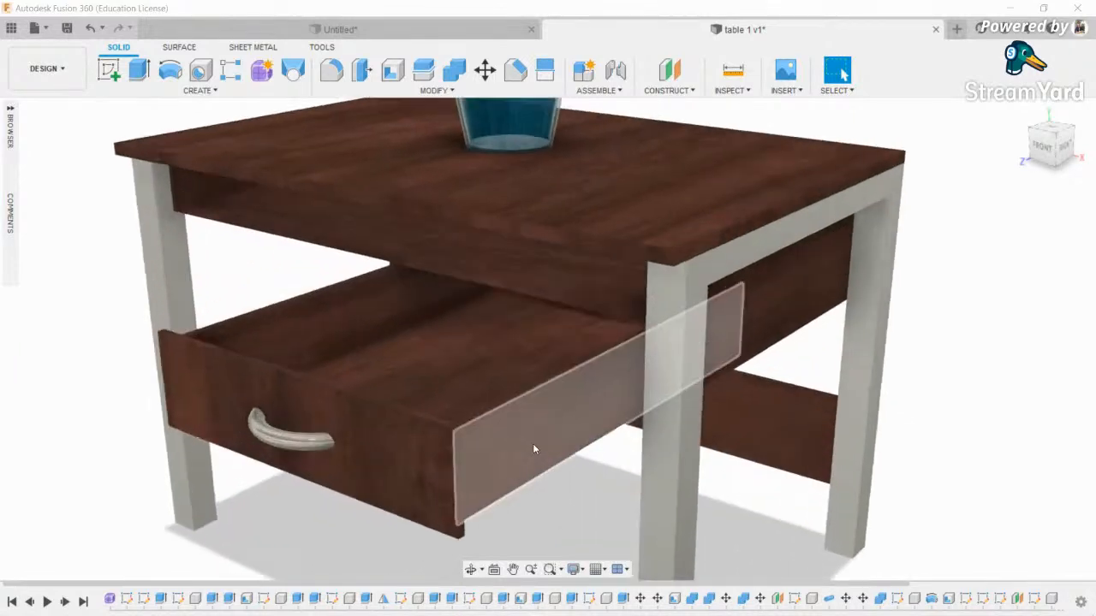
- Move the drawer body back into the table to -195 mm along Z
{"action": "key", "text": "m"}
{"action": "left_click", "coordinate": [362, 469]}
{"action": "left_click_drag", "start_coordinate": [364, 467], "coordinate": [548, 375]}
{"action": "left_click_drag", "start_coordinate": [587, 422], "coordinate": [580, 420]}
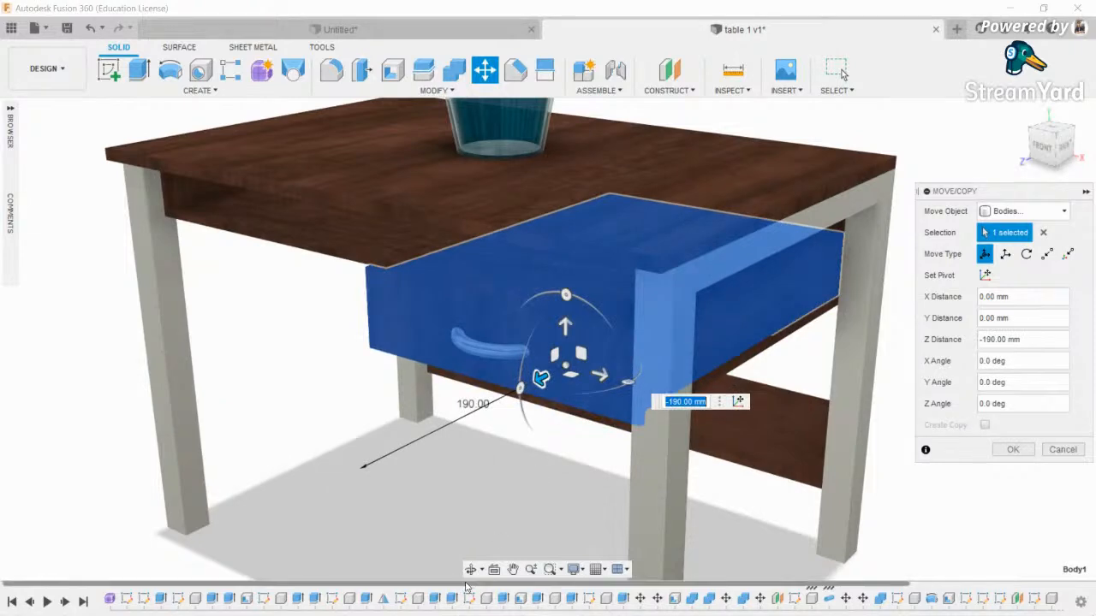
{"action": "middle_click_drag", "start_coordinate": [477, 540], "coordinate": [810, 271], "text": "shift"}
{"action": "scroll", "coordinate": [794, 265], "scroll_direction": "up", "scroll_amount": 5}
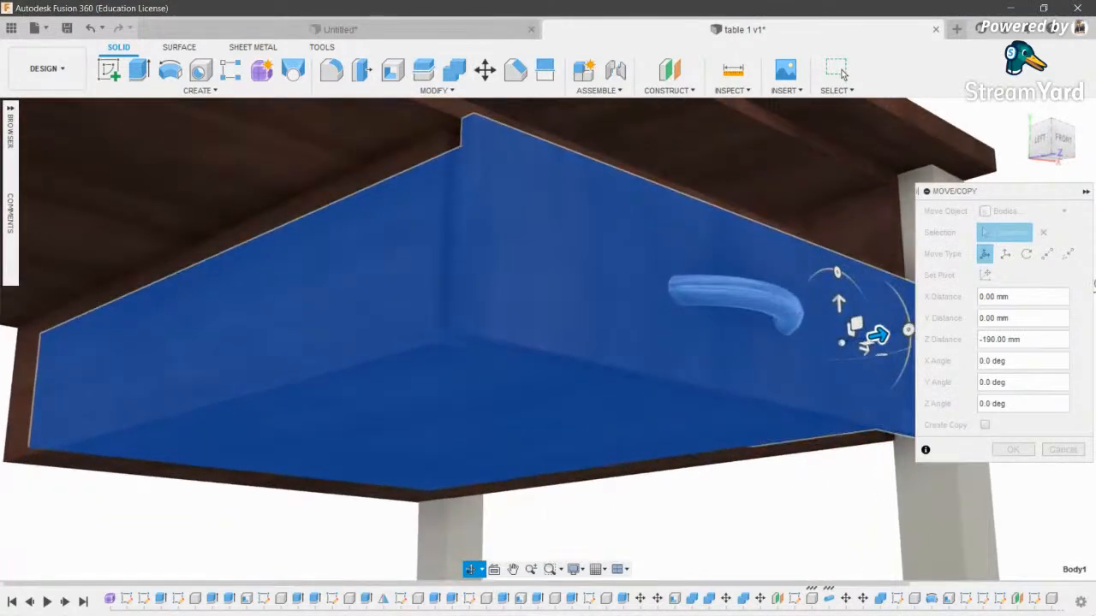
{"action": "left_click_drag", "start_coordinate": [856, 325], "coordinate": [861, 335]}
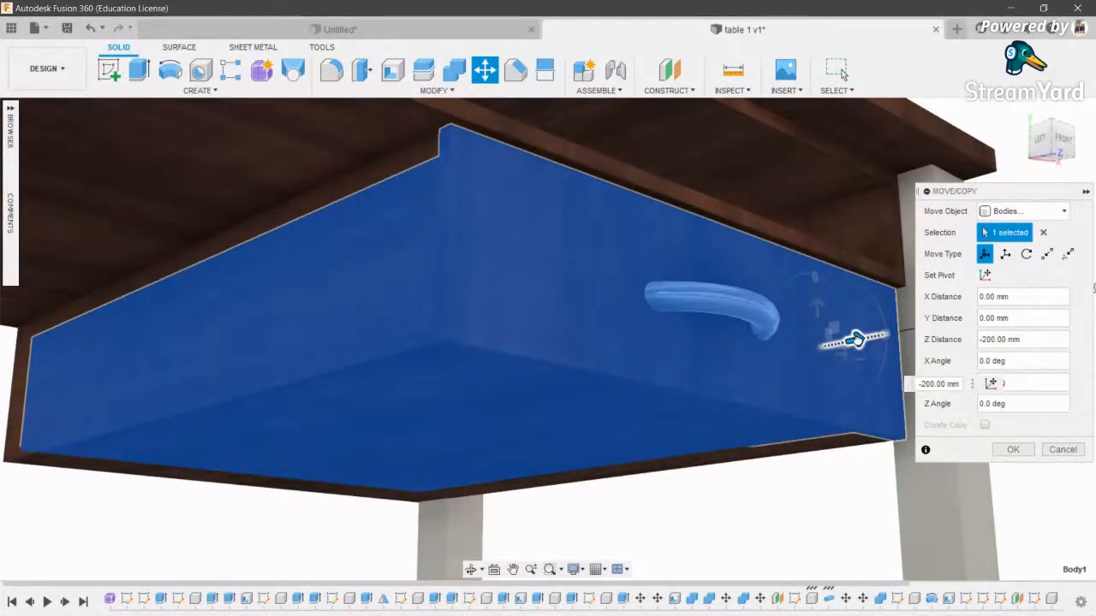
{"action": "left_click", "coordinate": [1016, 451]}
{"action": "scroll", "coordinate": [553, 335], "scroll_direction": "down", "scroll_amount": 6}
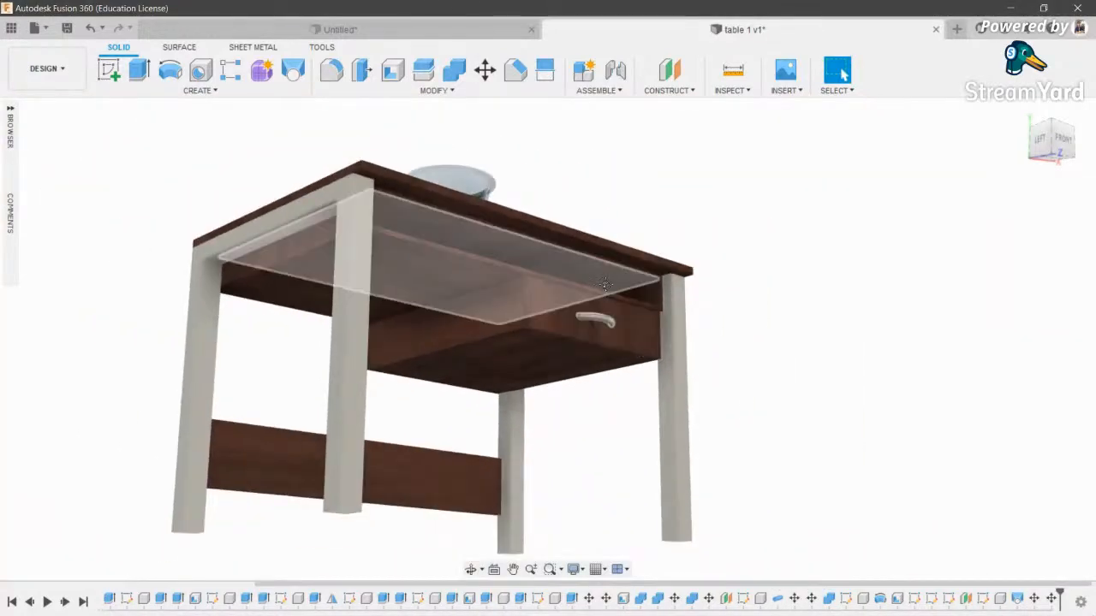
- Orbit to a higher view above the closed-drawer table
{"action": "middle_click_drag", "start_coordinate": [679, 226], "coordinate": [537, 317], "text": "shift"}
{"action": "scroll", "coordinate": [532, 363], "scroll_direction": "up", "scroll_amount": 4}
{"action": "scroll", "coordinate": [526, 364], "scroll_direction": "down", "scroll_amount": 8}
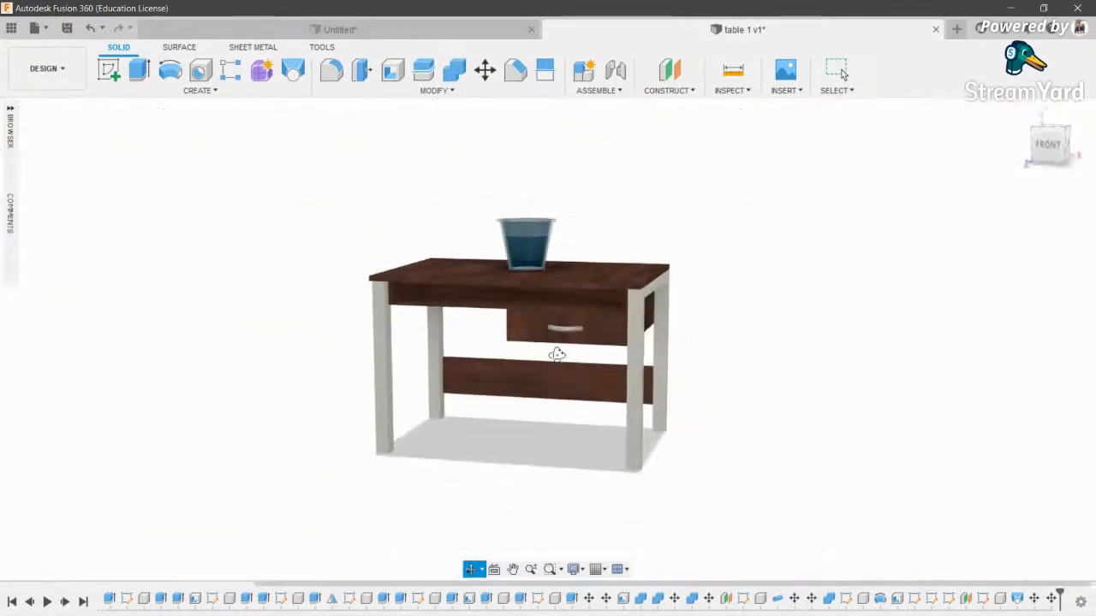
{"action": "middle_click_drag", "start_coordinate": [557, 349], "coordinate": [547, 387], "text": "shift"}
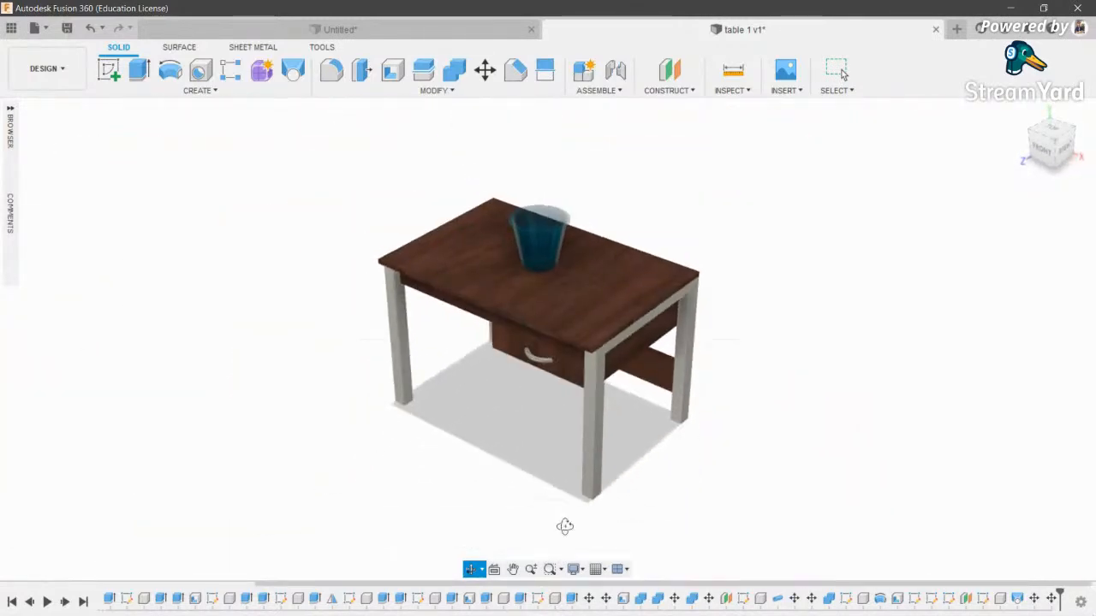
{"action": "left_click", "coordinate": [47, 68]}
- Enter the Animation workspace and delete the recorded View action from the timeline
{"action": "left_click", "coordinate": [47, 179]}
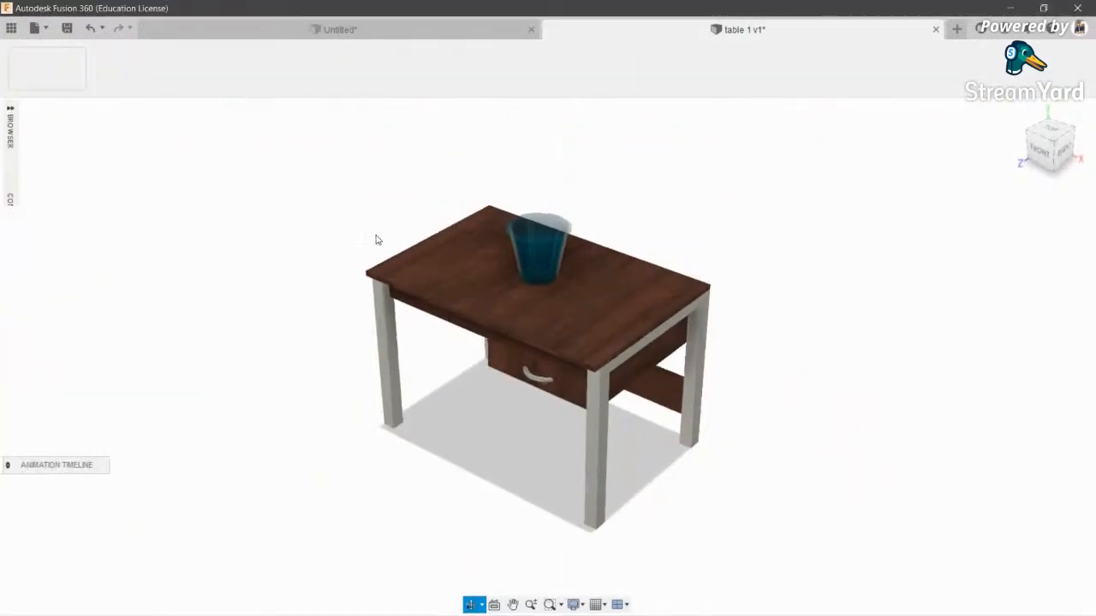
{"action": "middle_click_drag", "start_coordinate": [643, 178], "coordinate": [590, 130]}
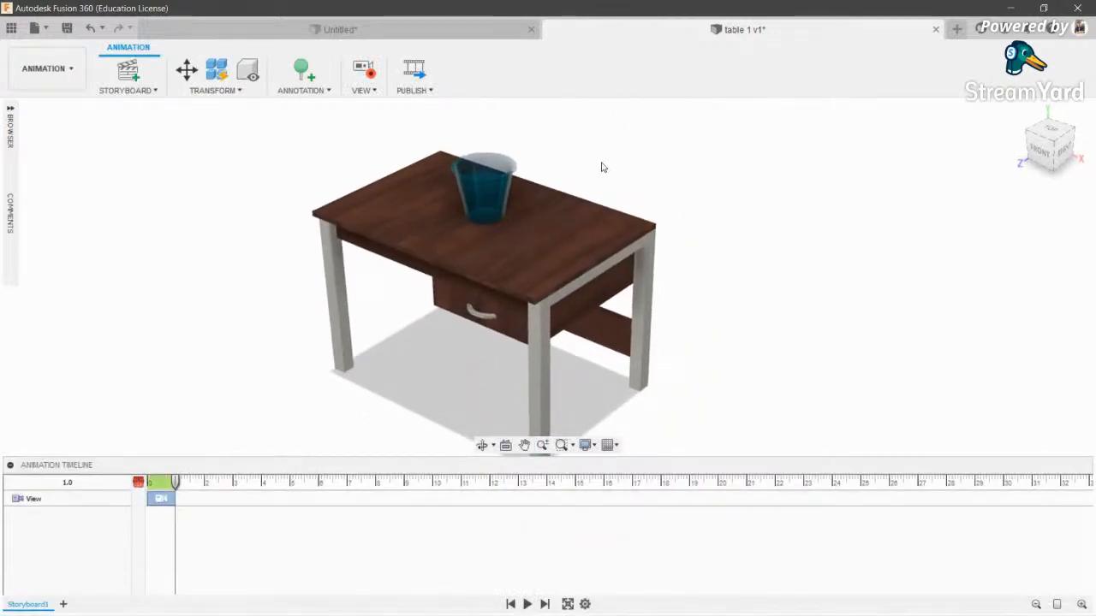
{"action": "left_click", "coordinate": [161, 498]}
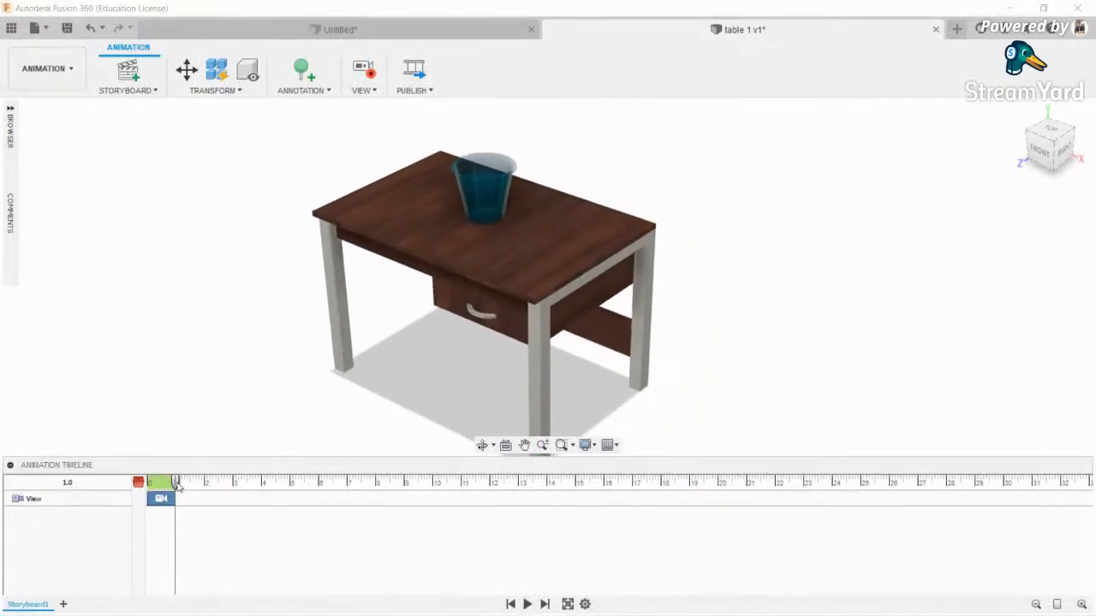
{"action": "left_click_drag", "start_coordinate": [174, 481], "coordinate": [142, 484]}
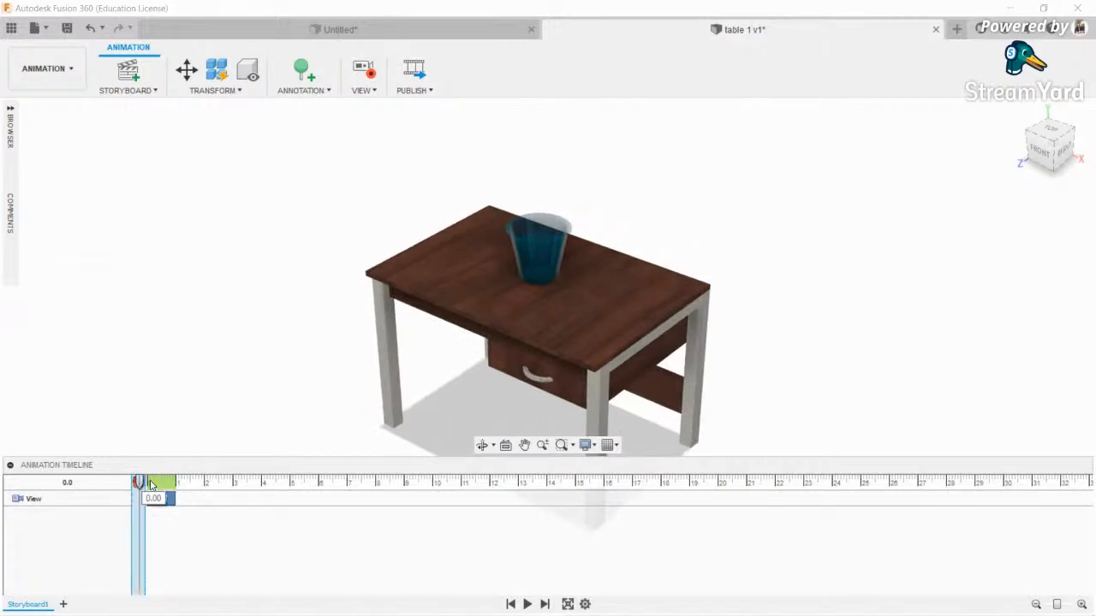
{"action": "key", "text": "Delete"}
- Reframe the table and set the playhead to 10 seconds
{"action": "scroll", "coordinate": [353, 346], "scroll_direction": "down", "scroll_amount": 3}
{"action": "middle_click_drag", "start_coordinate": [602, 250], "coordinate": [725, 159]}
{"action": "scroll", "coordinate": [572, 264], "scroll_direction": "up", "scroll_amount": 4}
{"action": "scroll", "coordinate": [569, 264], "scroll_direction": "up", "scroll_amount": 4}
{"action": "scroll", "coordinate": [599, 262], "scroll_direction": "down", "scroll_amount": 3}
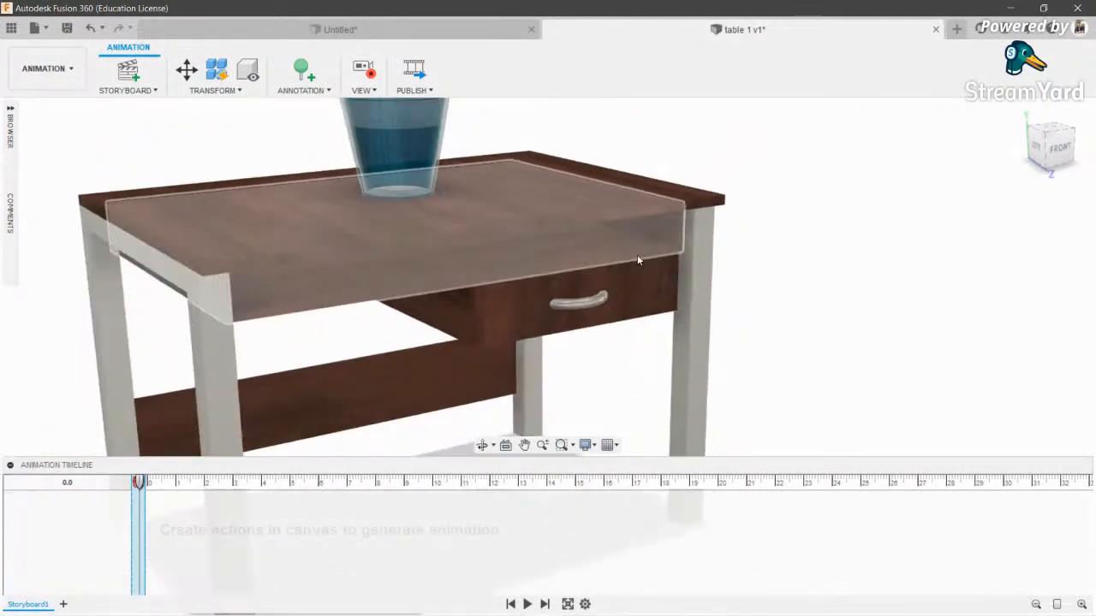
{"action": "middle_click_drag", "start_coordinate": [641, 258], "coordinate": [663, 243]}
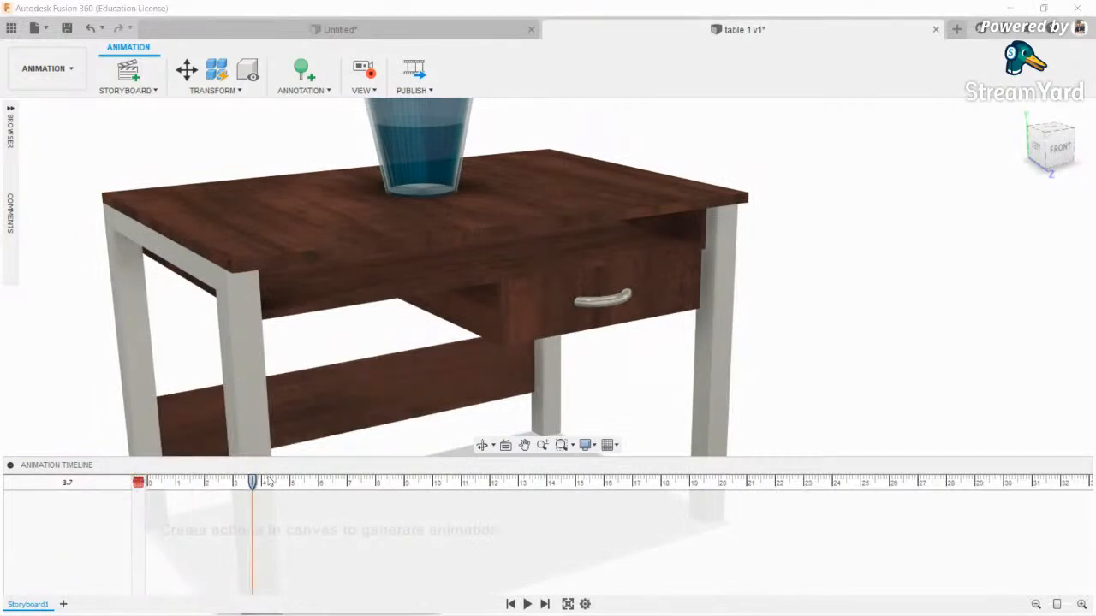
{"action": "left_click_drag", "start_coordinate": [433, 492], "coordinate": [431, 493]}
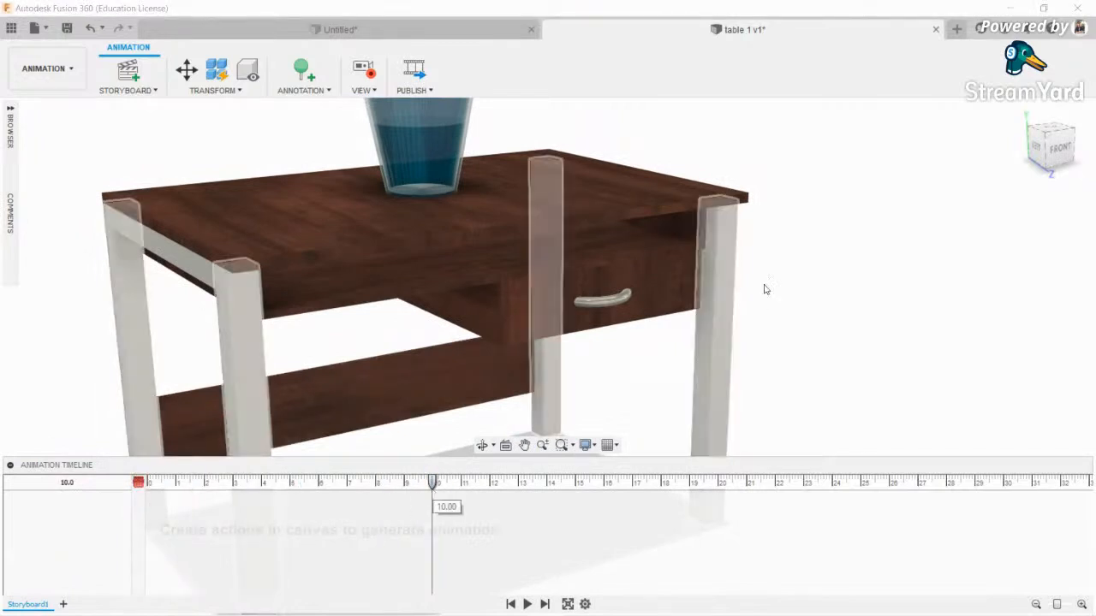
{"action": "left_click", "coordinate": [185, 70]}
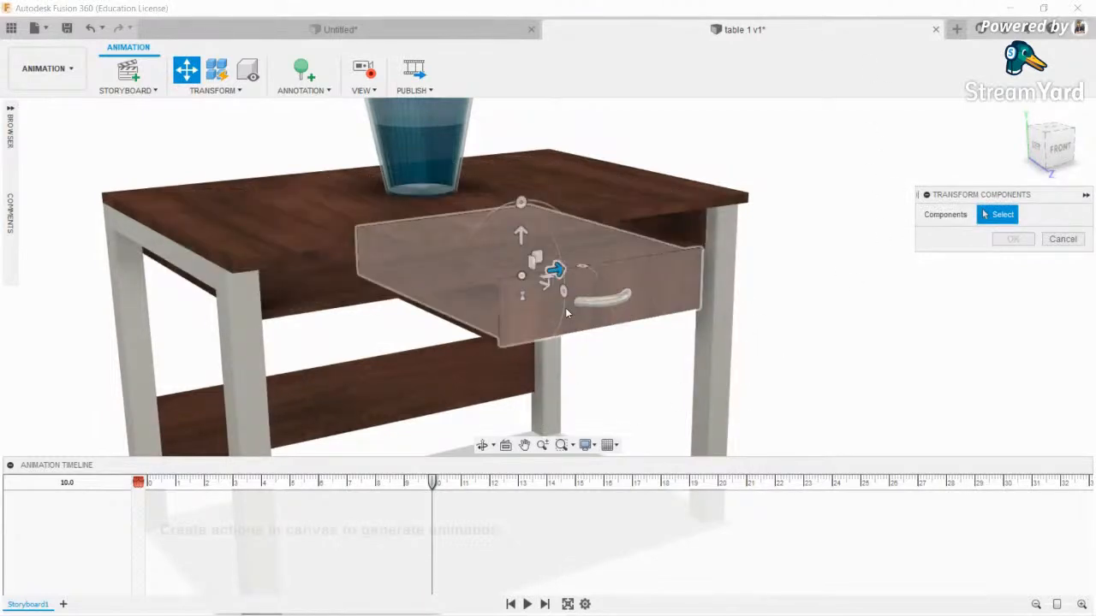
- Add a storyboard action sliding the drawer 250 mm out along Z
{"action": "left_click", "coordinate": [540, 281]}
{"action": "left_click_drag", "start_coordinate": [541, 283], "coordinate": [681, 385]}
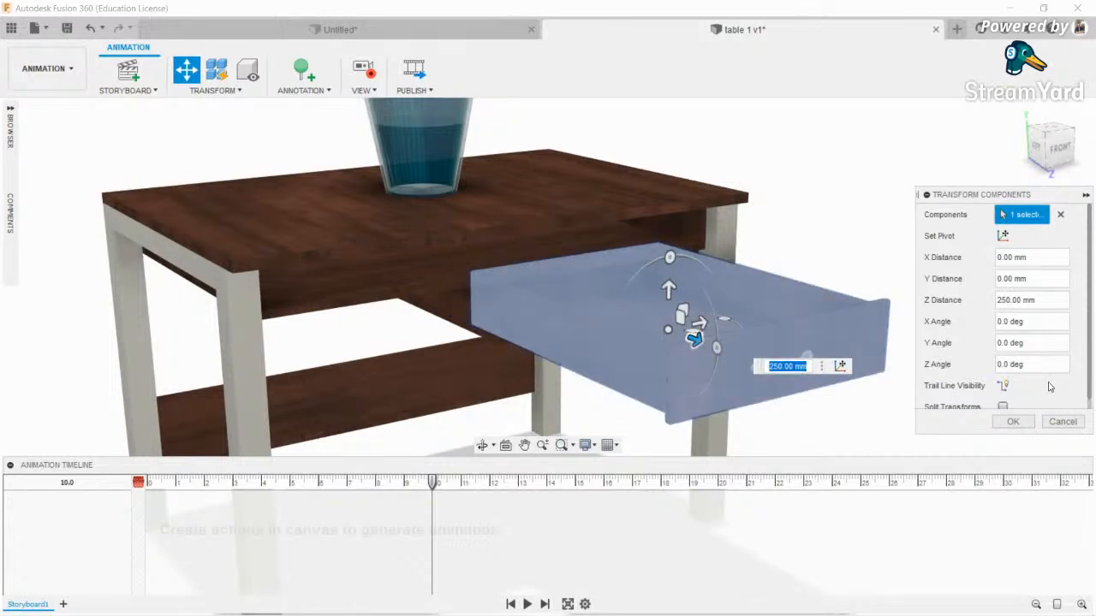
{"action": "scroll", "coordinate": [1049, 387], "scroll_direction": "down", "scroll_amount": 1}
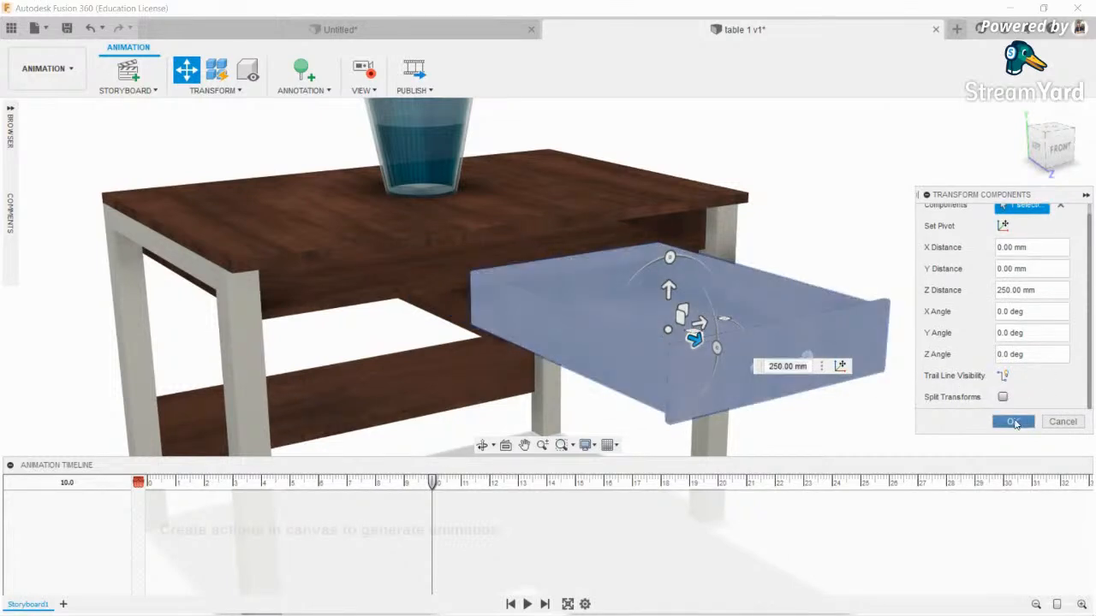
{"action": "left_click", "coordinate": [1014, 422]}
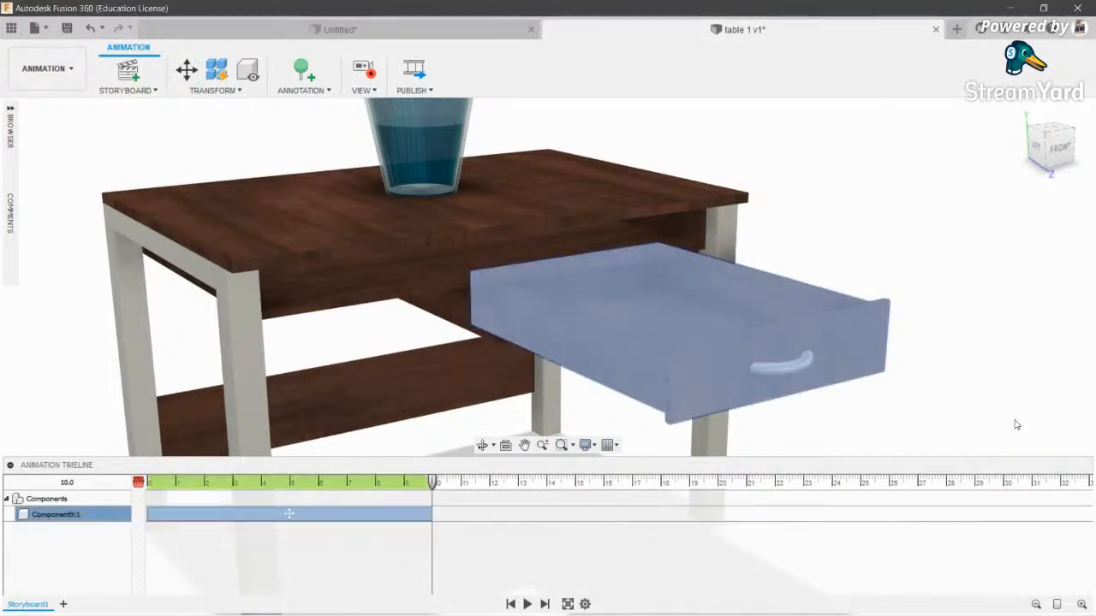
- Play the drawer-opening action and shorten it to about 4.4 s
{"action": "left_click", "coordinate": [893, 255]}
{"action": "left_click", "coordinate": [528, 606]}
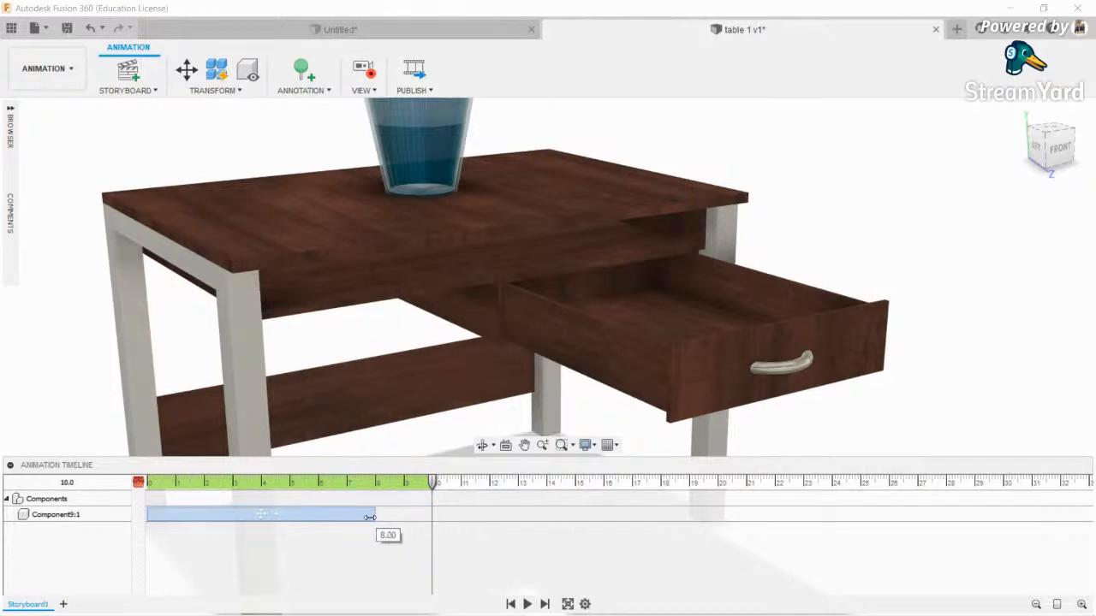
{"action": "left_click_drag", "start_coordinate": [268, 520], "coordinate": [273, 520]}
- Compress the Component9:1 drawer action to 1.5 s, replay it from the start, and select the drawer
{"action": "left_click_drag", "start_coordinate": [374, 485], "coordinate": [138, 485]}
{"action": "left_click", "coordinate": [527, 604]}
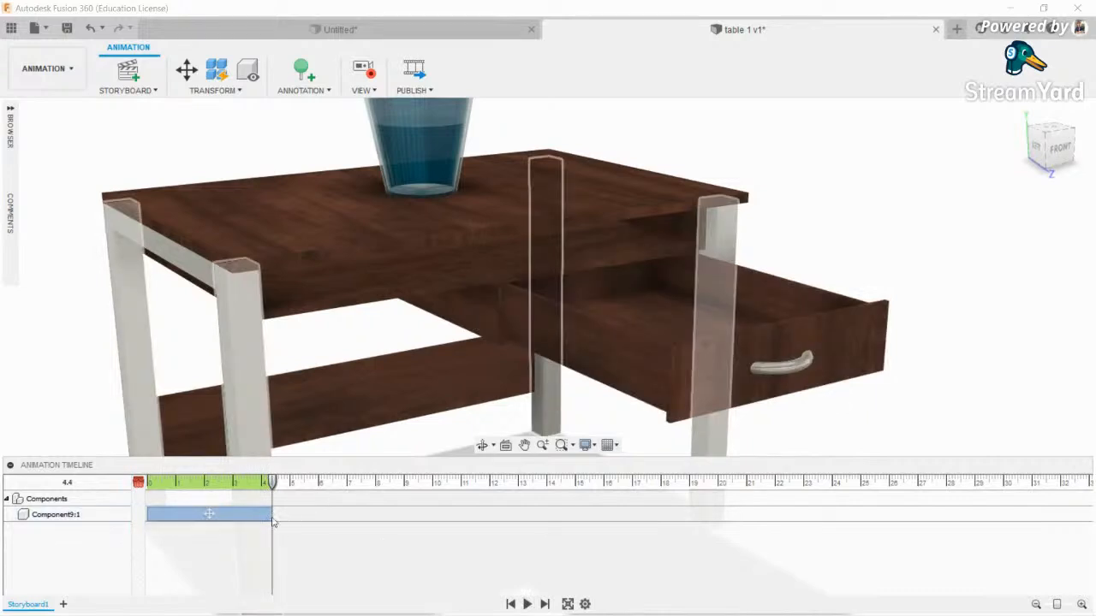
{"action": "left_click_drag", "start_coordinate": [190, 517], "coordinate": [189, 517]}
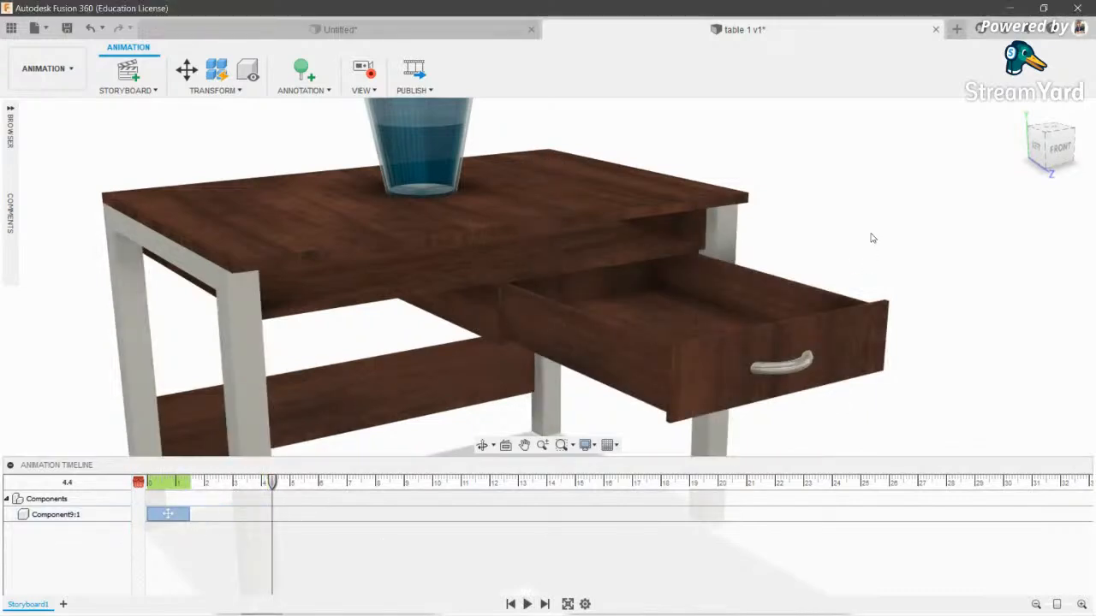
{"action": "left_click_drag", "start_coordinate": [273, 488], "coordinate": [139, 489]}
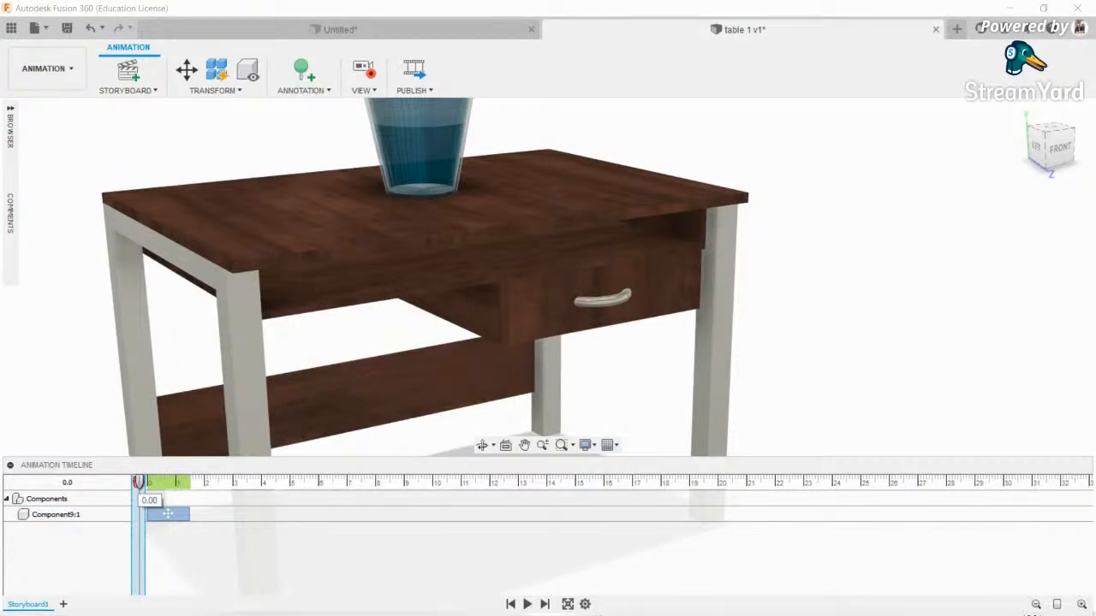
{"action": "left_click", "coordinate": [527, 603]}
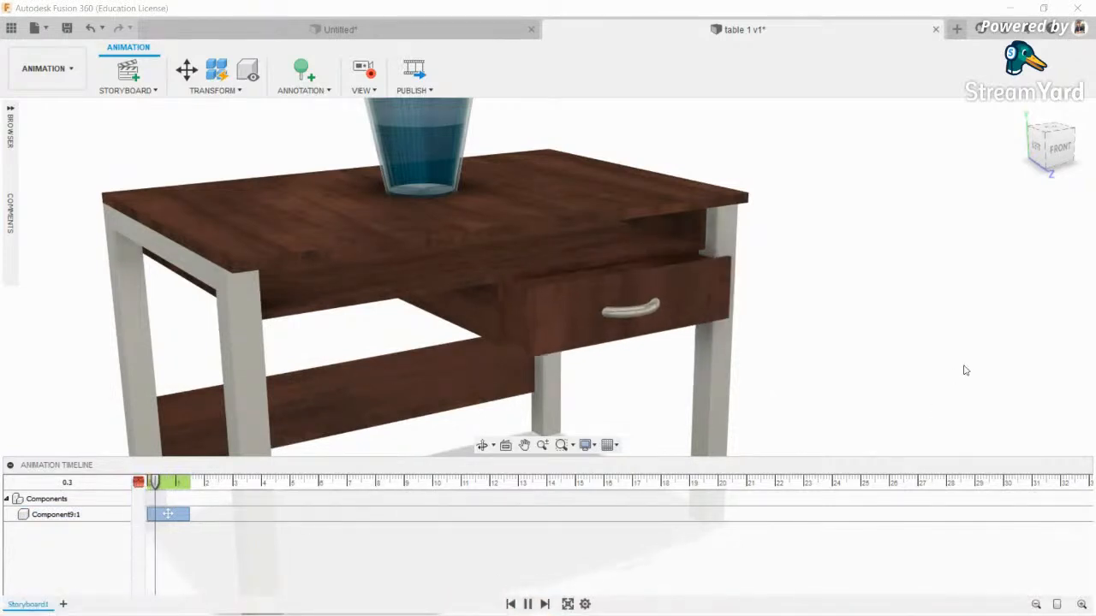
{"action": "left_click", "coordinate": [844, 370]}
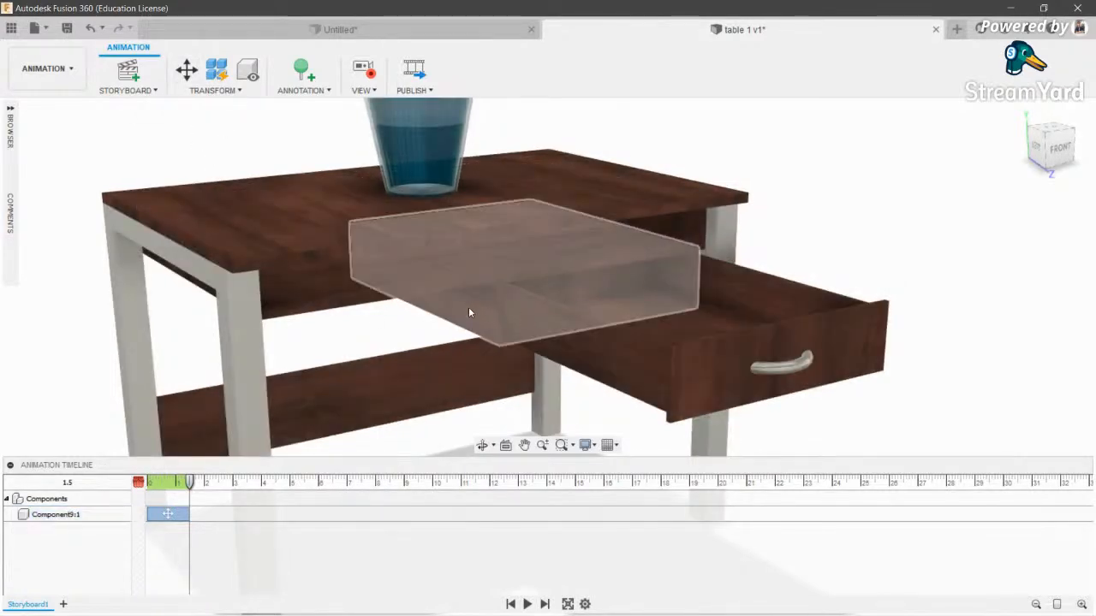
- At the 1.5 s mark, move the drawer -250 mm along Z back into the table
{"action": "left_click", "coordinate": [183, 69]}
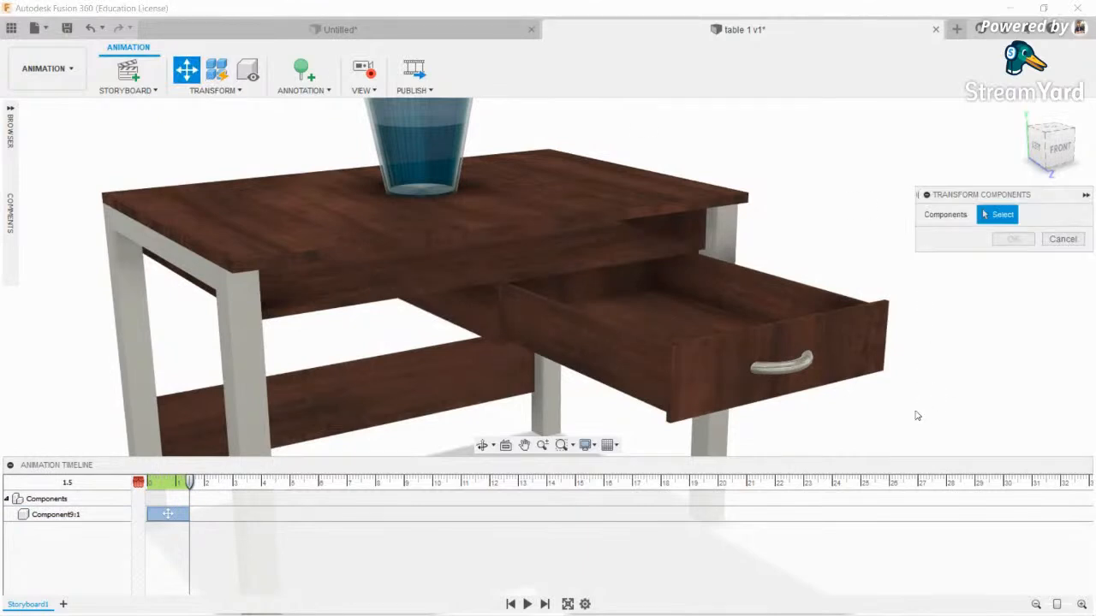
{"action": "left_click", "coordinate": [745, 362]}
{"action": "left_click_drag", "start_coordinate": [694, 337], "coordinate": [539, 287]}
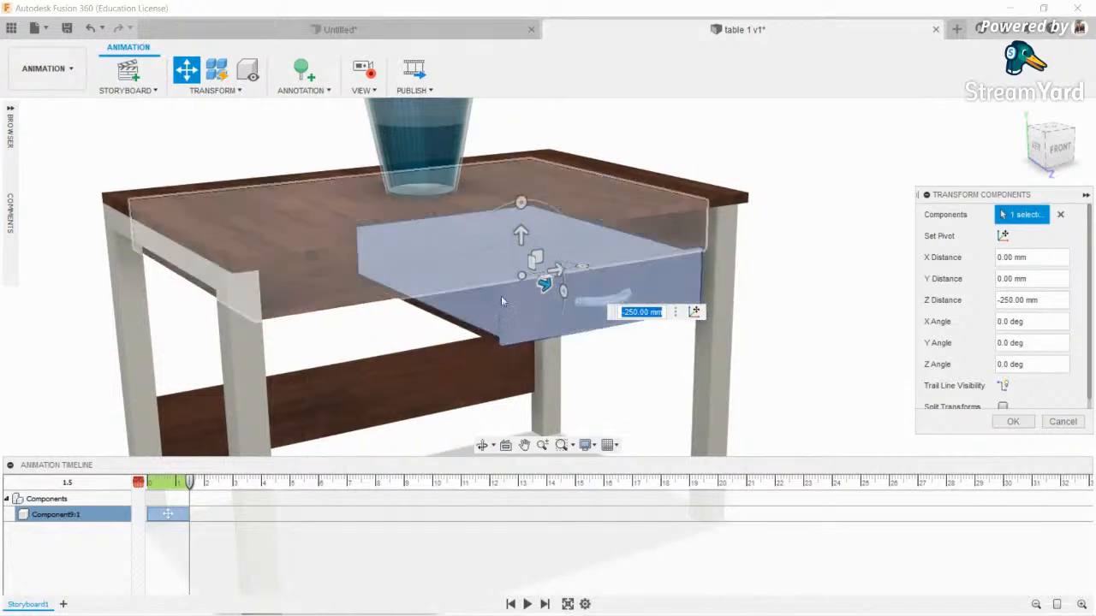
{"action": "scroll", "coordinate": [983, 355], "scroll_direction": "down", "scroll_amount": 1}
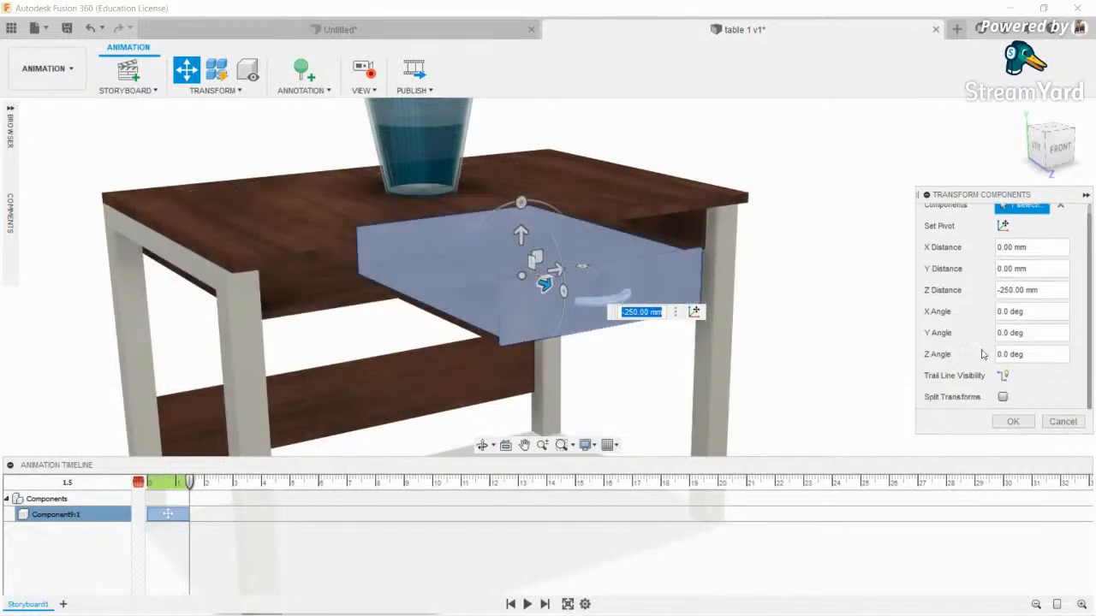
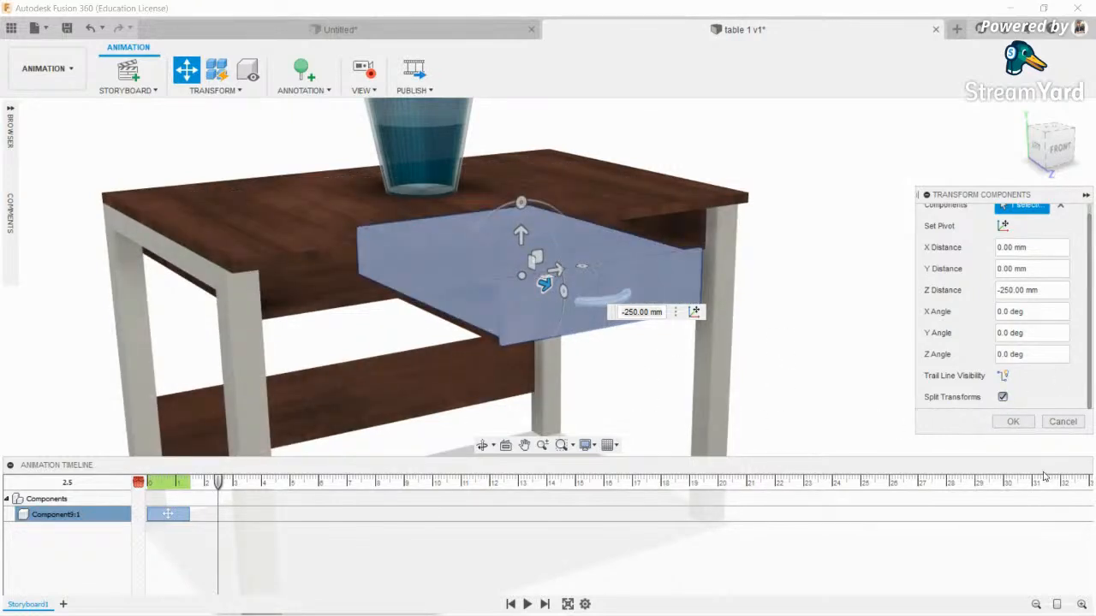
- Confirm the drawer's pull-out move and retime the opening and closing clips on the timeline
{"action": "left_click", "coordinate": [1014, 422]}
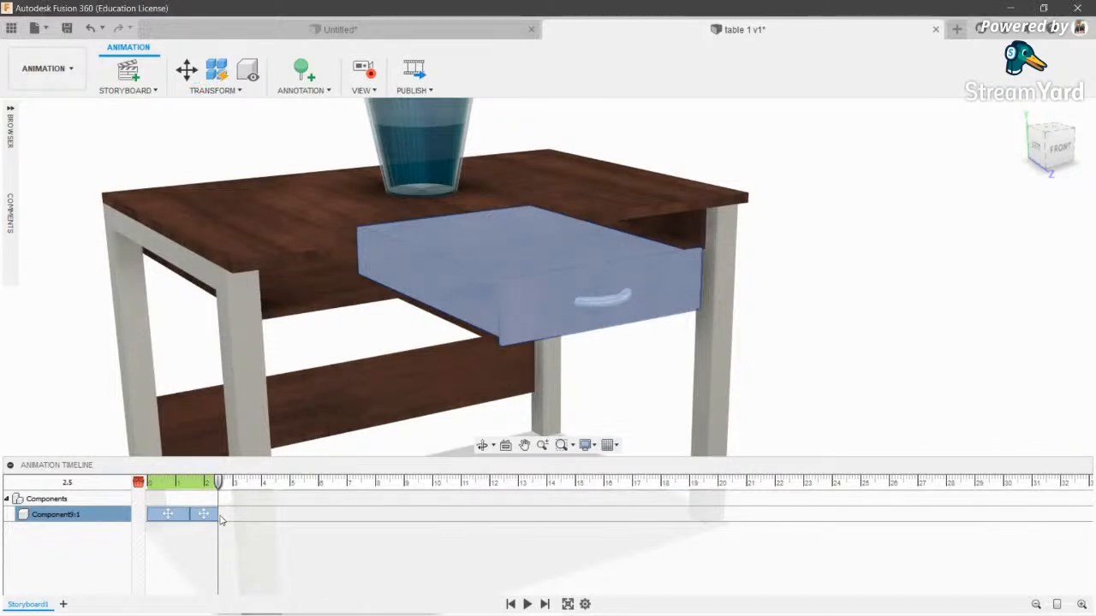
{"action": "left_click_drag", "start_coordinate": [230, 512], "coordinate": [140, 485]}
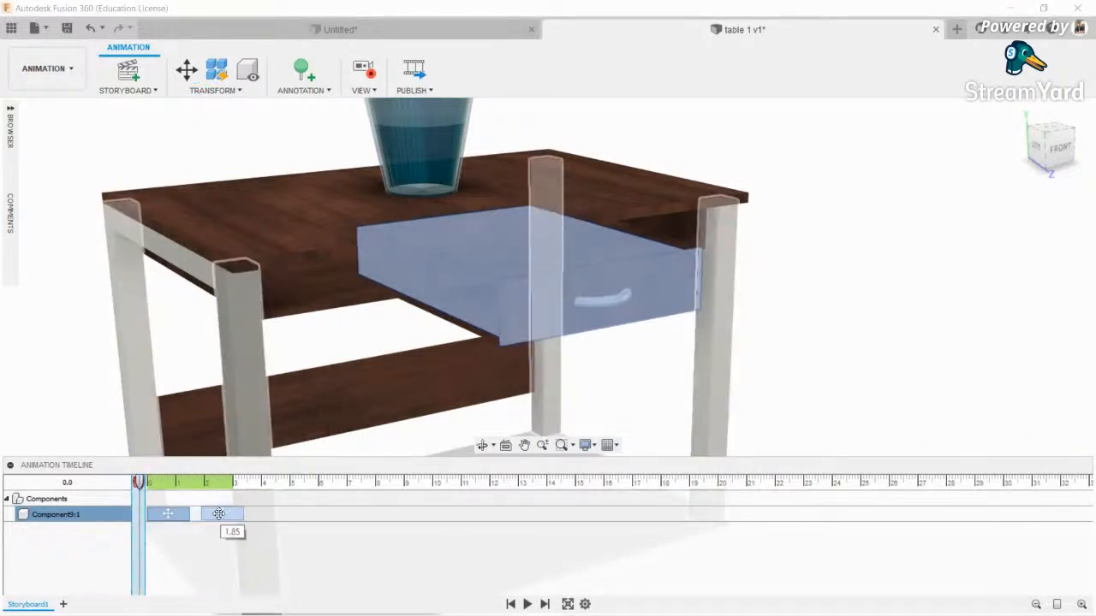
{"action": "left_click_drag", "start_coordinate": [221, 512], "coordinate": [221, 513]}
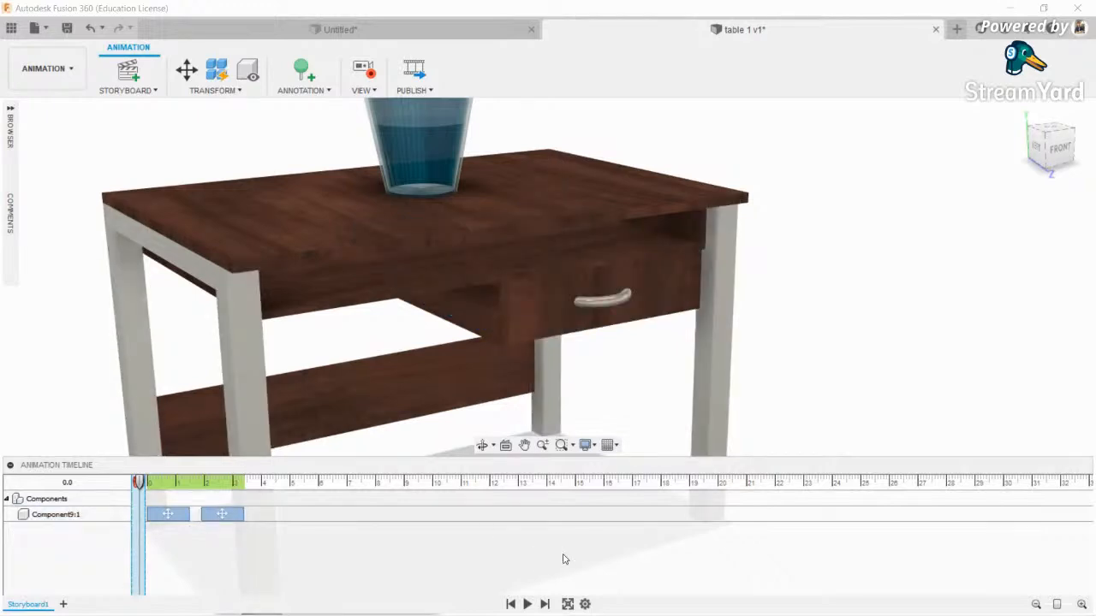
- Play the drawer animation full screen, then exit playback
{"action": "left_click", "coordinate": [567, 604]}
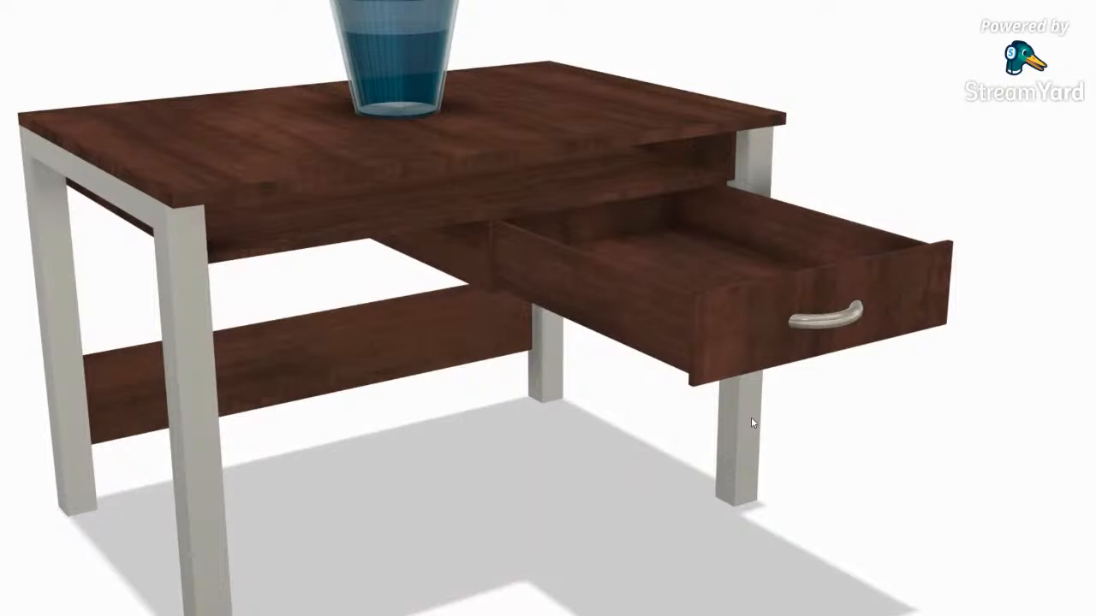
{"action": "key", "text": "Escape"}
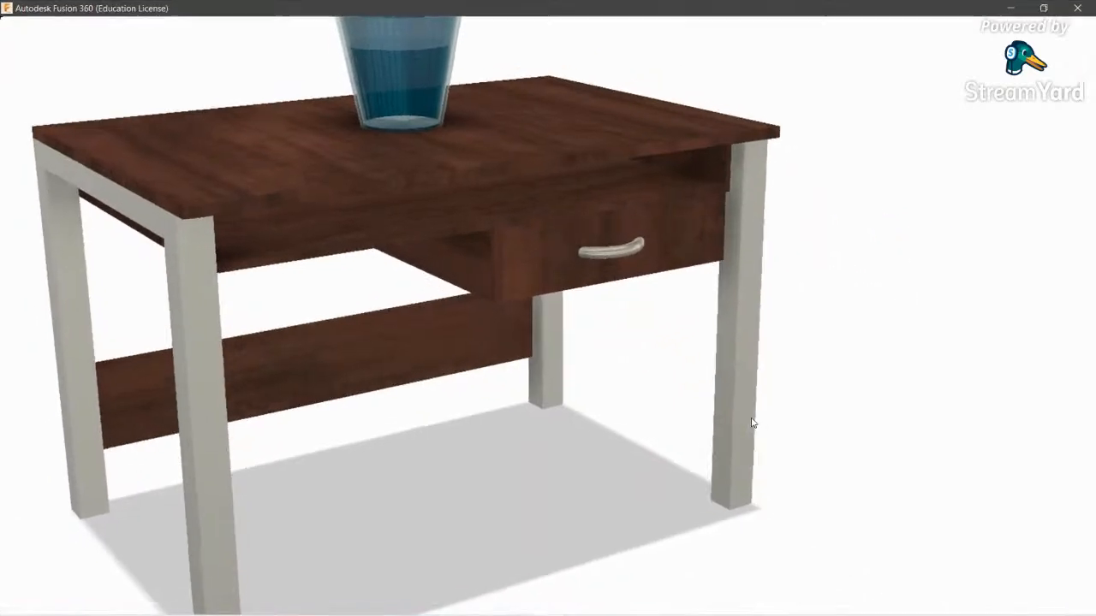
{"action": "left_click", "coordinate": [25, 66]}
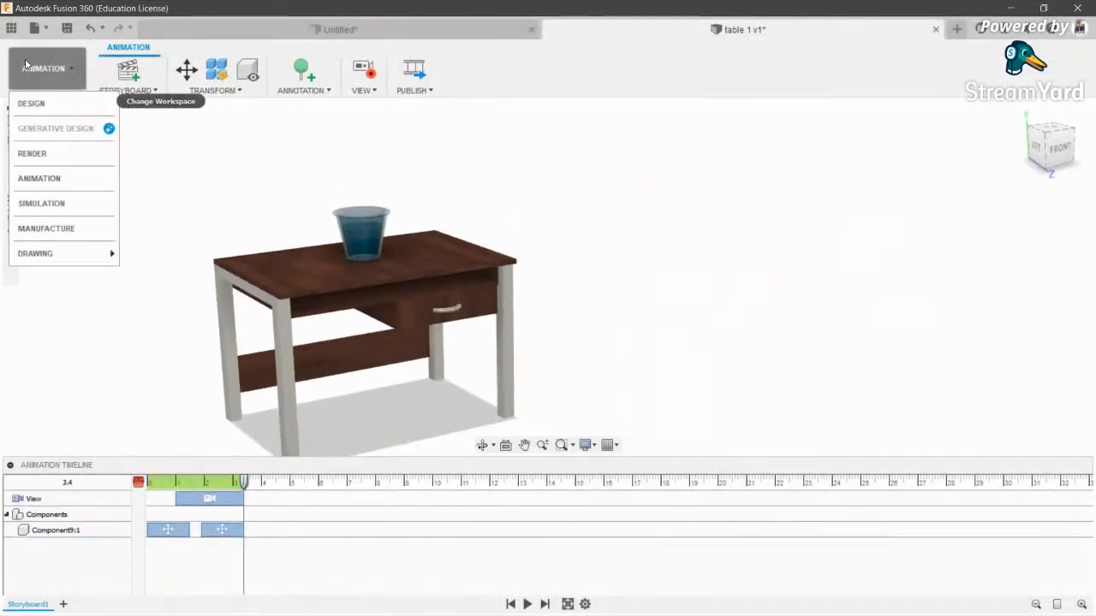
- Start a new sketch on the front plane in the Design workspace
{"action": "left_click", "coordinate": [30, 102]}
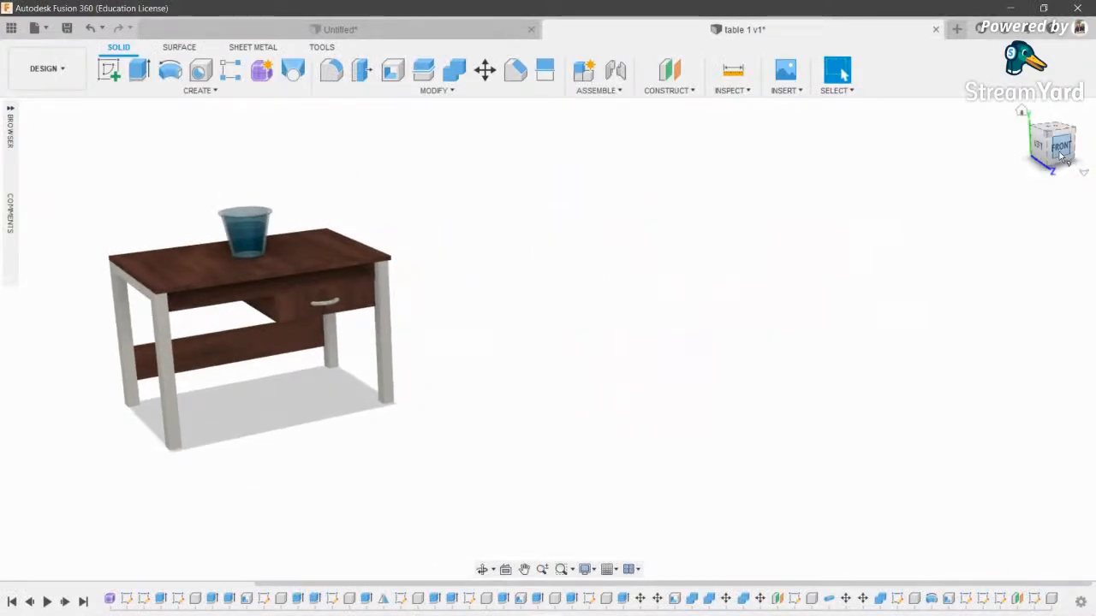
{"action": "left_click", "coordinate": [1062, 153]}
{"action": "left_click", "coordinate": [109, 69]}
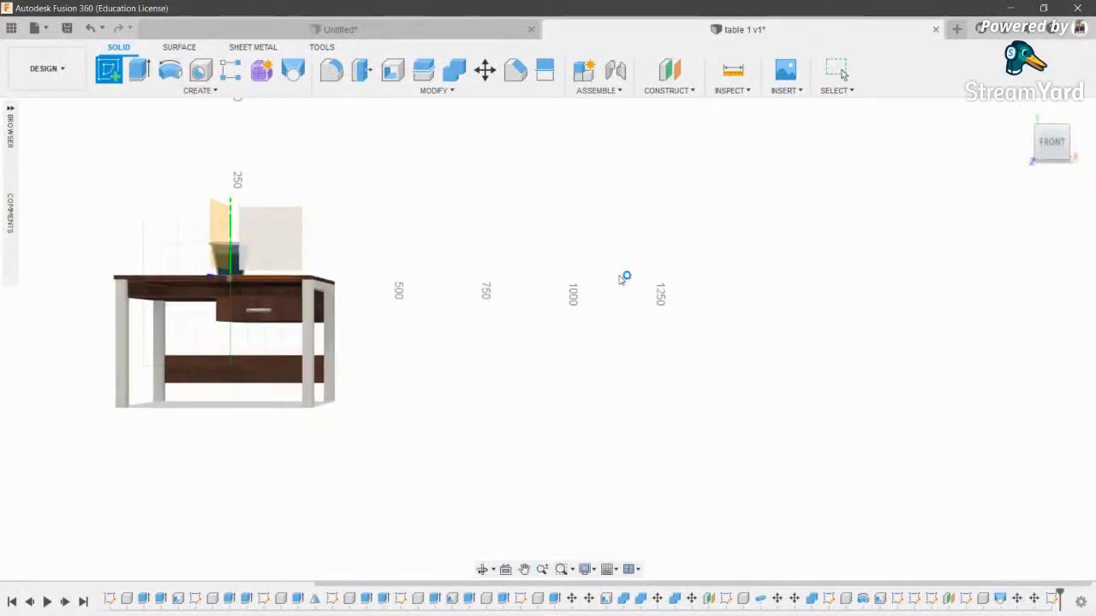
{"action": "middle_click_drag", "start_coordinate": [677, 335], "coordinate": [328, 277]}
- Draw a large disc circle beside the table with a small circle near its top
{"action": "key", "text": "c"}
{"action": "left_click", "coordinate": [490, 306]}
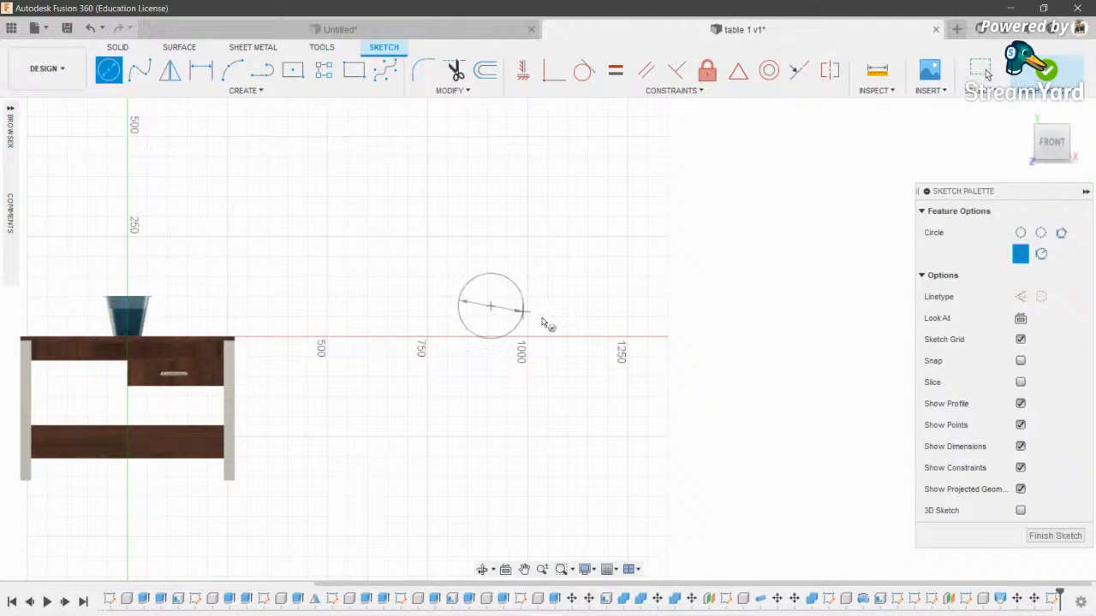
{"action": "left_click", "coordinate": [555, 317]}
{"action": "scroll", "coordinate": [479, 264], "scroll_direction": "up", "scroll_amount": 2}
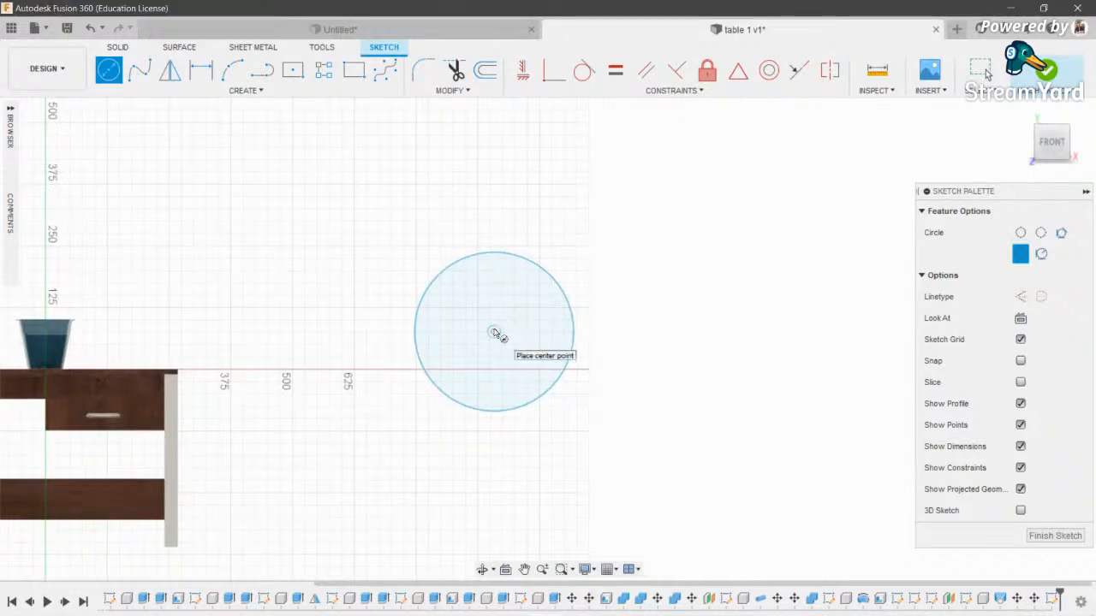
{"action": "scroll", "coordinate": [494, 288], "scroll_direction": "up", "scroll_amount": 1}
{"action": "left_click", "coordinate": [496, 283]}
{"action": "left_click", "coordinate": [514, 299]}
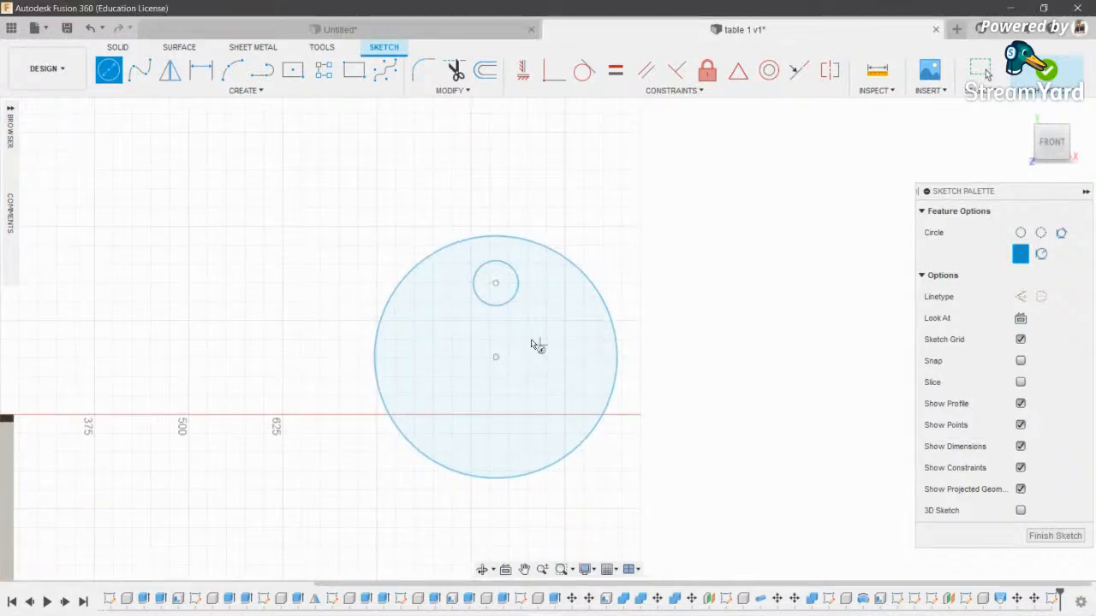
{"action": "key", "text": "Escape"}
- Attempt a circular pattern of the small circle, then cancel the wrongly set-up pattern
{"action": "left_click", "coordinate": [246, 90]}
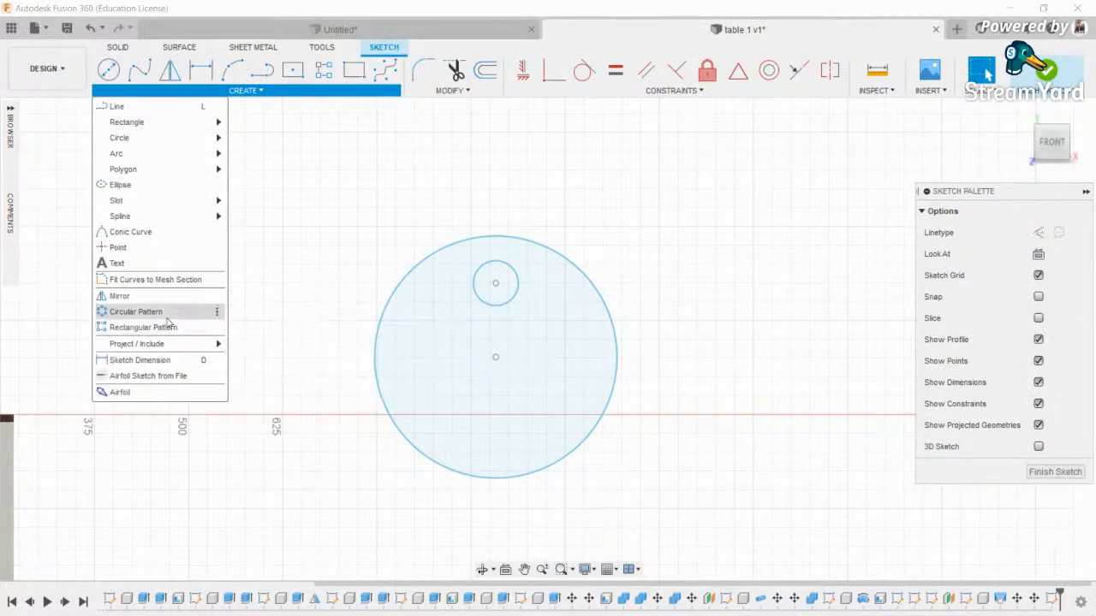
{"action": "left_click", "coordinate": [144, 310]}
{"action": "left_click", "coordinate": [503, 304]}
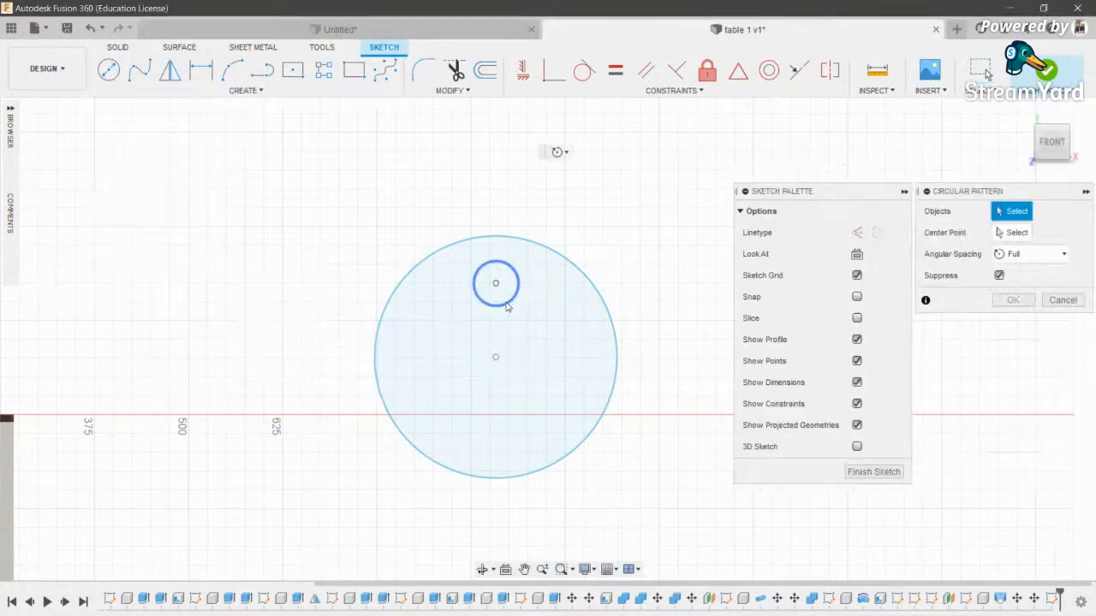
{"action": "left_click", "coordinate": [495, 358]}
{"action": "left_click", "coordinate": [1014, 233]}
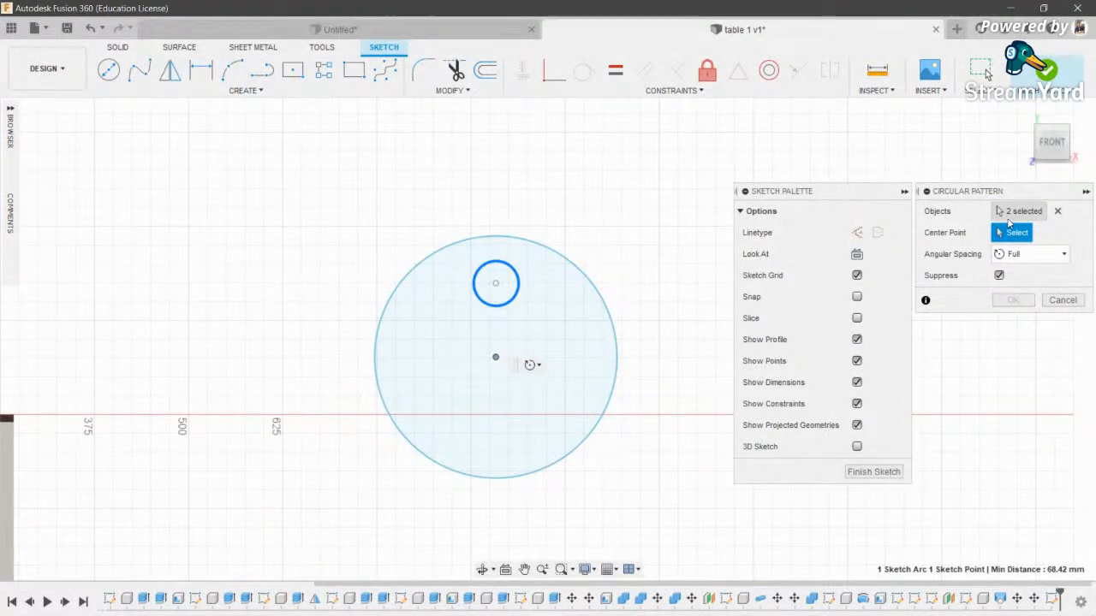
{"action": "key", "text": "Escape"}
- Pattern the small circle six times around the disc's centre and finish the sketch
{"action": "left_click", "coordinate": [245, 91]}
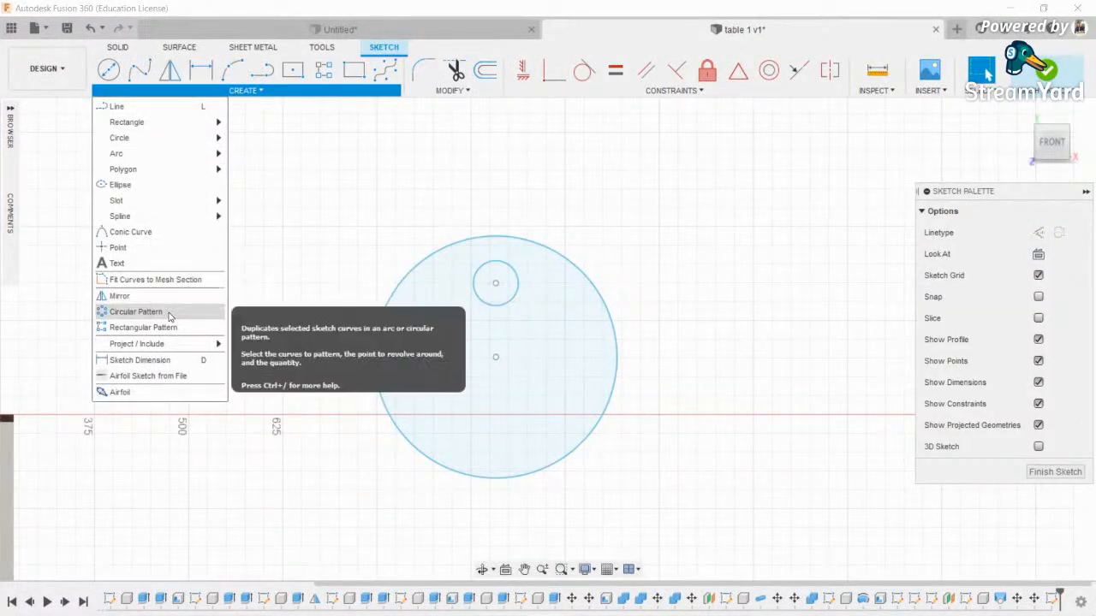
{"action": "left_click", "coordinate": [154, 312]}
{"action": "left_click", "coordinate": [499, 306]}
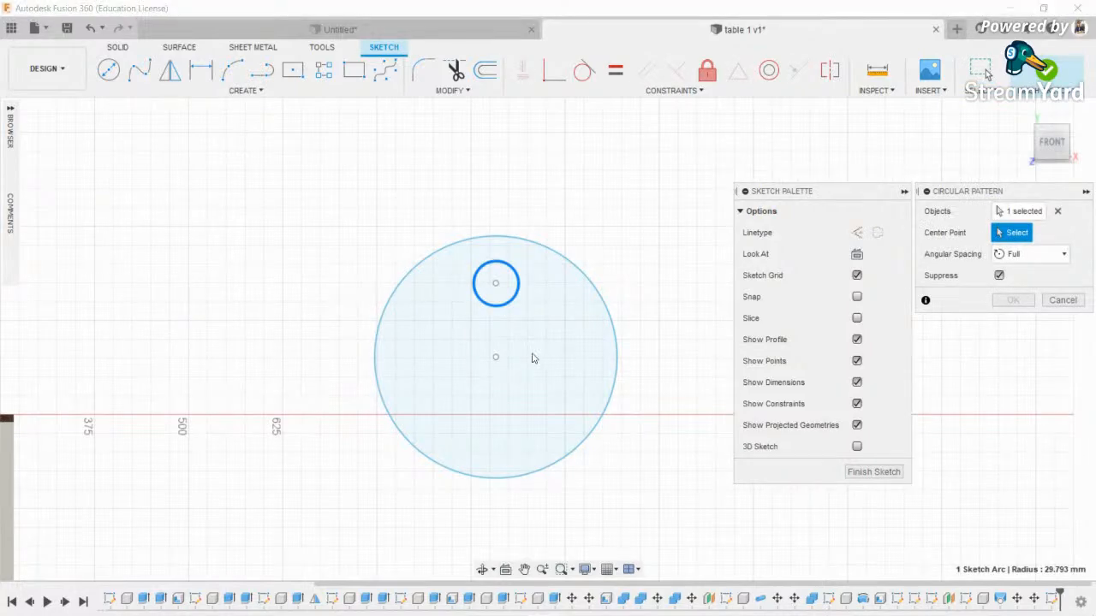
{"action": "left_click", "coordinate": [496, 358]}
{"action": "scroll", "coordinate": [523, 358], "scroll_direction": "down", "scroll_amount": 1}
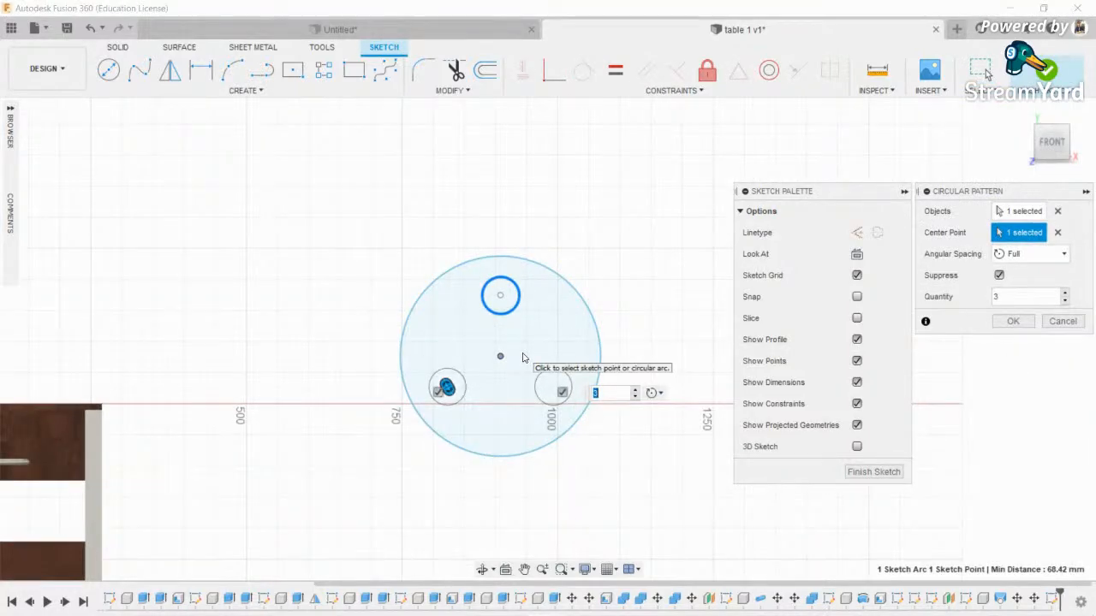
{"action": "key", "text": "Return"}
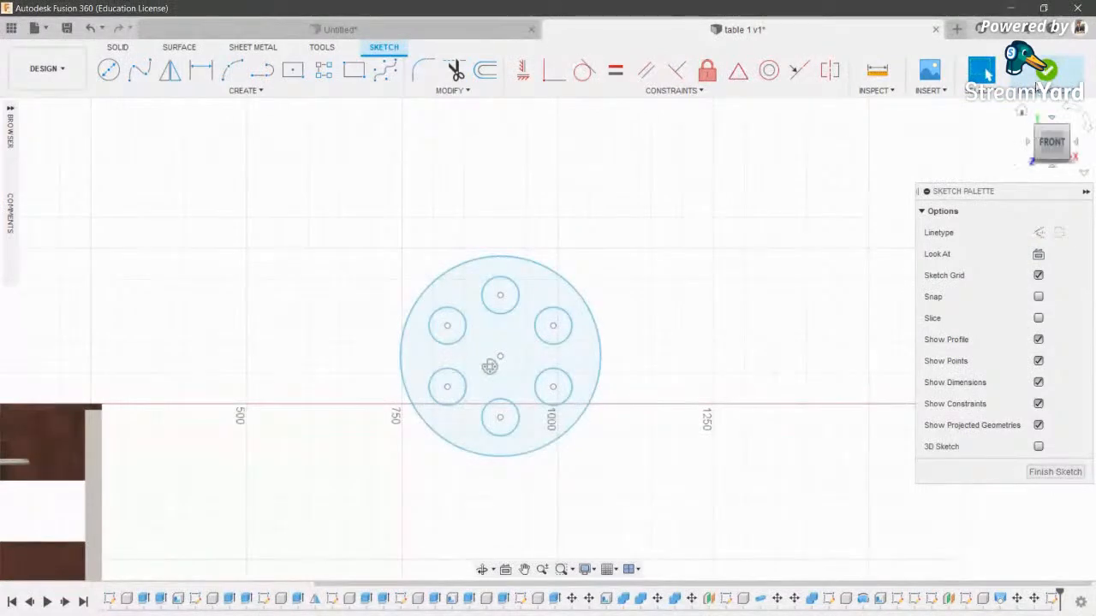
{"action": "left_click", "coordinate": [1051, 72]}
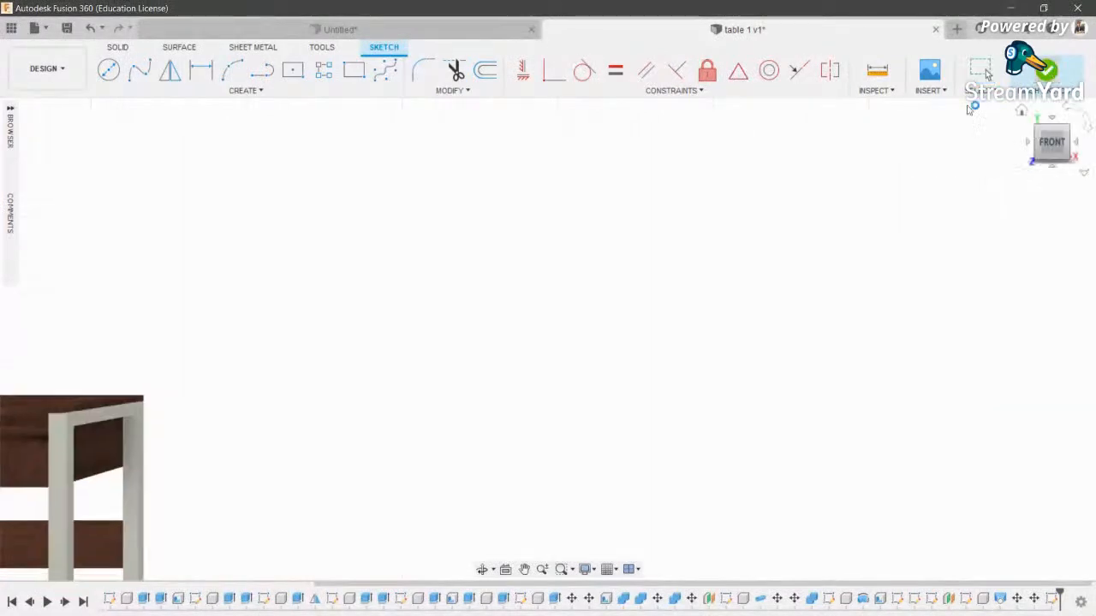
- Extrude the holed disc profile 150 mm into a solid cylinder
{"action": "key", "text": "e"}
{"action": "left_click", "coordinate": [11, 109]}
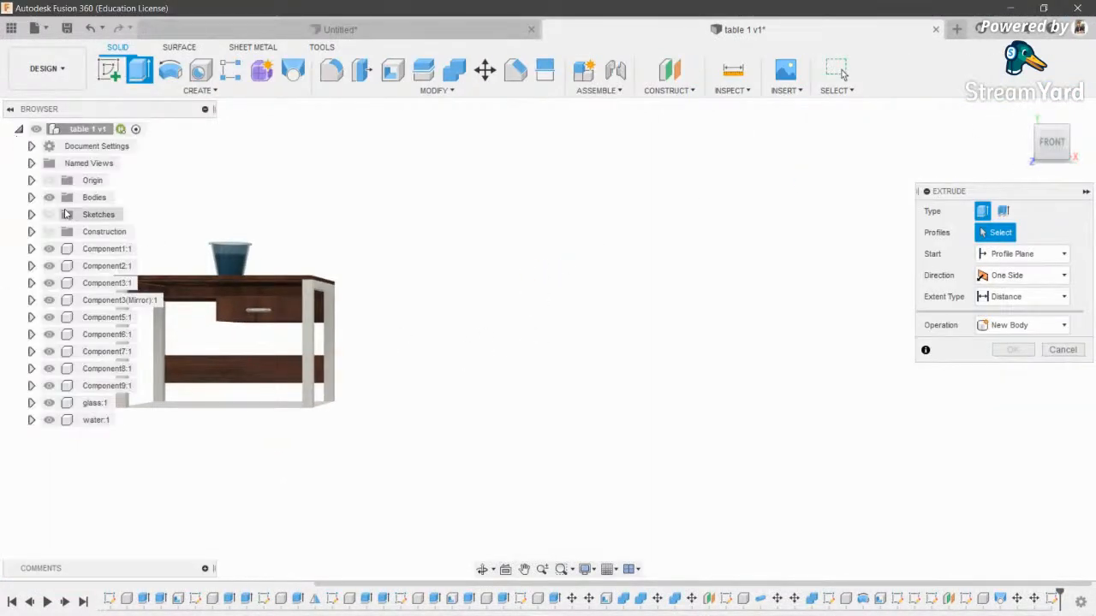
{"action": "left_click", "coordinate": [49, 215]}
{"action": "left_click", "coordinate": [484, 569]}
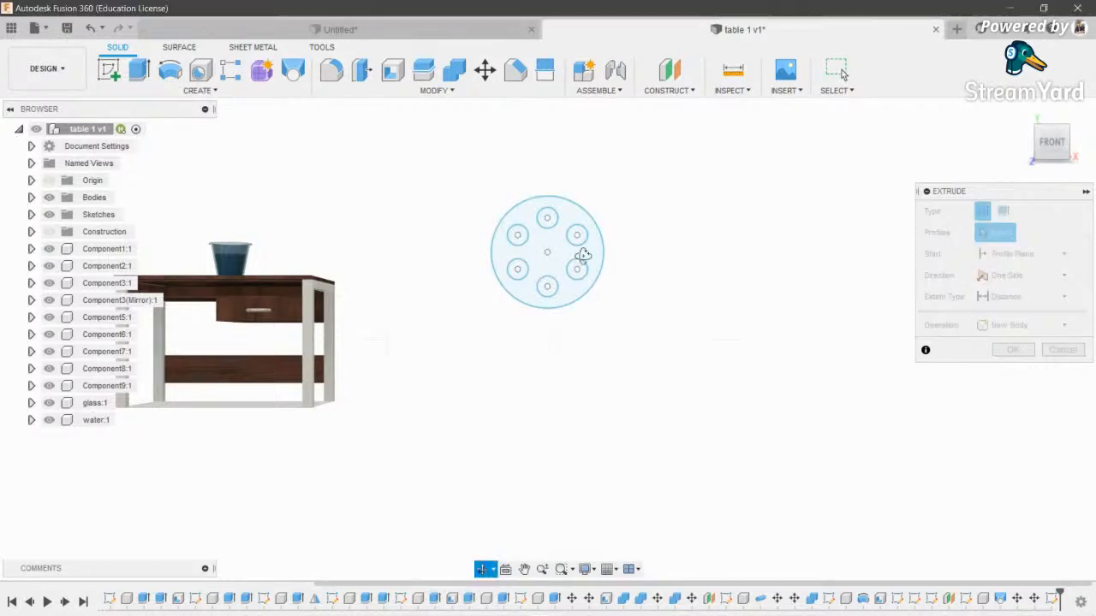
{"action": "left_click_drag", "start_coordinate": [579, 254], "coordinate": [721, 194]}
{"action": "scroll", "coordinate": [720, 194], "scroll_direction": "up", "scroll_amount": 2}
{"action": "middle_click_drag", "start_coordinate": [706, 214], "coordinate": [562, 372]}
{"action": "scroll", "coordinate": [562, 372], "scroll_direction": "up", "scroll_amount": 1}
{"action": "left_click", "coordinate": [470, 355]}
{"action": "left_click_drag", "start_coordinate": [455, 375], "coordinate": [507, 363]}
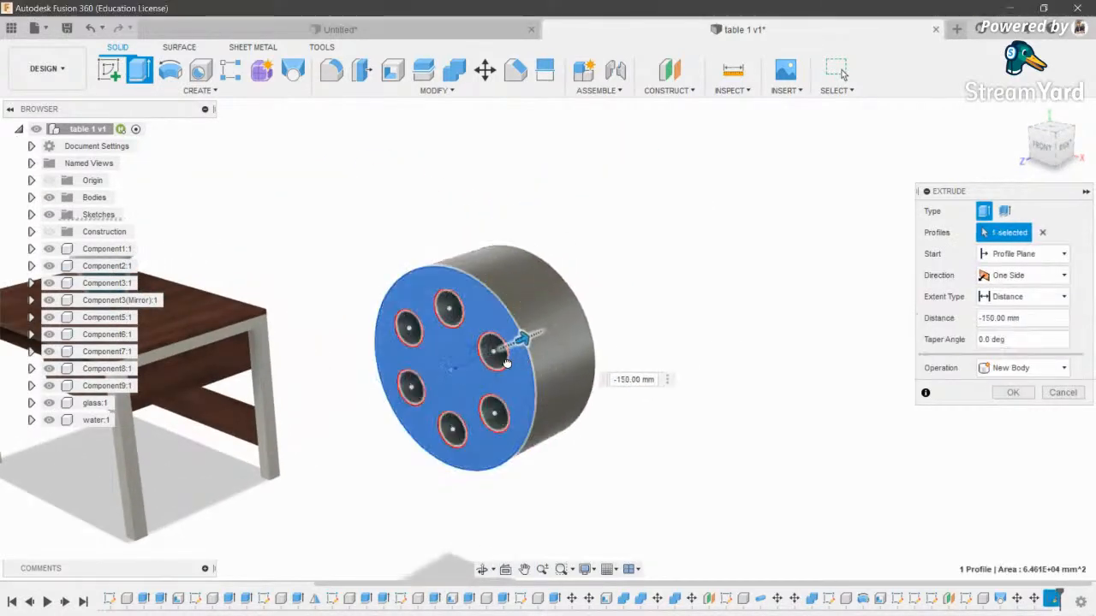
{"action": "left_click", "coordinate": [1013, 393]}
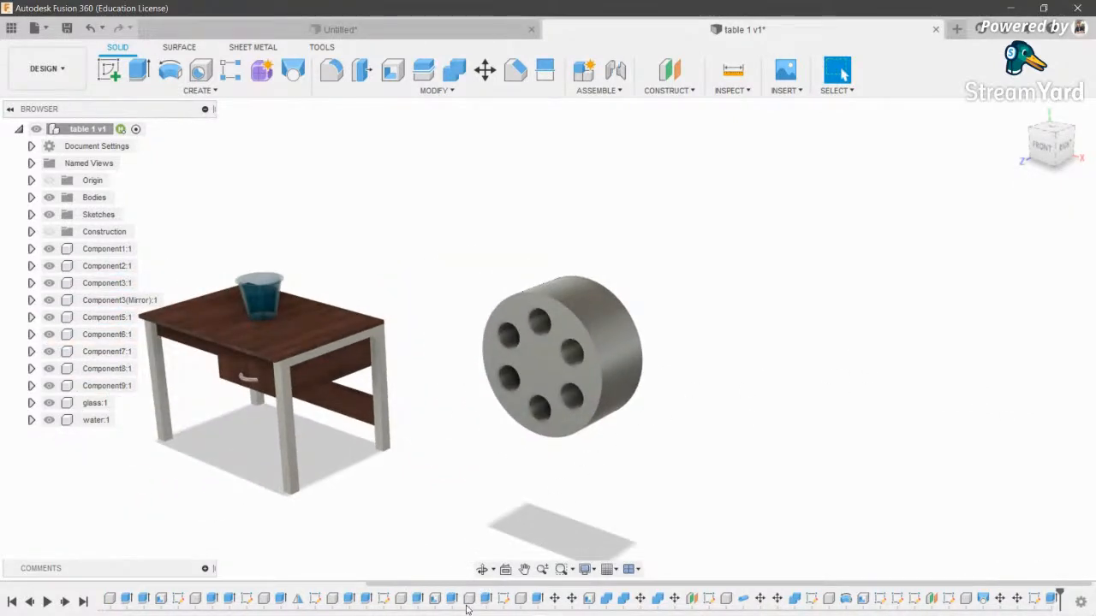
{"action": "middle_click_drag", "start_coordinate": [498, 504], "coordinate": [698, 264], "text": "shift"}
{"action": "key", "text": "Escape"}
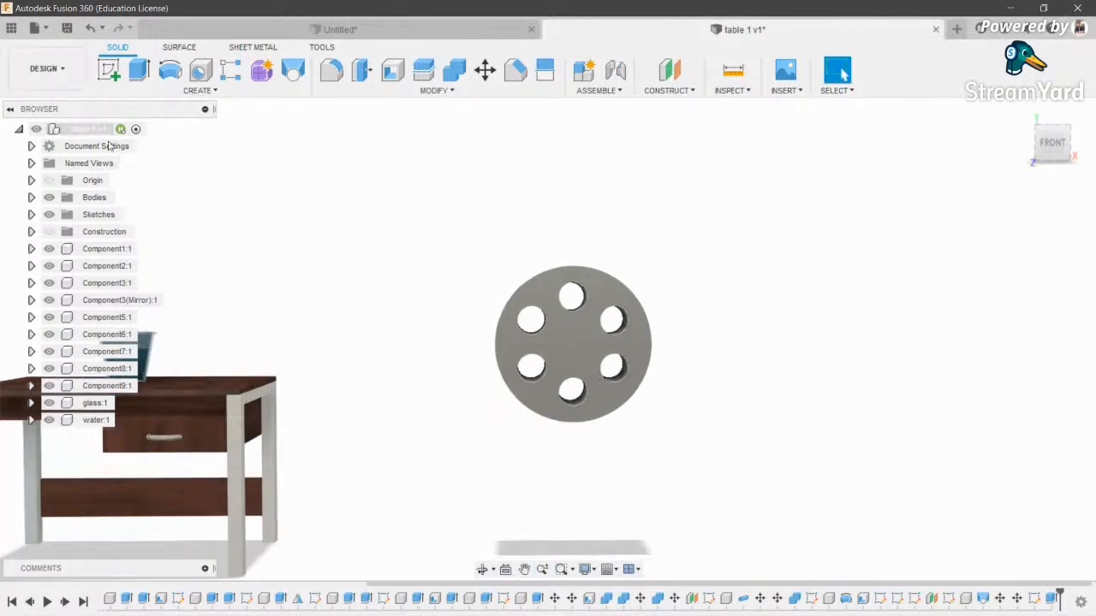
- Start a Joint on the cylinder, check its motion and position settings, then cancel it
{"action": "scroll", "coordinate": [531, 321], "scroll_direction": "up", "scroll_amount": 2}
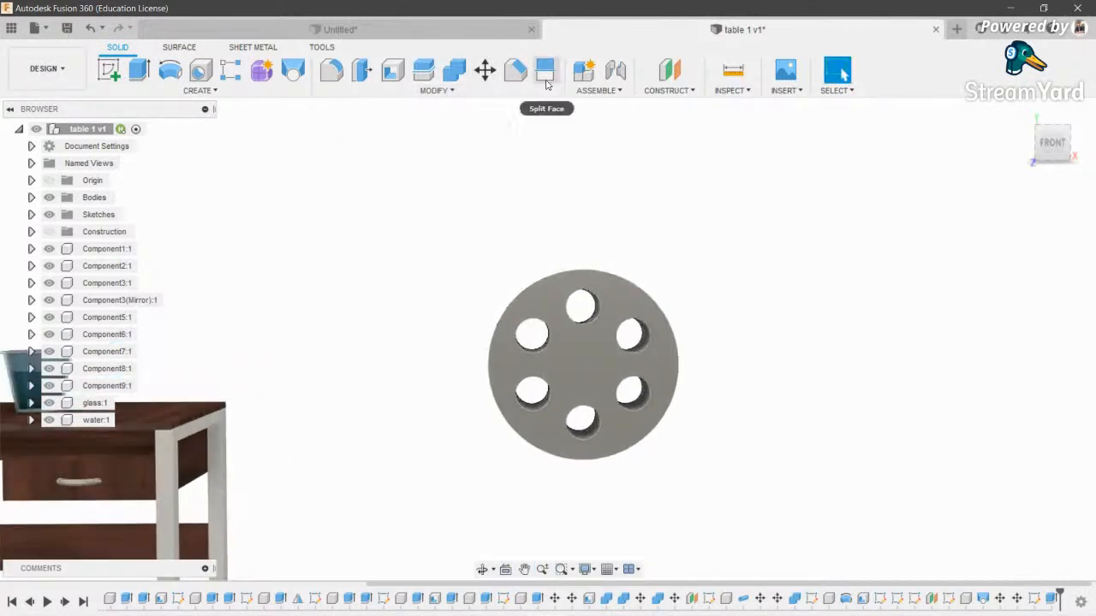
{"action": "middle_click_drag", "start_coordinate": [716, 530], "coordinate": [480, 508]}
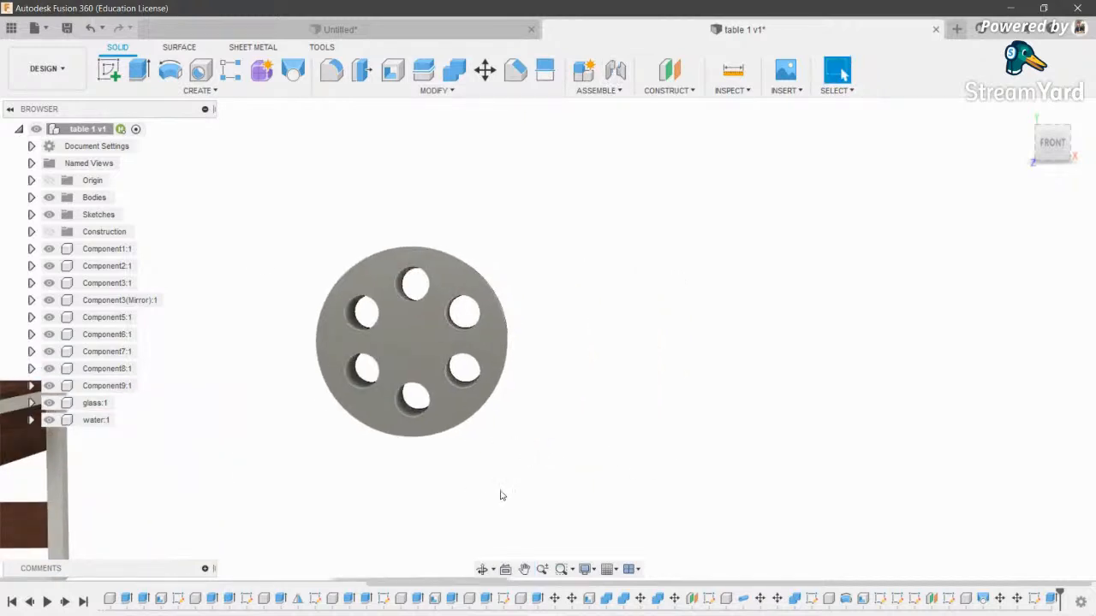
{"action": "left_click", "coordinate": [482, 569]}
{"action": "left_click_drag", "start_coordinate": [489, 317], "coordinate": [556, 339]}
{"action": "scroll", "coordinate": [557, 338], "scroll_direction": "down", "scroll_amount": 3}
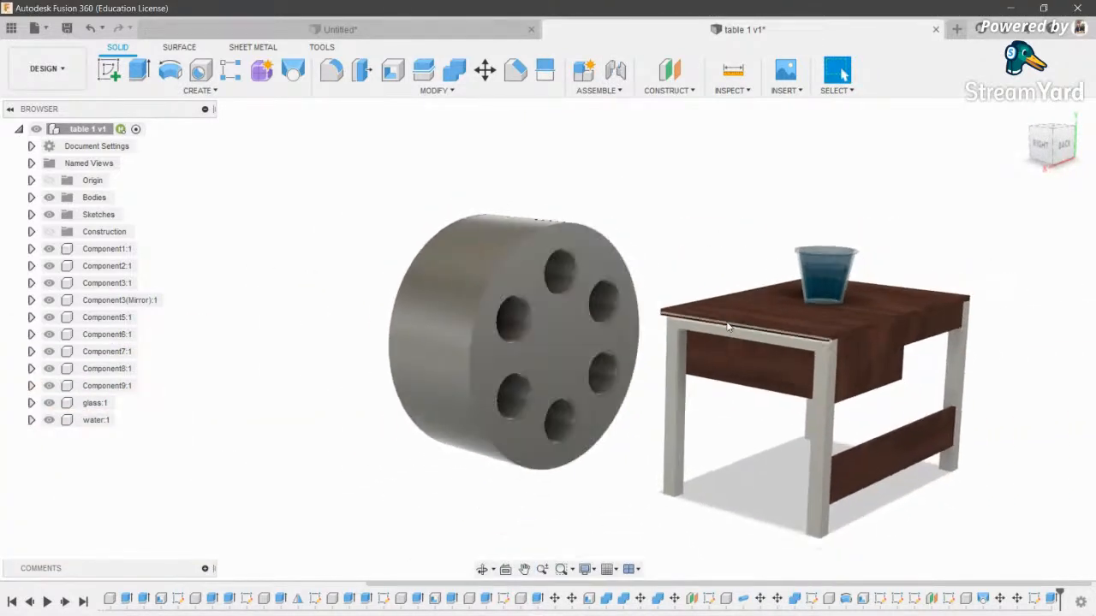
{"action": "left_click", "coordinate": [613, 73]}
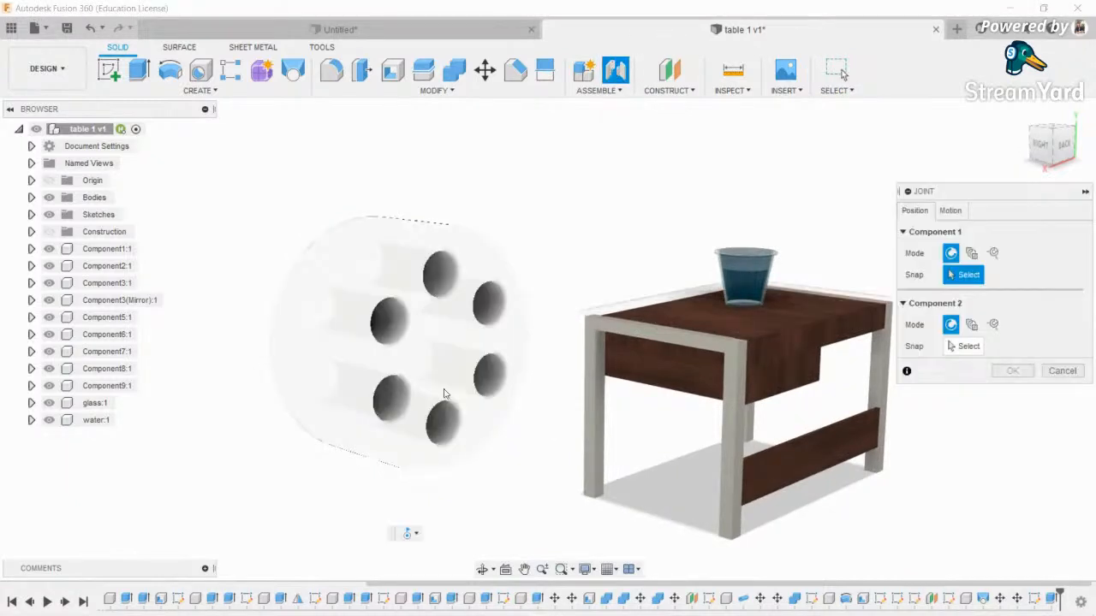
{"action": "left_click", "coordinate": [949, 211]}
{"action": "left_click", "coordinate": [914, 210]}
{"action": "key", "text": "Escape"}
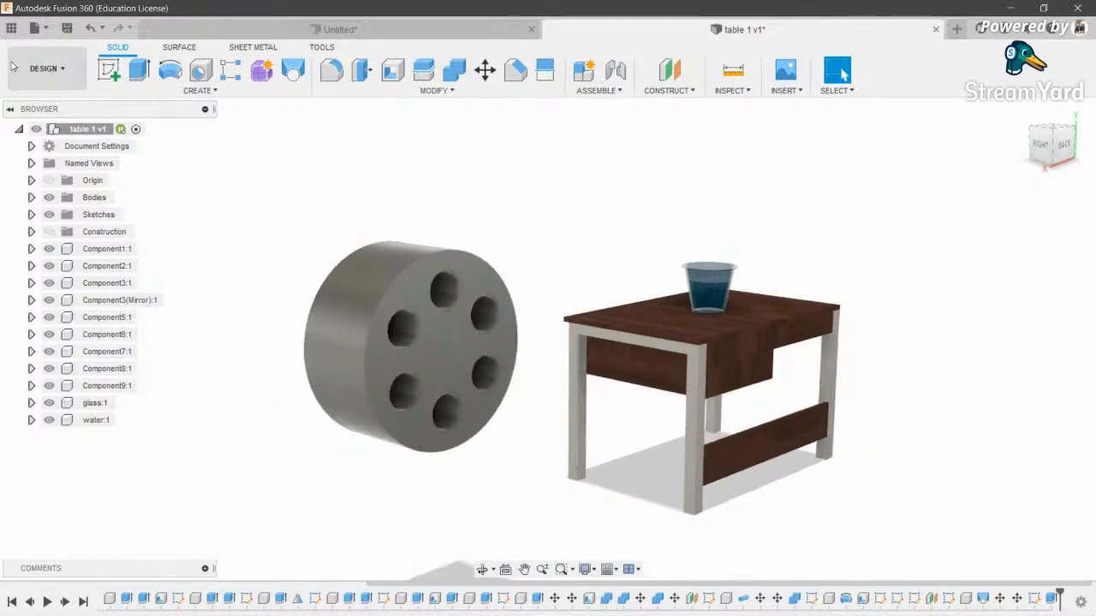
{"action": "left_click", "coordinate": [482, 571]}
{"action": "left_click_drag", "start_coordinate": [475, 286], "coordinate": [581, 286]}
{"action": "left_click", "coordinate": [47, 68]}
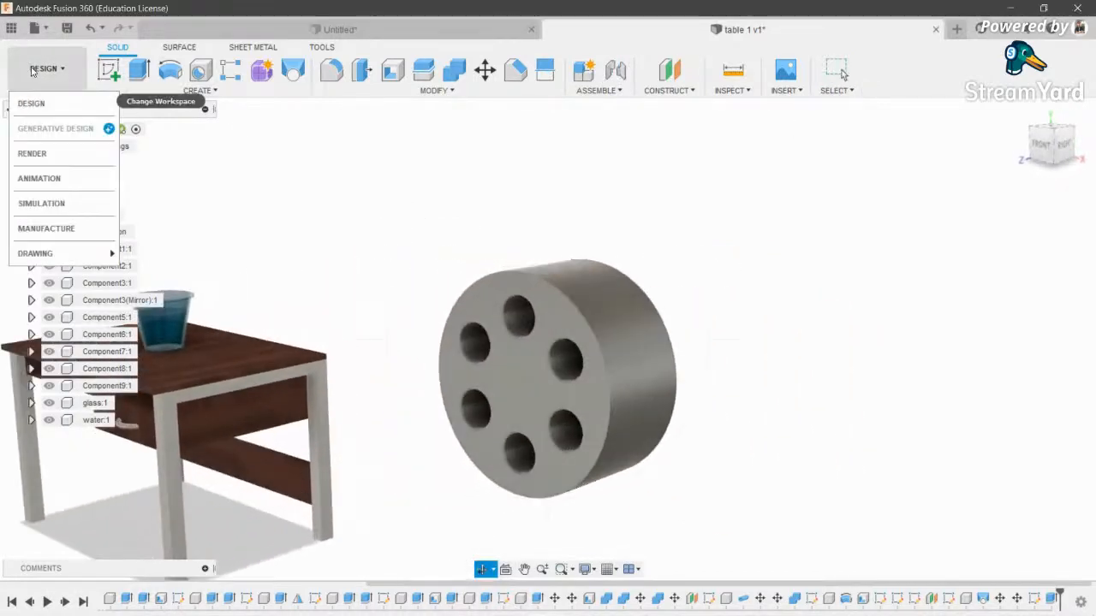
- Switch to the Animation workspace and turn the scene to a front view
{"action": "left_click", "coordinate": [42, 181]}
{"action": "left_click", "coordinate": [1061, 148]}
{"action": "middle_click_drag", "start_coordinate": [756, 164], "coordinate": [625, 248]}
{"action": "scroll", "coordinate": [634, 282], "scroll_direction": "up", "scroll_amount": 4}
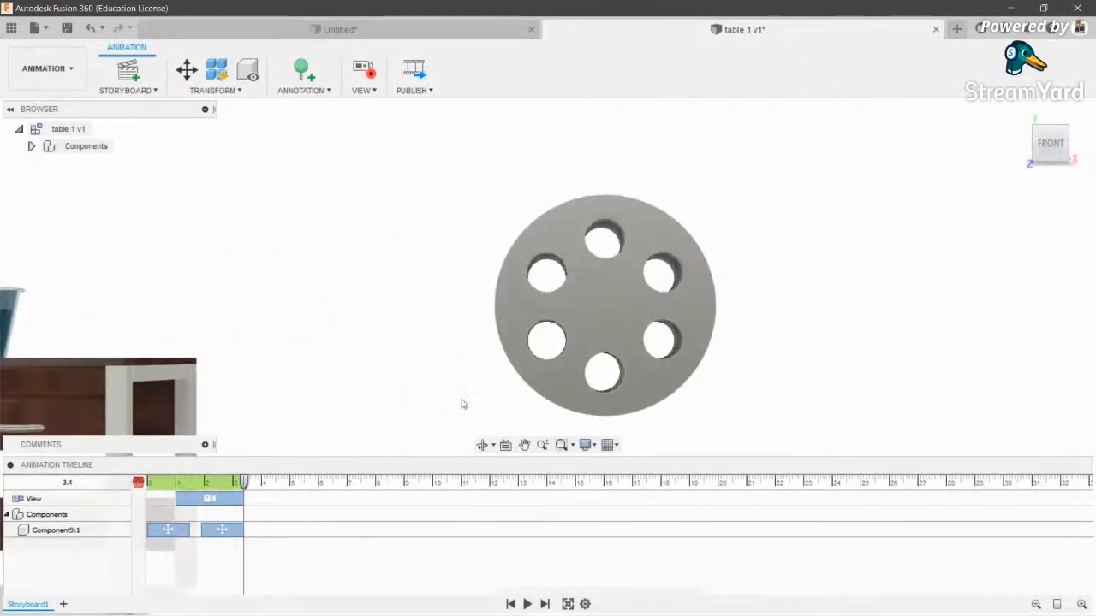
- Browse the Display and Grid settings menus without changing them
{"action": "left_click", "coordinate": [584, 444]}
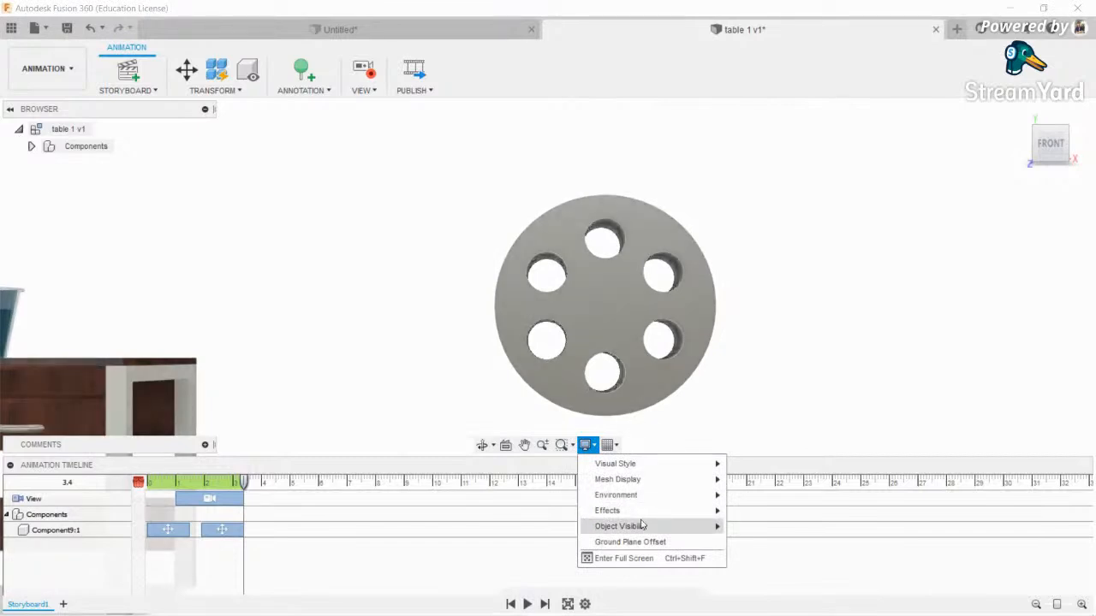
{"action": "mouse_move", "coordinate": [651, 526]}
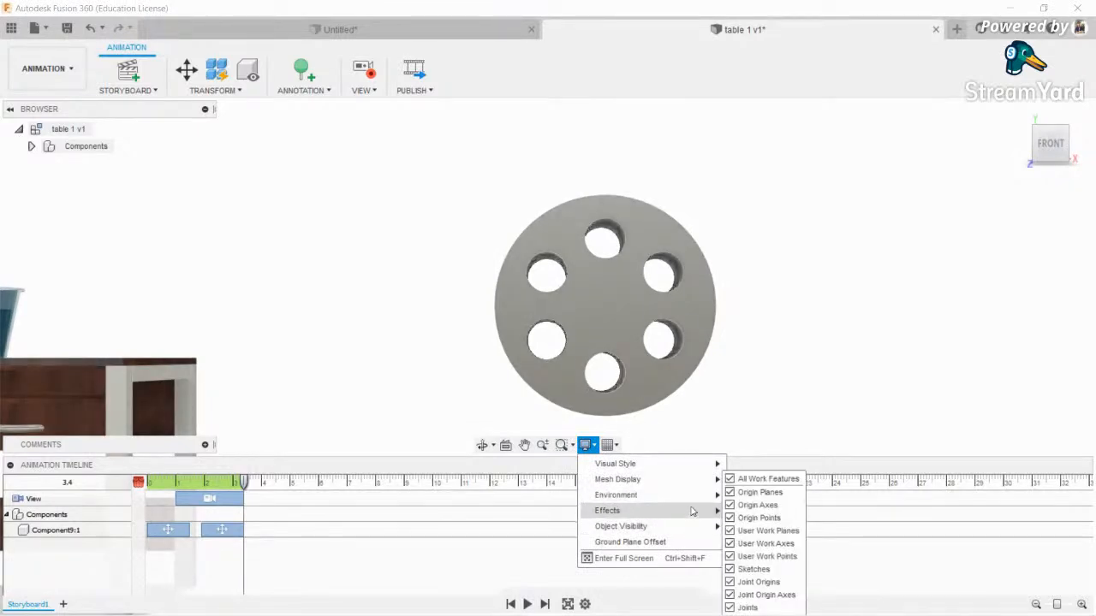
{"action": "mouse_move", "coordinate": [693, 501]}
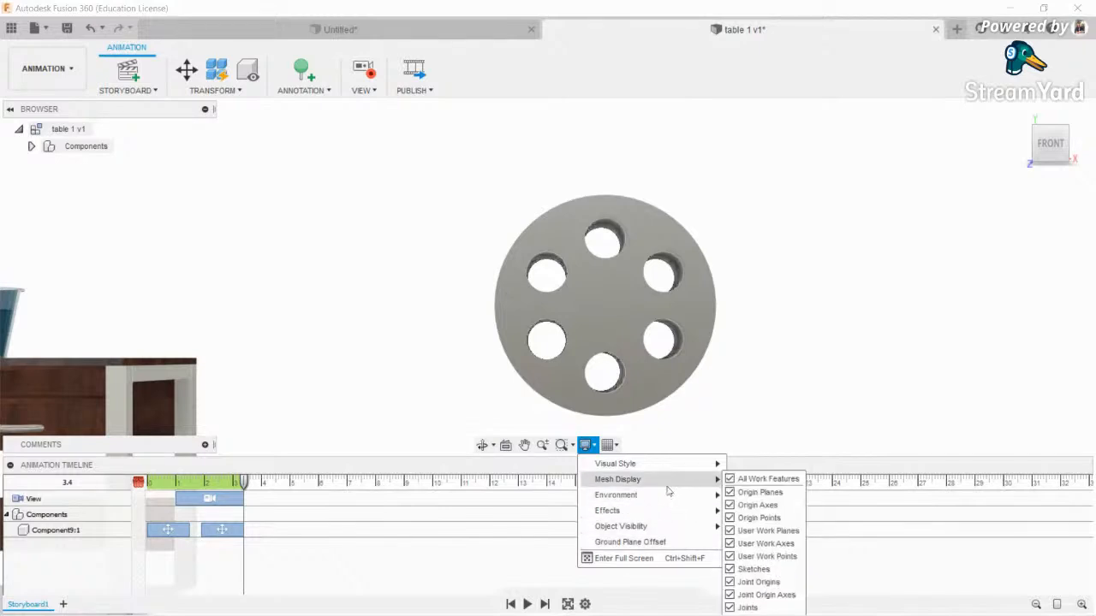
{"action": "mouse_move", "coordinate": [668, 487]}
{"action": "left_click", "coordinate": [610, 446]}
{"action": "left_click", "coordinate": [609, 445]}
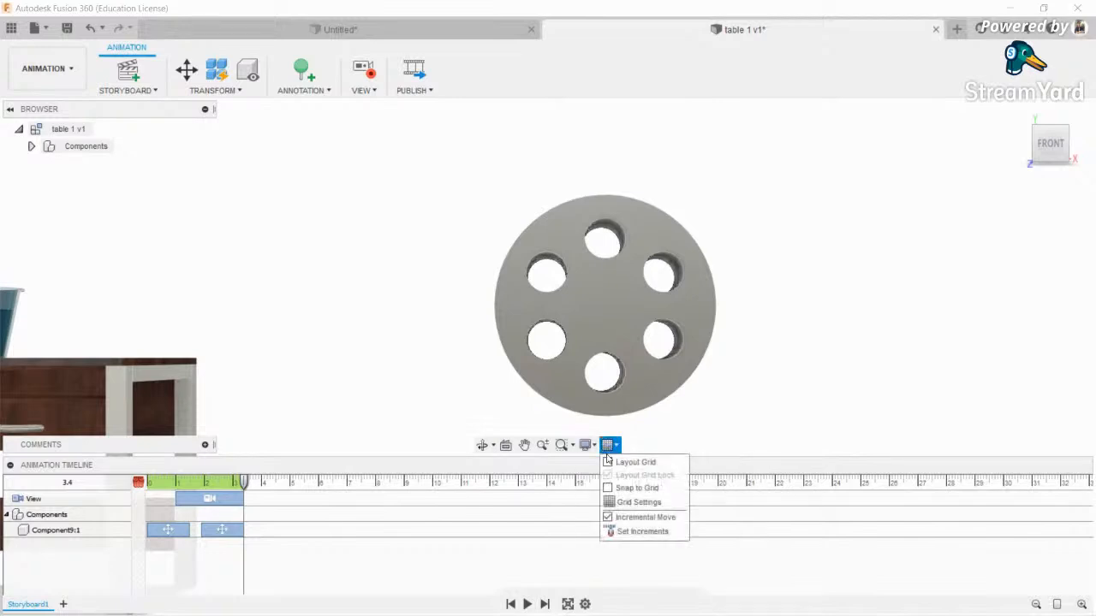
{"action": "left_click", "coordinate": [635, 426]}
{"action": "scroll", "coordinate": [702, 378], "scroll_direction": "down", "scroll_amount": 1}
{"action": "middle_click_drag", "start_coordinate": [702, 378], "coordinate": [622, 353]}
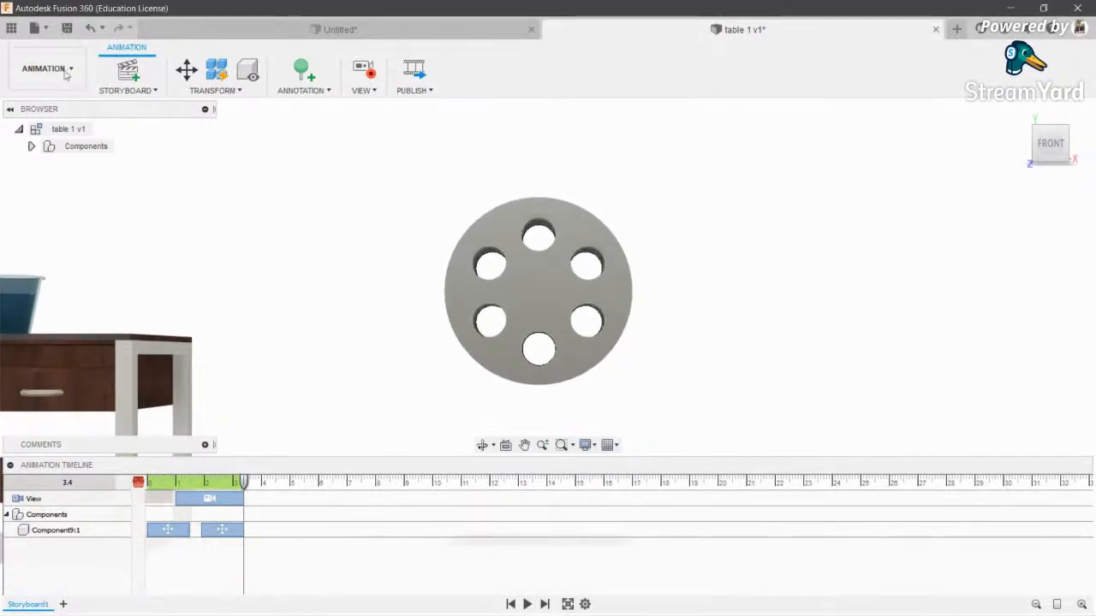
- Pick the disc in Transform Components, then cancel the transform
{"action": "left_click", "coordinate": [187, 68]}
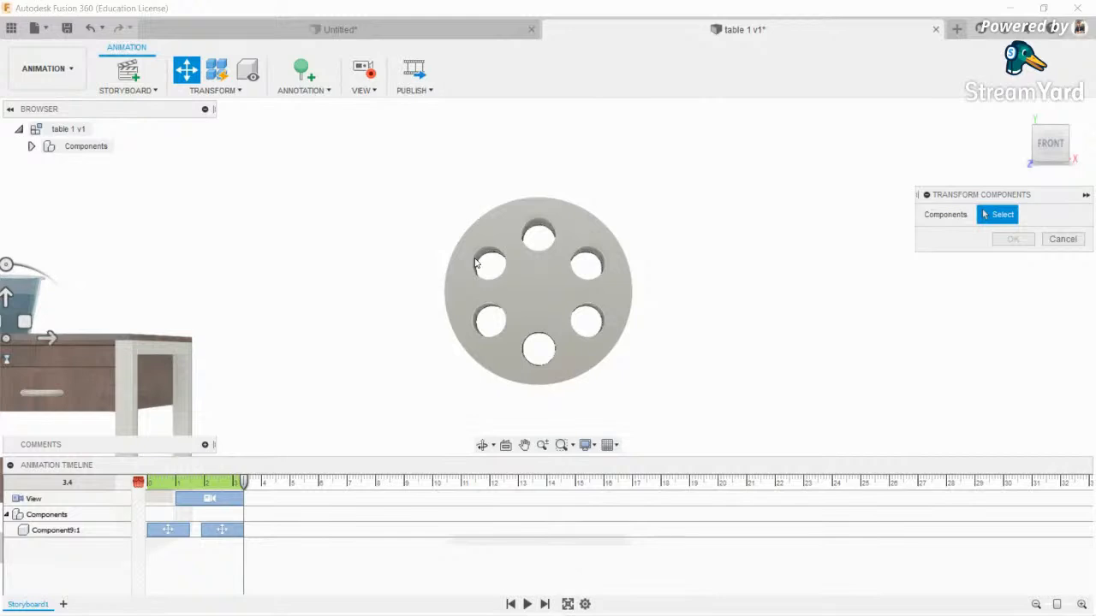
{"action": "scroll", "coordinate": [655, 218], "scroll_direction": "down", "scroll_amount": 3}
{"action": "left_click", "coordinate": [606, 267]}
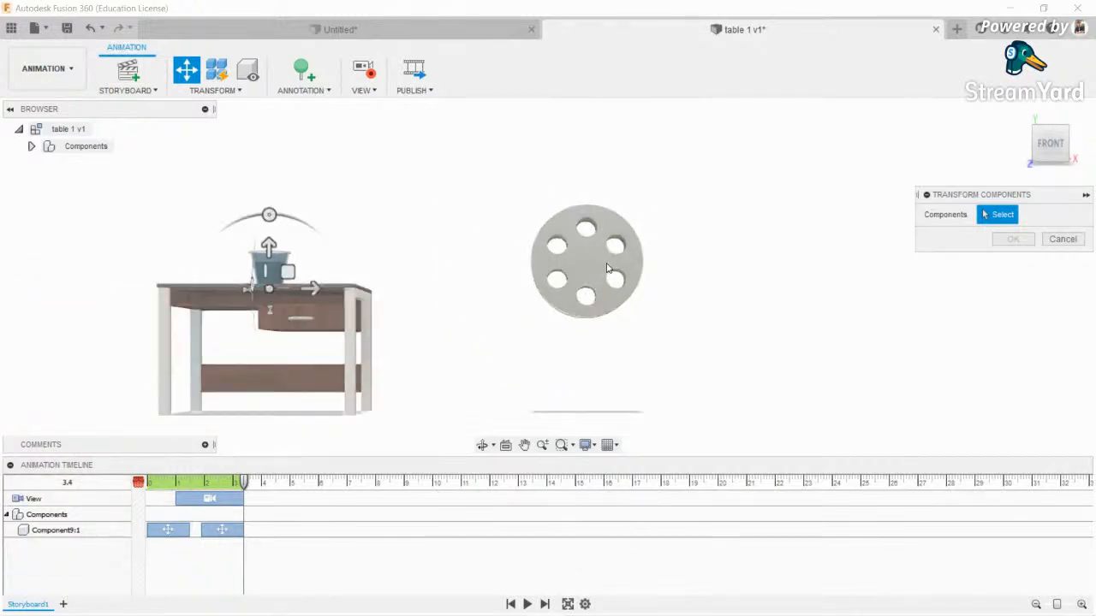
{"action": "key", "text": "Escape"}
{"action": "left_click", "coordinate": [51, 84]}
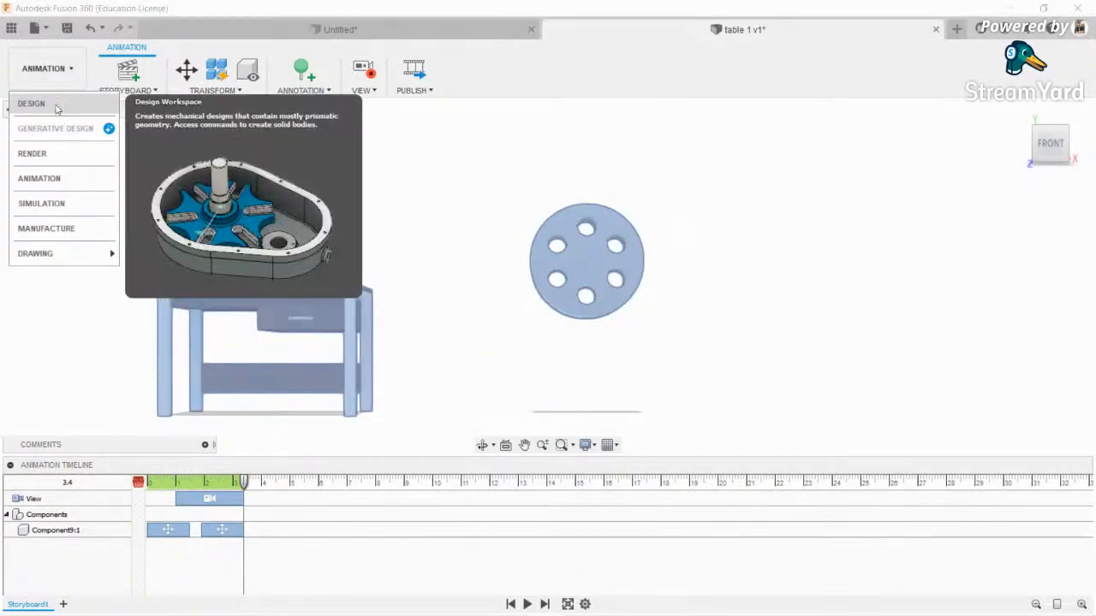
- In the Design workspace, turn the disc body Body2 into its own component
{"action": "left_click", "coordinate": [32, 104]}
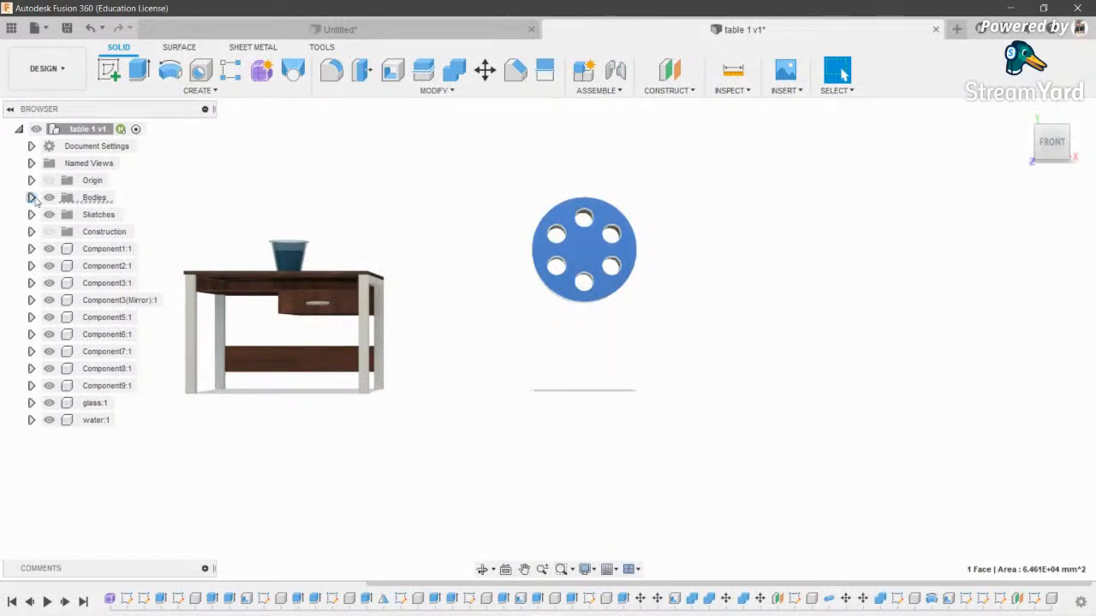
{"action": "left_click", "coordinate": [30, 197]}
{"action": "left_click", "coordinate": [76, 231]}
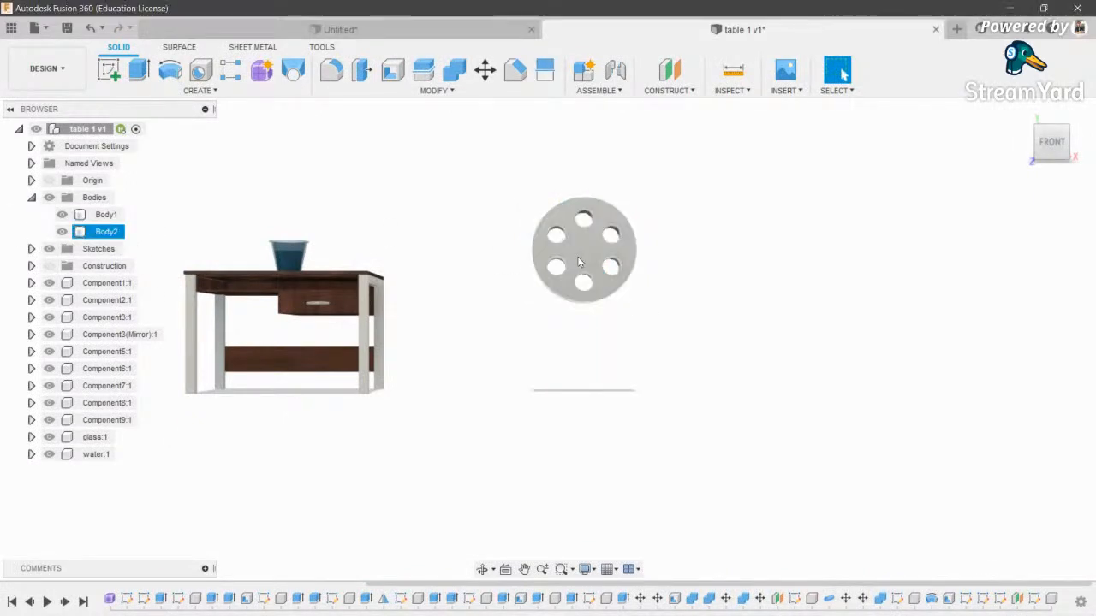
{"action": "right_click", "coordinate": [77, 233]}
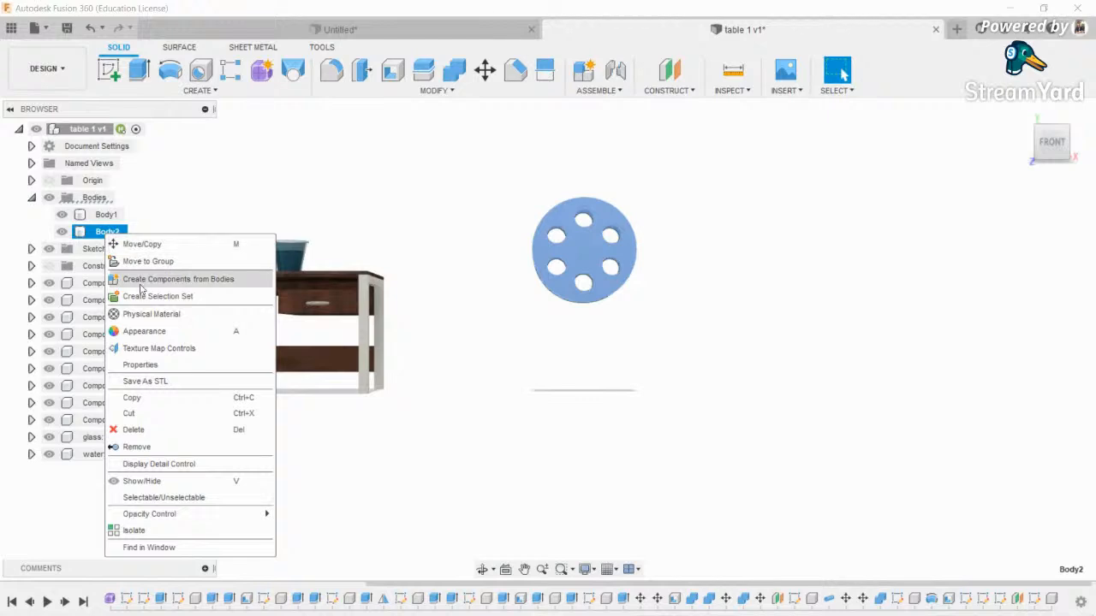
{"action": "left_click", "coordinate": [171, 277]}
- Return to the Animation workspace
{"action": "left_click", "coordinate": [48, 68]}
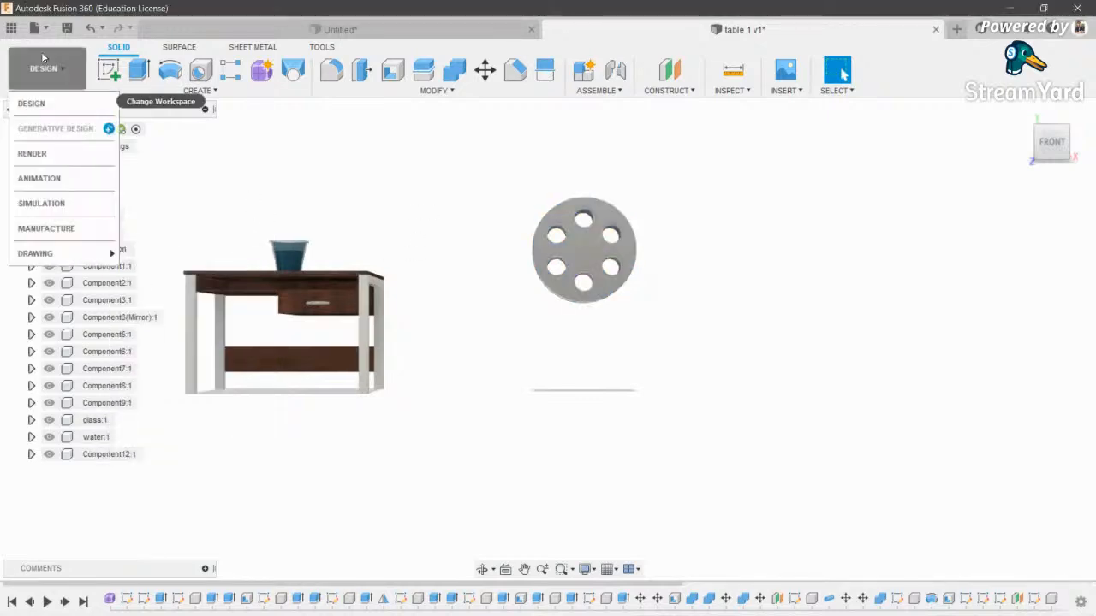
{"action": "left_click", "coordinate": [48, 178]}
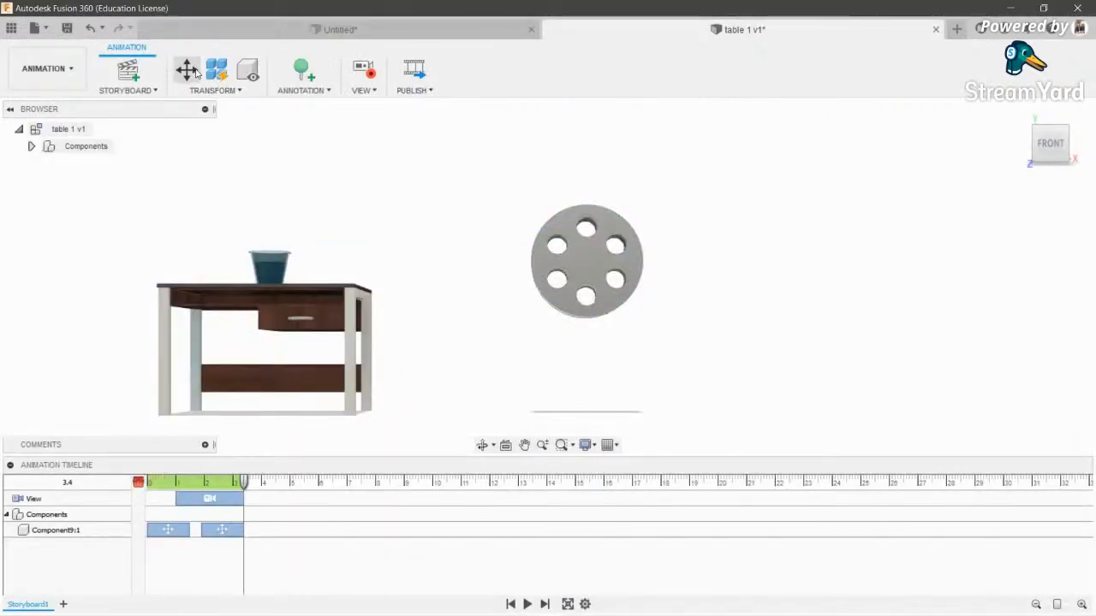
{"action": "left_click", "coordinate": [187, 69]}
- Rotate Component12 -360° about Z and shift its rotation clip to start at 0 s
{"action": "left_click", "coordinate": [585, 272]}
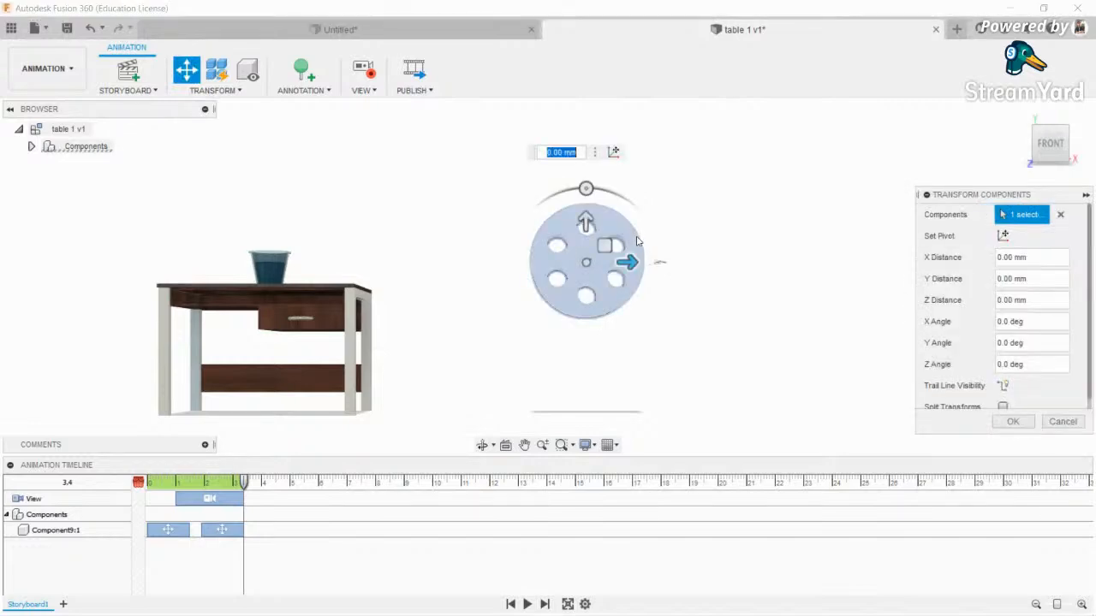
{"action": "scroll", "coordinate": [637, 243], "scroll_direction": "up", "scroll_amount": 5}
{"action": "left_click", "coordinate": [480, 448]}
{"action": "left_click_drag", "start_coordinate": [489, 332], "coordinate": [539, 343]}
{"action": "middle_click_drag", "start_coordinate": [406, 278], "coordinate": [483, 337]}
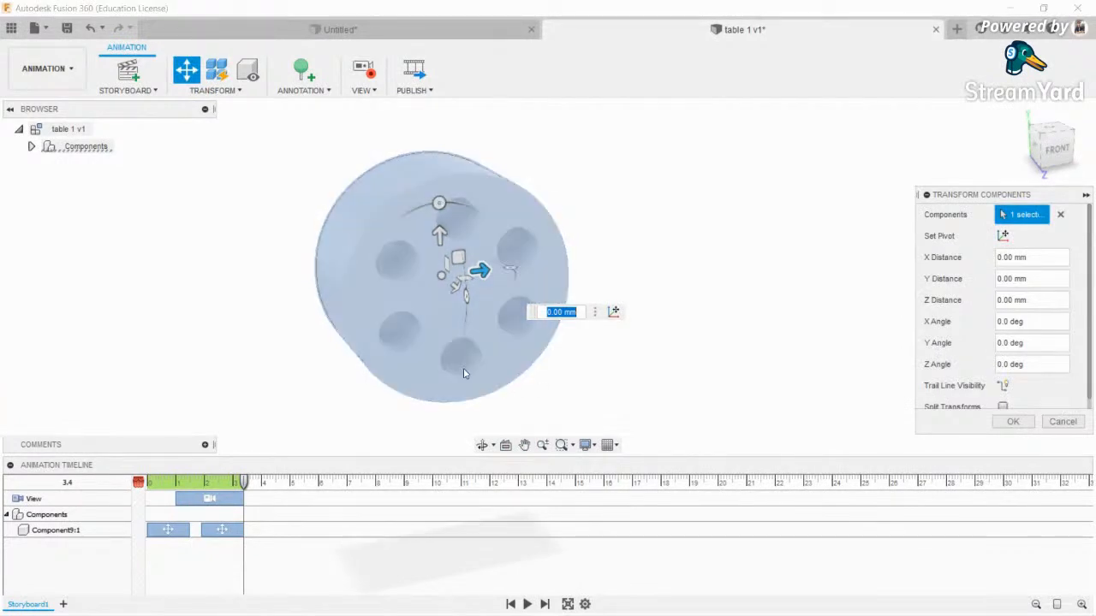
{"action": "left_click_drag", "start_coordinate": [439, 205], "coordinate": [474, 212]}
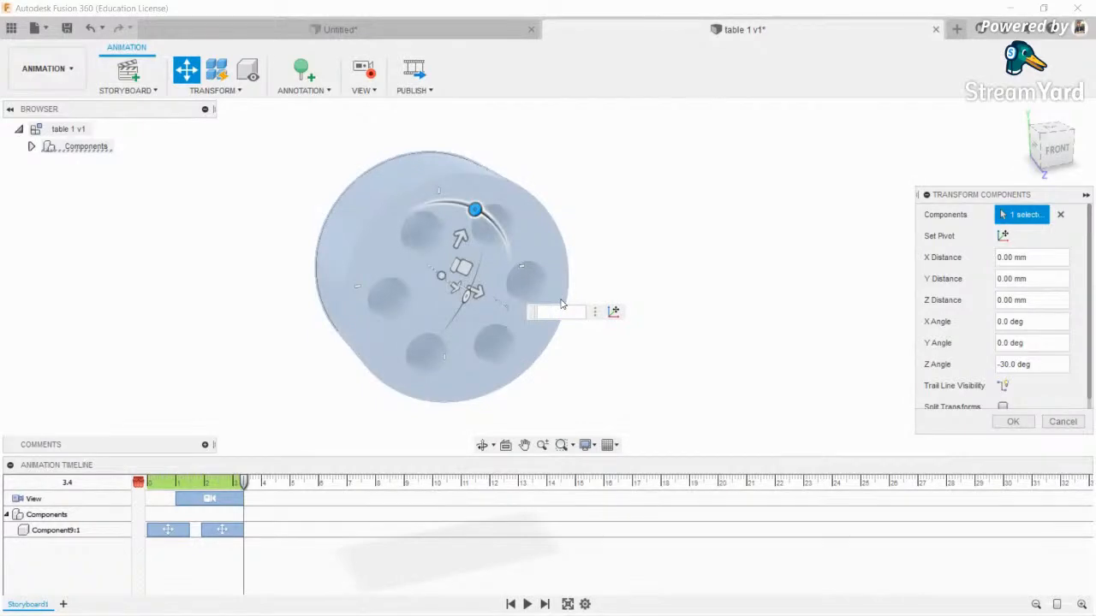
{"action": "type", "text": "-360"}
{"action": "key", "text": "Return"}
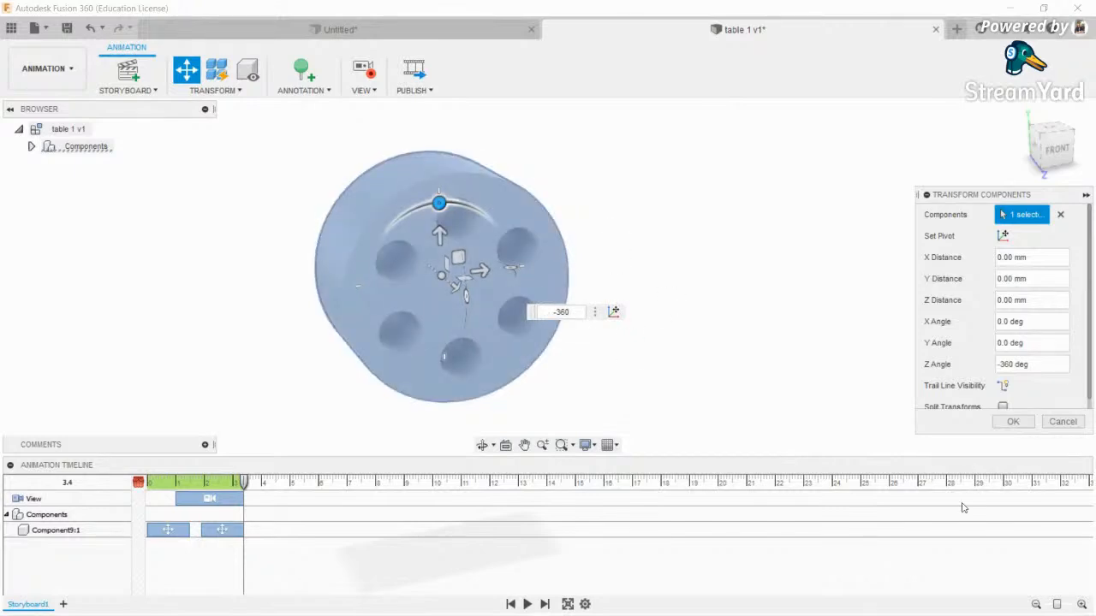
{"action": "scroll", "coordinate": [1021, 394], "scroll_direction": "down", "scroll_amount": 1}
{"action": "left_click", "coordinate": [1013, 422]}
{"action": "left_click_drag", "start_coordinate": [194, 545], "coordinate": [161, 547]}
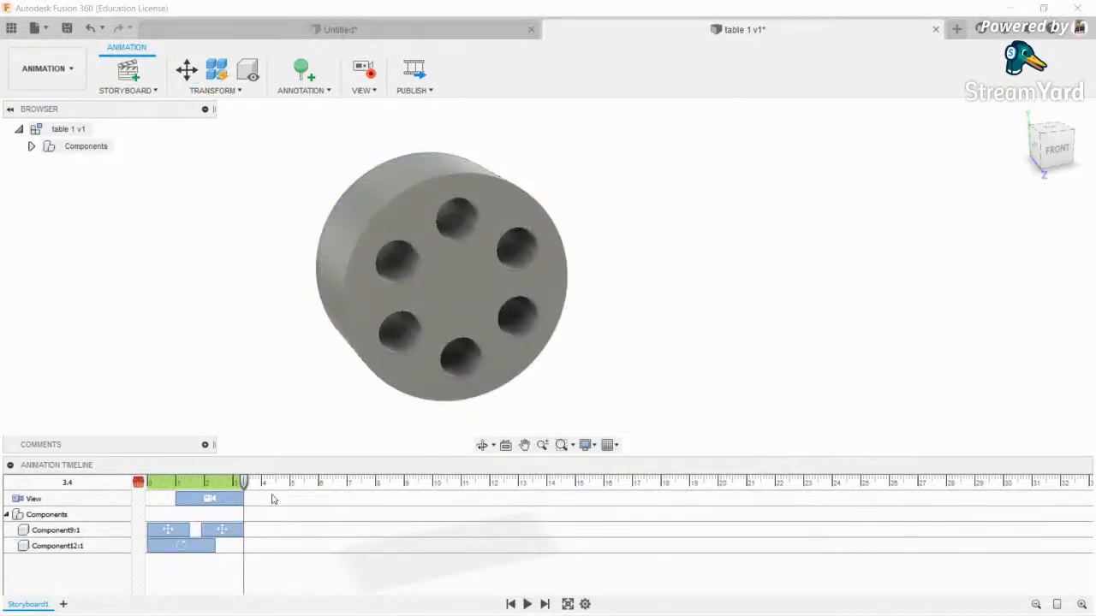
- Replay the storyboard from the start and move the disc spin clip to about 4.2–6.6 s
{"action": "left_click", "coordinate": [146, 487]}
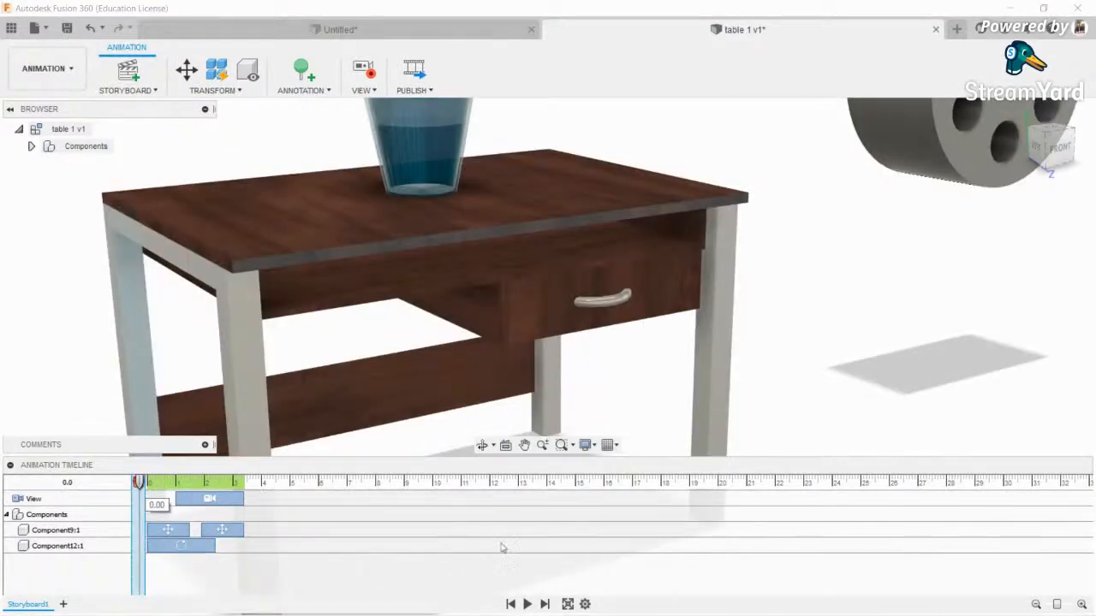
{"action": "left_click", "coordinate": [527, 605]}
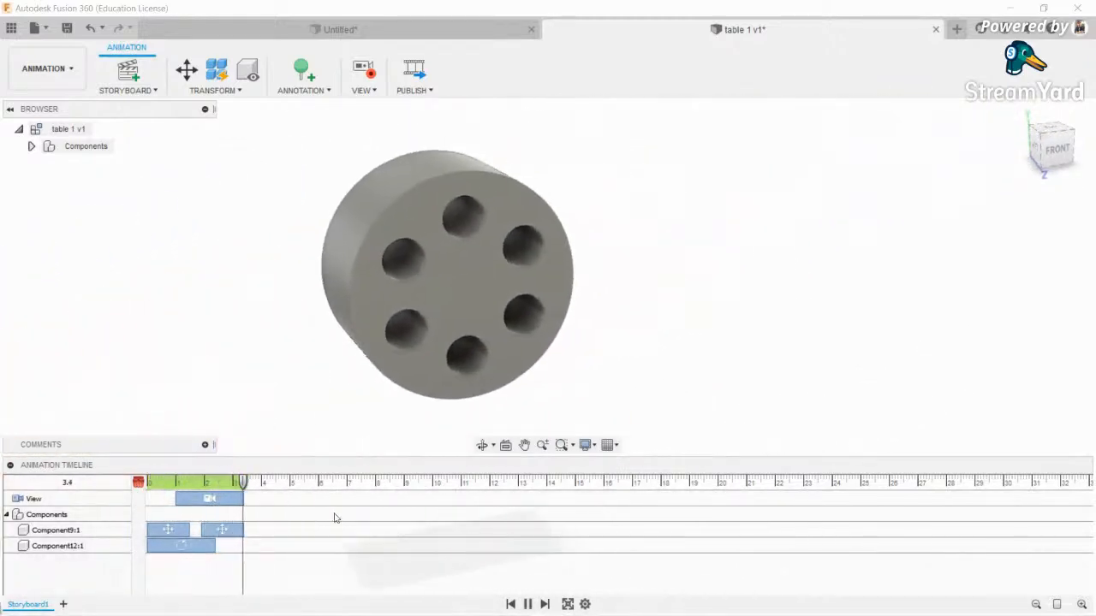
{"action": "left_click_drag", "start_coordinate": [180, 545], "coordinate": [290, 547]}
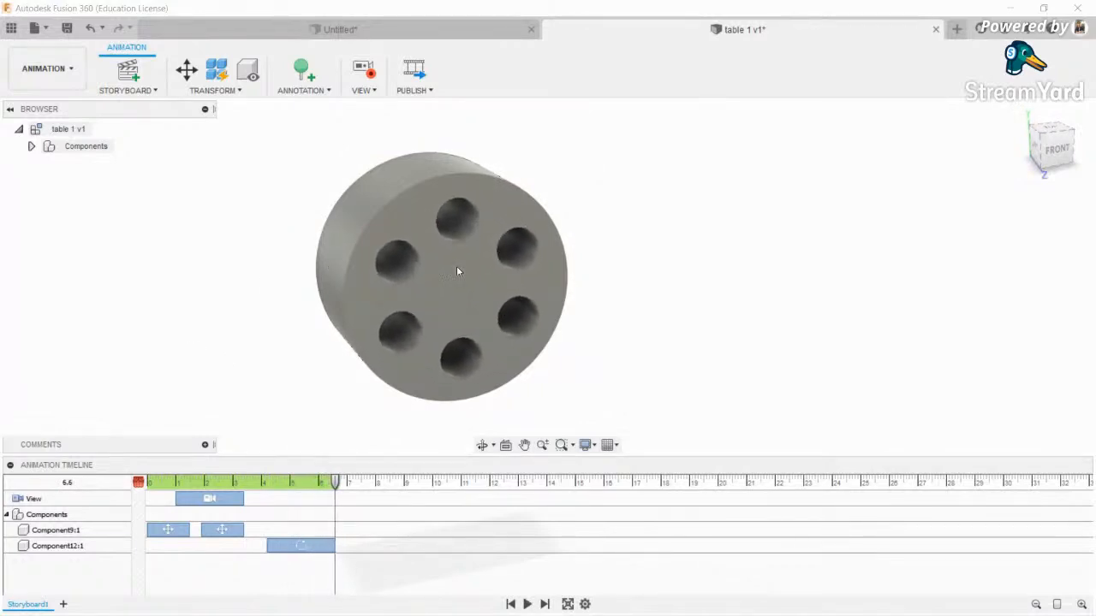
- Delete the drawer, disc and extra view clips until one camera view clip remains
{"action": "scroll", "coordinate": [483, 294], "scroll_direction": "down", "scroll_amount": 4}
{"action": "middle_click_drag", "start_coordinate": [484, 293], "coordinate": [750, 181]}
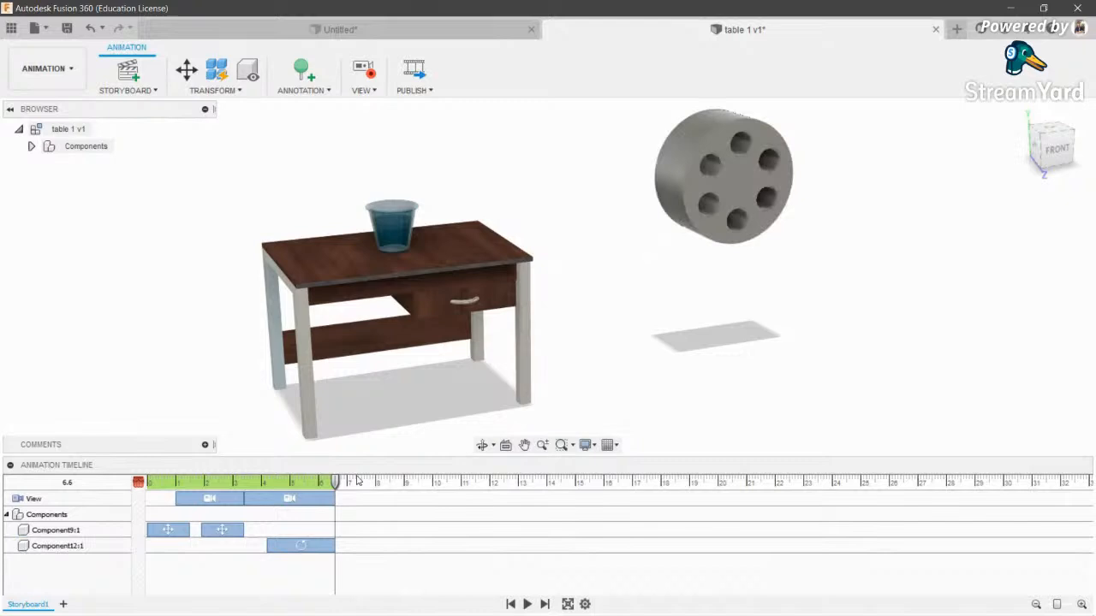
{"action": "scroll", "coordinate": [291, 426], "scroll_direction": "up", "scroll_amount": 1}
{"action": "left_click", "coordinate": [307, 495]}
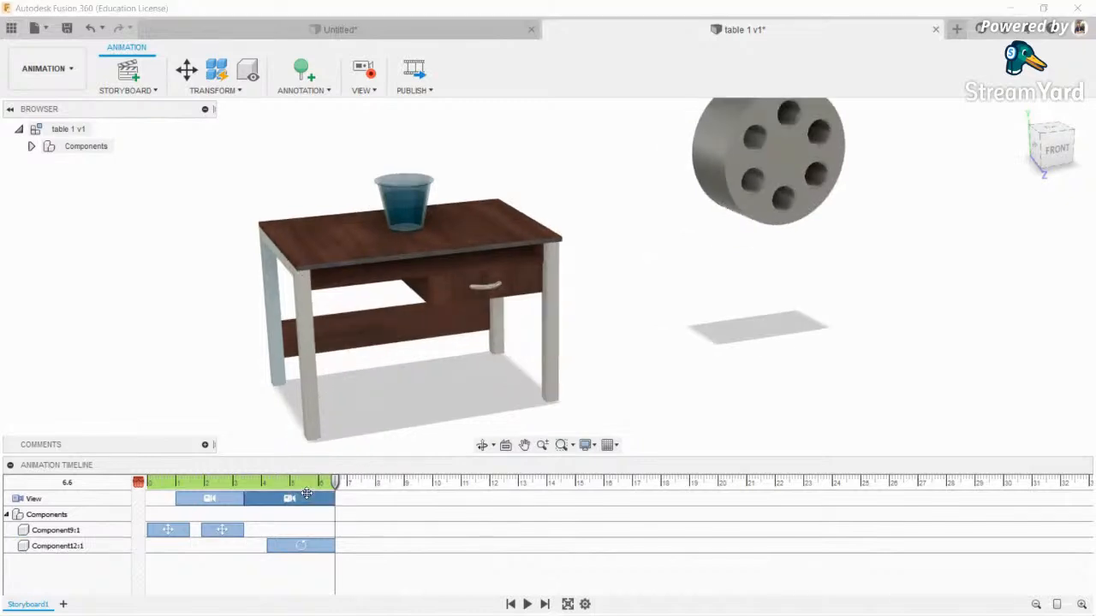
{"action": "key", "text": "Delete"}
{"action": "left_click", "coordinate": [232, 497]}
{"action": "key", "text": "Delete"}
{"action": "left_click", "coordinate": [222, 513]}
{"action": "key", "text": "Delete"}
{"action": "left_click", "coordinate": [172, 517]}
{"action": "key", "text": "Delete"}
{"action": "left_click", "coordinate": [298, 517]}
{"action": "key", "text": "Delete"}
{"action": "scroll", "coordinate": [464, 345], "scroll_direction": "down", "scroll_amount": 5}
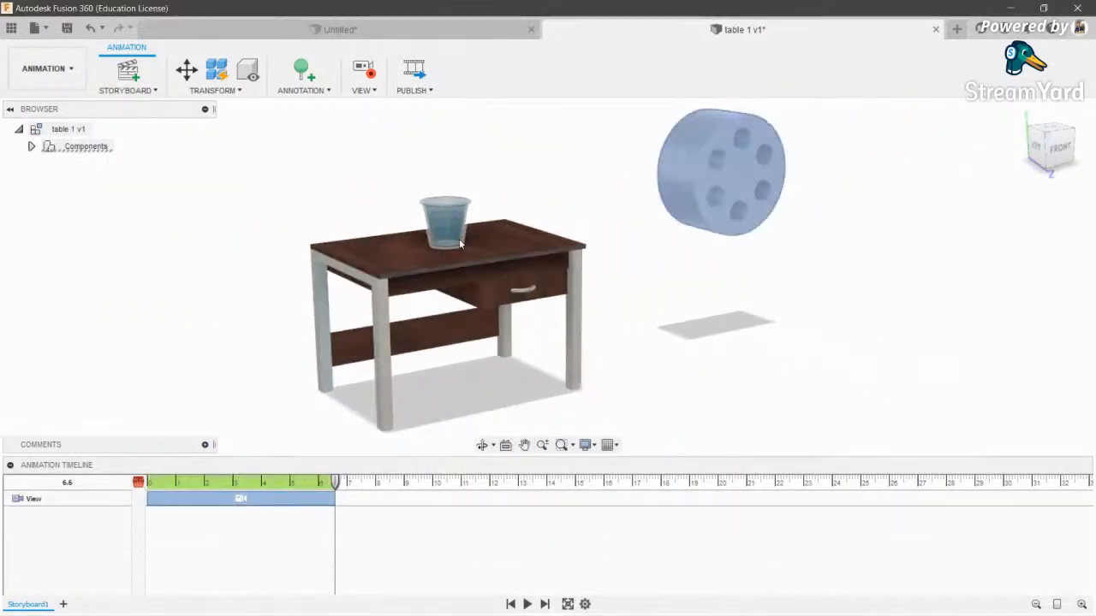
- Animate the table top sliding 775 mm to the right
{"action": "left_click", "coordinate": [31, 147]}
{"action": "left_click", "coordinate": [32, 148]}
{"action": "left_click", "coordinate": [187, 70]}
{"action": "left_click", "coordinate": [466, 291]}
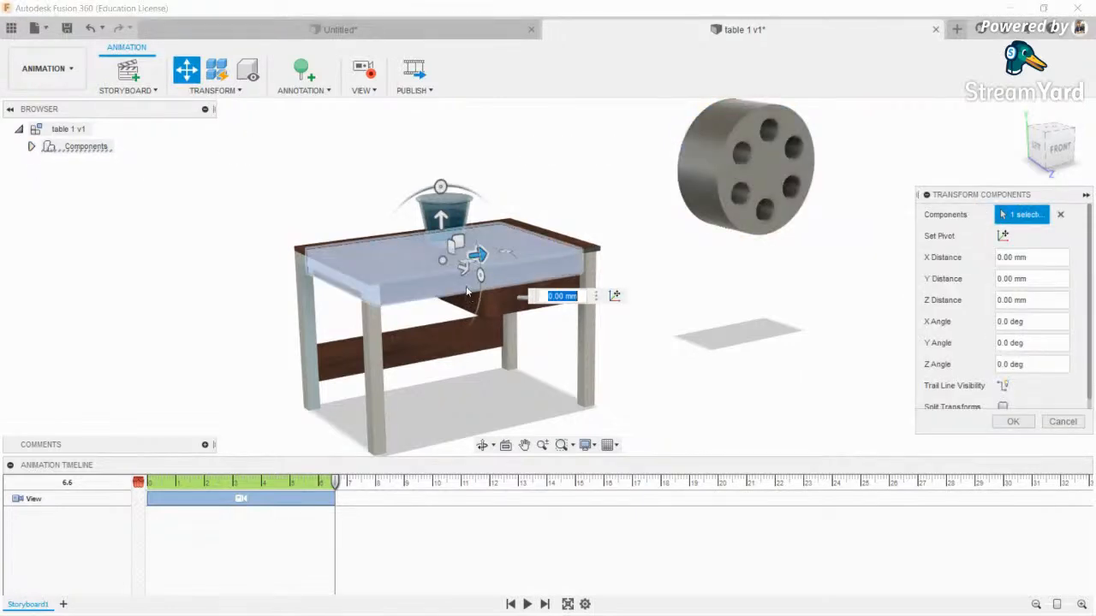
{"action": "left_click_drag", "start_coordinate": [477, 253], "coordinate": [755, 230]}
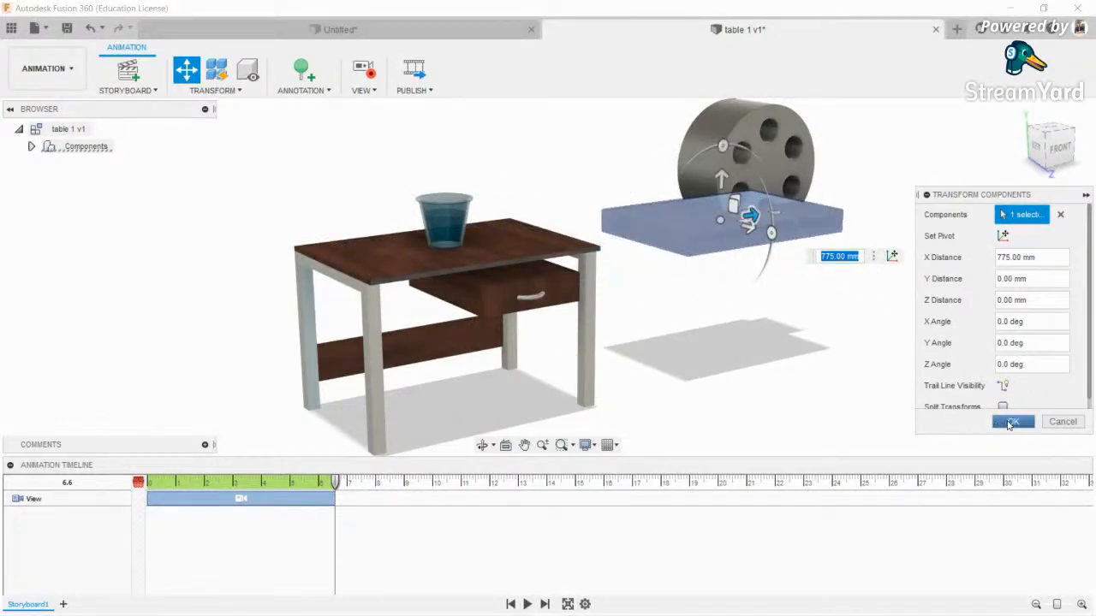
{"action": "left_click", "coordinate": [1012, 422]}
- Animate the drawer pulling out 775 mm along Z
{"action": "left_click", "coordinate": [188, 72]}
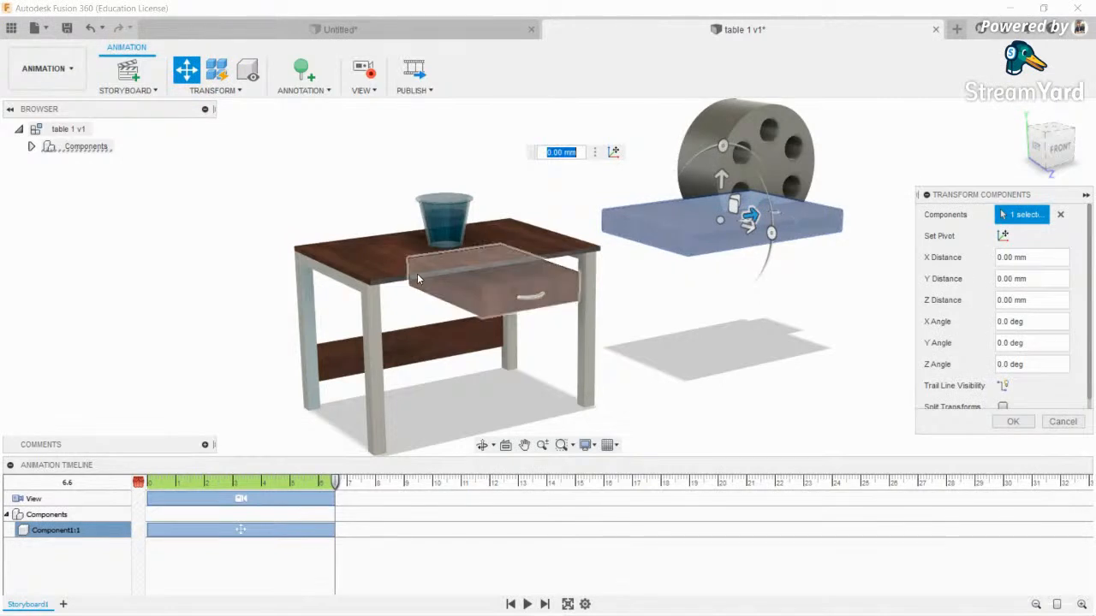
{"action": "left_click", "coordinate": [507, 293]}
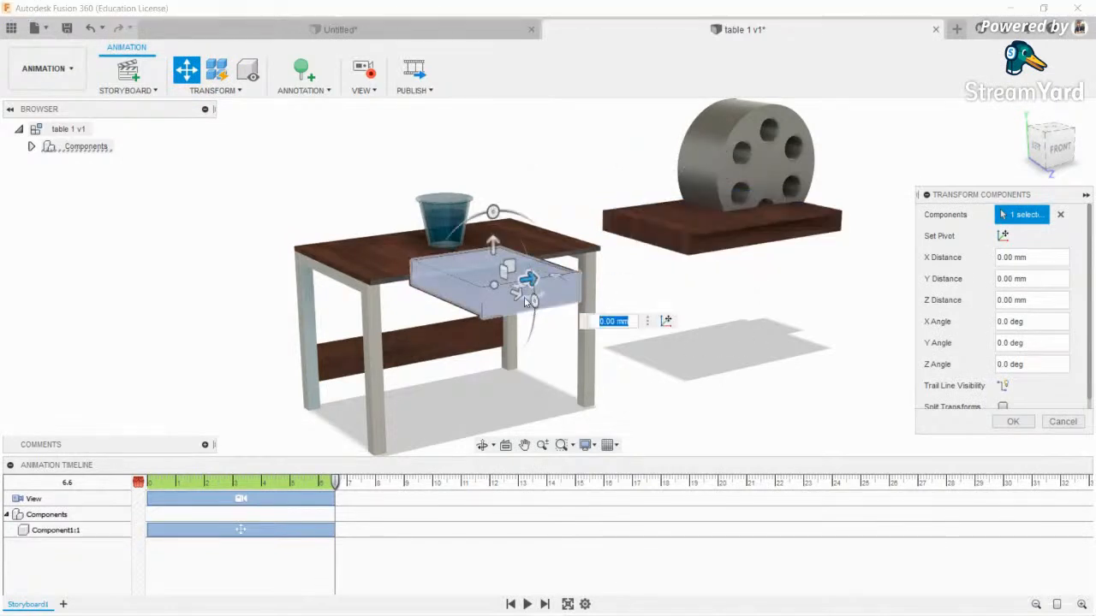
{"action": "left_click_drag", "start_coordinate": [519, 296], "coordinate": [701, 383]}
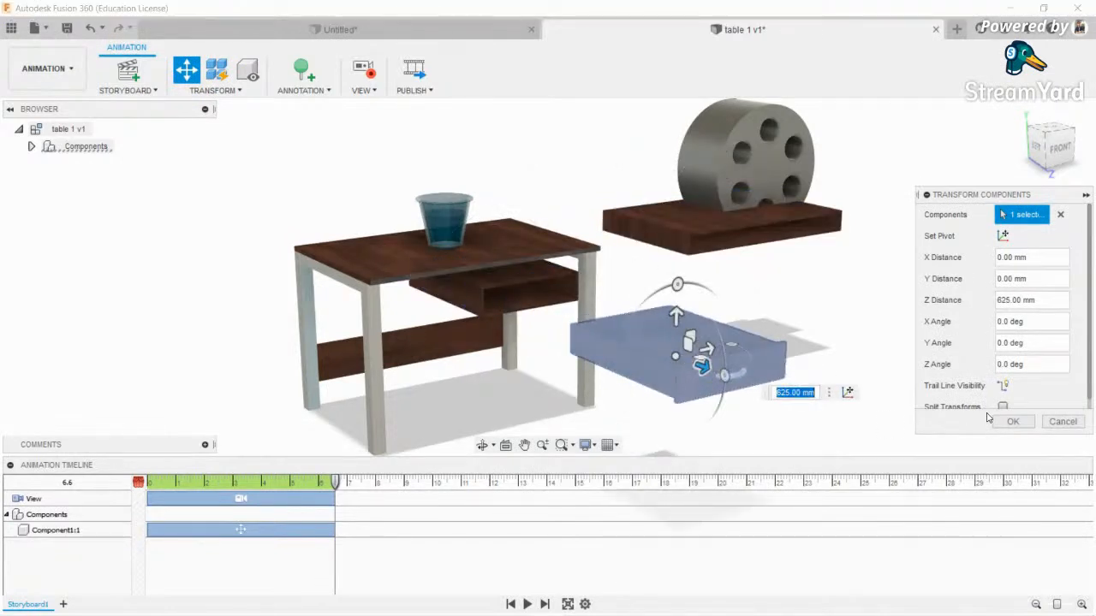
{"action": "key", "text": "Return"}
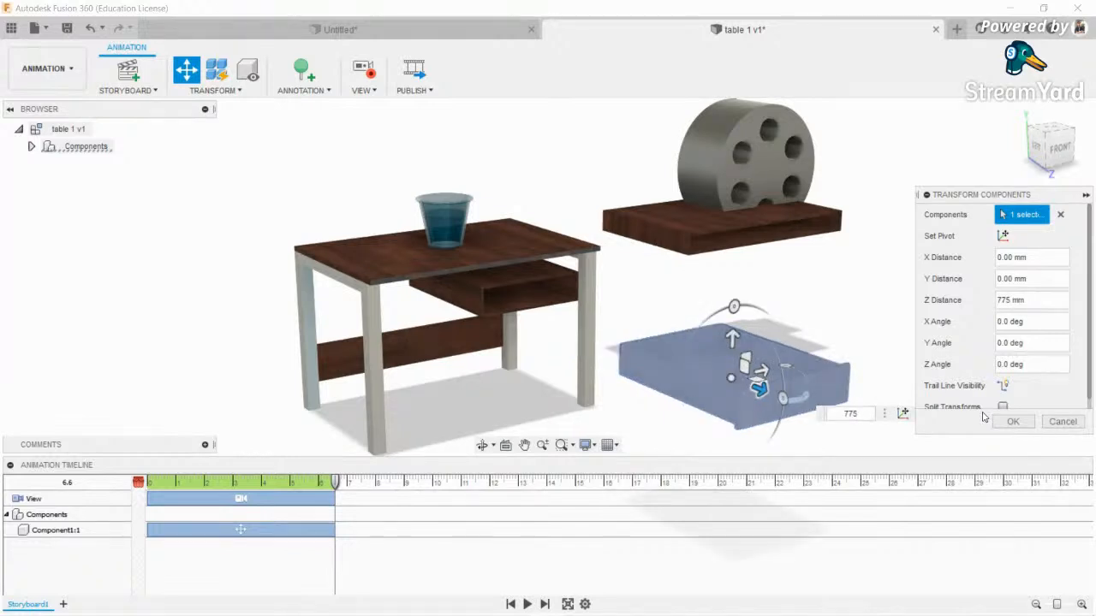
{"action": "left_click", "coordinate": [1013, 421]}
- Animate the table legs moving -775 mm along X, then clear the selection
{"action": "left_click", "coordinate": [186, 69]}
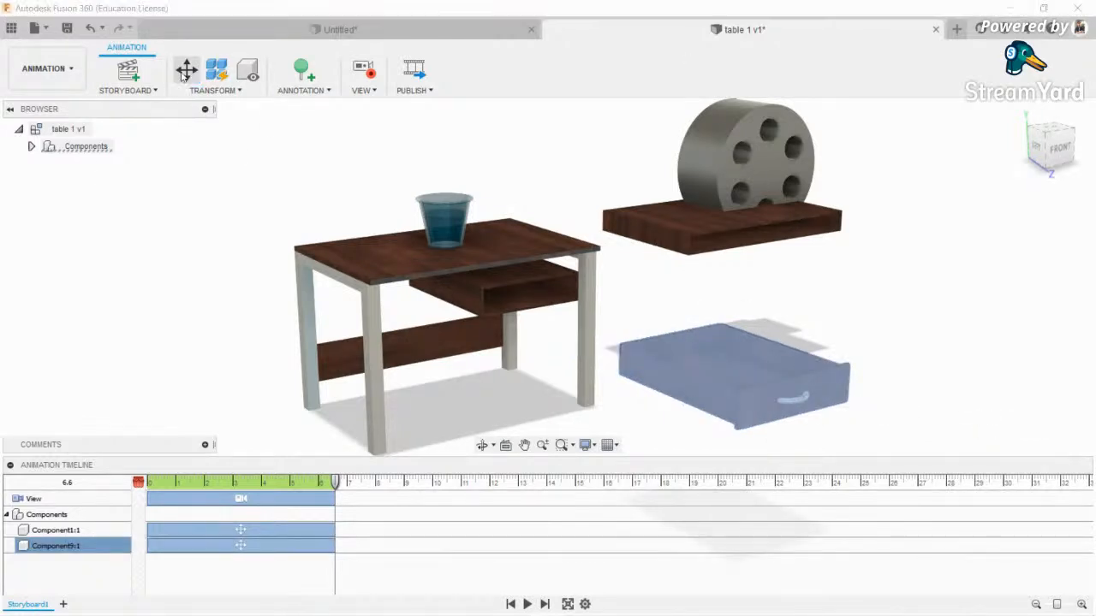
{"action": "left_click_drag", "start_coordinate": [618, 322], "coordinate": [312, 370]}
{"action": "type", "text": "-775"}
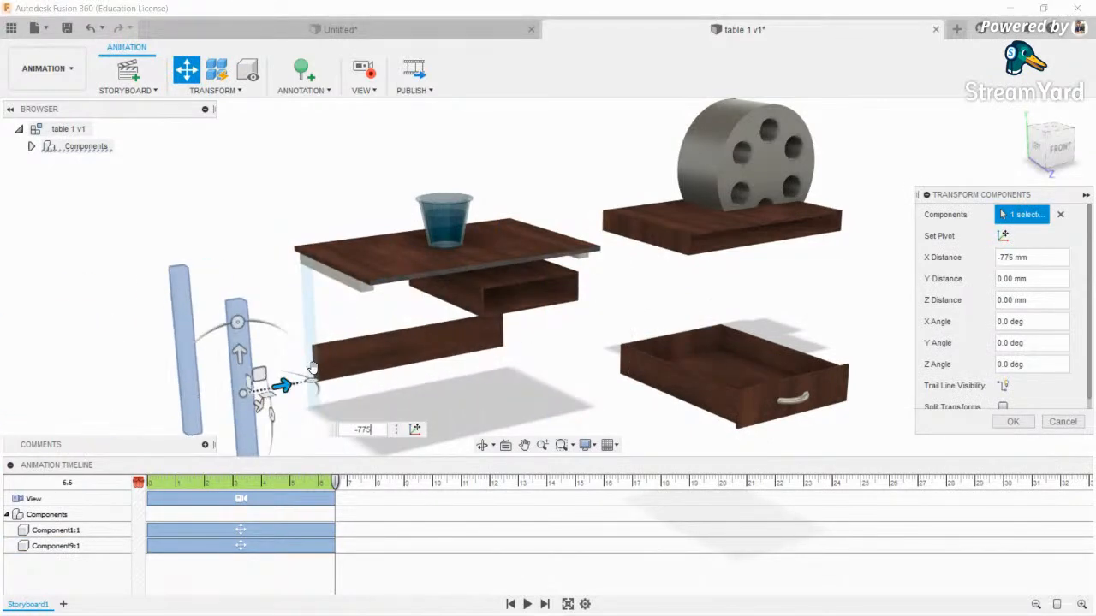
{"action": "key", "text": "Return"}
{"action": "scroll", "coordinate": [379, 347], "scroll_direction": "down", "scroll_amount": 4}
{"action": "middle_click_drag", "start_coordinate": [379, 348], "coordinate": [468, 345]}
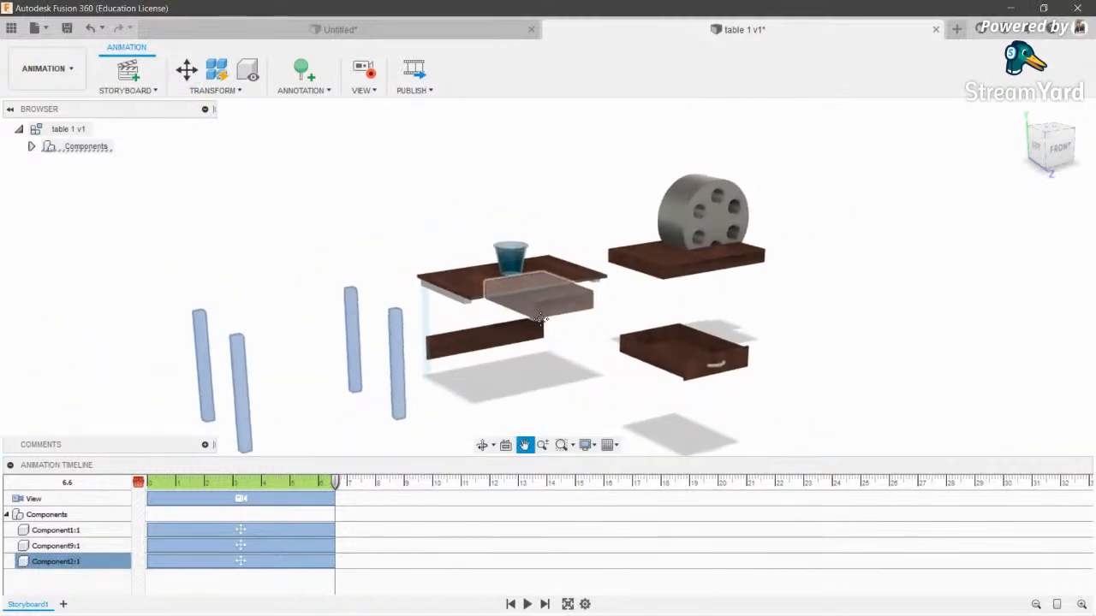
{"action": "left_click", "coordinate": [724, 202]}
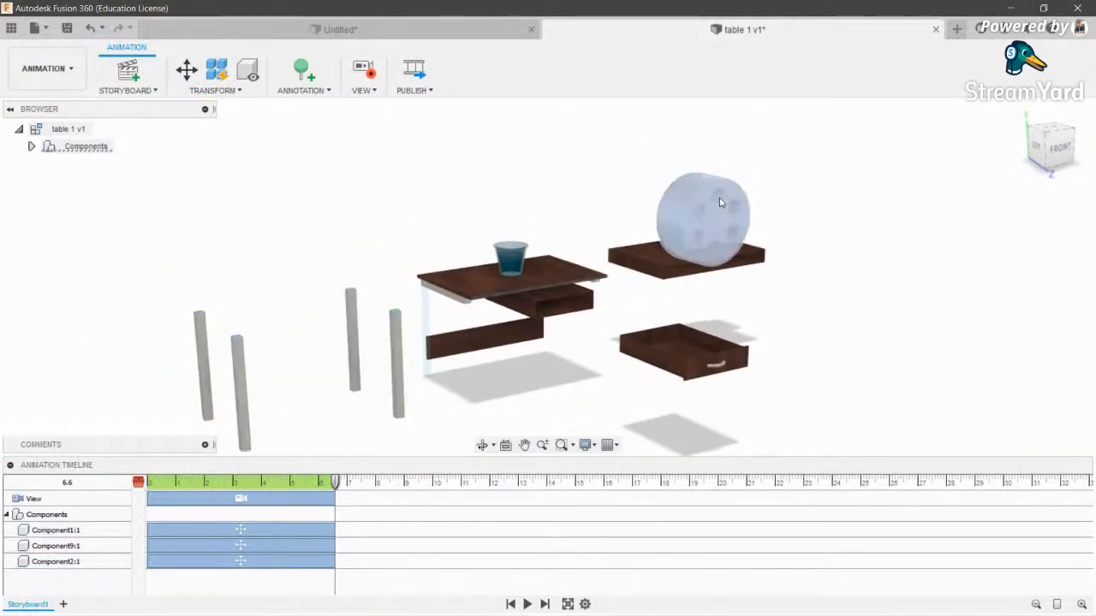
{"action": "left_click", "coordinate": [512, 262]}
{"action": "scroll", "coordinate": [466, 291], "scroll_direction": "up", "scroll_amount": 3}
{"action": "scroll", "coordinate": [466, 258], "scroll_direction": "down", "scroll_amount": 1}
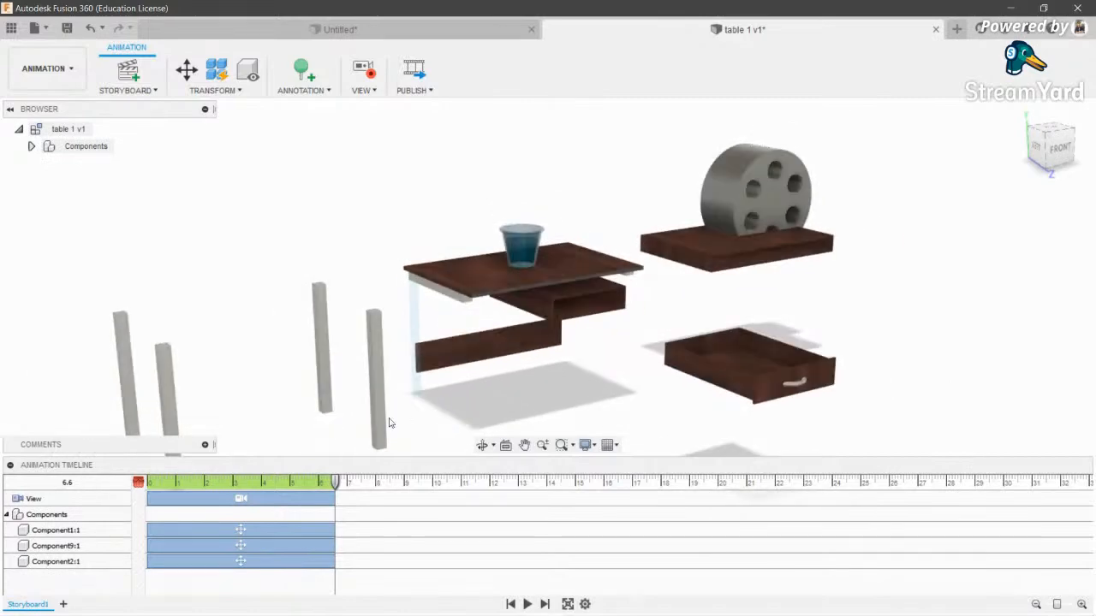
- Rewind the storyboard to 0 and play the explosion animation
{"action": "left_click_drag", "start_coordinate": [334, 482], "coordinate": [133, 482]}
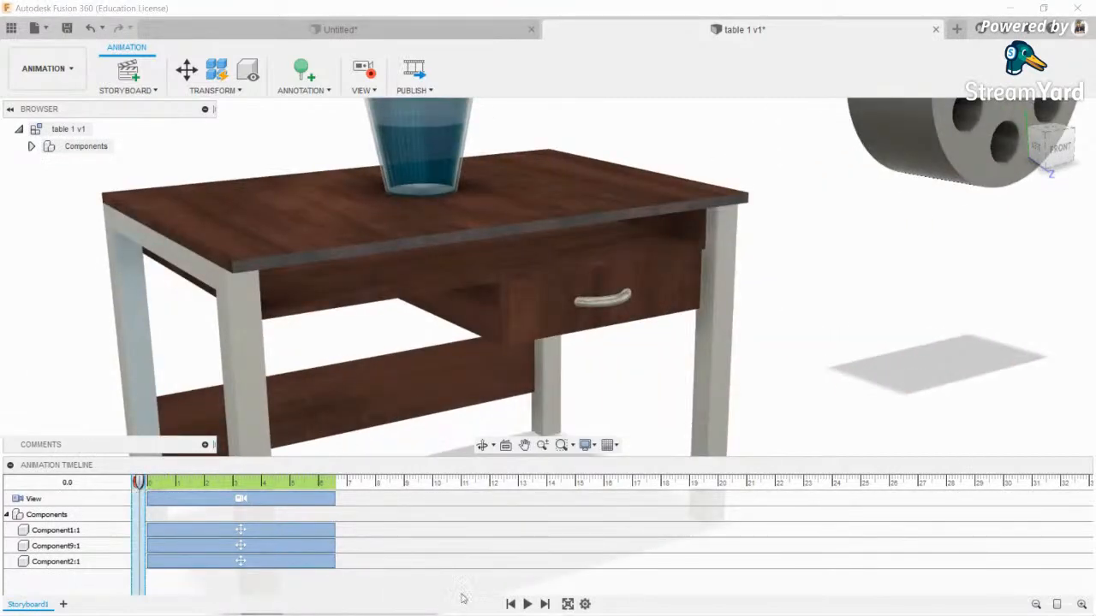
{"action": "left_click", "coordinate": [528, 605]}
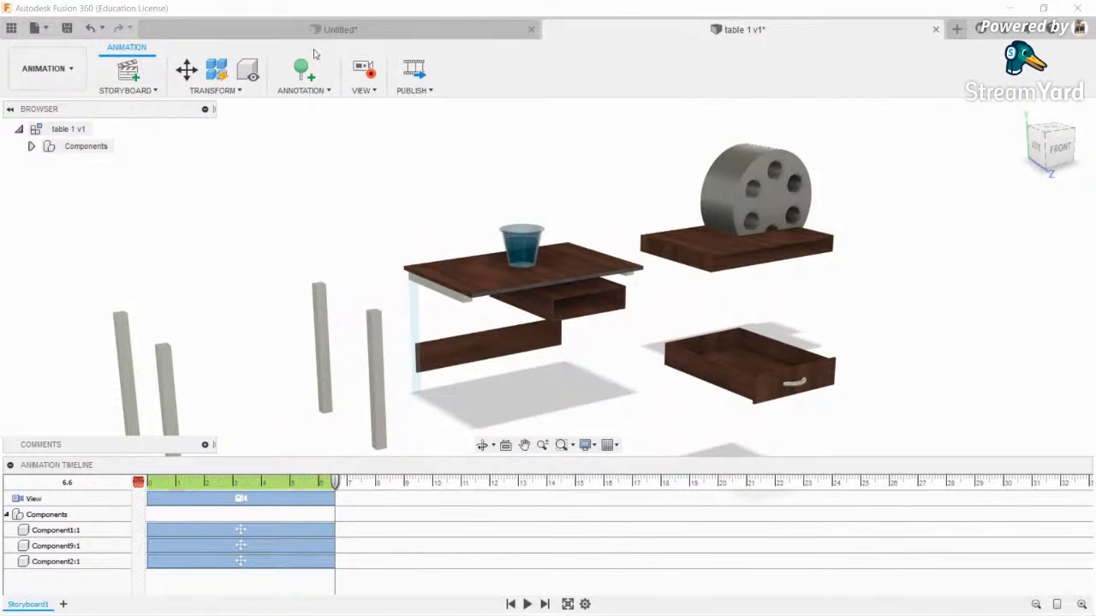
{"action": "left_click", "coordinate": [186, 70]}
- Move the legs back +775 mm along X and stretch their clip to about 11.8 s
{"action": "left_click", "coordinate": [377, 368]}
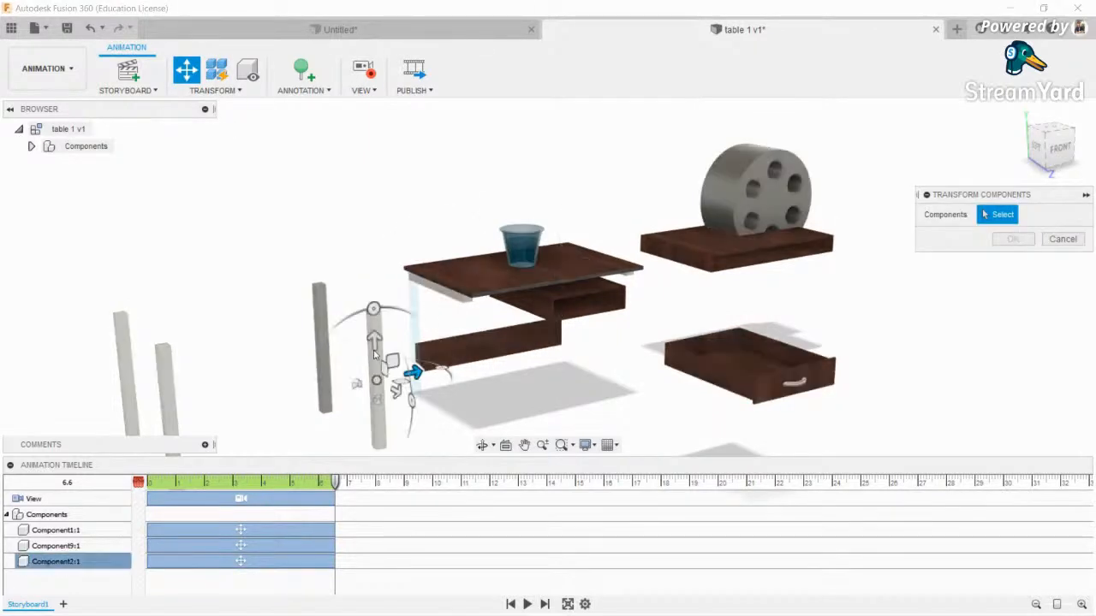
{"action": "left_click_drag", "start_coordinate": [414, 372], "coordinate": [592, 354]}
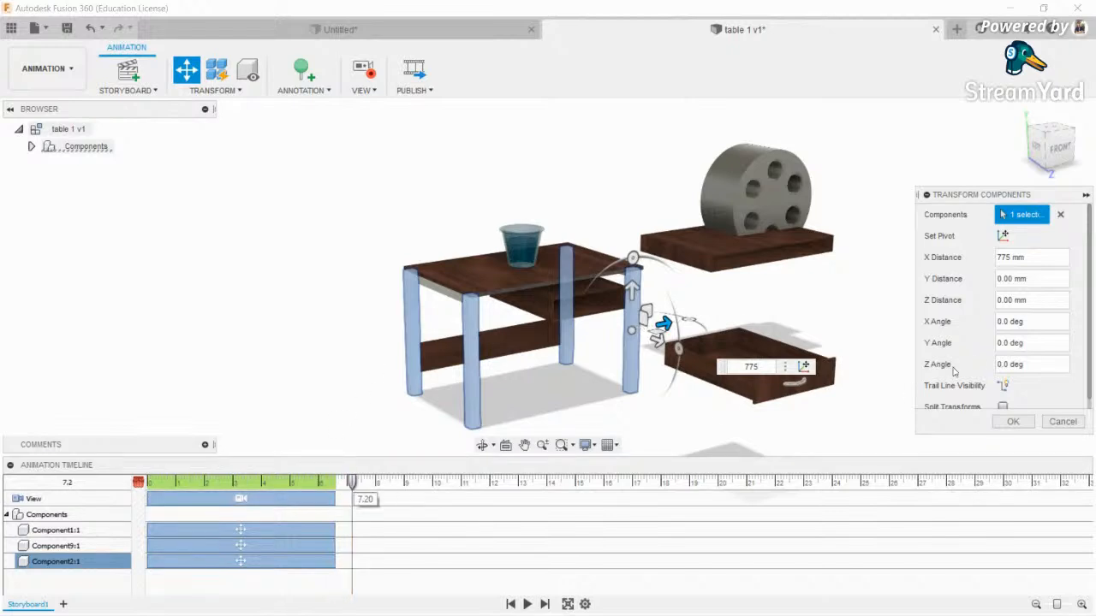
{"action": "scroll", "coordinate": [995, 379], "scroll_direction": "down", "scroll_amount": 1}
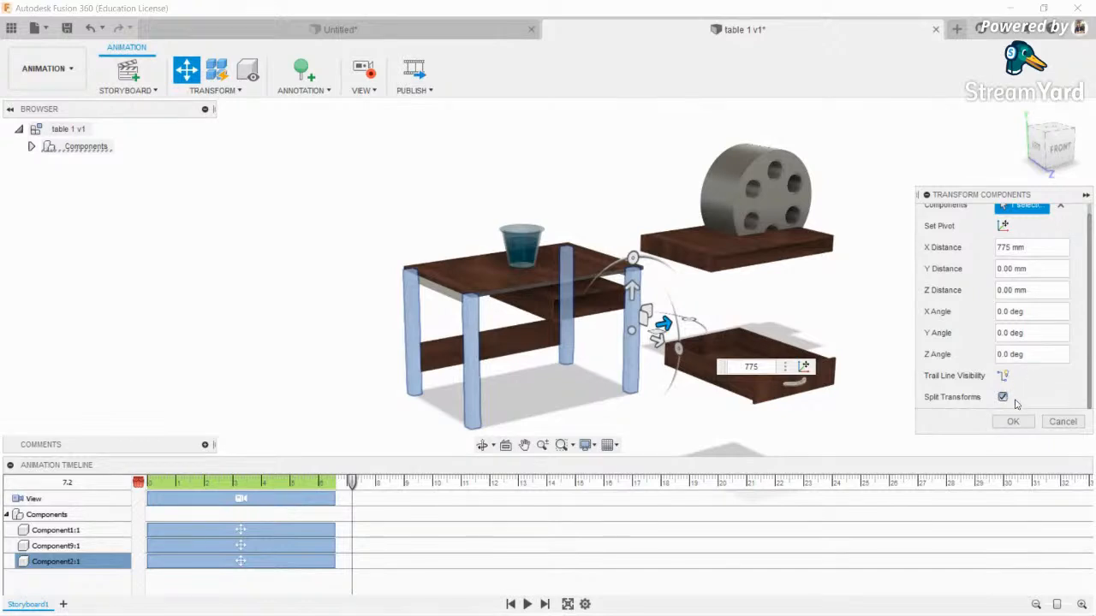
{"action": "left_click", "coordinate": [1014, 422]}
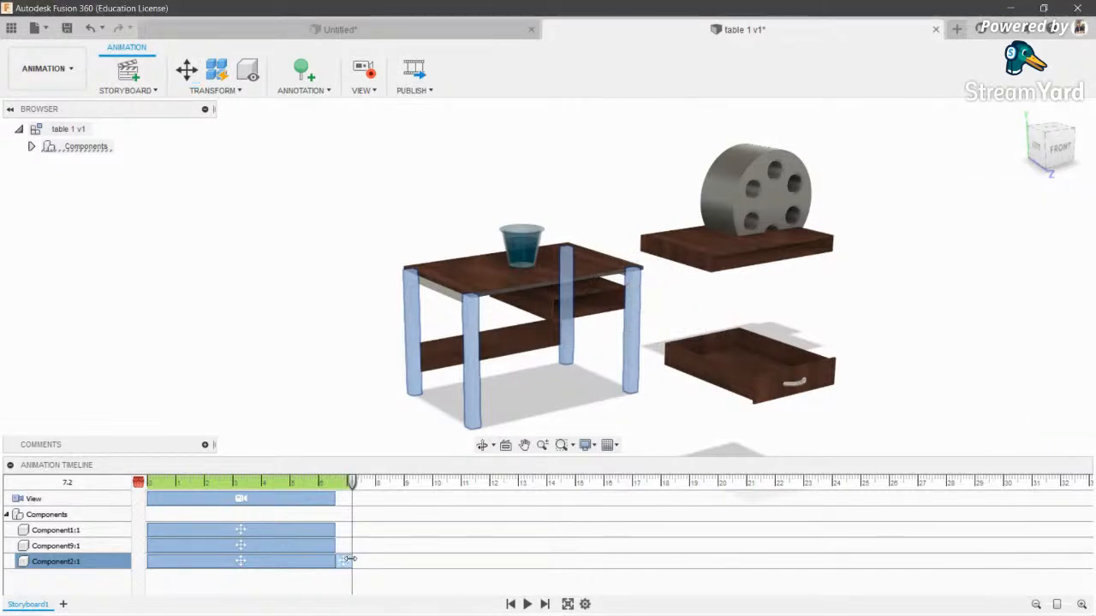
{"action": "left_click_drag", "start_coordinate": [347, 559], "coordinate": [377, 560]}
{"action": "left_click_drag", "start_coordinate": [461, 562], "coordinate": [466, 563]}
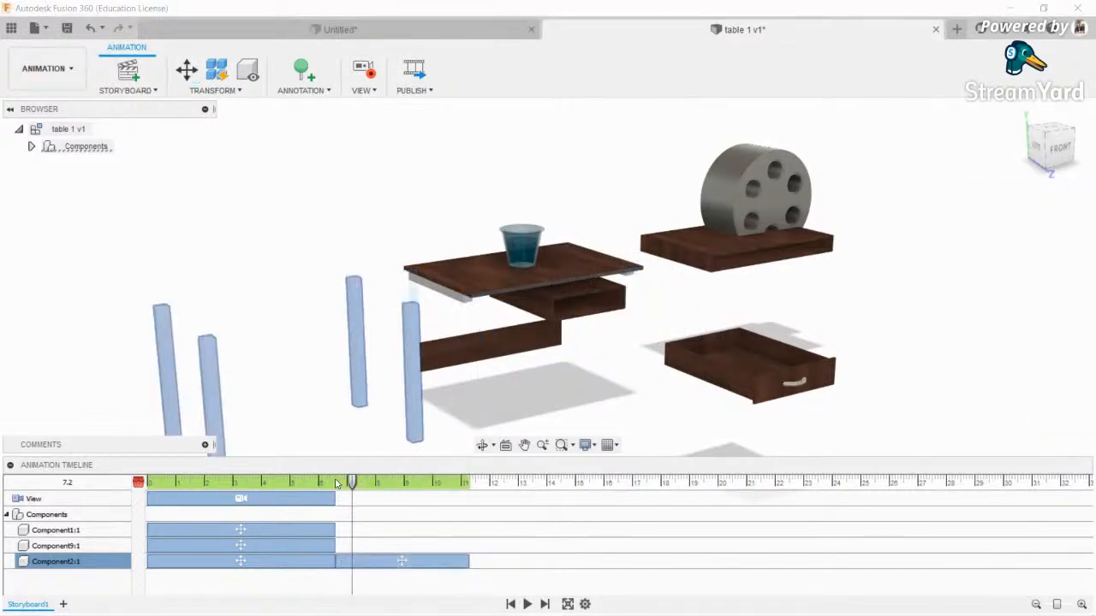
{"action": "left_click_drag", "start_coordinate": [354, 486], "coordinate": [483, 486]}
{"action": "left_click", "coordinate": [336, 220]}
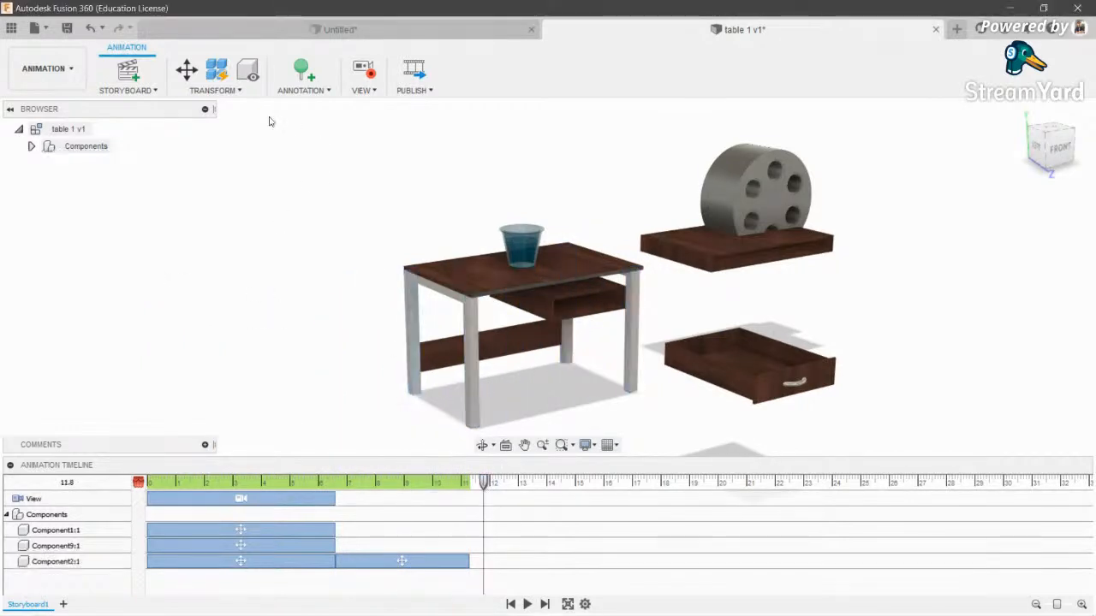
- Move the tabletop back -775 mm along X, with its clip starting at 6.6 s
{"action": "left_click", "coordinate": [184, 73]}
{"action": "left_click", "coordinate": [695, 258]}
{"action": "left_click_drag", "start_coordinate": [765, 237], "coordinate": [636, 250]}
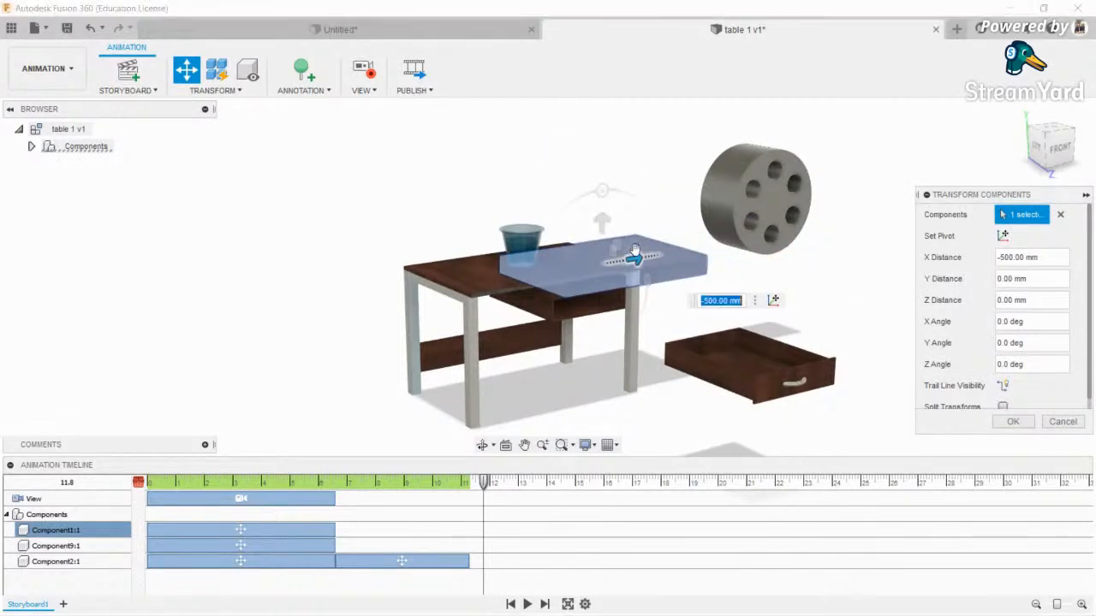
{"action": "type", "text": "5"}
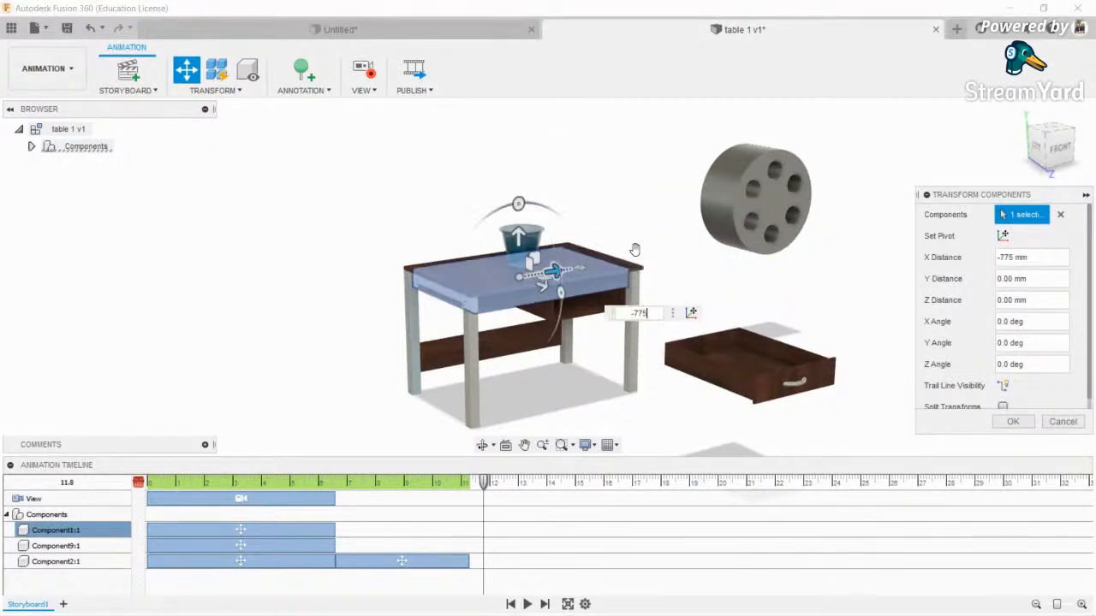
{"action": "scroll", "coordinate": [983, 346], "scroll_direction": "down", "scroll_amount": 1}
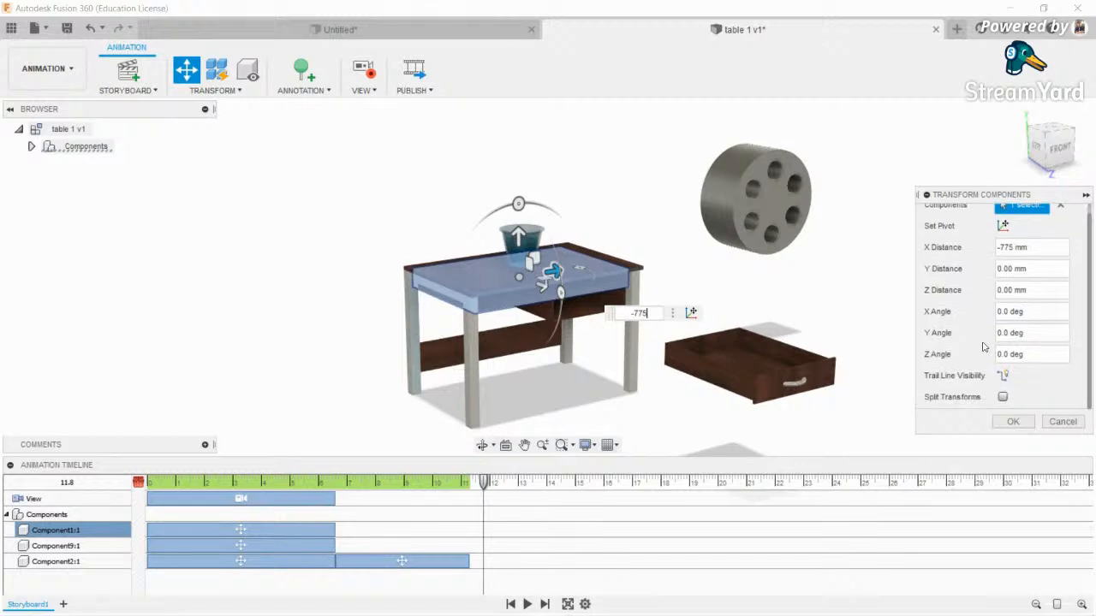
{"action": "left_click", "coordinate": [1013, 420]}
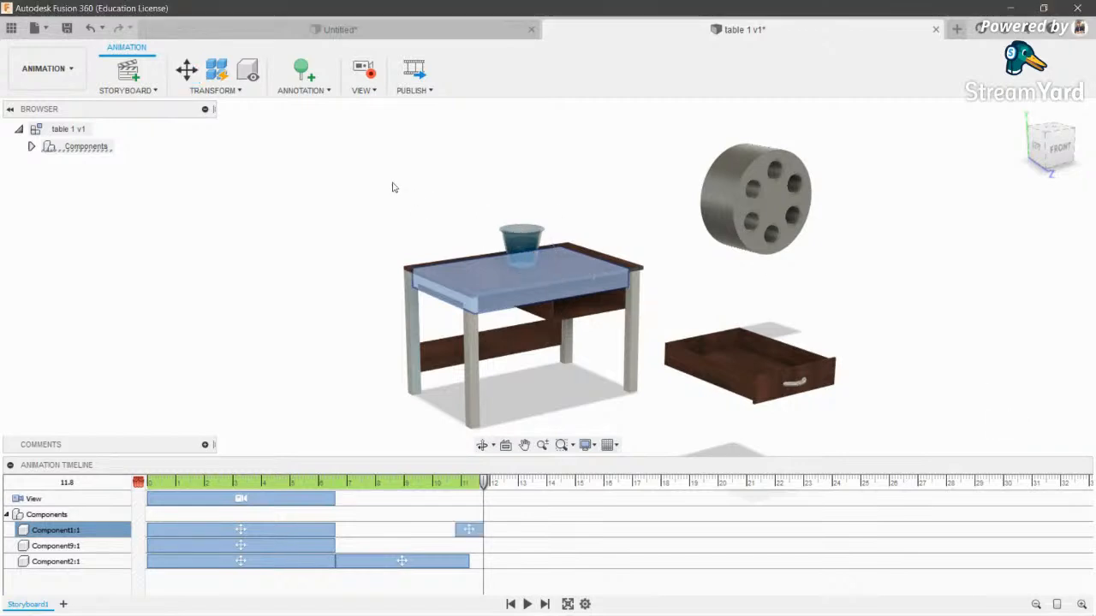
{"action": "left_click_drag", "start_coordinate": [468, 530], "coordinate": [384, 555]}
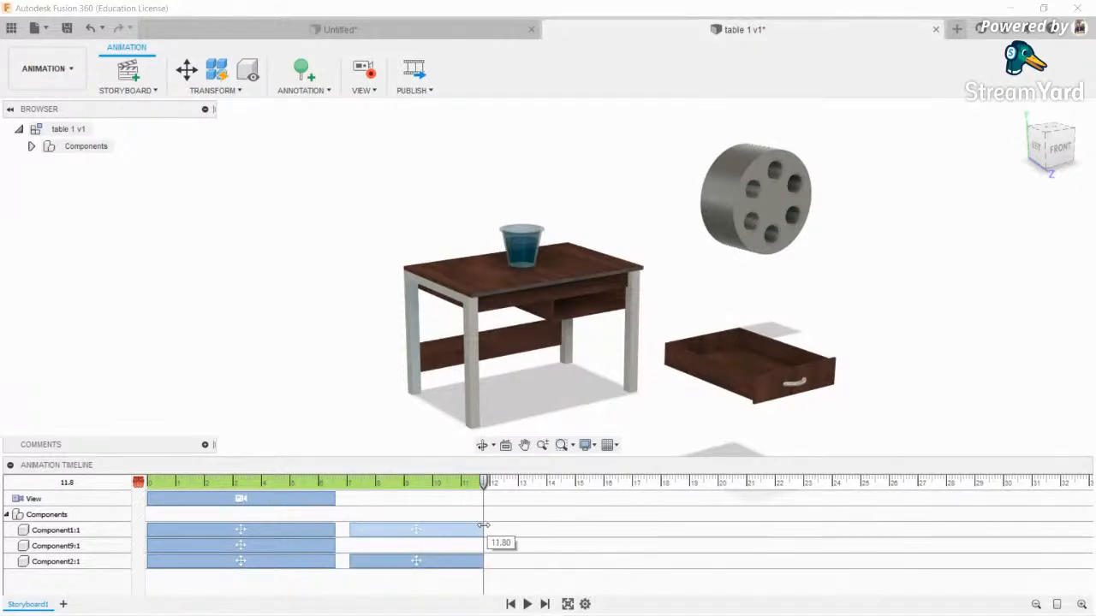
- Push the drawer back -775 mm along Z and align its clip with the other return moves
{"action": "left_click", "coordinate": [186, 69]}
{"action": "left_click", "coordinate": [725, 382]}
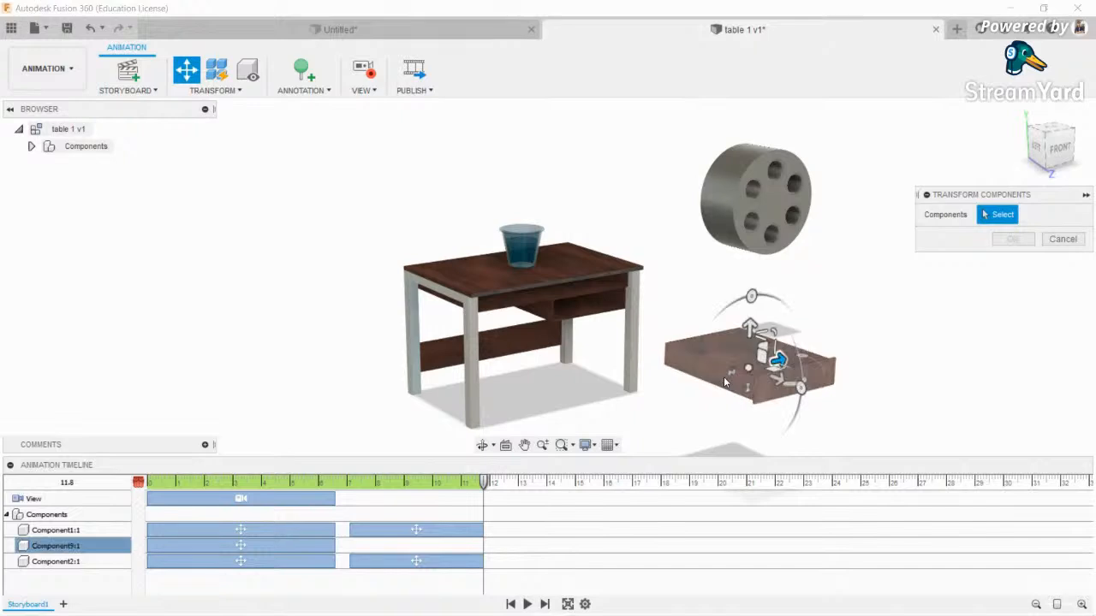
{"action": "left_click_drag", "start_coordinate": [776, 360], "coordinate": [605, 324]}
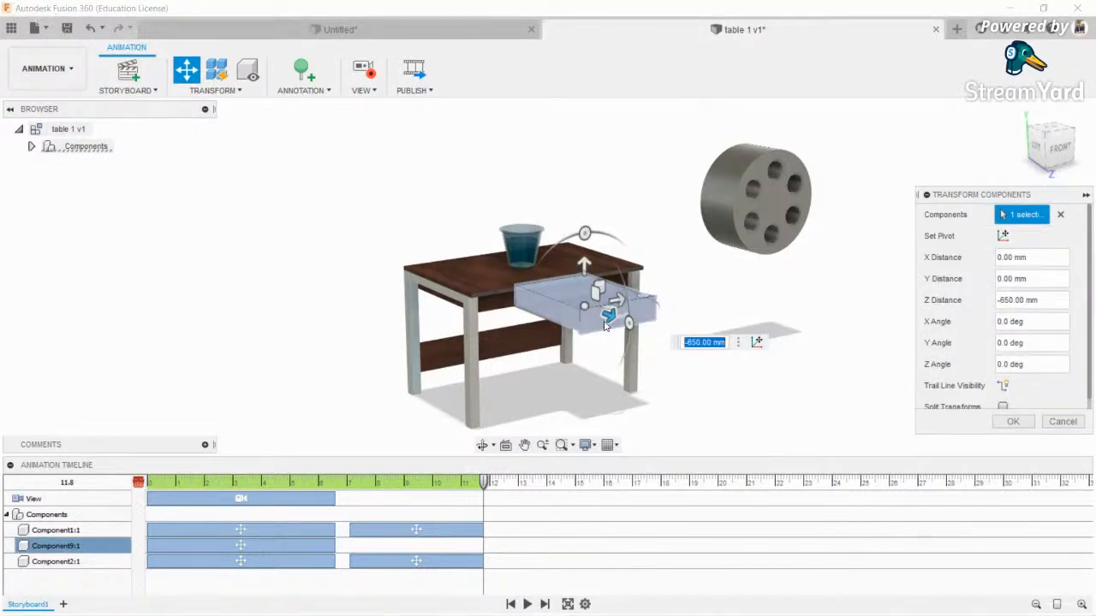
{"action": "key", "text": "Return"}
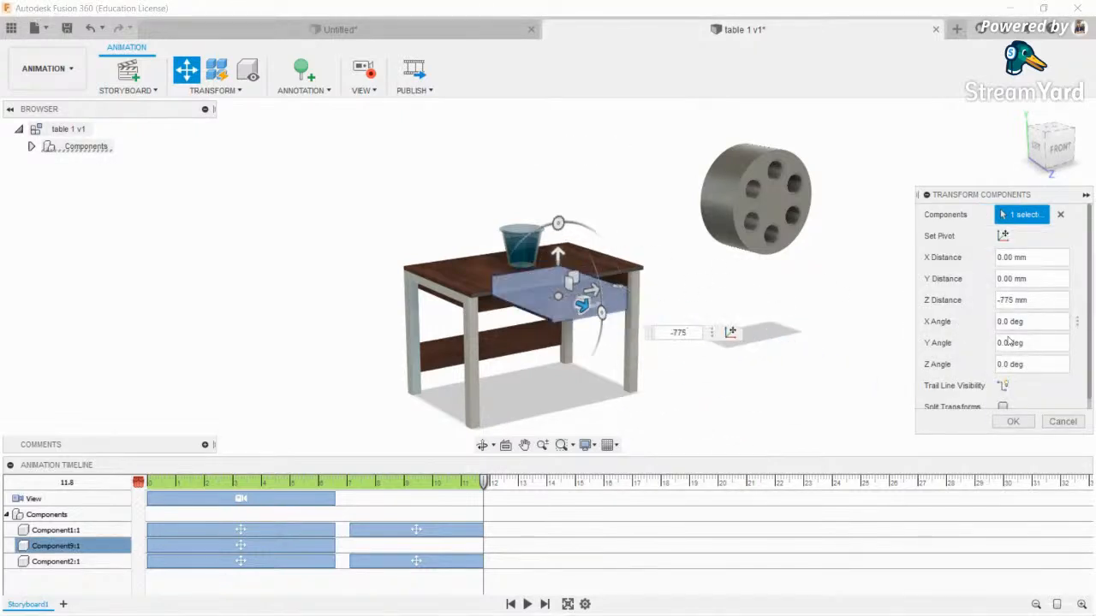
{"action": "left_click", "coordinate": [1012, 420]}
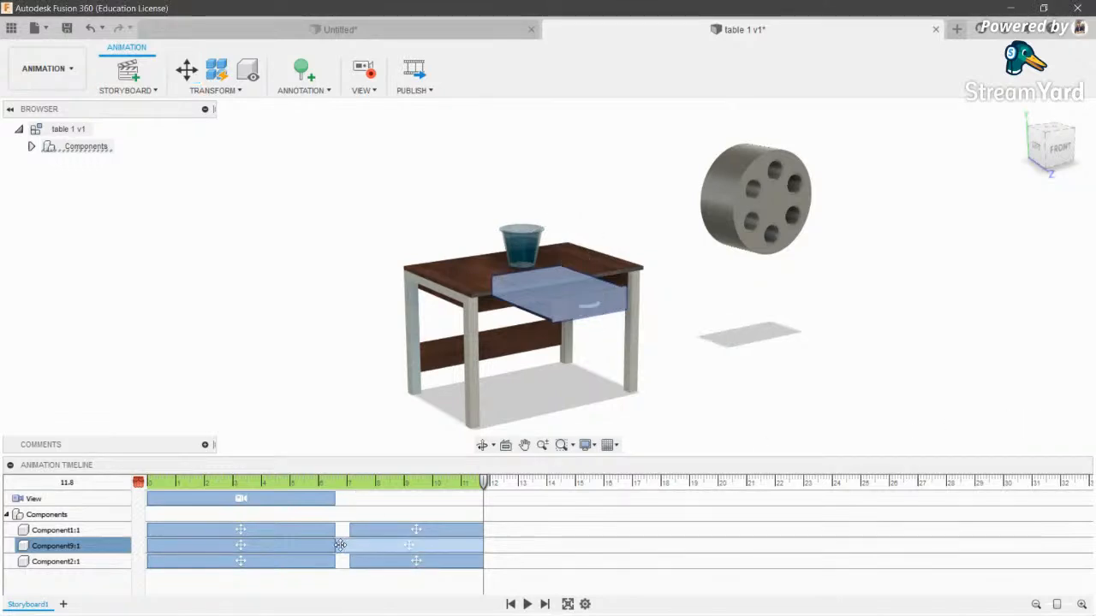
{"action": "left_click_drag", "start_coordinate": [349, 545], "coordinate": [335, 545]}
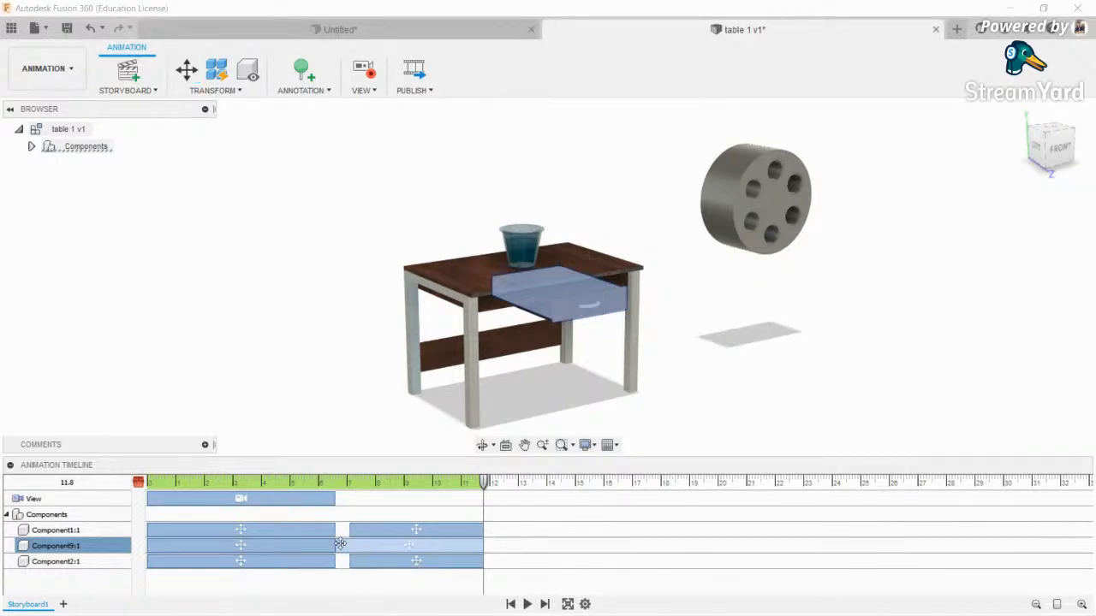
{"action": "left_click_drag", "start_coordinate": [345, 544], "coordinate": [349, 546]}
{"action": "left_click", "coordinate": [335, 340]}
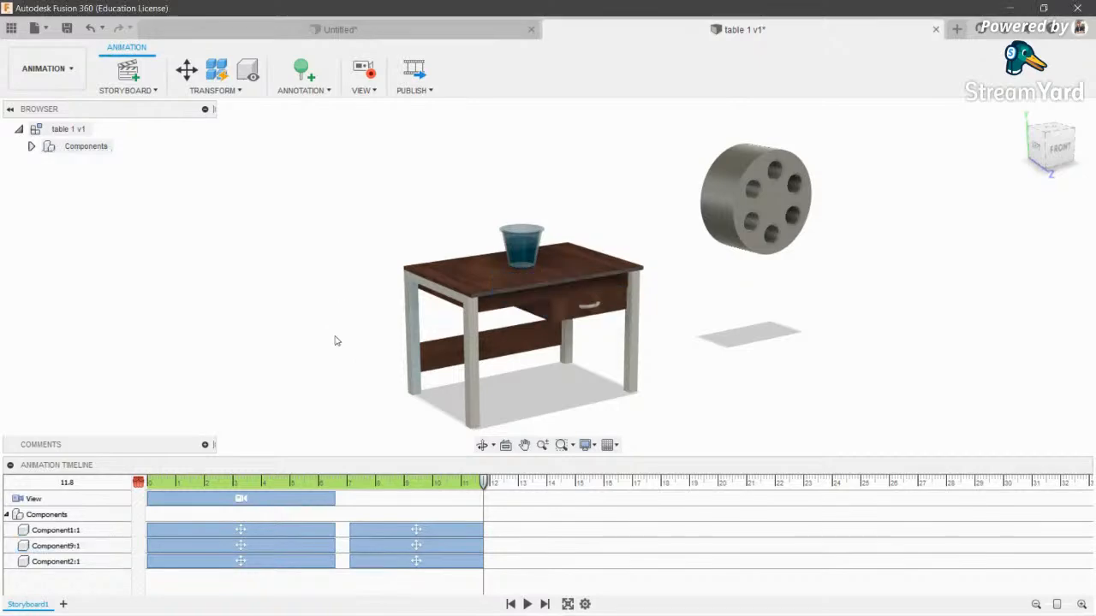
{"action": "scroll", "coordinate": [325, 384], "scroll_direction": "down", "scroll_amount": 1}
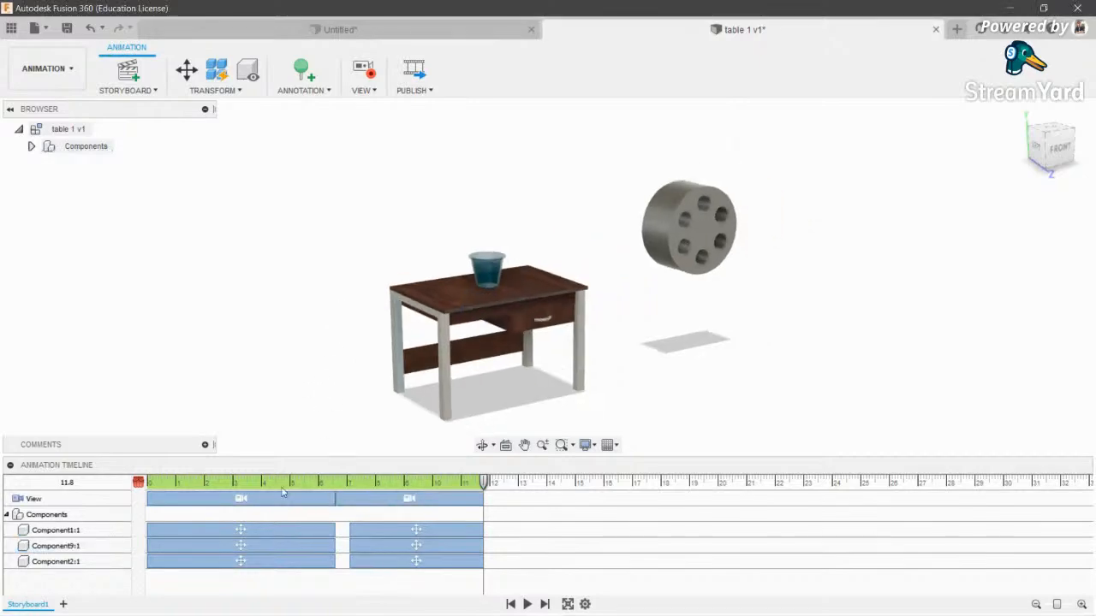
- Play the reassembling table animation full screen, then return to the Design workspace
{"action": "left_click", "coordinate": [566, 604]}
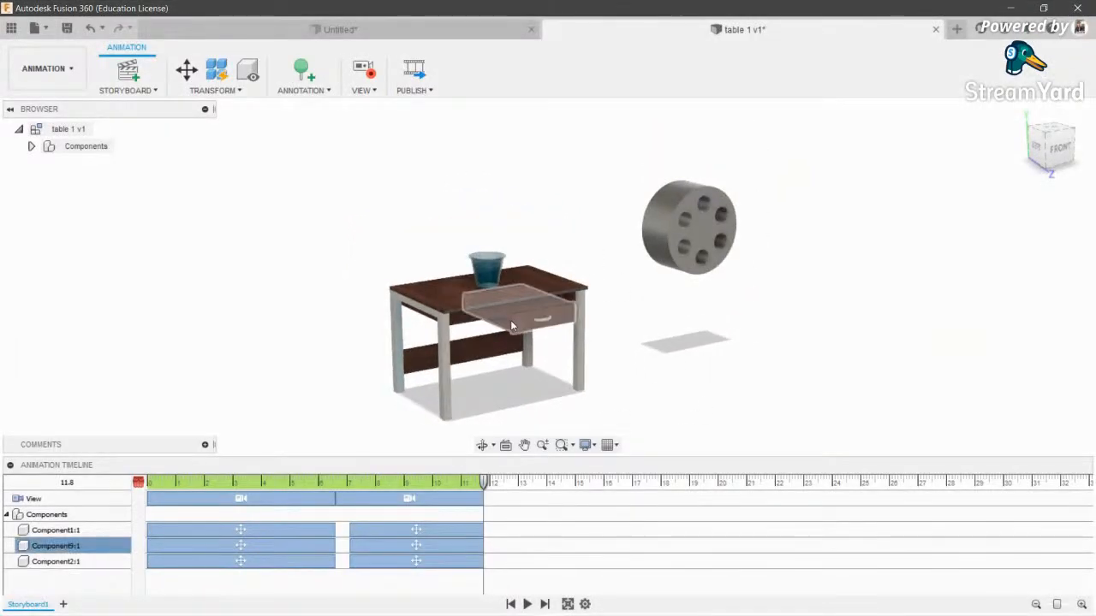
{"action": "left_click", "coordinate": [45, 69]}
{"action": "left_click", "coordinate": [32, 106]}
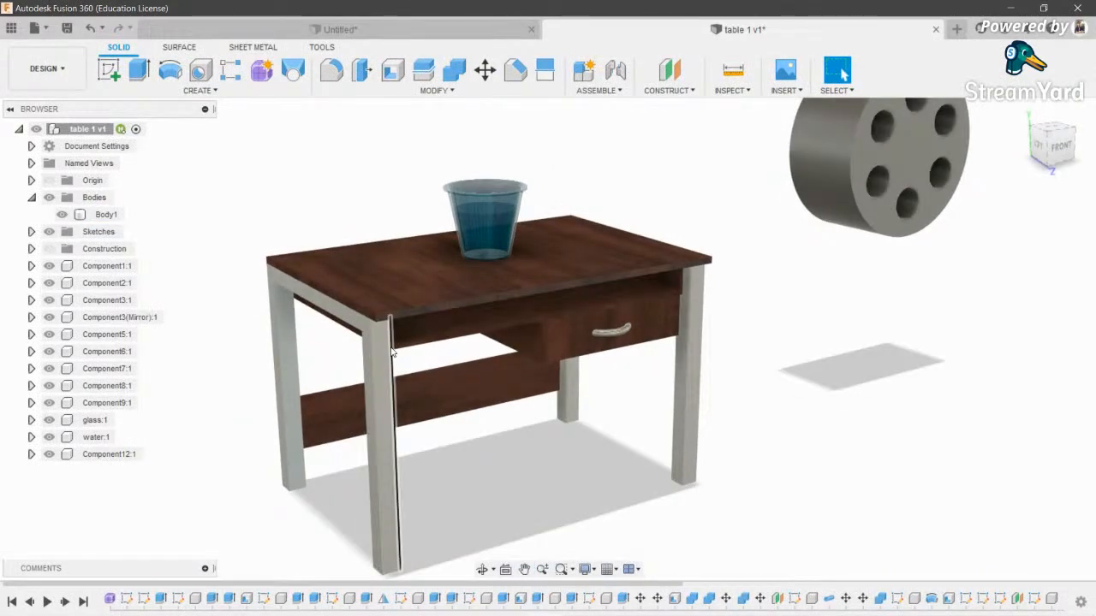
- Browse the workspace list, briefly trying the surface tools, and pan the table model
{"action": "scroll", "coordinate": [437, 317], "scroll_direction": "down", "scroll_amount": 3}
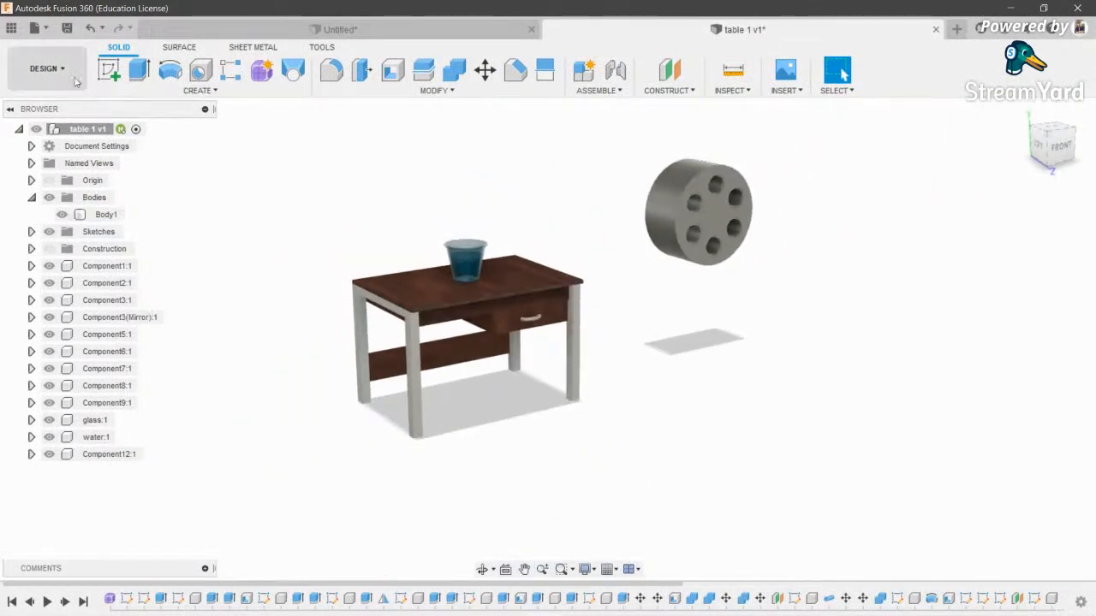
{"action": "left_click", "coordinate": [55, 86]}
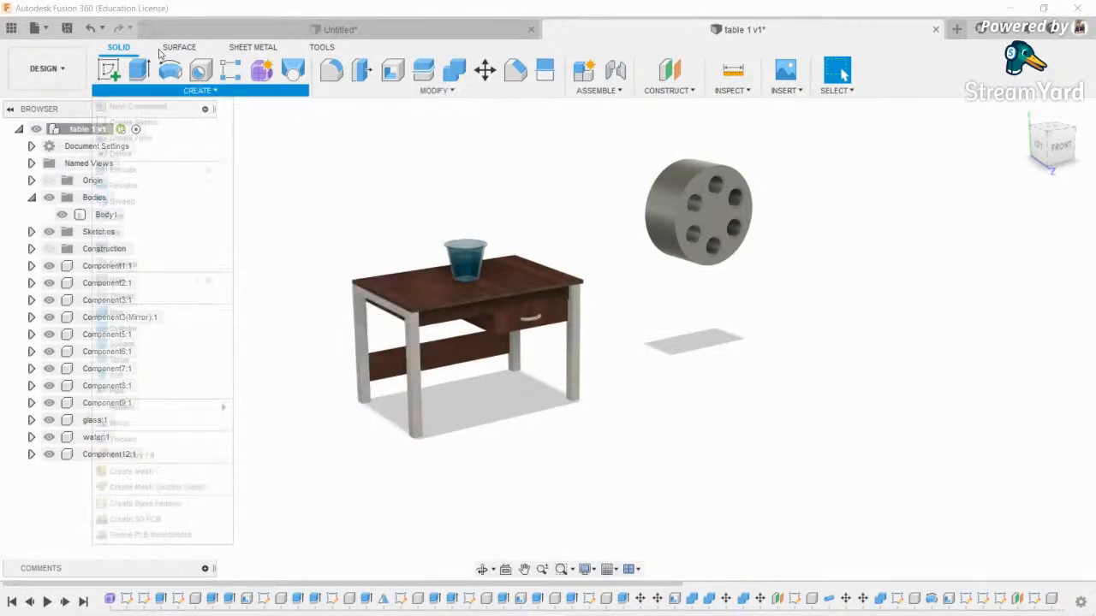
{"action": "left_click", "coordinate": [181, 47]}
{"action": "left_click", "coordinate": [48, 68]}
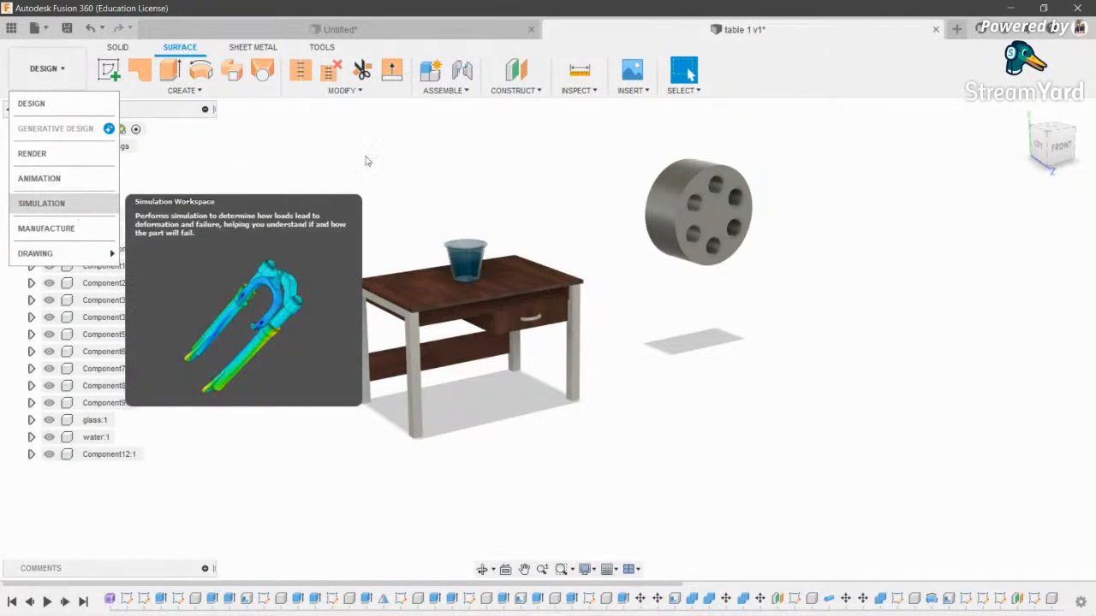
{"action": "left_click", "coordinate": [445, 90]}
{"action": "scroll", "coordinate": [556, 304], "scroll_direction": "up", "scroll_amount": 2}
{"action": "middle_click_drag", "start_coordinate": [556, 306], "coordinate": [648, 344]}
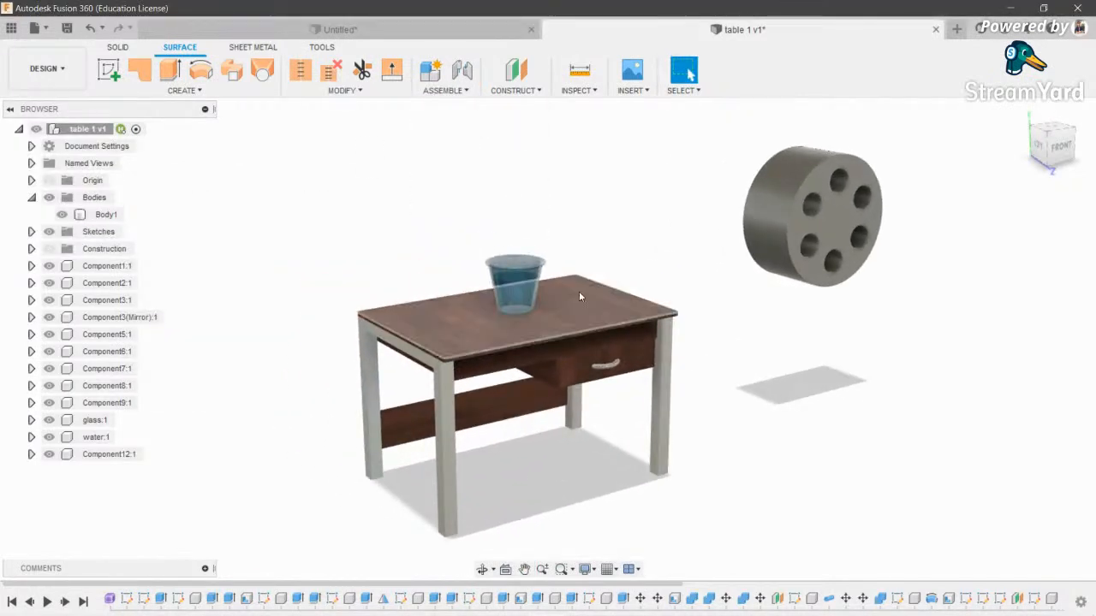
- Close the Untitled linkage design without saving and start a new blank design
{"action": "left_click", "coordinate": [359, 30]}
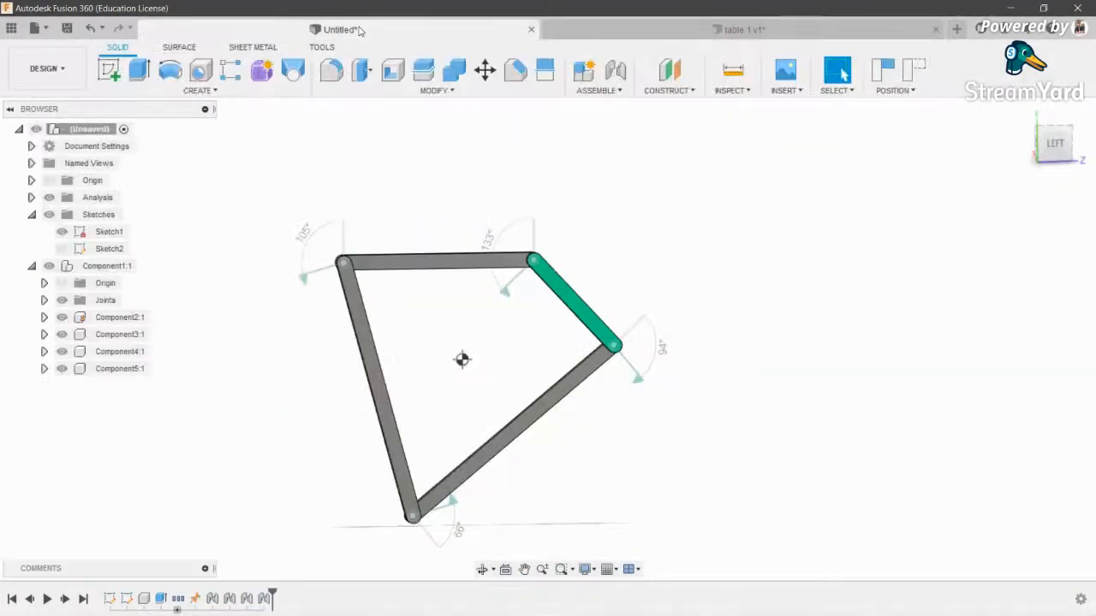
{"action": "left_click", "coordinate": [531, 30]}
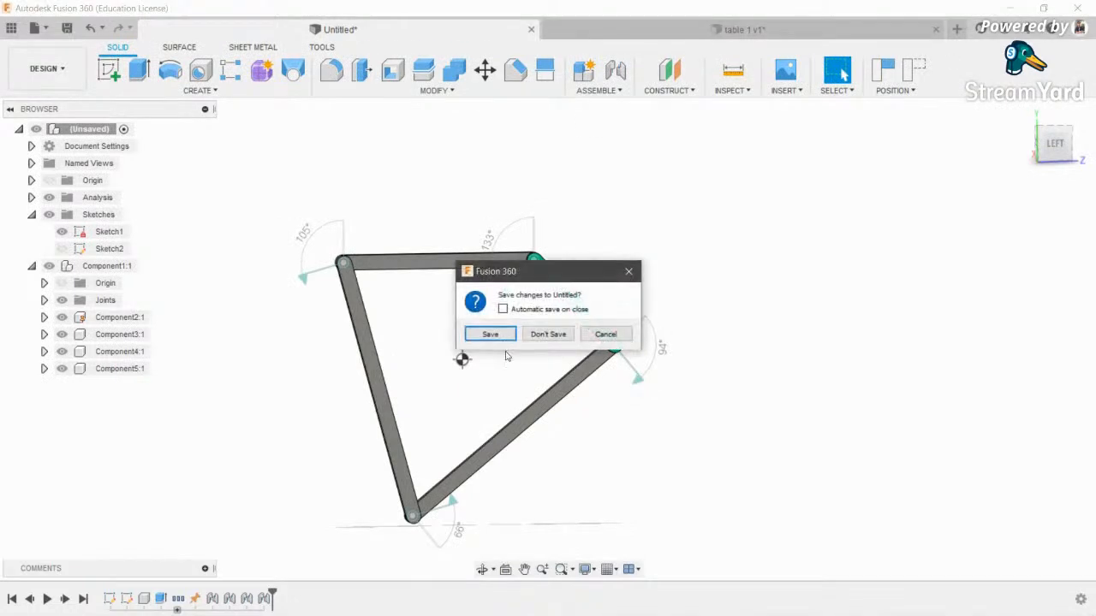
{"action": "left_click", "coordinate": [557, 337]}
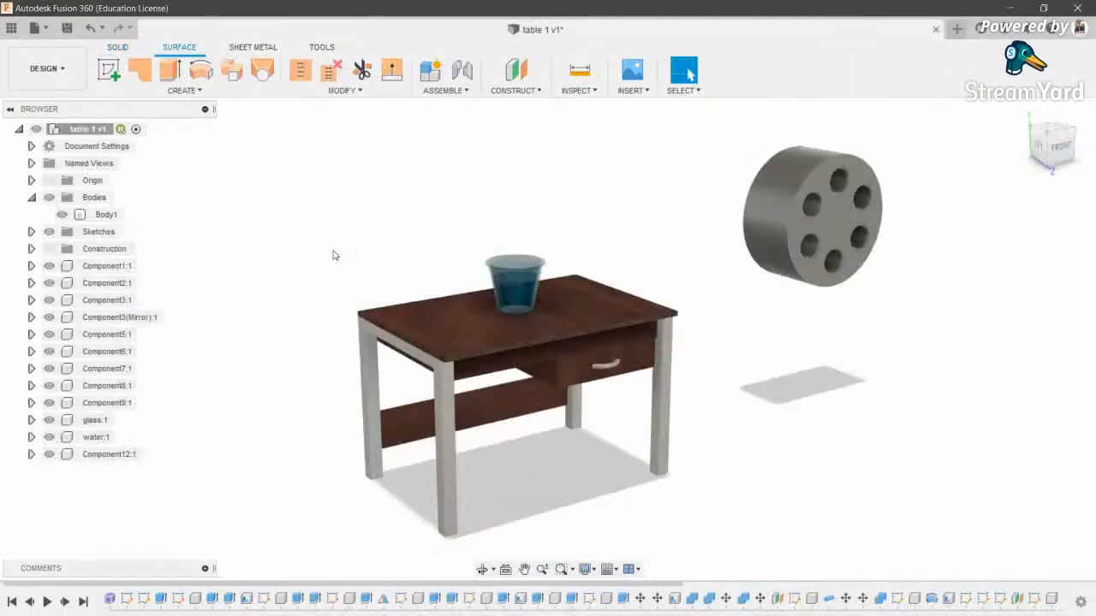
{"action": "left_click", "coordinate": [957, 29]}
{"action": "left_click", "coordinate": [49, 69]}
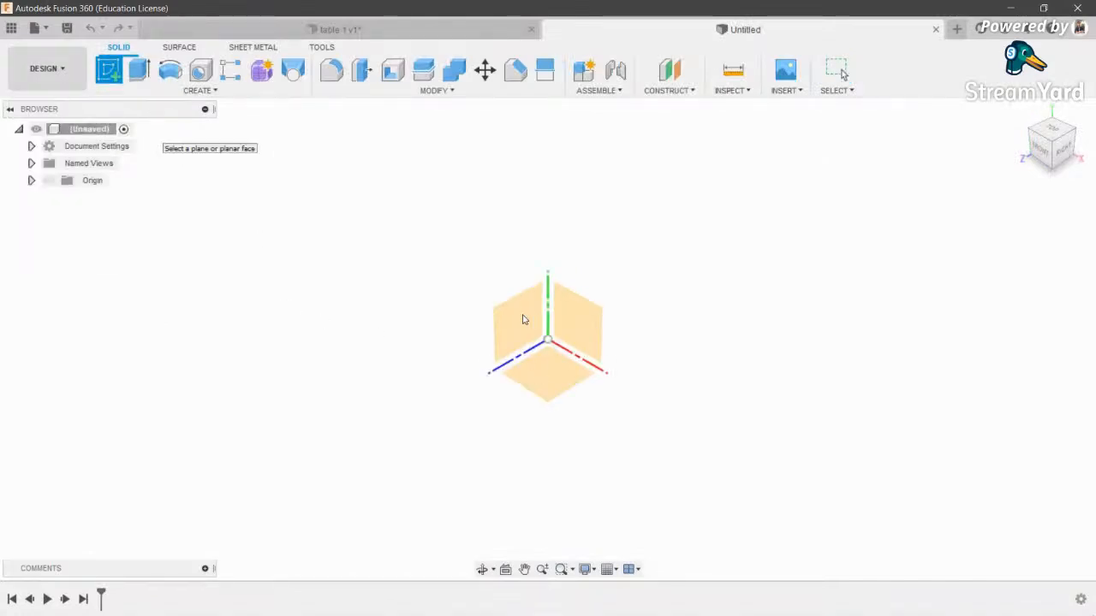
- Sketch a rectangle on the side origin plane
{"action": "left_click", "coordinate": [523, 320]}
{"action": "left_click", "coordinate": [500, 320]}
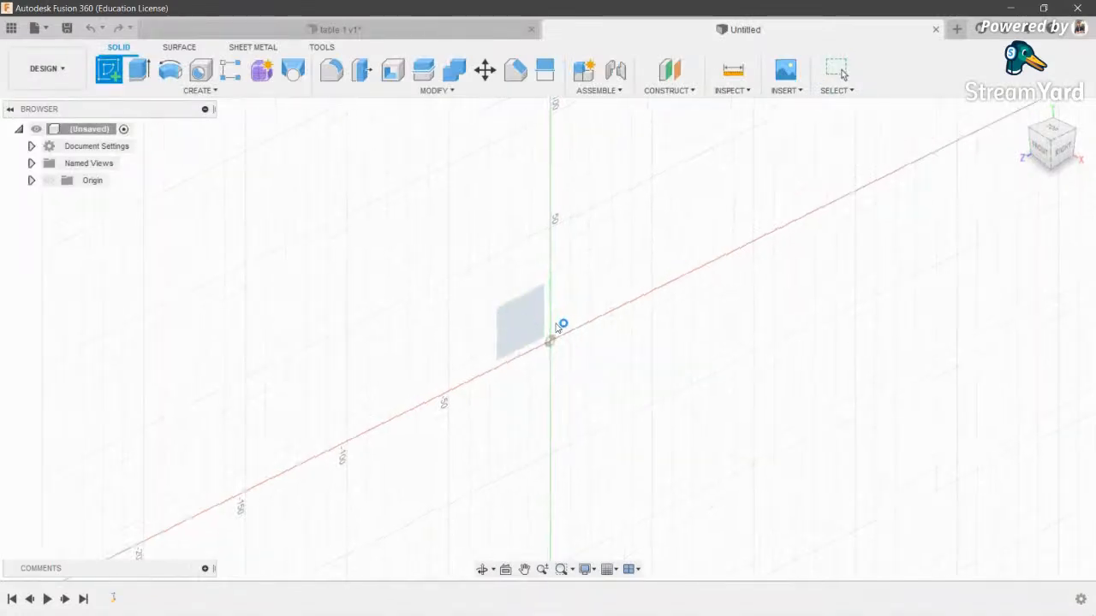
{"action": "key", "text": "e"}
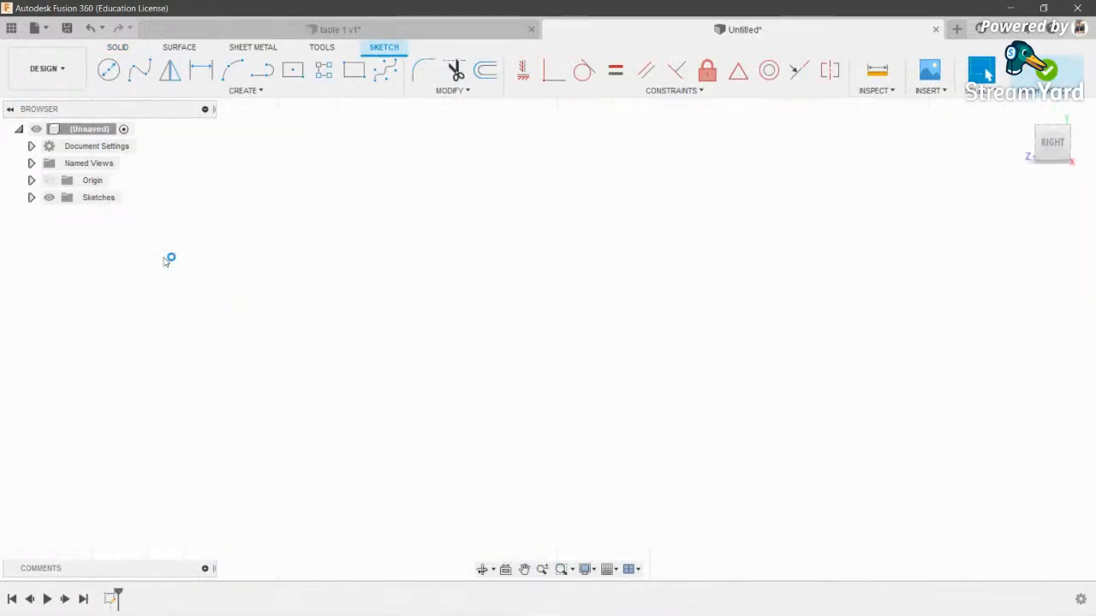
{"action": "left_click", "coordinate": [111, 77]}
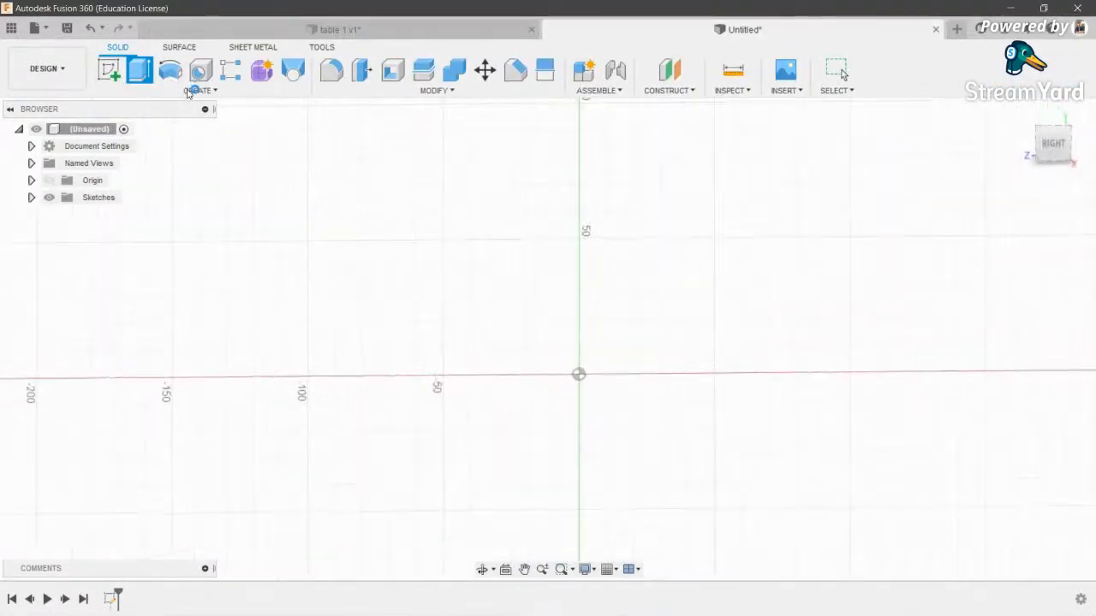
{"action": "key", "text": "r"}
{"action": "left_click", "coordinate": [179, 207]}
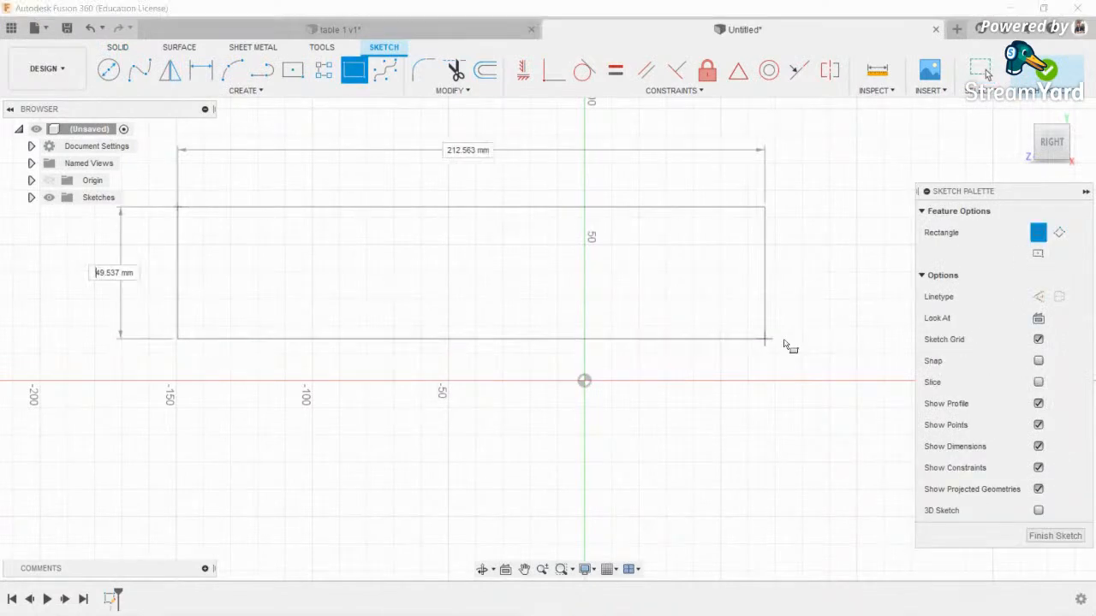
{"action": "scroll", "coordinate": [685, 394], "scroll_direction": "down", "scroll_amount": 2}
{"action": "left_click", "coordinate": [777, 438]}
{"action": "scroll", "coordinate": [345, 318], "scroll_direction": "down", "scroll_amount": 4}
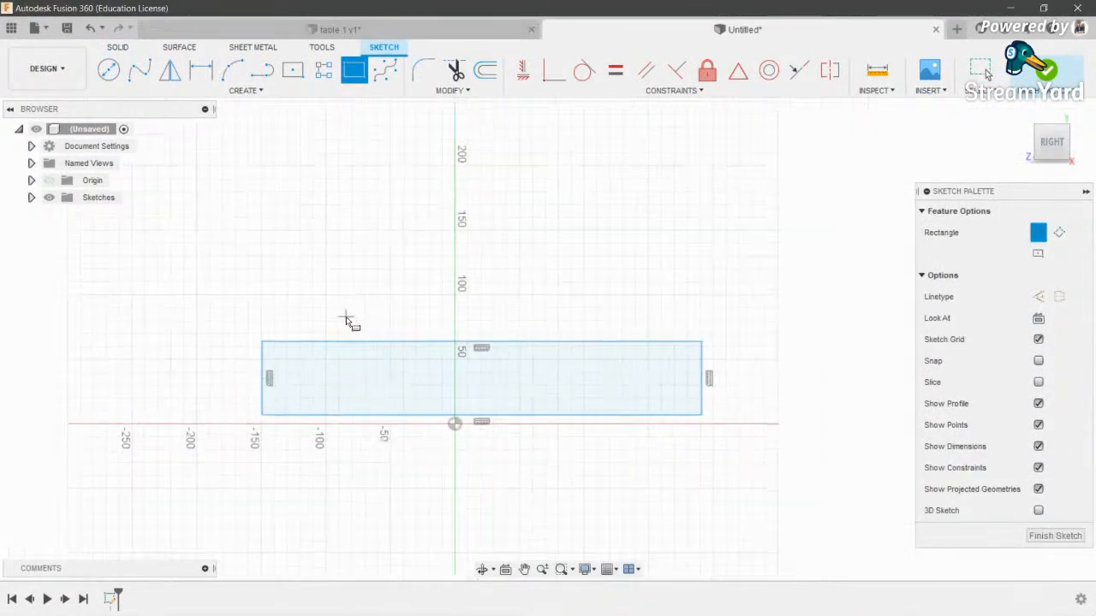
- Extrude the rectangle into a solid box and orbit around to inspect it
{"action": "key", "text": "e"}
{"action": "scroll", "coordinate": [520, 488], "scroll_direction": "down", "scroll_amount": 4}
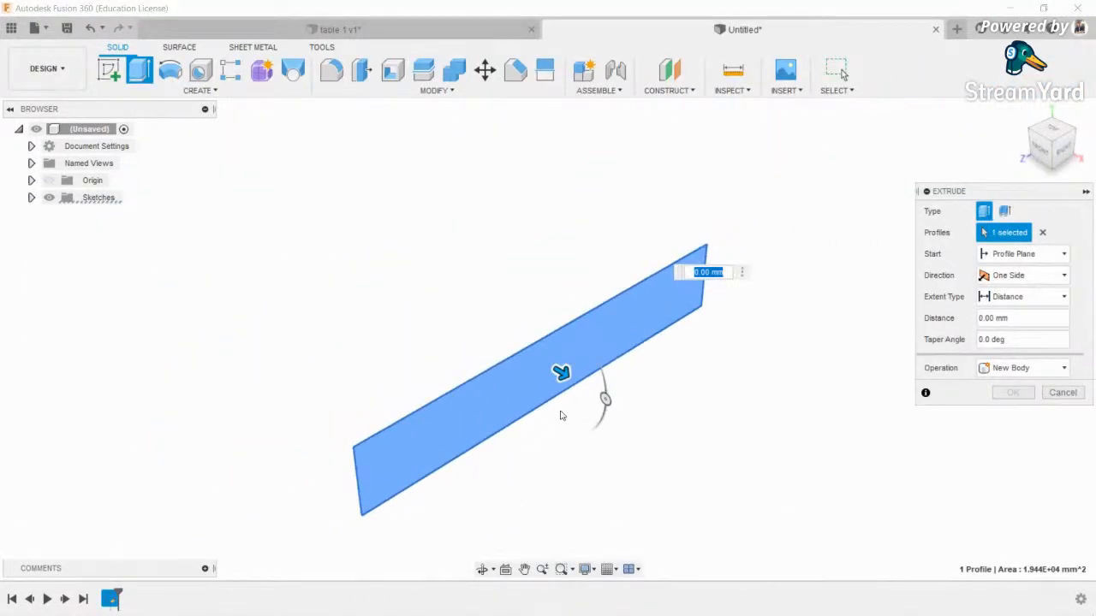
{"action": "left_click_drag", "start_coordinate": [561, 372], "coordinate": [485, 345]}
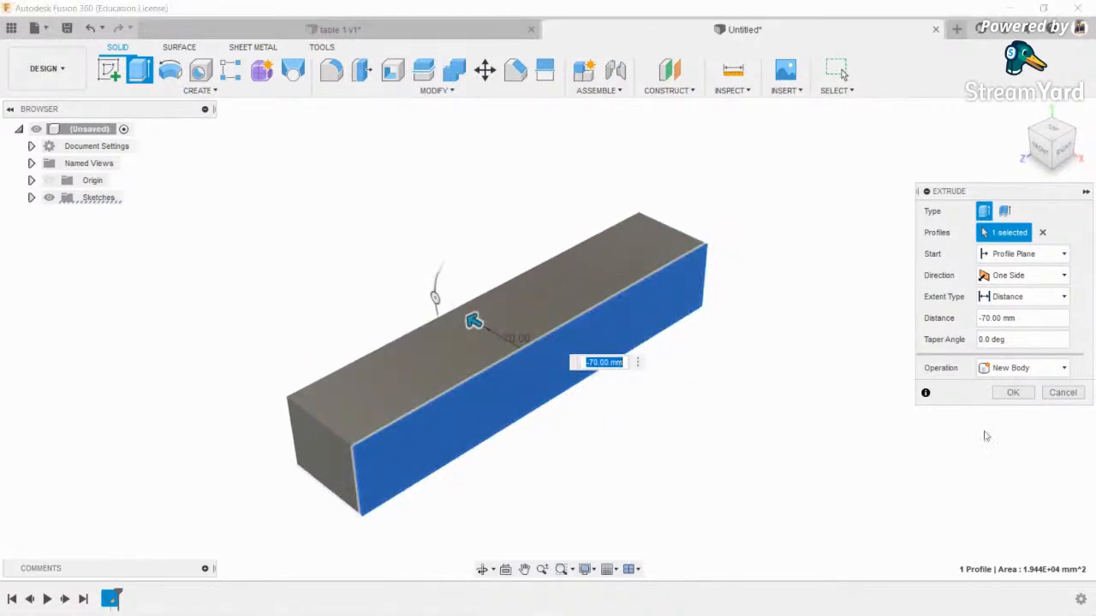
{"action": "left_click", "coordinate": [1012, 392]}
{"action": "left_click", "coordinate": [485, 575]}
{"action": "left_click_drag", "start_coordinate": [456, 315], "coordinate": [338, 277]}
{"action": "scroll", "coordinate": [482, 338], "scroll_direction": "up", "scroll_amount": 3}
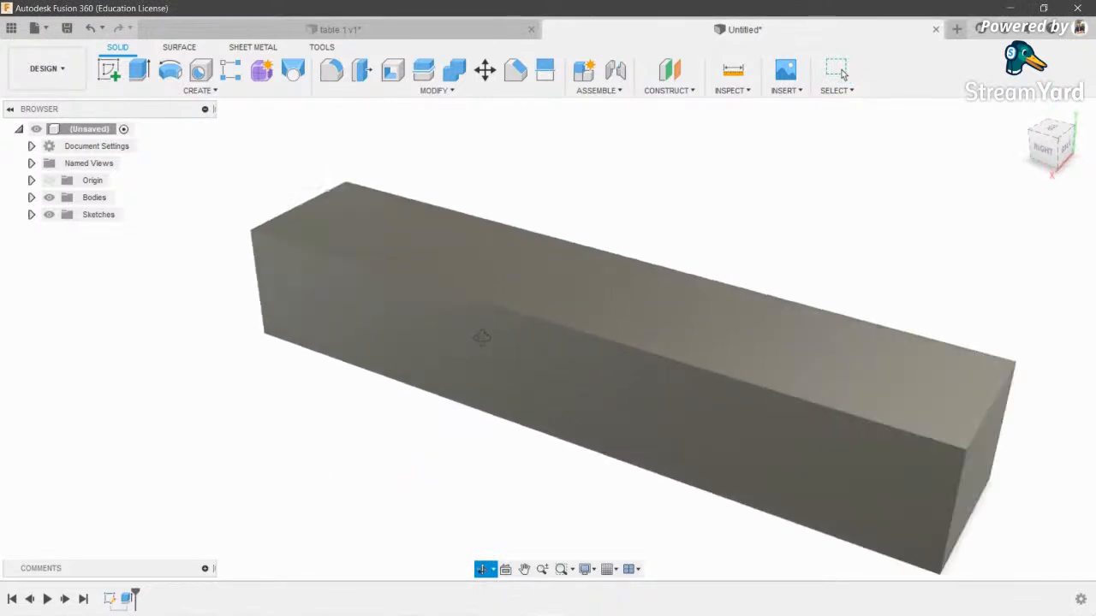
{"action": "scroll", "coordinate": [482, 337], "scroll_direction": "down", "scroll_amount": 3}
{"action": "left_click_drag", "start_coordinate": [482, 337], "coordinate": [482, 312]}
{"action": "key", "text": "Escape"}
{"action": "scroll", "coordinate": [694, 372], "scroll_direction": "up", "scroll_amount": 3}
{"action": "scroll", "coordinate": [620, 293], "scroll_direction": "down", "scroll_amount": 2}
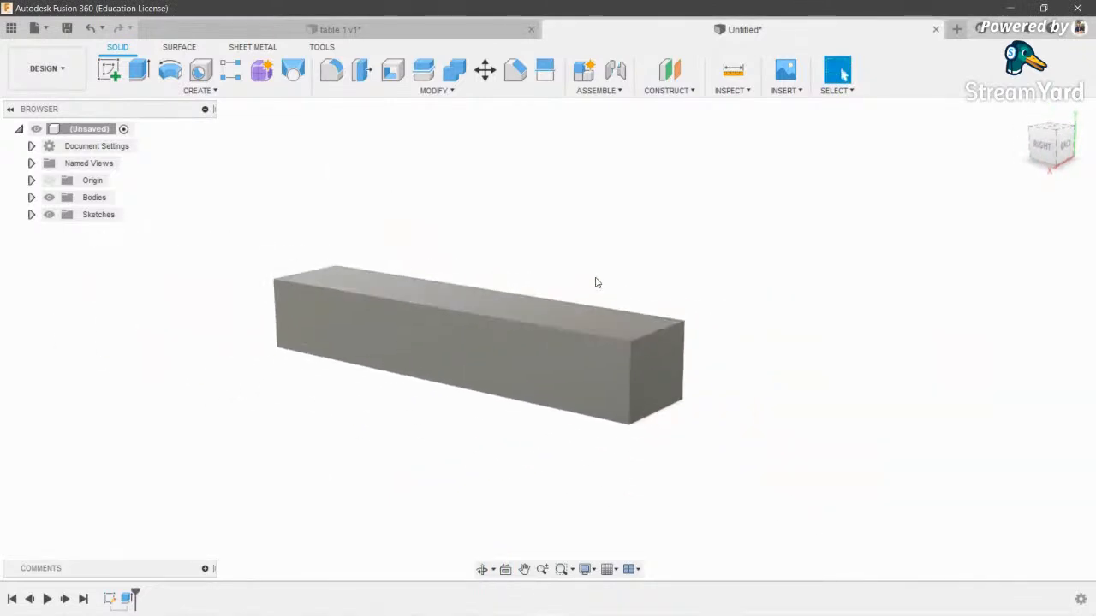
- Lengthen the bar by extruding its end face 500 mm, then switch to the Simulation workspace
{"action": "left_click", "coordinate": [1061, 146]}
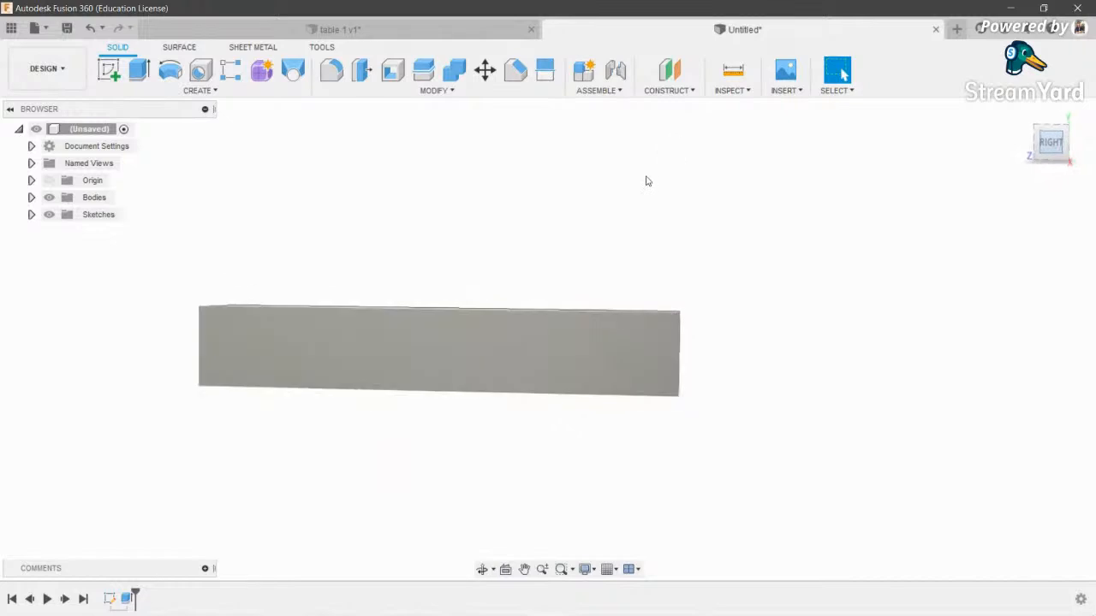
{"action": "left_click", "coordinate": [484, 569]}
{"action": "left_click_drag", "start_coordinate": [575, 329], "coordinate": [531, 403]}
{"action": "key", "text": "Escape"}
{"action": "scroll", "coordinate": [612, 352], "scroll_direction": "up", "scroll_amount": 3}
{"action": "scroll", "coordinate": [612, 374], "scroll_direction": "down", "scroll_amount": 3}
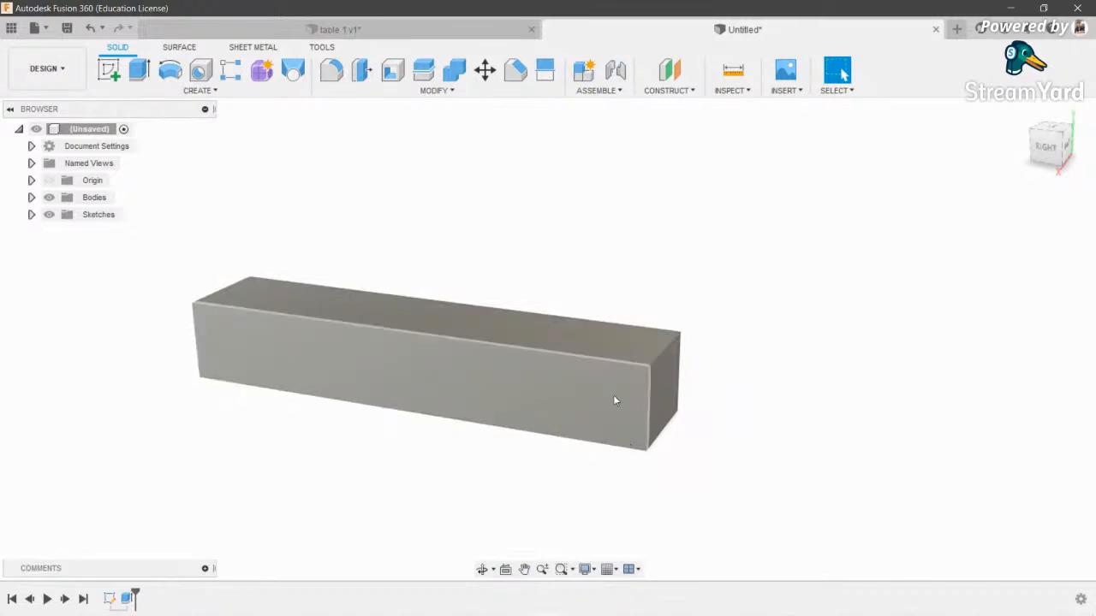
{"action": "scroll", "coordinate": [638, 399], "scroll_direction": "down", "scroll_amount": 2}
{"action": "middle_click_drag", "start_coordinate": [639, 399], "coordinate": [609, 389]}
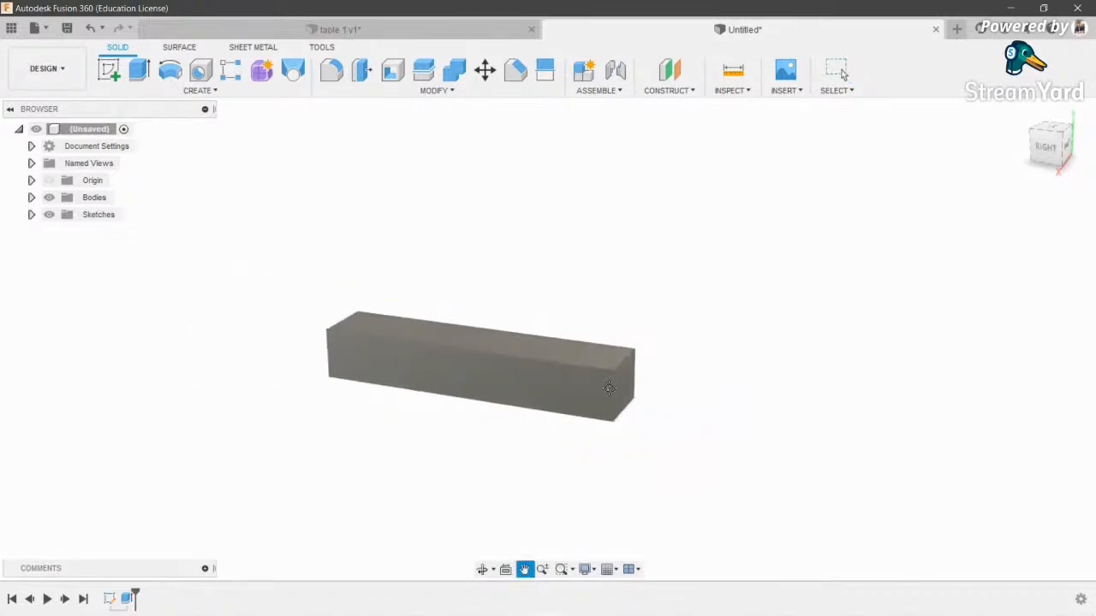
{"action": "key", "text": "e"}
{"action": "left_click", "coordinate": [579, 379]}
{"action": "type", "text": "500"}
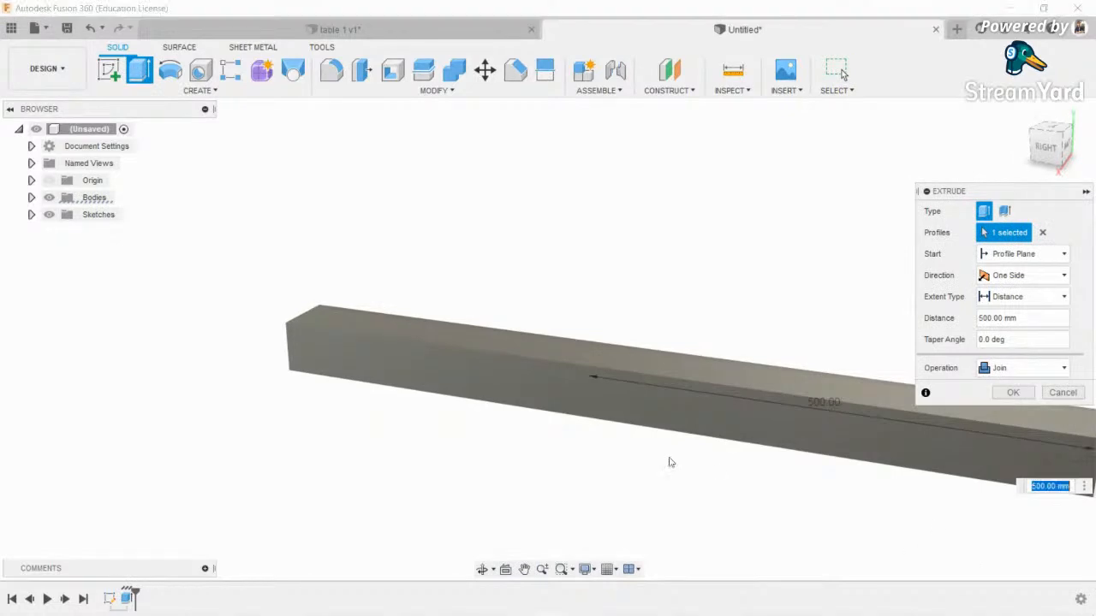
{"action": "scroll", "coordinate": [672, 462], "scroll_direction": "down", "scroll_amount": 2}
{"action": "middle_click_drag", "start_coordinate": [672, 462], "coordinate": [545, 440]}
{"action": "left_click", "coordinate": [1011, 393]}
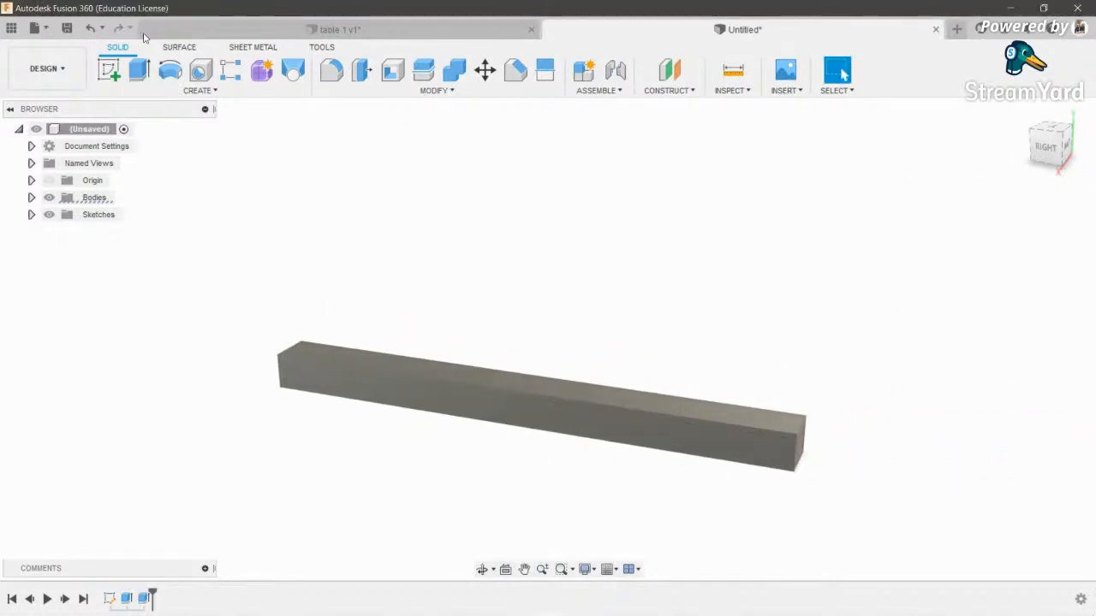
{"action": "left_click", "coordinate": [47, 68]}
{"action": "left_click", "coordinate": [53, 204]}
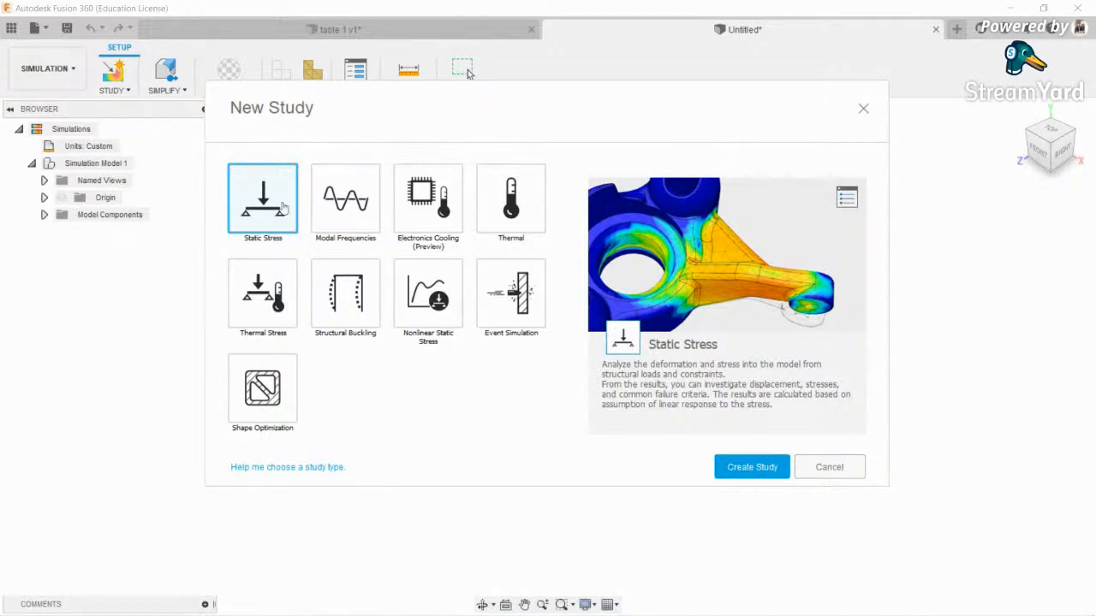
- Pick the Thermal Stress study type over Modal Frequencies and create Study 1
{"action": "left_click", "coordinate": [356, 208]}
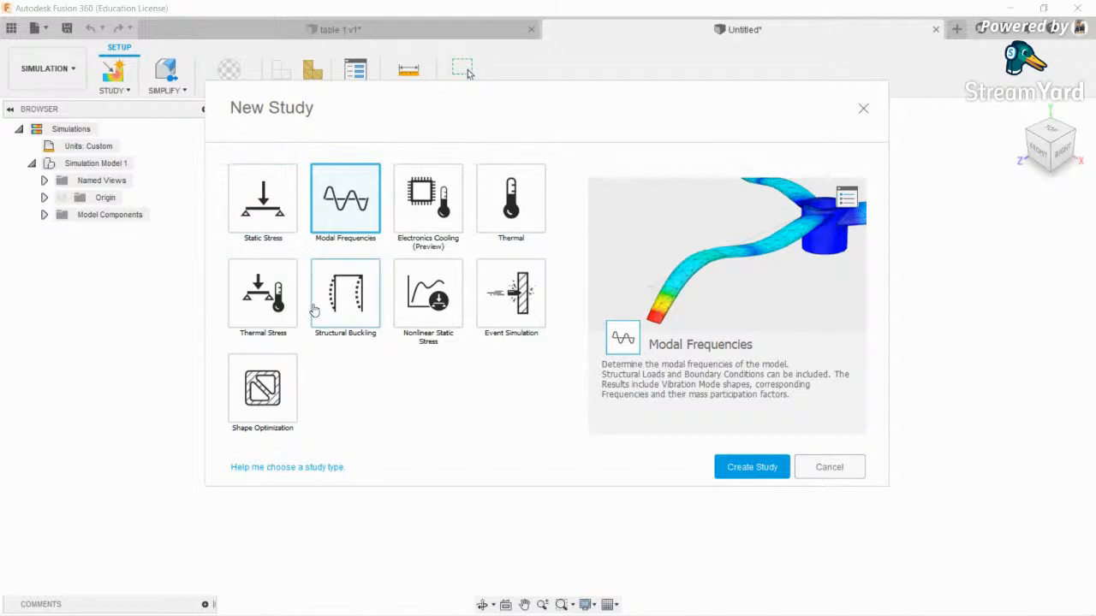
{"action": "left_click", "coordinate": [276, 301]}
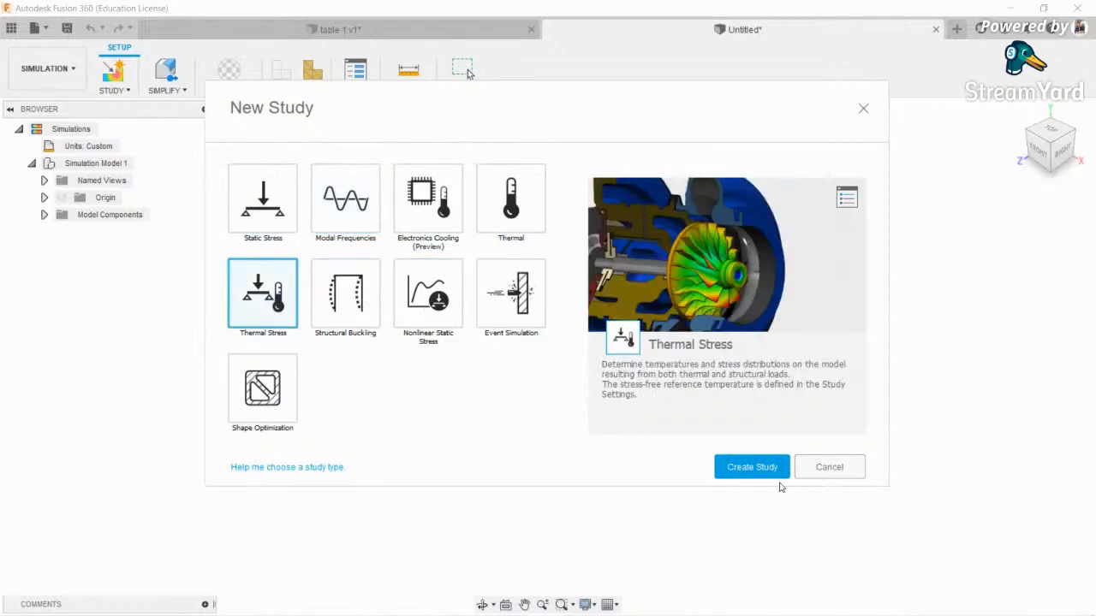
{"action": "left_click", "coordinate": [776, 468]}
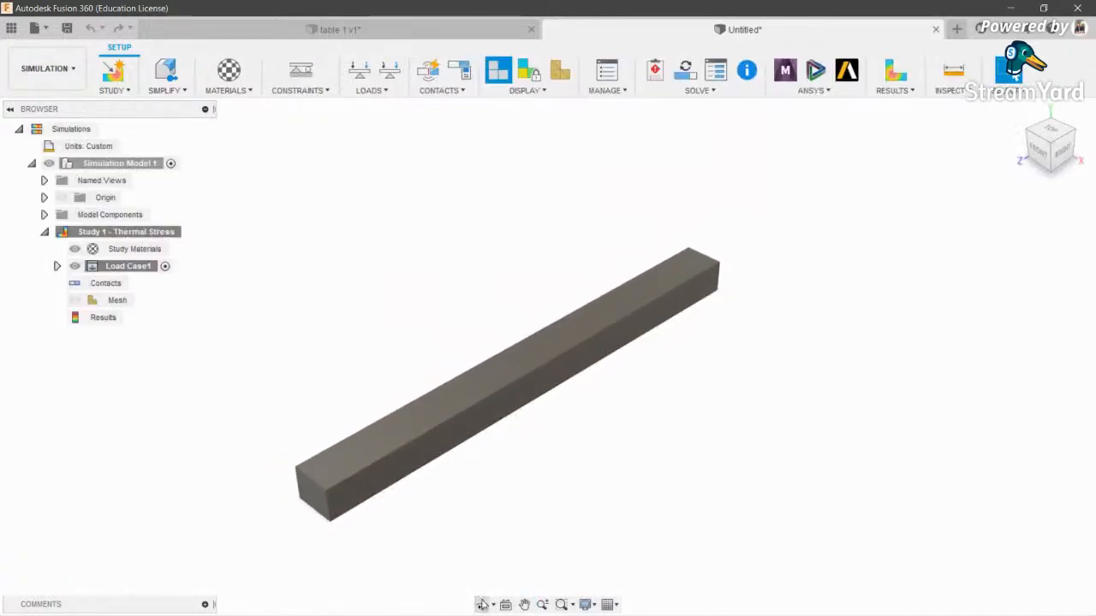
- Orbit and pan the beam into view and look at the model simplification options
{"action": "left_click", "coordinate": [482, 604]}
{"action": "left_click_drag", "start_coordinate": [506, 416], "coordinate": [402, 411]}
{"action": "key", "text": "Escape"}
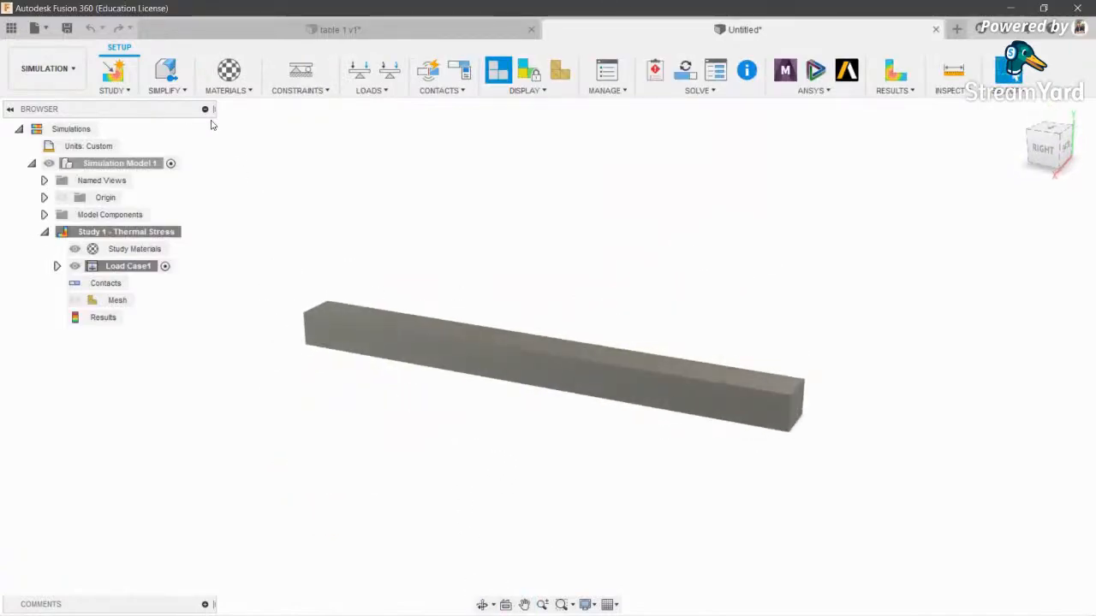
{"action": "left_click", "coordinate": [165, 90]}
{"action": "scroll", "coordinate": [359, 267], "scroll_direction": "up", "scroll_amount": 2}
{"action": "scroll", "coordinate": [412, 269], "scroll_direction": "down", "scroll_amount": 1}
{"action": "middle_click_drag", "start_coordinate": [467, 316], "coordinate": [448, 289]}
{"action": "scroll", "coordinate": [411, 270], "scroll_direction": "up", "scroll_amount": 1}
{"action": "scroll", "coordinate": [448, 288], "scroll_direction": "down", "scroll_amount": 1}
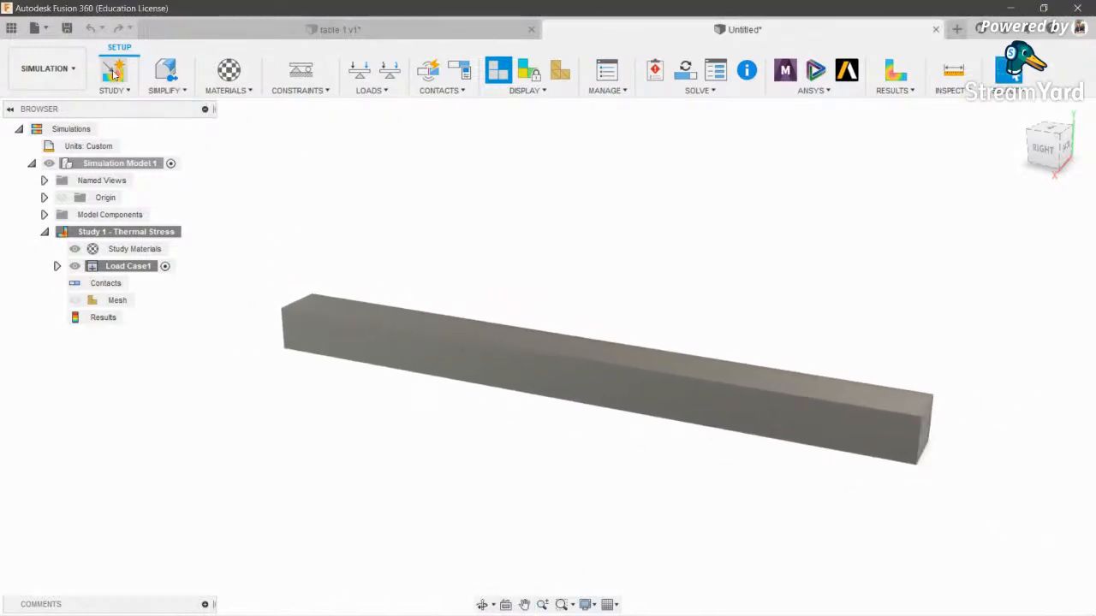
- Override the bar's Steel study material with Glass in Study Materials
{"action": "left_click", "coordinate": [227, 90]}
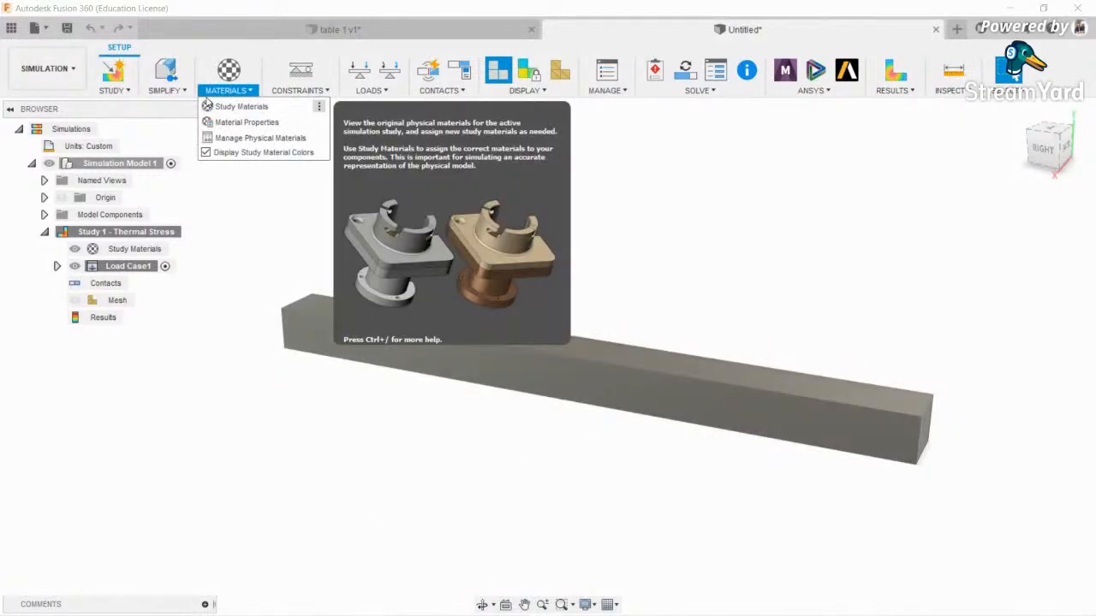
{"action": "left_click", "coordinate": [234, 110]}
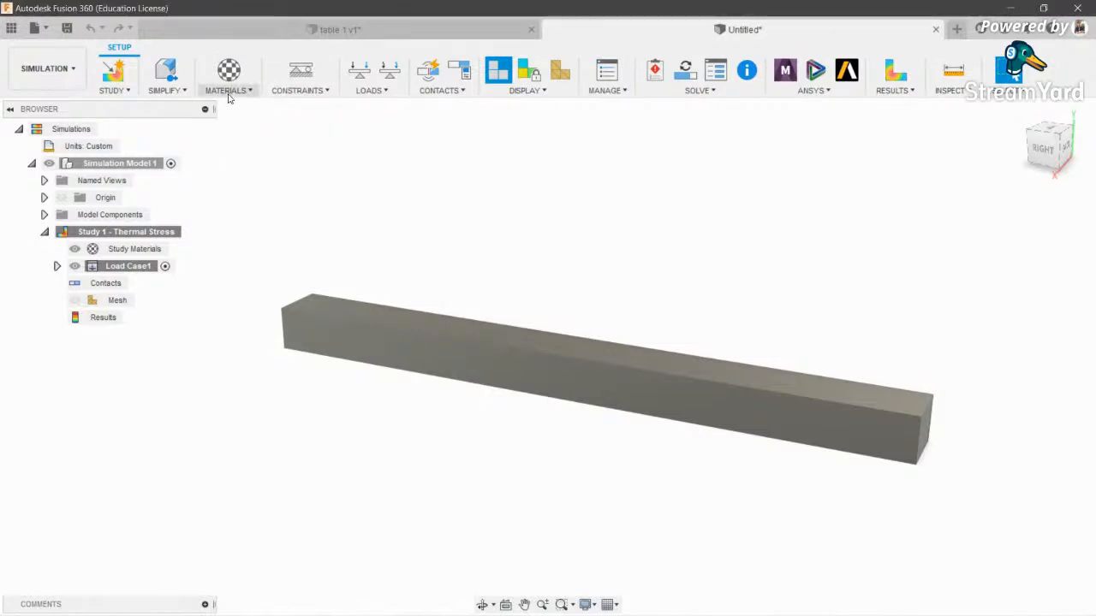
{"action": "left_click", "coordinate": [506, 259]}
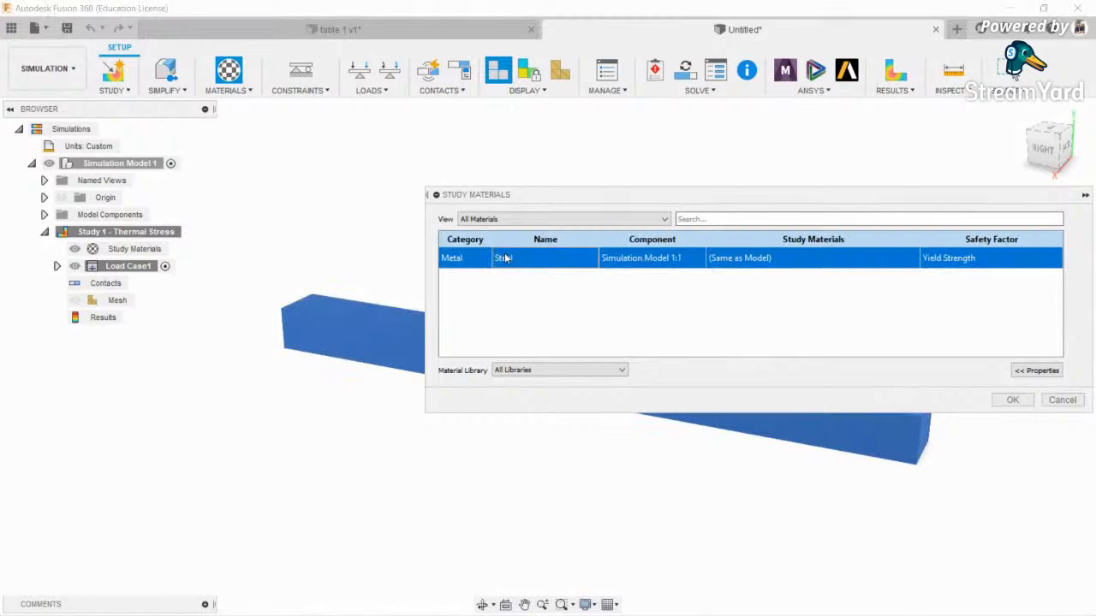
{"action": "left_click", "coordinate": [751, 257]}
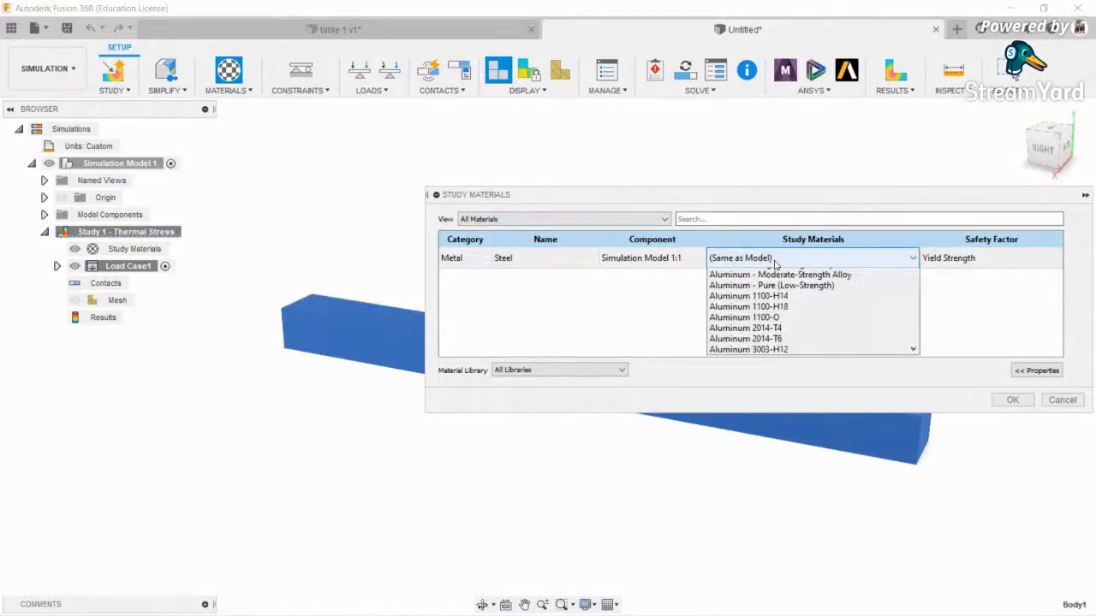
{"action": "scroll", "coordinate": [782, 324], "scroll_direction": "down", "scroll_amount": 8}
{"action": "scroll", "coordinate": [783, 323], "scroll_direction": "down", "scroll_amount": 12}
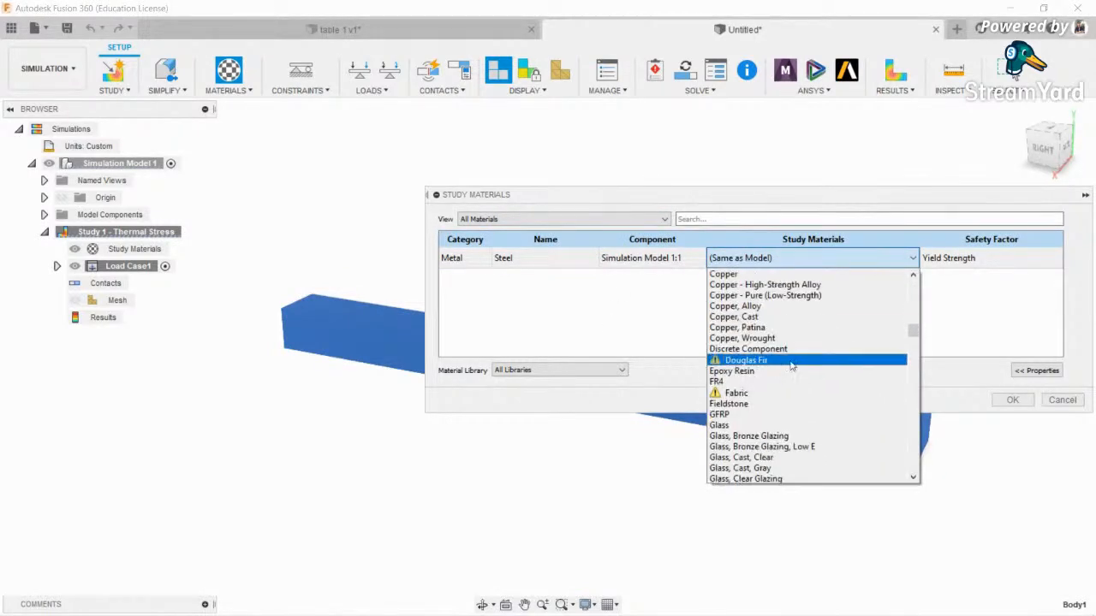
{"action": "scroll", "coordinate": [792, 366], "scroll_direction": "up", "scroll_amount": 3}
{"action": "scroll", "coordinate": [792, 367], "scroll_direction": "down", "scroll_amount": 6}
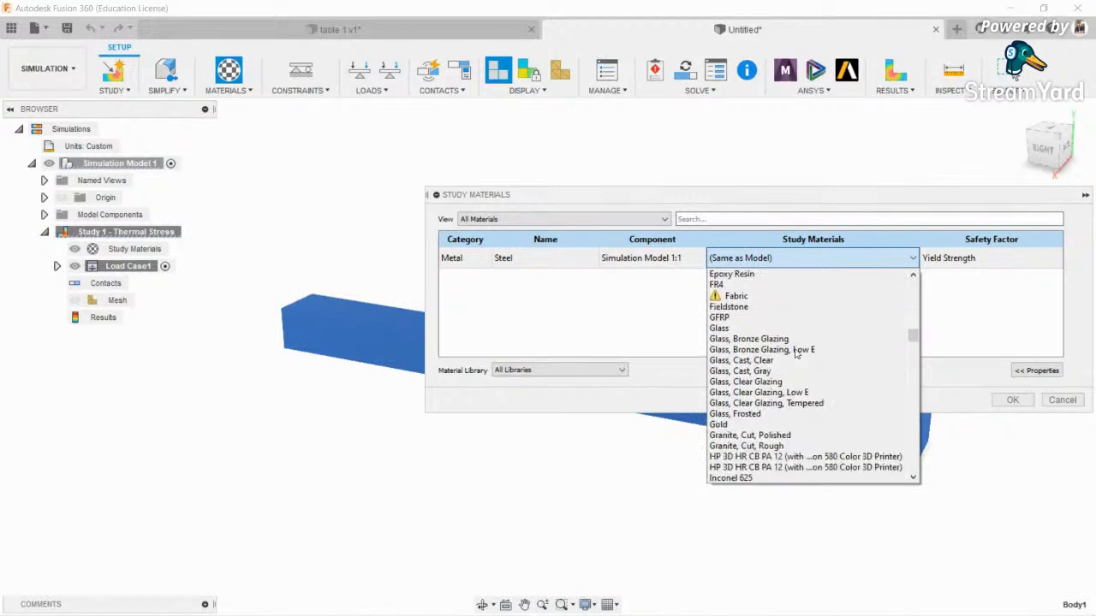
{"action": "scroll", "coordinate": [789, 343], "scroll_direction": "up", "scroll_amount": 3}
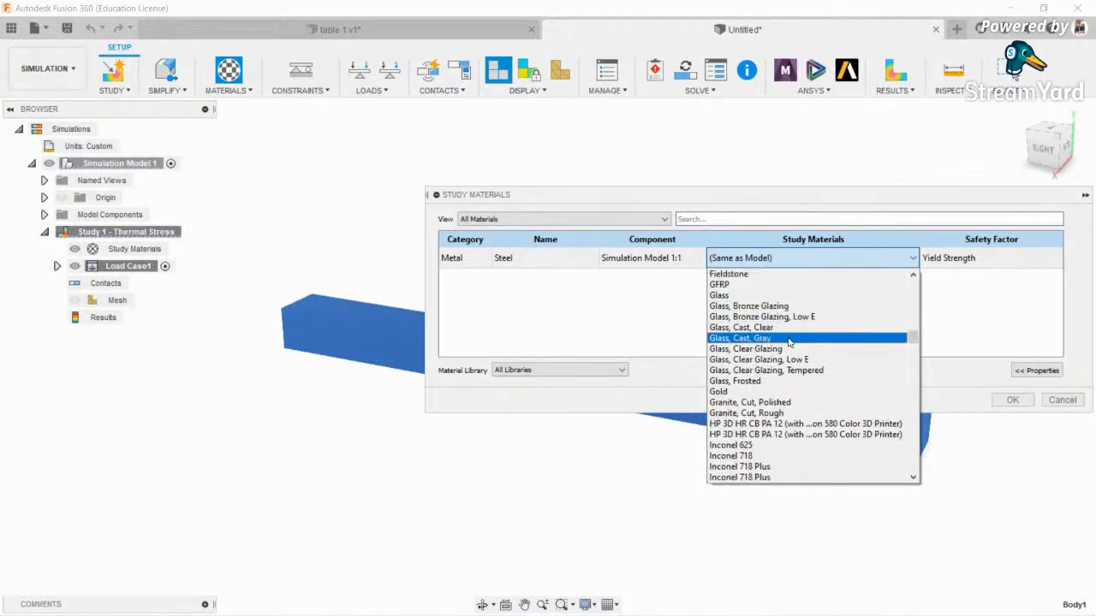
{"action": "left_click", "coordinate": [788, 296]}
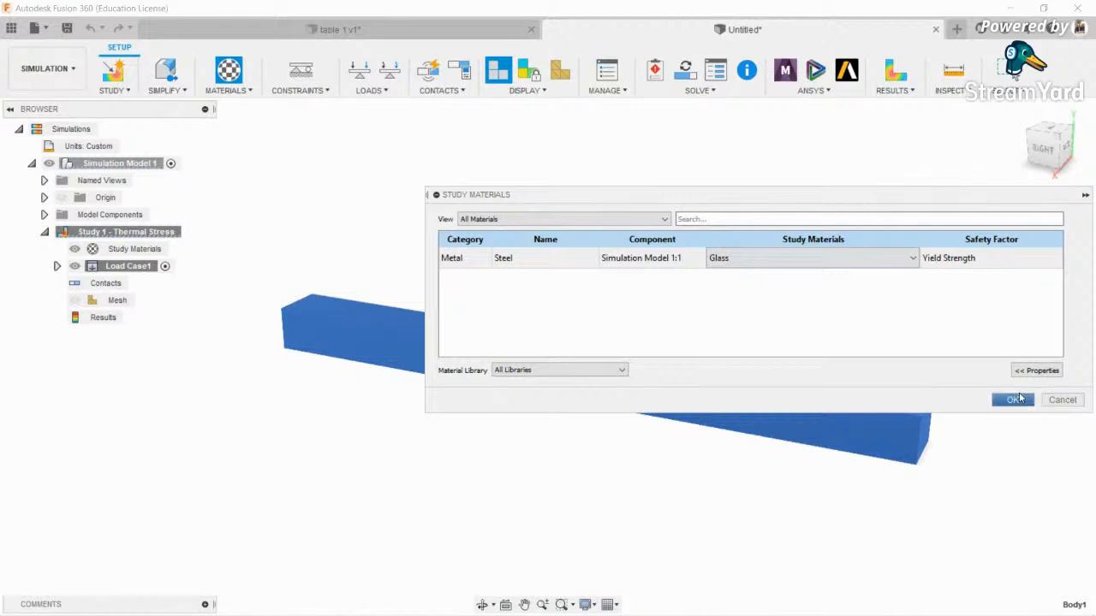
{"action": "left_click", "coordinate": [1013, 400]}
{"action": "scroll", "coordinate": [481, 320], "scroll_direction": "up", "scroll_amount": 1}
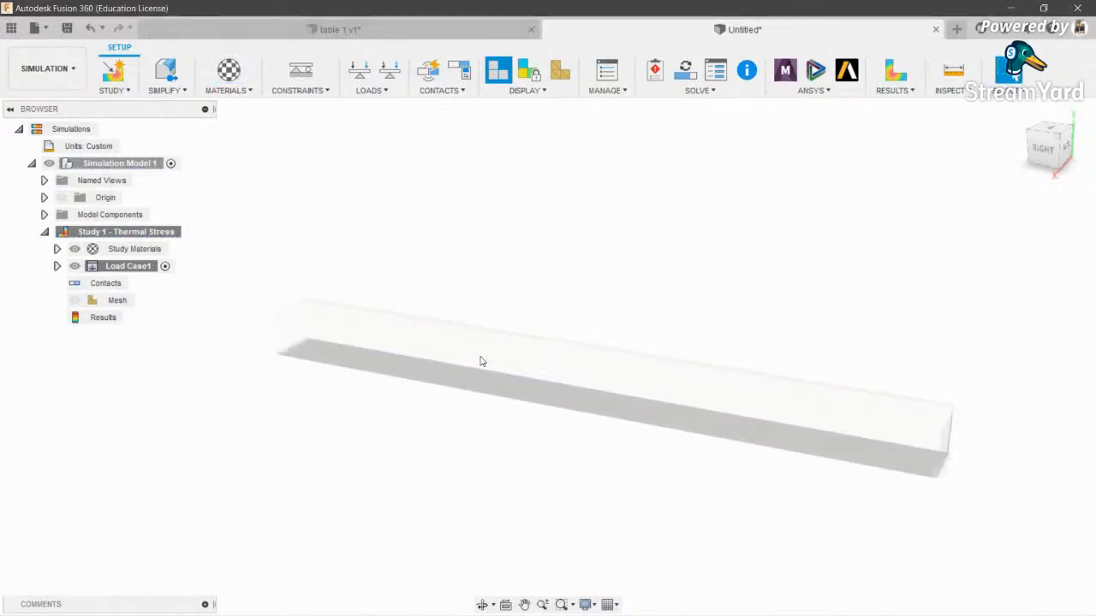
- Add a fixed structural constraint on the bar's end face
{"action": "middle_click_drag", "start_coordinate": [584, 260], "coordinate": [514, 265]}
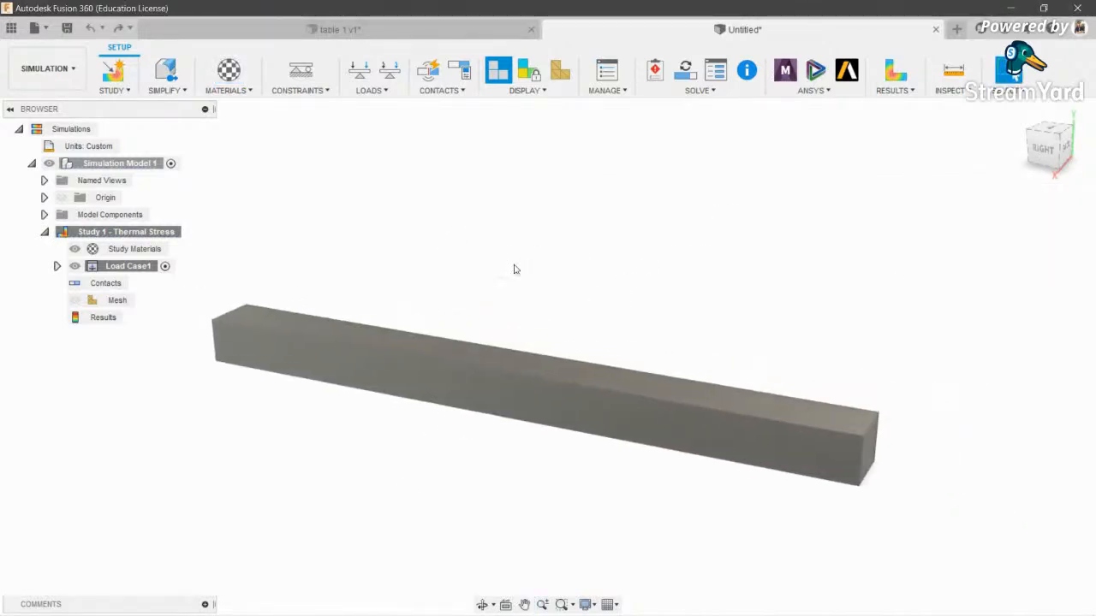
{"action": "left_click", "coordinate": [291, 92]}
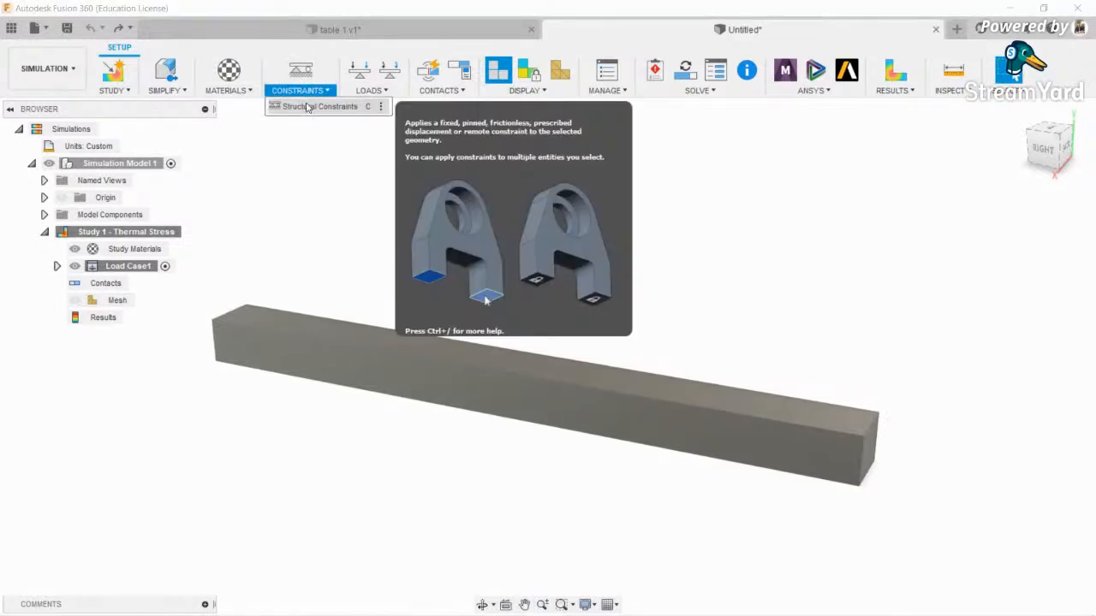
{"action": "scroll", "coordinate": [303, 234], "scroll_direction": "down", "scroll_amount": 3}
{"action": "scroll", "coordinate": [342, 244], "scroll_direction": "up", "scroll_amount": 2}
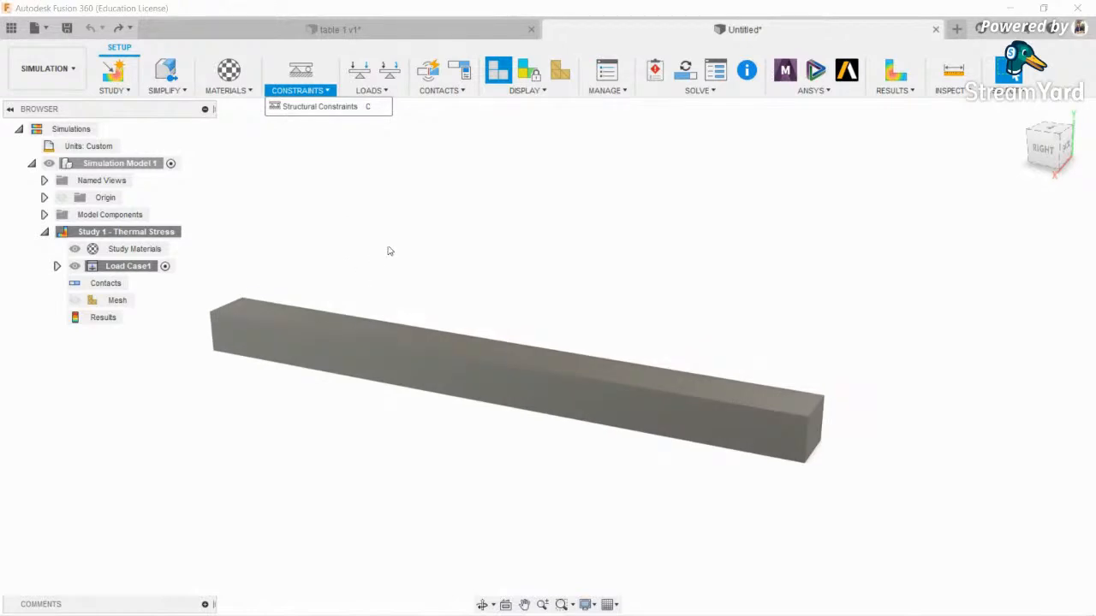
{"action": "left_click", "coordinate": [374, 260]}
{"action": "left_click", "coordinate": [482, 604]}
{"action": "left_click_drag", "start_coordinate": [497, 360], "coordinate": [489, 285]}
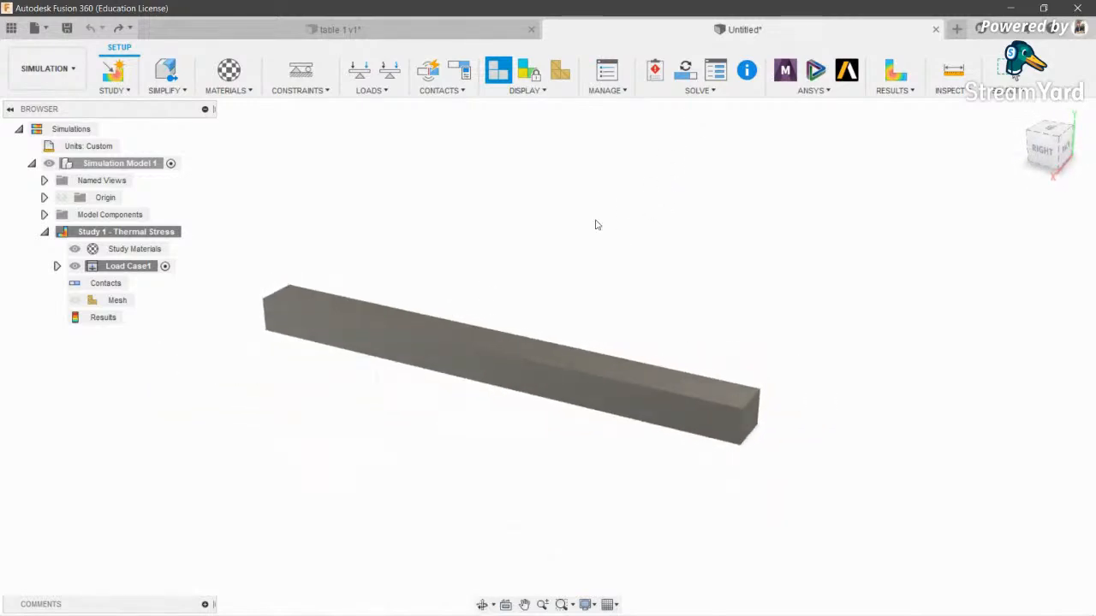
{"action": "middle_click_drag", "start_coordinate": [596, 224], "coordinate": [694, 211]}
{"action": "left_click", "coordinate": [314, 71]}
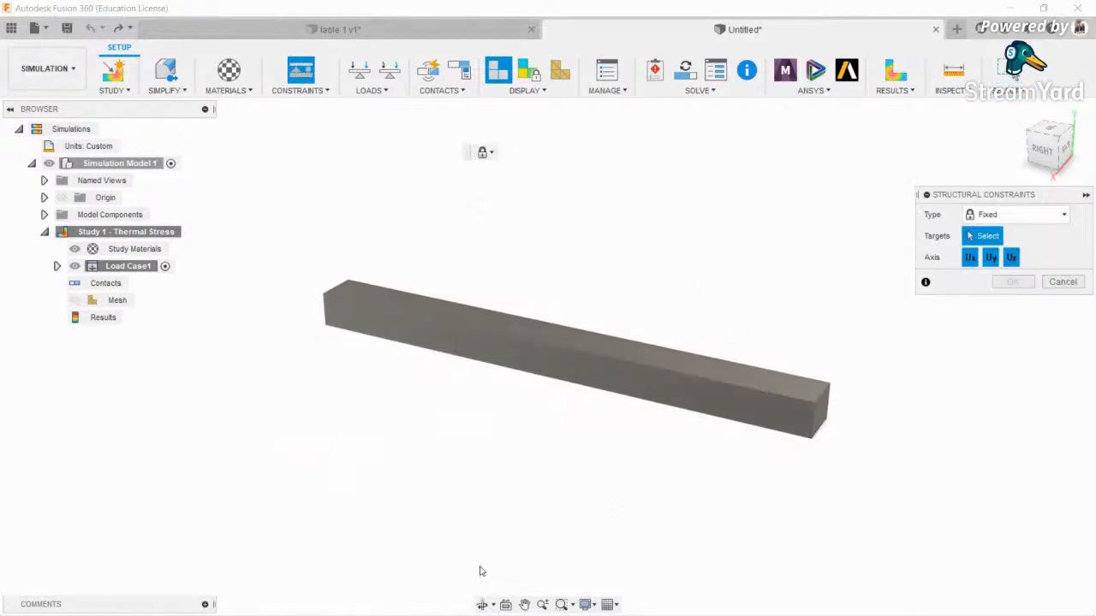
{"action": "left_click_drag", "start_coordinate": [487, 283], "coordinate": [582, 264]}
{"action": "scroll", "coordinate": [331, 441], "scroll_direction": "up", "scroll_amount": 5}
{"action": "key", "text": "Escape"}
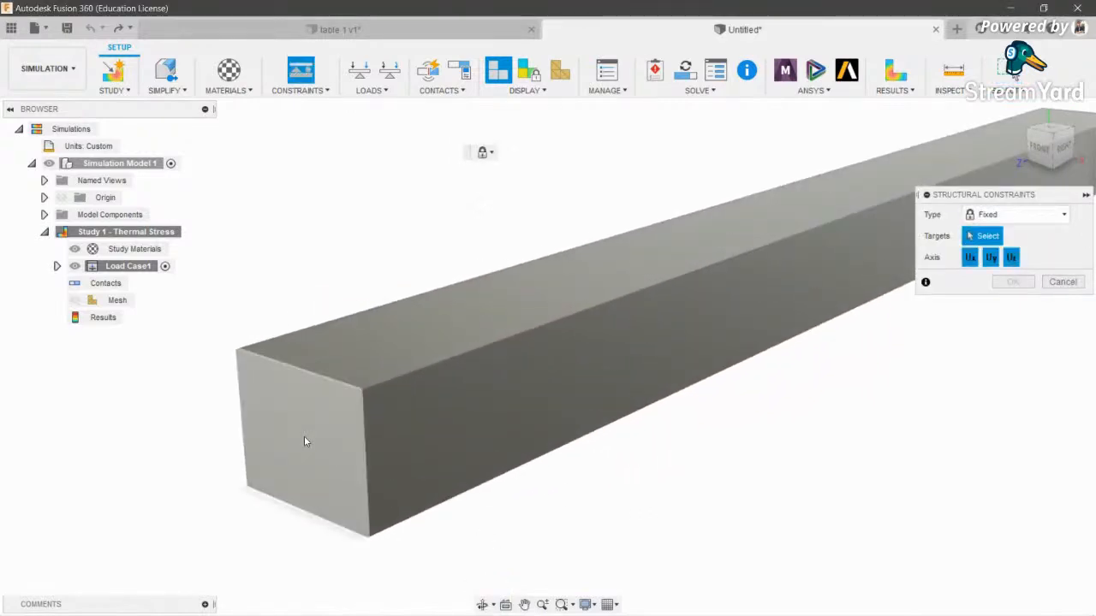
{"action": "left_click", "coordinate": [305, 437]}
{"action": "scroll", "coordinate": [312, 438], "scroll_direction": "down", "scroll_amount": 5}
{"action": "left_click", "coordinate": [1013, 282]}
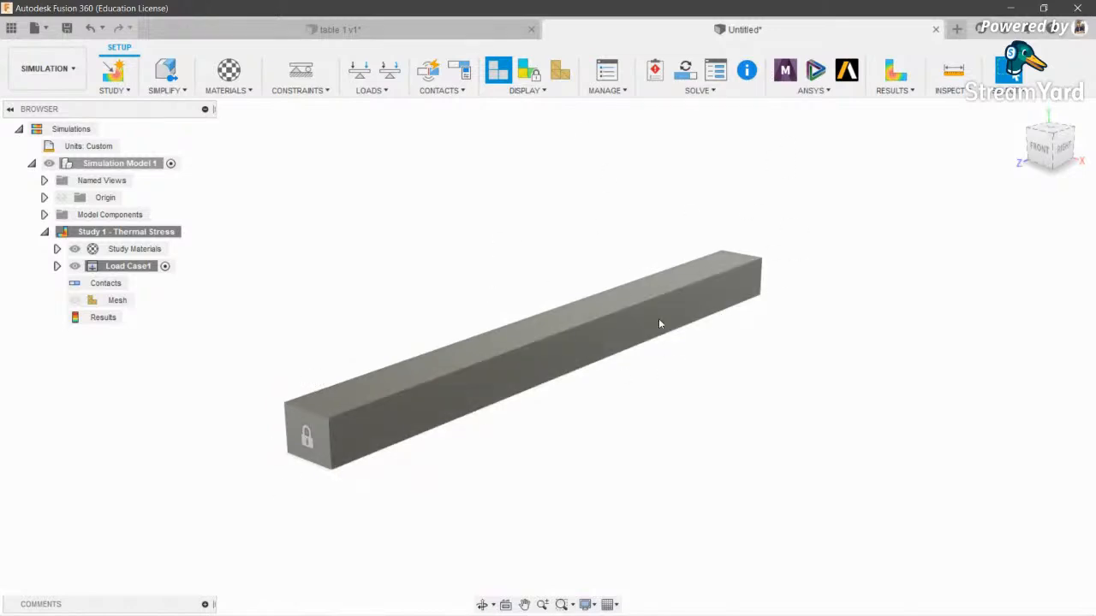
- Apply a 500 N downward structural force to the bar's top face
{"action": "left_click", "coordinate": [370, 92]}
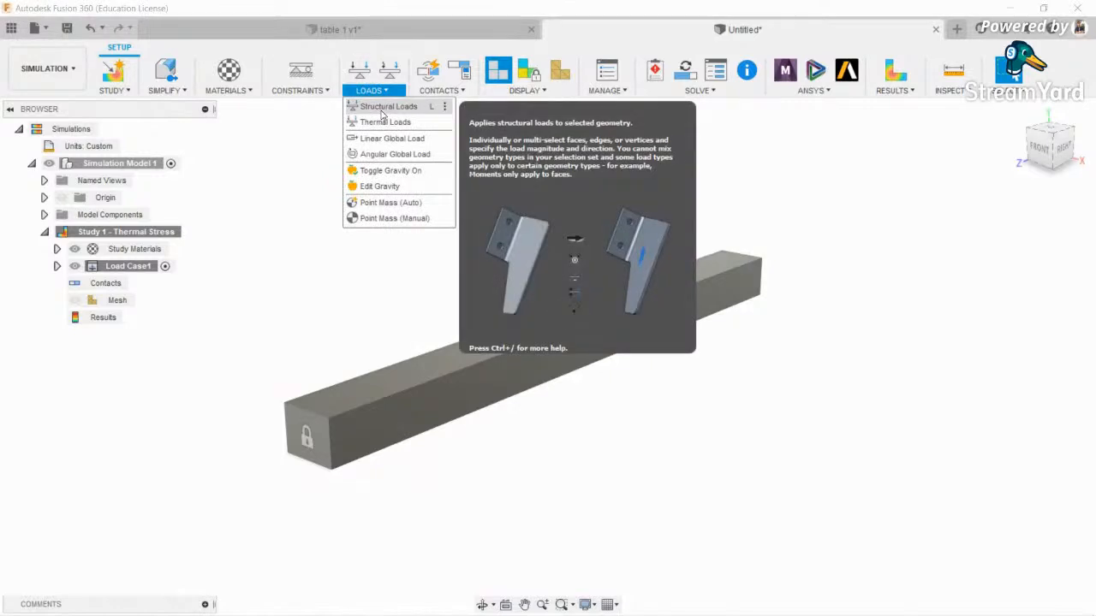
{"action": "left_click", "coordinate": [386, 106]}
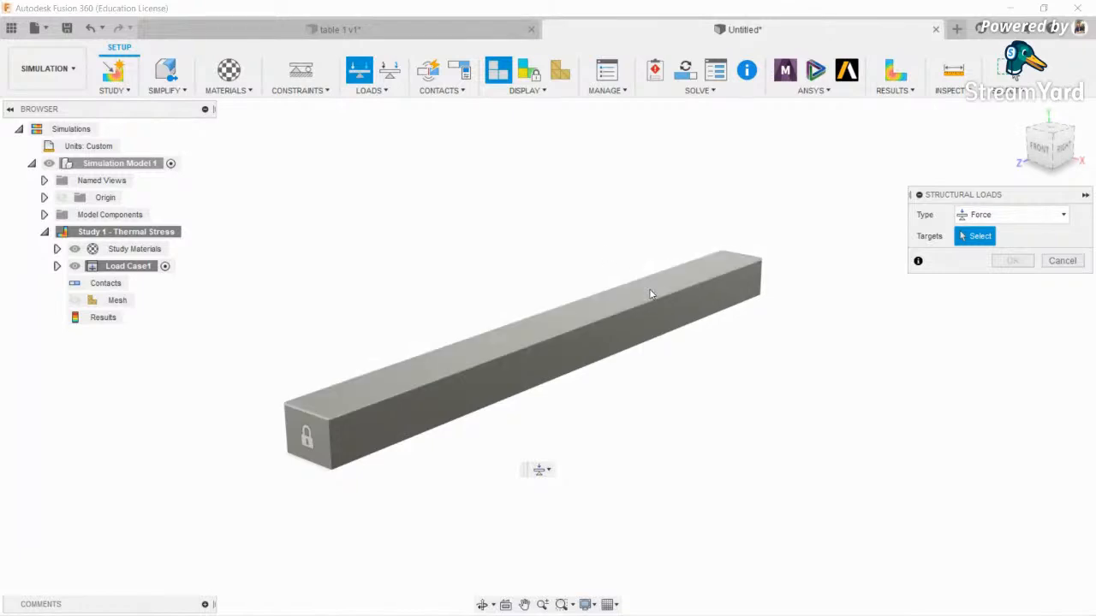
{"action": "left_click", "coordinate": [627, 298]}
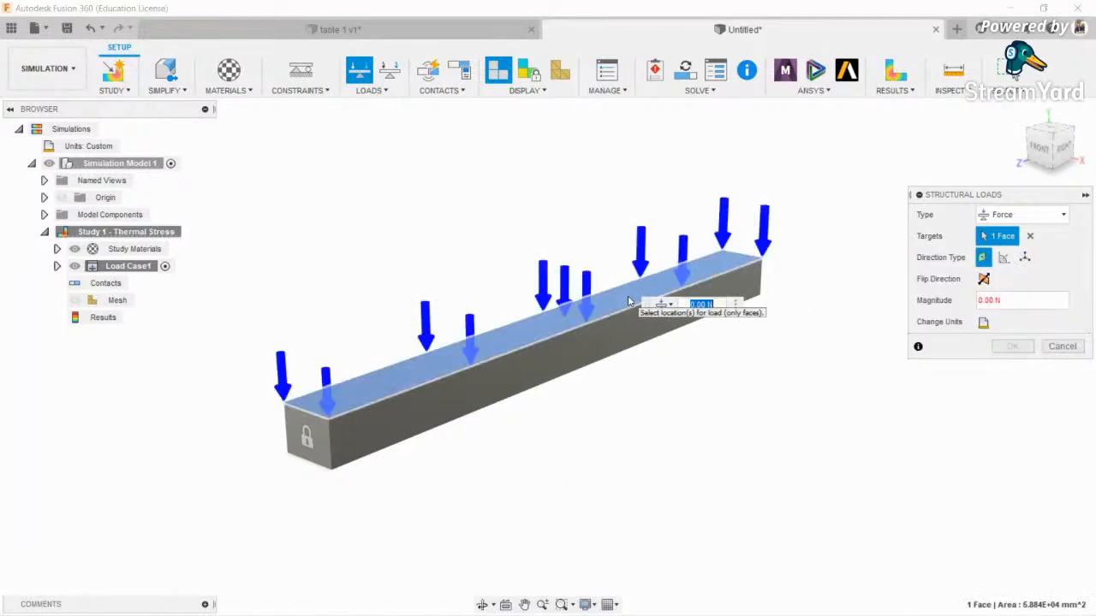
{"action": "left_click", "coordinate": [1064, 148]}
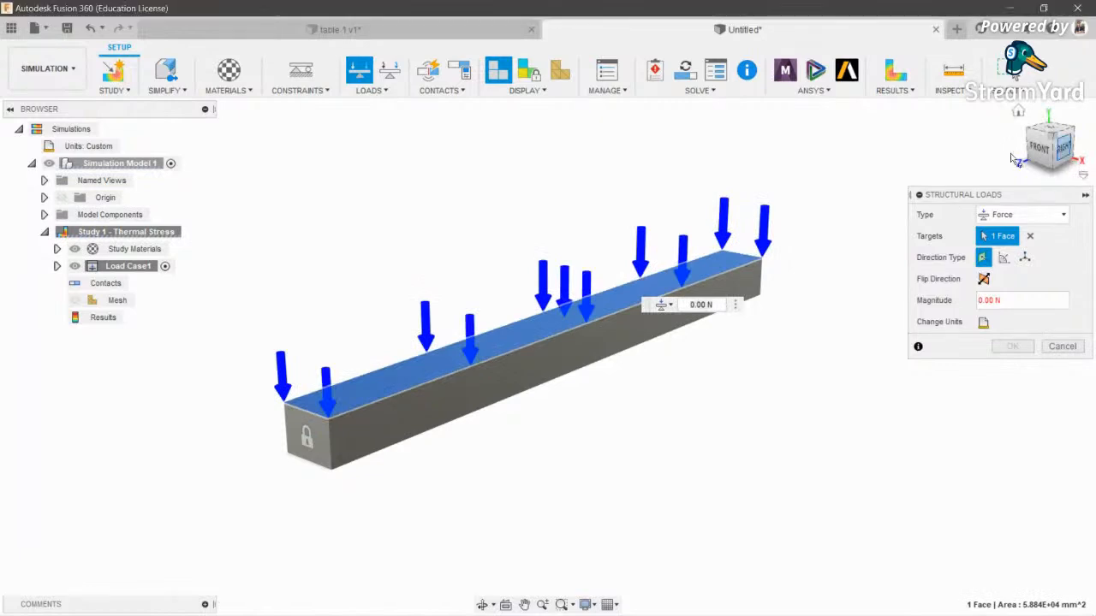
{"action": "left_click", "coordinate": [682, 305]}
{"action": "type", "text": "500"}
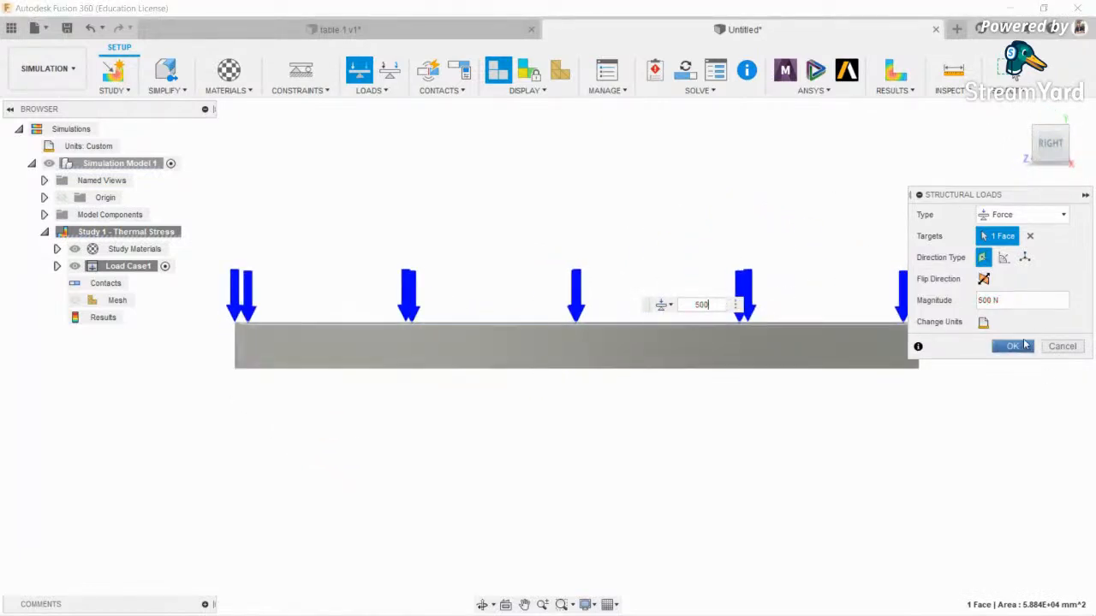
{"action": "left_click", "coordinate": [1012, 347]}
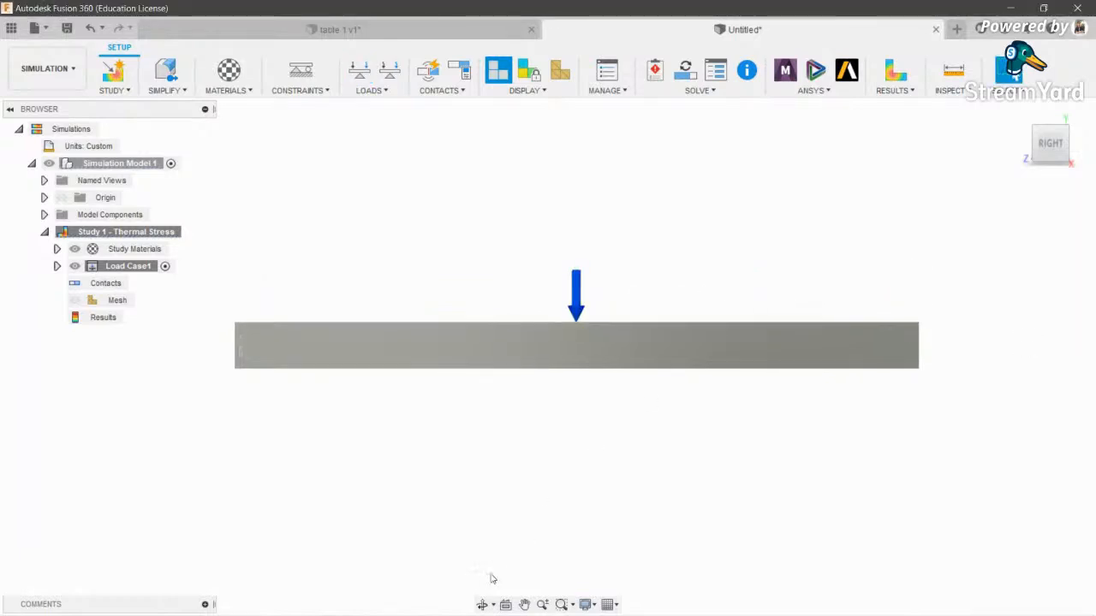
{"action": "left_click", "coordinate": [482, 604]}
{"action": "left_click_drag", "start_coordinate": [531, 385], "coordinate": [510, 320]}
- Add a thermal load fixing the bar's top face at 100 °C
{"action": "scroll", "coordinate": [511, 320], "scroll_direction": "up", "scroll_amount": 3}
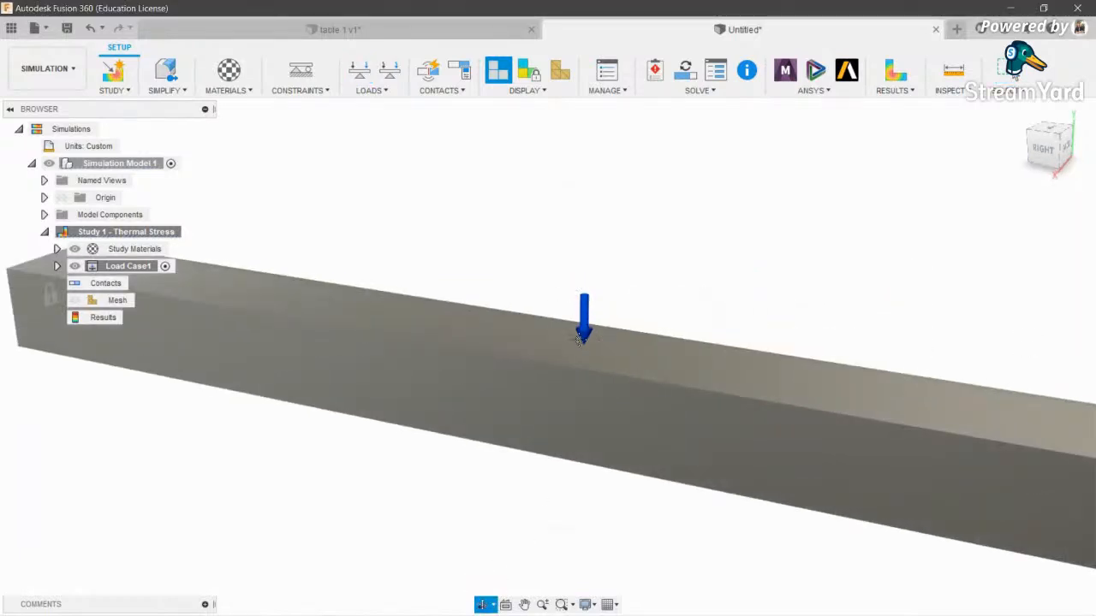
{"action": "key", "text": "Escape"}
{"action": "left_click", "coordinate": [391, 72]}
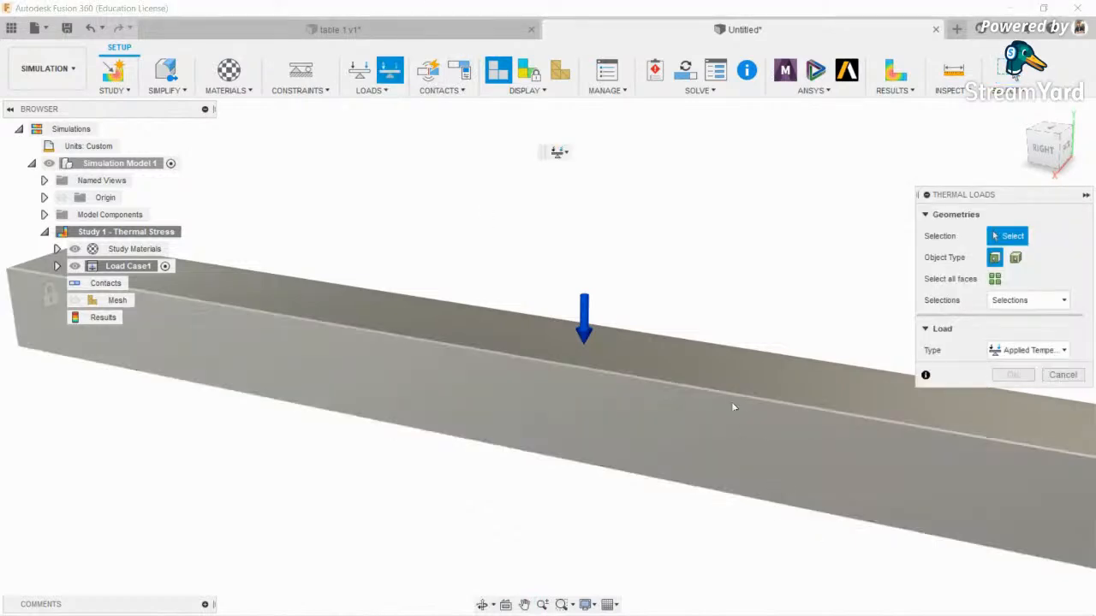
{"action": "scroll", "coordinate": [730, 368], "scroll_direction": "down", "scroll_amount": 2}
{"action": "middle_click_drag", "start_coordinate": [729, 367], "coordinate": [677, 396]}
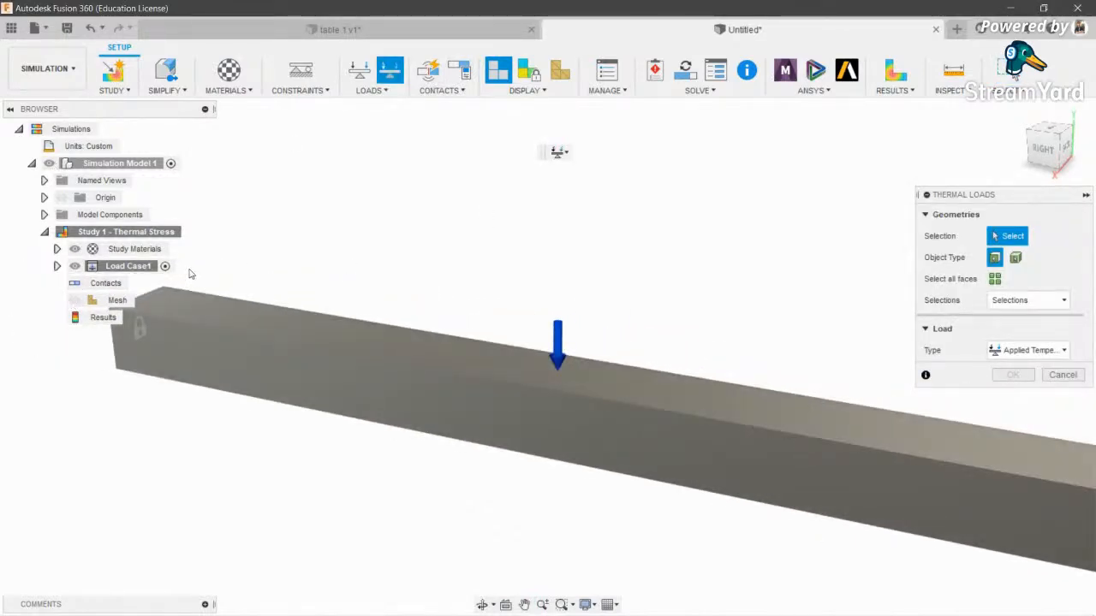
{"action": "left_click", "coordinate": [757, 409]}
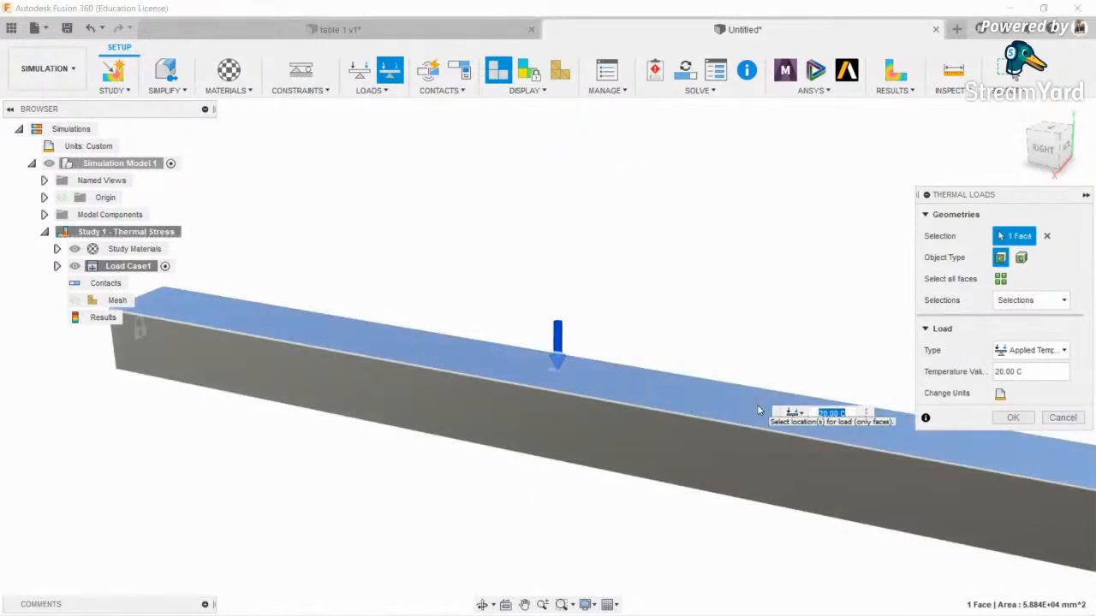
{"action": "type", "text": "100"}
{"action": "key", "text": "Return"}
{"action": "scroll", "coordinate": [757, 404], "scroll_direction": "down", "scroll_amount": 2}
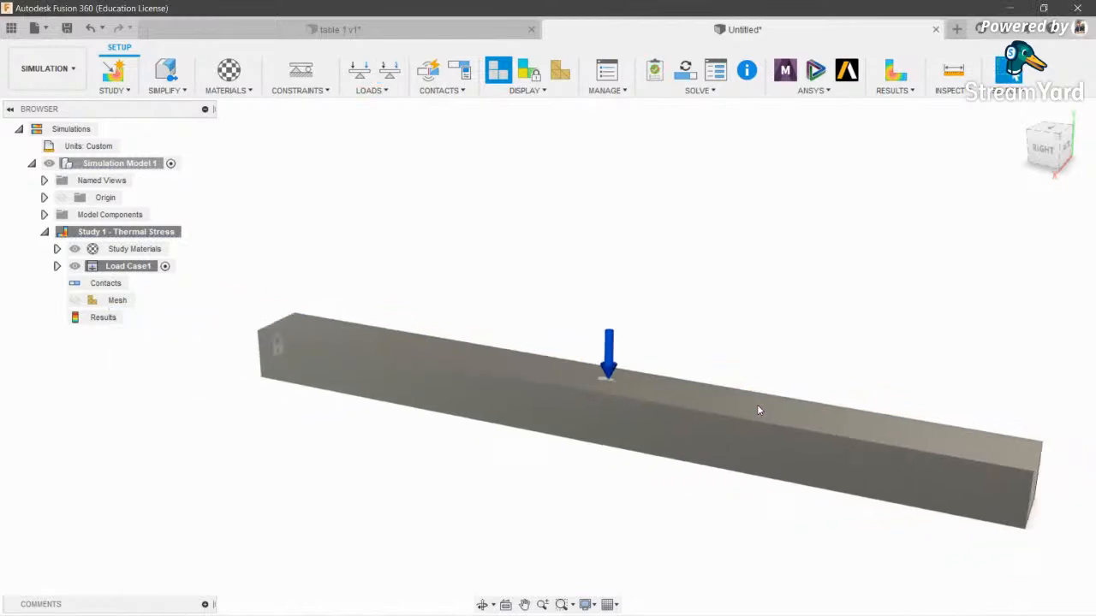
- Compute the study mesh in Mesh View and orbit to inspect it on the loaded bar
{"action": "left_click", "coordinate": [558, 68]}
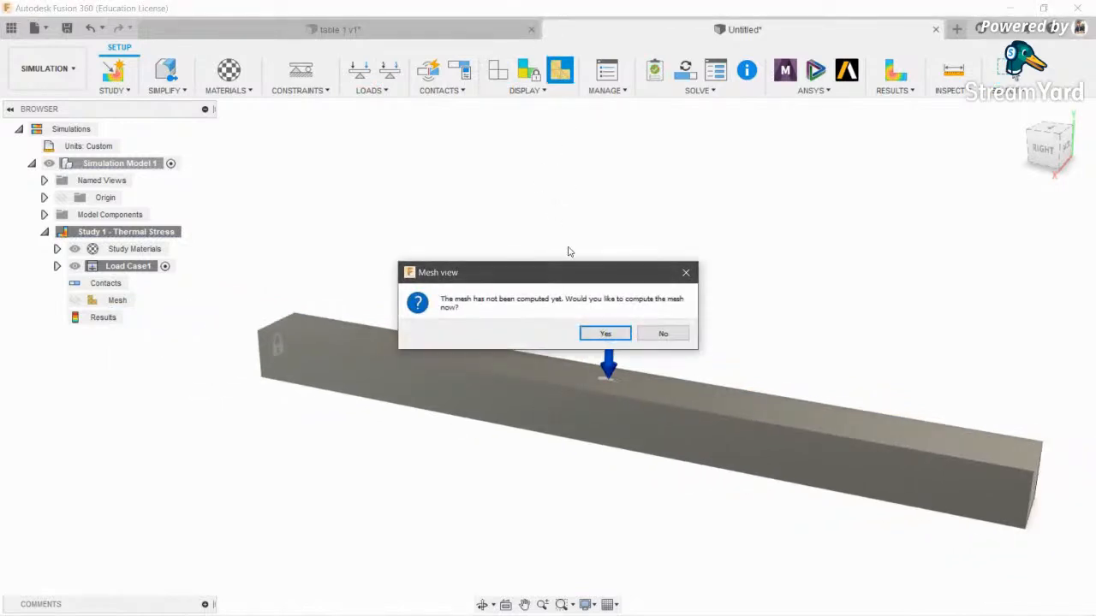
{"action": "left_click", "coordinate": [617, 334]}
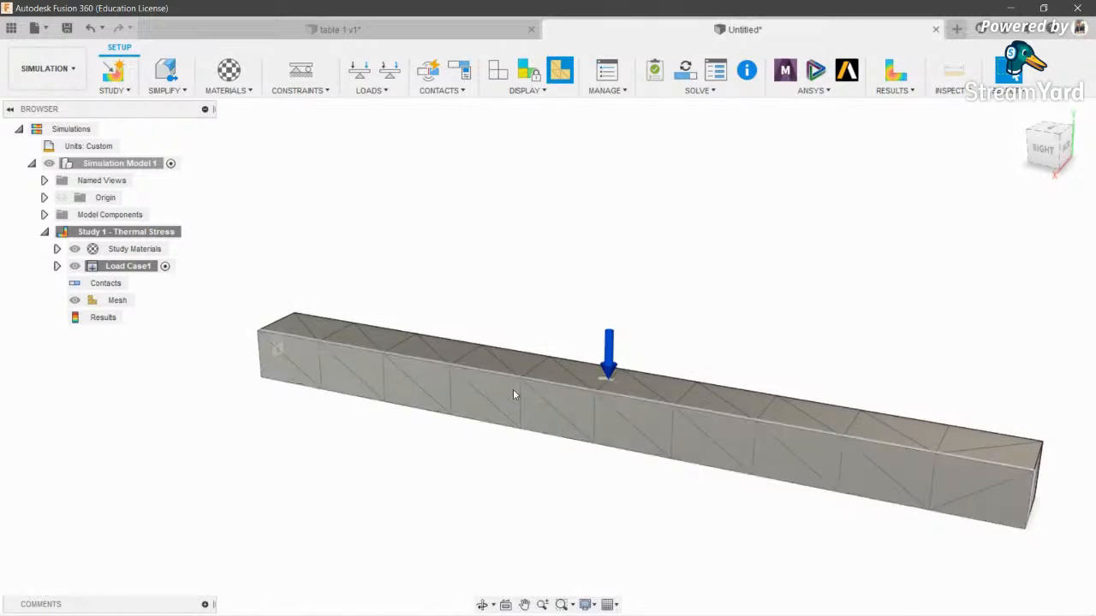
{"action": "left_click_drag", "start_coordinate": [1050, 136], "coordinate": [1069, 152]}
{"action": "left_click", "coordinate": [1053, 135]}
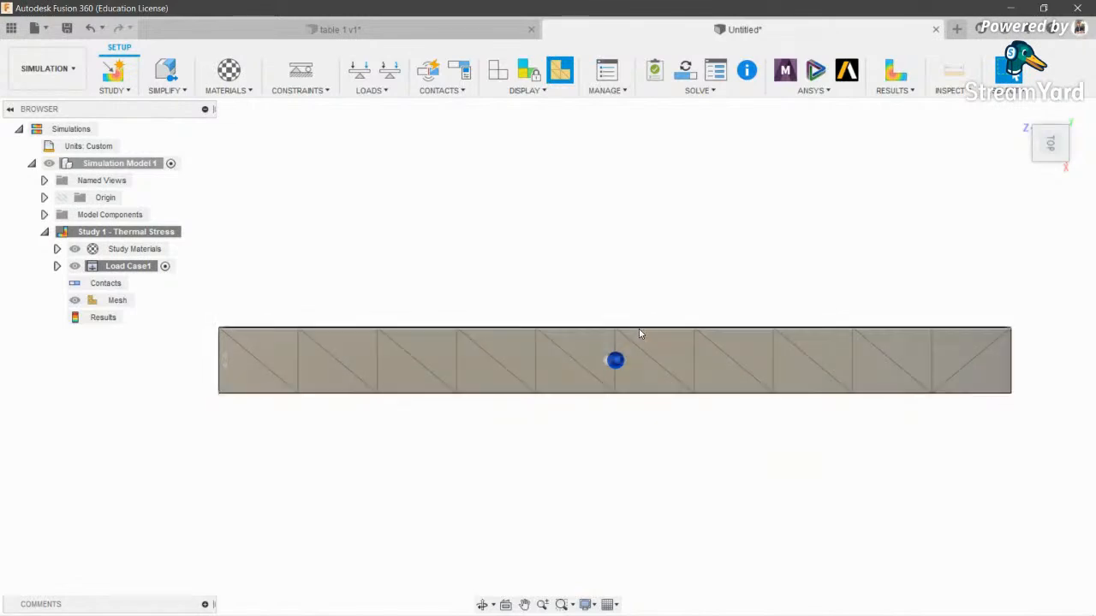
{"action": "left_click", "coordinate": [615, 364]}
{"action": "left_click", "coordinate": [484, 606]}
{"action": "left_click_drag", "start_coordinate": [514, 411], "coordinate": [478, 259]}
{"action": "left_click_drag", "start_coordinate": [516, 293], "coordinate": [491, 186]}
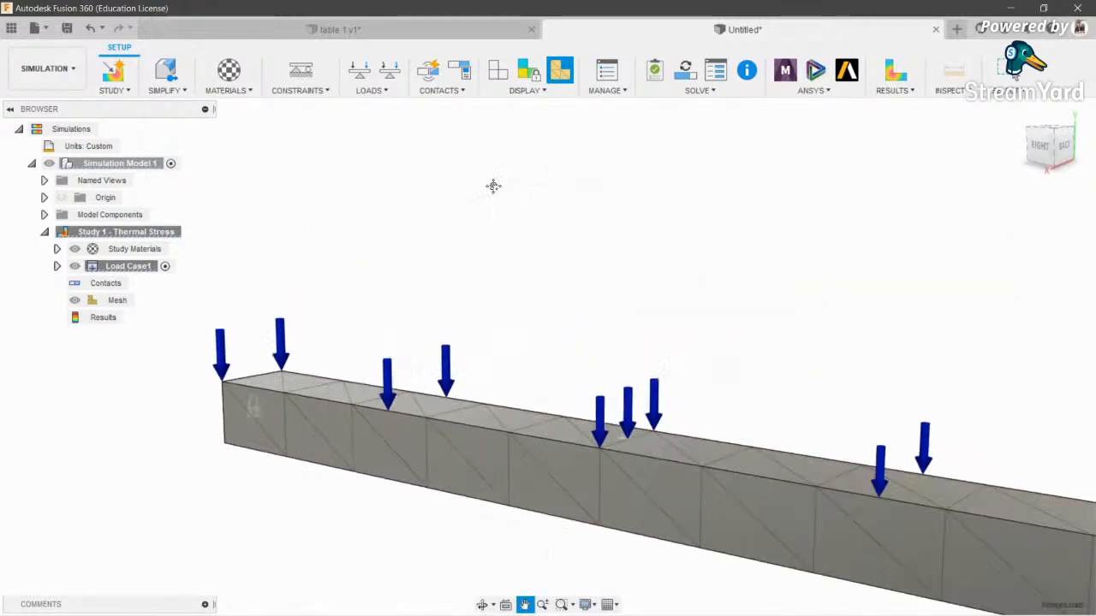
- Switch the display from Mesh View back to Model View
{"action": "left_click", "coordinate": [531, 92]}
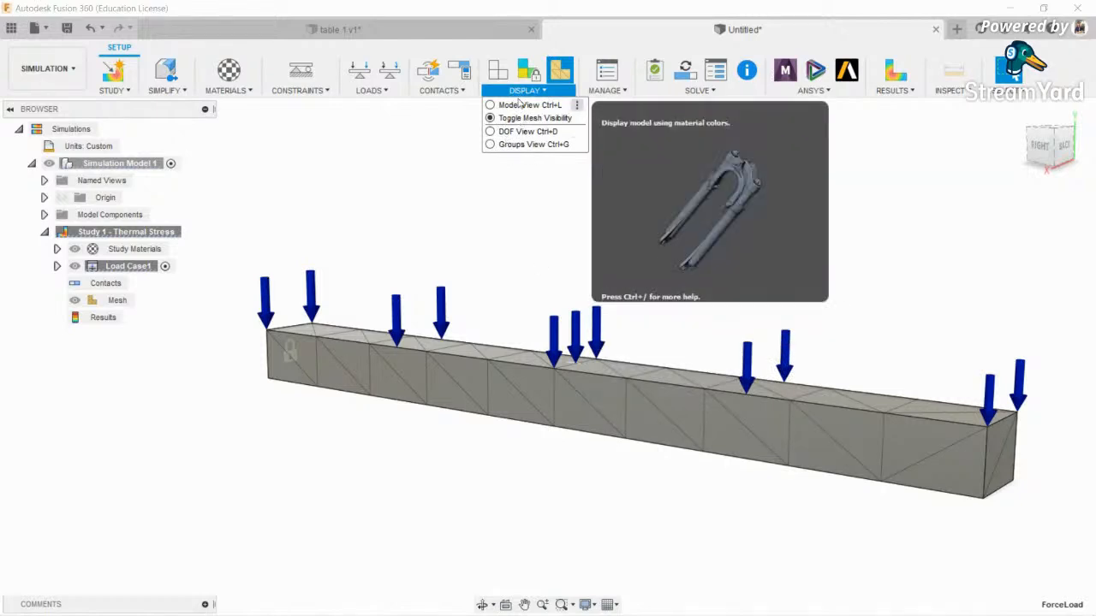
{"action": "left_click", "coordinate": [519, 105]}
{"action": "left_click", "coordinate": [525, 92]}
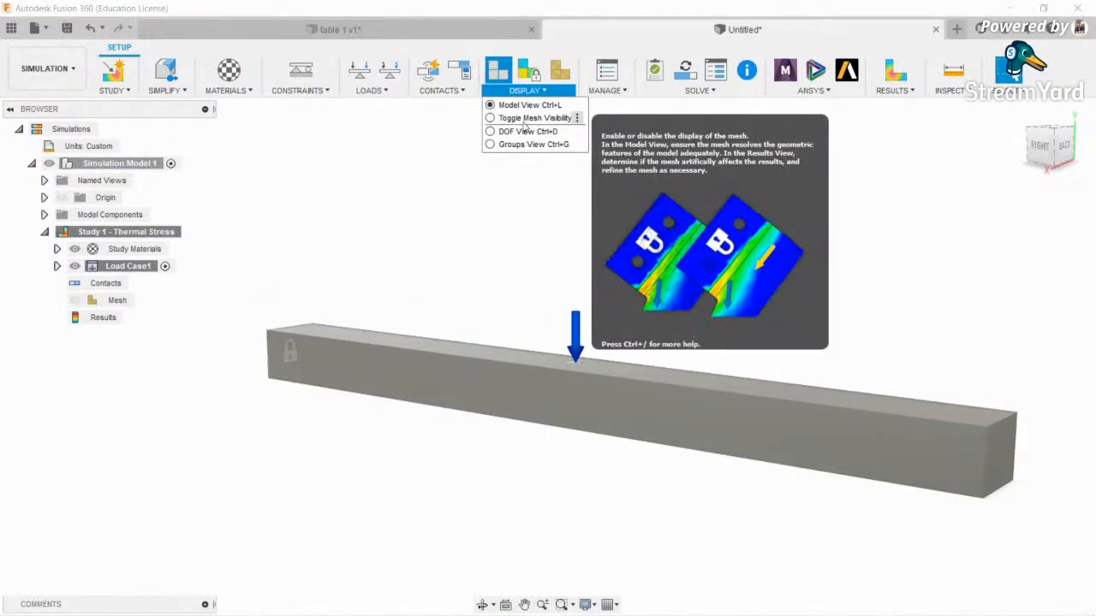
{"action": "left_click", "coordinate": [523, 137]}
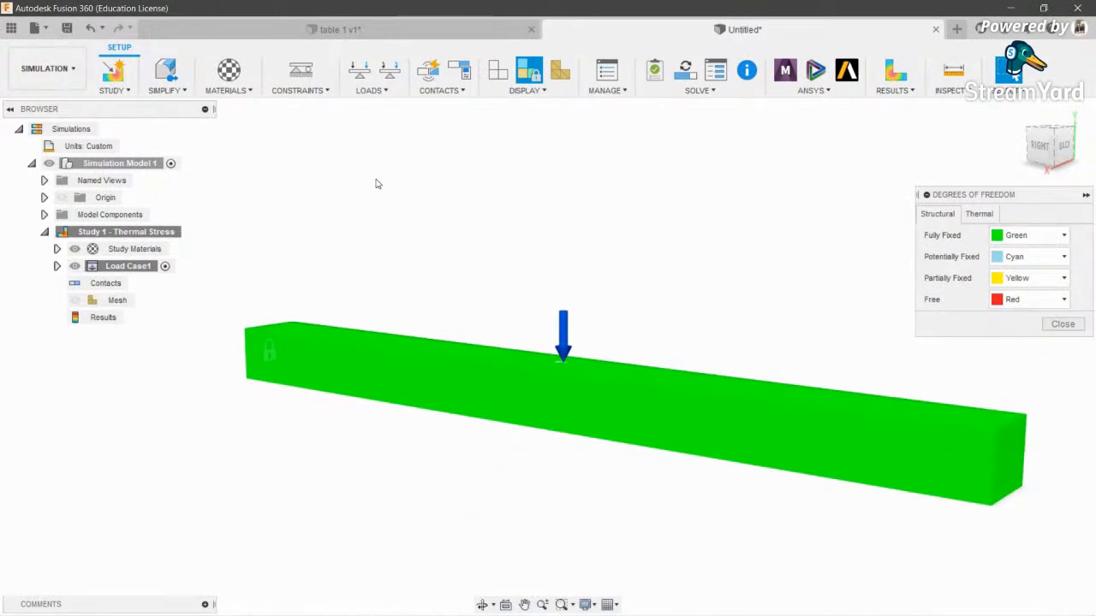
- Compare the Thermal and Structural degree-of-freedom colourings on the bar, then close the check
{"action": "scroll", "coordinate": [617, 369], "scroll_direction": "down", "scroll_amount": 1}
{"action": "middle_click_drag", "start_coordinate": [617, 368], "coordinate": [548, 338]}
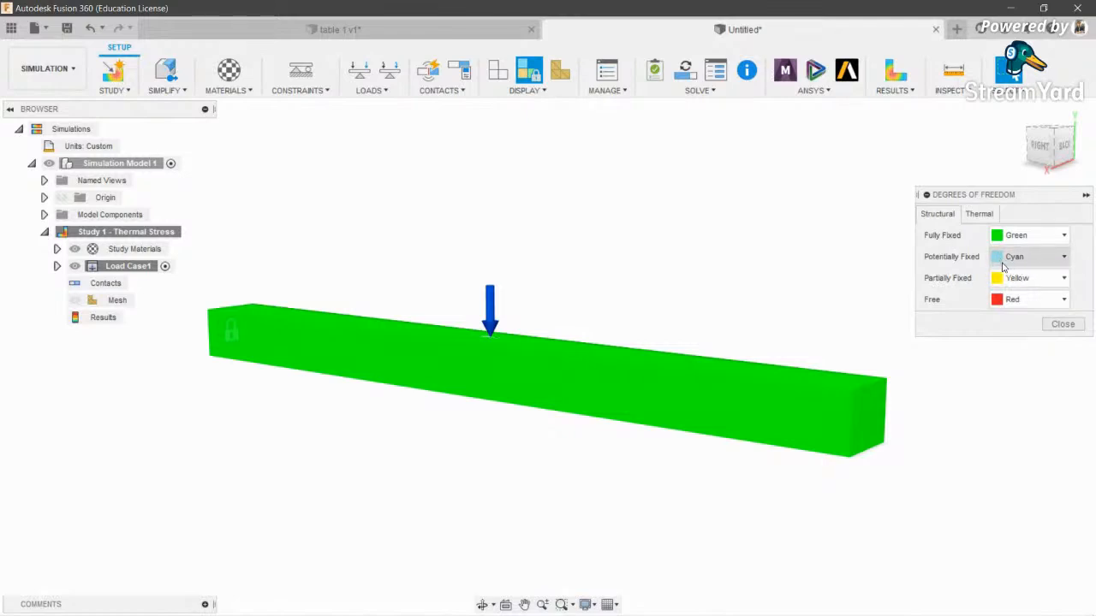
{"action": "left_click", "coordinate": [979, 214]}
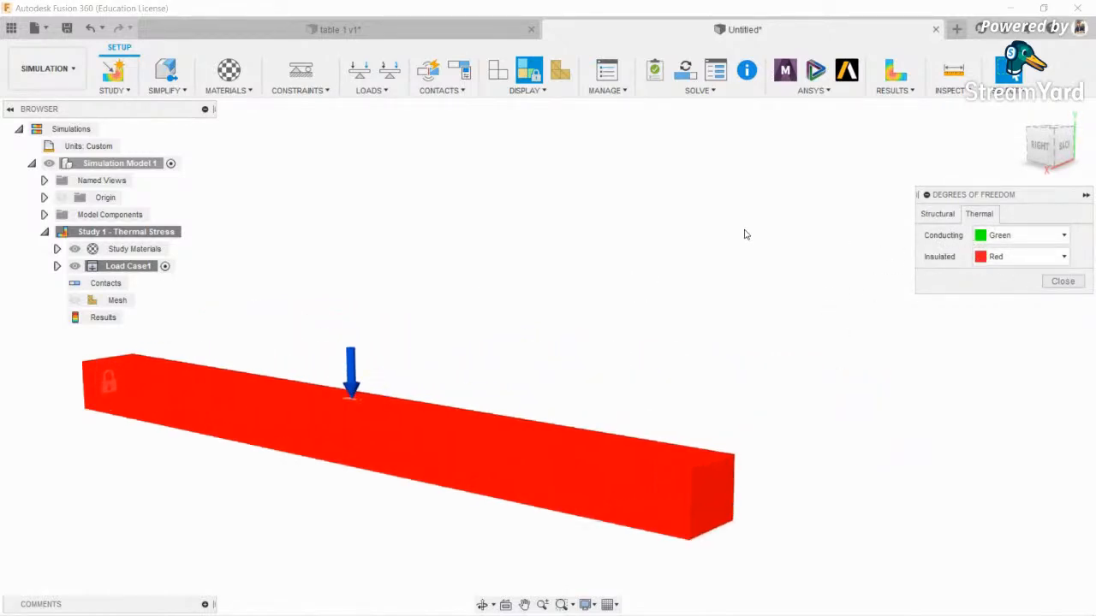
{"action": "left_click", "coordinate": [937, 214]}
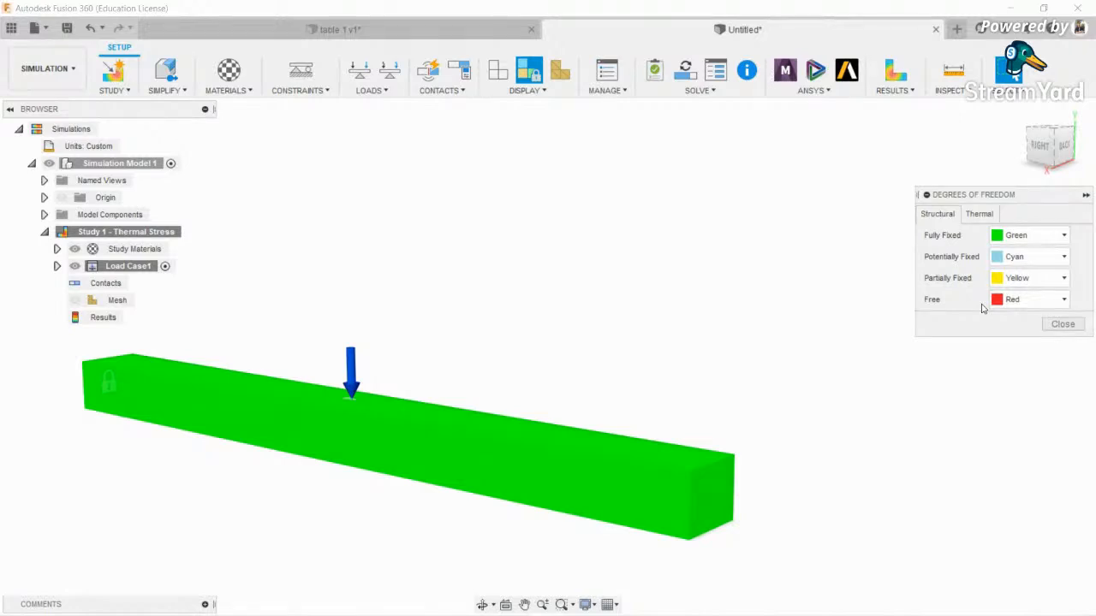
{"action": "scroll", "coordinate": [806, 402], "scroll_direction": "down", "scroll_amount": 1}
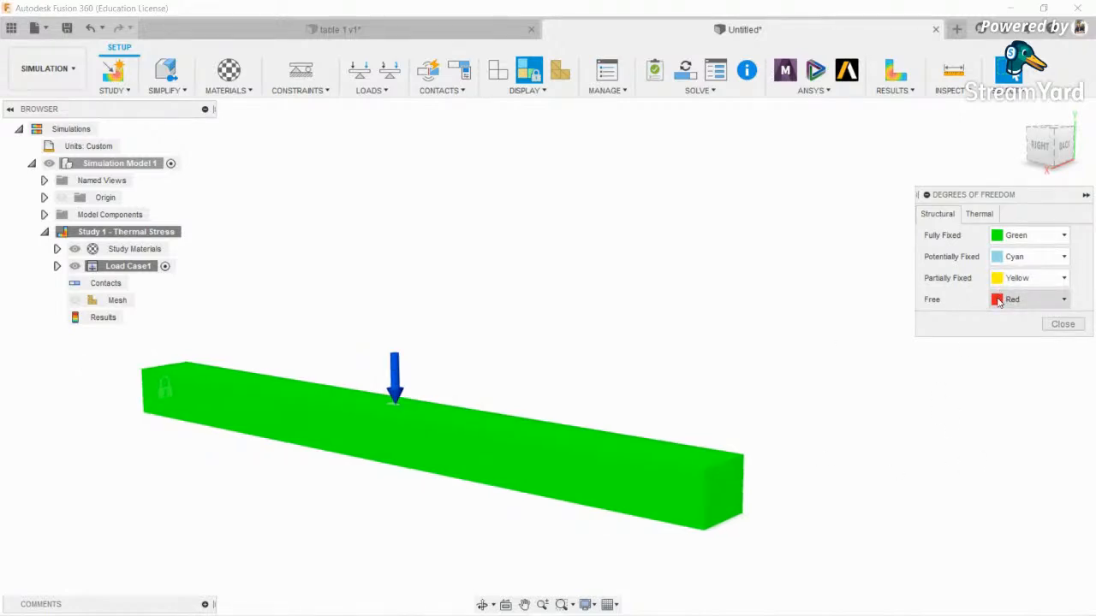
{"action": "scroll", "coordinate": [441, 347], "scroll_direction": "down", "scroll_amount": 1}
{"action": "middle_click_drag", "start_coordinate": [449, 340], "coordinate": [518, 340]}
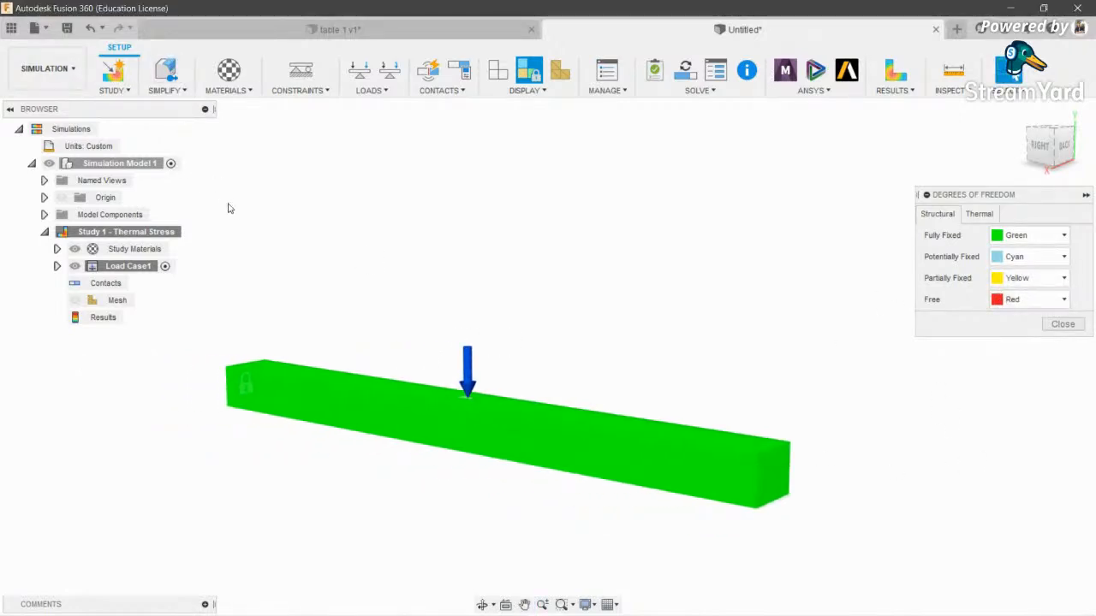
{"action": "left_click", "coordinate": [1063, 323]}
{"action": "left_click", "coordinate": [606, 89]}
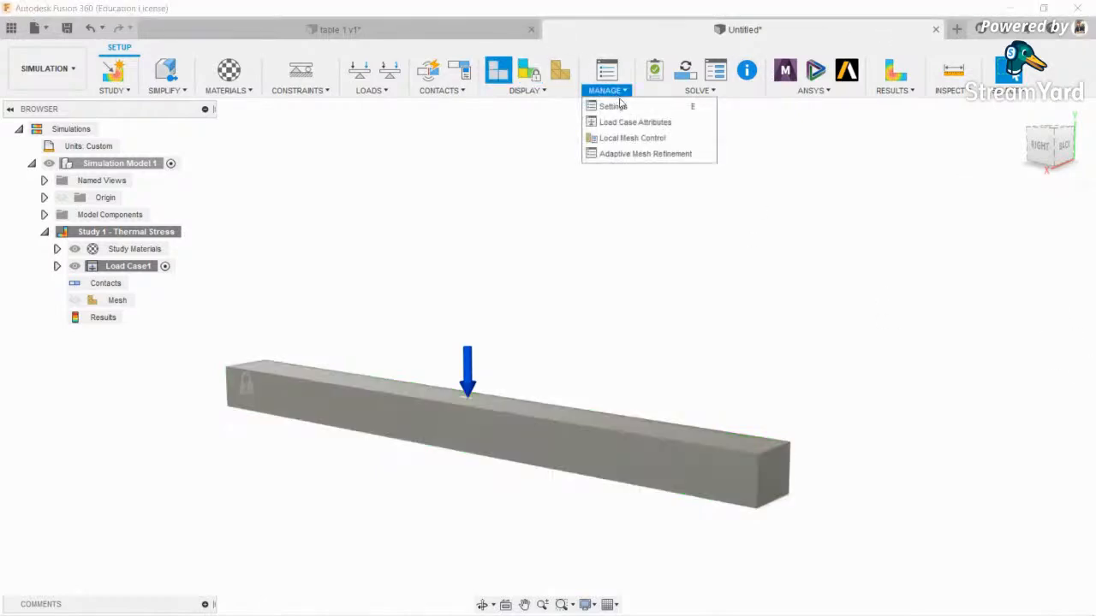
- Look through the Solve and ANSYS dropdown options without changing anything
{"action": "left_click", "coordinate": [616, 303]}
{"action": "left_click", "coordinate": [698, 90]}
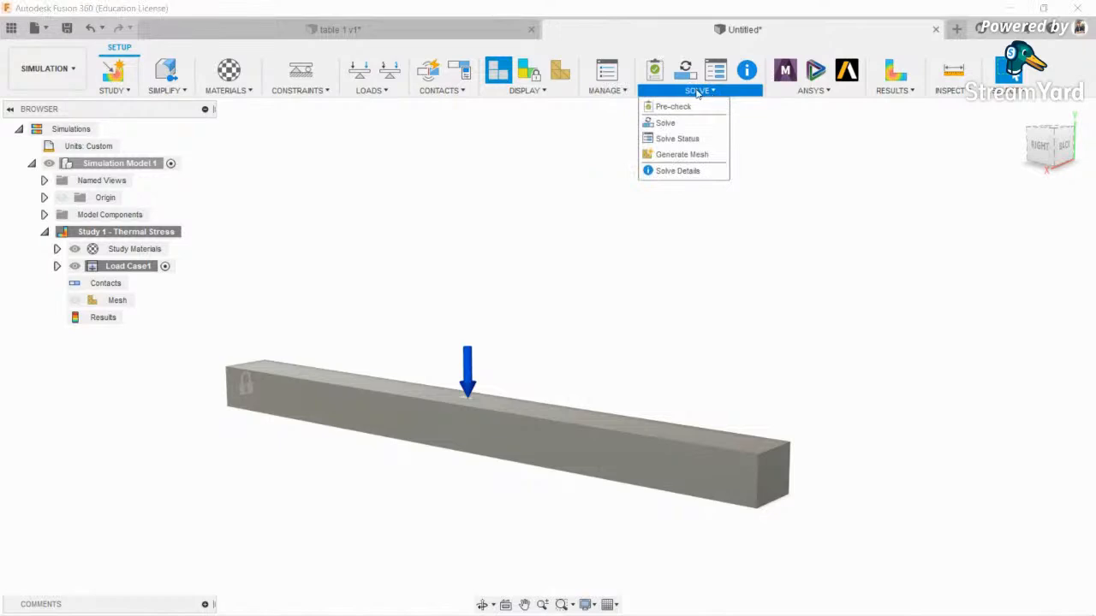
{"action": "left_click", "coordinate": [654, 70]}
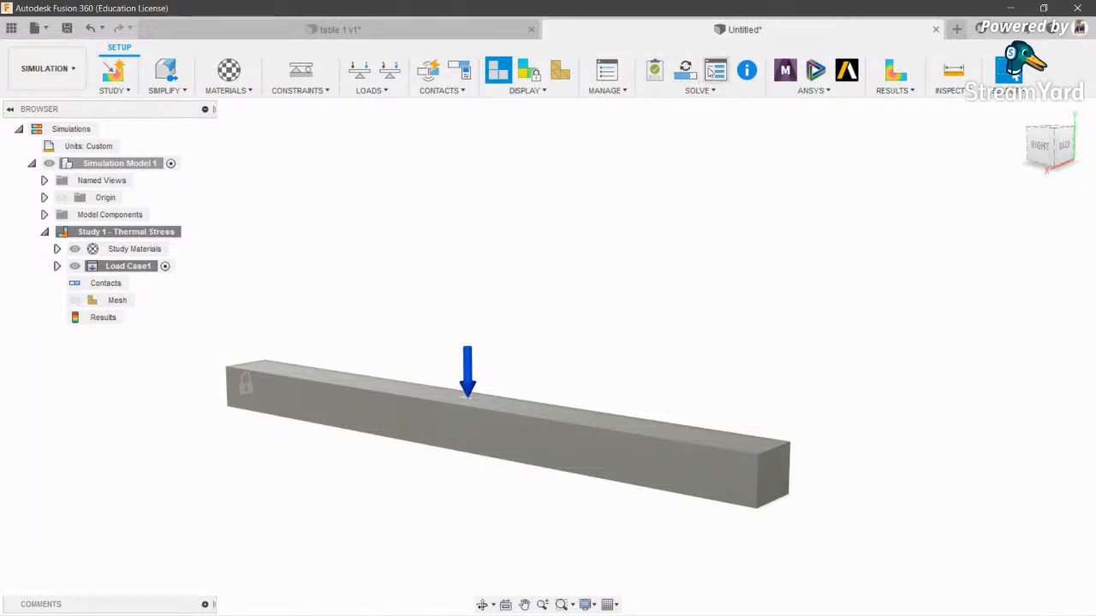
{"action": "left_click", "coordinate": [812, 90]}
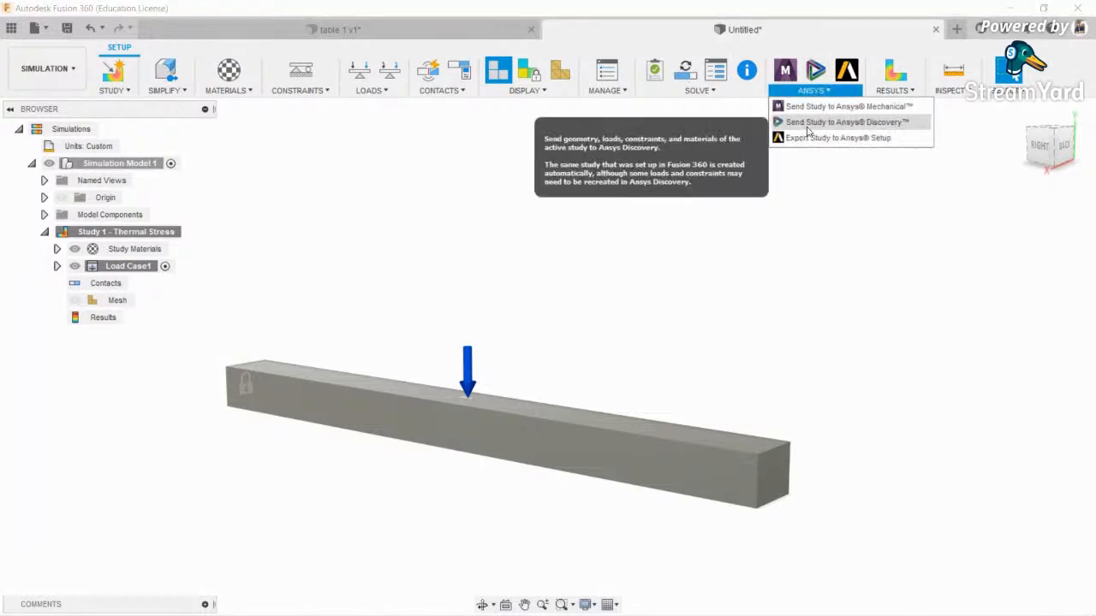
{"action": "left_click", "coordinate": [795, 165]}
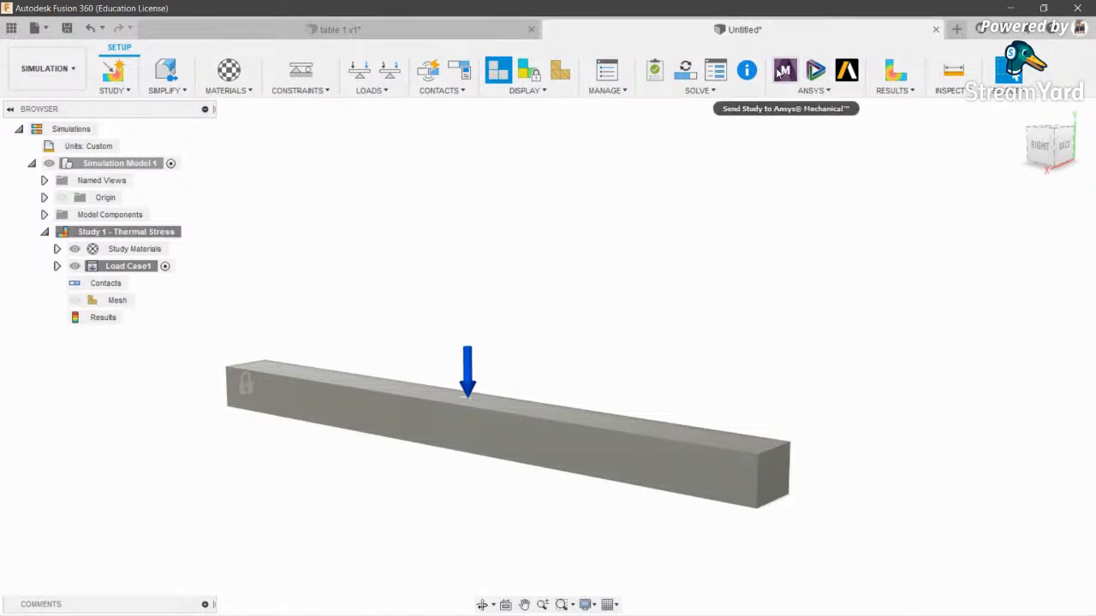
{"action": "left_click", "coordinate": [810, 90]}
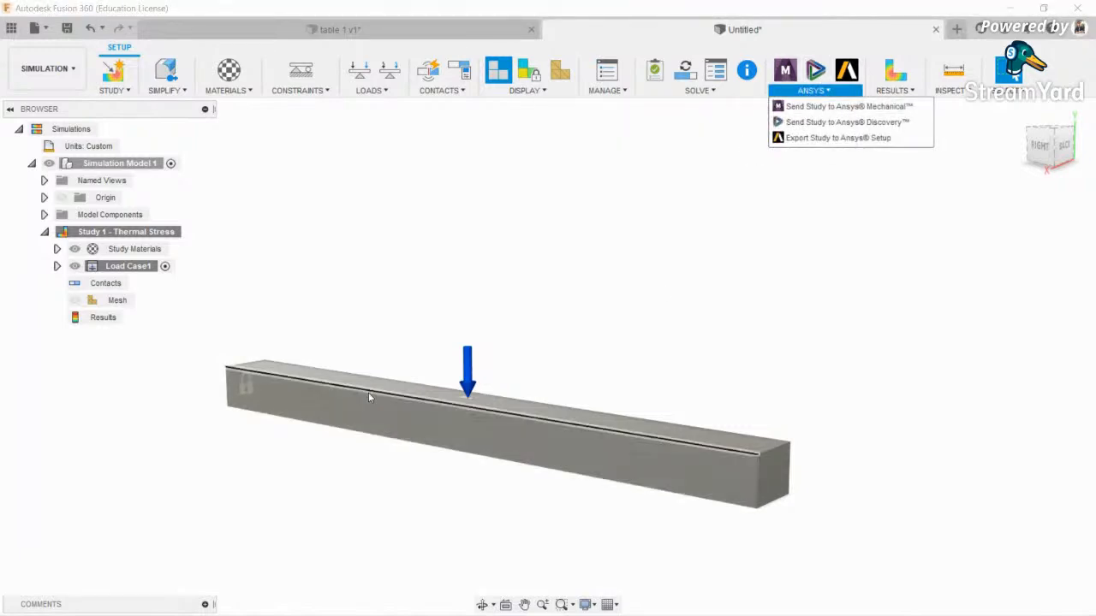
{"action": "left_click", "coordinate": [541, 322]}
- Collapse the Browser panel and pan the beam back toward the centre
{"action": "scroll", "coordinate": [543, 320], "scroll_direction": "down", "scroll_amount": 2}
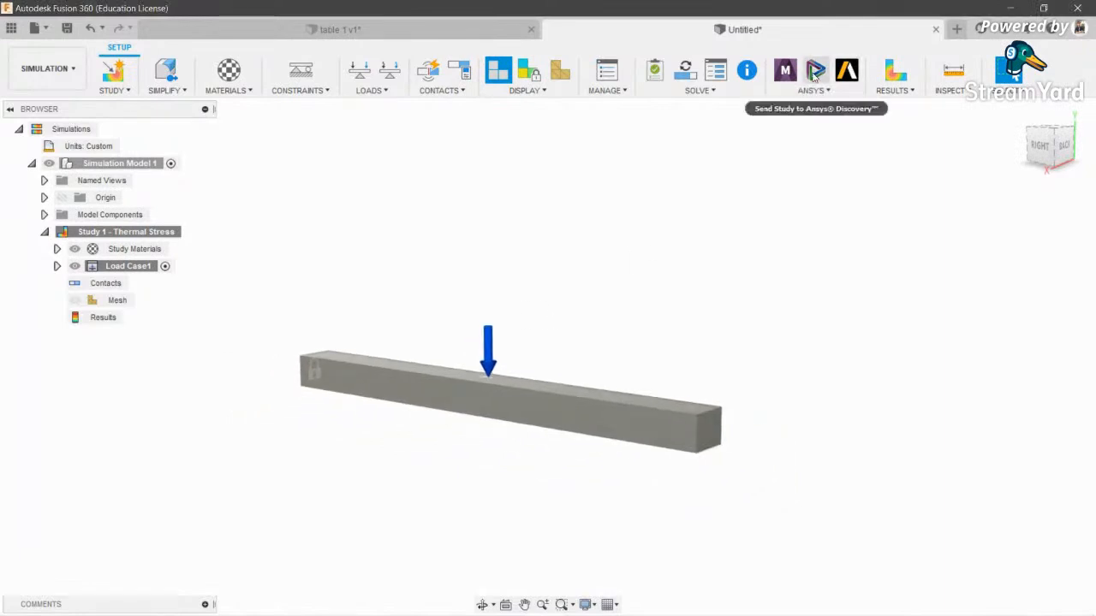
{"action": "scroll", "coordinate": [487, 291], "scroll_direction": "up", "scroll_amount": 3}
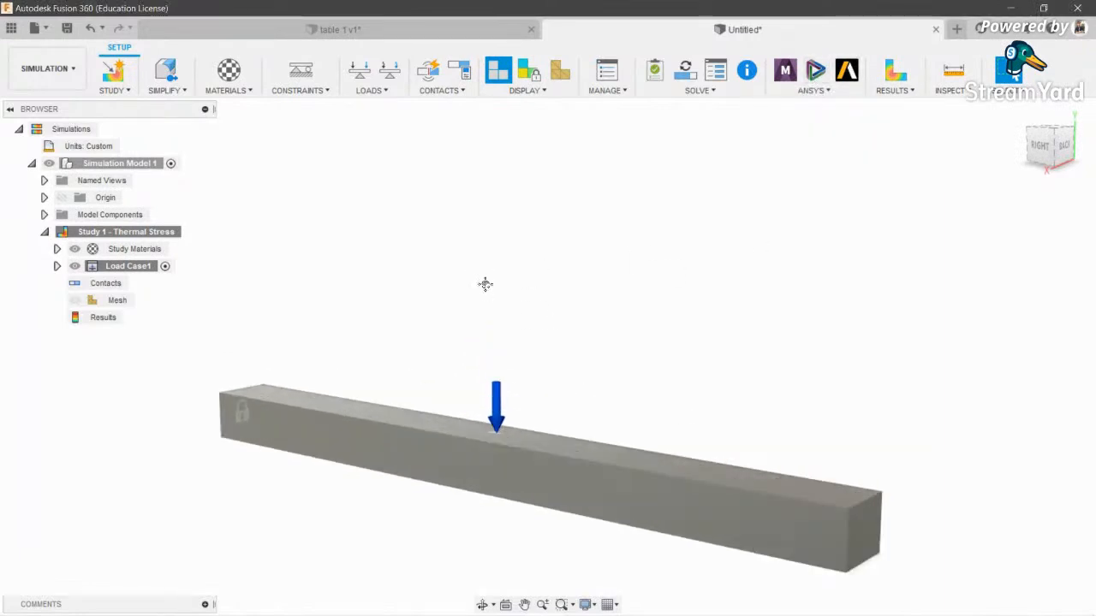
{"action": "left_click", "coordinate": [9, 109]}
{"action": "mouse_move", "coordinate": [840, 282]}
{"action": "middle_mouse_down"}
{"action": "mouse_move", "coordinate": [802, 274]}
{"action": "mouse_move", "coordinate": [828, 274]}
{"action": "middle_mouse_up"}
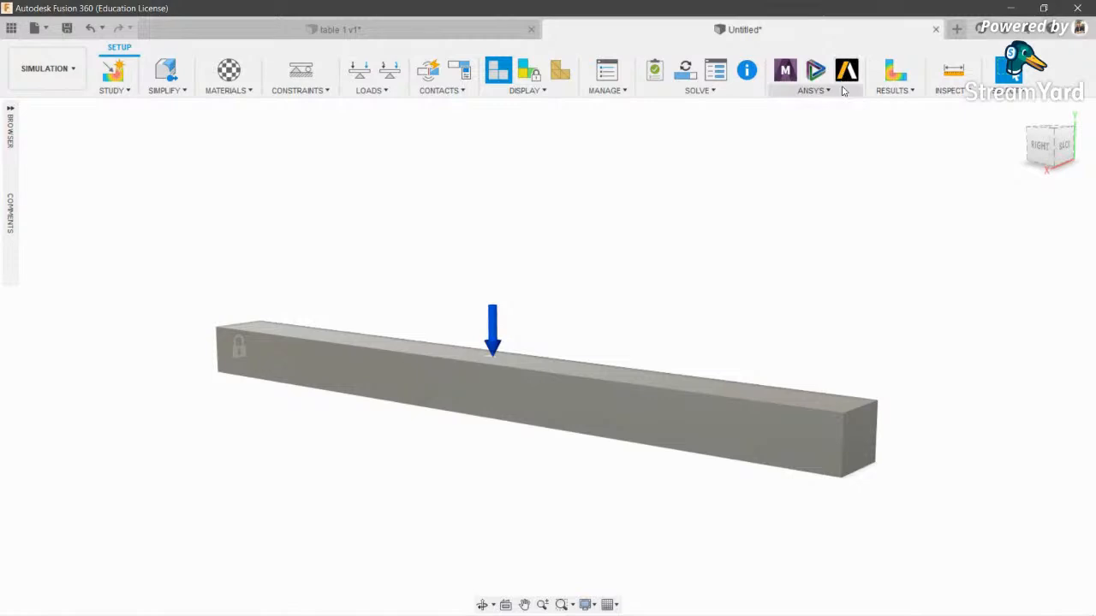
- Run the study Pre-check, confirm it is ready, and save the design
{"action": "left_click", "coordinate": [654, 69]}
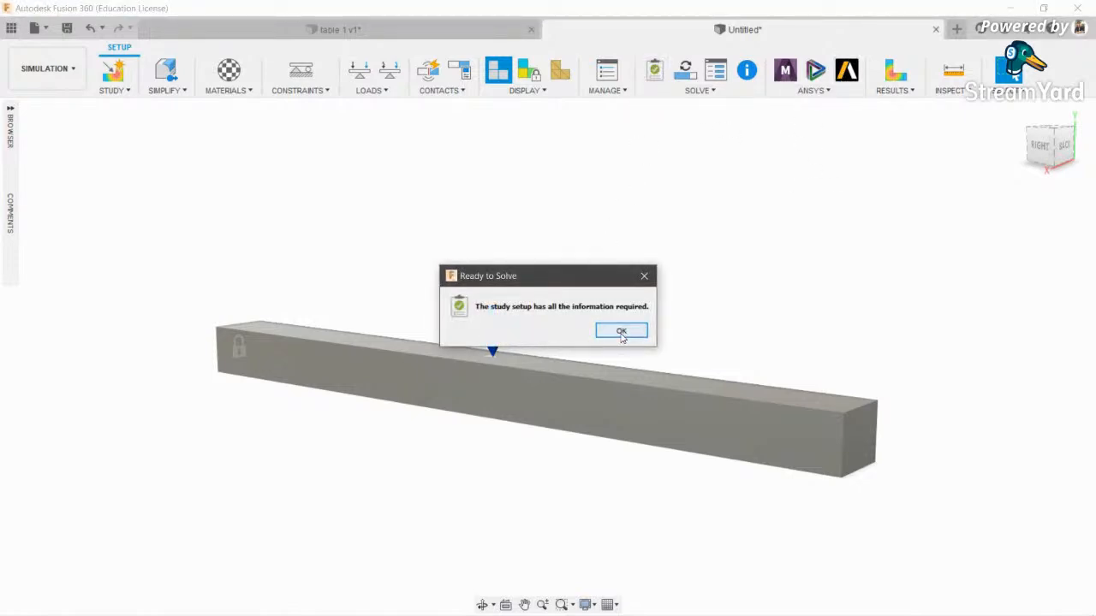
{"action": "left_click", "coordinate": [622, 332]}
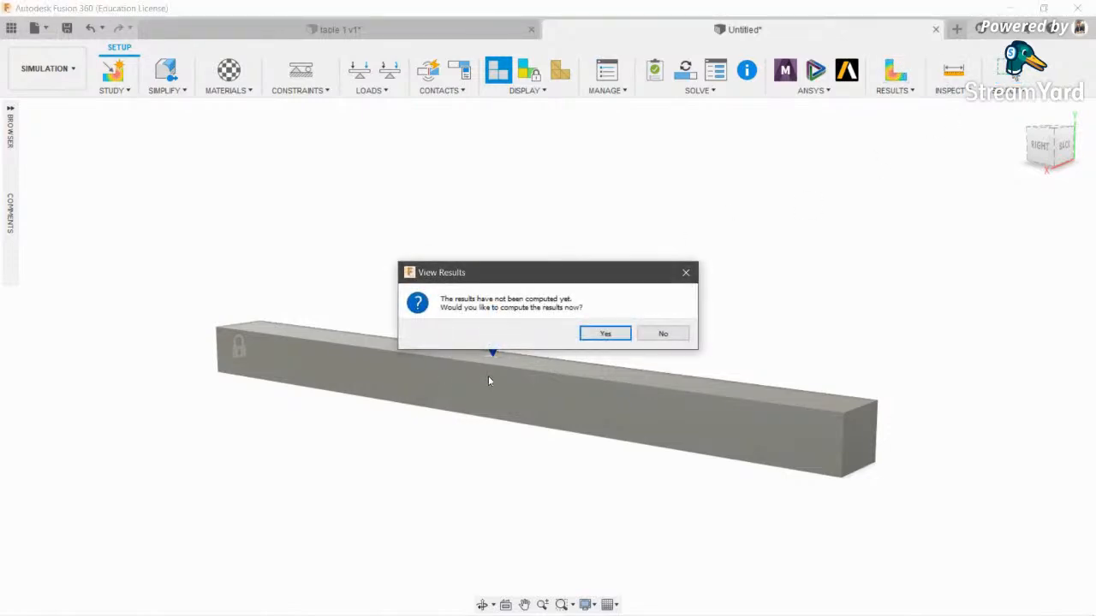
{"action": "left_click", "coordinate": [605, 333]}
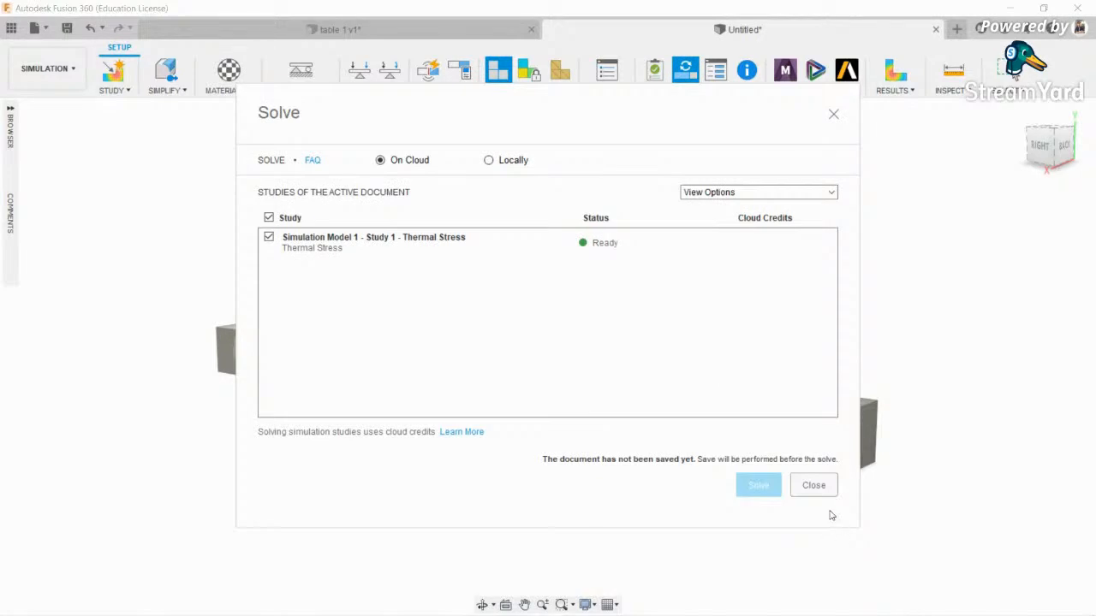
{"action": "left_click", "coordinate": [817, 488]}
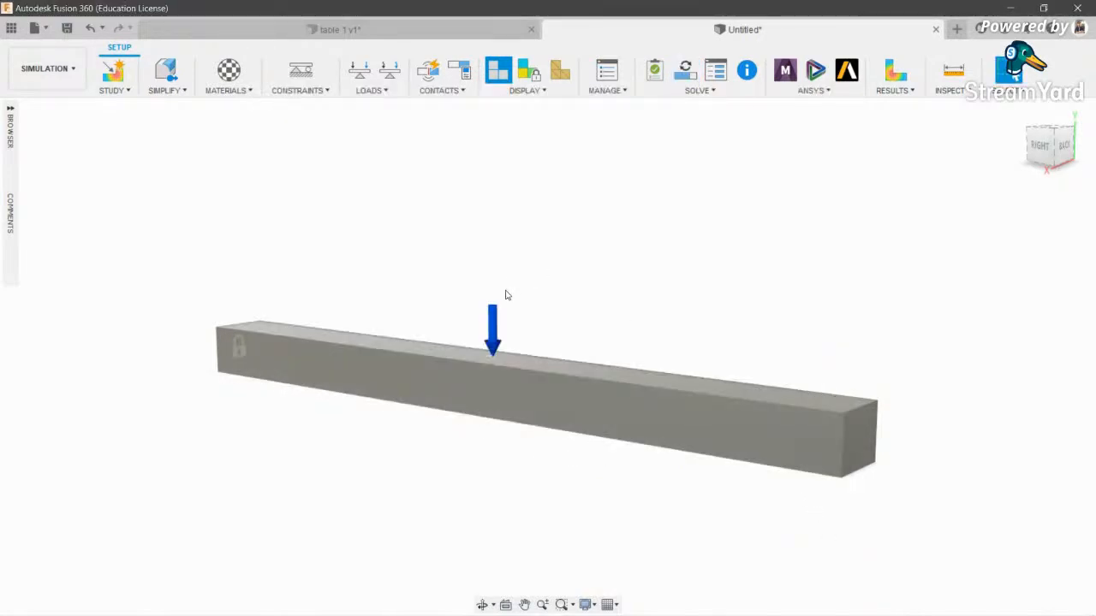
{"action": "type", "text": "2"}
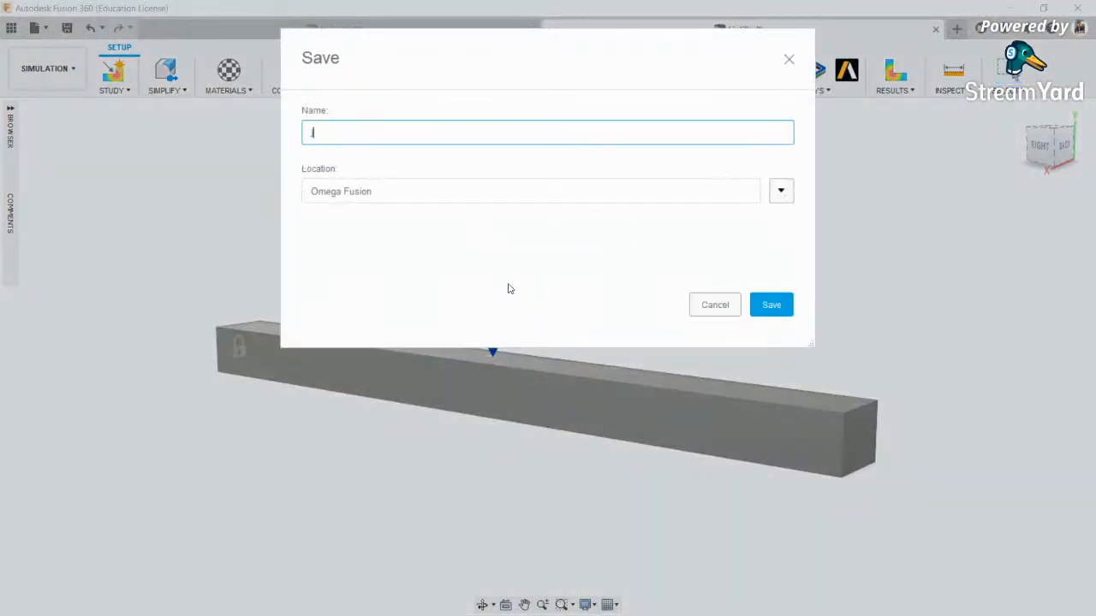
{"action": "key", "text": "Return"}
- Solve the study locally, giving safety factor results from 0.655 minimum to 15 maximum
{"action": "left_click", "coordinate": [895, 72]}
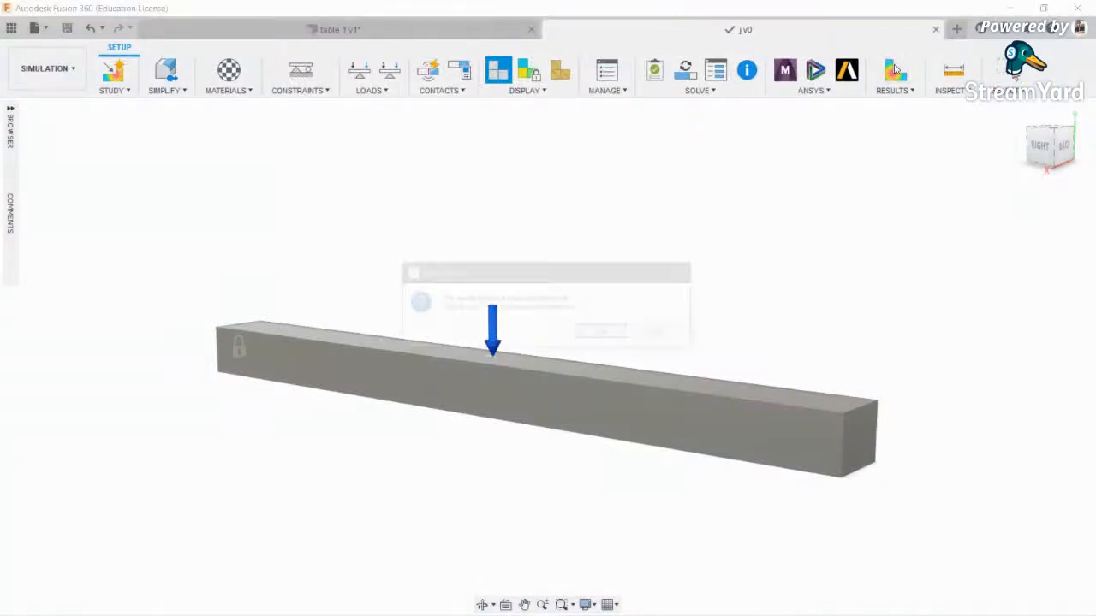
{"action": "left_click", "coordinate": [622, 334]}
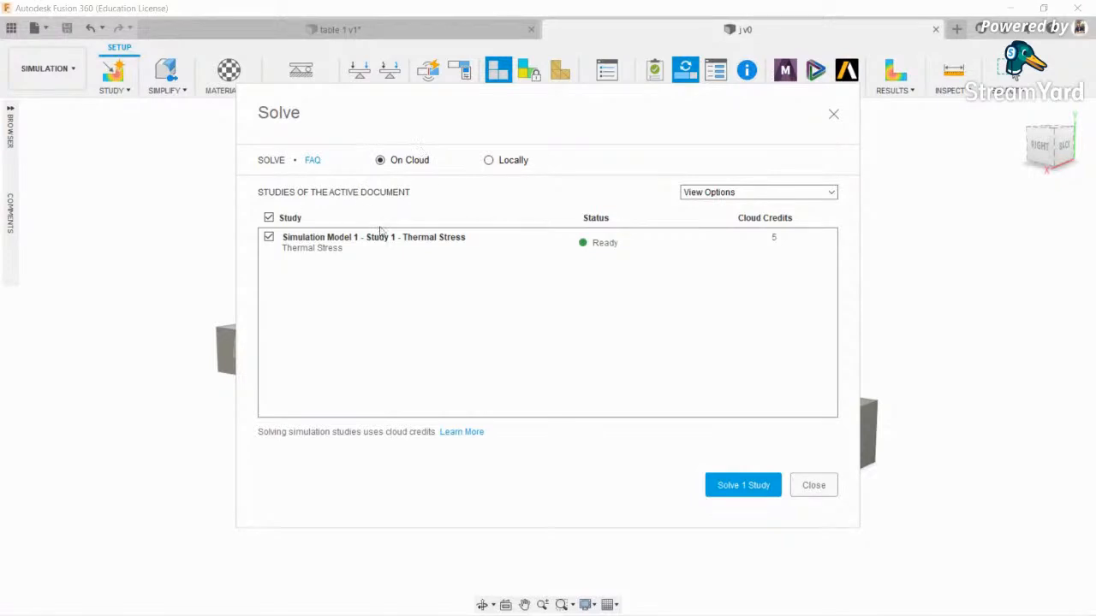
{"action": "left_click", "coordinate": [489, 162]}
{"action": "left_click", "coordinate": [762, 486]}
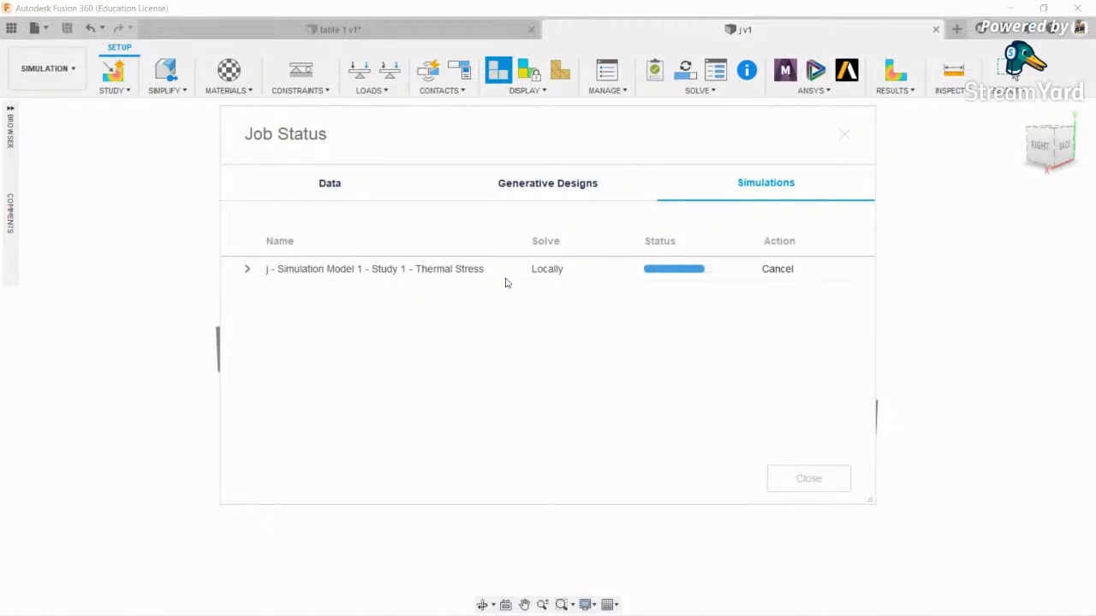
{"action": "scroll", "coordinate": [671, 244], "scroll_direction": "down", "scroll_amount": 2}
{"action": "scroll", "coordinate": [671, 244], "scroll_direction": "up", "scroll_amount": 3}
{"action": "middle_click_drag", "start_coordinate": [672, 244], "coordinate": [647, 223]}
{"action": "scroll", "coordinate": [647, 223], "scroll_direction": "down", "scroll_amount": 1}
- View the results from the RIGHT side, then orbit to see the beam's top and back end
{"action": "left_click", "coordinate": [1036, 142]}
{"action": "scroll", "coordinate": [923, 293], "scroll_direction": "up", "scroll_amount": 3}
{"action": "scroll", "coordinate": [882, 296], "scroll_direction": "up", "scroll_amount": 2}
{"action": "middle_click_drag", "start_coordinate": [875, 309], "coordinate": [660, 347]}
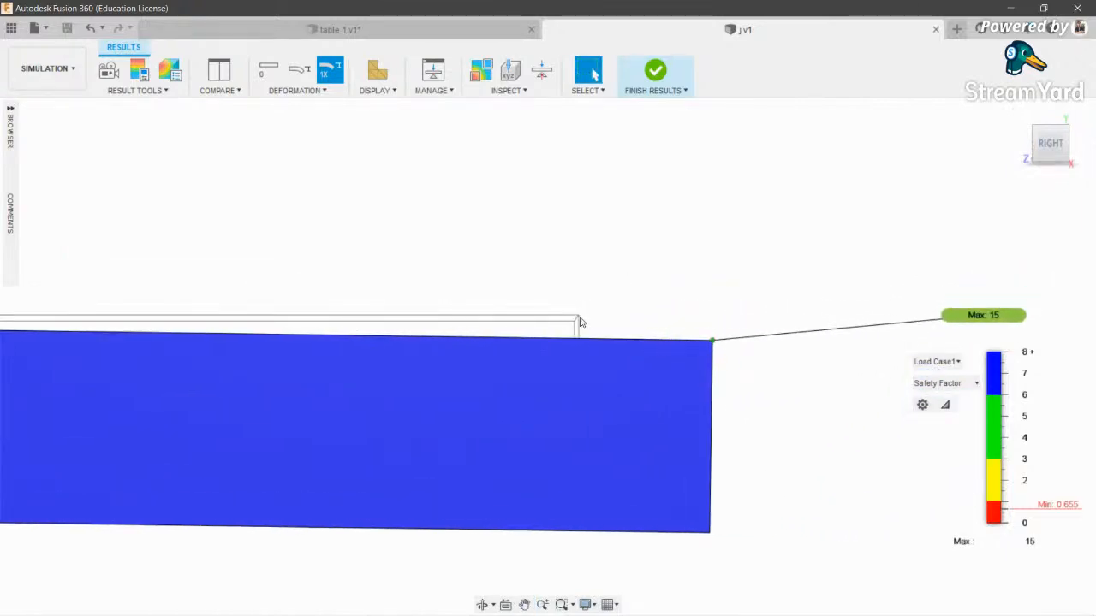
{"action": "scroll", "coordinate": [744, 389], "scroll_direction": "down", "scroll_amount": 5}
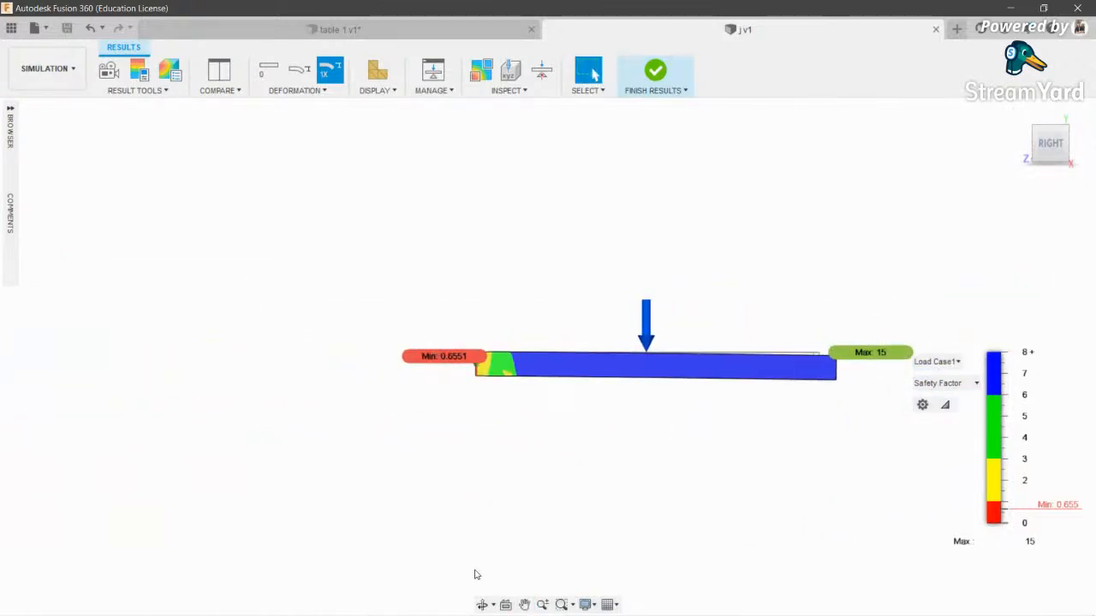
{"action": "left_click", "coordinate": [482, 607]}
{"action": "left_click_drag", "start_coordinate": [569, 390], "coordinate": [524, 428]}
{"action": "scroll", "coordinate": [771, 442], "scroll_direction": "up", "scroll_amount": 3}
{"action": "key", "text": "Escape"}
- Animate the beam's deformation and replay it from the right side view
{"action": "left_click", "coordinate": [108, 73]}
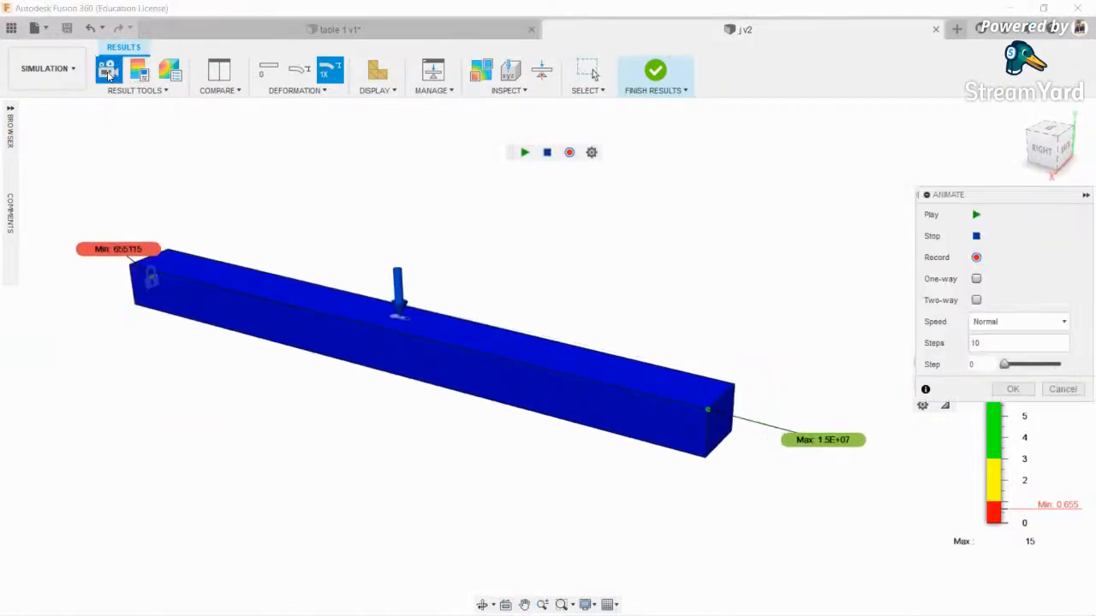
{"action": "left_click", "coordinate": [977, 214]}
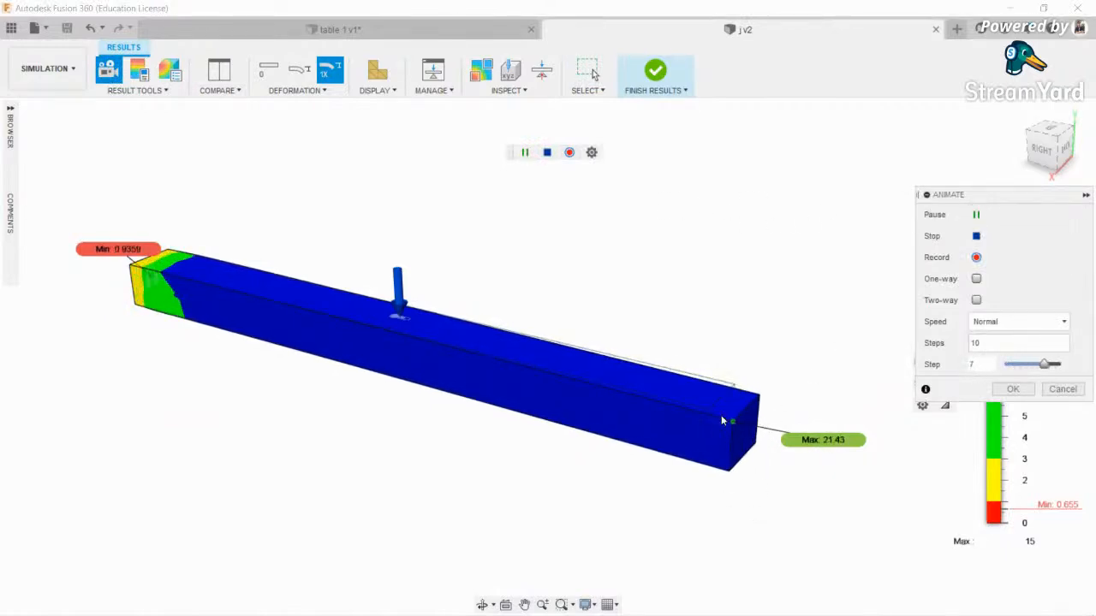
{"action": "scroll", "coordinate": [738, 411], "scroll_direction": "up", "scroll_amount": 5}
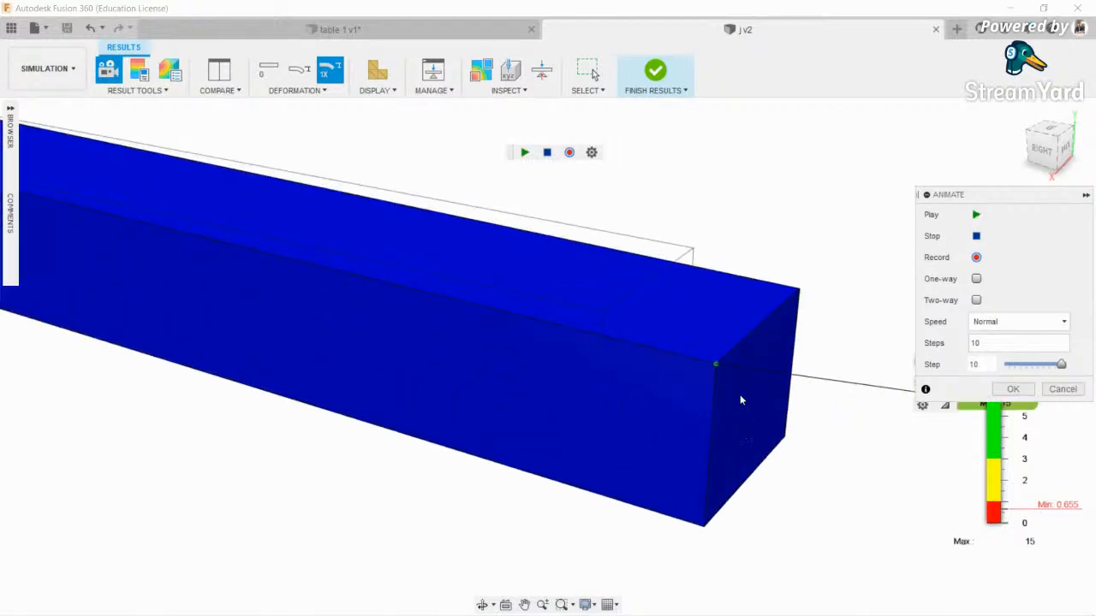
{"action": "scroll", "coordinate": [738, 370], "scroll_direction": "down", "scroll_amount": 5}
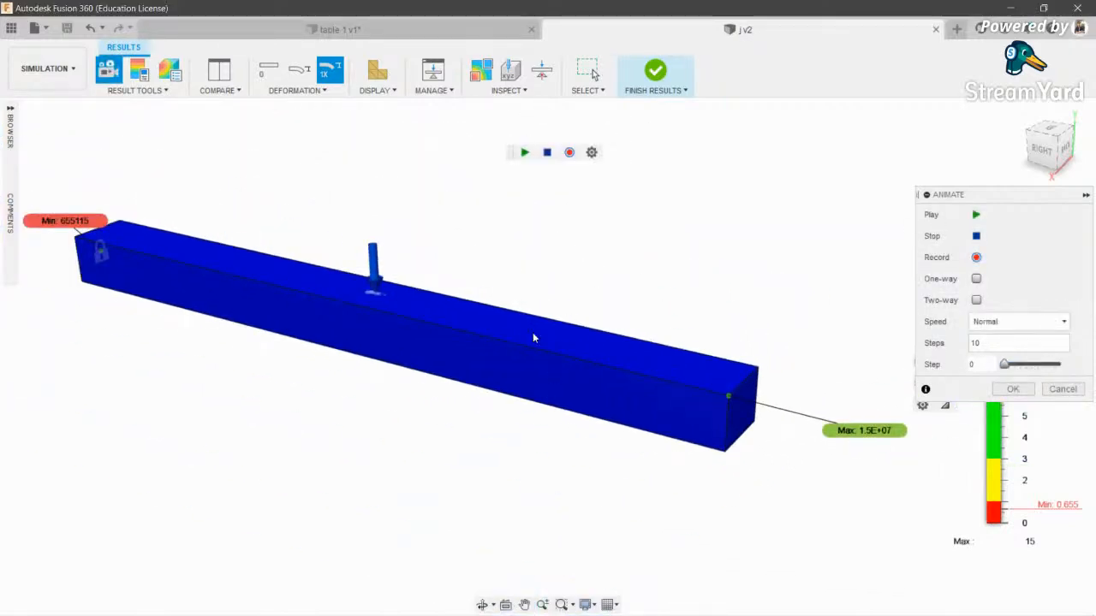
{"action": "left_click", "coordinate": [1043, 151]}
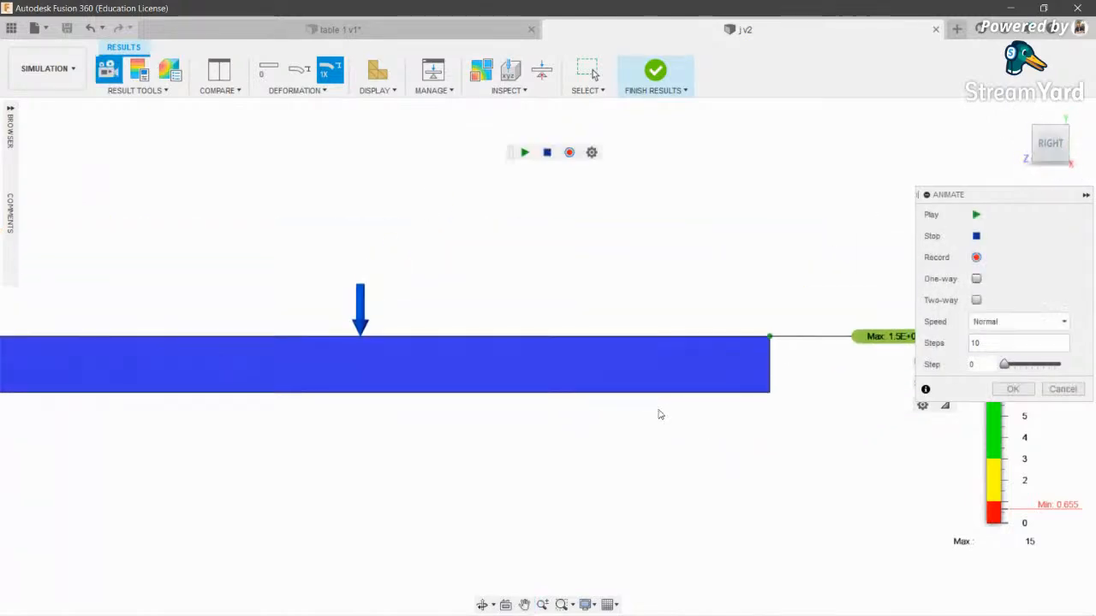
{"action": "scroll", "coordinate": [769, 354], "scroll_direction": "down", "scroll_amount": 2}
{"action": "left_click", "coordinate": [975, 216]}
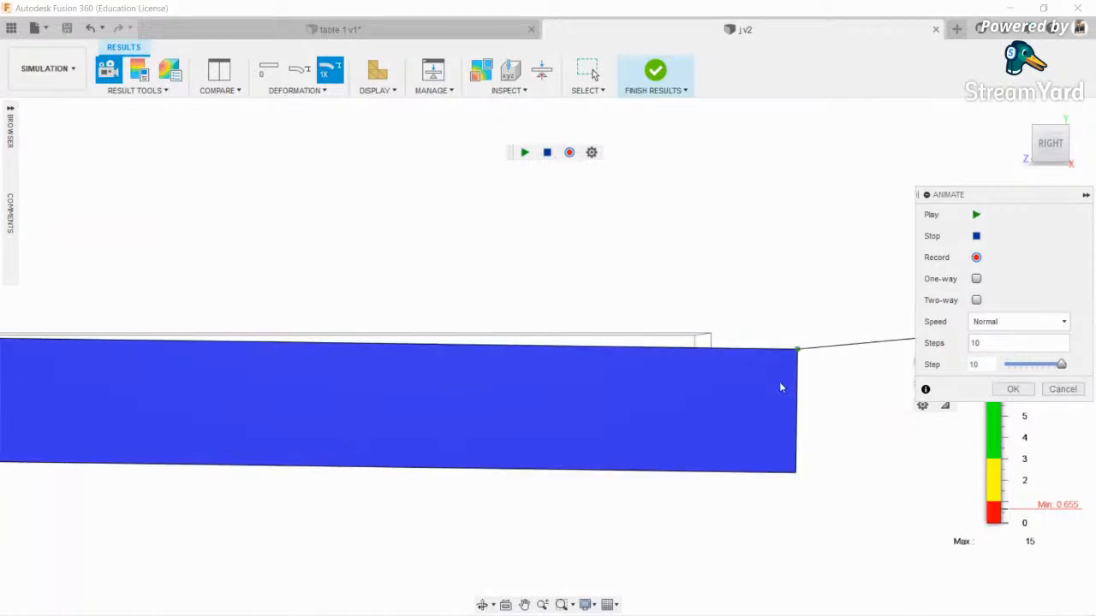
{"action": "scroll", "coordinate": [679, 460], "scroll_direction": "down", "scroll_amount": 5}
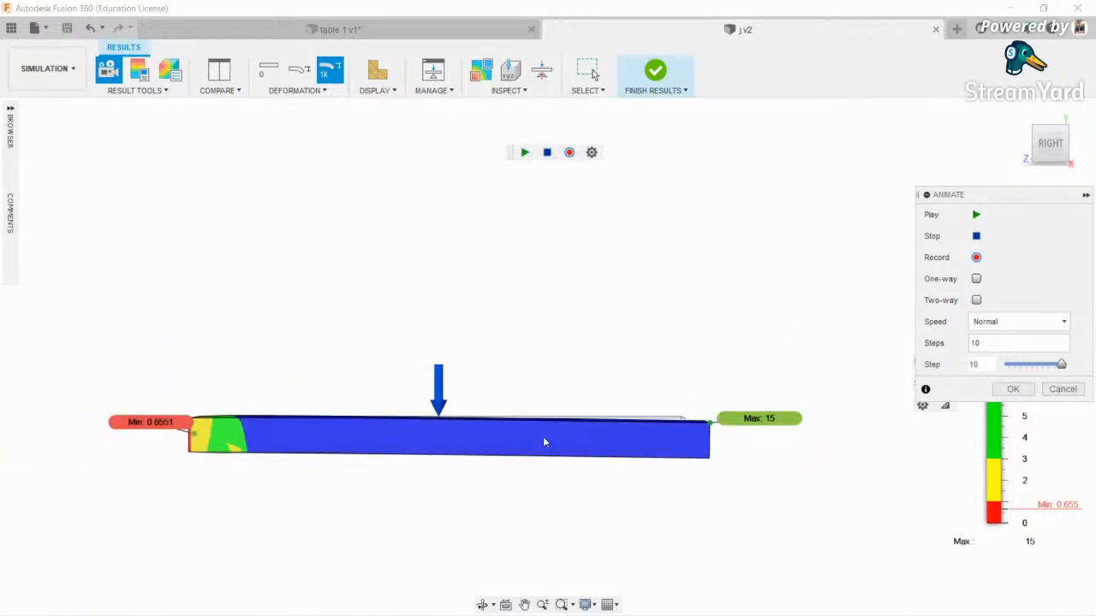
- Orbit the animating beam, check the load case list, then stop the animation
{"action": "left_click", "coordinate": [483, 604]}
{"action": "left_click_drag", "start_coordinate": [582, 458], "coordinate": [516, 505]}
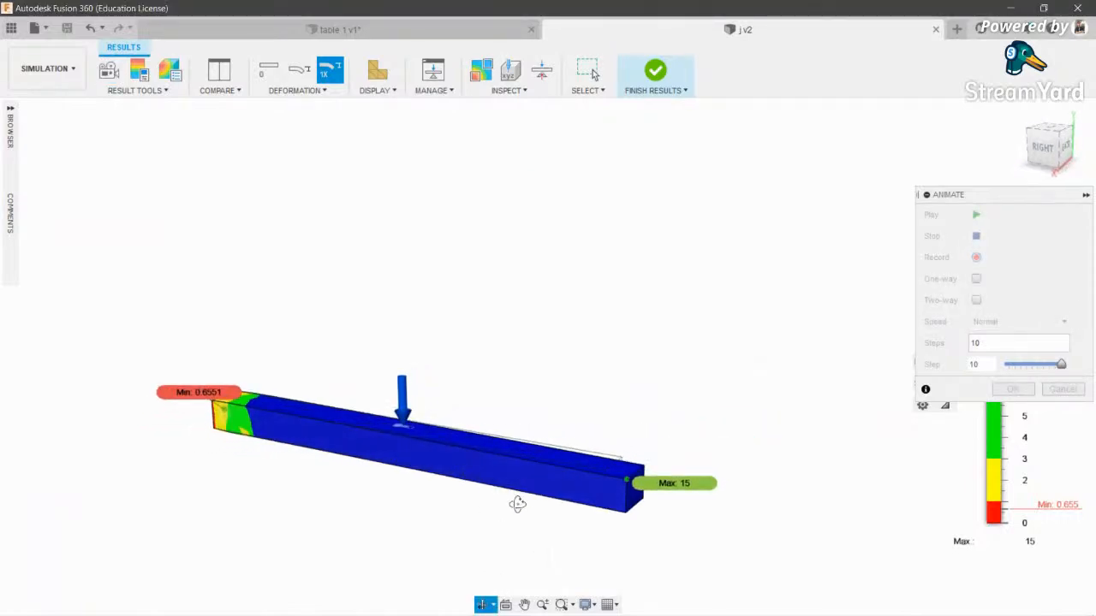
{"action": "scroll", "coordinate": [572, 478], "scroll_direction": "up", "scroll_amount": 5}
{"action": "scroll", "coordinate": [731, 465], "scroll_direction": "down", "scroll_amount": 3}
{"action": "middle_click_drag", "start_coordinate": [655, 465], "coordinate": [780, 449]}
{"action": "scroll", "coordinate": [822, 454], "scroll_direction": "down", "scroll_amount": 1}
{"action": "left_click_drag", "start_coordinate": [996, 196], "coordinate": [968, 102]}
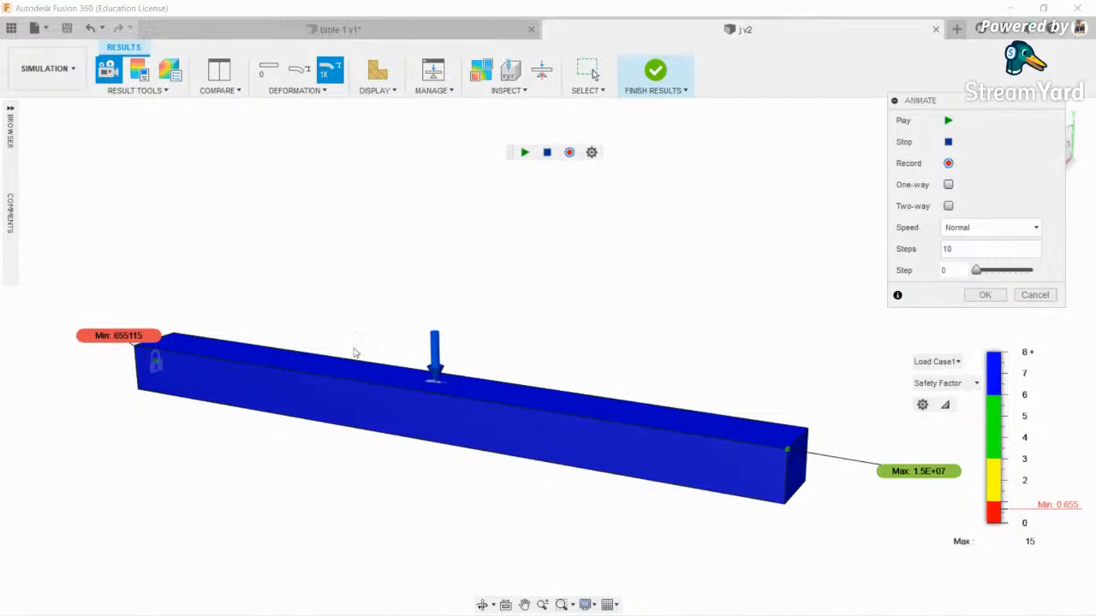
{"action": "mouse_move", "coordinate": [1006, 440]}
{"action": "left_click", "coordinate": [942, 363]}
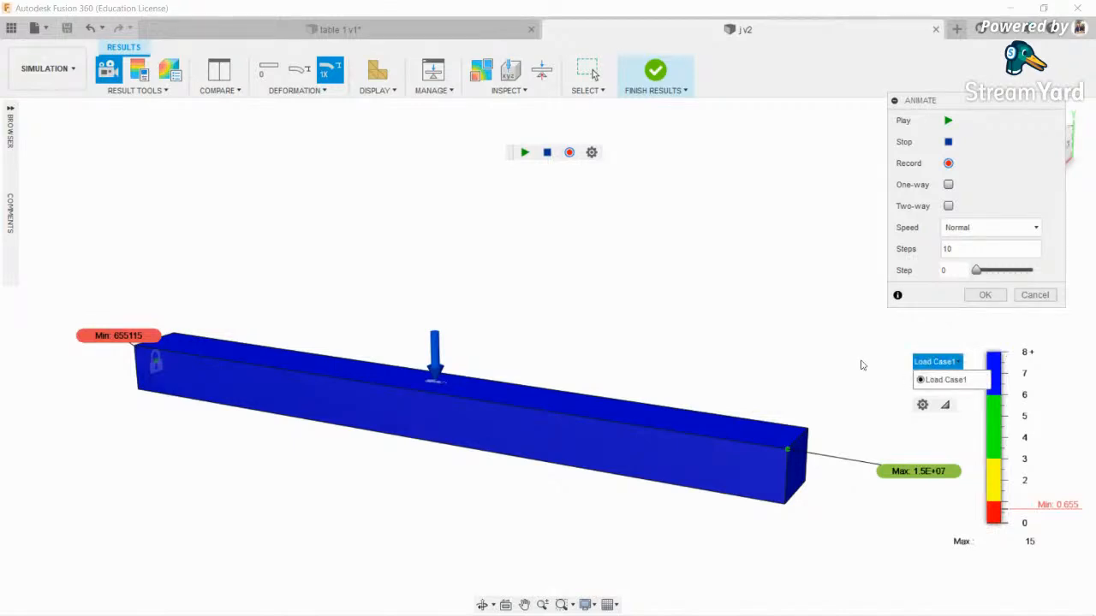
{"action": "left_click", "coordinate": [877, 375]}
{"action": "scroll", "coordinate": [875, 376], "scroll_direction": "down", "scroll_amount": 2}
{"action": "scroll", "coordinate": [724, 413], "scroll_direction": "up", "scroll_amount": 1}
{"action": "middle_click_drag", "start_coordinate": [679, 439], "coordinate": [630, 440]}
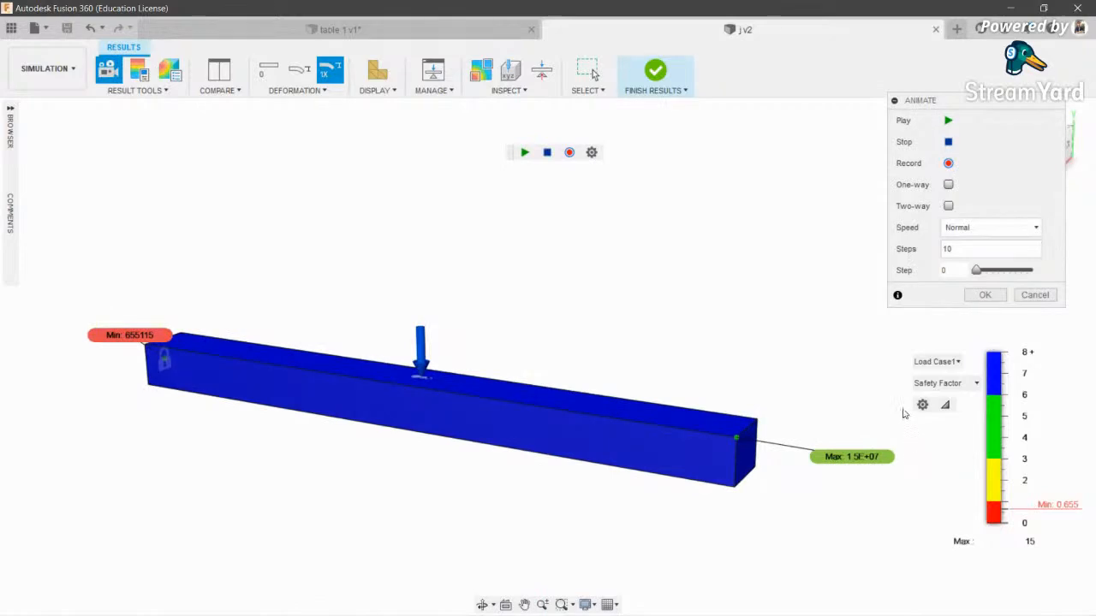
{"action": "key", "text": "Escape"}
- Return to the RIGHT view and split the results into side-by-side comparison views
{"action": "left_click", "coordinate": [1038, 159]}
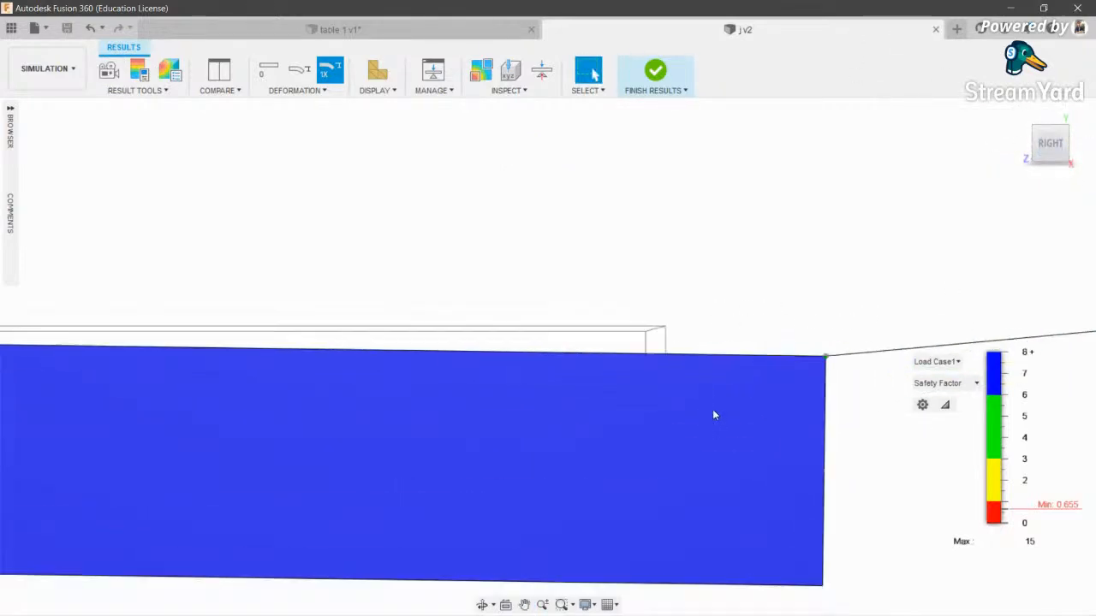
{"action": "scroll", "coordinate": [712, 409], "scroll_direction": "down", "scroll_amount": 5}
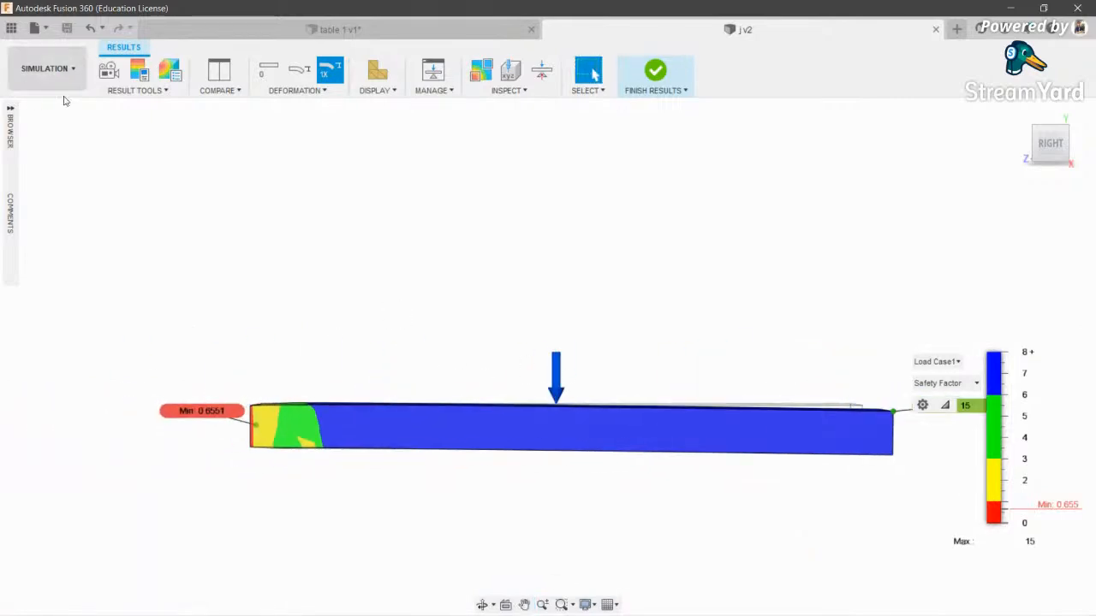
{"action": "left_click", "coordinate": [134, 90]}
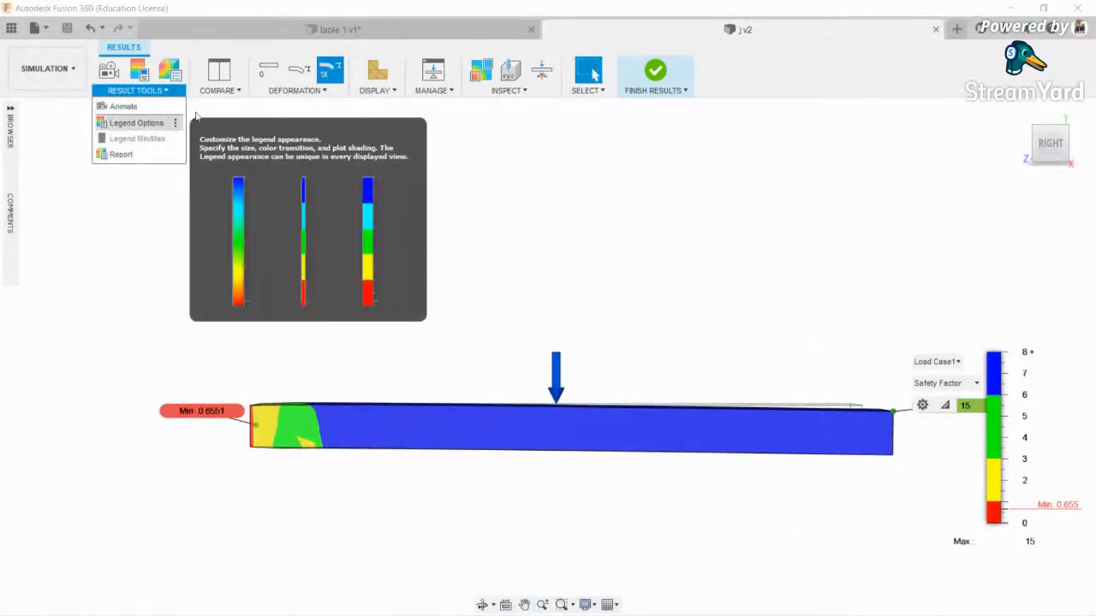
{"action": "left_click", "coordinate": [219, 90]}
{"action": "left_click", "coordinate": [220, 108]}
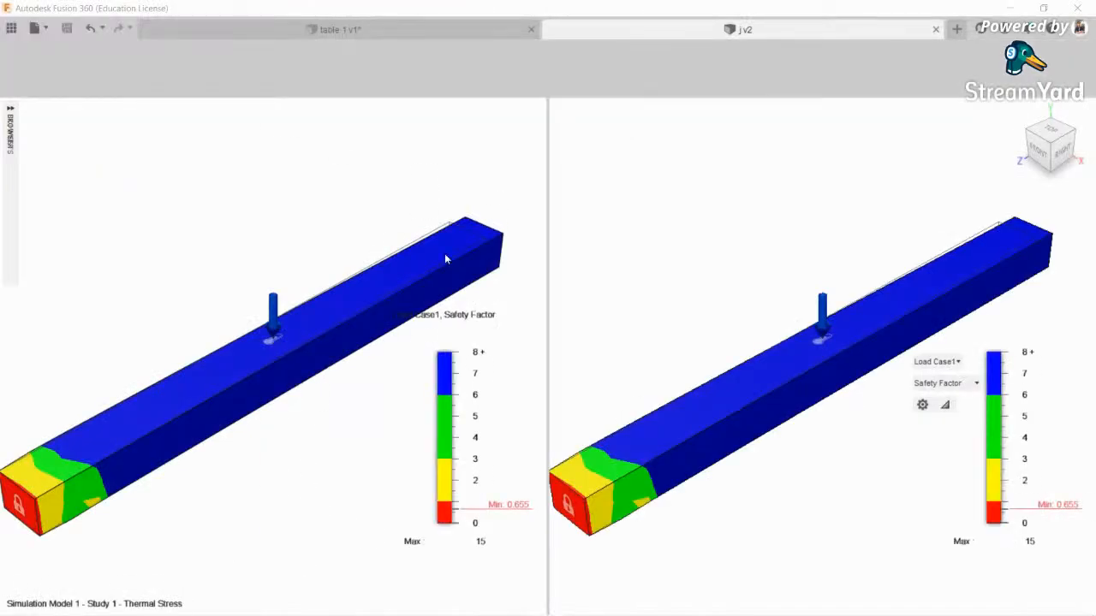
- Reposition the two compared beams and animate the comparison results
{"action": "scroll", "coordinate": [742, 304], "scroll_direction": "down", "scroll_amount": 2}
{"action": "scroll", "coordinate": [743, 304], "scroll_direction": "up", "scroll_amount": 2}
{"action": "scroll", "coordinate": [743, 304], "scroll_direction": "down", "scroll_amount": 3}
{"action": "middle_click_drag", "start_coordinate": [747, 306], "coordinate": [623, 247]}
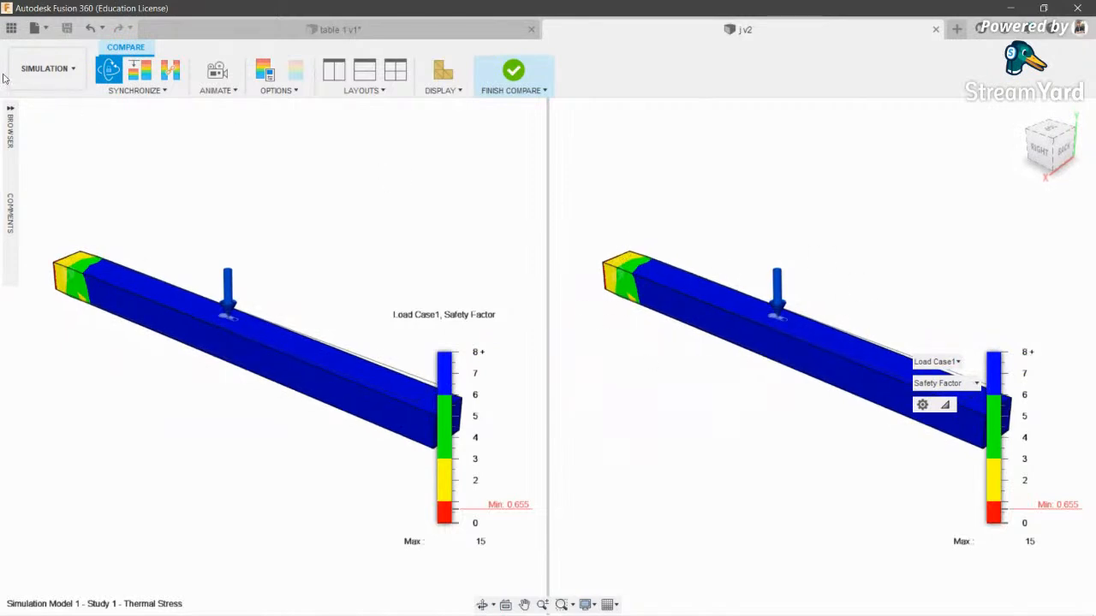
{"action": "left_click", "coordinate": [215, 73]}
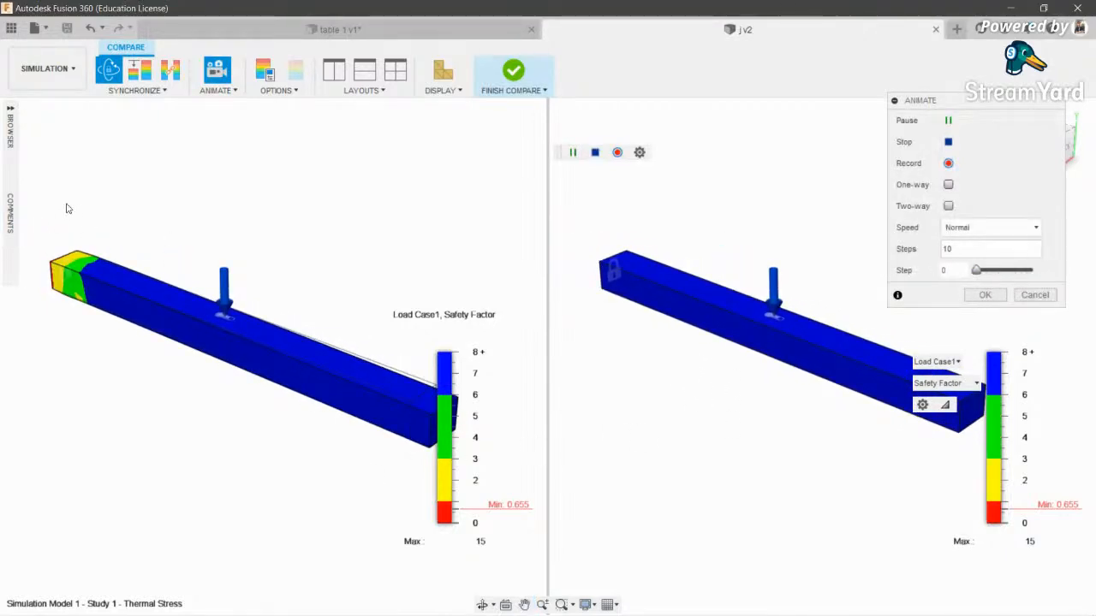
- Use four synced isometric viewports with mesh shown, then finish comparing to show 261 nodes, 114 elements
{"action": "left_click", "coordinate": [395, 70]}
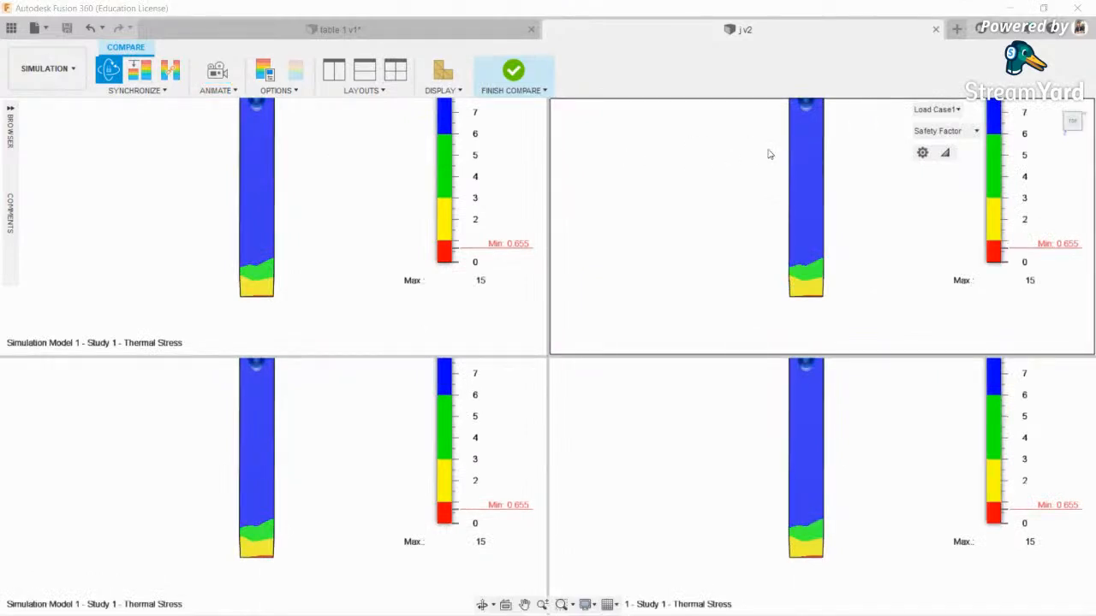
{"action": "scroll", "coordinate": [715, 254], "scroll_direction": "down", "scroll_amount": 3}
{"action": "middle_click_drag", "start_coordinate": [716, 255], "coordinate": [641, 171], "text": "shift"}
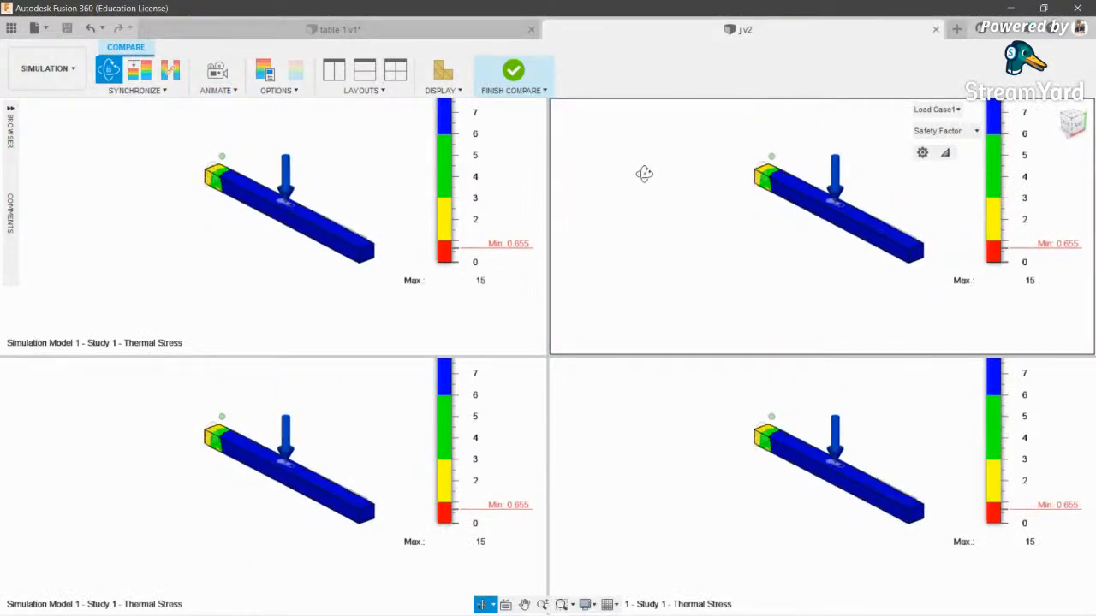
{"action": "left_click", "coordinate": [232, 224]}
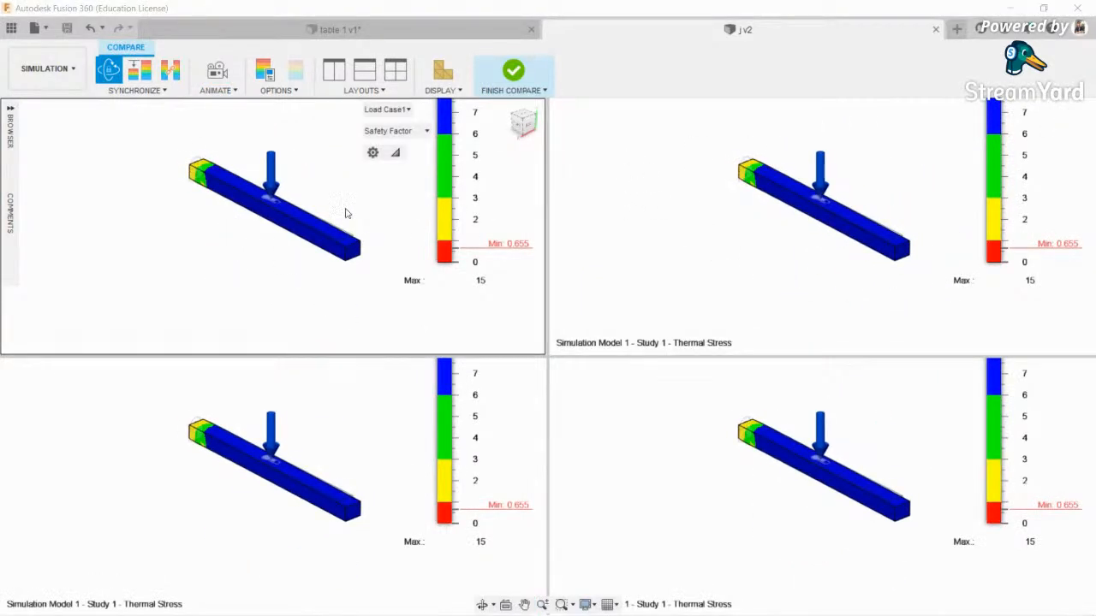
{"action": "left_click", "coordinate": [440, 73]}
{"action": "left_click", "coordinate": [507, 79]}
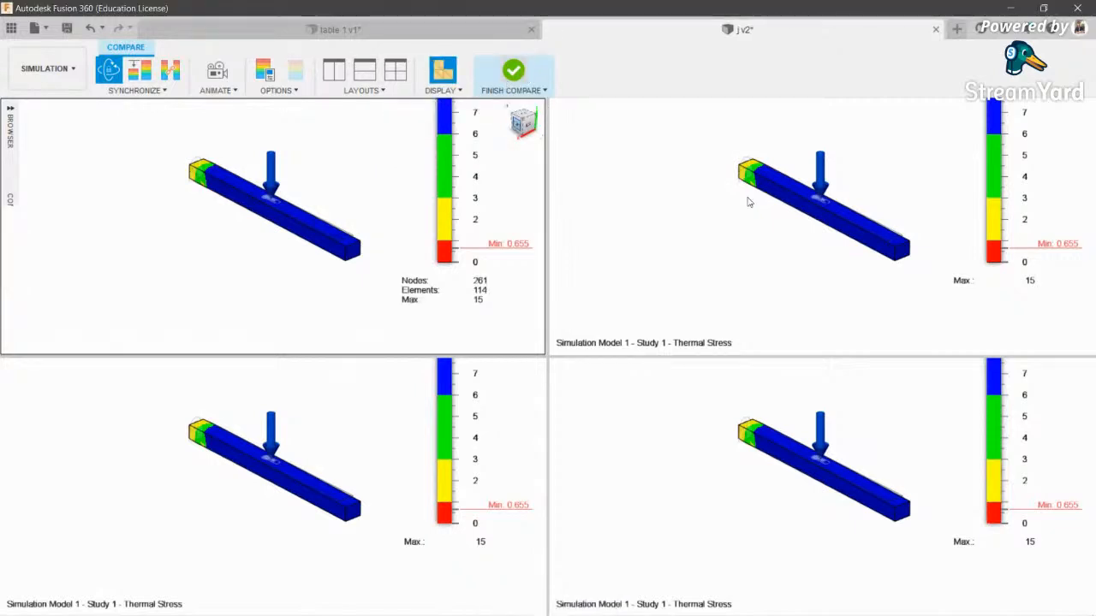
{"action": "left_click", "coordinate": [371, 76]}
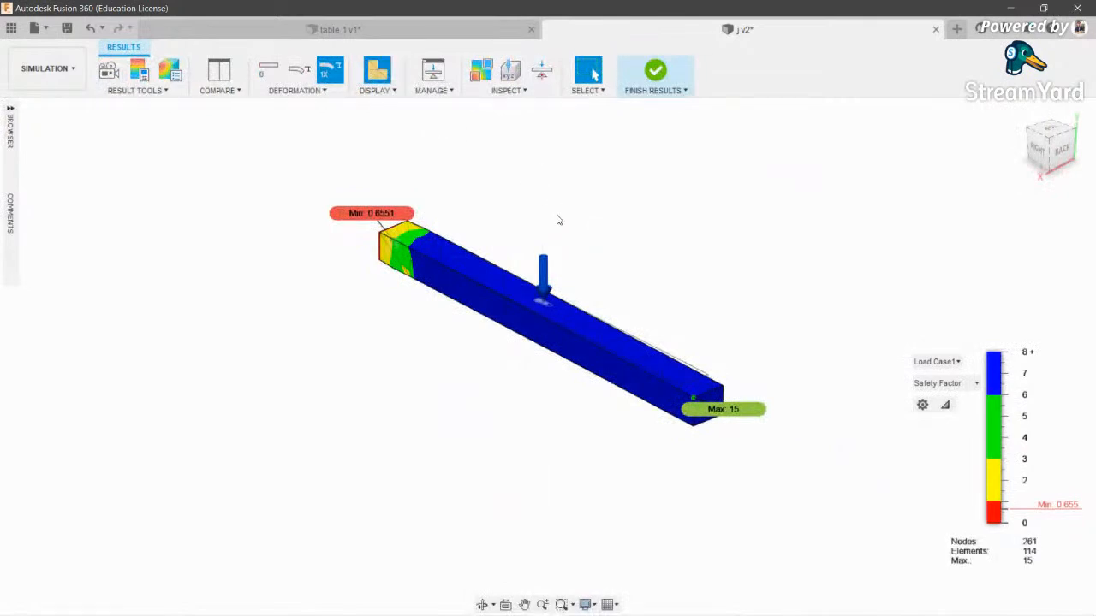
- Hide the Min and Max labels on the safety-factor plot
{"action": "scroll", "coordinate": [555, 216], "scroll_direction": "up", "scroll_amount": 3}
{"action": "left_click", "coordinate": [506, 90]}
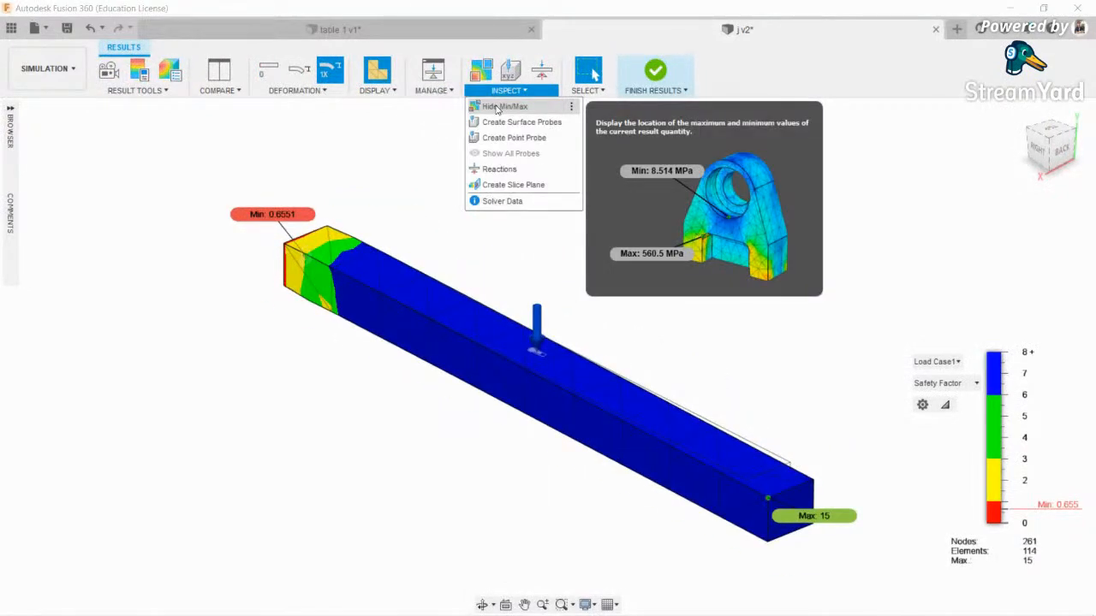
{"action": "left_click", "coordinate": [589, 291]}
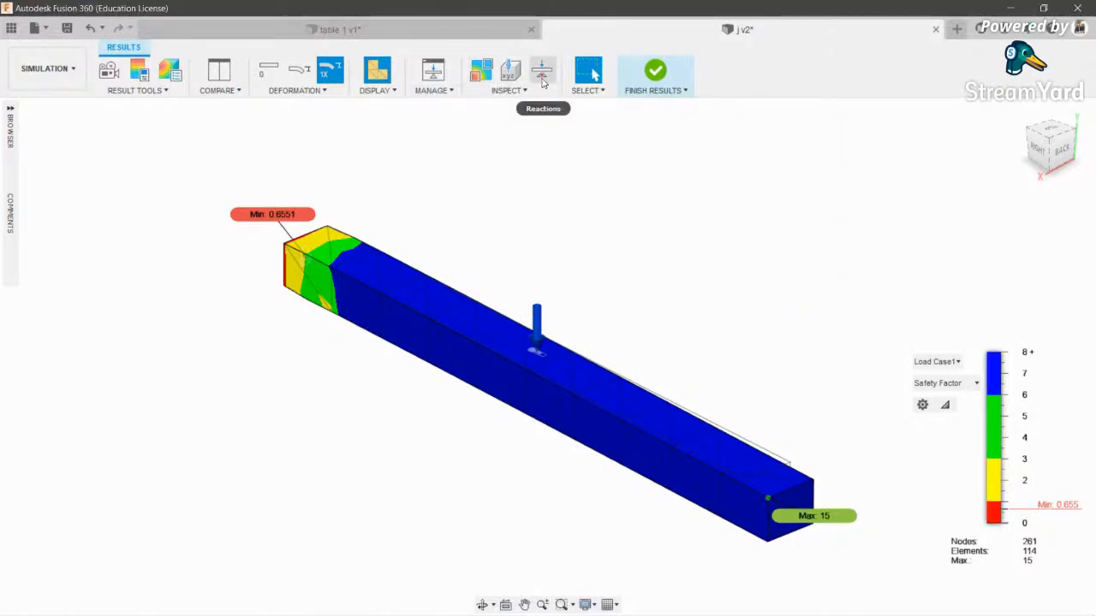
{"action": "left_click", "coordinate": [507, 90]}
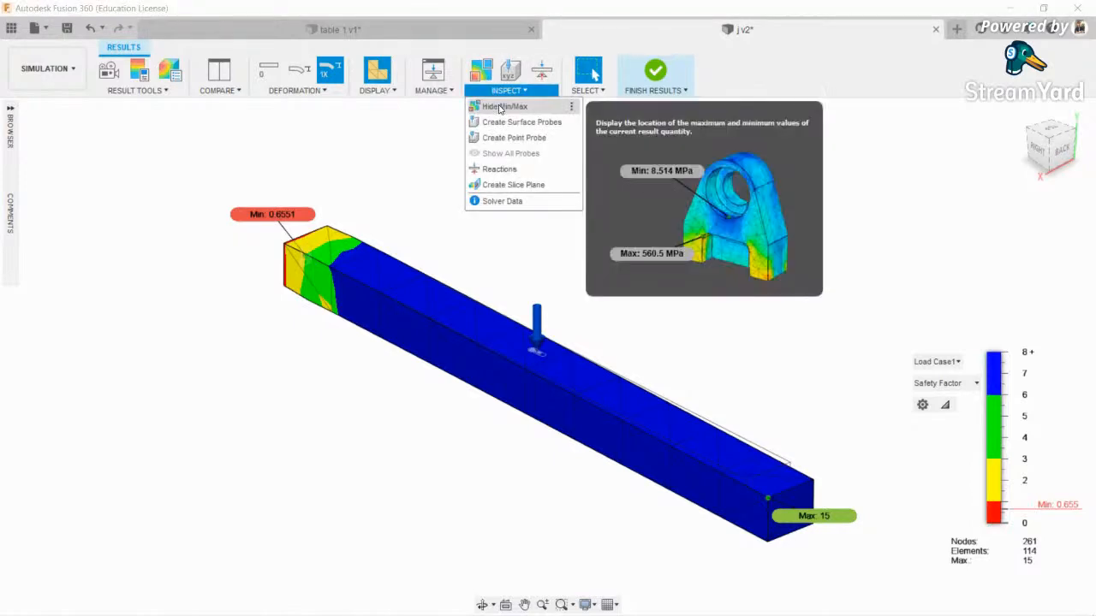
{"action": "left_click", "coordinate": [492, 105]}
- Probe surface safety factors on the beam (3.217 near the fixed end, 15 along the bar), then clear them
{"action": "left_click", "coordinate": [508, 91]}
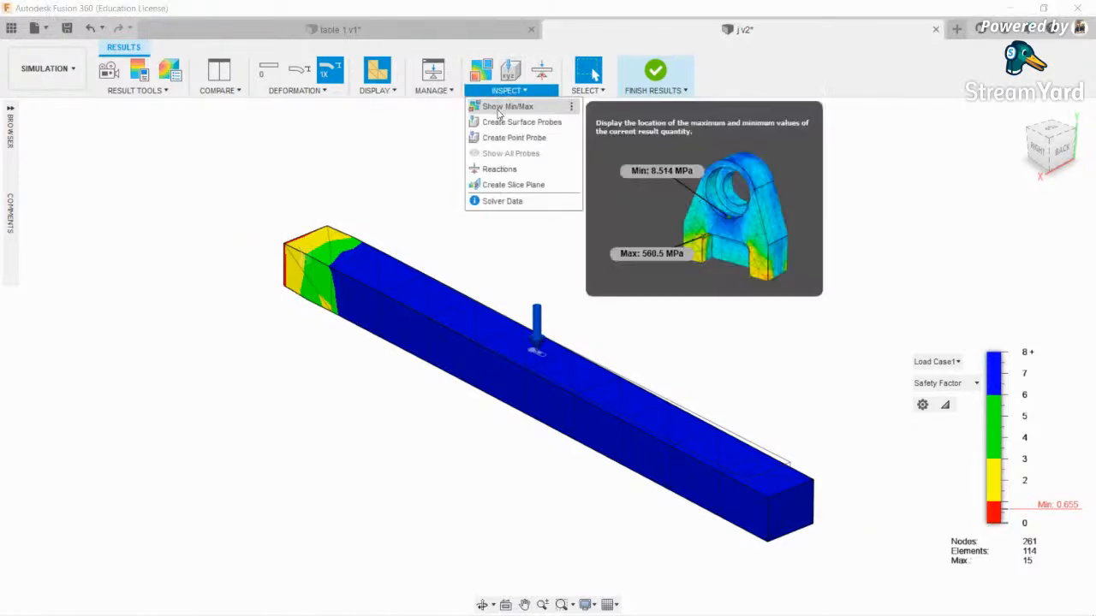
{"action": "left_click", "coordinate": [517, 122]}
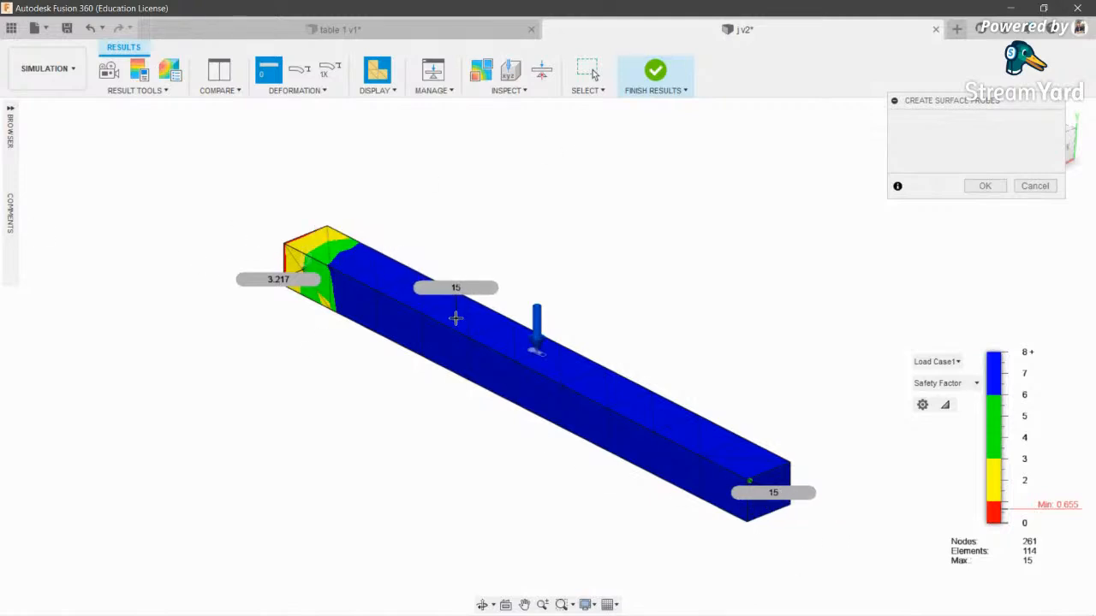
{"action": "scroll", "coordinate": [673, 457], "scroll_direction": "up", "scroll_amount": 2}
{"action": "scroll", "coordinate": [673, 450], "scroll_direction": "down", "scroll_amount": 4}
{"action": "scroll", "coordinate": [673, 450], "scroll_direction": "up", "scroll_amount": 1}
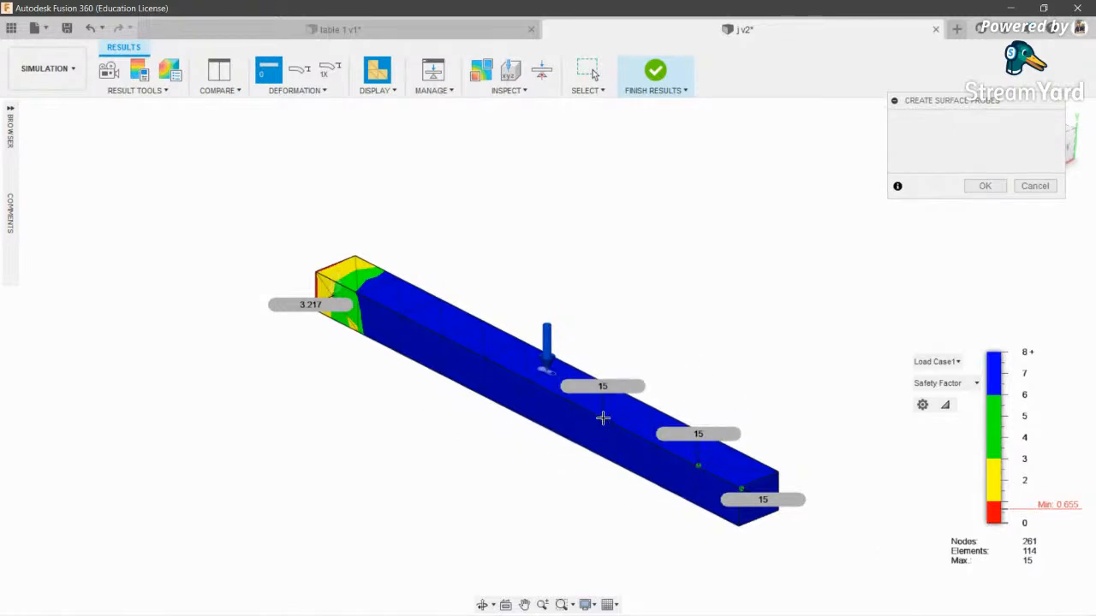
{"action": "key", "text": "Escape"}
{"action": "left_click", "coordinate": [511, 91]}
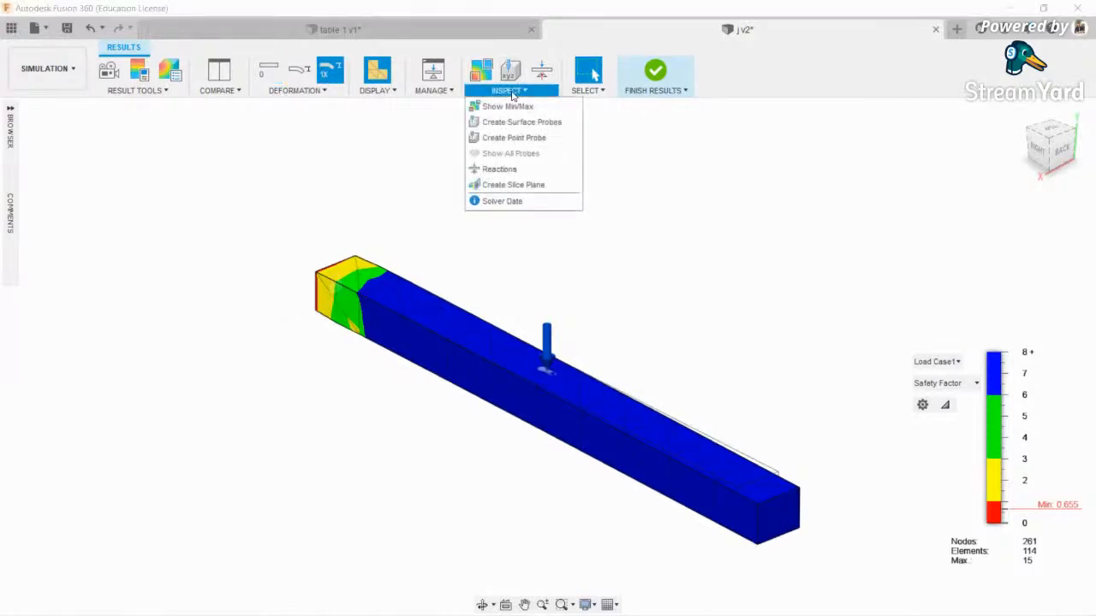
- Check reaction forces on the beam's top face plus a second face
{"action": "left_click", "coordinate": [539, 174]}
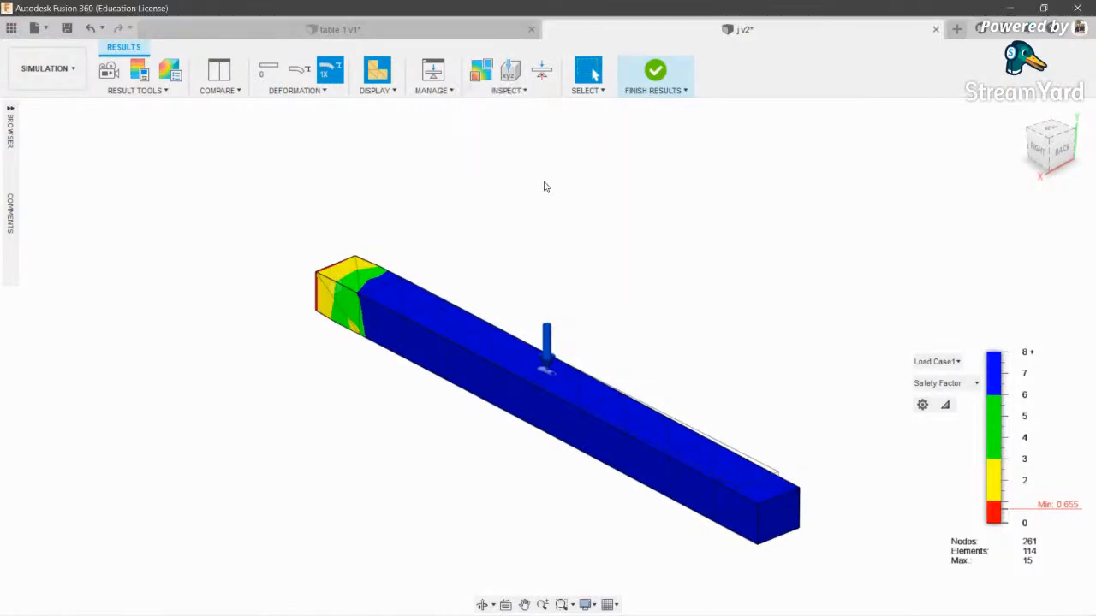
{"action": "left_click", "coordinate": [664, 441]}
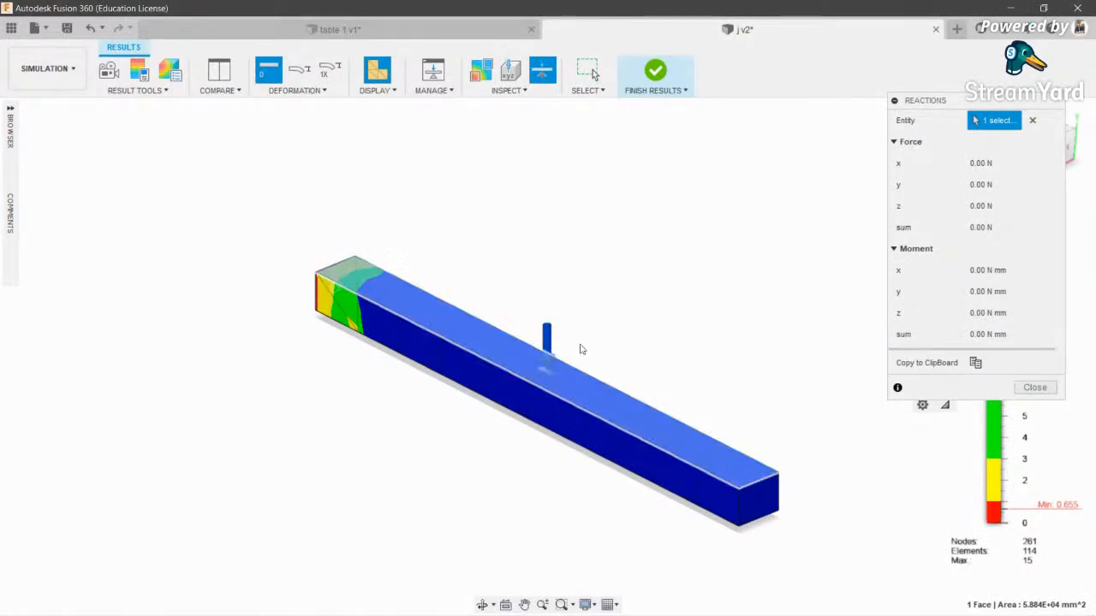
{"action": "left_click", "coordinate": [573, 436]}
{"action": "scroll", "coordinate": [911, 436], "scroll_direction": "up", "scroll_amount": 1}
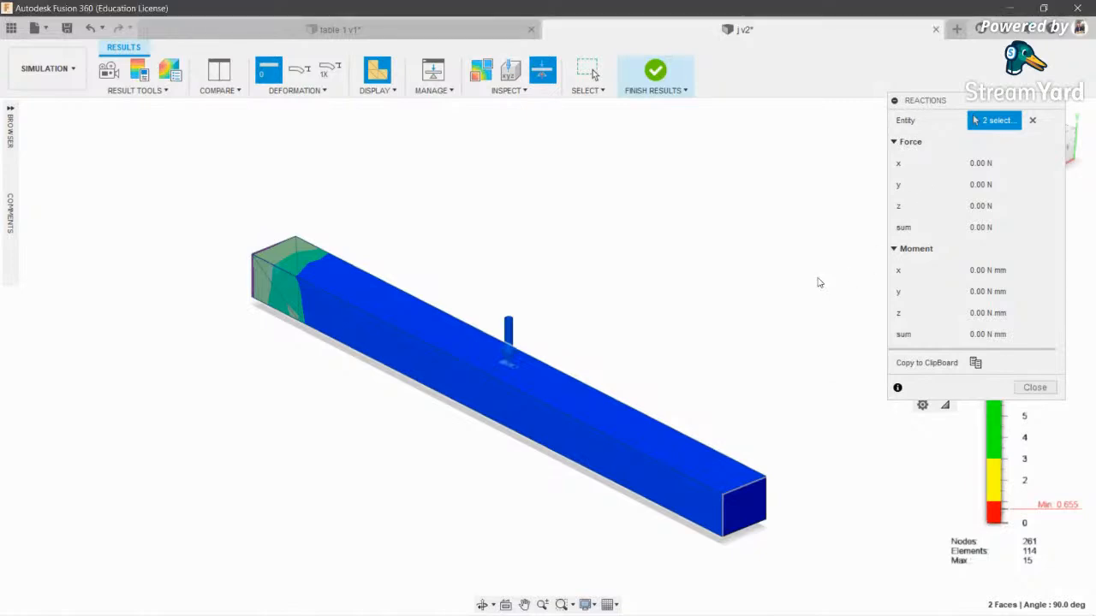
{"action": "key", "text": "Escape"}
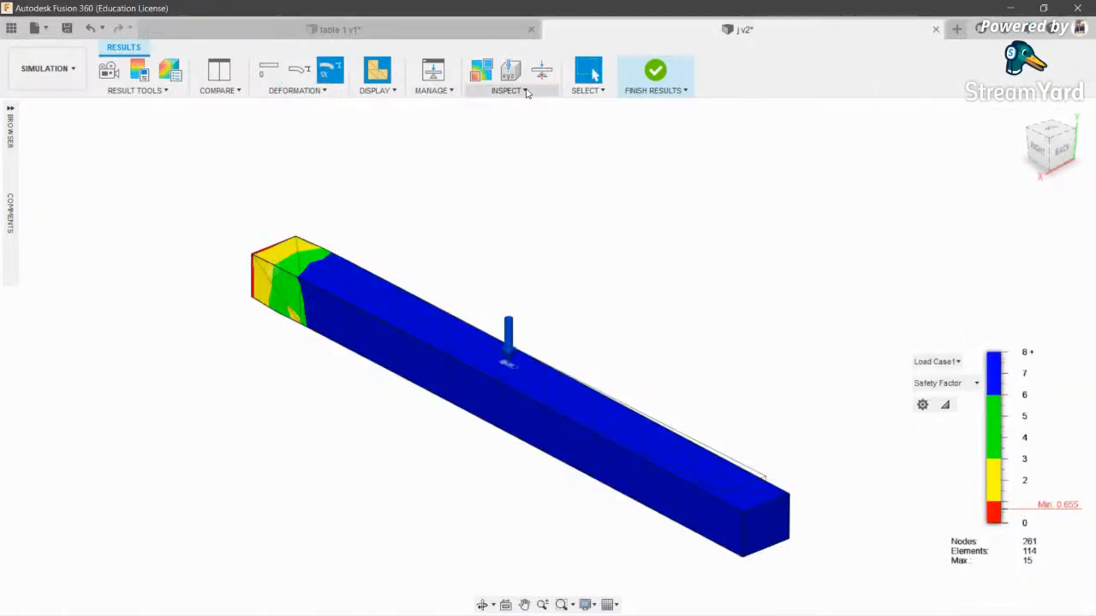
- Check the reaction forces on the beam's free end face
{"action": "left_click", "coordinate": [513, 90]}
{"action": "left_click", "coordinate": [499, 169]}
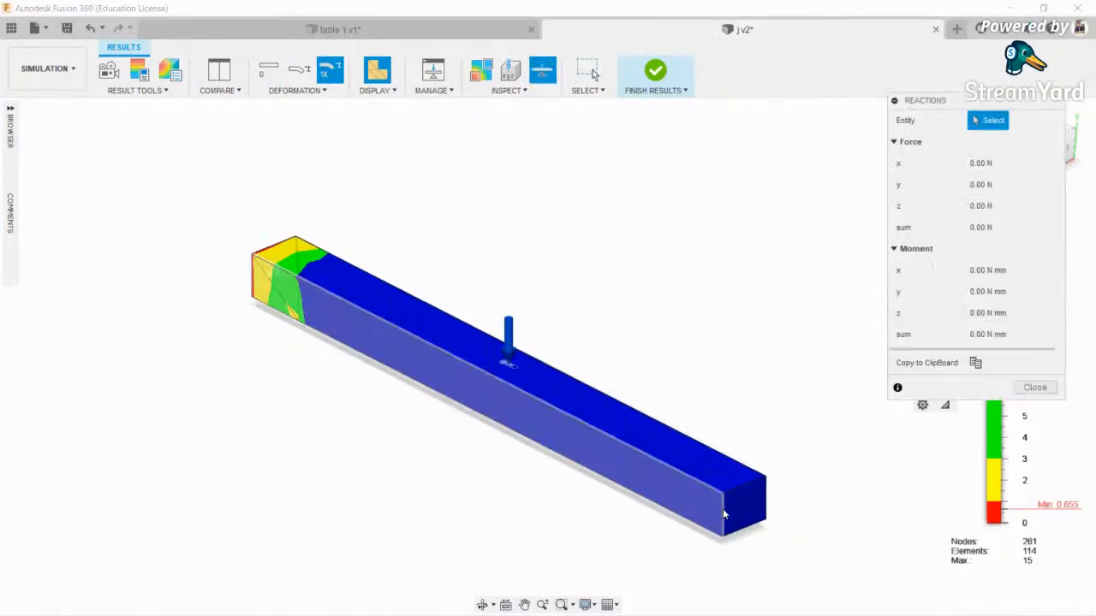
{"action": "left_click", "coordinate": [745, 510]}
{"action": "scroll", "coordinate": [745, 505], "scroll_direction": "down", "scroll_amount": 3}
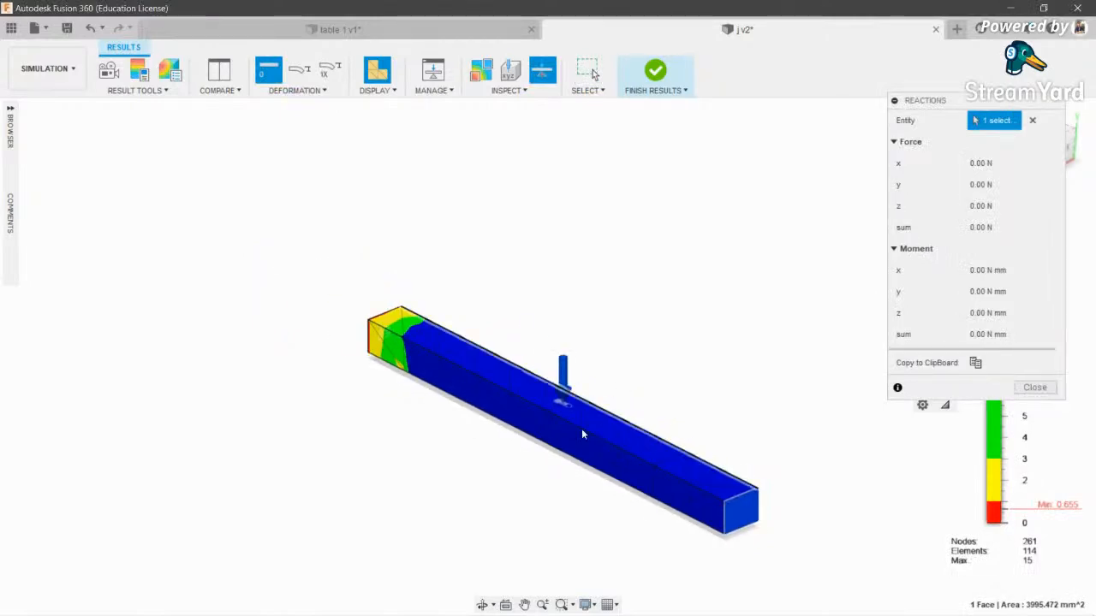
{"action": "key", "text": "Escape"}
- Recheck reactions on the top face, reading 0.00 N force and 0.00 N mm moment
{"action": "left_click", "coordinate": [510, 90]}
{"action": "left_click", "coordinate": [500, 168]}
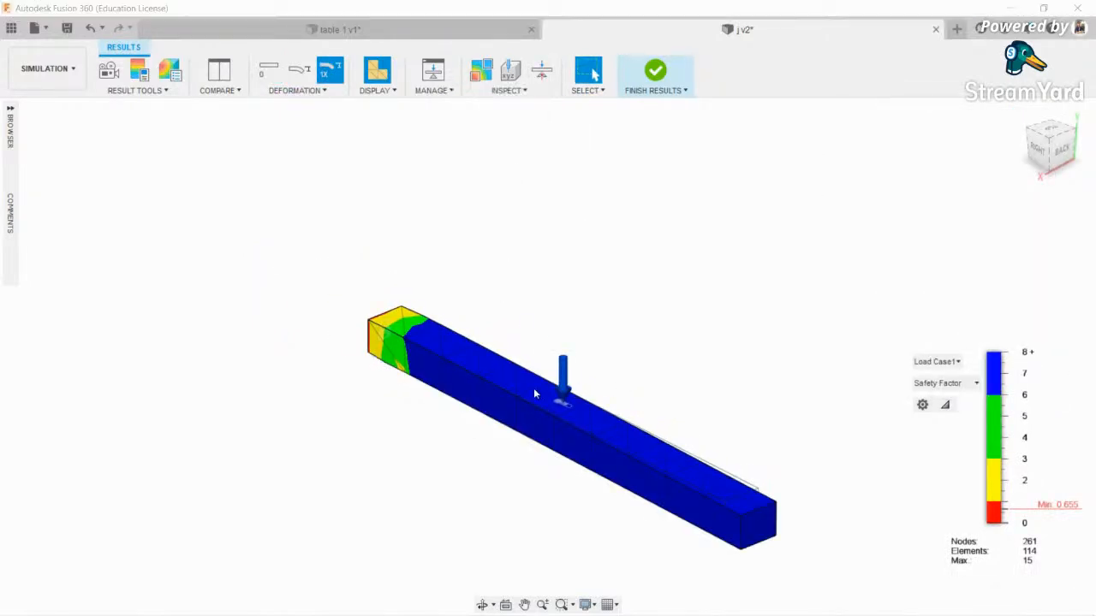
{"action": "scroll", "coordinate": [574, 398], "scroll_direction": "up", "scroll_amount": 3}
{"action": "left_click", "coordinate": [574, 398]}
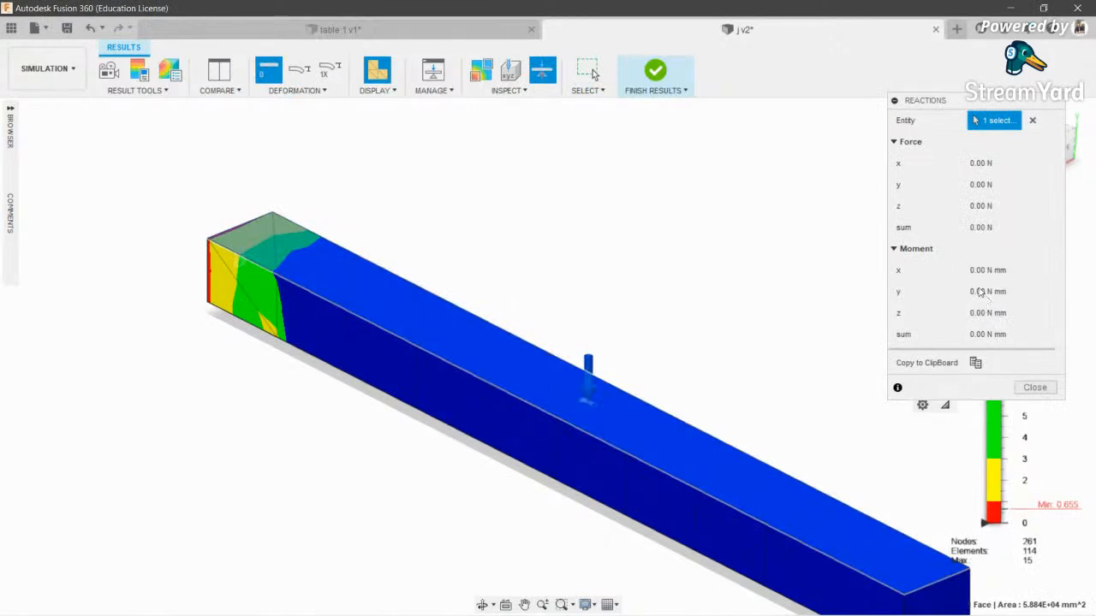
{"action": "scroll", "coordinate": [668, 424], "scroll_direction": "down", "scroll_amount": 4}
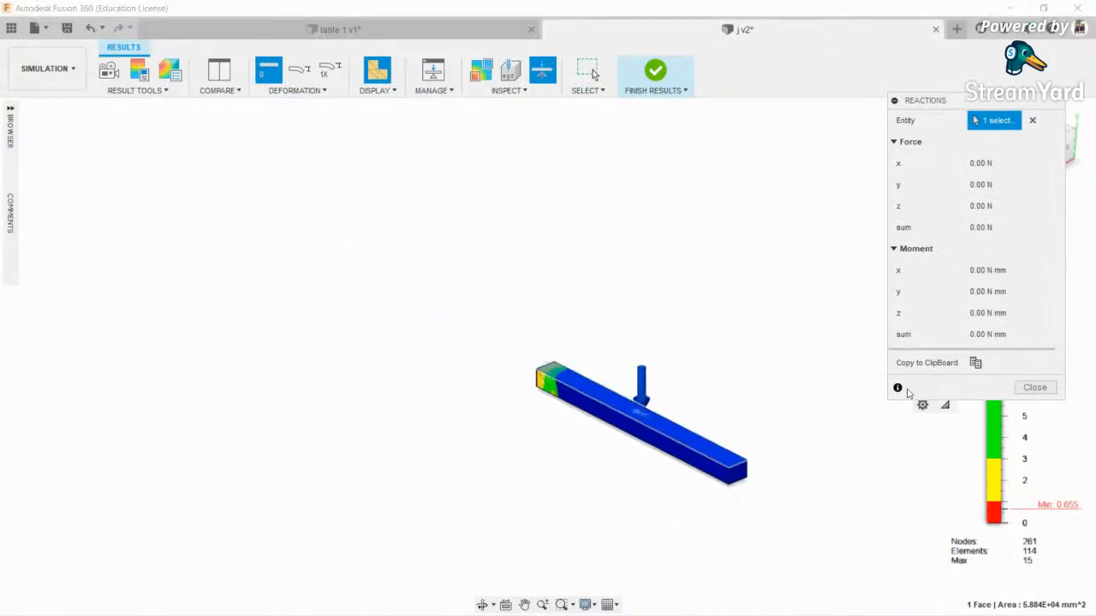
{"action": "key", "text": "Escape"}
{"action": "left_click", "coordinate": [506, 90]}
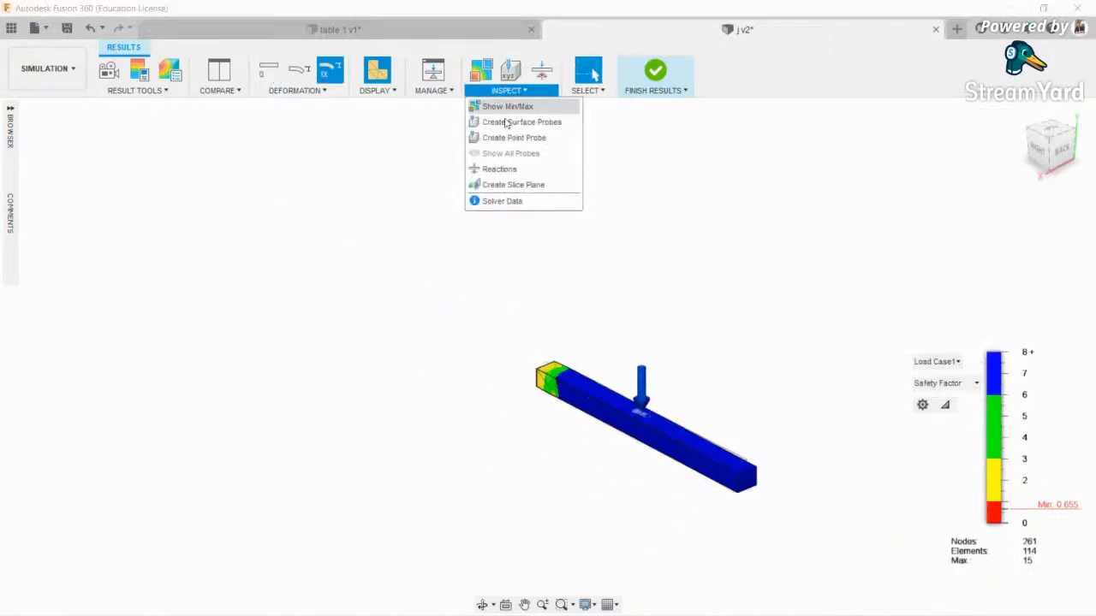
{"action": "left_click", "coordinate": [505, 181]}
{"action": "scroll", "coordinate": [612, 396], "scroll_direction": "up", "scroll_amount": 3}
{"action": "left_click", "coordinate": [572, 428]}
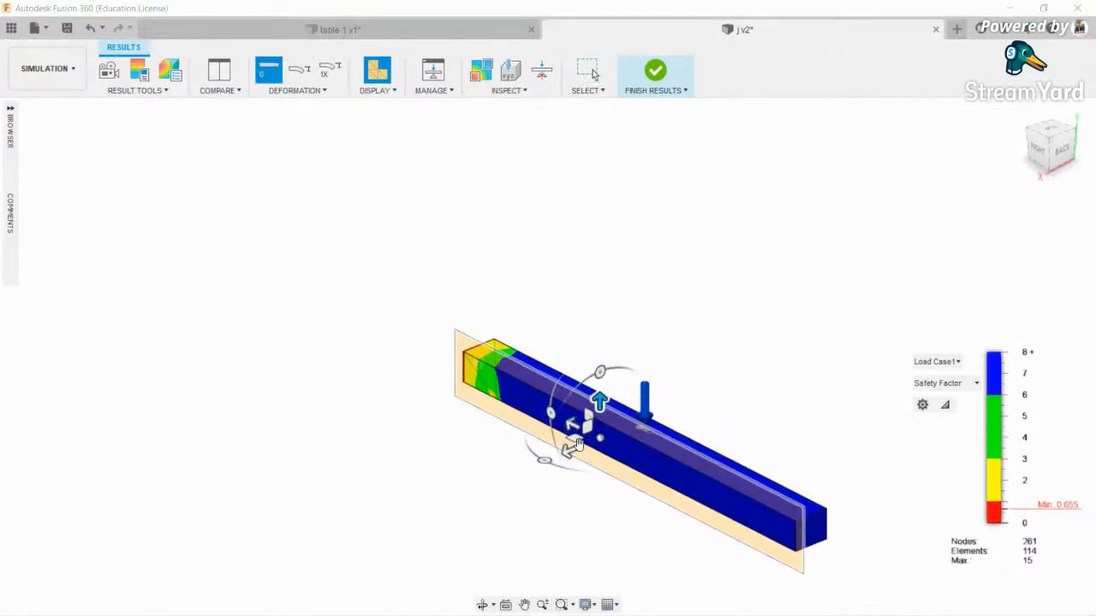
{"action": "left_click_drag", "start_coordinate": [595, 448], "coordinate": [543, 458]}
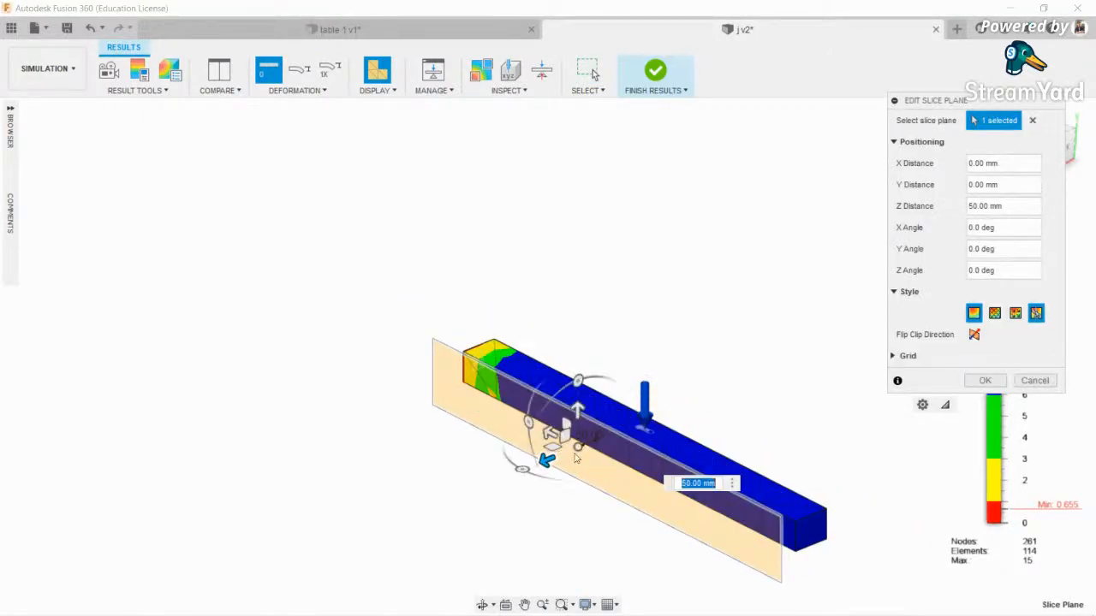
{"action": "scroll", "coordinate": [592, 427], "scroll_direction": "up", "scroll_amount": 4}
{"action": "middle_click_drag", "start_coordinate": [749, 409], "coordinate": [611, 389]}
{"action": "scroll", "coordinate": [428, 460], "scroll_direction": "up", "scroll_amount": 5}
{"action": "left_click_drag", "start_coordinate": [387, 445], "coordinate": [504, 440]}
{"action": "scroll", "coordinate": [503, 440], "scroll_direction": "down", "scroll_amount": 4}
{"action": "left_click", "coordinate": [485, 604]}
{"action": "left_click_drag", "start_coordinate": [524, 437], "coordinate": [632, 433]}
{"action": "middle_click_drag", "start_coordinate": [606, 401], "coordinate": [335, 394]}
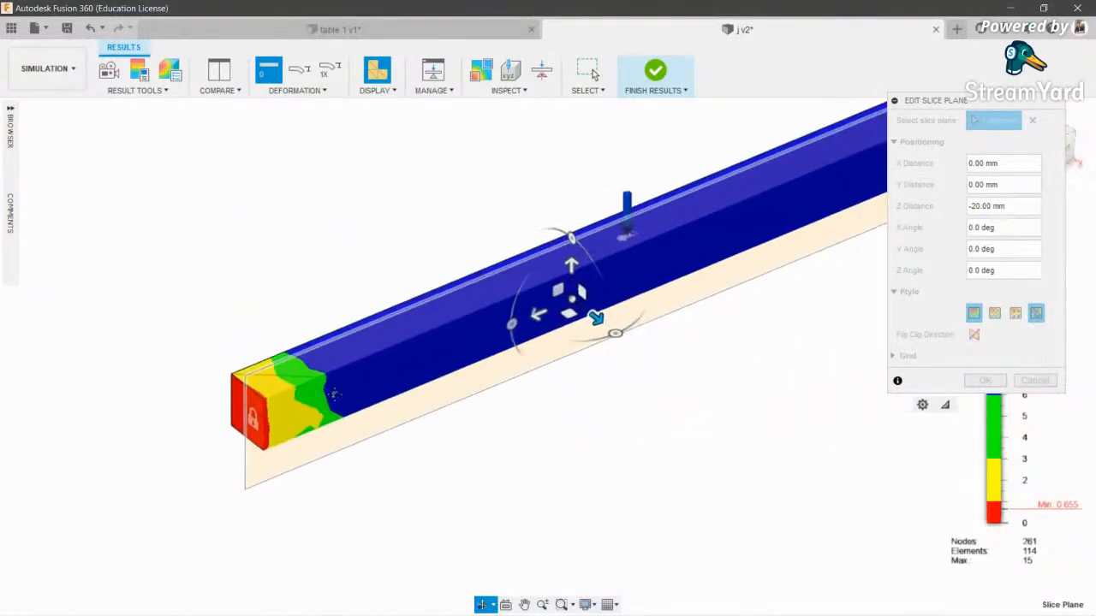
{"action": "key", "text": "Escape"}
{"action": "scroll", "coordinate": [574, 279], "scroll_direction": "up", "scroll_amount": 3}
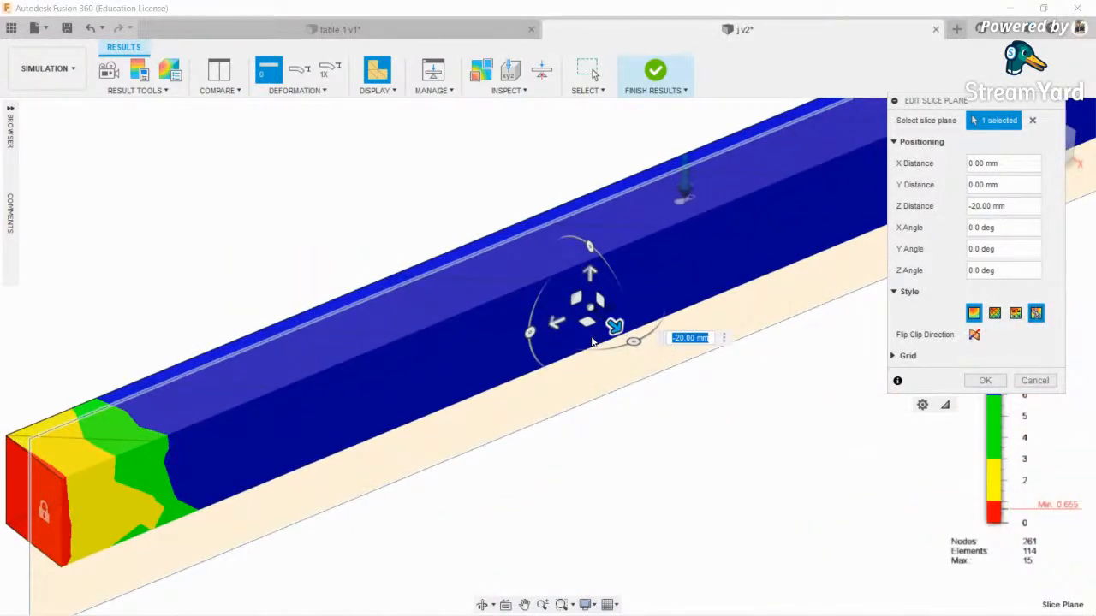
{"action": "left_click_drag", "start_coordinate": [601, 339], "coordinate": [539, 356]}
{"action": "key", "text": "Escape"}
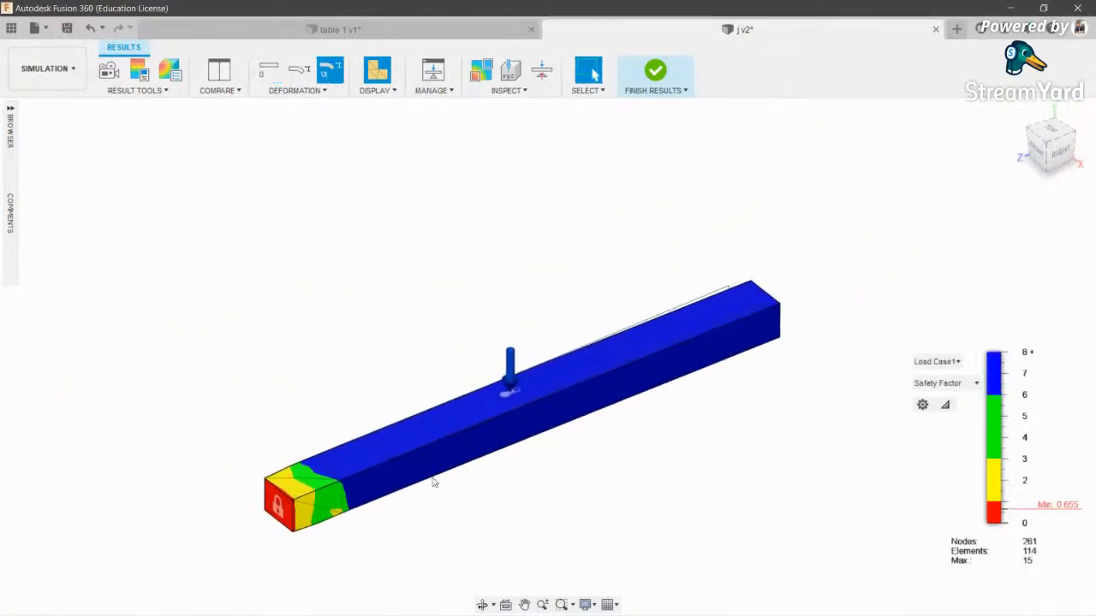
{"action": "left_click", "coordinate": [651, 73]}
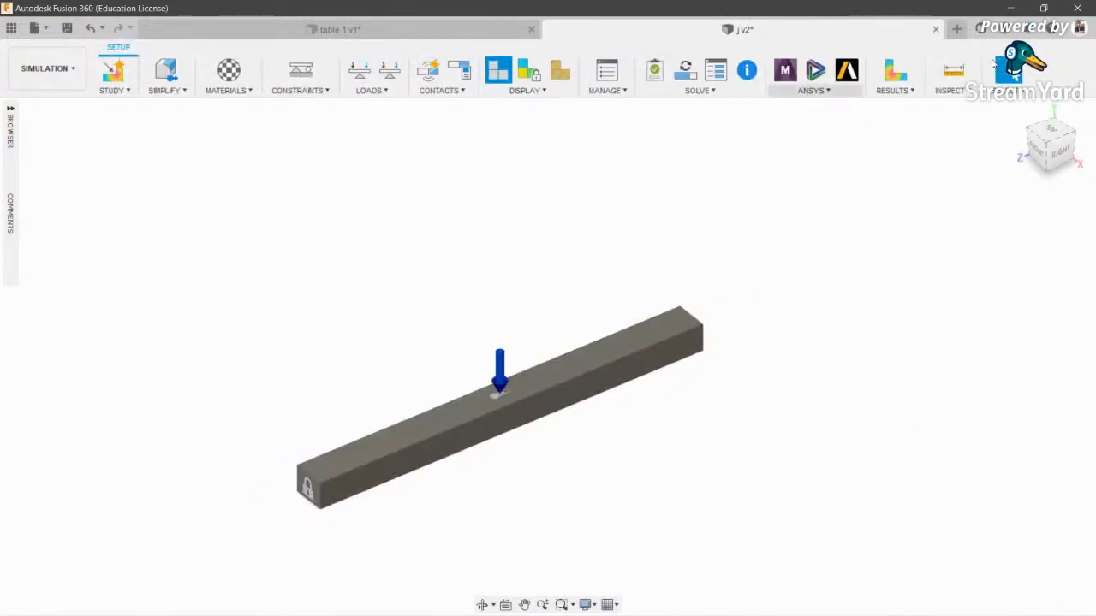
- Switch to the Design workspace and start a new blank design
{"action": "left_click", "coordinate": [47, 68]}
{"action": "left_click", "coordinate": [52, 103]}
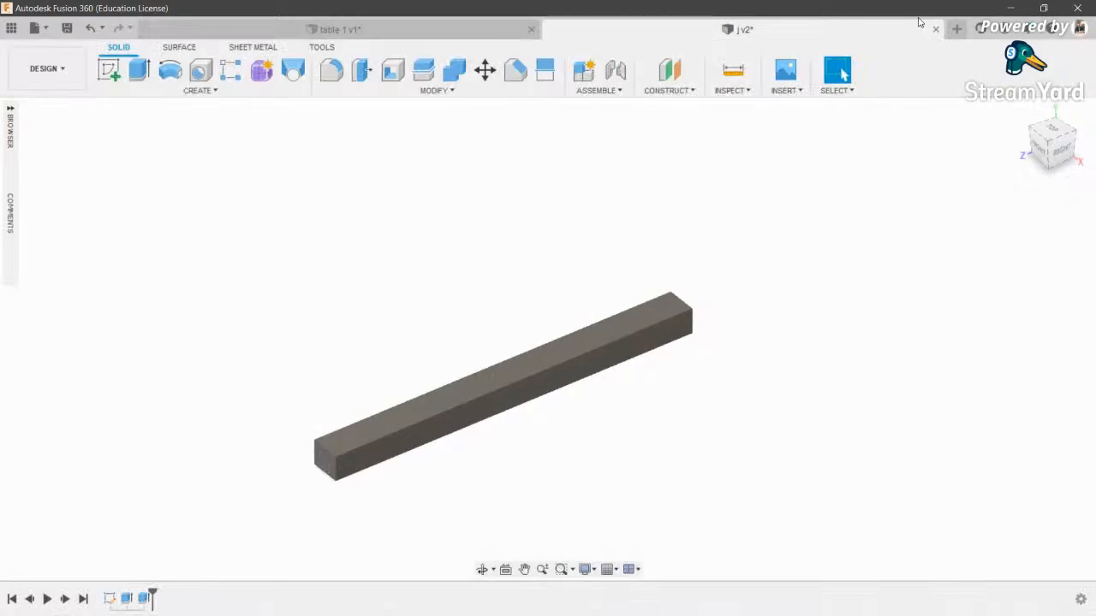
{"action": "left_click", "coordinate": [956, 28]}
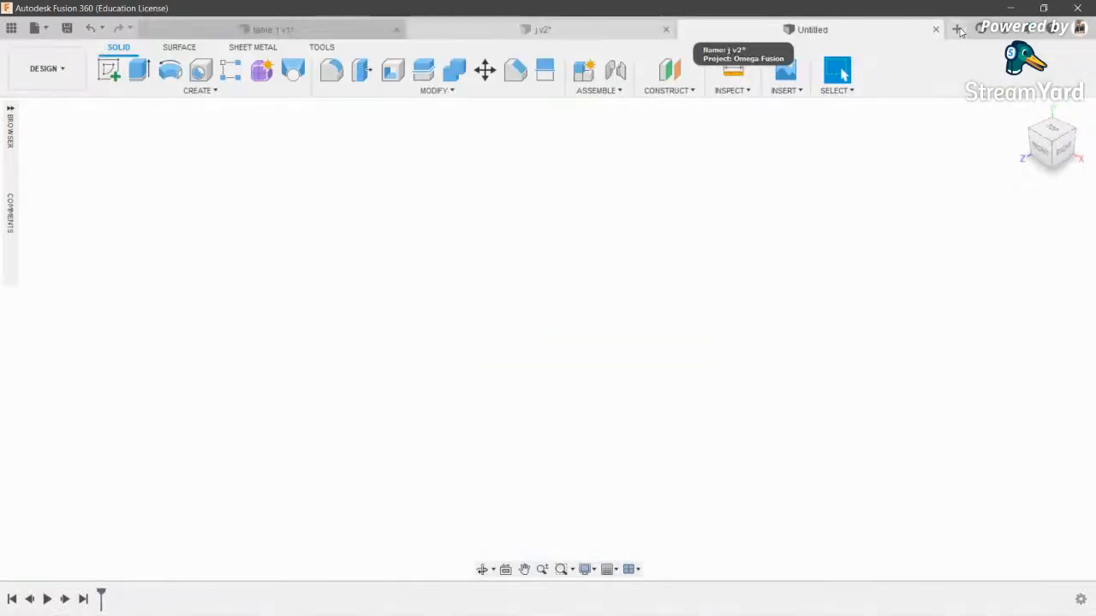
- Sketch a 2-point rectangle on the YZ plane and extrude it 30 mm into a bar
{"action": "left_click", "coordinate": [109, 69]}
{"action": "left_click", "coordinate": [514, 315]}
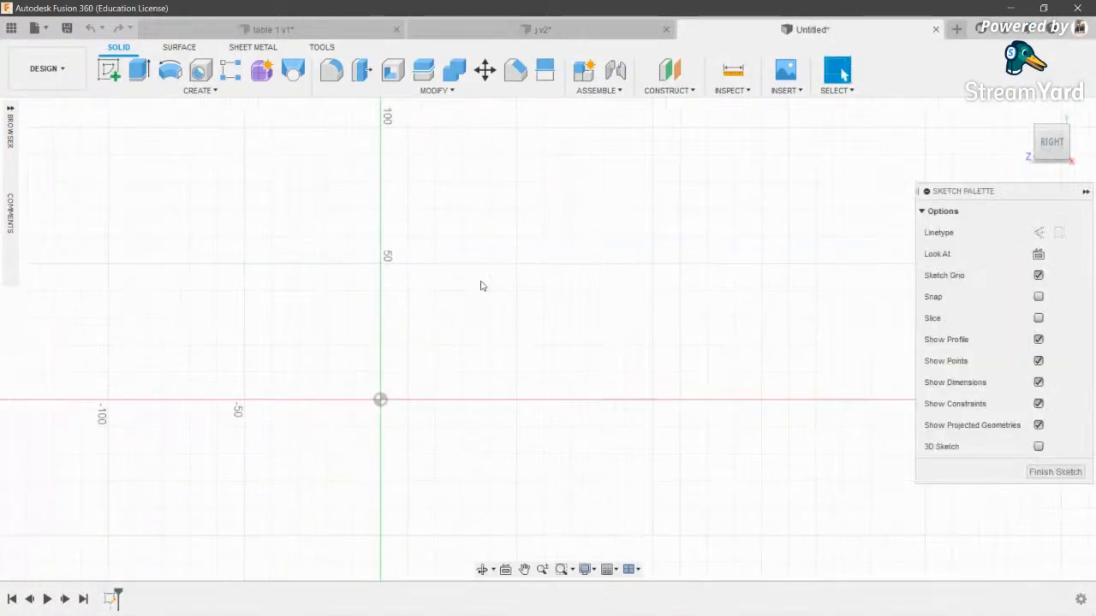
{"action": "key", "text": "r"}
{"action": "left_click", "coordinate": [337, 391]}
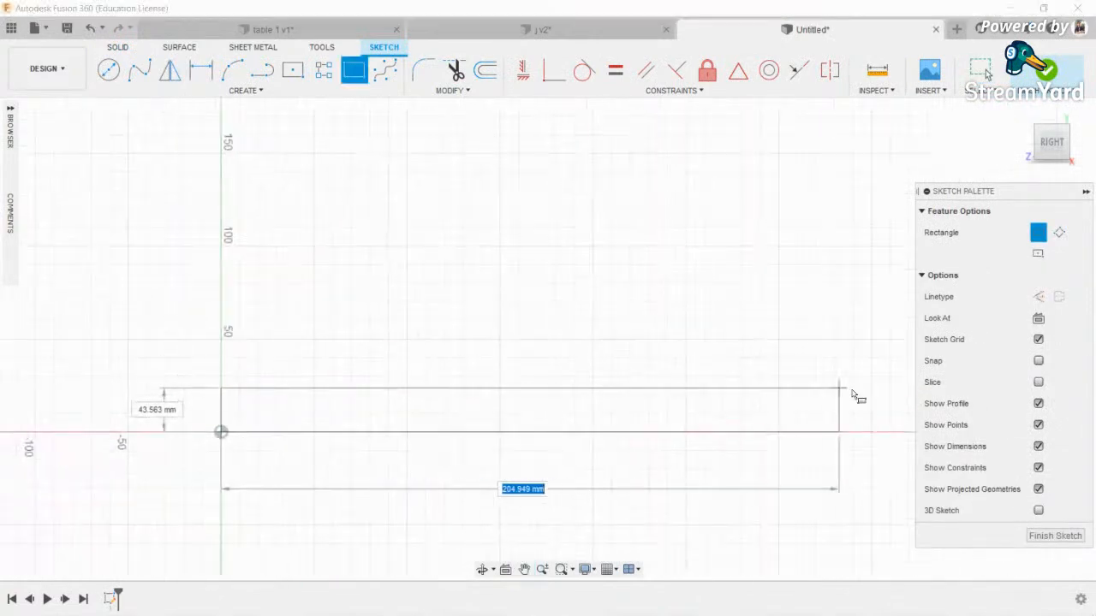
{"action": "left_click", "coordinate": [910, 393]}
{"action": "key", "text": "e"}
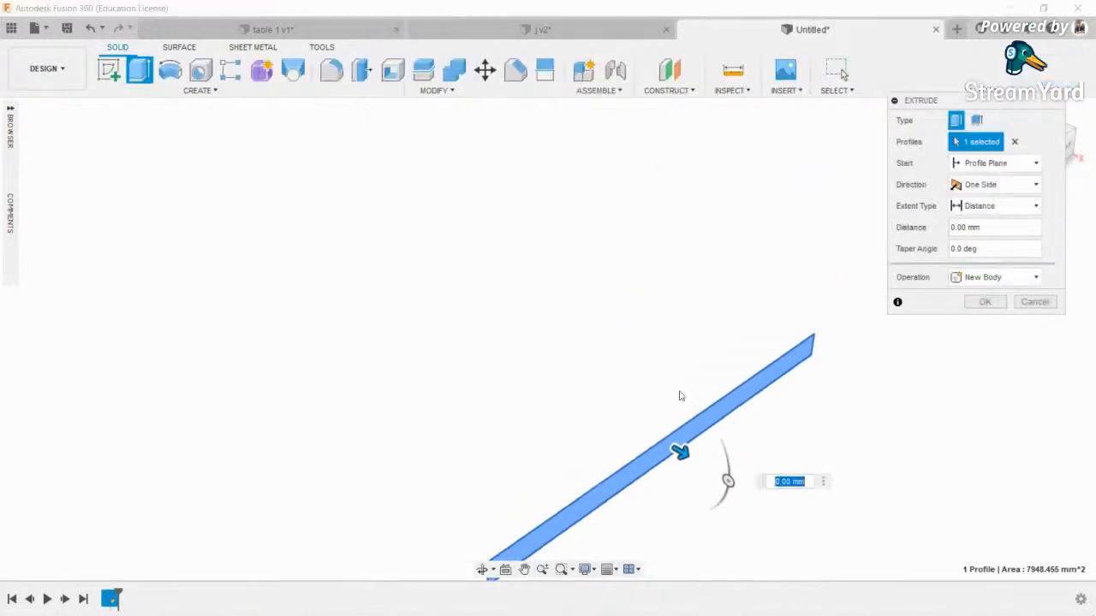
{"action": "left_click_drag", "start_coordinate": [681, 448], "coordinate": [636, 440]}
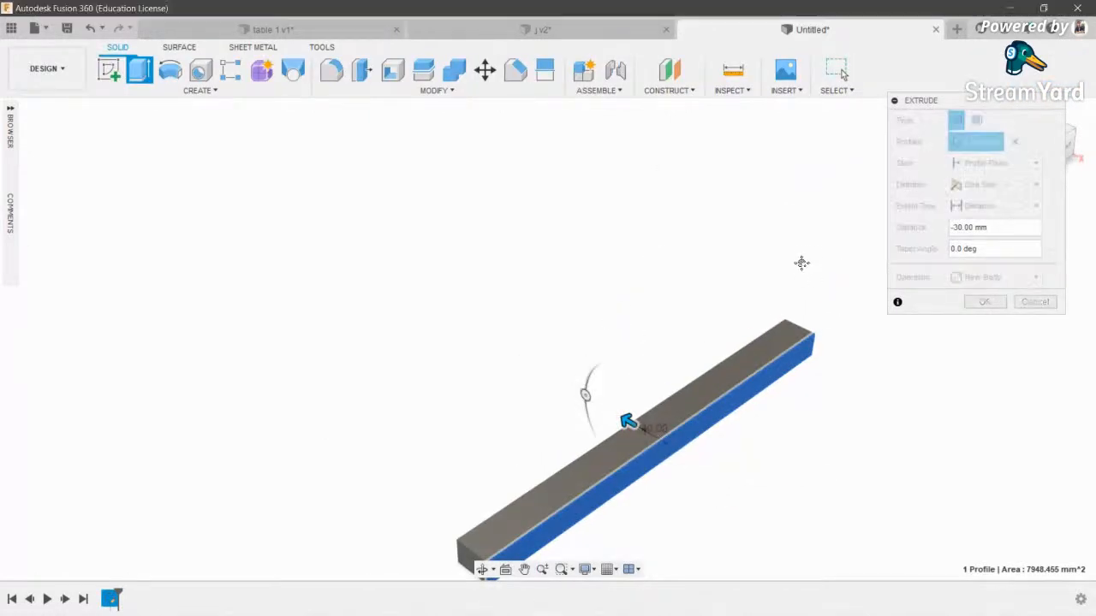
{"action": "left_click", "coordinate": [996, 304]}
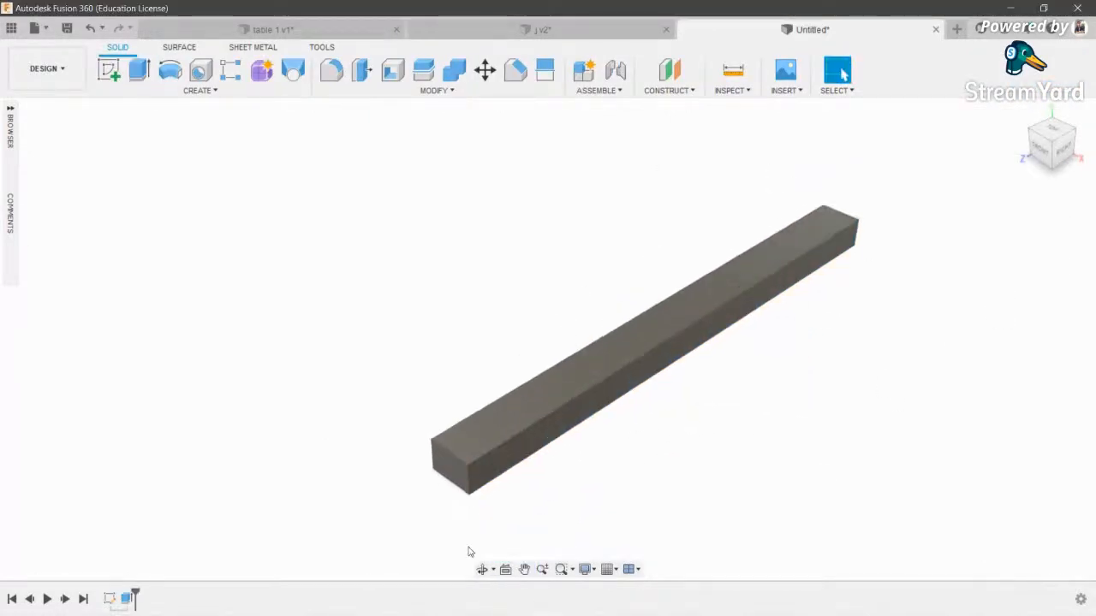
{"action": "left_click", "coordinate": [486, 570]}
{"action": "mouse_move", "coordinate": [501, 369]}
{"action": "left_mouse_down"}
{"action": "mouse_move", "coordinate": [508, 282]}
{"action": "mouse_move", "coordinate": [487, 179]}
{"action": "left_mouse_up"}
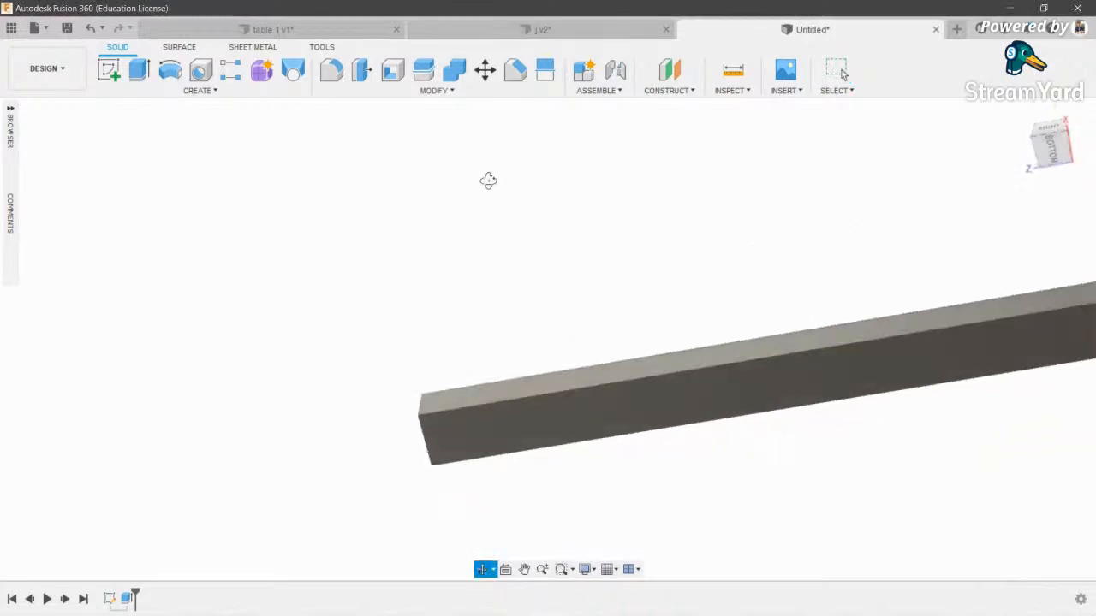
{"action": "left_click", "coordinate": [111, 73]}
- Start a sketch on the bar's side face and draw the first triangular support
{"action": "left_click", "coordinate": [510, 393]}
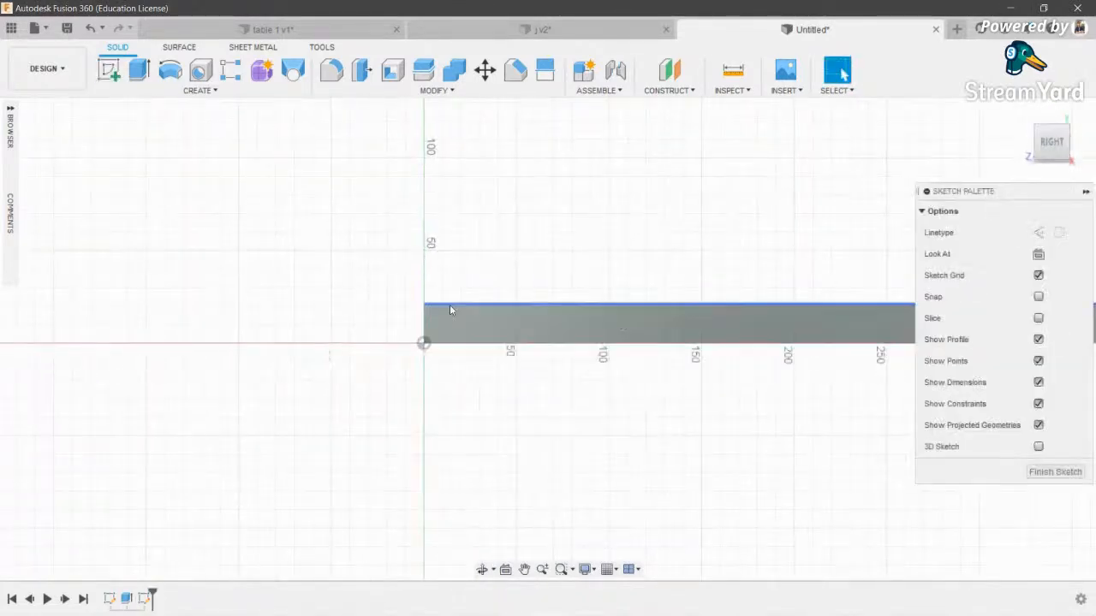
{"action": "key", "text": "p"}
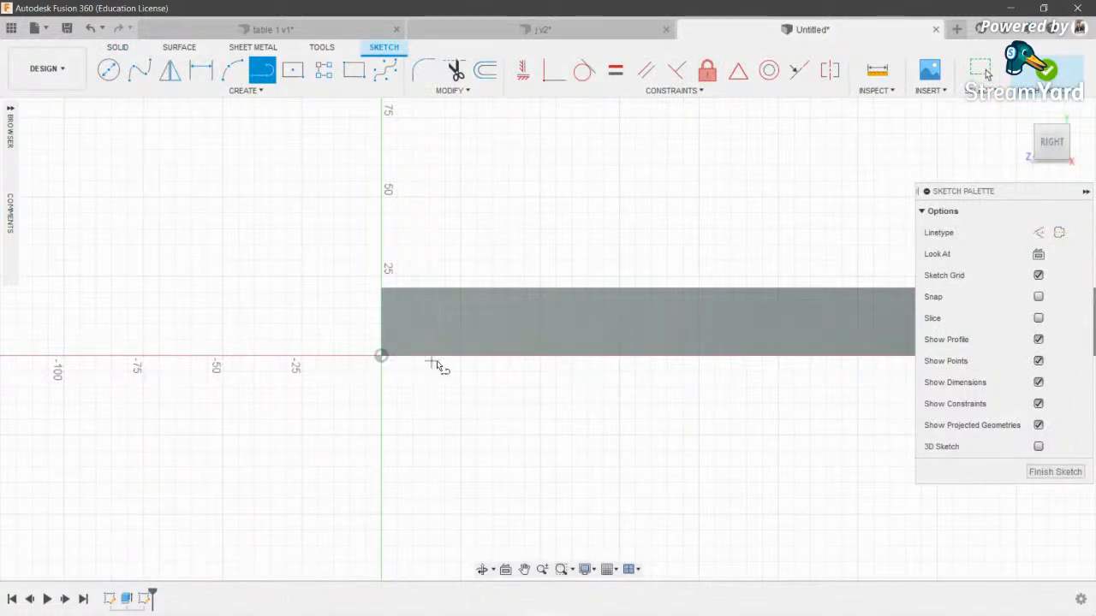
{"action": "left_click", "coordinate": [381, 435]}
{"action": "left_click", "coordinate": [542, 436]}
{"action": "left_click", "coordinate": [462, 356]}
- Draw the second triangle under the bar's other end
{"action": "scroll", "coordinate": [728, 278], "scroll_direction": "down", "scroll_amount": 2}
{"action": "middle_click_drag", "start_coordinate": [728, 279], "coordinate": [79, 320]}
{"action": "scroll", "coordinate": [520, 382], "scroll_direction": "up", "scroll_amount": 2}
{"action": "left_click", "coordinate": [468, 378]}
{"action": "left_click", "coordinate": [560, 470]}
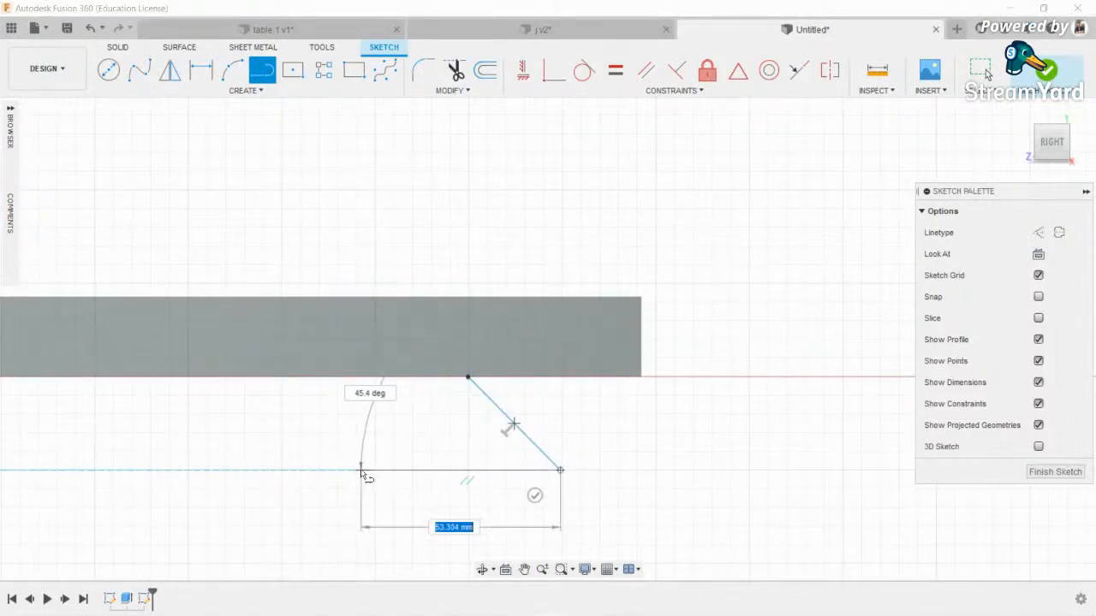
{"action": "left_click", "coordinate": [377, 470]}
{"action": "left_click", "coordinate": [467, 376]}
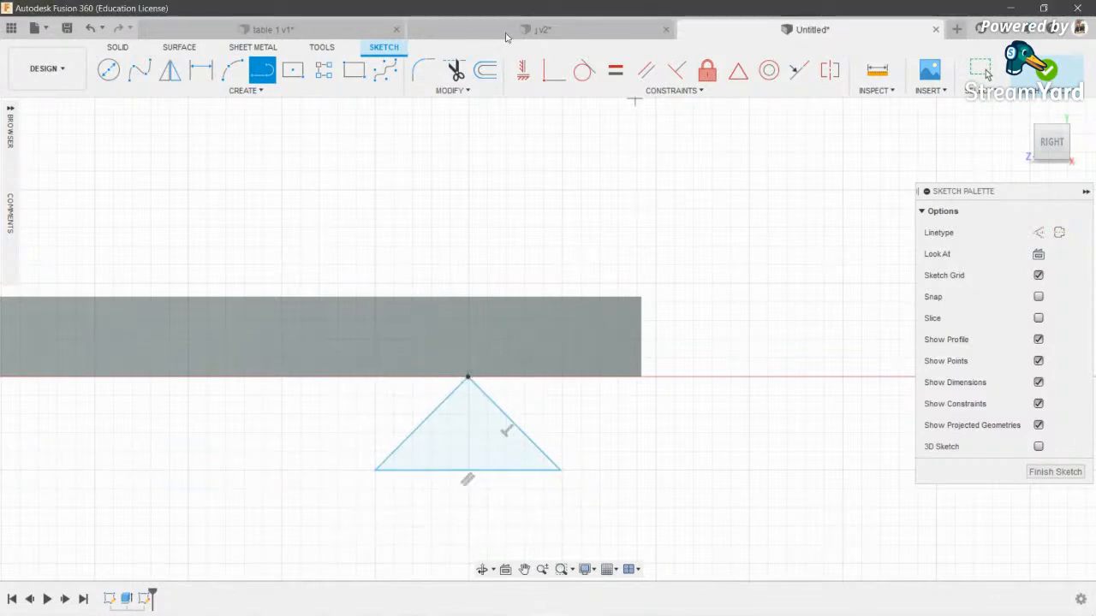
- Switch to the earlier beam design and inspect it for comparison
{"action": "left_click", "coordinate": [541, 29]}
{"action": "scroll", "coordinate": [419, 318], "scroll_direction": "up", "scroll_amount": 5}
{"action": "scroll", "coordinate": [447, 394], "scroll_direction": "down", "scroll_amount": 2}
{"action": "scroll", "coordinate": [436, 435], "scroll_direction": "down", "scroll_amount": 1}
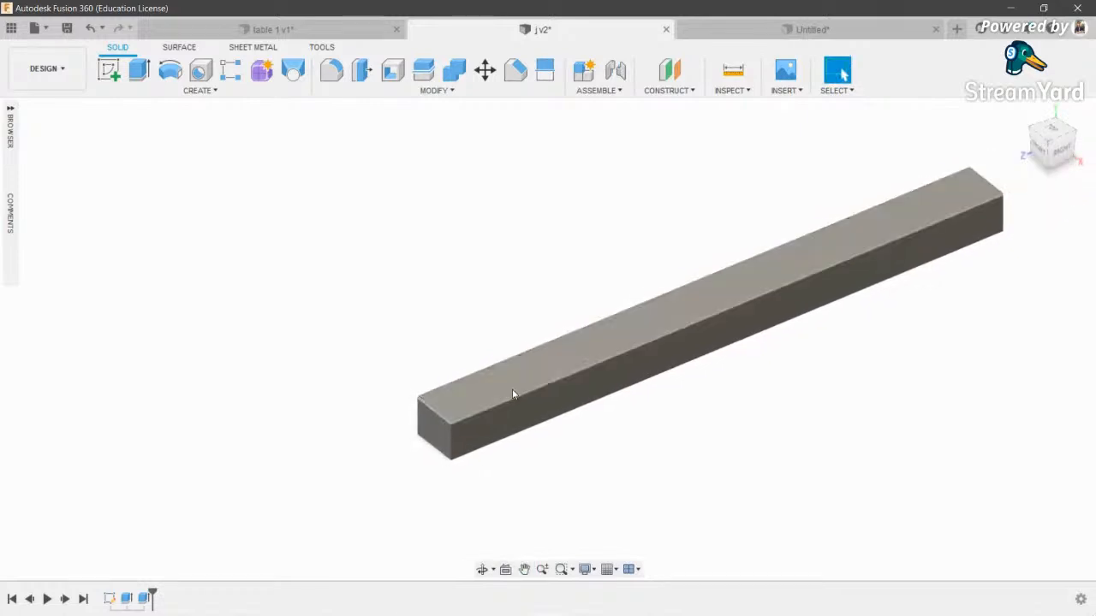
{"action": "middle_click_drag", "start_coordinate": [510, 388], "coordinate": [389, 429]}
{"action": "scroll", "coordinate": [389, 430], "scroll_direction": "down", "scroll_amount": 1}
{"action": "left_click", "coordinate": [481, 570]}
{"action": "left_click_drag", "start_coordinate": [466, 342], "coordinate": [504, 326]}
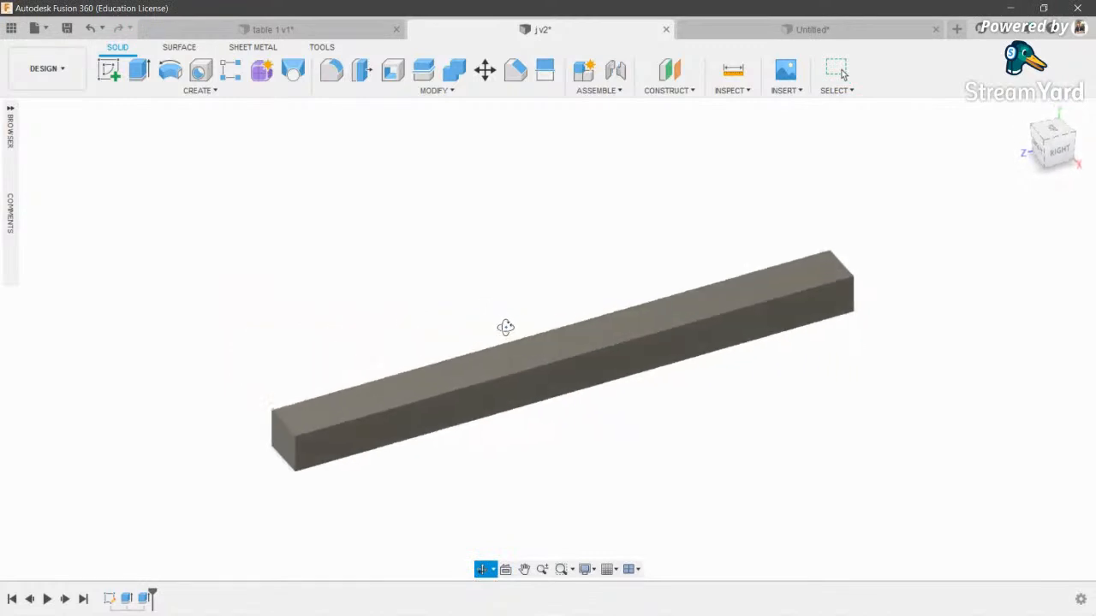
{"action": "scroll", "coordinate": [272, 389], "scroll_direction": "up", "scroll_amount": 2}
{"action": "scroll", "coordinate": [394, 389], "scroll_direction": "down", "scroll_amount": 2}
{"action": "scroll", "coordinate": [414, 362], "scroll_direction": "up", "scroll_amount": 2}
{"action": "key", "text": "Escape"}
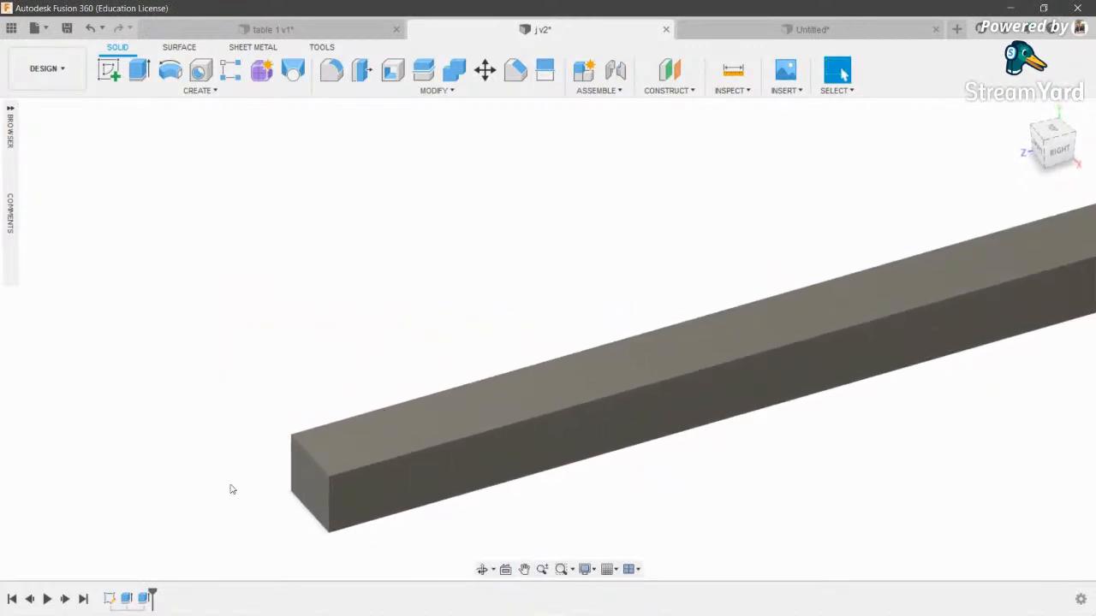
{"action": "scroll", "coordinate": [540, 417], "scroll_direction": "down", "scroll_amount": 2}
{"action": "middle_click_drag", "start_coordinate": [774, 396], "coordinate": [419, 448]}
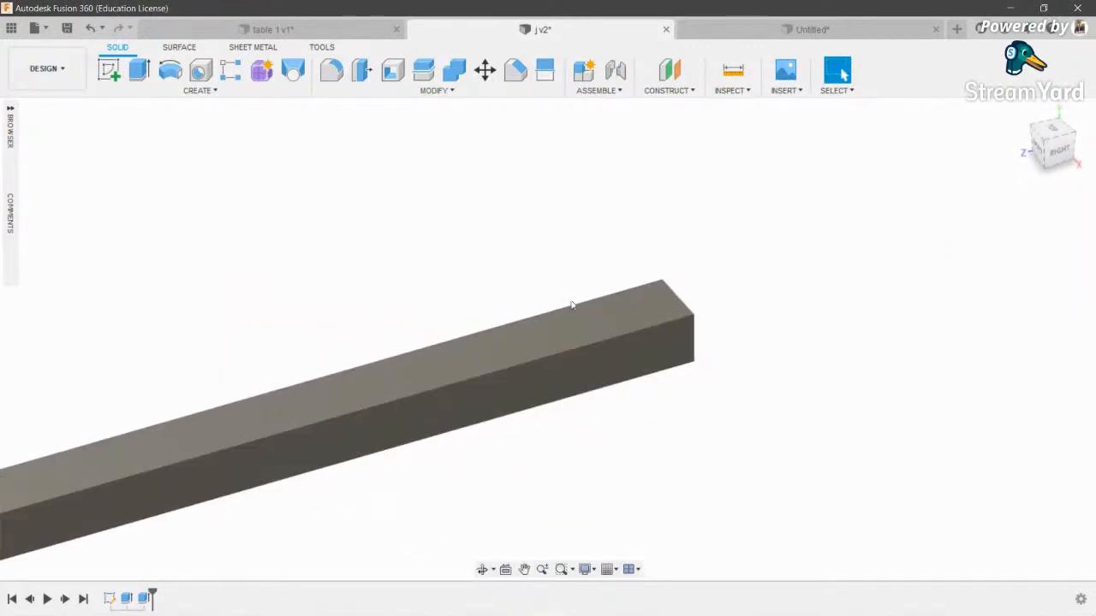
{"action": "scroll", "coordinate": [576, 300], "scroll_direction": "down", "scroll_amount": 3}
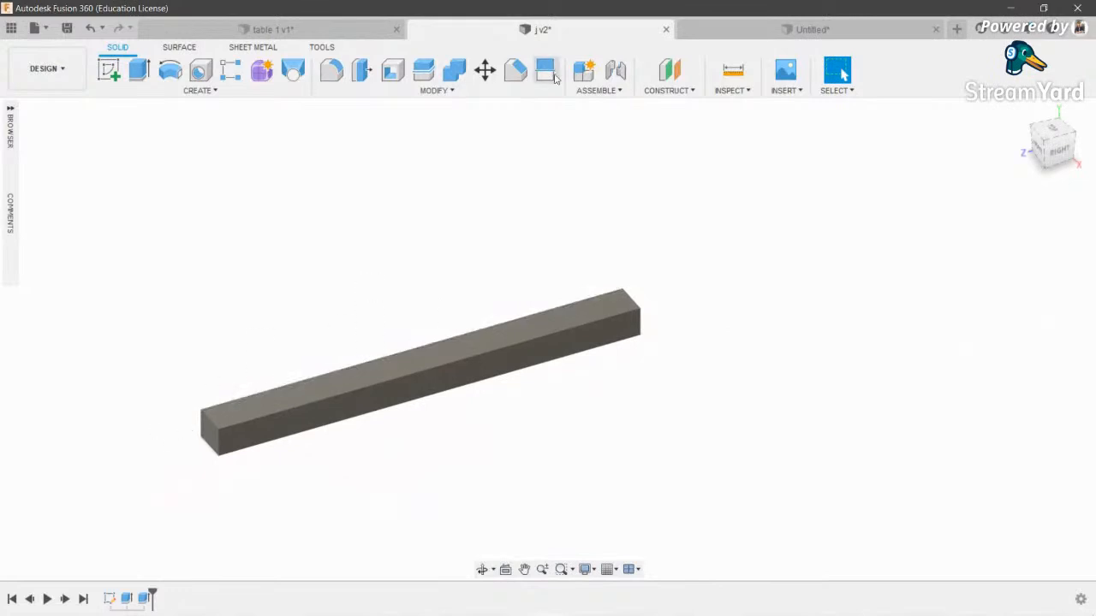
- Return to the new design and fit the bar and both support sketches in view
{"action": "left_click", "coordinate": [821, 33]}
{"action": "scroll", "coordinate": [375, 341], "scroll_direction": "up", "scroll_amount": 2}
{"action": "scroll", "coordinate": [387, 336], "scroll_direction": "down", "scroll_amount": 3}
{"action": "middle_click_drag", "start_coordinate": [429, 371], "coordinate": [863, 401]}
{"action": "scroll", "coordinate": [863, 401], "scroll_direction": "down", "scroll_amount": 3}
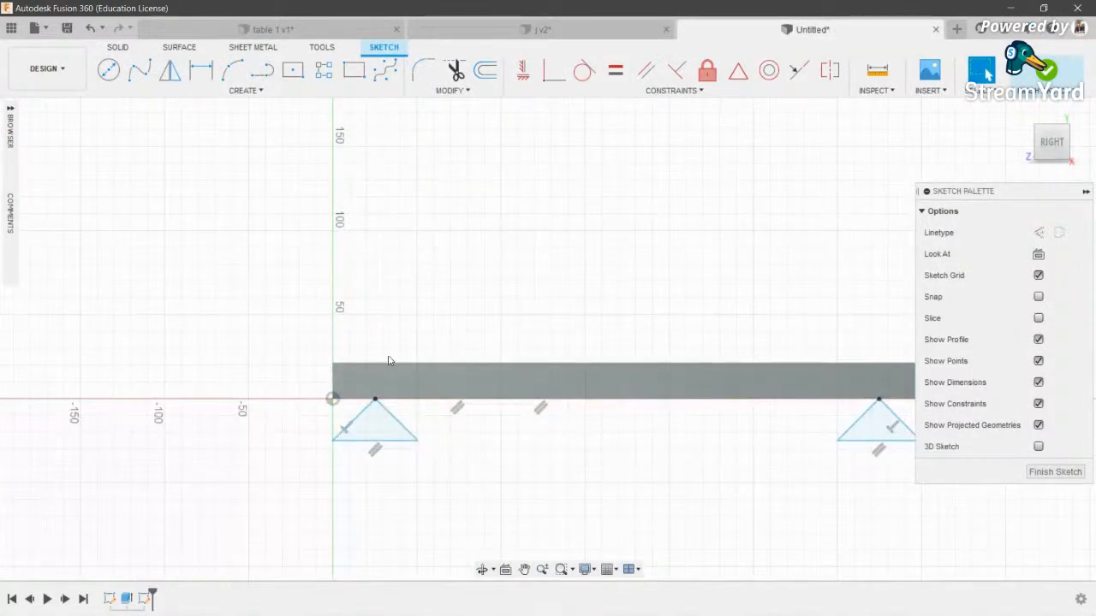
{"action": "middle_click_drag", "start_coordinate": [596, 398], "coordinate": [467, 383]}
{"action": "scroll", "coordinate": [468, 383], "scroll_direction": "up", "scroll_amount": 1}
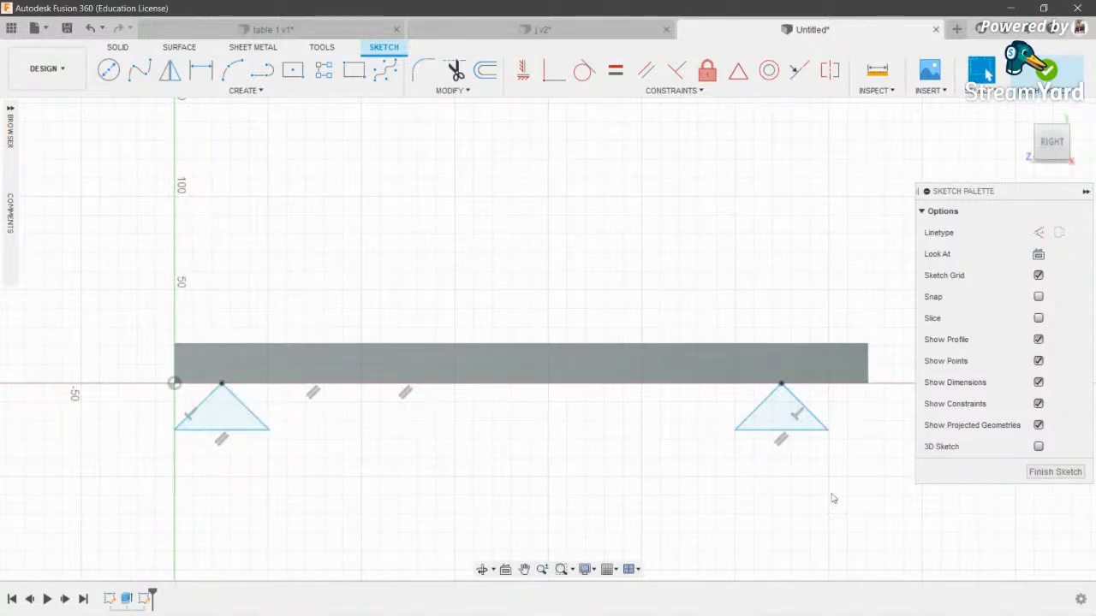
- Extrude both triangle profiles downward 27 mm as the supports
{"action": "key", "text": "e"}
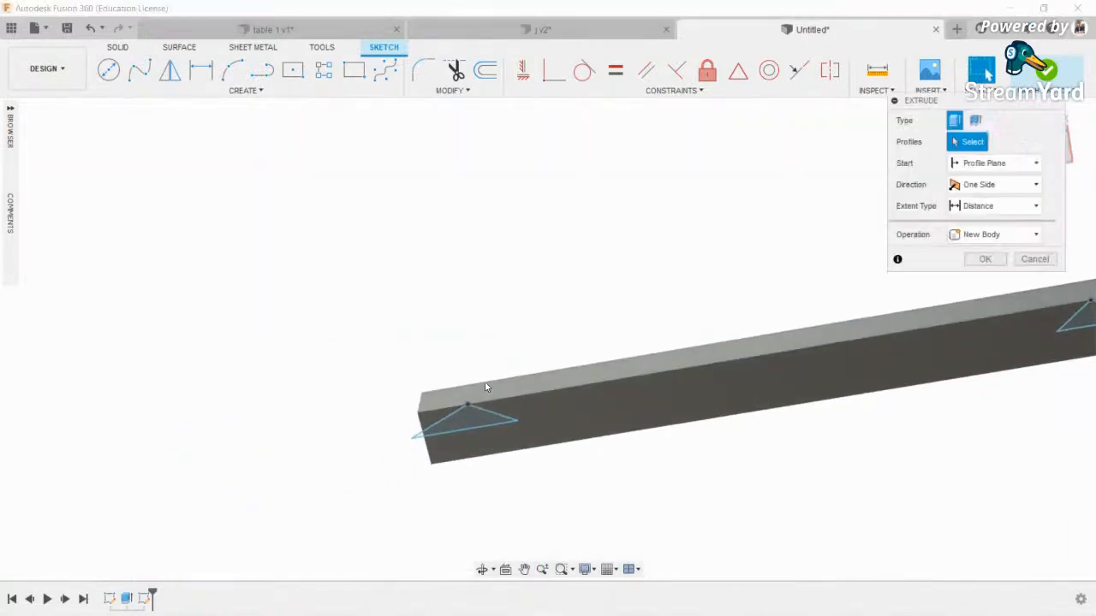
{"action": "left_click", "coordinate": [473, 413]}
{"action": "left_click", "coordinate": [985, 329]}
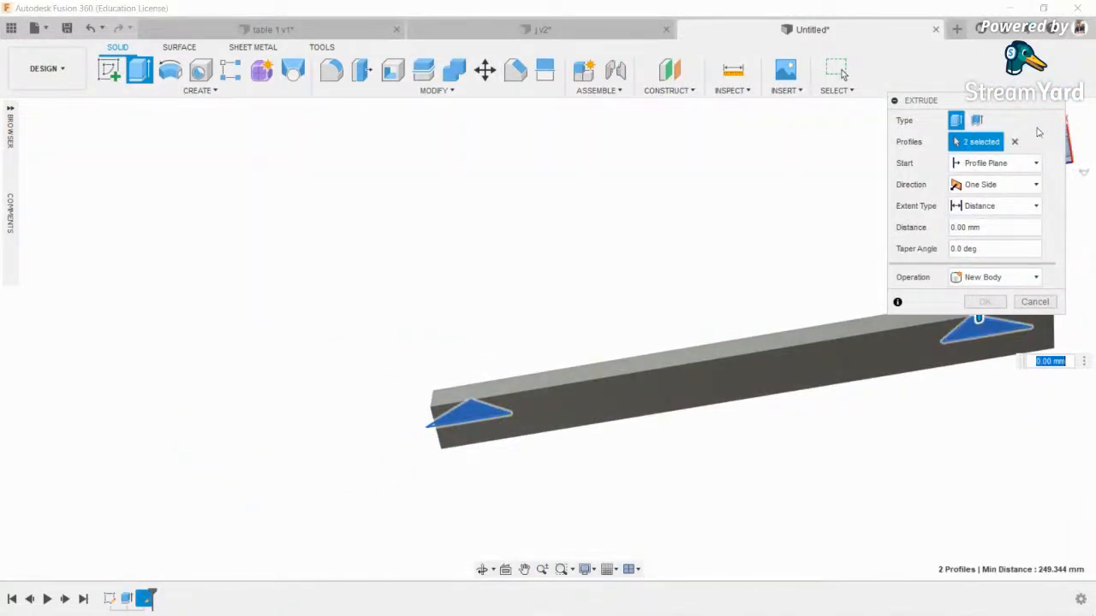
{"action": "left_click_drag", "start_coordinate": [933, 100], "coordinate": [398, 3]}
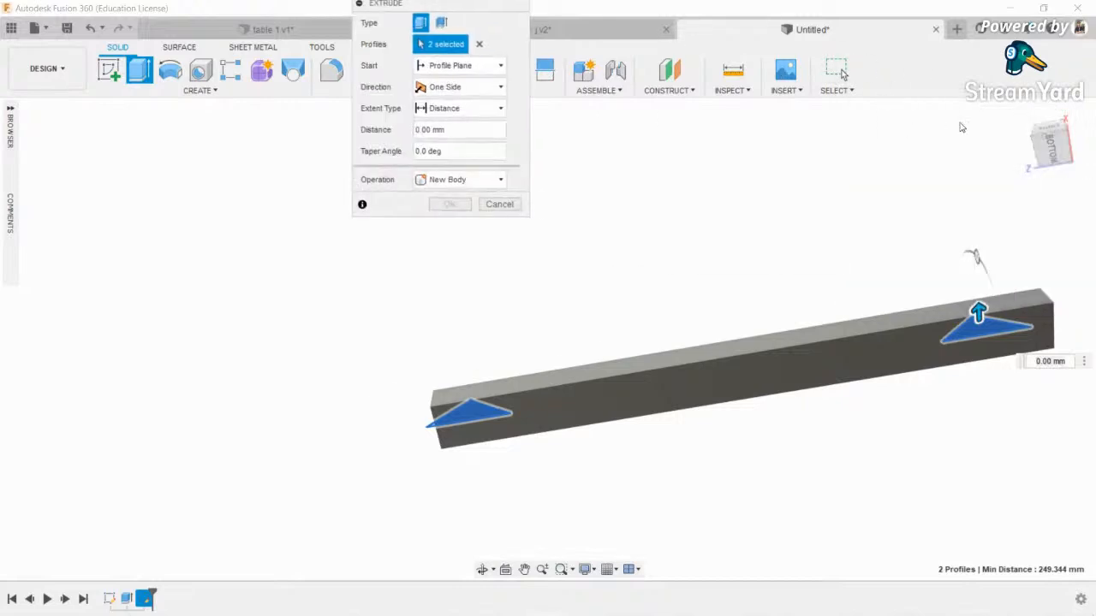
{"action": "left_click", "coordinate": [1050, 139]}
{"action": "left_click_drag", "start_coordinate": [771, 333], "coordinate": [776, 504]}
{"action": "scroll", "coordinate": [770, 458], "scroll_direction": "up", "scroll_amount": 5}
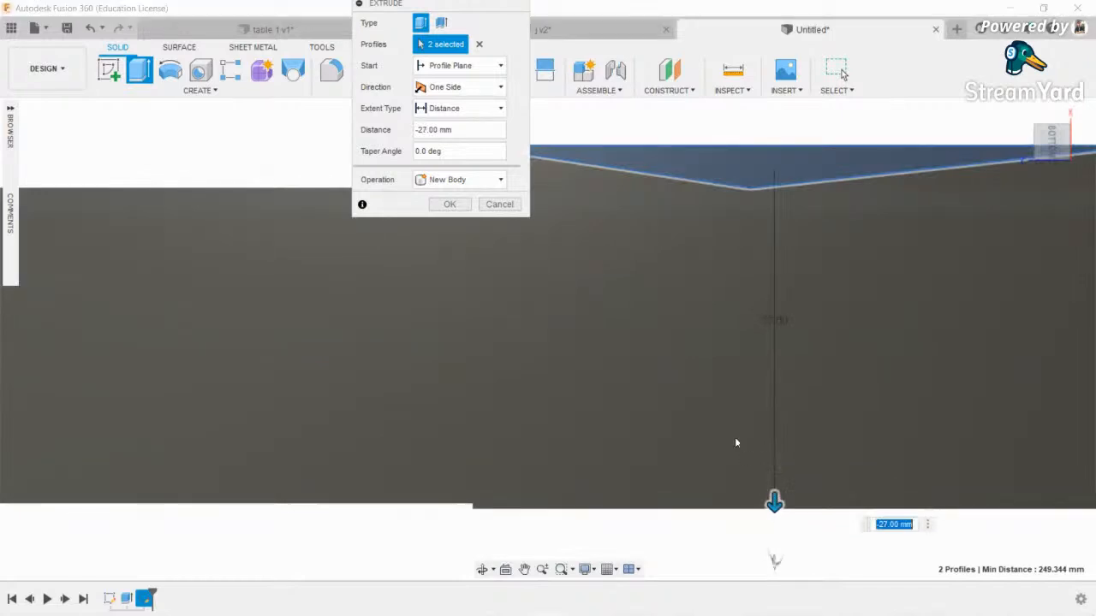
{"action": "scroll", "coordinate": [735, 437], "scroll_direction": "down", "scroll_amount": 6}
{"action": "scroll", "coordinate": [725, 438], "scroll_direction": "down", "scroll_amount": 3}
{"action": "left_click", "coordinate": [459, 204]}
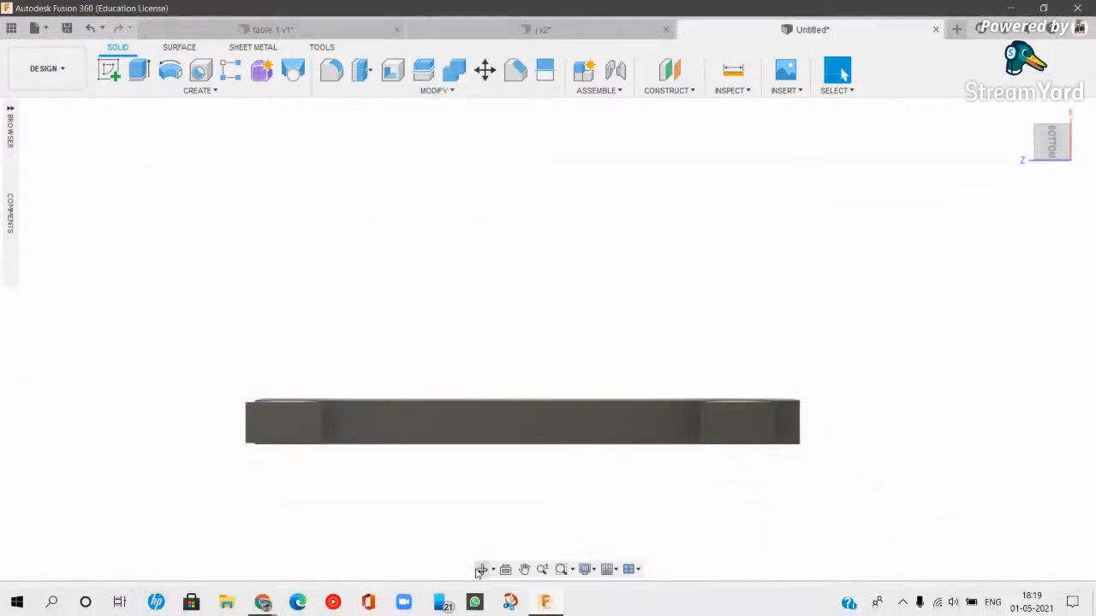
- Extrude the bar's side face 10 mm, joined to the bar
{"action": "left_click", "coordinate": [482, 570]}
{"action": "left_click_drag", "start_coordinate": [485, 333], "coordinate": [444, 449]}
{"action": "key", "text": "e"}
{"action": "left_click", "coordinate": [403, 430]}
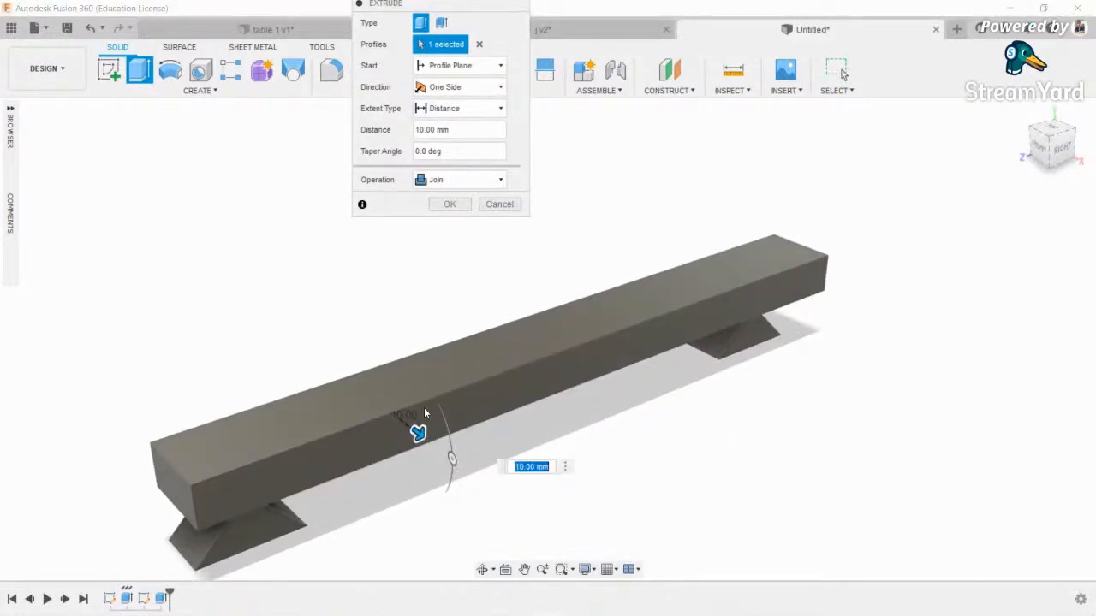
{"action": "left_click_drag", "start_coordinate": [420, 435], "coordinate": [399, 418]}
{"action": "key", "text": "Return"}
- Save the design as 'sk'
{"action": "scroll", "coordinate": [452, 369], "scroll_direction": "down", "scroll_amount": 3}
{"action": "left_click", "coordinate": [62, 67]}
{"action": "key", "text": "ctrl+s"}
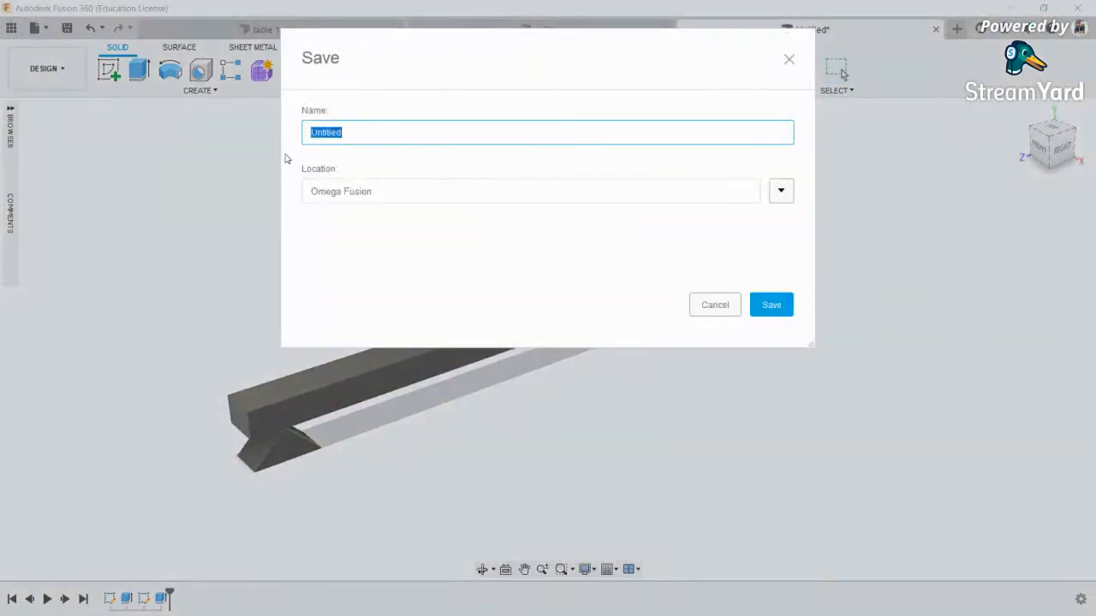
{"action": "key", "text": "Escape"}
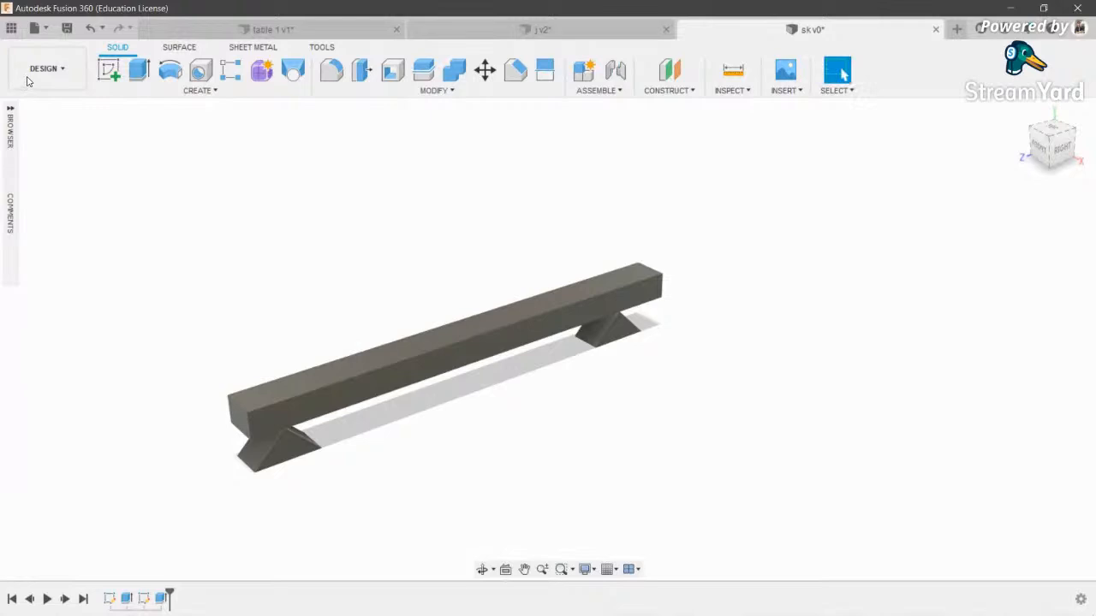
{"action": "left_click", "coordinate": [47, 68]}
- Create a Static Stress study in the Simulation workspace
{"action": "left_click", "coordinate": [58, 203]}
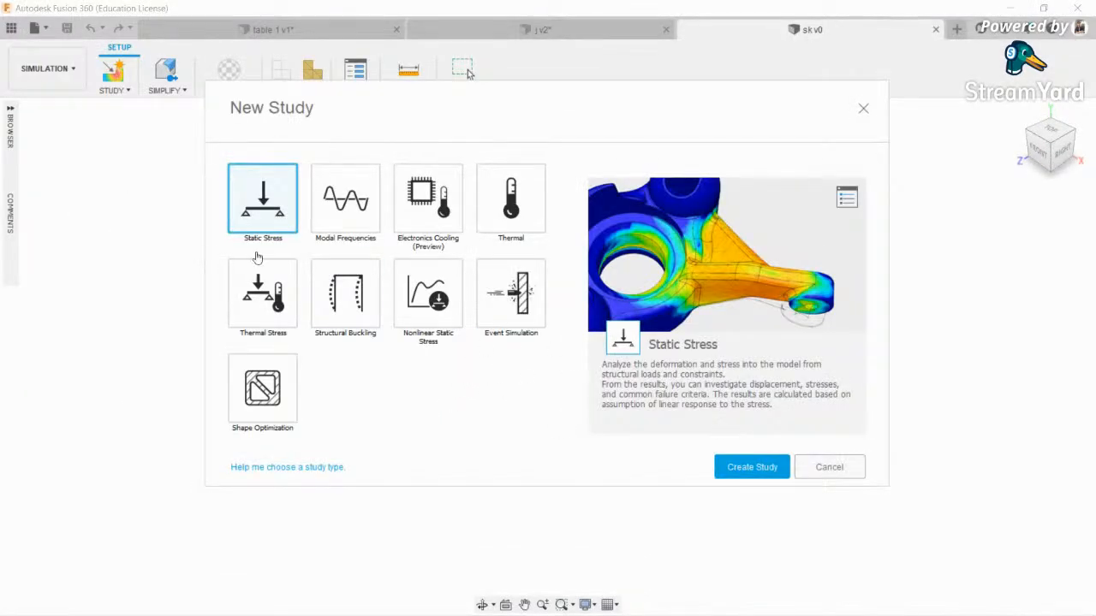
{"action": "left_click", "coordinate": [754, 466]}
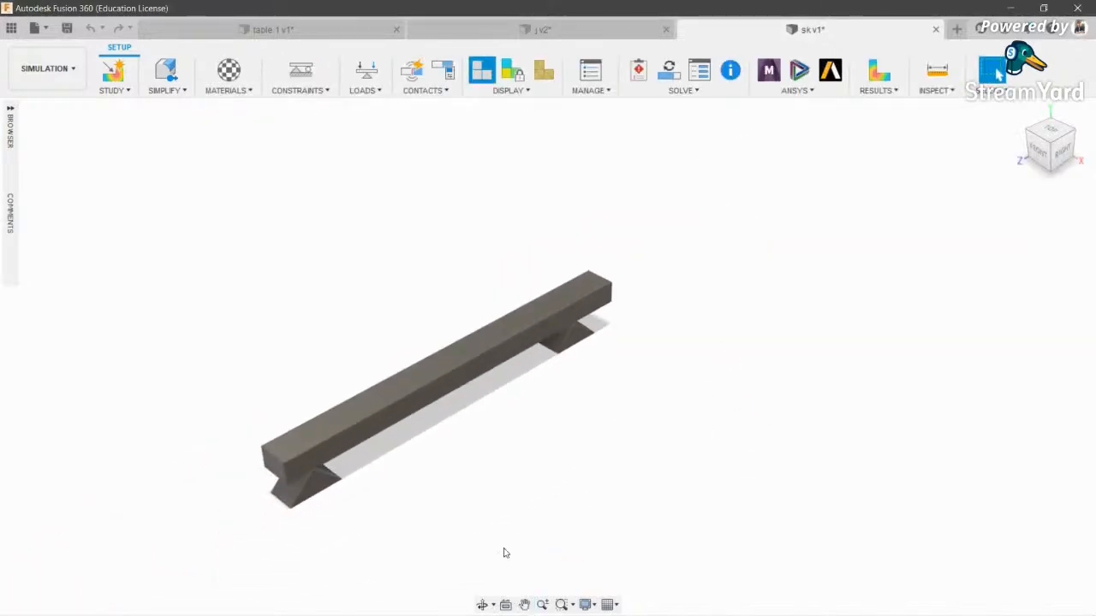
{"action": "left_click", "coordinate": [483, 605]}
{"action": "left_click_drag", "start_coordinate": [462, 403], "coordinate": [303, 442]}
{"action": "scroll", "coordinate": [304, 441], "scroll_direction": "up", "scroll_amount": 5}
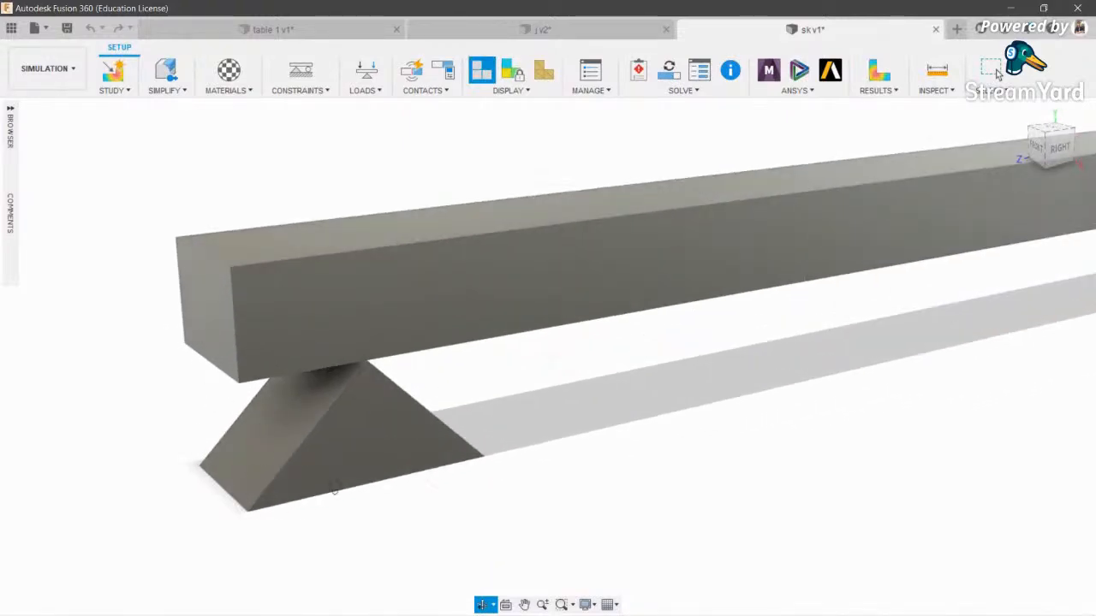
{"action": "scroll", "coordinate": [333, 490], "scroll_direction": "down", "scroll_amount": 5}
{"action": "key", "text": "Escape"}
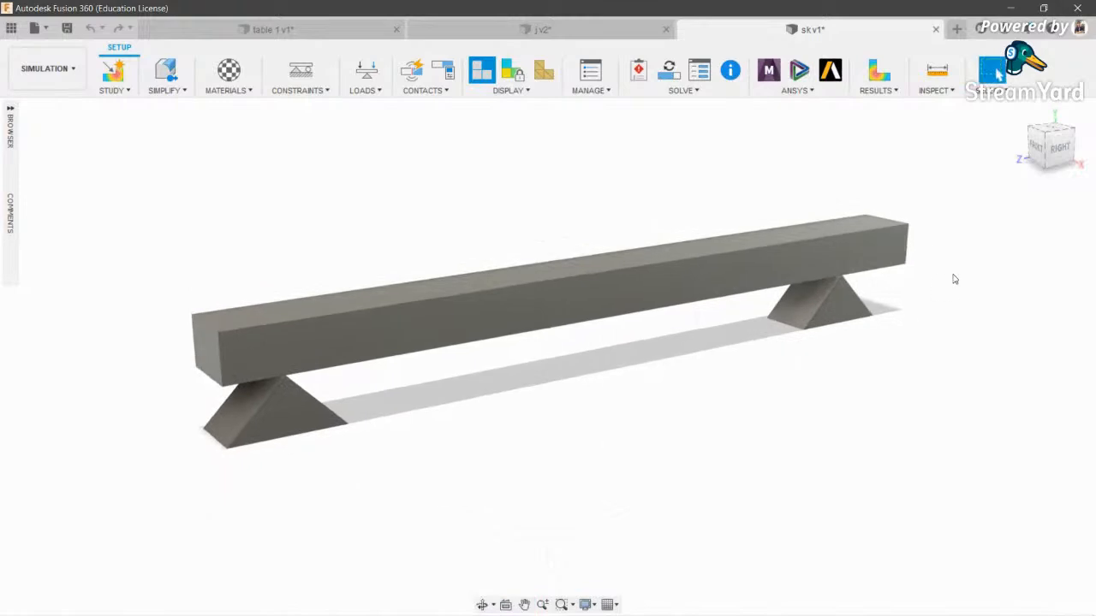
- Select the left support's faces, including sloped and bottom faces, for a Fixed constraint
{"action": "left_click", "coordinate": [311, 72]}
{"action": "scroll", "coordinate": [237, 378], "scroll_direction": "up", "scroll_amount": 4}
{"action": "left_click", "coordinate": [230, 382]}
{"action": "left_click", "coordinate": [289, 412]}
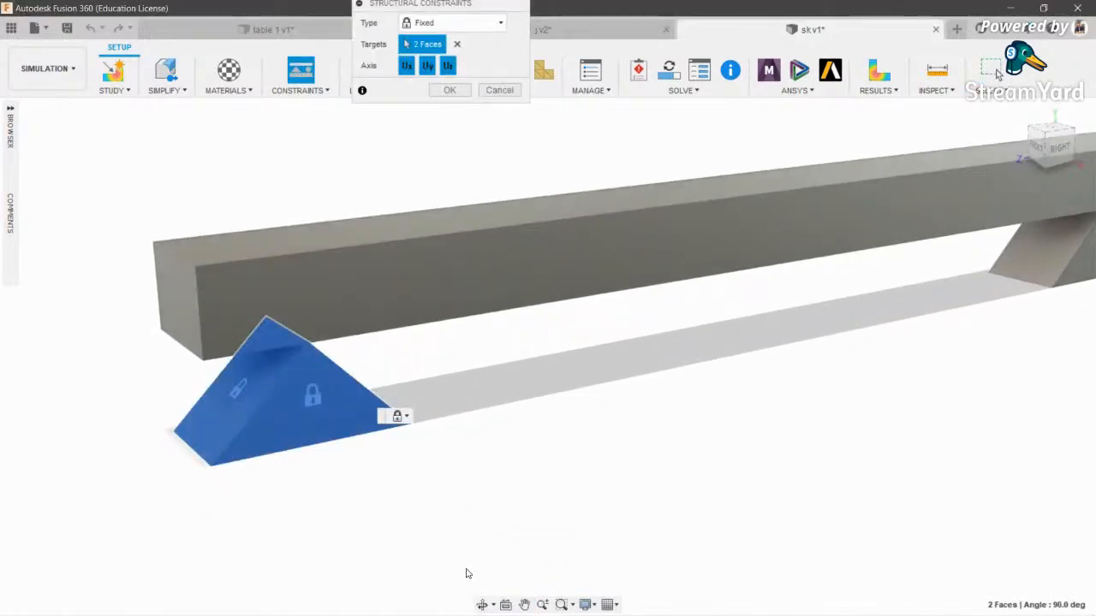
{"action": "left_click", "coordinate": [485, 606]}
{"action": "left_click_drag", "start_coordinate": [341, 280], "coordinate": [327, 329]}
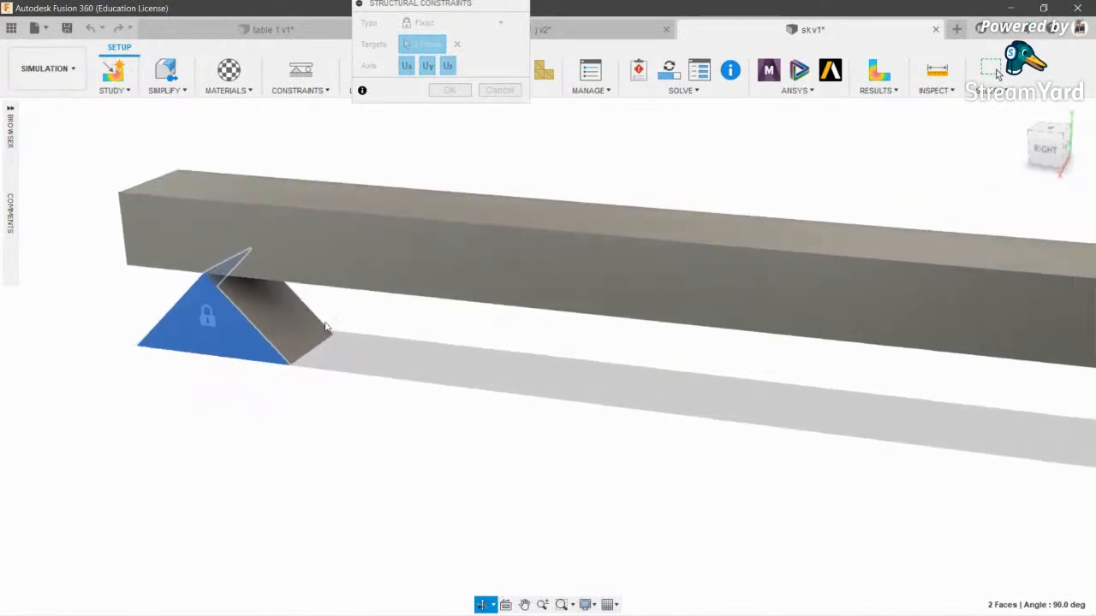
{"action": "key", "text": "Escape"}
{"action": "left_click", "coordinate": [293, 326]}
{"action": "left_click", "coordinate": [485, 606]}
{"action": "left_click_drag", "start_coordinate": [502, 335], "coordinate": [800, 311]}
{"action": "key", "text": "Escape"}
{"action": "left_click", "coordinate": [694, 342]}
{"action": "left_click", "coordinate": [481, 607]}
{"action": "left_click_drag", "start_coordinate": [654, 370], "coordinate": [670, 236]}
{"action": "key", "text": "Escape"}
{"action": "scroll", "coordinate": [676, 399], "scroll_direction": "down", "scroll_amount": 2}
{"action": "left_click", "coordinate": [657, 557]}
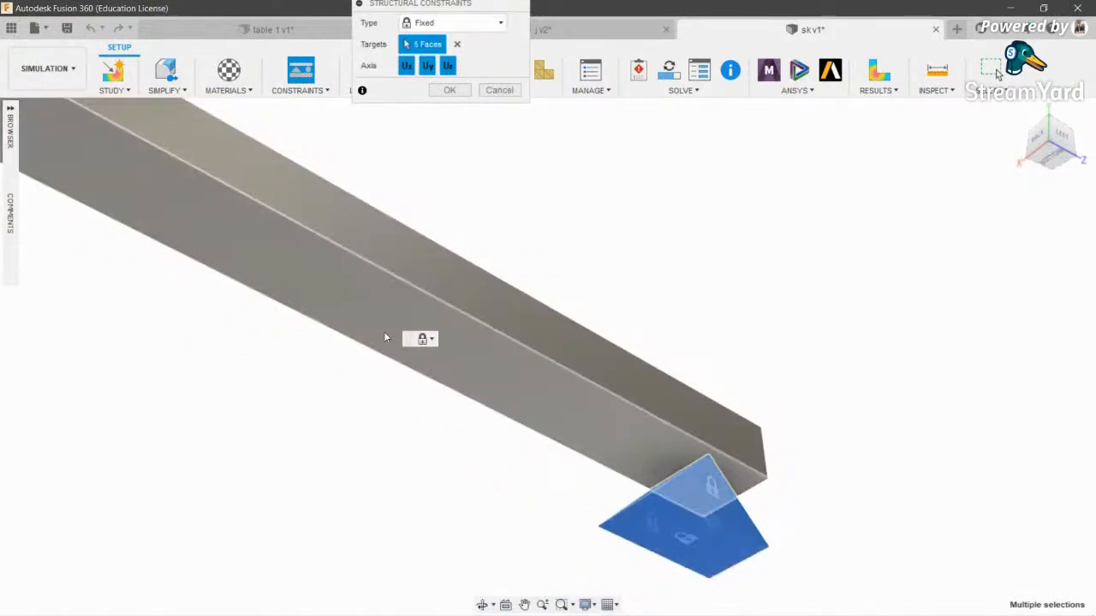
- Add the right support's faces and apply the Fixed constraint to both supports
{"action": "middle_click_drag", "start_coordinate": [145, 184], "coordinate": [594, 325]}
{"action": "left_click", "coordinate": [468, 243]}
{"action": "left_click", "coordinate": [505, 210]}
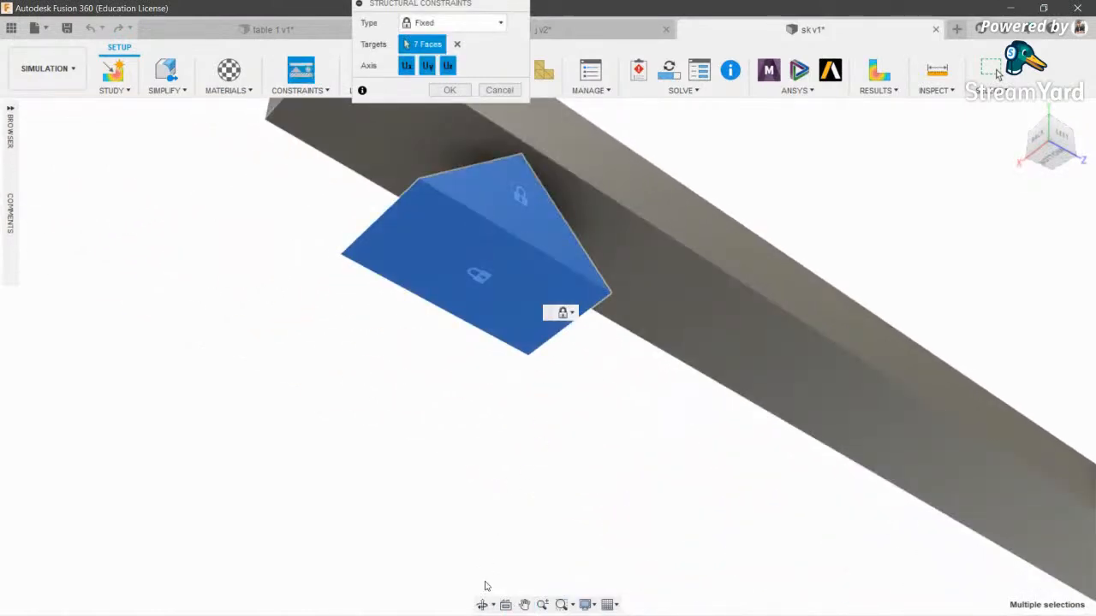
{"action": "left_click", "coordinate": [482, 604]}
{"action": "left_click_drag", "start_coordinate": [515, 237], "coordinate": [857, 453]}
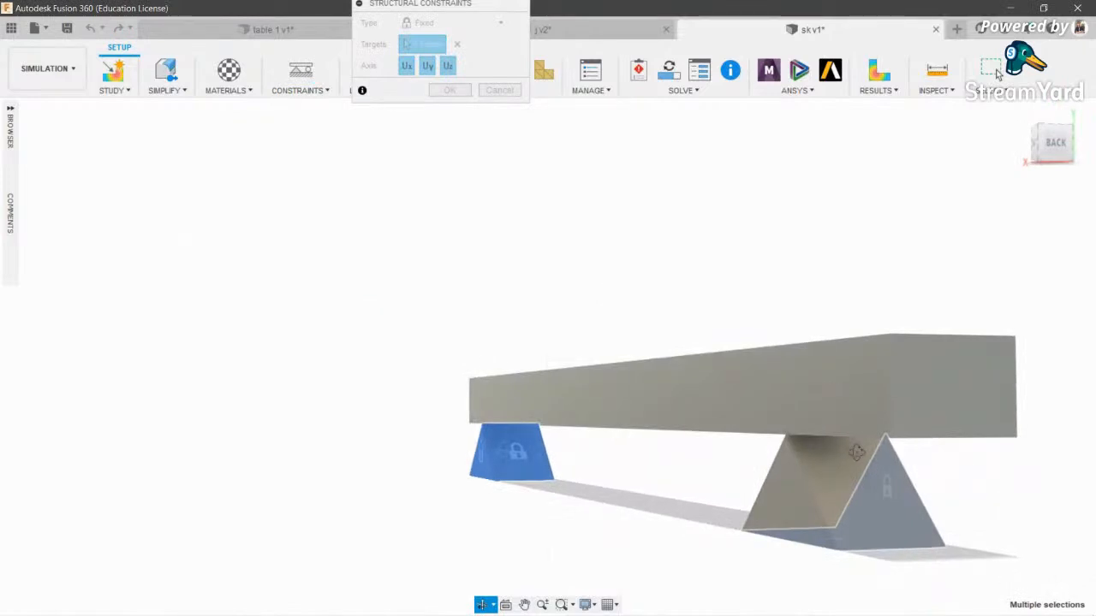
{"action": "key", "text": "Escape"}
{"action": "left_click", "coordinate": [857, 467]}
{"action": "left_click", "coordinate": [797, 502]}
{"action": "scroll", "coordinate": [697, 329], "scroll_direction": "down", "scroll_amount": 3}
{"action": "middle_click_drag", "start_coordinate": [697, 330], "coordinate": [416, 418]}
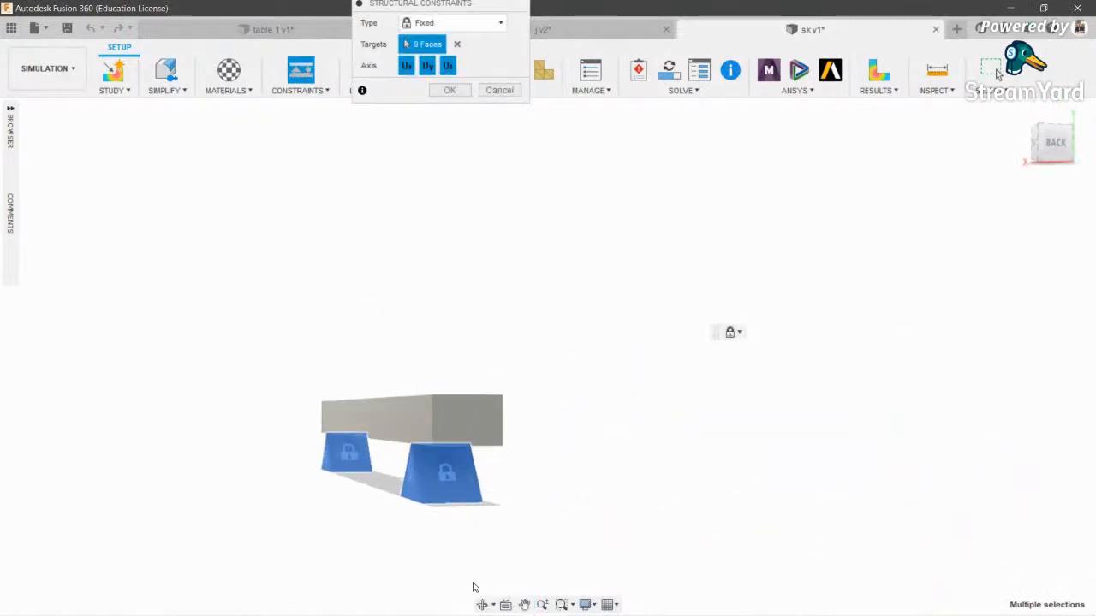
{"action": "left_click", "coordinate": [482, 605]}
{"action": "left_click_drag", "start_coordinate": [454, 454], "coordinate": [659, 462]}
{"action": "key", "text": "Escape"}
{"action": "left_click", "coordinate": [656, 468]}
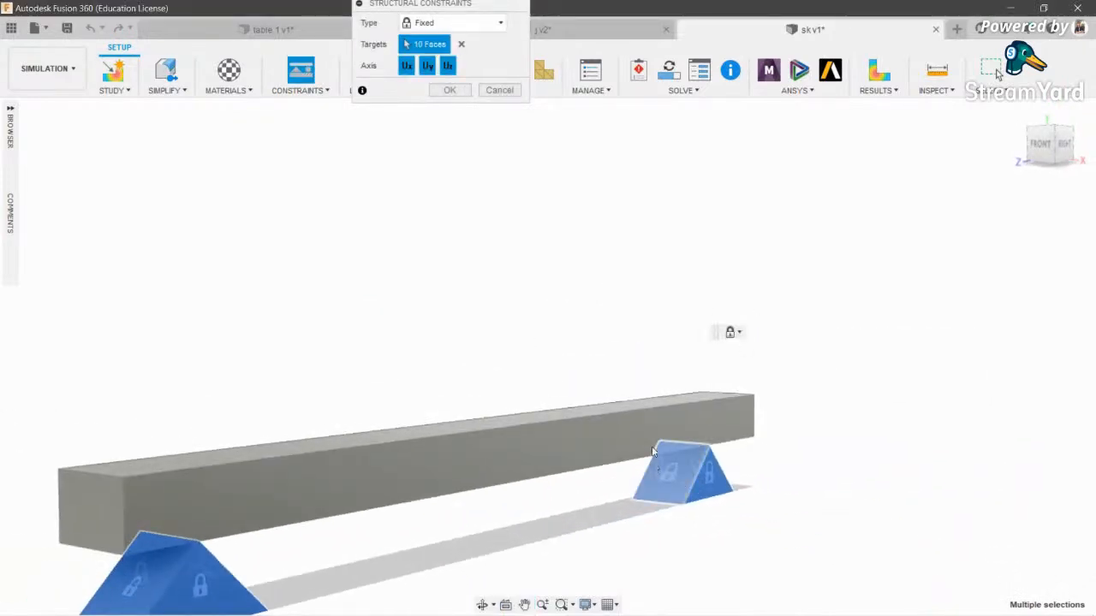
{"action": "left_click", "coordinate": [449, 90]}
{"action": "scroll", "coordinate": [719, 307], "scroll_direction": "down", "scroll_amount": 2}
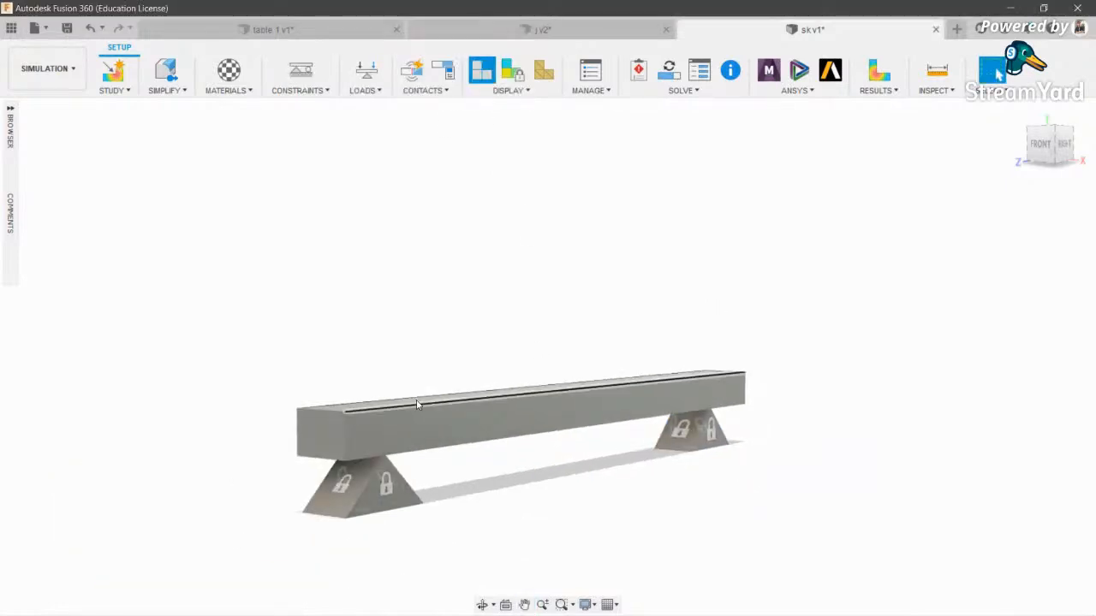
- Apply a second Fixed constraint to both end faces of the bar
{"action": "left_click", "coordinate": [303, 73]}
{"action": "scroll", "coordinate": [326, 495], "scroll_direction": "up", "scroll_amount": 2}
{"action": "left_click", "coordinate": [315, 414]}
{"action": "scroll", "coordinate": [314, 408], "scroll_direction": "down", "scroll_amount": 3}
{"action": "left_click", "coordinate": [482, 605]}
{"action": "left_click_drag", "start_coordinate": [571, 311], "coordinate": [516, 363]}
{"action": "key", "text": "Escape"}
{"action": "left_click", "coordinate": [551, 399]}
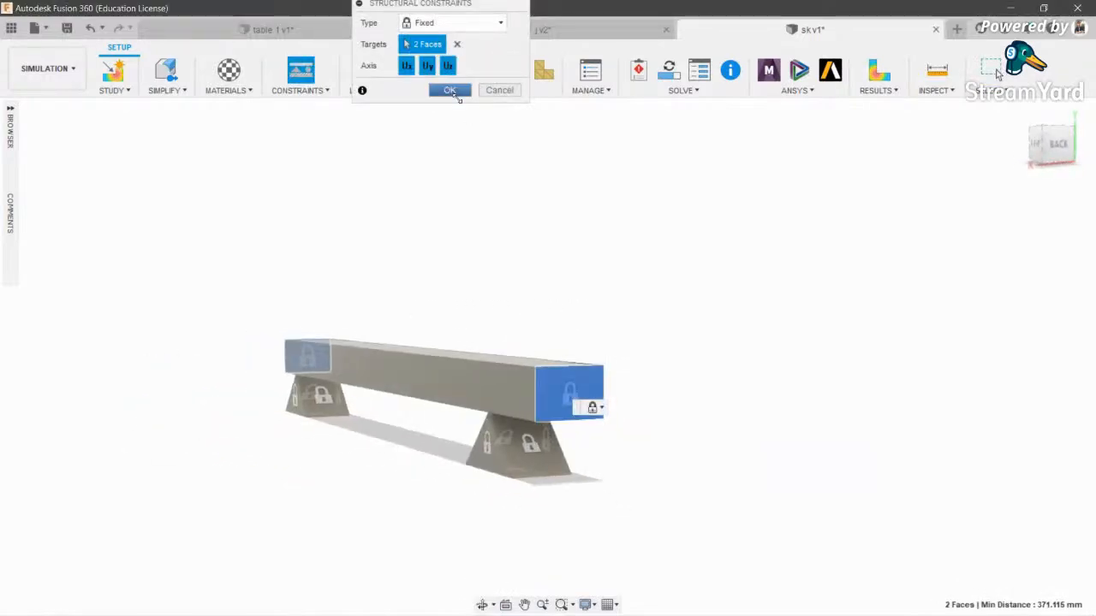
{"action": "left_click", "coordinate": [449, 90]}
{"action": "scroll", "coordinate": [550, 286], "scroll_direction": "down", "scroll_amount": 2}
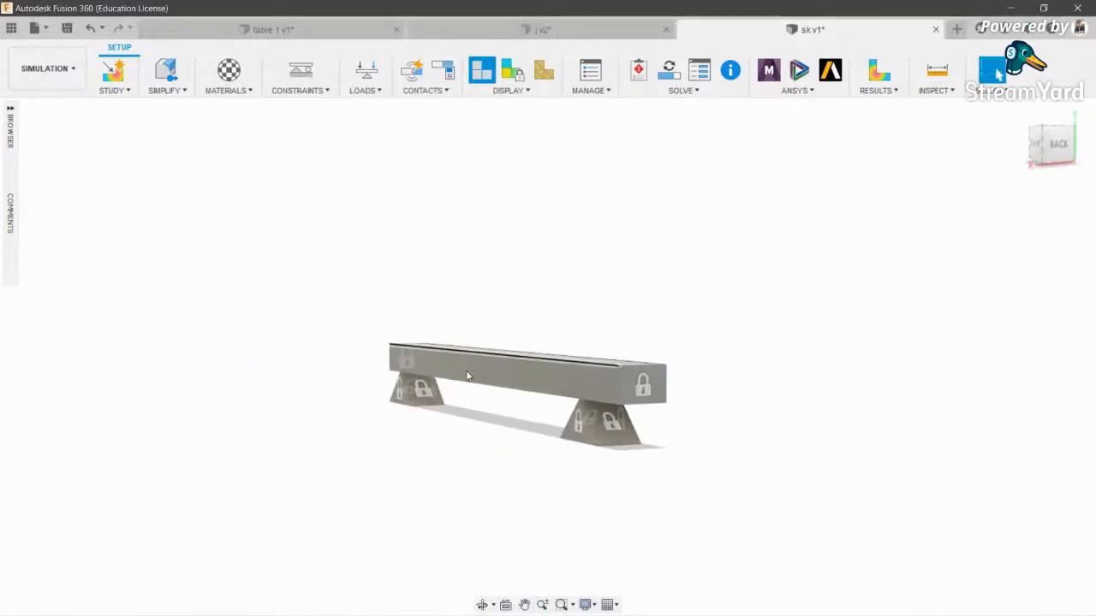
- Orbit the bar to an angled view to review the fixed constraints
{"action": "left_click", "coordinate": [482, 605]}
{"action": "left_click_drag", "start_coordinate": [509, 505], "coordinate": [370, 368]}
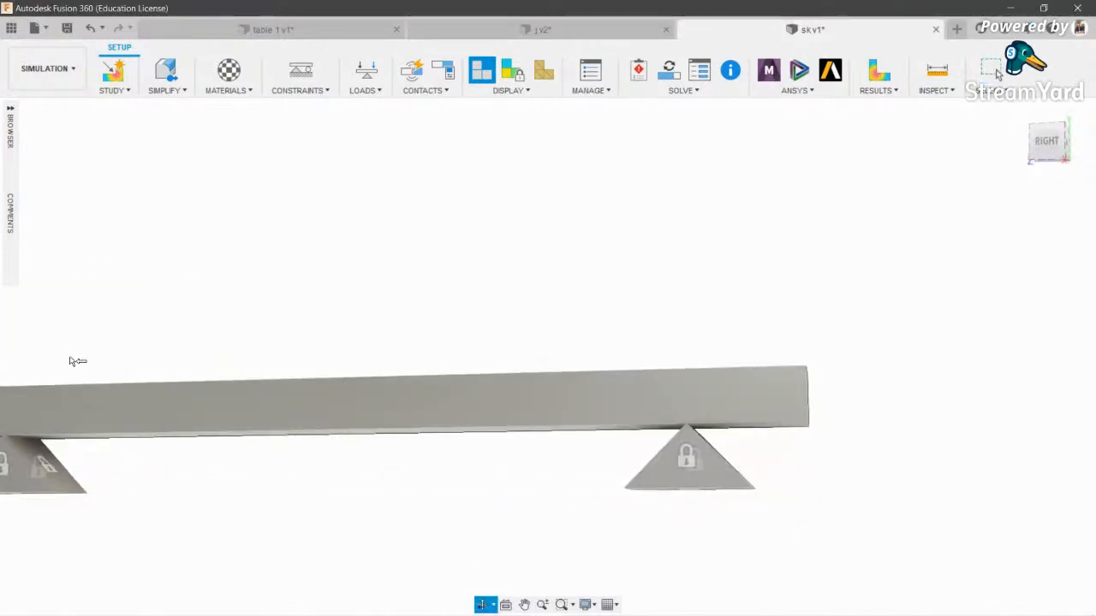
{"action": "left_click_drag", "start_coordinate": [529, 421], "coordinate": [455, 166]}
{"action": "key", "text": "Escape"}
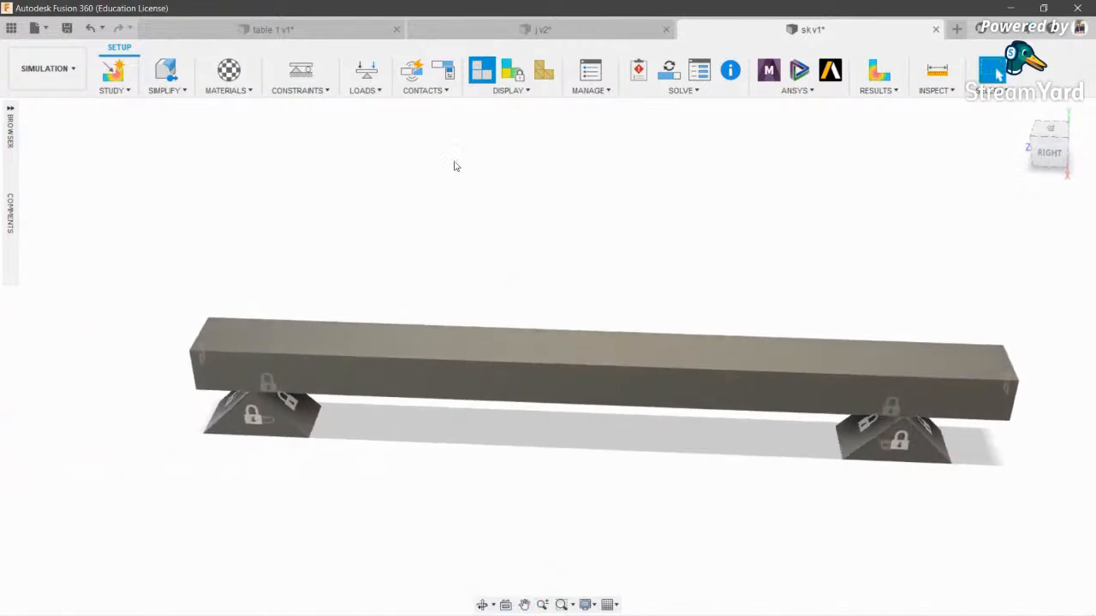
{"action": "left_click", "coordinate": [366, 72]}
- Apply a 1000 N force to the bar's top face and solve Study 1 locally
{"action": "left_click", "coordinate": [587, 361]}
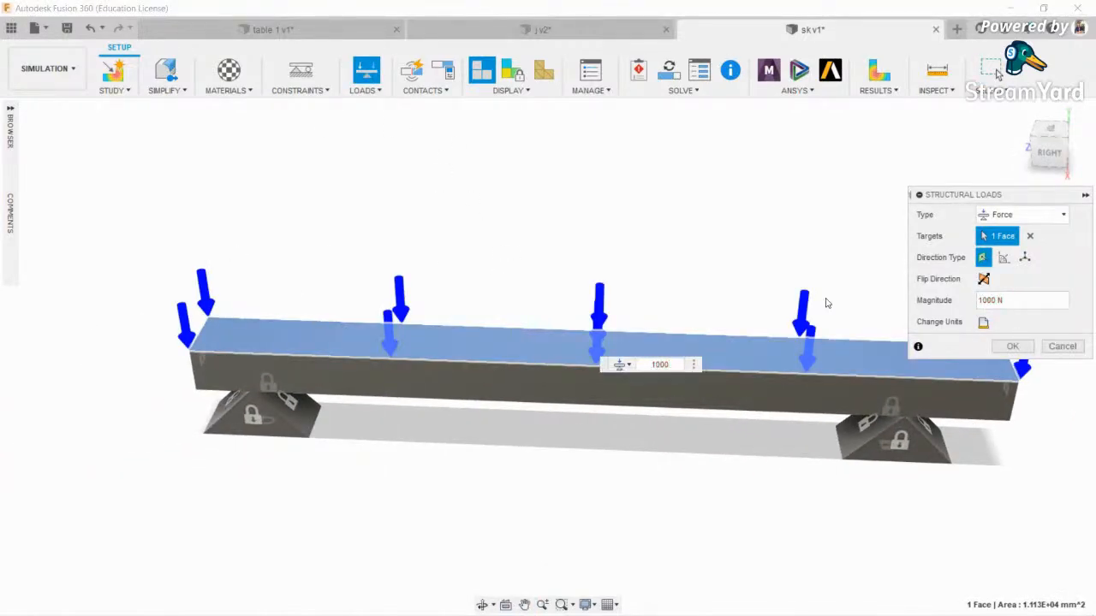
{"action": "left_click", "coordinate": [1012, 346]}
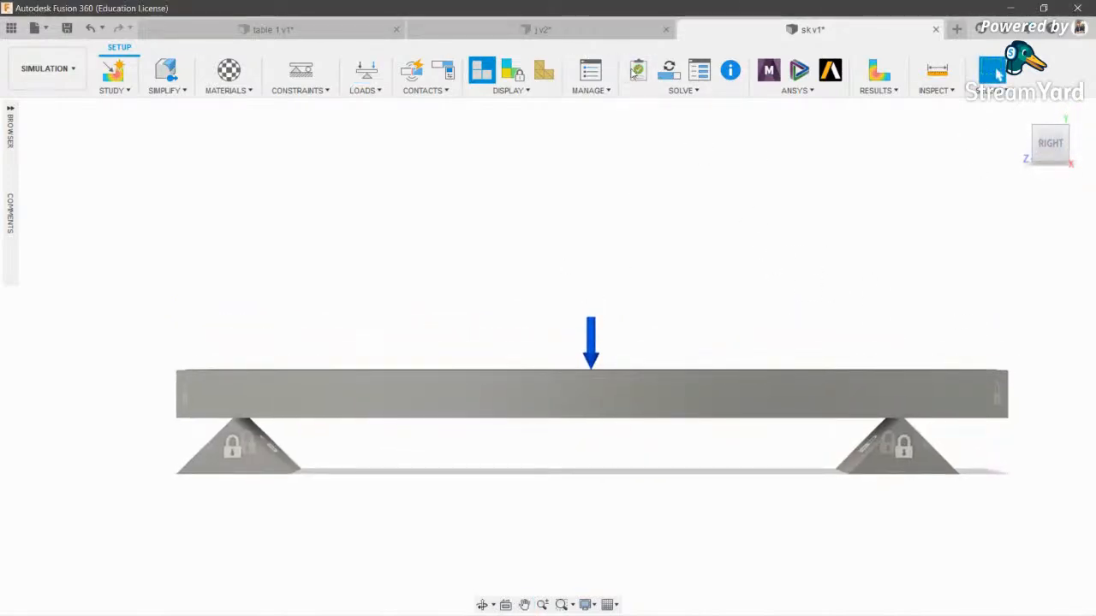
{"action": "left_click", "coordinate": [879, 70]}
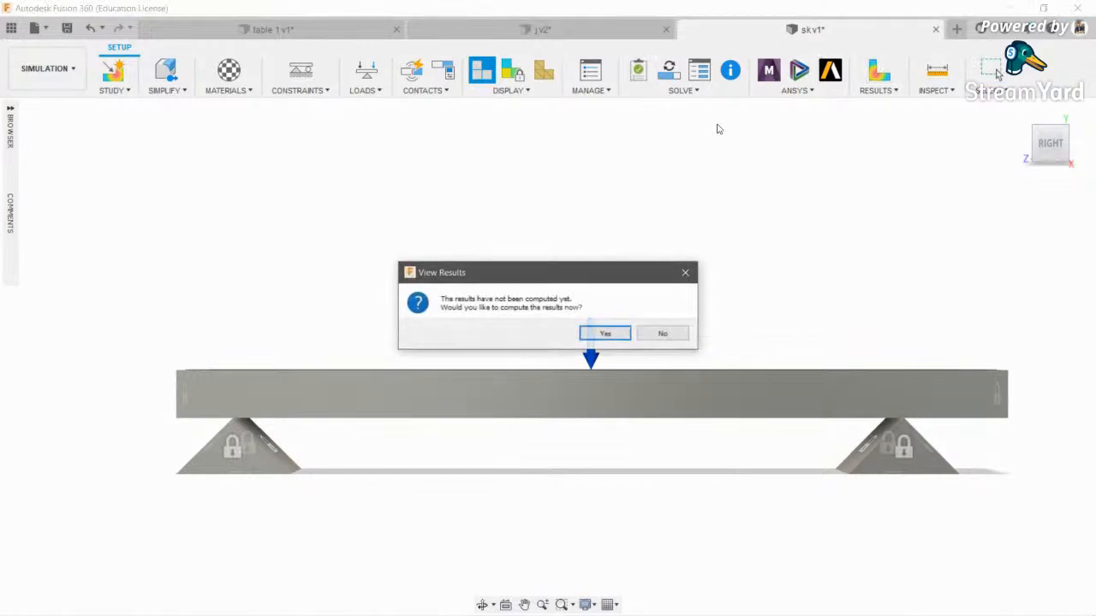
{"action": "left_click", "coordinate": [602, 332]}
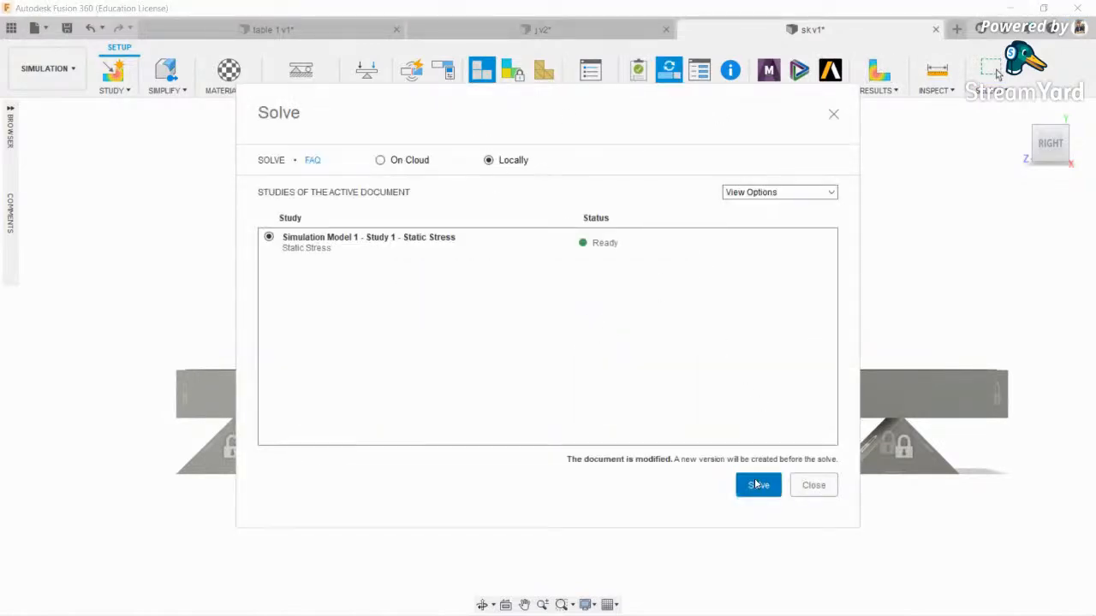
{"action": "left_click", "coordinate": [758, 484]}
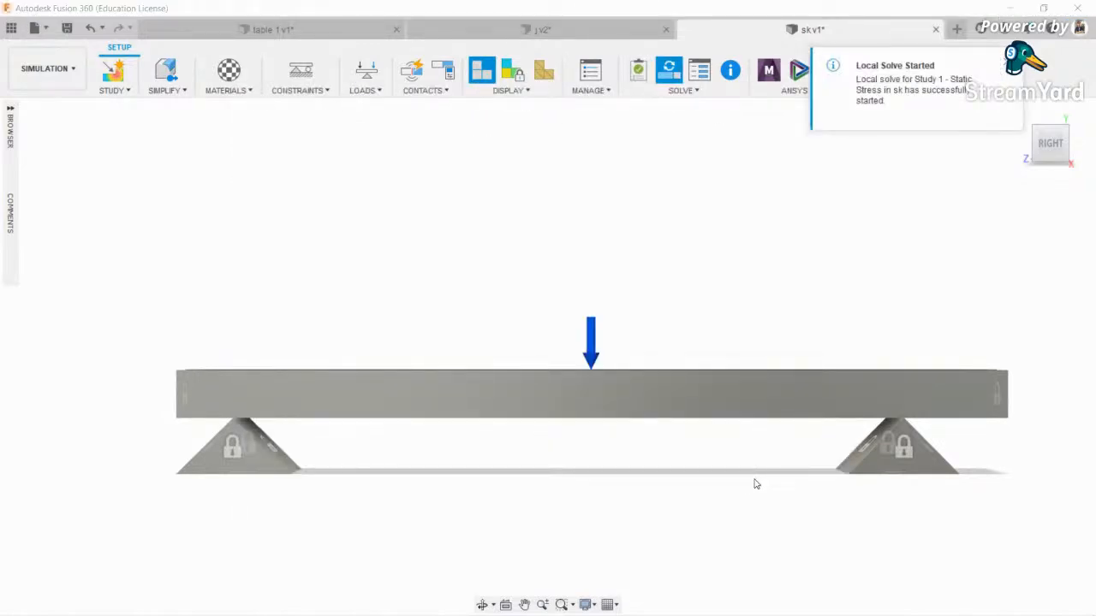
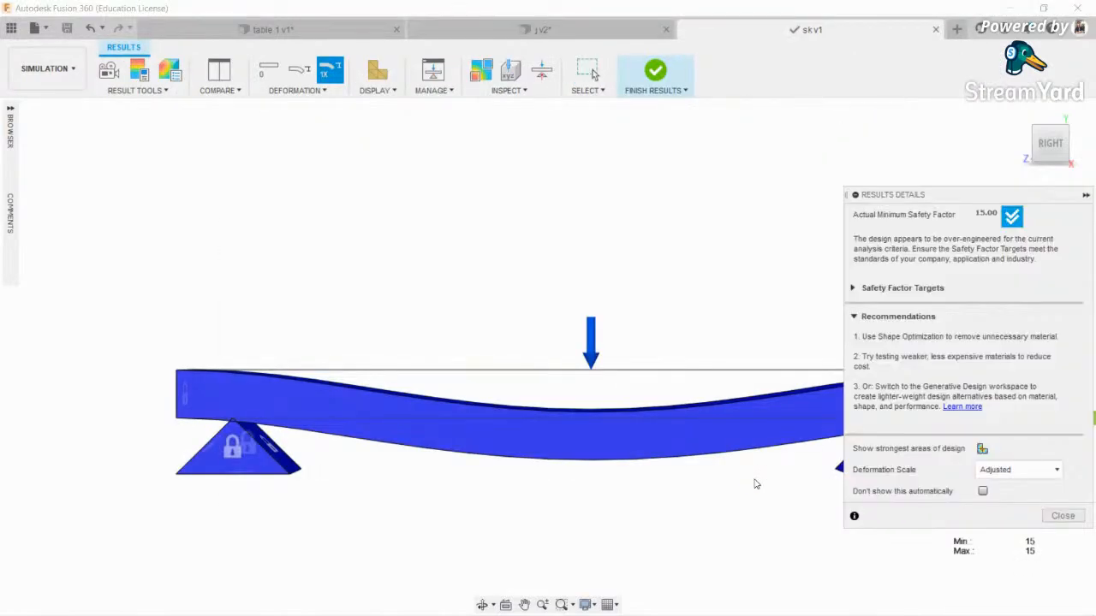
- Close the Results Details panel and view the deflected beam from the ViewCube's Right face
{"action": "left_click", "coordinate": [1047, 514]}
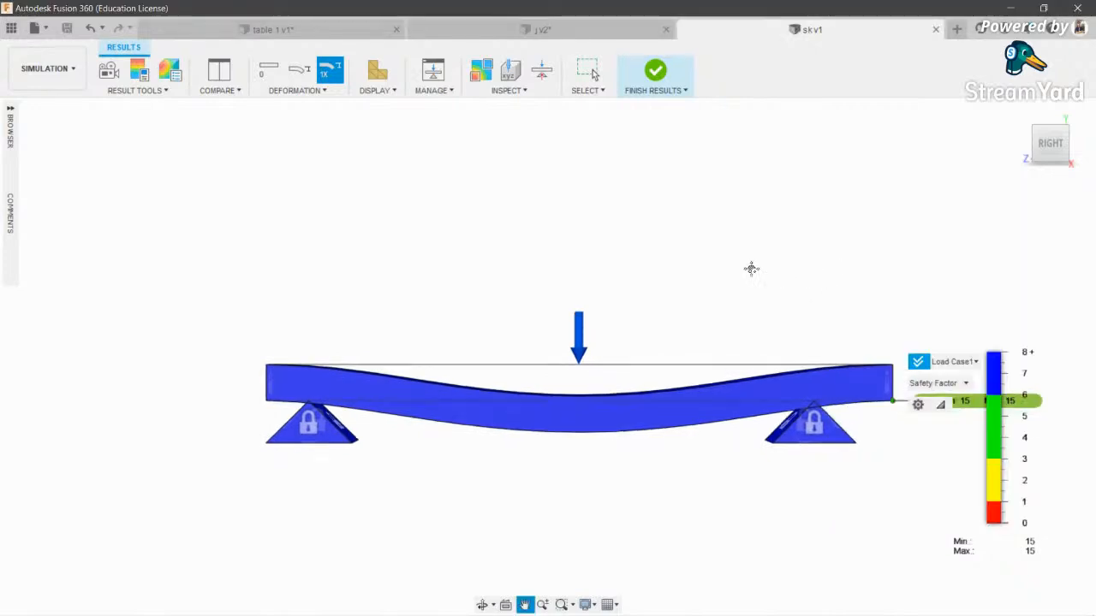
{"action": "left_click", "coordinate": [482, 604]}
{"action": "left_click_drag", "start_coordinate": [535, 318], "coordinate": [524, 367]}
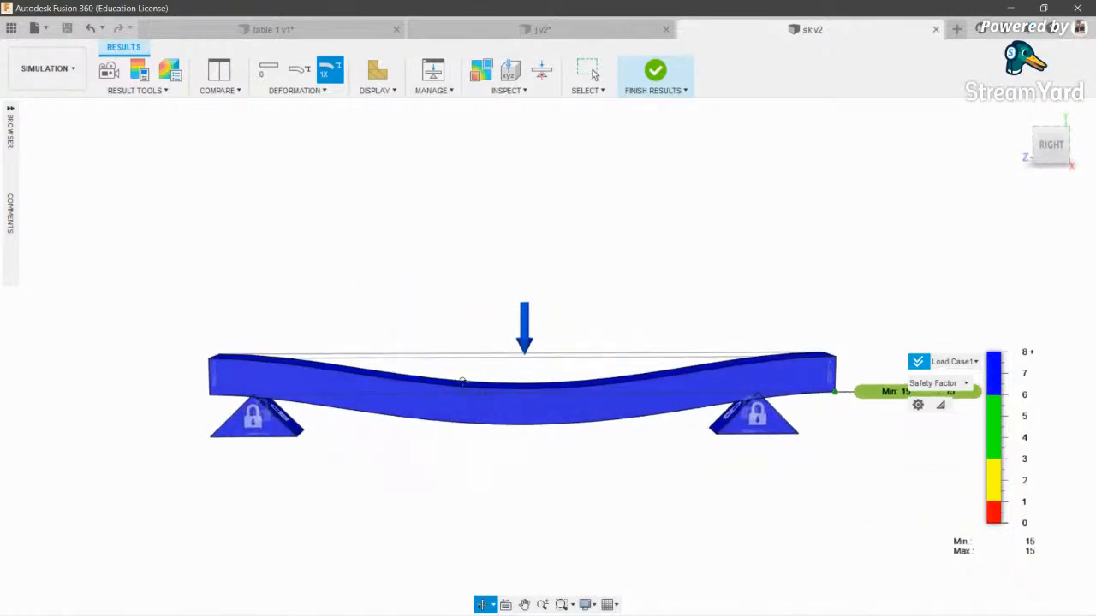
{"action": "scroll", "coordinate": [463, 382], "scroll_direction": "up", "scroll_amount": 2}
{"action": "middle_click_drag", "start_coordinate": [838, 309], "coordinate": [708, 335]}
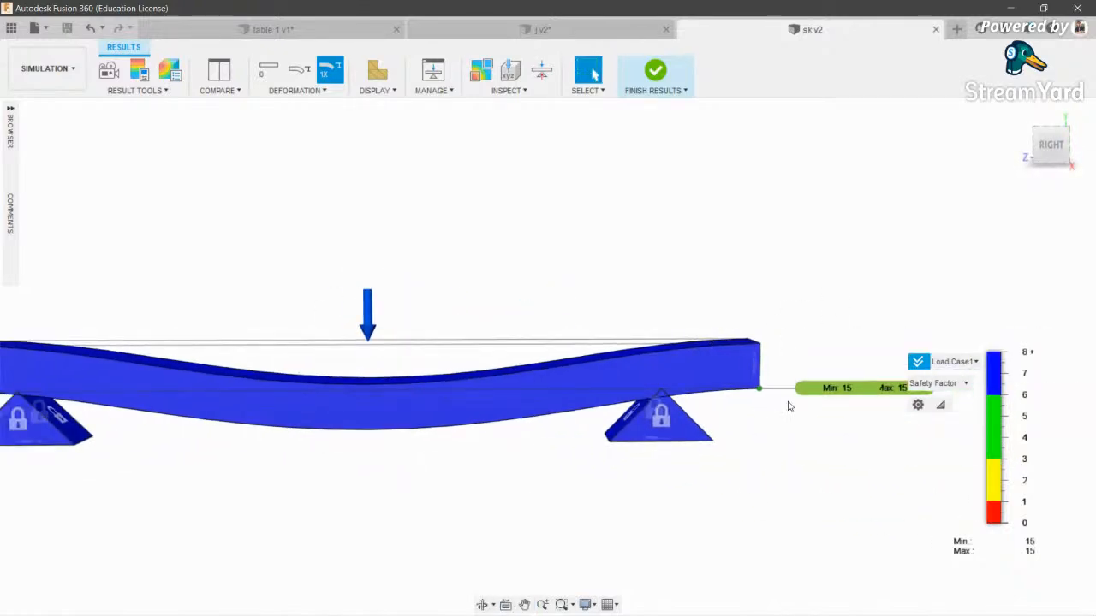
{"action": "middle_click_drag", "start_coordinate": [69, 378], "coordinate": [292, 368]}
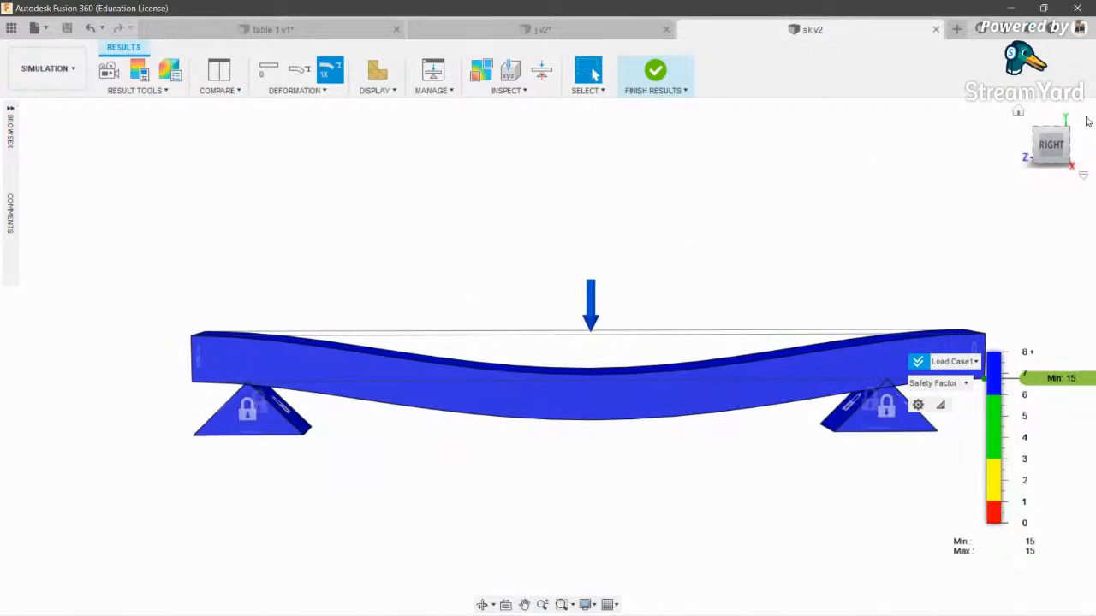
{"action": "left_click", "coordinate": [1048, 146]}
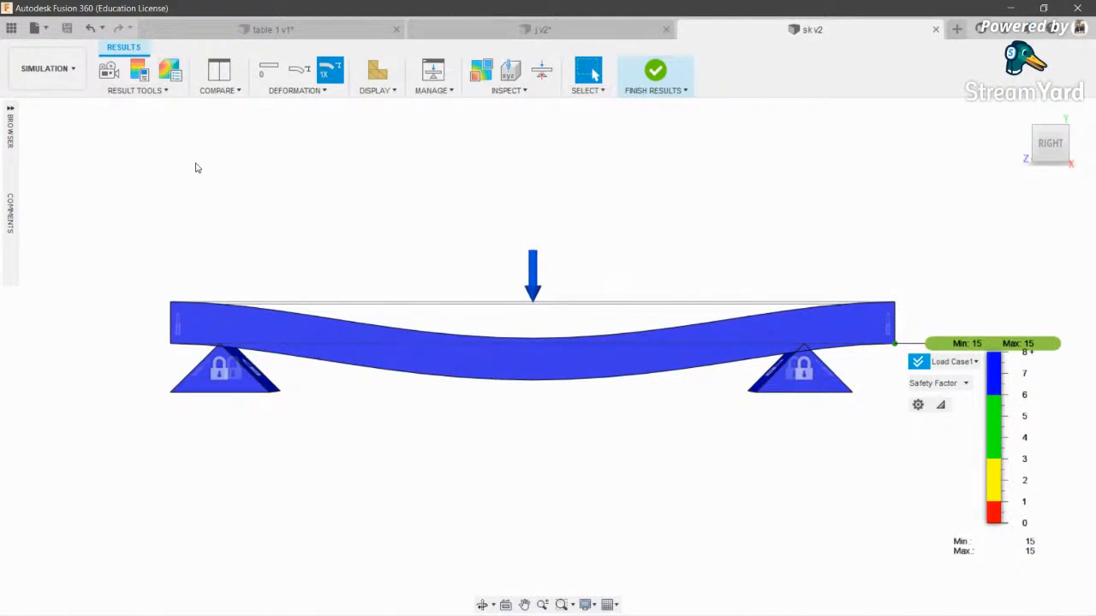
- Play the deflection animation and orbit around the beam to watch it deflect
{"action": "left_click", "coordinate": [109, 72]}
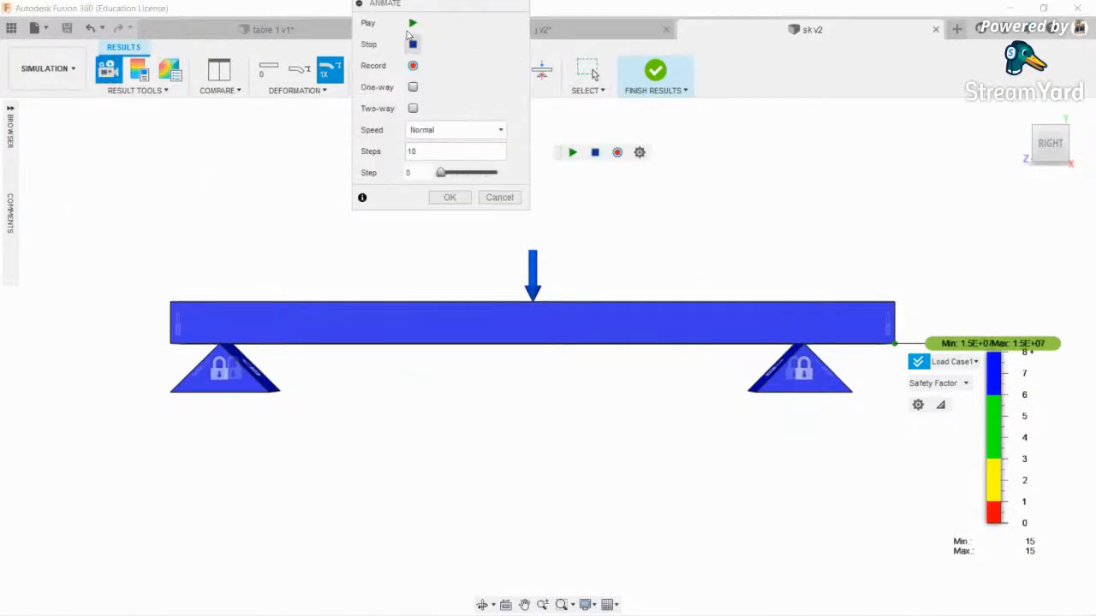
{"action": "left_click_drag", "start_coordinate": [420, 7], "coordinate": [972, 210]}
{"action": "left_click", "coordinate": [973, 218]}
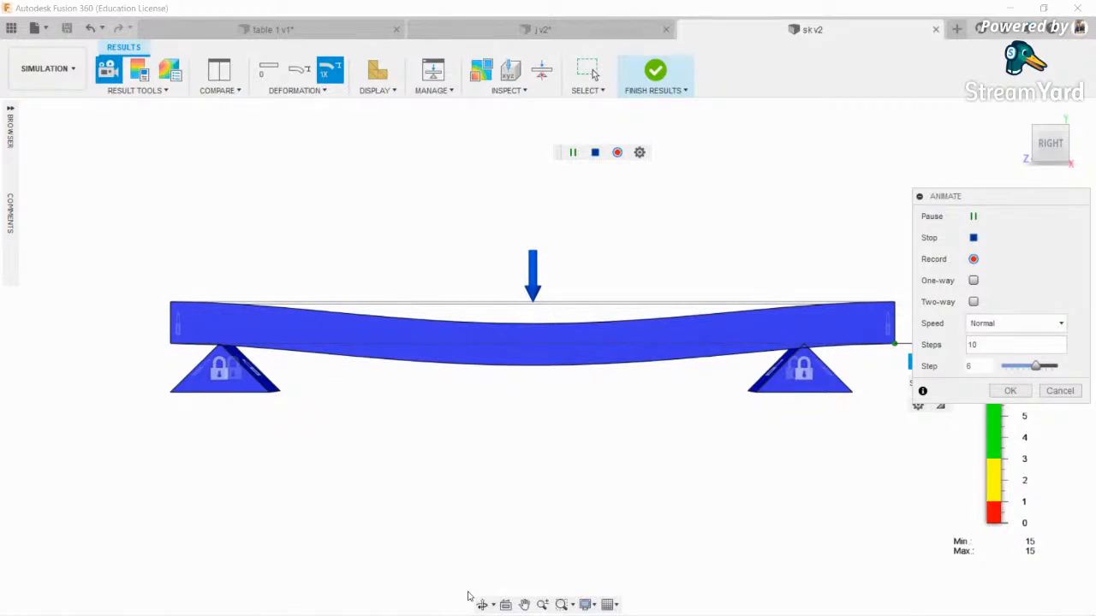
{"action": "left_click", "coordinate": [482, 605]}
{"action": "left_click_drag", "start_coordinate": [514, 411], "coordinate": [525, 303]}
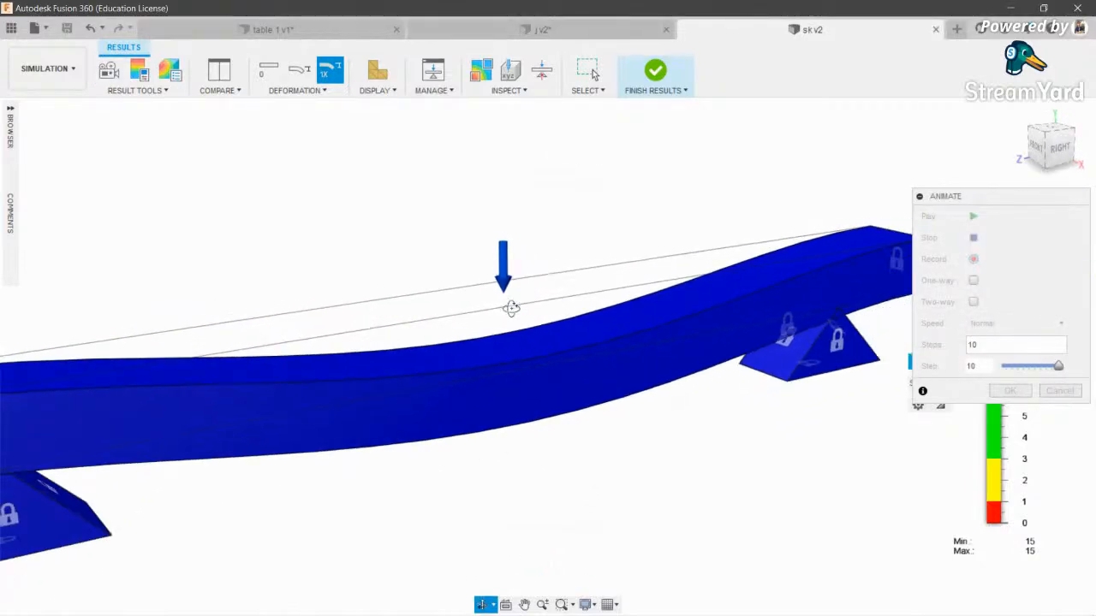
{"action": "scroll", "coordinate": [395, 344], "scroll_direction": "down", "scroll_amount": 2}
{"action": "scroll", "coordinate": [508, 304], "scroll_direction": "up", "scroll_amount": 4}
{"action": "scroll", "coordinate": [506, 398], "scroll_direction": "down", "scroll_amount": 3}
{"action": "left_click_drag", "start_coordinate": [506, 397], "coordinate": [462, 376]}
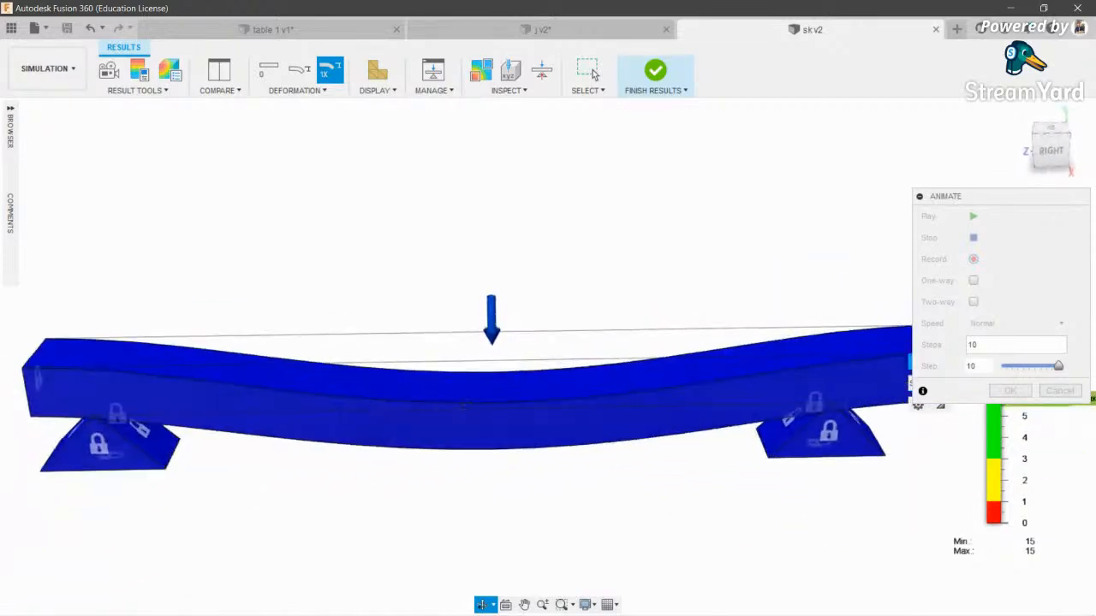
{"action": "left_click", "coordinate": [972, 216]}
{"action": "left_click", "coordinate": [972, 217]}
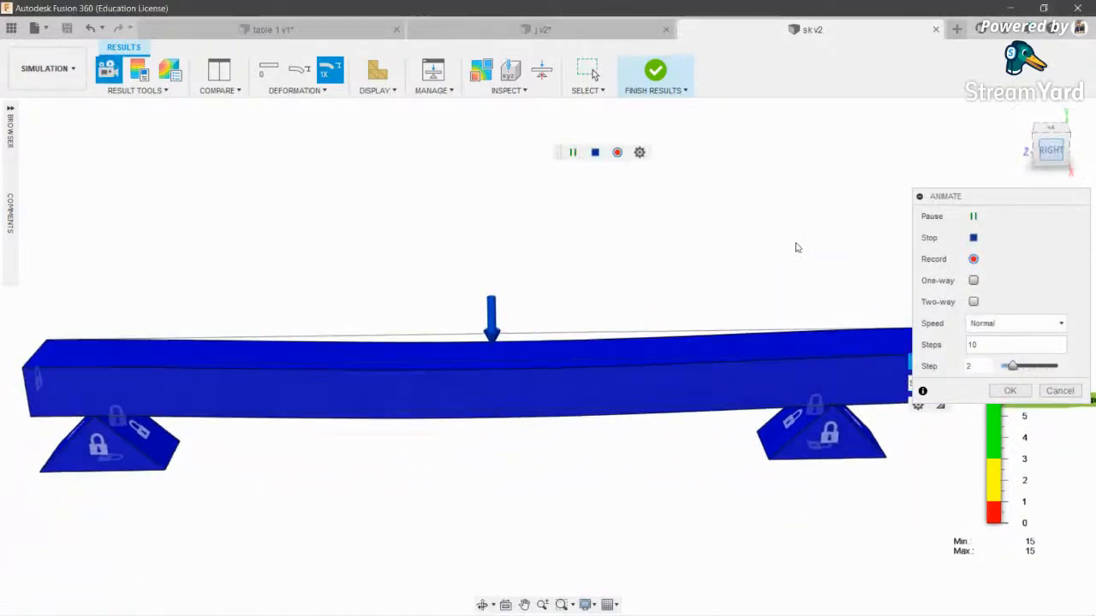
- Close the Animate controls and finish results to return to the simulation setup
{"action": "scroll", "coordinate": [778, 331], "scroll_direction": "down", "scroll_amount": 1}
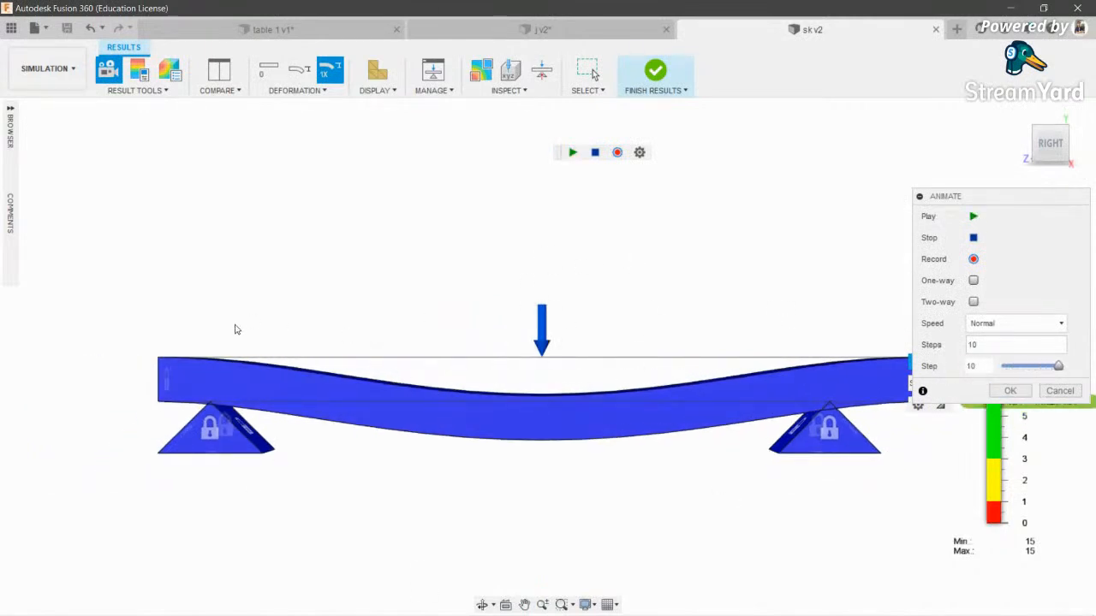
{"action": "key", "text": "Escape"}
{"action": "scroll", "coordinate": [310, 337], "scroll_direction": "down", "scroll_amount": 2}
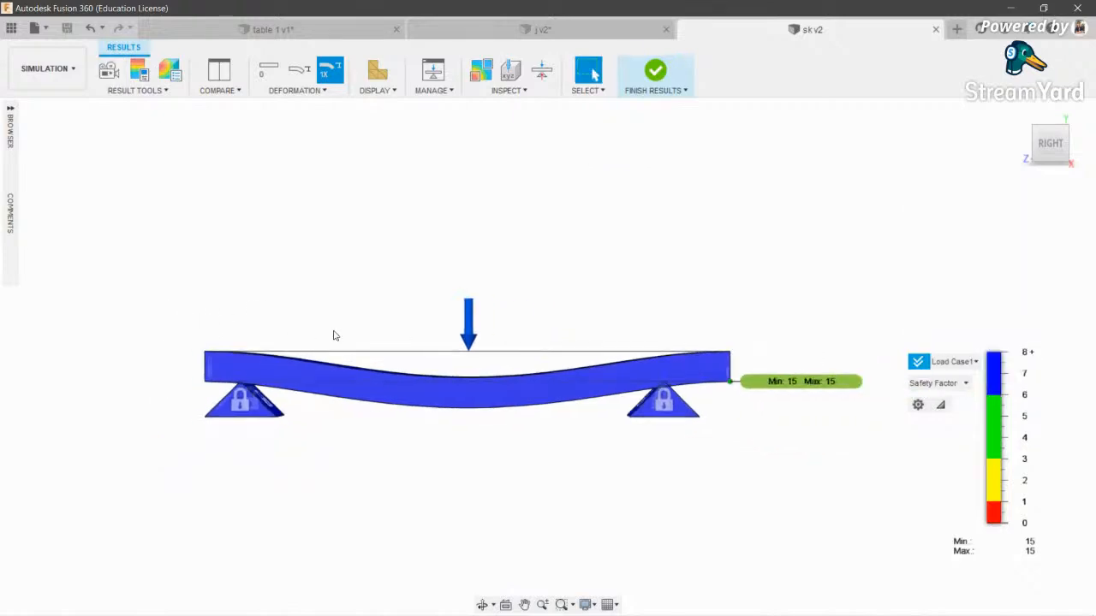
{"action": "left_click", "coordinate": [656, 72]}
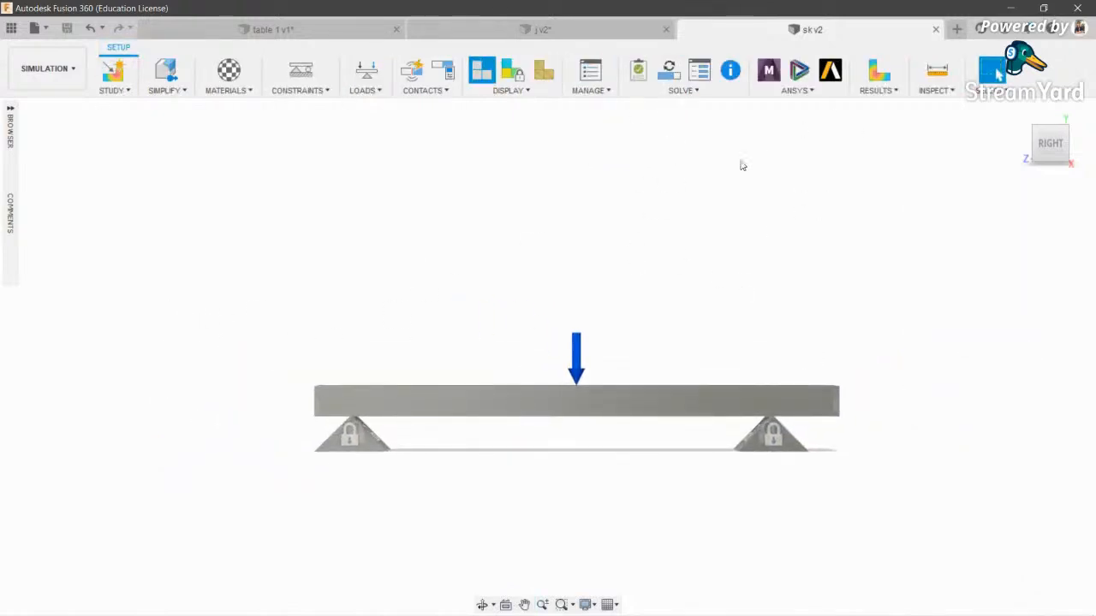
- Switch to the j v2 design and set Visual Style to Shaded with Visible Edges Only
{"action": "left_click", "coordinate": [487, 31]}
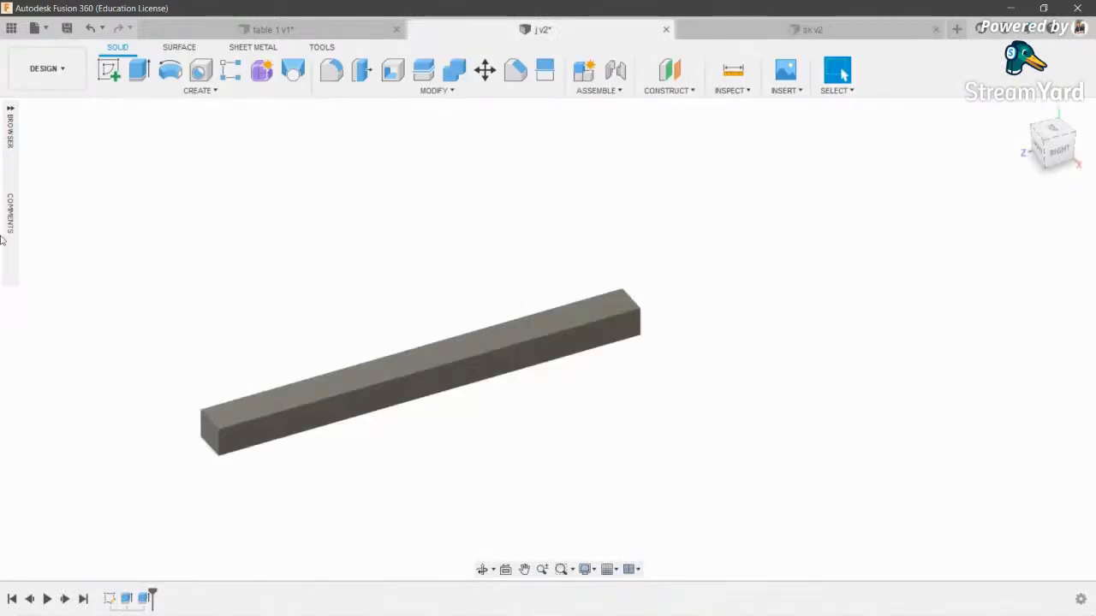
{"action": "left_click", "coordinate": [50, 86]}
{"action": "mouse_move", "coordinate": [52, 256]}
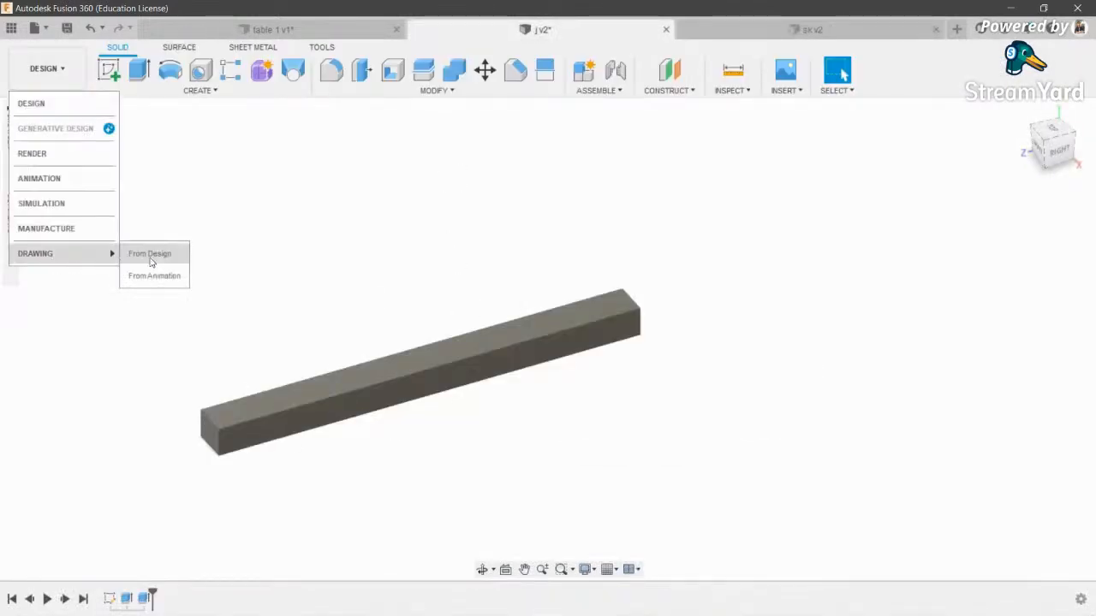
{"action": "middle_click_drag", "start_coordinate": [341, 240], "coordinate": [399, 260]}
{"action": "scroll", "coordinate": [409, 415], "scroll_direction": "up", "scroll_amount": 3}
{"action": "scroll", "coordinate": [459, 415], "scroll_direction": "down", "scroll_amount": 3}
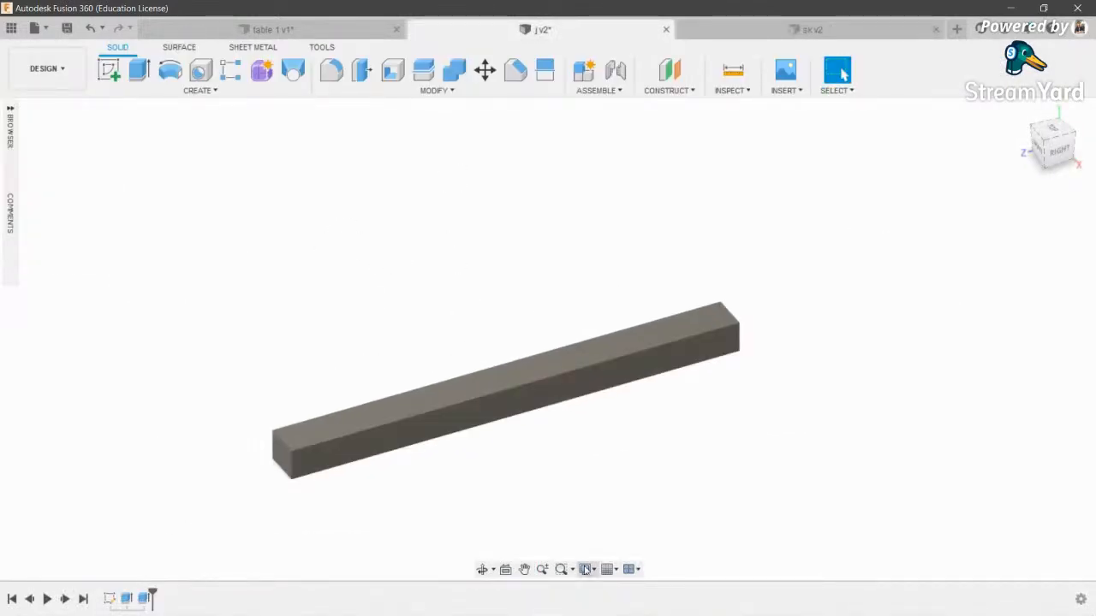
{"action": "left_click", "coordinate": [585, 570]}
{"action": "mouse_move", "coordinate": [619, 444]}
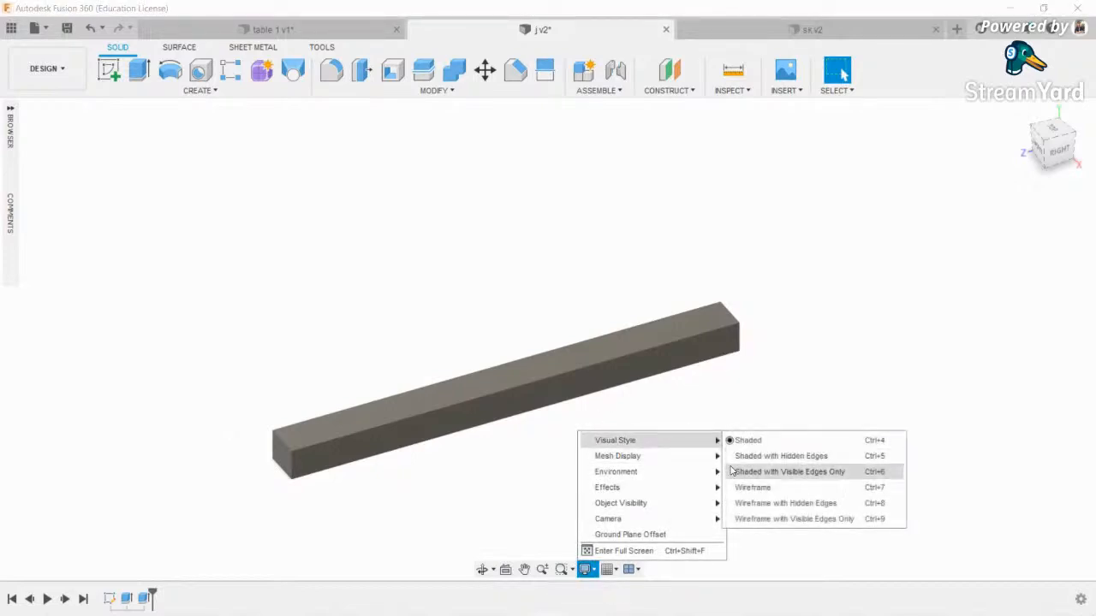
{"action": "left_click", "coordinate": [737, 472]}
{"action": "middle_click_drag", "start_coordinate": [482, 379], "coordinate": [519, 382]}
{"action": "middle_click_drag", "start_coordinate": [375, 454], "coordinate": [369, 450]}
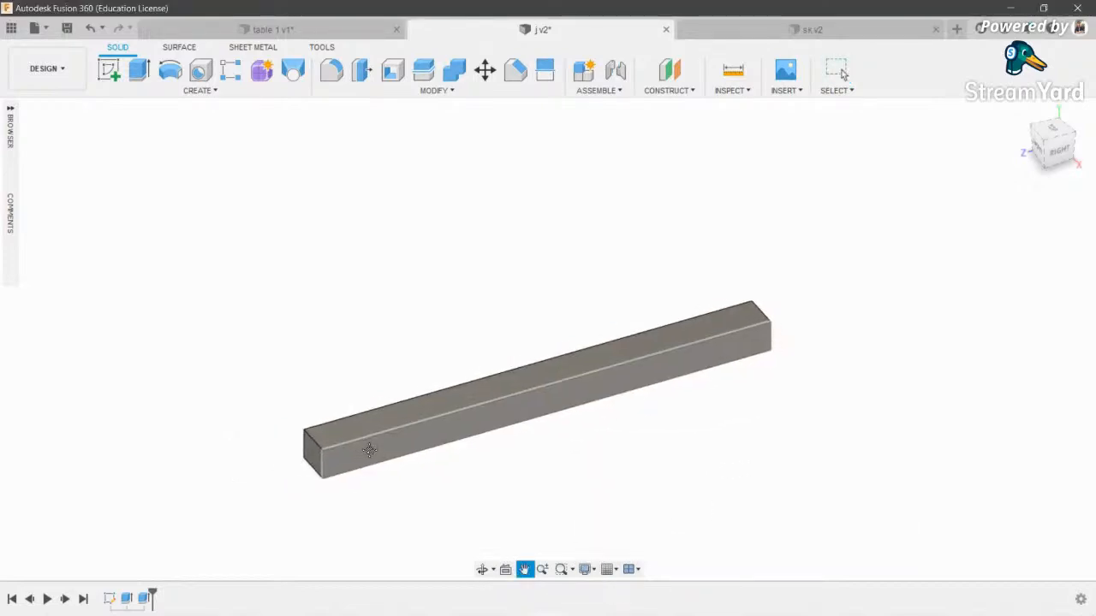
{"action": "middle_click_drag", "start_coordinate": [439, 448], "coordinate": [468, 448]}
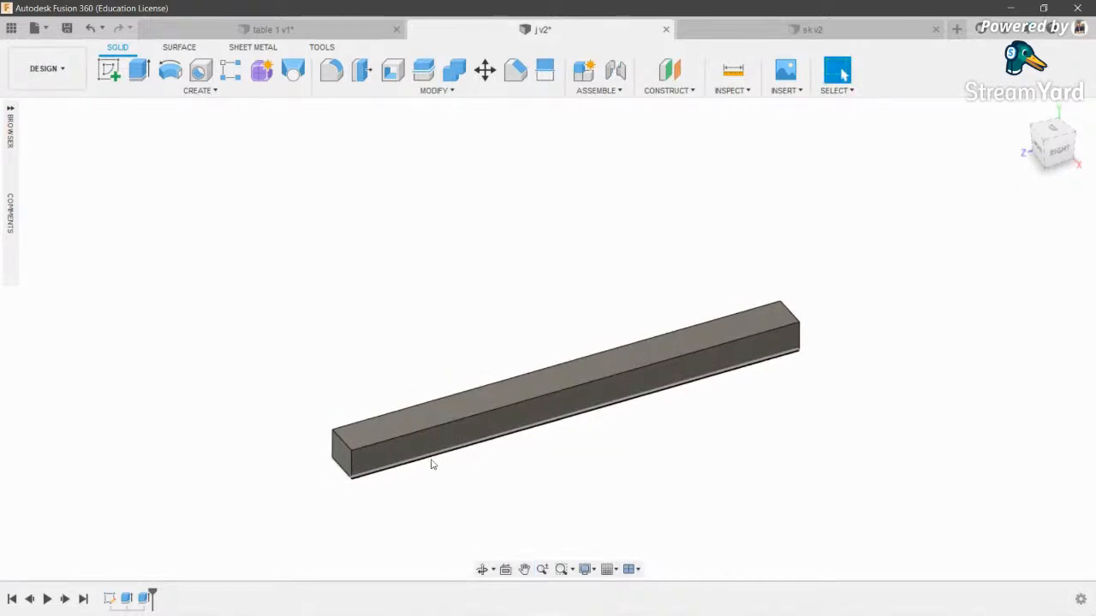
{"action": "scroll", "coordinate": [439, 458], "scroll_direction": "up", "scroll_amount": 3}
{"action": "scroll", "coordinate": [431, 462], "scroll_direction": "down", "scroll_amount": 2}
- Sketch a centre-point rectangle around the bar's cross-section on its end plane
{"action": "left_click", "coordinate": [108, 71]}
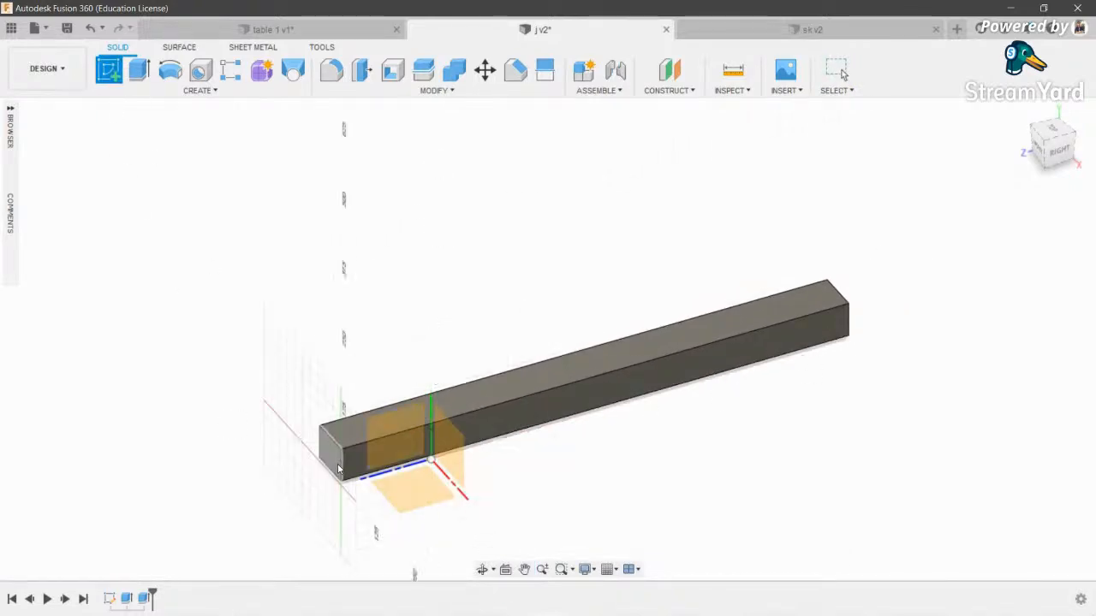
{"action": "left_click", "coordinate": [406, 480]}
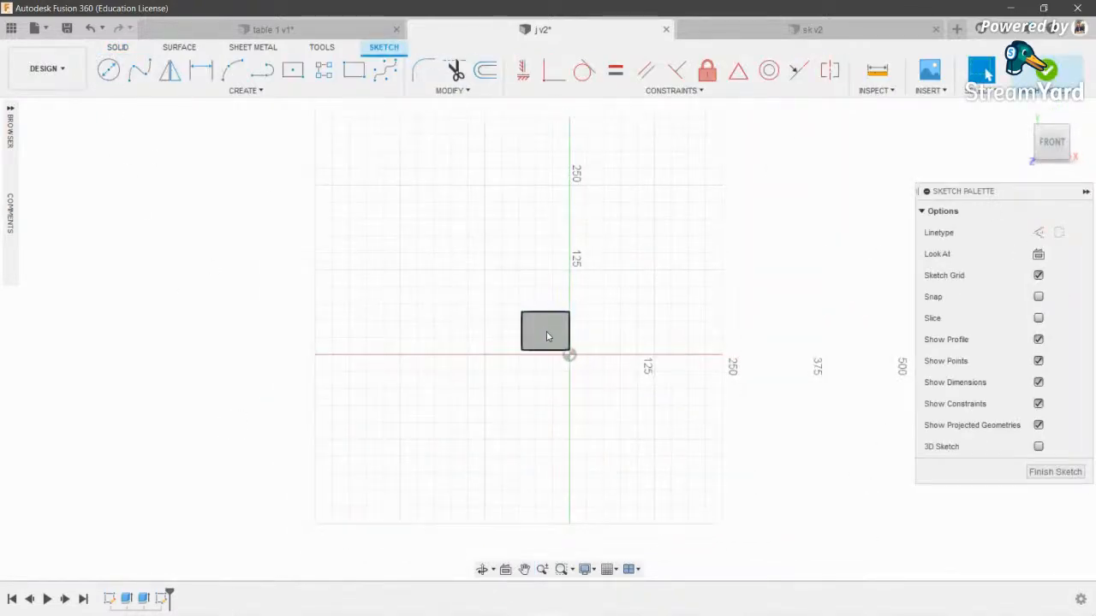
{"action": "scroll", "coordinate": [545, 326], "scroll_direction": "up", "scroll_amount": 3}
{"action": "left_click", "coordinate": [292, 71]}
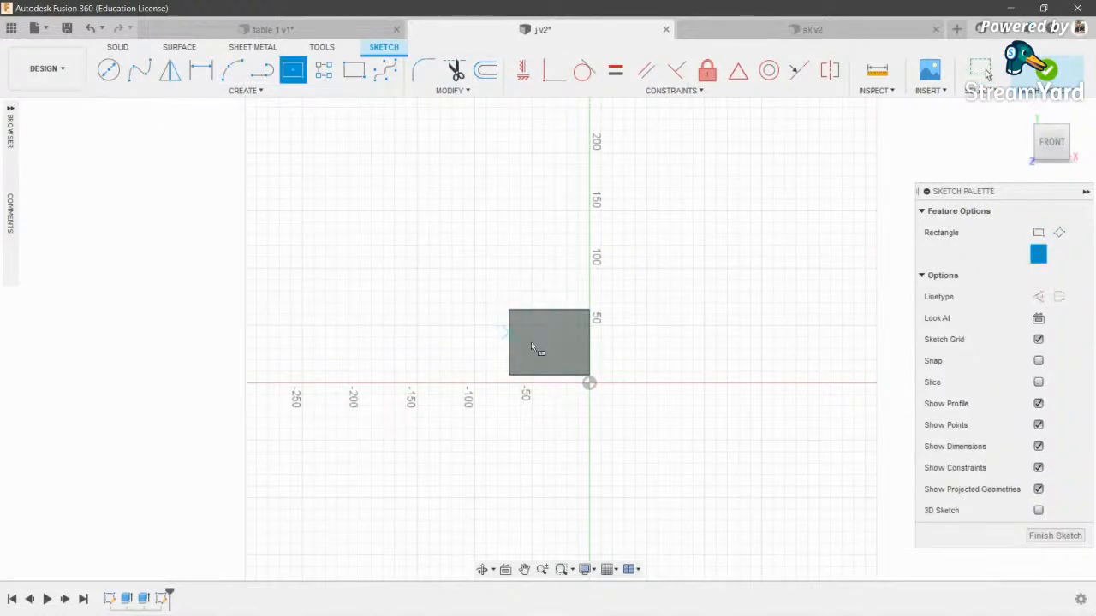
{"action": "left_click", "coordinate": [550, 344]}
{"action": "left_click", "coordinate": [658, 244]}
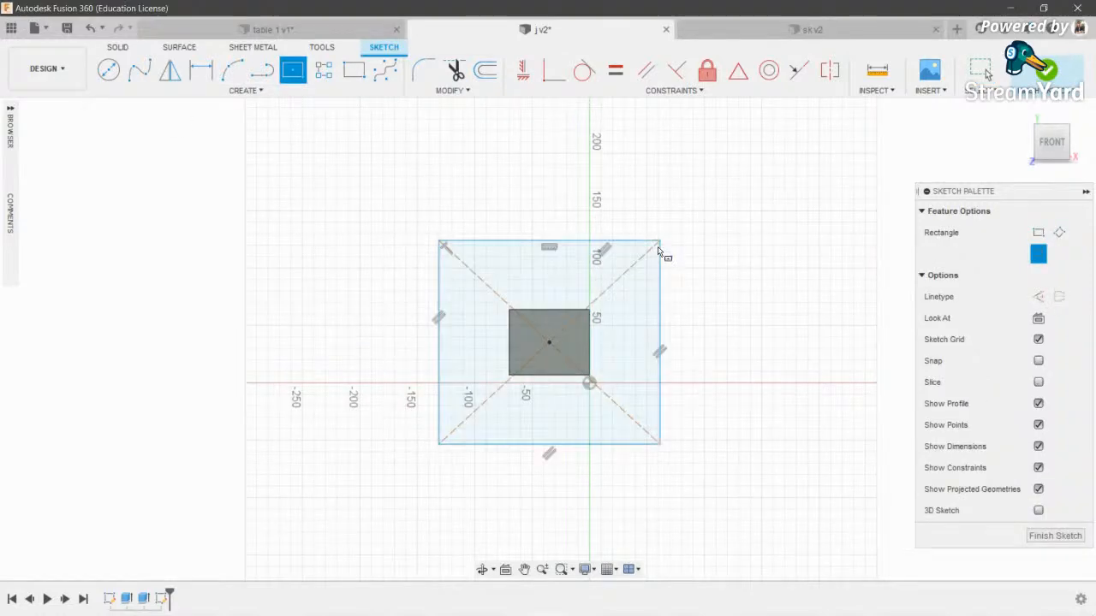
- Extrude both rectangle profiles 10 mm as a Join to form the end plate
{"action": "key", "text": "e"}
{"action": "left_click", "coordinate": [594, 350]}
{"action": "left_click", "coordinate": [549, 347]}
{"action": "left_click", "coordinate": [482, 570]}
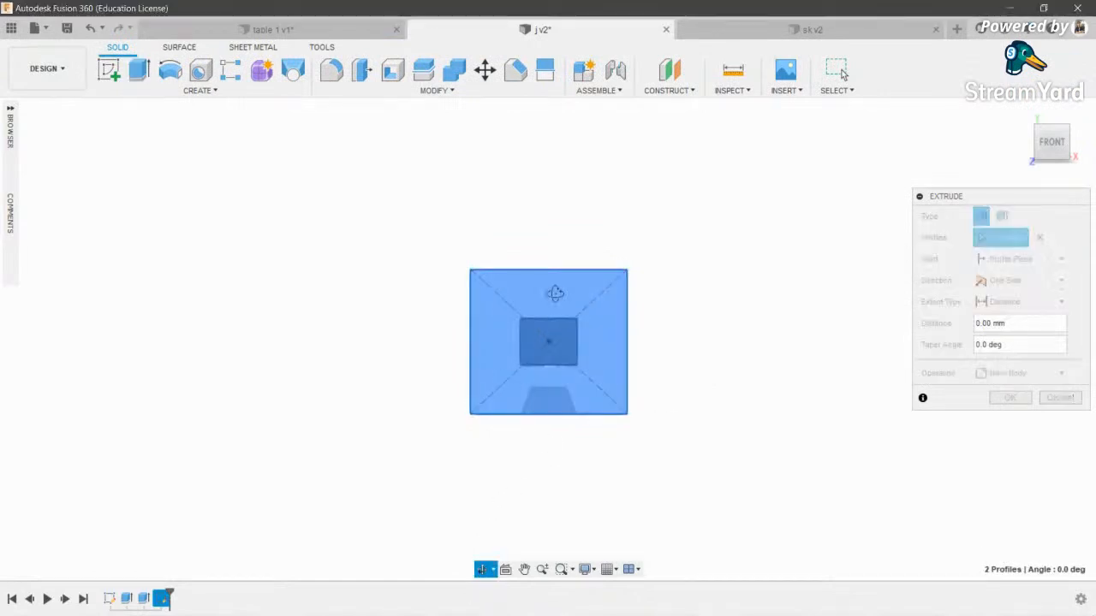
{"action": "left_click_drag", "start_coordinate": [556, 294], "coordinate": [482, 353]}
{"action": "middle_click_drag", "start_coordinate": [482, 353], "coordinate": [489, 360], "text": "shift"}
{"action": "scroll", "coordinate": [505, 364], "scroll_direction": "up", "scroll_amount": 3}
{"action": "left_click_drag", "start_coordinate": [547, 361], "coordinate": [534, 365]}
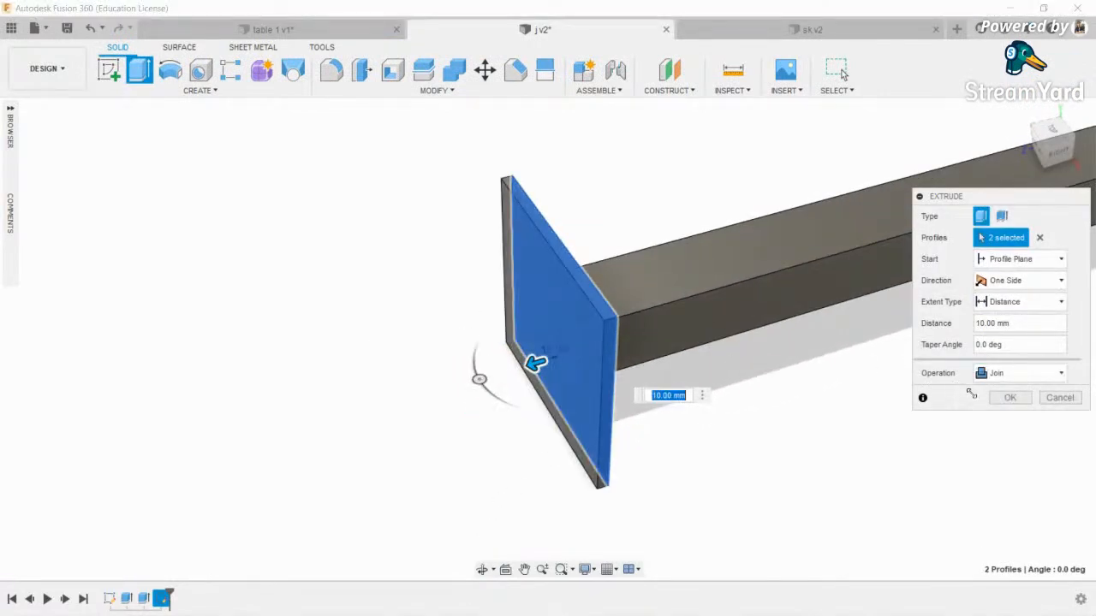
{"action": "left_click", "coordinate": [1012, 401]}
{"action": "scroll", "coordinate": [352, 266], "scroll_direction": "down", "scroll_amount": 4}
{"action": "middle_click_drag", "start_coordinate": [575, 266], "coordinate": [411, 407]}
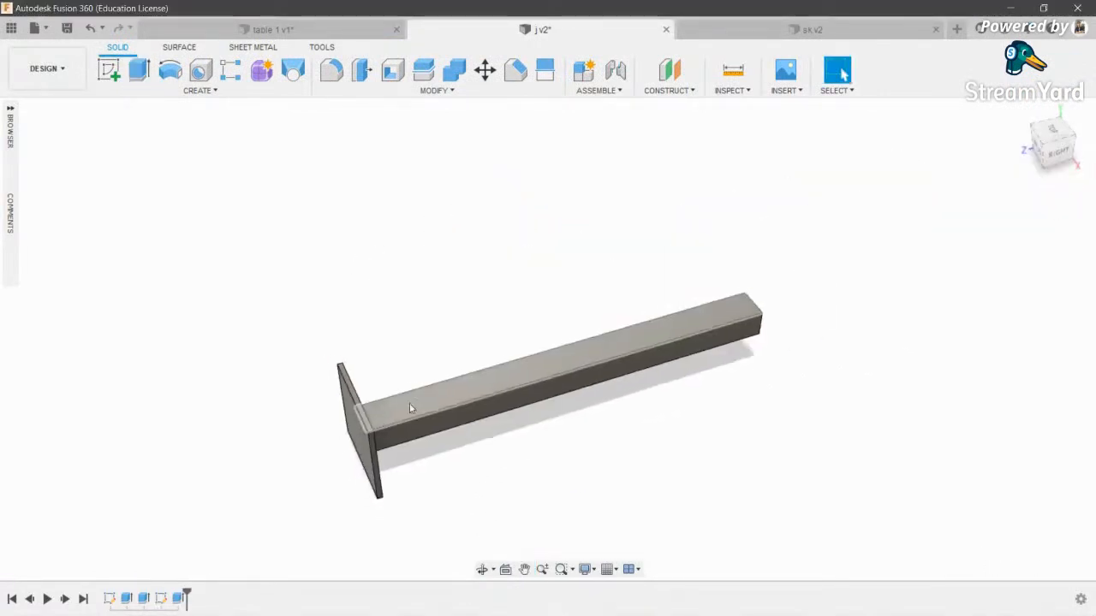
- Save the design and orbit so the bar lies horizontal
{"action": "key", "text": "ctrl+s"}
{"action": "left_click", "coordinate": [550, 348]}
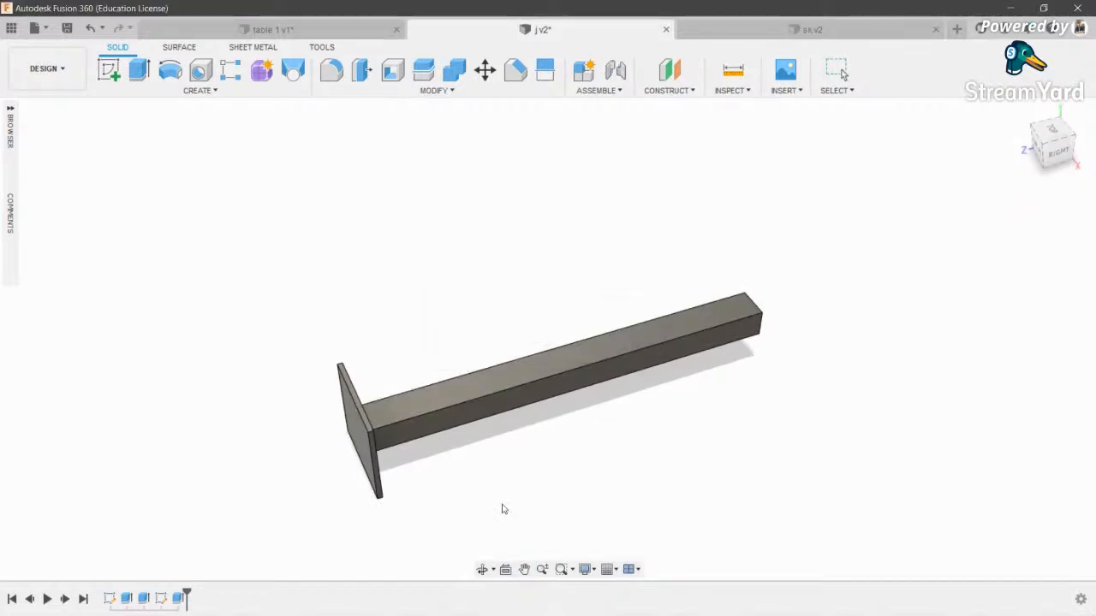
{"action": "left_click", "coordinate": [484, 570]}
{"action": "left_click_drag", "start_coordinate": [462, 403], "coordinate": [565, 417]}
{"action": "key", "text": "Escape"}
{"action": "left_click", "coordinate": [36, 75]}
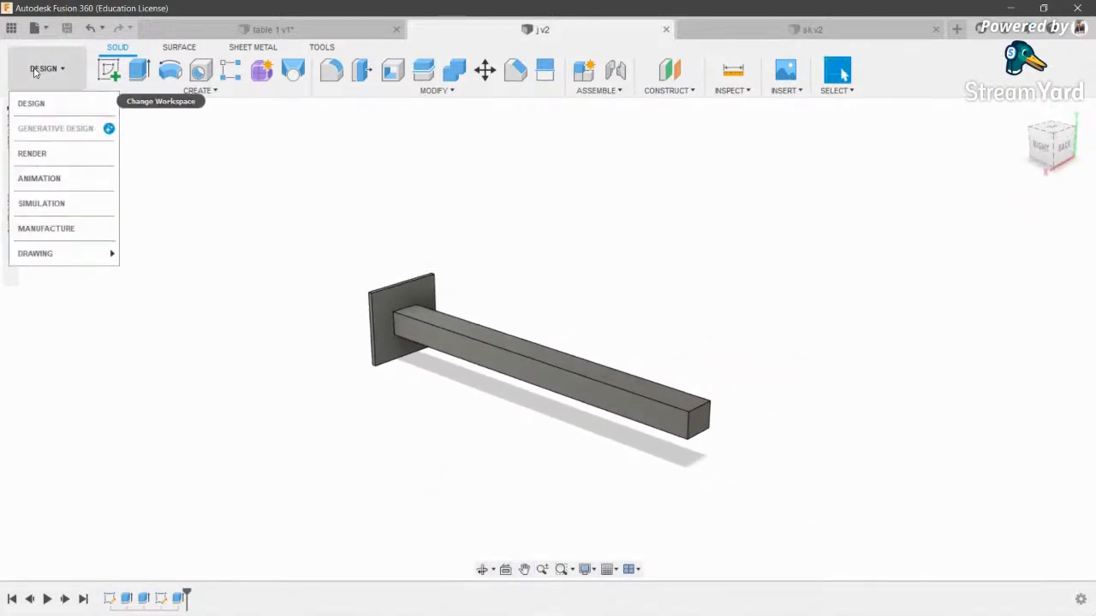
- Create a drawing From Design, keeping the A3 sheet settings in Create Drawing
{"action": "left_click", "coordinate": [49, 78]}
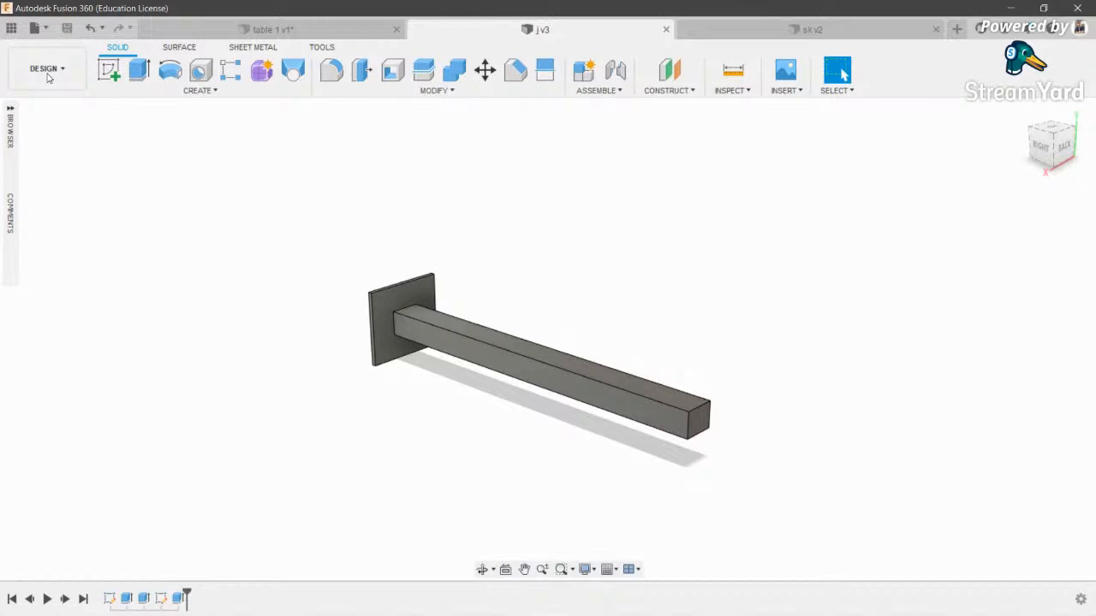
{"action": "left_click", "coordinate": [48, 76]}
{"action": "mouse_move", "coordinate": [53, 257]}
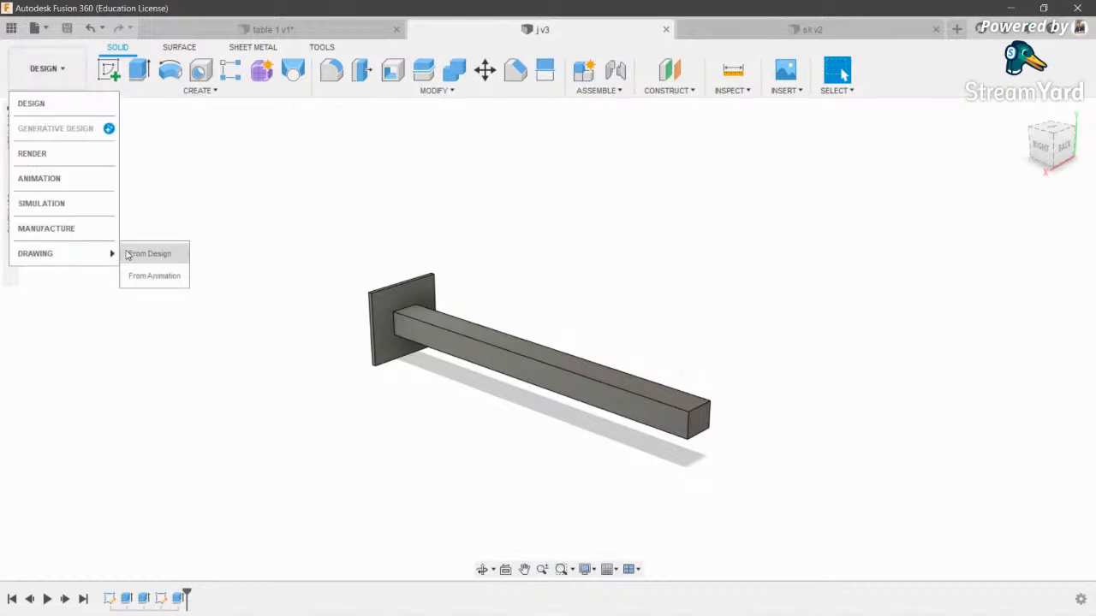
{"action": "left_click", "coordinate": [129, 254]}
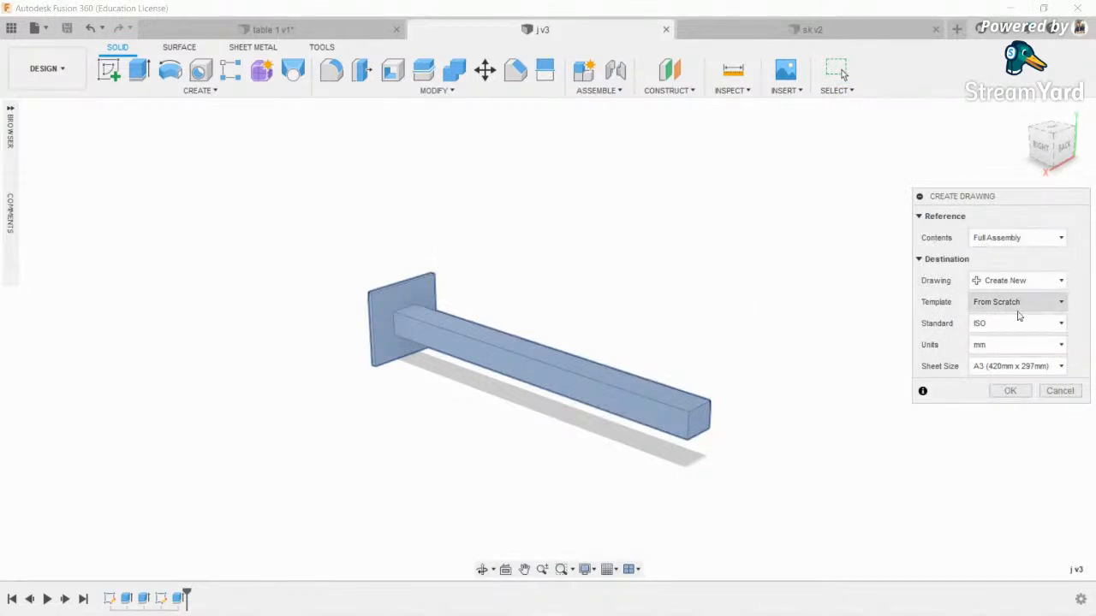
{"action": "left_click", "coordinate": [1011, 391]}
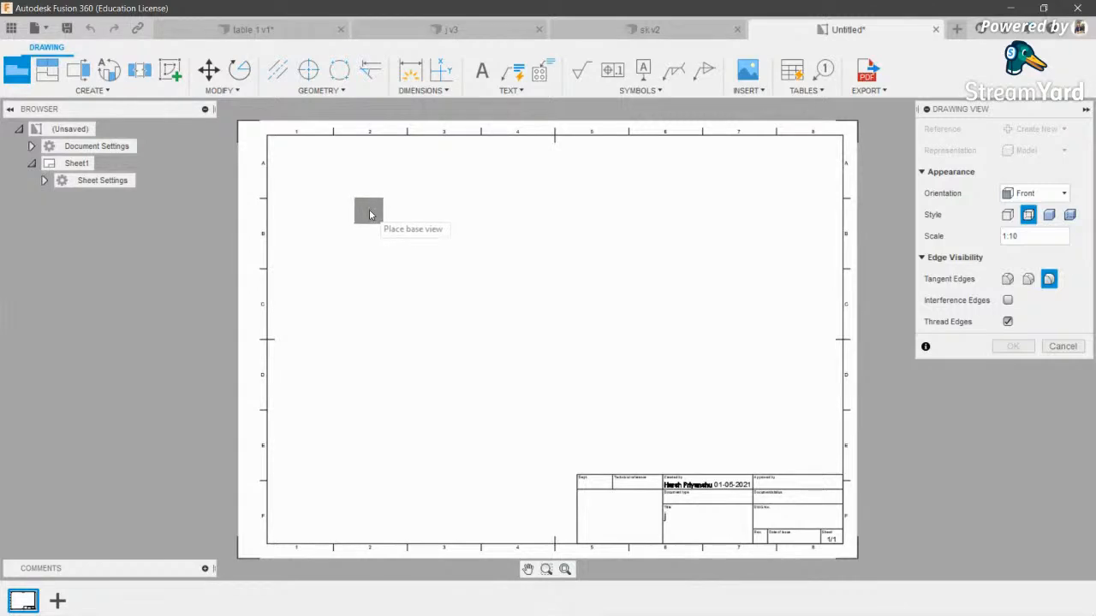
- Set the base view orientation to Right
{"action": "left_click", "coordinate": [1034, 193]}
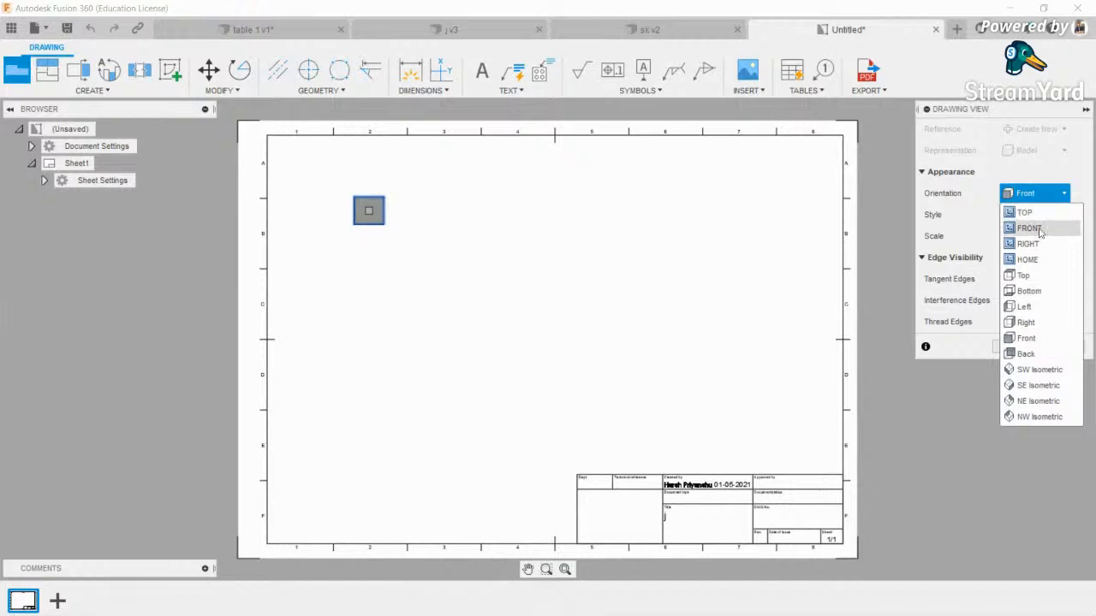
{"action": "left_click", "coordinate": [1043, 307]}
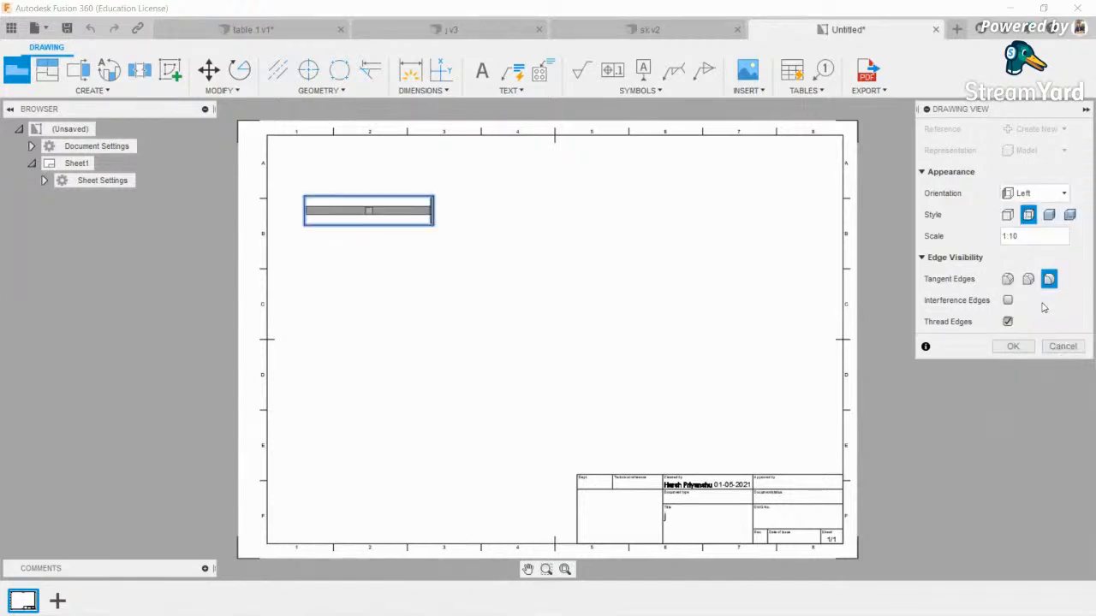
{"action": "left_click", "coordinate": [1033, 188]}
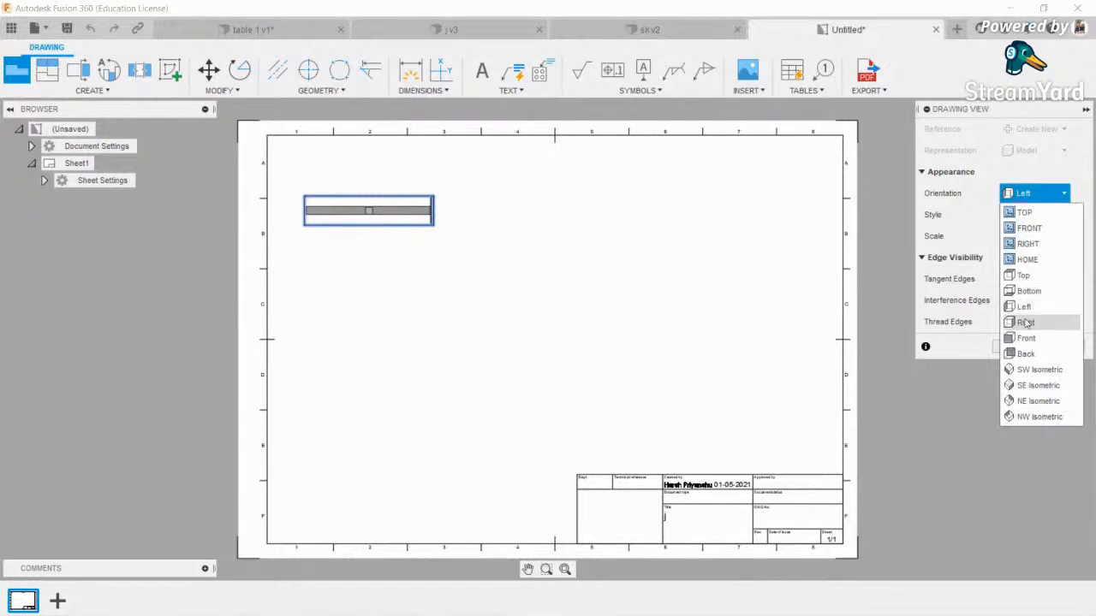
{"action": "left_click", "coordinate": [1029, 310]}
{"action": "left_click", "coordinate": [1034, 194]}
{"action": "left_click", "coordinate": [1038, 327]}
{"action": "left_click", "coordinate": [1034, 193]}
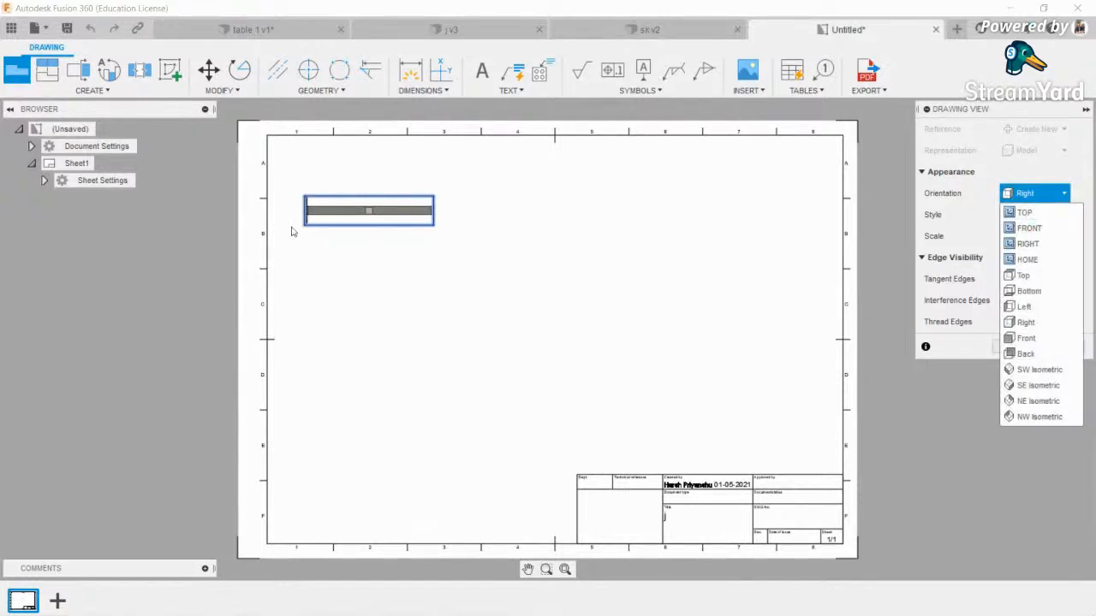
{"action": "left_click", "coordinate": [970, 212]}
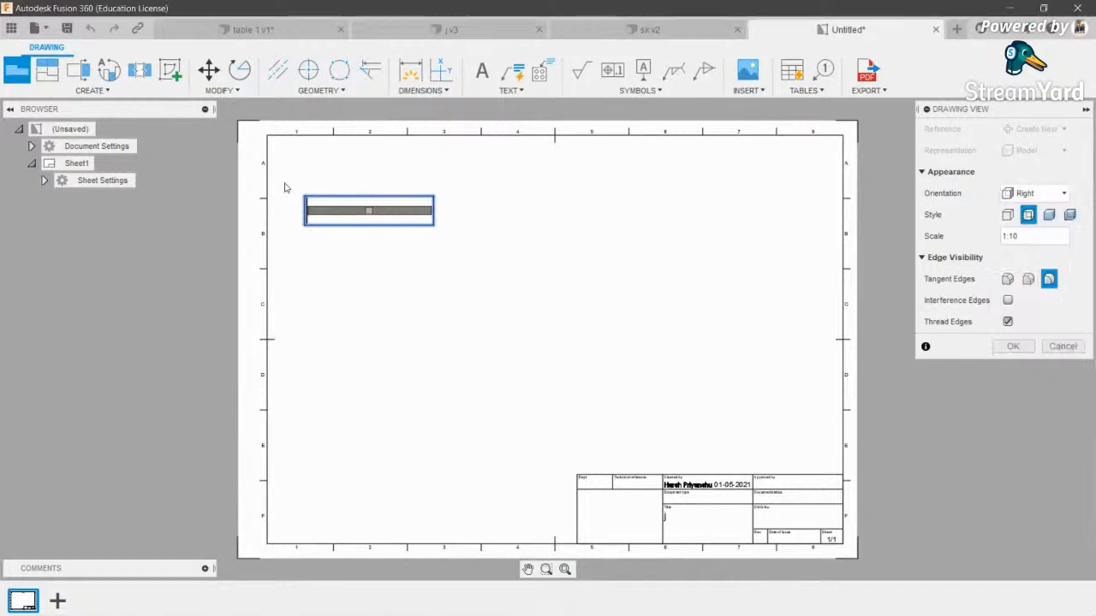
- Change the view scale to 1:3 and place the base view
{"action": "left_click", "coordinate": [1030, 237]}
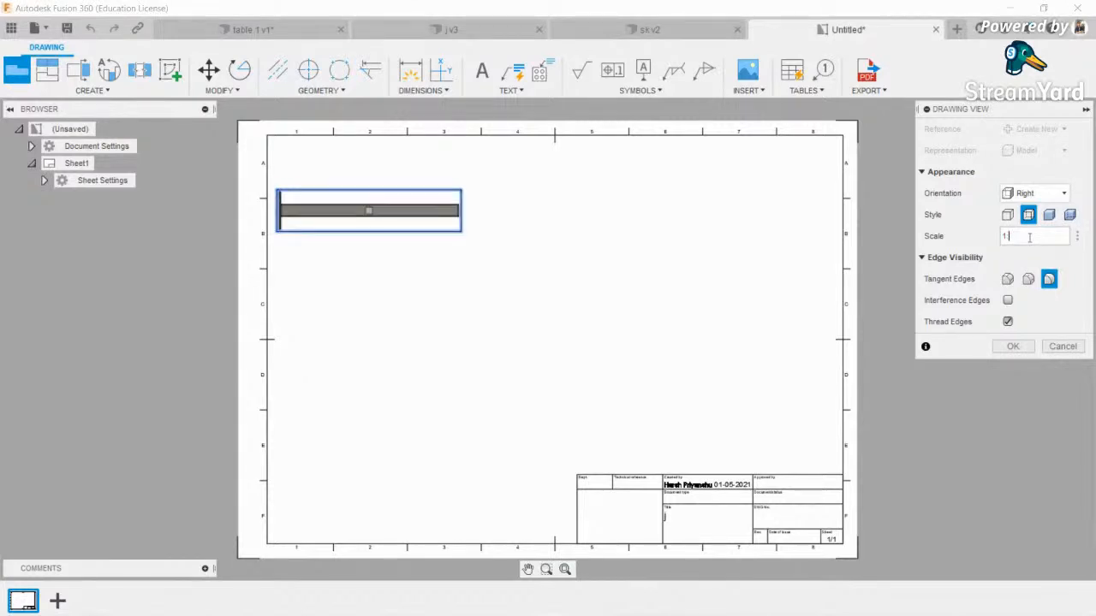
{"action": "key", "text": "BackSpace"}
{"action": "type", "text": "3"}
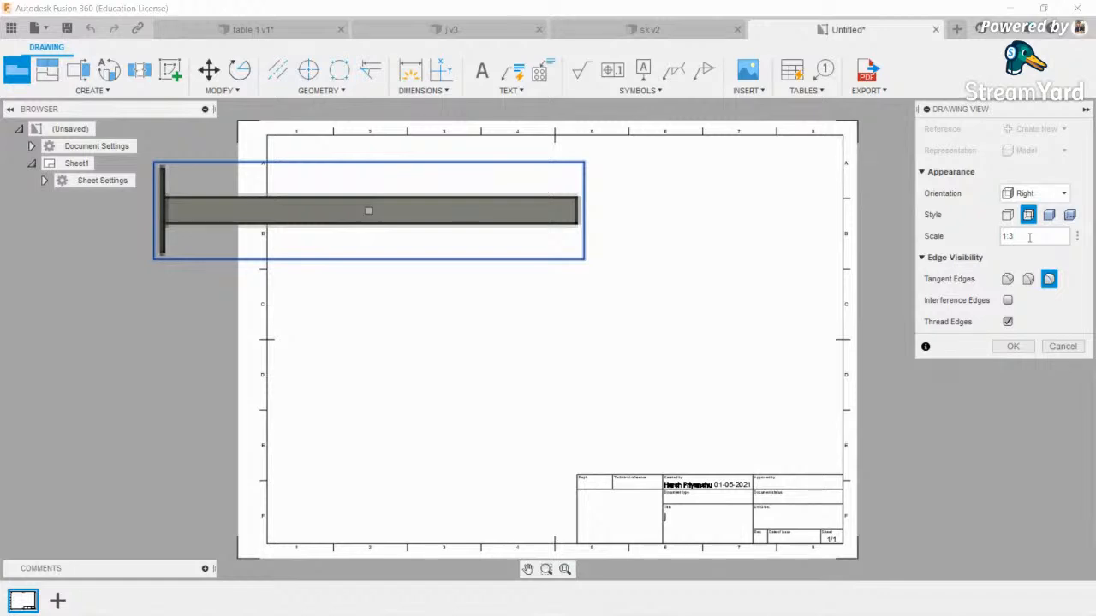
{"action": "key", "text": "Return"}
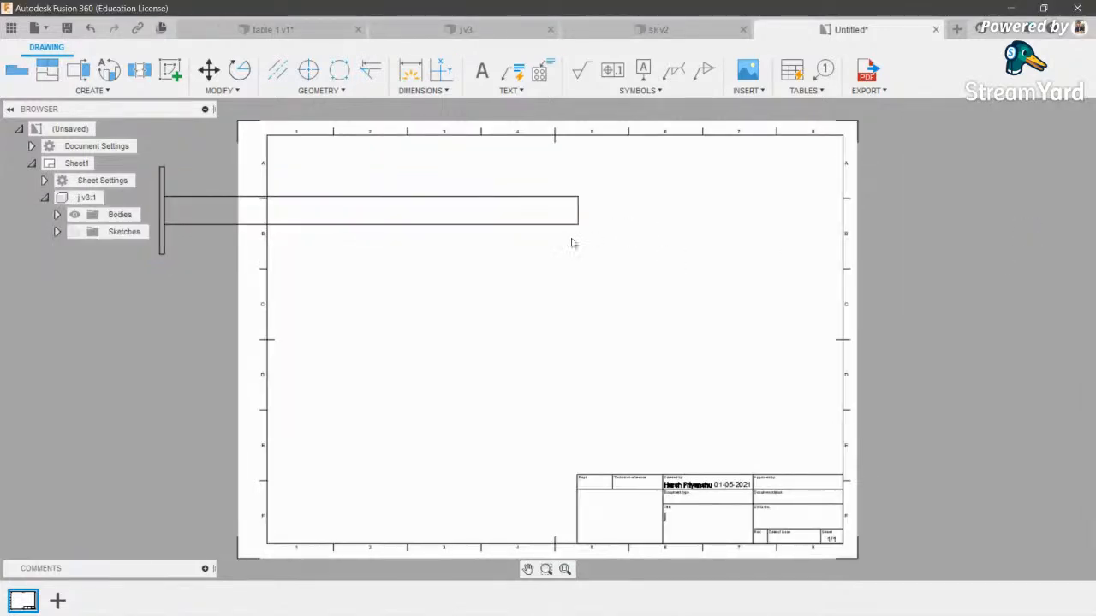
{"action": "left_click_drag", "start_coordinate": [478, 210], "coordinate": [555, 205]}
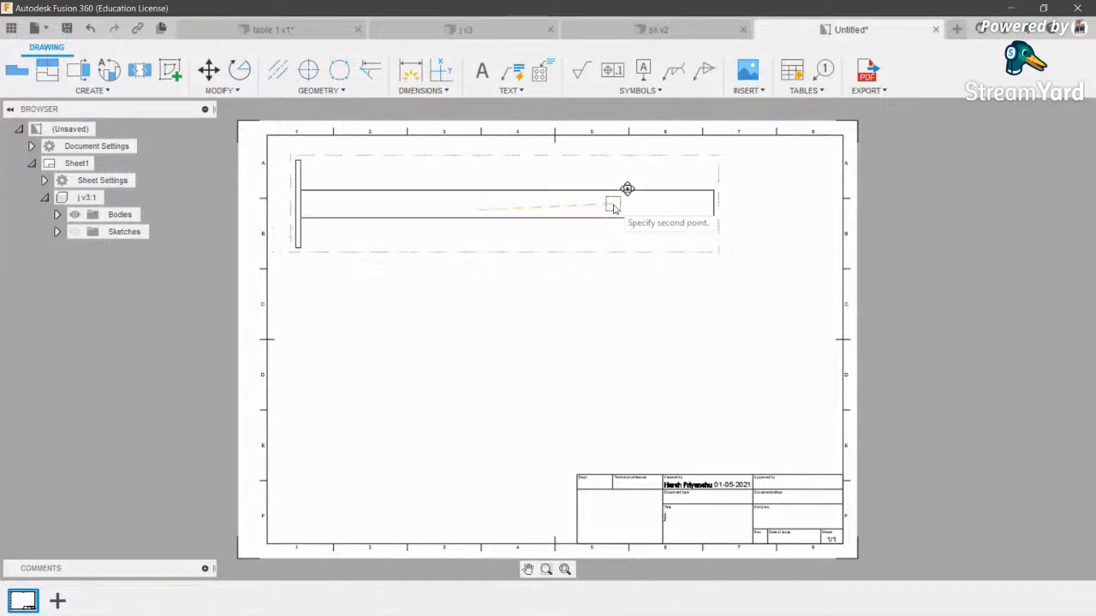
- Move the base view to the top left and project an end view and an isometric view
{"action": "left_click", "coordinate": [605, 205]}
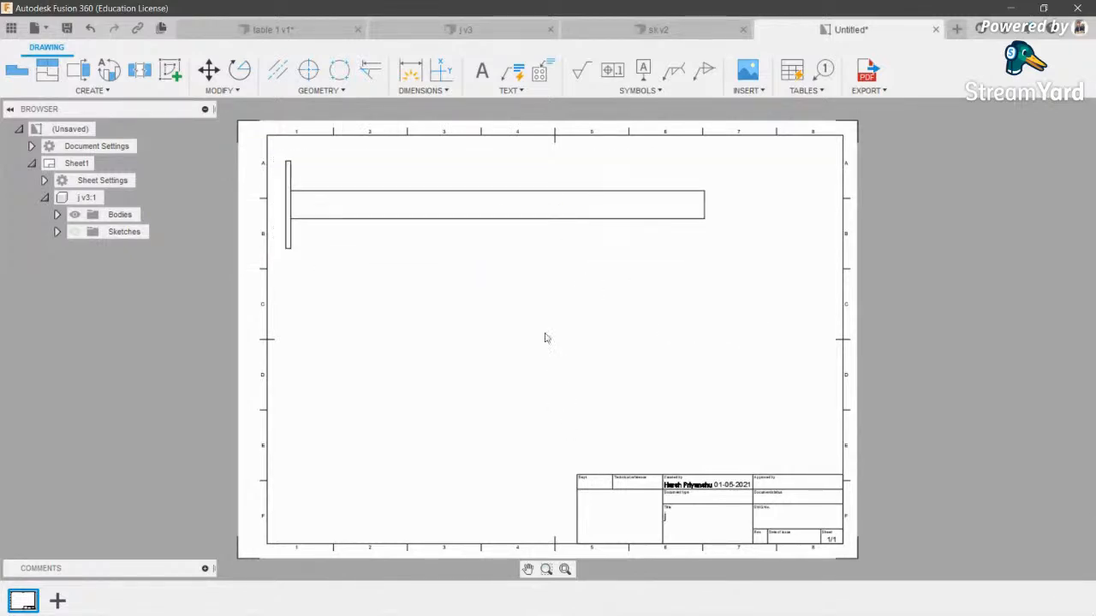
{"action": "left_click", "coordinate": [510, 207]}
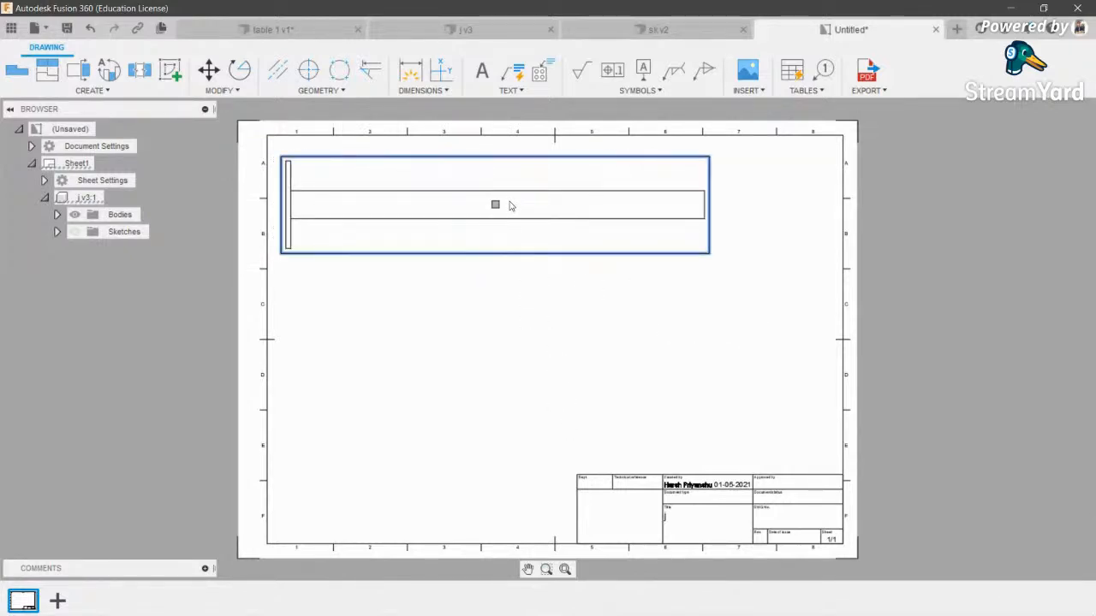
{"action": "key", "text": "p"}
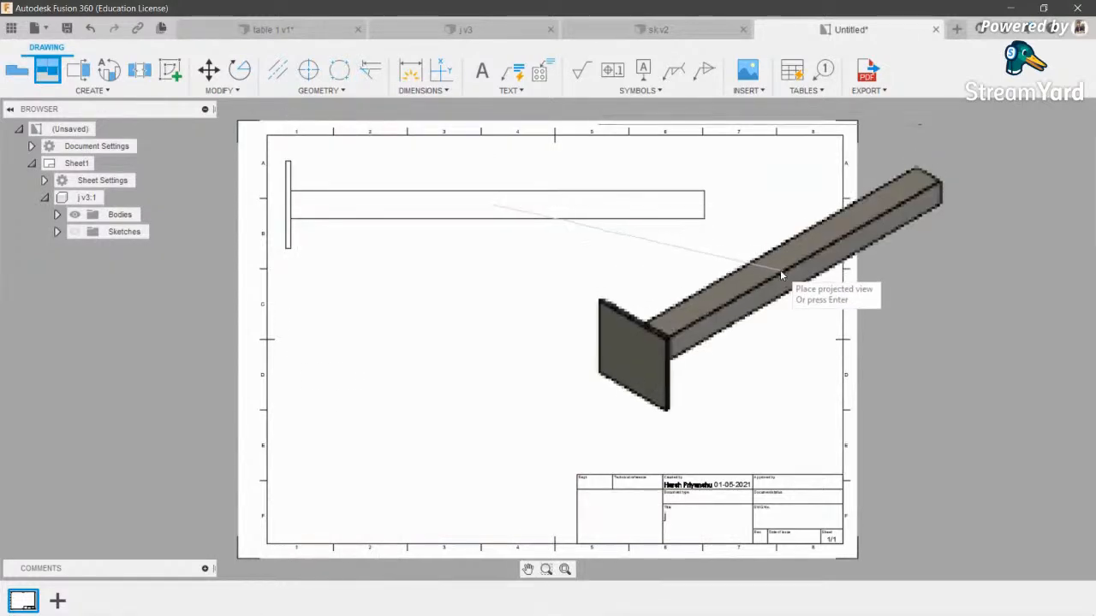
{"action": "left_click", "coordinate": [781, 195]}
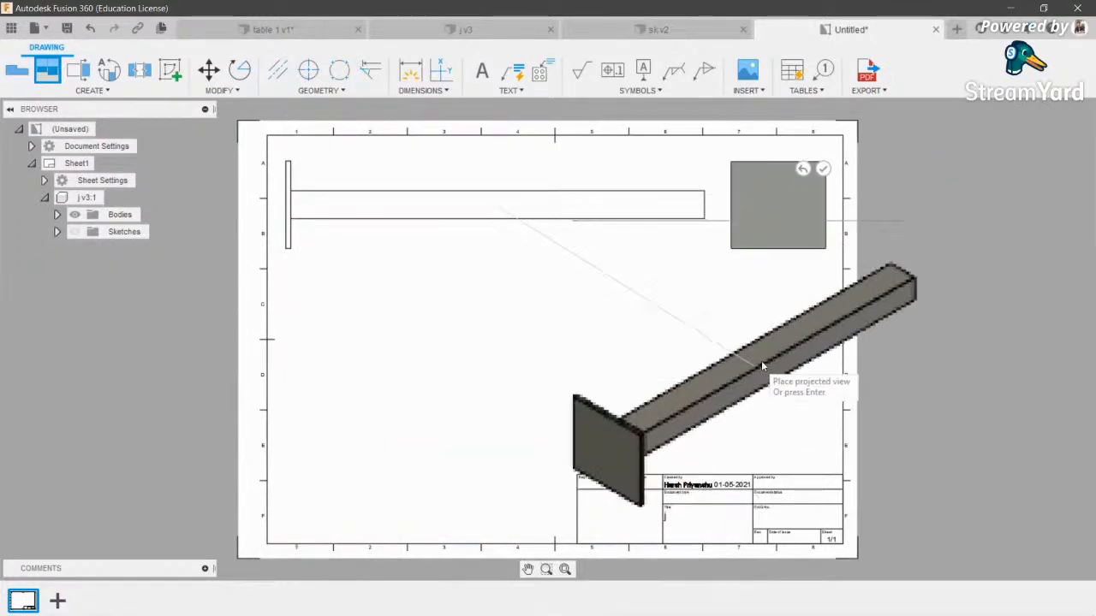
{"action": "left_click", "coordinate": [462, 519]}
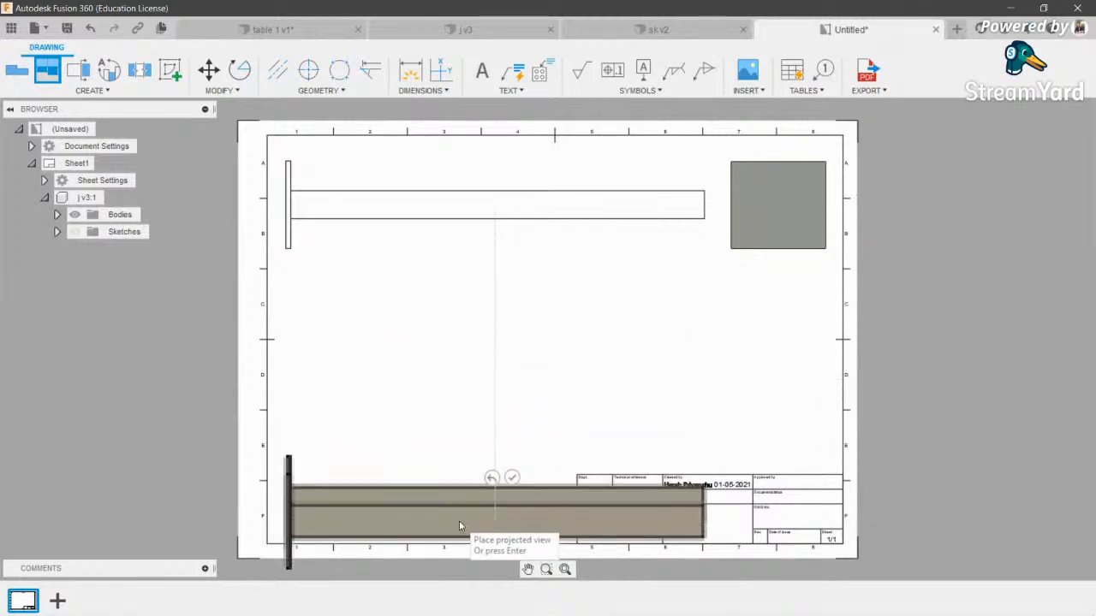
{"action": "left_click", "coordinate": [715, 360]}
{"action": "key", "text": "Return"}
- Reposition the isometric view at the sheet's lower left
{"action": "left_click_drag", "start_coordinate": [658, 394], "coordinate": [561, 395]}
{"action": "left_click", "coordinate": [488, 369]}
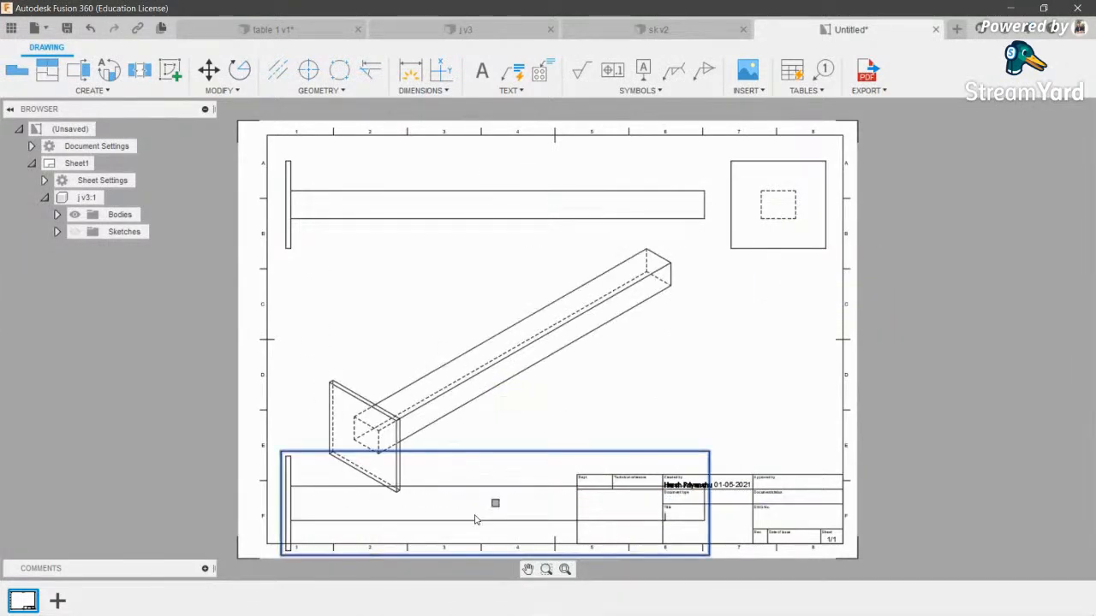
{"action": "left_click", "coordinate": [476, 368]}
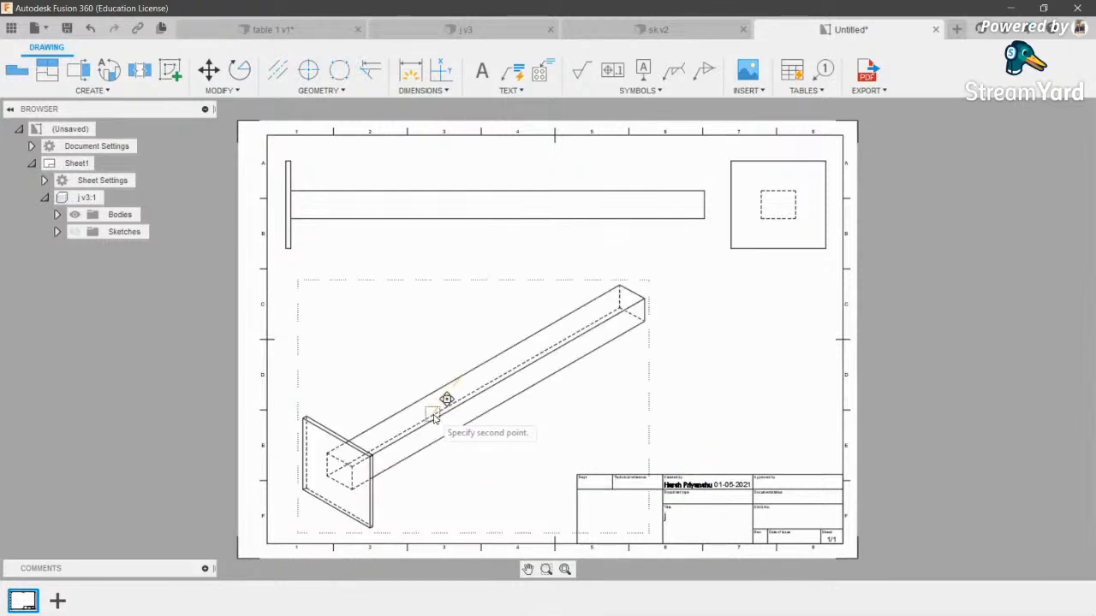
{"action": "left_click", "coordinate": [462, 398]}
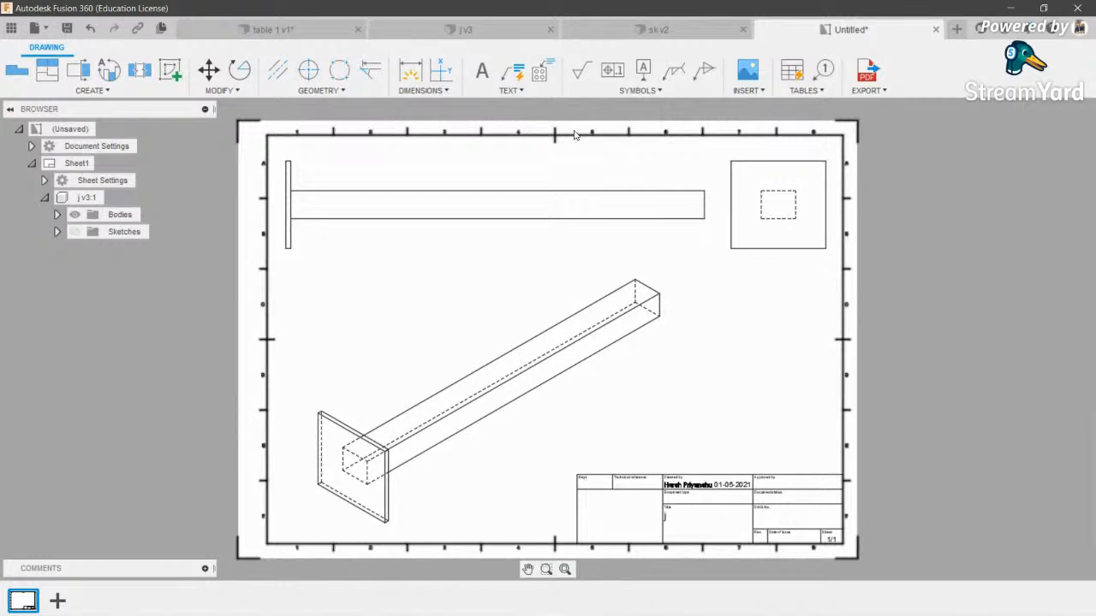
{"action": "left_click", "coordinate": [110, 91]}
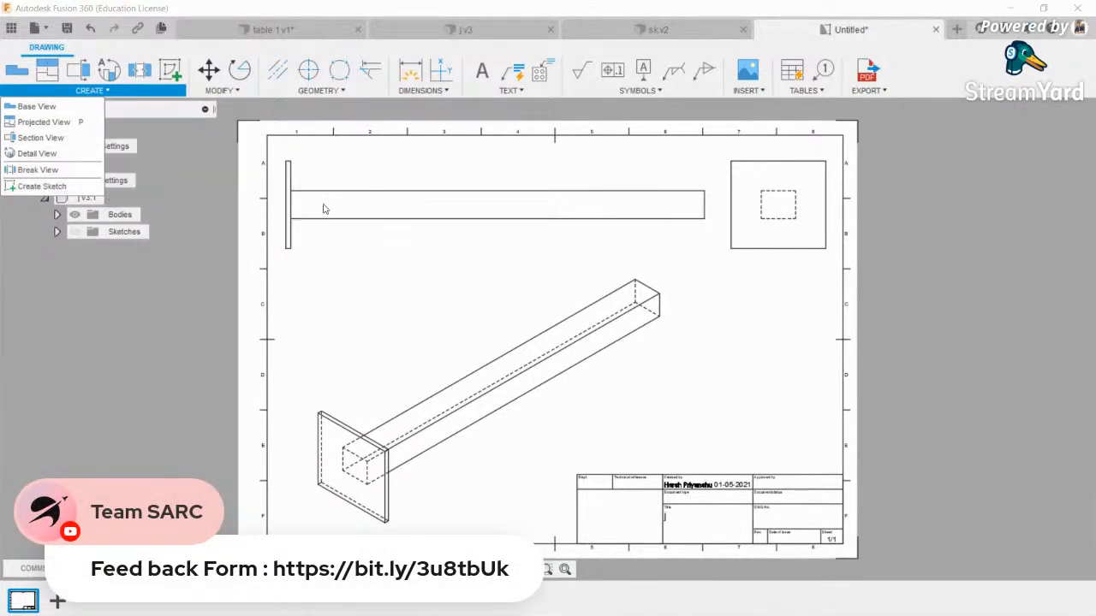
{"action": "left_click", "coordinate": [358, 231]}
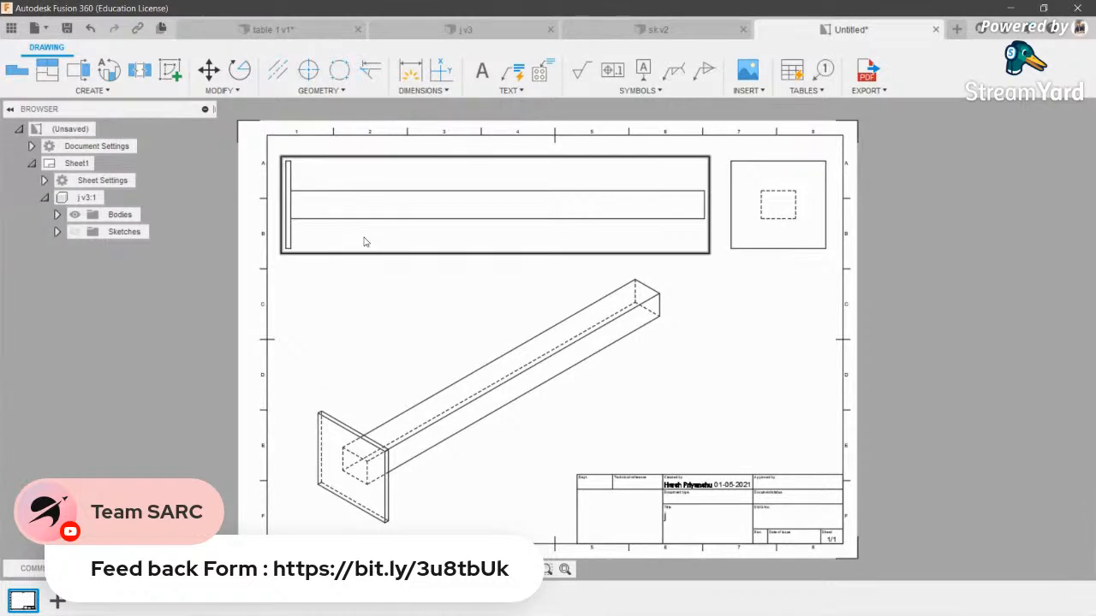
{"action": "left_click", "coordinate": [171, 71]}
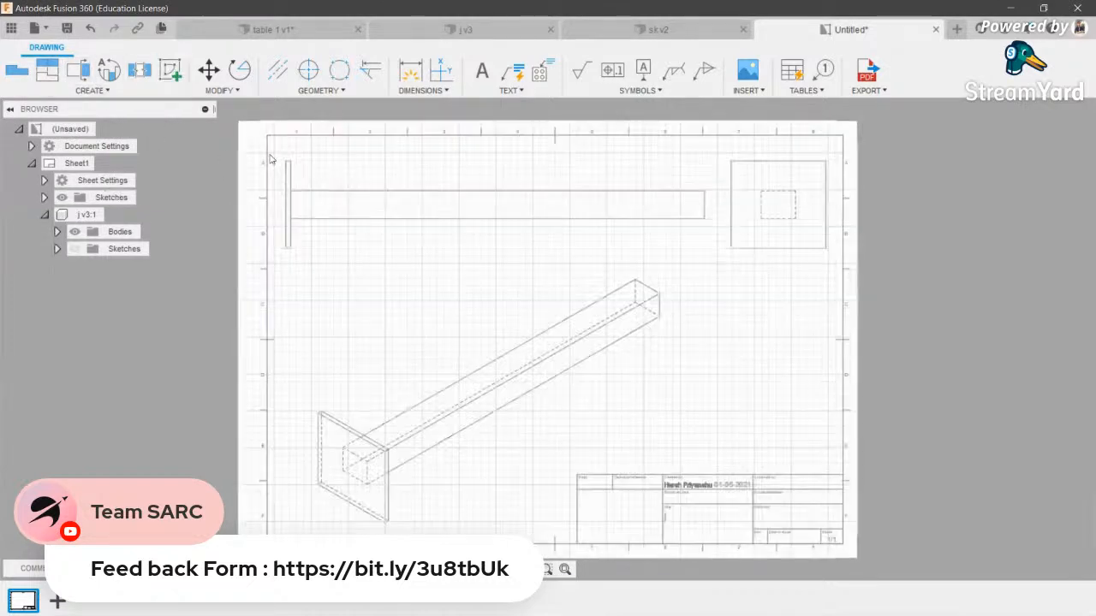
{"action": "left_click", "coordinate": [140, 70]}
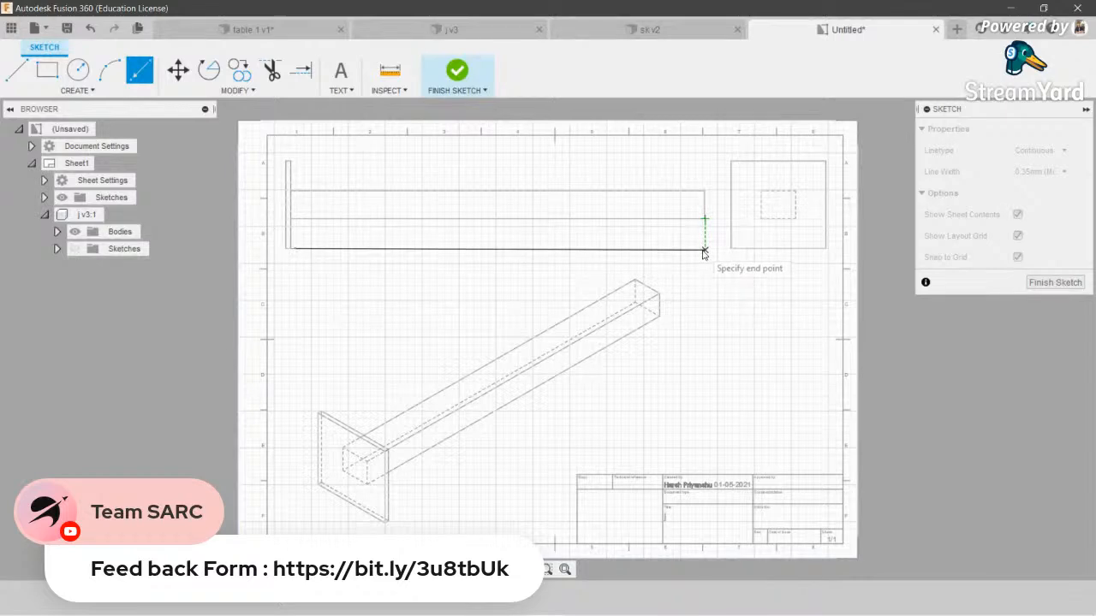
{"action": "left_click", "coordinate": [703, 250]}
{"action": "key", "text": "Escape"}
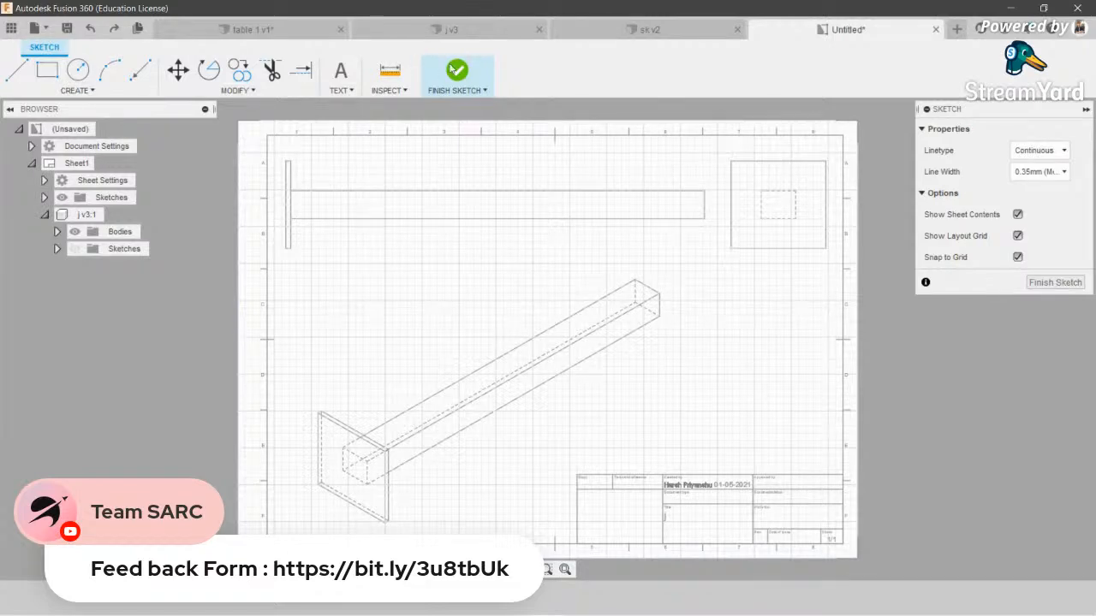
{"action": "left_click", "coordinate": [445, 66]}
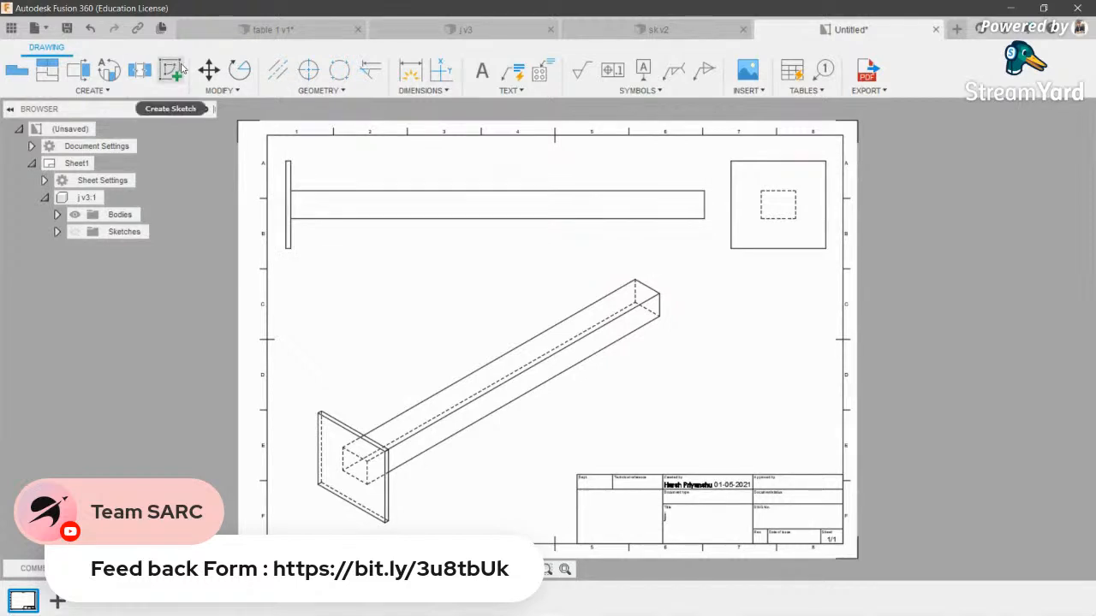
{"action": "left_click", "coordinate": [209, 70]}
- Nudge the top base view slightly up and left
{"action": "left_click", "coordinate": [384, 220]}
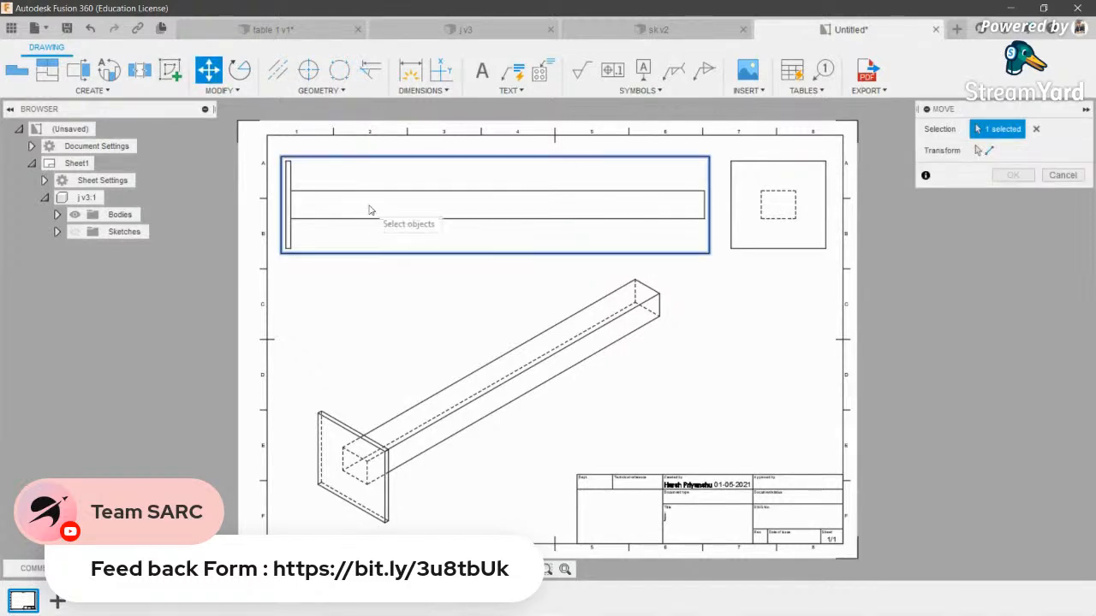
{"action": "key", "text": "Escape"}
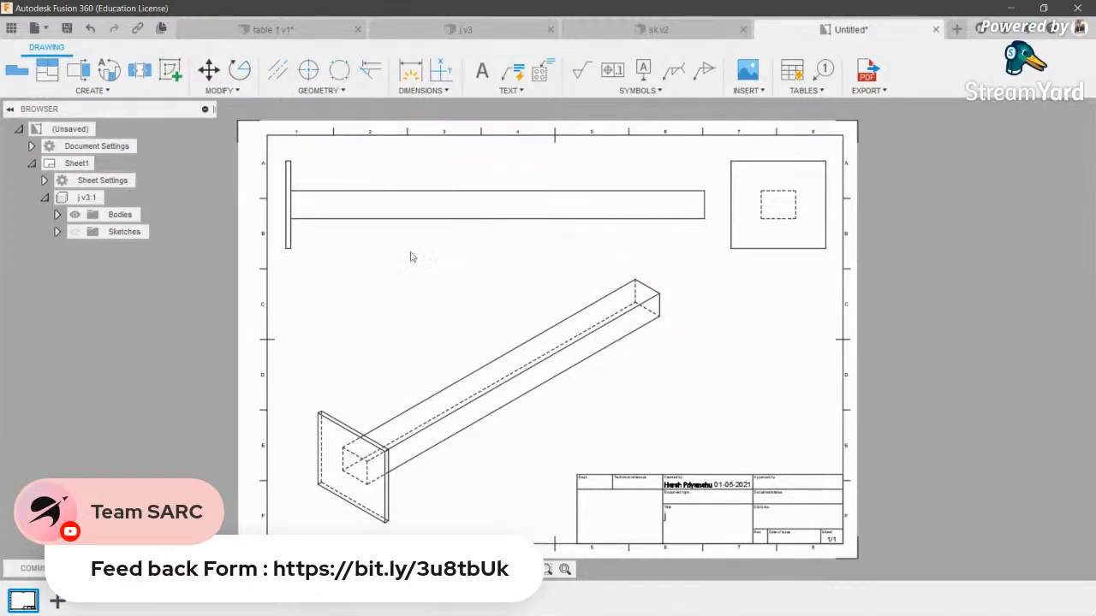
{"action": "left_click", "coordinate": [452, 199]}
{"action": "mouse_move", "coordinate": [452, 201]}
{"action": "left_mouse_down"}
{"action": "mouse_move", "coordinate": [439, 189]}
{"action": "mouse_move", "coordinate": [445, 199]}
{"action": "left_mouse_up"}
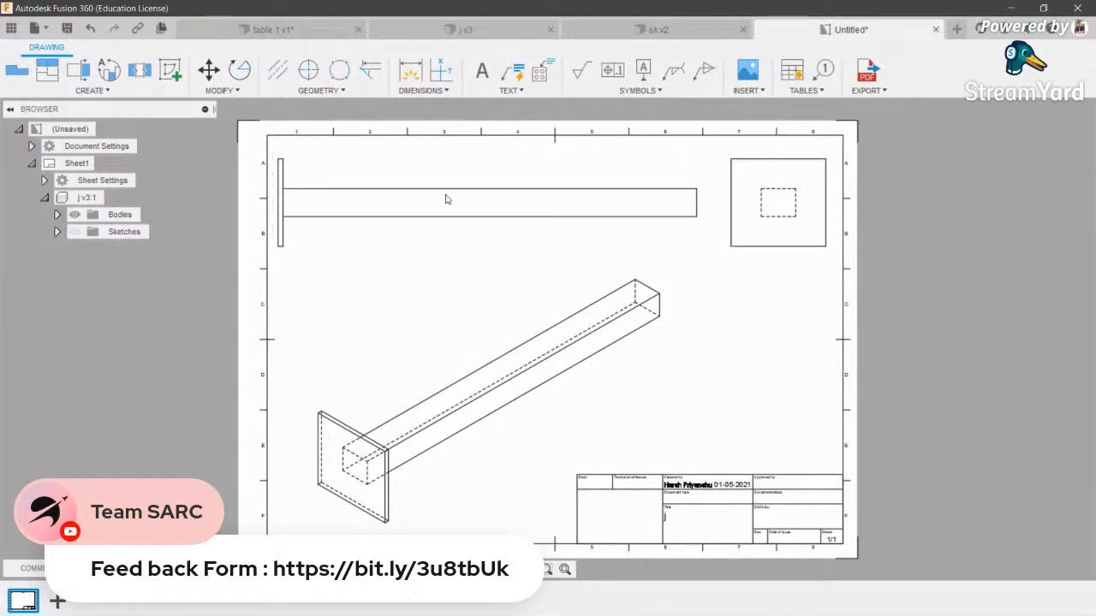
- Add centerlines between the beam's top and bottom edges and vertically through the square view
{"action": "left_click", "coordinate": [315, 89]}
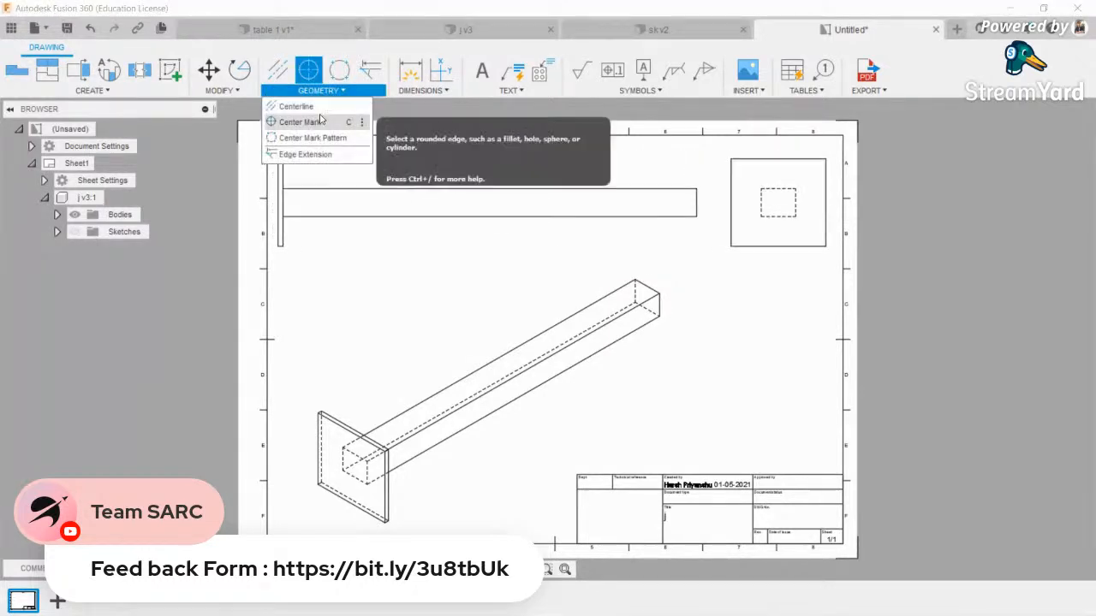
{"action": "left_click", "coordinate": [324, 120]}
{"action": "key", "text": "Escape"}
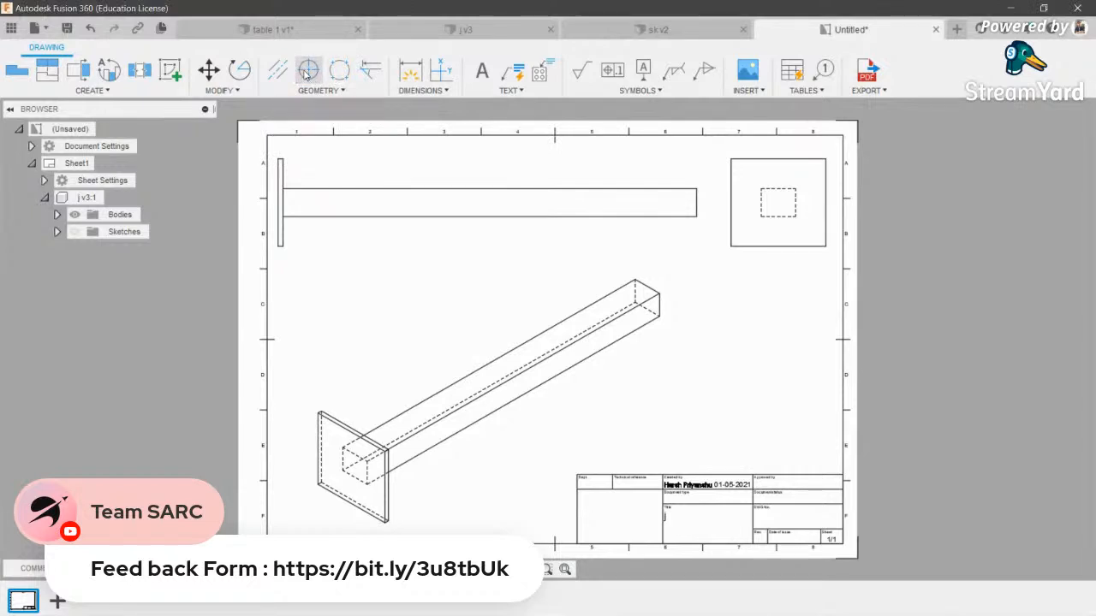
{"action": "left_click", "coordinate": [307, 72]}
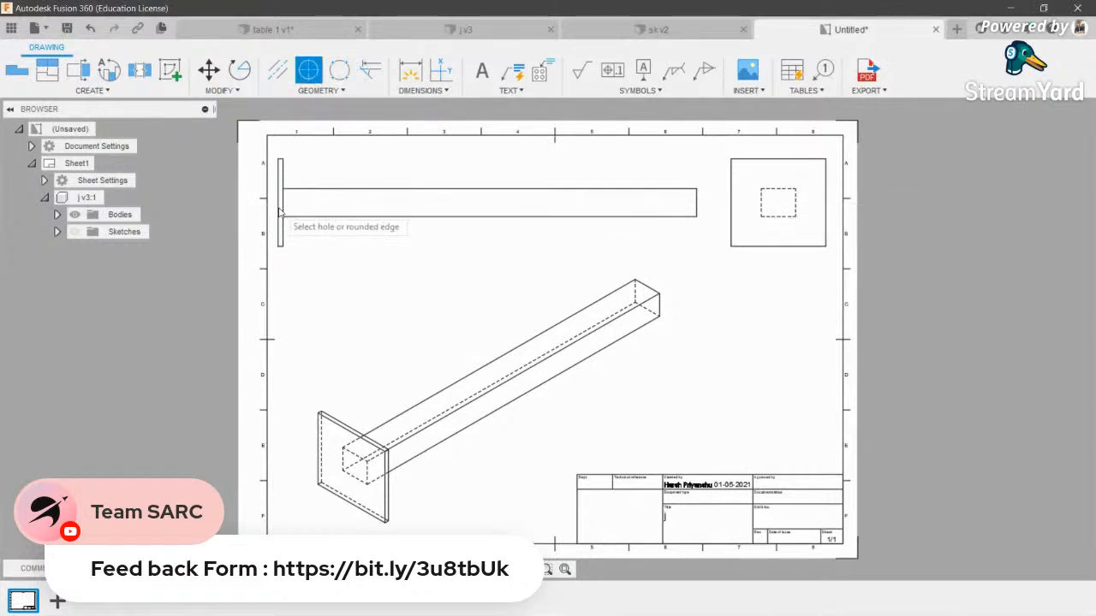
{"action": "left_click", "coordinate": [277, 71]}
{"action": "left_click", "coordinate": [308, 216]}
{"action": "left_click", "coordinate": [327, 189]}
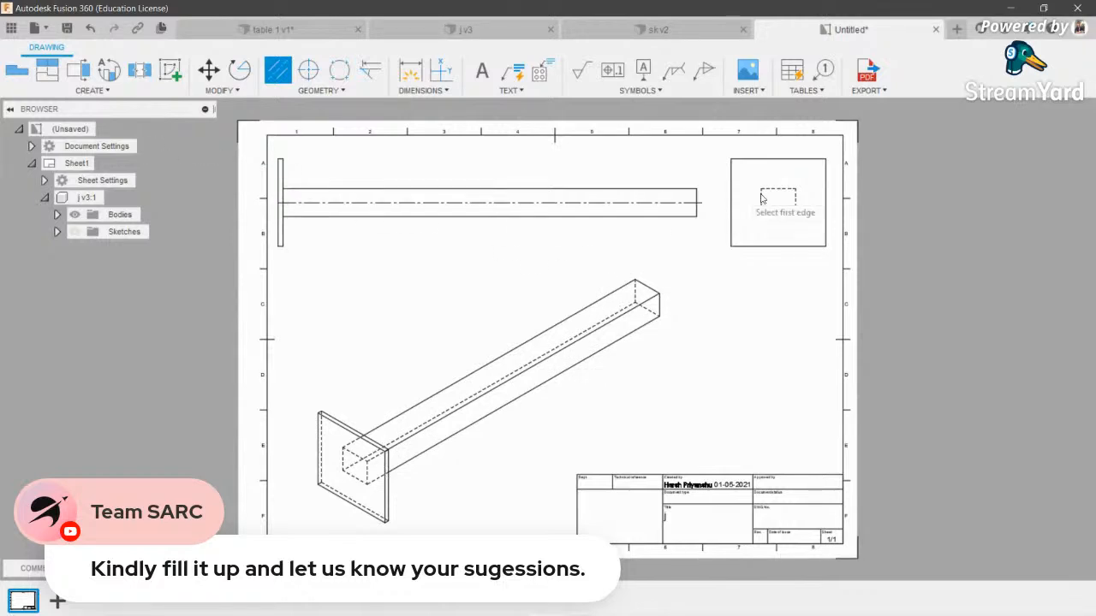
{"action": "left_click", "coordinate": [824, 217]}
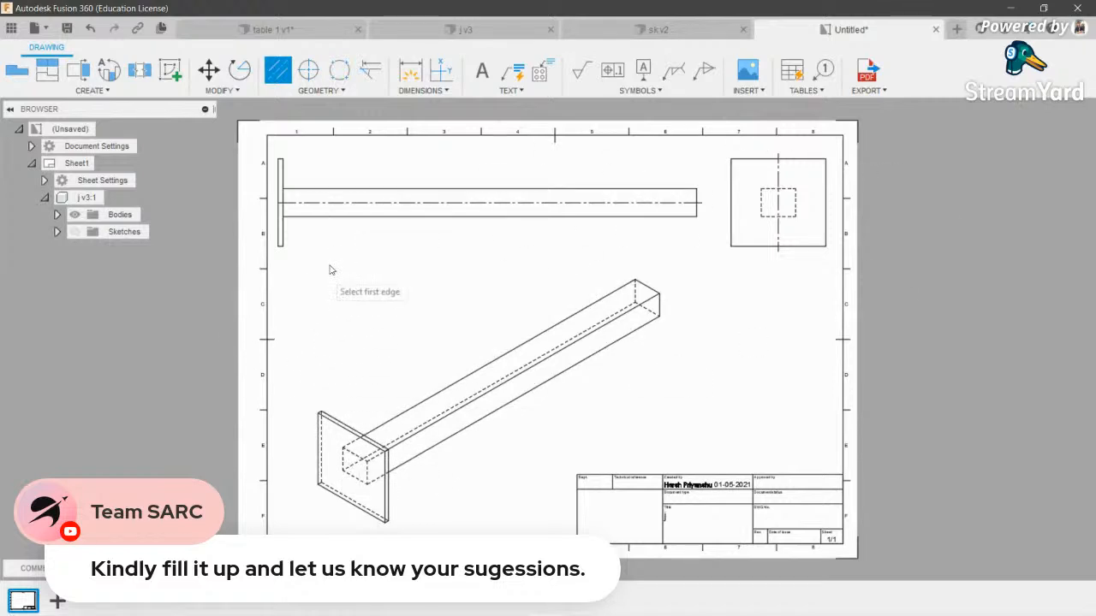
{"action": "left_click", "coordinate": [319, 90]}
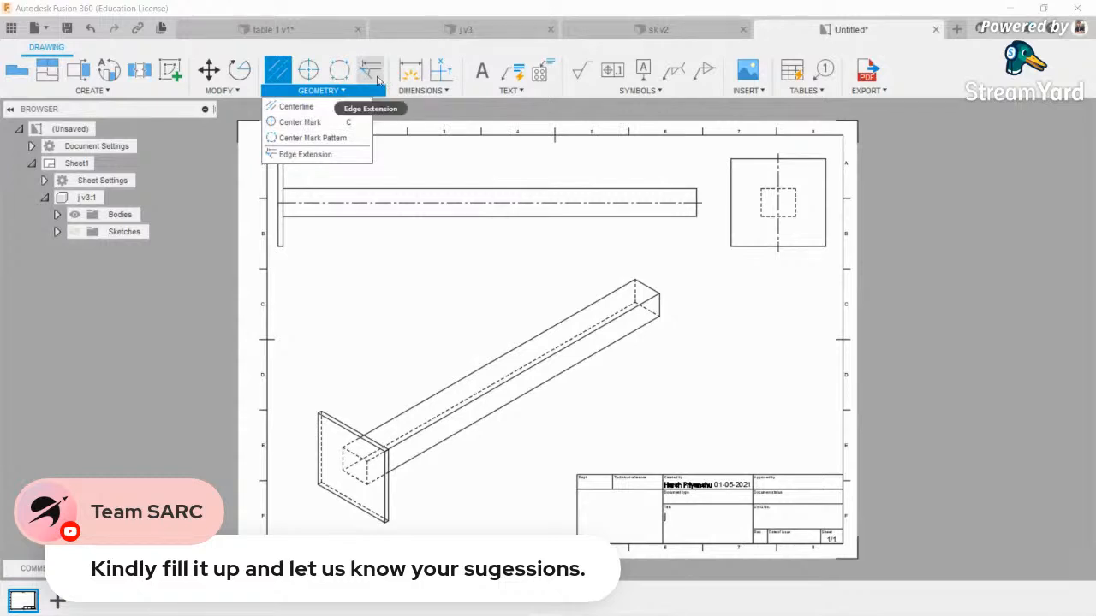
{"action": "left_click", "coordinate": [442, 70]}
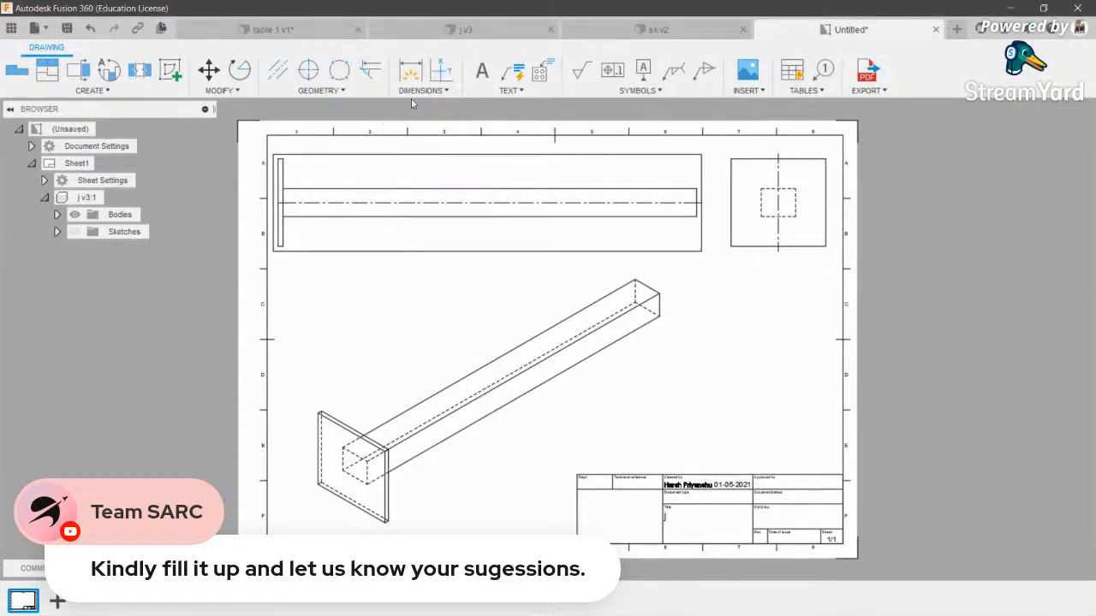
- Add an 840.52 linear dimension for the beam's overall length above it
{"action": "left_click", "coordinate": [421, 90]}
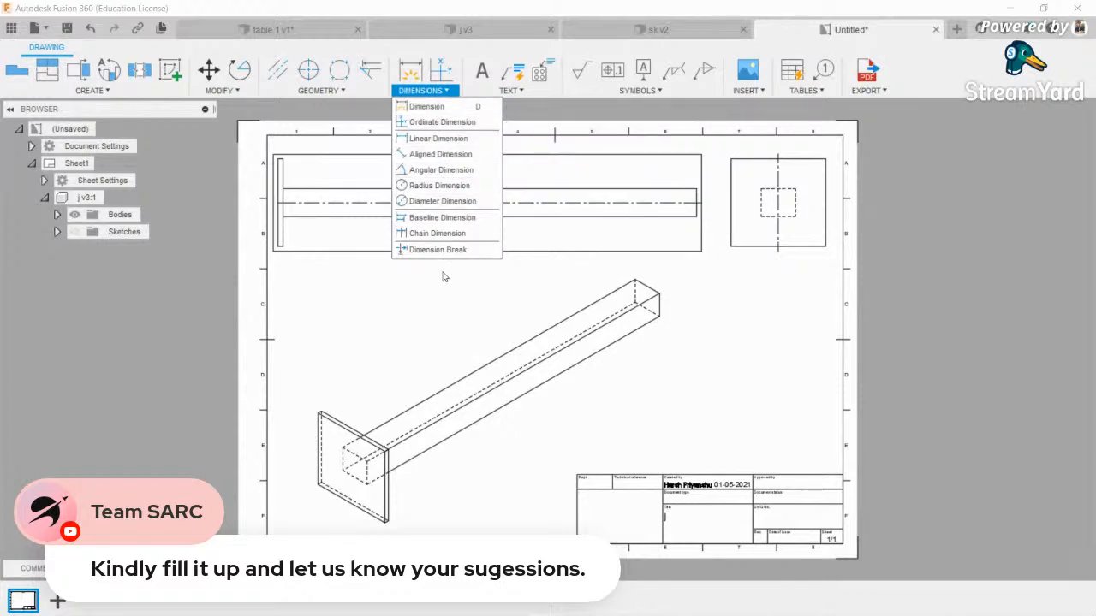
{"action": "left_click", "coordinate": [433, 138]}
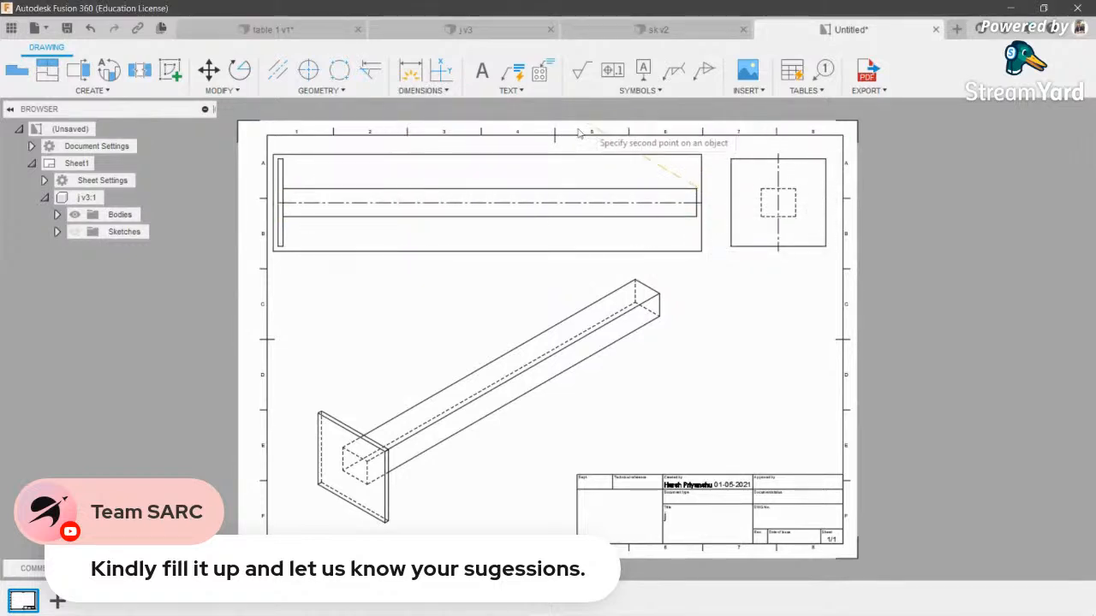
{"action": "left_click", "coordinate": [282, 189]}
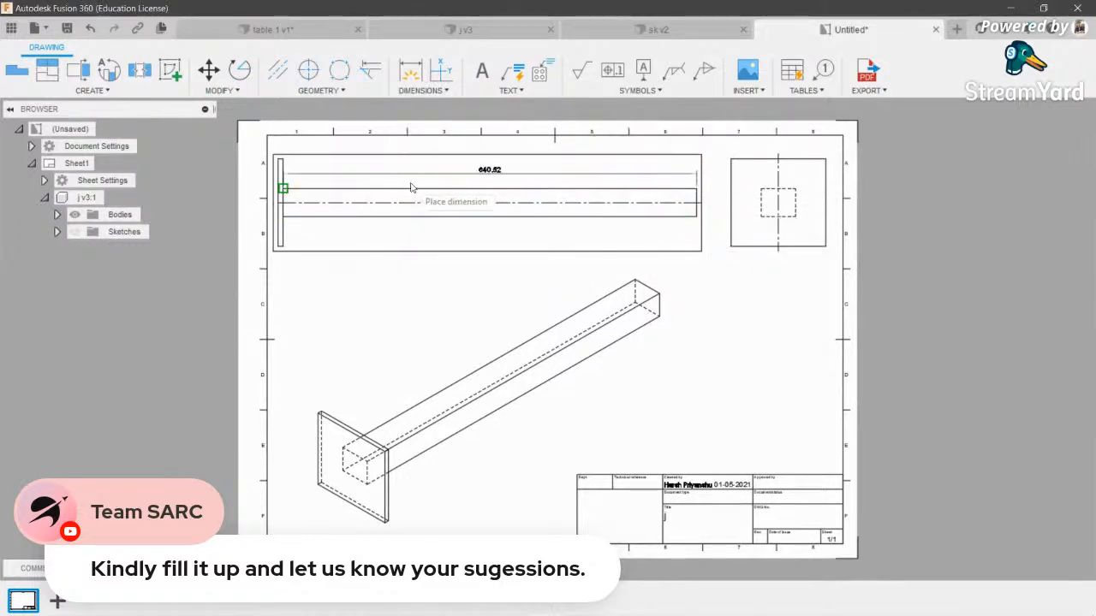
{"action": "left_click", "coordinate": [493, 150]}
{"action": "key", "text": "space"}
{"action": "key", "text": "Escape"}
- Dimension the beam's 57.08 height at its right end
{"action": "left_click", "coordinate": [686, 242]}
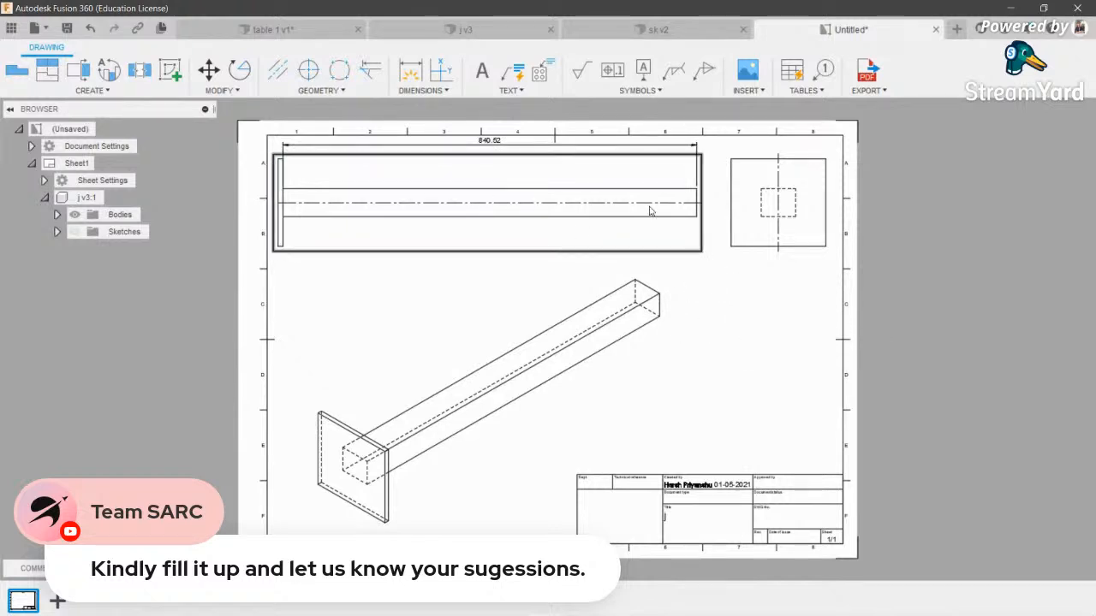
{"action": "scroll", "coordinate": [484, 154], "scroll_direction": "up", "scroll_amount": 6}
{"action": "scroll", "coordinate": [484, 154], "scroll_direction": "down", "scroll_amount": 8}
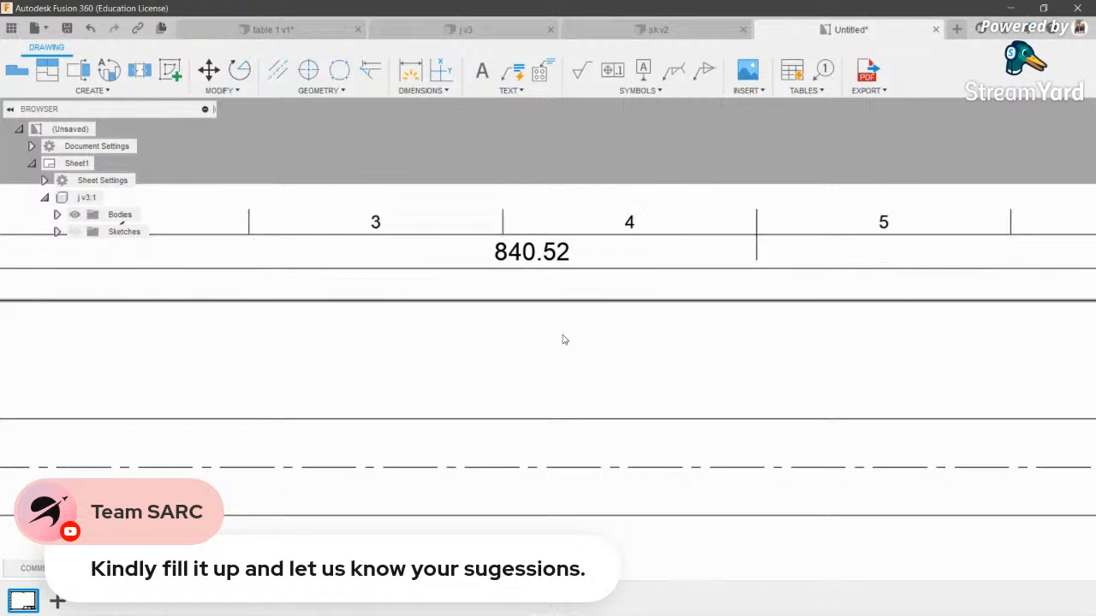
{"action": "scroll", "coordinate": [775, 342], "scroll_direction": "up", "scroll_amount": 3}
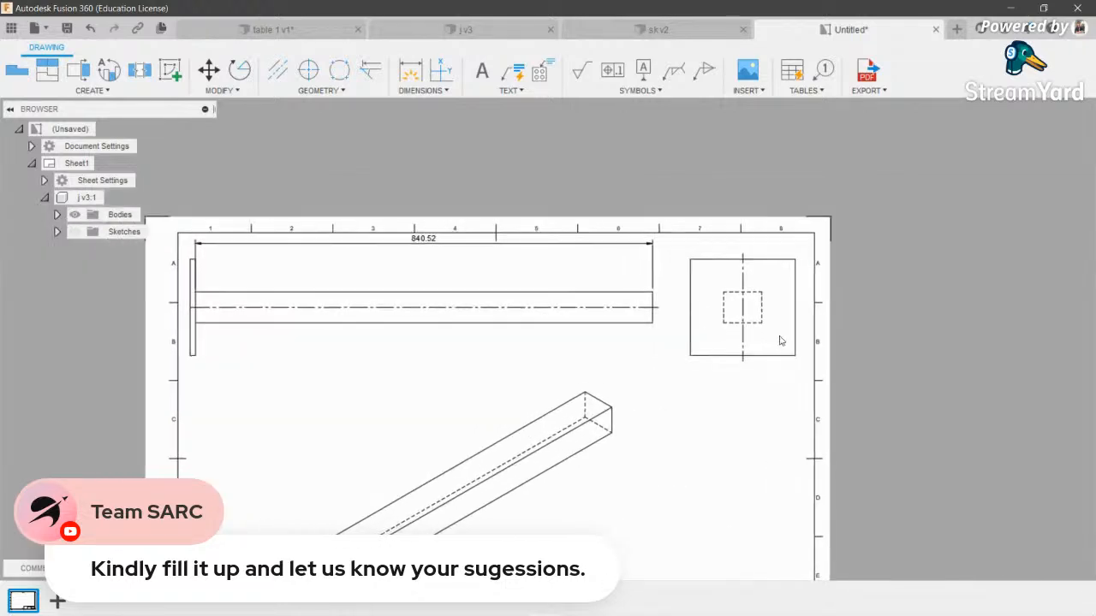
{"action": "scroll", "coordinate": [673, 264], "scroll_direction": "up", "scroll_amount": 2}
{"action": "left_click", "coordinate": [626, 301]}
{"action": "left_click", "coordinate": [626, 362]}
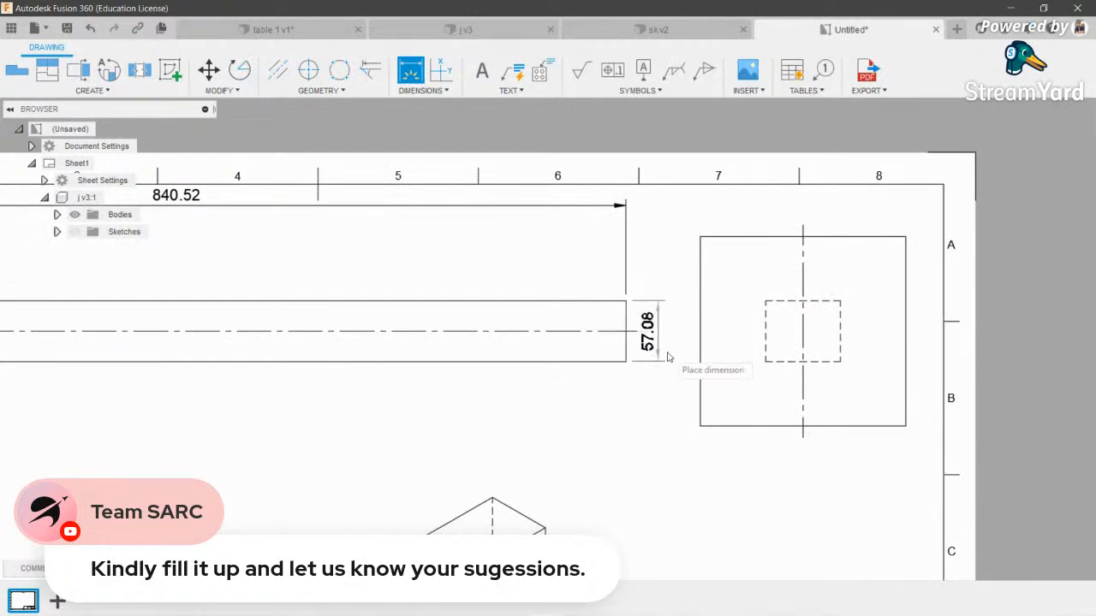
{"action": "left_click", "coordinate": [682, 352]}
{"action": "scroll", "coordinate": [526, 311], "scroll_direction": "down", "scroll_amount": 2}
- Dimension the end plate's height as 177.64
{"action": "scroll", "coordinate": [171, 374], "scroll_direction": "up", "scroll_amount": 2}
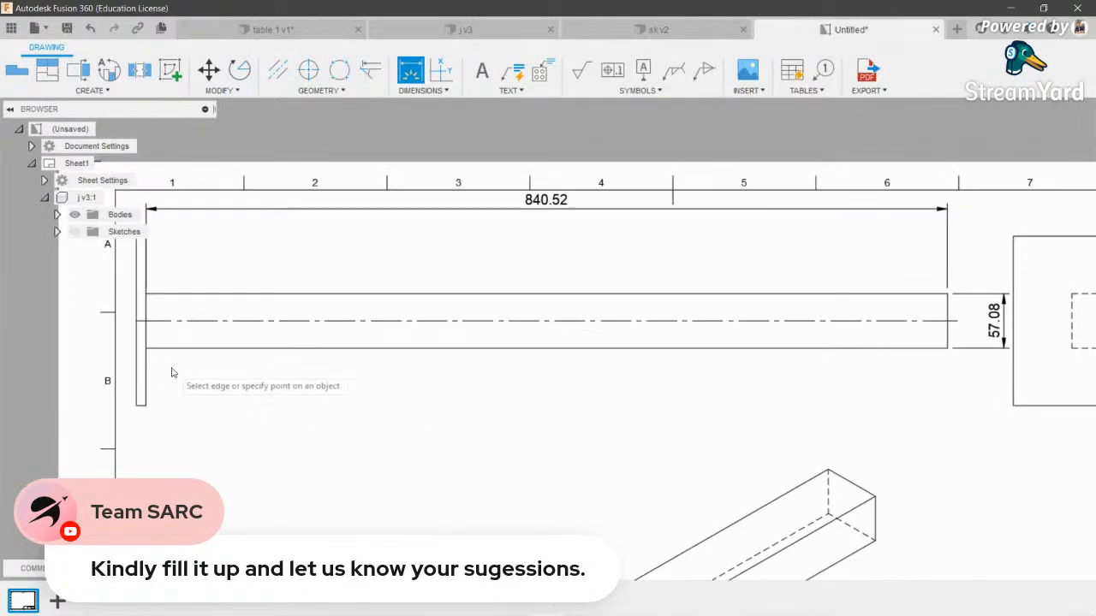
{"action": "middle_click_drag", "start_coordinate": [136, 409], "coordinate": [257, 434]}
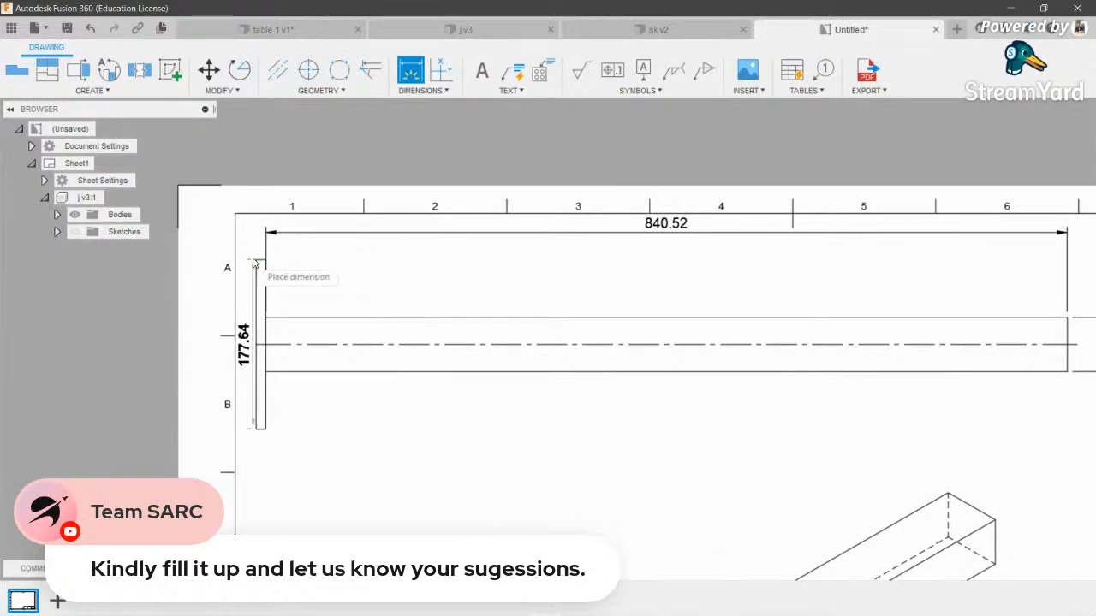
{"action": "left_click", "coordinate": [257, 260]}
{"action": "scroll", "coordinate": [245, 352], "scroll_direction": "up", "scroll_amount": 2}
{"action": "left_click", "coordinate": [253, 367]}
{"action": "scroll", "coordinate": [506, 339], "scroll_direction": "down", "scroll_amount": 2}
{"action": "scroll", "coordinate": [506, 338], "scroll_direction": "down", "scroll_amount": 2}
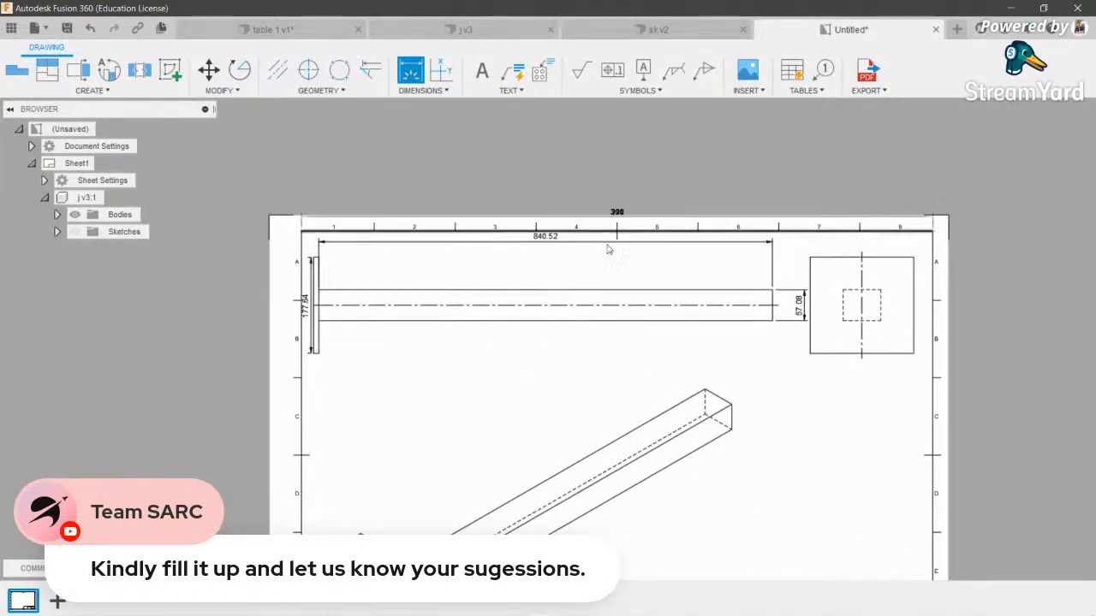
{"action": "scroll", "coordinate": [551, 247], "scroll_direction": "up", "scroll_amount": 2}
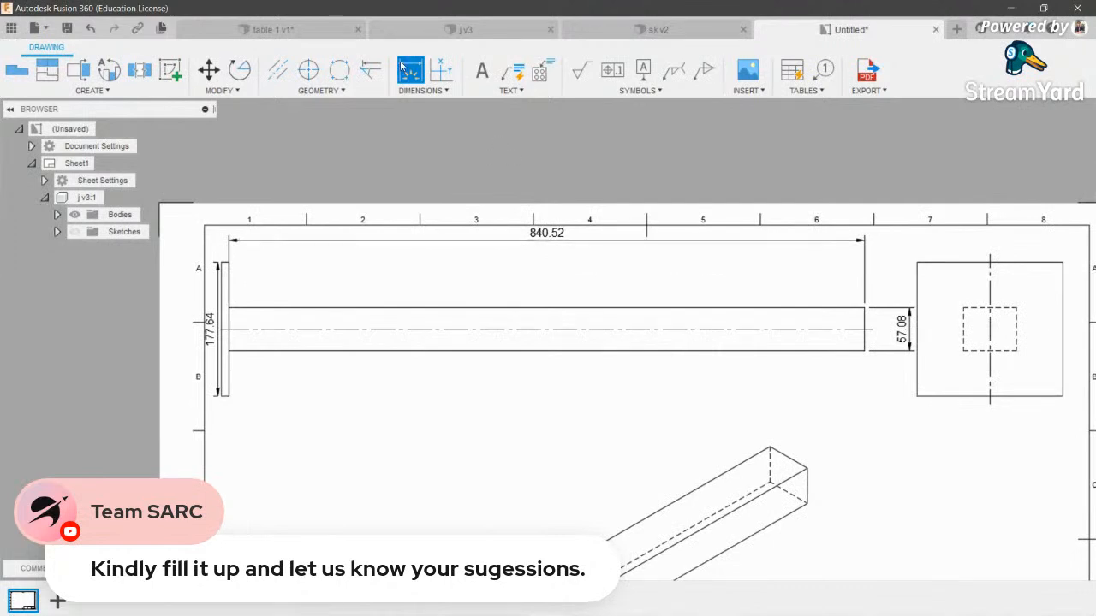
{"action": "key", "text": "Escape"}
- Delete the 840.52 bar length dimension and re-place it above the bar
{"action": "left_click", "coordinate": [296, 244]}
{"action": "key", "text": "Delete"}
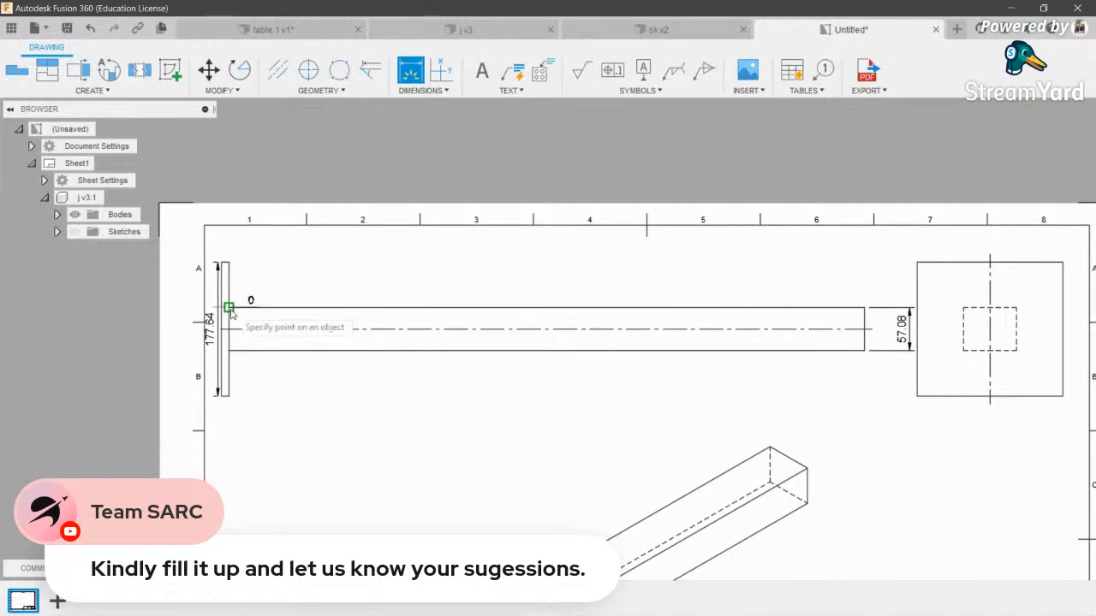
{"action": "left_click", "coordinate": [864, 307]}
{"action": "left_click", "coordinate": [566, 292]}
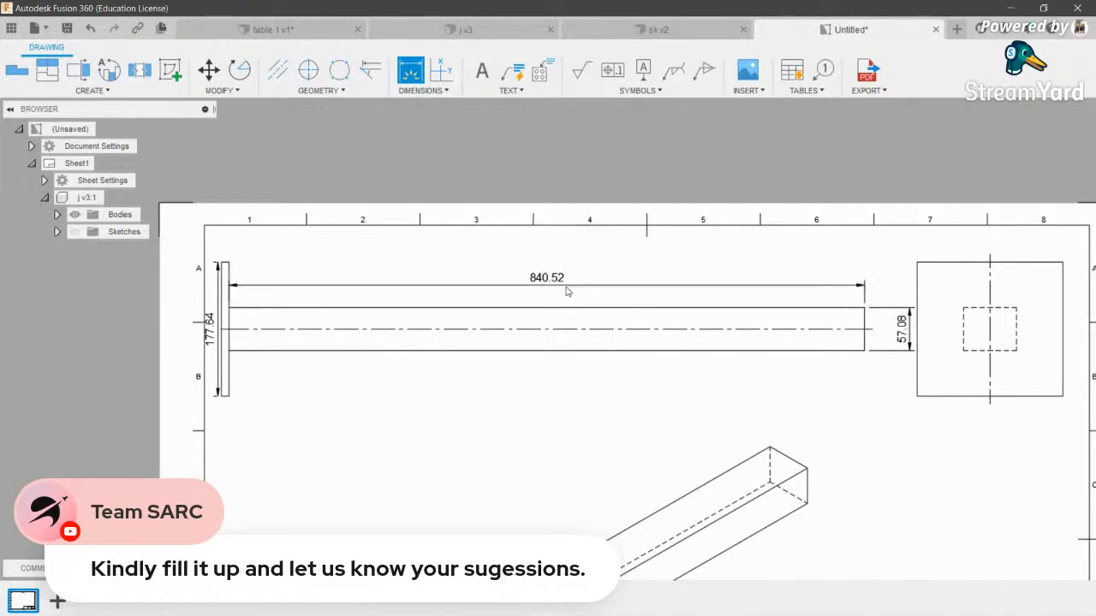
{"action": "scroll", "coordinate": [531, 274], "scroll_direction": "down", "scroll_amount": 3}
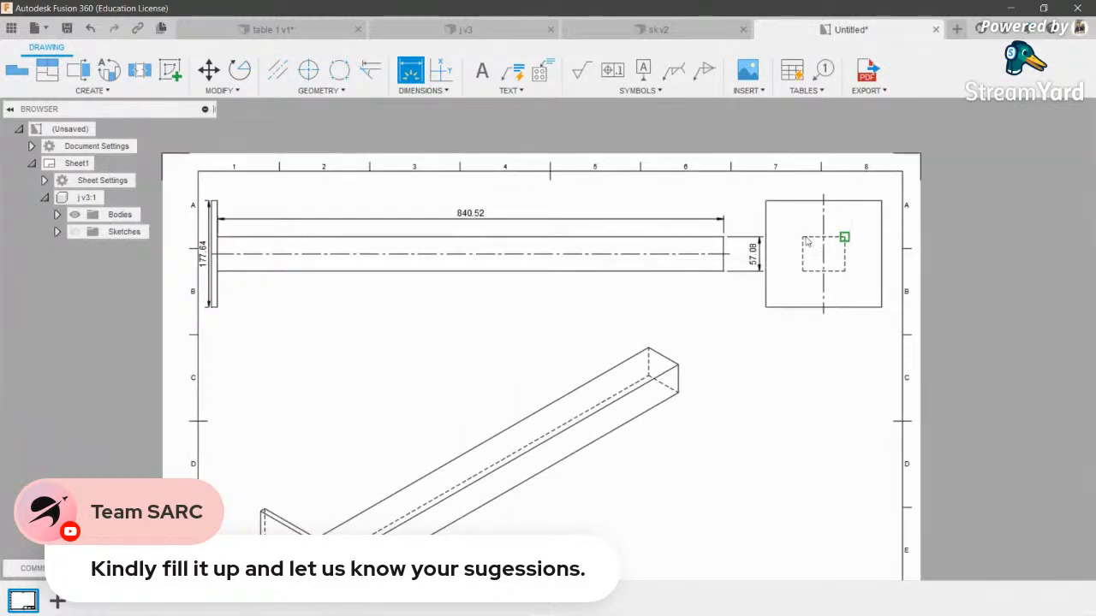
{"action": "scroll", "coordinate": [770, 239], "scroll_direction": "up", "scroll_amount": 5}
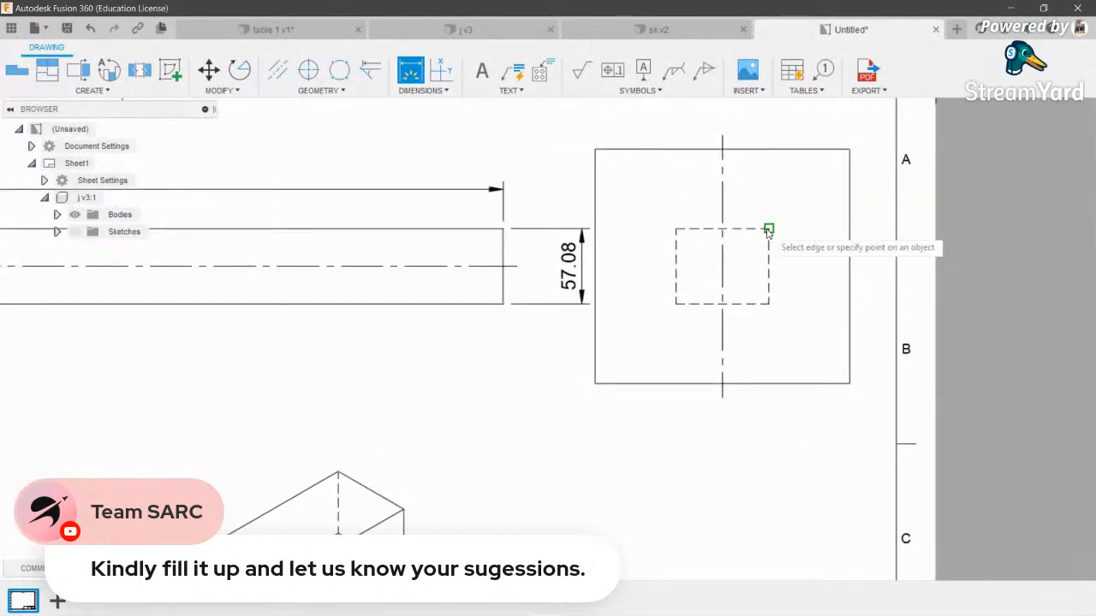
- Dimension the dashed square's height as 57.08, placed to its right
{"action": "left_click", "coordinate": [769, 304]}
{"action": "left_click", "coordinate": [780, 306]}
{"action": "scroll", "coordinate": [714, 334], "scroll_direction": "down", "scroll_amount": 3}
{"action": "middle_click_drag", "start_coordinate": [714, 335], "coordinate": [800, 197]}
{"action": "scroll", "coordinate": [420, 312], "scroll_direction": "down", "scroll_amount": 2}
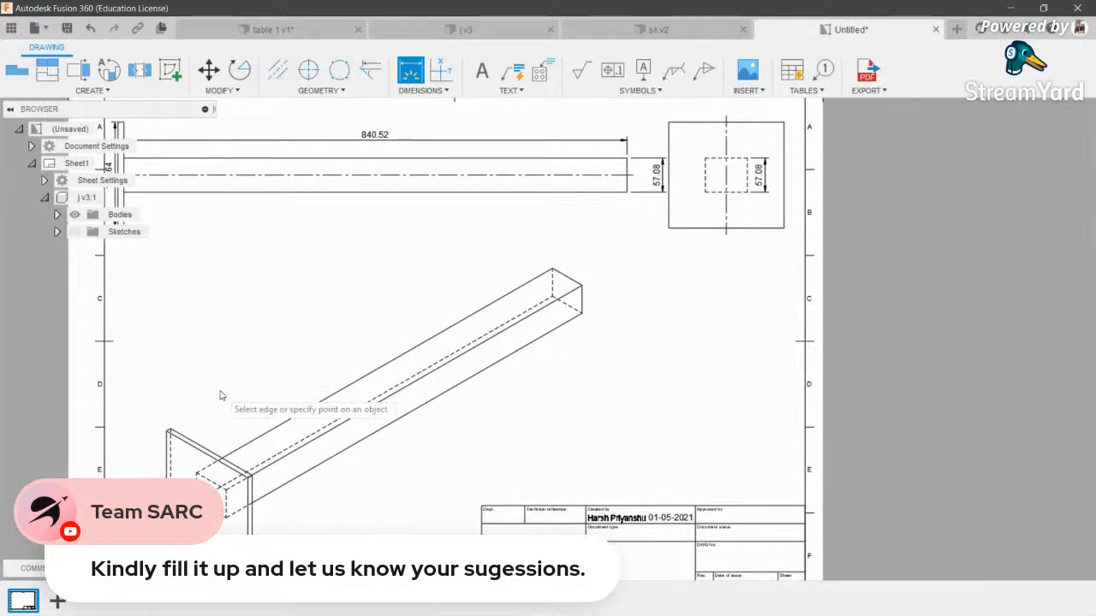
{"action": "scroll", "coordinate": [177, 494], "scroll_direction": "up", "scroll_amount": 10}
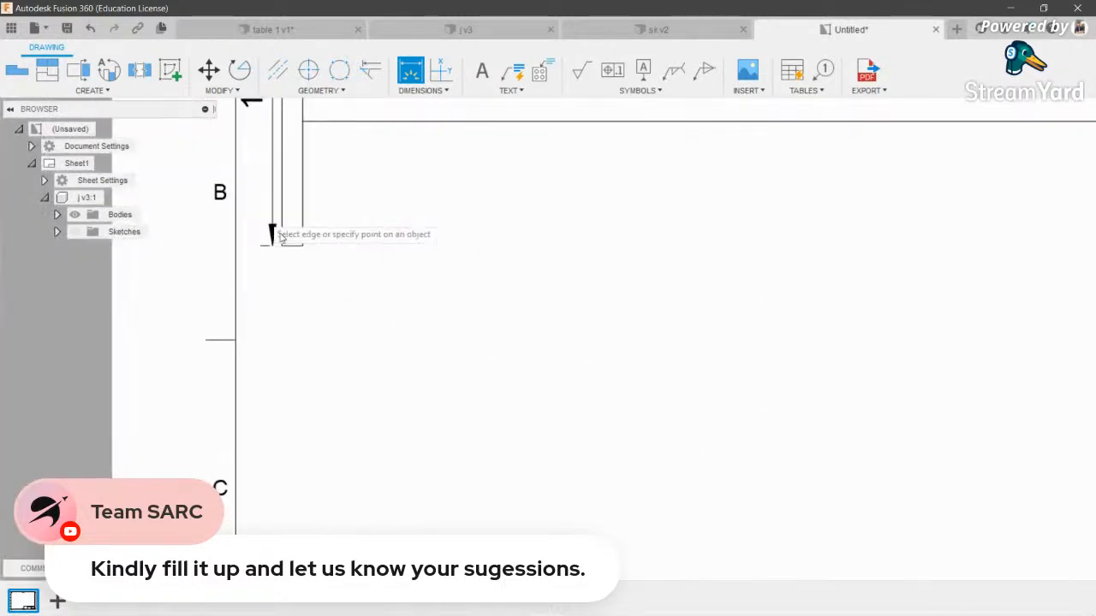
- Dimension the end plate's thickness as 10 between its bottom corners
{"action": "left_click", "coordinate": [284, 251]}
{"action": "left_click", "coordinate": [313, 251]}
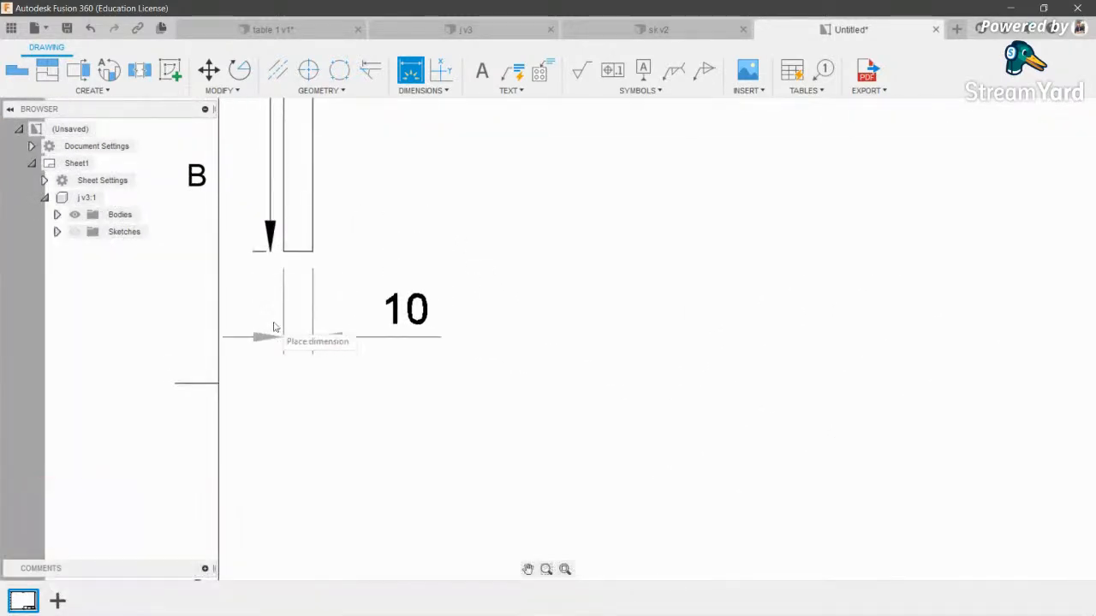
{"action": "left_click", "coordinate": [275, 327]}
{"action": "scroll", "coordinate": [309, 336], "scroll_direction": "down", "scroll_amount": 4}
{"action": "scroll", "coordinate": [309, 337], "scroll_direction": "down", "scroll_amount": 3}
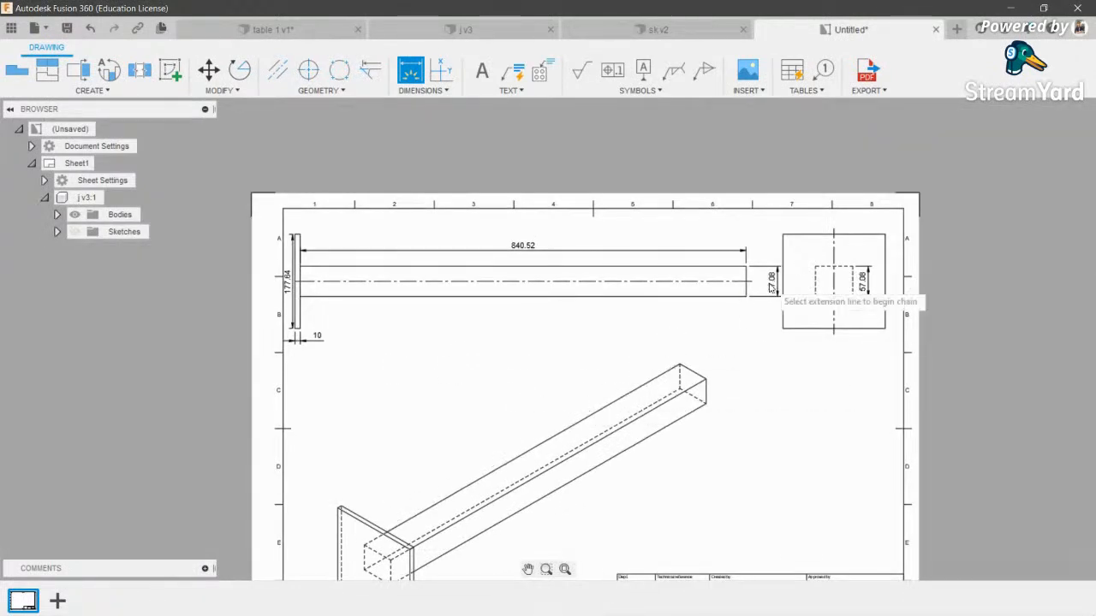
{"action": "scroll", "coordinate": [767, 291], "scroll_direction": "up", "scroll_amount": 4}
- Add the 28.54 offset dimension from the centerline
{"action": "left_click", "coordinate": [708, 270]}
{"action": "left_click", "coordinate": [733, 307]}
{"action": "scroll", "coordinate": [733, 306], "scroll_direction": "down", "scroll_amount": 5}
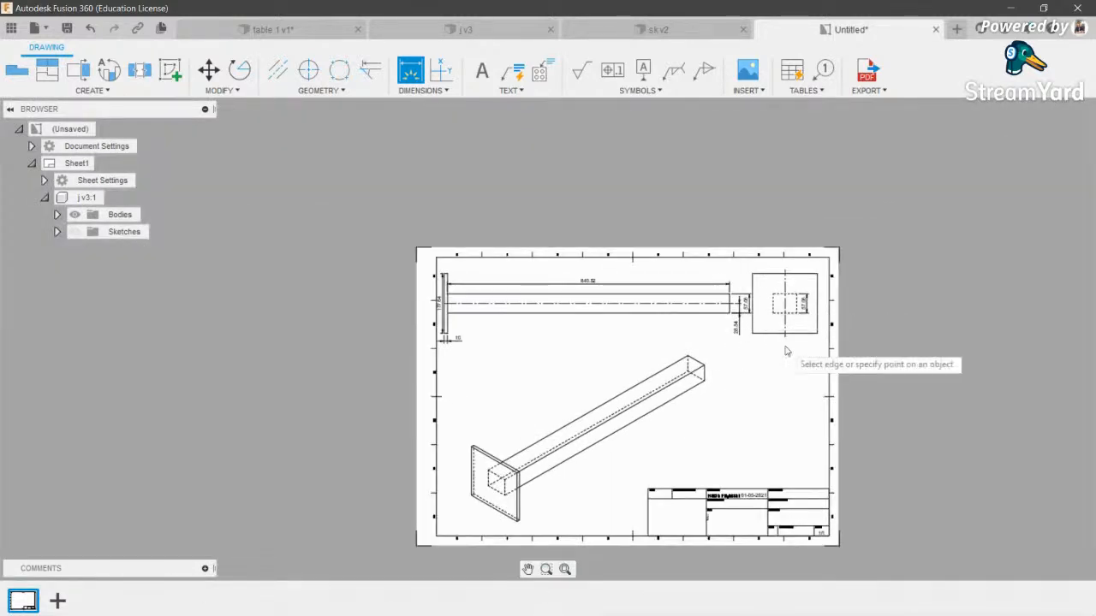
{"action": "scroll", "coordinate": [783, 445], "scroll_direction": "up", "scroll_amount": 1}
{"action": "scroll", "coordinate": [525, 262], "scroll_direction": "up", "scroll_amount": 3}
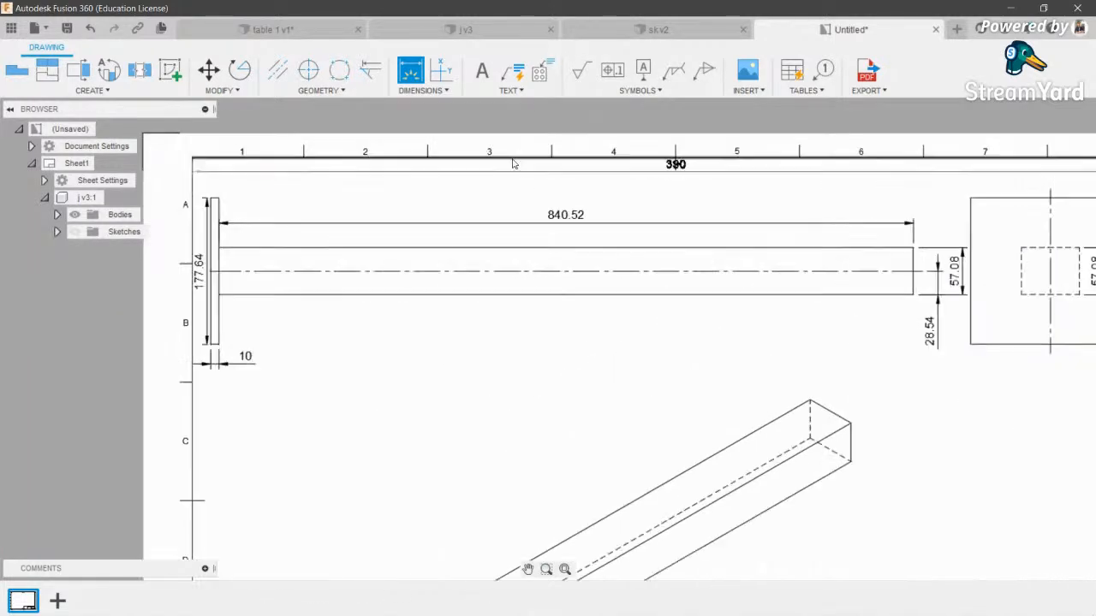
{"action": "scroll", "coordinate": [525, 261], "scroll_direction": "down", "scroll_amount": 3}
{"action": "left_click", "coordinate": [422, 89]}
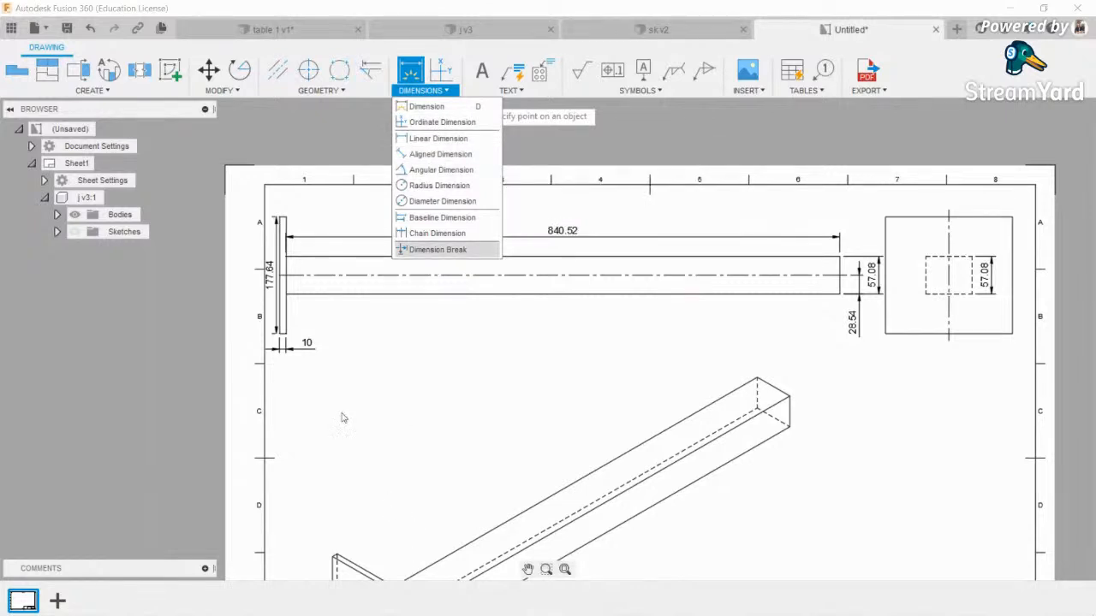
- Add a 90° angular dimension between the end plate edge and the long bar
{"action": "left_click", "coordinate": [440, 154]}
{"action": "left_click", "coordinate": [425, 90]}
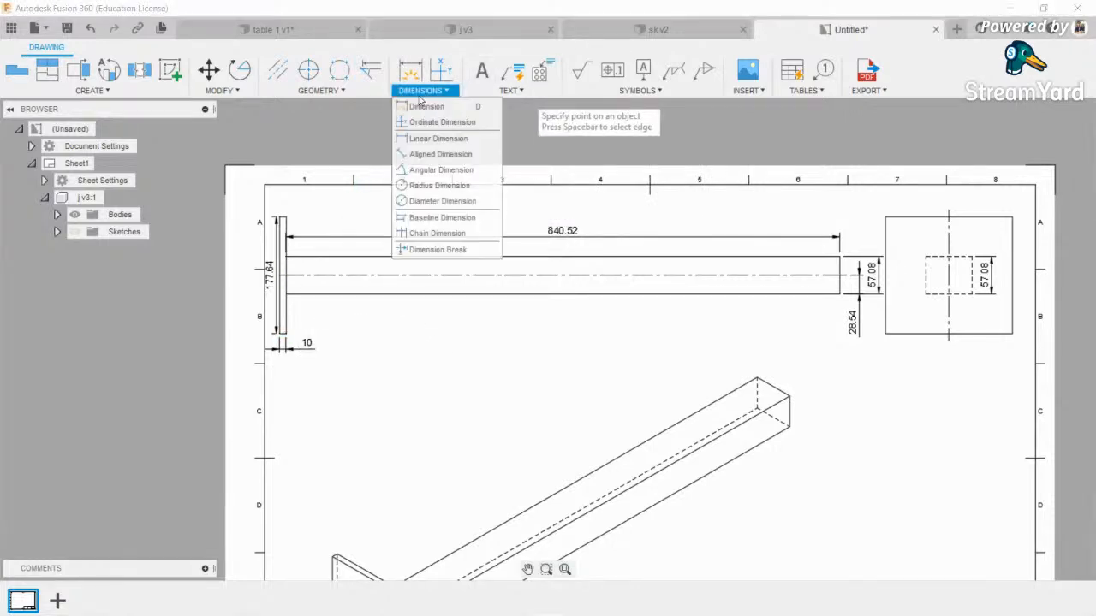
{"action": "left_click", "coordinate": [423, 171]}
{"action": "left_click", "coordinate": [286, 314]}
{"action": "left_click", "coordinate": [304, 296]}
{"action": "left_click", "coordinate": [302, 313]}
{"action": "scroll", "coordinate": [302, 321], "scroll_direction": "up", "scroll_amount": 5}
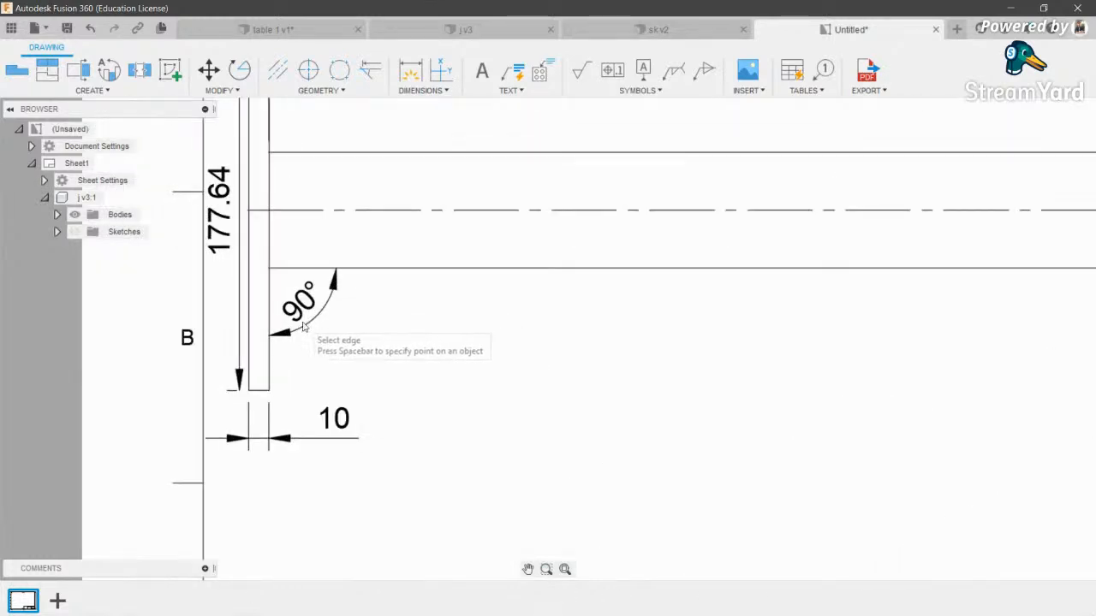
{"action": "scroll", "coordinate": [302, 325], "scroll_direction": "down", "scroll_amount": 5}
- Begin a point-to-point dimension from the top end of the end plate
{"action": "left_click", "coordinate": [423, 90]}
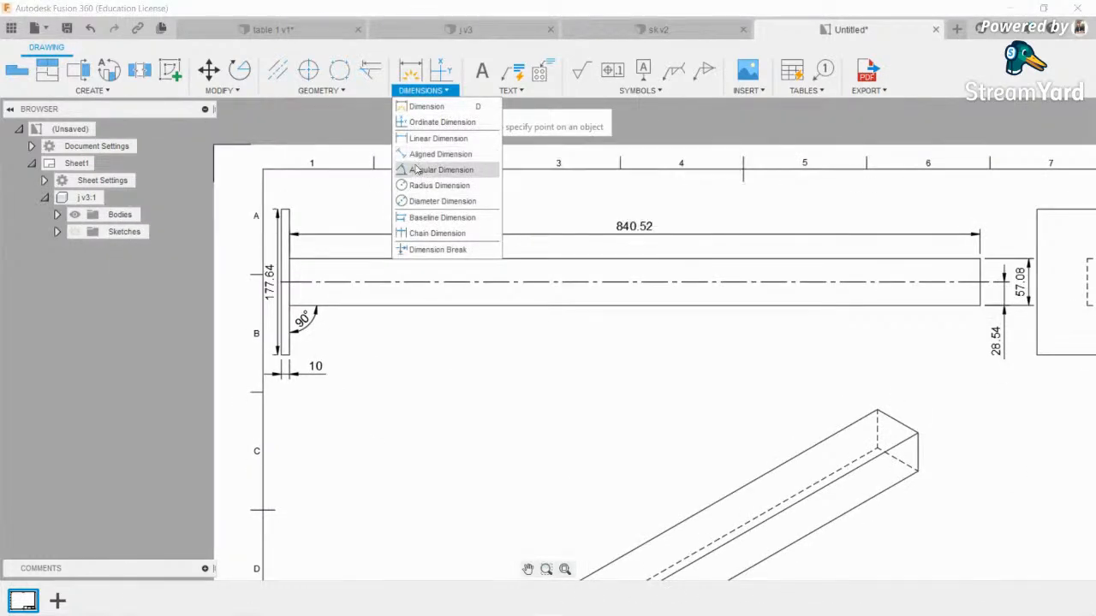
{"action": "left_click", "coordinate": [418, 154]}
{"action": "left_click", "coordinate": [289, 210]}
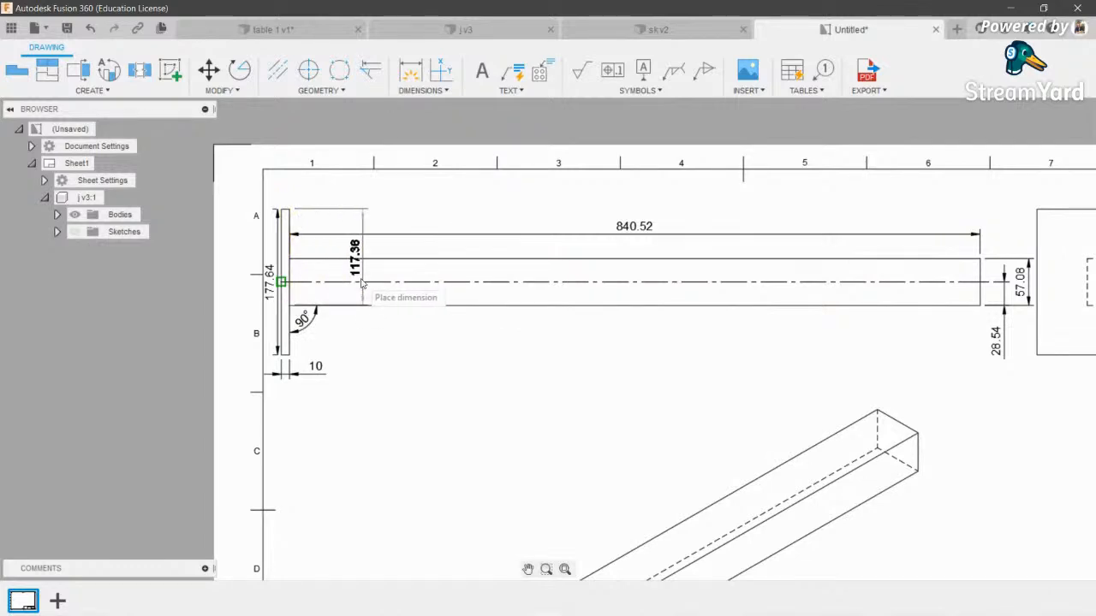
{"action": "scroll", "coordinate": [361, 282], "scroll_direction": "down", "scroll_amount": 2}
{"action": "left_click", "coordinate": [423, 91]}
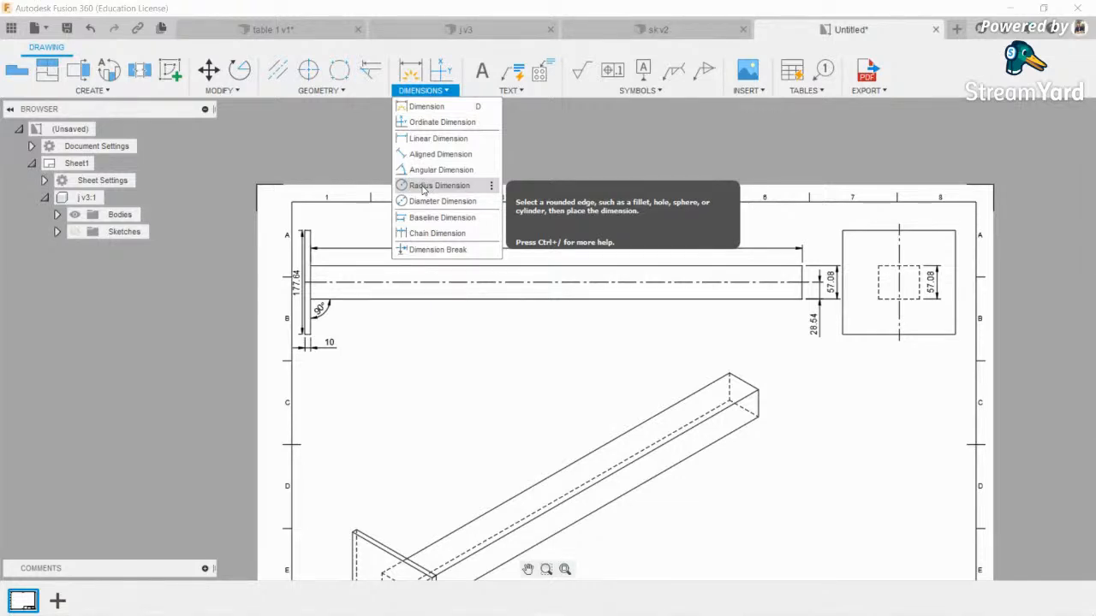
- Add a dimension break to the 177.64 plate height dimension with Add Break
{"action": "left_click", "coordinate": [441, 250]}
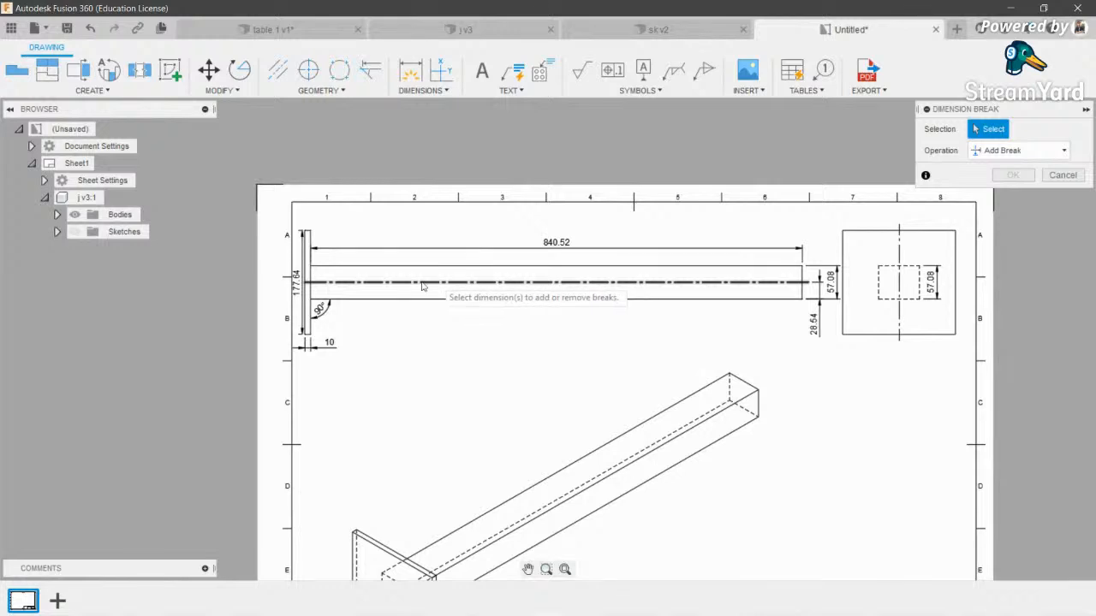
{"action": "left_click", "coordinate": [301, 321]}
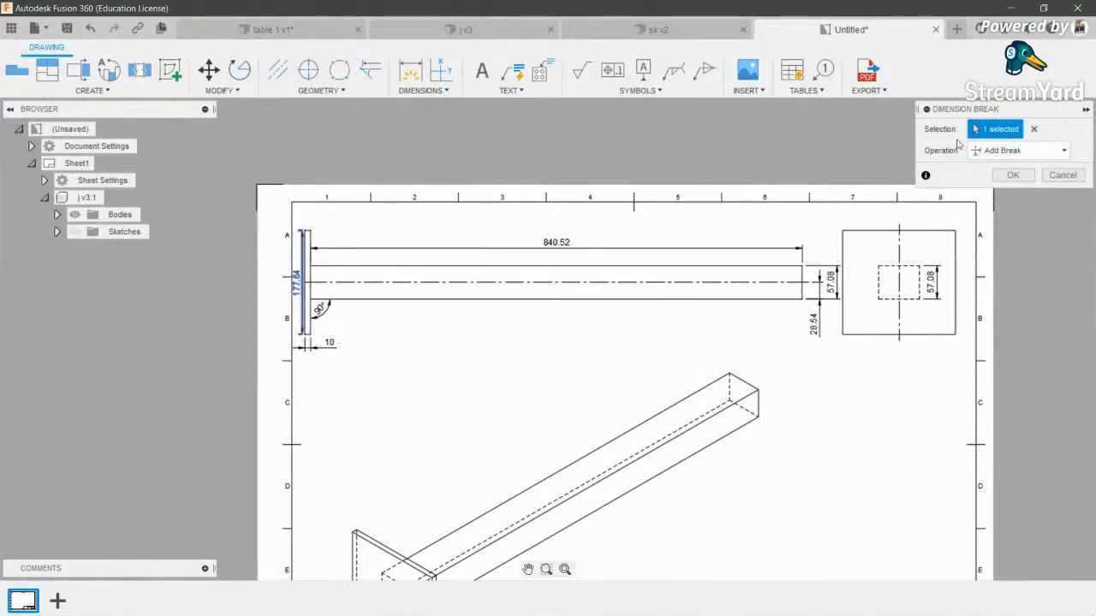
{"action": "left_click", "coordinate": [993, 150]}
{"action": "left_click", "coordinate": [1052, 129]}
{"action": "left_click", "coordinate": [1017, 175]}
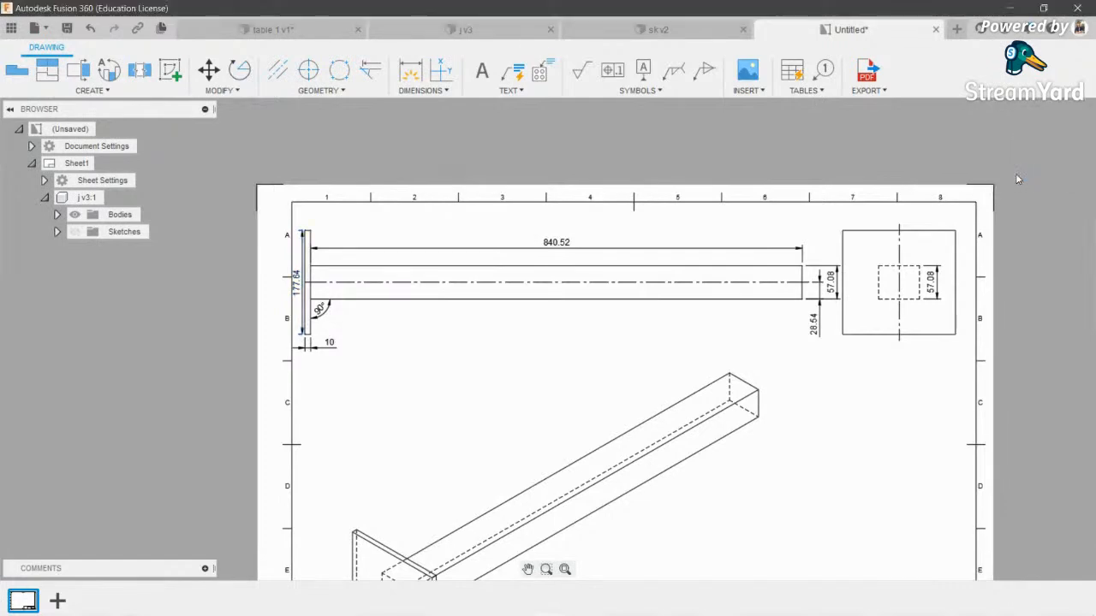
{"action": "left_click", "coordinate": [805, 502]}
- Place a 0 ordinate dimension at the bar's right-end corner, below the bar
{"action": "scroll", "coordinate": [684, 220], "scroll_direction": "down", "scroll_amount": 3}
{"action": "scroll", "coordinate": [737, 302], "scroll_direction": "up", "scroll_amount": 7}
{"action": "scroll", "coordinate": [565, 254], "scroll_direction": "up", "scroll_amount": 4}
{"action": "scroll", "coordinate": [617, 399], "scroll_direction": "down", "scroll_amount": 6}
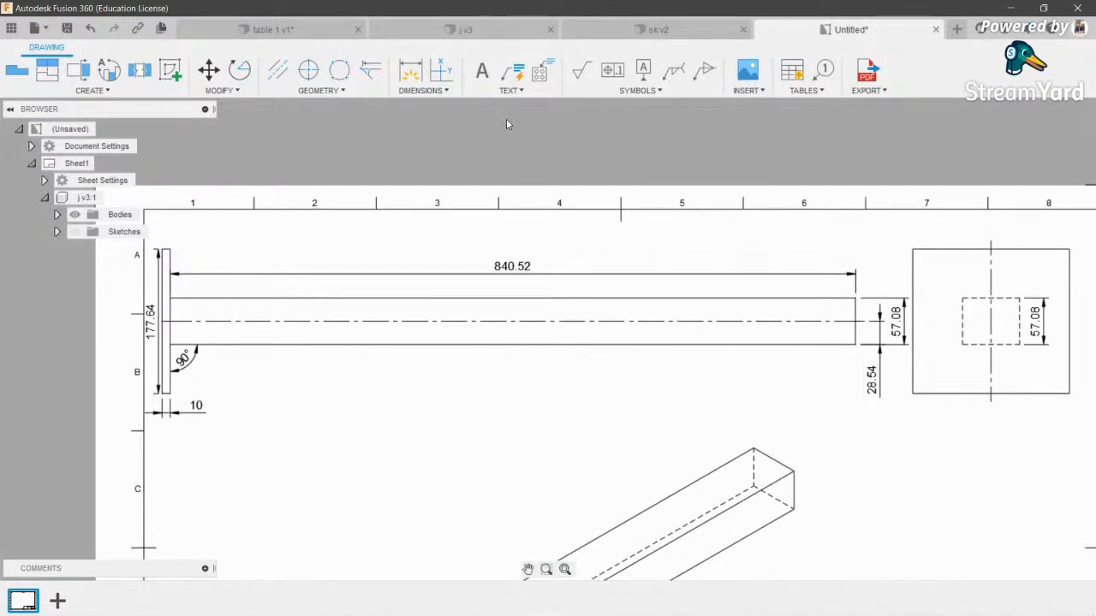
{"action": "left_click", "coordinate": [442, 77]}
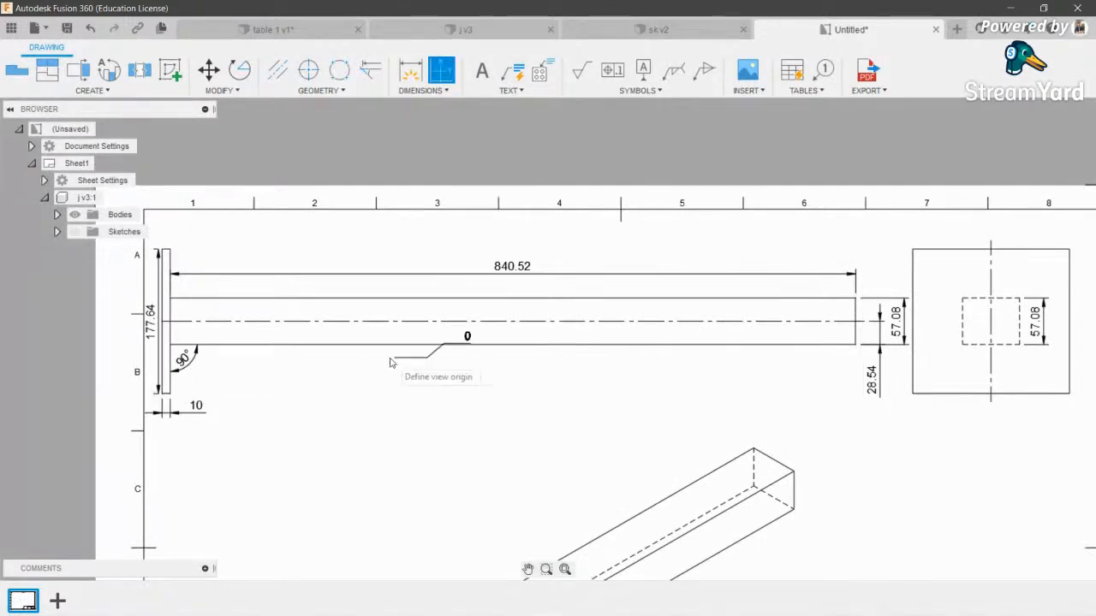
{"action": "left_click", "coordinate": [178, 272]}
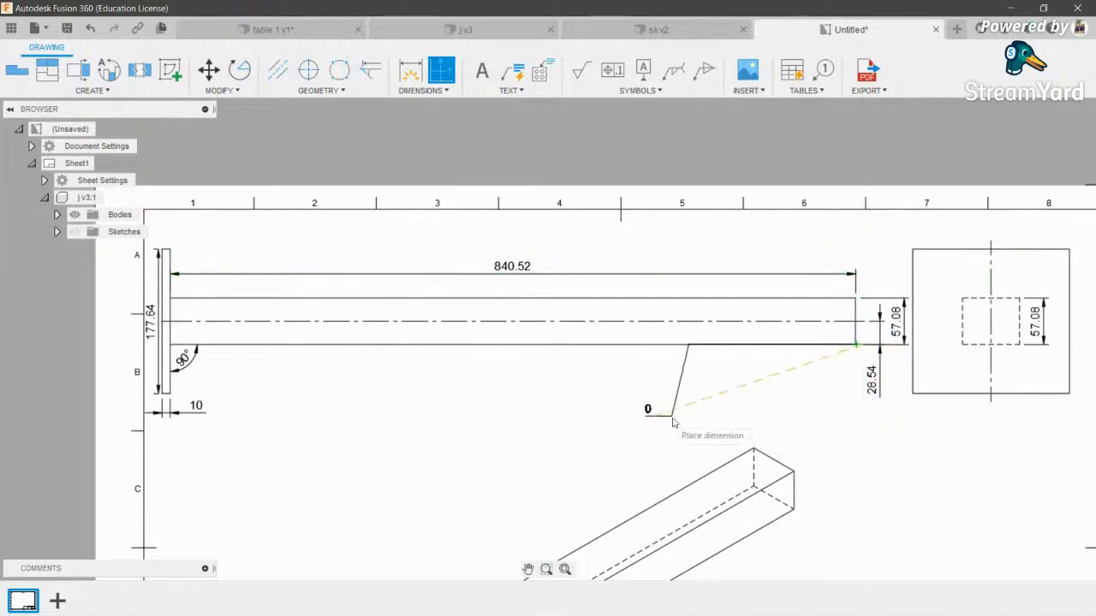
{"action": "left_click", "coordinate": [758, 420]}
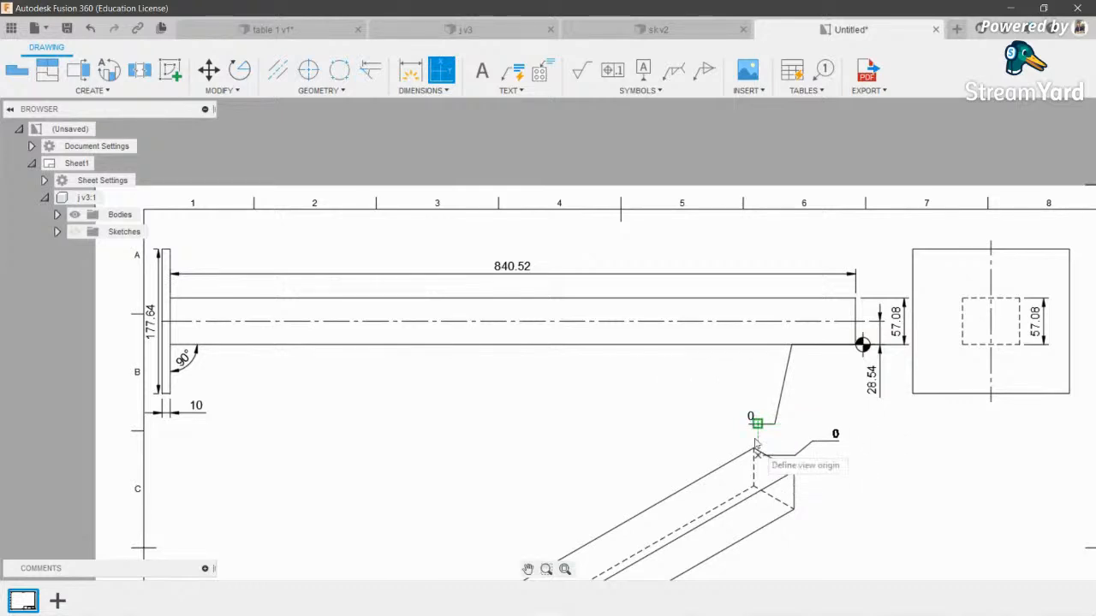
{"action": "key", "text": "Escape"}
- Give the 0 ordinate dimension a symmetrical ±0.1 tolerance
{"action": "double_click", "coordinate": [755, 420]}
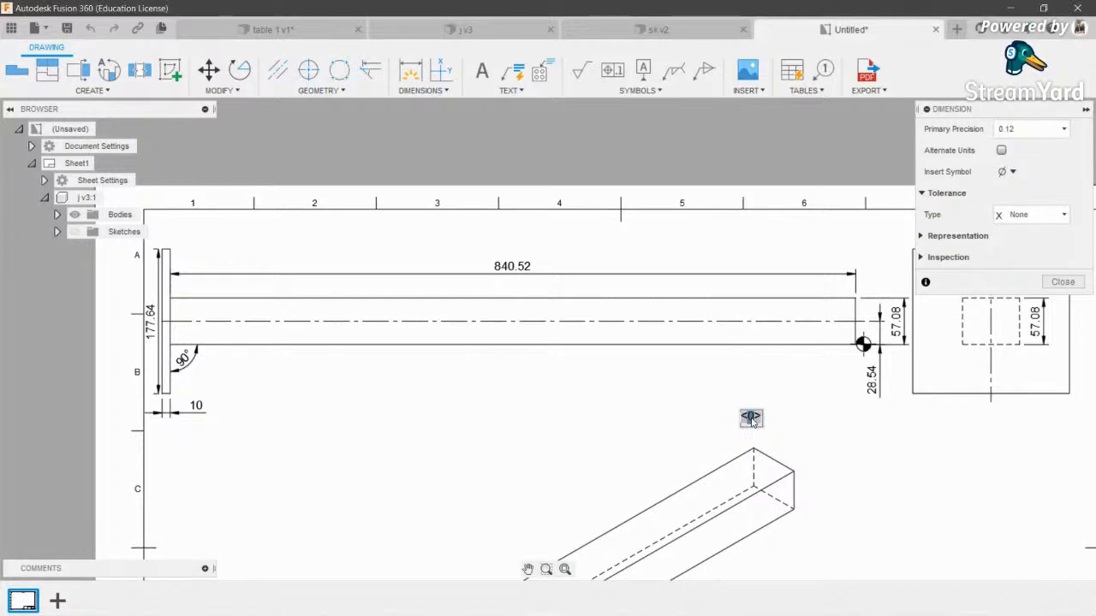
{"action": "left_click", "coordinate": [1030, 215]}
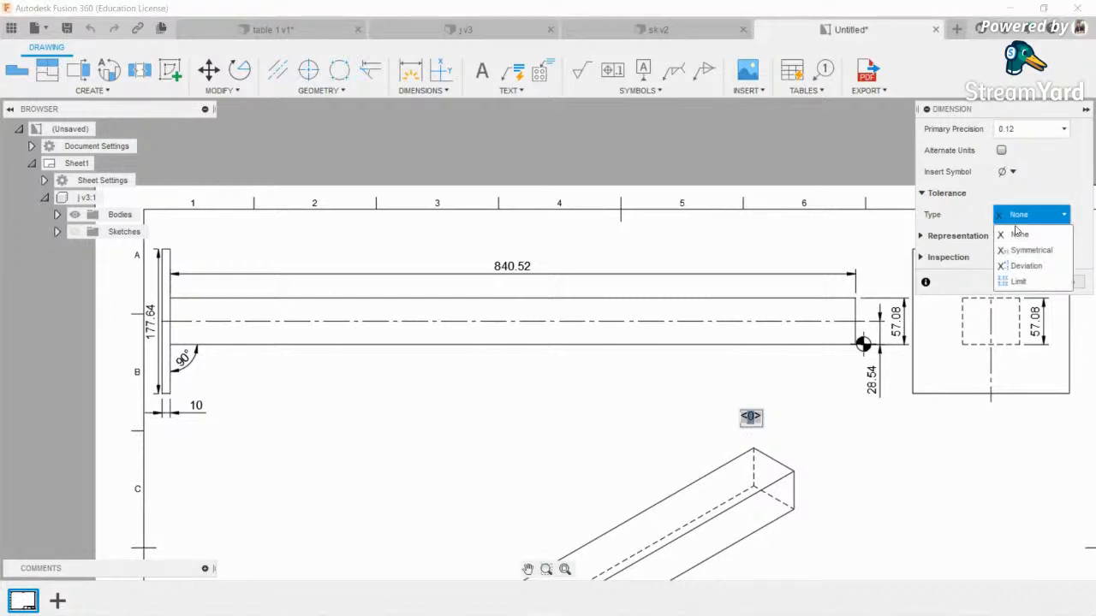
{"action": "left_click", "coordinate": [1032, 250]}
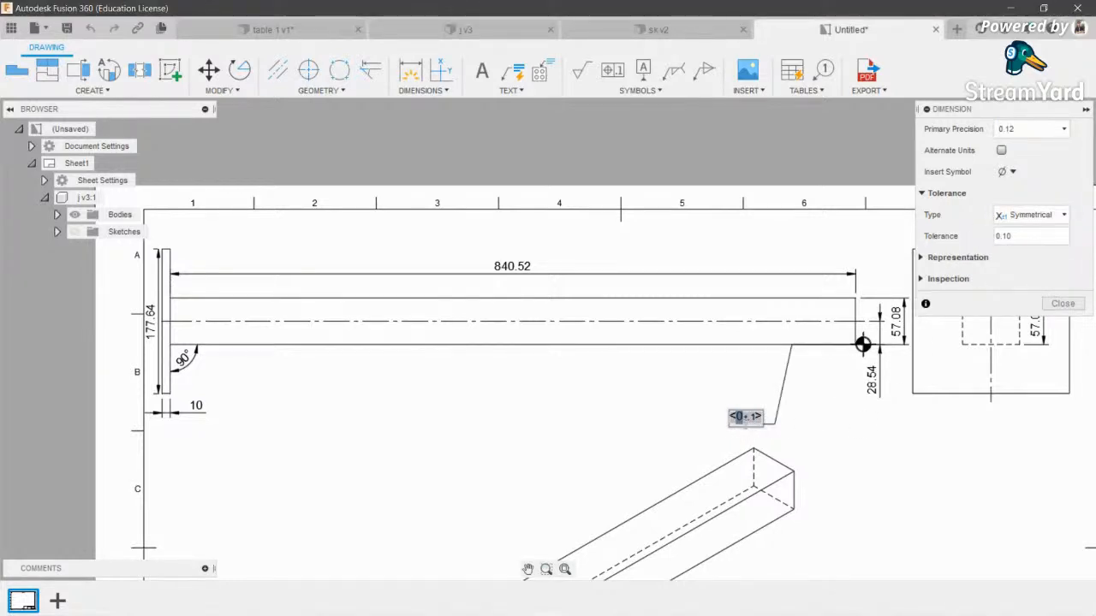
{"action": "left_click", "coordinate": [1030, 215]}
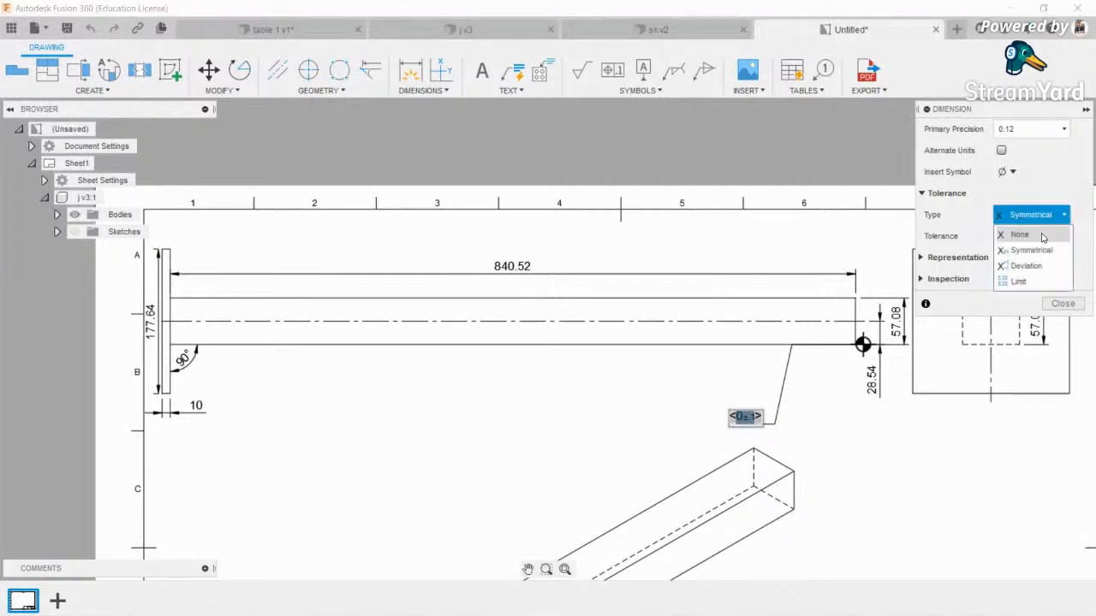
{"action": "left_click", "coordinate": [1032, 265]}
{"action": "left_click", "coordinate": [1062, 324]}
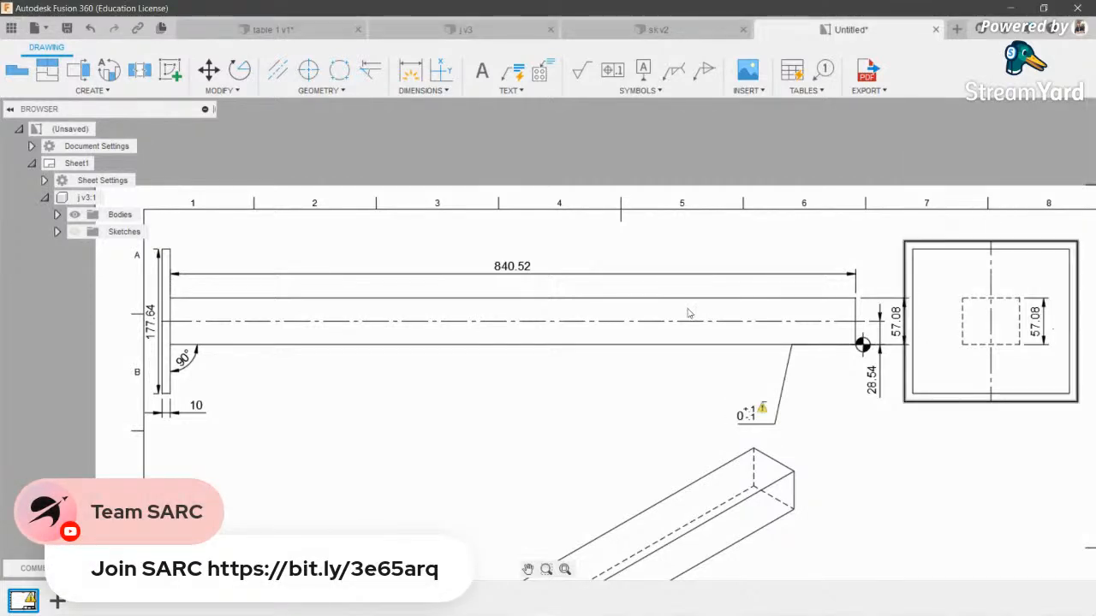
{"action": "scroll", "coordinate": [686, 313], "scroll_direction": "down", "scroll_amount": 2}
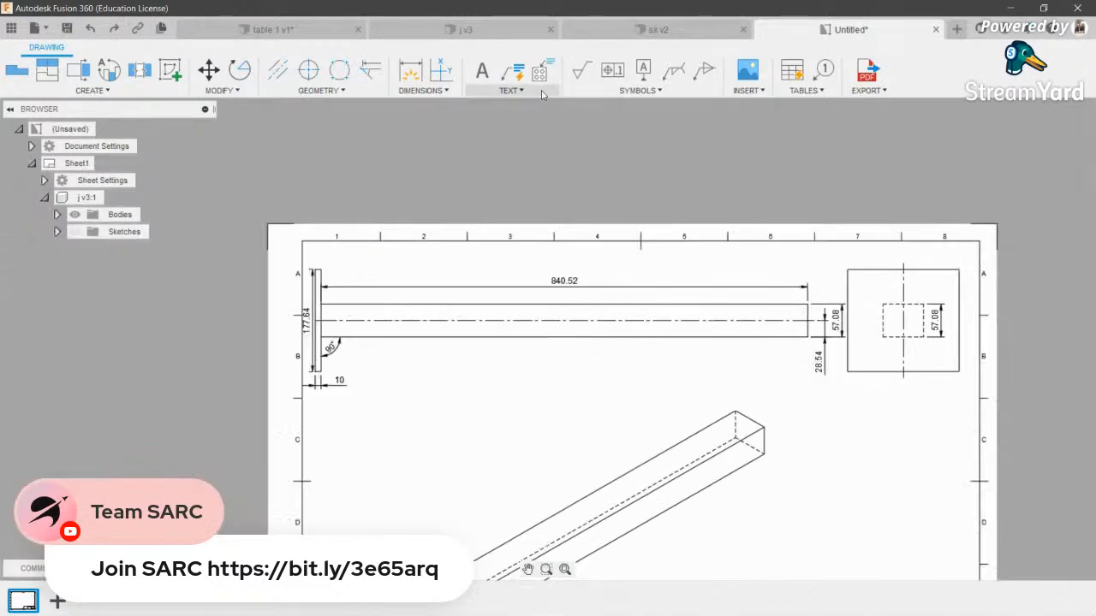
- Add a text note reading 'Dimensions' in a box below the top view
{"action": "left_click", "coordinate": [511, 90]}
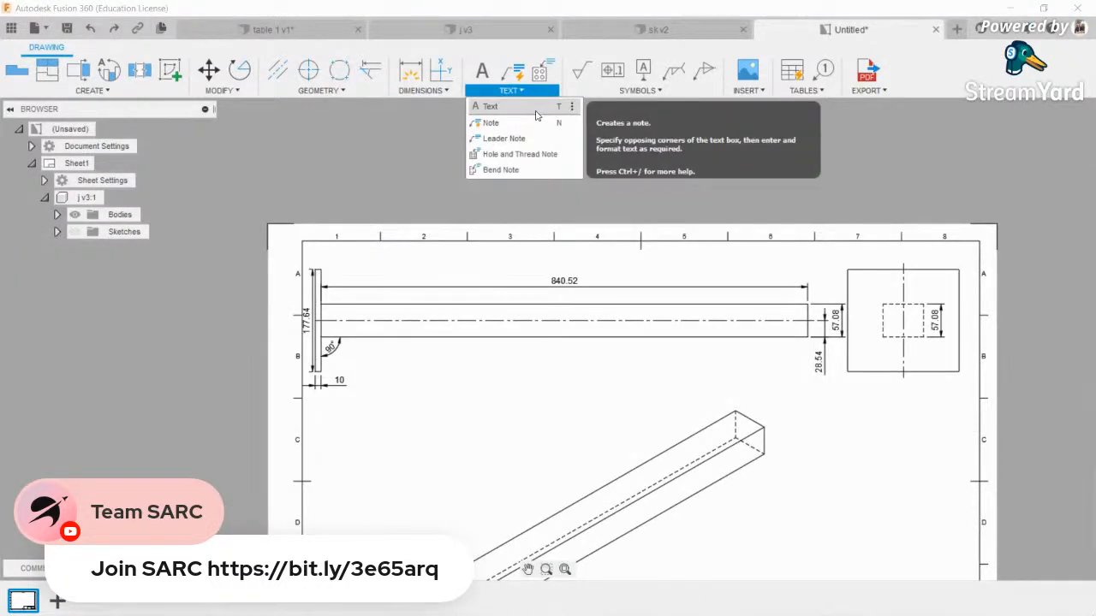
{"action": "left_click", "coordinate": [527, 109]}
{"action": "scroll", "coordinate": [482, 332], "scroll_direction": "down", "scroll_amount": 2}
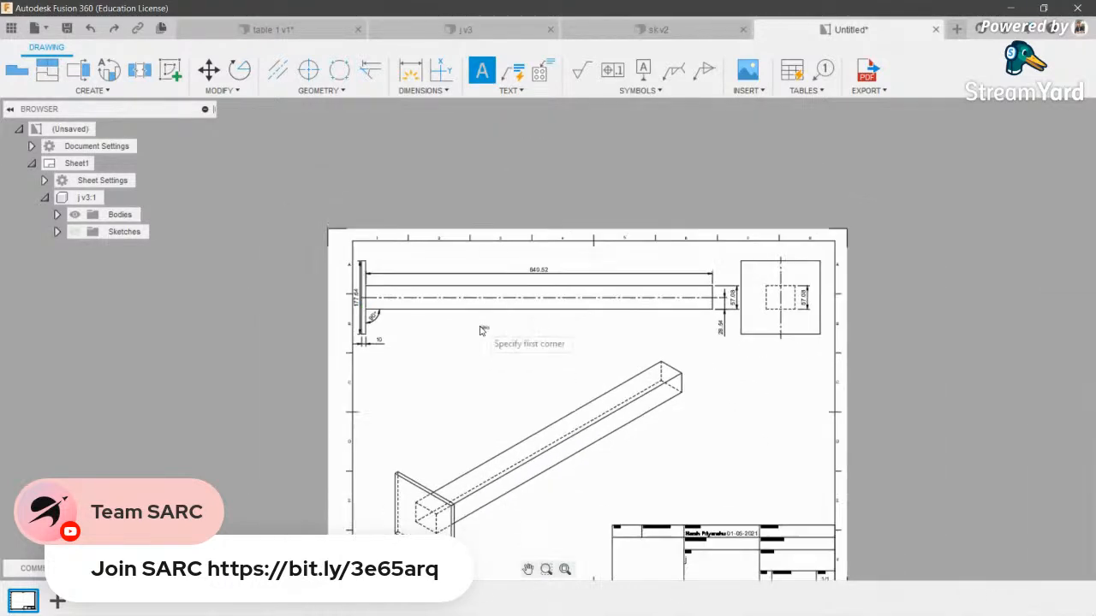
{"action": "left_click", "coordinate": [511, 90]}
{"action": "left_click", "coordinate": [524, 109]}
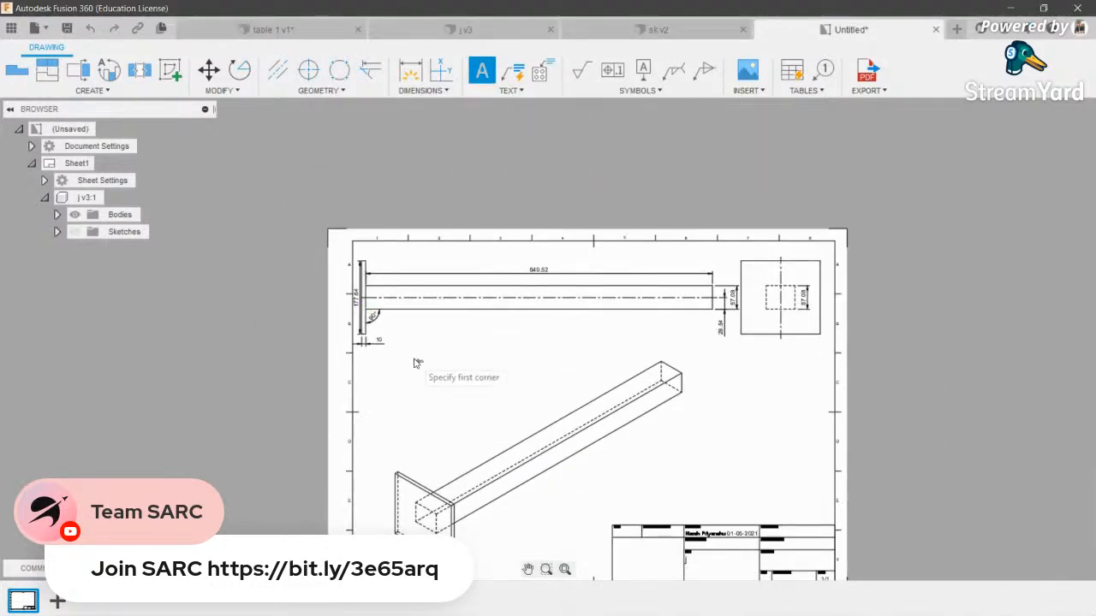
{"action": "left_click", "coordinate": [529, 402]}
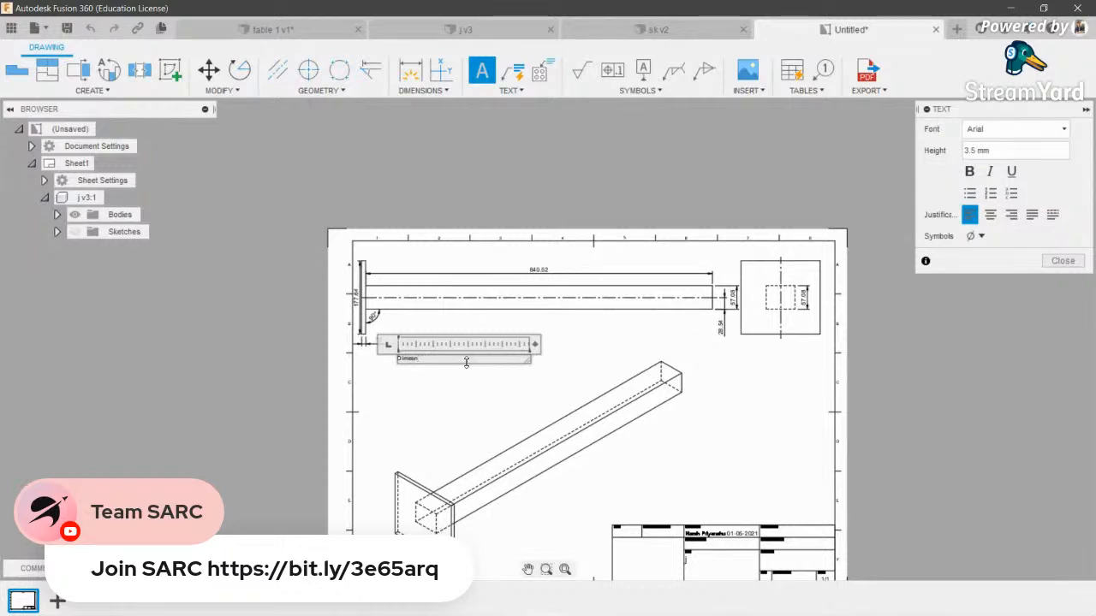
{"action": "type", "text": "Dimen"}
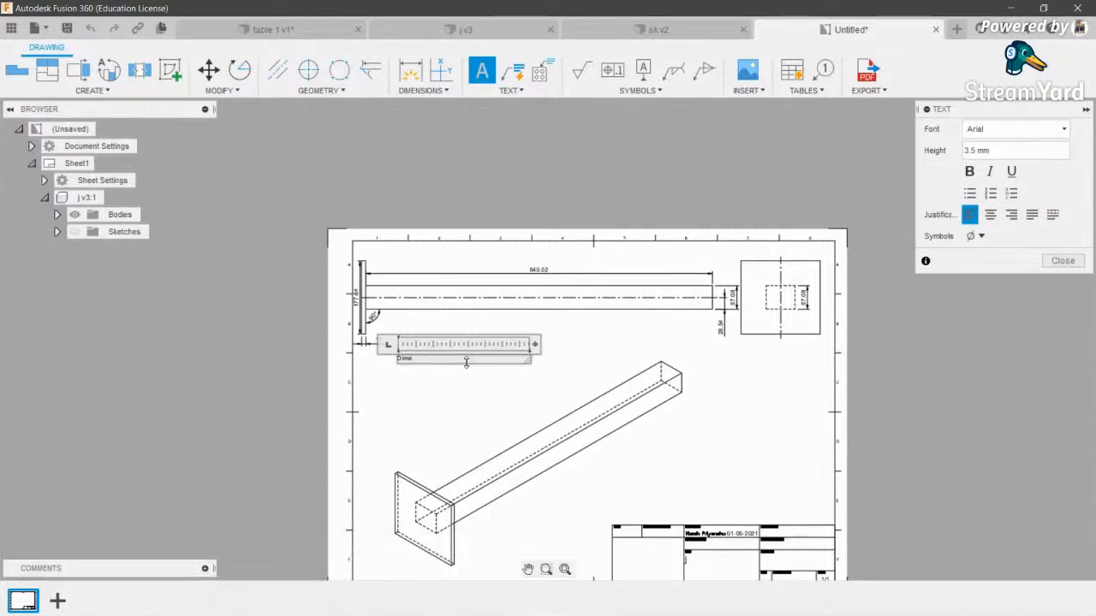
{"action": "scroll", "coordinate": [472, 364], "scroll_direction": "up", "scroll_amount": 5}
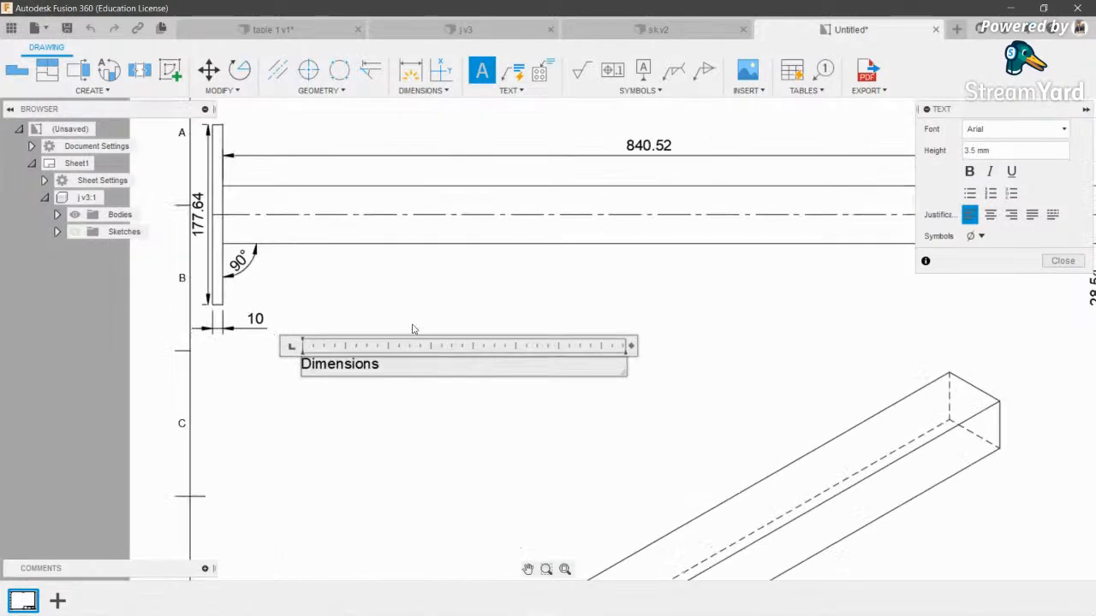
{"action": "key", "text": "Return"}
{"action": "scroll", "coordinate": [451, 384], "scroll_direction": "down", "scroll_amount": 4}
{"action": "left_click", "coordinate": [504, 320]}
- Move the Dimensions note up and to the right, undoing the final move
{"action": "scroll", "coordinate": [433, 441], "scroll_direction": "down", "scroll_amount": 6}
{"action": "scroll", "coordinate": [419, 396], "scroll_direction": "up", "scroll_amount": 9}
{"action": "scroll", "coordinate": [419, 385], "scroll_direction": "down", "scroll_amount": 6}
{"action": "scroll", "coordinate": [416, 406], "scroll_direction": "down", "scroll_amount": 1}
{"action": "left_click_drag", "start_coordinate": [412, 400], "coordinate": [497, 344]}
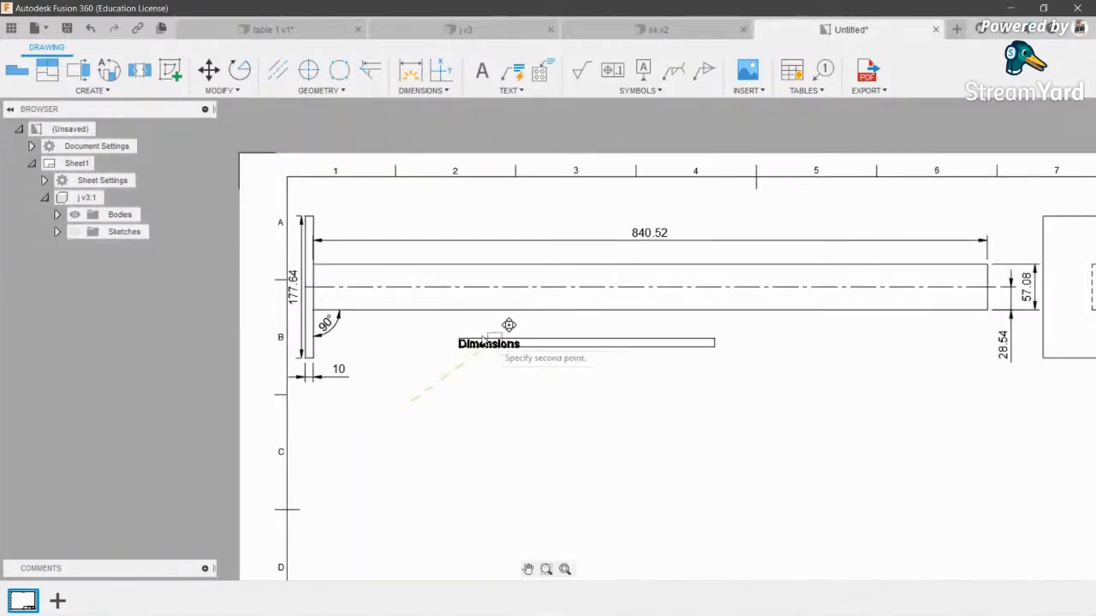
{"action": "left_click", "coordinate": [727, 195]}
{"action": "scroll", "coordinate": [663, 334], "scroll_direction": "down", "scroll_amount": 3}
{"action": "middle_click_drag", "start_coordinate": [657, 327], "coordinate": [558, 289]}
{"action": "key", "text": "ctrl+z"}
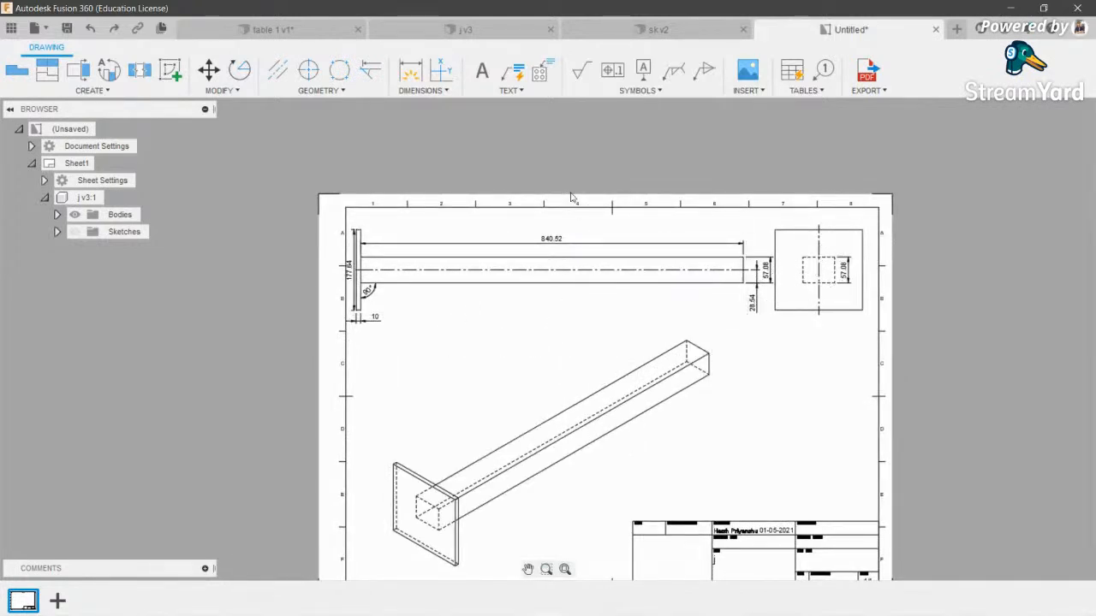
- Start a datum identifier on the beam's end plate, then bring up the table options
{"action": "left_click", "coordinate": [512, 90]}
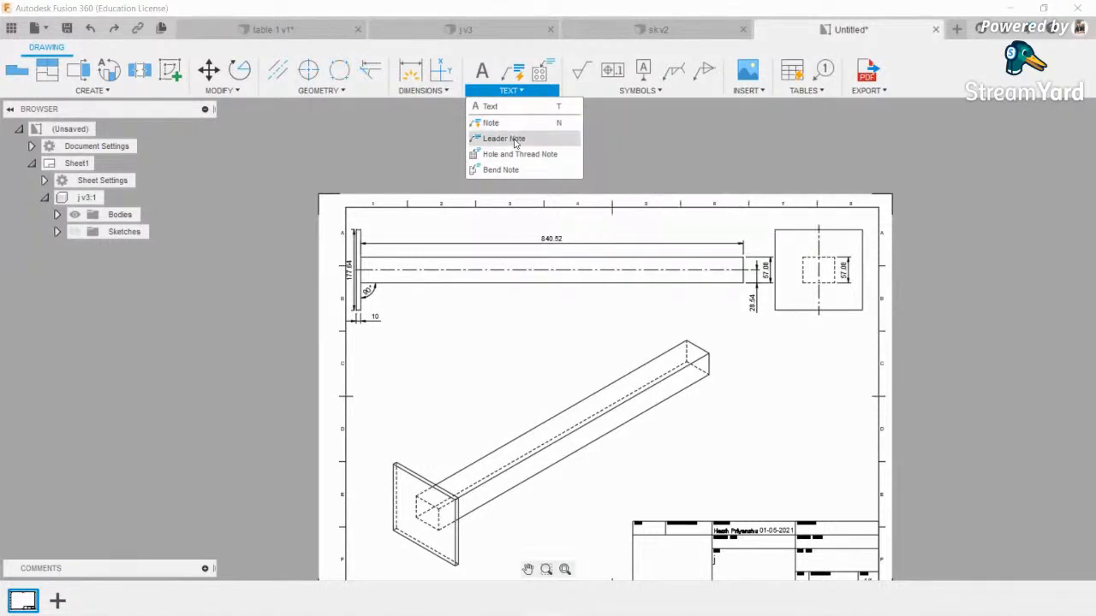
{"action": "left_click", "coordinate": [639, 90]}
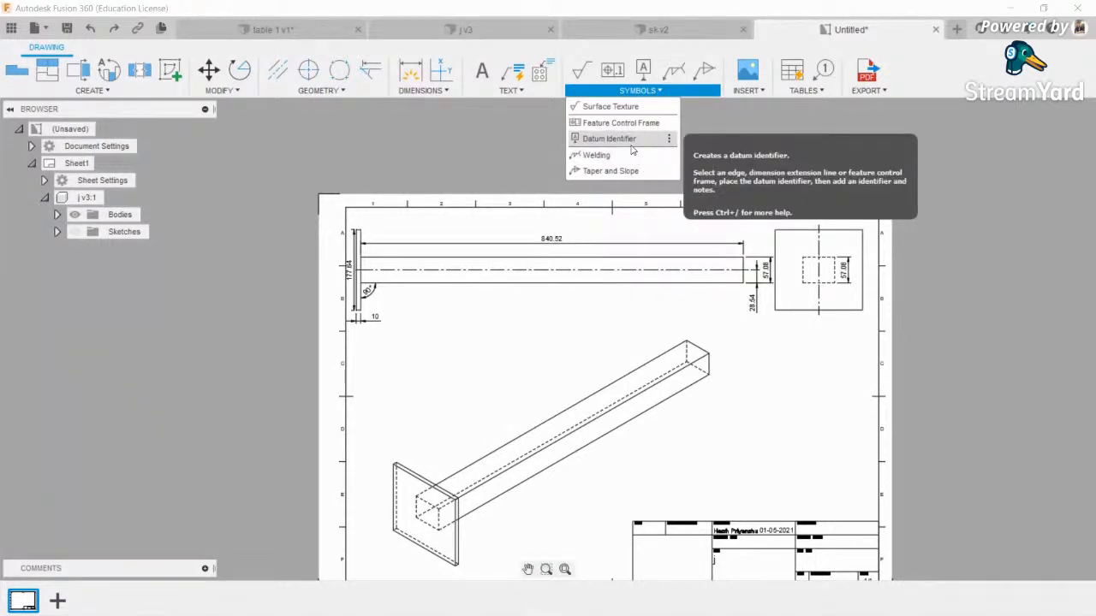
{"action": "left_click", "coordinate": [579, 144]}
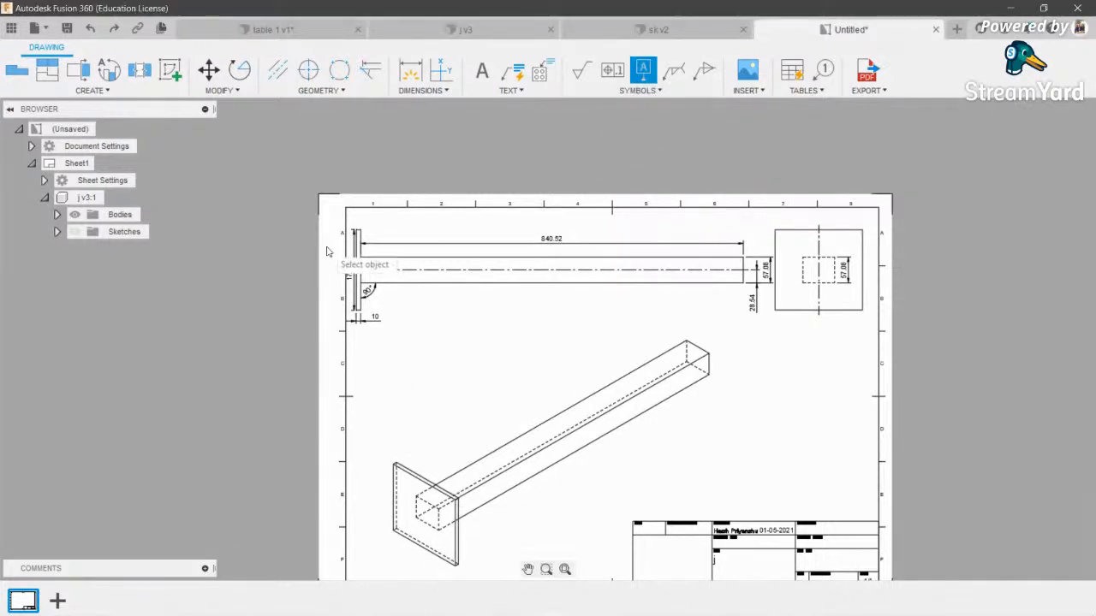
{"action": "scroll", "coordinate": [362, 250], "scroll_direction": "up", "scroll_amount": 3}
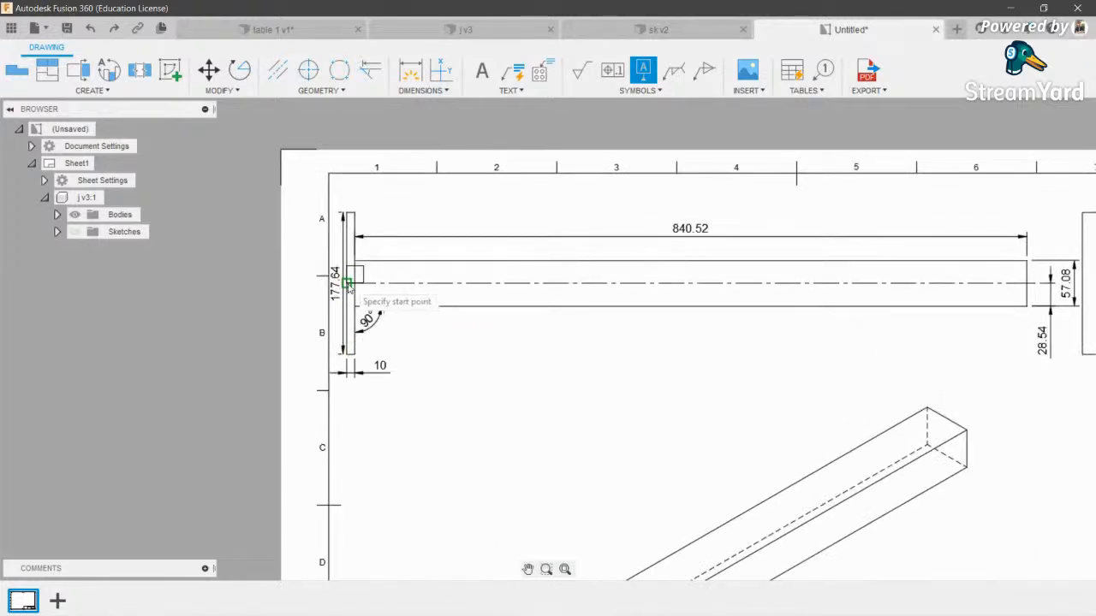
{"action": "left_click", "coordinate": [347, 282]}
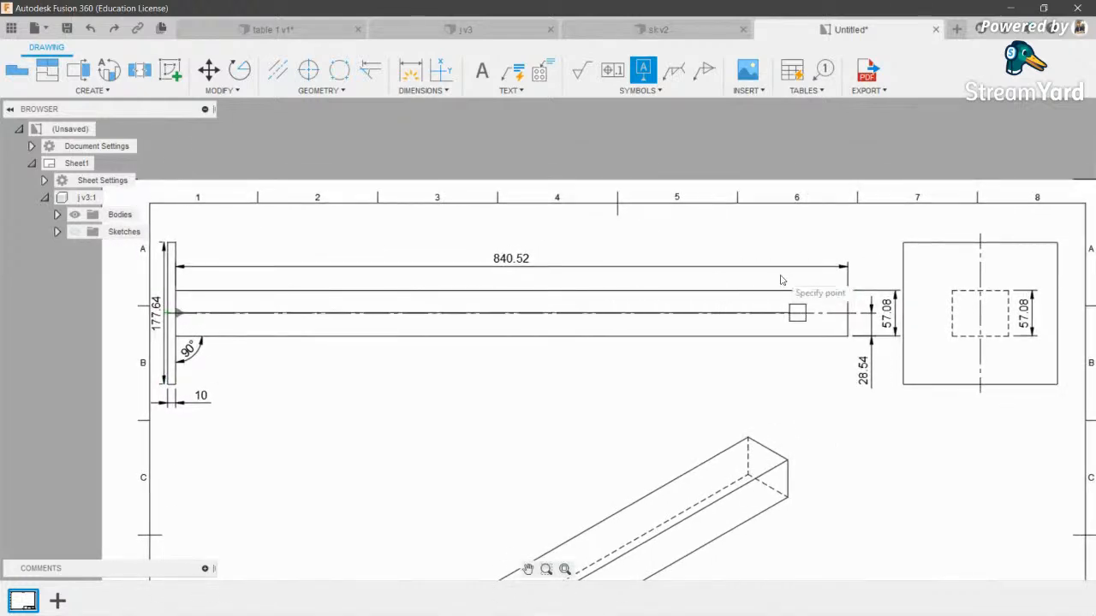
{"action": "left_click", "coordinate": [802, 90]}
{"action": "scroll", "coordinate": [771, 164], "scroll_direction": "down", "scroll_amount": 3}
{"action": "mouse_move", "coordinate": [790, 94]}
{"action": "left_click", "coordinate": [802, 106]}
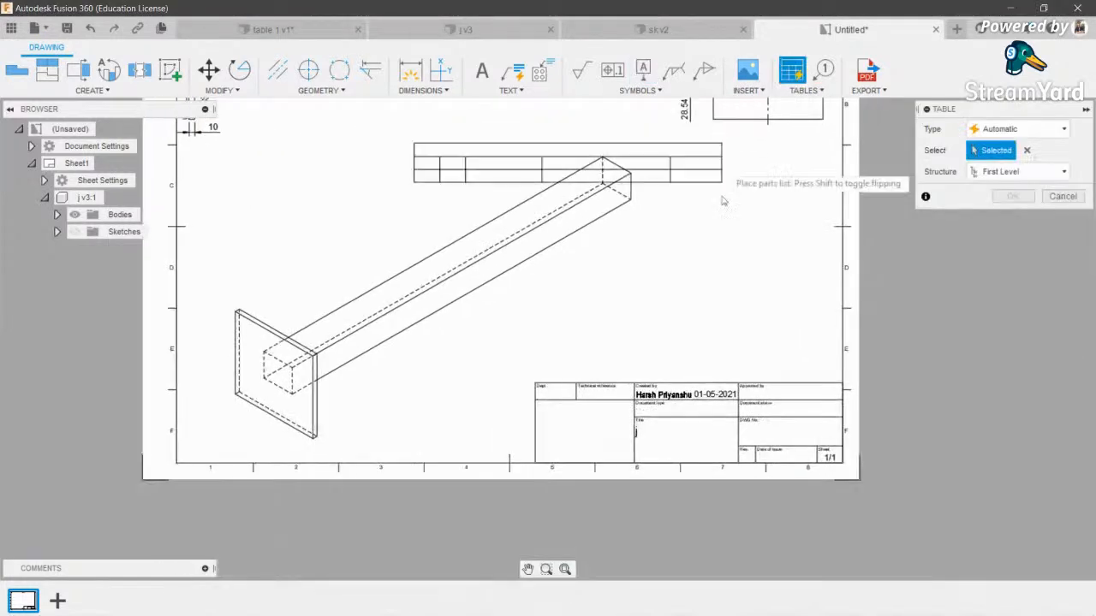
{"action": "left_click", "coordinate": [822, 346]}
{"action": "scroll", "coordinate": [531, 329], "scroll_direction": "up", "scroll_amount": 3}
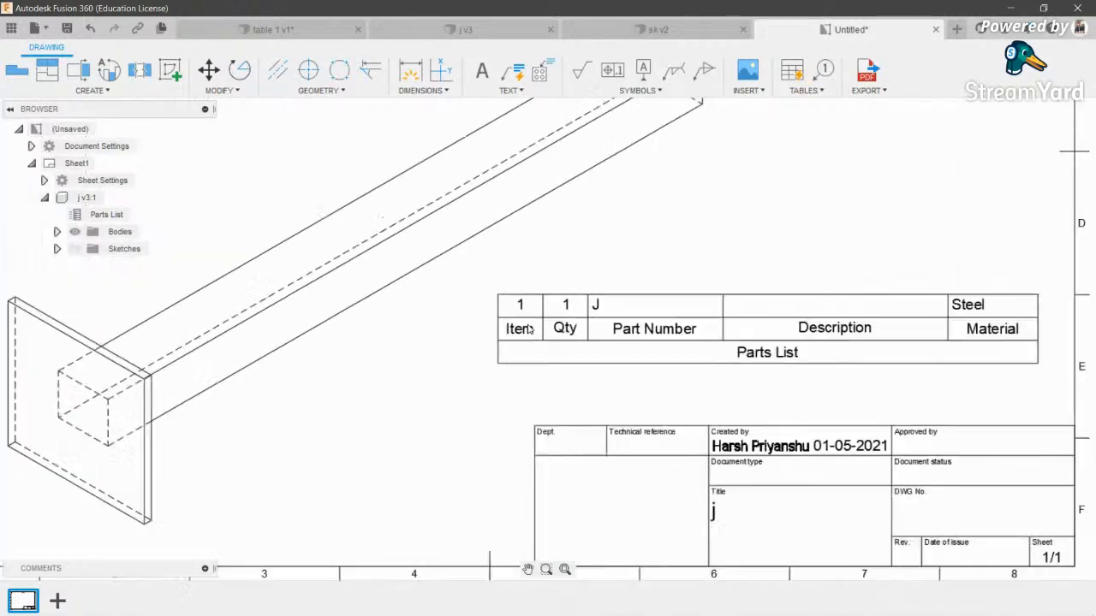
{"action": "scroll", "coordinate": [761, 340], "scroll_direction": "down", "scroll_amount": 3}
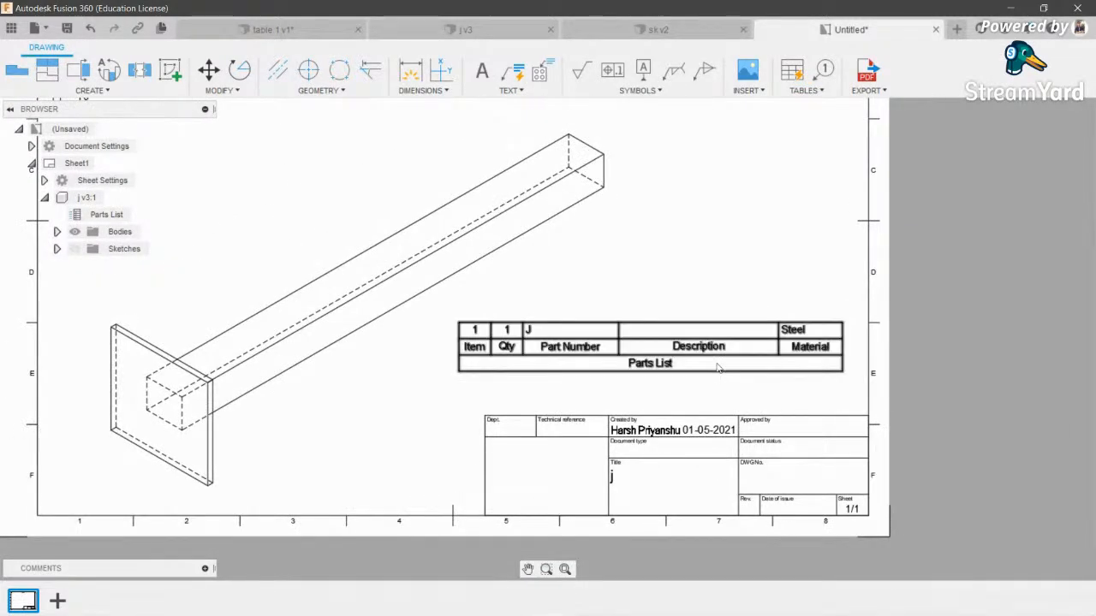
{"action": "scroll", "coordinate": [813, 360], "scroll_direction": "down", "scroll_amount": 2}
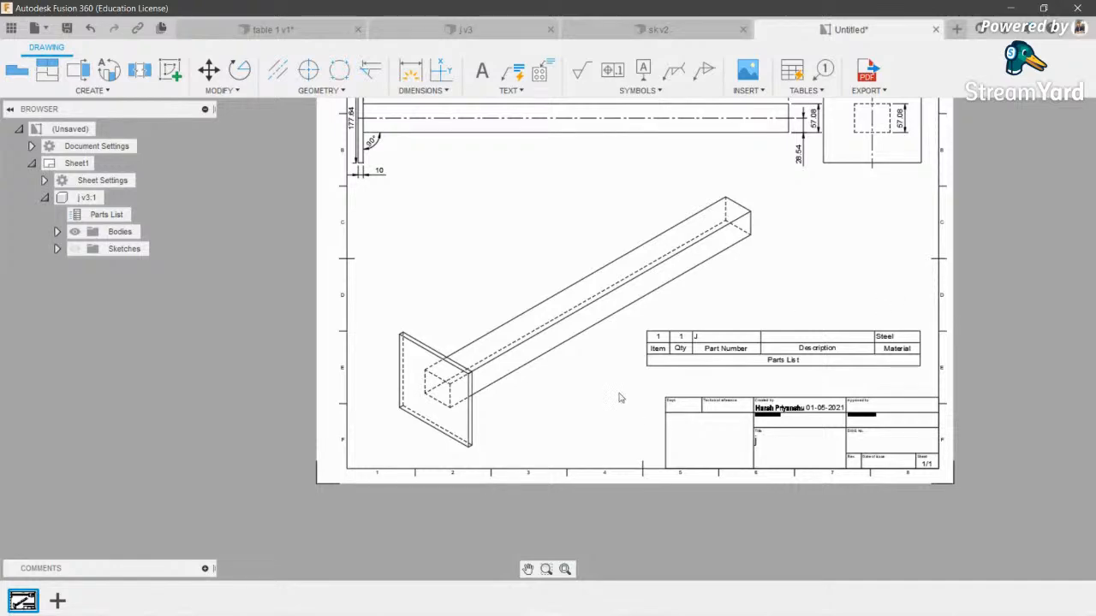
{"action": "scroll", "coordinate": [577, 374], "scroll_direction": "up", "scroll_amount": 1}
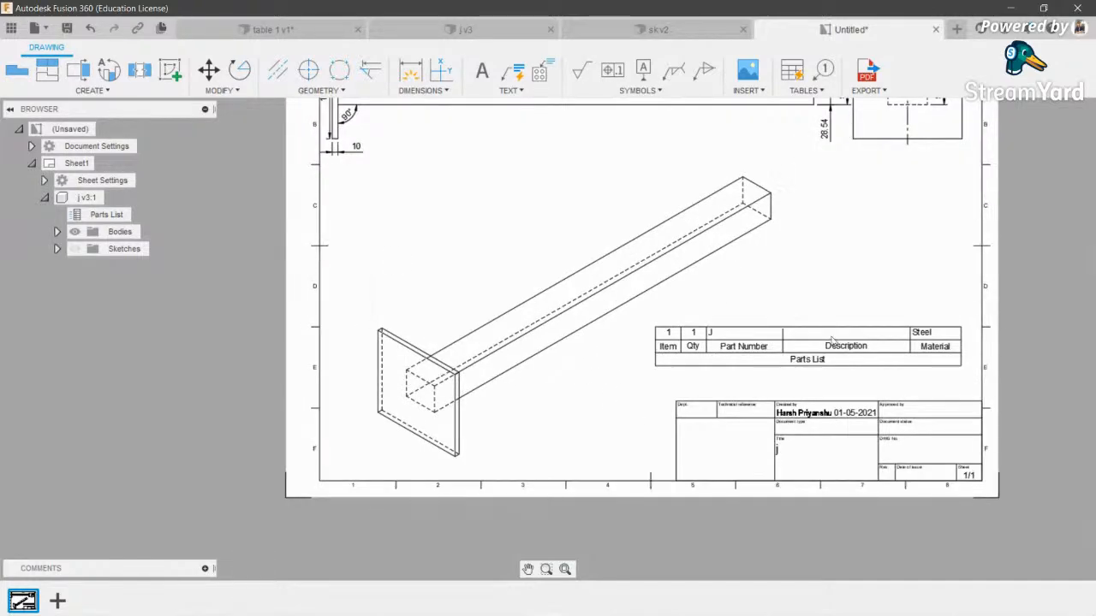
{"action": "scroll", "coordinate": [862, 357], "scroll_direction": "up", "scroll_amount": 4}
{"action": "scroll", "coordinate": [555, 406], "scroll_direction": "down", "scroll_amount": 6}
{"action": "scroll", "coordinate": [633, 377], "scroll_direction": "up", "scroll_amount": 4}
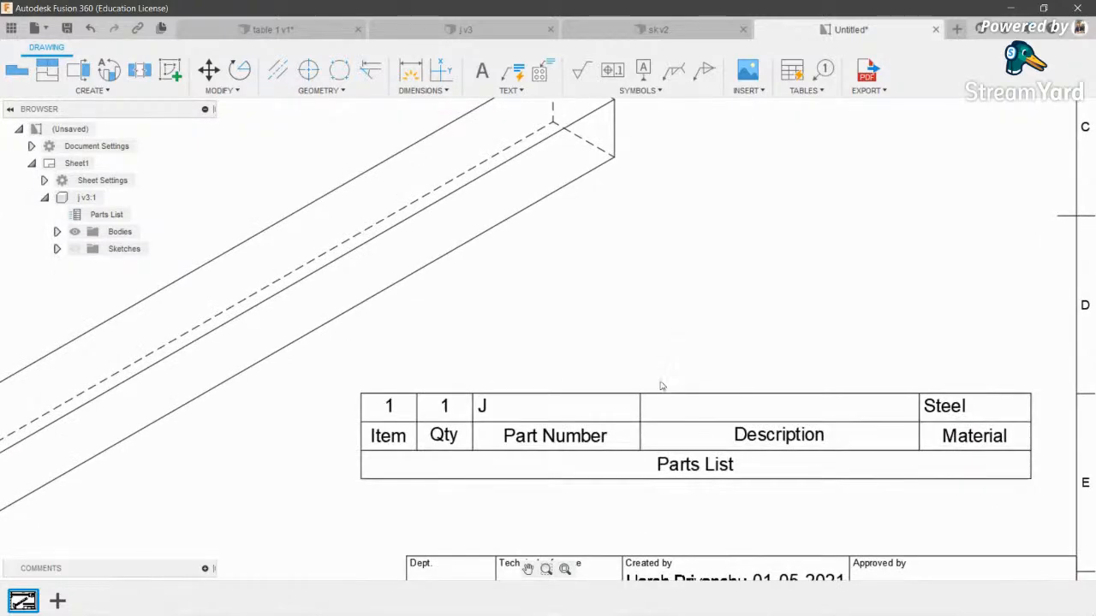
{"action": "left_click", "coordinate": [642, 397]}
{"action": "key", "text": "Delete"}
{"action": "scroll", "coordinate": [720, 334], "scroll_direction": "down", "scroll_amount": 4}
{"action": "scroll", "coordinate": [719, 333], "scroll_direction": "up", "scroll_amount": 3}
{"action": "scroll", "coordinate": [602, 500], "scroll_direction": "down", "scroll_amount": 1}
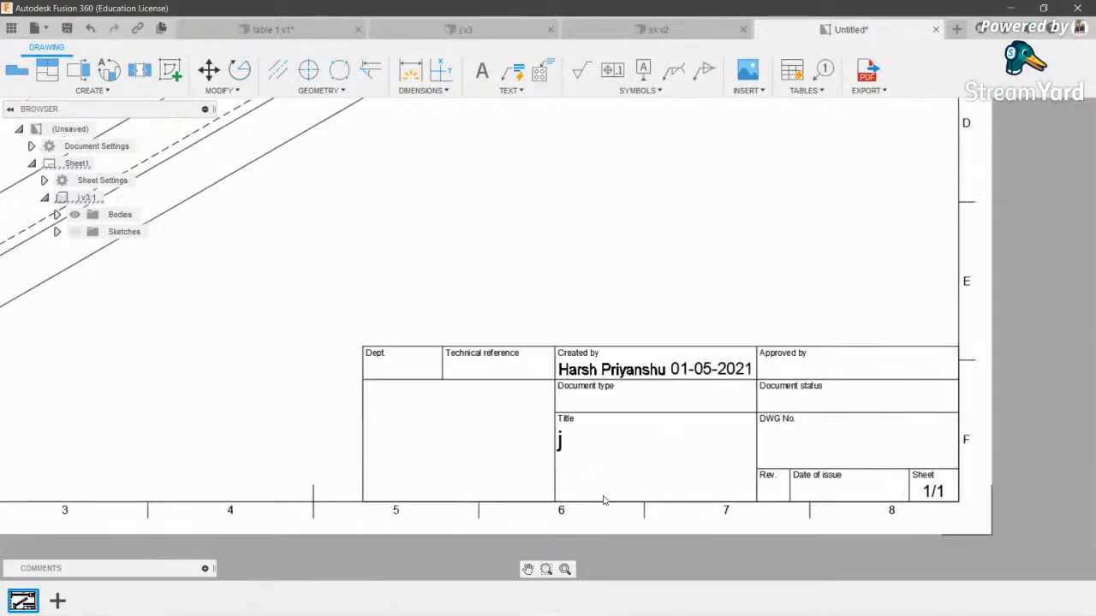
{"action": "scroll", "coordinate": [775, 373], "scroll_direction": "up", "scroll_amount": 2}
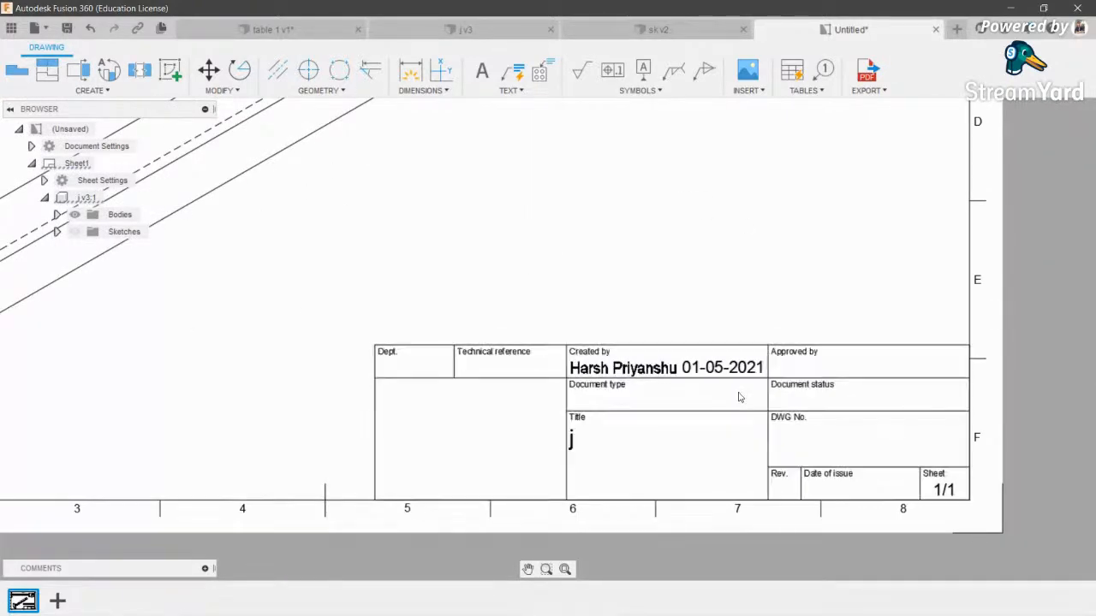
{"action": "scroll", "coordinate": [740, 397], "scroll_direction": "up", "scroll_amount": 3}
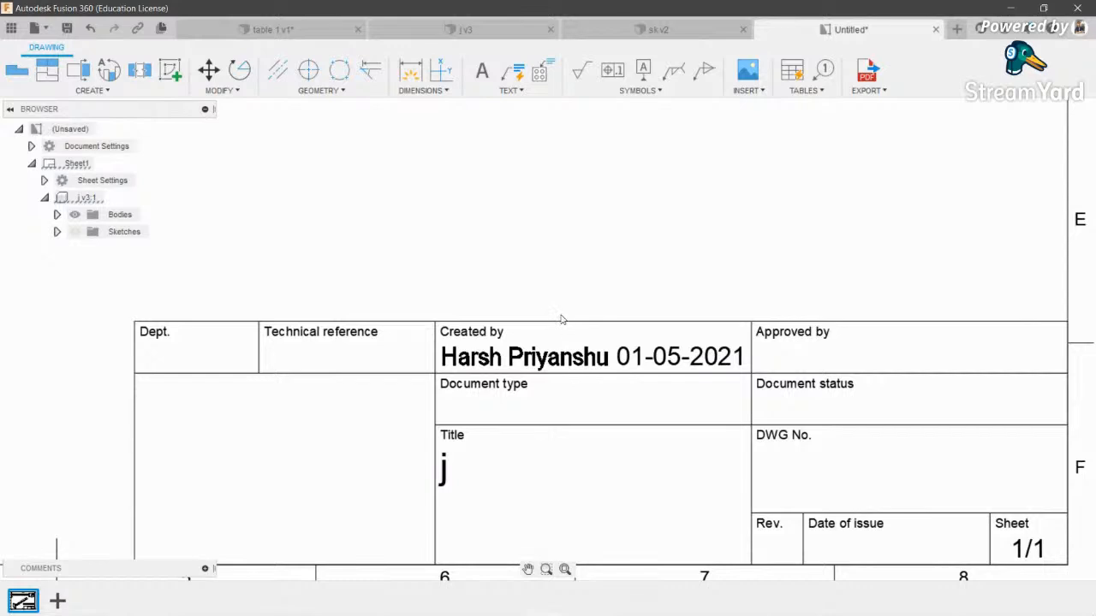
{"action": "scroll", "coordinate": [574, 343], "scroll_direction": "down", "scroll_amount": 5}
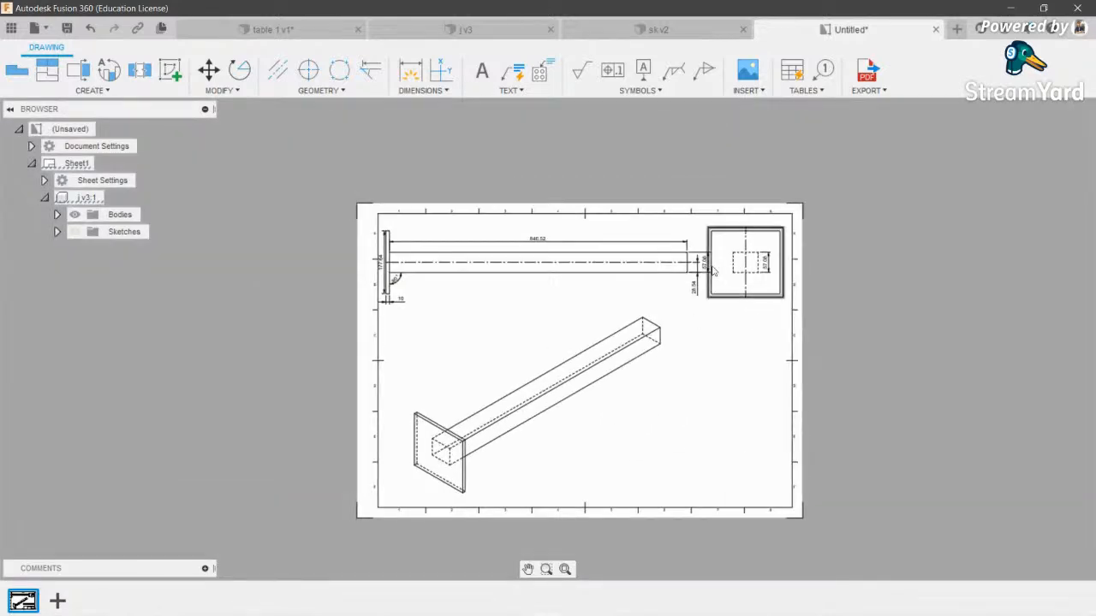
{"action": "scroll", "coordinate": [714, 271], "scroll_direction": "up", "scroll_amount": 2}
{"action": "left_click", "coordinate": [803, 90]}
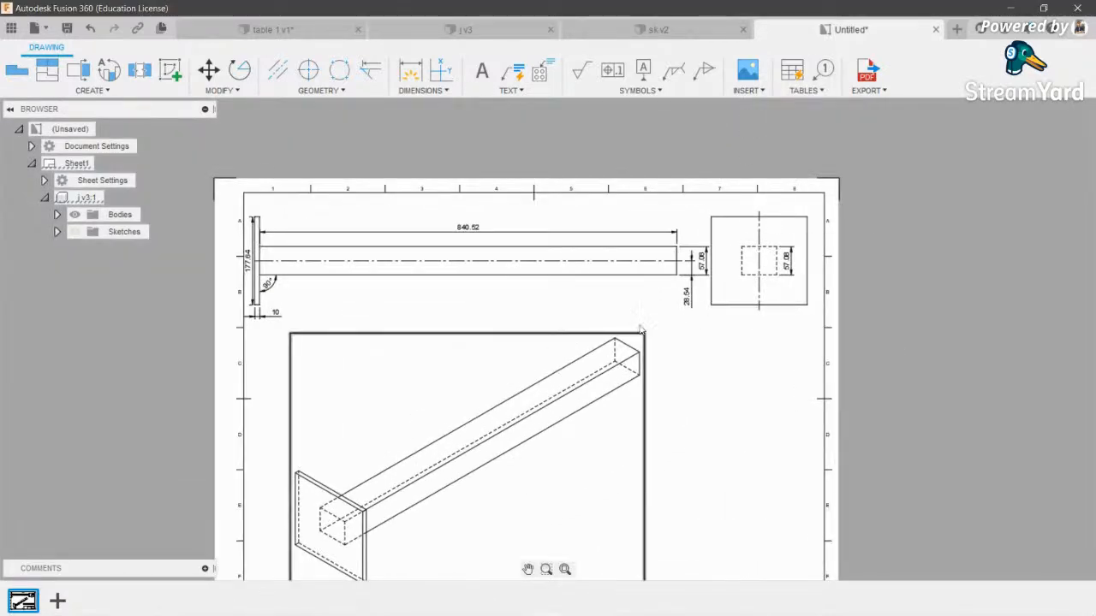
{"action": "scroll", "coordinate": [634, 342], "scroll_direction": "down", "scroll_amount": 2}
- Export the drawing as a PDF saved to OneDrive > Desktop under a new file name
{"action": "left_click", "coordinate": [864, 81]}
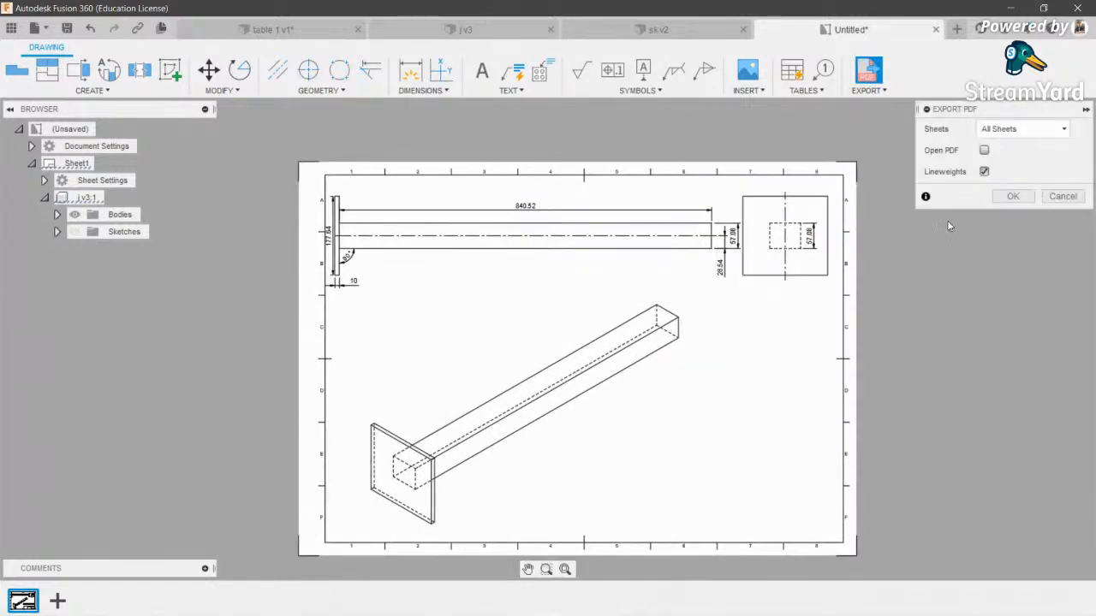
{"action": "left_click", "coordinate": [1013, 196]}
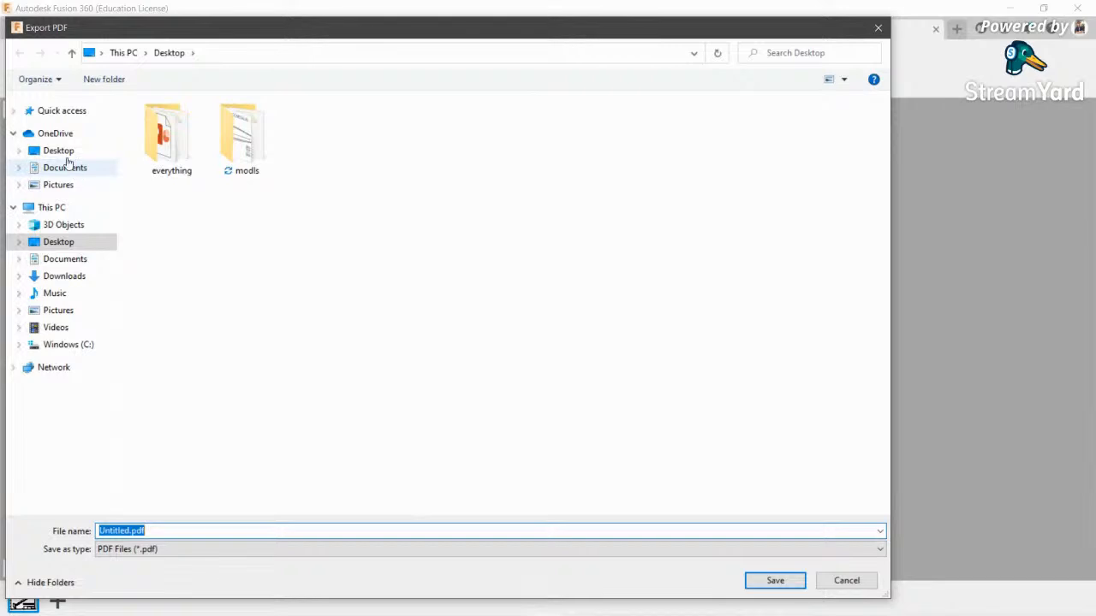
{"action": "left_click", "coordinate": [55, 134]}
{"action": "left_click", "coordinate": [60, 150]}
{"action": "type", "text": "n"}
{"action": "left_click", "coordinate": [779, 582]}
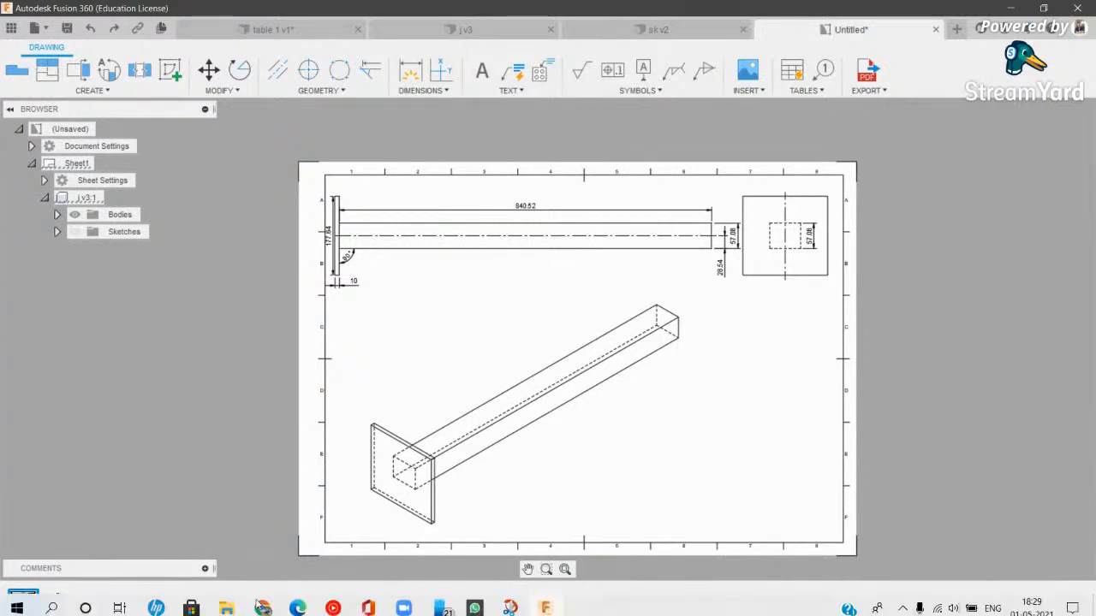
- Open the exported s.pdf from the desktop in Edge, scroll through it, and return to Fusion 360
{"action": "left_click", "coordinate": [1011, 8]}
{"action": "left_click", "coordinate": [1012, 7]}
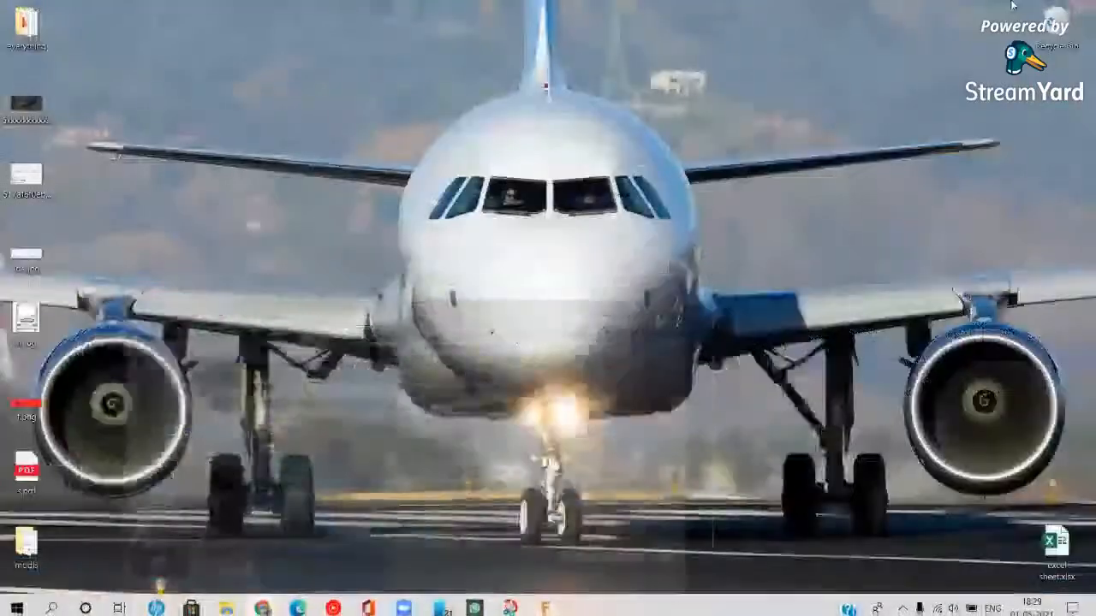
{"action": "double_click", "coordinate": [24, 475]}
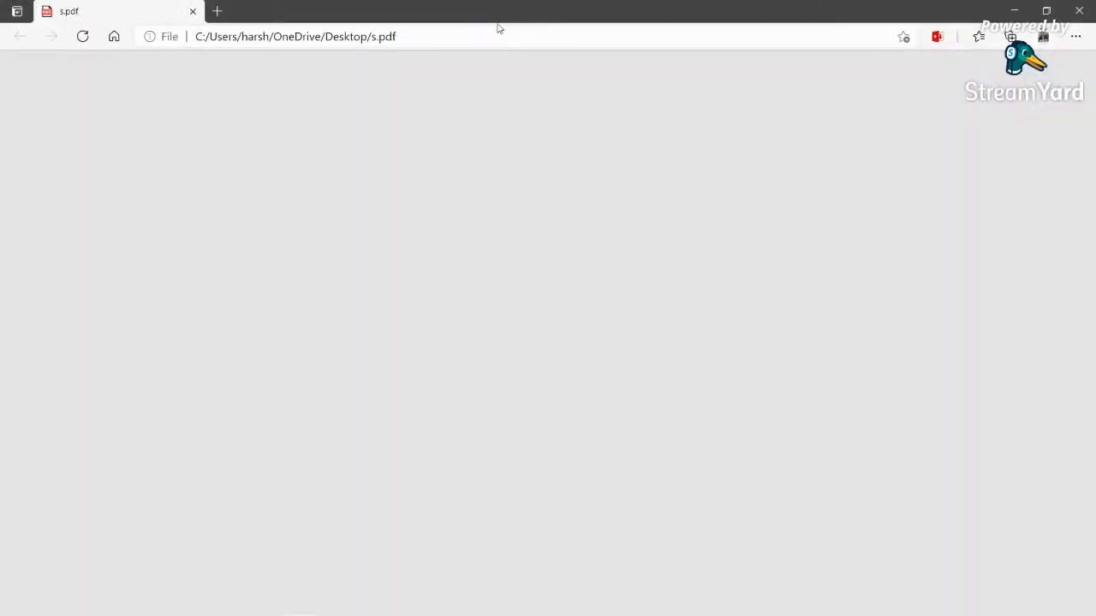
{"action": "scroll", "coordinate": [561, 214], "scroll_direction": "down", "scroll_amount": 2}
{"action": "scroll", "coordinate": [561, 214], "scroll_direction": "up", "scroll_amount": 2}
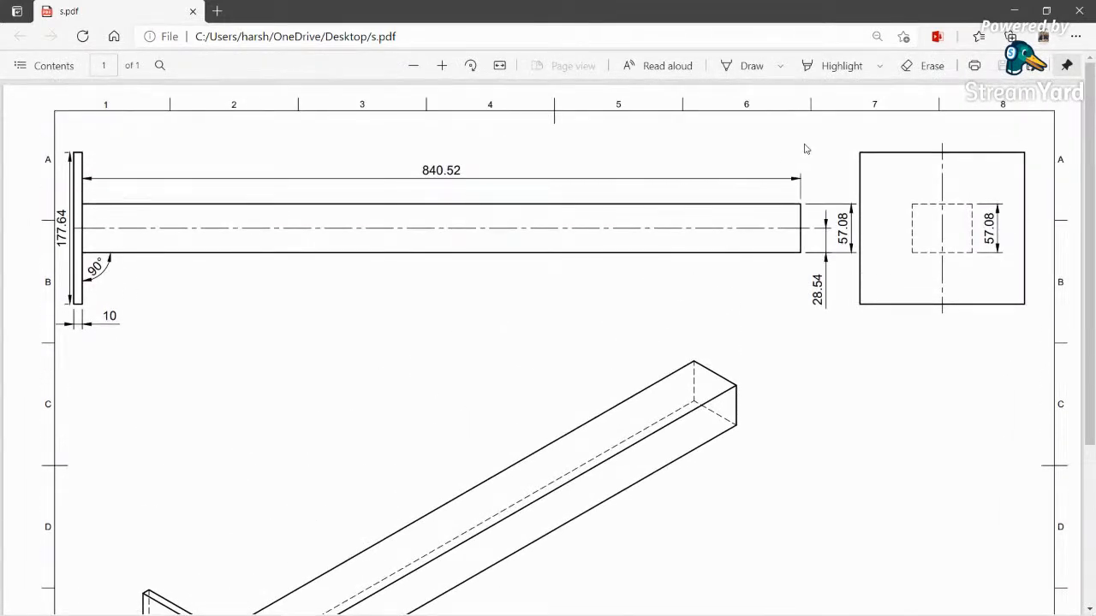
{"action": "scroll", "coordinate": [813, 419], "scroll_direction": "down", "scroll_amount": 3}
{"action": "scroll", "coordinate": [624, 361], "scroll_direction": "up", "scroll_amount": 3}
{"action": "left_click", "coordinate": [546, 605]}
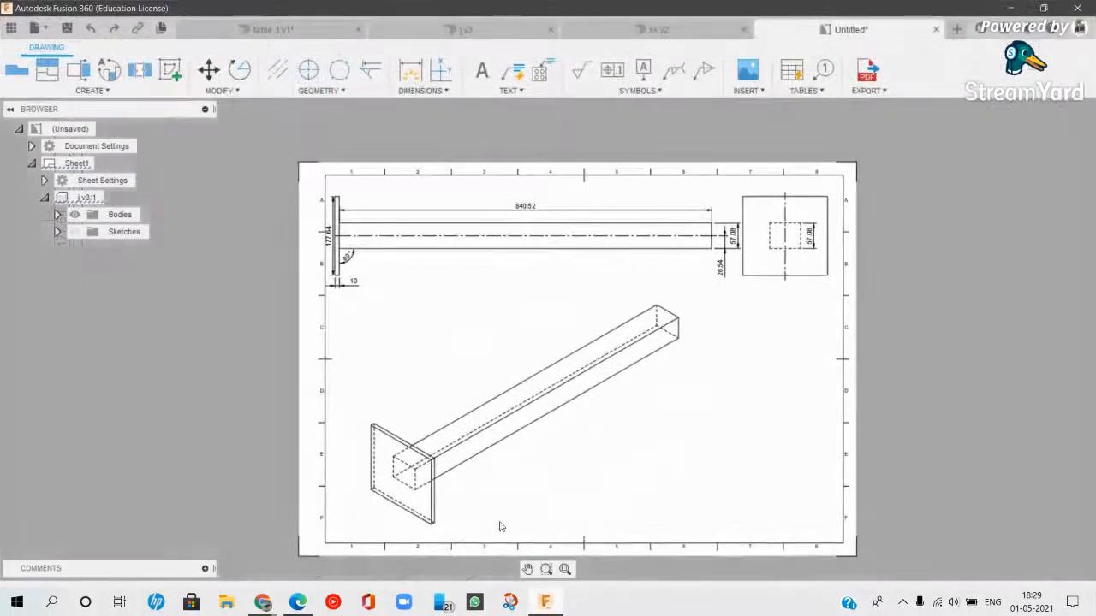
- Read the viewers' comments in the StreamYard studio, switching between it and Fusion 360
{"action": "mouse_move", "coordinate": [263, 605]}
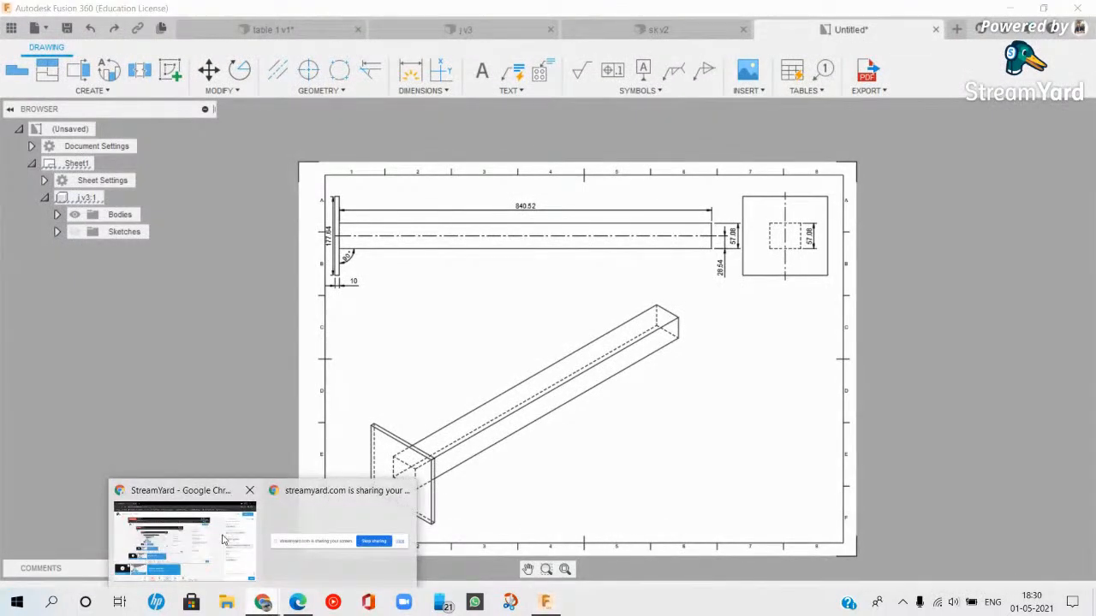
{"action": "left_click", "coordinate": [183, 465]}
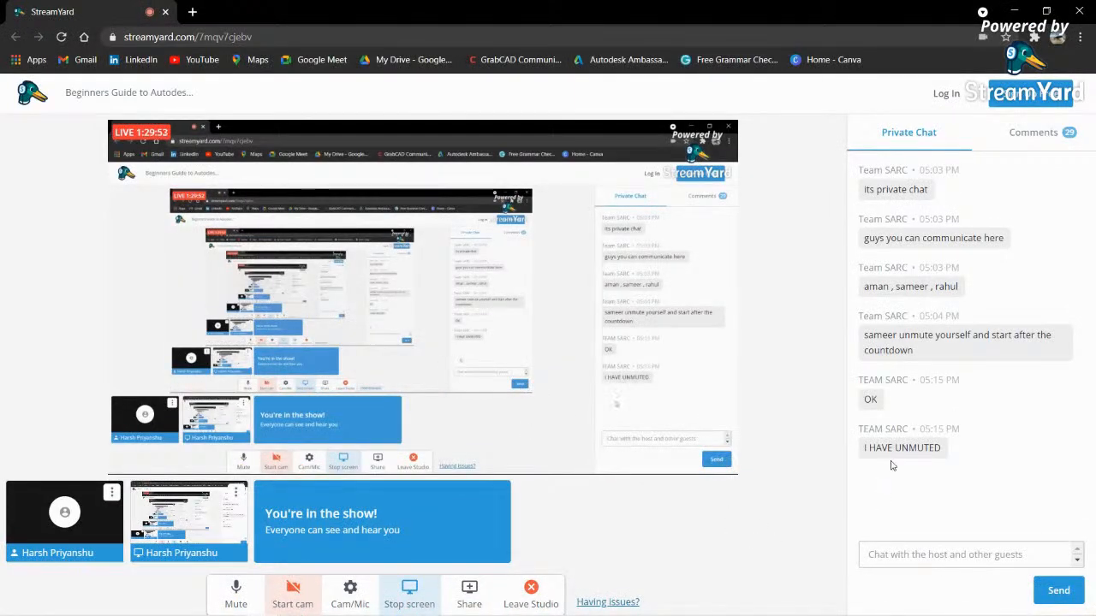
{"action": "left_click", "coordinate": [1023, 132]}
{"action": "scroll", "coordinate": [915, 366], "scroll_direction": "down", "scroll_amount": 20}
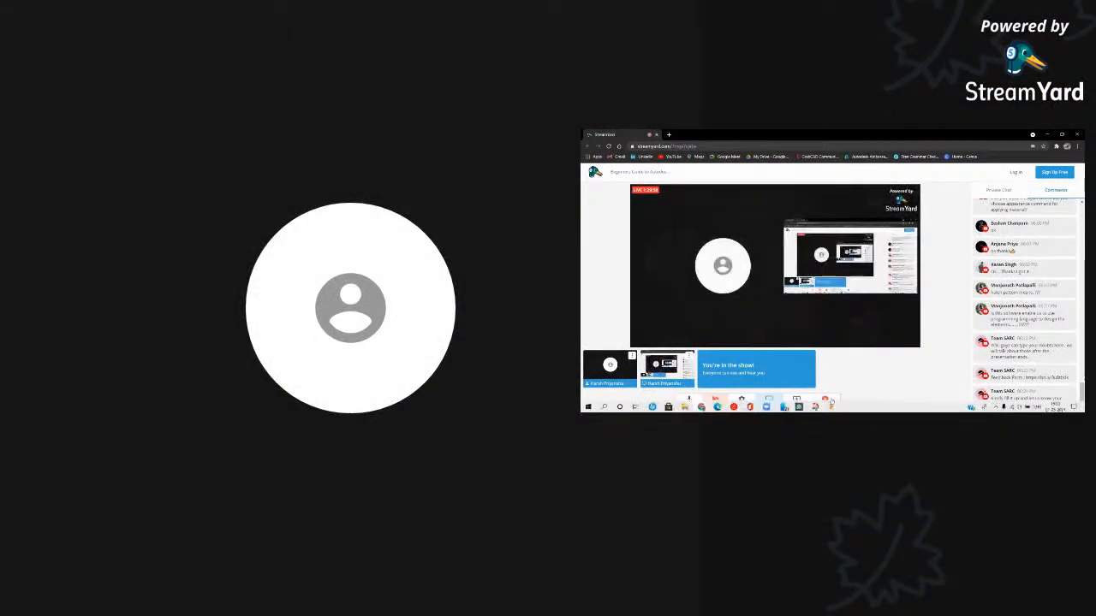
{"action": "left_click", "coordinate": [854, 407]}
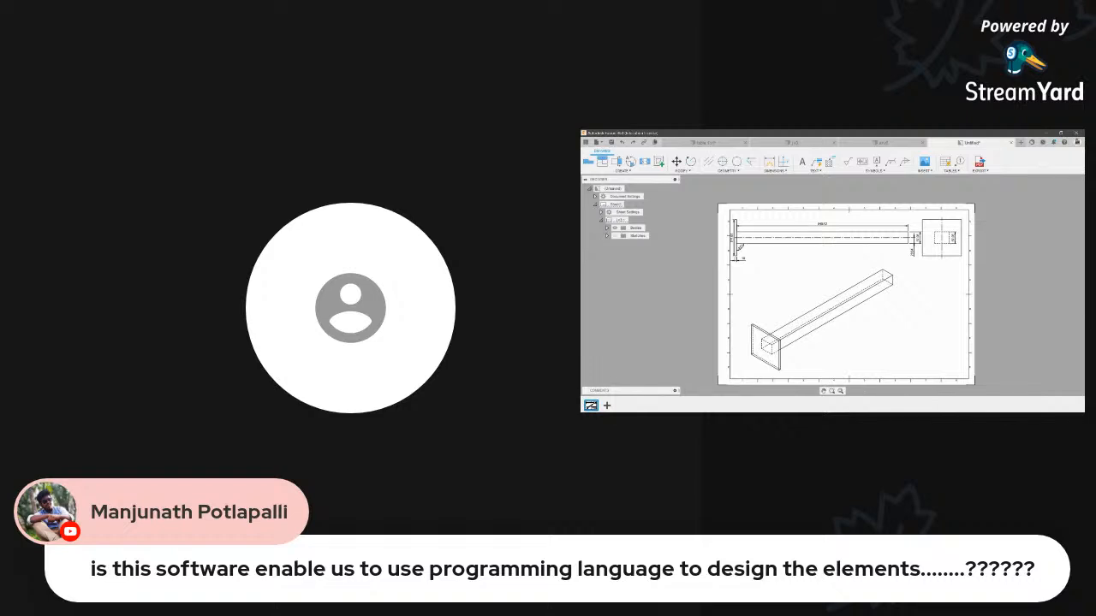
{"action": "mouse_move", "coordinate": [701, 407]}
{"action": "left_click", "coordinate": [670, 373]}
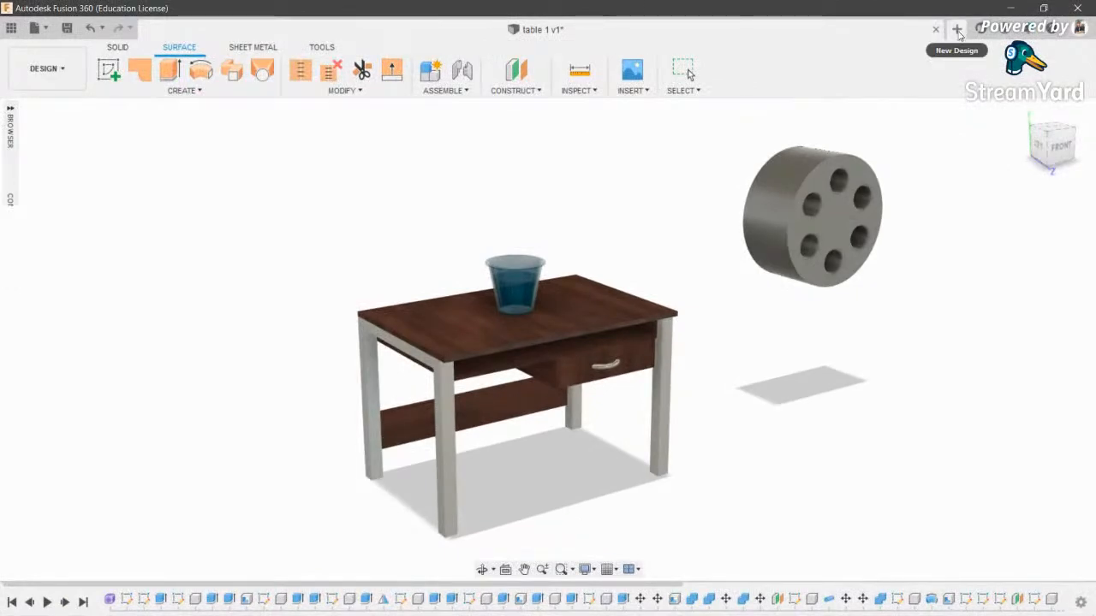
- Start a new untitled design and bring up the Insert Canvas dialog from the toolbar
{"action": "left_click", "coordinate": [957, 29]}
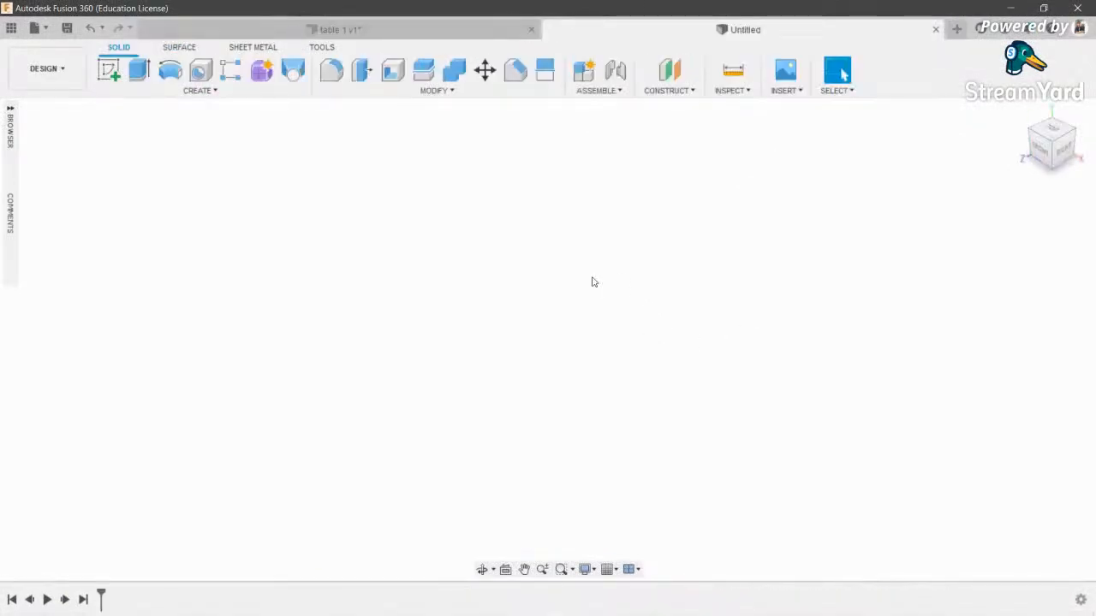
{"action": "left_click", "coordinate": [195, 91]}
{"action": "left_click", "coordinate": [47, 68]}
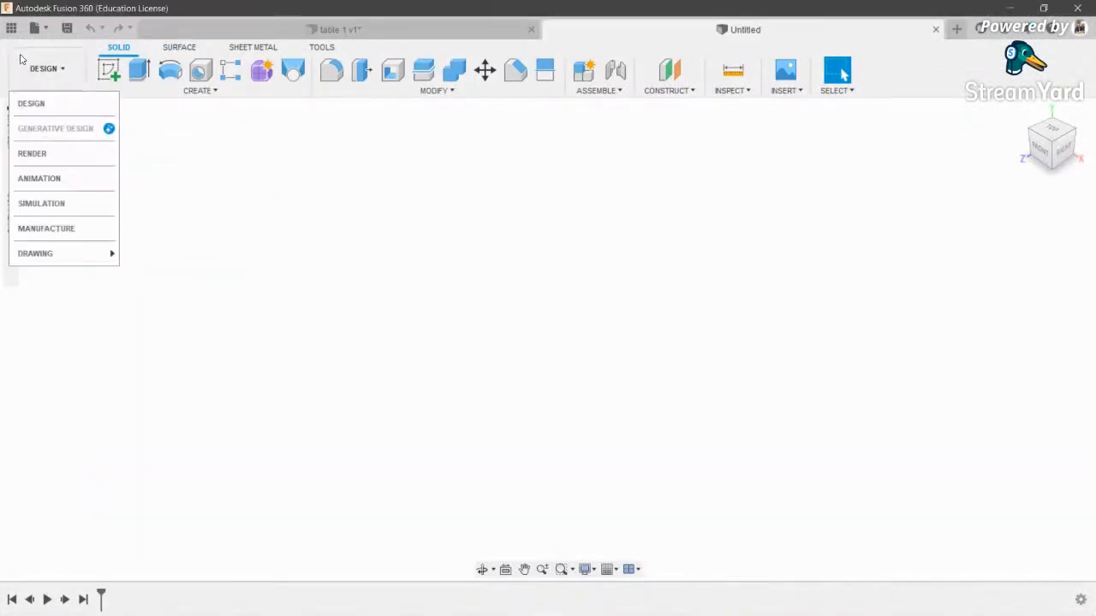
{"action": "left_click", "coordinate": [441, 91]}
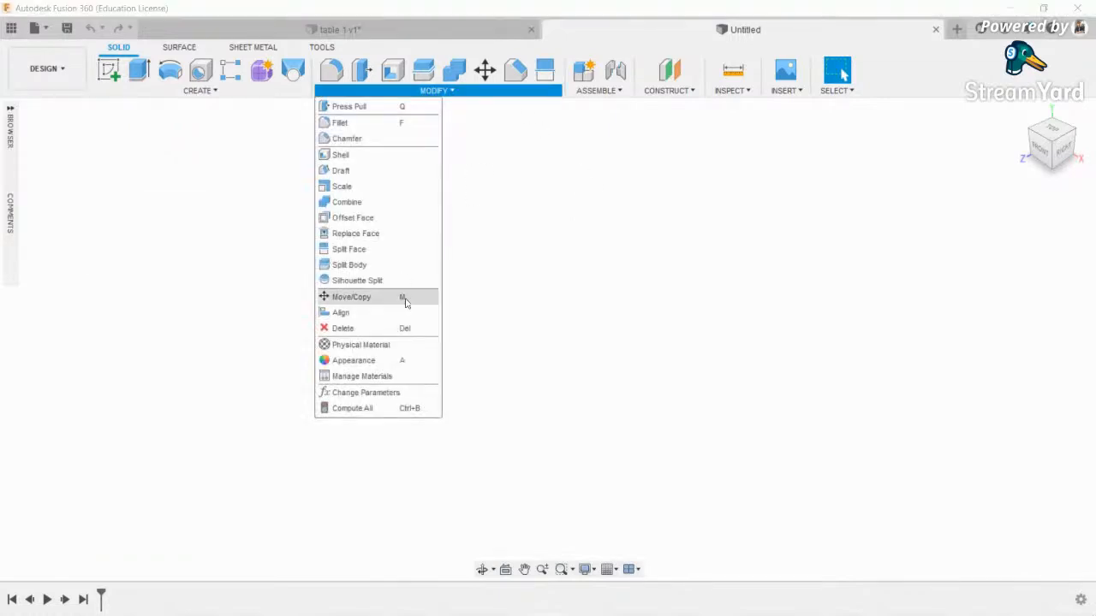
{"action": "left_click", "coordinate": [198, 91]}
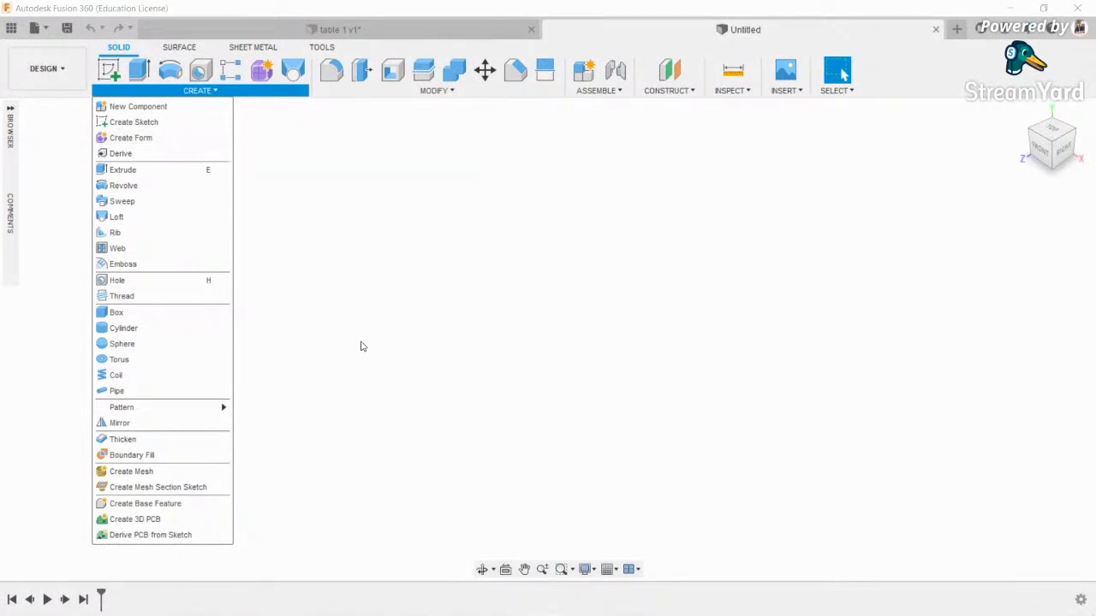
{"action": "left_click", "coordinate": [361, 346]}
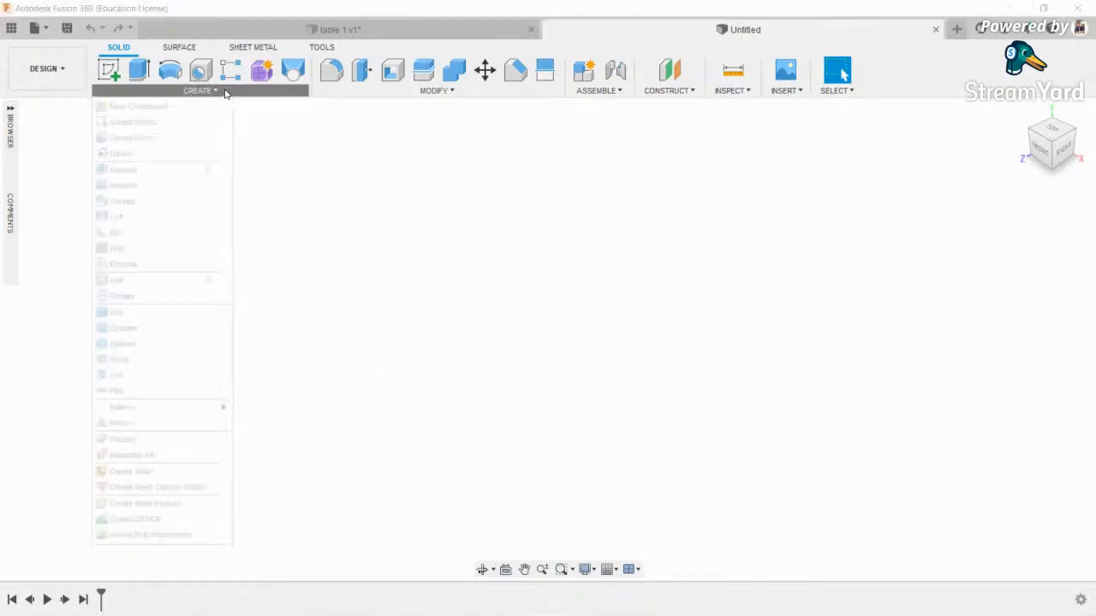
{"action": "left_click", "coordinate": [779, 76]}
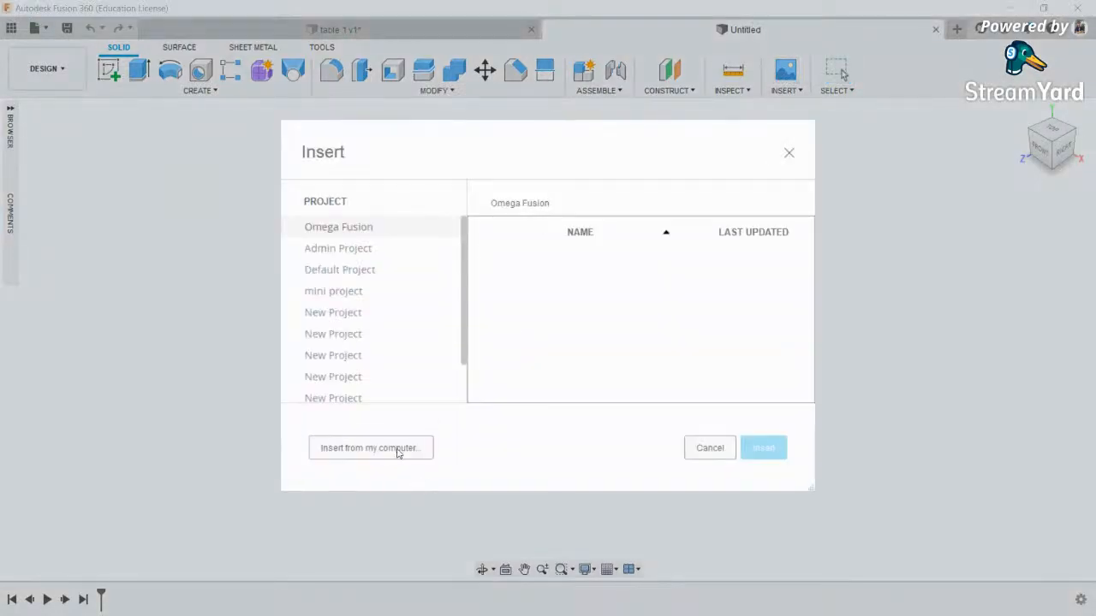
- Close the Insert dialog and start a new sketch on the right origin plane
{"action": "left_click", "coordinate": [394, 448]}
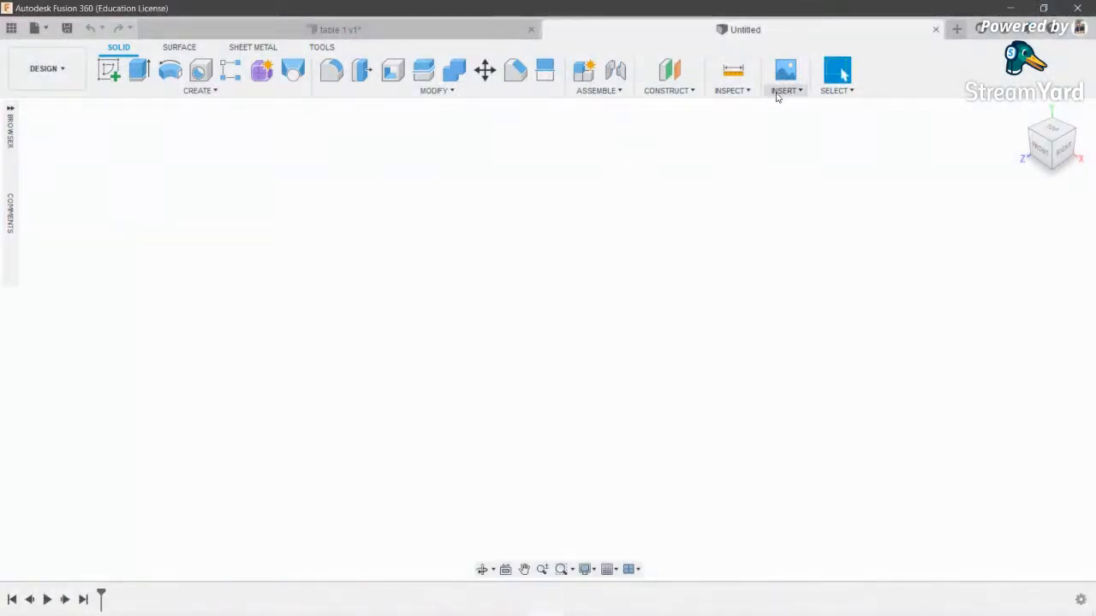
{"action": "left_click", "coordinate": [785, 90]}
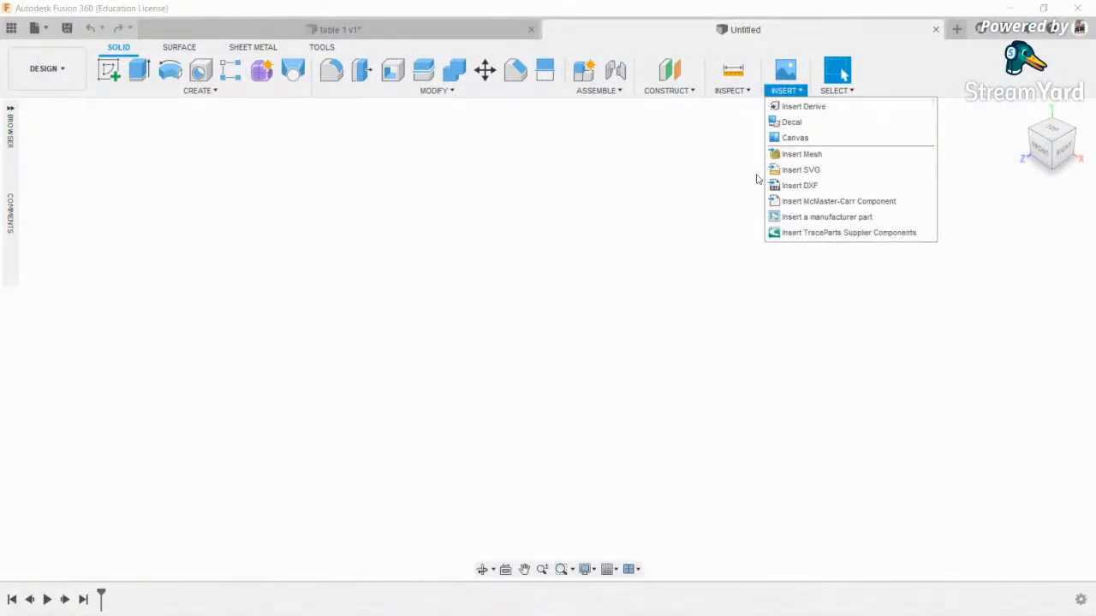
{"action": "left_click", "coordinate": [109, 70]}
{"action": "left_click", "coordinate": [455, 367]}
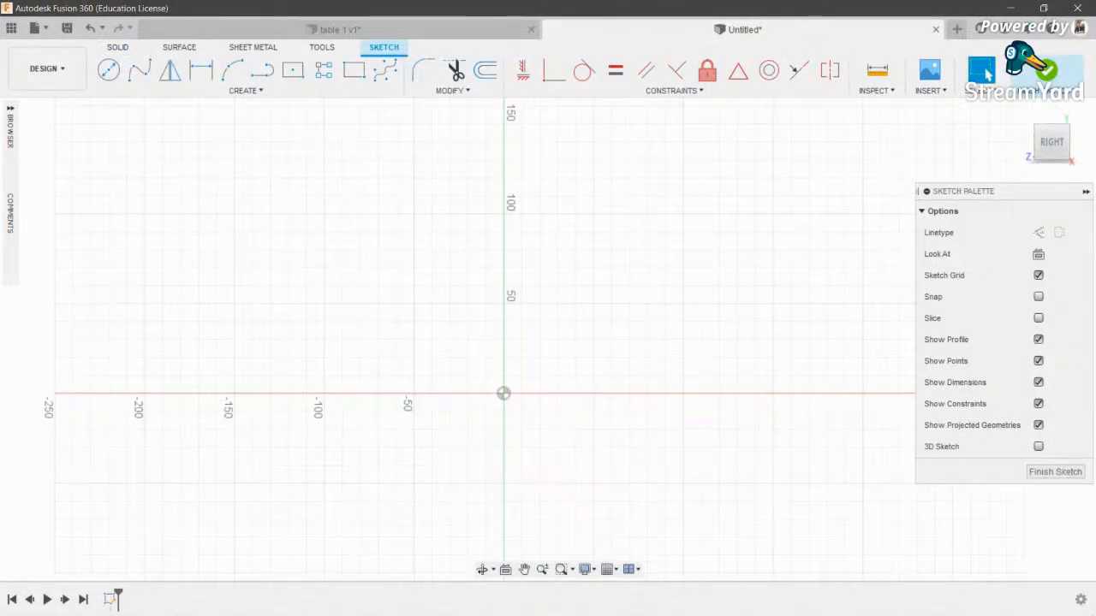
- Glance at the StreamYard broadcast window, then return to the Fusion 360 sketch
{"action": "mouse_move", "coordinate": [263, 602]}
{"action": "left_click", "coordinate": [227, 535]}
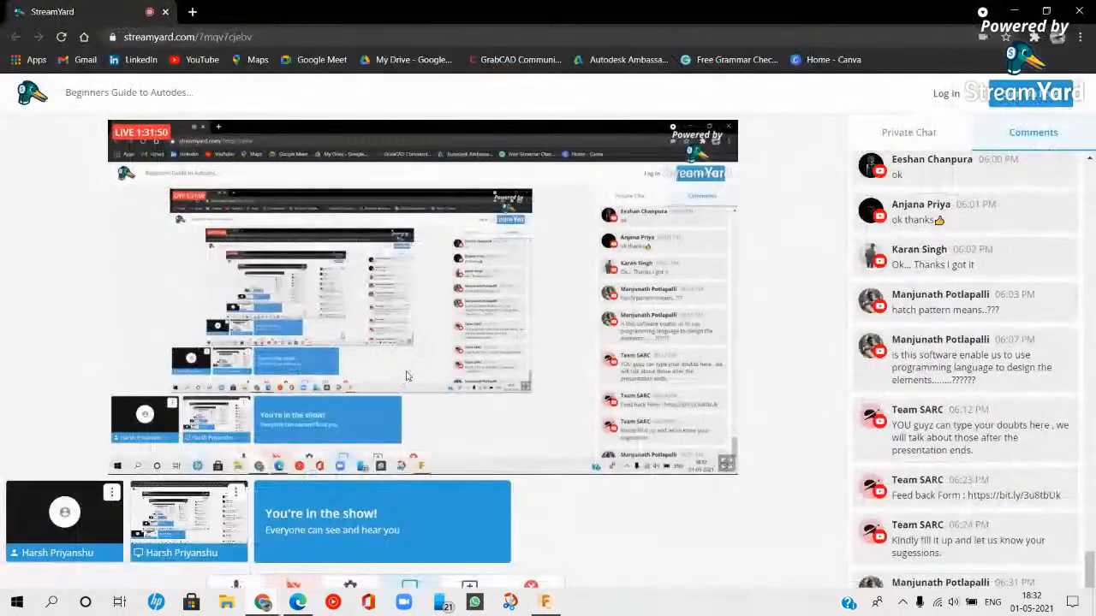
{"action": "left_click", "coordinate": [546, 601]}
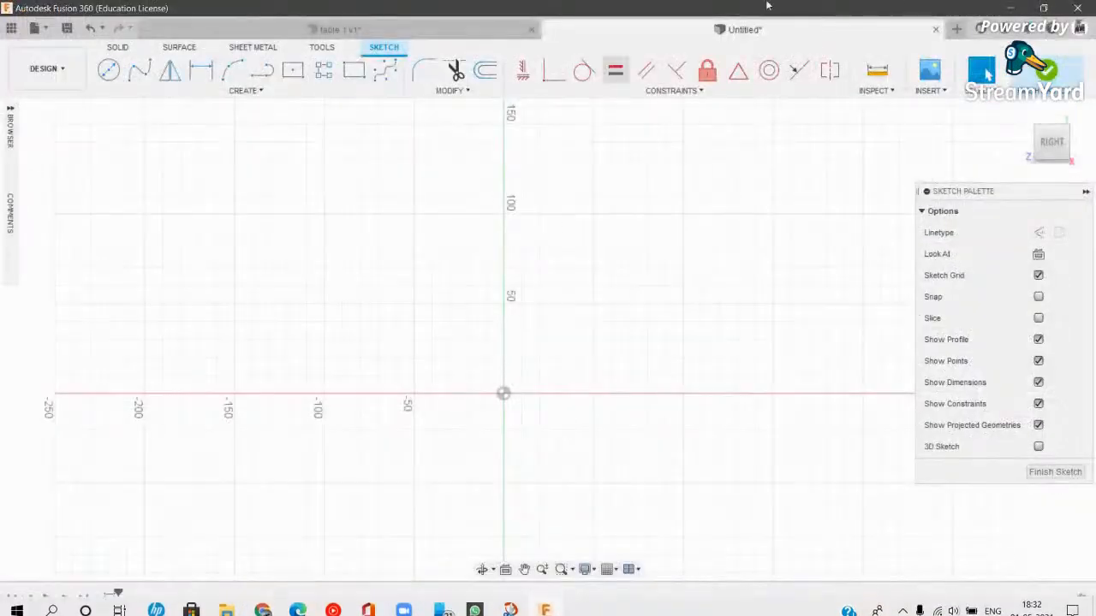
{"action": "scroll", "coordinate": [514, 287], "scroll_direction": "up", "scroll_amount": 1}
{"action": "mouse_move", "coordinate": [514, 287]}
{"action": "middle_mouse_down"}
{"action": "mouse_move", "coordinate": [574, 288]}
{"action": "mouse_move", "coordinate": [559, 286]}
{"action": "middle_mouse_up"}
- Browse to Screenshot 2021-04-22 101821.png in the modls folder for a new canvas
{"action": "left_click", "coordinate": [926, 69]}
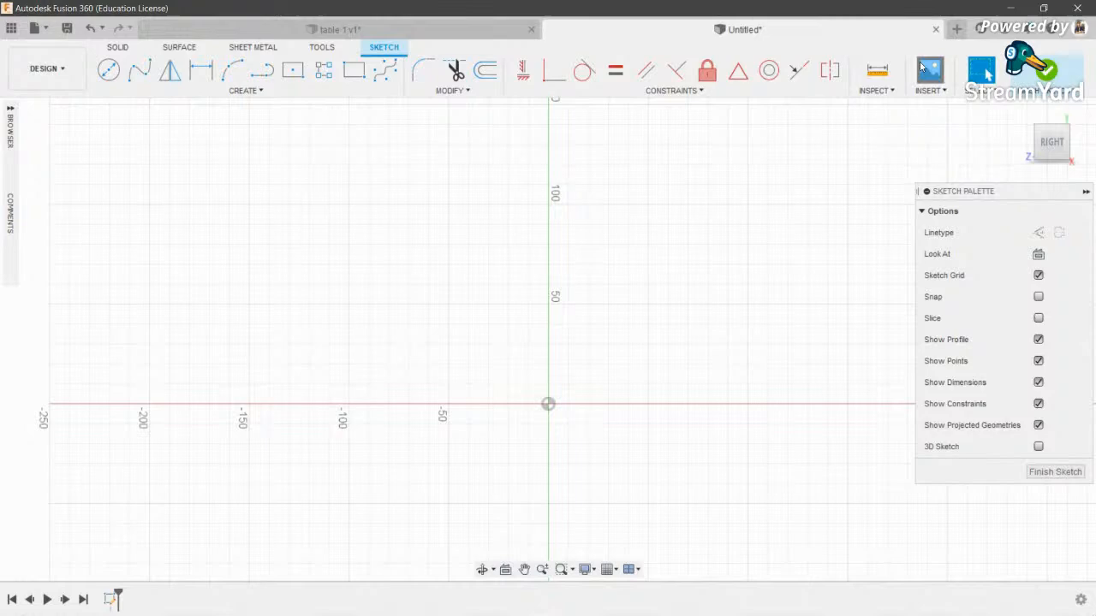
{"action": "left_click", "coordinate": [392, 444]}
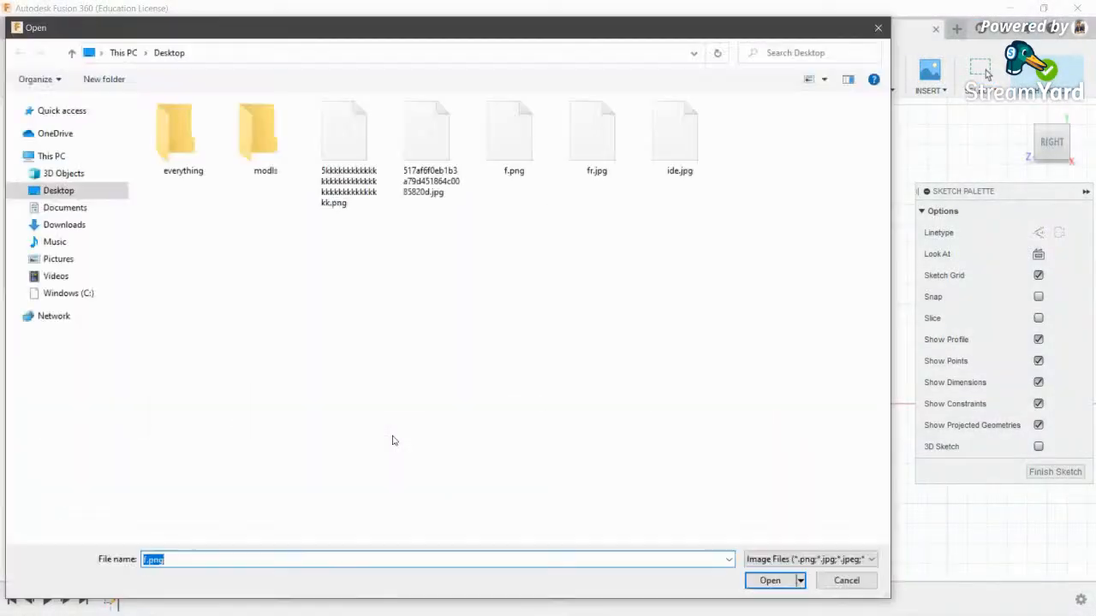
{"action": "left_click", "coordinate": [289, 162]}
{"action": "double_click", "coordinate": [289, 163]}
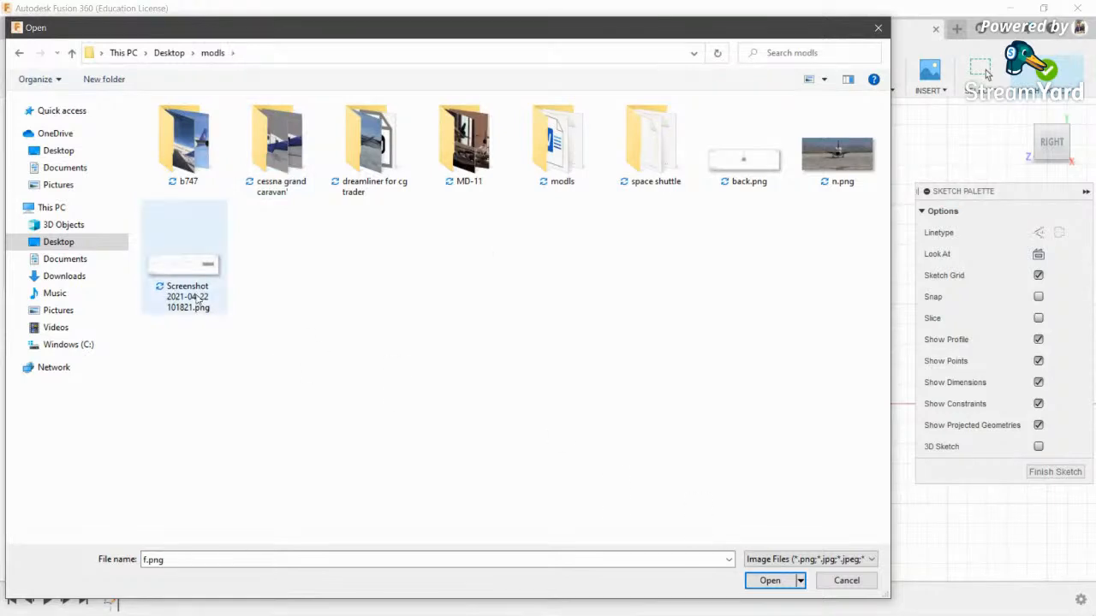
{"action": "left_click", "coordinate": [196, 293]}
- Confirm in the file's Properties details that it is 1872 × 547 pixels, then cancel the insert
{"action": "right_click", "coordinate": [171, 275]}
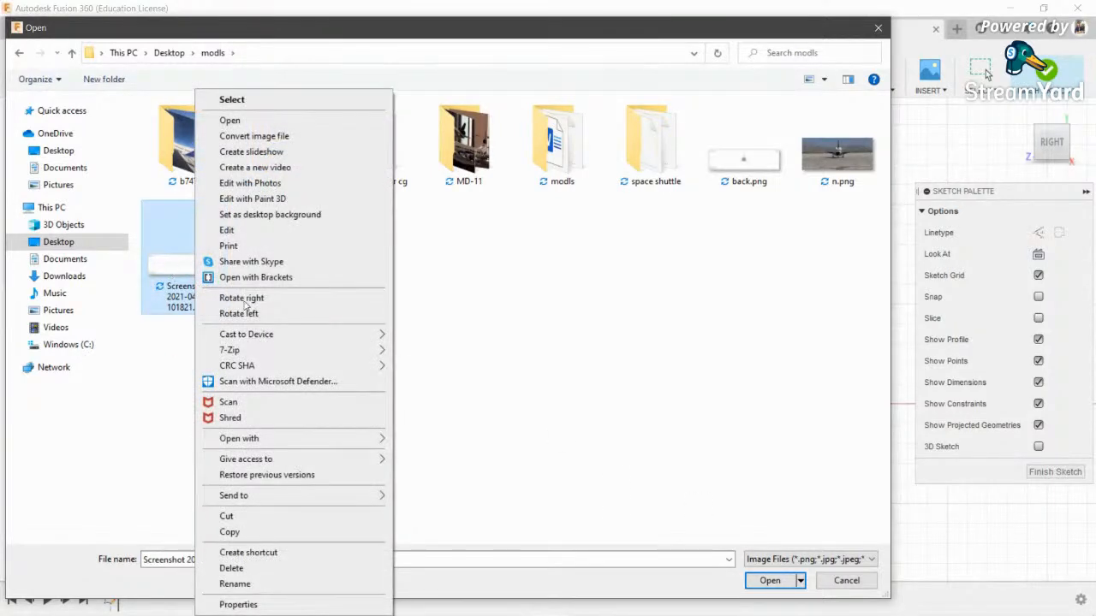
{"action": "left_click", "coordinate": [271, 605]}
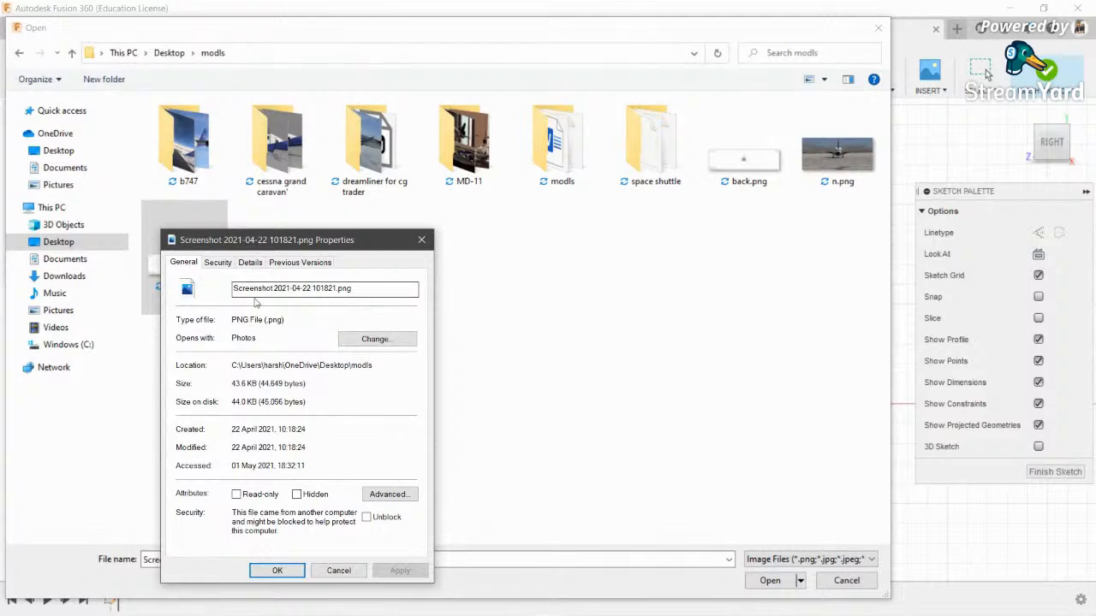
{"action": "left_click", "coordinate": [250, 263]}
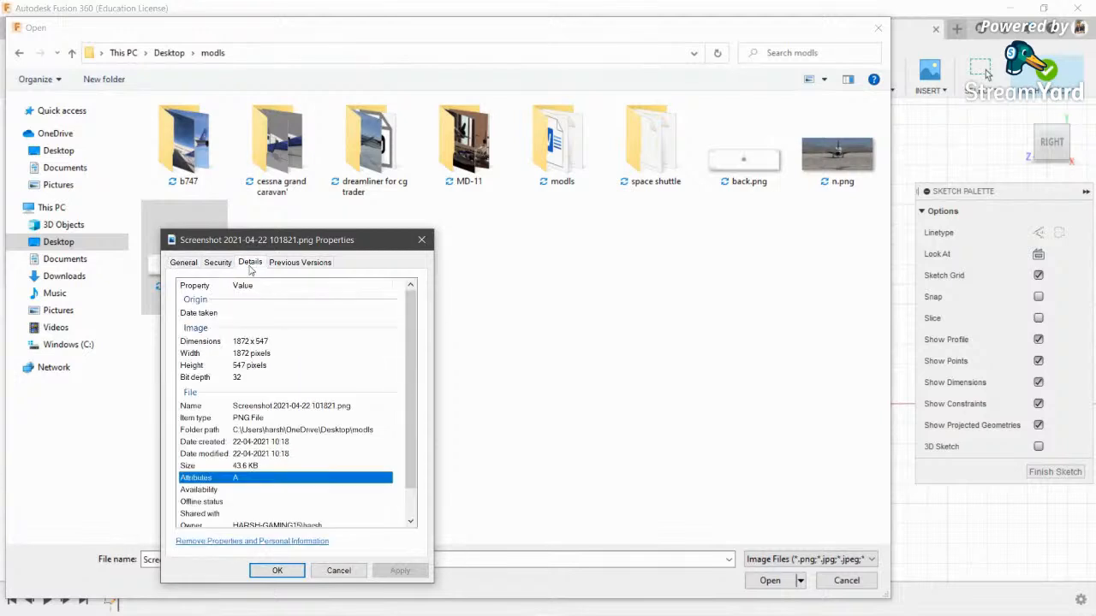
{"action": "left_click", "coordinate": [236, 344]}
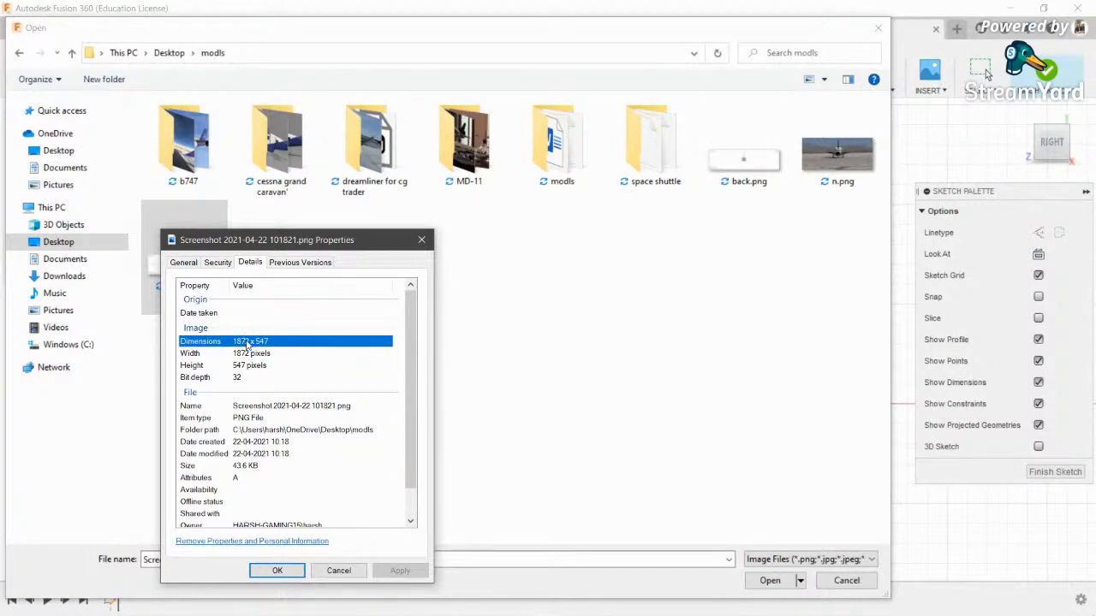
{"action": "left_click", "coordinate": [338, 571]}
{"action": "left_click", "coordinate": [846, 581]}
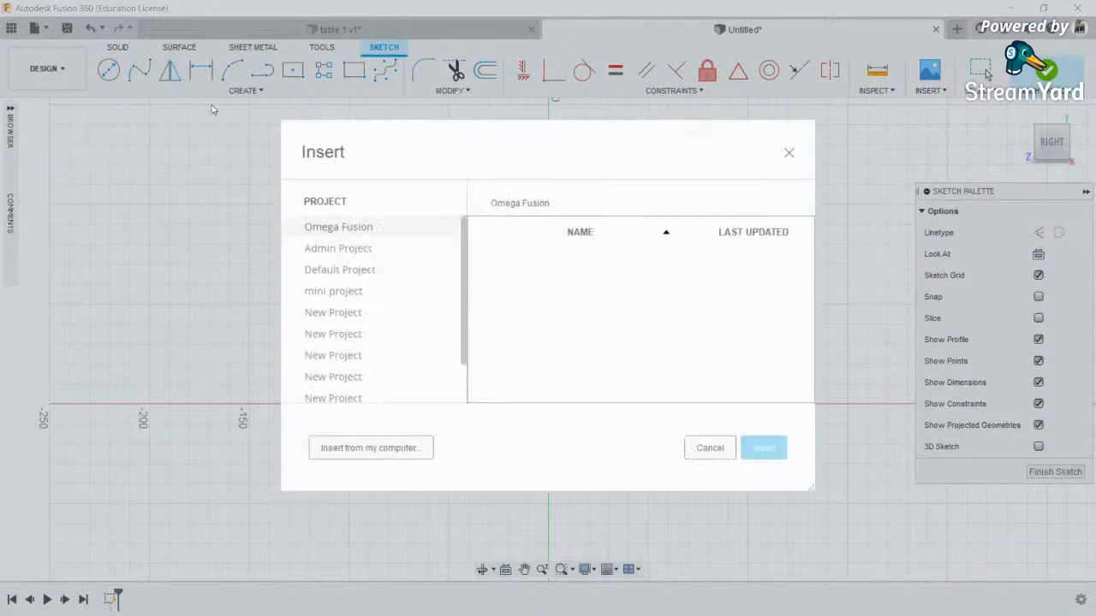
{"action": "left_click", "coordinate": [715, 449]}
{"action": "scroll", "coordinate": [482, 298], "scroll_direction": "down", "scroll_amount": 4}
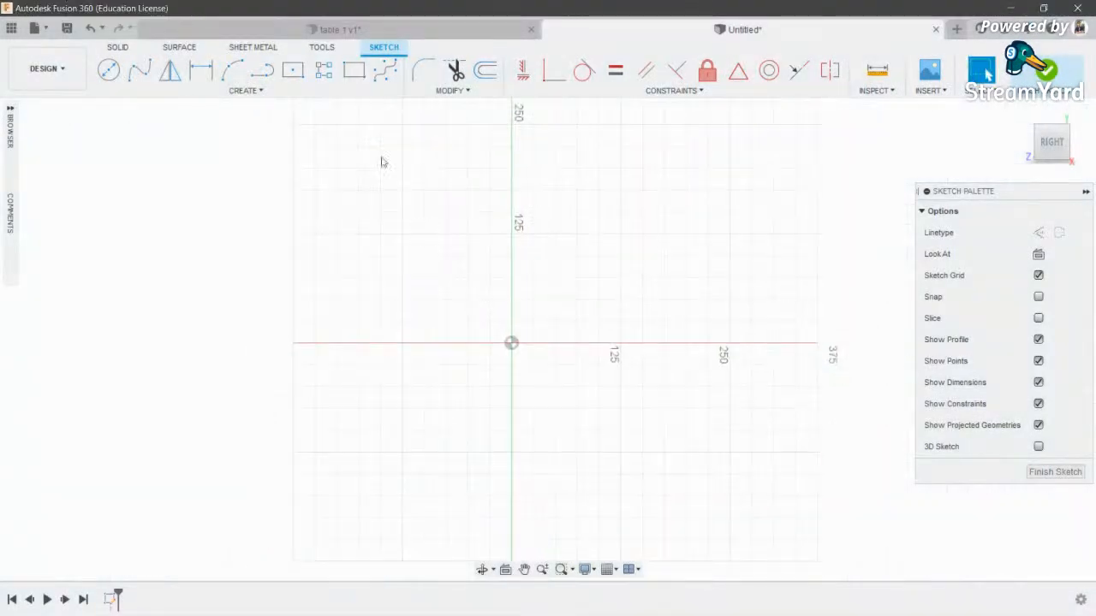
- Begin a center rectangle at the sketch origin, entering 18 as the first dimension
{"action": "left_click", "coordinate": [292, 69]}
{"action": "left_click", "coordinate": [511, 343]}
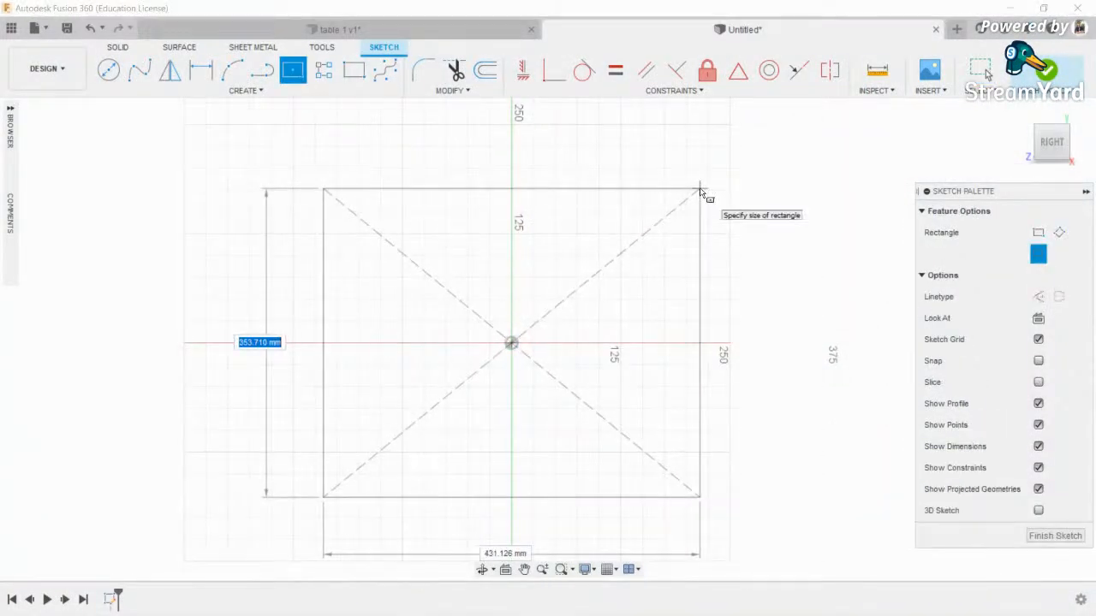
{"action": "type", "text": "1872"}
{"action": "key", "text": "Tab"}
- Recheck the screenshot's detailed properties from the canvas file browser, then cancel the insert
{"action": "left_click", "coordinate": [931, 72]}
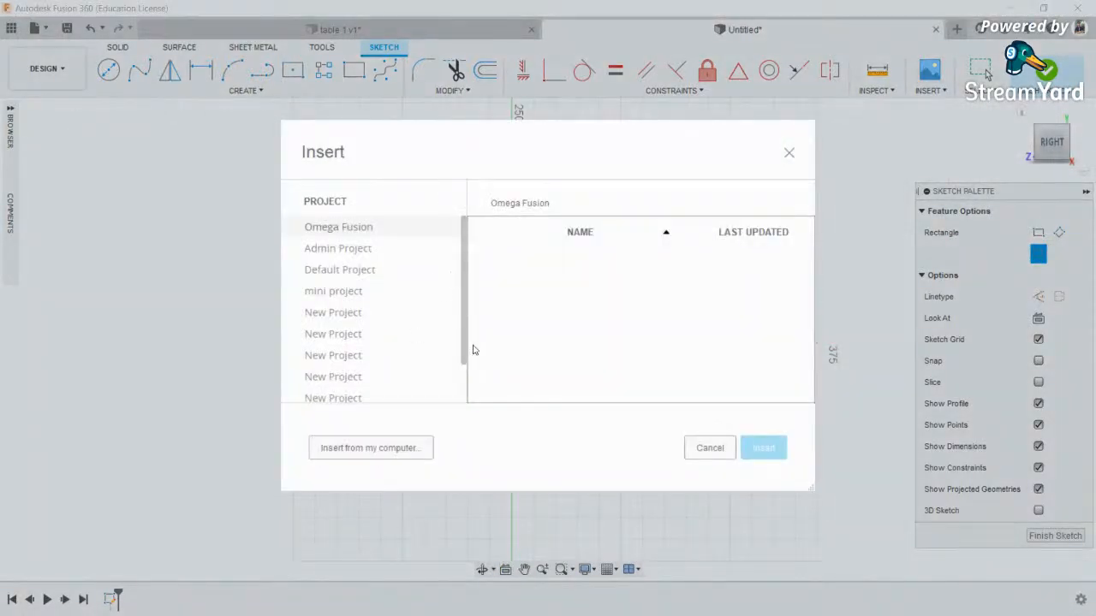
{"action": "left_click", "coordinate": [370, 450]}
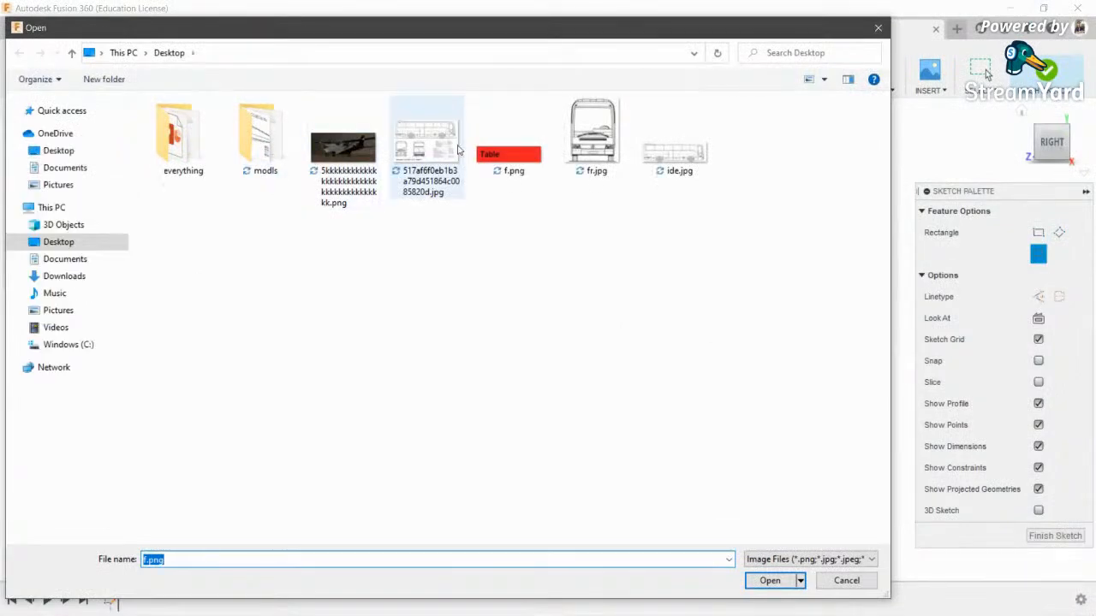
{"action": "double_click", "coordinate": [257, 137]}
{"action": "left_click", "coordinate": [183, 274]}
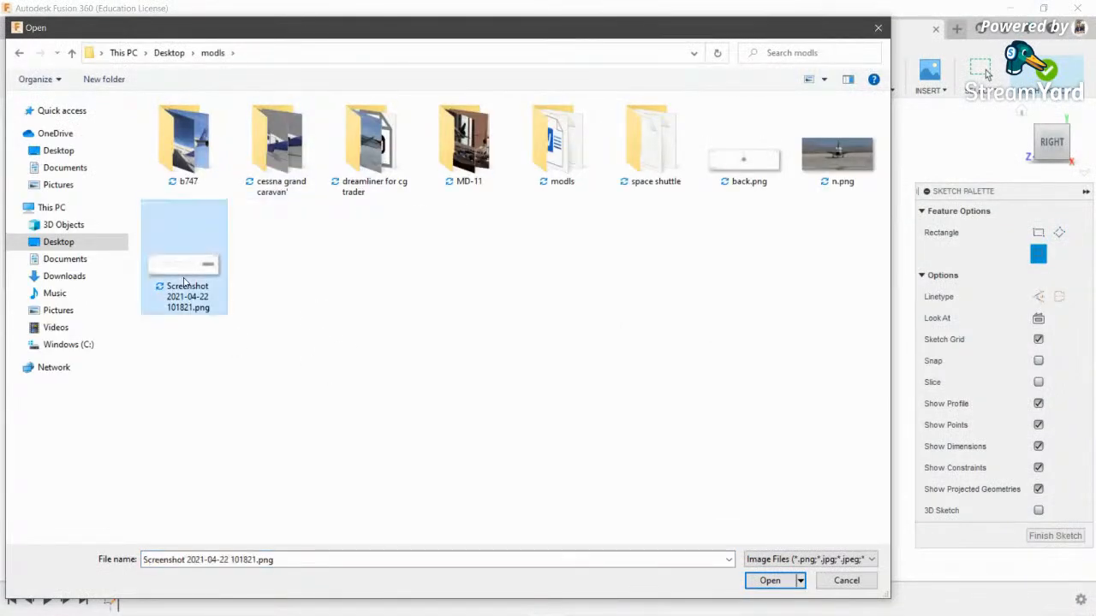
{"action": "right_click", "coordinate": [184, 282]}
{"action": "left_click", "coordinate": [224, 604]}
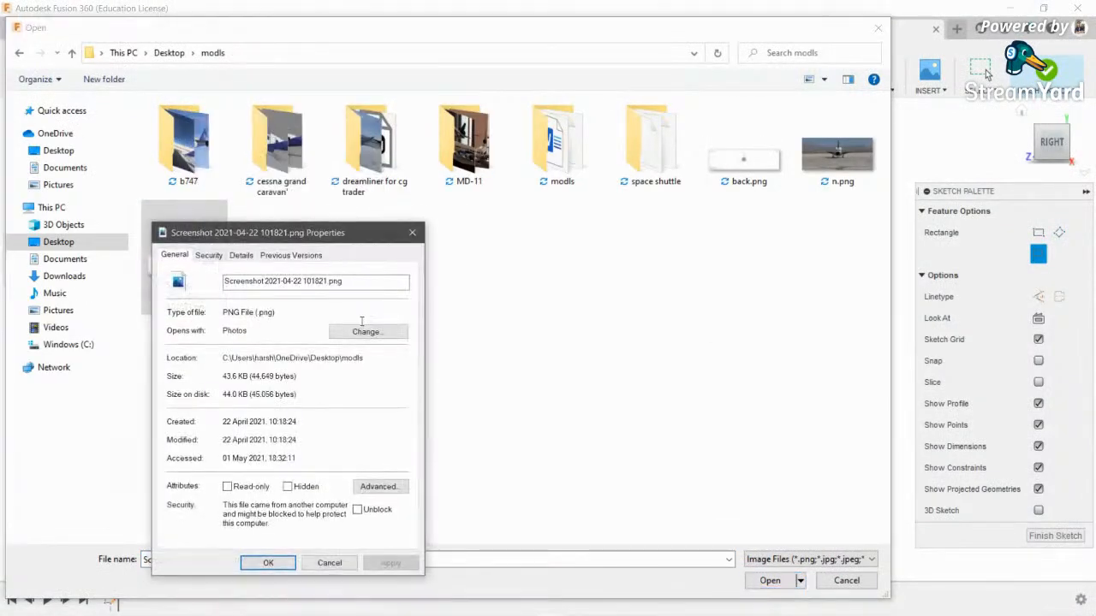
{"action": "left_click", "coordinate": [241, 255]}
{"action": "left_click", "coordinate": [329, 564]}
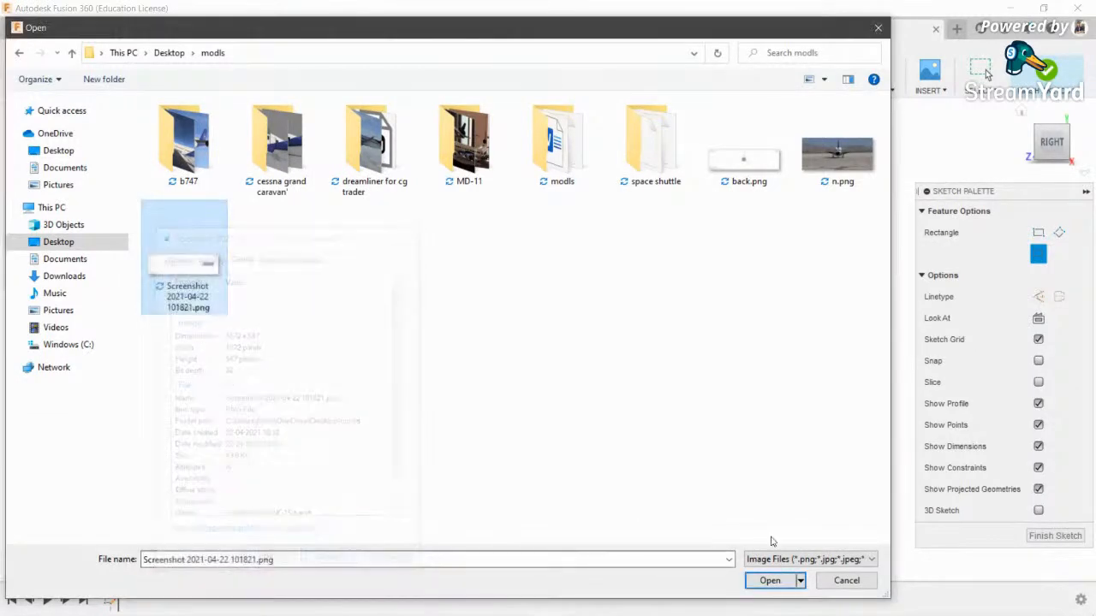
{"action": "left_click", "coordinate": [846, 581]}
{"action": "left_click", "coordinate": [707, 447]}
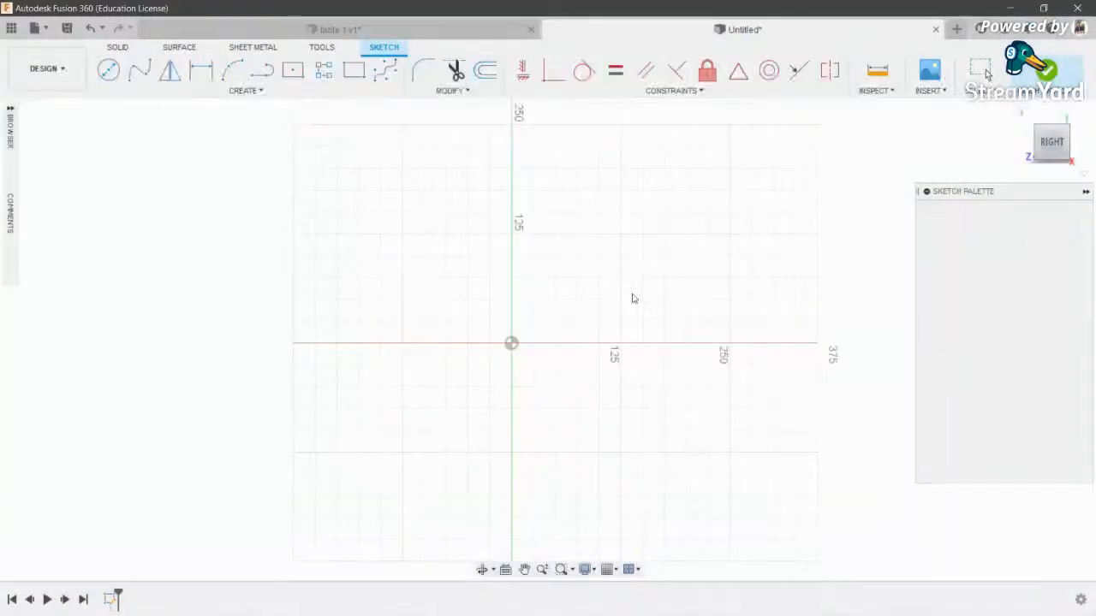
- Draw a center rectangle at the origin measuring 1872 by 547 mm
{"action": "left_click", "coordinate": [292, 69]}
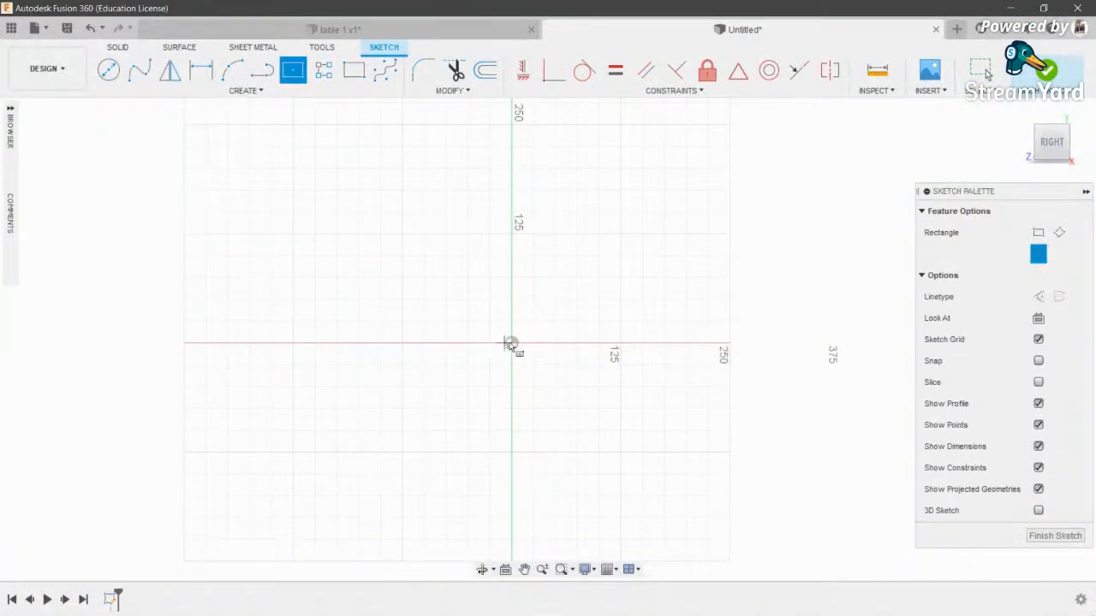
{"action": "left_click", "coordinate": [512, 343]}
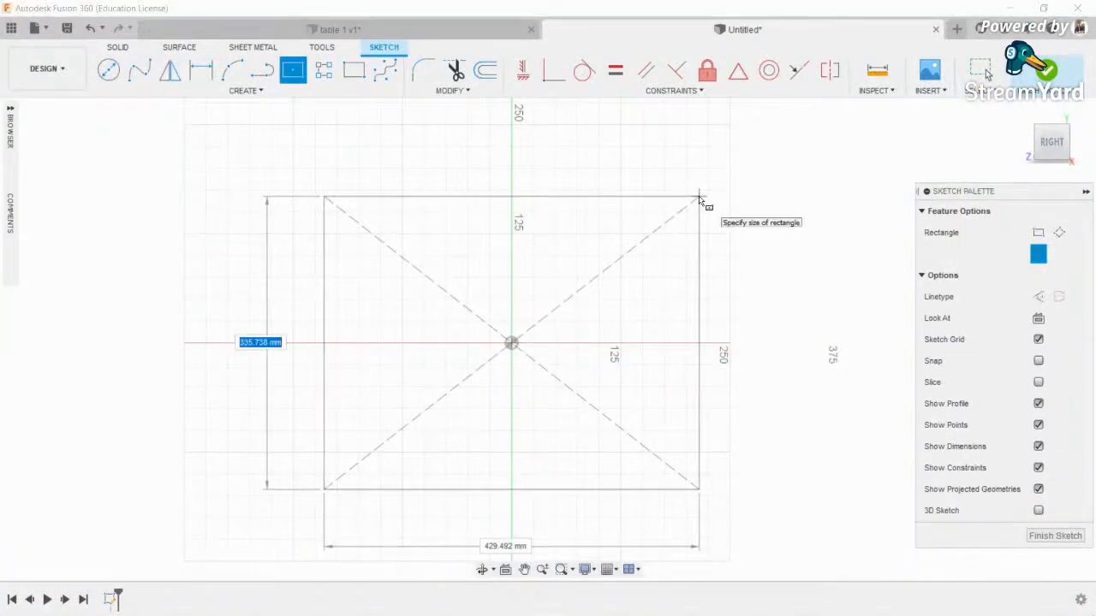
{"action": "type", "text": "547"}
{"action": "key", "text": "Tab"}
{"action": "type", "text": "1872"}
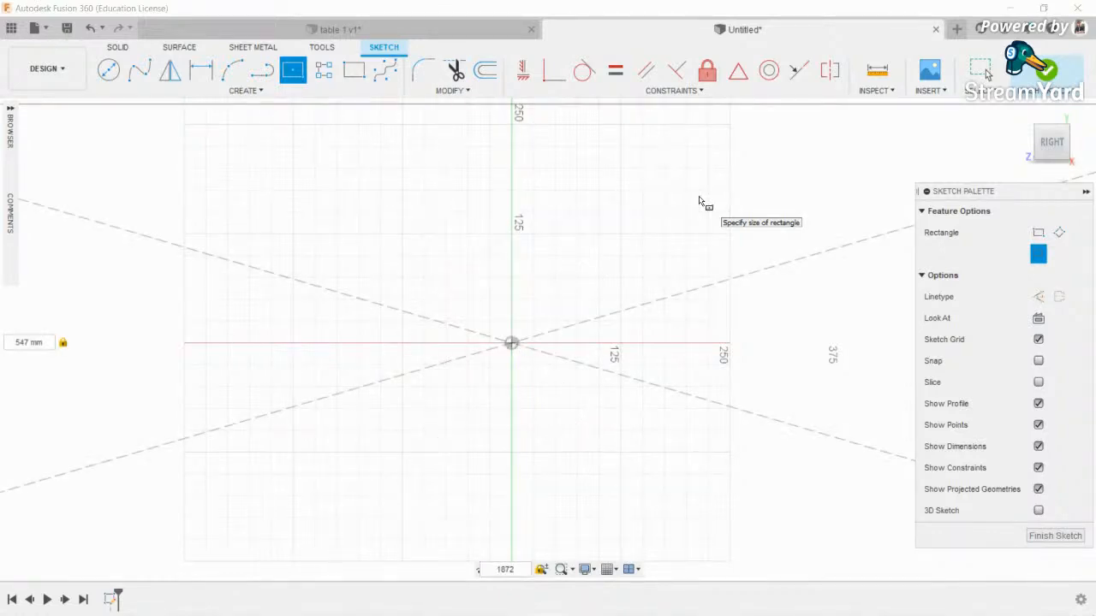
{"action": "scroll", "coordinate": [501, 245], "scroll_direction": "down", "scroll_amount": 5}
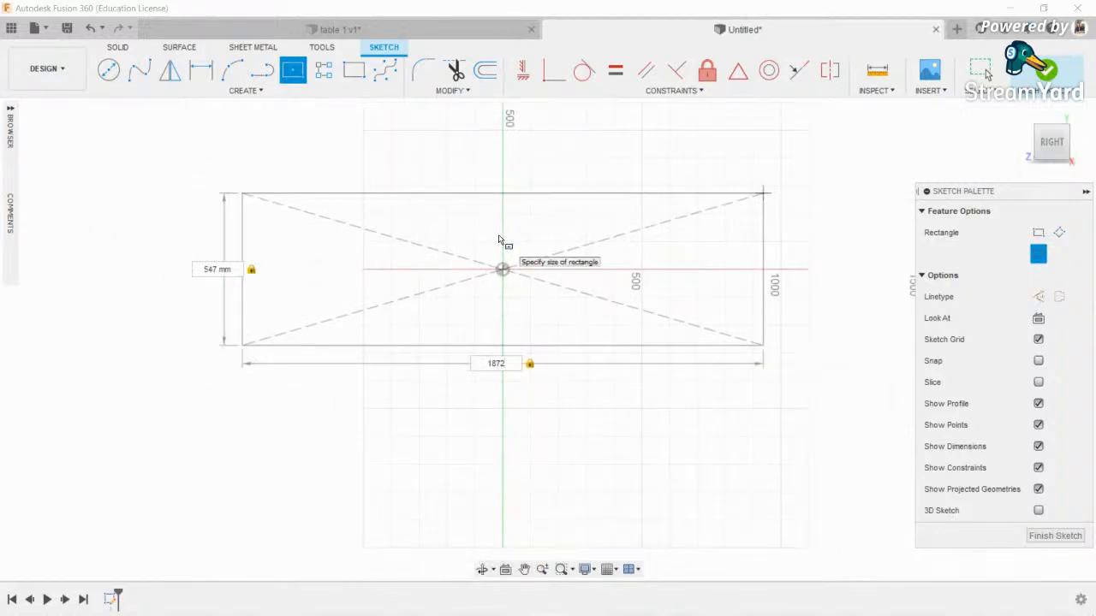
{"action": "key", "text": "Return"}
{"action": "middle_click_drag", "start_coordinate": [502, 240], "coordinate": [538, 352]}
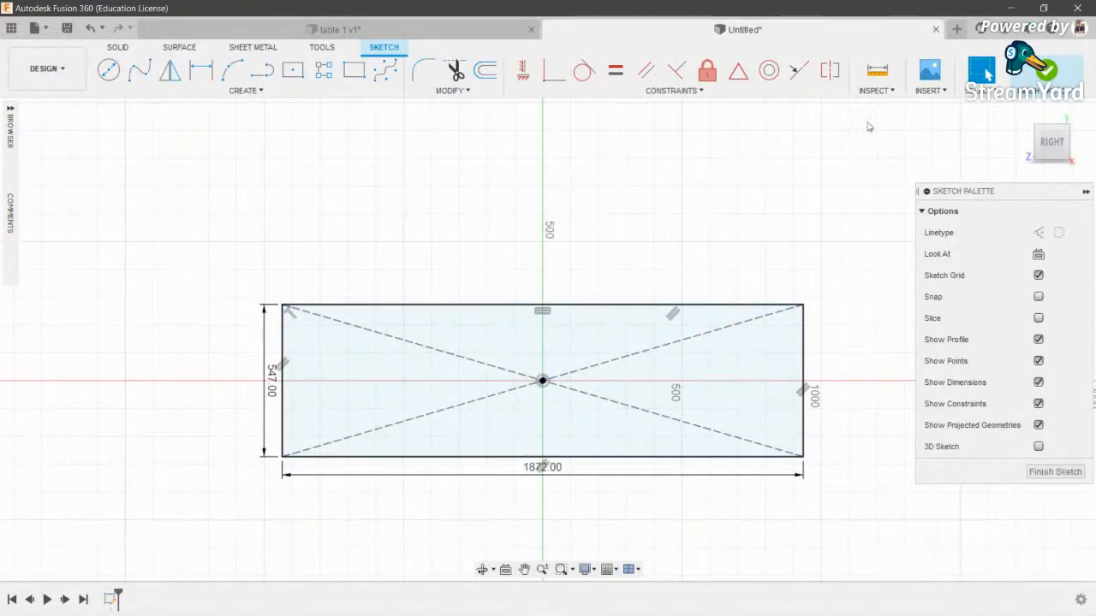
- Insert a canvas from this computer and browse into the modls folder
{"action": "left_click", "coordinate": [930, 68]}
{"action": "left_click", "coordinate": [375, 452]}
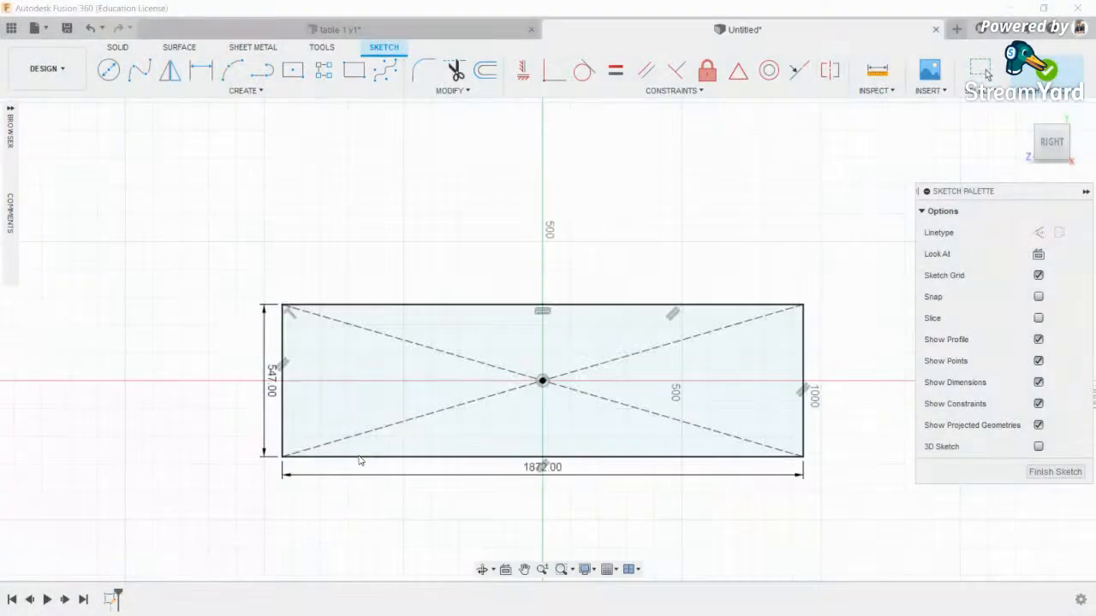
{"action": "double_click", "coordinate": [261, 135]}
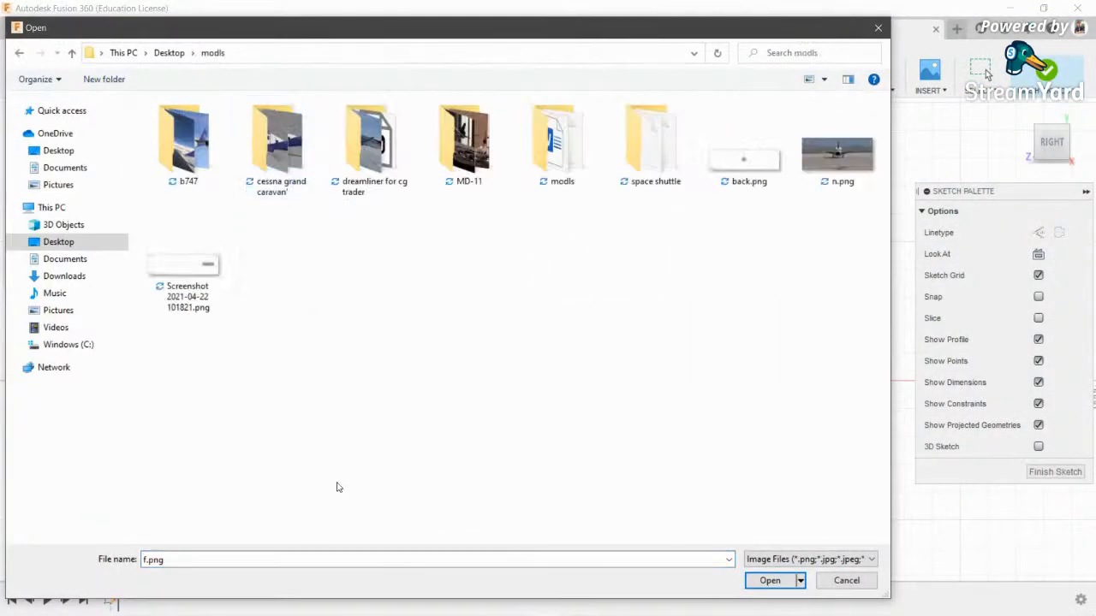
- Place the rocket screenshot as a canvas on the 1872 × 547 rectangle face
{"action": "double_click", "coordinate": [184, 256]}
{"action": "left_click", "coordinate": [308, 384]}
{"action": "scroll", "coordinate": [580, 344], "scroll_direction": "up", "scroll_amount": 3}
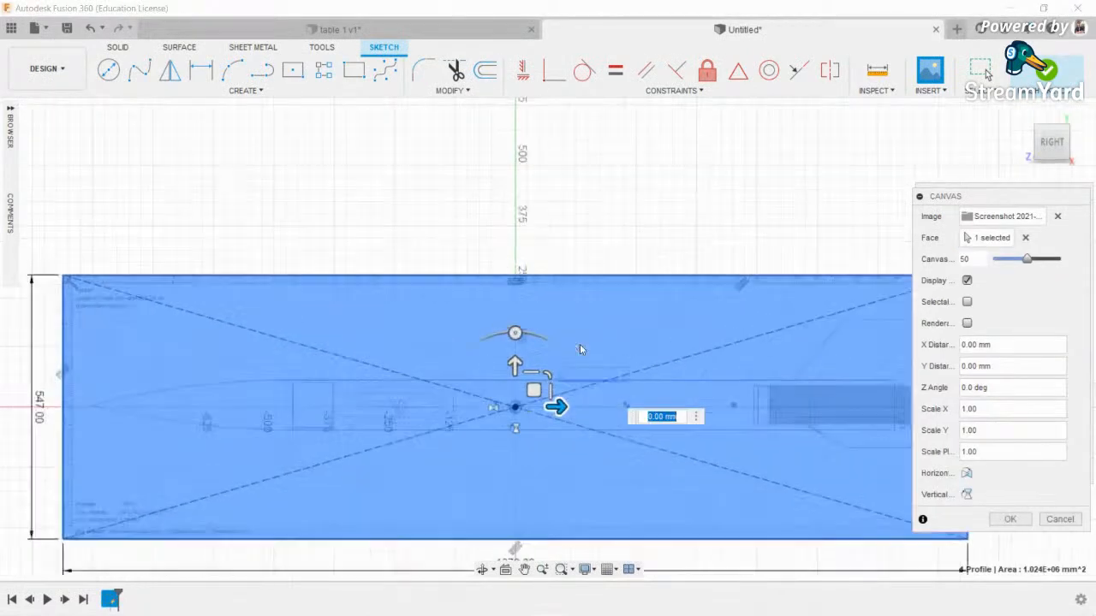
{"action": "scroll", "coordinate": [585, 358], "scroll_direction": "down", "scroll_amount": 2}
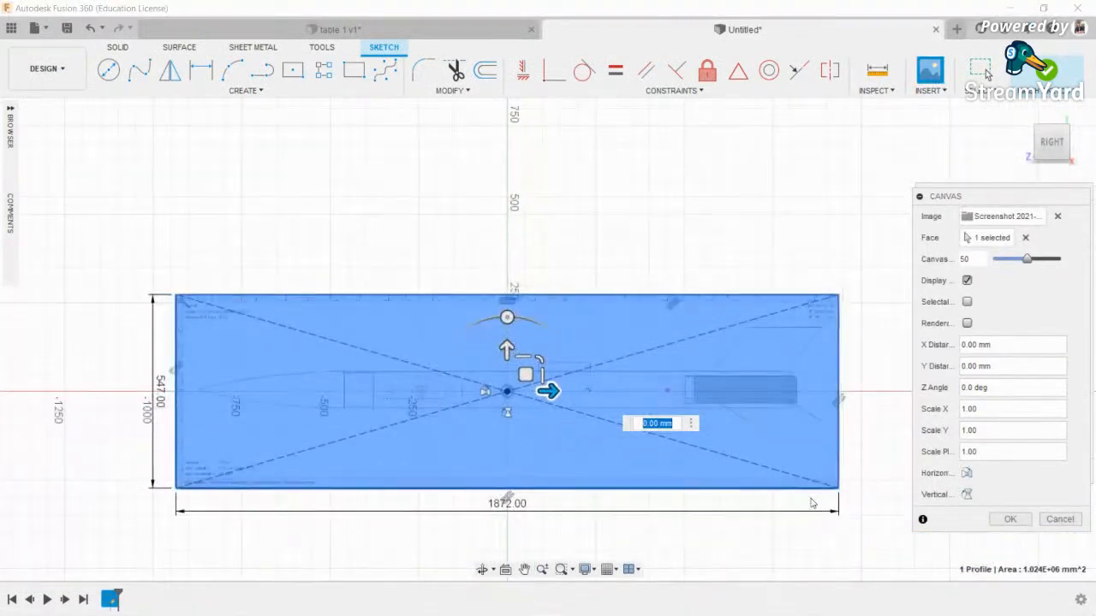
{"action": "left_click", "coordinate": [1011, 520]}
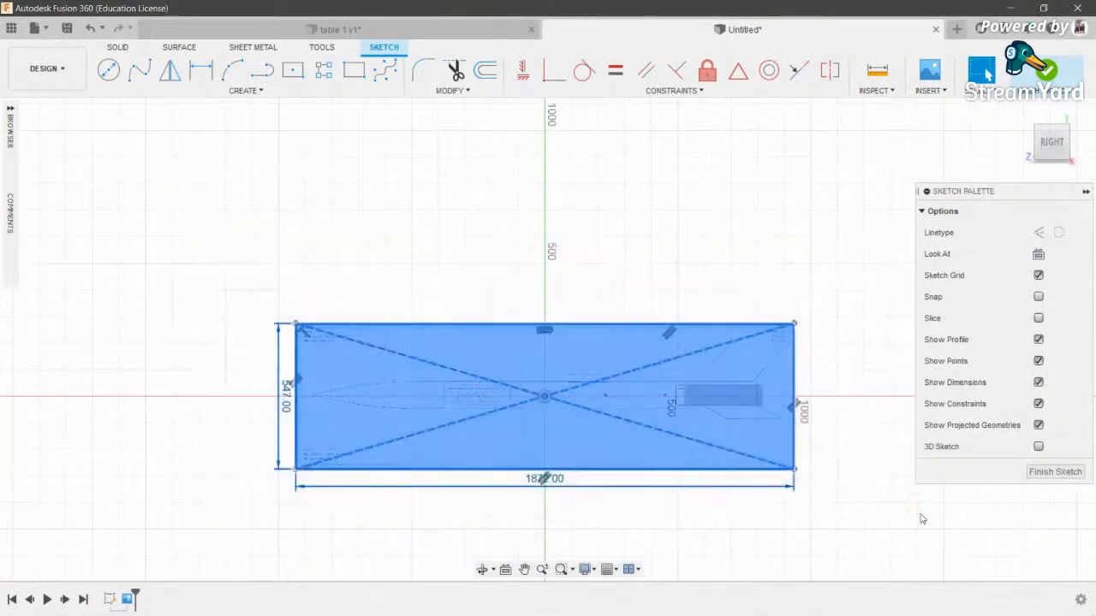
- Edit the screenshot canvas from the Browser and rotate it -90° so the rocket stands upright
{"action": "left_click", "coordinate": [10, 109]}
{"action": "left_click", "coordinate": [31, 197]}
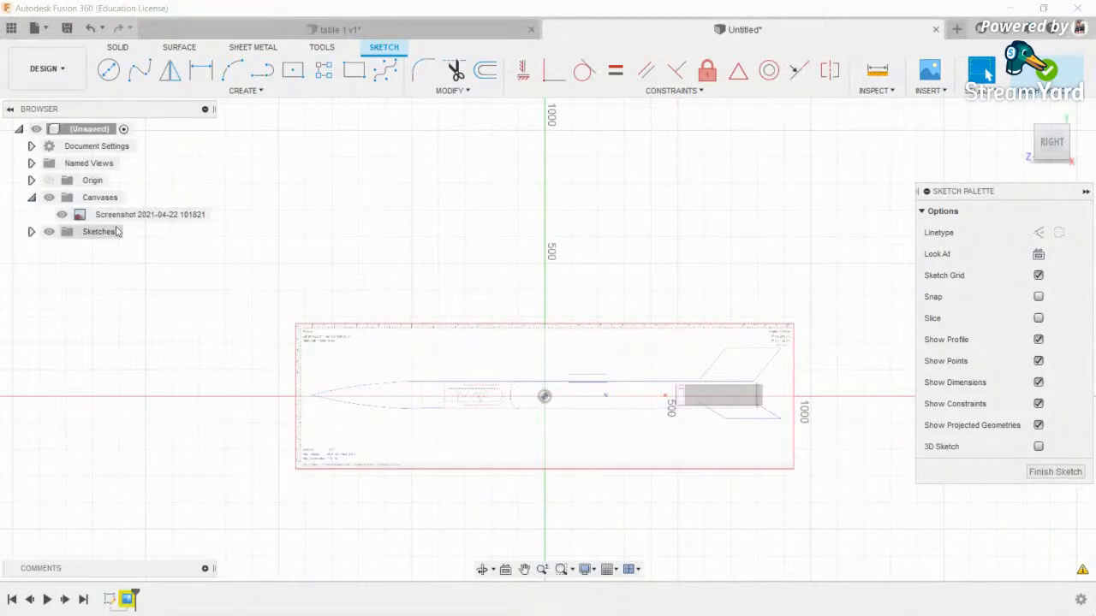
{"action": "right_click", "coordinate": [86, 215]}
{"action": "left_click", "coordinate": [142, 245]}
{"action": "left_click_drag", "start_coordinate": [545, 323], "coordinate": [642, 397]}
{"action": "scroll", "coordinate": [585, 399], "scroll_direction": "down", "scroll_amount": 4}
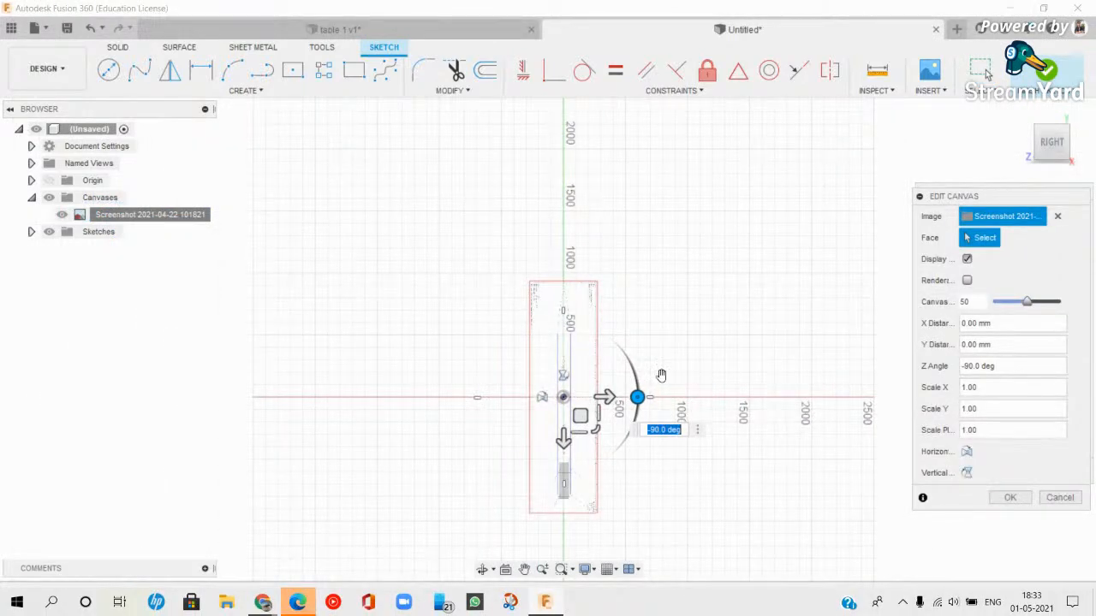
{"action": "scroll", "coordinate": [541, 383], "scroll_direction": "up", "scroll_amount": 3}
{"action": "left_click", "coordinate": [304, 601]}
- Slide the rocket canvas to a -900 mm X offset along the sketch
{"action": "left_click", "coordinate": [545, 602]}
{"action": "left_click_drag", "start_coordinate": [581, 455], "coordinate": [563, 267]}
{"action": "scroll", "coordinate": [571, 250], "scroll_direction": "up", "scroll_amount": 3}
{"action": "middle_click_drag", "start_coordinate": [575, 257], "coordinate": [572, 515]}
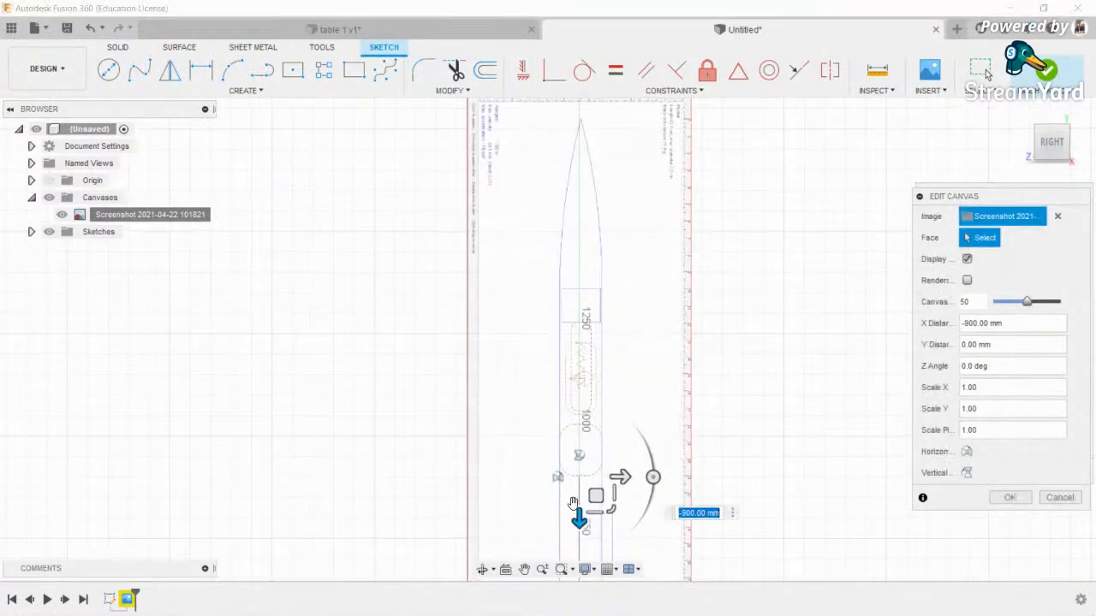
- Nudge the canvas sideways with Y offsets of -40, -25, -19 and -10 mm, then finish editing
{"action": "left_click_drag", "start_coordinate": [623, 478], "coordinate": [620, 478]}
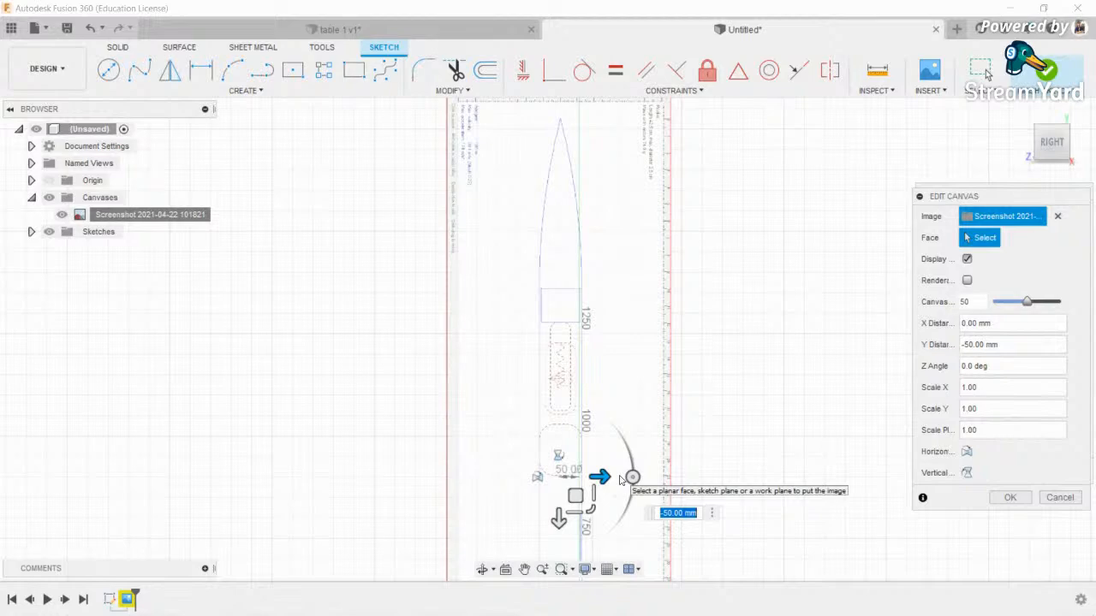
{"action": "key", "text": "Return"}
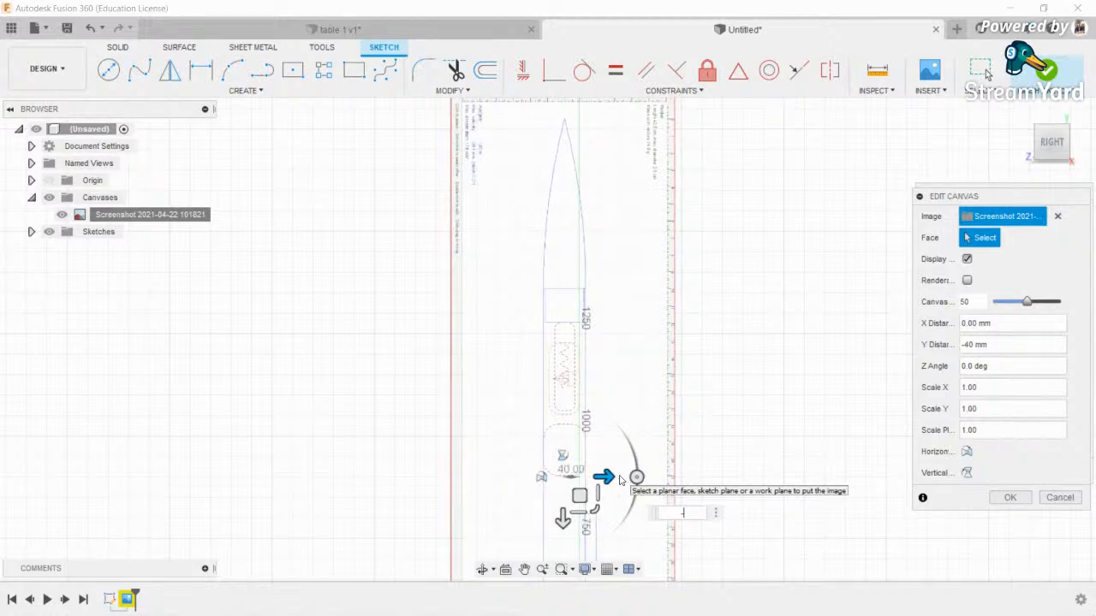
{"action": "type", "text": "-25"}
{"action": "key", "text": "Return"}
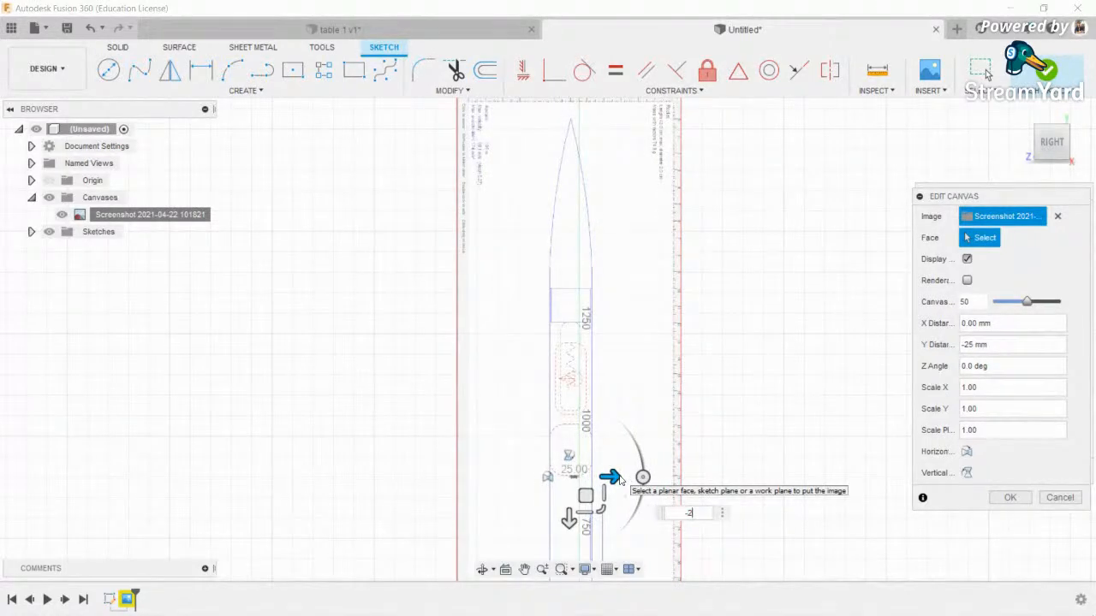
{"action": "key", "text": "Return"}
{"action": "type", "text": "-1"}
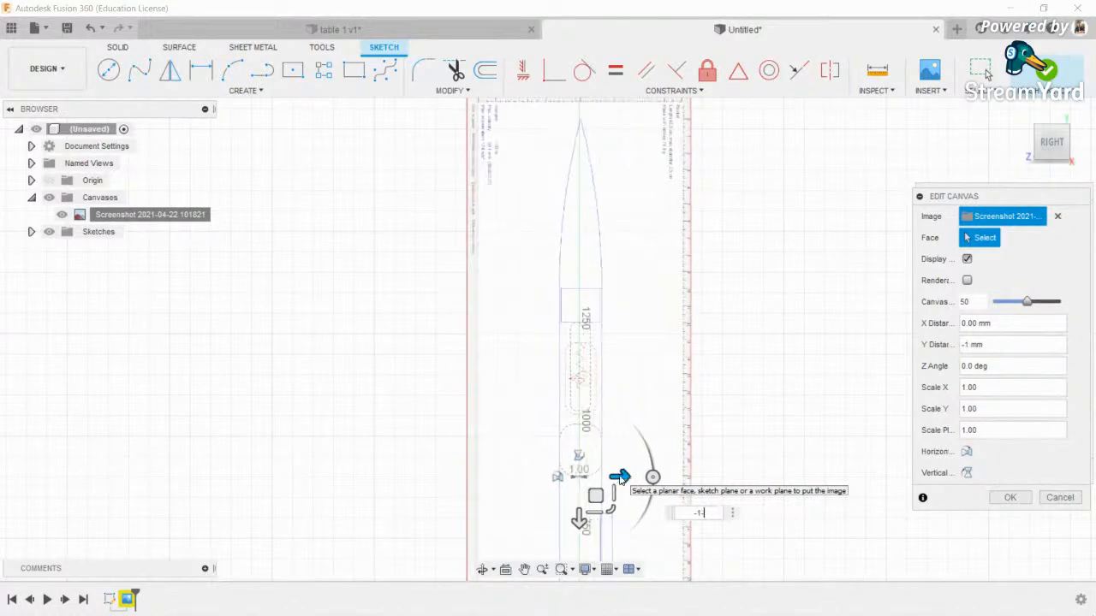
{"action": "type", "text": "0"}
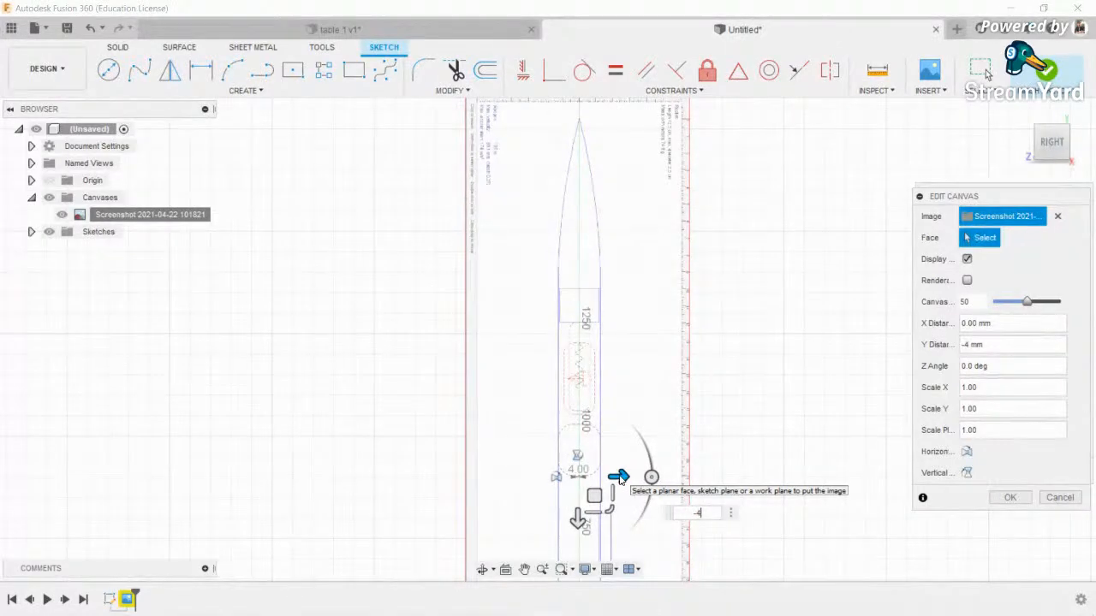
{"action": "key", "text": "Return"}
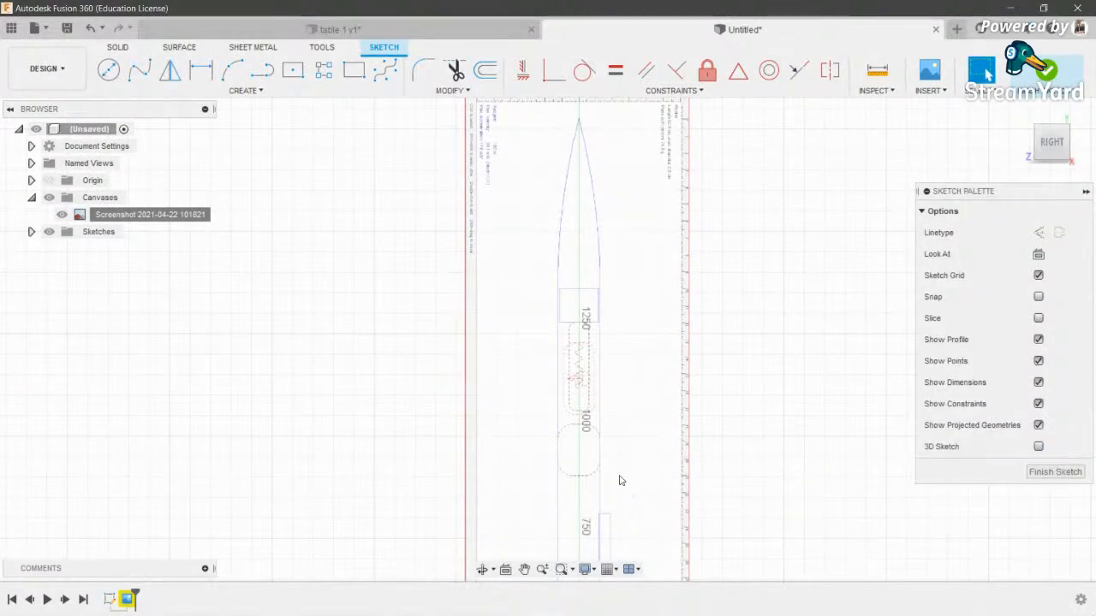
{"action": "scroll", "coordinate": [623, 481], "scroll_direction": "down", "scroll_amount": 3}
{"action": "middle_click_drag", "start_coordinate": [646, 477], "coordinate": [655, 468]}
{"action": "scroll", "coordinate": [520, 181], "scroll_direction": "up", "scroll_amount": 10}
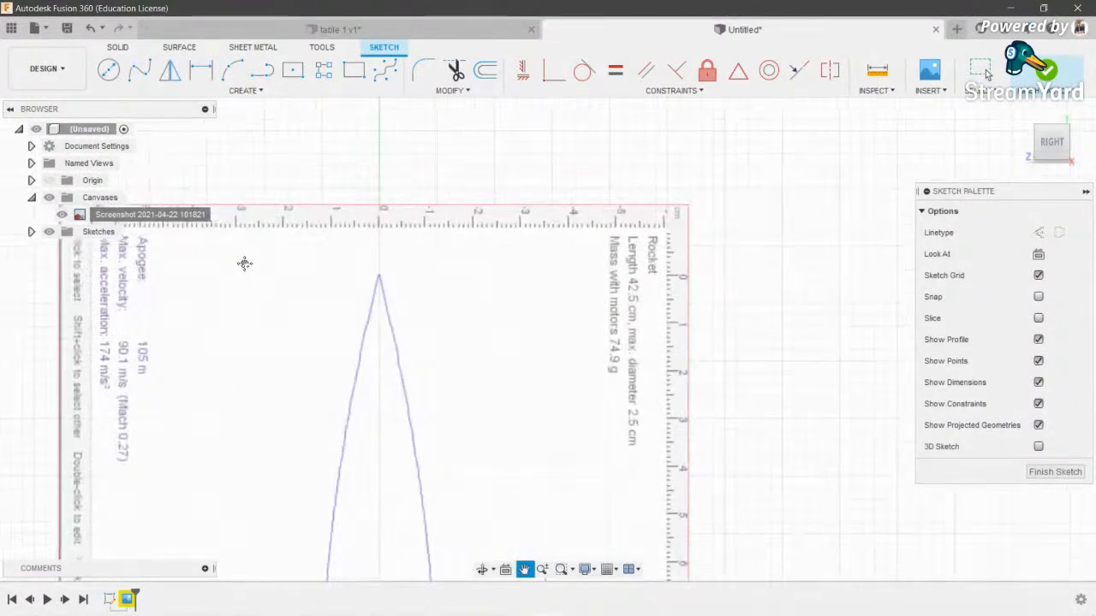
{"action": "middle_click_drag", "start_coordinate": [682, 298], "coordinate": [637, 223]}
{"action": "scroll", "coordinate": [637, 222], "scroll_direction": "down", "scroll_amount": 3}
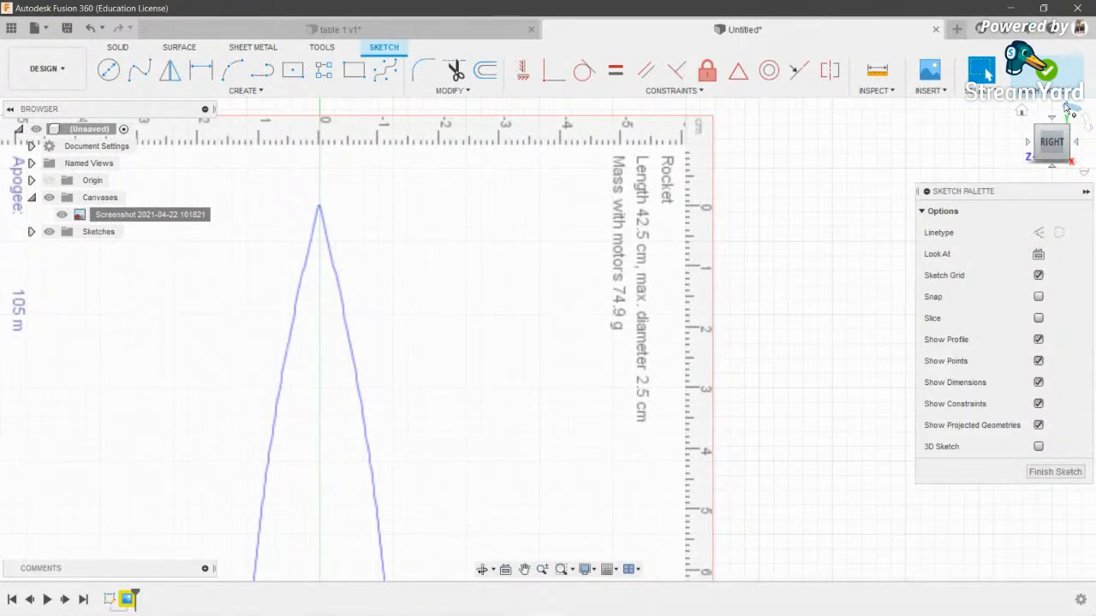
{"action": "left_click", "coordinate": [1068, 108]}
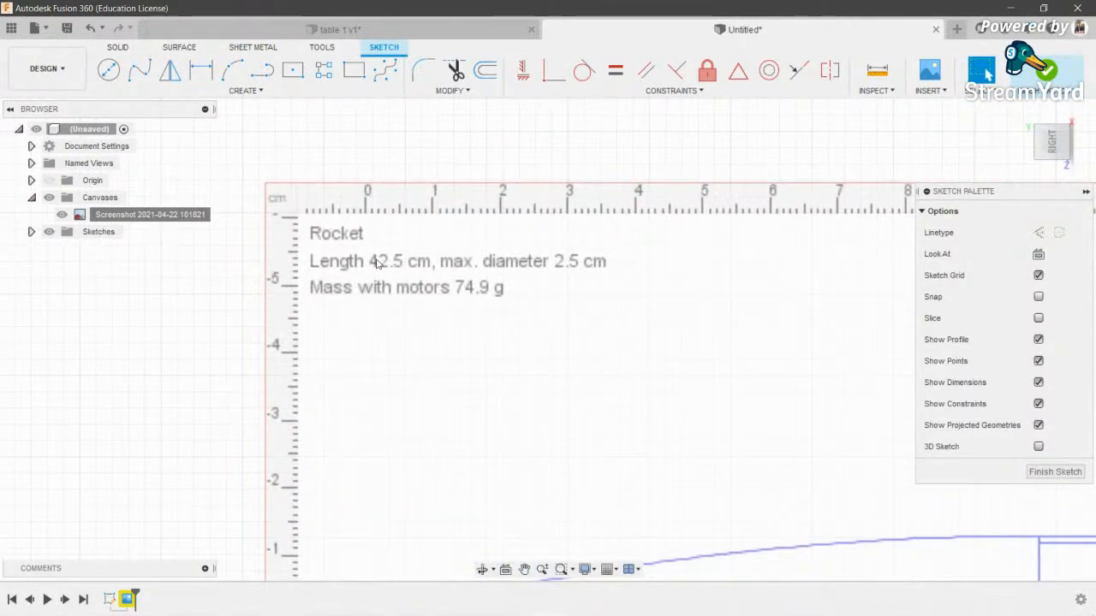
{"action": "scroll", "coordinate": [376, 263], "scroll_direction": "down", "scroll_amount": 4}
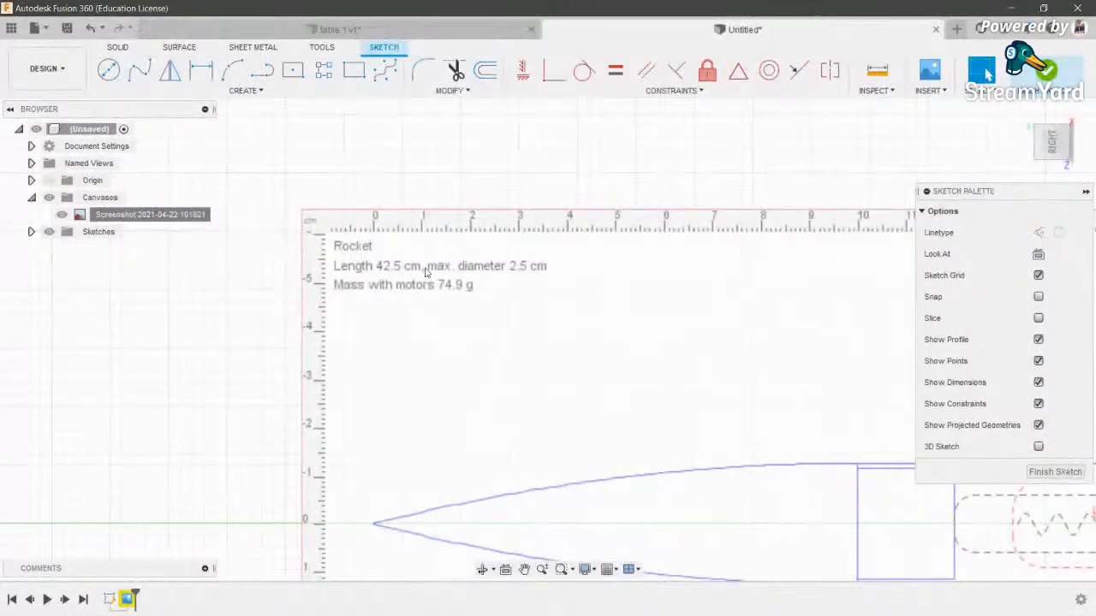
{"action": "scroll", "coordinate": [426, 272], "scroll_direction": "down", "scroll_amount": 5}
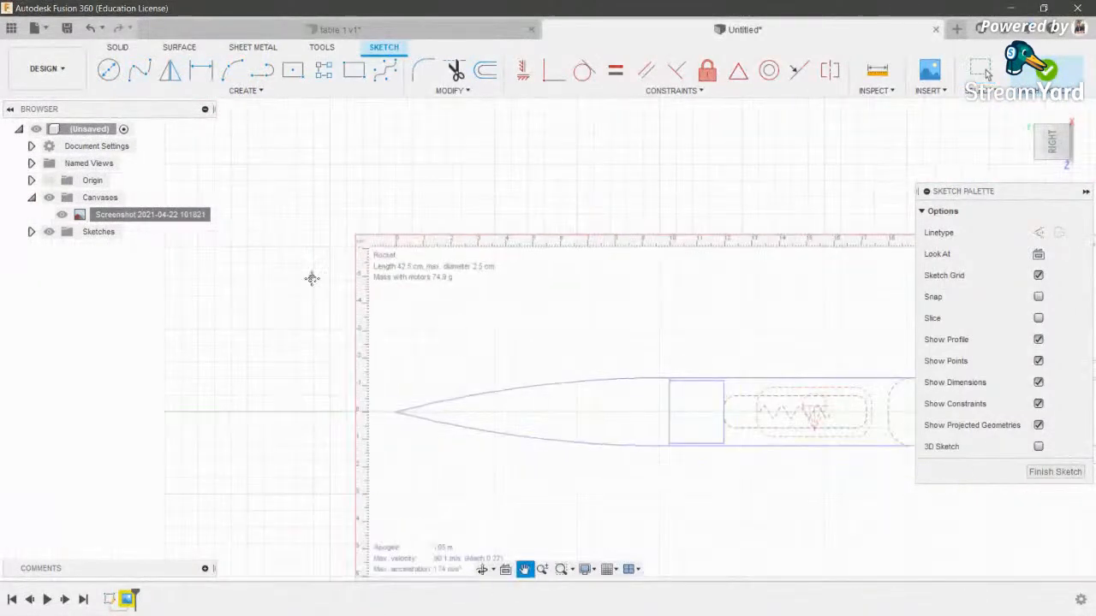
{"action": "left_click", "coordinate": [1085, 193]}
{"action": "middle_click_drag", "start_coordinate": [803, 296], "coordinate": [883, 297]}
{"action": "scroll", "coordinate": [562, 335], "scroll_direction": "down", "scroll_amount": 1}
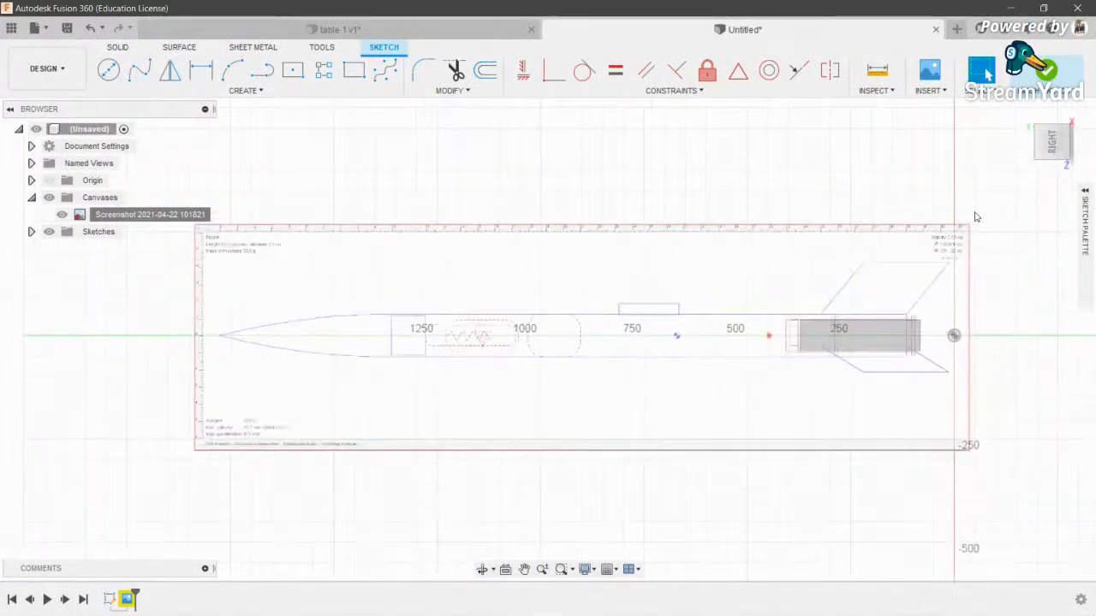
{"action": "left_click", "coordinate": [1085, 126]}
{"action": "scroll", "coordinate": [667, 289], "scroll_direction": "up", "scroll_amount": 5}
{"action": "scroll", "coordinate": [666, 294], "scroll_direction": "down", "scroll_amount": 4}
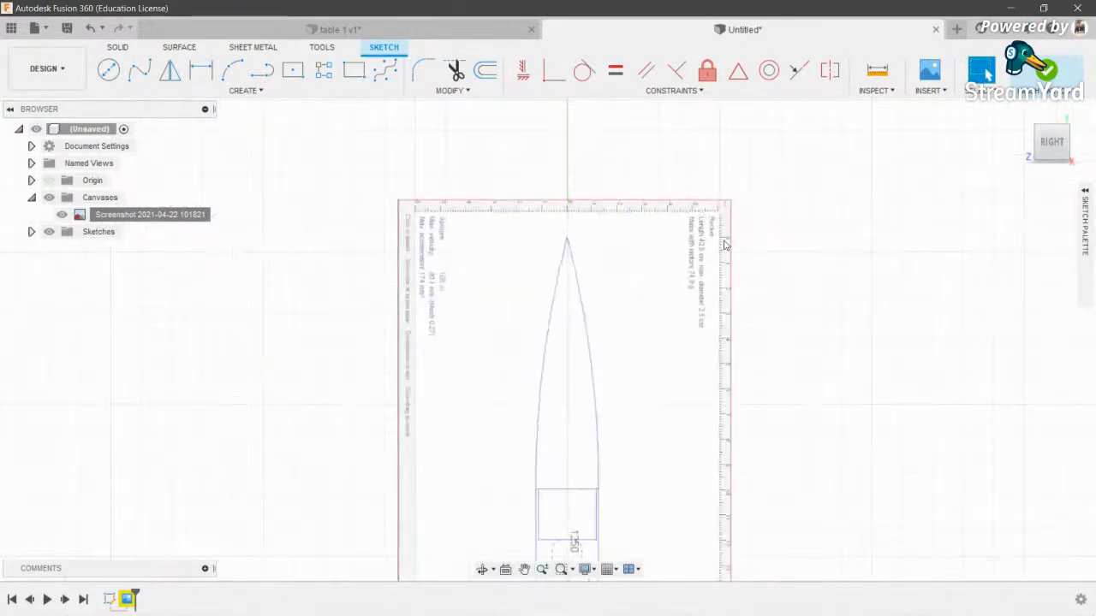
{"action": "scroll", "coordinate": [555, 311], "scroll_direction": "up", "scroll_amount": 2}
{"action": "scroll", "coordinate": [587, 316], "scroll_direction": "down", "scroll_amount": 2}
{"action": "scroll", "coordinate": [552, 285], "scroll_direction": "down", "scroll_amount": 1}
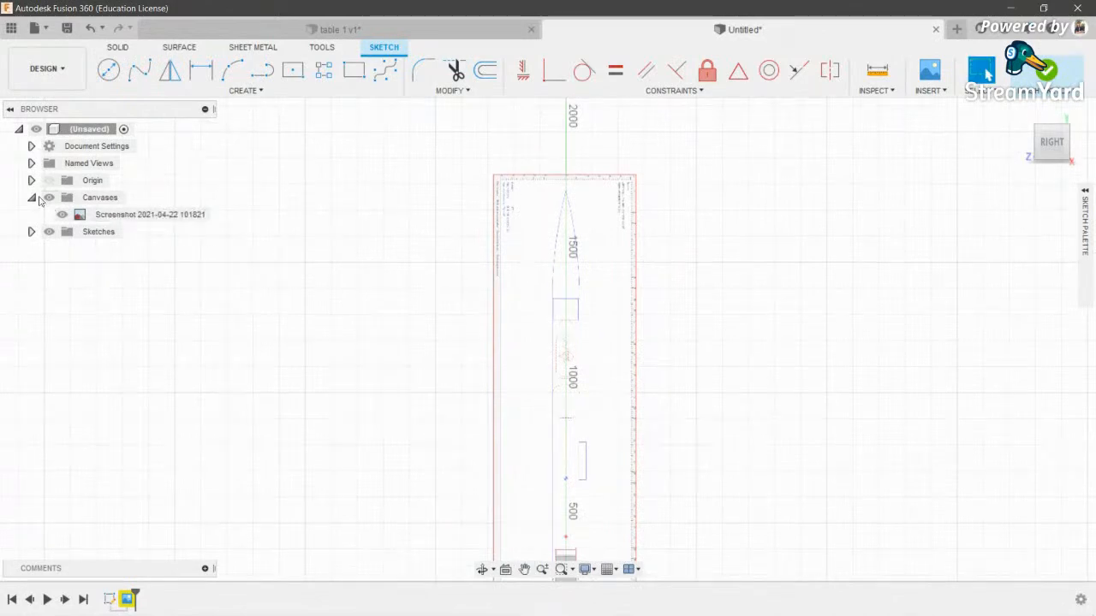
- Change the document Unit Type from Millimeter to Centimeter in Document Settings
{"action": "left_click", "coordinate": [31, 147]}
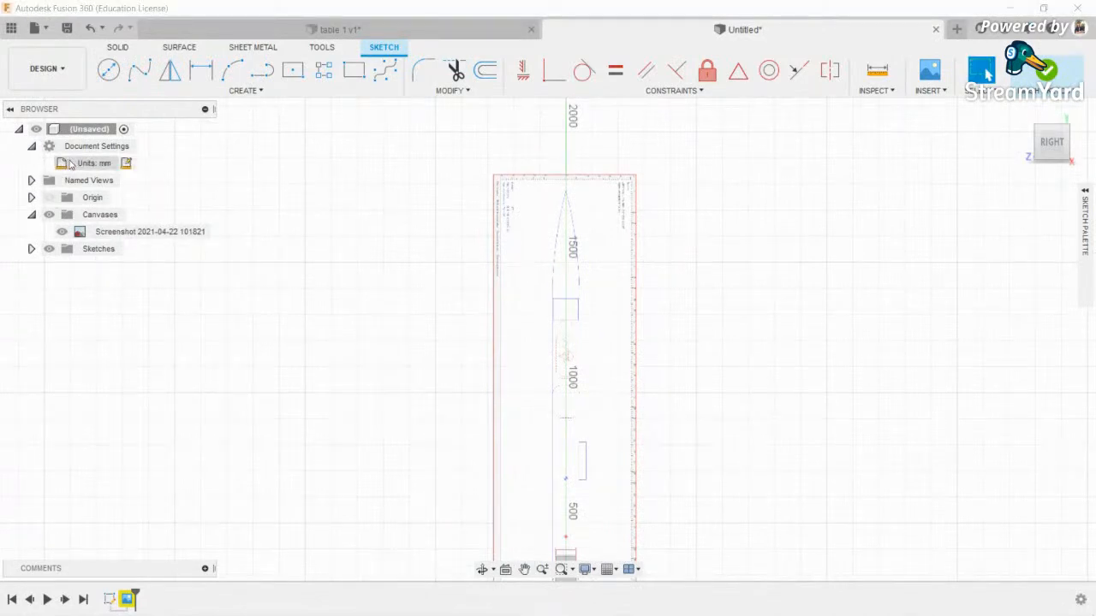
{"action": "left_click", "coordinate": [126, 163]}
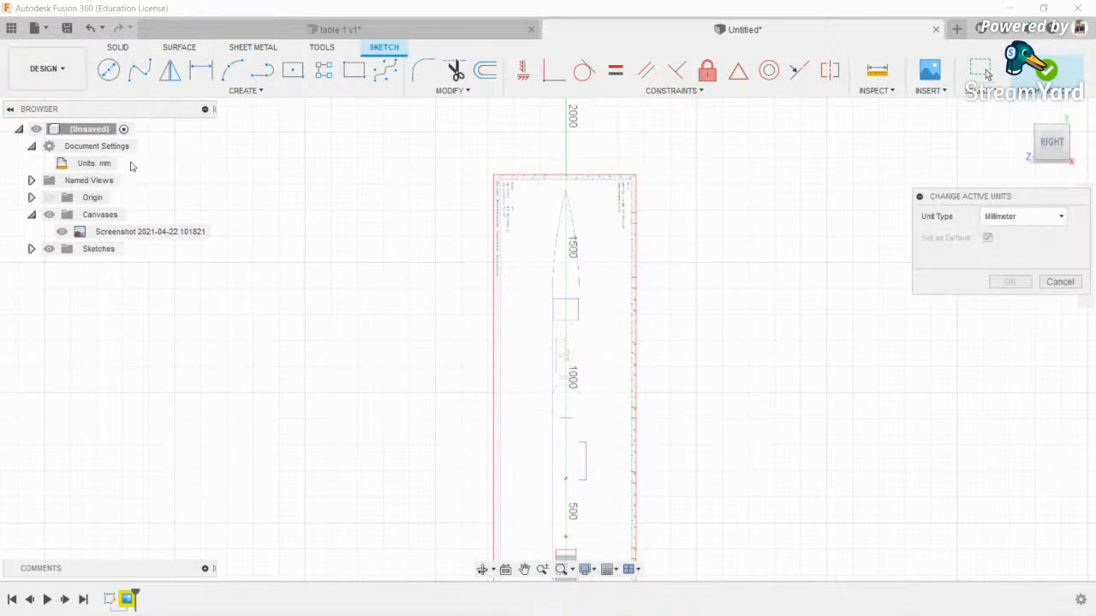
{"action": "left_click", "coordinate": [1030, 218]}
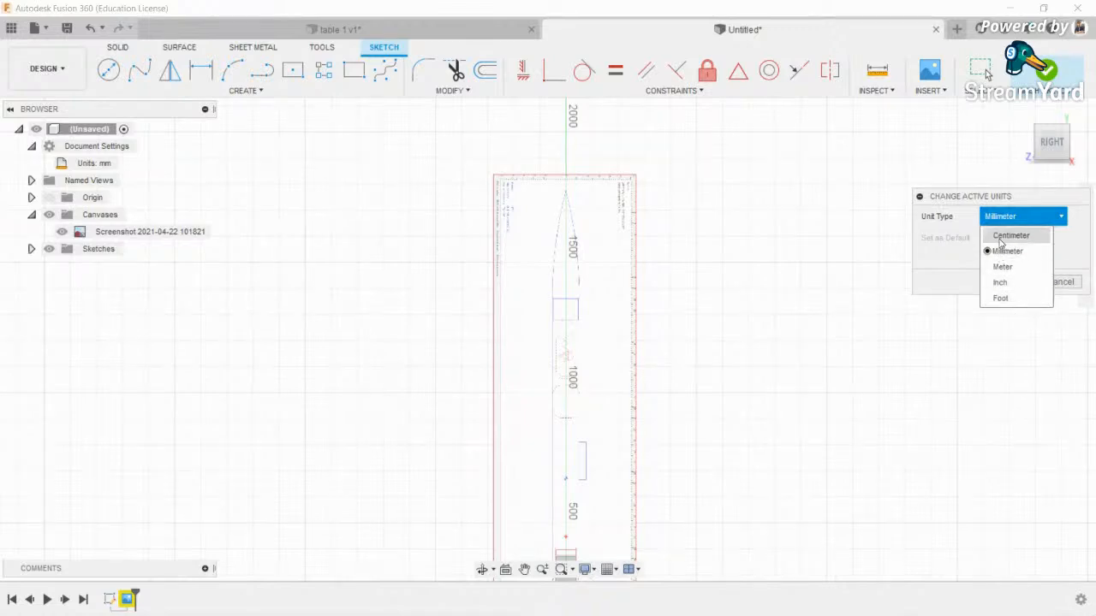
{"action": "left_click", "coordinate": [1022, 238]}
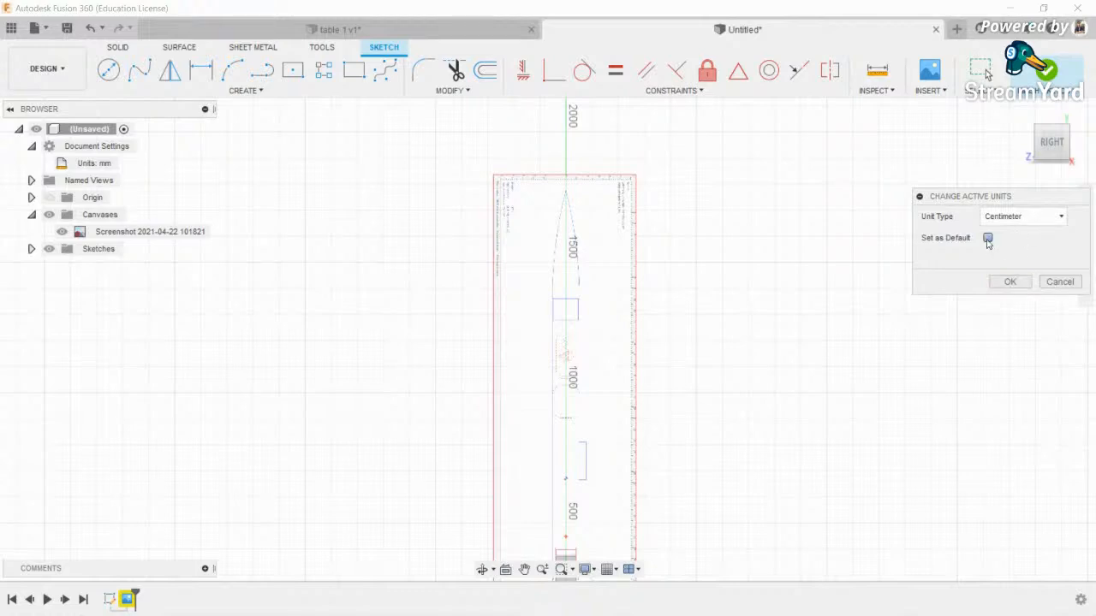
{"action": "left_click", "coordinate": [1010, 282]}
{"action": "scroll", "coordinate": [638, 238], "scroll_direction": "up", "scroll_amount": 4}
{"action": "mouse_move", "coordinate": [640, 254]}
{"action": "middle_mouse_down"}
{"action": "mouse_move", "coordinate": [592, 281]}
{"action": "mouse_move", "coordinate": [597, 225]}
{"action": "middle_mouse_up"}
{"action": "scroll", "coordinate": [592, 281], "scroll_direction": "down", "scroll_amount": 1}
- Draw a 42.5 cm line from the origin, locked at 90 degrees
{"action": "key", "text": "l"}
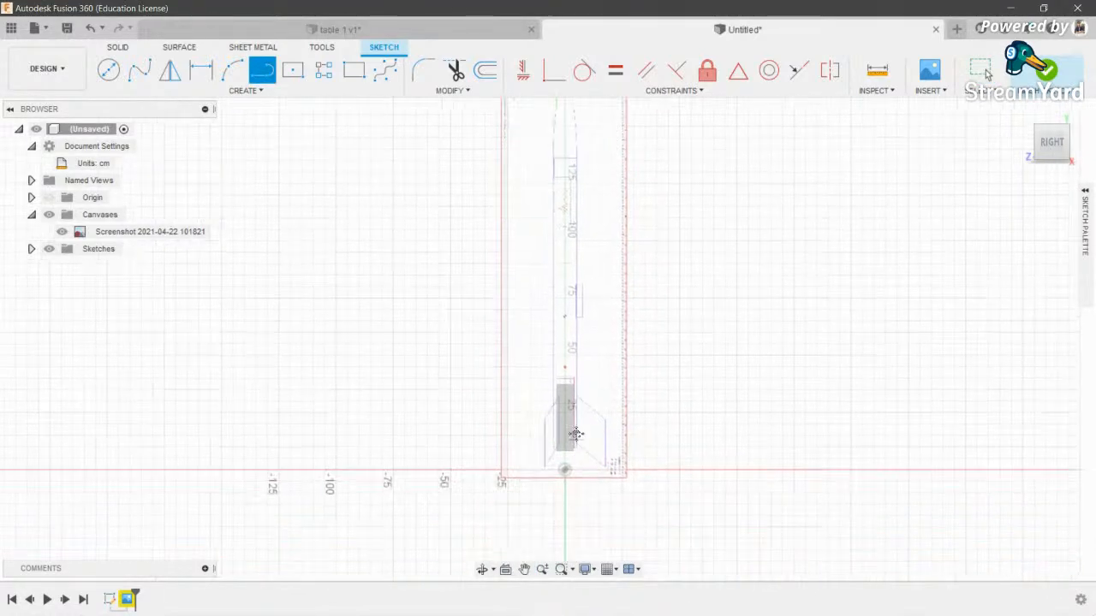
{"action": "left_click", "coordinate": [565, 463]}
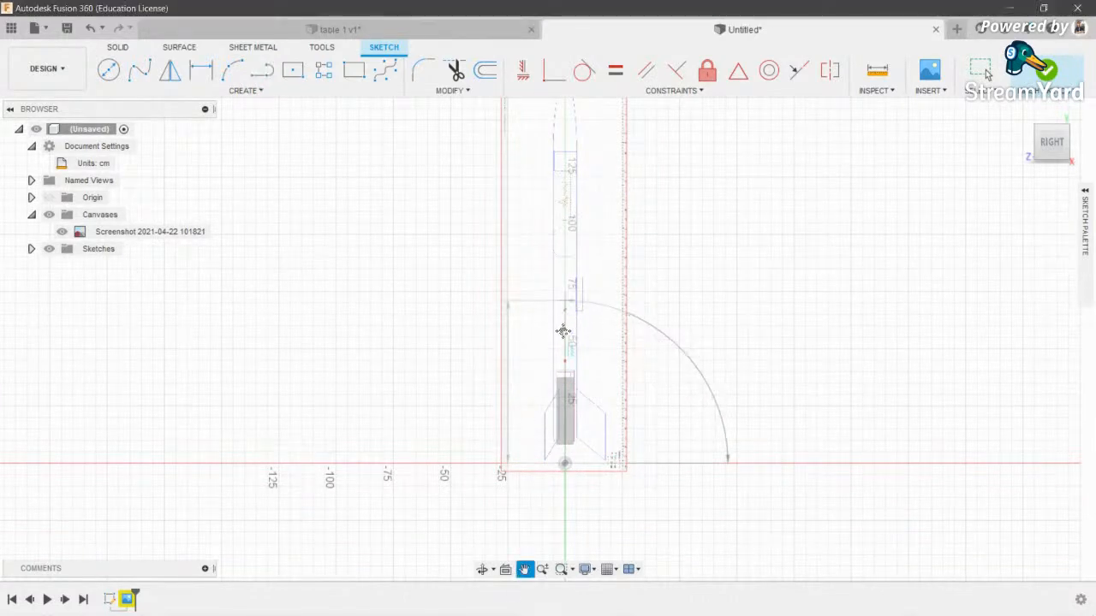
{"action": "middle_click_drag", "start_coordinate": [572, 310], "coordinate": [565, 363]}
{"action": "key", "text": "Tab"}
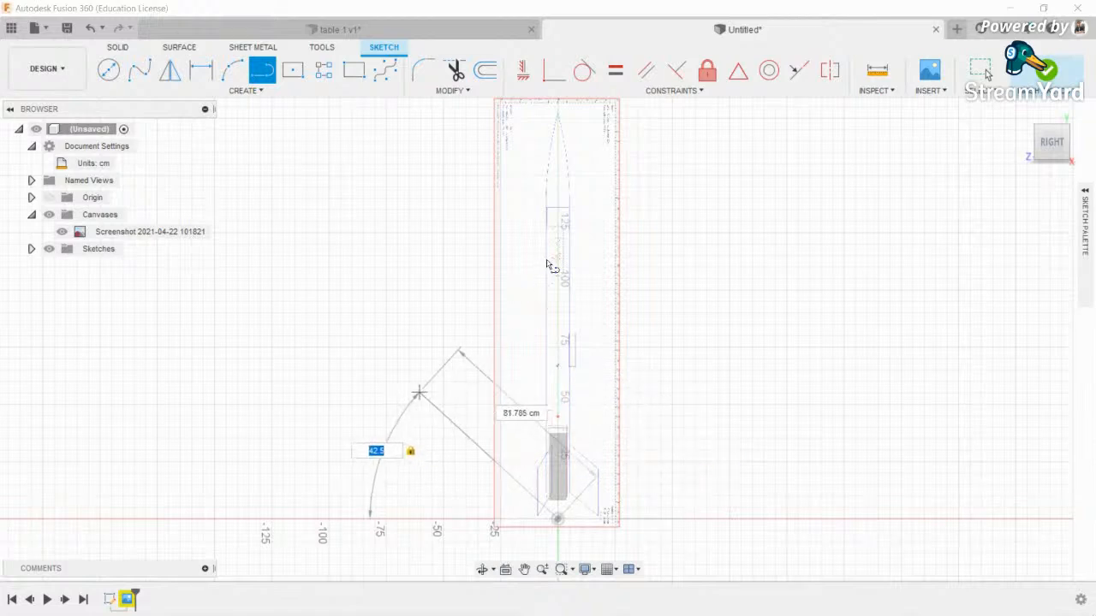
{"action": "key", "text": "BackSpace"}
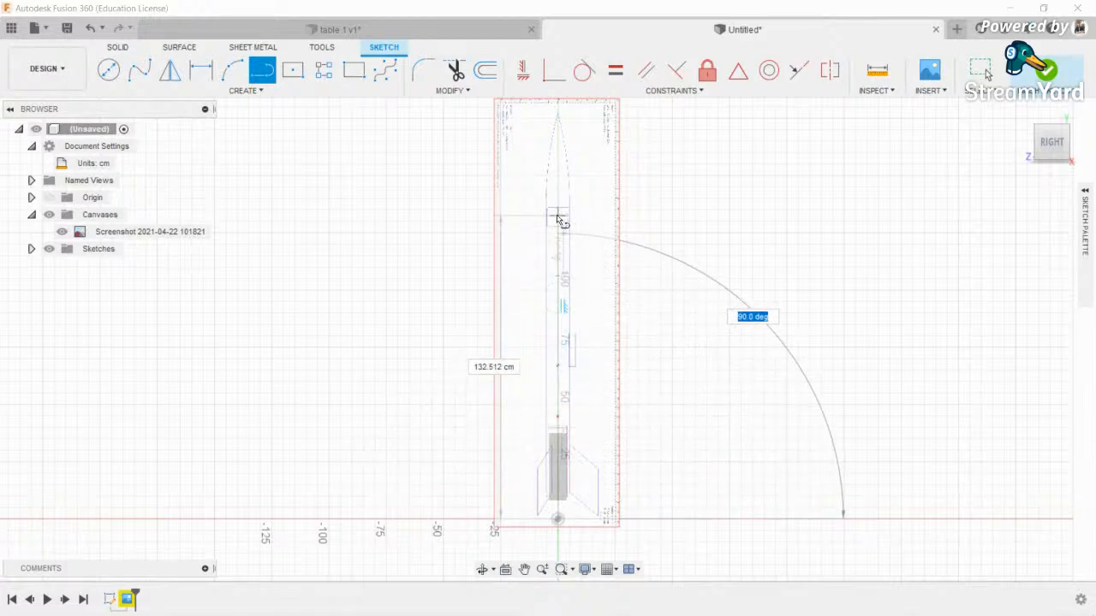
{"action": "key", "text": "Tab"}
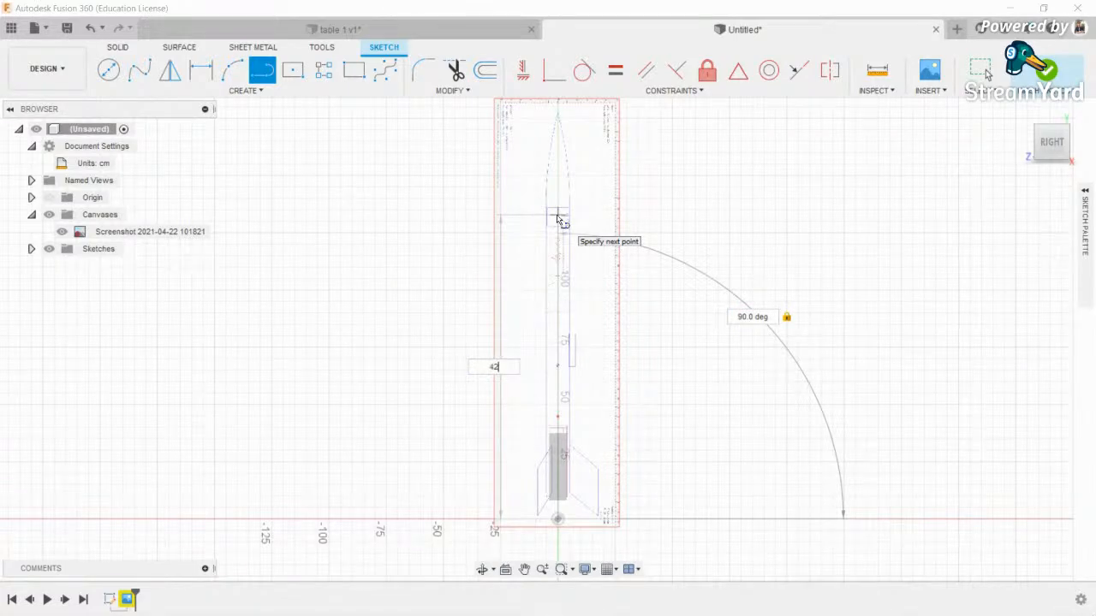
{"action": "type", "text": "42.5"}
{"action": "key", "text": "Tab"}
{"action": "key", "text": "Return"}
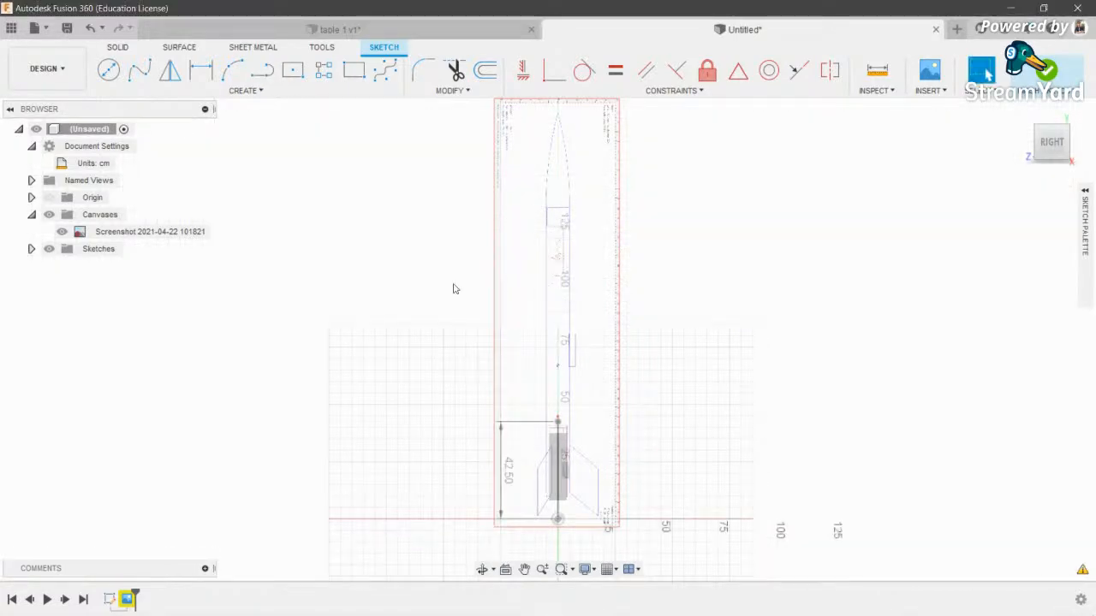
- Zoom and pan along the new line to check its endpoints against the rocket canvas
{"action": "scroll", "coordinate": [591, 411], "scroll_direction": "up", "scroll_amount": 6}
{"action": "scroll", "coordinate": [537, 418], "scroll_direction": "down", "scroll_amount": 4}
{"action": "middle_click_drag", "start_coordinate": [546, 408], "coordinate": [572, 484]}
{"action": "scroll", "coordinate": [565, 257], "scroll_direction": "down", "scroll_amount": 1}
{"action": "middle_click_drag", "start_coordinate": [560, 137], "coordinate": [557, 434]}
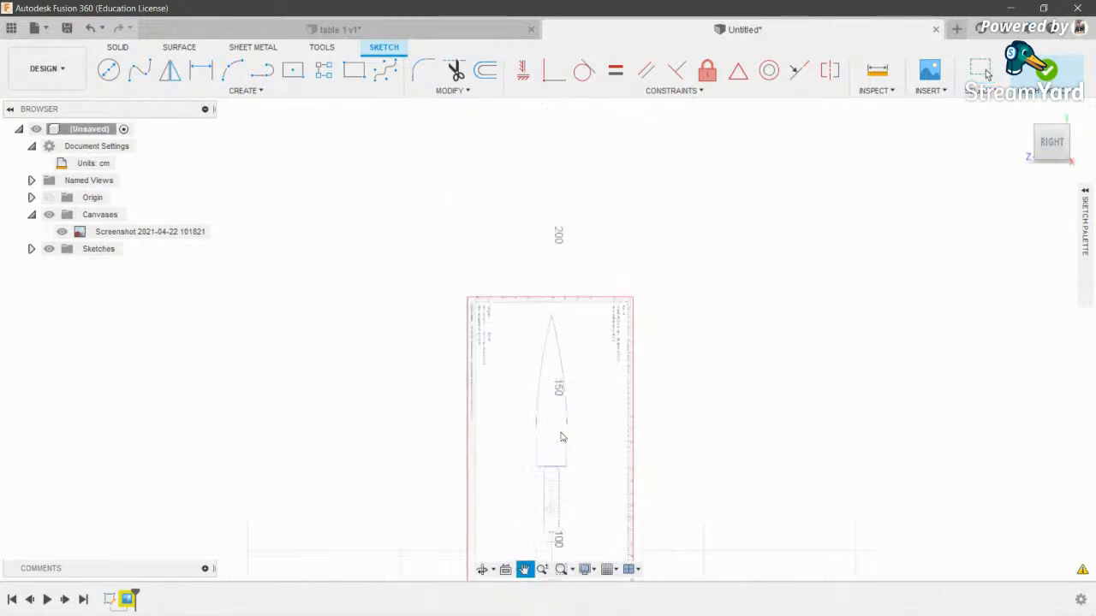
{"action": "scroll", "coordinate": [557, 403], "scroll_direction": "down", "scroll_amount": 3}
{"action": "middle_click_drag", "start_coordinate": [556, 381], "coordinate": [477, 46]}
{"action": "middle_click_drag", "start_coordinate": [464, 269], "coordinate": [513, 394]}
{"action": "scroll", "coordinate": [520, 438], "scroll_direction": "up", "scroll_amount": 4}
{"action": "scroll", "coordinate": [514, 440], "scroll_direction": "up", "scroll_amount": 3}
{"action": "middle_click_drag", "start_coordinate": [580, 181], "coordinate": [604, 582]}
{"action": "scroll", "coordinate": [617, 410], "scroll_direction": "down", "scroll_amount": 3}
{"action": "scroll", "coordinate": [573, 187], "scroll_direction": "down", "scroll_amount": 3}
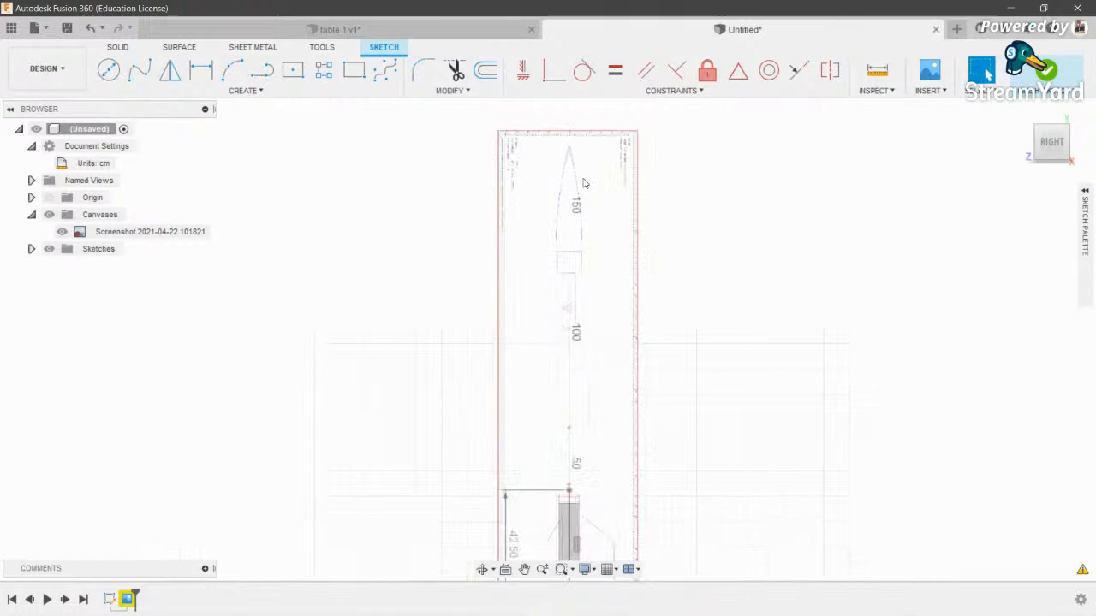
{"action": "middle_click_drag", "start_coordinate": [524, 420], "coordinate": [535, 211]}
{"action": "scroll", "coordinate": [549, 240], "scroll_direction": "up", "scroll_amount": 3}
{"action": "scroll", "coordinate": [592, 296], "scroll_direction": "up", "scroll_amount": 5}
{"action": "scroll", "coordinate": [784, 351], "scroll_direction": "up", "scroll_amount": 3}
{"action": "middle_click_drag", "start_coordinate": [784, 351], "coordinate": [772, 310]}
{"action": "scroll", "coordinate": [772, 311], "scroll_direction": "down", "scroll_amount": 8}
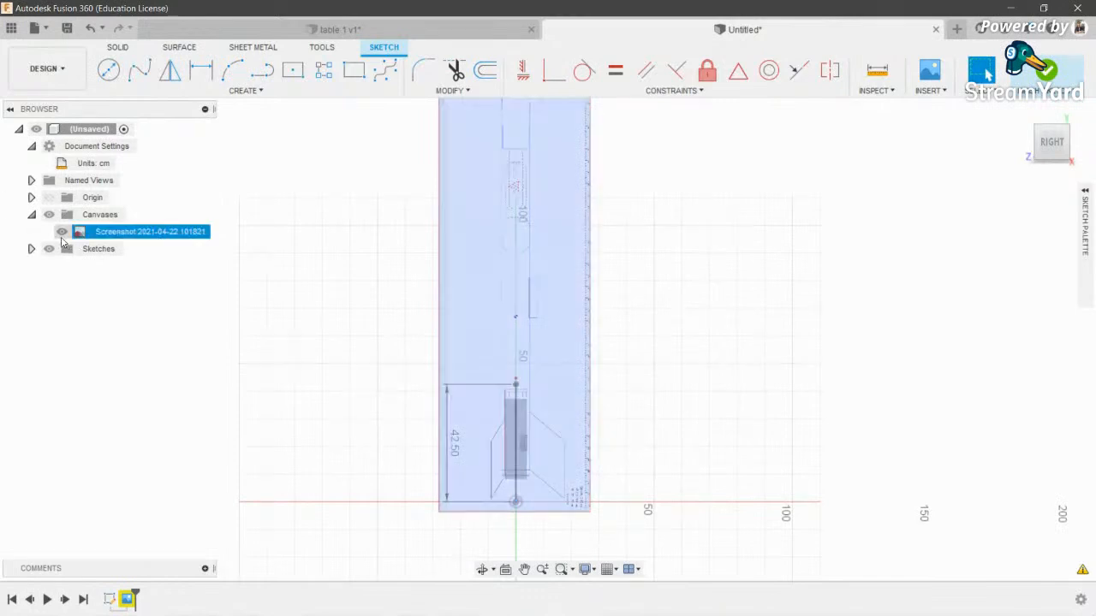
- Calibrate the rocket canvas by picking two reference points and entering 42.5 cm
{"action": "right_click", "coordinate": [120, 236]}
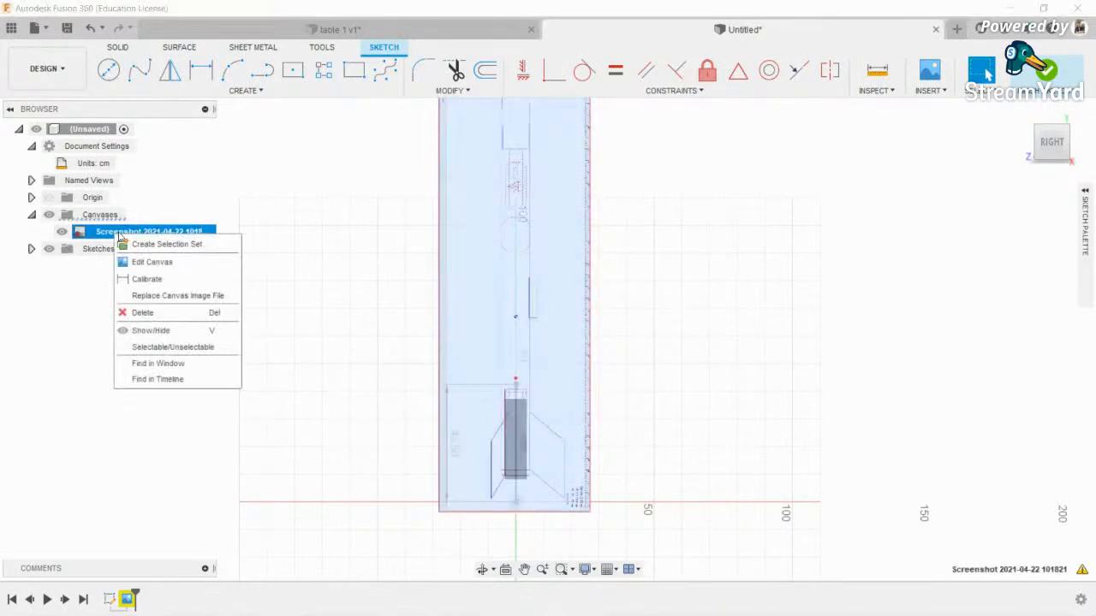
{"action": "left_click", "coordinate": [144, 280]}
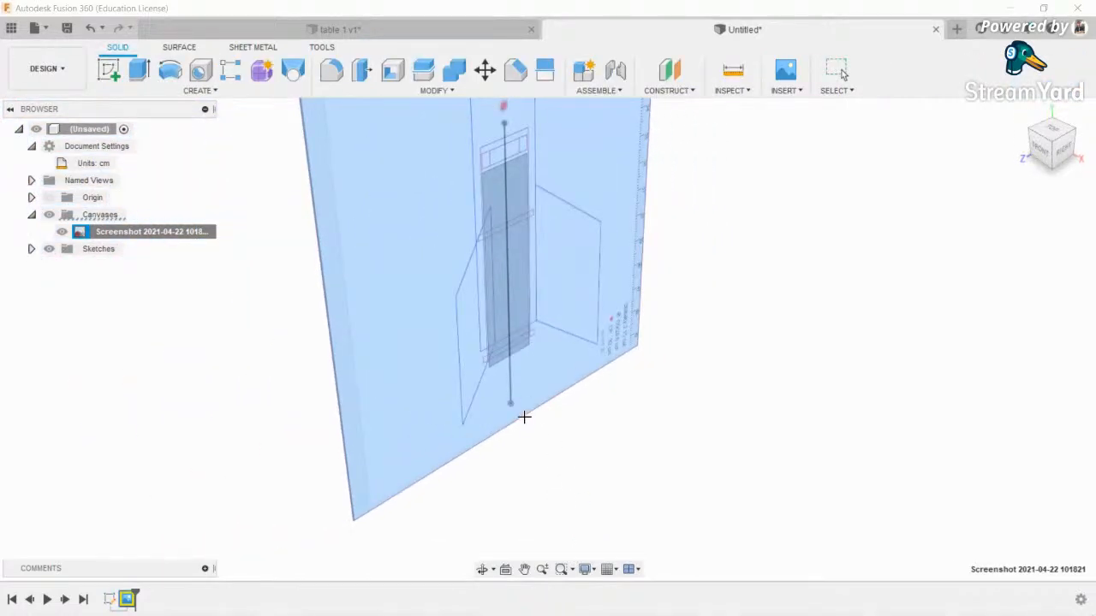
{"action": "left_click", "coordinate": [524, 417]}
{"action": "mouse_move", "coordinate": [528, 129]}
{"action": "middle_mouse_down"}
{"action": "mouse_move", "coordinate": [570, 378]}
{"action": "mouse_move", "coordinate": [600, 429]}
{"action": "mouse_move", "coordinate": [581, 548]}
{"action": "middle_mouse_up"}
{"action": "scroll", "coordinate": [569, 376], "scroll_direction": "down", "scroll_amount": 5}
{"action": "scroll", "coordinate": [589, 322], "scroll_direction": "down", "scroll_amount": 3}
{"action": "scroll", "coordinate": [565, 338], "scroll_direction": "up", "scroll_amount": 8}
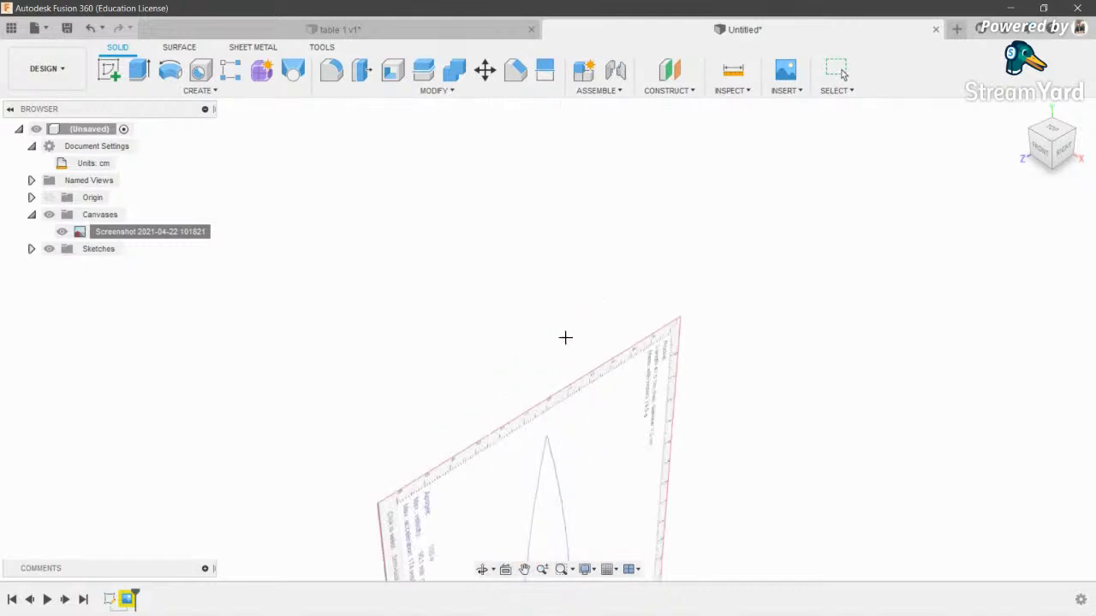
{"action": "left_click", "coordinate": [781, 434]}
{"action": "scroll", "coordinate": [518, 295], "scroll_direction": "down", "scroll_amount": 8}
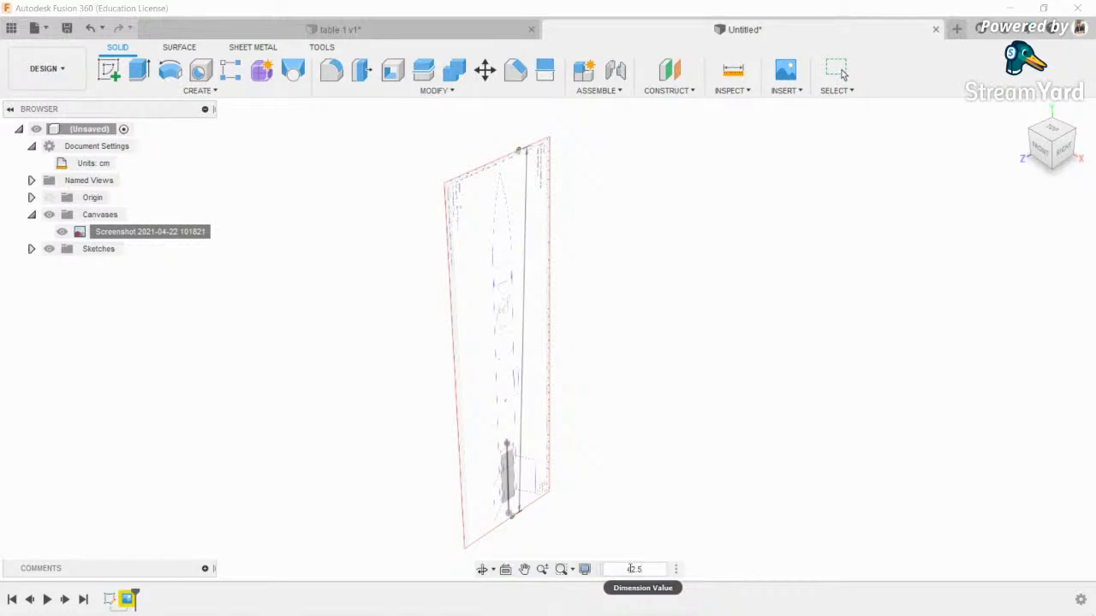
{"action": "key", "text": "Return"}
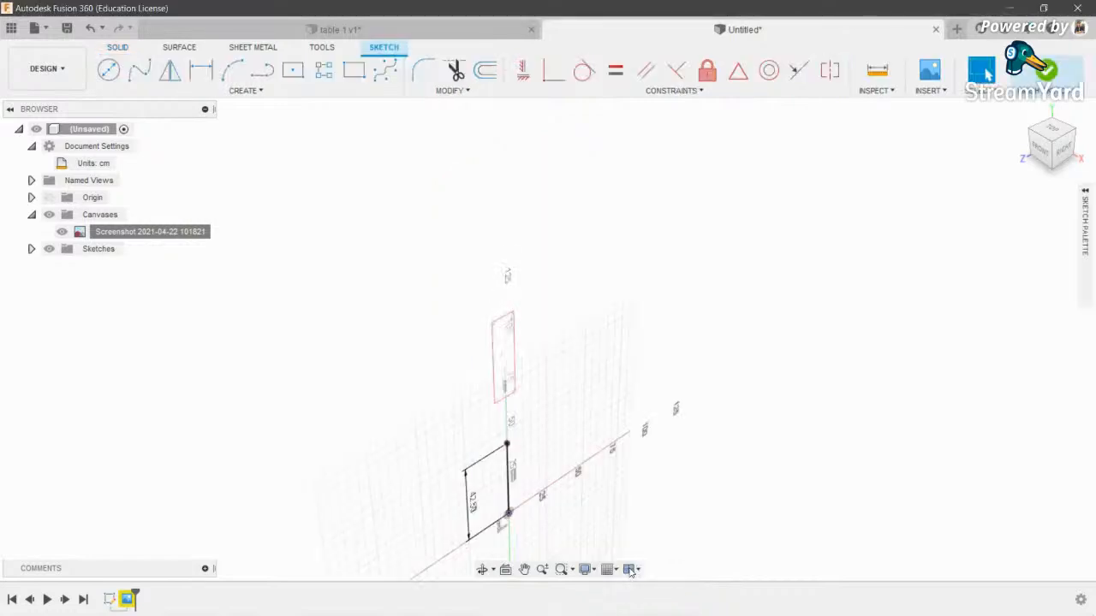
- Set the view to RIGHT on the ViewCube and cancel the stray Line command
{"action": "left_click", "coordinate": [1062, 157]}
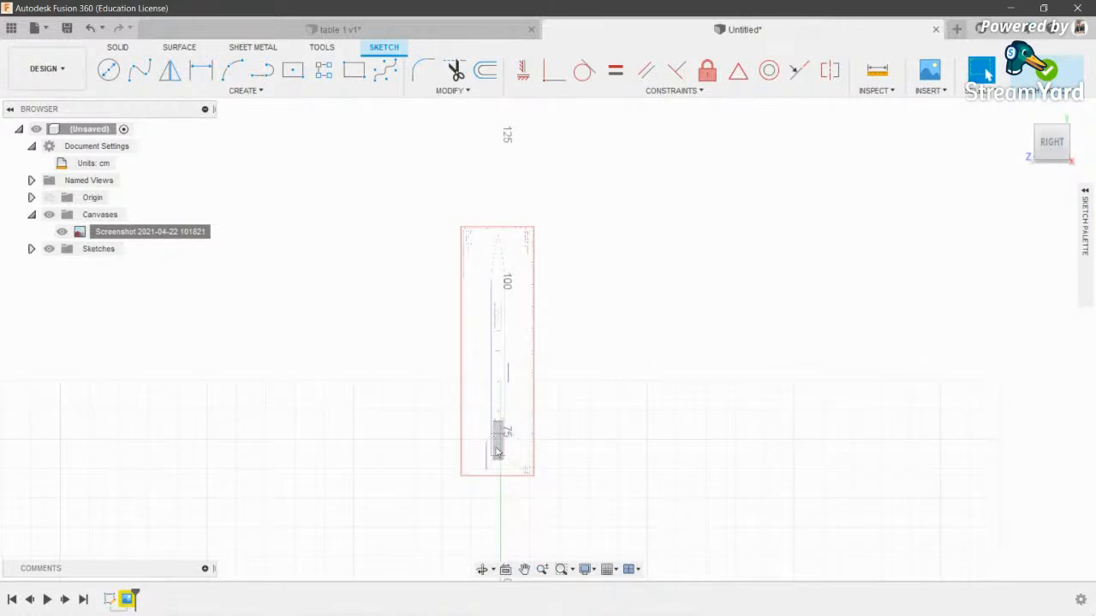
{"action": "key", "text": "l"}
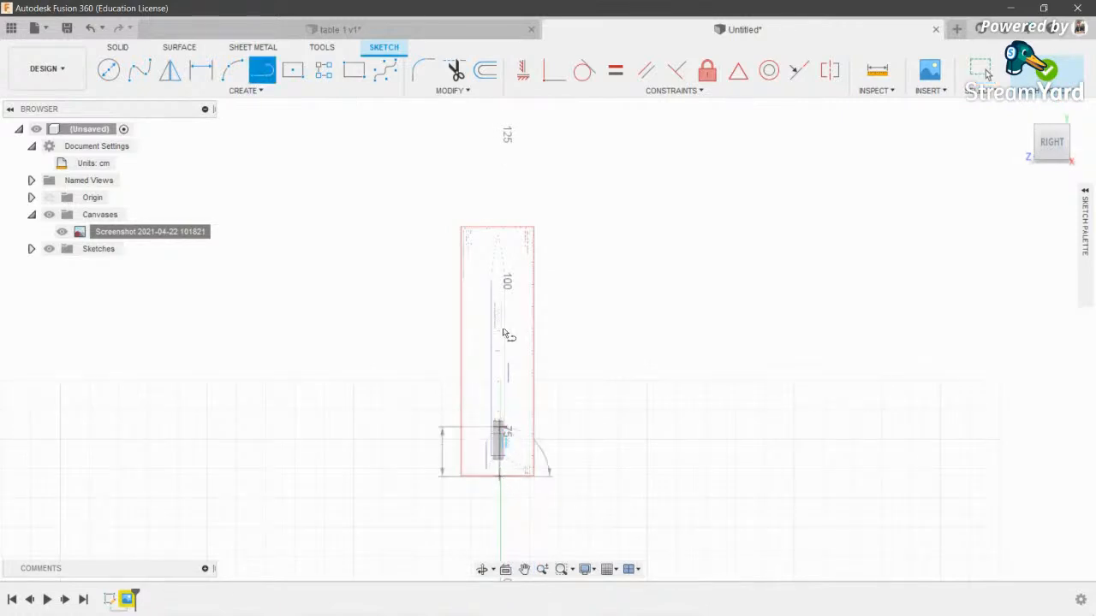
{"action": "key", "text": "Escape"}
- Window-select the 42.50 reference line with its dimension and delete them
{"action": "scroll", "coordinate": [522, 254], "scroll_direction": "down", "scroll_amount": 4}
{"action": "scroll", "coordinate": [447, 441], "scroll_direction": "down", "scroll_amount": 2}
{"action": "middle_click_drag", "start_coordinate": [447, 440], "coordinate": [461, 345]}
{"action": "left_click_drag", "start_coordinate": [452, 312], "coordinate": [577, 511]}
{"action": "key", "text": "Delete"}
{"action": "scroll", "coordinate": [502, 278], "scroll_direction": "up", "scroll_amount": 4}
{"action": "scroll", "coordinate": [546, 190], "scroll_direction": "up", "scroll_amount": 5}
{"action": "scroll", "coordinate": [551, 190], "scroll_direction": "up", "scroll_amount": 5}
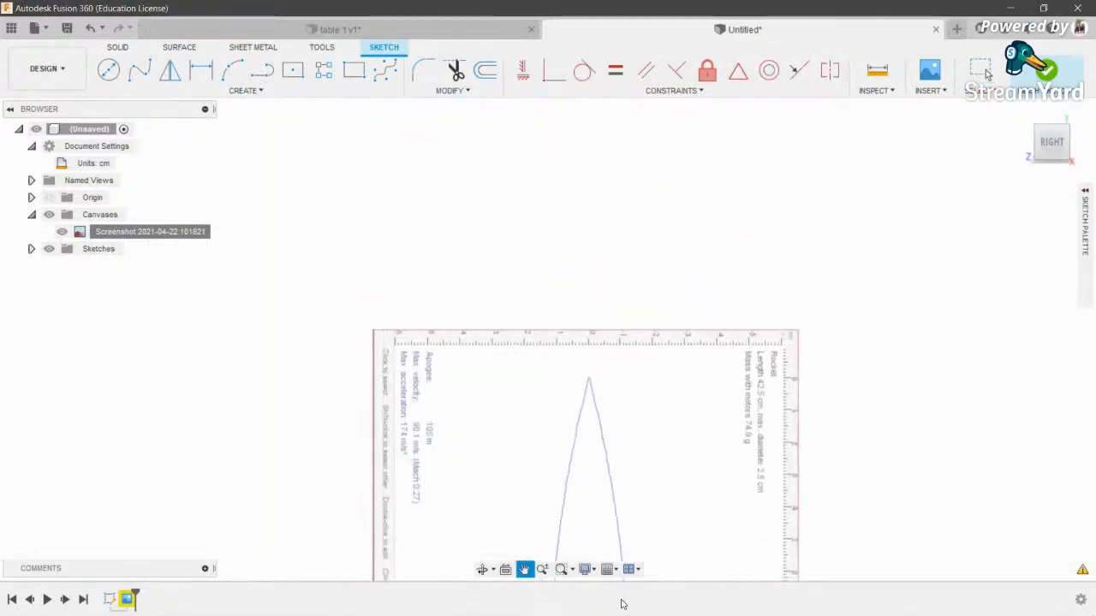
{"action": "scroll", "coordinate": [607, 453], "scroll_direction": "down", "scroll_amount": 8}
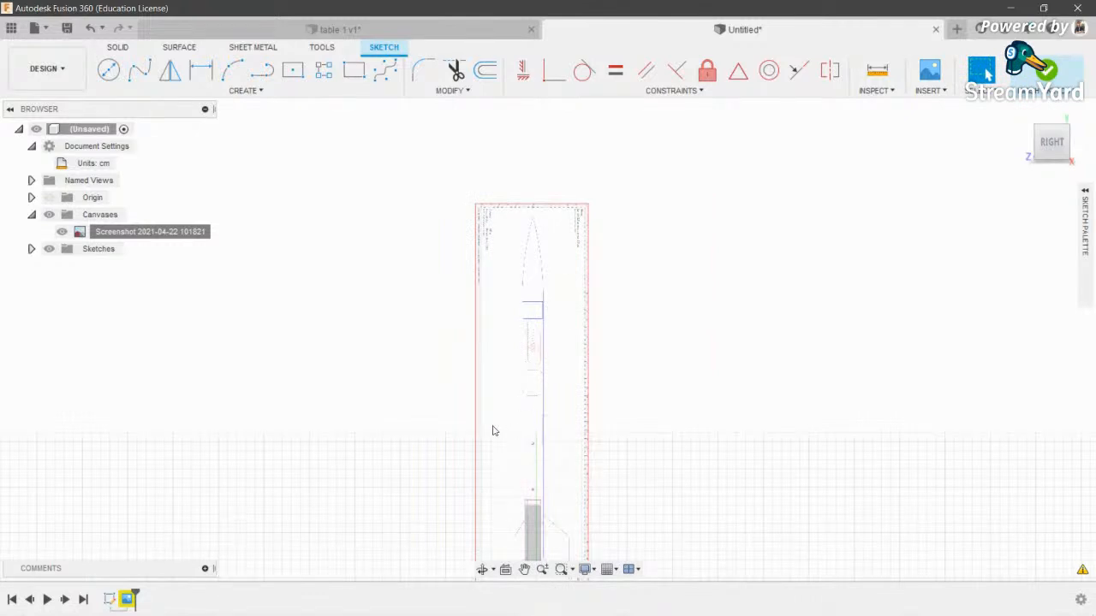
{"action": "right_click", "coordinate": [133, 229]}
- Offset the blueprint canvas vertically to a Y distance of -70 cm
{"action": "left_click", "coordinate": [167, 255]}
{"action": "left_click_drag", "start_coordinate": [495, 291], "coordinate": [523, 414]}
{"action": "scroll", "coordinate": [513, 184], "scroll_direction": "down", "scroll_amount": 2}
{"action": "scroll", "coordinate": [537, 366], "scroll_direction": "up", "scroll_amount": 4}
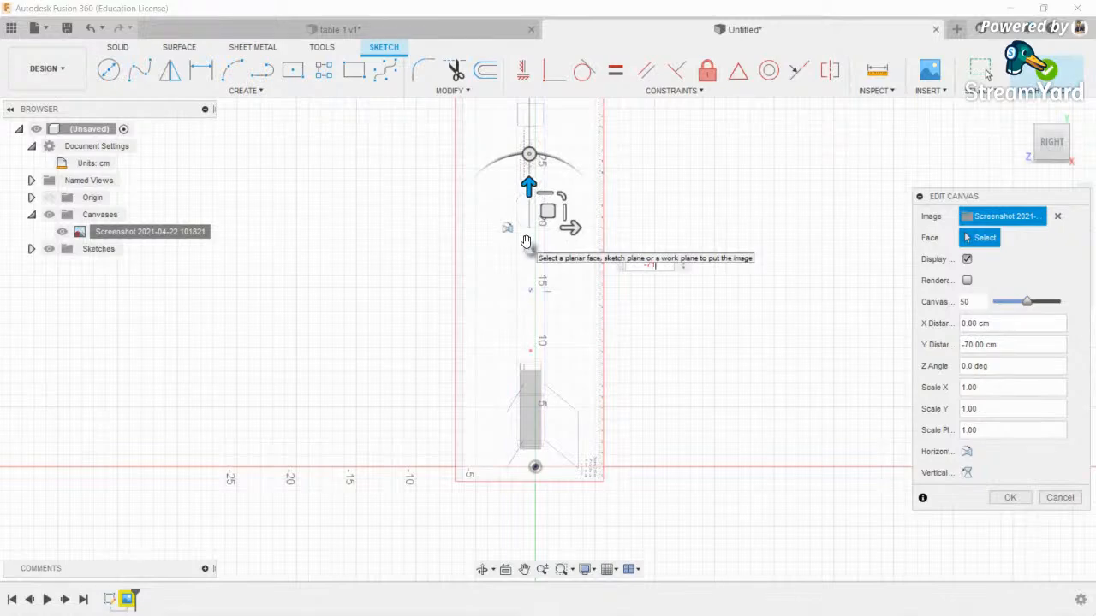
{"action": "type", "text": "1"}
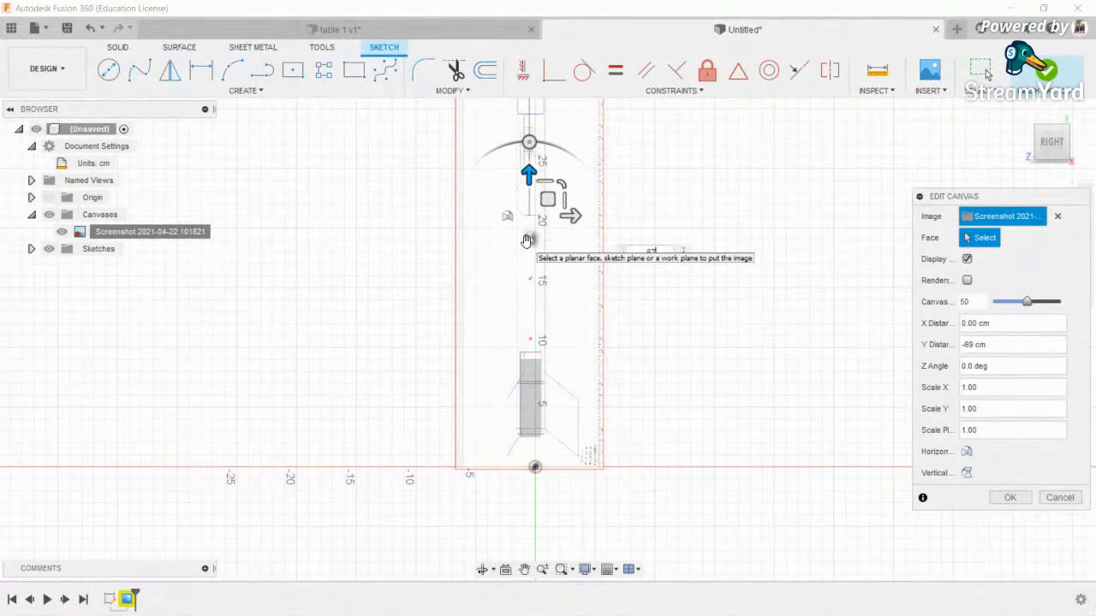
{"action": "key", "text": "BackSpace"}
{"action": "key", "text": "BackSpace"}
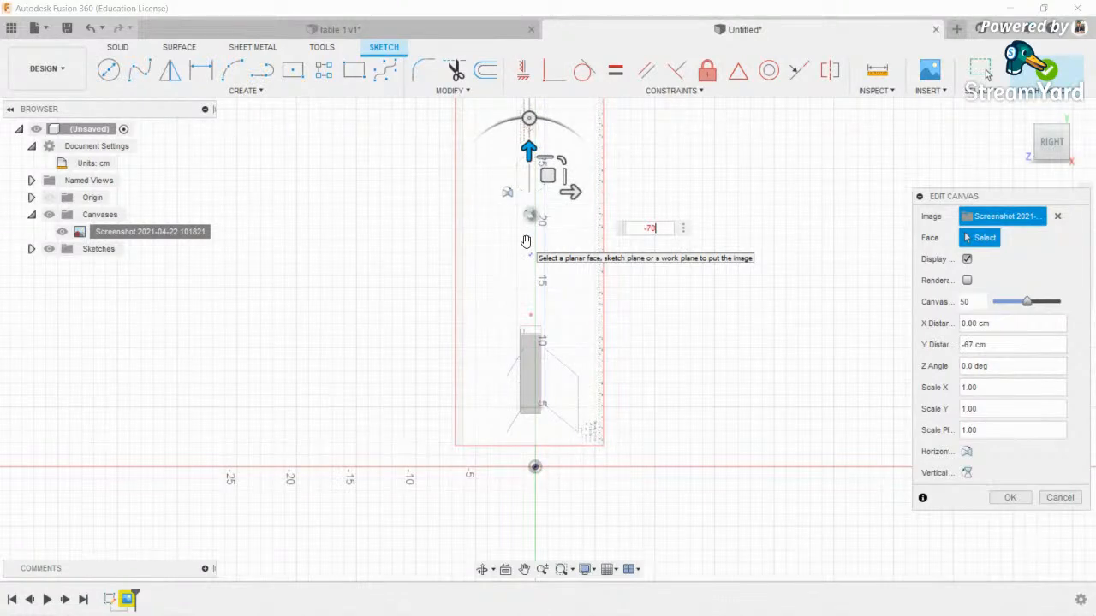
{"action": "key", "text": "Return"}
- Pan and zoom around the rocket nose to check the shifted canvas
{"action": "scroll", "coordinate": [519, 213], "scroll_direction": "up", "scroll_amount": 1}
{"action": "middle_click_drag", "start_coordinate": [517, 206], "coordinate": [550, 337]}
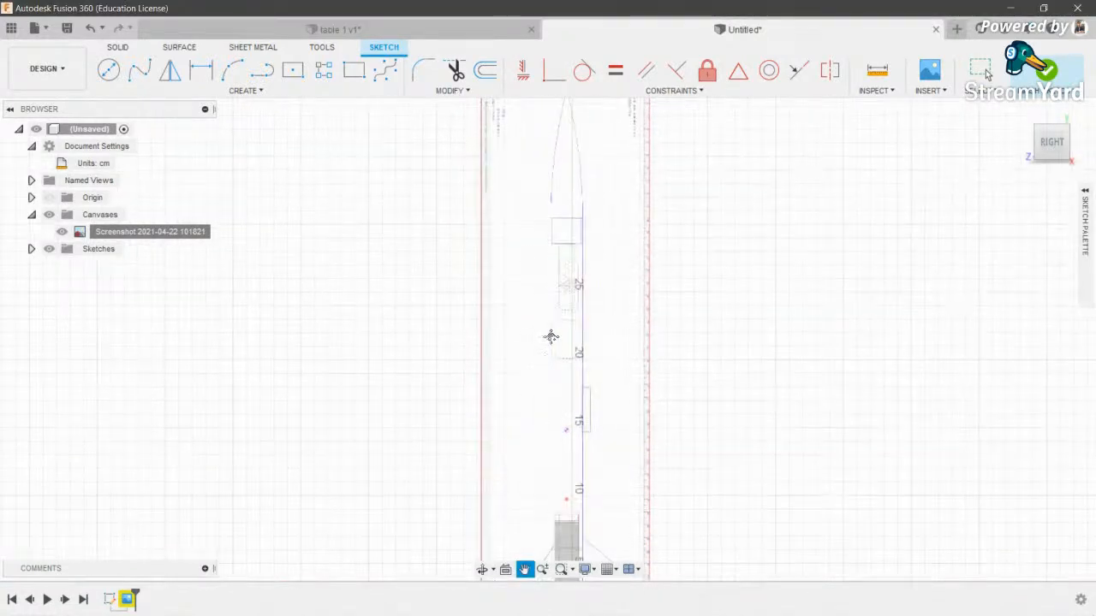
{"action": "scroll", "coordinate": [614, 219], "scroll_direction": "up", "scroll_amount": 5}
{"action": "middle_click_drag", "start_coordinate": [616, 223], "coordinate": [641, 514]}
{"action": "scroll", "coordinate": [641, 514], "scroll_direction": "down", "scroll_amount": 3}
{"action": "scroll", "coordinate": [639, 514], "scroll_direction": "up", "scroll_amount": 5}
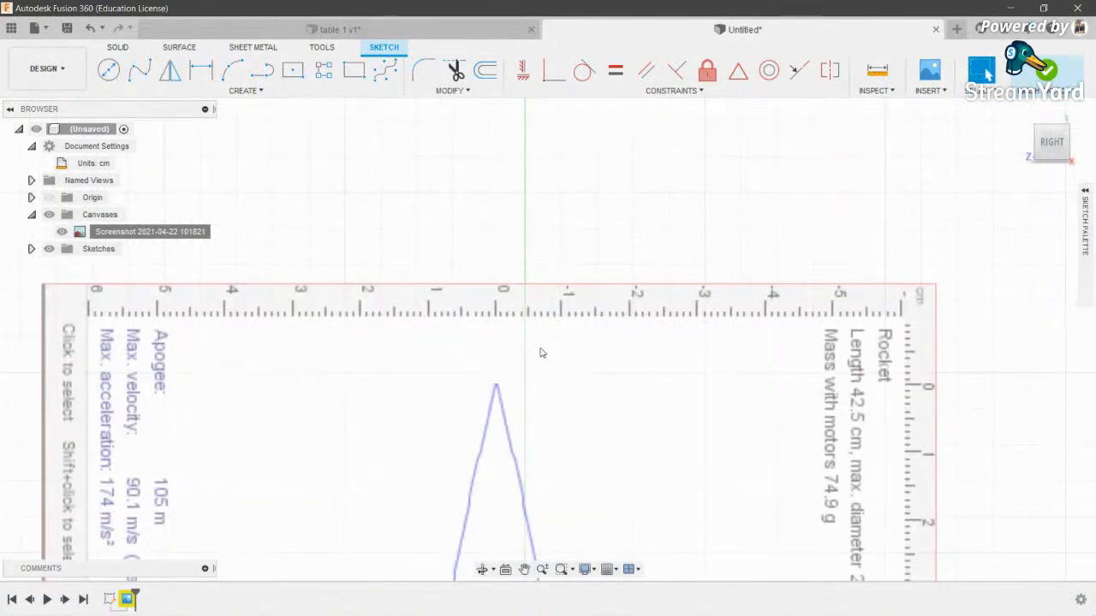
{"action": "right_click", "coordinate": [540, 351]}
{"action": "left_click", "coordinate": [133, 229]}
- Edit the canvas again and set its X distance to 0.4 cm so the centreline meets the axis
{"action": "right_click", "coordinate": [152, 231]}
{"action": "left_click", "coordinate": [141, 238]}
{"action": "right_click", "coordinate": [142, 238]}
{"action": "left_click", "coordinate": [185, 258]}
{"action": "right_click", "coordinate": [163, 232]}
{"action": "left_click", "coordinate": [187, 259]}
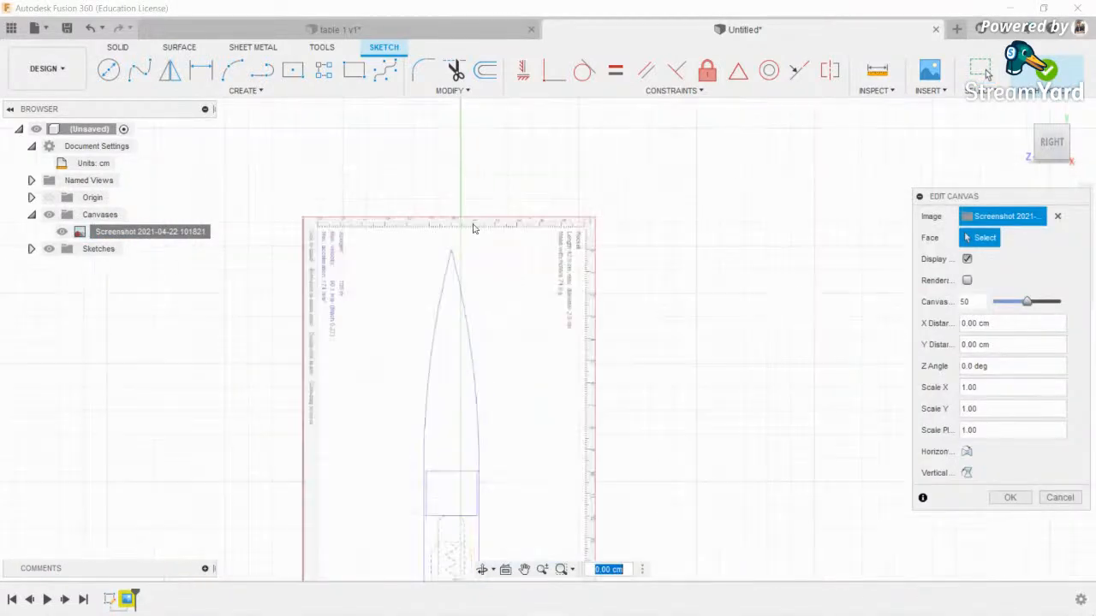
{"action": "left_click_drag", "start_coordinate": [502, 462], "coordinate": [518, 463]}
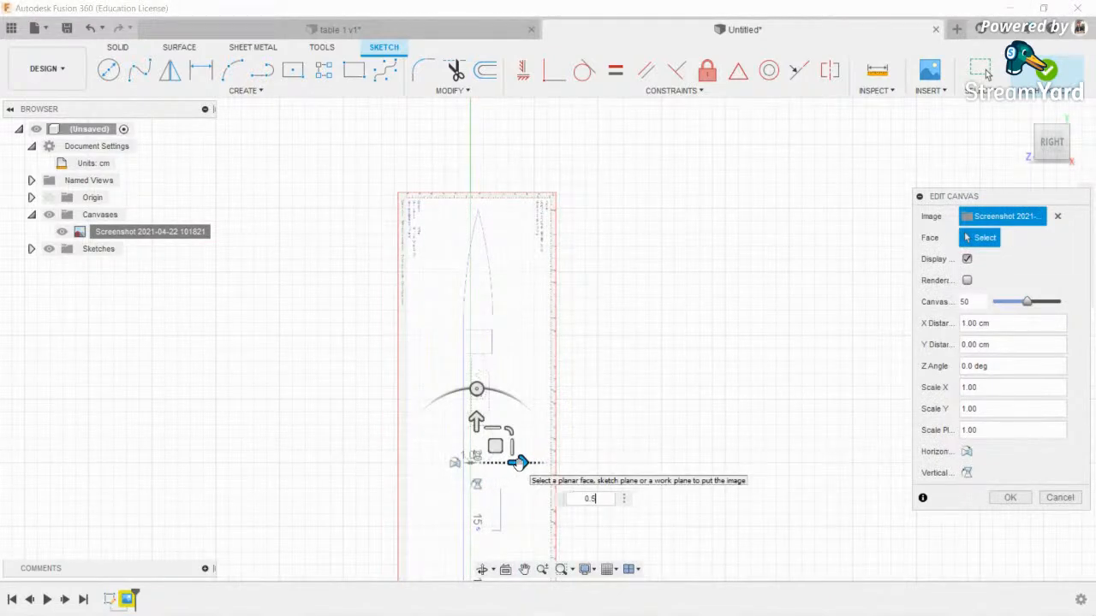
{"action": "key", "text": "Return"}
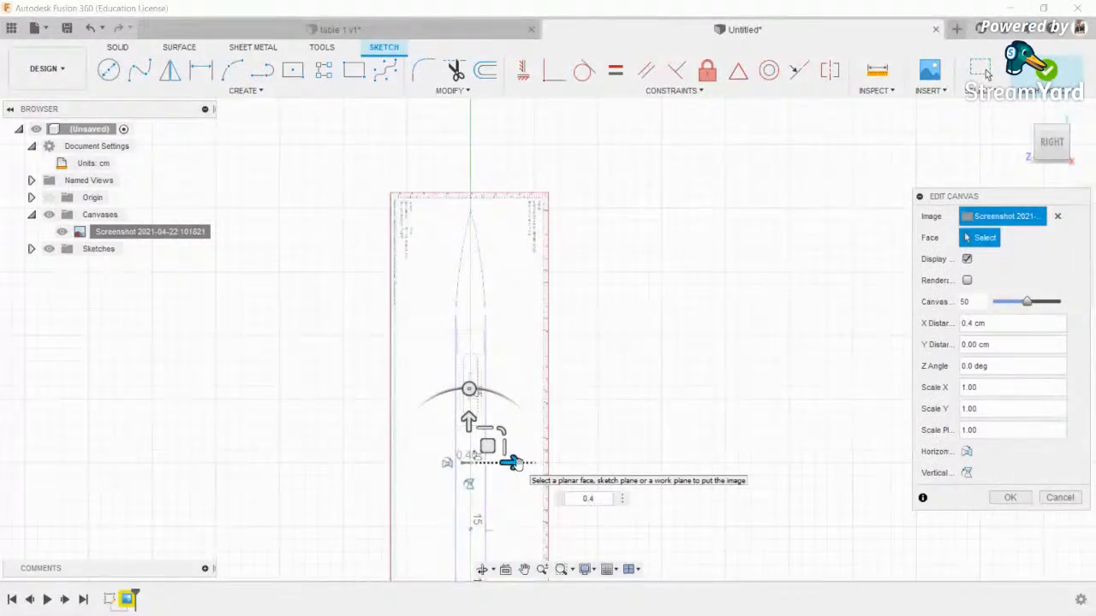
{"action": "key", "text": "Return"}
- Pan and zoom to confirm the rocket's base sits on the origin
{"action": "middle_click_drag", "start_coordinate": [858, 274], "coordinate": [870, 219]}
{"action": "scroll", "coordinate": [860, 222], "scroll_direction": "up", "scroll_amount": 1}
{"action": "scroll", "coordinate": [493, 247], "scroll_direction": "up", "scroll_amount": 10}
{"action": "scroll", "coordinate": [541, 232], "scroll_direction": "down", "scroll_amount": 12}
{"action": "scroll", "coordinate": [514, 277], "scroll_direction": "up", "scroll_amount": 5}
{"action": "scroll", "coordinate": [501, 345], "scroll_direction": "down", "scroll_amount": 1}
{"action": "mouse_move", "coordinate": [507, 402]}
{"action": "middle_mouse_down"}
{"action": "mouse_move", "coordinate": [519, 420]}
{"action": "mouse_move", "coordinate": [541, 345]}
{"action": "middle_mouse_up"}
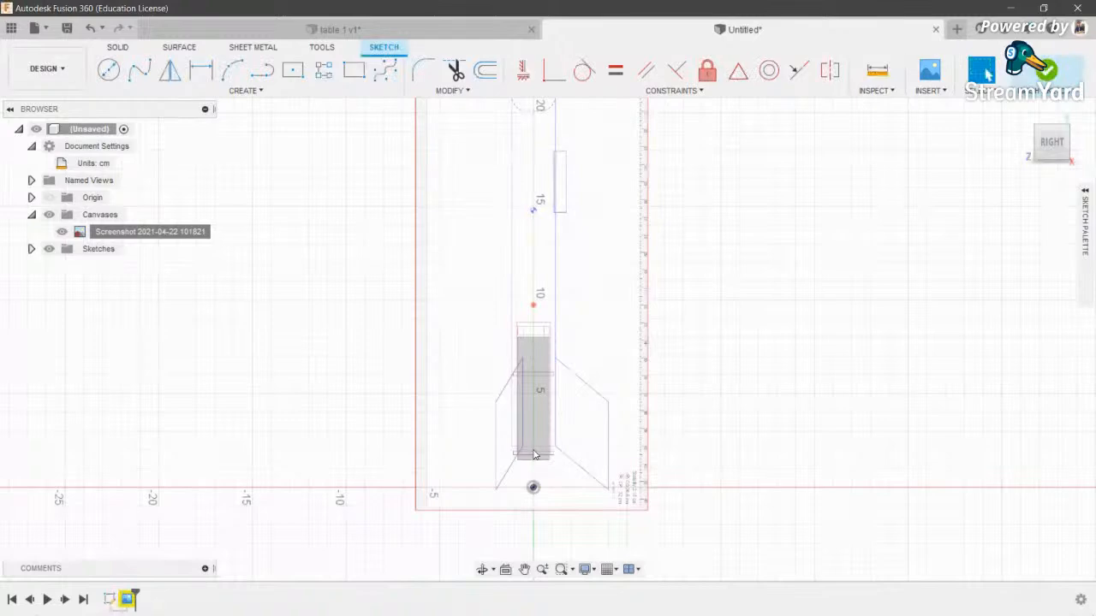
{"action": "scroll", "coordinate": [543, 455], "scroll_direction": "up", "scroll_amount": 10}
{"action": "scroll", "coordinate": [521, 498], "scroll_direction": "down", "scroll_amount": 10}
{"action": "middle_click_drag", "start_coordinate": [528, 313], "coordinate": [542, 591]}
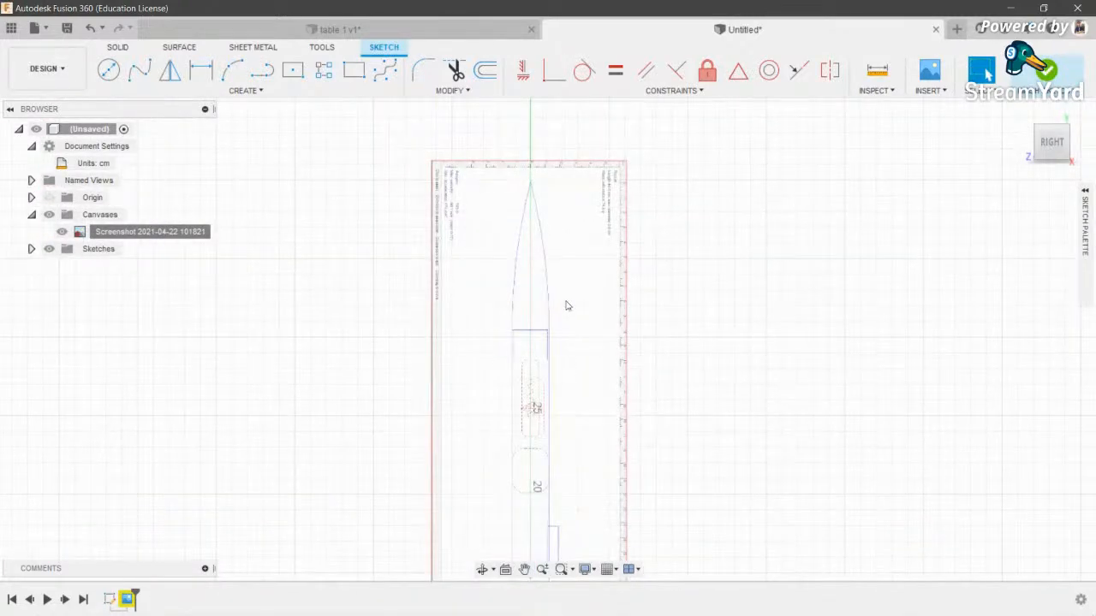
{"action": "scroll", "coordinate": [565, 305], "scroll_direction": "up", "scroll_amount": 3}
{"action": "scroll", "coordinate": [506, 345], "scroll_direction": "down", "scroll_amount": 3}
{"action": "middle_click_drag", "start_coordinate": [577, 484], "coordinate": [553, 355]}
{"action": "scroll", "coordinate": [478, 296], "scroll_direction": "up", "scroll_amount": 5}
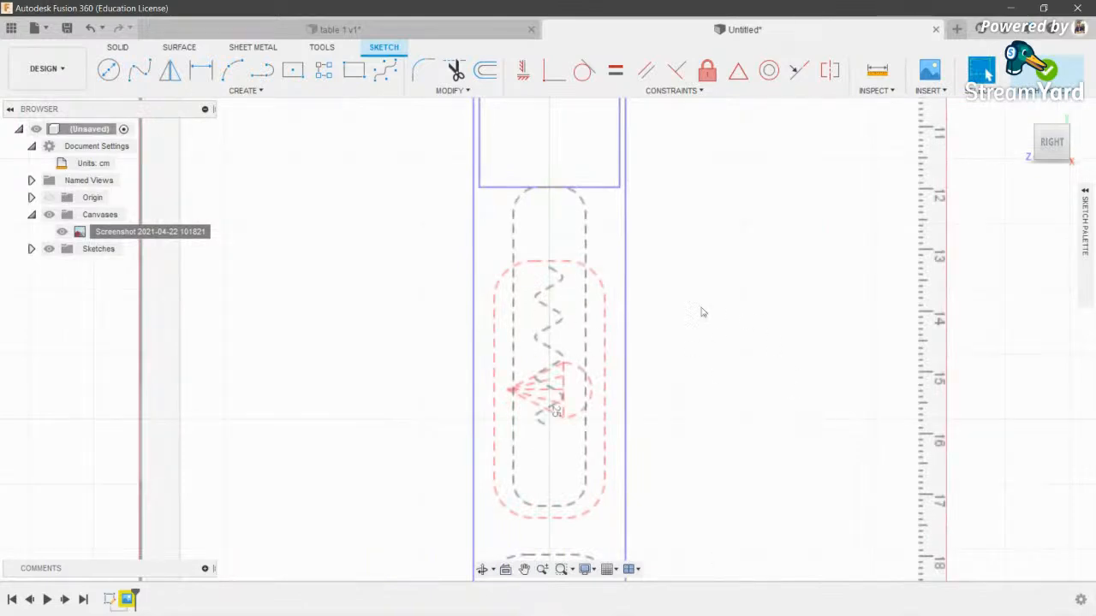
{"action": "scroll", "coordinate": [526, 305], "scroll_direction": "down", "scroll_amount": 4}
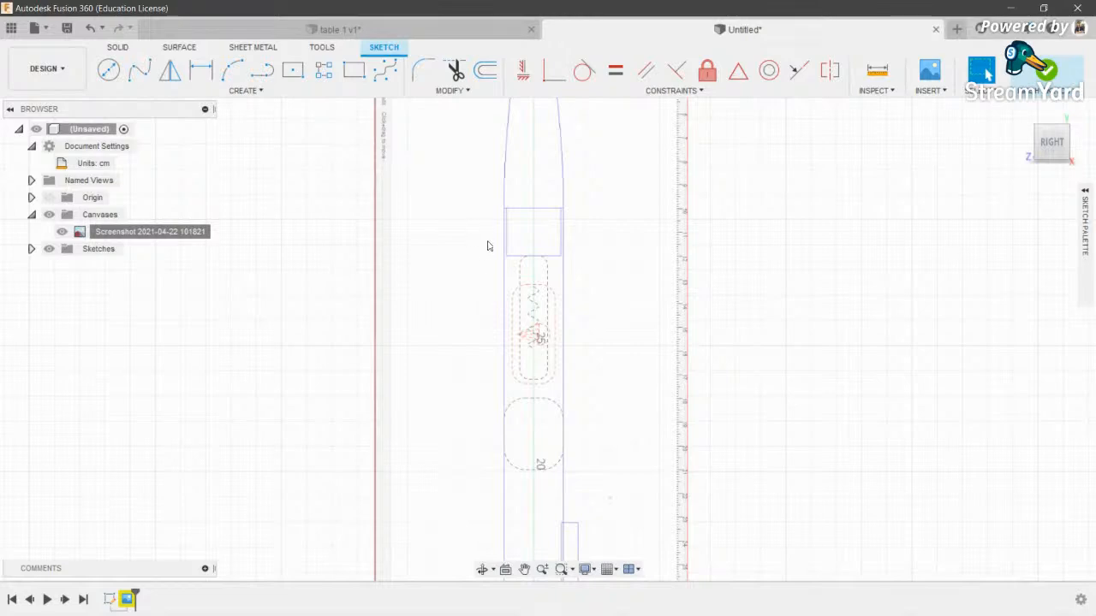
{"action": "scroll", "coordinate": [487, 246], "scroll_direction": "down", "scroll_amount": 4}
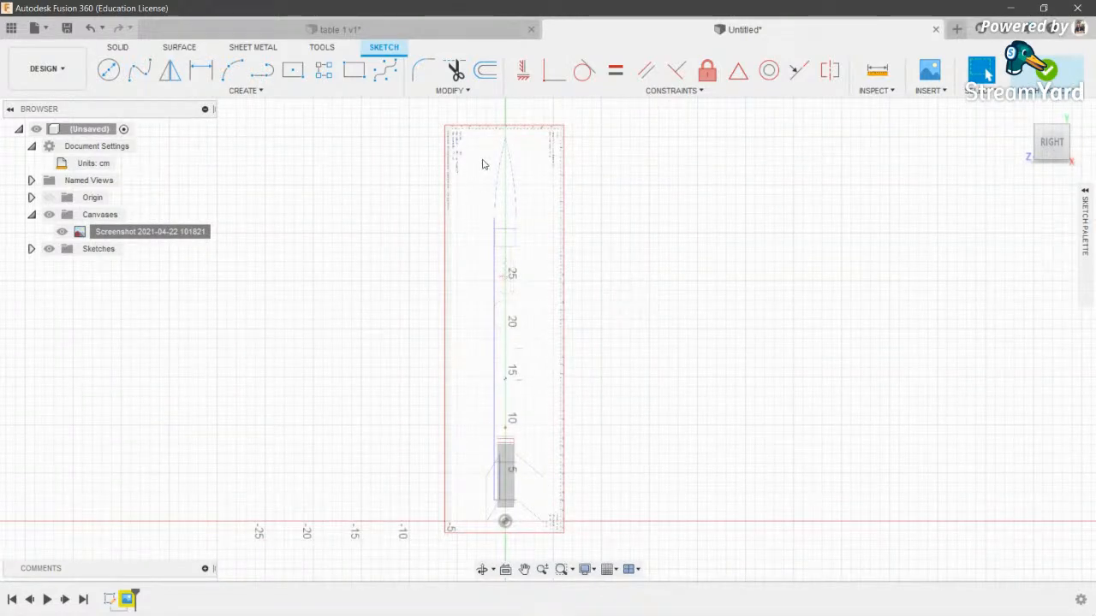
{"action": "scroll", "coordinate": [541, 286], "scroll_direction": "up", "scroll_amount": 6}
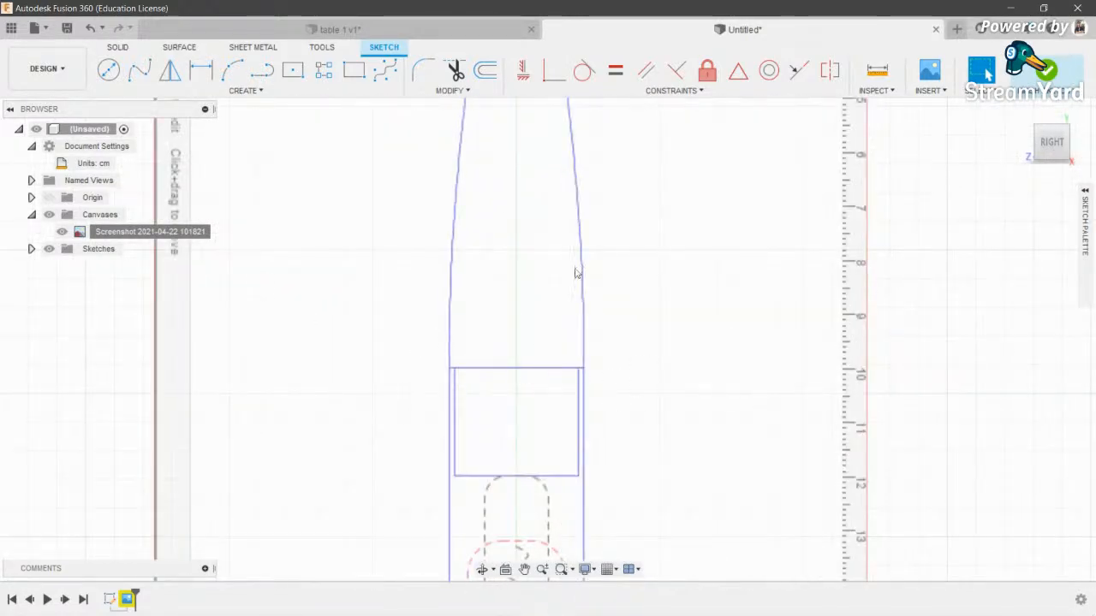
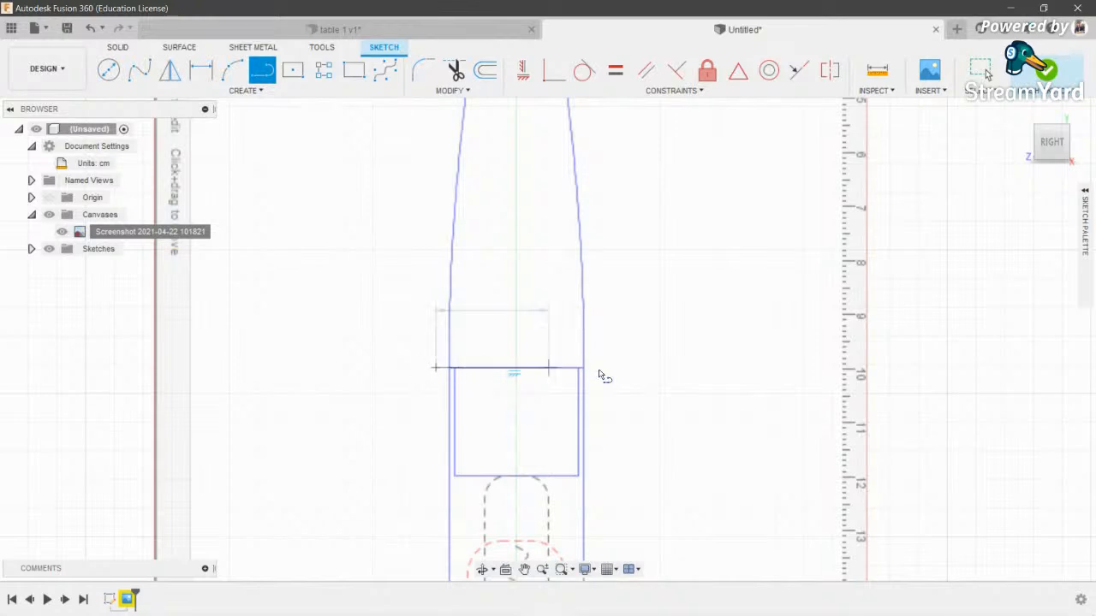
- Finish tracing the outer lines of the body tube profile over the canvas
{"action": "left_click", "coordinate": [668, 369]}
{"action": "key", "text": "Escape"}
{"action": "scroll", "coordinate": [624, 345], "scroll_direction": "down", "scroll_amount": 5}
{"action": "scroll", "coordinate": [625, 346], "scroll_direction": "up", "scroll_amount": 10}
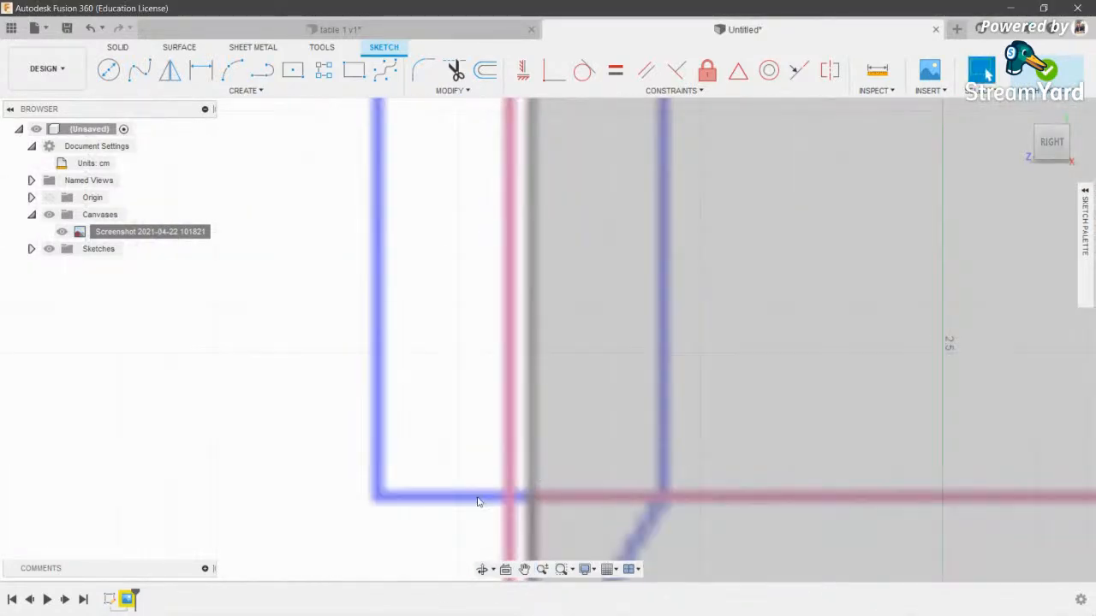
{"action": "scroll", "coordinate": [478, 501], "scroll_direction": "down", "scroll_amount": 5}
{"action": "key", "text": "l"}
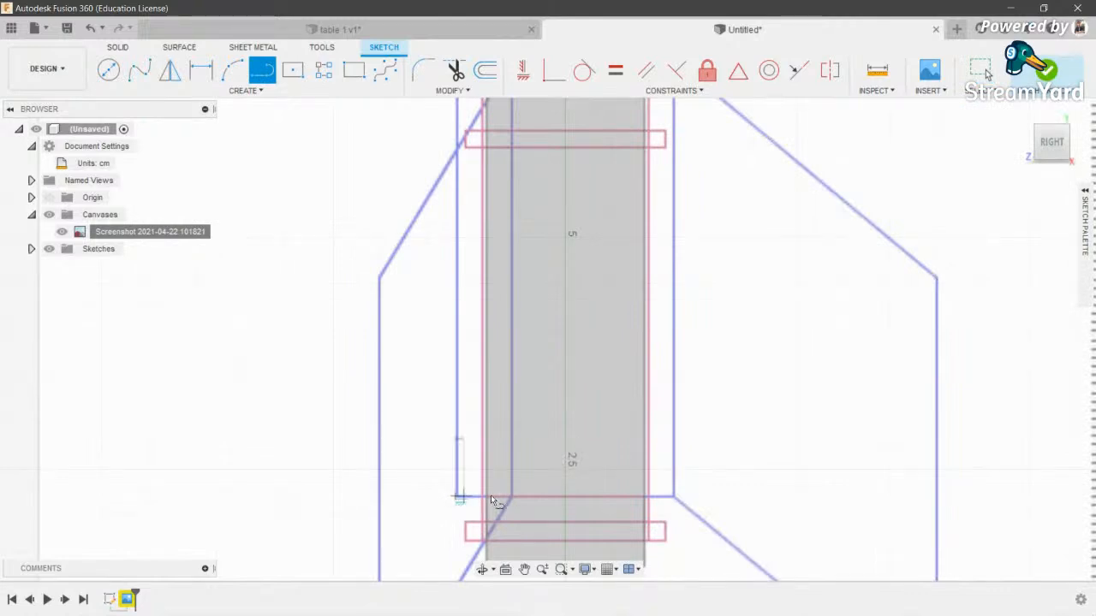
{"action": "left_click", "coordinate": [797, 498]}
{"action": "key", "text": "Escape"}
{"action": "scroll", "coordinate": [581, 460], "scroll_direction": "down", "scroll_amount": 5}
{"action": "mouse_move", "coordinate": [578, 326]}
{"action": "middle_mouse_down"}
{"action": "mouse_move", "coordinate": [561, 429]}
{"action": "mouse_move", "coordinate": [570, 394]}
{"action": "middle_mouse_up"}
{"action": "scroll", "coordinate": [577, 448], "scroll_direction": "down", "scroll_amount": 1}
- Draw the vertical centre line upward from the origin
{"action": "left_click", "coordinate": [554, 485]}
{"action": "scroll", "coordinate": [568, 313], "scroll_direction": "up", "scroll_amount": 5}
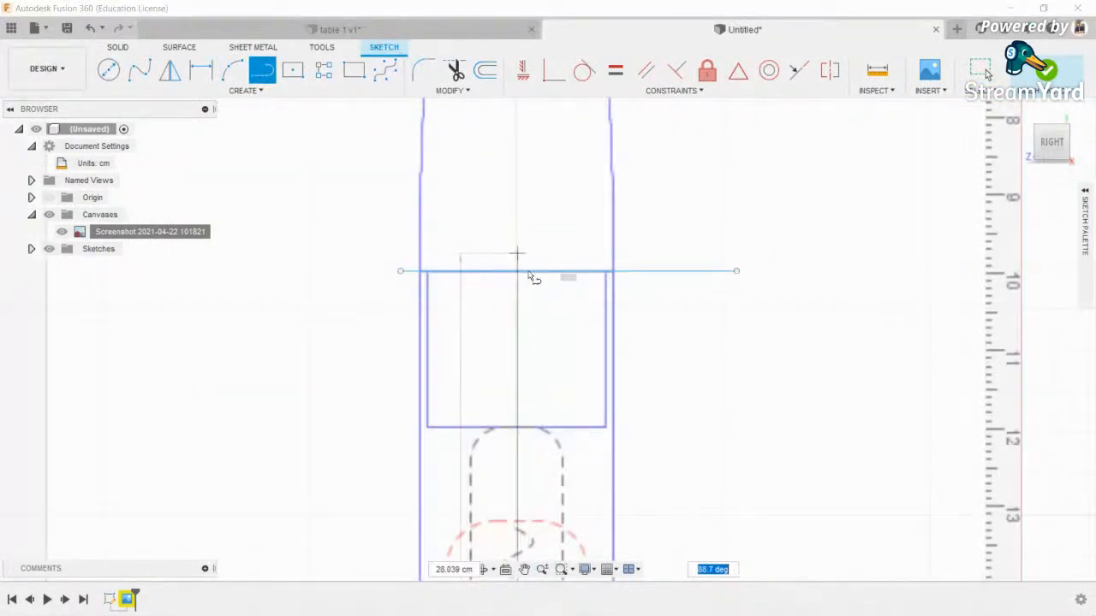
{"action": "scroll", "coordinate": [524, 278], "scroll_direction": "up", "scroll_amount": 5}
{"action": "key", "text": "Escape"}
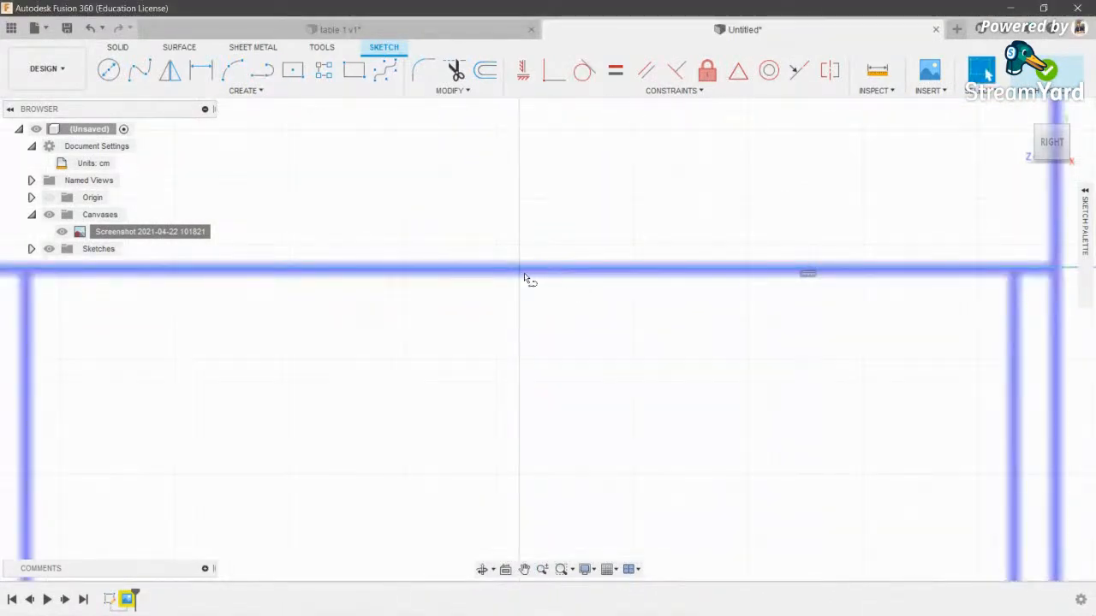
{"action": "key", "text": "l"}
{"action": "scroll", "coordinate": [528, 279], "scroll_direction": "down", "scroll_amount": 8}
{"action": "left_click", "coordinate": [541, 443]}
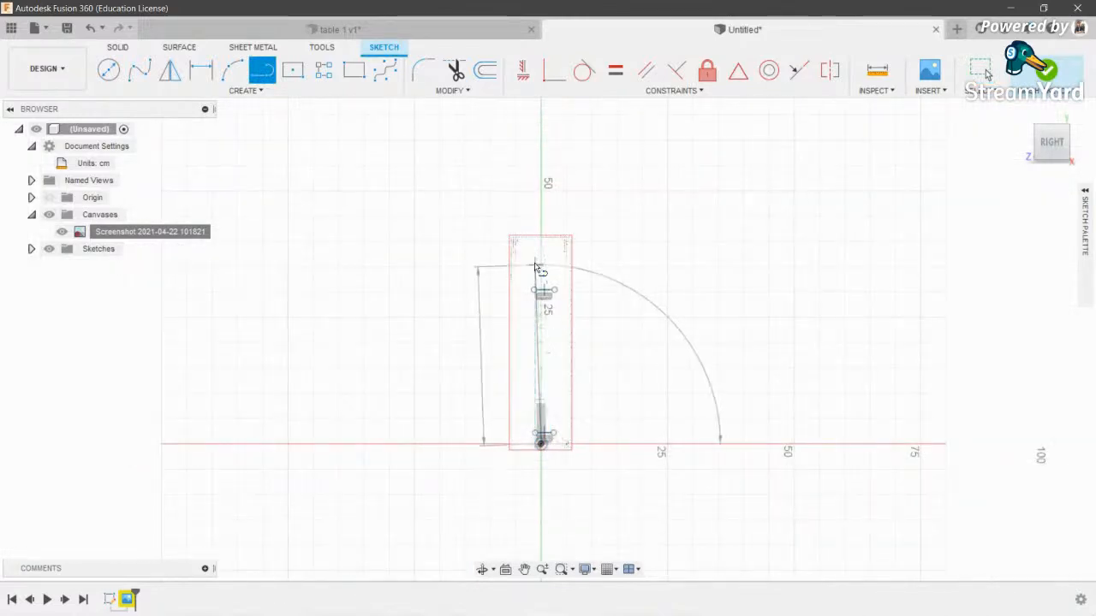
{"action": "left_click", "coordinate": [541, 204]}
{"action": "key", "text": "Escape"}
{"action": "scroll", "coordinate": [523, 380], "scroll_direction": "up", "scroll_amount": 8}
{"action": "scroll", "coordinate": [483, 287], "scroll_direction": "down", "scroll_amount": 1}
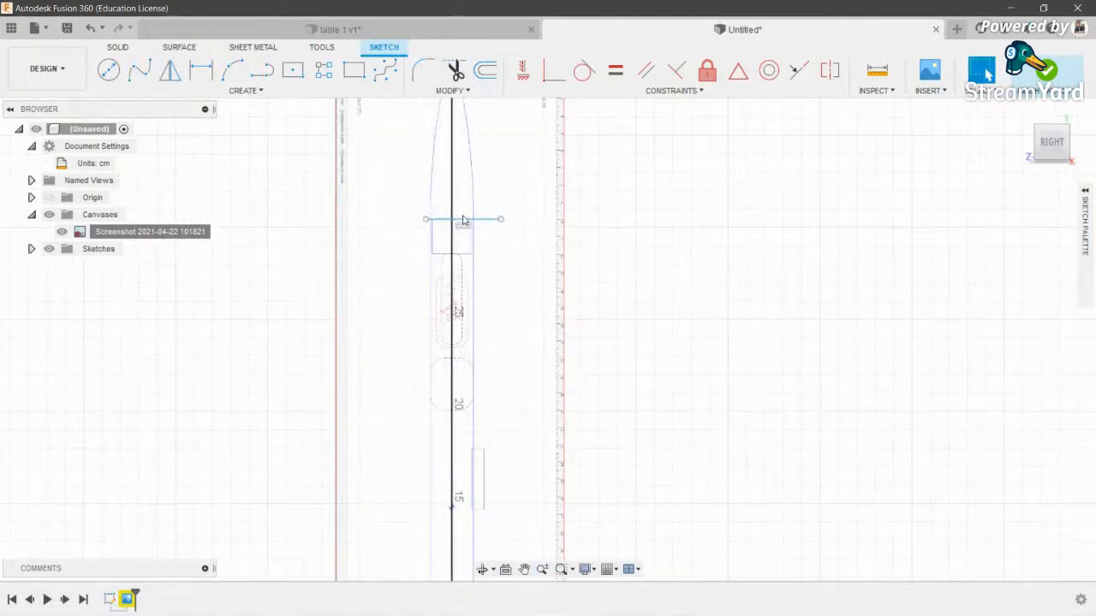
- Trim the segment below the horizontal line and the horizontal line's left part
{"action": "key", "text": "t"}
{"action": "scroll", "coordinate": [482, 383], "scroll_direction": "up", "scroll_amount": 5}
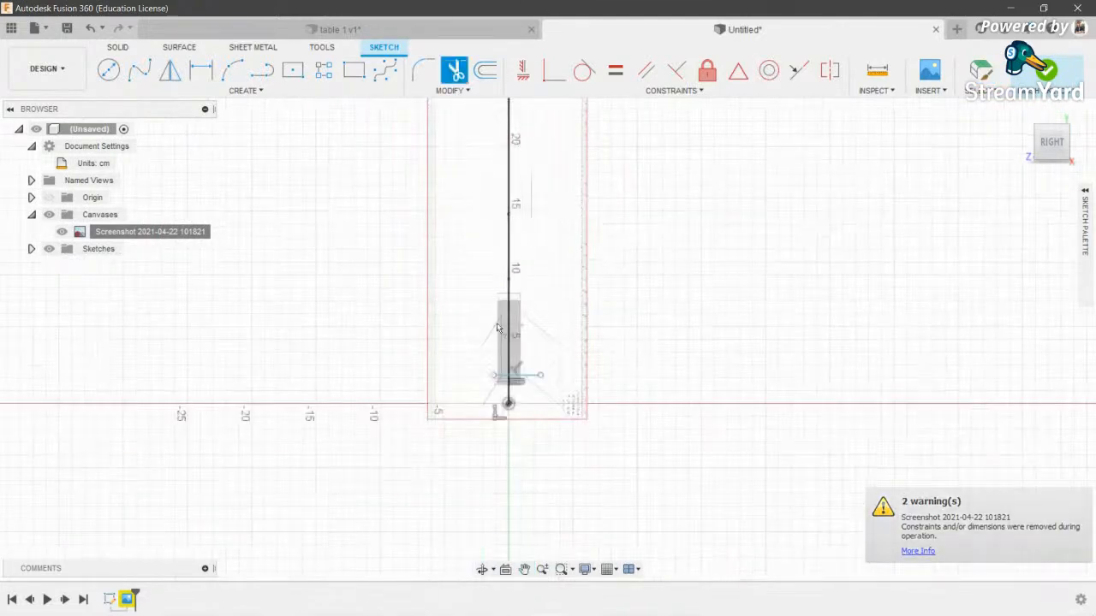
{"action": "left_click", "coordinate": [470, 421]}
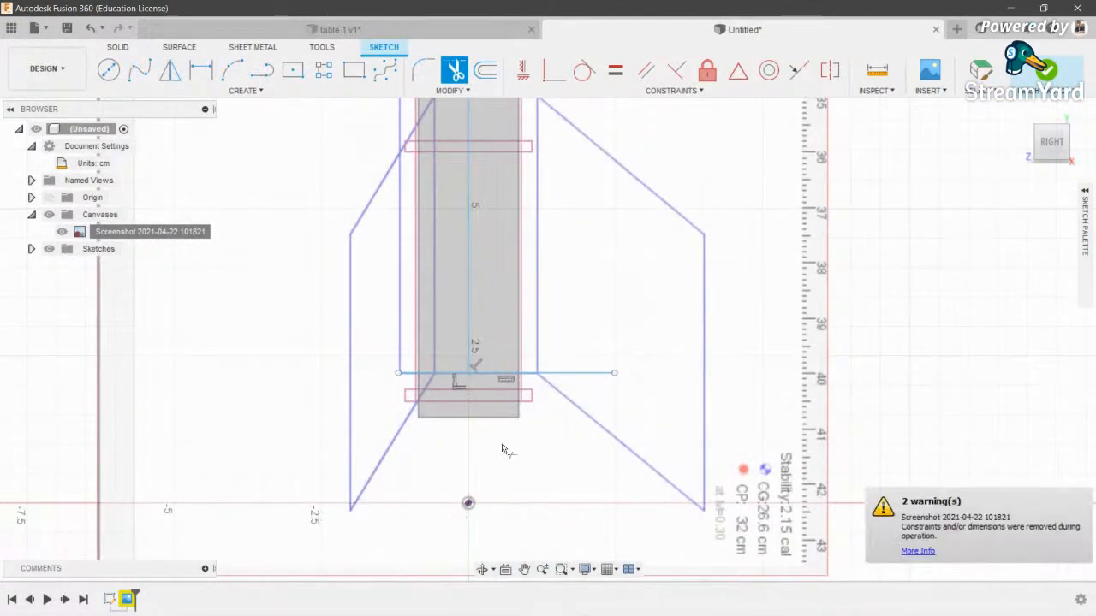
{"action": "scroll", "coordinate": [504, 447], "scroll_direction": "down", "scroll_amount": 2}
{"action": "scroll", "coordinate": [468, 394], "scroll_direction": "up", "scroll_amount": 6}
{"action": "left_click", "coordinate": [428, 399]}
{"action": "scroll", "coordinate": [439, 426], "scroll_direction": "down", "scroll_amount": 7}
{"action": "middle_click_drag", "start_coordinate": [503, 133], "coordinate": [560, 399]}
{"action": "scroll", "coordinate": [560, 396], "scroll_direction": "down", "scroll_amount": 1}
{"action": "middle_click_drag", "start_coordinate": [558, 129], "coordinate": [551, 512]}
{"action": "scroll", "coordinate": [485, 423], "scroll_direction": "up", "scroll_amount": 6}
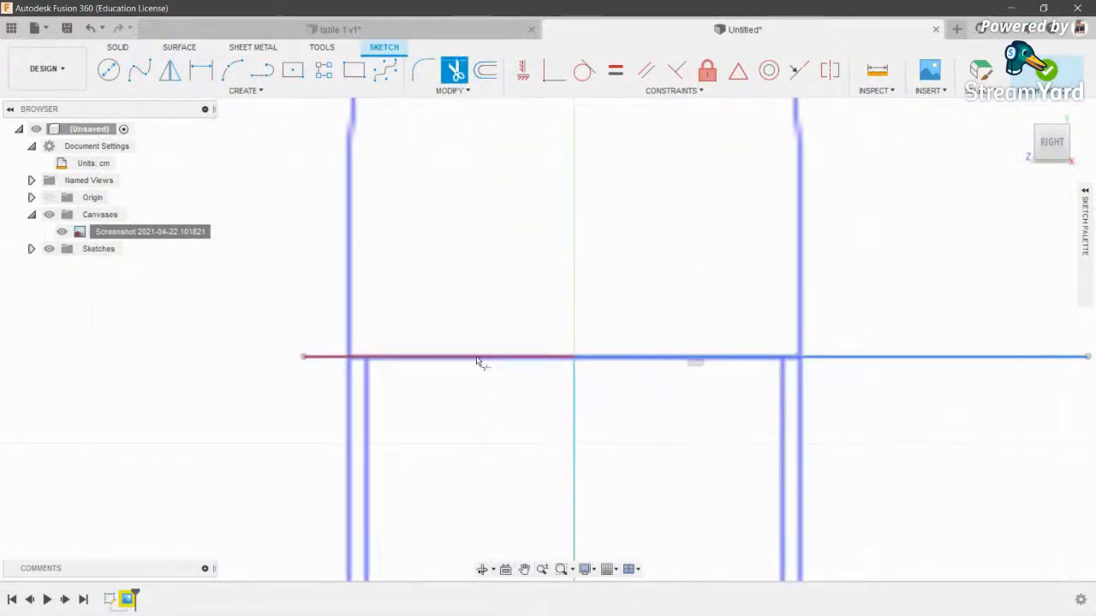
{"action": "scroll", "coordinate": [480, 358], "scroll_direction": "down", "scroll_amount": 6}
{"action": "scroll", "coordinate": [514, 318], "scroll_direction": "down", "scroll_amount": 2}
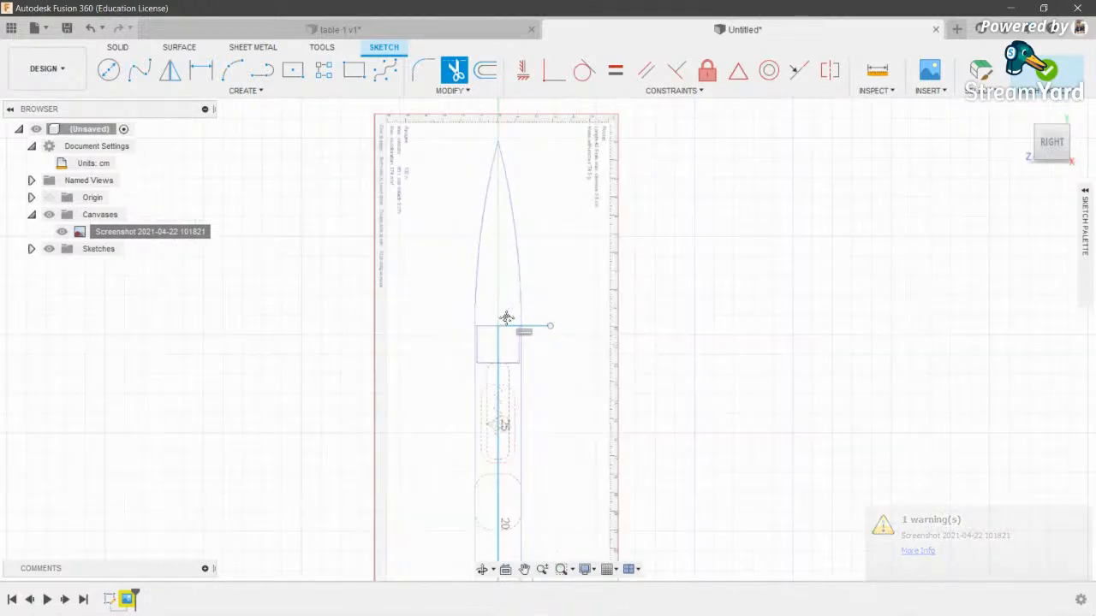
- Draw the top line from the centre line across the body edge, then trim the leftover segment
{"action": "key", "text": "l"}
{"action": "scroll", "coordinate": [489, 321], "scroll_direction": "up", "scroll_amount": 3}
{"action": "left_click", "coordinate": [489, 320]}
{"action": "scroll", "coordinate": [526, 320], "scroll_direction": "up", "scroll_amount": 3}
{"action": "left_click", "coordinate": [554, 318]}
{"action": "scroll", "coordinate": [555, 225], "scroll_direction": "down", "scroll_amount": 10}
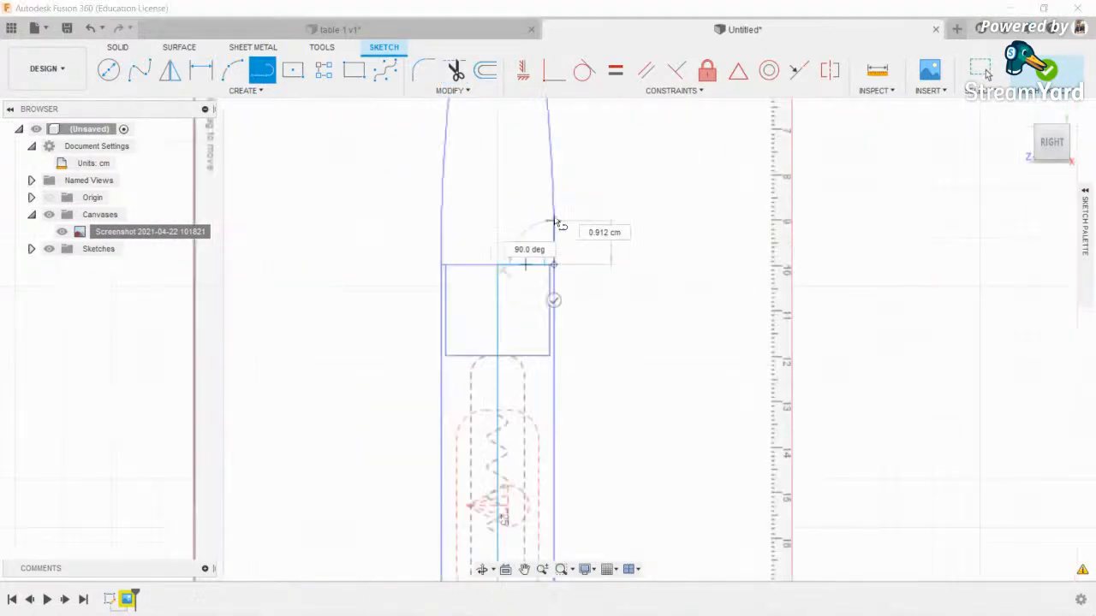
{"action": "scroll", "coordinate": [519, 414], "scroll_direction": "up", "scroll_amount": 7}
{"action": "scroll", "coordinate": [458, 353], "scroll_direction": "up", "scroll_amount": 4}
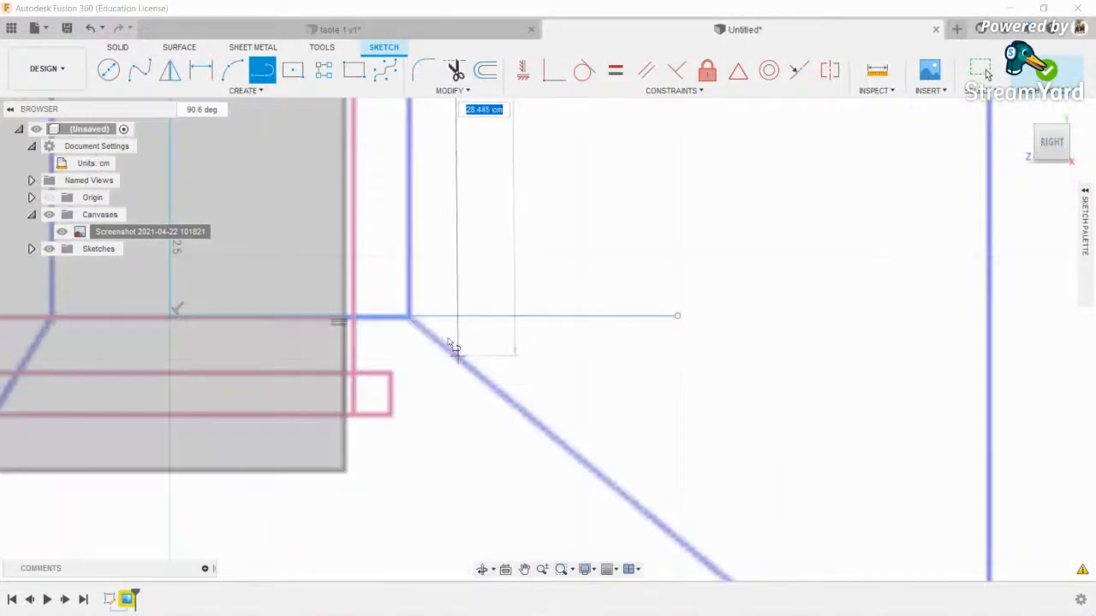
{"action": "left_click", "coordinate": [415, 316]}
{"action": "key", "text": "Escape"}
{"action": "left_click", "coordinate": [471, 317]}
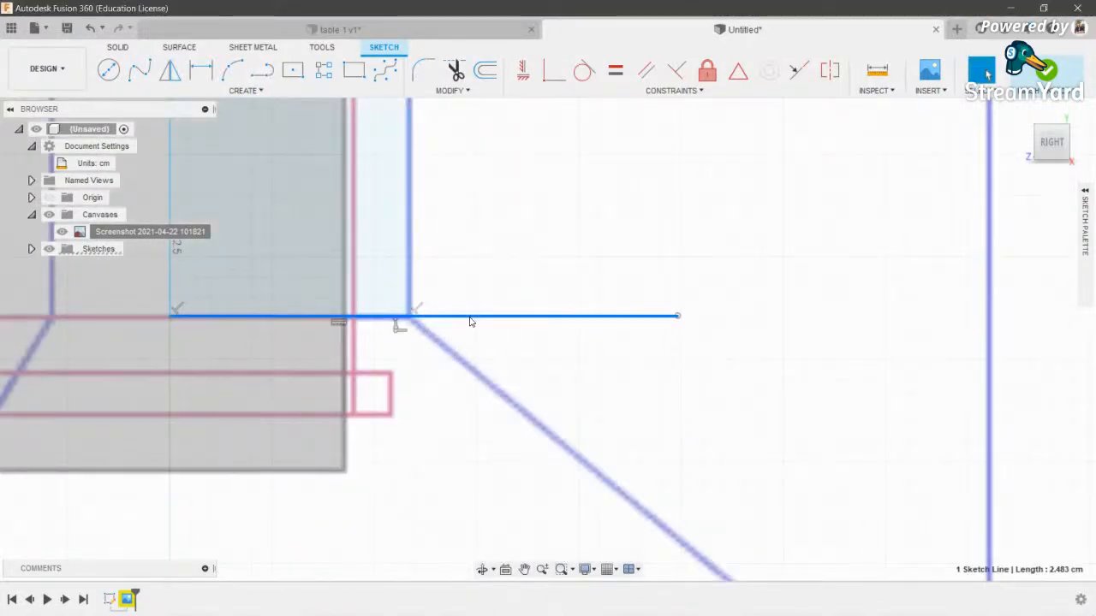
{"action": "key", "text": "t"}
{"action": "left_click", "coordinate": [472, 318]}
{"action": "scroll", "coordinate": [475, 369], "scroll_direction": "down", "scroll_amount": 10}
- Finish the sketch, hide the blueprint canvas, then undo the last action
{"action": "middle_click_drag", "start_coordinate": [482, 276], "coordinate": [469, 494]}
{"action": "middle_click_drag", "start_coordinate": [448, 184], "coordinate": [506, 340]}
{"action": "middle_click_drag", "start_coordinate": [507, 243], "coordinate": [514, 375]}
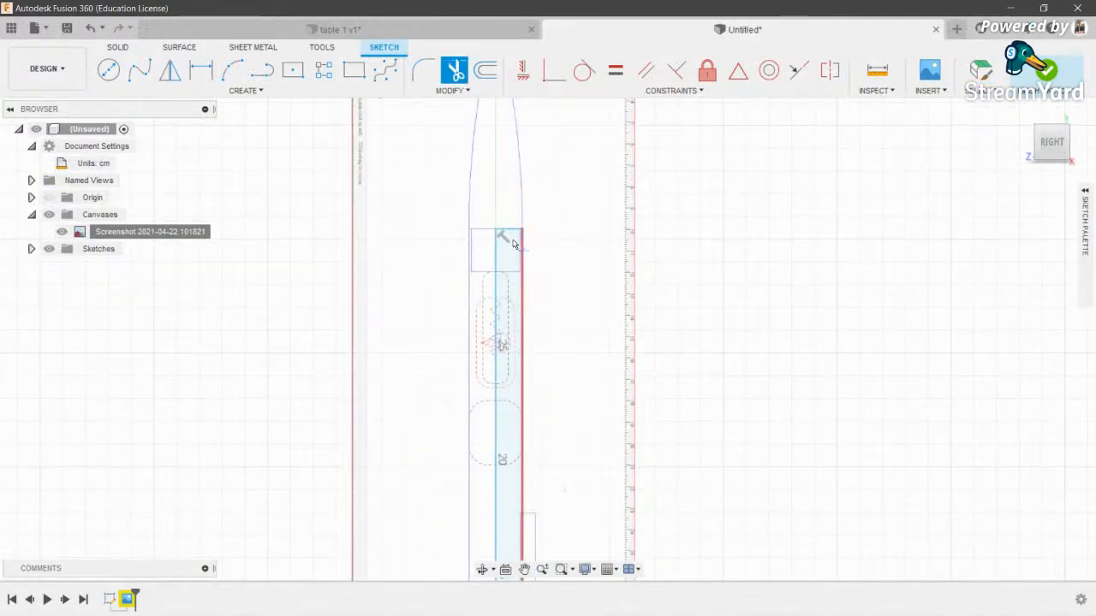
{"action": "scroll", "coordinate": [538, 249], "scroll_direction": "down", "scroll_amount": 2}
{"action": "middle_click_drag", "start_coordinate": [596, 337], "coordinate": [647, 278]}
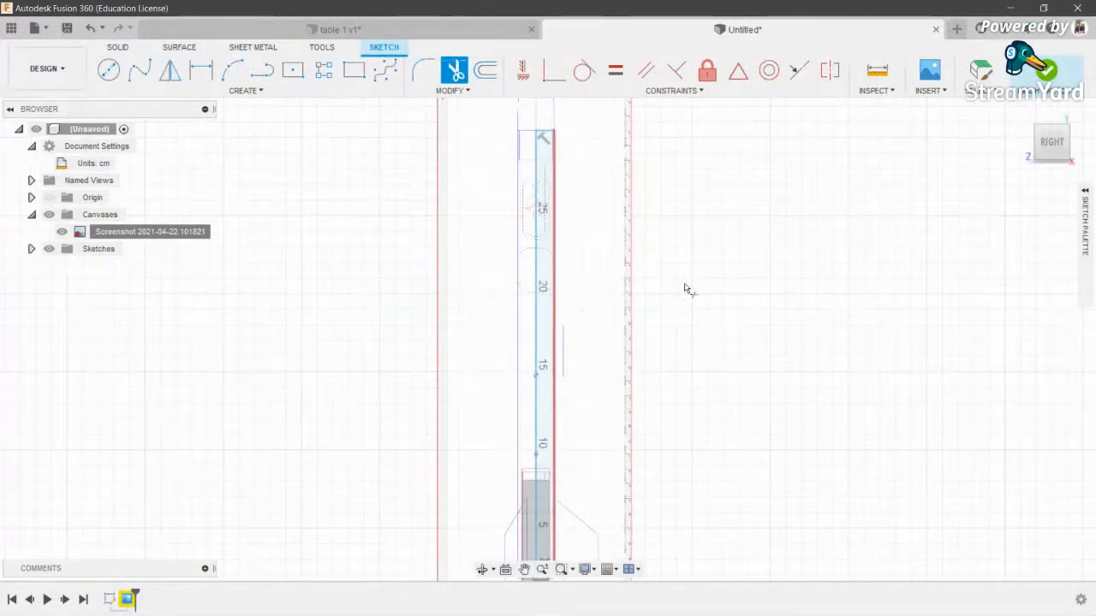
{"action": "left_click", "coordinate": [1043, 77]}
{"action": "middle_click_drag", "start_coordinate": [687, 250], "coordinate": [660, 446]}
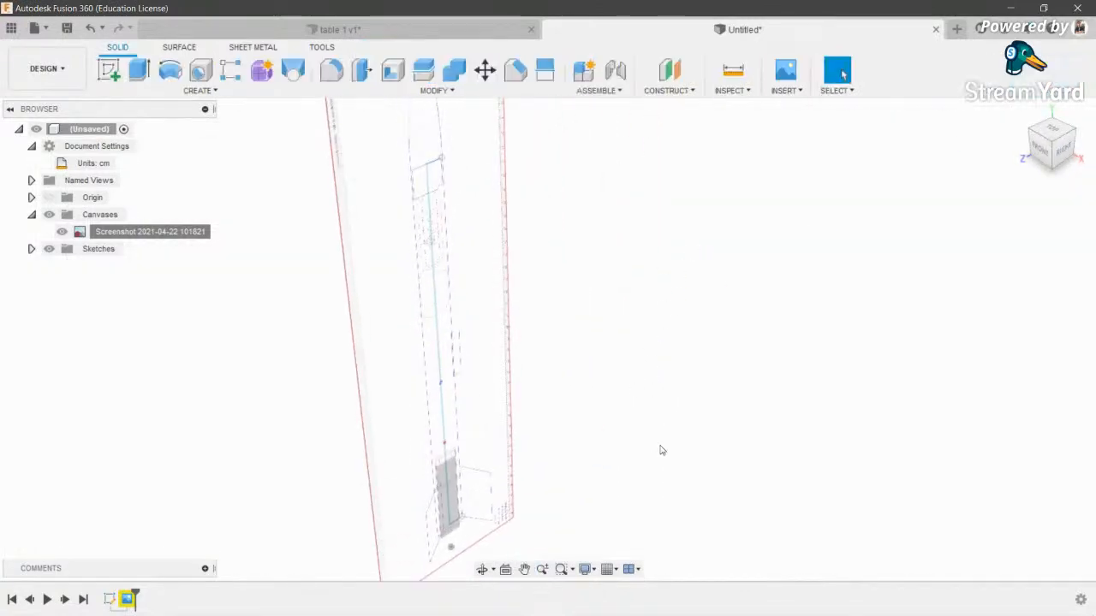
{"action": "left_click", "coordinate": [51, 214]}
{"action": "middle_click_drag", "start_coordinate": [575, 231], "coordinate": [596, 273]}
{"action": "key", "text": "ctrl+z"}
{"action": "scroll", "coordinate": [441, 256], "scroll_direction": "down", "scroll_amount": 2}
- Reopen the sketch, add the vertical line closing the profile, finish, and hide the canvas
{"action": "double_click", "coordinate": [444, 257]}
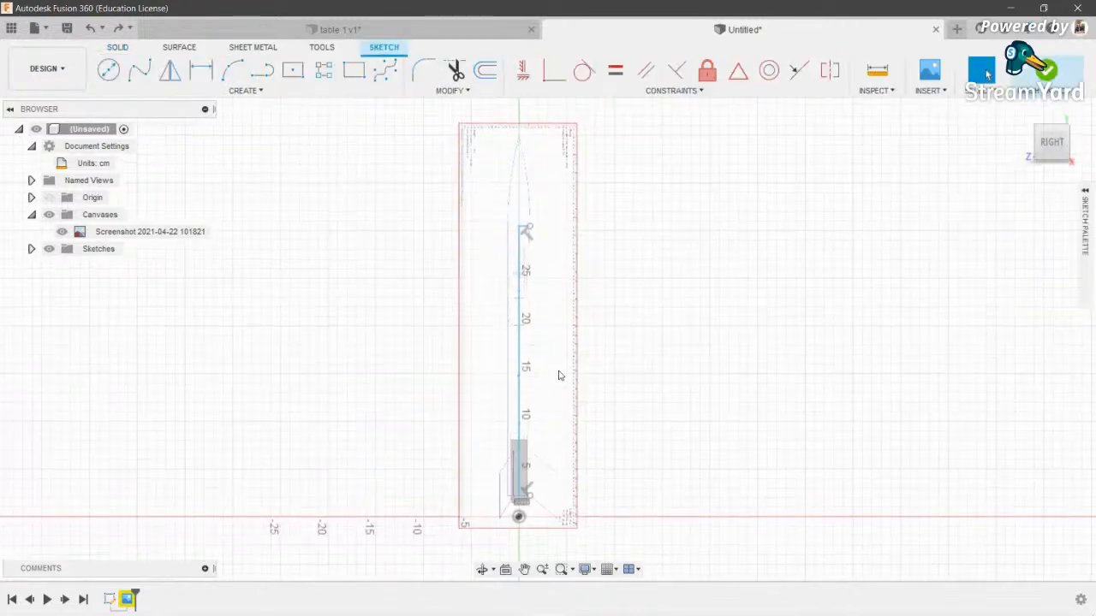
{"action": "left_click", "coordinate": [528, 227]}
{"action": "left_click", "coordinate": [530, 496]}
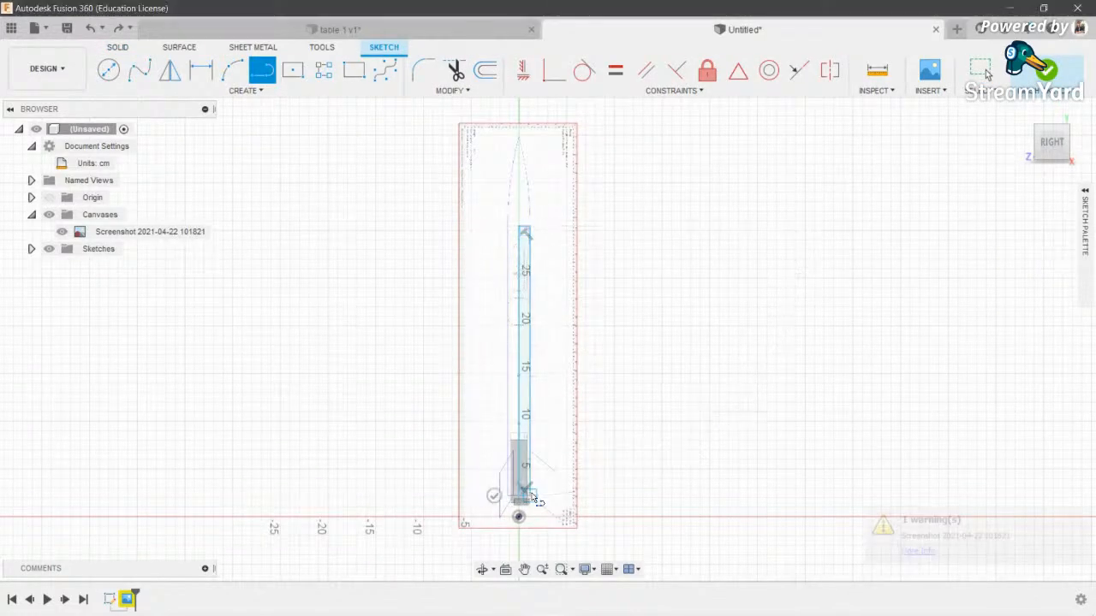
{"action": "left_click", "coordinate": [1044, 72]}
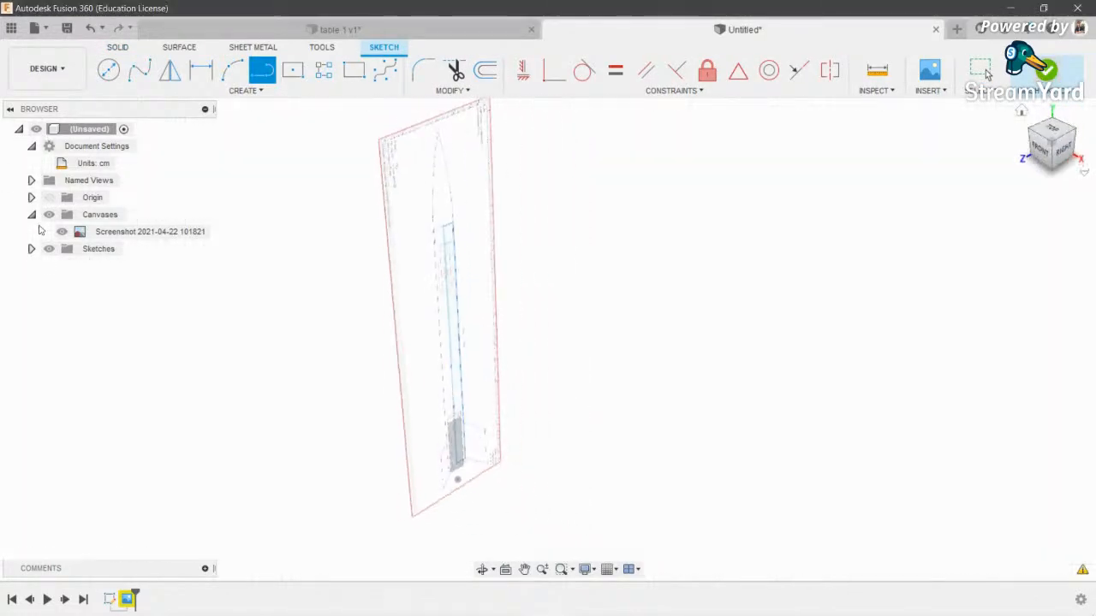
{"action": "left_click", "coordinate": [48, 214]}
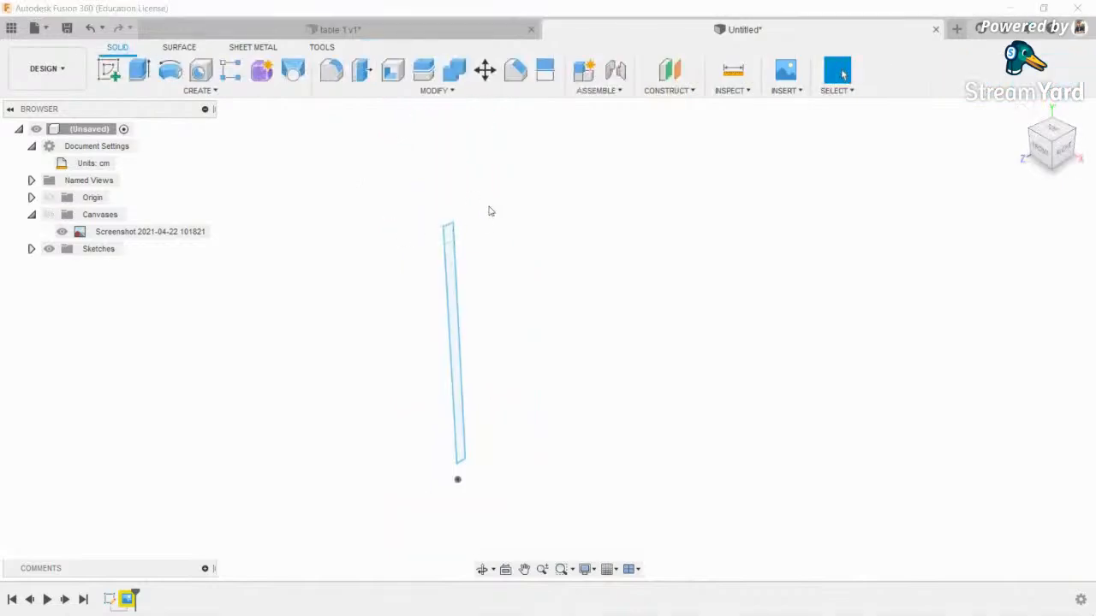
- Revolve the profile 360° around the centre line, with the canvas shown again
{"action": "left_click", "coordinate": [181, 74]}
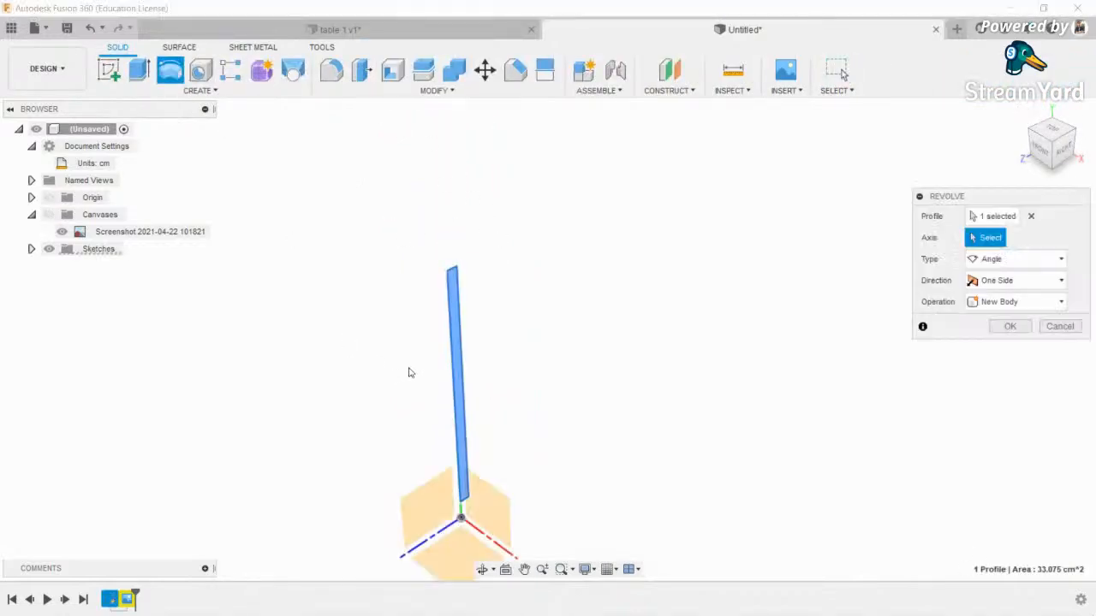
{"action": "left_click", "coordinate": [447, 340]}
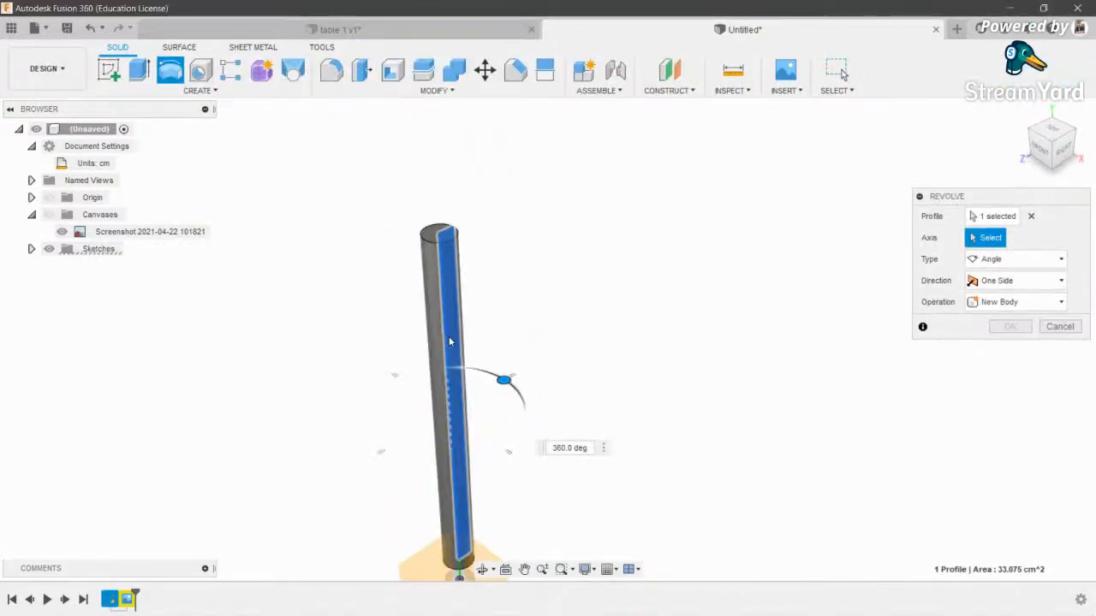
{"action": "left_click", "coordinate": [49, 215]}
{"action": "left_click", "coordinate": [1066, 153]}
{"action": "middle_click_drag", "start_coordinate": [605, 267], "coordinate": [730, 354]}
{"action": "scroll", "coordinate": [505, 187], "scroll_direction": "up", "scroll_amount": 10}
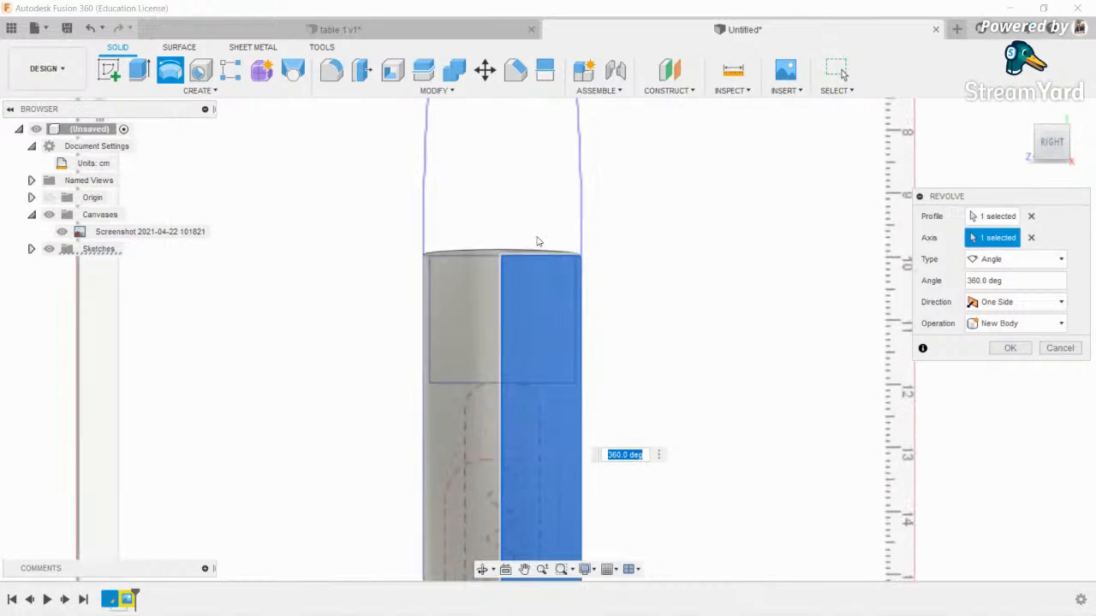
{"action": "left_click", "coordinate": [1010, 347]}
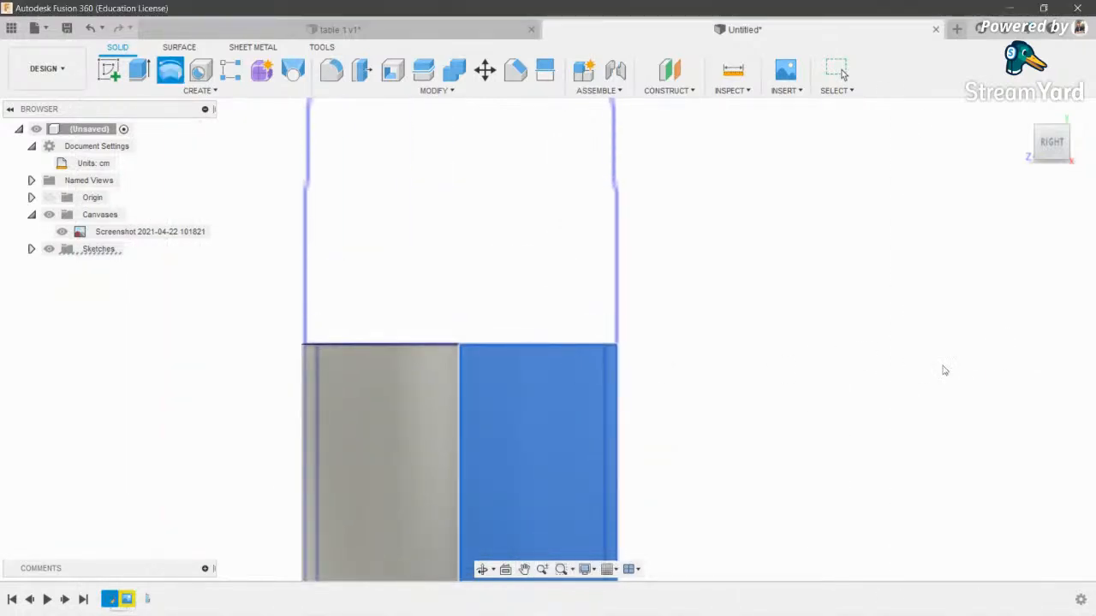
- Switch the camera to orthographic and orbit to look down on the tube's top face
{"action": "left_click", "coordinate": [585, 569]}
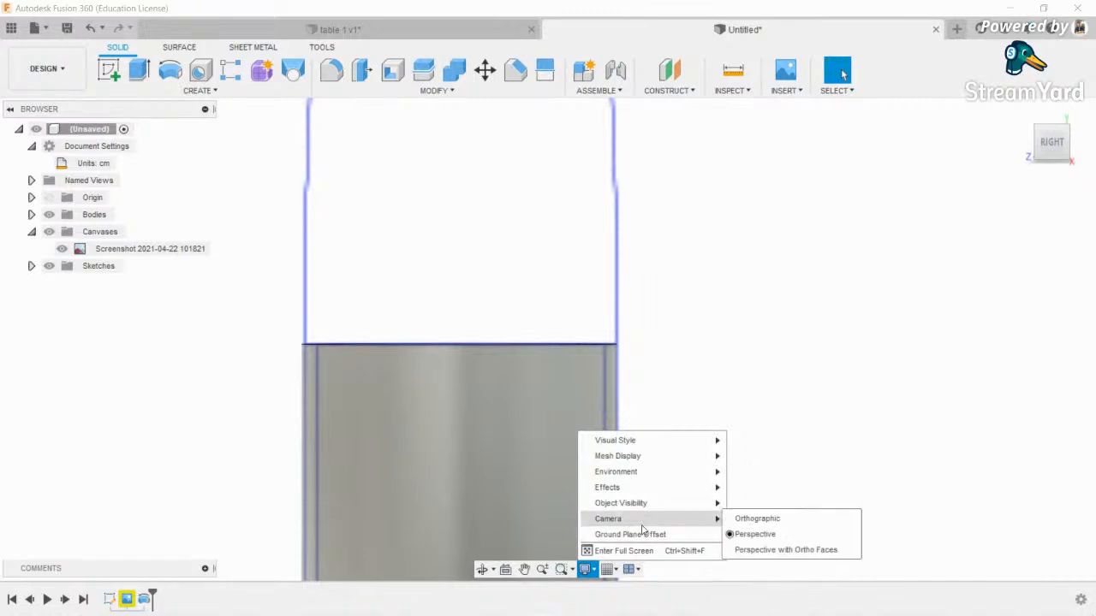
{"action": "left_click", "coordinate": [750, 519]}
{"action": "scroll", "coordinate": [596, 254], "scroll_direction": "down", "scroll_amount": 3}
{"action": "scroll", "coordinate": [594, 234], "scroll_direction": "up", "scroll_amount": 6}
{"action": "middle_click_drag", "start_coordinate": [607, 150], "coordinate": [573, 308]}
{"action": "scroll", "coordinate": [569, 317], "scroll_direction": "down", "scroll_amount": 3}
{"action": "left_click", "coordinate": [482, 570]}
{"action": "left_click_drag", "start_coordinate": [499, 402], "coordinate": [528, 482]}
{"action": "scroll", "coordinate": [578, 335], "scroll_direction": "up", "scroll_amount": 8}
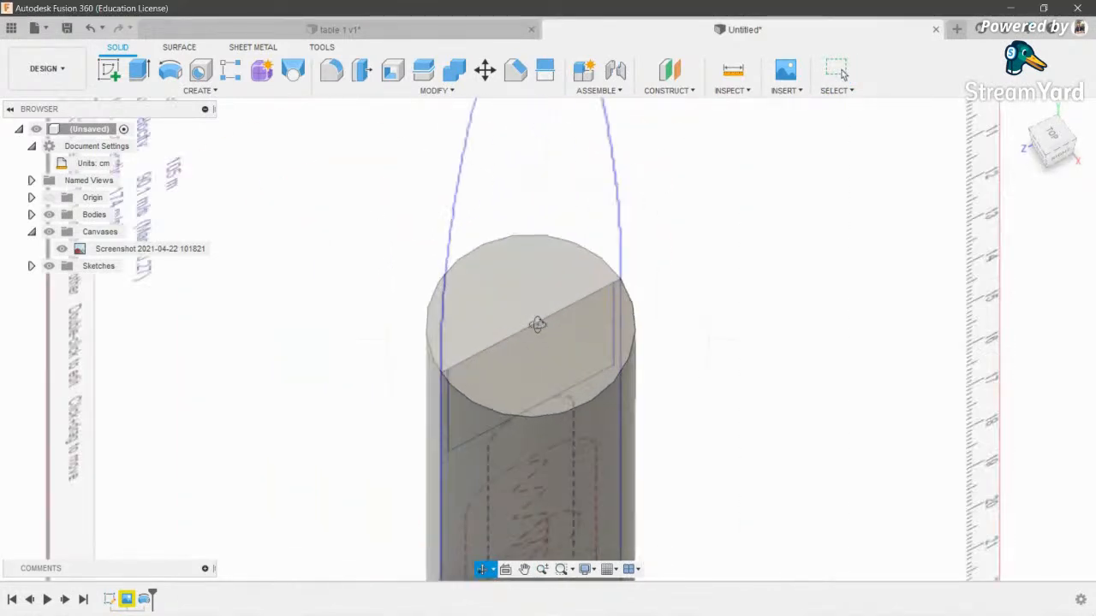
- Start a shell on the cylinder, selecting its top face to open
{"action": "key", "text": "Escape"}
{"action": "left_click", "coordinate": [394, 71]}
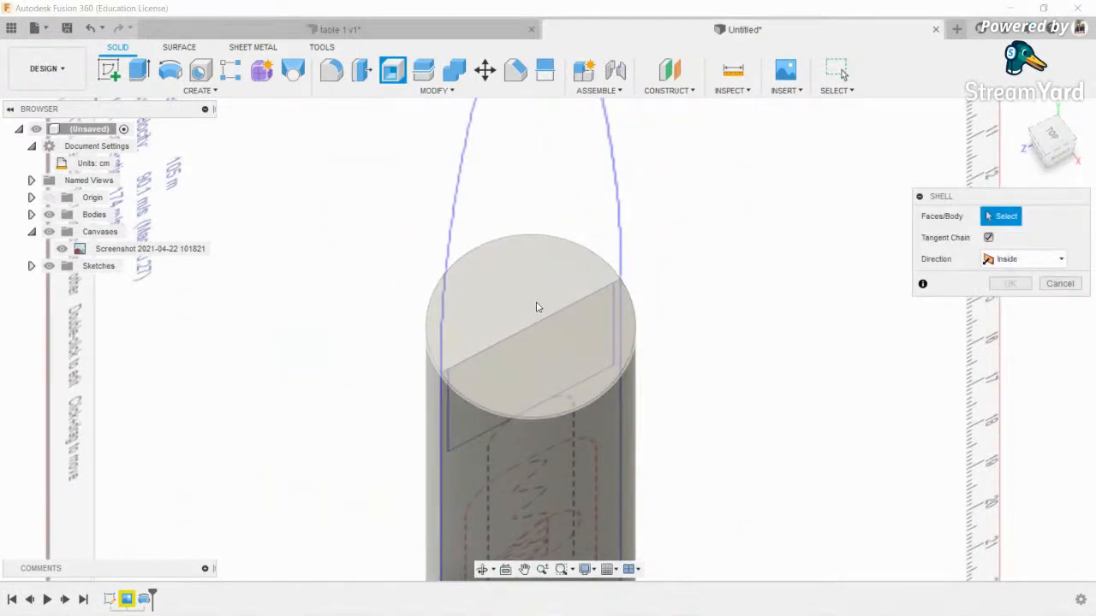
{"action": "left_click", "coordinate": [536, 302]}
{"action": "scroll", "coordinate": [536, 302], "scroll_direction": "down", "scroll_amount": 3}
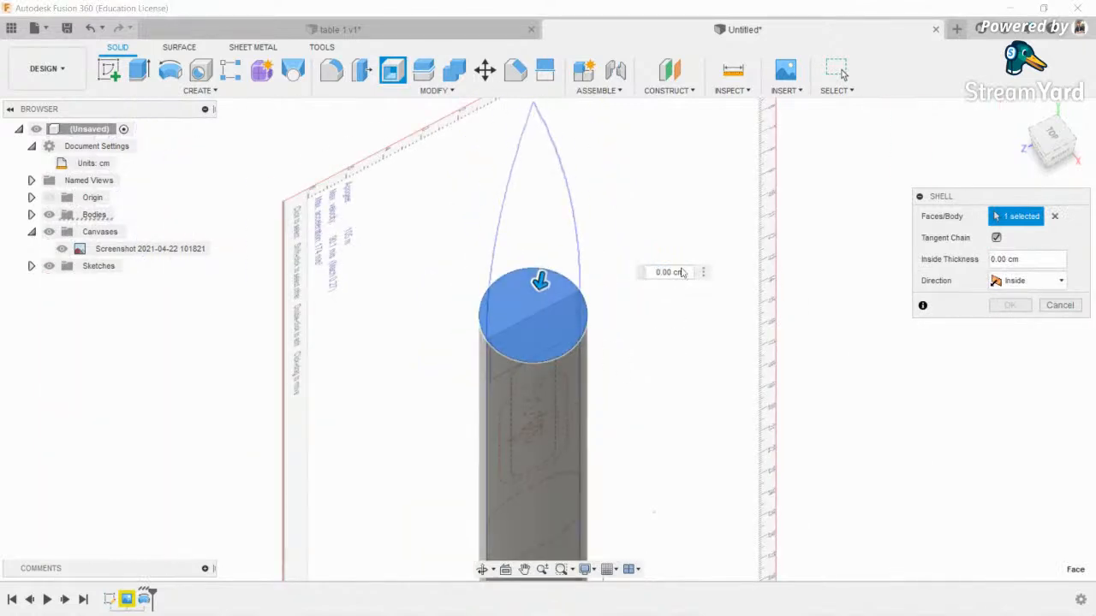
{"action": "middle_click_drag", "start_coordinate": [638, 299], "coordinate": [643, 392]}
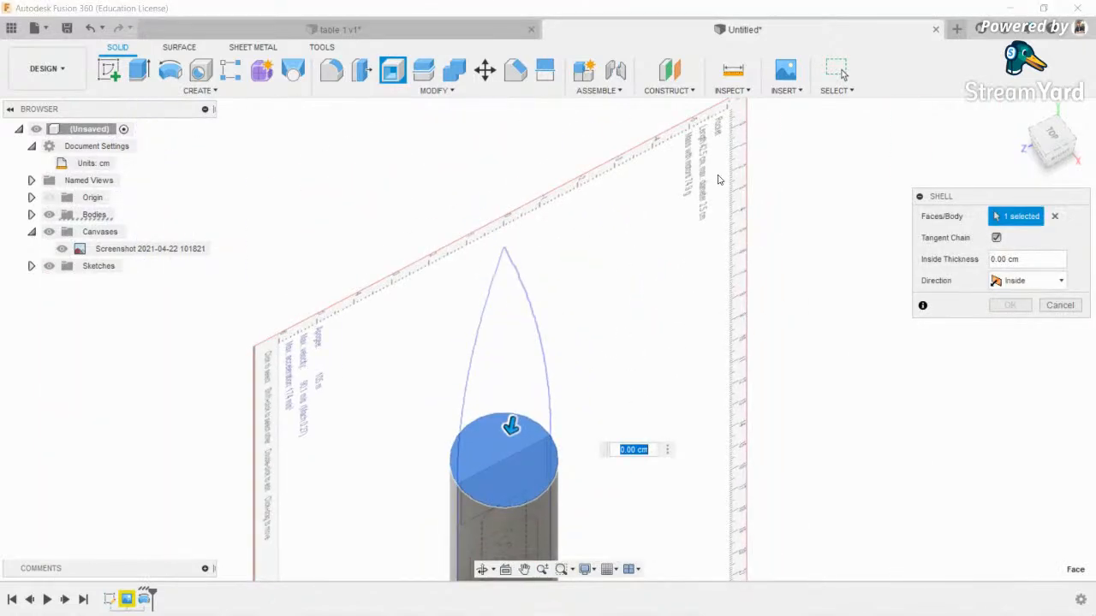
{"action": "middle_click_drag", "start_coordinate": [695, 269], "coordinate": [692, 146]}
{"action": "scroll", "coordinate": [504, 309], "scroll_direction": "up", "scroll_amount": 3}
{"action": "scroll", "coordinate": [503, 309], "scroll_direction": "down", "scroll_amount": 4}
{"action": "scroll", "coordinate": [592, 164], "scroll_direction": "down", "scroll_amount": 2}
{"action": "middle_click_drag", "start_coordinate": [618, 137], "coordinate": [600, 242]}
{"action": "scroll", "coordinate": [580, 271], "scroll_direction": "up", "scroll_amount": 3}
{"action": "scroll", "coordinate": [506, 390], "scroll_direction": "up", "scroll_amount": 3}
{"action": "middle_click_drag", "start_coordinate": [506, 385], "coordinate": [535, 322]}
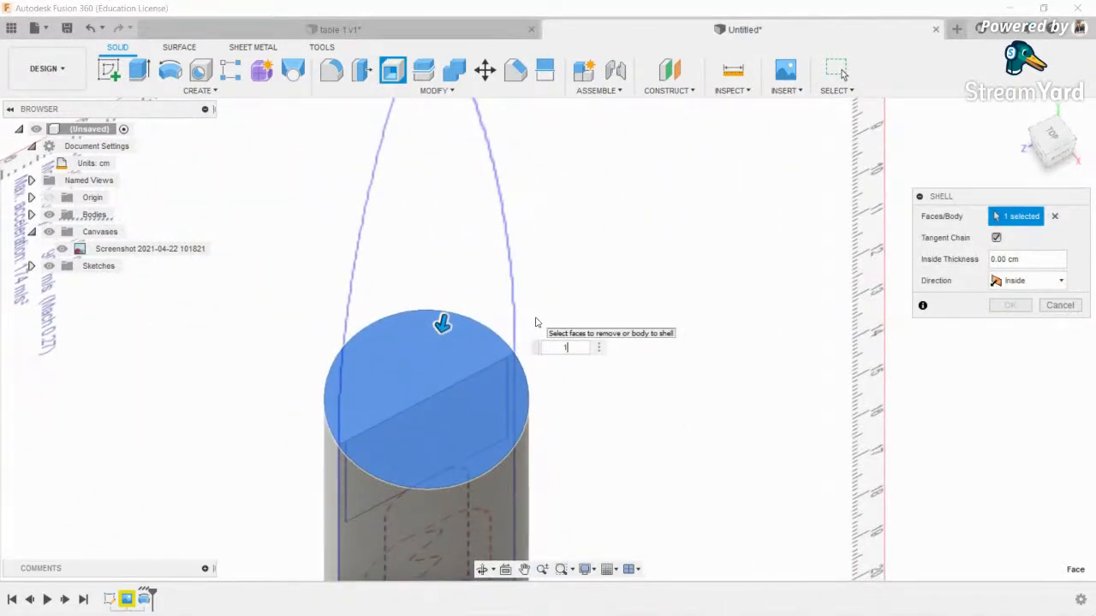
- Try 1, 5 and 3 cm inside thicknesses, then cancel the shell after the error
{"action": "key", "text": "Return"}
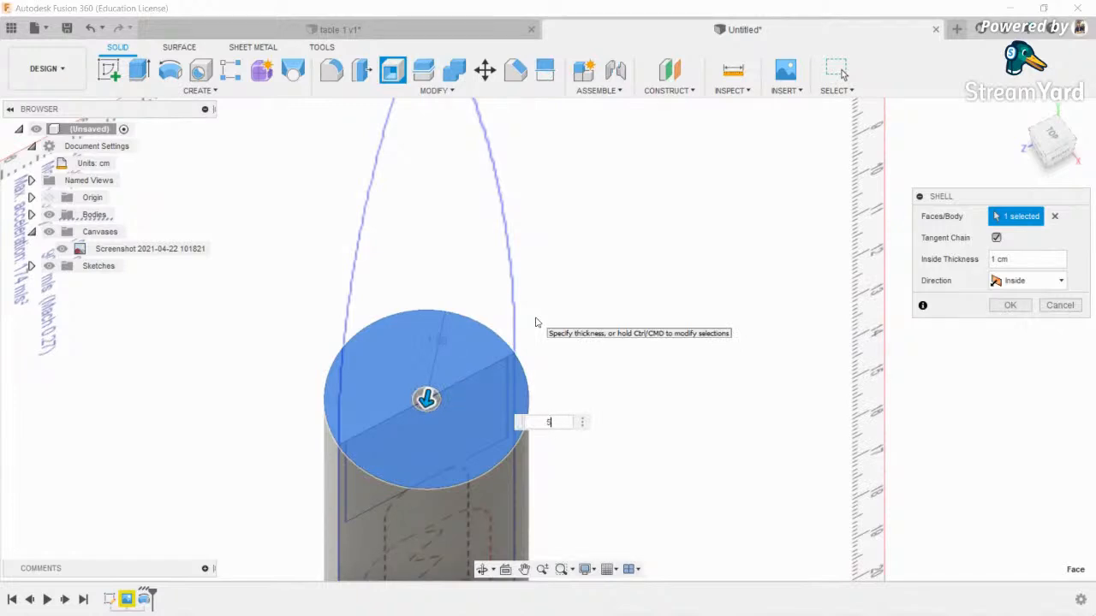
{"action": "type", "text": "5"}
{"action": "key", "text": "Return"}
{"action": "key", "text": "Return"}
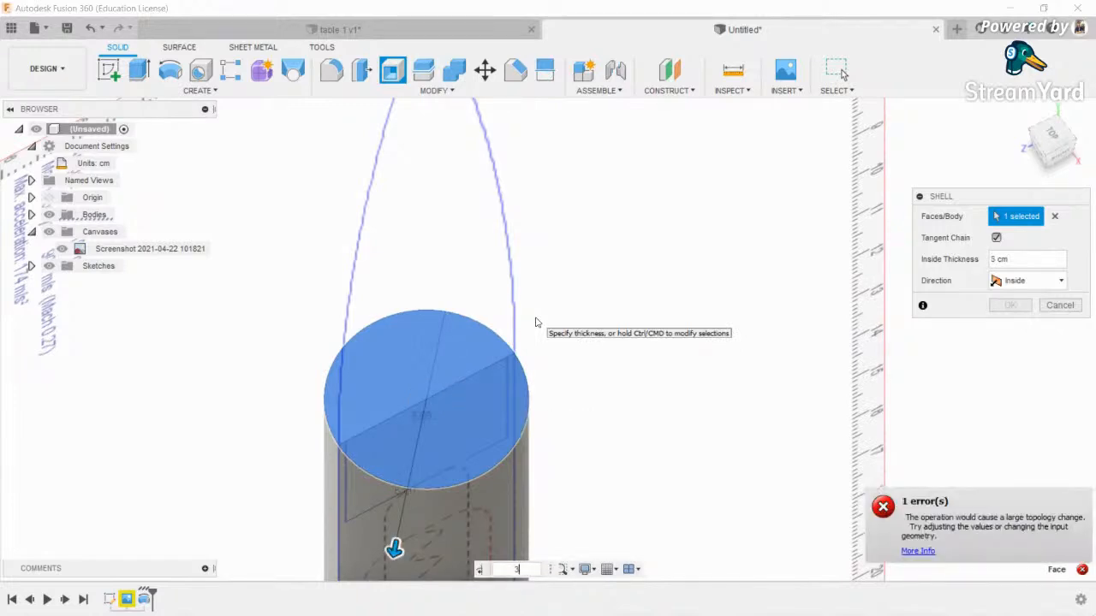
{"action": "type", "text": "1"}
{"action": "key", "text": "Return"}
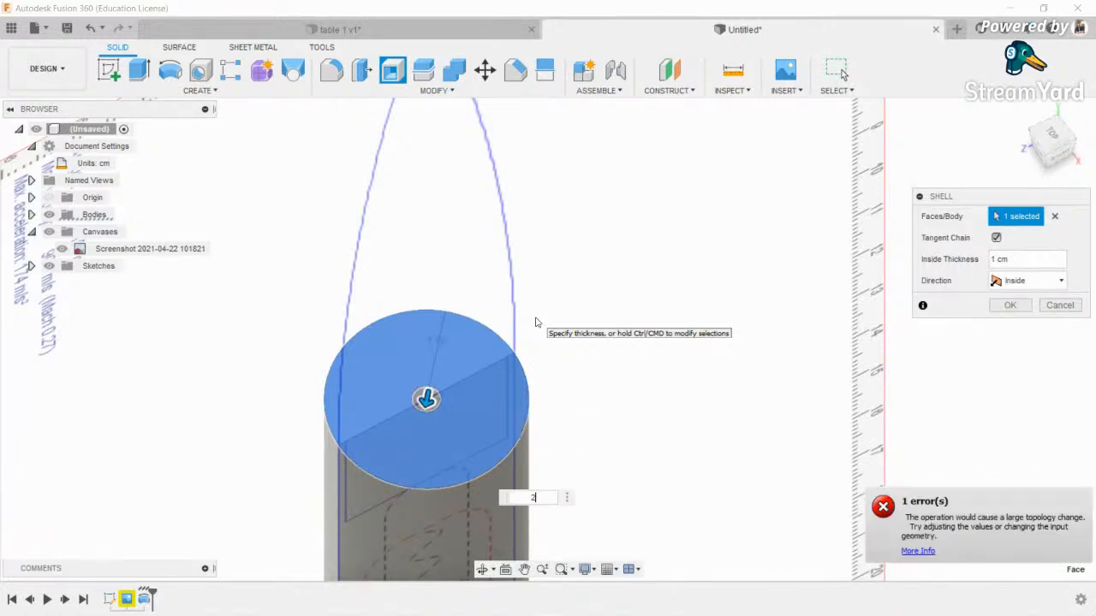
{"action": "key", "text": "Escape"}
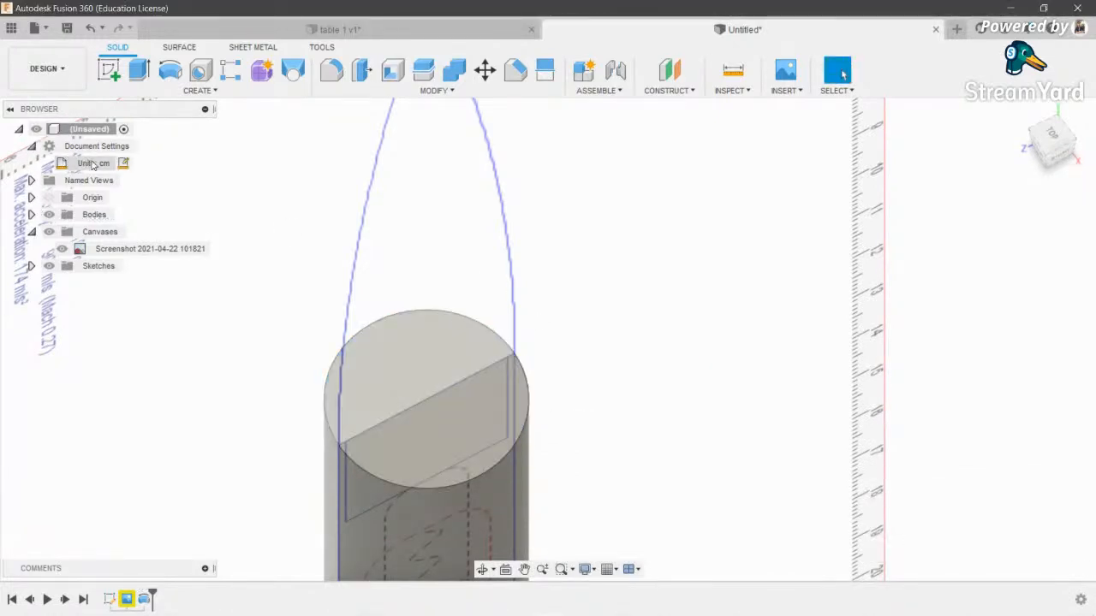
{"action": "left_click", "coordinate": [123, 162]}
- Switch the document unit type to millimetres
{"action": "left_click", "coordinate": [1032, 218]}
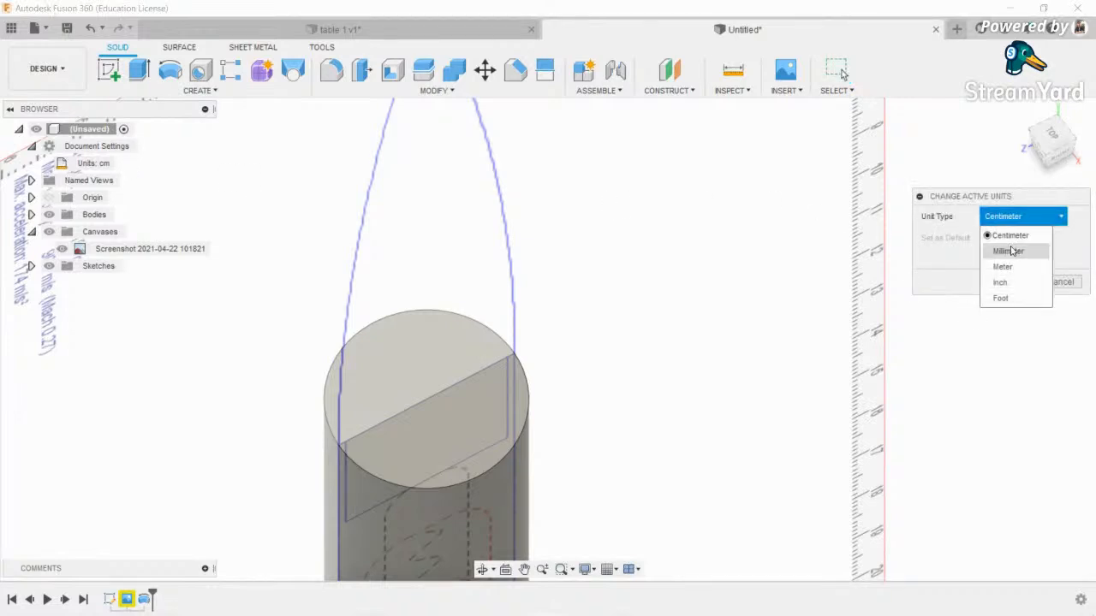
{"action": "left_click", "coordinate": [1012, 251]}
{"action": "left_click", "coordinate": [1008, 283]}
{"action": "scroll", "coordinate": [484, 293], "scroll_direction": "down", "scroll_amount": 4}
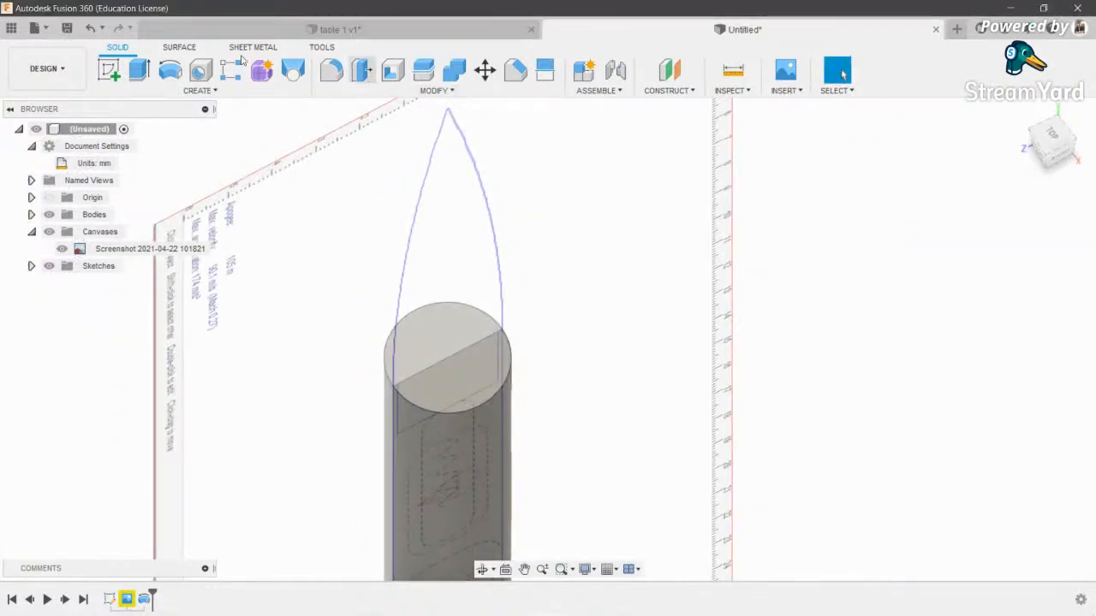
- Shell the cylinder's top face at 2.5 mm and hide the blueprint canvas
{"action": "left_click", "coordinate": [393, 70]}
{"action": "left_click", "coordinate": [484, 358]}
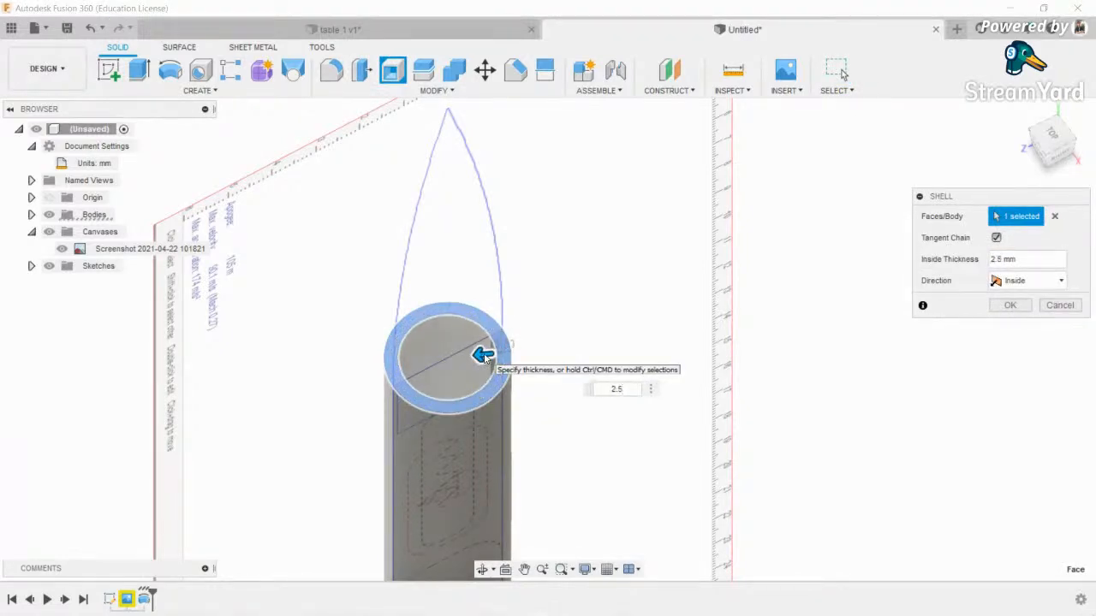
{"action": "key", "text": "Return"}
{"action": "scroll", "coordinate": [484, 353], "scroll_direction": "down", "scroll_amount": 3}
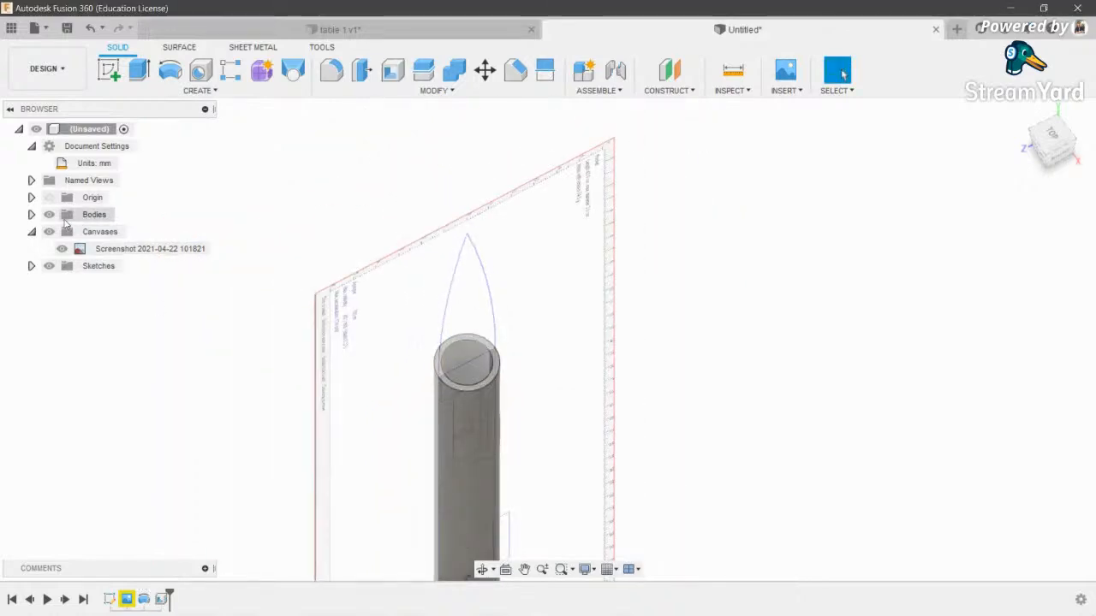
{"action": "left_click", "coordinate": [50, 232]}
- Try a 2.5 mm shell on the bottom end face, abandoning it when it fails
{"action": "scroll", "coordinate": [489, 297], "scroll_direction": "down", "scroll_amount": 3}
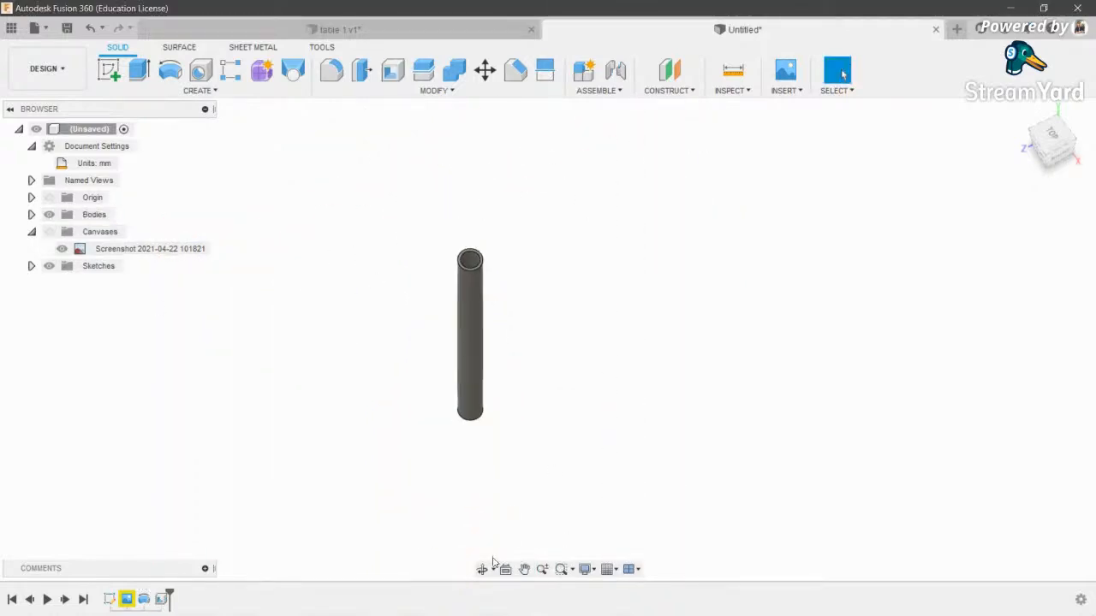
{"action": "middle_click_drag", "start_coordinate": [490, 245], "coordinate": [557, 115], "text": "shift"}
{"action": "scroll", "coordinate": [439, 480], "scroll_direction": "up", "scroll_amount": 3}
{"action": "scroll", "coordinate": [438, 472], "scroll_direction": "down", "scroll_amount": 1}
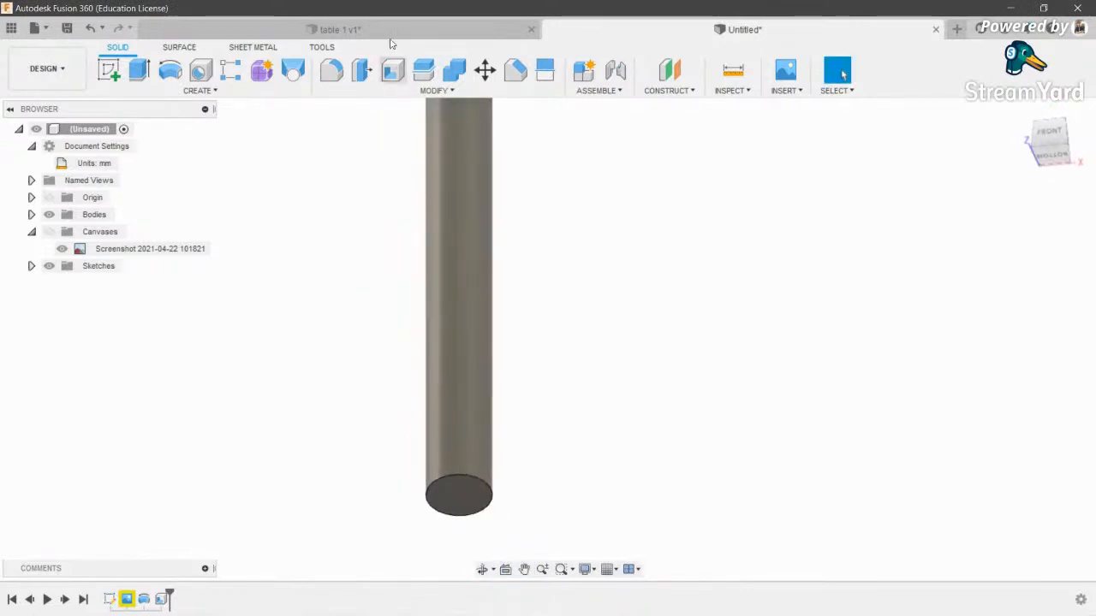
{"action": "left_click", "coordinate": [390, 74]}
{"action": "left_click", "coordinate": [468, 502]}
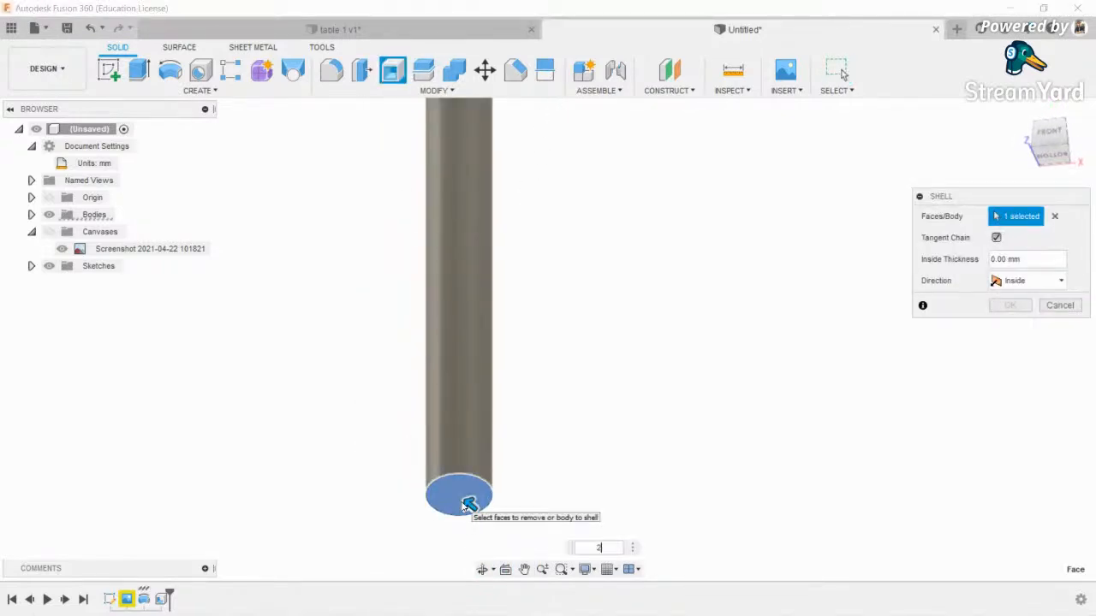
{"action": "type", "text": "2.5"}
{"action": "key", "text": "Return"}
{"action": "key", "text": "Escape"}
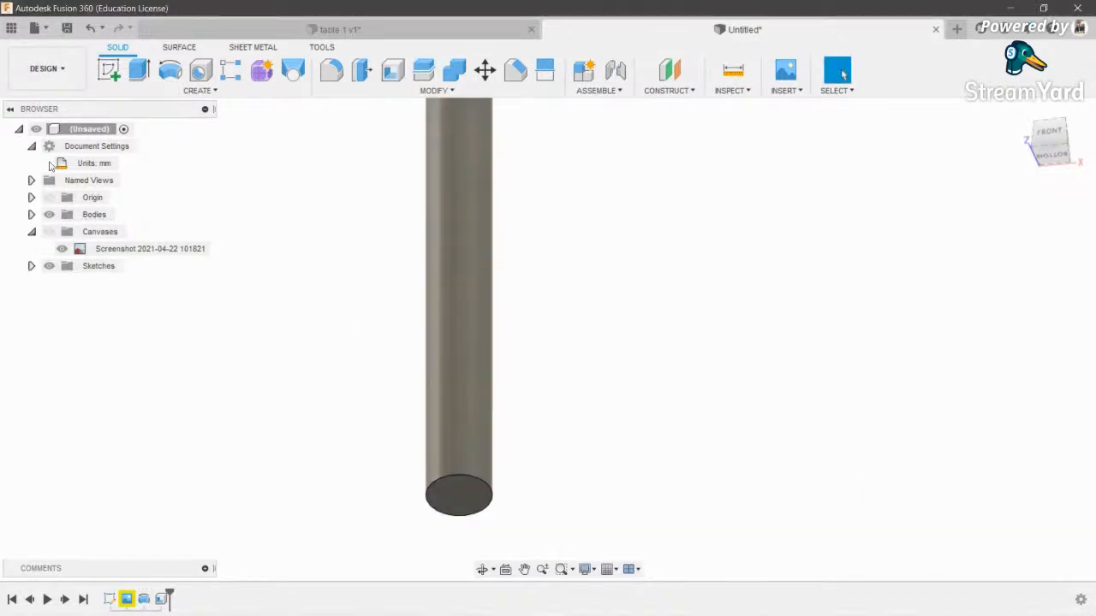
- Retry a 2.5 mm shell on the bottom face, dismissing it after it fails again
{"action": "scroll", "coordinate": [453, 227], "scroll_direction": "down", "scroll_amount": 2}
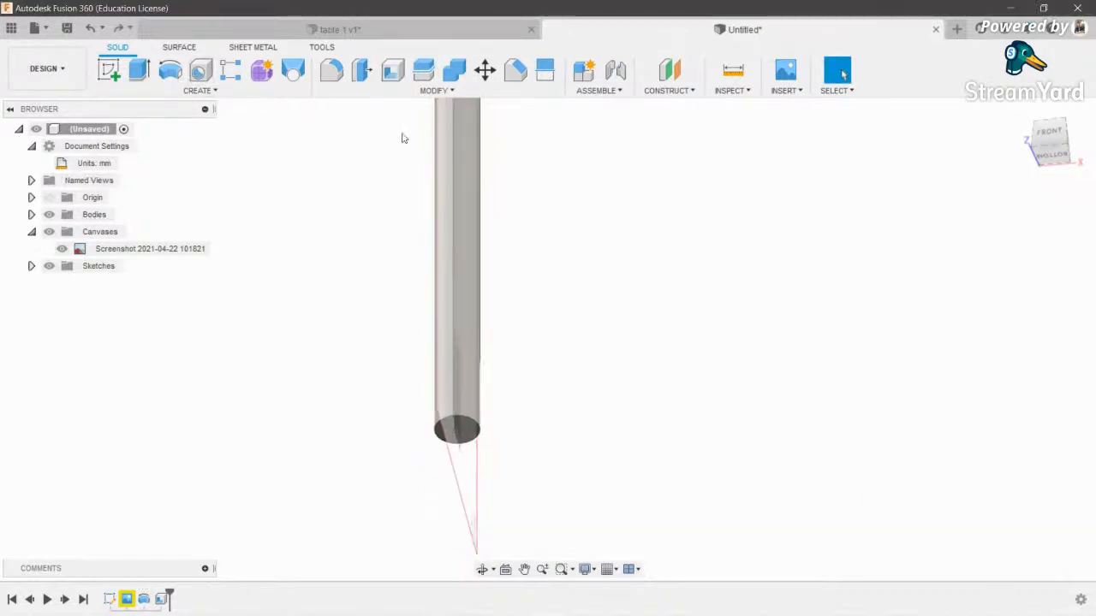
{"action": "left_click", "coordinate": [393, 70]}
{"action": "left_click", "coordinate": [454, 430]}
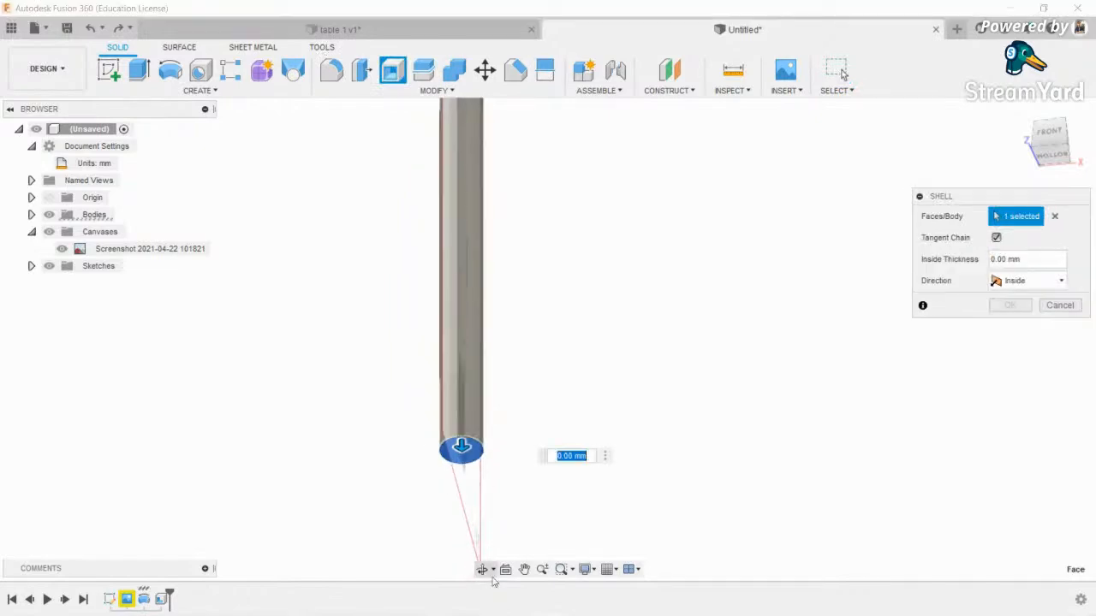
{"action": "left_click", "coordinate": [482, 570]}
{"action": "left_click_drag", "start_coordinate": [521, 219], "coordinate": [521, 343]}
{"action": "left_click_drag", "start_coordinate": [489, 380], "coordinate": [502, 313]}
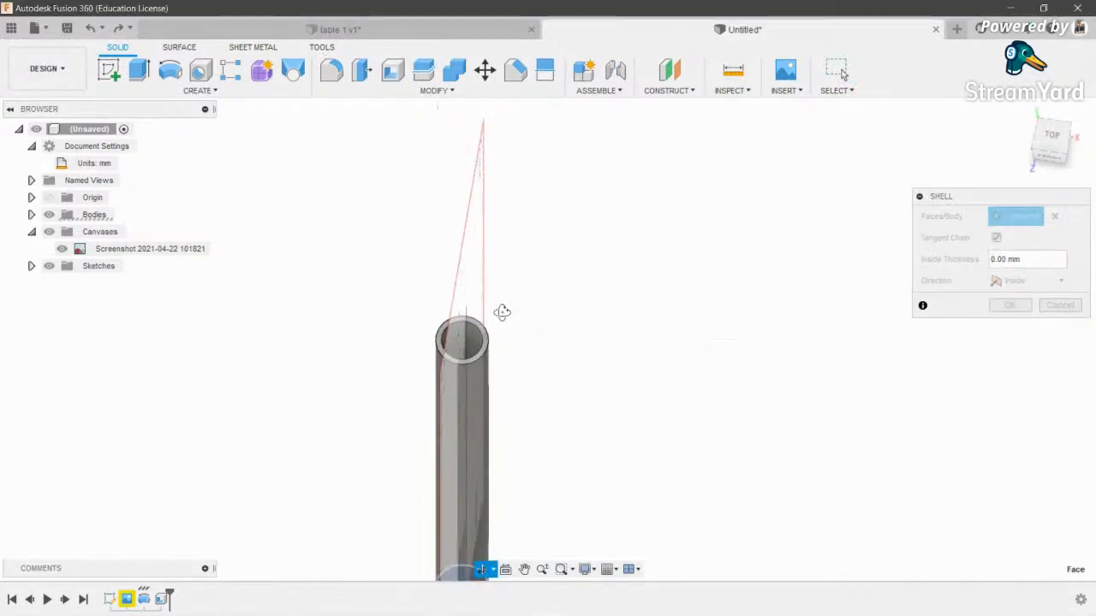
{"action": "key", "text": "Escape"}
{"action": "key", "text": "Return"}
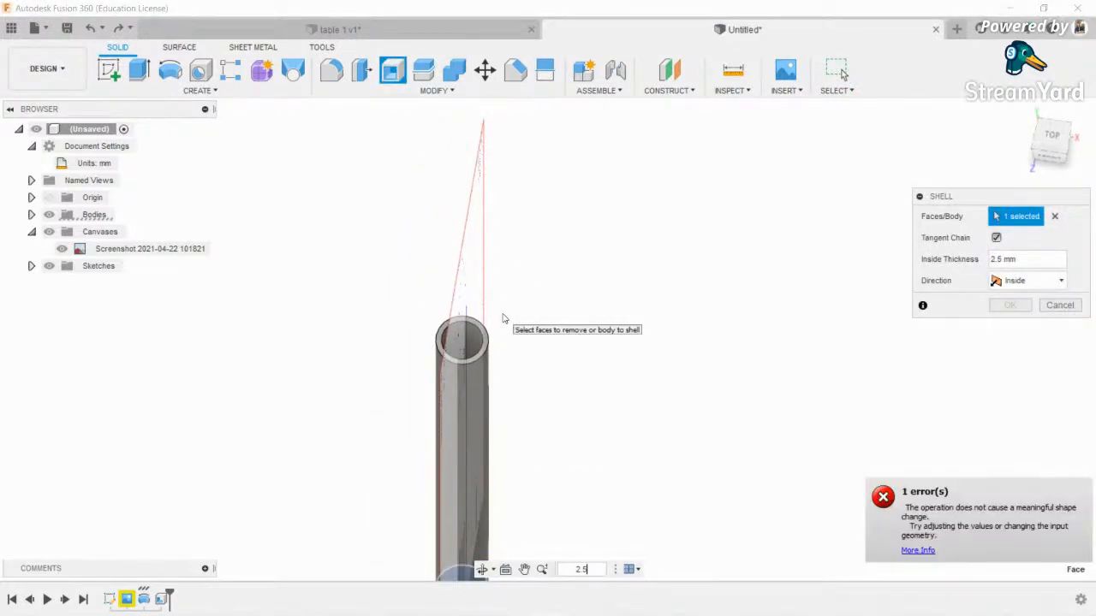
{"action": "key", "text": "Escape"}
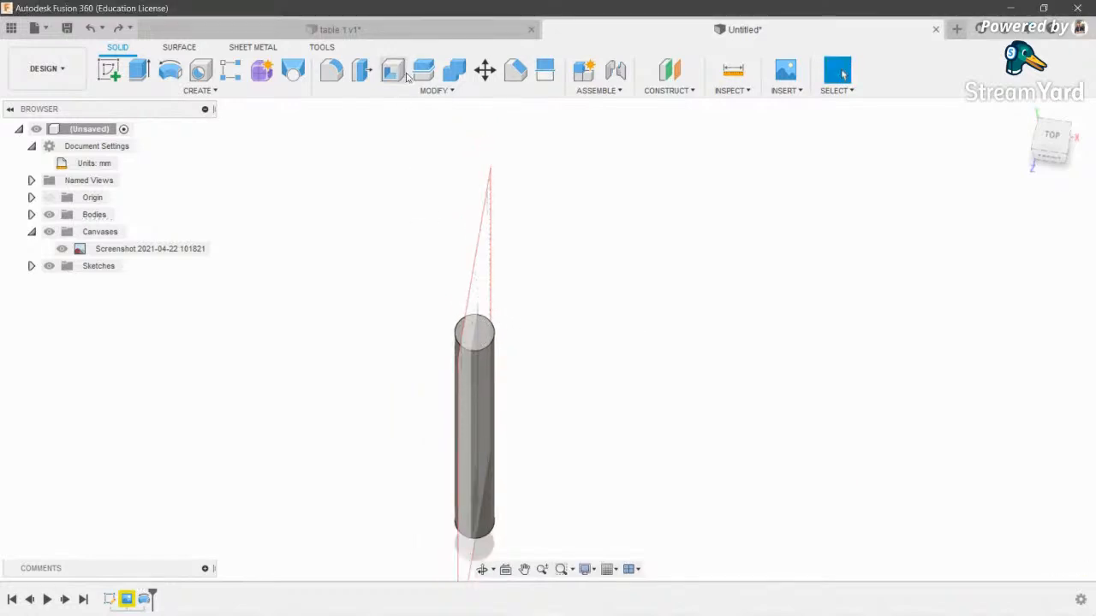
- Shell the tube at 2.5 mm, removing both the top and bottom faces
{"action": "left_click", "coordinate": [370, 75]}
{"action": "left_click", "coordinate": [474, 332]}
{"action": "left_click", "coordinate": [482, 569]}
{"action": "left_click_drag", "start_coordinate": [519, 308], "coordinate": [533, 371]}
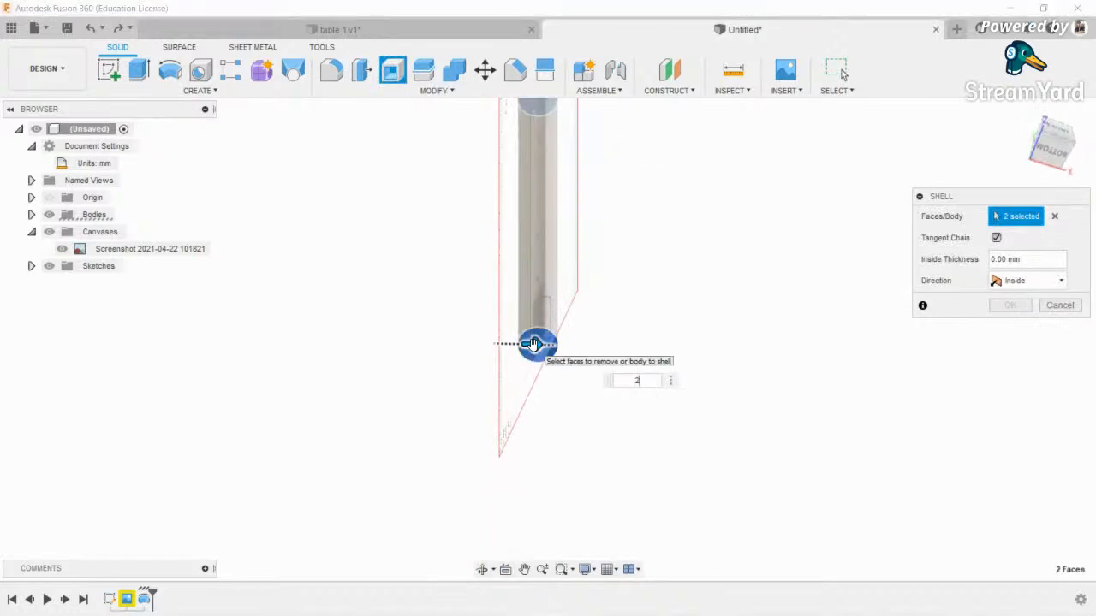
{"action": "key", "text": "Return"}
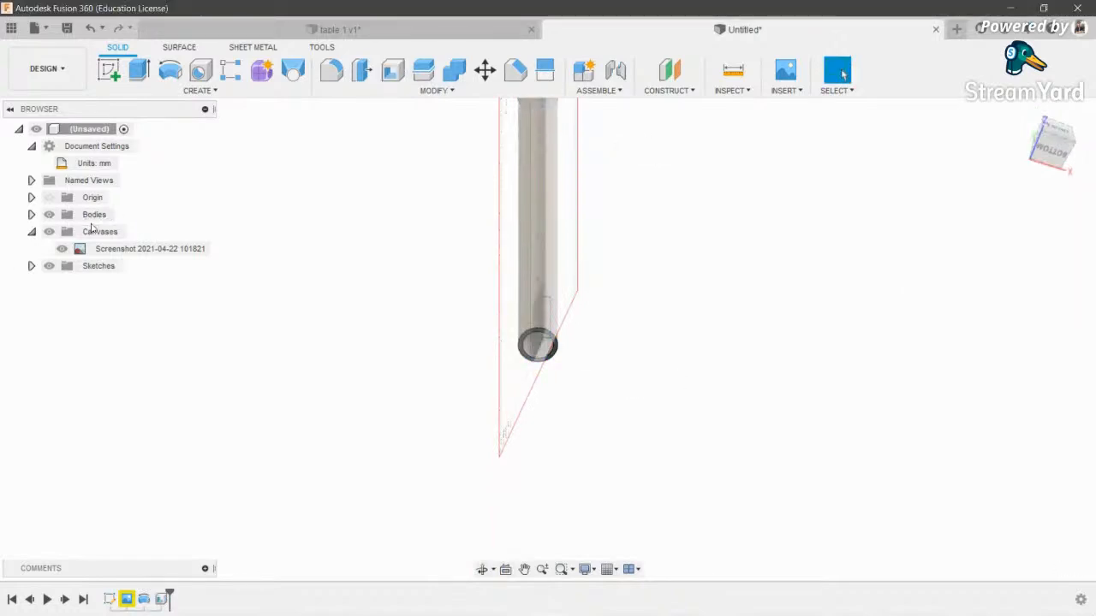
- Hide the blueprint canvas and orbit the view to look straight down the open tube
{"action": "left_click", "coordinate": [49, 232]}
{"action": "scroll", "coordinate": [583, 325], "scroll_direction": "down", "scroll_amount": 2}
{"action": "middle_click_drag", "start_coordinate": [582, 326], "coordinate": [548, 481]}
{"action": "scroll", "coordinate": [526, 482], "scroll_direction": "down", "scroll_amount": 1}
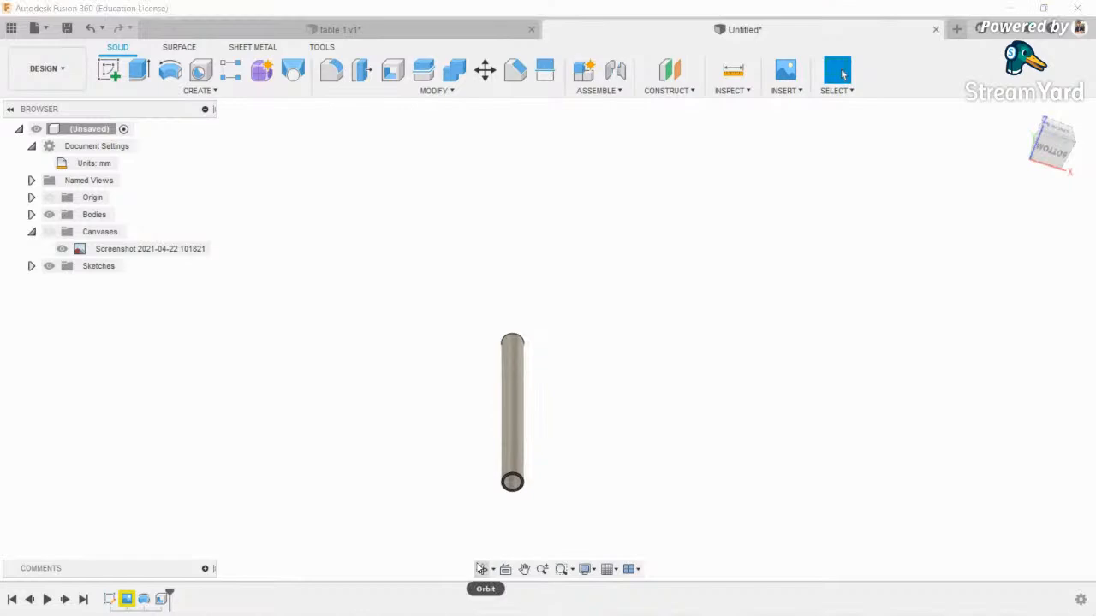
{"action": "left_click", "coordinate": [482, 570]}
{"action": "left_click_drag", "start_coordinate": [524, 386], "coordinate": [541, 429]}
{"action": "middle_click_drag", "start_coordinate": [542, 429], "coordinate": [526, 522], "text": "shift"}
{"action": "scroll", "coordinate": [516, 377], "scroll_direction": "up", "scroll_amount": 6}
{"action": "middle_click_drag", "start_coordinate": [490, 215], "coordinate": [477, 382]}
{"action": "scroll", "coordinate": [490, 330], "scroll_direction": "down", "scroll_amount": 3}
{"action": "scroll", "coordinate": [469, 274], "scroll_direction": "down", "scroll_amount": 3}
{"action": "key", "text": "Escape"}
{"action": "scroll", "coordinate": [479, 279], "scroll_direction": "up", "scroll_amount": 3}
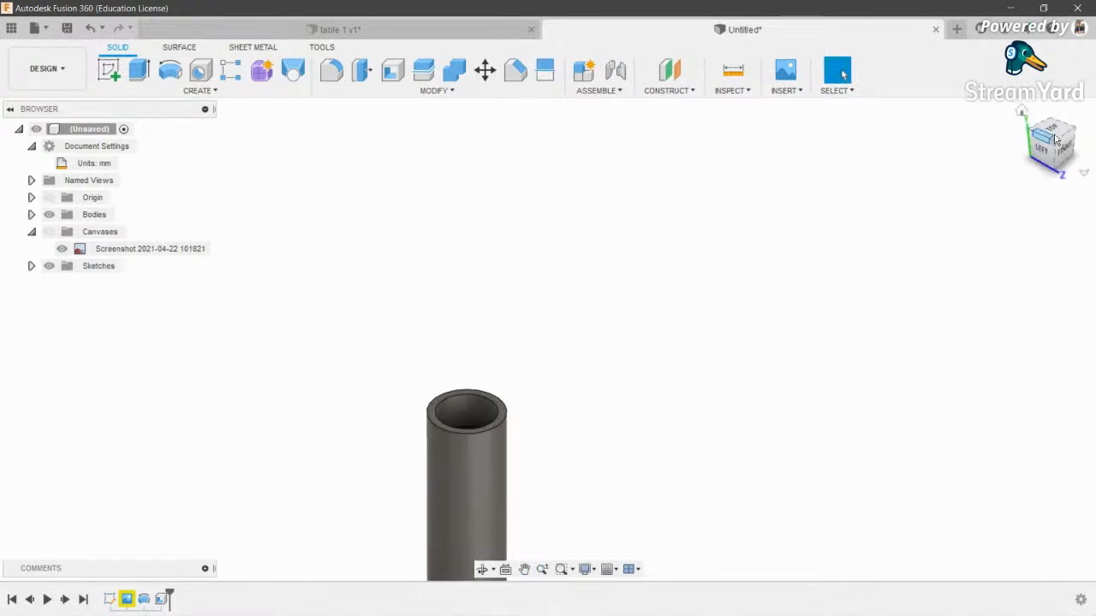
{"action": "left_click_drag", "start_coordinate": [1057, 141], "coordinate": [1068, 151]}
{"action": "middle_click_drag", "start_coordinate": [509, 222], "coordinate": [504, 220]}
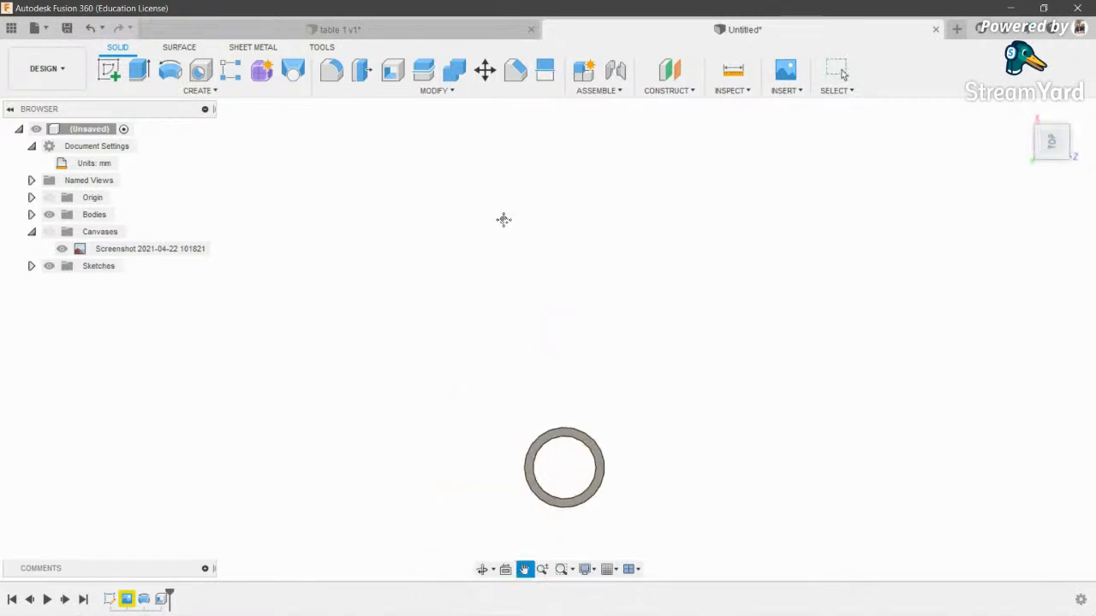
- Sketch a circle matching the tube's inner edge on its ring face
{"action": "left_click", "coordinate": [109, 70]}
{"action": "left_click", "coordinate": [590, 441]}
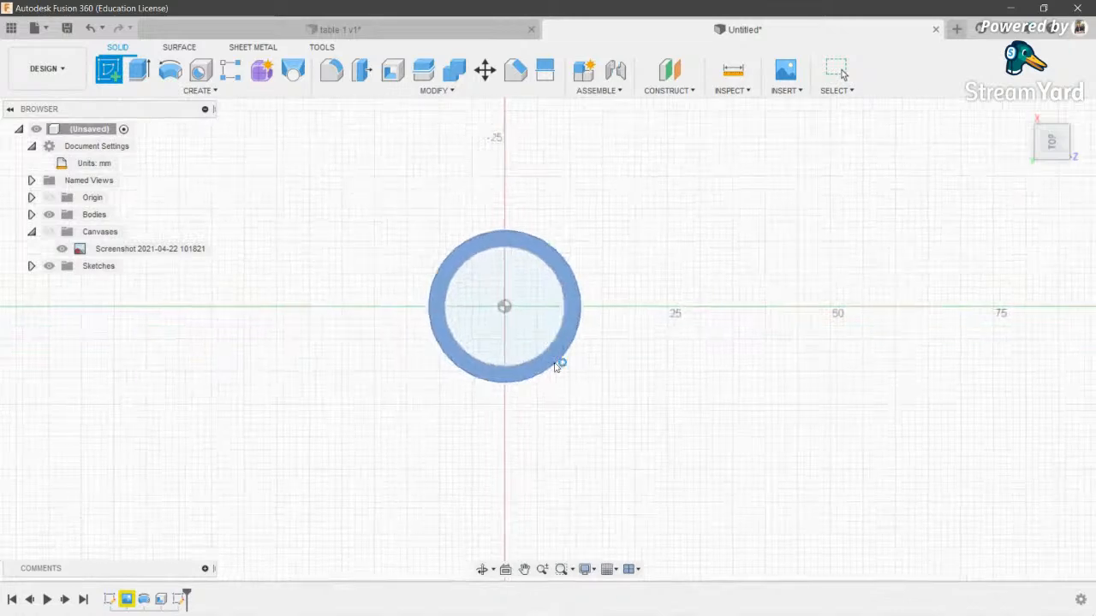
{"action": "left_click", "coordinate": [556, 366]}
{"action": "left_click", "coordinate": [649, 478]}
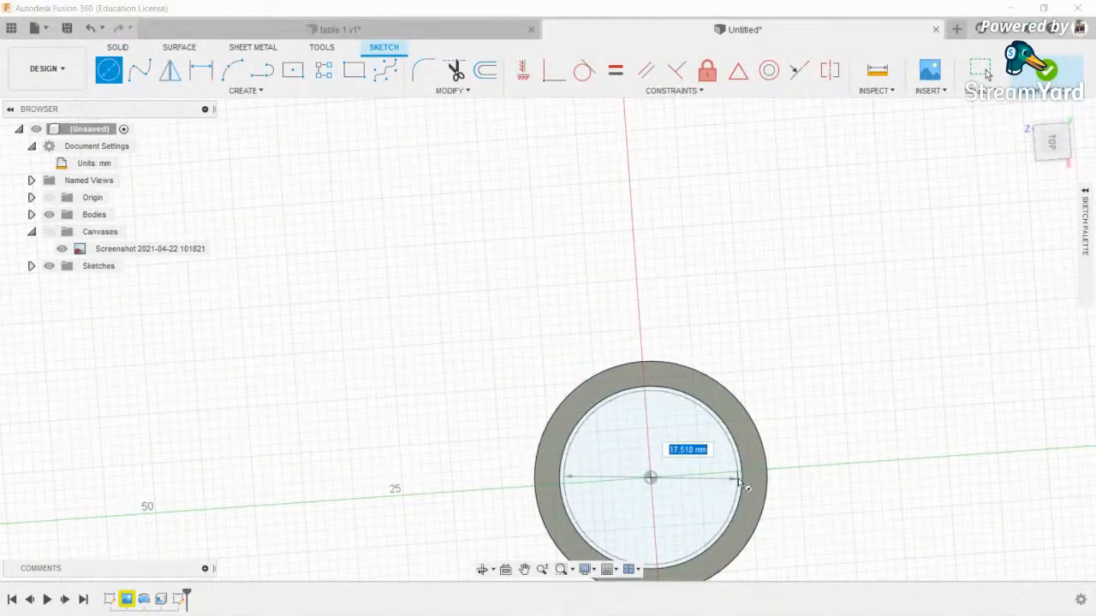
{"action": "left_click", "coordinate": [741, 478]}
{"action": "scroll", "coordinate": [687, 420], "scroll_direction": "down", "scroll_amount": 3}
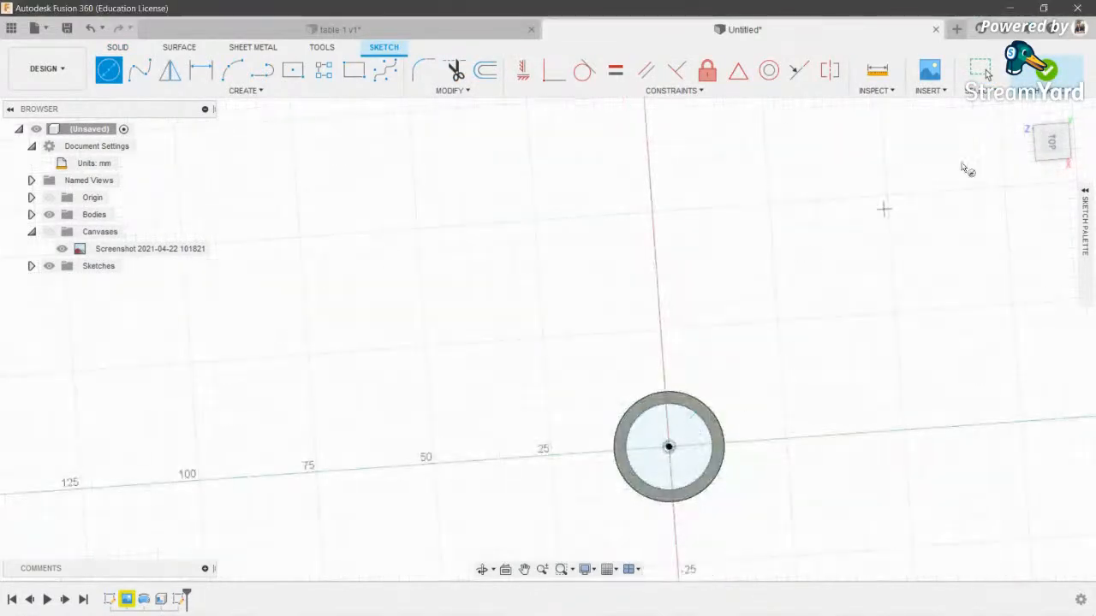
{"action": "left_click", "coordinate": [1046, 70]}
- Extrude the inner circle into a 15 mm cylinder
{"action": "key", "text": "e"}
{"action": "left_click", "coordinate": [551, 463]}
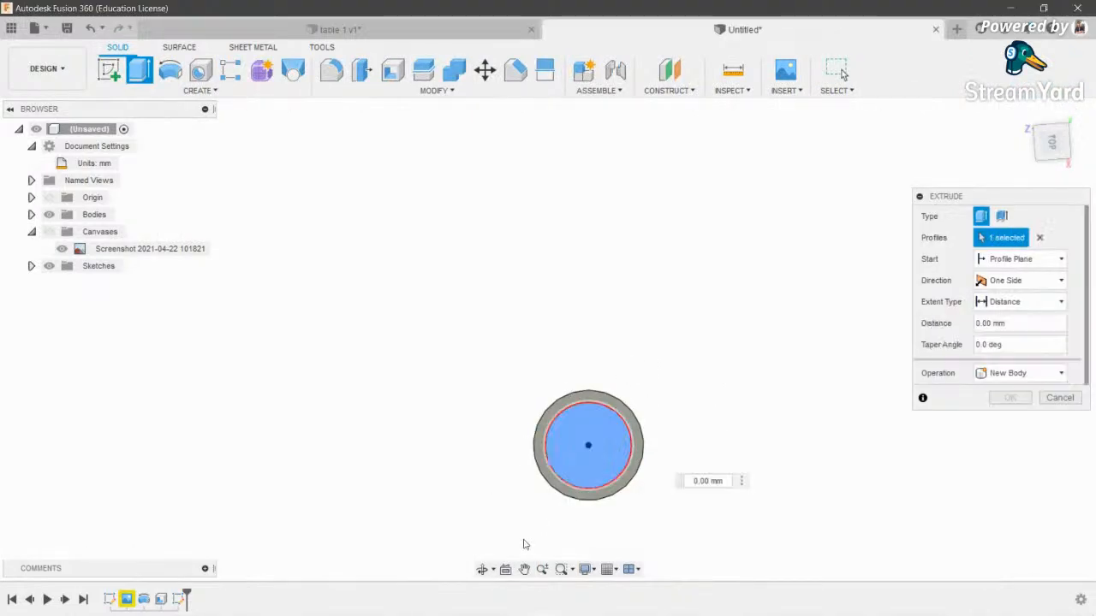
{"action": "left_click", "coordinate": [482, 570]}
{"action": "left_click_drag", "start_coordinate": [607, 375], "coordinate": [548, 297]}
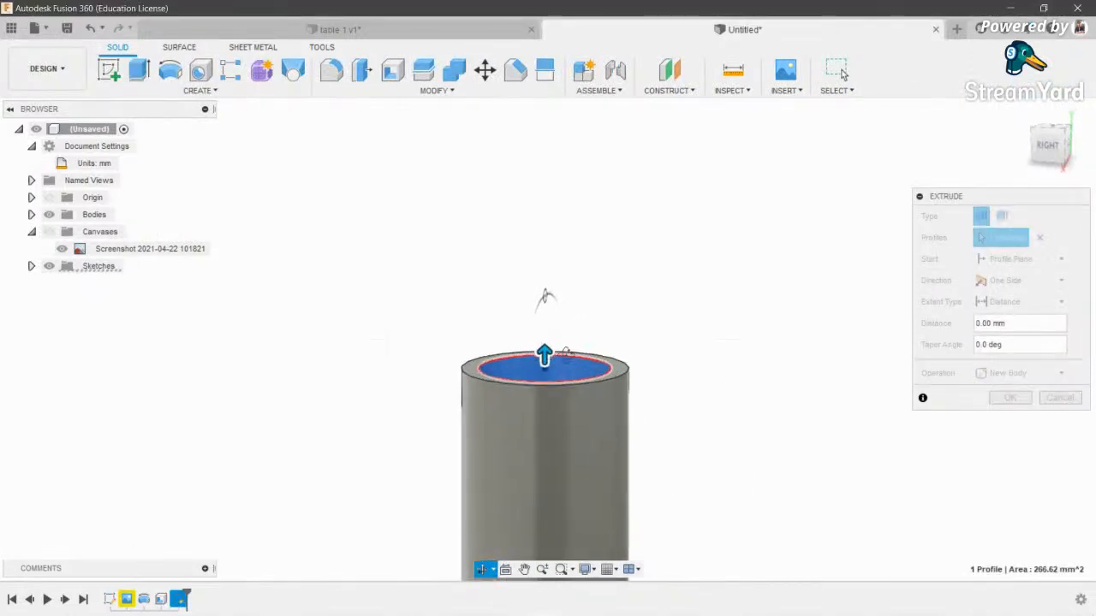
{"action": "key", "text": "Escape"}
{"action": "left_click_drag", "start_coordinate": [548, 343], "coordinate": [557, 272]}
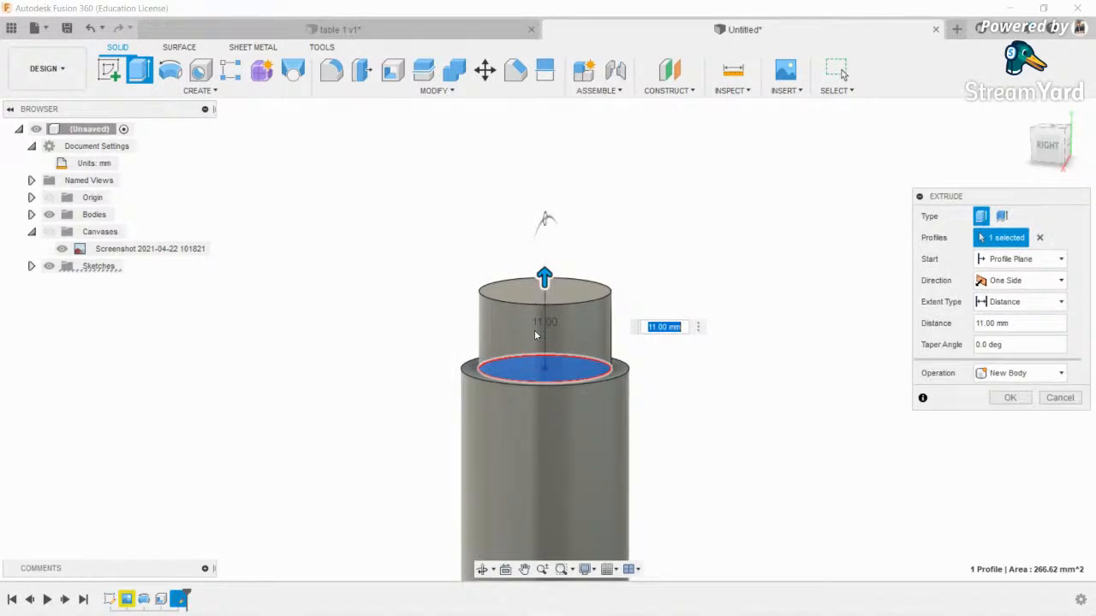
{"action": "left_click_drag", "start_coordinate": [542, 267], "coordinate": [567, 255]}
{"action": "left_click", "coordinate": [1010, 400]}
- Move the new cylinder body 15 mm down into the top of the tube
{"action": "key", "text": "m"}
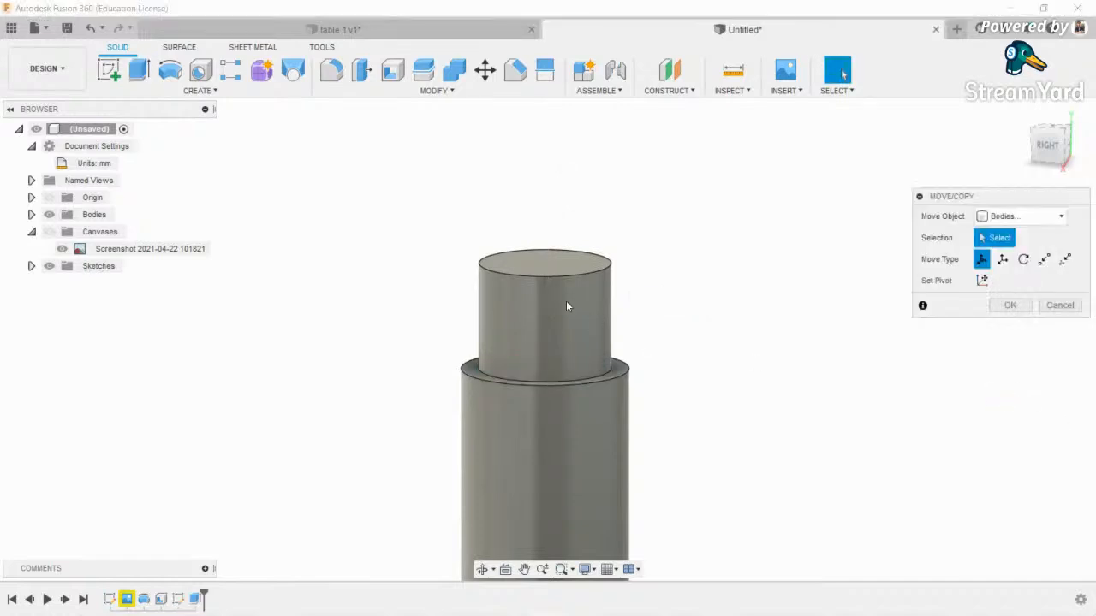
{"action": "left_click", "coordinate": [553, 262]}
{"action": "left_click_drag", "start_coordinate": [545, 213], "coordinate": [548, 306]}
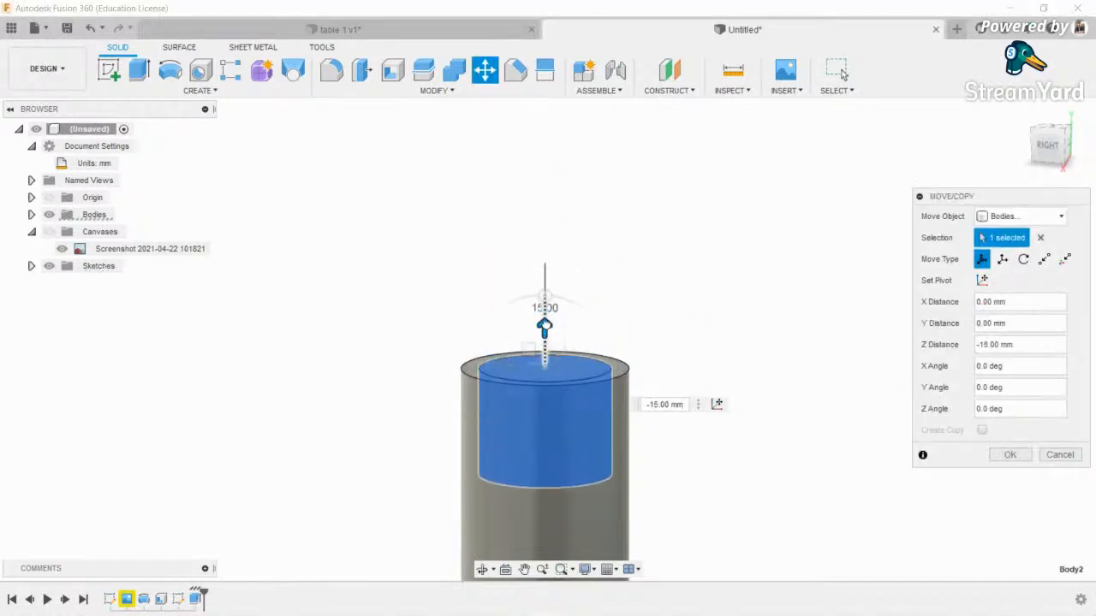
{"action": "scroll", "coordinate": [543, 341], "scroll_direction": "up", "scroll_amount": 3}
{"action": "left_click", "coordinate": [1008, 455]}
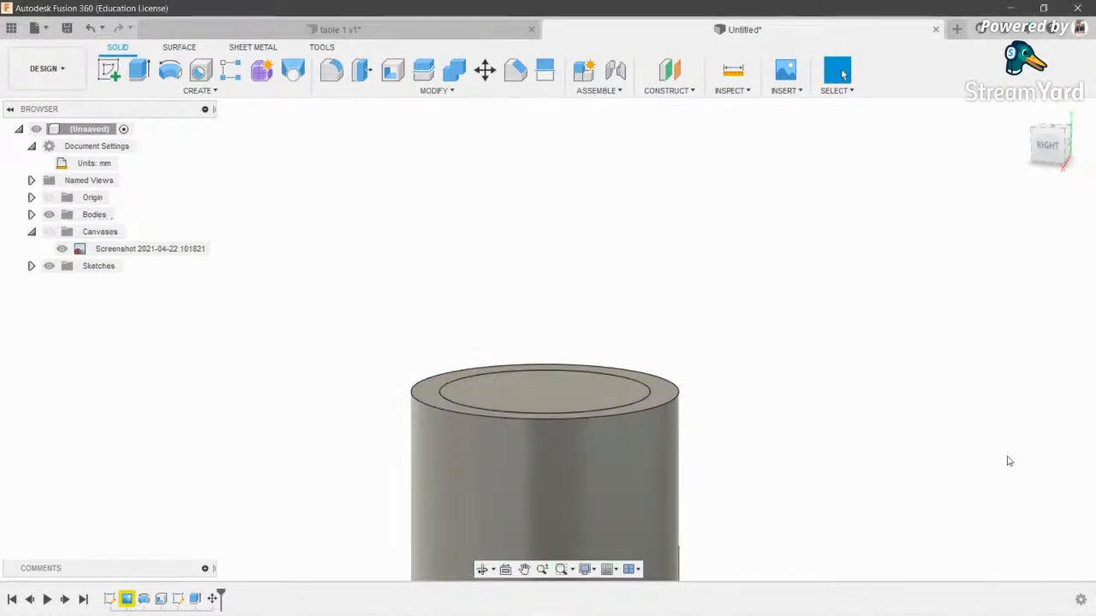
- On the vertical origin plane with the blueprint shown, draw a centre line from the origin past the nose tip
{"action": "left_click", "coordinate": [109, 70]}
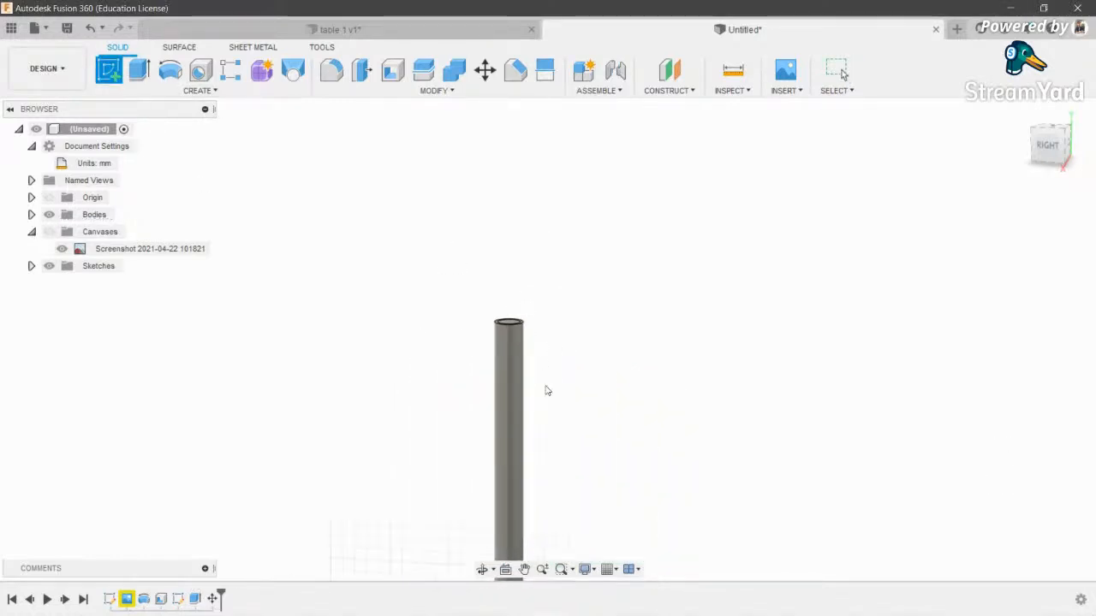
{"action": "left_click", "coordinate": [483, 434]}
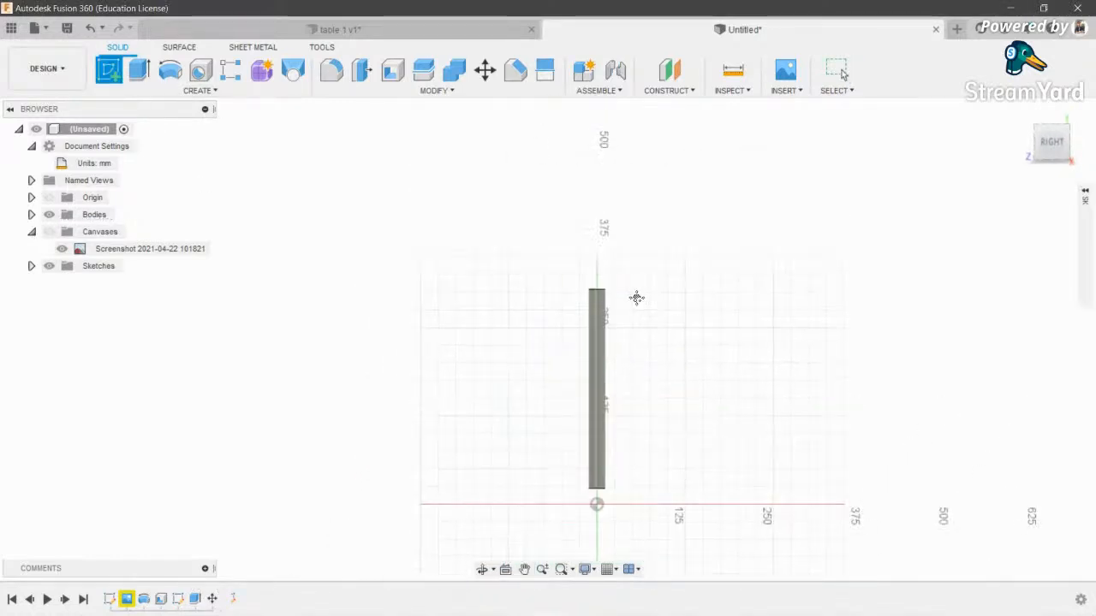
{"action": "left_click", "coordinate": [50, 232]}
{"action": "scroll", "coordinate": [616, 289], "scroll_direction": "up", "scroll_amount": 5}
{"action": "middle_click_drag", "start_coordinate": [542, 260], "coordinate": [574, 364]}
{"action": "key", "text": "l"}
{"action": "scroll", "coordinate": [557, 360], "scroll_direction": "down", "scroll_amount": 4}
{"action": "left_click_drag", "start_coordinate": [573, 362], "coordinate": [589, 299]}
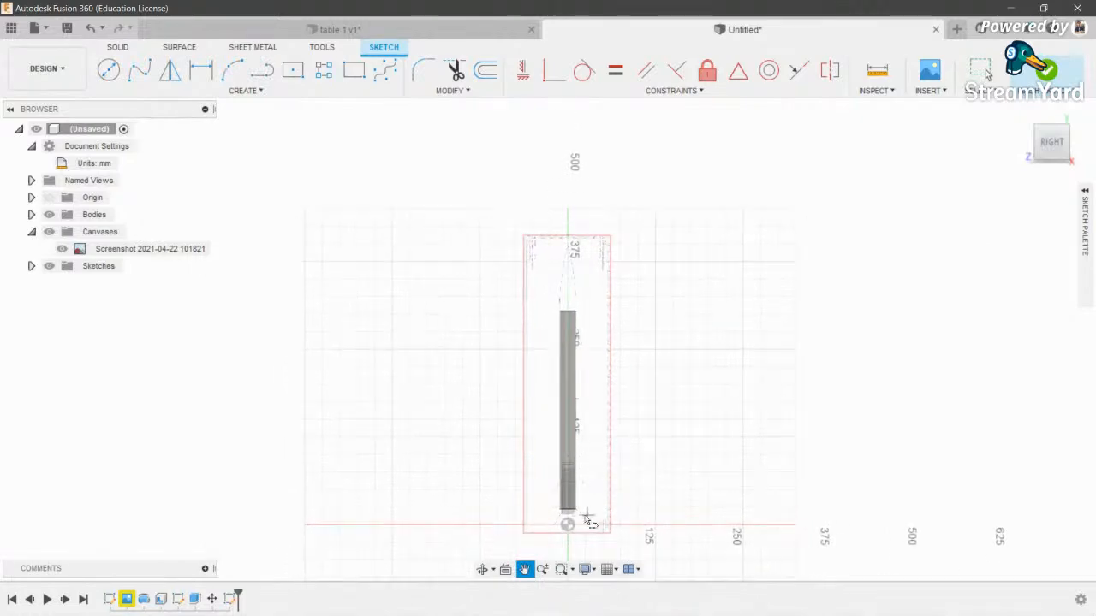
{"action": "left_click", "coordinate": [568, 526]}
{"action": "left_click", "coordinate": [567, 169]}
{"action": "key", "text": "Escape"}
- Project the body tube outline into the nose sketch
{"action": "scroll", "coordinate": [572, 257], "scroll_direction": "up", "scroll_amount": 7}
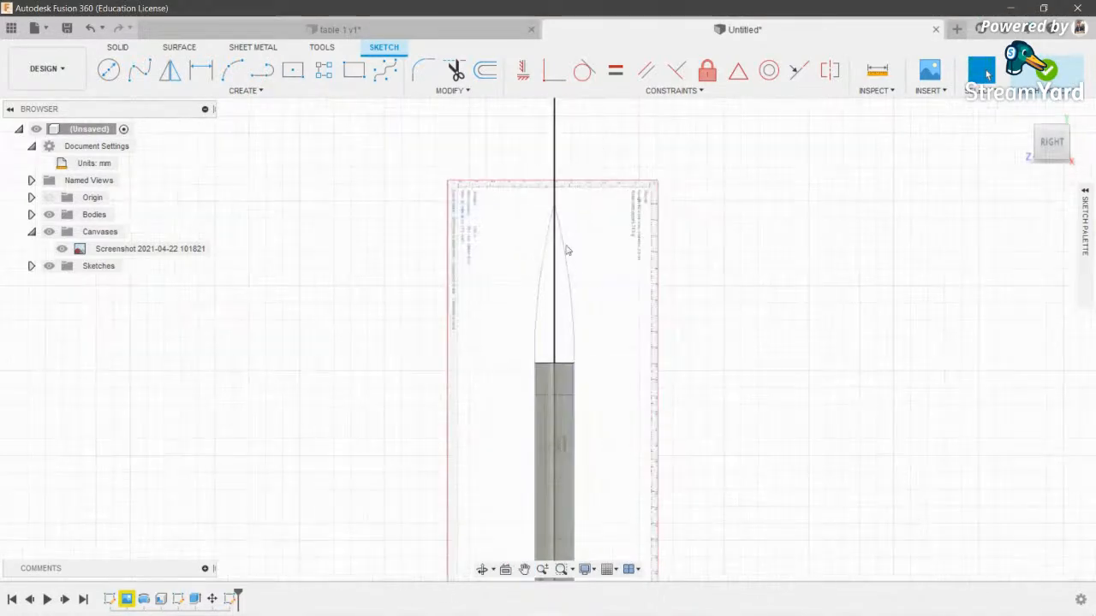
{"action": "scroll", "coordinate": [623, 273], "scroll_direction": "up", "scroll_amount": 5}
{"action": "mouse_move", "coordinate": [587, 286]}
{"action": "middle_mouse_down"}
{"action": "mouse_move", "coordinate": [580, 277]}
{"action": "mouse_move", "coordinate": [642, 253]}
{"action": "middle_mouse_up"}
{"action": "scroll", "coordinate": [591, 275], "scroll_direction": "down", "scroll_amount": 1}
{"action": "left_click", "coordinate": [140, 69]}
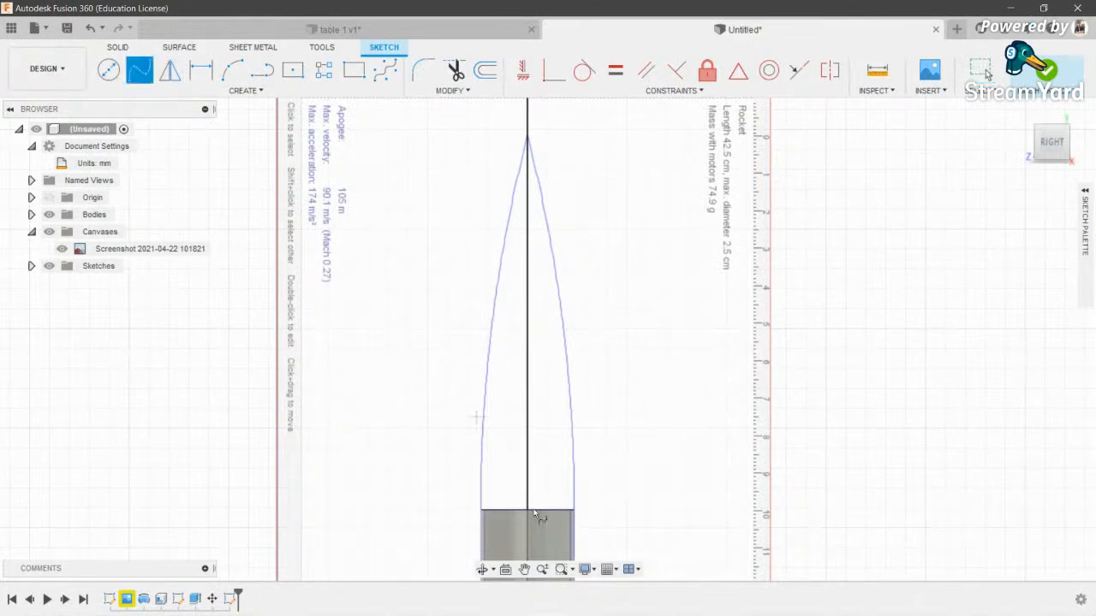
{"action": "scroll", "coordinate": [578, 516], "scroll_direction": "up", "scroll_amount": 2}
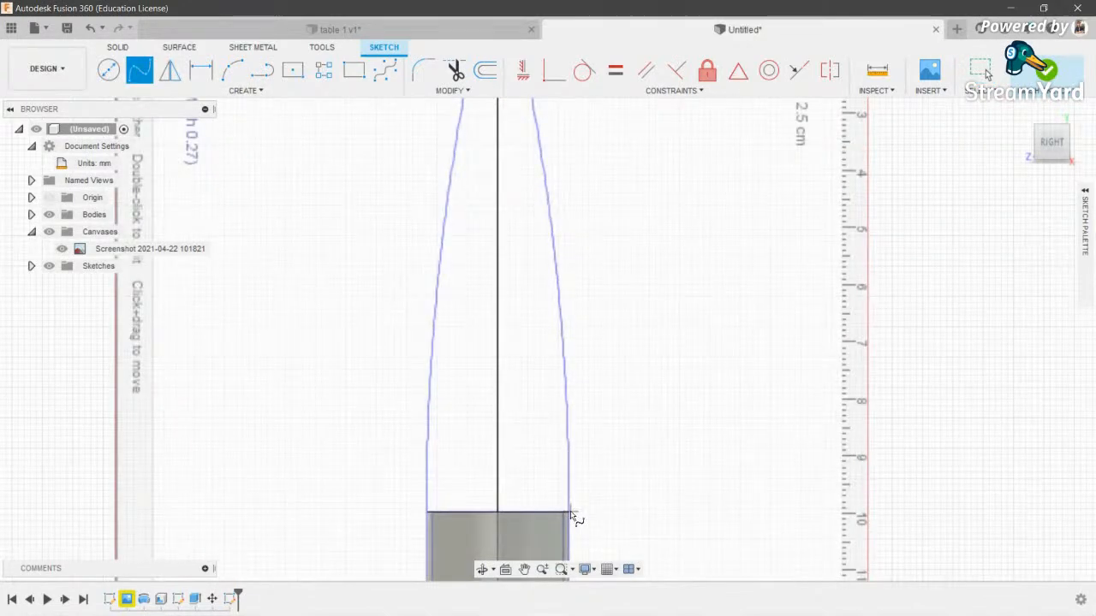
{"action": "scroll", "coordinate": [685, 396], "scroll_direction": "down", "scroll_amount": 2}
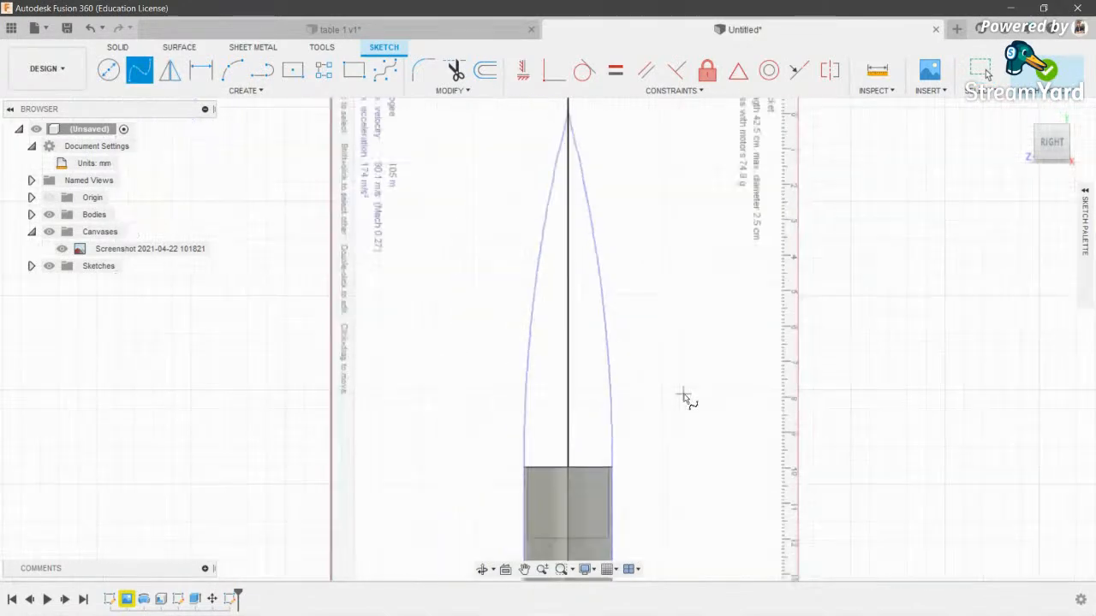
{"action": "left_click", "coordinate": [583, 499]}
{"action": "key", "text": "Return"}
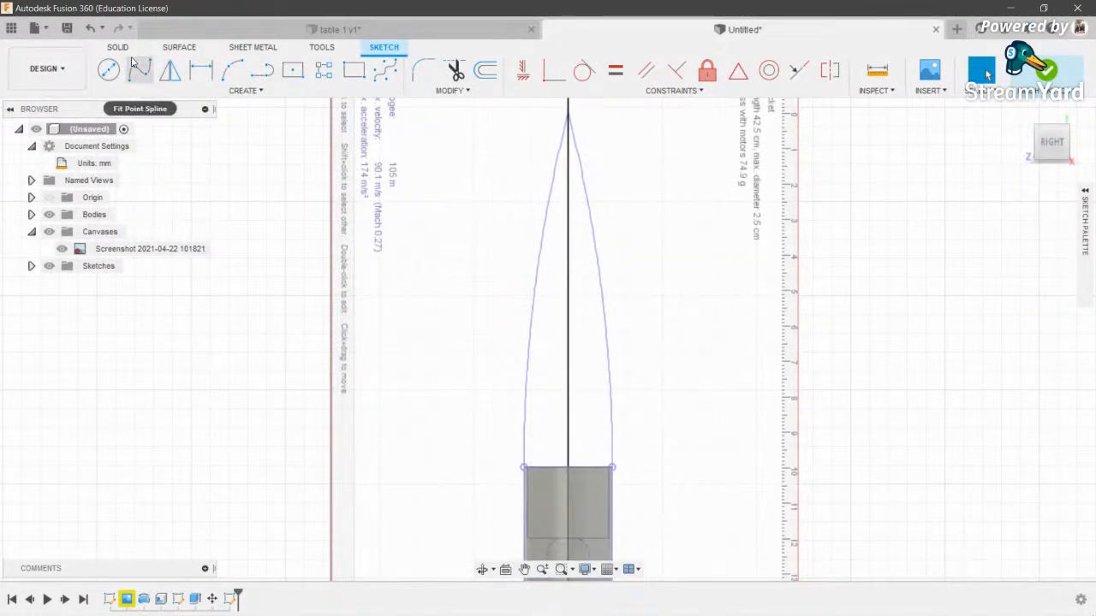
- Draw a fit-point spline along the blueprint's nose outline ending at the tip
{"action": "left_click", "coordinate": [138, 68]}
{"action": "scroll", "coordinate": [616, 462], "scroll_direction": "up", "scroll_amount": 3}
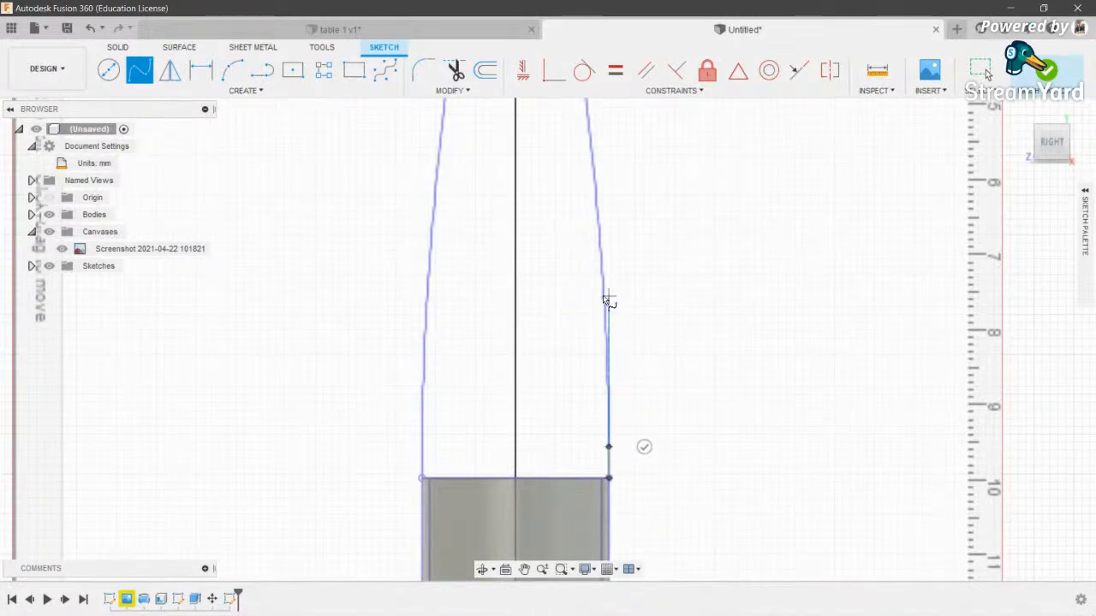
{"action": "scroll", "coordinate": [608, 302], "scroll_direction": "up", "scroll_amount": 2}
{"action": "scroll", "coordinate": [604, 240], "scroll_direction": "down", "scroll_amount": 2}
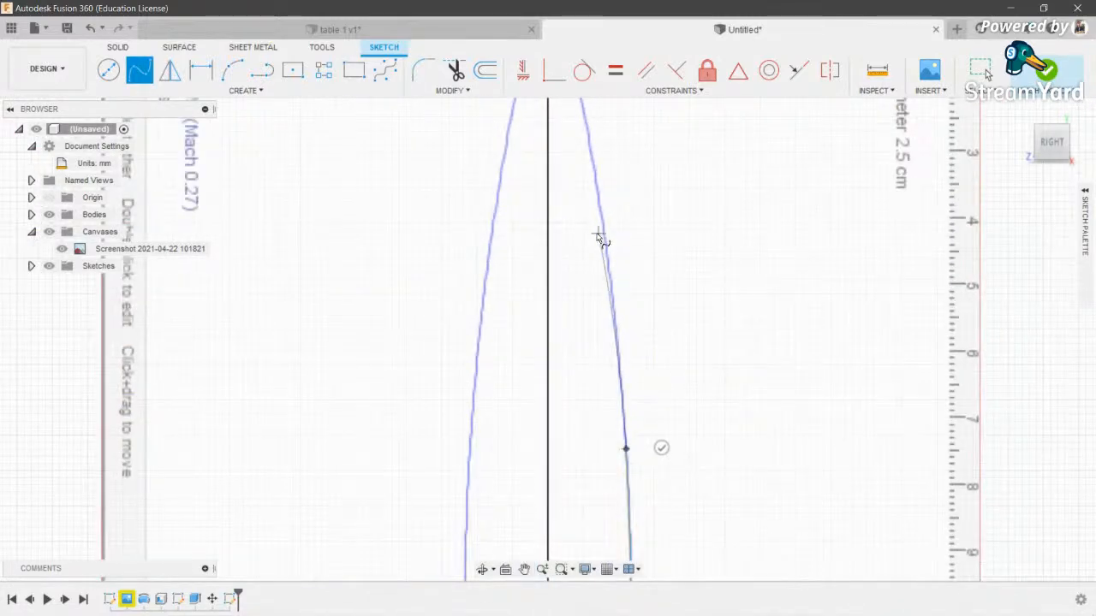
{"action": "left_click", "coordinate": [605, 232]}
{"action": "middle_click_drag", "start_coordinate": [604, 232], "coordinate": [628, 437]}
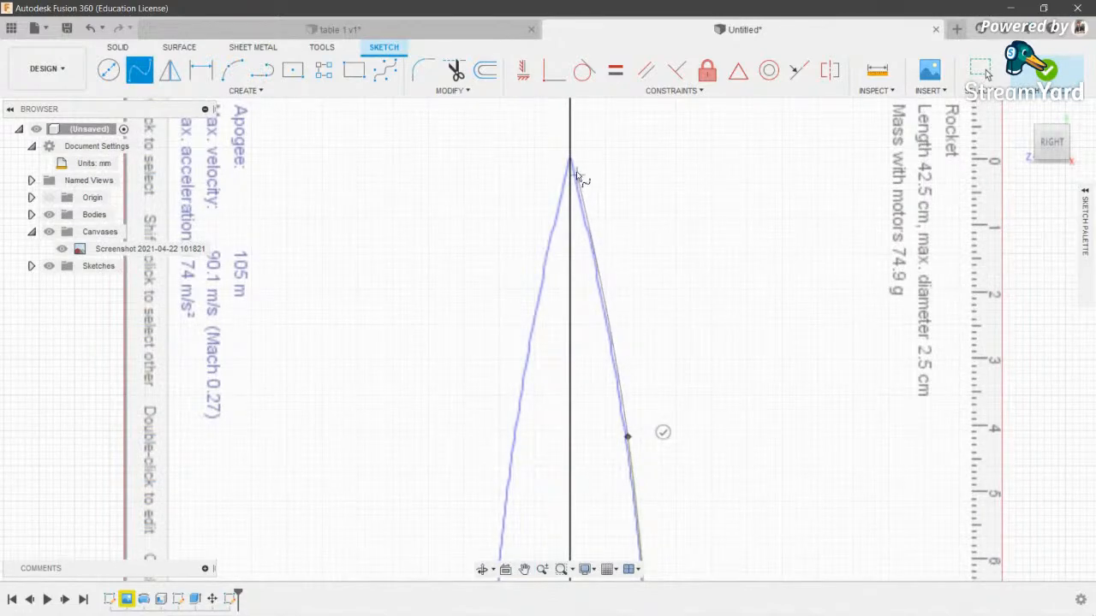
{"action": "scroll", "coordinate": [574, 165], "scroll_direction": "up", "scroll_amount": 2}
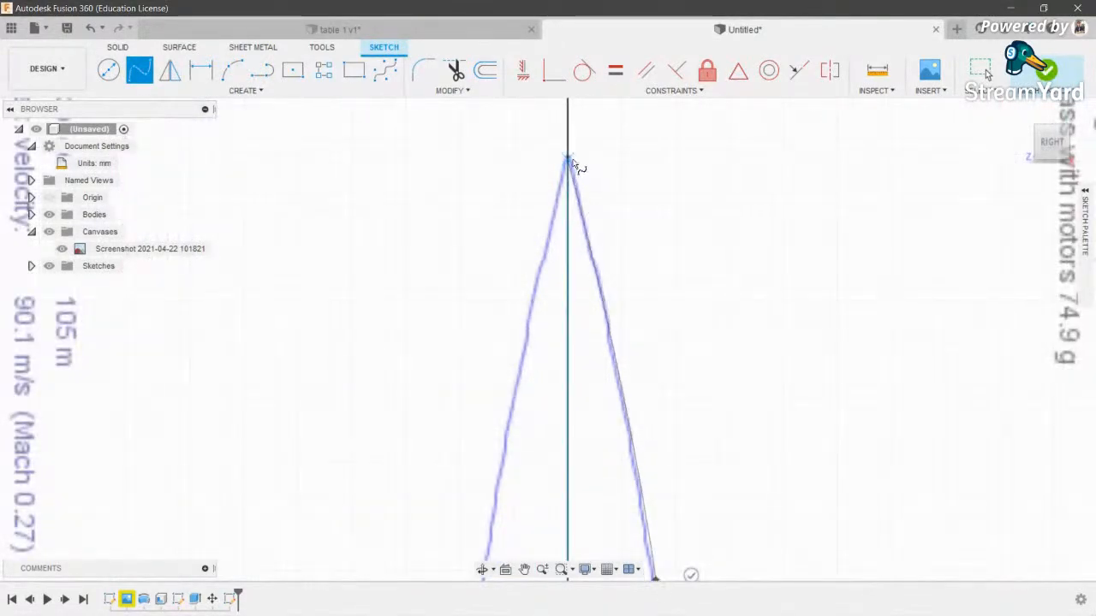
{"action": "left_click", "coordinate": [572, 152]}
{"action": "key", "text": "Return"}
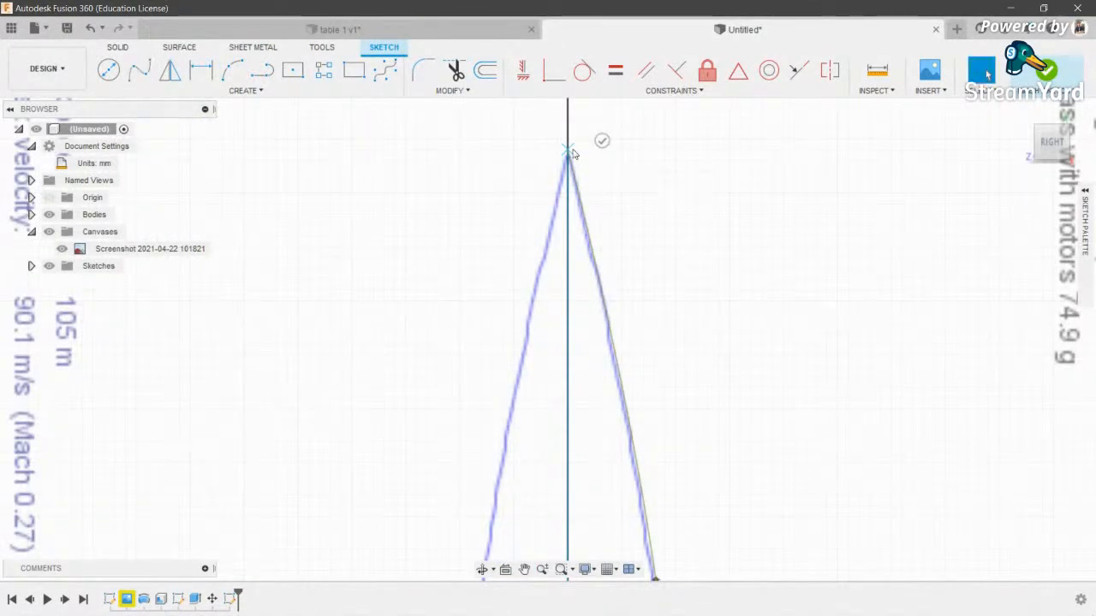
{"action": "scroll", "coordinate": [555, 128], "scroll_direction": "down", "scroll_amount": 6}
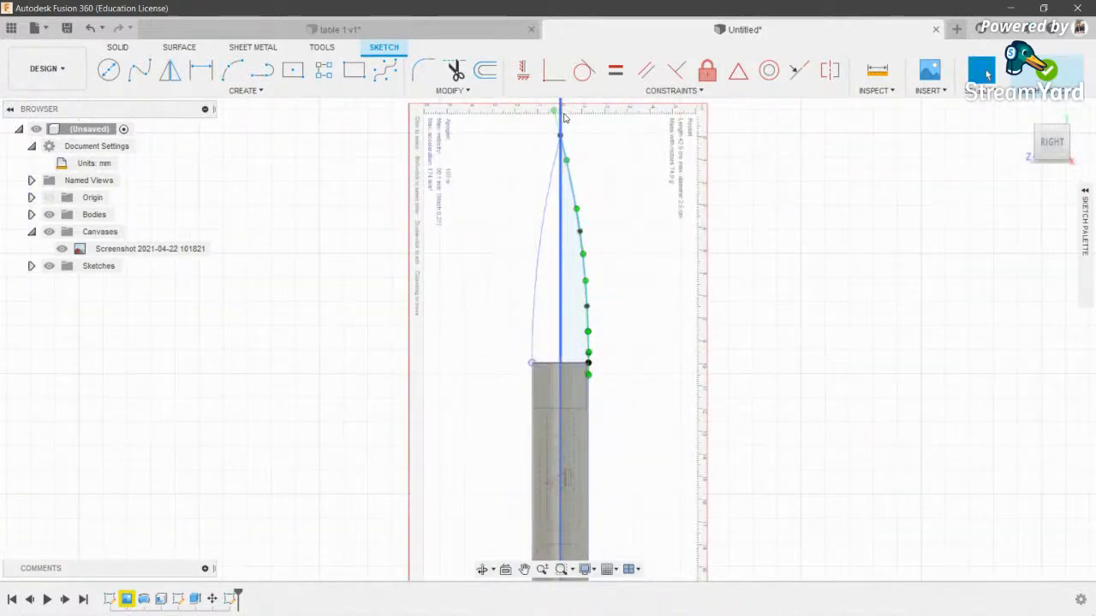
- Trim the centre line above the nose tip
{"action": "key", "text": "t"}
{"action": "left_click", "coordinate": [563, 118]}
{"action": "middle_click_drag", "start_coordinate": [624, 174], "coordinate": [624, 187]}
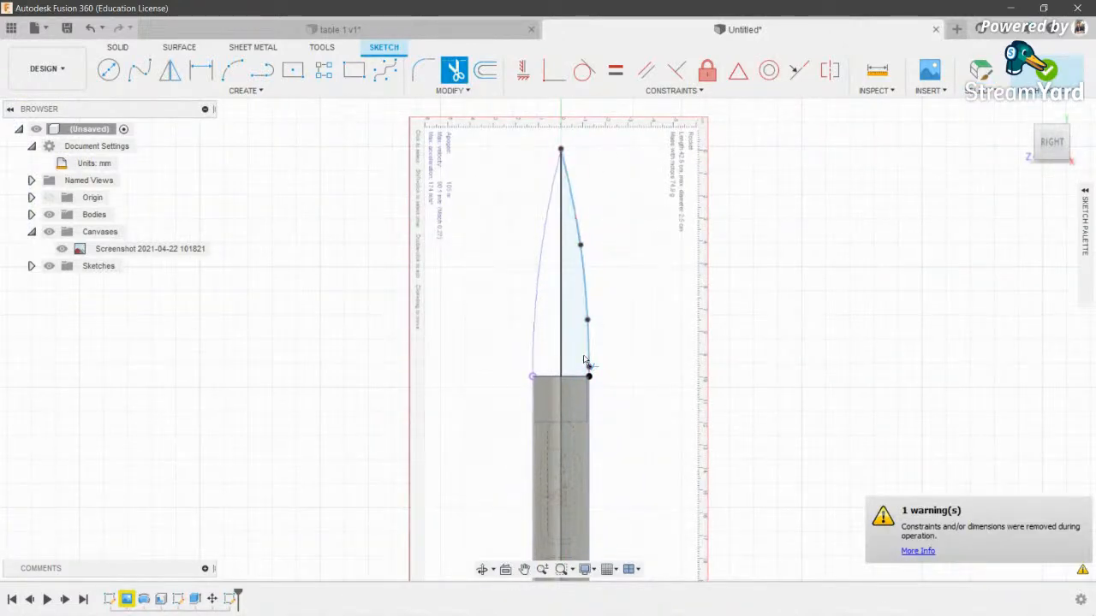
{"action": "scroll", "coordinate": [583, 369], "scroll_direction": "up", "scroll_amount": 5}
- Close the profile at the tube top's centre, trim the centre line inside the tube, and finish the sketch
{"action": "key", "text": "l"}
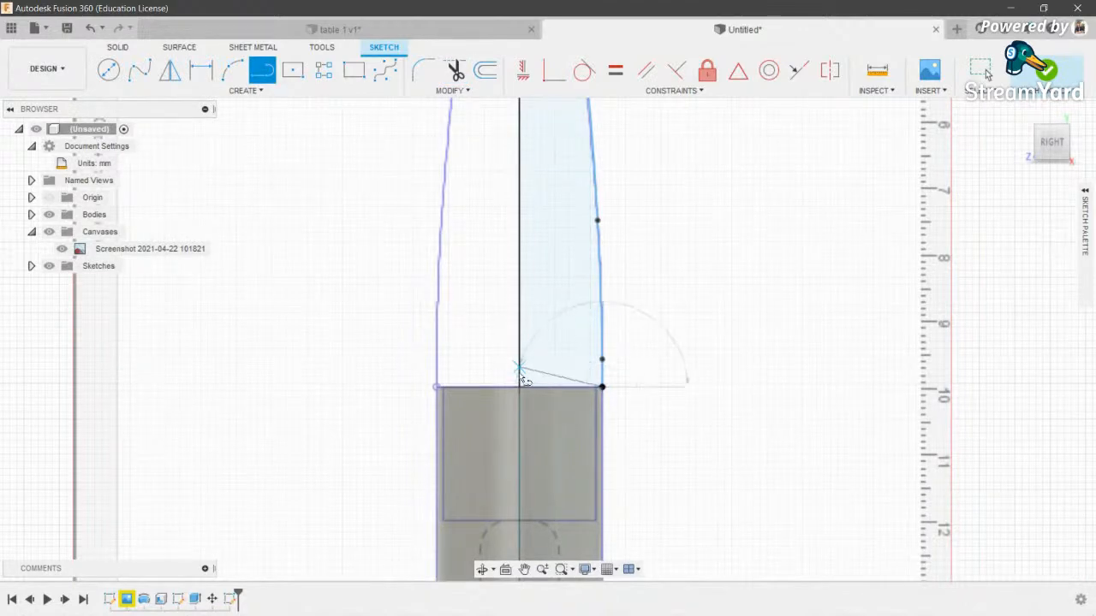
{"action": "left_click", "coordinate": [519, 386]}
{"action": "scroll", "coordinate": [521, 387], "scroll_direction": "down", "scroll_amount": 3}
{"action": "middle_click_drag", "start_coordinate": [558, 219], "coordinate": [556, 320]}
{"action": "key", "text": "Escape"}
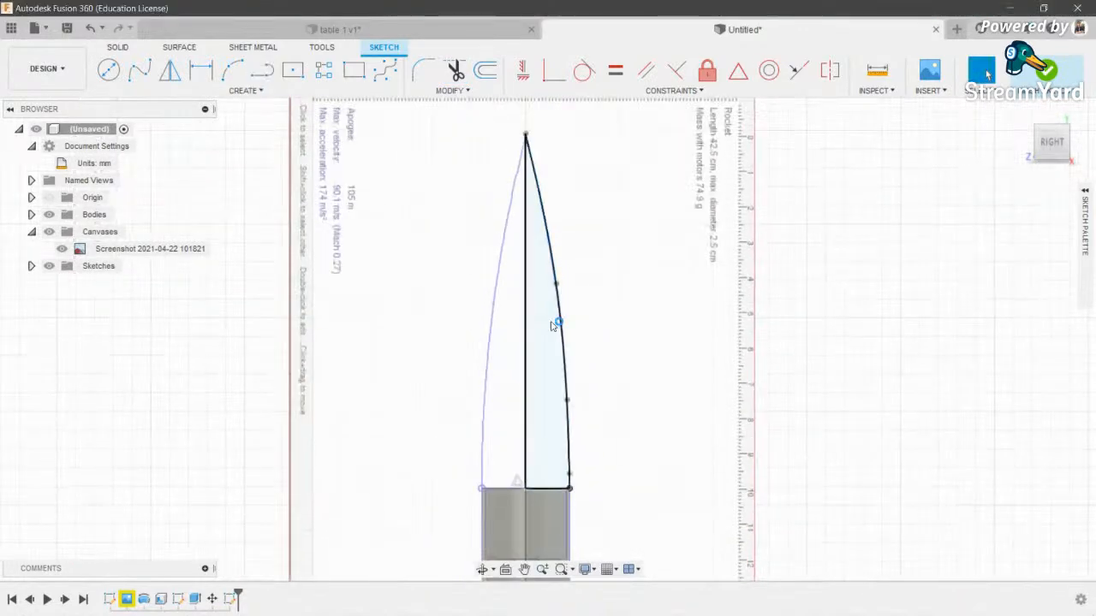
{"action": "key", "text": "t"}
{"action": "left_click", "coordinate": [528, 521]}
{"action": "scroll", "coordinate": [709, 360], "scroll_direction": "down", "scroll_amount": 2}
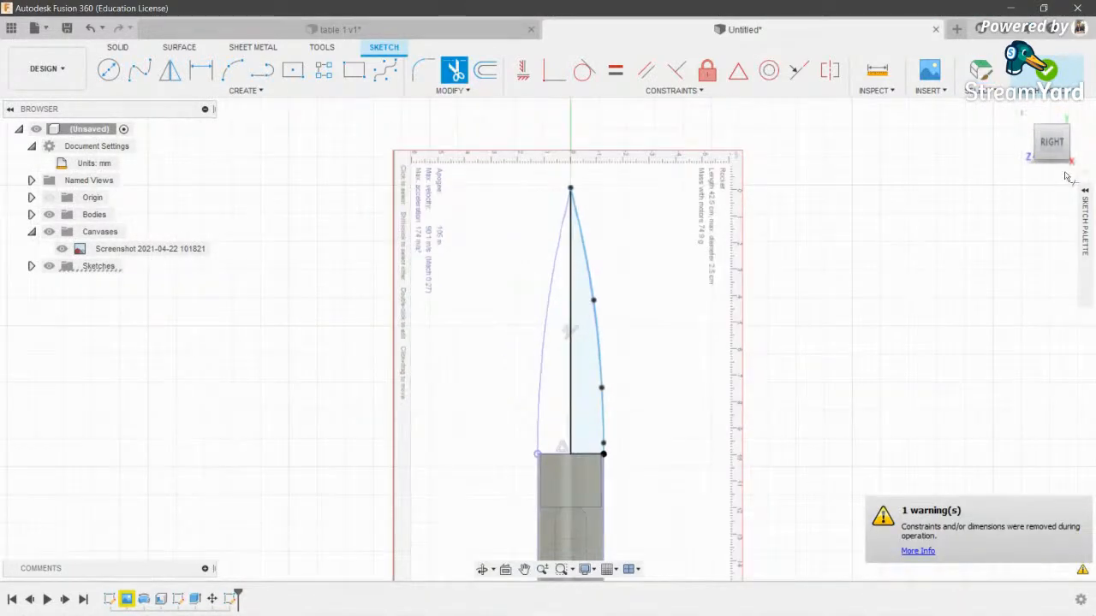
{"action": "left_click", "coordinate": [1046, 70]}
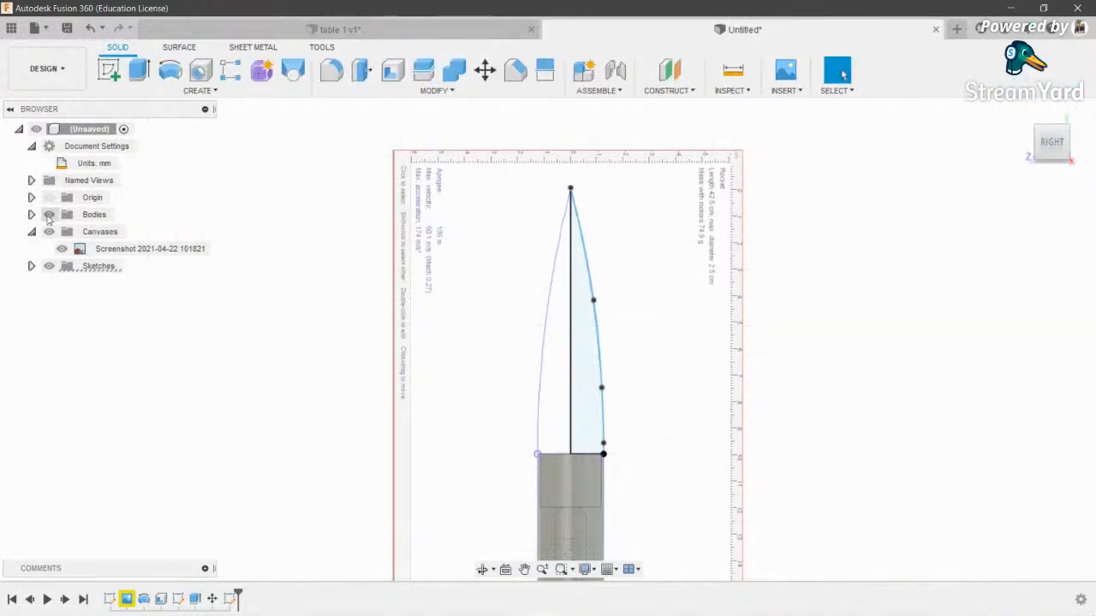
- Hide the blueprint canvas and revolve the nose profile about the centre line as a new component
{"action": "left_click", "coordinate": [49, 231]}
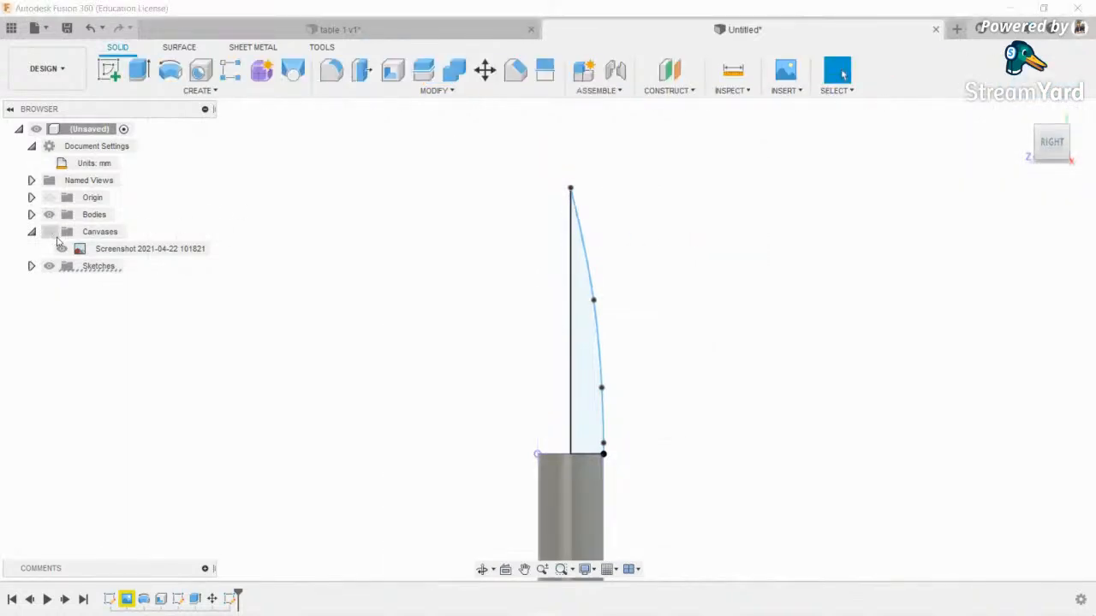
{"action": "left_click", "coordinate": [170, 70]}
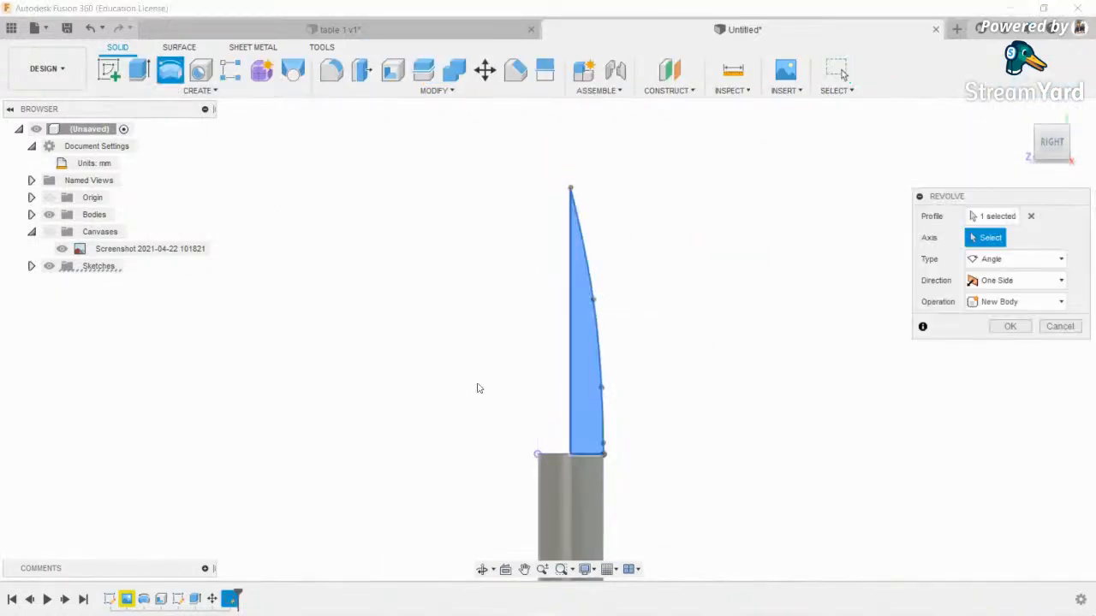
{"action": "left_click", "coordinate": [570, 336]}
{"action": "left_click", "coordinate": [1016, 323]}
{"action": "left_click", "coordinate": [1011, 405]}
{"action": "left_click", "coordinate": [1007, 348]}
{"action": "scroll", "coordinate": [594, 320], "scroll_direction": "down", "scroll_amount": 2}
{"action": "scroll", "coordinate": [561, 370], "scroll_direction": "up", "scroll_amount": 5}
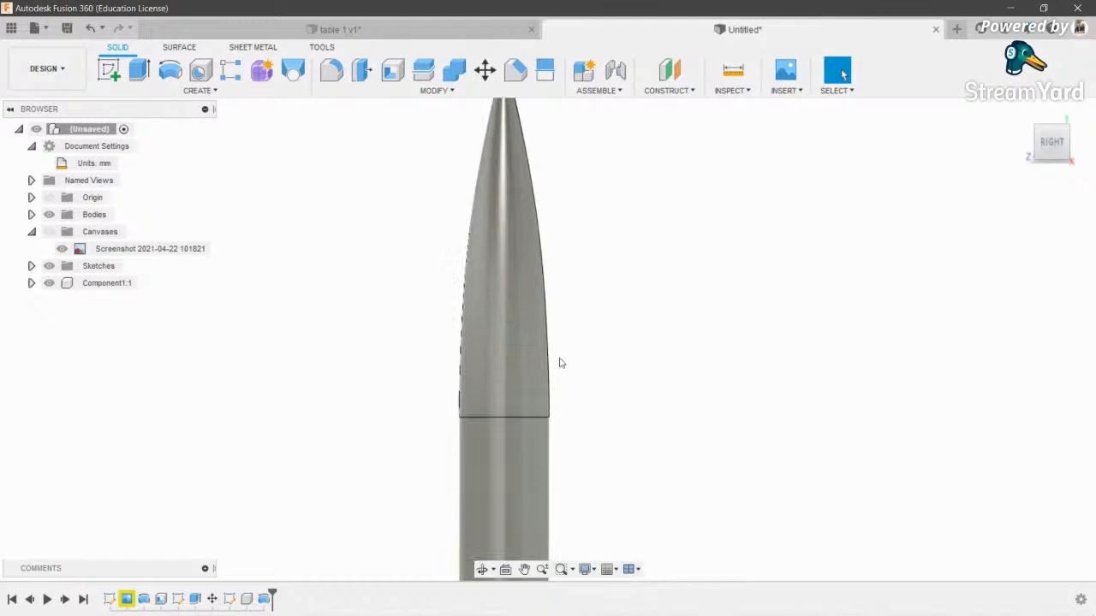
- Inspect the revolved nose cone and rename its component to 'cone section'
{"action": "left_click", "coordinate": [482, 569]}
{"action": "mouse_move", "coordinate": [472, 333]}
{"action": "left_mouse_down"}
{"action": "mouse_move", "coordinate": [370, 314]}
{"action": "mouse_move", "coordinate": [453, 276]}
{"action": "mouse_move", "coordinate": [469, 339]}
{"action": "mouse_move", "coordinate": [477, 318]}
{"action": "left_mouse_up"}
{"action": "key", "text": "Escape"}
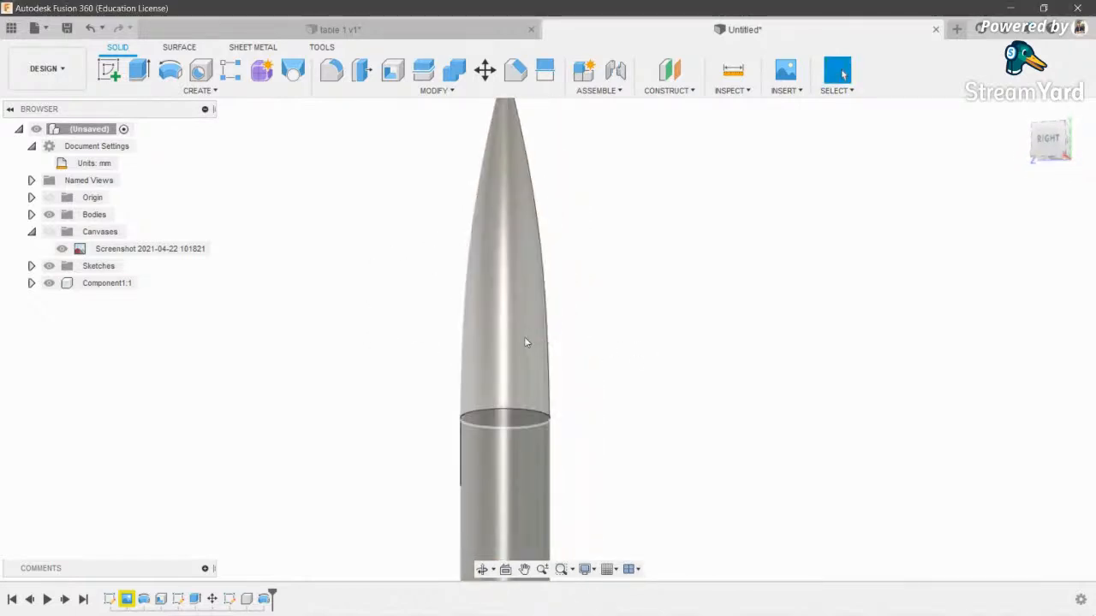
{"action": "left_click", "coordinate": [529, 343]}
{"action": "left_click", "coordinate": [77, 288]}
{"action": "left_click", "coordinate": [80, 287]}
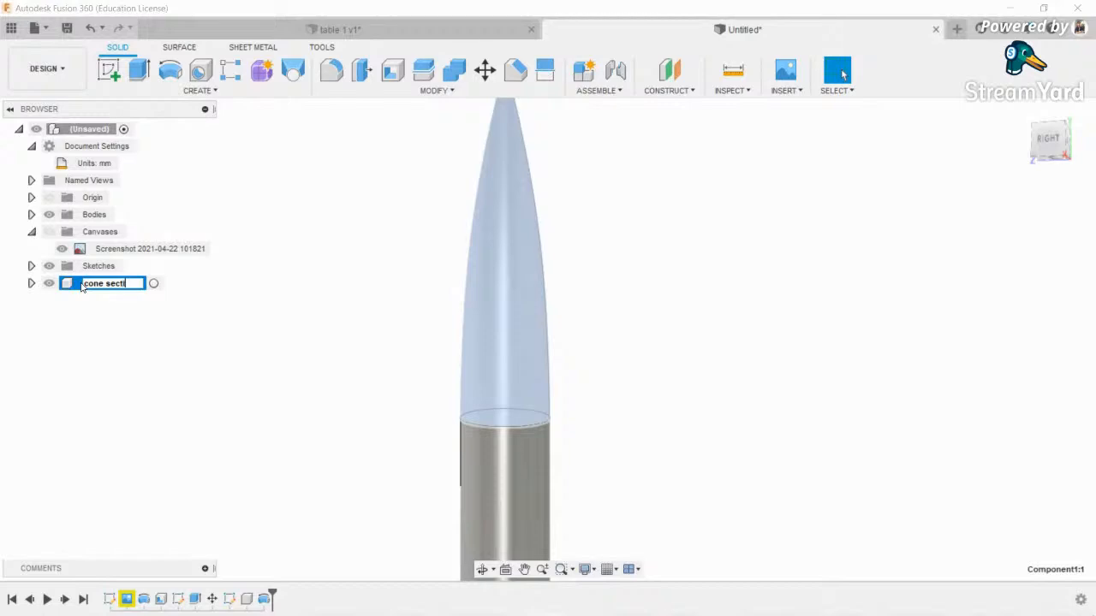
{"action": "type", "text": "cone section"}
{"action": "key", "text": "Return"}
- Turn the remaining bodies into components and rename Component2 to 'body tube'
{"action": "left_click", "coordinate": [385, 348]}
{"action": "left_click", "coordinate": [502, 506]}
{"action": "right_click", "coordinate": [89, 215]}
{"action": "left_click", "coordinate": [128, 223]}
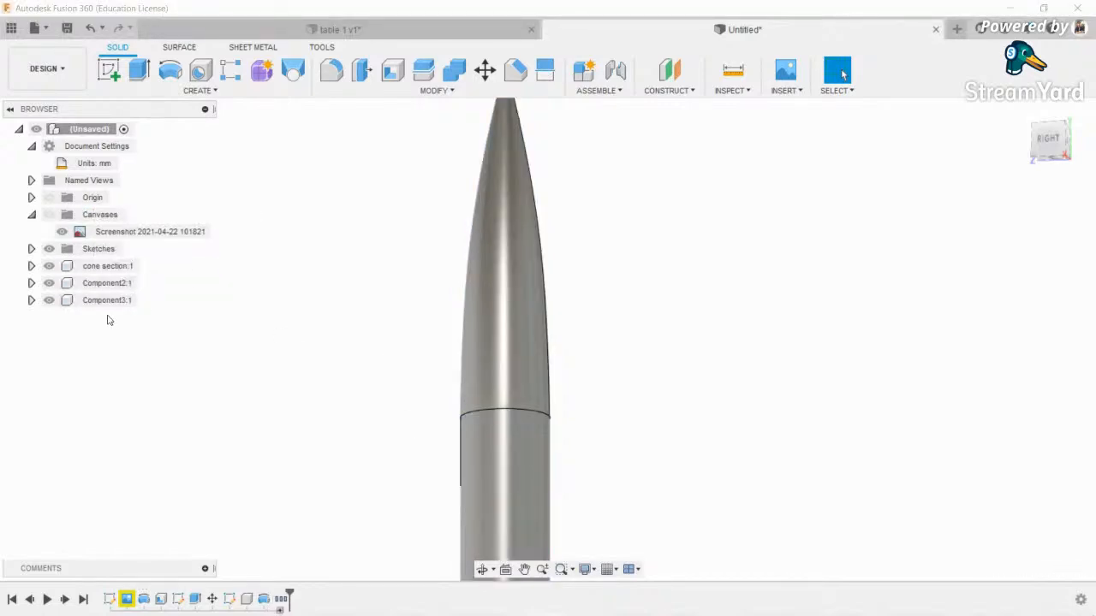
{"action": "left_click", "coordinate": [486, 466]}
{"action": "left_click", "coordinate": [108, 283]}
{"action": "left_click", "coordinate": [109, 283]}
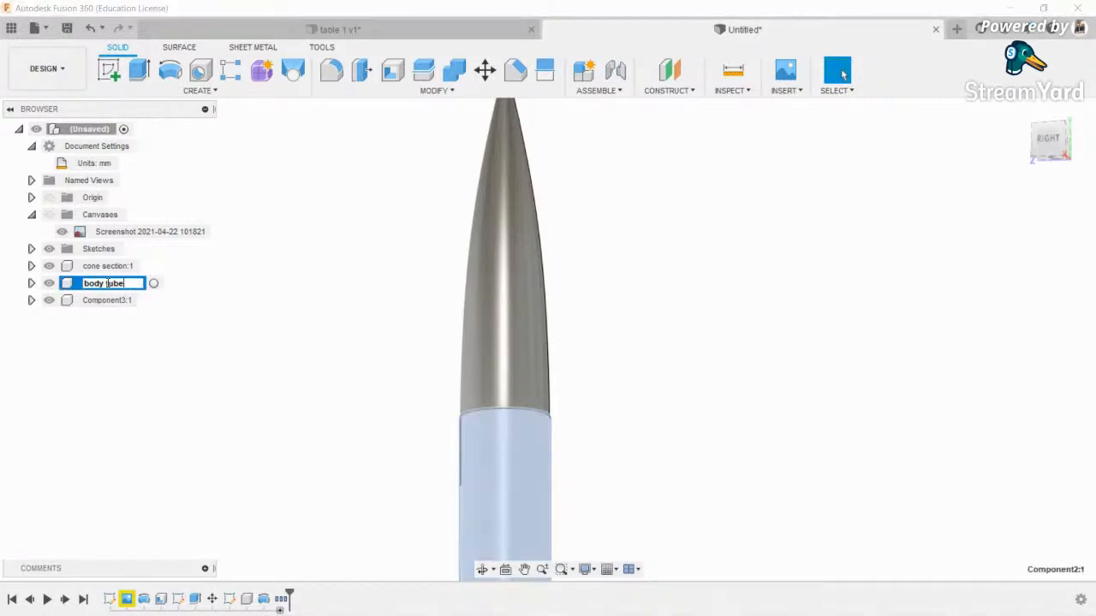
{"action": "key", "text": "Return"}
- Rename the third component to 'connector' and hide the body tube
{"action": "left_click", "coordinate": [99, 302]}
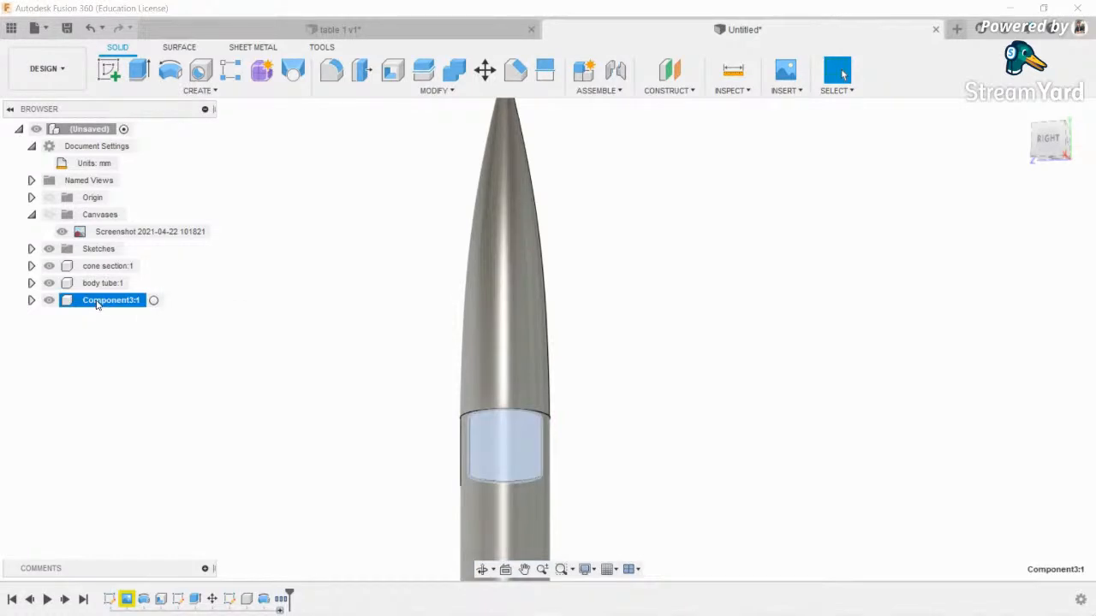
{"action": "left_click", "coordinate": [99, 304]}
{"action": "type", "text": "c"}
{"action": "key", "text": "Return"}
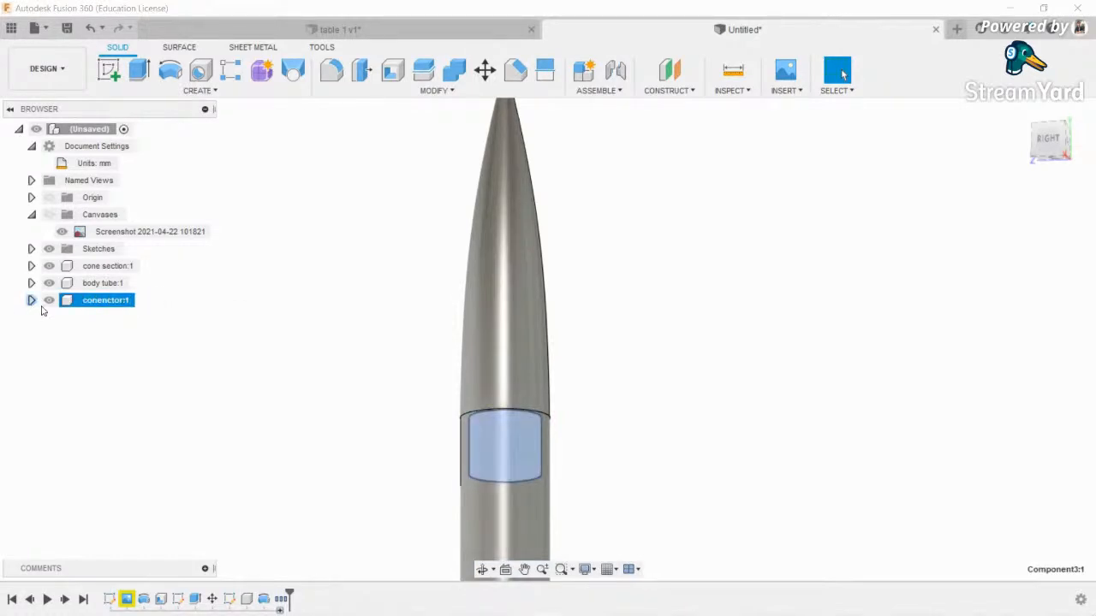
{"action": "left_click", "coordinate": [86, 360]}
{"action": "left_click", "coordinate": [49, 283]}
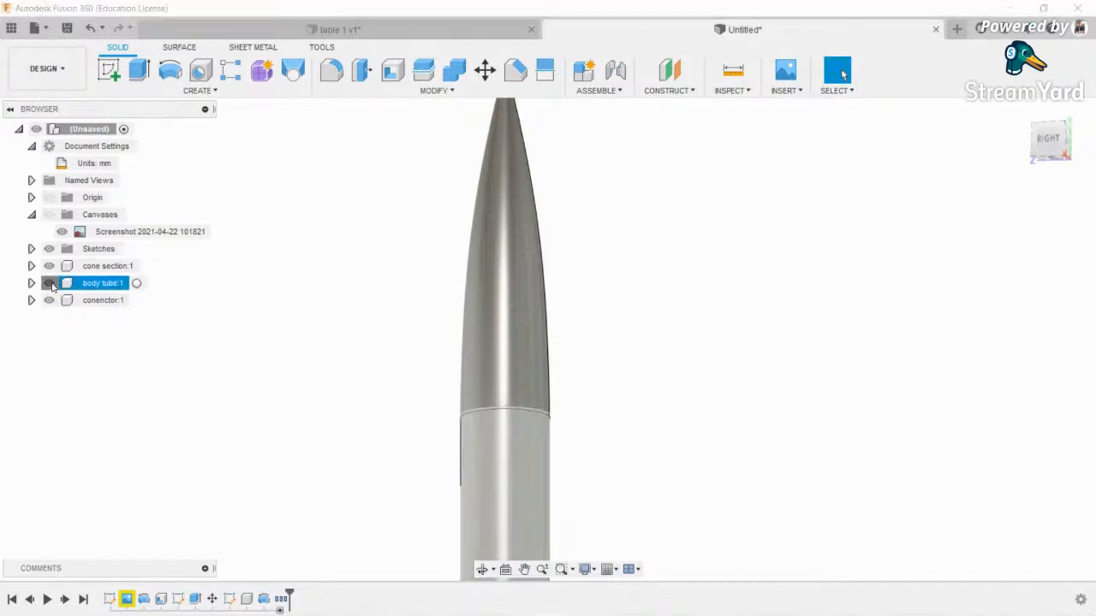
{"action": "scroll", "coordinate": [567, 423], "scroll_direction": "down", "scroll_amount": 3}
{"action": "scroll", "coordinate": [526, 397], "scroll_direction": "up", "scroll_amount": 3}
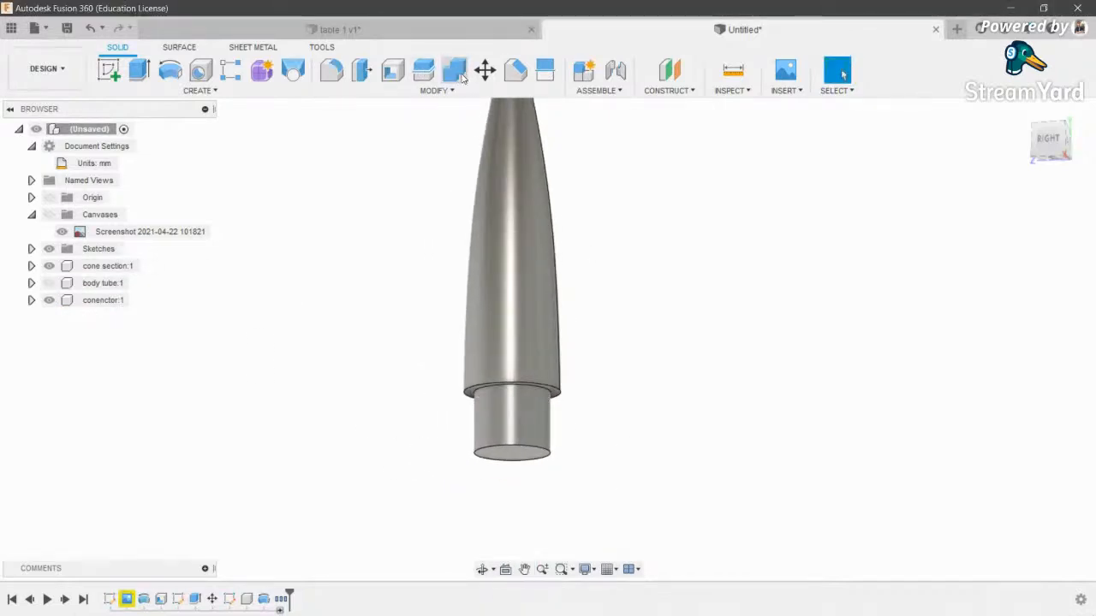
- Combine the connector (target) with the nose cone (tool) and inspect the merged part
{"action": "left_click", "coordinate": [454, 69]}
{"action": "left_click", "coordinate": [513, 415]}
{"action": "left_click", "coordinate": [516, 356]}
{"action": "left_click", "coordinate": [1010, 326]}
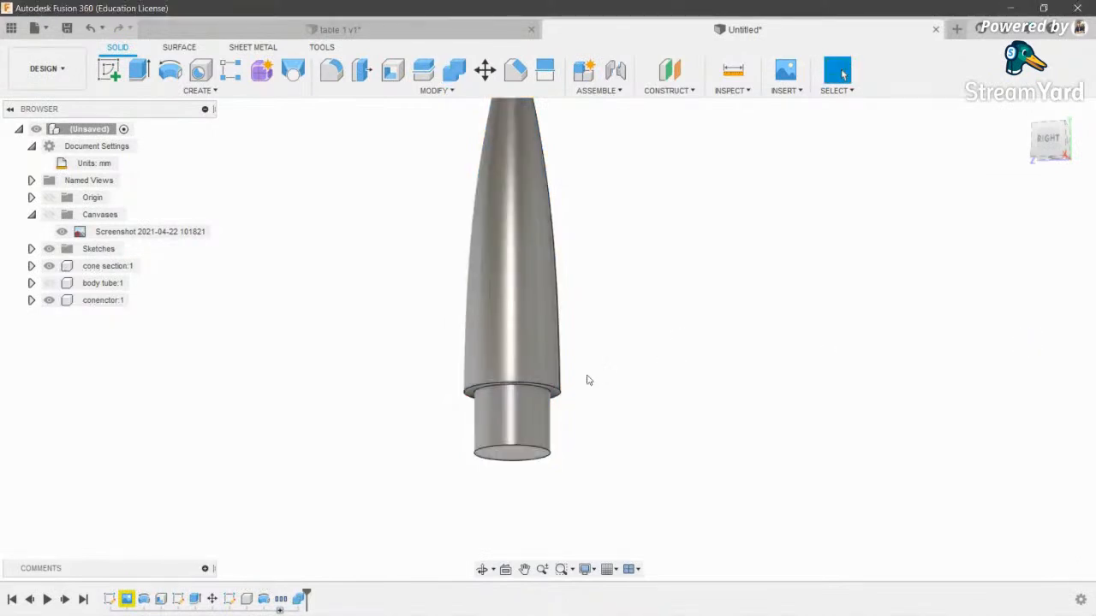
{"action": "scroll", "coordinate": [592, 482], "scroll_direction": "down", "scroll_amount": 2}
{"action": "left_click", "coordinate": [482, 570]}
{"action": "left_click_drag", "start_coordinate": [591, 399], "coordinate": [599, 364]}
{"action": "scroll", "coordinate": [512, 382], "scroll_direction": "down", "scroll_amount": 1}
{"action": "mouse_move", "coordinate": [533, 402]}
{"action": "left_mouse_down"}
{"action": "mouse_move", "coordinate": [538, 376]}
{"action": "mouse_move", "coordinate": [542, 417]}
{"action": "left_mouse_up"}
{"action": "left_click_drag", "start_coordinate": [516, 479], "coordinate": [535, 364]}
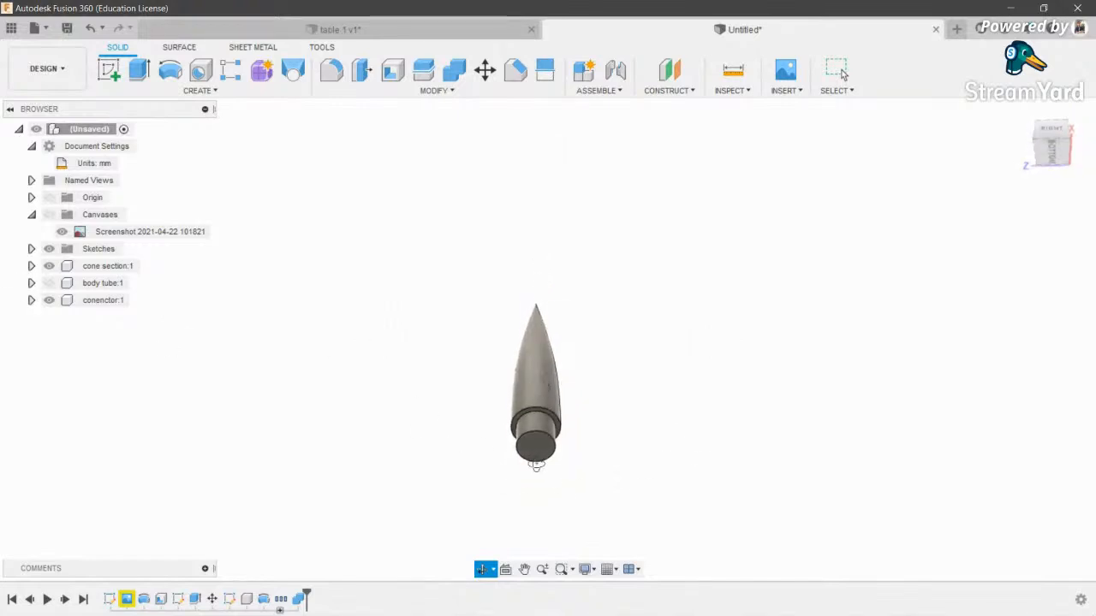
{"action": "scroll", "coordinate": [536, 461], "scroll_direction": "up", "scroll_amount": 4}
{"action": "scroll", "coordinate": [526, 385], "scroll_direction": "down", "scroll_amount": 2}
{"action": "left_click_drag", "start_coordinate": [555, 256], "coordinate": [550, 330]}
- Show the body tube and the blueprint canvas again, framing the tube's lower end
{"action": "left_click", "coordinate": [49, 282]}
{"action": "scroll", "coordinate": [542, 412], "scroll_direction": "down", "scroll_amount": 3}
{"action": "middle_click_drag", "start_coordinate": [533, 404], "coordinate": [599, 213]}
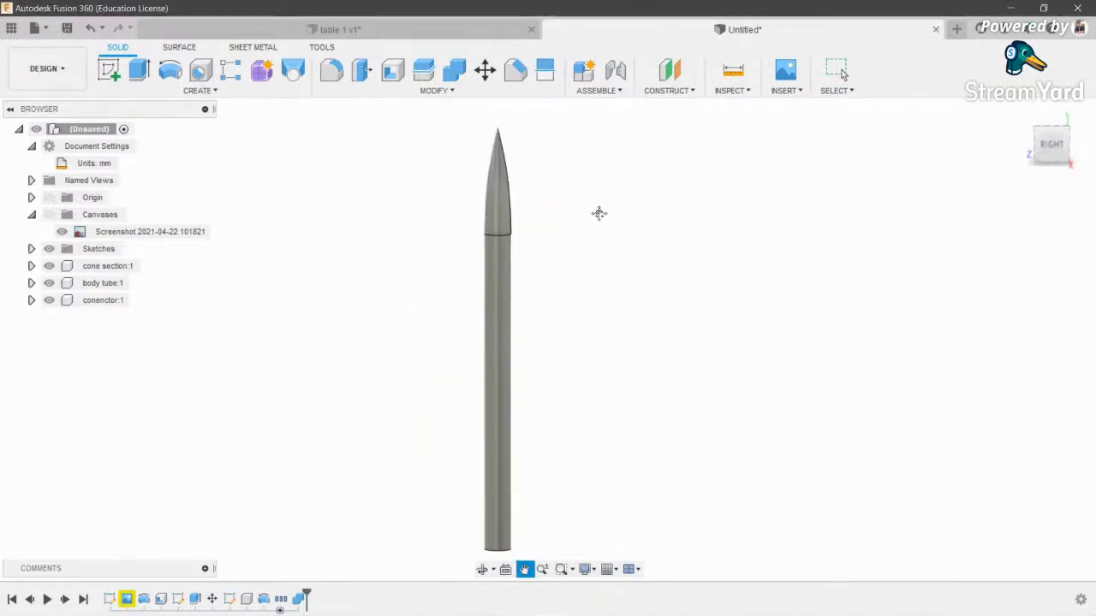
{"action": "left_click", "coordinate": [51, 216]}
{"action": "scroll", "coordinate": [507, 287], "scroll_direction": "up", "scroll_amount": 3}
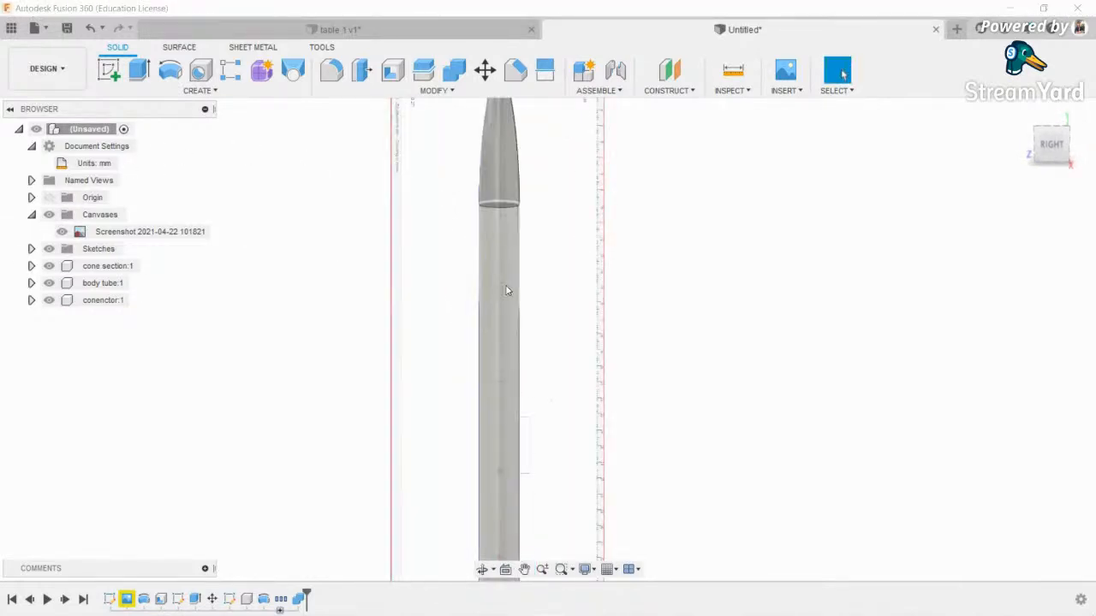
{"action": "middle_click_drag", "start_coordinate": [518, 403], "coordinate": [584, 279]}
{"action": "scroll", "coordinate": [608, 404], "scroll_direction": "up", "scroll_amount": 3}
{"action": "middle_click_drag", "start_coordinate": [762, 489], "coordinate": [799, 428]}
{"action": "scroll", "coordinate": [799, 428], "scroll_direction": "up", "scroll_amount": 1}
{"action": "scroll", "coordinate": [549, 340], "scroll_direction": "up", "scroll_amount": 4}
{"action": "scroll", "coordinate": [553, 340], "scroll_direction": "down", "scroll_amount": 4}
{"action": "middle_click_drag", "start_coordinate": [614, 394], "coordinate": [587, 353]}
- Orbit to a right-side view showing the tube's open bottom end
{"action": "left_click", "coordinate": [482, 569]}
{"action": "mouse_move", "coordinate": [535, 428]}
{"action": "left_mouse_down"}
{"action": "mouse_move", "coordinate": [550, 406]}
{"action": "mouse_move", "coordinate": [536, 423]}
{"action": "left_mouse_up"}
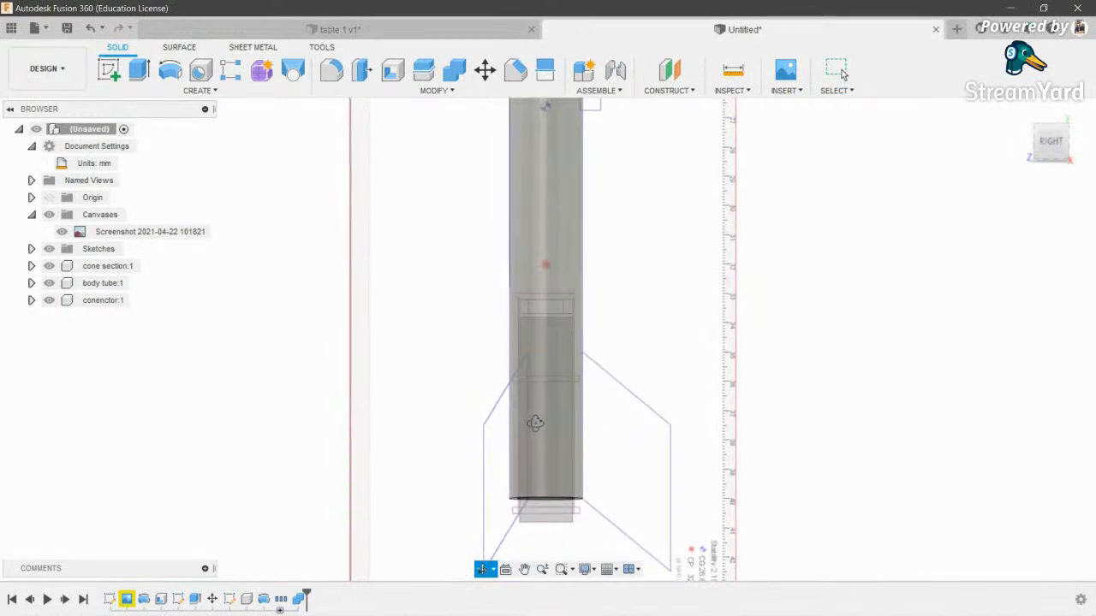
{"action": "left_click", "coordinate": [1054, 139]}
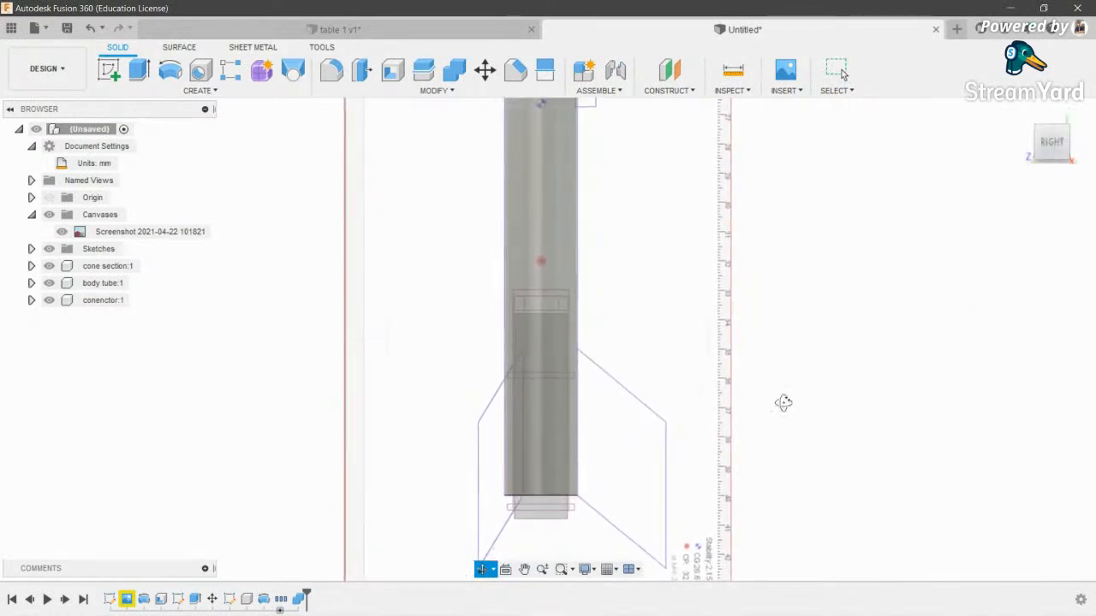
{"action": "scroll", "coordinate": [558, 299], "scroll_direction": "up", "scroll_amount": 3}
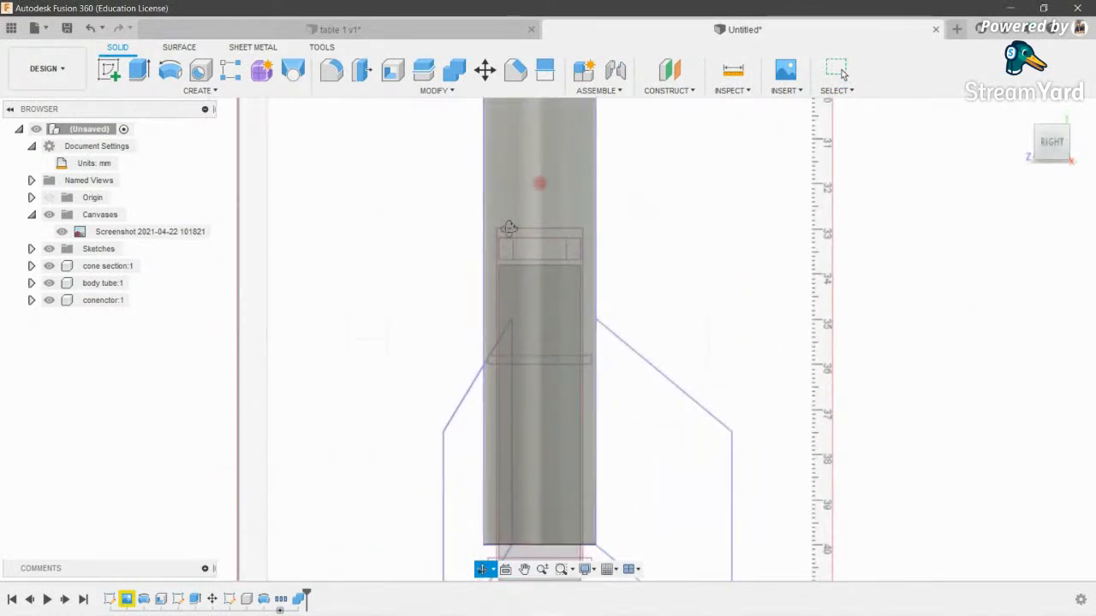
{"action": "left_click_drag", "start_coordinate": [550, 317], "coordinate": [557, 229]}
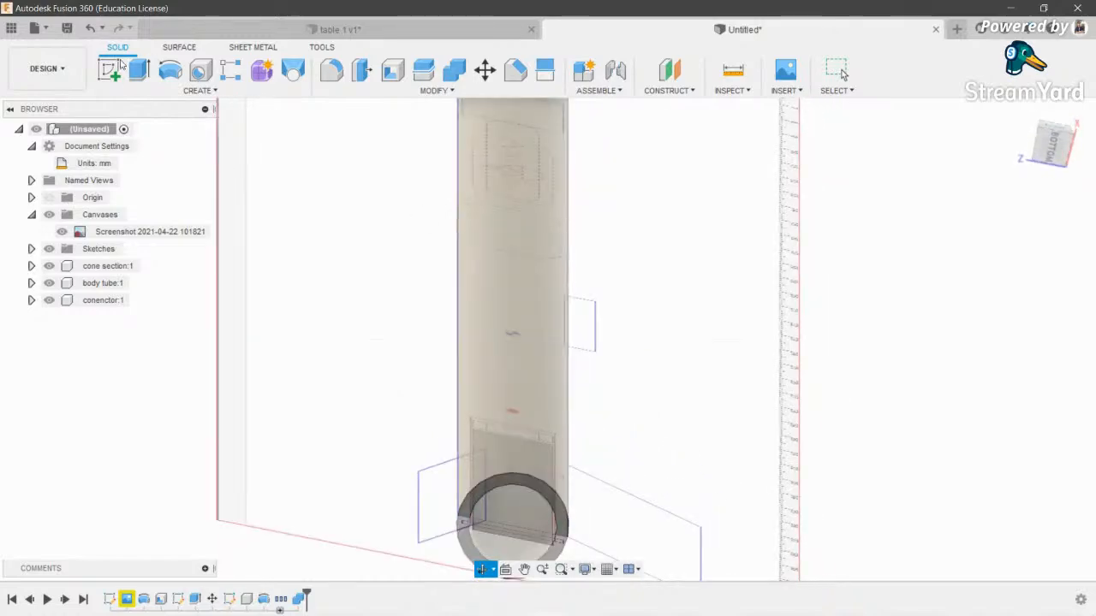
- Sketch on the tube's bottom face a circle on the inner edge and a 15 mm centre circle
{"action": "left_click", "coordinate": [109, 71]}
{"action": "left_click", "coordinate": [548, 488]}
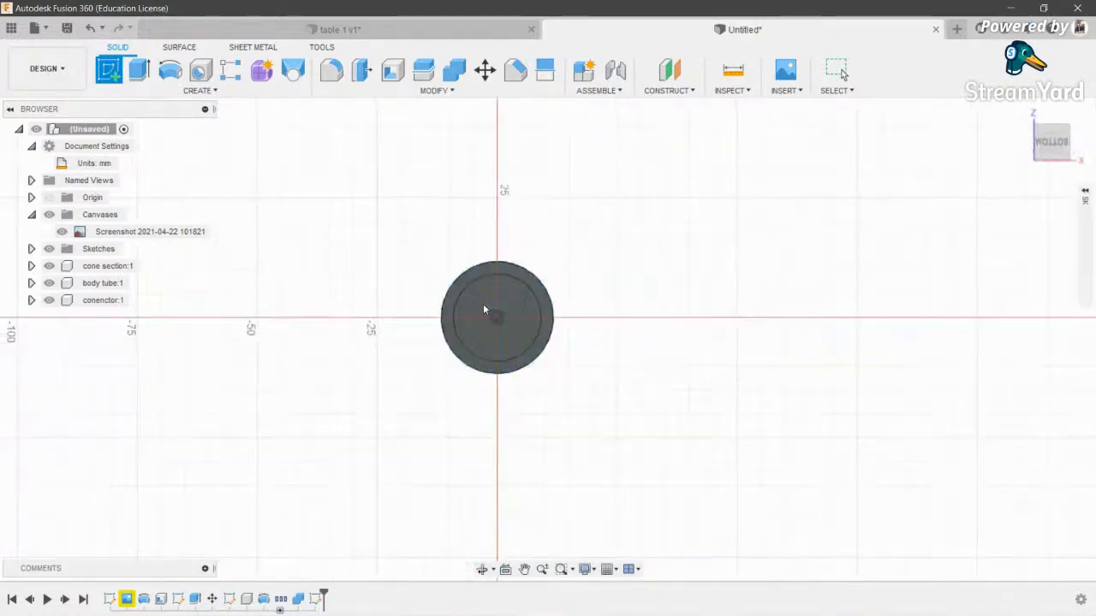
{"action": "key", "text": "c"}
{"action": "left_click", "coordinate": [526, 358]}
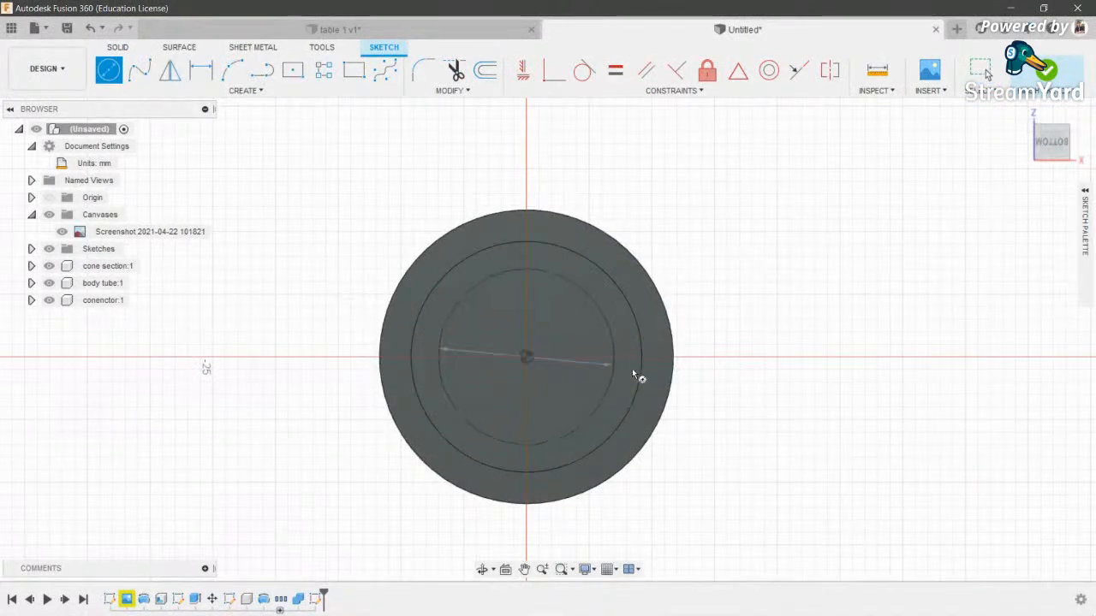
{"action": "left_click", "coordinate": [640, 373]}
{"action": "left_click", "coordinate": [526, 357]}
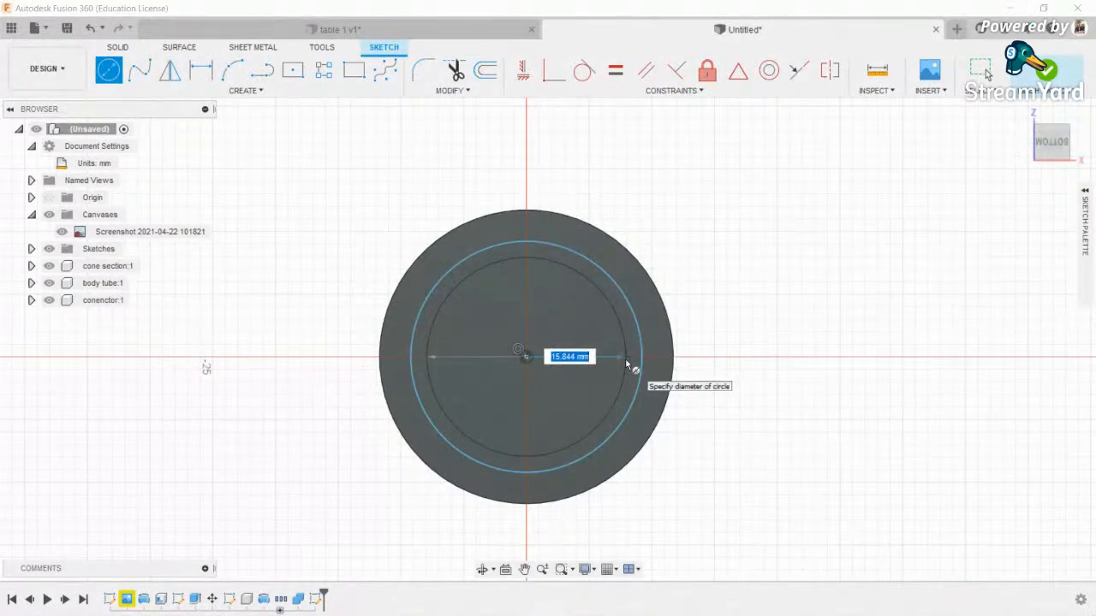
{"action": "key", "text": "Return"}
- Extrude the ring profile 5 mm downward, switching the direction to Two Sides
{"action": "key", "text": "e"}
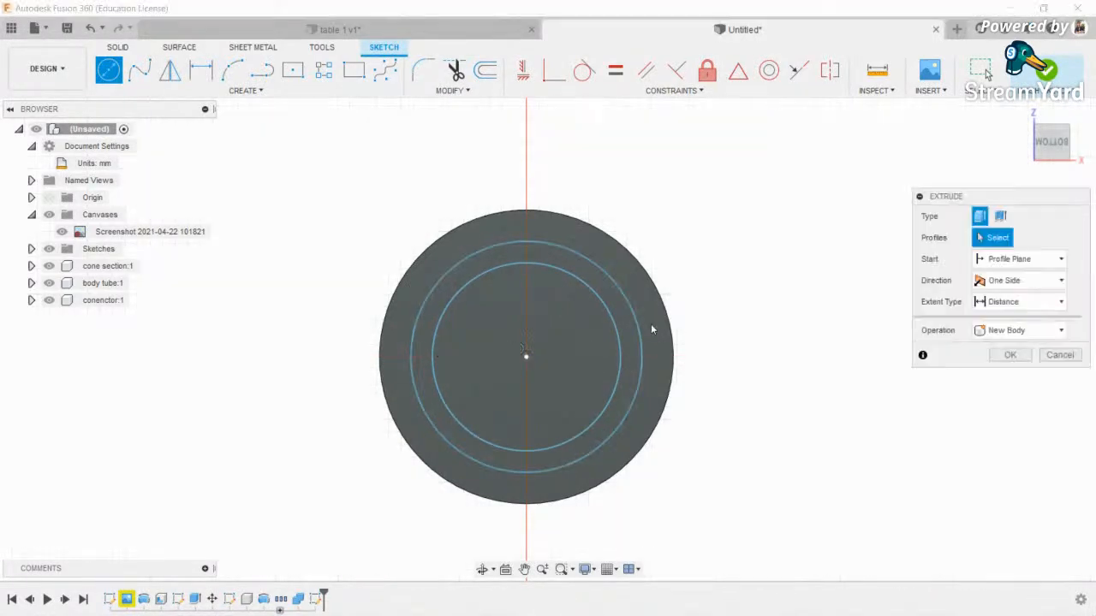
{"action": "left_click", "coordinate": [625, 326]}
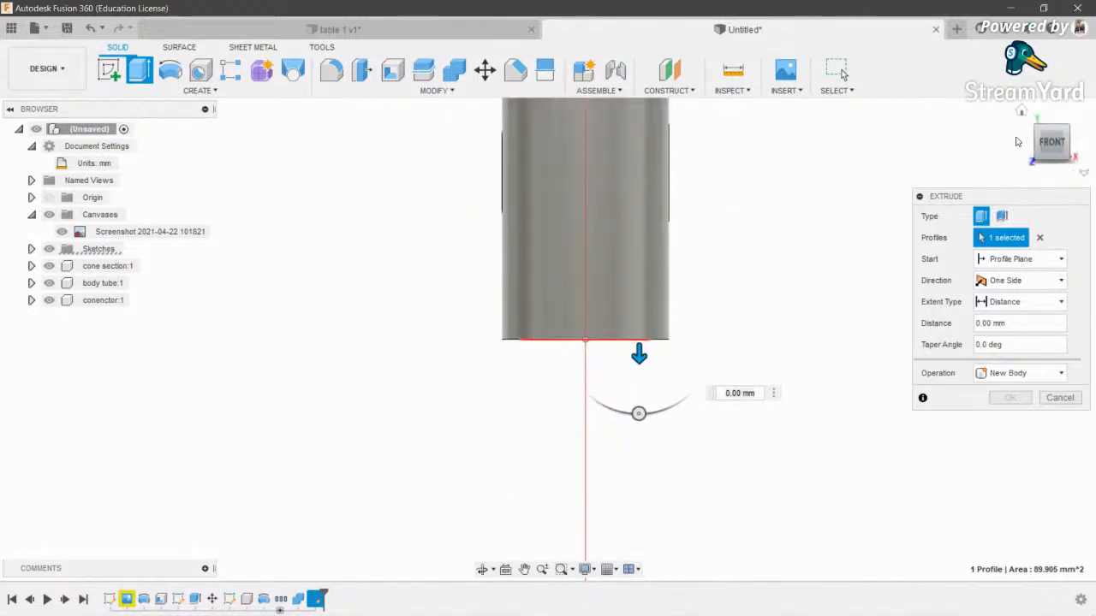
{"action": "left_click", "coordinate": [1066, 142]}
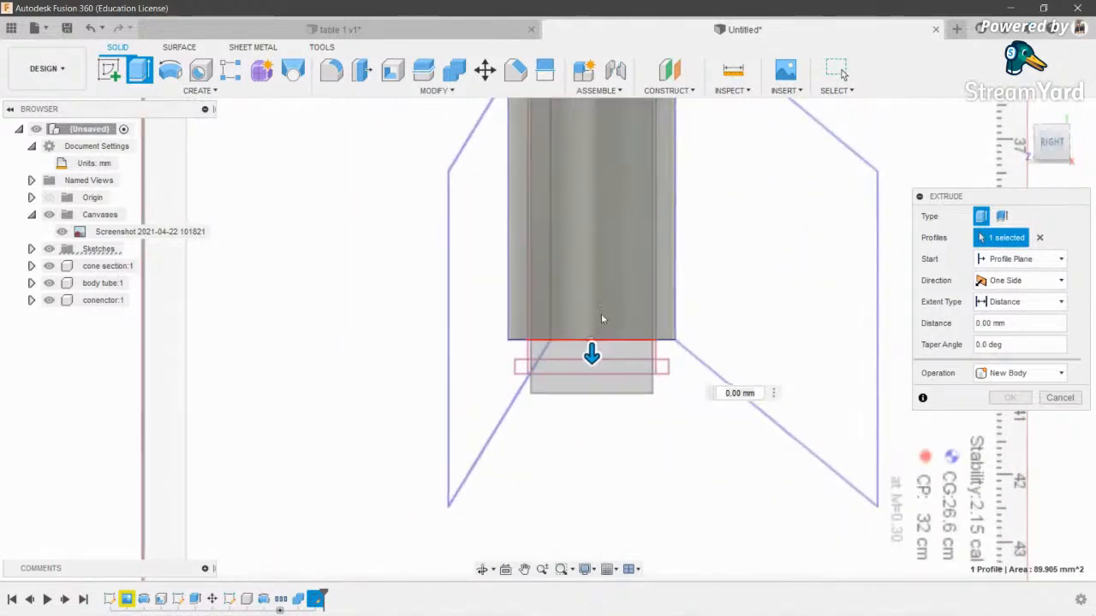
{"action": "left_click_drag", "start_coordinate": [595, 354], "coordinate": [594, 408]}
{"action": "left_click", "coordinate": [998, 283]}
{"action": "left_click", "coordinate": [1000, 308]}
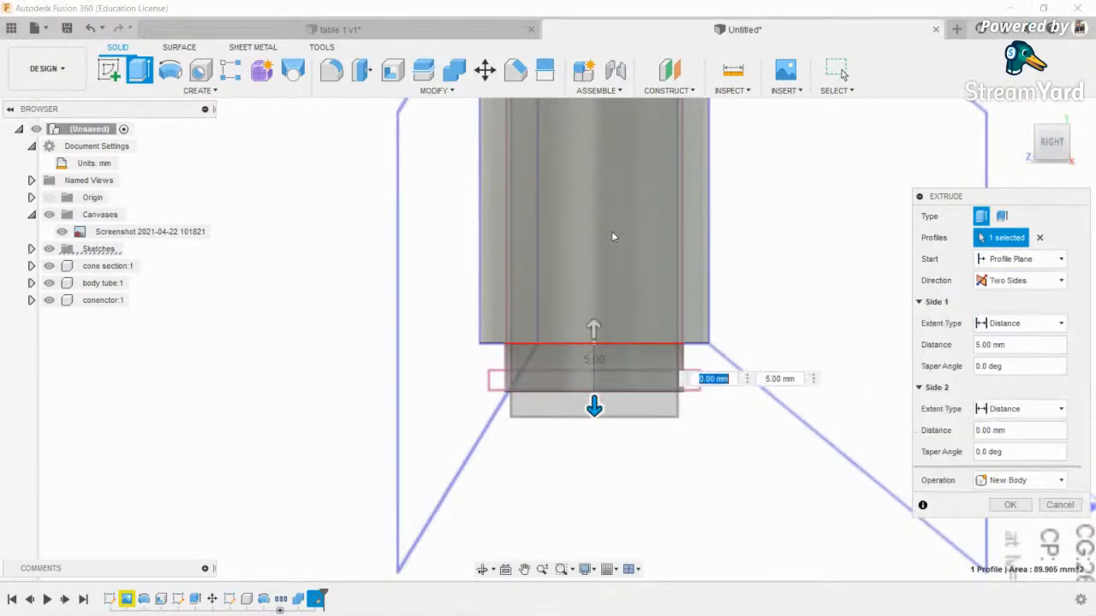
- Set the second extrude side to 66 mm with the body tube hidden and create the body
{"action": "left_click_drag", "start_coordinate": [591, 334], "coordinate": [604, 151]}
{"action": "middle_click_drag", "start_coordinate": [605, 154], "coordinate": [612, 293]}
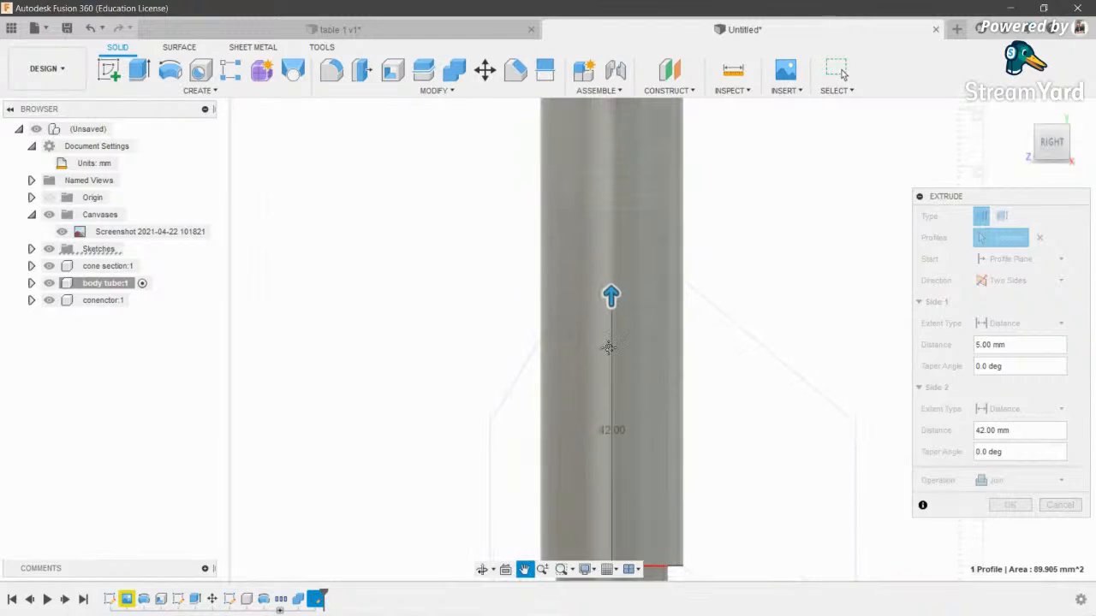
{"action": "scroll", "coordinate": [612, 298], "scroll_direction": "up", "scroll_amount": 2}
{"action": "left_click_drag", "start_coordinate": [613, 305], "coordinate": [607, 125]}
{"action": "middle_click_drag", "start_coordinate": [607, 128], "coordinate": [621, 284]}
{"action": "scroll", "coordinate": [621, 283], "scroll_direction": "up", "scroll_amount": 1}
{"action": "left_click_drag", "start_coordinate": [626, 262], "coordinate": [627, 221]}
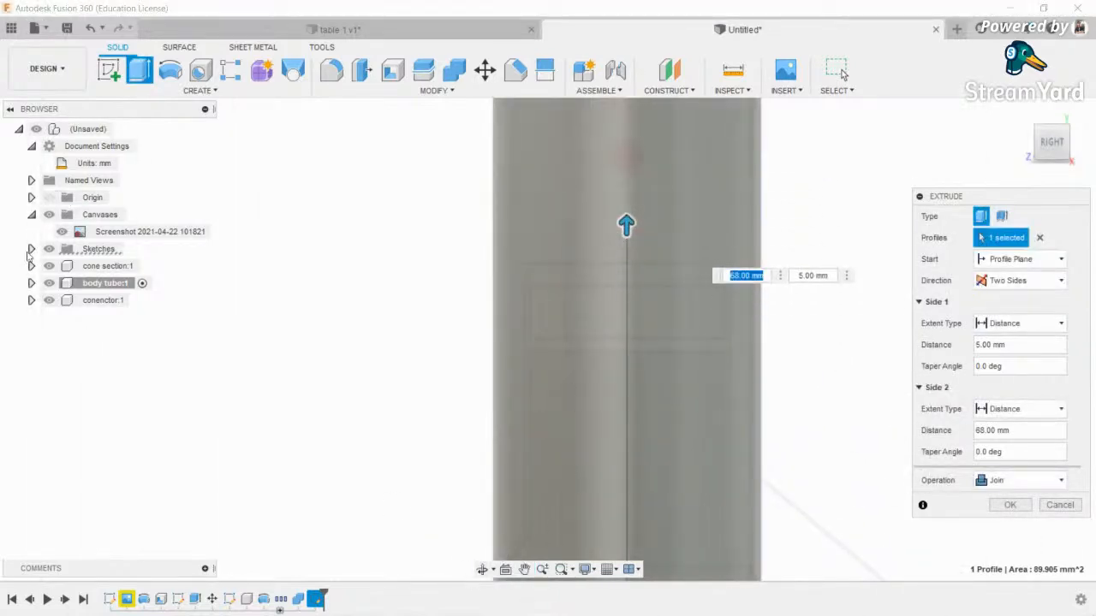
{"action": "left_click", "coordinate": [47, 285]}
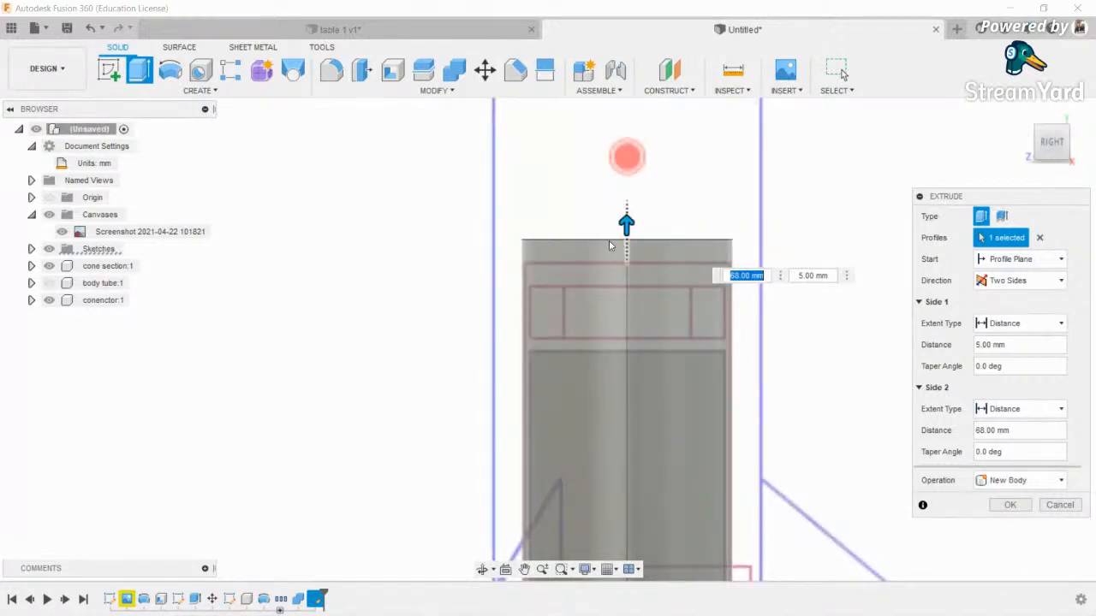
{"action": "scroll", "coordinate": [624, 233], "scroll_direction": "up", "scroll_amount": 2}
{"action": "left_click_drag", "start_coordinate": [629, 234], "coordinate": [630, 267]}
{"action": "scroll", "coordinate": [636, 207], "scroll_direction": "down", "scroll_amount": 4}
{"action": "middle_click_drag", "start_coordinate": [678, 274], "coordinate": [662, 200]}
{"action": "left_click", "coordinate": [1003, 507]}
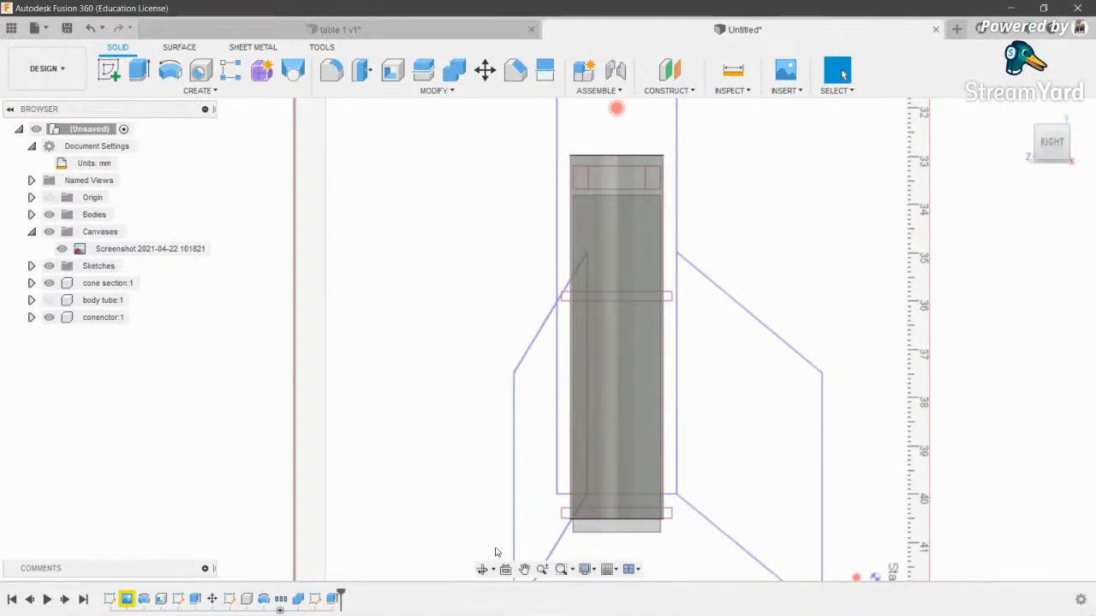
{"action": "left_click", "coordinate": [482, 570]}
{"action": "left_click_drag", "start_coordinate": [633, 492], "coordinate": [620, 453]}
- Turn the new extruded body into a component named 'inner tube'
{"action": "left_click", "coordinate": [49, 231]}
{"action": "mouse_move", "coordinate": [599, 396]}
{"action": "left_mouse_down"}
{"action": "mouse_move", "coordinate": [617, 274]}
{"action": "mouse_move", "coordinate": [632, 357]}
{"action": "mouse_move", "coordinate": [459, 353]}
{"action": "left_mouse_up"}
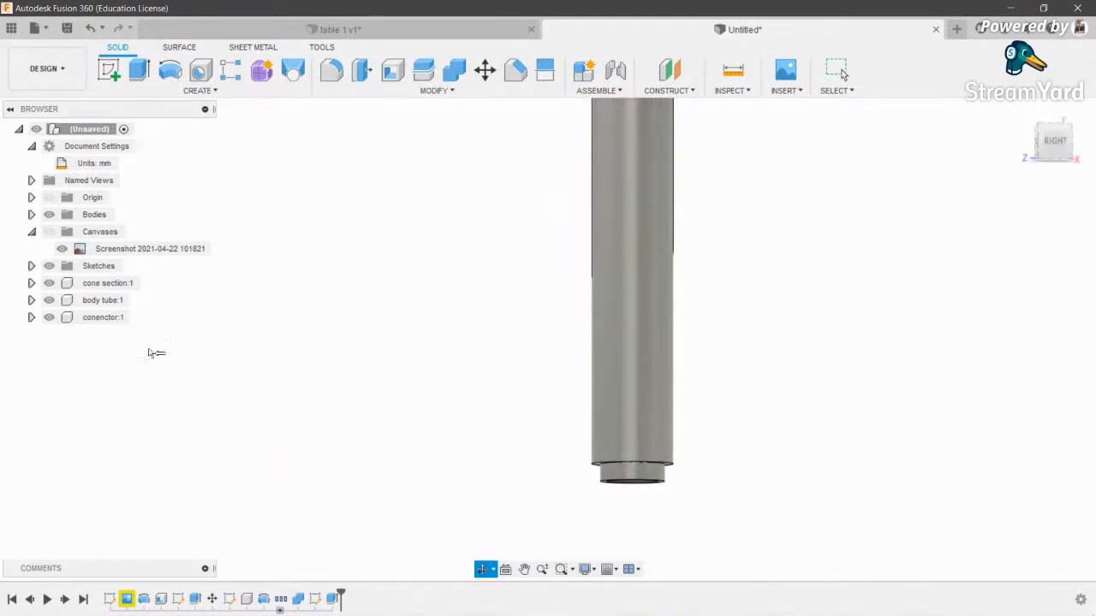
{"action": "scroll", "coordinate": [771, 421], "scroll_direction": "up", "scroll_amount": 4}
{"action": "middle_click_drag", "start_coordinate": [633, 433], "coordinate": [618, 356]}
{"action": "key", "text": "Escape"}
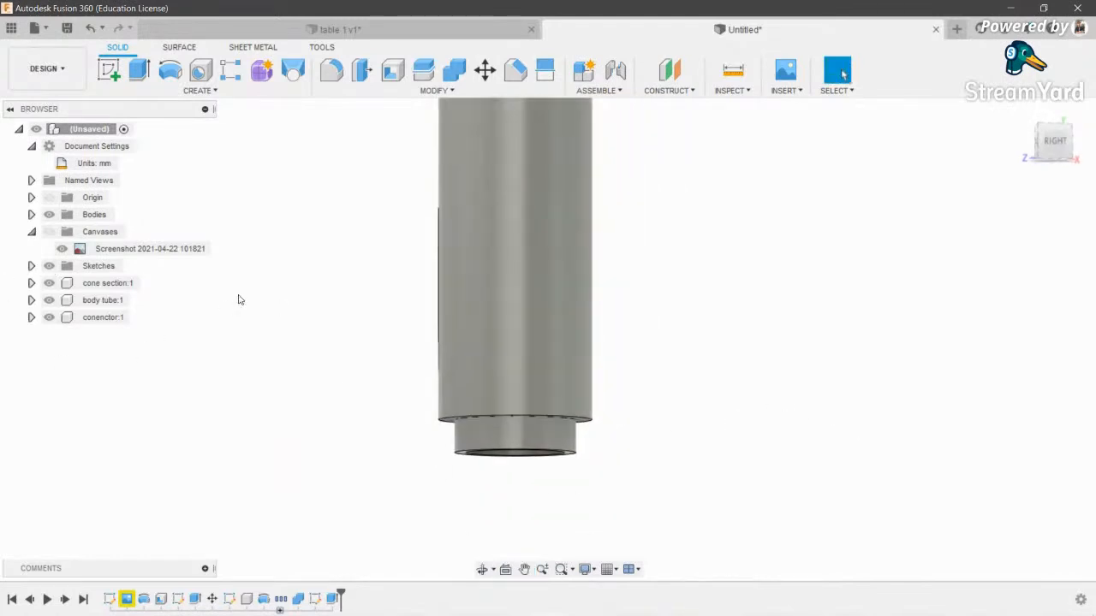
{"action": "left_click", "coordinate": [518, 443]}
{"action": "right_click", "coordinate": [77, 215]}
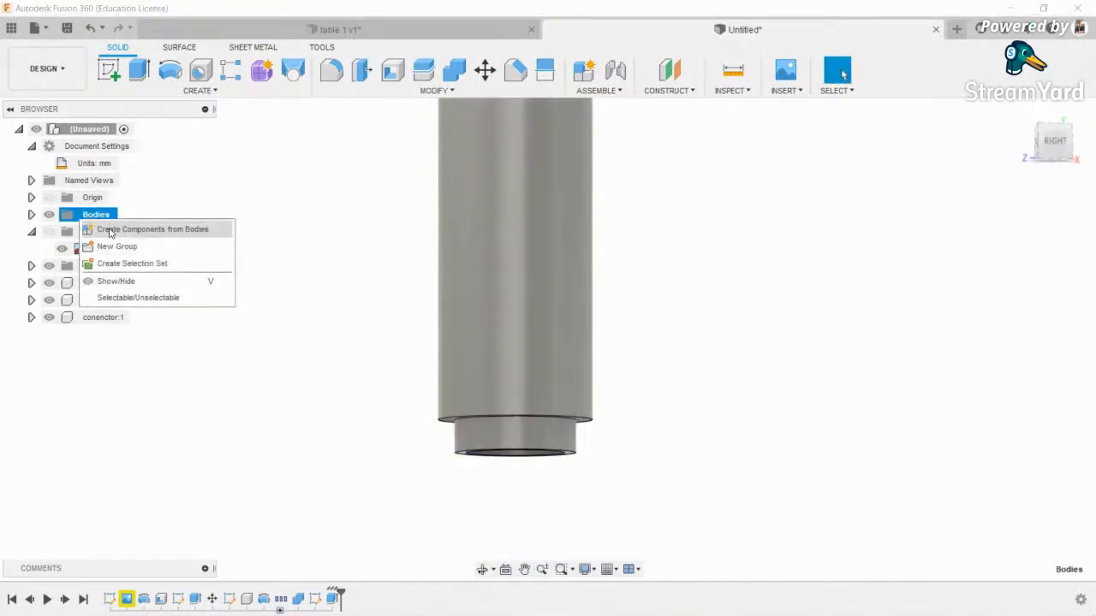
{"action": "left_click", "coordinate": [137, 228]}
{"action": "double_click", "coordinate": [94, 316]}
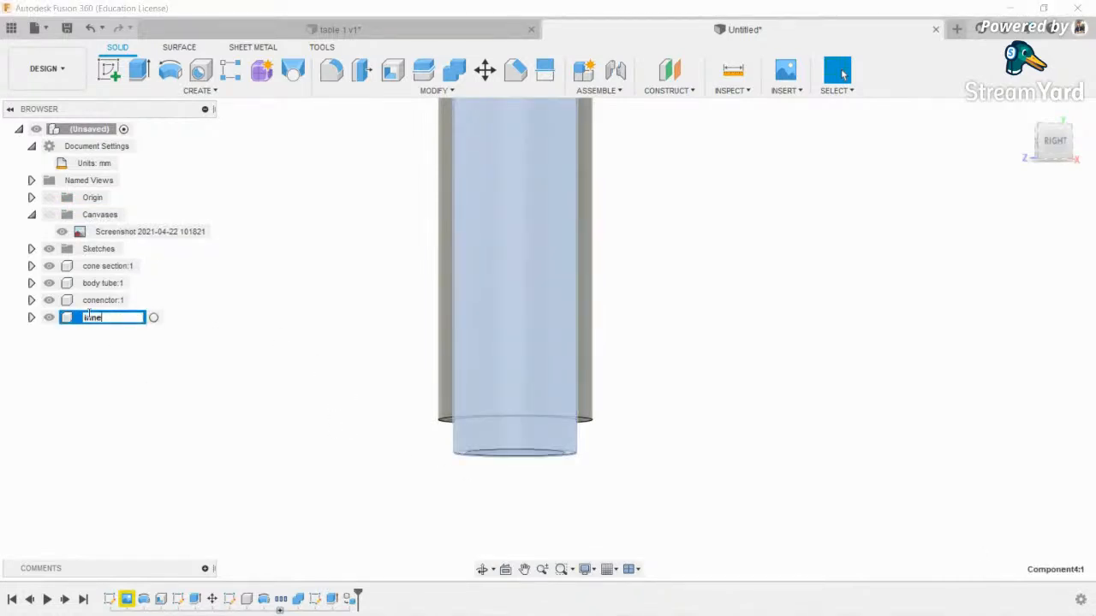
{"action": "type", "text": "inner tube"}
{"action": "key", "text": "Return"}
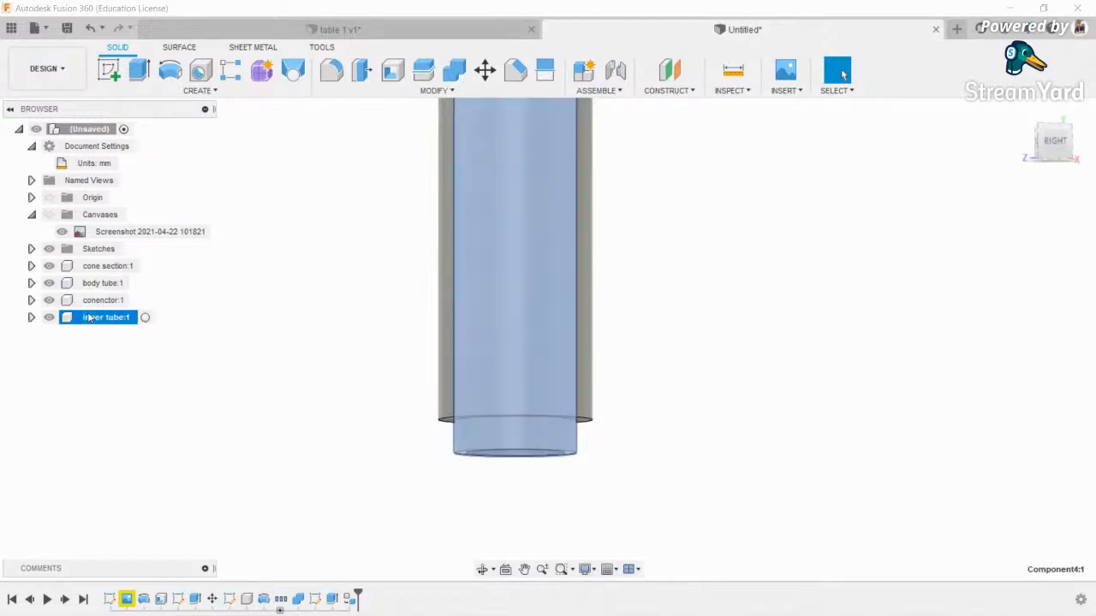
- Hide the body tube and show the rocket blueprint canvas behind the inner tube
{"action": "left_click", "coordinate": [543, 379]}
{"action": "left_click", "coordinate": [54, 284]}
{"action": "middle_click_drag", "start_coordinate": [247, 361], "coordinate": [266, 438]}
{"action": "scroll", "coordinate": [520, 413], "scroll_direction": "down", "scroll_amount": 4}
{"action": "scroll", "coordinate": [520, 406], "scroll_direction": "up", "scroll_amount": 1}
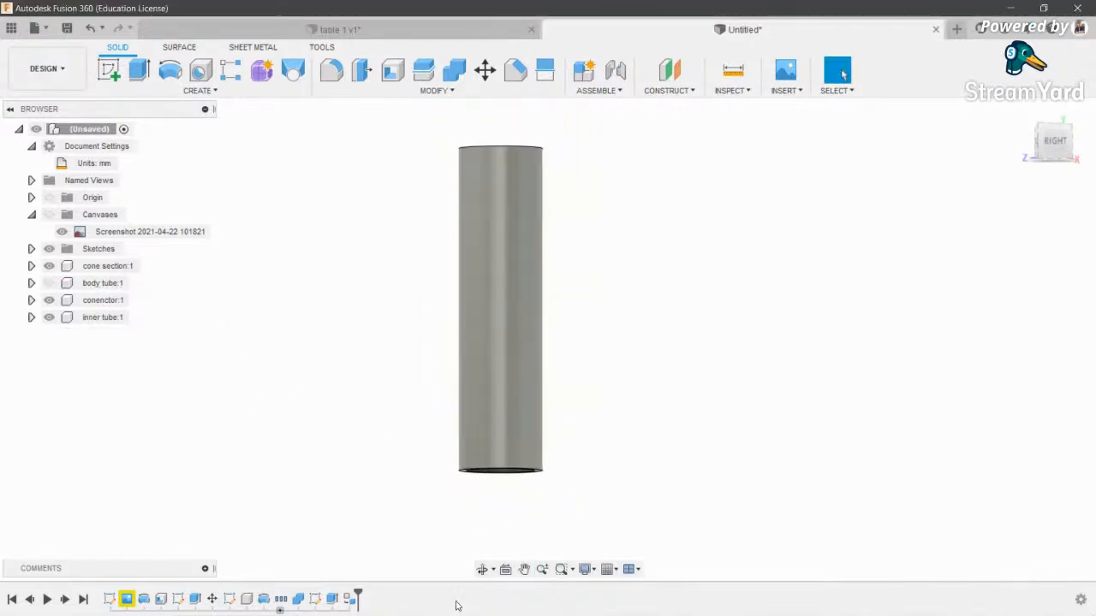
{"action": "left_click", "coordinate": [61, 229]}
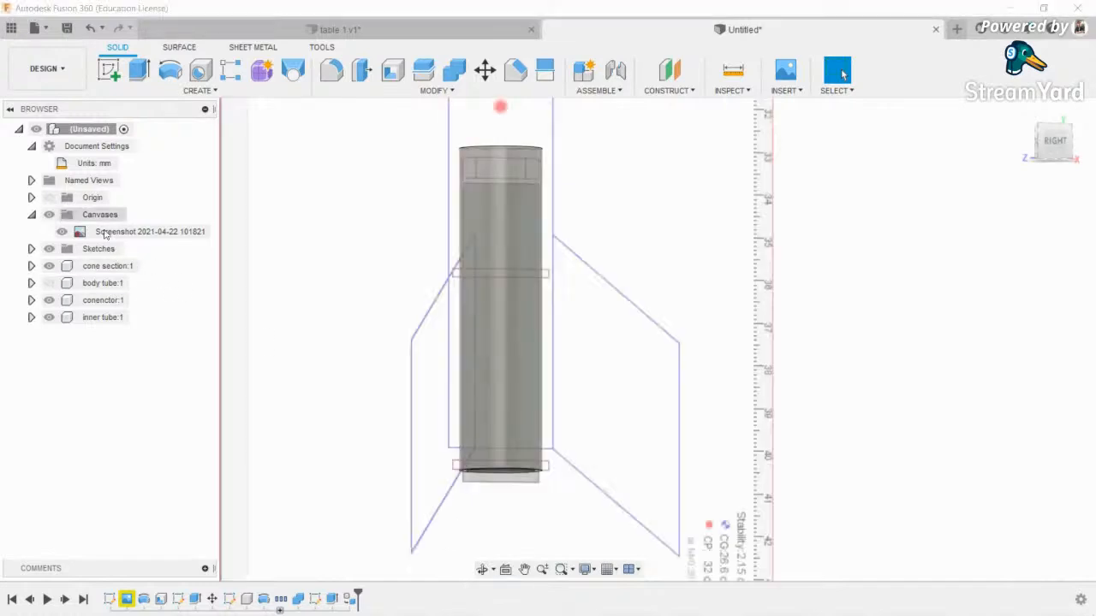
{"action": "scroll", "coordinate": [513, 467], "scroll_direction": "up", "scroll_amount": 5}
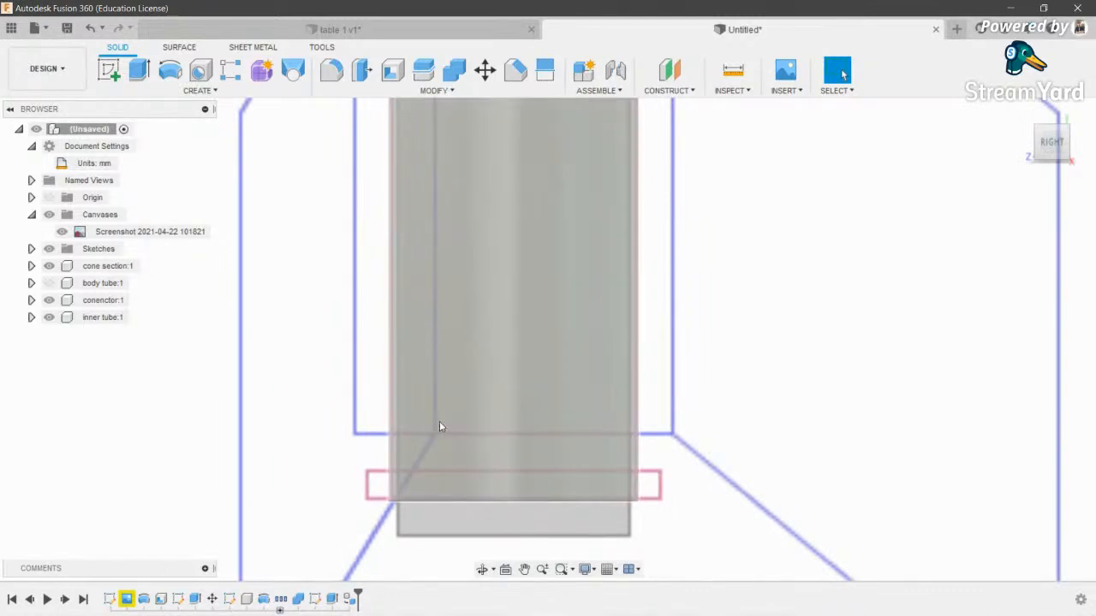
{"action": "scroll", "coordinate": [439, 425], "scroll_direction": "down", "scroll_amount": 3}
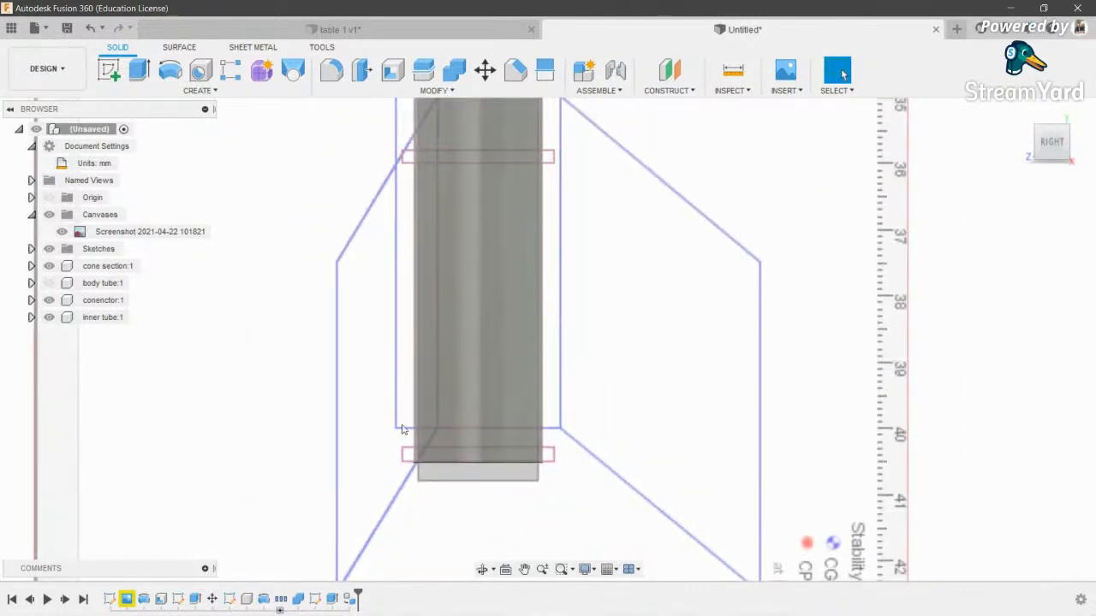
{"action": "left_click", "coordinate": [108, 71]}
{"action": "scroll", "coordinate": [490, 323], "scroll_direction": "down", "scroll_amount": 3}
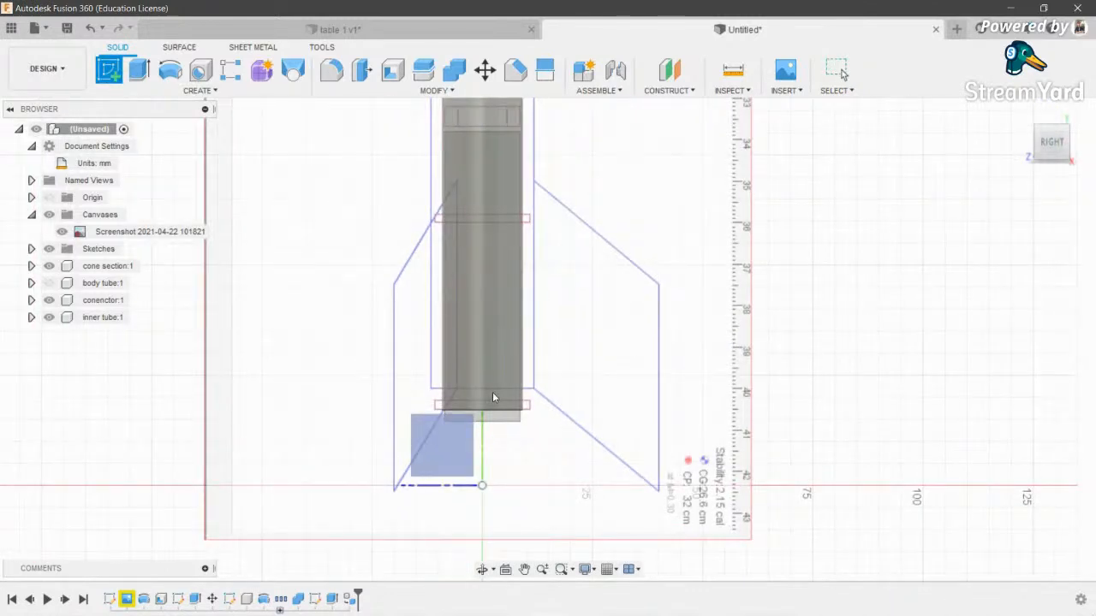
{"action": "key", "text": "Escape"}
- Add an offset construction plane at 0 mm on the tube's bottom end face
{"action": "left_click", "coordinate": [482, 570]}
{"action": "left_click_drag", "start_coordinate": [541, 364], "coordinate": [633, 287]}
{"action": "left_click", "coordinate": [670, 71]}
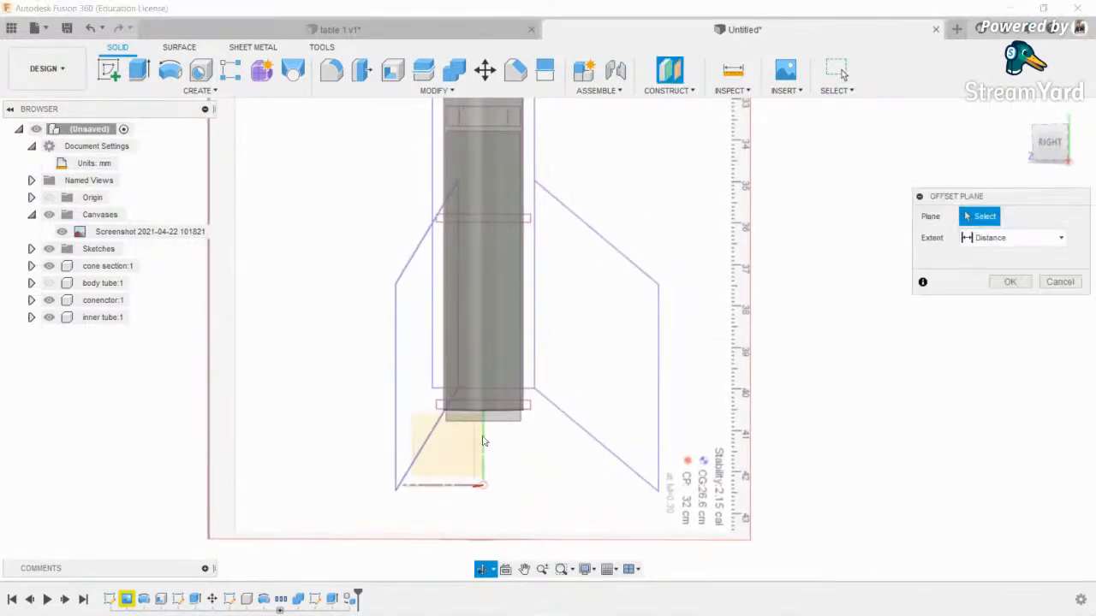
{"action": "scroll", "coordinate": [477, 477], "scroll_direction": "up", "scroll_amount": 2}
{"action": "left_click", "coordinate": [482, 569]}
{"action": "left_click_drag", "start_coordinate": [490, 267], "coordinate": [483, 346]}
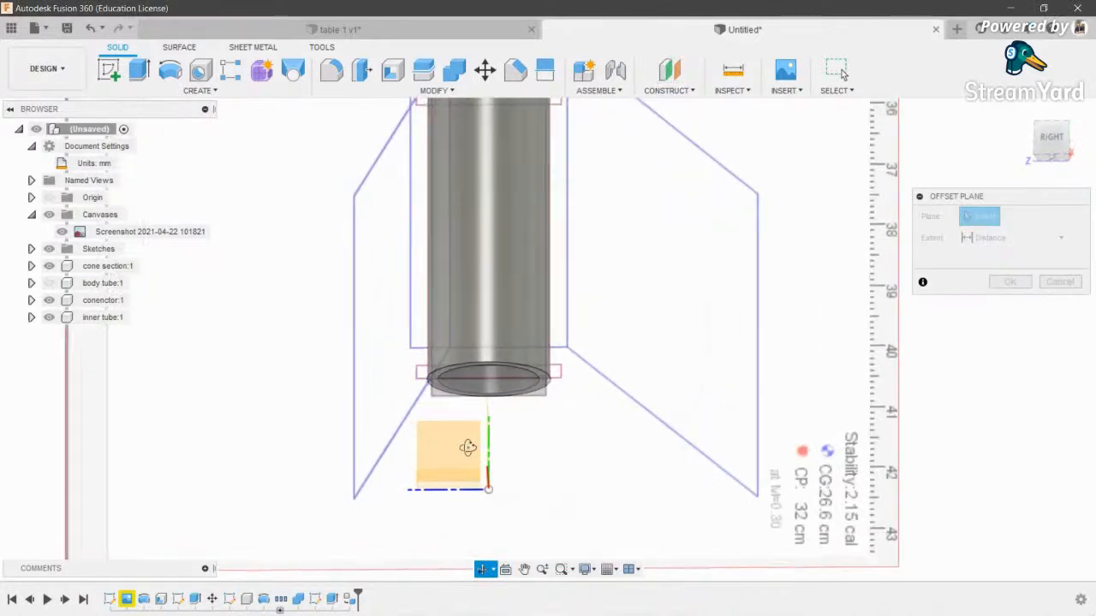
{"action": "scroll", "coordinate": [531, 395], "scroll_direction": "up", "scroll_amount": 4}
{"action": "left_click", "coordinate": [545, 396]}
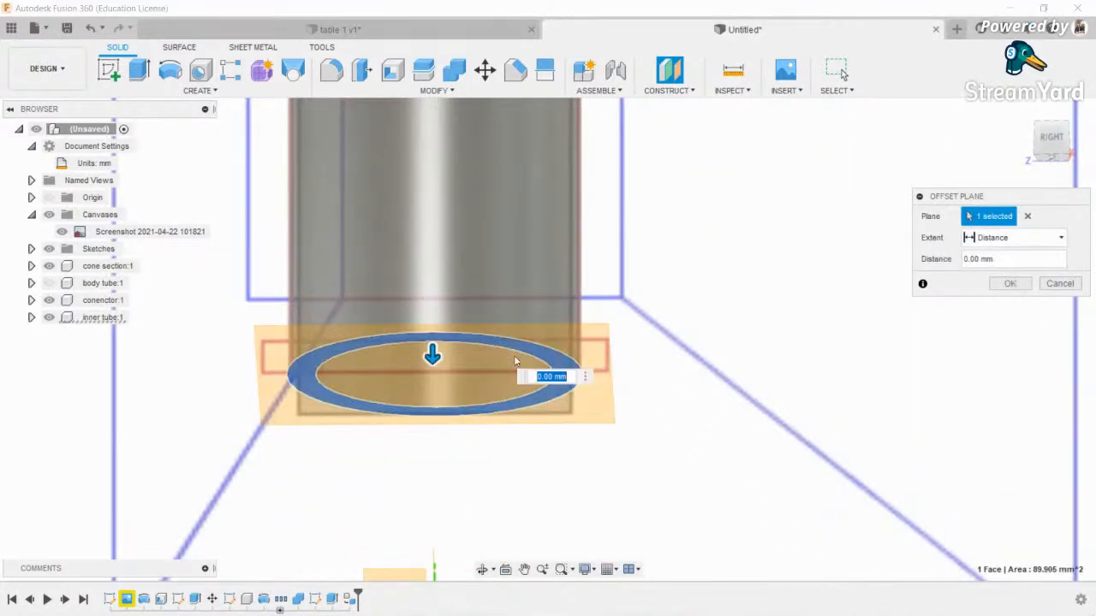
{"action": "left_click", "coordinate": [1051, 139]}
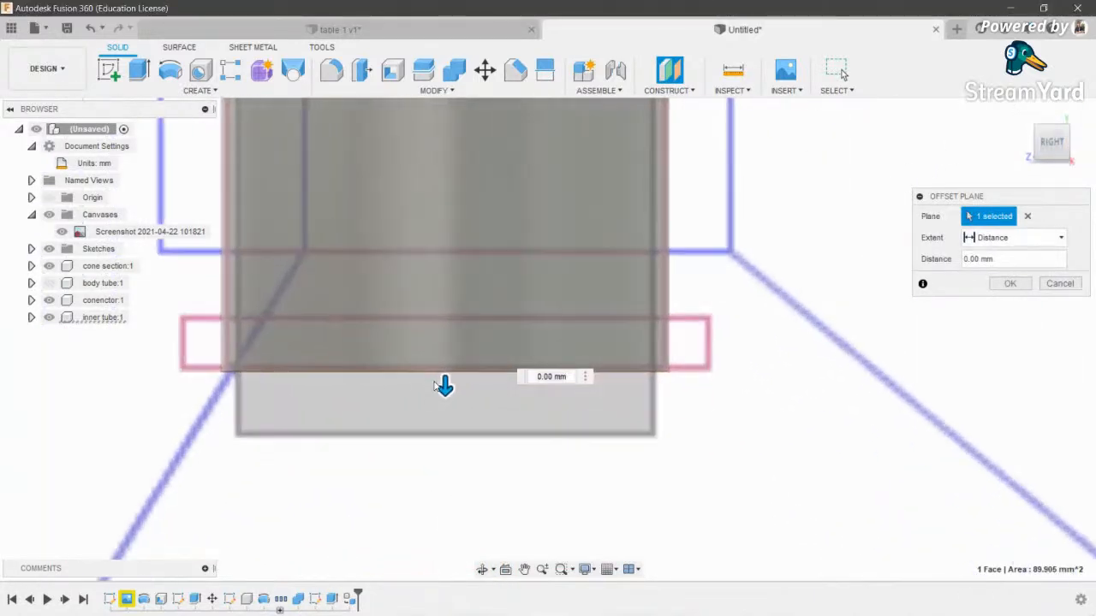
{"action": "scroll", "coordinate": [439, 370], "scroll_direction": "up", "scroll_amount": 3}
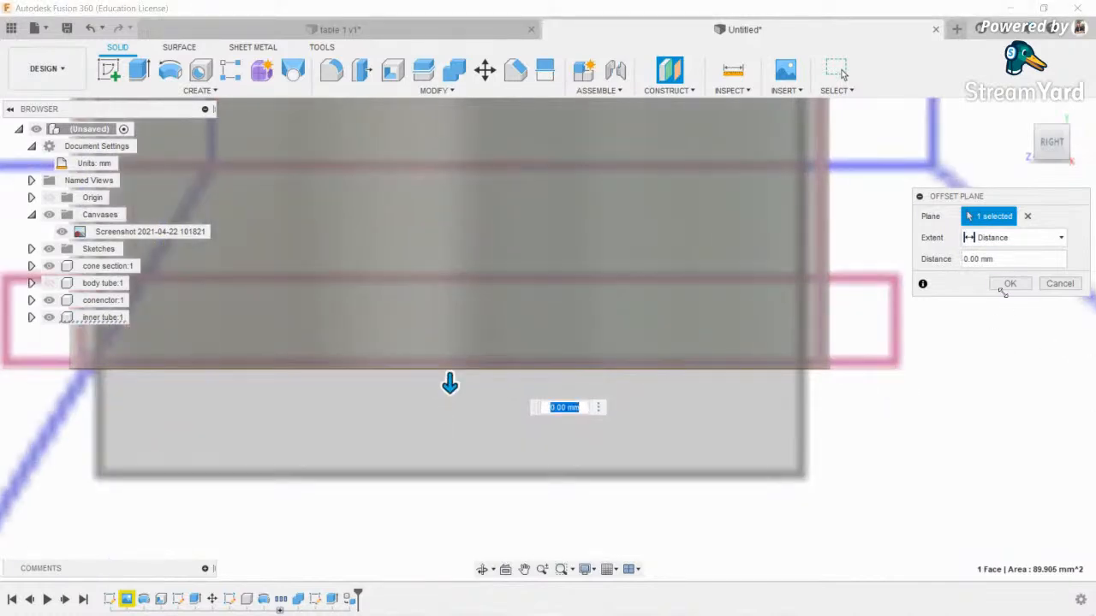
{"action": "left_click", "coordinate": [1008, 283]}
{"action": "scroll", "coordinate": [649, 417], "scroll_direction": "down", "scroll_amount": 2}
- Sketch on the new plane with a circle centred at the origin, about 21.5 mm diameter
{"action": "left_click", "coordinate": [481, 570]}
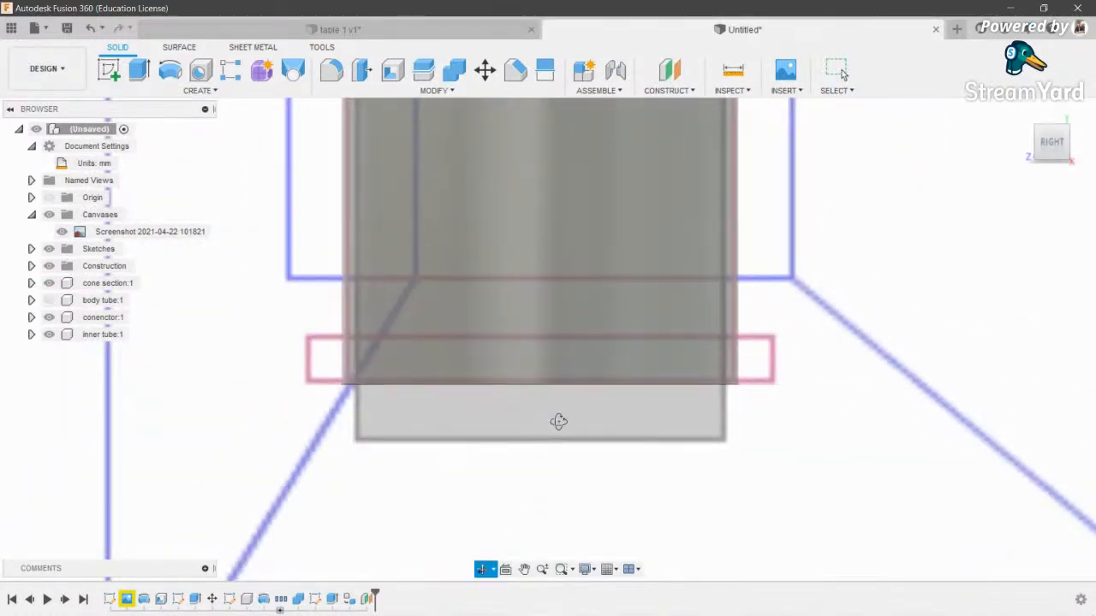
{"action": "left_click_drag", "start_coordinate": [558, 414], "coordinate": [388, 244]}
{"action": "left_click", "coordinate": [108, 79]}
{"action": "left_click", "coordinate": [483, 570]}
{"action": "mouse_move", "coordinate": [539, 488]}
{"action": "left_mouse_down"}
{"action": "mouse_move", "coordinate": [516, 343]}
{"action": "mouse_move", "coordinate": [375, 209]}
{"action": "left_mouse_up"}
{"action": "left_click", "coordinate": [376, 212]}
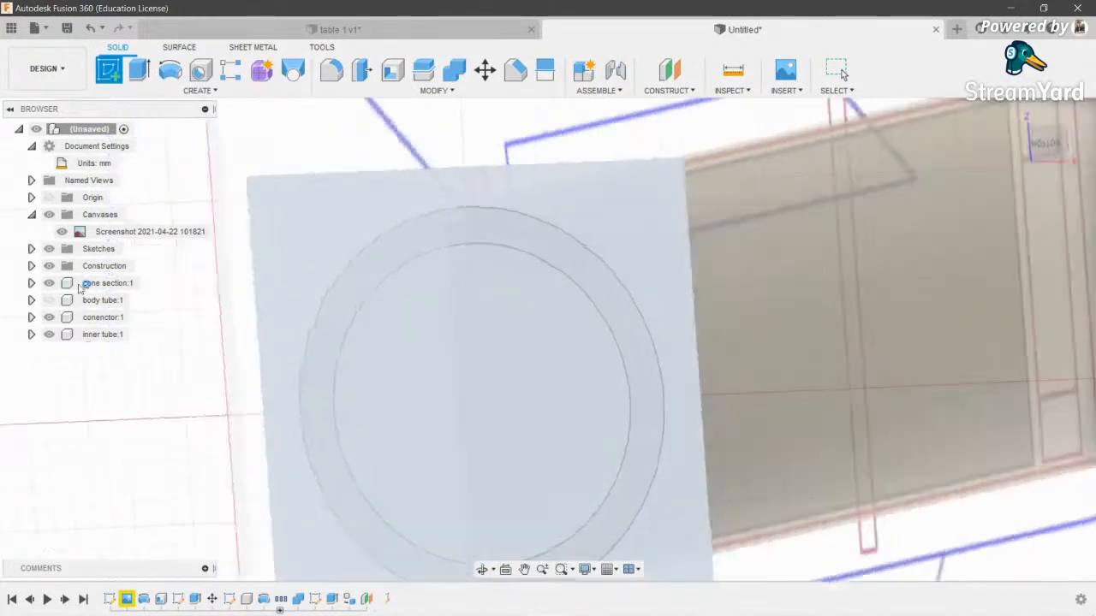
{"action": "key", "text": "c"}
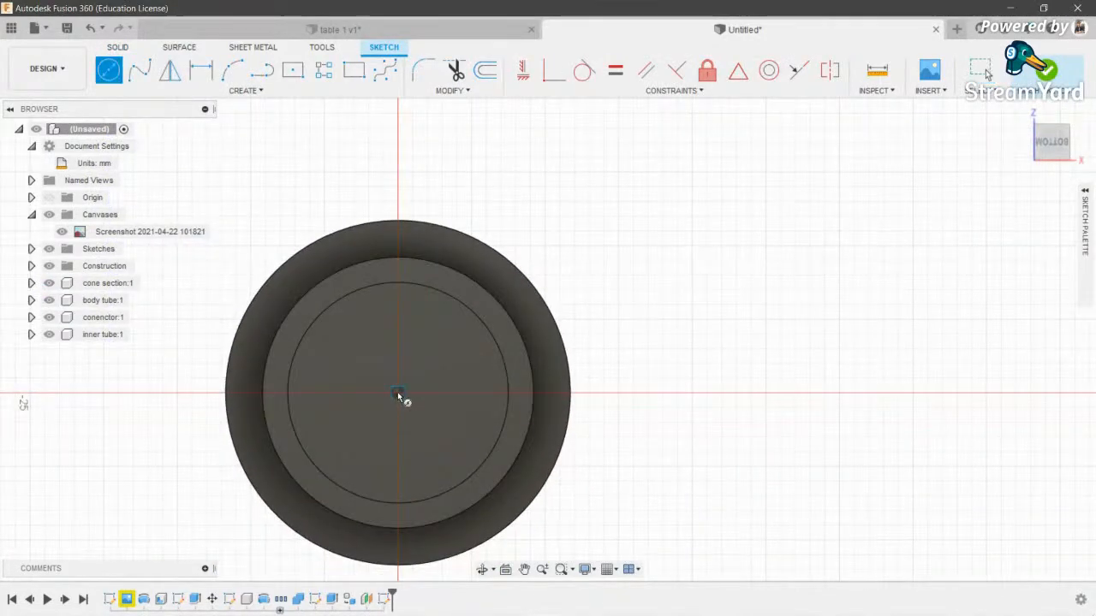
{"action": "left_click", "coordinate": [397, 392]}
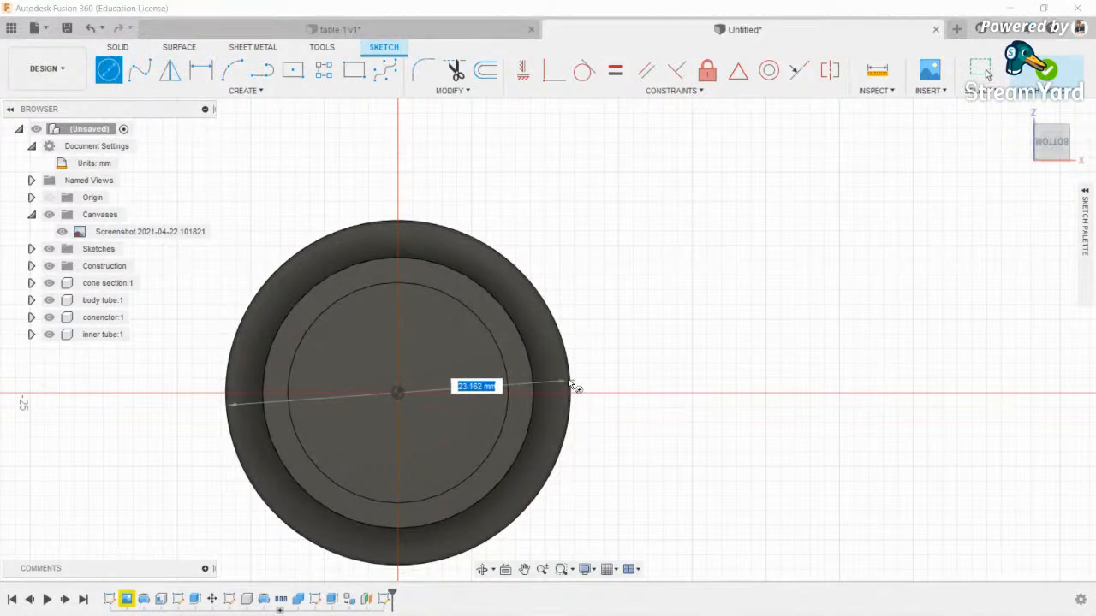
{"action": "left_click", "coordinate": [483, 571]}
{"action": "left_click_drag", "start_coordinate": [562, 293], "coordinate": [440, 403]}
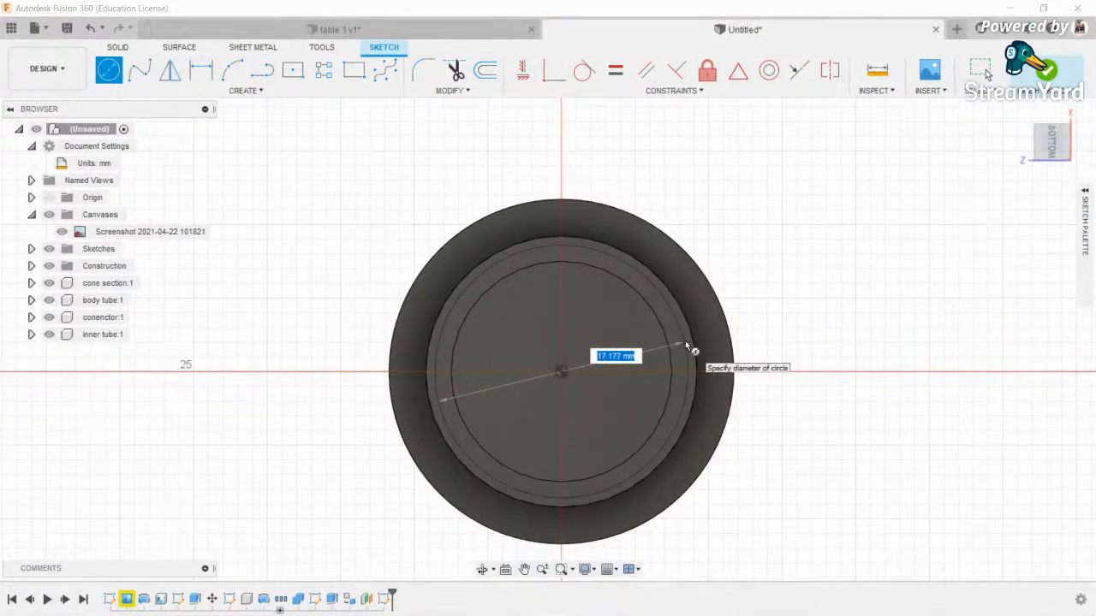
{"action": "left_click", "coordinate": [713, 342]}
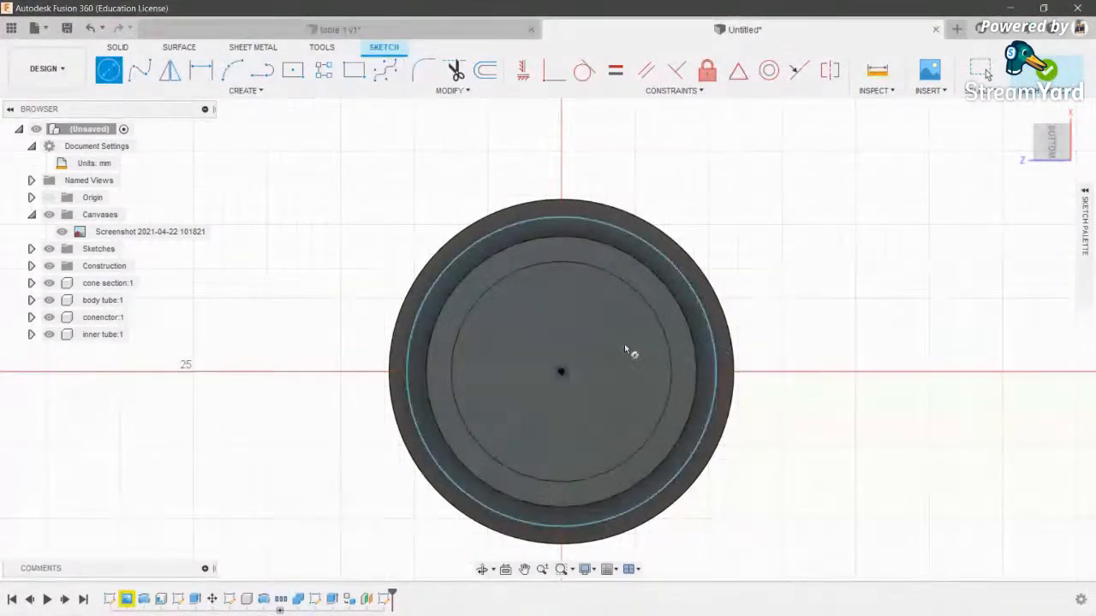
- Abandon a first extrusion and draw two more concentric circles at the origin
{"action": "key", "text": "e"}
{"action": "left_click", "coordinate": [684, 332]}
{"action": "key", "text": "Escape"}
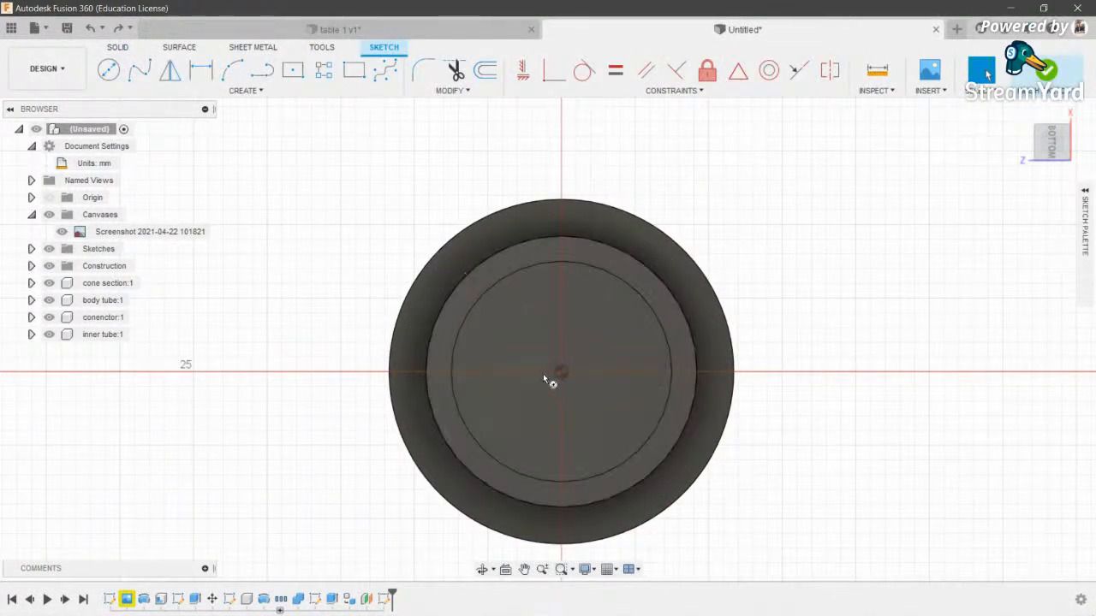
{"action": "left_click", "coordinate": [562, 373]}
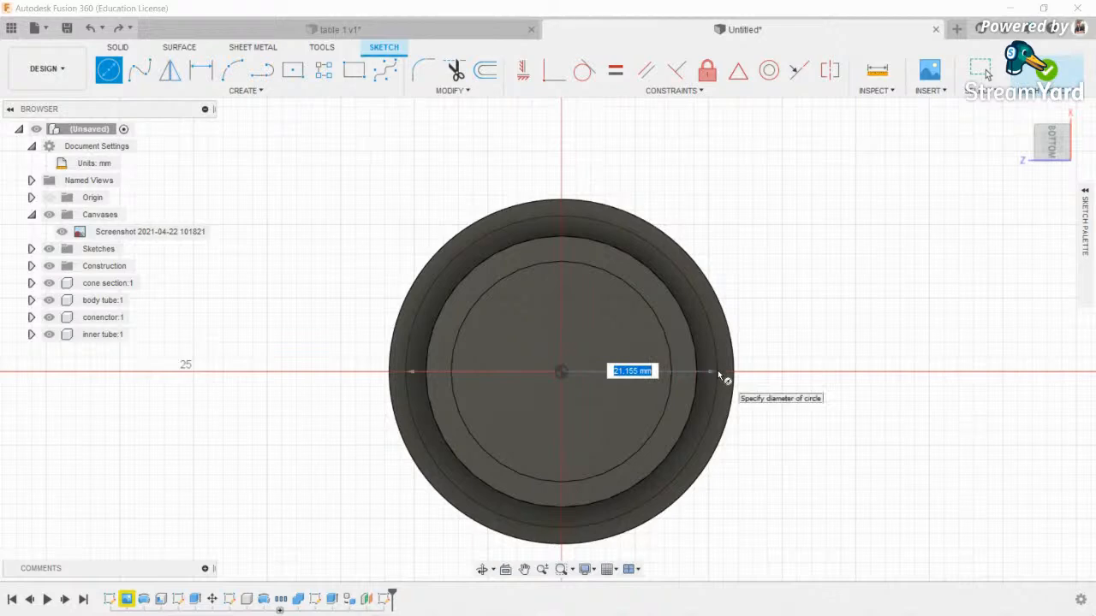
{"action": "left_click", "coordinate": [720, 373]}
{"action": "left_click", "coordinate": [562, 373]}
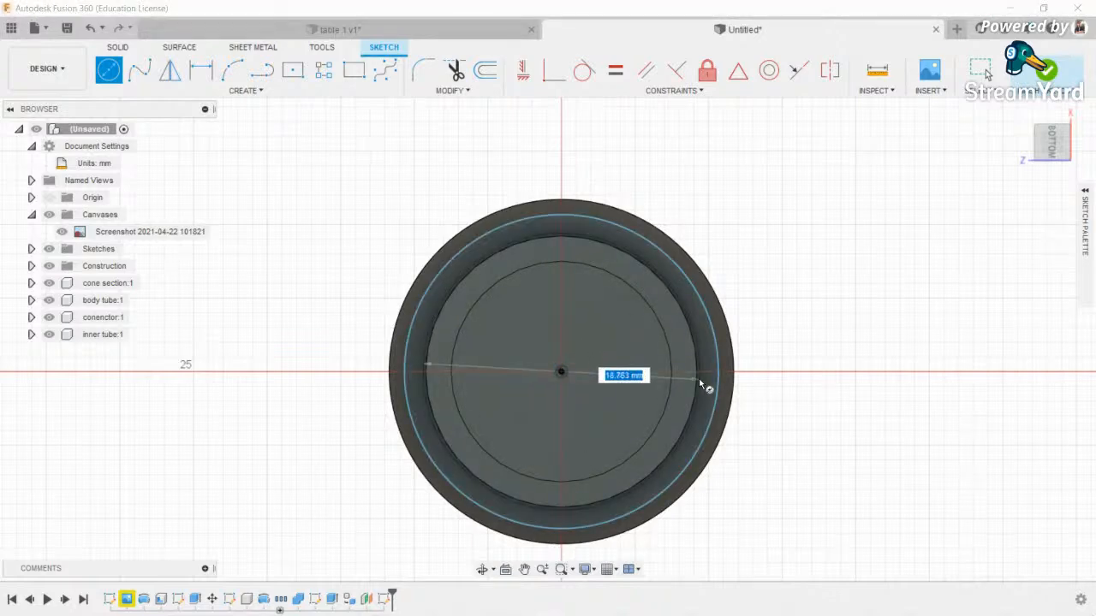
{"action": "left_click", "coordinate": [701, 381]}
- Select the outer ring profile between the circles for extrusion
{"action": "scroll", "coordinate": [606, 340], "scroll_direction": "down", "scroll_amount": 1}
{"action": "scroll", "coordinate": [608, 345], "scroll_direction": "down", "scroll_amount": 2}
{"action": "key", "text": "e"}
{"action": "left_click", "coordinate": [667, 370]}
{"action": "left_click", "coordinate": [481, 569]}
{"action": "left_click_drag", "start_coordinate": [522, 463], "coordinate": [563, 393]}
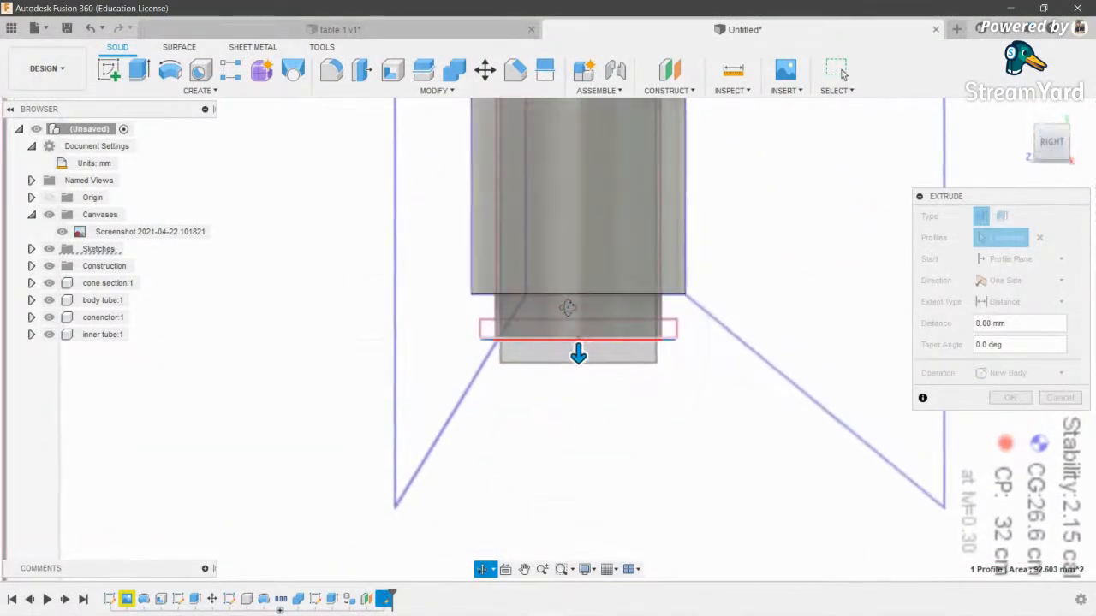
- Extrude the ring profile 2 mm into the tube as a New Component
{"action": "scroll", "coordinate": [566, 307], "scroll_direction": "up", "scroll_amount": 3}
{"action": "key", "text": "Escape"}
{"action": "left_click_drag", "start_coordinate": [589, 381], "coordinate": [592, 348]}
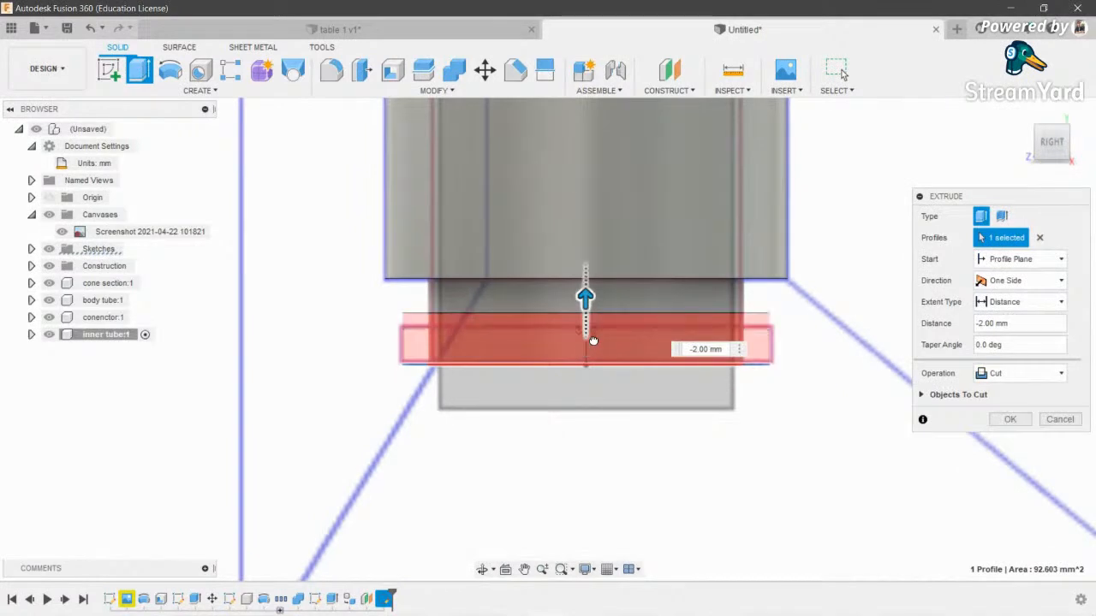
{"action": "scroll", "coordinate": [593, 347], "scroll_direction": "up", "scroll_amount": 2}
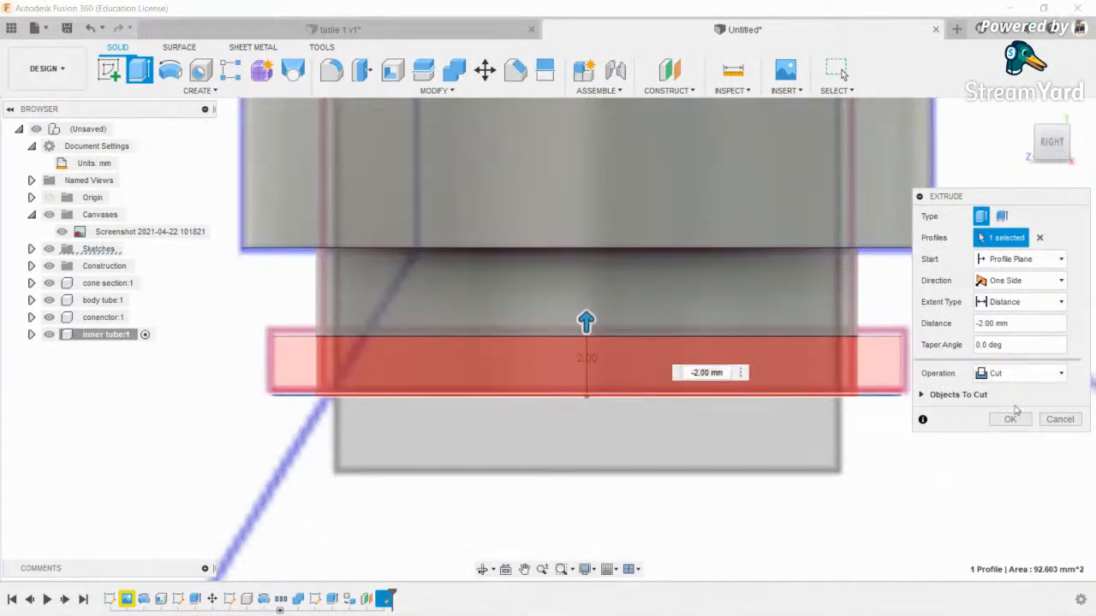
{"action": "left_click", "coordinate": [1016, 454]}
{"action": "scroll", "coordinate": [899, 368], "scroll_direction": "down", "scroll_amount": 1}
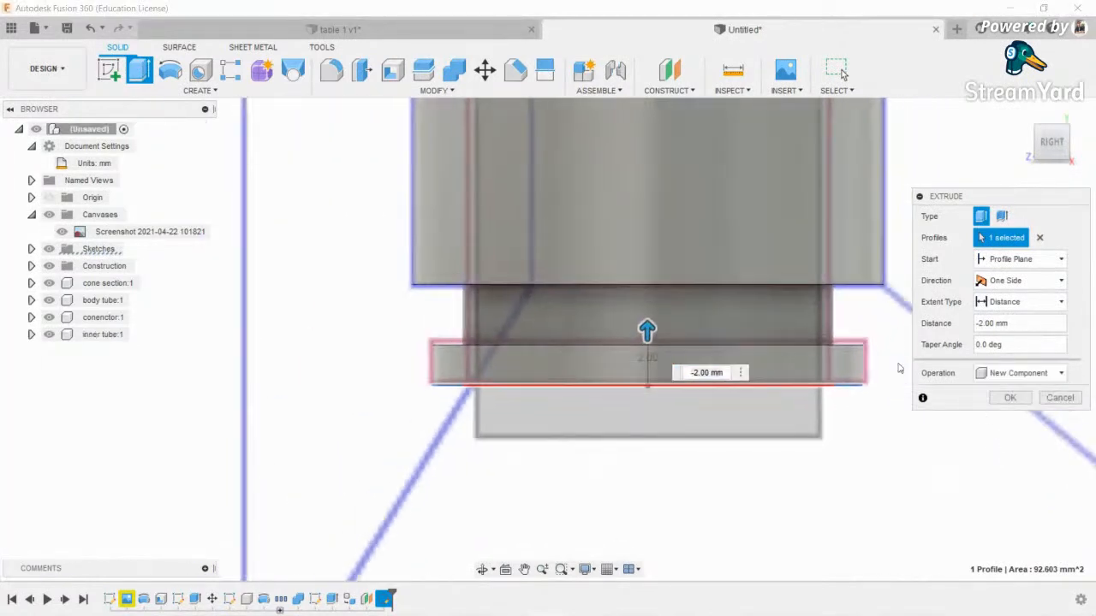
{"action": "left_click", "coordinate": [1010, 398]}
- Rename Component5 in the browser to 'ring one'
{"action": "scroll", "coordinate": [517, 395], "scroll_direction": "up", "scroll_amount": 3}
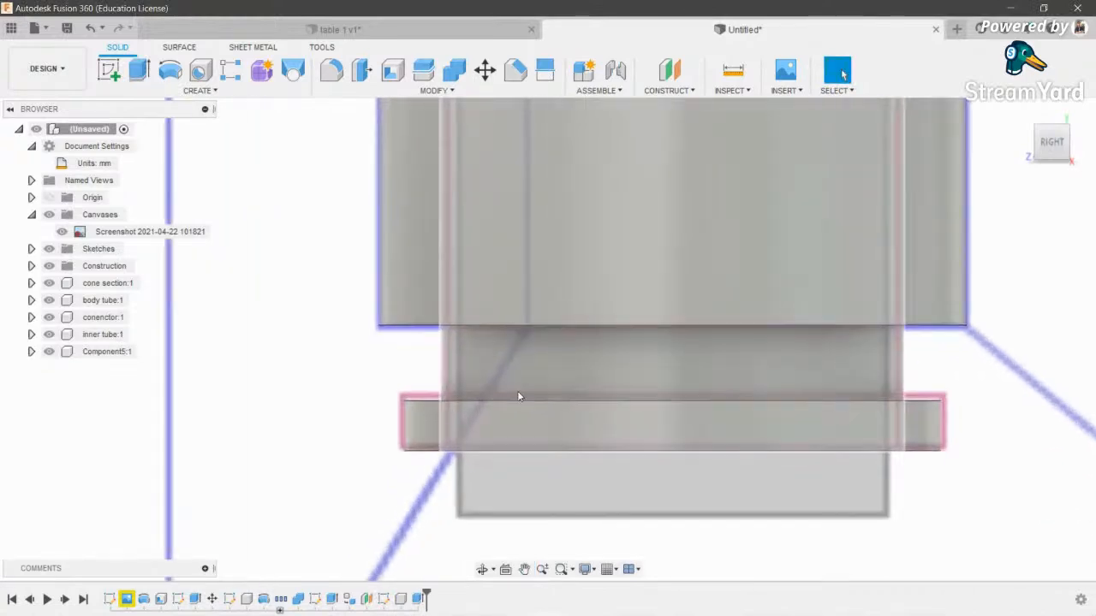
{"action": "left_click", "coordinate": [513, 432]}
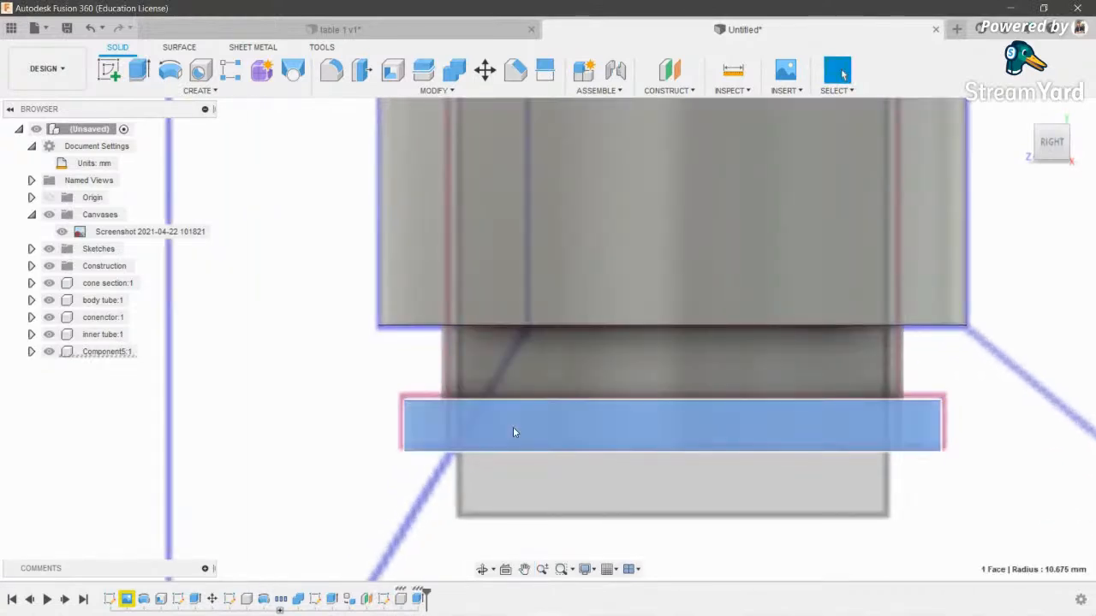
{"action": "double_click", "coordinate": [109, 351]}
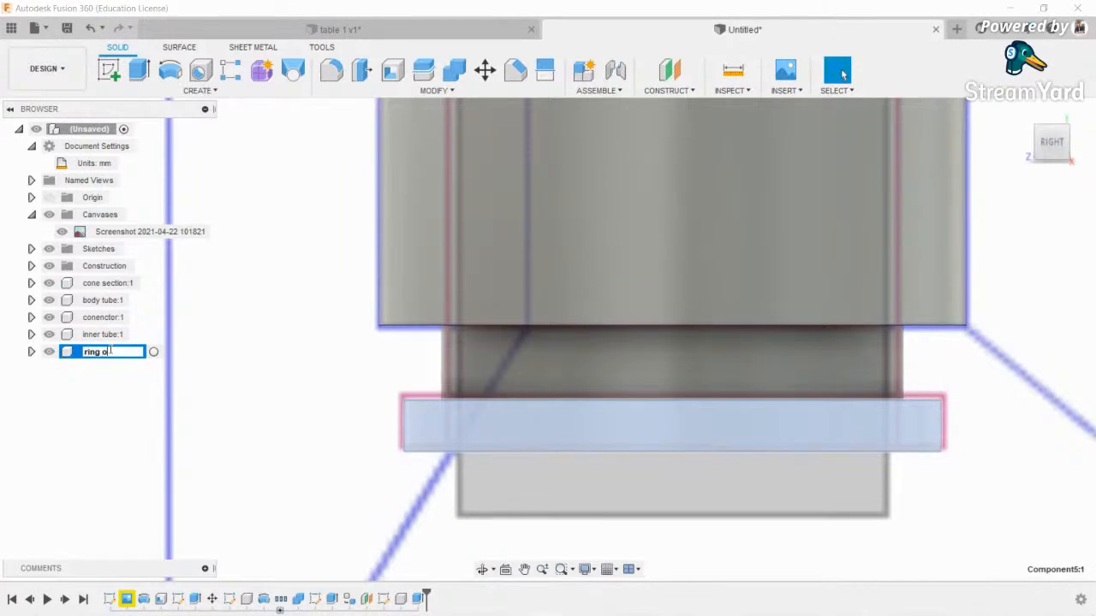
{"action": "type", "text": "ring one:1"}
{"action": "key", "text": "Return"}
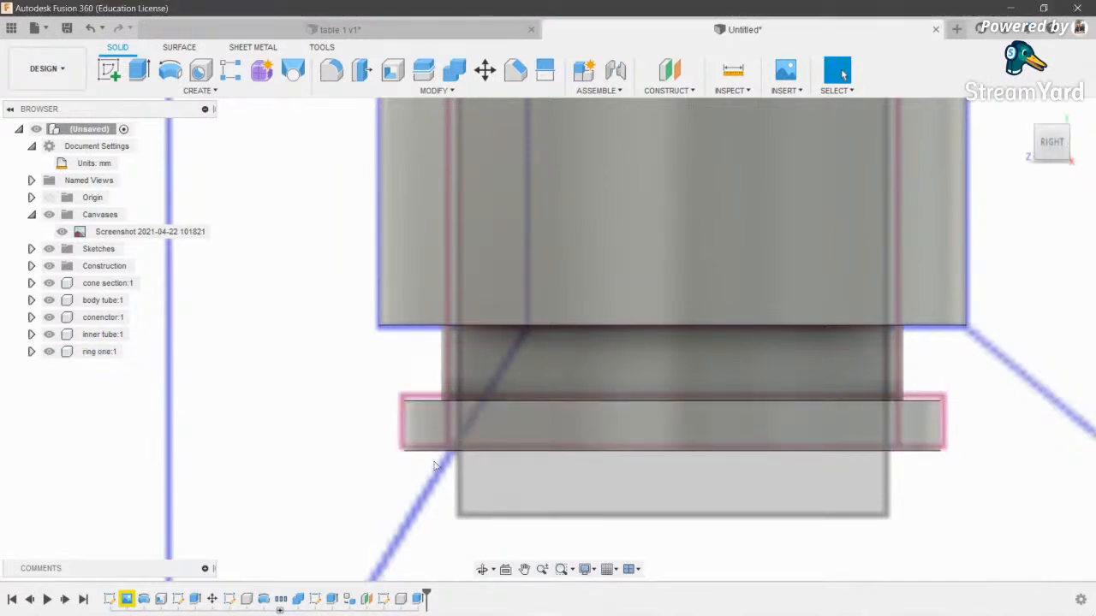
{"action": "scroll", "coordinate": [532, 287], "scroll_direction": "down", "scroll_amount": 3}
{"action": "middle_click_drag", "start_coordinate": [532, 287], "coordinate": [552, 460]}
{"action": "scroll", "coordinate": [526, 208], "scroll_direction": "down", "scroll_amount": 2}
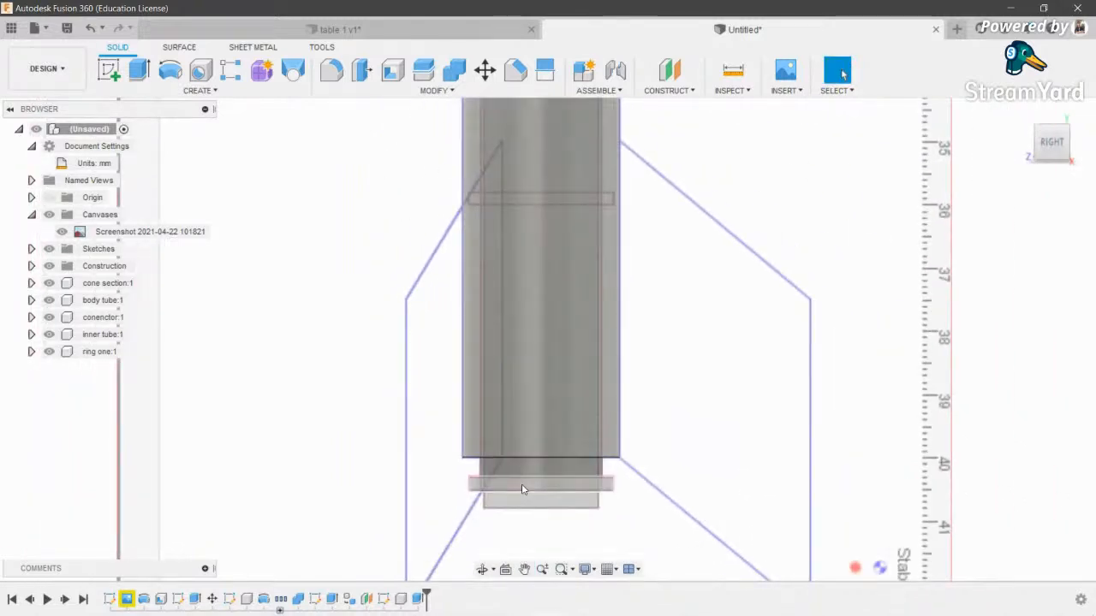
{"action": "scroll", "coordinate": [523, 485], "scroll_direction": "up", "scroll_amount": 4}
{"action": "left_click", "coordinate": [491, 73]}
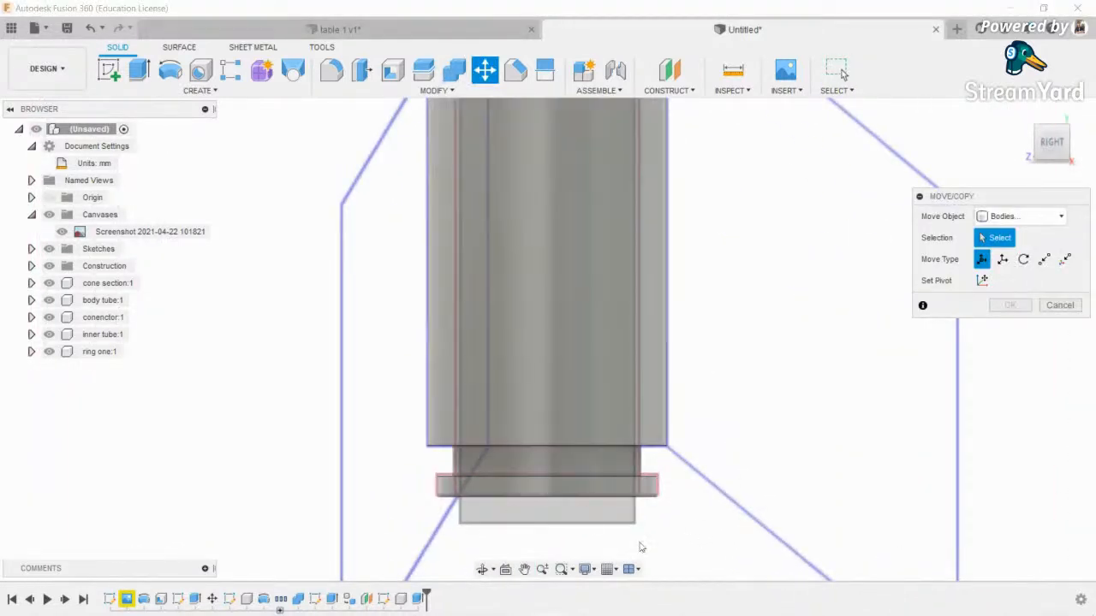
- Copy the ring and move the copy 42.50 mm up the tube
{"action": "left_click", "coordinate": [577, 489]}
{"action": "left_click", "coordinate": [982, 430]}
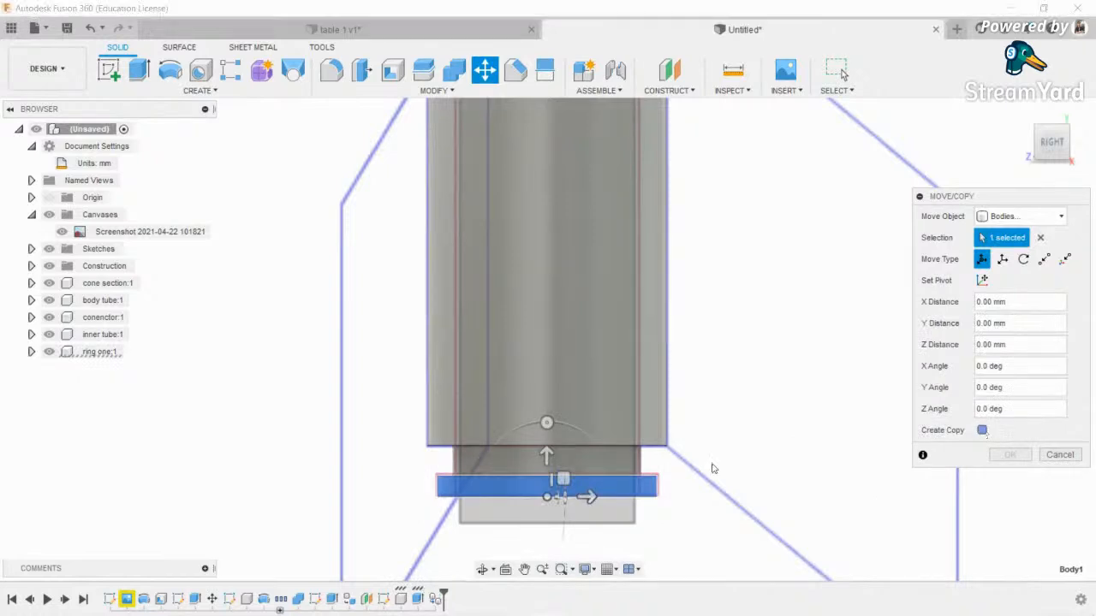
{"action": "left_click_drag", "start_coordinate": [546, 454], "coordinate": [575, 122]}
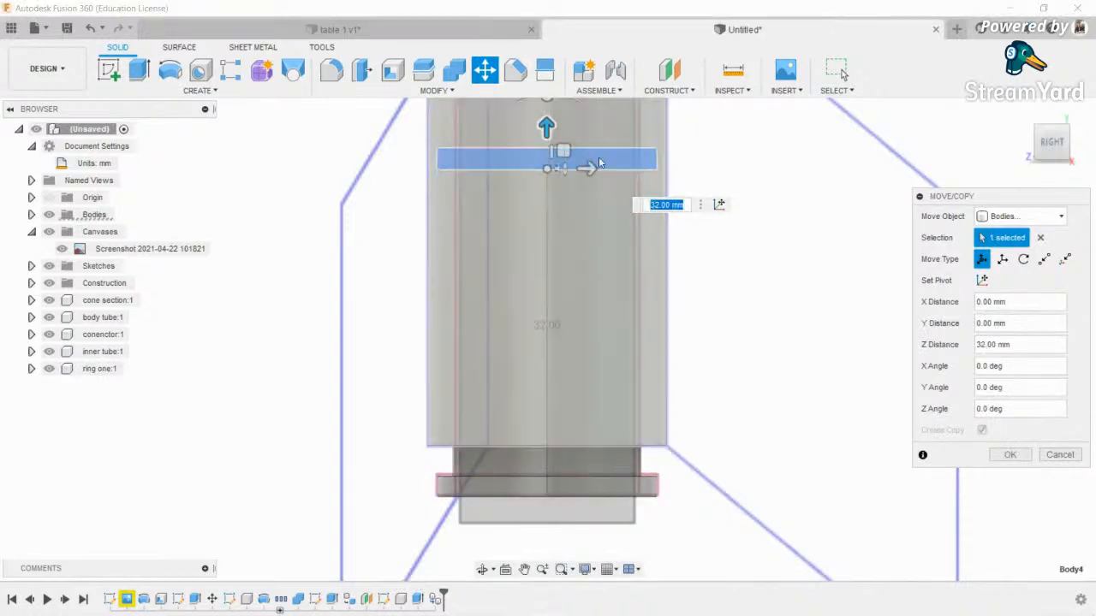
{"action": "middle_click_drag", "start_coordinate": [569, 103], "coordinate": [600, 375]}
{"action": "left_click_drag", "start_coordinate": [579, 399], "coordinate": [606, 317]}
{"action": "scroll", "coordinate": [559, 315], "scroll_direction": "up", "scroll_amount": 3}
{"action": "scroll", "coordinate": [580, 343], "scroll_direction": "down", "scroll_amount": 3}
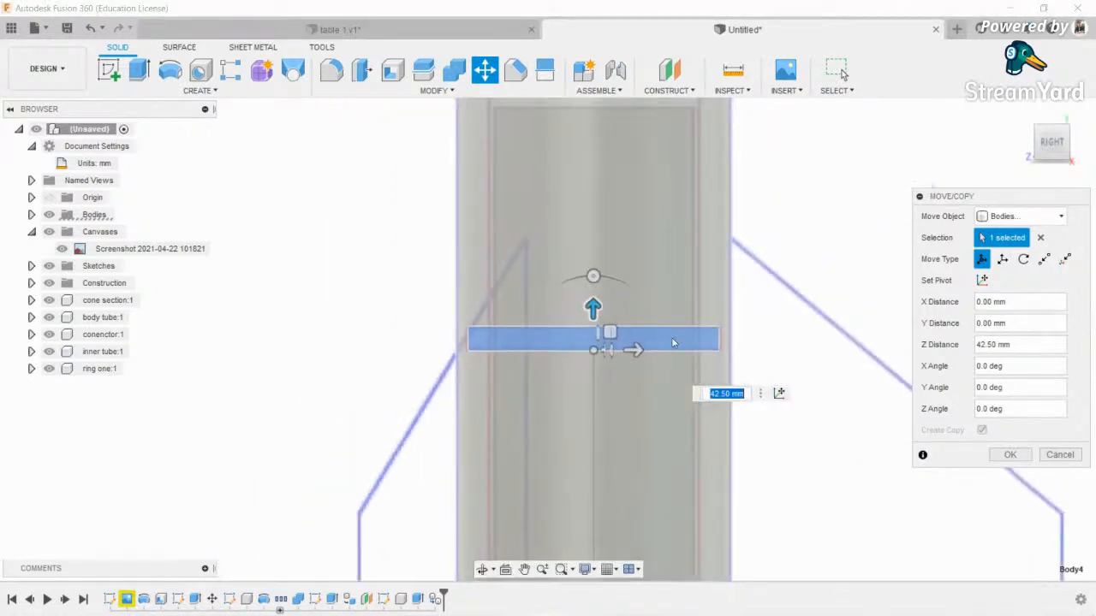
{"action": "left_click", "coordinate": [1009, 454]}
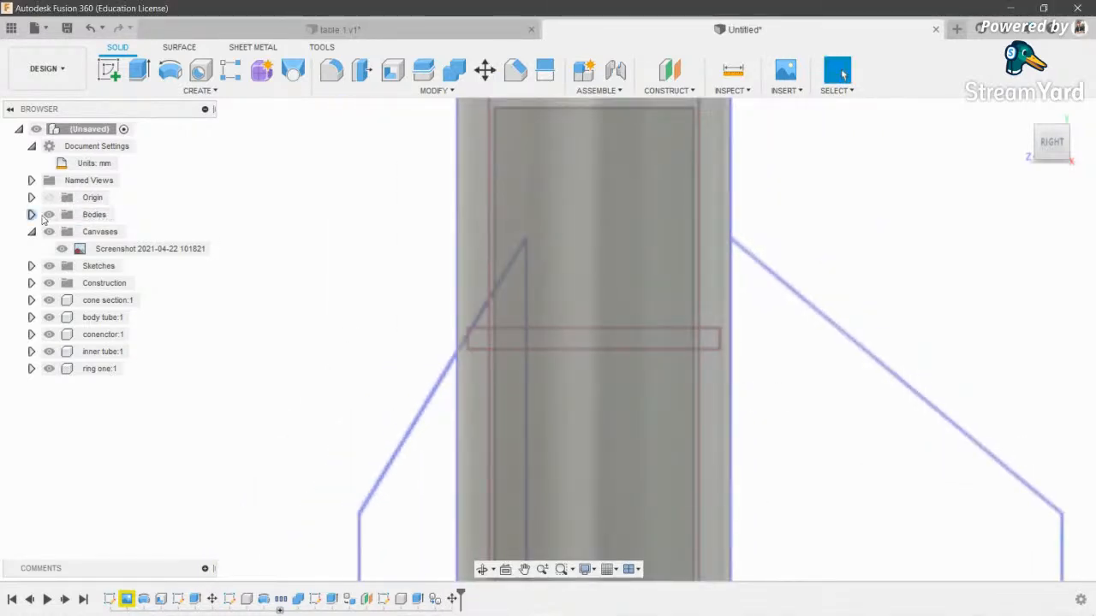
- Turn the copied ring body into its own component named 'ring 2' and hide the body tube
{"action": "left_click", "coordinate": [31, 215]}
{"action": "right_click", "coordinate": [98, 233]}
{"action": "left_click", "coordinate": [102, 232]}
{"action": "right_click", "coordinate": [102, 233]}
{"action": "left_click", "coordinate": [168, 277]}
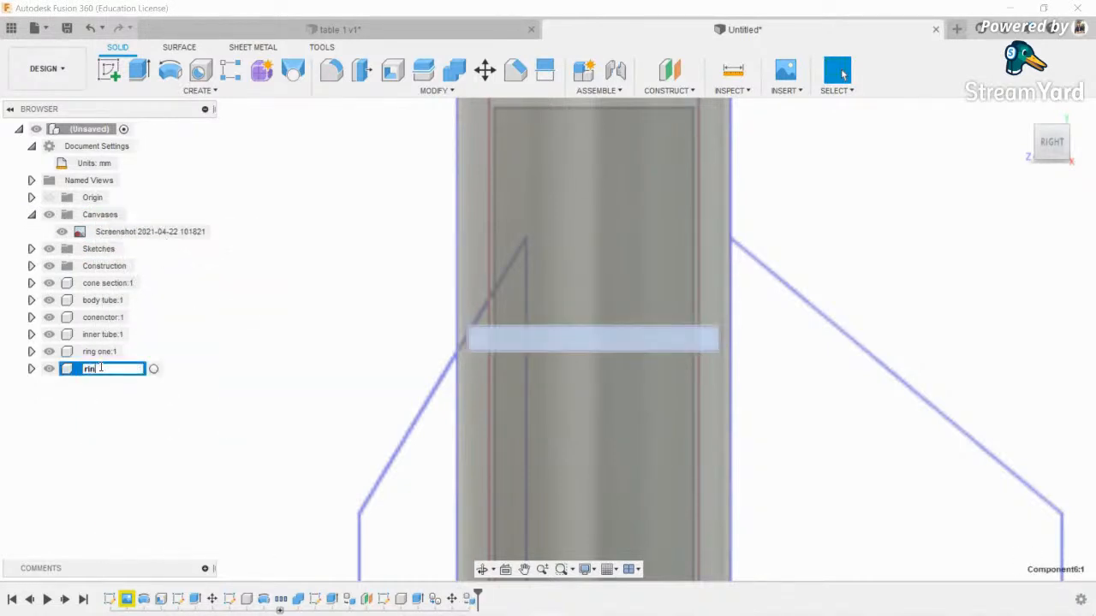
{"action": "left_click", "coordinate": [219, 350]}
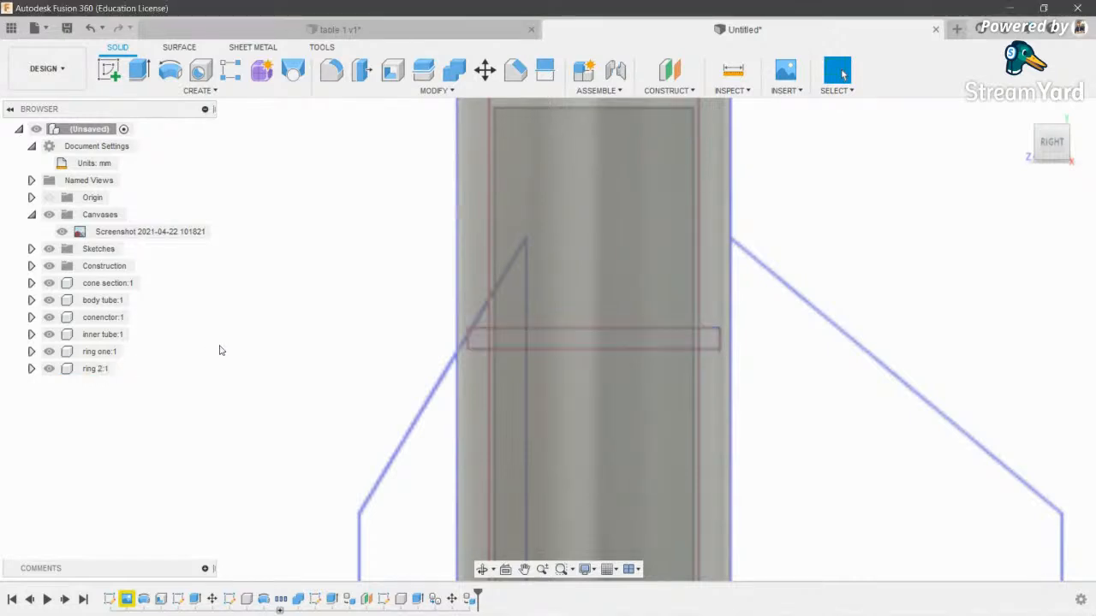
{"action": "left_click", "coordinate": [48, 299]}
{"action": "scroll", "coordinate": [403, 249], "scroll_direction": "down", "scroll_amount": 4}
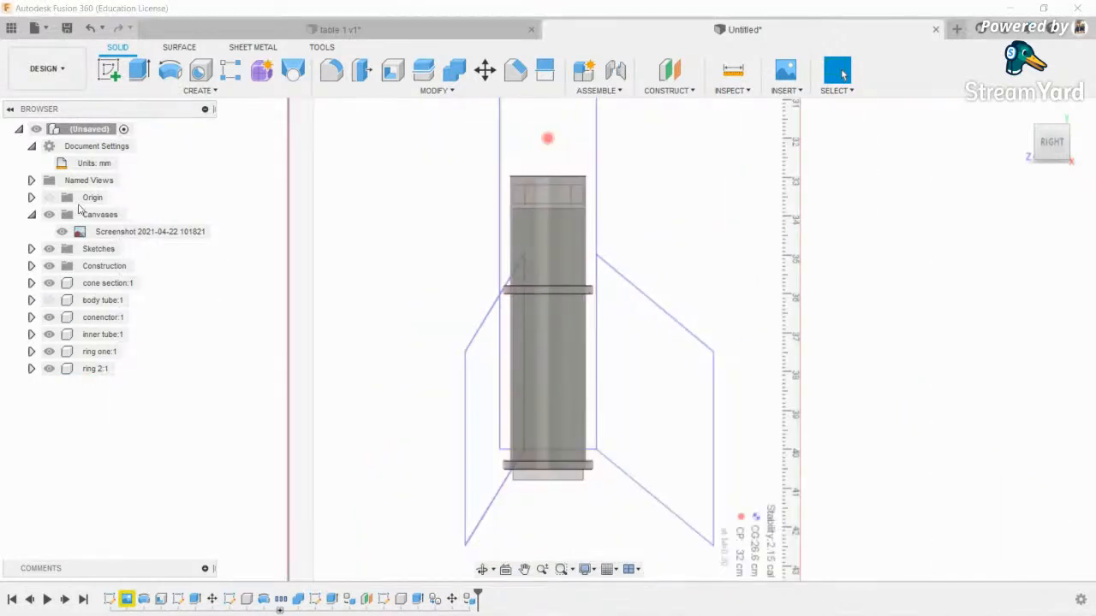
- Hide the blueprint canvas and extrude a thin ring downward from the base ring's bottom face
{"action": "left_click", "coordinate": [49, 215]}
{"action": "middle_click_drag", "start_coordinate": [744, 320], "coordinate": [710, 350]}
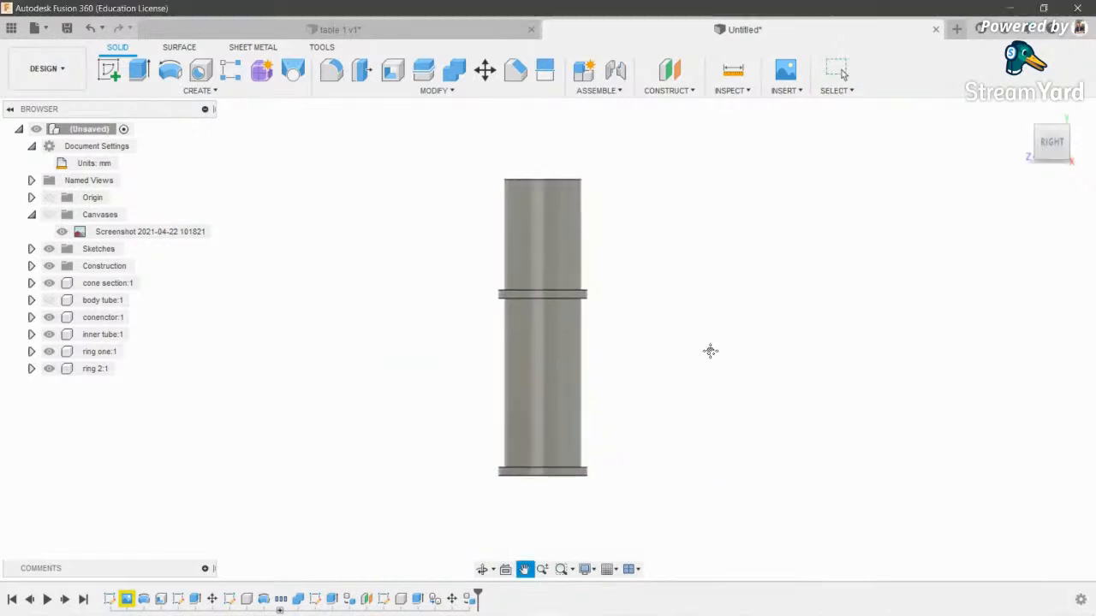
{"action": "left_click", "coordinate": [482, 570]}
{"action": "scroll", "coordinate": [619, 514], "scroll_direction": "up", "scroll_amount": 5}
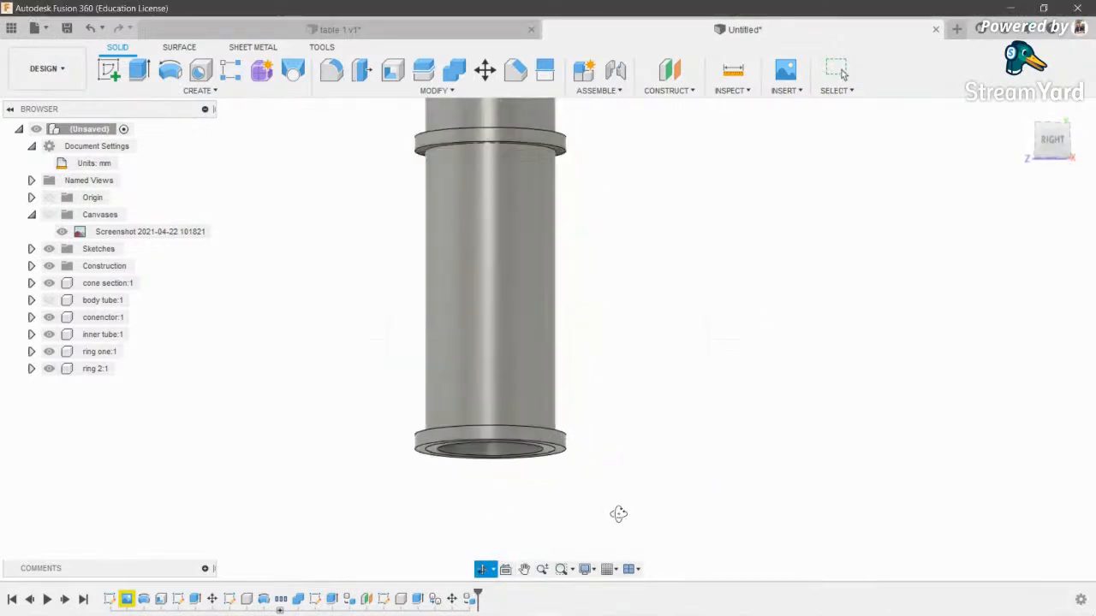
{"action": "scroll", "coordinate": [507, 391], "scroll_direction": "up", "scroll_amount": 3}
{"action": "key", "text": "e"}
{"action": "left_click", "coordinate": [549, 418]}
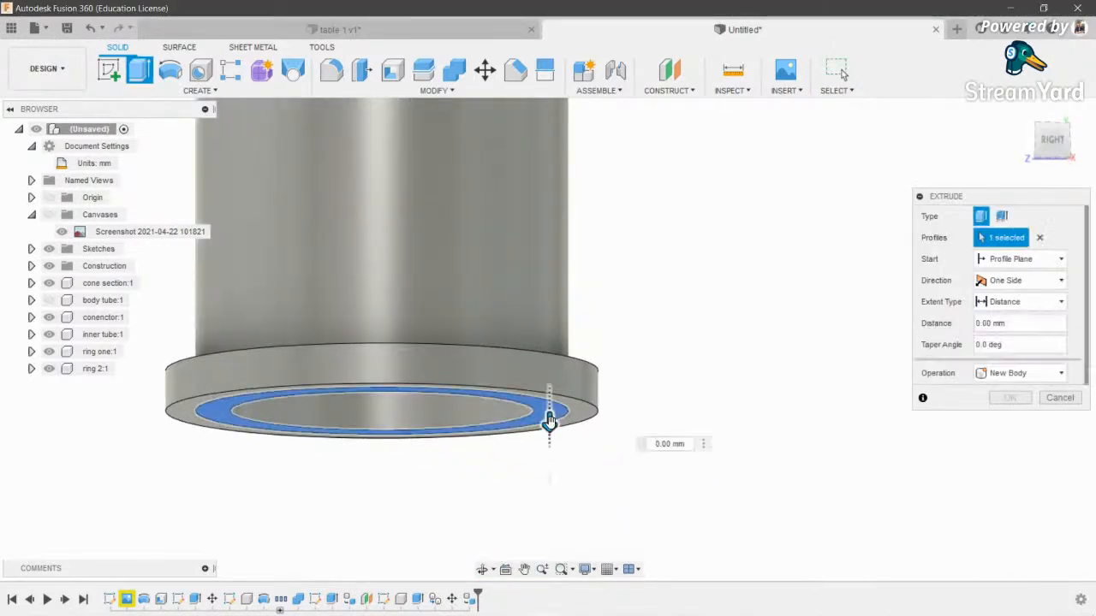
{"action": "left_click_drag", "start_coordinate": [550, 421], "coordinate": [551, 457]}
{"action": "key", "text": "Return"}
{"action": "scroll", "coordinate": [426, 390], "scroll_direction": "down", "scroll_amount": 5}
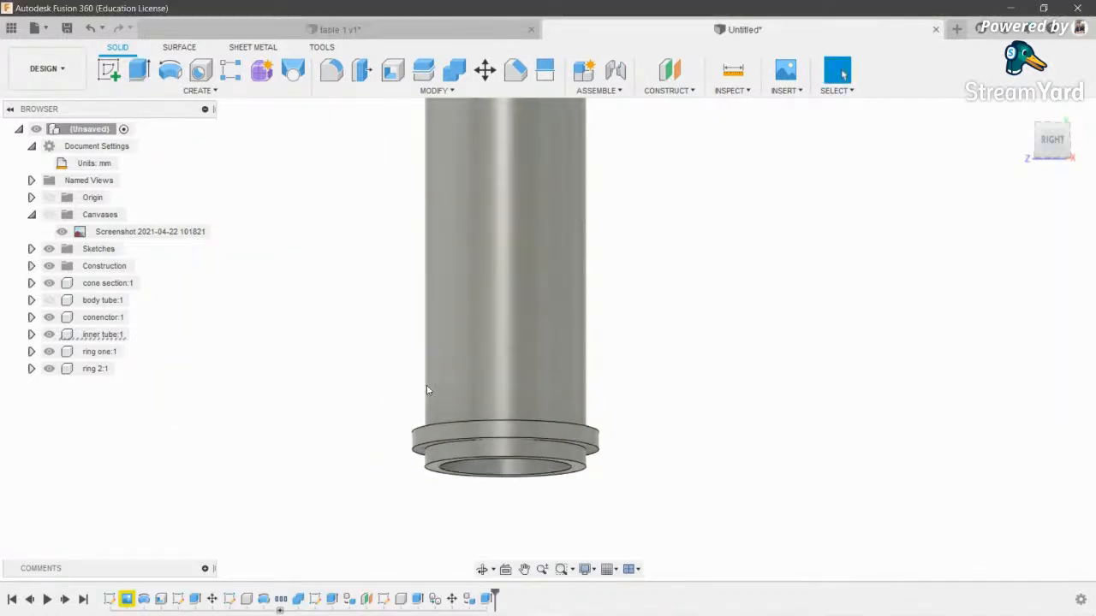
- Show the body tube and view from the right, trying then cancelling a ring move
{"action": "left_click", "coordinate": [49, 300]}
{"action": "scroll", "coordinate": [677, 445], "scroll_direction": "down", "scroll_amount": 2}
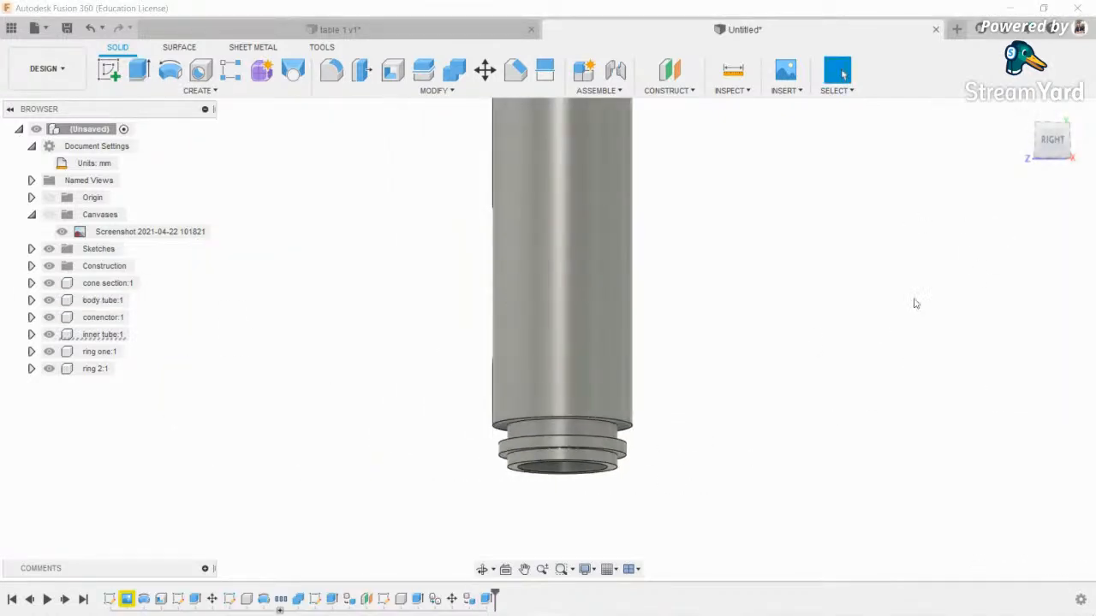
{"action": "left_click", "coordinate": [1048, 135]}
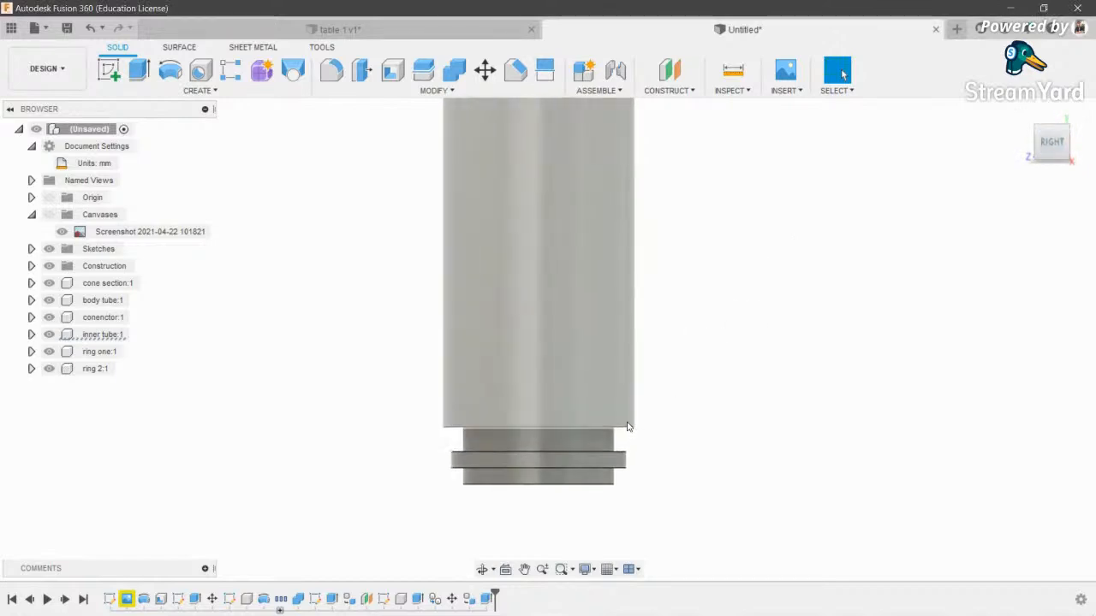
{"action": "key", "text": "m"}
{"action": "left_click", "coordinate": [584, 467]}
{"action": "scroll", "coordinate": [575, 446], "scroll_direction": "up", "scroll_amount": 2}
{"action": "scroll", "coordinate": [574, 437], "scroll_direction": "down", "scroll_amount": 3}
{"action": "key", "text": "Escape"}
{"action": "scroll", "coordinate": [564, 535], "scroll_direction": "down", "scroll_amount": 2}
{"action": "left_click", "coordinate": [482, 569]}
{"action": "left_click_drag", "start_coordinate": [641, 368], "coordinate": [632, 399]}
{"action": "key", "text": "Escape"}
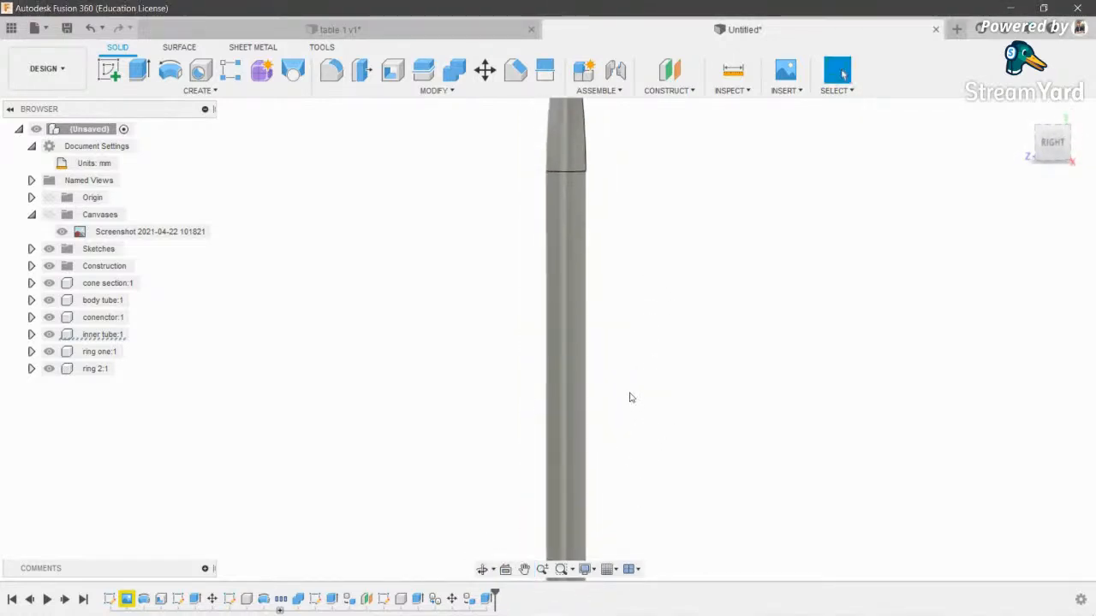
{"action": "scroll", "coordinate": [632, 399], "scroll_direction": "down", "scroll_amount": 1}
- Undo the downward extrusion with two Ctrl+Z and restore the canvas and body tube
{"action": "left_click", "coordinate": [48, 215]}
{"action": "scroll", "coordinate": [529, 375], "scroll_direction": "up", "scroll_amount": 5}
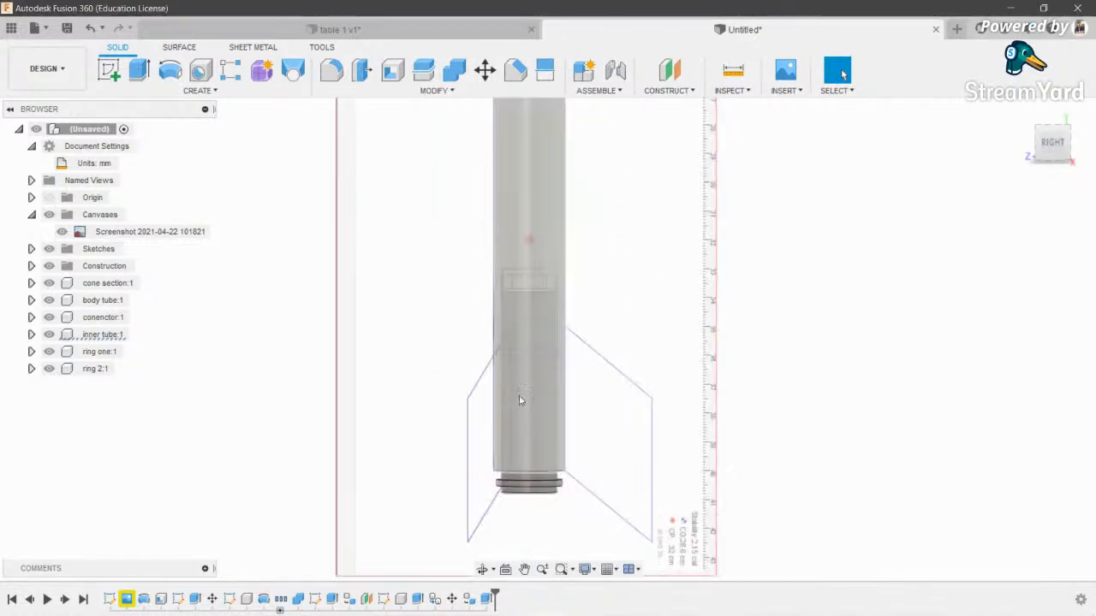
{"action": "scroll", "coordinate": [667, 539], "scroll_direction": "up", "scroll_amount": 2}
{"action": "scroll", "coordinate": [516, 442], "scroll_direction": "up", "scroll_amount": 2}
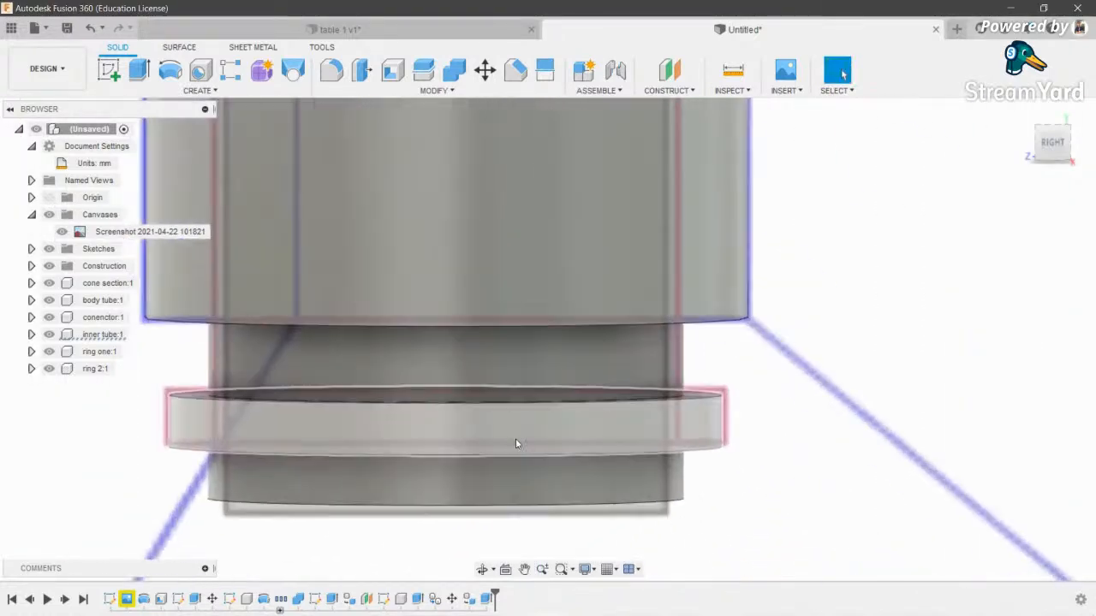
{"action": "scroll", "coordinate": [517, 443], "scroll_direction": "down", "scroll_amount": 1}
{"action": "scroll", "coordinate": [516, 443], "scroll_direction": "down", "scroll_amount": 2}
{"action": "key", "text": "ctrl+z"}
{"action": "key", "text": "ctrl+z"}
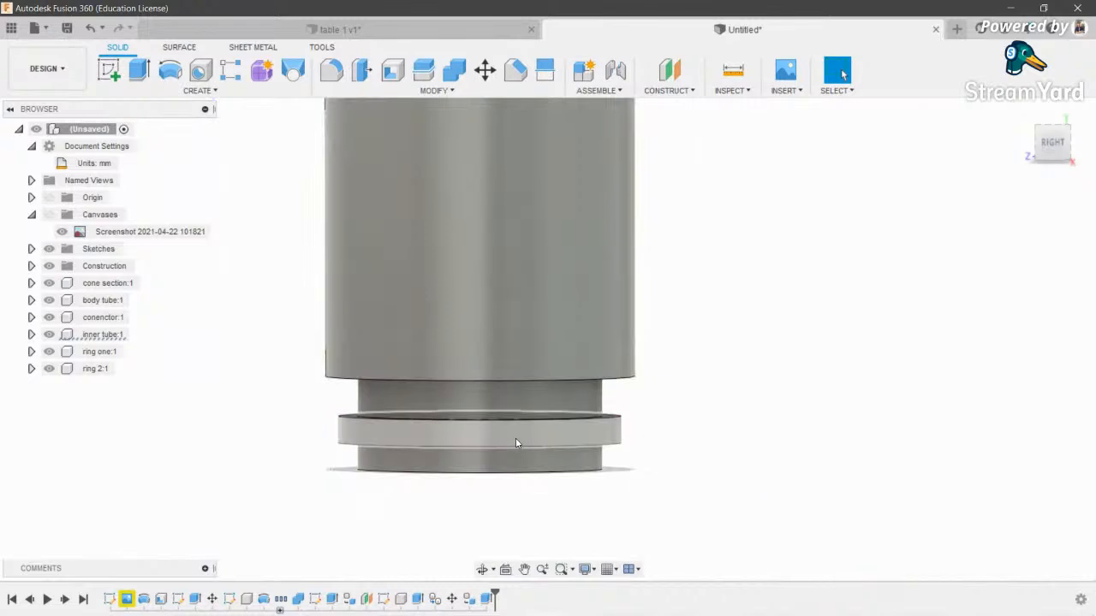
{"action": "key", "text": "ctrl+z"}
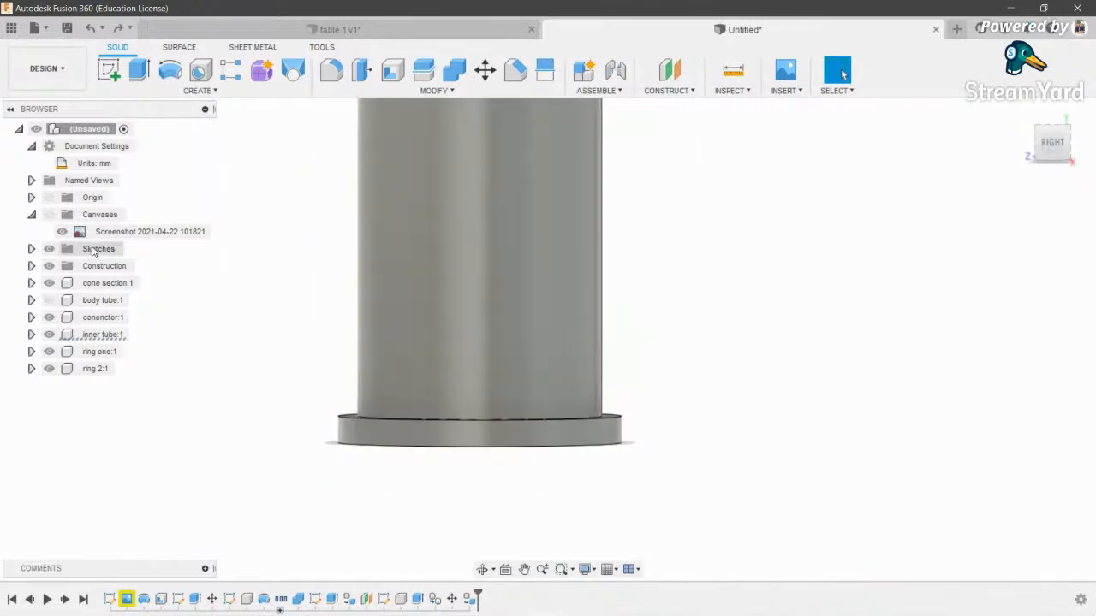
{"action": "left_click", "coordinate": [49, 299]}
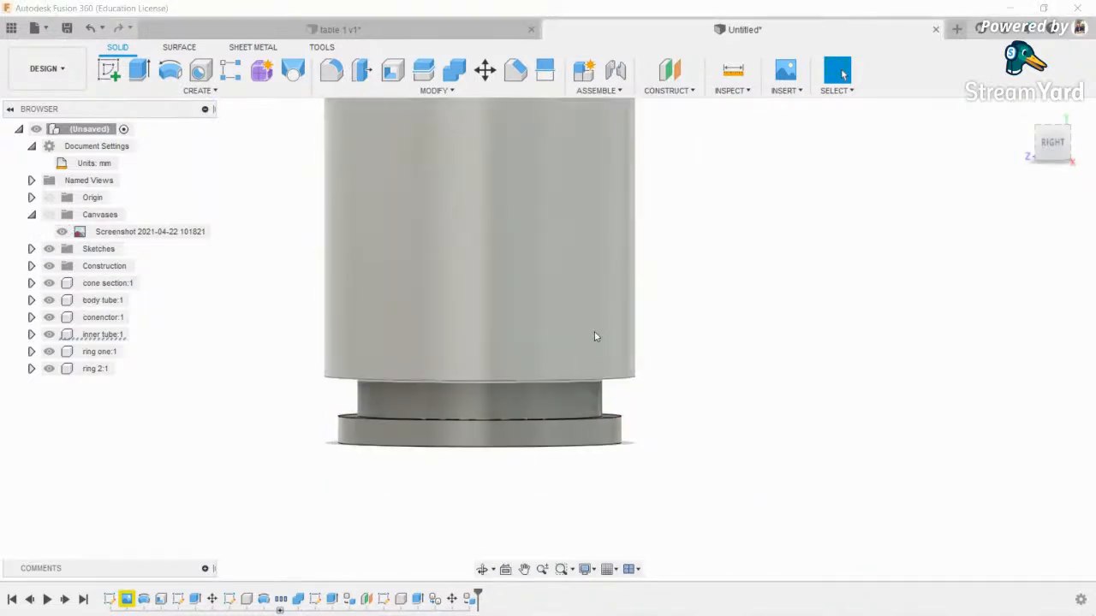
- Show the blueprint canvas and adjust the view to center the tube's base
{"action": "left_click", "coordinate": [483, 570]}
{"action": "left_click_drag", "start_coordinate": [491, 538], "coordinate": [514, 435]}
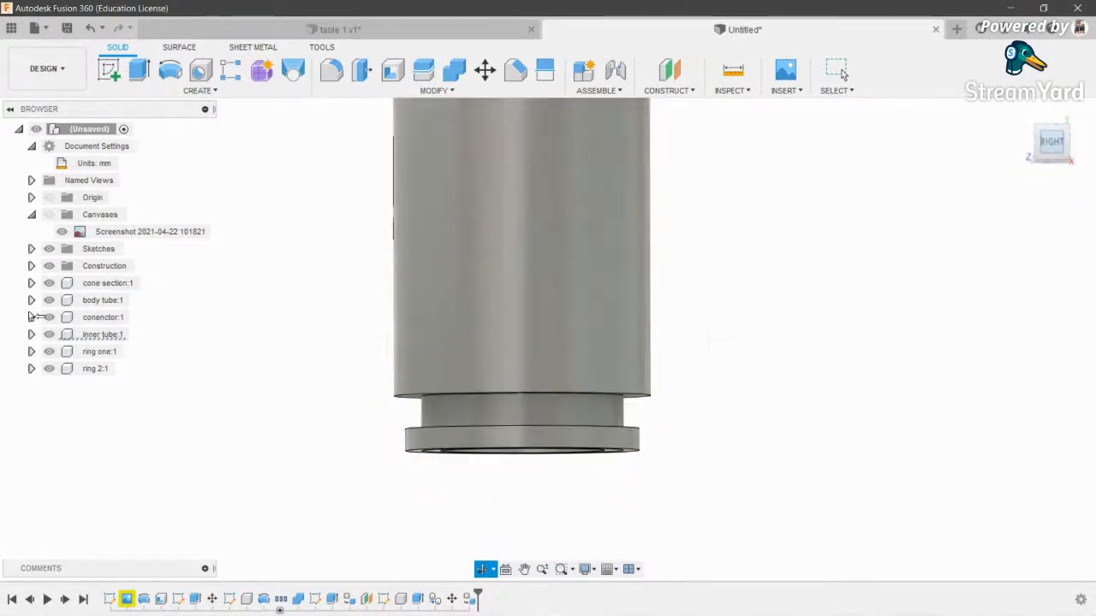
{"action": "left_click", "coordinate": [50, 214]}
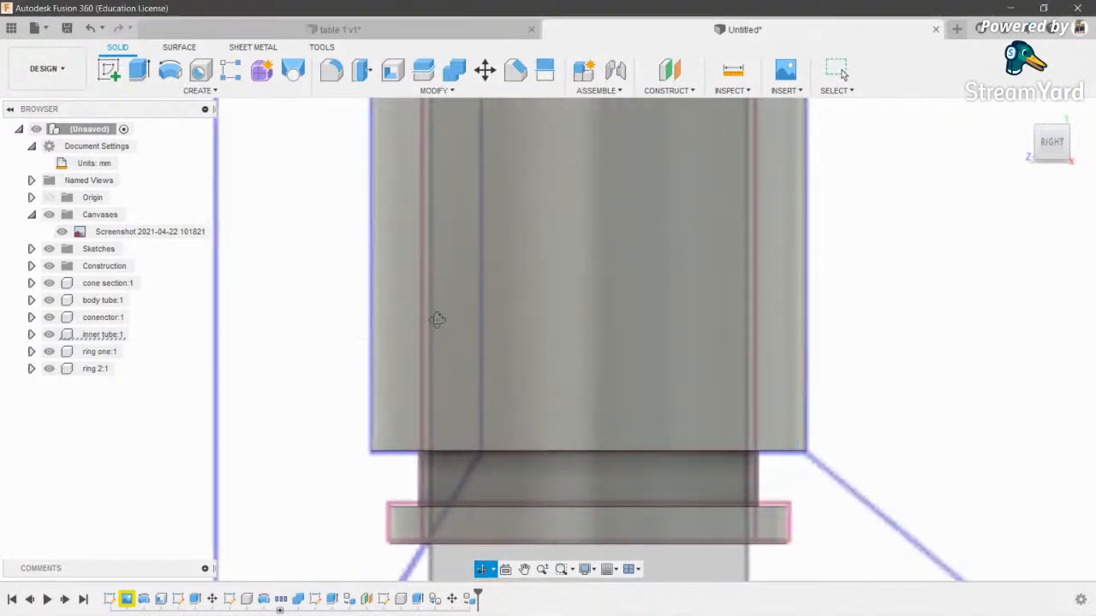
{"action": "scroll", "coordinate": [606, 214], "scroll_direction": "down", "scroll_amount": 4}
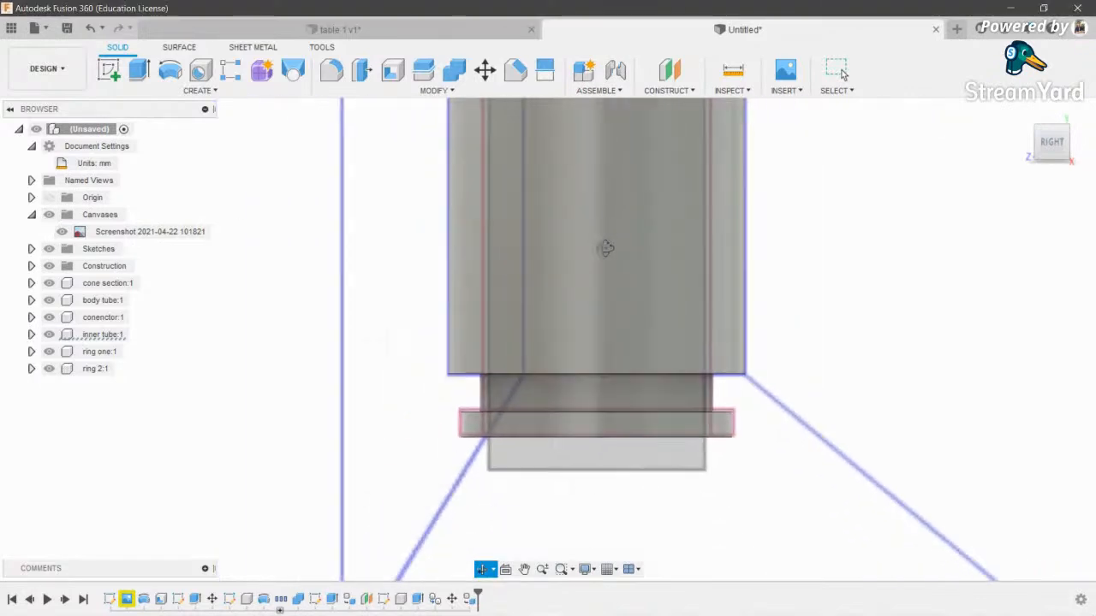
{"action": "scroll", "coordinate": [609, 261], "scroll_direction": "up", "scroll_amount": 1}
{"action": "middle_click_drag", "start_coordinate": [635, 315], "coordinate": [614, 296]}
{"action": "scroll", "coordinate": [604, 316], "scroll_direction": "up", "scroll_amount": 5}
{"action": "scroll", "coordinate": [603, 317], "scroll_direction": "down", "scroll_amount": 5}
{"action": "middle_click_drag", "start_coordinate": [559, 355], "coordinate": [488, 364]}
{"action": "scroll", "coordinate": [490, 366], "scroll_direction": "up", "scroll_amount": 2}
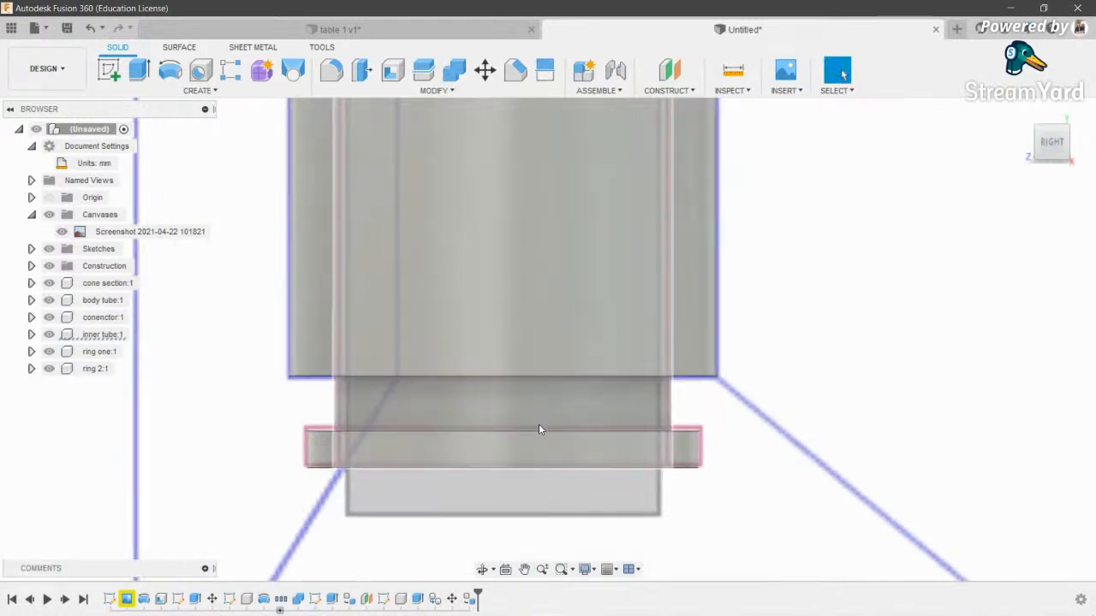
{"action": "middle_click_drag", "start_coordinate": [841, 512], "coordinate": [827, 505]}
{"action": "scroll", "coordinate": [778, 467], "scroll_direction": "up", "scroll_amount": 1}
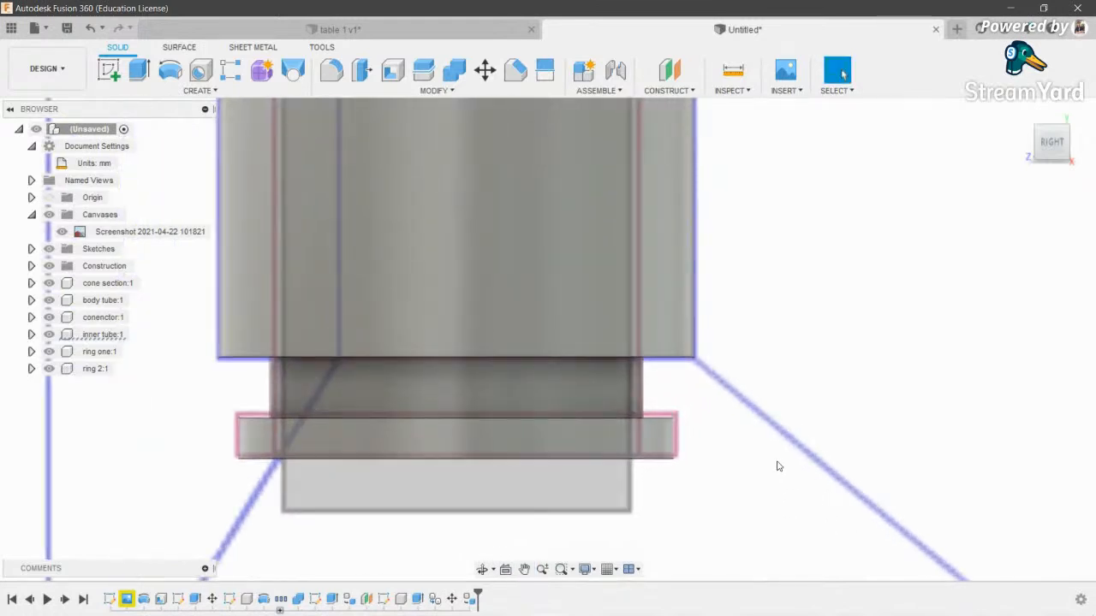
- Try raising the base ring 0.50 mm with Move, then cancel it
{"action": "key", "text": "m"}
{"action": "left_click", "coordinate": [429, 424]}
{"action": "scroll", "coordinate": [441, 420], "scroll_direction": "up", "scroll_amount": 6}
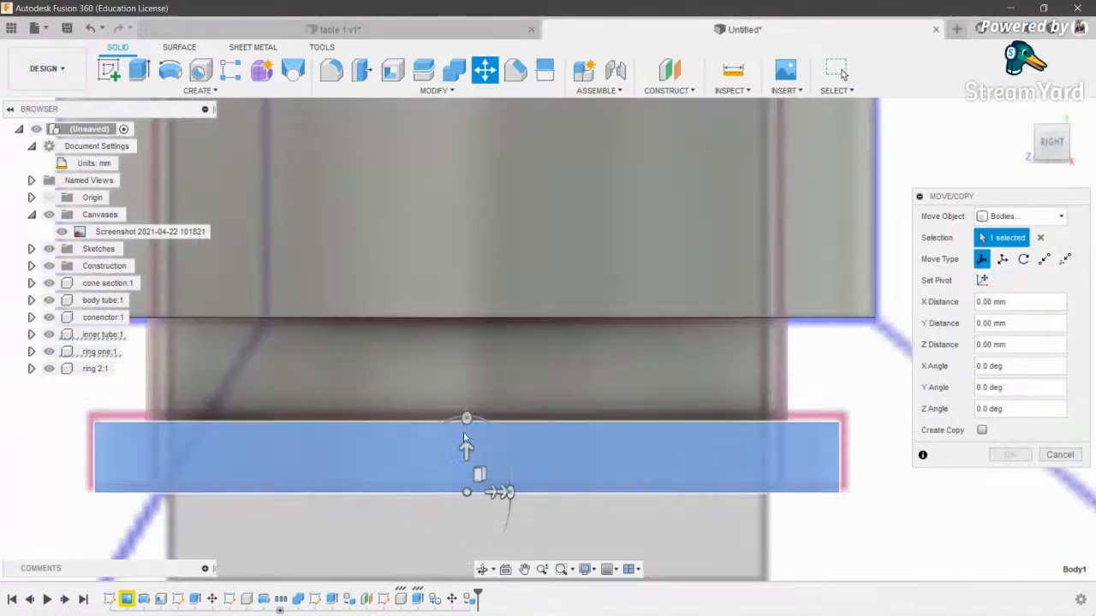
{"action": "mouse_move", "coordinate": [465, 458]}
{"action": "left_mouse_down"}
{"action": "mouse_move", "coordinate": [465, 438]}
{"action": "mouse_move", "coordinate": [464, 463]}
{"action": "left_mouse_up"}
{"action": "scroll", "coordinate": [465, 444], "scroll_direction": "up", "scroll_amount": 3}
{"action": "key", "text": "Escape"}
{"action": "scroll", "coordinate": [464, 463], "scroll_direction": "up", "scroll_amount": 2}
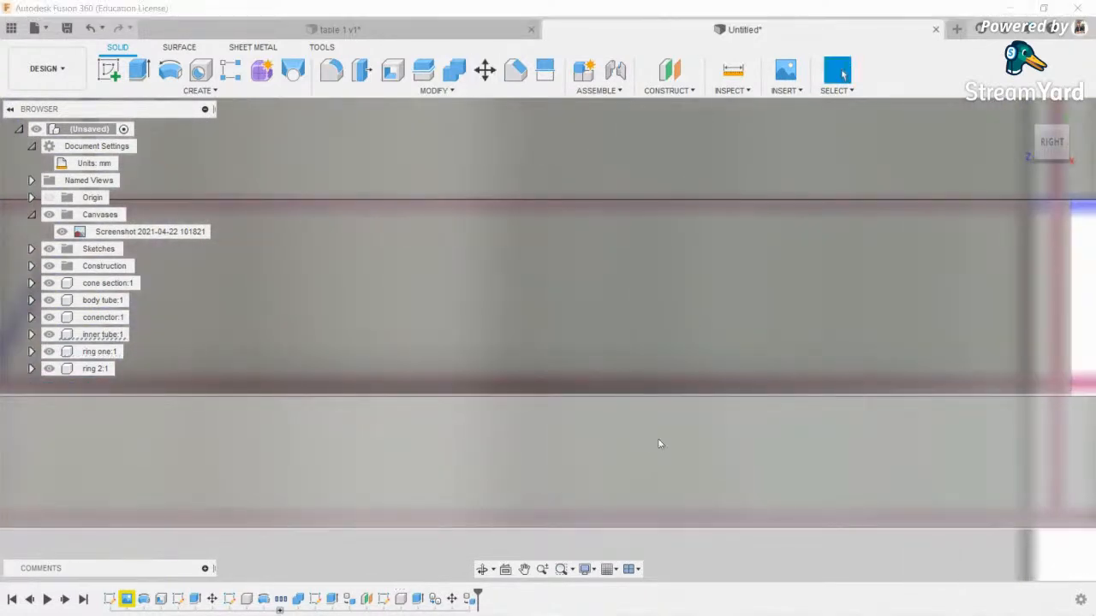
- Move the base ring up 0.20 mm along Z
{"action": "key", "text": "m"}
{"action": "left_click", "coordinate": [685, 416]}
{"action": "scroll", "coordinate": [470, 480], "scroll_direction": "up", "scroll_amount": 2}
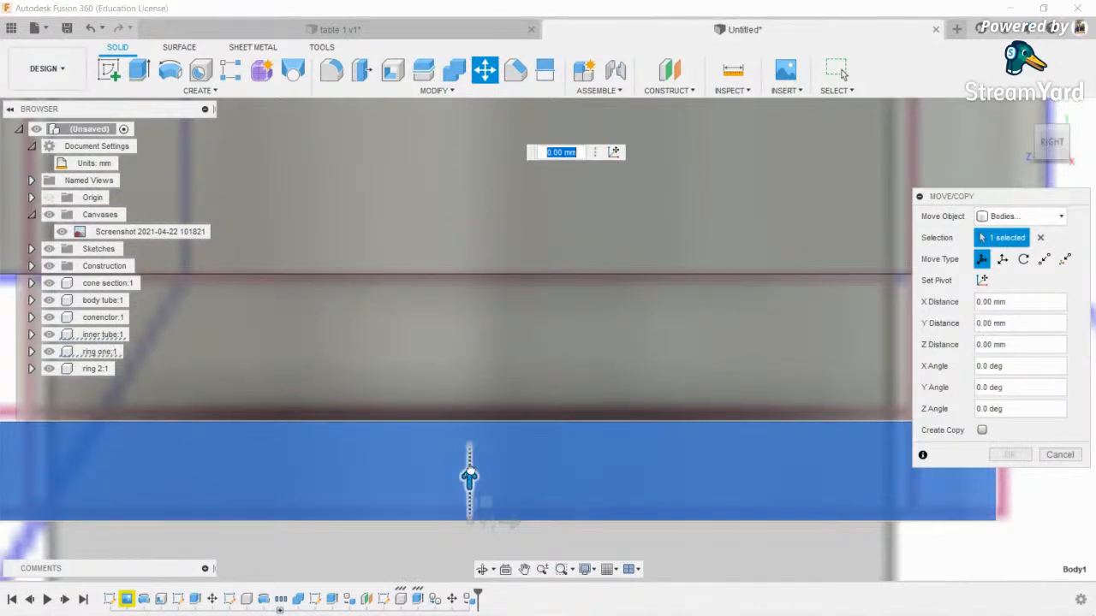
{"action": "left_click_drag", "start_coordinate": [470, 477], "coordinate": [474, 465]}
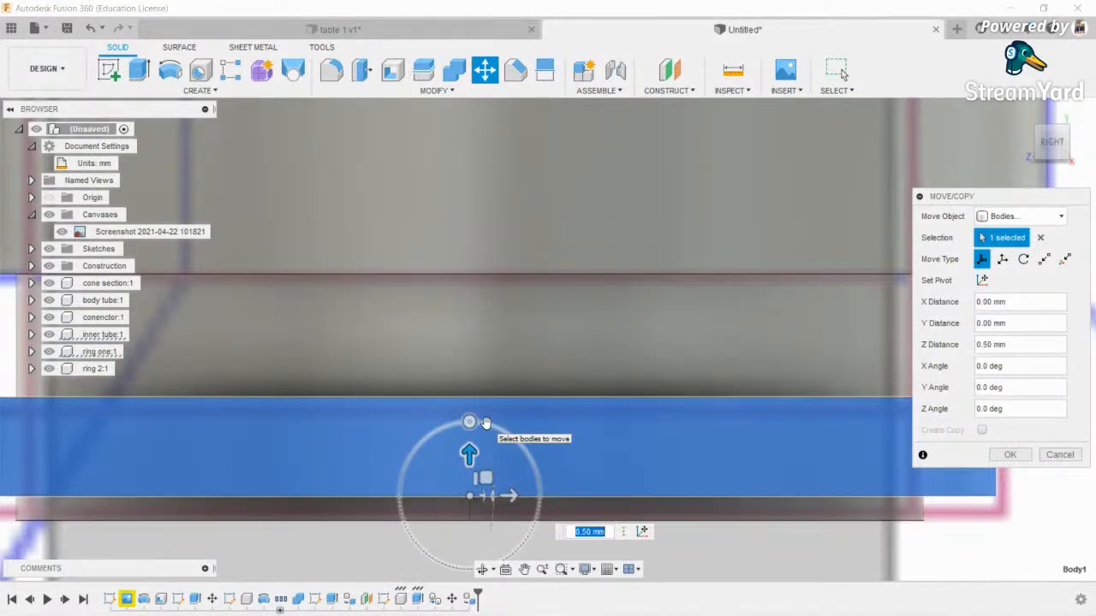
{"action": "type", "text": "0.20"}
{"action": "key", "text": "Return"}
{"action": "scroll", "coordinate": [625, 292], "scroll_direction": "down", "scroll_amount": 4}
{"action": "scroll", "coordinate": [600, 292], "scroll_direction": "down", "scroll_amount": 2}
{"action": "middle_click_drag", "start_coordinate": [600, 292], "coordinate": [588, 237]}
- Start and cancel a new sketch, then view the model straight from the right
{"action": "left_click", "coordinate": [113, 73]}
{"action": "key", "text": "Escape"}
{"action": "mouse_move", "coordinate": [1056, 142]}
{"action": "left_mouse_down"}
{"action": "mouse_move", "coordinate": [1036, 171]}
{"action": "mouse_move", "coordinate": [1039, 151]}
{"action": "left_mouse_up"}
{"action": "left_click", "coordinate": [1060, 139]}
- Pan and zoom down the rocket tube until its lower end and ring are in view
{"action": "scroll", "coordinate": [545, 306], "scroll_direction": "down", "scroll_amount": 1}
{"action": "middle_click_drag", "start_coordinate": [545, 306], "coordinate": [591, 502]}
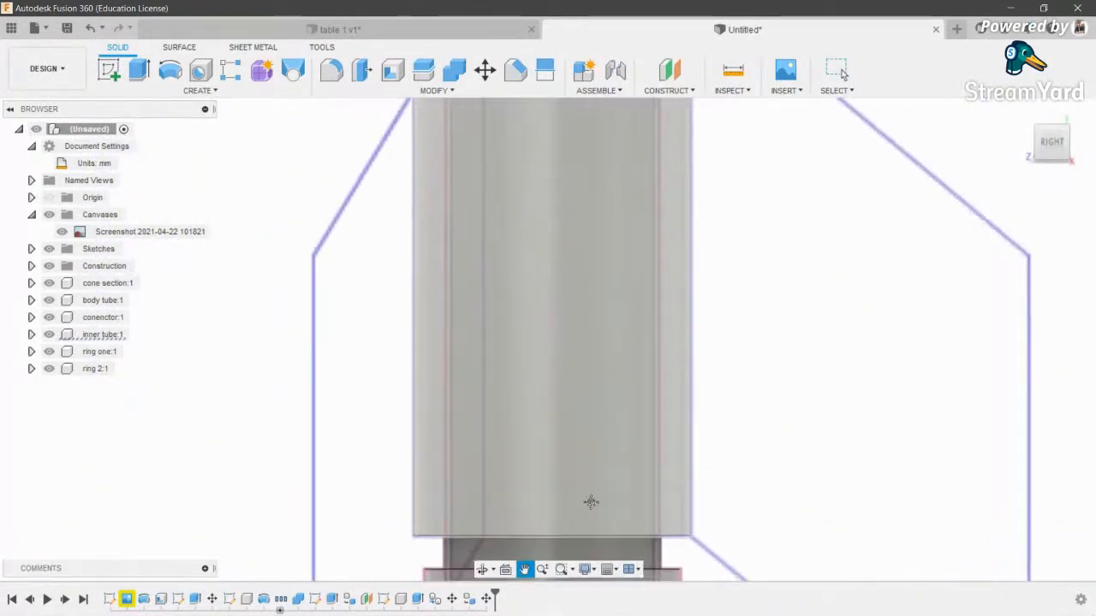
{"action": "scroll", "coordinate": [592, 493], "scroll_direction": "down", "scroll_amount": 4}
{"action": "scroll", "coordinate": [554, 247], "scroll_direction": "up", "scroll_amount": 3}
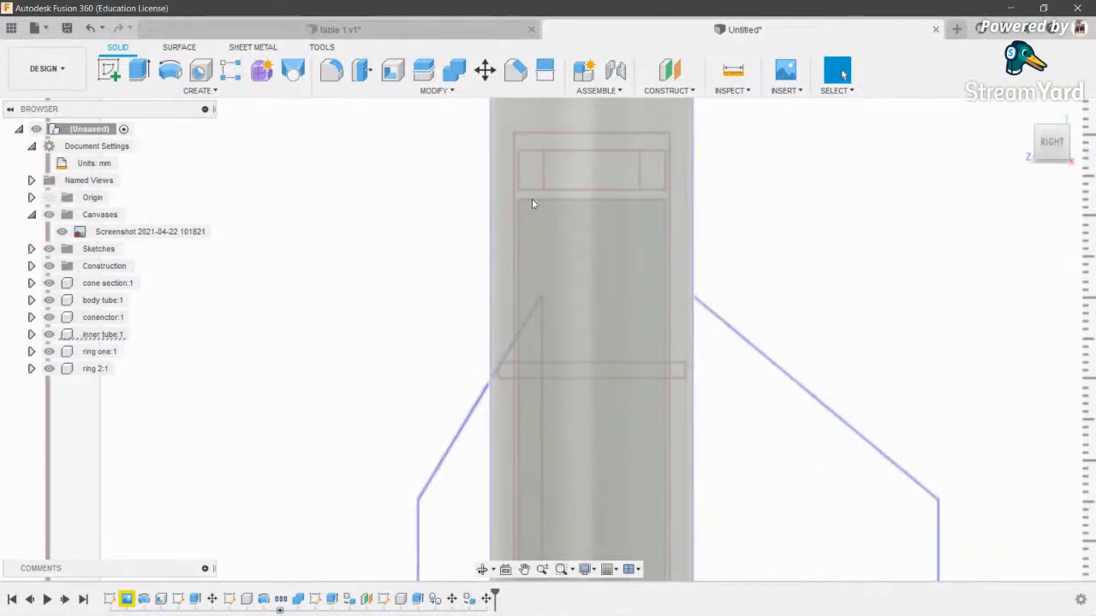
{"action": "scroll", "coordinate": [650, 199], "scroll_direction": "down", "scroll_amount": 2}
{"action": "middle_click_drag", "start_coordinate": [619, 267], "coordinate": [606, 193]}
{"action": "middle_click_drag", "start_coordinate": [616, 349], "coordinate": [633, 167]}
{"action": "middle_click_drag", "start_coordinate": [520, 324], "coordinate": [549, 453]}
- Centre the tube's lower end, orbit to its underside, and start a sketch on the bottom end face
{"action": "scroll", "coordinate": [549, 453], "scroll_direction": "down", "scroll_amount": 5}
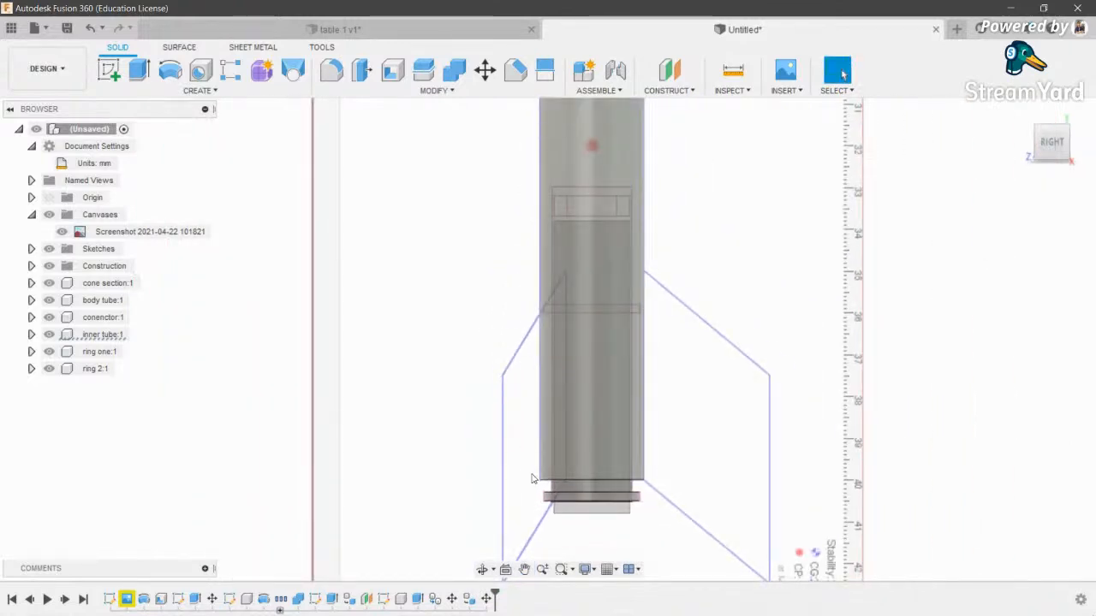
{"action": "scroll", "coordinate": [613, 450], "scroll_direction": "up", "scroll_amount": 1}
{"action": "scroll", "coordinate": [613, 450], "scroll_direction": "up", "scroll_amount": 2}
{"action": "middle_click_drag", "start_coordinate": [624, 434], "coordinate": [565, 393]}
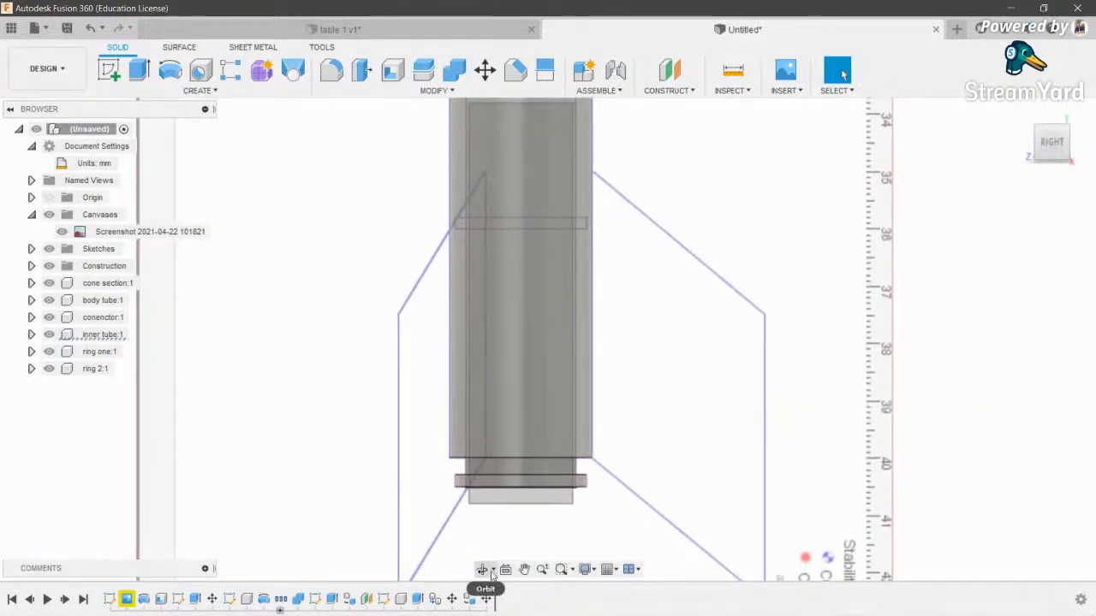
{"action": "middle_click_drag", "start_coordinate": [498, 538], "coordinate": [250, 126], "text": "shift"}
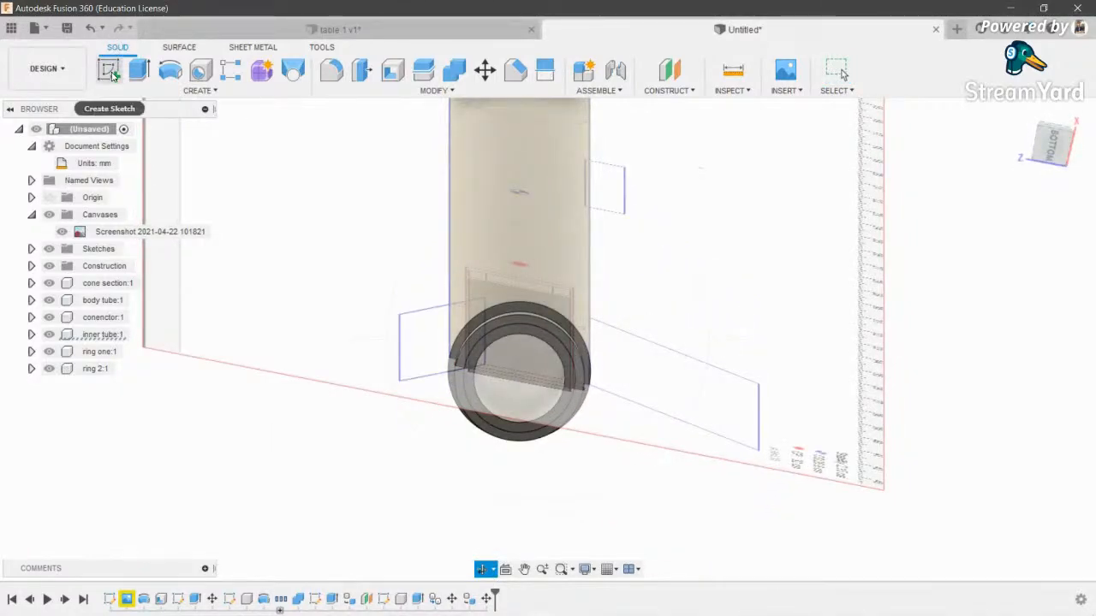
{"action": "left_click", "coordinate": [492, 316]}
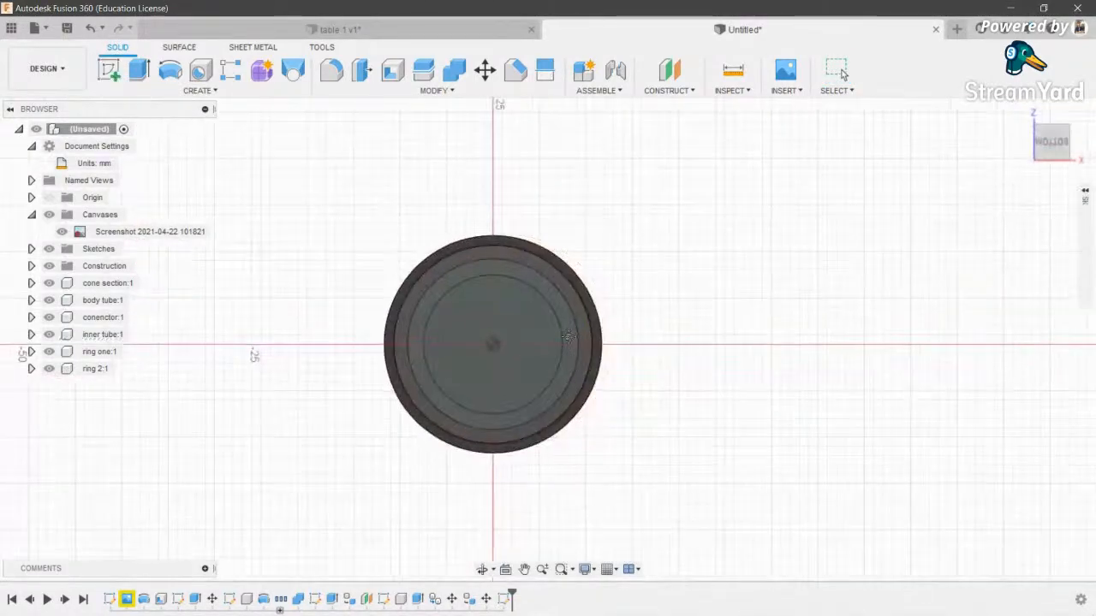
- Draw a circle centred on the sketch origin out to the inner tube's edge
{"action": "key", "text": "c"}
{"action": "left_click", "coordinate": [505, 372]}
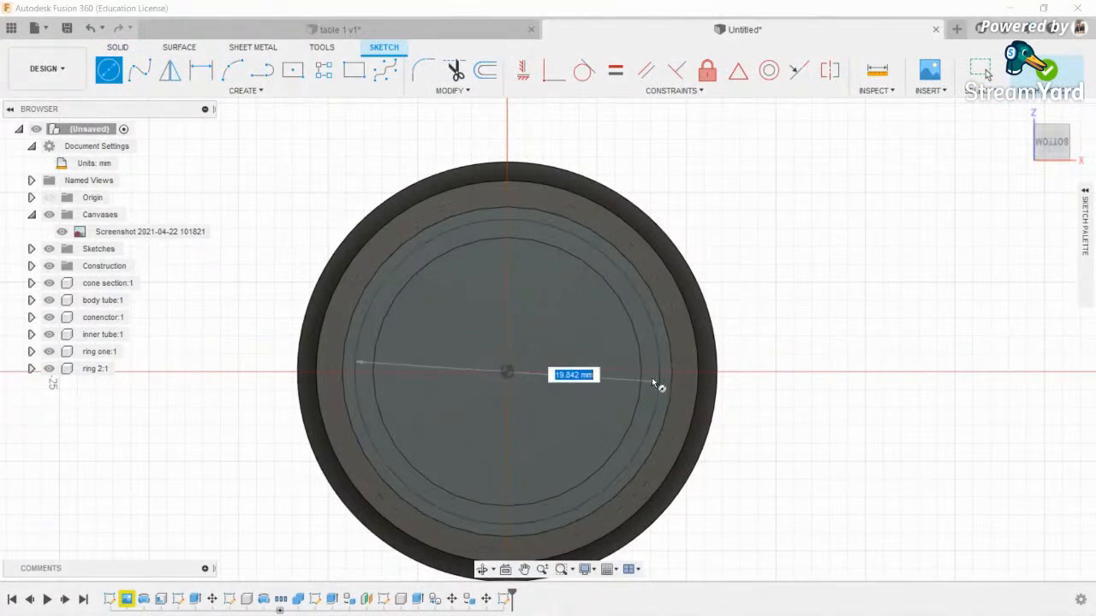
{"action": "left_click", "coordinate": [640, 373]}
- Begin extruding the inner circle profile, viewed from the left with the inner tube hidden
{"action": "key", "text": "e"}
{"action": "left_click", "coordinate": [559, 378]}
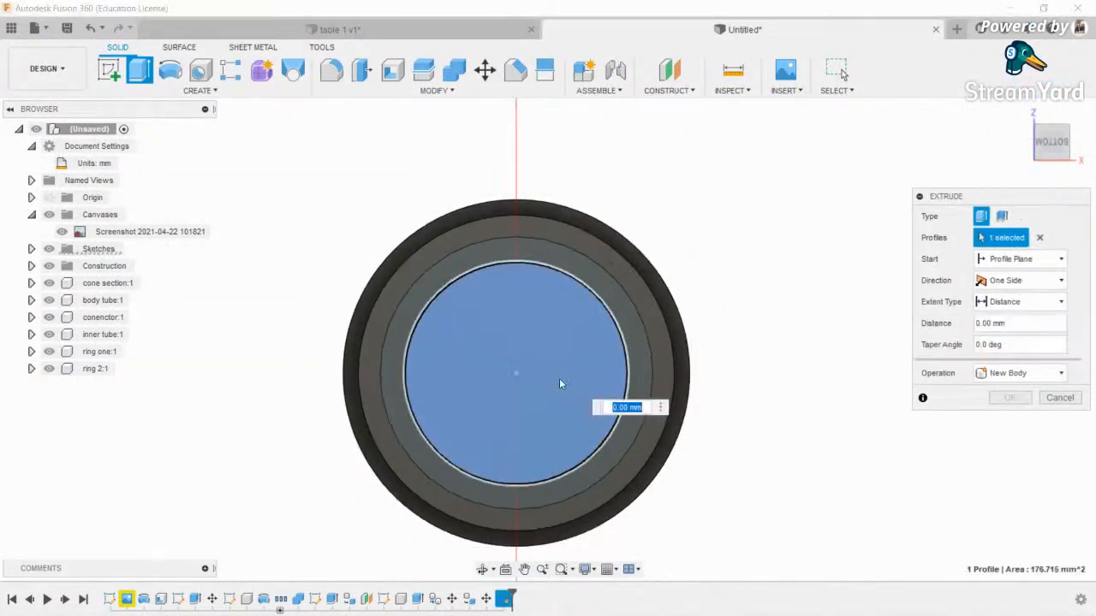
{"action": "scroll", "coordinate": [559, 379], "scroll_direction": "down", "scroll_amount": 3}
{"action": "left_click", "coordinate": [481, 571]}
{"action": "left_click_drag", "start_coordinate": [442, 342], "coordinate": [507, 413]}
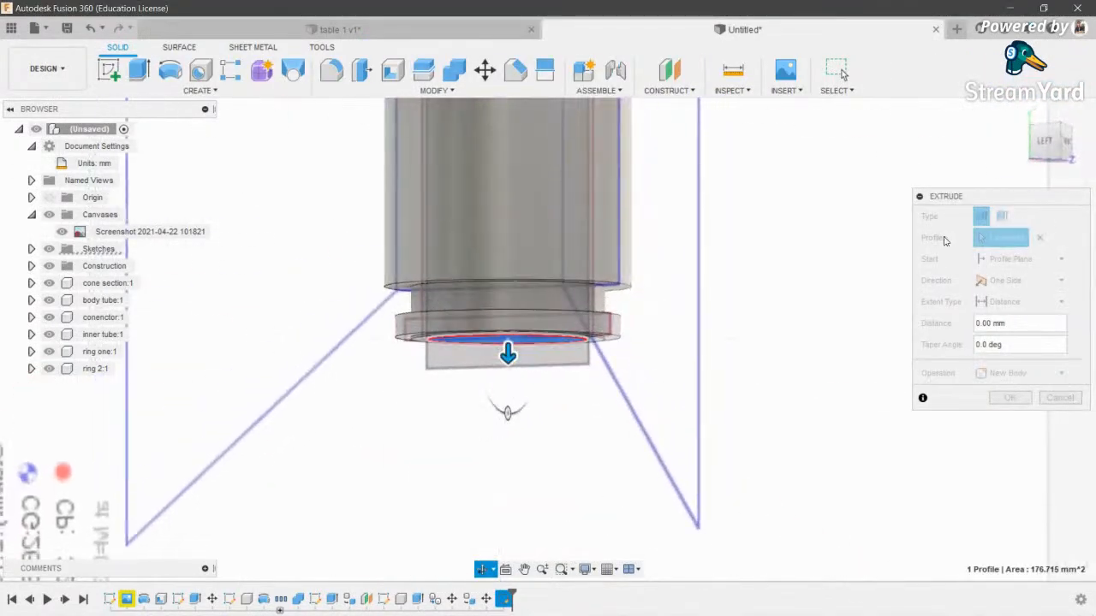
{"action": "left_click", "coordinate": [1046, 142]}
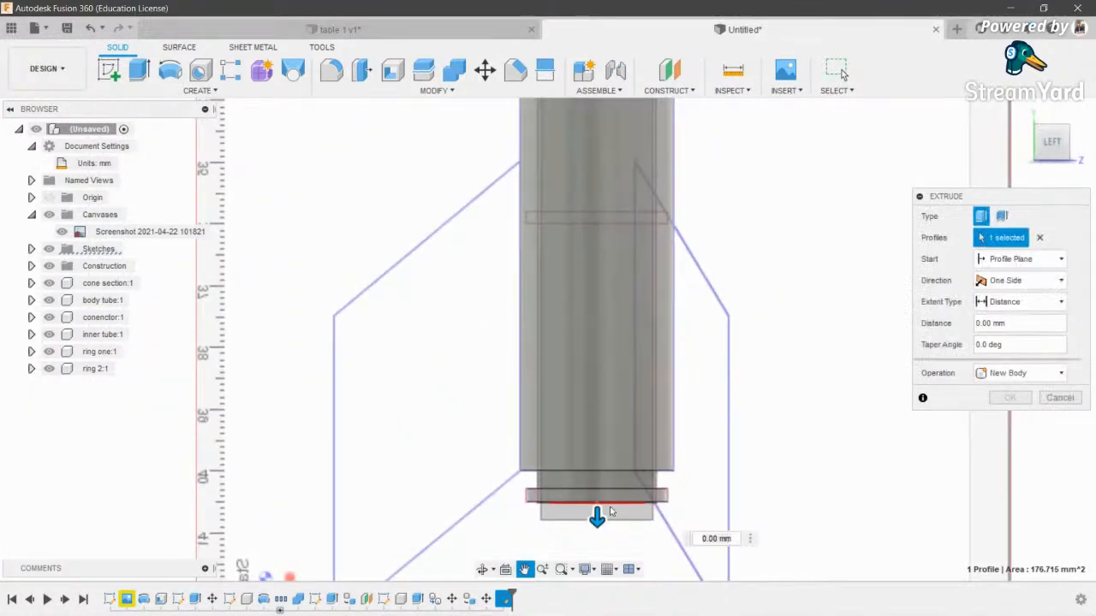
{"action": "left_click_drag", "start_coordinate": [597, 516], "coordinate": [597, 214]}
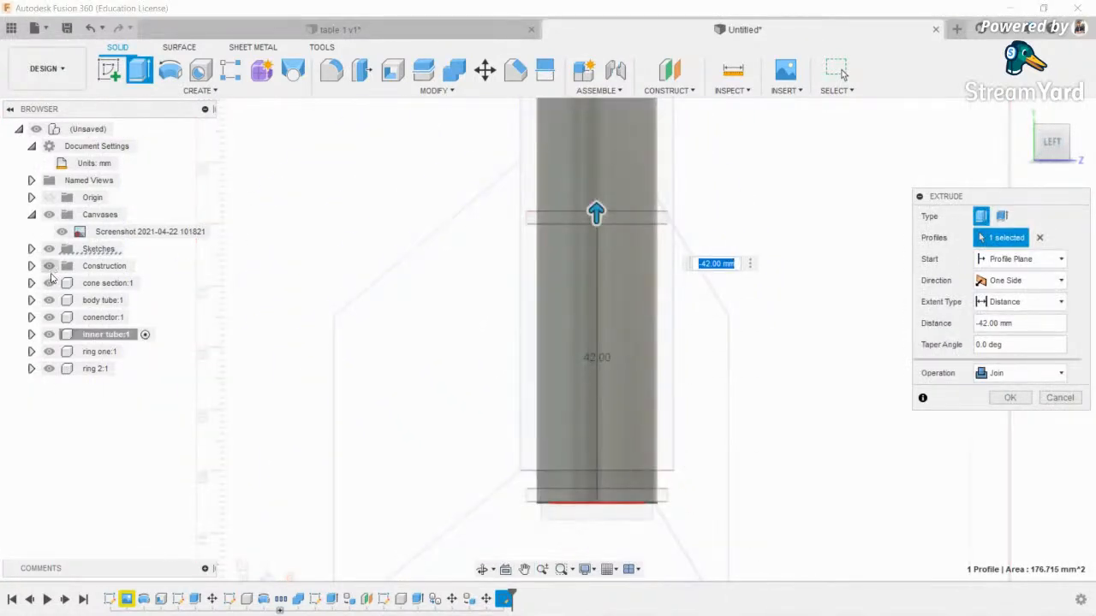
{"action": "scroll", "coordinate": [545, 219], "scroll_direction": "up", "scroll_amount": 1}
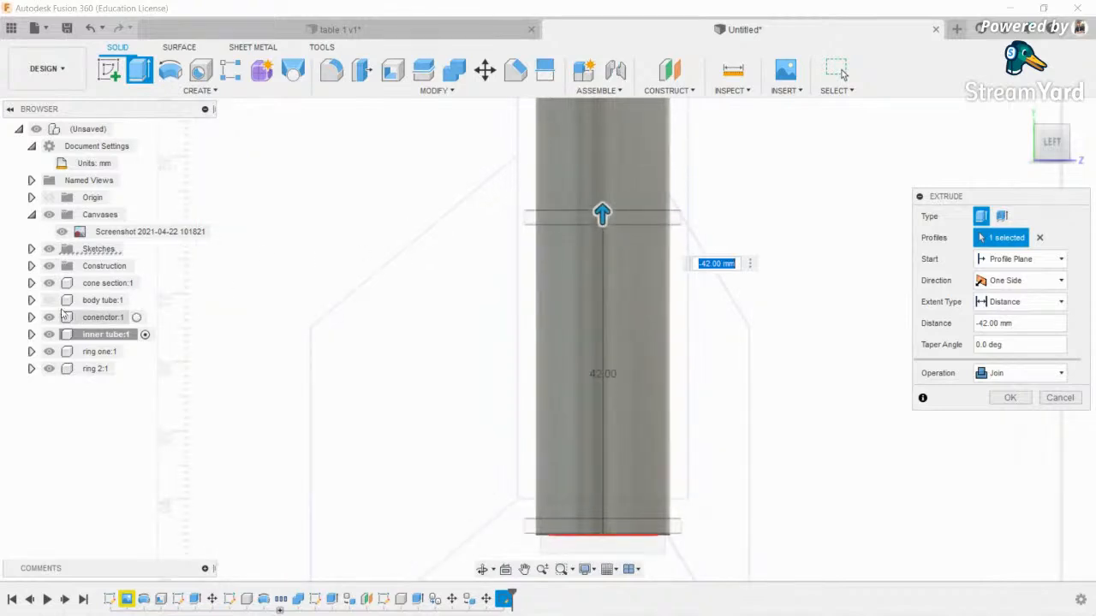
{"action": "left_click", "coordinate": [50, 336]}
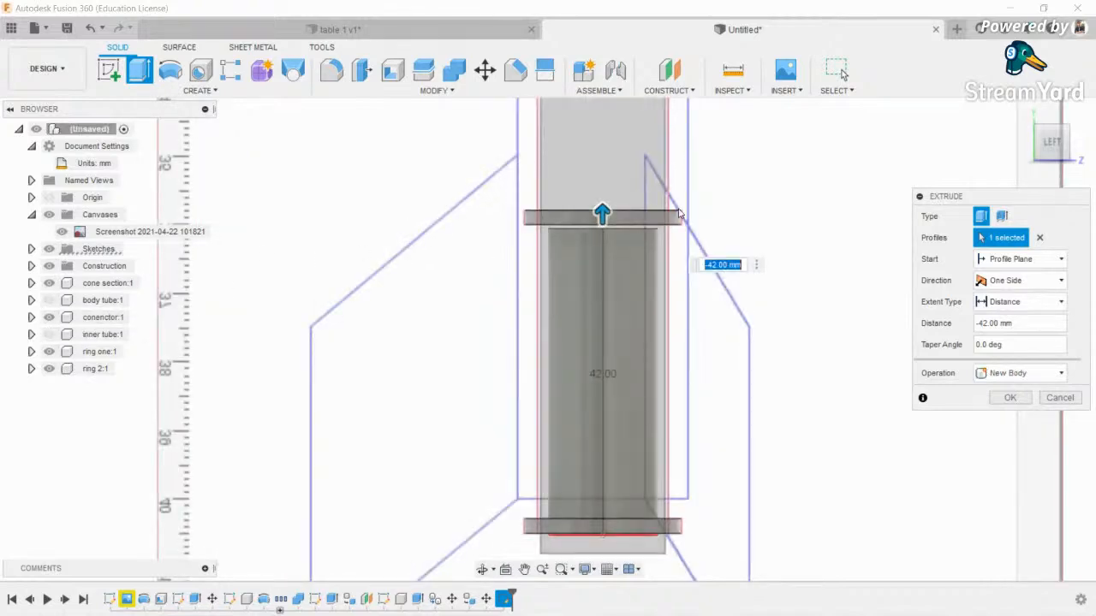
- Extend the extrusion 63 mm up into the tube and confirm it as new Body5
{"action": "scroll", "coordinate": [642, 210], "scroll_direction": "up", "scroll_amount": 6}
{"action": "left_click_drag", "start_coordinate": [562, 257], "coordinate": [565, 217]}
{"action": "scroll", "coordinate": [565, 217], "scroll_direction": "down", "scroll_amount": 6}
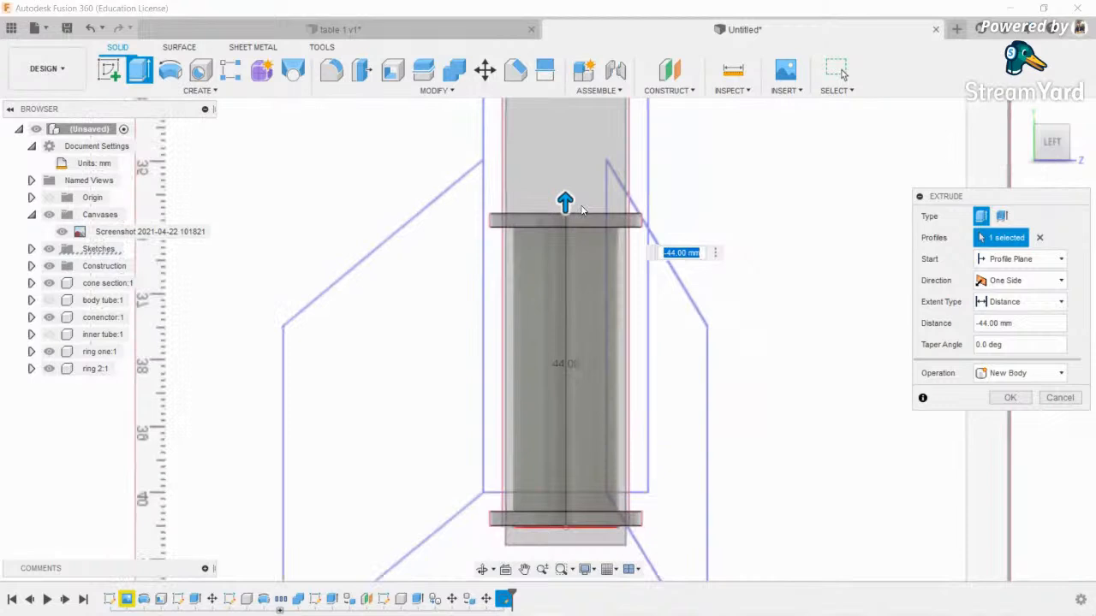
{"action": "left_click_drag", "start_coordinate": [570, 311], "coordinate": [559, 193]}
{"action": "scroll", "coordinate": [556, 190], "scroll_direction": "up", "scroll_amount": 5}
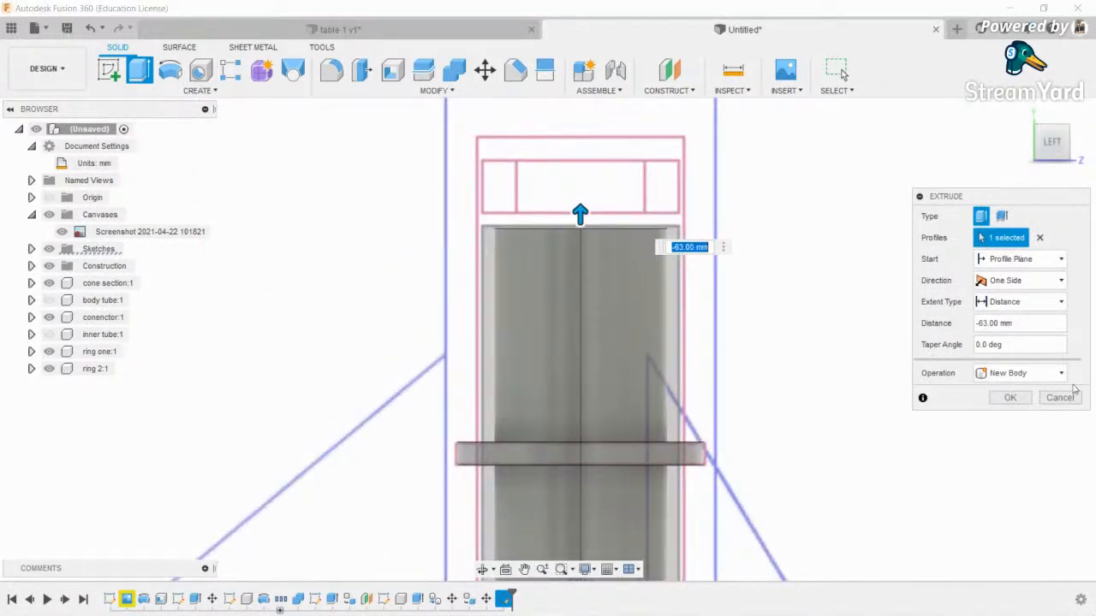
{"action": "left_click", "coordinate": [1013, 398]}
{"action": "scroll", "coordinate": [571, 267], "scroll_direction": "down", "scroll_amount": 4}
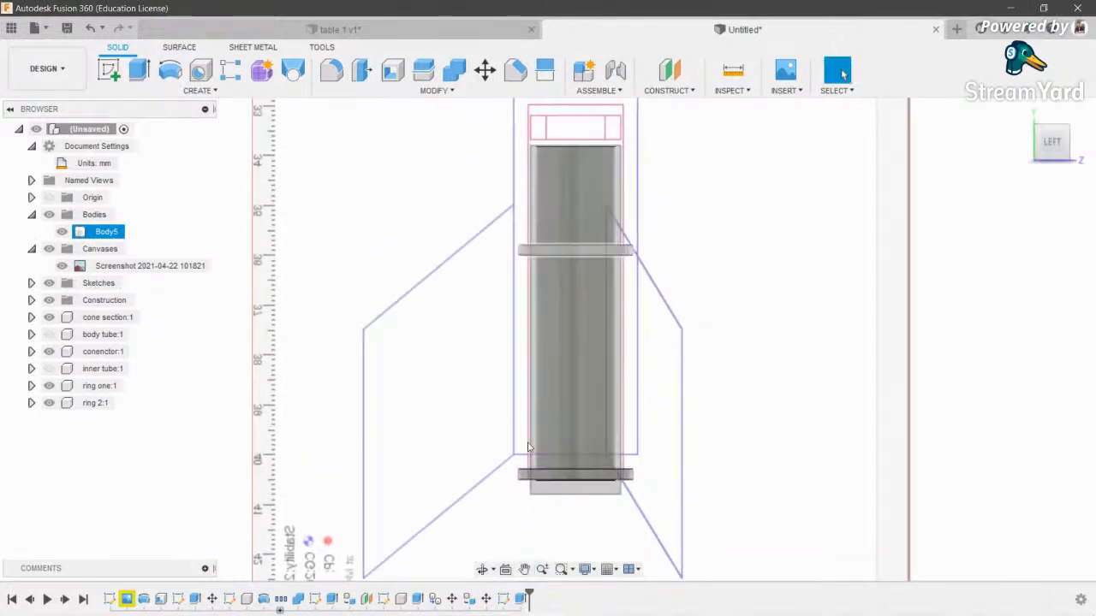
{"action": "middle_click_drag", "start_coordinate": [571, 467], "coordinate": [572, 404], "text": "shift"}
{"action": "scroll", "coordinate": [572, 404], "scroll_direction": "up", "scroll_amount": 4}
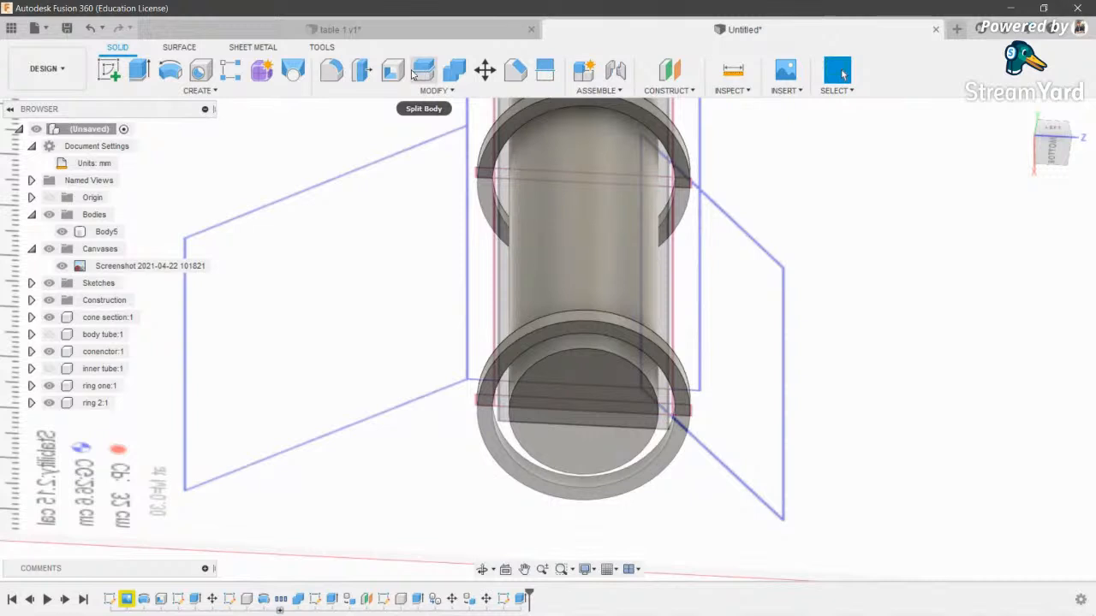
- Shell Body5 with a 1 mm inside thickness, leaving its bottom face open
{"action": "left_click", "coordinate": [358, 76]}
{"action": "left_click", "coordinate": [393, 70]}
{"action": "left_click", "coordinate": [601, 450]}
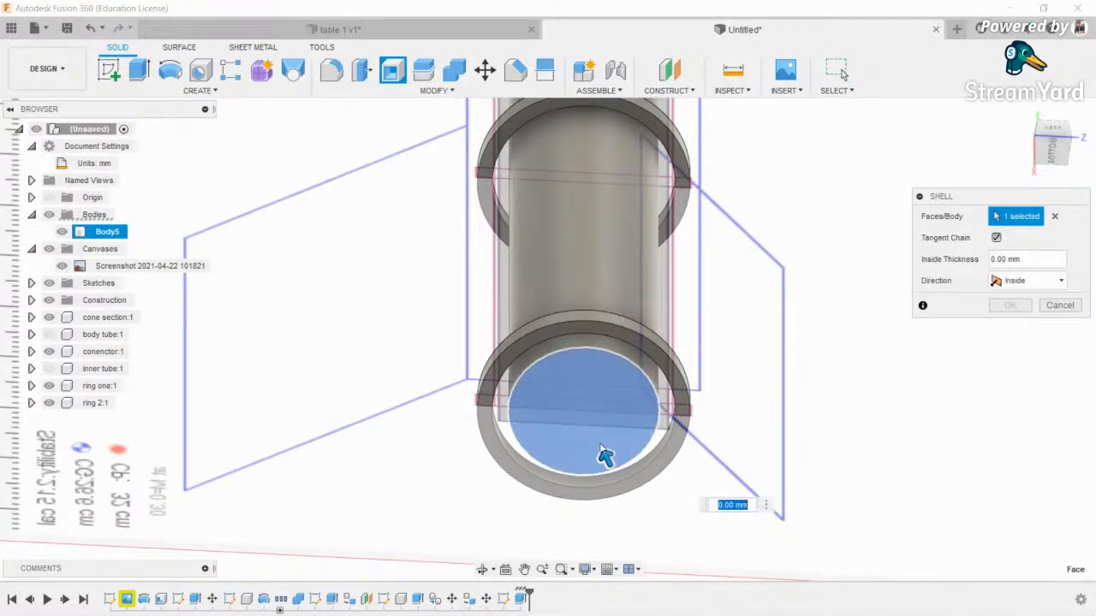
{"action": "type", "text": "1"}
{"action": "key", "text": "Return"}
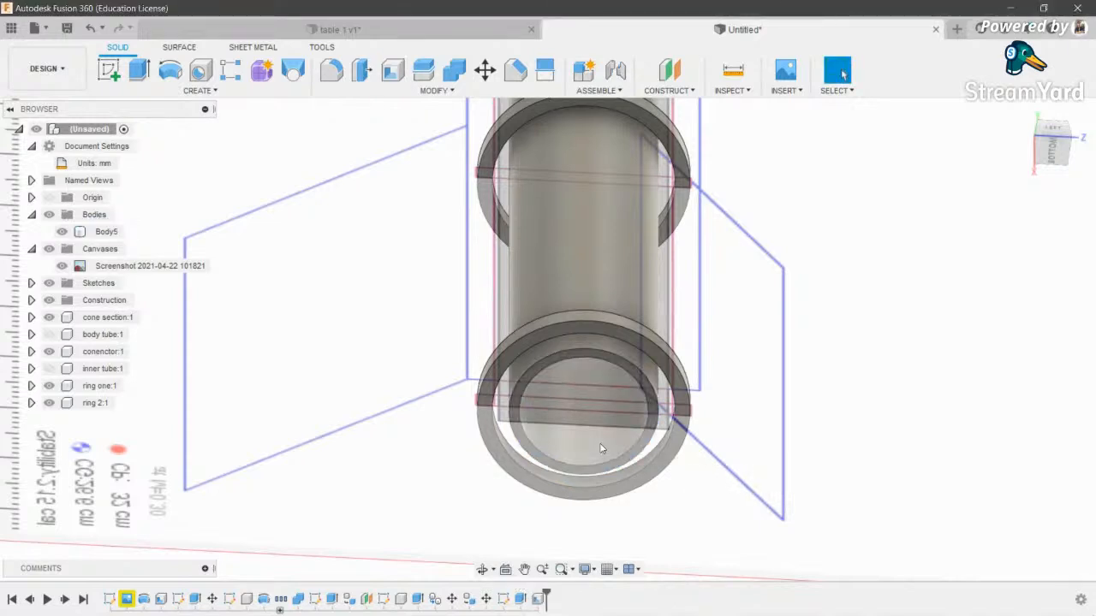
- Inspect the hollowed body from the left view and an angled orbit
{"action": "middle_click_drag", "start_coordinate": [608, 394], "coordinate": [571, 481], "text": "shift"}
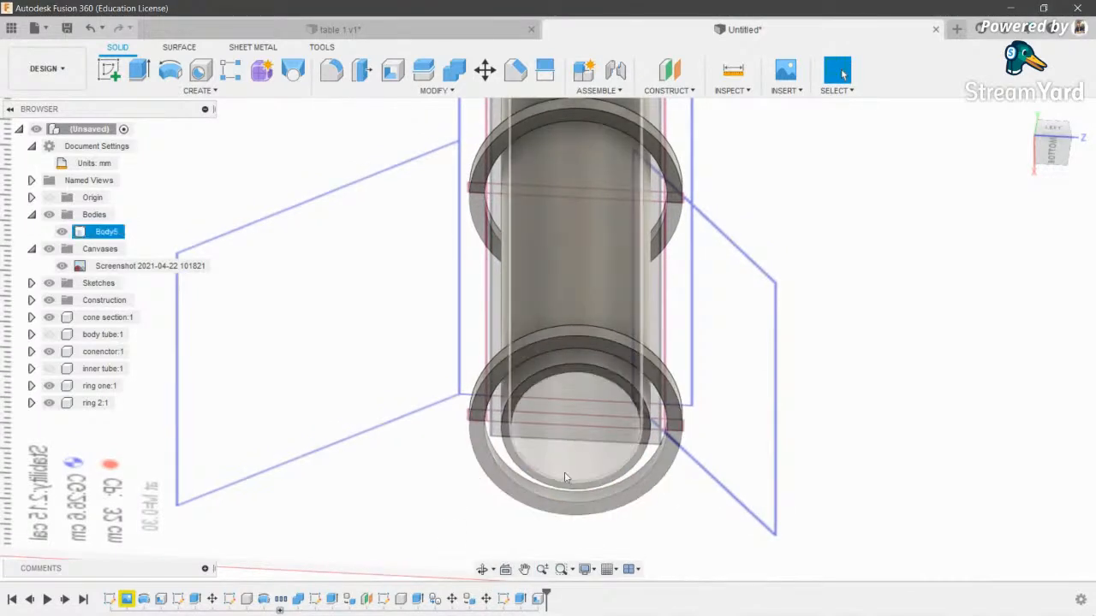
{"action": "left_click", "coordinate": [1053, 145]}
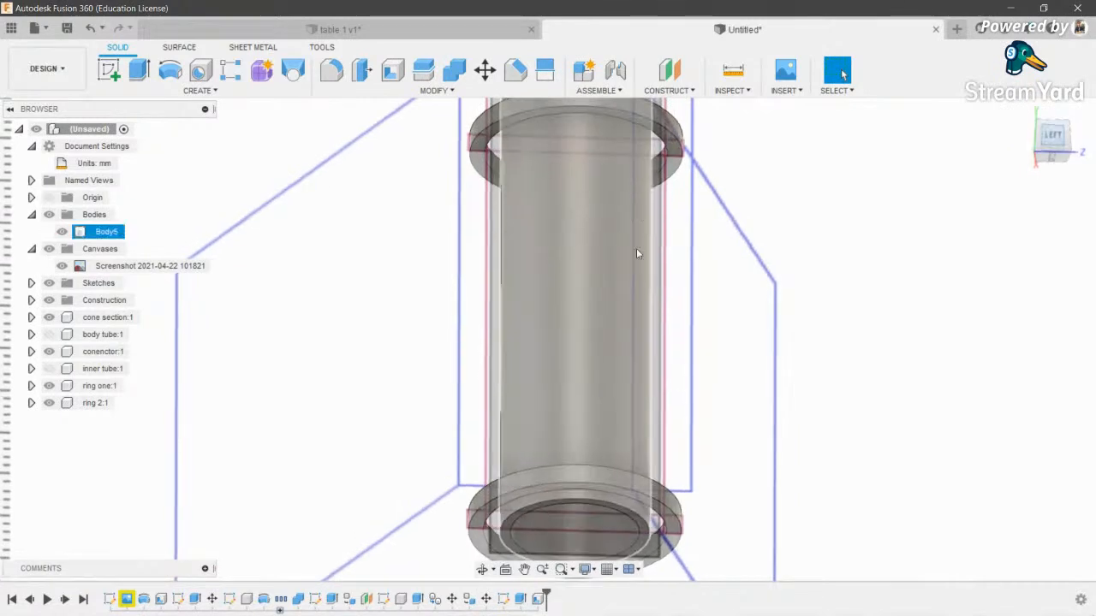
{"action": "scroll", "coordinate": [566, 468], "scroll_direction": "up", "scroll_amount": 3}
{"action": "middle_click_drag", "start_coordinate": [529, 444], "coordinate": [507, 556]}
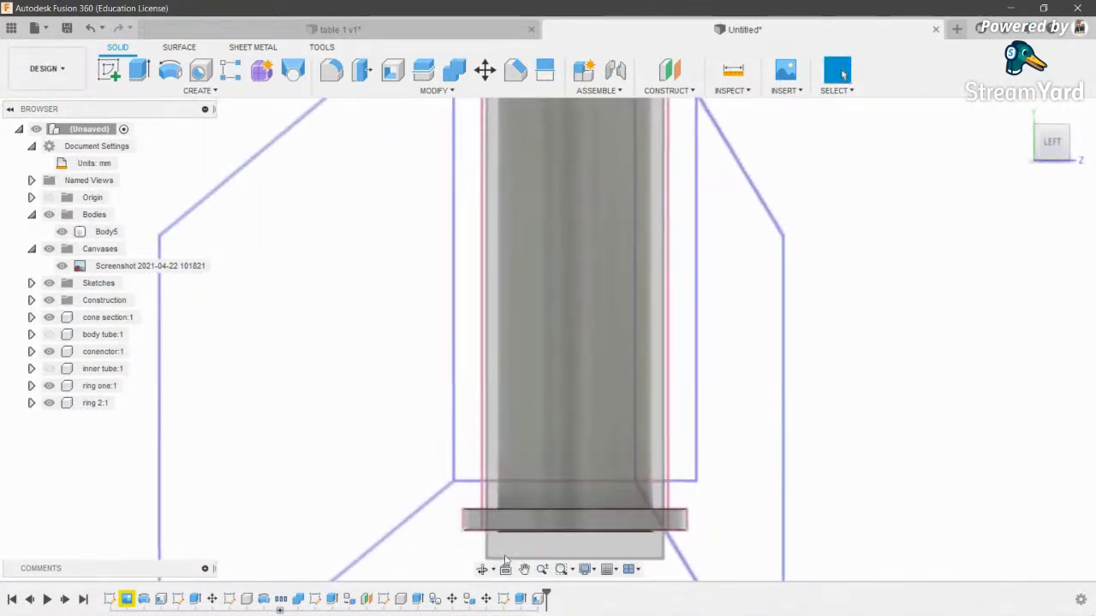
{"action": "left_click", "coordinate": [482, 570]}
{"action": "left_click_drag", "start_coordinate": [480, 514], "coordinate": [352, 193]}
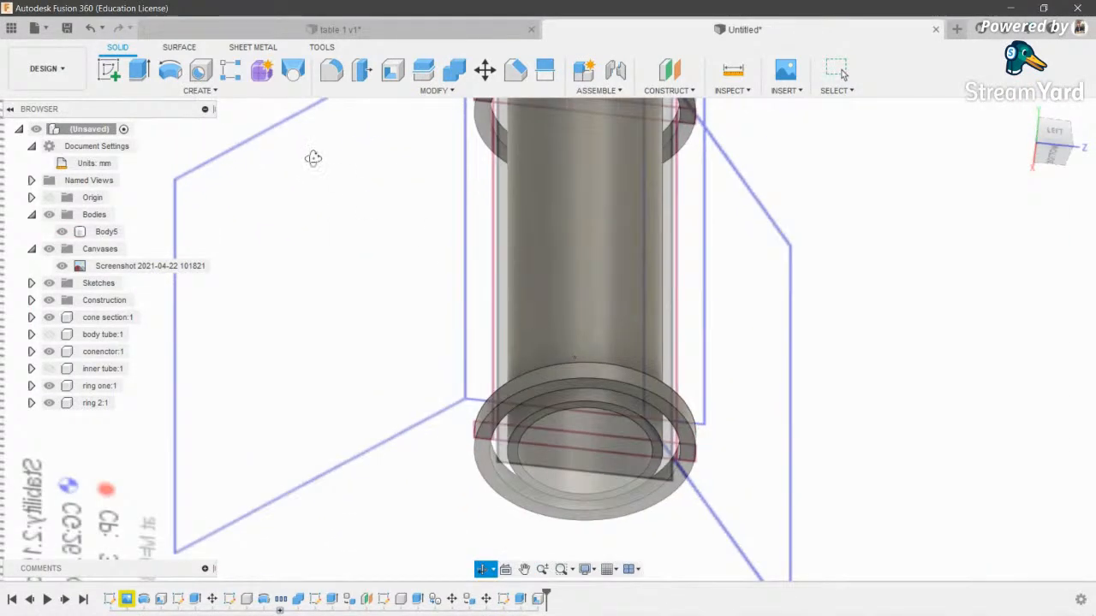
{"action": "left_click", "coordinate": [105, 69]}
- Sketch a 13 mm diameter circle on the tube's bottom end face and finish the sketch
{"action": "left_click", "coordinate": [536, 416]}
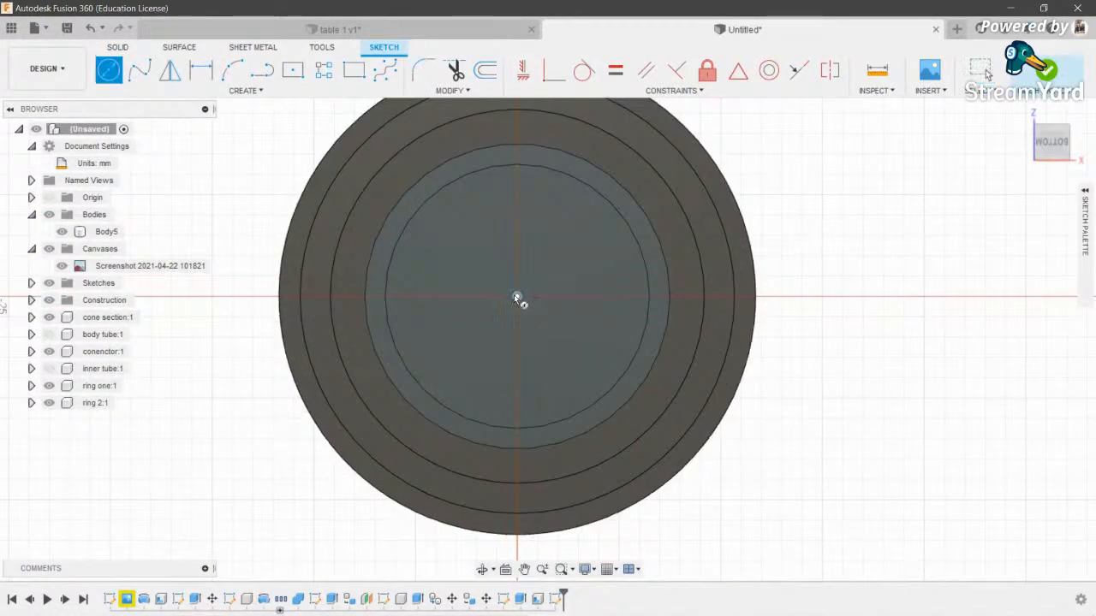
{"action": "left_click", "coordinate": [516, 297]}
{"action": "left_click", "coordinate": [482, 576]}
{"action": "left_click_drag", "start_coordinate": [585, 196], "coordinate": [607, 243]}
{"action": "key", "text": "Escape"}
{"action": "left_click", "coordinate": [659, 274]}
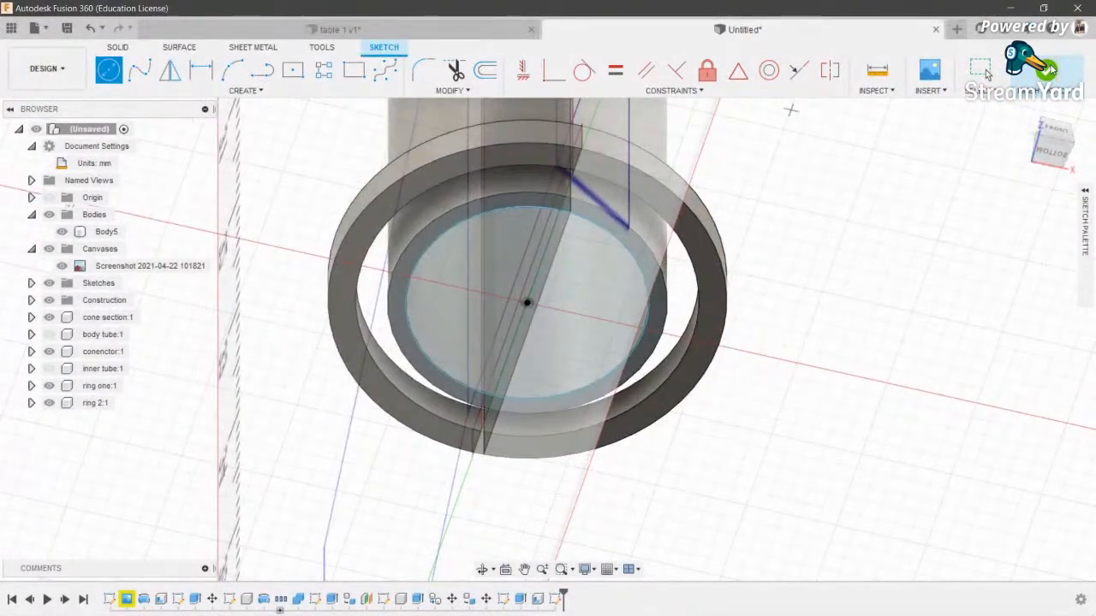
{"action": "left_click", "coordinate": [985, 70]}
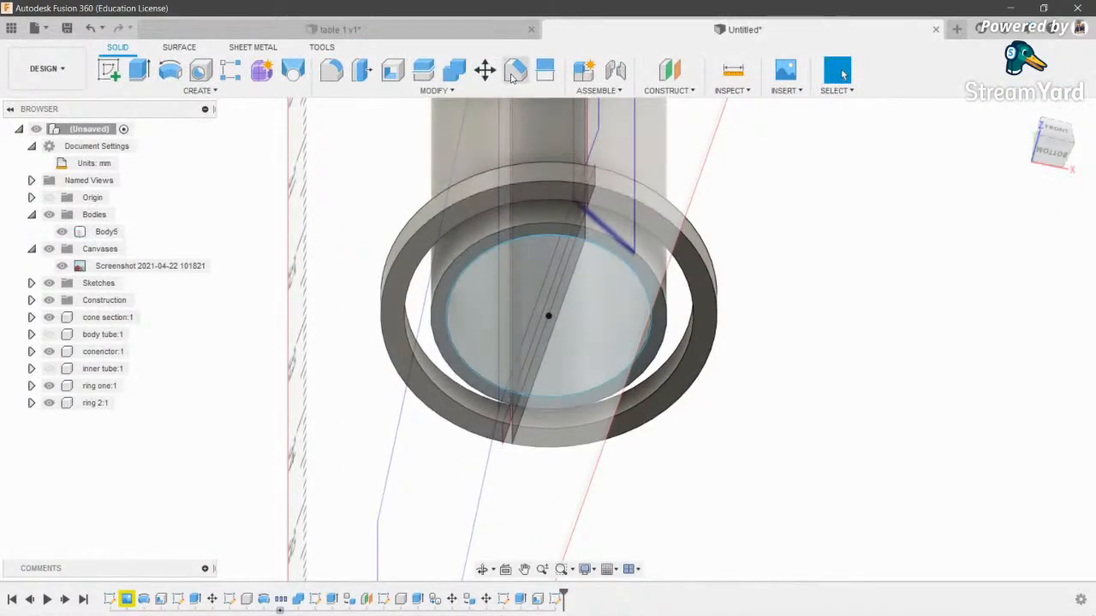
- Create an offset plane 7 mm below the ring and orbit to check it
{"action": "left_click", "coordinate": [662, 74]}
{"action": "left_click", "coordinate": [644, 255]}
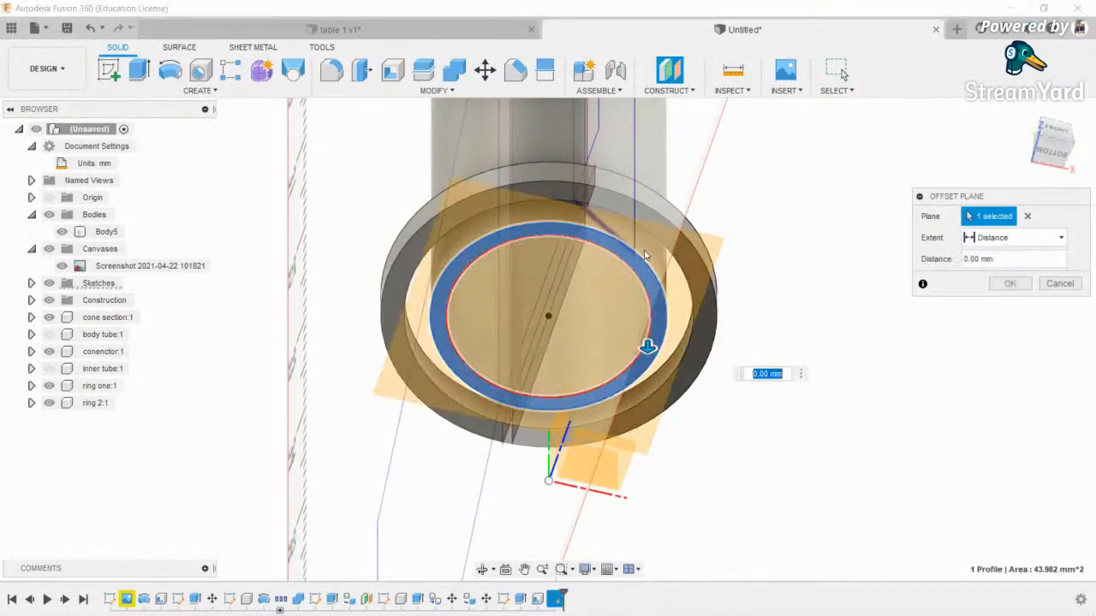
{"action": "left_click", "coordinate": [1058, 138]}
{"action": "scroll", "coordinate": [619, 334], "scroll_direction": "down", "scroll_amount": 1}
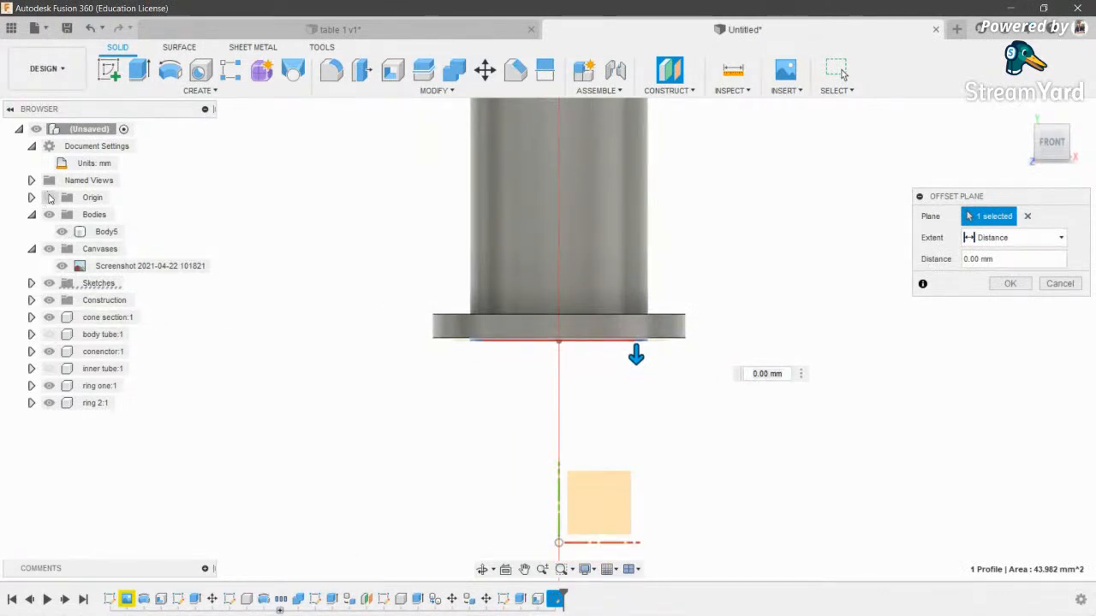
{"action": "left_click", "coordinate": [1071, 146]}
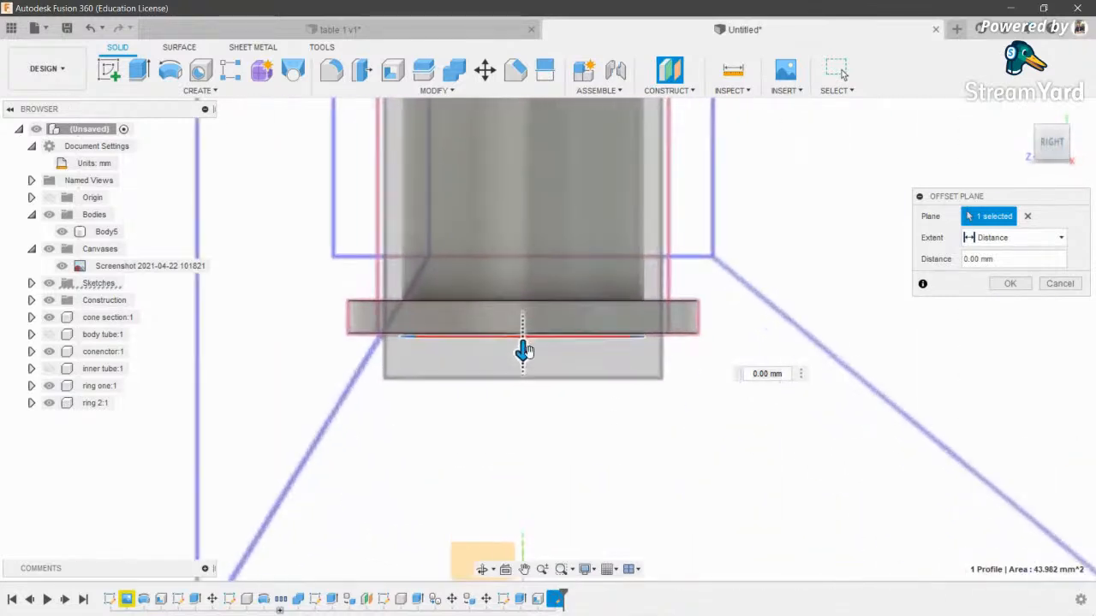
{"action": "left_click_drag", "start_coordinate": [521, 351], "coordinate": [522, 465]}
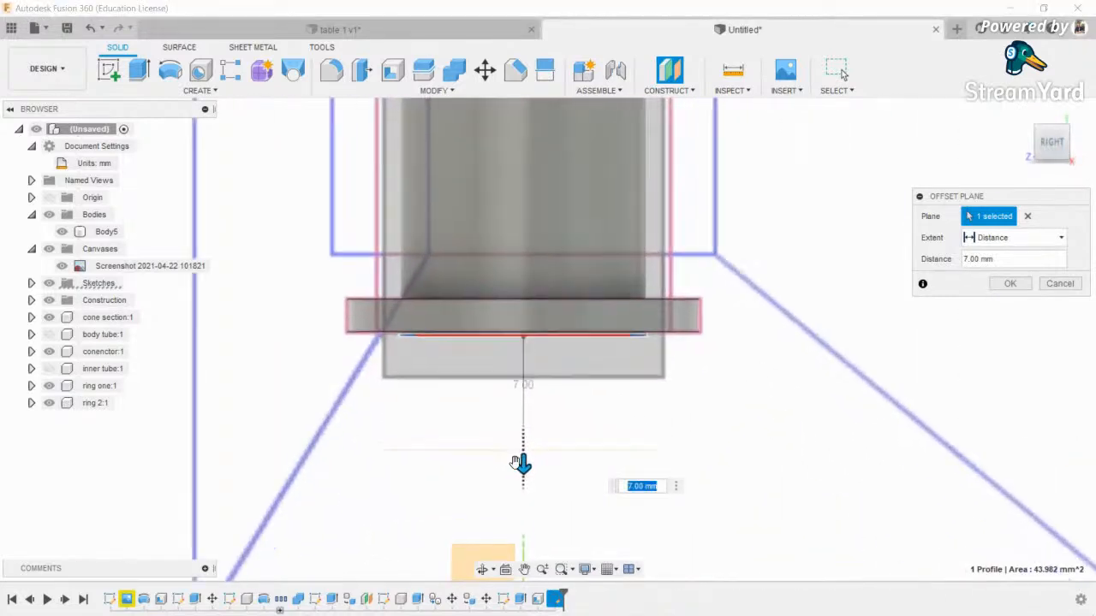
{"action": "left_click", "coordinate": [1008, 284]}
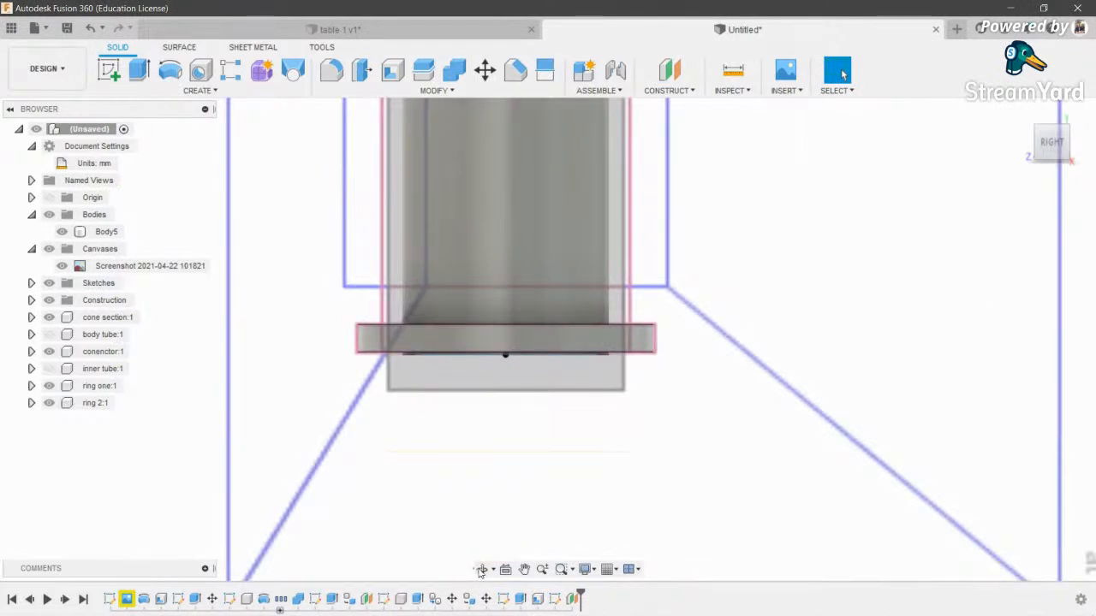
{"action": "left_click", "coordinate": [482, 570]}
{"action": "left_click_drag", "start_coordinate": [514, 394], "coordinate": [533, 339]}
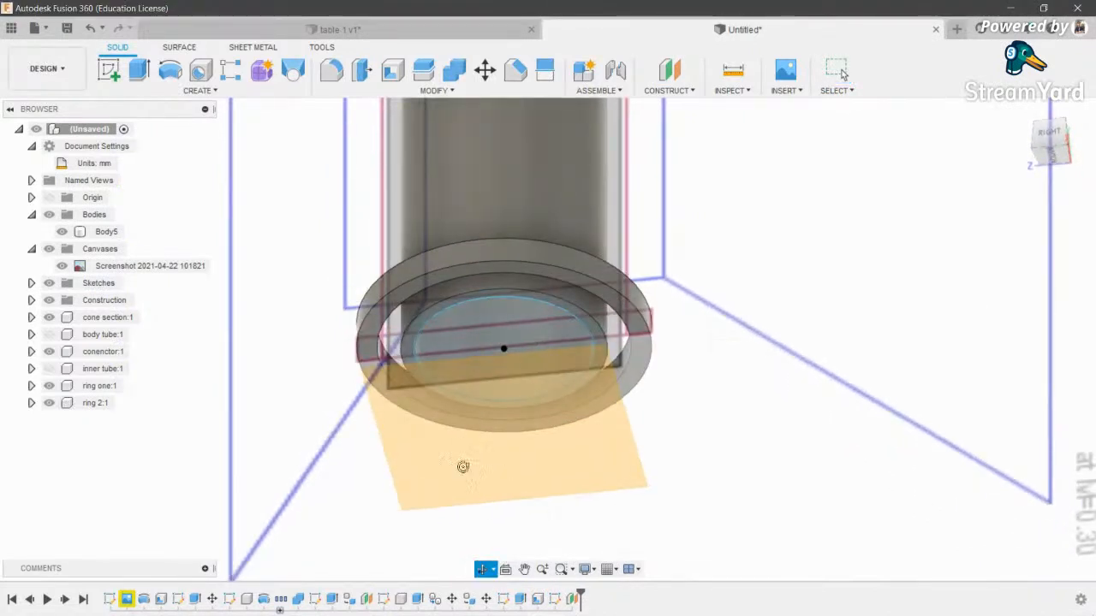
- Sketch a circle of about 19.5 mm diameter on the offset plane below the ring
{"action": "left_click", "coordinate": [109, 70]}
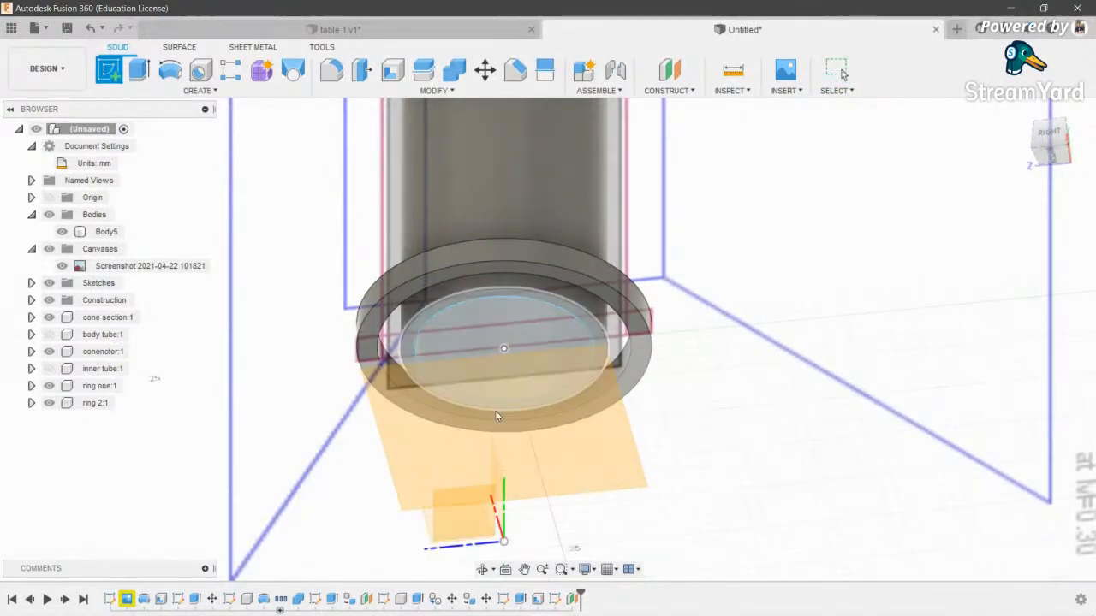
{"action": "left_click", "coordinate": [495, 410]}
{"action": "key", "text": "c"}
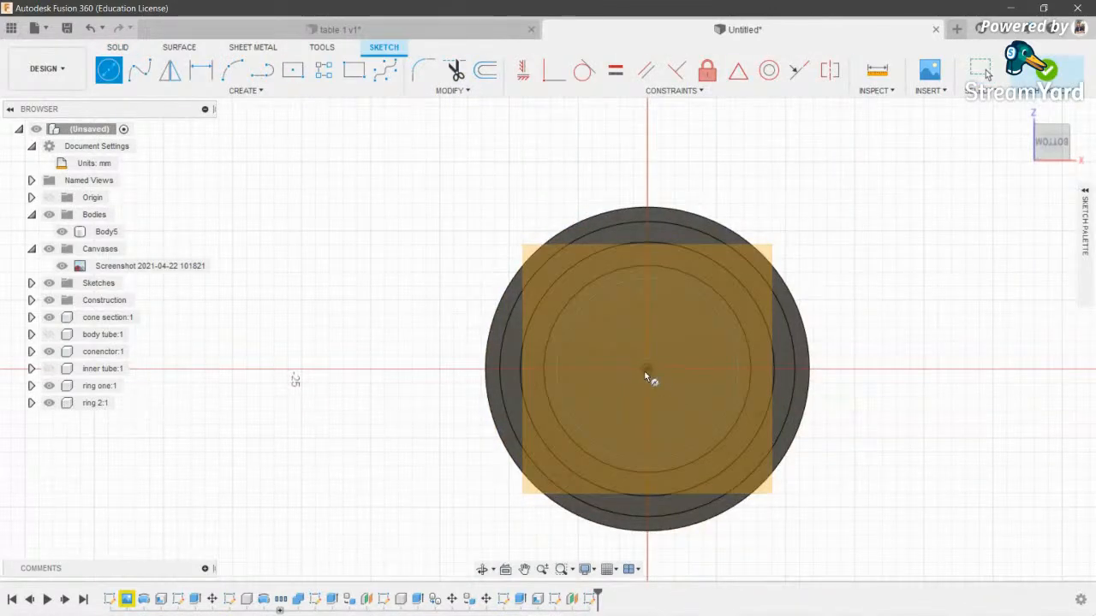
{"action": "left_click", "coordinate": [776, 371]}
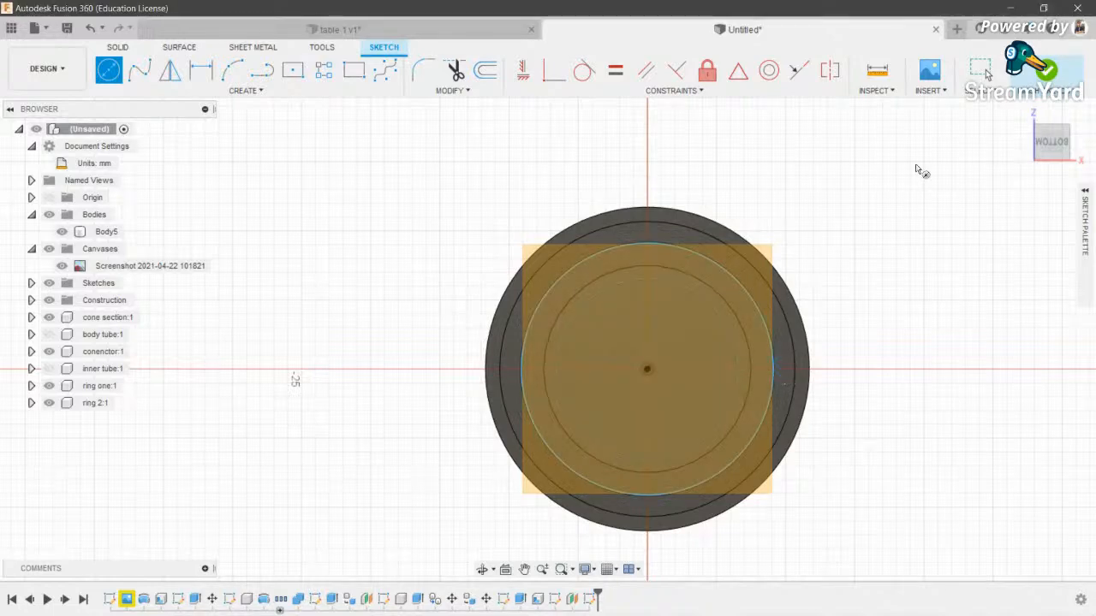
{"action": "left_click", "coordinate": [984, 72]}
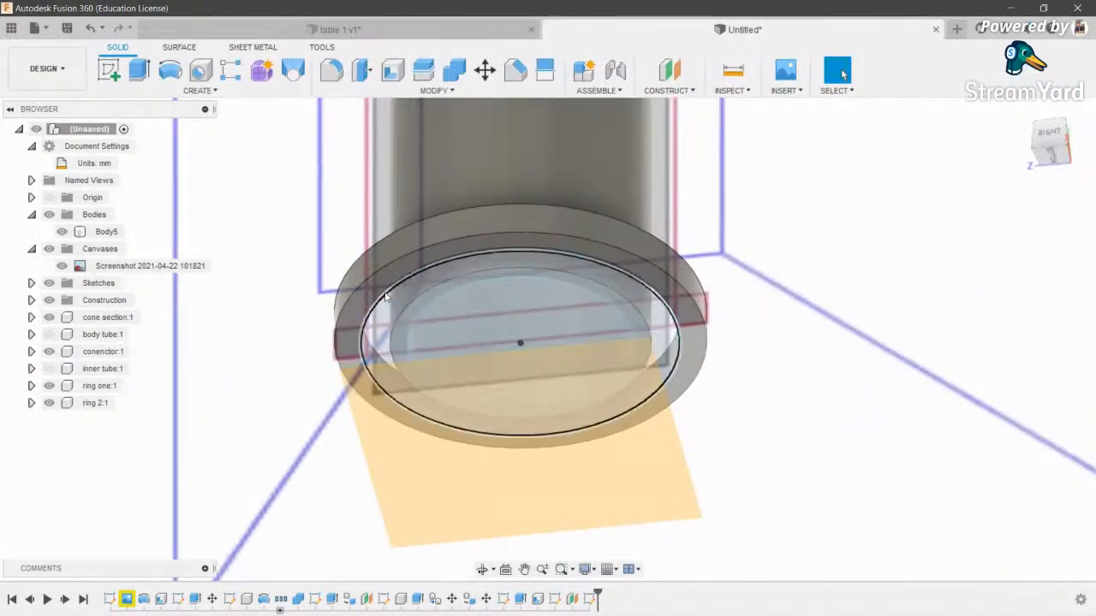
- Hide the construction planes and review the circle's sketch from a side view
{"action": "left_click", "coordinate": [48, 299]}
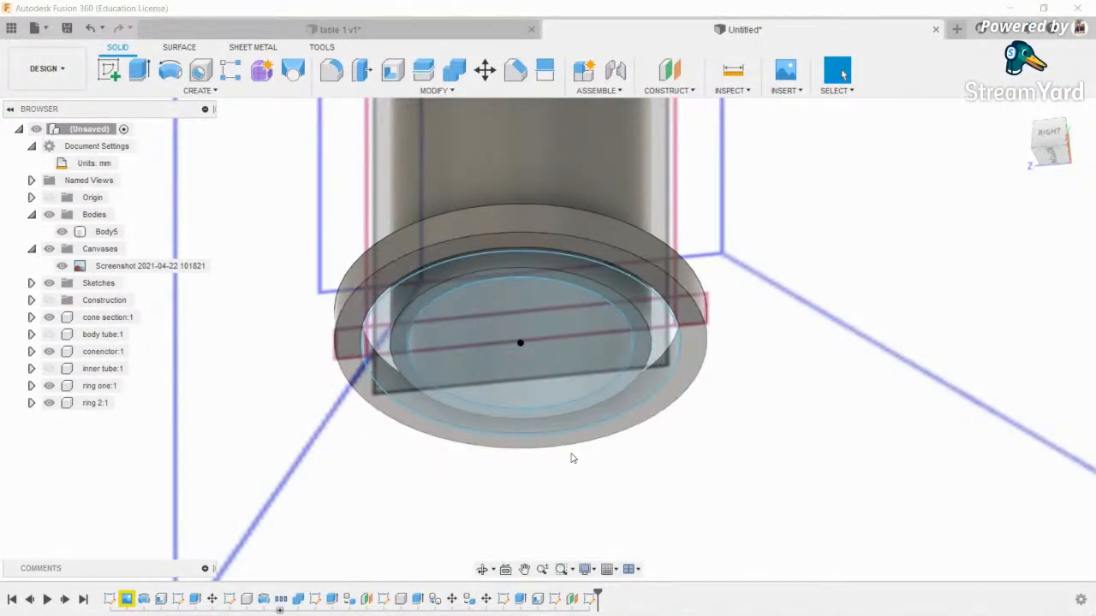
{"action": "left_click_drag", "start_coordinate": [501, 488], "coordinate": [467, 479]}
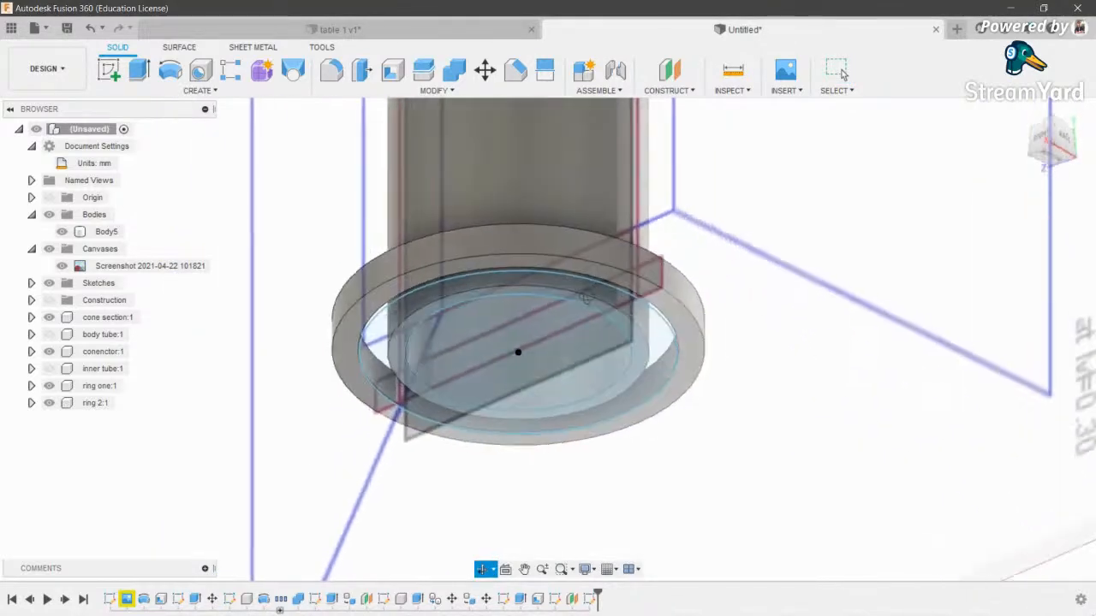
{"action": "key", "text": "Escape"}
{"action": "key", "text": "ctrl+z"}
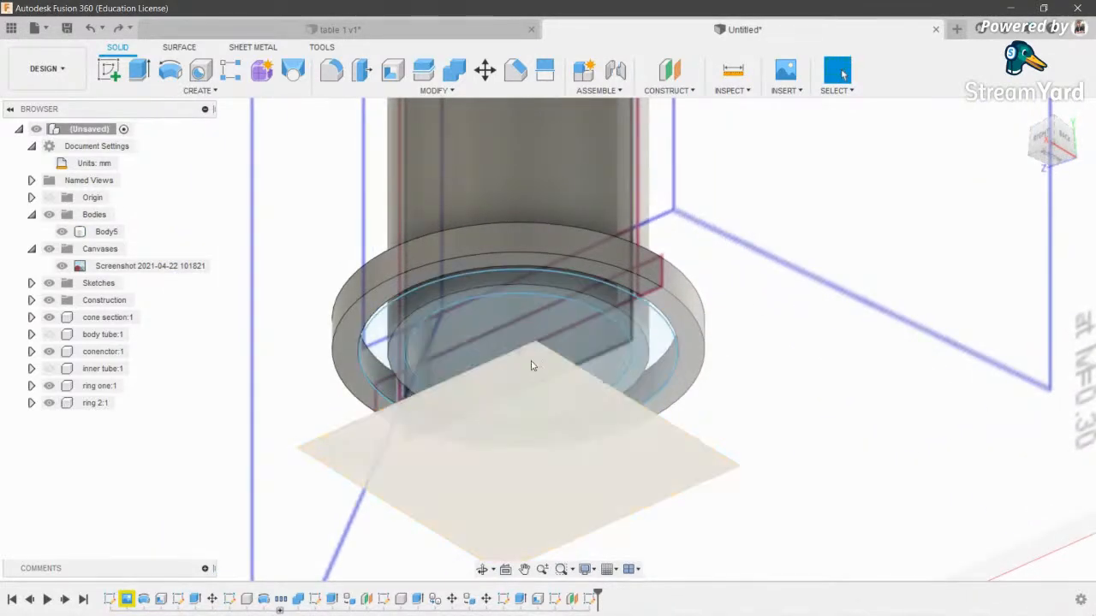
{"action": "mouse_move", "coordinate": [453, 265]}
{"action": "middle_mouse_down", "text": "shift"}
{"action": "mouse_move", "coordinate": [602, 377]}
{"action": "mouse_move", "coordinate": [600, 248]}
{"action": "mouse_move", "coordinate": [562, 314]}
{"action": "middle_mouse_up", "text": "shift"}
{"action": "double_click", "coordinate": [602, 377]}
{"action": "left_click", "coordinate": [1046, 71]}
- Sketch another origin-centred circle on the plane below the ring
{"action": "left_click", "coordinate": [109, 70]}
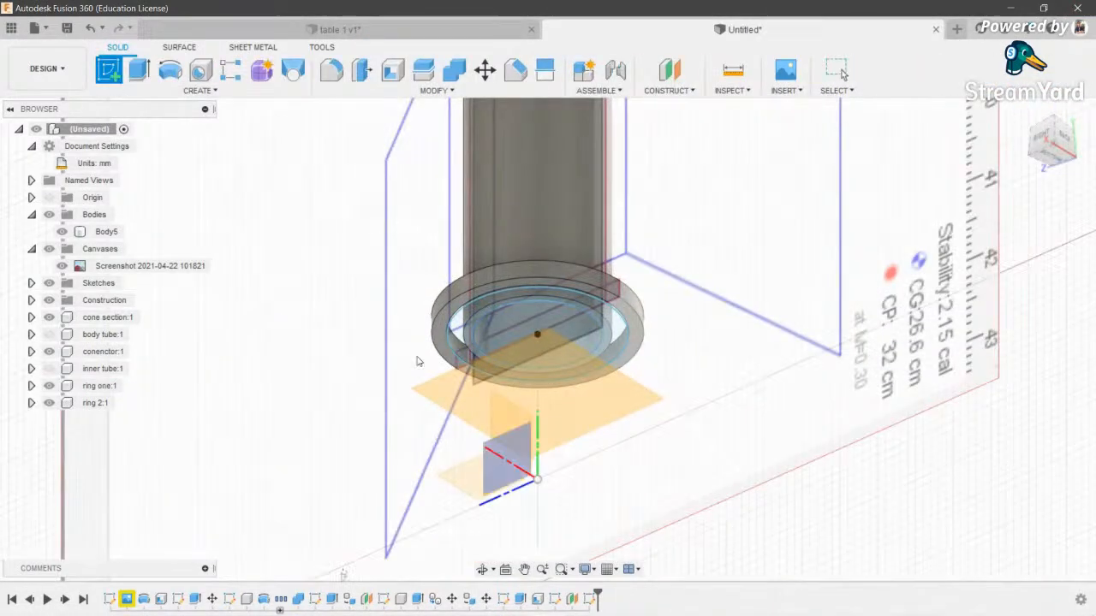
{"action": "left_click", "coordinate": [533, 393]}
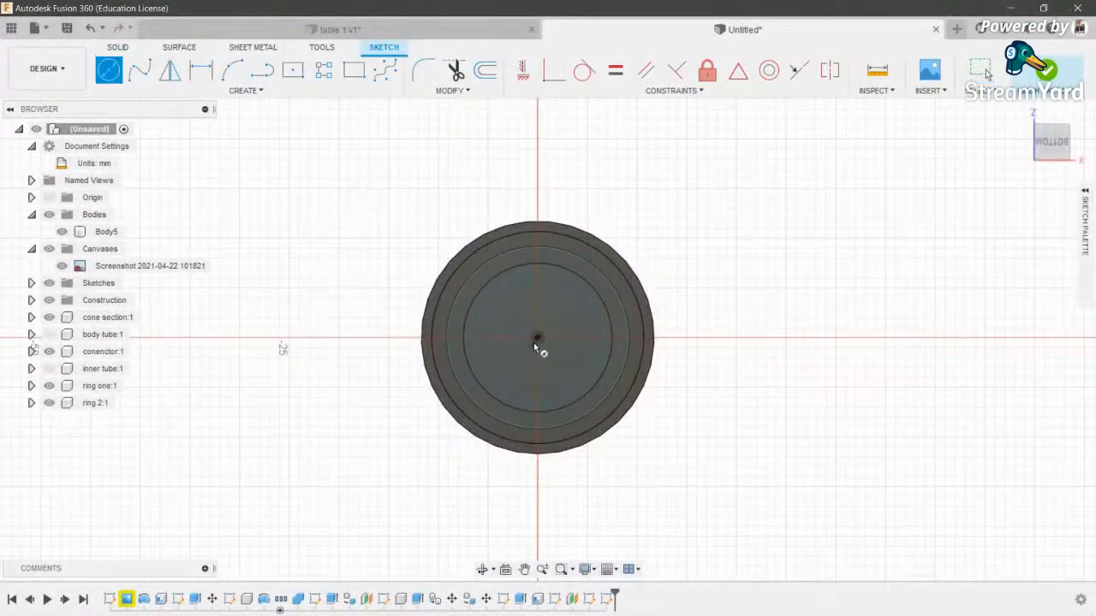
{"action": "left_click", "coordinate": [538, 337]}
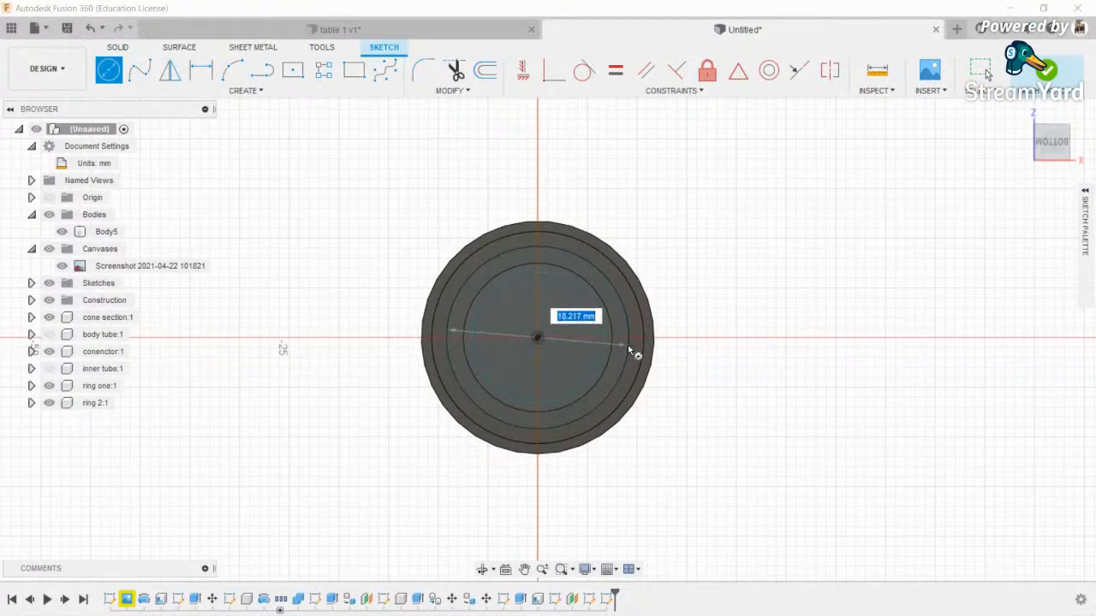
{"action": "left_click", "coordinate": [626, 344]}
{"action": "left_click", "coordinate": [1046, 71]}
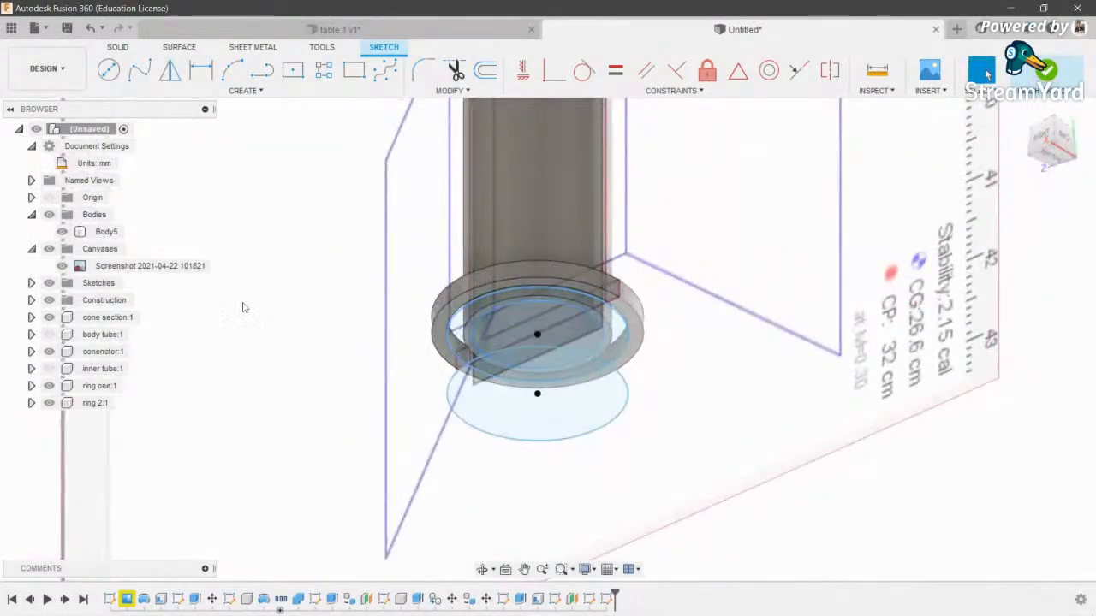
- Hide Sketch7, toggle Sketch8's visibility, and try starting a loft
{"action": "scroll", "coordinate": [519, 297], "scroll_direction": "up", "scroll_amount": 3}
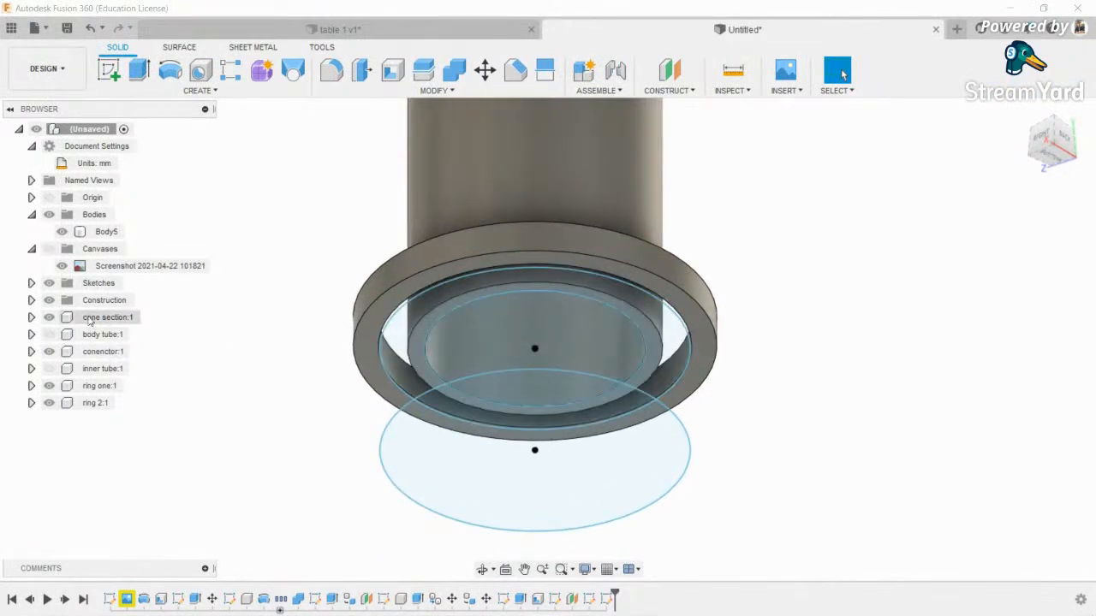
{"action": "left_click", "coordinate": [31, 283]}
{"action": "left_click", "coordinate": [61, 403]}
{"action": "left_click", "coordinate": [62, 420]}
{"action": "left_click", "coordinate": [61, 420]}
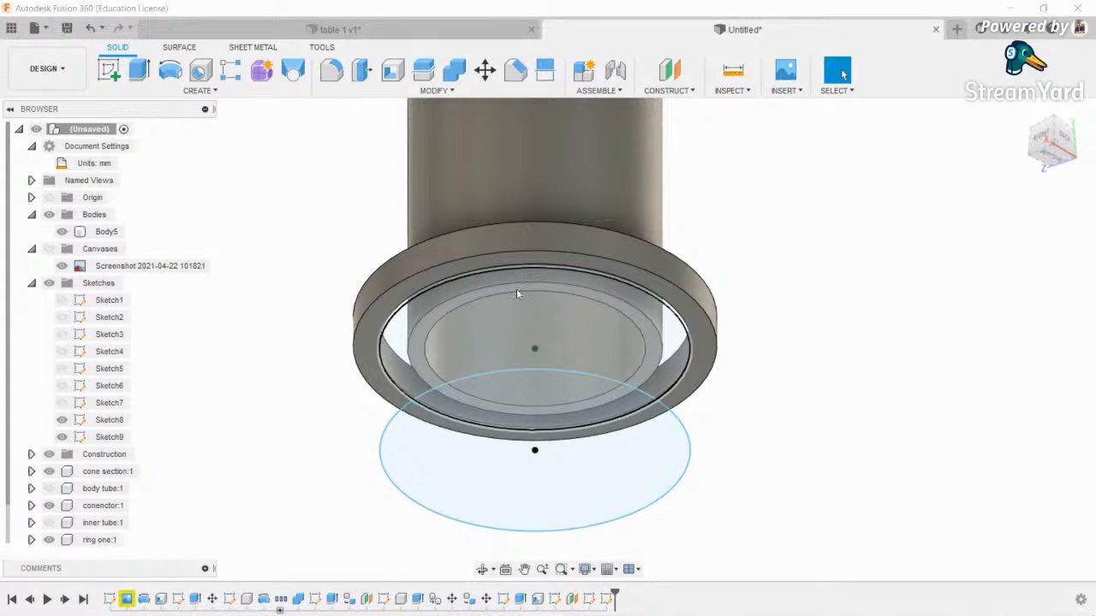
{"action": "left_click", "coordinate": [293, 70]}
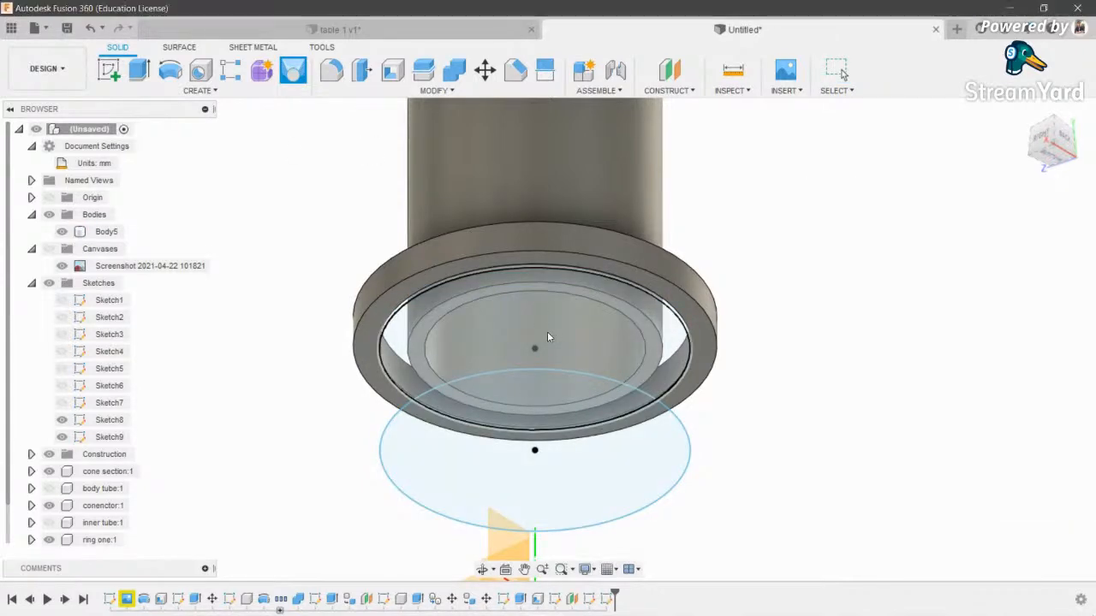
- Sketch a circle on the ring's flat face matching the inner ring edge, then show Sketch9
{"action": "left_click", "coordinate": [111, 68]}
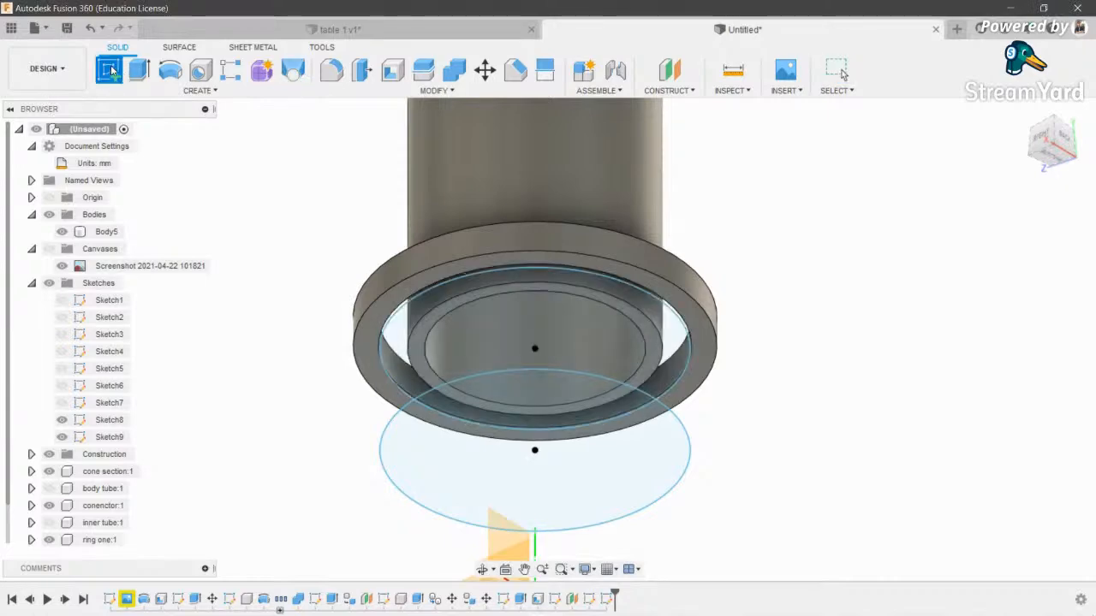
{"action": "scroll", "coordinate": [612, 295], "scroll_direction": "up", "scroll_amount": 3}
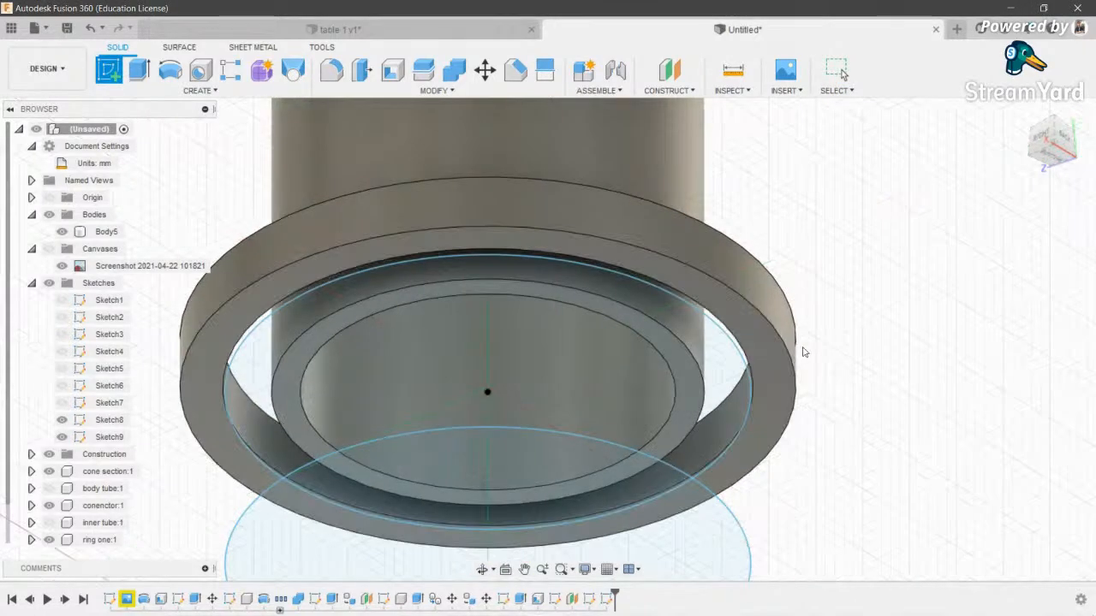
{"action": "left_click", "coordinate": [786, 354]}
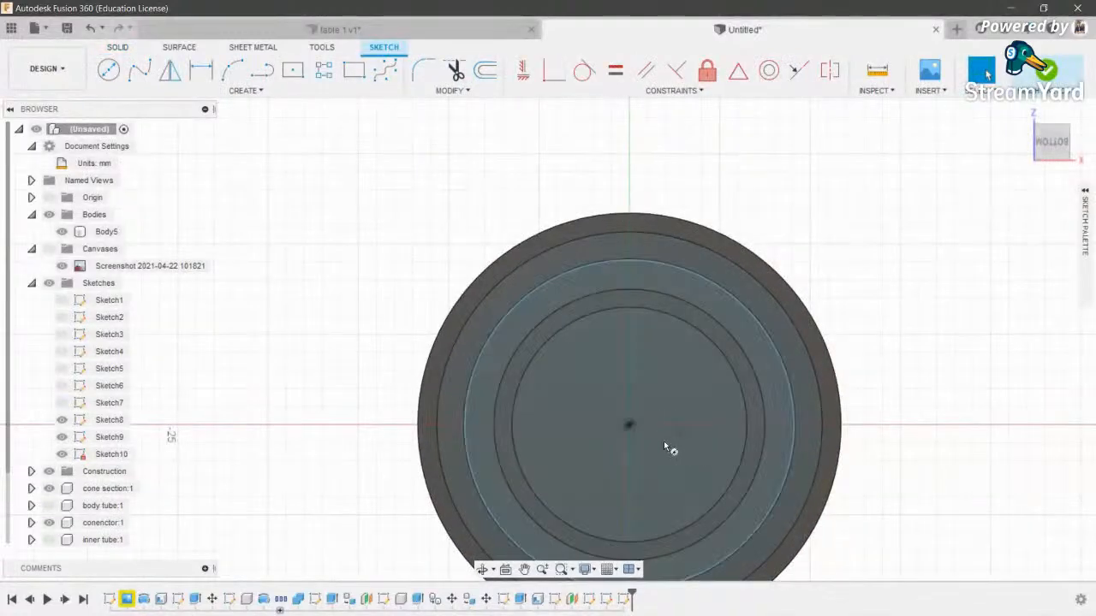
{"action": "key", "text": "c"}
{"action": "left_click", "coordinate": [630, 423]}
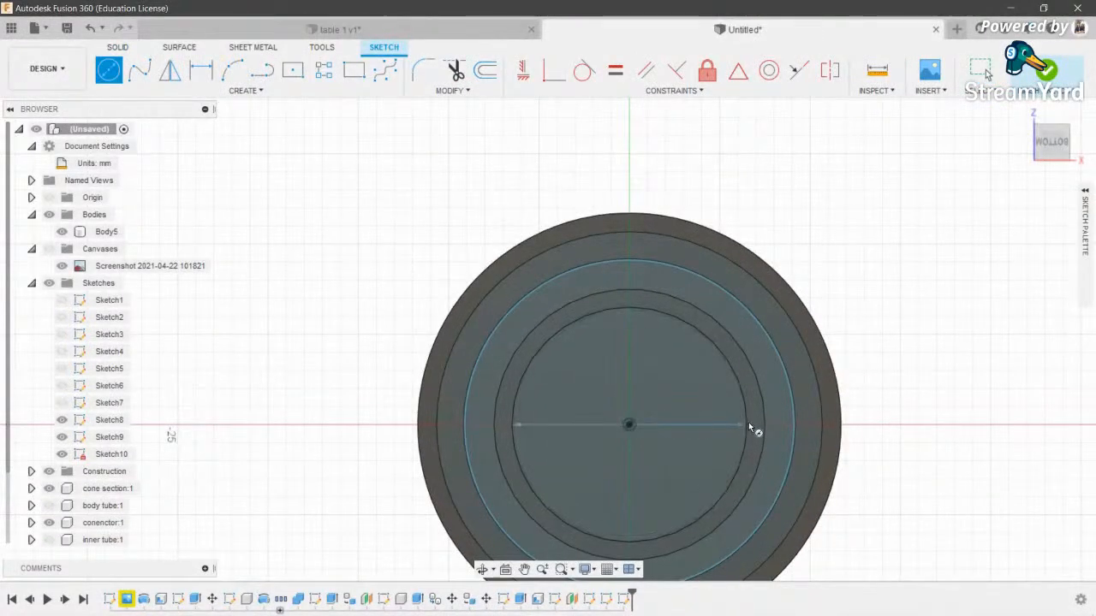
{"action": "left_click", "coordinate": [750, 424]}
{"action": "left_click", "coordinate": [1043, 70]}
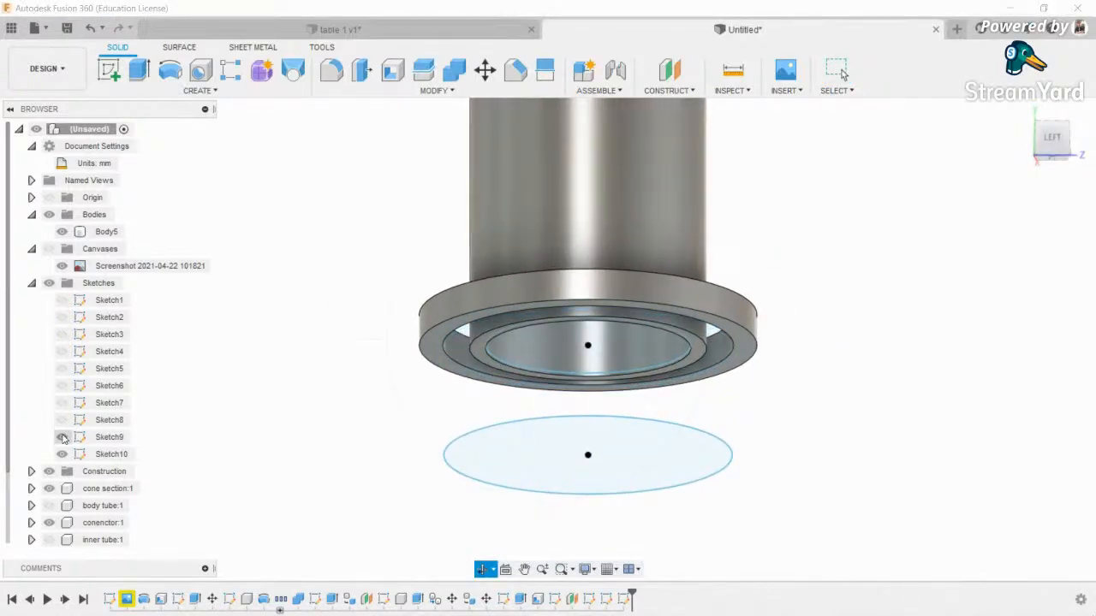
{"action": "left_click", "coordinate": [61, 436]}
{"action": "middle_click_drag", "start_coordinate": [587, 348], "coordinate": [575, 390], "text": "shift"}
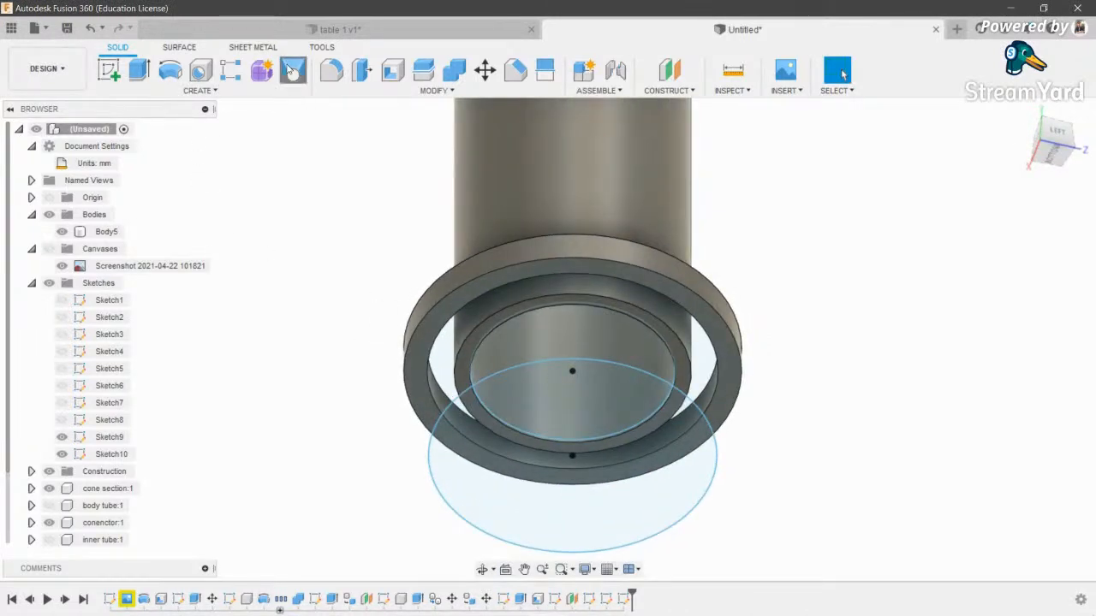
{"action": "left_click", "coordinate": [292, 72]}
- Loft the inner ring circle to the lower circle, Profile 2 set to Direction, as a new component
{"action": "left_click", "coordinate": [570, 377]}
{"action": "left_click", "coordinate": [566, 406]}
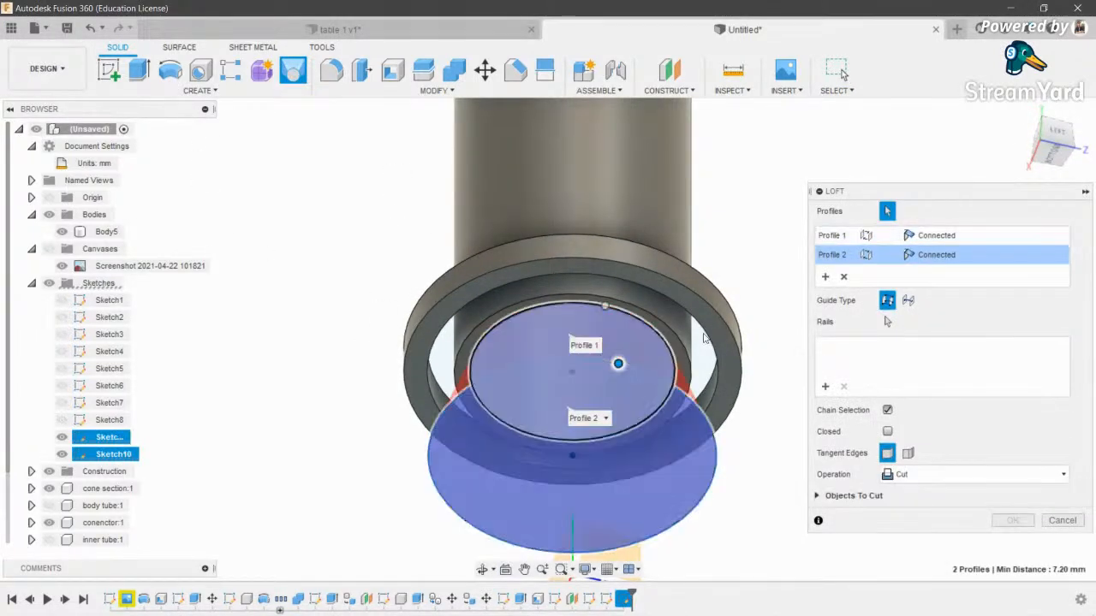
{"action": "left_click", "coordinate": [1058, 132]}
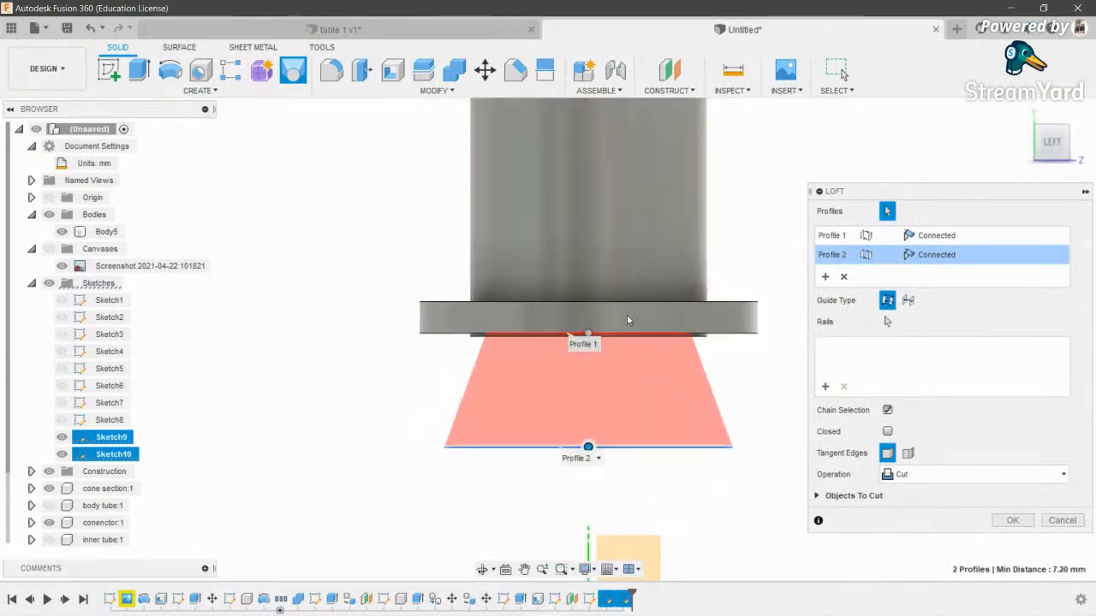
{"action": "left_click", "coordinate": [946, 255]}
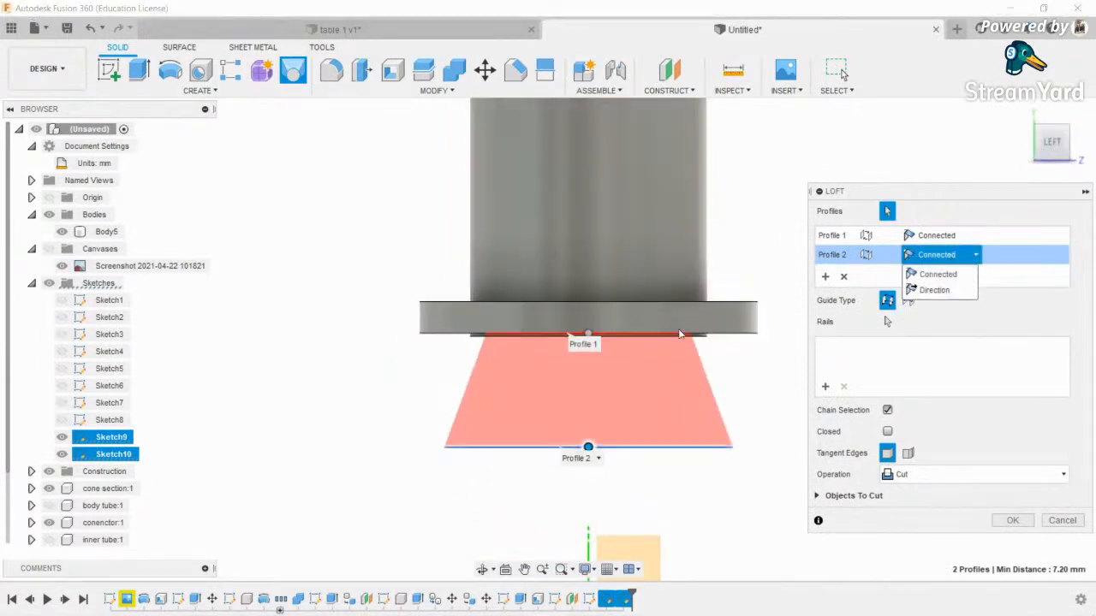
{"action": "left_click", "coordinate": [942, 290]}
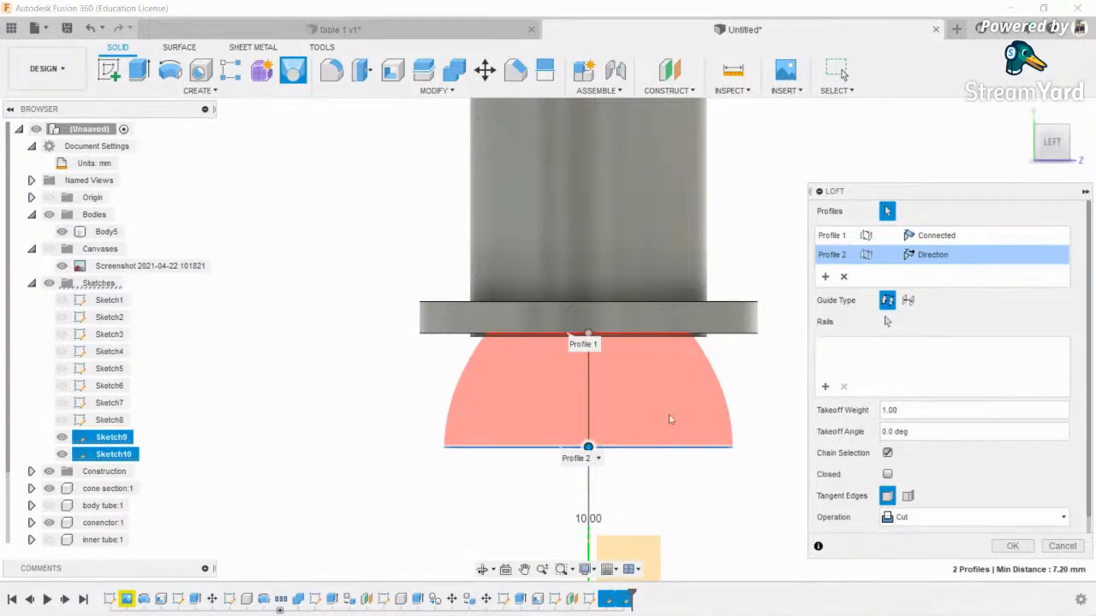
{"action": "scroll", "coordinate": [579, 433], "scroll_direction": "down", "scroll_amount": 3}
{"action": "scroll", "coordinate": [582, 436], "scroll_direction": "up", "scroll_amount": 3}
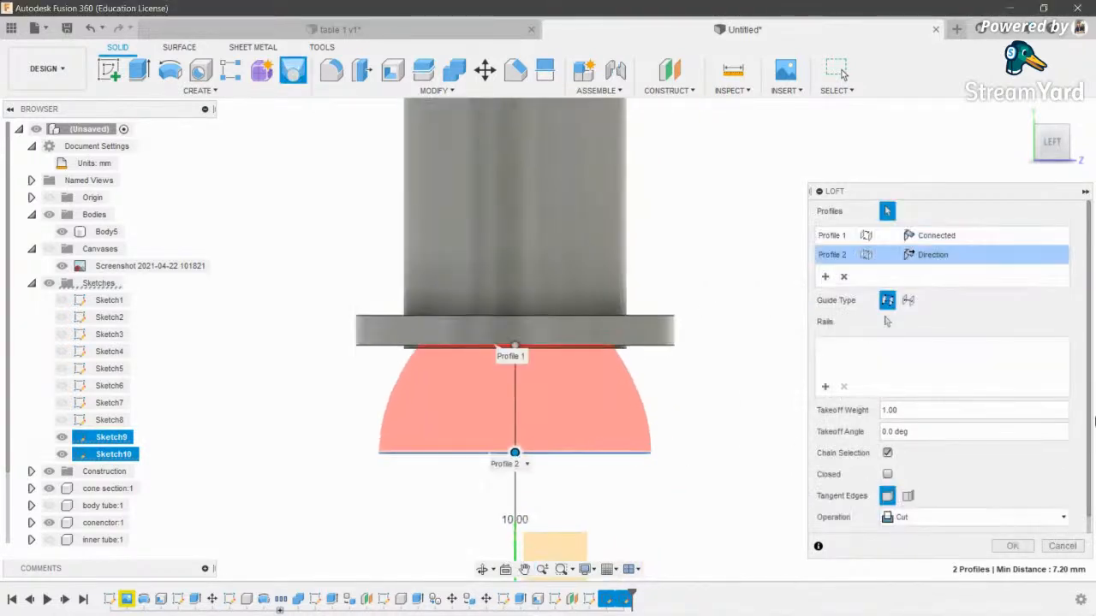
{"action": "left_click", "coordinate": [993, 517]}
{"action": "left_click", "coordinate": [976, 578]}
{"action": "left_click", "coordinate": [1011, 543]}
{"action": "scroll", "coordinate": [436, 419], "scroll_direction": "down", "scroll_amount": 3}
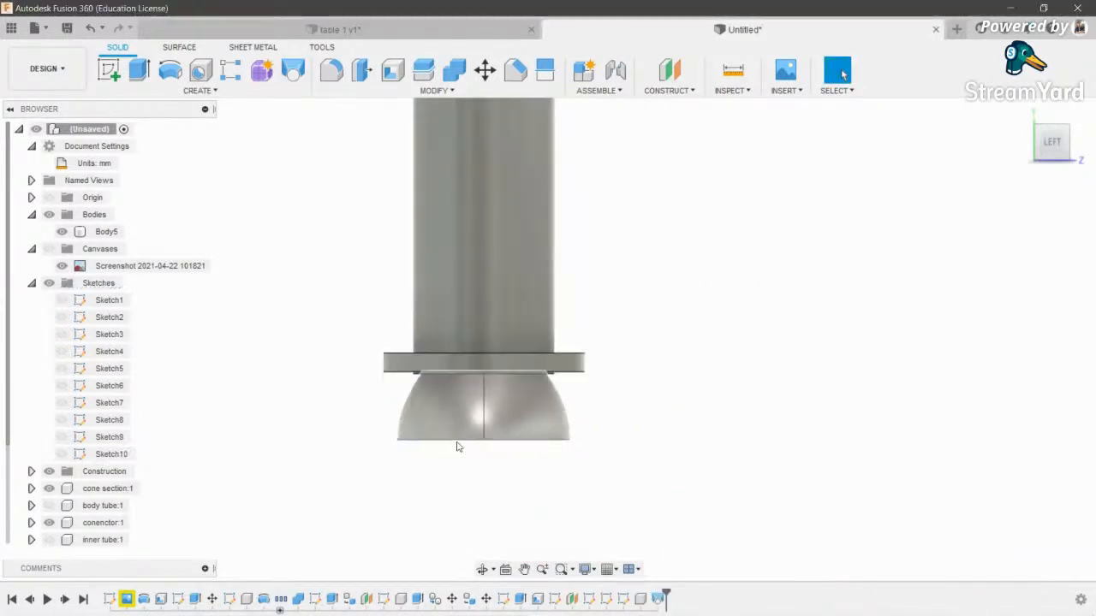
- Show body tube:1 again and orbit beneath the rocket to see the nozzle's bottom face
{"action": "left_click", "coordinate": [482, 570]}
{"action": "mouse_move", "coordinate": [485, 492]}
{"action": "left_mouse_down"}
{"action": "mouse_move", "coordinate": [492, 299]}
{"action": "mouse_move", "coordinate": [541, 392]}
{"action": "mouse_move", "coordinate": [532, 433]}
{"action": "left_mouse_up"}
{"action": "left_click", "coordinate": [49, 505]}
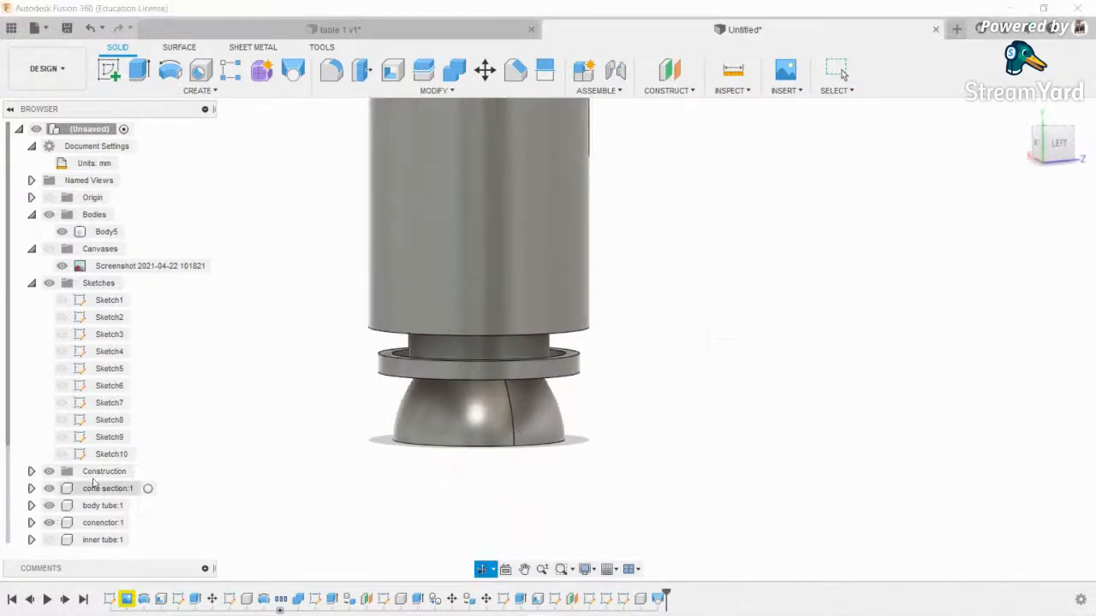
{"action": "scroll", "coordinate": [506, 344], "scroll_direction": "down", "scroll_amount": 4}
{"action": "scroll", "coordinate": [497, 352], "scroll_direction": "up", "scroll_amount": 5}
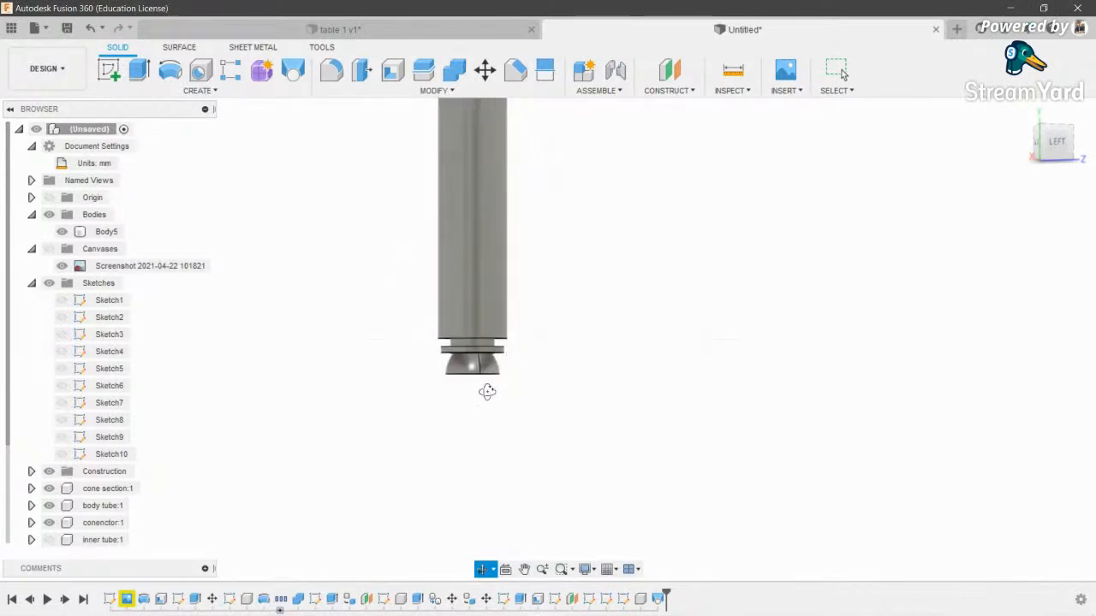
{"action": "left_click_drag", "start_coordinate": [492, 351], "coordinate": [489, 368]}
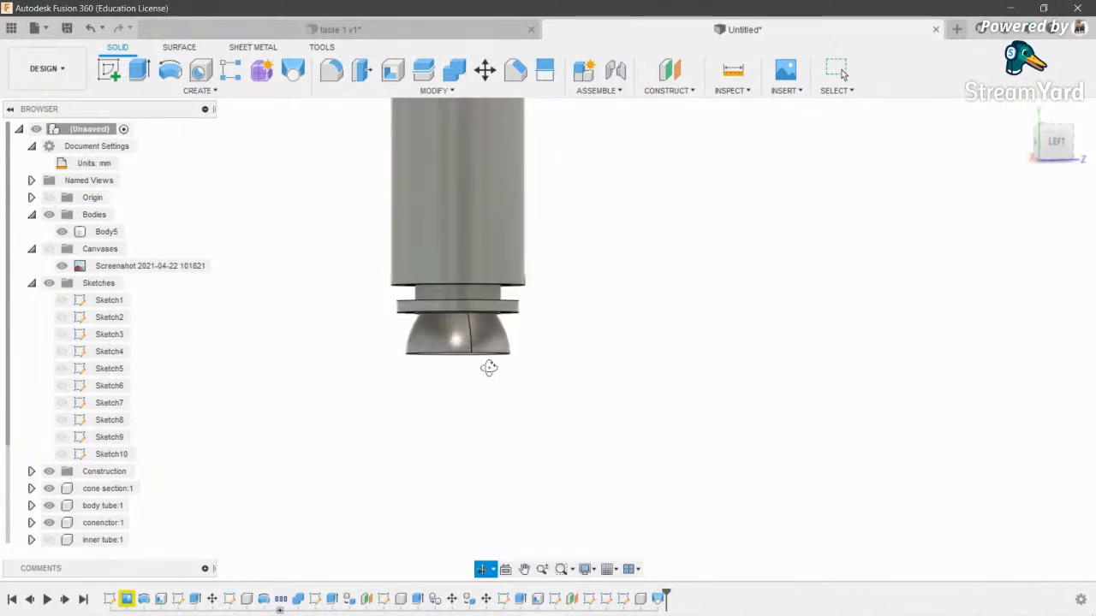
{"action": "scroll", "coordinate": [475, 323], "scroll_direction": "up", "scroll_amount": 4}
{"action": "scroll", "coordinate": [475, 325], "scroll_direction": "down", "scroll_amount": 2}
{"action": "left_click_drag", "start_coordinate": [473, 331], "coordinate": [451, 354]}
{"action": "middle_click_drag", "start_coordinate": [451, 353], "coordinate": [447, 339], "text": "shift"}
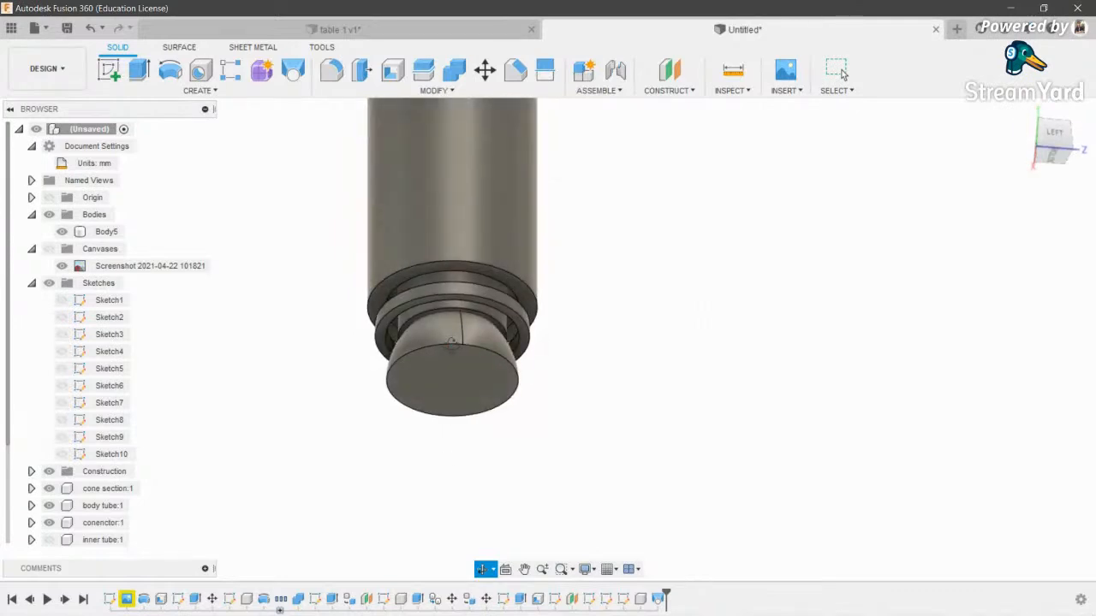
{"action": "scroll", "coordinate": [441, 347], "scroll_direction": "up", "scroll_amount": 3}
{"action": "scroll", "coordinate": [439, 349], "scroll_direction": "down", "scroll_amount": 3}
{"action": "scroll", "coordinate": [437, 349], "scroll_direction": "up", "scroll_amount": 1}
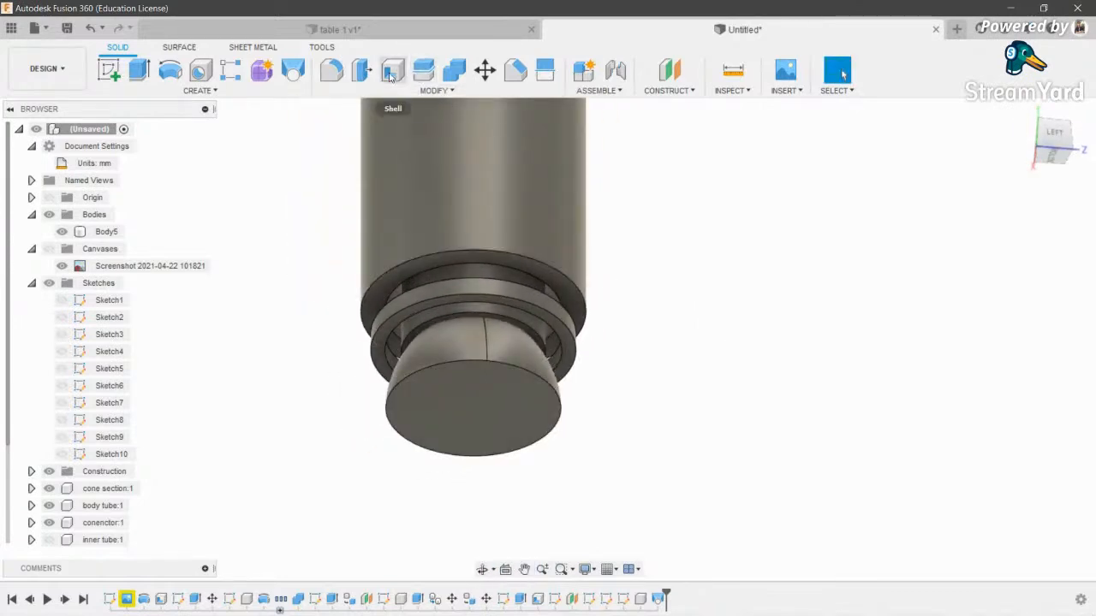
- Apply a 2 mm inside shell to the nozzle, opening its bottom face, after correcting the thickness
{"action": "left_click", "coordinate": [392, 69]}
{"action": "left_click", "coordinate": [466, 420]}
{"action": "type", "text": "5"}
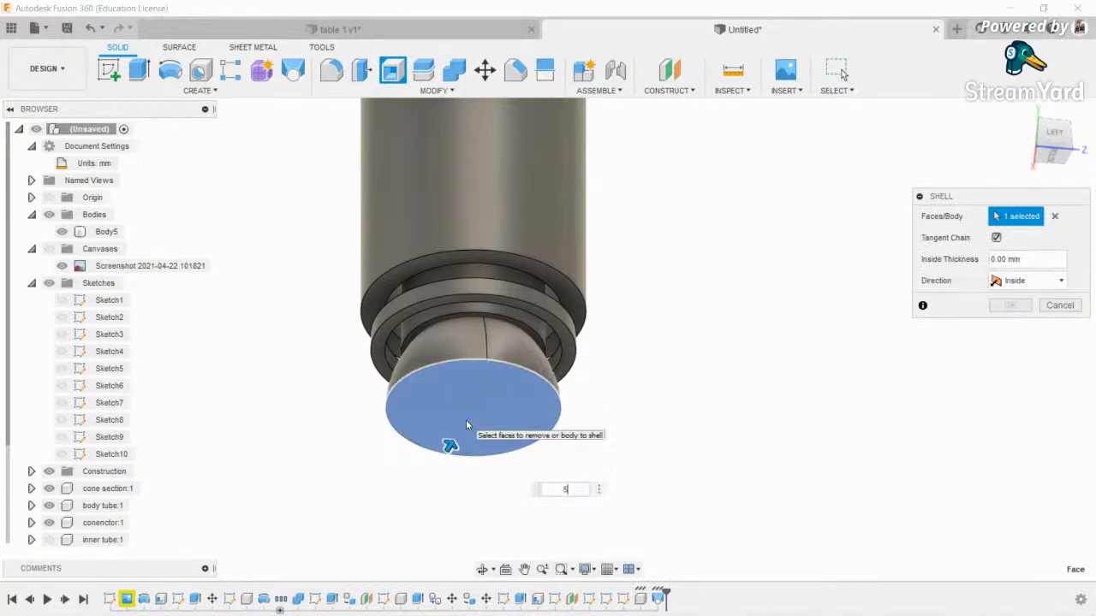
{"action": "type", "text": "6"}
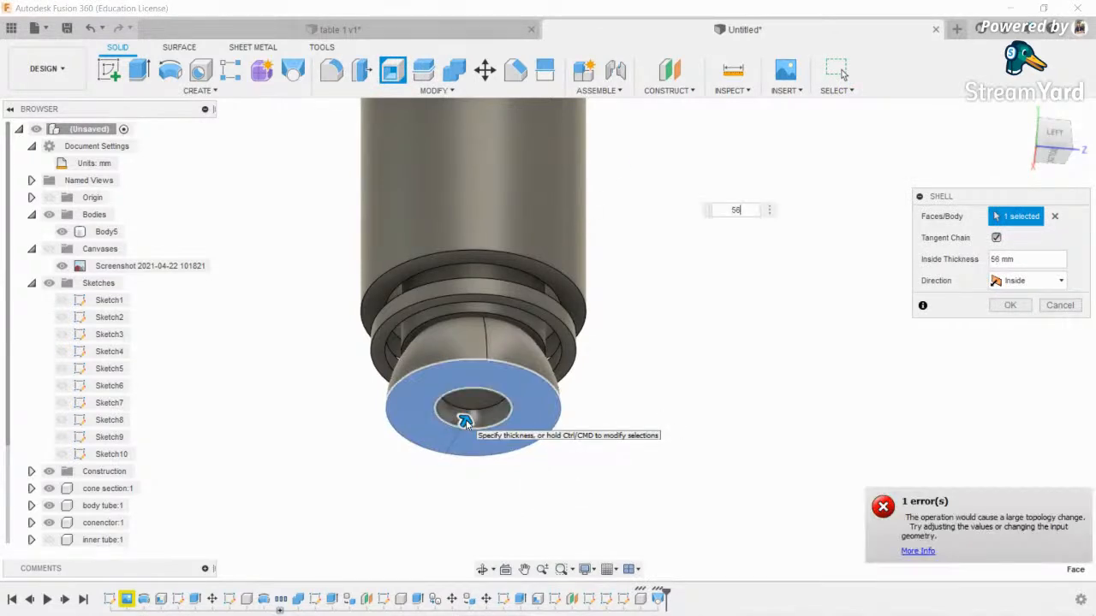
{"action": "key", "text": "BackSpace"}
{"action": "key", "text": "BackSpace"}
{"action": "type", "text": "7"}
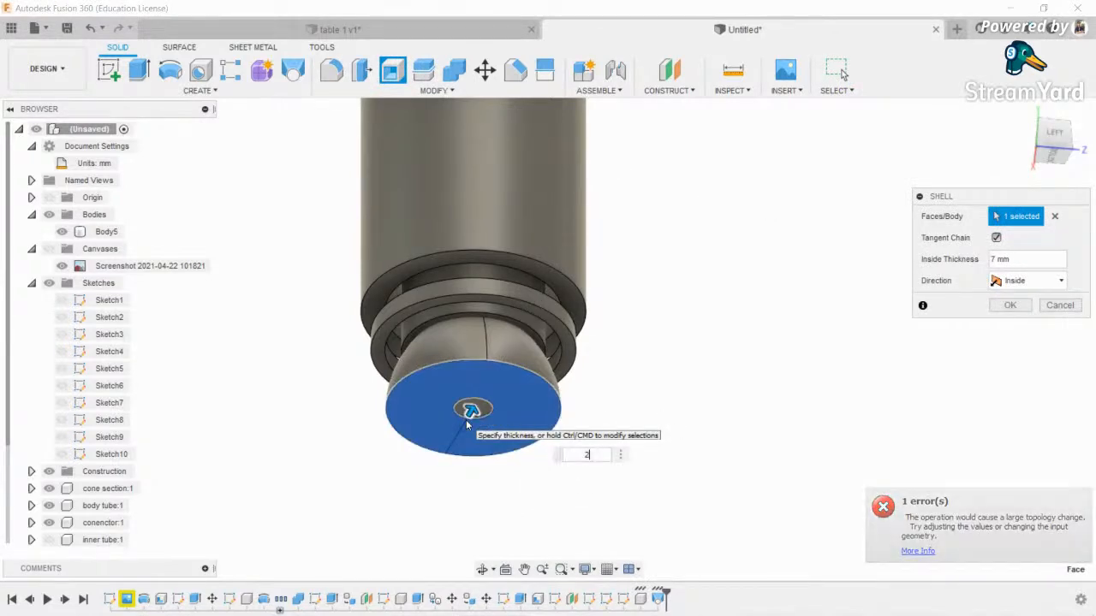
{"action": "key", "text": "BackSpace"}
{"action": "type", "text": "2"}
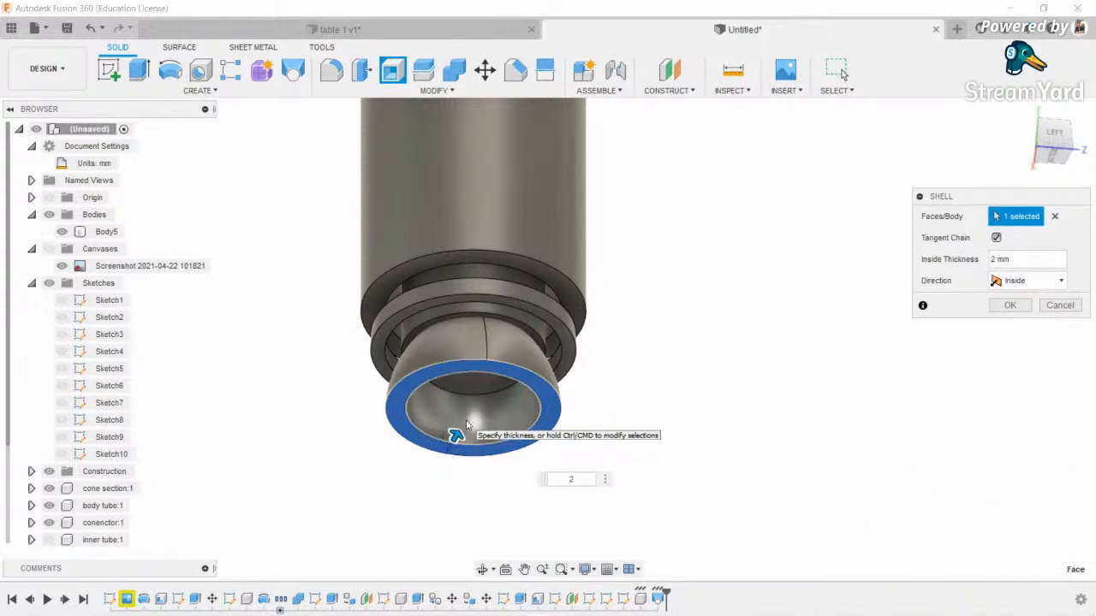
{"action": "key", "text": "Return"}
{"action": "scroll", "coordinate": [450, 421], "scroll_direction": "down", "scroll_amount": 3}
{"action": "scroll", "coordinate": [529, 471], "scroll_direction": "down", "scroll_amount": 3}
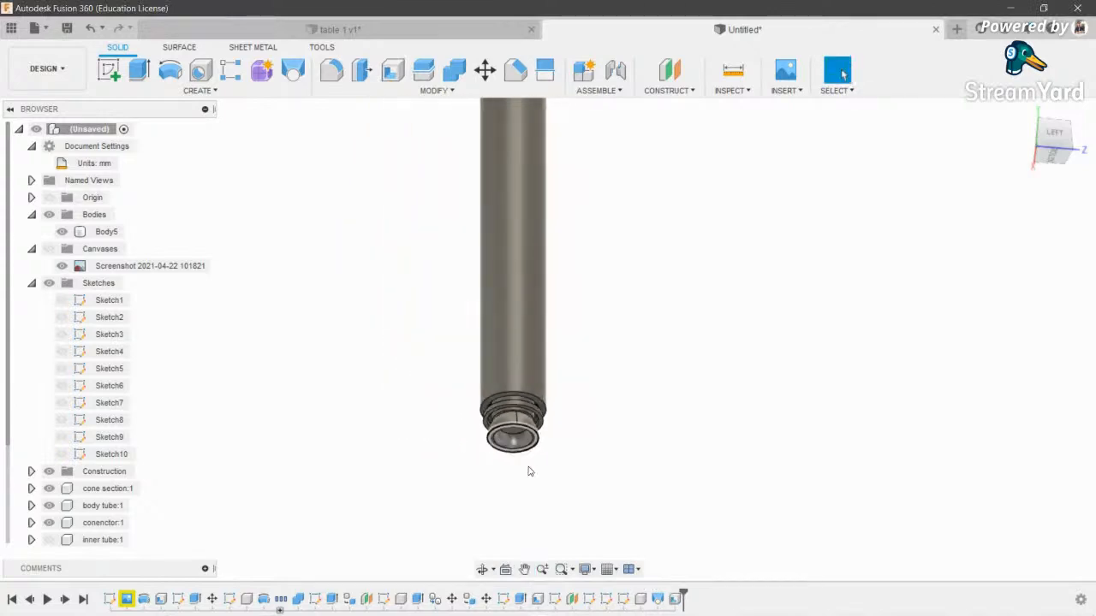
{"action": "left_click", "coordinate": [482, 569]}
- Collapse the Sketches folder and bring the rocket's lower end into view
{"action": "left_click_drag", "start_coordinate": [486, 385], "coordinate": [486, 347]}
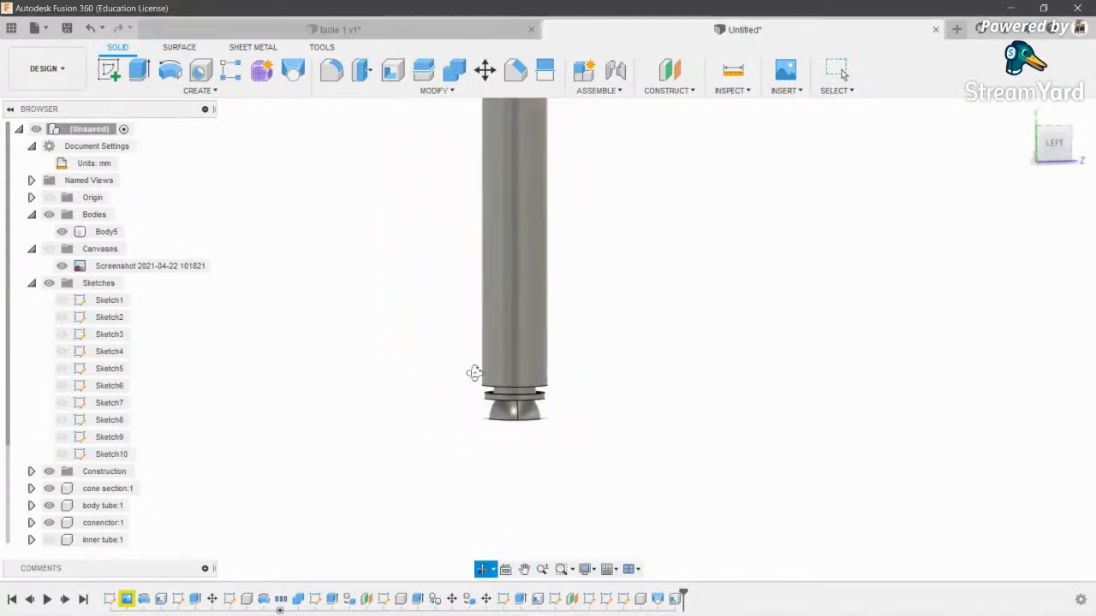
{"action": "left_click", "coordinate": [32, 284]}
{"action": "key", "text": "Escape"}
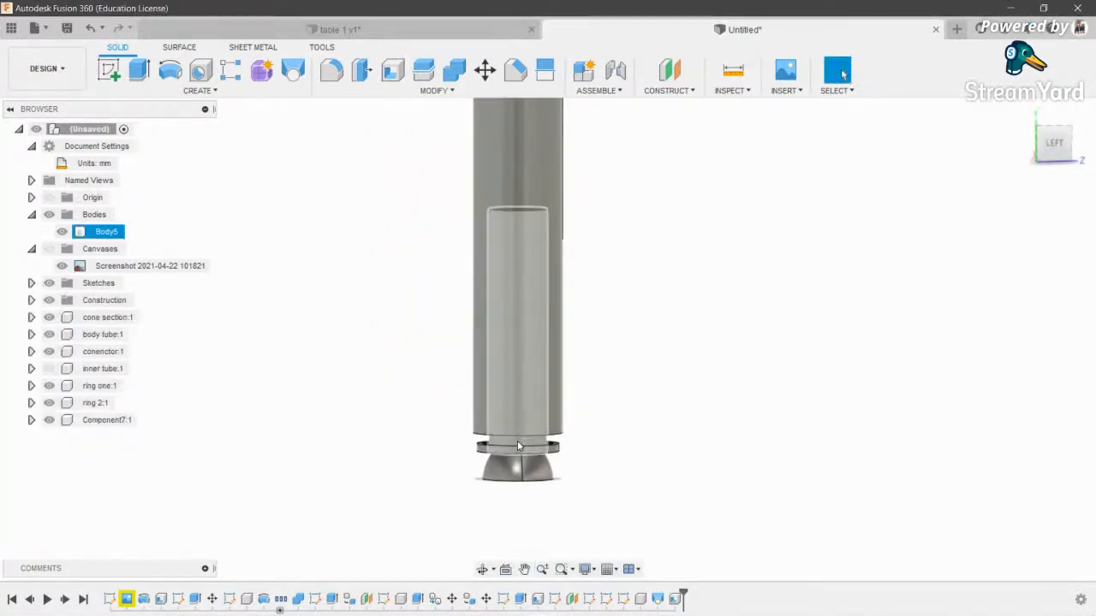
{"action": "scroll", "coordinate": [674, 476], "scroll_direction": "down", "scroll_amount": 2}
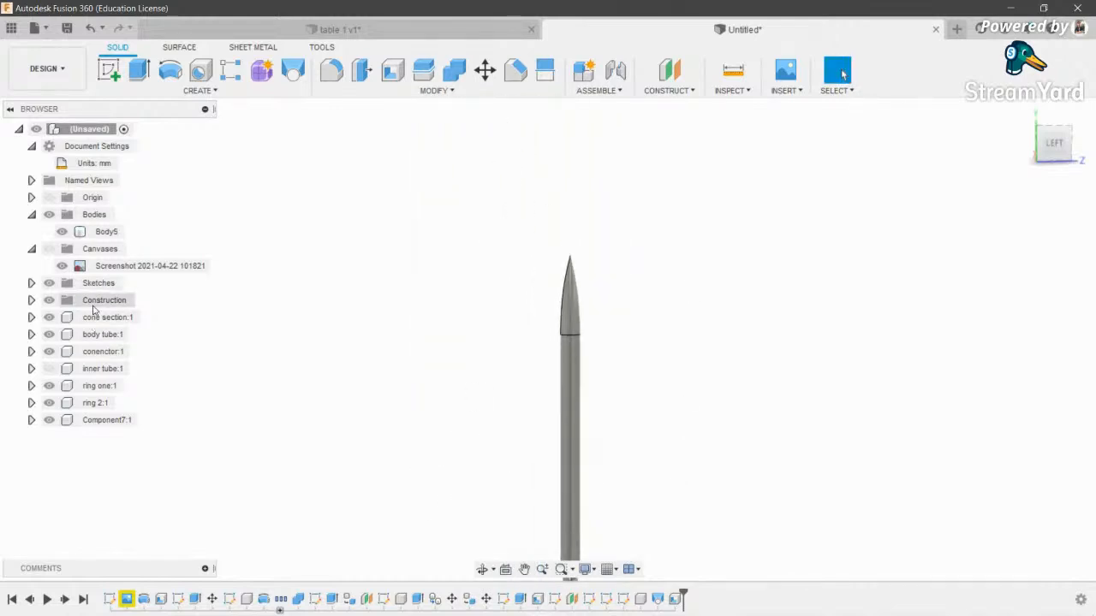
{"action": "middle_click_drag", "start_coordinate": [275, 378], "coordinate": [282, 226]}
{"action": "scroll", "coordinate": [556, 359], "scroll_direction": "up", "scroll_amount": 6}
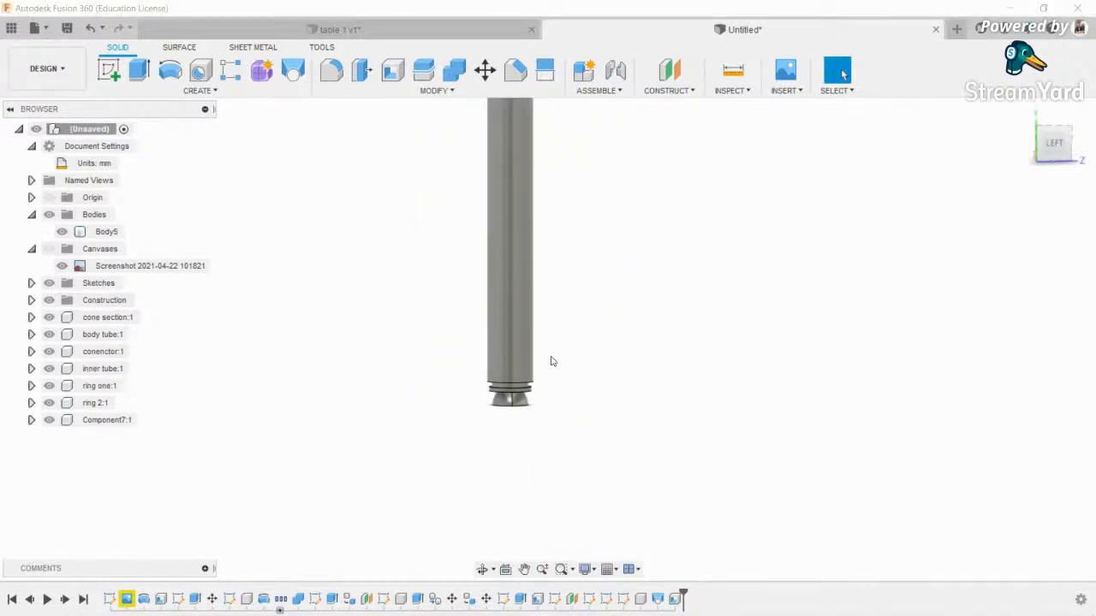
{"action": "scroll", "coordinate": [489, 386], "scroll_direction": "down", "scroll_amount": 2}
- Orbit and pan so the rocket's full length sits centred in a level back view
{"action": "left_click", "coordinate": [479, 570]}
{"action": "left_click_drag", "start_coordinate": [616, 282], "coordinate": [627, 331]}
{"action": "scroll", "coordinate": [626, 331], "scroll_direction": "down", "scroll_amount": 3}
{"action": "middle_click_drag", "start_coordinate": [576, 321], "coordinate": [529, 453]}
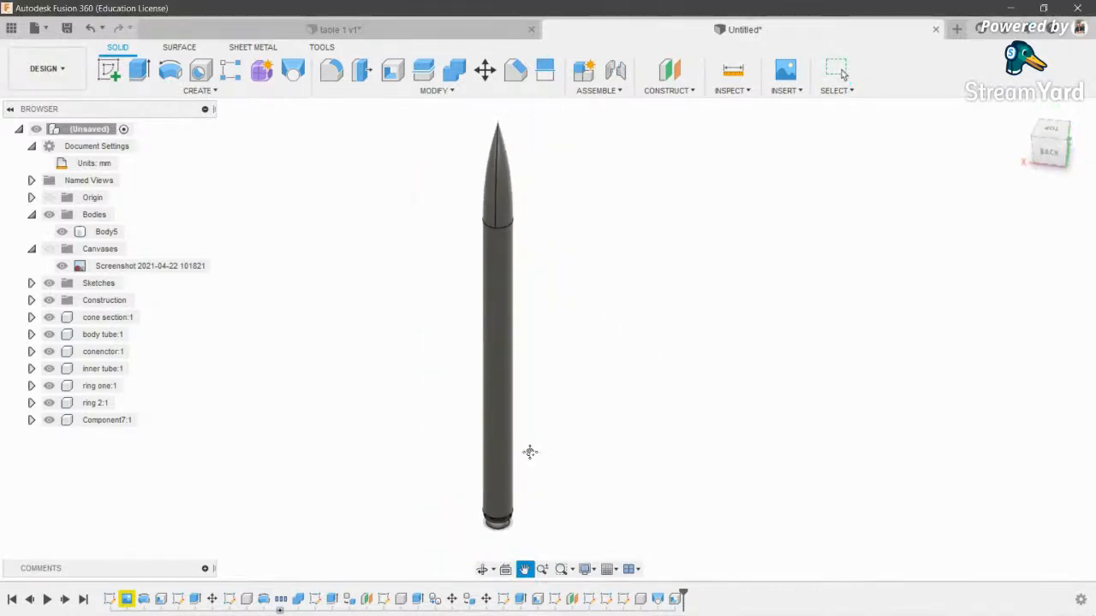
{"action": "scroll", "coordinate": [539, 355], "scroll_direction": "up", "scroll_amount": 1}
{"action": "middle_click_drag", "start_coordinate": [527, 342], "coordinate": [484, 296]}
{"action": "scroll", "coordinate": [485, 297], "scroll_direction": "up", "scroll_amount": 1}
{"action": "left_click_drag", "start_coordinate": [1059, 149], "coordinate": [1050, 128]}
{"action": "middle_click_drag", "start_coordinate": [624, 394], "coordinate": [675, 421]}
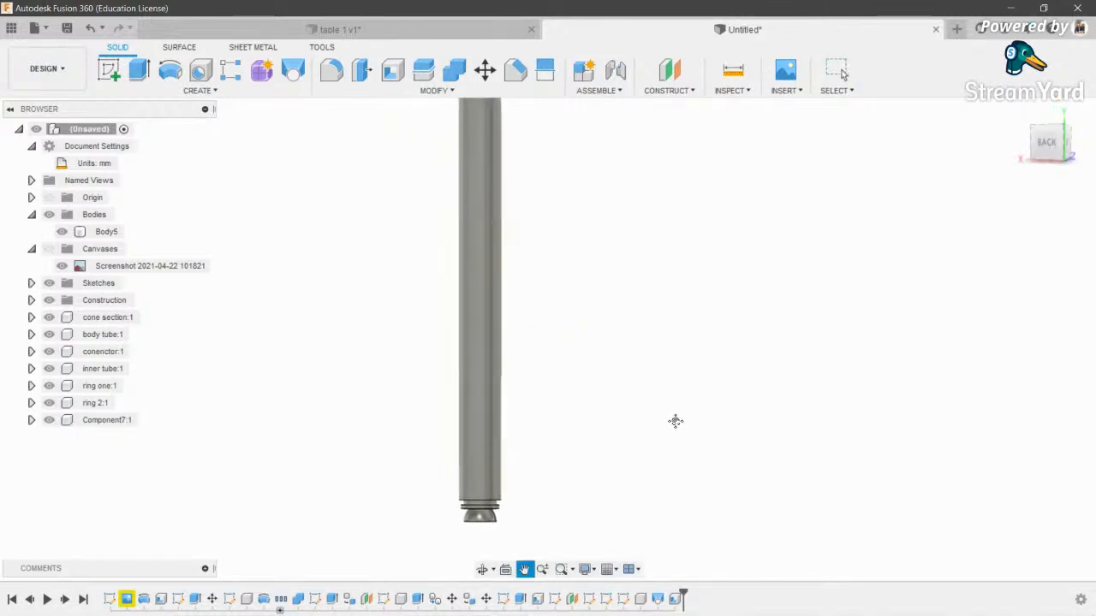
- Start a new sketch, square the view with ViewCube BACK then RIGHT, and pick the side plane
{"action": "left_click", "coordinate": [112, 77]}
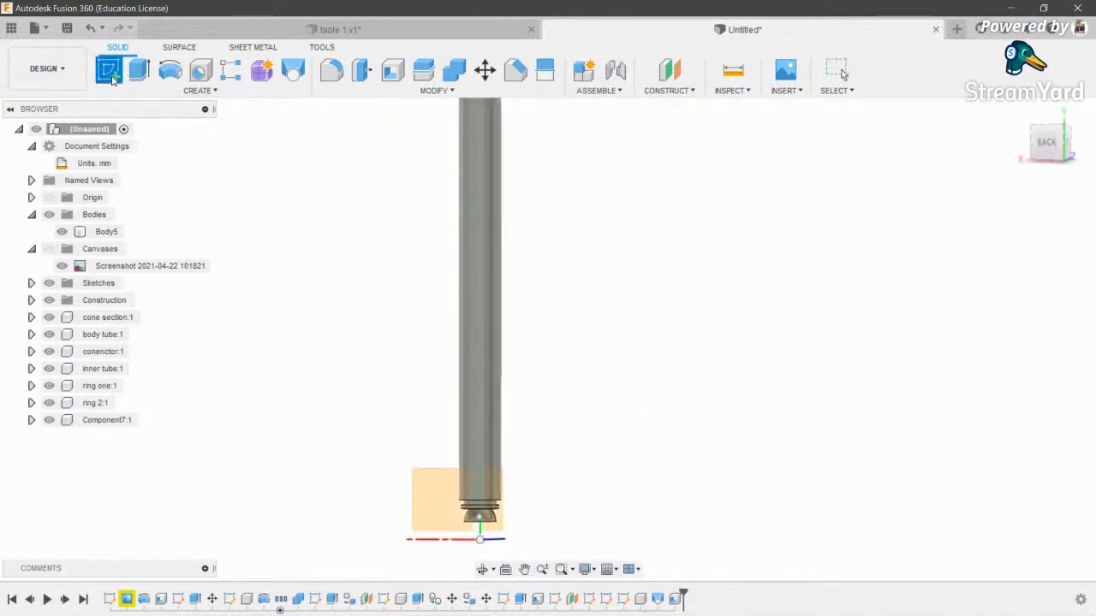
{"action": "scroll", "coordinate": [519, 370], "scroll_direction": "down", "scroll_amount": 2}
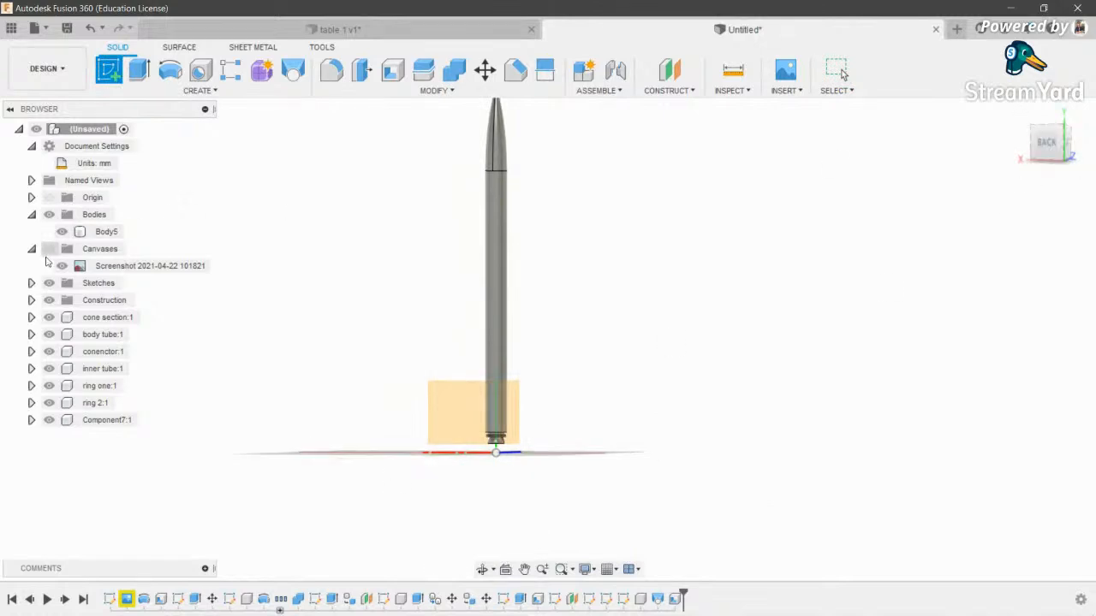
{"action": "left_click", "coordinate": [1049, 146]}
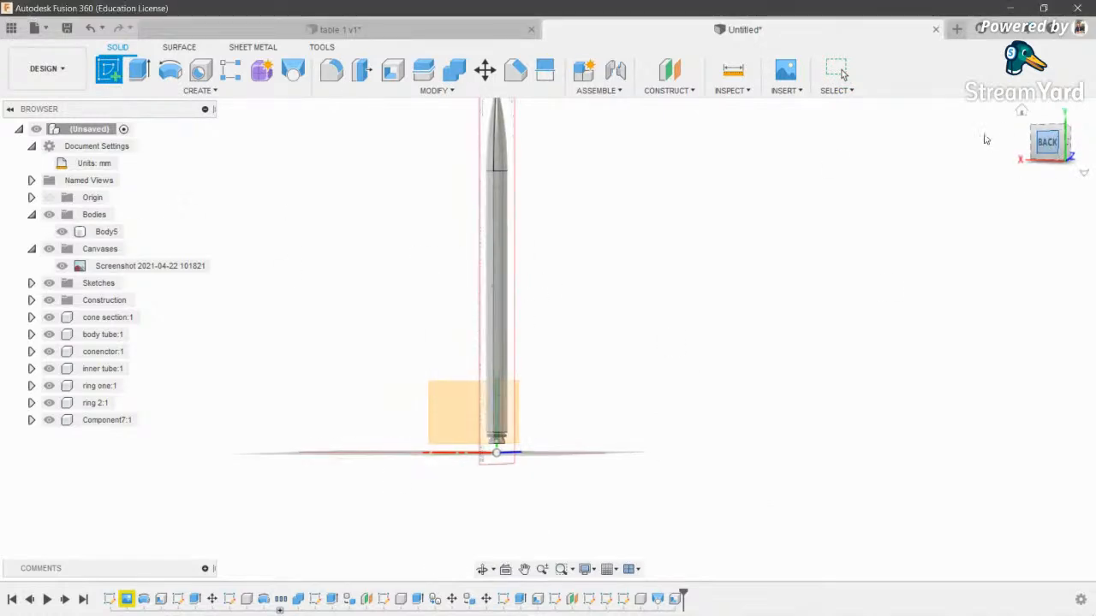
{"action": "left_click", "coordinate": [1067, 144]}
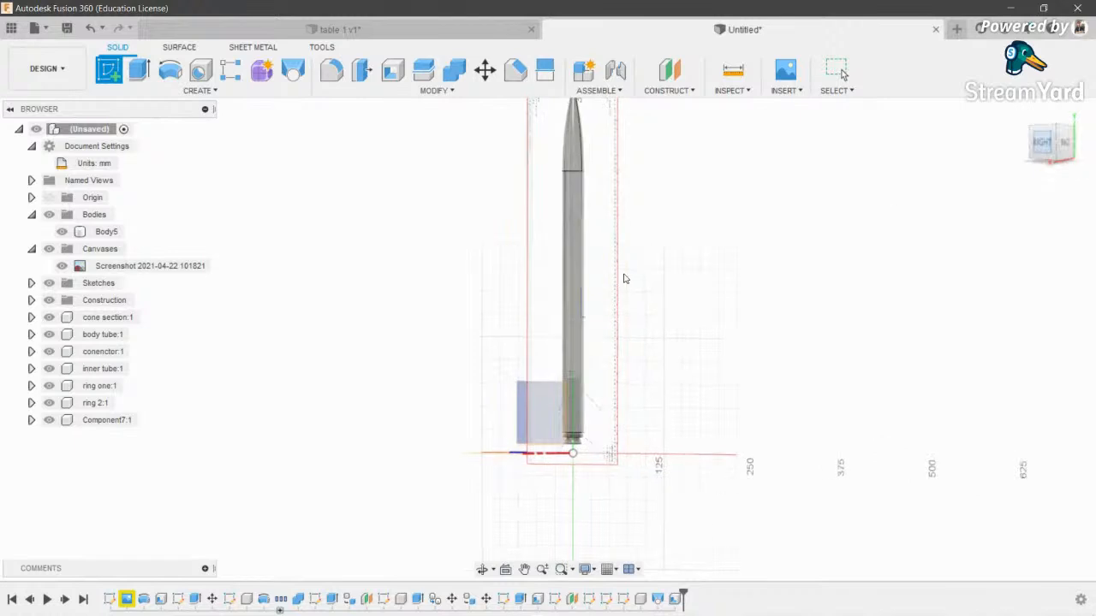
{"action": "left_click", "coordinate": [566, 431]}
- Begin the fin outline with a Line from its outer top corner down the tip edge
{"action": "mouse_move", "coordinate": [675, 315]}
{"action": "middle_mouse_down"}
{"action": "mouse_move", "coordinate": [671, 340]}
{"action": "mouse_move", "coordinate": [685, 372]}
{"action": "middle_mouse_up"}
{"action": "scroll", "coordinate": [675, 403], "scroll_direction": "up", "scroll_amount": 5}
{"action": "scroll", "coordinate": [697, 400], "scroll_direction": "up", "scroll_amount": 2}
{"action": "key", "text": "l"}
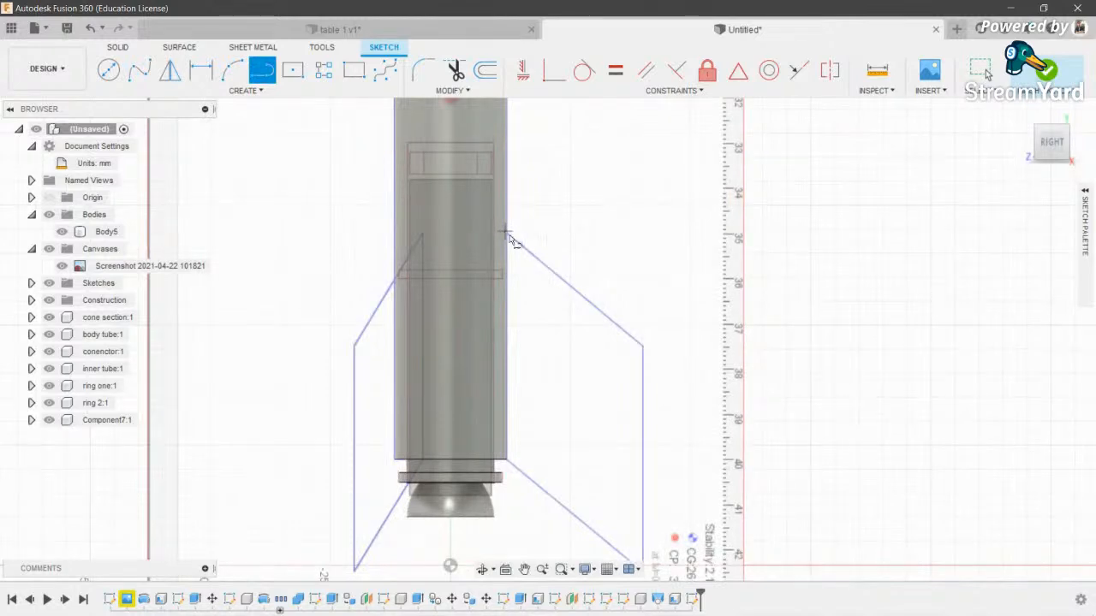
{"action": "left_click", "coordinate": [642, 343]}
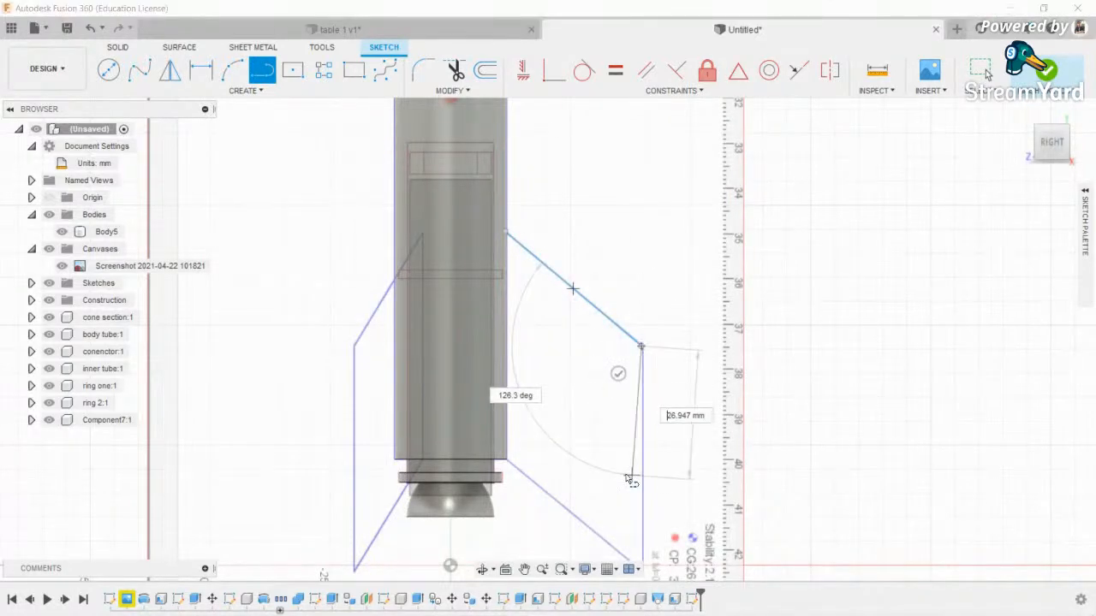
{"action": "middle_click_drag", "start_coordinate": [631, 477], "coordinate": [666, 409]}
{"action": "scroll", "coordinate": [690, 476], "scroll_direction": "up", "scroll_amount": 2}
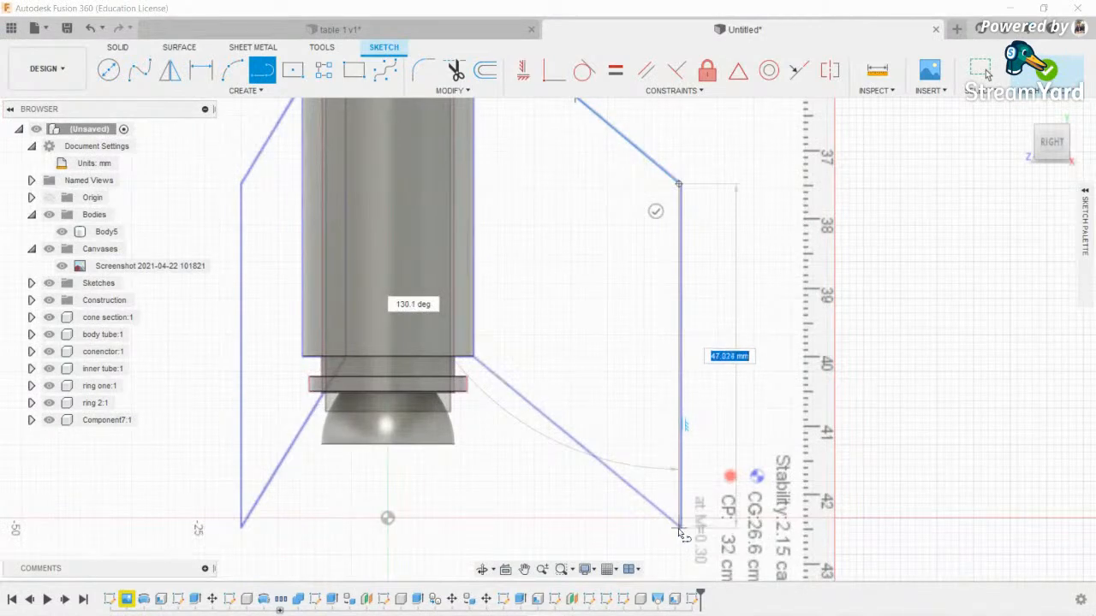
{"action": "left_click", "coordinate": [680, 531]}
- Draw the trailing edge back and close the fin outline at the body tube
{"action": "left_click", "coordinate": [470, 353]}
{"action": "scroll", "coordinate": [479, 230], "scroll_direction": "down", "scroll_amount": 2}
{"action": "middle_click_drag", "start_coordinate": [491, 154], "coordinate": [502, 264]}
{"action": "scroll", "coordinate": [476, 169], "scroll_direction": "up", "scroll_amount": 6}
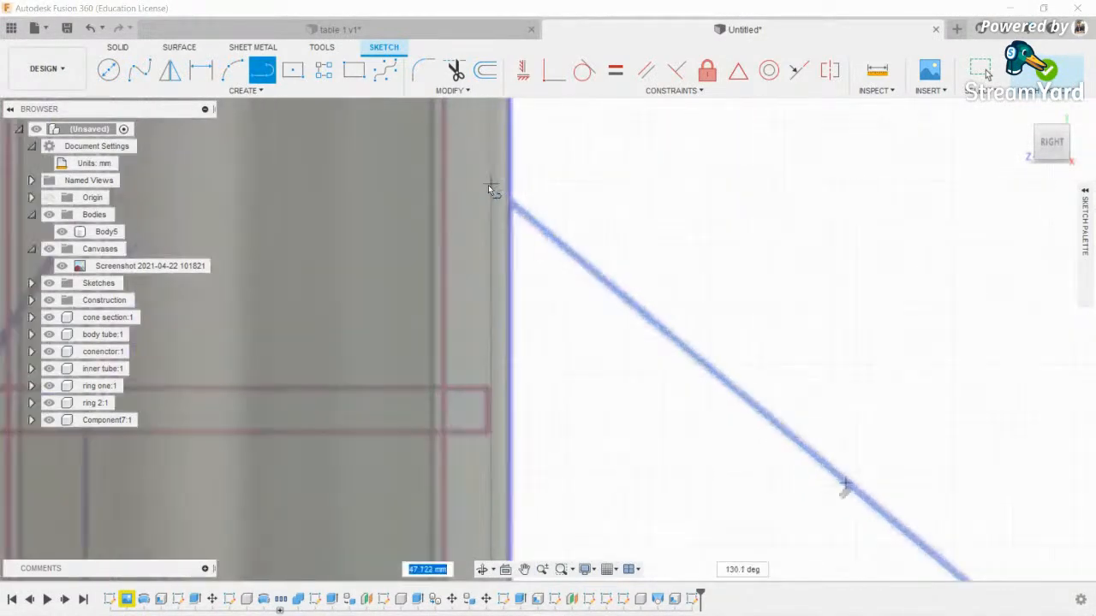
{"action": "left_click", "coordinate": [499, 187]}
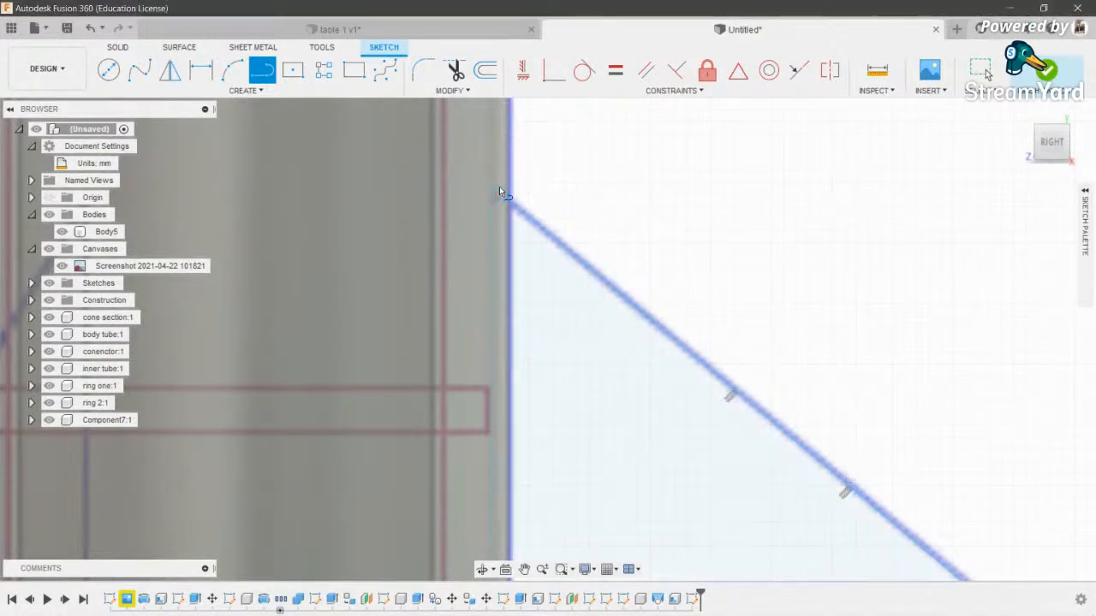
{"action": "scroll", "coordinate": [499, 187], "scroll_direction": "down", "scroll_amount": 4}
{"action": "scroll", "coordinate": [300, 251], "scroll_direction": "down", "scroll_amount": 4}
{"action": "middle_click_drag", "start_coordinate": [484, 330], "coordinate": [491, 329]}
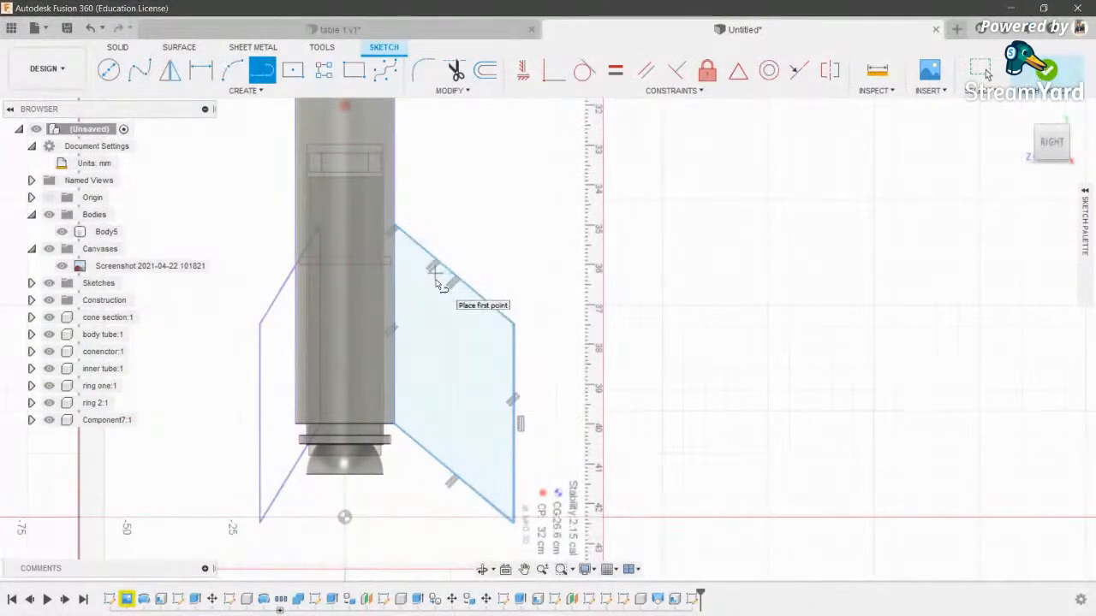
{"action": "middle_click_drag", "start_coordinate": [578, 295], "coordinate": [605, 293]}
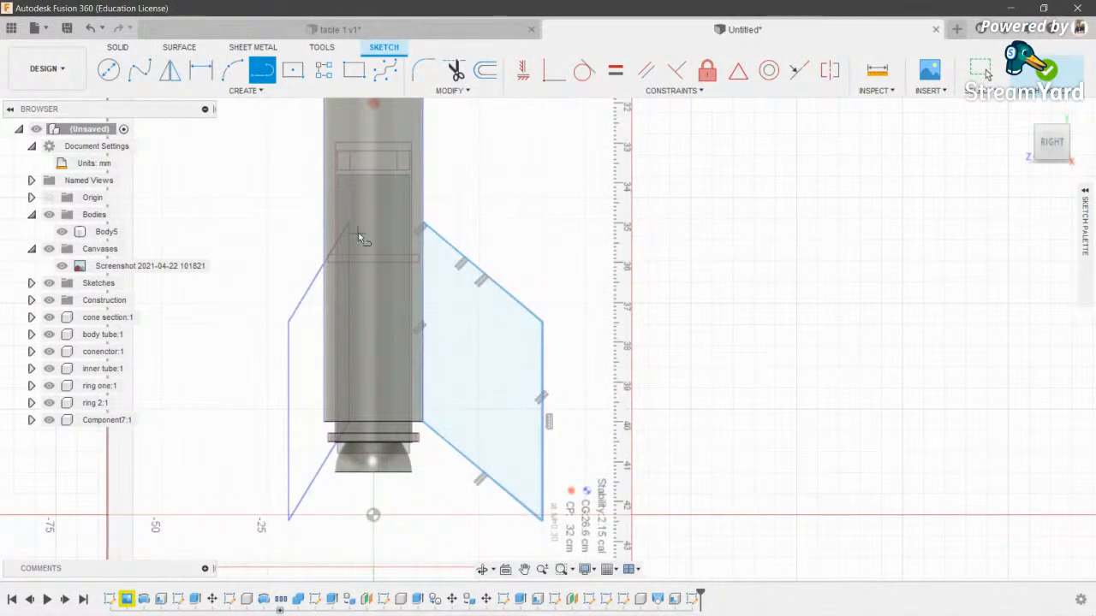
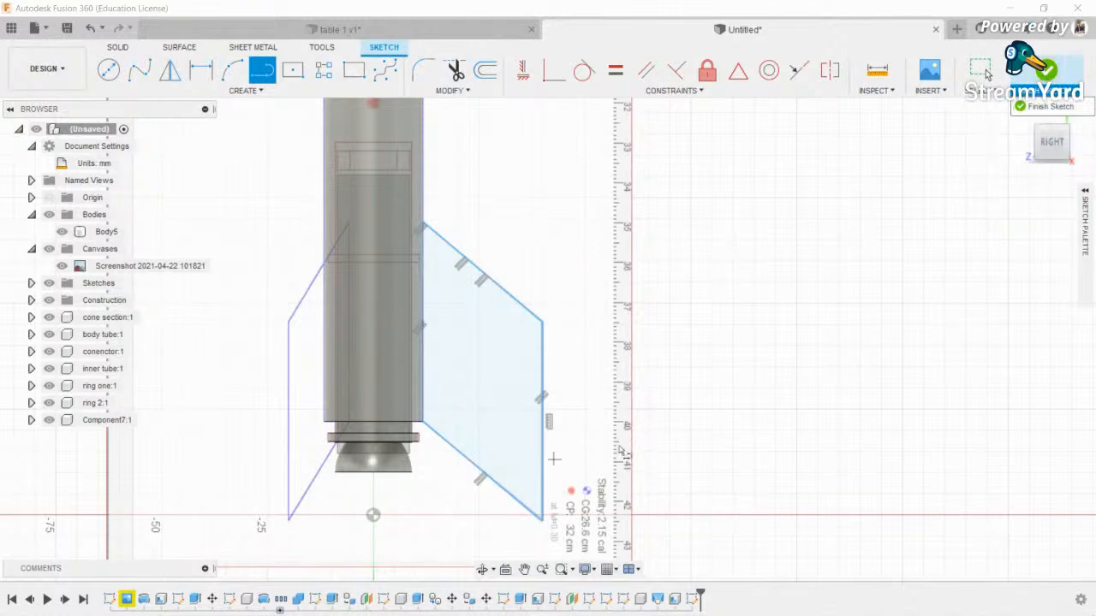
- Finish the fin sketch and select the fin profile for extrusion
{"action": "left_click", "coordinate": [1046, 74]}
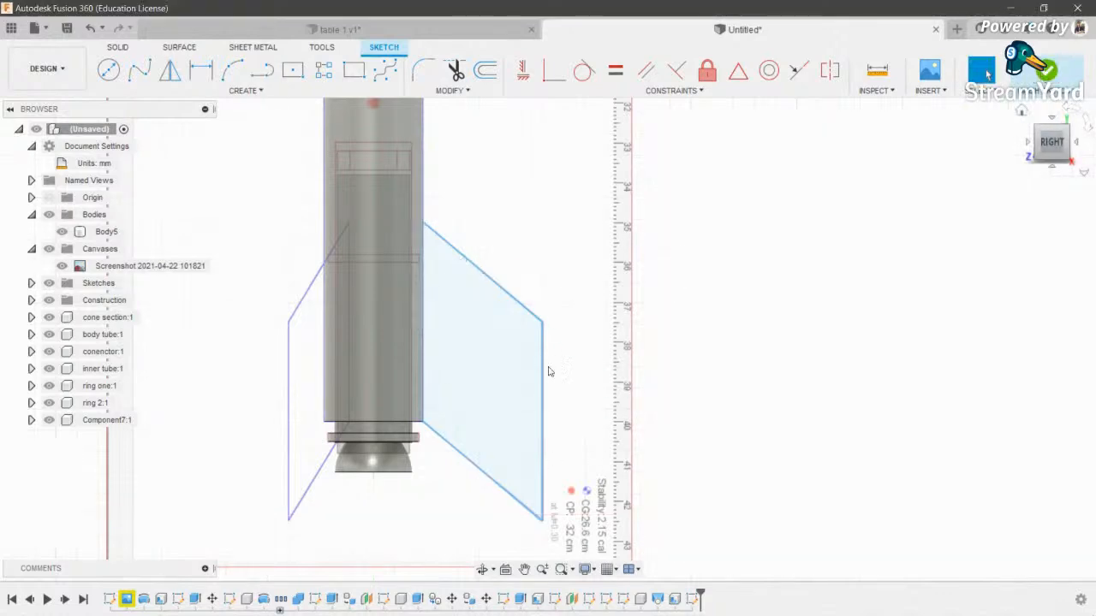
{"action": "left_click", "coordinate": [487, 387]}
- Try a two-sided 2 mm extrusion of the fin, then cancel it
{"action": "key", "text": "e"}
{"action": "left_click", "coordinate": [1063, 125]}
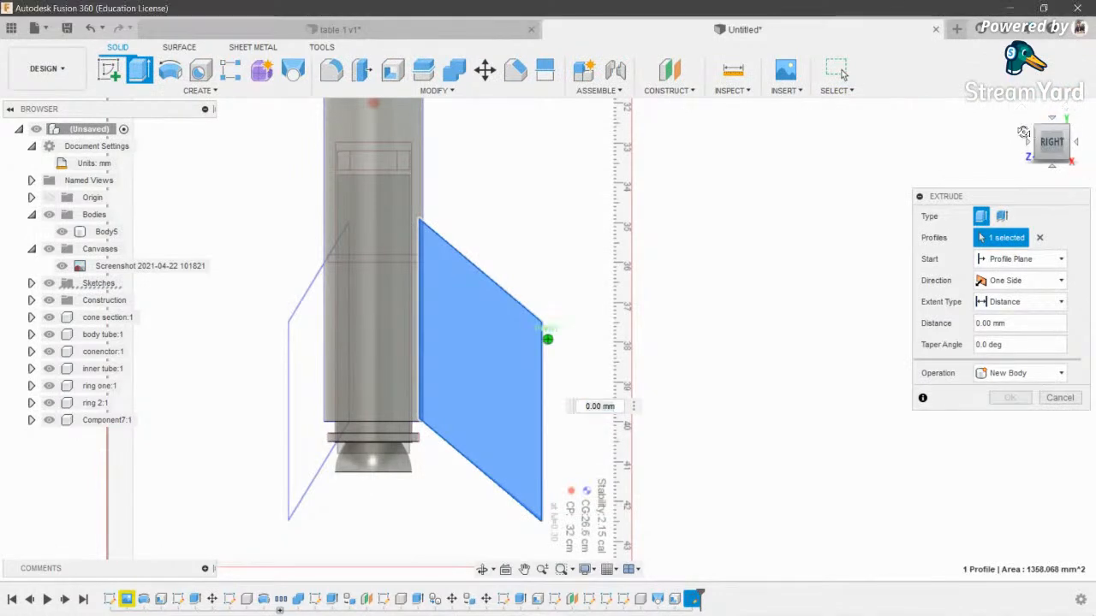
{"action": "left_click", "coordinate": [1066, 145]}
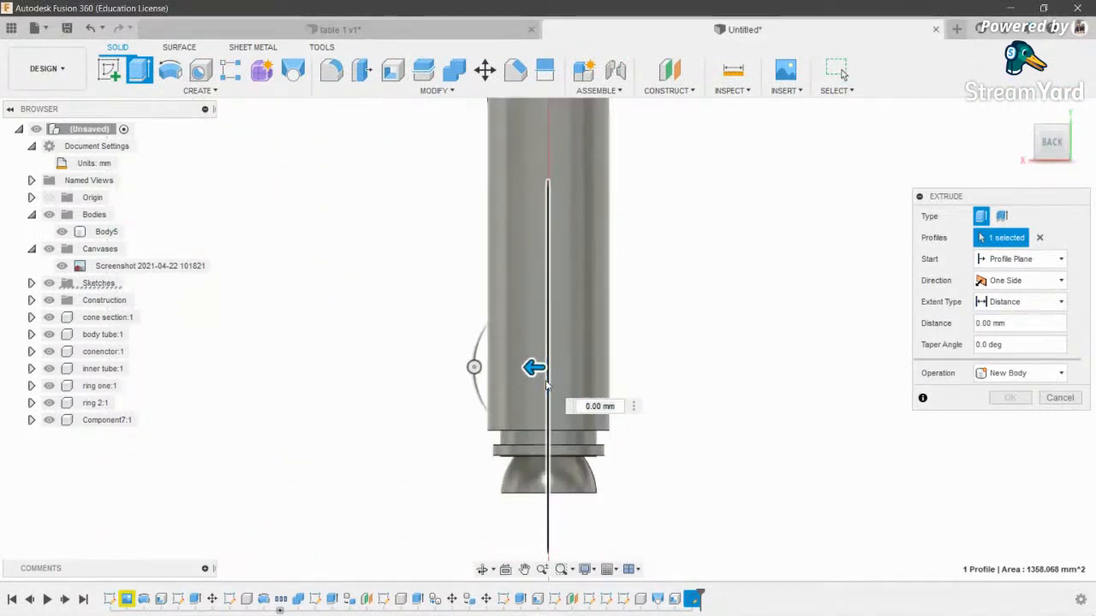
{"action": "left_click", "coordinate": [1019, 280]}
{"action": "left_click", "coordinate": [1003, 319]}
{"action": "left_click_drag", "start_coordinate": [535, 357], "coordinate": [584, 356]}
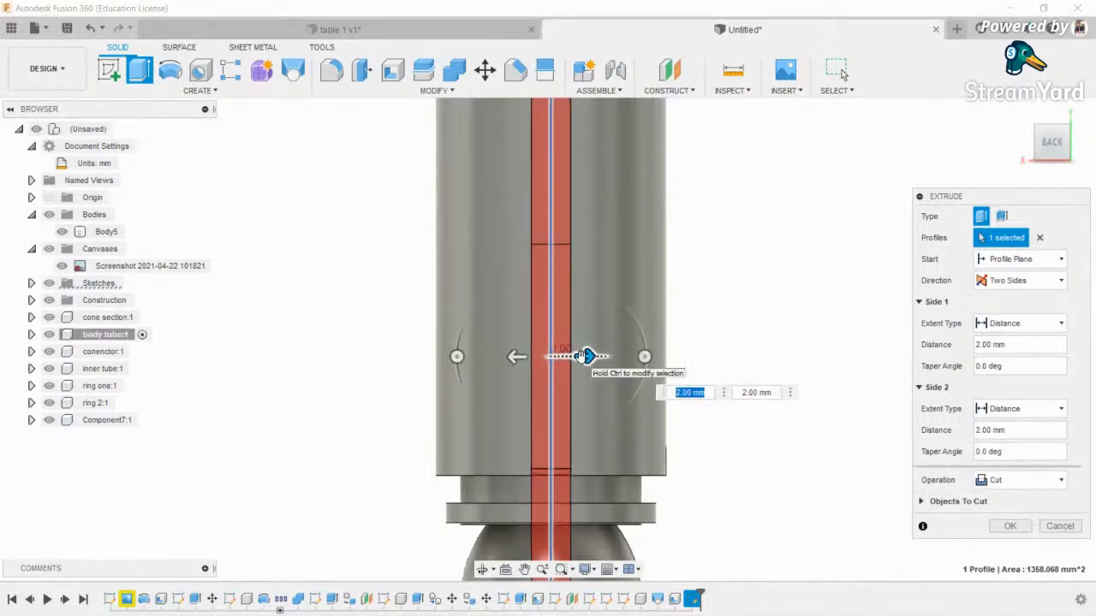
{"action": "key", "text": "Escape"}
{"action": "scroll", "coordinate": [524, 296], "scroll_direction": "down", "scroll_amount": 1}
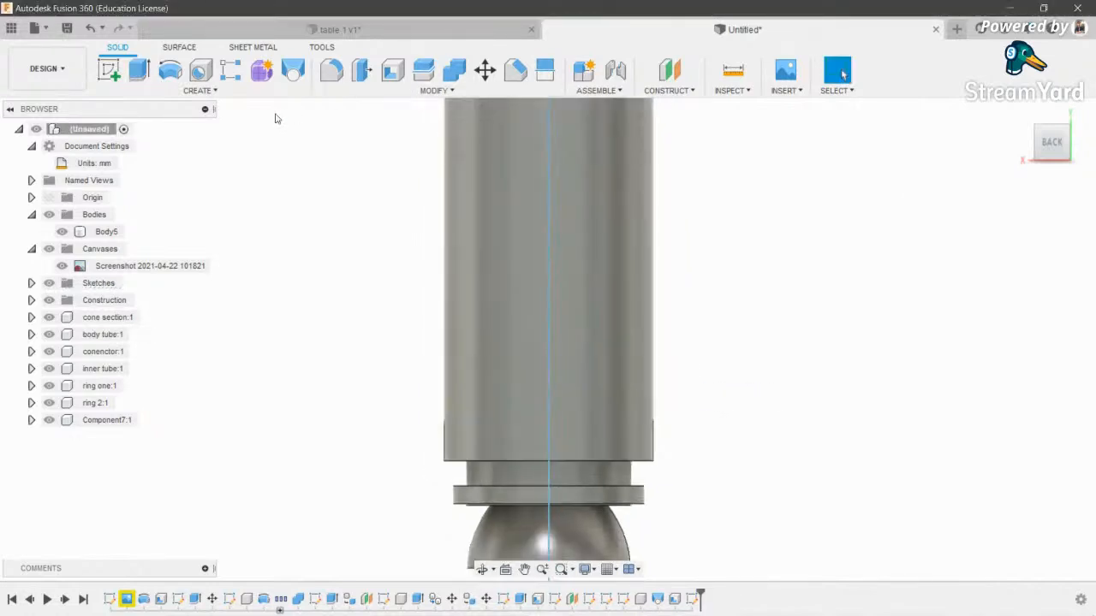
- Extrude the thin fin profile Two Sides, 1 mm each, as a New Component
{"action": "left_click", "coordinate": [139, 69]}
{"action": "left_click", "coordinate": [545, 261]}
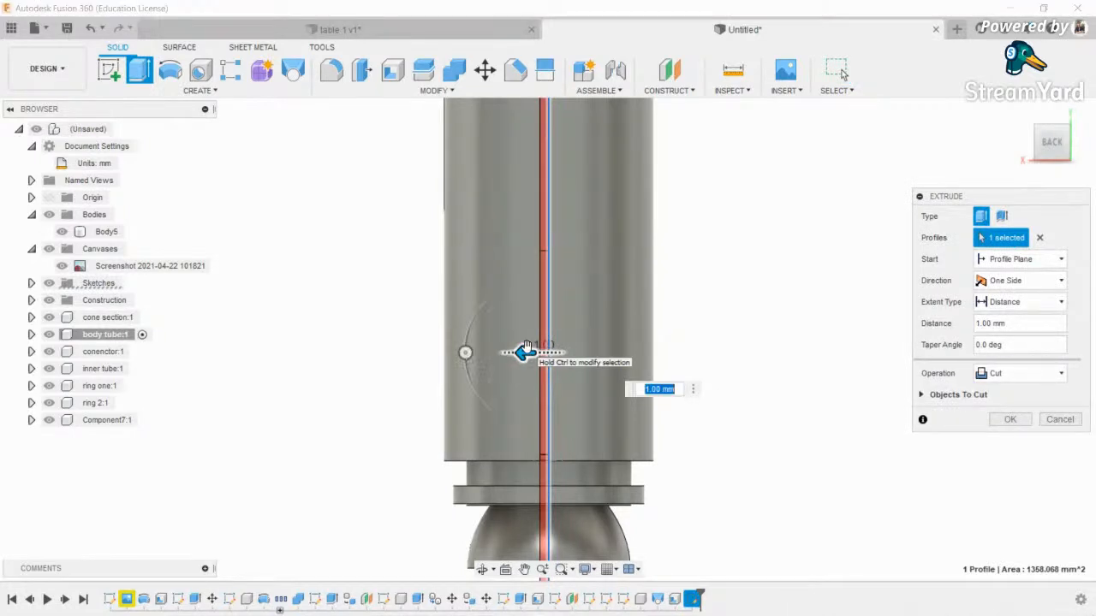
{"action": "left_click", "coordinate": [1019, 280]}
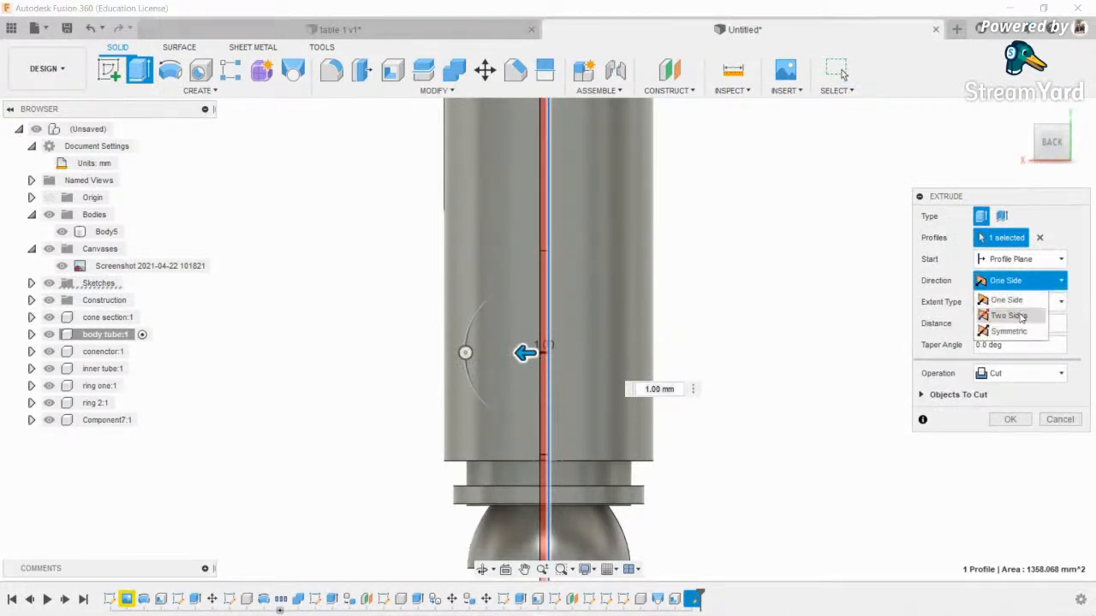
{"action": "left_click", "coordinate": [1008, 310]}
{"action": "left_click_drag", "start_coordinate": [565, 352], "coordinate": [572, 352]}
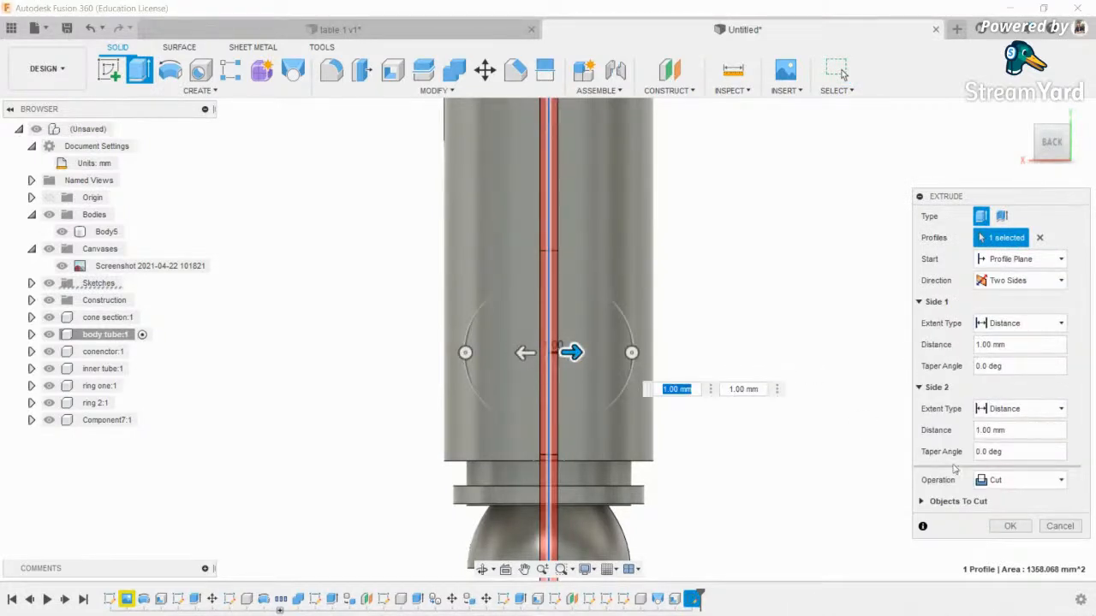
{"action": "left_click", "coordinate": [1019, 480]}
{"action": "left_click", "coordinate": [1018, 558]}
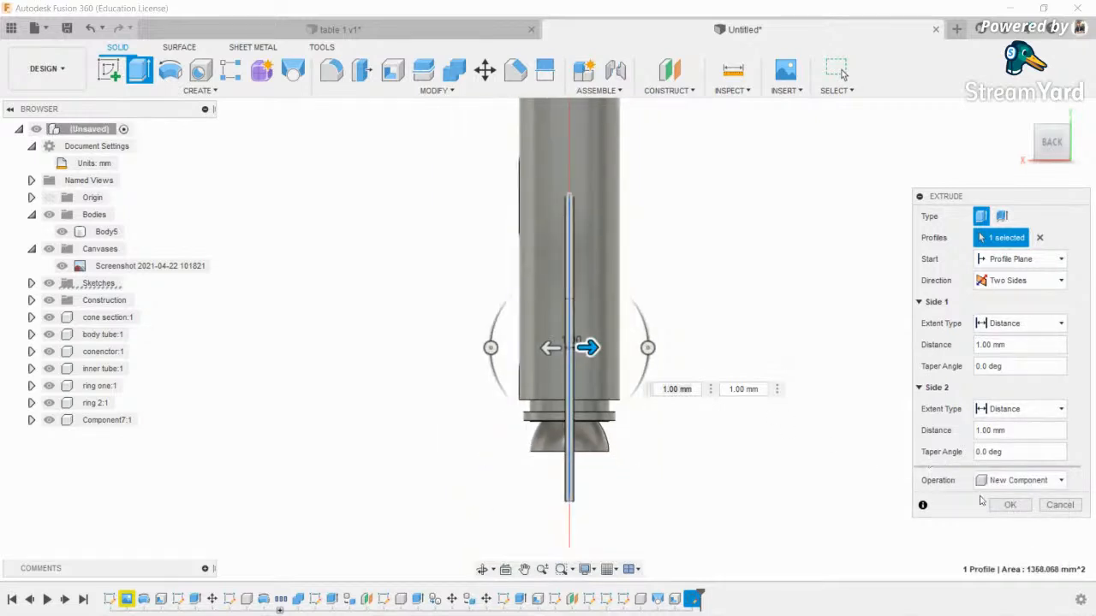
{"action": "left_click", "coordinate": [1010, 506]}
- Rename the new fin component to 'fin 1'
{"action": "left_click", "coordinate": [482, 570]}
{"action": "left_click_drag", "start_coordinate": [599, 377], "coordinate": [627, 369]}
{"action": "middle_click_drag", "start_coordinate": [628, 370], "coordinate": [658, 407], "text": "shift"}
{"action": "left_click", "coordinate": [516, 408]}
{"action": "left_click", "coordinate": [101, 445]}
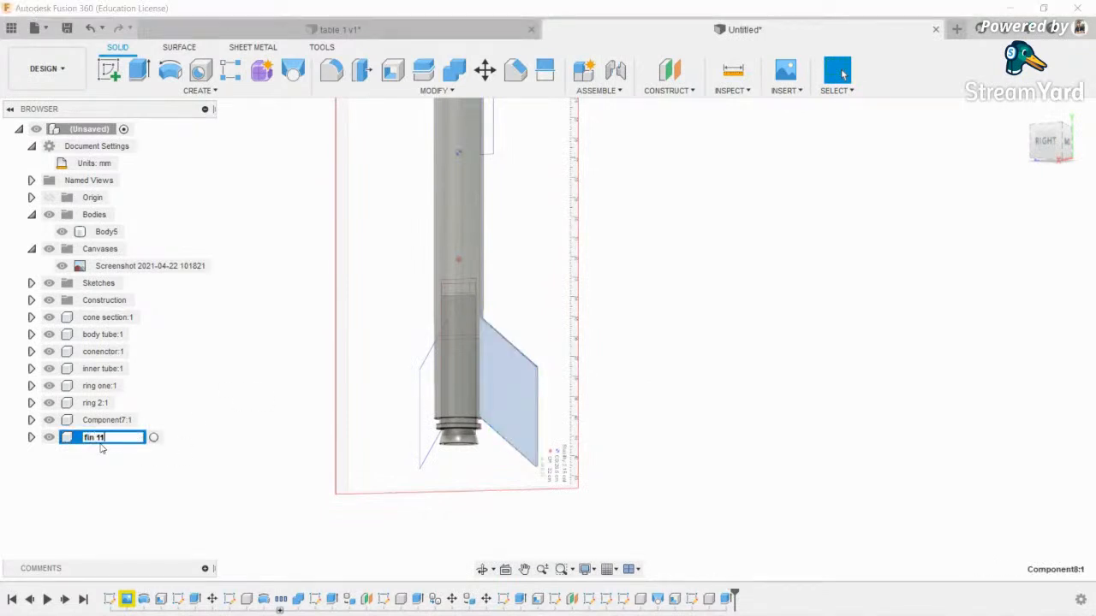
{"action": "type", "text": "fin 1"}
{"action": "key", "text": "Return"}
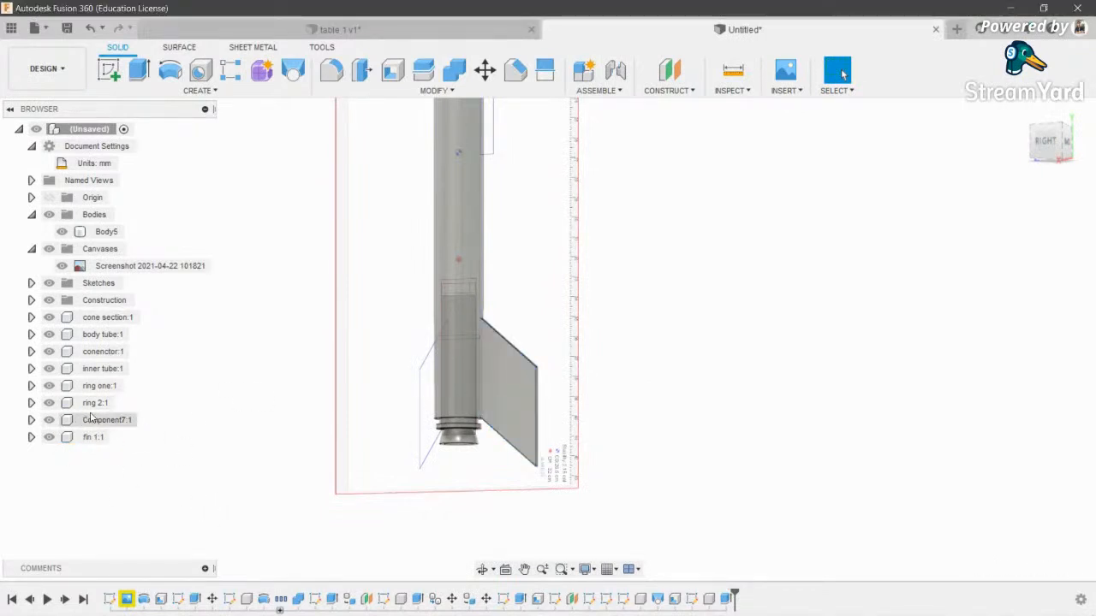
- Rename Component7 to 'nozzle' and hide the reference image canvas
{"action": "left_click", "coordinate": [106, 420]}
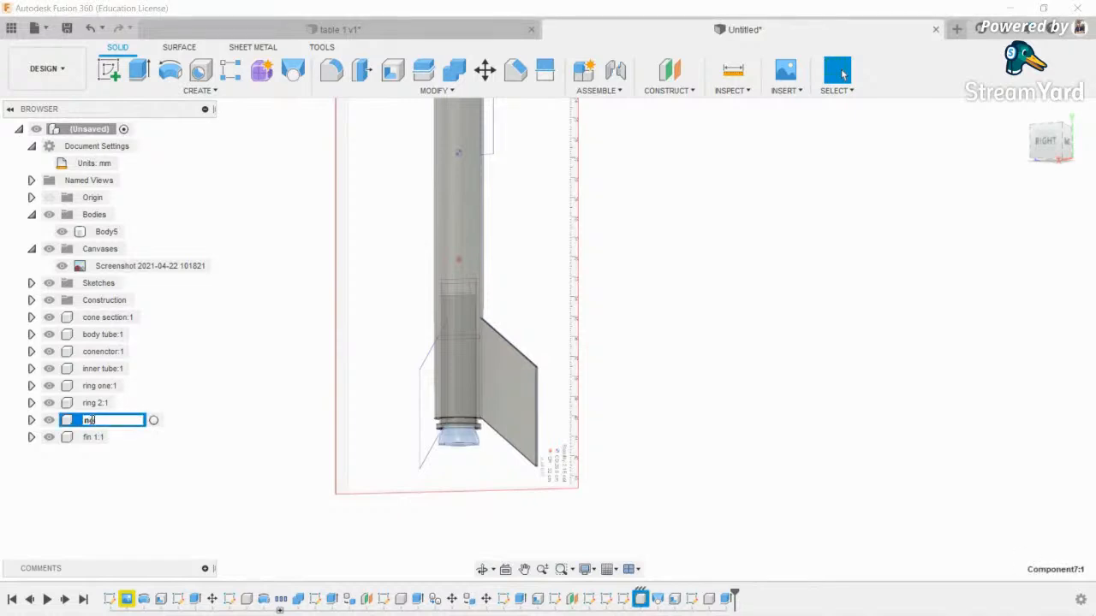
{"action": "left_click", "coordinate": [406, 421]}
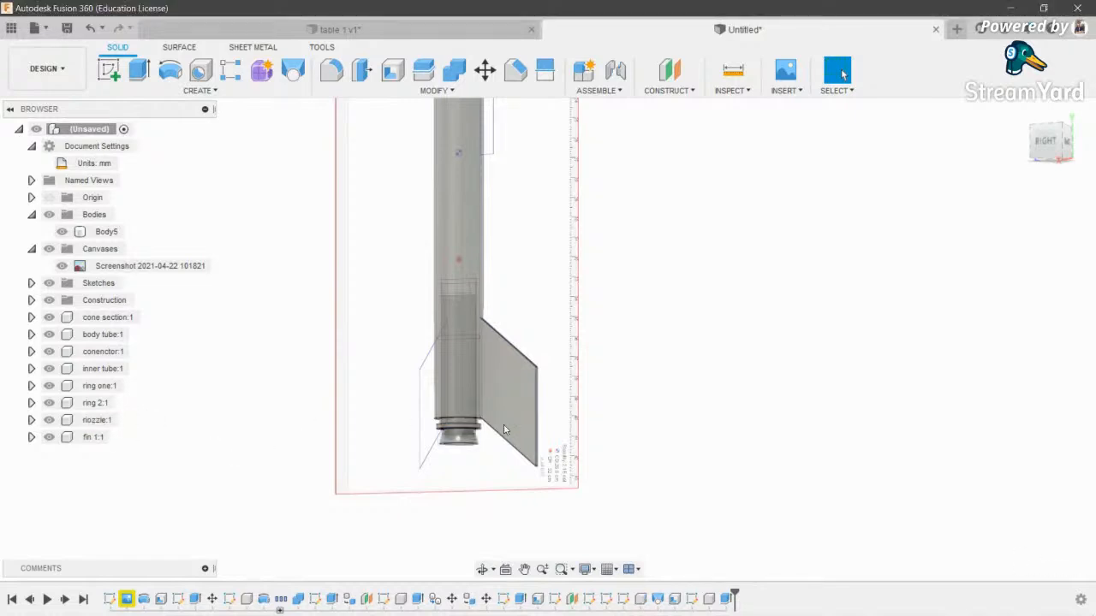
{"action": "scroll", "coordinate": [516, 408], "scroll_direction": "up", "scroll_amount": 3}
{"action": "scroll", "coordinate": [518, 409], "scroll_direction": "down", "scroll_amount": 5}
{"action": "scroll", "coordinate": [399, 282], "scroll_direction": "up", "scroll_amount": 3}
{"action": "left_click", "coordinate": [49, 249]}
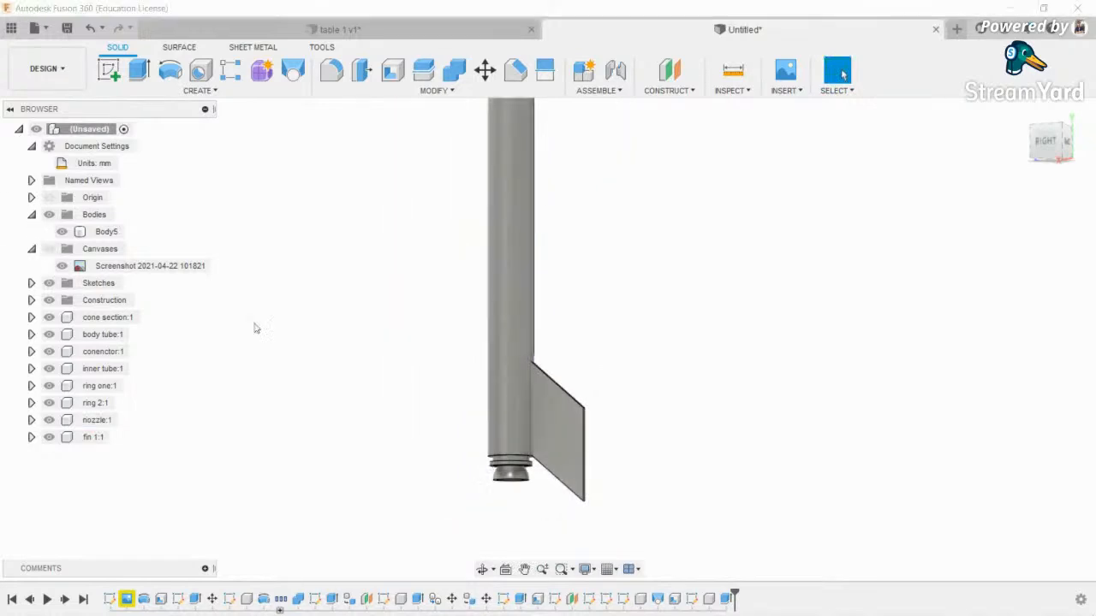
- Orbit to an angled view of the rocket, abandoning a started sketch
{"action": "left_click", "coordinate": [482, 570]}
{"action": "left_click_drag", "start_coordinate": [599, 362], "coordinate": [325, 406]}
{"action": "left_click", "coordinate": [199, 90]}
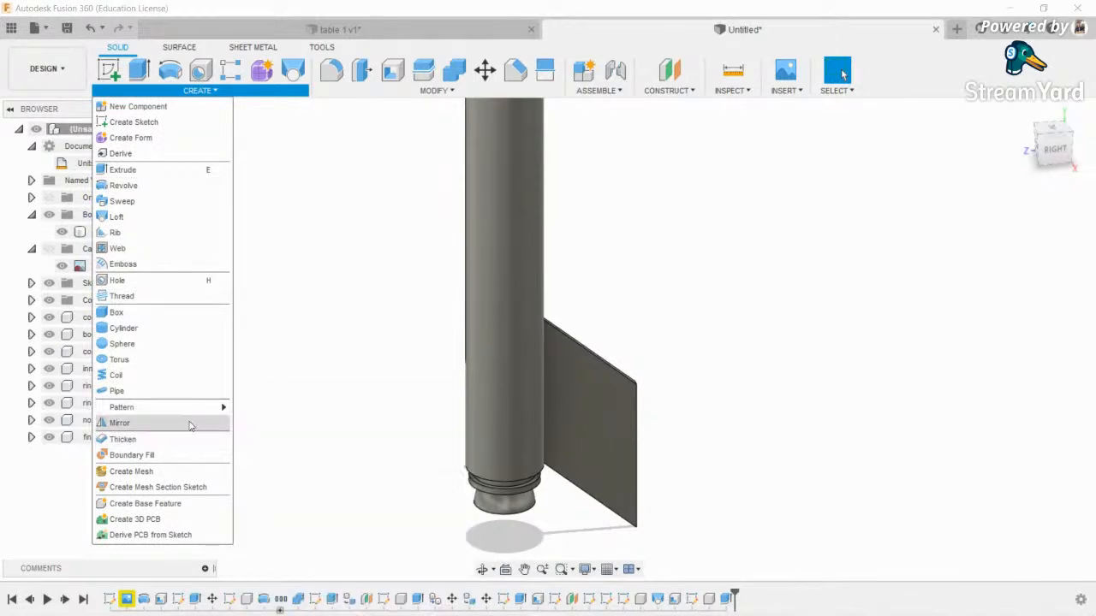
{"action": "left_click", "coordinate": [232, 125]}
{"action": "left_click", "coordinate": [109, 70]}
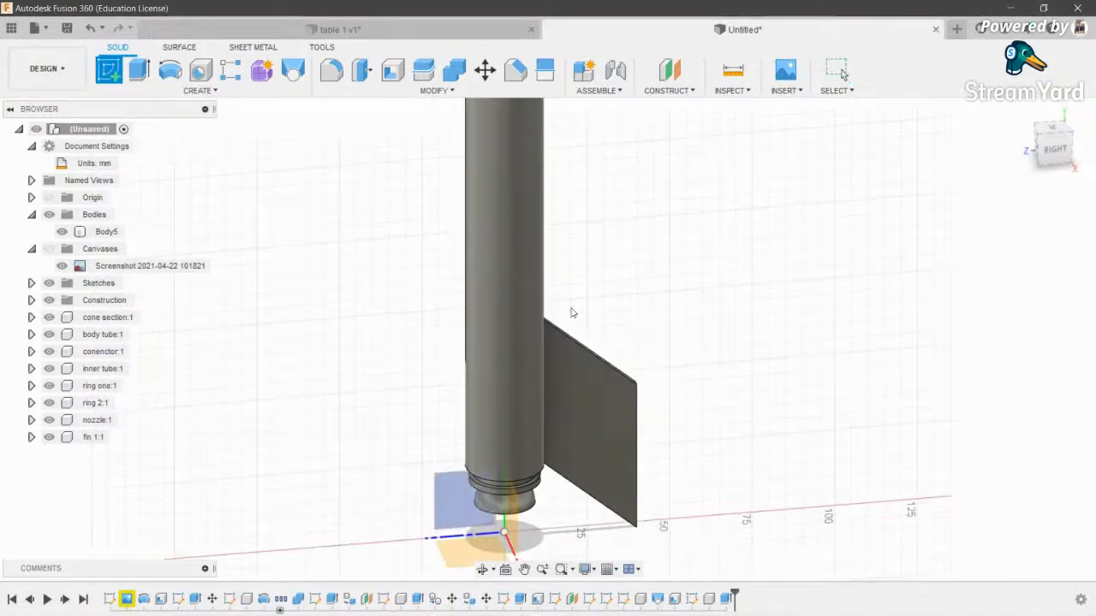
{"action": "key", "text": "Escape"}
- Mirror the fin 1 component across the mid plane using Type Components
{"action": "left_click", "coordinate": [205, 90]}
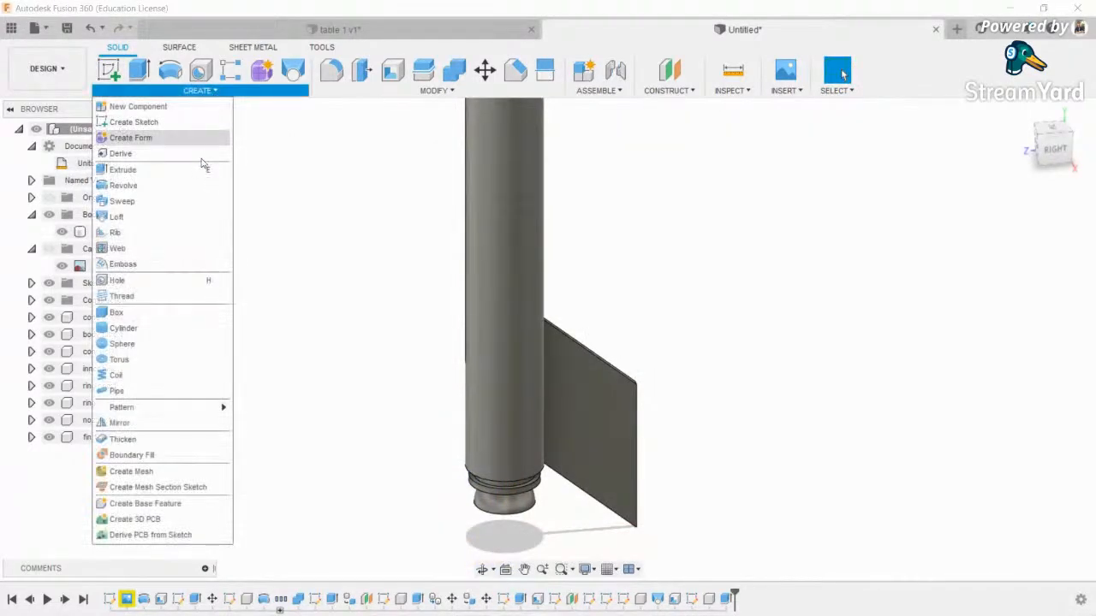
{"action": "left_click", "coordinate": [155, 423]}
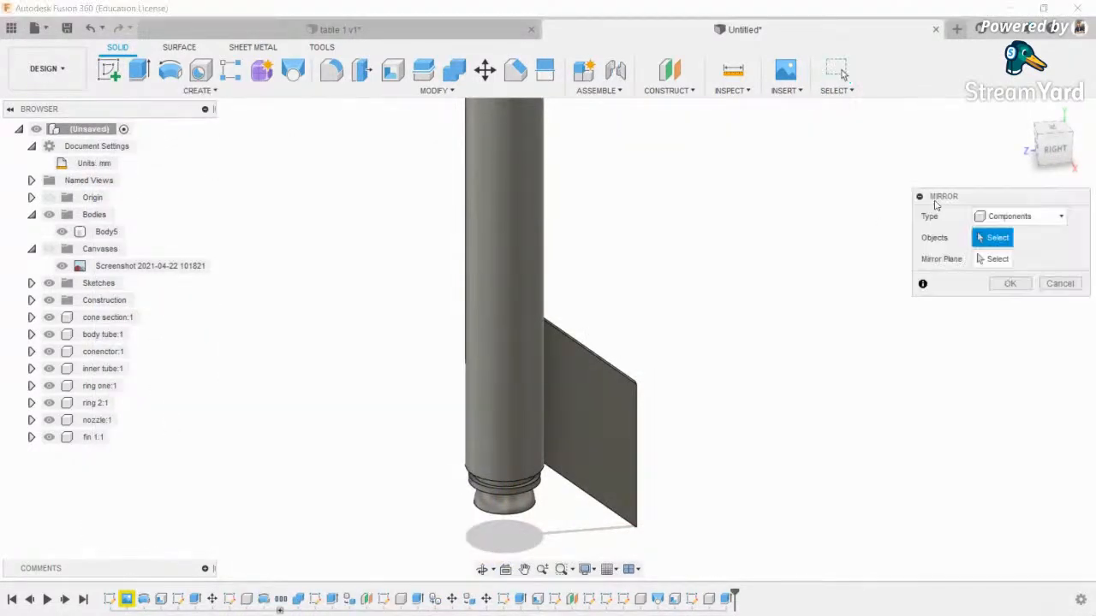
{"action": "left_click", "coordinate": [1002, 216]}
{"action": "left_click", "coordinate": [984, 284]}
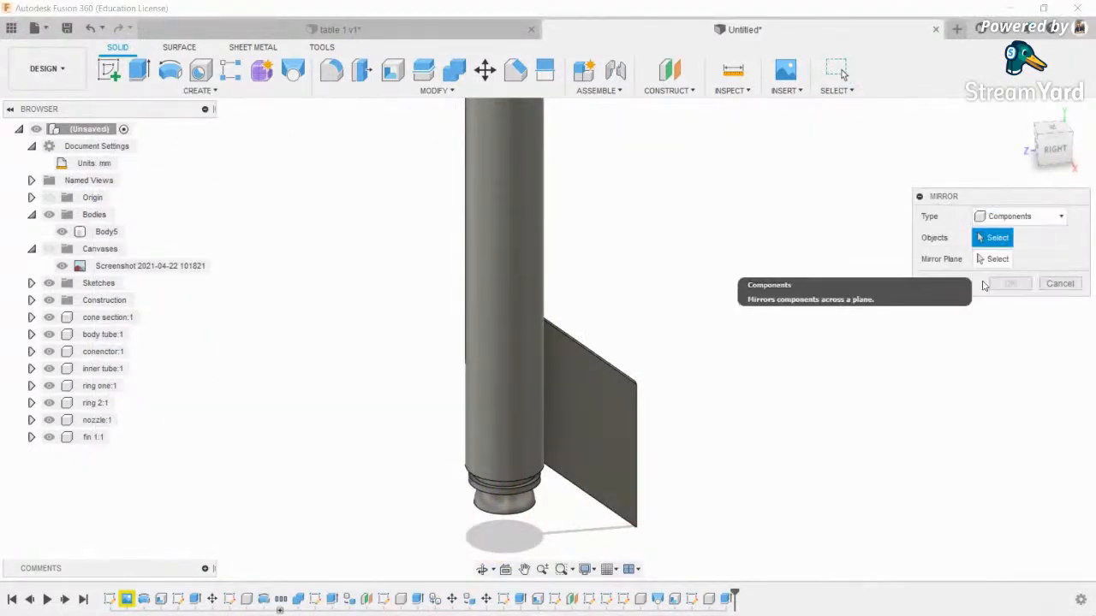
{"action": "left_click", "coordinate": [643, 402]}
{"action": "scroll", "coordinate": [746, 379], "scroll_direction": "down", "scroll_amount": 2}
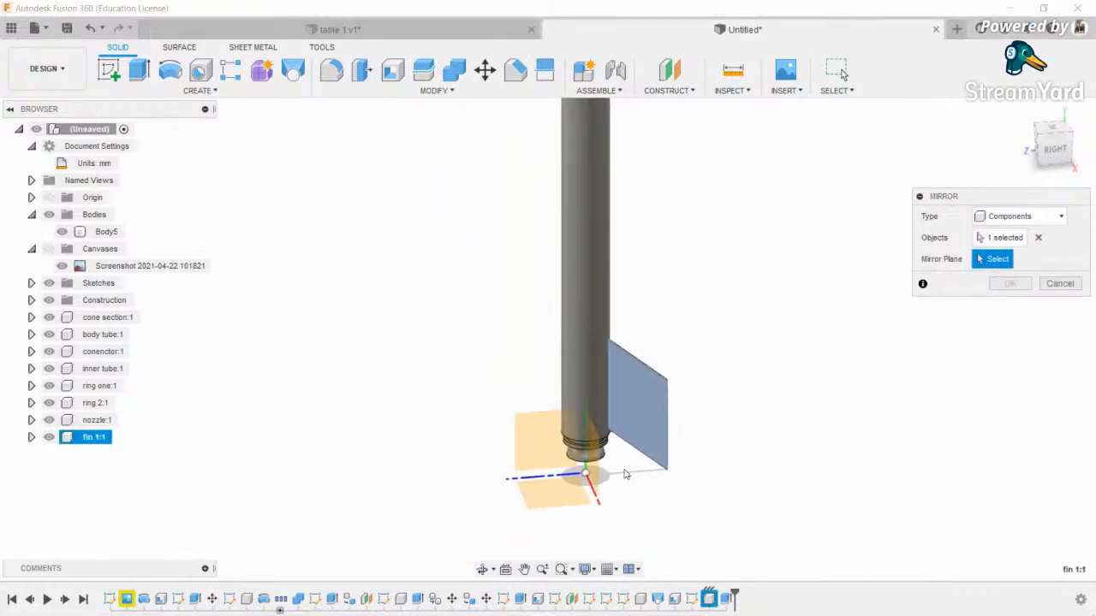
{"action": "left_click", "coordinate": [600, 471]}
{"action": "left_click", "coordinate": [1008, 283]}
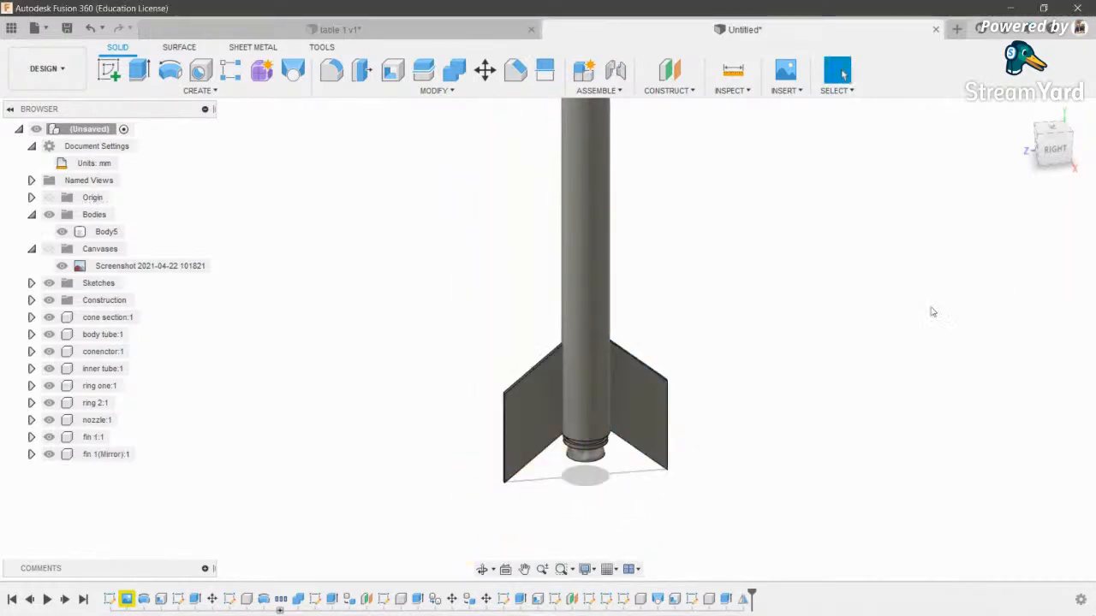
- Show the reference image canvas again and orbit to an elevated angled view
{"action": "left_click", "coordinate": [1055, 149]}
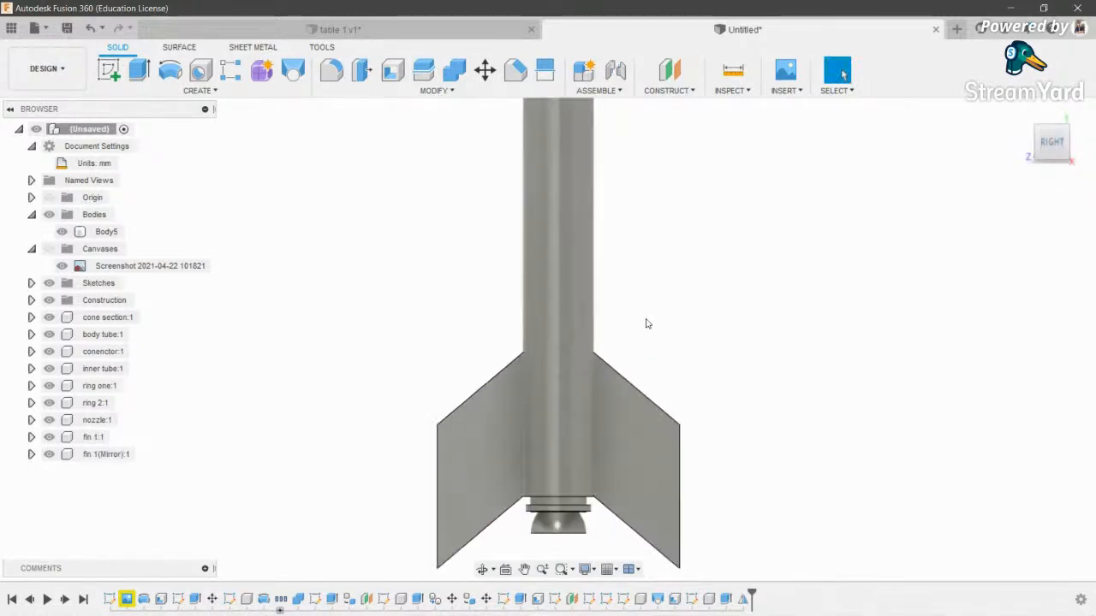
{"action": "left_click", "coordinate": [61, 266]}
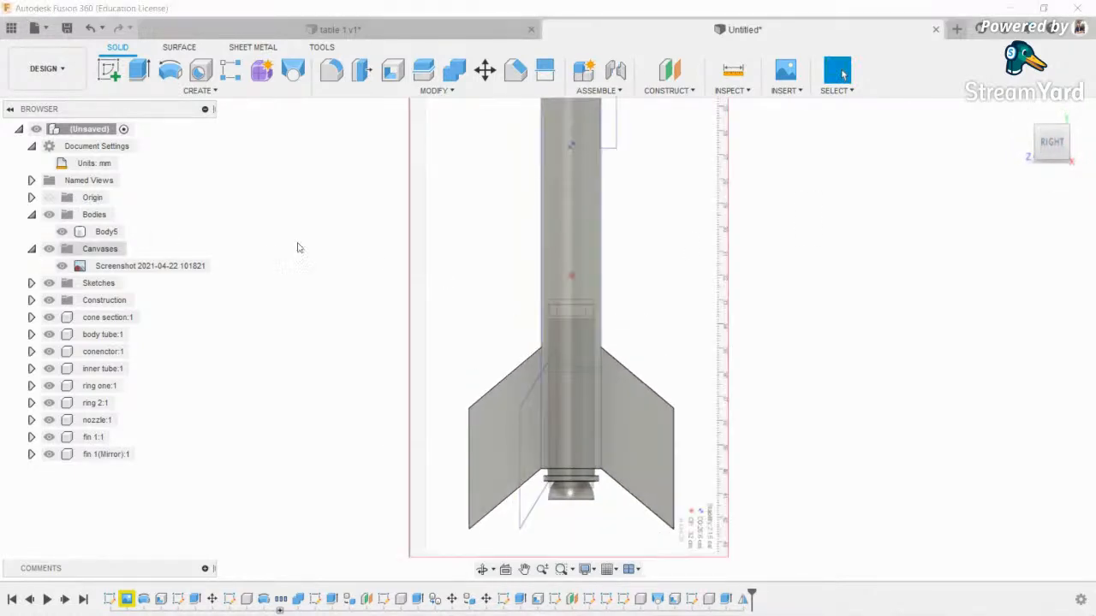
{"action": "middle_click_drag", "start_coordinate": [561, 248], "coordinate": [531, 231]}
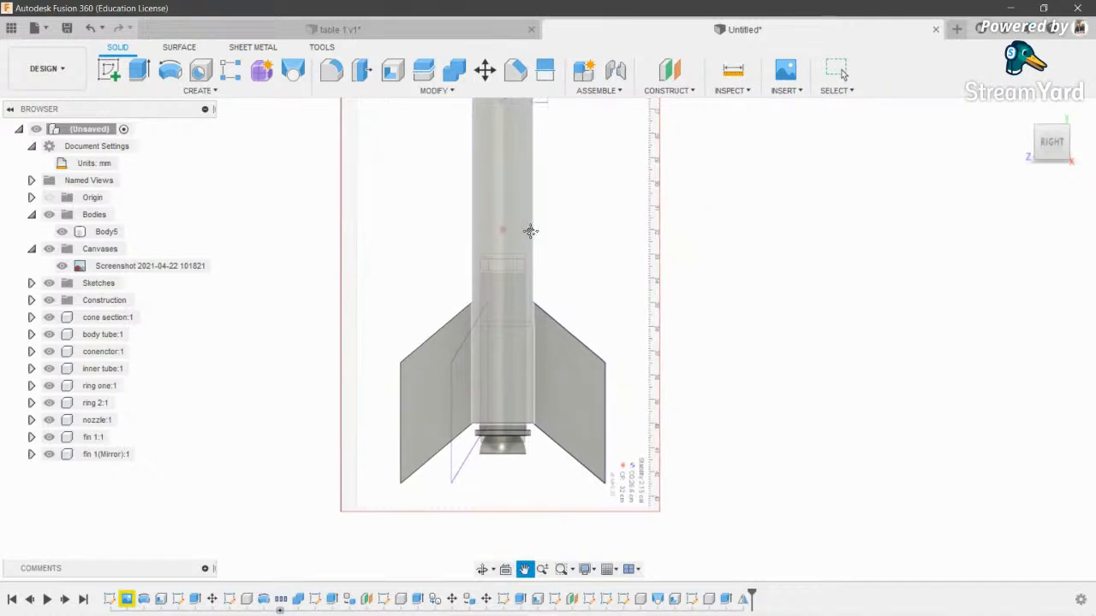
{"action": "scroll", "coordinate": [516, 223], "scroll_direction": "down", "scroll_amount": 3}
{"action": "scroll", "coordinate": [459, 296], "scroll_direction": "up", "scroll_amount": 4}
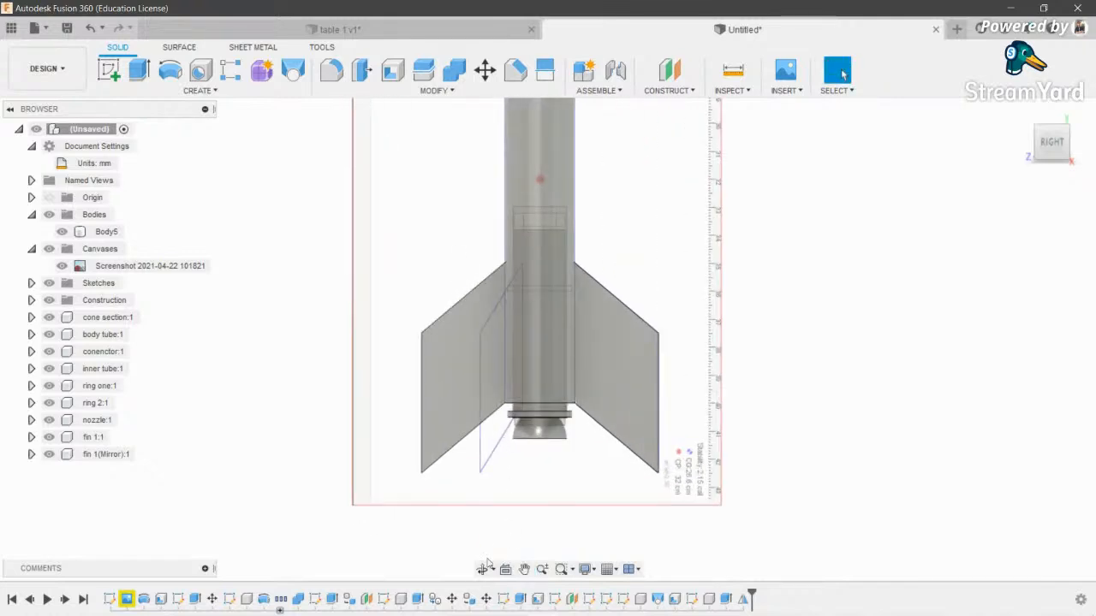
{"action": "left_click", "coordinate": [483, 569]}
{"action": "left_click_drag", "start_coordinate": [552, 429], "coordinate": [584, 349]}
{"action": "middle_click_drag", "start_coordinate": [584, 348], "coordinate": [520, 346], "text": "shift"}
{"action": "scroll", "coordinate": [566, 362], "scroll_direction": "up", "scroll_amount": 4}
{"action": "scroll", "coordinate": [520, 346], "scroll_direction": "down", "scroll_amount": 2}
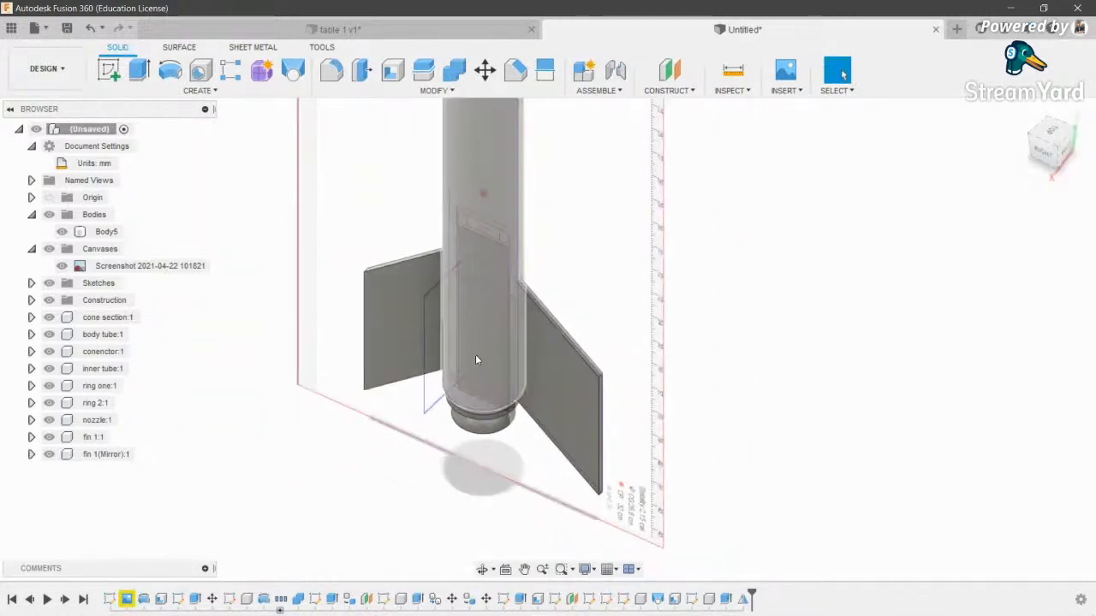
{"action": "scroll", "coordinate": [477, 360], "scroll_direction": "up", "scroll_amount": 2}
- Set up a second mirror of the mirrored fin across a chosen plane
{"action": "left_click", "coordinate": [198, 91]}
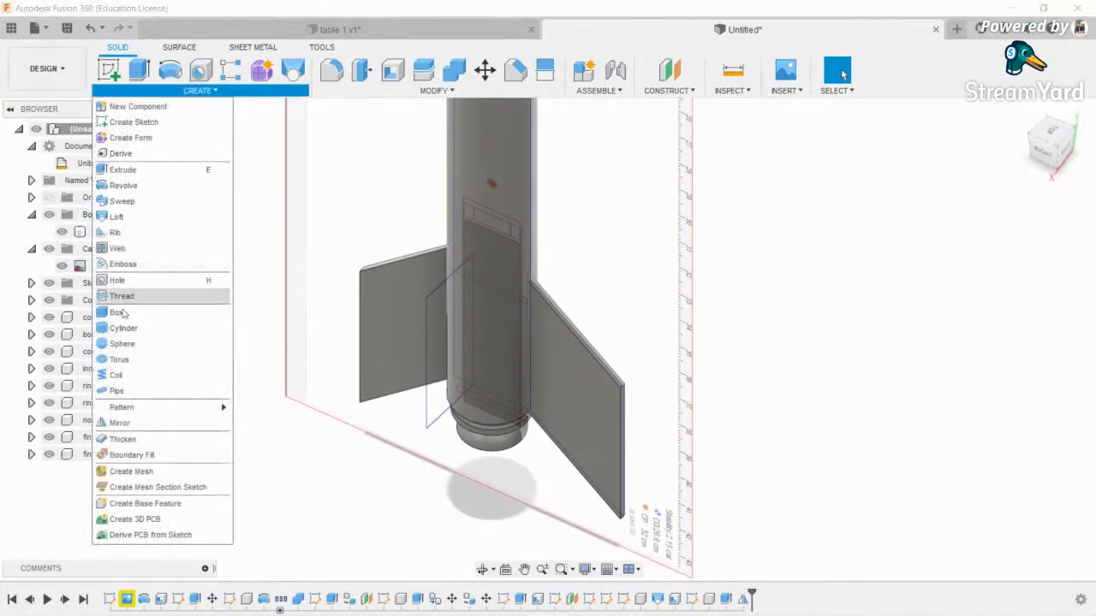
{"action": "left_click", "coordinate": [120, 423]}
{"action": "left_click", "coordinate": [411, 257]}
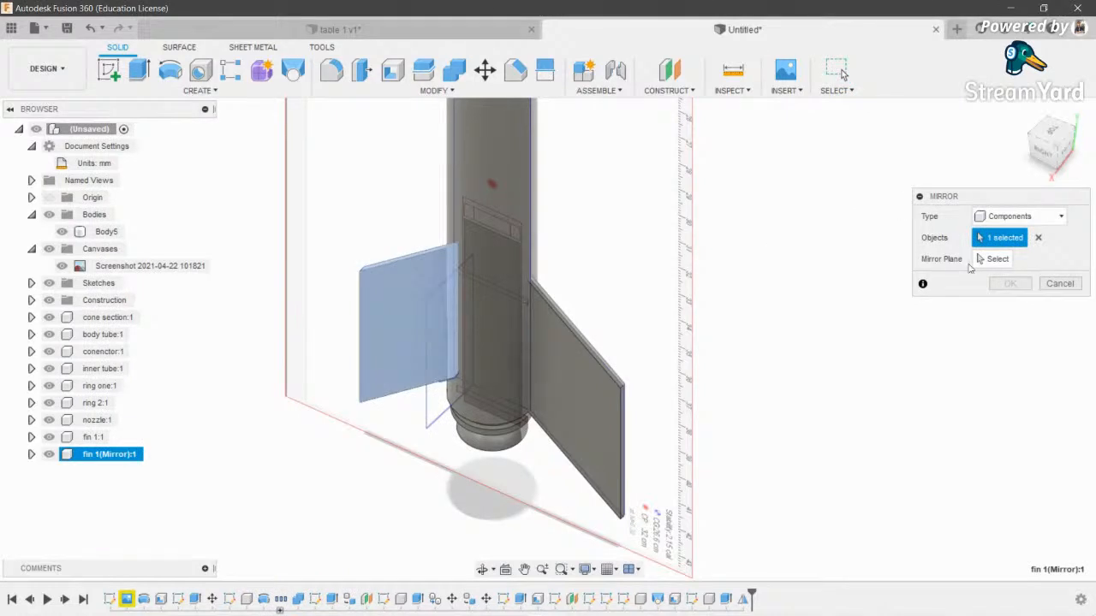
{"action": "left_click", "coordinate": [989, 259]}
{"action": "scroll", "coordinate": [469, 294], "scroll_direction": "down", "scroll_amount": 3}
{"action": "left_click", "coordinate": [445, 358]}
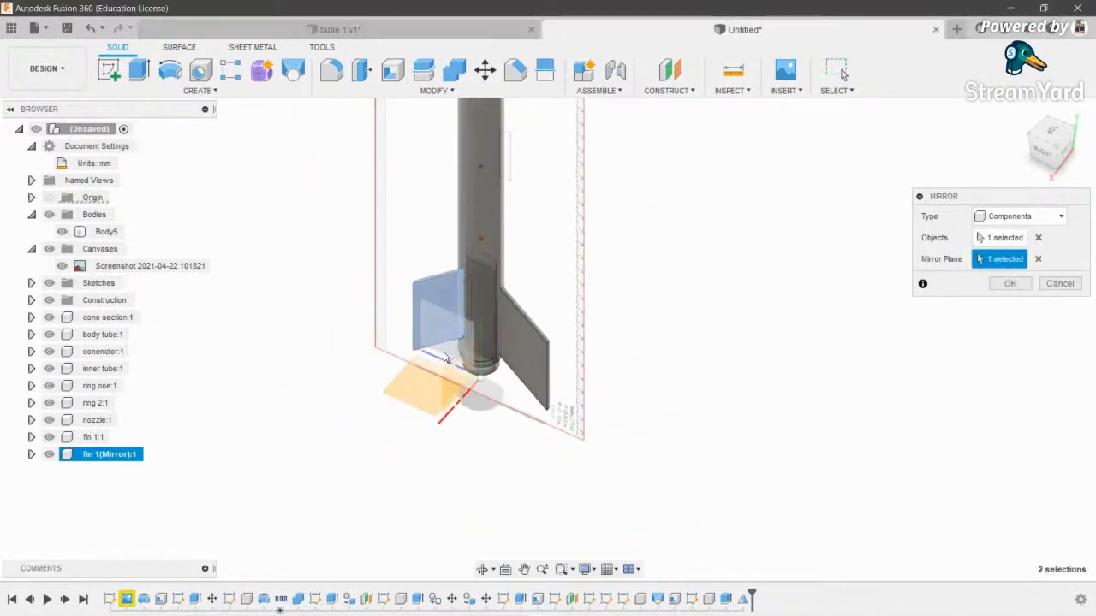
- Orbit around the rocket to check the mirror preview, then close the mirror operation
{"action": "left_click", "coordinate": [482, 569]}
{"action": "left_click_drag", "start_coordinate": [402, 462], "coordinate": [683, 271]}
{"action": "scroll", "coordinate": [618, 257], "scroll_direction": "up", "scroll_amount": 8}
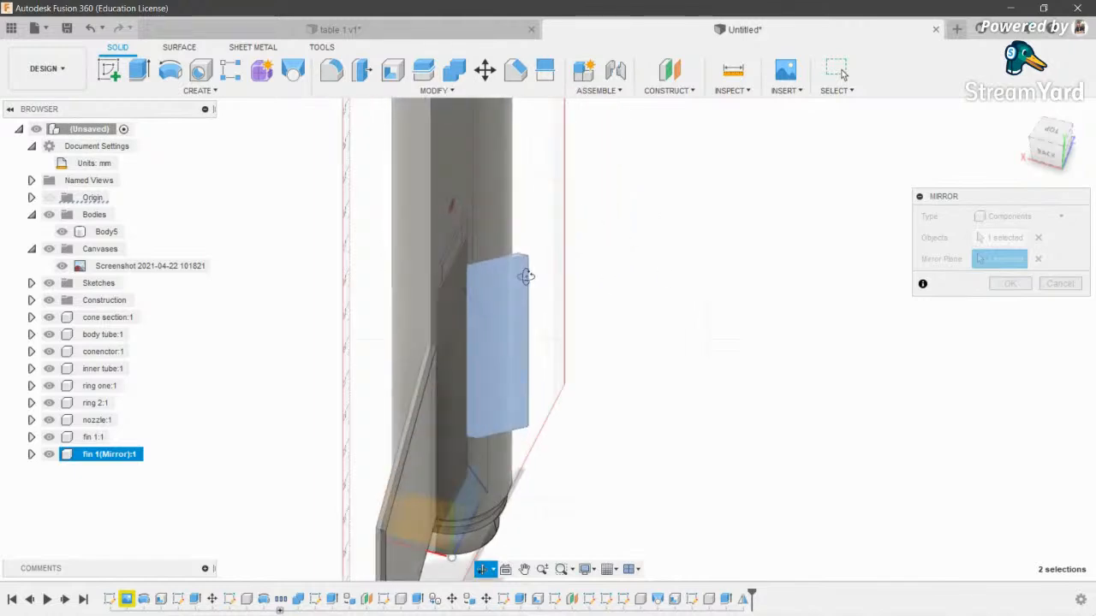
{"action": "scroll", "coordinate": [523, 276], "scroll_direction": "down", "scroll_amount": 3}
{"action": "key", "text": "Escape"}
{"action": "scroll", "coordinate": [485, 323], "scroll_direction": "up", "scroll_amount": 2}
{"action": "key", "text": "Return"}
{"action": "left_click", "coordinate": [485, 570]}
{"action": "left_click_drag", "start_coordinate": [539, 369], "coordinate": [705, 357]}
- Copy the fin with Move/Copy and rotate the copy 90° about X
{"action": "key", "text": "Escape"}
{"action": "key", "text": "m"}
{"action": "left_click", "coordinate": [524, 458]}
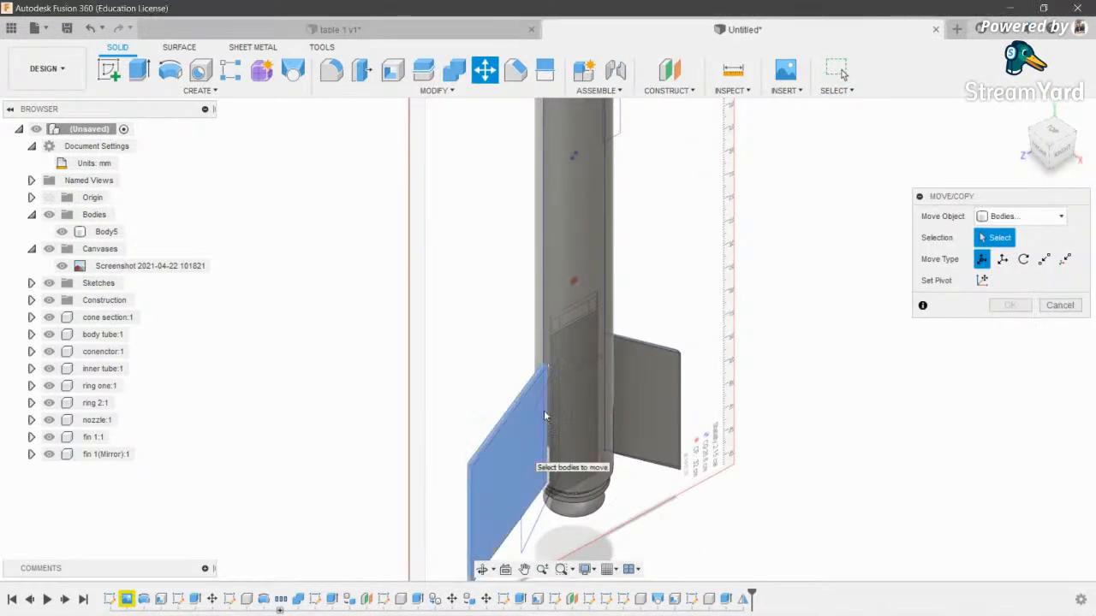
{"action": "scroll", "coordinate": [570, 369], "scroll_direction": "down", "scroll_amount": 4}
{"action": "left_click", "coordinate": [982, 431]}
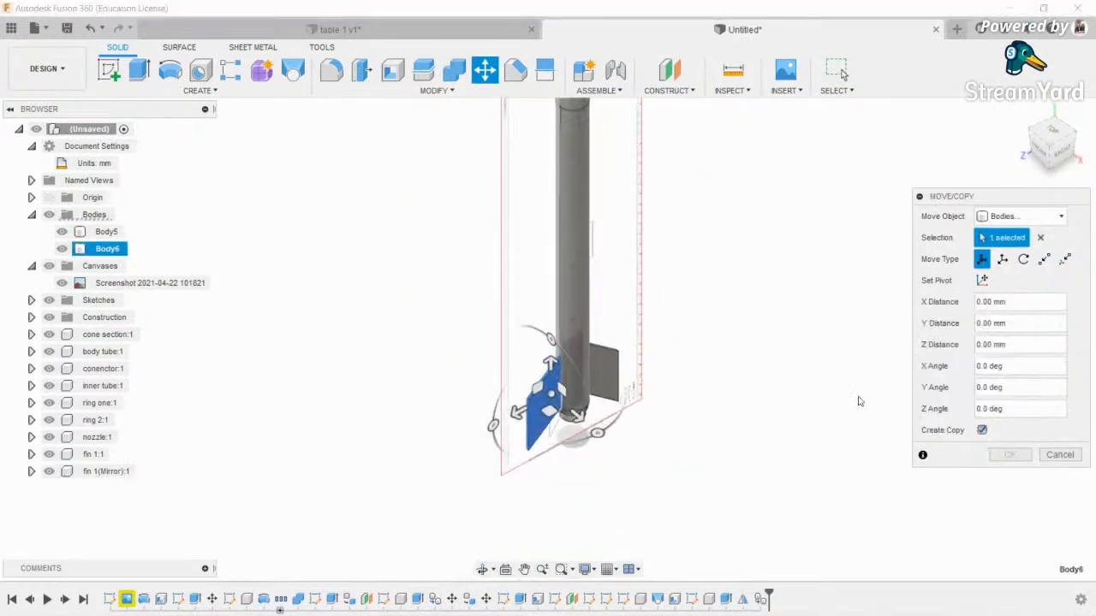
{"action": "left_click", "coordinate": [1042, 147]}
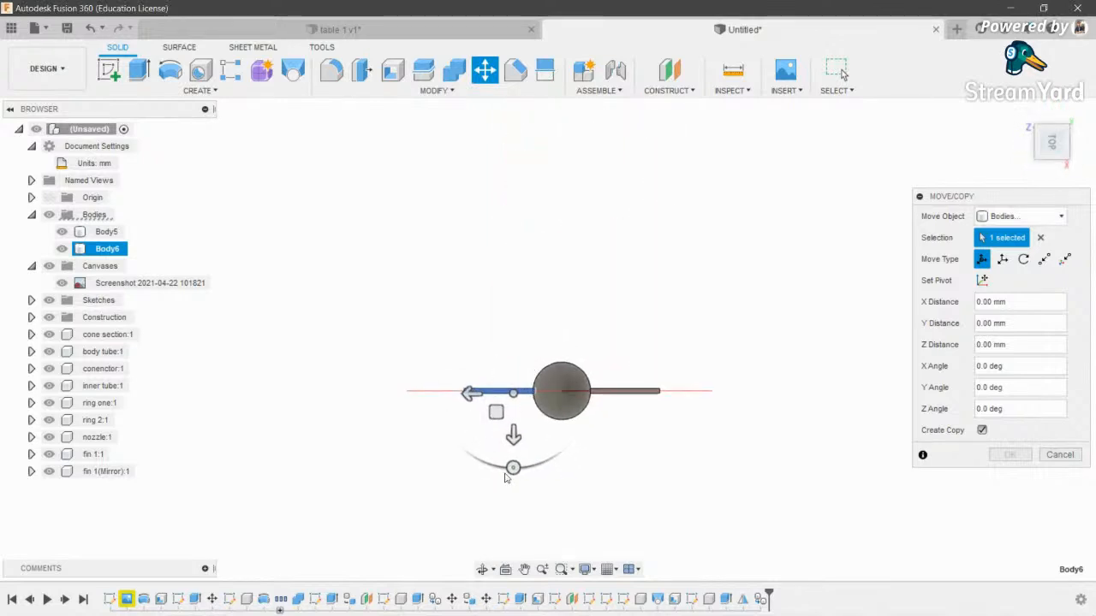
{"action": "left_click_drag", "start_coordinate": [511, 469], "coordinate": [571, 407]}
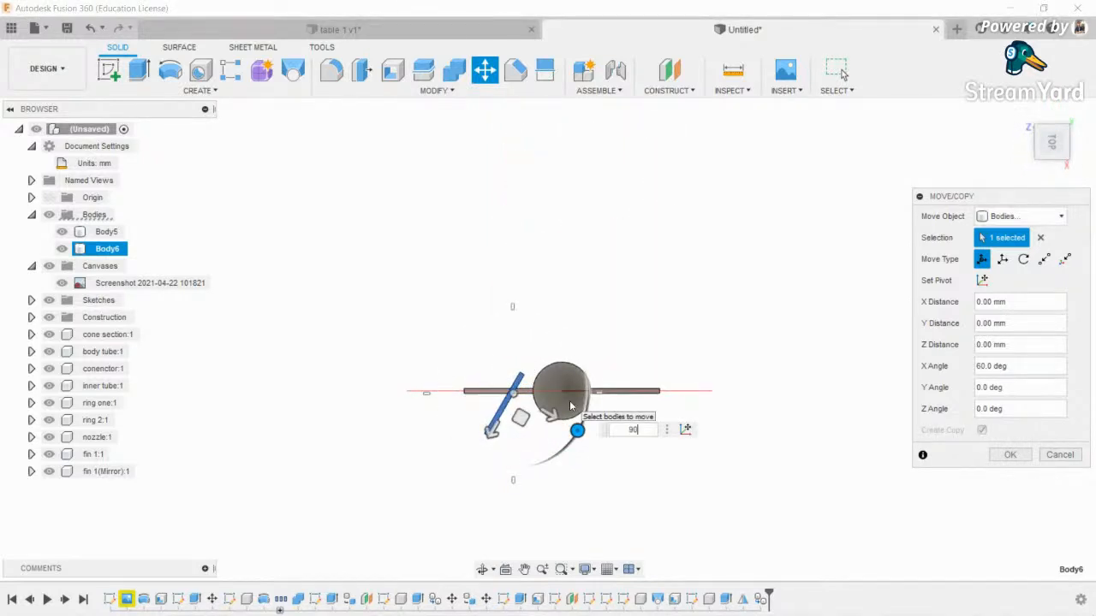
{"action": "scroll", "coordinate": [561, 395], "scroll_direction": "up", "scroll_amount": 5}
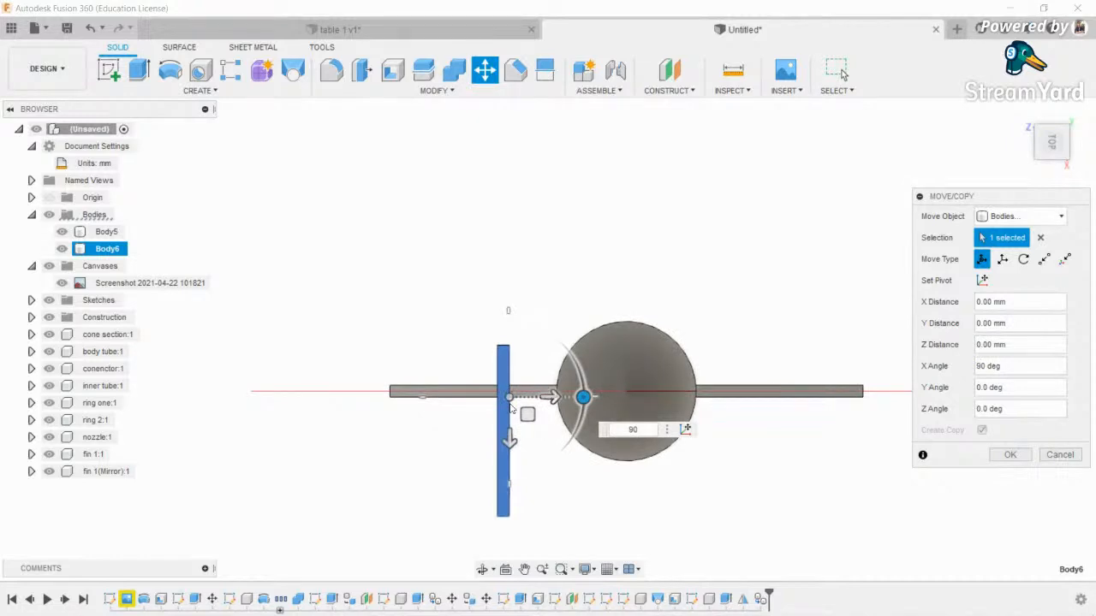
- Slide the fin copy down onto the rocket body's centre line
{"action": "left_click_drag", "start_coordinate": [509, 436], "coordinate": [509, 493]}
{"action": "left_click_drag", "start_coordinate": [542, 450], "coordinate": [673, 450]}
{"action": "scroll", "coordinate": [674, 451], "scroll_direction": "up", "scroll_amount": 4}
{"action": "scroll", "coordinate": [647, 401], "scroll_direction": "down", "scroll_amount": 5}
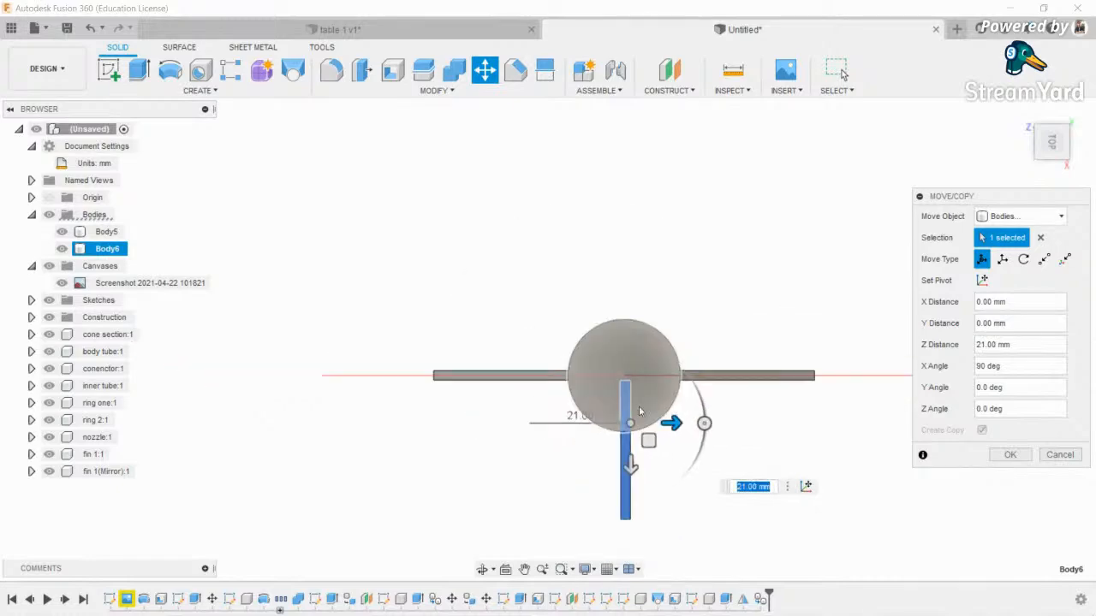
{"action": "left_click", "coordinate": [485, 570]}
{"action": "left_click_drag", "start_coordinate": [651, 463], "coordinate": [693, 330]}
{"action": "scroll", "coordinate": [692, 330], "scroll_direction": "down", "scroll_amount": 1}
{"action": "middle_click_drag", "start_coordinate": [693, 330], "coordinate": [640, 293]}
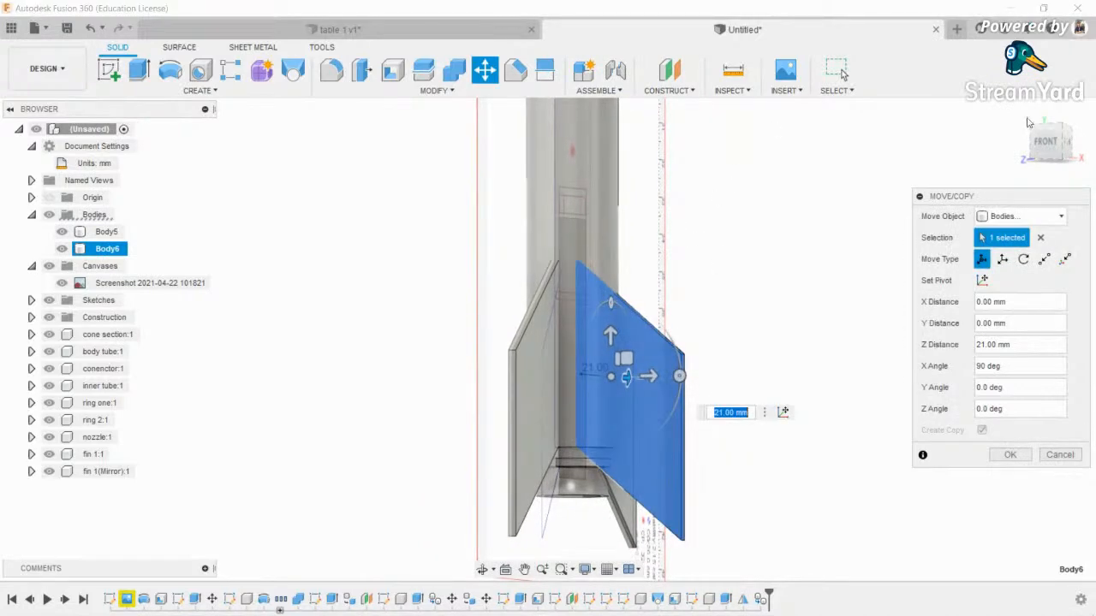
{"action": "scroll", "coordinate": [593, 380], "scroll_direction": "up", "scroll_amount": 2}
{"action": "scroll", "coordinate": [604, 375], "scroll_direction": "down", "scroll_amount": 1}
{"action": "scroll", "coordinate": [611, 364], "scroll_direction": "up", "scroll_amount": 1}
- Push the fin copy out to 10 mm in Y against the body tube and confirm
{"action": "left_click_drag", "start_coordinate": [625, 373], "coordinate": [672, 374]}
{"action": "left_click", "coordinate": [483, 570]}
{"action": "mouse_move", "coordinate": [593, 393]}
{"action": "left_mouse_down"}
{"action": "mouse_move", "coordinate": [514, 390]}
{"action": "mouse_move", "coordinate": [594, 389]}
{"action": "left_mouse_up"}
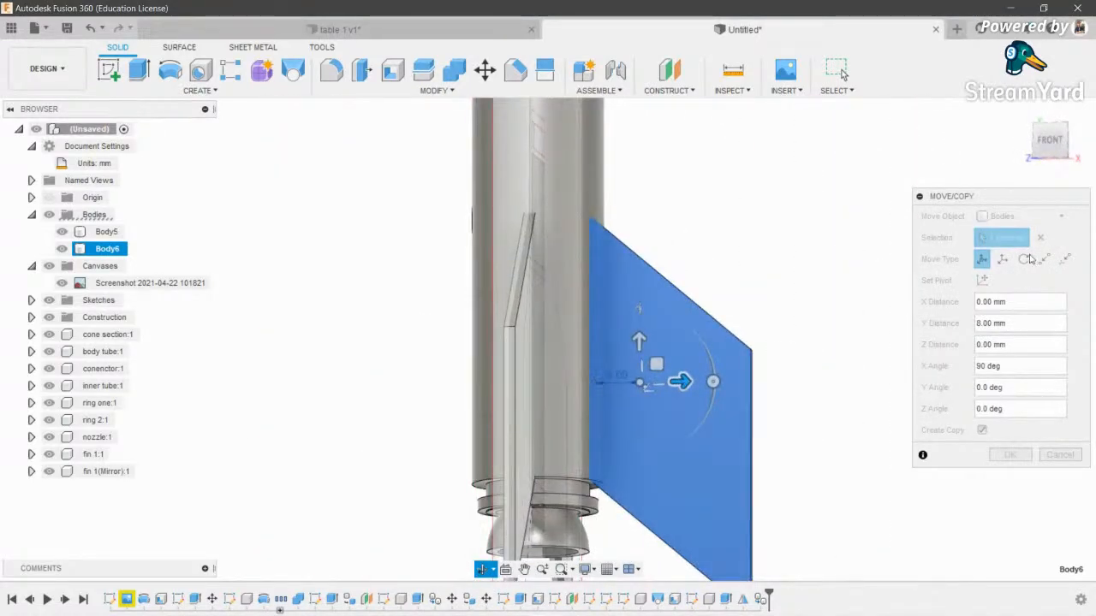
{"action": "left_click", "coordinate": [1055, 142]}
{"action": "key", "text": "Escape"}
{"action": "left_click_drag", "start_coordinate": [691, 319], "coordinate": [709, 319]}
{"action": "scroll", "coordinate": [605, 299], "scroll_direction": "down", "scroll_amount": 2}
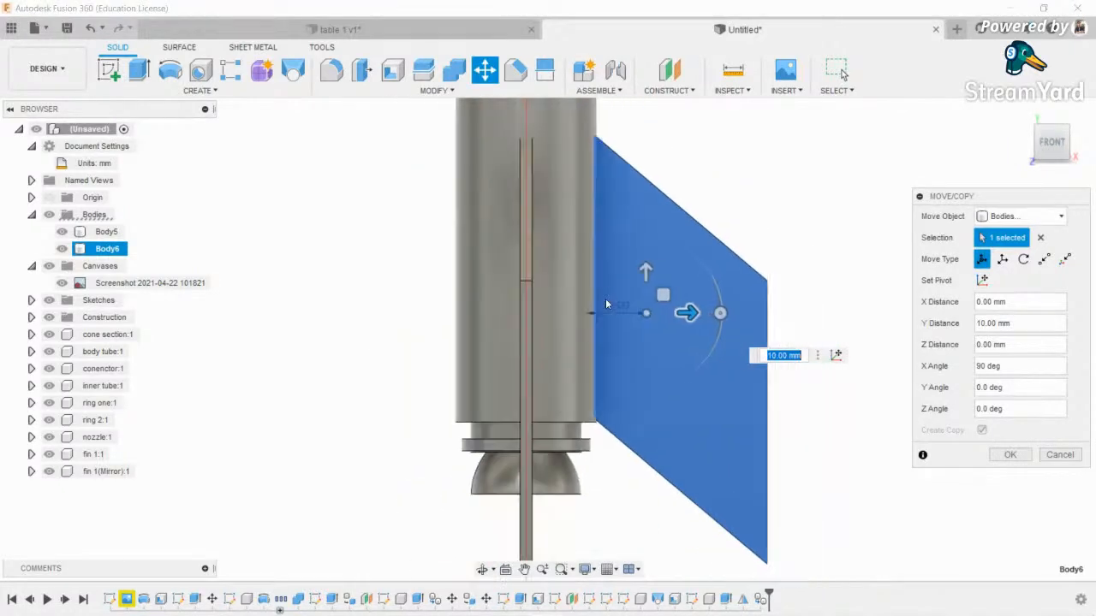
{"action": "scroll", "coordinate": [605, 304], "scroll_direction": "down", "scroll_amount": 2}
{"action": "left_click", "coordinate": [1020, 456]}
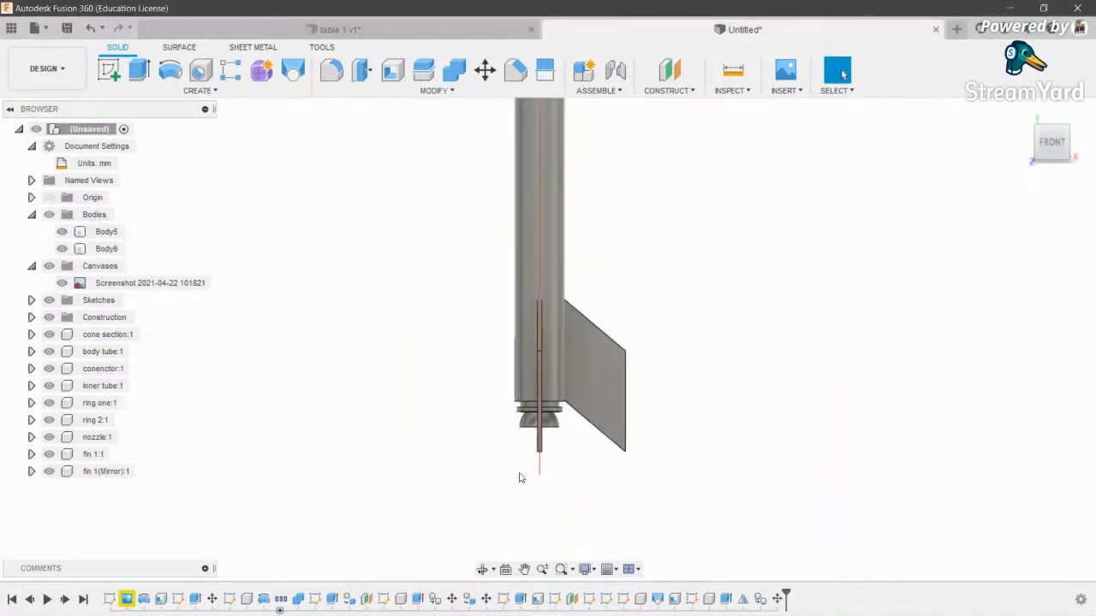
{"action": "left_click", "coordinate": [482, 570]}
{"action": "left_click_drag", "start_coordinate": [565, 342], "coordinate": [379, 387]}
{"action": "key", "text": "Escape"}
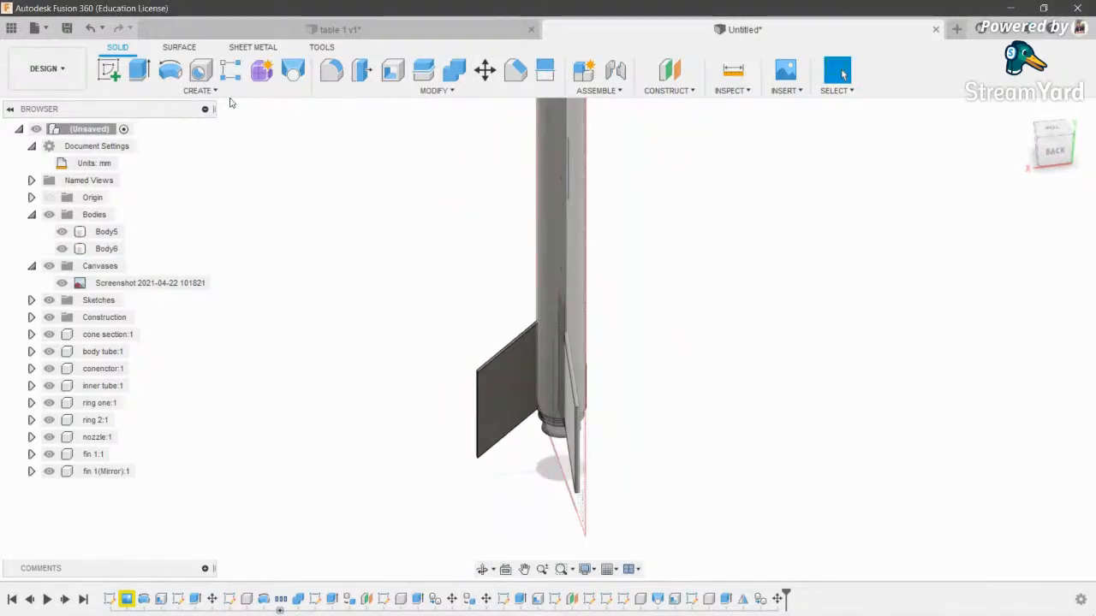
- Mirror Body6 as a body across the origin plane to form the fourth fin
{"action": "left_click", "coordinate": [206, 90]}
{"action": "left_click", "coordinate": [132, 420]}
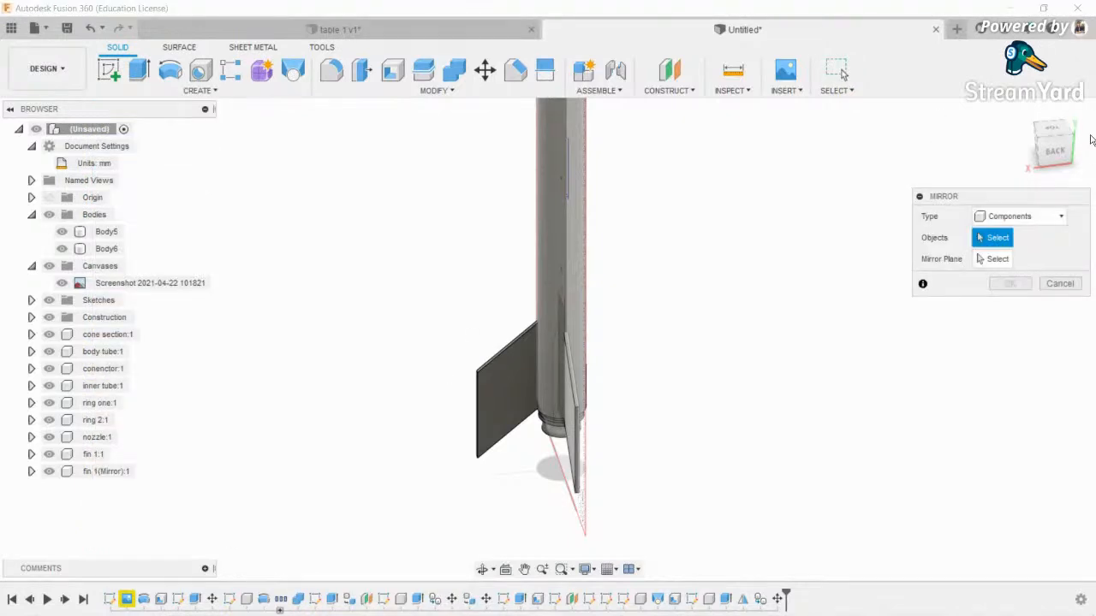
{"action": "left_click", "coordinate": [1019, 216]}
{"action": "left_click", "coordinate": [1000, 247]}
{"action": "left_click", "coordinate": [503, 388]}
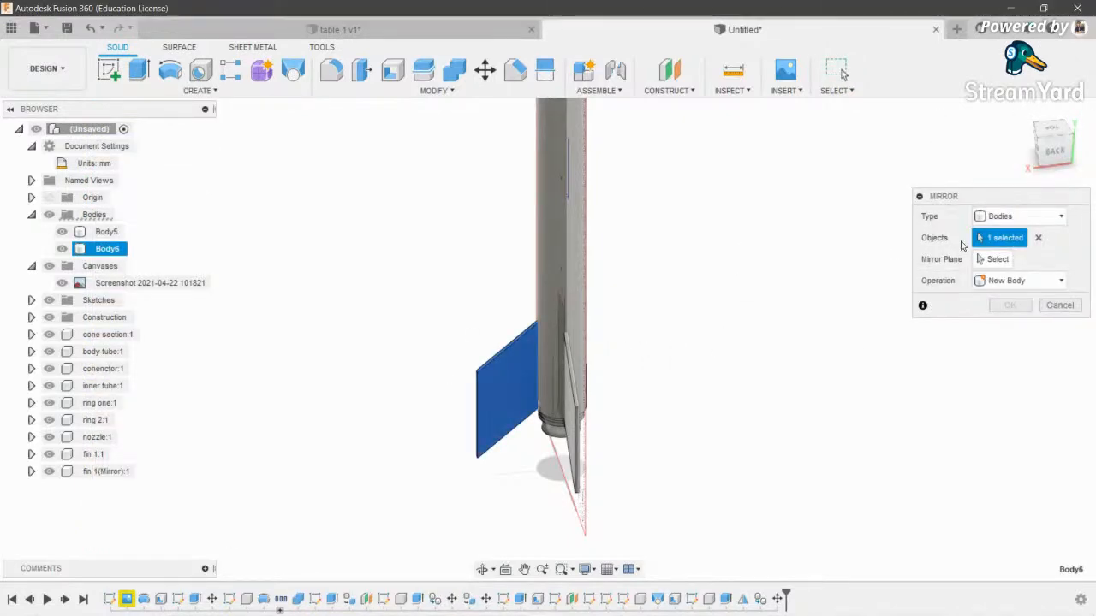
{"action": "left_click", "coordinate": [994, 260]}
{"action": "scroll", "coordinate": [621, 405], "scroll_direction": "down", "scroll_amount": 4}
{"action": "left_click", "coordinate": [573, 375]}
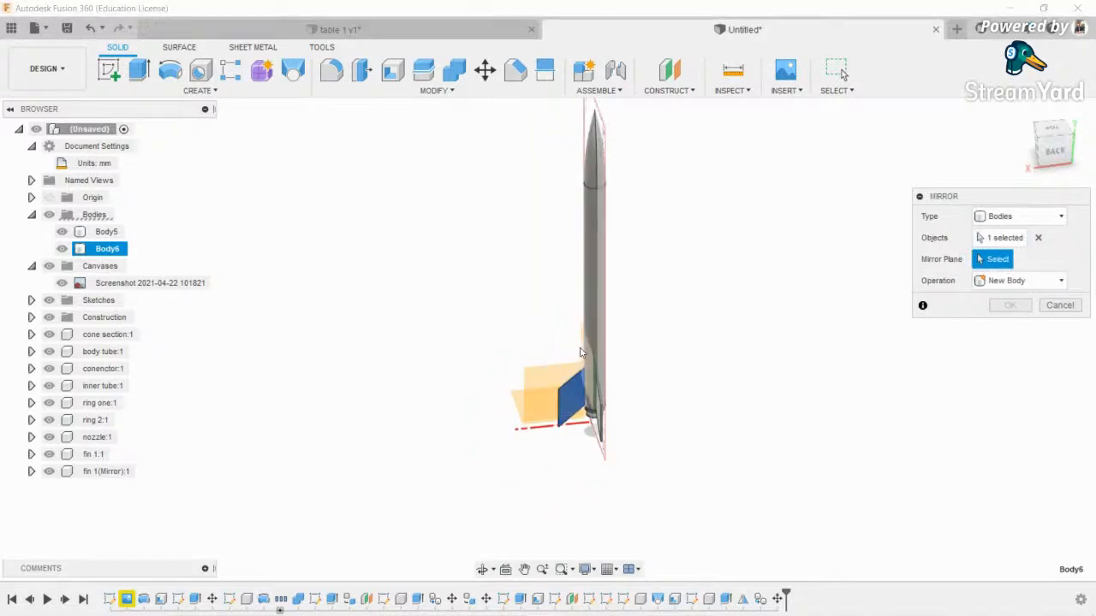
{"action": "left_click", "coordinate": [1010, 305]}
- Convert the loose bodies into components and rename Component10 to 'engine mount'
{"action": "scroll", "coordinate": [682, 401], "scroll_direction": "up", "scroll_amount": 3}
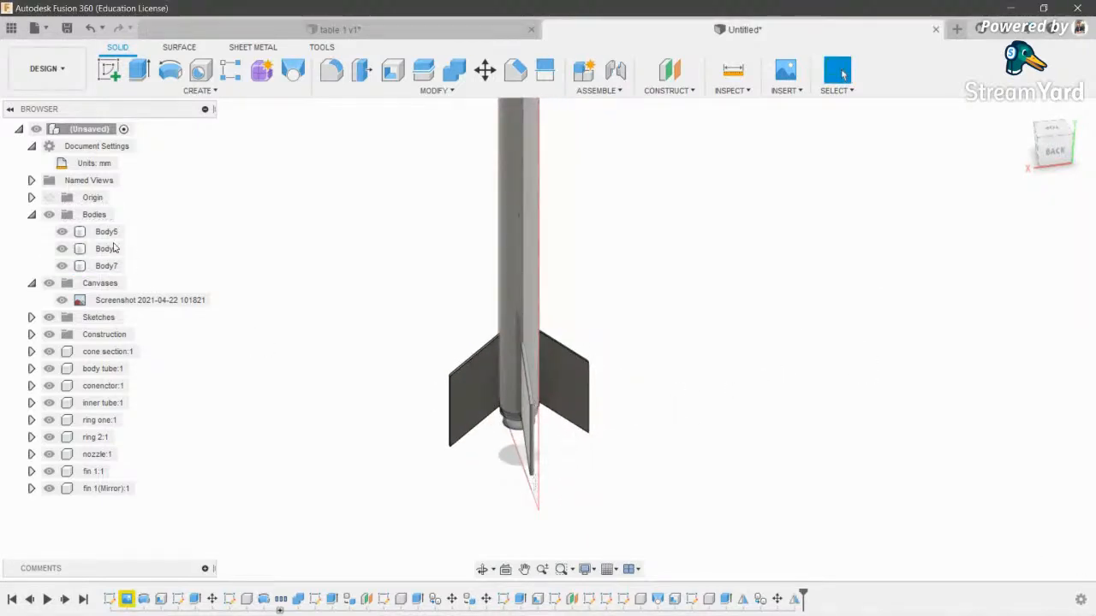
{"action": "right_click", "coordinate": [84, 215]}
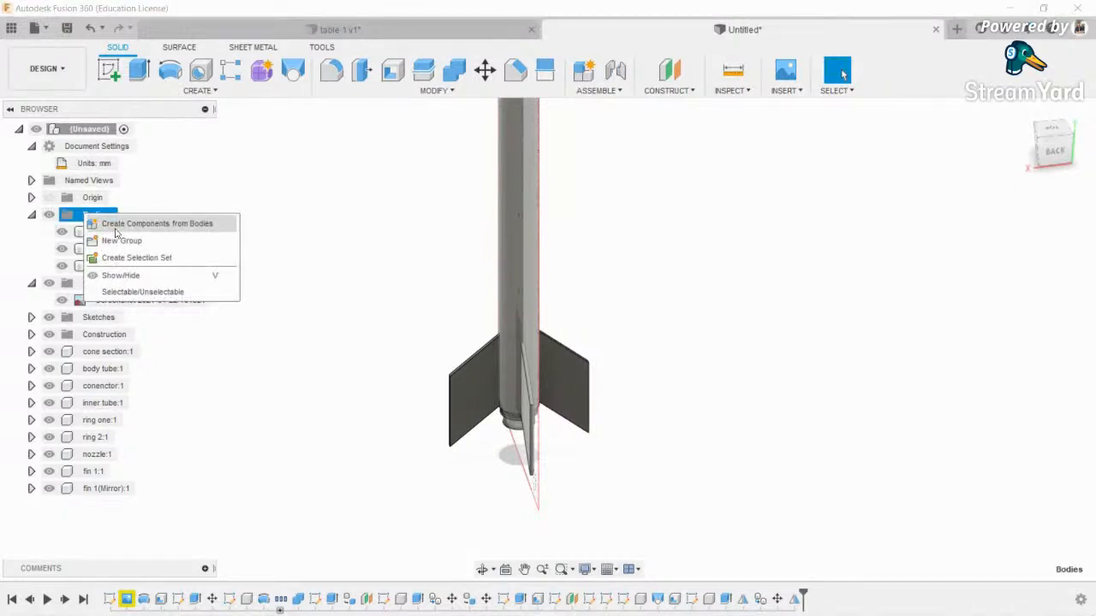
{"action": "left_click", "coordinate": [120, 222]}
{"action": "left_click", "coordinate": [117, 438]}
{"action": "double_click", "coordinate": [116, 436]}
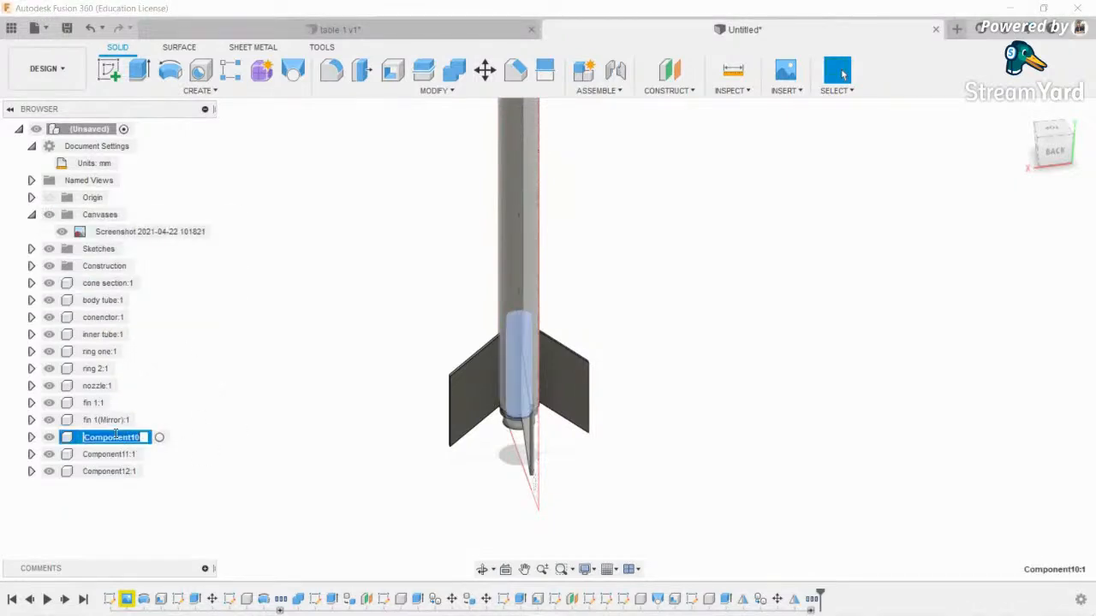
{"action": "type", "text": "engine mo"}
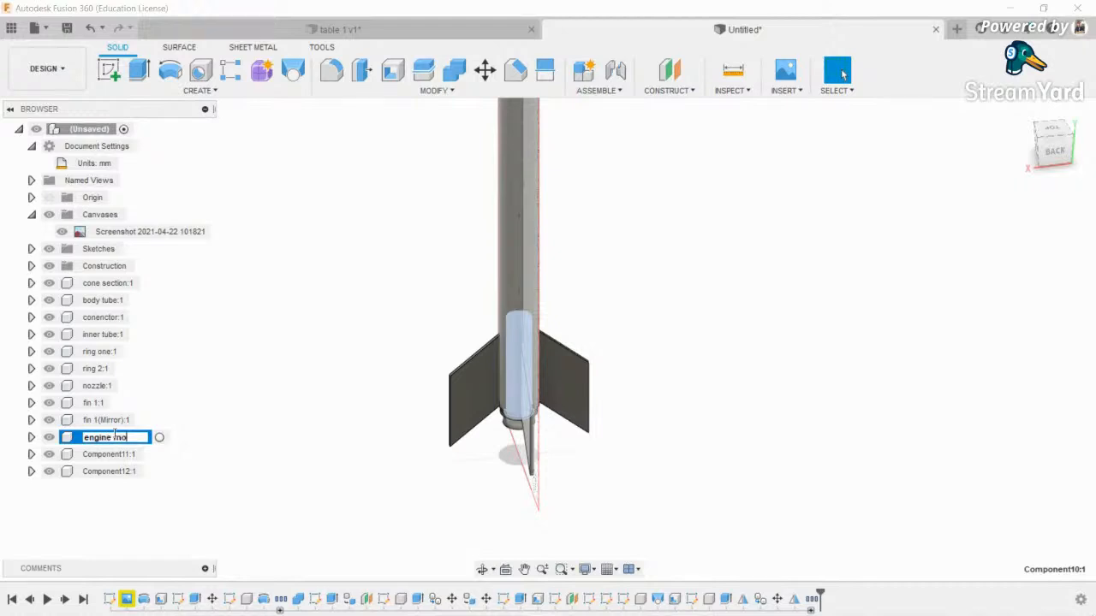
{"action": "key", "text": "Return"}
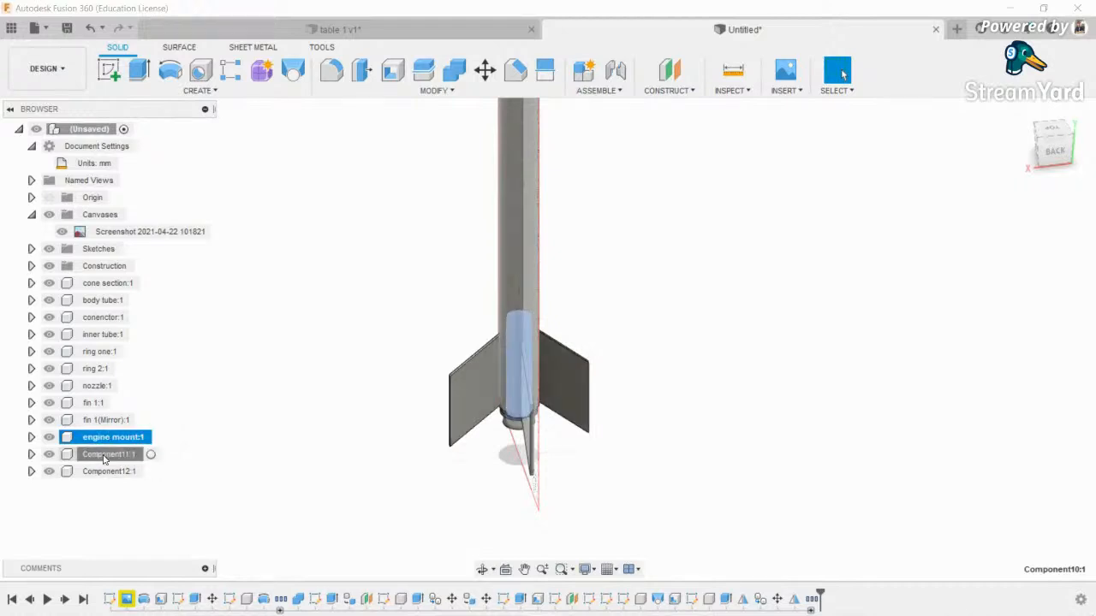
- Rename the remaining fin components to 'fin 2', 'fin 3' and 'fin 4'
{"action": "double_click", "coordinate": [107, 454]}
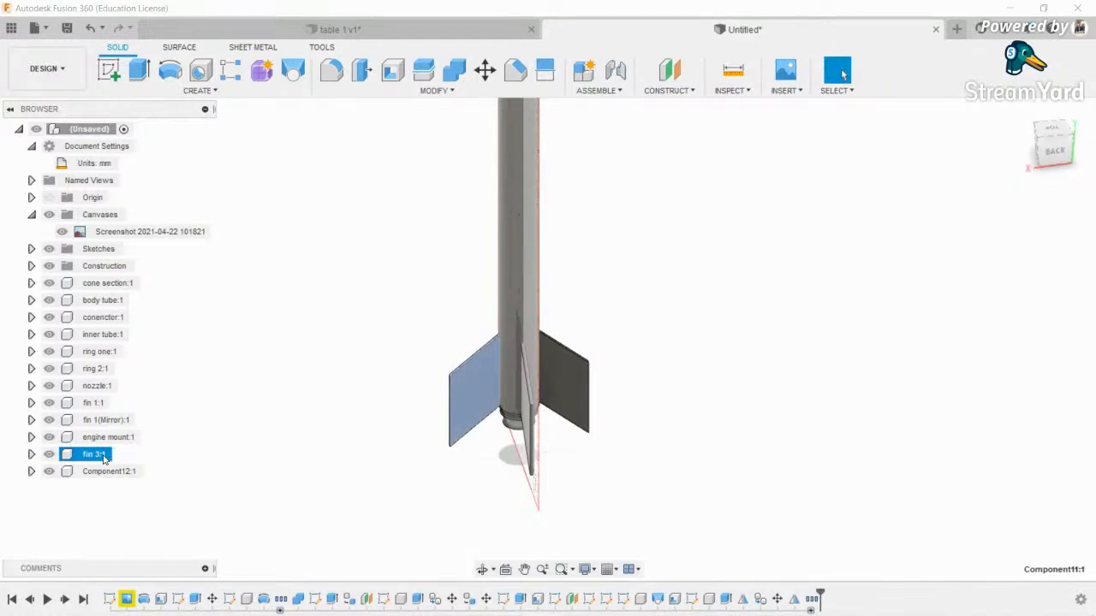
{"action": "double_click", "coordinate": [94, 420]}
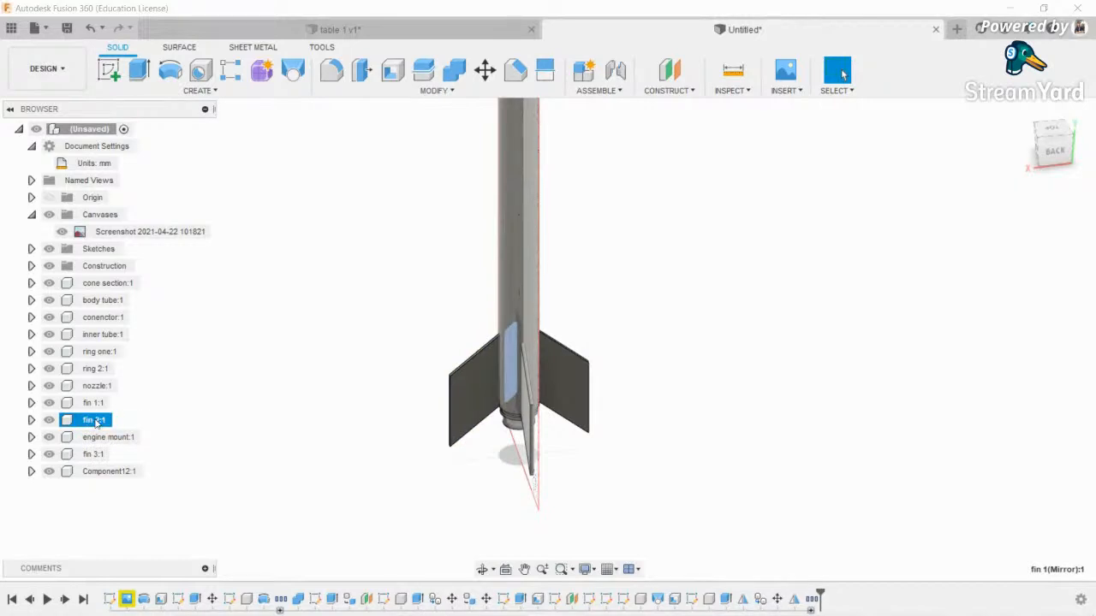
{"action": "double_click", "coordinate": [109, 471]}
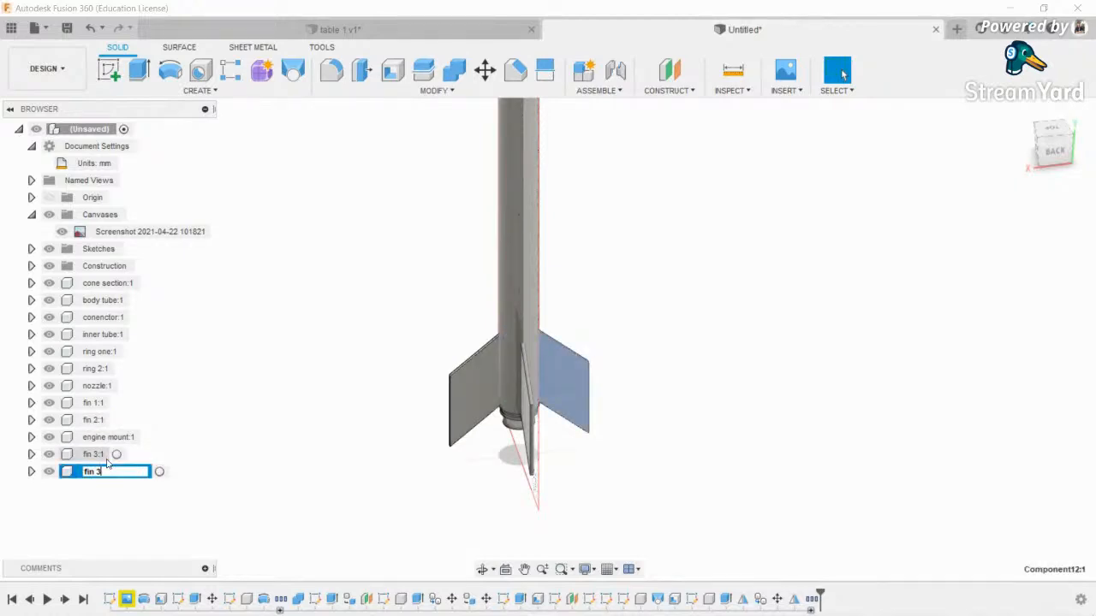
{"action": "key", "text": "Return"}
{"action": "left_click", "coordinate": [329, 363]}
{"action": "scroll", "coordinate": [342, 360], "scroll_direction": "down", "scroll_amount": 3}
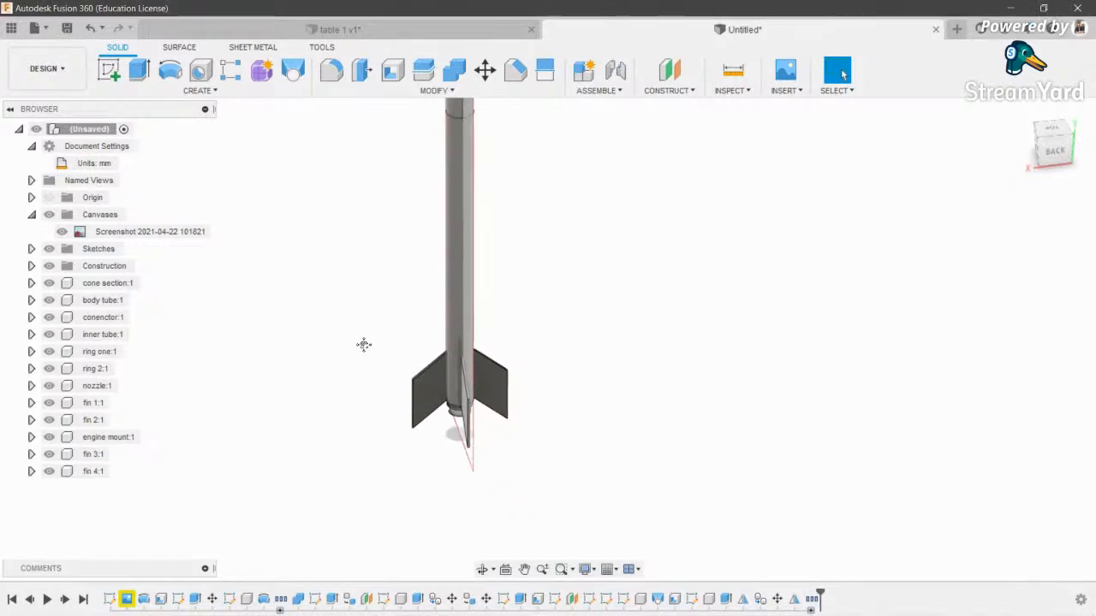
- Hide the Canvases reference screenshot and snap to the ViewCube RIGHT view
{"action": "middle_click_drag", "start_coordinate": [365, 348], "coordinate": [373, 428]}
{"action": "left_click", "coordinate": [49, 215]}
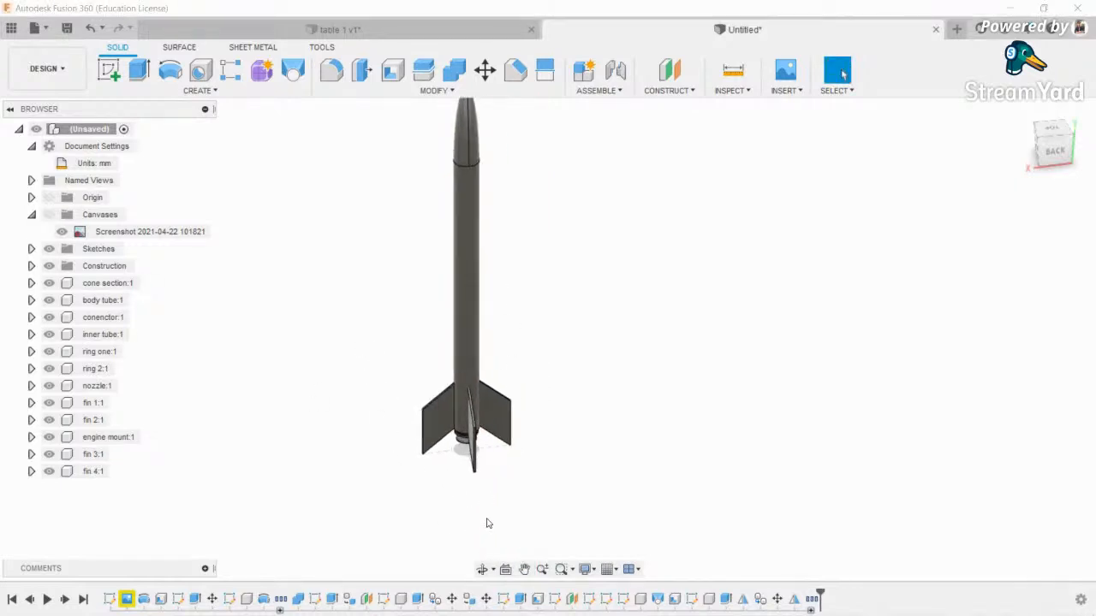
{"action": "left_click", "coordinate": [482, 571]}
{"action": "left_click_drag", "start_coordinate": [556, 274], "coordinate": [568, 336]}
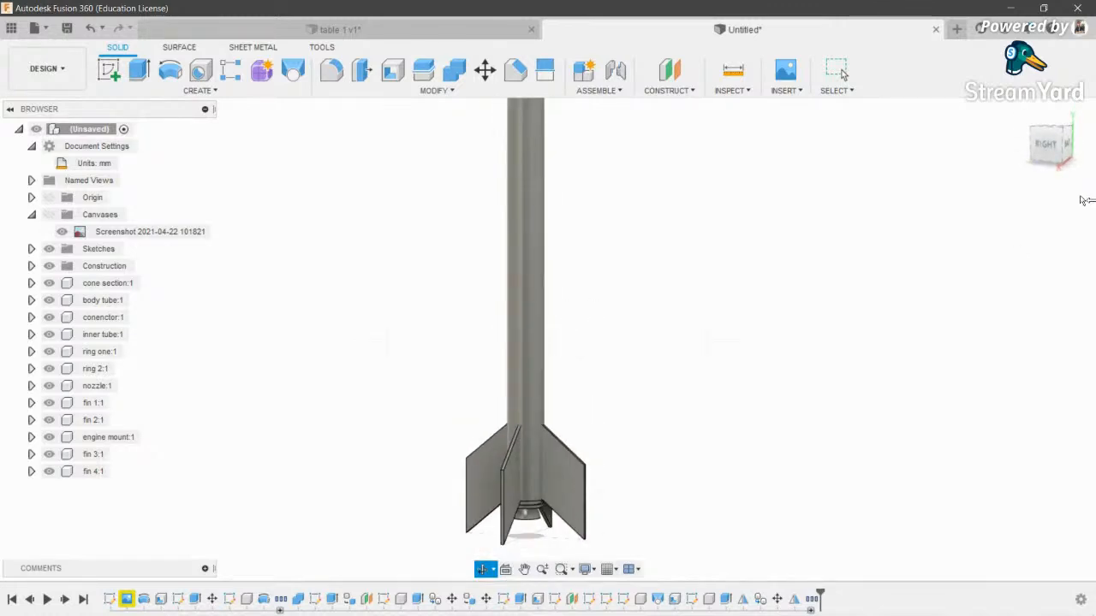
{"action": "left_click", "coordinate": [1047, 146]}
- Recentre and zoom on the four-fin rocket, then start a new sketch
{"action": "middle_click_drag", "start_coordinate": [644, 499], "coordinate": [613, 534]}
{"action": "scroll", "coordinate": [588, 221], "scroll_direction": "down", "scroll_amount": 3}
{"action": "scroll", "coordinate": [557, 285], "scroll_direction": "down", "scroll_amount": 2}
{"action": "scroll", "coordinate": [597, 220], "scroll_direction": "up", "scroll_amount": 3}
{"action": "scroll", "coordinate": [661, 149], "scroll_direction": "down", "scroll_amount": 1}
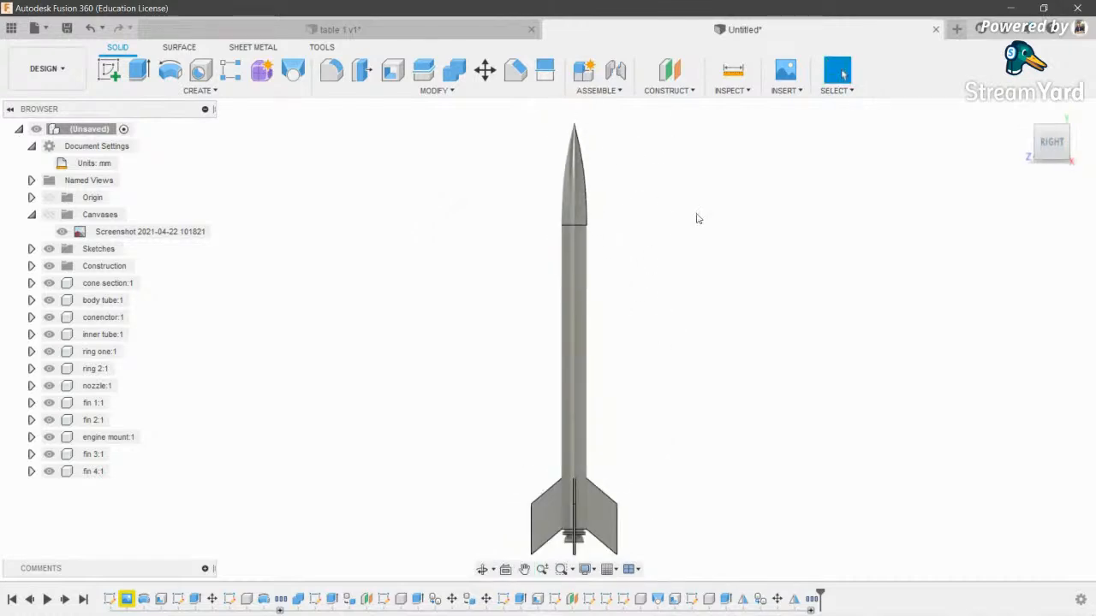
{"action": "scroll", "coordinate": [591, 238], "scroll_direction": "up", "scroll_amount": 4}
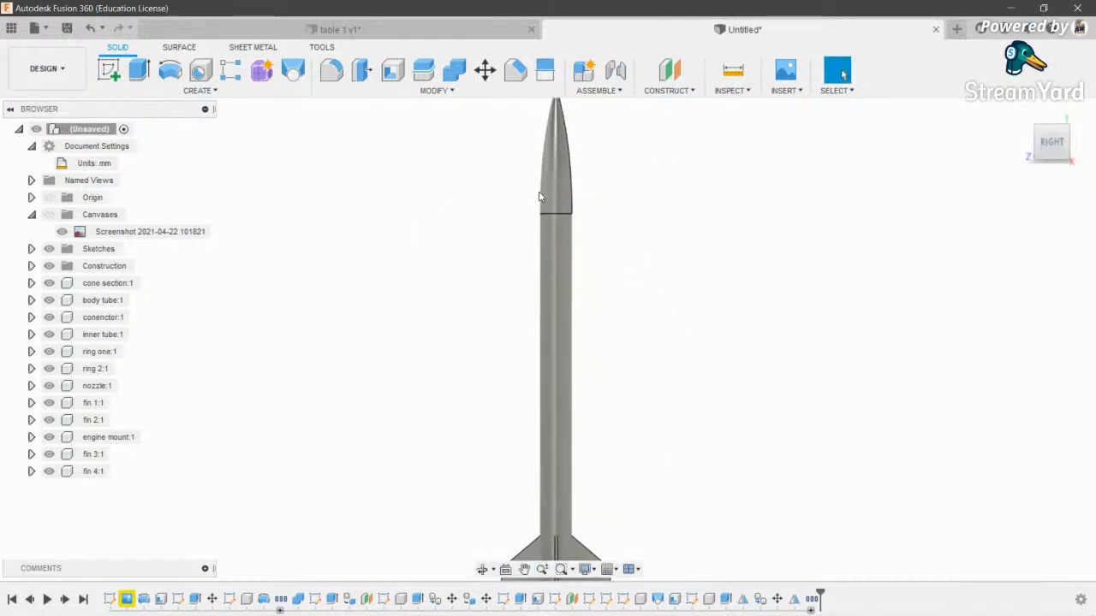
{"action": "scroll", "coordinate": [573, 256], "scroll_direction": "down", "scroll_amount": 4}
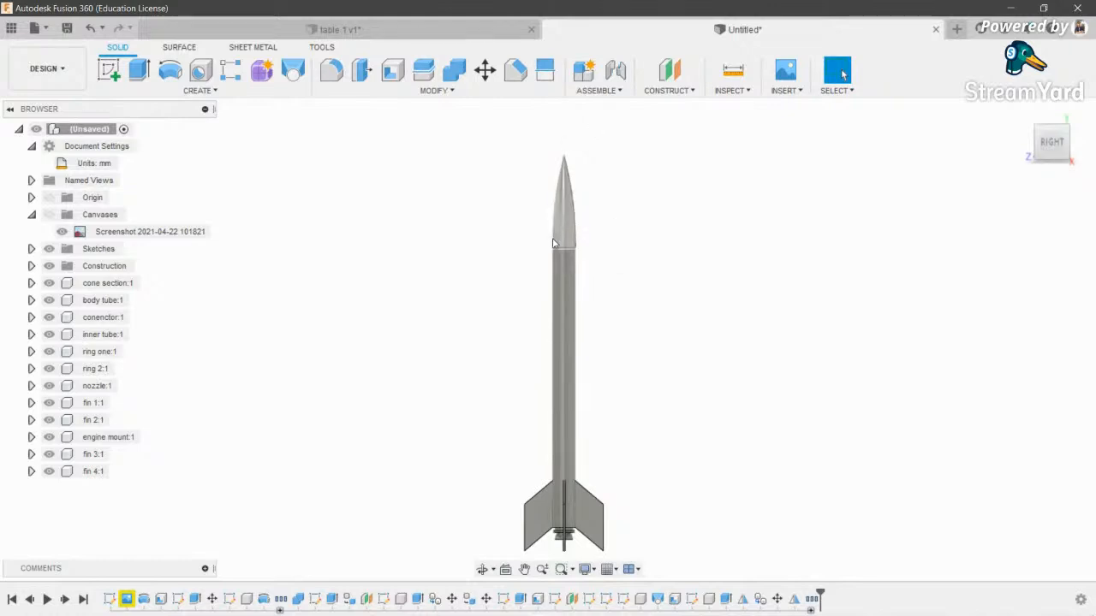
{"action": "scroll", "coordinate": [641, 265], "scroll_direction": "up", "scroll_amount": 2}
{"action": "mouse_move", "coordinate": [656, 289]}
{"action": "middle_mouse_down"}
{"action": "mouse_move", "coordinate": [643, 274]}
{"action": "mouse_move", "coordinate": [656, 302]}
{"action": "middle_mouse_up"}
{"action": "scroll", "coordinate": [608, 300], "scroll_direction": "down", "scroll_amount": 2}
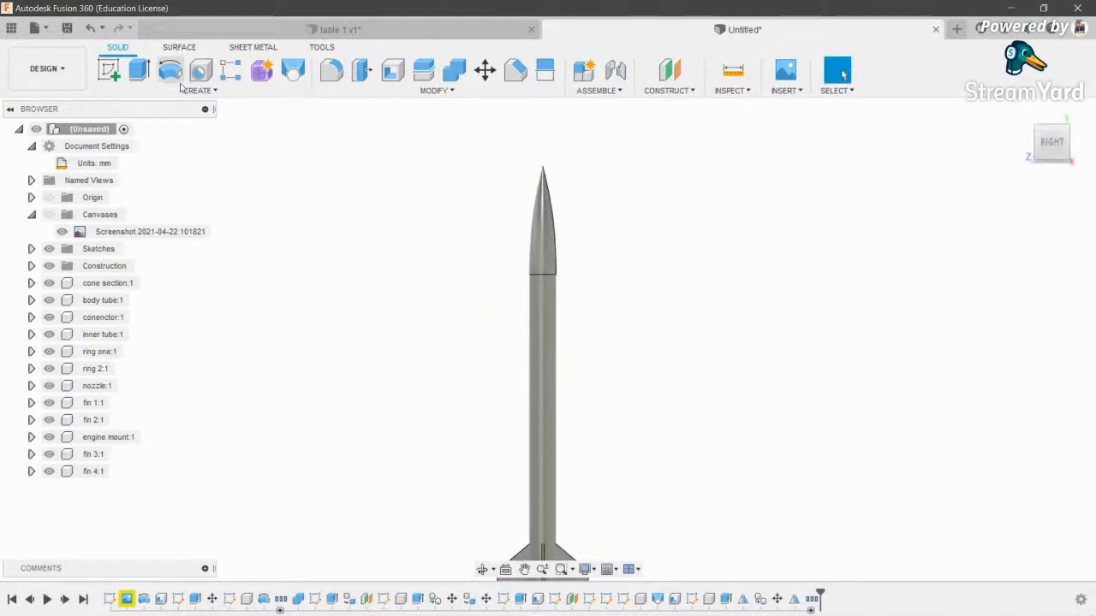
{"action": "left_click", "coordinate": [109, 71]}
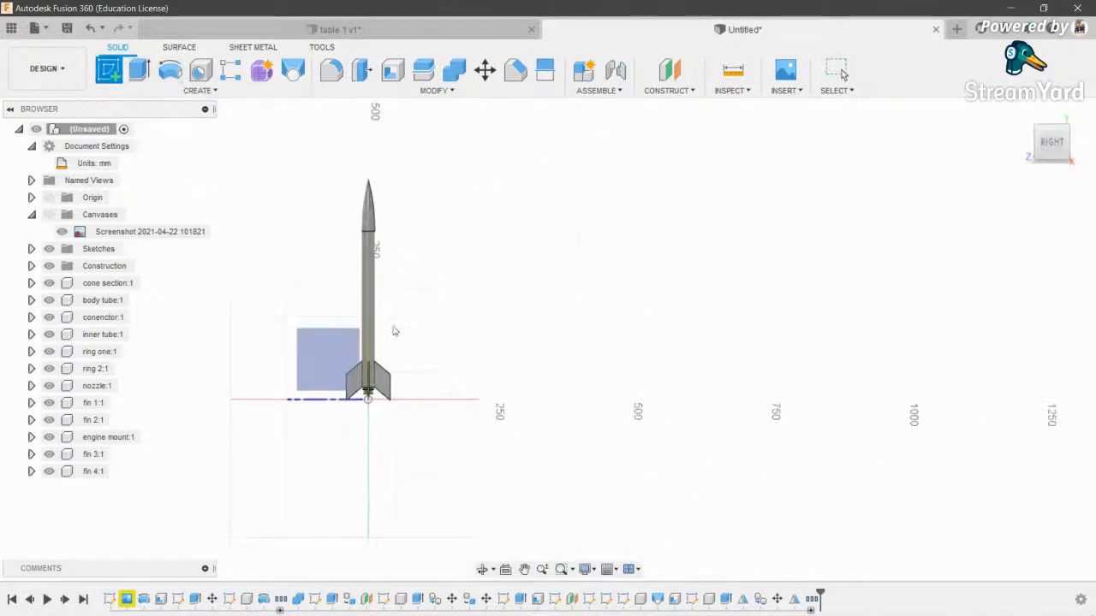
- Sketch a horizontal line across the rocket at the body tube joint, then finish the sketch
{"action": "left_click", "coordinate": [545, 193]}
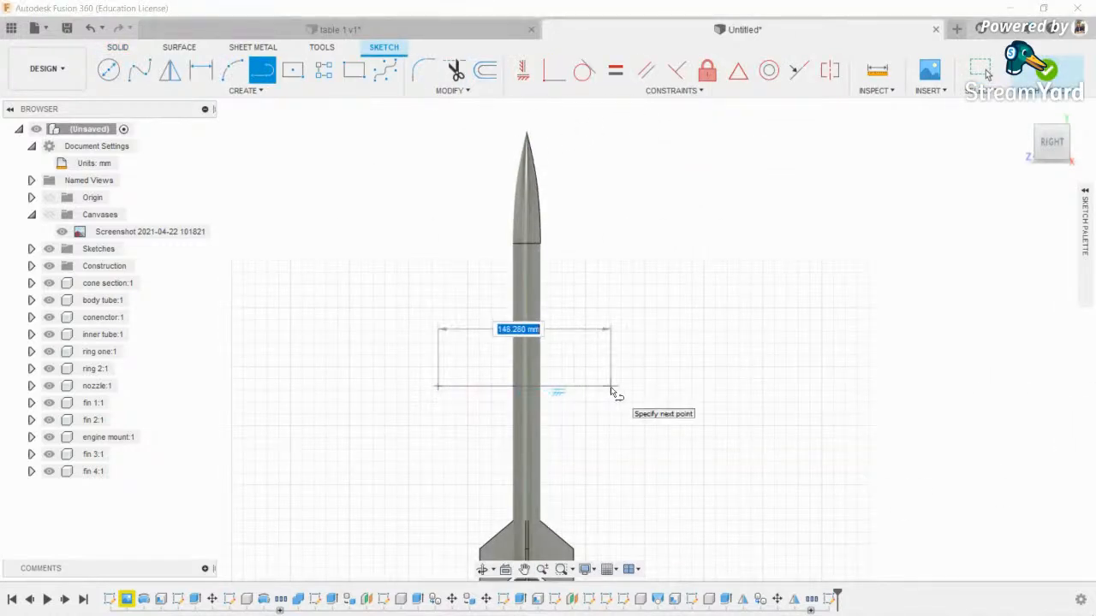
{"action": "key", "text": "Escape"}
{"action": "key", "text": "l"}
{"action": "left_click", "coordinate": [459, 326]}
{"action": "left_click", "coordinate": [611, 327]}
{"action": "key", "text": "Escape"}
{"action": "left_click", "coordinate": [984, 72]}
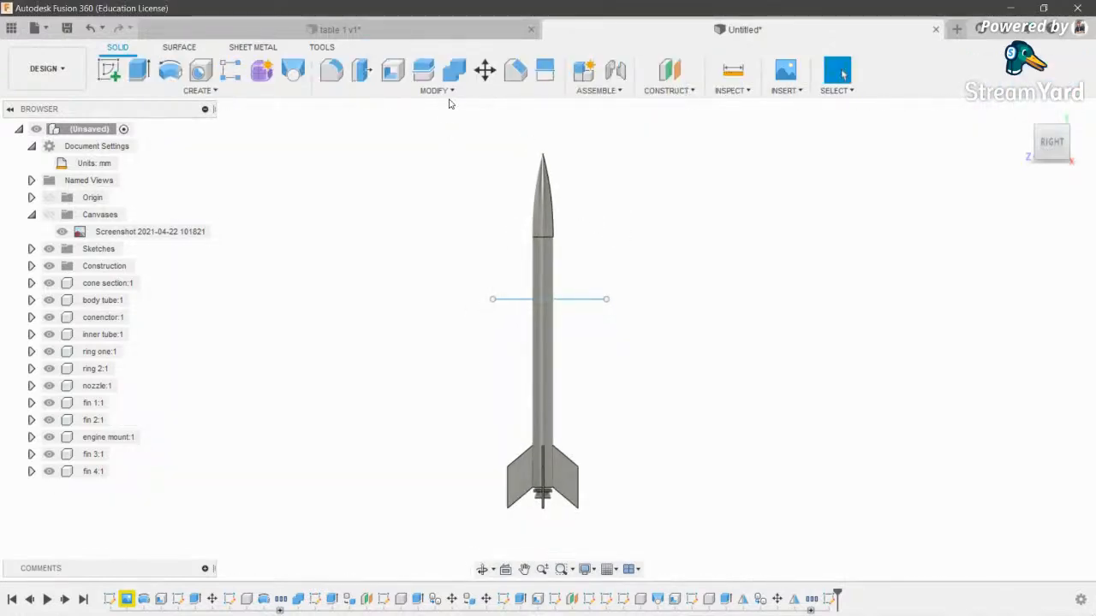
- Start scaling the body tube, then cancel the Scale operation
{"action": "left_click", "coordinate": [437, 90]}
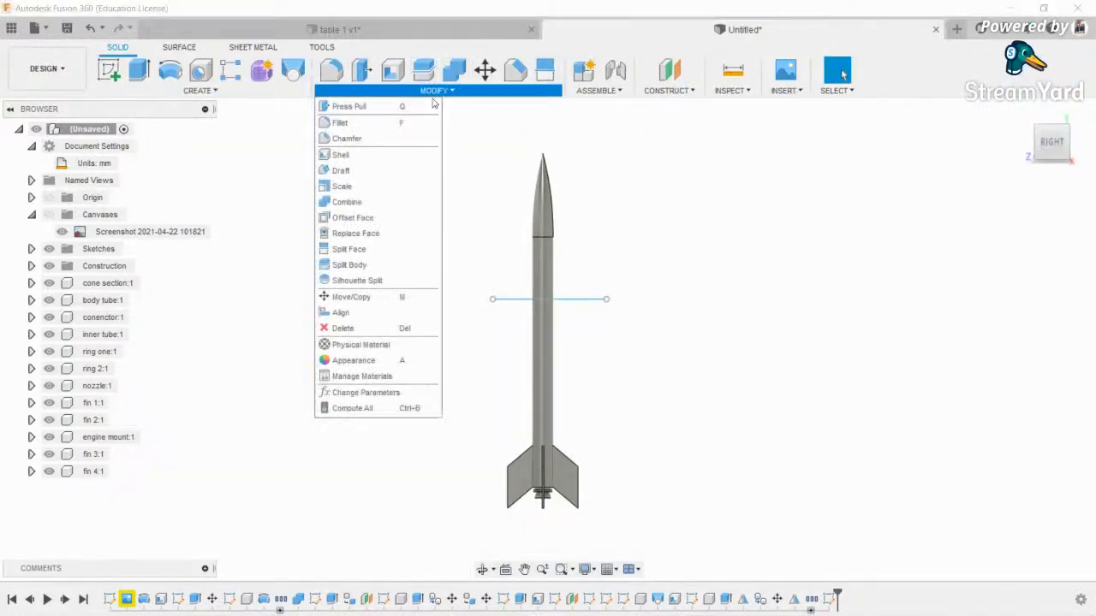
{"action": "left_click", "coordinate": [342, 186]}
{"action": "scroll", "coordinate": [516, 322], "scroll_direction": "up", "scroll_amount": 2}
{"action": "left_click", "coordinate": [516, 322]}
{"action": "scroll", "coordinate": [516, 322], "scroll_direction": "down", "scroll_amount": 1}
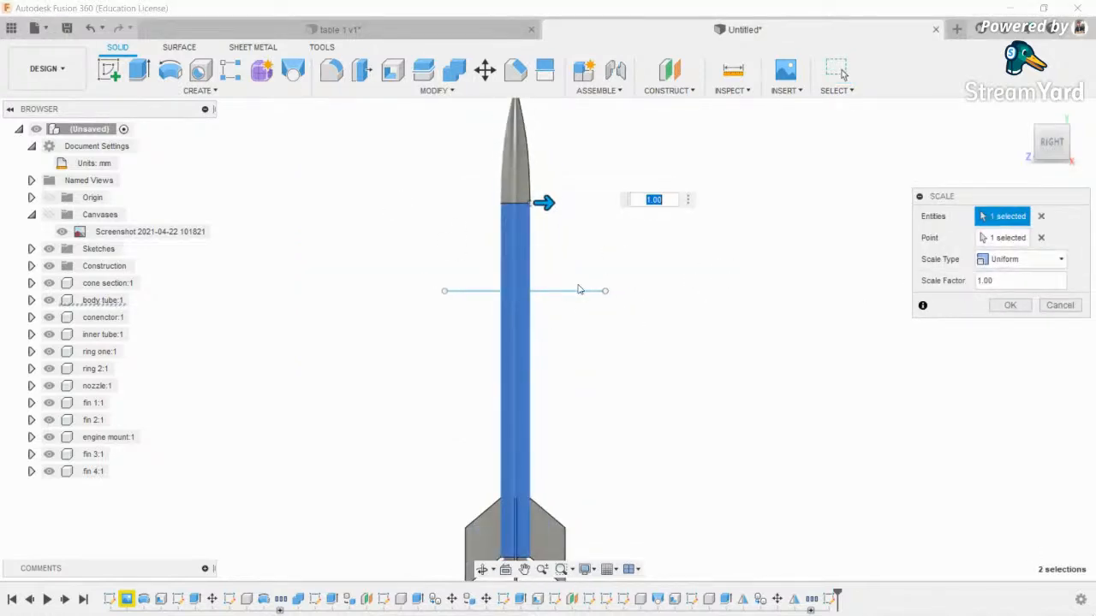
{"action": "left_click", "coordinate": [963, 239]}
{"action": "key", "text": "Escape"}
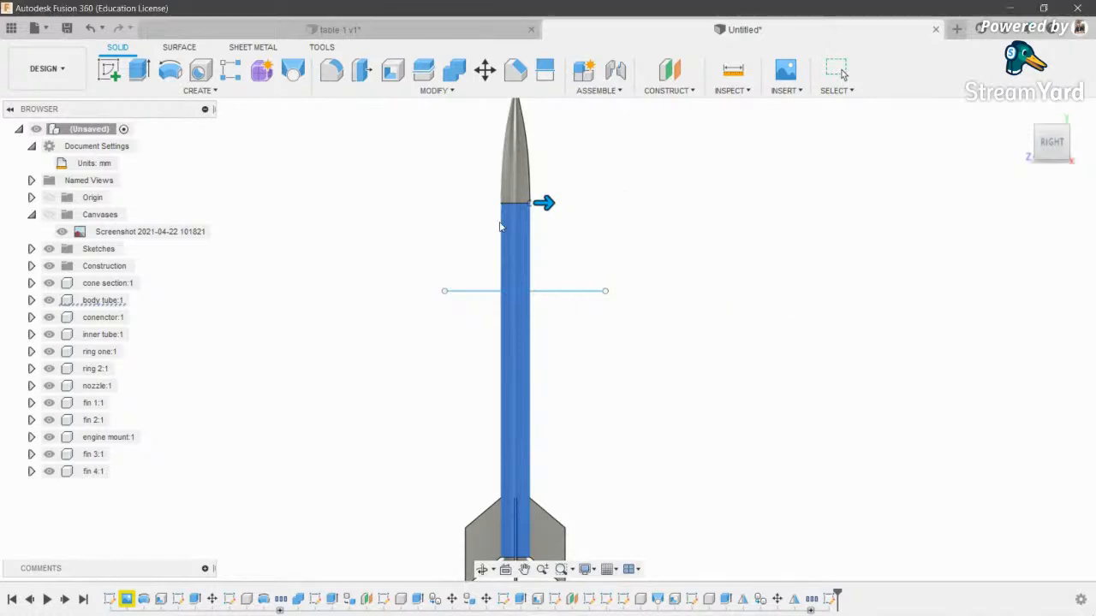
- Split the body tube face along the horizontal sketch line
{"action": "left_click", "coordinate": [437, 89]}
{"action": "left_click", "coordinate": [351, 249]}
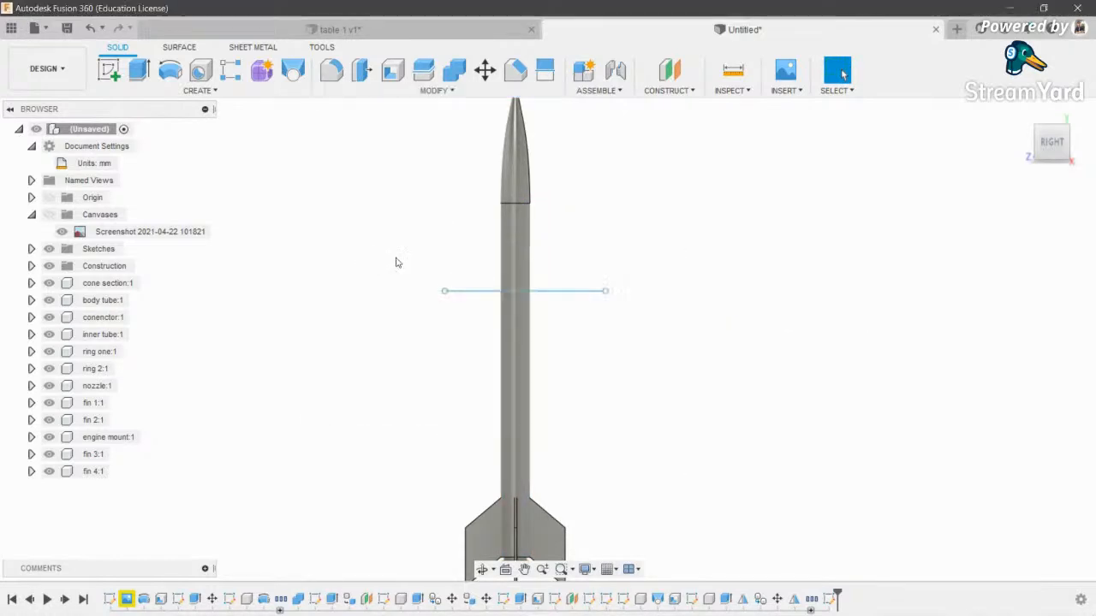
{"action": "left_click", "coordinate": [514, 274]}
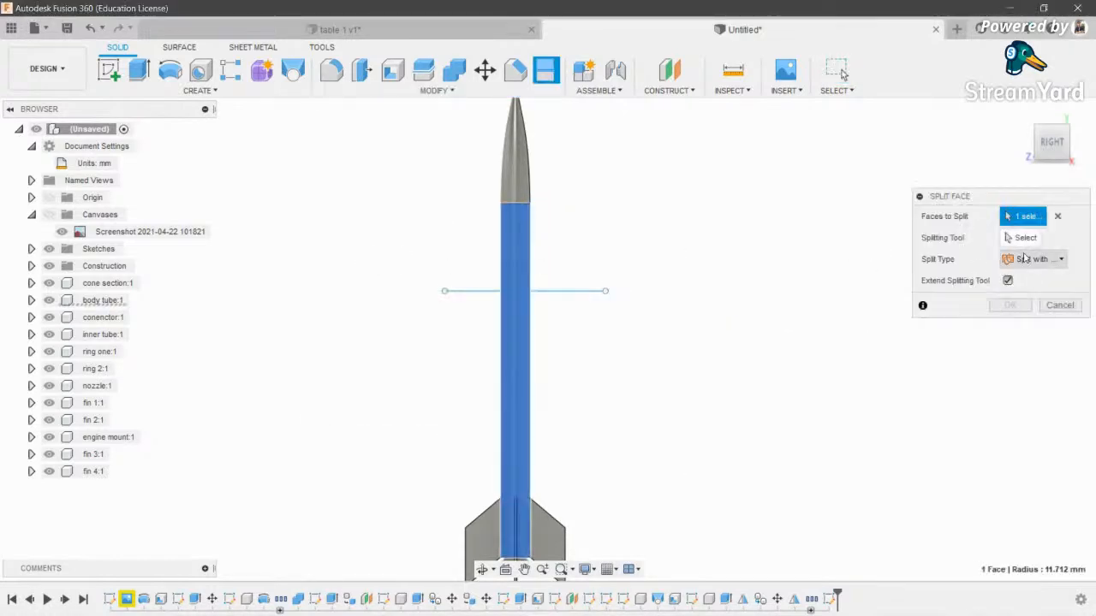
{"action": "left_click", "coordinate": [557, 293]}
{"action": "left_click", "coordinate": [1012, 305]}
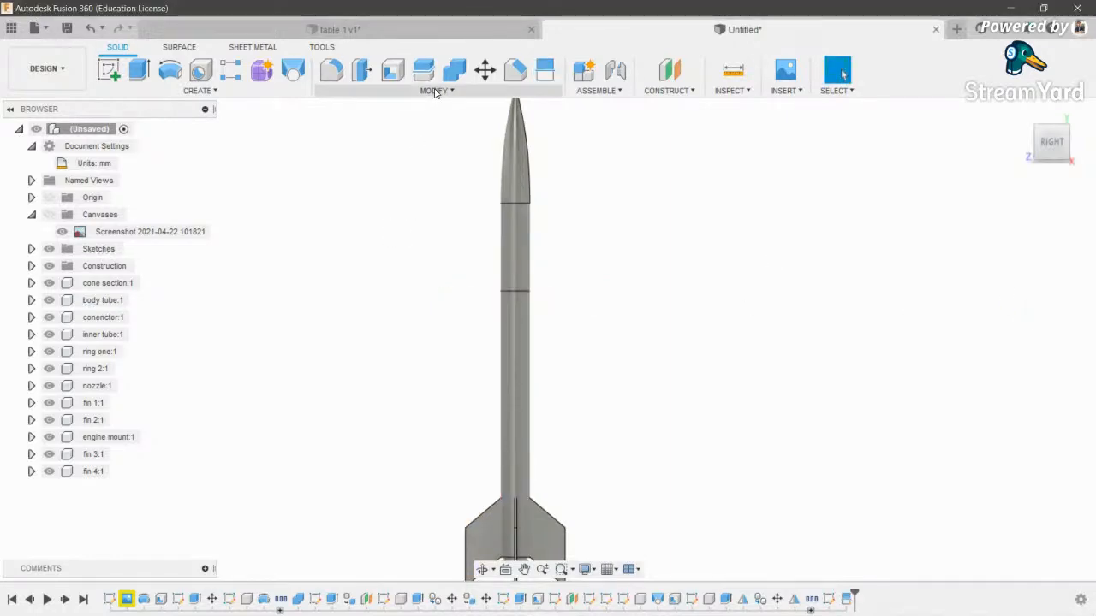
{"action": "left_click", "coordinate": [432, 91]}
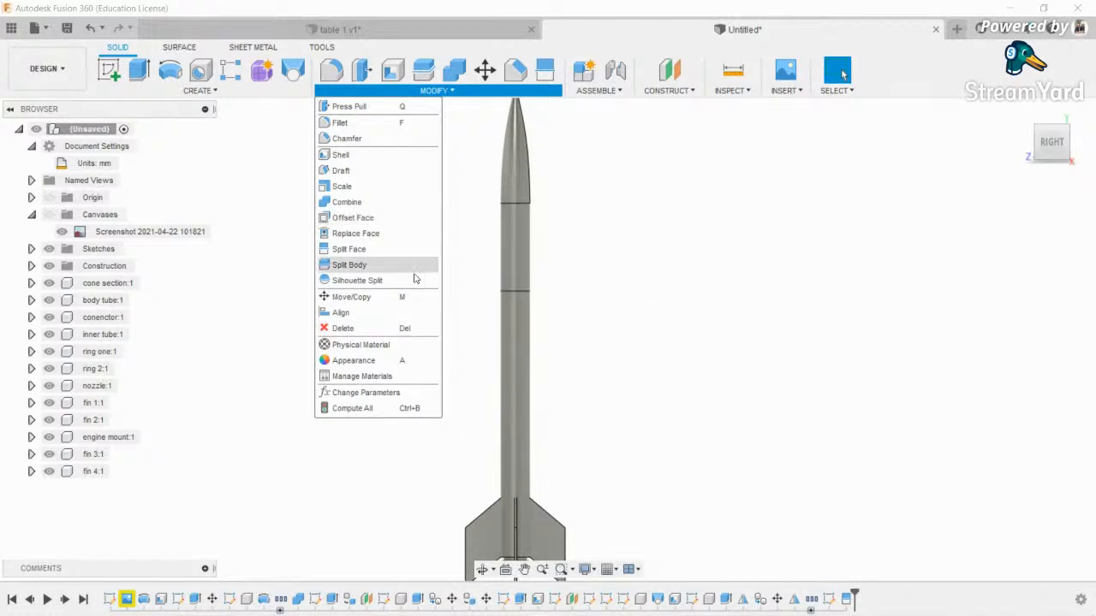
- Apply Plastic - Glossy (White) to the body tube and another rocket section
{"action": "left_click", "coordinate": [578, 261]}
{"action": "scroll", "coordinate": [501, 136], "scroll_direction": "up", "scroll_amount": 2}
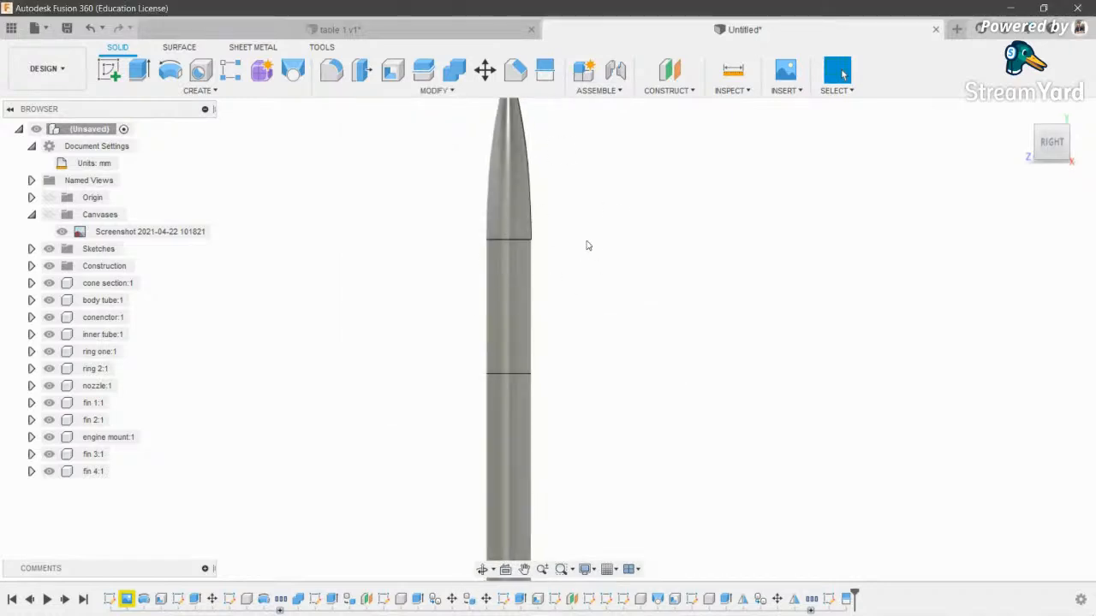
{"action": "key", "text": "a"}
{"action": "scroll", "coordinate": [569, 224], "scroll_direction": "down", "scroll_amount": 2}
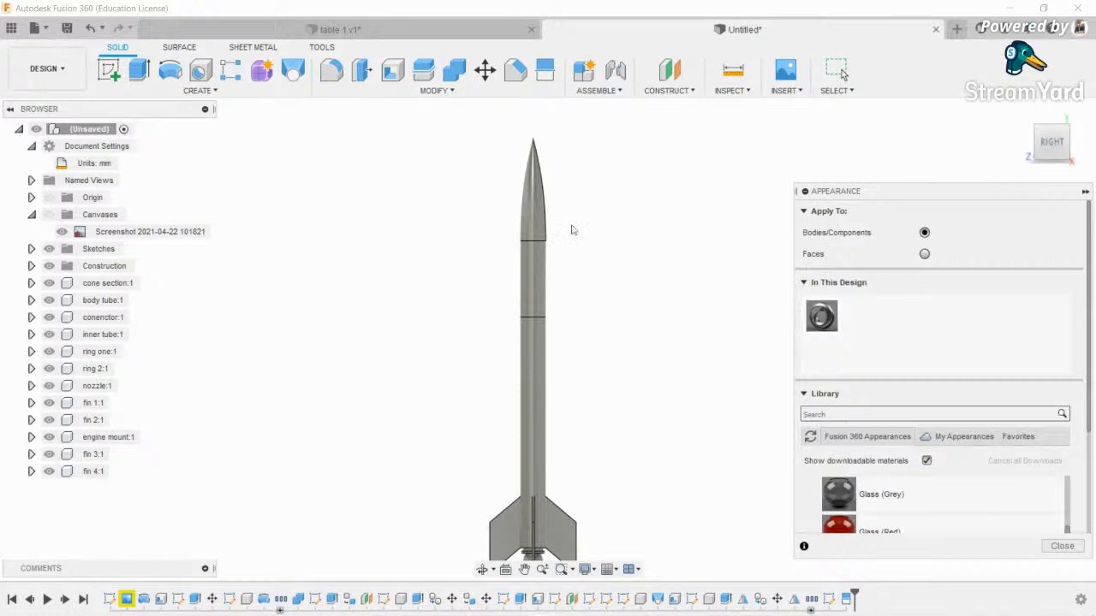
{"action": "middle_click_drag", "start_coordinate": [887, 374], "coordinate": [849, 374]}
{"action": "left_click", "coordinate": [875, 413]}
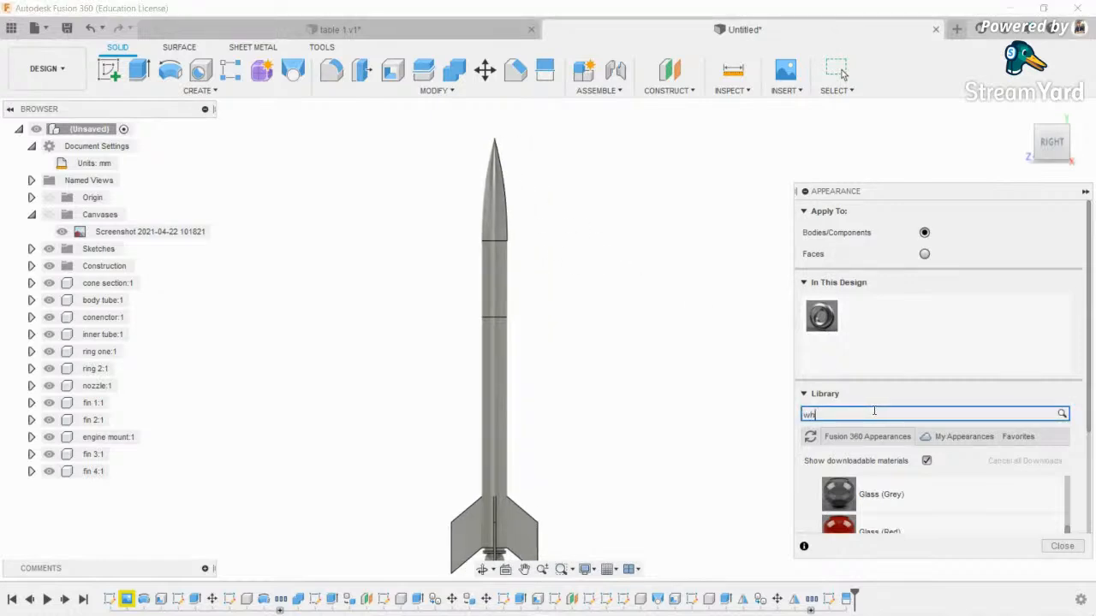
{"action": "scroll", "coordinate": [949, 462], "scroll_direction": "down", "scroll_amount": 5}
{"action": "scroll", "coordinate": [949, 477], "scroll_direction": "down", "scroll_amount": 3}
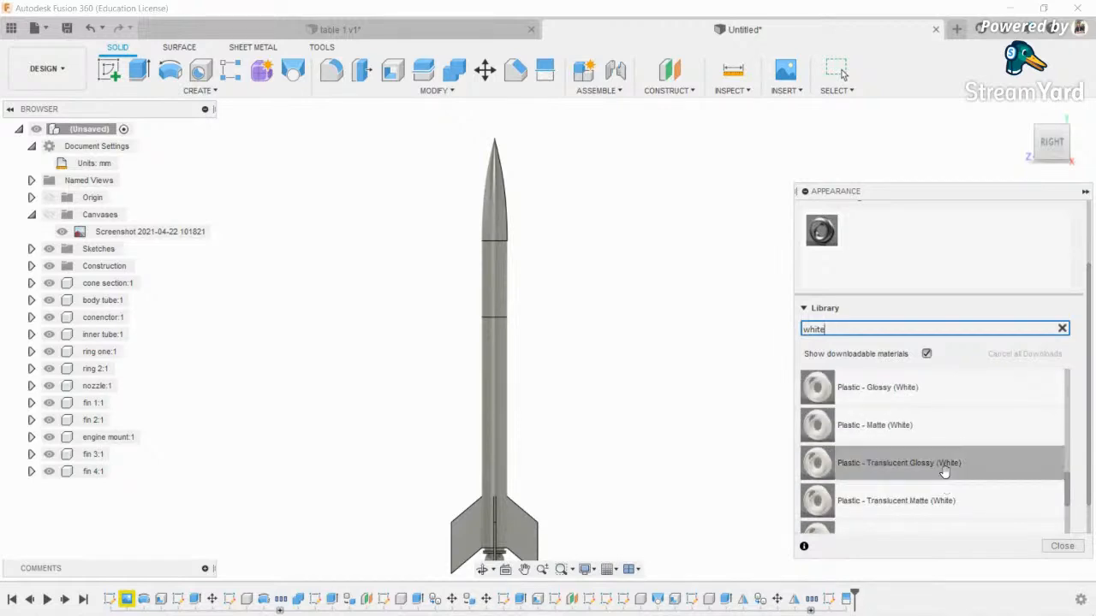
{"action": "left_click_drag", "start_coordinate": [930, 392], "coordinate": [495, 406]}
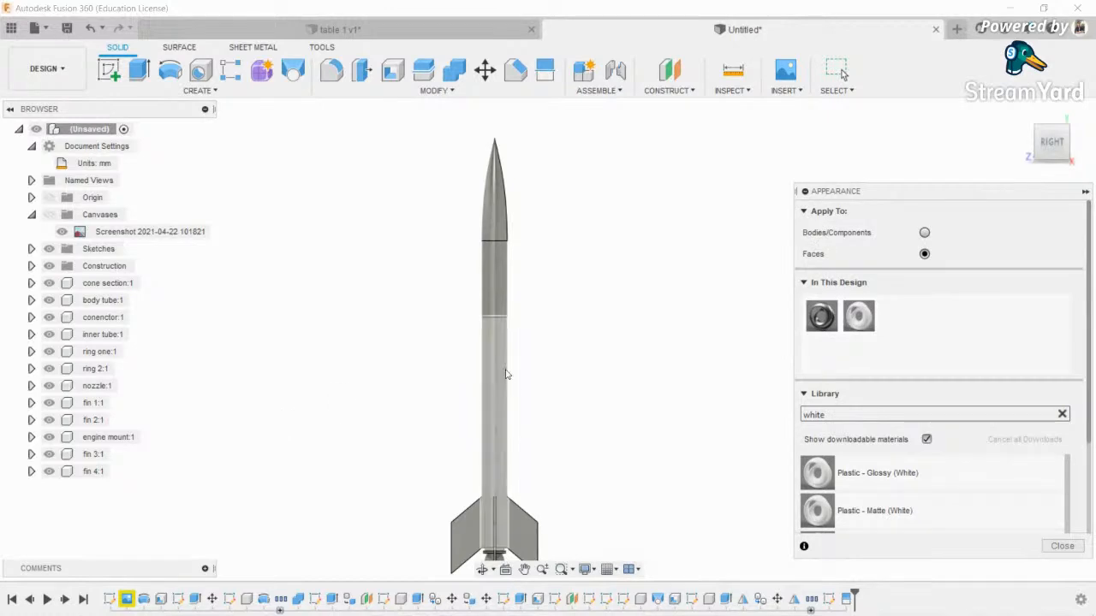
{"action": "left_click_drag", "start_coordinate": [859, 317], "coordinate": [490, 358]}
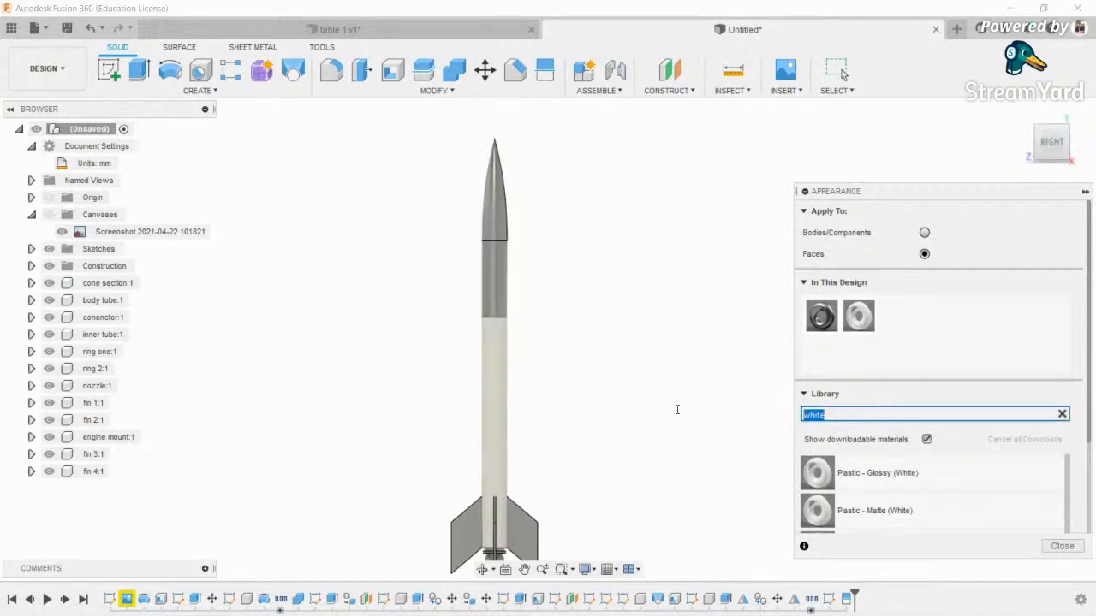
- Search materials for 'b' and apply a black finish to the upper band and nose cone
{"action": "type", "text": "black"}
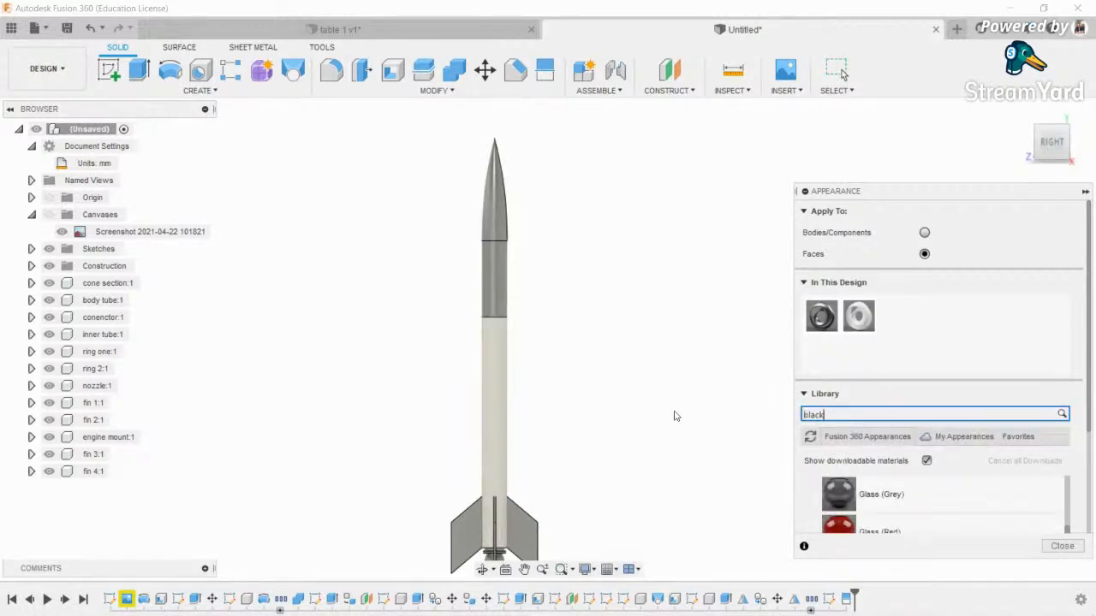
{"action": "left_click_drag", "start_coordinate": [942, 488], "coordinate": [494, 276]}
{"action": "left_click_drag", "start_coordinate": [859, 502], "coordinate": [522, 255]}
{"action": "scroll", "coordinate": [611, 432], "scroll_direction": "down", "scroll_amount": 1}
{"action": "middle_click_drag", "start_coordinate": [613, 496], "coordinate": [643, 384]}
{"action": "scroll", "coordinate": [573, 318], "scroll_direction": "up", "scroll_amount": 3}
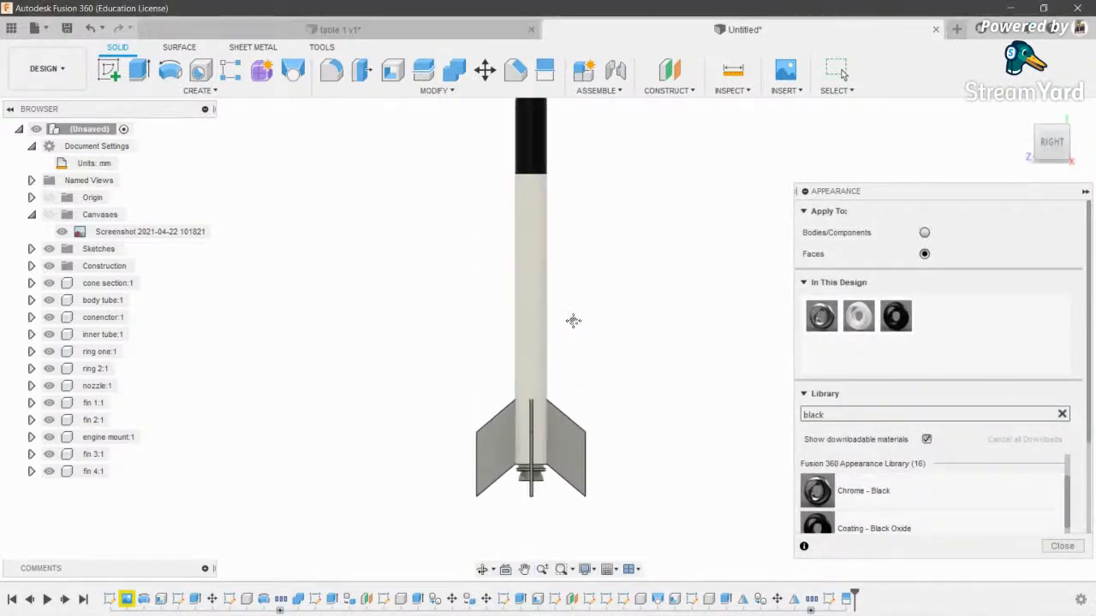
- Paint the body tube Paint - Metallic (Blue) and make the middle section white
{"action": "middle_click_drag", "start_coordinate": [572, 321], "coordinate": [588, 545]}
{"action": "scroll", "coordinate": [588, 545], "scroll_direction": "down", "scroll_amount": 3}
{"action": "scroll", "coordinate": [597, 291], "scroll_direction": "up", "scroll_amount": 4}
{"action": "middle_click_drag", "start_coordinate": [592, 391], "coordinate": [619, 239]}
{"action": "scroll", "coordinate": [619, 239], "scroll_direction": "down", "scroll_amount": 2}
{"action": "middle_click_drag", "start_coordinate": [610, 289], "coordinate": [609, 220]}
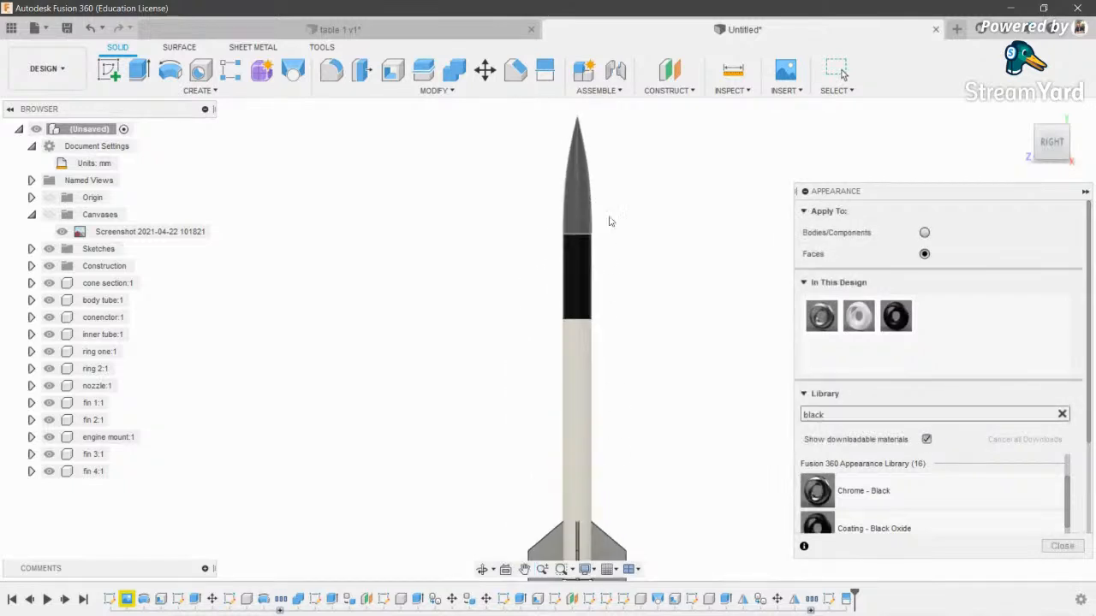
{"action": "scroll", "coordinate": [625, 224], "scroll_direction": "up", "scroll_amount": 1}
{"action": "left_click_drag", "start_coordinate": [846, 411], "coordinate": [746, 417]}
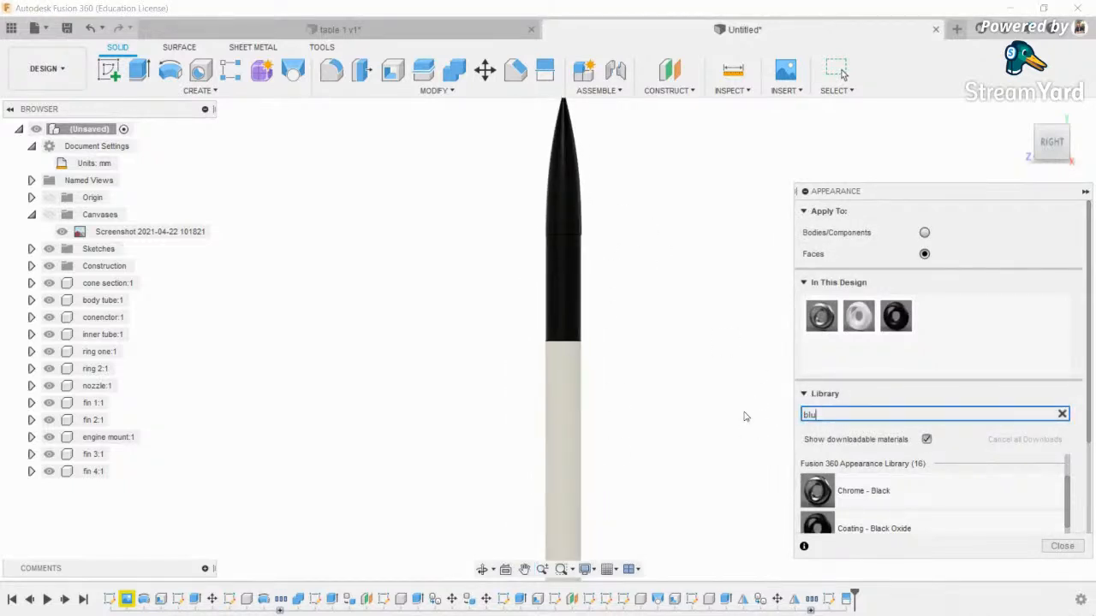
{"action": "scroll", "coordinate": [984, 490], "scroll_direction": "down", "scroll_amount": 10}
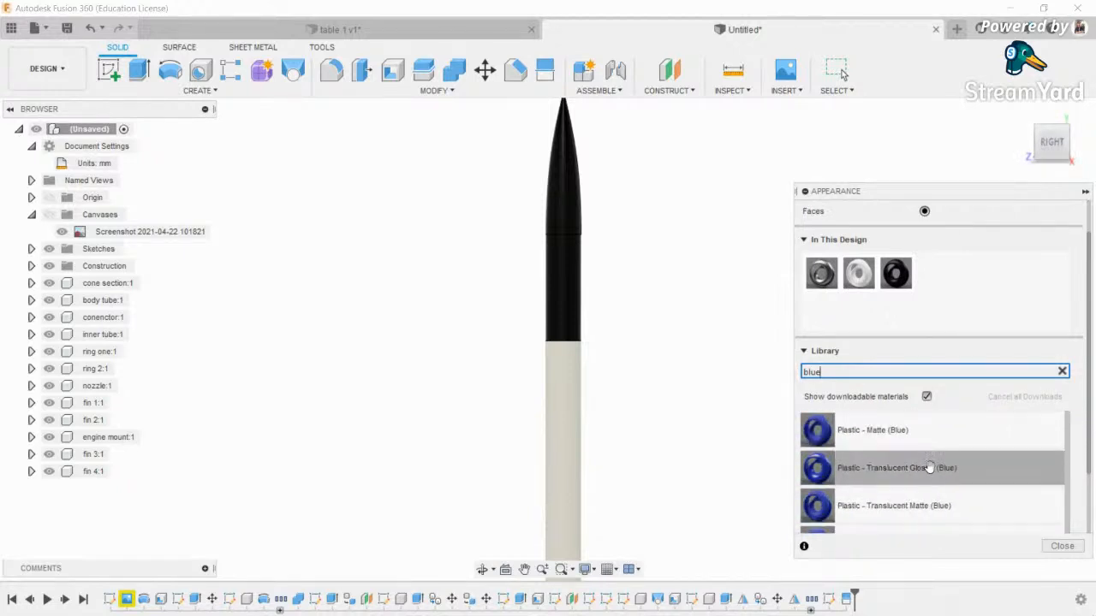
{"action": "scroll", "coordinate": [933, 462], "scroll_direction": "up", "scroll_amount": 2}
{"action": "mouse_move", "coordinate": [1020, 449]}
{"action": "left_mouse_down"}
{"action": "mouse_move", "coordinate": [502, 455]}
{"action": "mouse_move", "coordinate": [580, 462]}
{"action": "left_mouse_up"}
{"action": "left_click_drag", "start_coordinate": [861, 274], "coordinate": [603, 266]}
- Return the body tube to white and paint the nose section metallic blue
{"action": "scroll", "coordinate": [587, 246], "scroll_direction": "down", "scroll_amount": 3}
{"action": "middle_click_drag", "start_coordinate": [625, 391], "coordinate": [635, 326]}
{"action": "scroll", "coordinate": [635, 326], "scroll_direction": "up", "scroll_amount": 1}
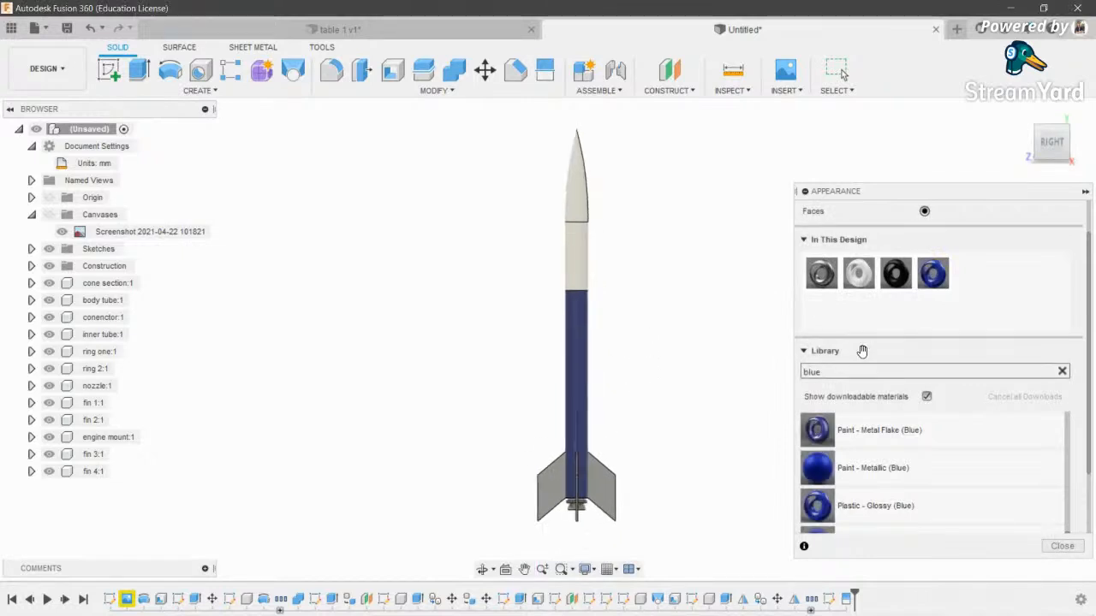
{"action": "left_click_drag", "start_coordinate": [859, 274], "coordinate": [577, 414]}
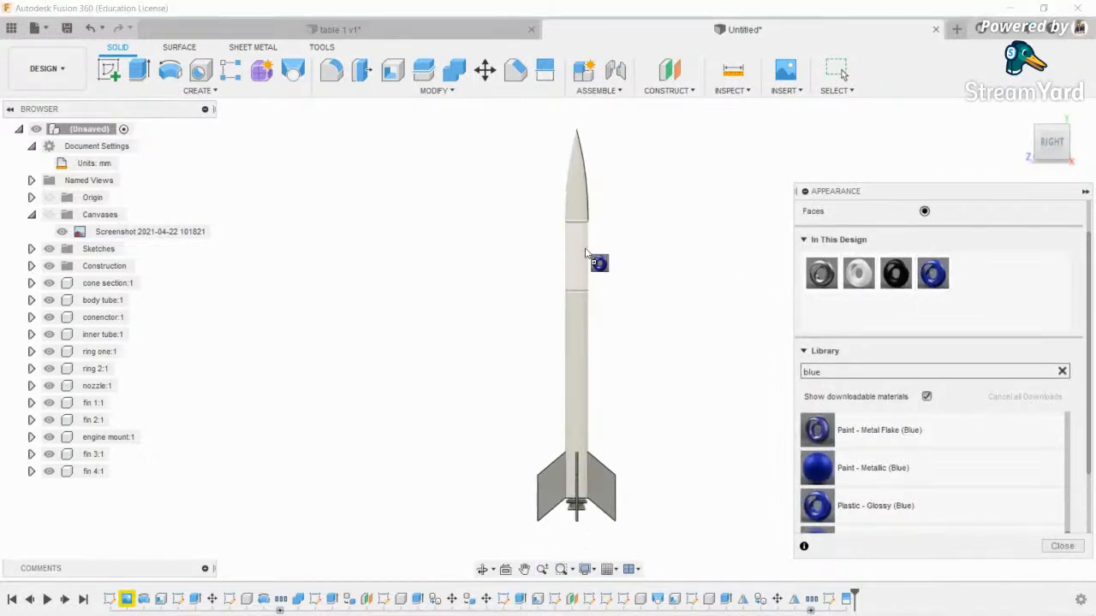
{"action": "left_click_drag", "start_coordinate": [580, 220], "coordinate": [582, 221]}
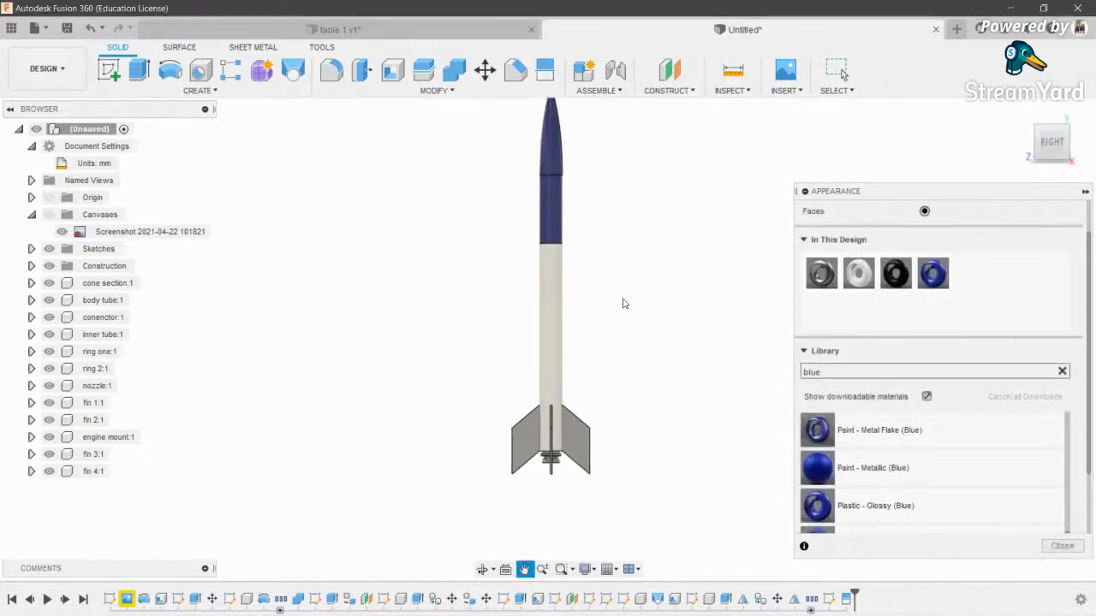
{"action": "scroll", "coordinate": [627, 459], "scroll_direction": "up", "scroll_amount": 2}
{"action": "scroll", "coordinate": [925, 257], "scroll_direction": "up", "scroll_amount": 1}
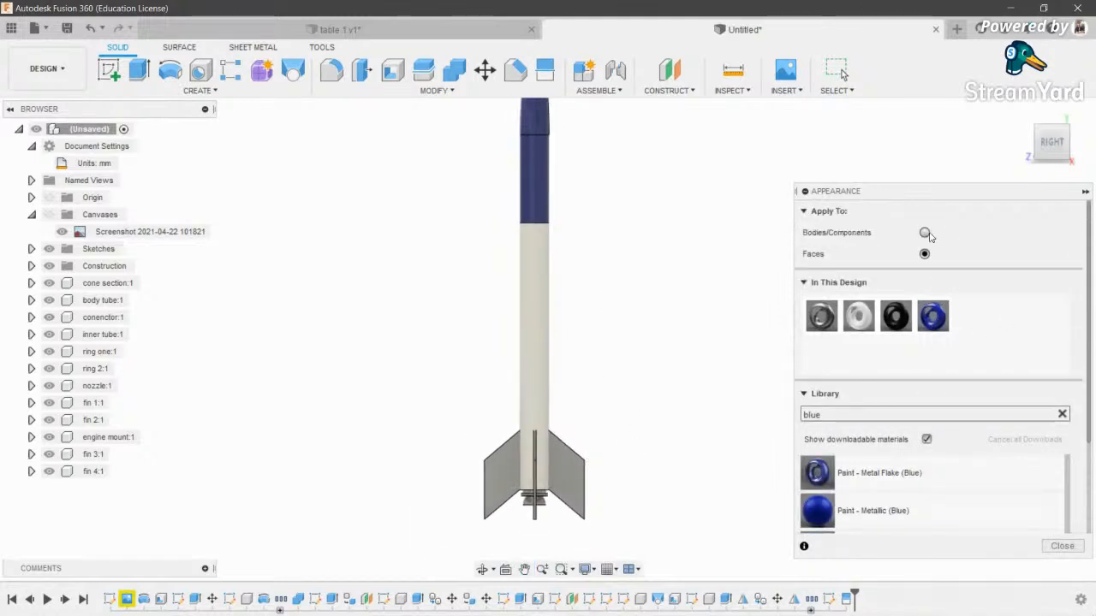
- Switch appearances to apply to whole bodies and make the fins blue
{"action": "left_click", "coordinate": [924, 232]}
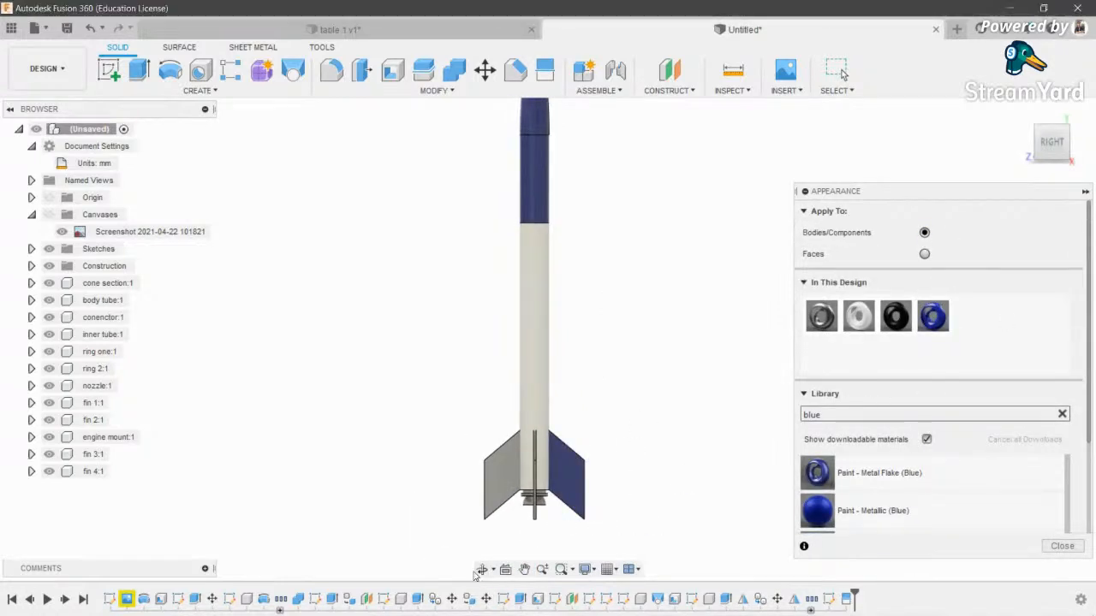
{"action": "left_click", "coordinate": [482, 570]}
{"action": "left_click_drag", "start_coordinate": [558, 433], "coordinate": [478, 464]}
{"action": "key", "text": "Escape"}
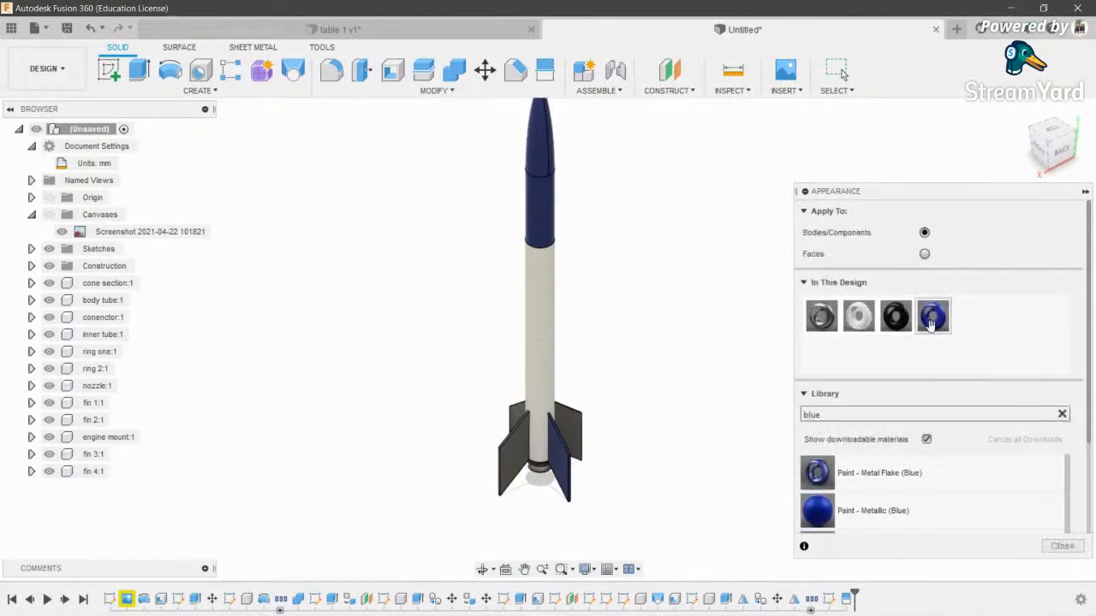
{"action": "left_click_drag", "start_coordinate": [926, 330], "coordinate": [566, 432]}
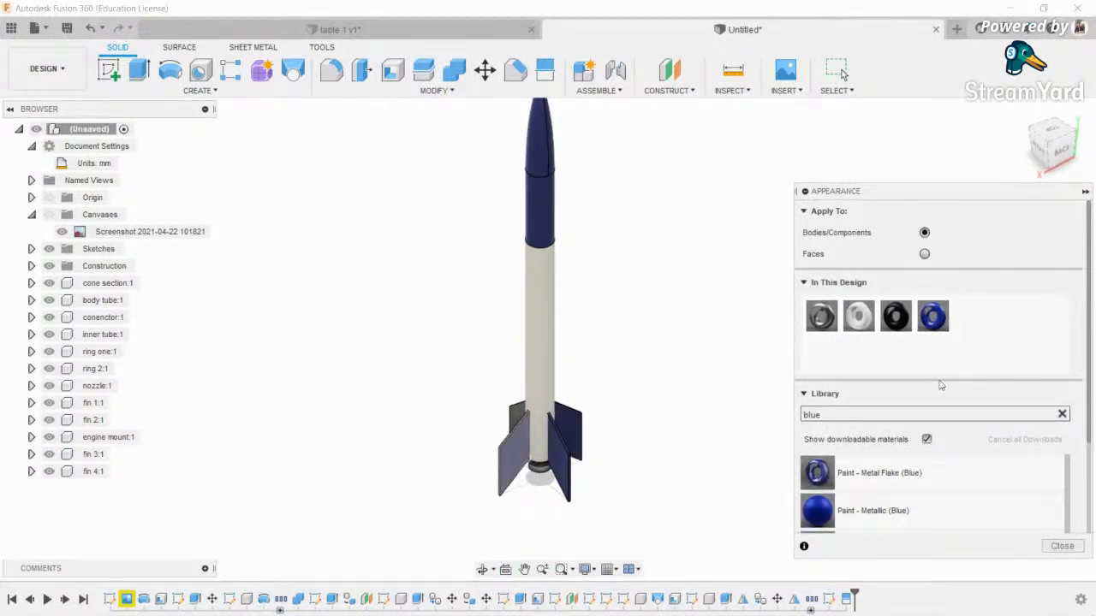
{"action": "left_click_drag", "start_coordinate": [512, 419], "coordinate": [513, 423]}
{"action": "scroll", "coordinate": [524, 537], "scroll_direction": "up", "scroll_amount": 2}
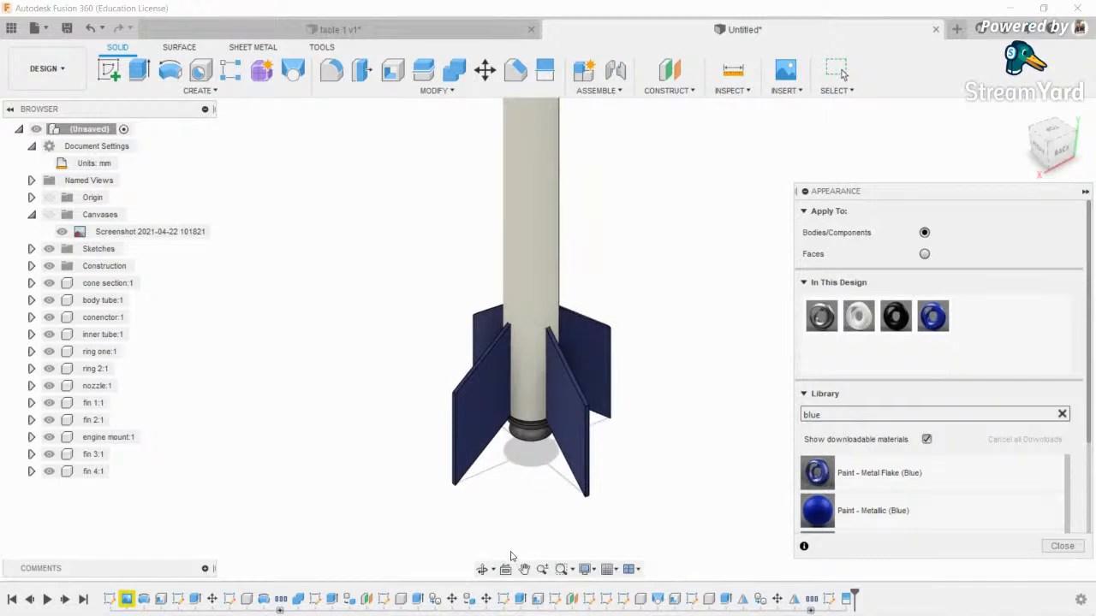
- Make the ring near the nozzle white
{"action": "left_click", "coordinate": [482, 570]}
{"action": "left_click_drag", "start_coordinate": [515, 513], "coordinate": [573, 367]}
{"action": "middle_click_drag", "start_coordinate": [473, 565], "coordinate": [512, 492]}
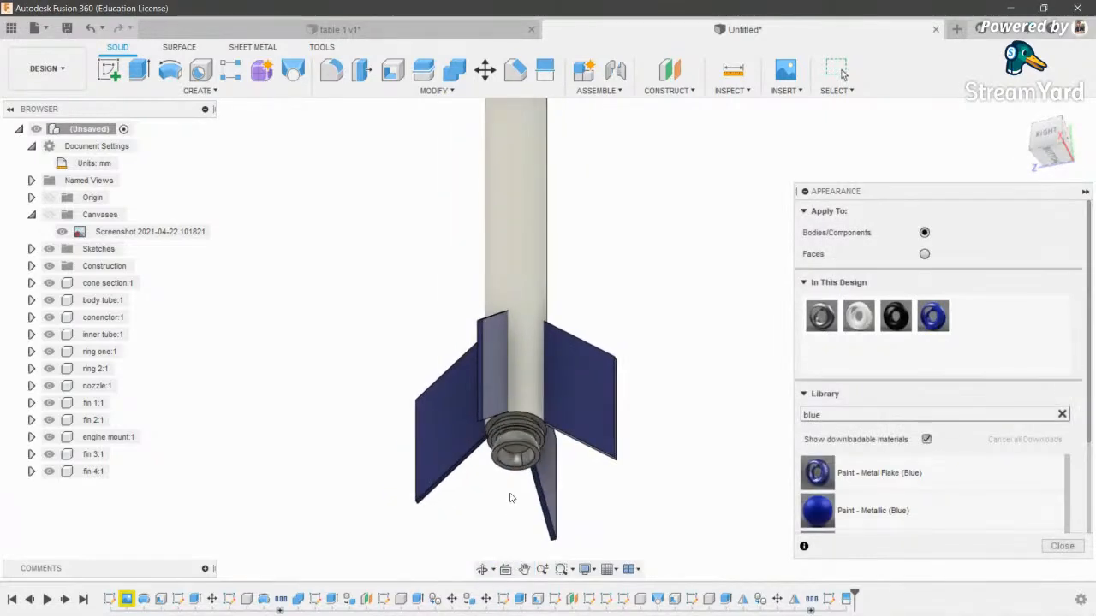
{"action": "scroll", "coordinate": [519, 427], "scroll_direction": "up", "scroll_amount": 5}
{"action": "scroll", "coordinate": [522, 425], "scroll_direction": "up", "scroll_amount": 4}
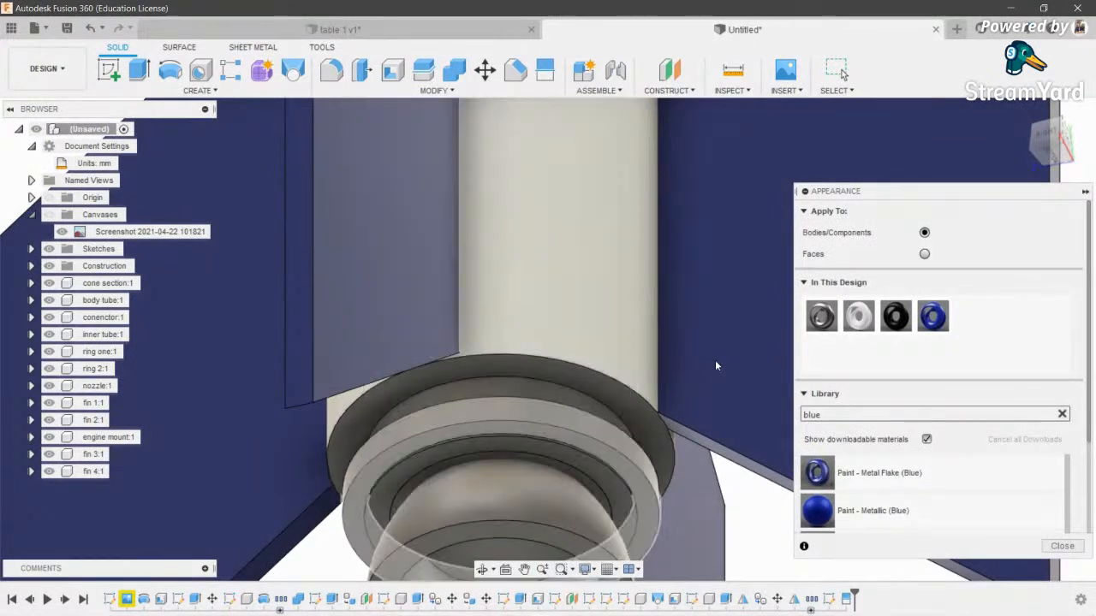
{"action": "left_click_drag", "start_coordinate": [868, 317], "coordinate": [577, 427]}
{"action": "scroll", "coordinate": [553, 343], "scroll_direction": "down", "scroll_amount": 3}
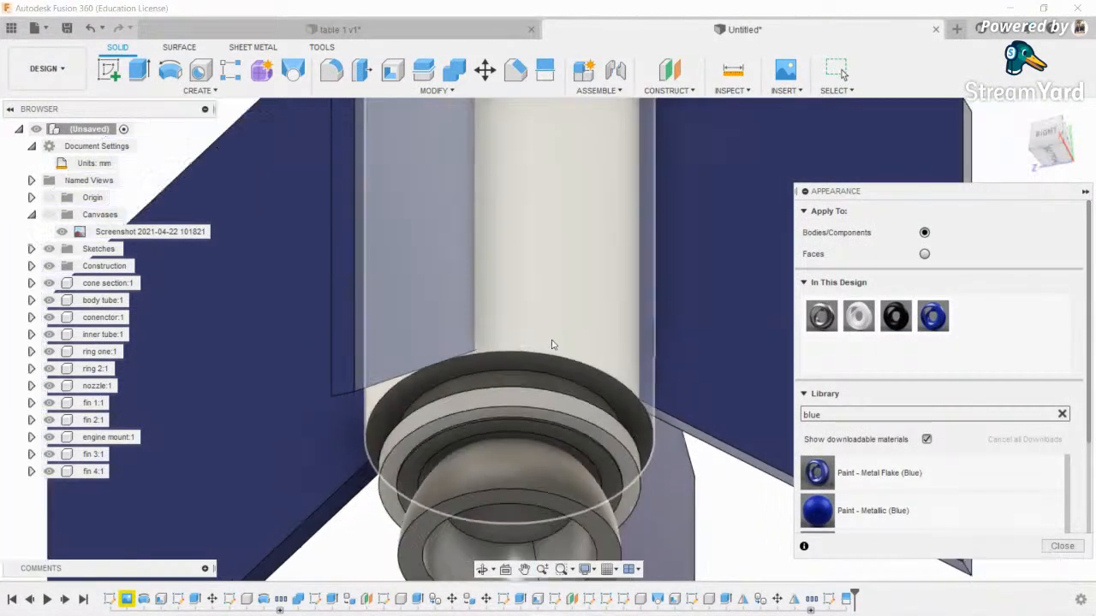
{"action": "scroll", "coordinate": [647, 413], "scroll_direction": "up", "scroll_amount": 3}
- Give the nozzle and the inner engine tube the Black Oxide finish
{"action": "left_click_drag", "start_coordinate": [901, 324], "coordinate": [521, 462]}
{"action": "scroll", "coordinate": [516, 365], "scroll_direction": "down", "scroll_amount": 3}
{"action": "scroll", "coordinate": [489, 379], "scroll_direction": "up", "scroll_amount": 4}
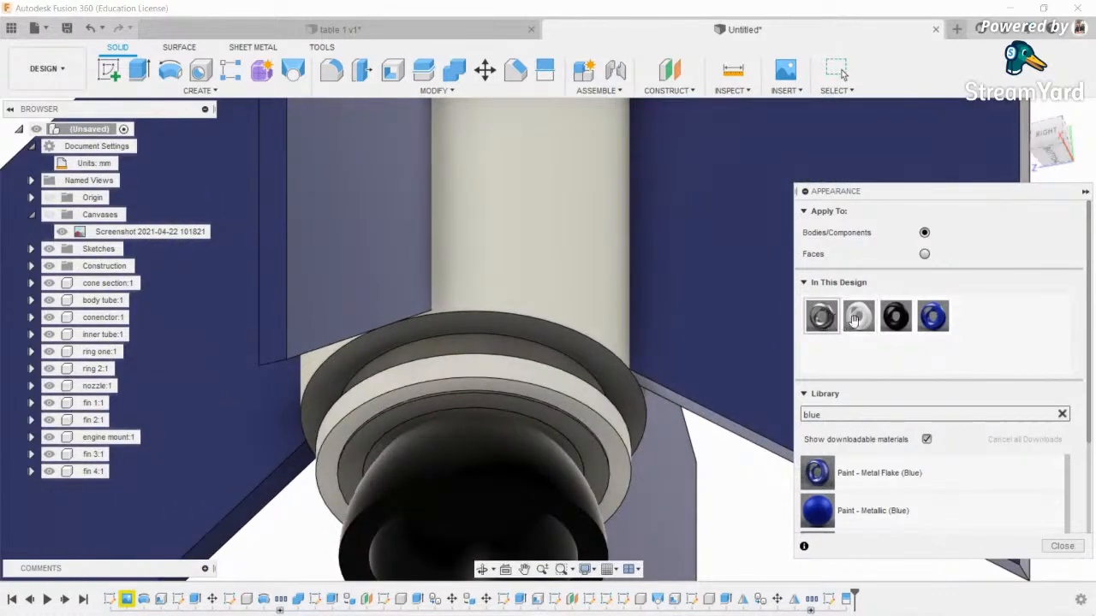
{"action": "left_click_drag", "start_coordinate": [771, 332], "coordinate": [526, 359]}
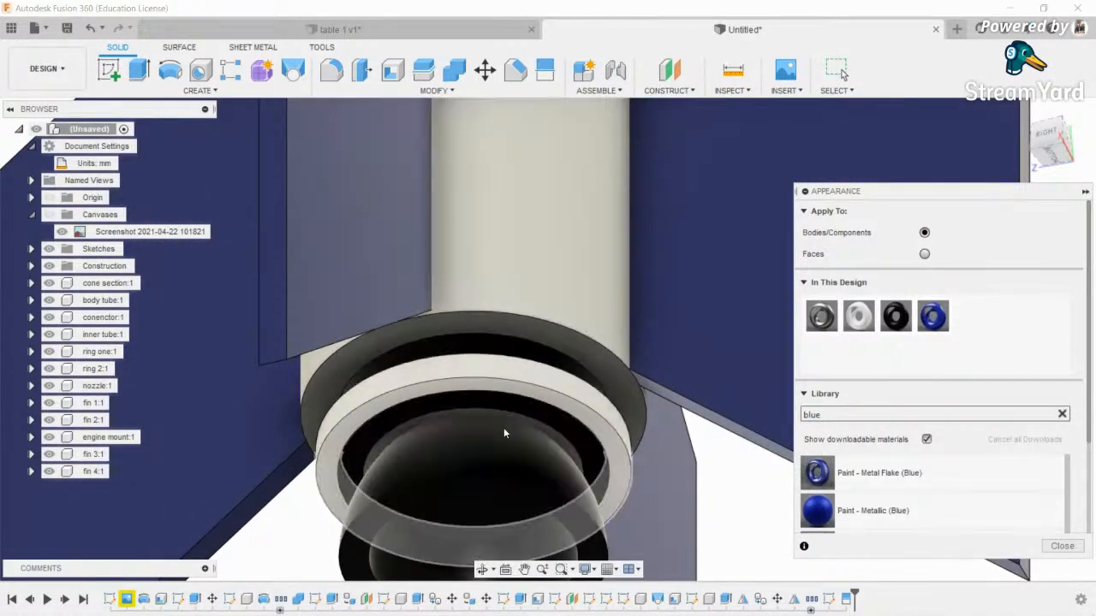
{"action": "scroll", "coordinate": [505, 397], "scroll_direction": "down", "scroll_amount": 3}
{"action": "scroll", "coordinate": [506, 400], "scroll_direction": "up", "scroll_amount": 4}
{"action": "left_click_drag", "start_coordinate": [890, 315], "coordinate": [529, 436]}
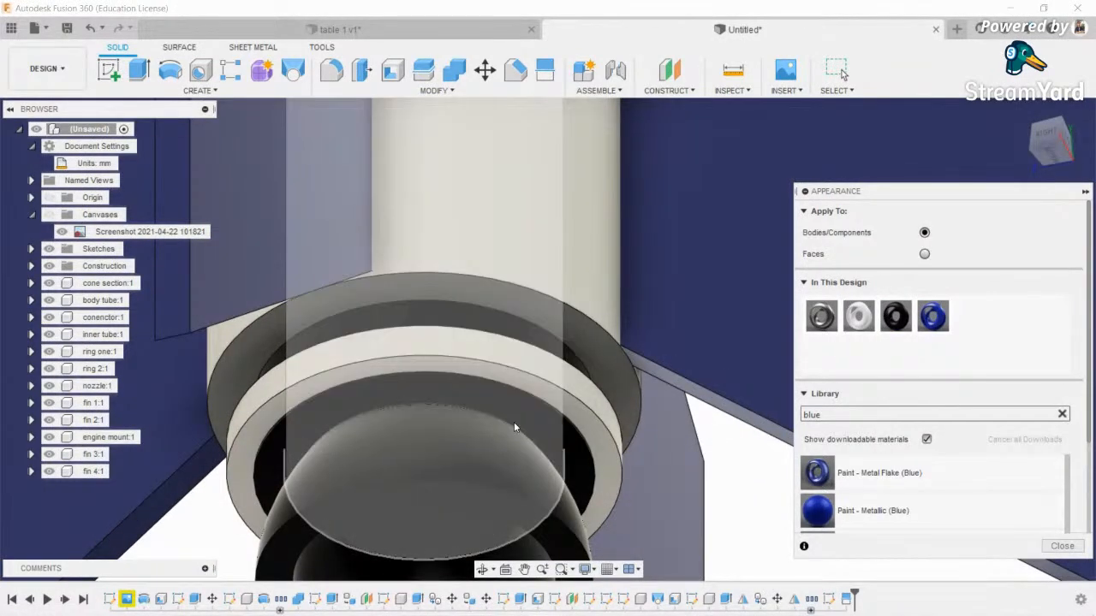
{"action": "scroll", "coordinate": [509, 417], "scroll_direction": "down", "scroll_amount": 10}
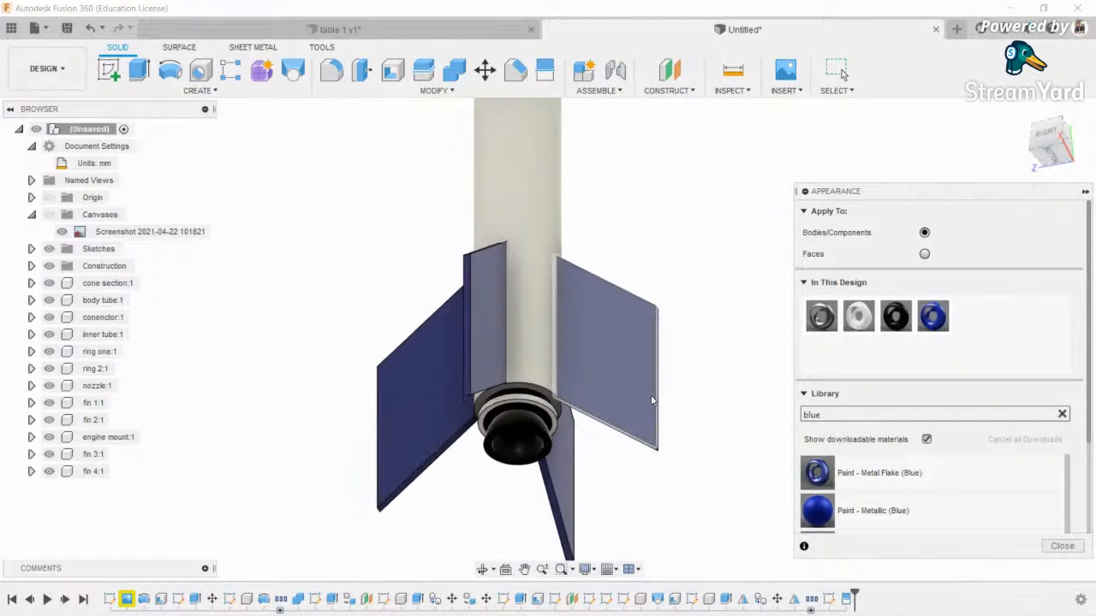
- Snap to the back view and set the visual style to Shaded without edge lines
{"action": "left_click_drag", "start_coordinate": [1055, 141], "coordinate": [1015, 171]}
{"action": "left_click", "coordinate": [1060, 149]}
{"action": "scroll", "coordinate": [497, 481], "scroll_direction": "down", "scroll_amount": 8}
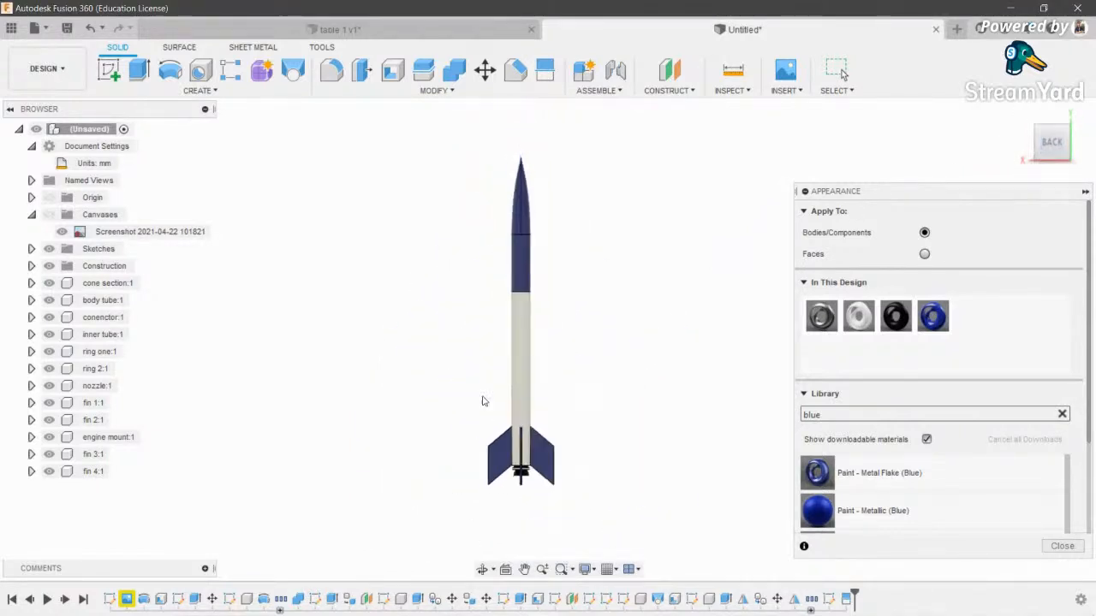
{"action": "middle_click_drag", "start_coordinate": [553, 459], "coordinate": [566, 509]}
{"action": "left_click", "coordinate": [587, 572]}
{"action": "mouse_move", "coordinate": [616, 442]}
{"action": "left_click", "coordinate": [745, 441]}
{"action": "left_click", "coordinate": [482, 570]}
{"action": "left_click_drag", "start_coordinate": [522, 510], "coordinate": [588, 494]}
{"action": "scroll", "coordinate": [492, 492], "scroll_direction": "up", "scroll_amount": 10}
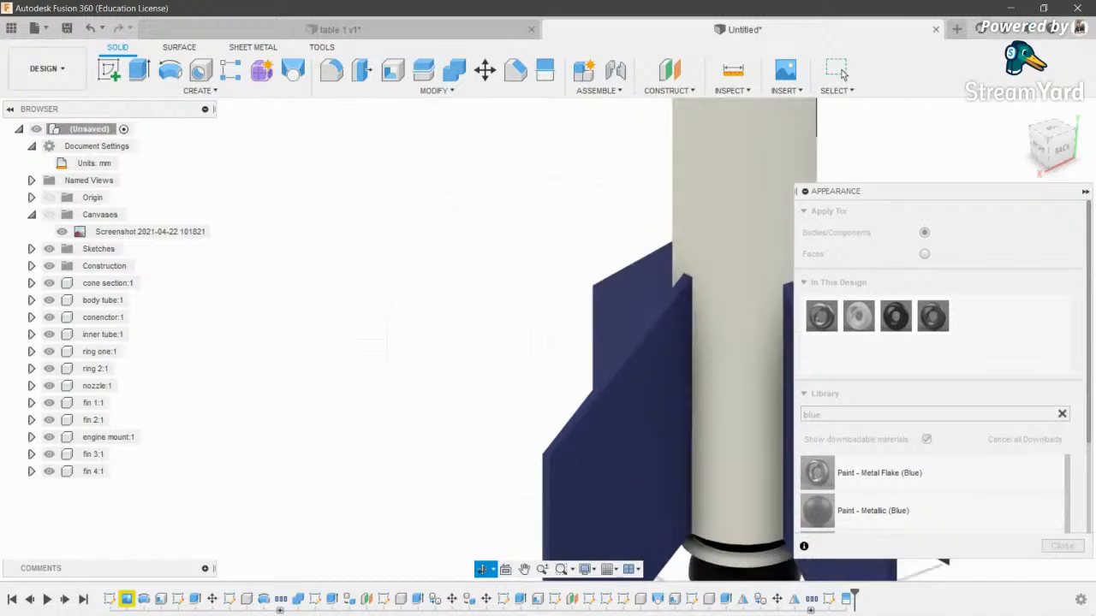
{"action": "key", "text": "Escape"}
- Fillet the fin's outer top corner with a 5.50 mm radius
{"action": "left_click", "coordinate": [332, 70]}
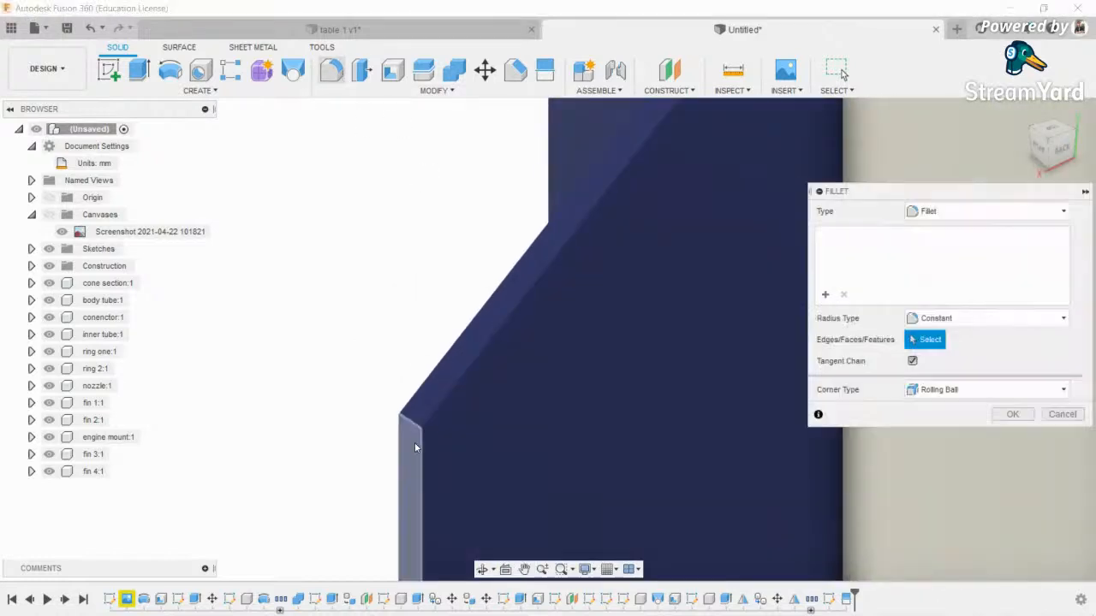
{"action": "left_click", "coordinate": [399, 415]}
{"action": "left_click_drag", "start_coordinate": [399, 415], "coordinate": [406, 416]}
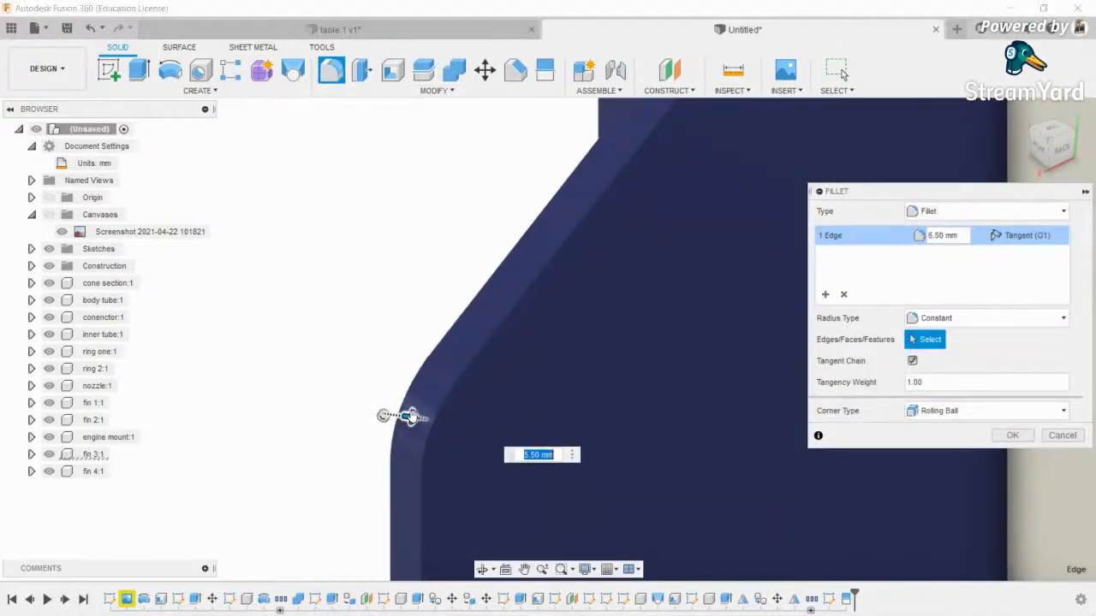
{"action": "left_click", "coordinate": [1059, 148]}
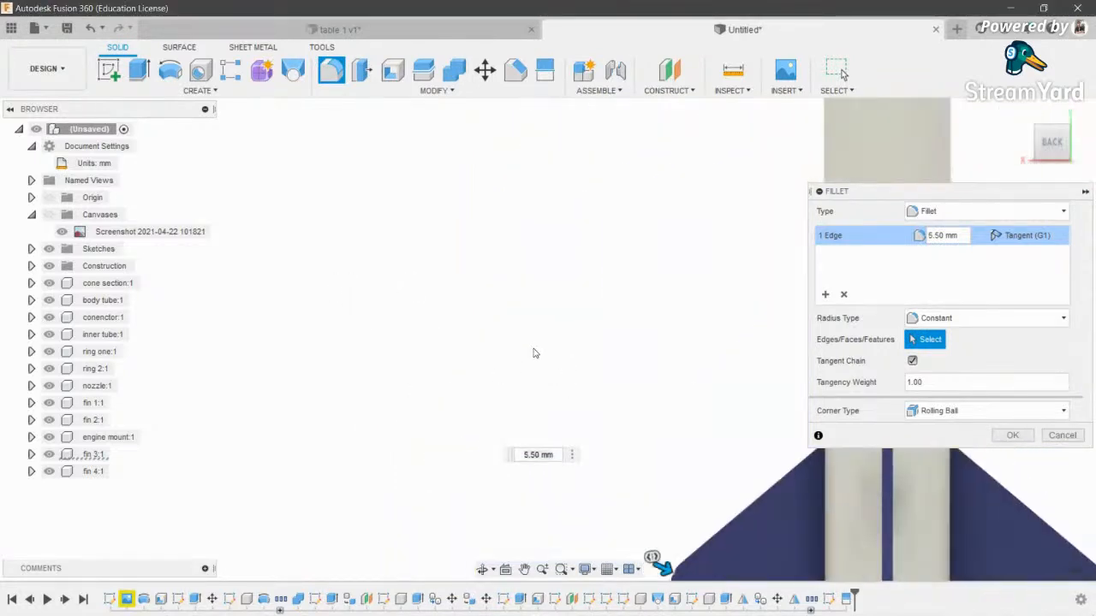
{"action": "scroll", "coordinate": [531, 354], "scroll_direction": "down", "scroll_amount": 4}
{"action": "scroll", "coordinate": [599, 394], "scroll_direction": "up", "scroll_amount": 3}
{"action": "scroll", "coordinate": [605, 393], "scroll_direction": "down", "scroll_amount": 4}
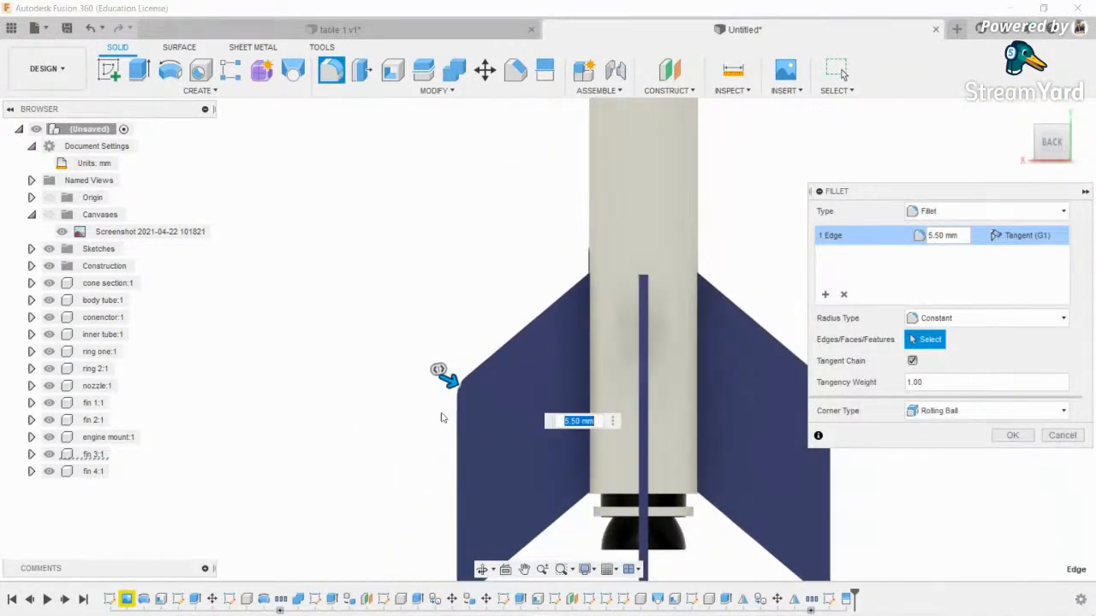
{"action": "scroll", "coordinate": [420, 386], "scroll_direction": "up", "scroll_amount": 3}
{"action": "scroll", "coordinate": [415, 385], "scroll_direction": "down", "scroll_amount": 4}
{"action": "key", "text": "Return"}
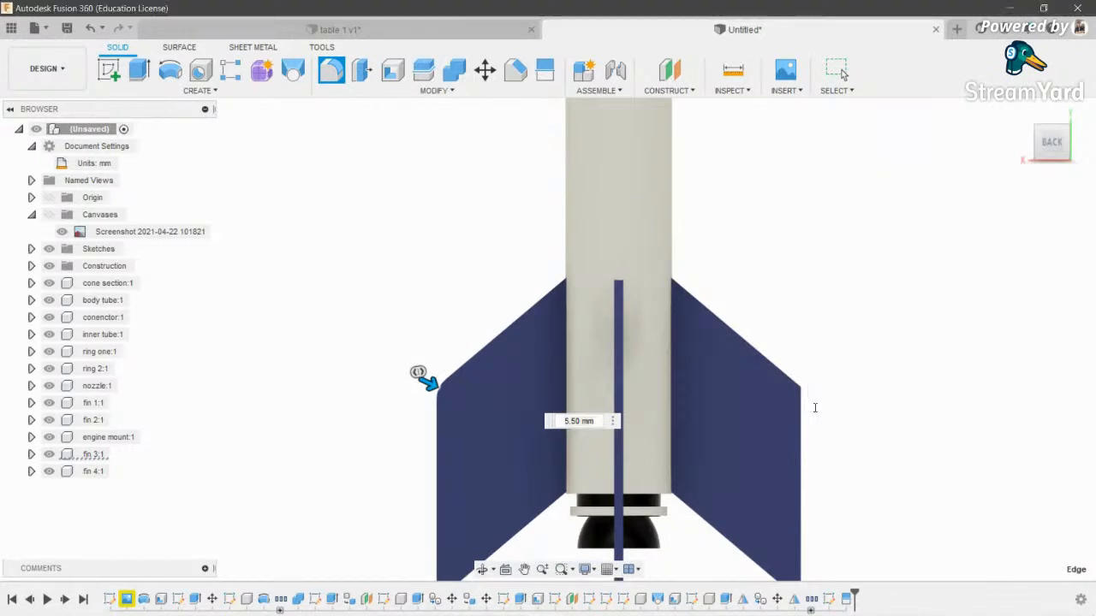
- Fillet the fin's six-edge chain with a 1 mm radius
{"action": "middle_click_drag", "start_coordinate": [363, 333], "coordinate": [424, 393], "text": "shift"}
{"action": "middle_click_drag", "start_coordinate": [354, 375], "coordinate": [488, 476]}
{"action": "scroll", "coordinate": [492, 314], "scroll_direction": "up", "scroll_amount": 3}
{"action": "key", "text": "f"}
{"action": "left_click", "coordinate": [569, 352]}
{"action": "type", "text": "1"}
{"action": "key", "text": "BackSpace"}
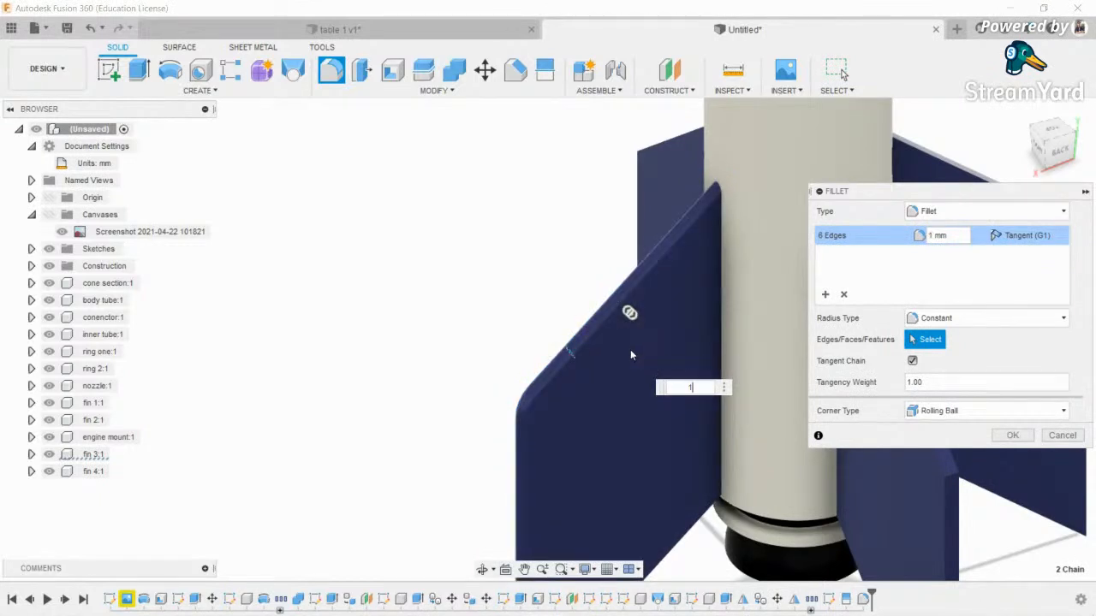
{"action": "type", "text": "2"}
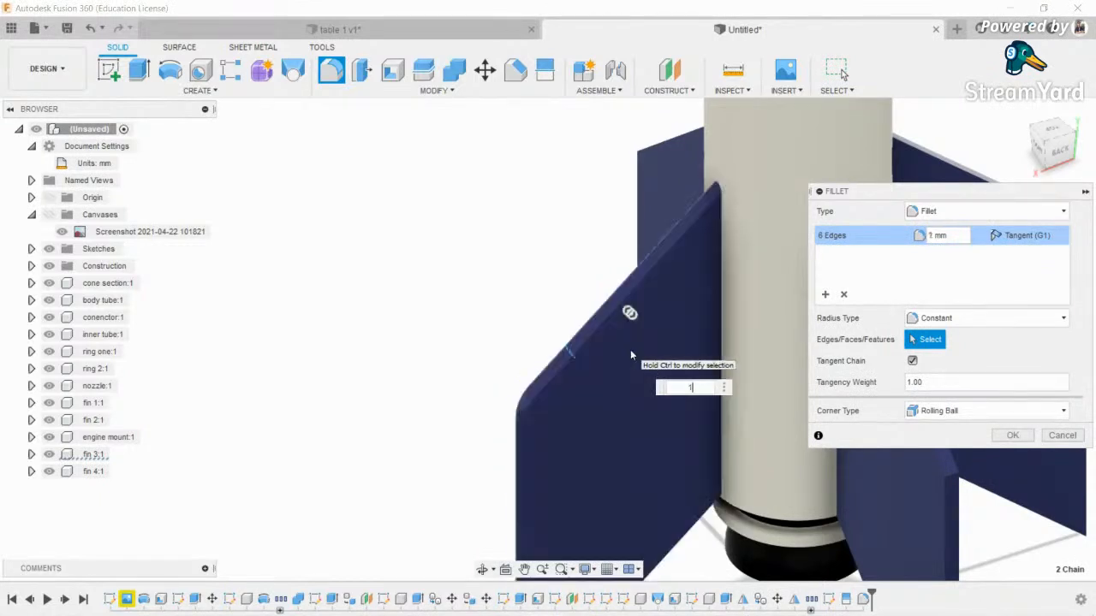
{"action": "key", "text": "Return"}
- Recentre the fins in view and begin filleting the remaining fins
{"action": "scroll", "coordinate": [575, 354], "scroll_direction": "down", "scroll_amount": 3}
{"action": "middle_click_drag", "start_coordinate": [463, 370], "coordinate": [311, 355]}
{"action": "scroll", "coordinate": [309, 356], "scroll_direction": "up", "scroll_amount": 2}
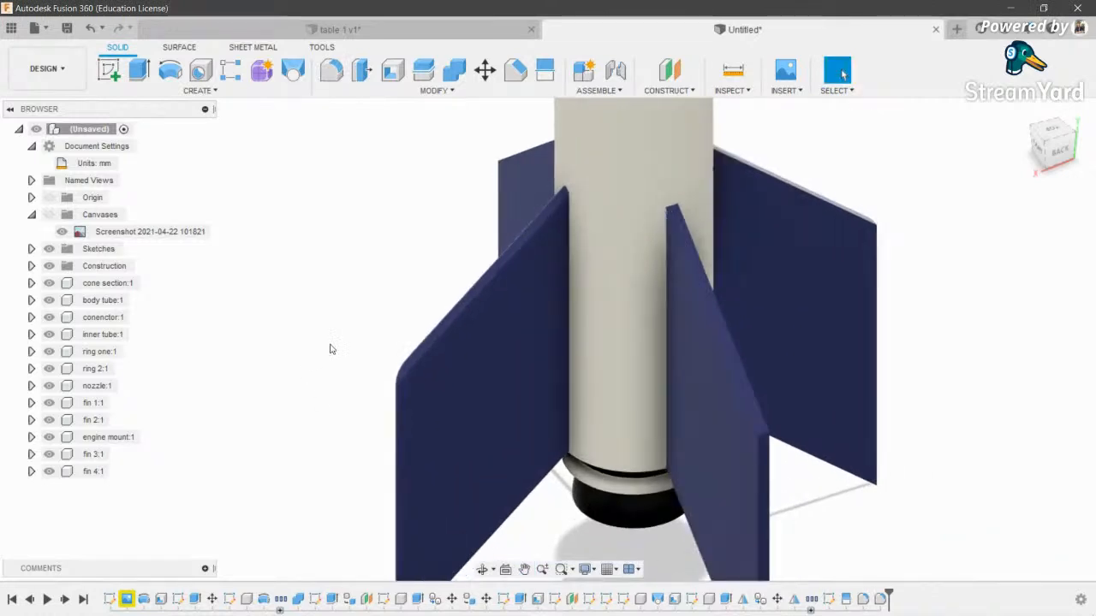
{"action": "middle_click_drag", "start_coordinate": [572, 376], "coordinate": [517, 348]}
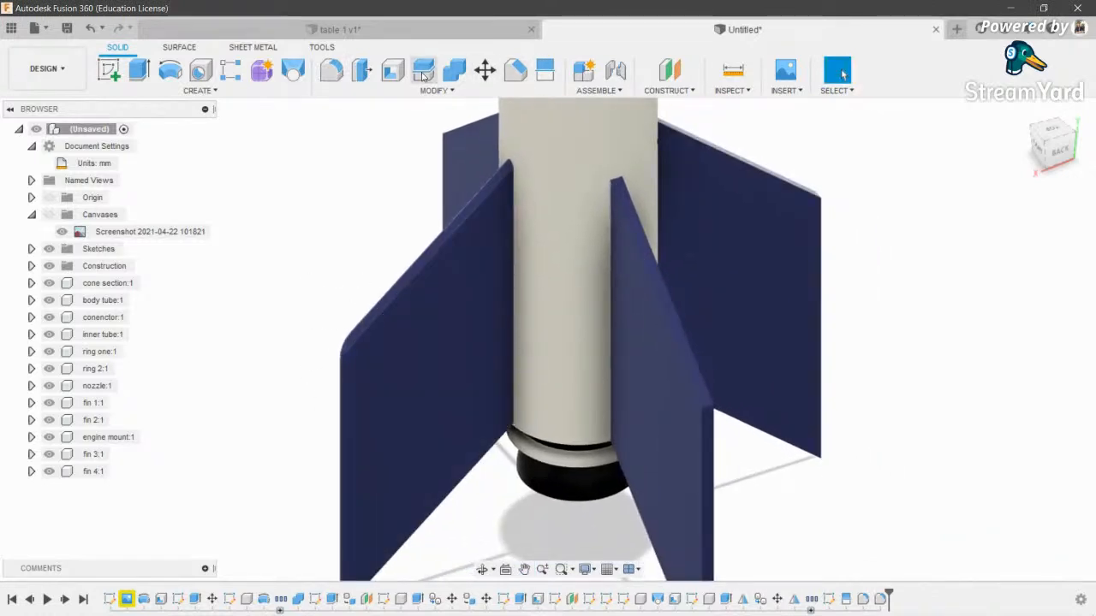
{"action": "left_click", "coordinate": [331, 70]}
- Fillet the other fins' top corner edges with a 5.50 mm radius
{"action": "scroll", "coordinate": [669, 381], "scroll_direction": "up", "scroll_amount": 3}
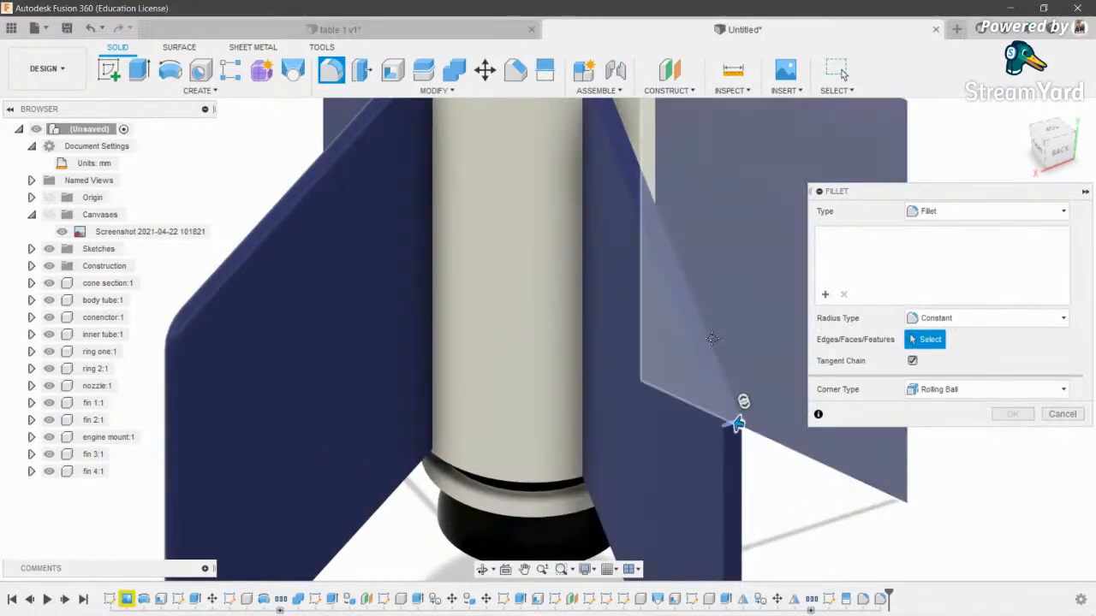
{"action": "middle_click_drag", "start_coordinate": [712, 339], "coordinate": [581, 505]}
{"action": "left_click", "coordinate": [777, 267]}
{"action": "scroll", "coordinate": [347, 197], "scroll_direction": "down", "scroll_amount": 1}
{"action": "middle_click_drag", "start_coordinate": [348, 198], "coordinate": [464, 203]}
{"action": "scroll", "coordinate": [464, 204], "scroll_direction": "down", "scroll_amount": 2}
{"action": "left_click", "coordinate": [481, 572]}
{"action": "left_click_drag", "start_coordinate": [343, 432], "coordinate": [523, 441]}
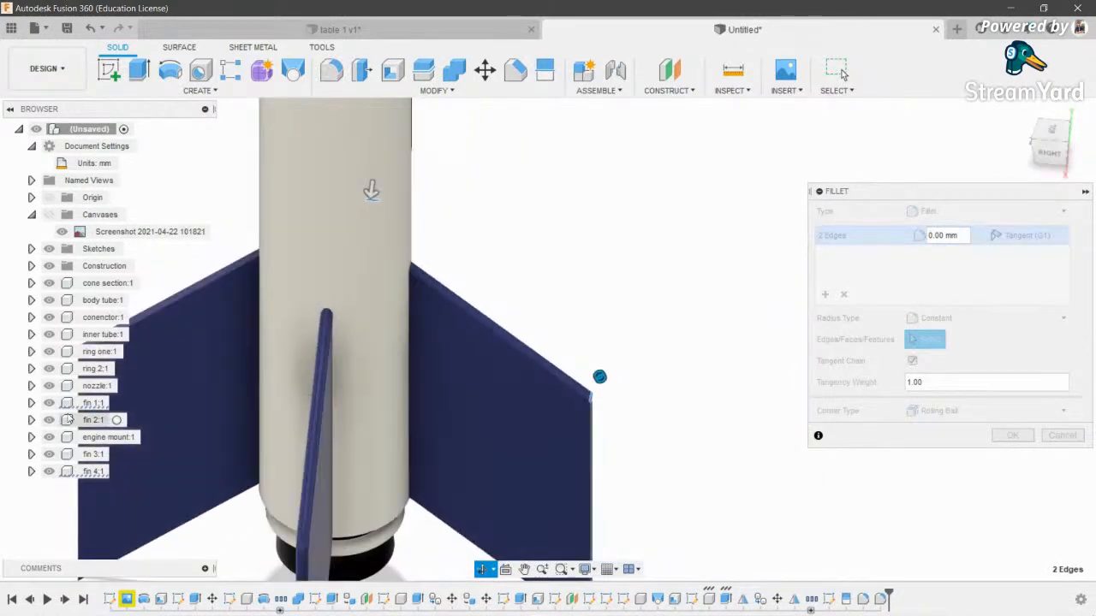
{"action": "middle_click_drag", "start_coordinate": [263, 361], "coordinate": [566, 314]}
{"action": "scroll", "coordinate": [390, 310], "scroll_direction": "up", "scroll_amount": 3}
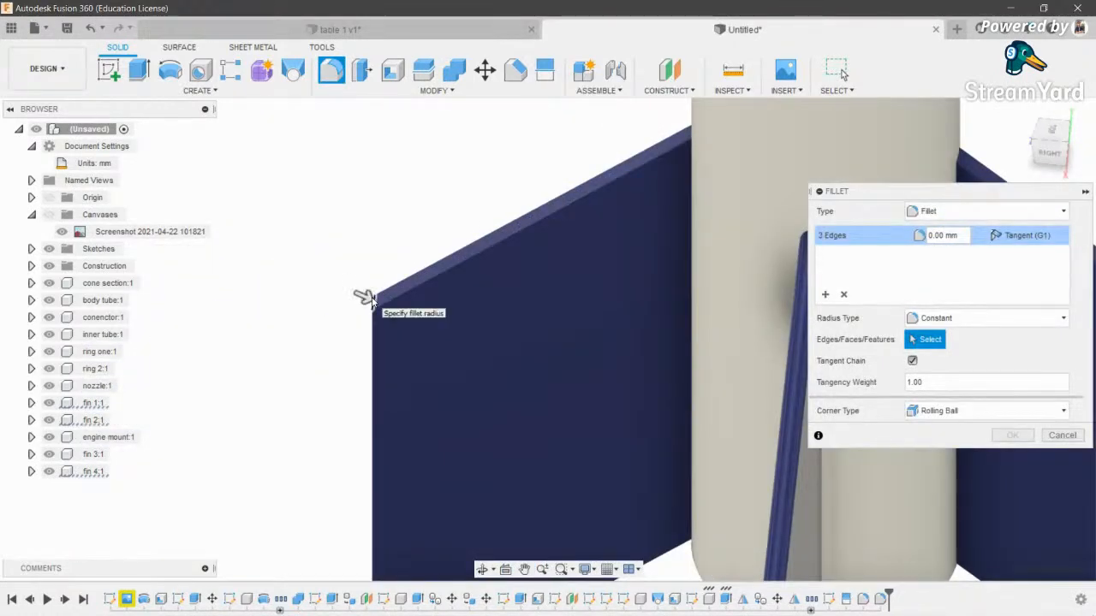
{"action": "scroll", "coordinate": [364, 297], "scroll_direction": "down", "scroll_amount": 3}
{"action": "scroll", "coordinate": [762, 323], "scroll_direction": "up", "scroll_amount": 5}
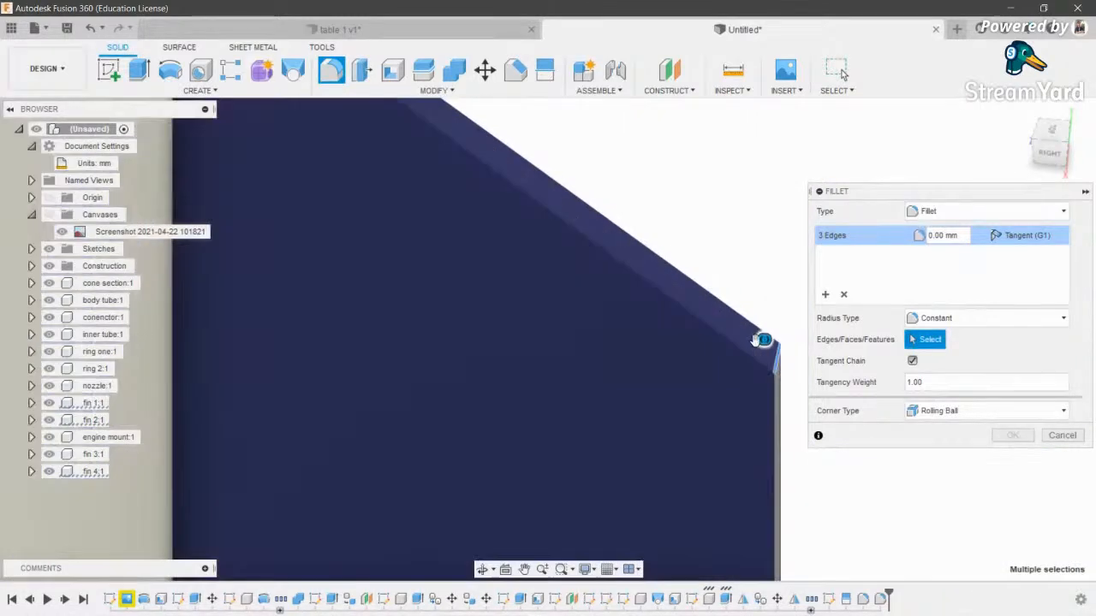
{"action": "scroll", "coordinate": [757, 340], "scroll_direction": "down", "scroll_amount": 5}
{"action": "left_click", "coordinate": [942, 236]}
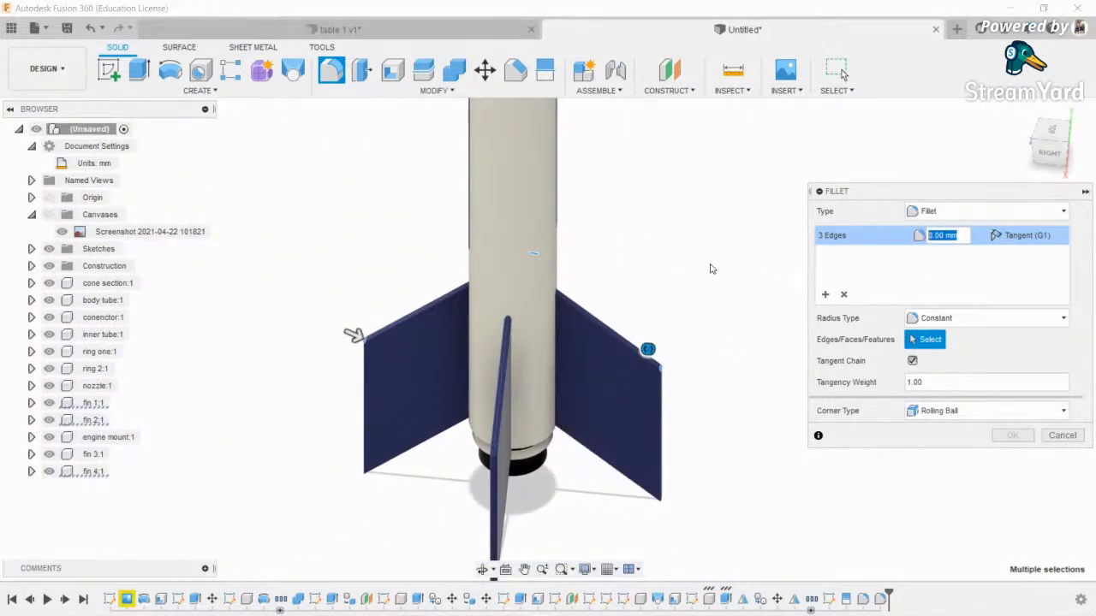
{"action": "type", "text": "5.50"}
{"action": "key", "text": "Return"}
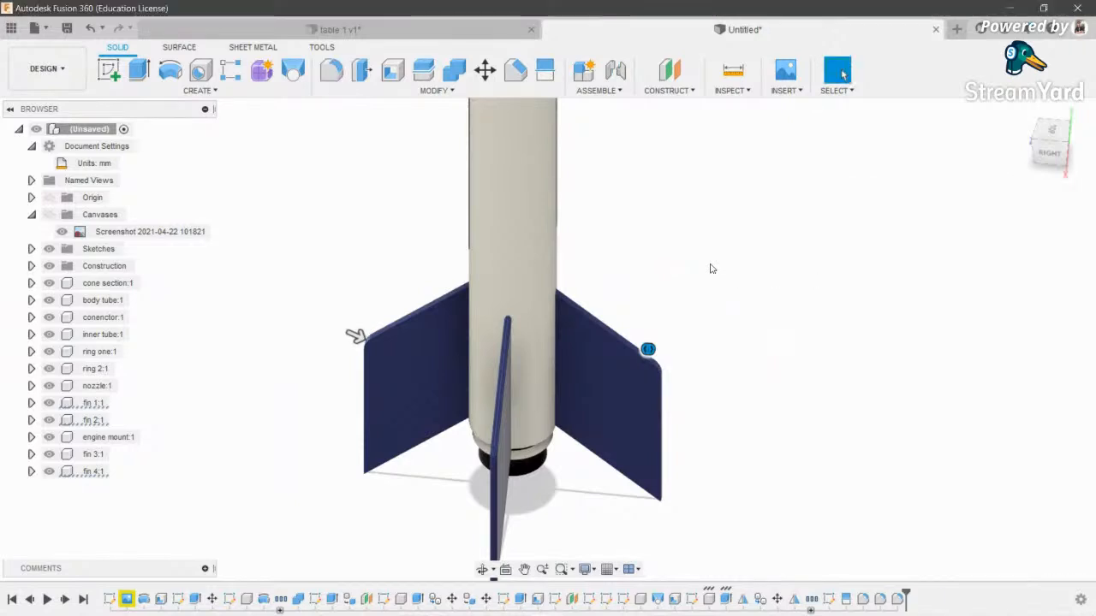
- Apply a 1 mm fillet to the edge chains of all the fins
{"action": "left_click", "coordinate": [332, 71]}
{"action": "scroll", "coordinate": [574, 407], "scroll_direction": "up", "scroll_amount": 5}
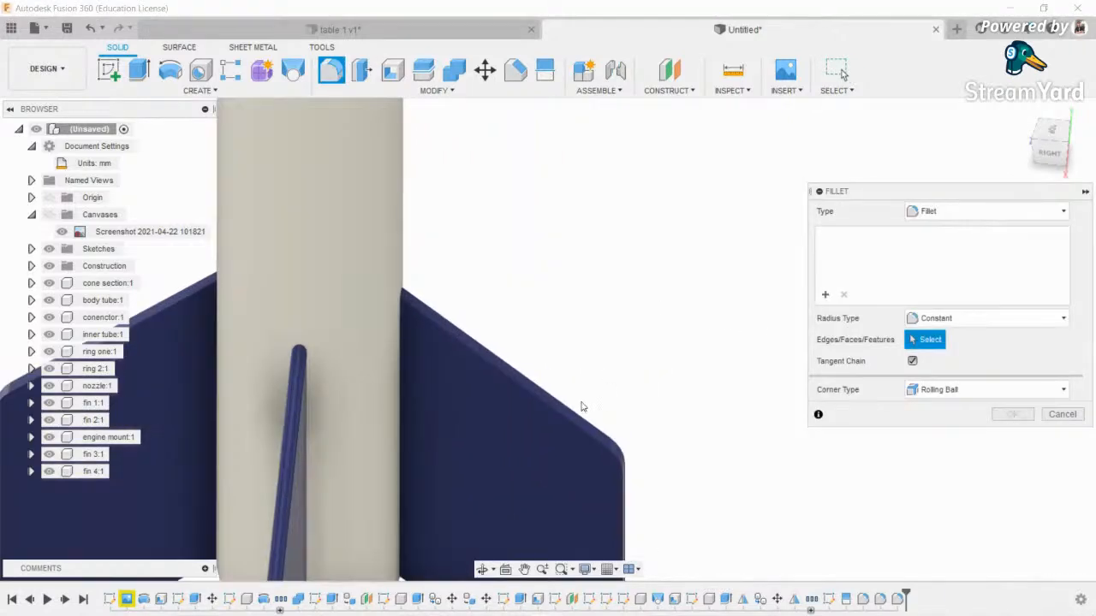
{"action": "left_click", "coordinate": [567, 418]}
{"action": "scroll", "coordinate": [533, 371], "scroll_direction": "down", "scroll_amount": 5}
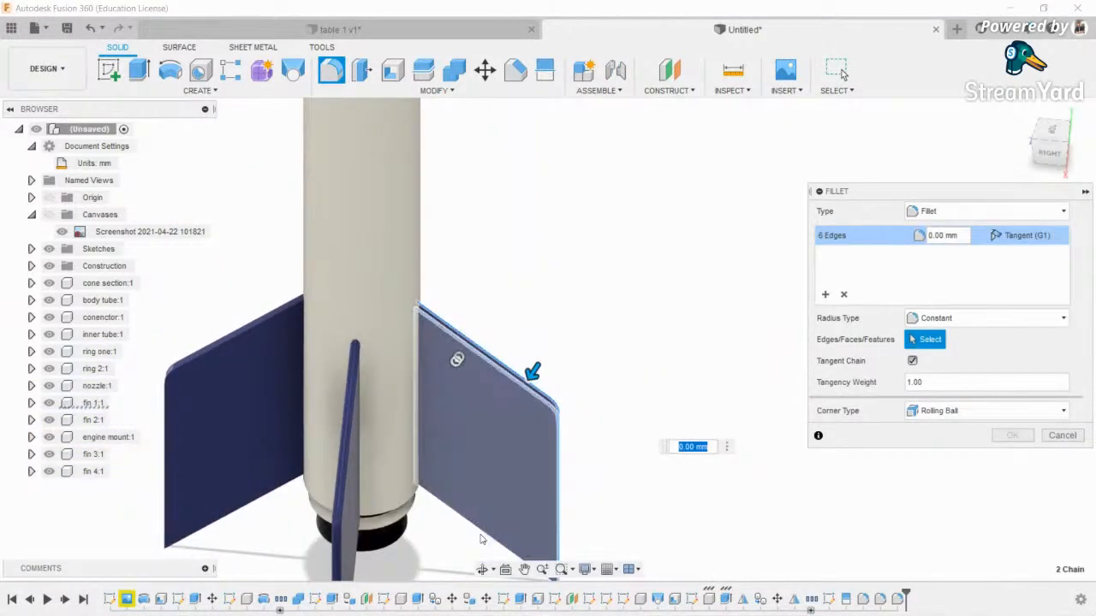
{"action": "middle_click_drag", "start_coordinate": [533, 369], "coordinate": [367, 411], "text": "shift"}
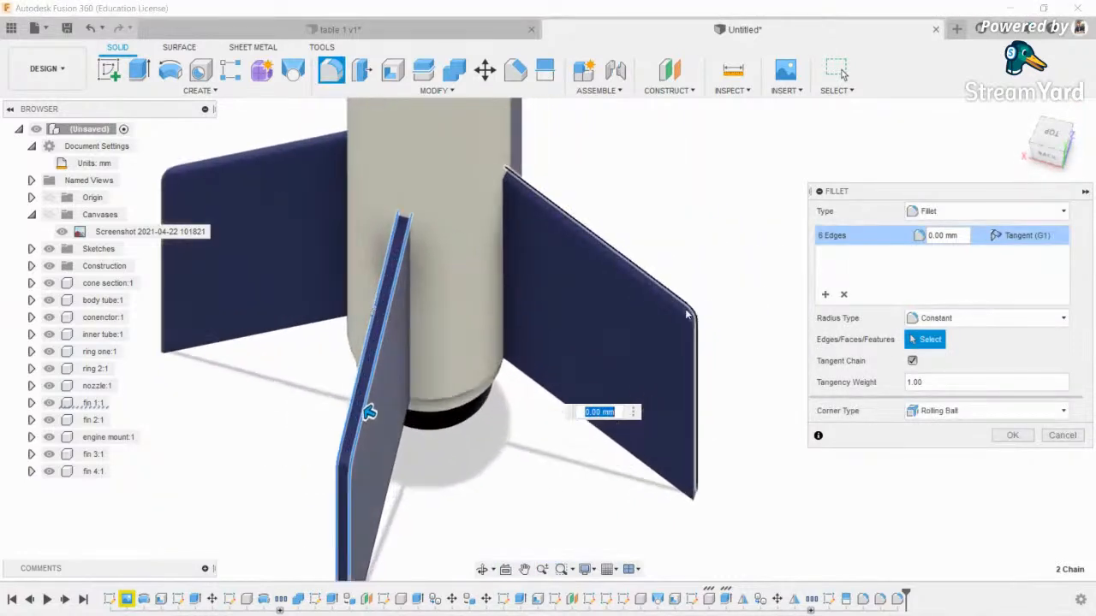
{"action": "left_click", "coordinate": [683, 302]}
{"action": "left_click", "coordinate": [683, 299]}
{"action": "middle_click_drag", "start_coordinate": [536, 158], "coordinate": [525, 233]}
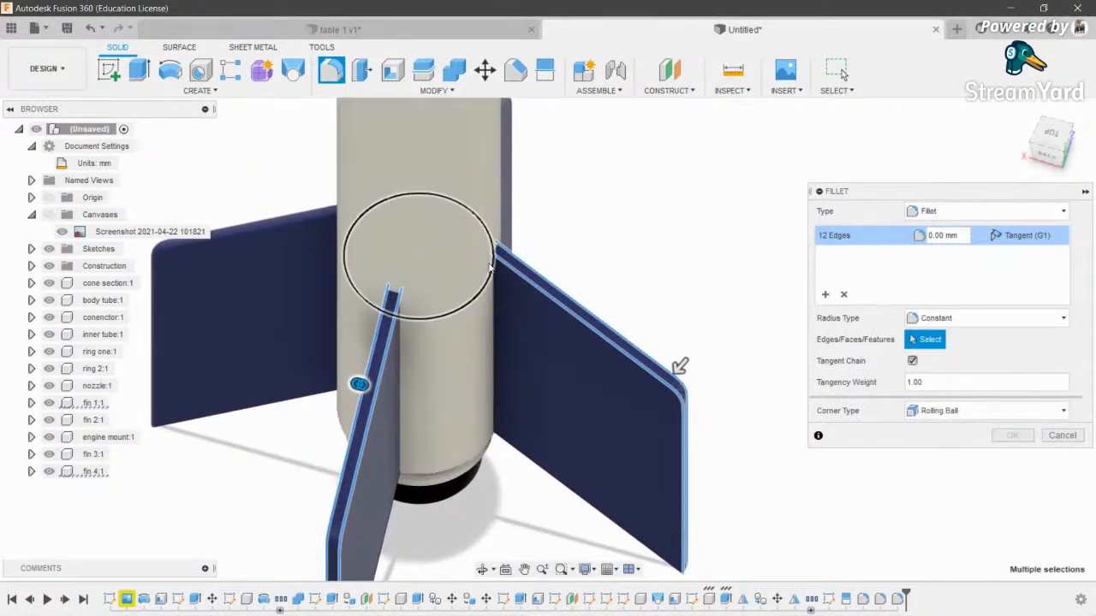
{"action": "left_click", "coordinate": [483, 570]}
{"action": "middle_click_drag", "start_coordinate": [503, 437], "coordinate": [384, 435], "text": "shift"}
{"action": "middle_click_drag", "start_coordinate": [774, 457], "coordinate": [616, 406]}
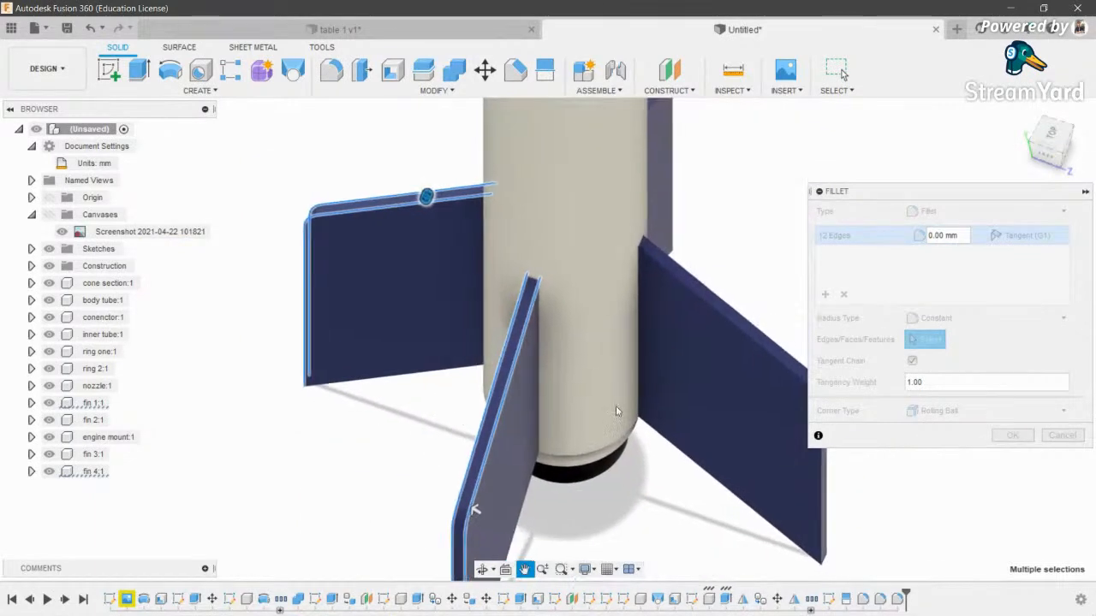
{"action": "left_click", "coordinate": [776, 359]}
{"action": "type", "text": "1"}
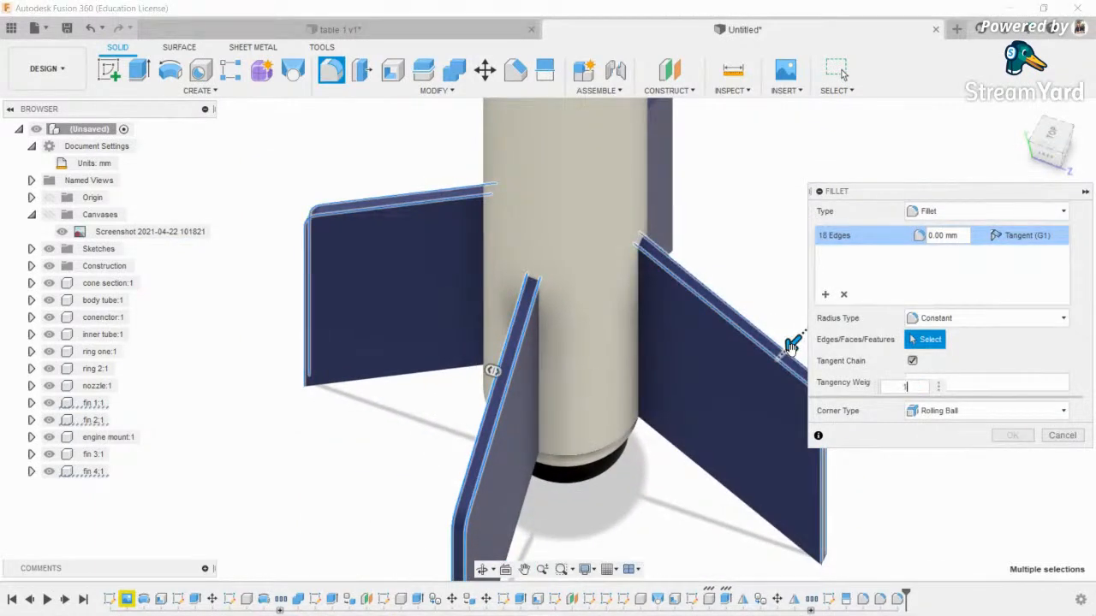
{"action": "scroll", "coordinate": [649, 317], "scroll_direction": "down", "scroll_amount": 3}
{"action": "left_click", "coordinate": [1013, 436]}
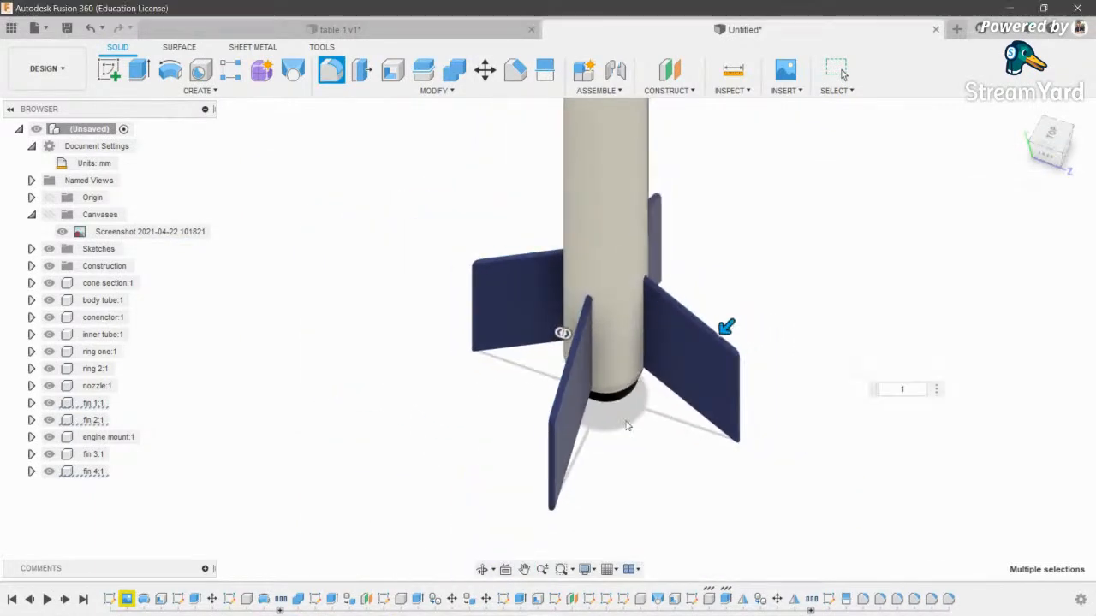
{"action": "middle_click_drag", "start_coordinate": [709, 447], "coordinate": [626, 465]}
{"action": "left_click", "coordinate": [482, 569]}
{"action": "left_click_drag", "start_coordinate": [599, 402], "coordinate": [540, 384]}
- Briefly hide the body tube, show it again, and make connector:1 visible
{"action": "scroll", "coordinate": [538, 385], "scroll_direction": "down", "scroll_amount": 3}
{"action": "middle_click_drag", "start_coordinate": [536, 377], "coordinate": [593, 477]}
{"action": "scroll", "coordinate": [593, 476], "scroll_direction": "down", "scroll_amount": 2}
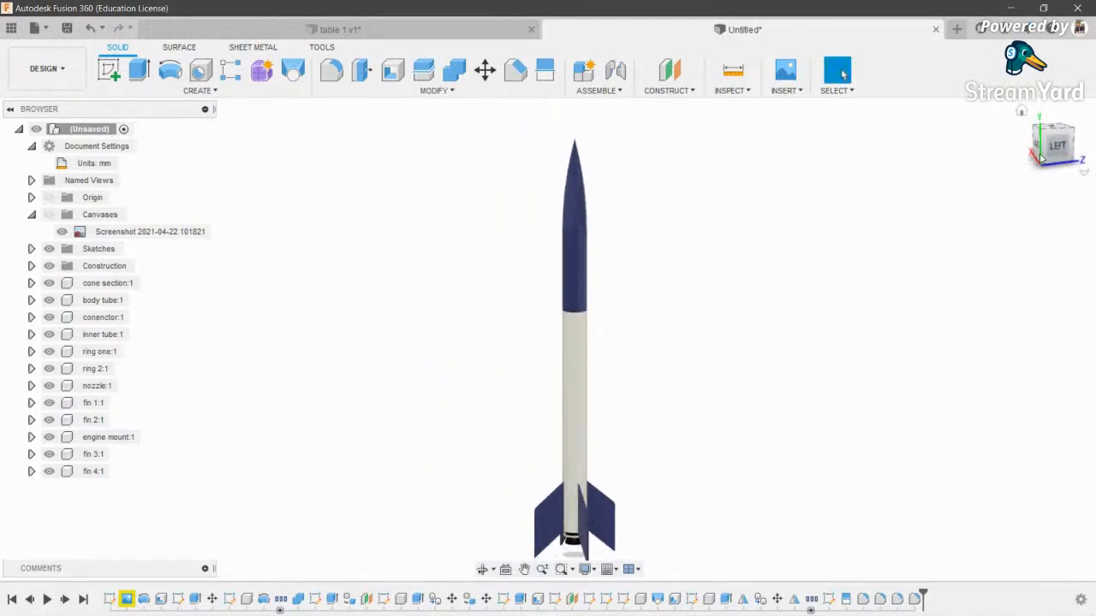
{"action": "middle_click_drag", "start_coordinate": [712, 402], "coordinate": [702, 386]}
{"action": "scroll", "coordinate": [701, 386], "scroll_direction": "down", "scroll_amount": 2}
{"action": "scroll", "coordinate": [699, 387], "scroll_direction": "up", "scroll_amount": 3}
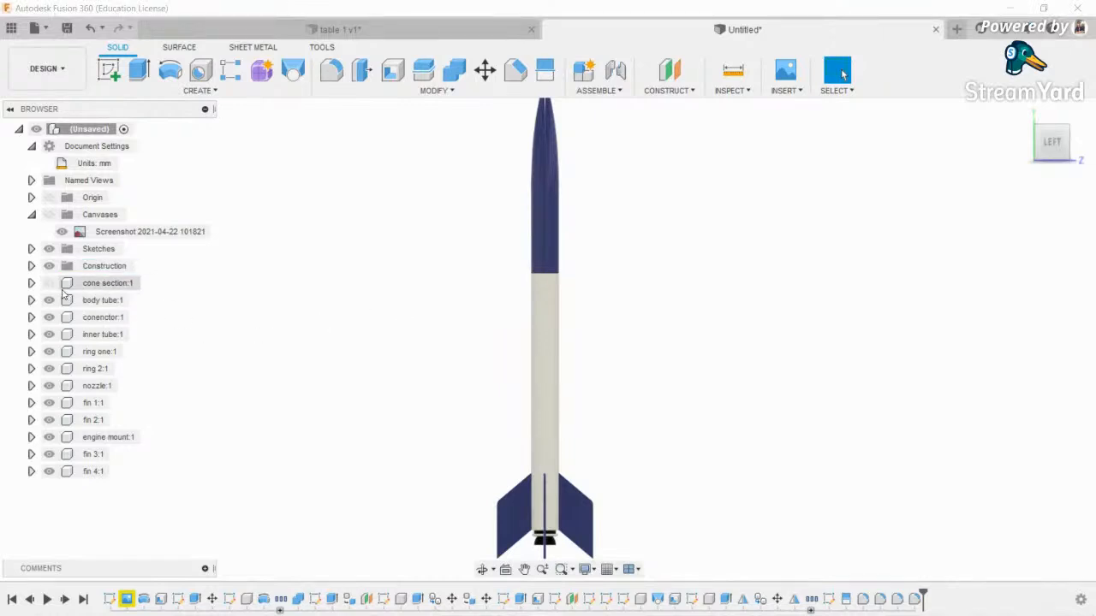
{"action": "left_click", "coordinate": [548, 225]}
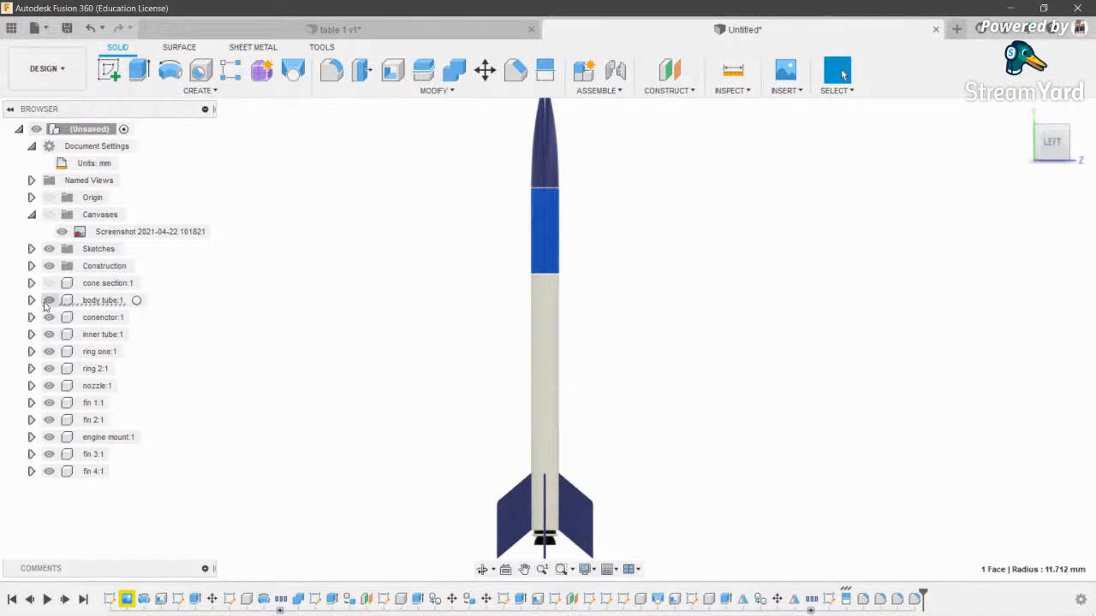
{"action": "left_click", "coordinate": [49, 300]}
{"action": "left_click", "coordinate": [405, 327]}
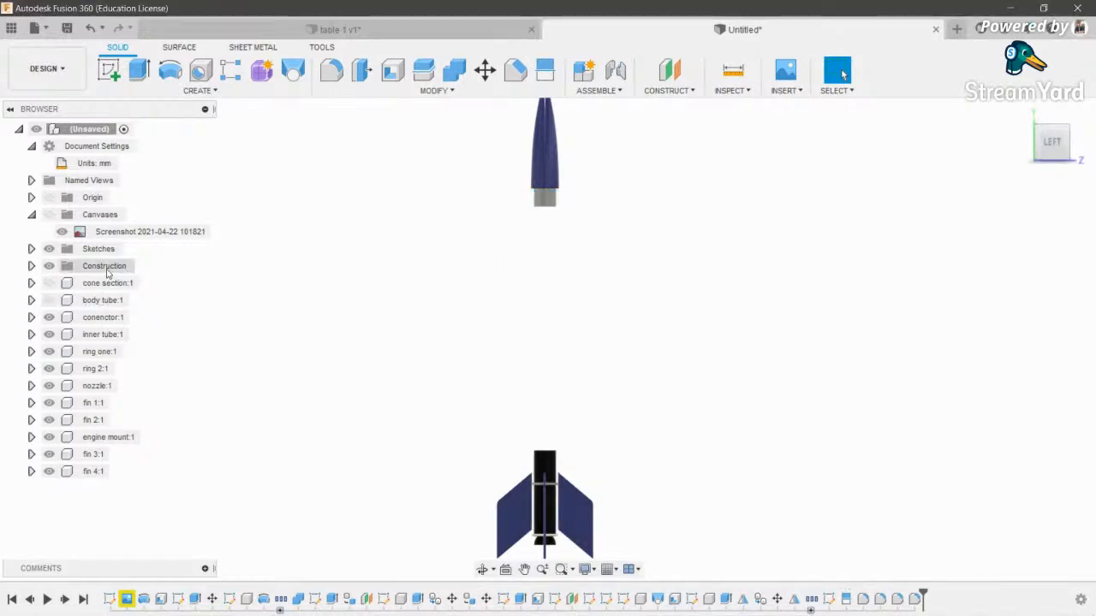
{"action": "left_click", "coordinate": [49, 300]}
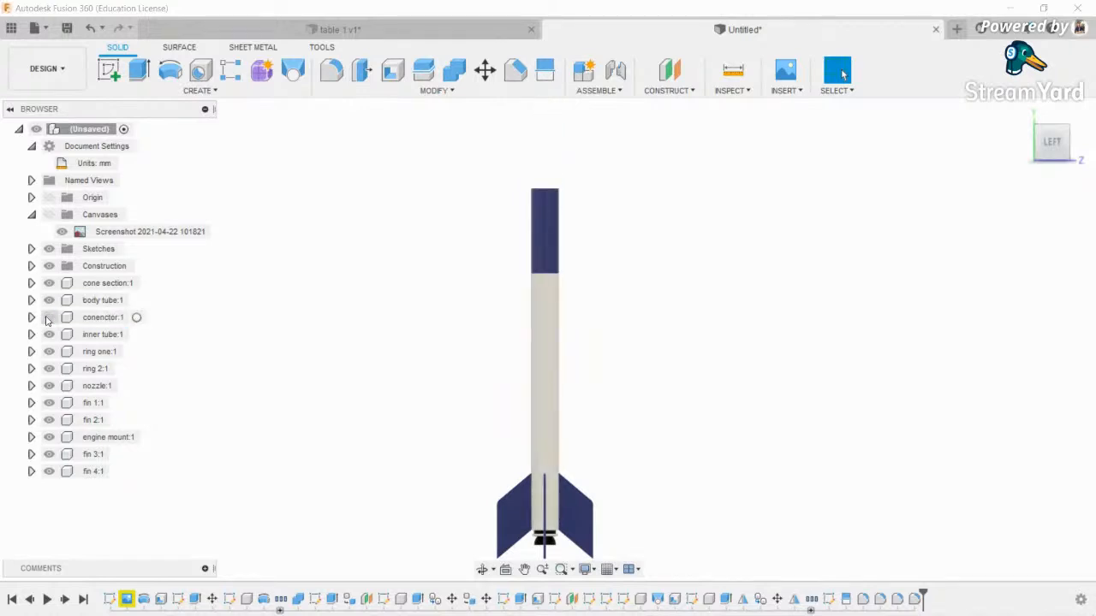
{"action": "scroll", "coordinate": [567, 262], "scroll_direction": "up", "scroll_amount": 3}
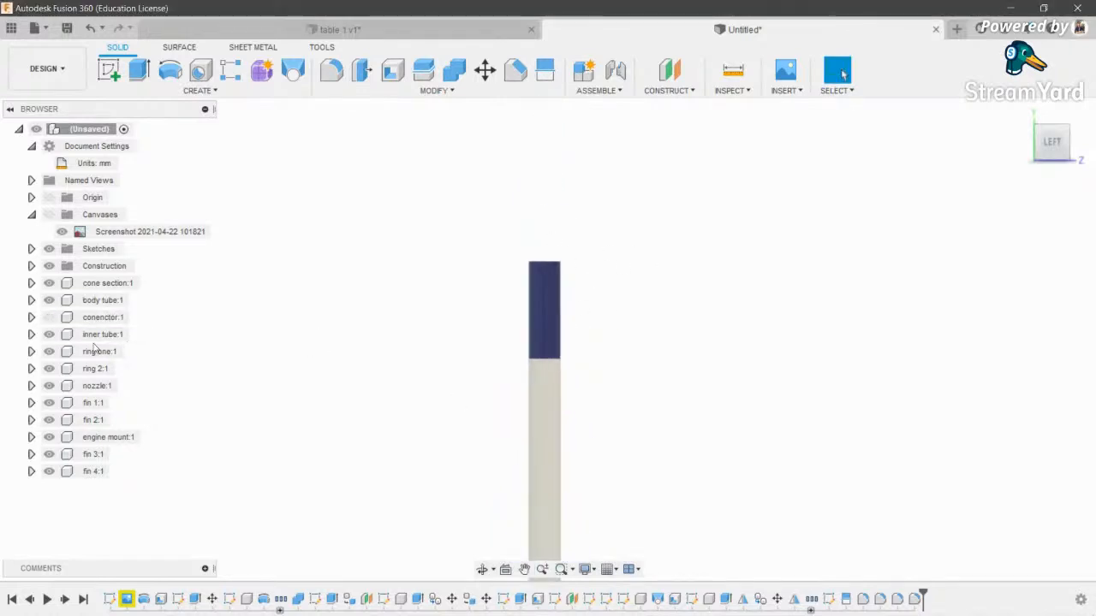
{"action": "left_click", "coordinate": [49, 317]}
{"action": "scroll", "coordinate": [393, 335], "scroll_direction": "down", "scroll_amount": 3}
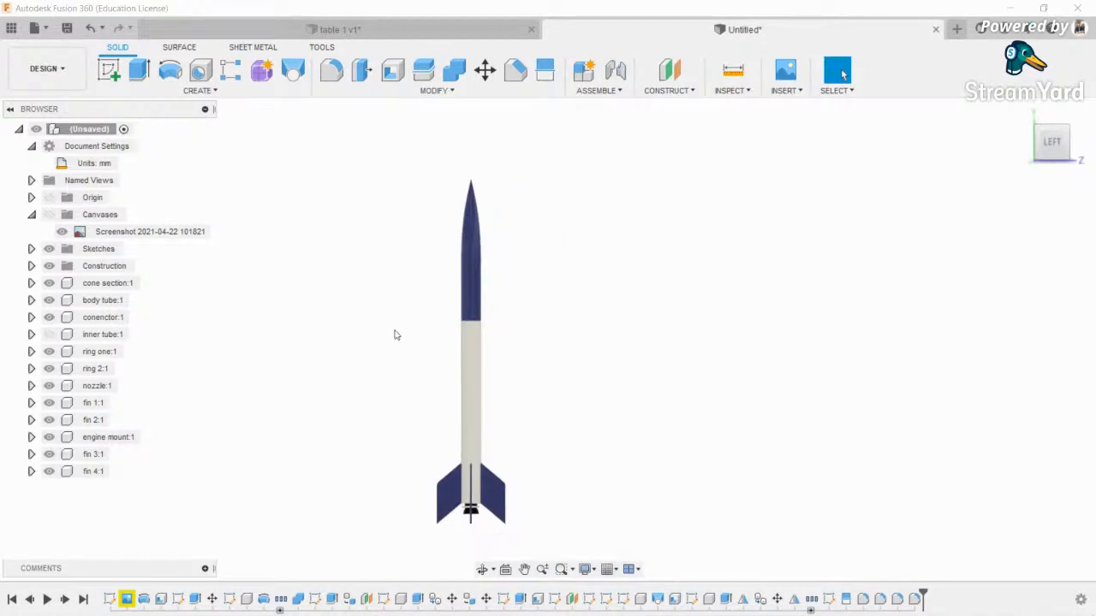
- Hide body tube:1 to expose the inner parts, show inner tube:1, then restore body tube:1
{"action": "left_click", "coordinate": [482, 570]}
{"action": "left_click_drag", "start_coordinate": [501, 503], "coordinate": [536, 410]}
{"action": "scroll", "coordinate": [548, 437], "scroll_direction": "up", "scroll_amount": 5}
{"action": "left_click", "coordinate": [49, 299]}
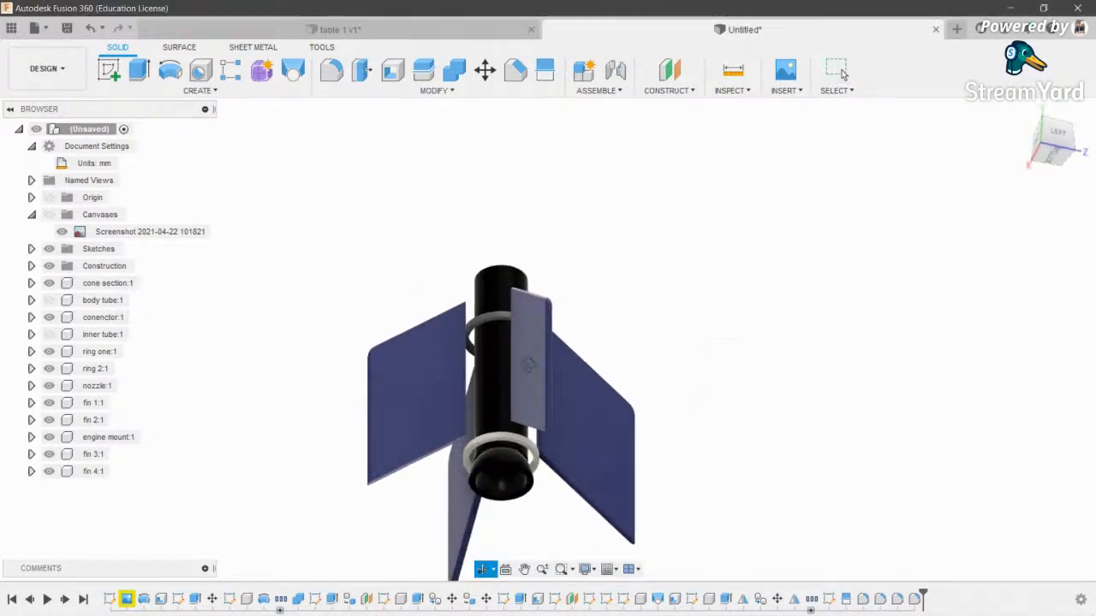
{"action": "left_click", "coordinate": [48, 335]}
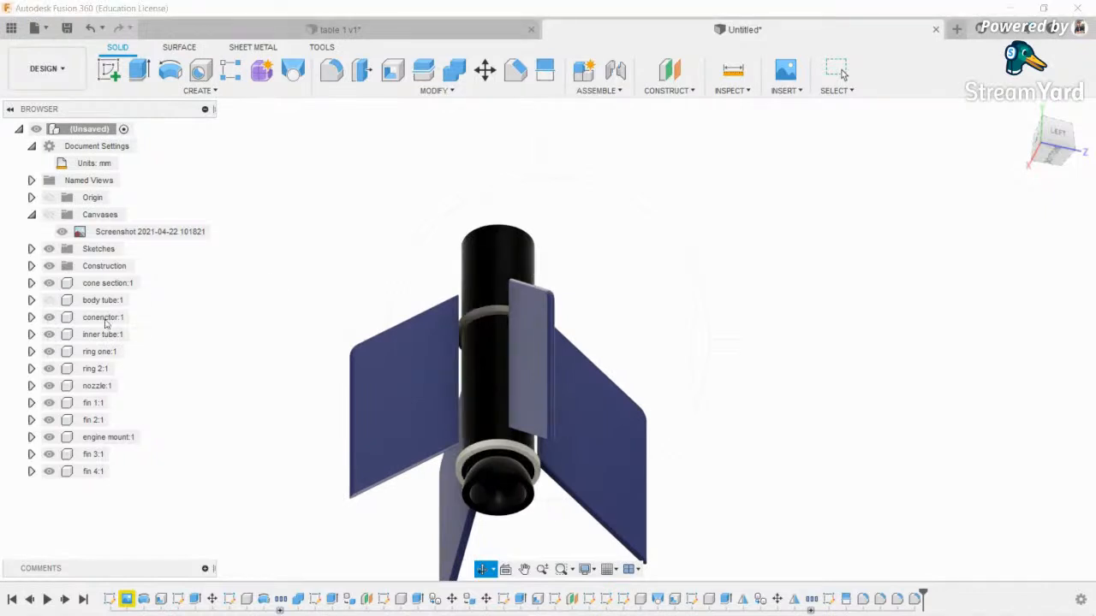
{"action": "key", "text": "Escape"}
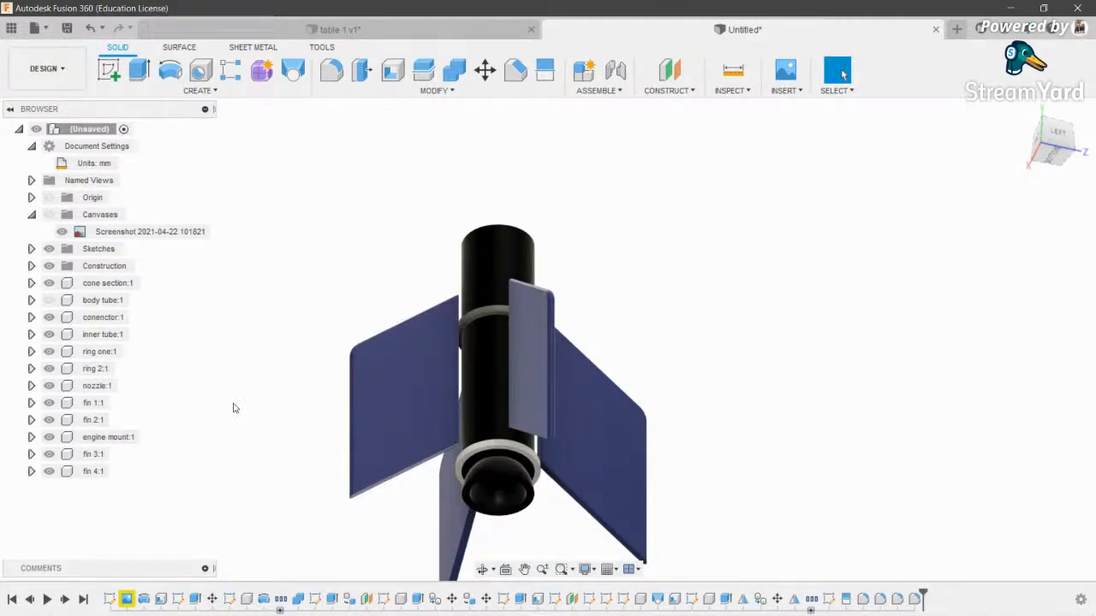
{"action": "scroll", "coordinate": [235, 409], "scroll_direction": "down", "scroll_amount": 1}
{"action": "middle_click_drag", "start_coordinate": [330, 321], "coordinate": [391, 324]}
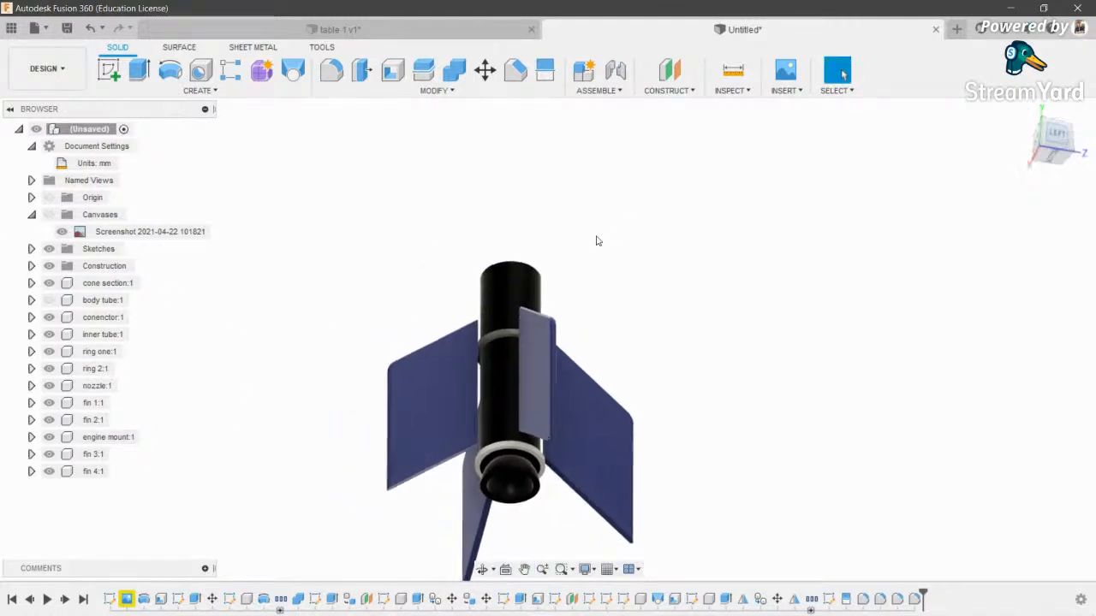
{"action": "left_click", "coordinate": [49, 301]}
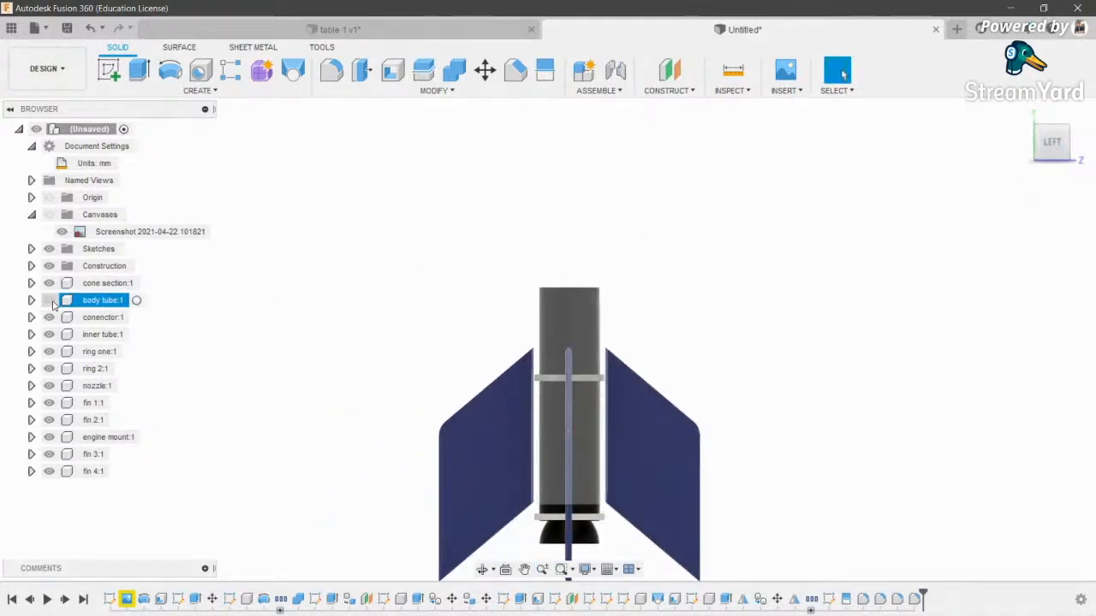
{"action": "left_click", "coordinate": [53, 306]}
- Frame the whole rocket and switch to the Render workspace
{"action": "scroll", "coordinate": [379, 311], "scroll_direction": "down", "scroll_amount": 3}
{"action": "middle_click_drag", "start_coordinate": [417, 141], "coordinate": [504, 422]}
{"action": "scroll", "coordinate": [504, 421], "scroll_direction": "down", "scroll_amount": 3}
{"action": "left_click", "coordinate": [47, 69]}
{"action": "left_click", "coordinate": [74, 152]}
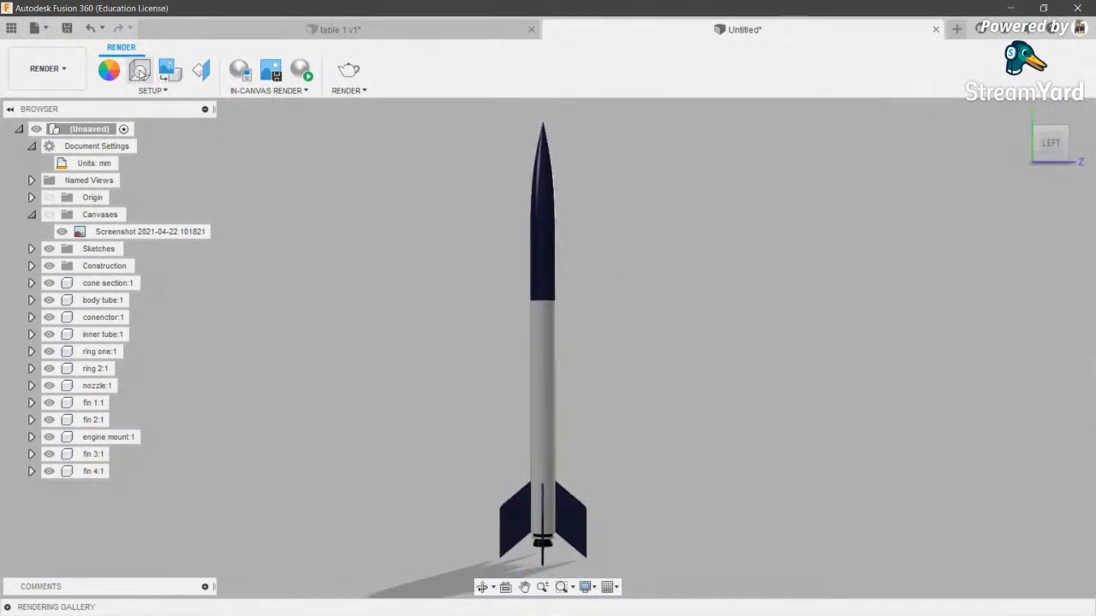
- In Scene Settings, set focal length to 103 mm and exposure to 8.5 EV
{"action": "left_click", "coordinate": [140, 72]}
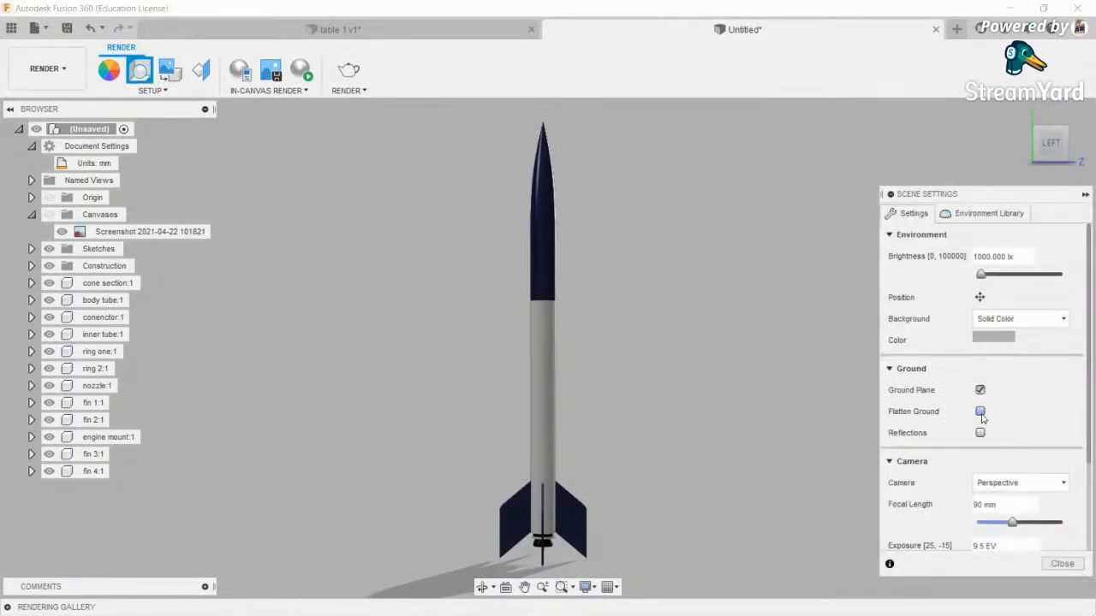
{"action": "scroll", "coordinate": [1027, 486], "scroll_direction": "down", "scroll_amount": 2}
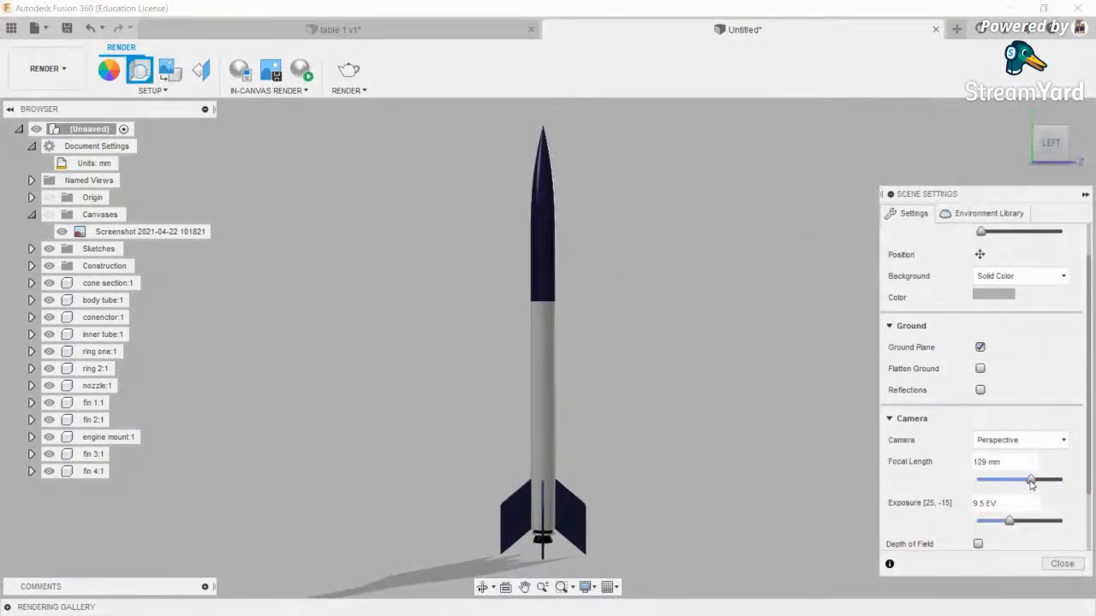
{"action": "left_click_drag", "start_coordinate": [1031, 483], "coordinate": [1018, 481]}
{"action": "left_click_drag", "start_coordinate": [1012, 522], "coordinate": [1002, 523]}
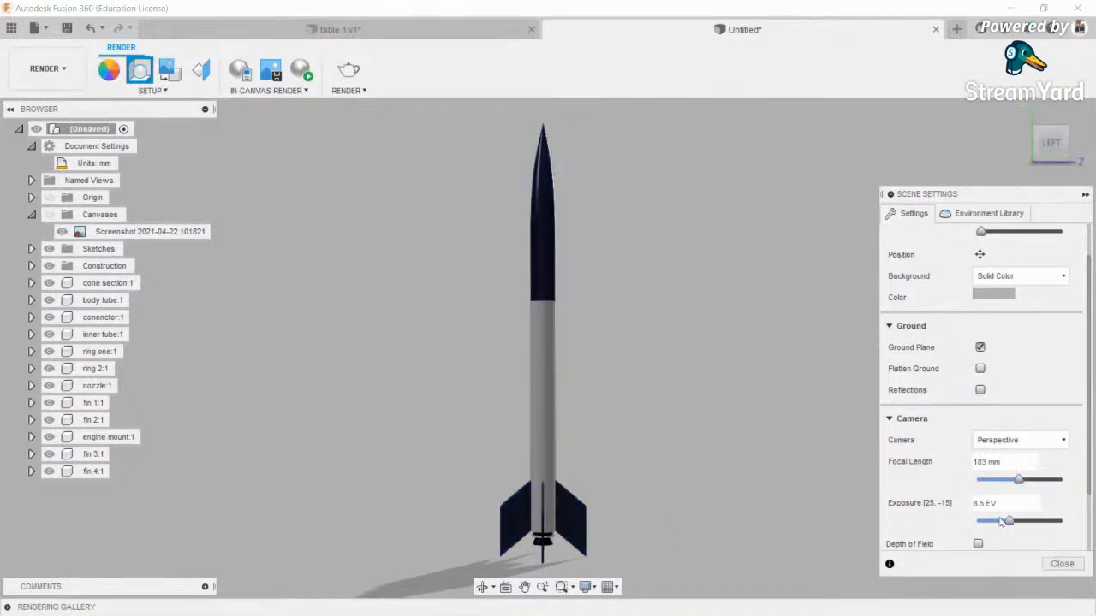
- Orbit to an upright front view and set the background to Environment
{"action": "left_click", "coordinate": [482, 586]}
{"action": "left_click_drag", "start_coordinate": [493, 506], "coordinate": [511, 402]}
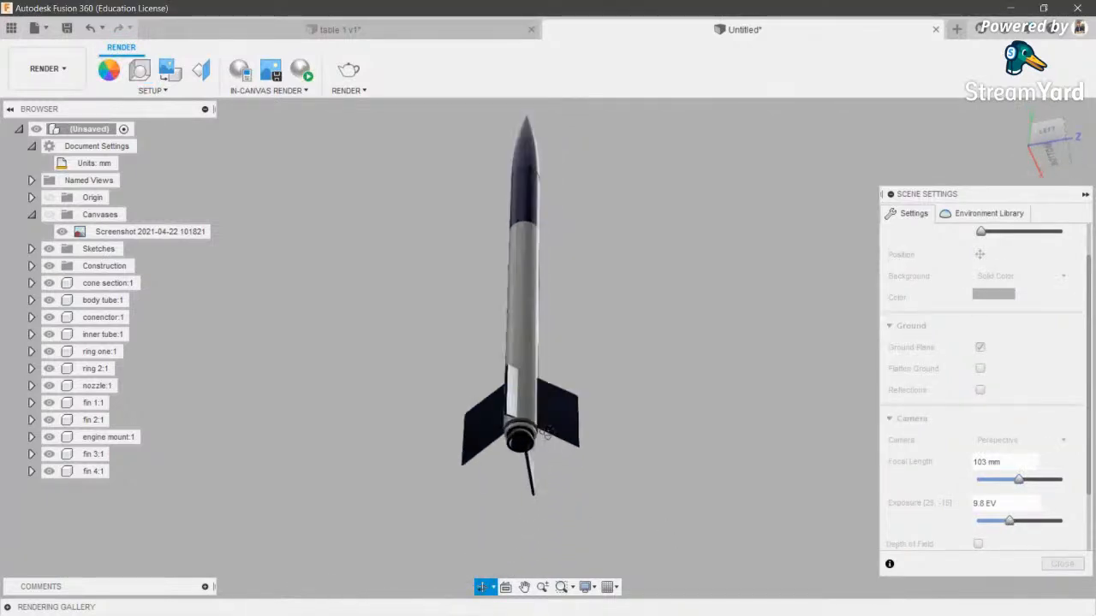
{"action": "scroll", "coordinate": [511, 402], "scroll_direction": "up", "scroll_amount": 6}
{"action": "scroll", "coordinate": [516, 403], "scroll_direction": "down", "scroll_amount": 2}
{"action": "scroll", "coordinate": [516, 403], "scroll_direction": "down", "scroll_amount": 5}
{"action": "left_click_drag", "start_coordinate": [542, 228], "coordinate": [546, 403]}
{"action": "left_click_drag", "start_coordinate": [577, 253], "coordinate": [561, 368]}
{"action": "key", "text": "Escape"}
{"action": "left_click", "coordinate": [482, 586]}
{"action": "left_click_drag", "start_coordinate": [514, 480], "coordinate": [531, 303]}
{"action": "key", "text": "Escape"}
{"action": "left_click", "coordinate": [980, 347]}
{"action": "left_click", "coordinate": [1020, 276]}
- Switch to the environment library and open its list of library choices
{"action": "left_click", "coordinate": [997, 310]}
{"action": "left_click", "coordinate": [989, 213]}
{"action": "scroll", "coordinate": [597, 347], "scroll_direction": "down", "scroll_amount": 3}
{"action": "middle_click_drag", "start_coordinate": [594, 319], "coordinate": [598, 337]}
{"action": "scroll", "coordinate": [598, 338], "scroll_direction": "up", "scroll_amount": 1}
{"action": "left_click", "coordinate": [911, 213]}
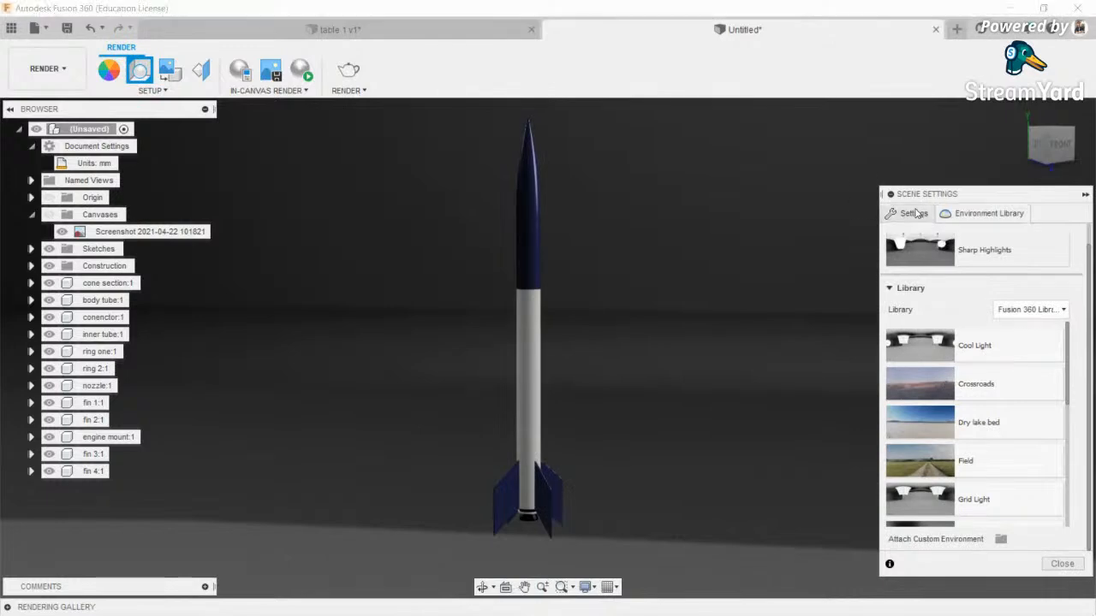
{"action": "left_click", "coordinate": [482, 588]}
{"action": "mouse_move", "coordinate": [580, 364]}
{"action": "left_mouse_down"}
{"action": "mouse_move", "coordinate": [665, 372]}
{"action": "mouse_move", "coordinate": [586, 380]}
{"action": "left_mouse_up"}
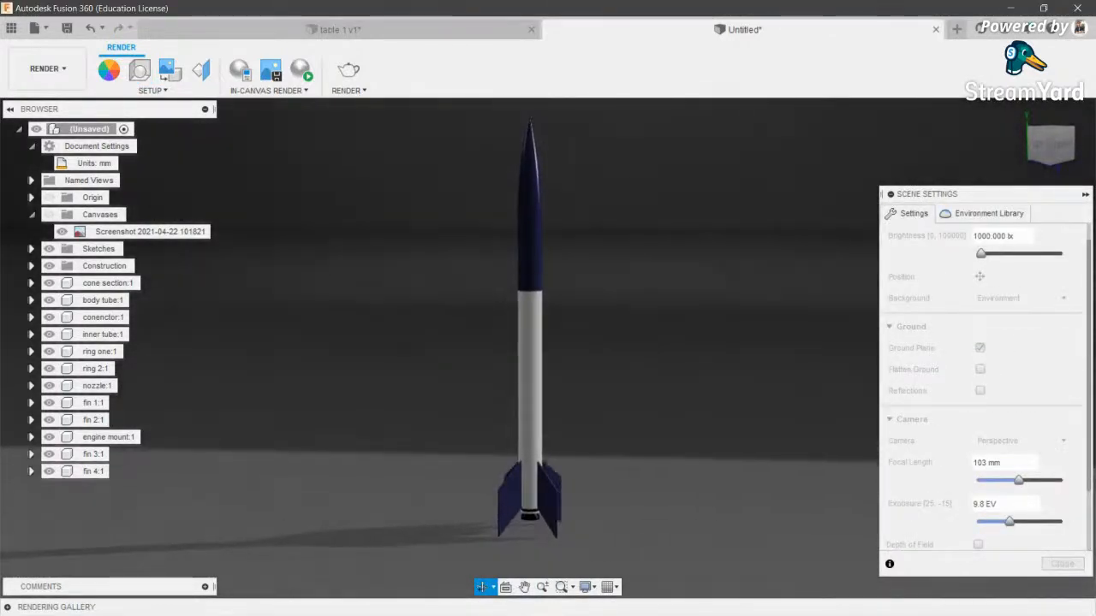
{"action": "left_click", "coordinate": [989, 213]}
{"action": "left_click", "coordinate": [1030, 309]}
- Attach Downloads > loc00184-22-8k > loc00184-22-8k.exr as the custom environment
{"action": "left_click", "coordinate": [1031, 347]}
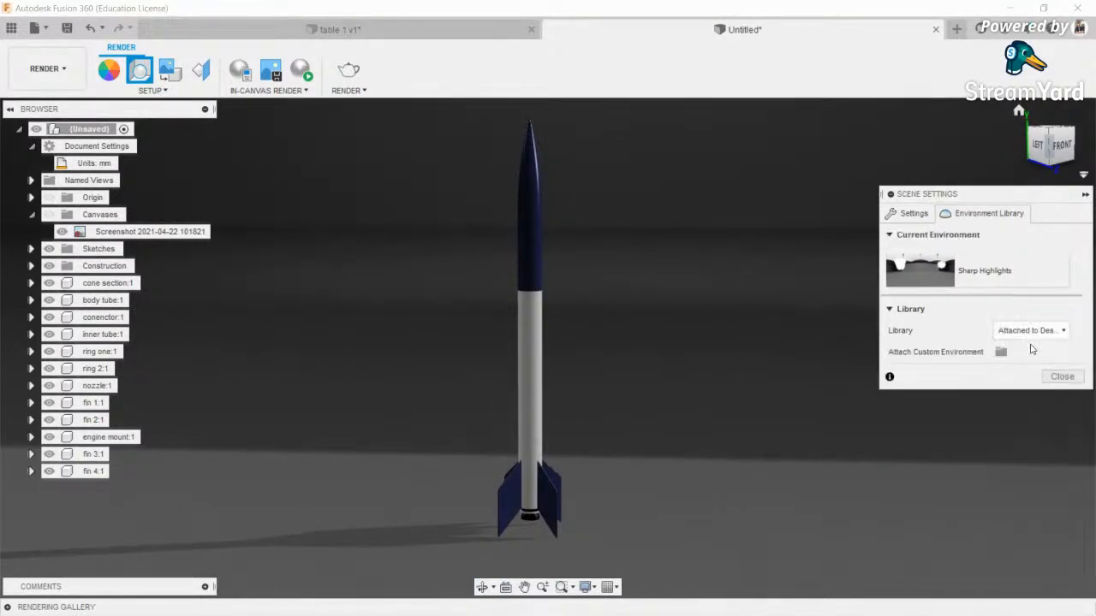
{"action": "left_click", "coordinate": [998, 352]}
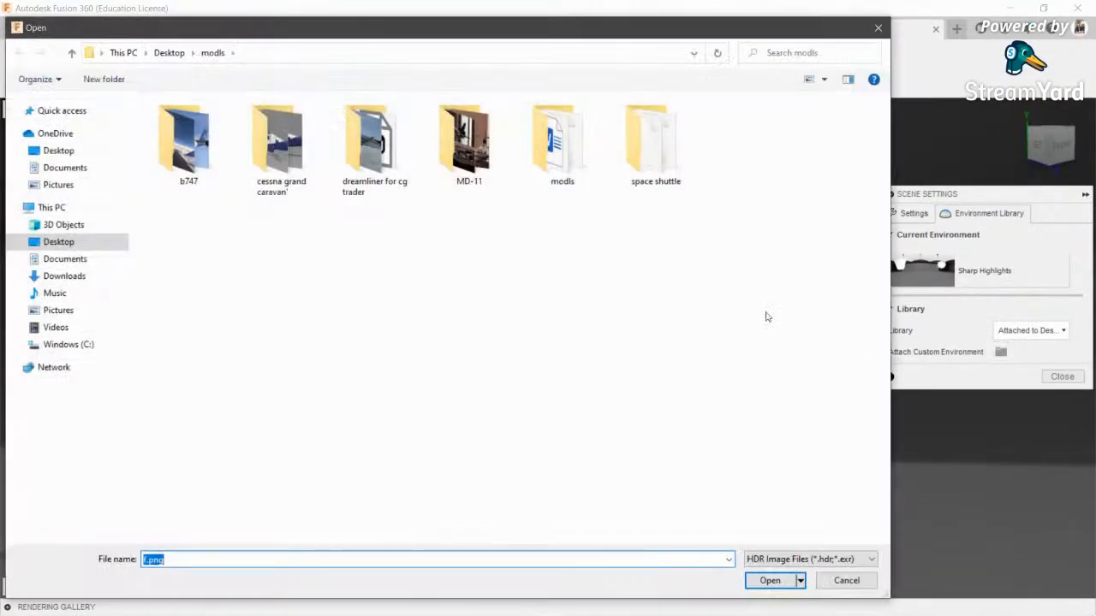
{"action": "left_click", "coordinate": [77, 276]}
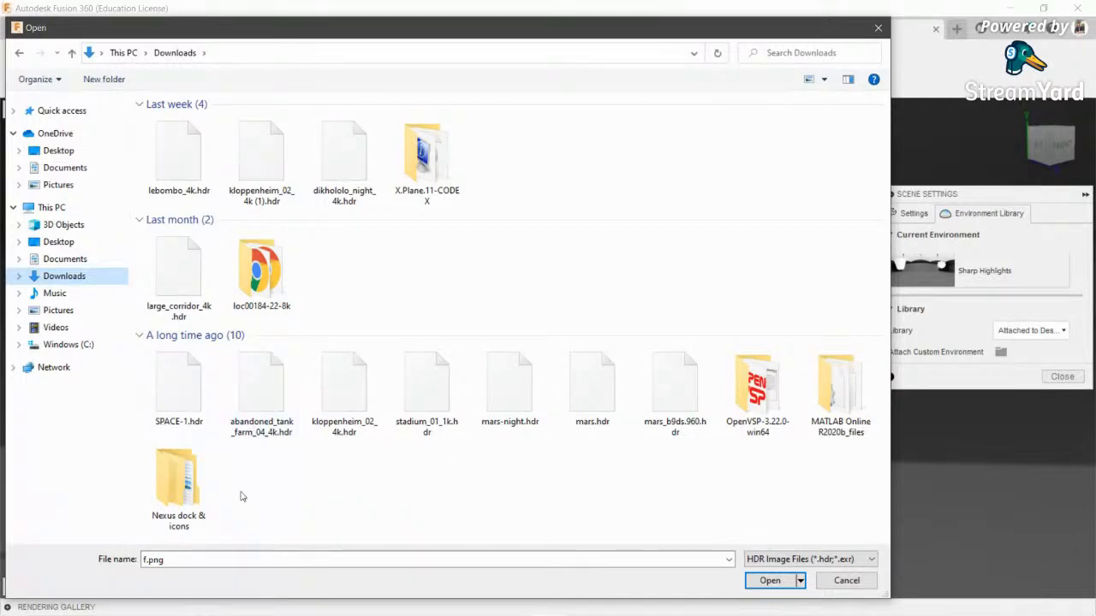
{"action": "double_click", "coordinate": [233, 279]}
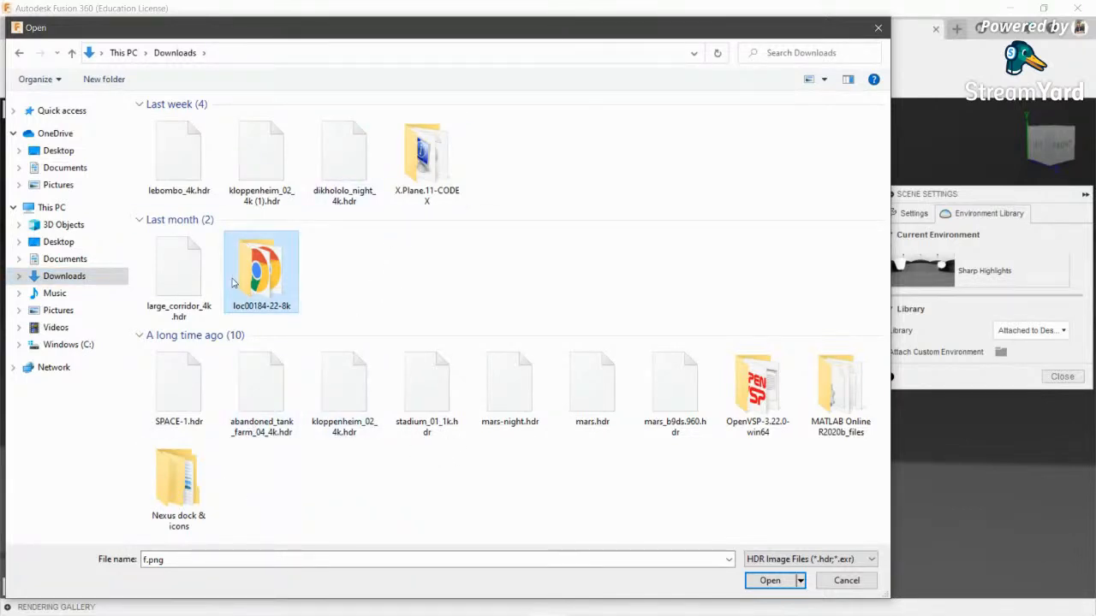
{"action": "double_click", "coordinate": [192, 151]}
{"action": "left_click", "coordinate": [190, 176]}
{"action": "double_click", "coordinate": [190, 177]}
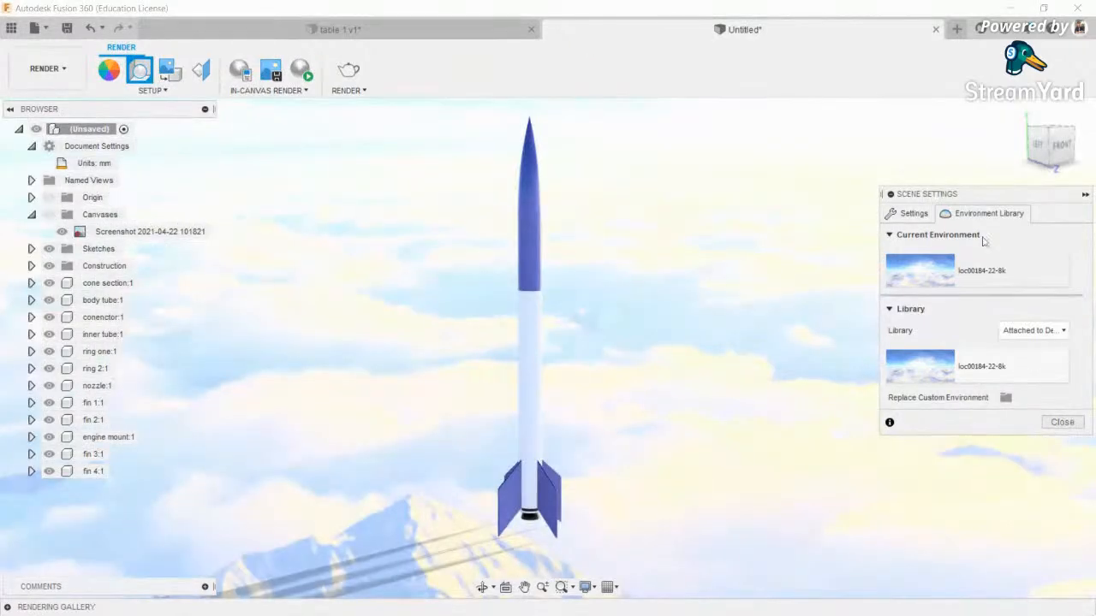
{"action": "left_click", "coordinate": [913, 214]}
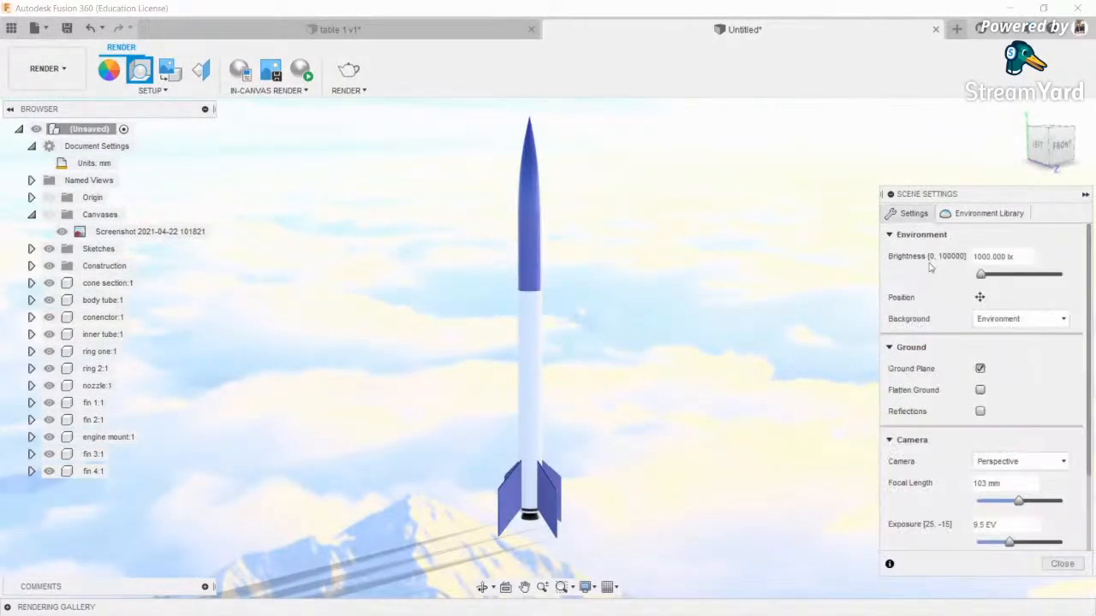
- Turn off the ground plane and set exposure to 10.5 EV
{"action": "left_click", "coordinate": [980, 369]}
{"action": "left_click_drag", "start_coordinate": [1012, 500], "coordinate": [1000, 500]}
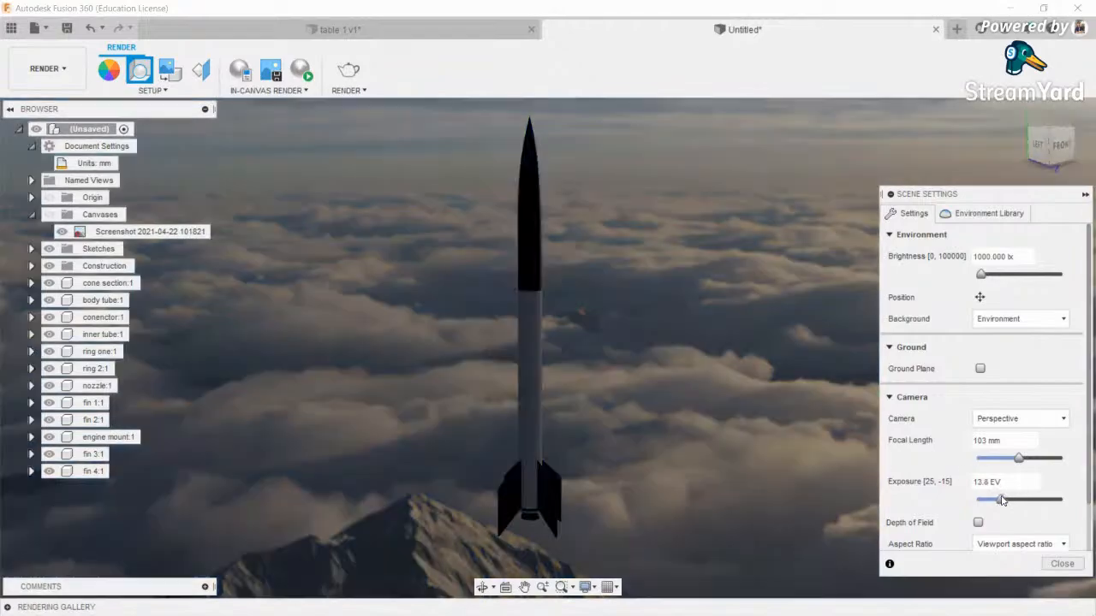
{"action": "left_click", "coordinate": [482, 588]}
{"action": "mouse_move", "coordinate": [519, 449]}
{"action": "left_mouse_down"}
{"action": "mouse_move", "coordinate": [600, 423]}
{"action": "mouse_move", "coordinate": [667, 458]}
{"action": "mouse_move", "coordinate": [728, 435]}
{"action": "mouse_move", "coordinate": [736, 462]}
{"action": "mouse_move", "coordinate": [730, 490]}
{"action": "mouse_move", "coordinate": [707, 454]}
{"action": "mouse_move", "coordinate": [664, 433]}
{"action": "mouse_move", "coordinate": [520, 445]}
{"action": "left_mouse_up"}
{"action": "scroll", "coordinate": [521, 445], "scroll_direction": "up", "scroll_amount": 3}
{"action": "scroll", "coordinate": [520, 445], "scroll_direction": "down", "scroll_amount": 3}
{"action": "key", "text": "Escape"}
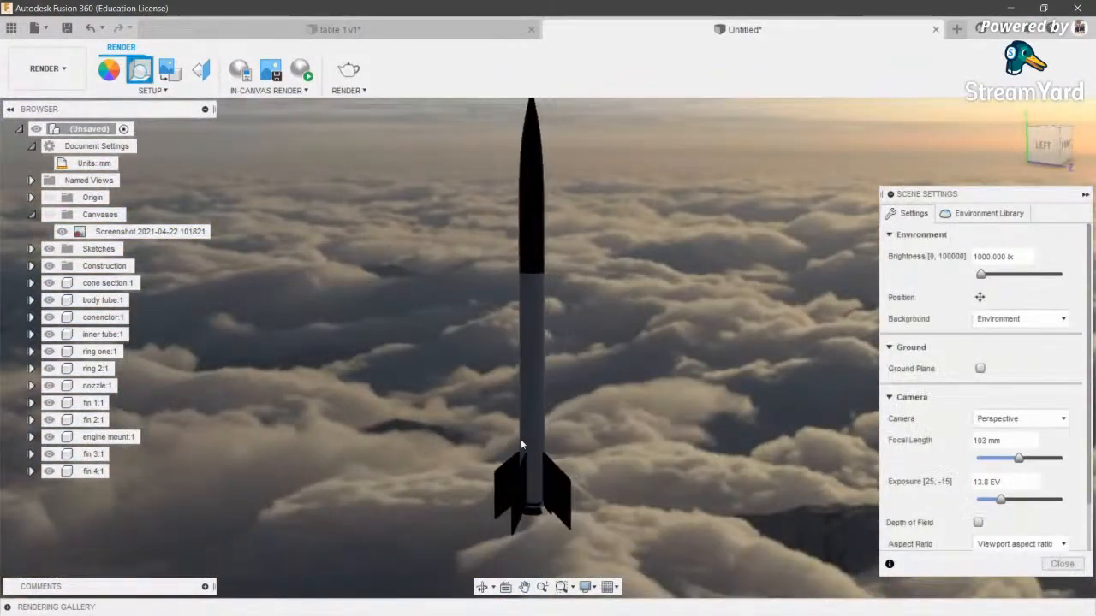
{"action": "left_click_drag", "start_coordinate": [1001, 505], "coordinate": [1011, 505]}
{"action": "scroll", "coordinate": [719, 432], "scroll_direction": "down", "scroll_amount": 2}
{"action": "middle_click_drag", "start_coordinate": [719, 432], "coordinate": [664, 465]}
{"action": "scroll", "coordinate": [663, 465], "scroll_direction": "down", "scroll_amount": 2}
- Orbit to frame the whole rocket against the sky, then close Scene Settings
{"action": "left_click", "coordinate": [483, 587]}
{"action": "left_click_drag", "start_coordinate": [597, 367], "coordinate": [785, 357]}
{"action": "left_click_drag", "start_coordinate": [673, 460], "coordinate": [472, 277]}
{"action": "left_click_drag", "start_coordinate": [494, 195], "coordinate": [567, 400]}
{"action": "scroll", "coordinate": [556, 352], "scroll_direction": "down", "scroll_amount": 2}
{"action": "mouse_move", "coordinate": [567, 399]}
{"action": "middle_mouse_down", "text": "shift"}
{"action": "mouse_move", "coordinate": [556, 352]}
{"action": "mouse_move", "coordinate": [577, 419]}
{"action": "mouse_move", "coordinate": [560, 387]}
{"action": "middle_mouse_up", "text": "shift"}
{"action": "scroll", "coordinate": [577, 419], "scroll_direction": "down", "scroll_amount": 1}
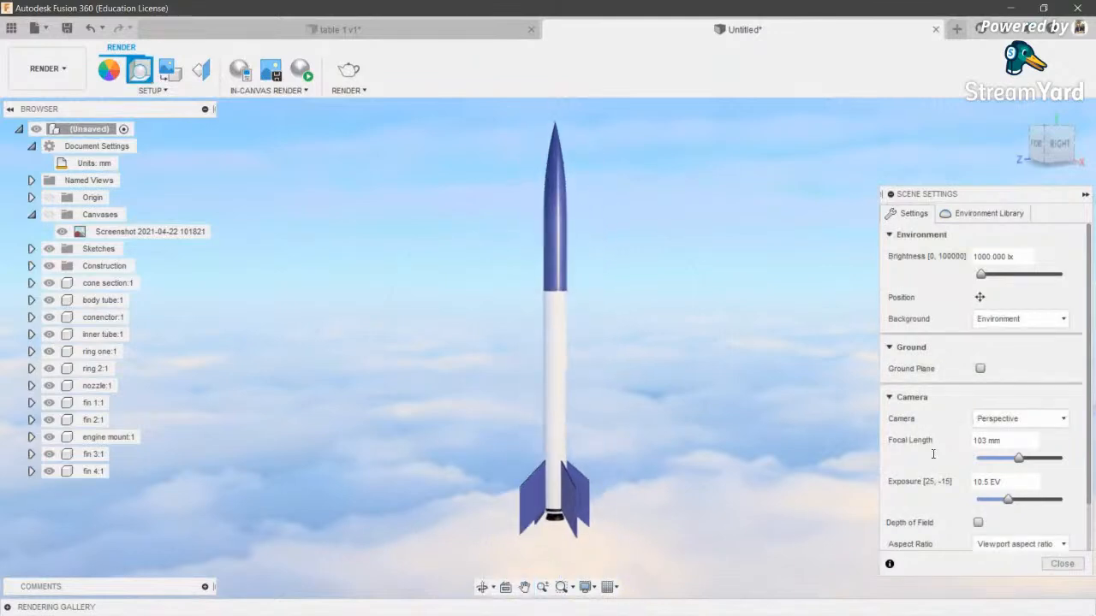
{"action": "left_click", "coordinate": [1062, 563]}
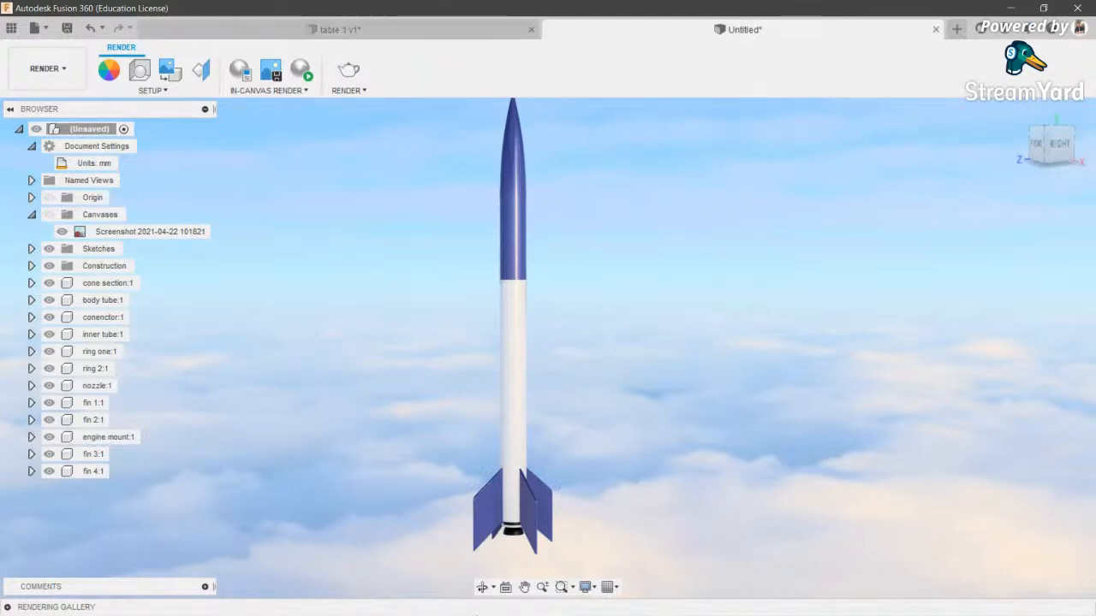
- Switch the Fusion 360 workspace back to Design
{"action": "mouse_move", "coordinate": [336, 611]}
{"action": "mouse_move", "coordinate": [265, 606]}
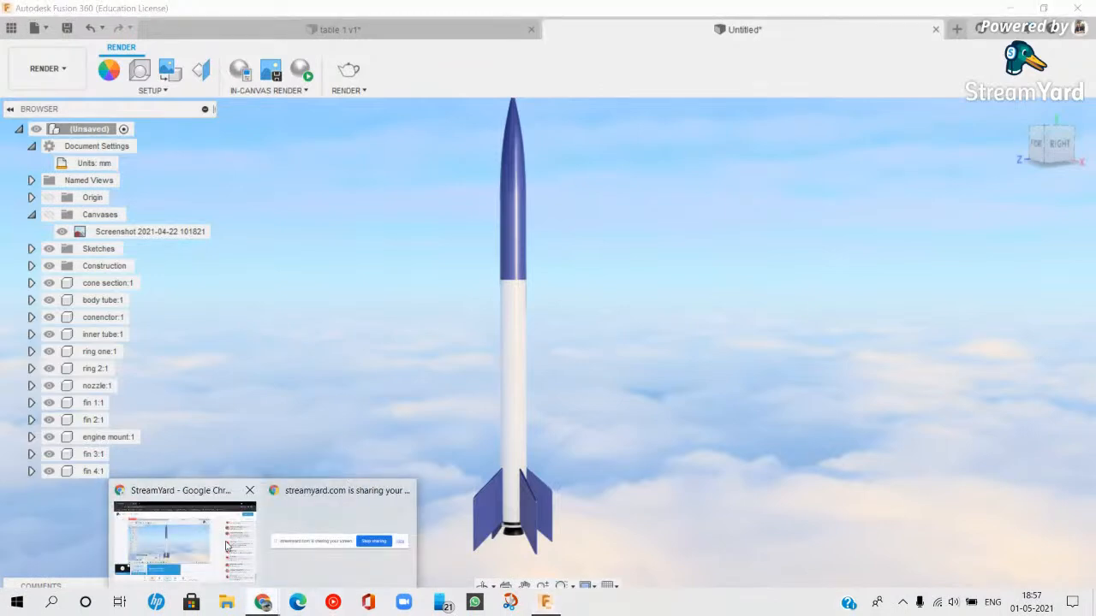
{"action": "left_click", "coordinate": [229, 548]}
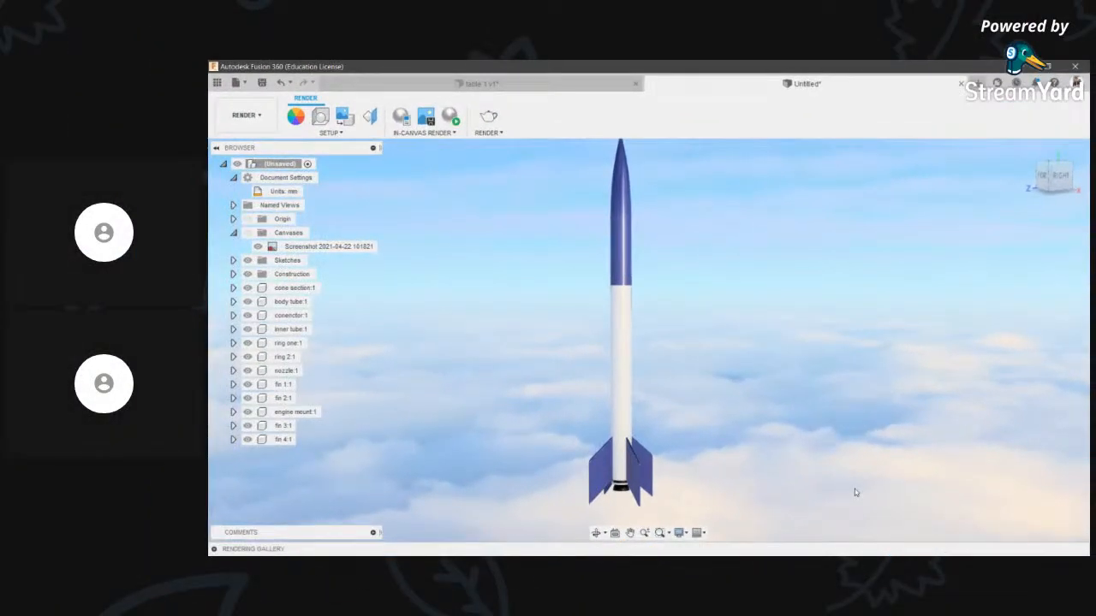
{"action": "left_click", "coordinate": [246, 115]}
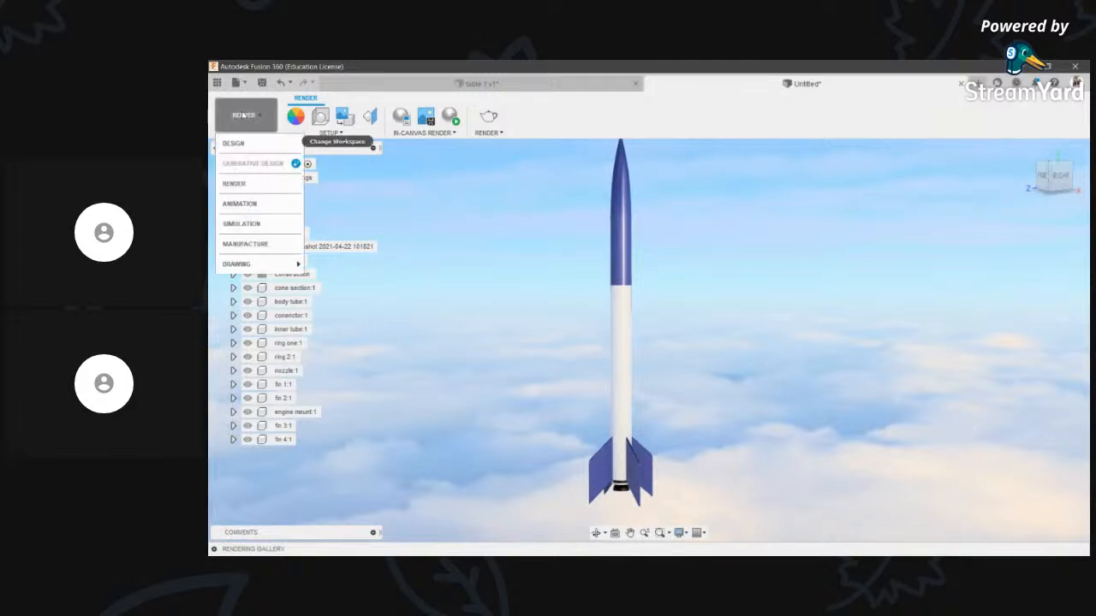
{"action": "left_click", "coordinate": [252, 139]}
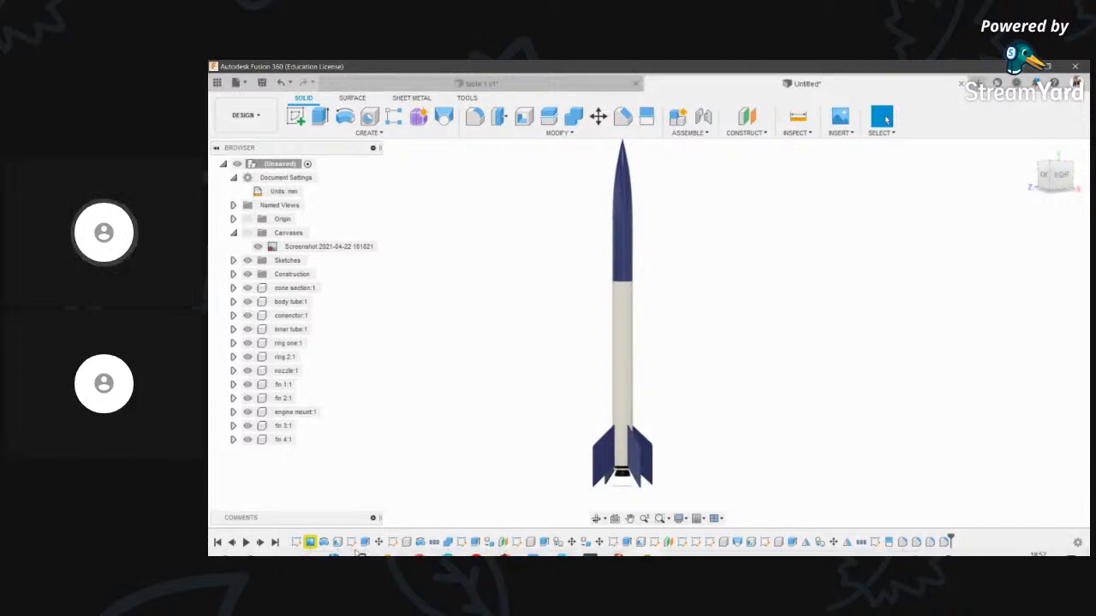
- Stop the screen share in the StreamYard broadcast in Chrome
{"action": "left_click", "coordinate": [420, 545]}
{"action": "left_click", "coordinate": [363, 497]}
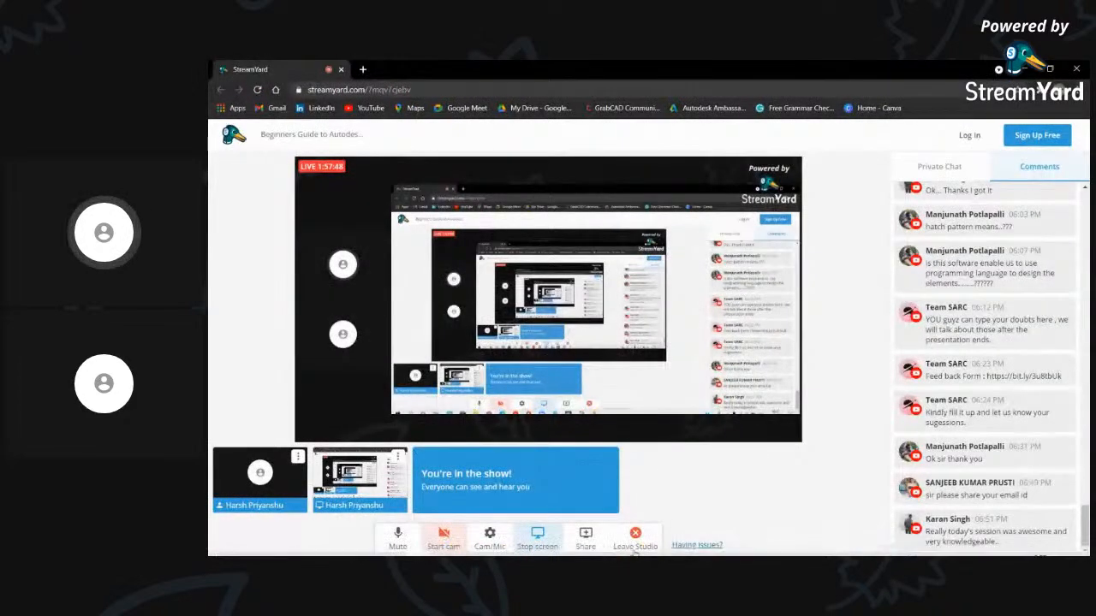
{"action": "left_click", "coordinate": [536, 543]}
{"action": "left_click", "coordinate": [608, 504]}
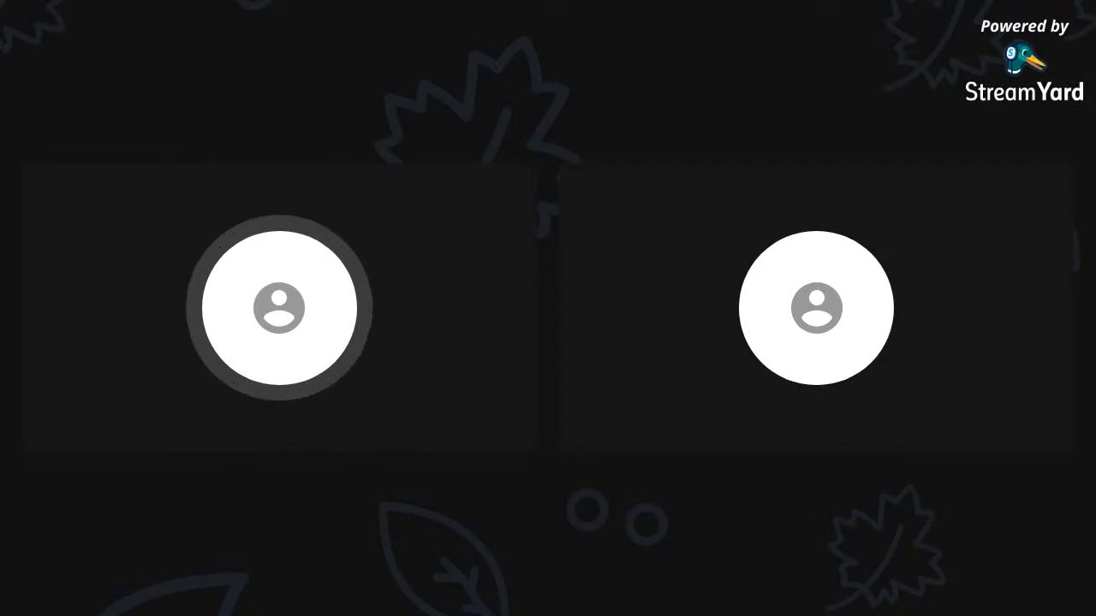